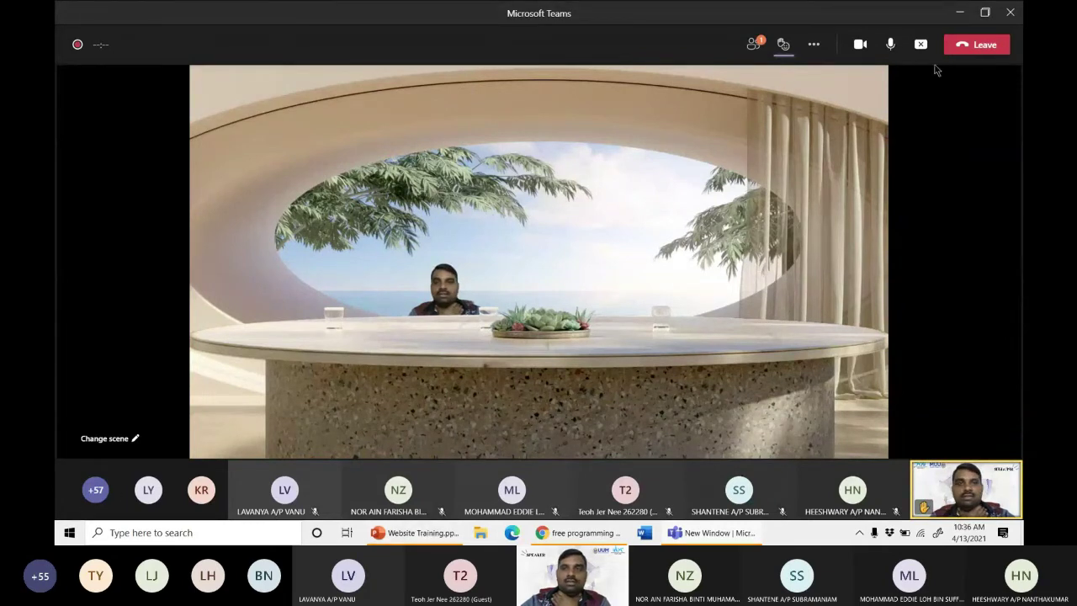
Step: Switch the Teams meeting to Gallery view with participants shown, then bring up the 'free programming code' results
{"action": "left_click", "coordinate": [814, 46]}
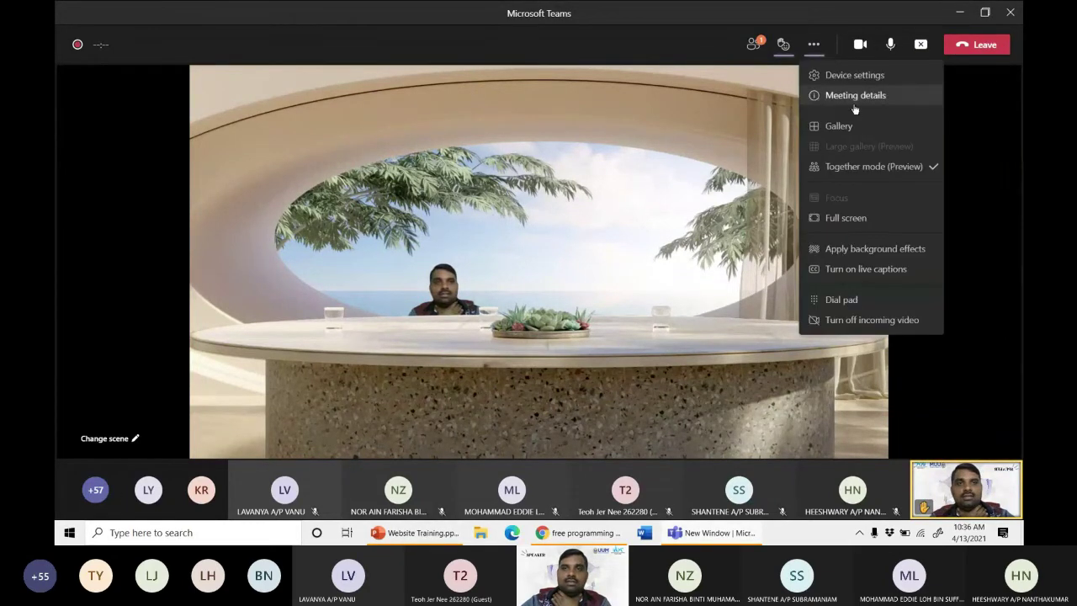
{"action": "left_click", "coordinate": [858, 125]}
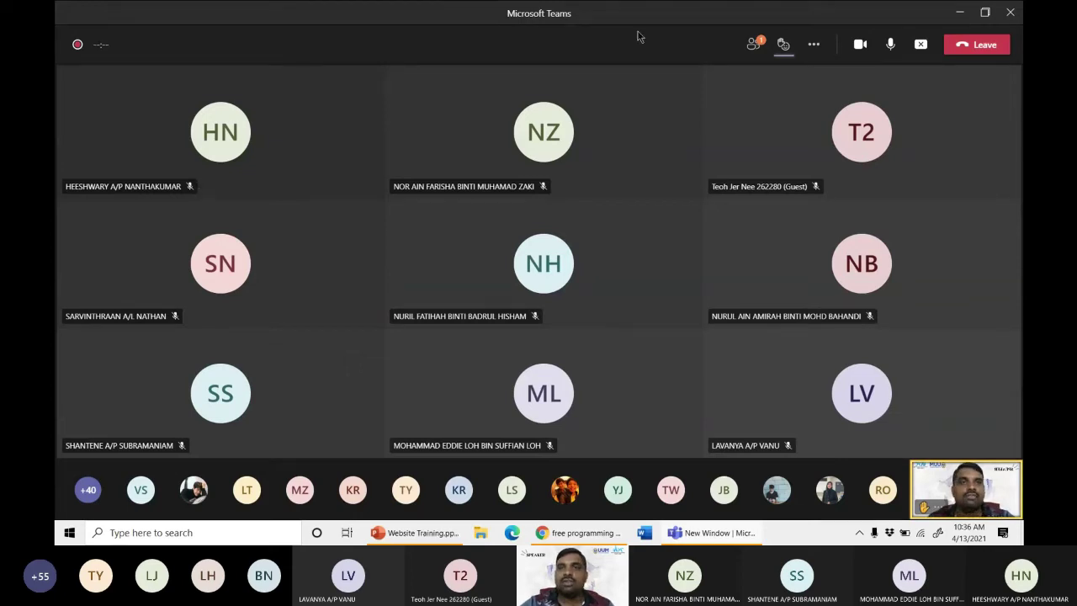
{"action": "left_click", "coordinate": [755, 49]}
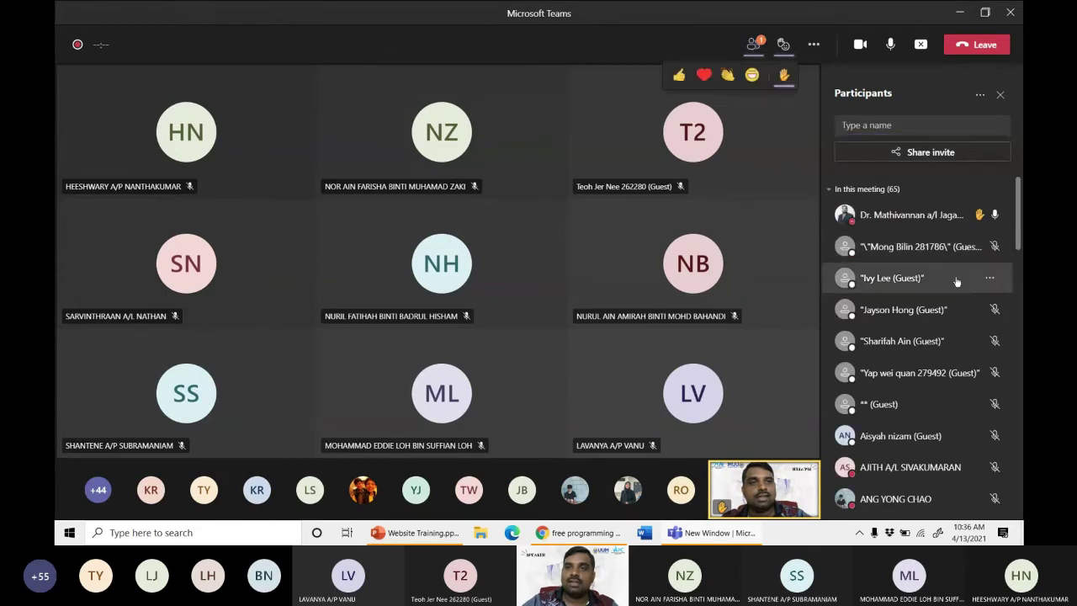
{"action": "scroll", "coordinate": [956, 281], "scroll_direction": "down", "scroll_amount": 15}
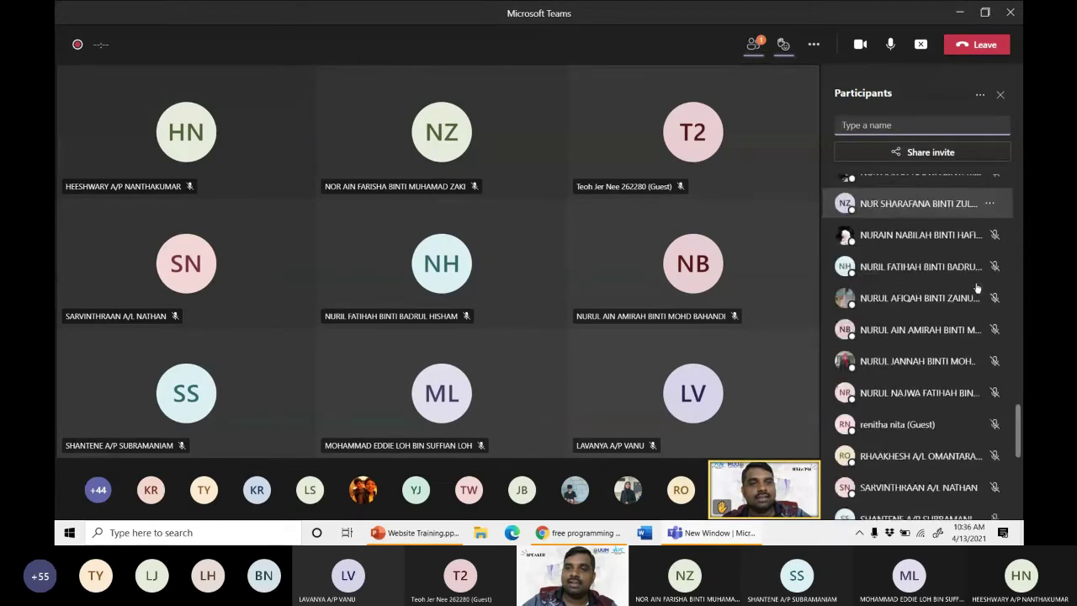
{"action": "scroll", "coordinate": [975, 288], "scroll_direction": "down", "scroll_amount": 5}
{"action": "scroll", "coordinate": [975, 287], "scroll_direction": "up", "scroll_amount": 5}
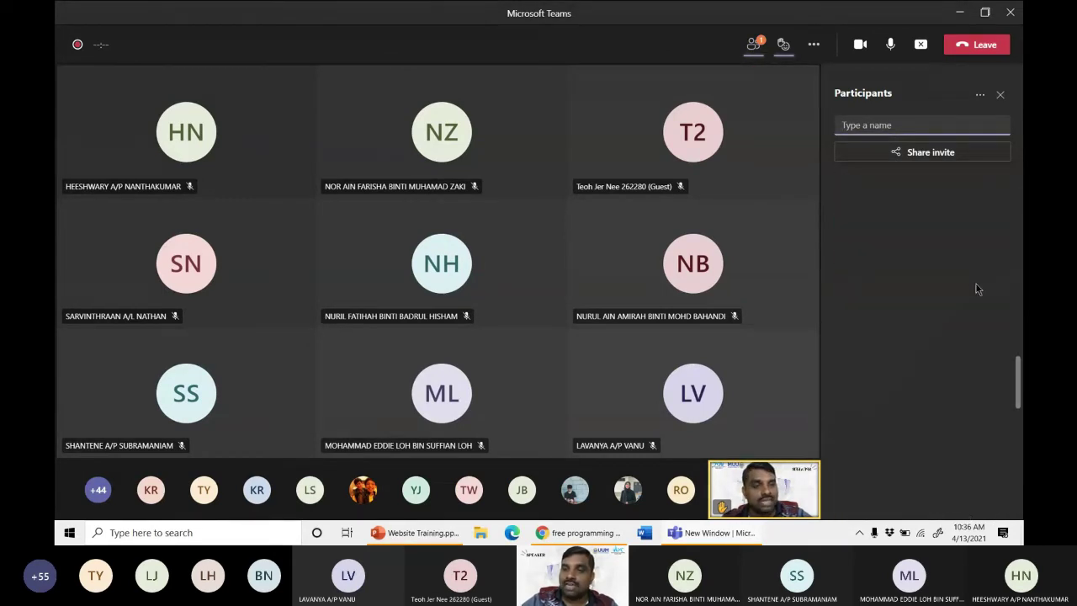
{"action": "scroll", "coordinate": [976, 289], "scroll_direction": "up", "scroll_amount": 10}
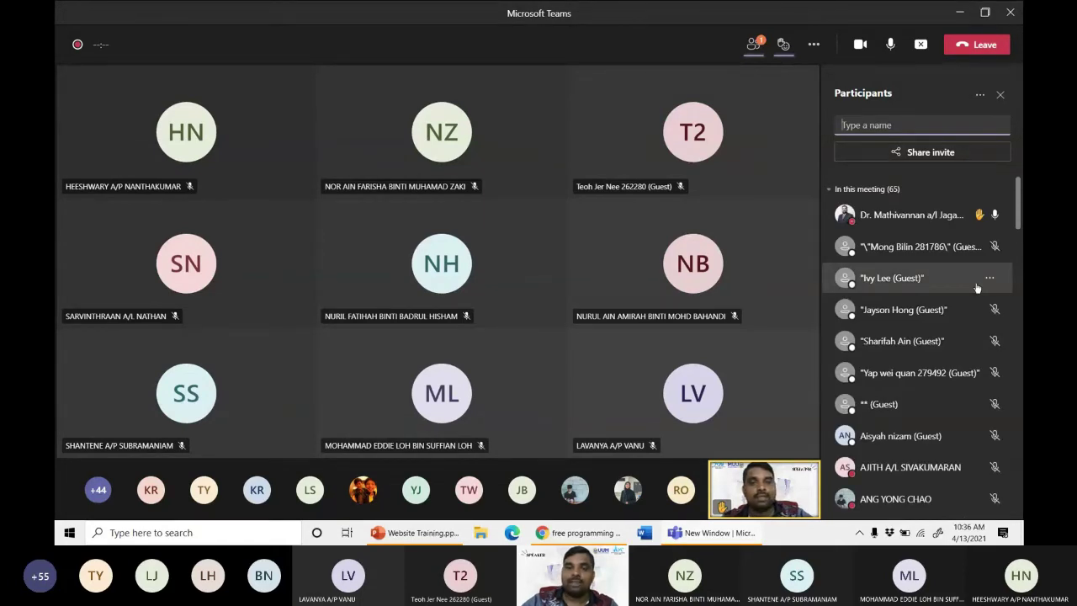
{"action": "left_click", "coordinate": [592, 535]}
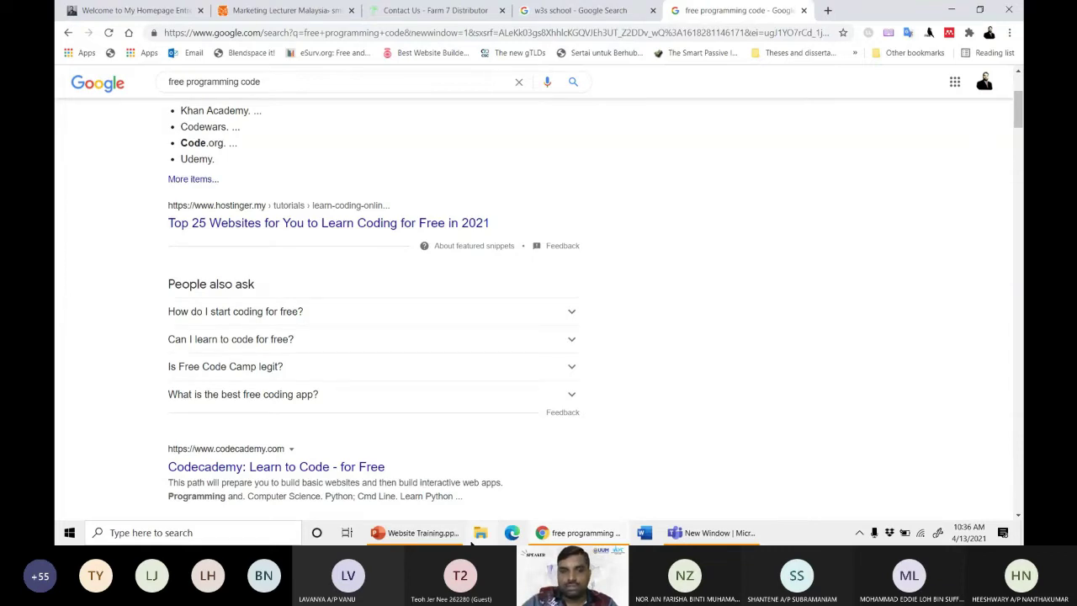
Step: In a maximized File Explorer, browse to Doc (E:) > Dropbox > My Portfolio Docs > My E-Certicates
{"action": "left_click", "coordinate": [480, 535]}
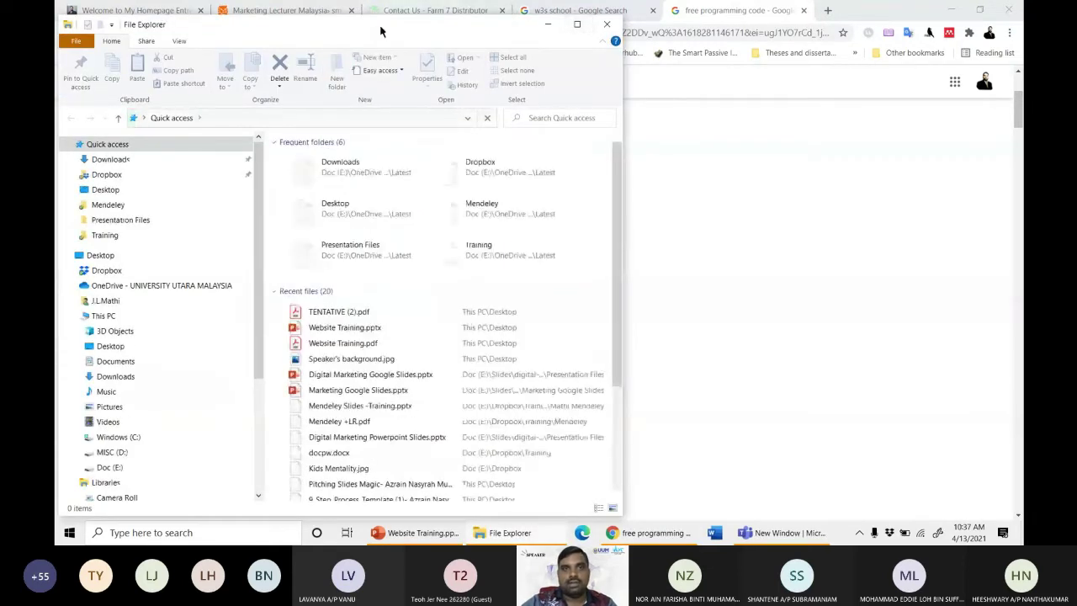
{"action": "double_click", "coordinate": [380, 31]}
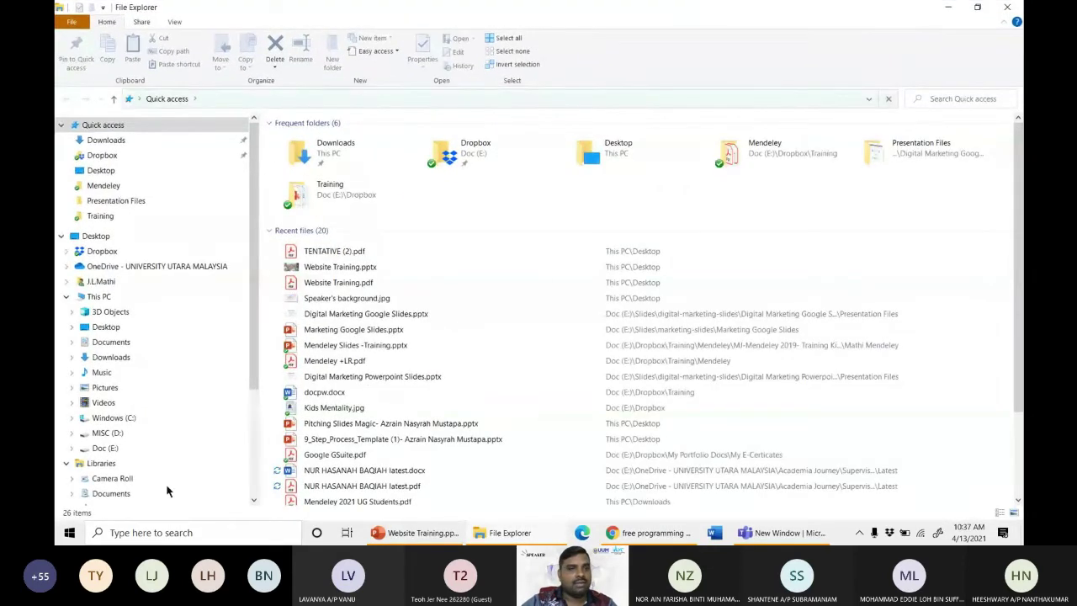
{"action": "scroll", "coordinate": [109, 353], "scroll_direction": "down", "scroll_amount": 2}
{"action": "left_click", "coordinate": [106, 383]}
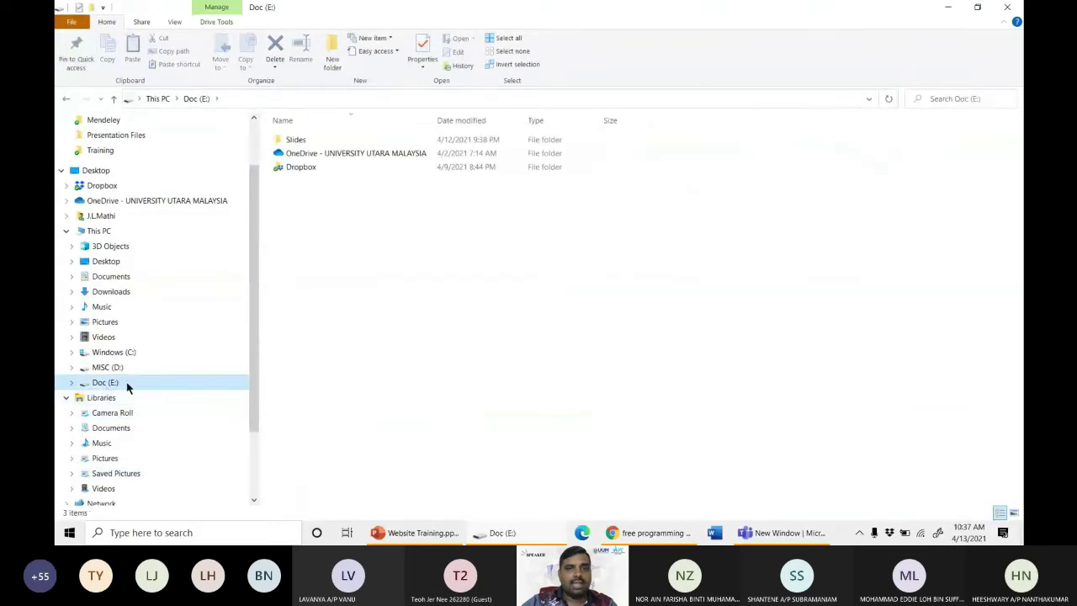
{"action": "double_click", "coordinate": [301, 168]}
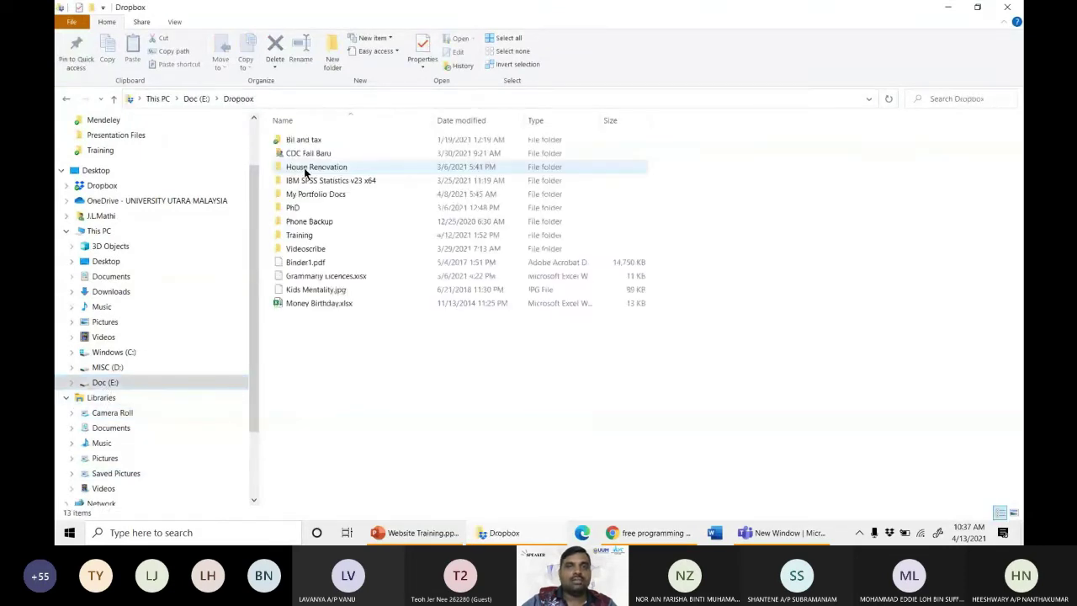
{"action": "double_click", "coordinate": [321, 196]}
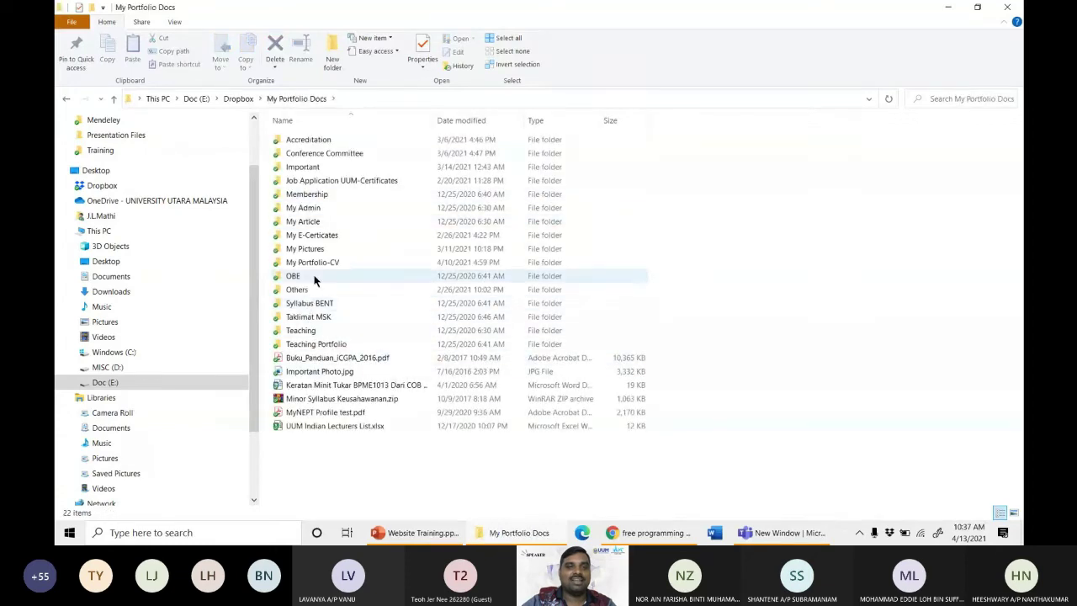
{"action": "double_click", "coordinate": [312, 236]}
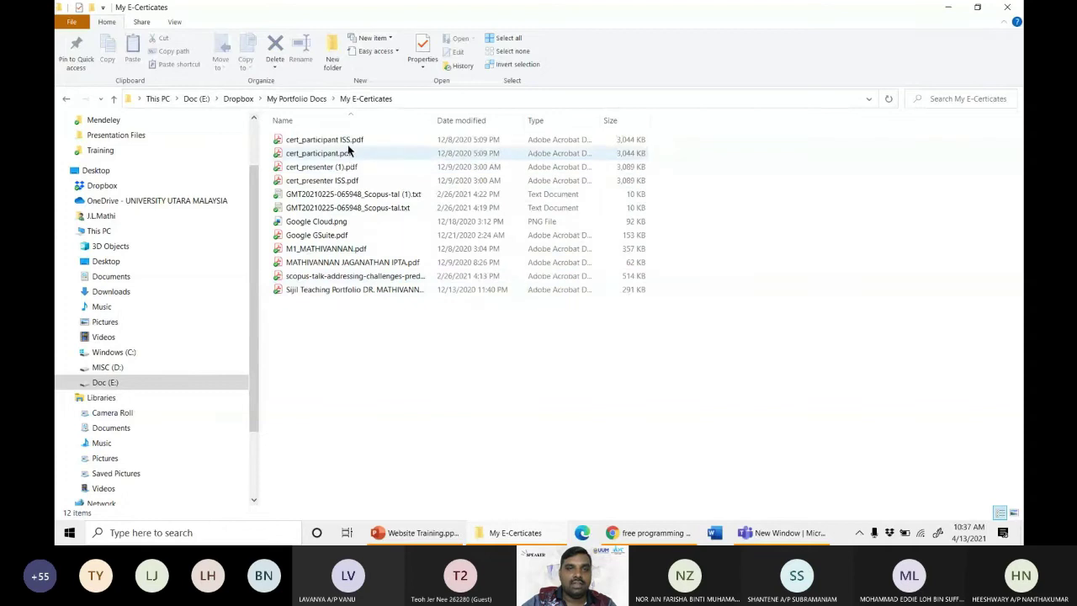
Step: Open Google GSuite.pdf in Adobe Acrobat
{"action": "left_click", "coordinate": [329, 248]}
{"action": "left_click", "coordinate": [325, 238]}
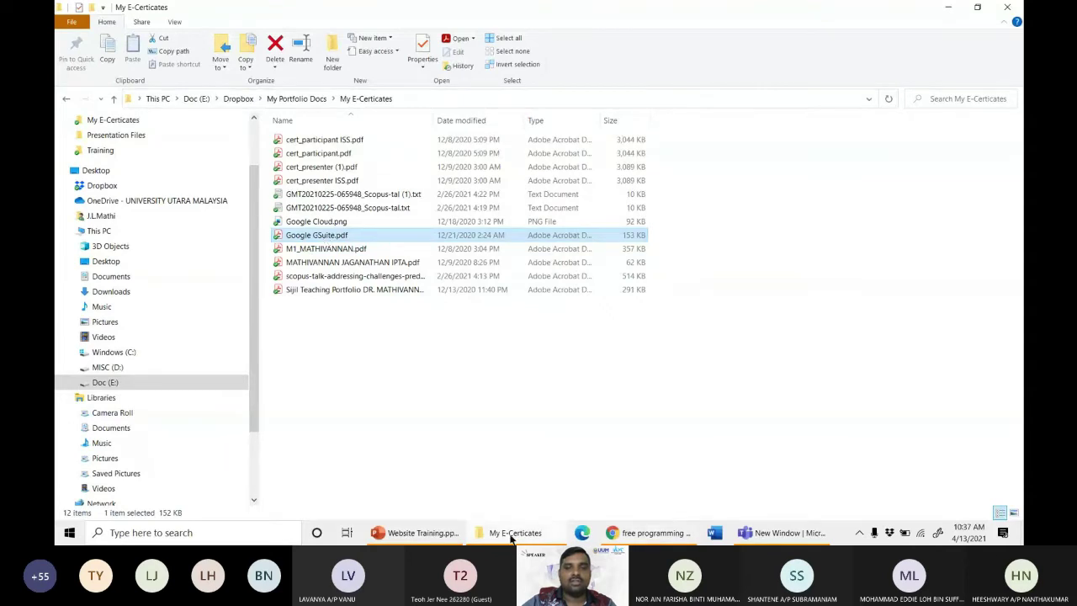
{"action": "double_click", "coordinate": [308, 238]}
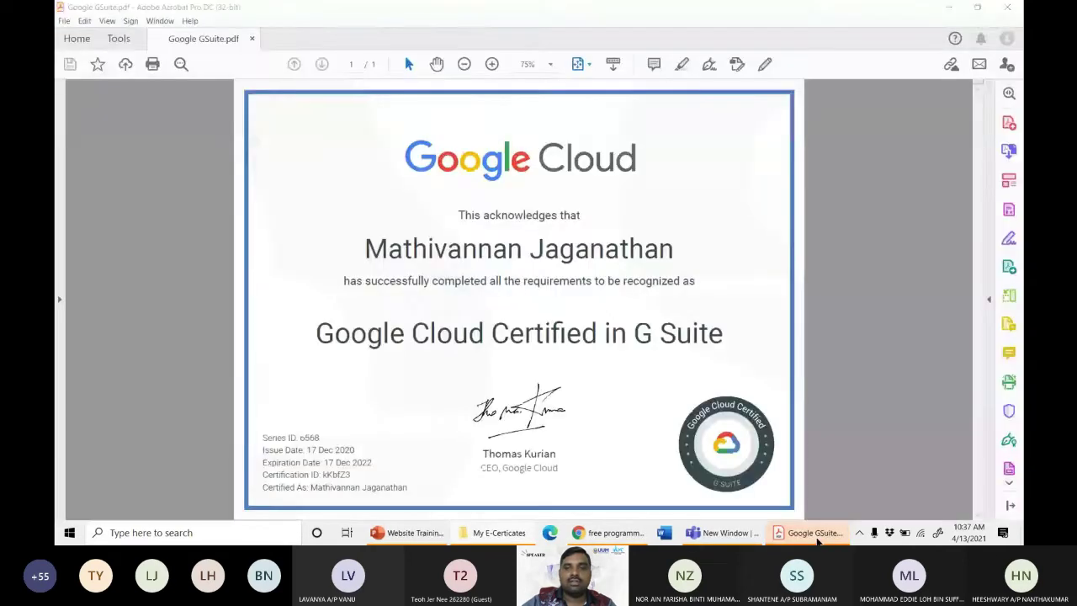
{"action": "left_click", "coordinate": [814, 535]}
{"action": "left_click", "coordinate": [814, 535]}
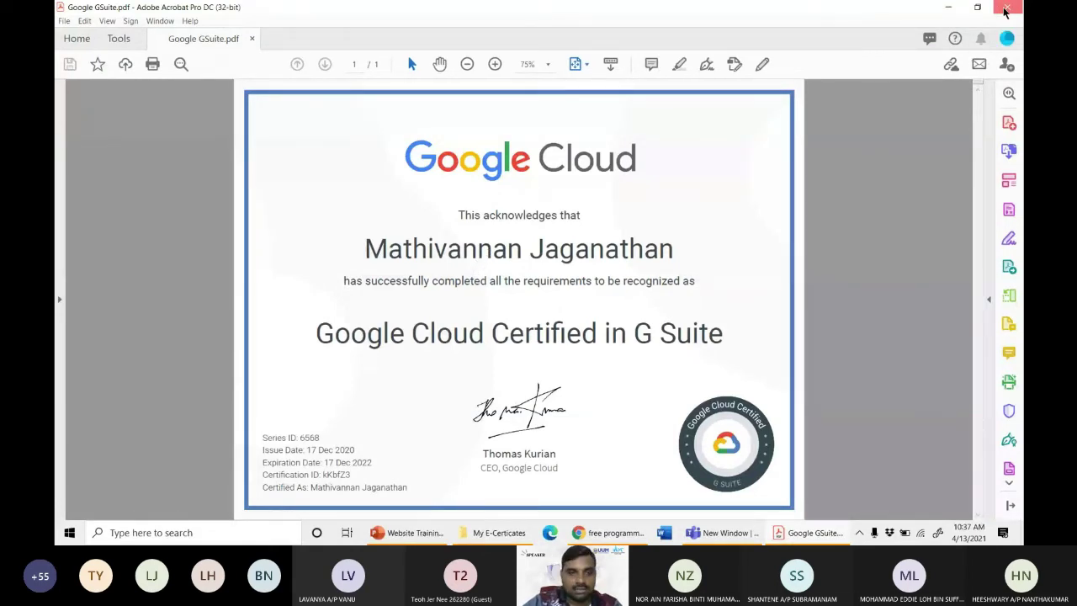
Step: Close the certificate PDF, lower the raised hand in Teams, and bring up the Website Training presentation
{"action": "left_click", "coordinate": [1006, 10]}
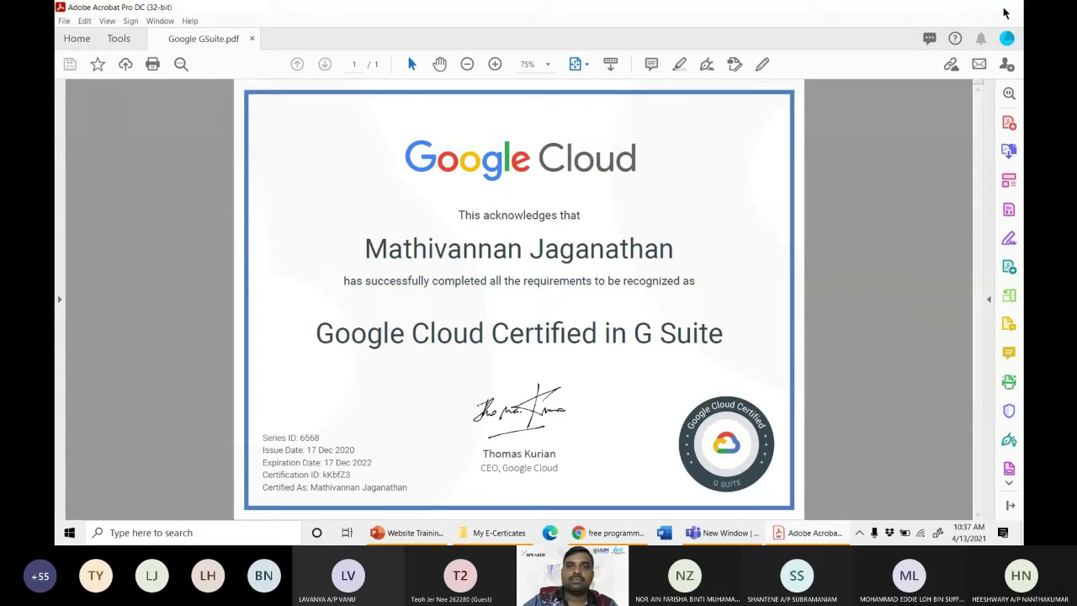
{"action": "left_click", "coordinate": [747, 539]}
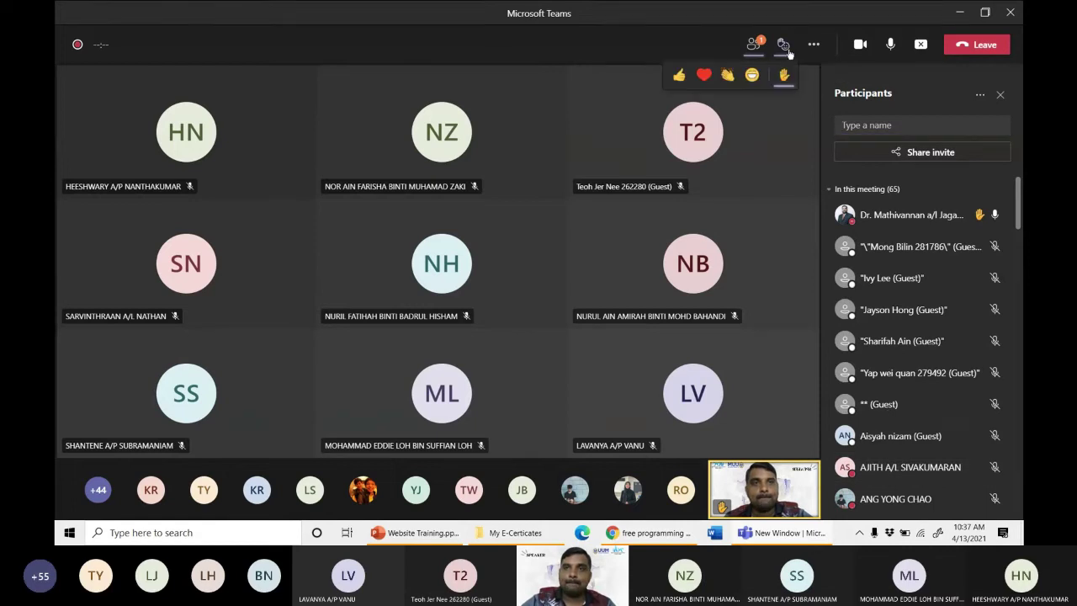
{"action": "left_click", "coordinate": [784, 71]}
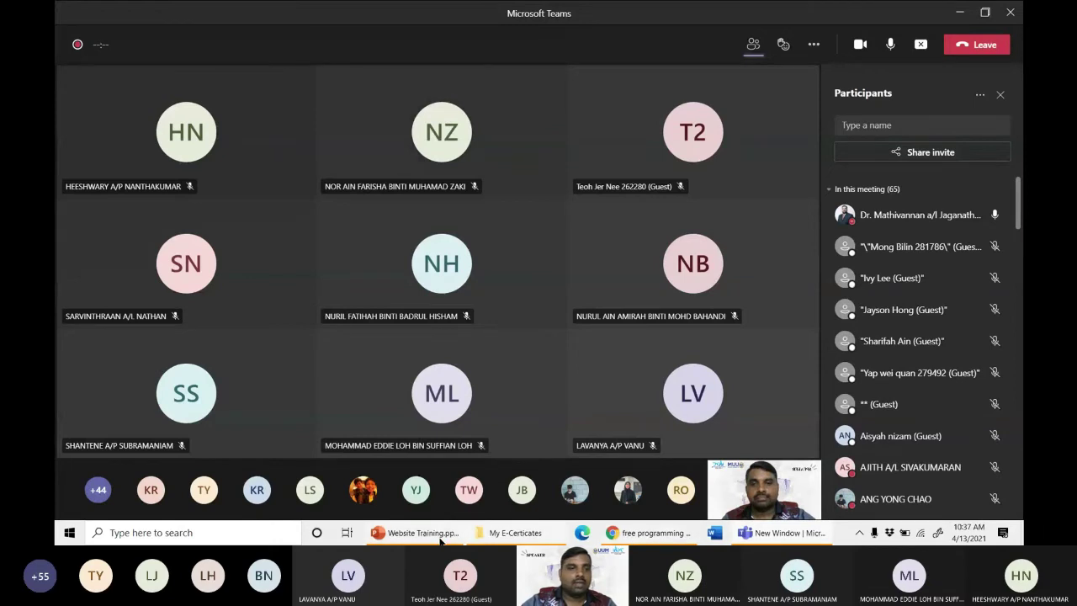
{"action": "left_click", "coordinate": [439, 536]}
Step: Present the Website Training slideshow from Website Builder to Interesting facts, then switch back to Chrome
{"action": "left_click", "coordinate": [887, 513]}
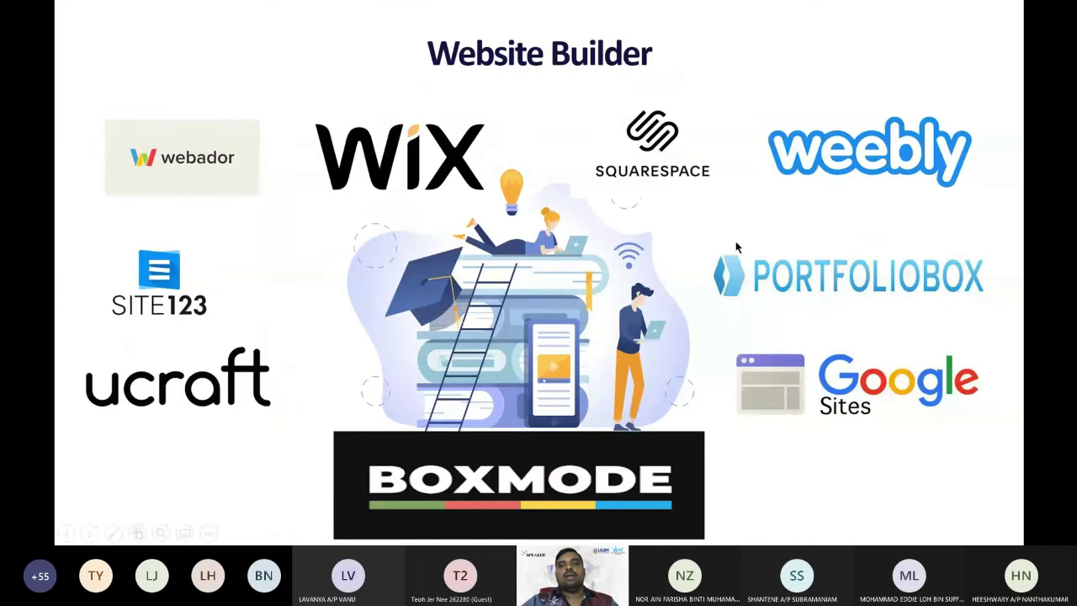
{"action": "left_click", "coordinate": [735, 247]}
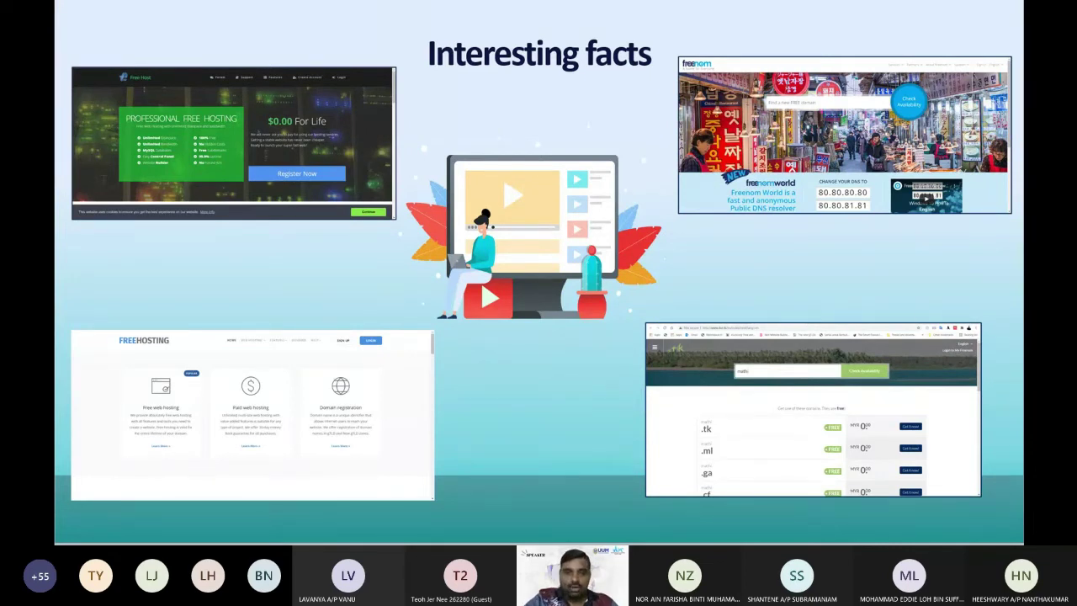
{"action": "key", "text": "Escape"}
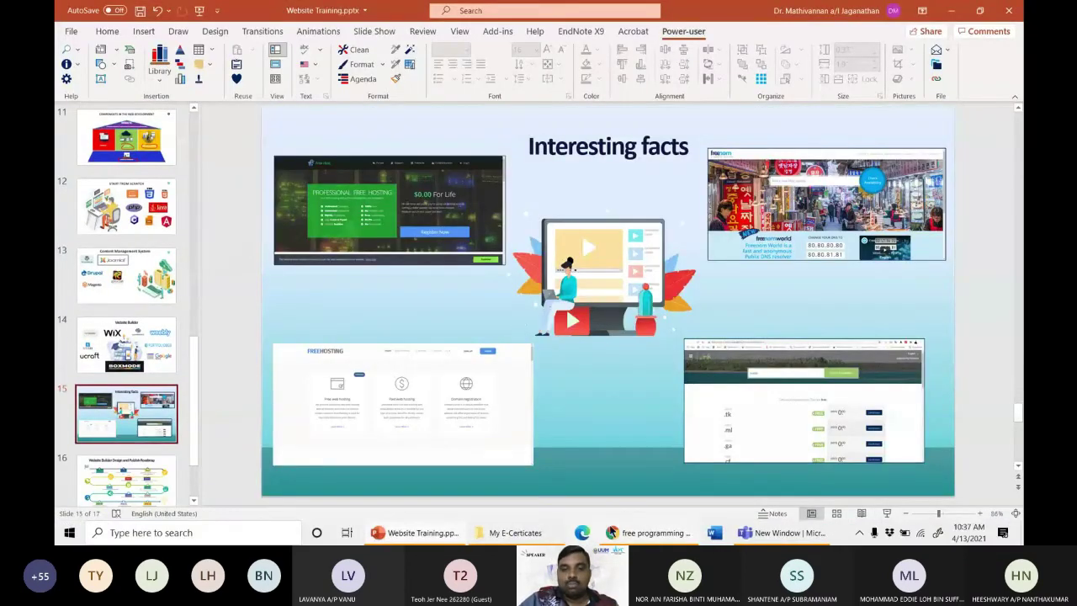
{"action": "key", "text": "alt+Tab"}
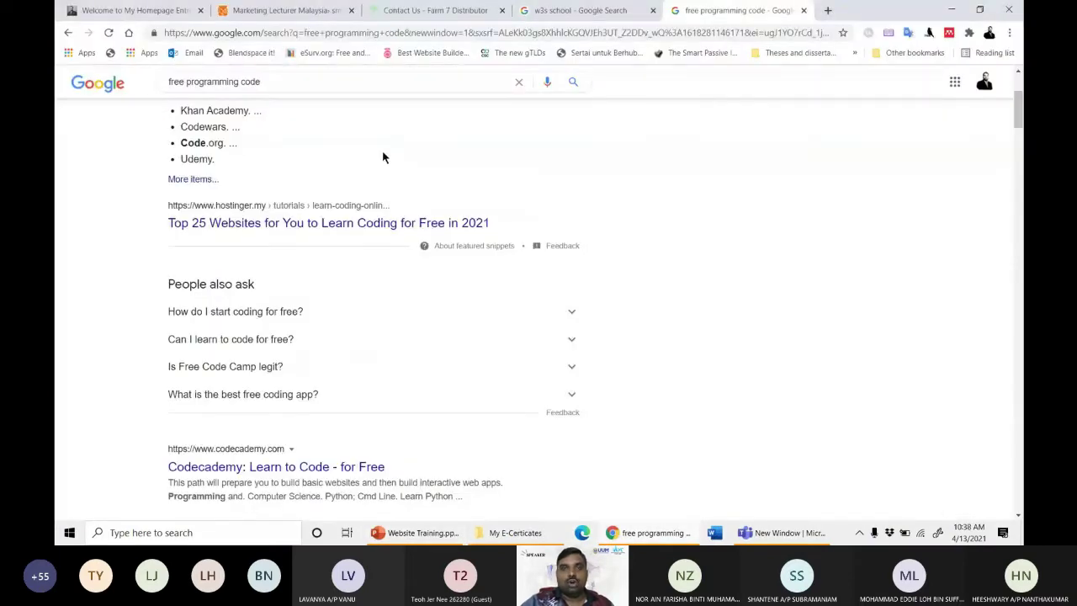
Step: Return to the Teams meeting and switch its view to Together mode
{"action": "left_click", "coordinate": [744, 531]}
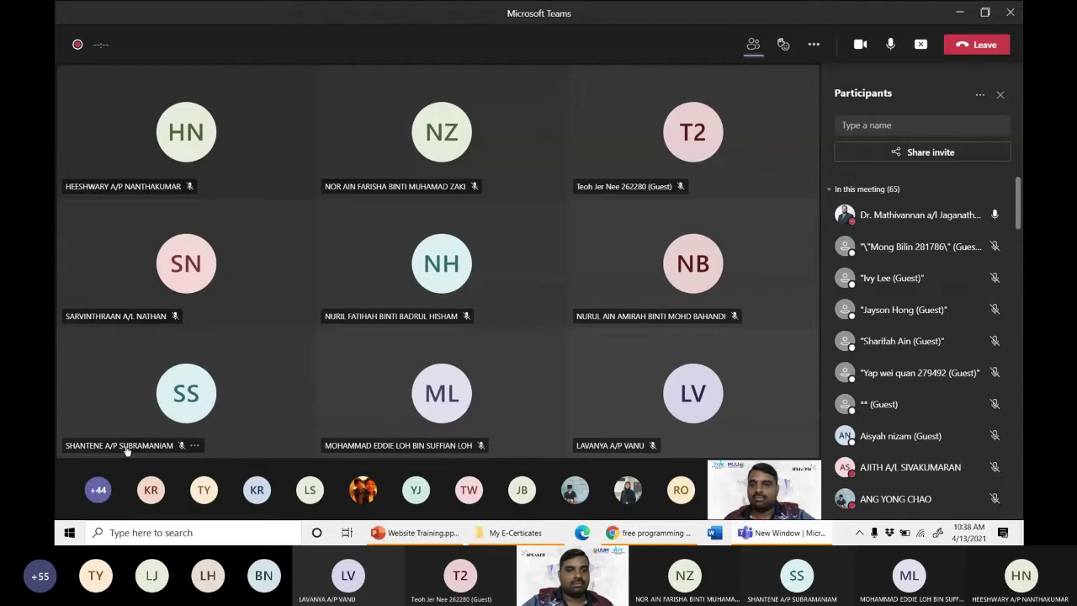
{"action": "left_click", "coordinate": [813, 43]}
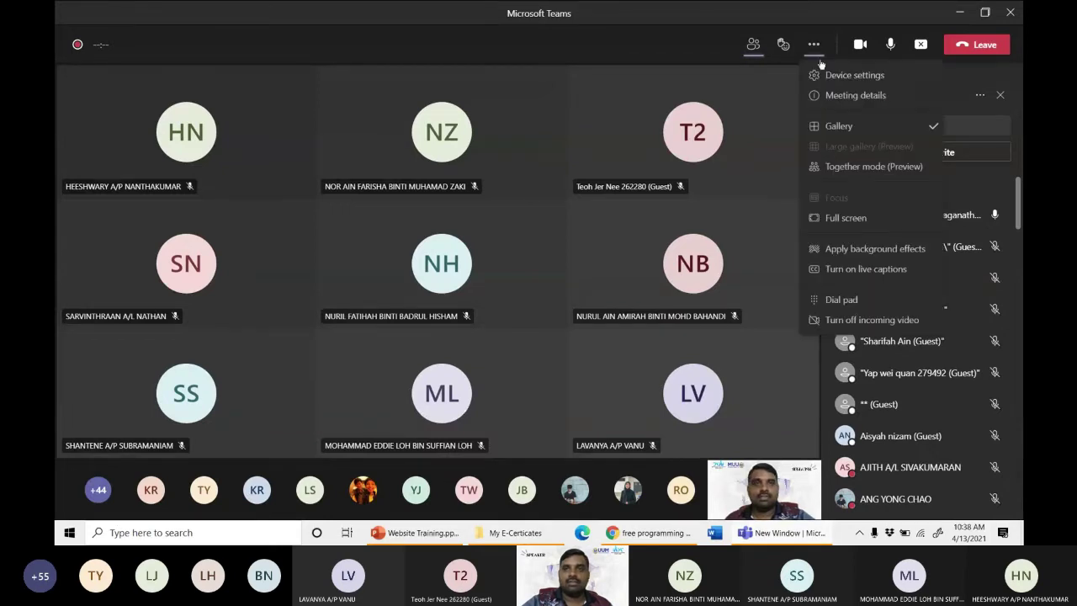
{"action": "left_click", "coordinate": [843, 169]}
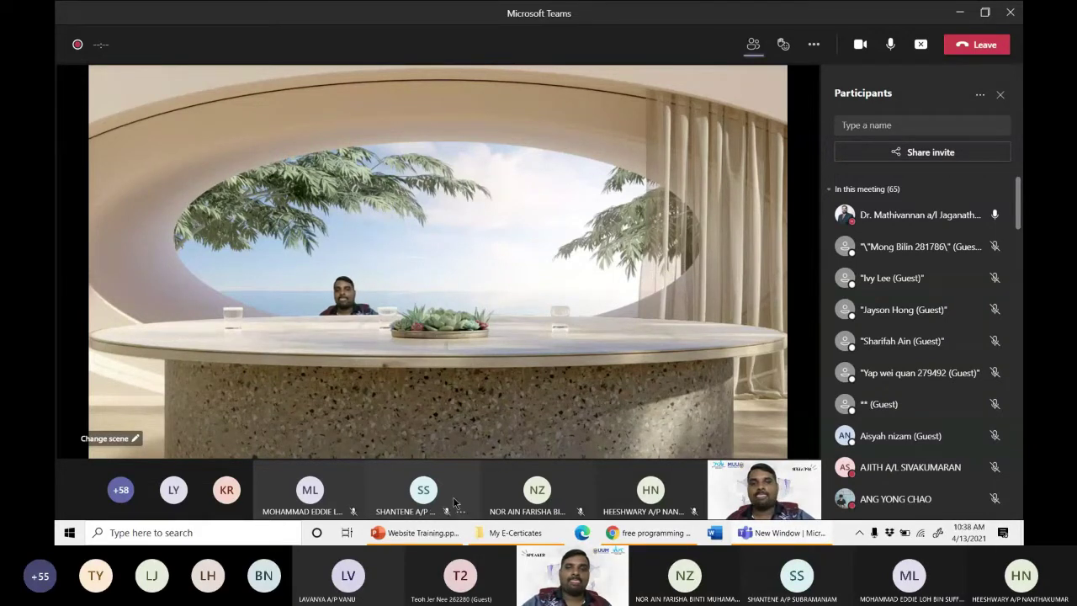
Step: Check the speaker volume from the system tray and return to the meeting
{"action": "left_click", "coordinate": [858, 533]}
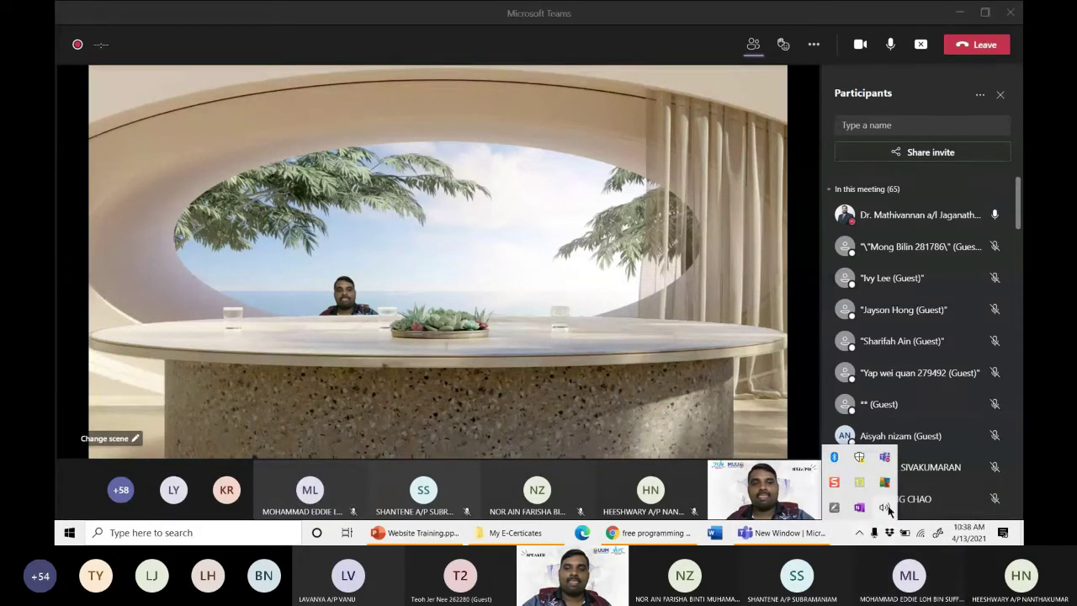
{"action": "left_click", "coordinate": [893, 505]}
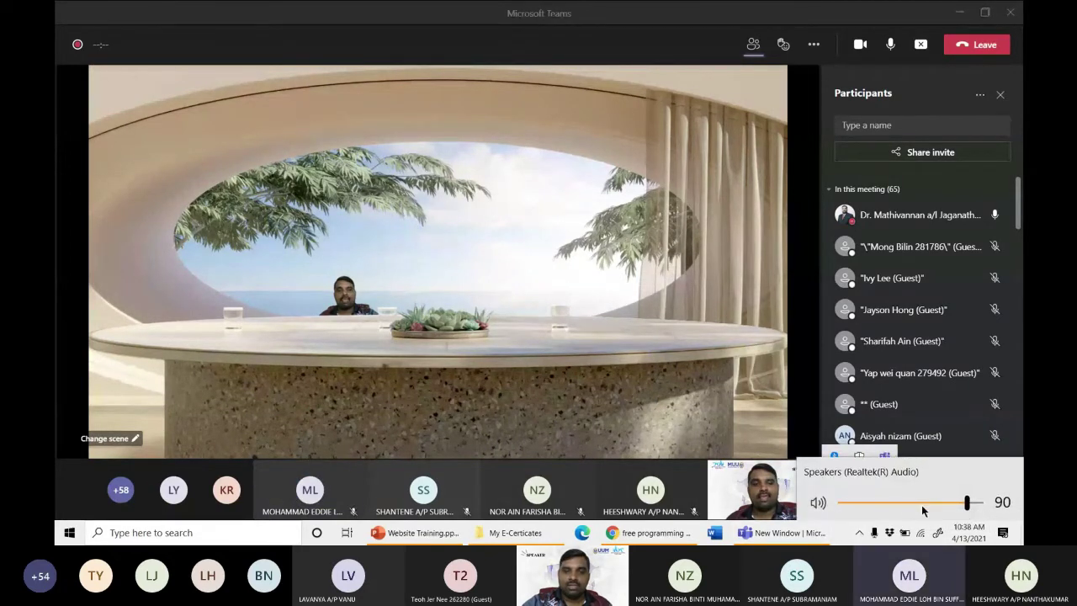
{"action": "left_click", "coordinate": [662, 362]}
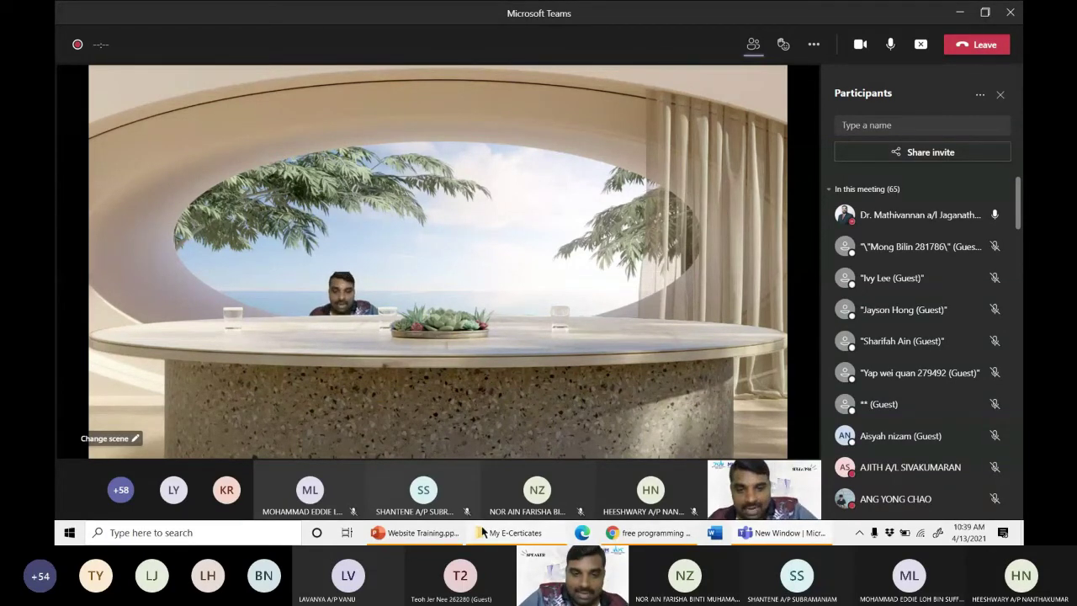
Step: Page the Website Training deck back to slide 12, Start From Scratch, then select Chrome's address bar
{"action": "left_click", "coordinate": [416, 533]}
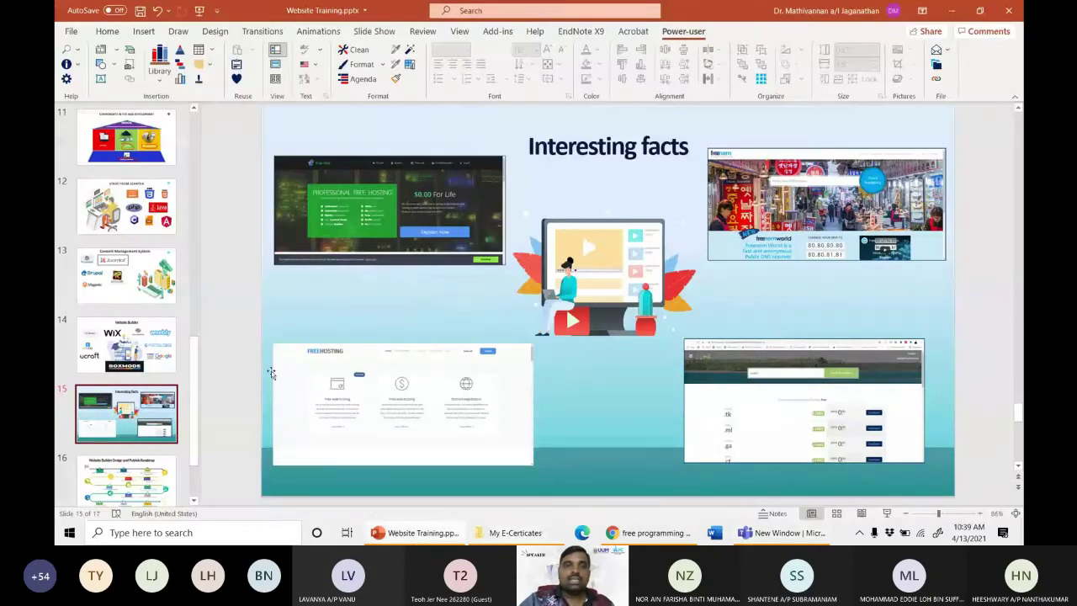
{"action": "left_click", "coordinate": [134, 357]}
{"action": "left_click", "coordinate": [135, 273]}
{"action": "left_click", "coordinate": [134, 223]}
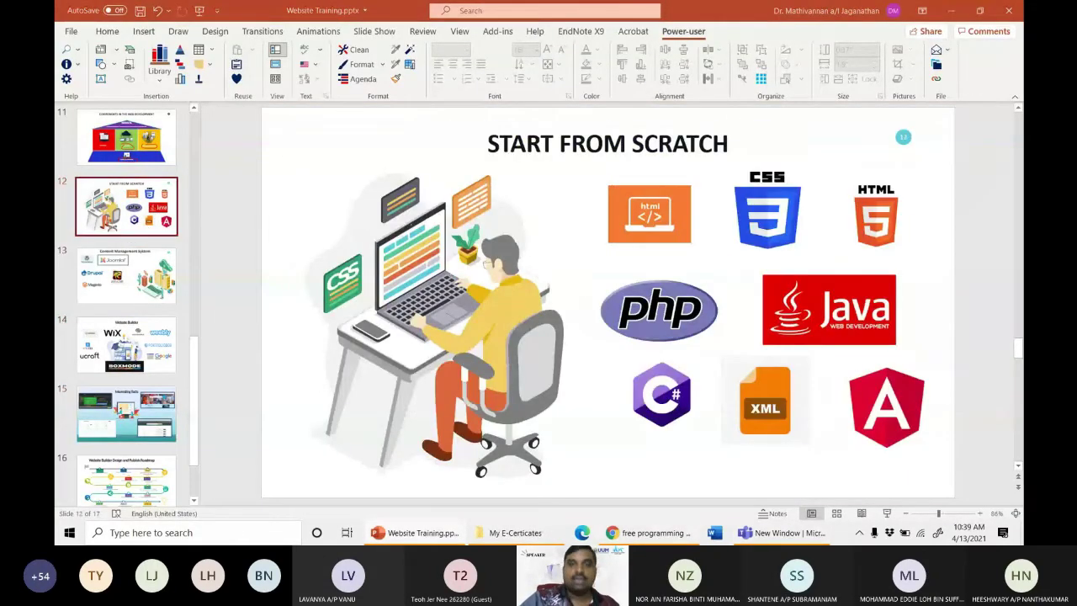
{"action": "left_click", "coordinate": [647, 532]}
{"action": "left_click", "coordinate": [390, 37]}
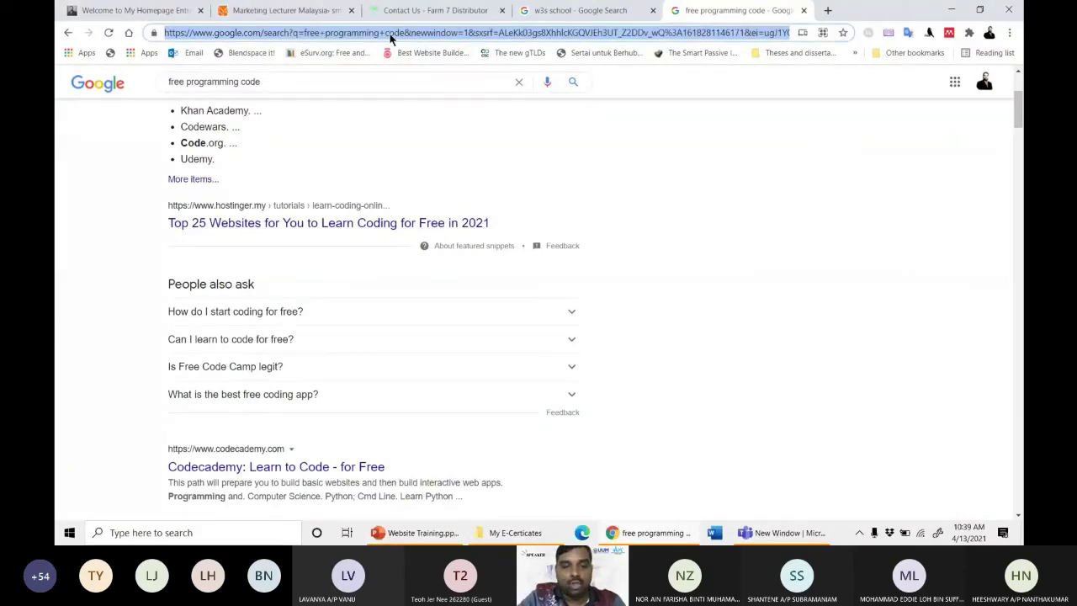
Step: Search 'exabytes', open the official Exabytes website, and dismiss its notification prompt
{"action": "type", "text": "exabytes"}
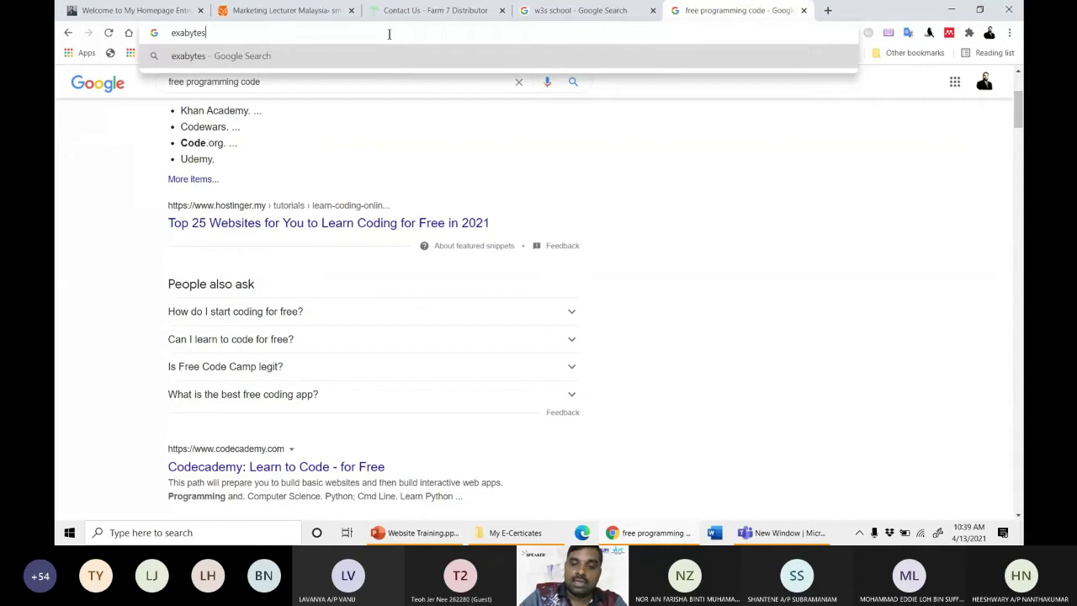
{"action": "key", "text": "Return"}
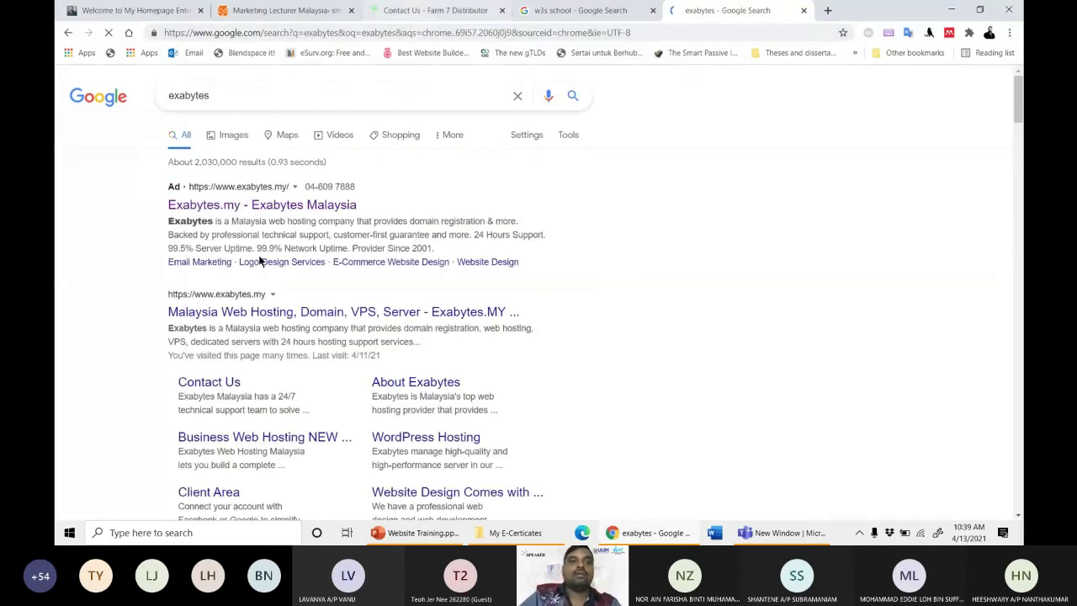
{"action": "left_click", "coordinate": [221, 313]}
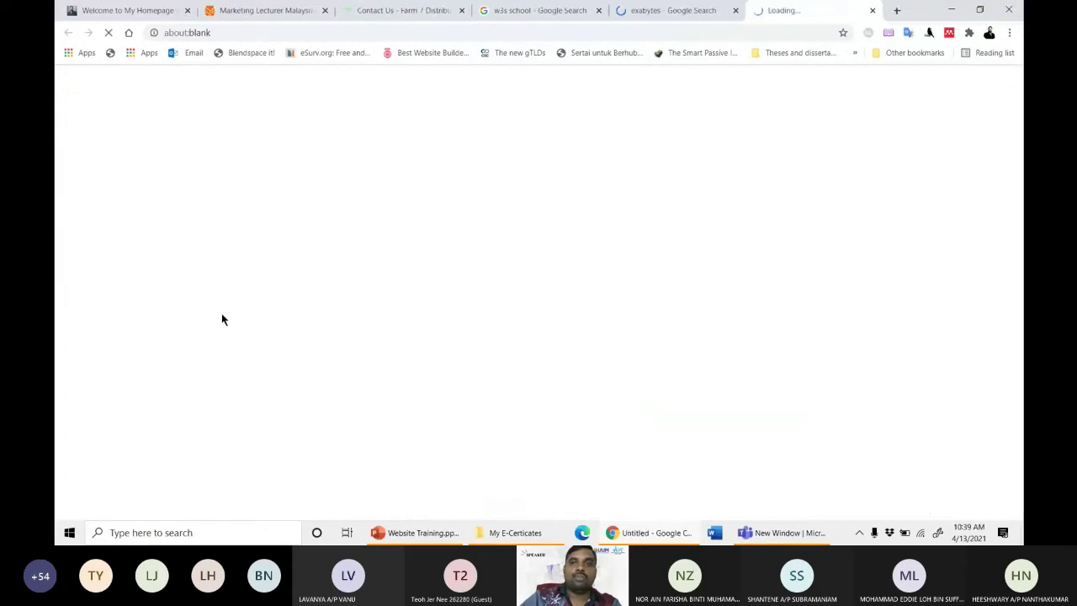
{"action": "left_click", "coordinate": [735, 10]}
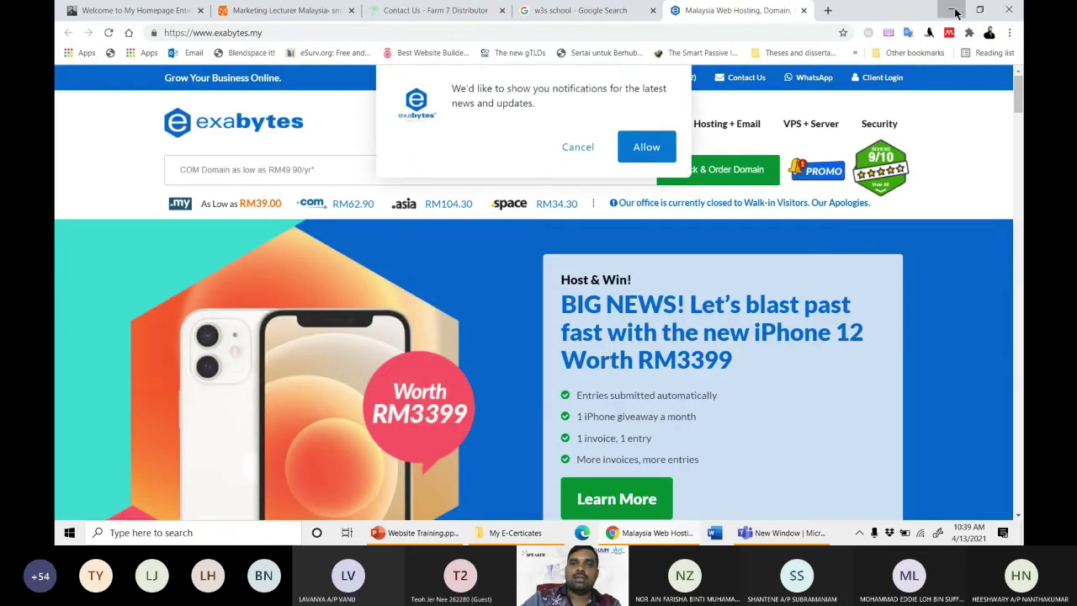
{"action": "left_click", "coordinate": [578, 147]}
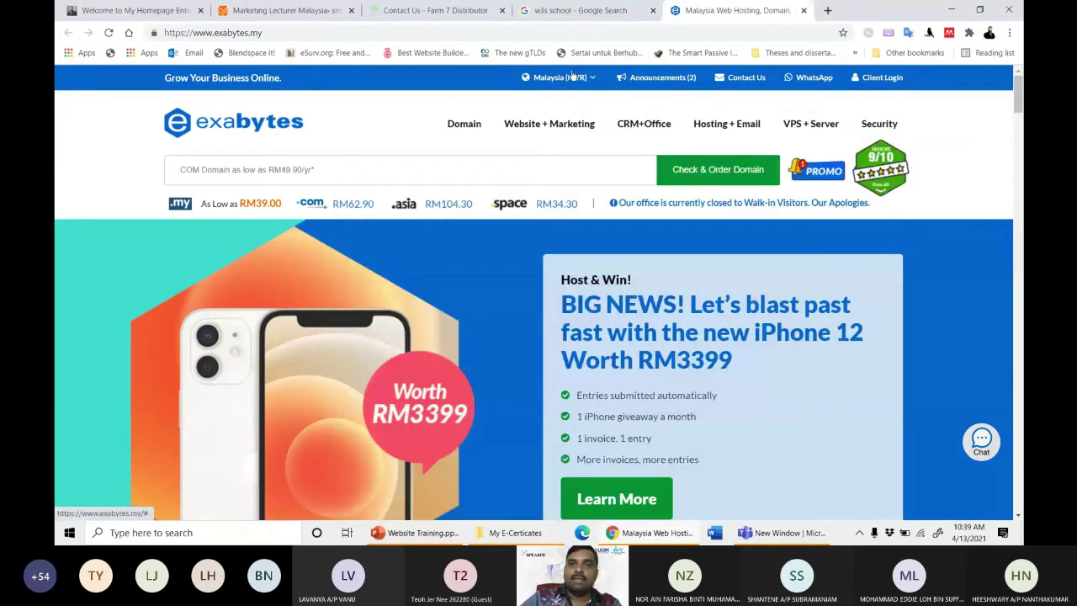
Step: Open the Client Login page, close the home tab, and fill in the saved account e-mail
{"action": "mouse_move", "coordinate": [715, 126]}
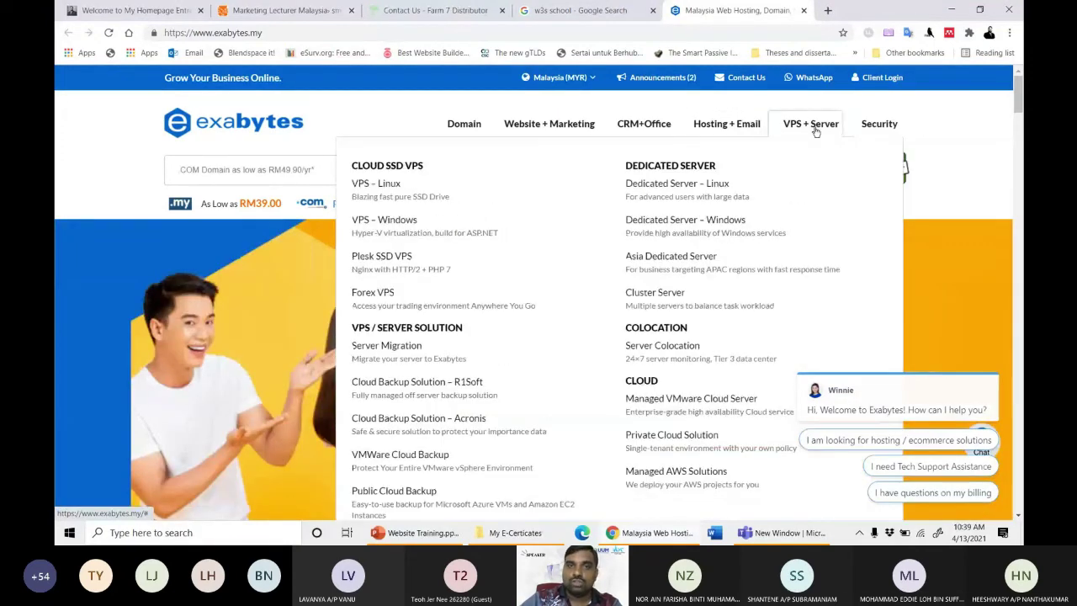
{"action": "mouse_move", "coordinate": [810, 124]}
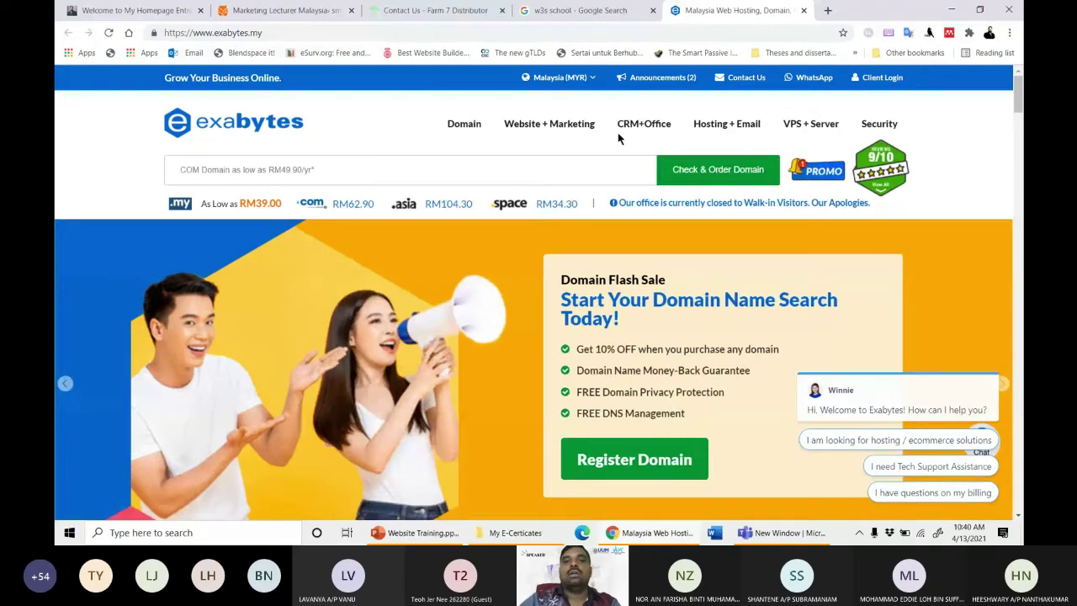
{"action": "mouse_move", "coordinate": [472, 128]}
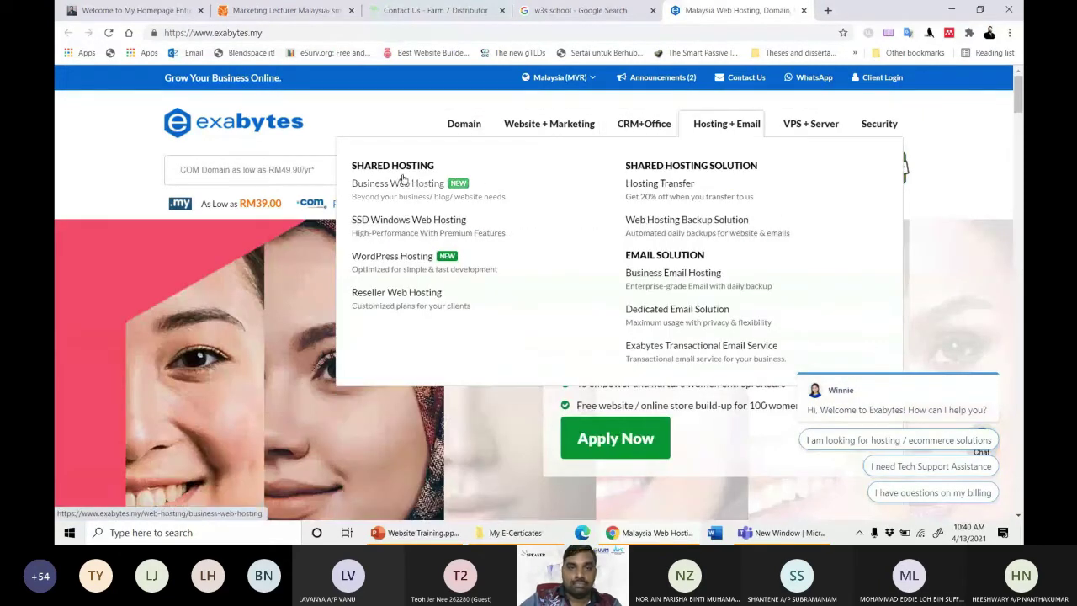
{"action": "left_click", "coordinate": [878, 79]}
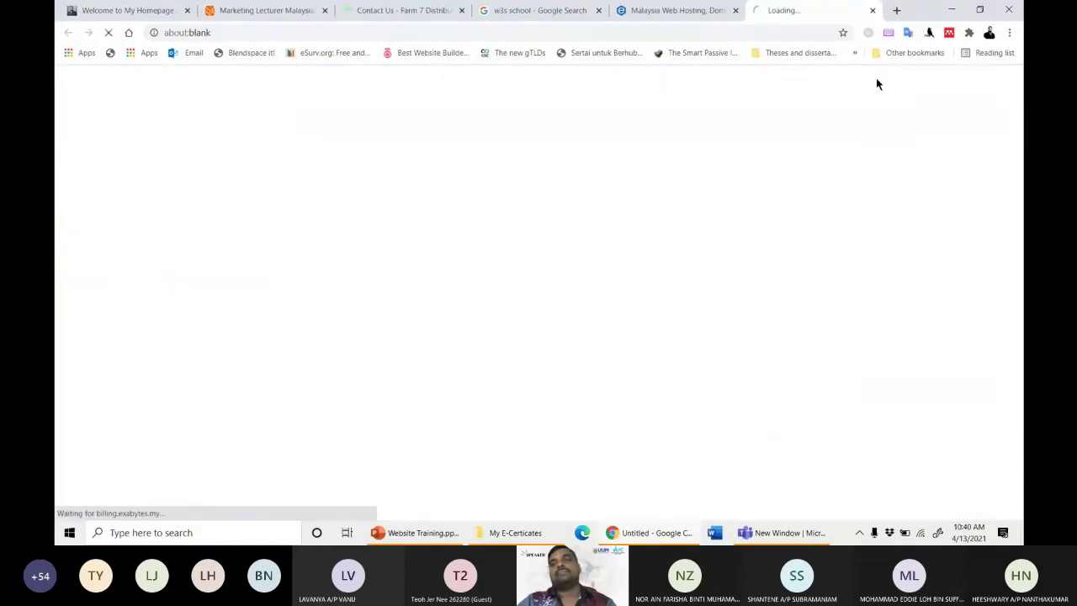
{"action": "left_click", "coordinate": [679, 11]}
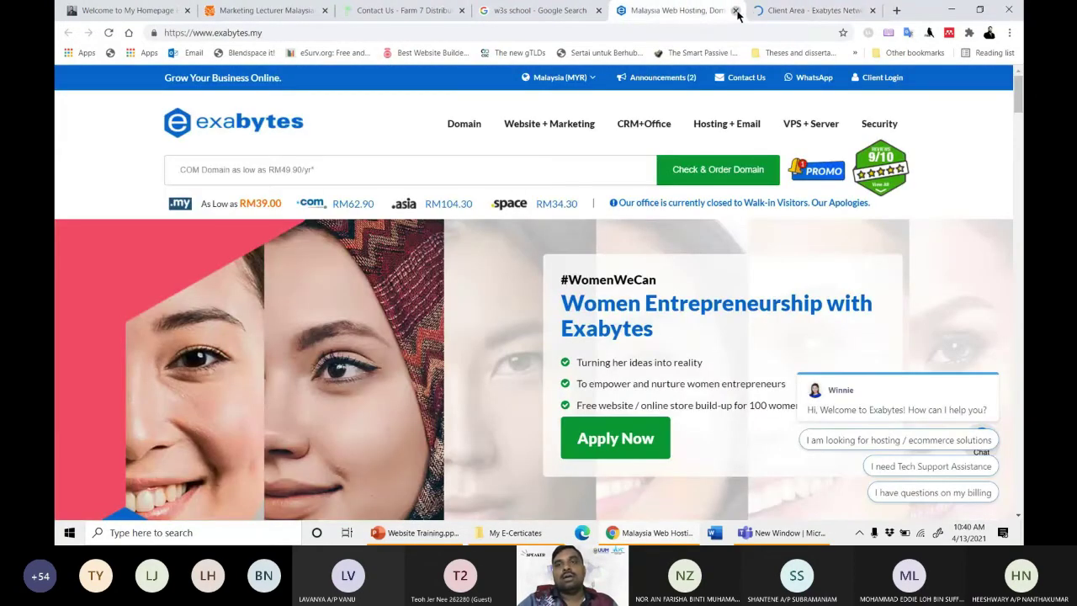
{"action": "left_click", "coordinate": [736, 10]}
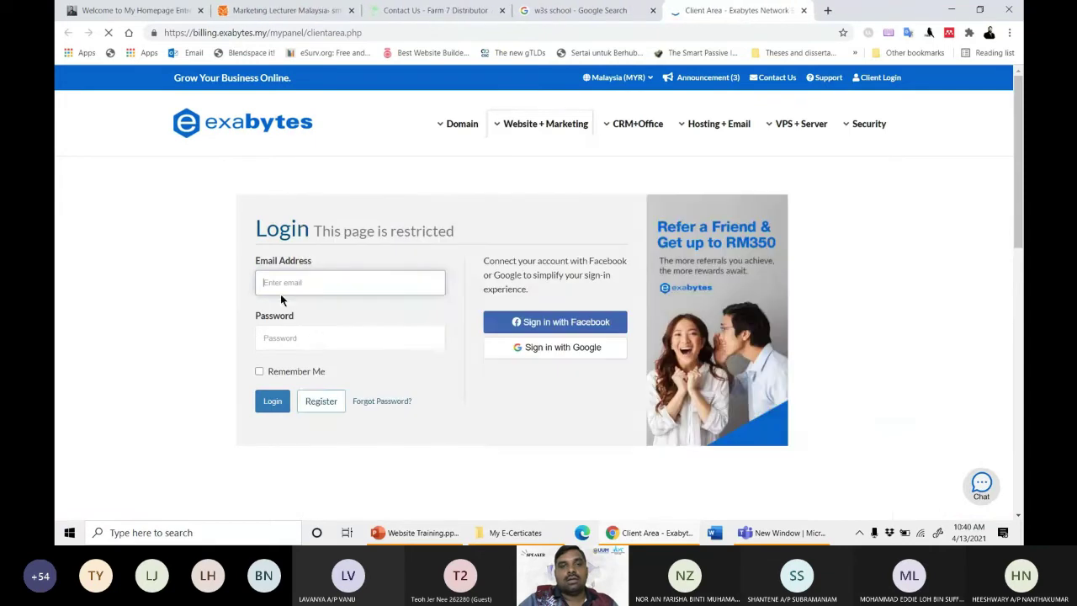
{"action": "left_click", "coordinate": [282, 289]}
{"action": "left_click", "coordinate": [308, 312]}
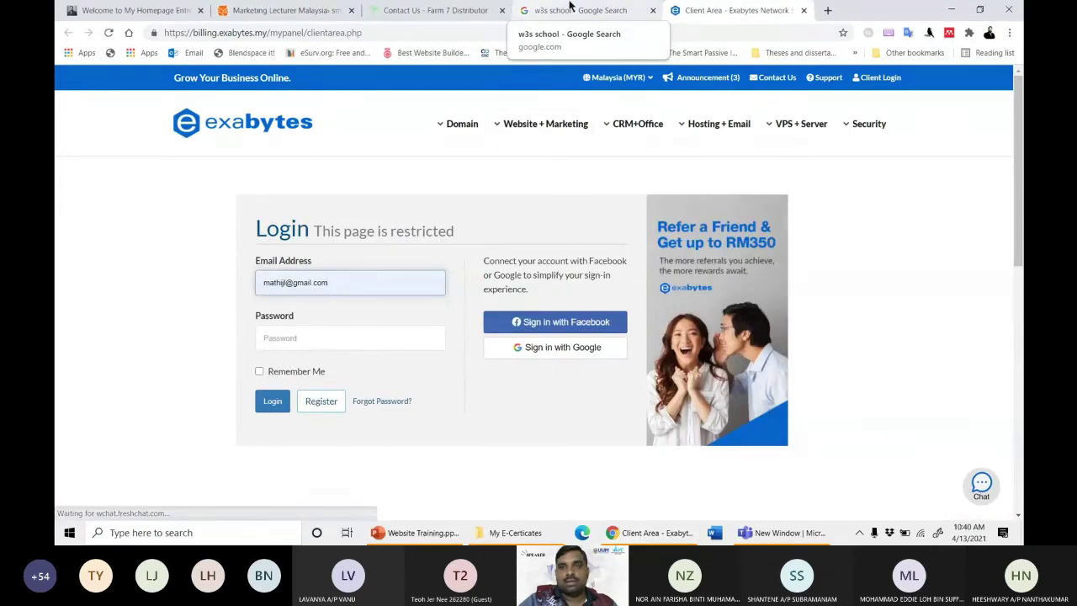
Step: Enter the account password, tick Remember Me, and log in to the client area
{"action": "left_click", "coordinate": [276, 335]}
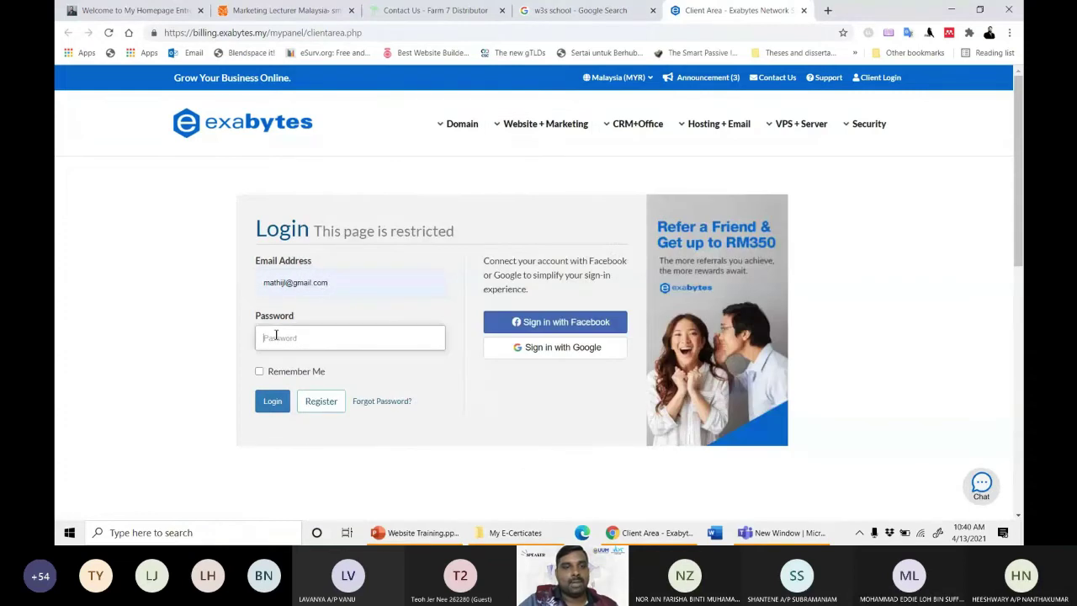
{"action": "type", "text": "a"}
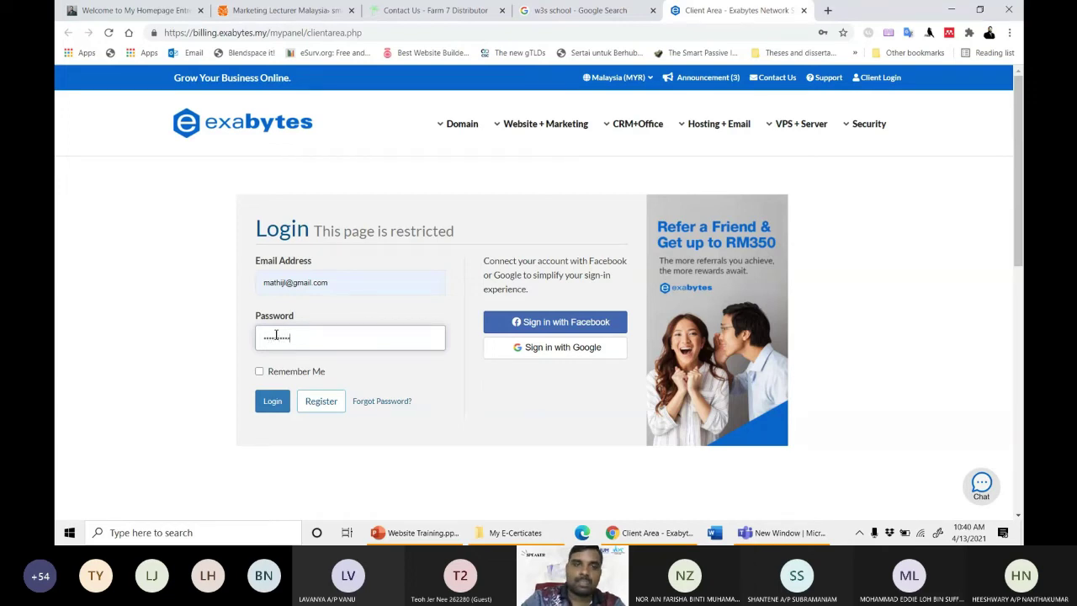
{"action": "left_click", "coordinate": [260, 374]}
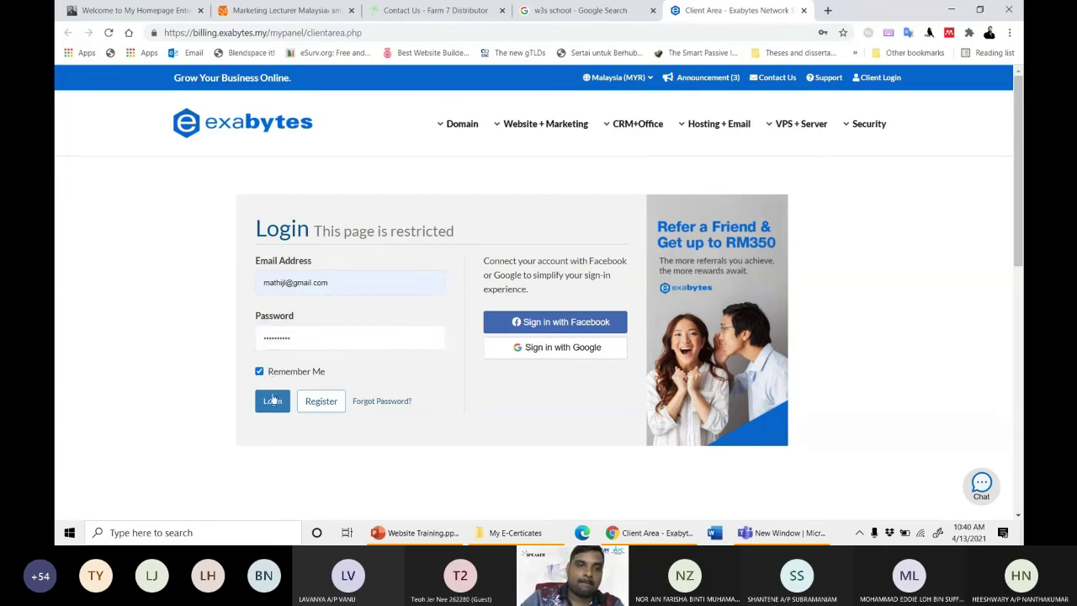
{"action": "left_click", "coordinate": [272, 407]}
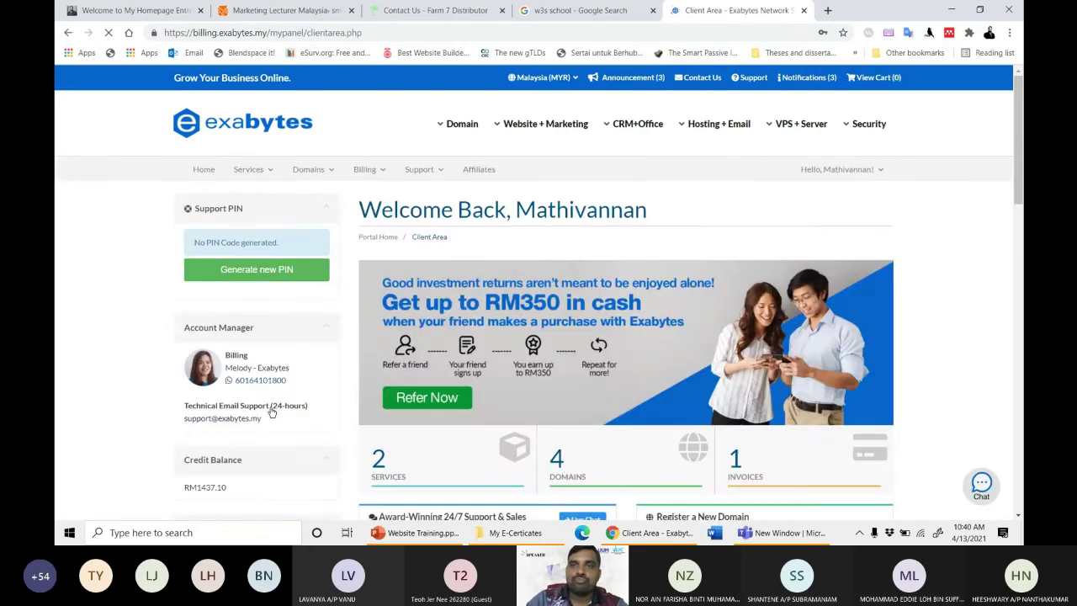
Step: Open the Services list in the Exabytes client area
{"action": "scroll", "coordinate": [805, 362], "scroll_direction": "down", "scroll_amount": 3}
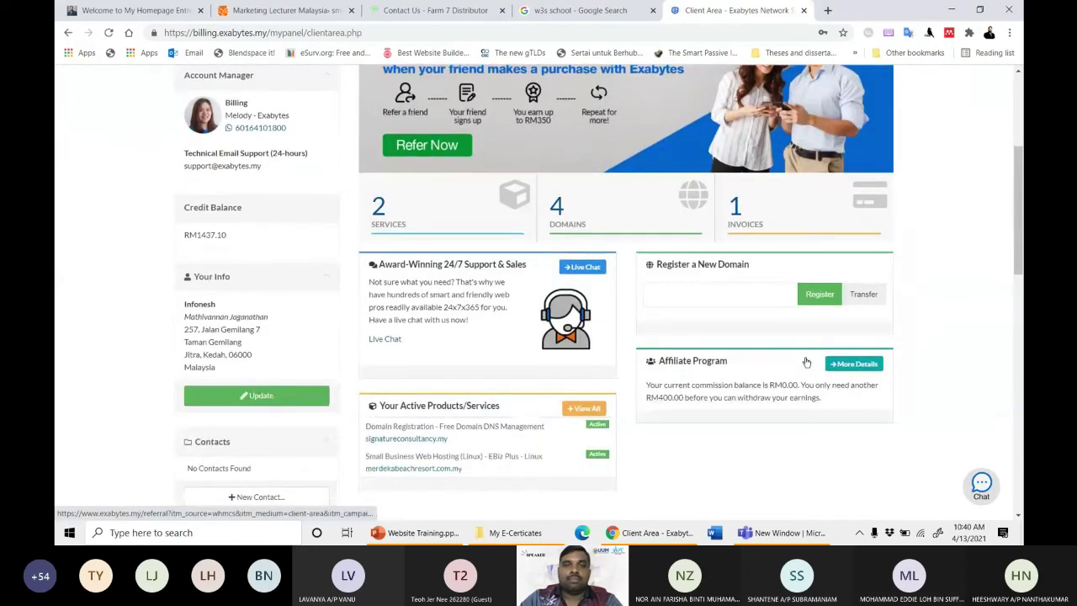
{"action": "scroll", "coordinate": [806, 362], "scroll_direction": "down", "scroll_amount": 1}
{"action": "scroll", "coordinate": [805, 362], "scroll_direction": "up", "scroll_amount": 2}
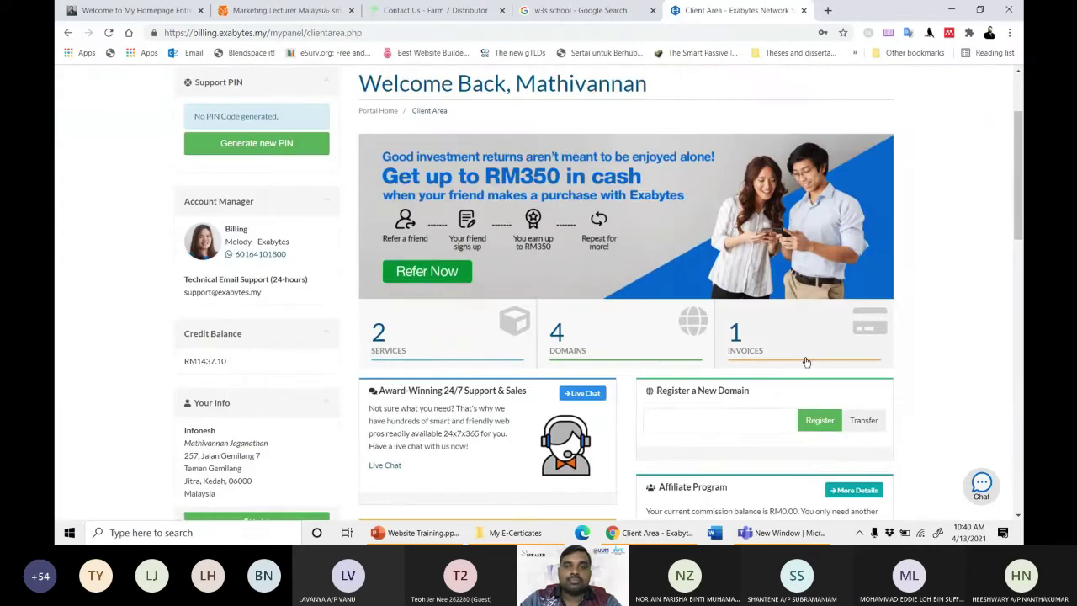
{"action": "left_click", "coordinate": [385, 337]}
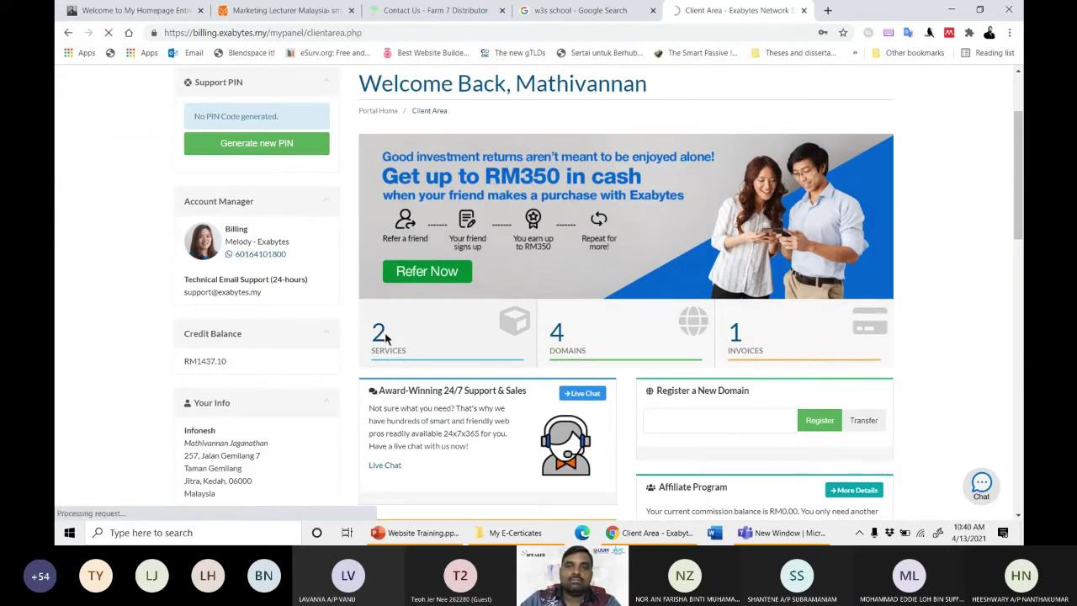
Step: Open the merdekabeachresort.com.my EBiz Plus - Linux product details and its cPanel login shortcut
{"action": "scroll", "coordinate": [385, 339], "scroll_direction": "down", "scroll_amount": 4}
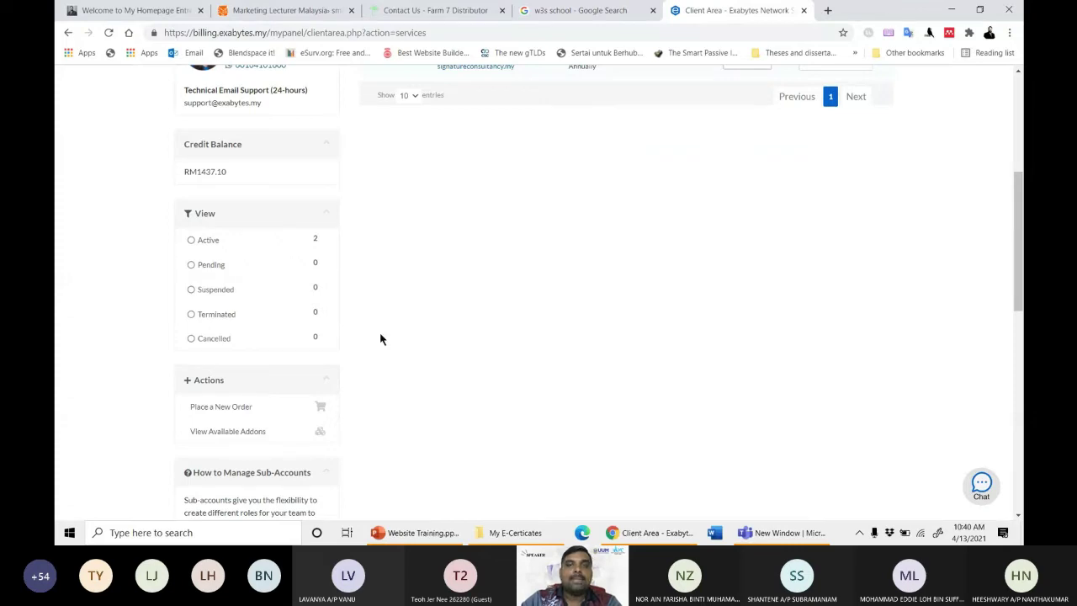
{"action": "scroll", "coordinate": [381, 338], "scroll_direction": "down", "scroll_amount": 1}
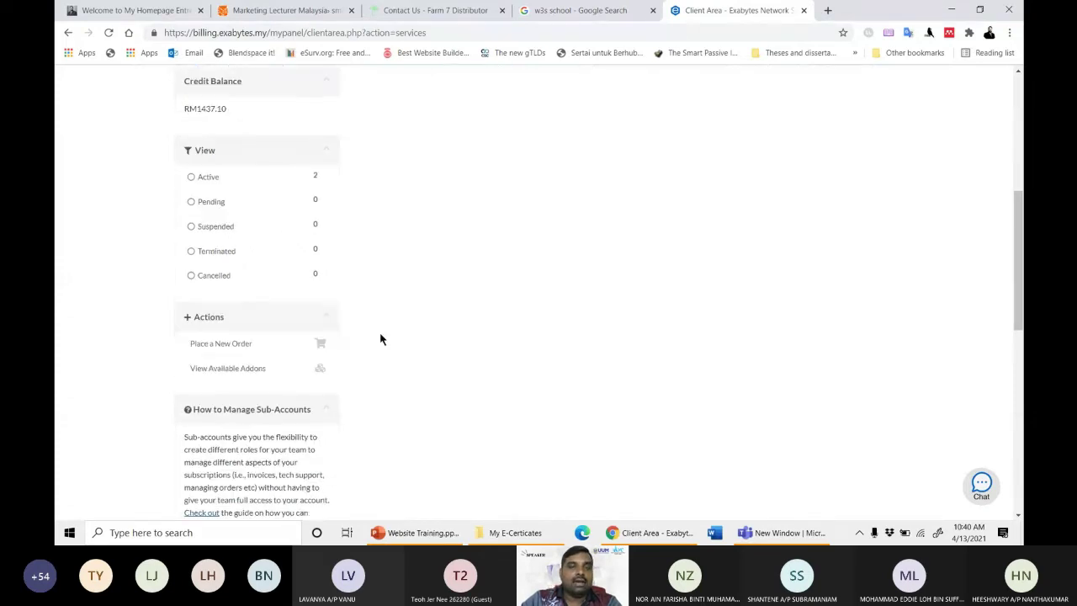
{"action": "scroll", "coordinate": [381, 339], "scroll_direction": "up", "scroll_amount": 5}
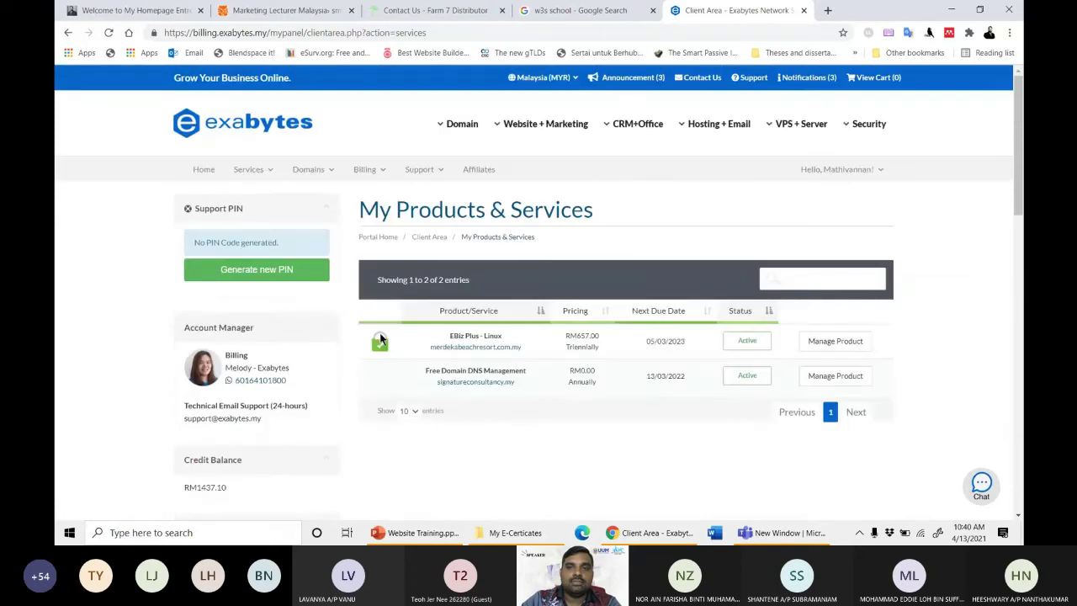
{"action": "left_click", "coordinate": [812, 340]}
{"action": "left_click", "coordinate": [622, 12]}
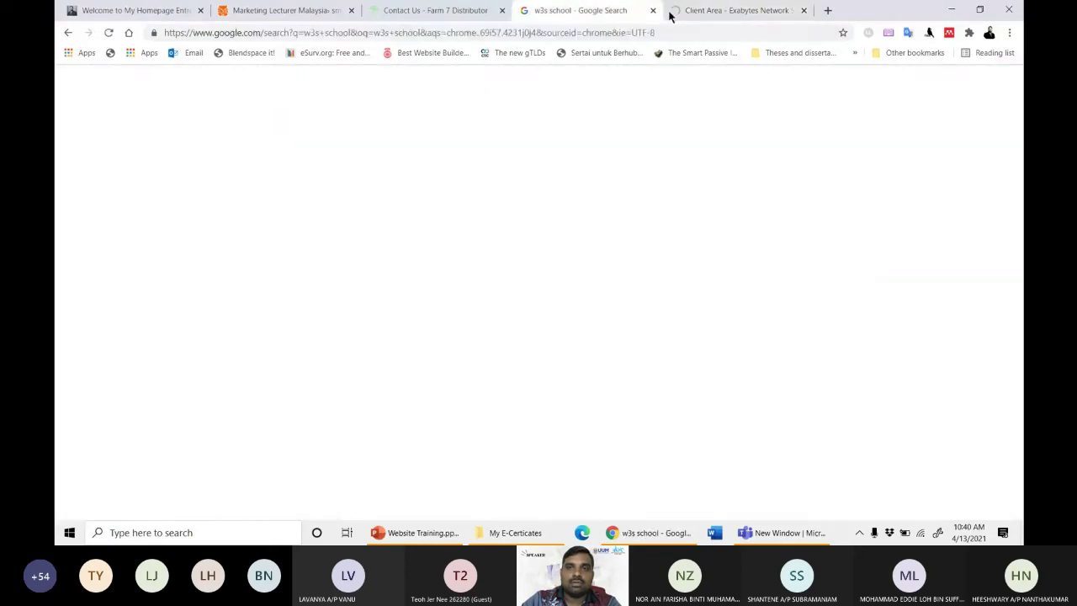
{"action": "left_click", "coordinate": [719, 10]}
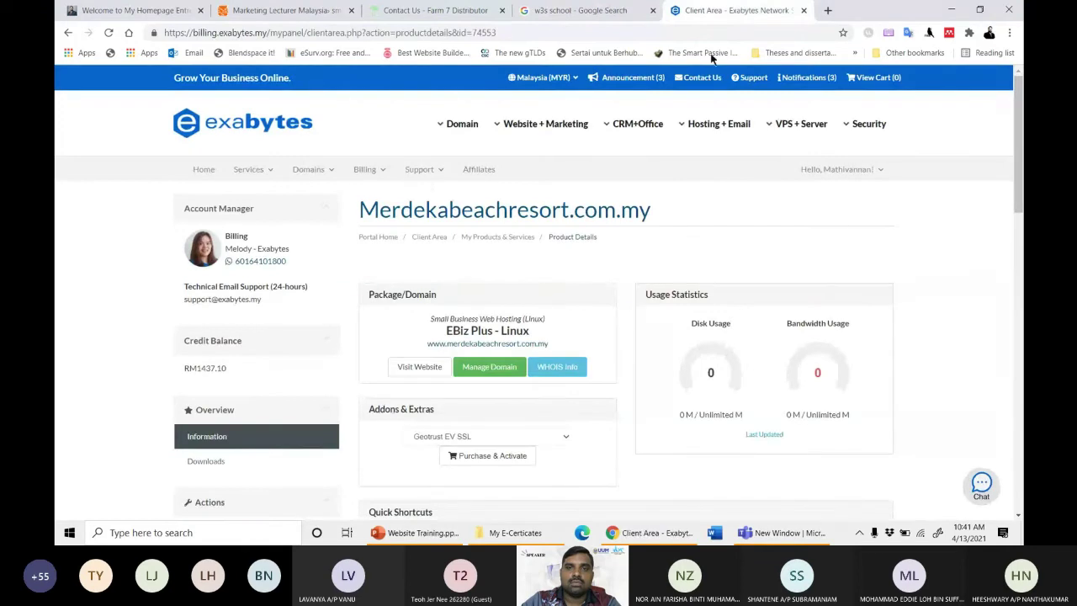
{"action": "scroll", "coordinate": [825, 306], "scroll_direction": "down", "scroll_amount": 5}
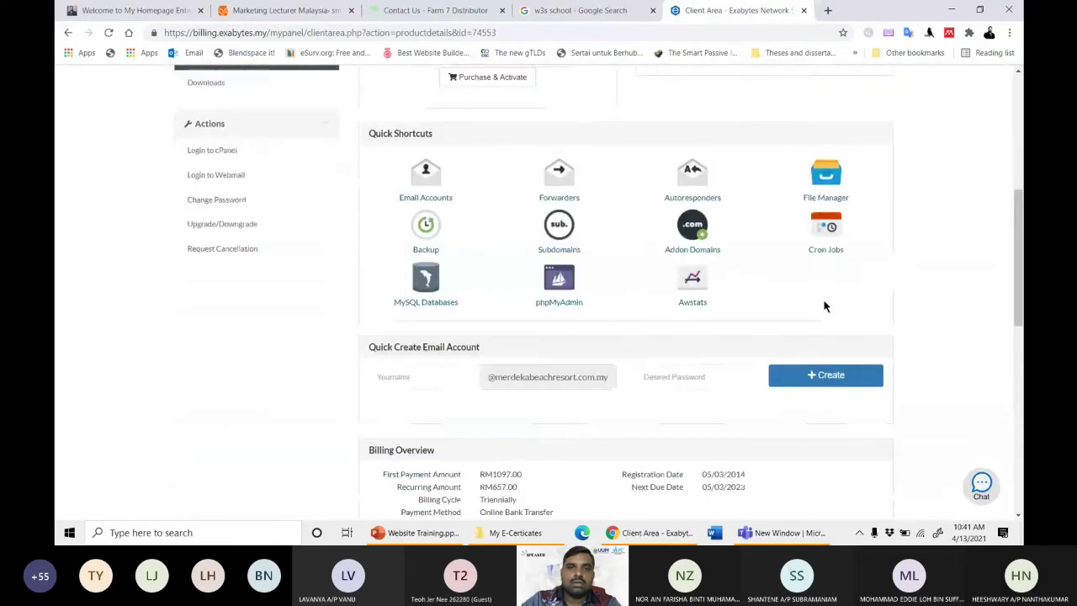
{"action": "left_click", "coordinate": [207, 153]}
Step: Scroll the cPanel dashboard down to Softaculous, then go back to the Client Area - Exabytes tab
{"action": "left_click", "coordinate": [699, 17]}
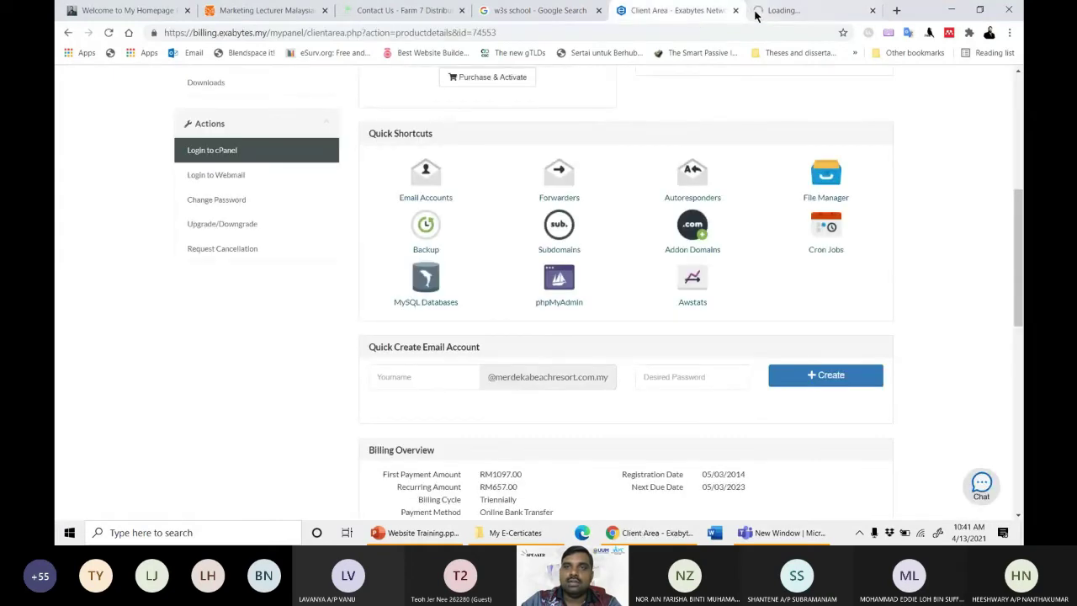
{"action": "left_click", "coordinate": [765, 10]}
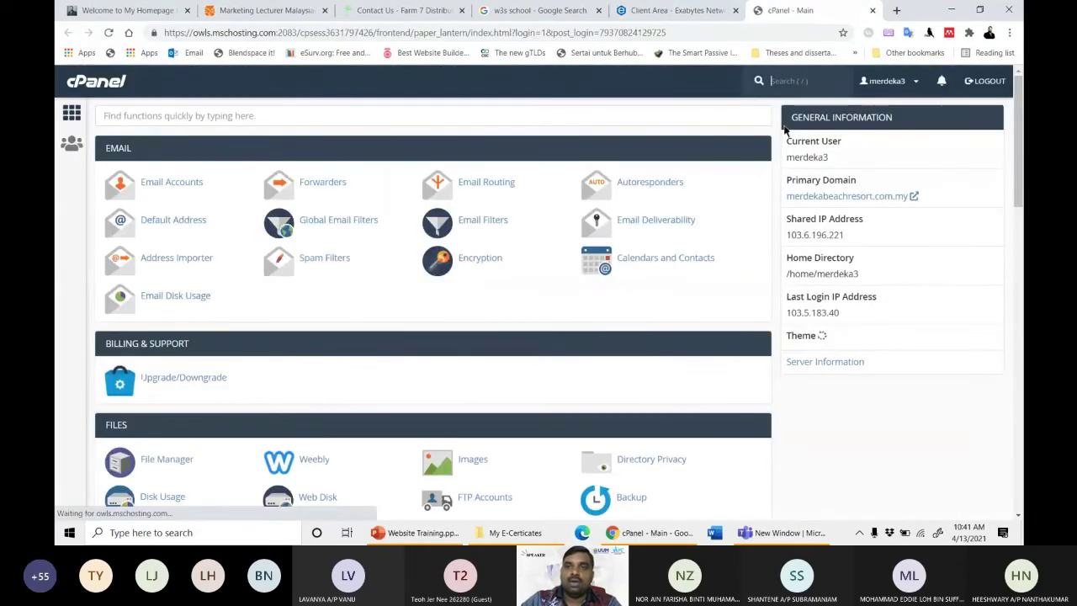
{"action": "scroll", "coordinate": [748, 257], "scroll_direction": "down", "scroll_amount": 3}
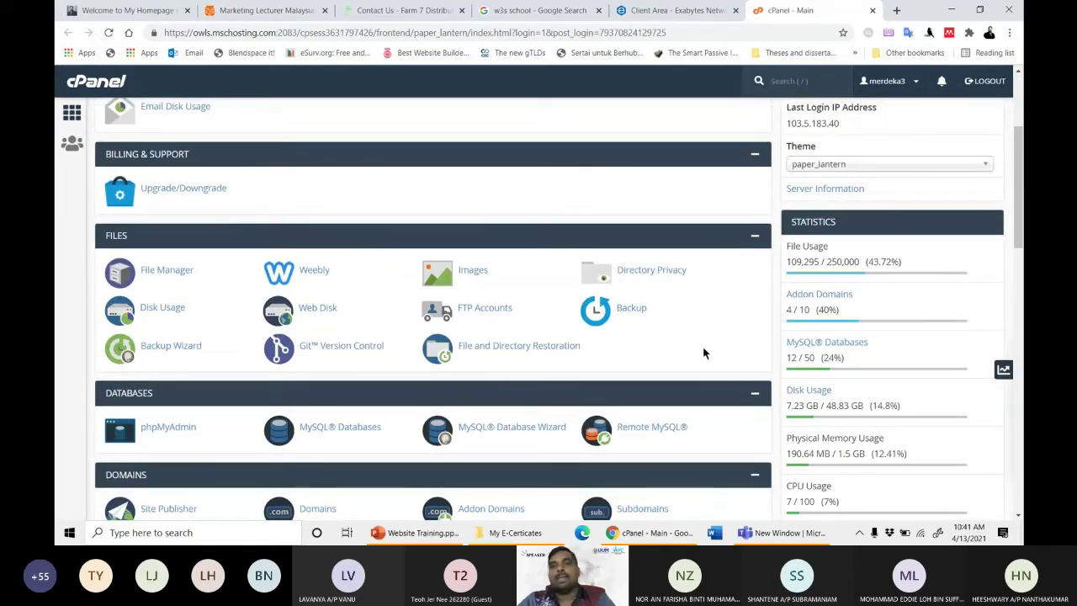
{"action": "scroll", "coordinate": [601, 429], "scroll_direction": "up", "scroll_amount": 3}
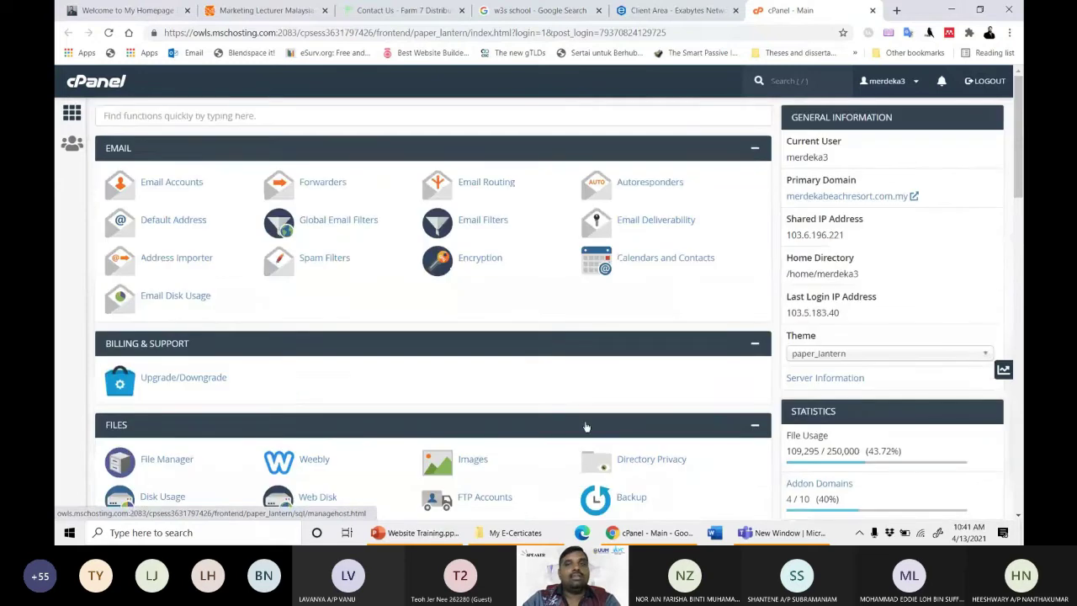
{"action": "scroll", "coordinate": [586, 426], "scroll_direction": "down", "scroll_amount": 2}
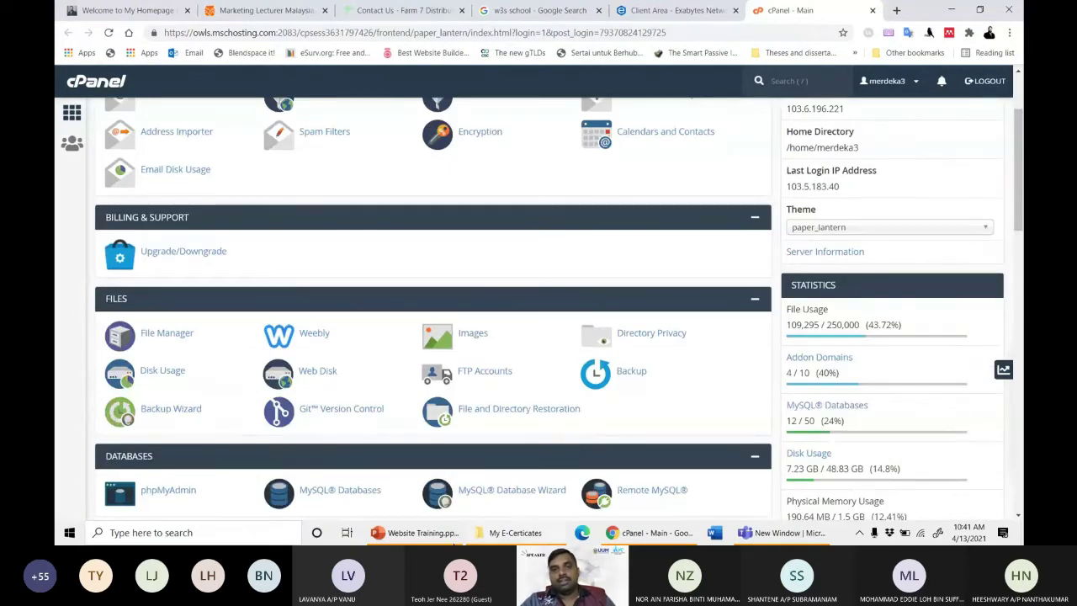
{"action": "scroll", "coordinate": [583, 408], "scroll_direction": "down", "scroll_amount": 12}
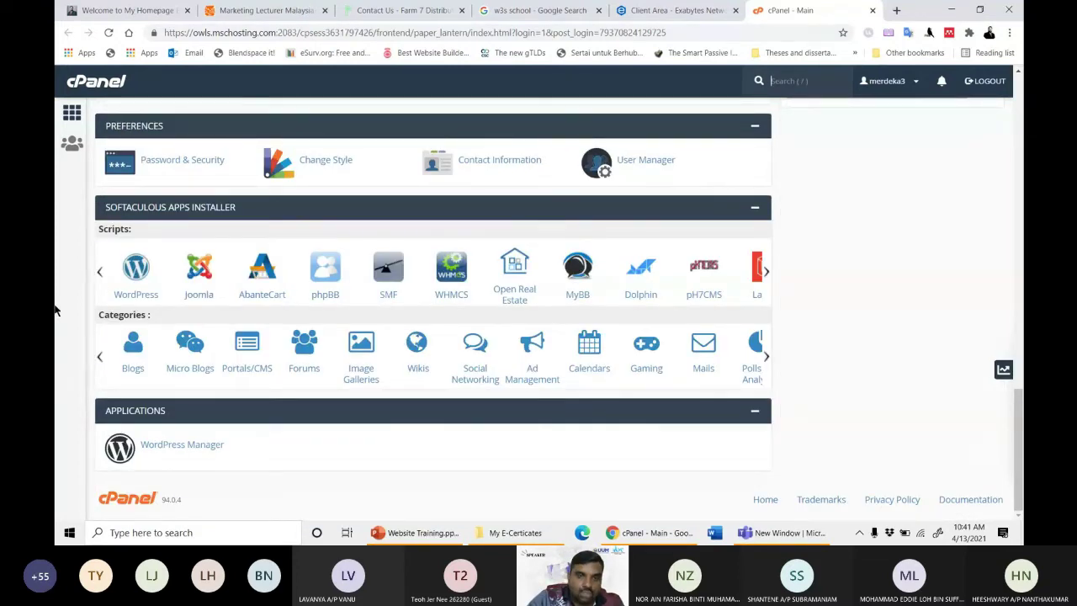
{"action": "left_click", "coordinate": [624, 12]}
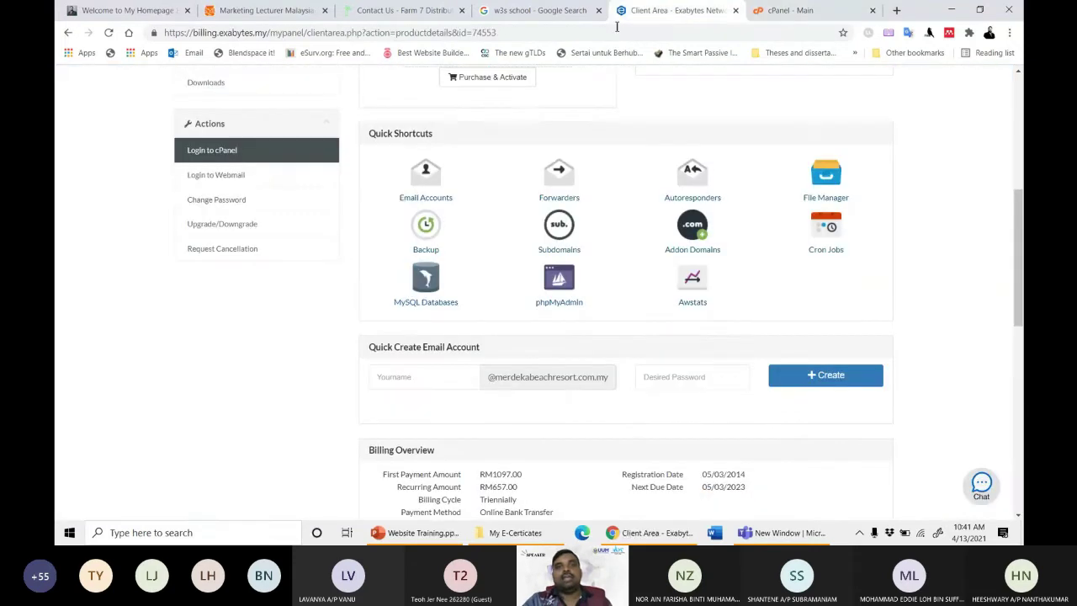
Step: Visit the Exabytes client-area home page, then return to the cPanel main tab
{"action": "scroll", "coordinate": [387, 303], "scroll_direction": "up", "scroll_amount": 5}
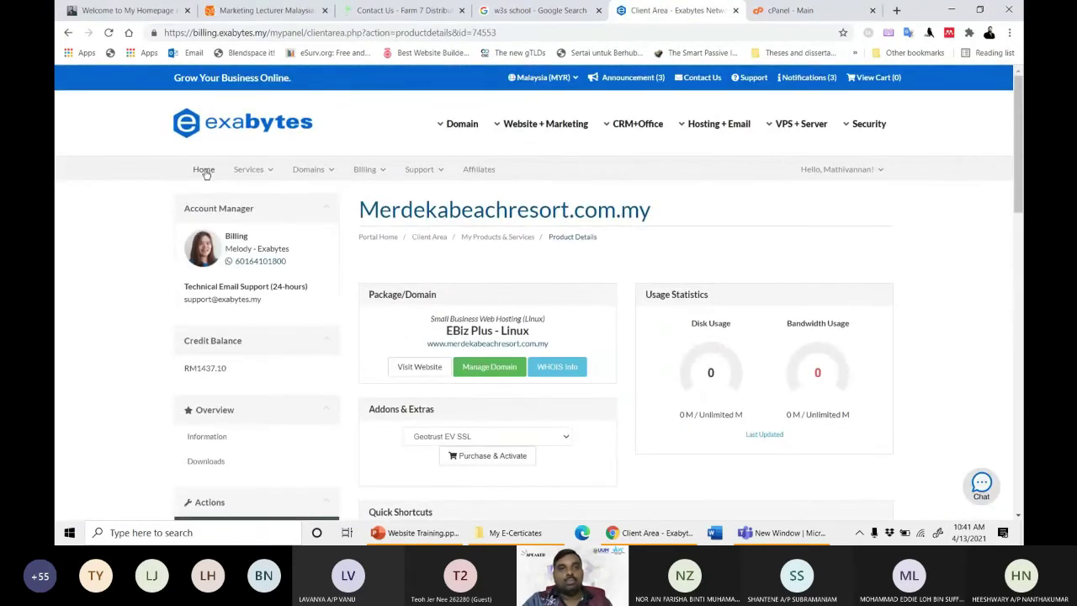
{"action": "left_click", "coordinate": [205, 169]}
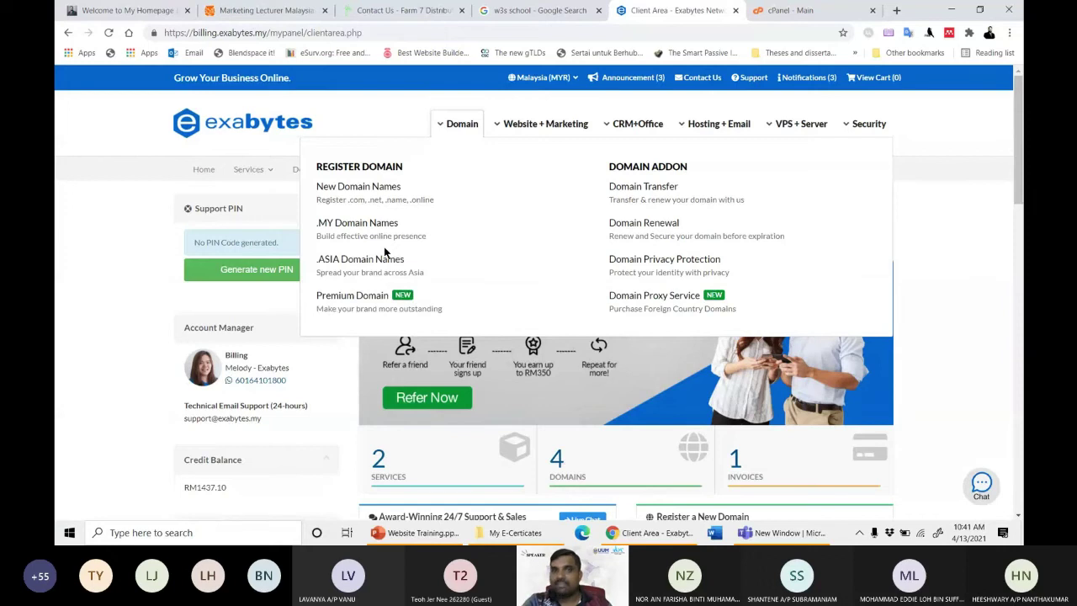
{"action": "left_click", "coordinate": [845, 10]}
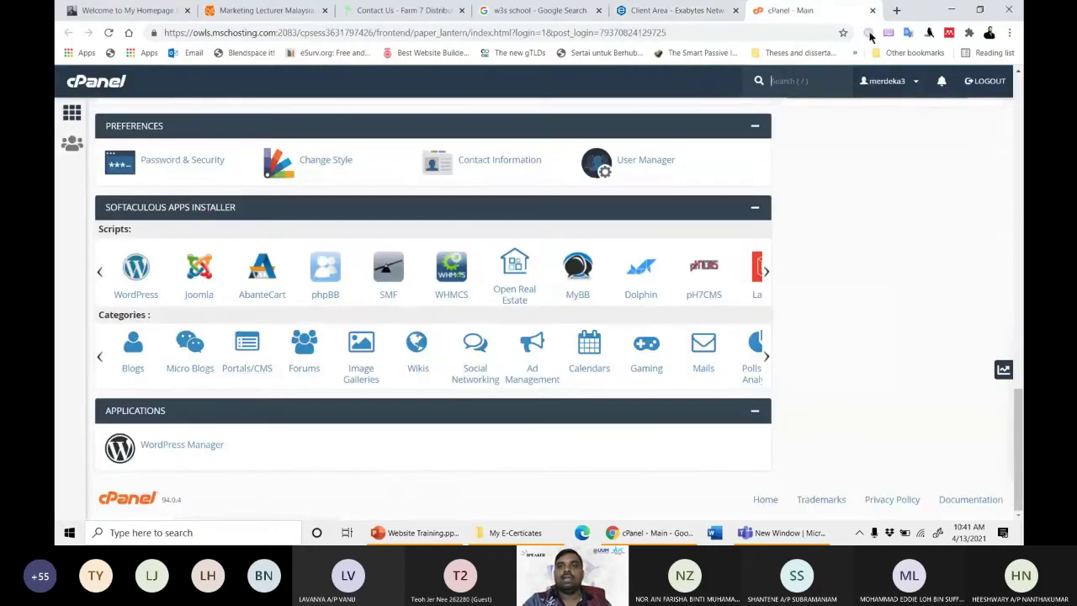
{"action": "left_click", "coordinate": [895, 11]}
Step: Search Google for '.halal domain' in the new tab
{"action": "left_click", "coordinate": [784, 34]}
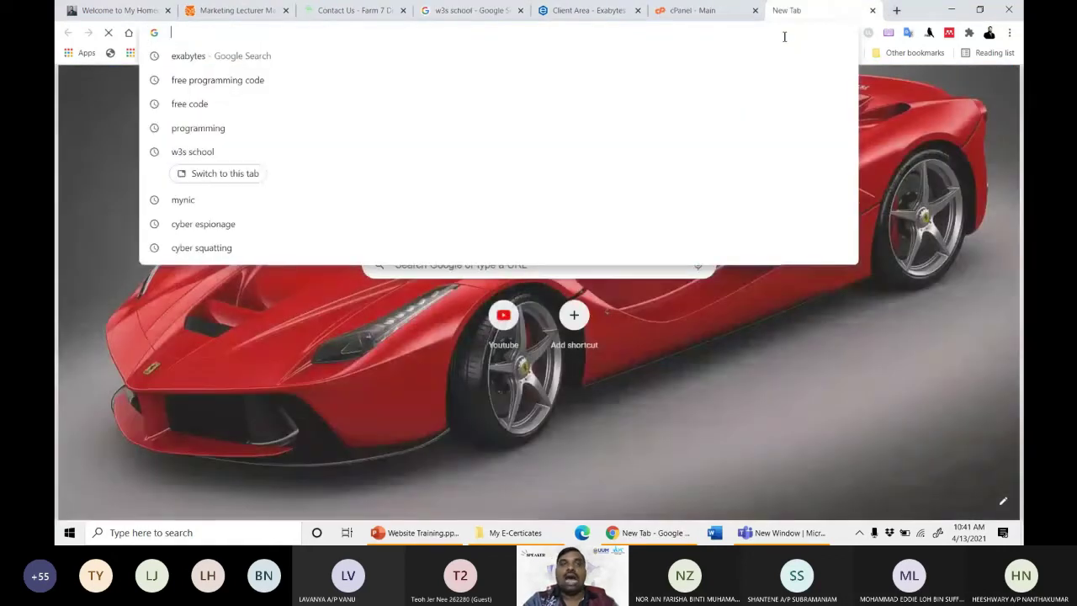
{"action": "type", "text": "c"}
{"action": "key", "text": "BackSpace"}
{"action": "type", "text": ".ha"}
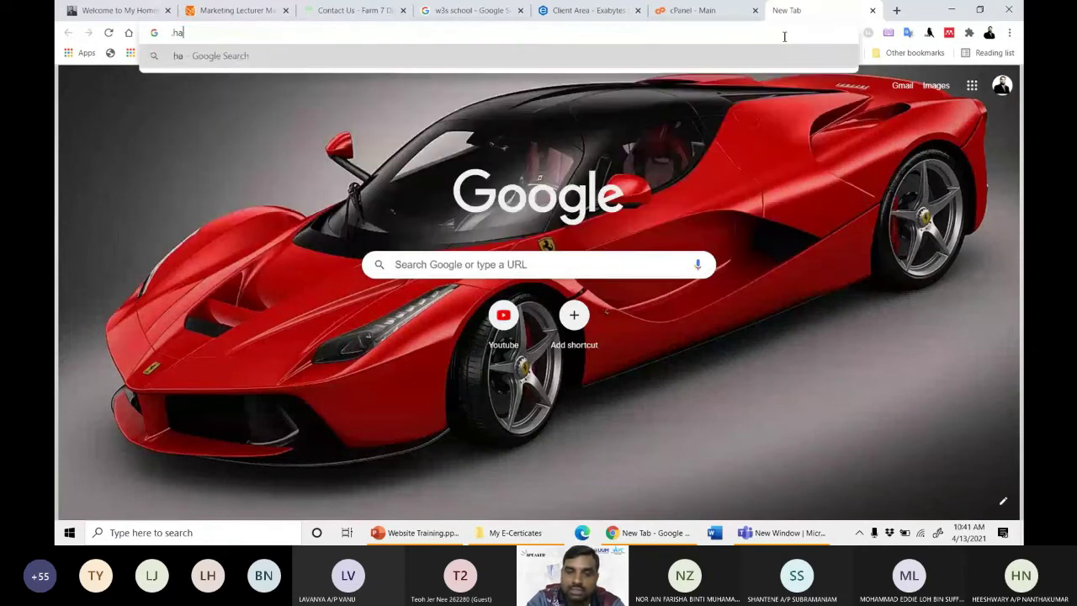
{"action": "type", "text": "lal d"}
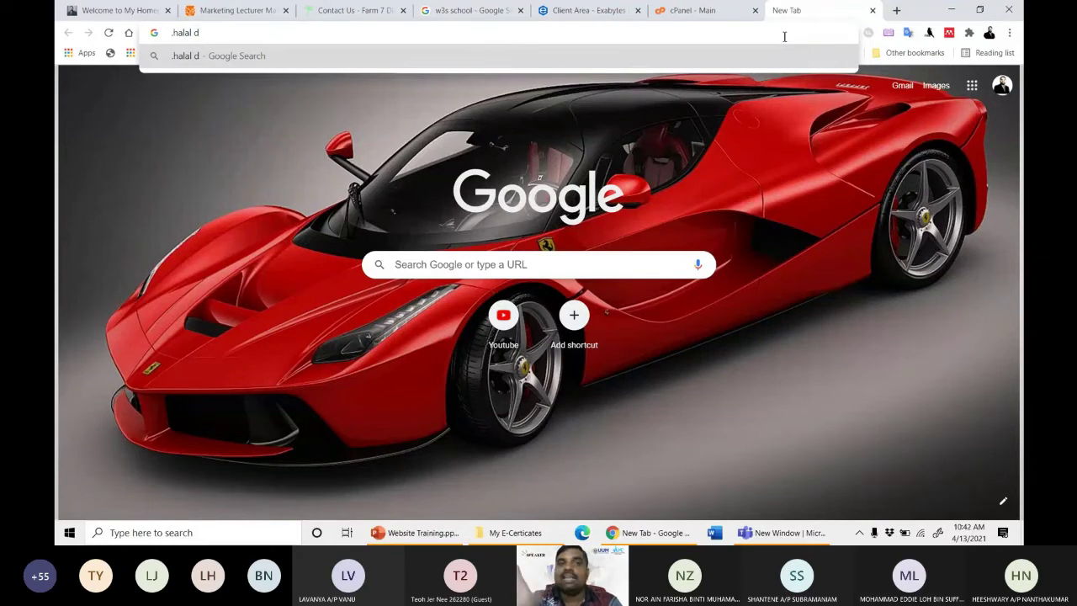
{"action": "type", "text": "omain"}
{"action": "key", "text": "Return"}
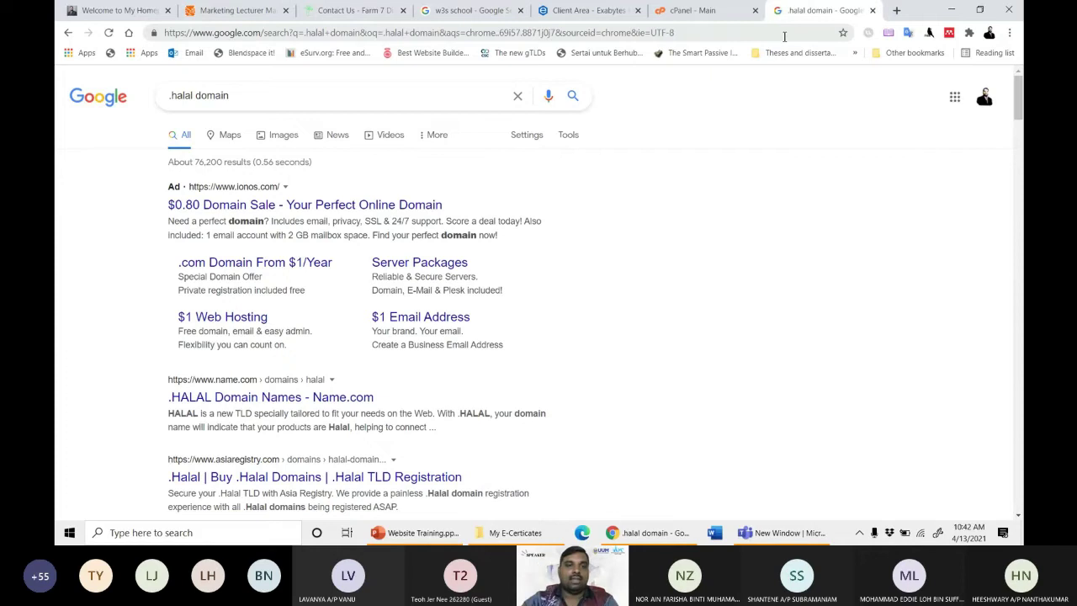
Step: Open the Asia Registry .halal result in a new tab and switch to it
{"action": "scroll", "coordinate": [371, 291], "scroll_direction": "down", "scroll_amount": 3}
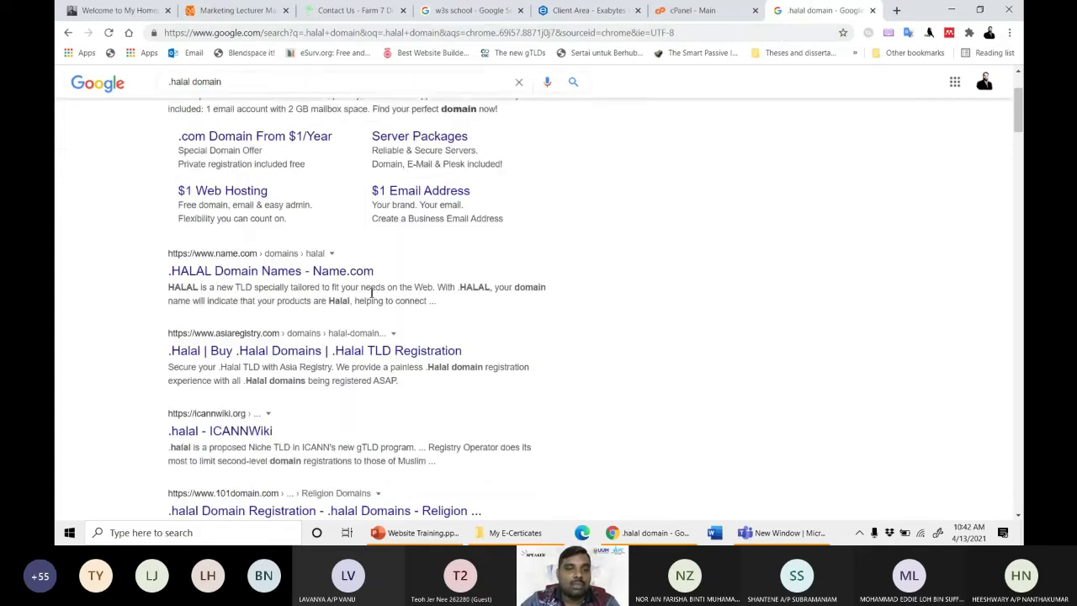
{"action": "left_click", "coordinate": [215, 225]}
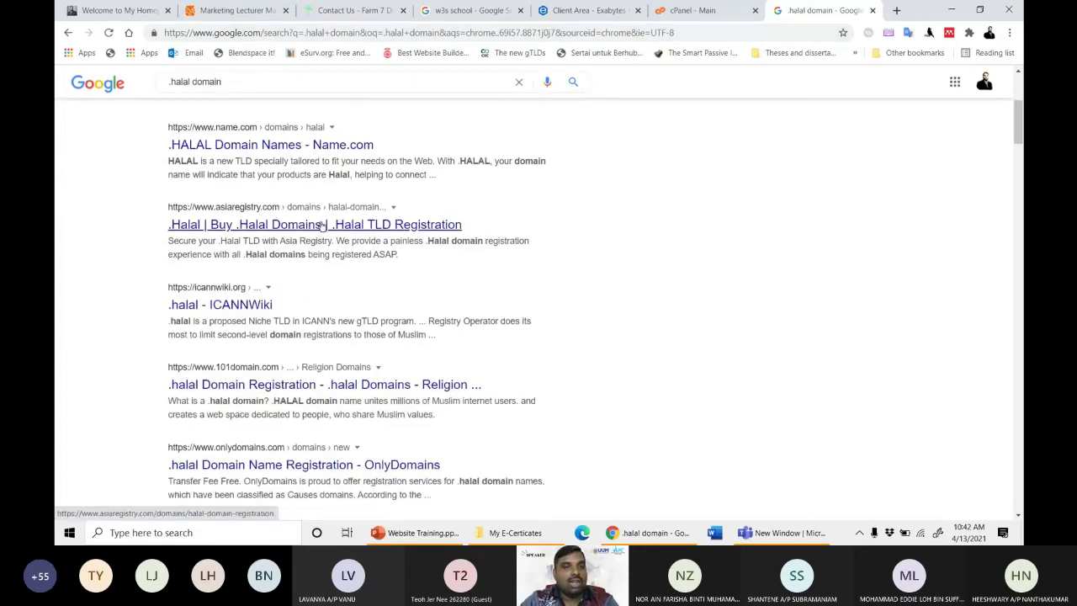
{"action": "right_click", "coordinate": [250, 227]}
{"action": "left_click", "coordinate": [342, 237]}
{"action": "left_click", "coordinate": [841, 10]}
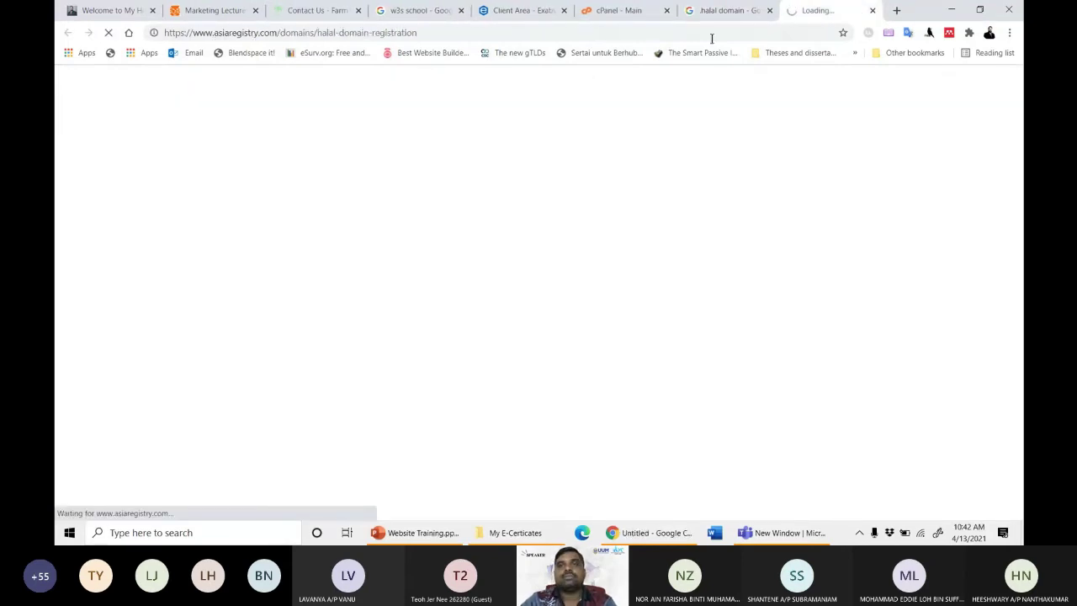
Step: Search Asia Registry for malaysia.halal to check its availability
{"action": "left_click", "coordinate": [614, 10]}
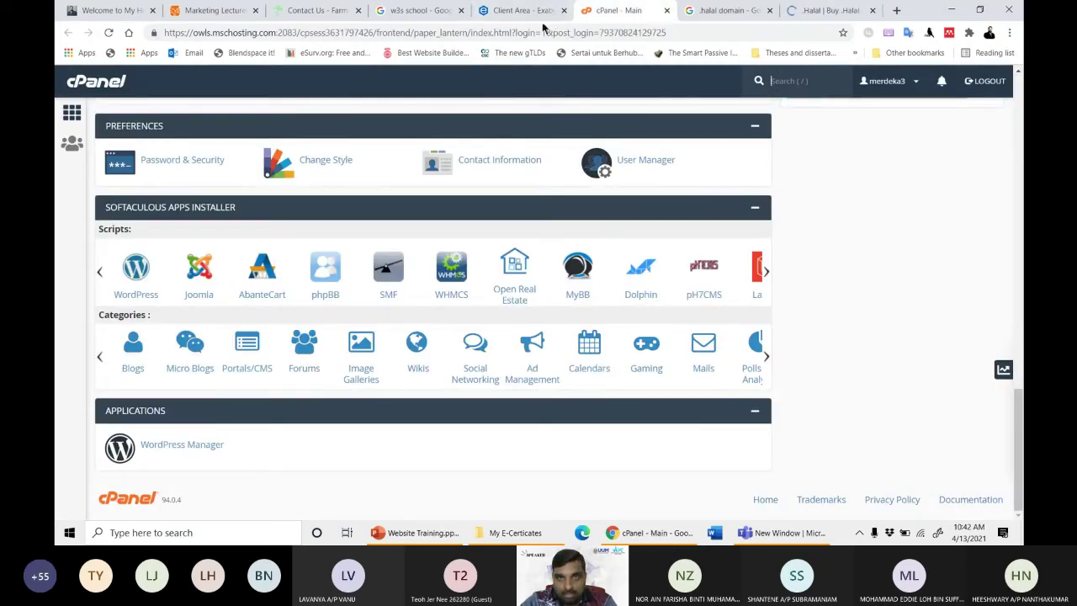
{"action": "left_click", "coordinate": [517, 10]}
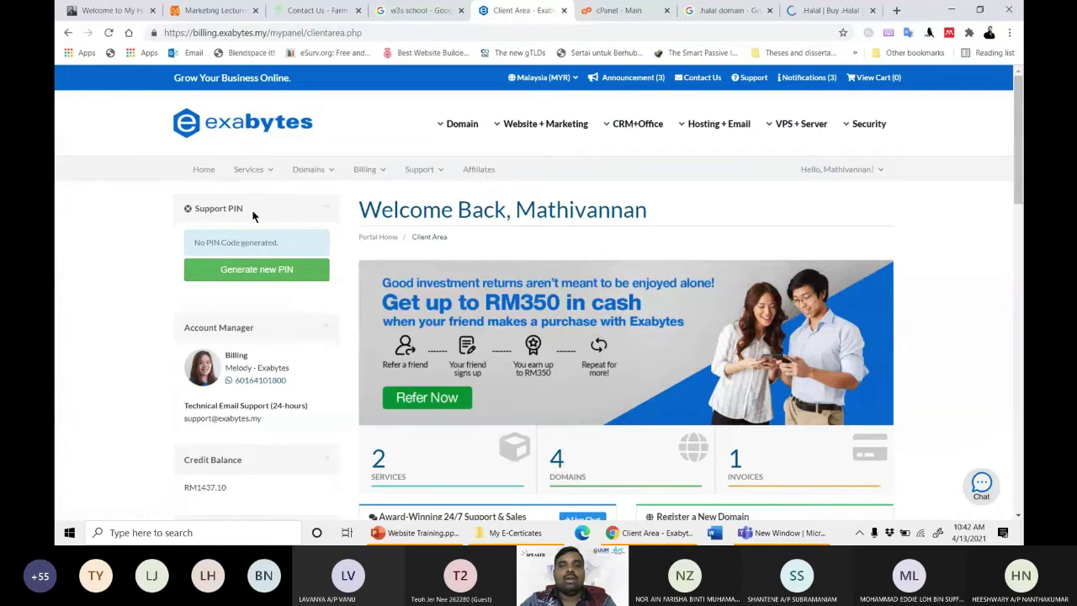
{"action": "left_click", "coordinate": [828, 10]}
{"action": "left_click", "coordinate": [270, 249]}
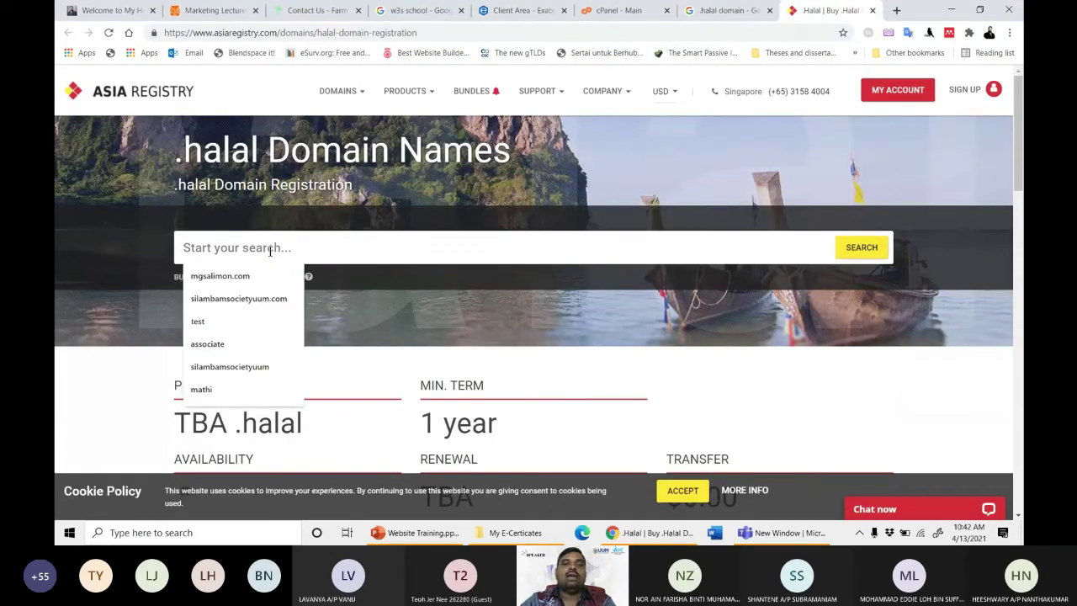
{"action": "type", "text": "ma"}
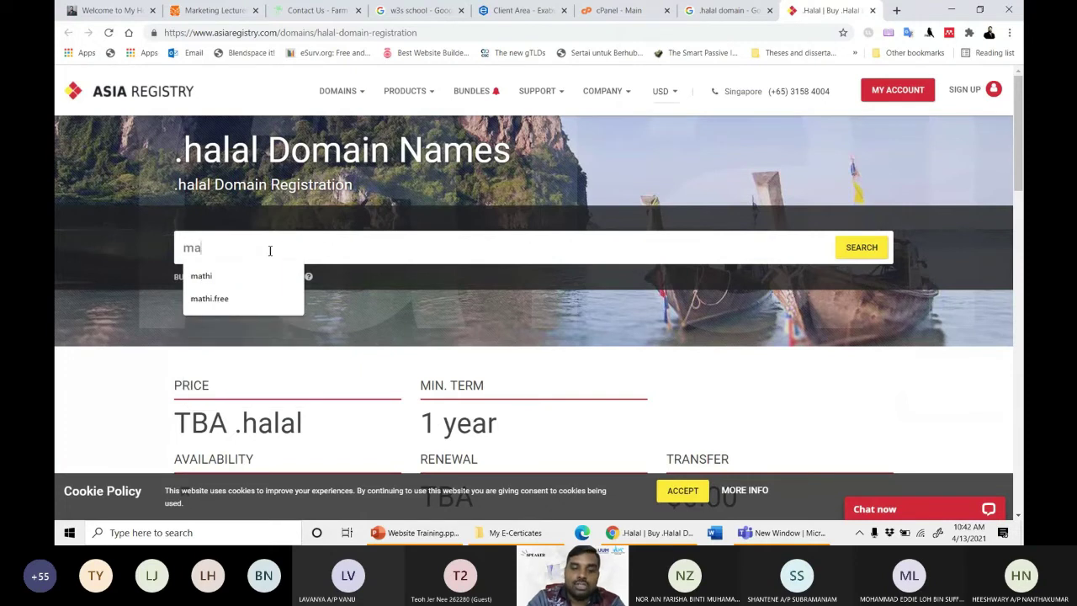
{"action": "type", "text": "laysia.halal"}
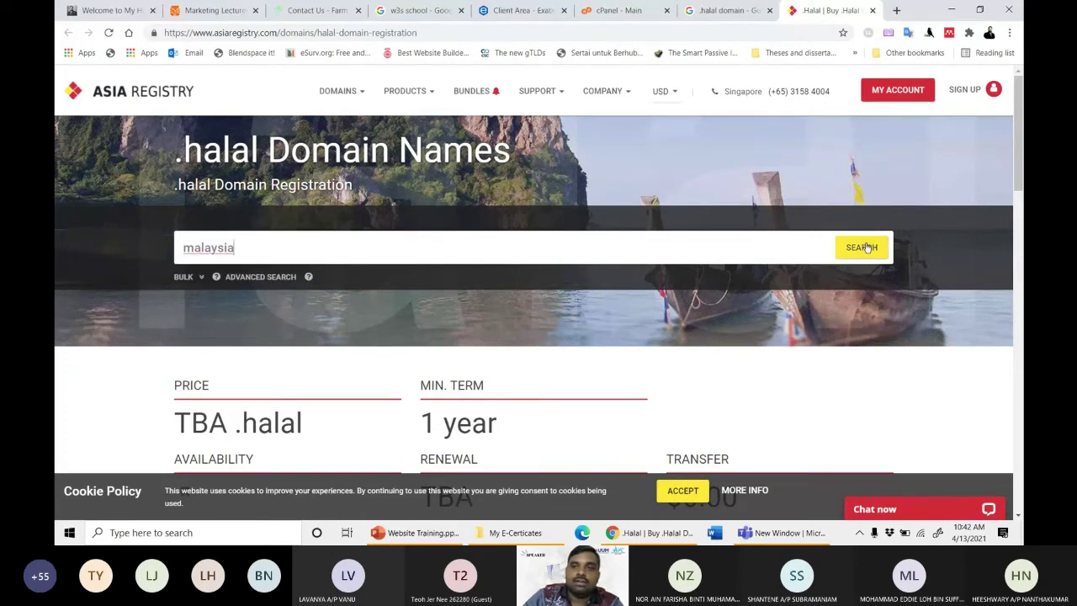
{"action": "left_click", "coordinate": [861, 247]}
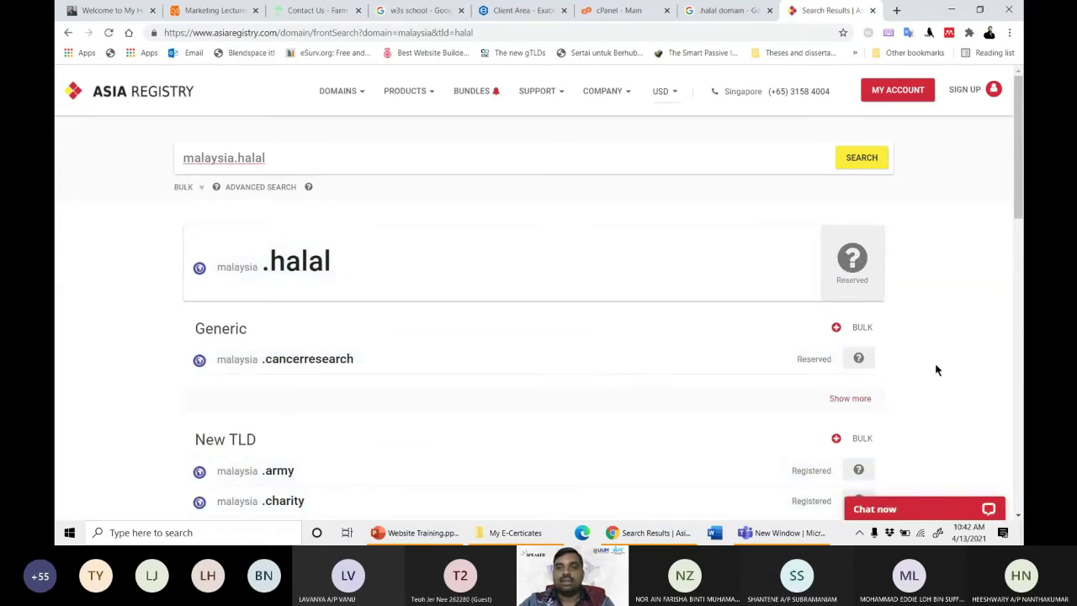
Step: Review the malaysia.halal result, highlighting its Reserved status
{"action": "left_click_drag", "start_coordinate": [859, 267], "coordinate": [893, 347]}
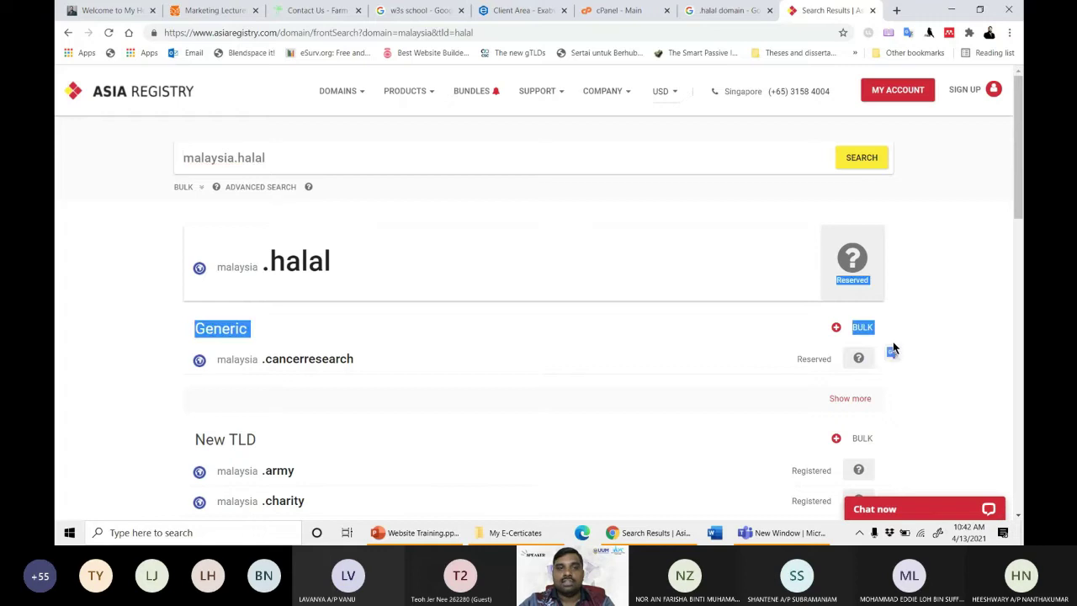
{"action": "left_click", "coordinate": [621, 275]}
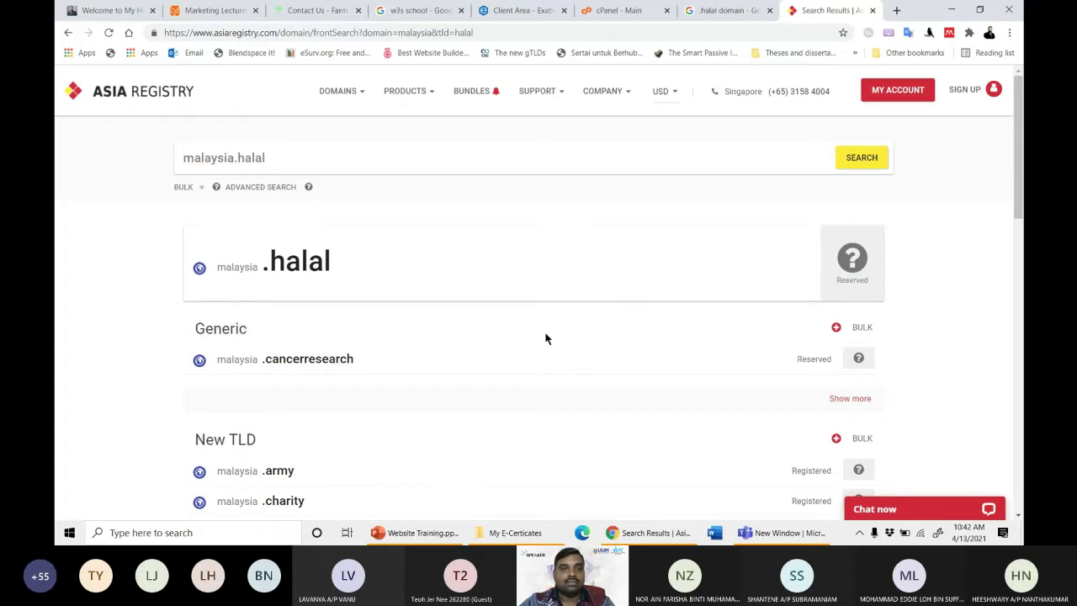
{"action": "scroll", "coordinate": [543, 336], "scroll_direction": "down", "scroll_amount": 2}
{"action": "scroll", "coordinate": [294, 278], "scroll_direction": "up", "scroll_amount": 1}
{"action": "scroll", "coordinate": [289, 320], "scroll_direction": "down", "scroll_amount": 1}
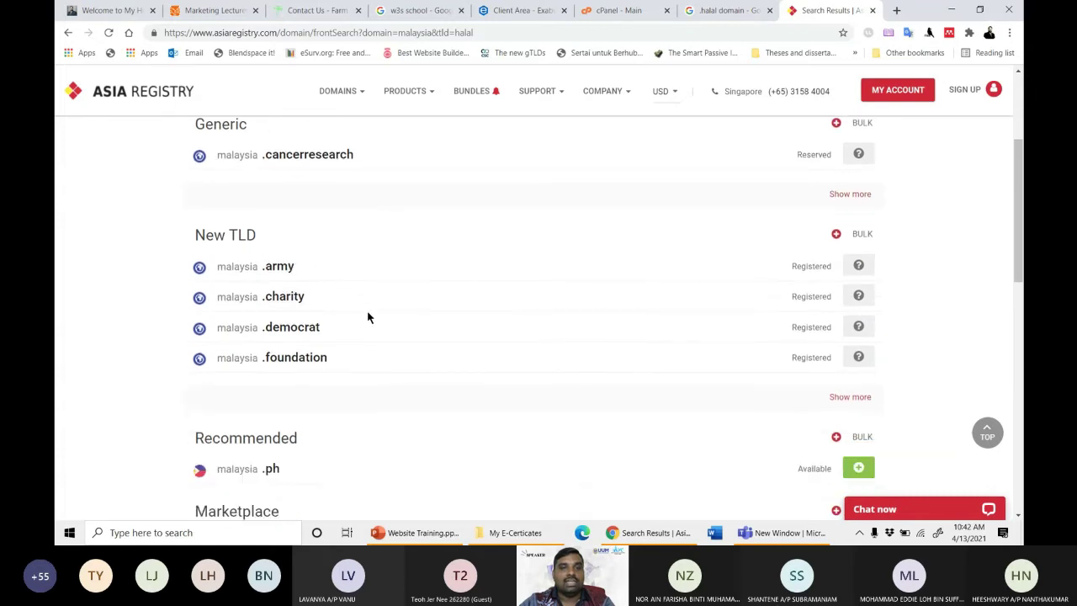
{"action": "scroll", "coordinate": [368, 317], "scroll_direction": "down", "scroll_amount": 1}
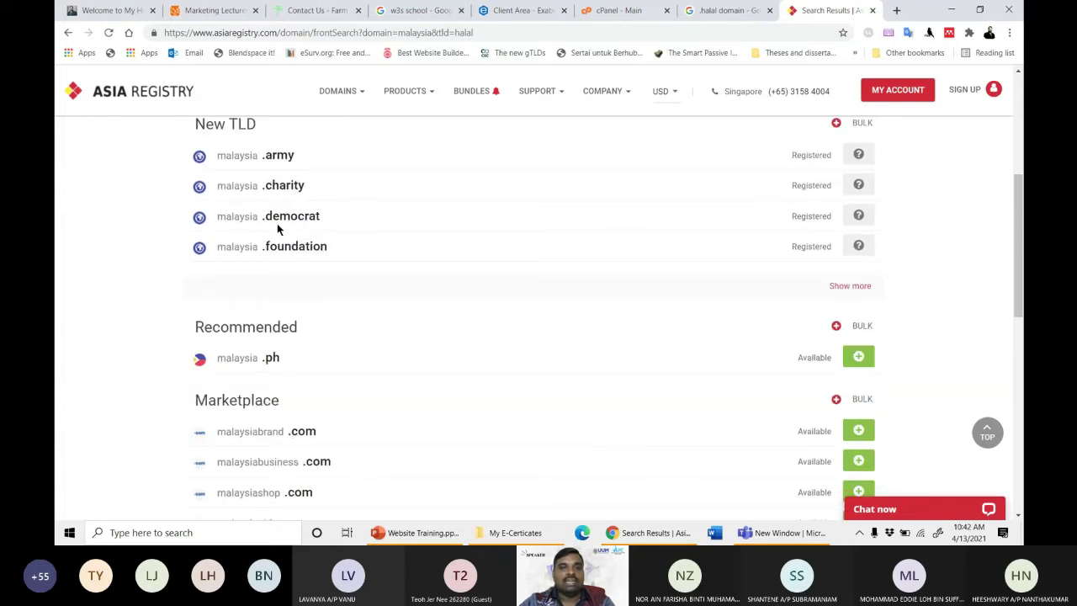
{"action": "scroll", "coordinate": [417, 293], "scroll_direction": "down", "scroll_amount": 1}
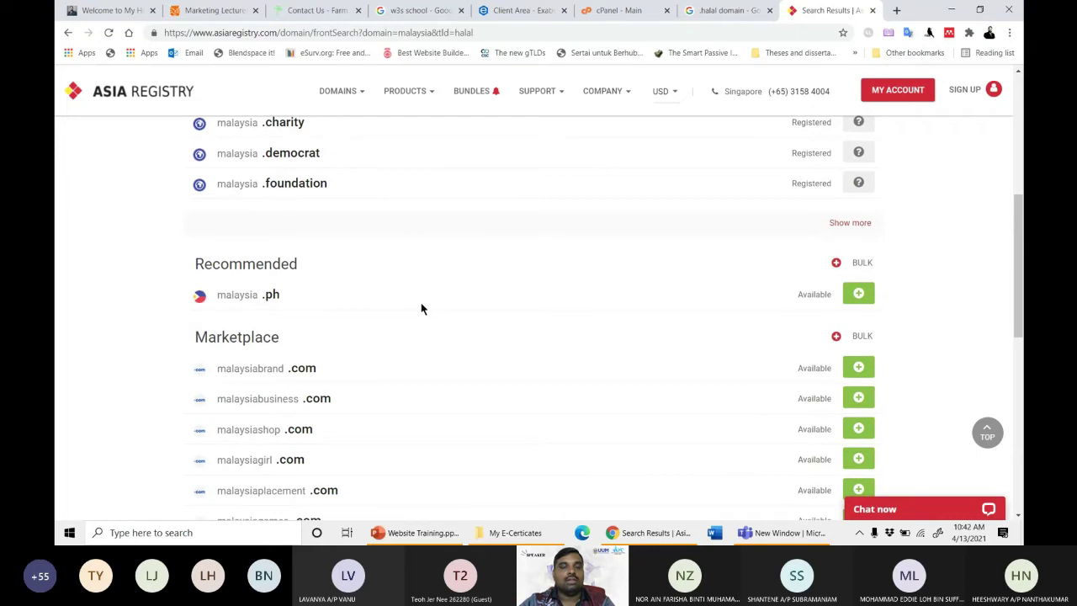
{"action": "scroll", "coordinate": [422, 308], "scroll_direction": "down", "scroll_amount": 1}
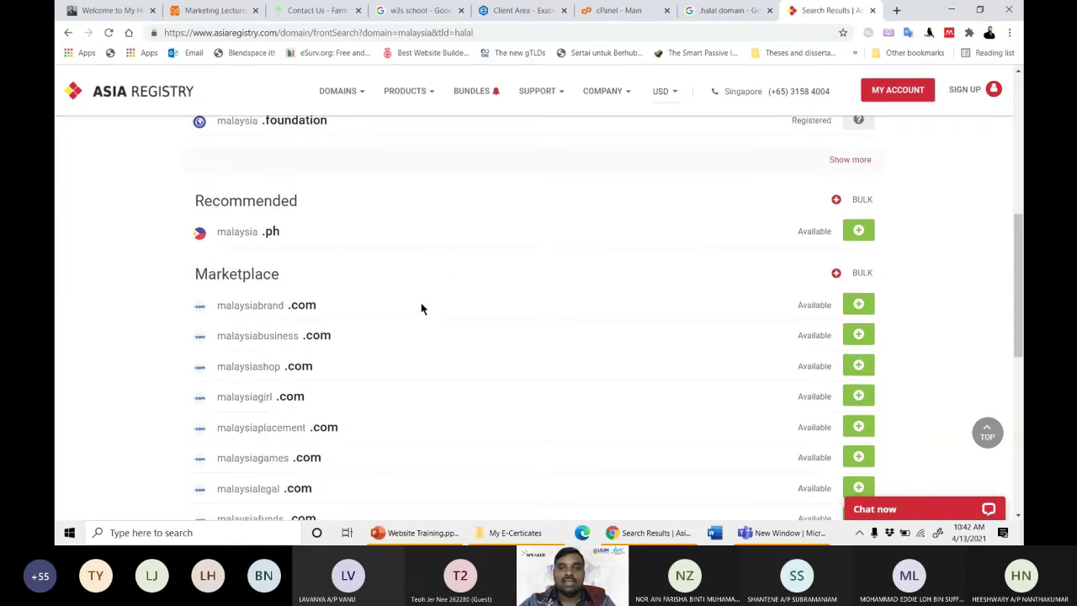
{"action": "scroll", "coordinate": [422, 308], "scroll_direction": "down", "scroll_amount": 1}
{"action": "scroll", "coordinate": [421, 307], "scroll_direction": "up", "scroll_amount": 8}
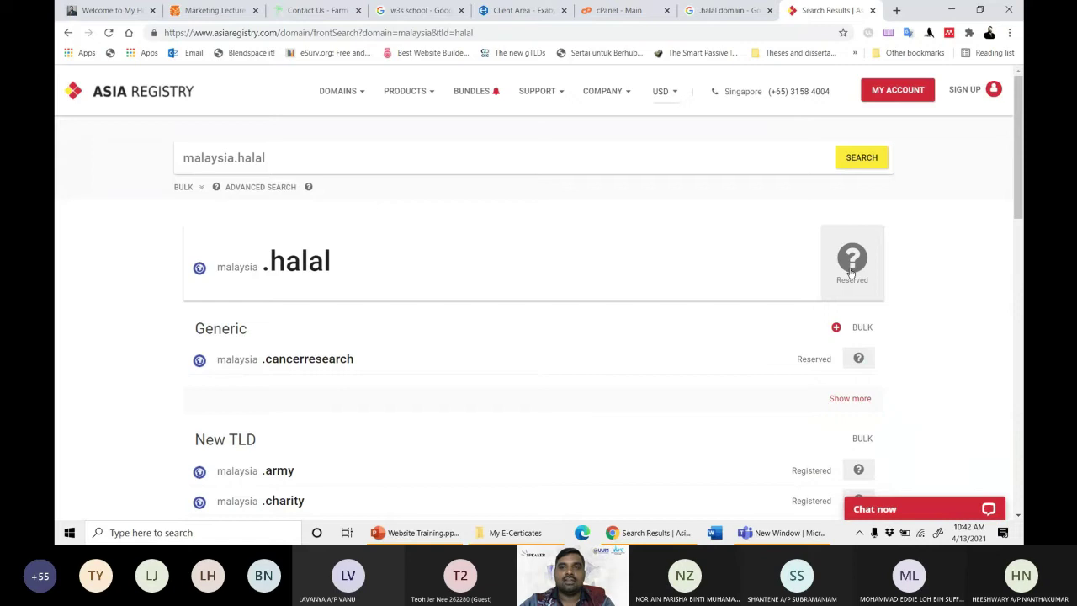
{"action": "scroll", "coordinate": [726, 339], "scroll_direction": "down", "scroll_amount": 2}
{"action": "scroll", "coordinate": [716, 324], "scroll_direction": "up", "scroll_amount": 2}
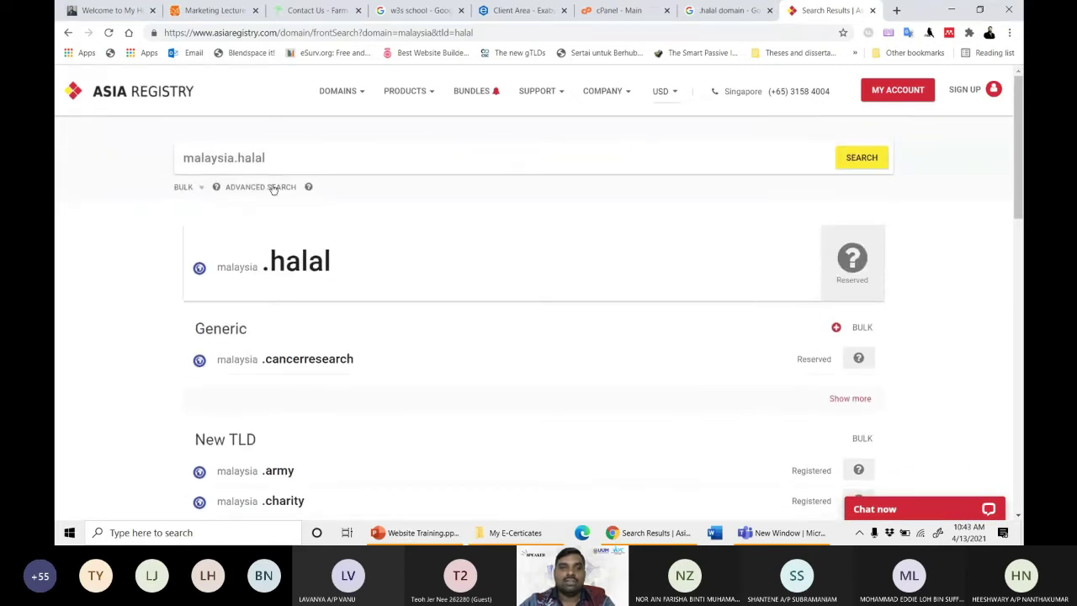
Step: Search Asia Registry for chicken.halal instead
{"action": "left_click", "coordinate": [235, 163]}
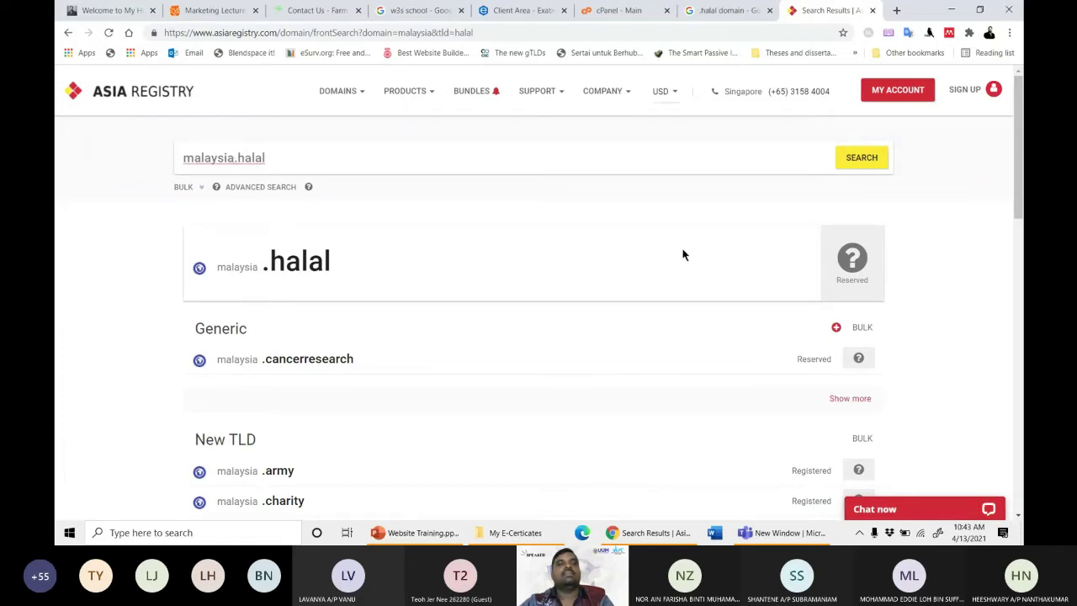
{"action": "key", "text": "BackSpace"}
{"action": "key", "text": "BackSpace"}
{"action": "key", "text": "BackSpace"}
{"action": "key", "text": "BackSpace"}
{"action": "key", "text": "BackSpace"}
{"action": "key", "text": "BackSpace"}
{"action": "key", "text": "BackSpace"}
{"action": "key", "text": "BackSpace"}
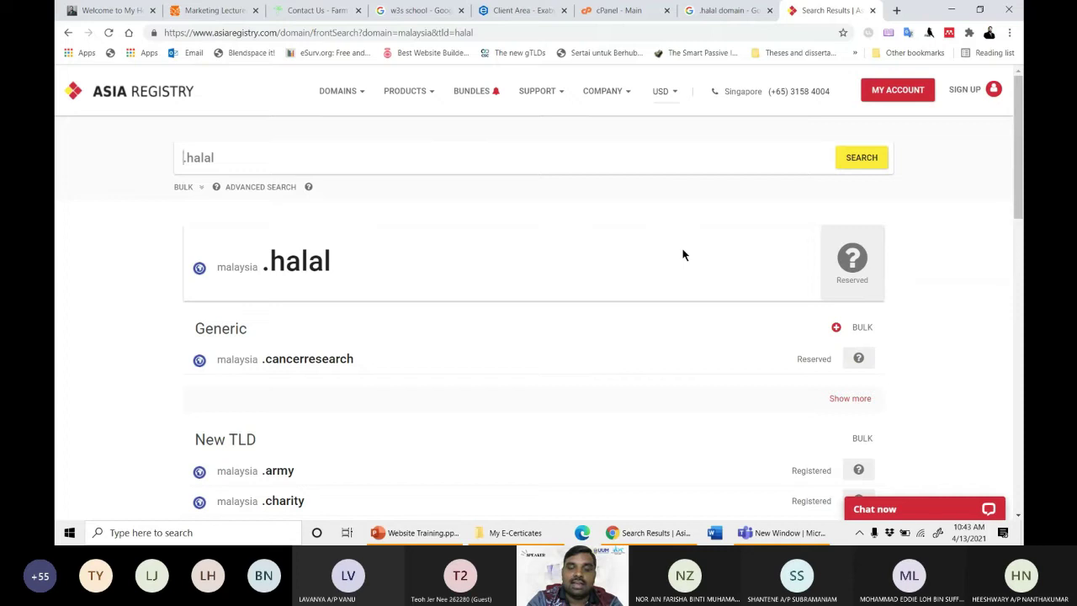
{"action": "type", "text": "m"}
{"action": "key", "text": "BackSpace"}
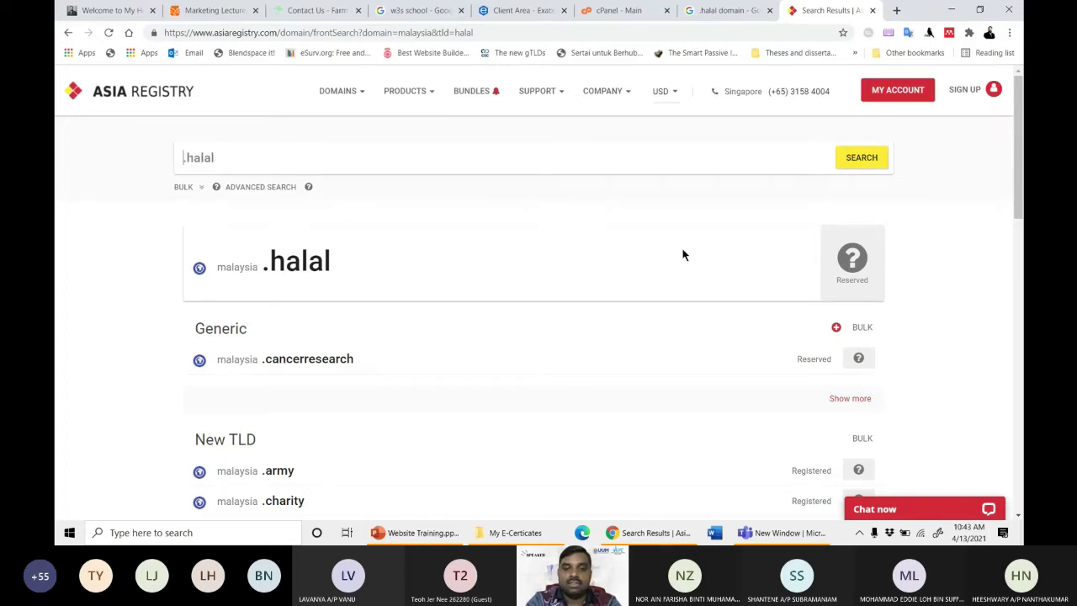
{"action": "type", "text": "chicken"}
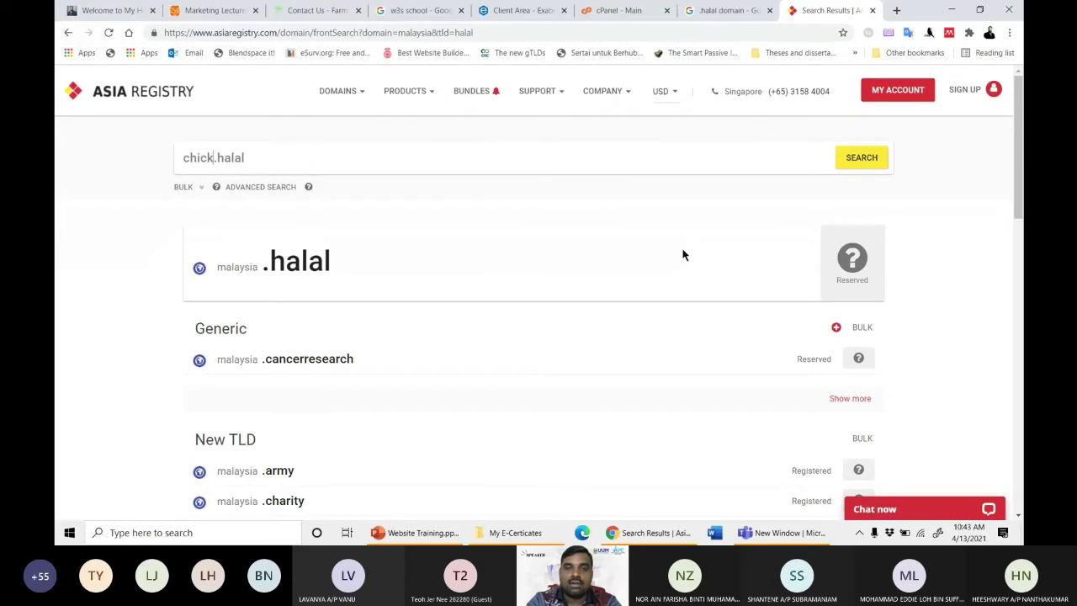
{"action": "key", "text": "Return"}
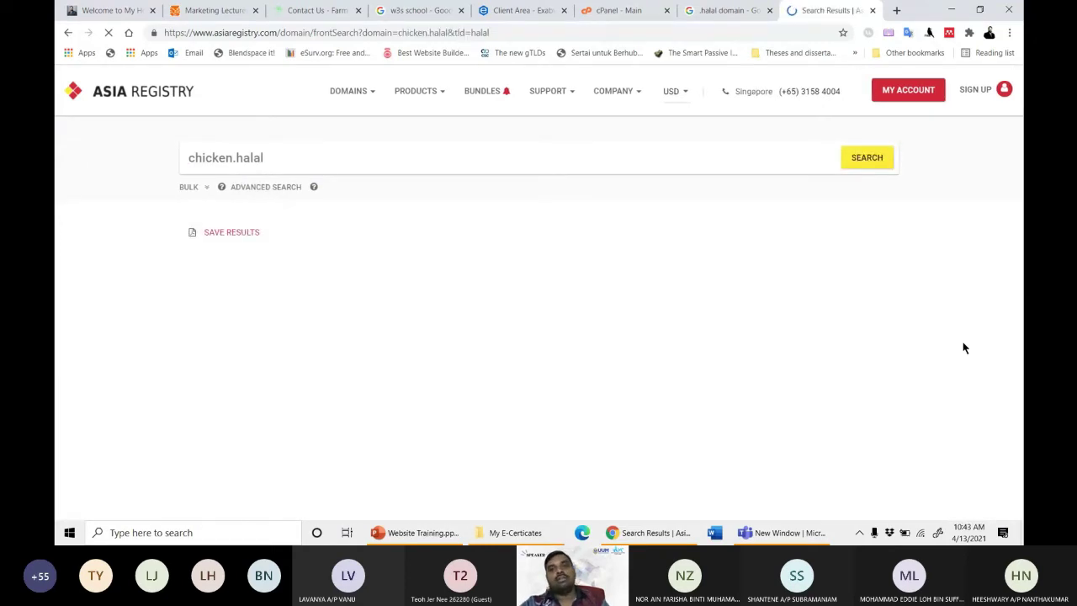
{"action": "left_click", "coordinate": [860, 164]}
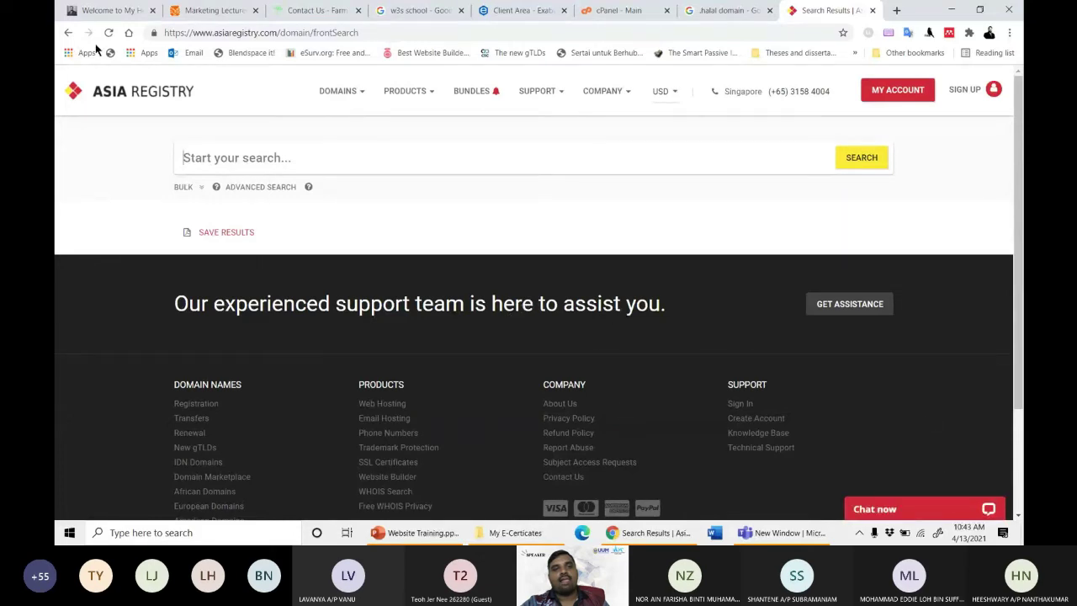
Step: Go back from the results and return to Google's '.halal domain' results
{"action": "left_click", "coordinate": [67, 33]}
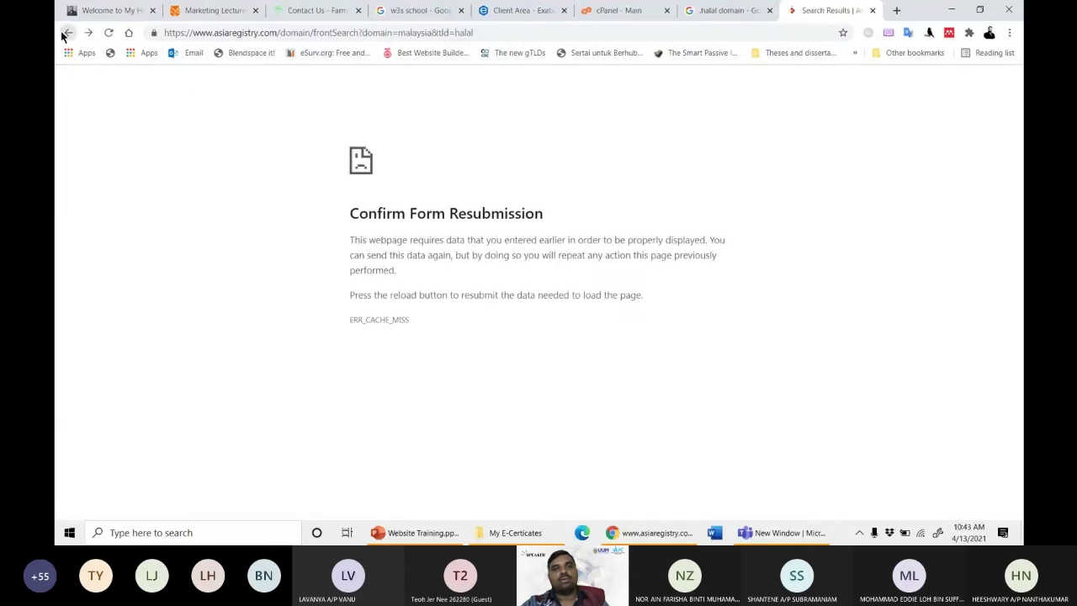
{"action": "left_click", "coordinate": [66, 32]}
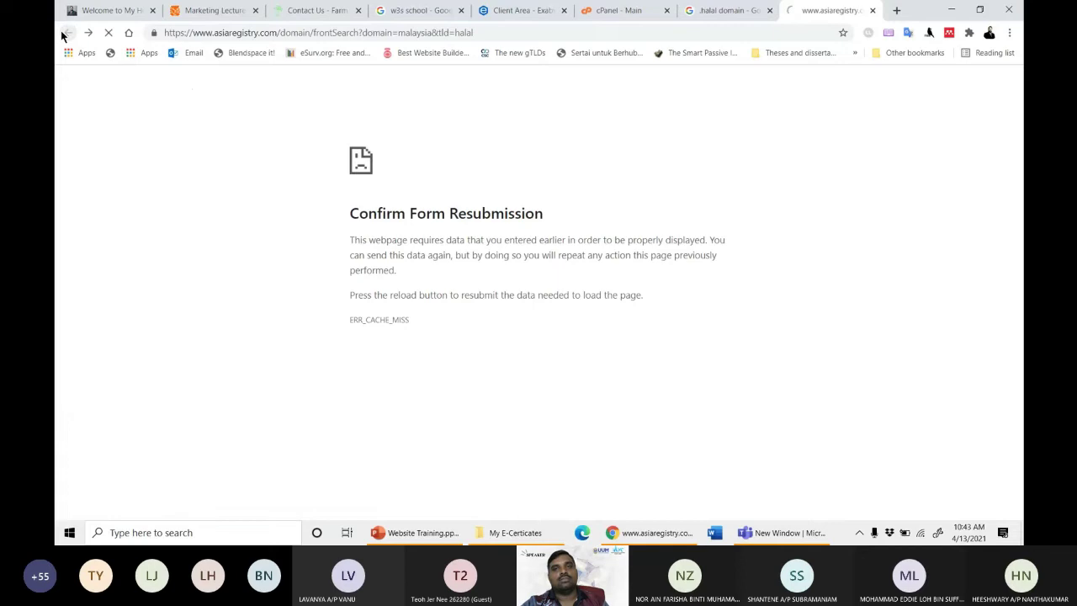
{"action": "left_click", "coordinate": [711, 18]}
{"action": "scroll", "coordinate": [493, 324], "scroll_direction": "down", "scroll_amount": 2}
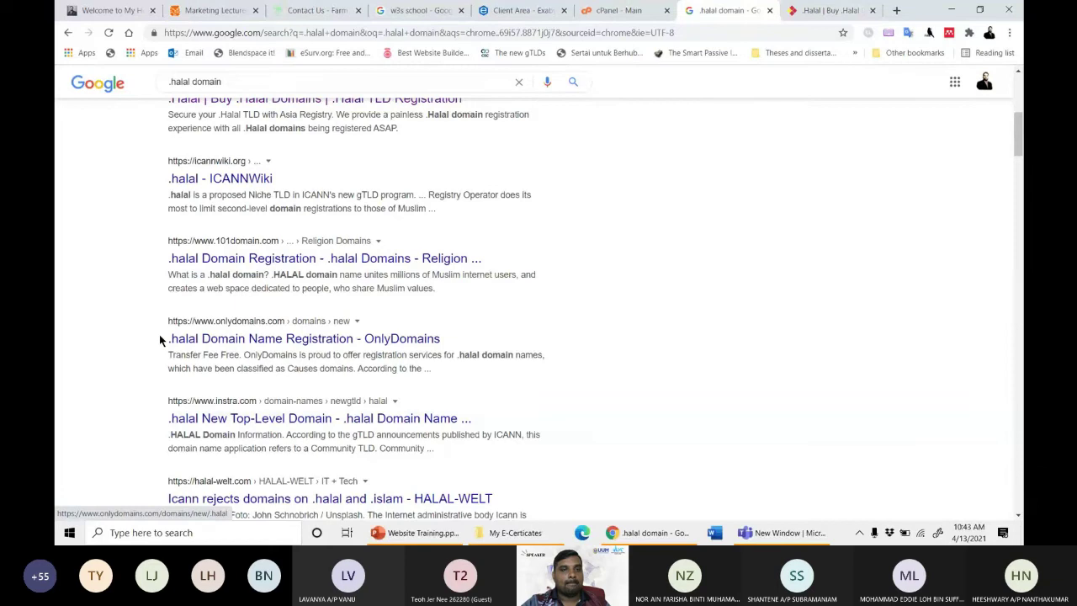
Step: Open the OnlyDomains .halal registration page and close the Asia Registry tab
{"action": "left_click", "coordinate": [360, 338]}
{"action": "left_click", "coordinate": [837, 10]}
{"action": "left_click", "coordinate": [872, 11]}
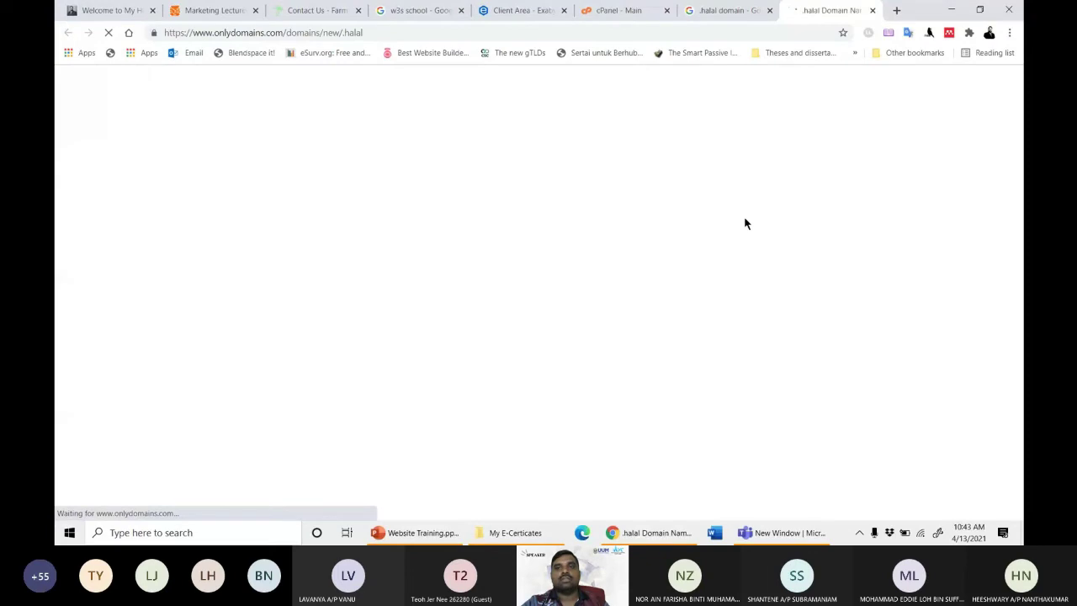
Step: Check malaysia.halal on OnlyDomains, which shows as Reserved
{"action": "left_click", "coordinate": [259, 295]}
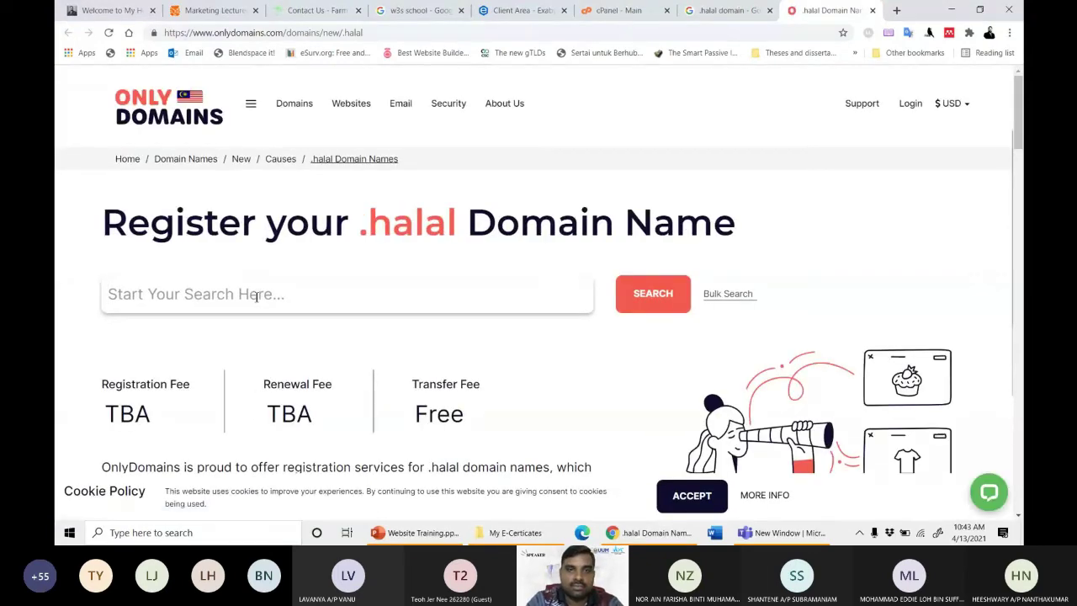
{"action": "type", "text": "malaysia"}
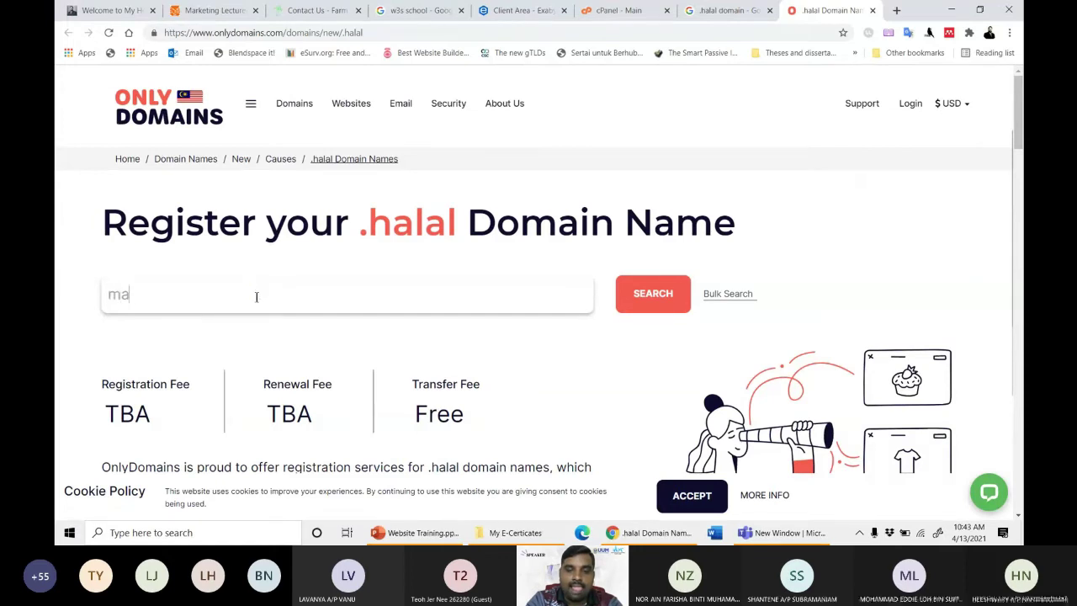
{"action": "left_click", "coordinate": [664, 302]}
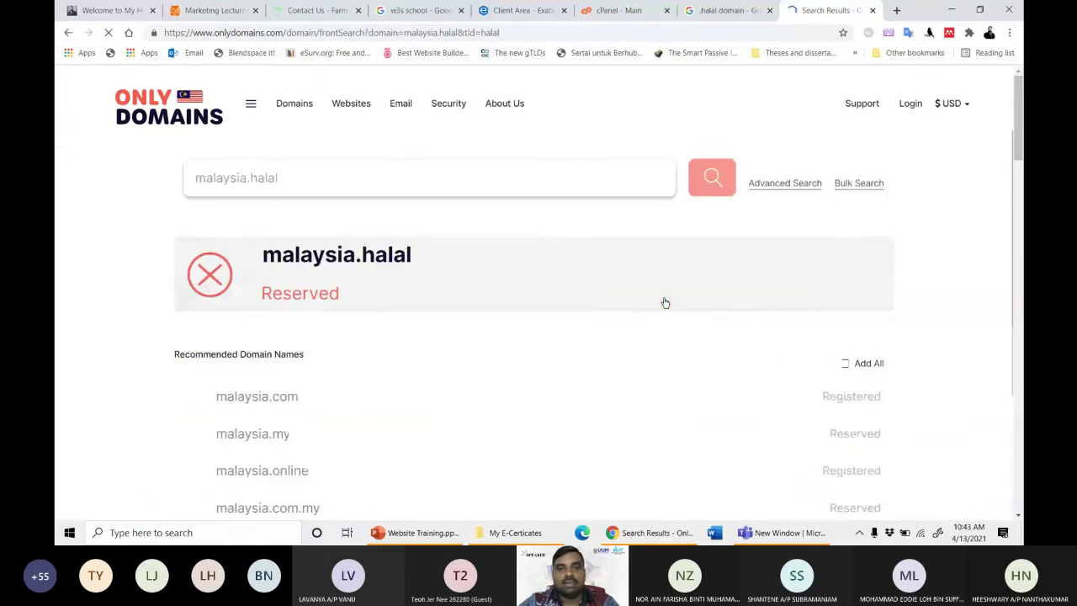
{"action": "scroll", "coordinate": [935, 353], "scroll_direction": "down", "scroll_amount": 2}
{"action": "scroll", "coordinate": [923, 344], "scroll_direction": "up", "scroll_amount": 1}
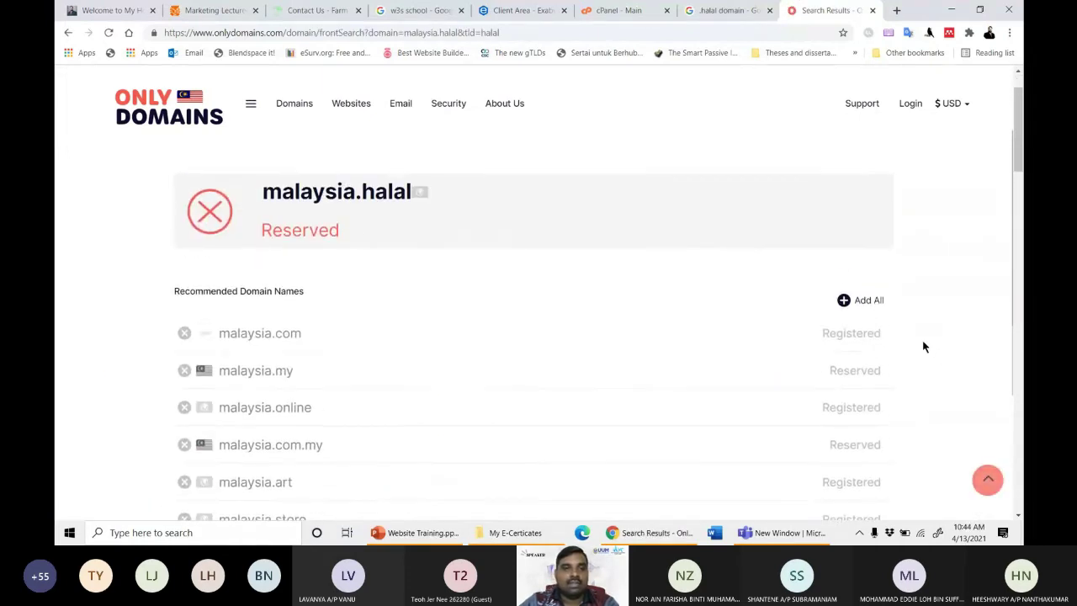
{"action": "scroll", "coordinate": [399, 244], "scroll_direction": "up", "scroll_amount": 1}
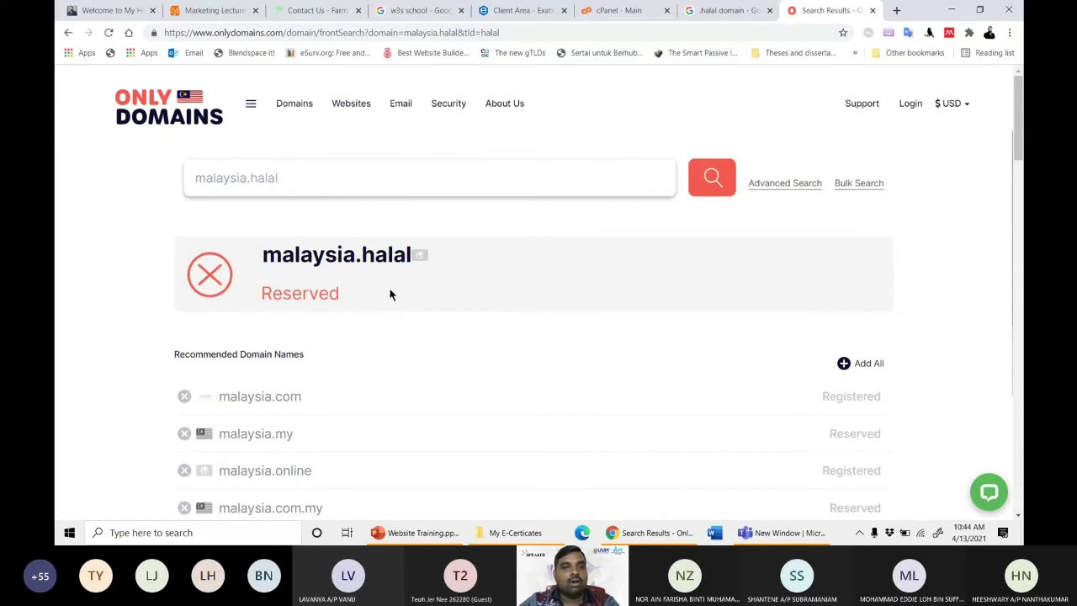
{"action": "left_click", "coordinate": [897, 10]}
{"action": "left_click", "coordinate": [784, 34]}
Step: Google malaysia.halal and browse results led by the Halal Malaysian Portal
{"action": "type", "text": "m"}
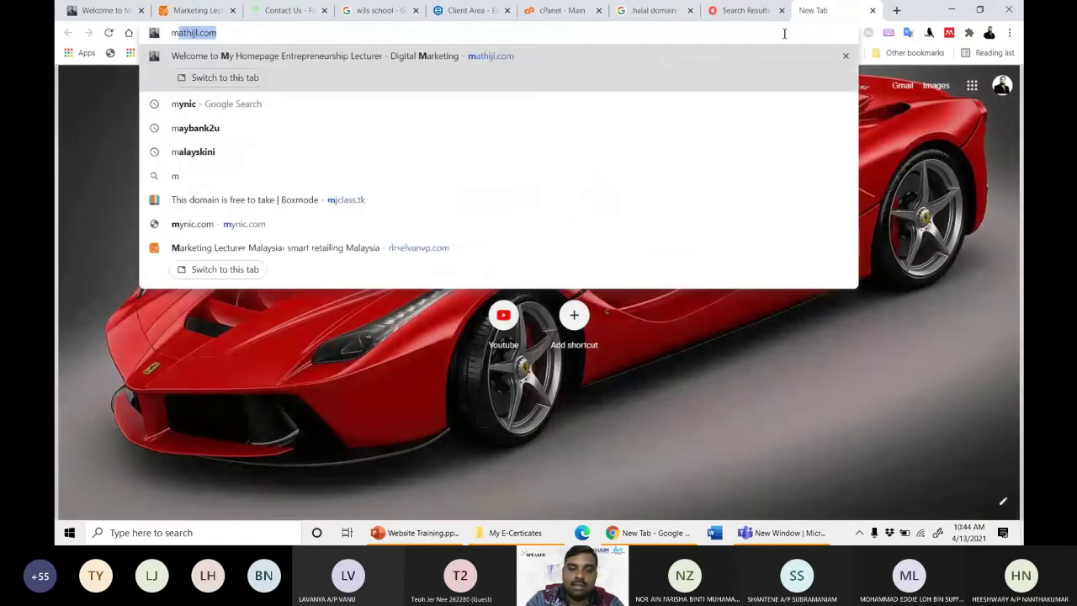
{"action": "type", "text": "alaysia.halal&oq=malaysia.halal&aqs=chrome..69i57j69i60.4064j0j7&sourceid=chrome&ie=UTF-8"}
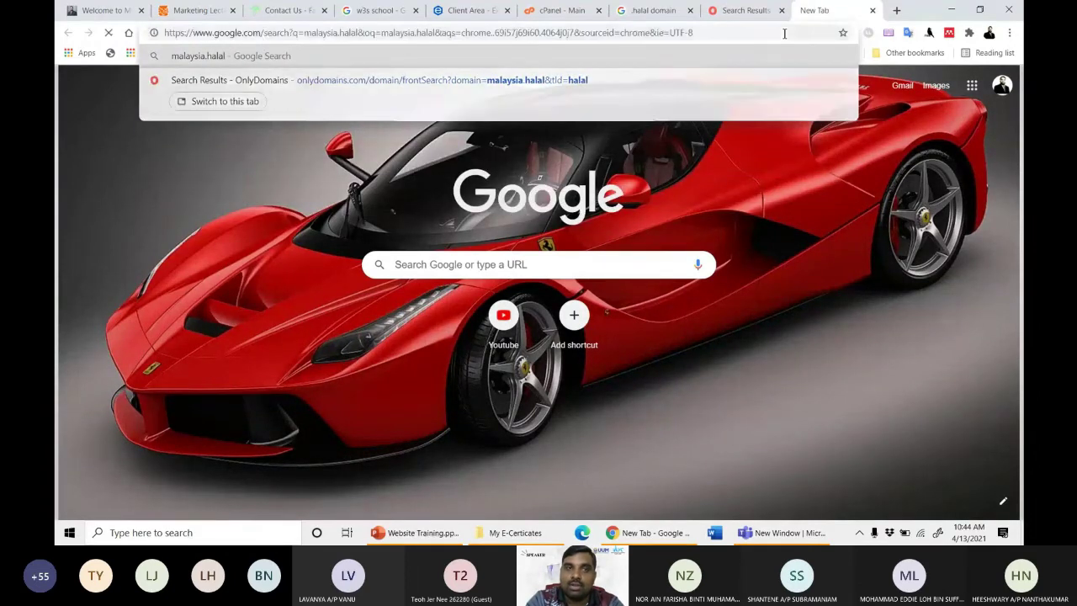
{"action": "key", "text": "Return"}
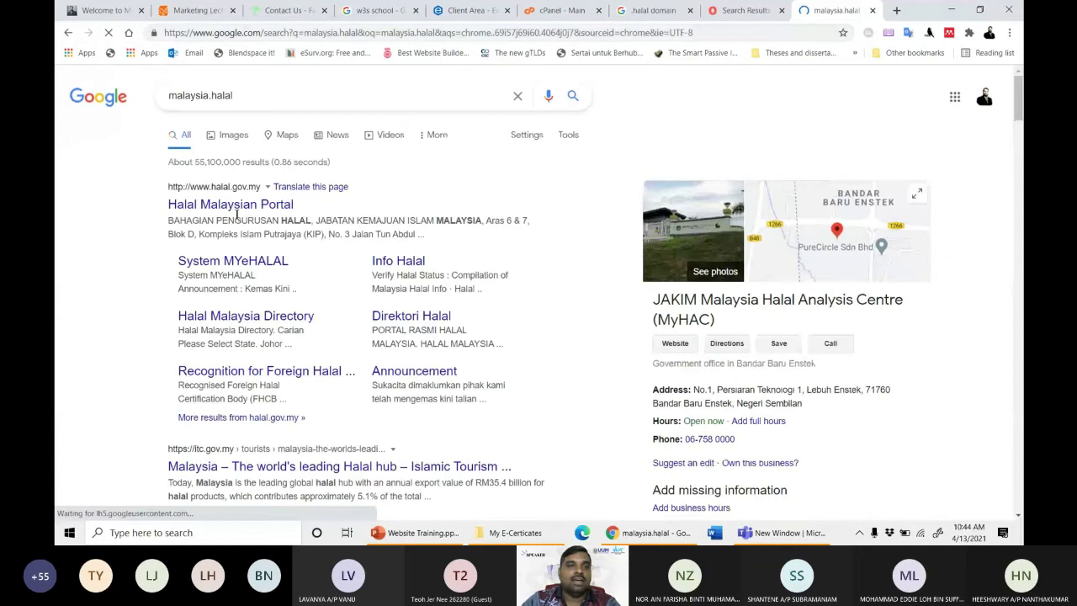
{"action": "scroll", "coordinate": [344, 349], "scroll_direction": "down", "scroll_amount": 2}
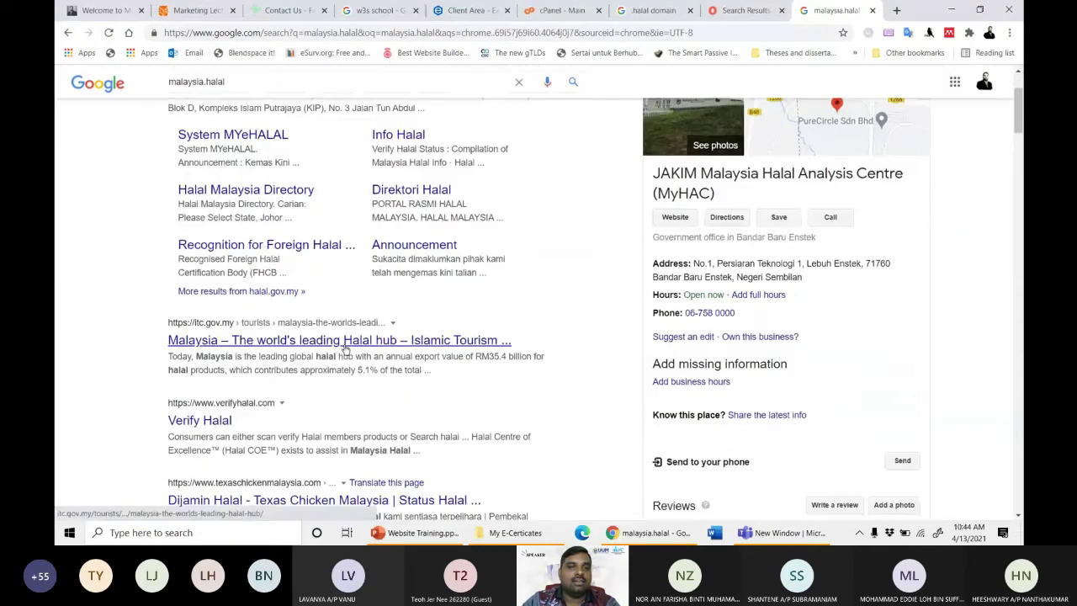
{"action": "scroll", "coordinate": [334, 408], "scroll_direction": "down", "scroll_amount": 2}
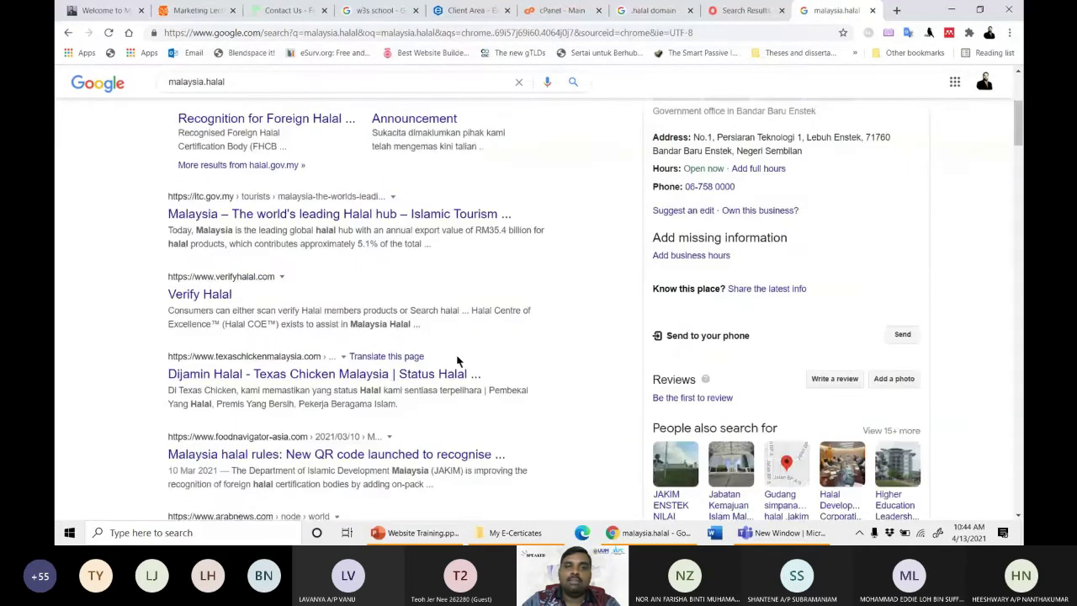
{"action": "left_click", "coordinate": [458, 373]}
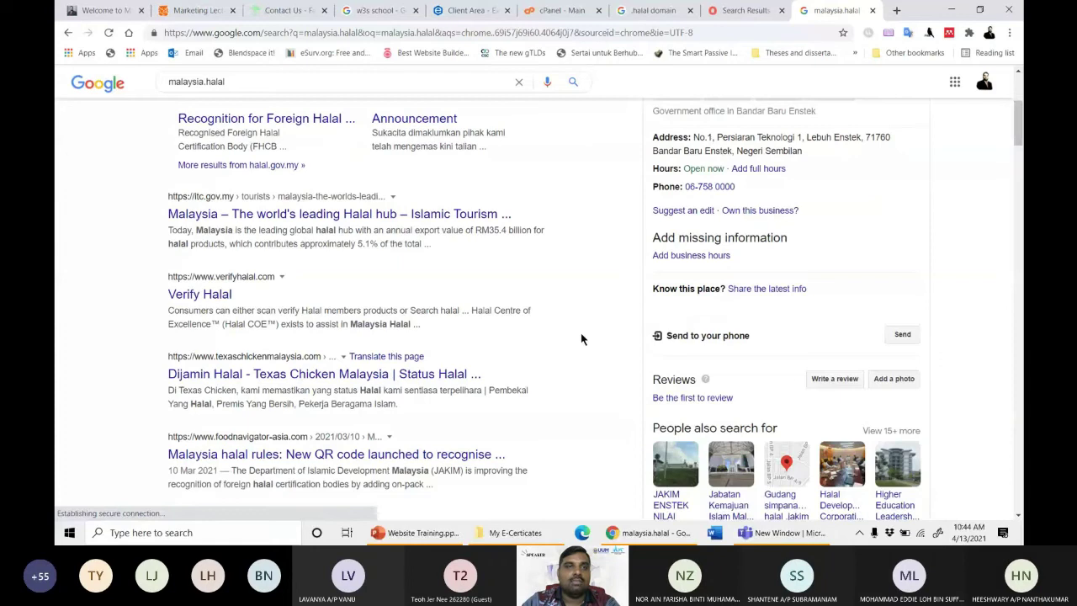
{"action": "scroll", "coordinate": [580, 333], "scroll_direction": "up", "scroll_amount": 3}
{"action": "left_click", "coordinate": [253, 95]}
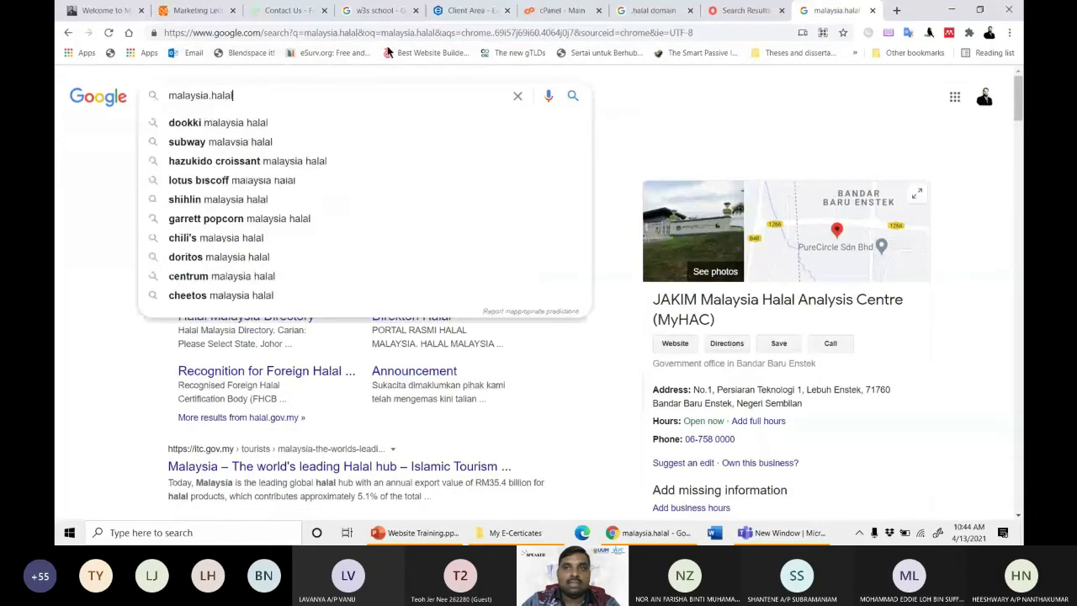
Step: Search OnlyDomains for ayamproses.halal and pre-register it into the cart at $0.00
{"action": "left_click", "coordinate": [872, 11]}
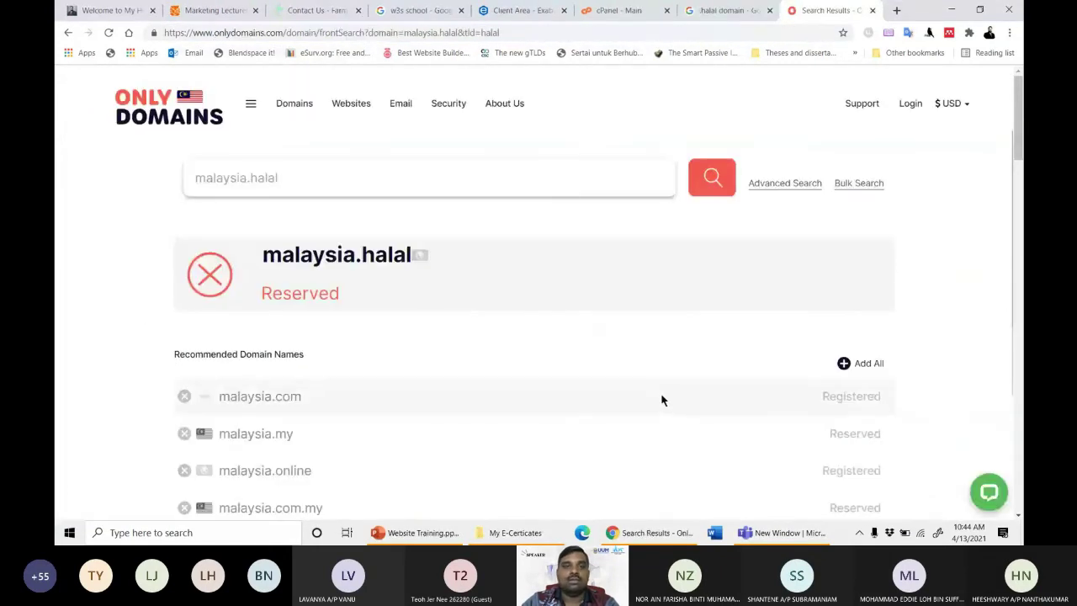
{"action": "left_click_drag", "start_coordinate": [247, 185], "coordinate": [150, 190]}
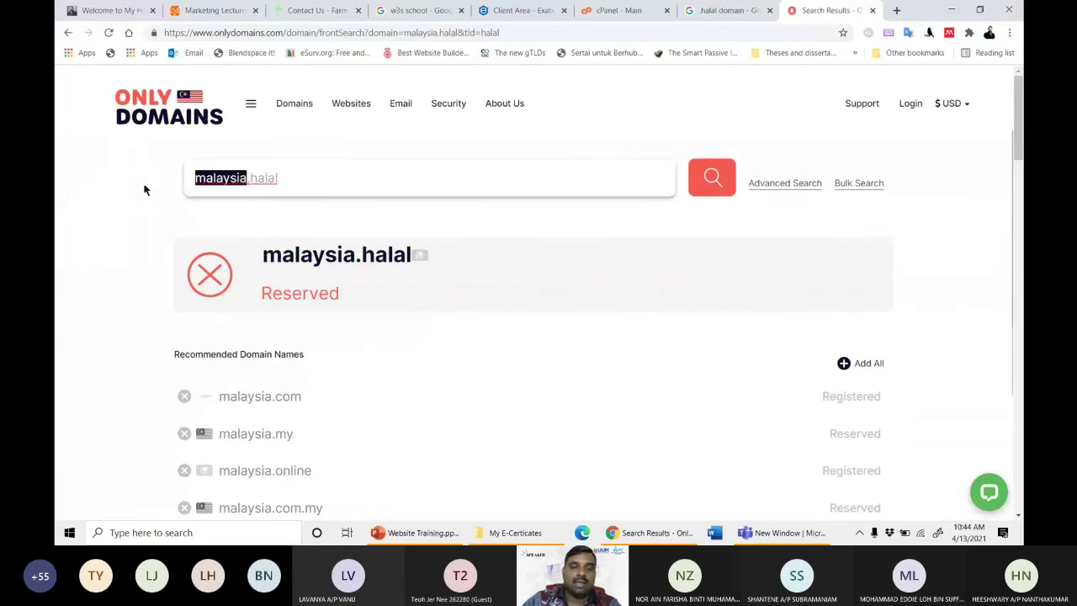
{"action": "type", "text": "chick"}
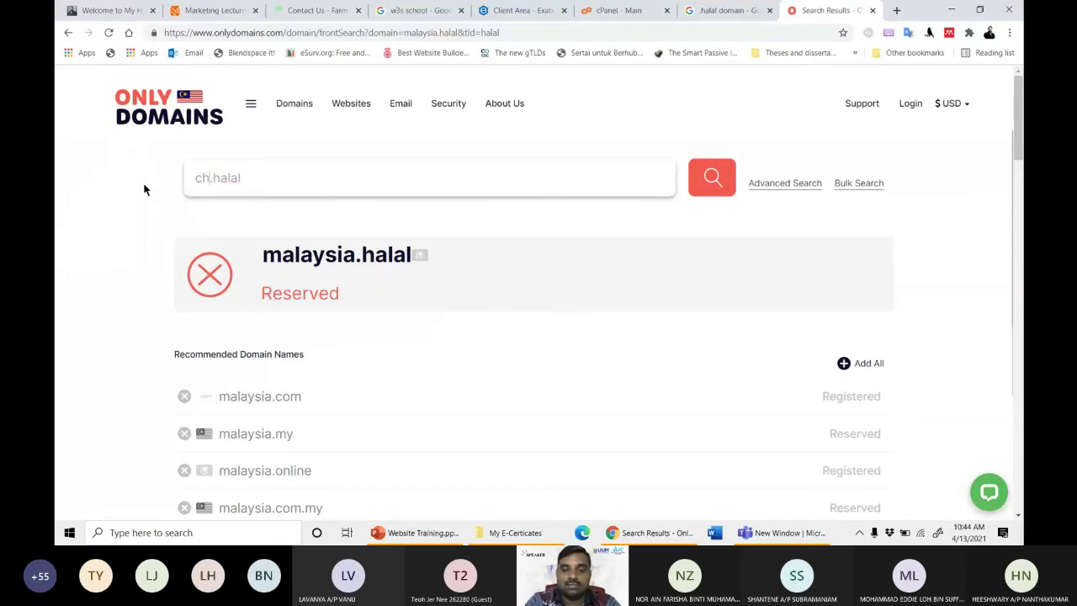
{"action": "key", "text": "BackSpace"}
{"action": "key", "text": "BackSpace"}
{"action": "key", "text": "BackSpace"}
{"action": "key", "text": "BackSpace"}
{"action": "key", "text": "BackSpace"}
{"action": "type", "text": "a"}
{"action": "type", "text": "yamprose"}
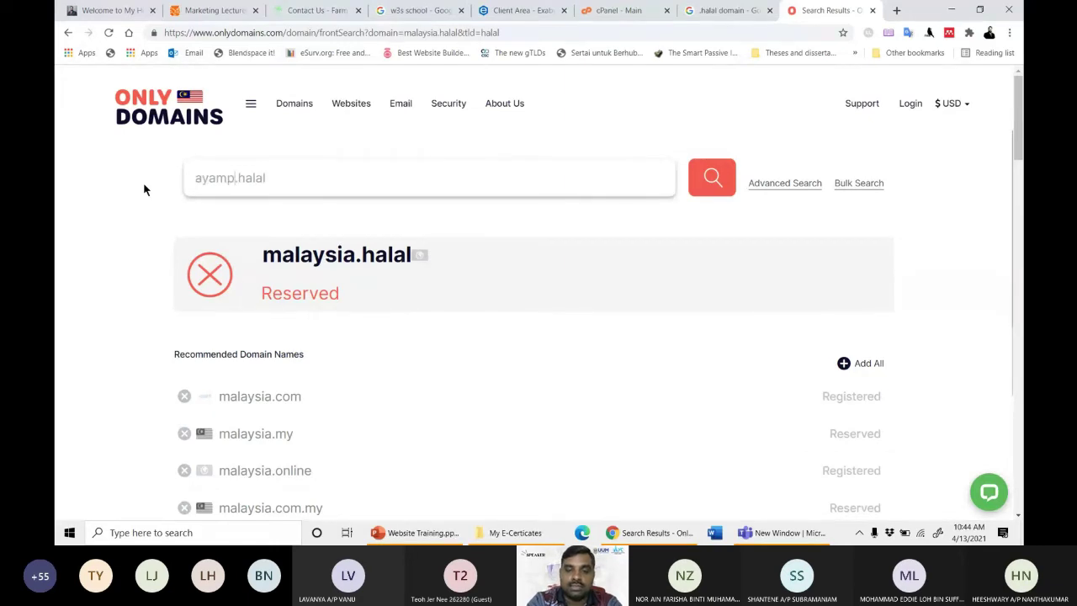
{"action": "type", "text": "s"}
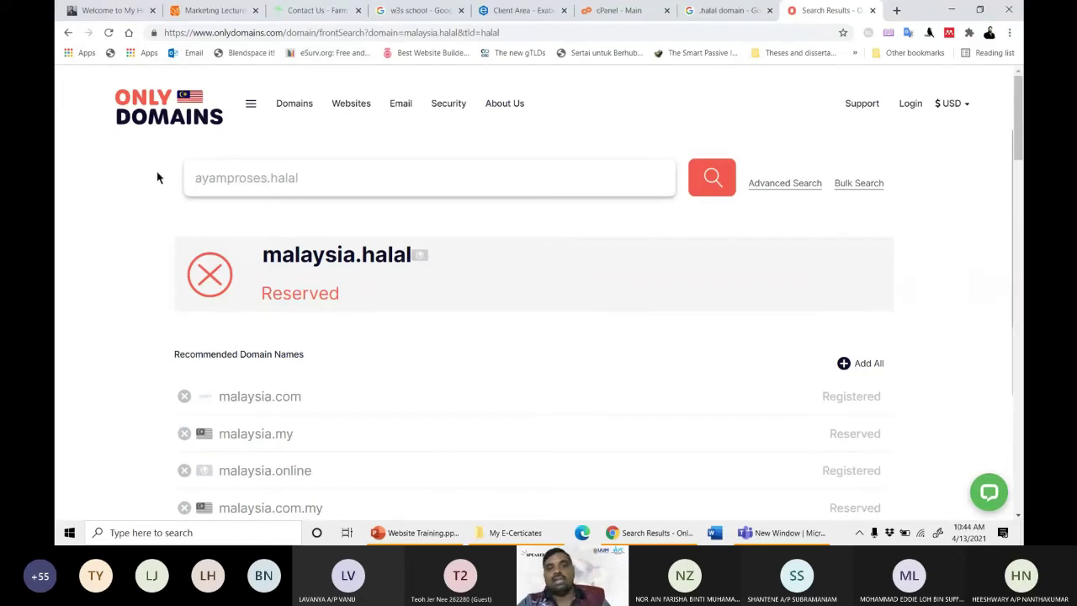
{"action": "left_click", "coordinate": [718, 192]}
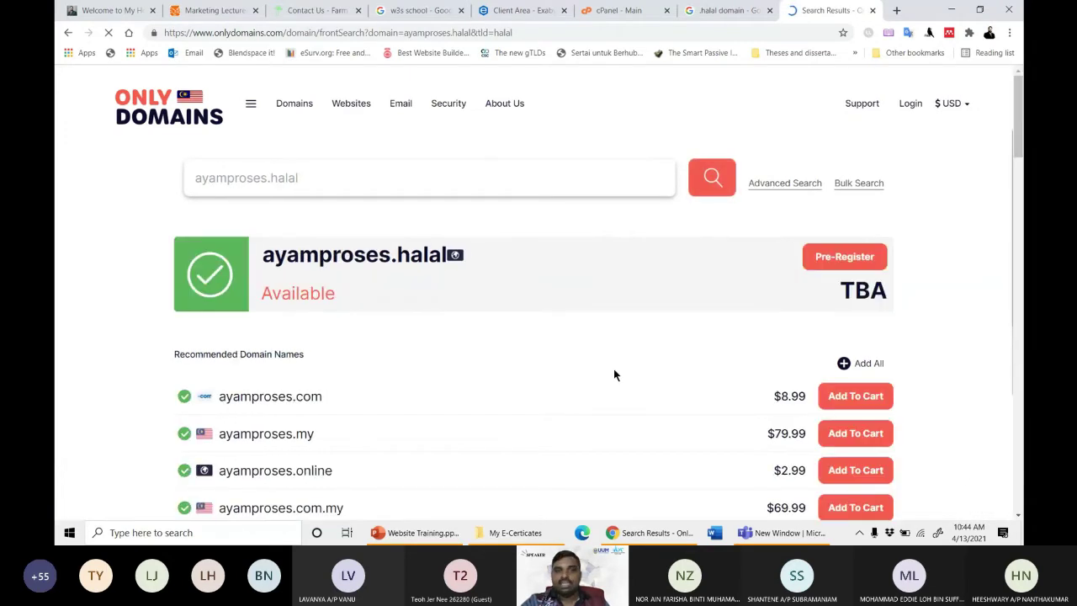
{"action": "left_click", "coordinate": [844, 265]}
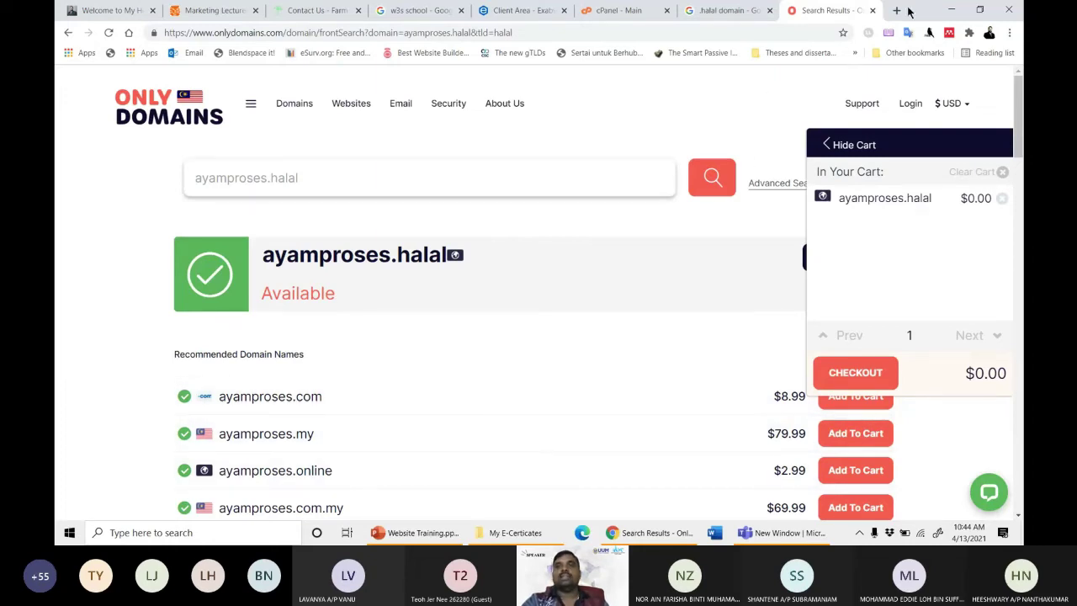
{"action": "left_click", "coordinate": [872, 10]}
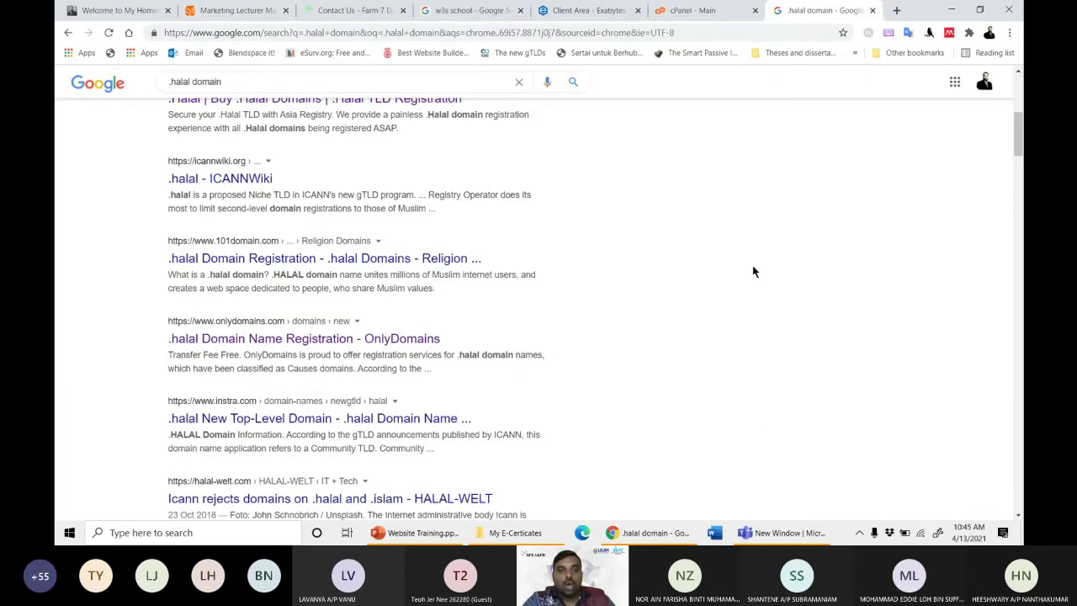
Step: Close the .halal Google tab and scroll cPanel to the Softaculous Apps Installer section
{"action": "left_click", "coordinate": [872, 10]}
{"action": "left_click", "coordinate": [764, 382]}
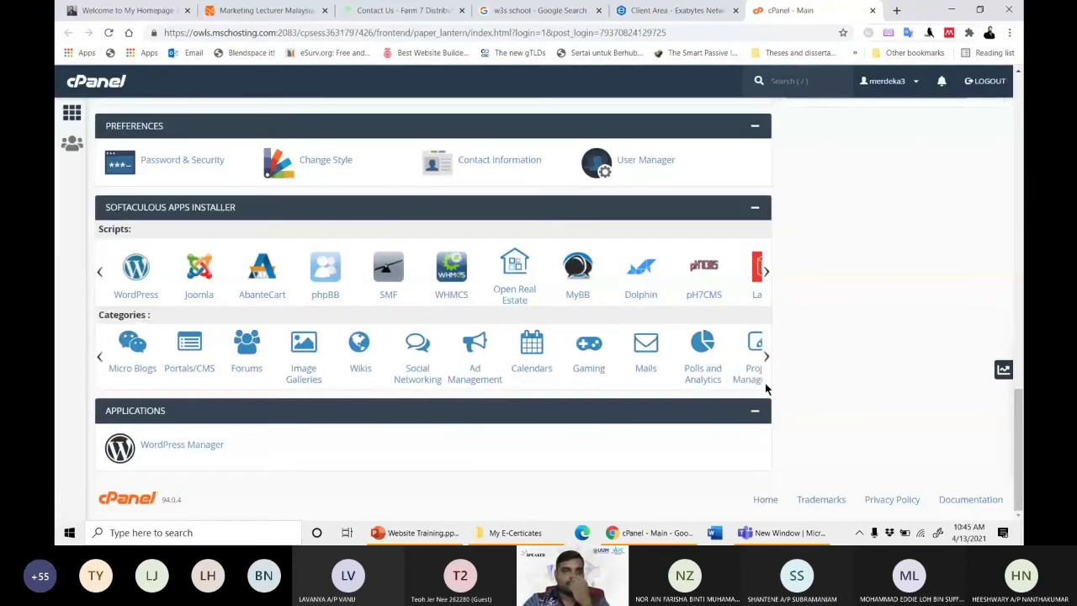
{"action": "scroll", "coordinate": [764, 383], "scroll_direction": "up", "scroll_amount": 10}
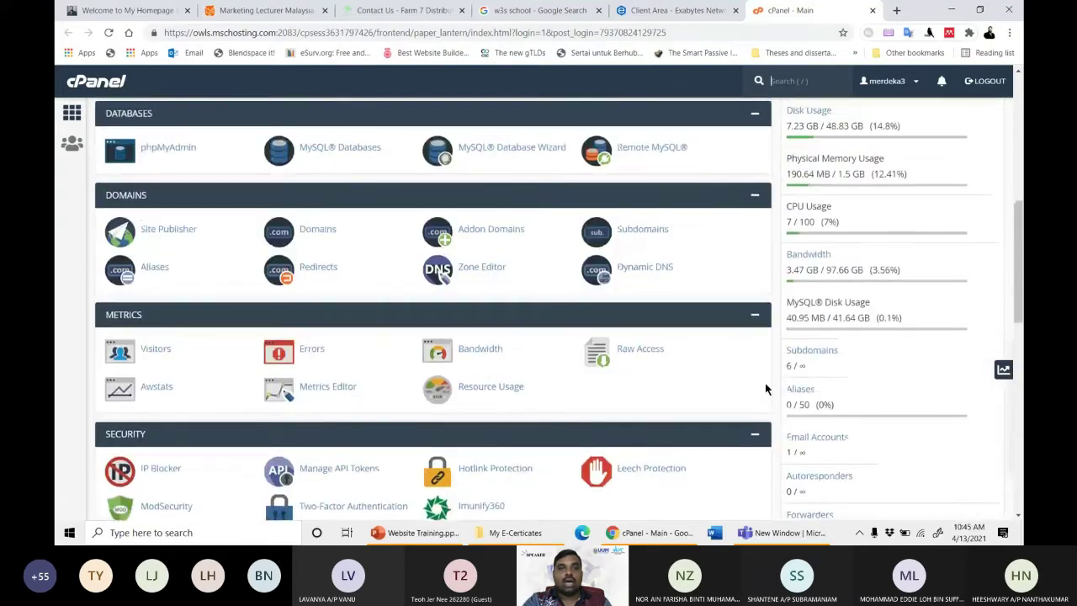
{"action": "scroll", "coordinate": [764, 382], "scroll_direction": "up", "scroll_amount": 5}
{"action": "scroll", "coordinate": [765, 383], "scroll_direction": "down", "scroll_amount": 5}
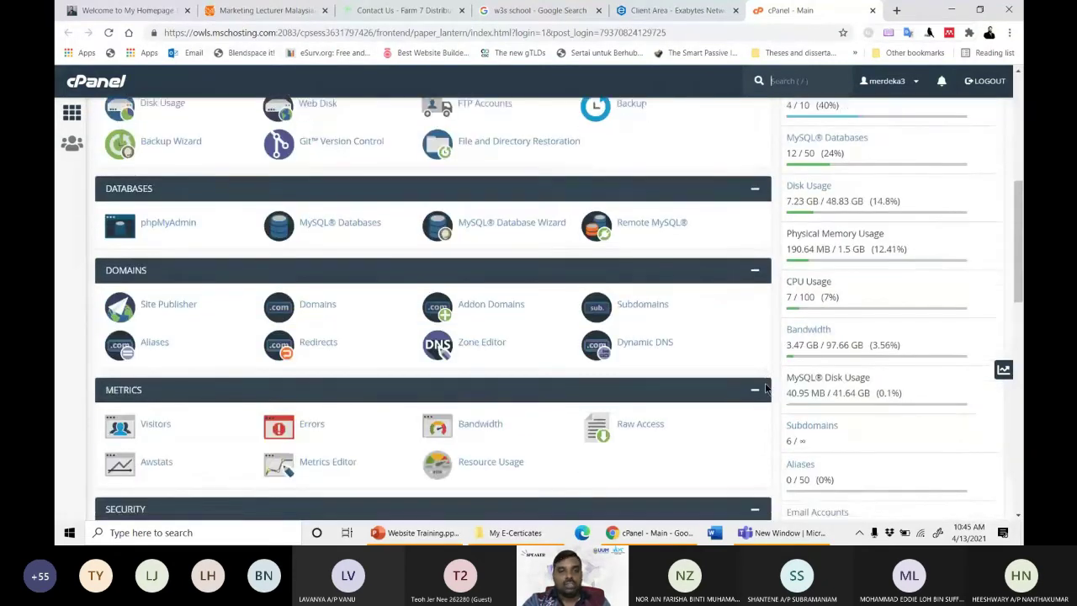
{"action": "scroll", "coordinate": [765, 387], "scroll_direction": "down", "scroll_amount": 3}
{"action": "scroll", "coordinate": [435, 454], "scroll_direction": "down", "scroll_amount": 5}
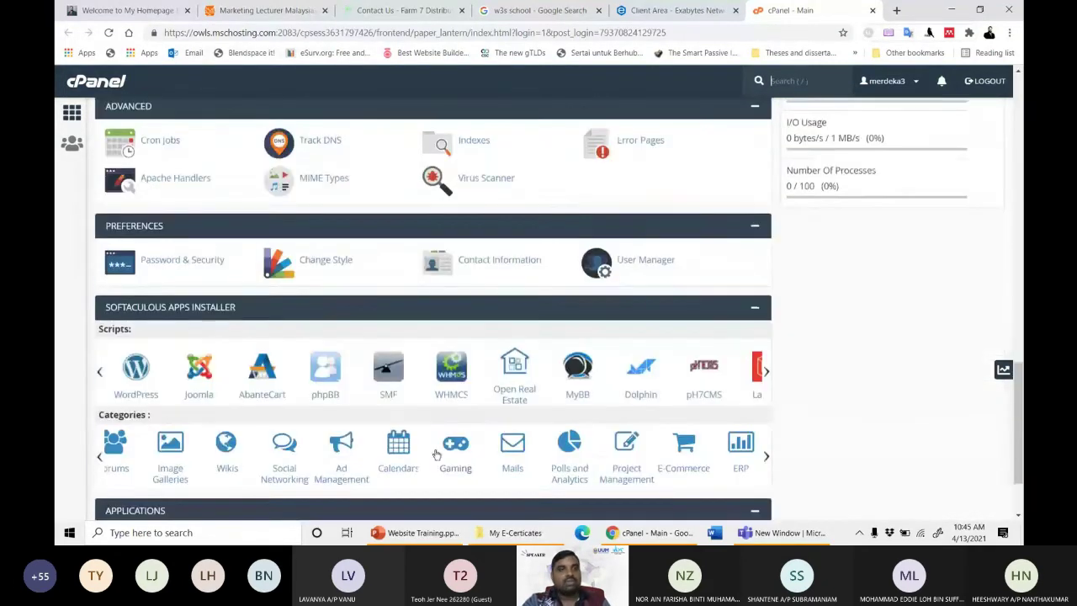
{"action": "scroll", "coordinate": [435, 454], "scroll_direction": "down", "scroll_amount": 2}
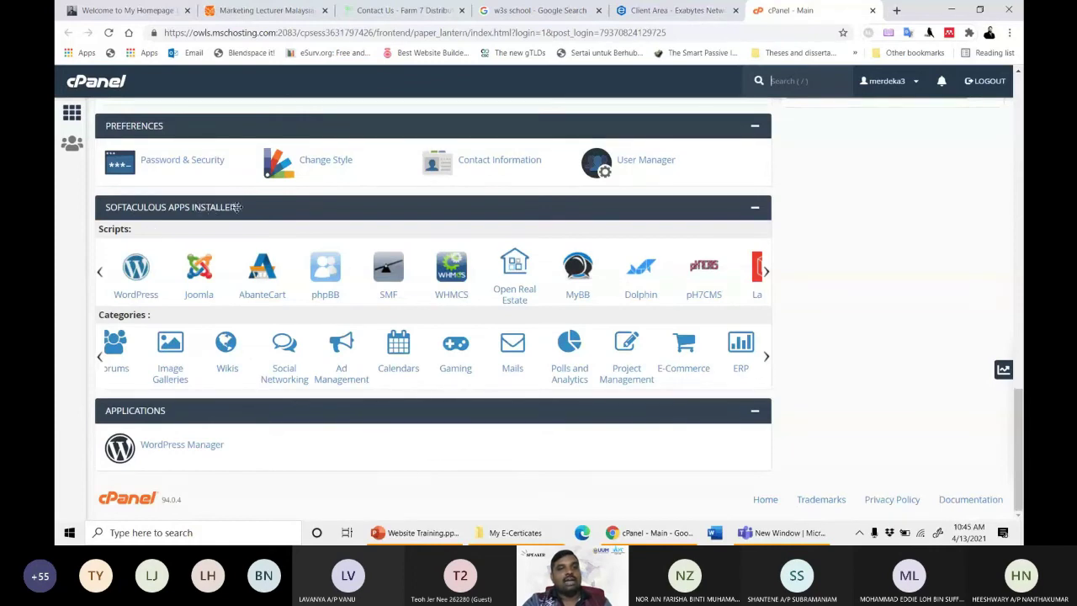
Step: Go from the Exabytes client area via Domain > New Domain Names to Domain Name Search
{"action": "left_click", "coordinate": [705, 8]}
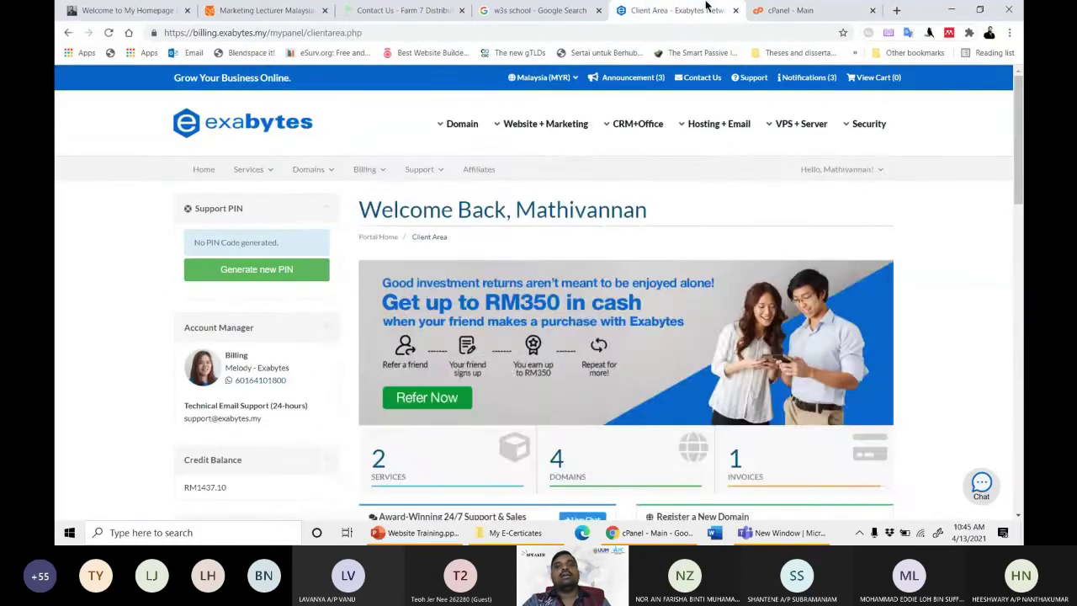
{"action": "mouse_move", "coordinate": [458, 124]}
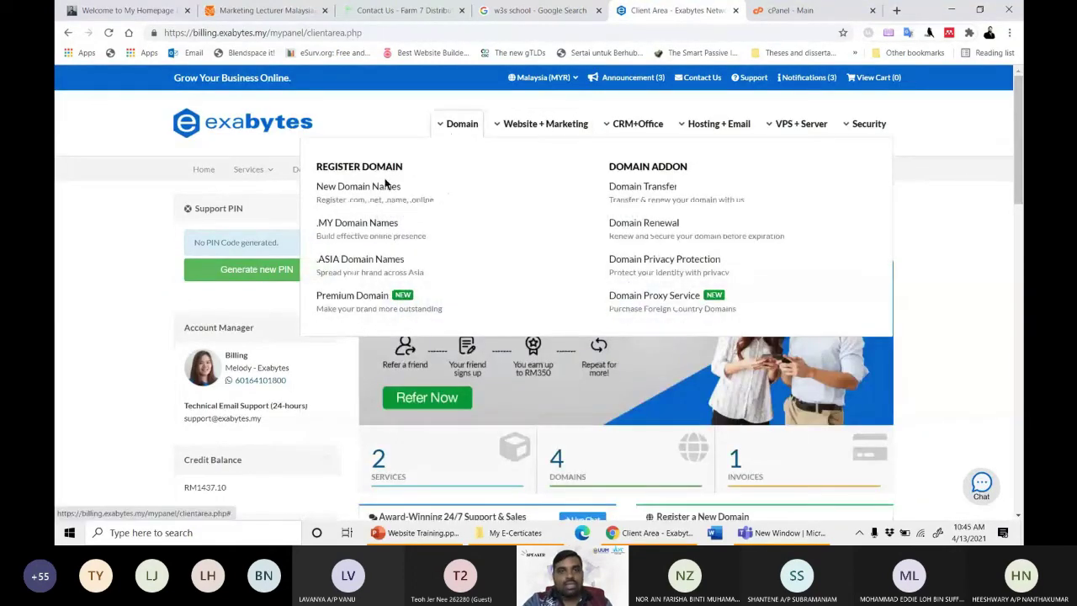
{"action": "left_click", "coordinate": [353, 194]}
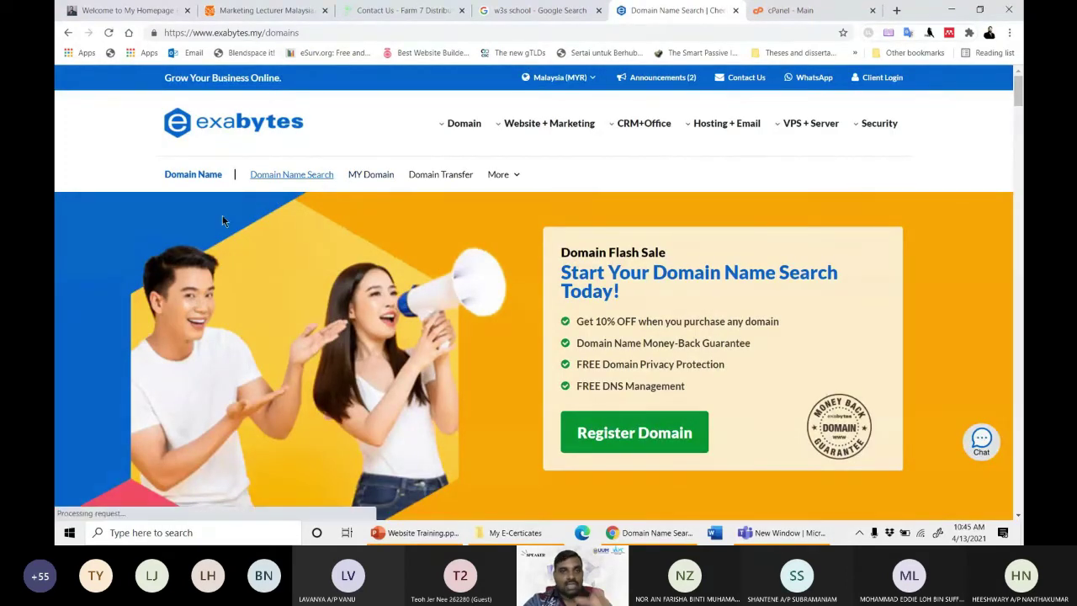
{"action": "left_click", "coordinate": [281, 175]}
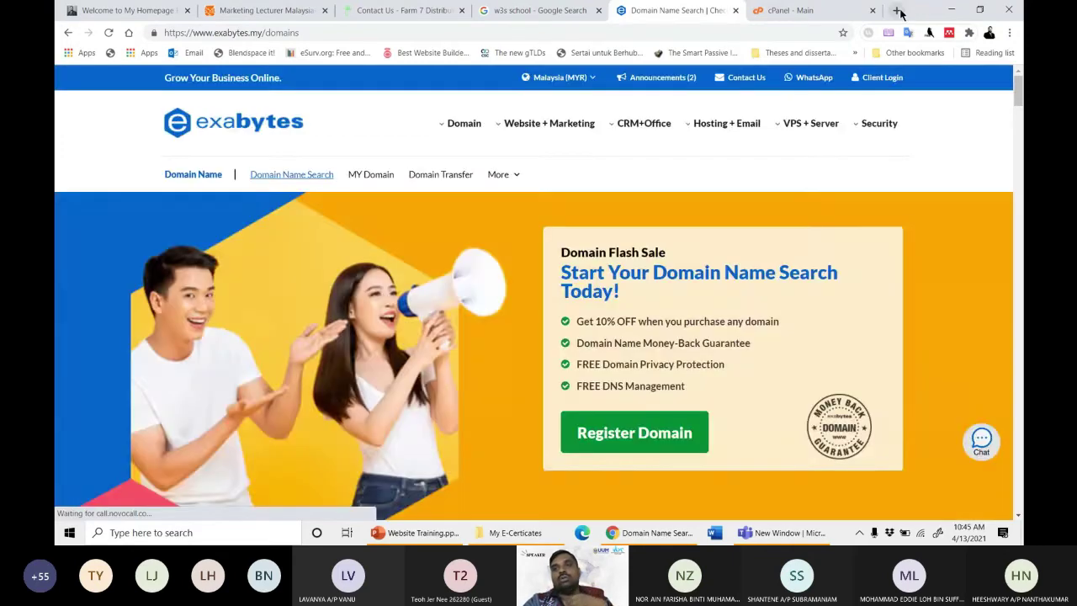
{"action": "left_click", "coordinate": [895, 10]}
Step: Search Google for godaddy, then replace the query with hostgator
{"action": "left_click", "coordinate": [770, 32]}
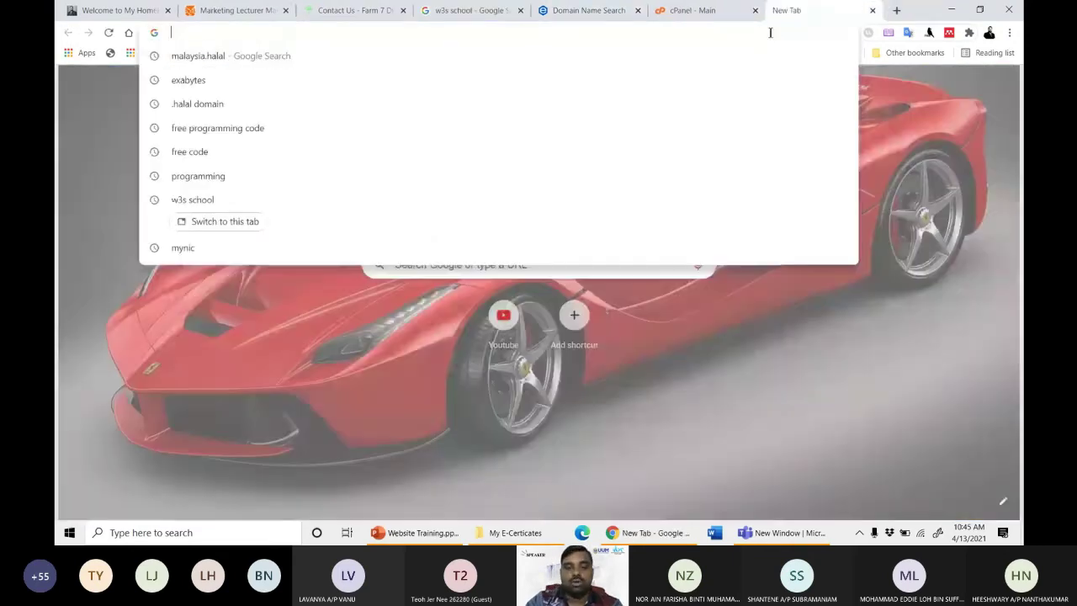
{"action": "type", "text": "godaddy"}
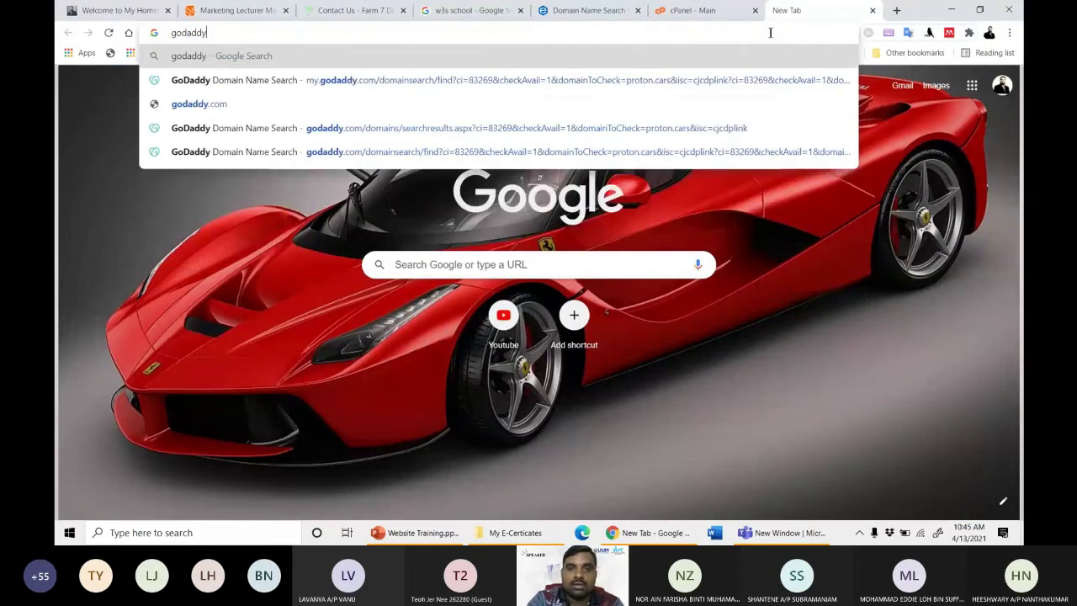
{"action": "key", "text": "Return"}
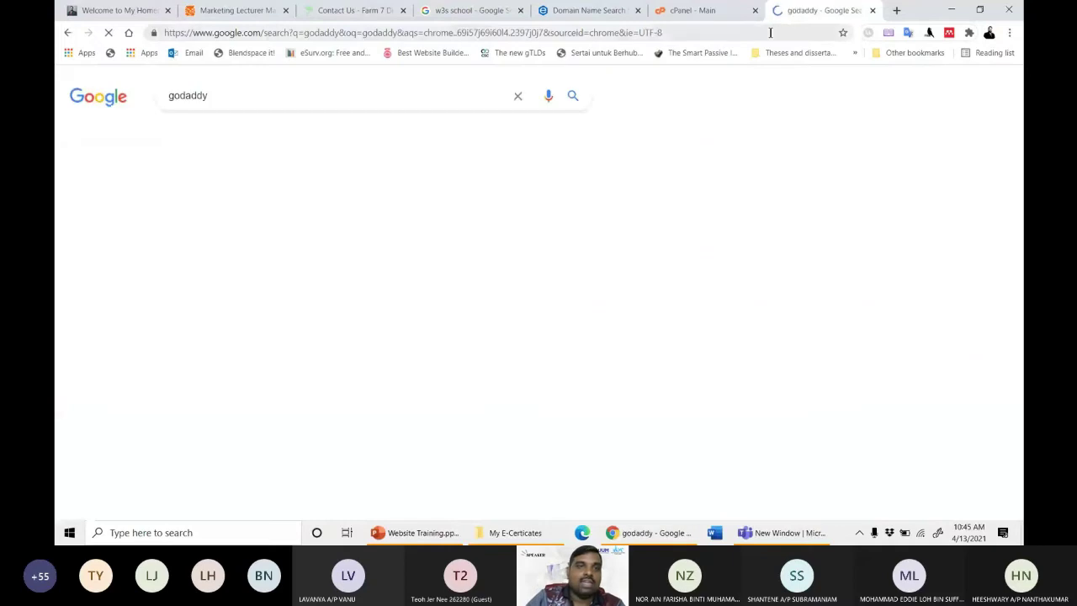
{"action": "left_click_drag", "start_coordinate": [396, 101], "coordinate": [118, 97]}
{"action": "type", "text": "h"}
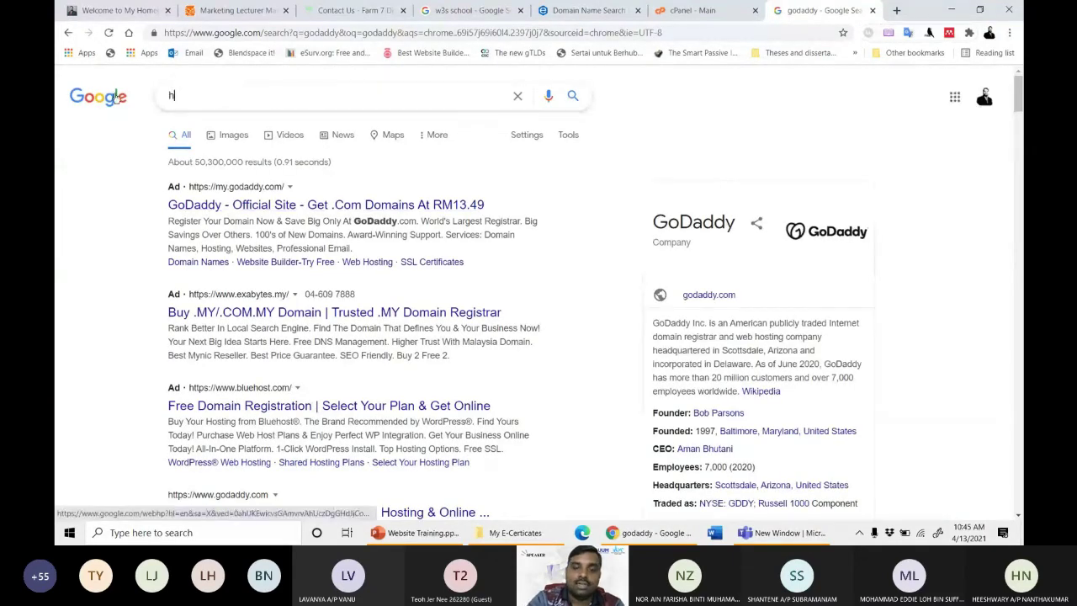
{"action": "type", "text": "ostgator"}
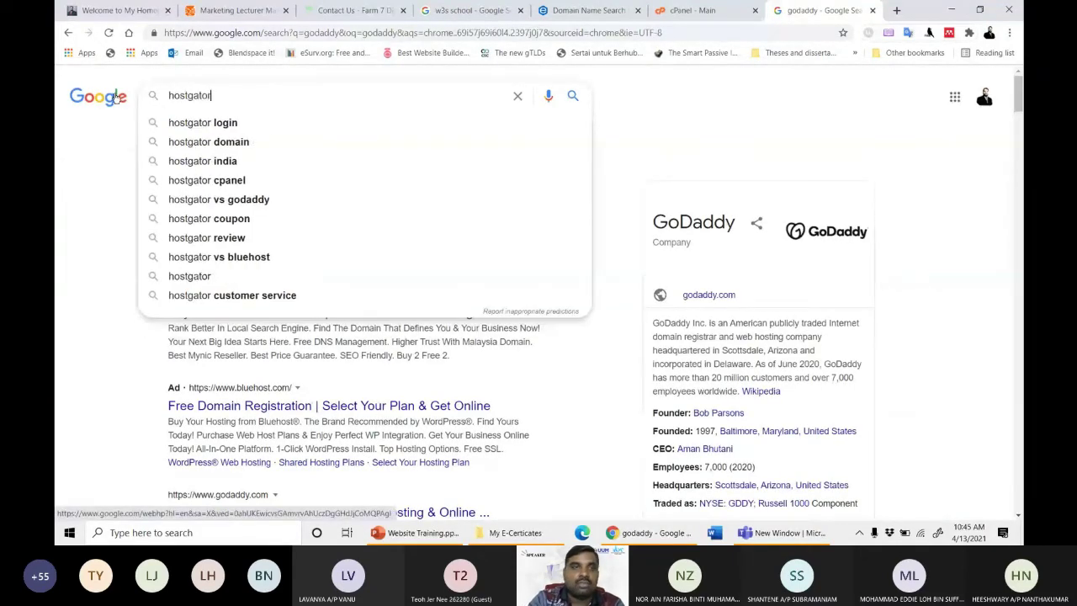
{"action": "key", "text": "Return"}
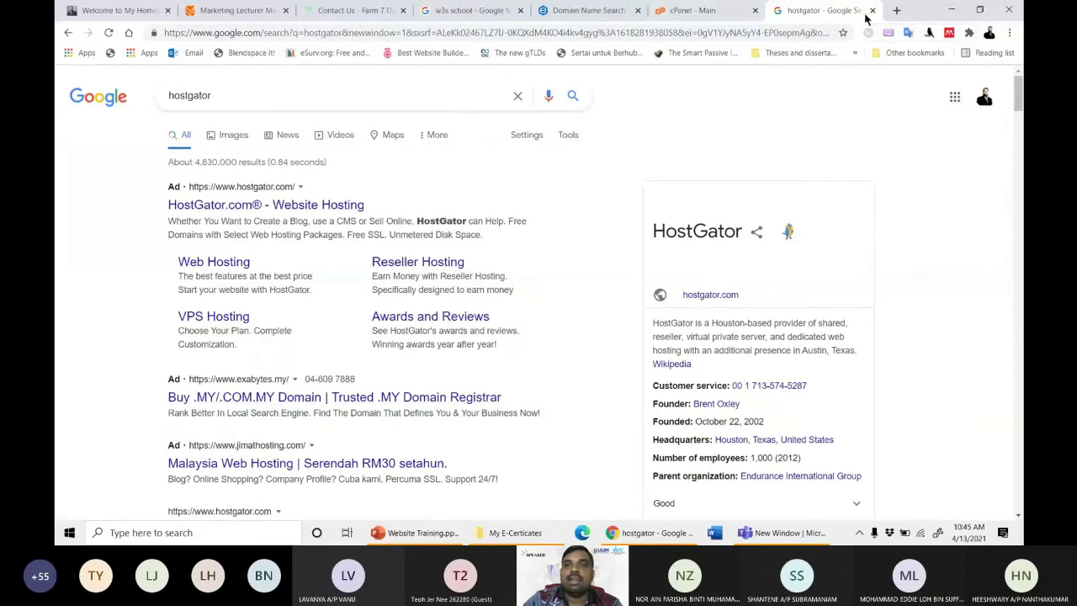
Step: Close the HostGator results and check makcik.com availability in Exabytes' Register Domain form
{"action": "left_click", "coordinate": [872, 10]}
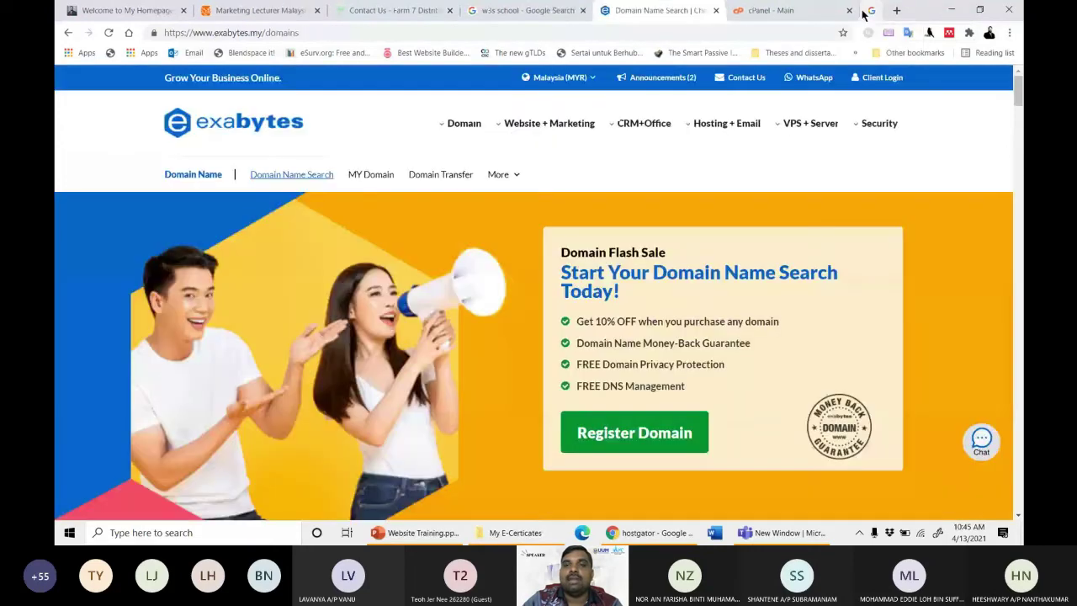
{"action": "left_click", "coordinate": [635, 434]}
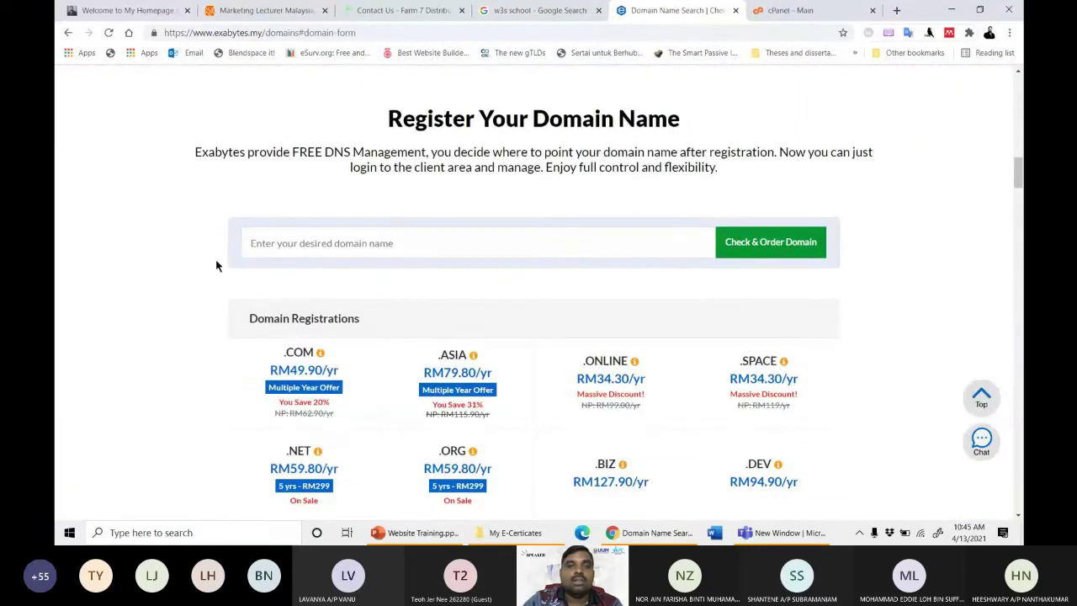
{"action": "left_click", "coordinate": [293, 244]}
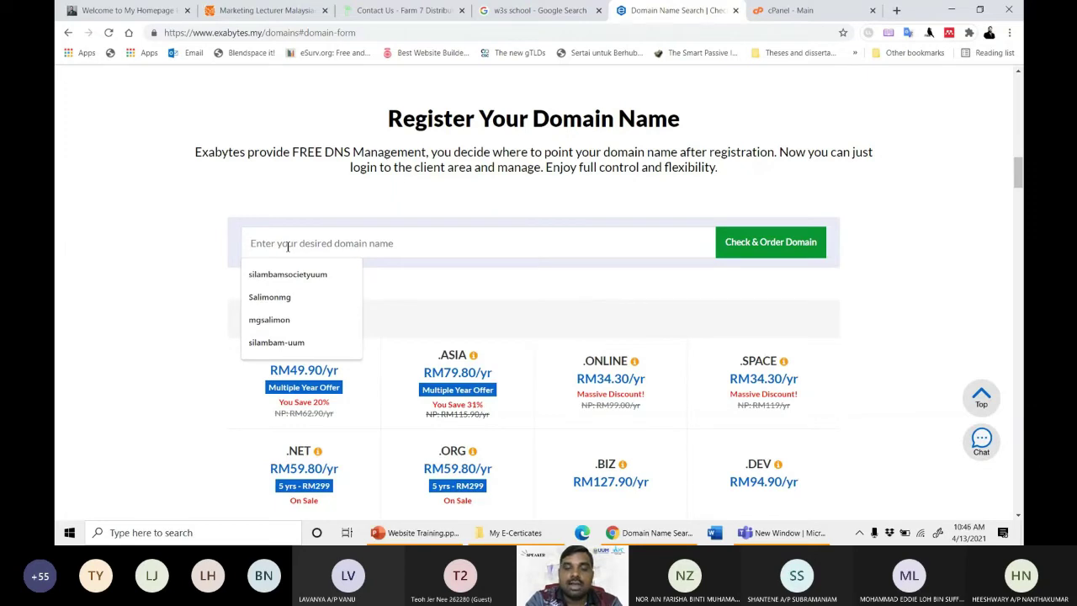
{"action": "type", "text": "makcik"}
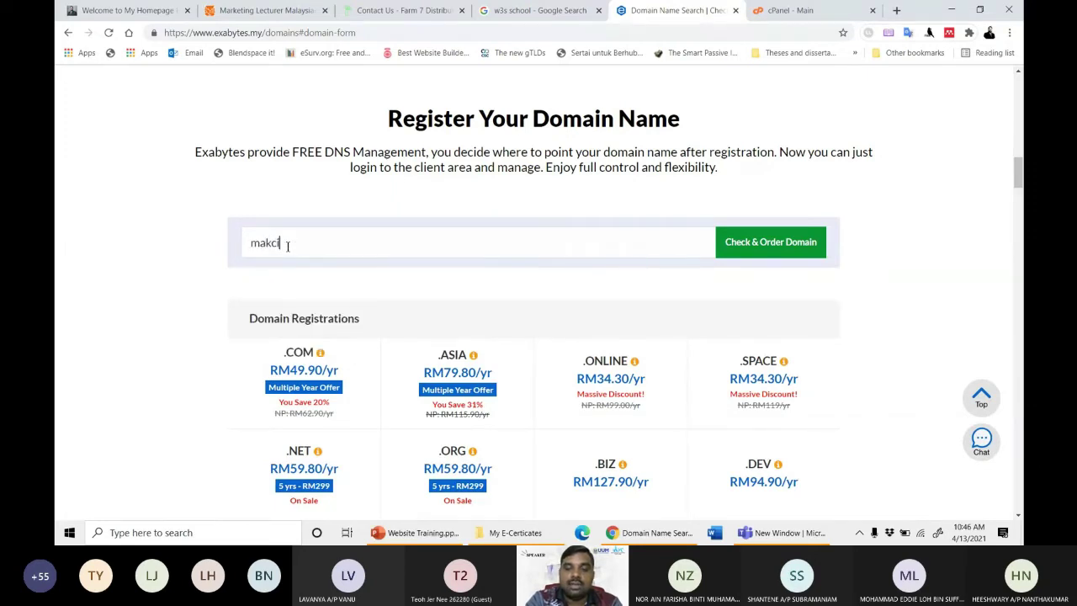
{"action": "left_click", "coordinate": [784, 246]}
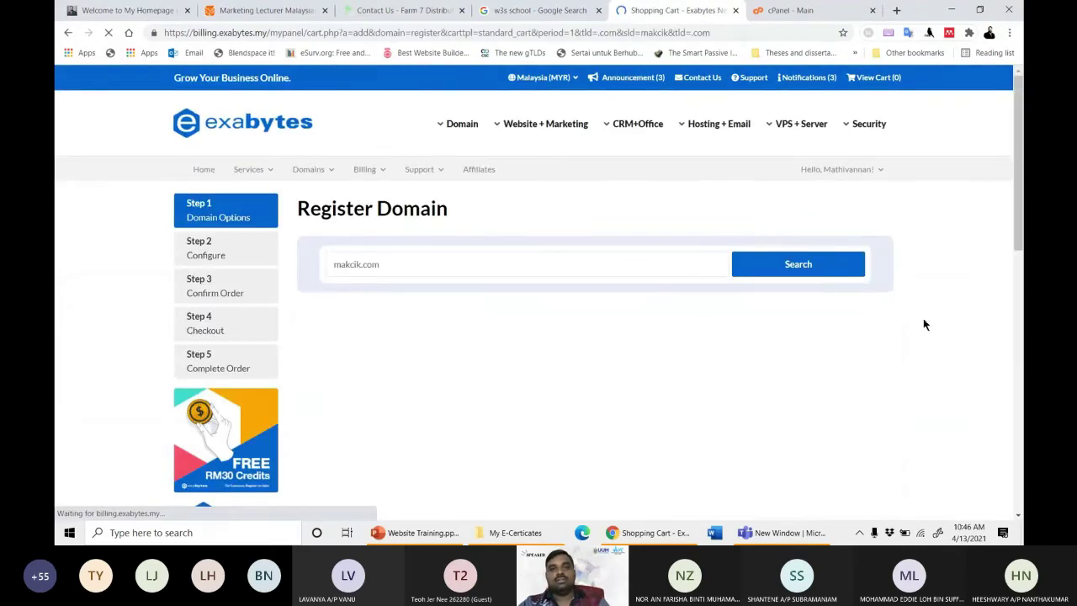
{"action": "scroll", "coordinate": [923, 318], "scroll_direction": "down", "scroll_amount": 2}
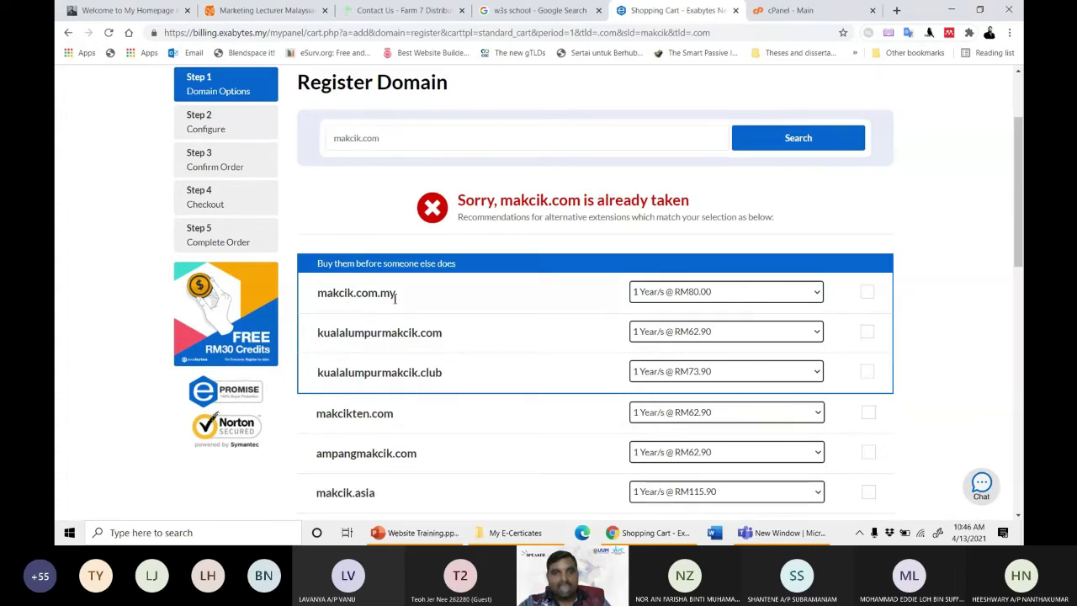
Step: Search makciksintok.com instead and keep its 1-year registration at RM62.90
{"action": "left_click", "coordinate": [359, 138]}
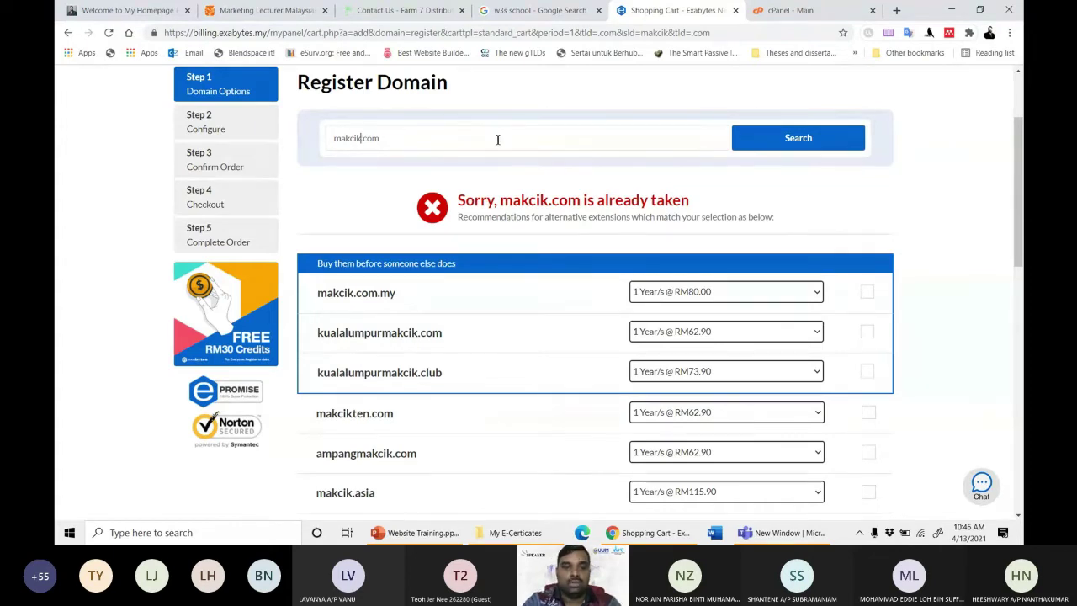
{"action": "type", "text": "intok"}
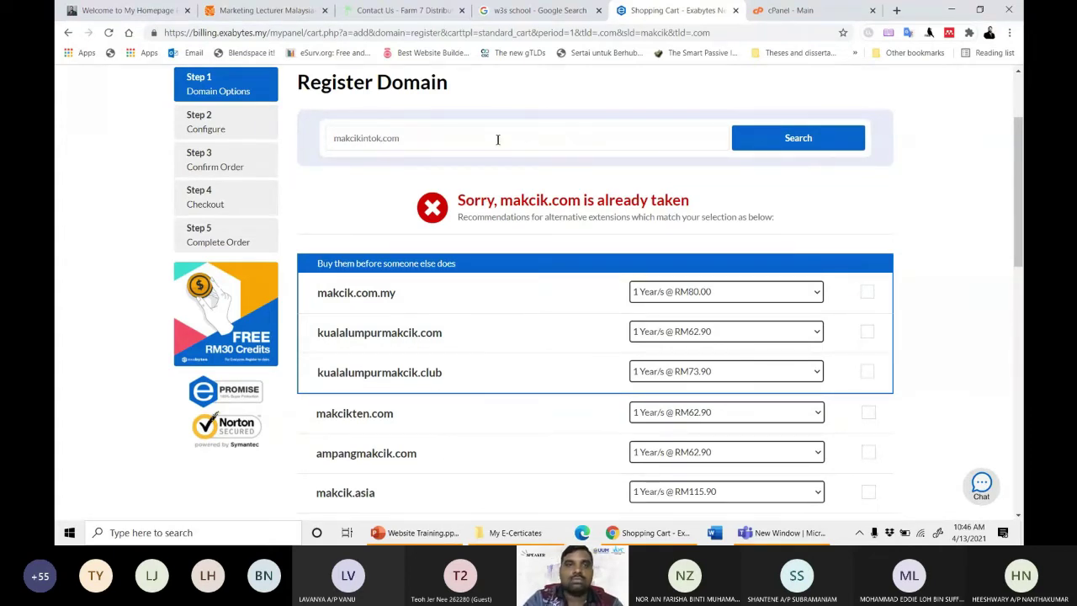
{"action": "left_click", "coordinate": [359, 138]}
{"action": "type", "text": "s"}
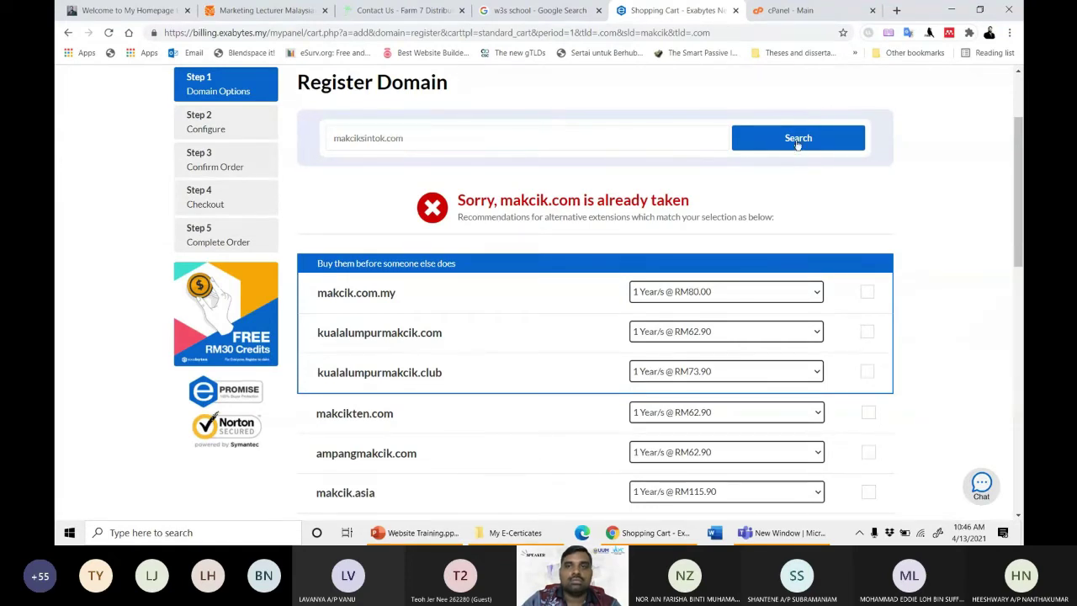
{"action": "left_click", "coordinate": [798, 141]}
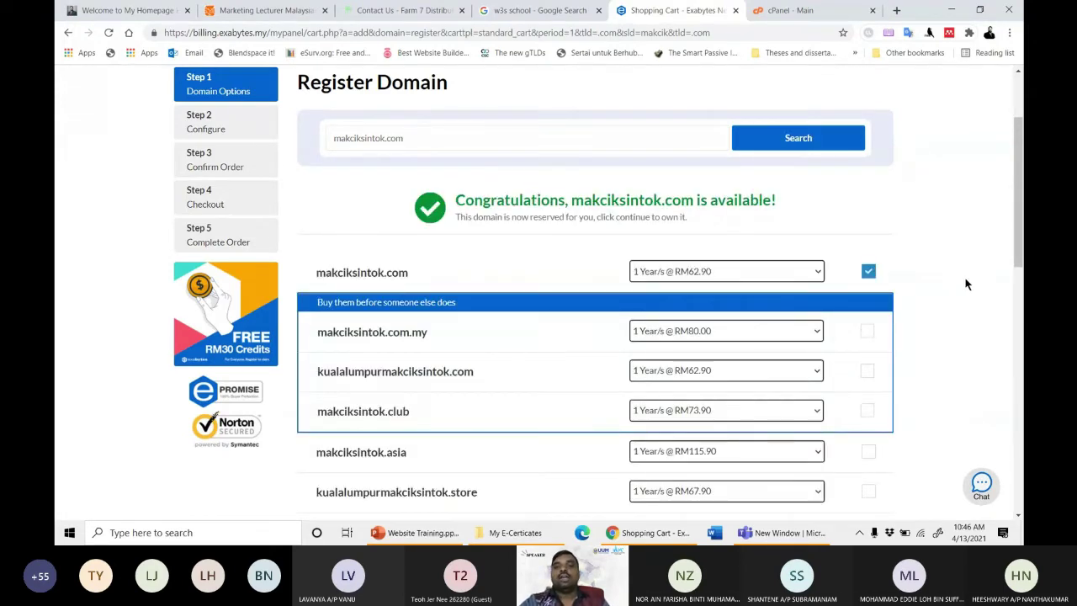
{"action": "left_click", "coordinate": [691, 271]}
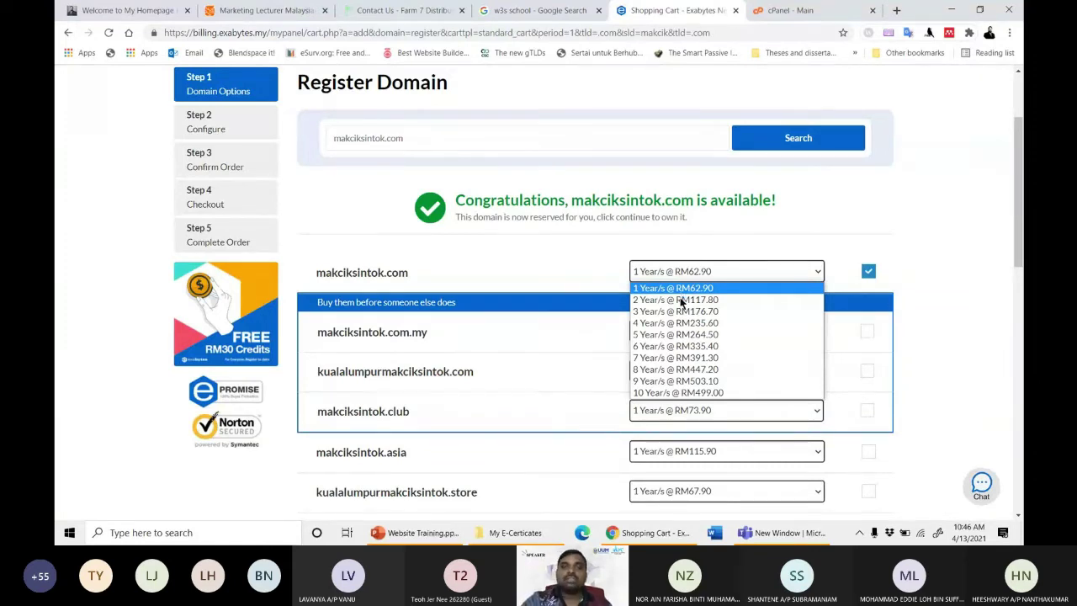
{"action": "left_click", "coordinate": [557, 269]}
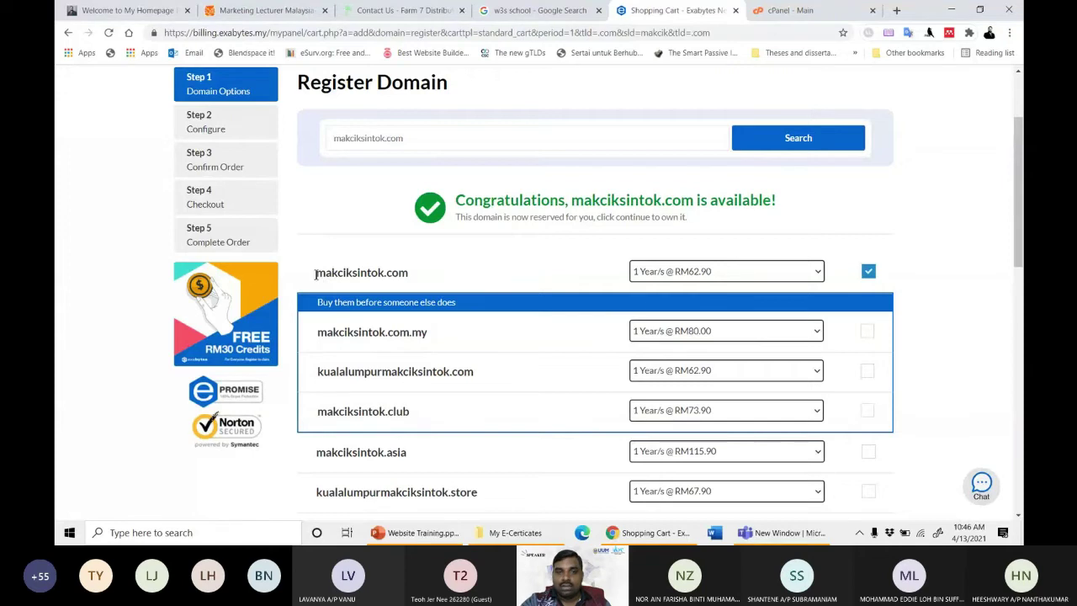
{"action": "left_click_drag", "start_coordinate": [315, 273], "coordinate": [418, 286]}
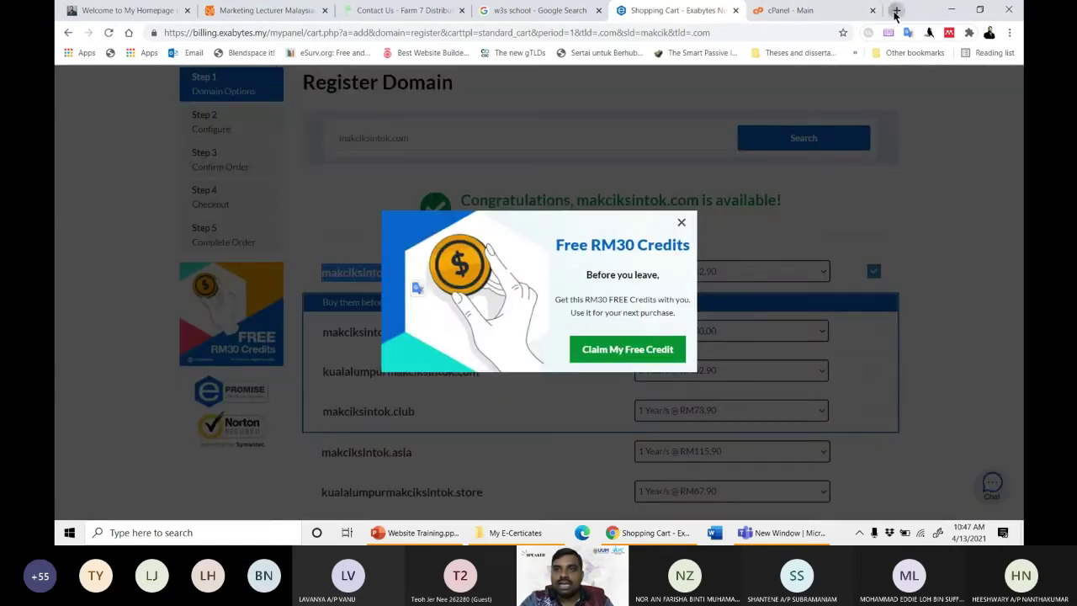
Step: Google 'who is domain' in a new tab
{"action": "left_click", "coordinate": [896, 10]}
{"action": "type", "text": "wh"}
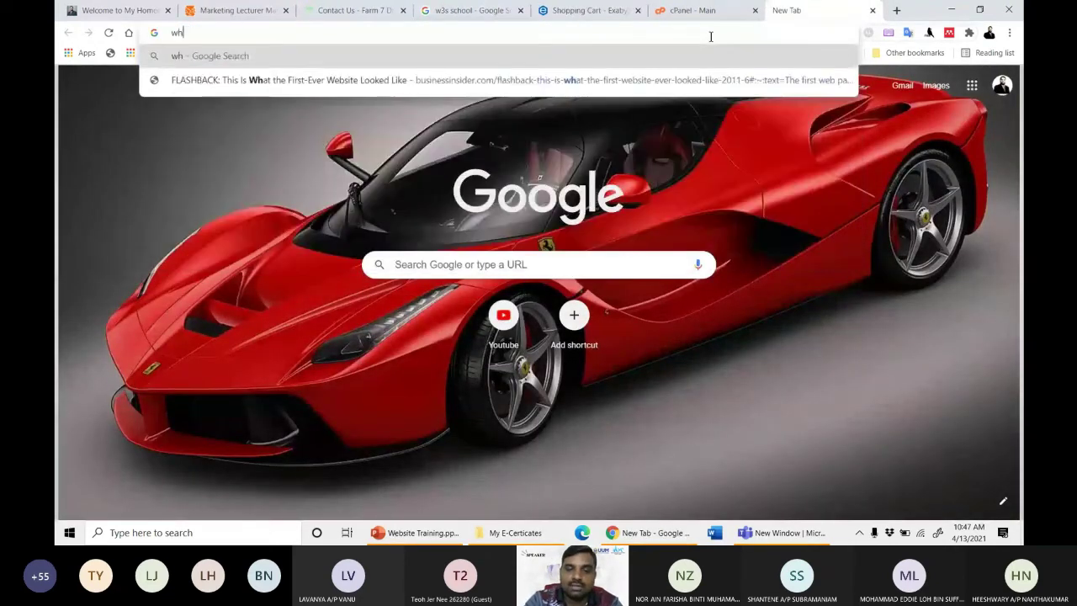
{"action": "type", "text": "o is domain"}
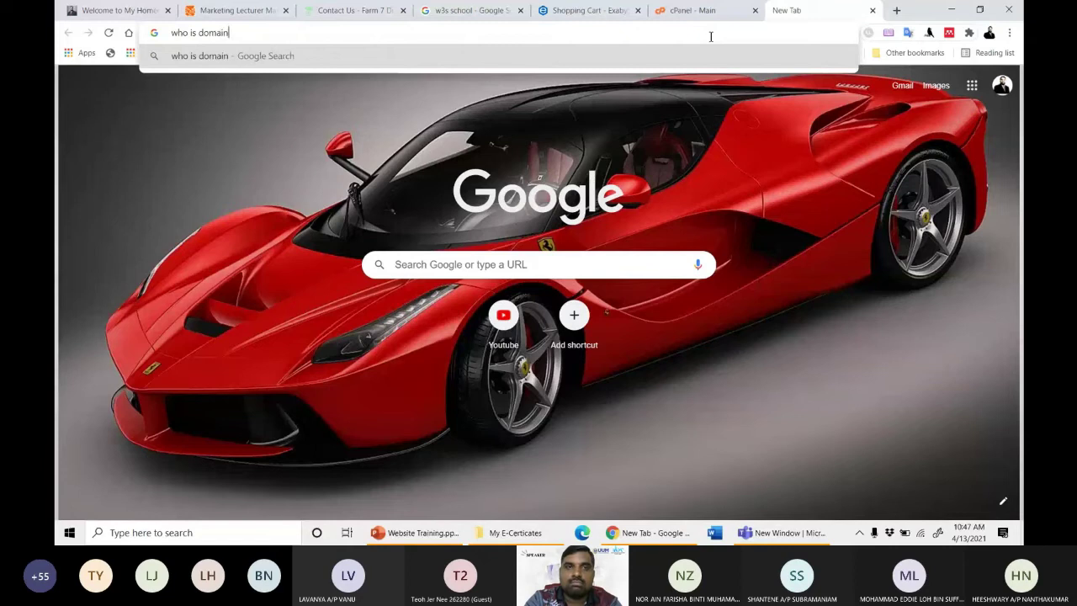
{"action": "key", "text": "Return"}
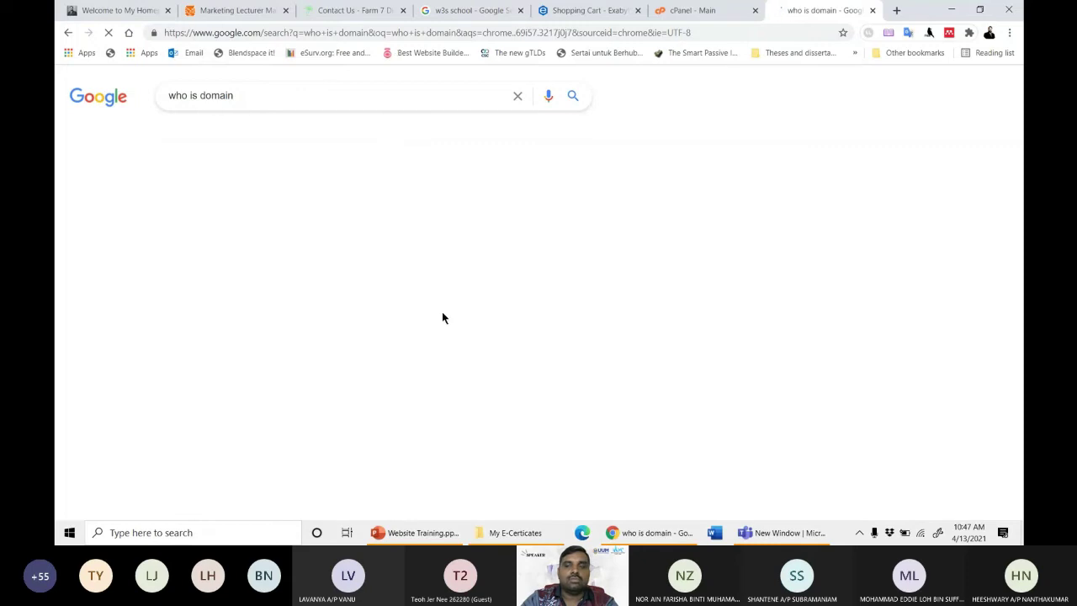
Step: Open the who.is result in its own tab and close the search results page
{"action": "left_click", "coordinate": [705, 11]}
{"action": "left_click", "coordinate": [803, 10]}
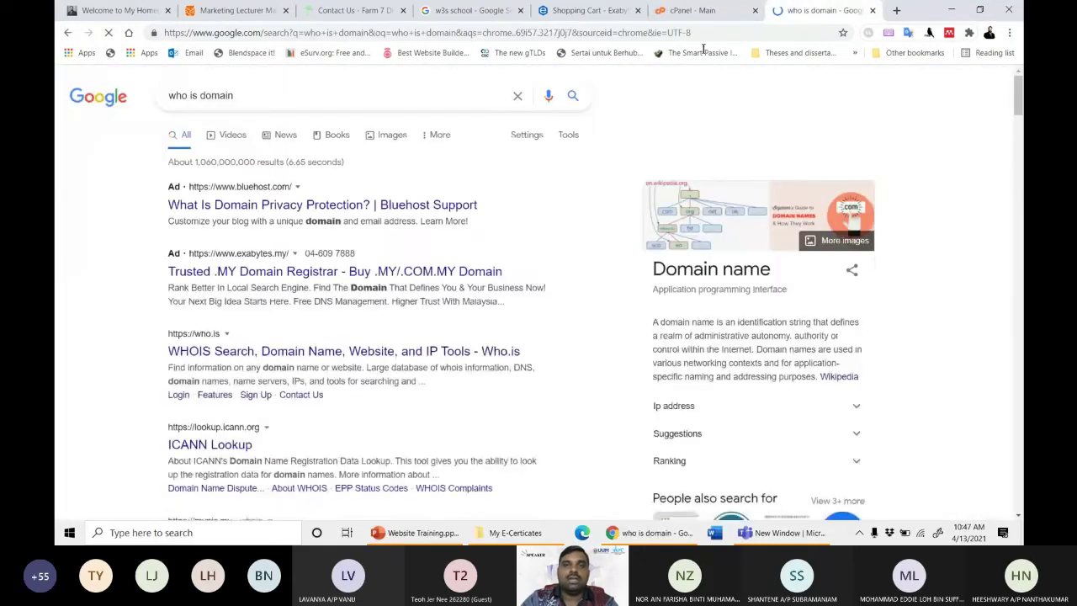
{"action": "scroll", "coordinate": [203, 313], "scroll_direction": "down", "scroll_amount": 2}
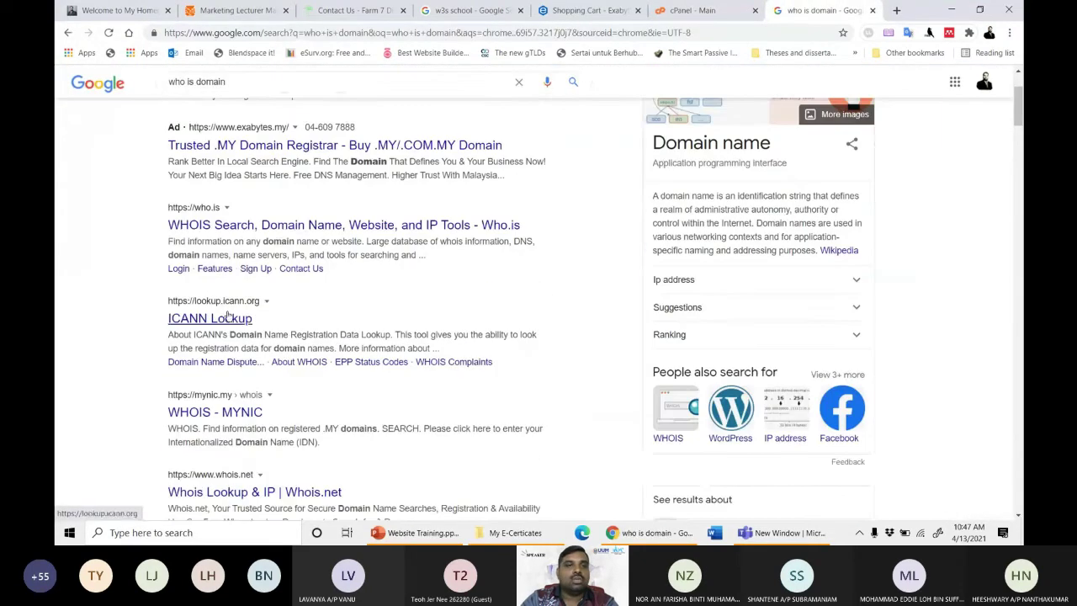
{"action": "left_click", "coordinate": [208, 224]}
{"action": "left_click", "coordinate": [762, 11]}
{"action": "left_click", "coordinate": [770, 11]}
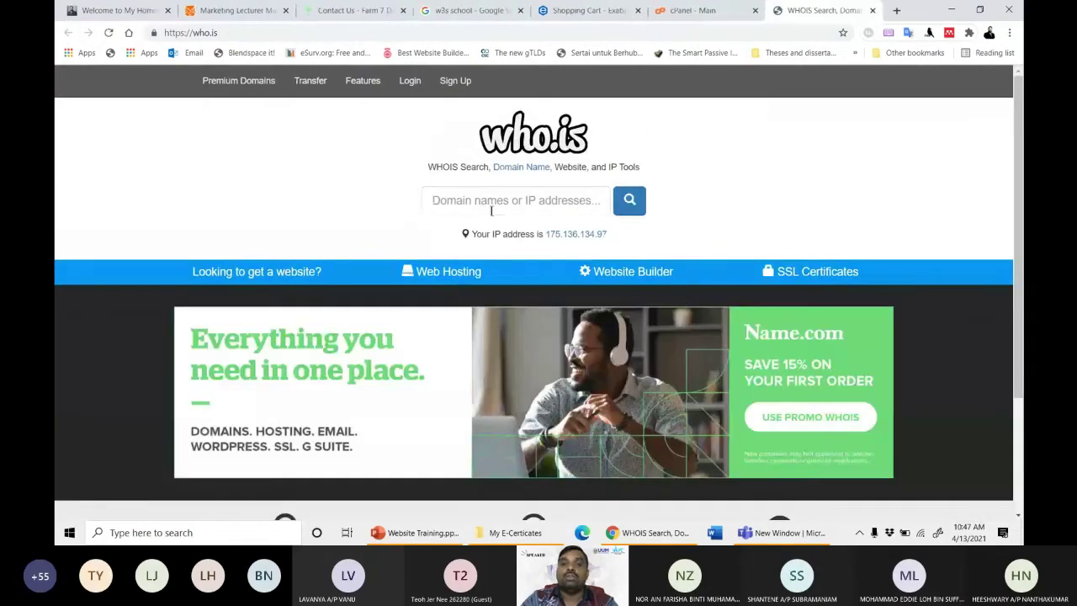
{"action": "left_click", "coordinate": [471, 200]}
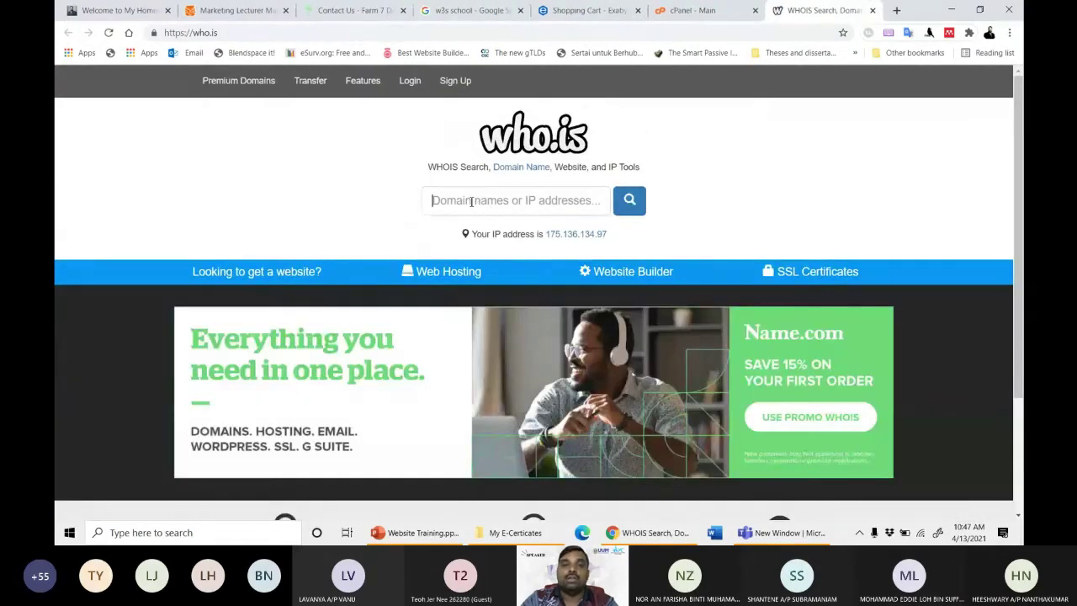
Step: Run a who.is WHOIS lookup for malhijl.com and review the record
{"action": "type", "text": "malhijl.com"}
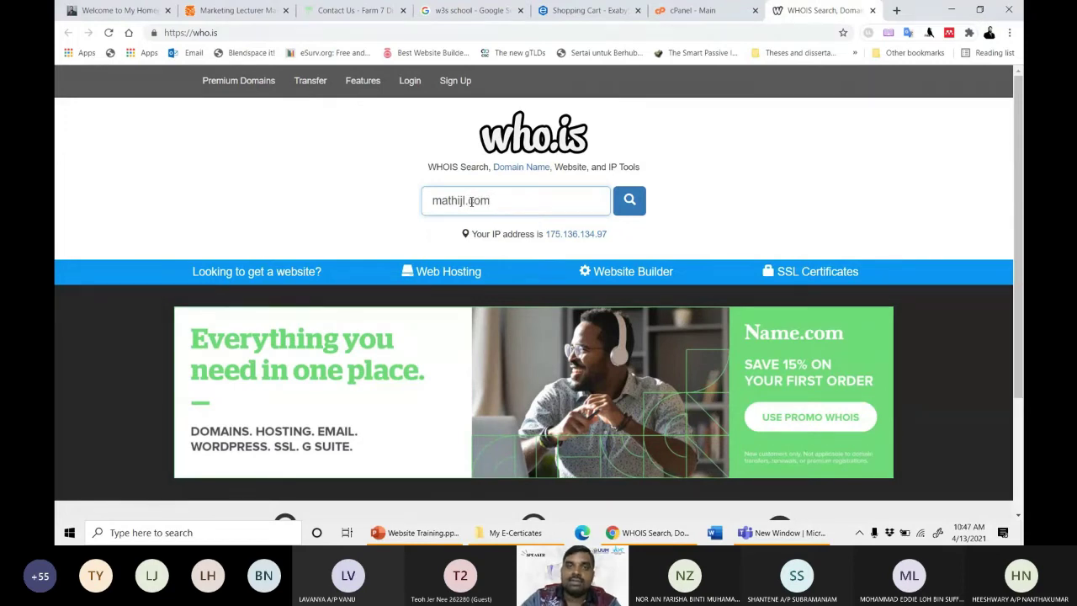
{"action": "left_click", "coordinate": [623, 210]}
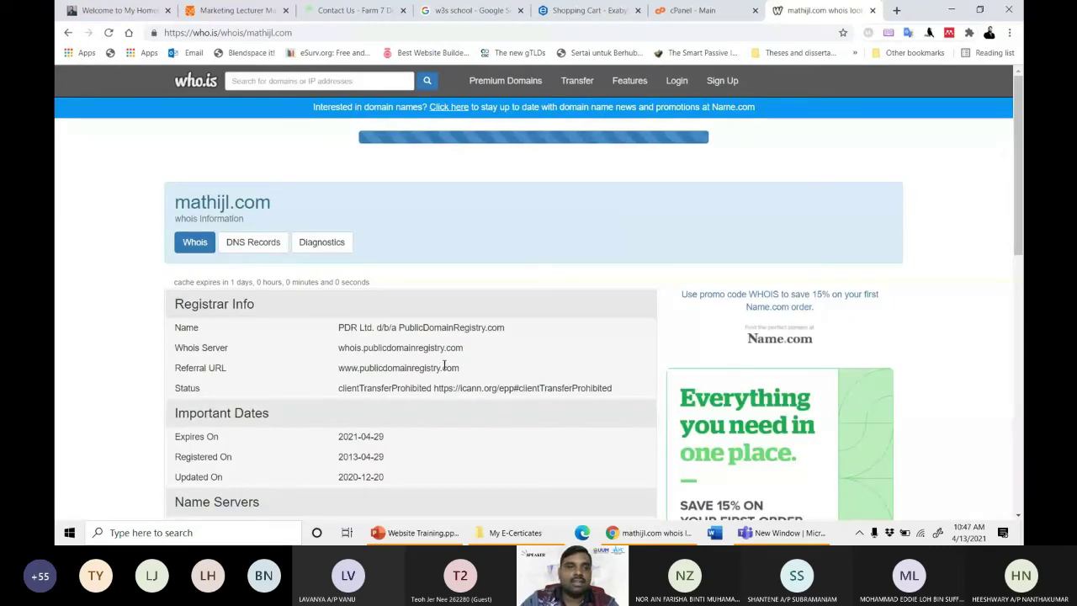
{"action": "scroll", "coordinate": [444, 367], "scroll_direction": "down", "scroll_amount": 2}
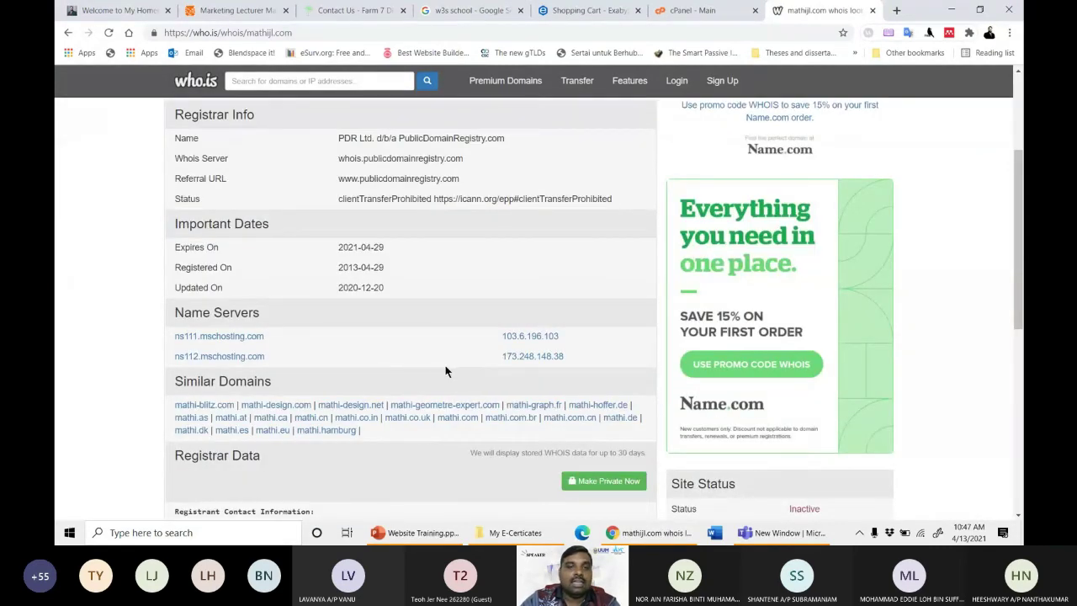
{"action": "scroll", "coordinate": [445, 371], "scroll_direction": "up", "scroll_amount": 2}
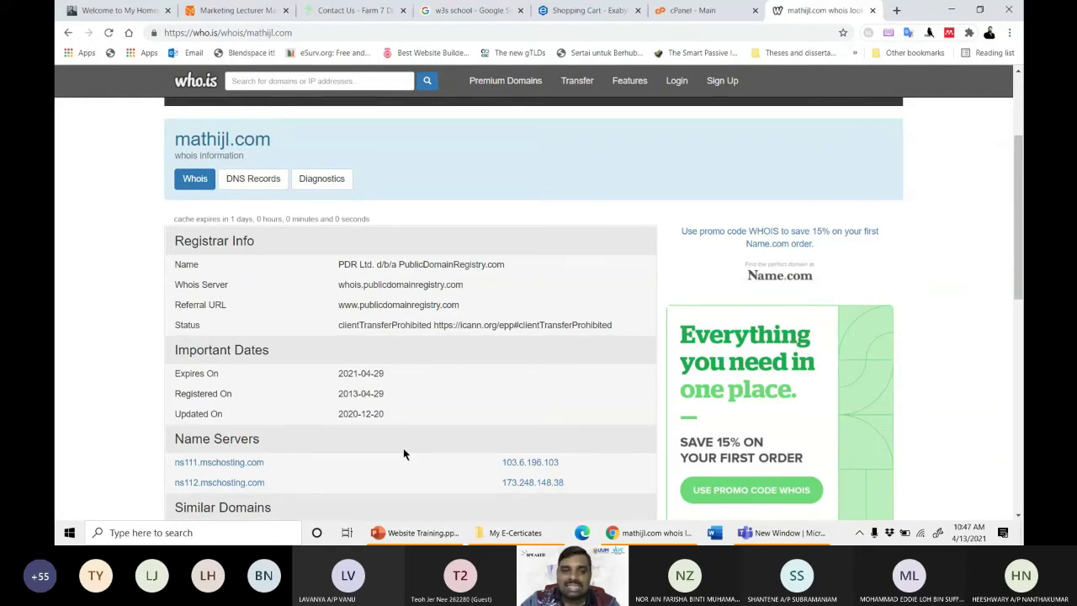
{"action": "scroll", "coordinate": [497, 371], "scroll_direction": "up", "scroll_amount": 1}
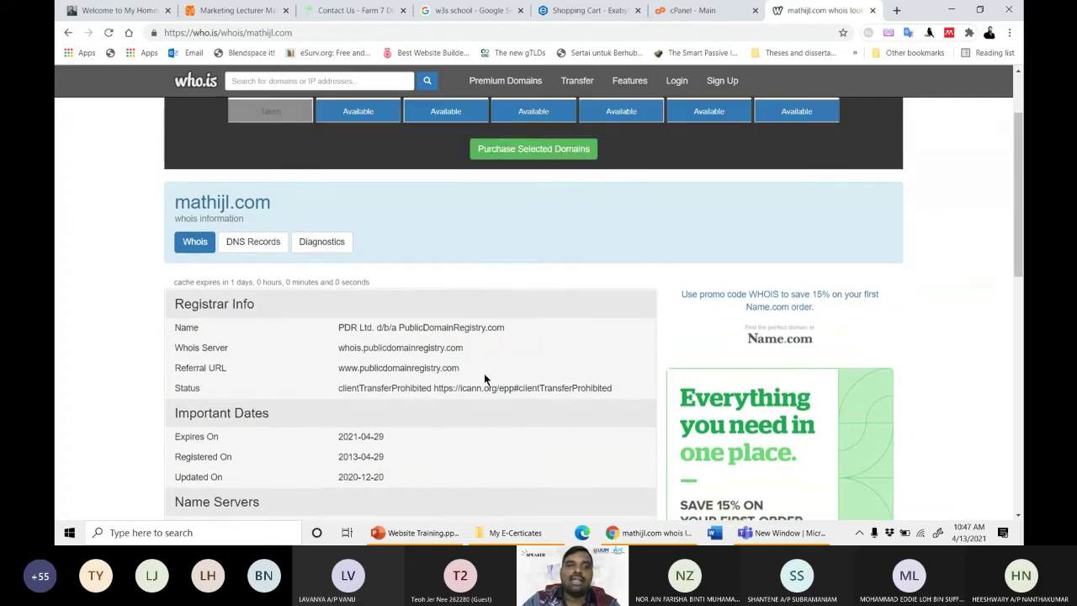
Step: Return to the Exabytes cart, dismiss the RM30 credits offer, and continue with makciksintok.com
{"action": "left_click", "coordinate": [872, 10]}
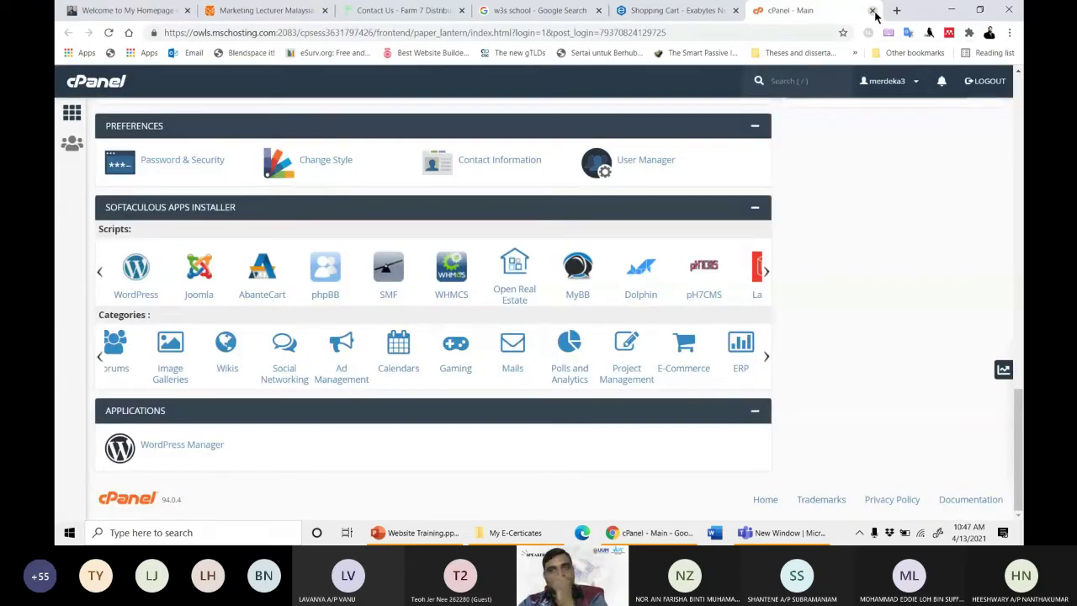
{"action": "left_click", "coordinate": [673, 10]}
{"action": "left_click", "coordinate": [682, 225]}
{"action": "scroll", "coordinate": [461, 320], "scroll_direction": "down", "scroll_amount": 3}
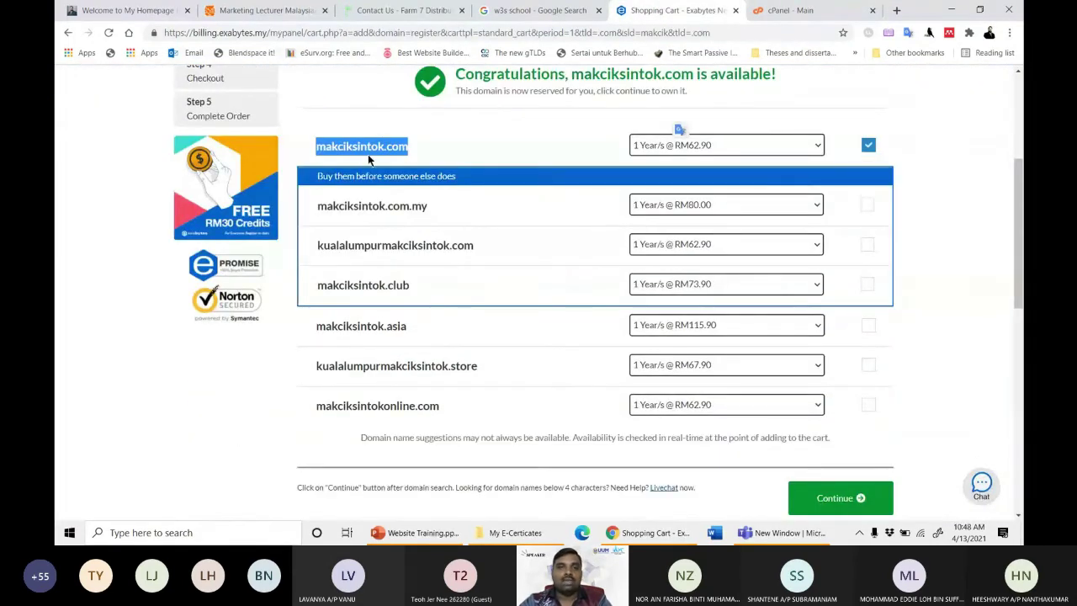
{"action": "left_click", "coordinate": [842, 505]}
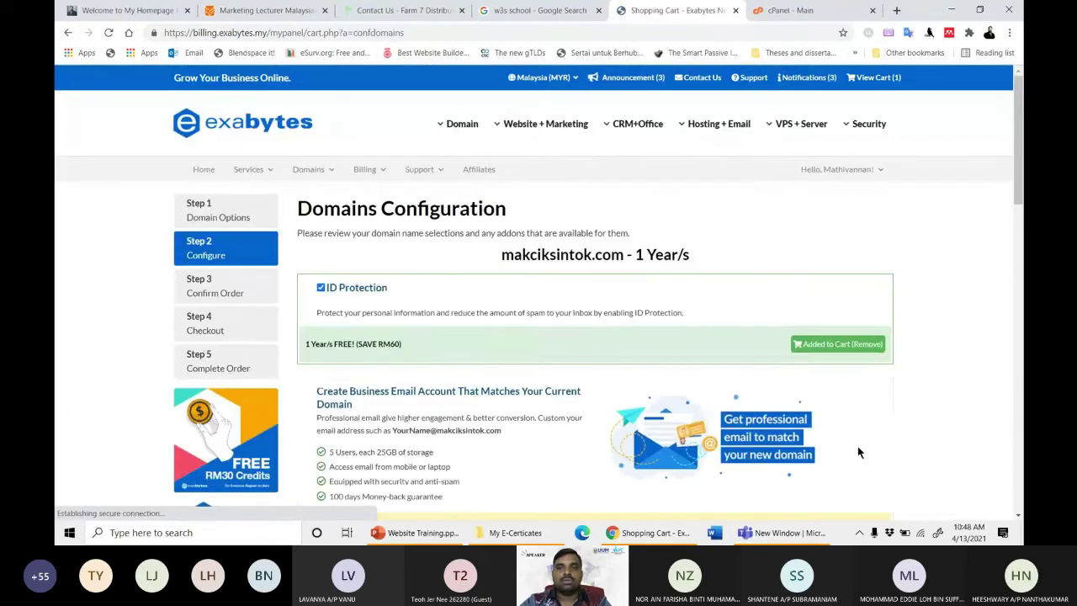
Step: Review the makciksintok.com Domains Configuration with ID Protection and continue to order review
{"action": "scroll", "coordinate": [914, 341], "scroll_direction": "down", "scroll_amount": 2}
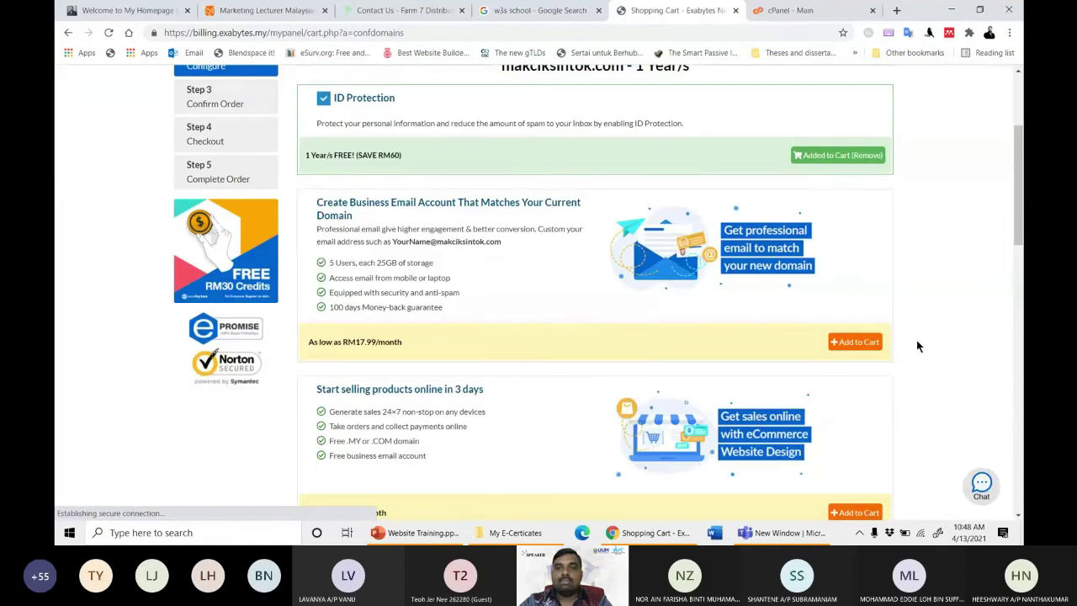
{"action": "scroll", "coordinate": [916, 340], "scroll_direction": "down", "scroll_amount": 2}
{"action": "scroll", "coordinate": [916, 340], "scroll_direction": "up", "scroll_amount": 3}
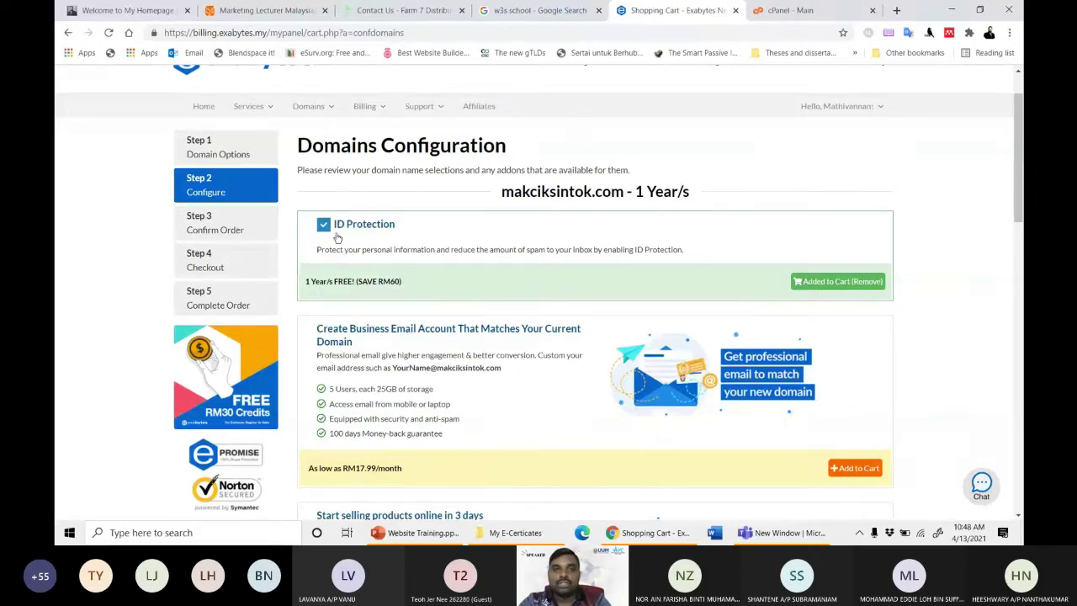
{"action": "scroll", "coordinate": [336, 238], "scroll_direction": "up", "scroll_amount": 1}
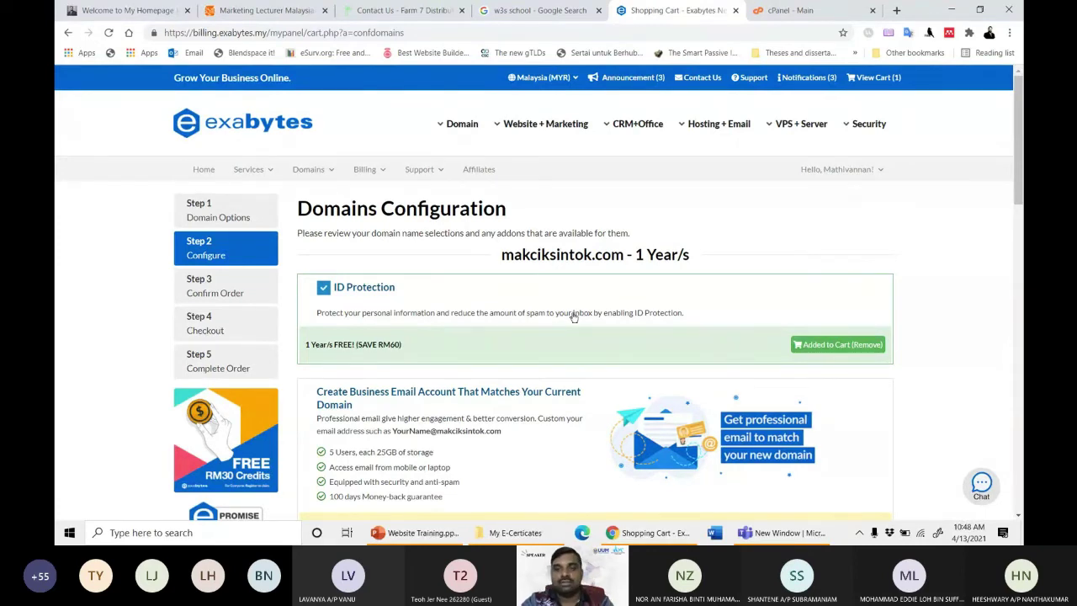
{"action": "scroll", "coordinate": [633, 296], "scroll_direction": "down", "scroll_amount": 3}
{"action": "scroll", "coordinate": [634, 296], "scroll_direction": "down", "scroll_amount": 4}
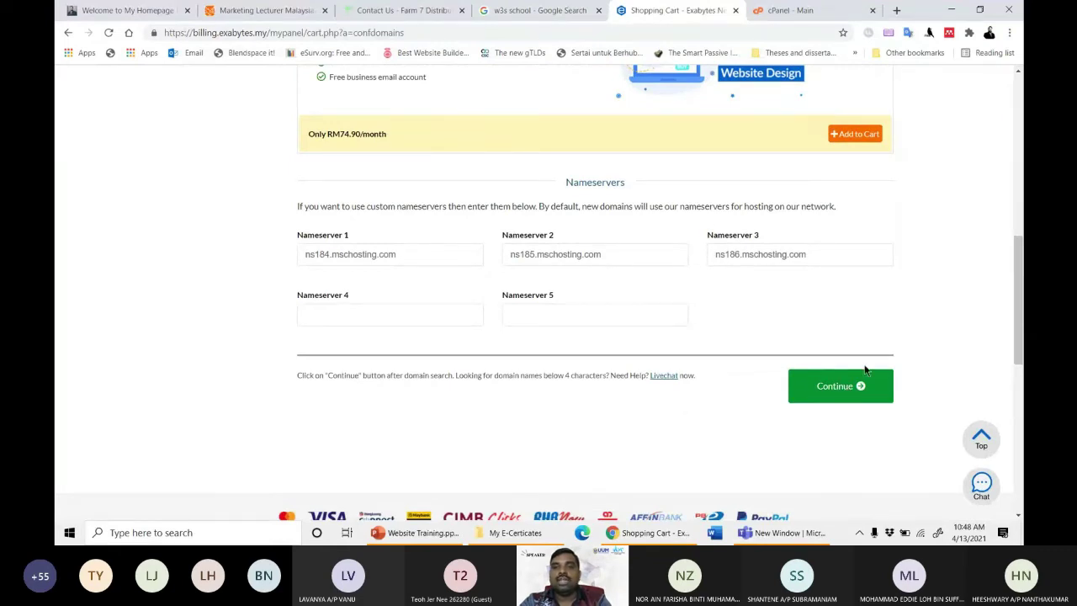
{"action": "left_click", "coordinate": [866, 389]}
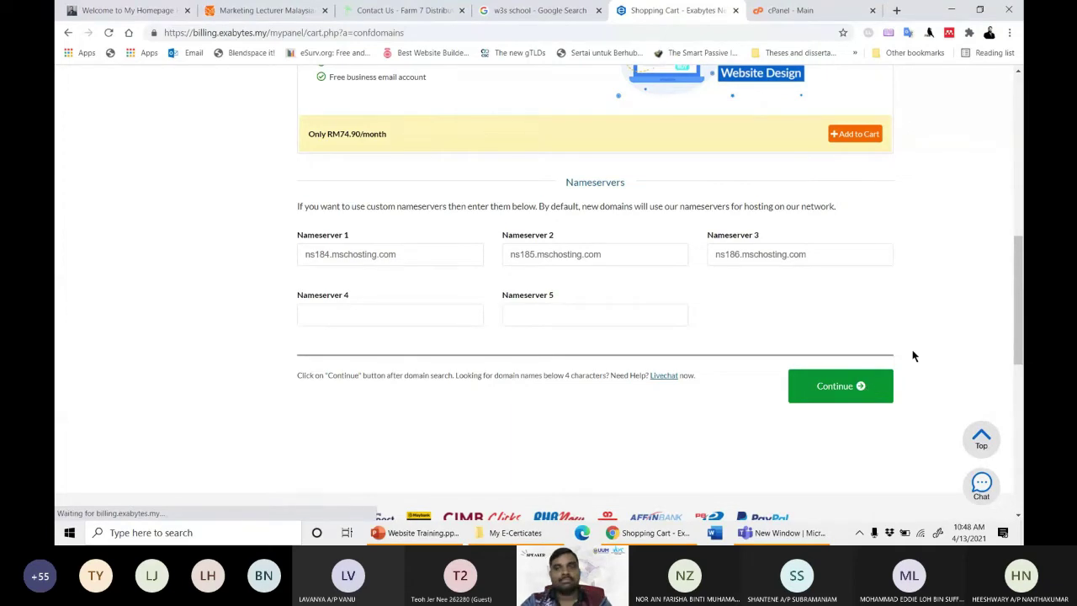
Step: Check the three nameserver addresses and the RM62.90 order summary at Review & Checkout
{"action": "scroll", "coordinate": [928, 327], "scroll_direction": "up", "scroll_amount": 1}
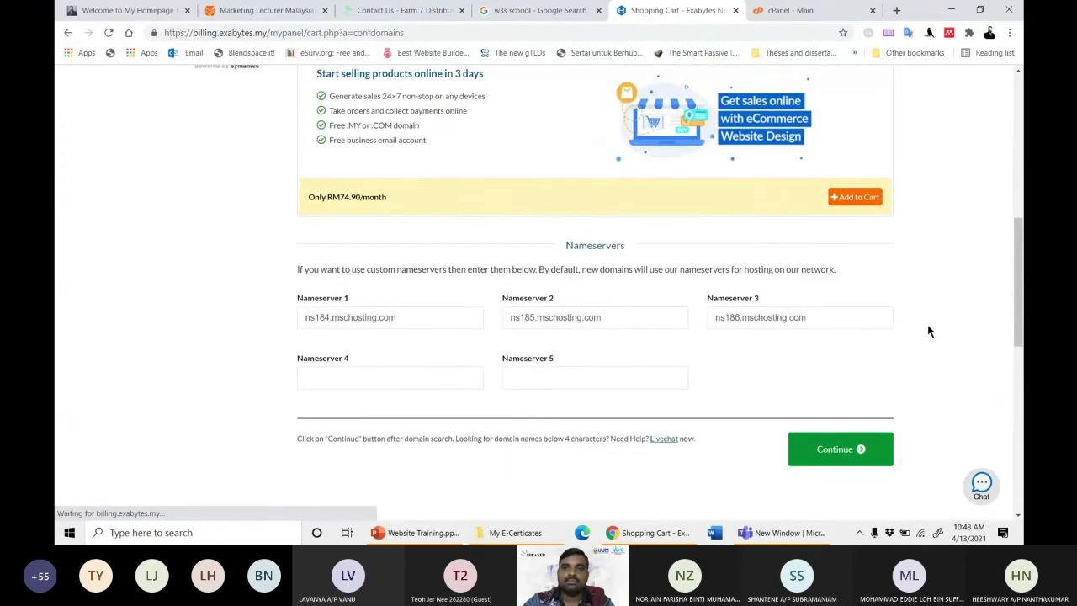
{"action": "scroll", "coordinate": [929, 331], "scroll_direction": "up", "scroll_amount": 2}
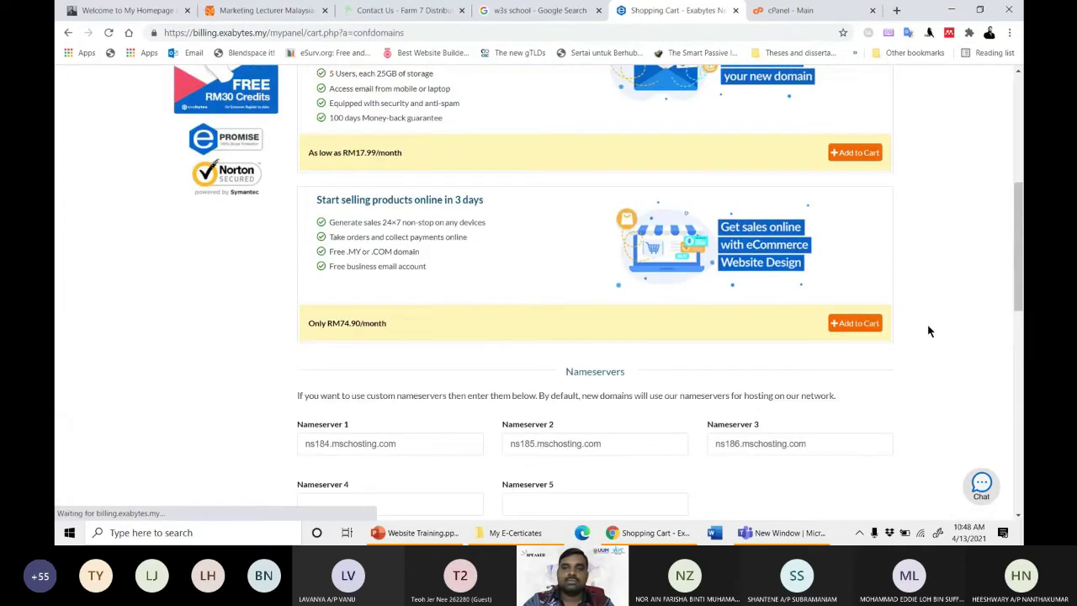
{"action": "scroll", "coordinate": [916, 353], "scroll_direction": "down", "scroll_amount": 3}
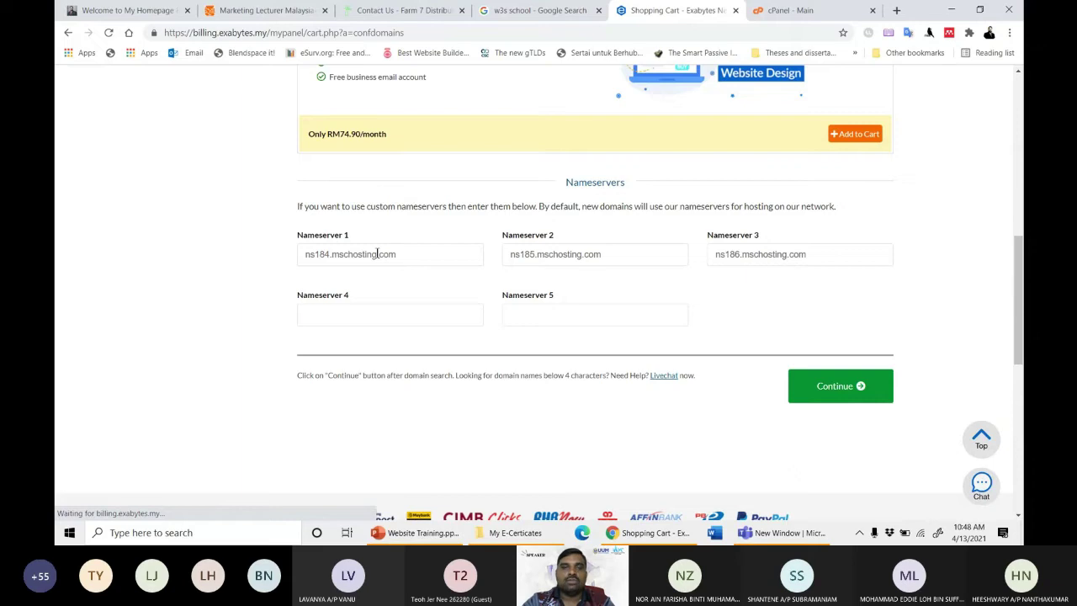
{"action": "left_click_drag", "start_coordinate": [410, 257], "coordinate": [292, 261]}
{"action": "left_click_drag", "start_coordinate": [607, 258], "coordinate": [464, 261]}
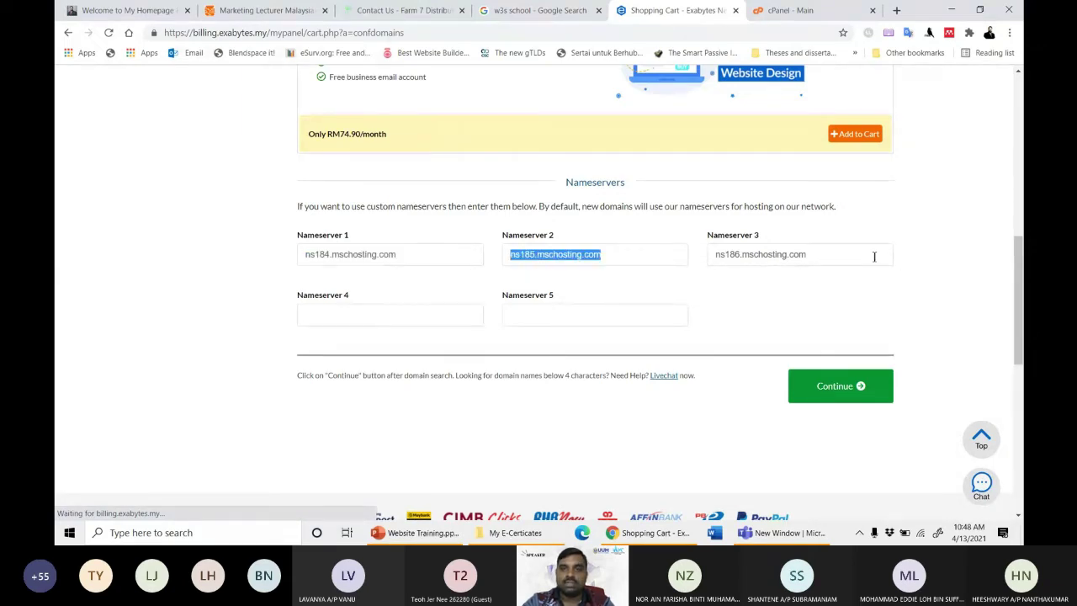
{"action": "left_click_drag", "start_coordinate": [874, 257], "coordinate": [714, 260]}
{"action": "scroll", "coordinate": [870, 353], "scroll_direction": "up", "scroll_amount": 4}
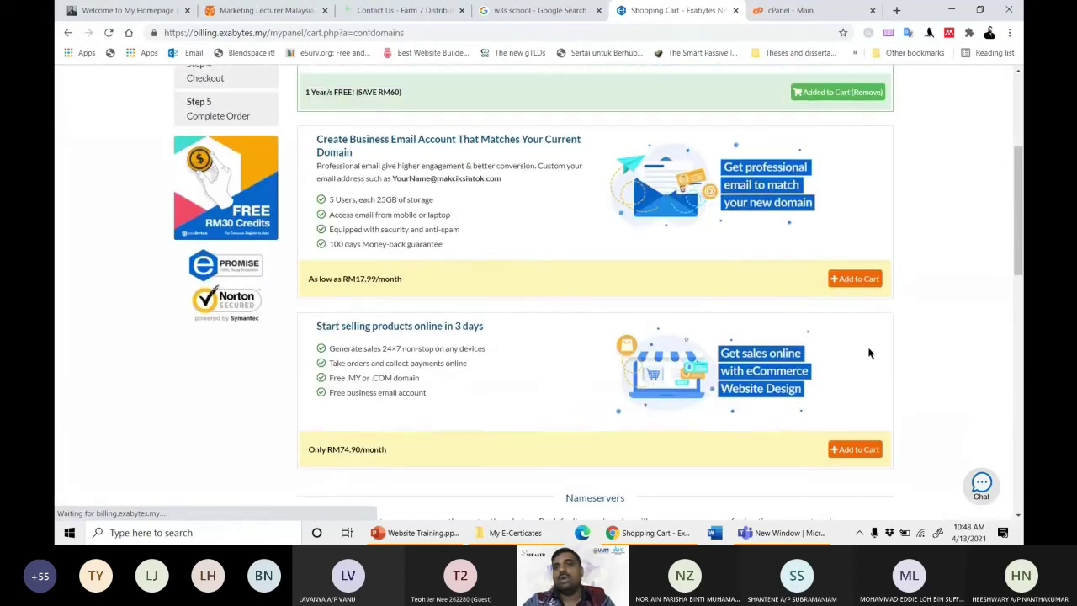
{"action": "scroll", "coordinate": [870, 353], "scroll_direction": "up", "scroll_amount": 3}
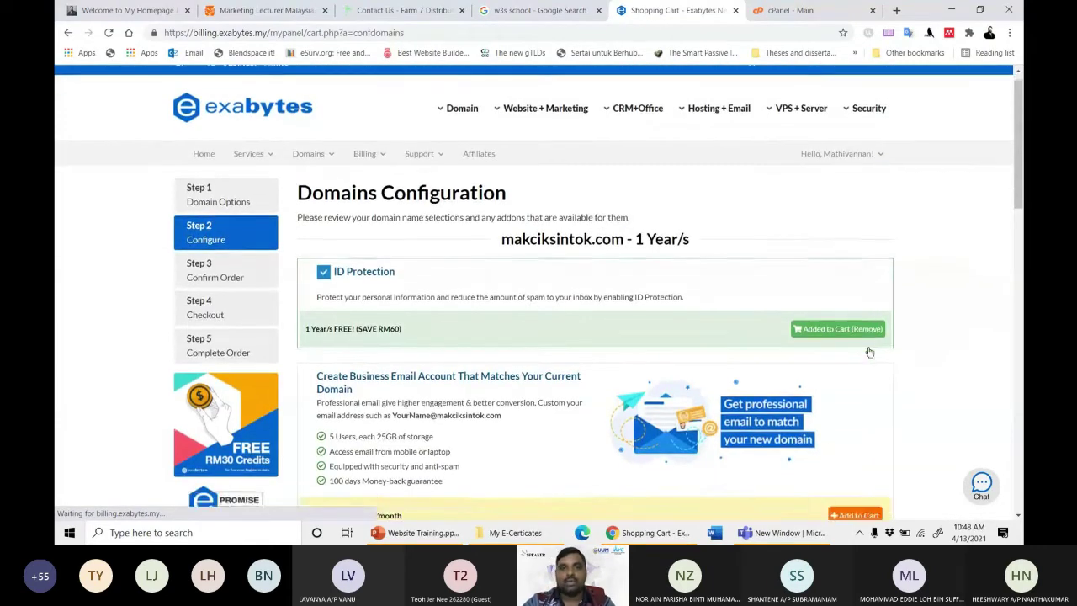
{"action": "scroll", "coordinate": [625, 294], "scroll_direction": "down", "scroll_amount": 1}
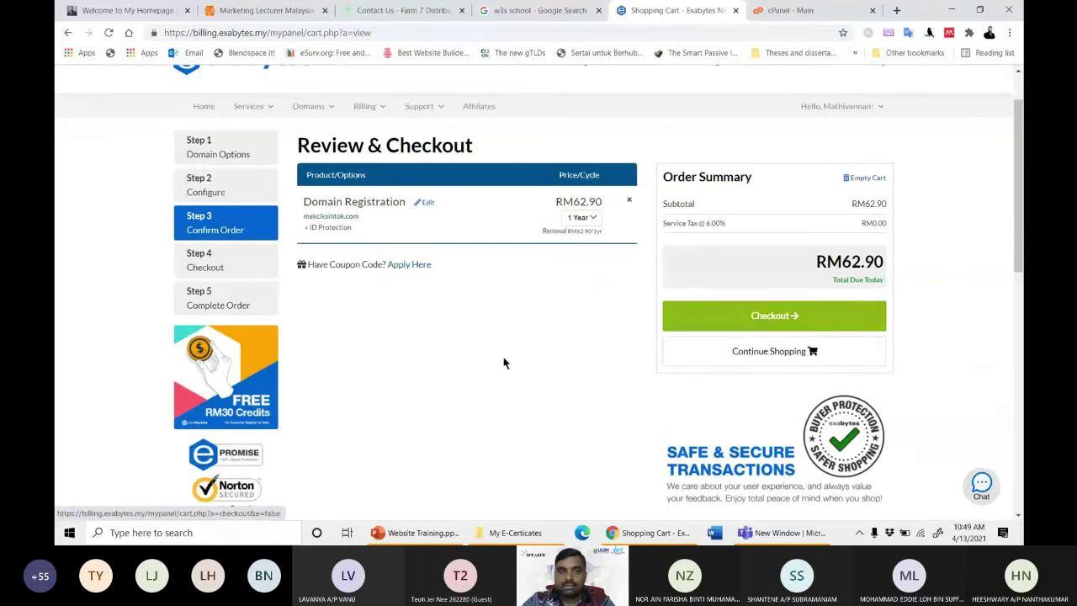
{"action": "scroll", "coordinate": [494, 372], "scroll_direction": "up", "scroll_amount": 1}
Step: Check the RM1437.10 credit balance on the Exabytes Client Area home page
{"action": "left_click", "coordinate": [206, 173]}
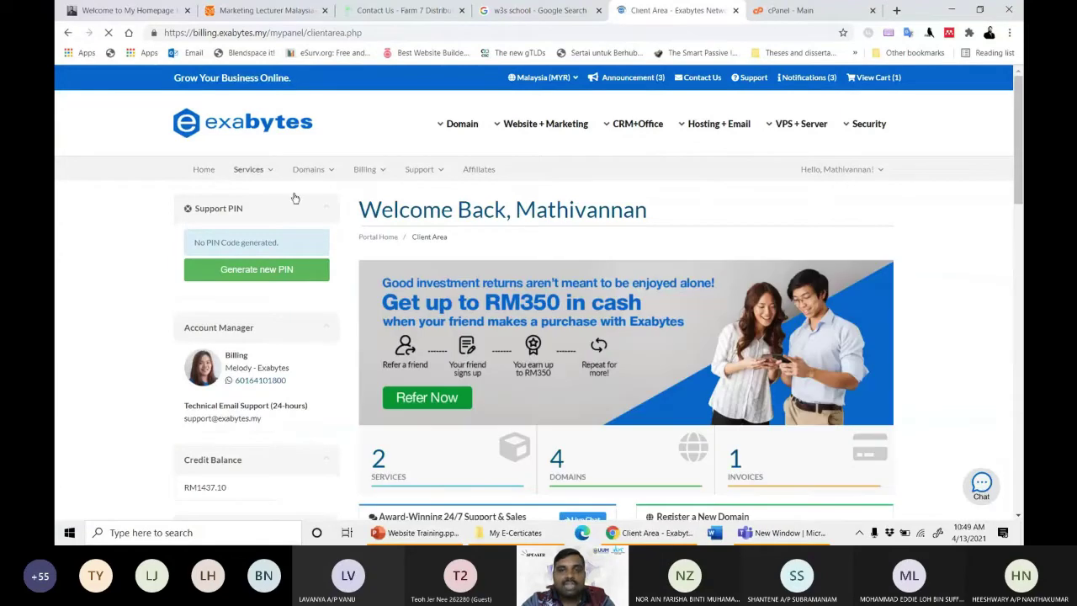
{"action": "scroll", "coordinate": [374, 370], "scroll_direction": "down", "scroll_amount": 3}
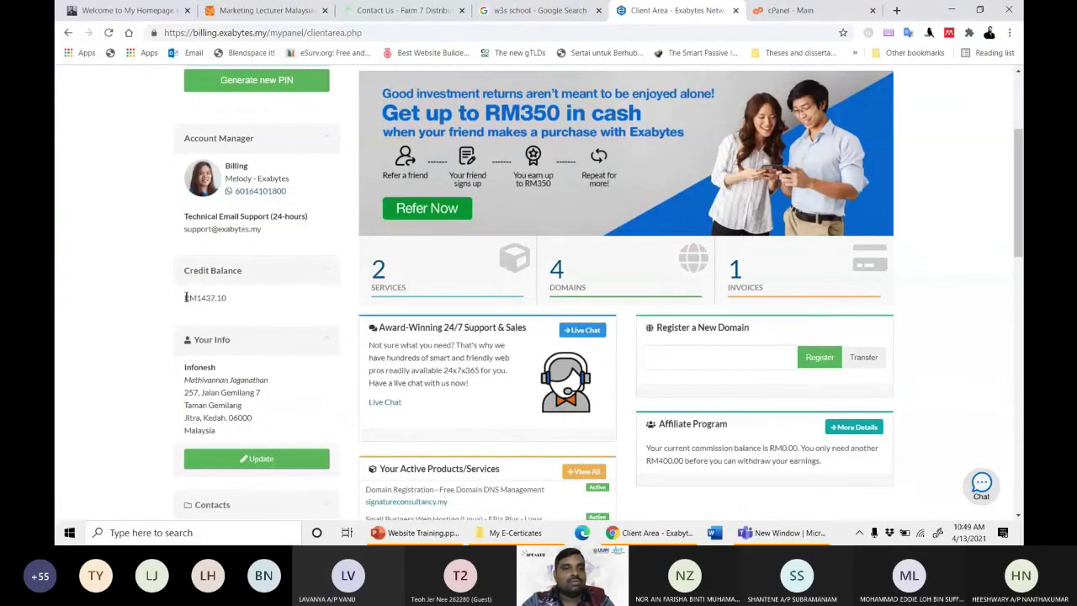
{"action": "left_click_drag", "start_coordinate": [186, 297], "coordinate": [228, 299]}
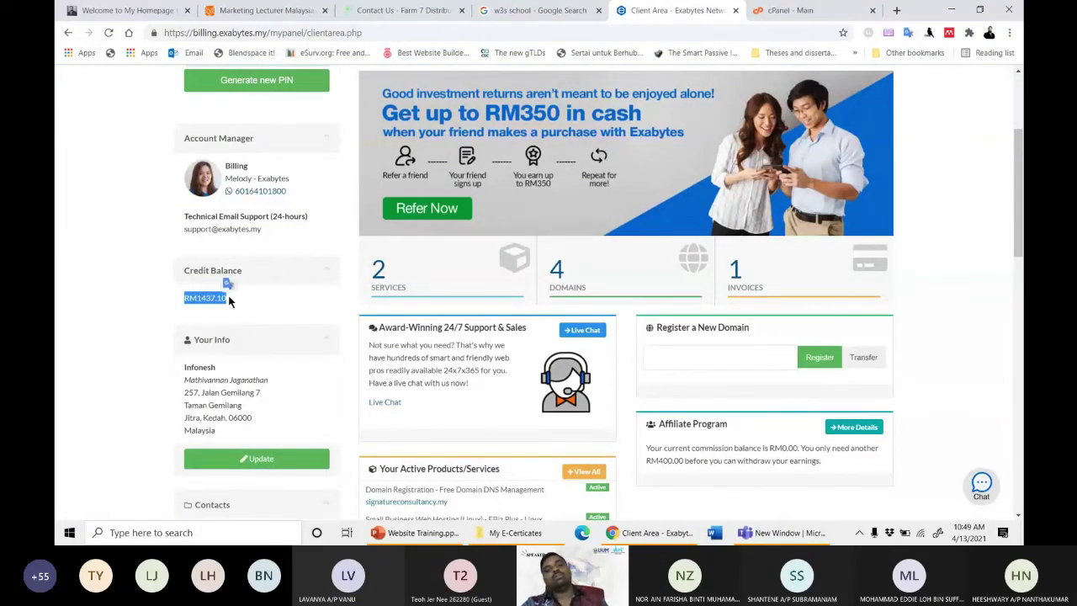
{"action": "left_click", "coordinate": [286, 300]}
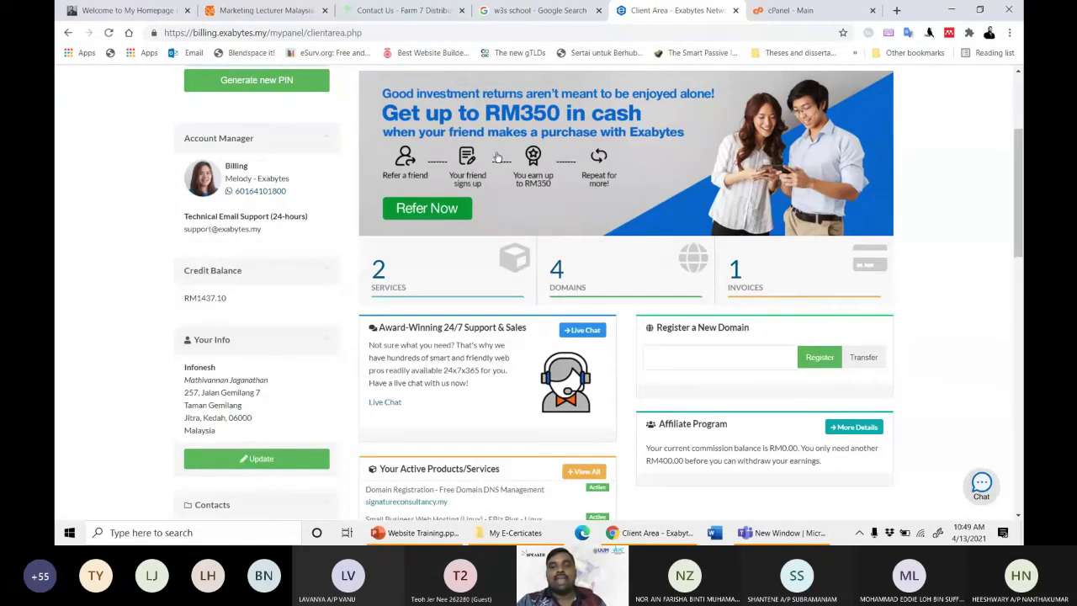
{"action": "scroll", "coordinate": [608, 376], "scroll_direction": "up", "scroll_amount": 3}
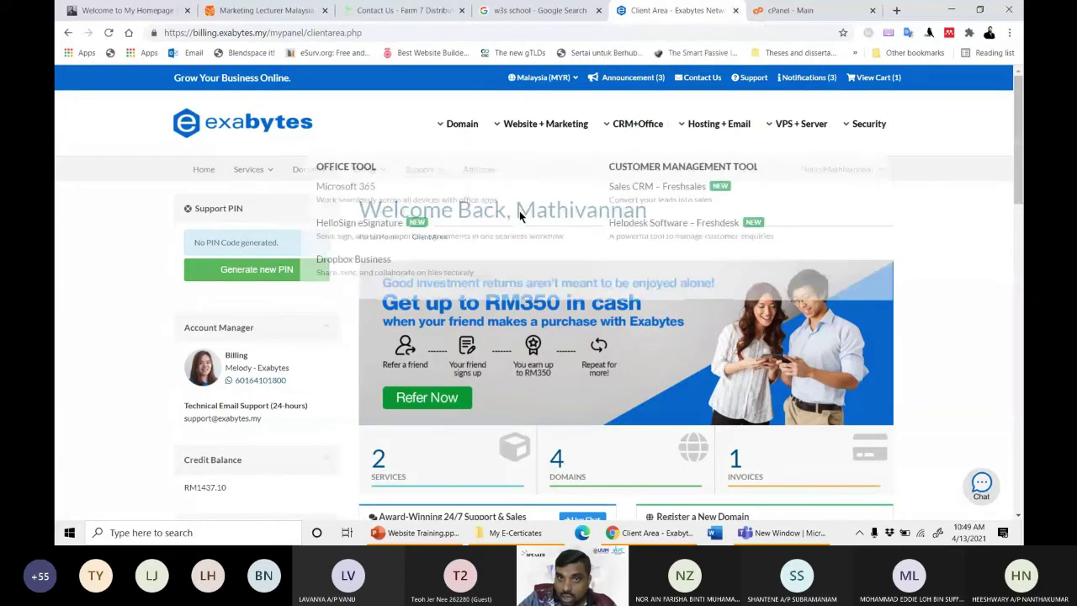
Step: Close the Client Area and cPanel tabs and bring up the Website Training presentation
{"action": "left_click", "coordinate": [800, 10]}
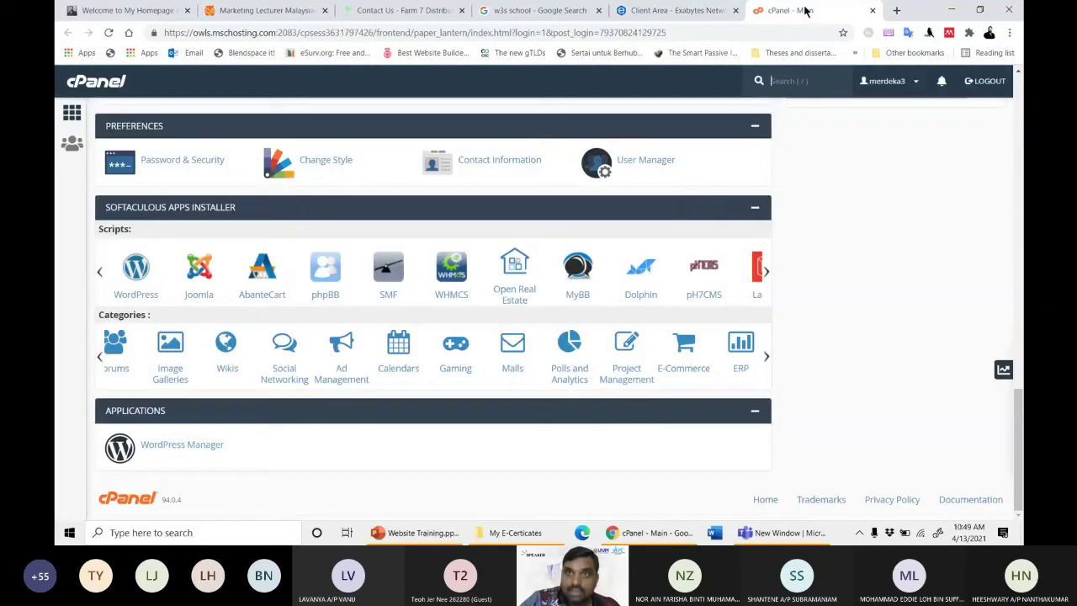
{"action": "left_click", "coordinate": [667, 8]}
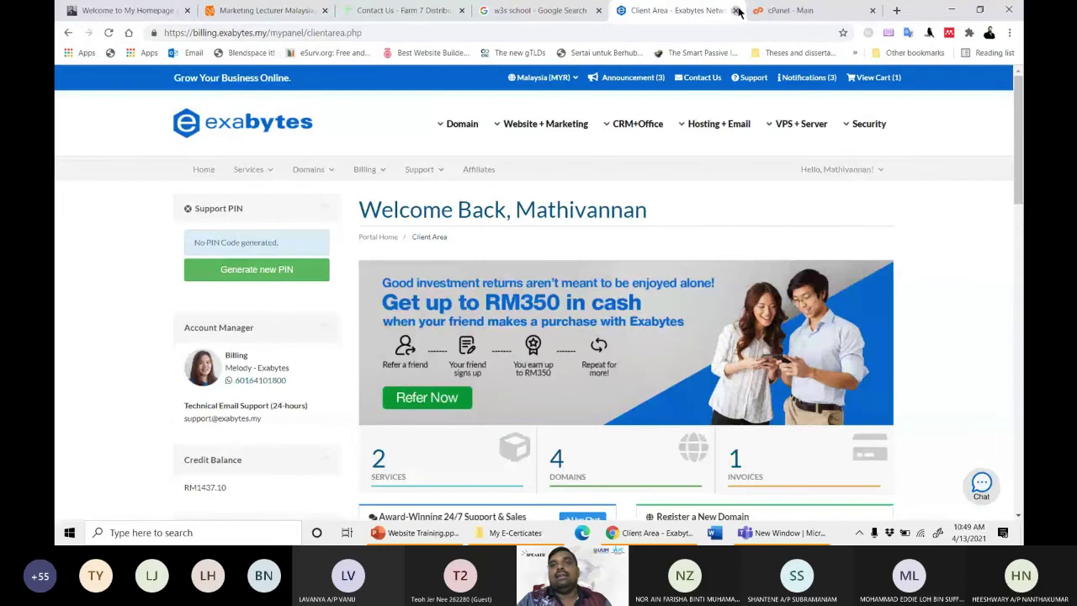
{"action": "left_click", "coordinate": [736, 10]}
{"action": "left_click", "coordinate": [737, 10]}
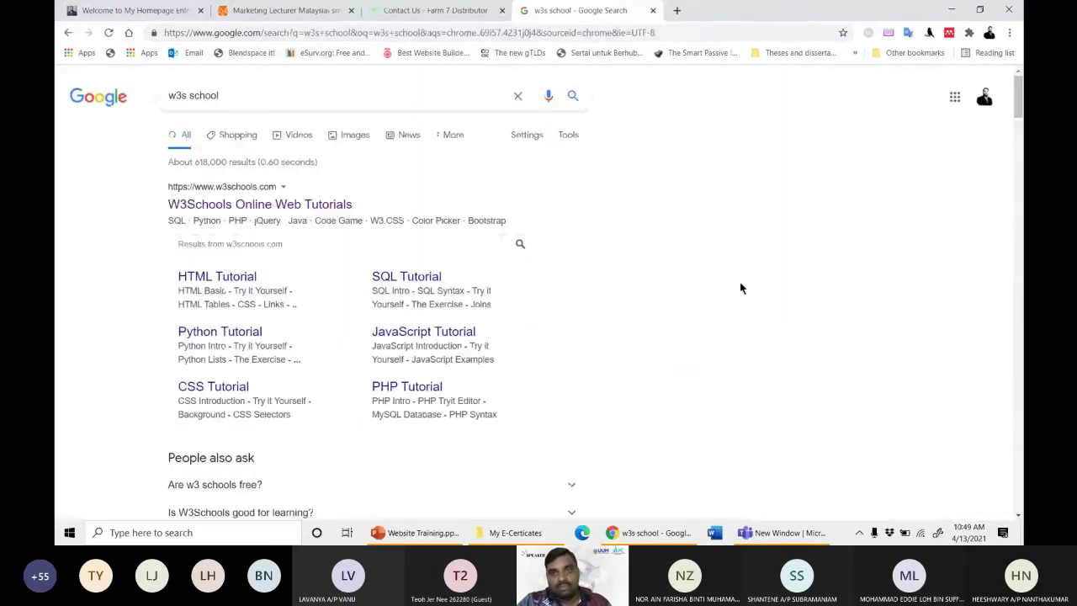
{"action": "left_click", "coordinate": [423, 534]}
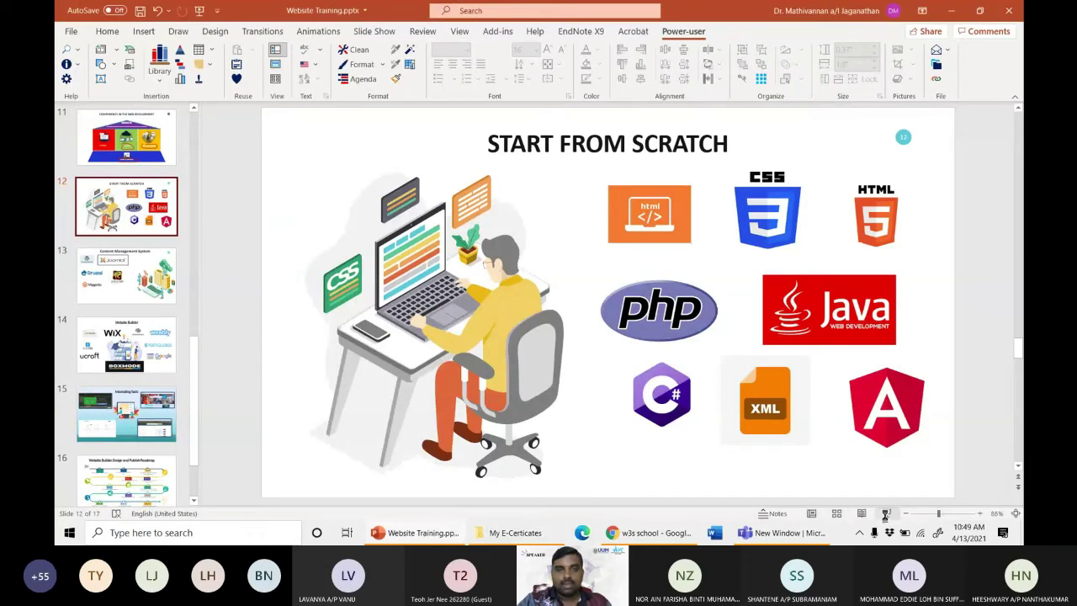
Step: Present the Start From Scratch slide, move to slide 13 Content Management System, then return to Chrome
{"action": "left_click", "coordinate": [885, 514]}
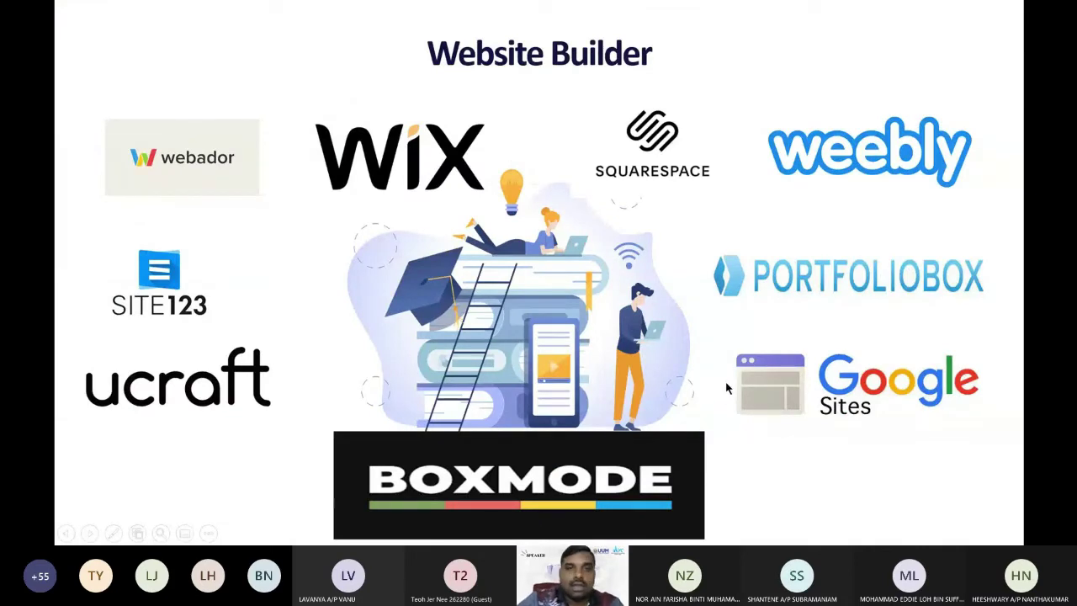
{"action": "key", "text": "Escape"}
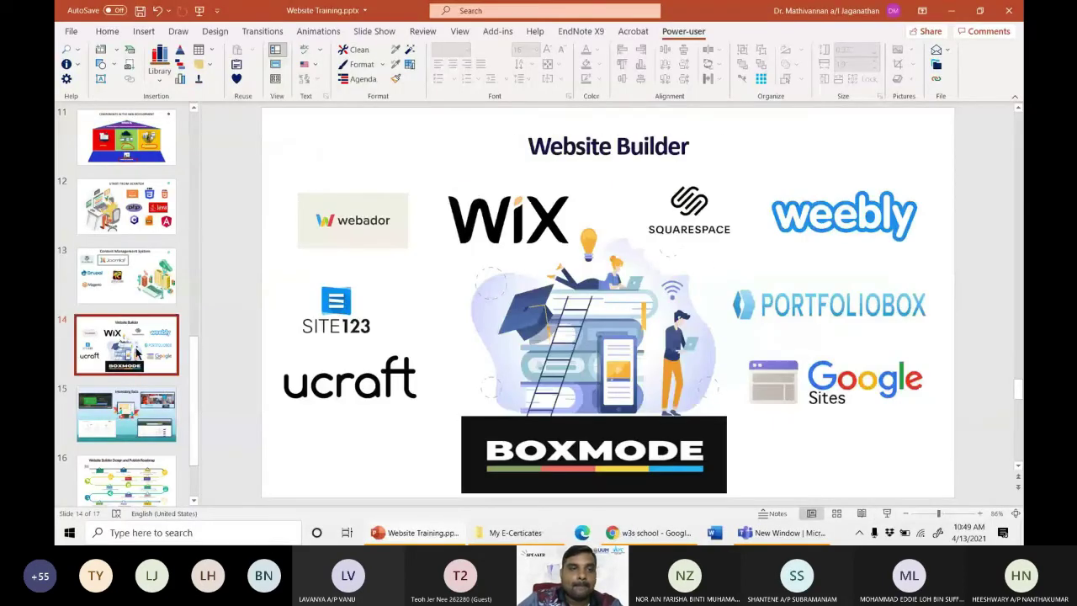
{"action": "key", "text": "Down"}
{"action": "left_click", "coordinate": [129, 290]}
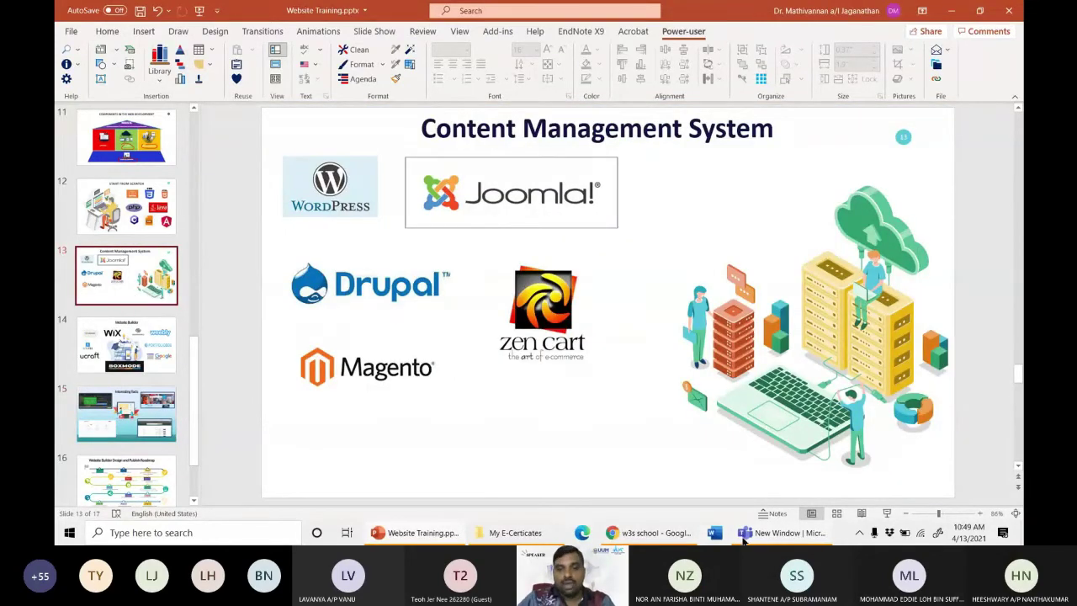
{"action": "left_click", "coordinate": [648, 539]}
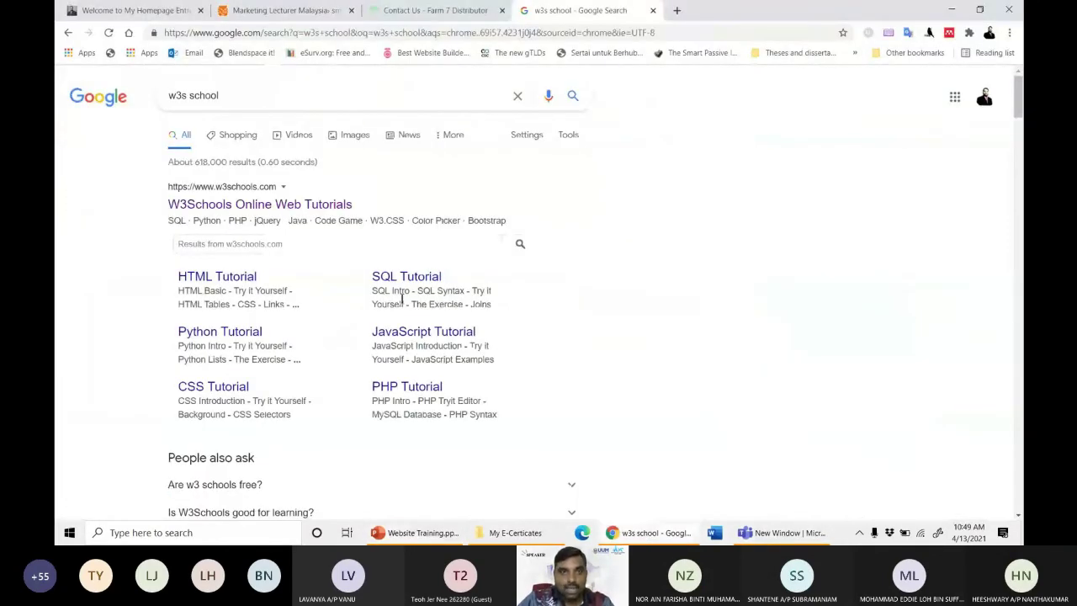
Step: Replace the 'w3s school' query with a Google search for 'exabytes', briefly checking the Teams meeting
{"action": "left_click_drag", "start_coordinate": [220, 95], "coordinate": [113, 101]}
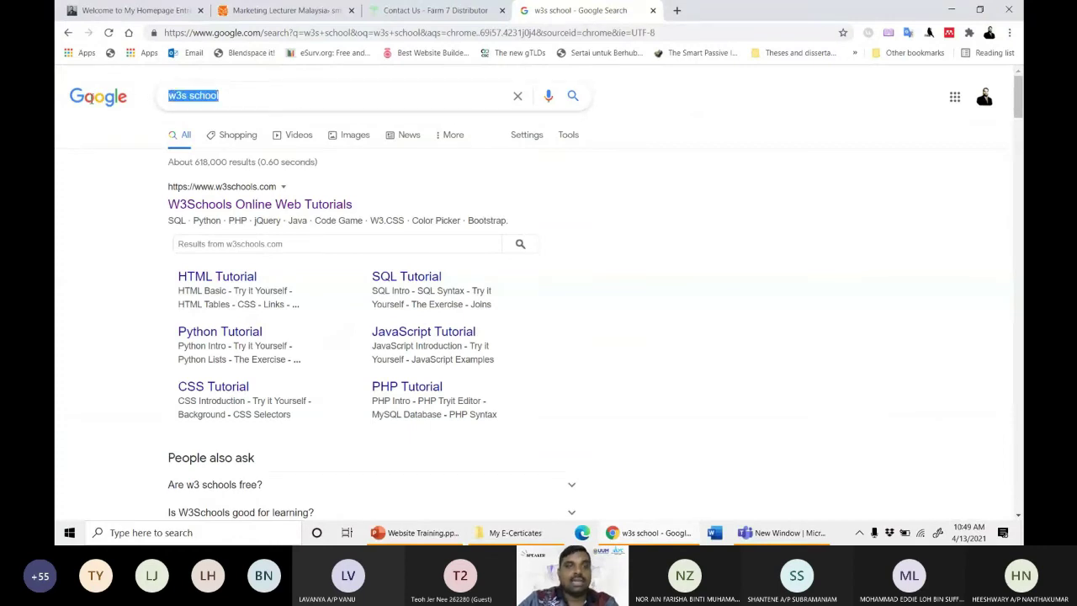
{"action": "type", "text": "exa"}
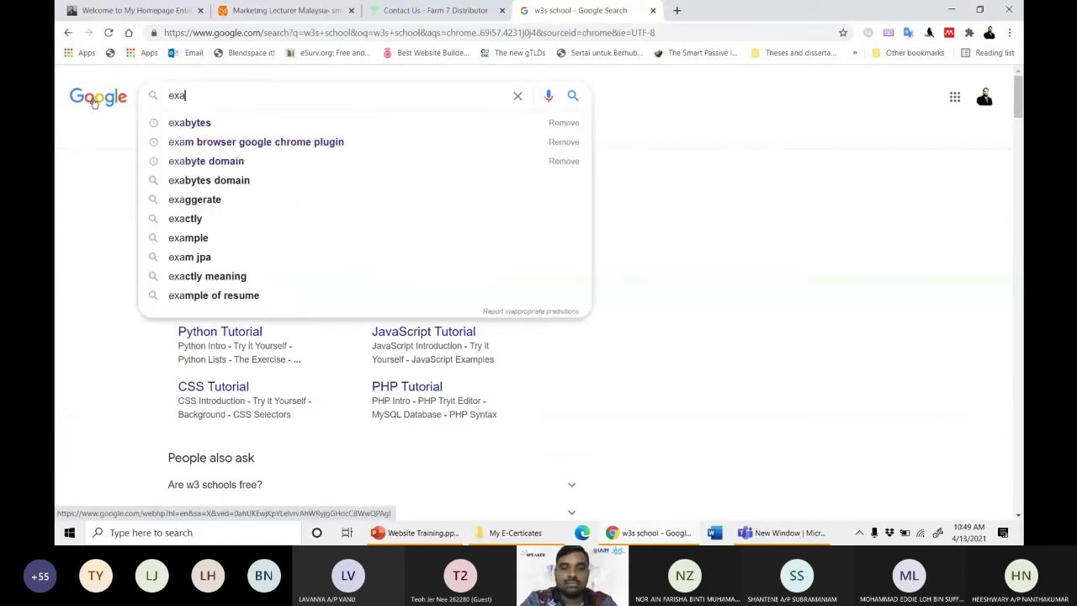
{"action": "type", "text": "butes"}
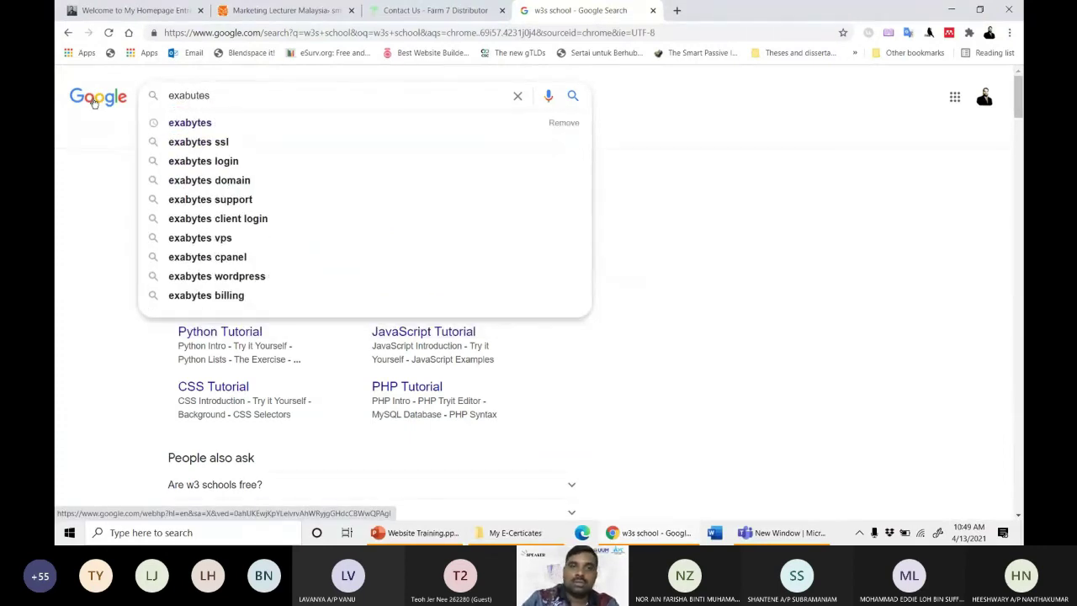
{"action": "key", "text": "BackSpace"}
{"action": "key", "text": "BackSpace"}
{"action": "key", "text": "BackSpace"}
{"action": "key", "text": "BackSpace"}
{"action": "type", "text": "yte"}
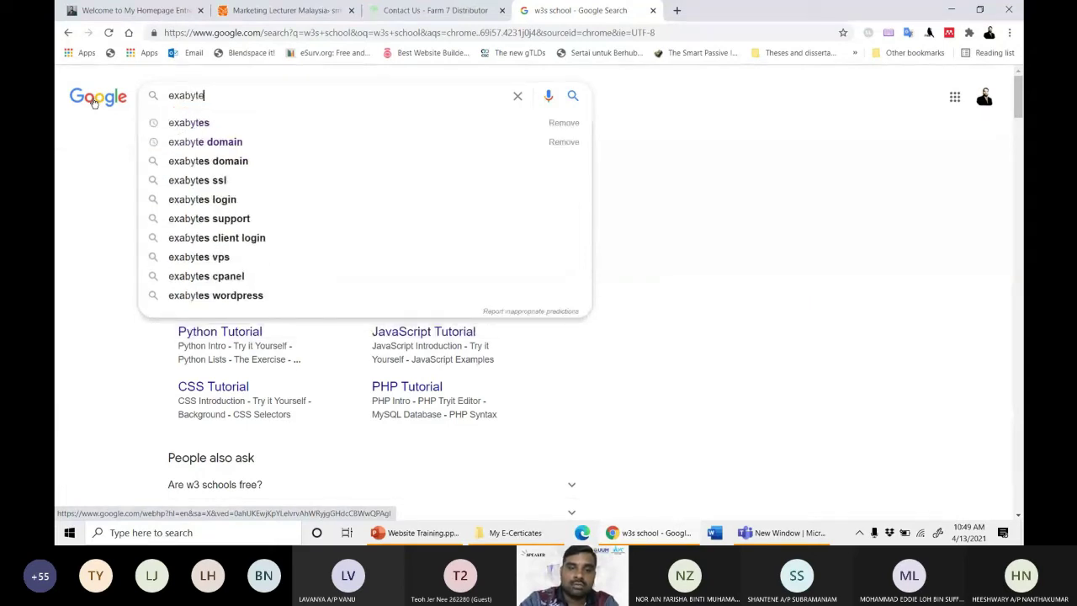
{"action": "type", "text": "s"}
{"action": "key", "text": "Return"}
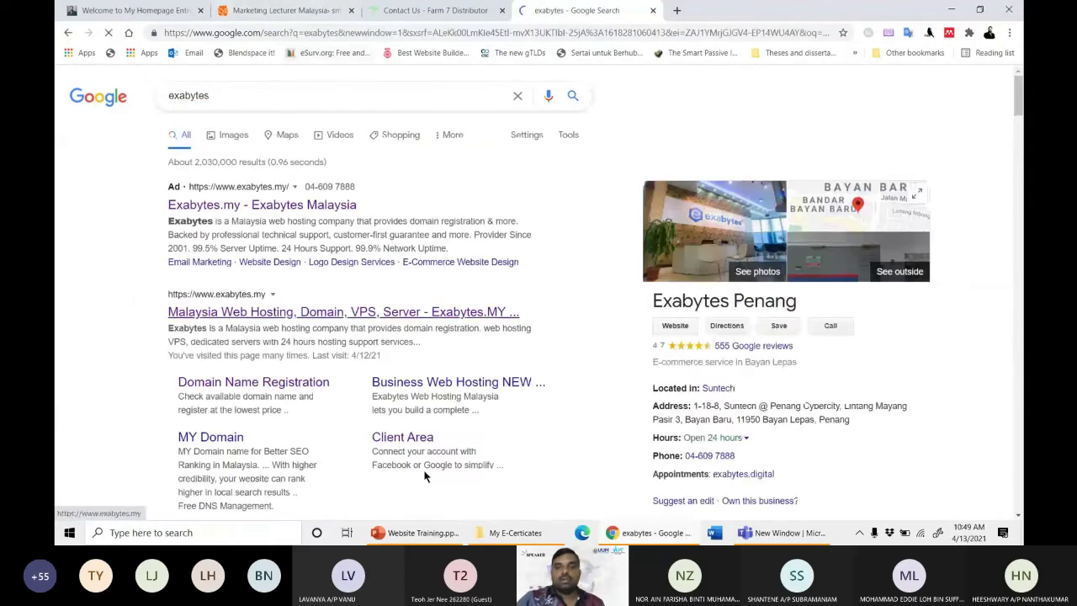
{"action": "left_click", "coordinate": [809, 525]}
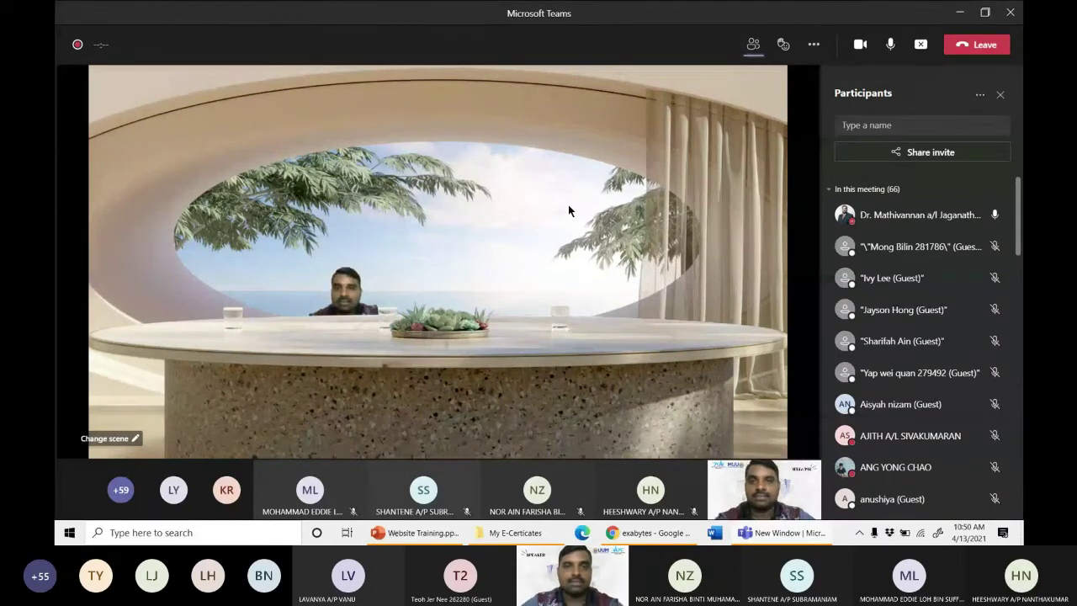
{"action": "left_click", "coordinate": [647, 532]}
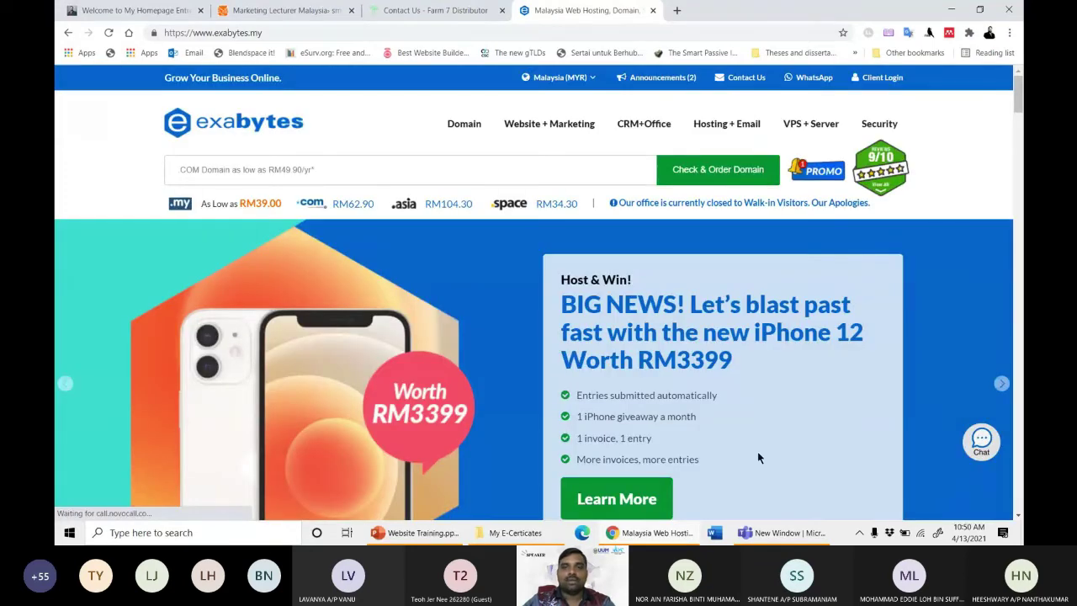
Step: Open the Exabytes Client Area and list the account's services under Services > My Services
{"action": "left_click", "coordinate": [879, 77]}
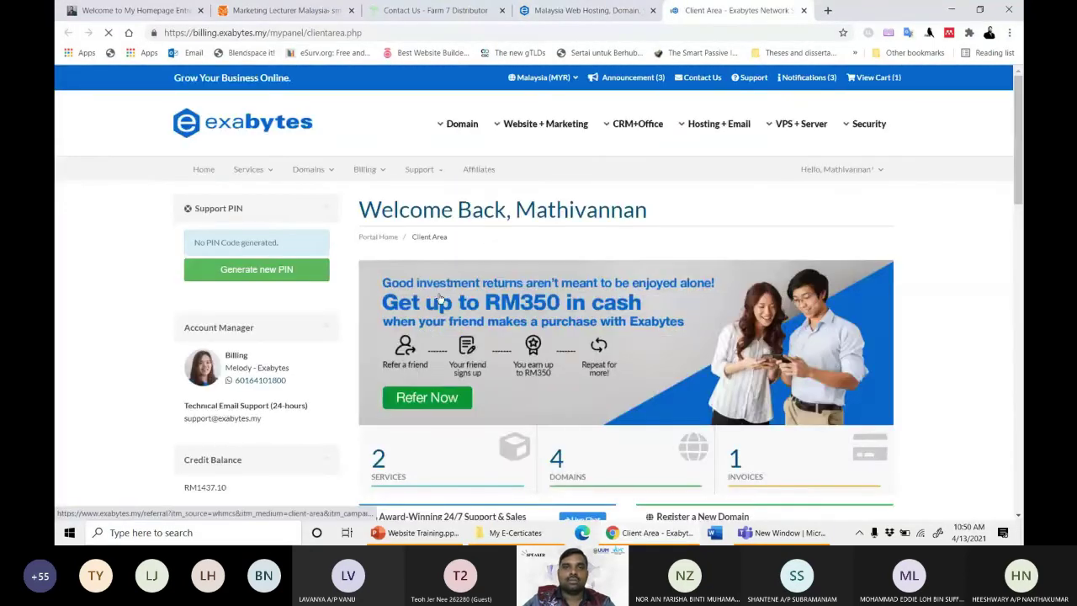
{"action": "scroll", "coordinate": [445, 328], "scroll_direction": "down", "scroll_amount": 6}
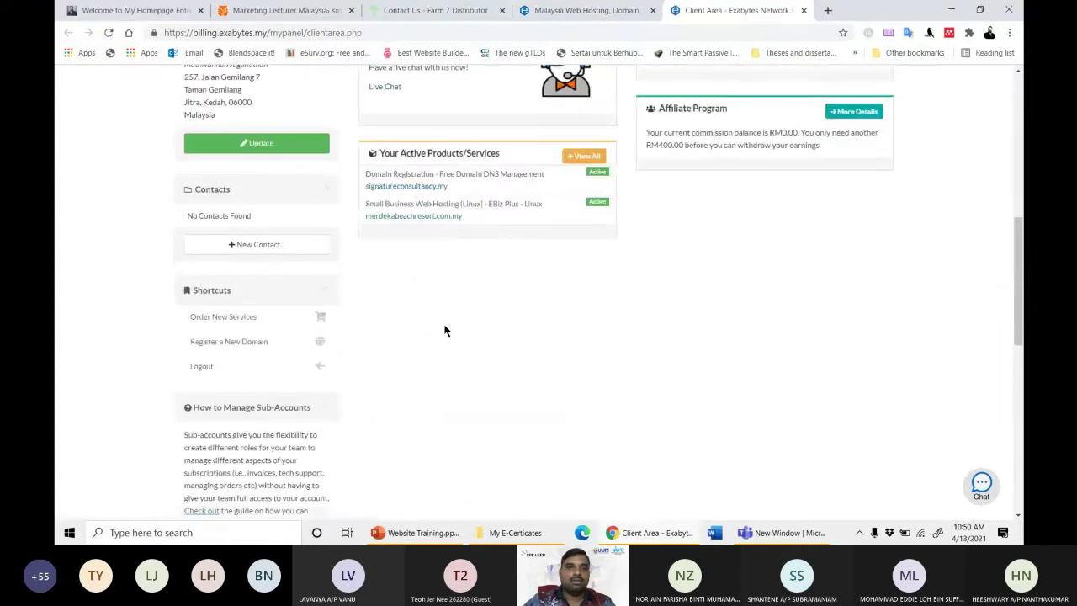
{"action": "scroll", "coordinate": [448, 329], "scroll_direction": "up", "scroll_amount": 5}
{"action": "mouse_move", "coordinate": [329, 108]}
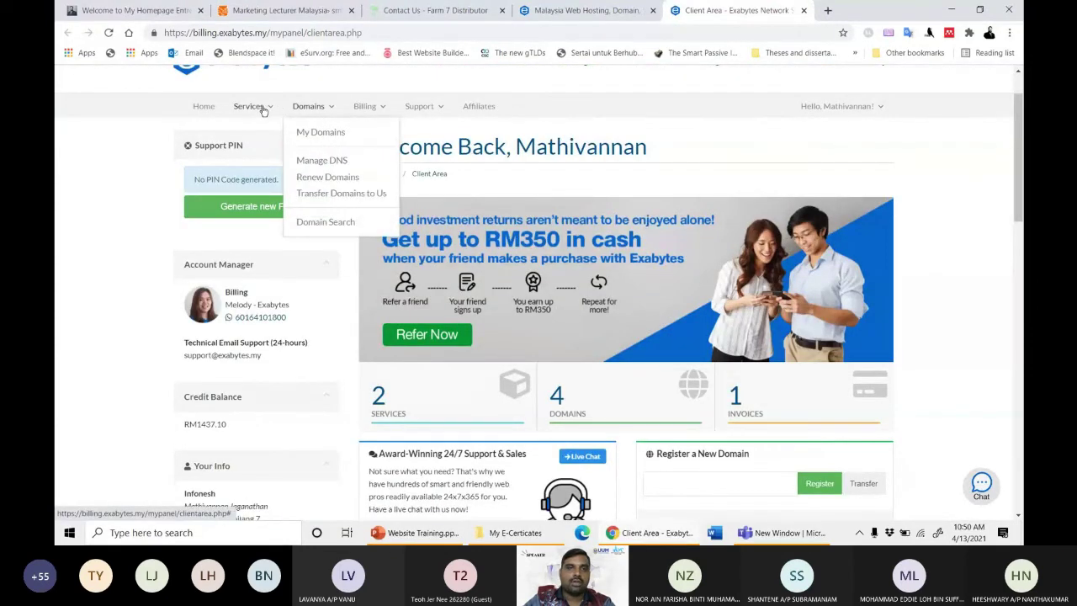
{"action": "mouse_move", "coordinate": [262, 111]}
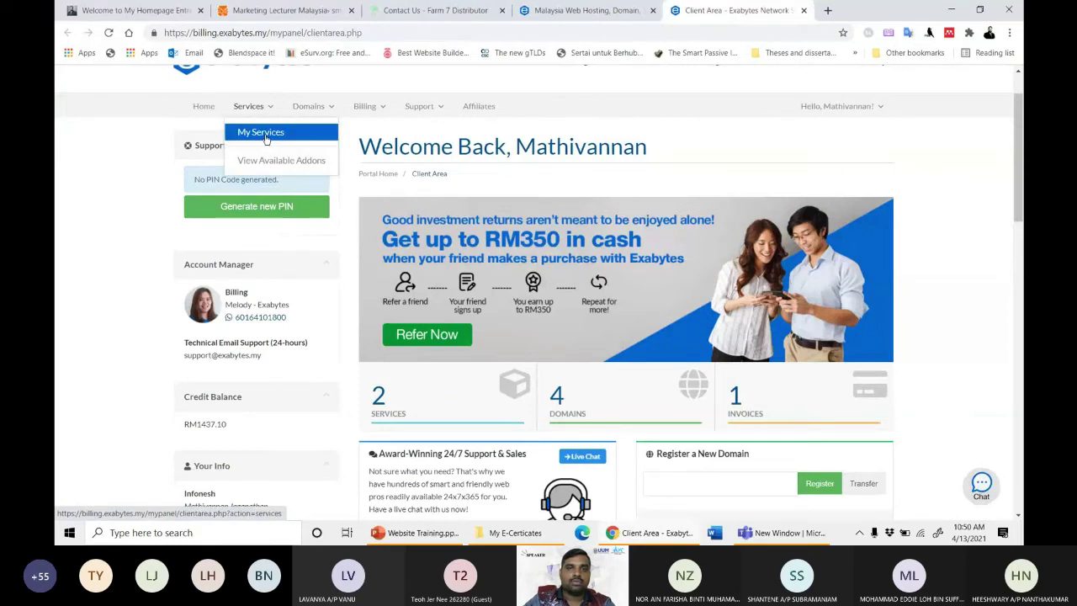
{"action": "left_click", "coordinate": [266, 137]}
{"action": "scroll", "coordinate": [859, 220], "scroll_direction": "down", "scroll_amount": 2}
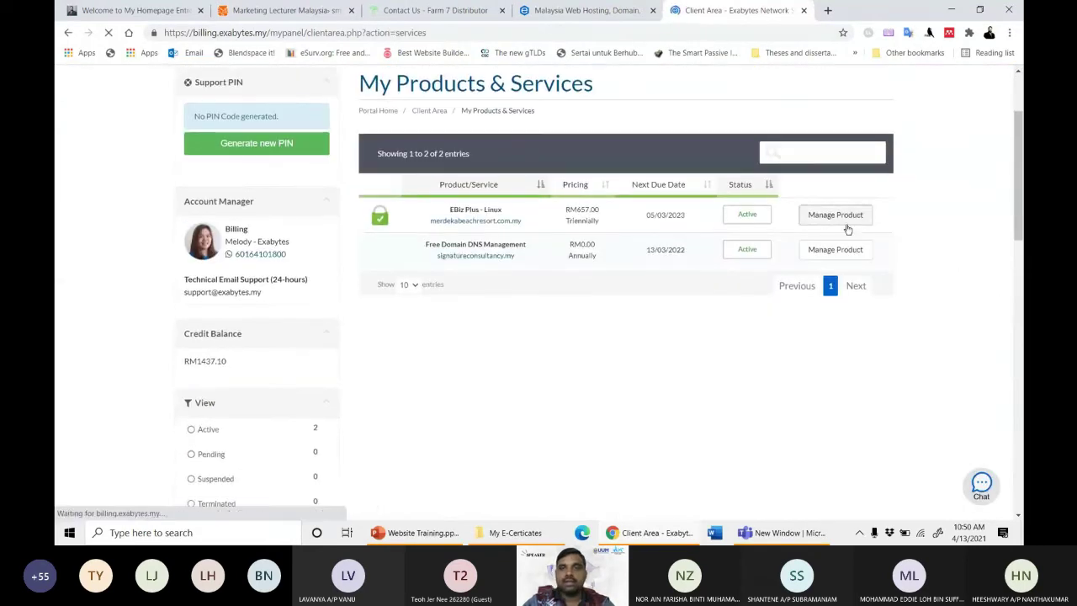
Step: From the merdekabeachresort.com.my product details, launch Login to cPanel in a new tab
{"action": "left_click", "coordinate": [625, 11]}
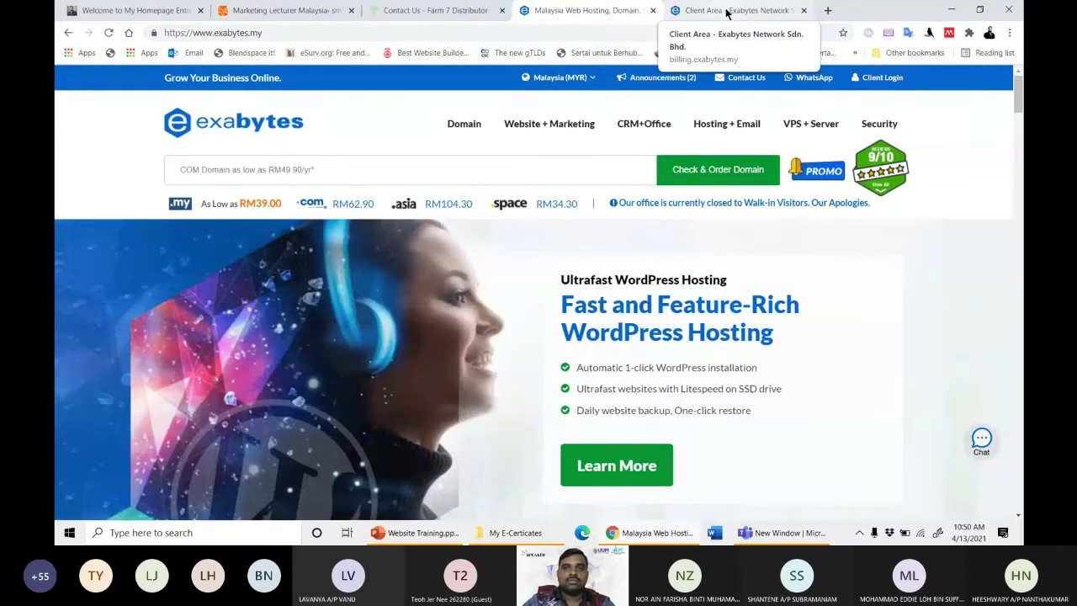
{"action": "left_click", "coordinate": [726, 13]}
{"action": "scroll", "coordinate": [796, 337], "scroll_direction": "down", "scroll_amount": 2}
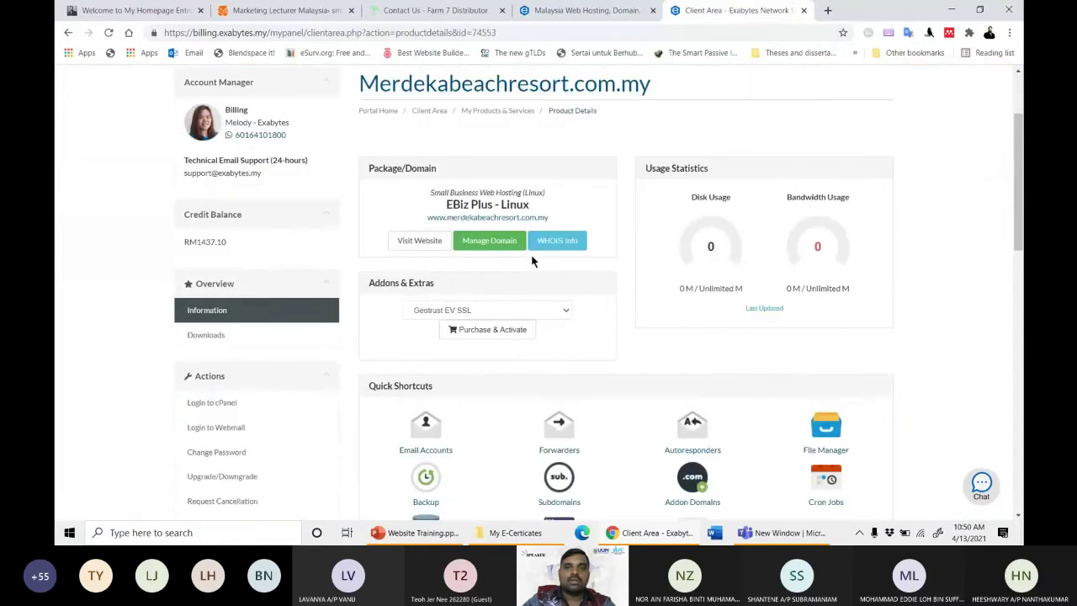
{"action": "left_click", "coordinate": [217, 402]}
{"action": "left_click", "coordinate": [686, 11]}
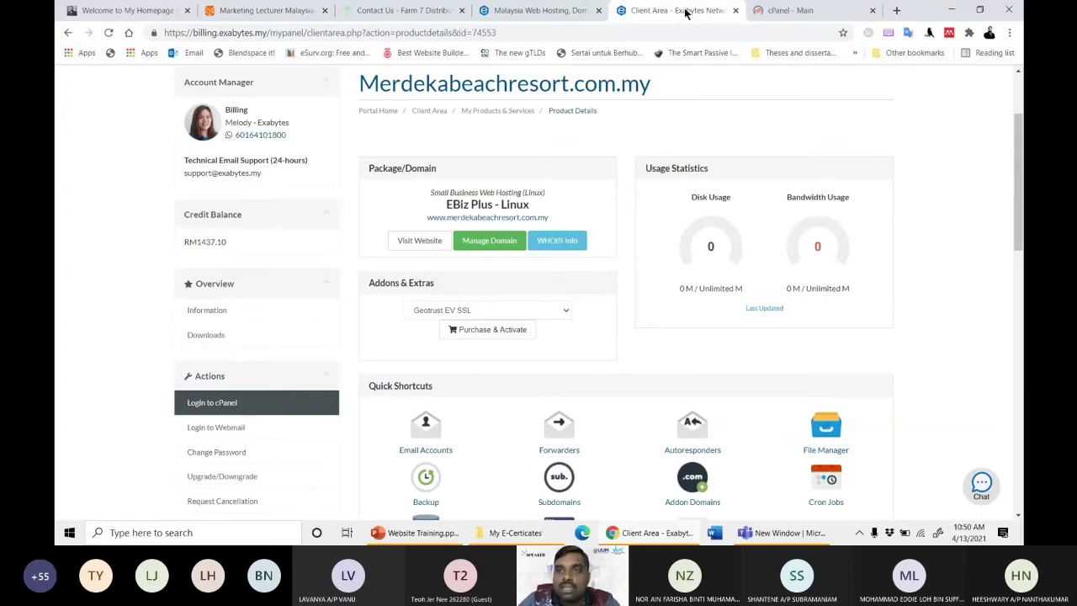
Step: Scroll the cPanel dashboard to Softaculous Apps Installer and launch the WordPress installer
{"action": "left_click", "coordinate": [803, 10]}
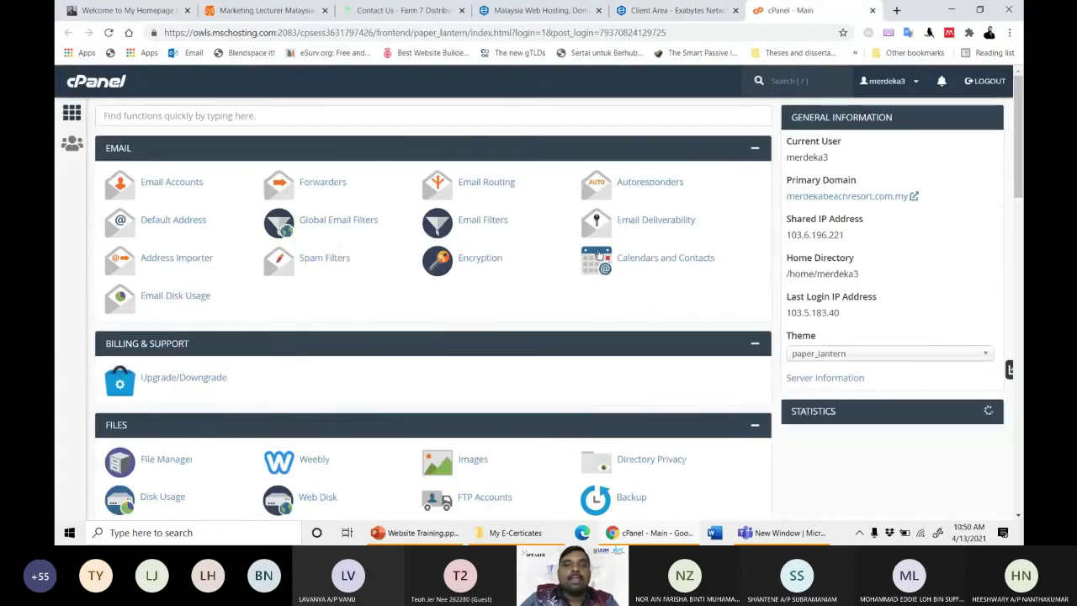
{"action": "scroll", "coordinate": [598, 255], "scroll_direction": "down", "scroll_amount": 3}
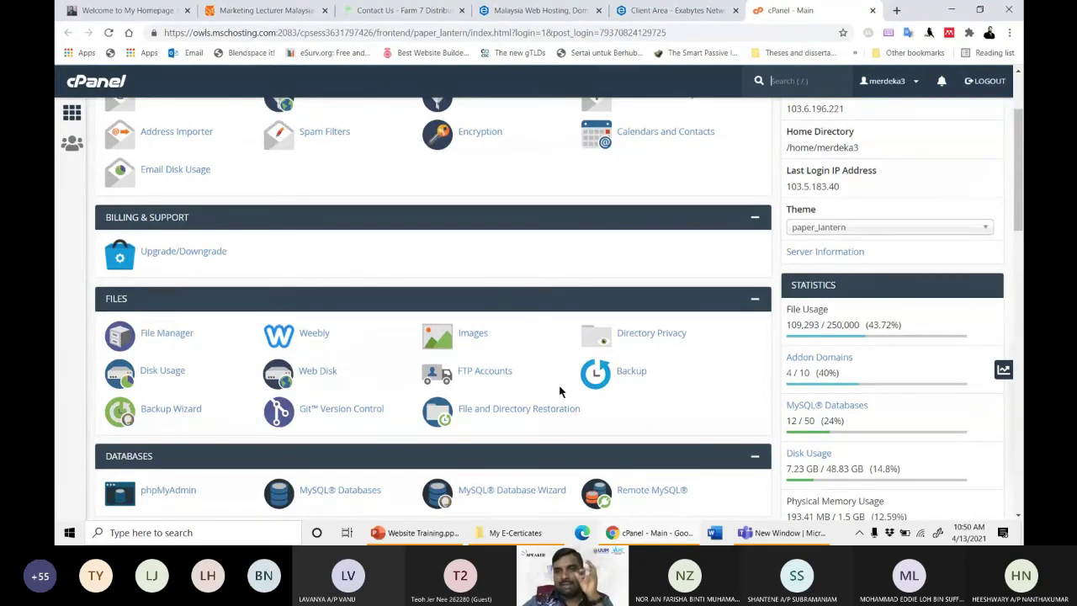
{"action": "scroll", "coordinate": [551, 403], "scroll_direction": "down", "scroll_amount": 8}
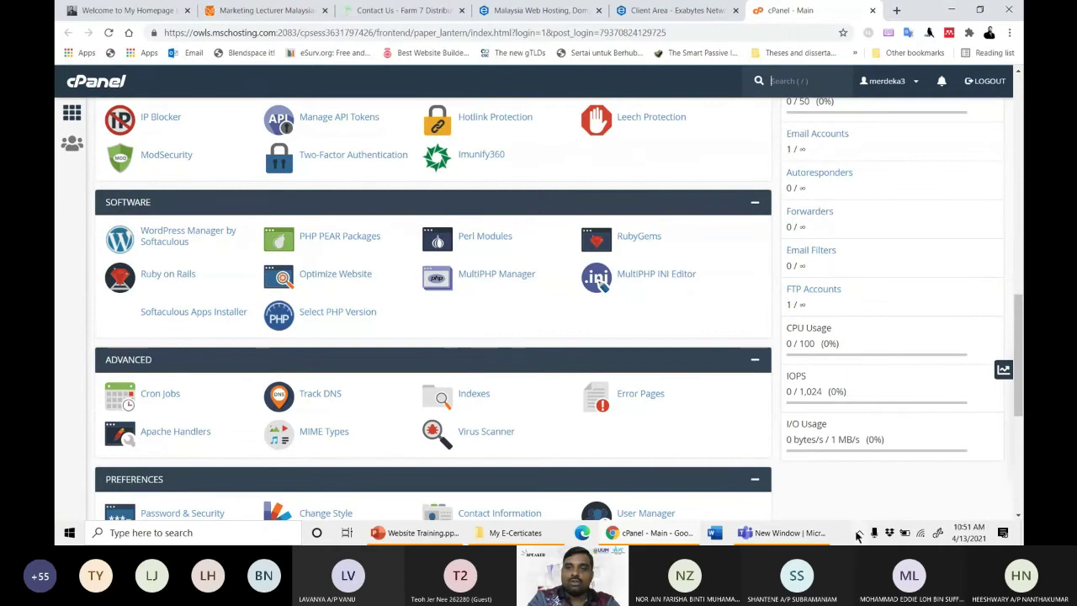
{"action": "left_click", "coordinate": [782, 532]}
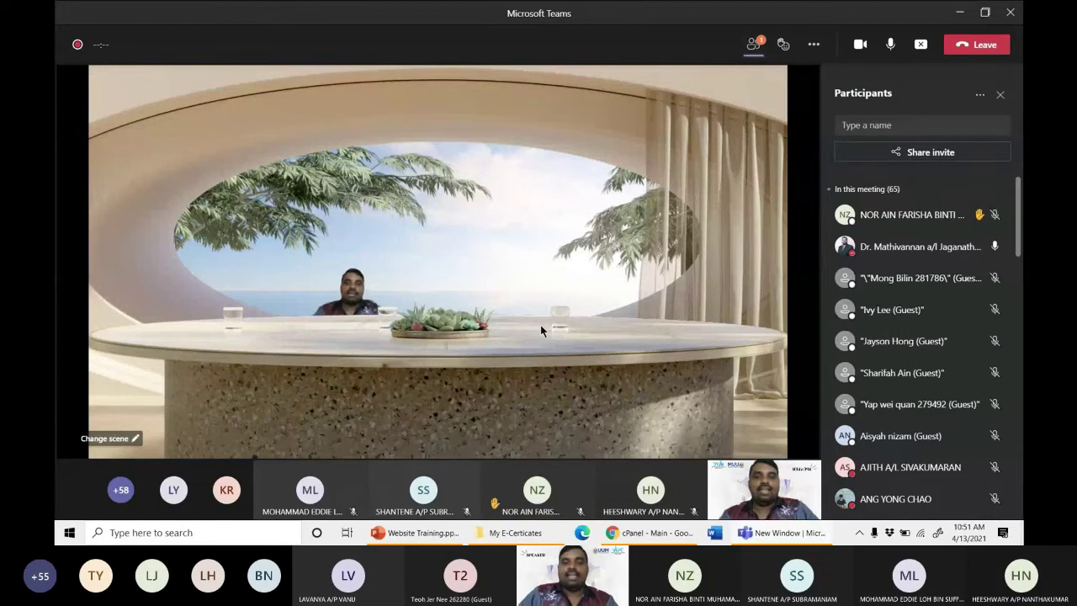
{"action": "mouse_move", "coordinate": [647, 527]}
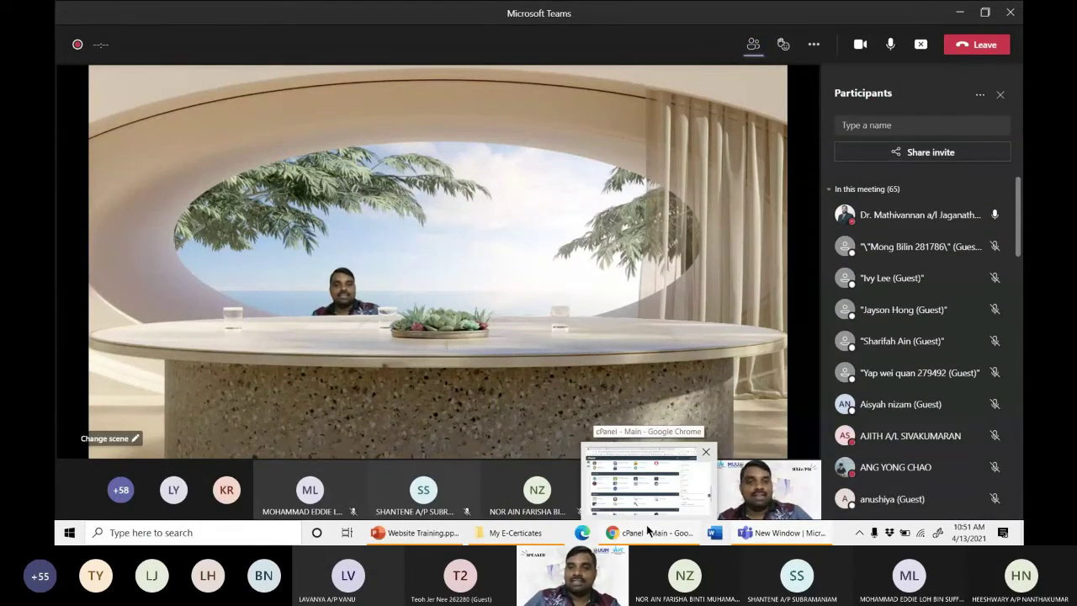
{"action": "left_click", "coordinate": [647, 530]}
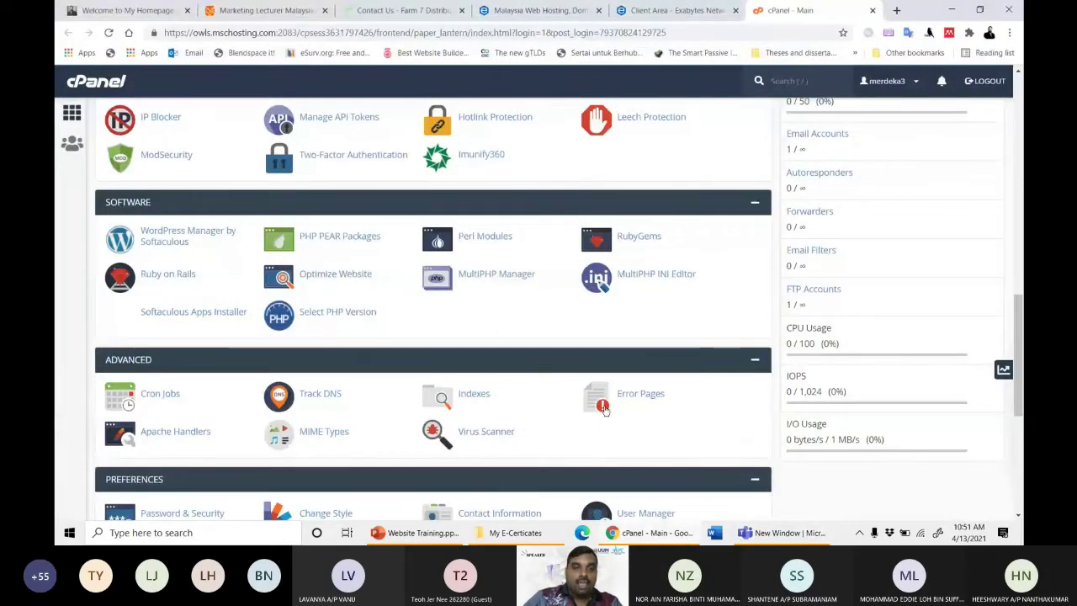
{"action": "scroll", "coordinate": [603, 395], "scroll_direction": "down", "scroll_amount": 5}
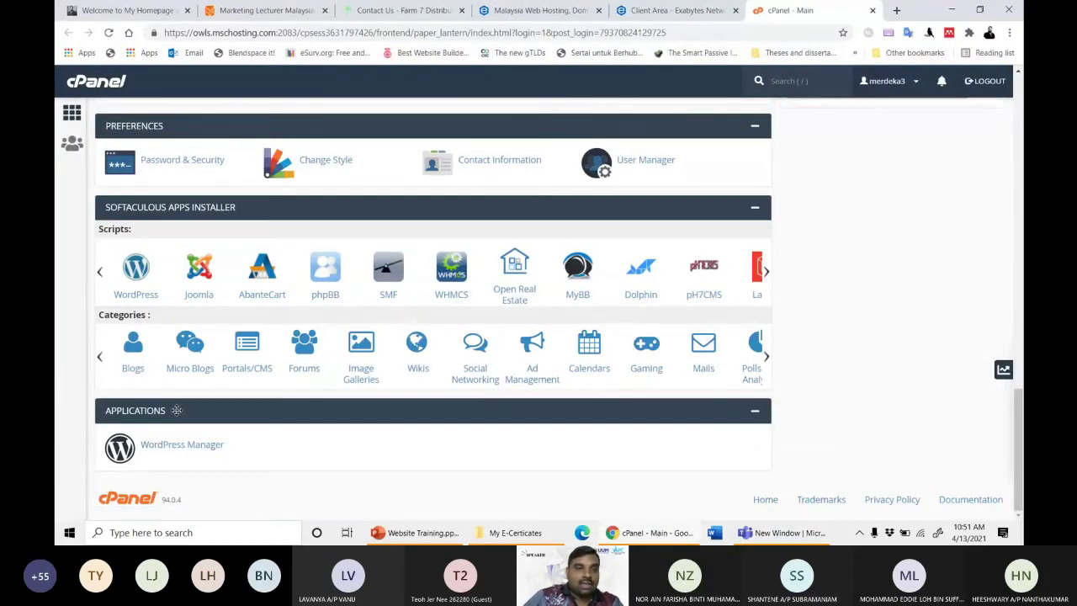
{"action": "left_click", "coordinate": [71, 112]}
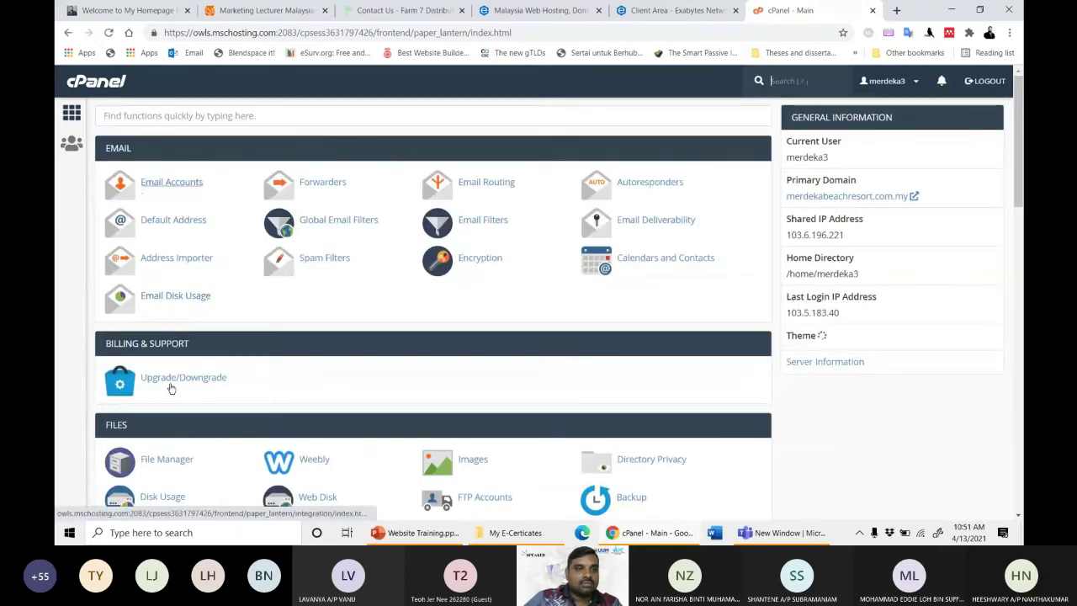
{"action": "scroll", "coordinate": [171, 387], "scroll_direction": "down", "scroll_amount": 12}
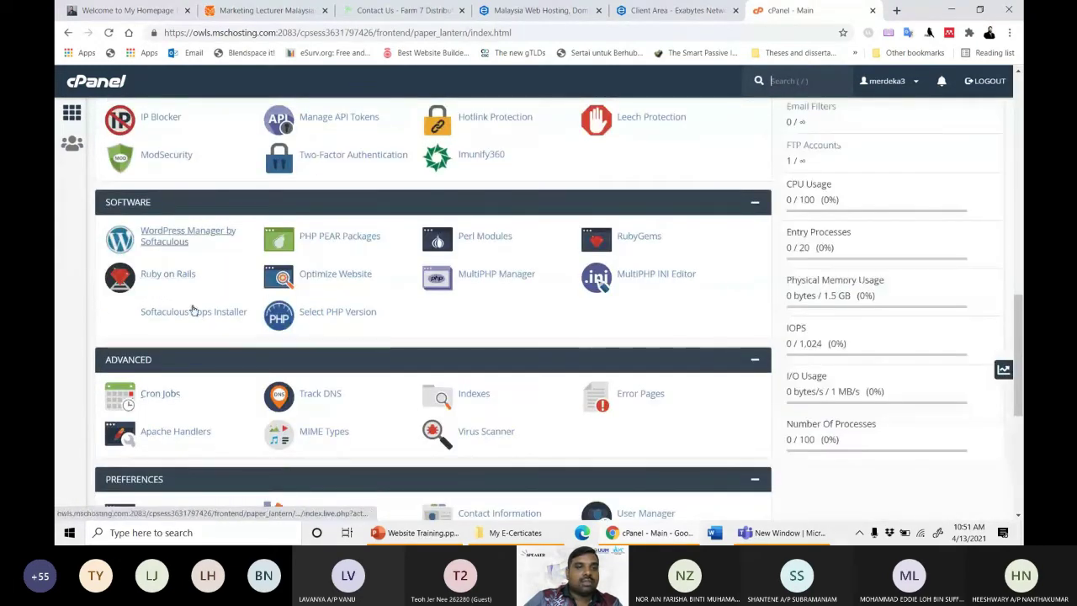
{"action": "scroll", "coordinate": [193, 309], "scroll_direction": "down", "scroll_amount": 3}
{"action": "left_click", "coordinate": [130, 384]}
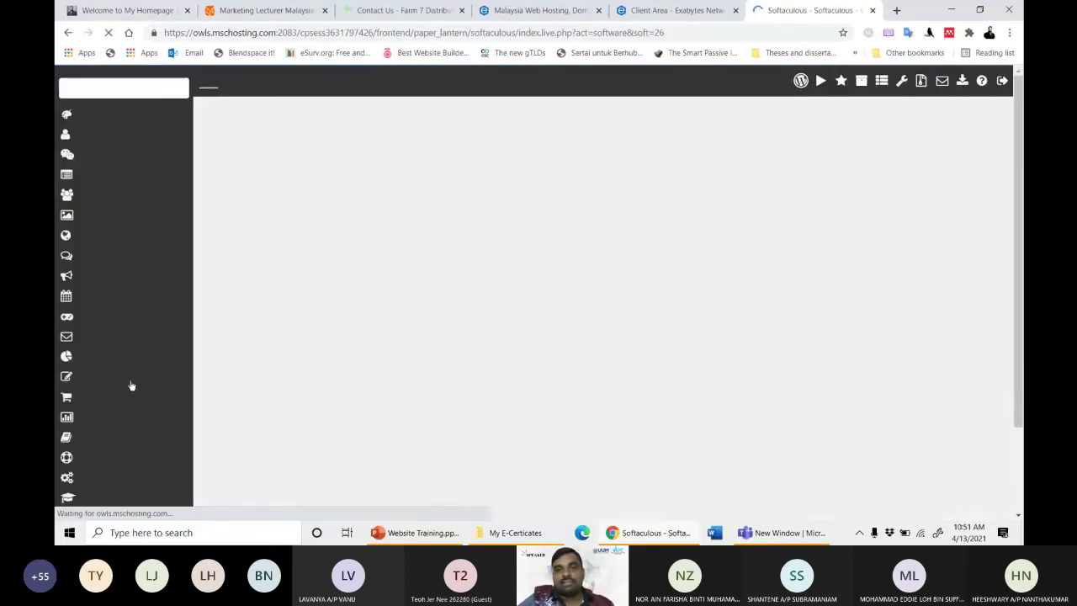
Step: Browse the Blogs and Portals/CMS script categories in the Softaculous sidebar
{"action": "scroll", "coordinate": [409, 315], "scroll_direction": "down", "scroll_amount": 3}
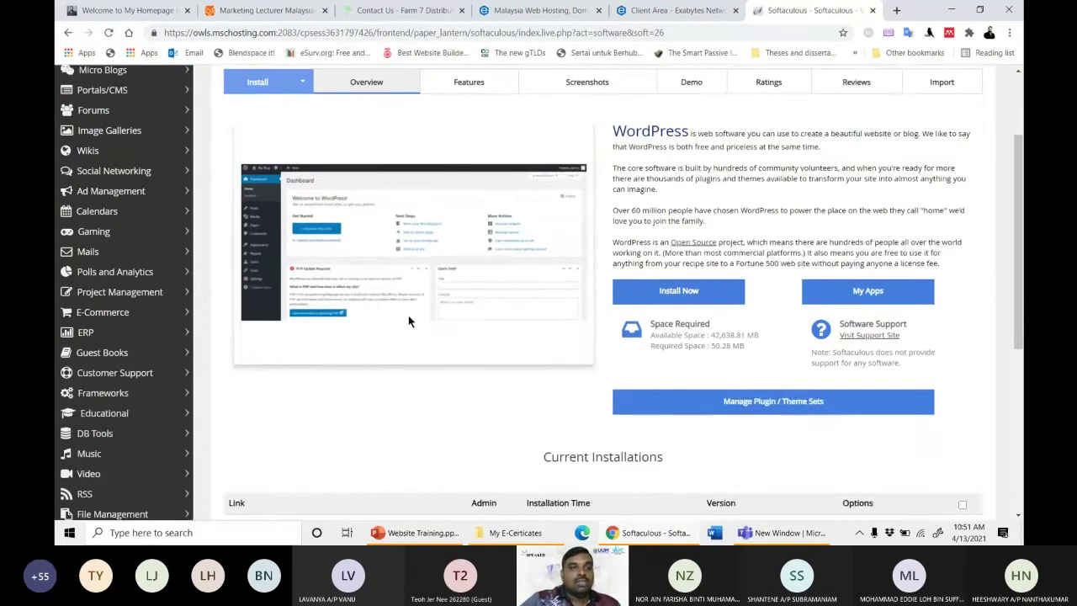
{"action": "scroll", "coordinate": [143, 362], "scroll_direction": "up", "scroll_amount": 2}
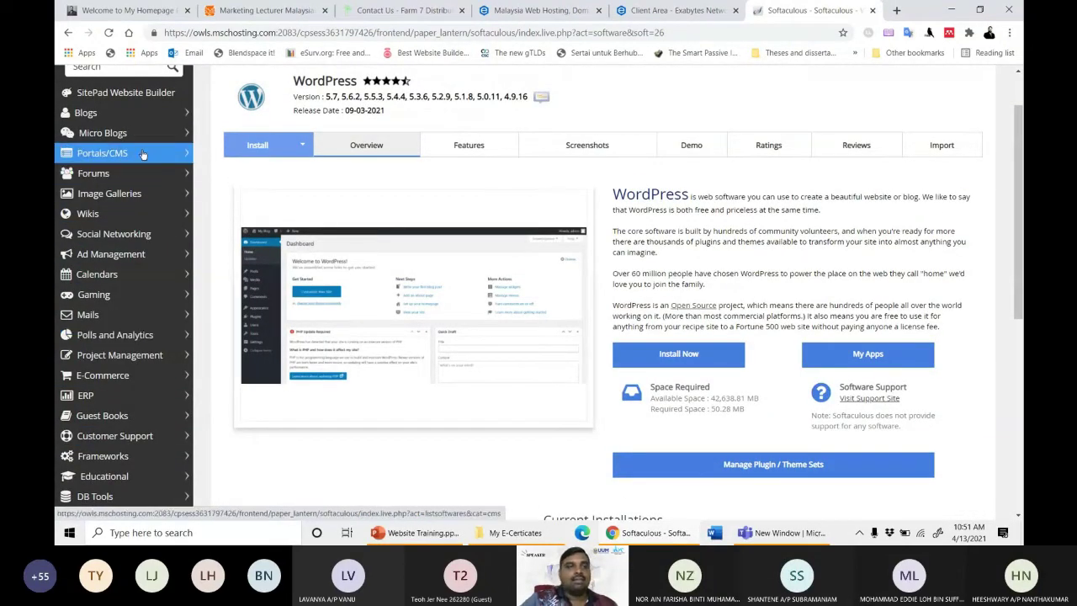
{"action": "left_click", "coordinate": [138, 113]}
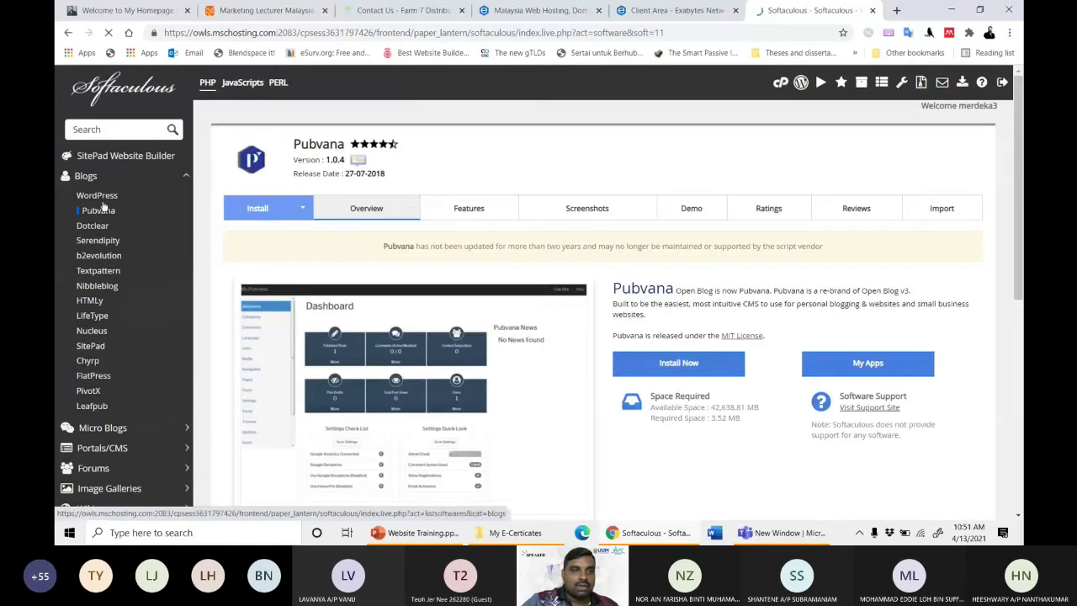
{"action": "scroll", "coordinate": [103, 254], "scroll_direction": "down", "scroll_amount": 1}
{"action": "scroll", "coordinate": [100, 238], "scroll_direction": "down", "scroll_amount": 3}
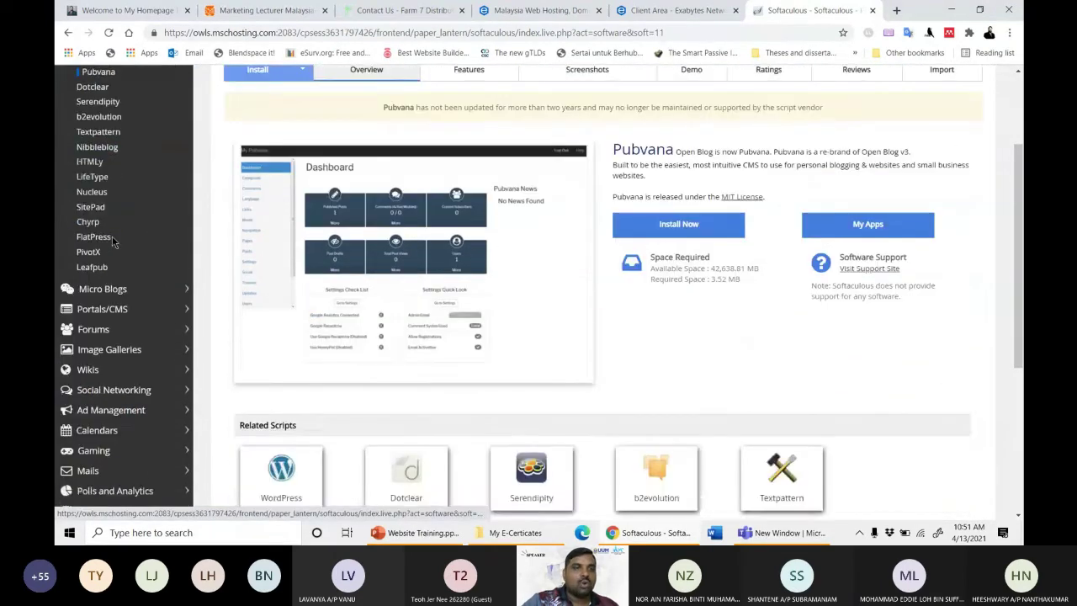
{"action": "left_click", "coordinate": [143, 197]}
{"action": "scroll", "coordinate": [159, 251], "scroll_direction": "down", "scroll_amount": 1}
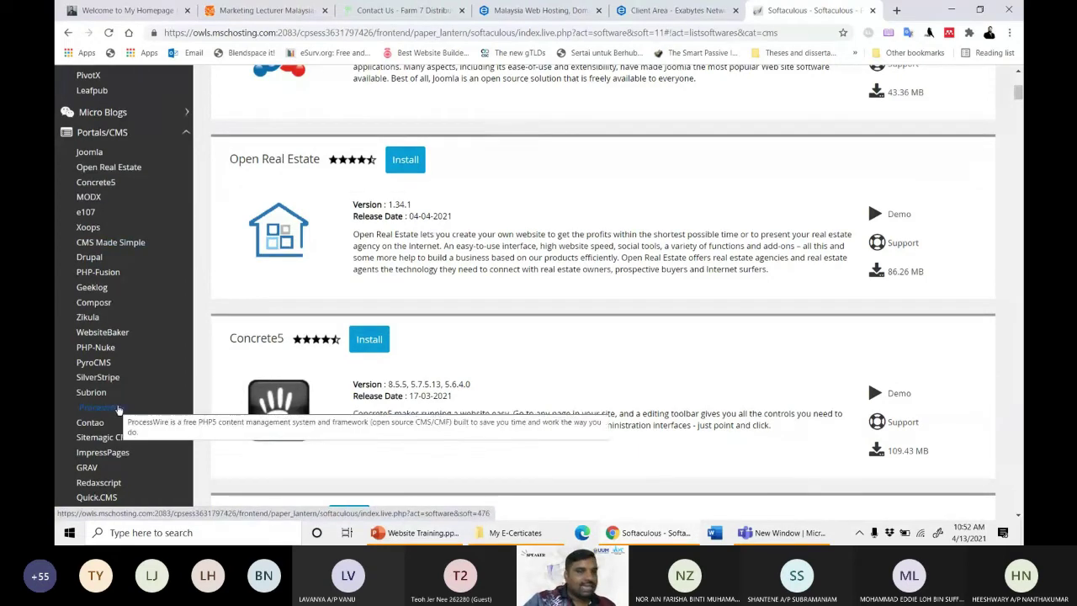
{"action": "scroll", "coordinate": [118, 413], "scroll_direction": "down", "scroll_amount": 2}
{"action": "scroll", "coordinate": [119, 409], "scroll_direction": "down", "scroll_amount": 3}
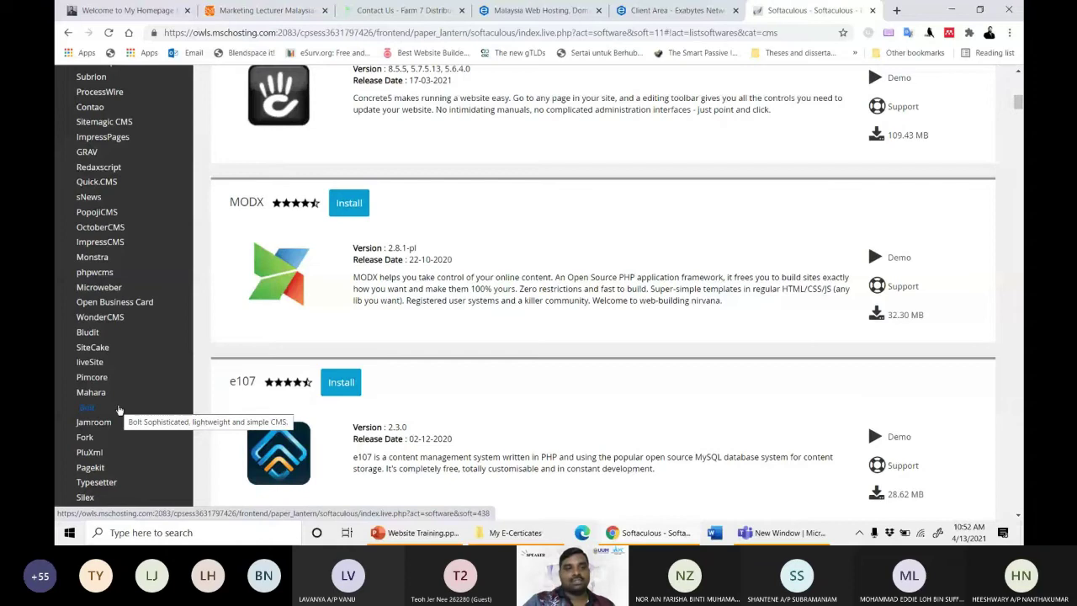
{"action": "scroll", "coordinate": [119, 410], "scroll_direction": "down", "scroll_amount": 5}
{"action": "scroll", "coordinate": [122, 416], "scroll_direction": "down", "scroll_amount": 6}
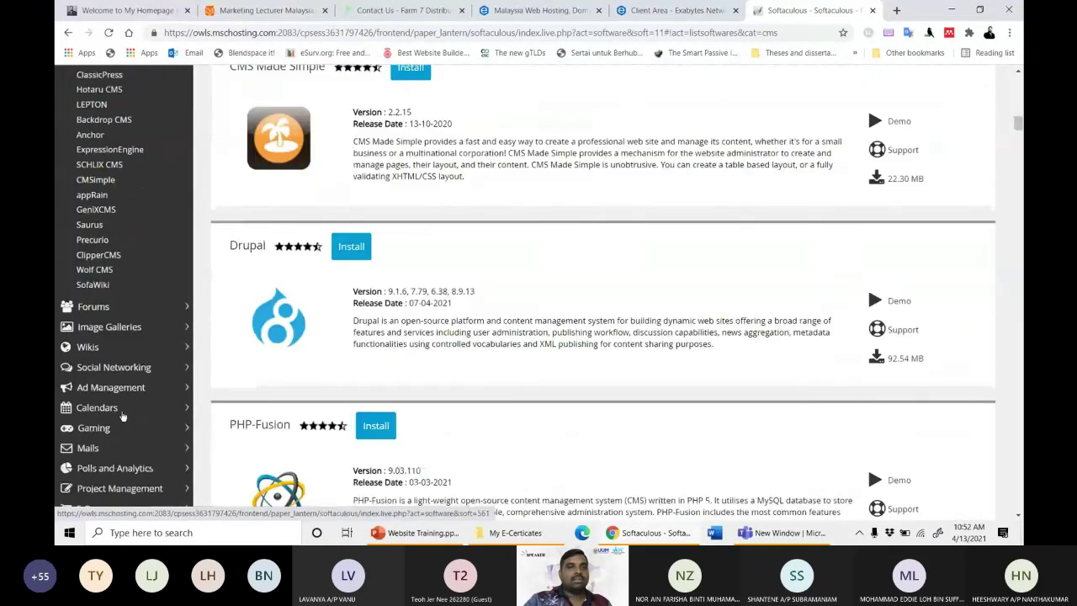
Step: Look over the Forums scripts, then list the Social Networking scripts
{"action": "left_click", "coordinate": [117, 307]}
{"action": "scroll", "coordinate": [126, 252], "scroll_direction": "down", "scroll_amount": 2}
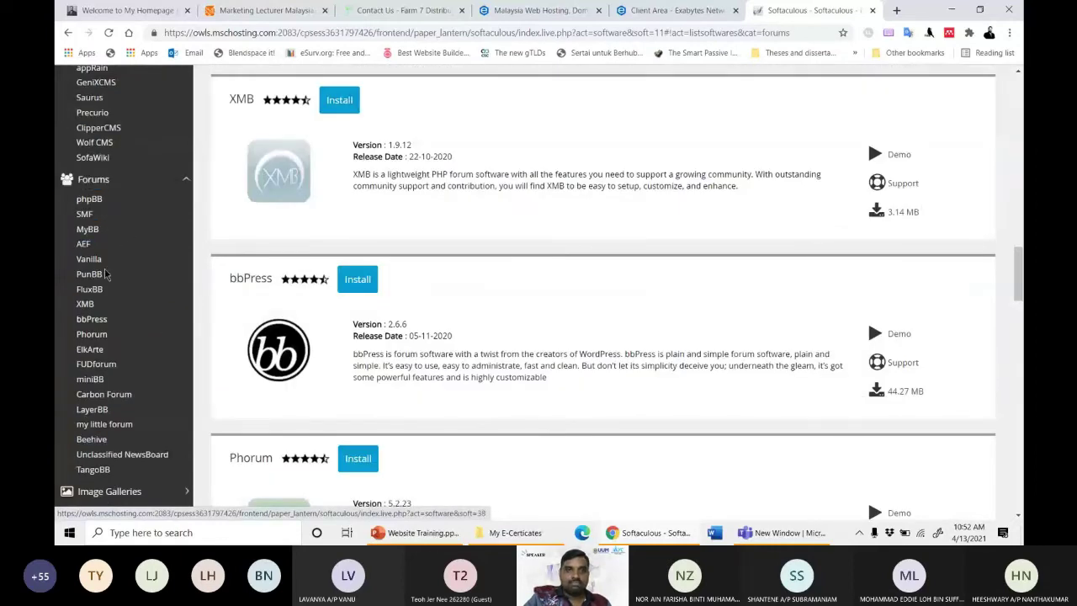
{"action": "scroll", "coordinate": [109, 289], "scroll_direction": "up", "scroll_amount": 5}
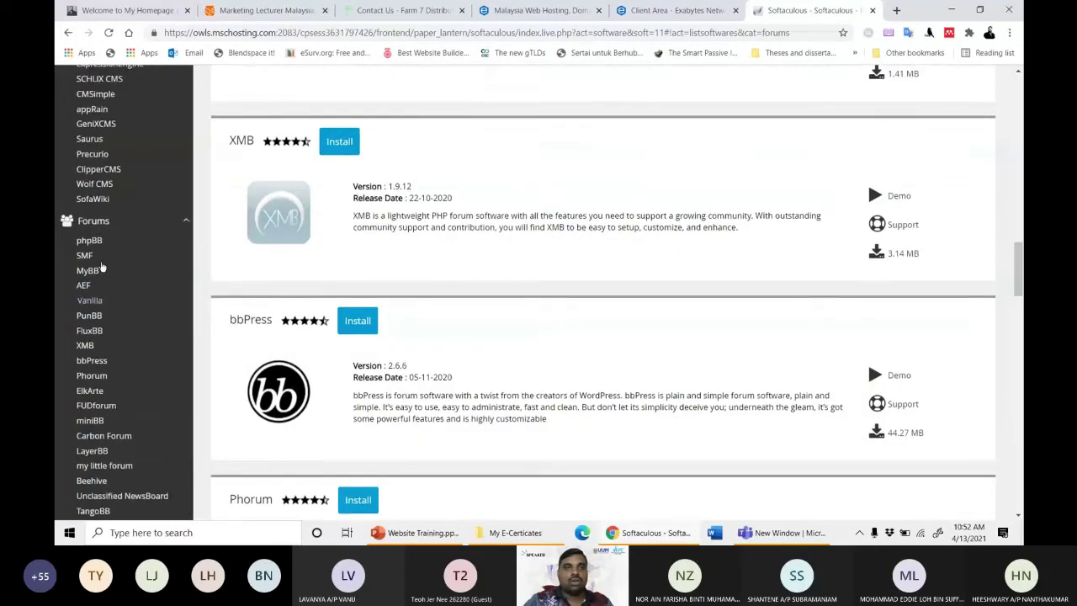
{"action": "scroll", "coordinate": [101, 268], "scroll_direction": "up", "scroll_amount": 2}
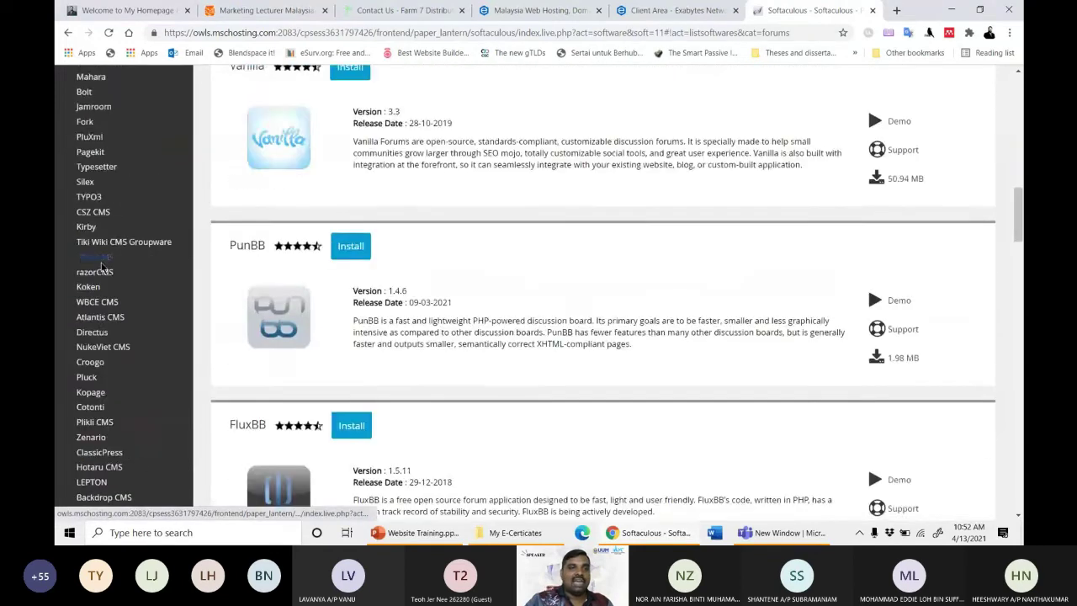
{"action": "scroll", "coordinate": [101, 268], "scroll_direction": "down", "scroll_amount": 7}
{"action": "scroll", "coordinate": [130, 344], "scroll_direction": "down", "scroll_amount": 2}
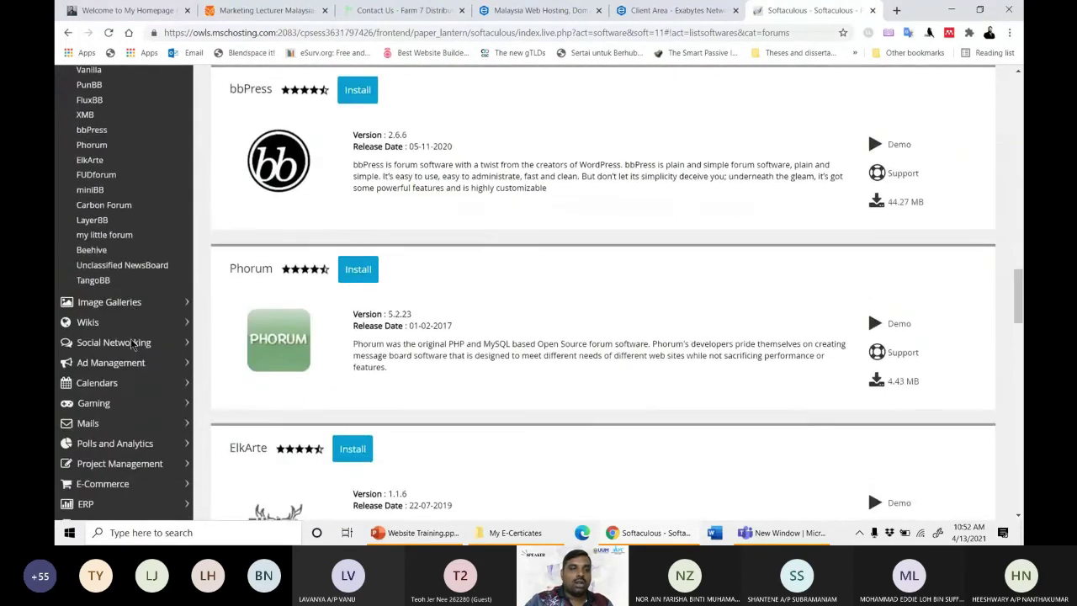
{"action": "left_click", "coordinate": [141, 342]}
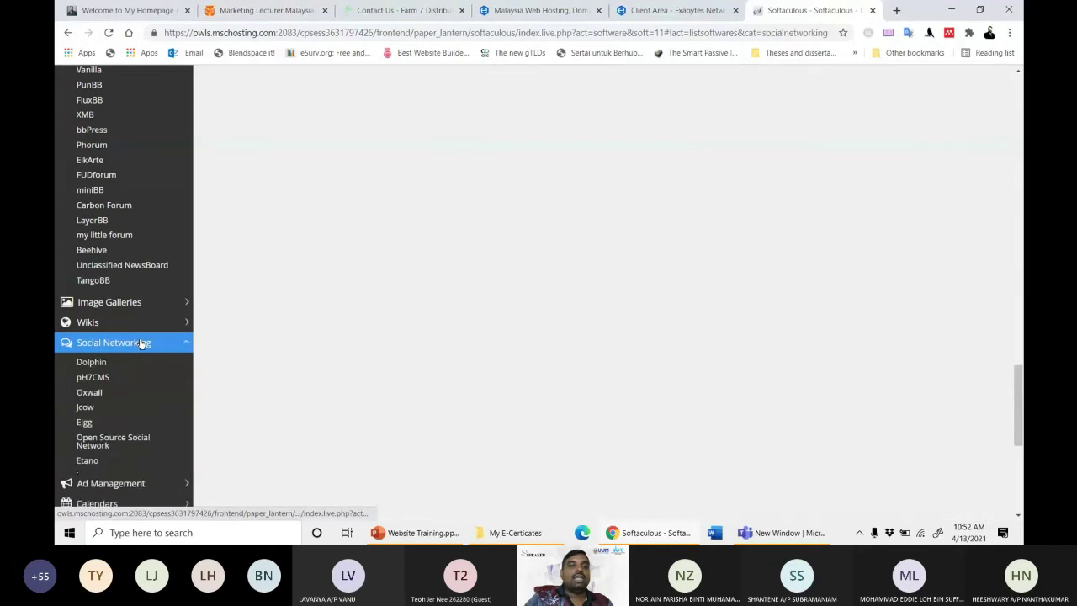
{"action": "scroll", "coordinate": [140, 343], "scroll_direction": "down", "scroll_amount": 2}
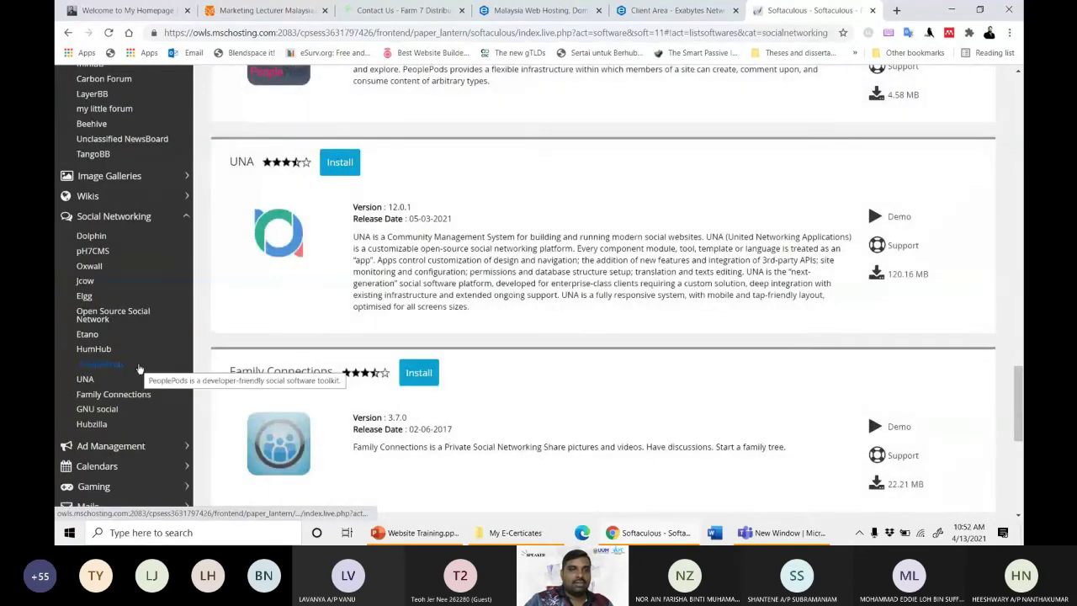
Step: Open Dolphin's page and cycle through all its screenshots back to the first
{"action": "left_click", "coordinate": [95, 239]}
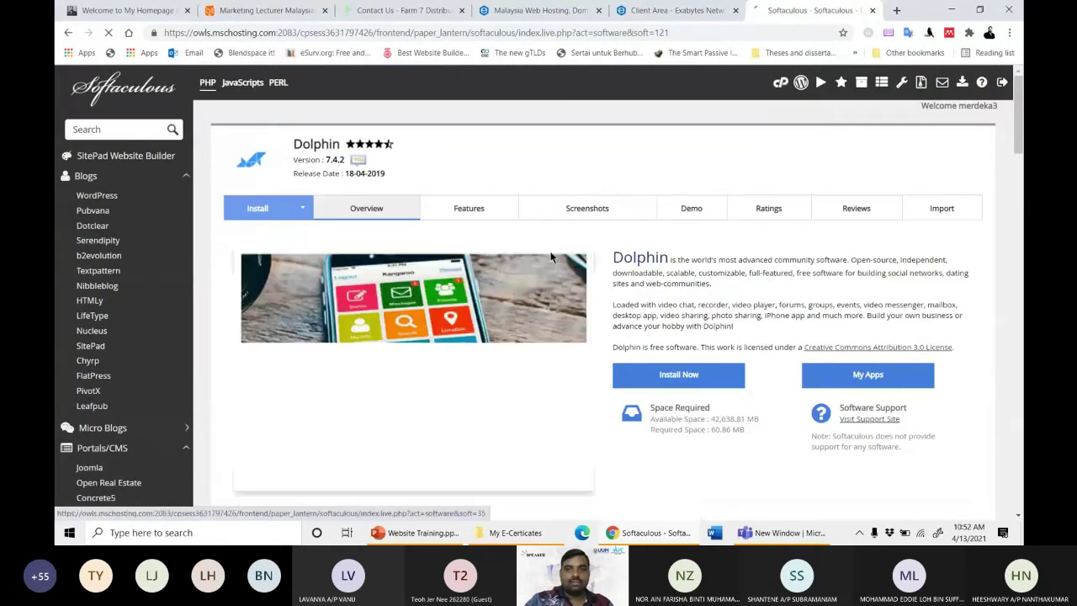
{"action": "left_click", "coordinate": [586, 215]}
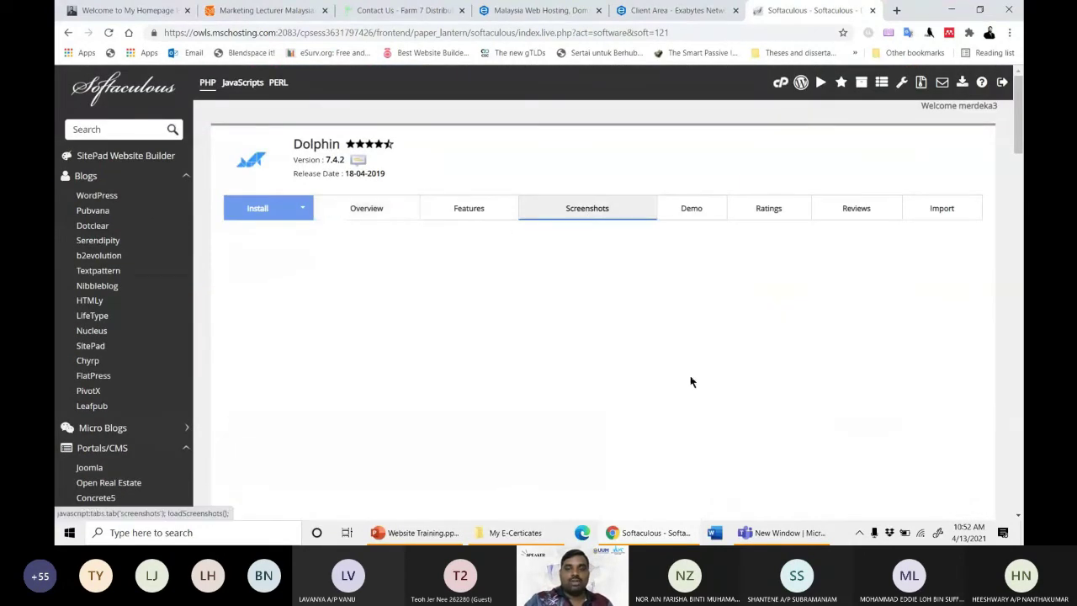
{"action": "scroll", "coordinate": [708, 396], "scroll_direction": "down", "scroll_amount": 1}
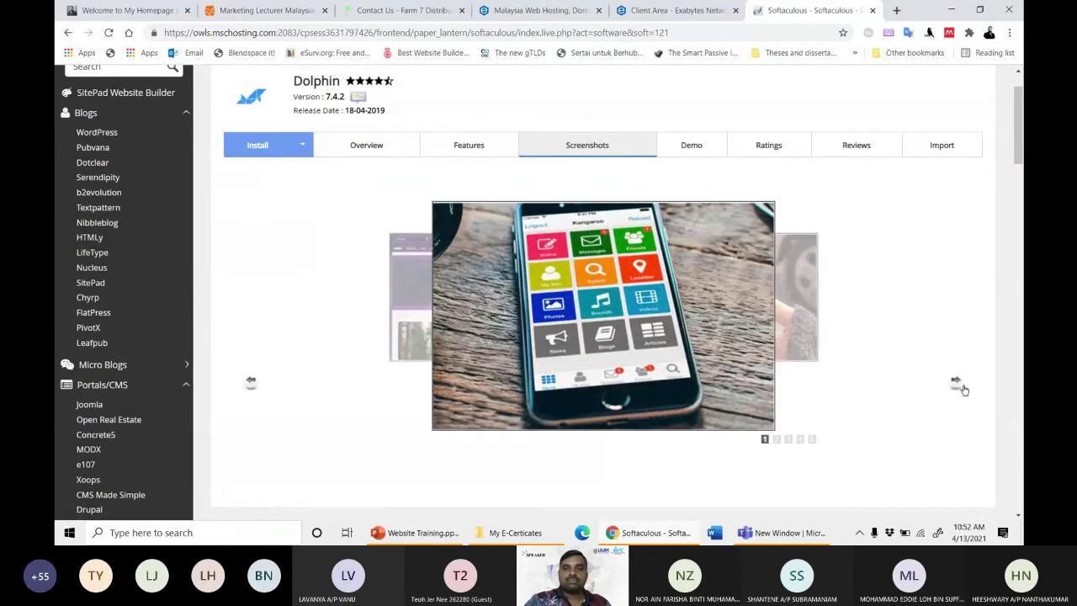
{"action": "left_click", "coordinate": [956, 383]}
{"action": "left_click", "coordinate": [957, 383]}
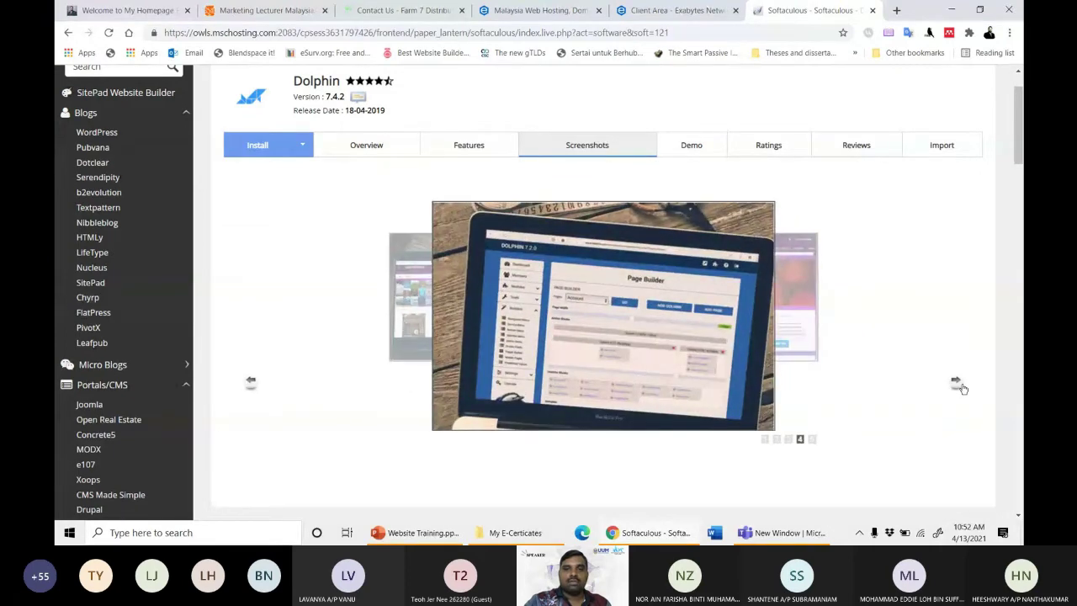
{"action": "left_click", "coordinate": [962, 387]}
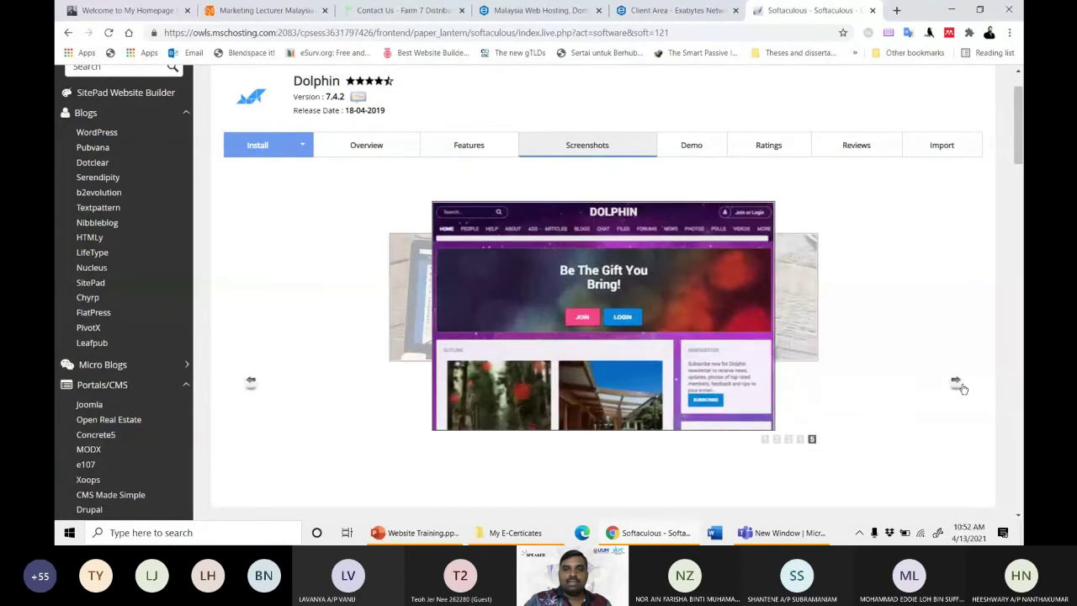
{"action": "left_click", "coordinate": [962, 386]}
{"action": "scroll", "coordinate": [903, 340], "scroll_direction": "up", "scroll_amount": 1}
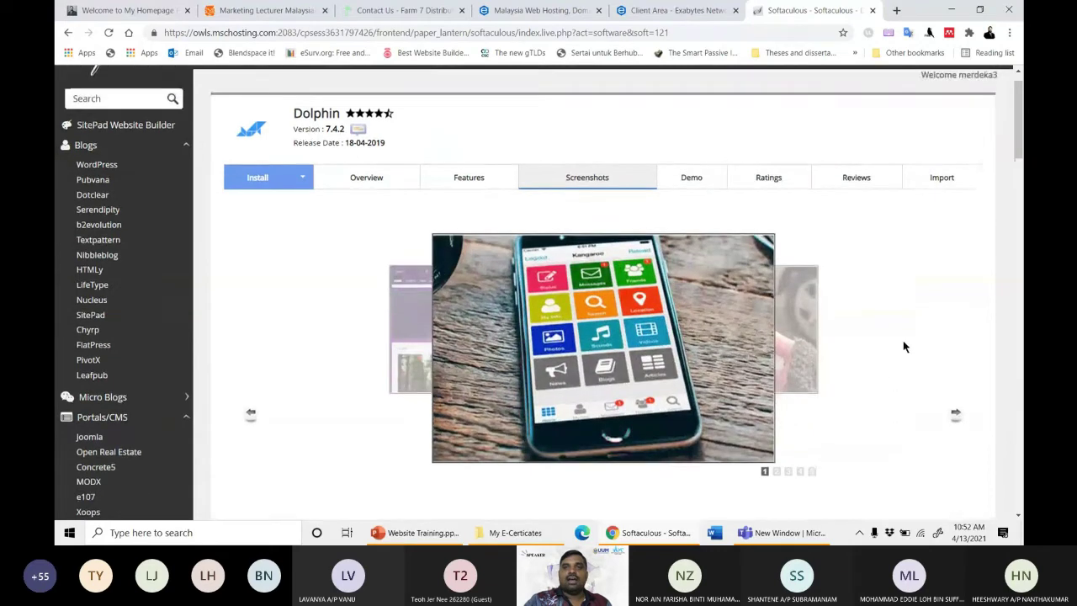
{"action": "scroll", "coordinate": [902, 340], "scroll_direction": "down", "scroll_amount": 8}
{"action": "scroll", "coordinate": [902, 339], "scroll_direction": "up", "scroll_amount": 8}
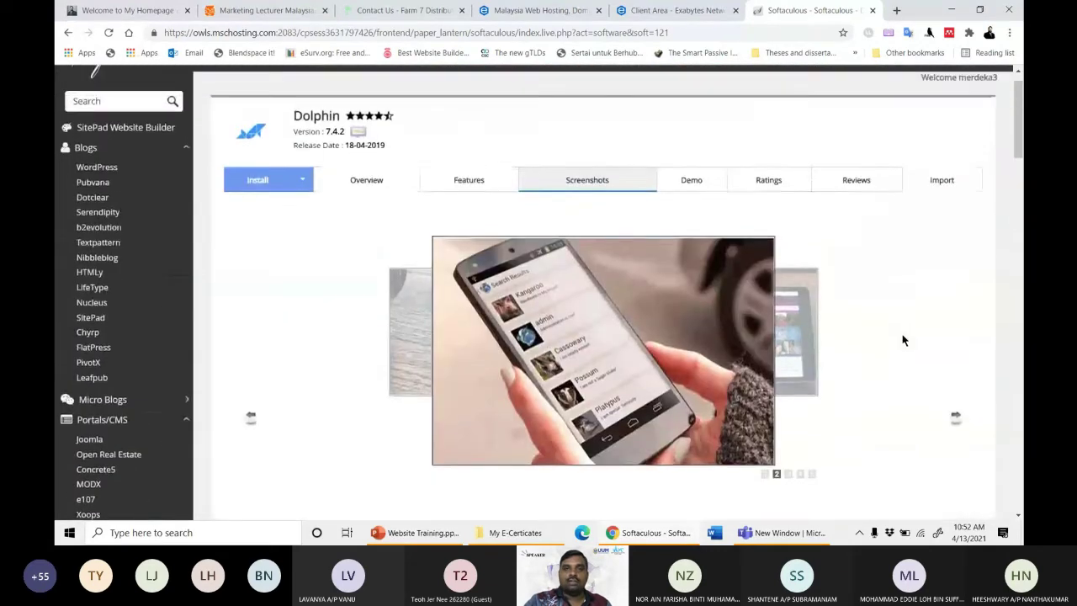
Step: Open Dolphin's Quick Install form and choose mgsalimon.com as the install domain
{"action": "mouse_move", "coordinate": [252, 209]}
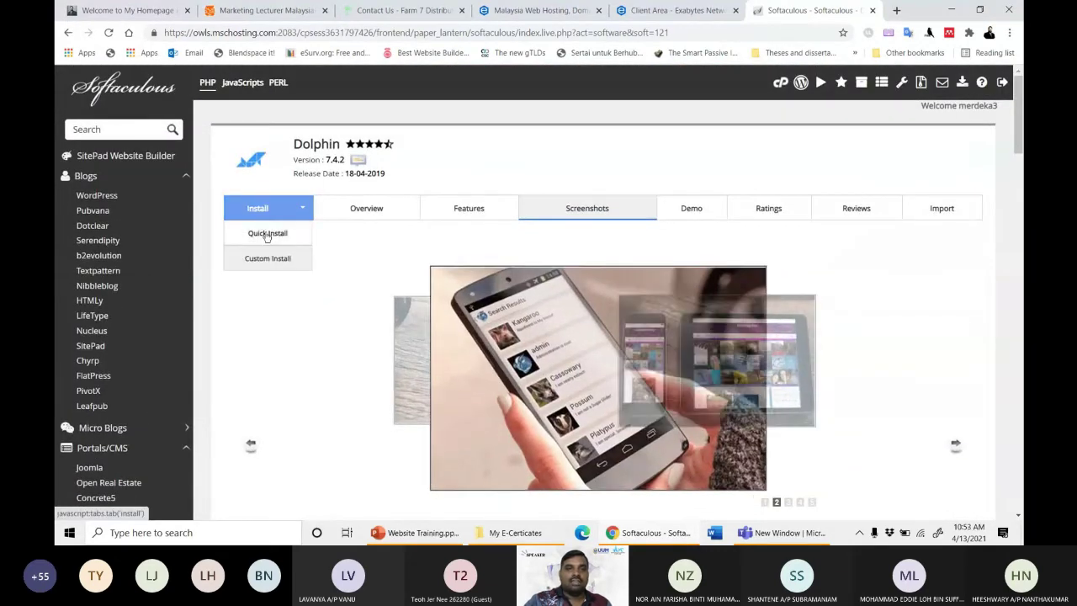
{"action": "left_click", "coordinate": [252, 209]}
{"action": "scroll", "coordinate": [822, 394], "scroll_direction": "down", "scroll_amount": 2}
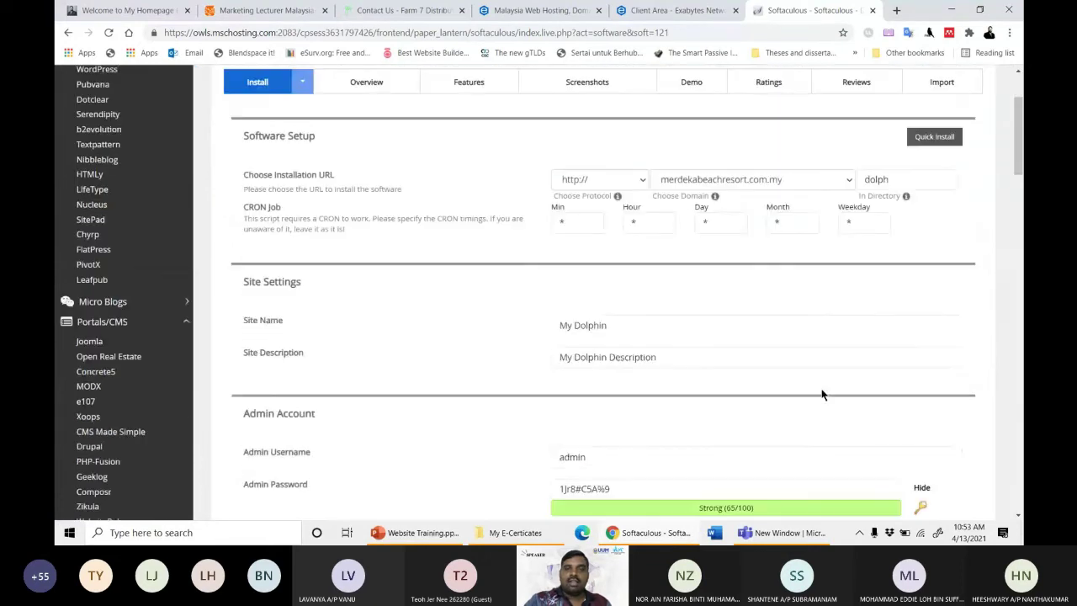
{"action": "left_click", "coordinate": [762, 179]}
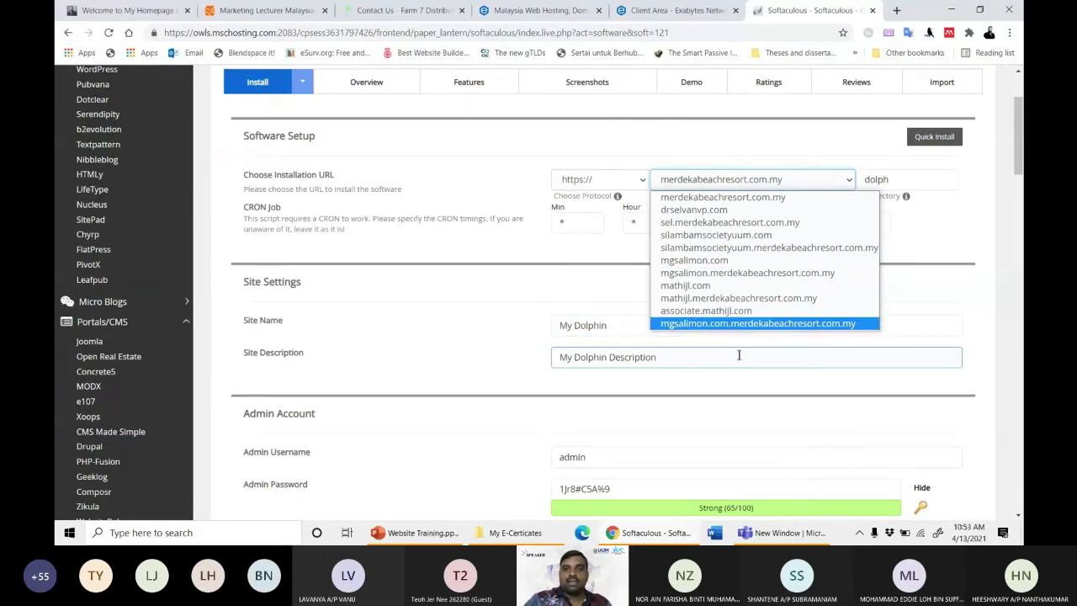
{"action": "left_click", "coordinate": [713, 261]}
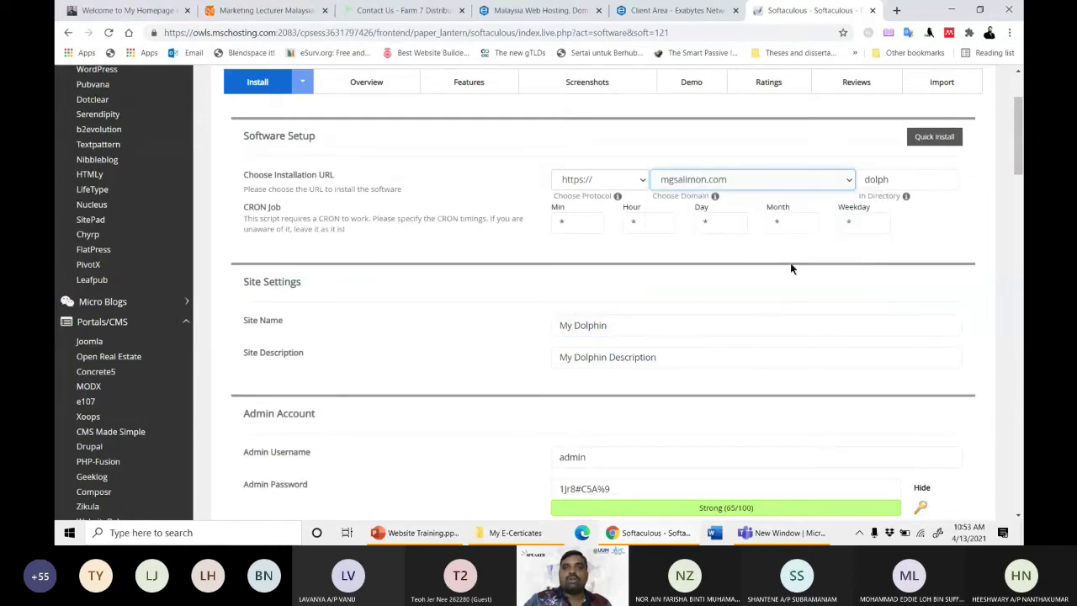
Step: Select the generated admin password and copy it to the clipboard
{"action": "scroll", "coordinate": [689, 313], "scroll_direction": "down", "scroll_amount": 1}
{"action": "scroll", "coordinate": [689, 317], "scroll_direction": "down", "scroll_amount": 1}
{"action": "left_click", "coordinate": [712, 300]}
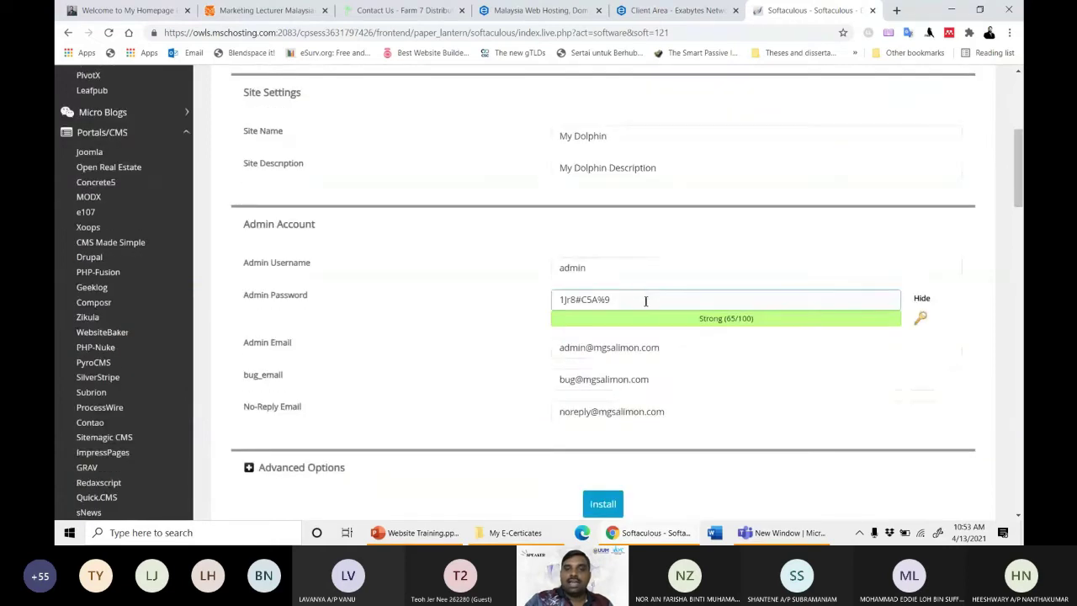
{"action": "left_click_drag", "start_coordinate": [712, 301], "coordinate": [502, 306]}
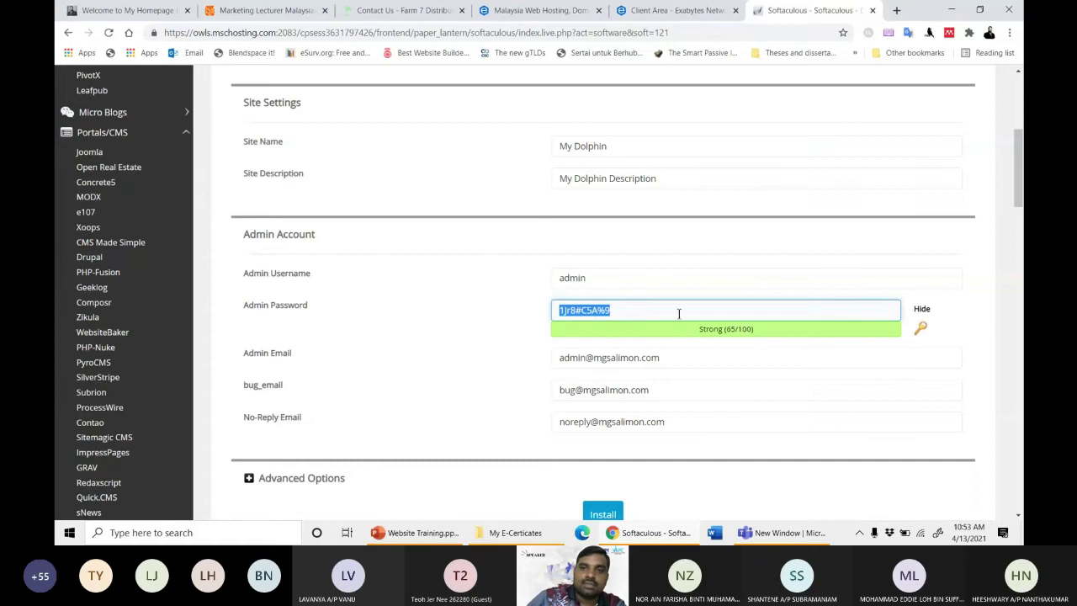
{"action": "scroll", "coordinate": [702, 325], "scroll_direction": "down", "scroll_amount": 2}
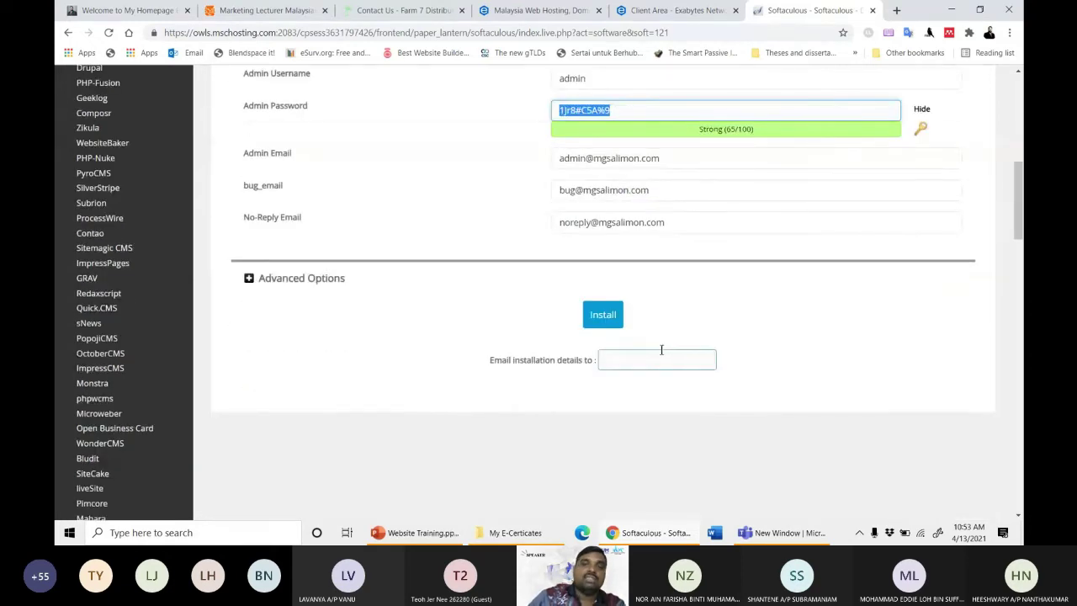
{"action": "left_click", "coordinate": [597, 323]}
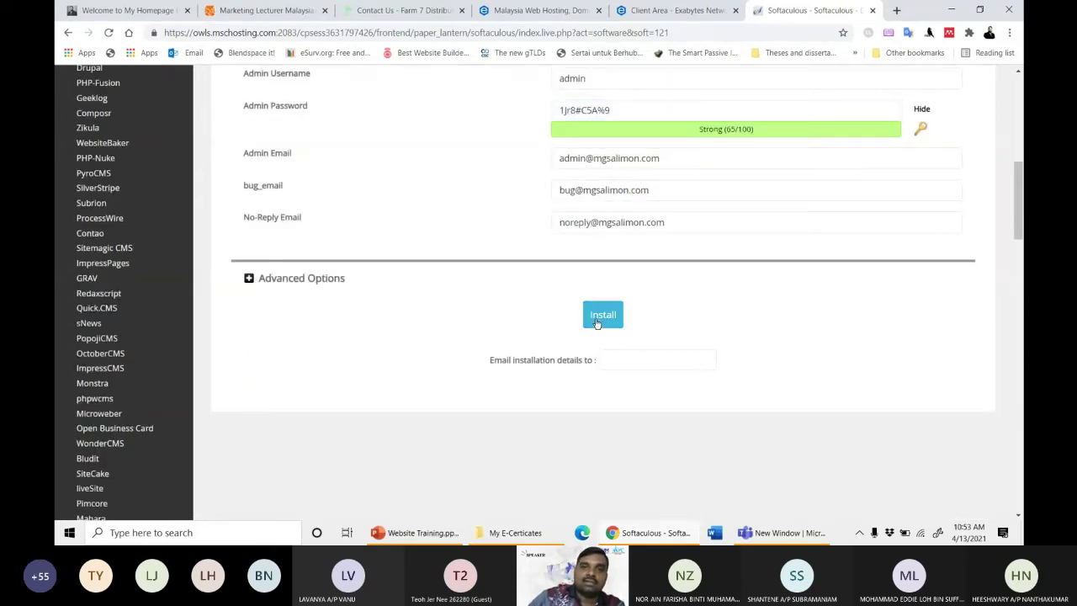
{"action": "triple_click", "coordinate": [575, 111]}
{"action": "right_click", "coordinate": [563, 116]}
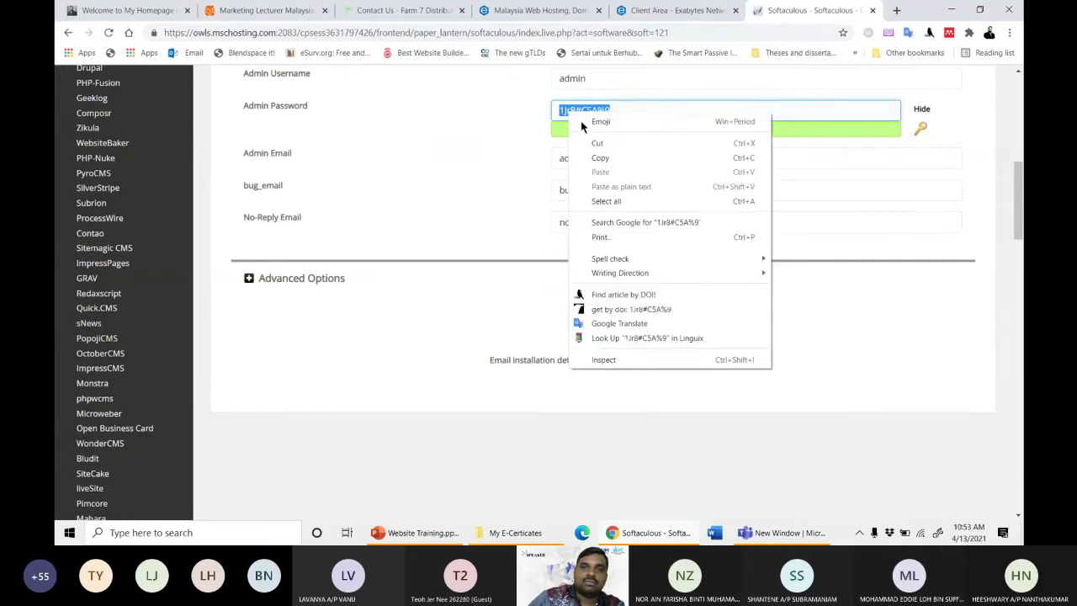
{"action": "left_click", "coordinate": [632, 155]}
Step: Install Dolphin, view the new site at mgsalimon.com/dolph, then return to the success page
{"action": "left_click", "coordinate": [603, 320]}
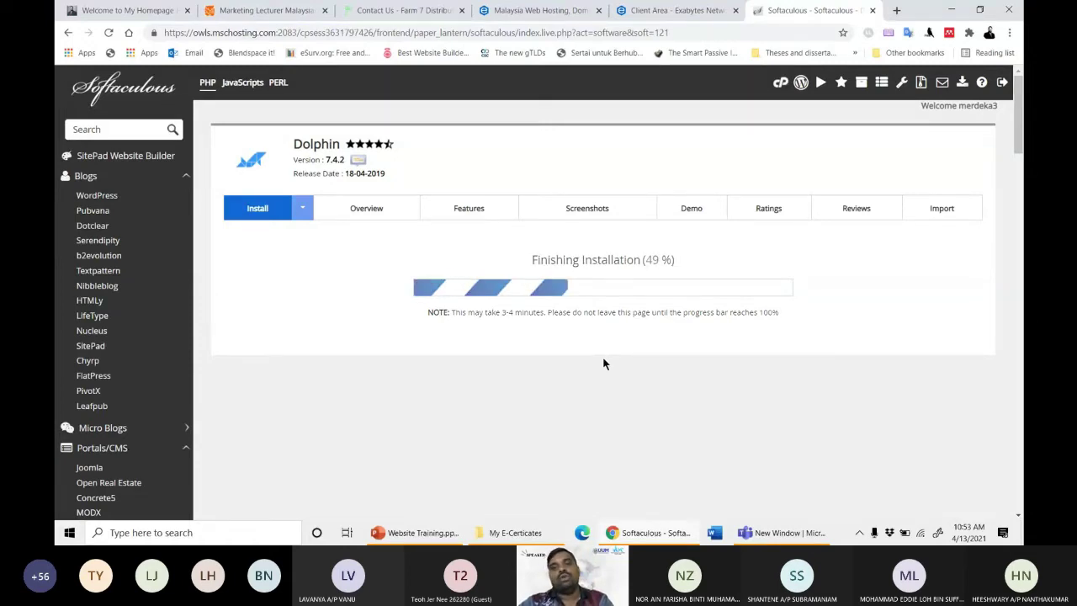
{"action": "scroll", "coordinate": [606, 362], "scroll_direction": "down", "scroll_amount": 1}
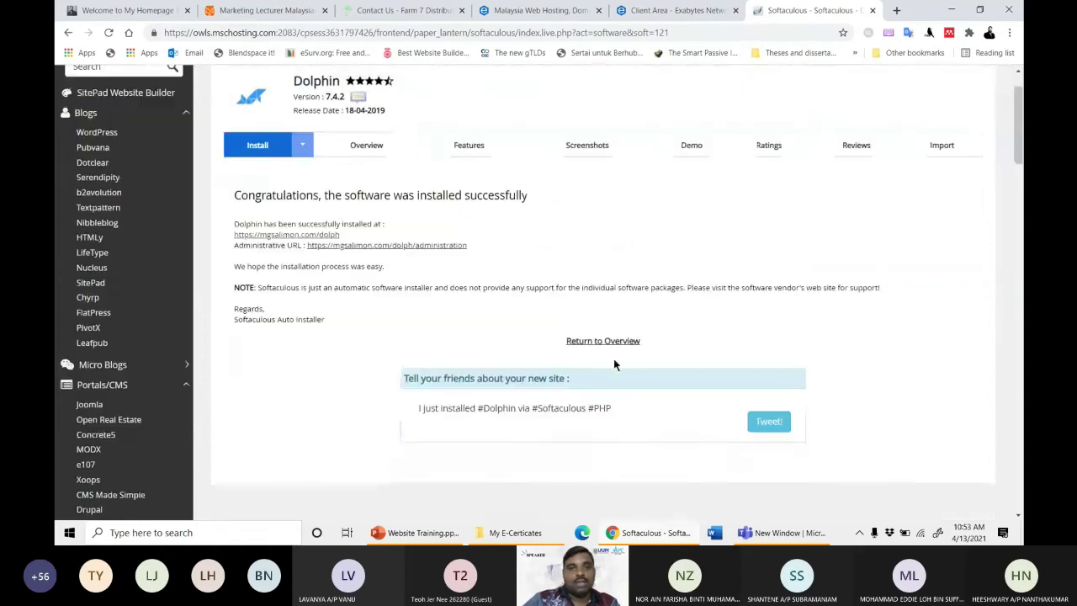
{"action": "left_click", "coordinate": [320, 236]}
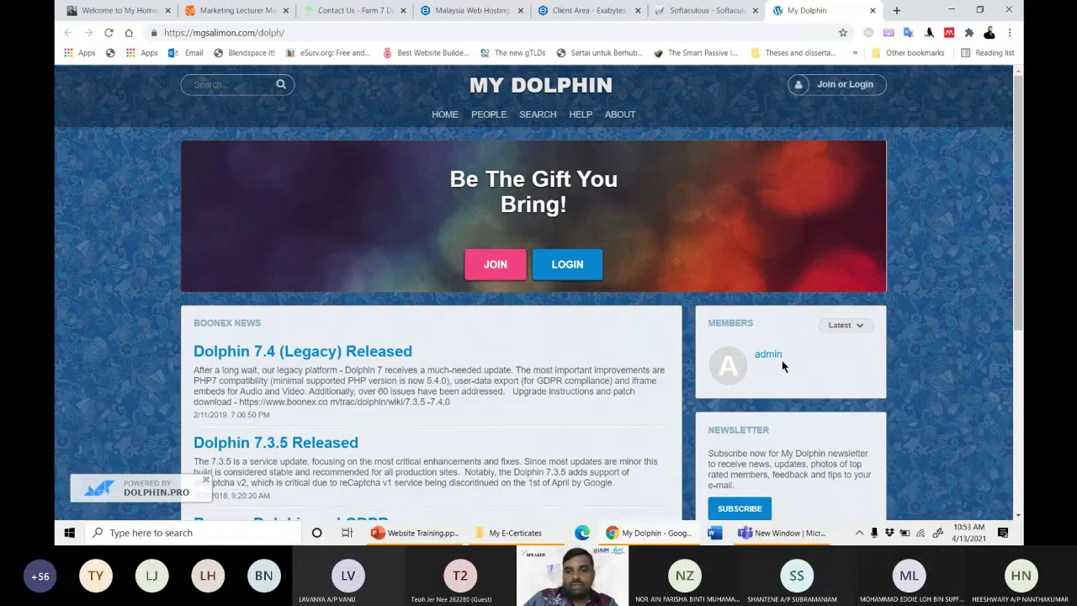
{"action": "scroll", "coordinate": [673, 412], "scroll_direction": "down", "scroll_amount": 3}
{"action": "scroll", "coordinate": [525, 361], "scroll_direction": "up", "scroll_amount": 3}
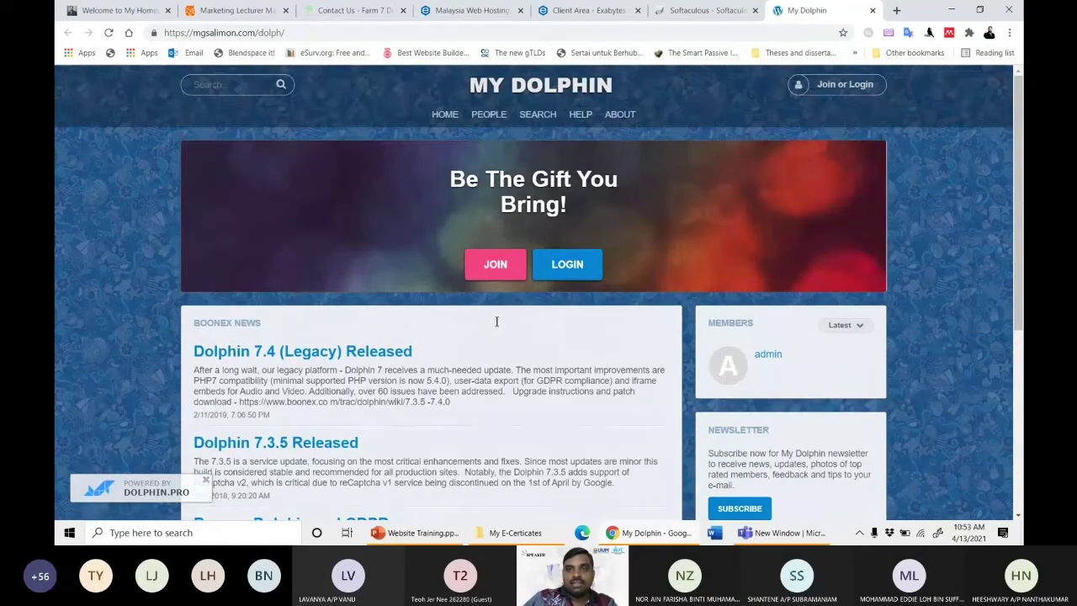
{"action": "left_click", "coordinate": [708, 10]}
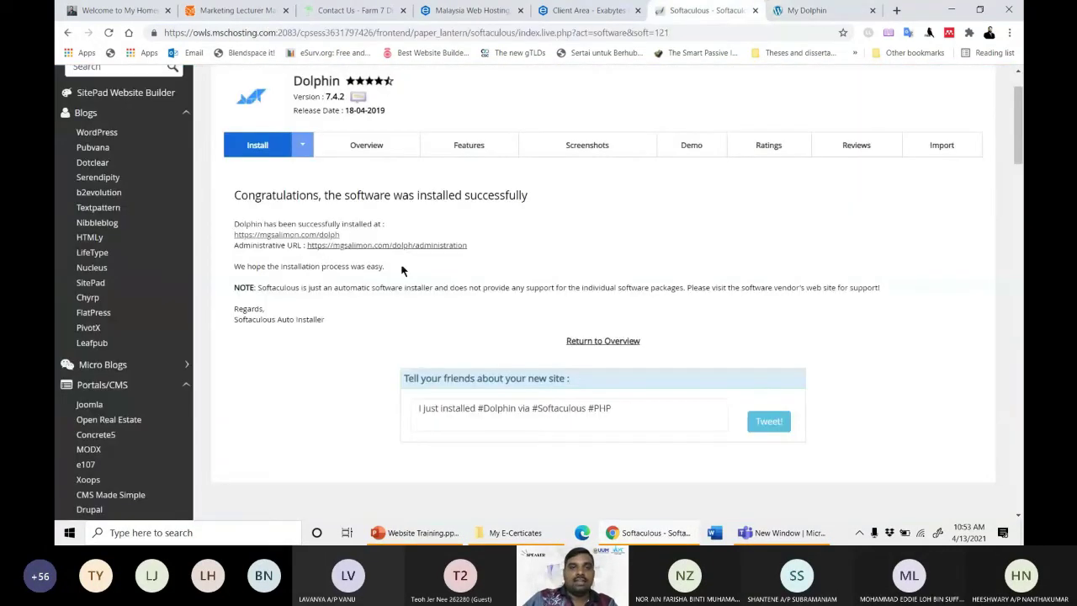
Step: Log in to the Dolphin admin panel as admin with the copied password, then return to My Dolphin
{"action": "left_click", "coordinate": [398, 250]}
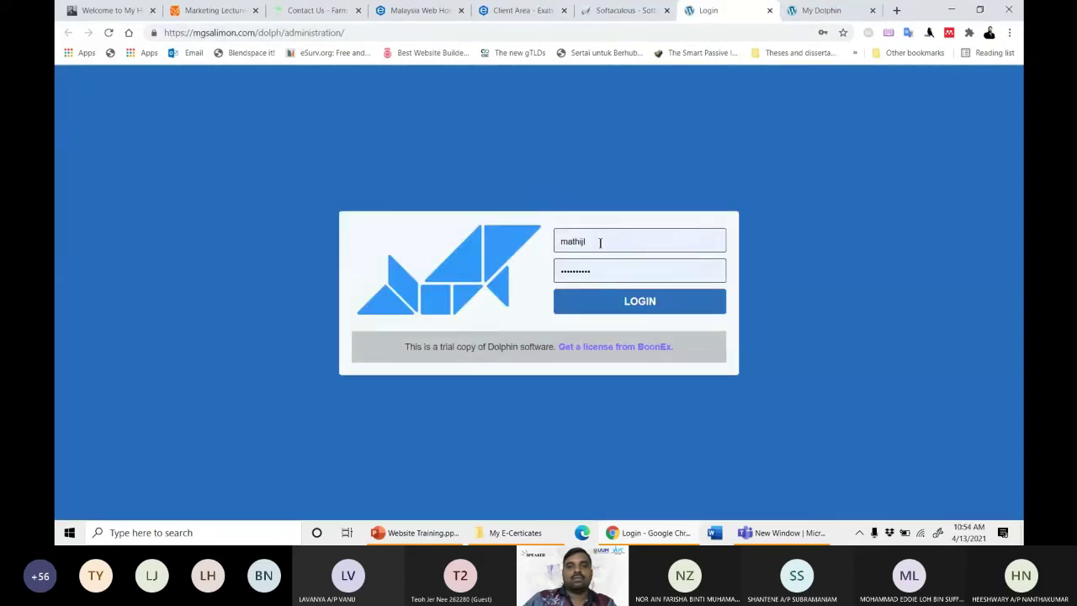
{"action": "double_click", "coordinate": [600, 242]}
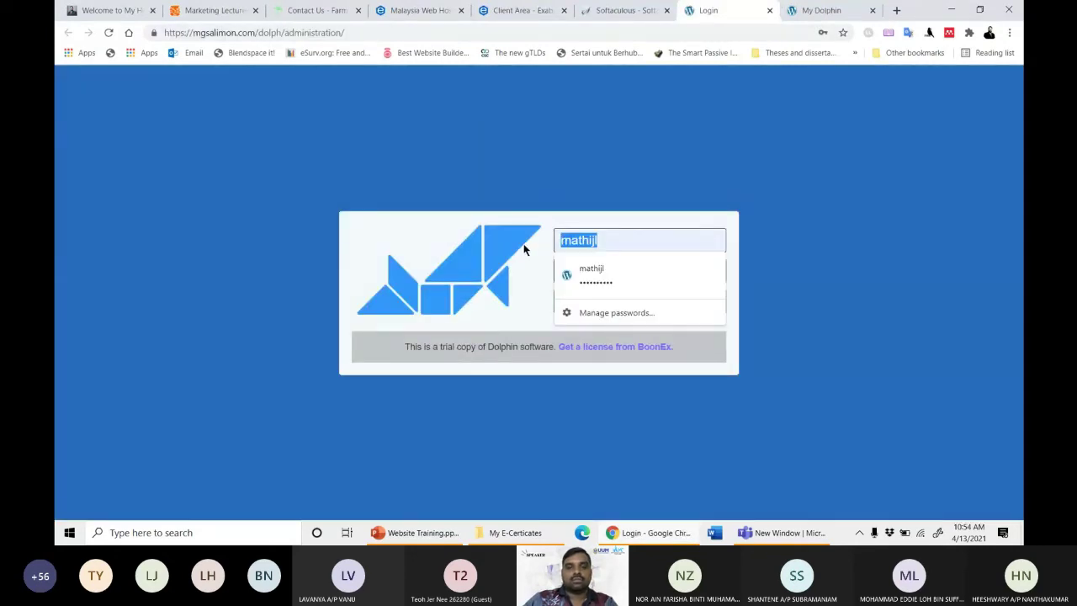
{"action": "type", "text": "admin"}
{"action": "key", "text": "Tab"}
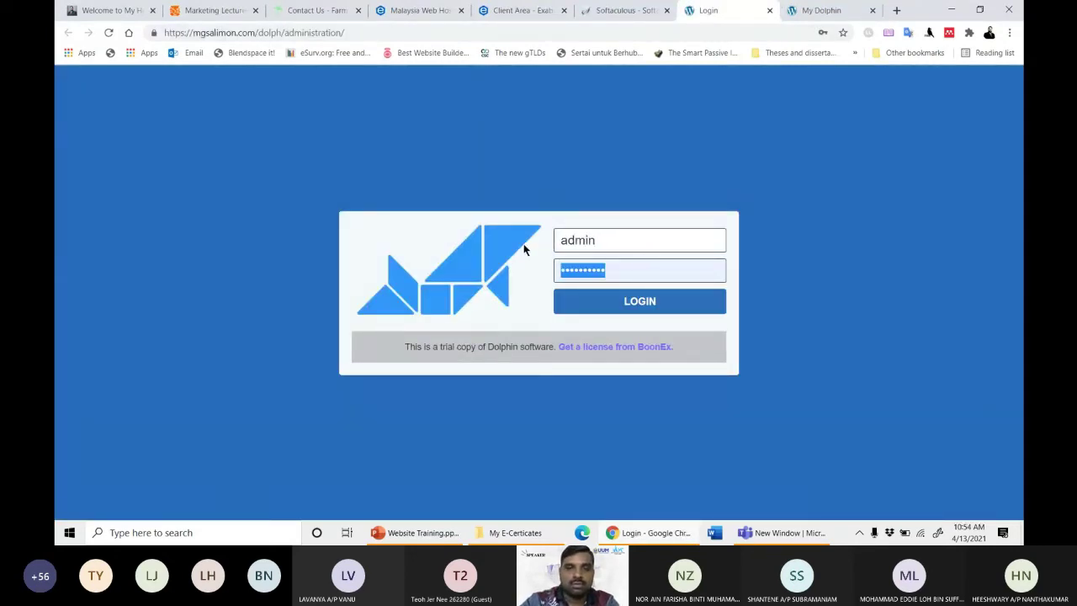
{"action": "key", "text": "ctrl+v"}
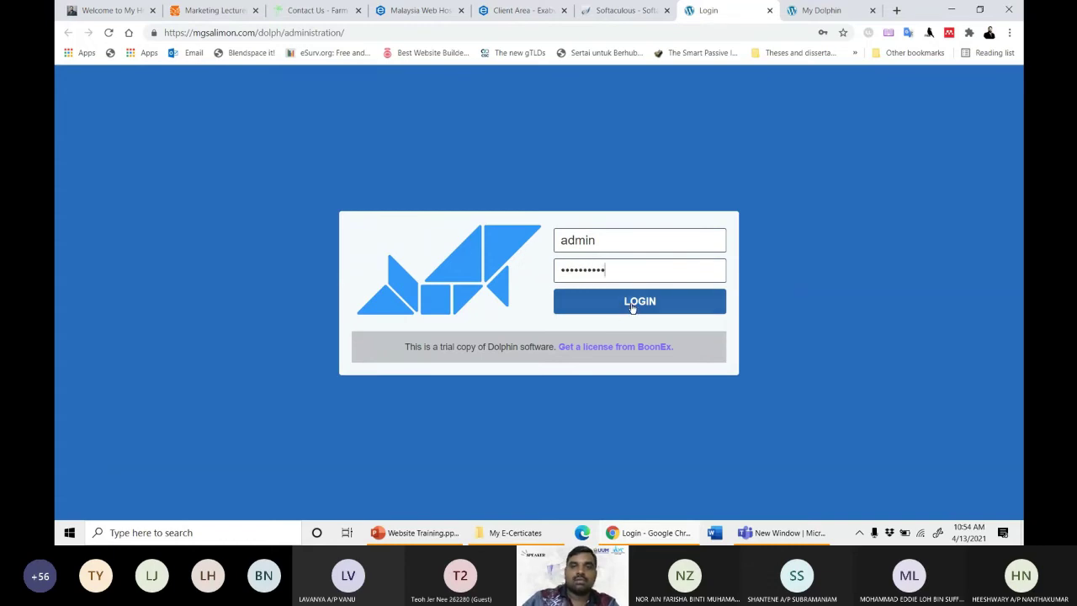
{"action": "left_click", "coordinate": [633, 308]}
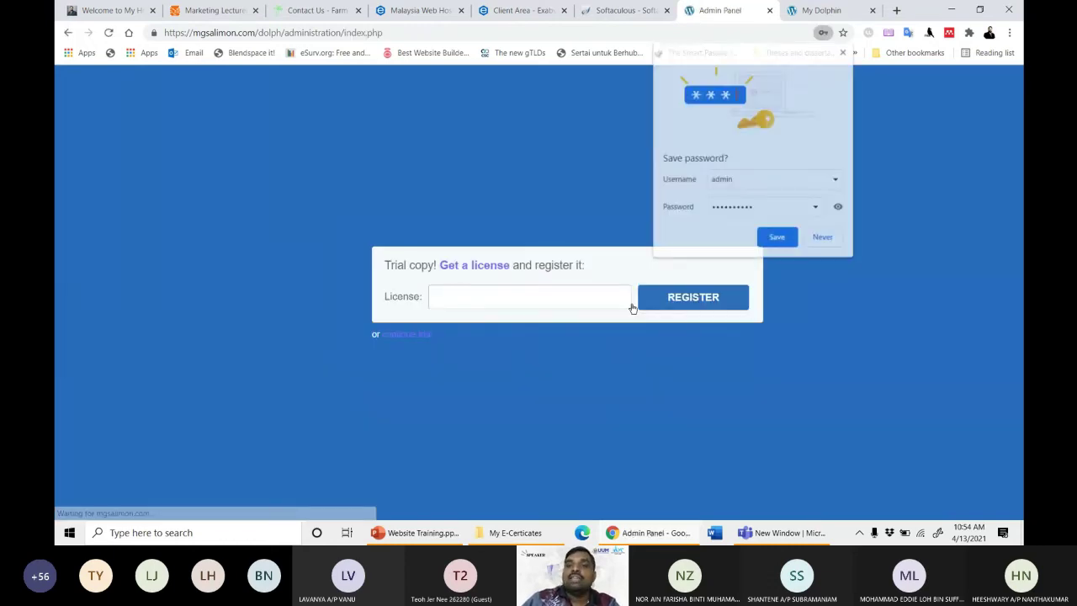
{"action": "left_click", "coordinate": [773, 239]}
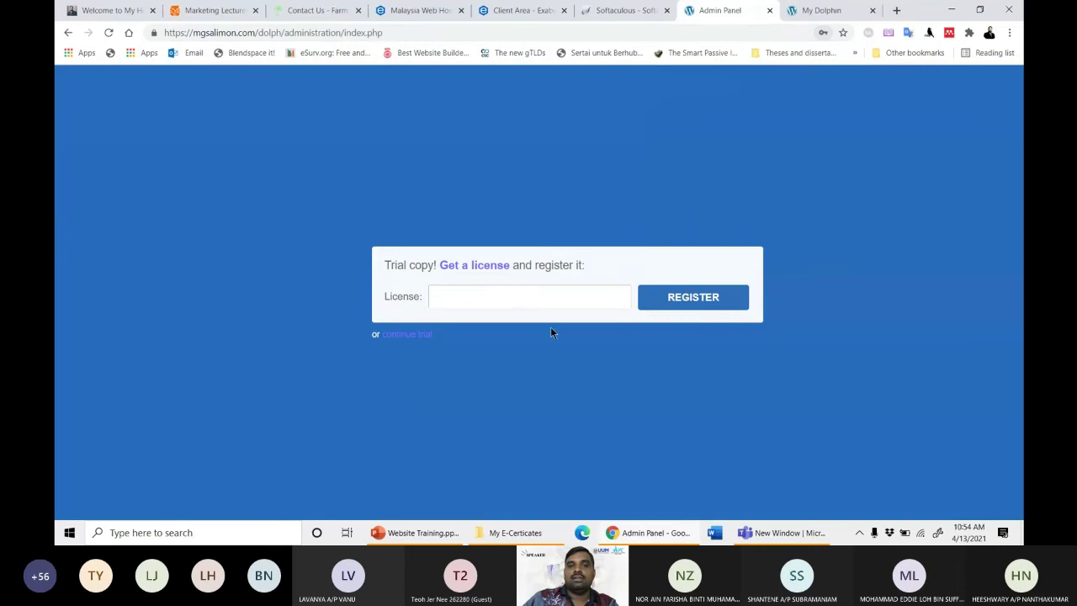
{"action": "left_click", "coordinate": [497, 297]}
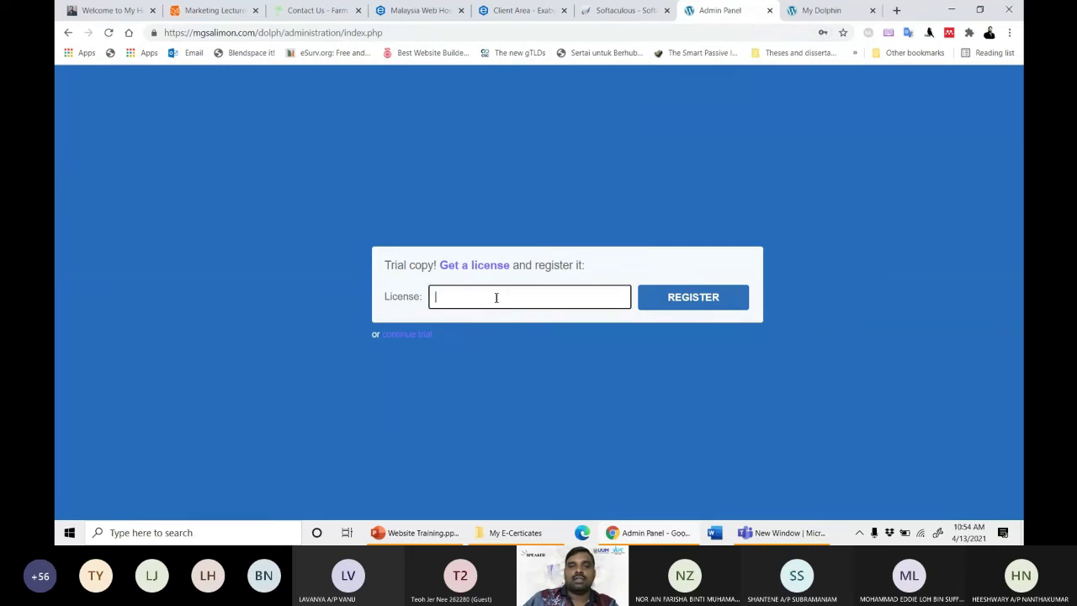
{"action": "left_click", "coordinate": [835, 7]}
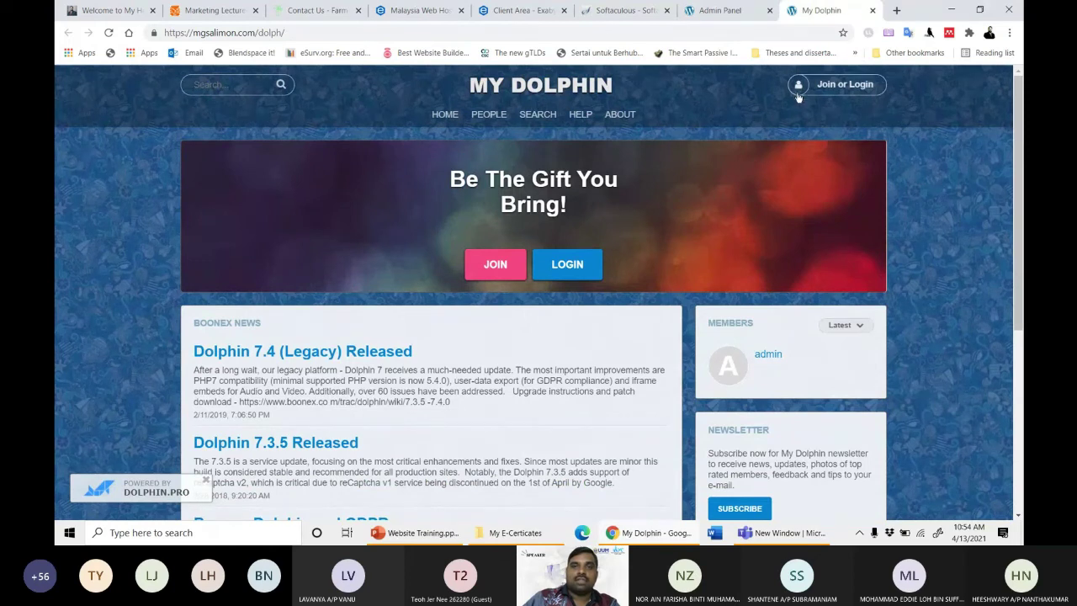
Step: View the Dolphin account home, People list and Search page, then close both Dolphin tabs
{"action": "left_click", "coordinate": [838, 87]}
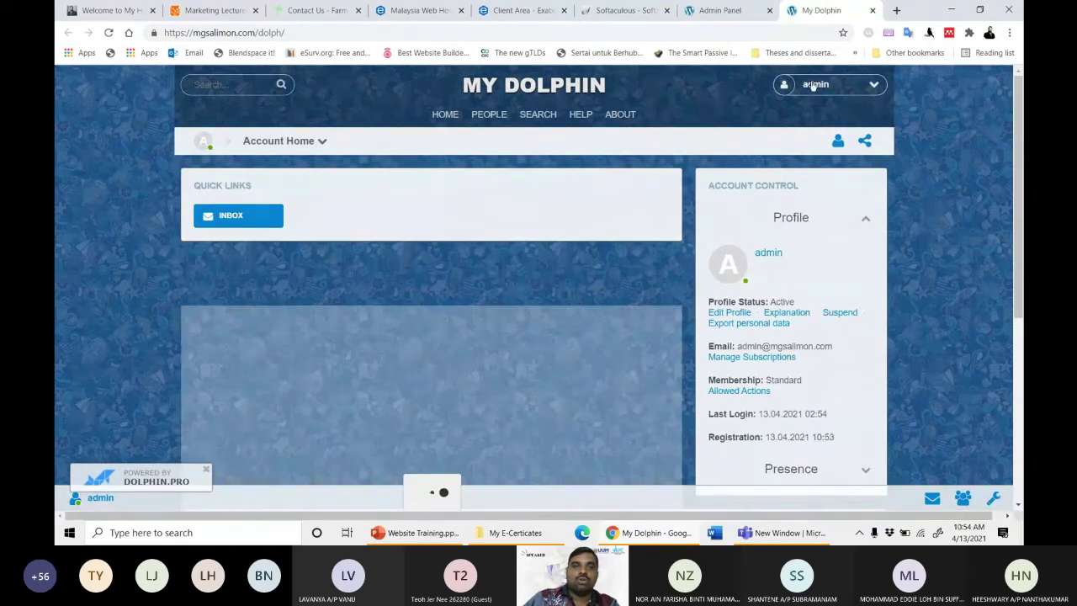
{"action": "scroll", "coordinate": [621, 244], "scroll_direction": "down", "scroll_amount": 2}
{"action": "scroll", "coordinate": [621, 246], "scroll_direction": "down", "scroll_amount": 1}
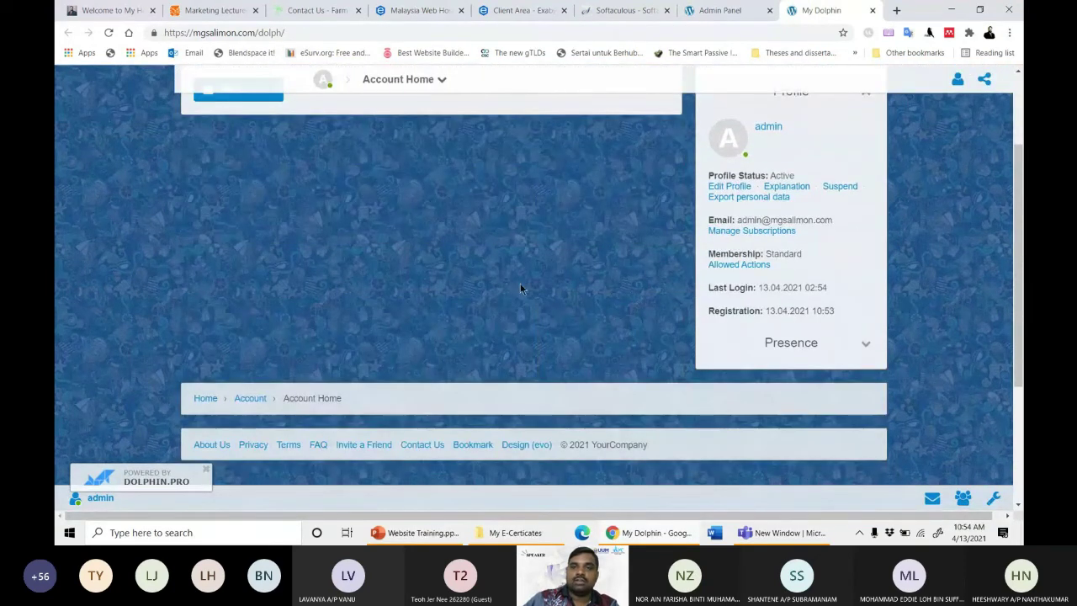
{"action": "scroll", "coordinate": [517, 267], "scroll_direction": "up", "scroll_amount": 3}
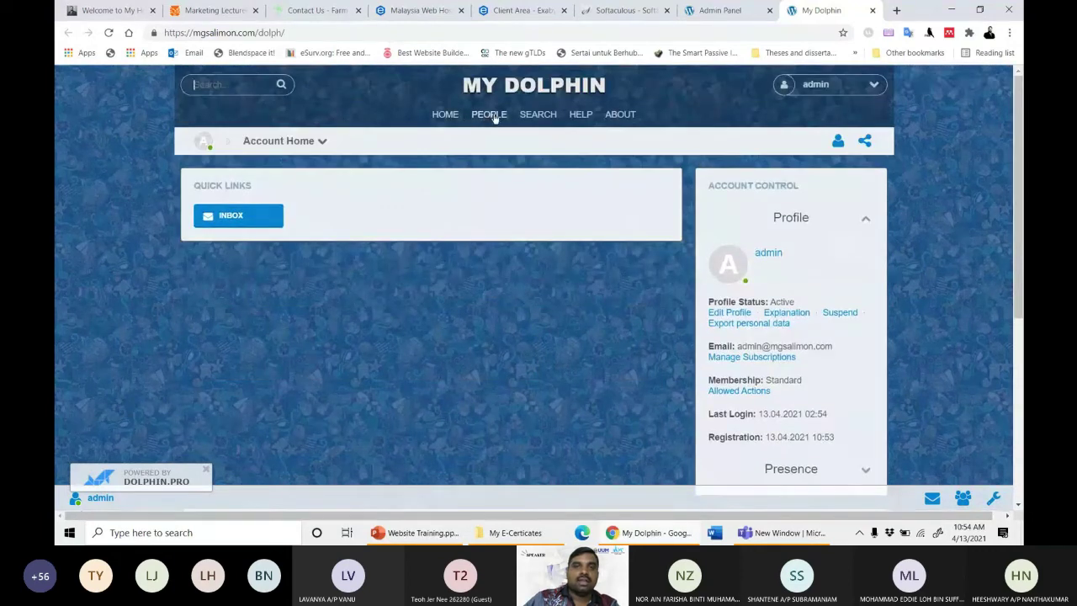
{"action": "left_click", "coordinate": [493, 116]}
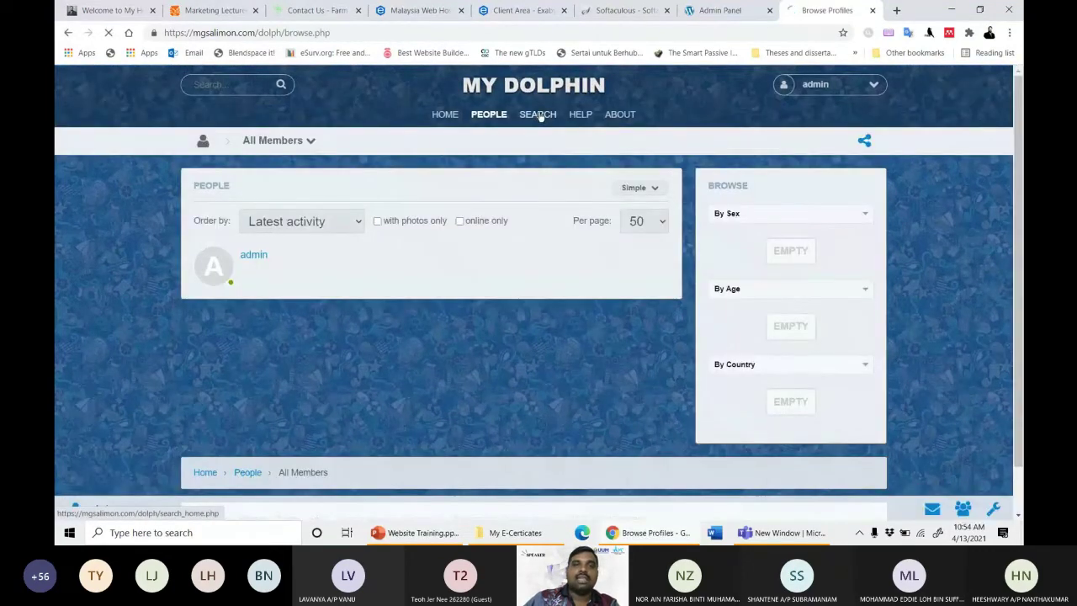
{"action": "left_click", "coordinate": [538, 116]}
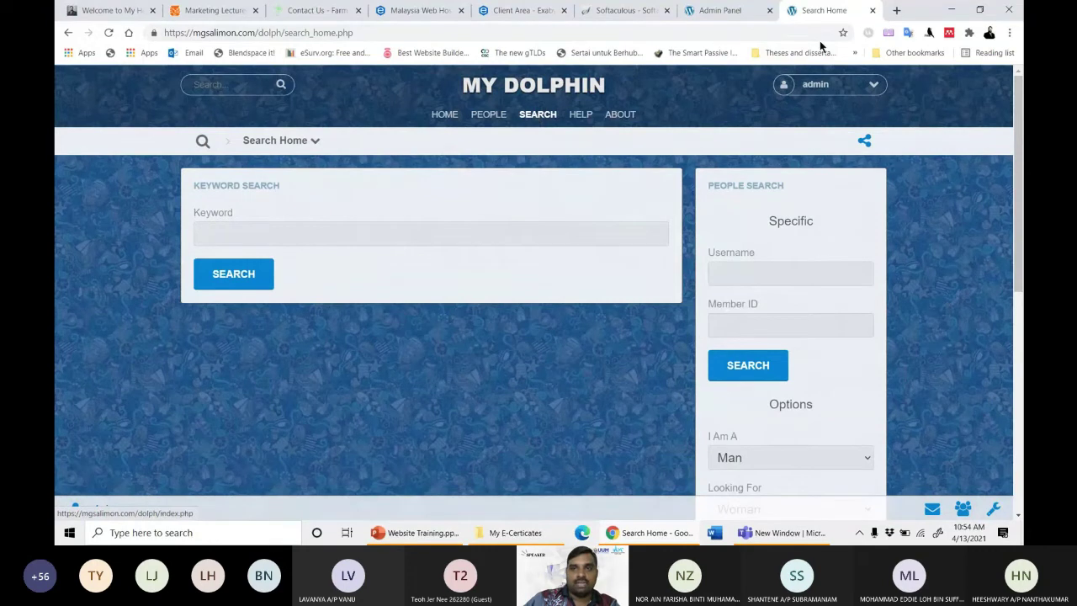
{"action": "left_click", "coordinate": [873, 10]}
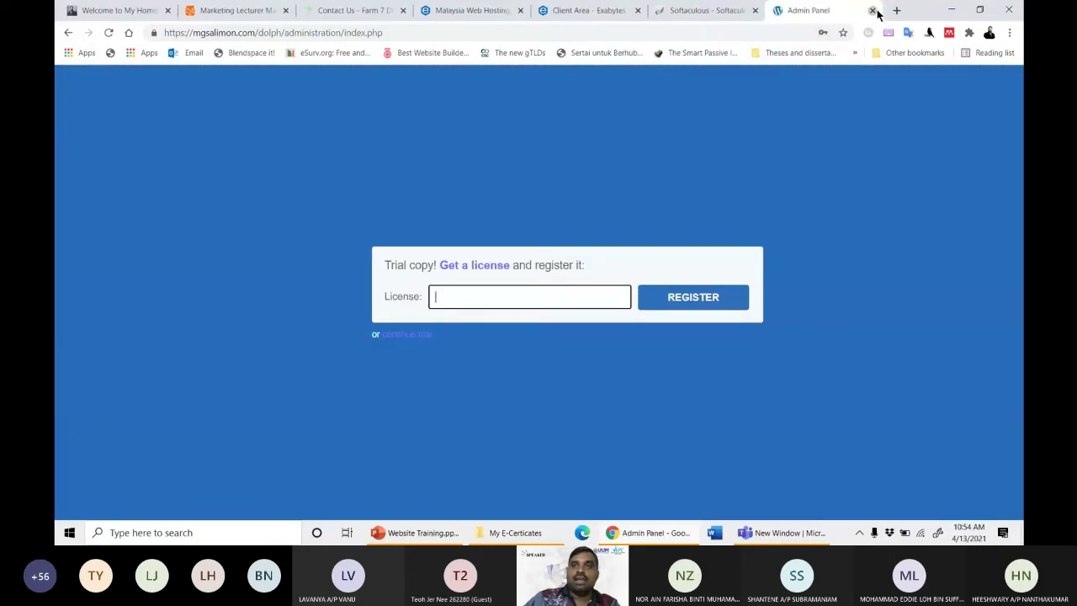
{"action": "left_click", "coordinate": [874, 11]}
{"action": "scroll", "coordinate": [91, 237], "scroll_direction": "up", "scroll_amount": 1}
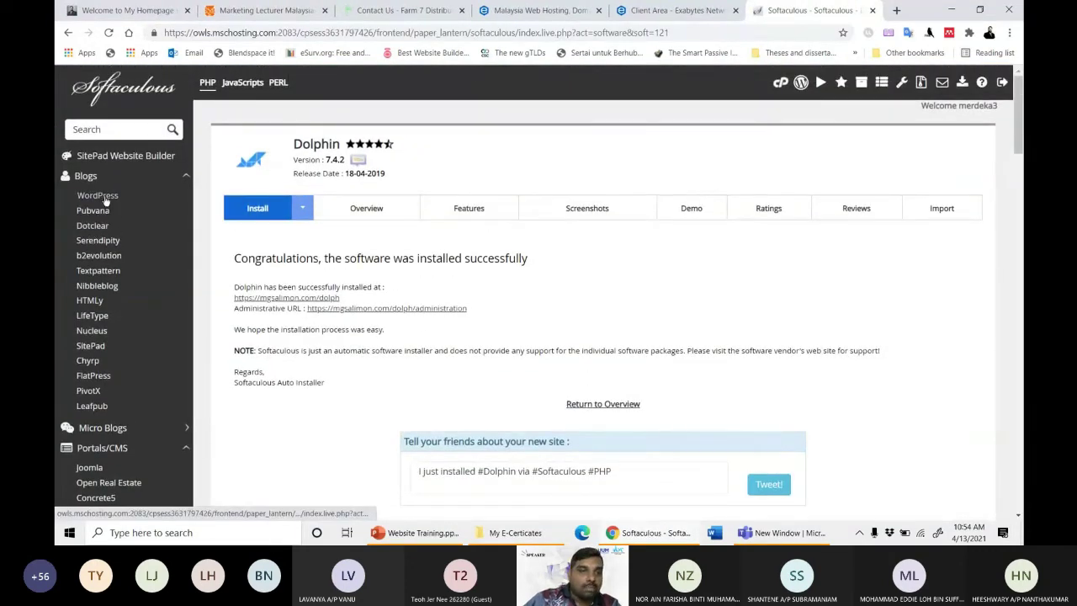
Step: Start a new WordPress installation with mgsalimon.com as the domain
{"action": "left_click", "coordinate": [104, 199]}
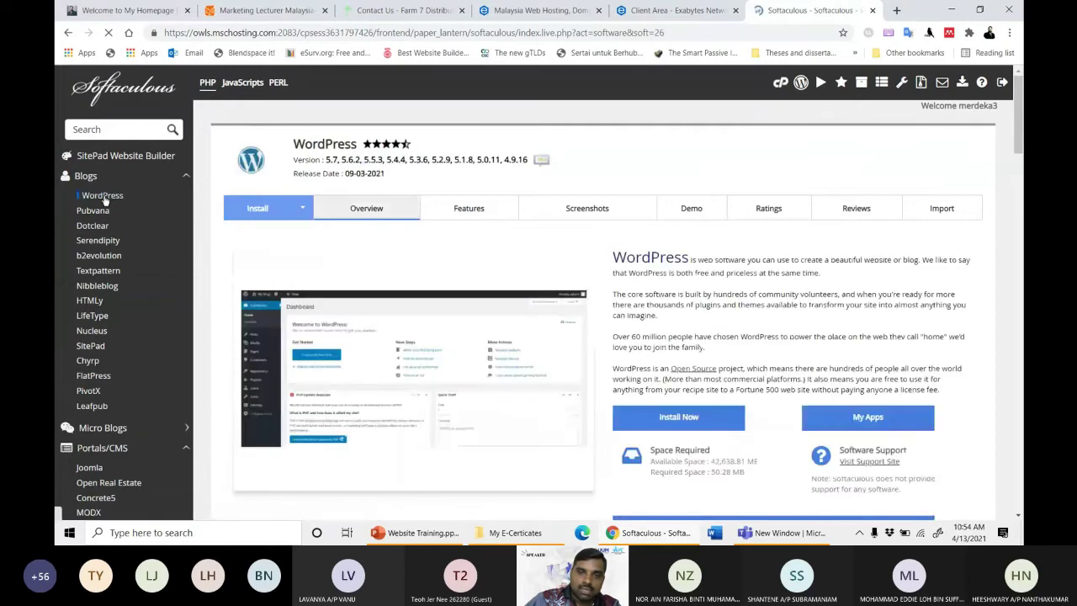
{"action": "left_click", "coordinate": [694, 415]}
{"action": "scroll", "coordinate": [771, 378], "scroll_direction": "down", "scroll_amount": 2}
{"action": "left_click", "coordinate": [757, 153]}
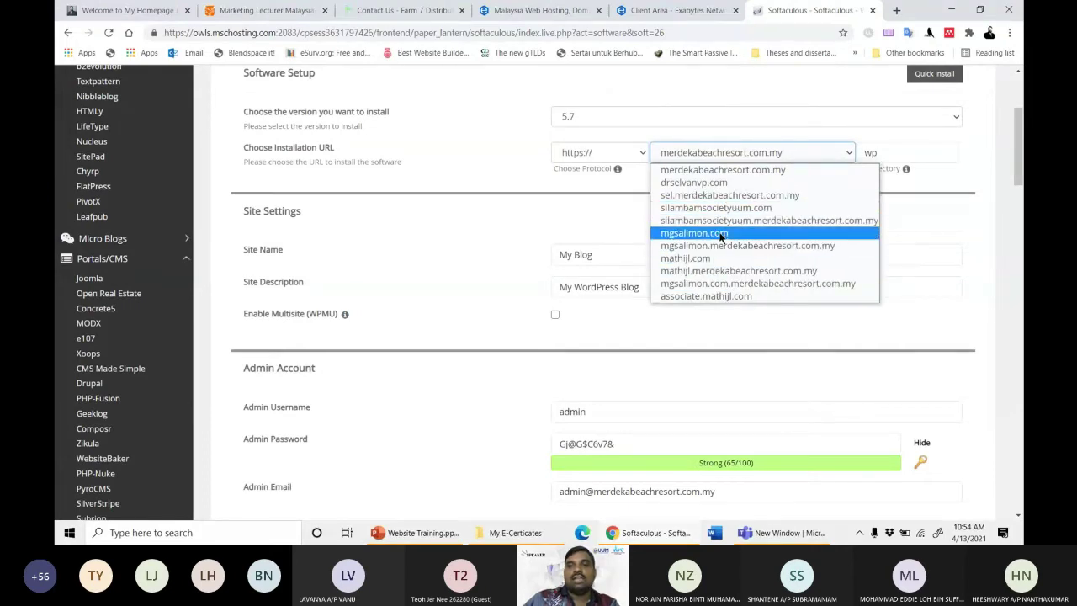
{"action": "left_click", "coordinate": [720, 236]}
Step: Copy the generated admin password, expand Advanced Options and run the installation
{"action": "scroll", "coordinate": [712, 283], "scroll_direction": "down", "scroll_amount": 2}
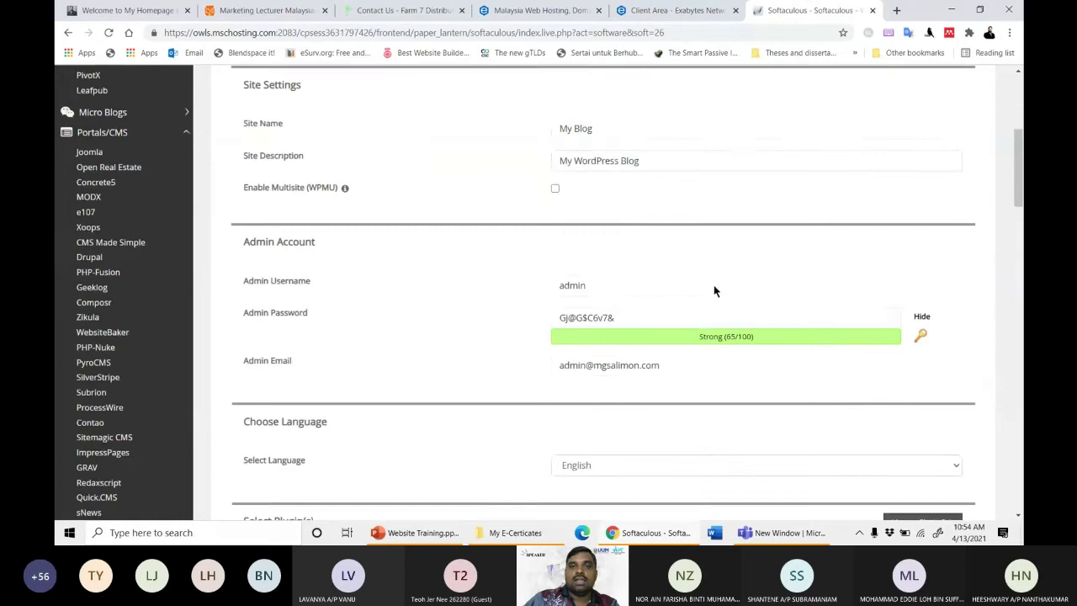
{"action": "scroll", "coordinate": [656, 231], "scroll_direction": "down", "scroll_amount": 2}
{"action": "left_click_drag", "start_coordinate": [630, 133], "coordinate": [541, 134]}
{"action": "scroll", "coordinate": [591, 133], "scroll_direction": "down", "scroll_amount": 1}
{"action": "right_click", "coordinate": [593, 133]}
{"action": "left_click", "coordinate": [624, 179]}
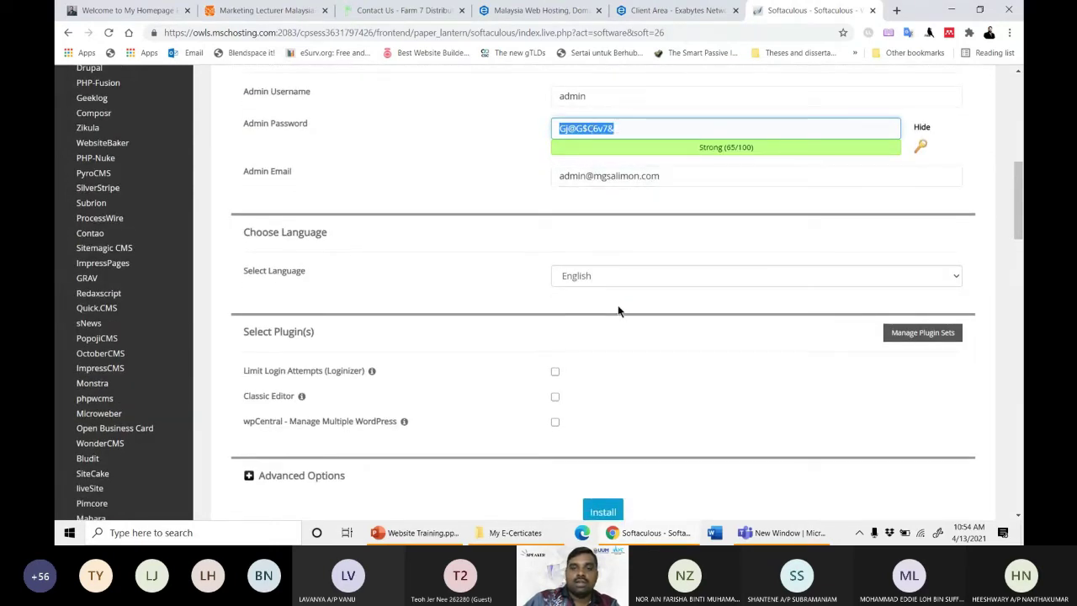
{"action": "scroll", "coordinate": [617, 308], "scroll_direction": "down", "scroll_amount": 2}
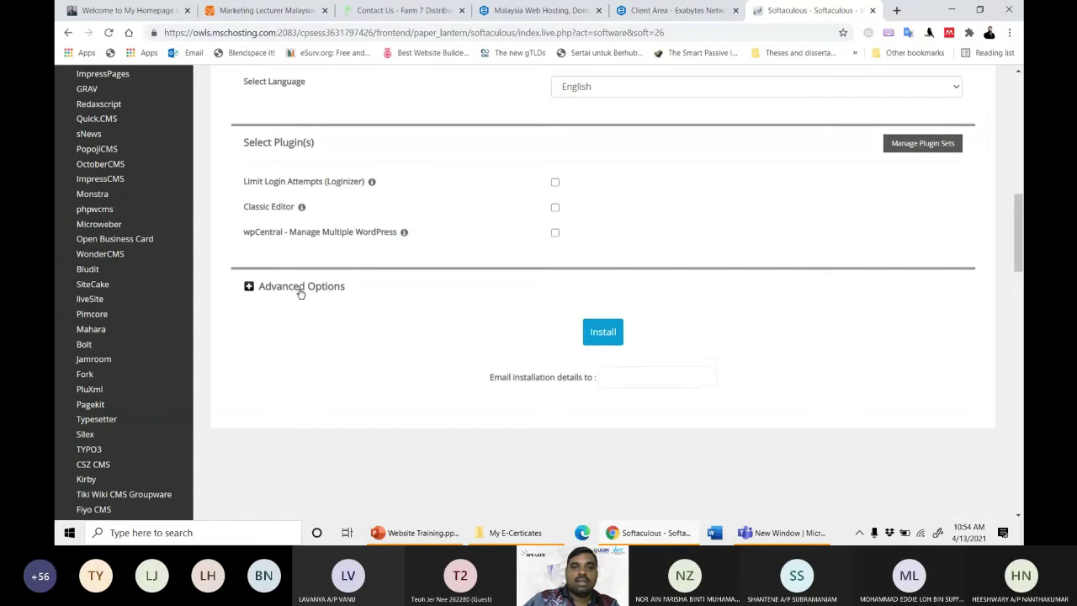
{"action": "left_click", "coordinate": [297, 289]}
{"action": "scroll", "coordinate": [630, 341], "scroll_direction": "down", "scroll_amount": 4}
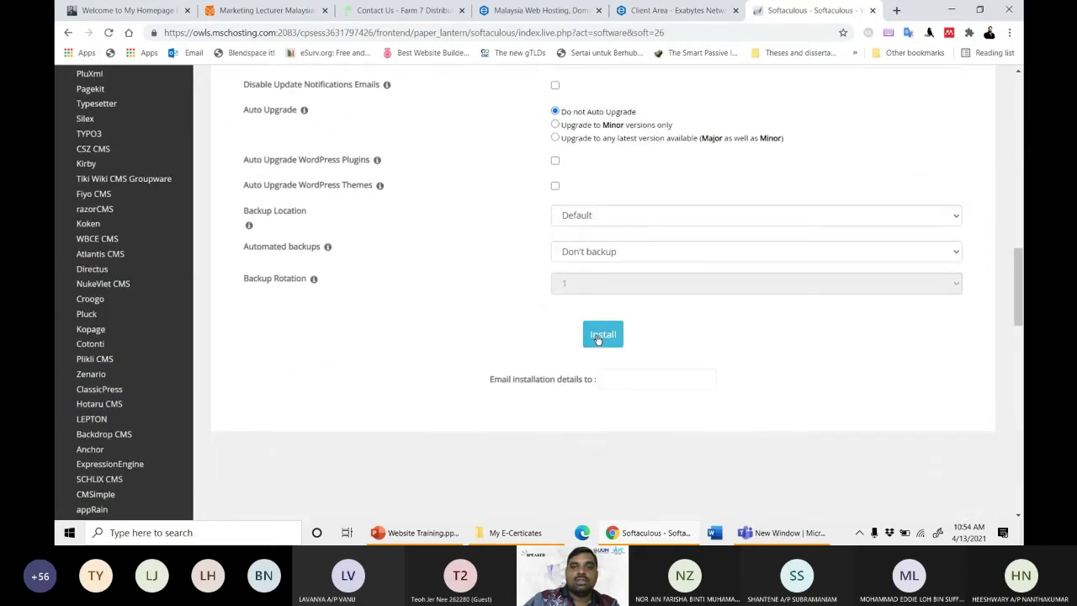
{"action": "left_click", "coordinate": [598, 337]}
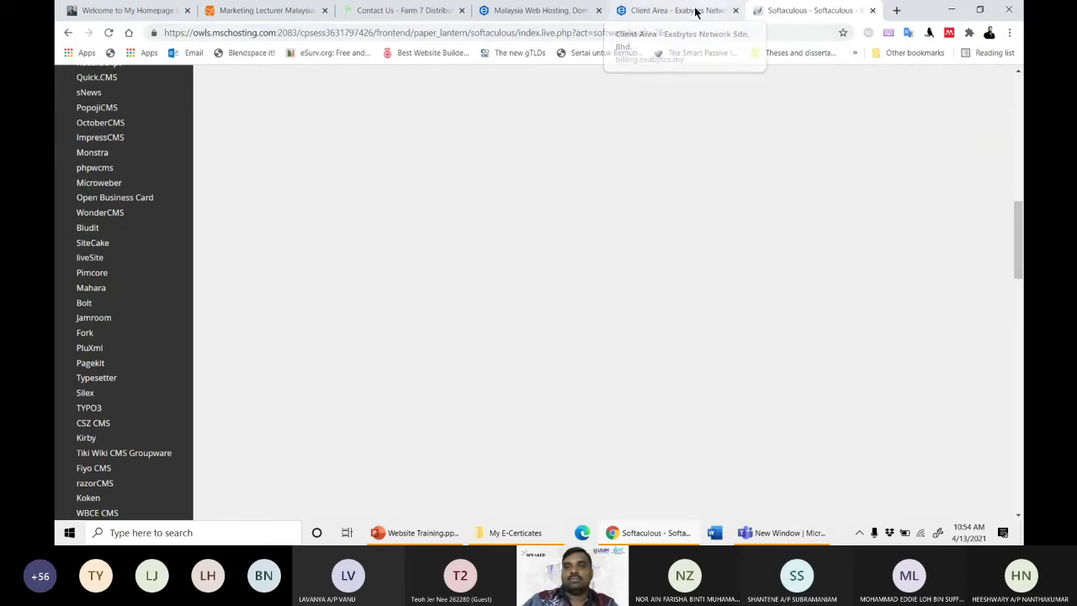
Step: Wait for the installation to finish, then open the new site at mgsalimon.com/wp
{"action": "left_click", "coordinate": [697, 10]}
{"action": "left_click", "coordinate": [786, 10]}
{"action": "left_click", "coordinate": [714, 10]}
{"action": "left_click", "coordinate": [787, 10]}
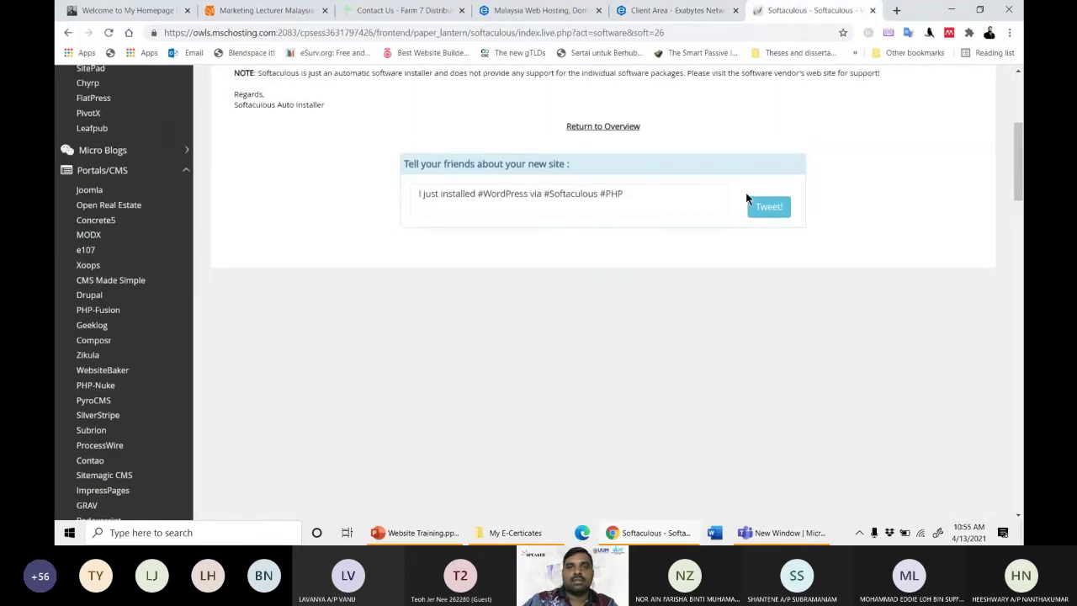
{"action": "scroll", "coordinate": [745, 192], "scroll_direction": "up", "scroll_amount": 3}
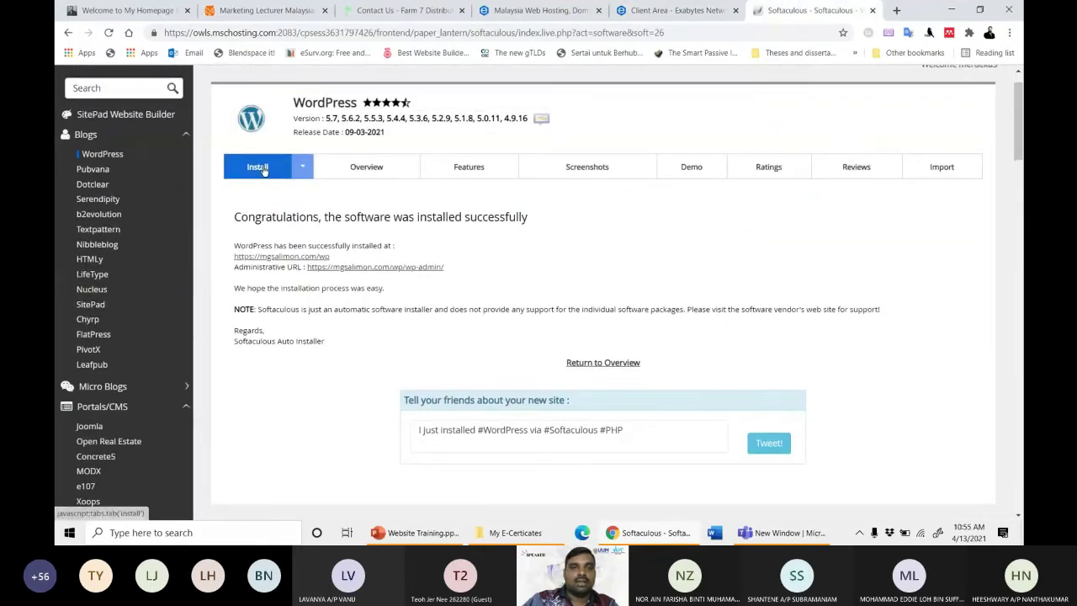
{"action": "left_click", "coordinate": [306, 258]}
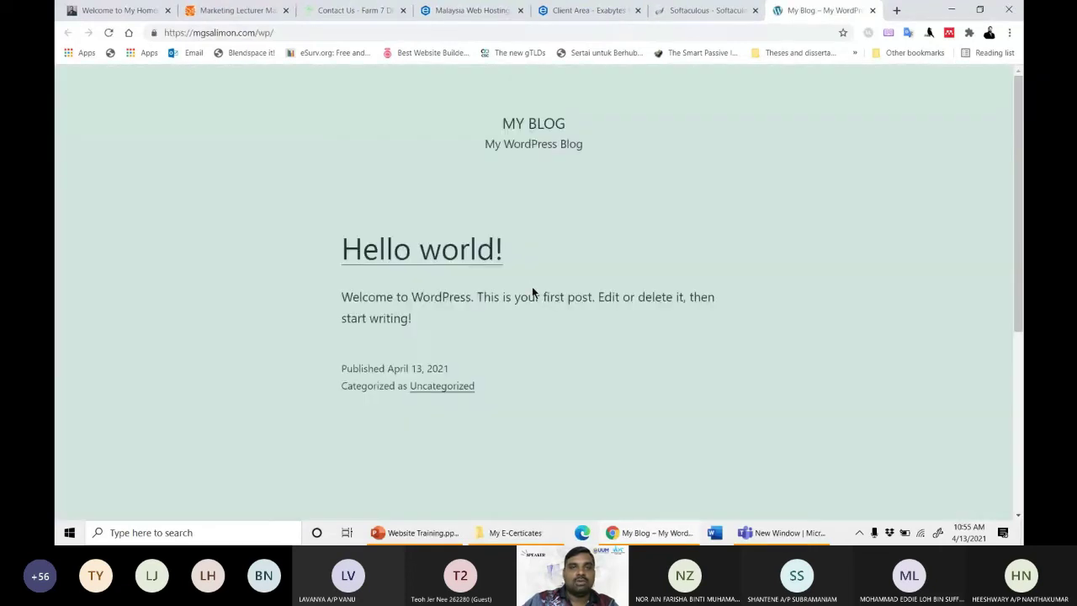
Step: Open the WordPress admin dashboard, glance at the Hello world page, then switch to Teams
{"action": "left_click", "coordinate": [733, 8]}
{"action": "left_click", "coordinate": [370, 267]}
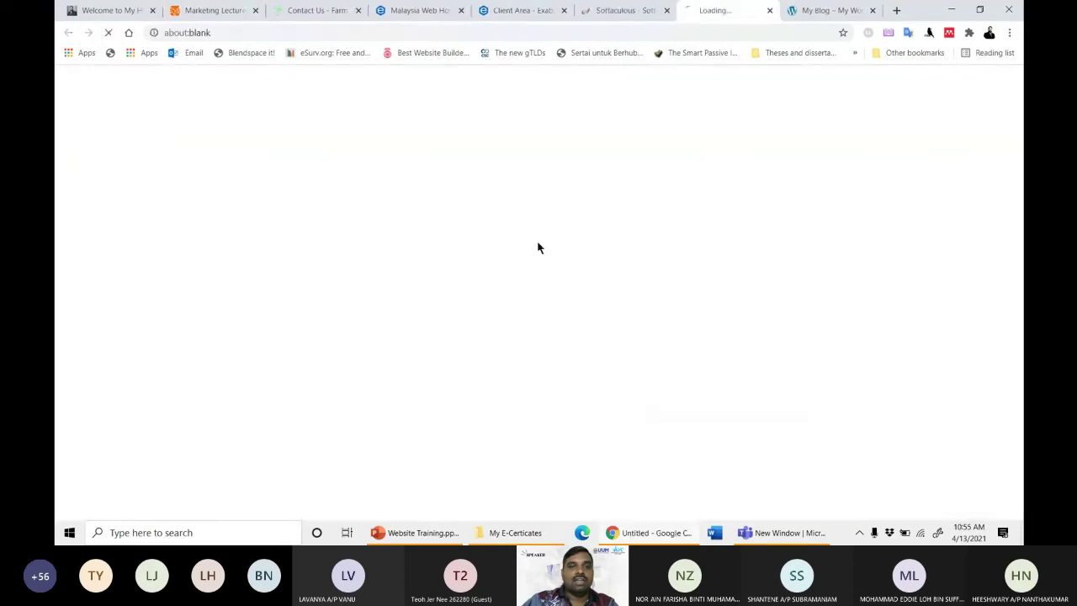
{"action": "left_click", "coordinate": [850, 11]}
{"action": "left_click", "coordinate": [872, 10]}
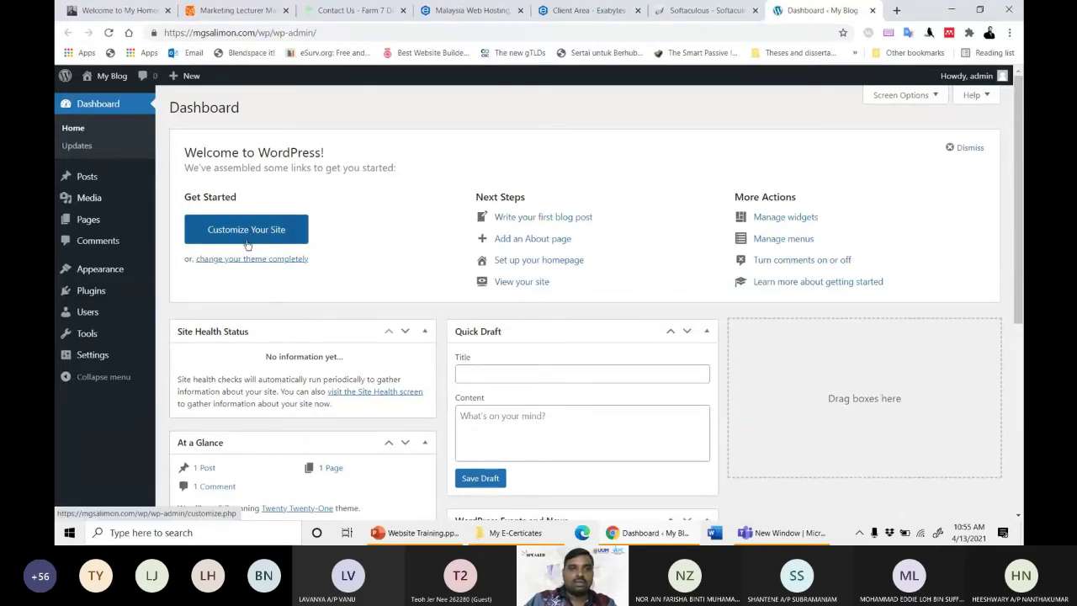
{"action": "mouse_move", "coordinate": [91, 300]}
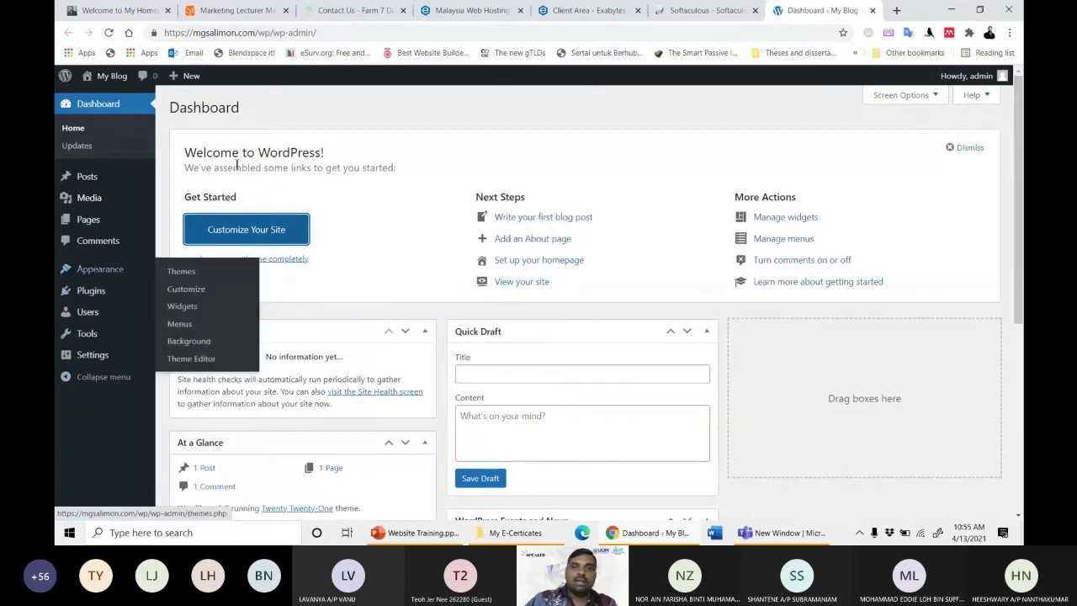
{"action": "left_click", "coordinate": [771, 534]}
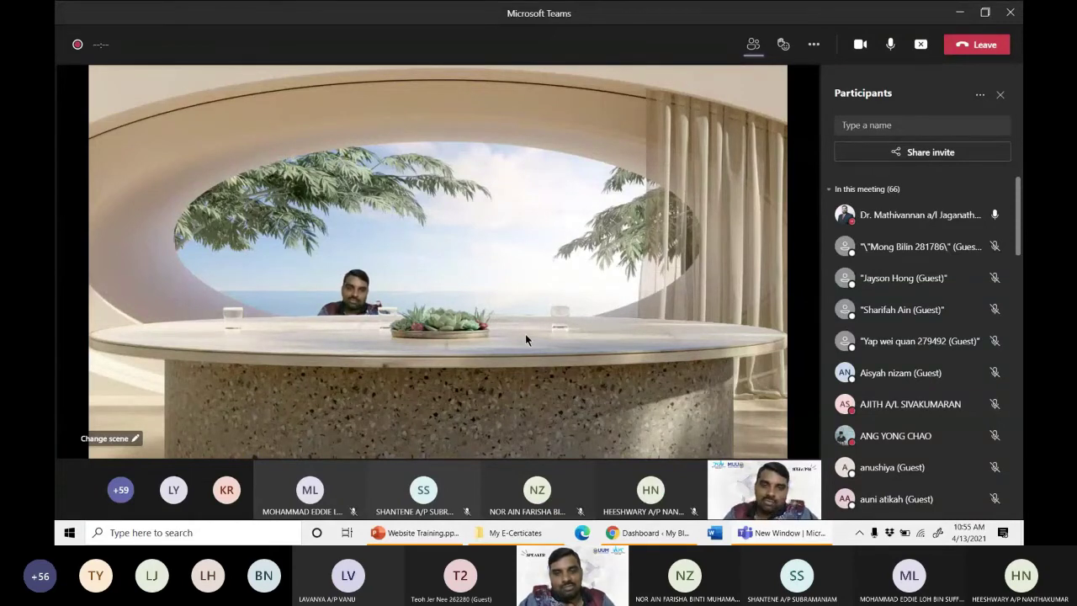
Step: Switch from Teams back to the Chrome window showing the WordPress dashboard
{"action": "mouse_move", "coordinate": [683, 510]}
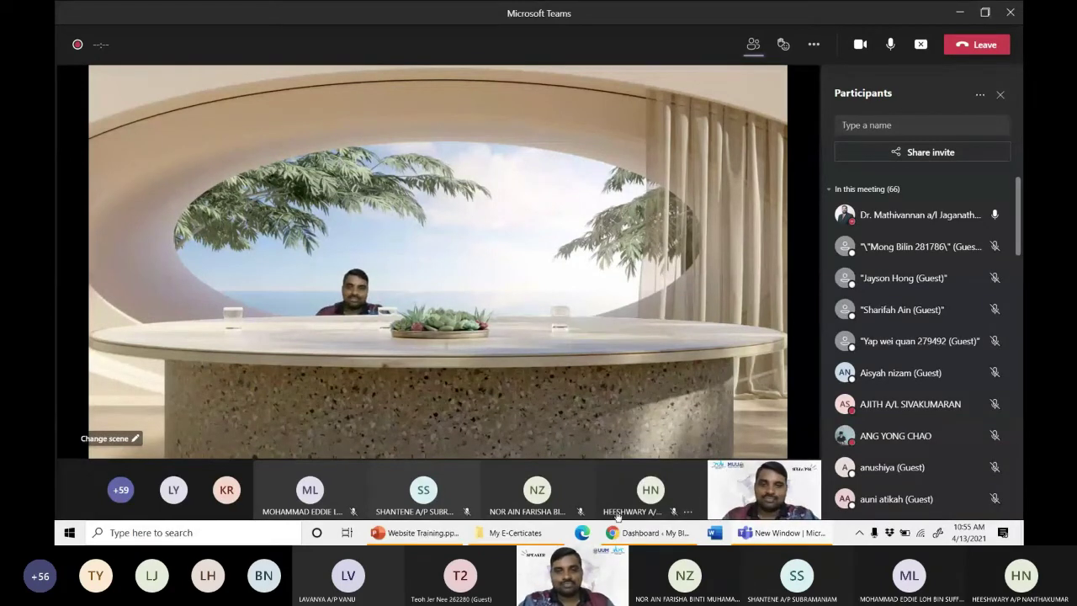
{"action": "mouse_move", "coordinate": [656, 540]}
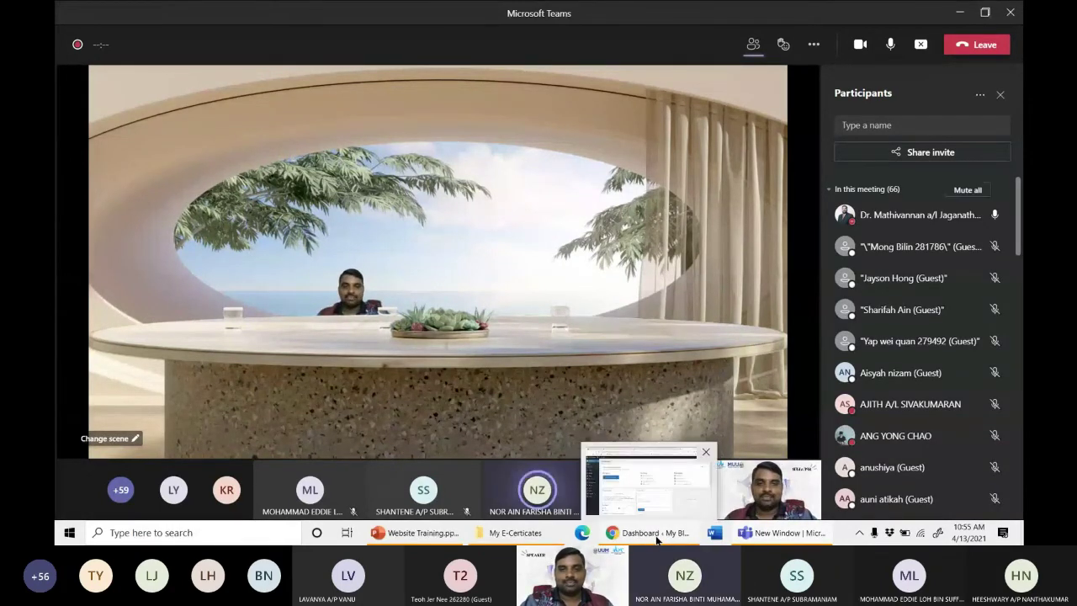
{"action": "mouse_move", "coordinate": [779, 538]}
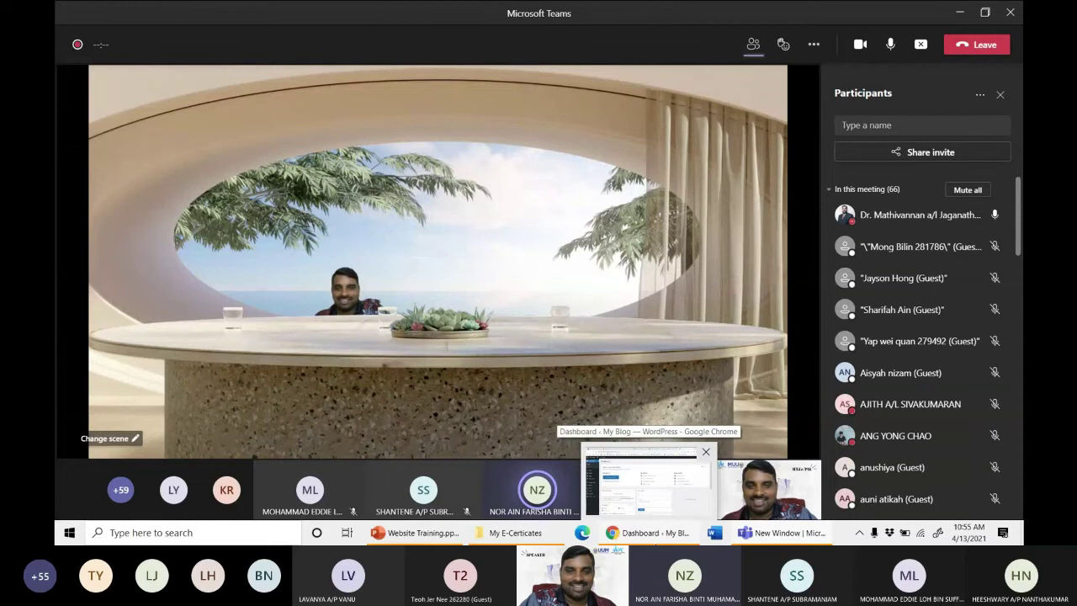
{"action": "left_click", "coordinate": [660, 541]}
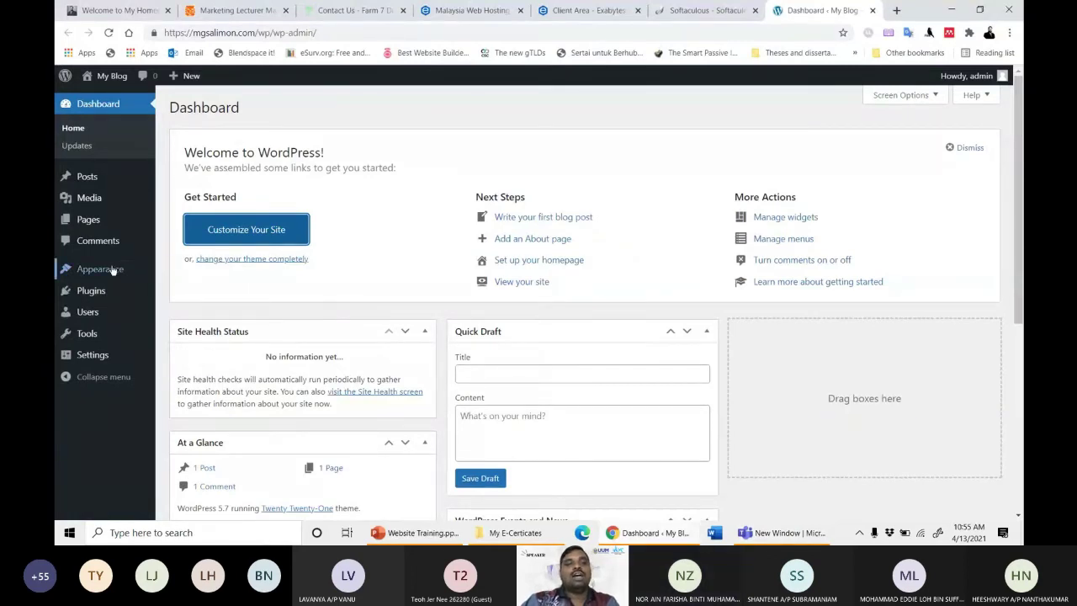
{"action": "mouse_move", "coordinate": [112, 270]}
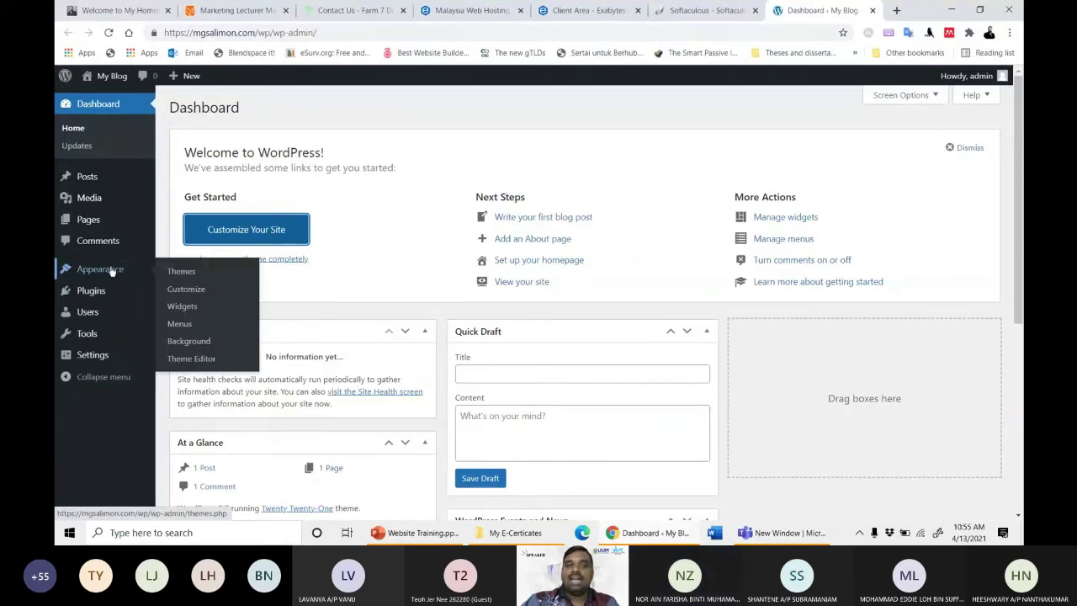
Step: Search Appearance > Themes > Add New for 'mesmerize' and install the Mesmerize theme
{"action": "left_click", "coordinate": [180, 278]}
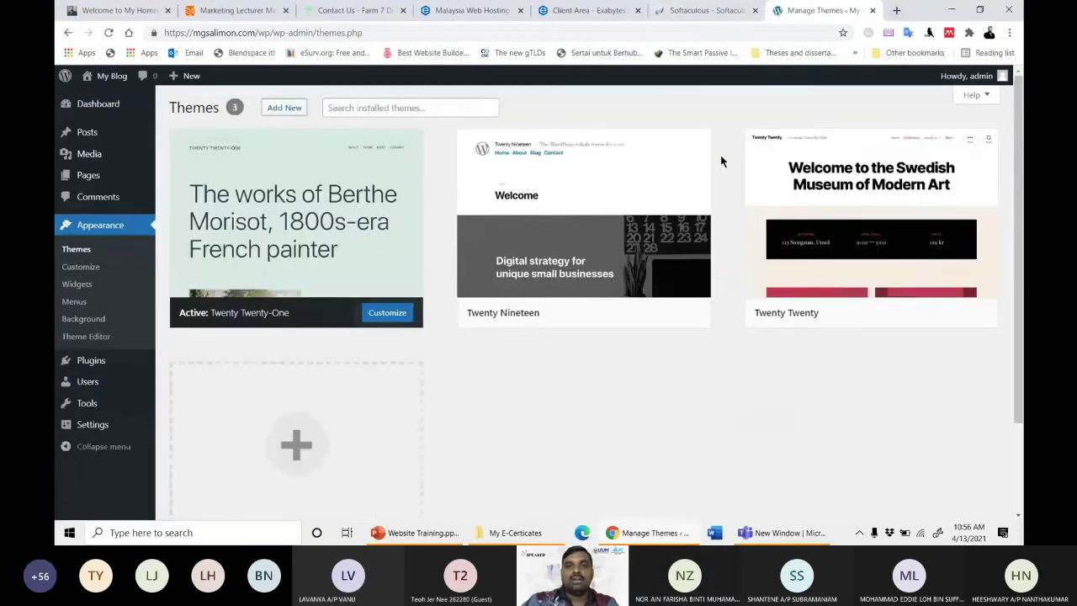
{"action": "left_click", "coordinate": [284, 108]}
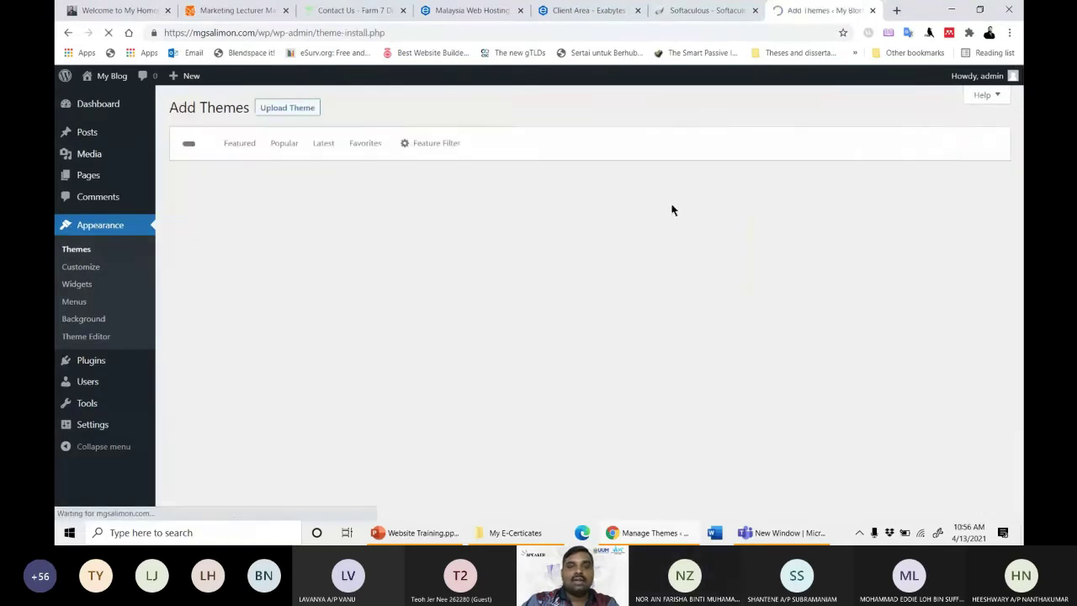
{"action": "left_click", "coordinate": [828, 144]}
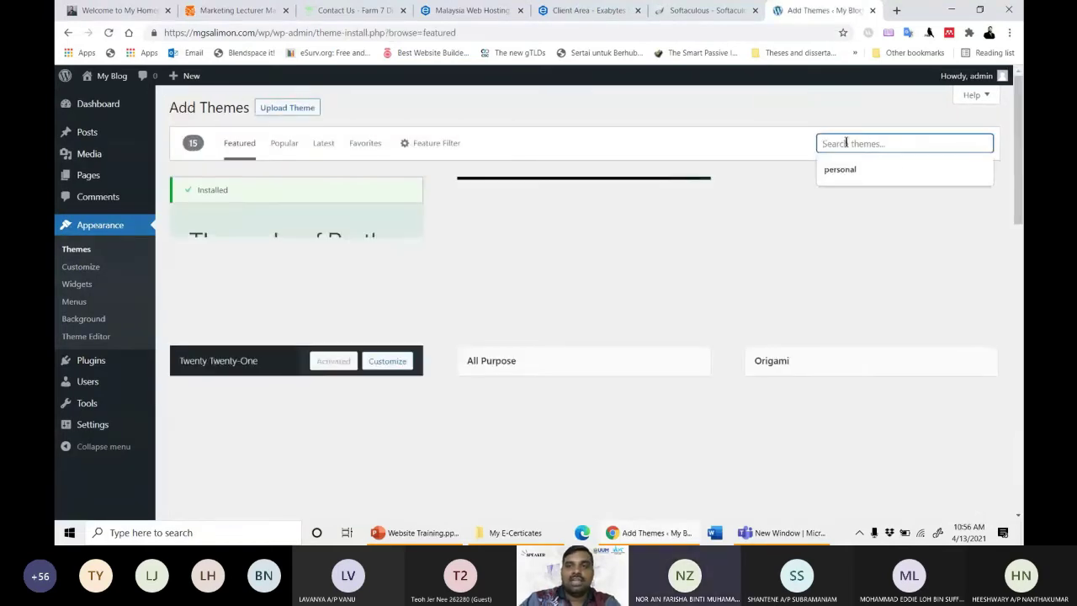
{"action": "type", "text": "mesmerize"}
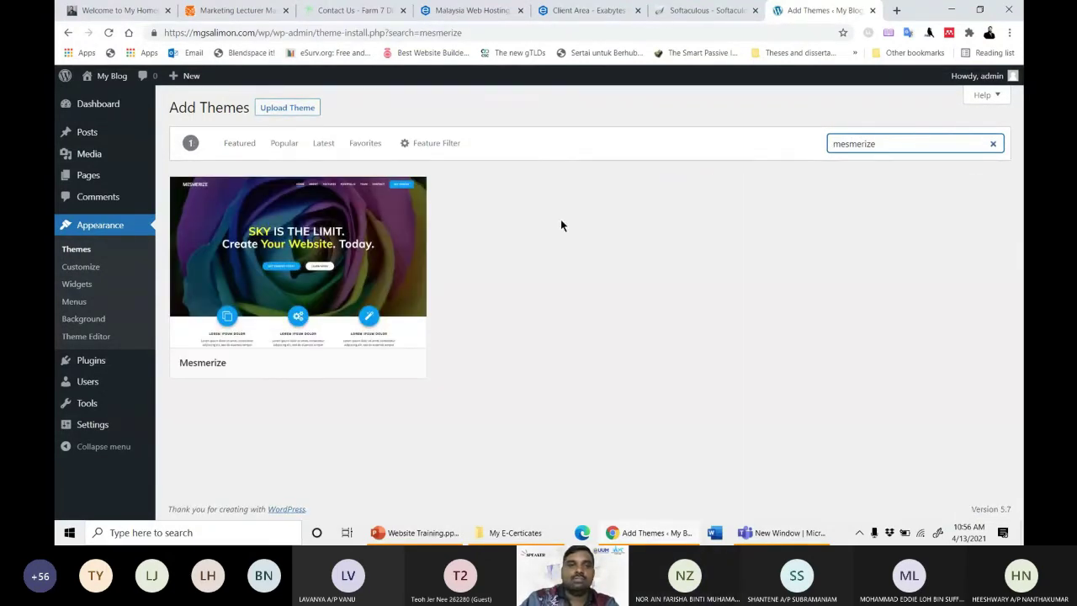
{"action": "mouse_move", "coordinate": [348, 305]}
{"action": "left_click", "coordinate": [350, 369]}
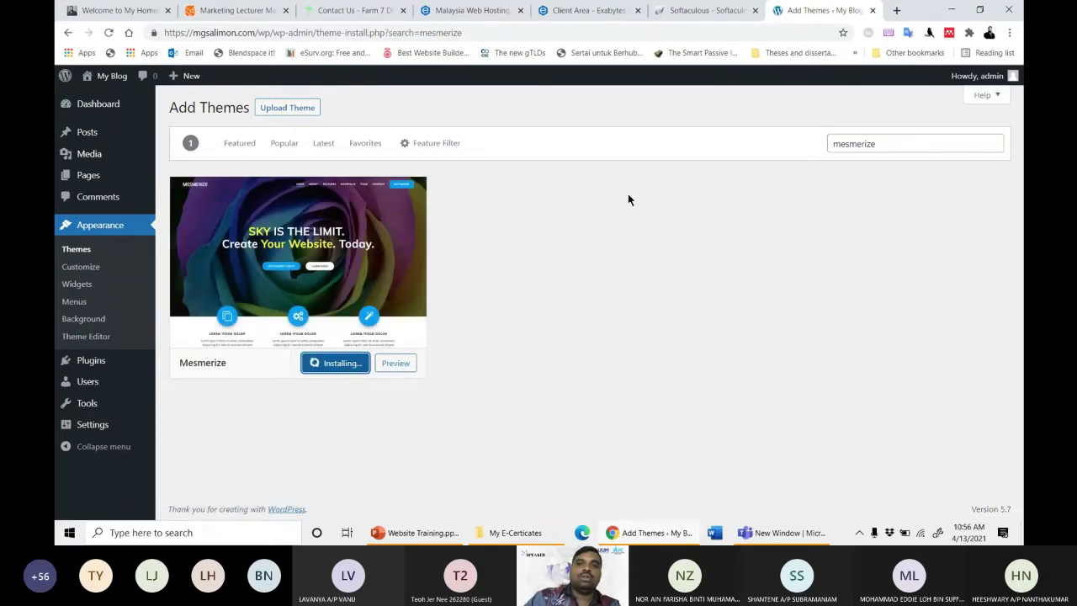
Step: Load mgsalimon.com/wp in a new tab, then return to the Add Themes page
{"action": "left_click", "coordinate": [896, 11]}
{"action": "type", "text": "m"}
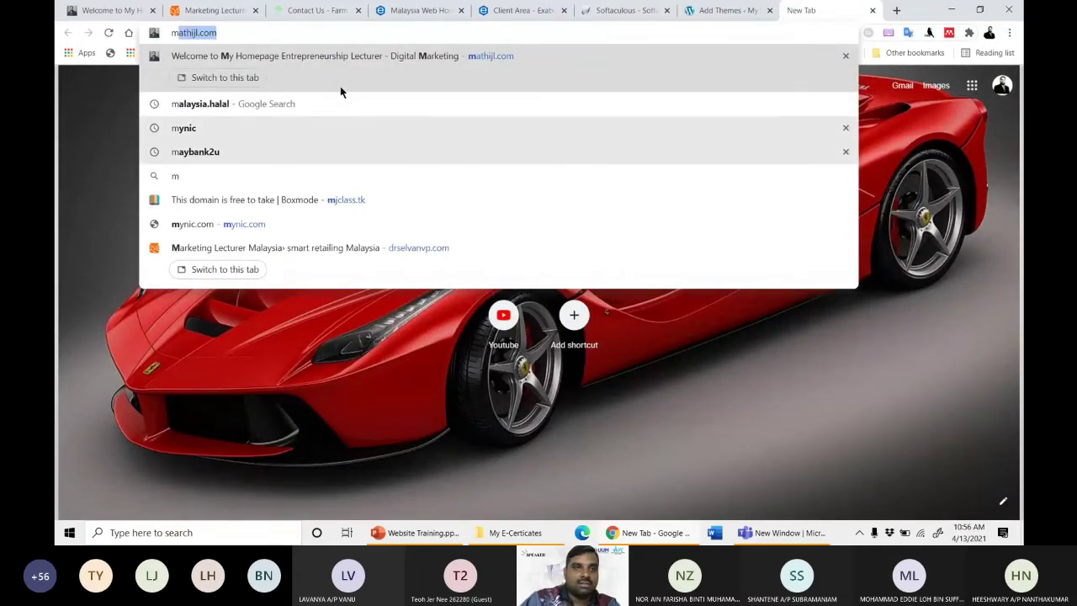
{"action": "type", "text": "gsa"}
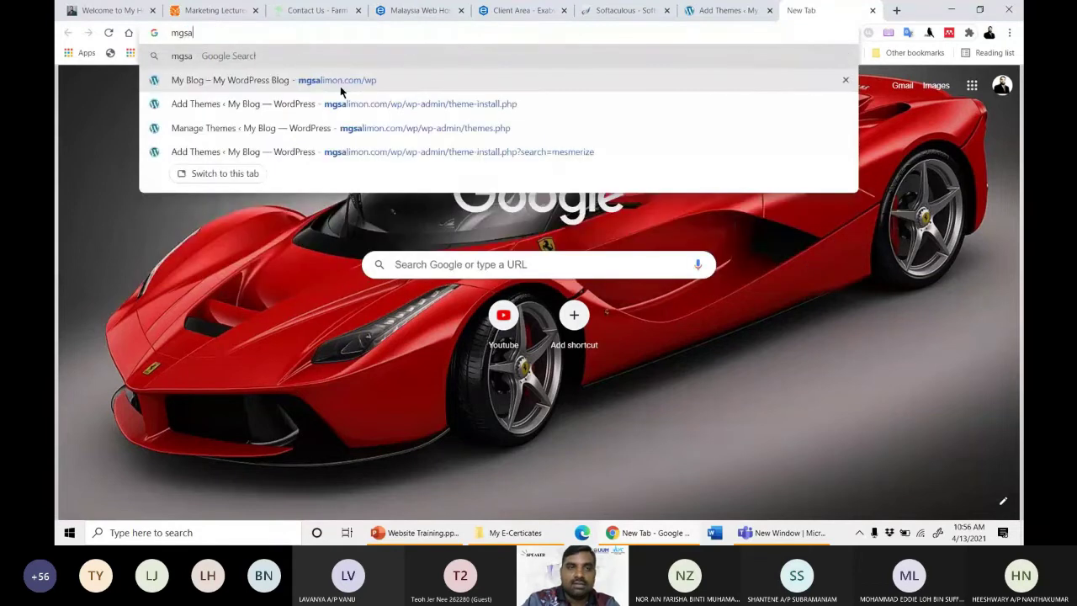
{"action": "left_click", "coordinate": [341, 84]}
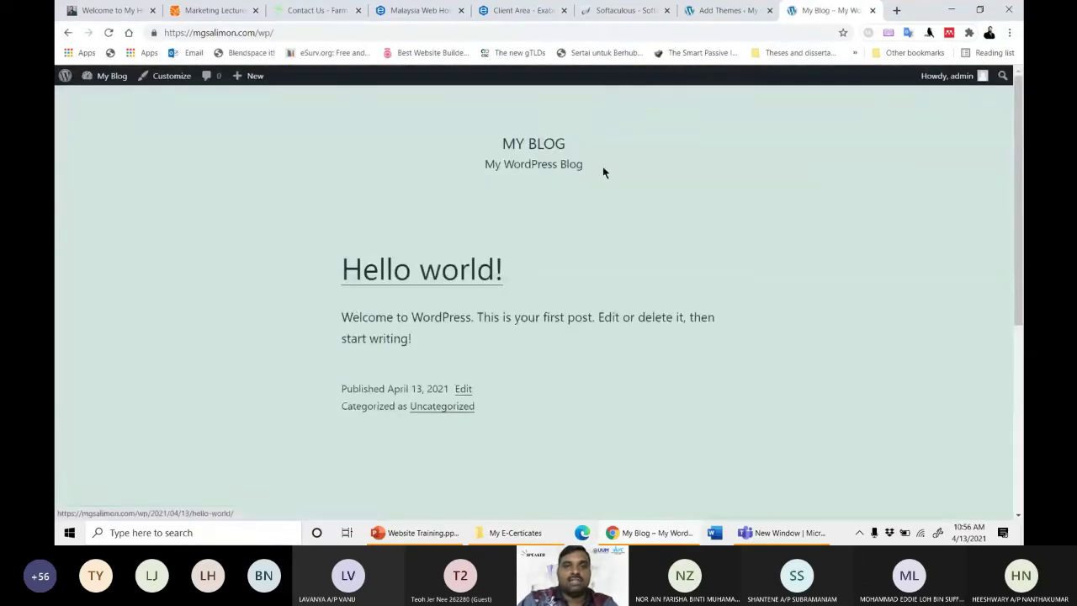
{"action": "left_click", "coordinate": [734, 11]}
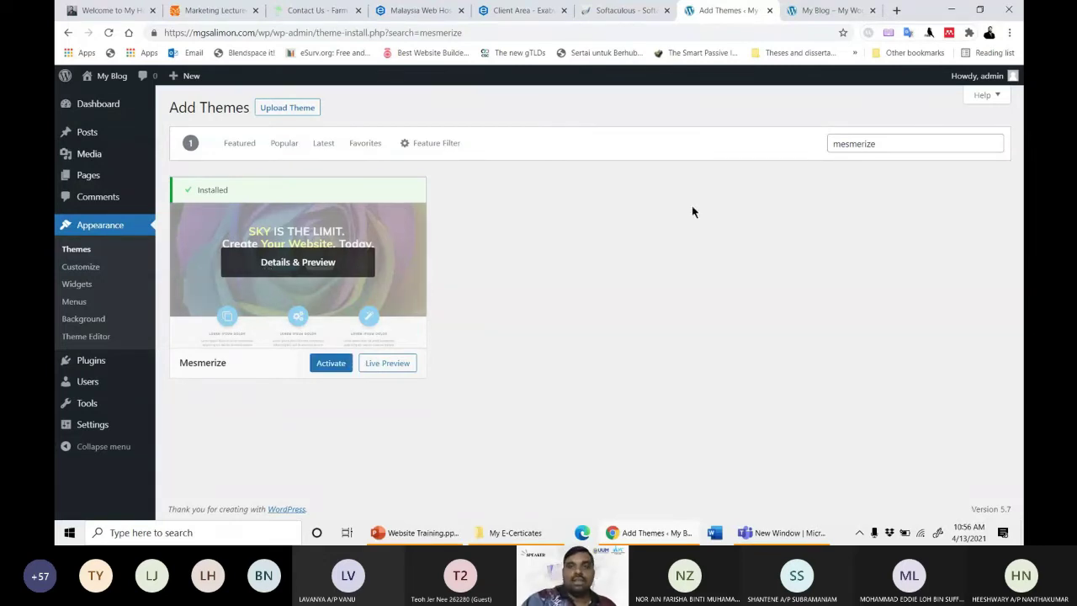
Step: Activate the Mesmerize theme and install its predesigned homepage
{"action": "left_click", "coordinate": [841, 10]}
{"action": "left_click", "coordinate": [725, 10]}
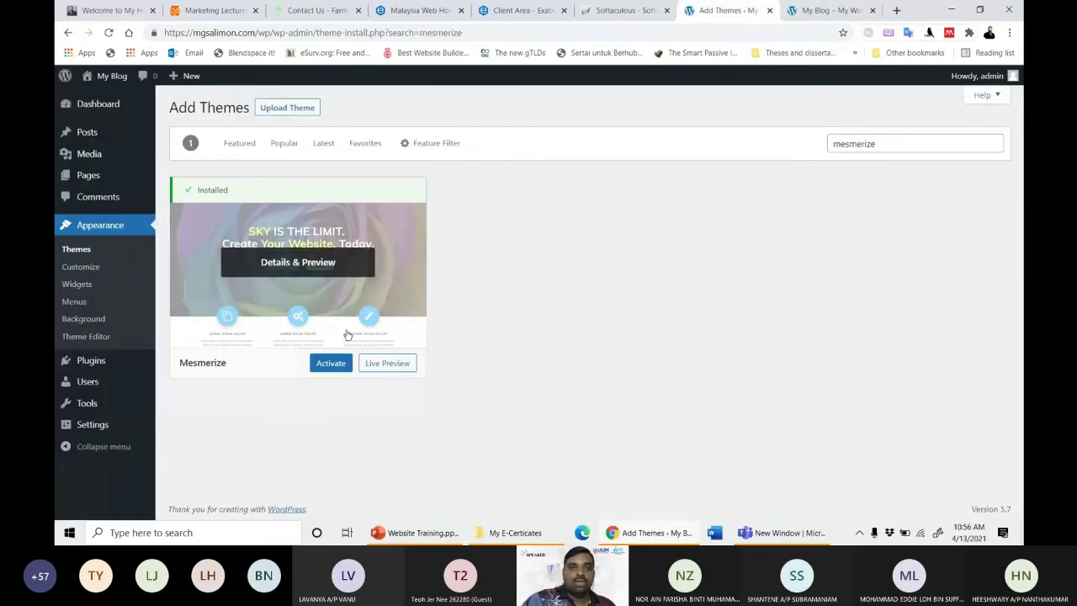
{"action": "left_click", "coordinate": [330, 362]}
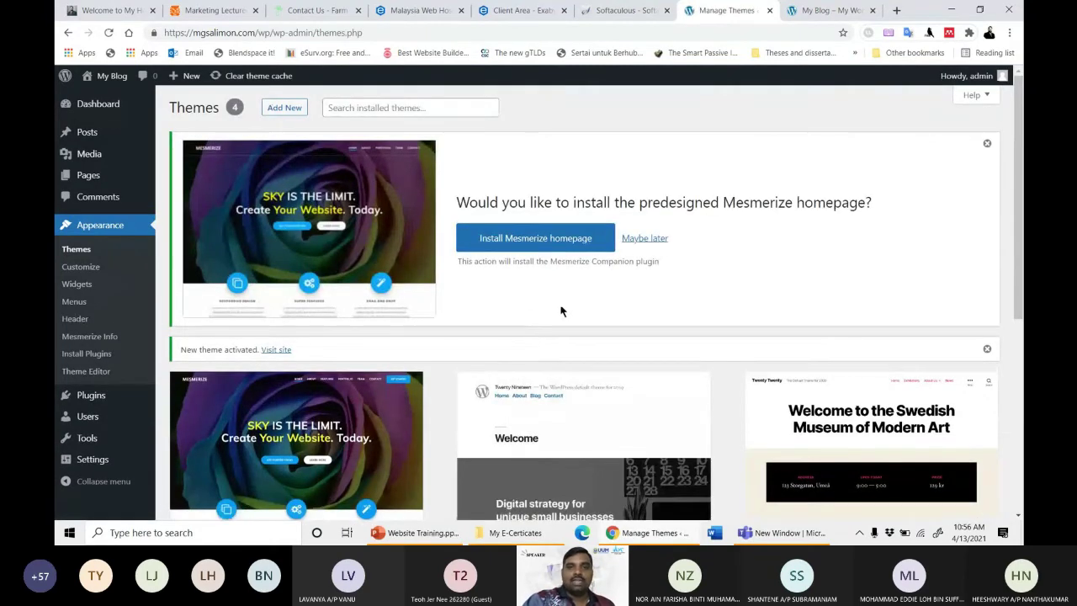
{"action": "left_click", "coordinate": [535, 238]}
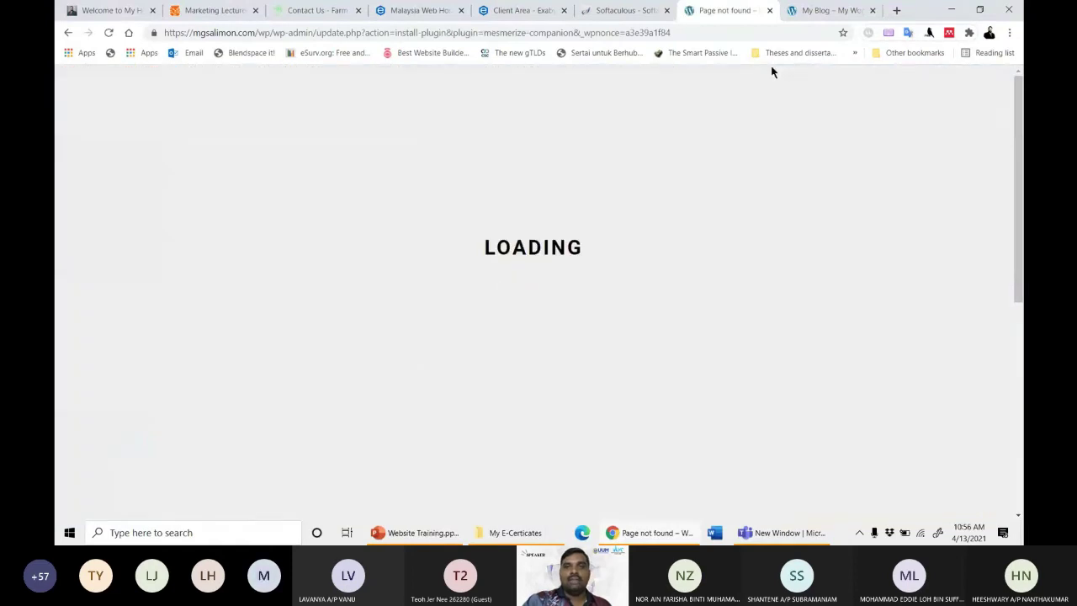
Step: Reload the My Blog front page to see the rose hero, then launch the Customizer
{"action": "left_click", "coordinate": [822, 11]}
{"action": "left_click", "coordinate": [784, 30]}
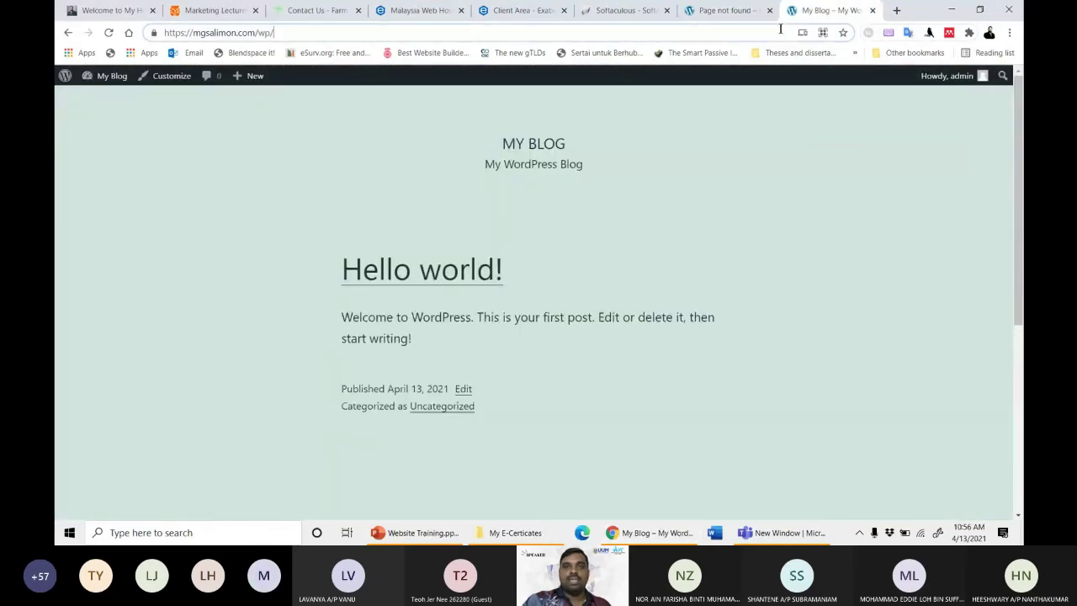
{"action": "key", "text": "Return"}
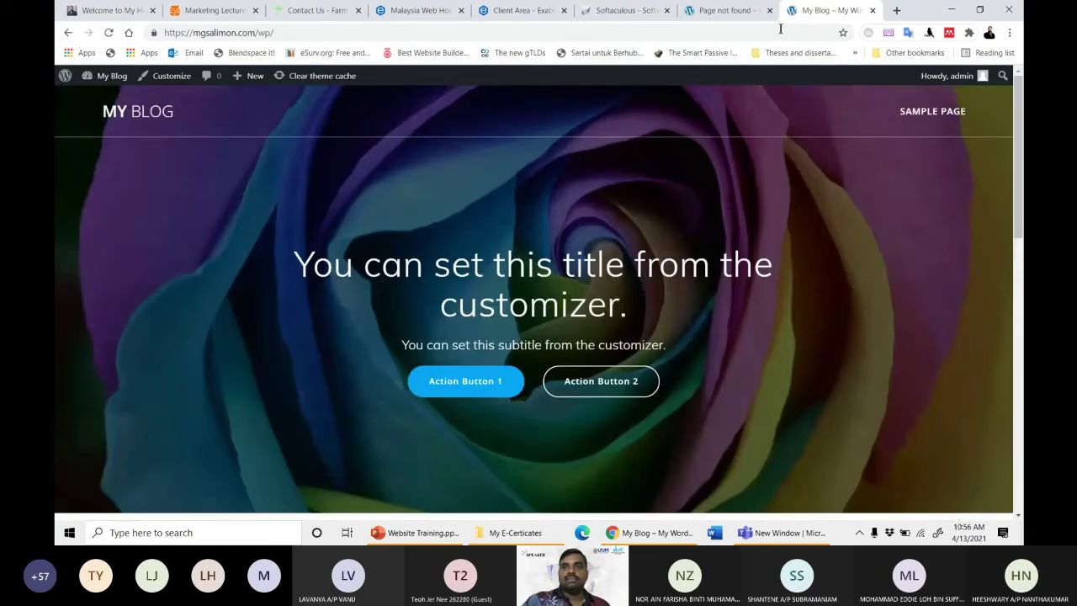
{"action": "left_click", "coordinate": [774, 9]}
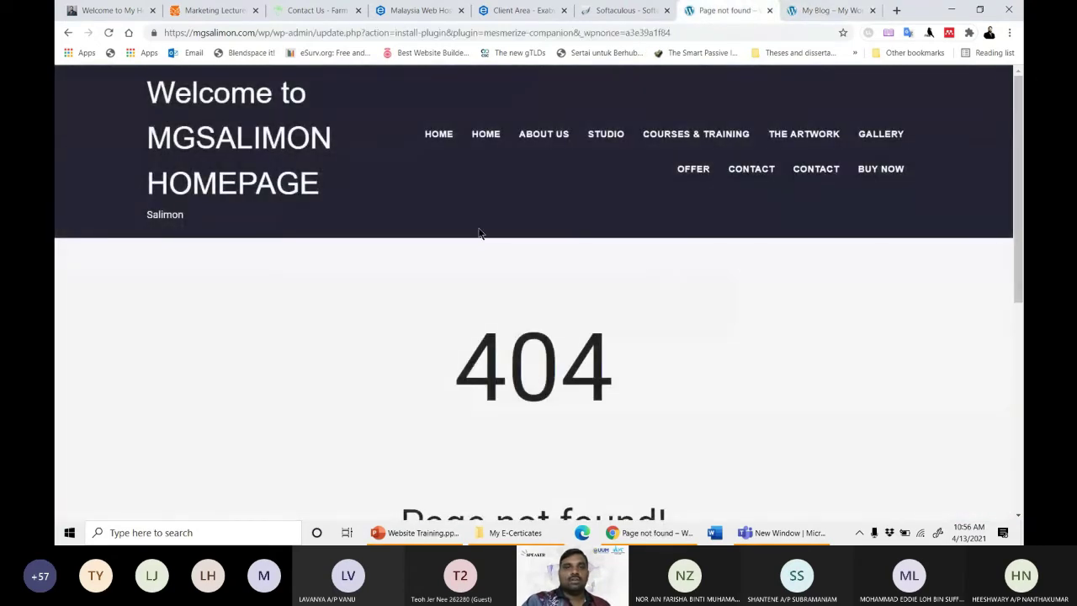
{"action": "left_click", "coordinate": [824, 10]}
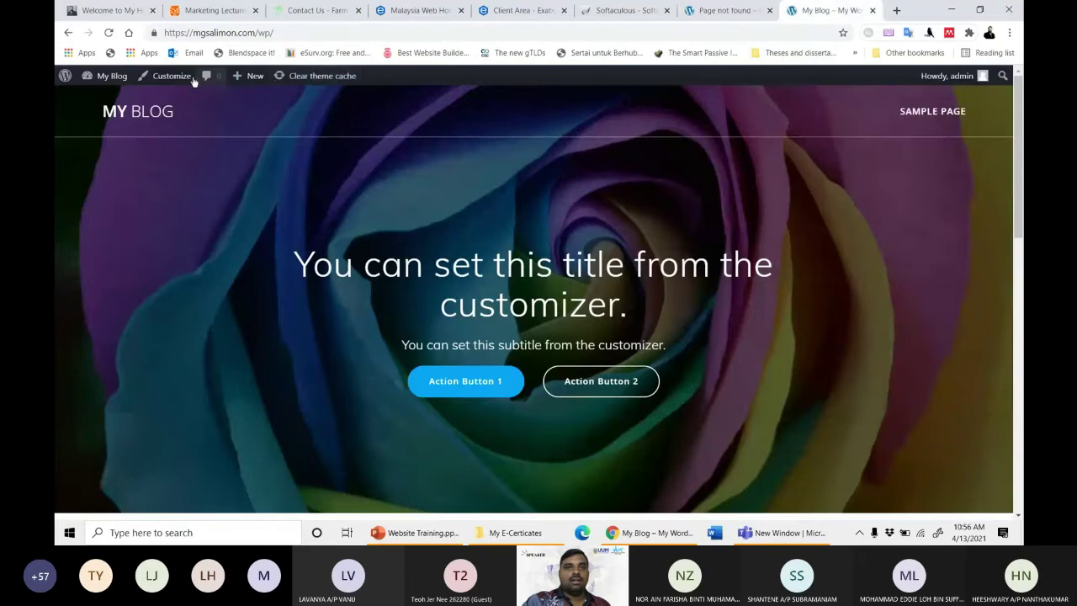
{"action": "left_click", "coordinate": [160, 77]}
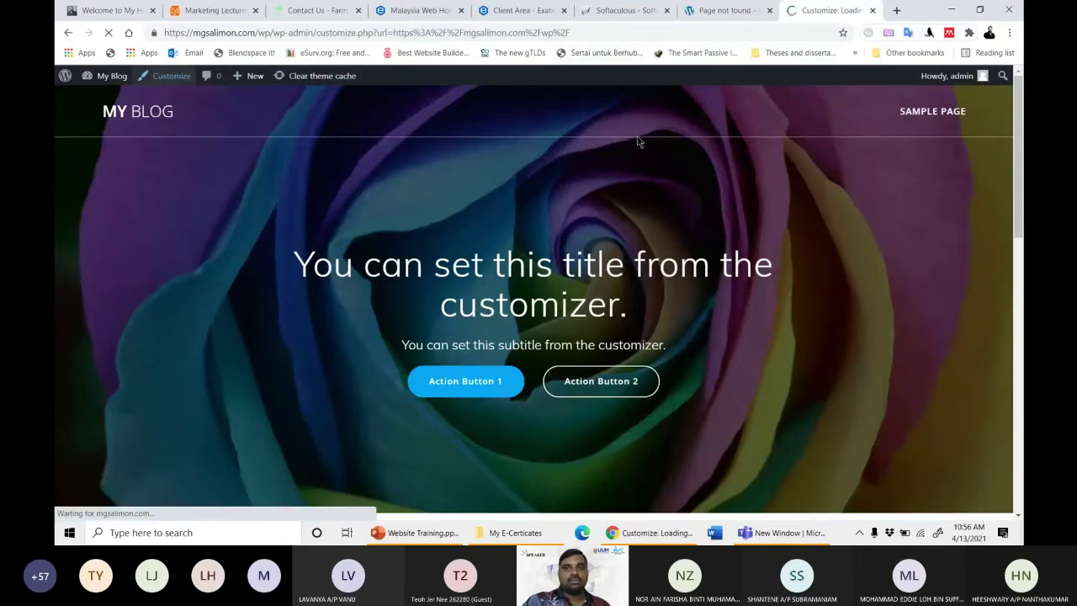
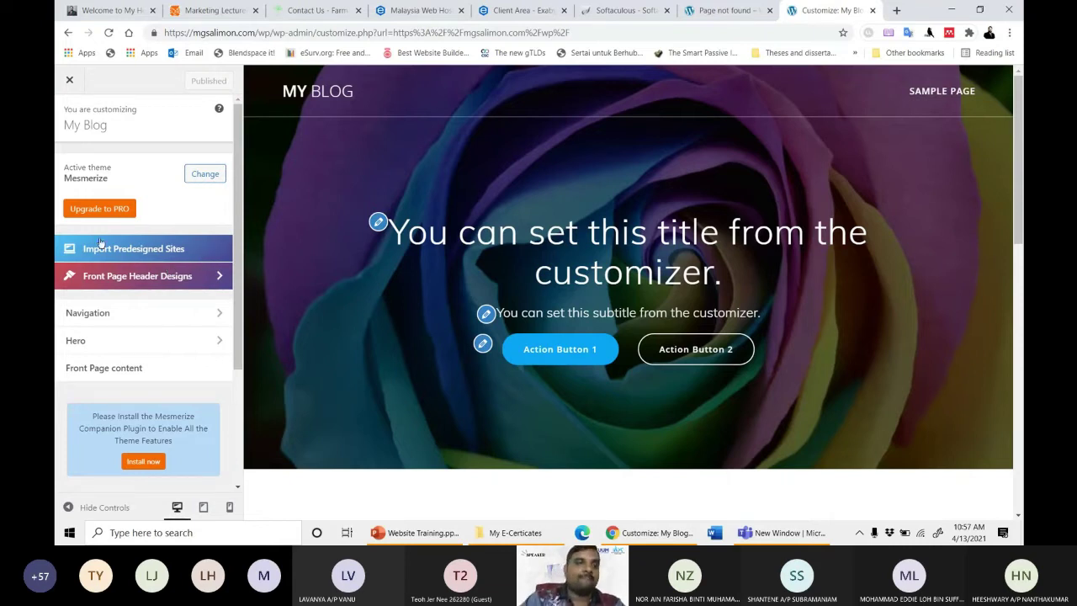
Step: Apply header preset 2 from Front Page Header Designs, replacing the briefly applied preset 4
{"action": "left_click", "coordinate": [133, 287]}
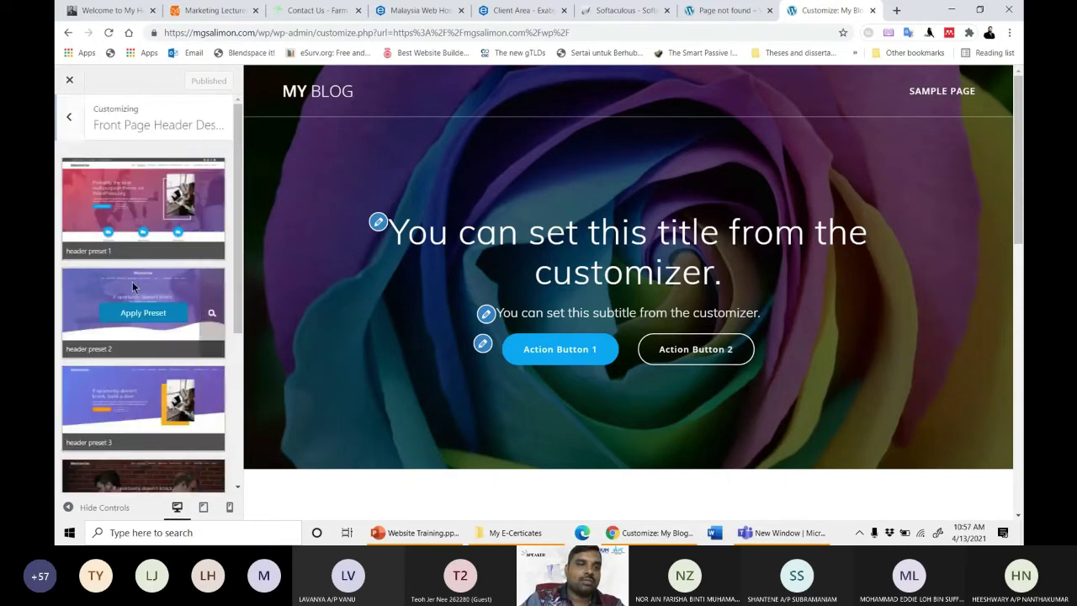
{"action": "scroll", "coordinate": [147, 390], "scroll_direction": "down", "scroll_amount": 2}
{"action": "scroll", "coordinate": [147, 389], "scroll_direction": "down", "scroll_amount": 2}
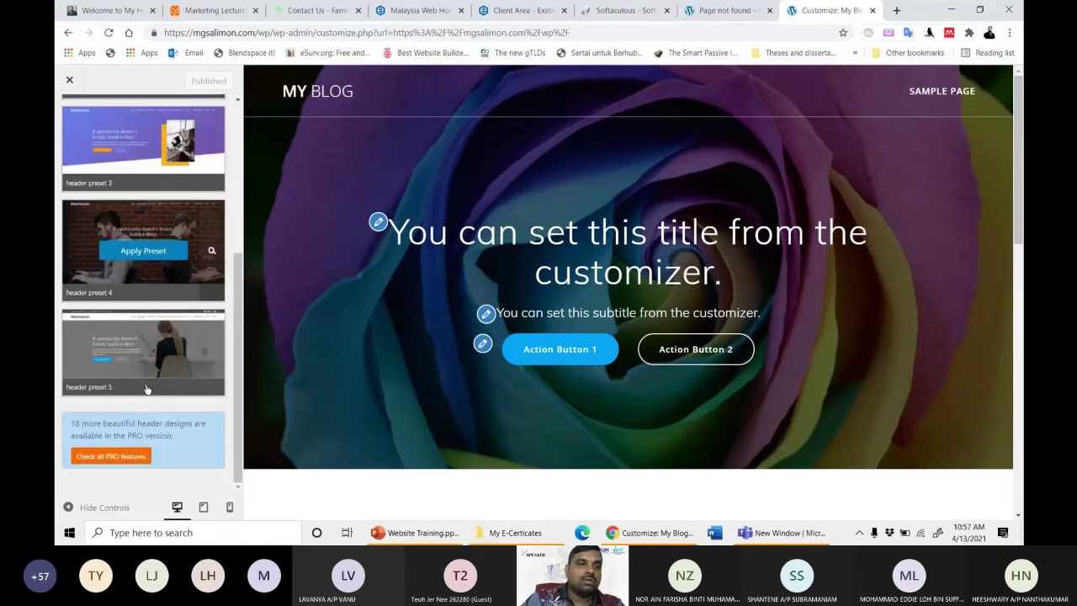
{"action": "left_click", "coordinate": [153, 253]}
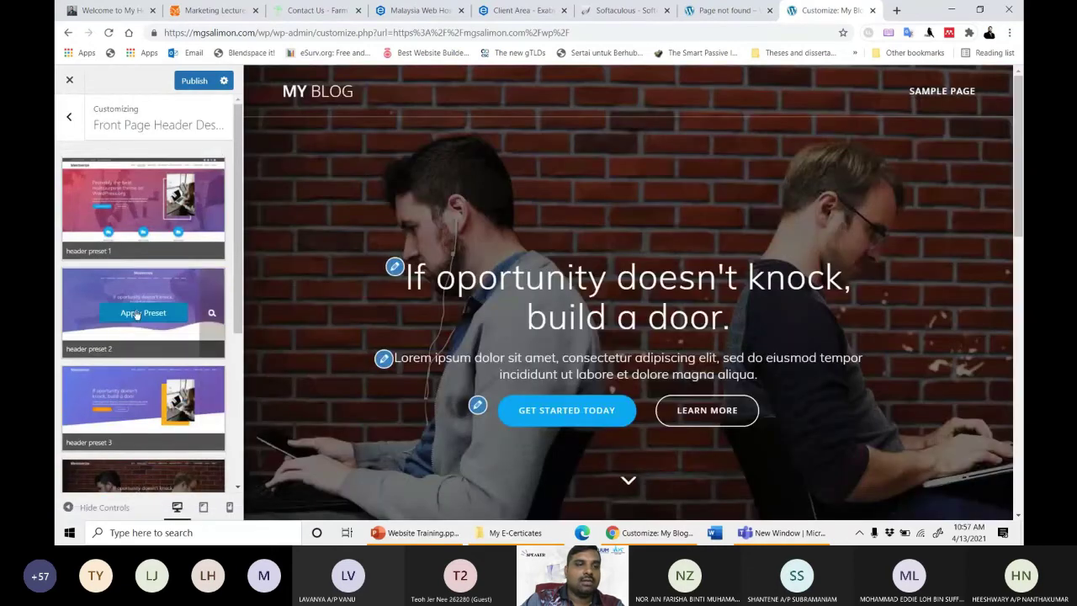
{"action": "left_click", "coordinate": [136, 313]}
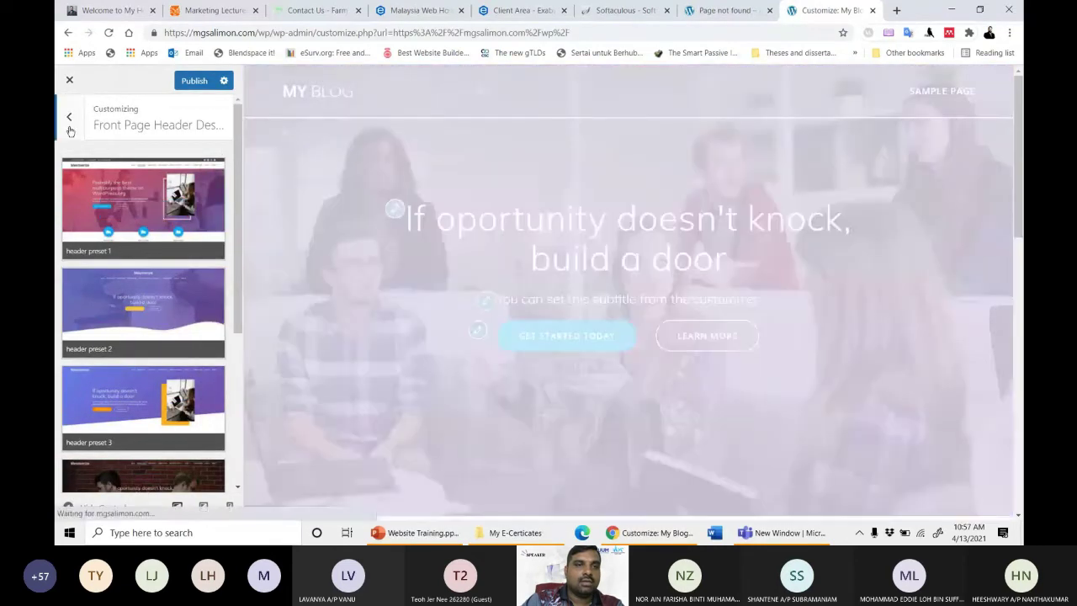
Step: Publish the new header design and go to the Import Predesigned Sites page
{"action": "left_click", "coordinate": [70, 127]}
{"action": "left_click", "coordinate": [187, 82]}
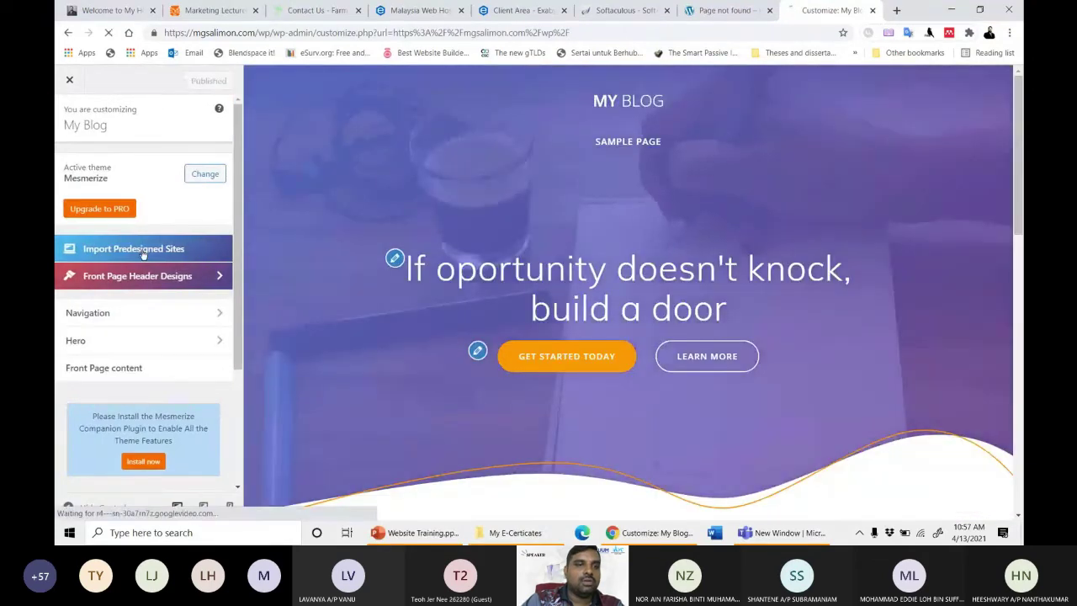
{"action": "left_click", "coordinate": [87, 248]}
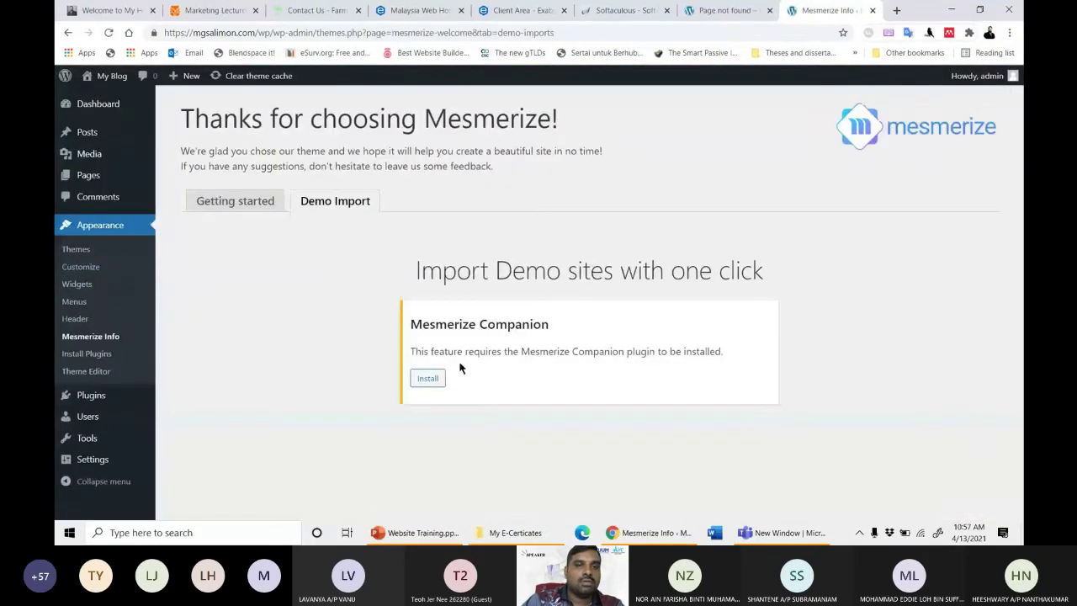
Step: Start installing Mesmerize Companion, then strip the admin path from the other tab's address
{"action": "left_click", "coordinate": [427, 378]}
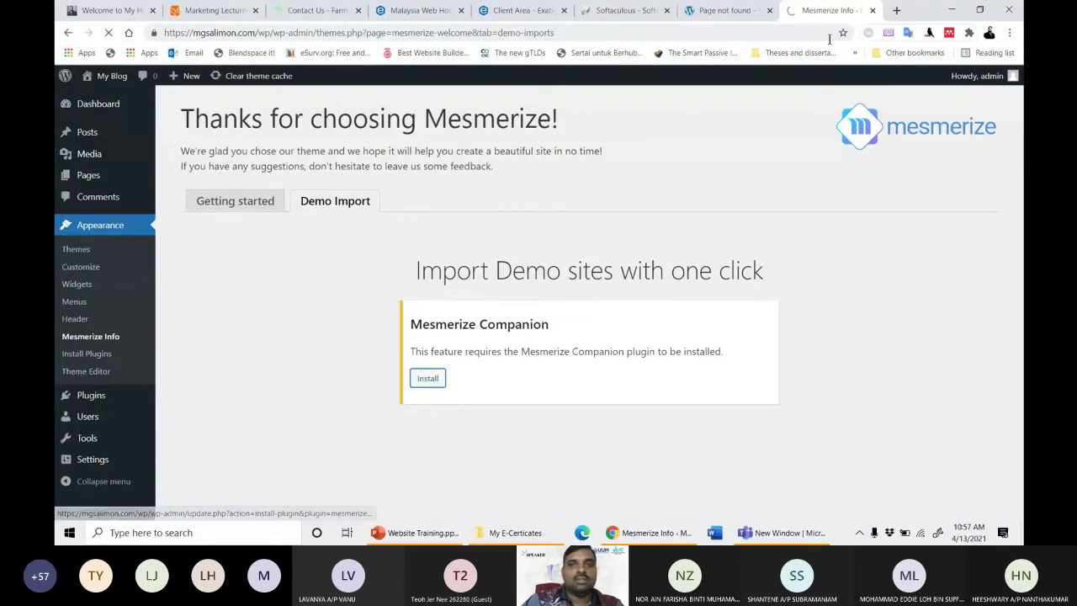
{"action": "left_click", "coordinate": [731, 15]}
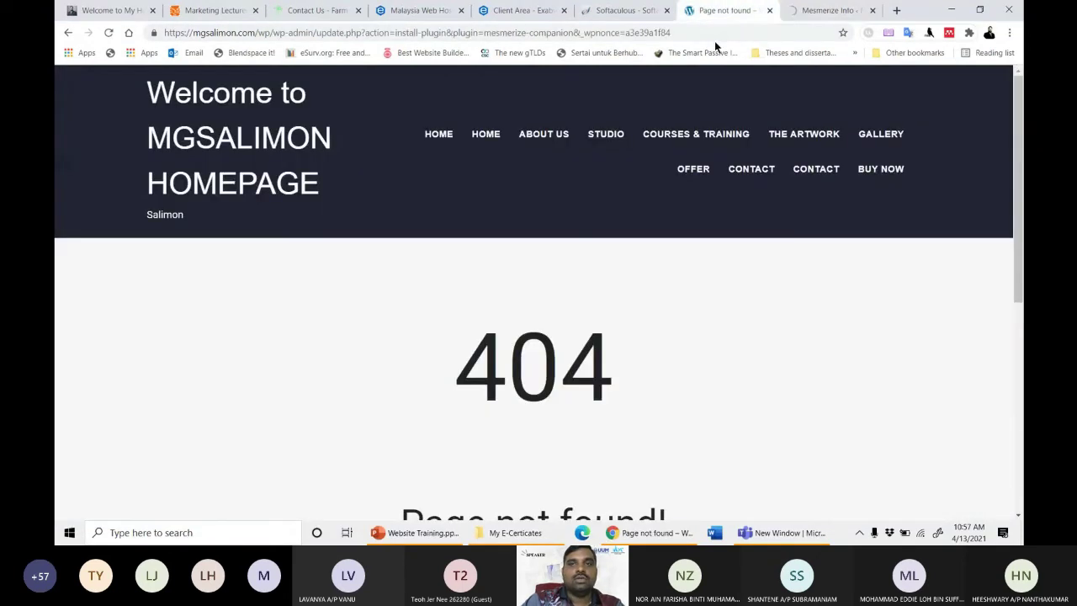
{"action": "left_click", "coordinate": [294, 33]}
{"action": "left_click", "coordinate": [270, 34]}
{"action": "left_click_drag", "start_coordinate": [269, 33], "coordinate": [599, 37]}
{"action": "key", "text": "BackSpace"}
{"action": "key", "text": "Return"}
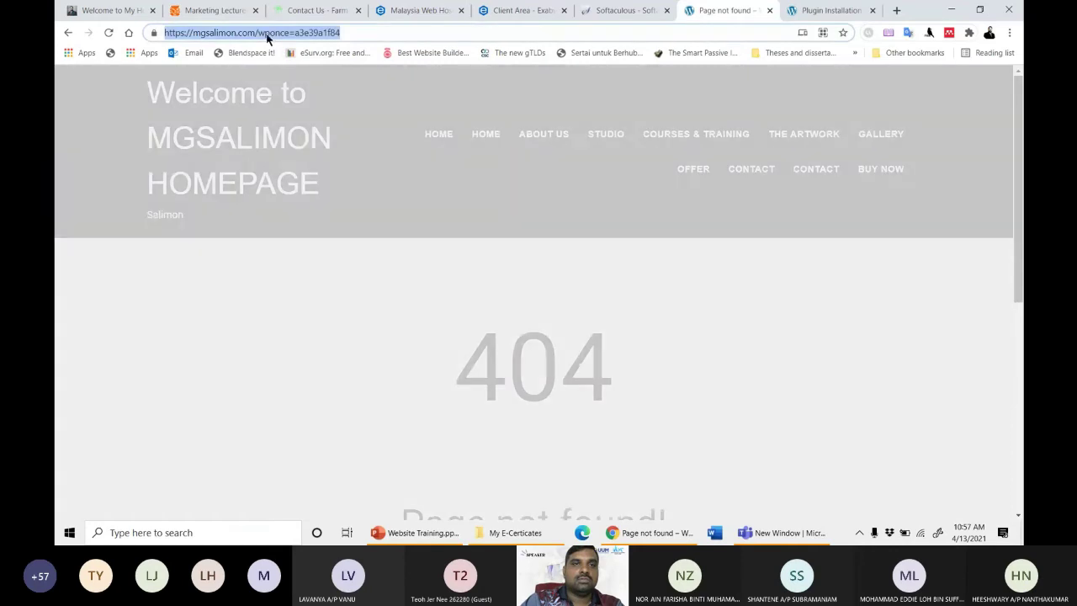
Step: View the blog at mgsalimon.com/wp/ with its new header, then close that tab
{"action": "left_click_drag", "start_coordinate": [271, 32], "coordinate": [551, 34]}
{"action": "type", "text": "/"}
{"action": "key", "text": "Return"}
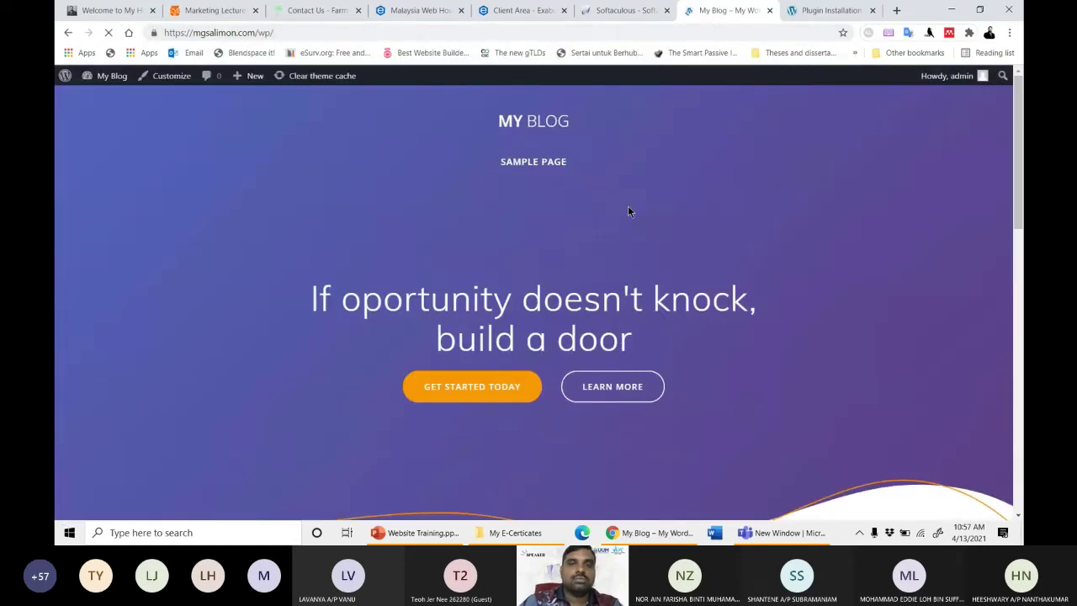
{"action": "scroll", "coordinate": [620, 204], "scroll_direction": "down", "scroll_amount": 15}
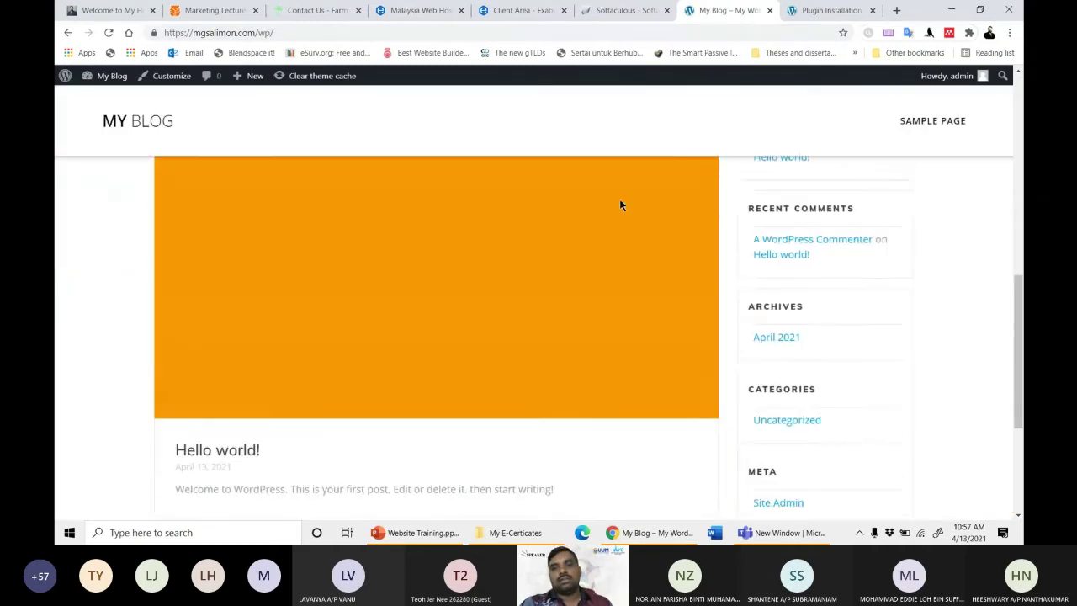
{"action": "scroll", "coordinate": [620, 205], "scroll_direction": "up", "scroll_amount": 15}
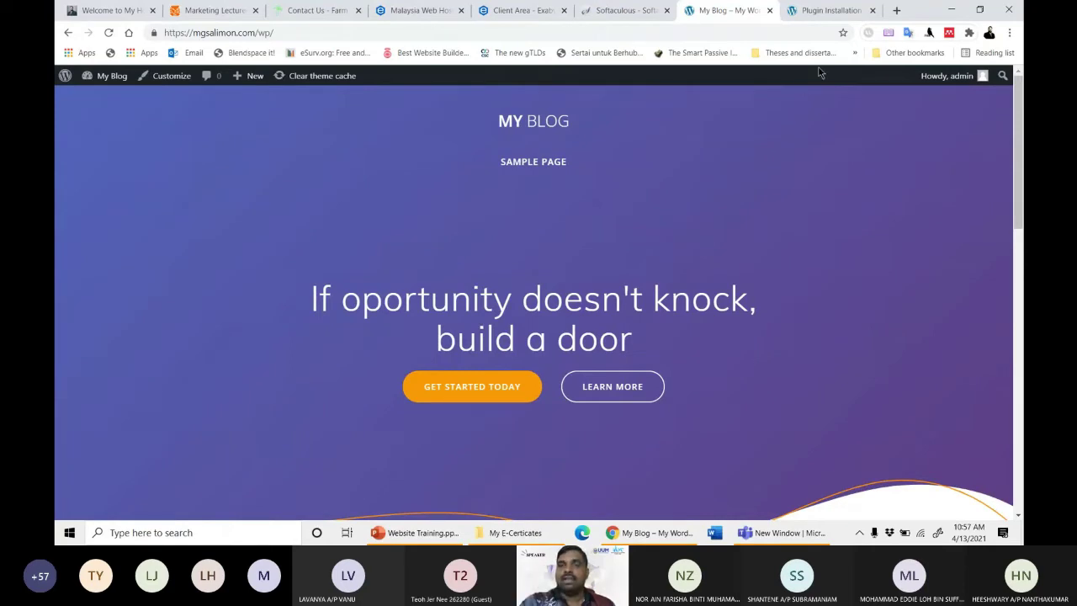
{"action": "left_click", "coordinate": [770, 11]}
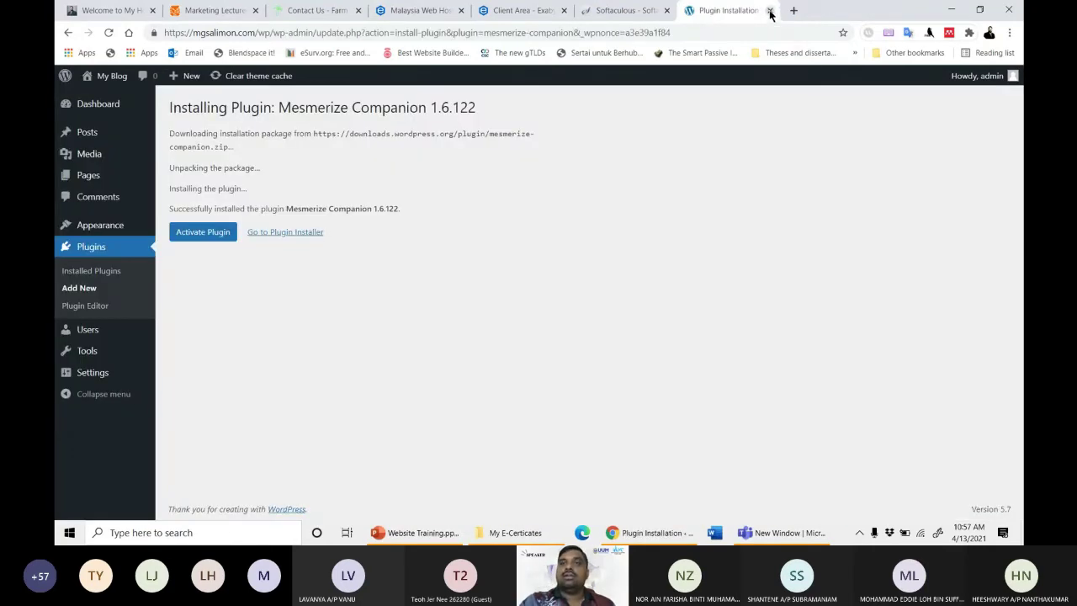
Step: Activate Mesmerize Companion and close the Softaculous and plugins tabs
{"action": "left_click", "coordinate": [206, 235]}
{"action": "left_click", "coordinate": [676, 10]}
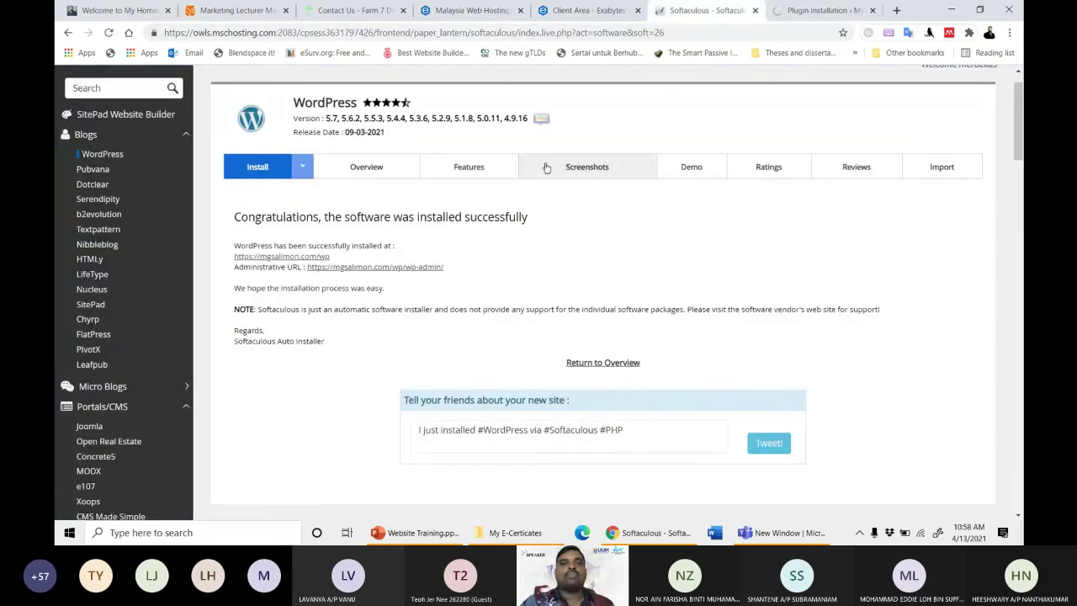
{"action": "left_click", "coordinate": [754, 10]}
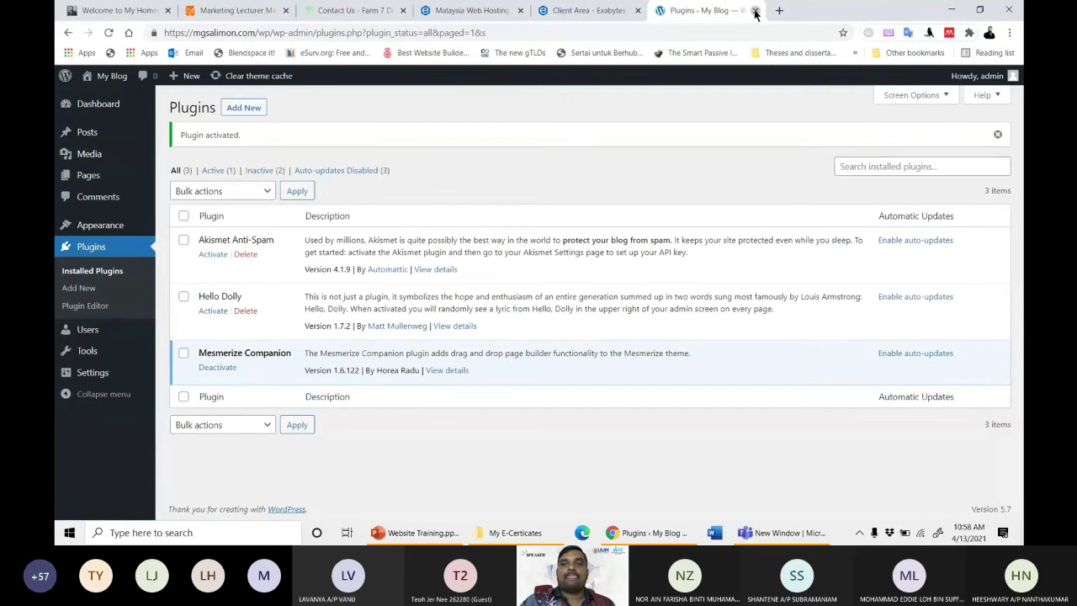
{"action": "left_click", "coordinate": [754, 10]}
{"action": "left_click", "coordinate": [286, 11]}
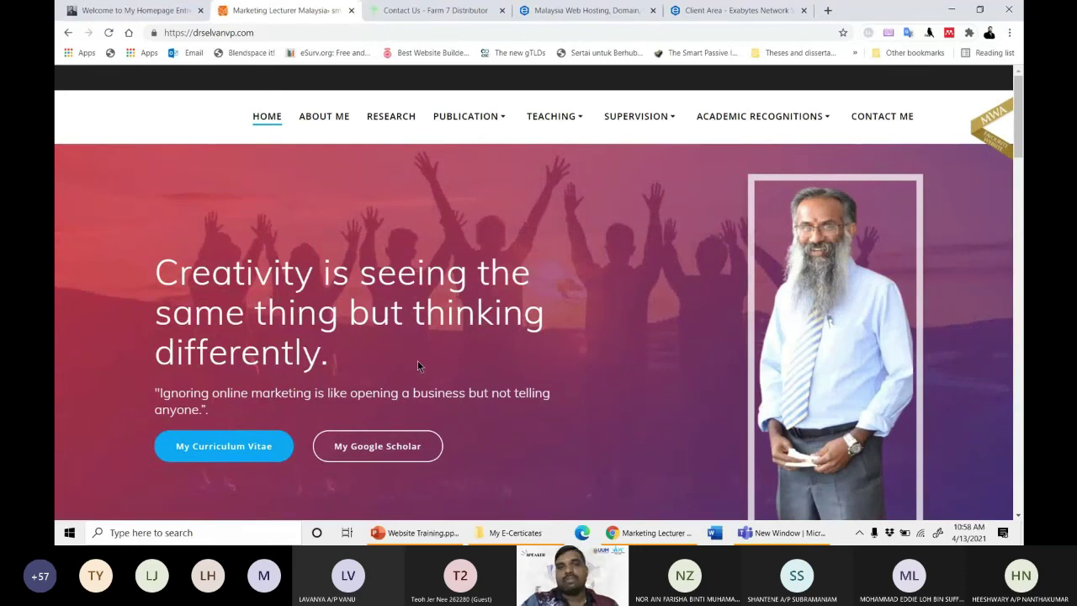
Step: Scroll the drselvanvp.com portfolio, view the mathijl.com Awards section, and open the e-certificates folder
{"action": "scroll", "coordinate": [417, 361], "scroll_direction": "down", "scroll_amount": 15}
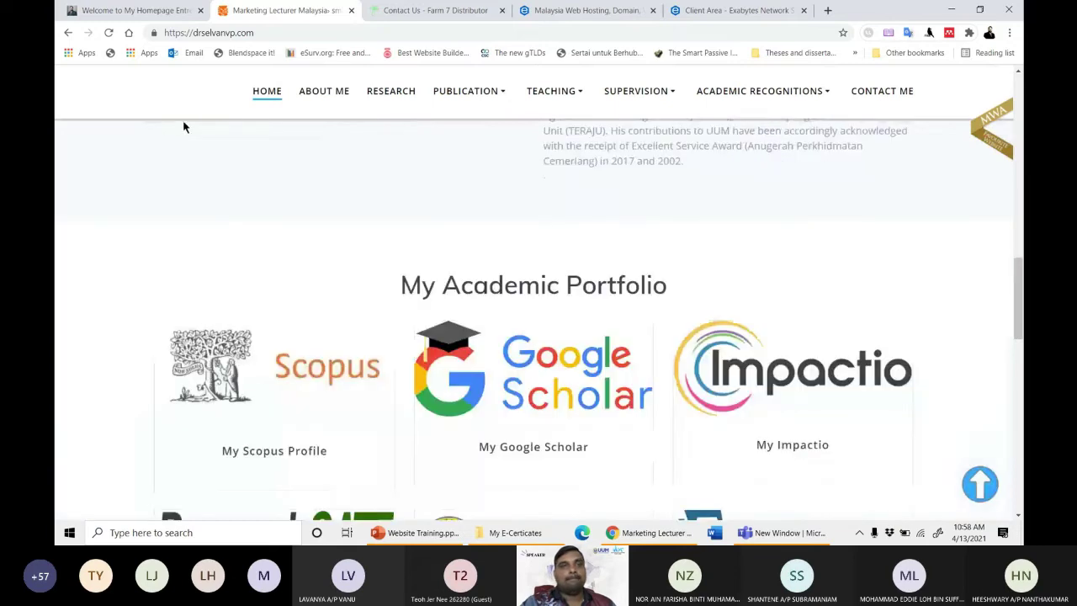
{"action": "left_click", "coordinate": [145, 6]}
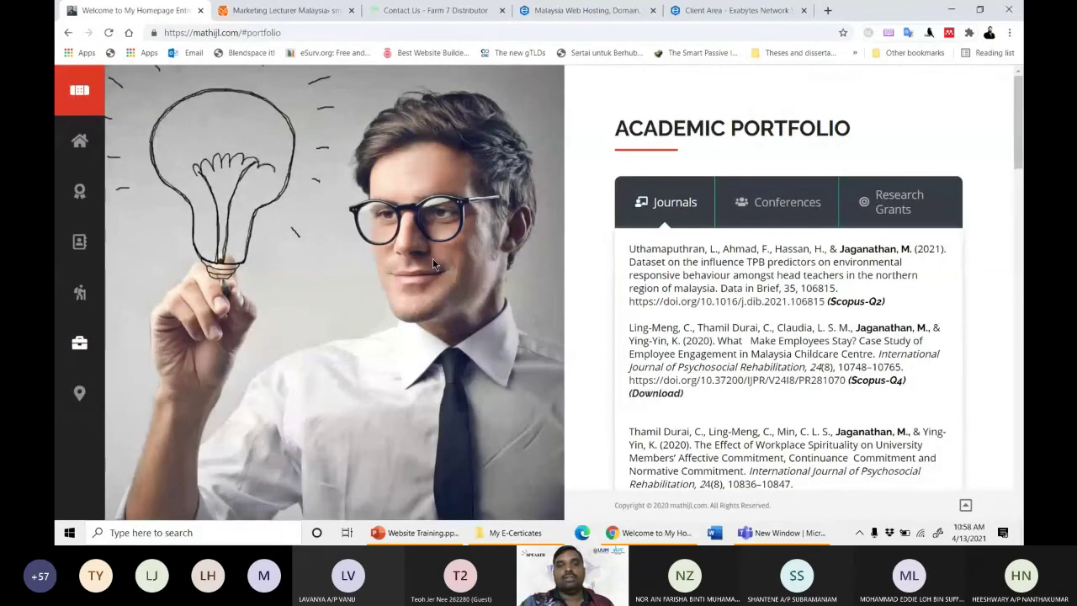
{"action": "left_click", "coordinate": [79, 140]}
{"action": "left_click", "coordinate": [87, 197]}
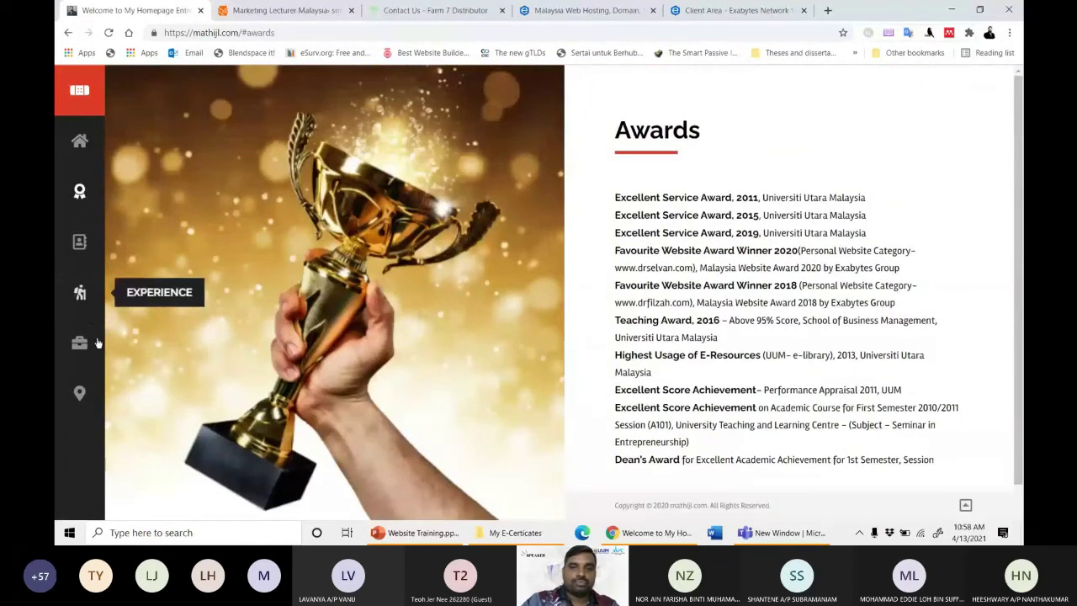
{"action": "left_click", "coordinate": [522, 531]}
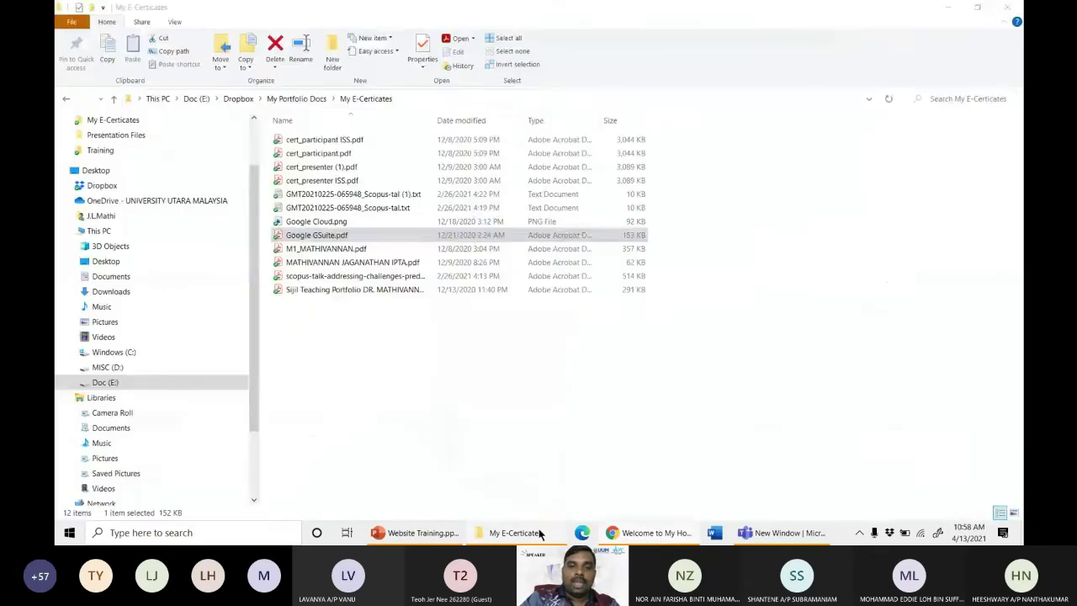
Step: Present slide 15 'Interesting facts' of the Website Training deck full screen, then return to Chrome
{"action": "left_click", "coordinate": [1009, 9]}
{"action": "left_click", "coordinate": [423, 536]}
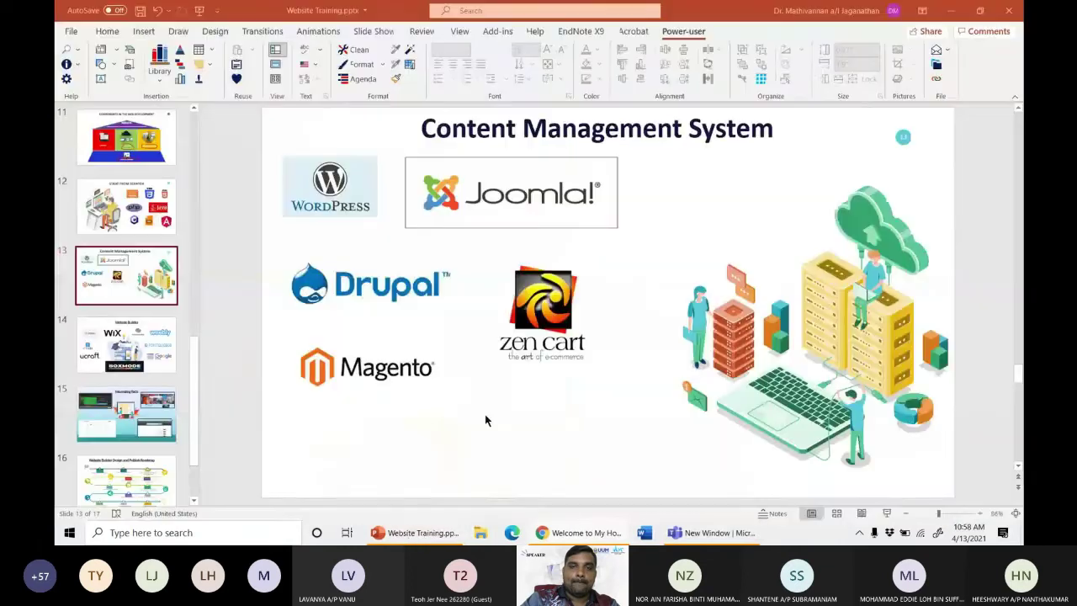
{"action": "scroll", "coordinate": [135, 408], "scroll_direction": "down", "scroll_amount": 1}
{"action": "scroll", "coordinate": [135, 408], "scroll_direction": "down", "scroll_amount": 1}
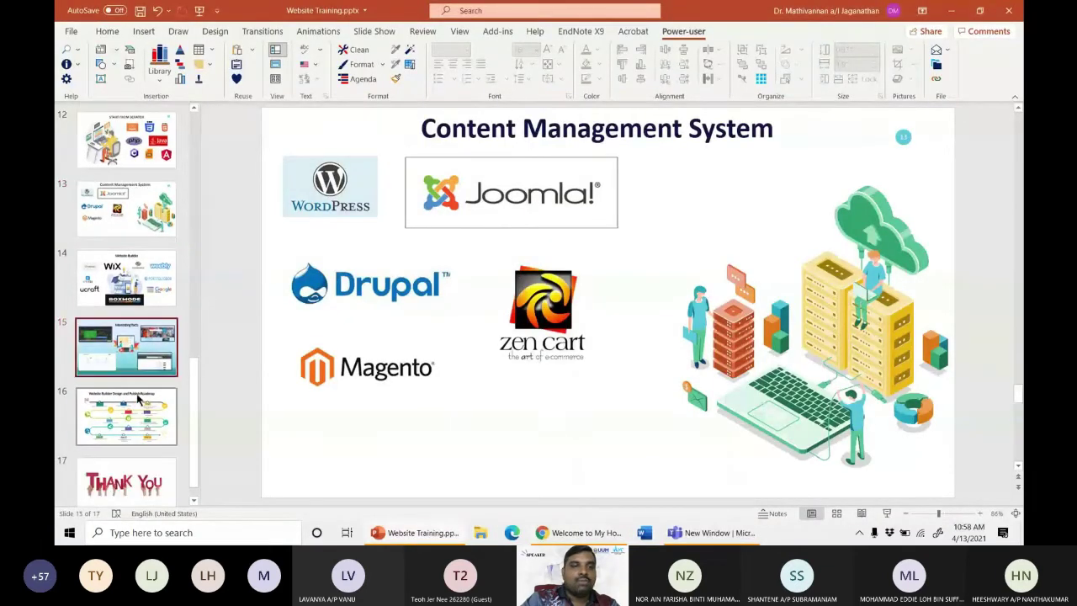
{"action": "left_click", "coordinate": [135, 355]}
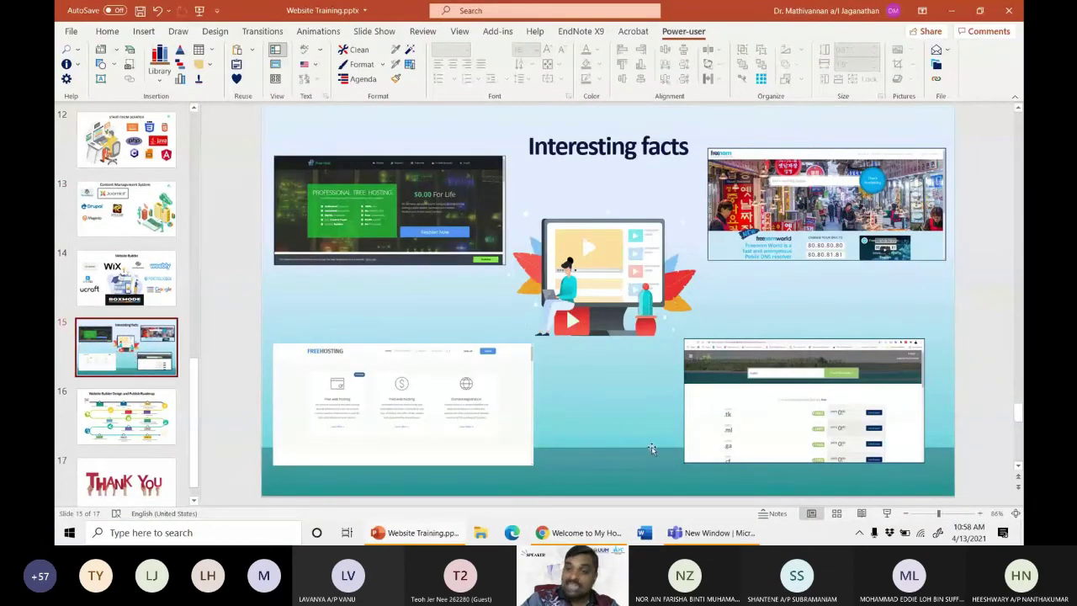
{"action": "left_click", "coordinate": [886, 513]}
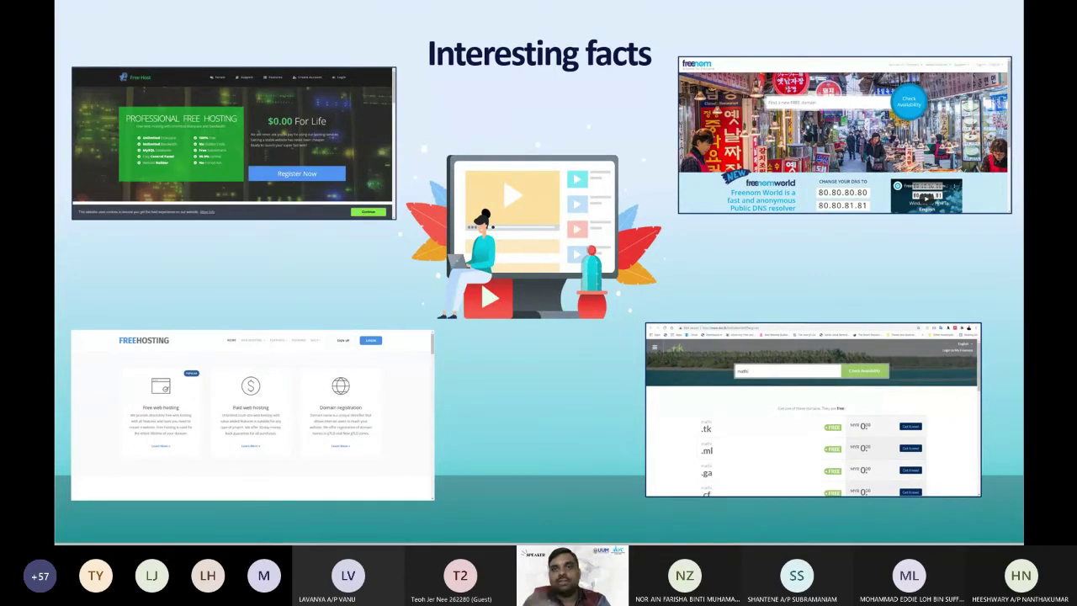
{"action": "key", "text": "Escape"}
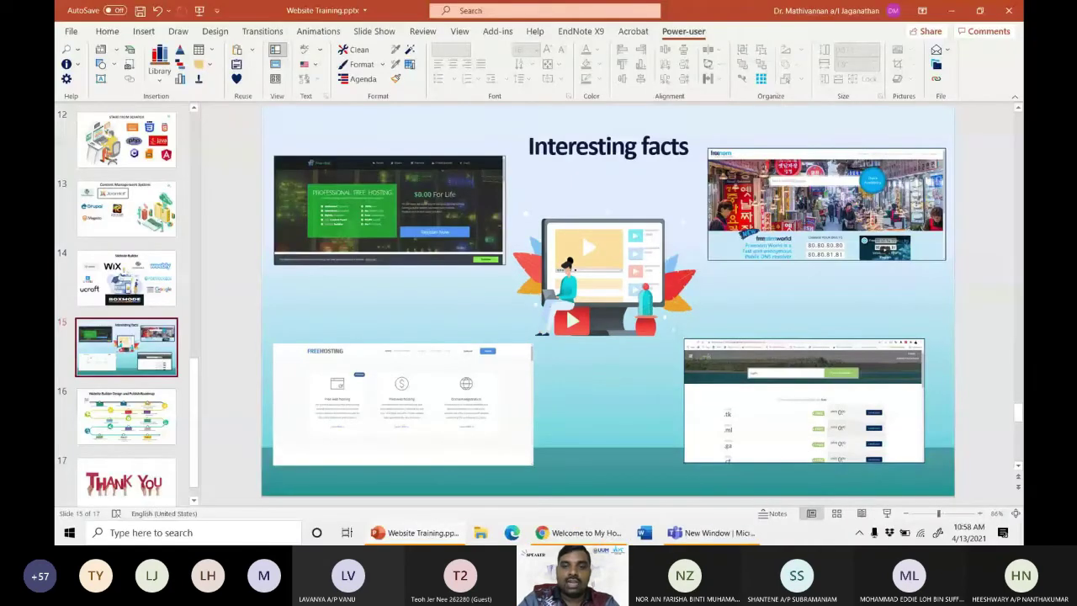
{"action": "left_click", "coordinate": [577, 535]}
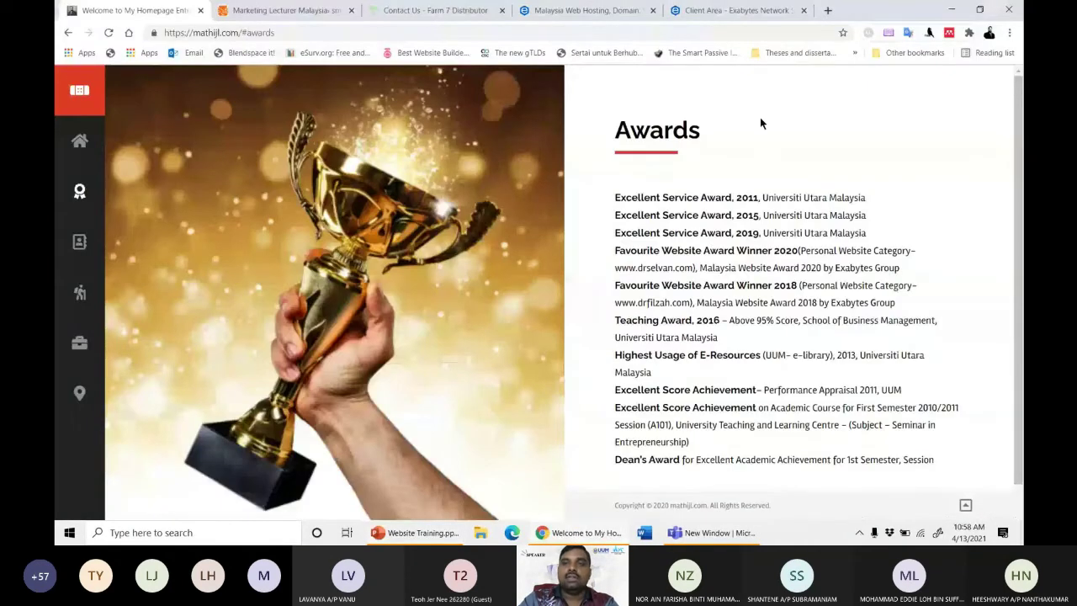
Step: Go to the Freenom website from the exabytes.my tab
{"action": "left_click", "coordinate": [757, 10]}
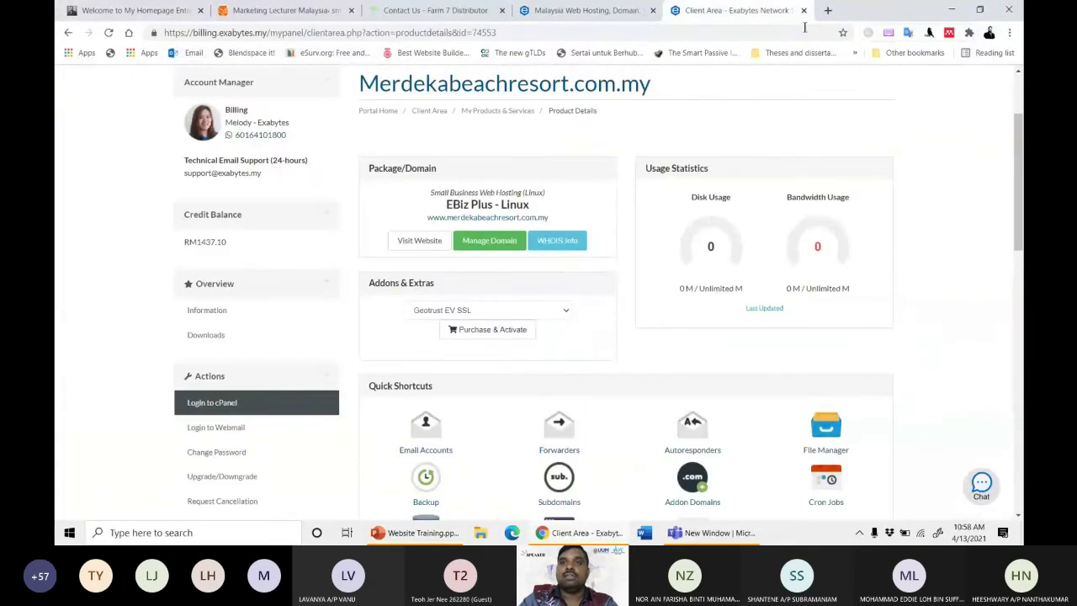
{"action": "left_click", "coordinate": [782, 33]}
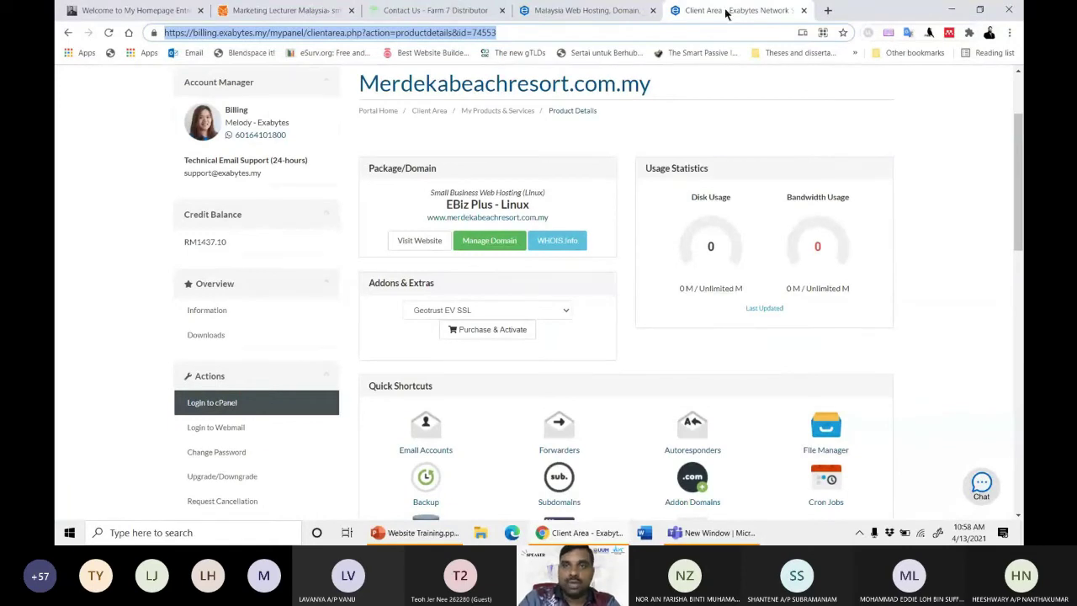
{"action": "left_click", "coordinate": [589, 10]}
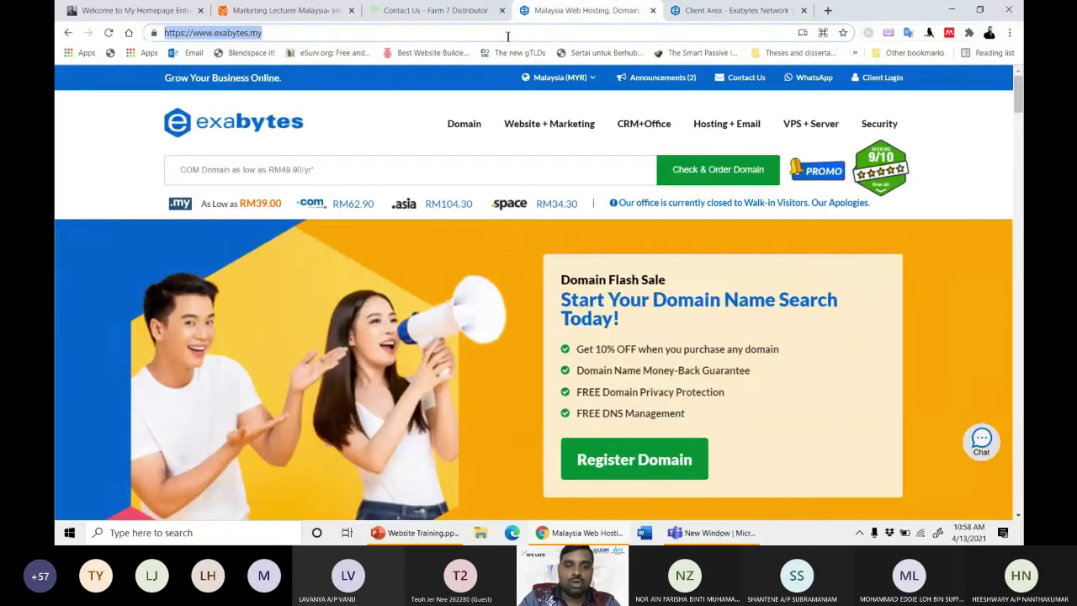
{"action": "left_click", "coordinate": [507, 33]}
{"action": "type", "text": "freenom"}
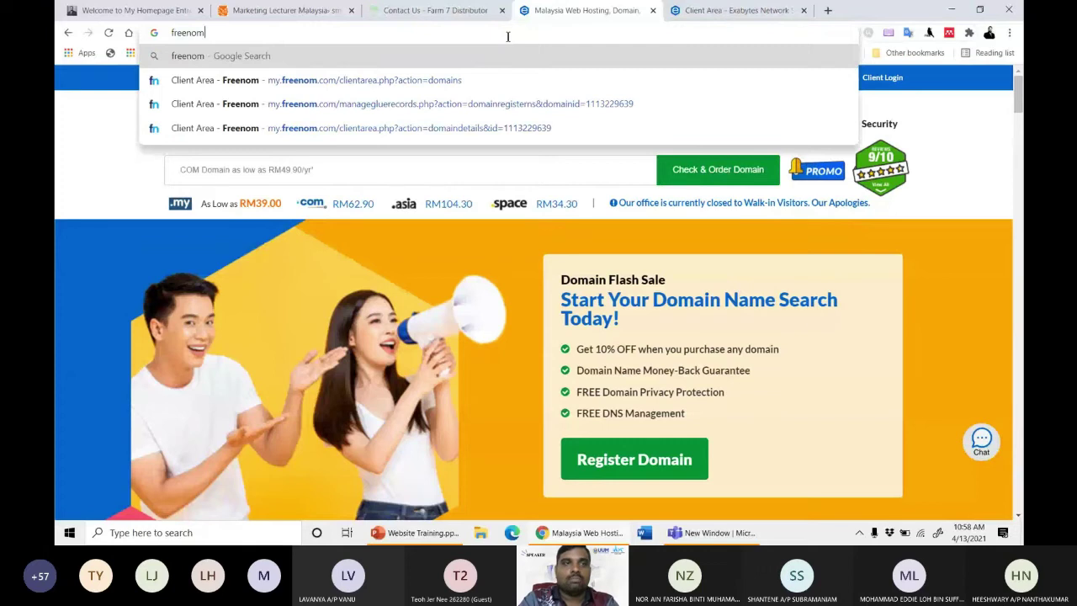
{"action": "key", "text": "Return"}
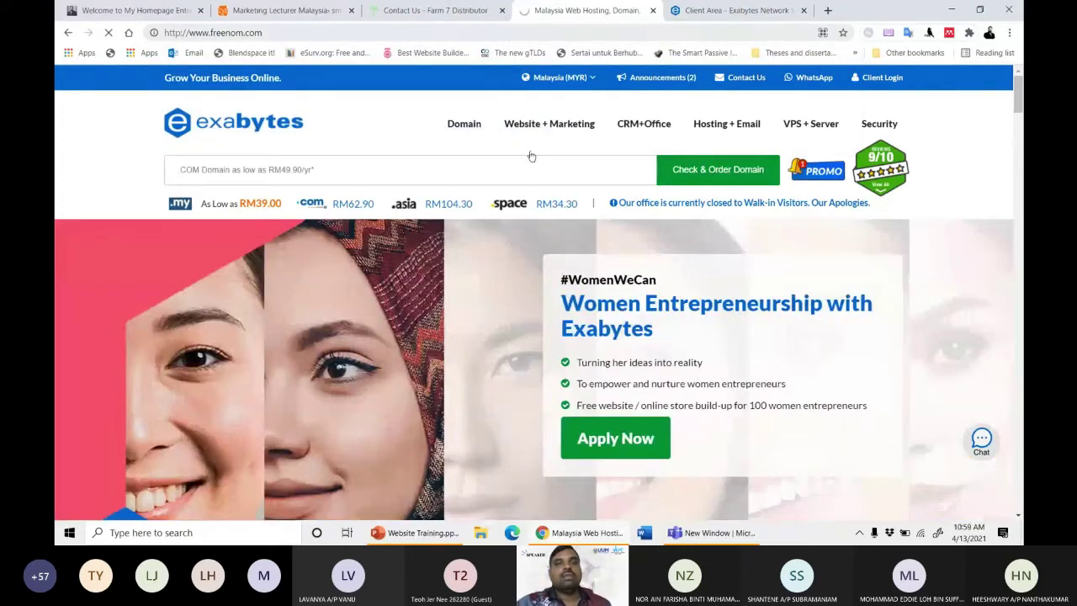
Step: Sign in to Freenom and open Services > Register a New Domain
{"action": "mouse_move", "coordinate": [692, 543]}
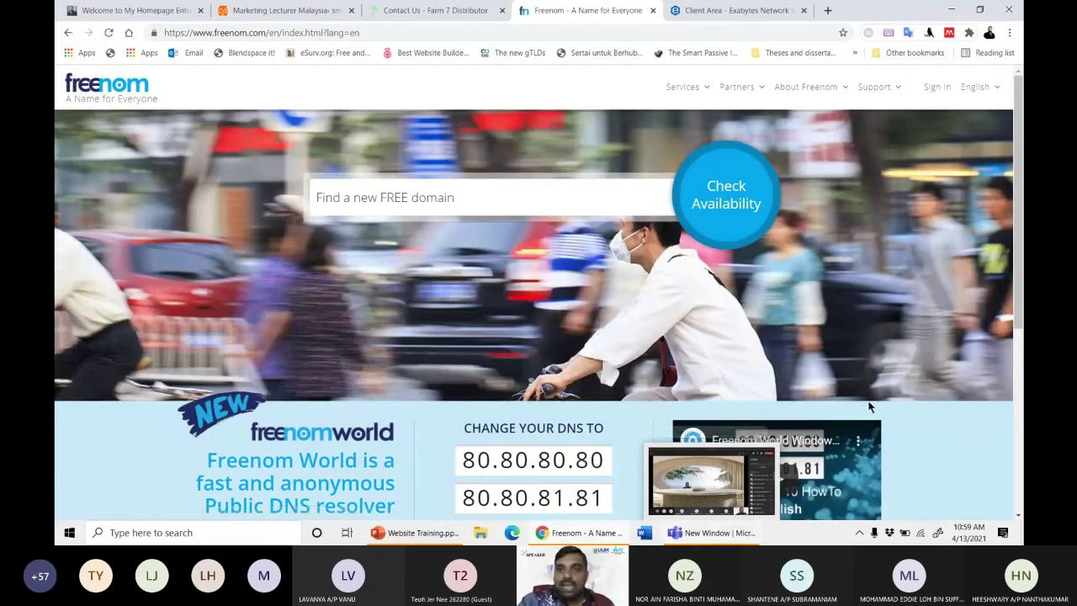
{"action": "left_click", "coordinate": [937, 91]}
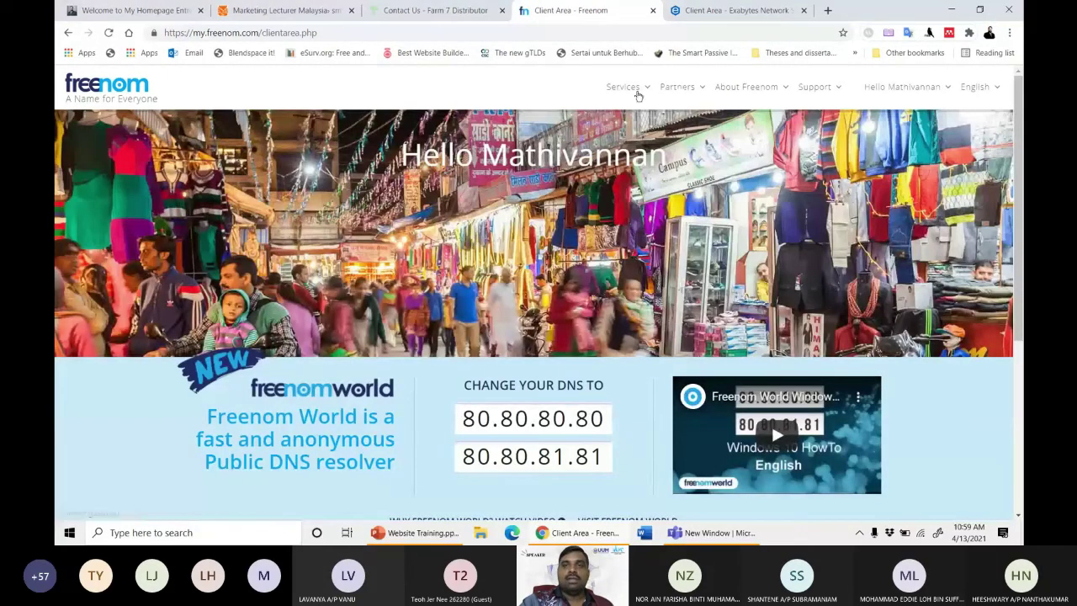
{"action": "mouse_move", "coordinate": [638, 93]}
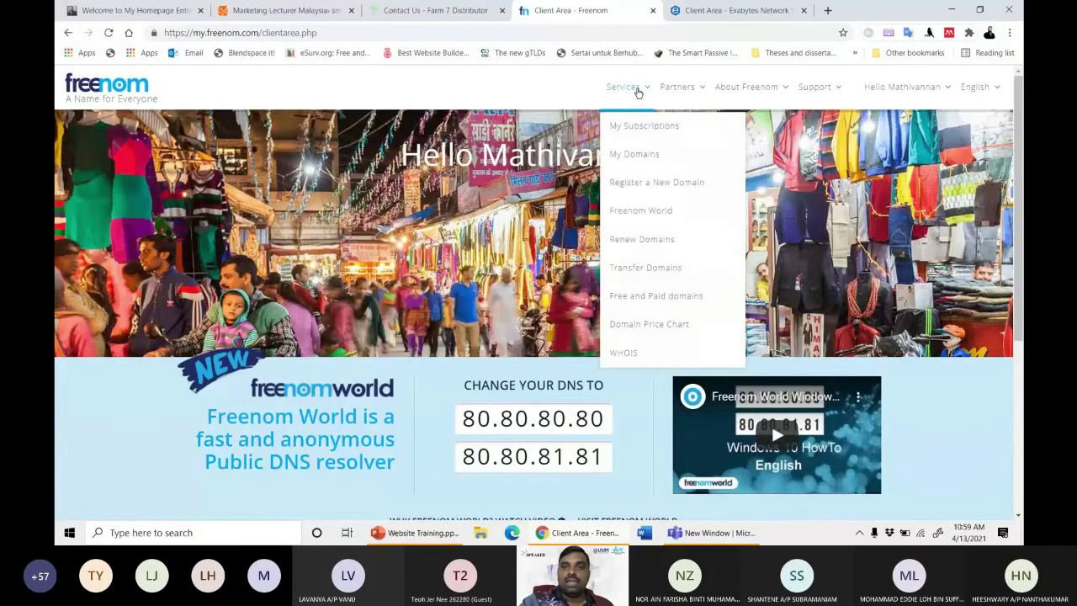
{"action": "left_click", "coordinate": [639, 189]}
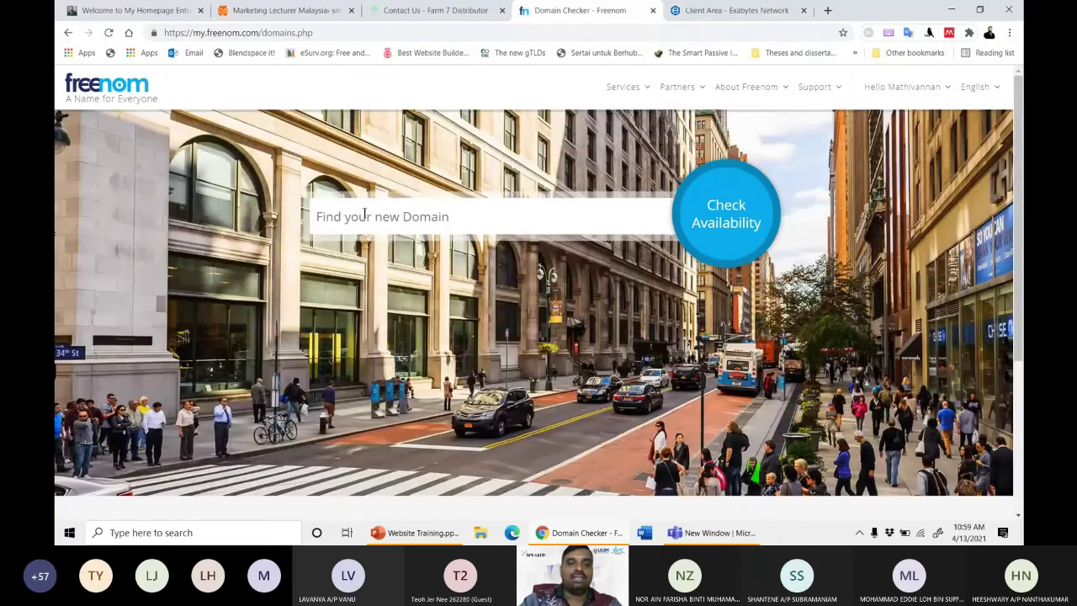
Step: Search for makciksintok and claim the free makciksintok.tk domain
{"action": "type", "text": "makci"}
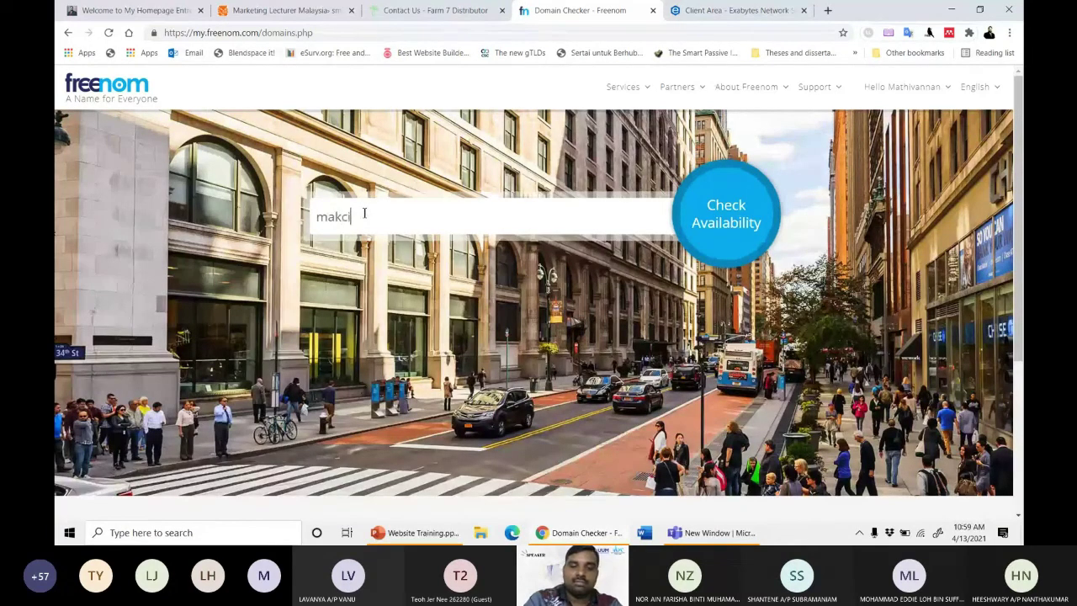
{"action": "type", "text": "ks"}
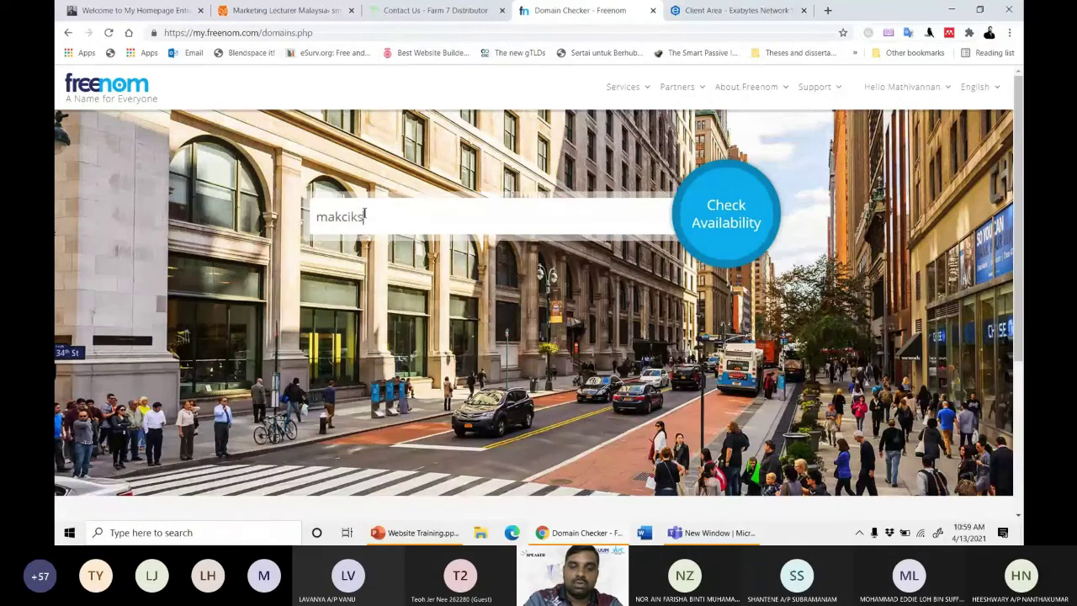
{"action": "type", "text": "intok"}
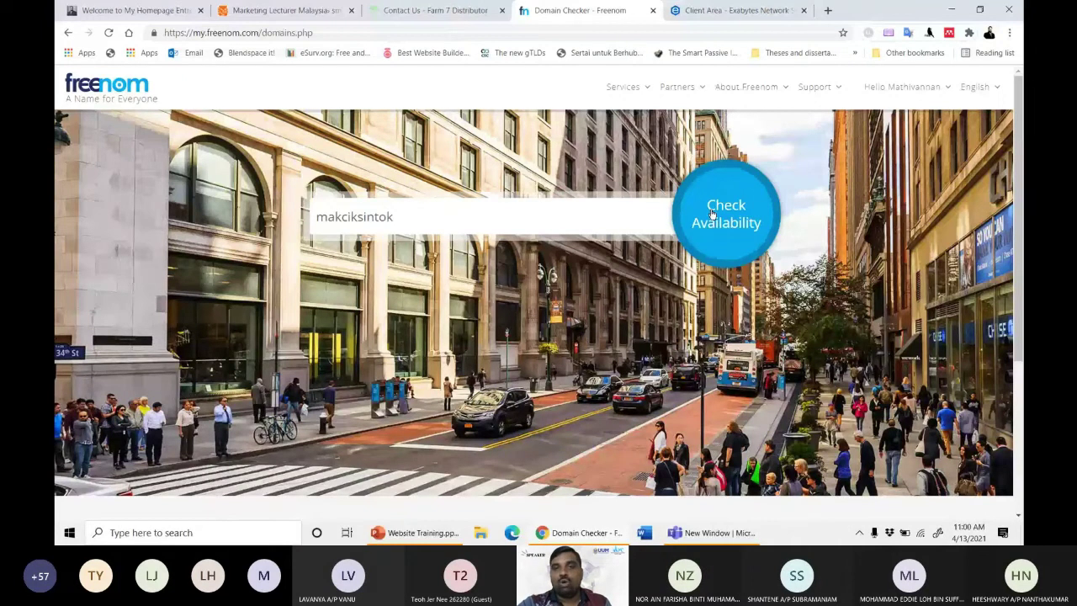
{"action": "left_click", "coordinate": [711, 214]}
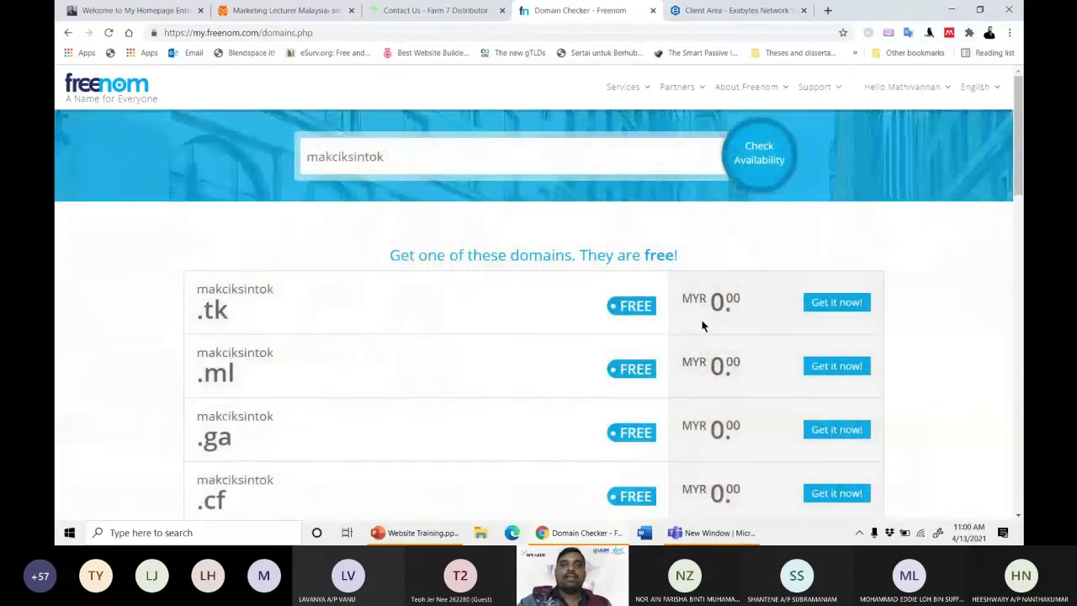
{"action": "scroll", "coordinate": [702, 324], "scroll_direction": "down", "scroll_amount": 2}
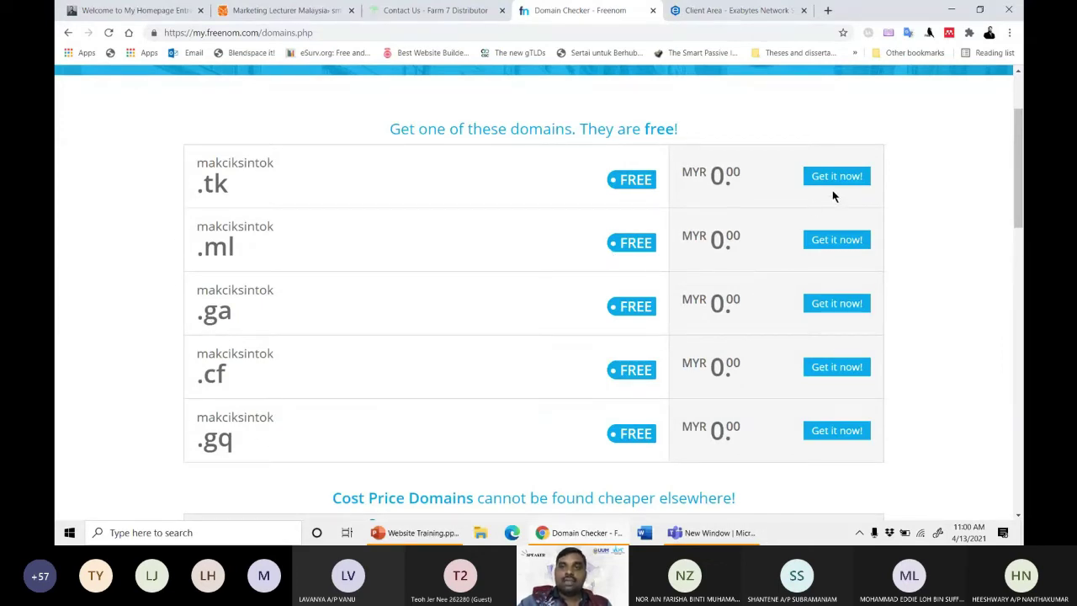
{"action": "scroll", "coordinate": [833, 178], "scroll_direction": "down", "scroll_amount": 4}
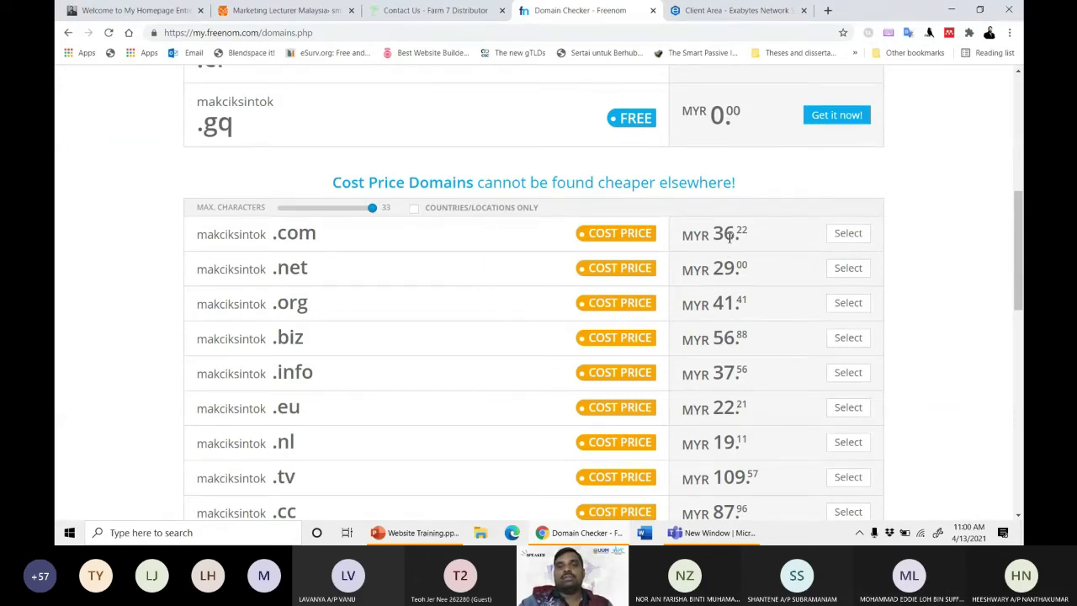
{"action": "scroll", "coordinate": [729, 236], "scroll_direction": "up", "scroll_amount": 7}
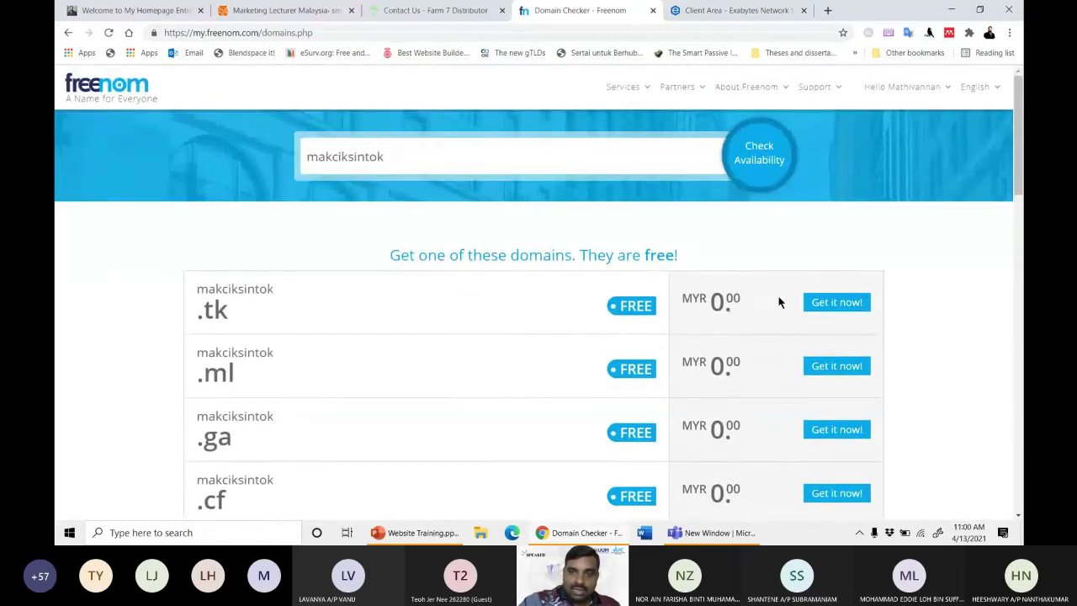
{"action": "left_click", "coordinate": [834, 309]}
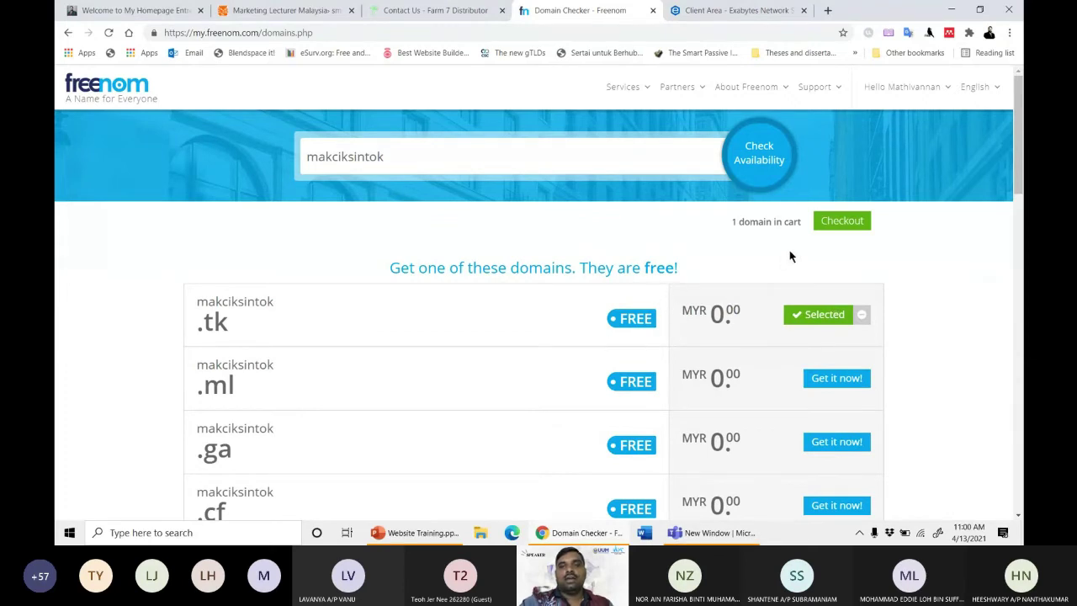
Step: Check out with the registration period set to 12 Months @ FREE and continue
{"action": "left_click", "coordinate": [838, 221]}
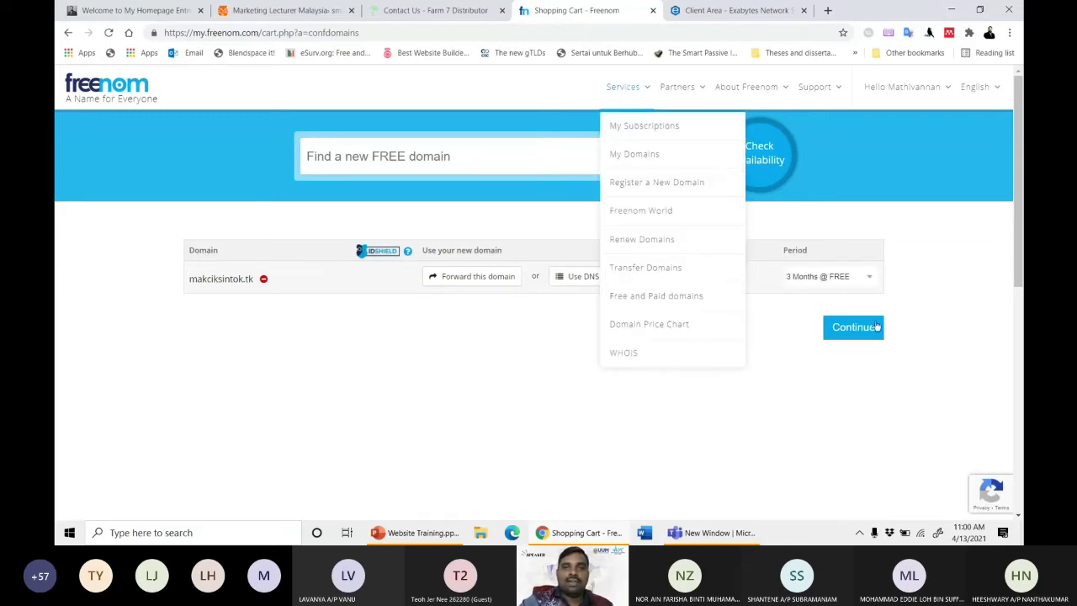
{"action": "left_click", "coordinate": [834, 280]}
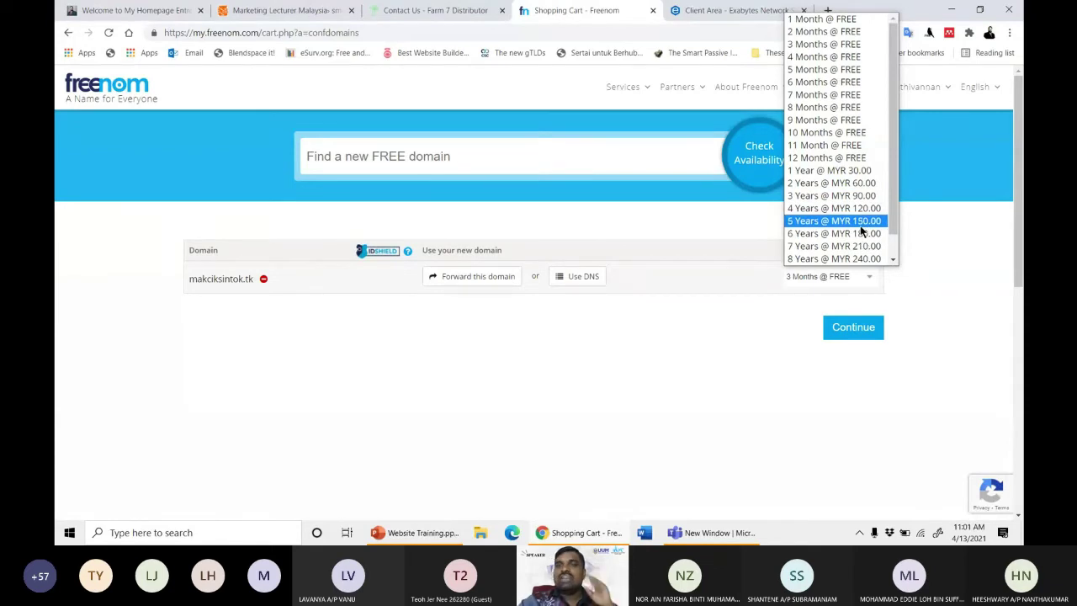
{"action": "left_click", "coordinate": [842, 158]}
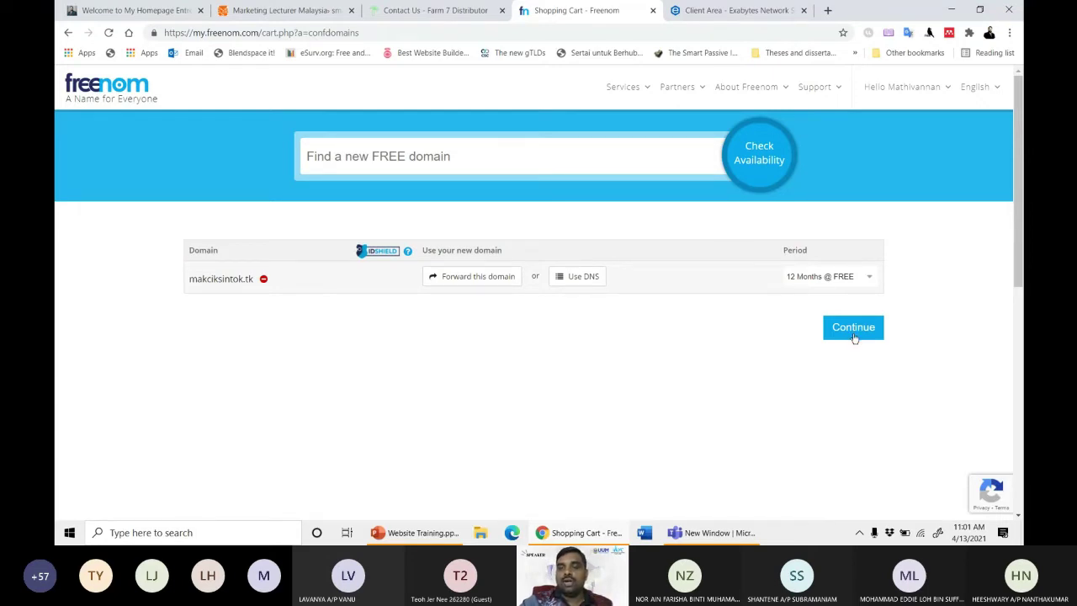
{"action": "left_click", "coordinate": [854, 332]}
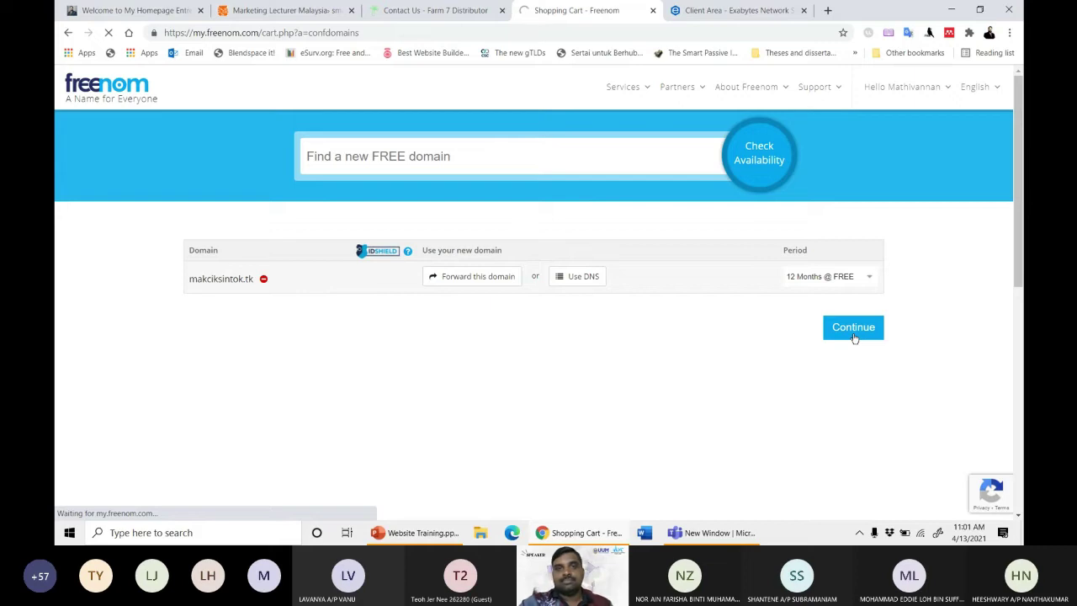
{"action": "left_click", "coordinate": [592, 532]}
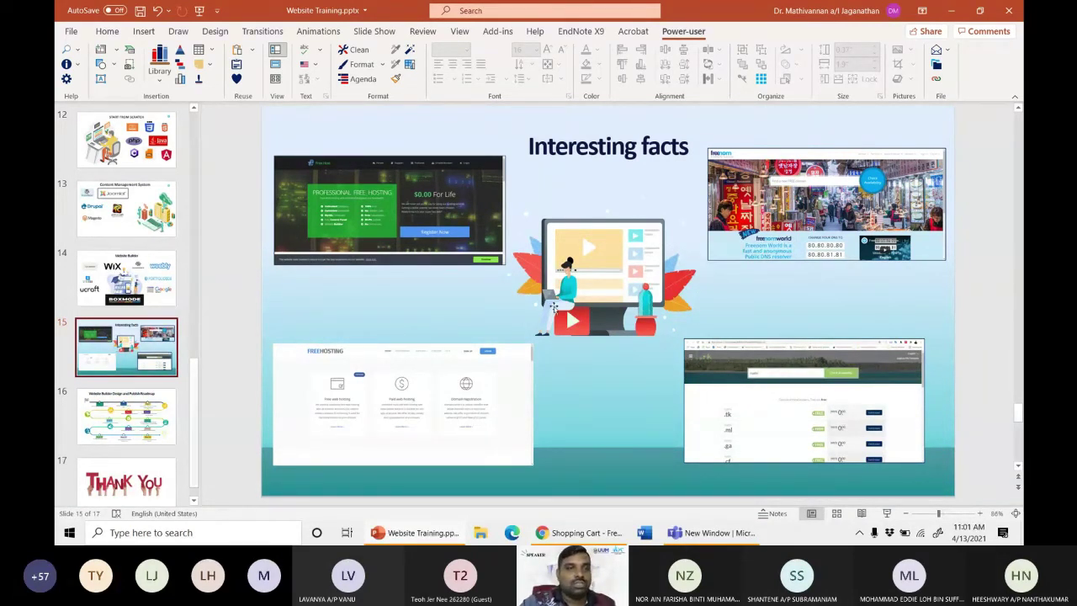
Step: Browse to slide 14 Website Builder and select the BOXMODE logo among Wix and Weebly
{"action": "left_click", "coordinate": [135, 281]}
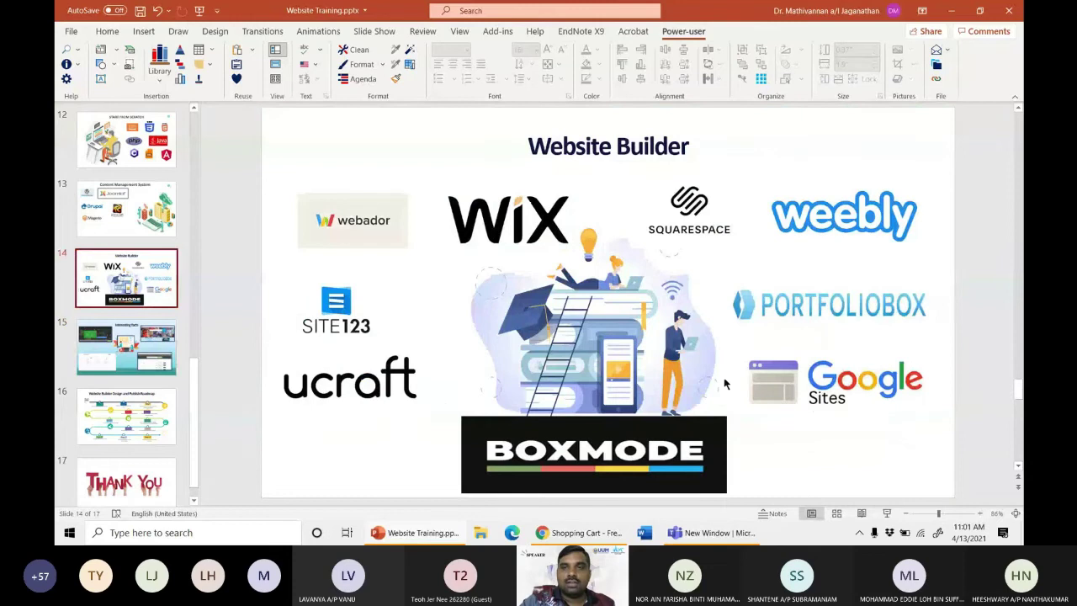
{"action": "left_click", "coordinate": [116, 212]}
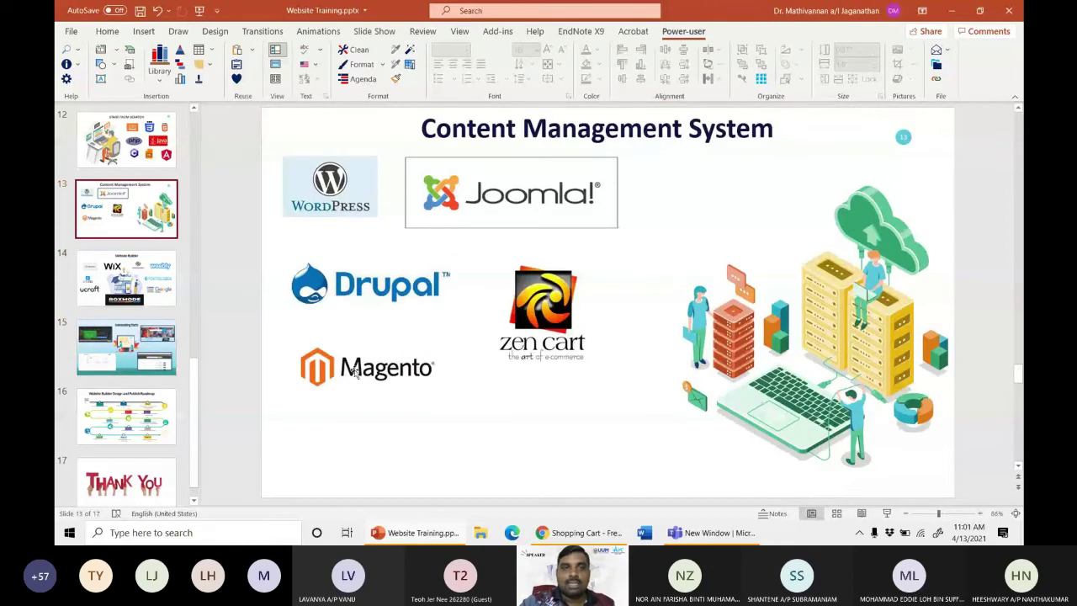
{"action": "scroll", "coordinate": [355, 372], "scroll_direction": "down", "scroll_amount": 1}
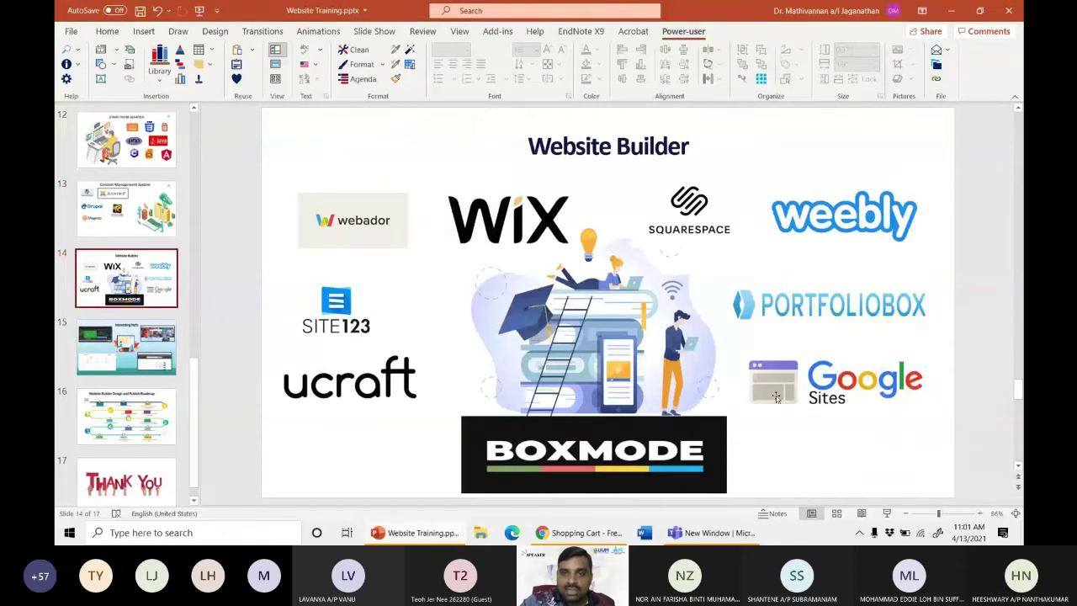
{"action": "left_click", "coordinate": [627, 464]}
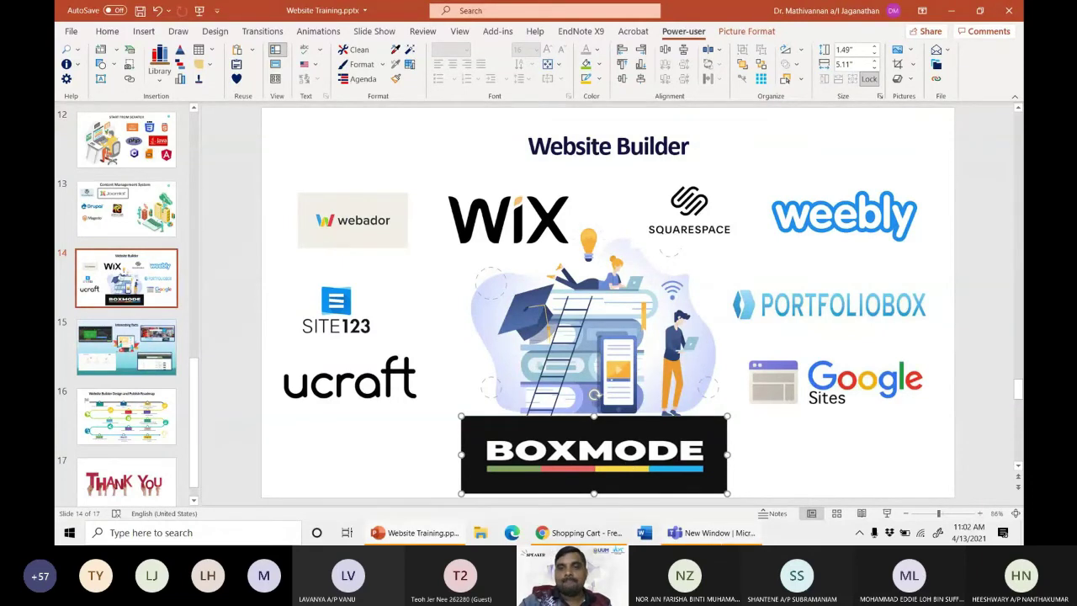
{"action": "key", "text": "alt+Tab"}
{"action": "left_click", "coordinate": [562, 537]}
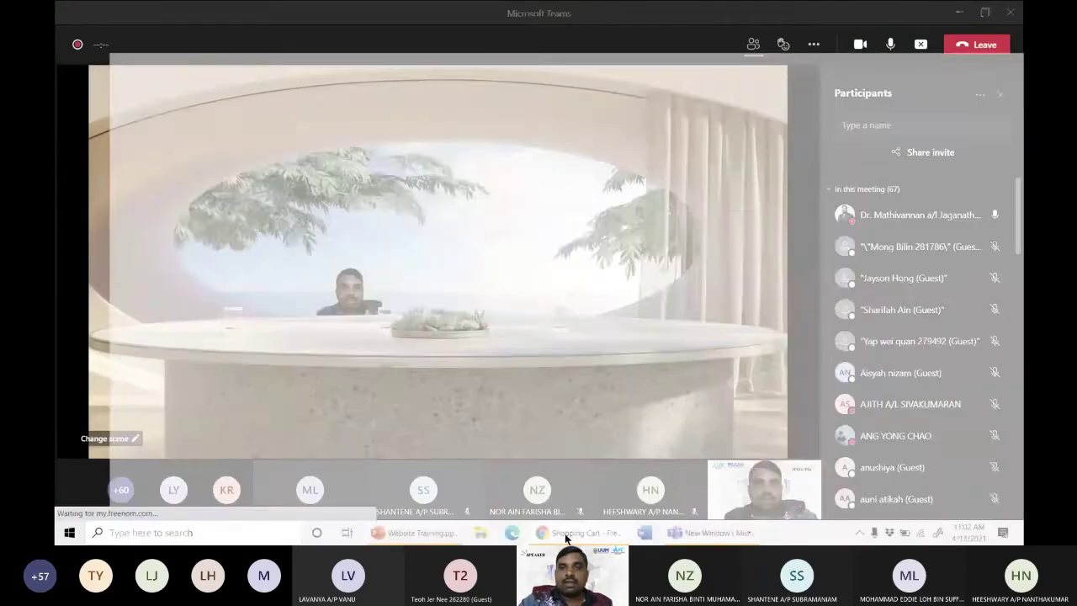
Step: Search Google for freehosting from the Farm 7 Distributor tab
{"action": "left_click", "coordinate": [747, 10]}
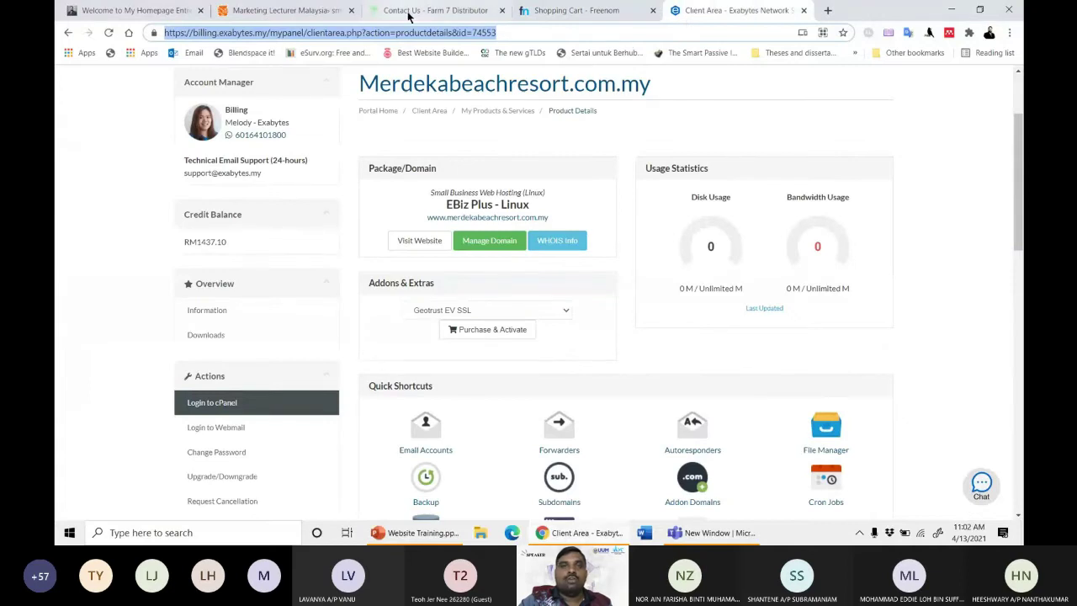
{"action": "left_click", "coordinate": [409, 11]}
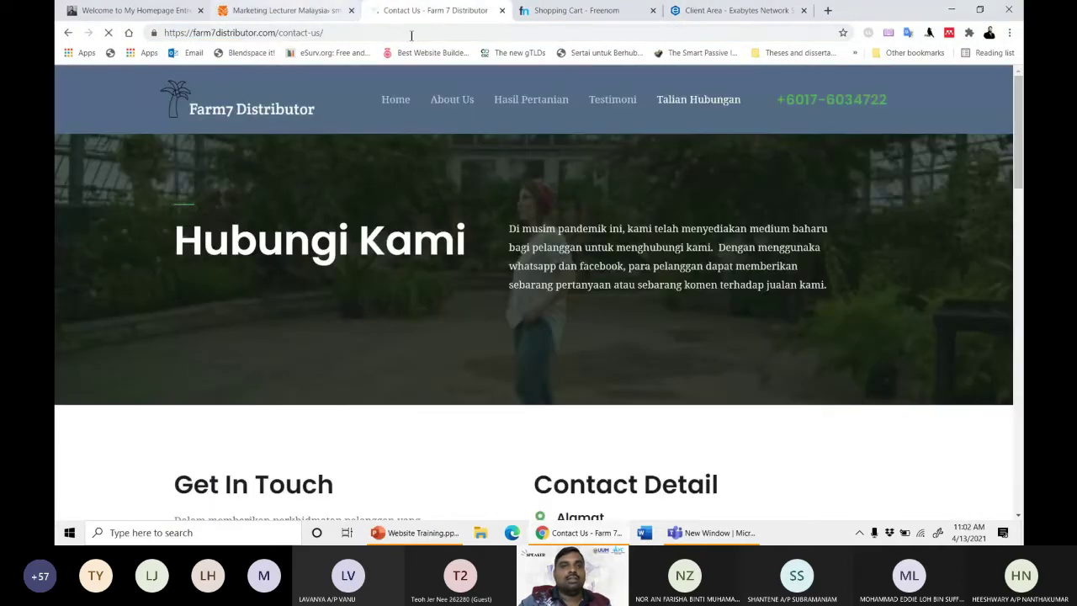
{"action": "left_click", "coordinate": [411, 34]}
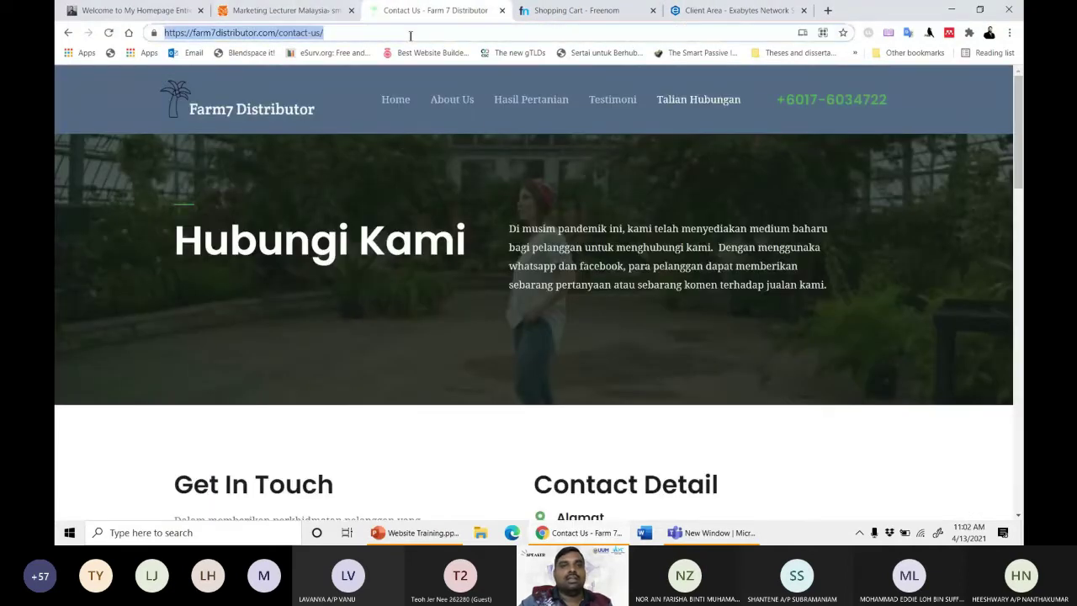
{"action": "type", "text": "free"}
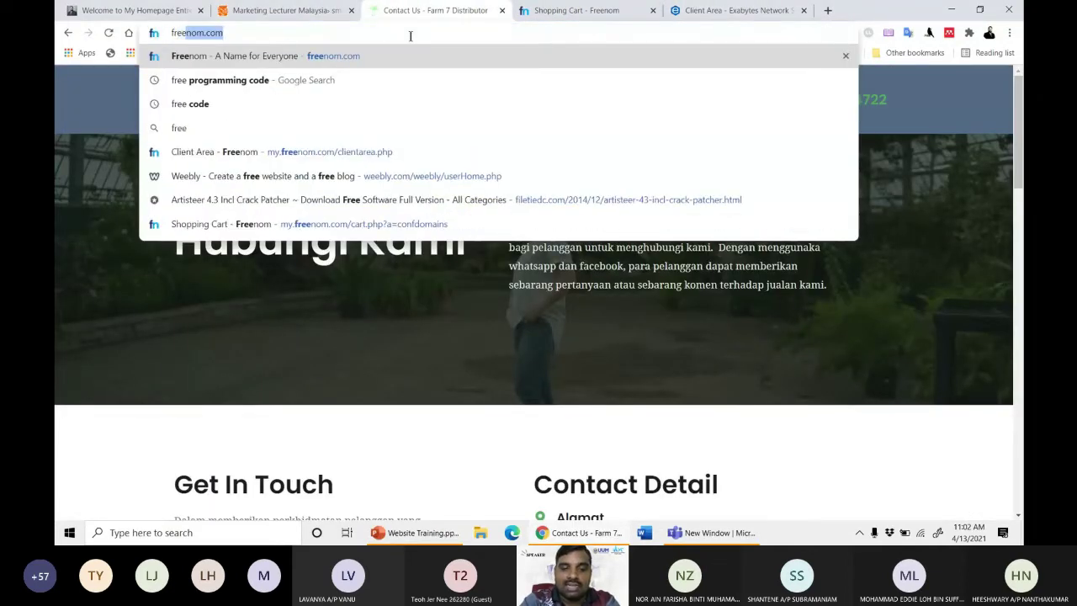
{"action": "type", "text": "hostin"}
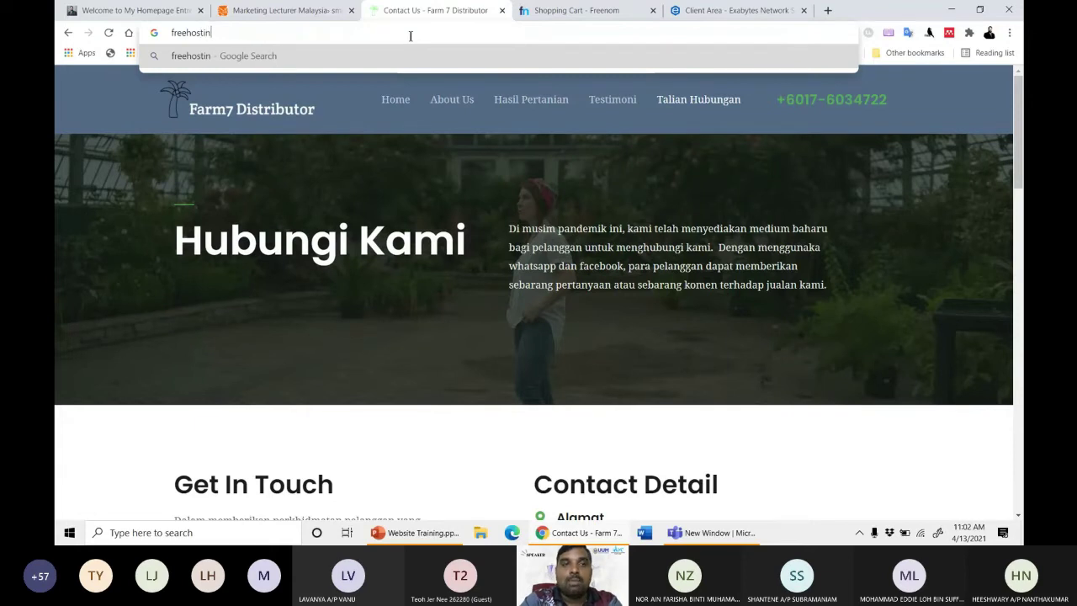
{"action": "type", "text": "g"}
{"action": "key", "text": "Return"}
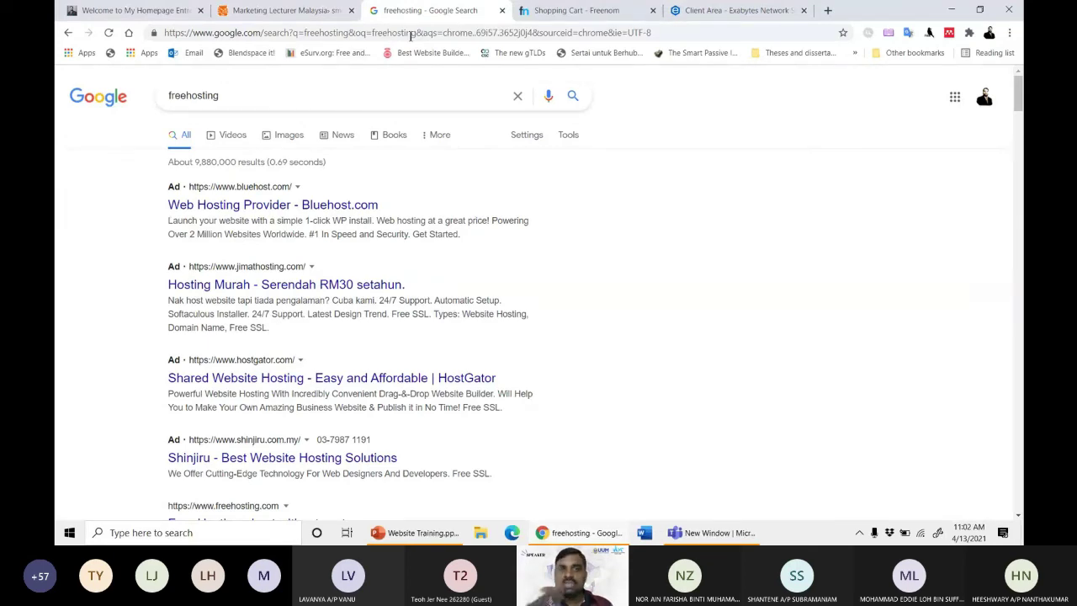
{"action": "scroll", "coordinate": [219, 395], "scroll_direction": "down", "scroll_amount": 3}
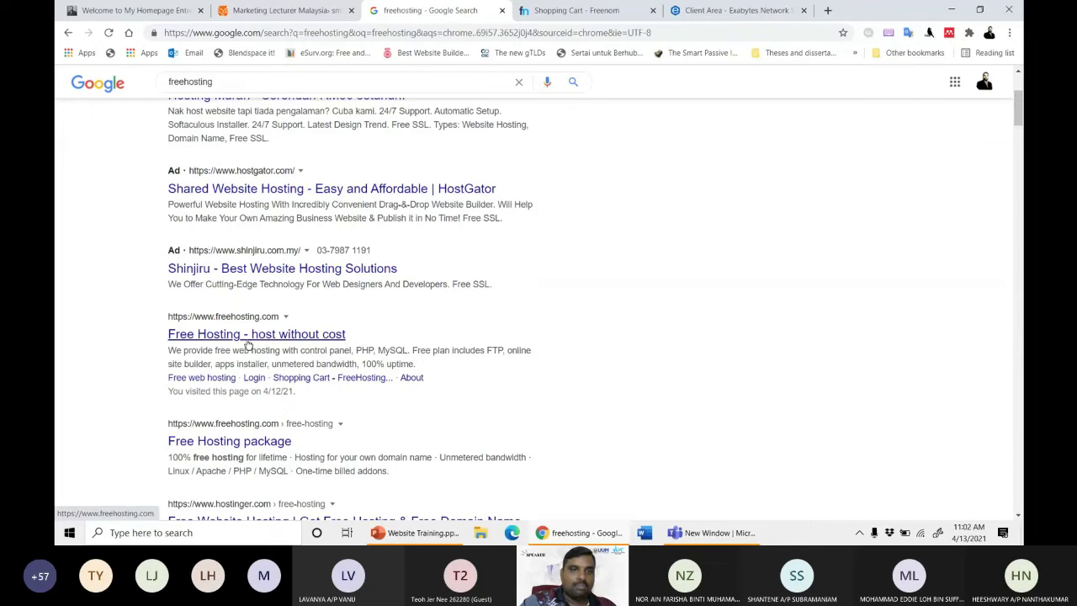
{"action": "scroll", "coordinate": [247, 345], "scroll_direction": "down", "scroll_amount": 2}
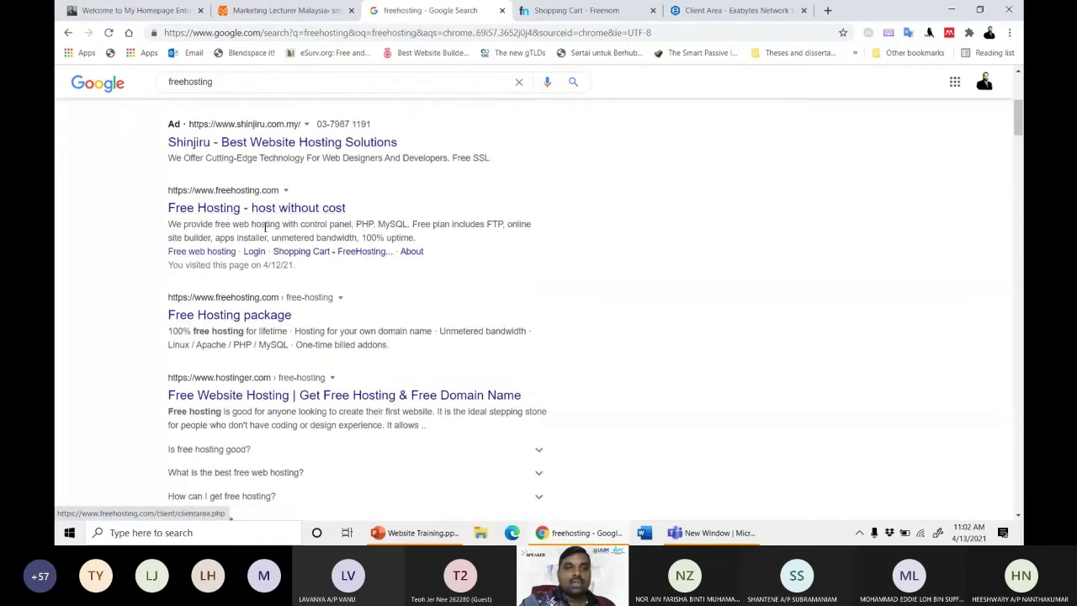
Step: Open the Hostinger result in a new tab, then open the Free Hosting package result
{"action": "right_click", "coordinate": [234, 402]}
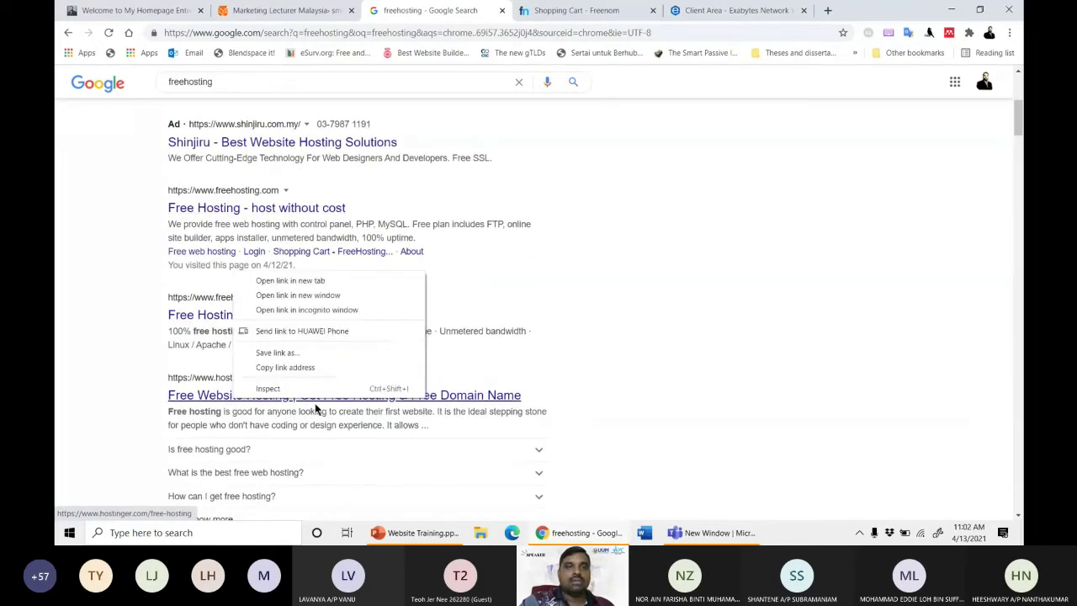
{"action": "left_click", "coordinate": [317, 279]}
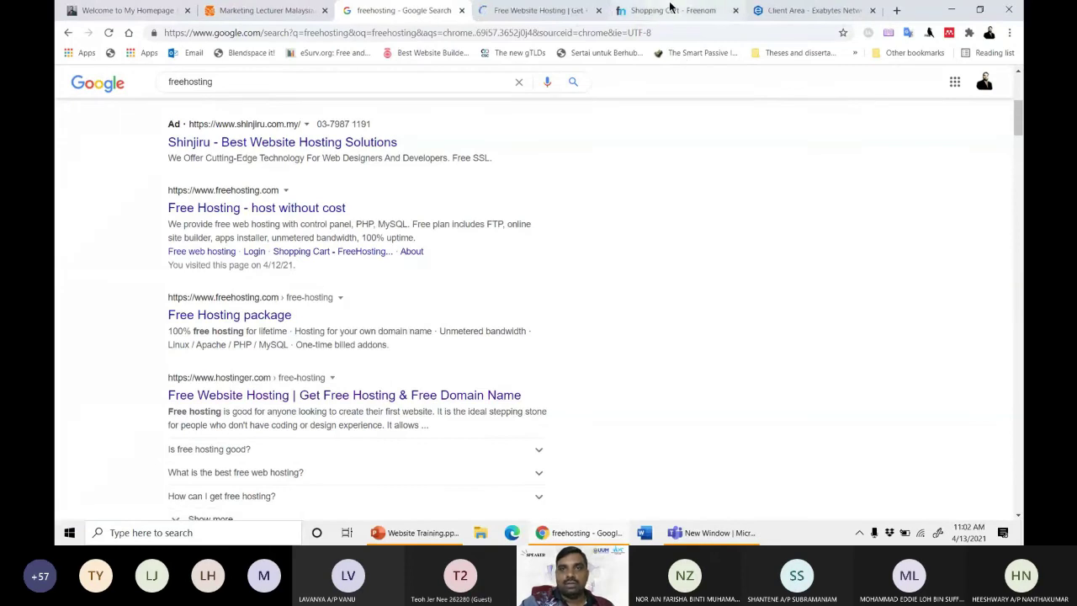
{"action": "left_click", "coordinate": [540, 11]}
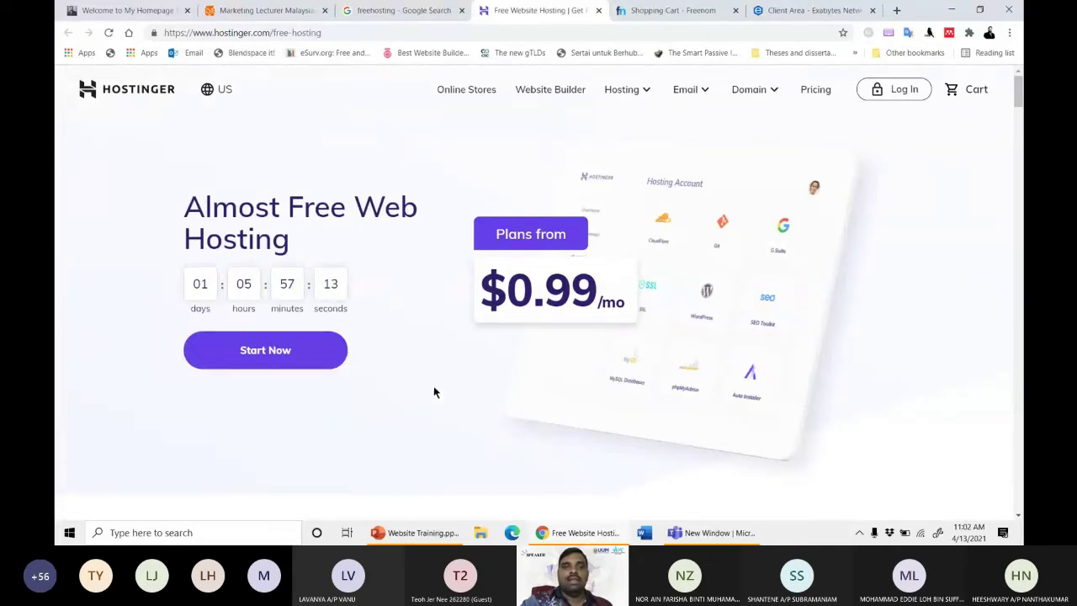
{"action": "left_click", "coordinate": [378, 23]}
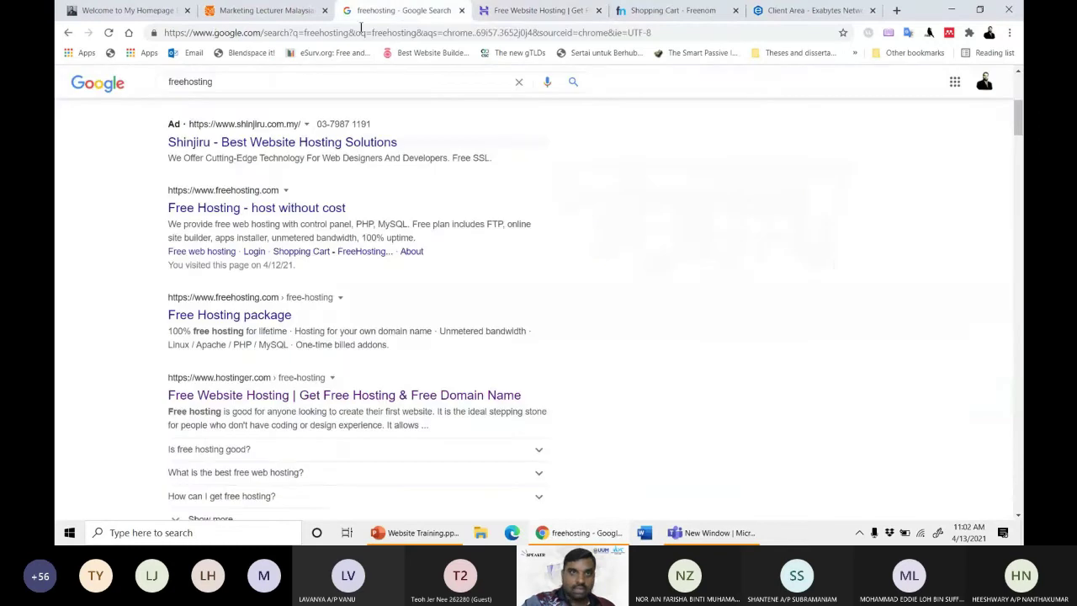
{"action": "left_click", "coordinate": [204, 315]}
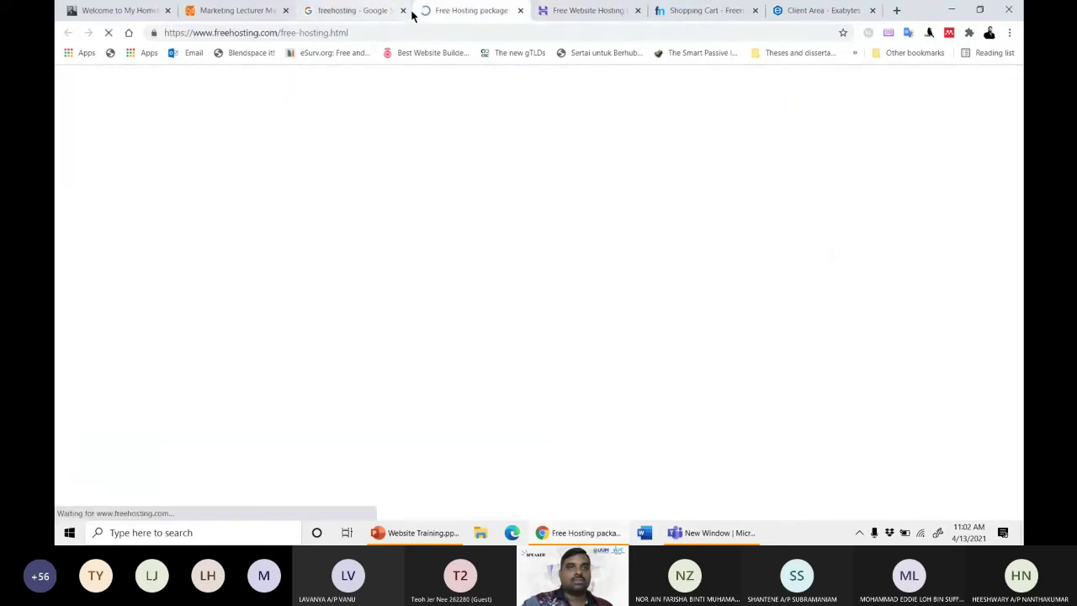
Step: Go to the hosting plans page and order the Free Hosting plan
{"action": "left_click", "coordinate": [773, 92]}
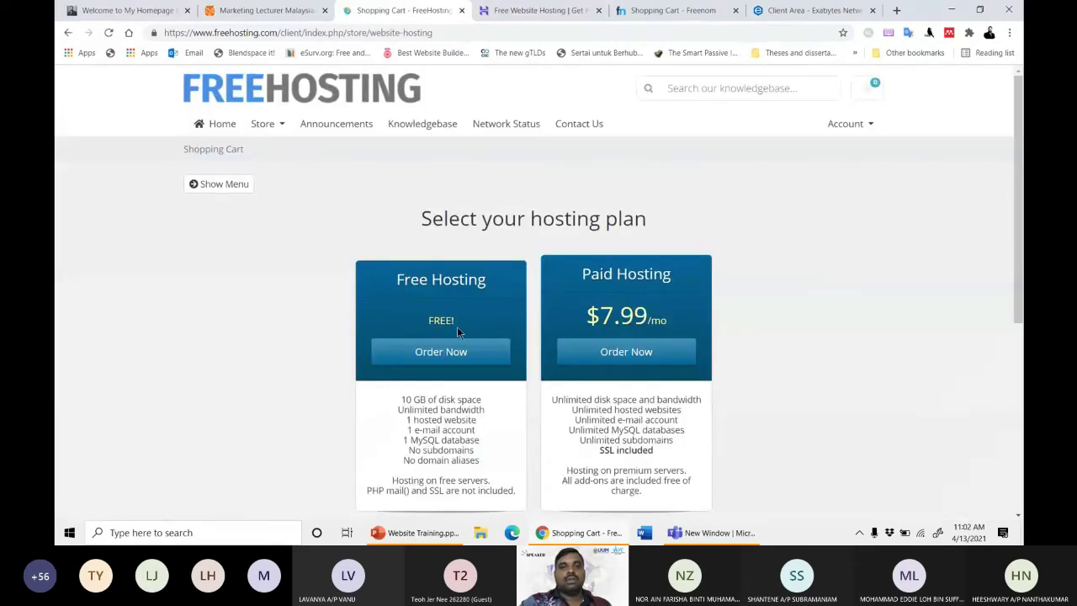
{"action": "scroll", "coordinate": [447, 333], "scroll_direction": "down", "scroll_amount": 2}
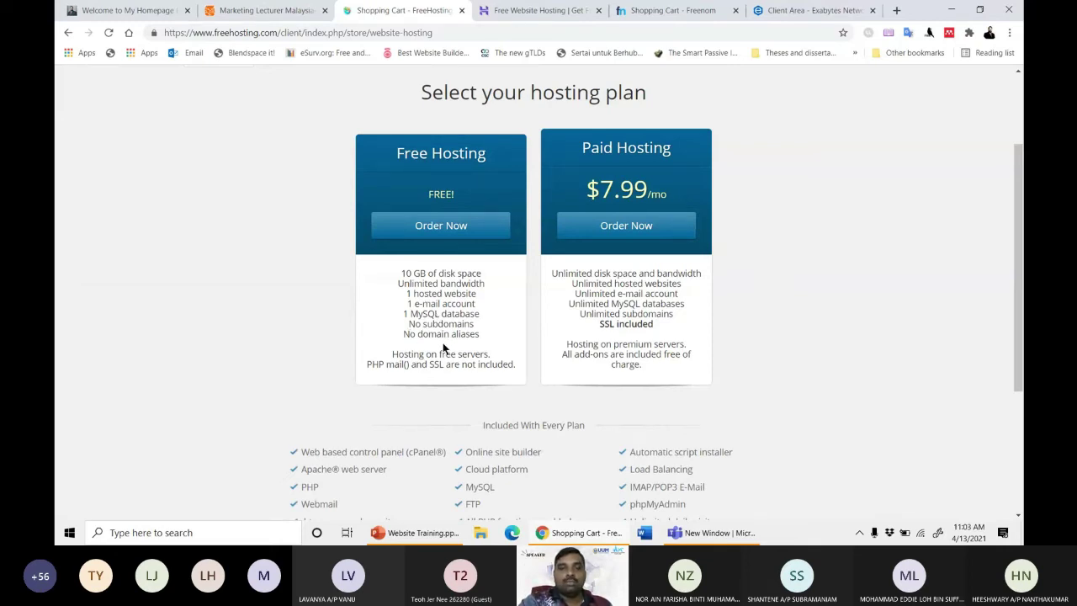
{"action": "left_click", "coordinate": [445, 232]}
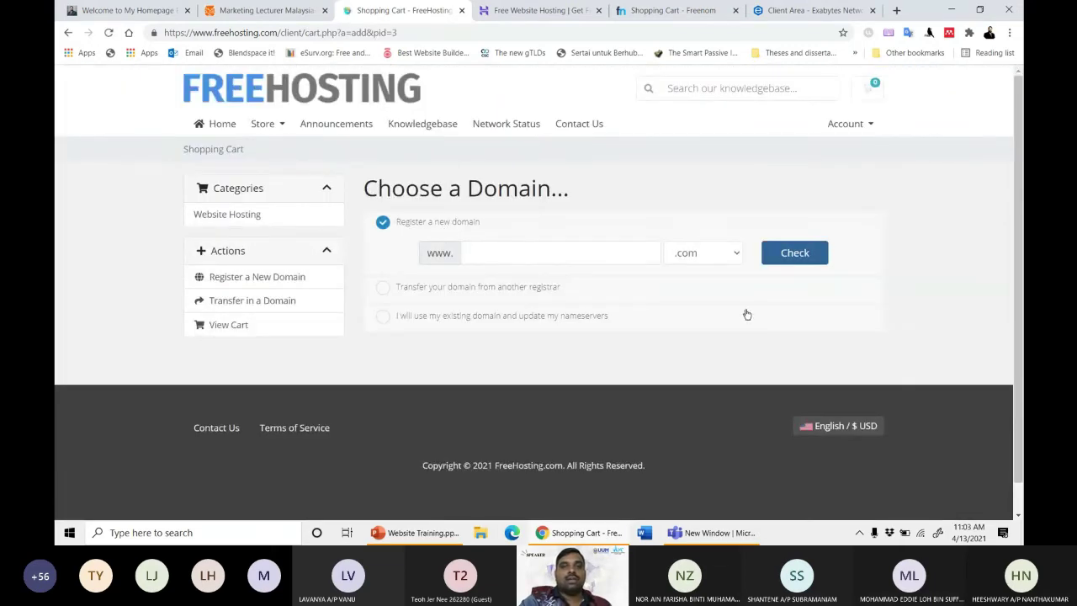
Step: At the domain step, choose 'I will use my existing domain and update my nameservers'
{"action": "left_click", "coordinate": [716, 254]}
{"action": "scroll", "coordinate": [714, 364], "scroll_direction": "down", "scroll_amount": 10}
{"action": "scroll", "coordinate": [713, 363], "scroll_direction": "down", "scroll_amount": 15}
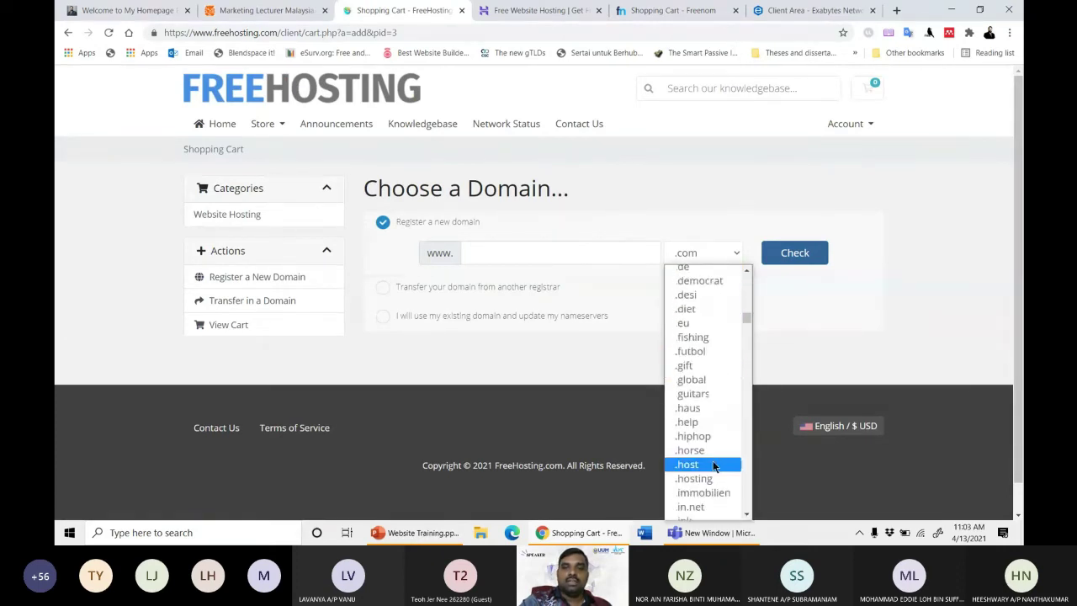
{"action": "left_click", "coordinate": [499, 355]}
{"action": "left_click", "coordinate": [384, 316]}
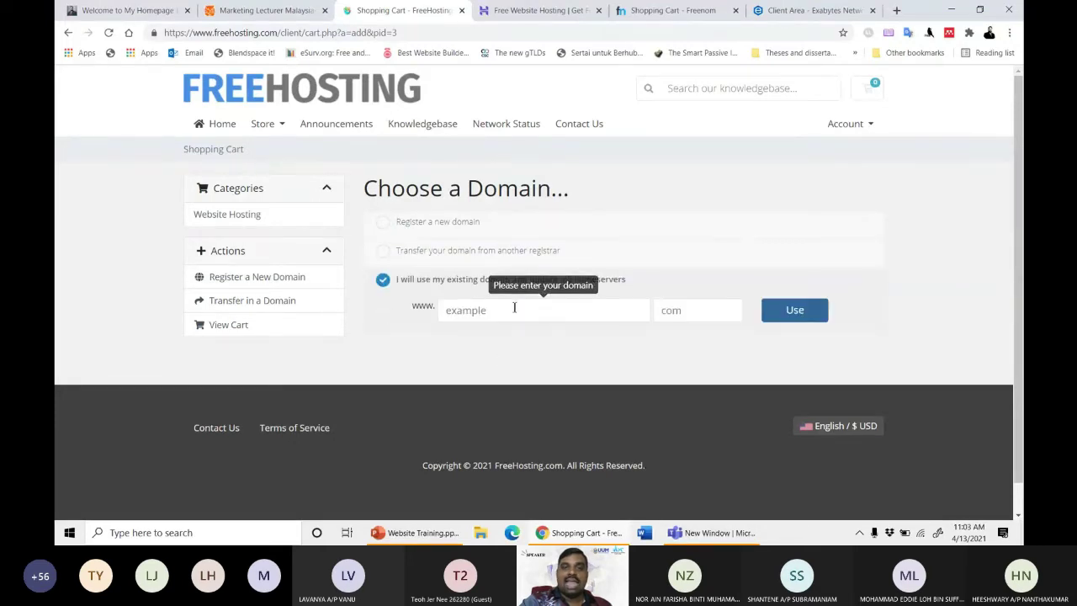
{"action": "left_click", "coordinate": [673, 10]}
Step: Copy makciksintok.tk from Freenom and submit it with the tk extension in FreeHosting
{"action": "left_click_drag", "start_coordinate": [344, 244], "coordinate": [280, 245]}
{"action": "right_click", "coordinate": [292, 240]}
{"action": "left_click", "coordinate": [340, 249]}
{"action": "left_click", "coordinate": [436, 12]}
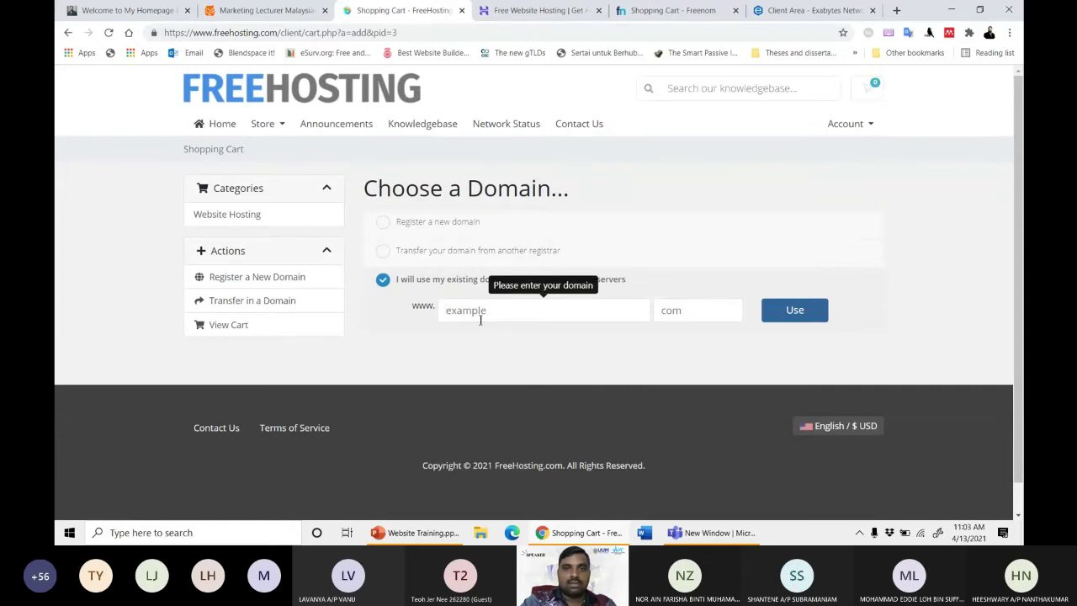
{"action": "key", "text": "ctrl+v"}
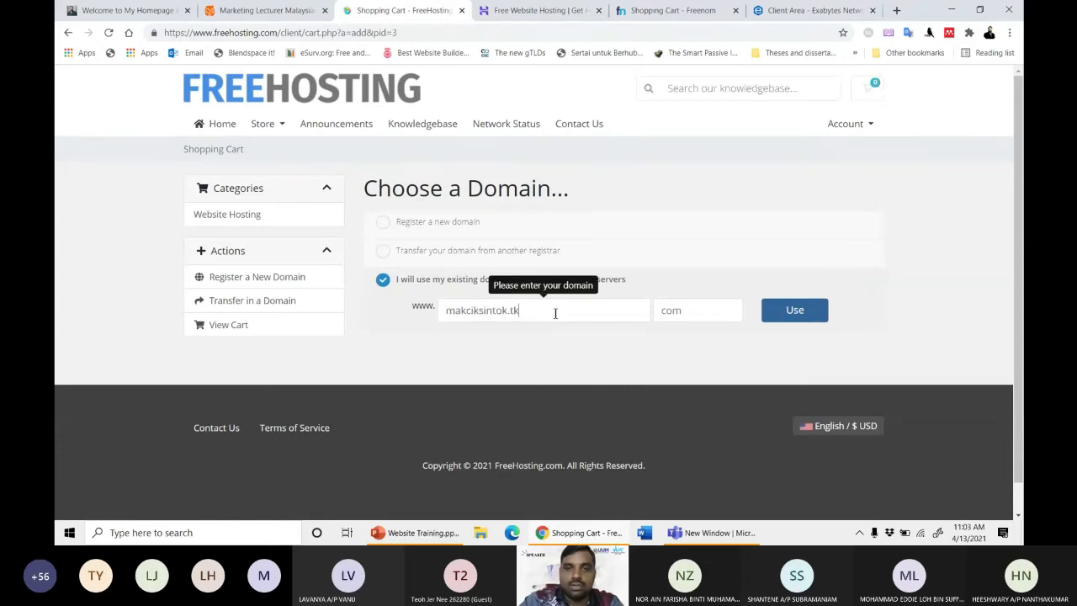
{"action": "key", "text": "Tab"}
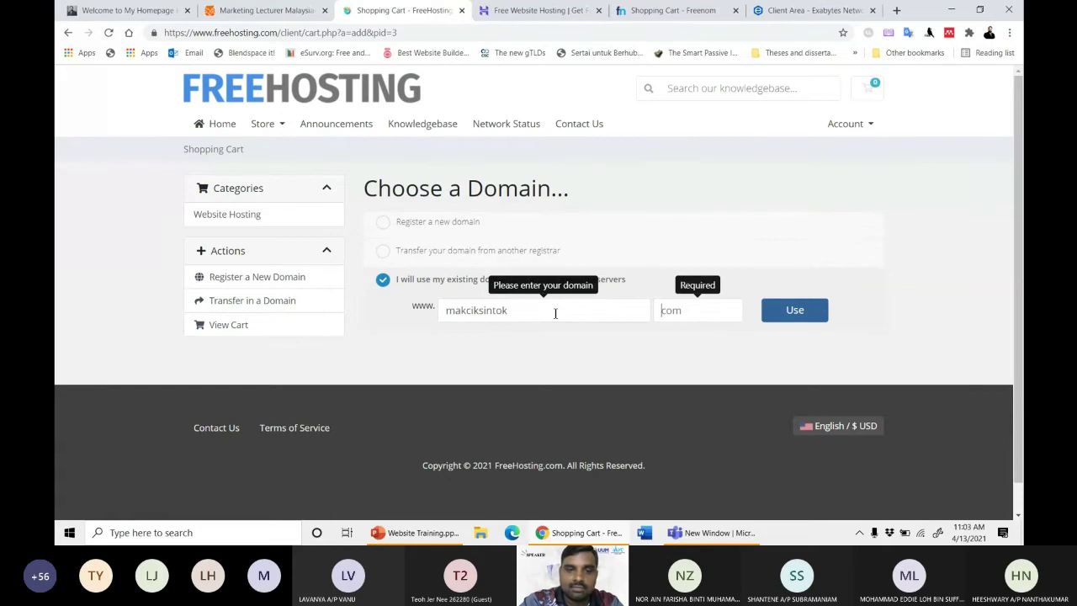
{"action": "type", "text": "t"}
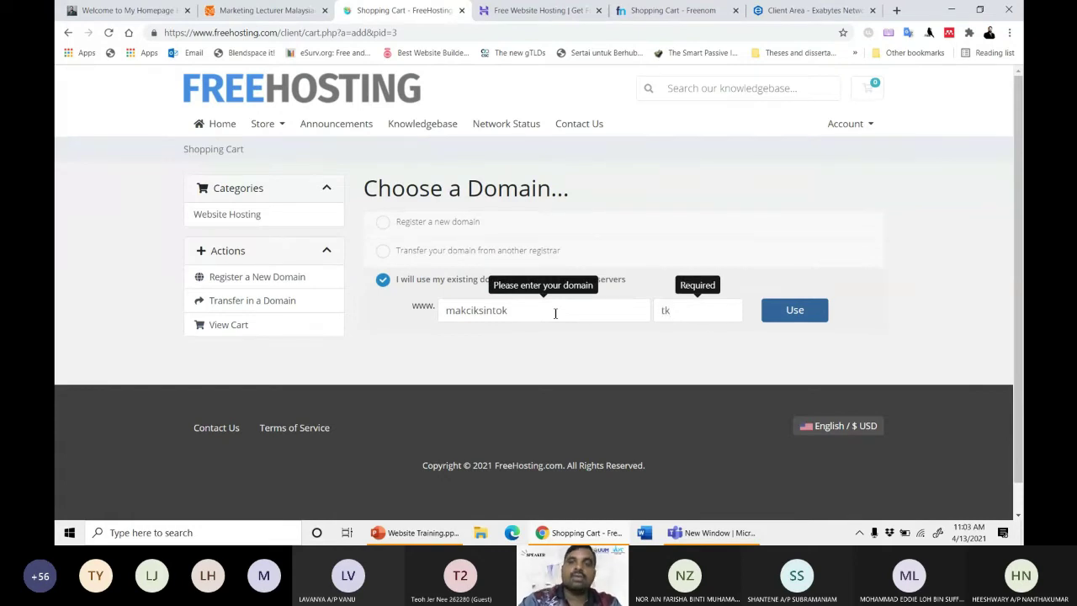
{"action": "type", "text": "k"}
{"action": "left_click", "coordinate": [796, 313]}
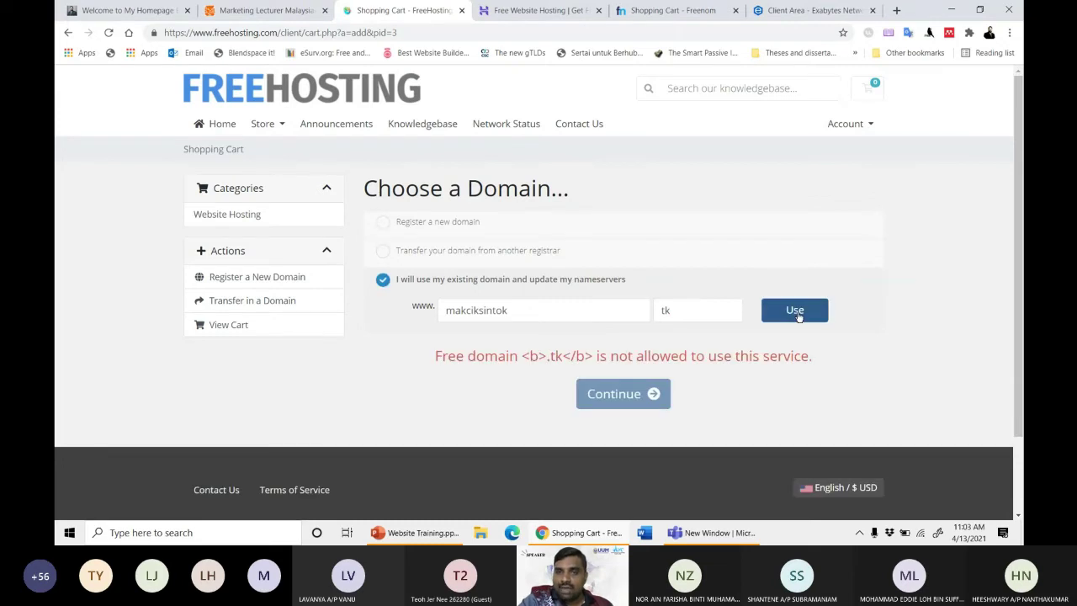
Step: Remove the tk extension and retry the domain check
{"action": "left_click", "coordinate": [698, 310]}
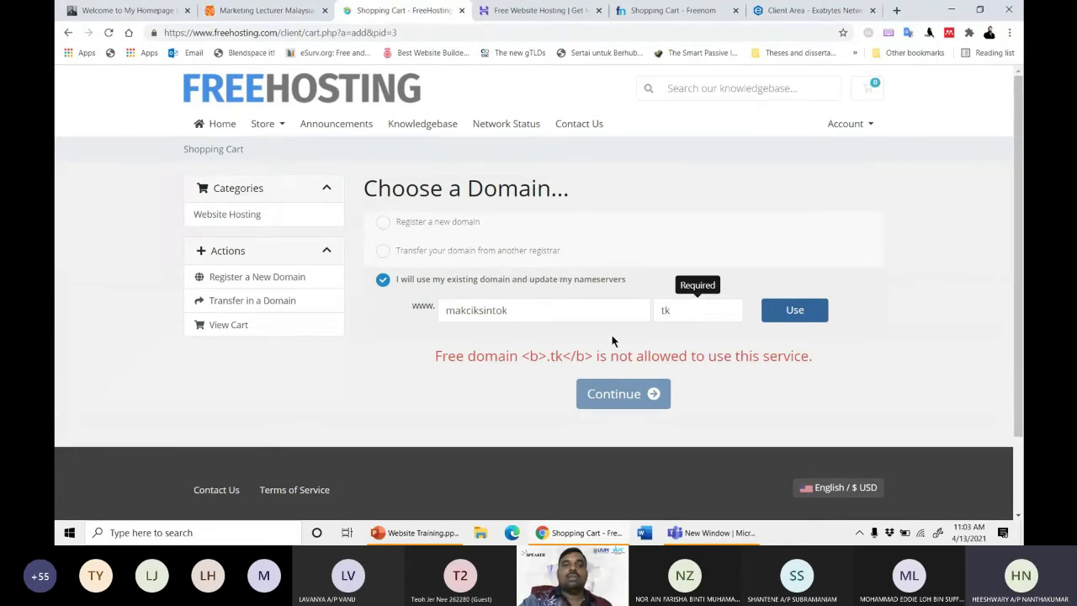
{"action": "left_click_drag", "start_coordinate": [686, 310], "coordinate": [631, 309]}
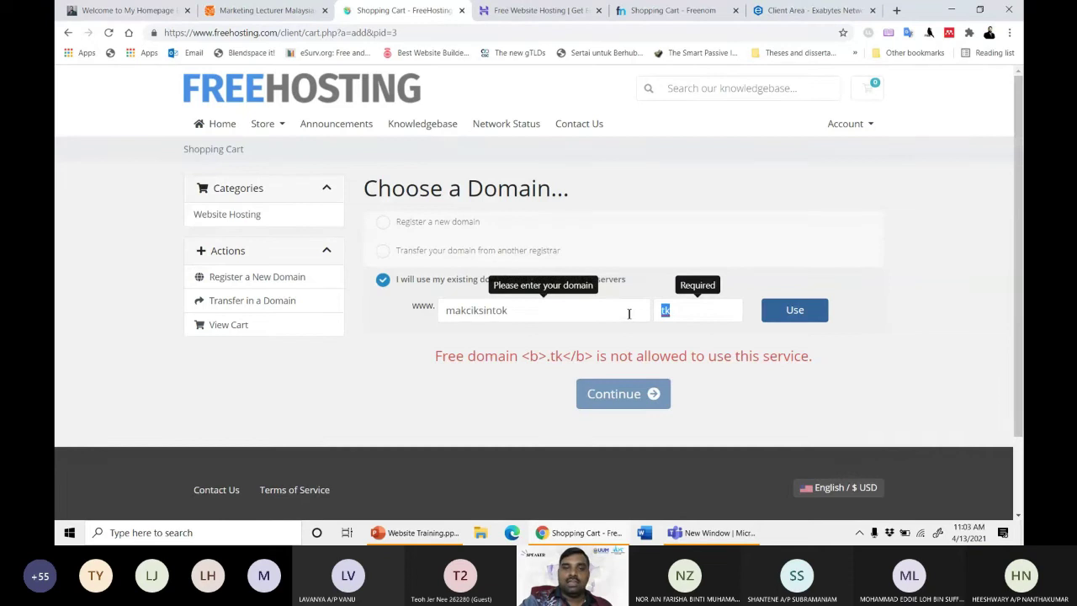
{"action": "key", "text": "BackSpace"}
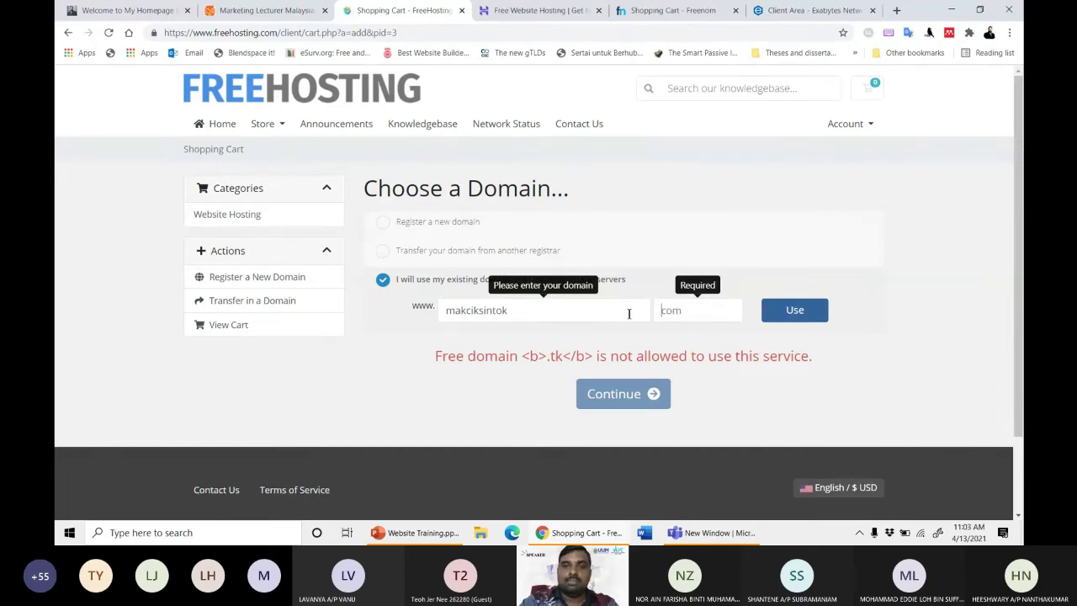
{"action": "left_click", "coordinate": [795, 310]}
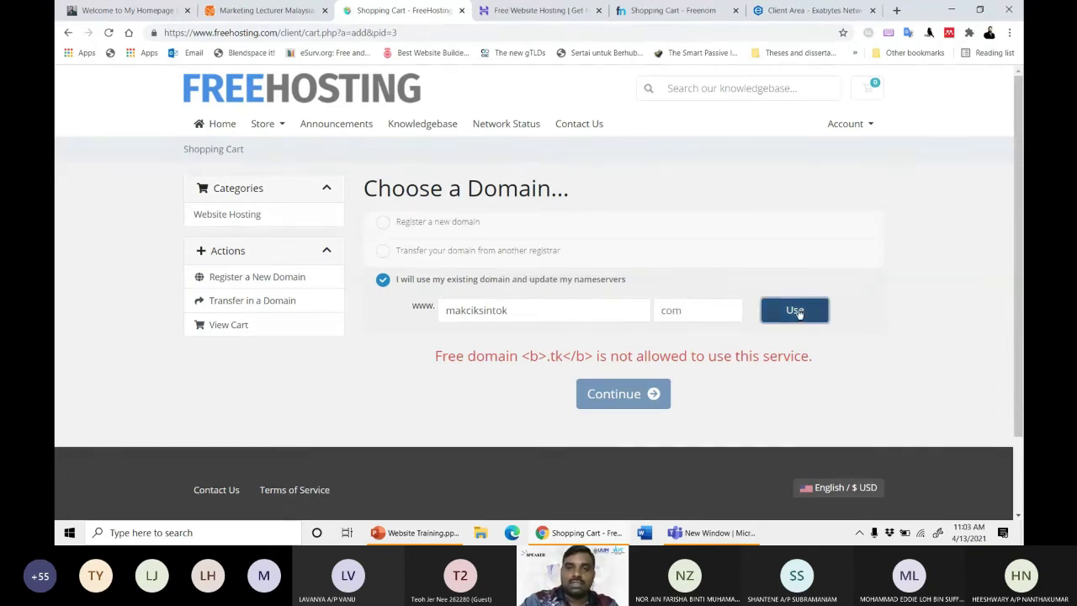
Step: Try the transfer and register-new options, pick .io, then return to using an existing domain
{"action": "left_click", "coordinate": [383, 251]}
{"action": "left_click", "coordinate": [383, 223]}
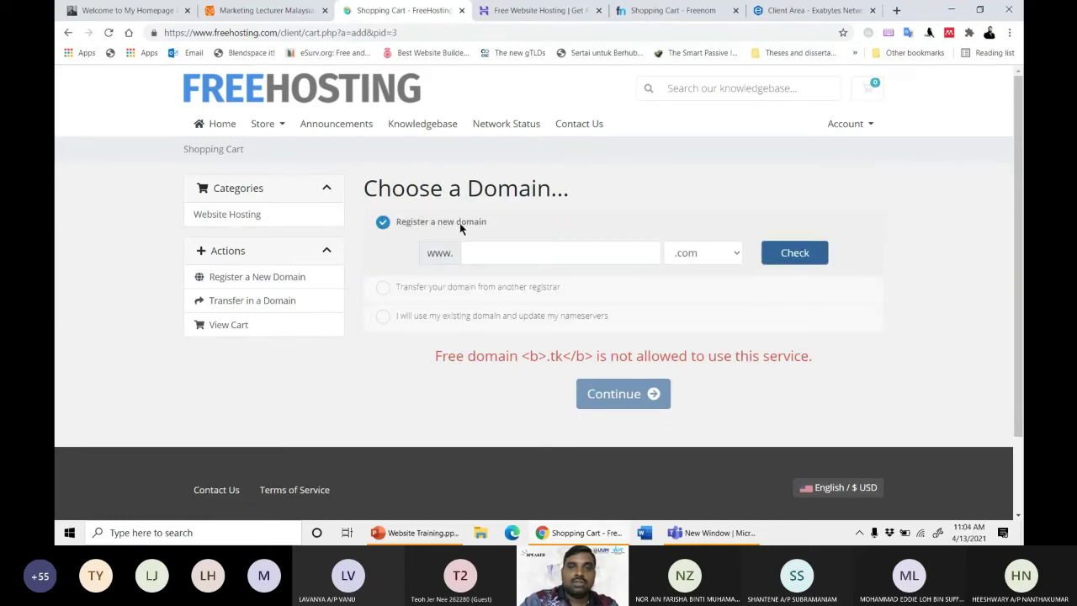
{"action": "left_click", "coordinate": [700, 256]}
{"action": "scroll", "coordinate": [705, 421], "scroll_direction": "down", "scroll_amount": 5}
{"action": "scroll", "coordinate": [707, 420], "scroll_direction": "down", "scroll_amount": 10}
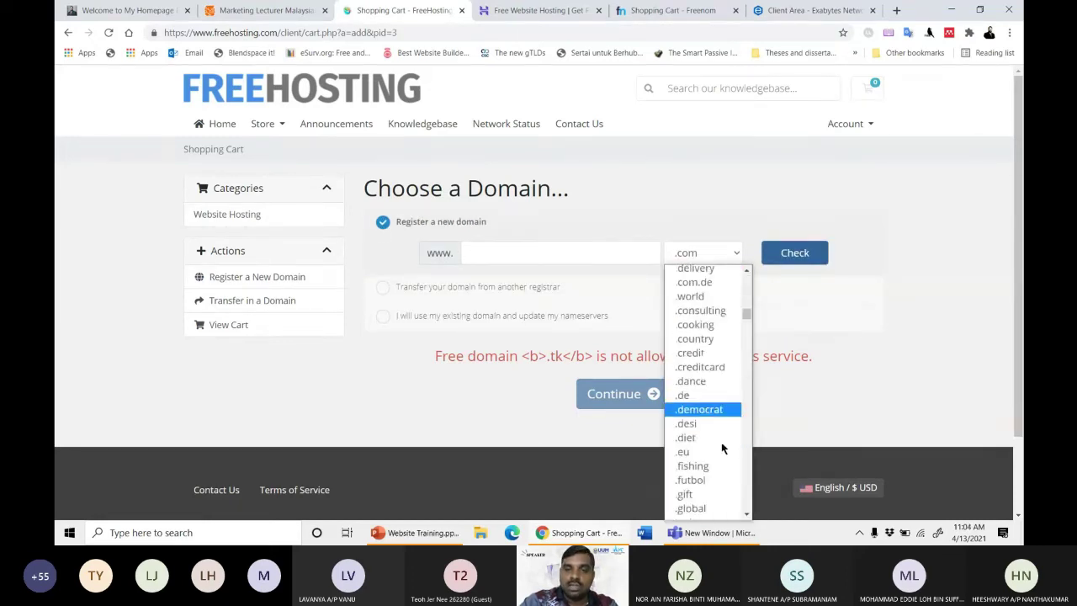
{"action": "scroll", "coordinate": [716, 387], "scroll_direction": "down", "scroll_amount": 15}
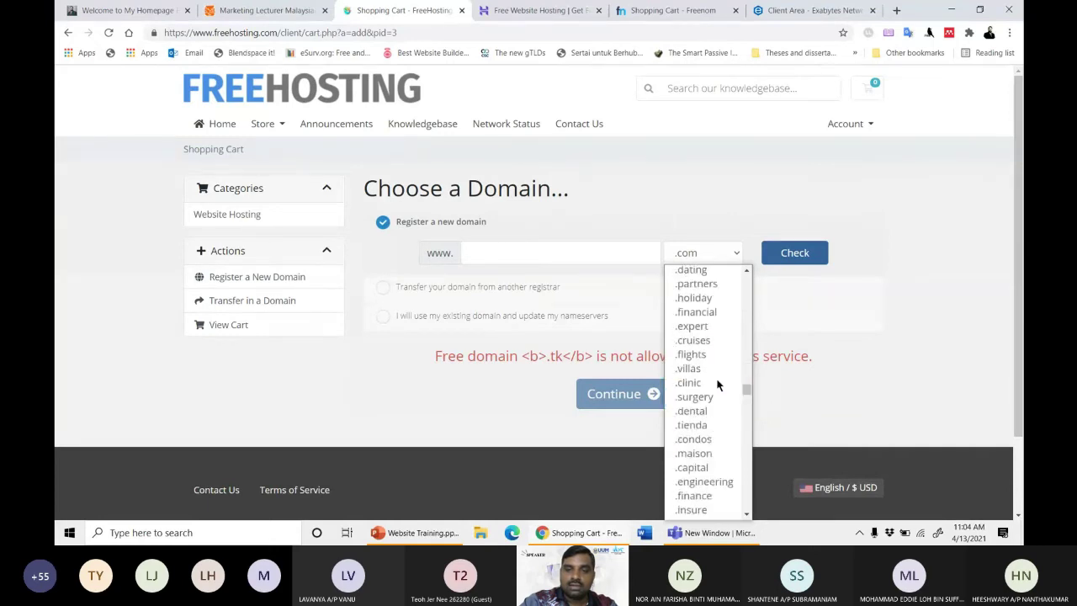
{"action": "scroll", "coordinate": [717, 384], "scroll_direction": "down", "scroll_amount": 2}
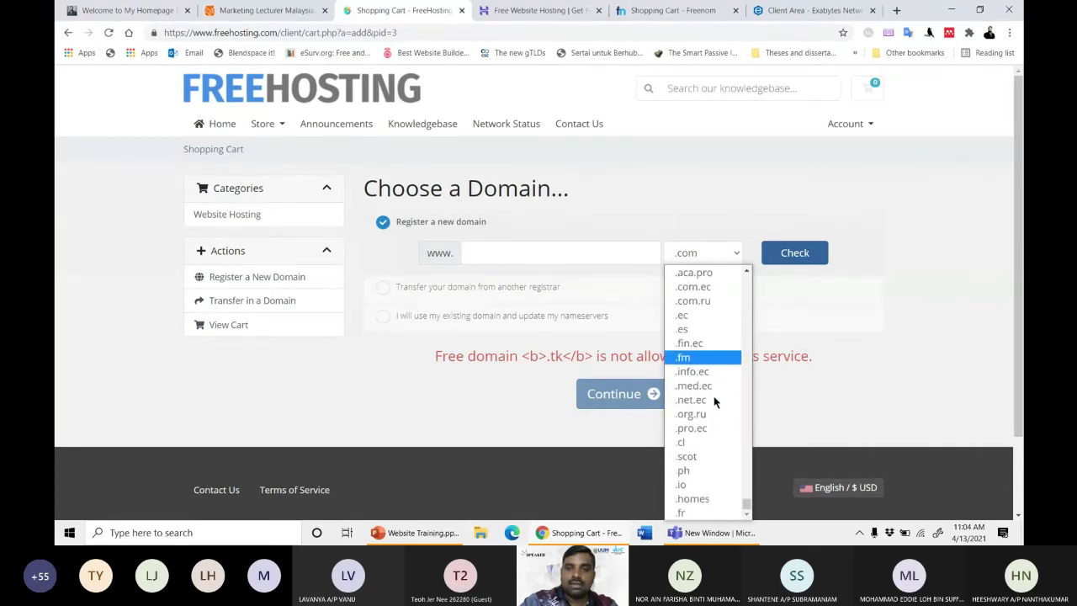
{"action": "left_click", "coordinate": [688, 485]}
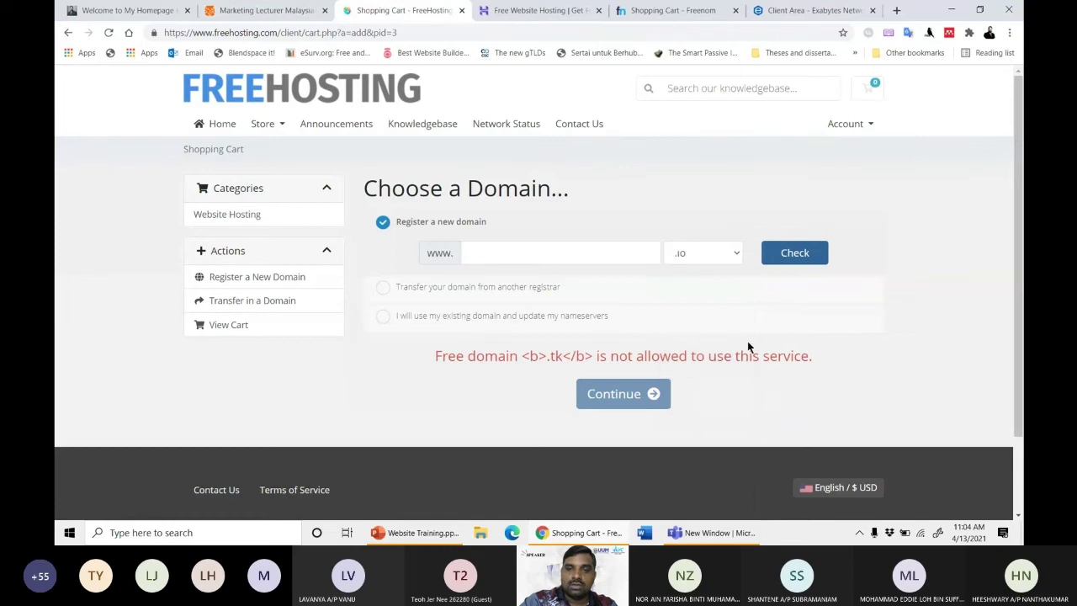
{"action": "left_click", "coordinate": [729, 252]}
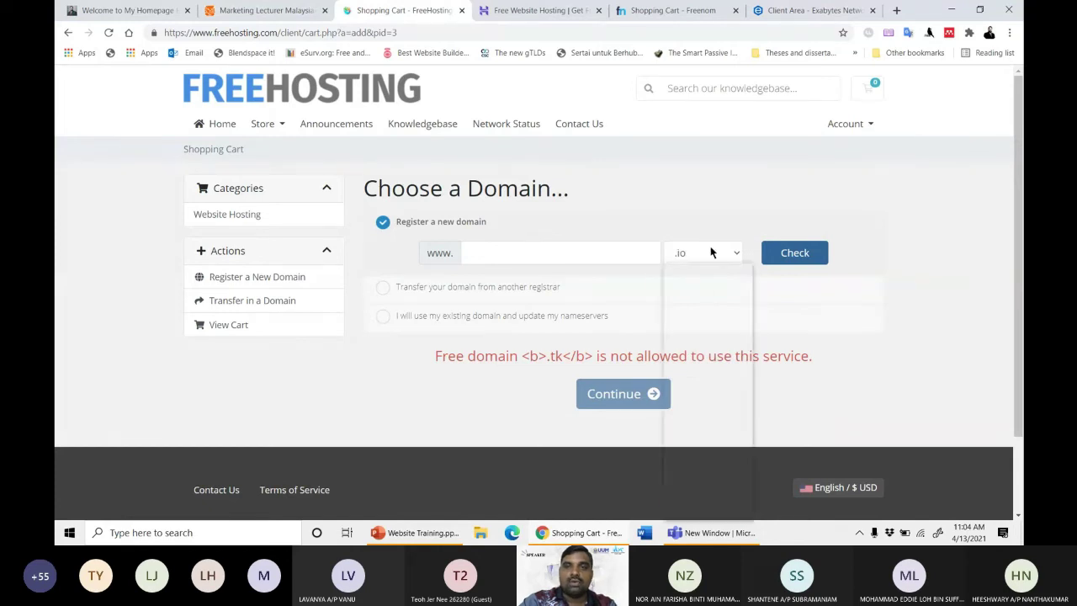
{"action": "left_click", "coordinate": [383, 315]}
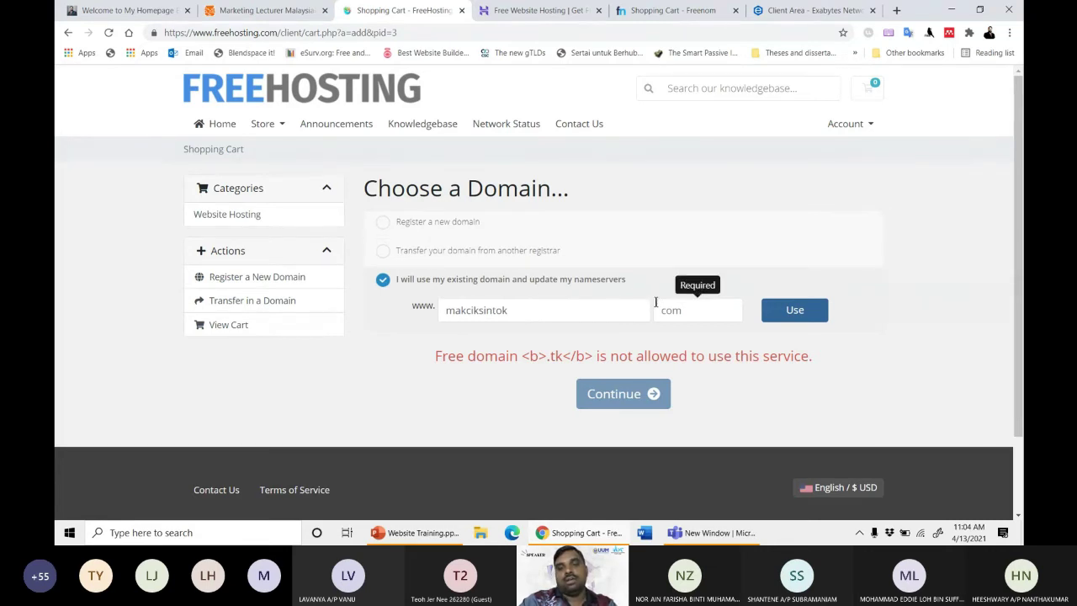
Step: Replace the domain with mathijl.com and submit it for verification
{"action": "left_click", "coordinate": [707, 307]}
{"action": "type", "text": "tk"}
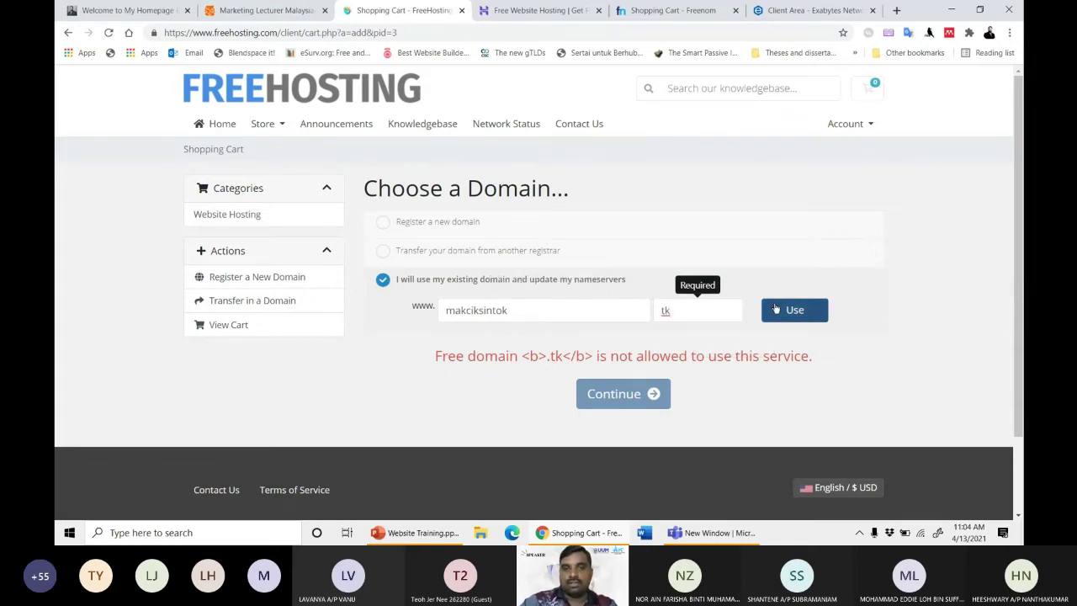
{"action": "left_click_drag", "start_coordinate": [530, 307], "coordinate": [423, 311]}
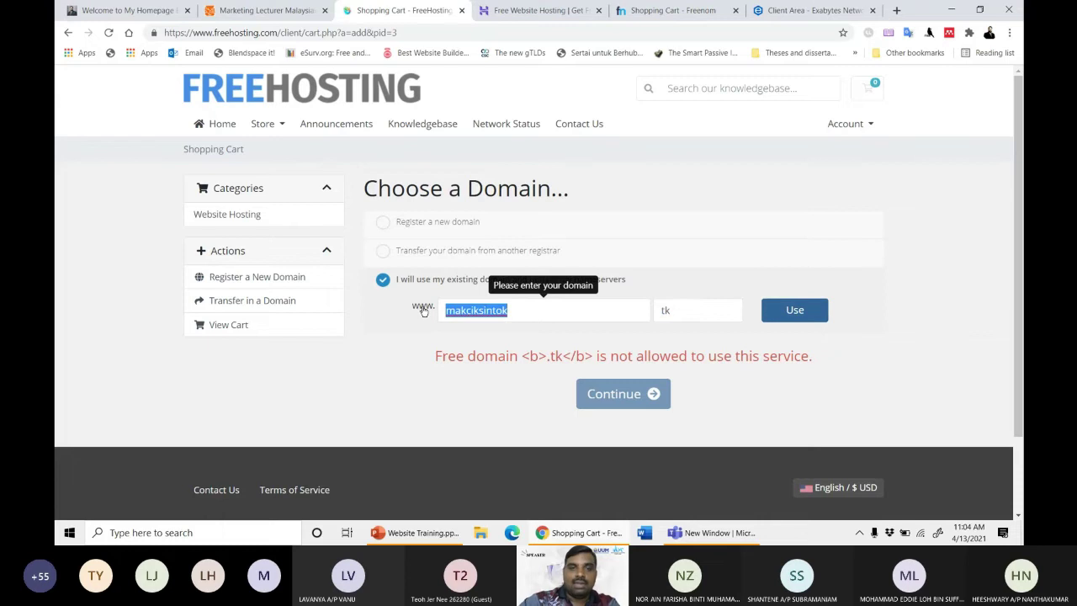
{"action": "type", "text": "mathijl"}
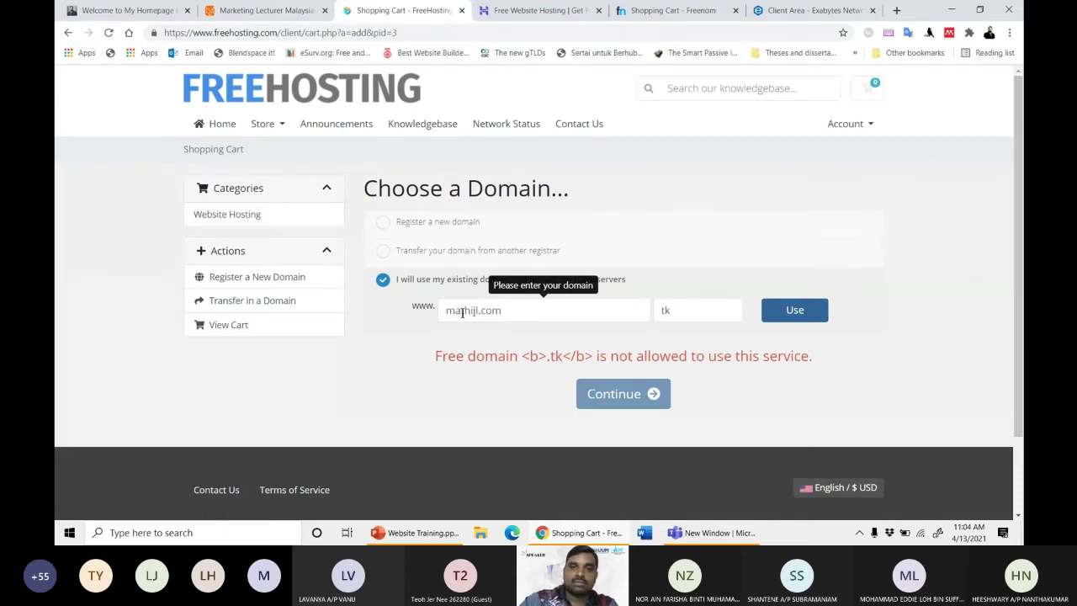
{"action": "key", "text": "Tab"}
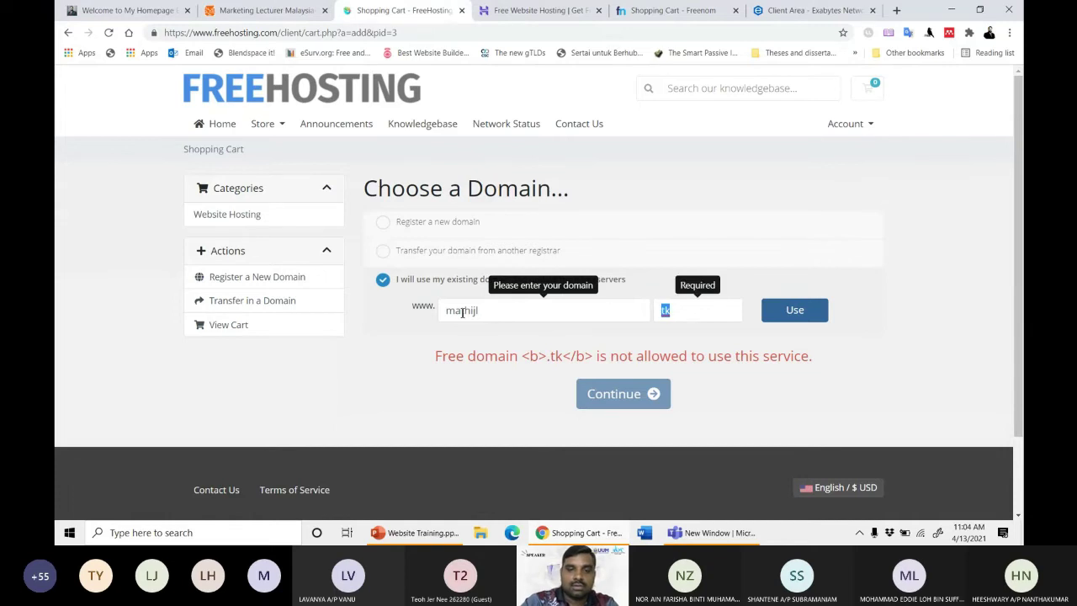
{"action": "type", "text": "com"}
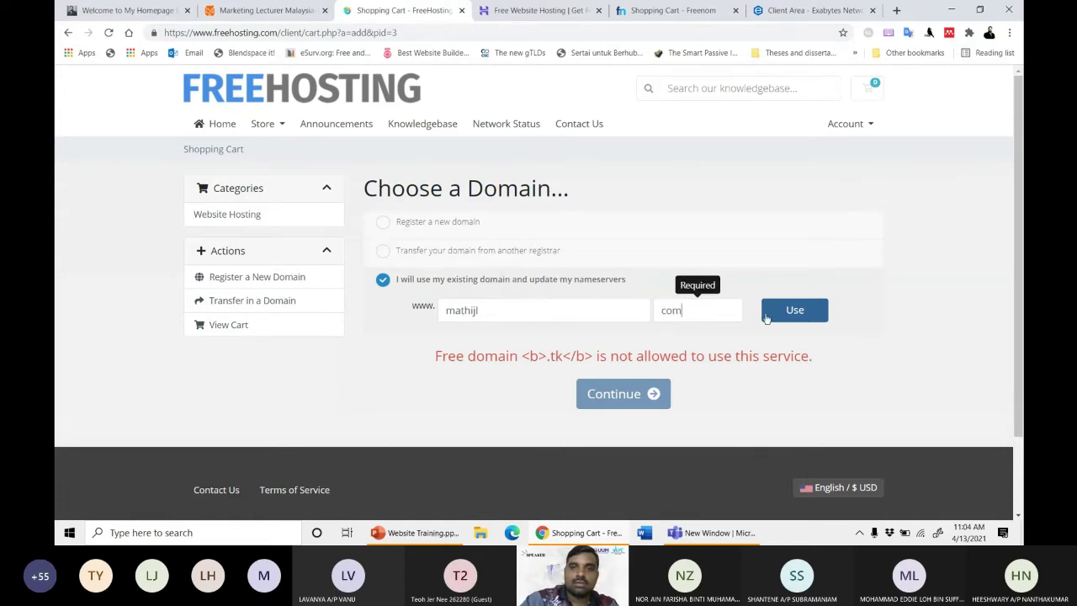
{"action": "left_click", "coordinate": [786, 315]}
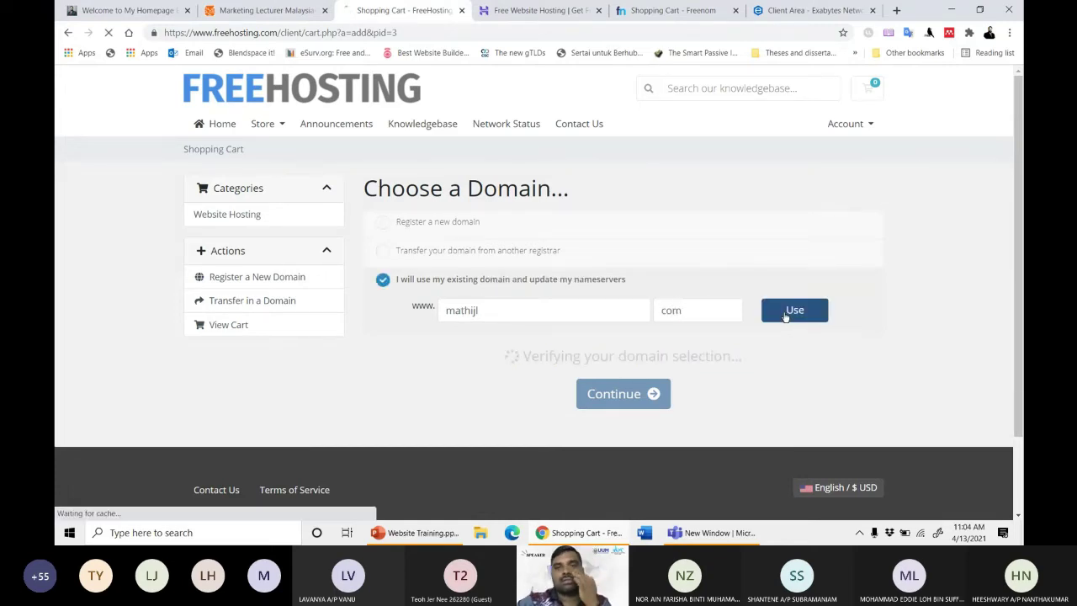
Step: Continue through the cart review and check out the $0.00 Free Hosting order
{"action": "scroll", "coordinate": [652, 371], "scroll_direction": "down", "scroll_amount": 2}
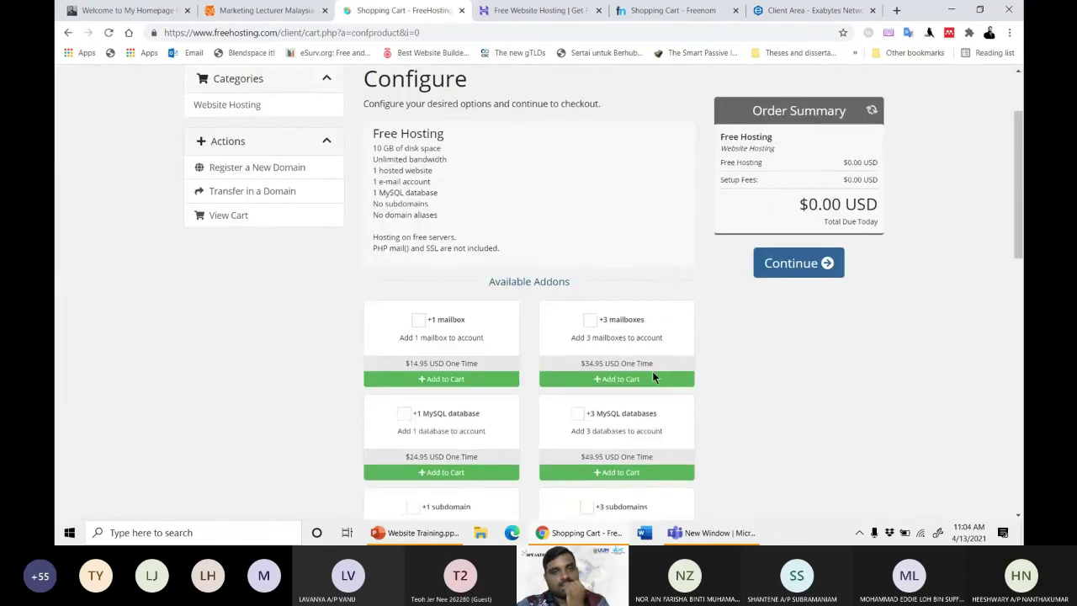
{"action": "scroll", "coordinate": [818, 333], "scroll_direction": "up", "scroll_amount": 1}
{"action": "left_click", "coordinate": [810, 247]}
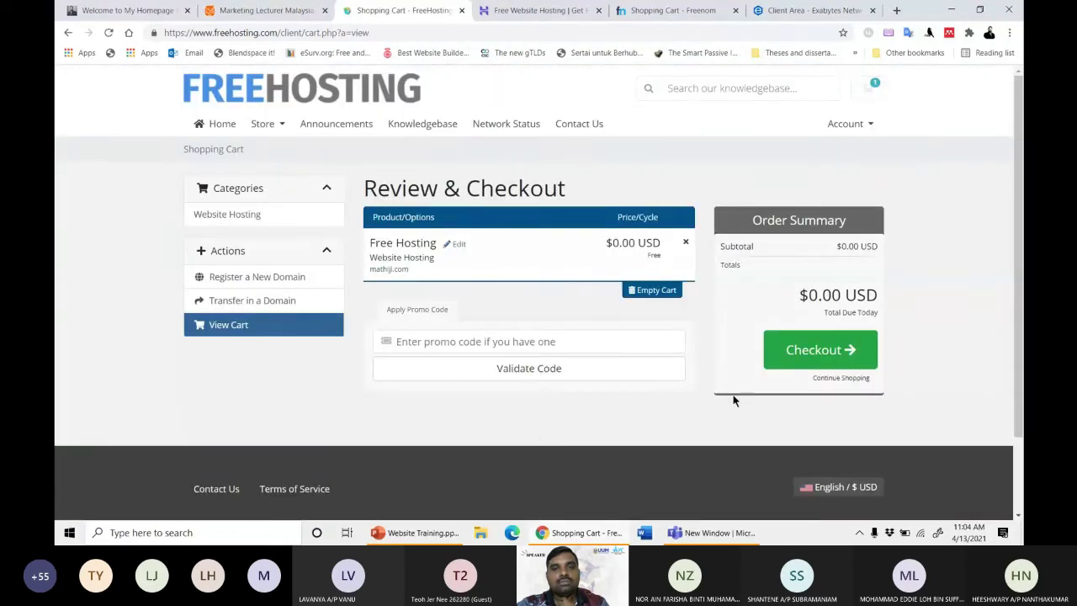
{"action": "left_click", "coordinate": [826, 360]}
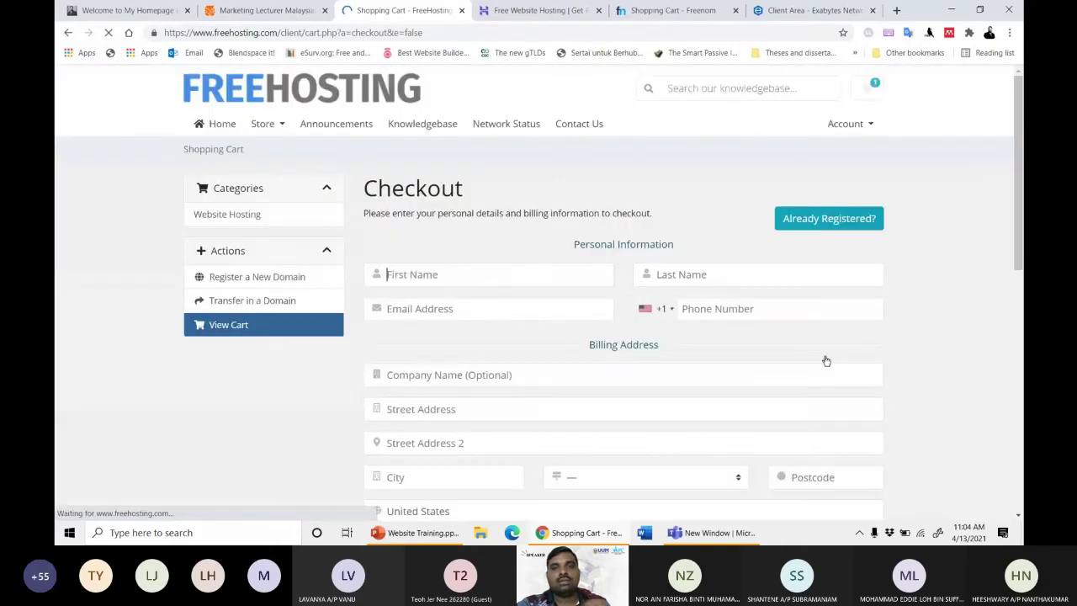
Step: Autofill the checkout's personal and address fields from saved details and enter an account password
{"action": "left_click", "coordinate": [415, 274]}
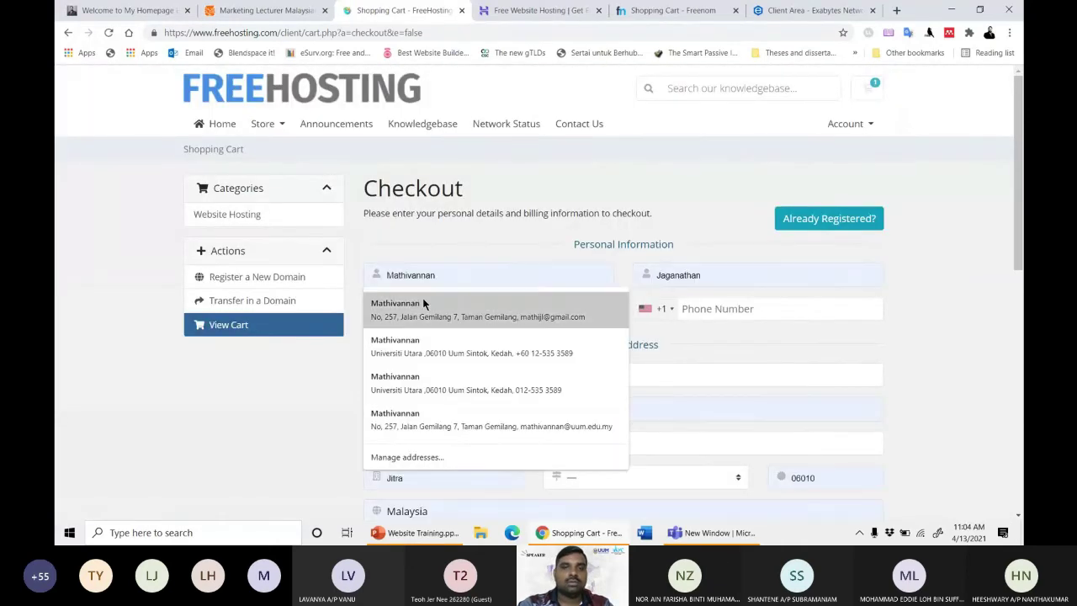
{"action": "left_click", "coordinate": [422, 307]}
{"action": "scroll", "coordinate": [650, 346], "scroll_direction": "down", "scroll_amount": 5}
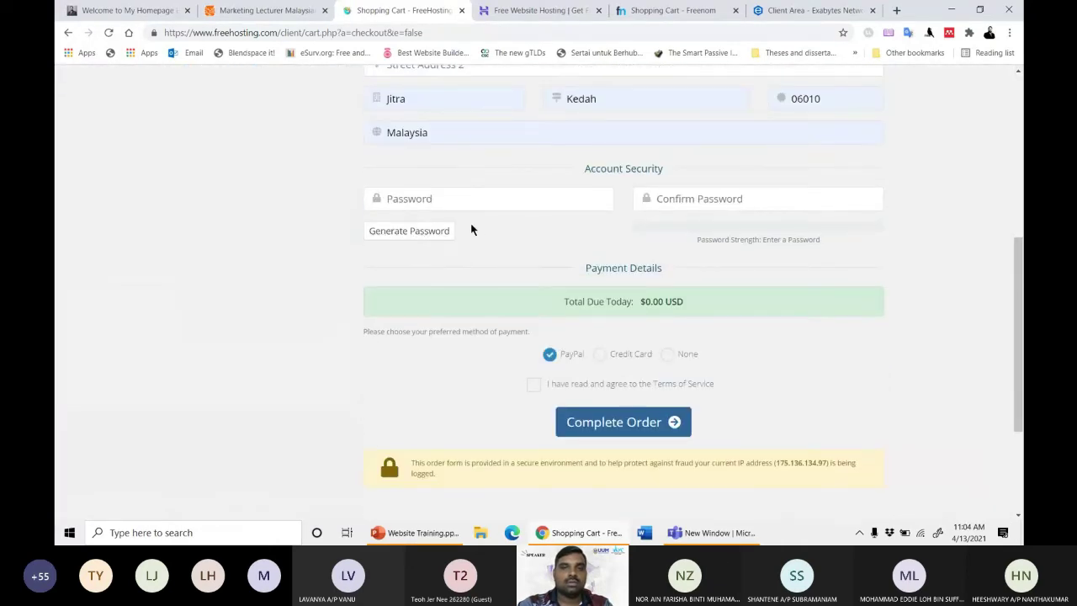
{"action": "left_click", "coordinate": [478, 198]}
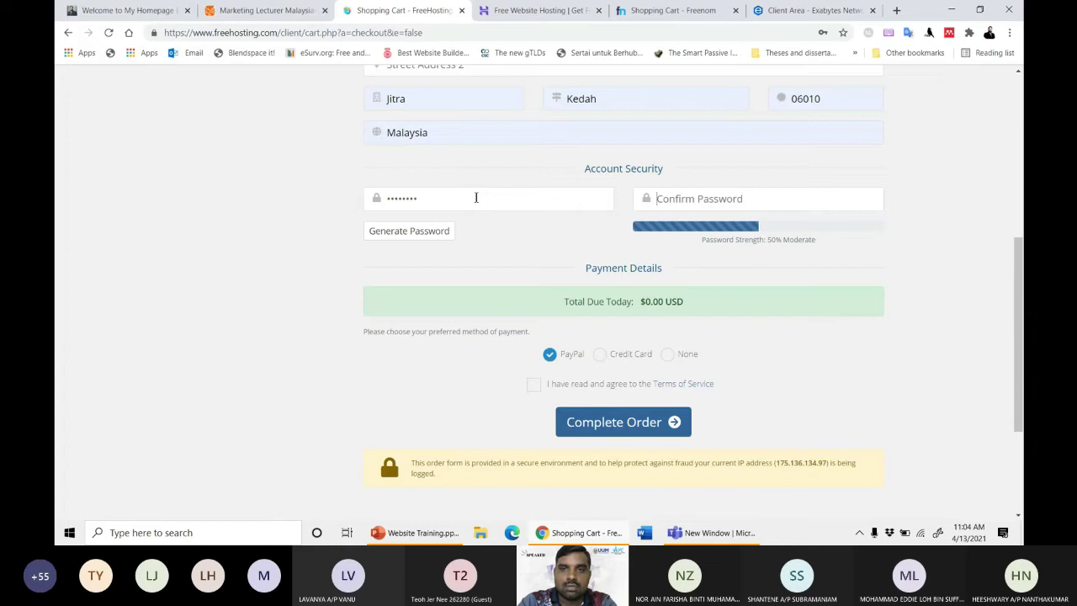
Step: Accept the Terms of Service, choose None as payment, and submit the order
{"action": "left_click", "coordinate": [533, 384]}
{"action": "left_click", "coordinate": [667, 354]}
{"action": "left_click", "coordinate": [653, 421]}
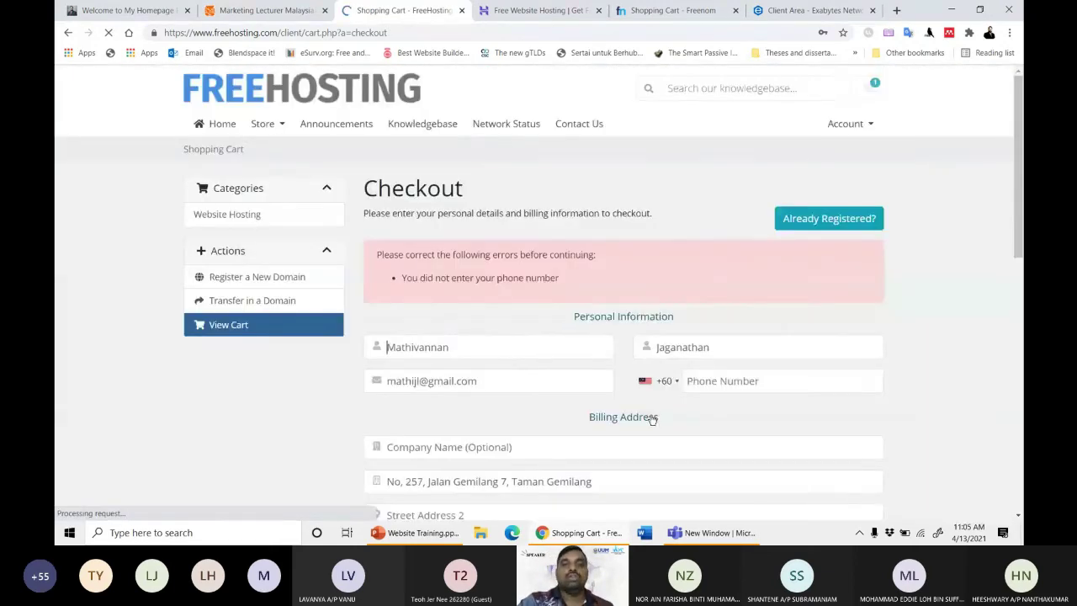
Step: Autofill the saved phone number, enter and confirm the password, and resubmit the form
{"action": "scroll", "coordinate": [664, 336], "scroll_direction": "down", "scroll_amount": 3}
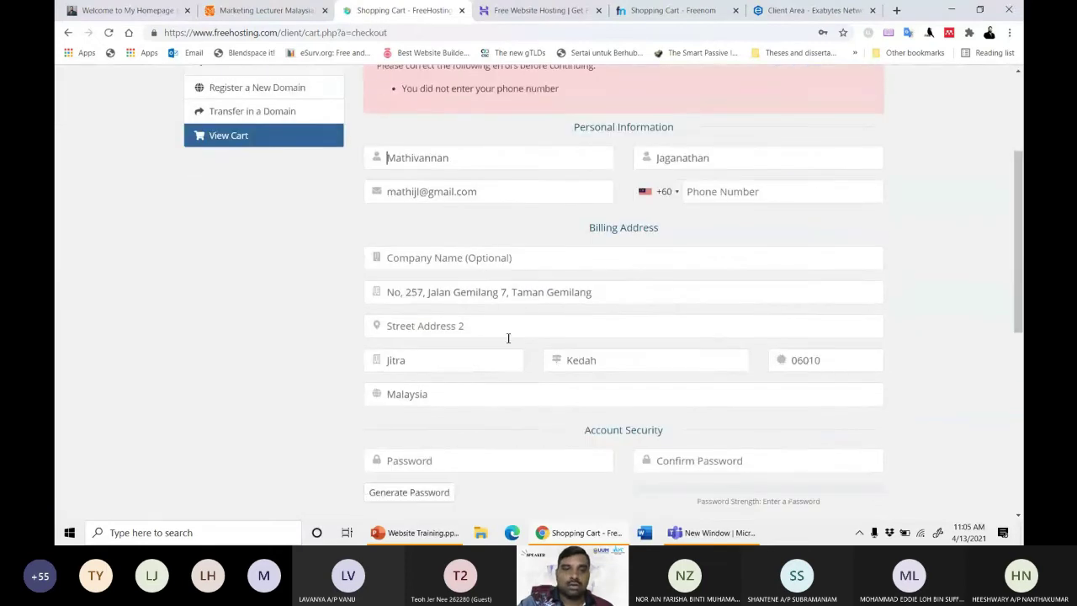
{"action": "left_click", "coordinate": [731, 191]}
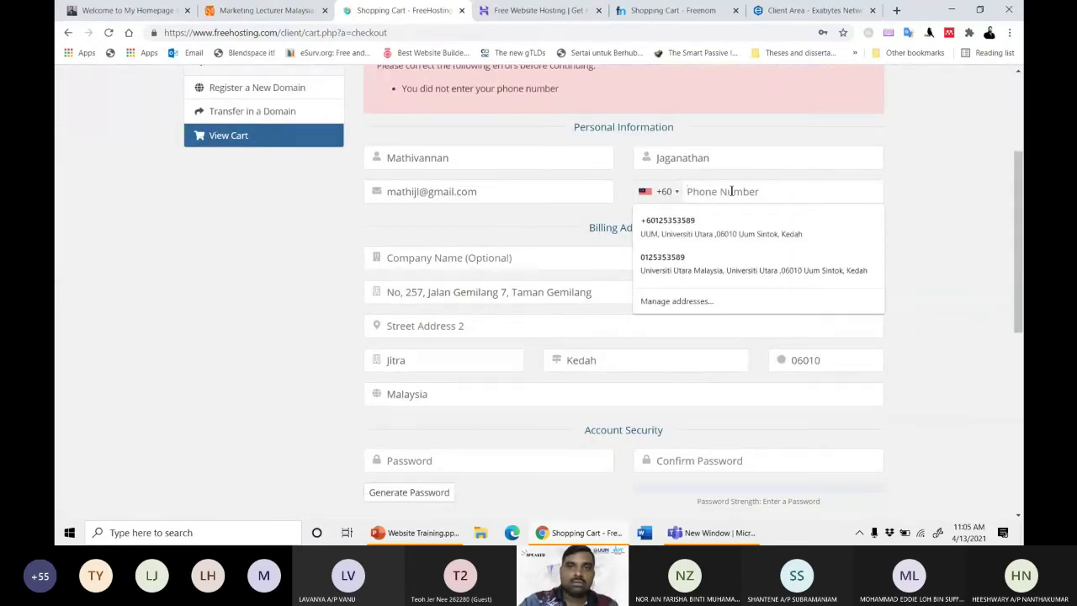
{"action": "left_click", "coordinate": [683, 228]}
{"action": "scroll", "coordinate": [649, 305], "scroll_direction": "down", "scroll_amount": 3}
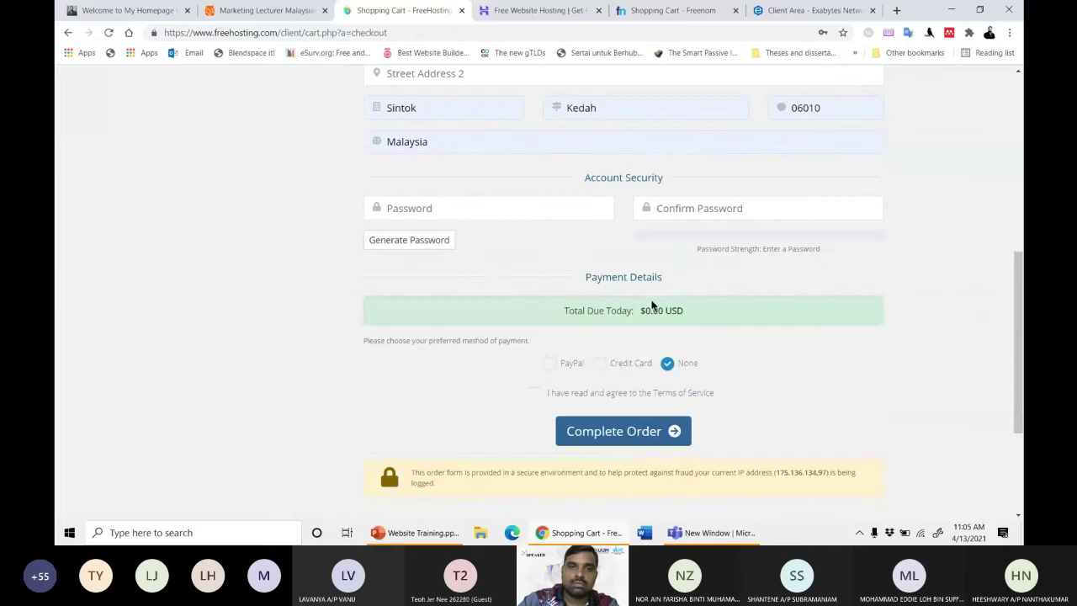
{"action": "left_click", "coordinate": [424, 211]}
{"action": "type", "text": "********"}
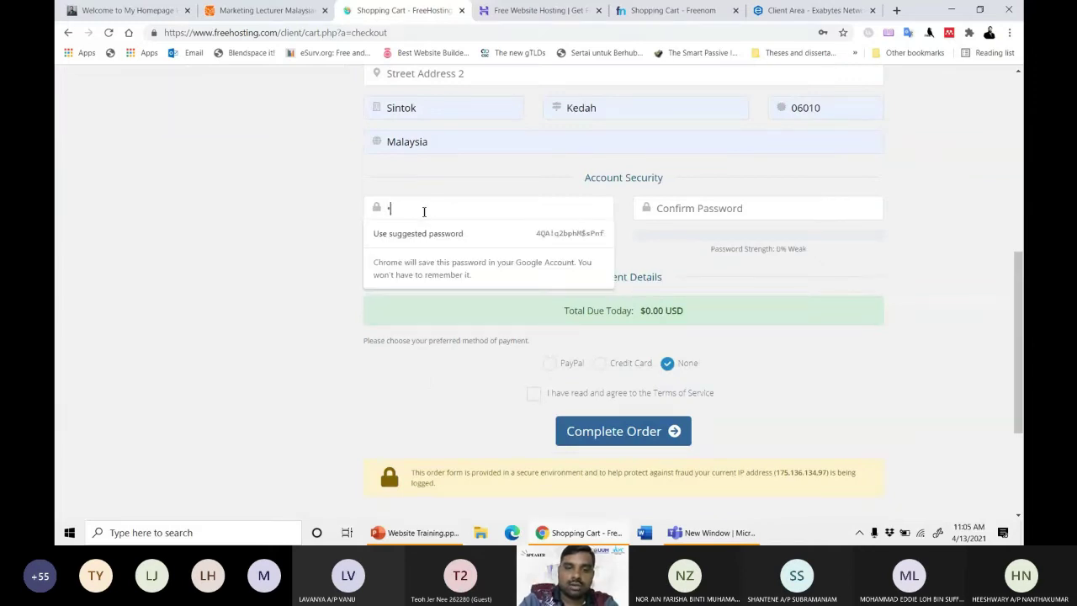
{"action": "key", "text": "Tab"}
{"action": "type", "text": "*****"}
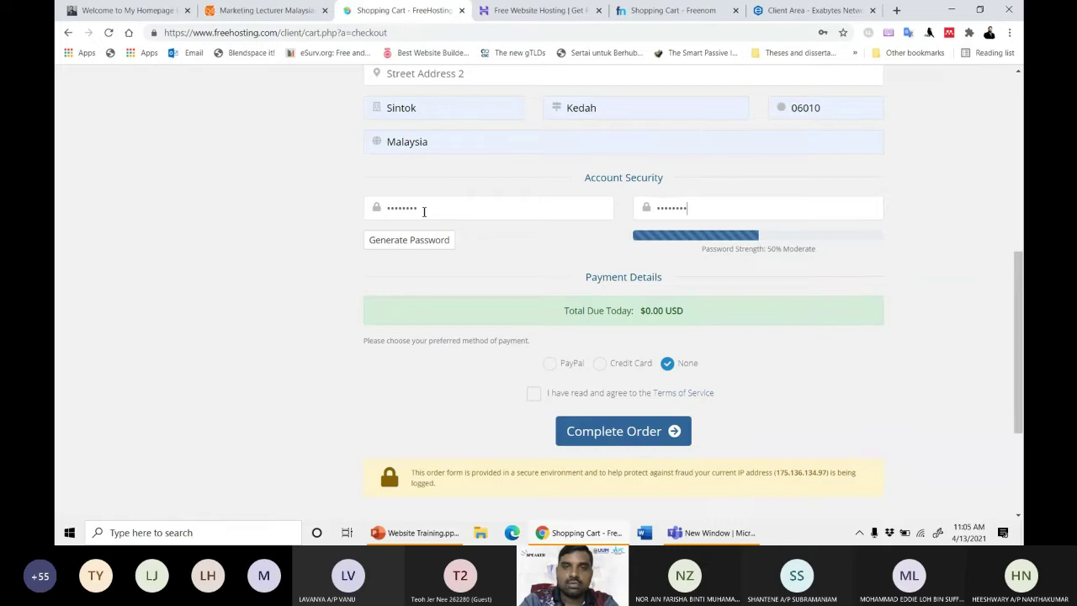
{"action": "key", "text": "Return"}
Step: Replace the email address with the correct one, accept the Terms of Service, and place the order
{"action": "left_click", "coordinate": [551, 253]}
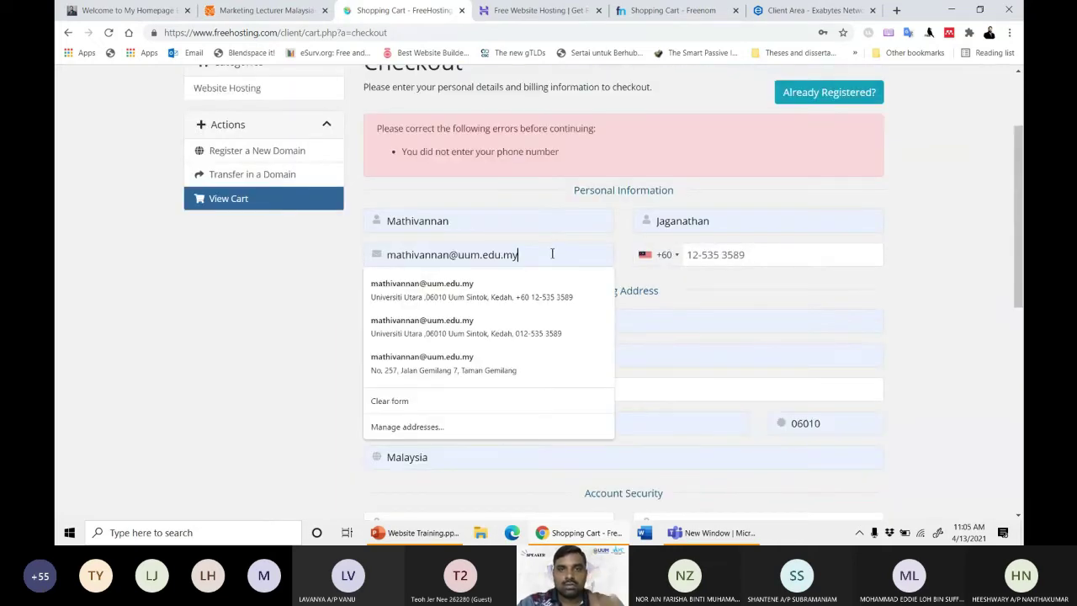
{"action": "key", "text": "ctrl+a"}
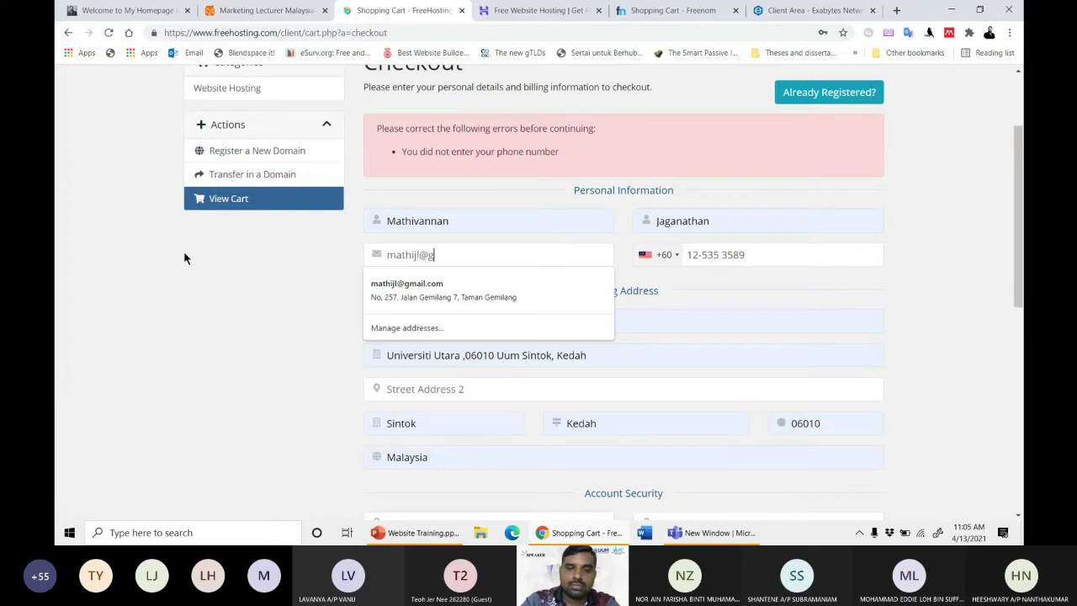
{"action": "scroll", "coordinate": [576, 392], "scroll_direction": "down", "scroll_amount": 6}
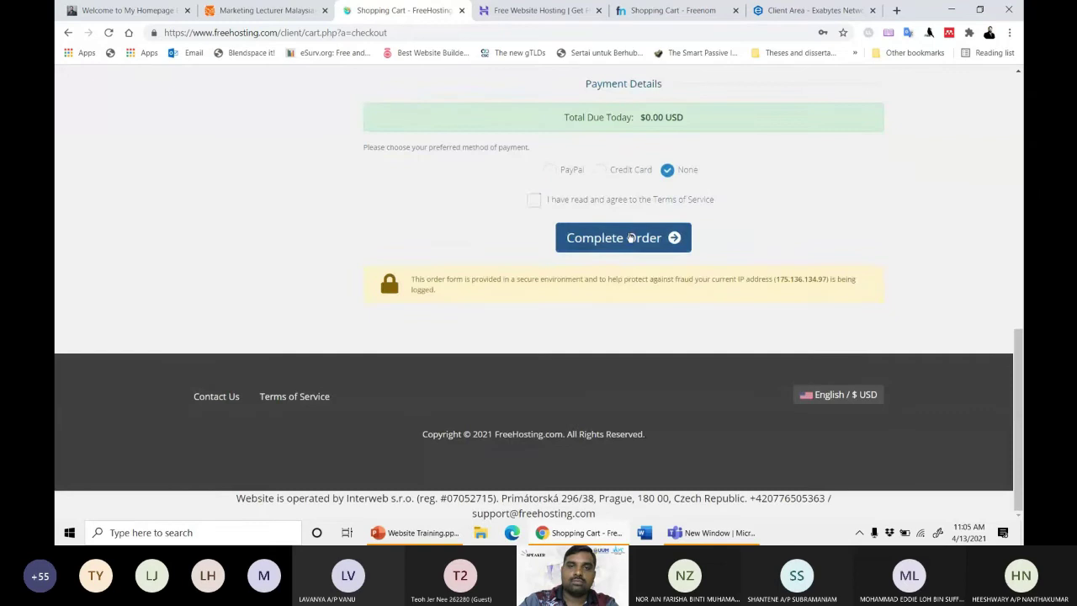
{"action": "left_click", "coordinate": [533, 202]}
{"action": "left_click", "coordinate": [584, 239]}
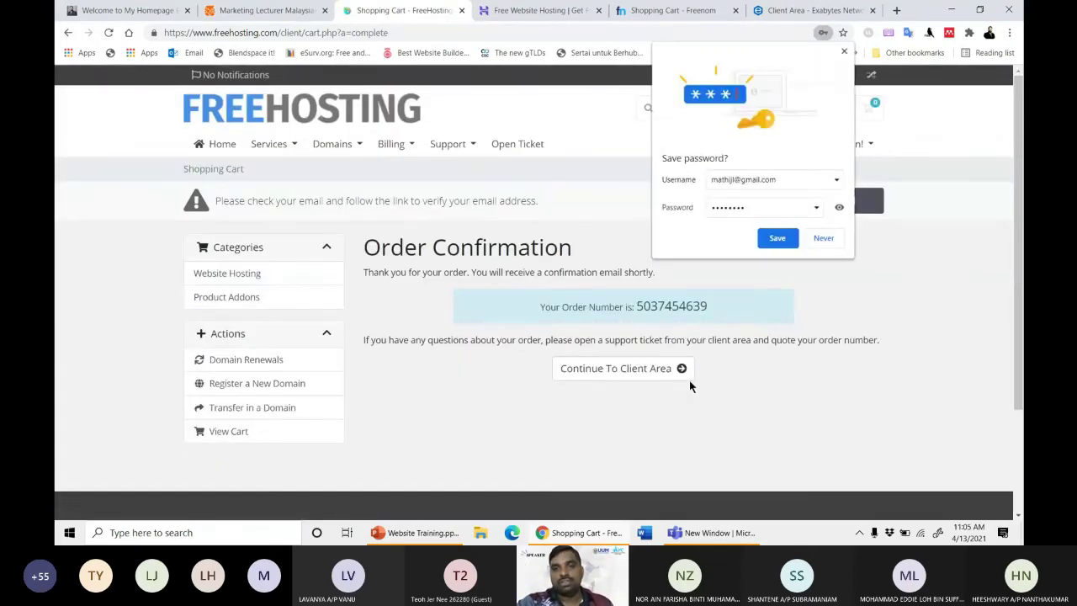
Step: Continue to the Client Area, save the new password in Chrome, and look over the dashboard
{"action": "left_click", "coordinate": [631, 369]}
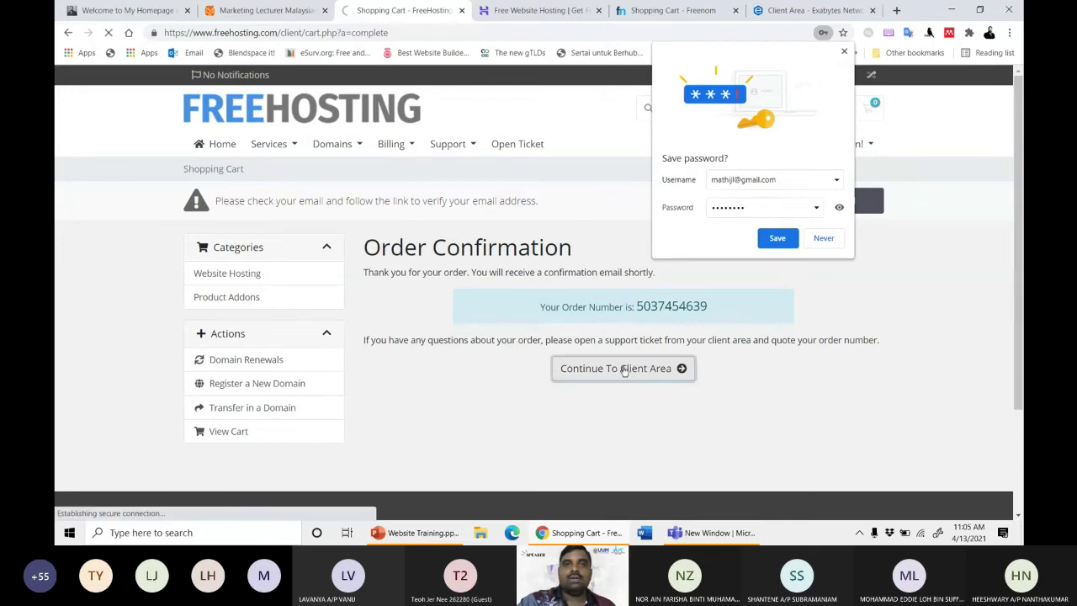
{"action": "left_click", "coordinate": [774, 238]}
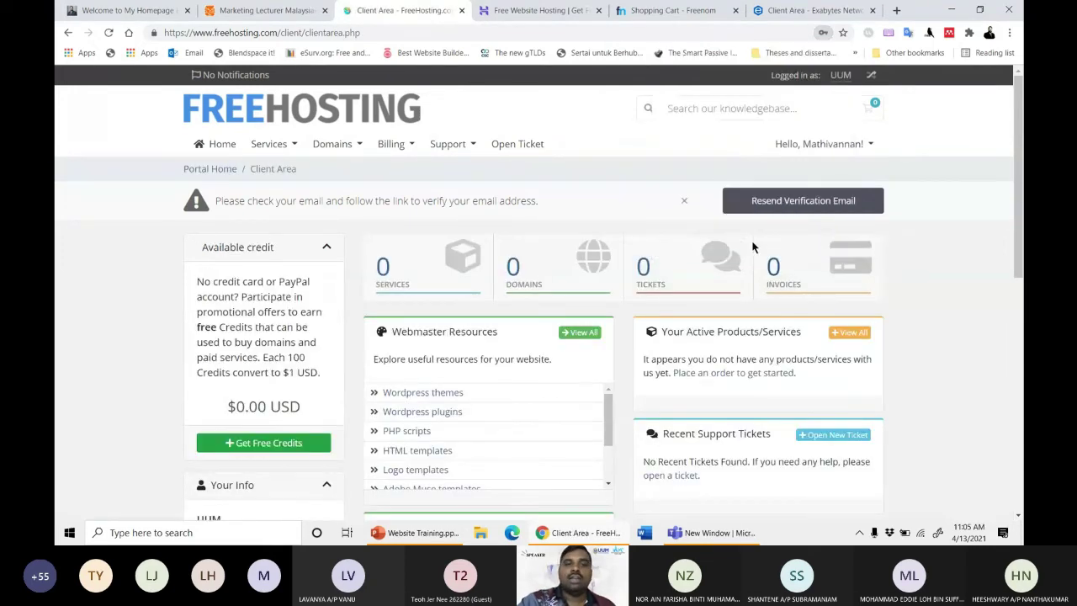
{"action": "scroll", "coordinate": [865, 351], "scroll_direction": "down", "scroll_amount": 1}
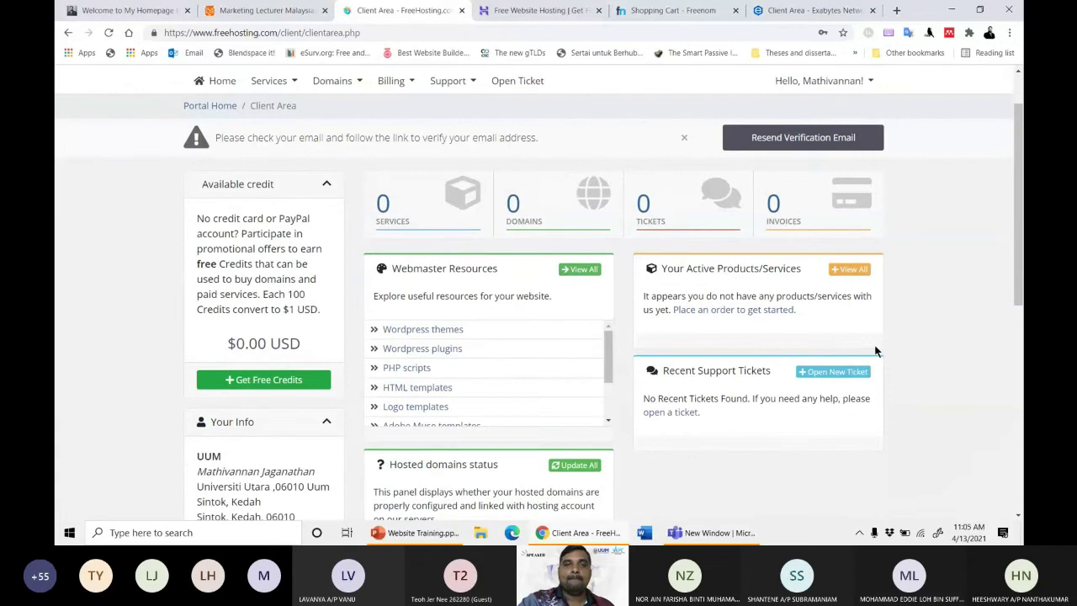
{"action": "scroll", "coordinate": [716, 397], "scroll_direction": "down", "scroll_amount": 2}
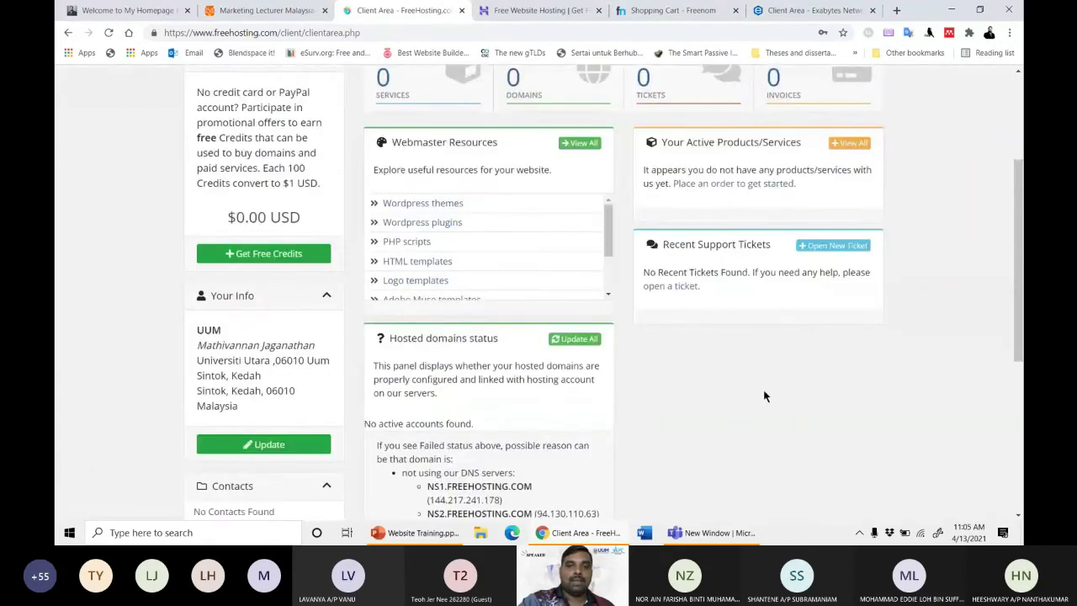
{"action": "scroll", "coordinate": [763, 393], "scroll_direction": "down", "scroll_amount": 3}
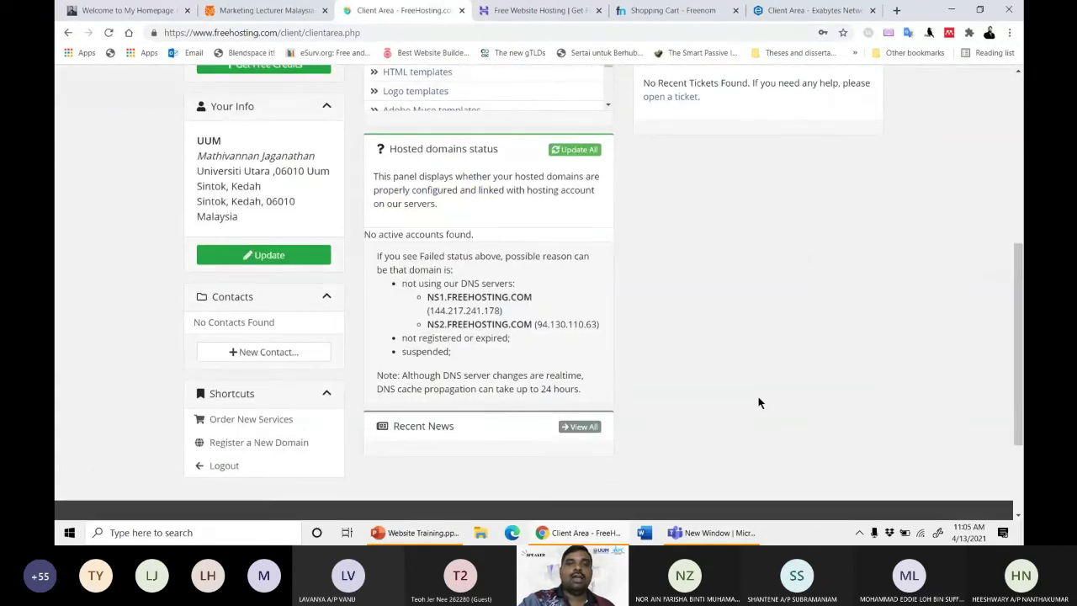
{"action": "scroll", "coordinate": [758, 403], "scroll_direction": "up", "scroll_amount": 5}
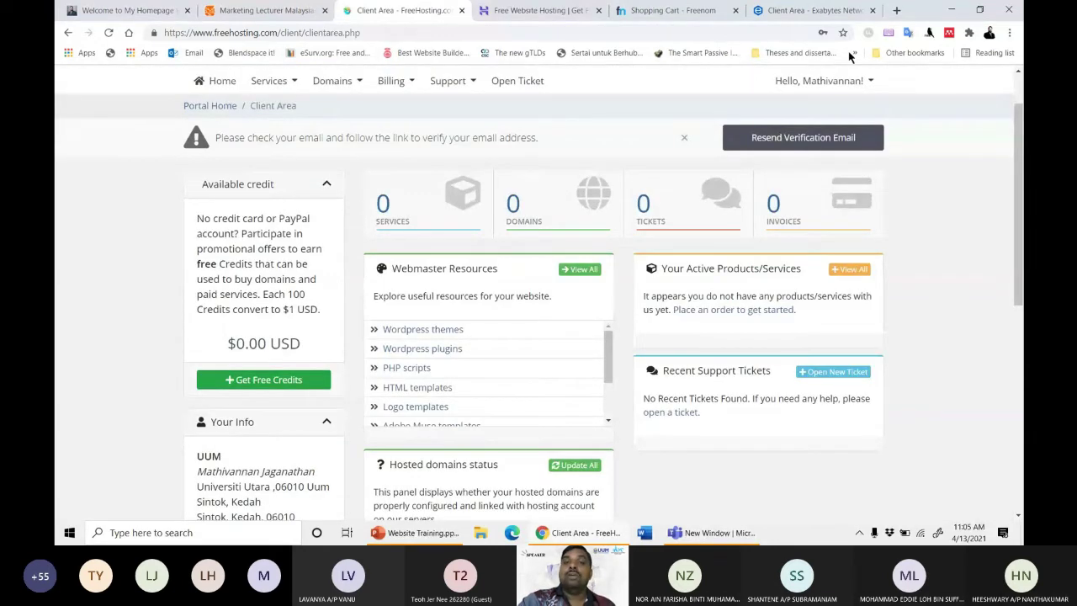
Step: Open Gmail in a new tab and close the Hostinger free hosting tab
{"action": "left_click", "coordinate": [896, 10]}
{"action": "left_click", "coordinate": [706, 33]}
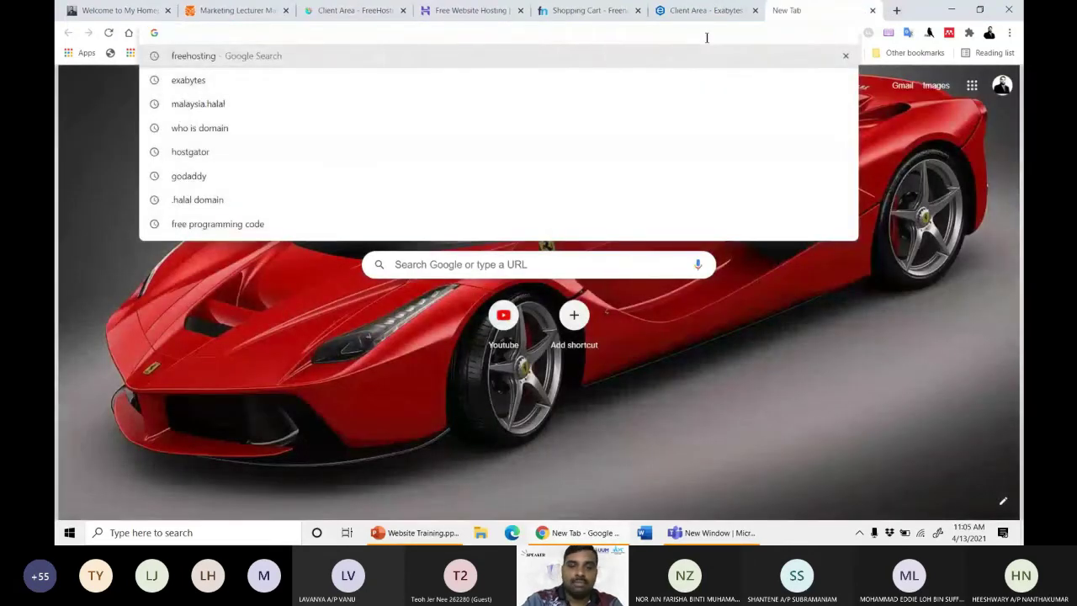
{"action": "type", "text": "gmail"}
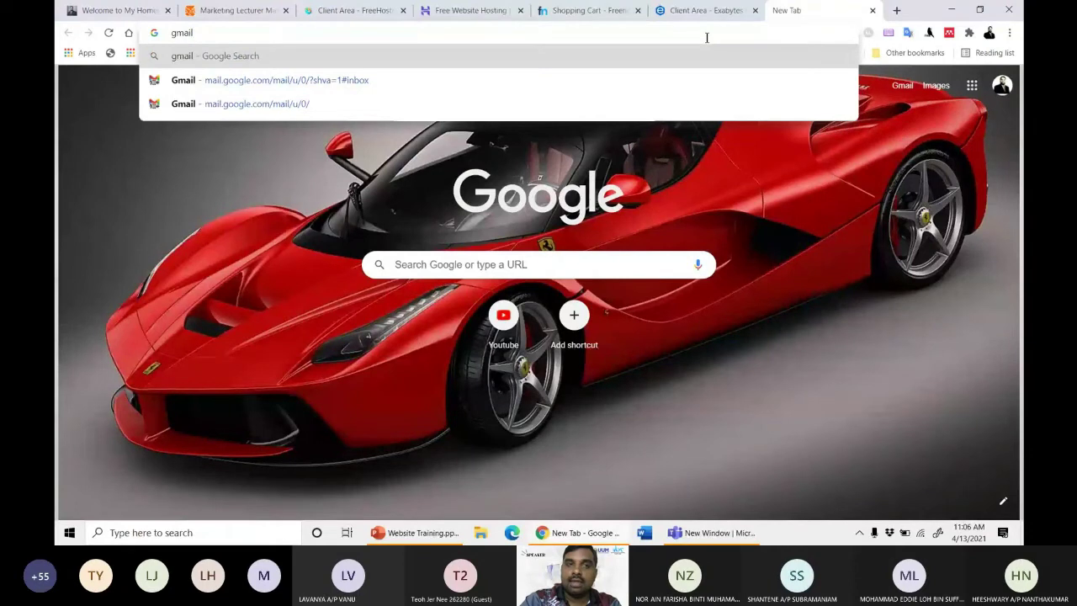
{"action": "key", "text": "ctrl+Return"}
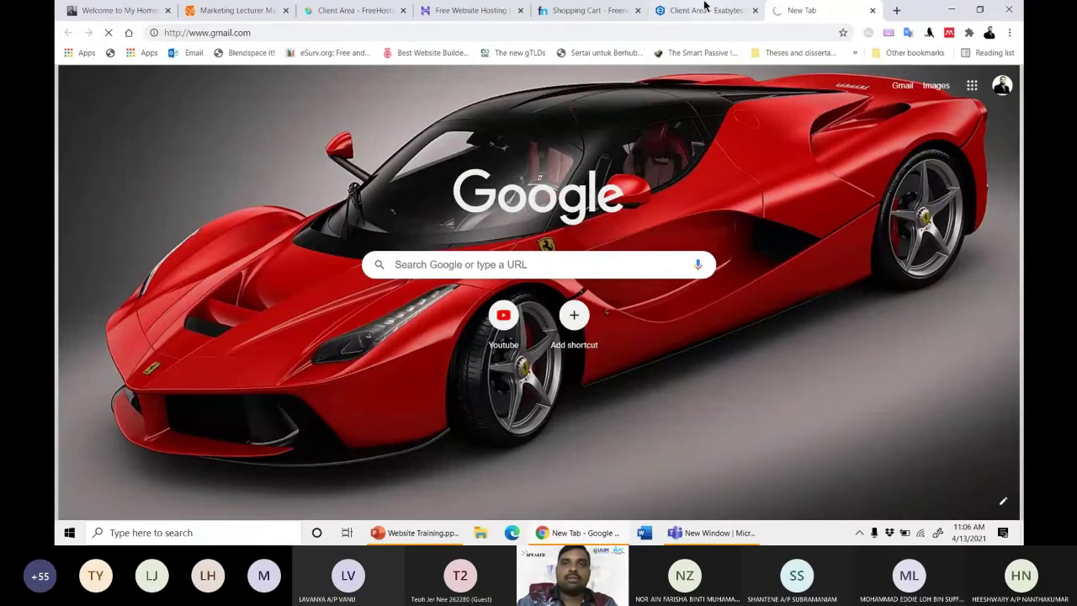
{"action": "left_click", "coordinate": [705, 8]}
{"action": "left_click", "coordinate": [589, 10]}
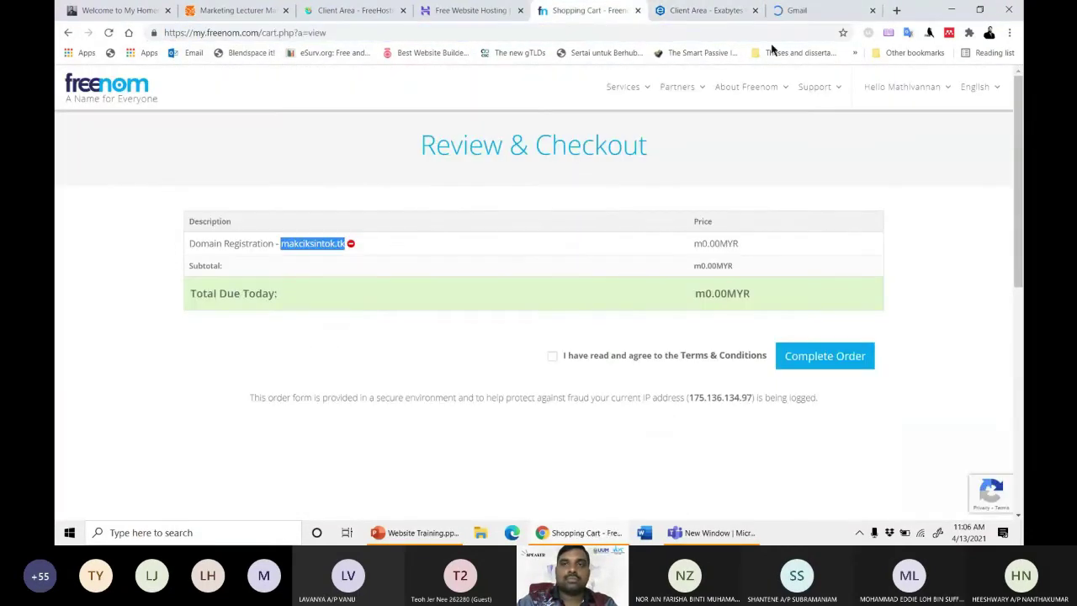
{"action": "left_click", "coordinate": [391, 14]}
{"action": "left_click", "coordinate": [445, 12]}
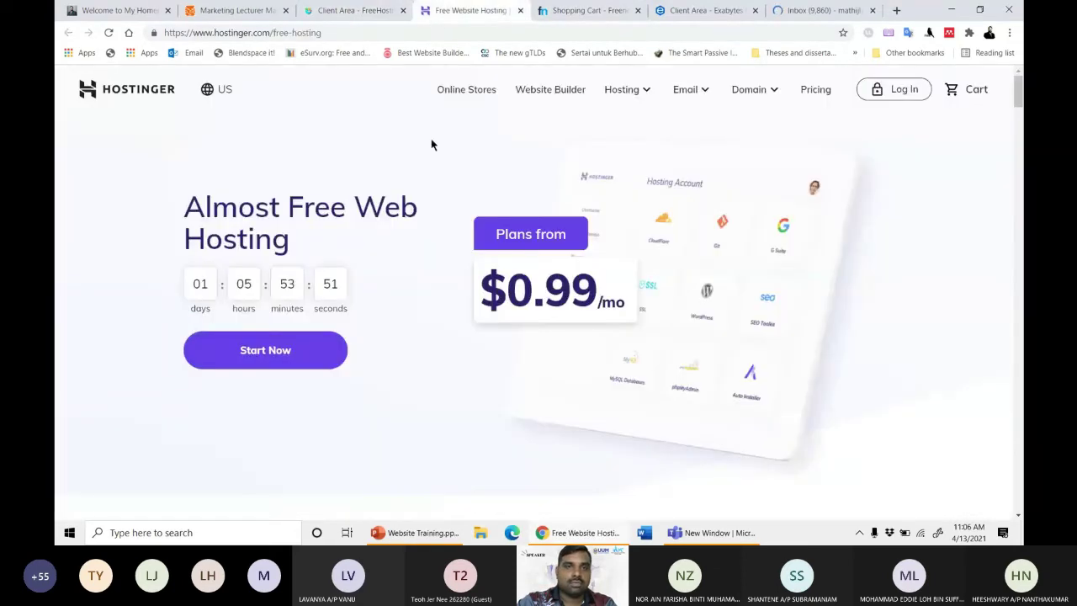
{"action": "key", "text": "ctrl+w"}
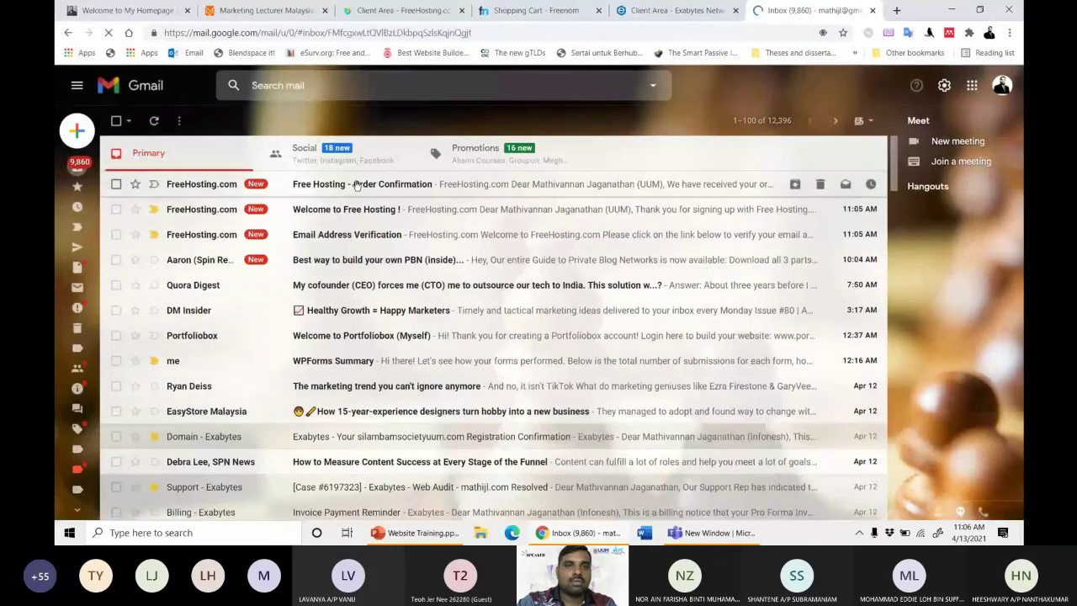
Step: Follow the link in FreeHosting's Email Address Verification message, then close the Gmail and verification tabs
{"action": "left_click", "coordinate": [356, 184]}
{"action": "scroll", "coordinate": [552, 419], "scroll_direction": "down", "scroll_amount": 3}
{"action": "left_click", "coordinate": [68, 32]}
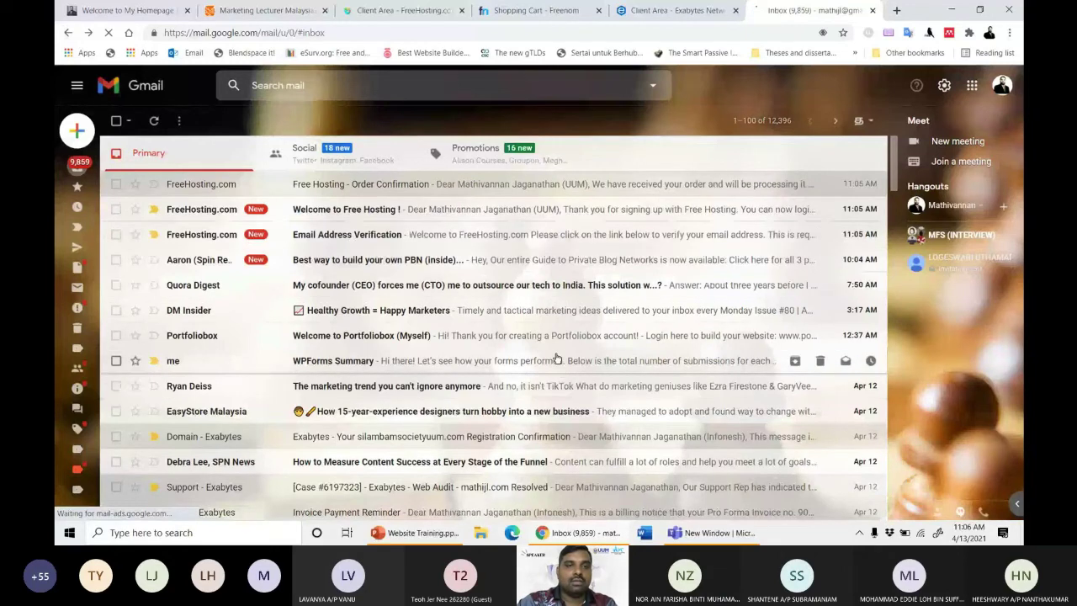
{"action": "left_click", "coordinate": [336, 235]}
{"action": "scroll", "coordinate": [522, 345], "scroll_direction": "down", "scroll_amount": 1}
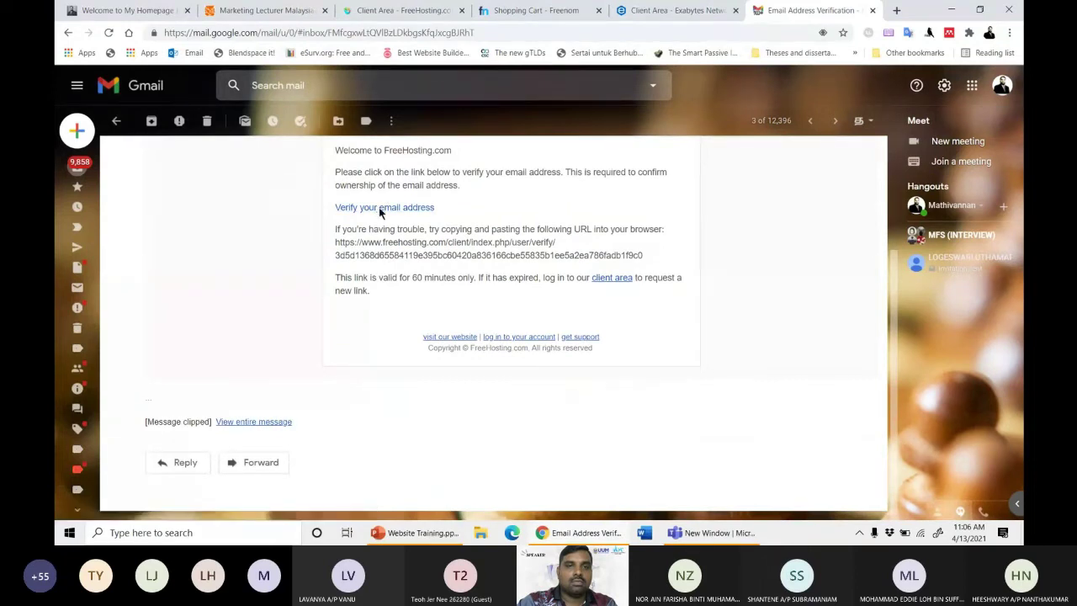
{"action": "left_click", "coordinate": [379, 209]}
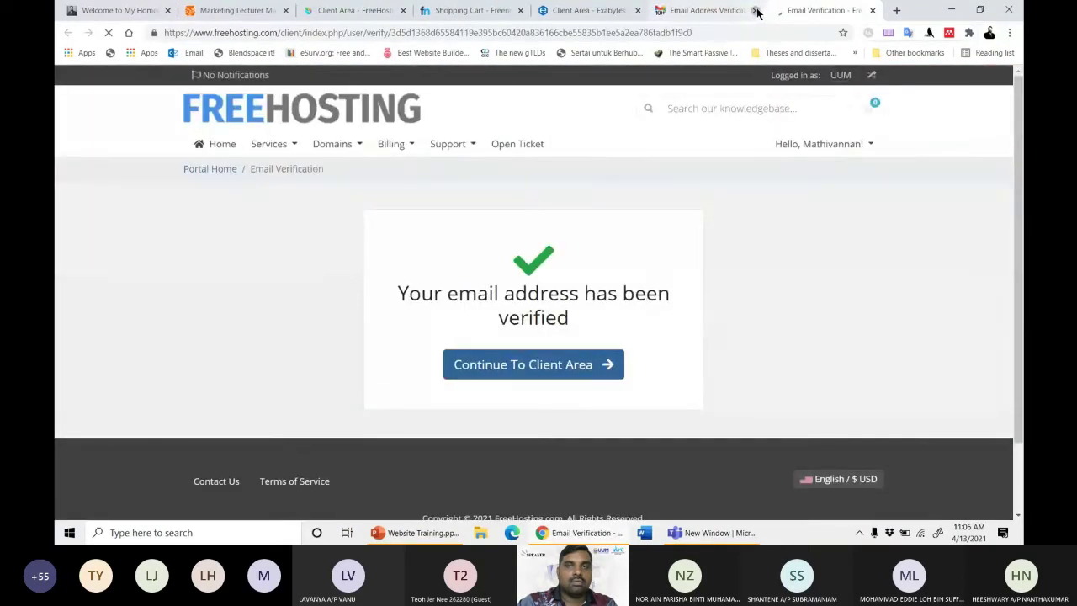
{"action": "left_click", "coordinate": [755, 11]}
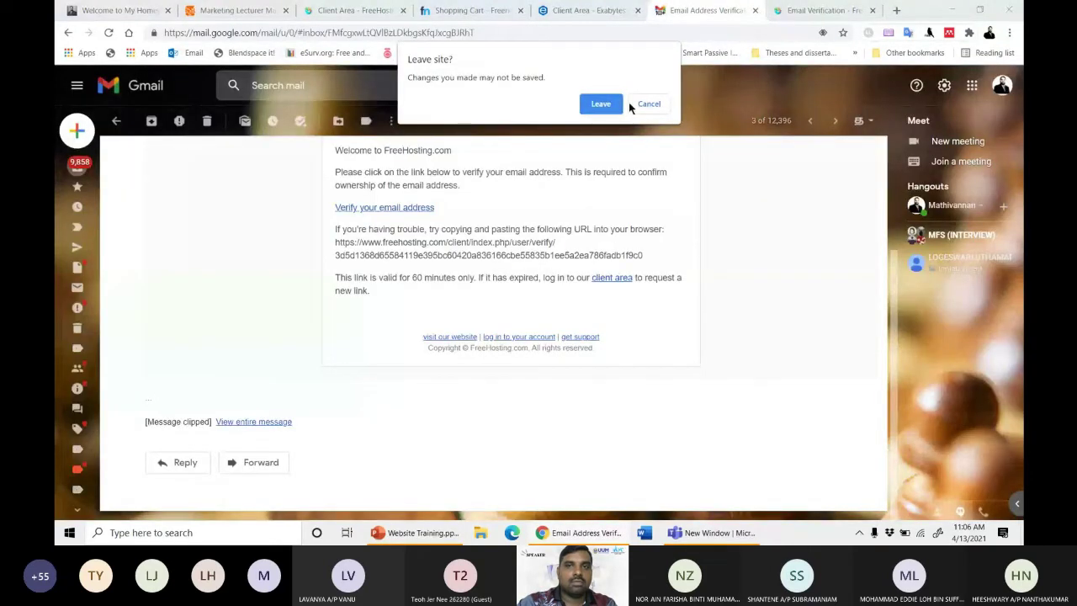
{"action": "left_click", "coordinate": [614, 103]}
{"action": "left_click", "coordinate": [872, 11]}
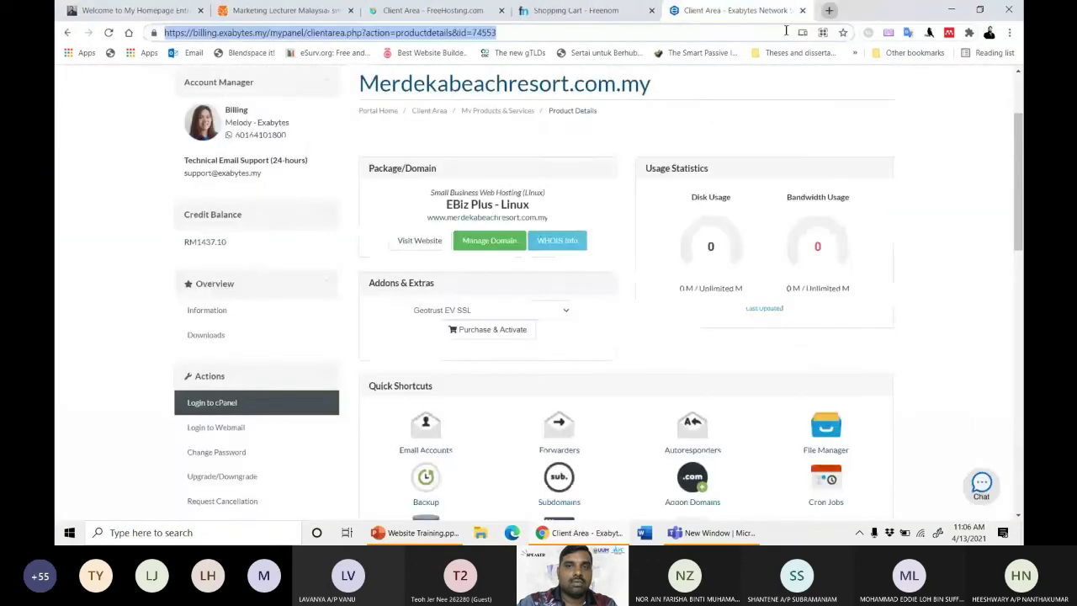
Step: Return to the FreeHosting client area and reload it to refresh its status
{"action": "left_click", "coordinate": [538, 10]}
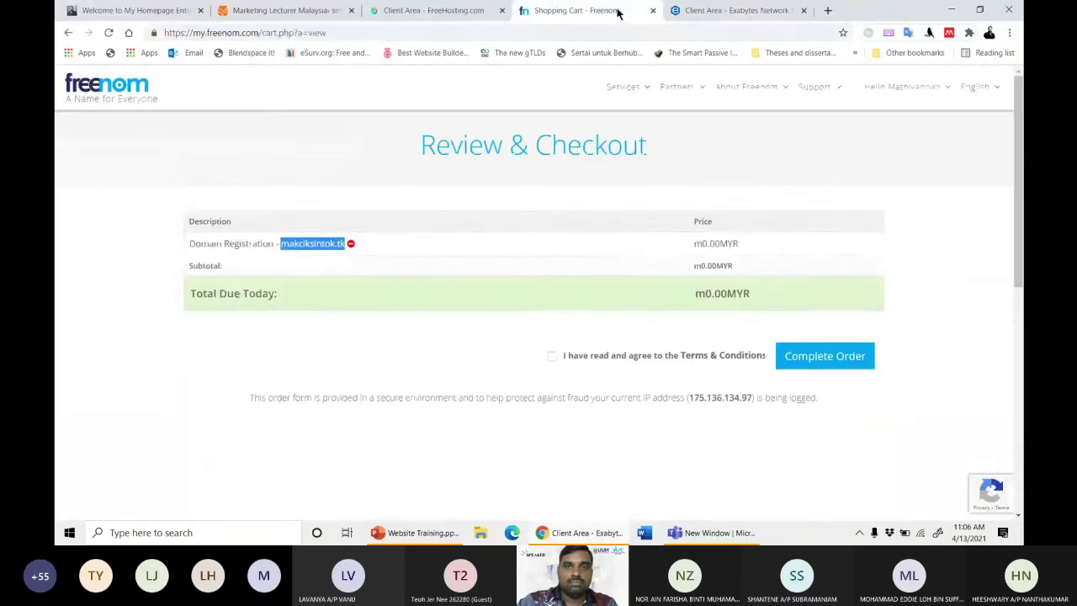
{"action": "left_click", "coordinate": [431, 10]}
{"action": "right_click", "coordinate": [942, 238]}
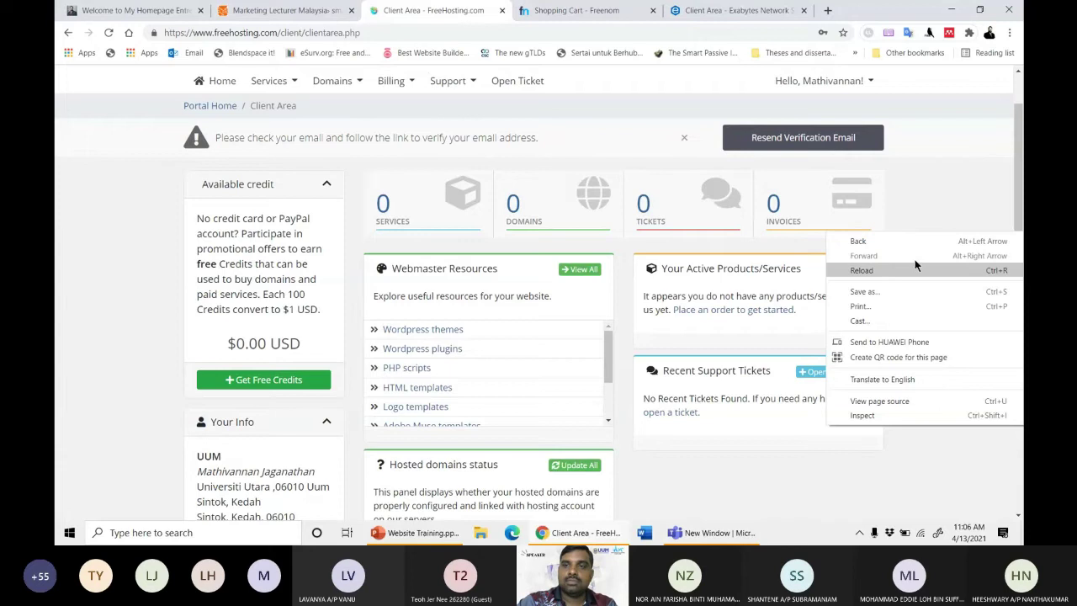
{"action": "left_click", "coordinate": [861, 270]}
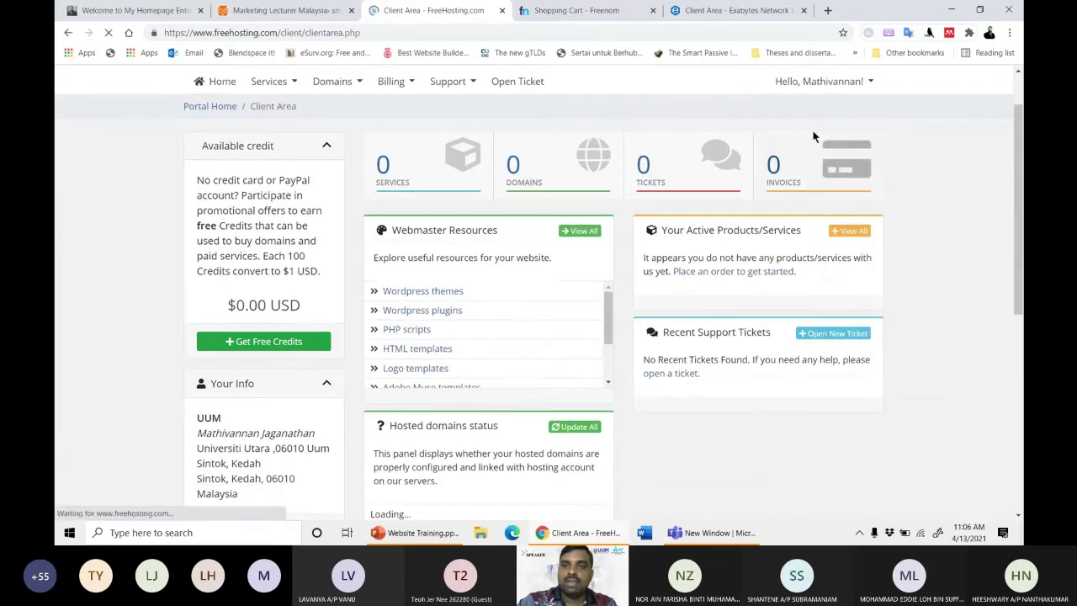
{"action": "scroll", "coordinate": [938, 259], "scroll_direction": "up", "scroll_amount": 1}
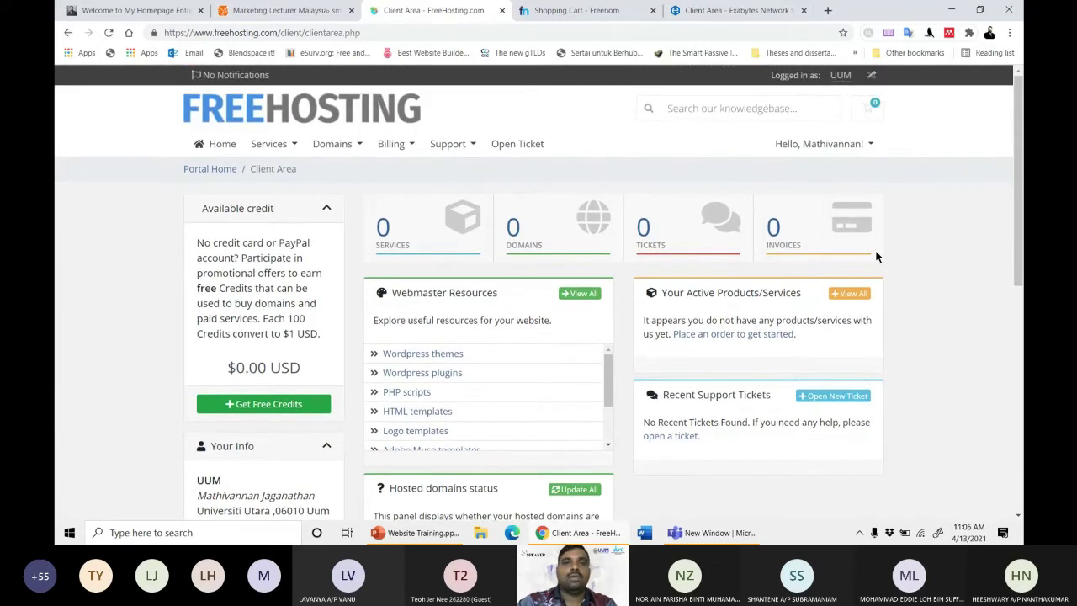
Step: Look through the Domains and Services menu options, then switch to the Exabytes Client Area
{"action": "left_click", "coordinate": [336, 145]}
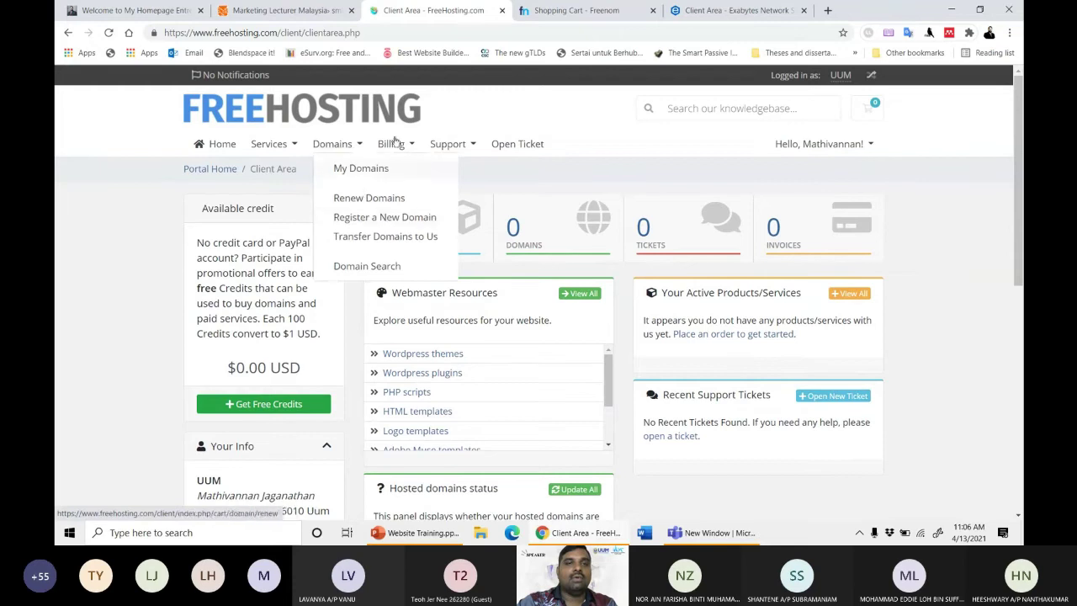
{"action": "left_click", "coordinate": [135, 308]}
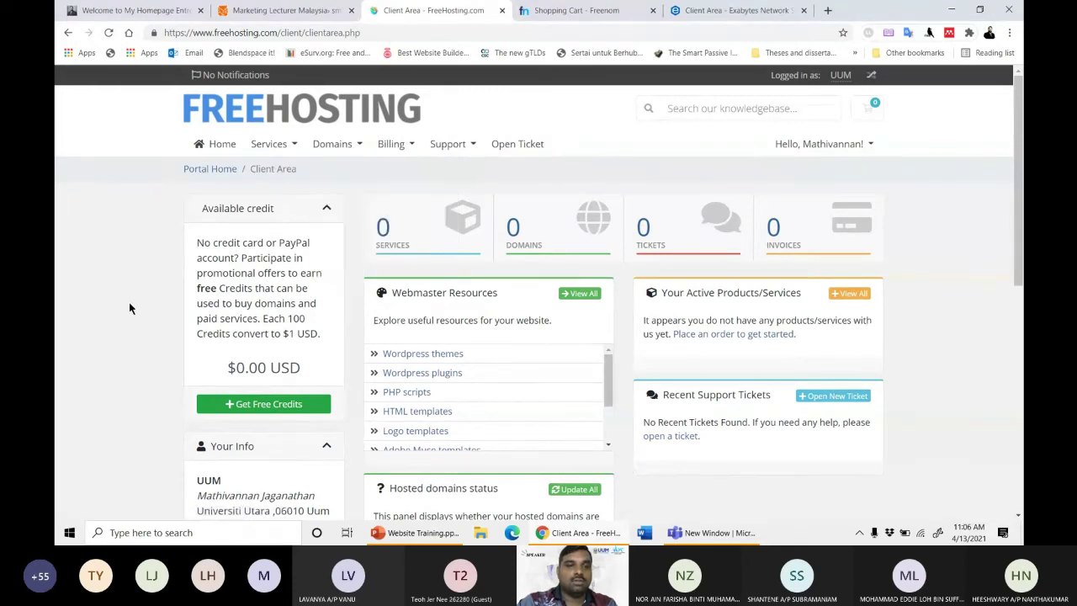
{"action": "left_click", "coordinate": [334, 144]}
{"action": "left_click", "coordinate": [271, 144]}
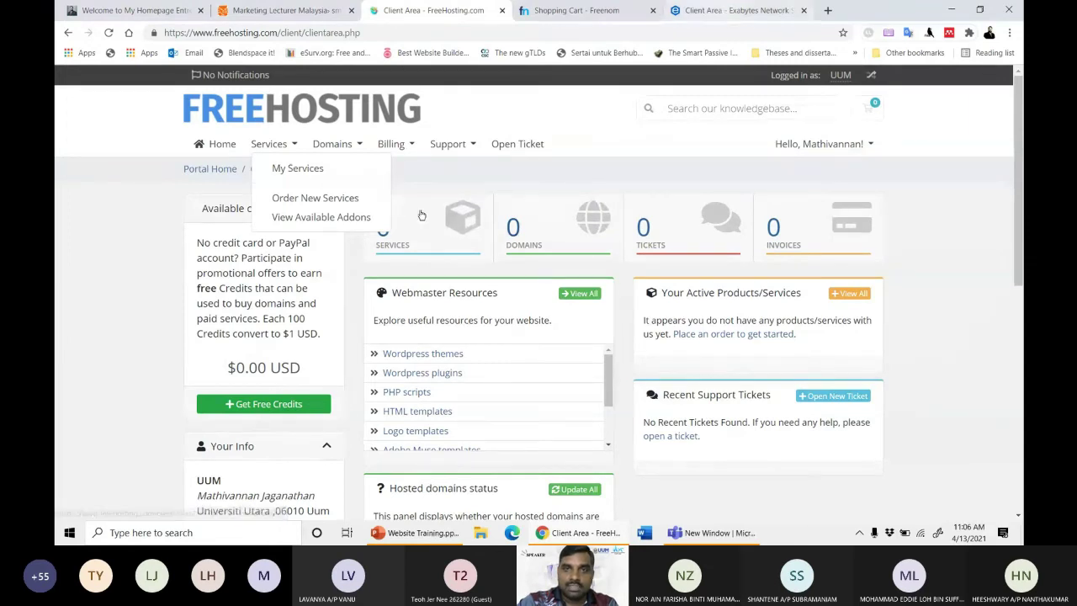
{"action": "left_click", "coordinate": [732, 10]}
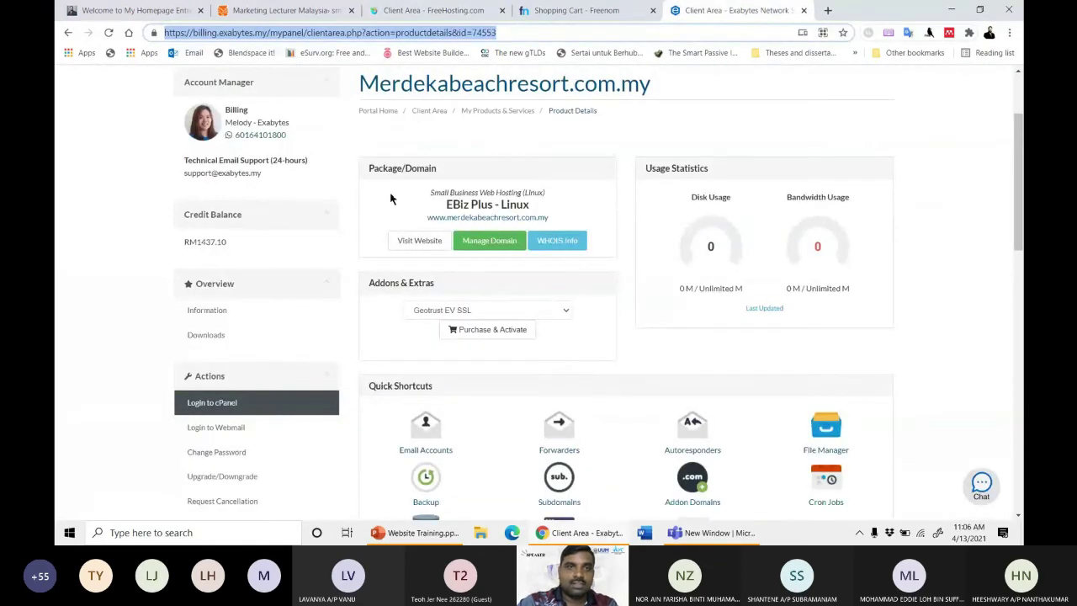
Step: Go back to FreeHosting and open My Services, showing mathijl.com's Free Hosting plan as Pending
{"action": "scroll", "coordinate": [390, 199], "scroll_direction": "up", "scroll_amount": 3}
{"action": "left_click", "coordinate": [327, 171]}
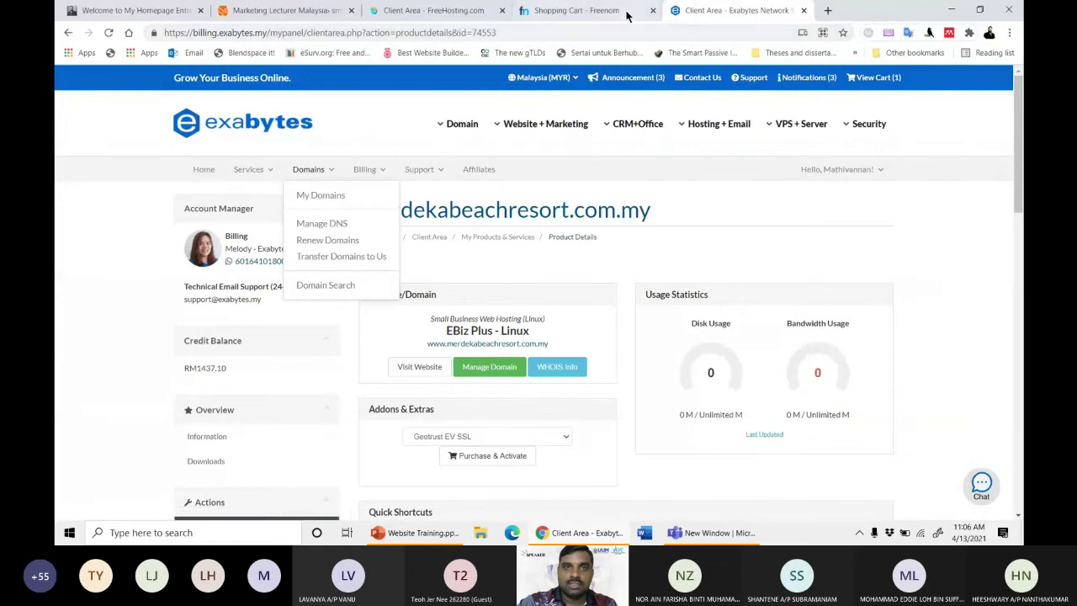
{"action": "left_click", "coordinate": [626, 12]}
{"action": "left_click", "coordinate": [413, 12]}
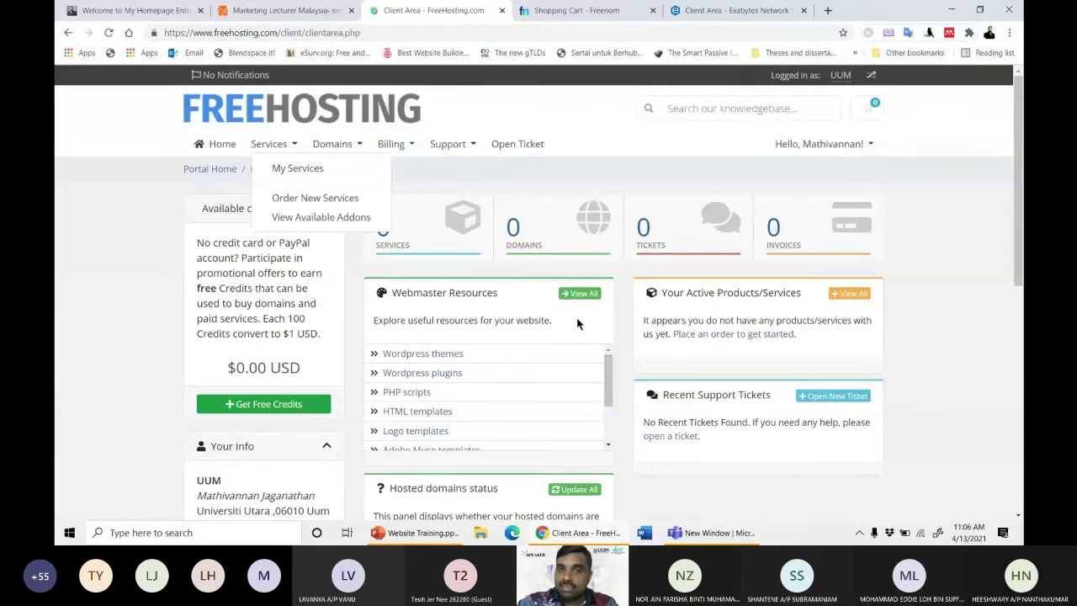
{"action": "scroll", "coordinate": [803, 292], "scroll_direction": "down", "scroll_amount": 2}
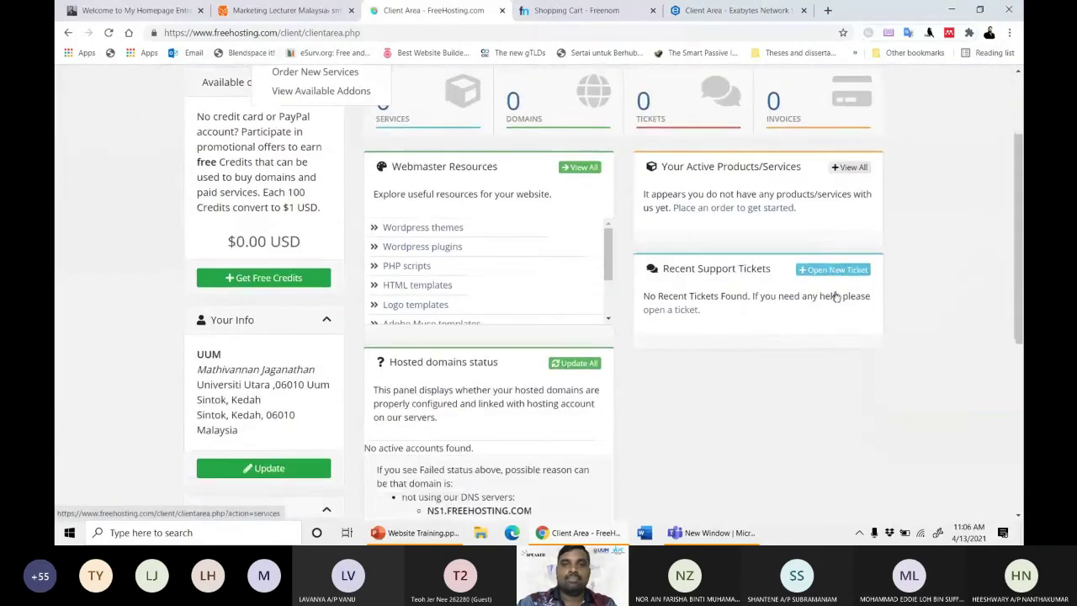
{"action": "scroll", "coordinate": [66, 335], "scroll_direction": "up", "scroll_amount": 2}
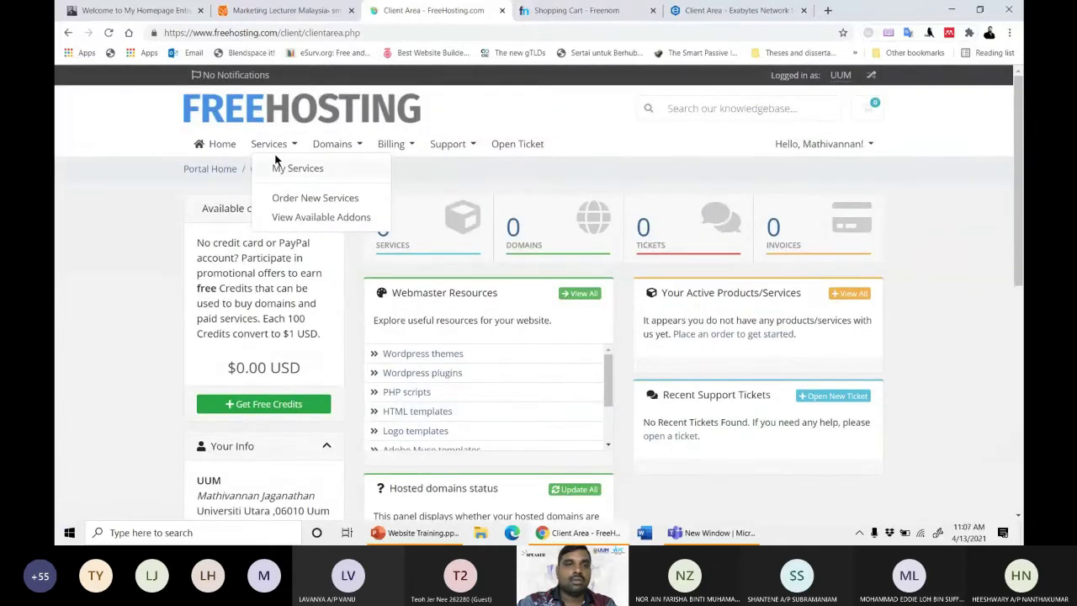
{"action": "left_click", "coordinate": [306, 171]}
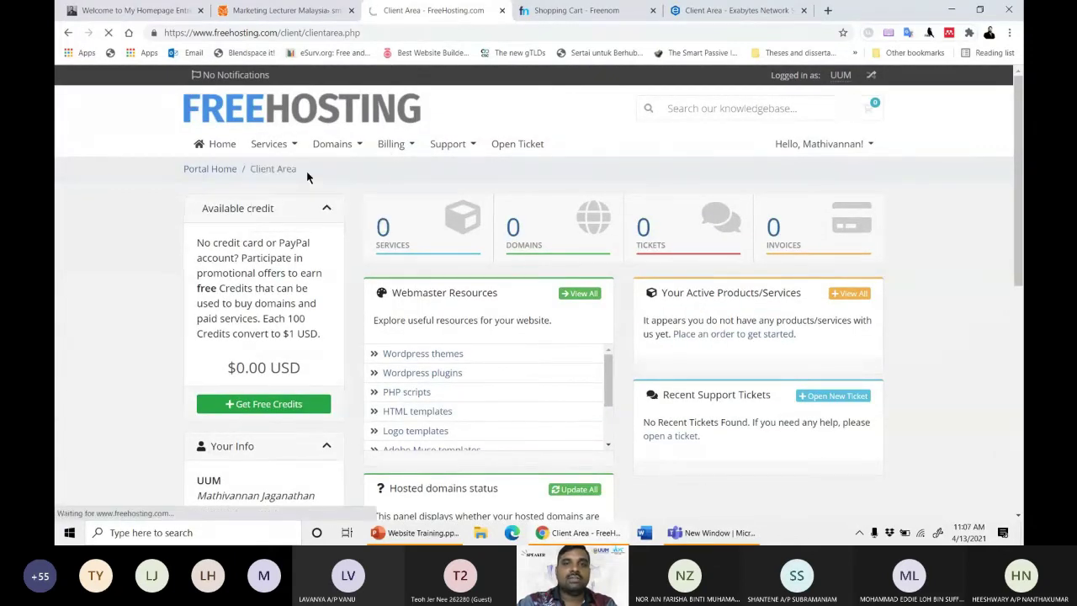
{"action": "scroll", "coordinate": [673, 365], "scroll_direction": "down", "scroll_amount": 1}
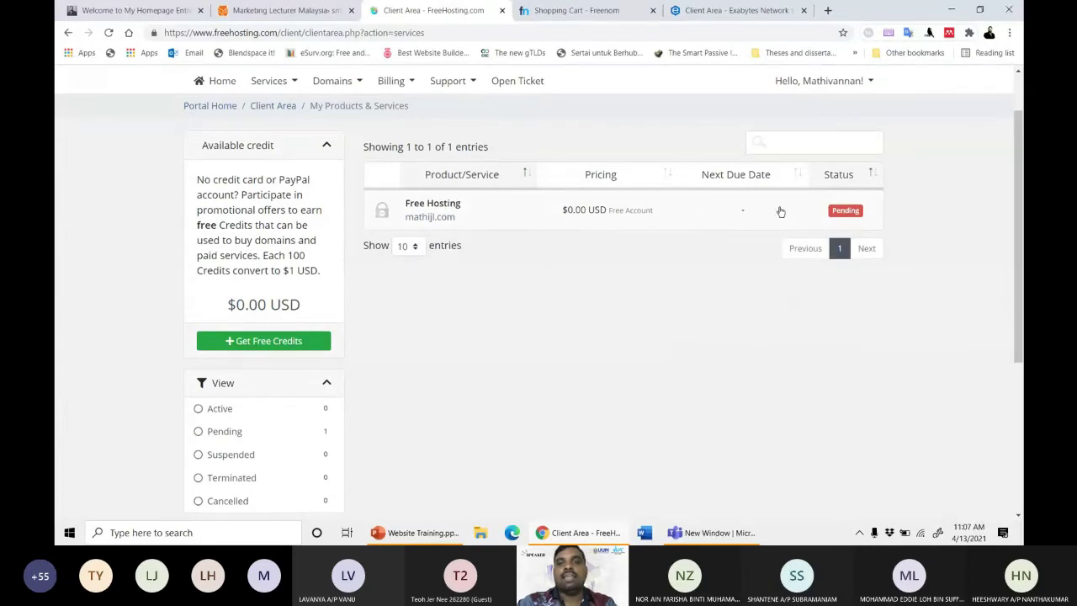
Step: Open the Free Hosting mathijl.com service and view its Hosting Information and nameservers
{"action": "left_click_drag", "start_coordinate": [846, 213], "coordinate": [699, 334]}
{"action": "left_click", "coordinate": [699, 334]}
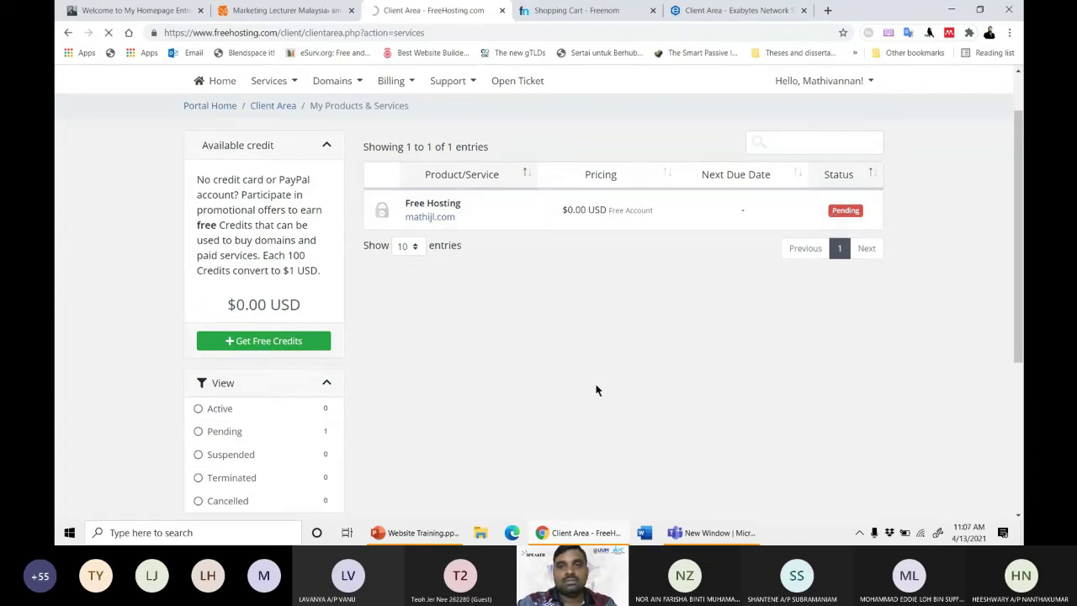
{"action": "scroll", "coordinate": [664, 404], "scroll_direction": "down", "scroll_amount": 3}
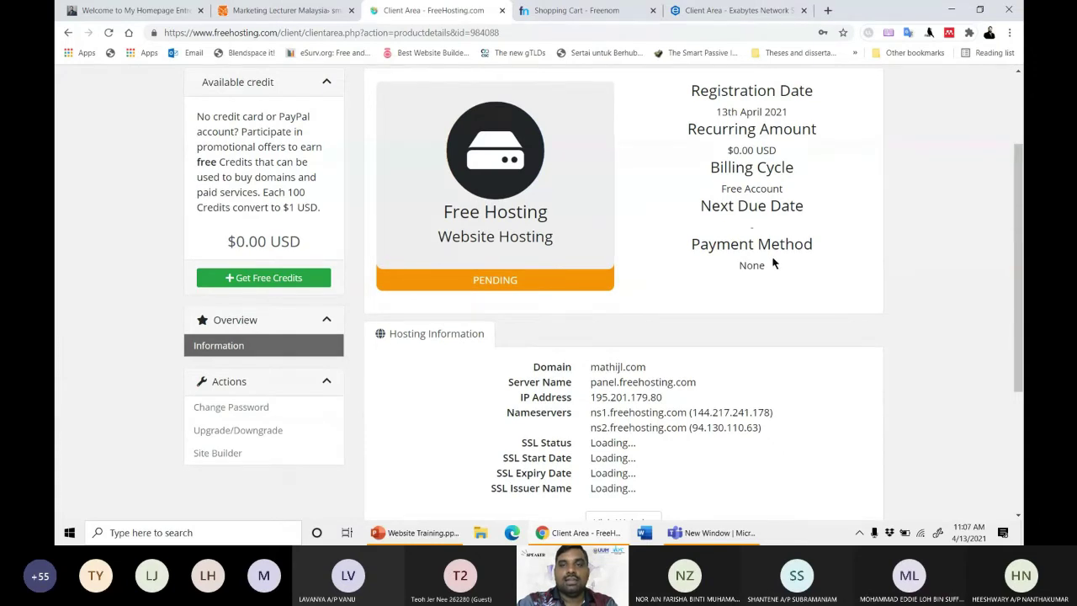
{"action": "scroll", "coordinate": [773, 264], "scroll_direction": "down", "scroll_amount": 1}
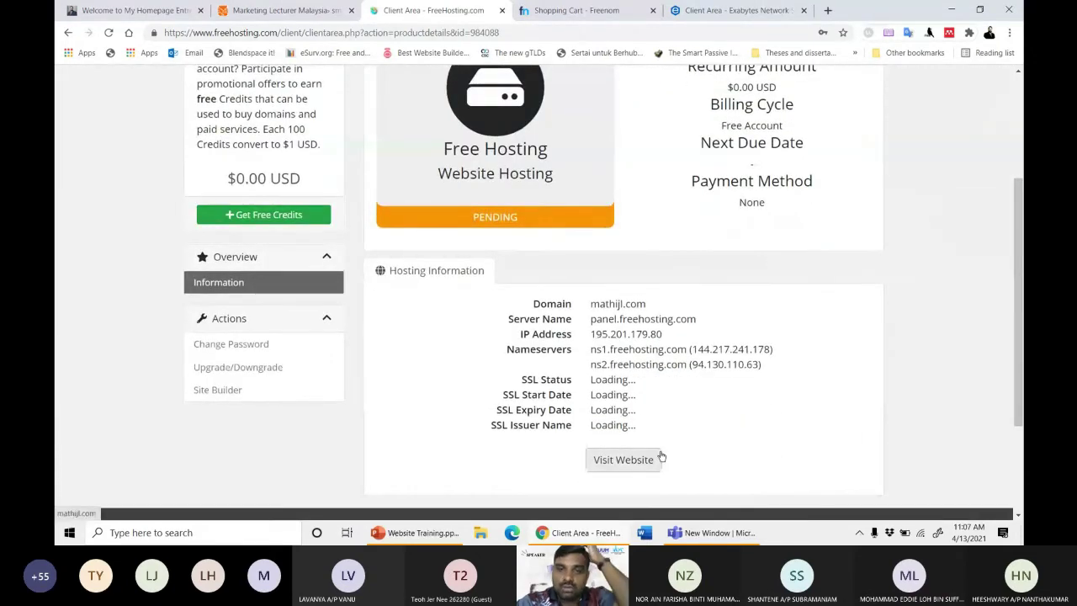
{"action": "left_click", "coordinate": [627, 460]}
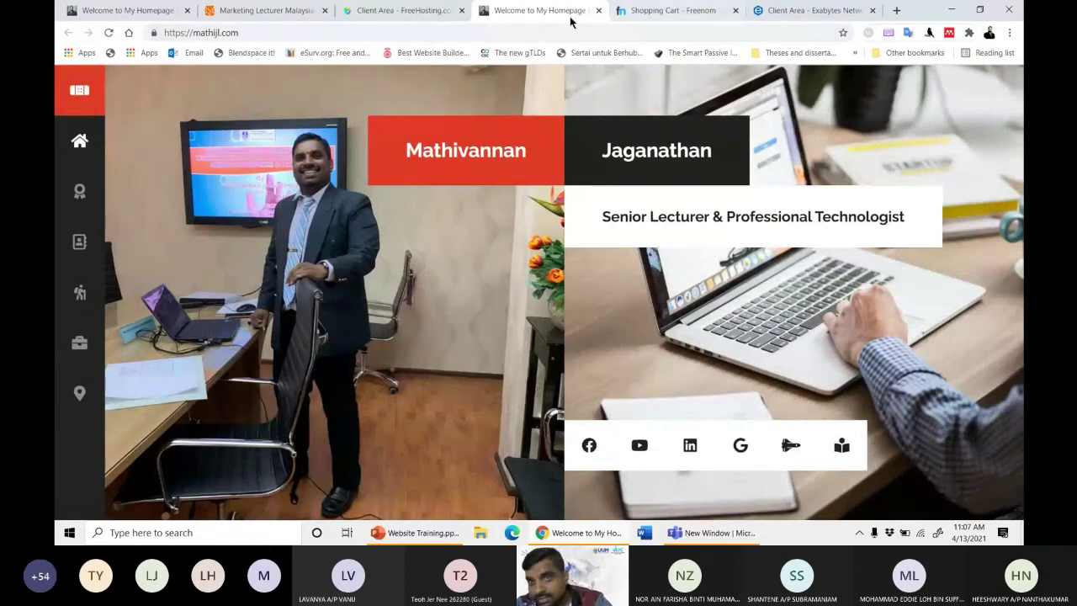
{"action": "mouse_move", "coordinate": [571, 18]}
{"action": "left_mouse_down"}
{"action": "mouse_move", "coordinate": [556, 16]}
{"action": "mouse_move", "coordinate": [572, 244]}
{"action": "mouse_move", "coordinate": [572, 4]}
{"action": "left_mouse_up"}
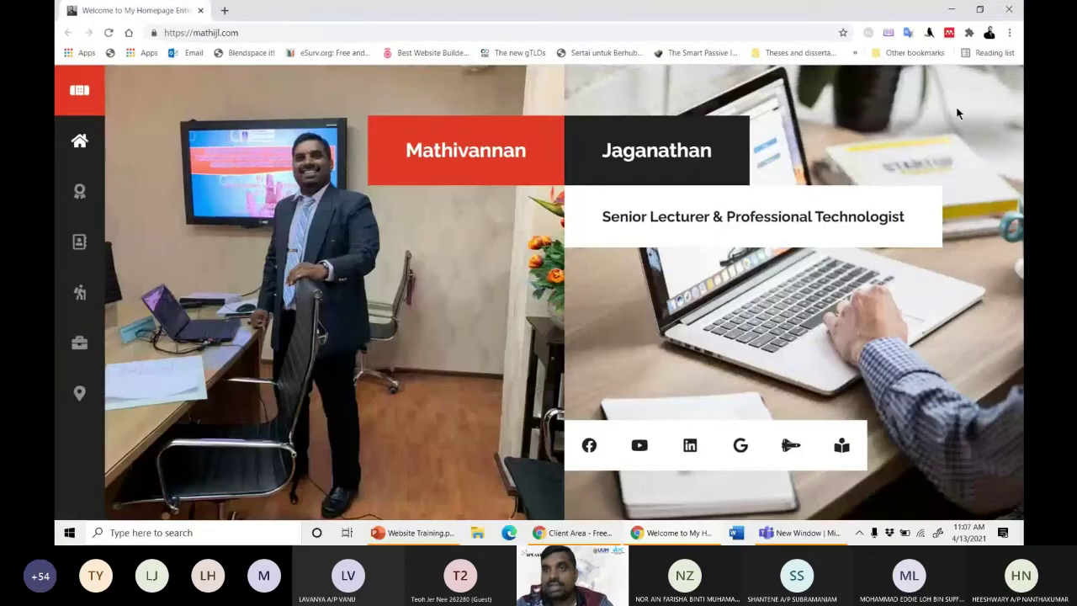
{"action": "left_click", "coordinate": [1002, 12]}
{"action": "scroll", "coordinate": [589, 311], "scroll_direction": "down", "scroll_amount": 3}
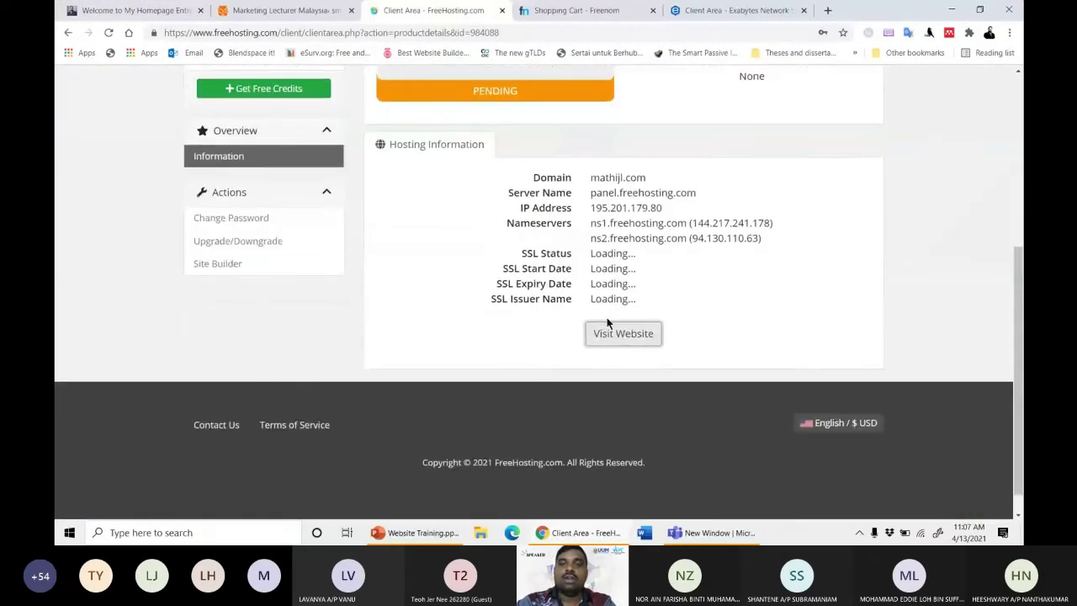
{"action": "scroll", "coordinate": [643, 290], "scroll_direction": "up", "scroll_amount": 2}
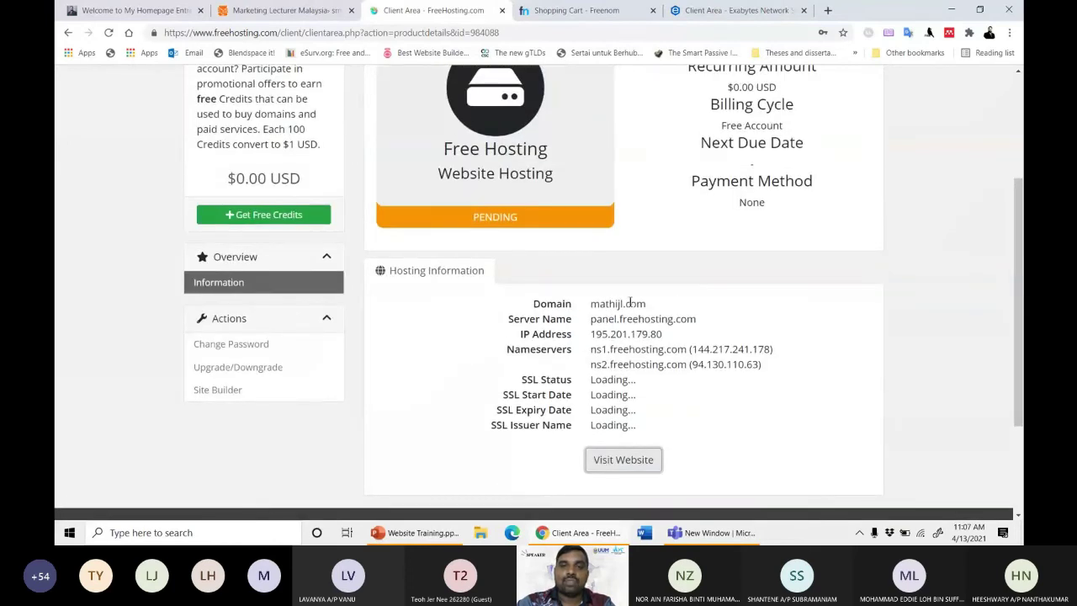
{"action": "scroll", "coordinate": [631, 311], "scroll_direction": "up", "scroll_amount": 1}
{"action": "right_click", "coordinate": [743, 280]}
{"action": "left_click", "coordinate": [787, 306]}
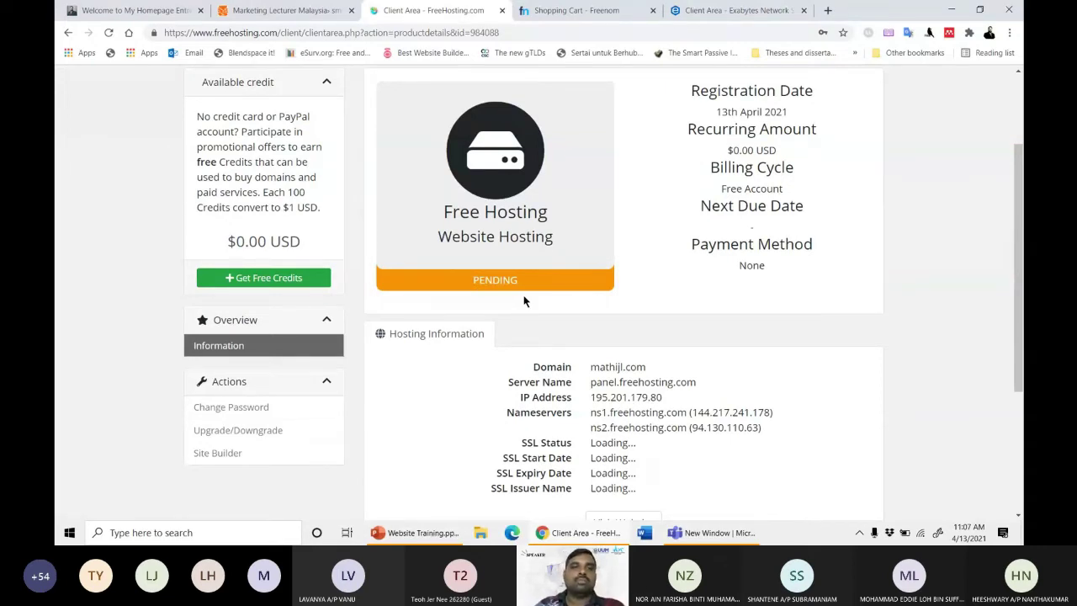
Step: Bring up the Website Training deck and review Interesting facts, CMS, Start From Scratch and Website Builder slides
{"action": "left_click", "coordinate": [732, 10]}
{"action": "left_click", "coordinate": [425, 533]}
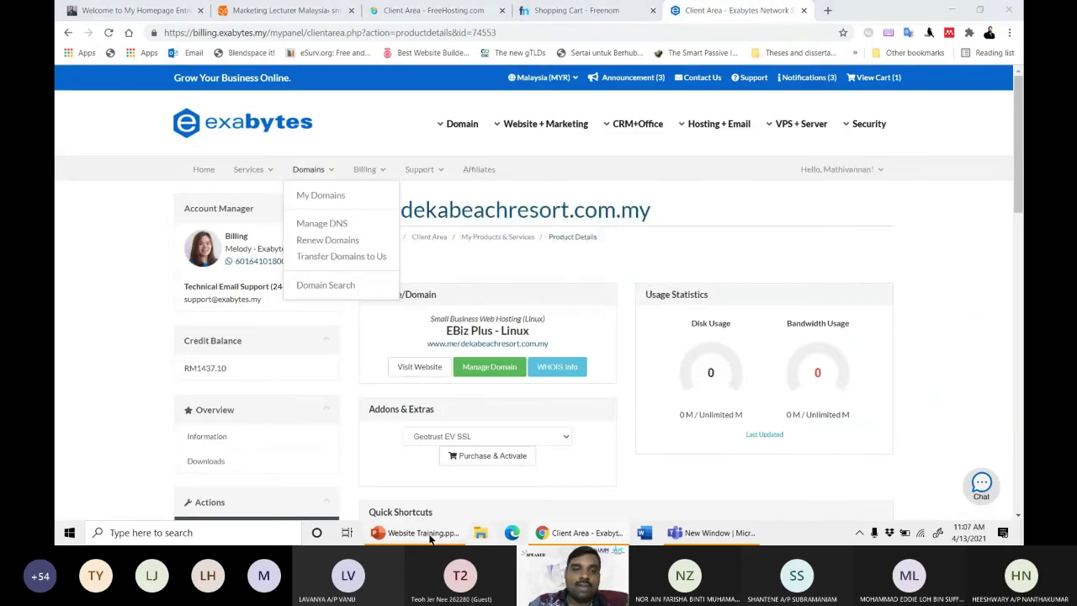
{"action": "left_click", "coordinate": [113, 345]}
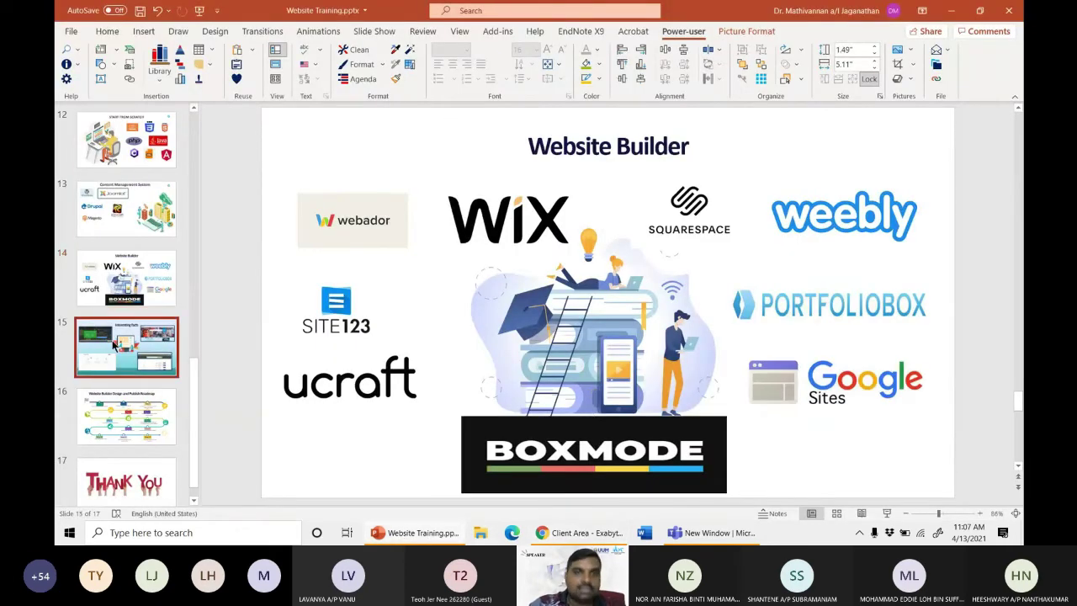
{"action": "left_click", "coordinate": [120, 216]}
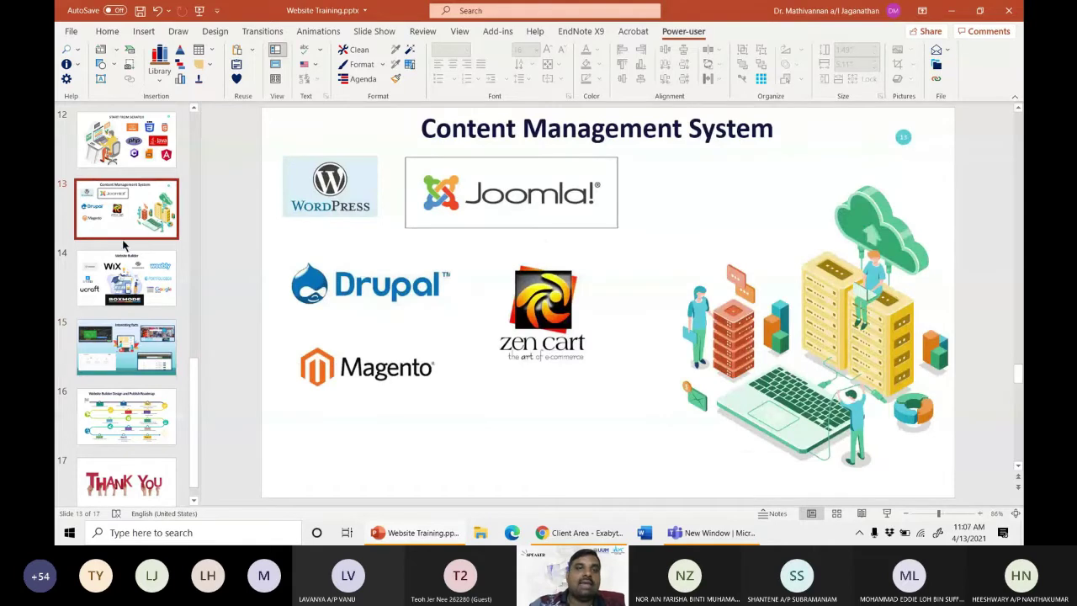
{"action": "left_click", "coordinate": [125, 143]}
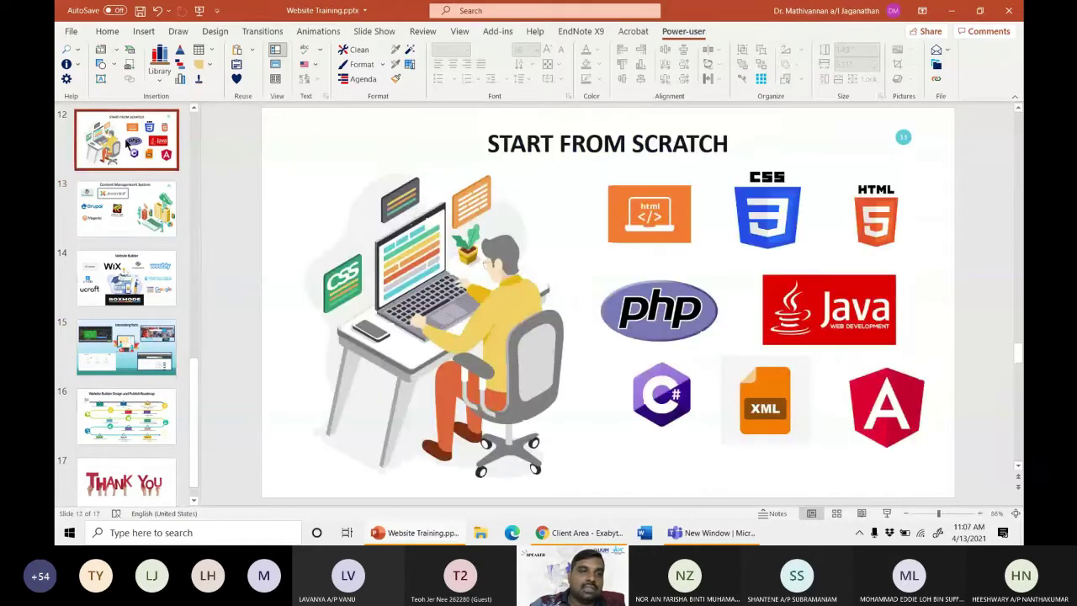
{"action": "left_click", "coordinate": [130, 275]}
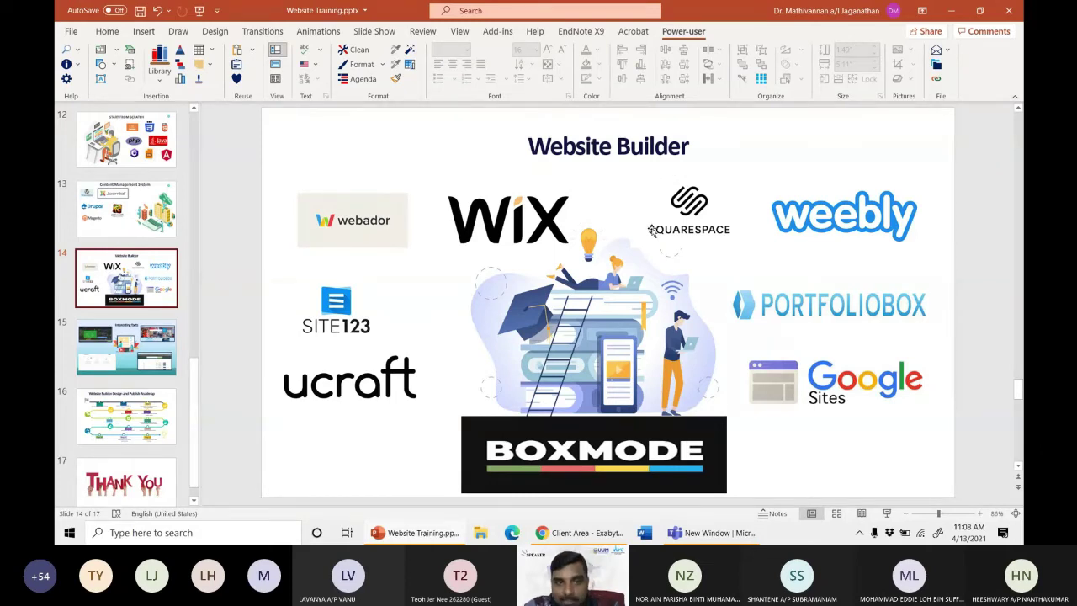
Step: Revisit Interesting facts, slide 16 and Website Builder, then bring the Teams meeting window forward
{"action": "left_click", "coordinate": [127, 345]}
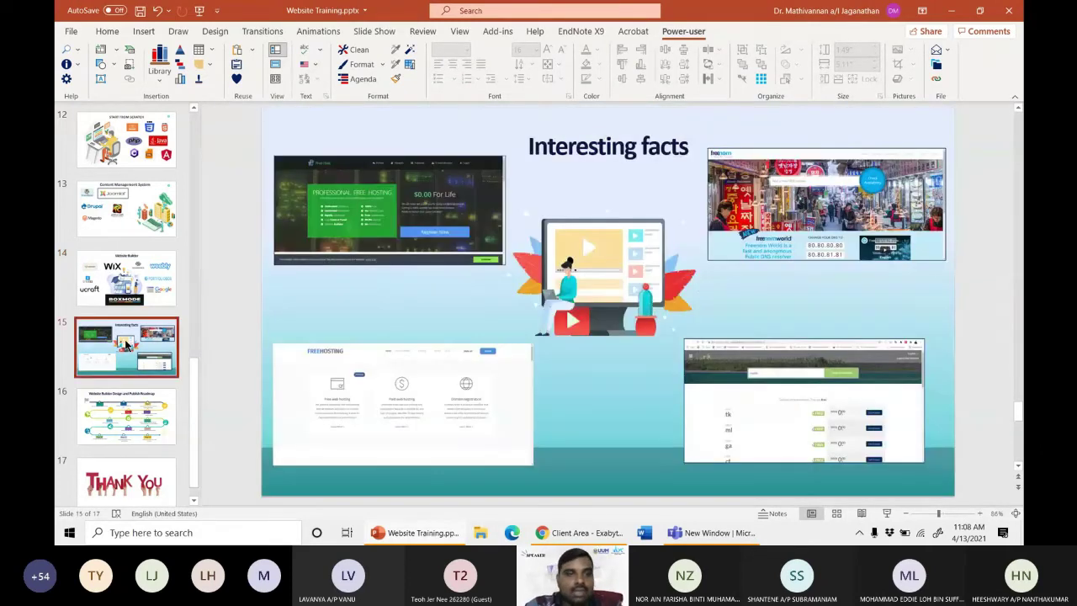
{"action": "left_click", "coordinate": [124, 438]}
{"action": "left_click", "coordinate": [143, 333]}
{"action": "left_click", "coordinate": [135, 303]}
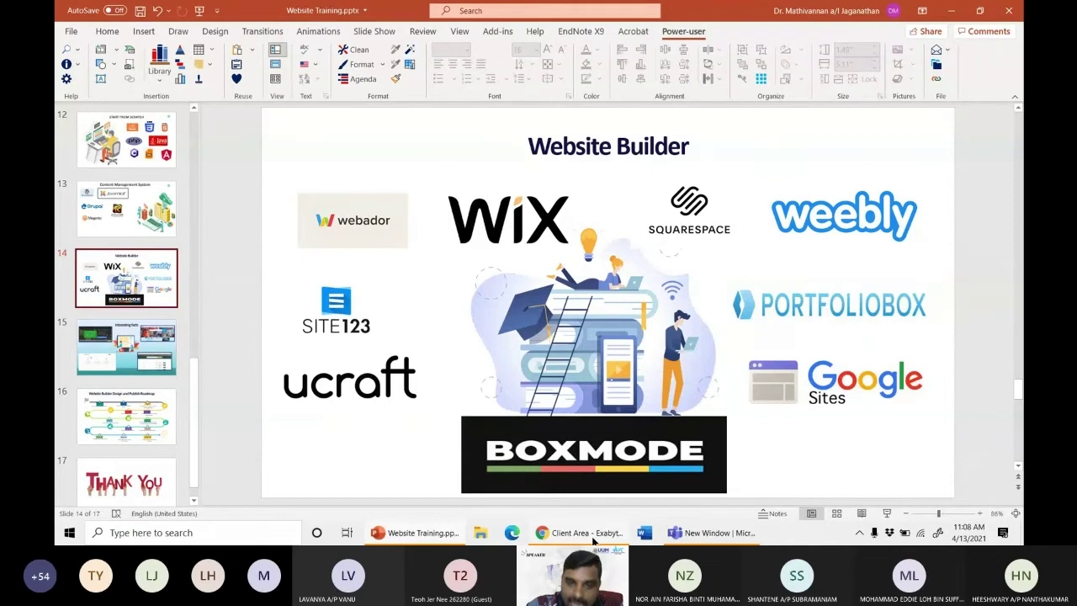
{"action": "mouse_move", "coordinate": [592, 541]}
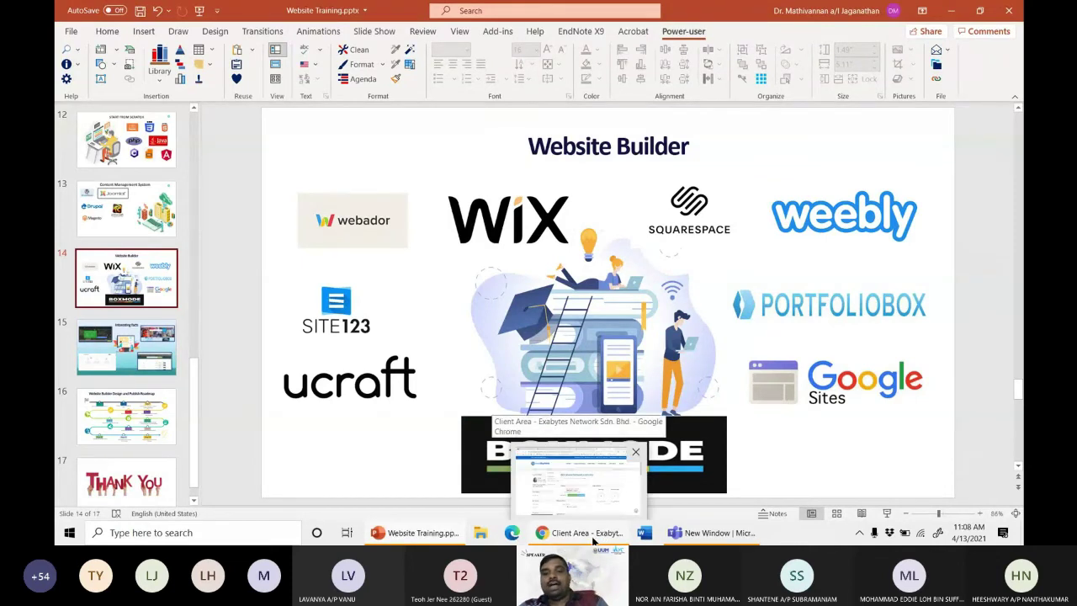
{"action": "left_click", "coordinate": [592, 541]}
{"action": "left_click", "coordinate": [711, 533]}
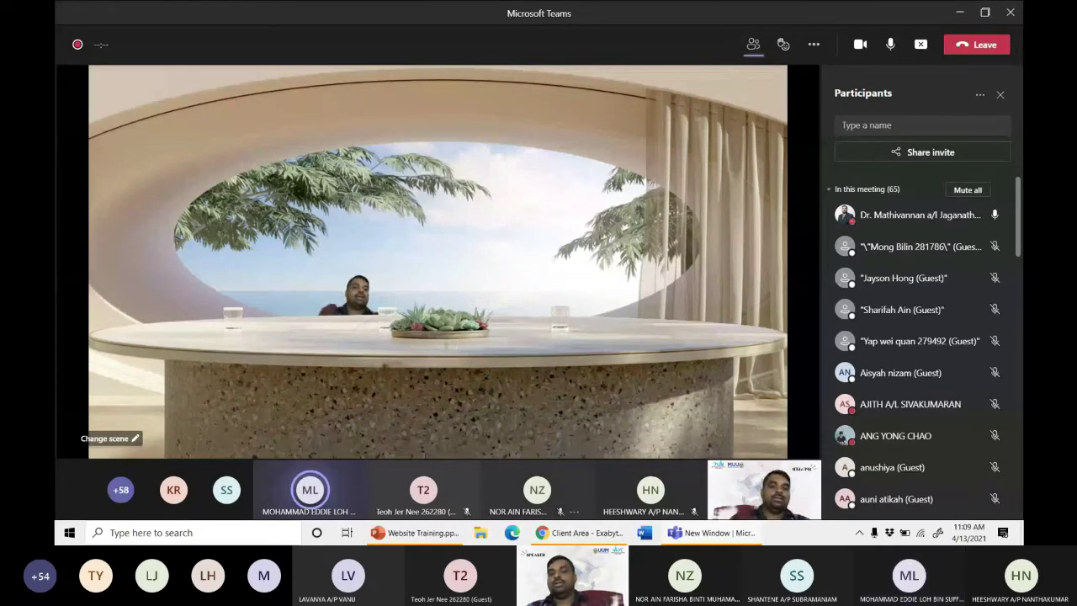
Step: Back in Chrome, search for 'github' in a new tab
{"action": "left_click", "coordinate": [591, 533]}
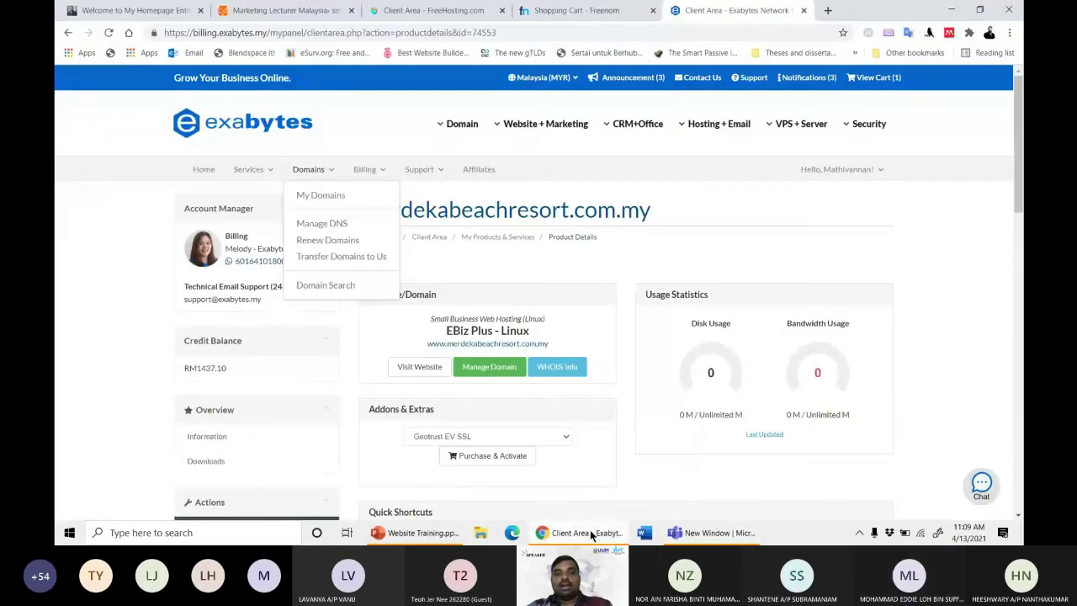
{"action": "left_click", "coordinate": [611, 10]}
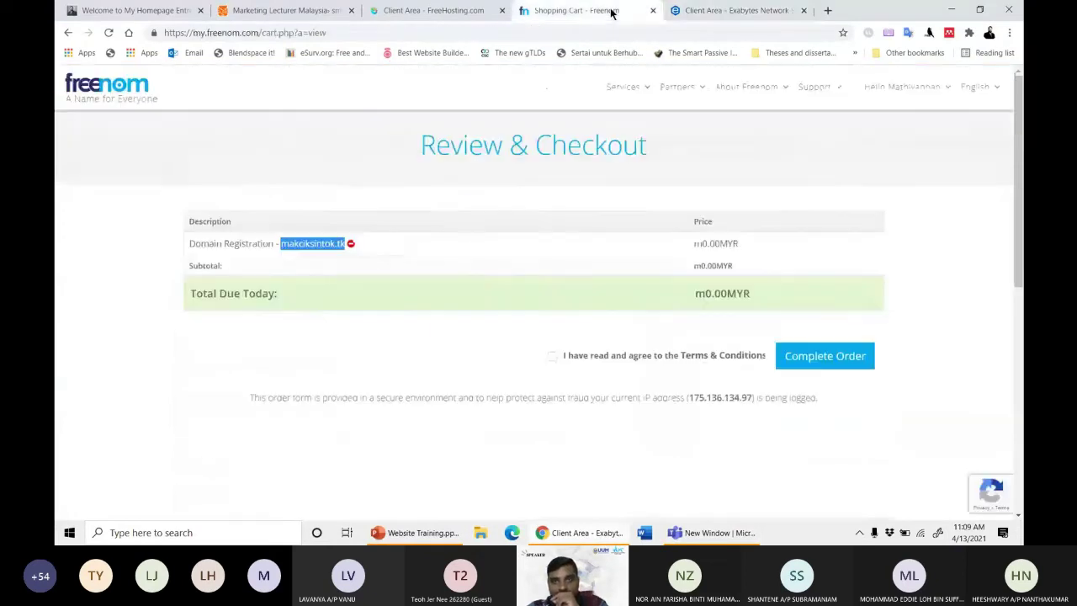
{"action": "left_click", "coordinate": [828, 10]}
{"action": "left_click", "coordinate": [731, 34]}
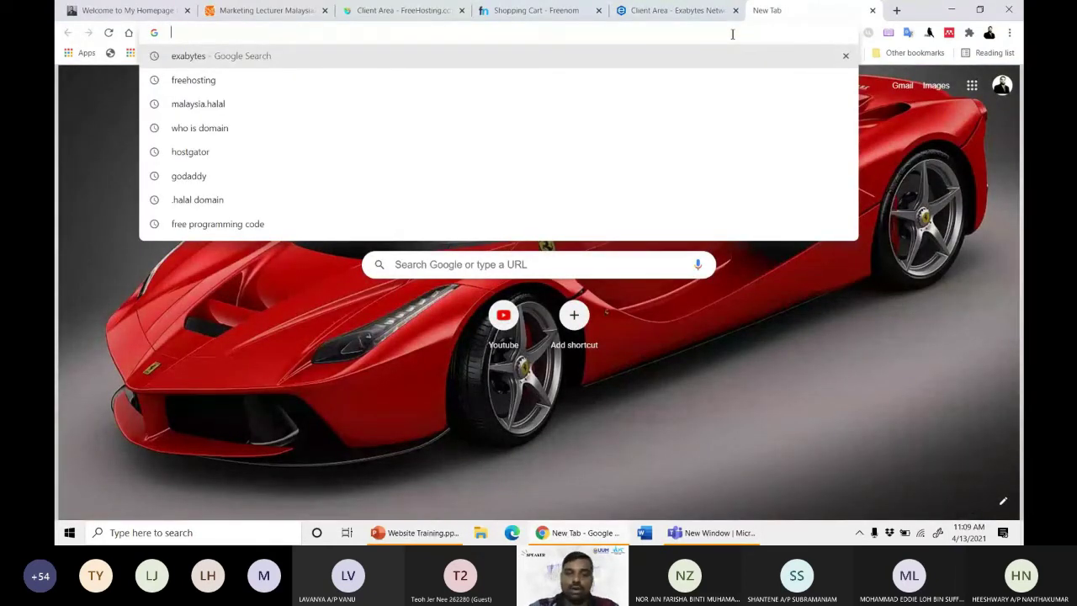
{"action": "type", "text": "github"}
{"action": "key", "text": "Return"}
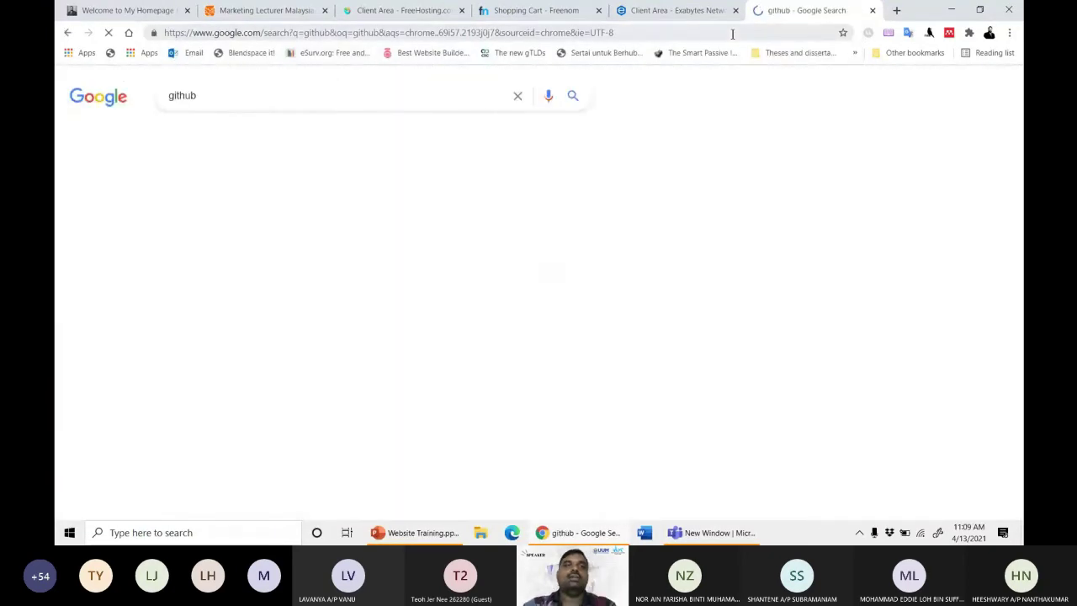
Step: Open github.com from the results, close the search results tab, and go to sign-in
{"action": "left_click", "coordinate": [266, 207]}
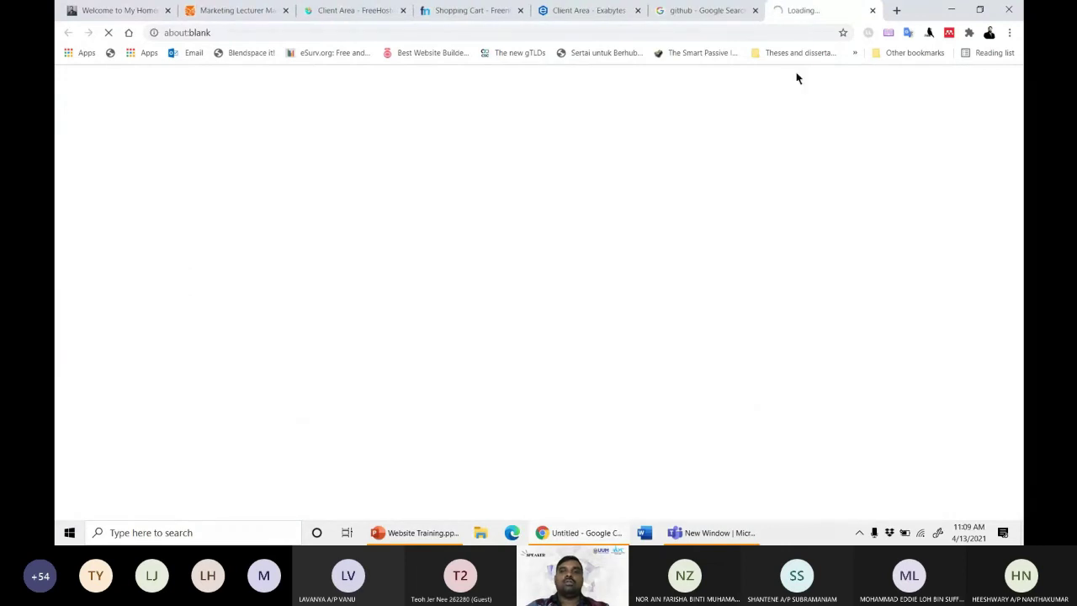
{"action": "left_click", "coordinate": [699, 11]}
{"action": "left_click", "coordinate": [806, 12]}
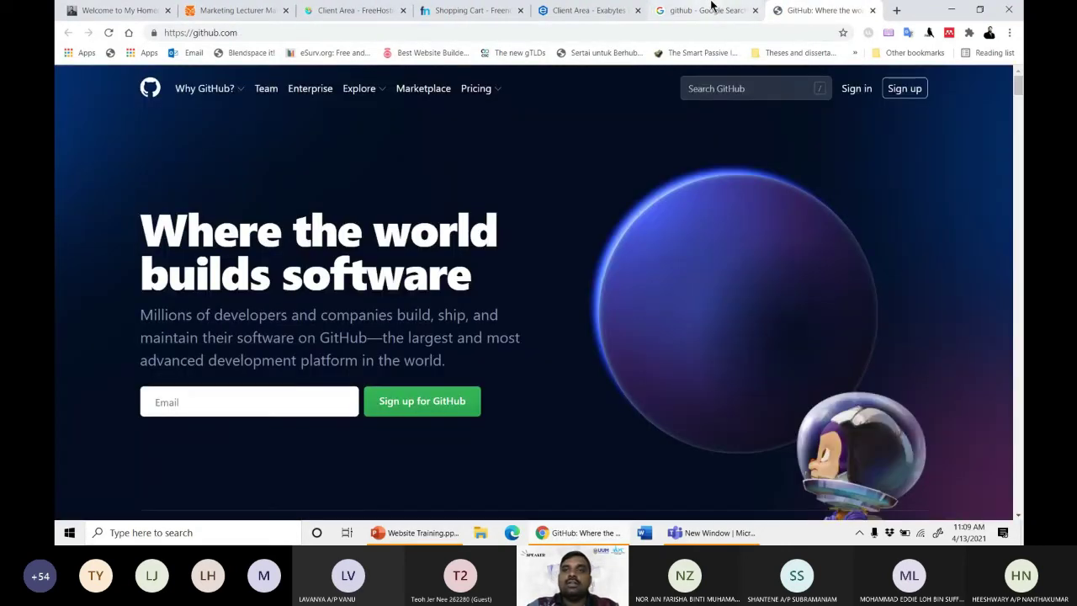
{"action": "left_click", "coordinate": [723, 10]}
{"action": "left_click", "coordinate": [755, 10]}
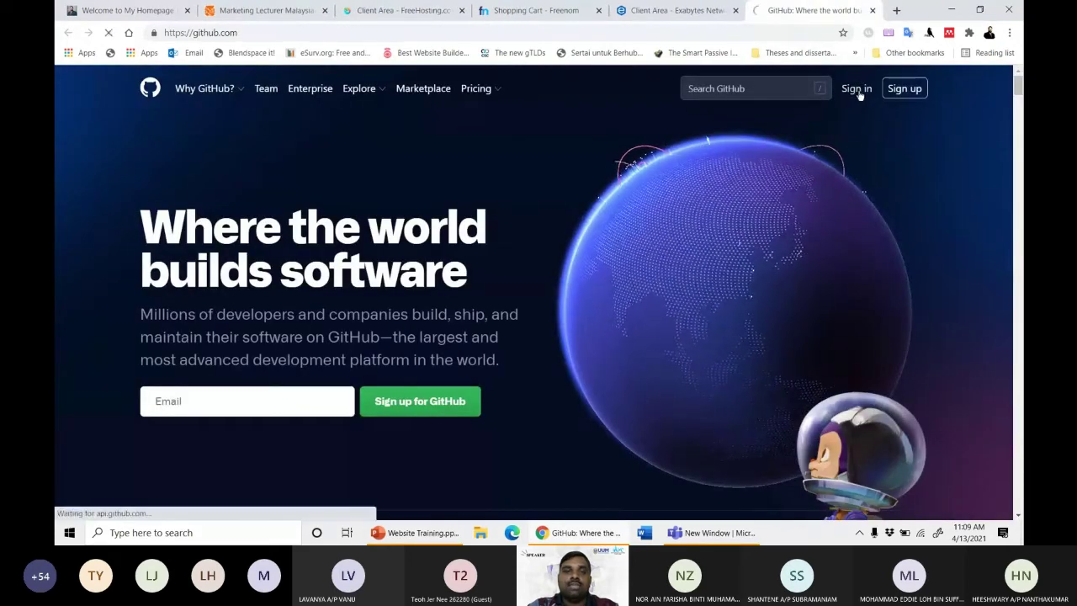
{"action": "left_click", "coordinate": [858, 95]}
Step: Start the verification puzzle and fill in the account's saved email on Reset your password
{"action": "left_click", "coordinate": [530, 290]}
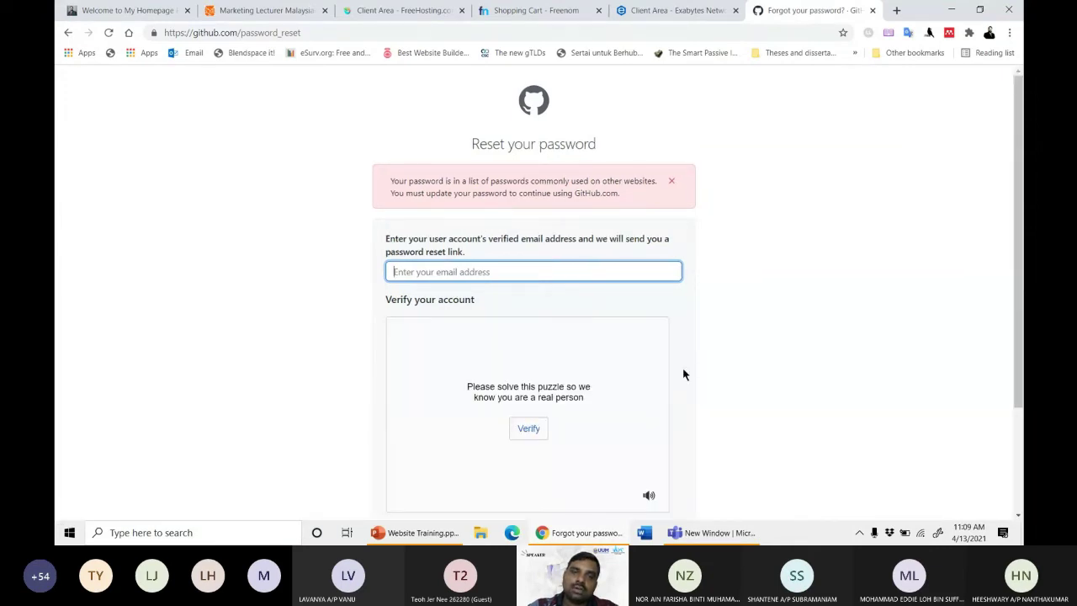
{"action": "scroll", "coordinate": [665, 370], "scroll_direction": "down", "scroll_amount": 2}
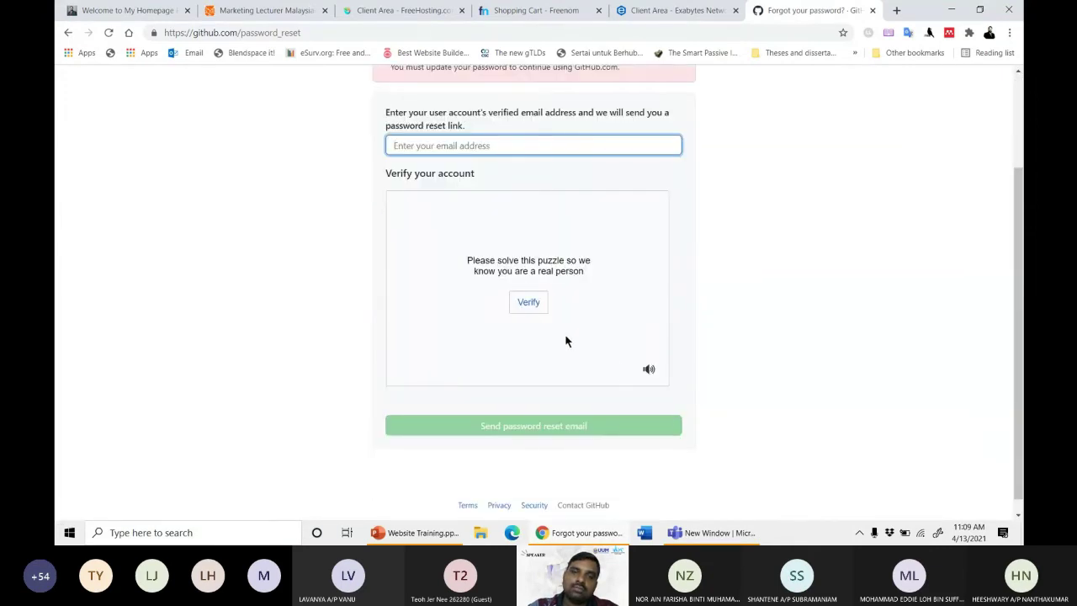
{"action": "left_click", "coordinate": [528, 303]}
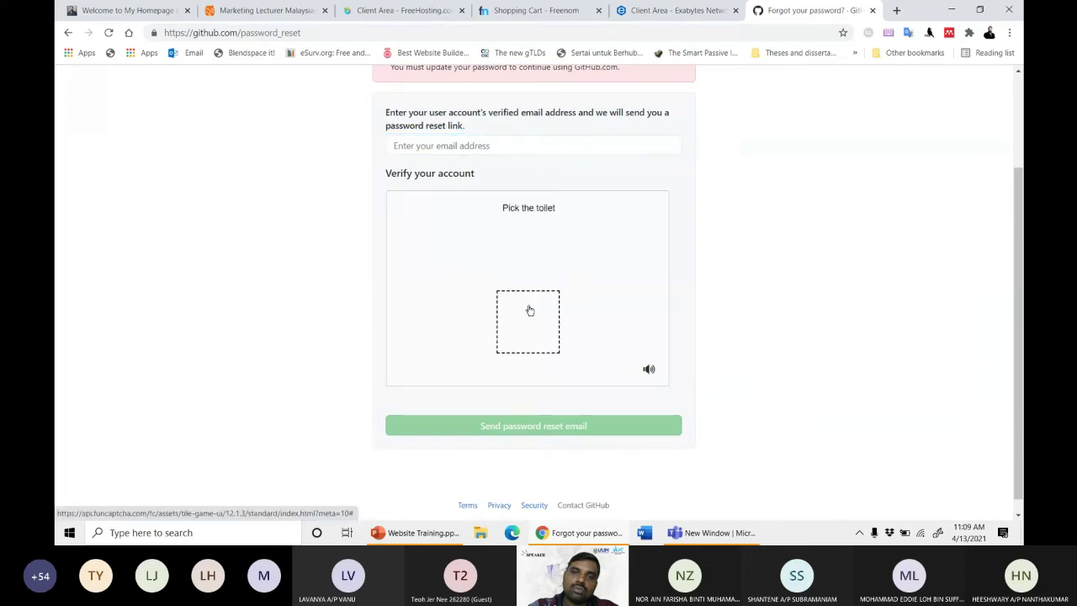
{"action": "left_click", "coordinate": [413, 147]}
{"action": "left_click", "coordinate": [438, 171]}
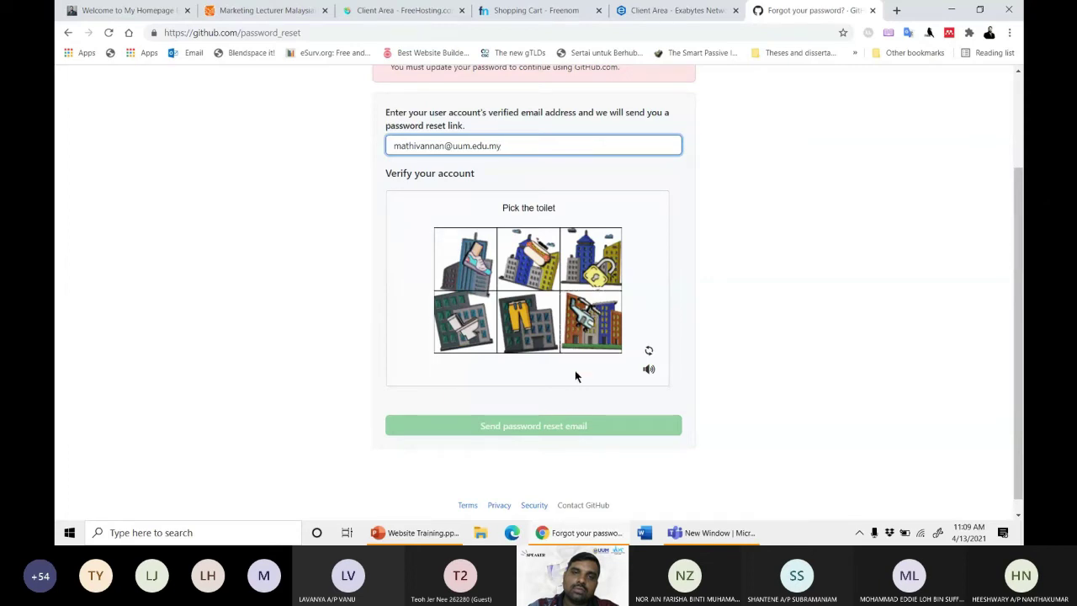
Step: Pick the toilet images in the captcha and request the password reset email
{"action": "left_click", "coordinate": [461, 334]}
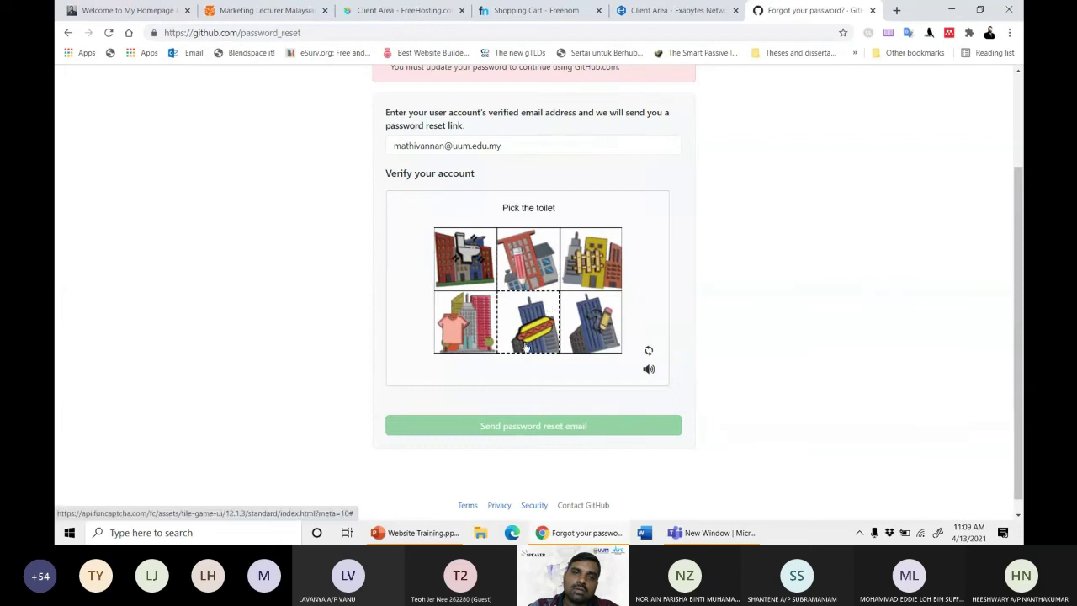
{"action": "left_click", "coordinate": [469, 271]}
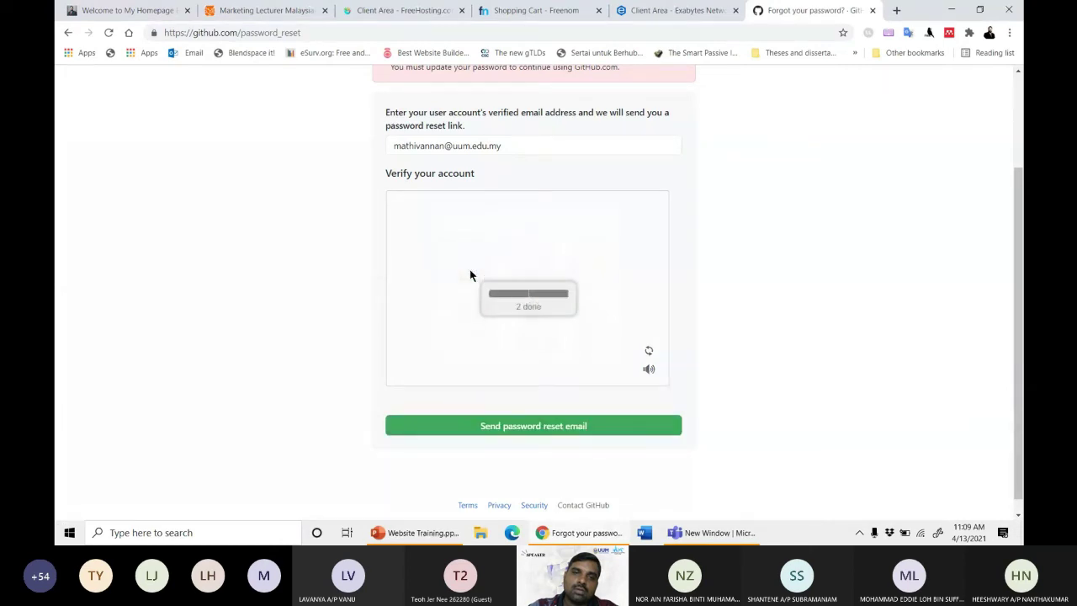
{"action": "left_click", "coordinate": [533, 434]}
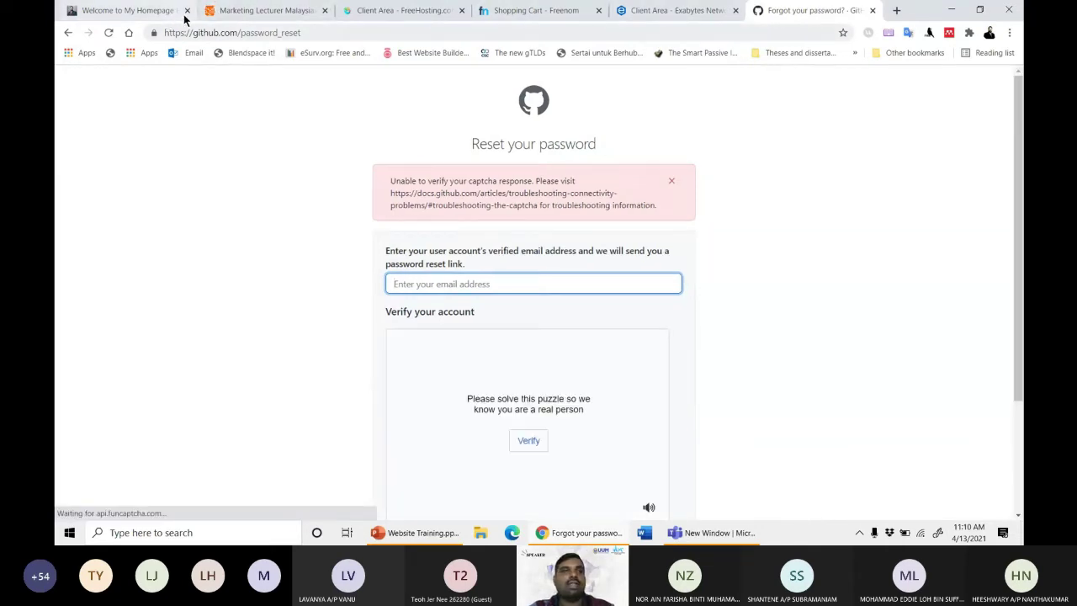
{"action": "left_click", "coordinate": [252, 11]}
Step: Reload the FreeHosting client area and view My Services, where the Free Hosting plan shows Pending
{"action": "left_click", "coordinate": [395, 10]}
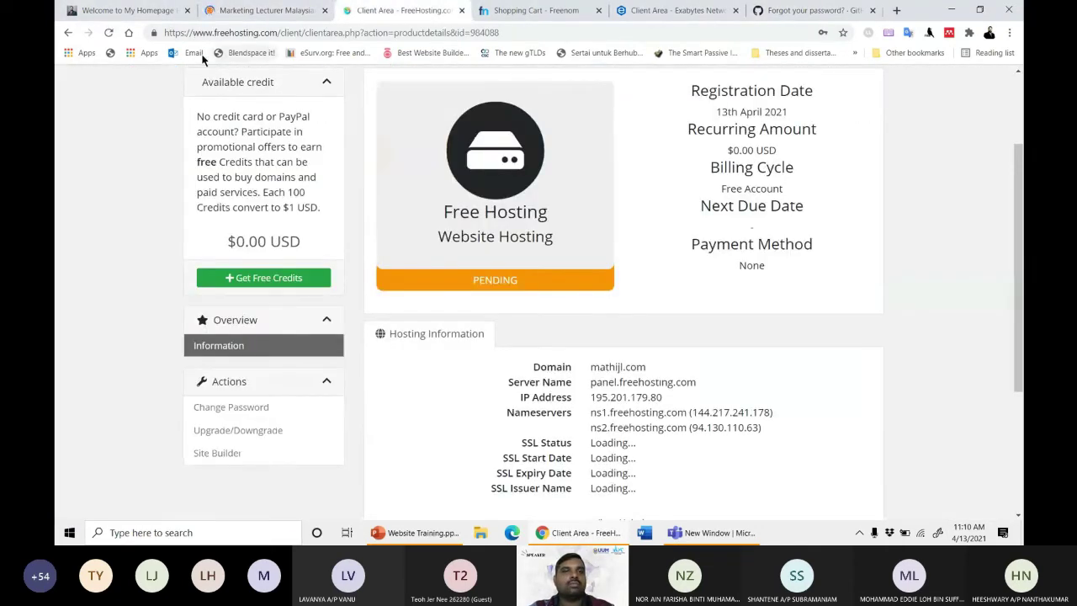
{"action": "key", "text": "F5"}
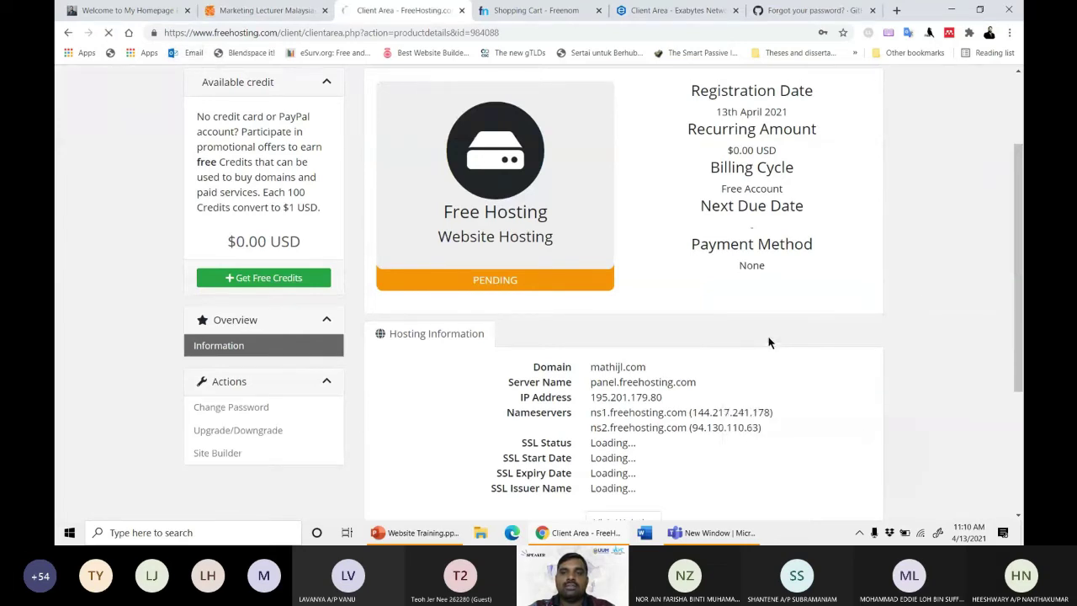
{"action": "right_click", "coordinate": [876, 249]}
{"action": "left_click", "coordinate": [877, 286]}
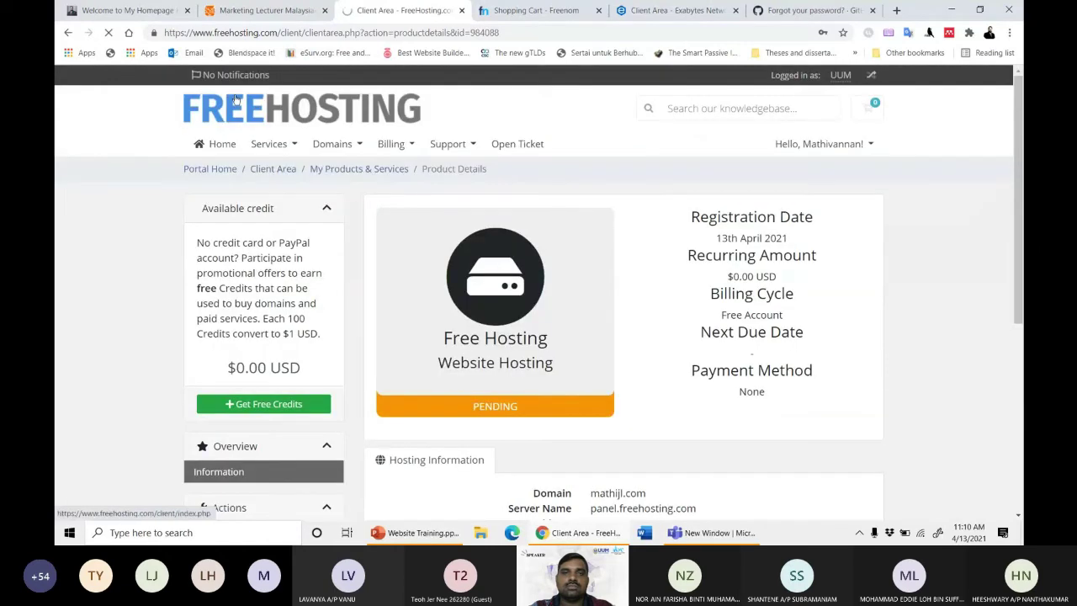
{"action": "left_click", "coordinate": [271, 144]}
{"action": "left_click", "coordinate": [282, 170]}
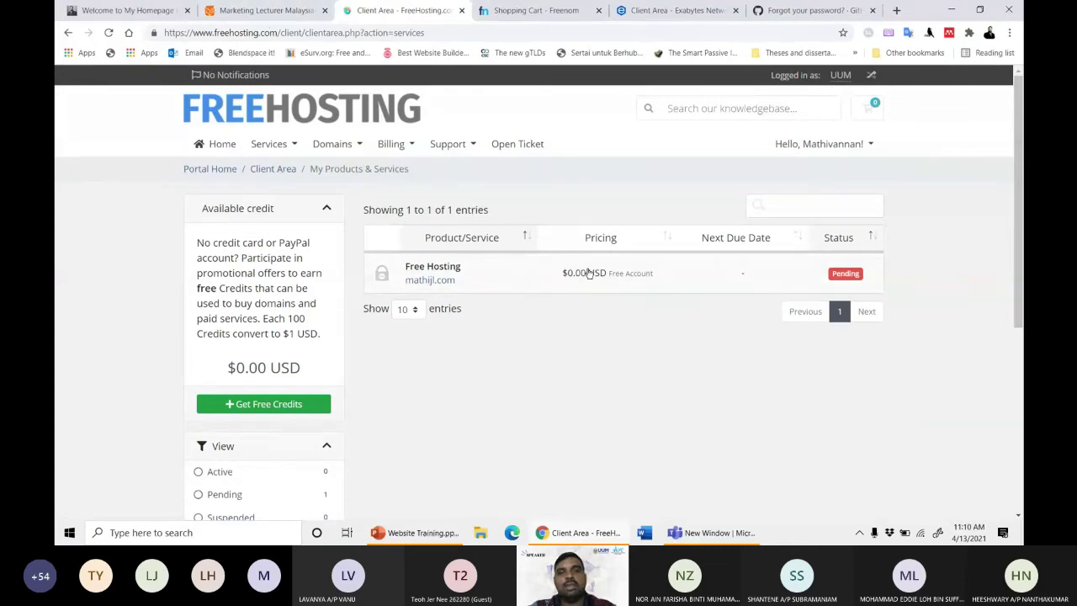
Step: Return to the GitHub password reset page and restart the verification puzzle
{"action": "left_click", "coordinate": [263, 10]}
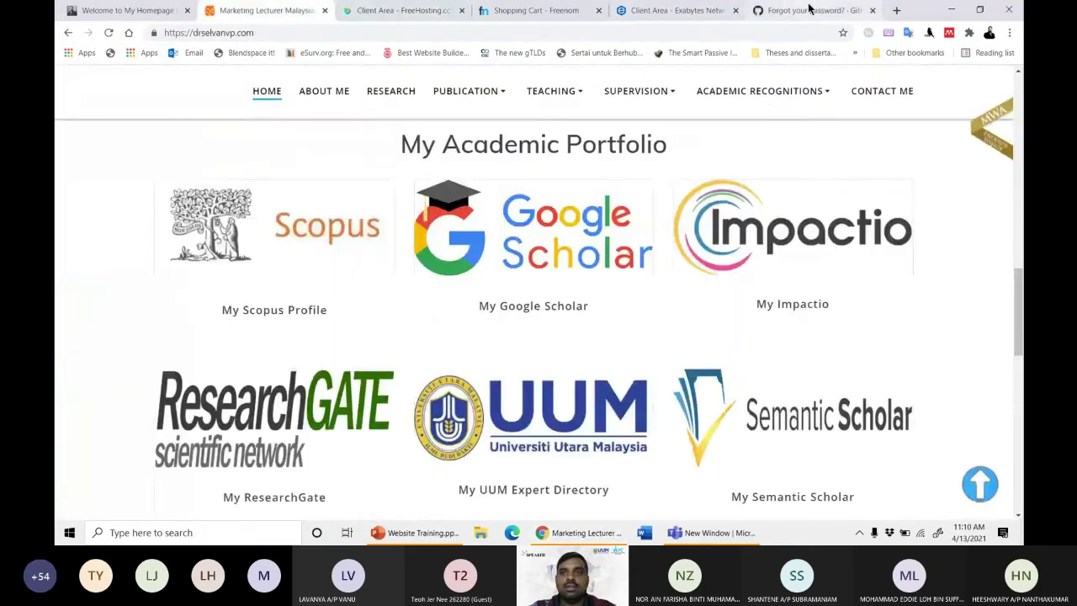
{"action": "left_click", "coordinate": [809, 10]}
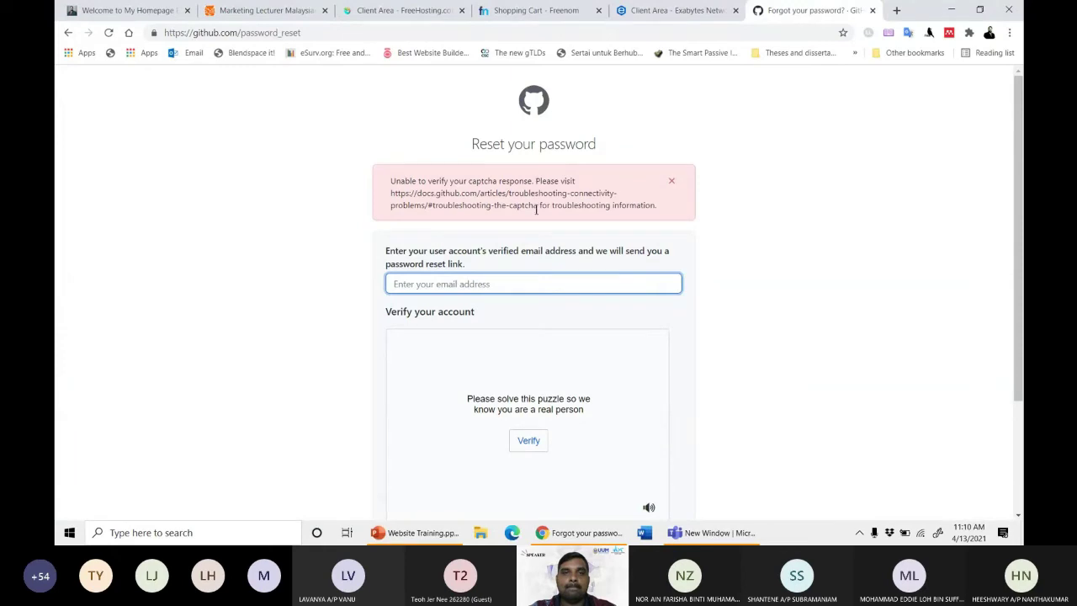
{"action": "scroll", "coordinate": [630, 300], "scroll_direction": "down", "scroll_amount": 2}
{"action": "left_click", "coordinate": [515, 310]}
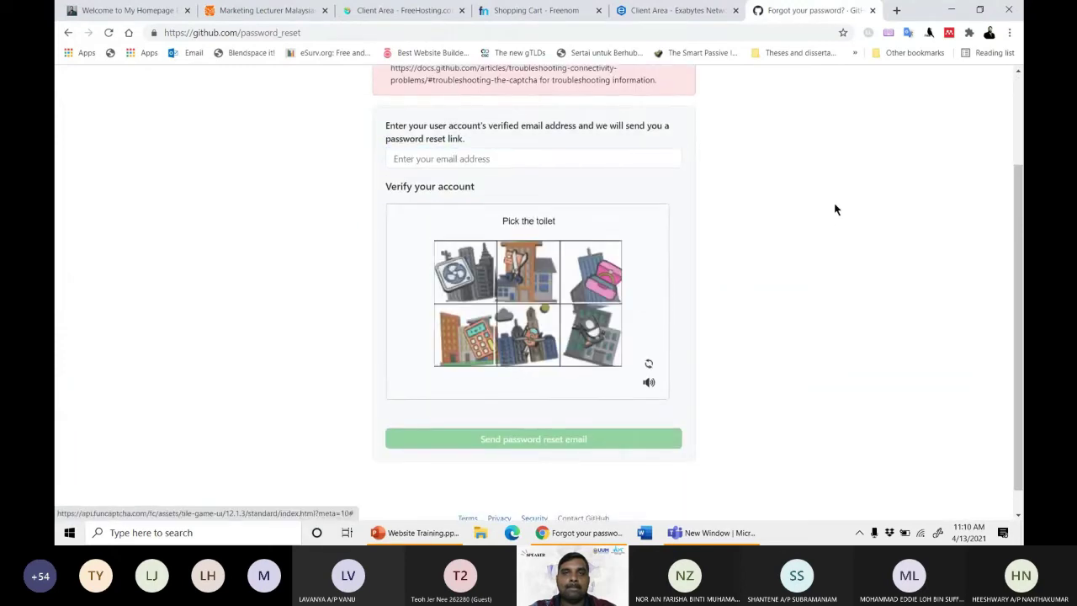
Step: Dismiss the captcha error and reopen GitHub's Forgot password form from the sign-in page
{"action": "scroll", "coordinate": [777, 200], "scroll_direction": "up", "scroll_amount": 2}
{"action": "left_click", "coordinate": [673, 185]}
{"action": "left_click", "coordinate": [68, 32]}
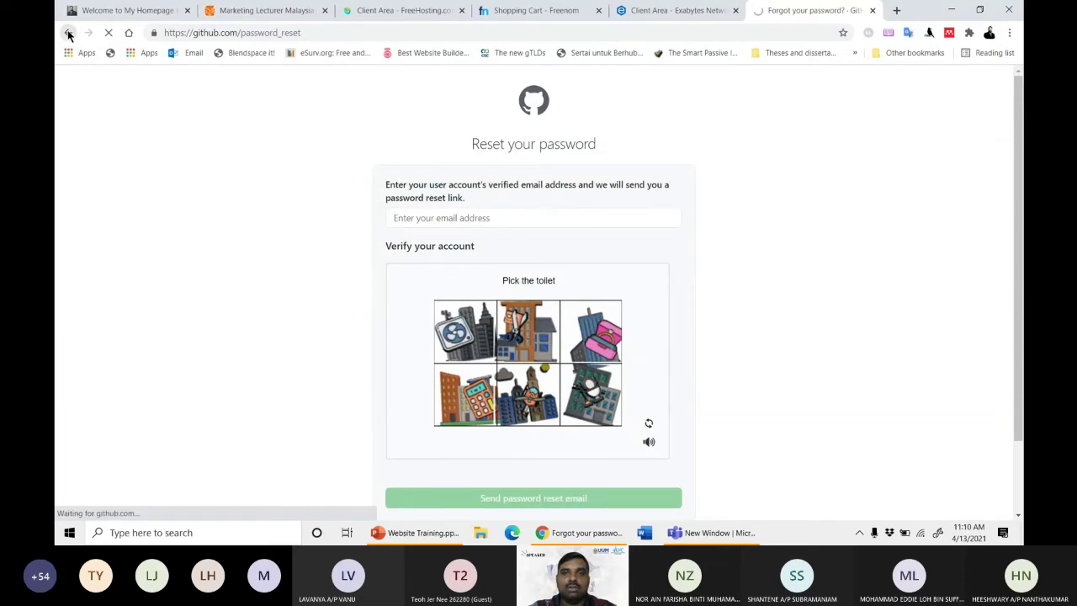
{"action": "left_click", "coordinate": [69, 32]}
{"action": "left_click", "coordinate": [68, 32]}
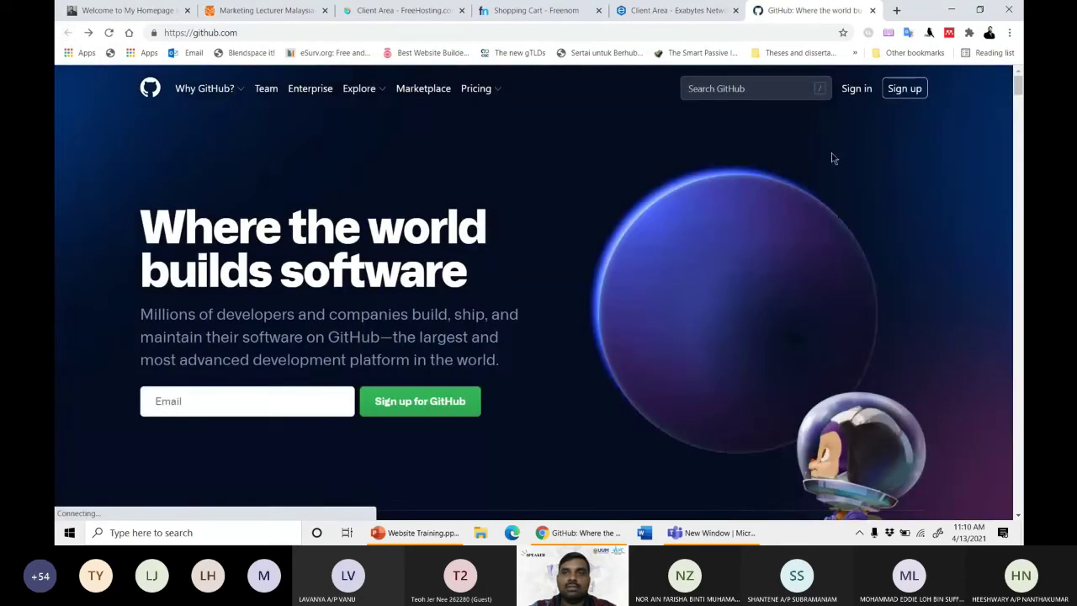
{"action": "left_click", "coordinate": [863, 94]}
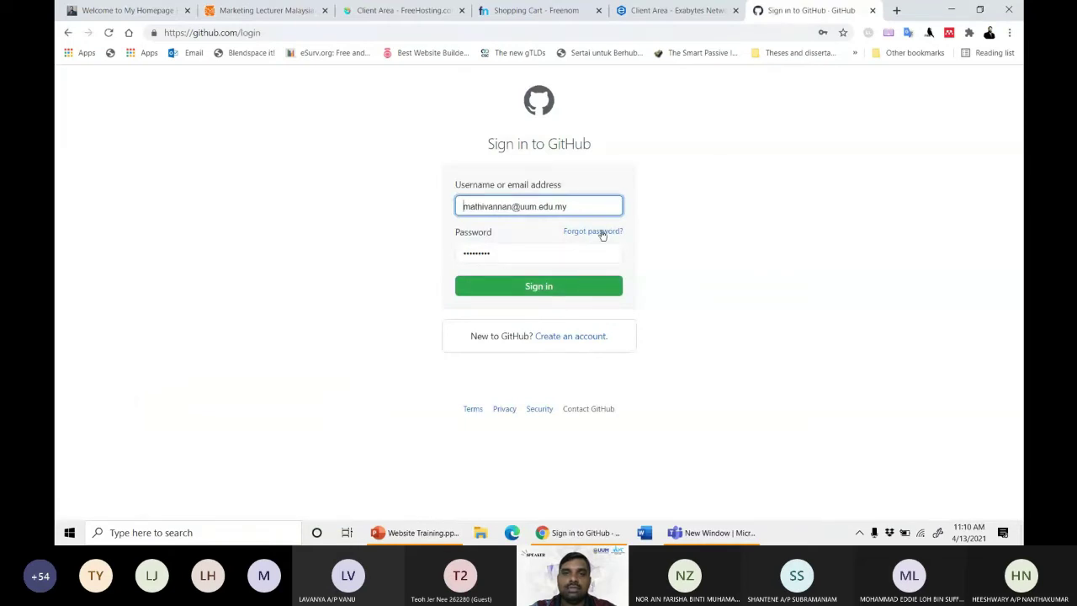
{"action": "left_click", "coordinate": [602, 233]}
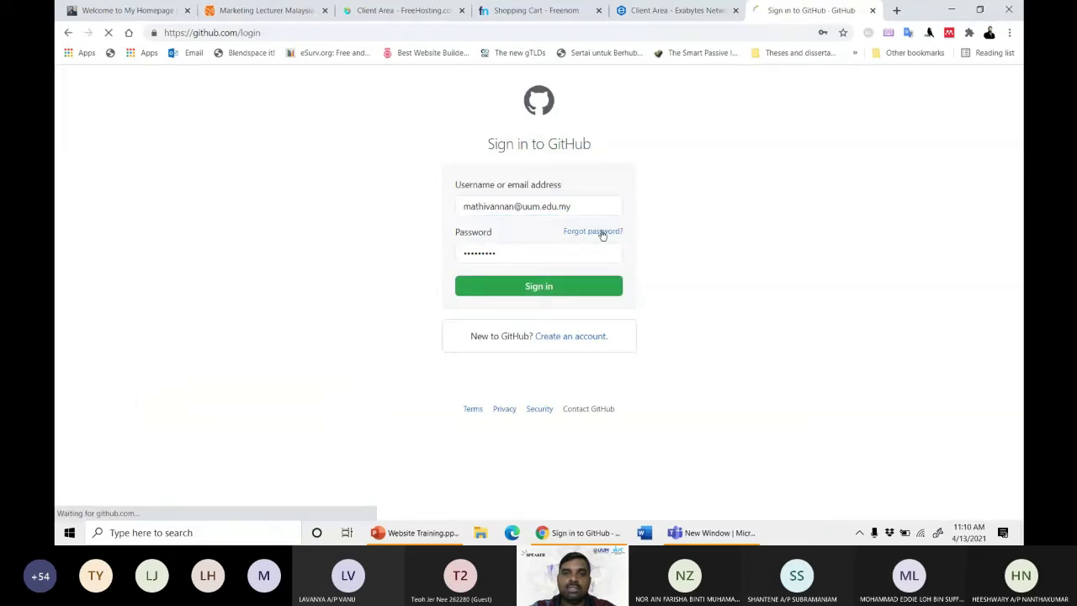
Step: Fill in the other saved email, solve the toilet captcha, and send the password reset email
{"action": "left_click", "coordinate": [461, 222]}
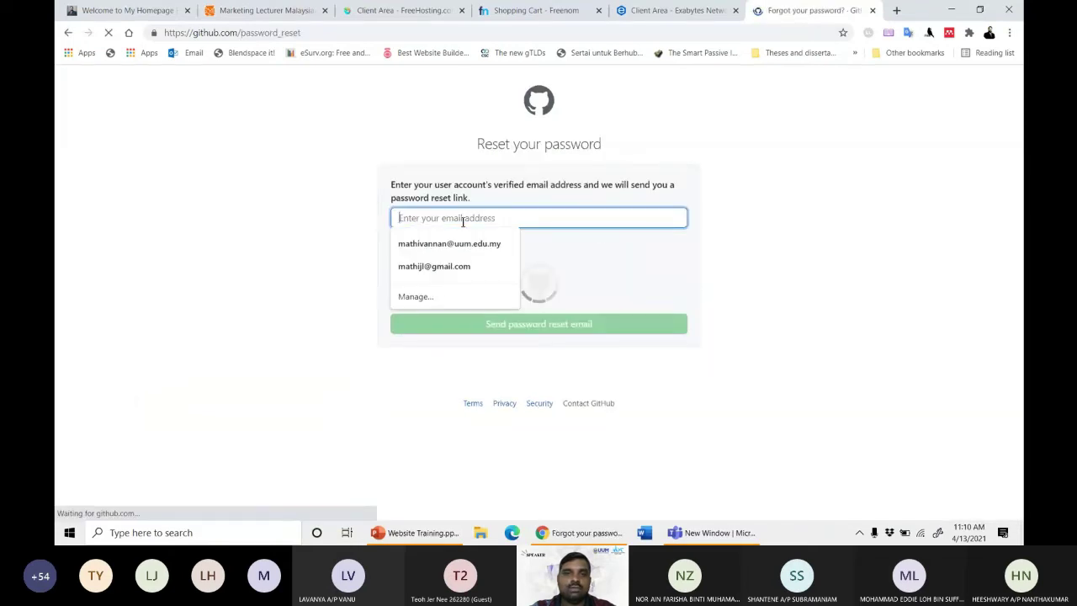
{"action": "left_click", "coordinate": [433, 266]}
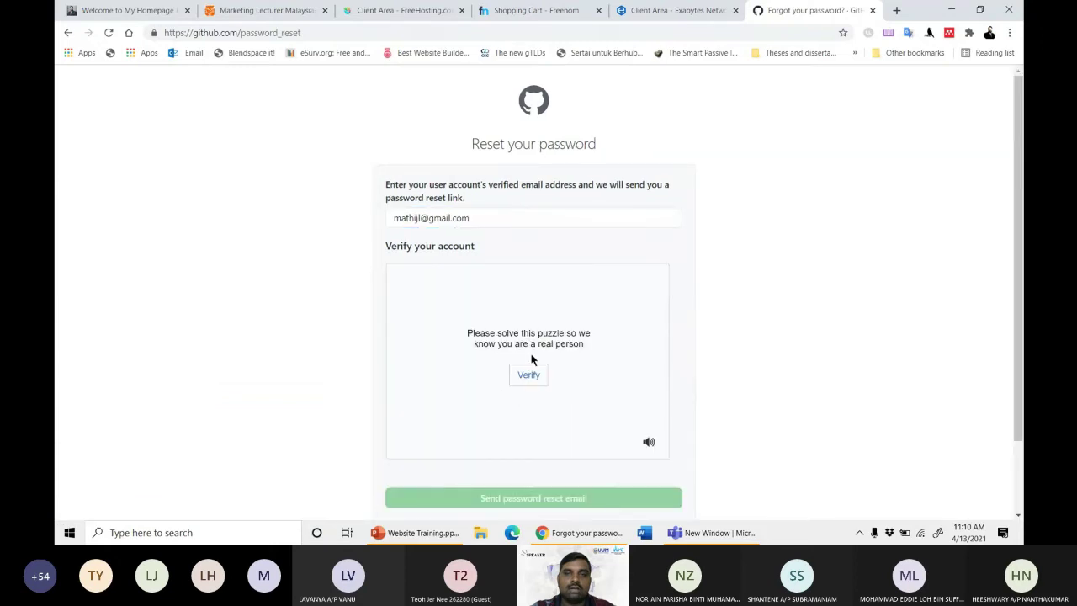
{"action": "left_click", "coordinate": [528, 375]}
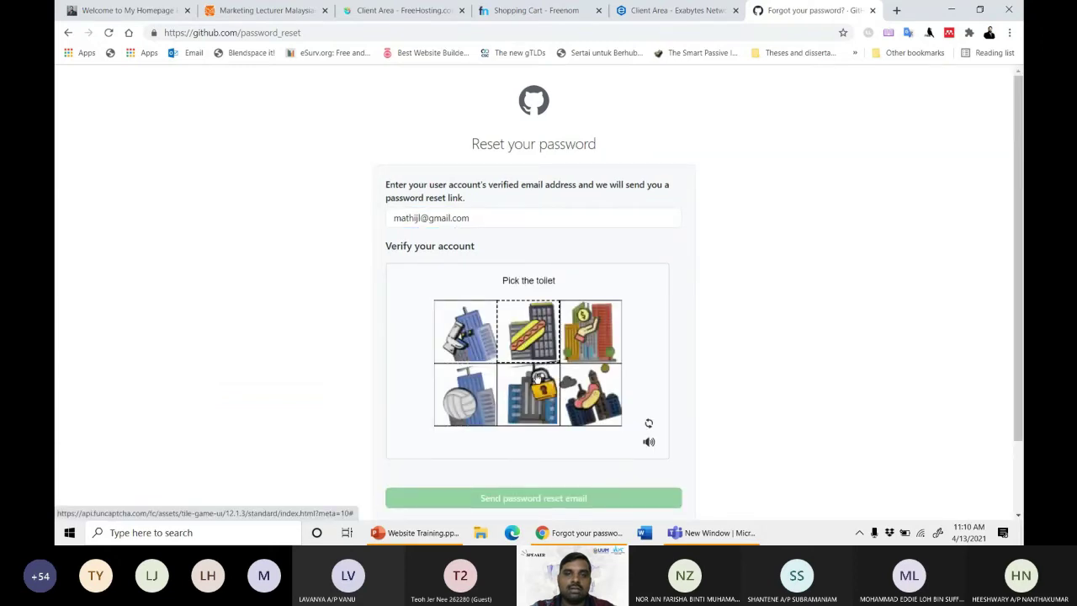
{"action": "left_click", "coordinate": [471, 364]}
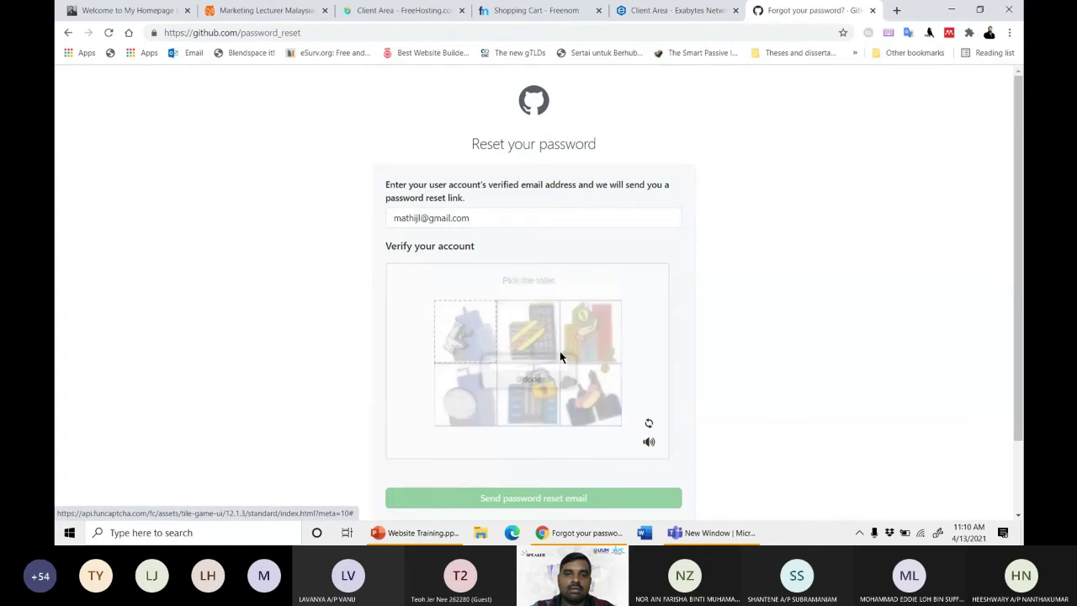
{"action": "scroll", "coordinate": [580, 361], "scroll_direction": "down", "scroll_amount": 1}
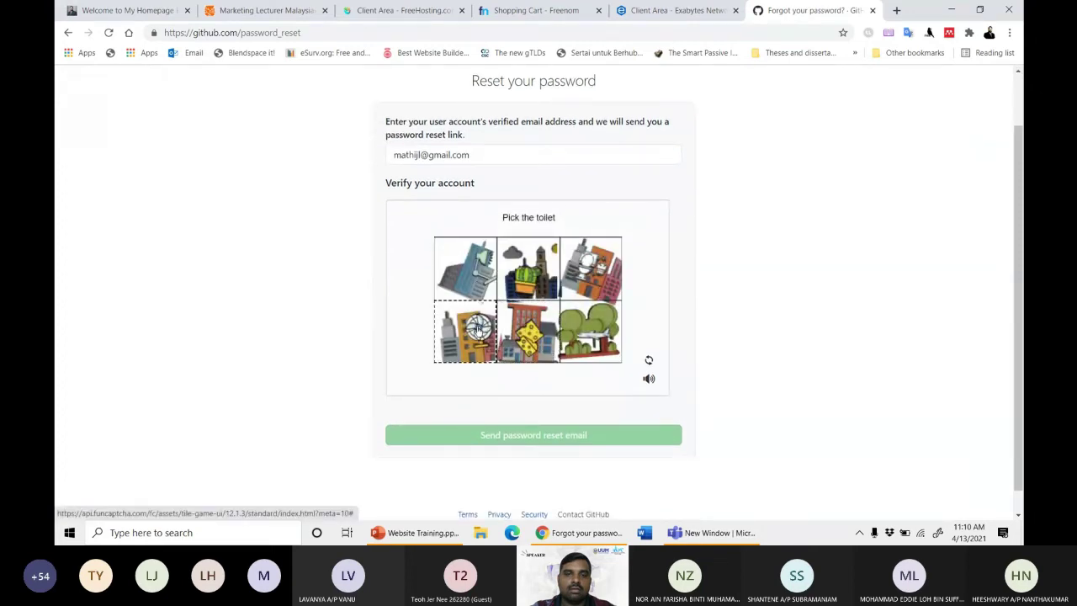
{"action": "left_click", "coordinate": [579, 273]}
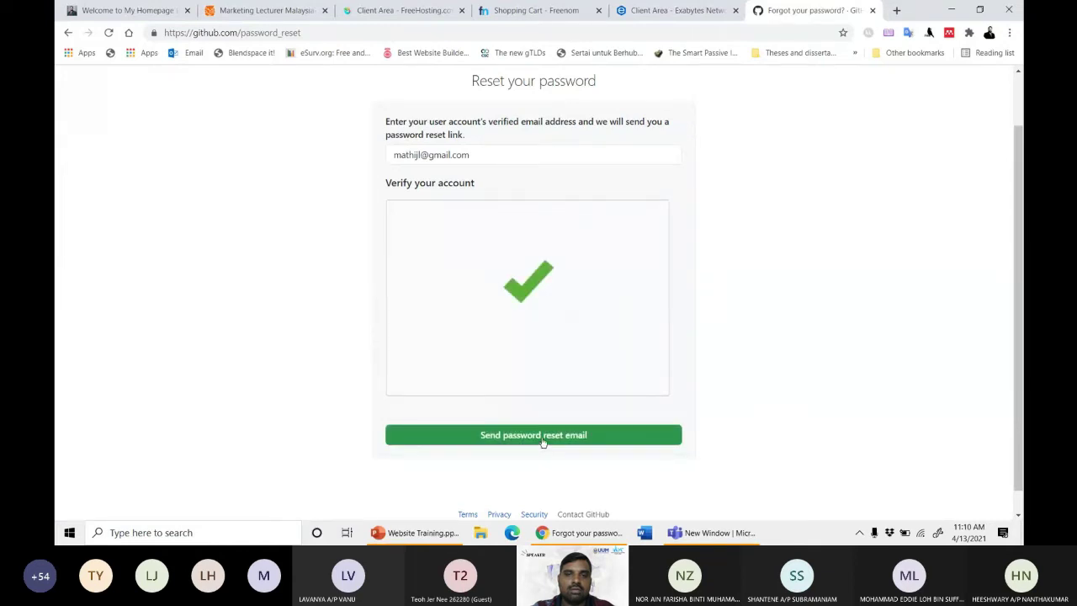
{"action": "left_click", "coordinate": [543, 435]}
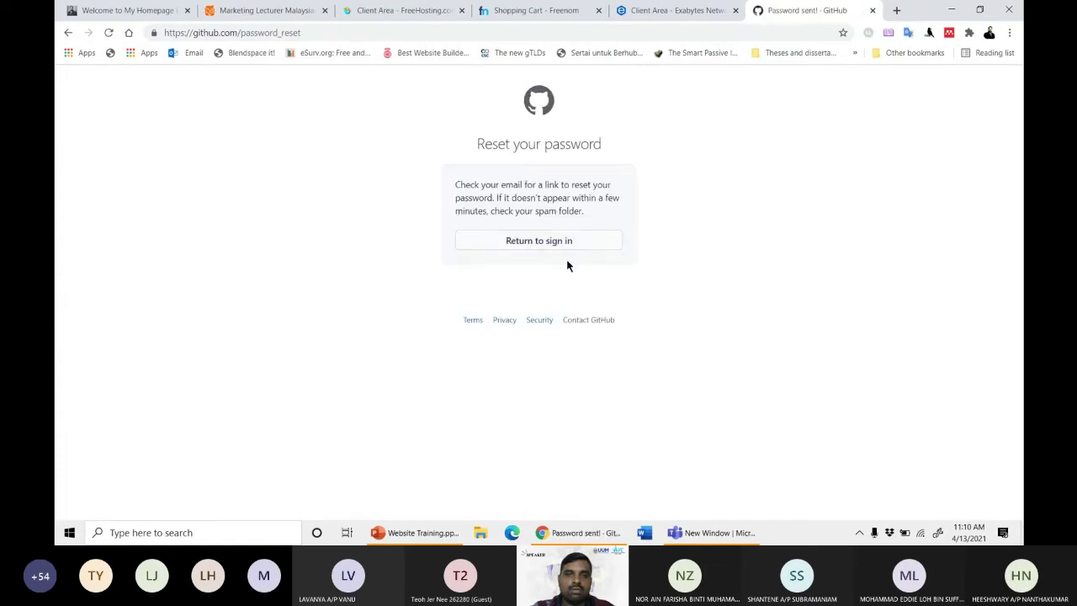
{"action": "left_click", "coordinate": [678, 11]}
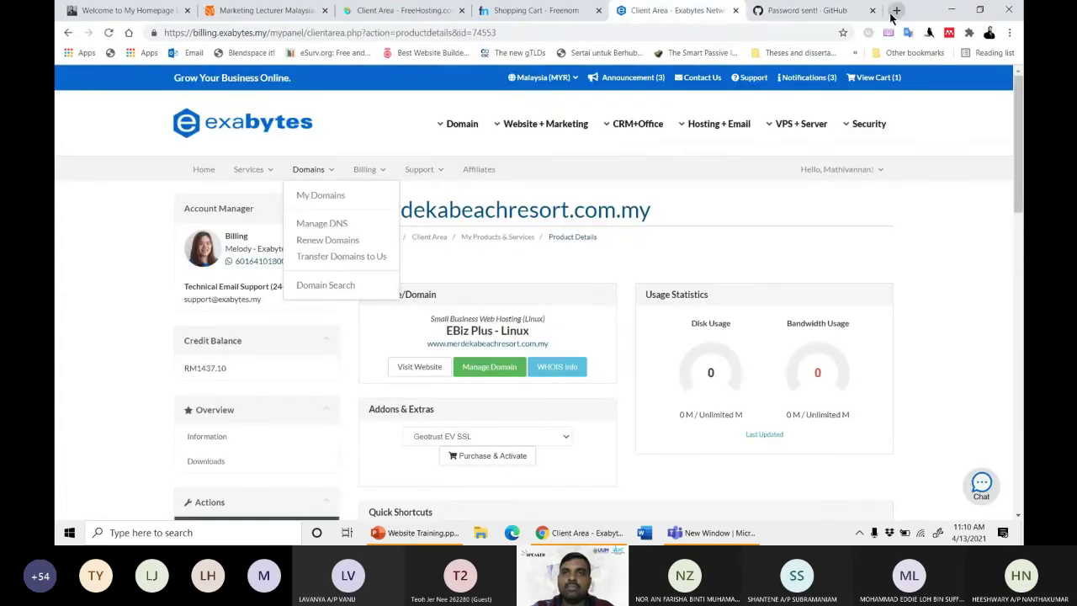
{"action": "left_click", "coordinate": [896, 10]}
Step: Open Gmail, open the GitHub password reset email, and follow its Reset your password link
{"action": "type", "text": "gma"}
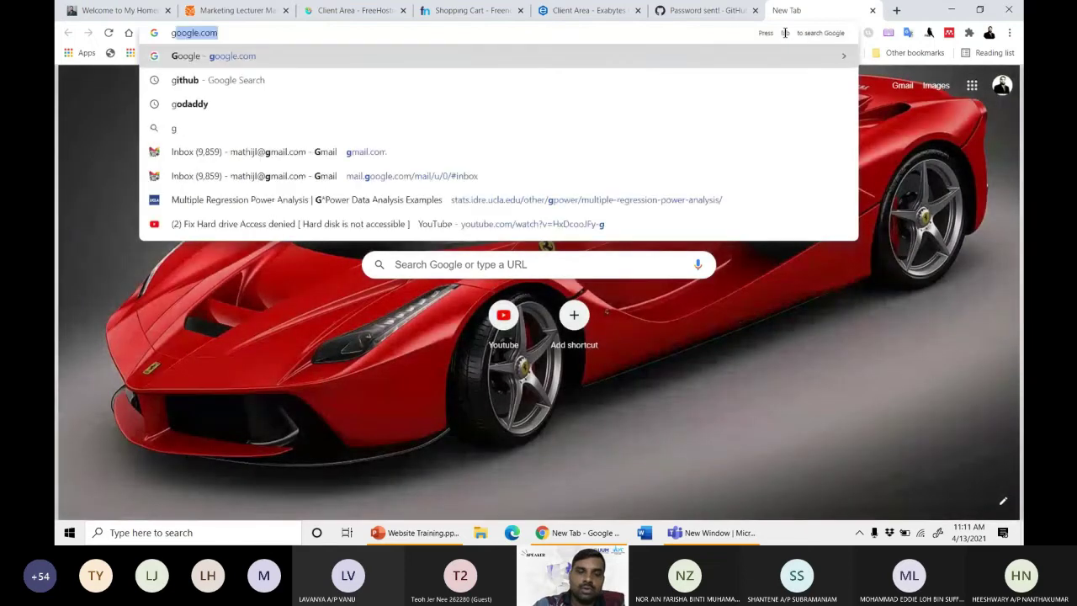
{"action": "key", "text": "Return"}
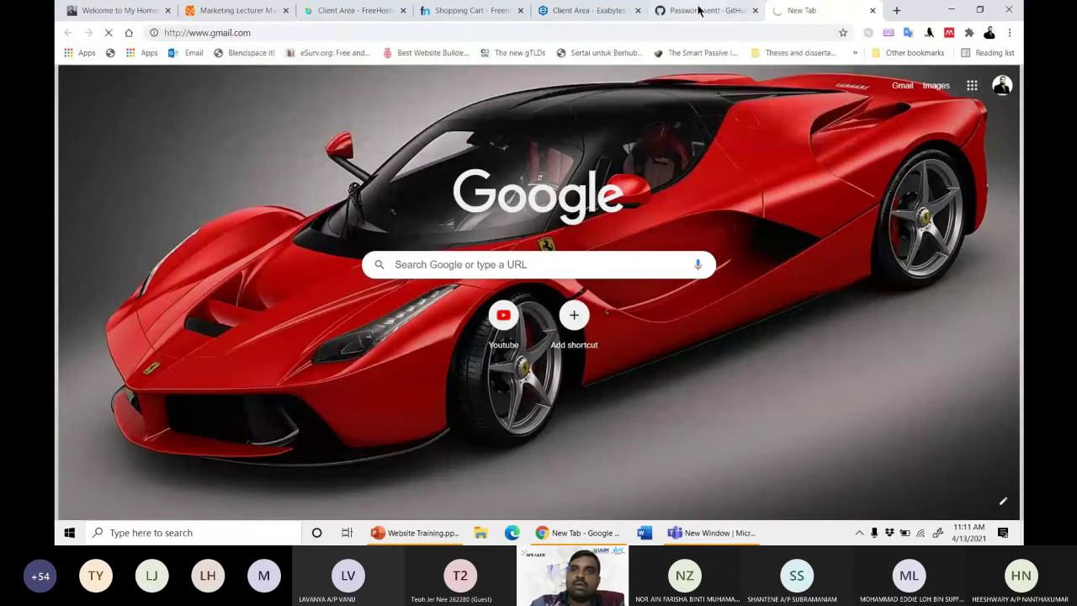
{"action": "left_click", "coordinate": [688, 17]}
{"action": "left_click", "coordinate": [529, 246]}
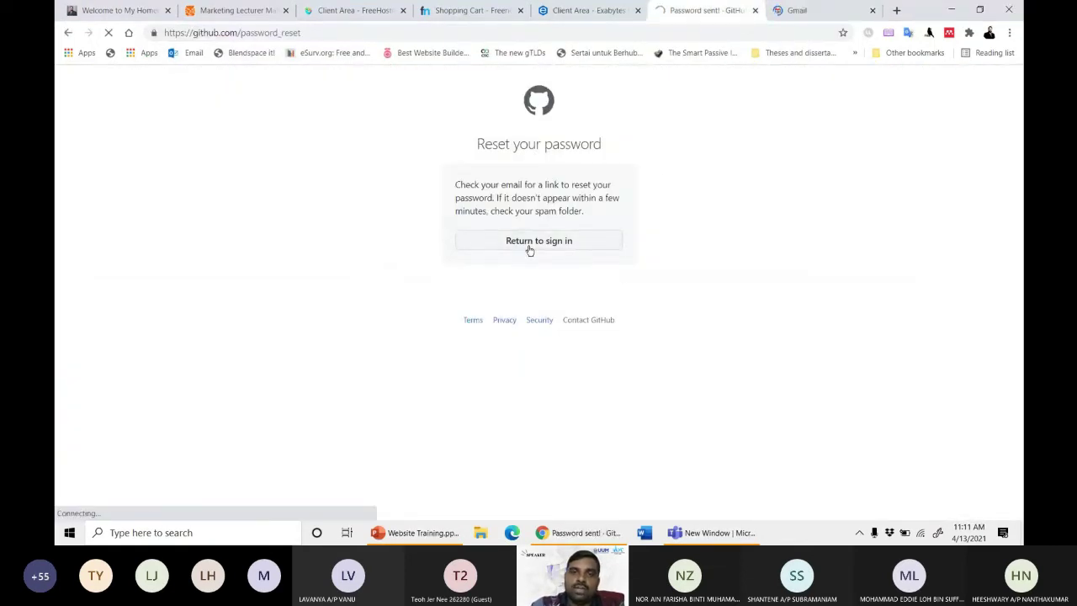
{"action": "left_click", "coordinate": [807, 11]}
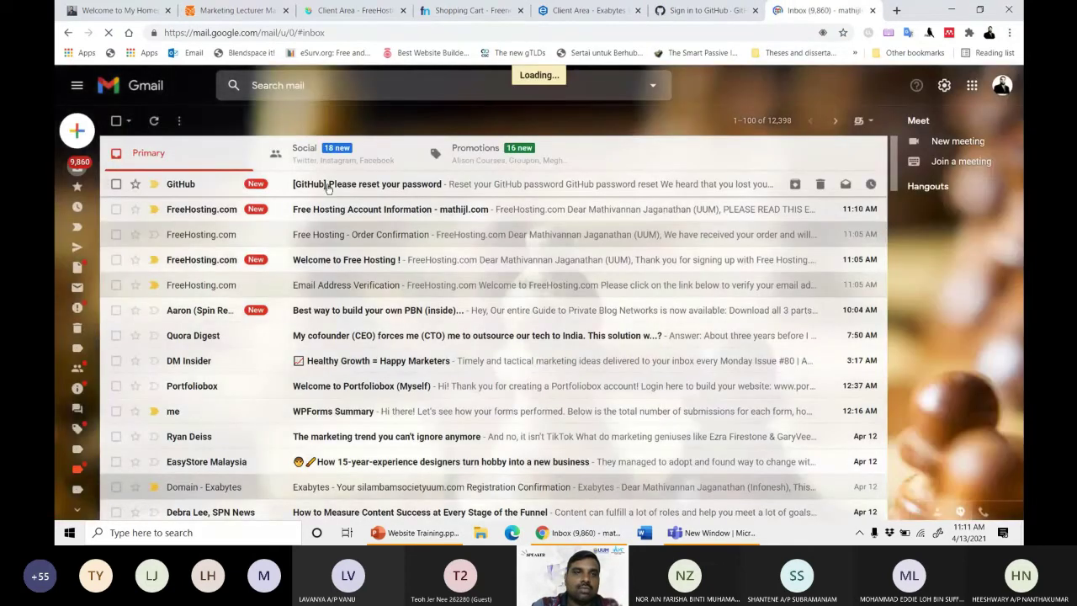
{"action": "left_click", "coordinate": [327, 187]}
{"action": "left_click", "coordinate": [711, 11]}
{"action": "left_click", "coordinate": [854, 10]}
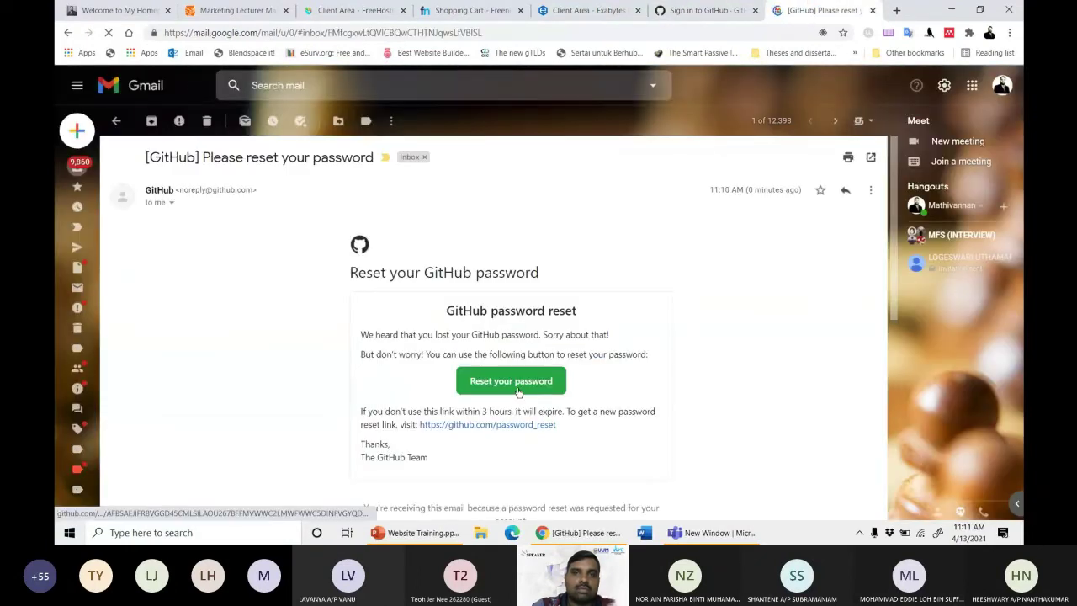
{"action": "left_click", "coordinate": [510, 380]}
{"action": "left_click", "coordinate": [747, 10]}
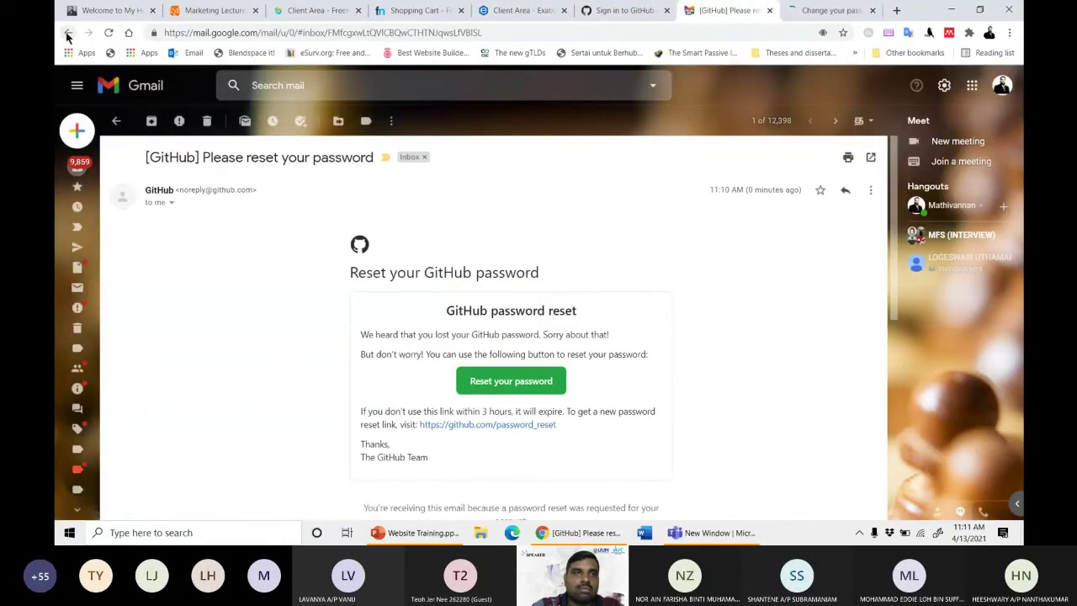
Step: Open the Free Hosting Account Information email and launch the DirectAdmin control panel login page
{"action": "key", "text": "alt+Left"}
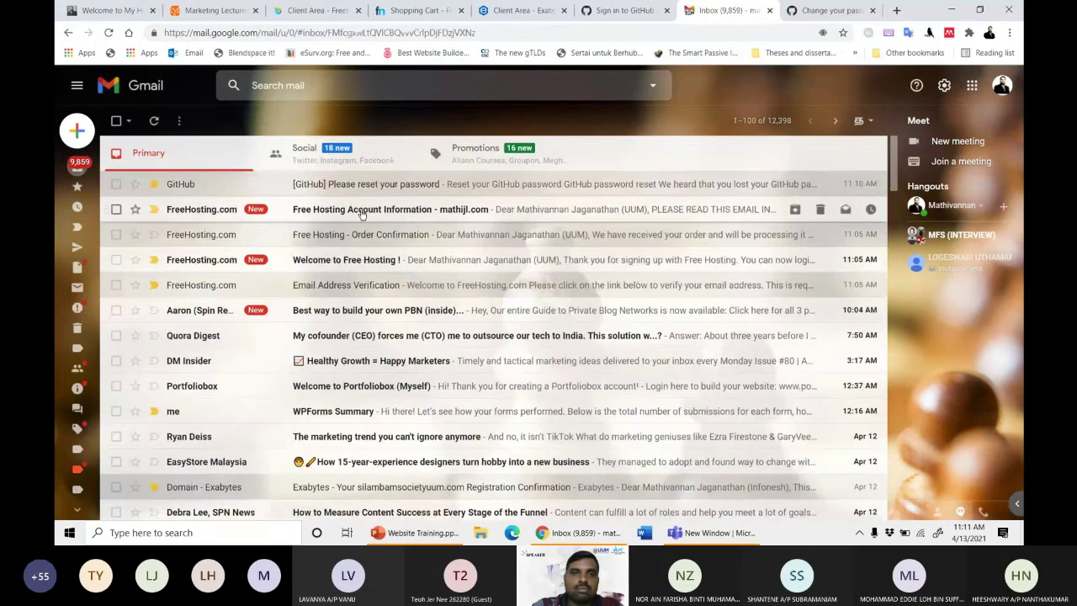
{"action": "left_click", "coordinate": [361, 212]}
{"action": "scroll", "coordinate": [449, 387], "scroll_direction": "down", "scroll_amount": 3}
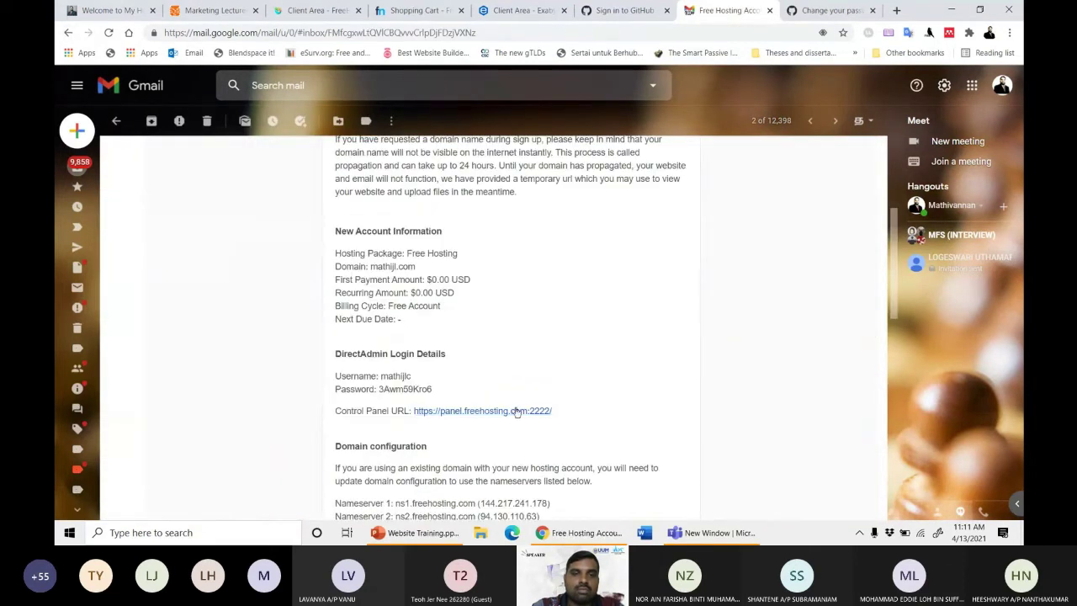
{"action": "scroll", "coordinate": [471, 353], "scroll_direction": "down", "scroll_amount": 2}
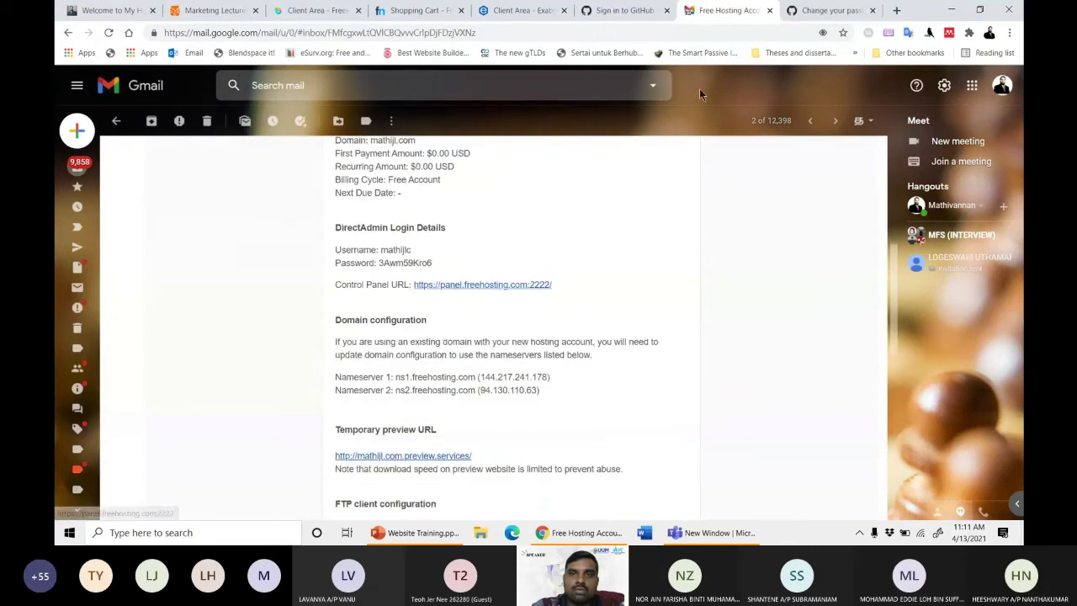
{"action": "left_click", "coordinate": [510, 286]}
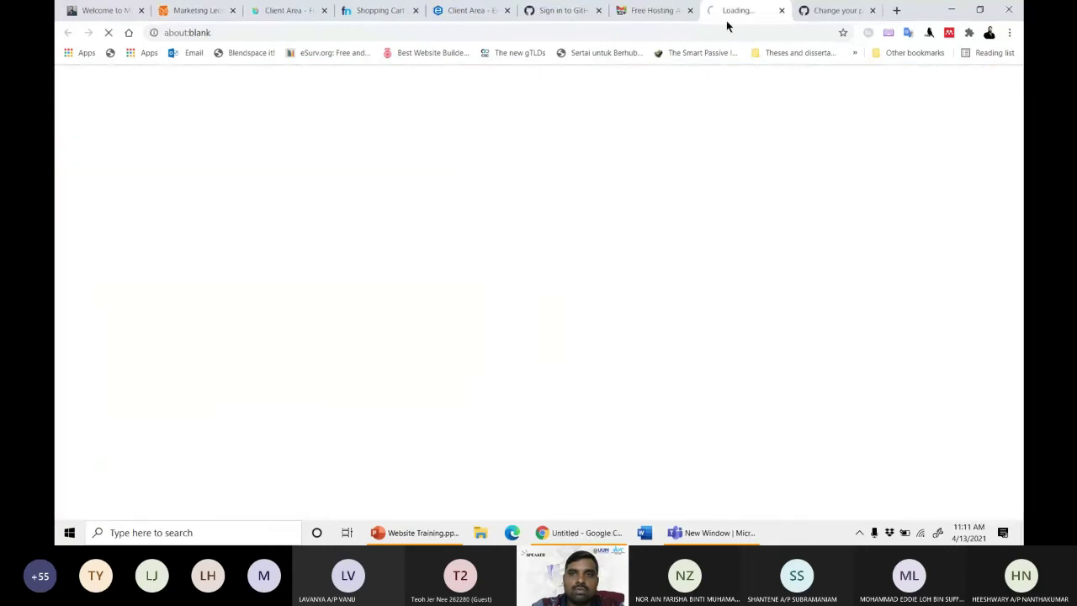
{"action": "left_click", "coordinate": [653, 10]}
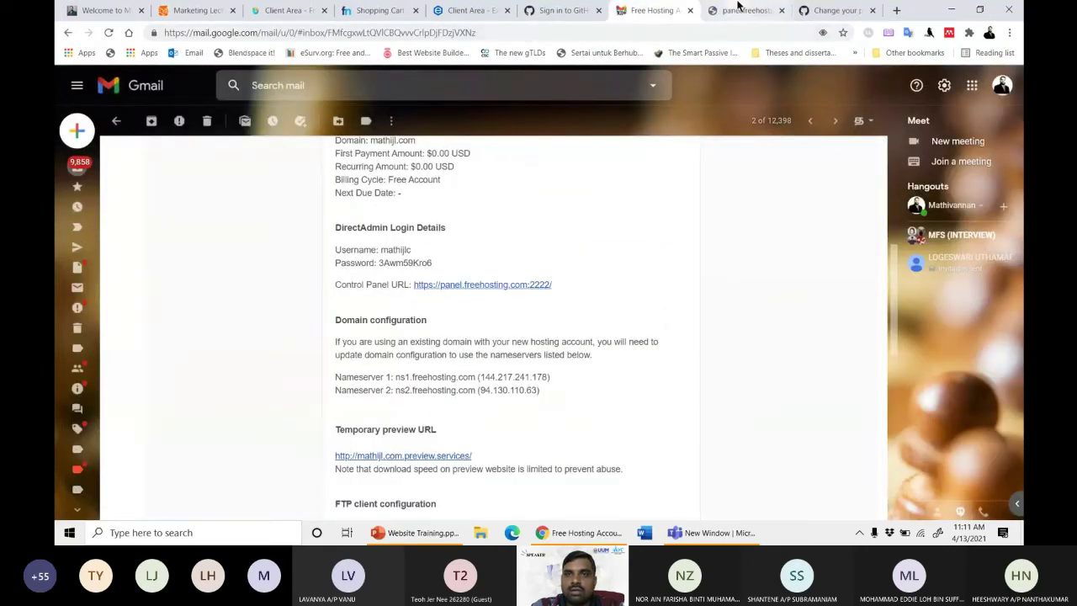
{"action": "left_click", "coordinate": [740, 10]}
{"action": "left_click", "coordinate": [510, 265]}
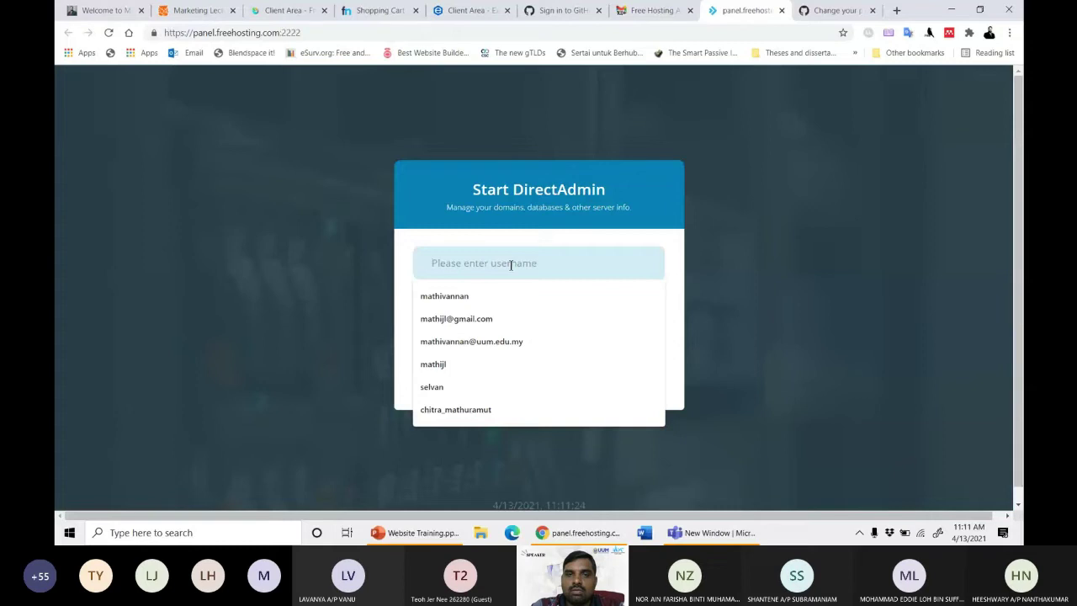
{"action": "left_click", "coordinate": [775, 117]}
Step: Submit a new GitHub password and confirmation, which gets rejected
{"action": "left_click", "coordinate": [845, 11]}
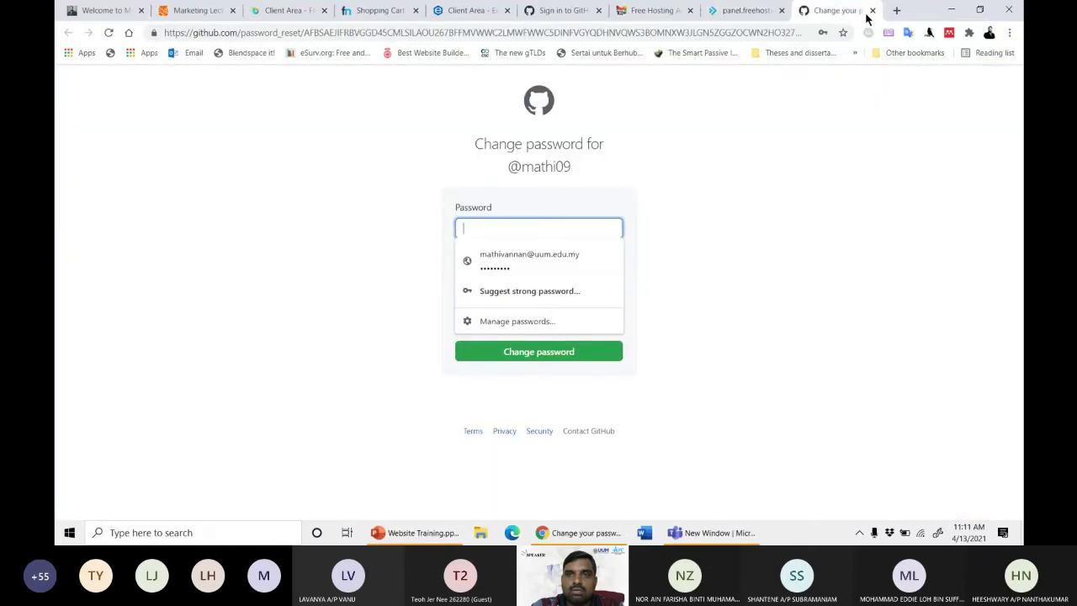
{"action": "type", "text": "••••••"}
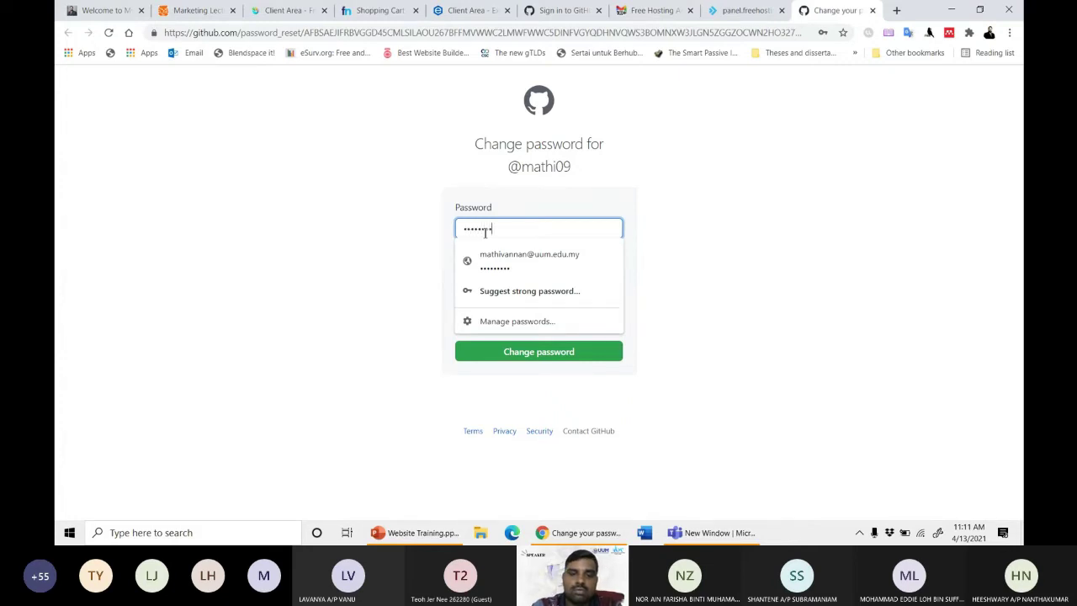
{"action": "key", "text": "Tab"}
{"action": "type", "text": "••••••••"}
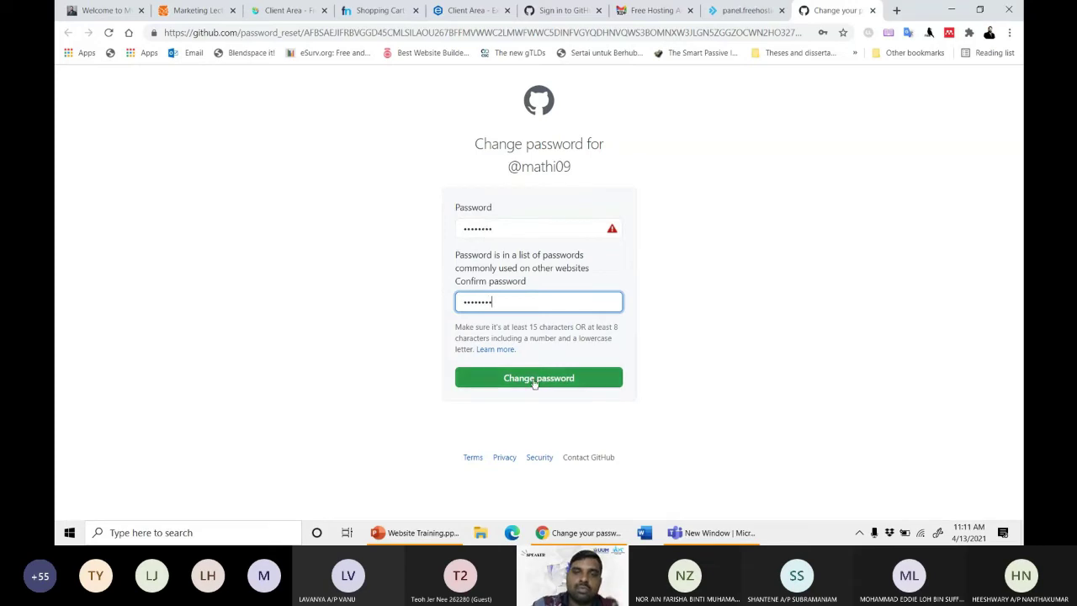
{"action": "left_click", "coordinate": [533, 380]}
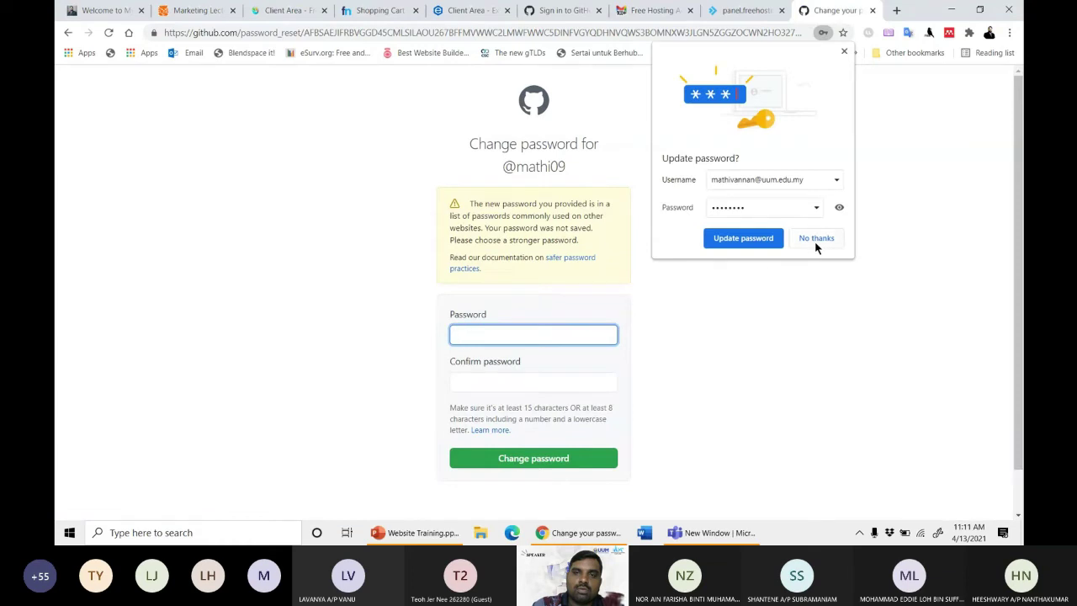
{"action": "left_click", "coordinate": [815, 241]}
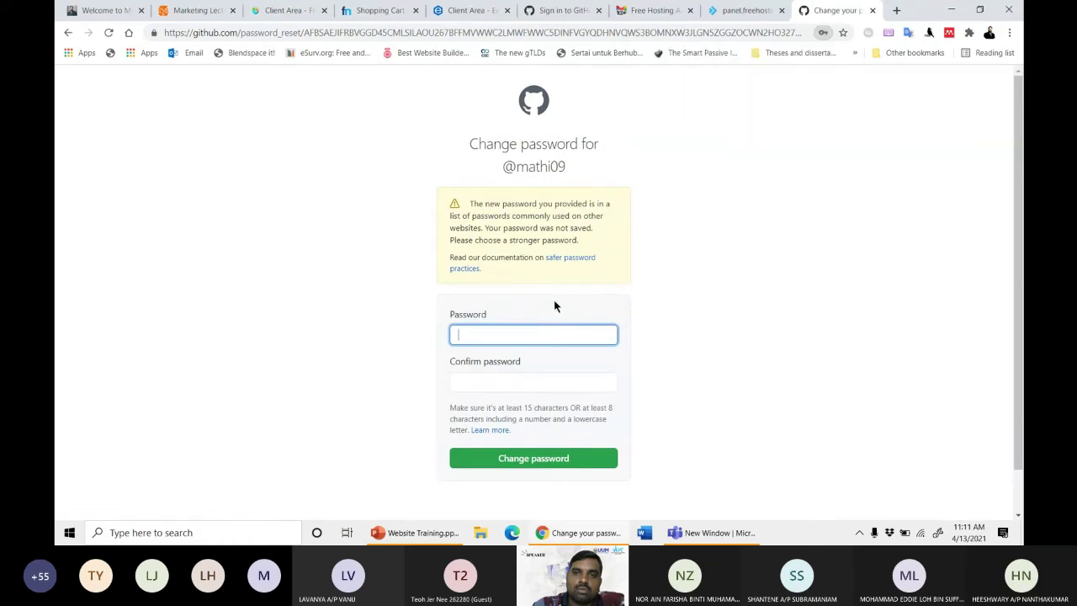
Step: Set a stronger new GitHub password and update the browser's saved password
{"action": "left_click", "coordinate": [484, 338]}
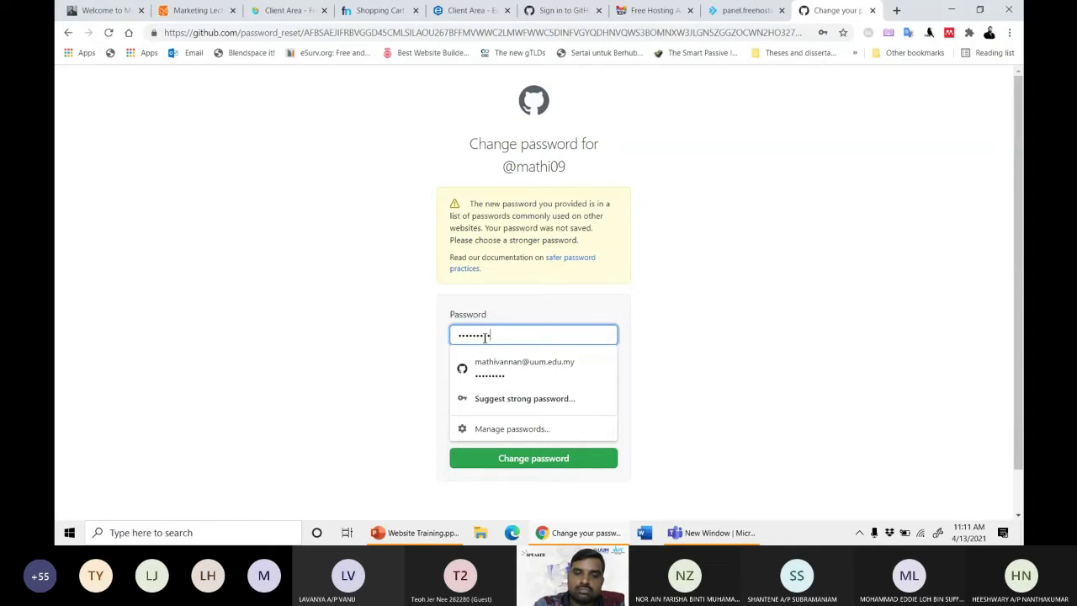
{"action": "key", "text": "Tab"}
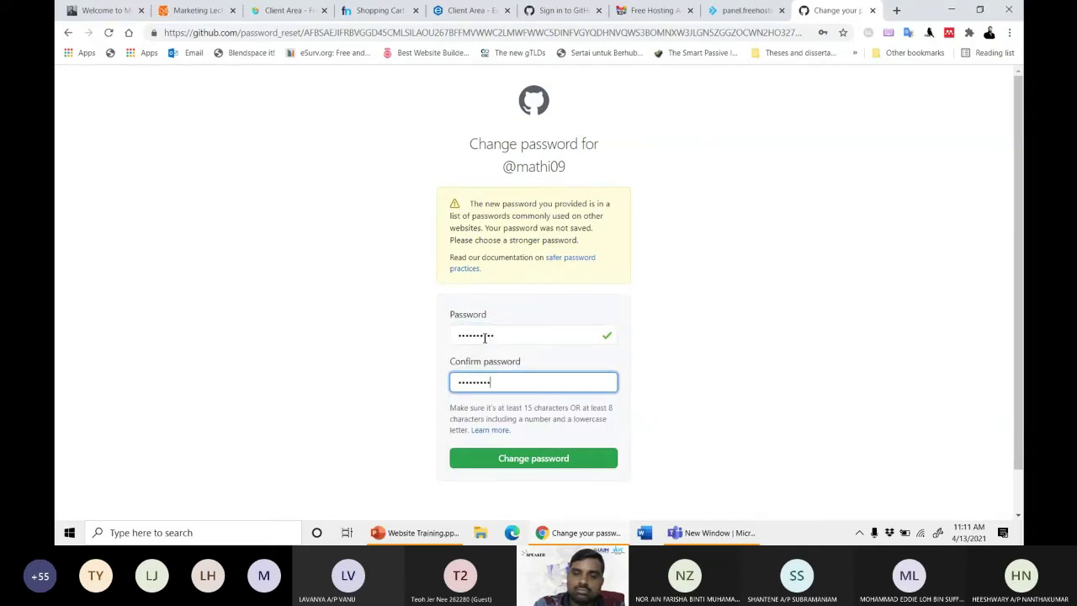
{"action": "type", "text": "•"}
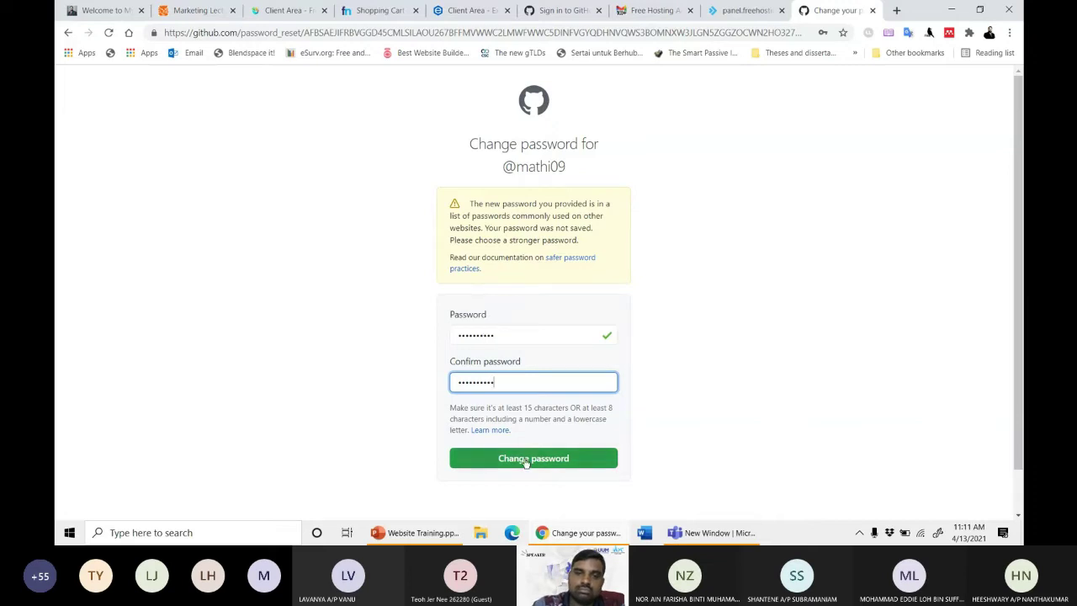
{"action": "left_click", "coordinate": [526, 462]}
{"action": "left_click", "coordinate": [752, 10]}
{"action": "left_click", "coordinate": [781, 12]}
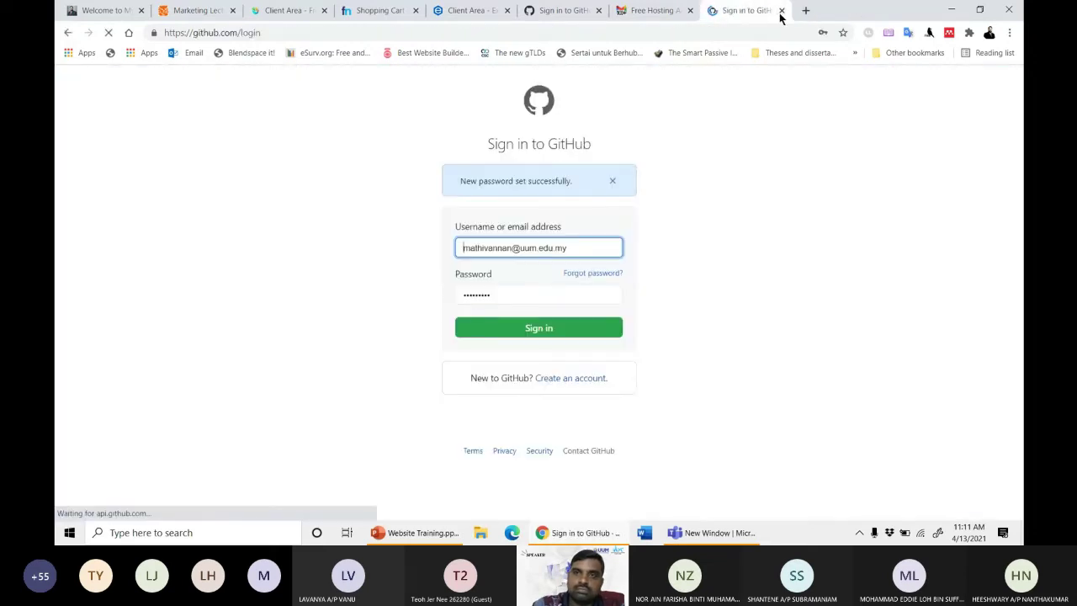
{"action": "left_click", "coordinate": [745, 242]}
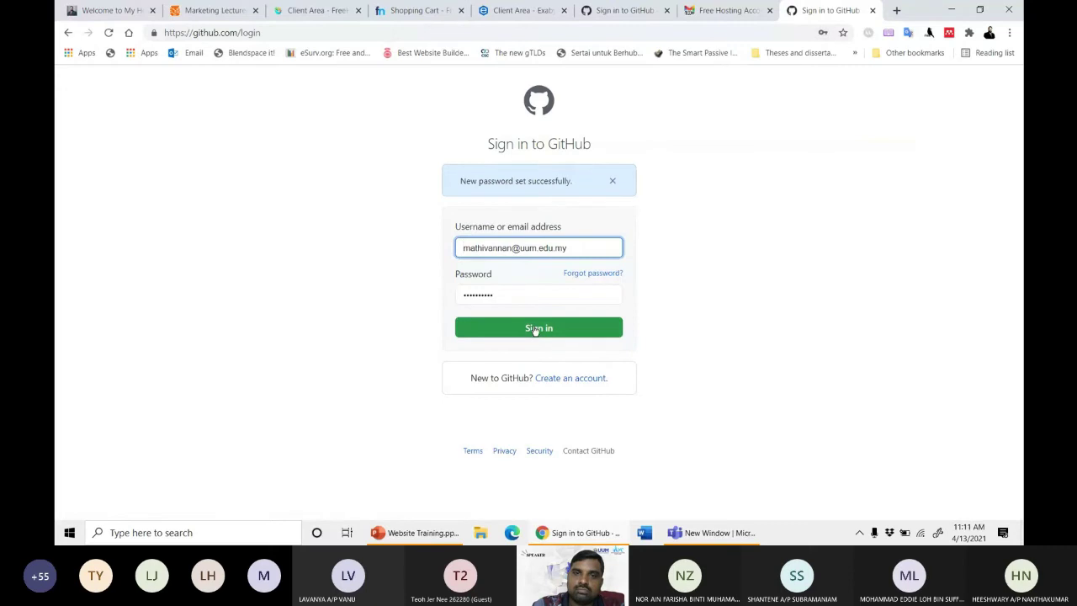
Step: Sign in to GitHub with the saved Gmail account username and the new password
{"action": "left_click", "coordinate": [603, 242]}
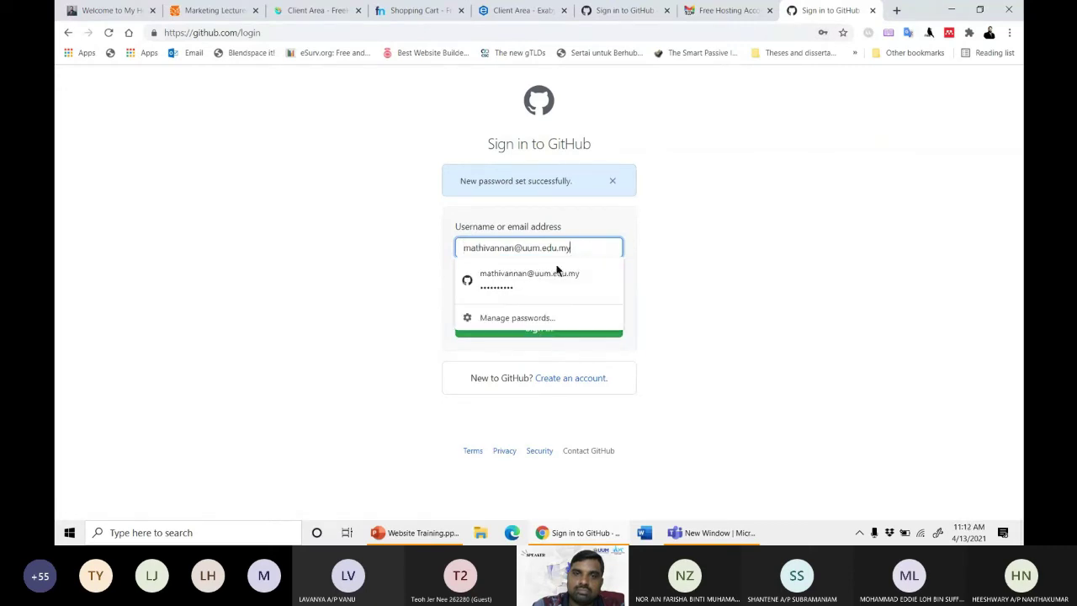
{"action": "left_click", "coordinate": [752, 272]}
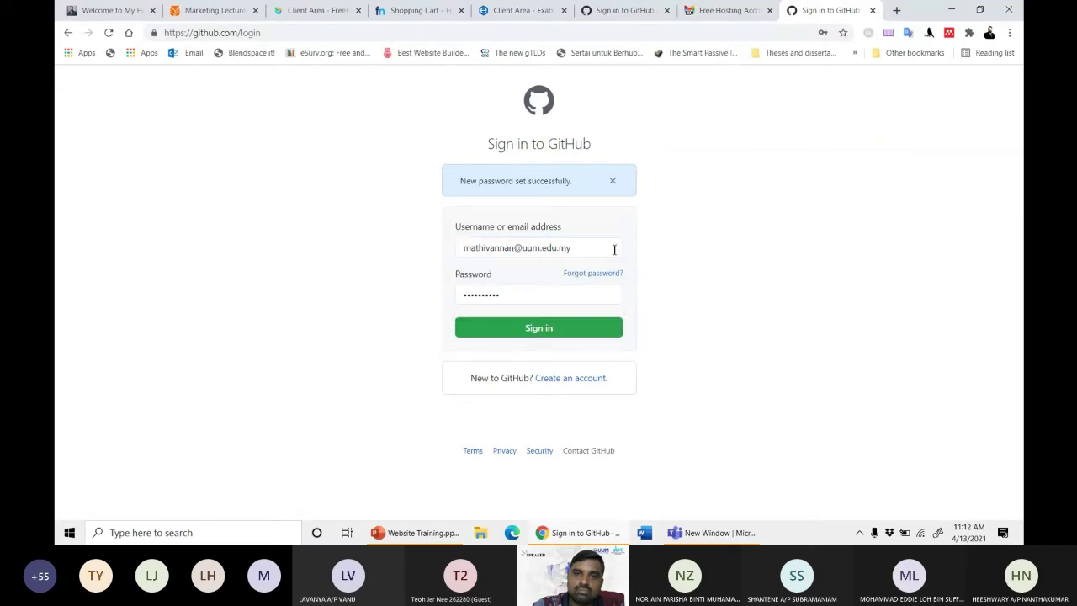
{"action": "left_click", "coordinate": [614, 182]}
{"action": "left_click_drag", "start_coordinate": [573, 207], "coordinate": [356, 207]}
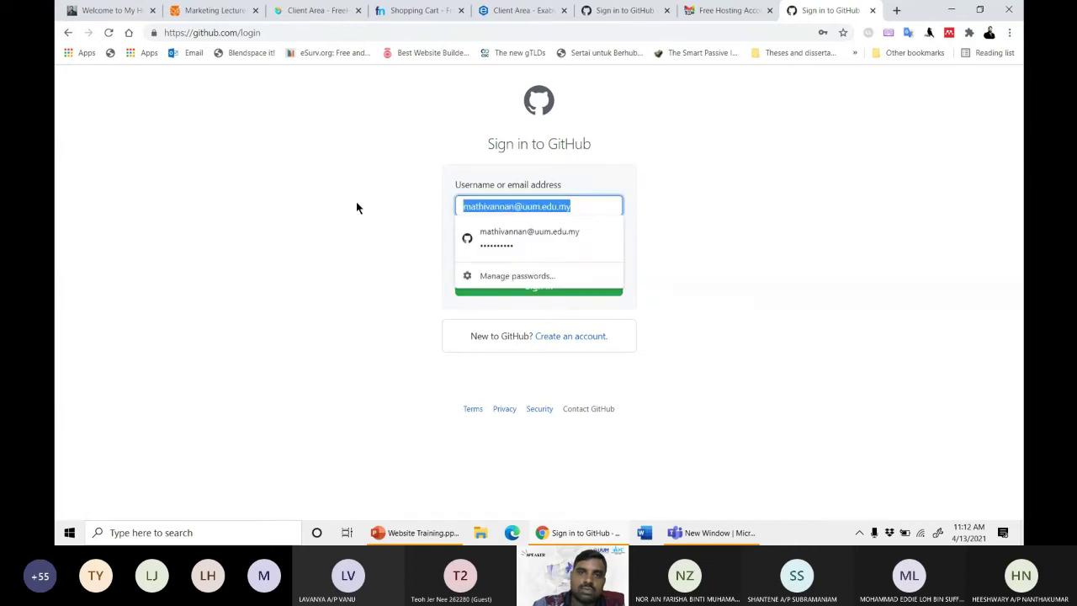
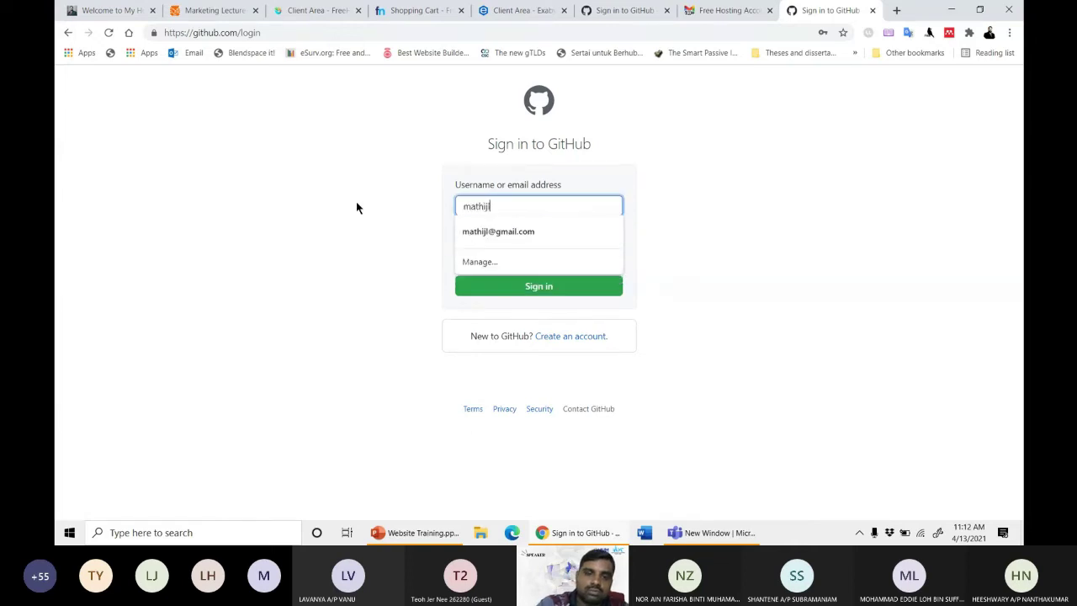
{"action": "left_click", "coordinate": [479, 238]}
{"action": "key", "text": "Tab"}
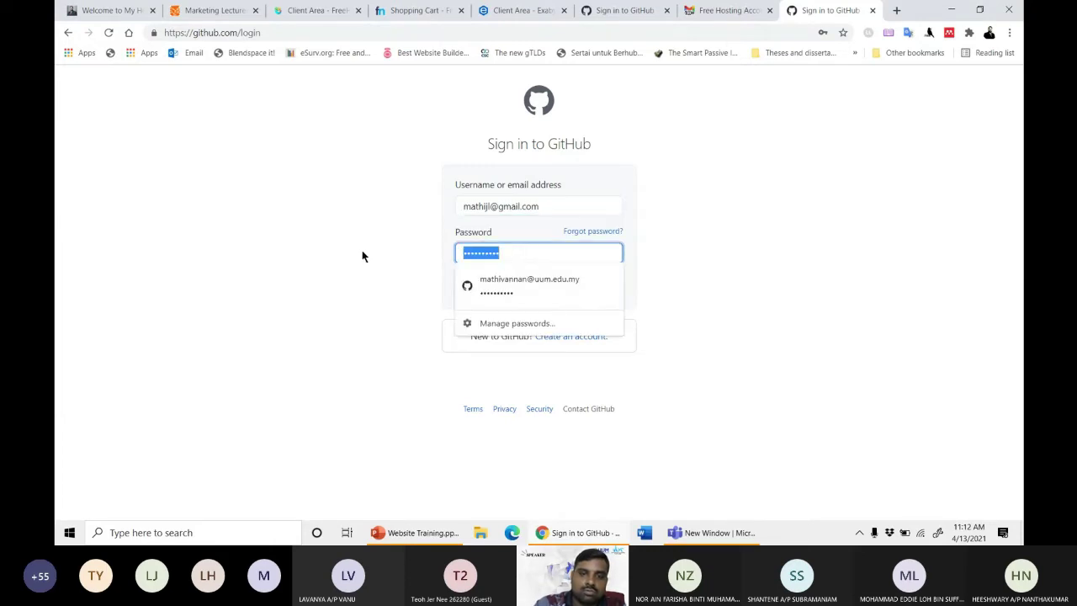
{"action": "type", "text": "**********"}
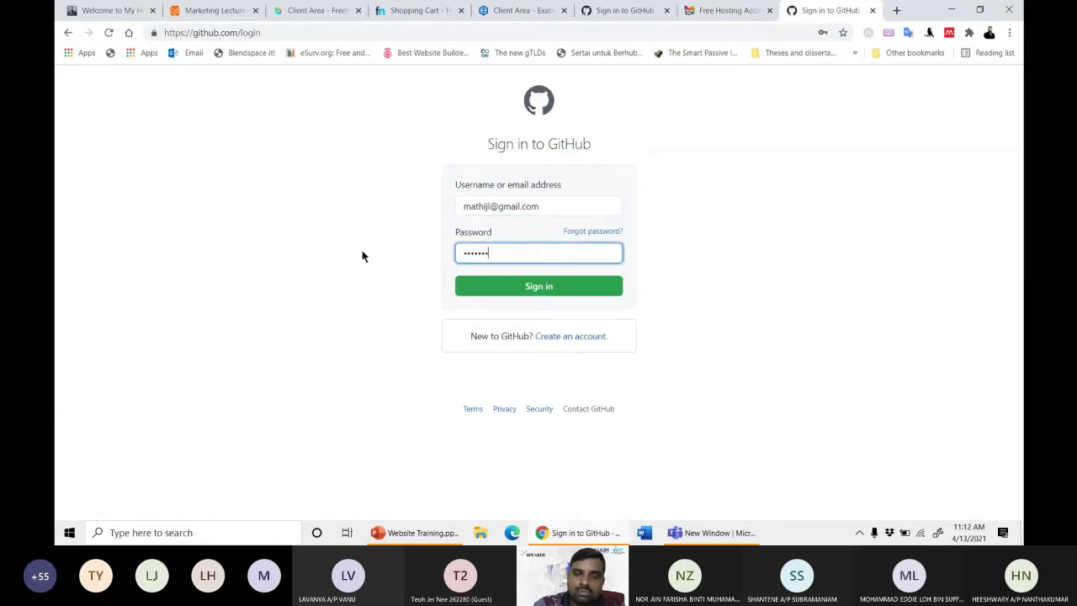
{"action": "left_click", "coordinate": [502, 291]}
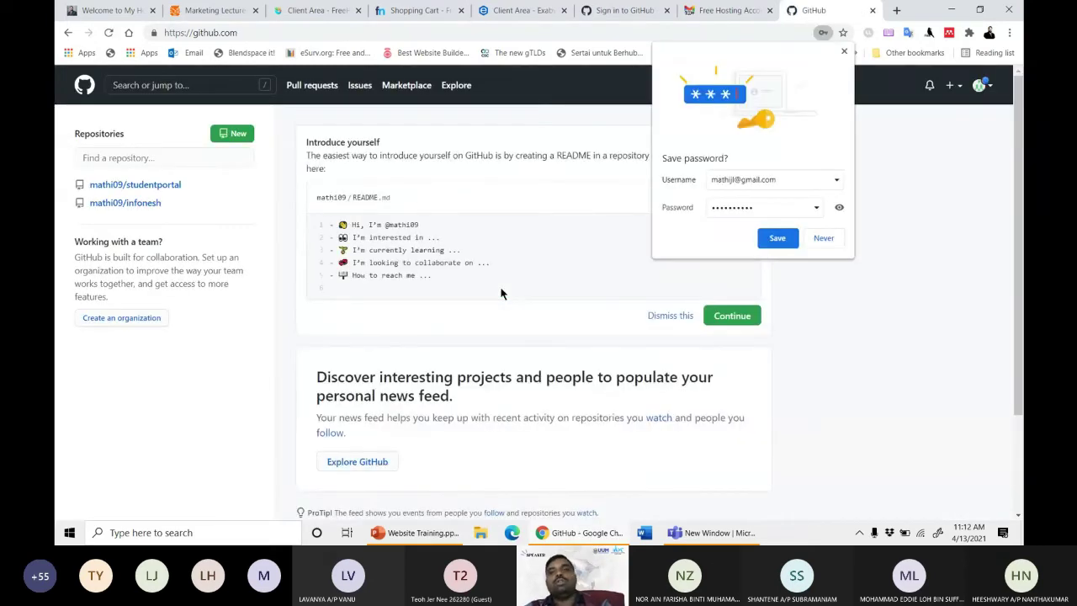
{"action": "left_click", "coordinate": [824, 240]}
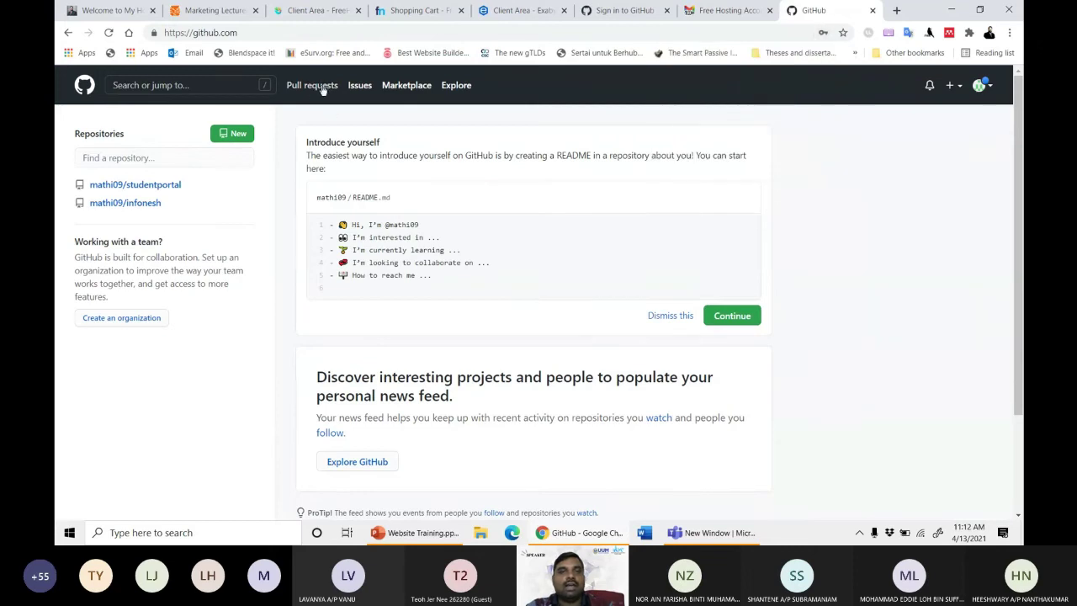
{"action": "left_click", "coordinate": [409, 88]}
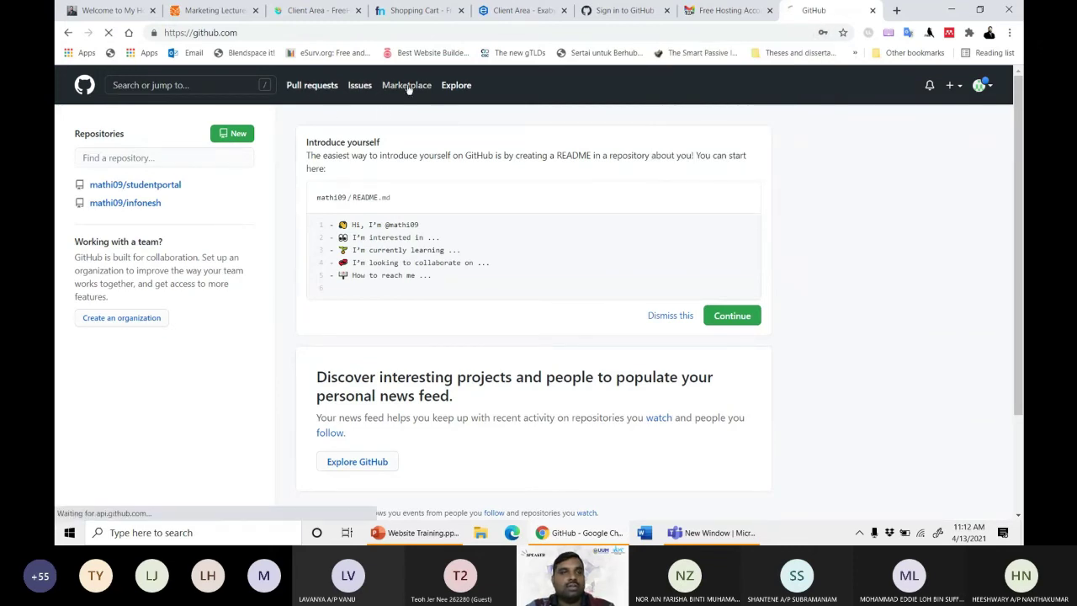
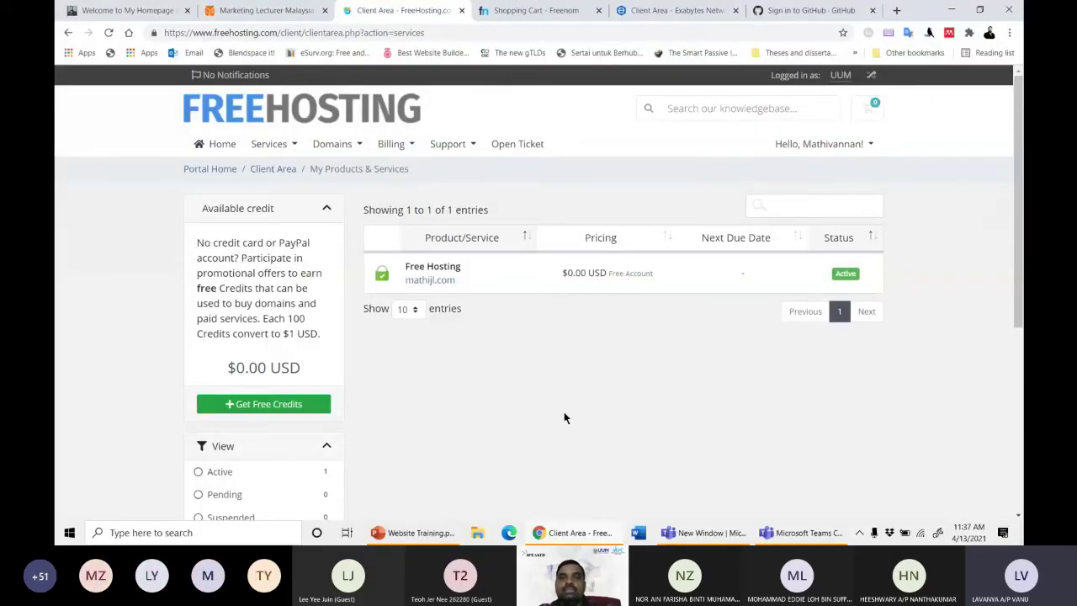
Step: Check the Services menu and the Domains > My Domains list
{"action": "left_click", "coordinate": [288, 145]}
{"action": "left_click", "coordinate": [294, 169]}
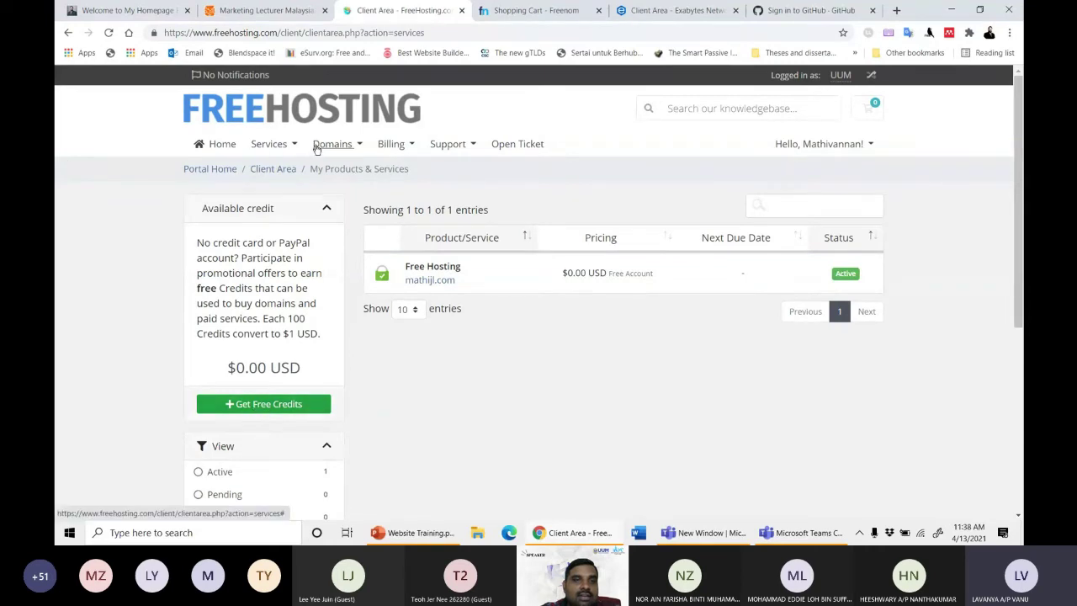
{"action": "left_click", "coordinate": [356, 149]}
{"action": "left_click", "coordinate": [357, 168]}
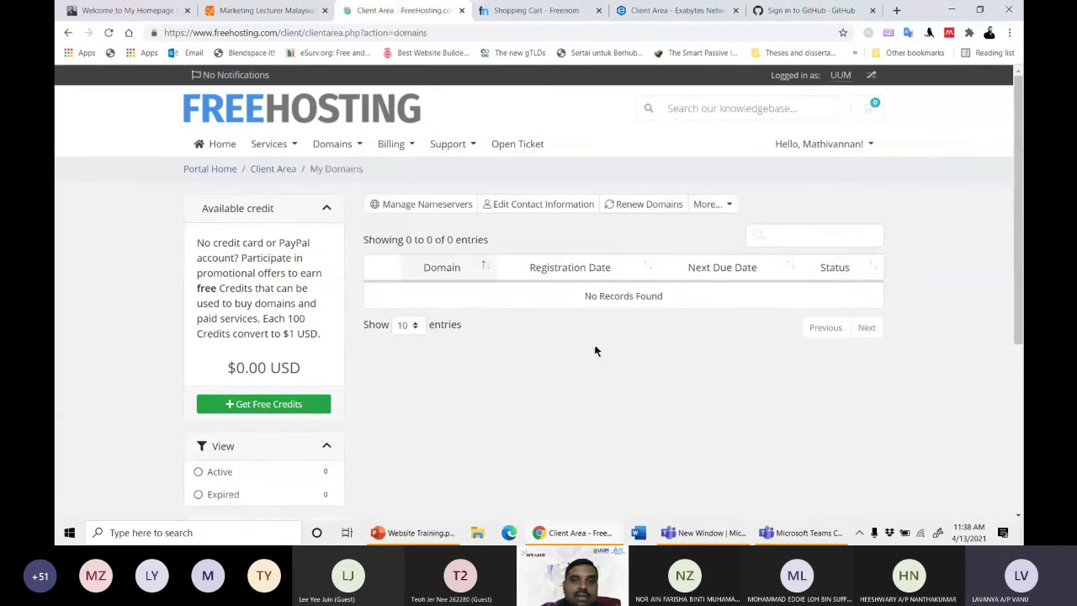
Step: Visit the FreeHosting home page, log back into the Client Area, and scroll through the dashboard
{"action": "left_click", "coordinate": [268, 144]}
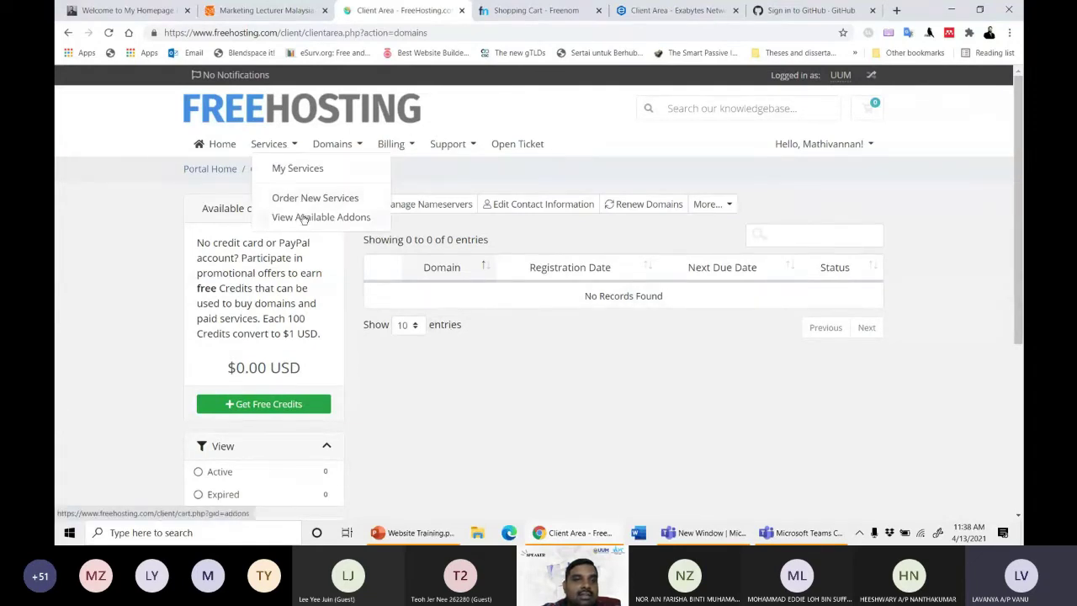
{"action": "left_click", "coordinate": [219, 145]}
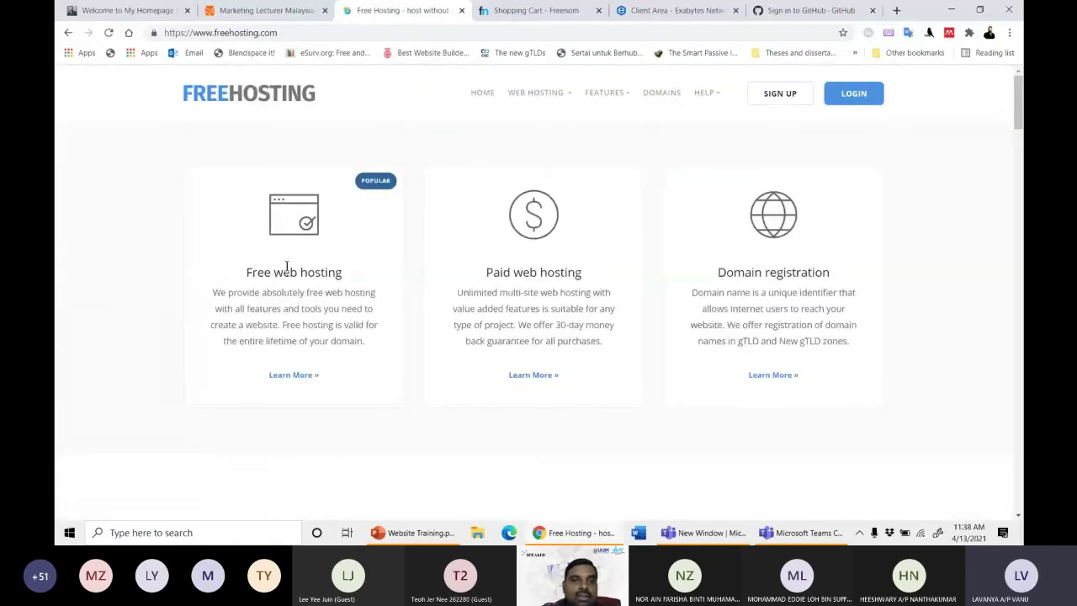
{"action": "left_click", "coordinate": [843, 98]}
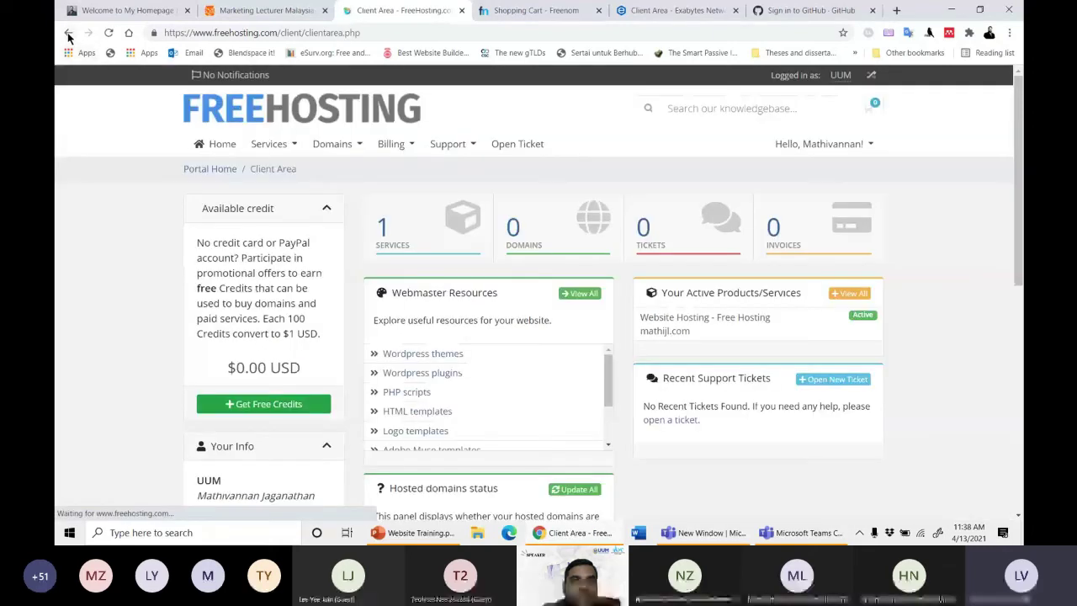
{"action": "scroll", "coordinate": [531, 351], "scroll_direction": "down", "scroll_amount": 3}
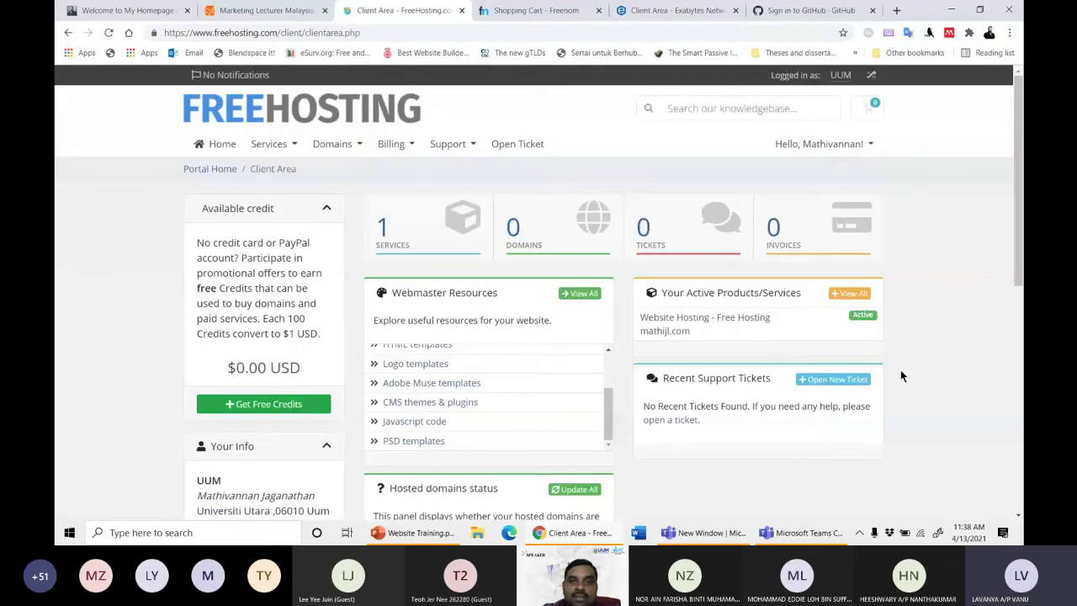
{"action": "scroll", "coordinate": [900, 376], "scroll_direction": "down", "scroll_amount": 3}
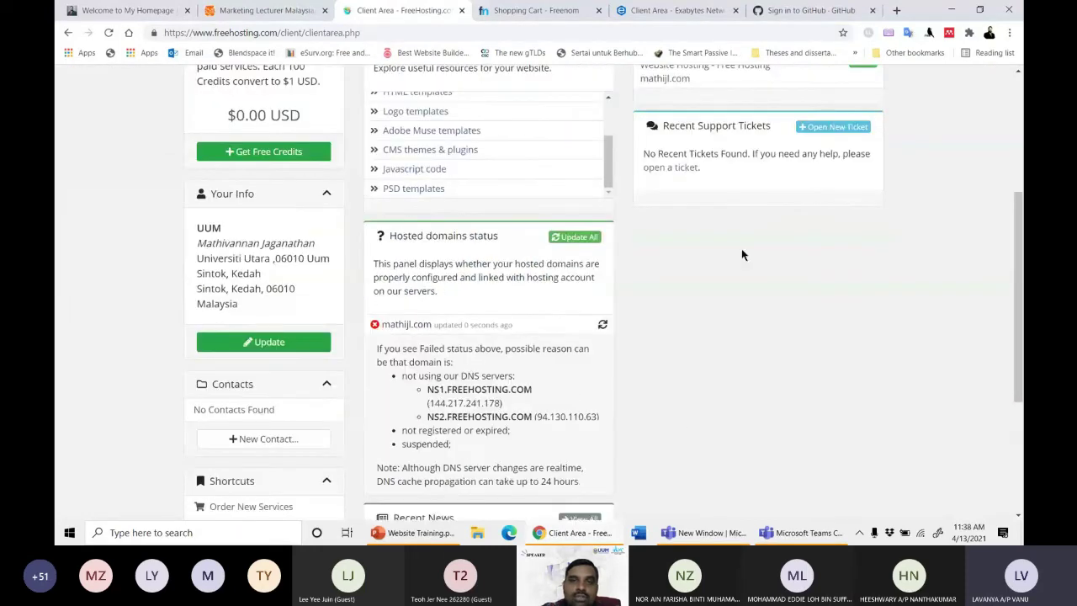
{"action": "scroll", "coordinate": [478, 352], "scroll_direction": "down", "scroll_amount": 2}
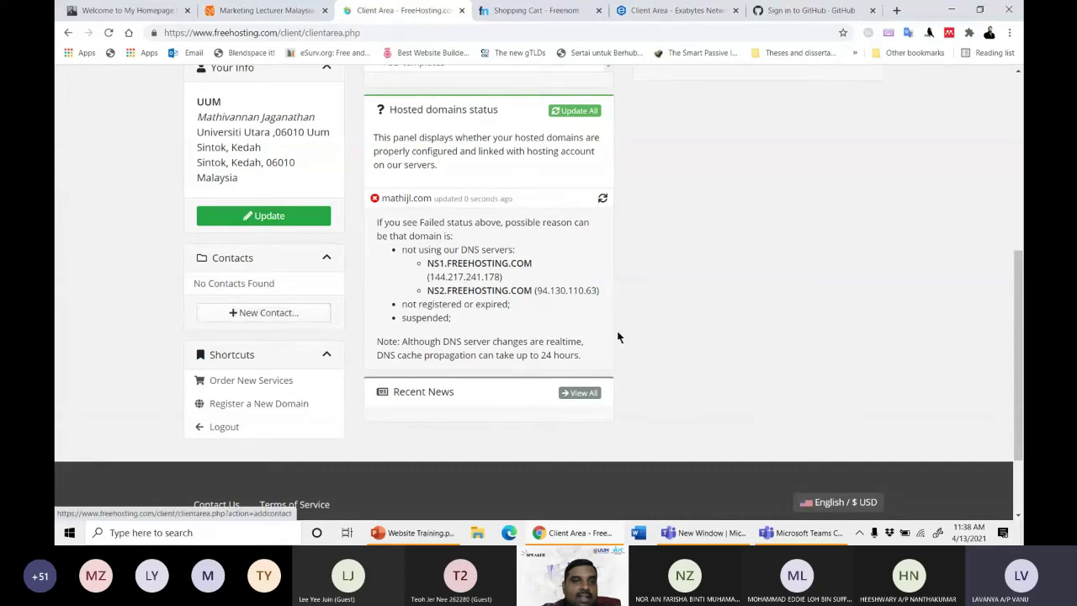
{"action": "scroll", "coordinate": [607, 389], "scroll_direction": "up", "scroll_amount": 1}
{"action": "scroll", "coordinate": [607, 390], "scroll_direction": "up", "scroll_amount": 3}
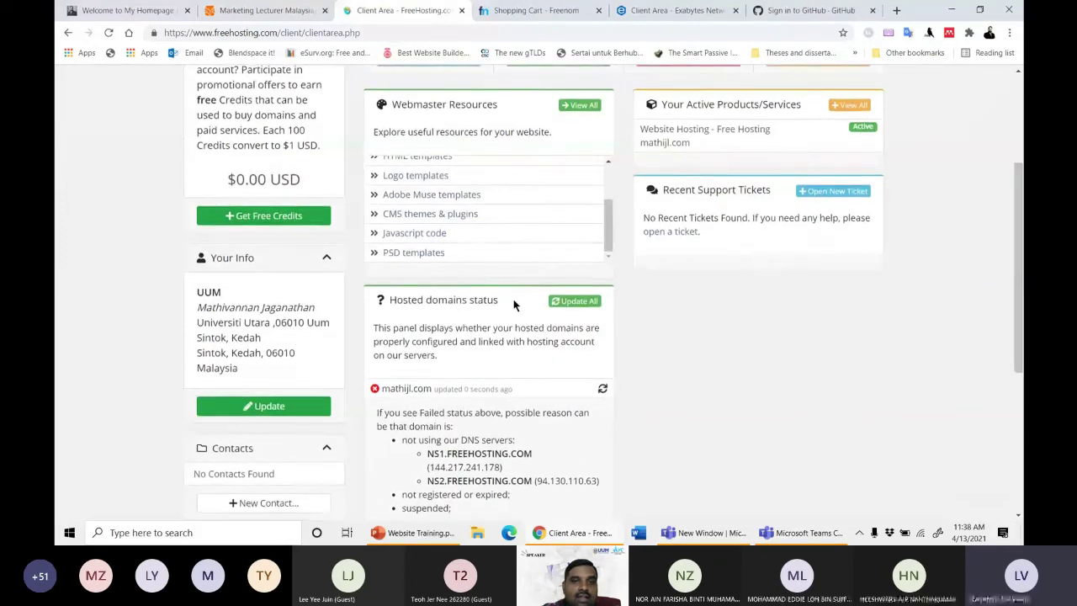
{"action": "scroll", "coordinate": [435, 303], "scroll_direction": "up", "scroll_amount": 2}
{"action": "scroll", "coordinate": [434, 303], "scroll_direction": "up", "scroll_amount": 2}
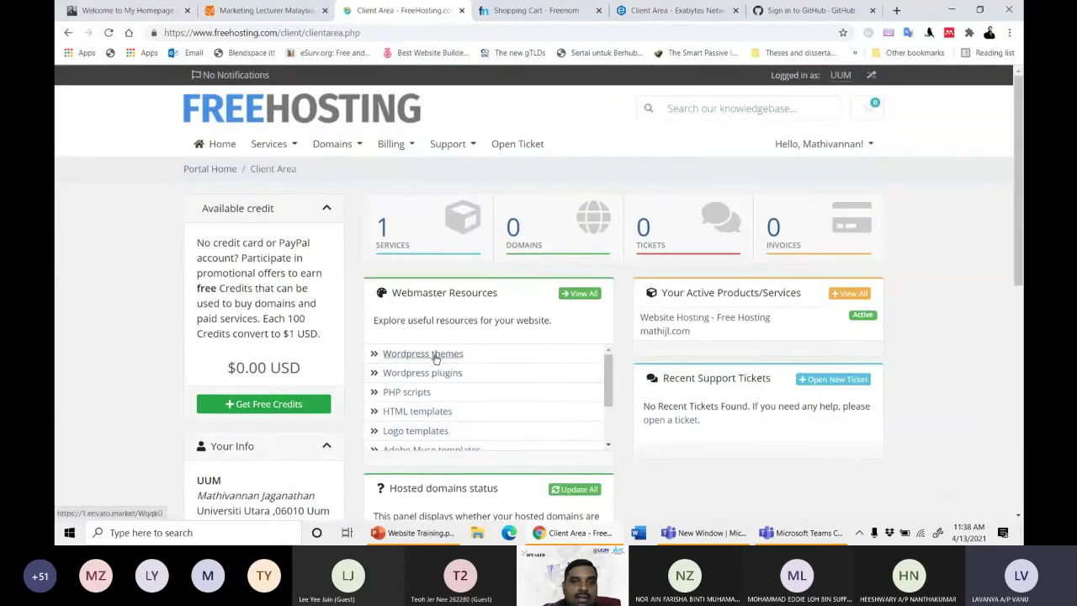
Step: Open and close the WordPress themes tab, then view the account's hosting services
{"action": "left_click", "coordinate": [434, 360]}
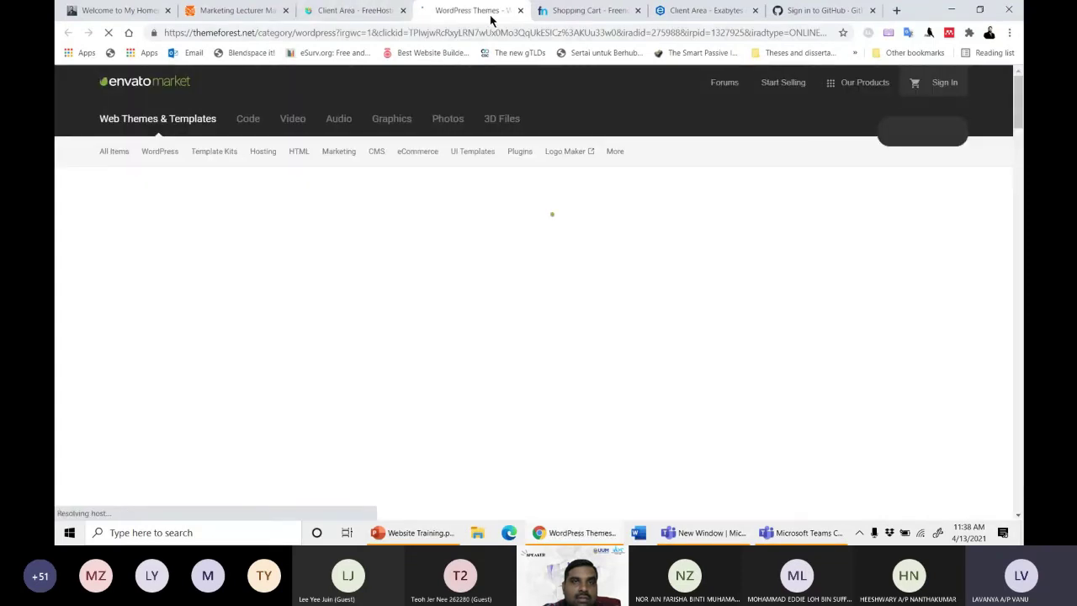
{"action": "left_click", "coordinate": [519, 10]}
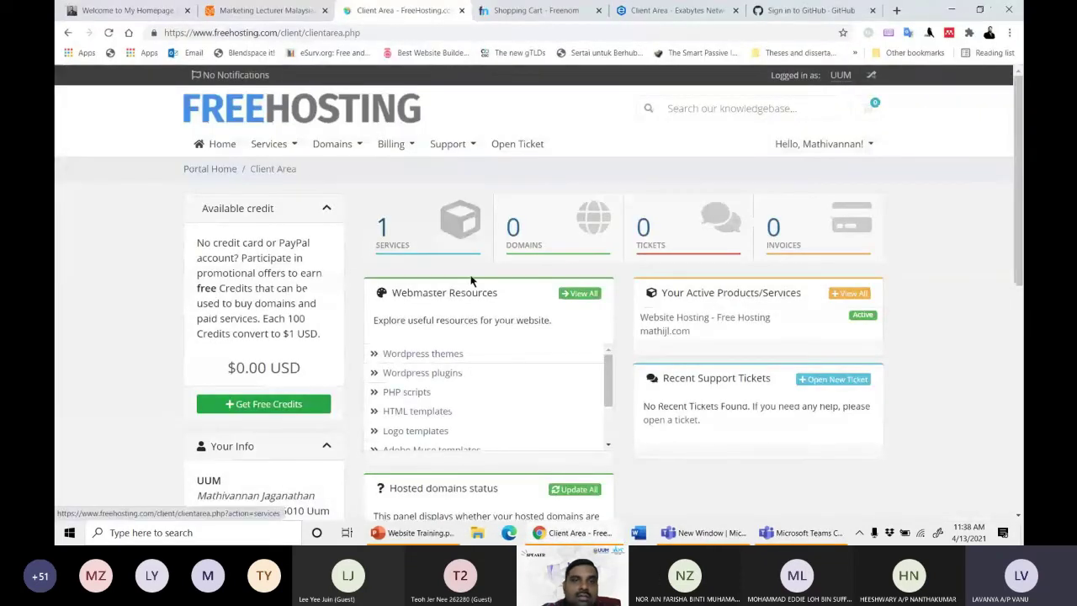
{"action": "left_click", "coordinate": [377, 235]}
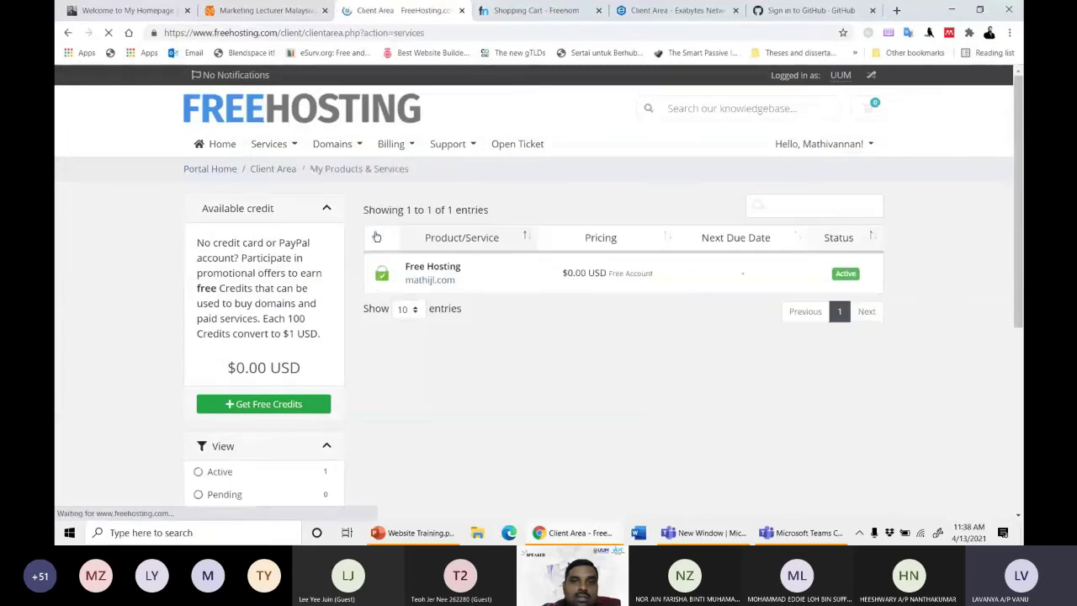
Step: From the dashboard, list all active products and open the Free Hosting plan's details
{"action": "left_click", "coordinate": [68, 34]}
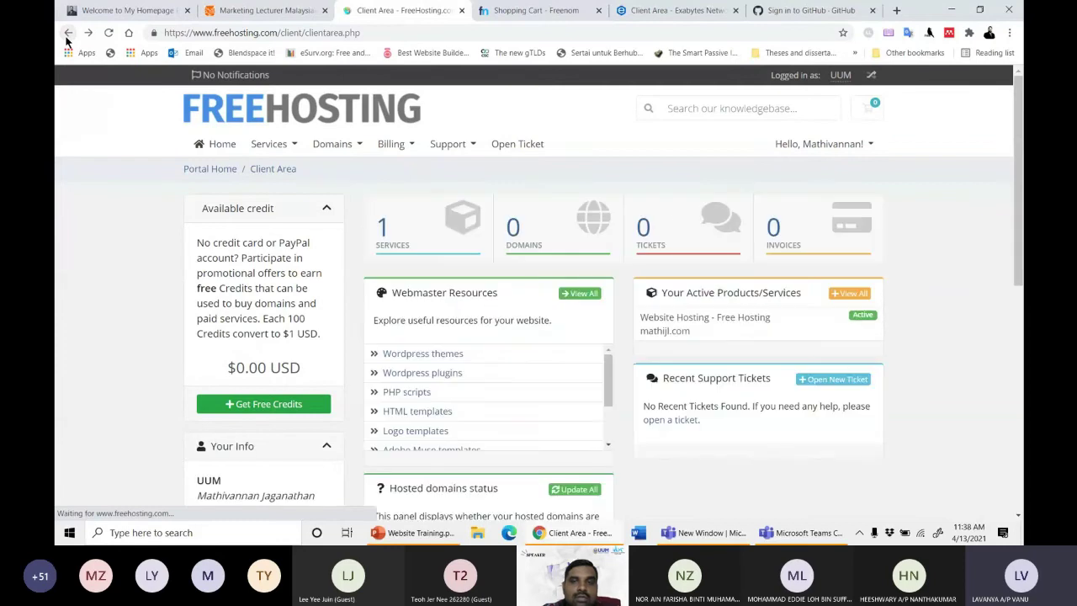
{"action": "left_click", "coordinate": [852, 293]}
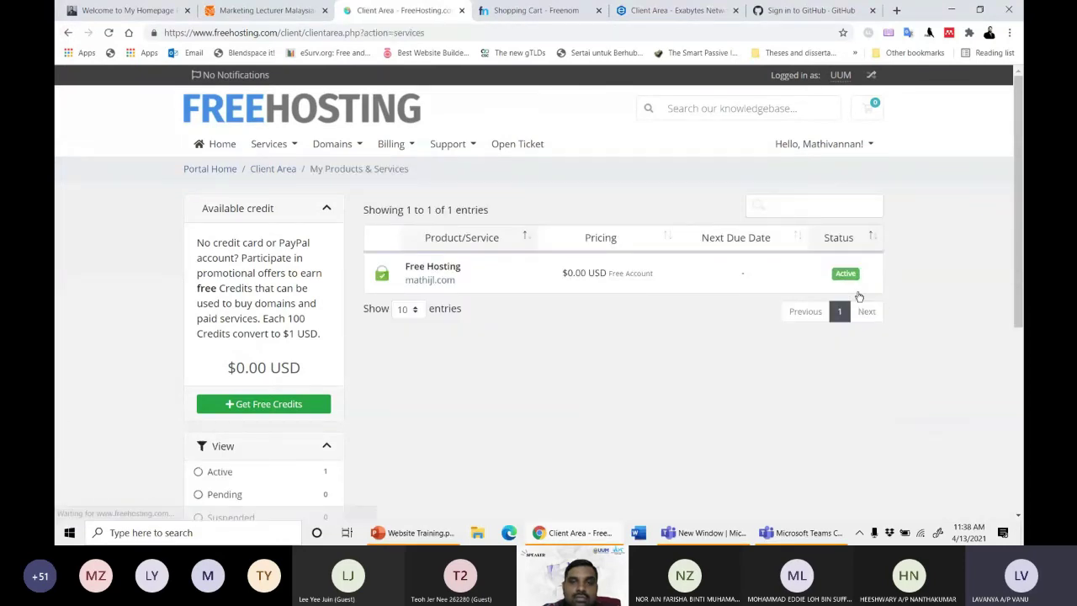
{"action": "left_click", "coordinate": [844, 276]}
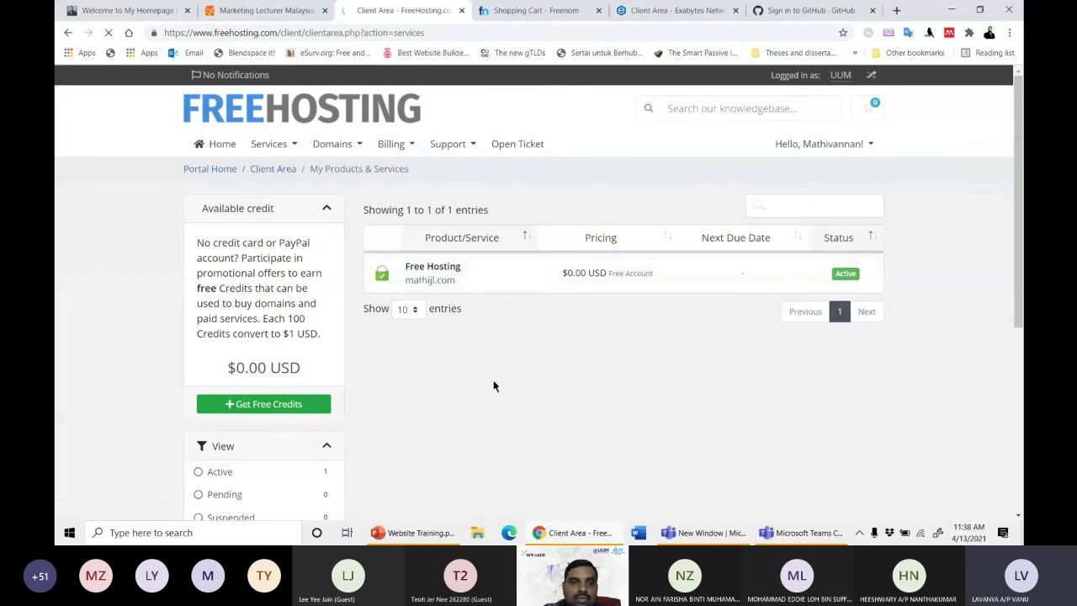
Step: Find the Free Hosting plan's Hosting Information and log in to DirectAdmin
{"action": "scroll", "coordinate": [494, 385], "scroll_direction": "down", "scroll_amount": 2}
{"action": "scroll", "coordinate": [483, 379], "scroll_direction": "down", "scroll_amount": 2}
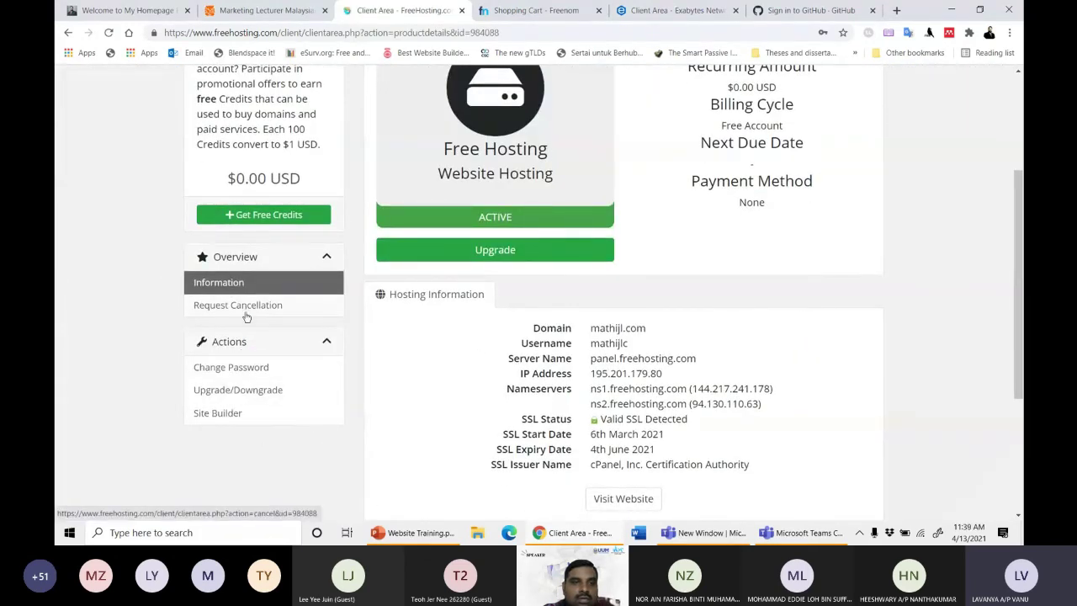
{"action": "scroll", "coordinate": [421, 330], "scroll_direction": "up", "scroll_amount": 2}
{"action": "scroll", "coordinate": [484, 335], "scroll_direction": "down", "scroll_amount": 3}
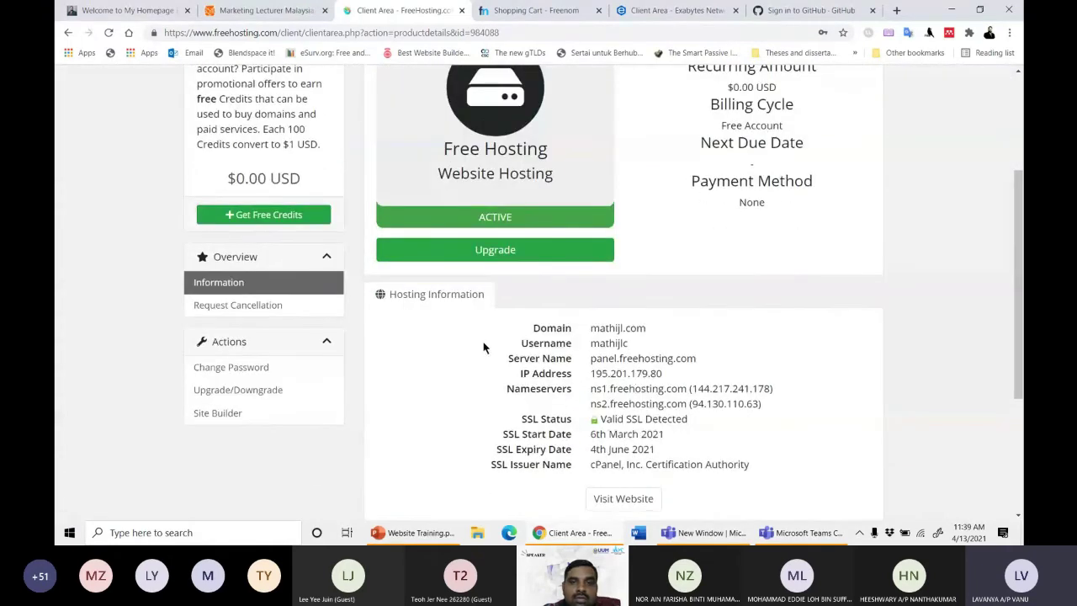
{"action": "scroll", "coordinate": [573, 332], "scroll_direction": "up", "scroll_amount": 1}
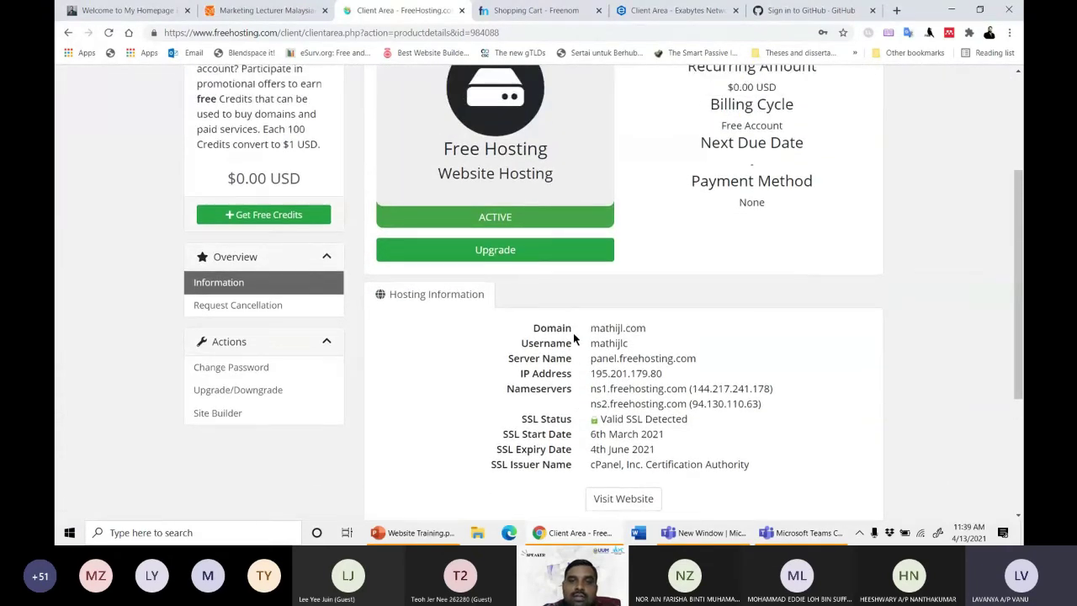
{"action": "scroll", "coordinate": [589, 329], "scroll_direction": "down", "scroll_amount": 3}
{"action": "left_click", "coordinate": [605, 318]}
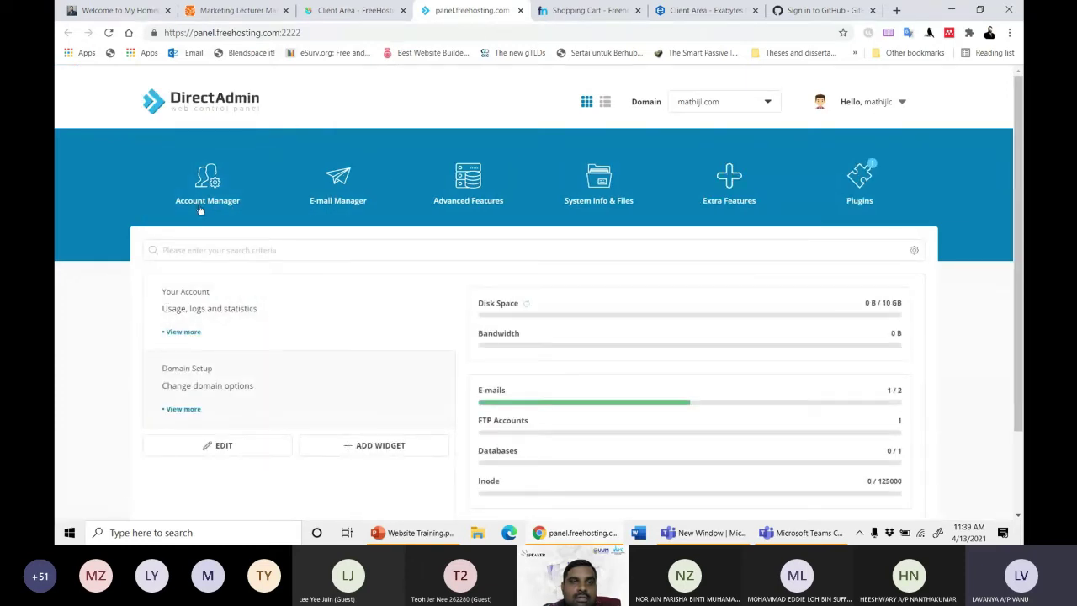
Step: In DirectAdmin, go to Account Manager > Domain Setup and tick mathijl.com
{"action": "scroll", "coordinate": [777, 324], "scroll_direction": "down", "scroll_amount": 2}
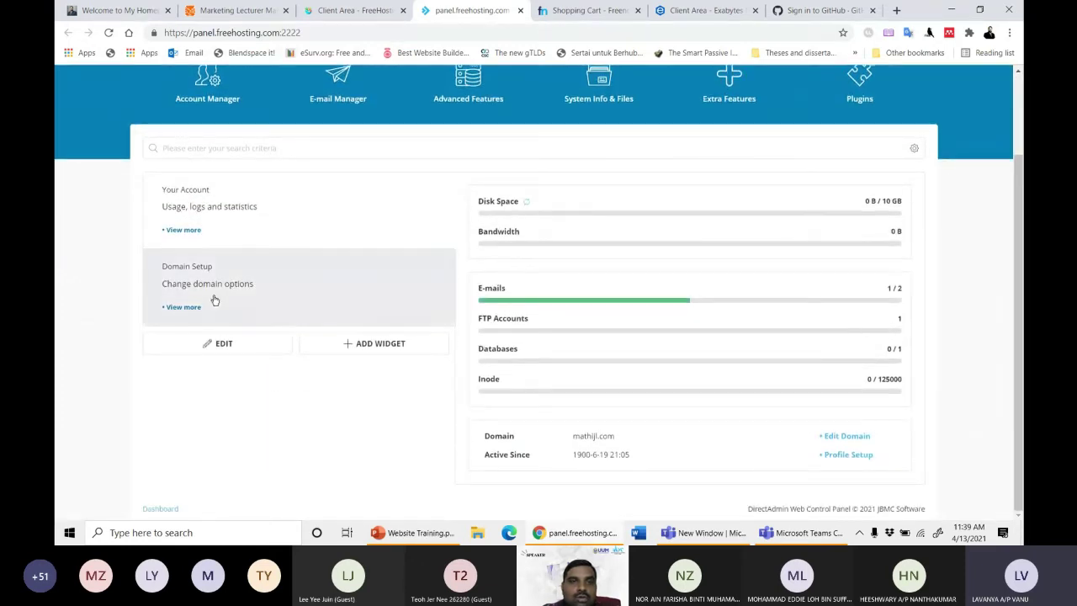
{"action": "scroll", "coordinate": [428, 272], "scroll_direction": "up", "scroll_amount": 2}
{"action": "mouse_move", "coordinate": [715, 180]}
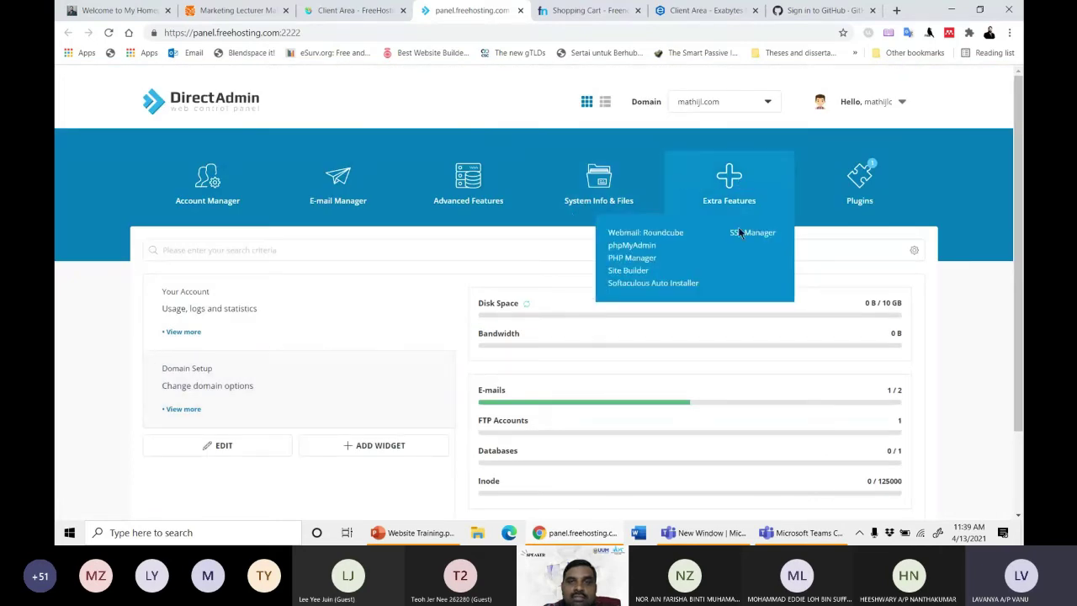
{"action": "mouse_move", "coordinate": [468, 191]}
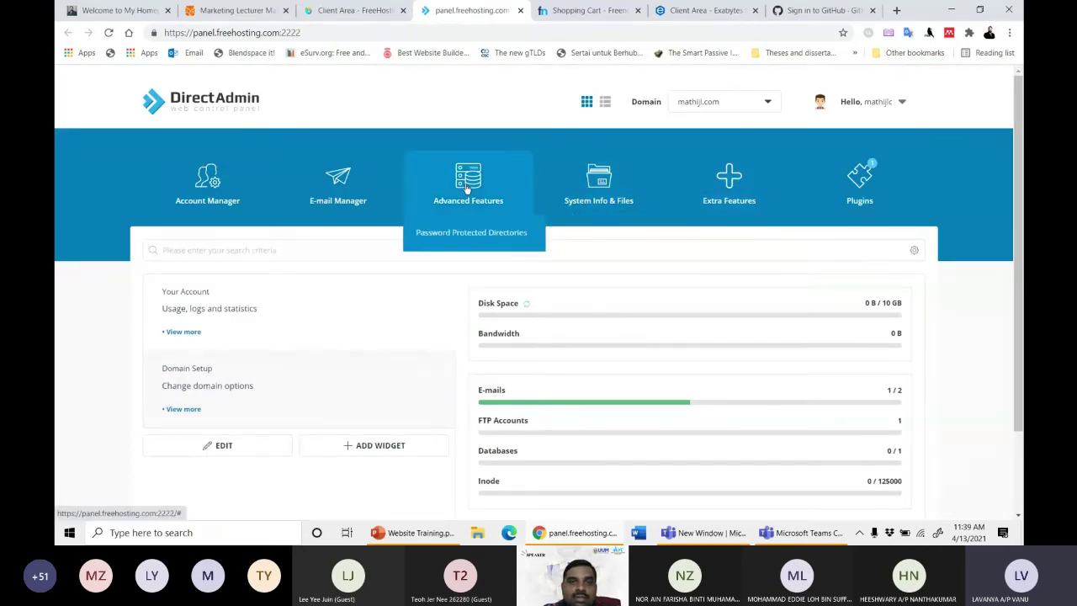
{"action": "mouse_move", "coordinate": [208, 195]}
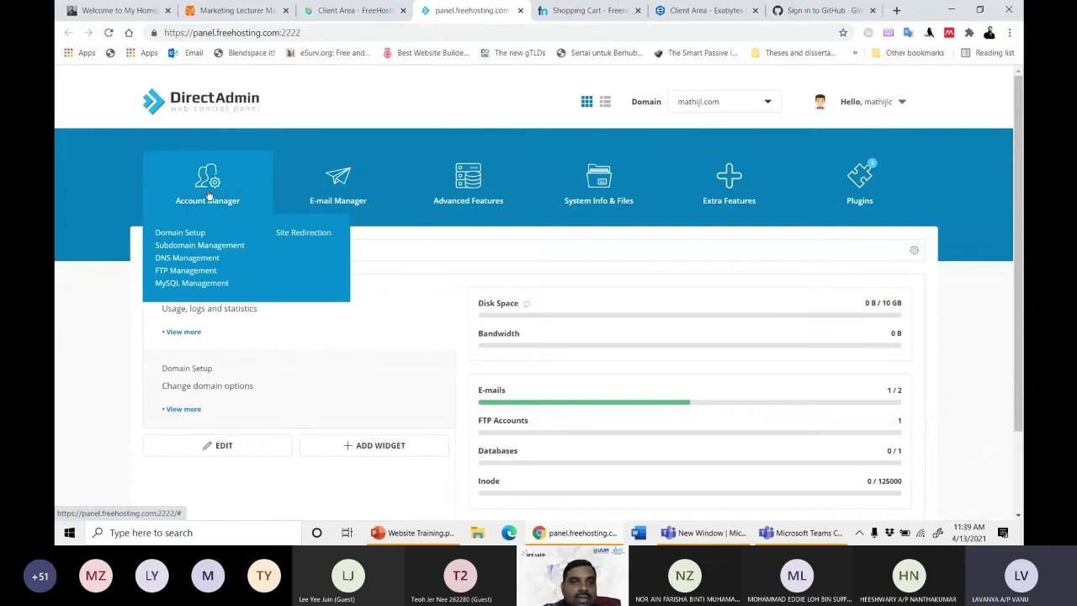
{"action": "left_click", "coordinate": [199, 239]}
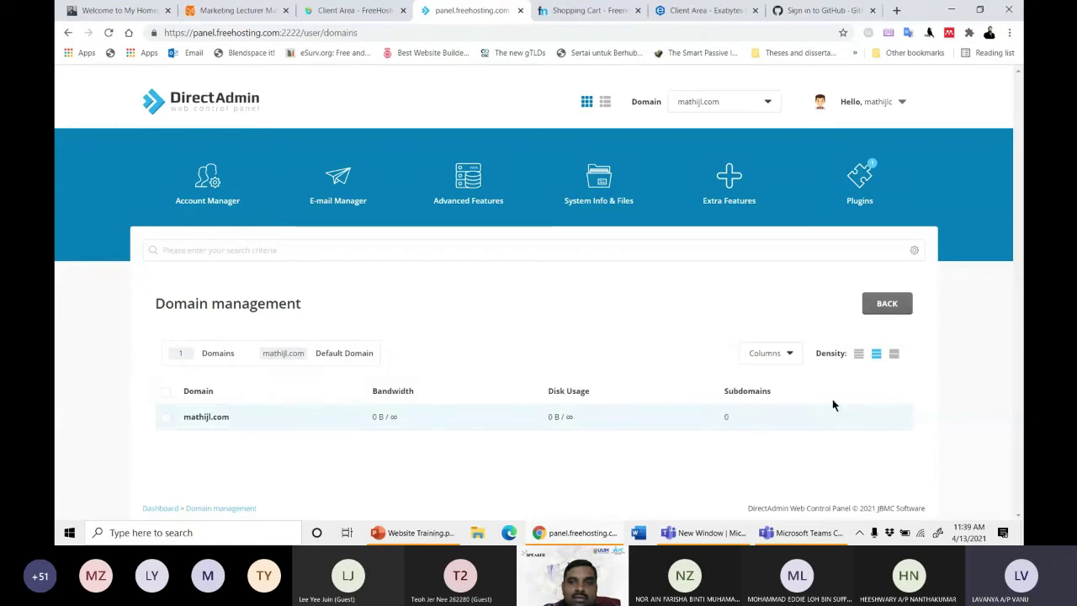
{"action": "left_click", "coordinate": [164, 425]}
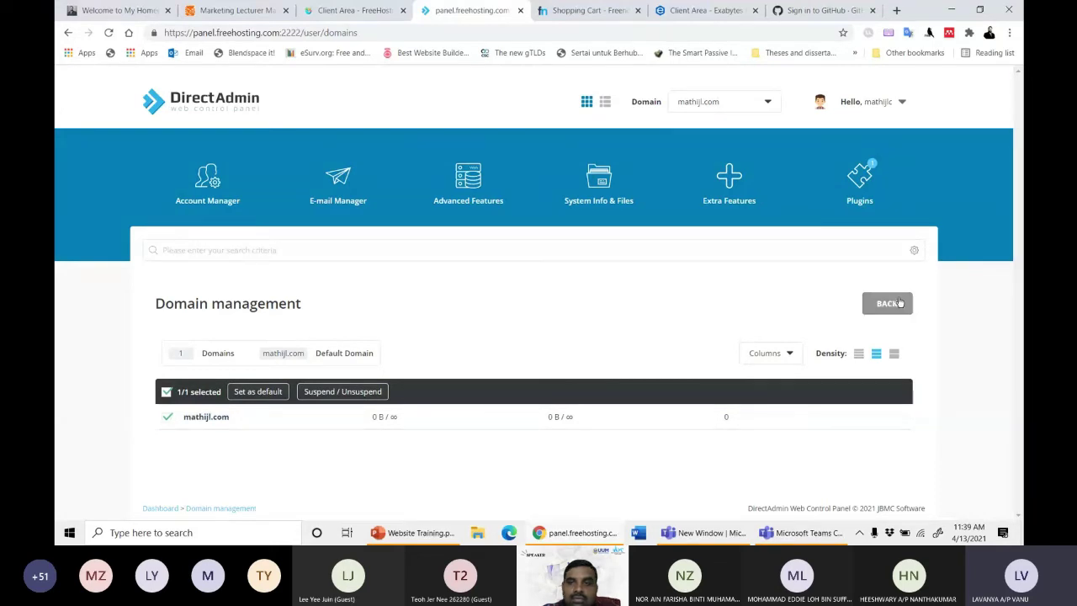
Step: Glance at the Teams and PowerPoint windows, then return to the DirectAdmin page
{"action": "left_click", "coordinate": [715, 534]}
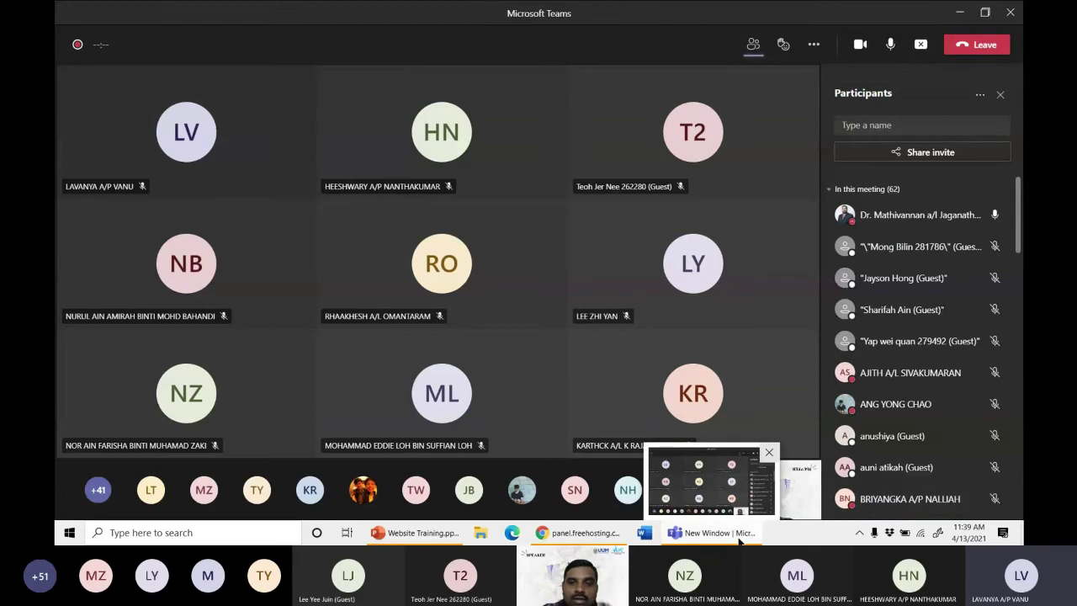
{"action": "left_click", "coordinate": [715, 535]}
{"action": "left_click", "coordinate": [575, 534]}
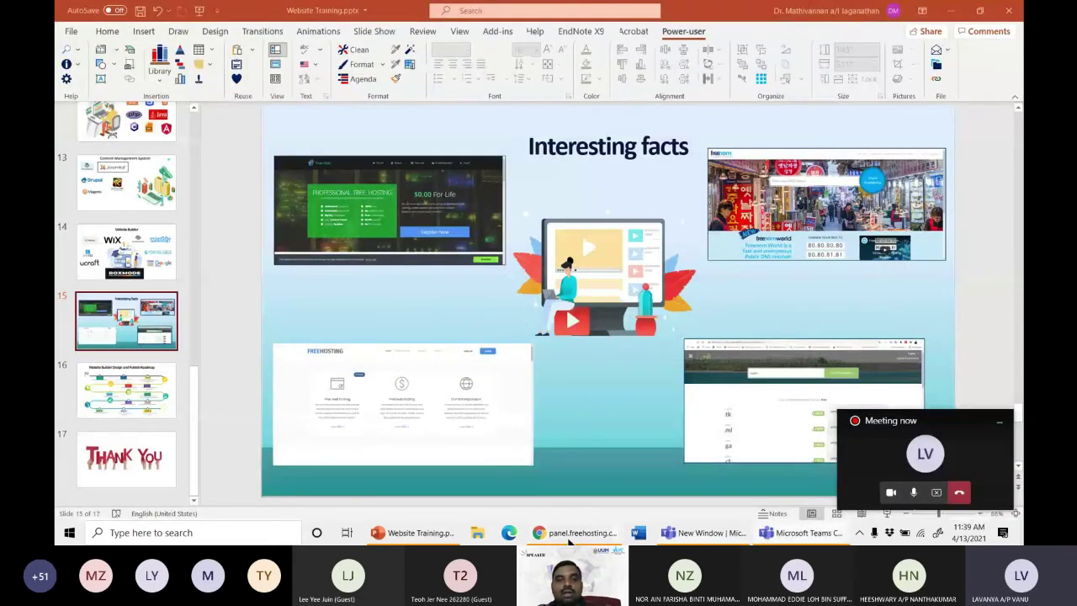
{"action": "left_click", "coordinate": [573, 535]}
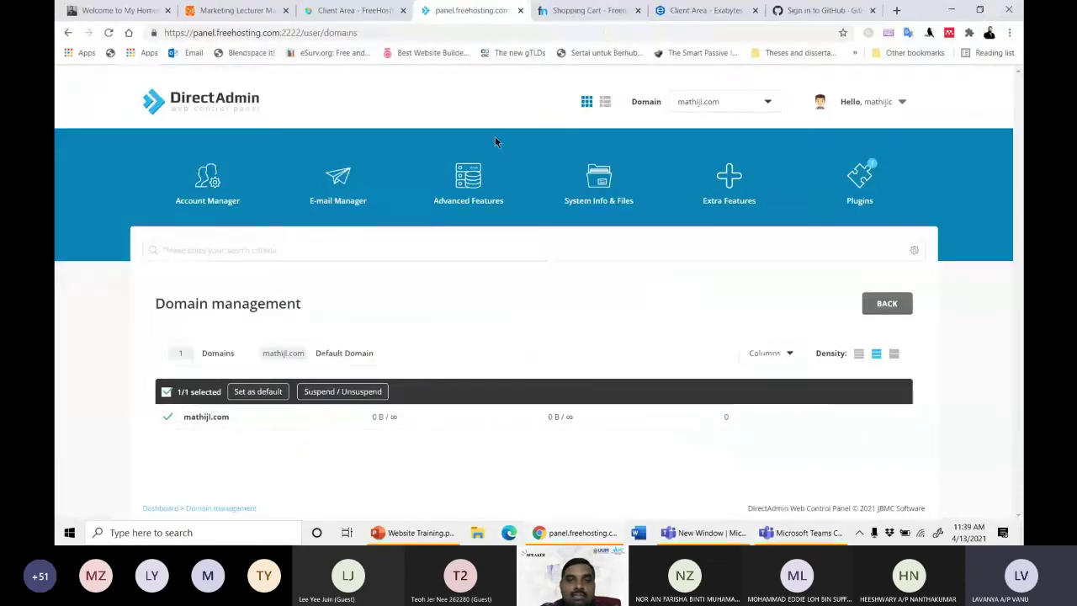
Step: Show the panel features as a list, try DNS management, and dismiss the error notice
{"action": "left_click", "coordinate": [605, 102]}
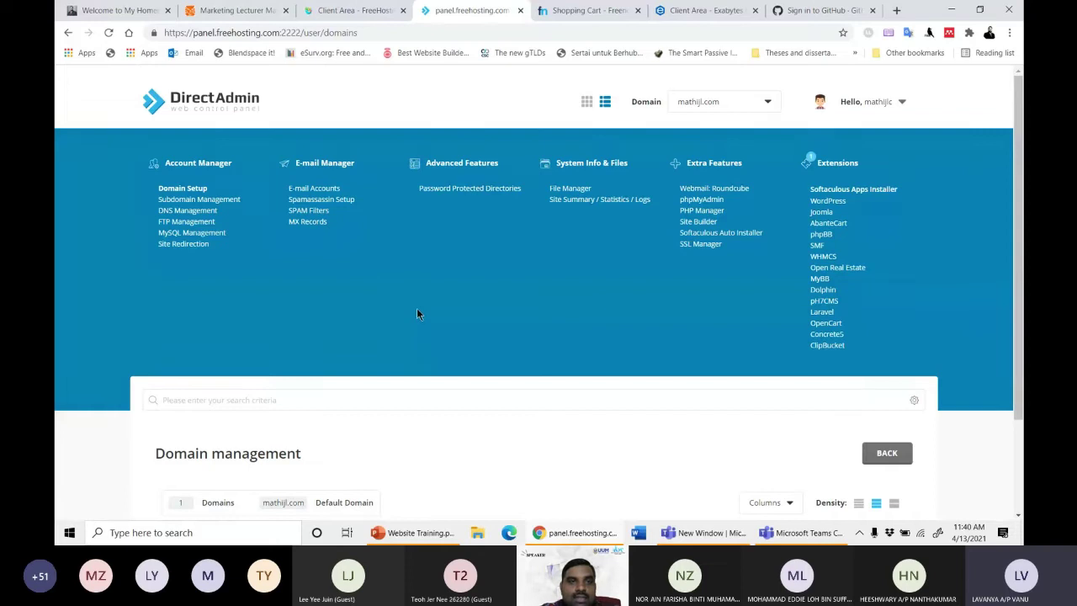
{"action": "left_click", "coordinate": [178, 215]}
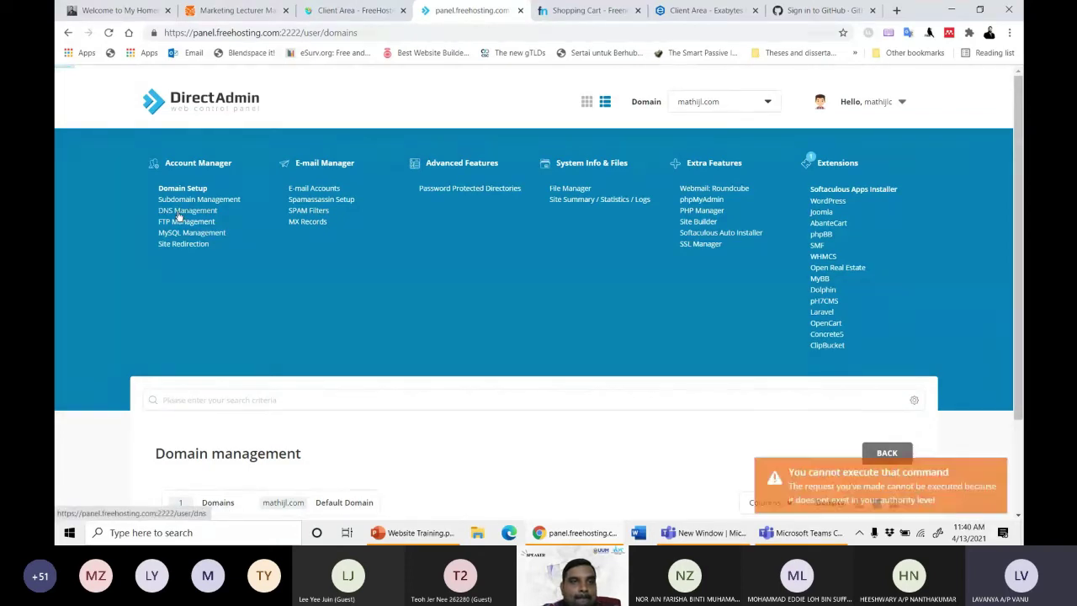
{"action": "left_click", "coordinate": [999, 474]}
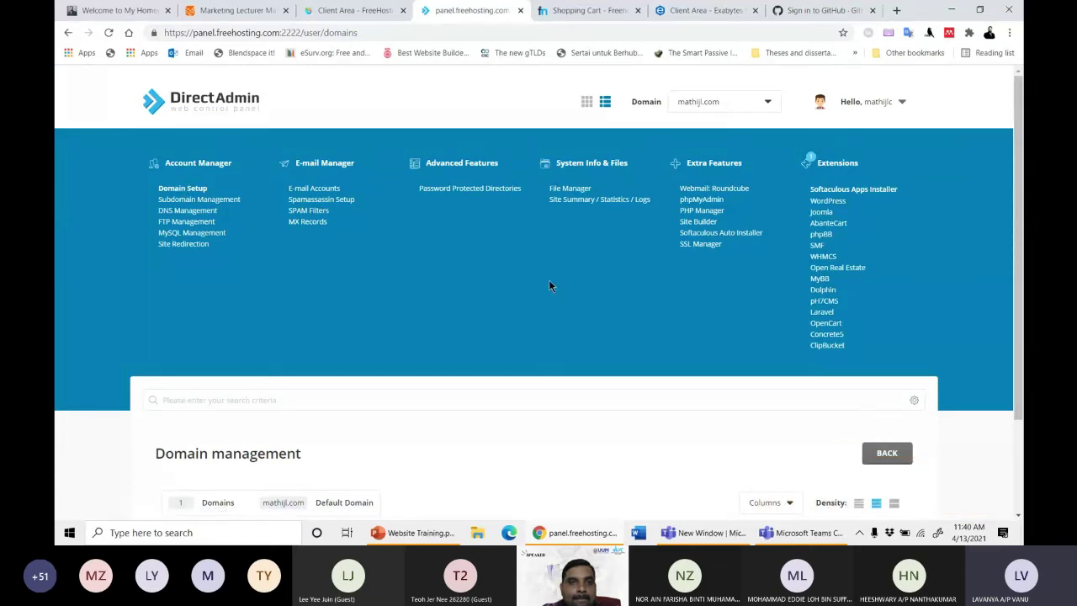
Step: Switch the menu to large icons, untick mathijl.com, and open Softaculous's WordPress installer
{"action": "left_click", "coordinate": [587, 101]}
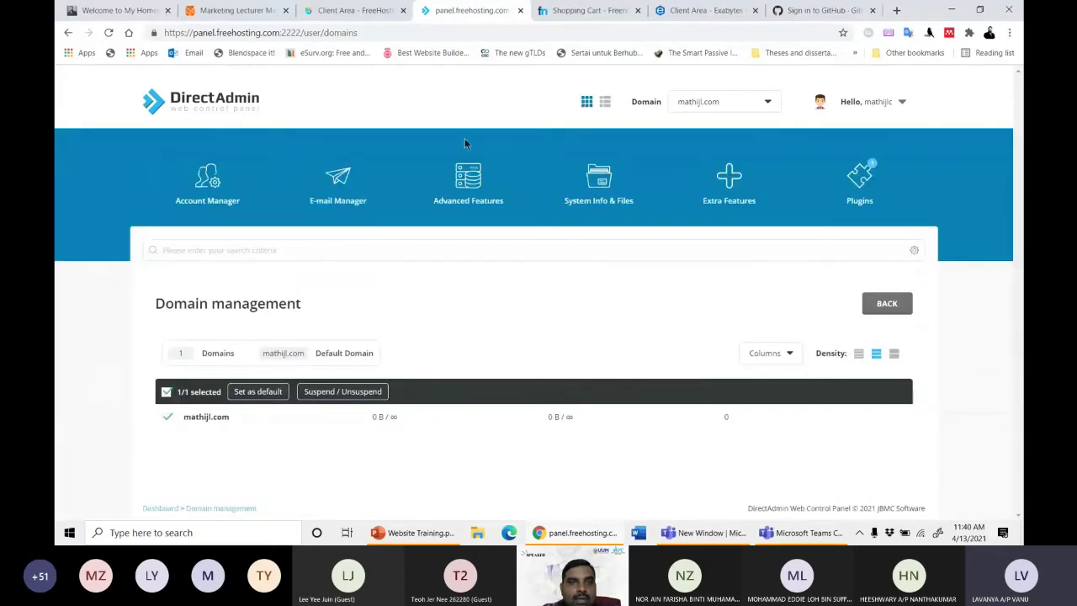
{"action": "left_click", "coordinate": [198, 396]}
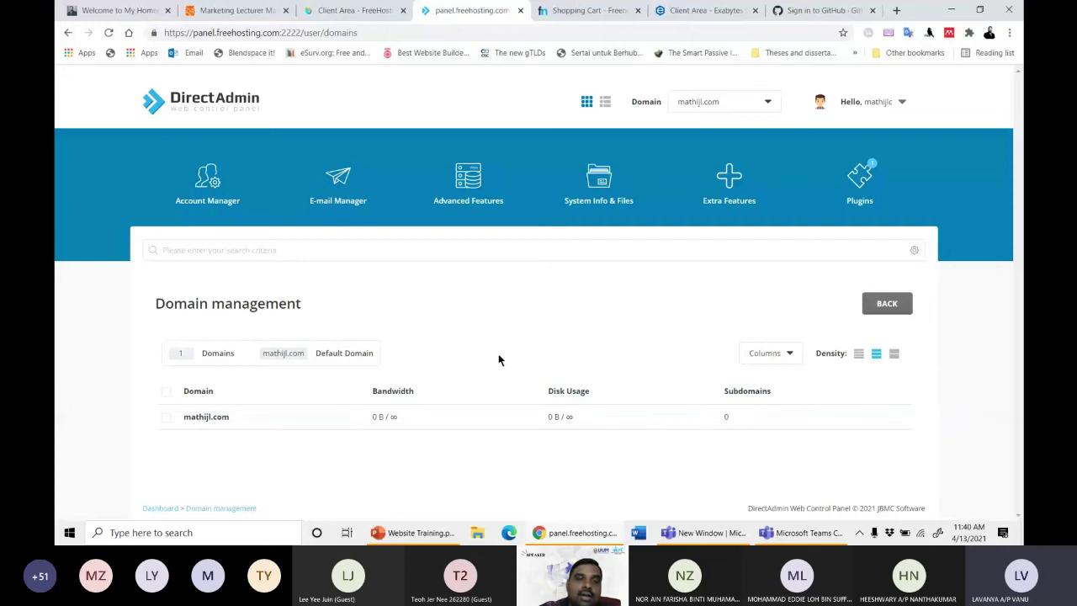
{"action": "mouse_move", "coordinate": [858, 181]}
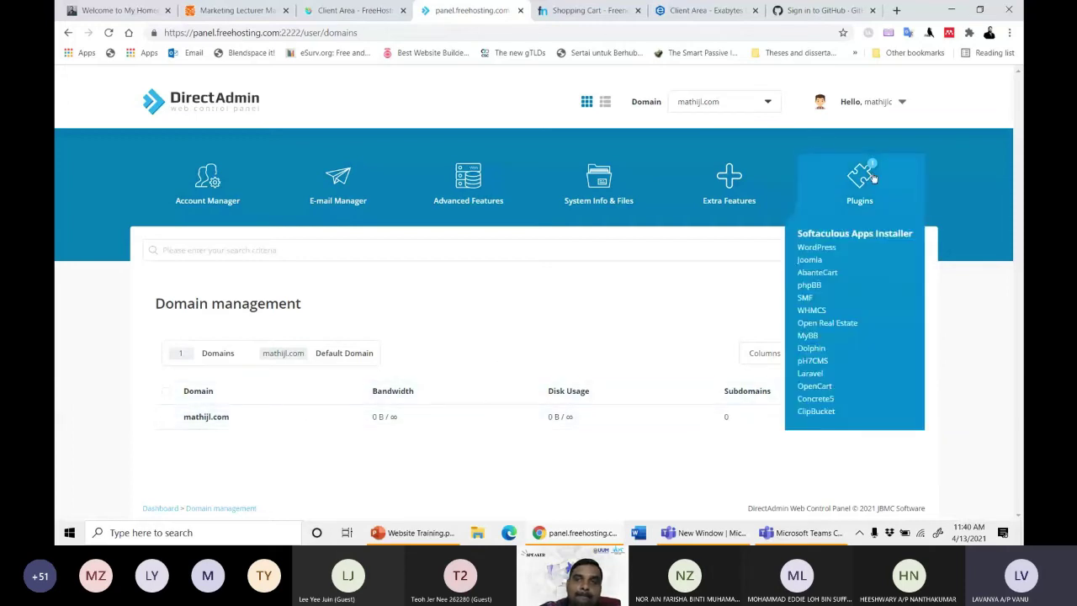
{"action": "left_click", "coordinate": [819, 258]}
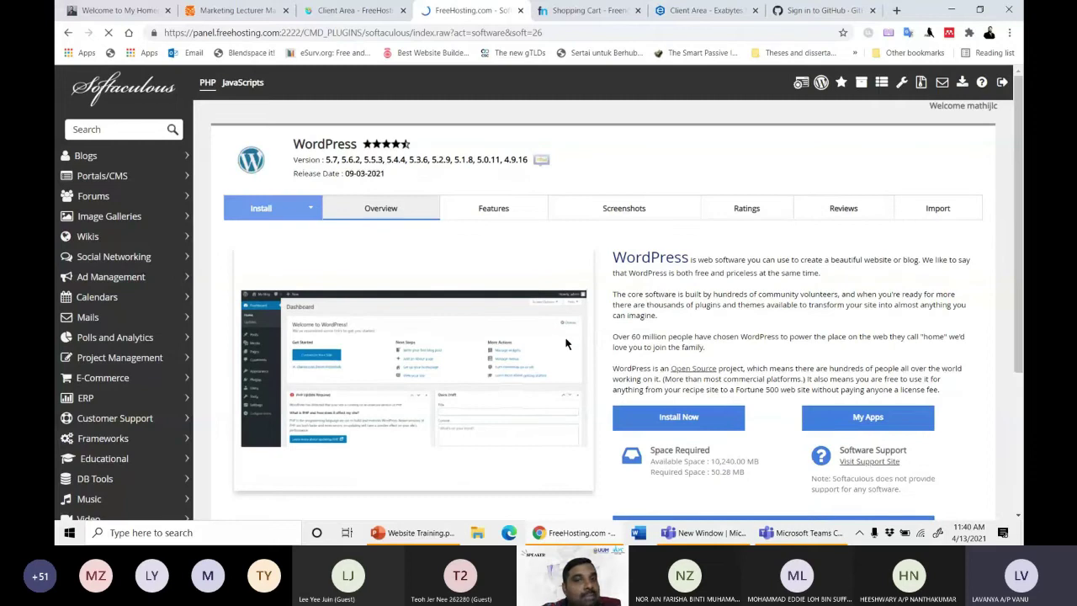
Step: Browse Softaculous's Blogs category, then list the Portals/CMS scripts such as Joomla
{"action": "scroll", "coordinate": [130, 320], "scroll_direction": "down", "scroll_amount": 3}
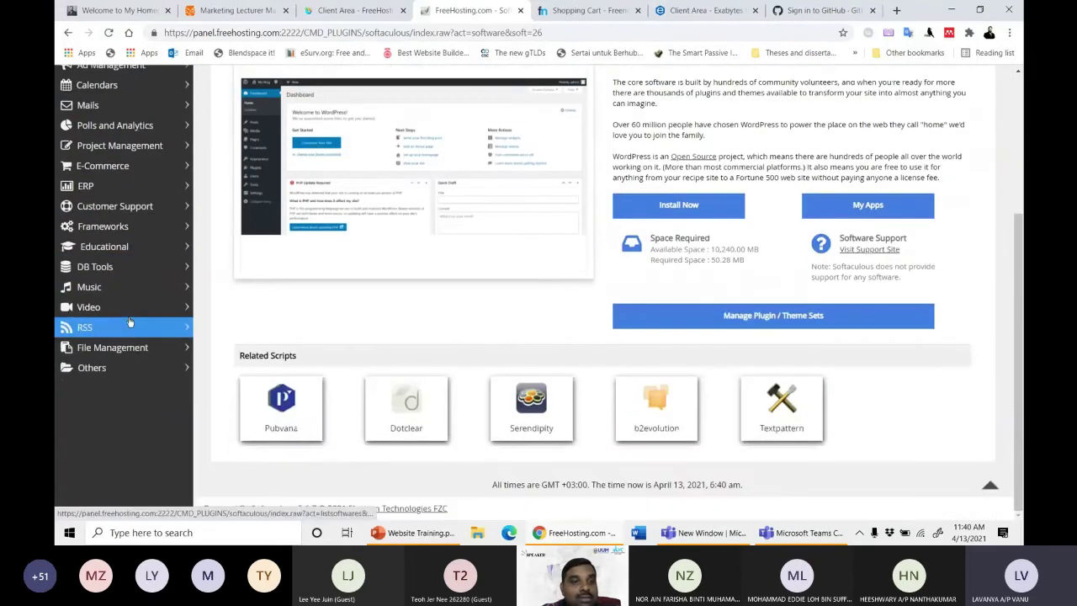
{"action": "scroll", "coordinate": [130, 321], "scroll_direction": "up", "scroll_amount": 3}
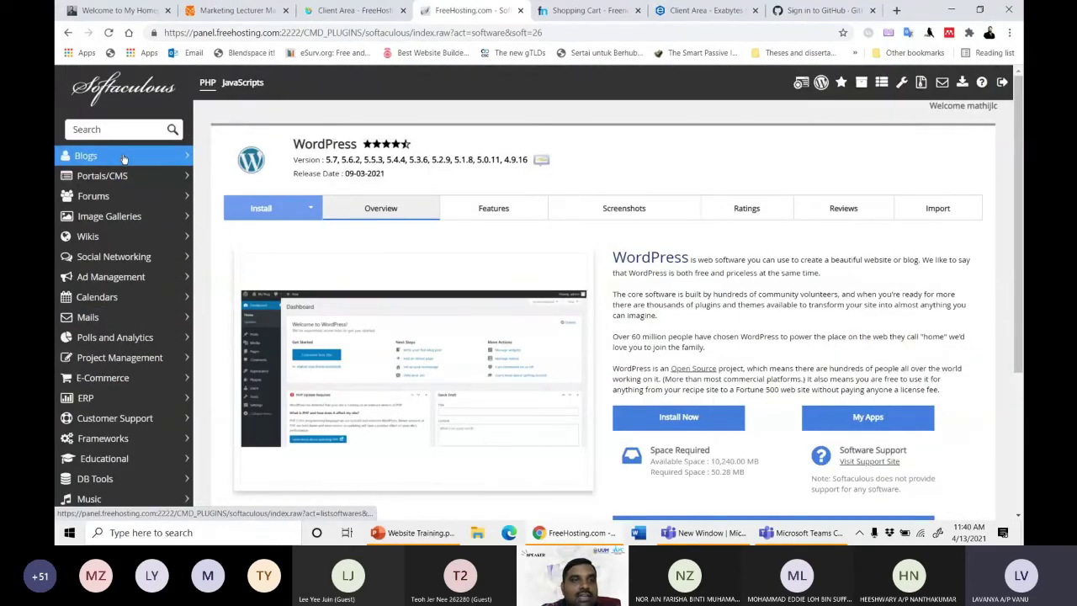
{"action": "left_click", "coordinate": [122, 155]}
{"action": "left_click", "coordinate": [123, 163]}
{"action": "left_click", "coordinate": [111, 175]}
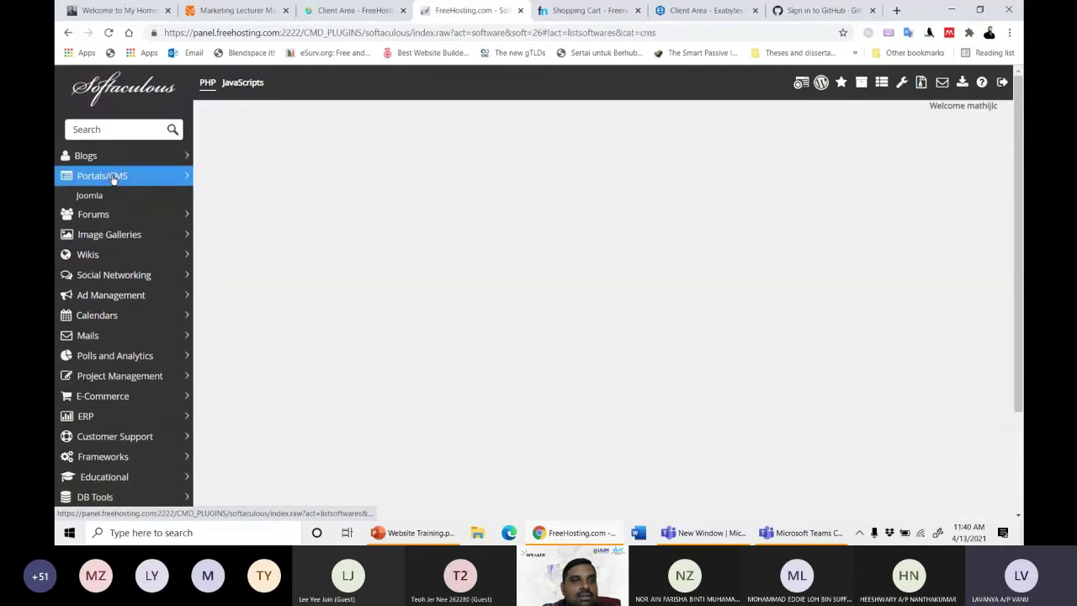
{"action": "left_click", "coordinate": [113, 175]}
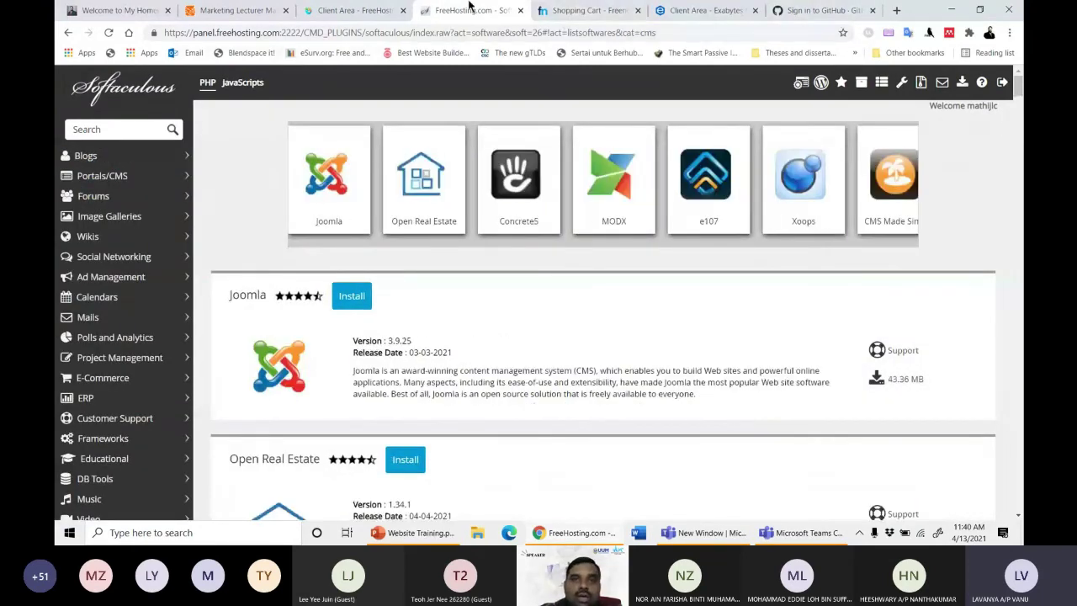
Step: Drag the Softaculous tab out of the tab strip and switch to the GitHub sign-in tab
{"action": "mouse_move", "coordinate": [462, 17]}
{"action": "left_mouse_down"}
{"action": "mouse_move", "coordinate": [443, 53]}
{"action": "mouse_move", "coordinate": [547, 72]}
{"action": "mouse_move", "coordinate": [471, 15]}
{"action": "mouse_move", "coordinate": [454, 15]}
{"action": "left_mouse_up"}
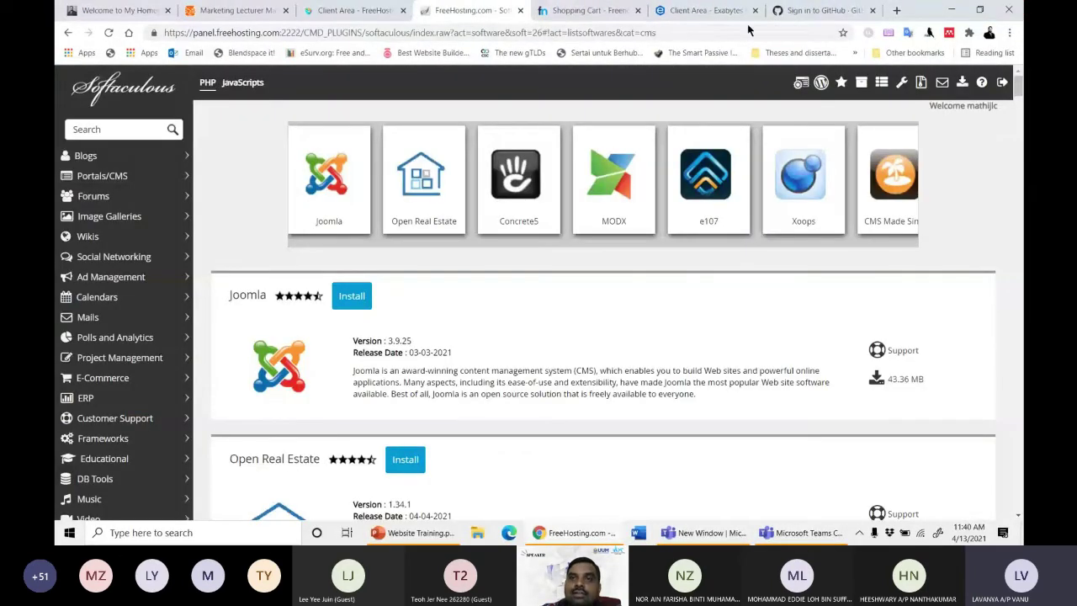
{"action": "left_click_drag", "start_coordinate": [497, 21], "coordinate": [820, 26]}
{"action": "left_click", "coordinate": [808, 12]}
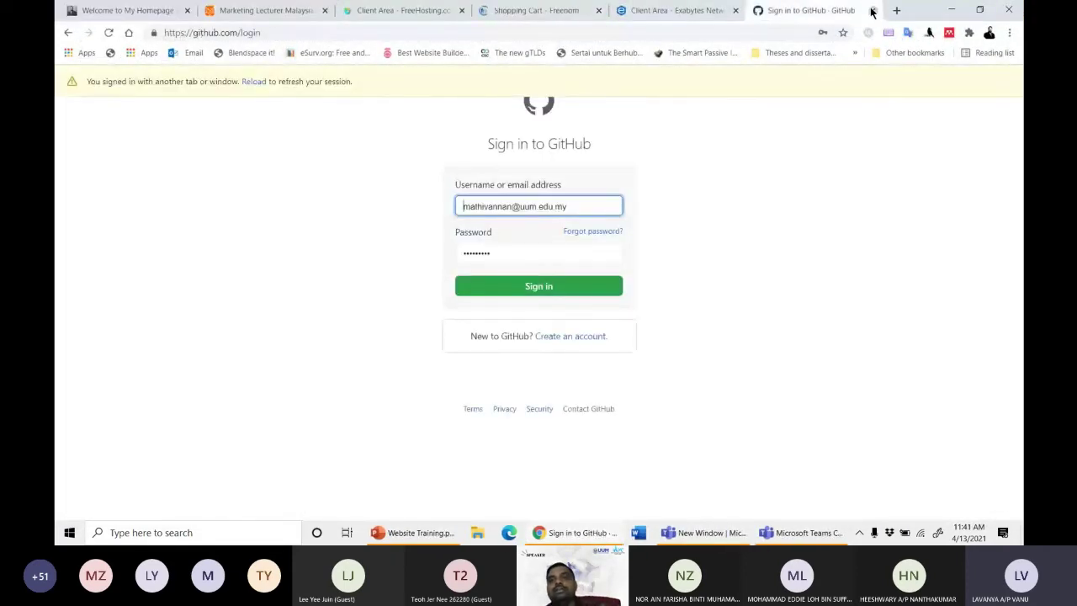
Step: Close the GitHub tab and move the FreeHosting Client Area tab into its own window
{"action": "left_click", "coordinate": [873, 10]}
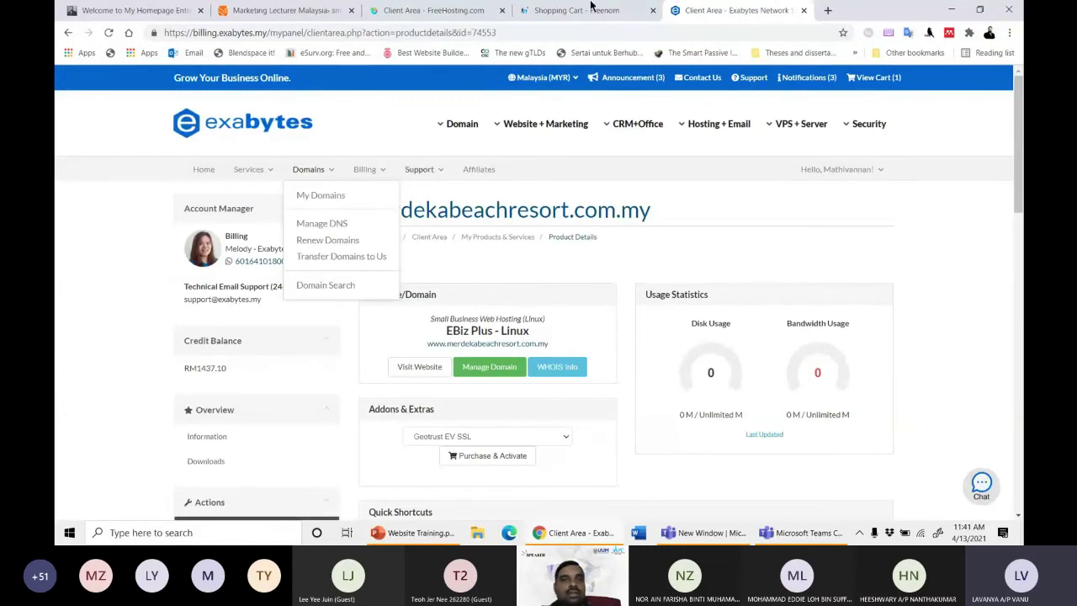
{"action": "left_click", "coordinate": [414, 12]}
{"action": "left_click_drag", "start_coordinate": [413, 5], "coordinate": [747, 97]}
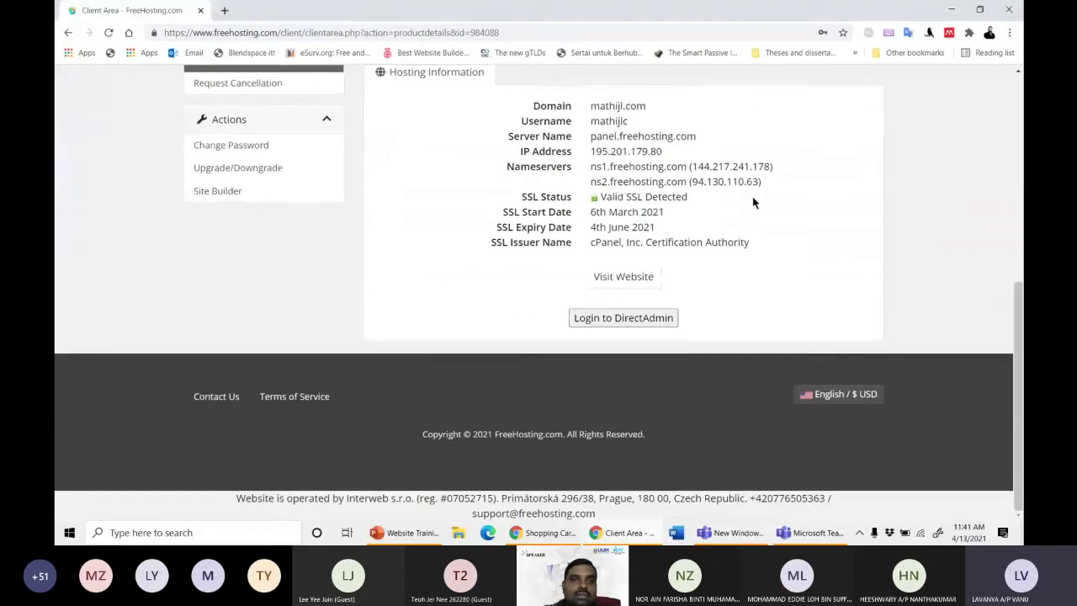
Step: Check Domains > Renew Domains, then leave for the academic portfolio website
{"action": "scroll", "coordinate": [752, 202], "scroll_direction": "up", "scroll_amount": 5}
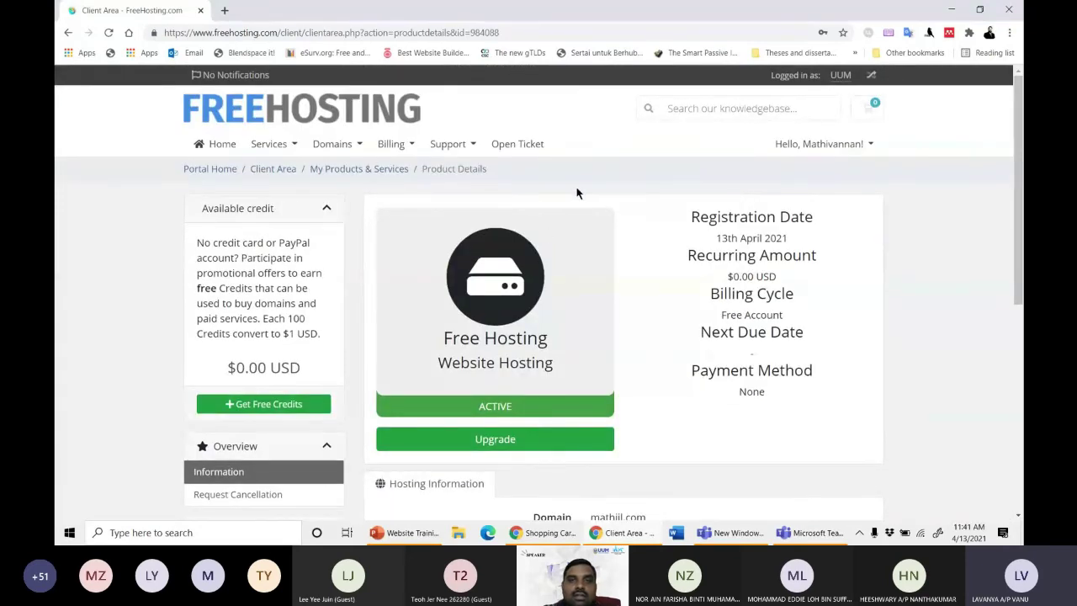
{"action": "left_click", "coordinate": [363, 144]}
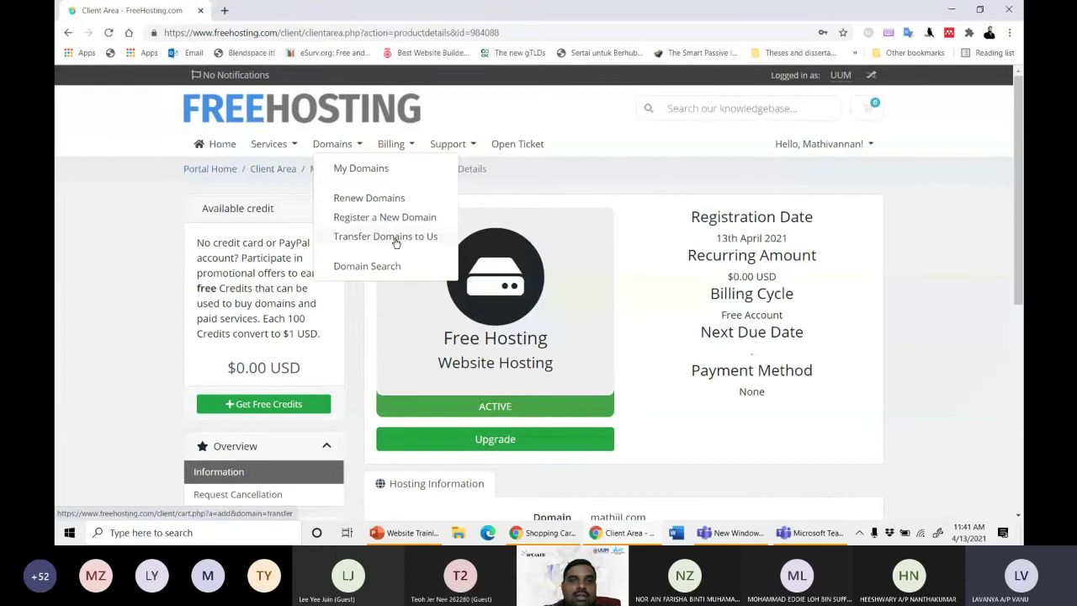
{"action": "left_click", "coordinate": [363, 199]}
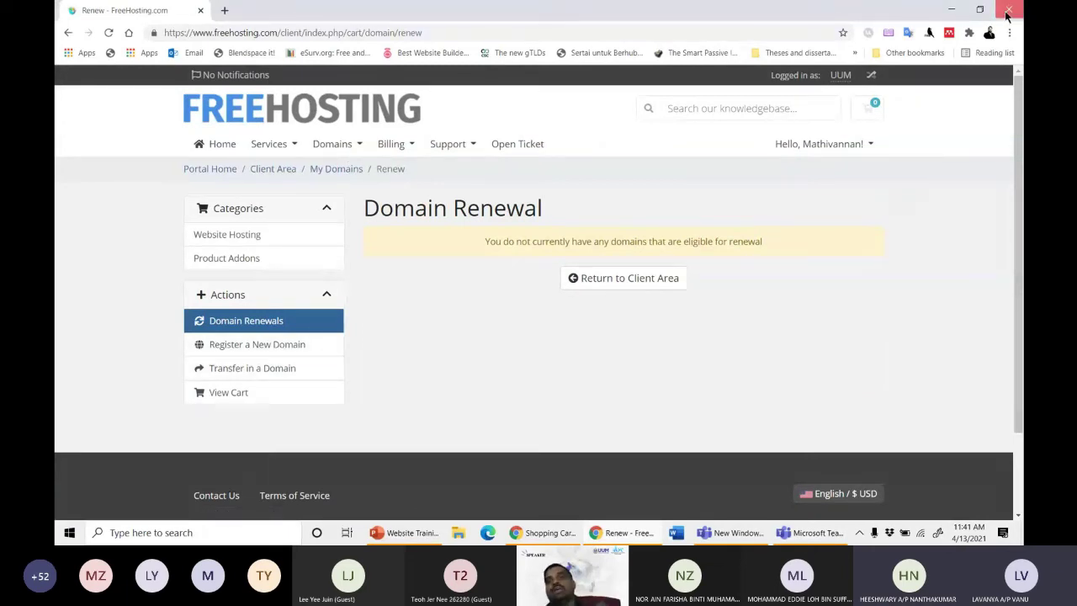
{"action": "key", "text": "alt+Tab"}
{"action": "left_click", "coordinate": [303, 10]}
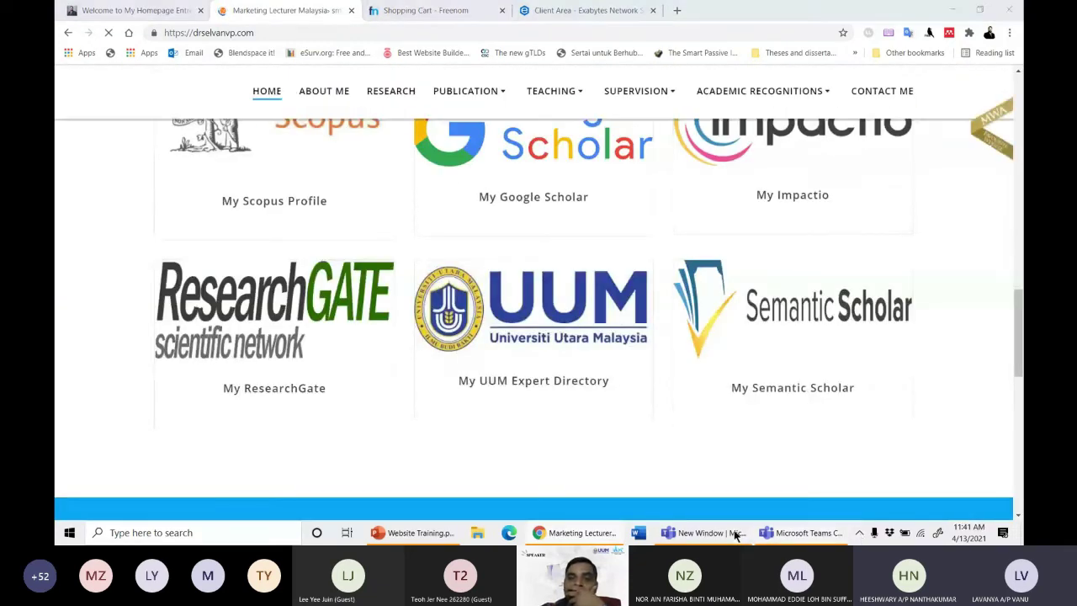
Step: Present from the Interesting facts slide to the Website Builder roadmap slide, end the show, and minimize PowerPoint
{"action": "left_click", "coordinate": [786, 534]}
{"action": "left_click", "coordinate": [416, 532]}
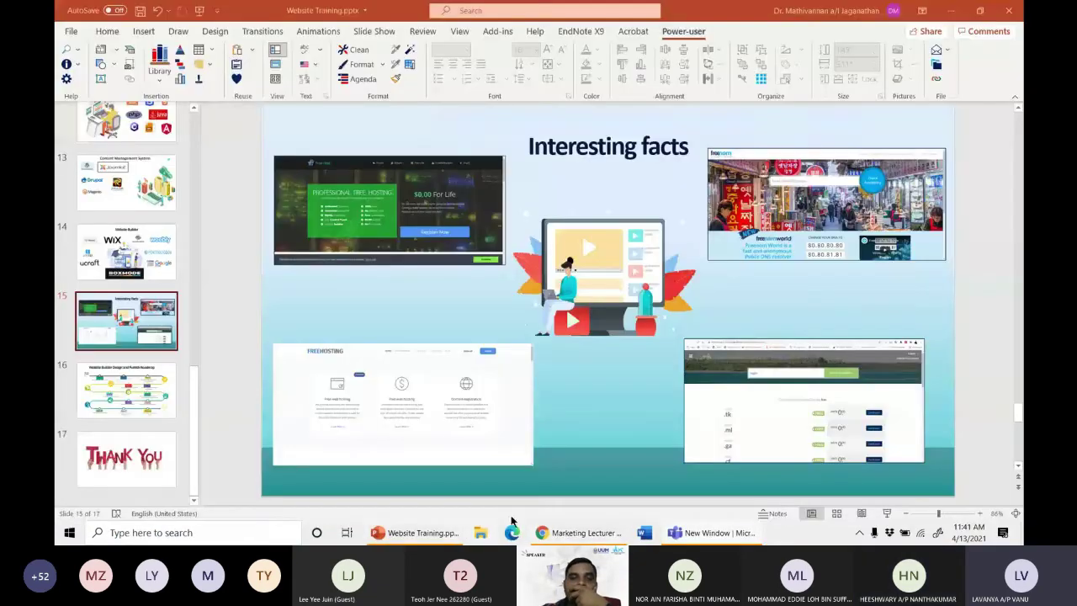
{"action": "left_click", "coordinate": [886, 513]}
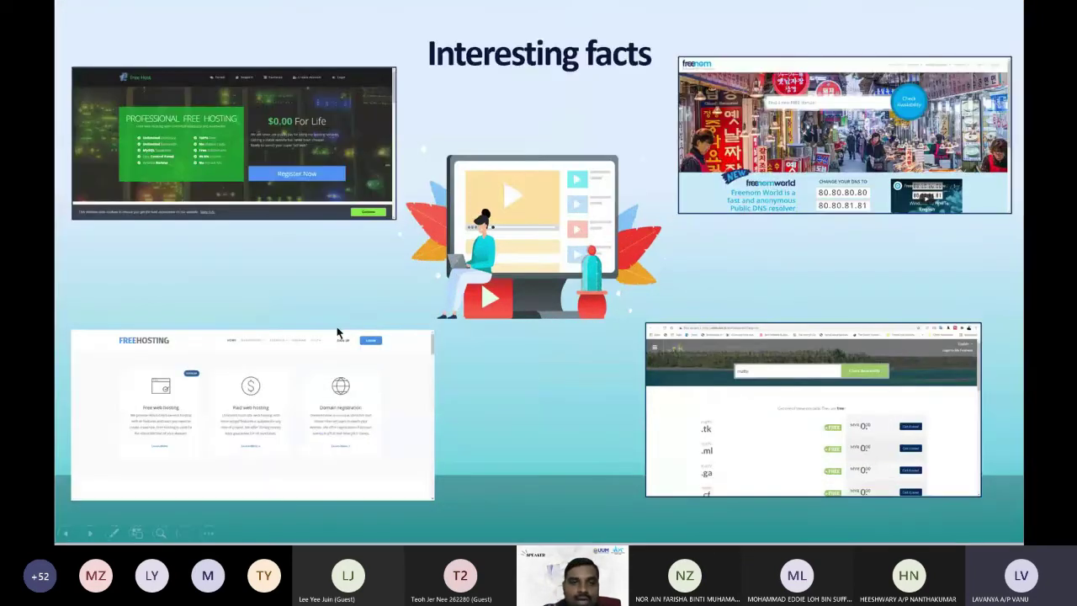
{"action": "left_click", "coordinate": [383, 309]}
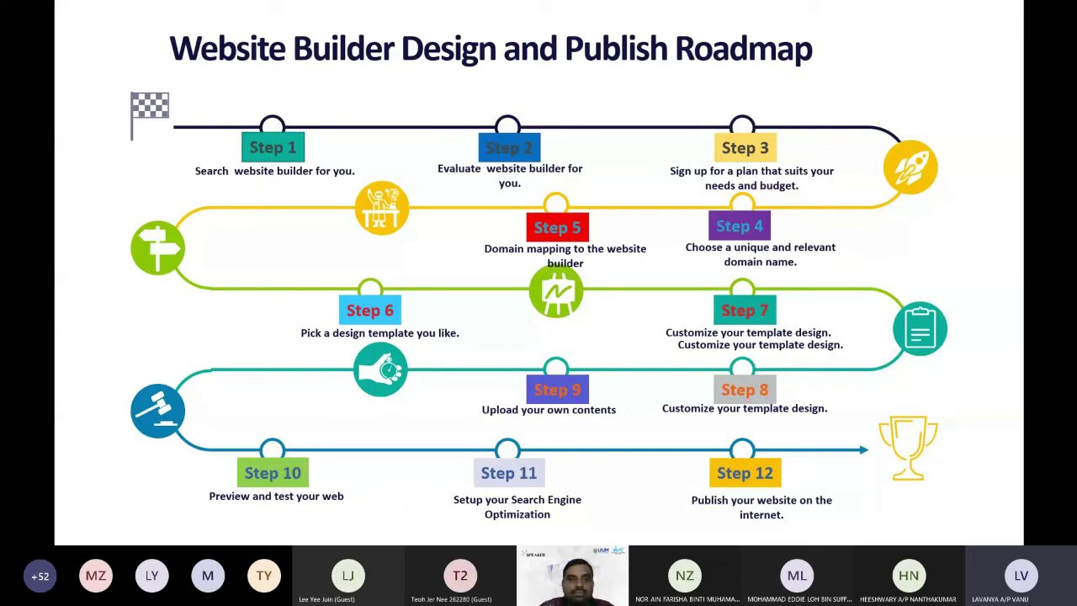
{"action": "key", "text": "Escape"}
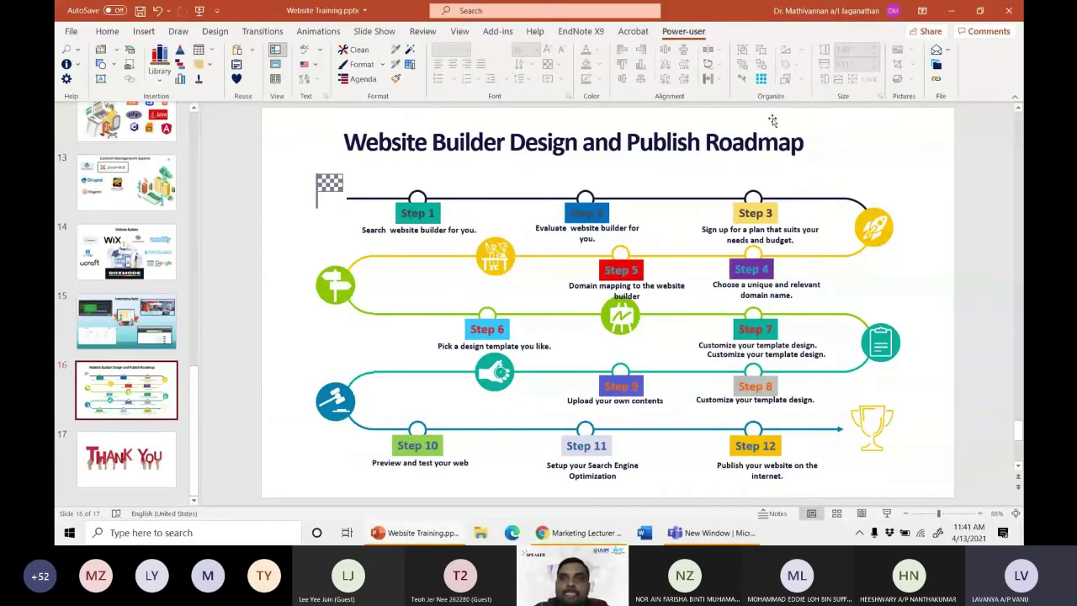
{"action": "left_click", "coordinate": [951, 10]}
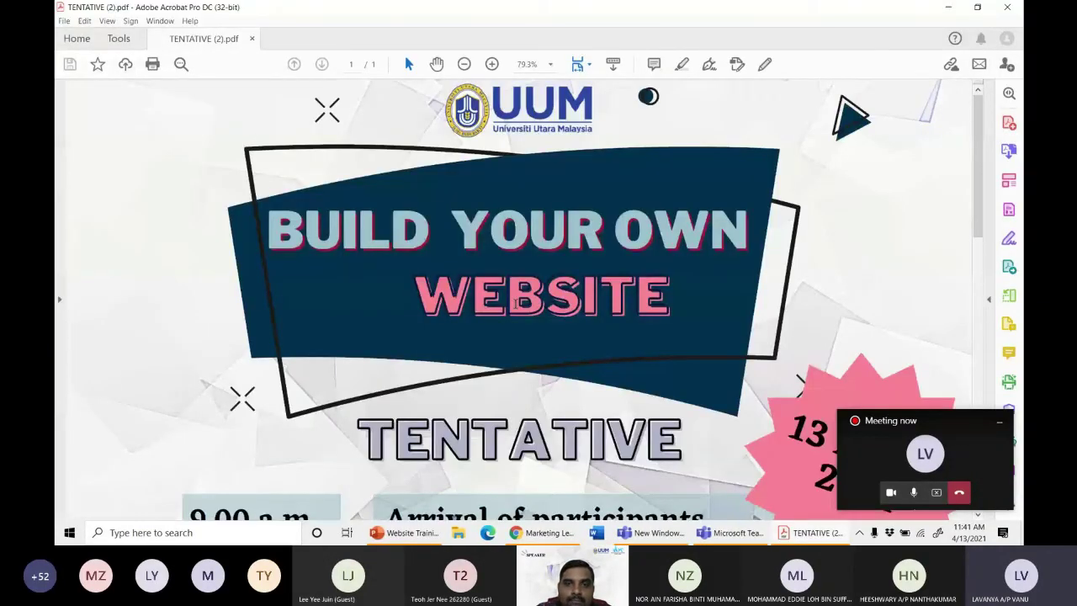
Step: Read the TENTATIVE (2).pdf schedule down to the sponsor logos and close Acrobat
{"action": "scroll", "coordinate": [539, 299], "scroll_direction": "down", "scroll_amount": 5}
{"action": "scroll", "coordinate": [541, 296], "scroll_direction": "down", "scroll_amount": 5}
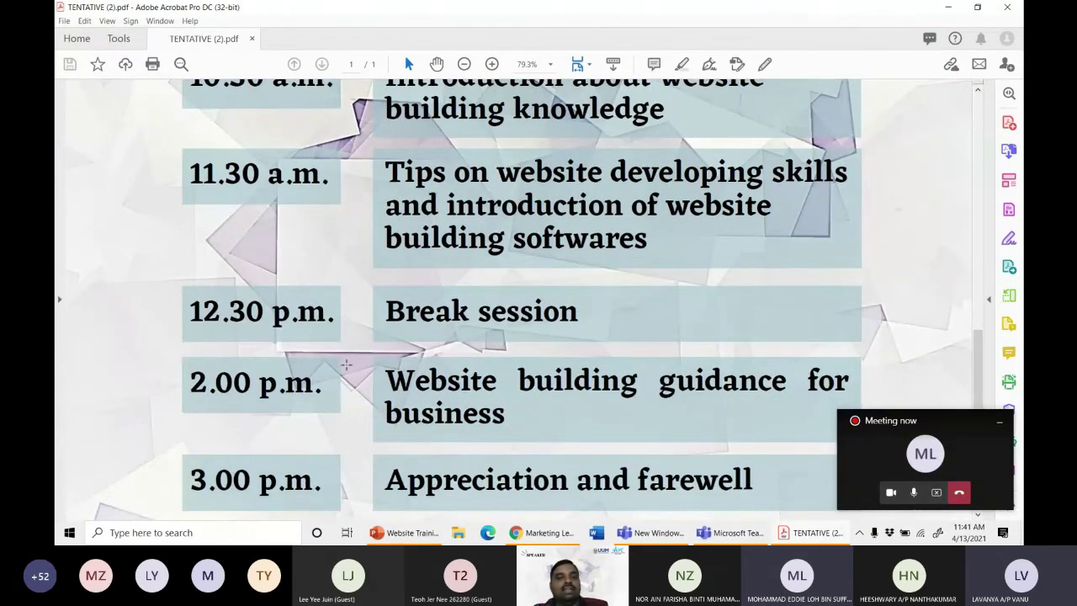
{"action": "scroll", "coordinate": [388, 324], "scroll_direction": "down", "scroll_amount": 1}
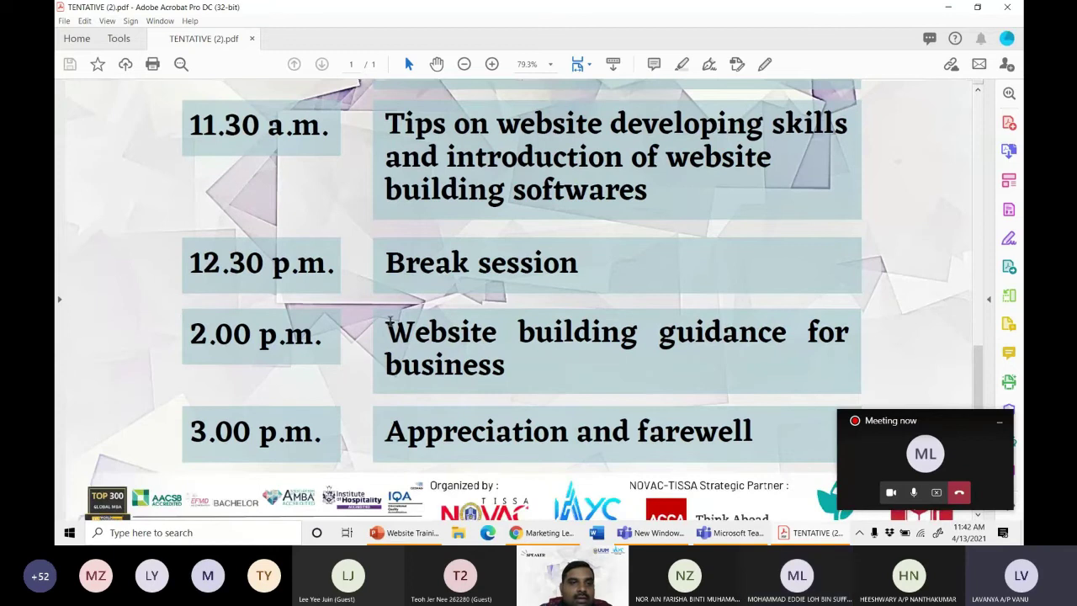
{"action": "scroll", "coordinate": [362, 324], "scroll_direction": "down", "scroll_amount": 1}
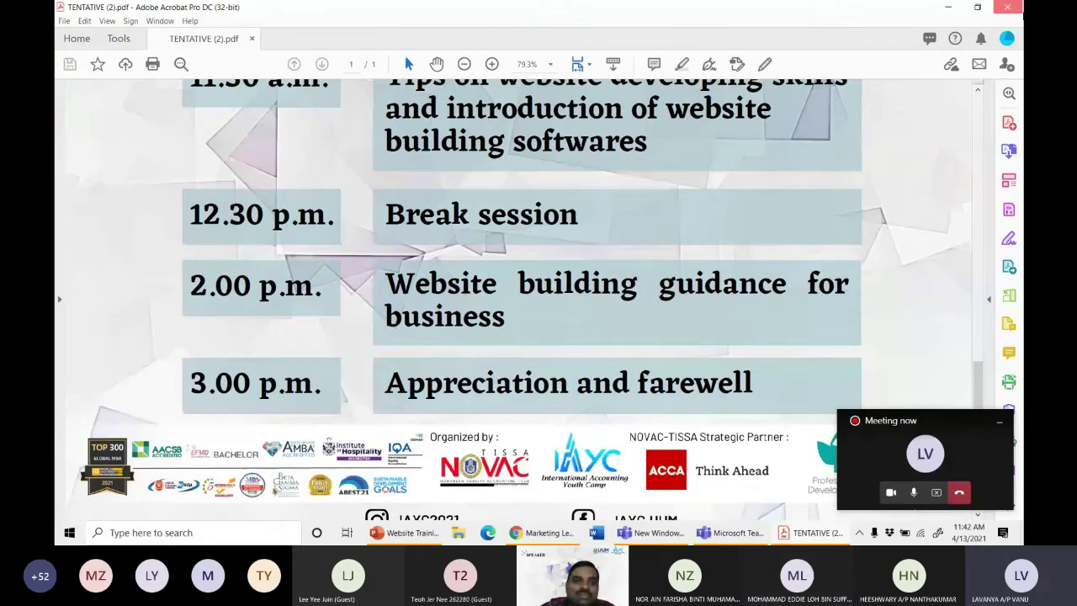
{"action": "left_click", "coordinate": [1007, 6]}
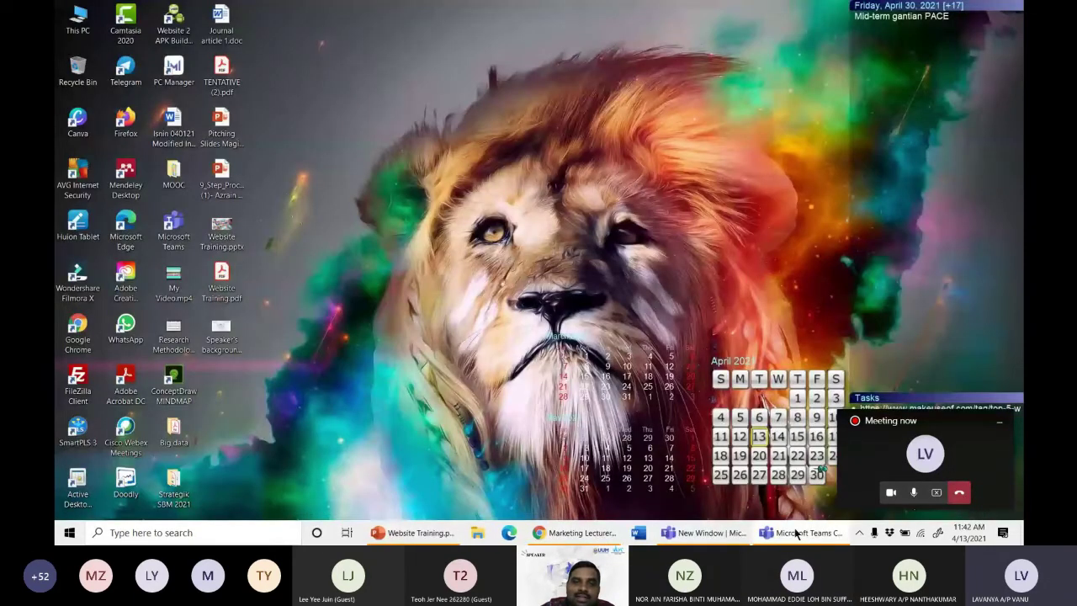
Step: Look at the Freenom cart in Chrome, then start a slide show of PowerPoint's roadmap slide 16
{"action": "left_click", "coordinate": [799, 532]}
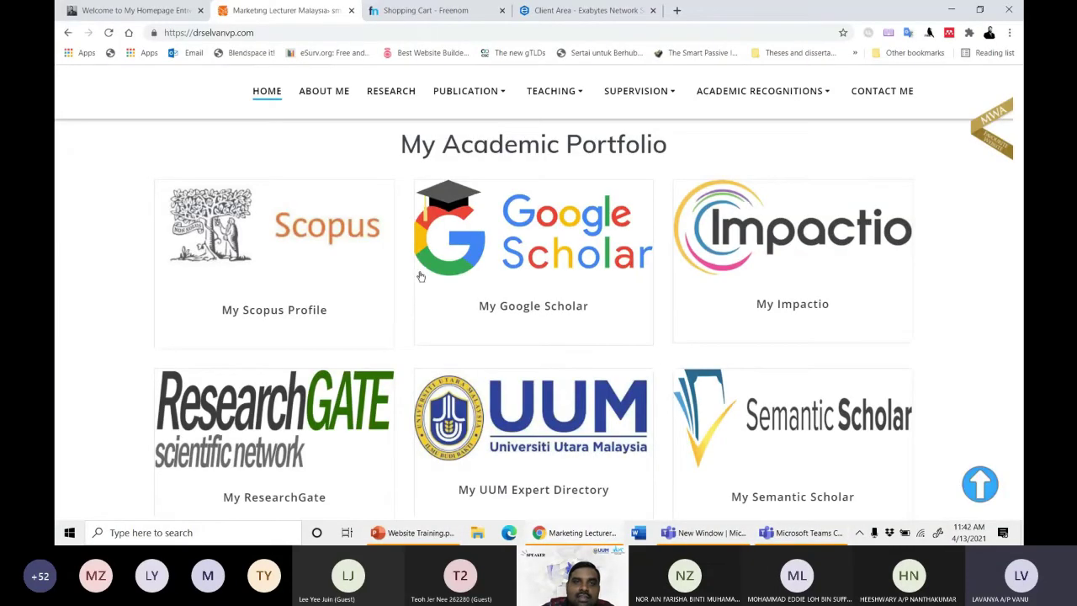
{"action": "left_click", "coordinate": [426, 9]}
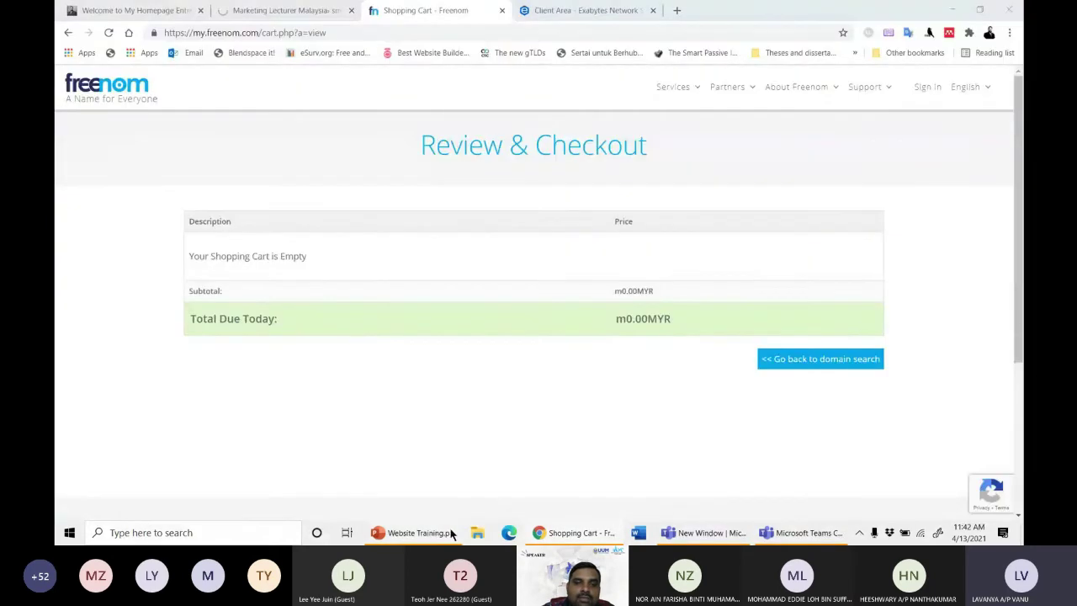
{"action": "left_click", "coordinate": [421, 533]}
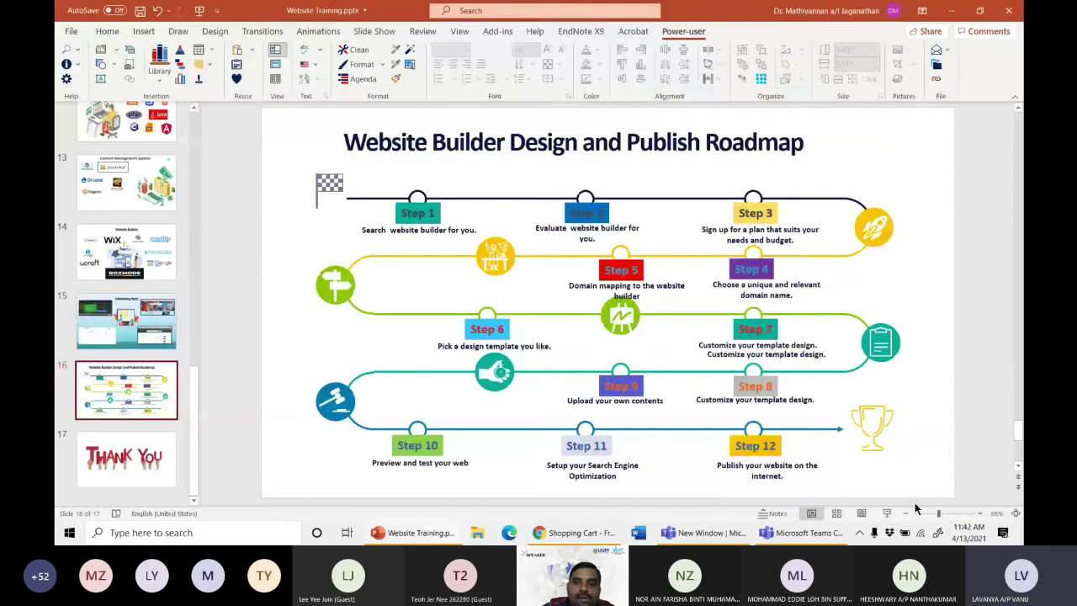
{"action": "left_click", "coordinate": [886, 513]}
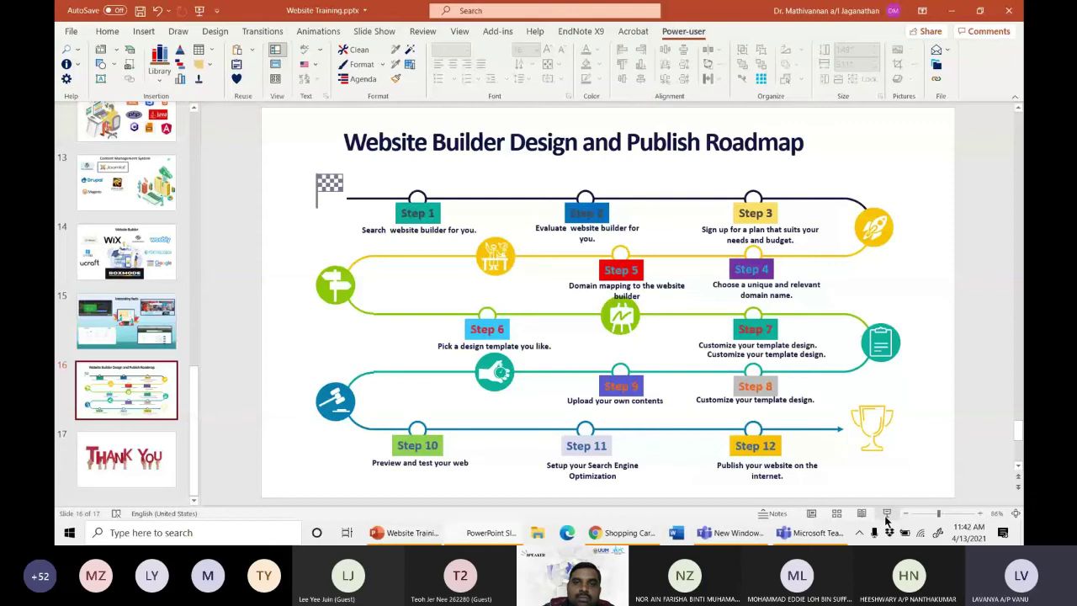
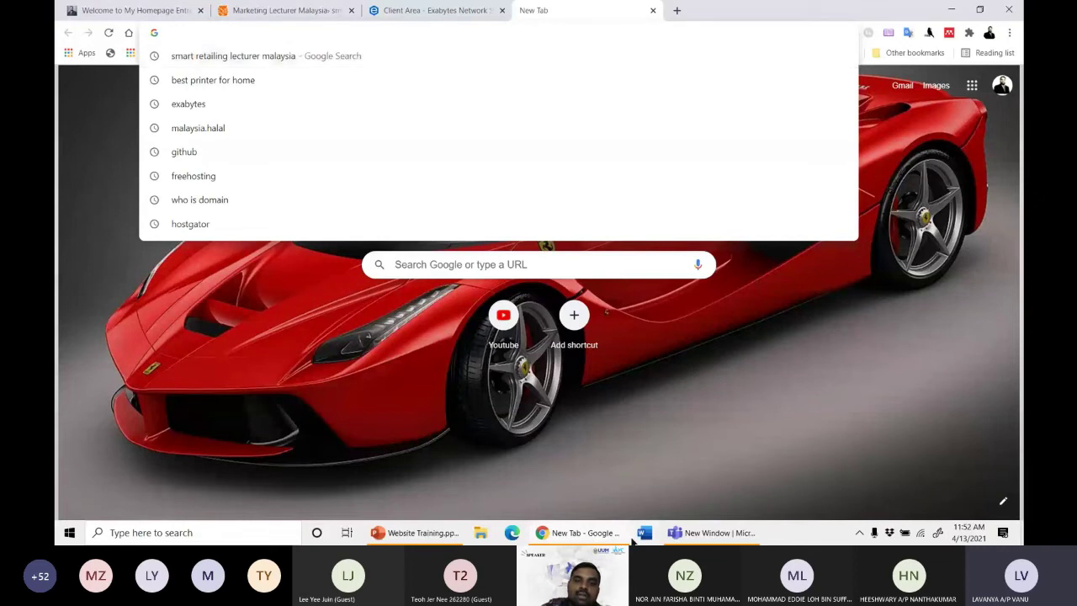
Step: Bring the Teams meeting forward and switch its view from Gallery to Together mode (Preview)
{"action": "left_click", "coordinate": [709, 539]}
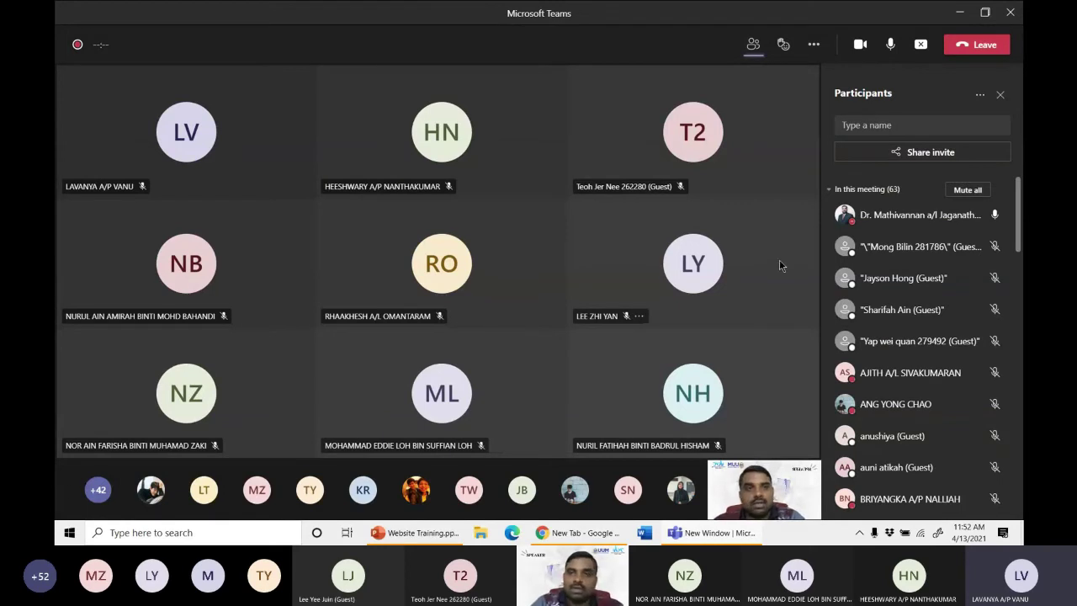
{"action": "left_click", "coordinate": [813, 44]}
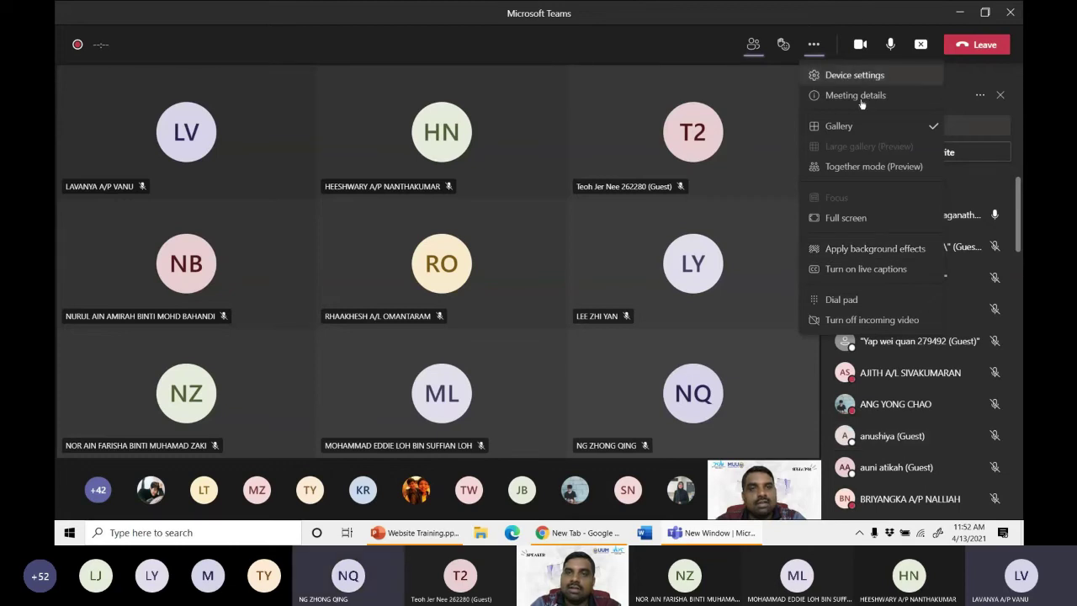
{"action": "left_click", "coordinate": [867, 168]}
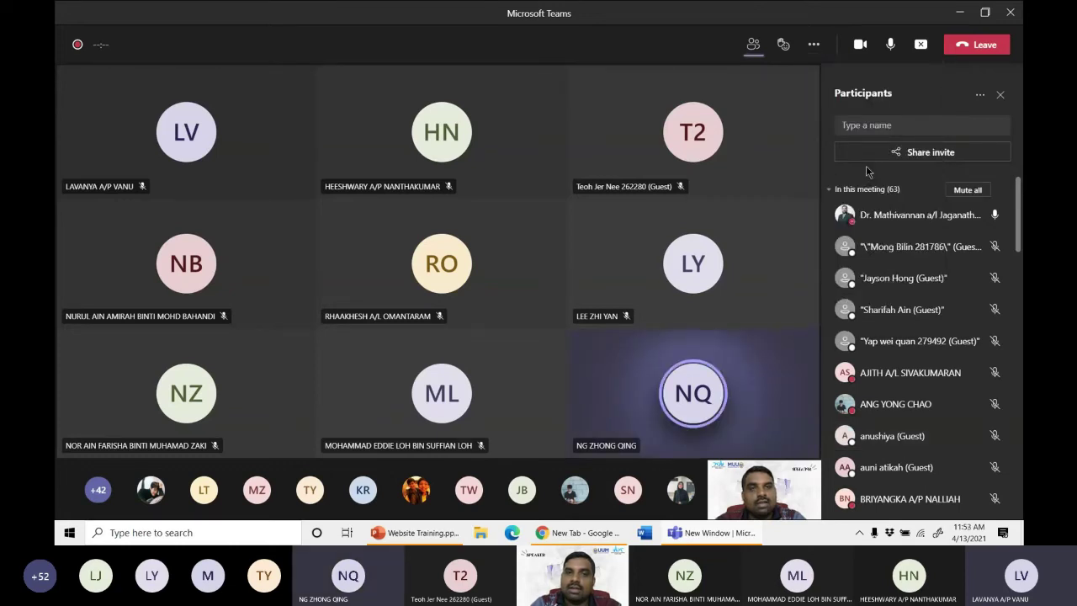
{"action": "left_click", "coordinate": [814, 44]}
{"action": "left_click", "coordinate": [849, 170]}
{"action": "left_click", "coordinate": [814, 45]}
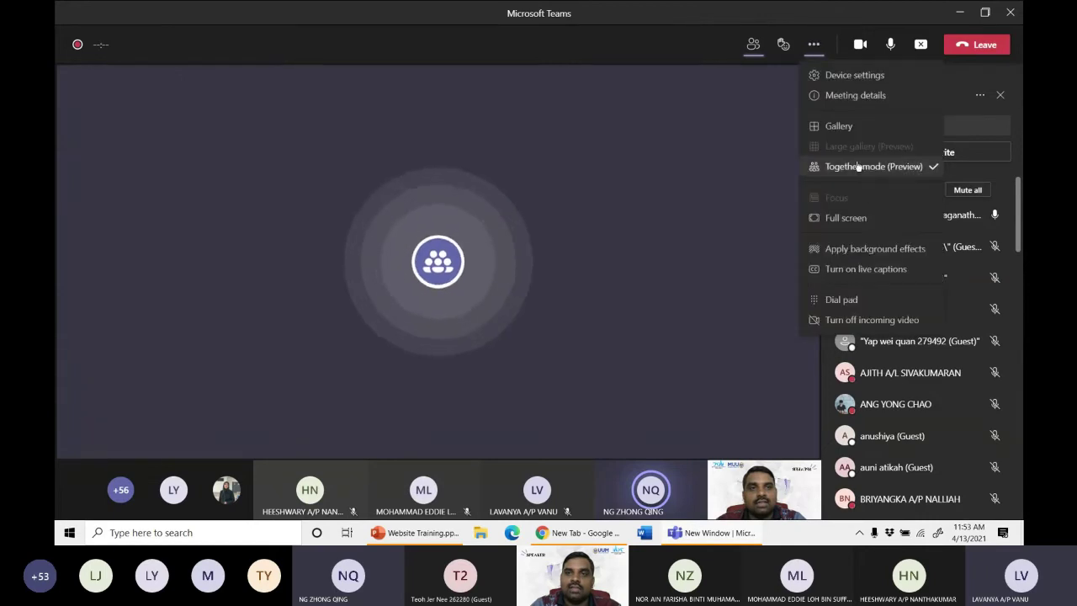
{"action": "left_click", "coordinate": [850, 126]}
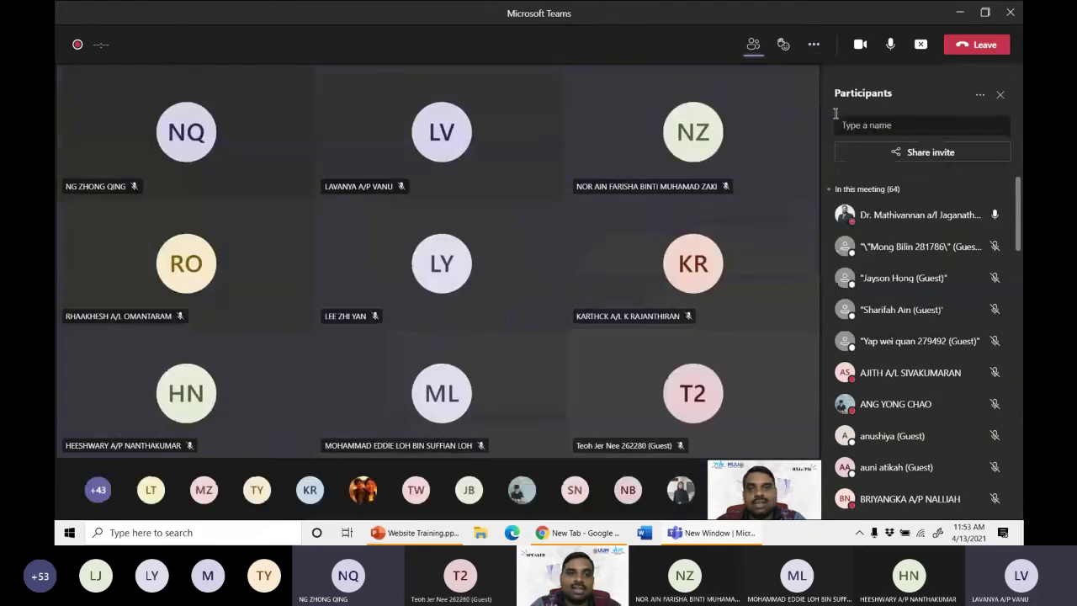
{"action": "left_click", "coordinate": [806, 50]}
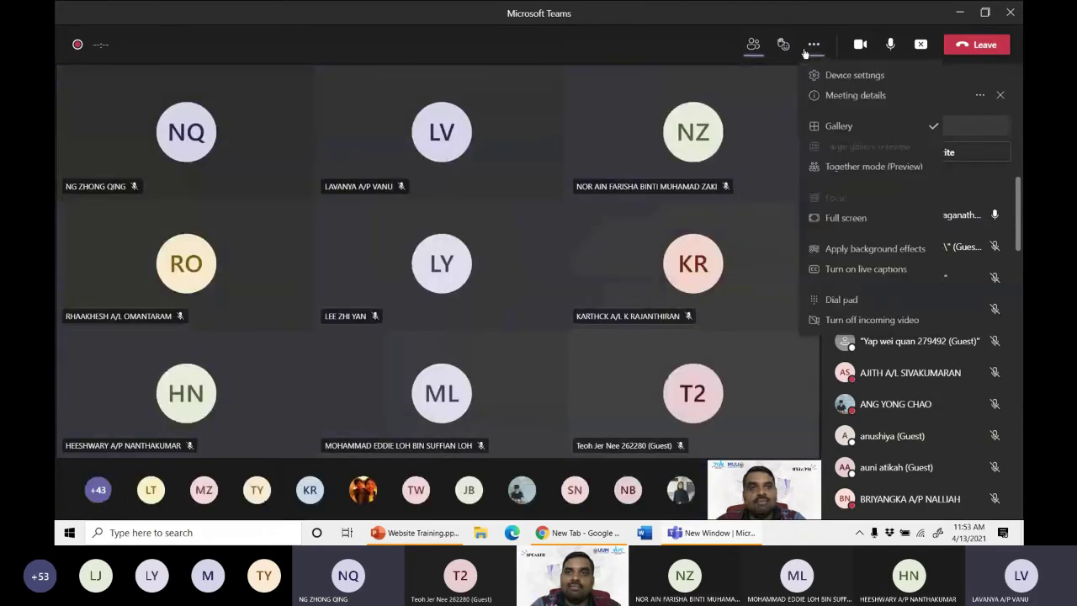
{"action": "left_click", "coordinate": [847, 168]}
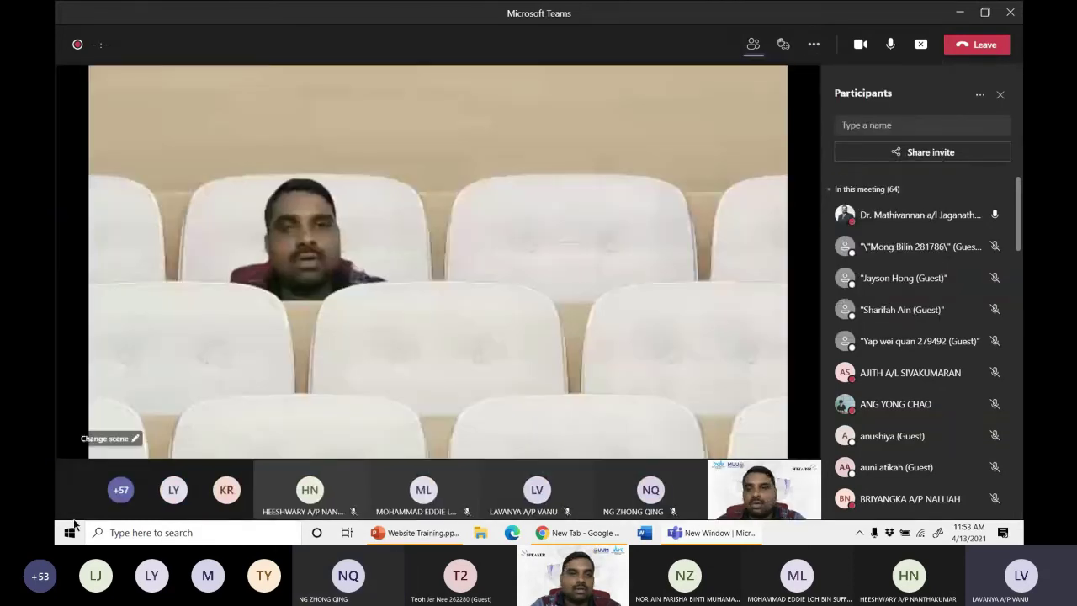
Step: Try the oval-table and then the mountain-view Together mode scenes for everyone
{"action": "left_click", "coordinate": [115, 439]}
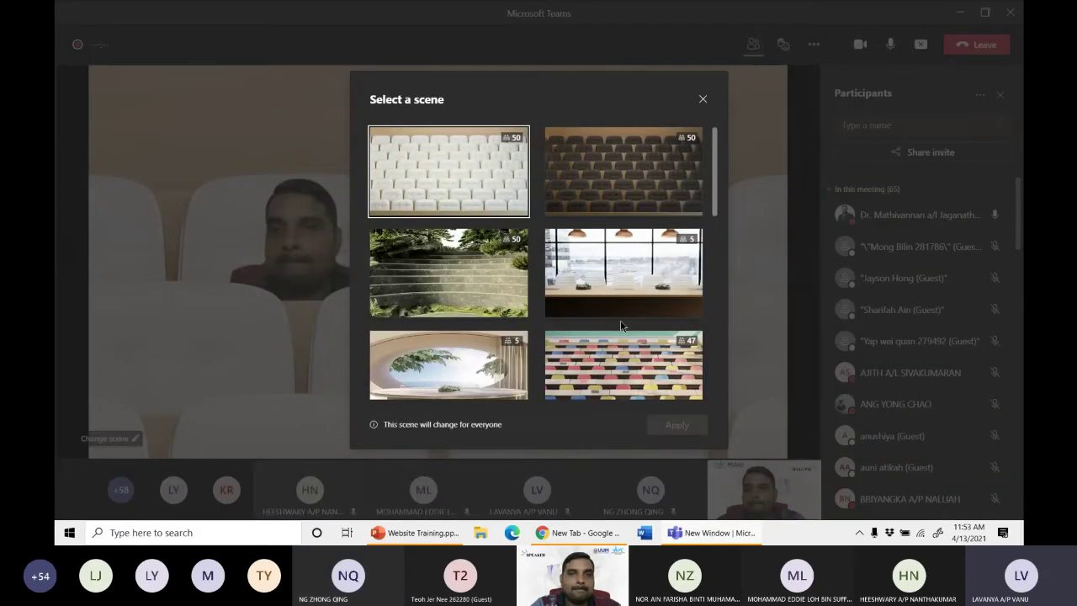
{"action": "scroll", "coordinate": [611, 352], "scroll_direction": "down", "scroll_amount": 3}
{"action": "scroll", "coordinate": [611, 352], "scroll_direction": "up", "scroll_amount": 2}
{"action": "left_click", "coordinate": [448, 248]}
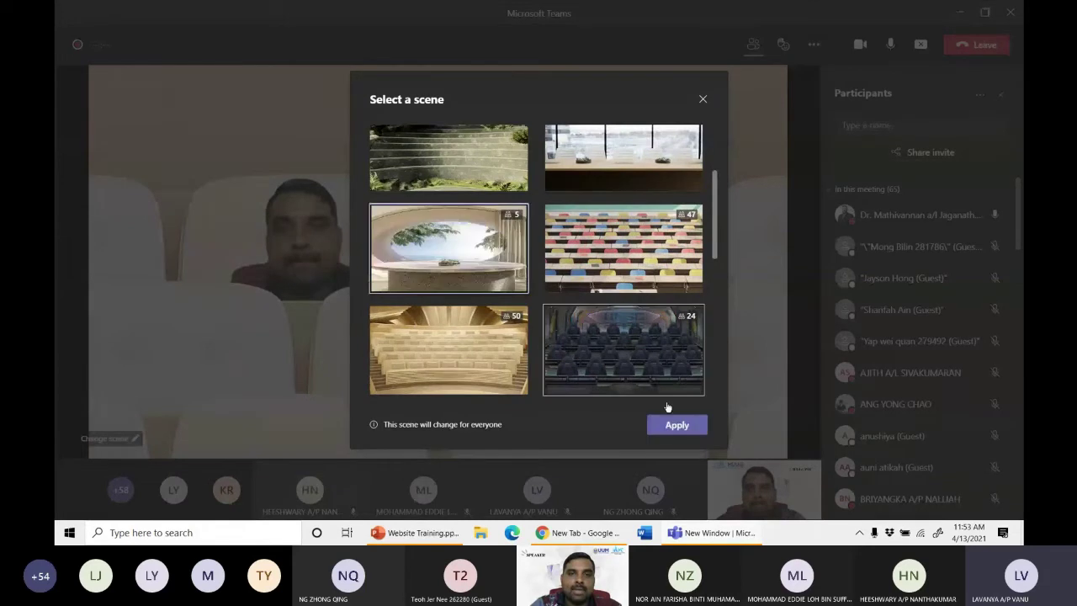
{"action": "left_click", "coordinate": [680, 431]}
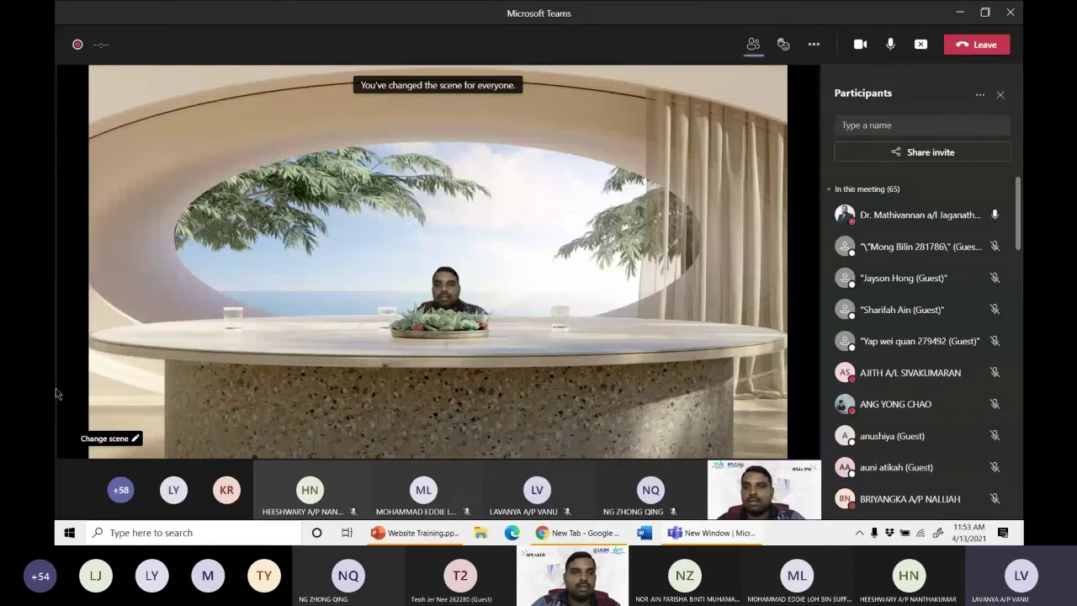
{"action": "left_click", "coordinate": [106, 440]}
{"action": "scroll", "coordinate": [560, 368], "scroll_direction": "down", "scroll_amount": 5}
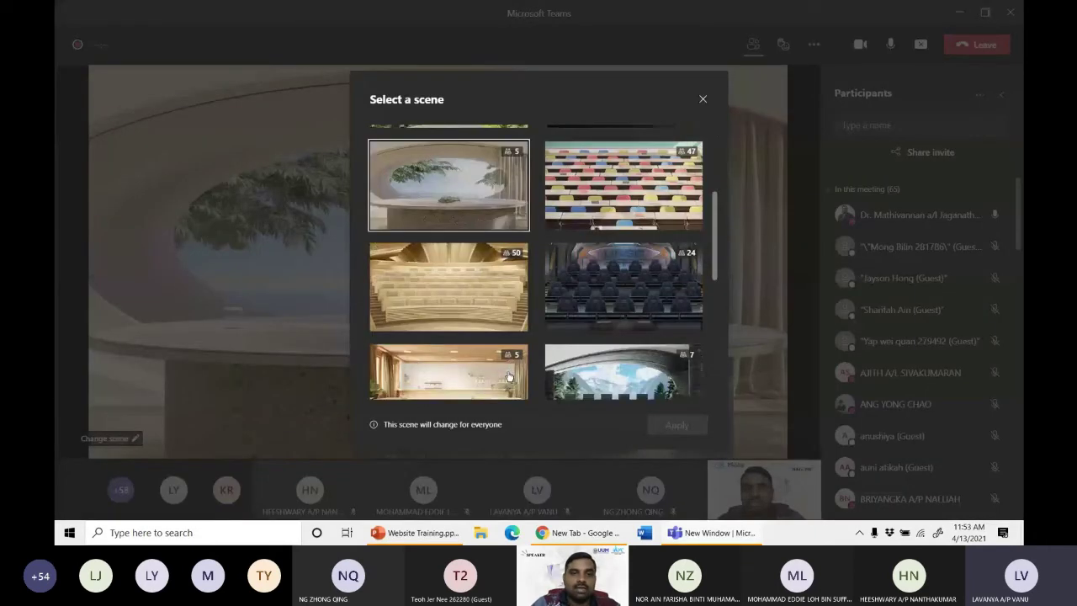
{"action": "scroll", "coordinate": [560, 367], "scroll_direction": "down", "scroll_amount": 2}
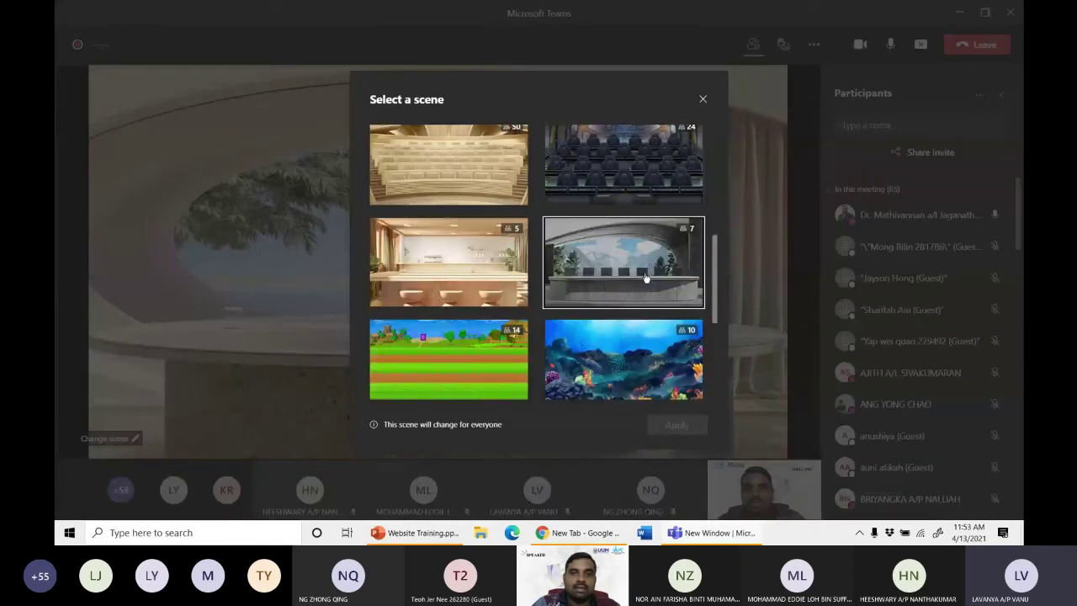
{"action": "left_click", "coordinate": [645, 277]}
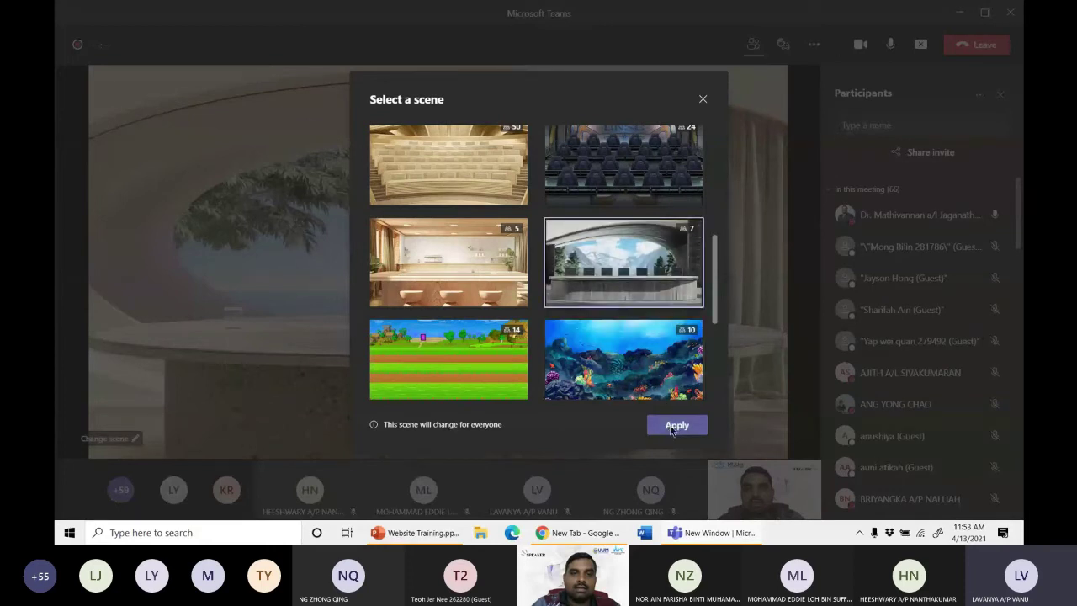
{"action": "left_click", "coordinate": [675, 426]}
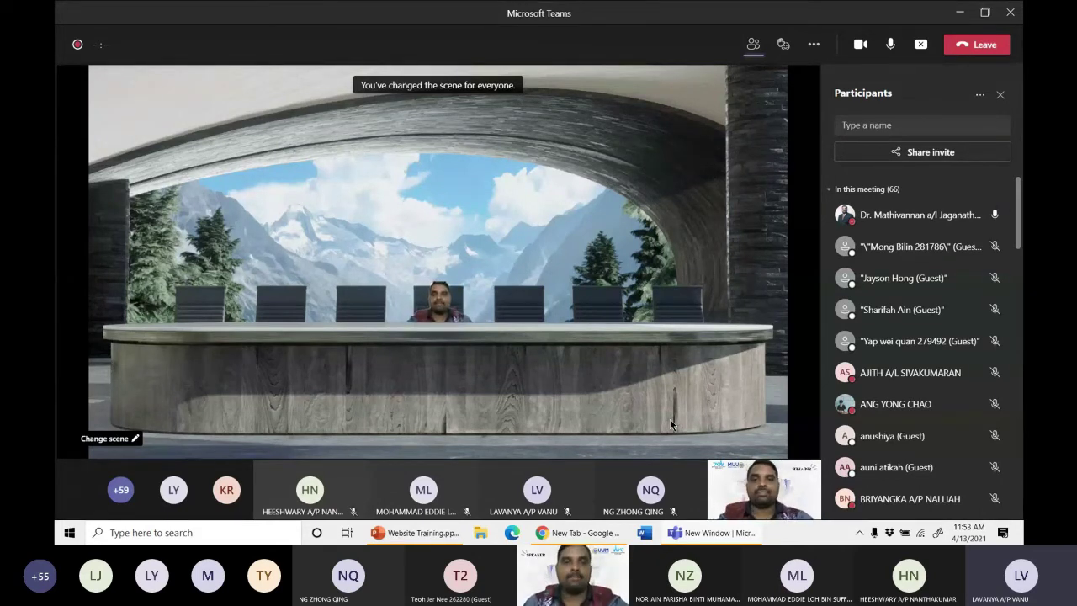
Step: Apply the cafe counter scene for everyone, then bring Chrome's new tab page back
{"action": "left_click", "coordinate": [104, 438]}
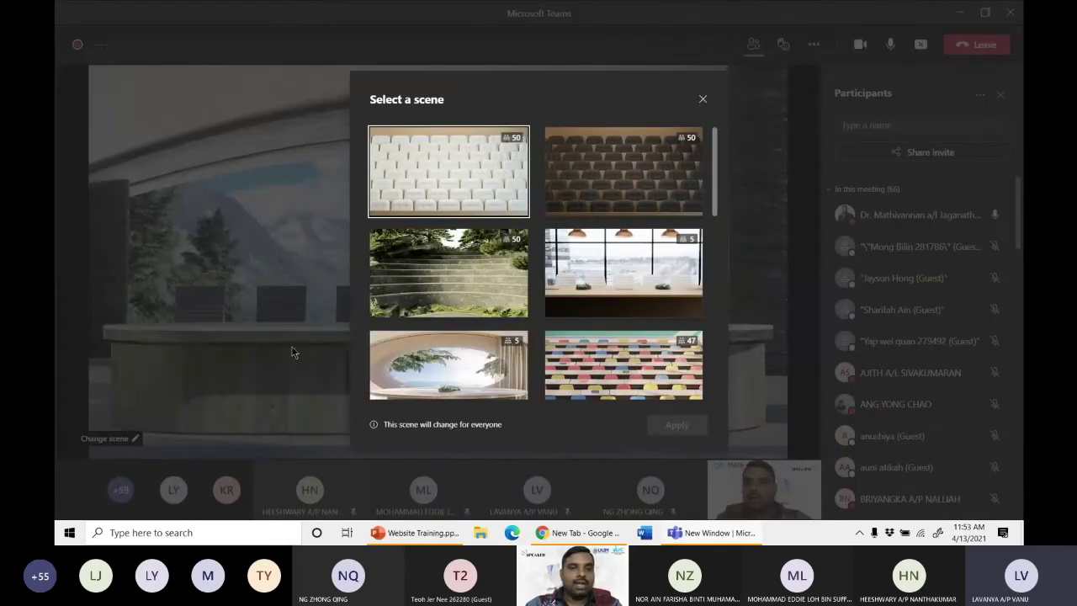
{"action": "scroll", "coordinate": [656, 370], "scroll_direction": "down", "scroll_amount": 2}
{"action": "scroll", "coordinate": [662, 365], "scroll_direction": "down", "scroll_amount": 1}
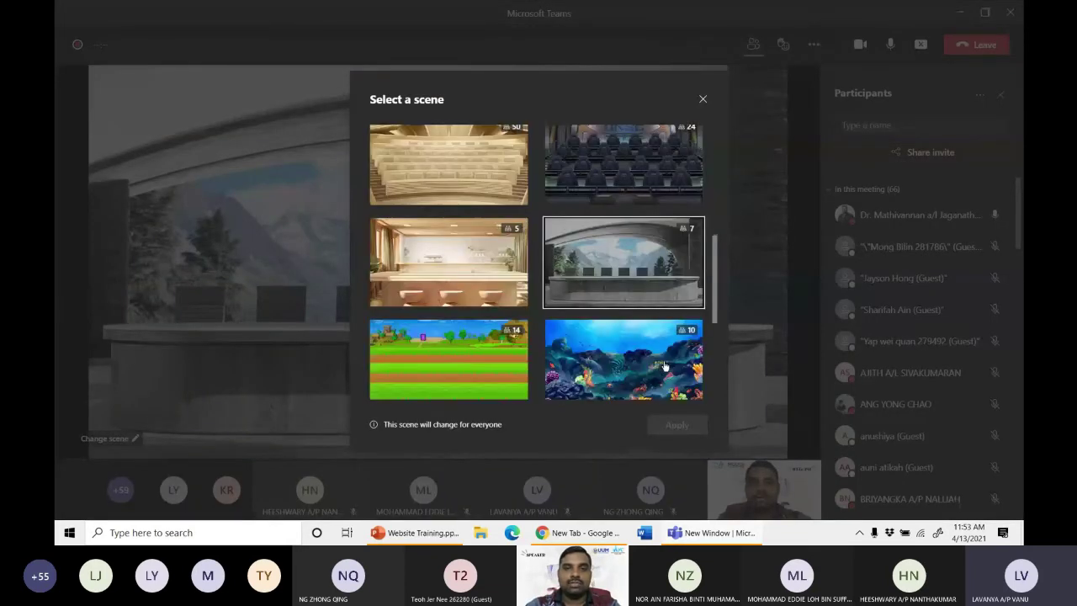
{"action": "left_click", "coordinate": [653, 294]}
{"action": "left_click", "coordinate": [476, 288]}
{"action": "left_click", "coordinate": [676, 424]}
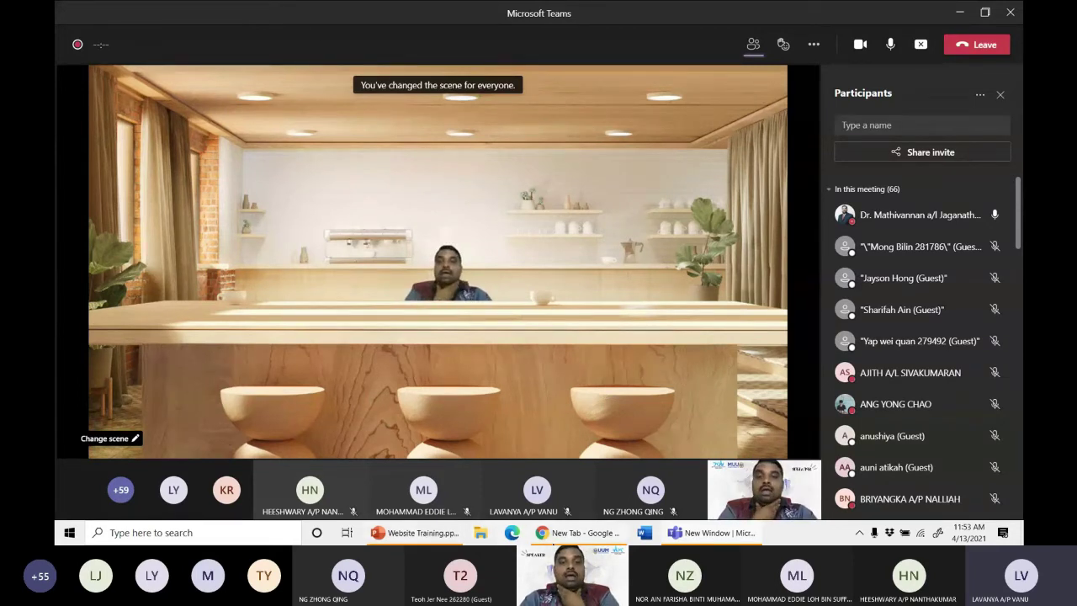
{"action": "left_click", "coordinate": [568, 535]}
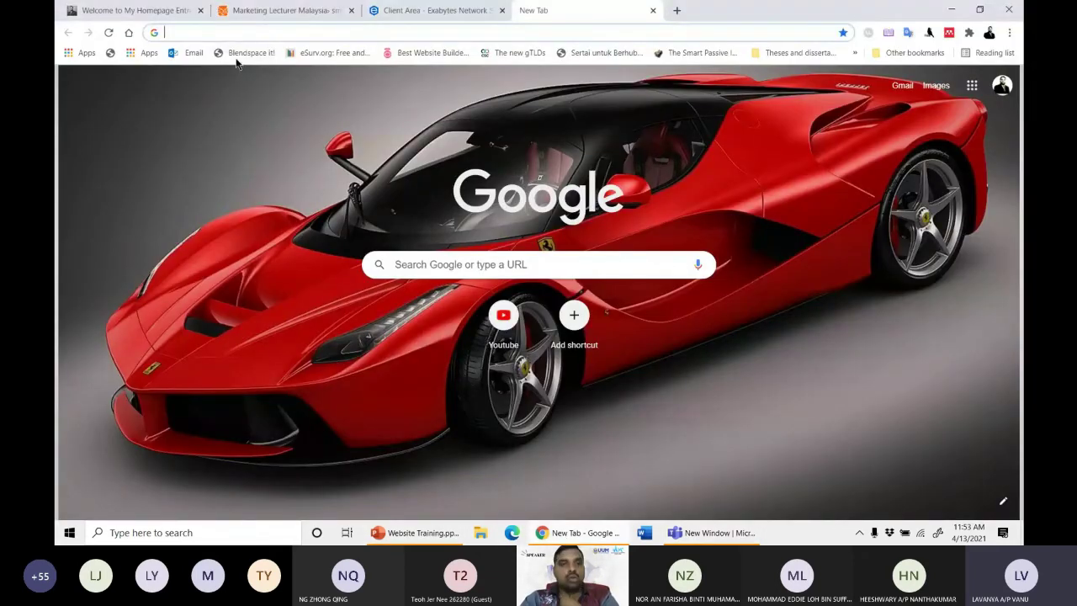
Step: Search for 'google webmaster' and open the Google Search Central result
{"action": "left_click", "coordinate": [228, 32]}
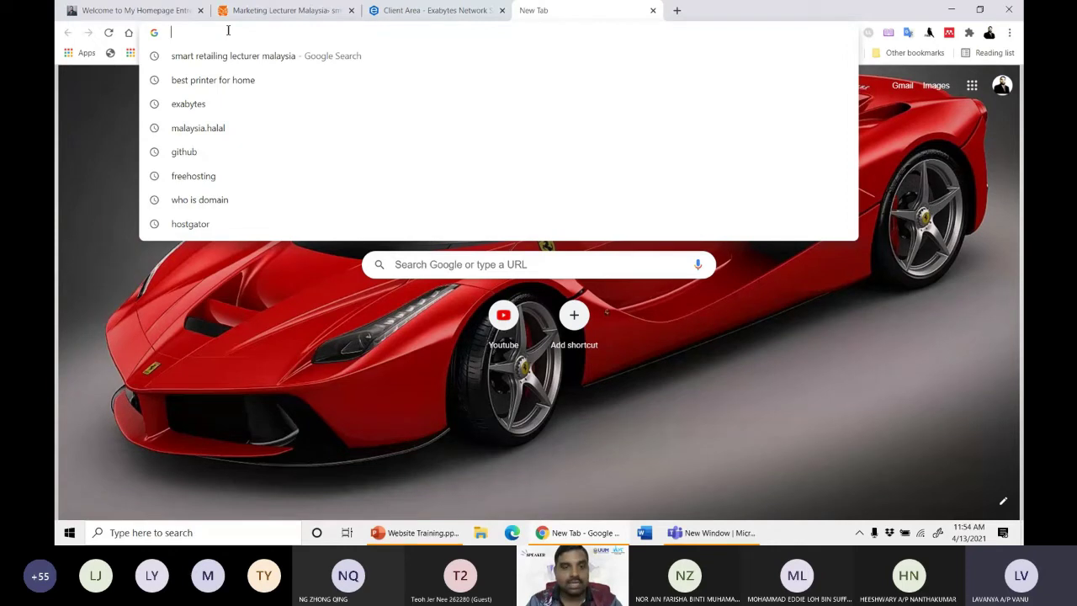
{"action": "type", "text": "googl"}
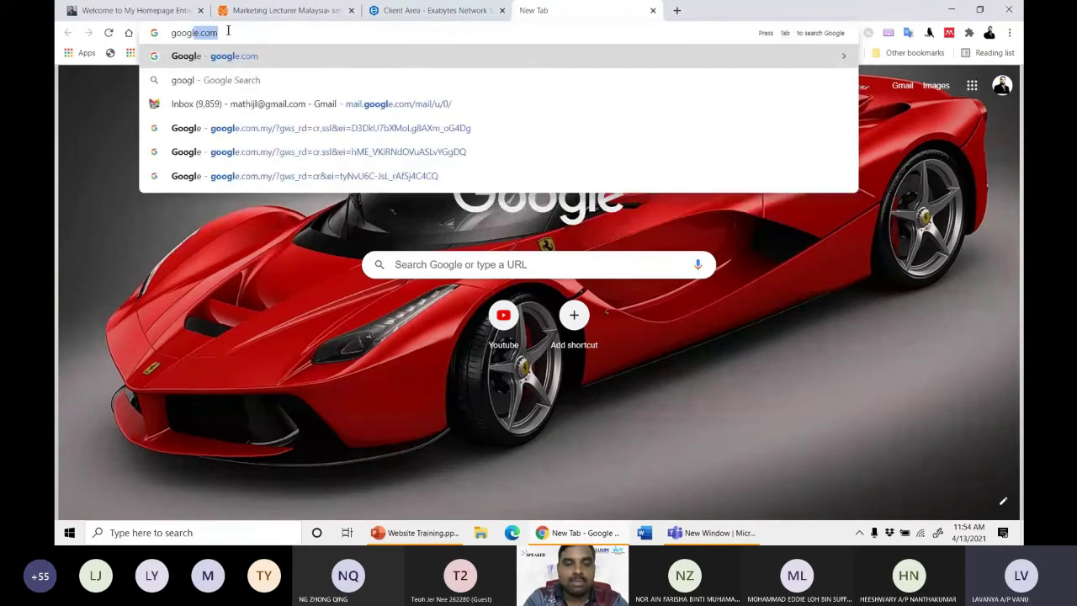
{"action": "type", "text": "e webmaster"}
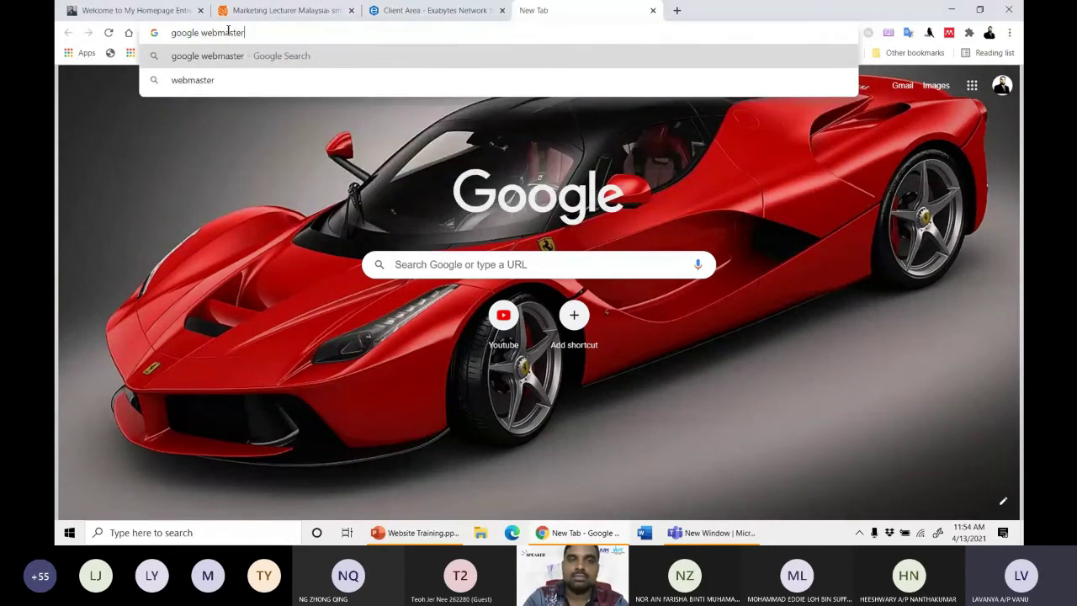
{"action": "key", "text": "Return"}
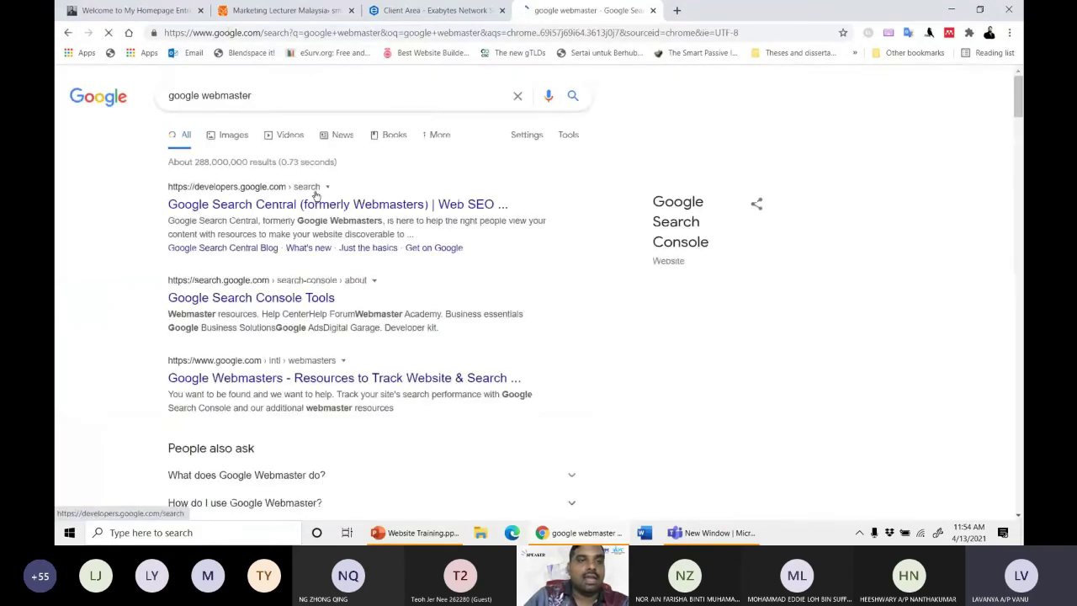
{"action": "left_click", "coordinate": [270, 204]}
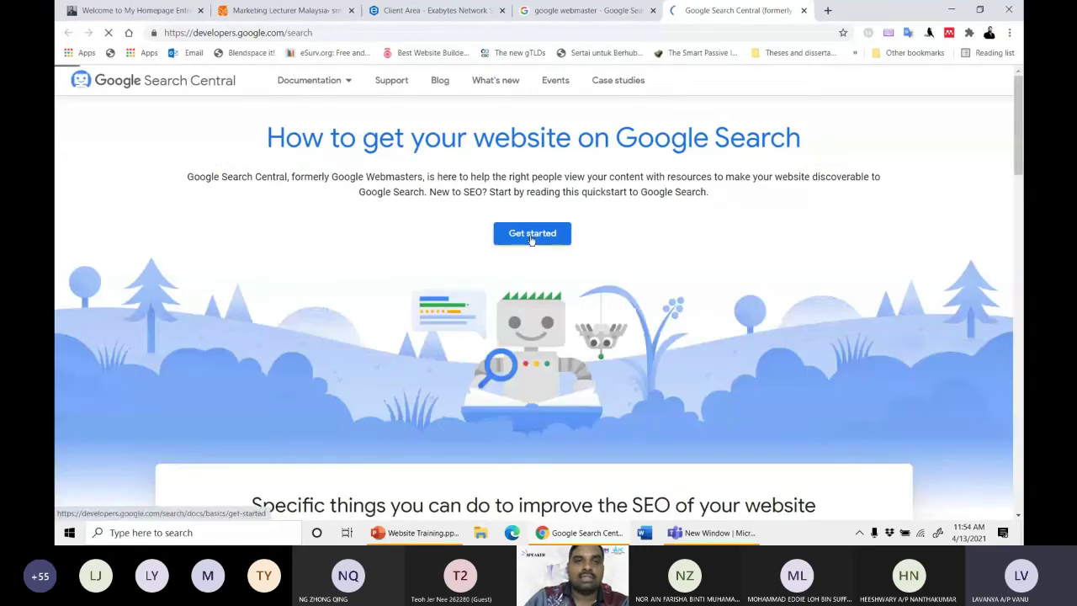
Step: Compare the search results with the Search Central quickstart guide, then open Search Console
{"action": "left_click", "coordinate": [615, 10]}
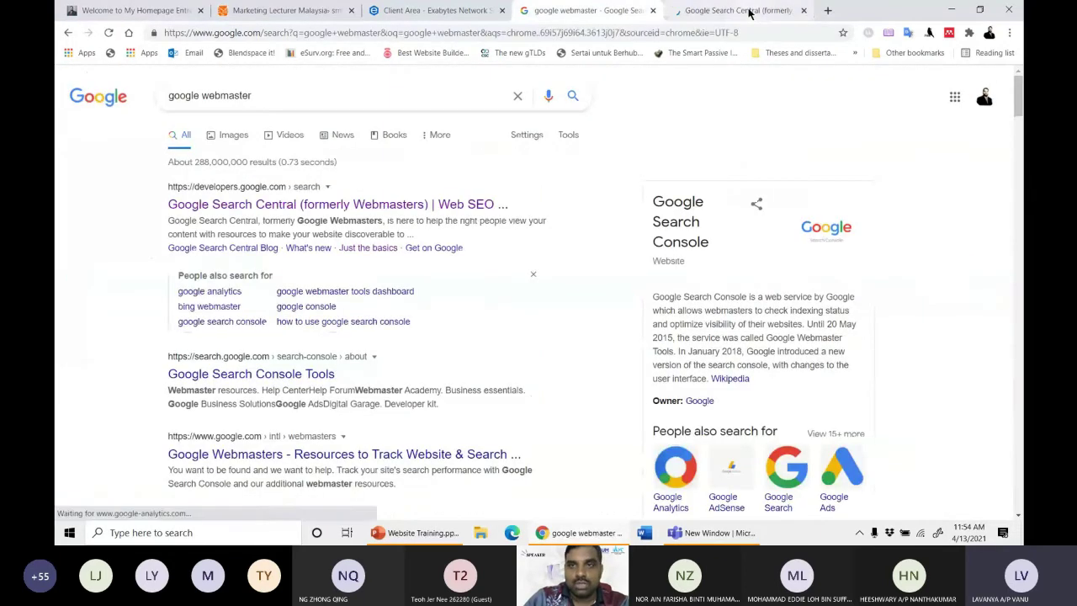
{"action": "left_click", "coordinate": [745, 10]}
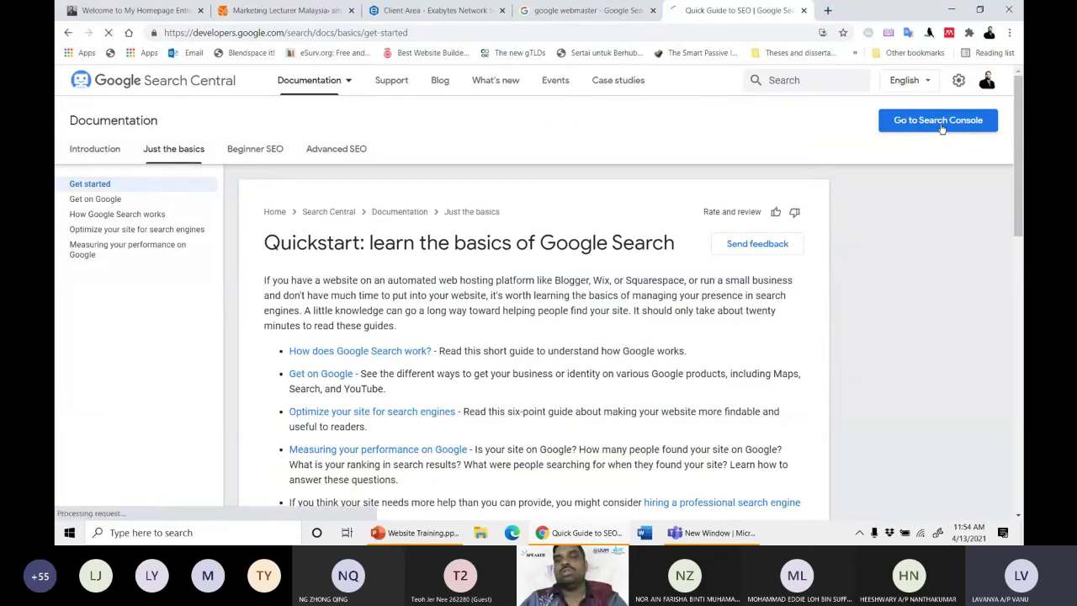
{"action": "left_click", "coordinate": [614, 10]}
{"action": "left_click", "coordinate": [714, 11]}
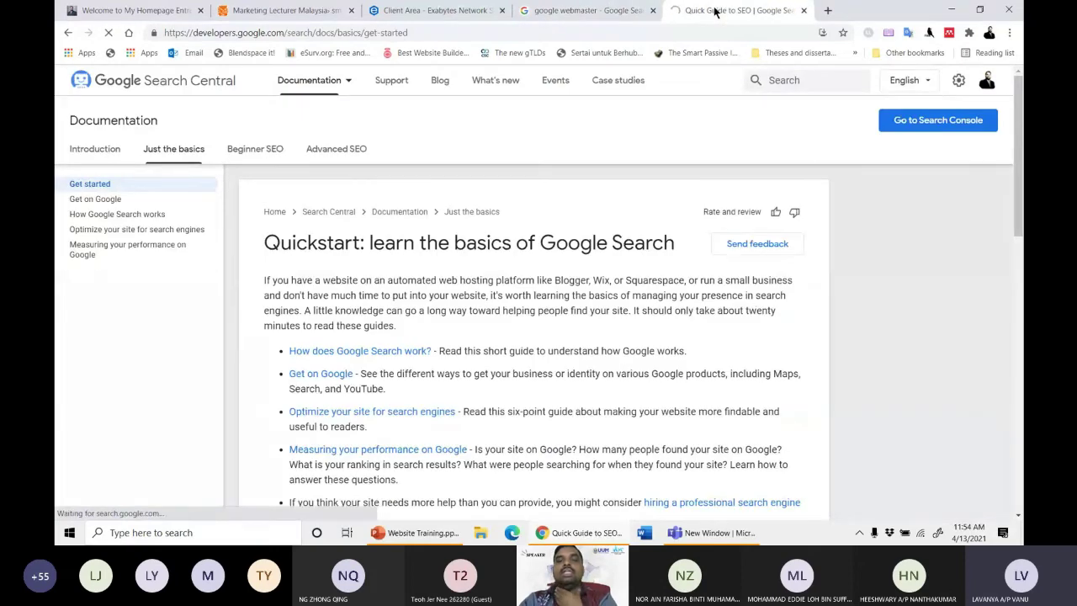
{"action": "left_click", "coordinate": [953, 134]}
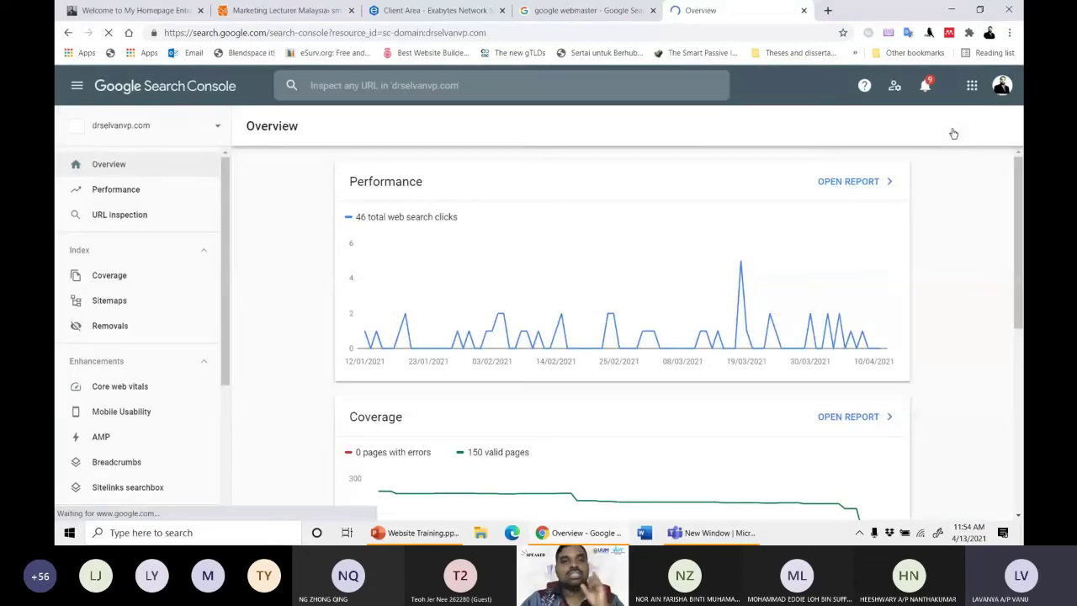
Step: Check and dismiss the site messages and the property list, keeping the current property
{"action": "left_click", "coordinate": [929, 86]}
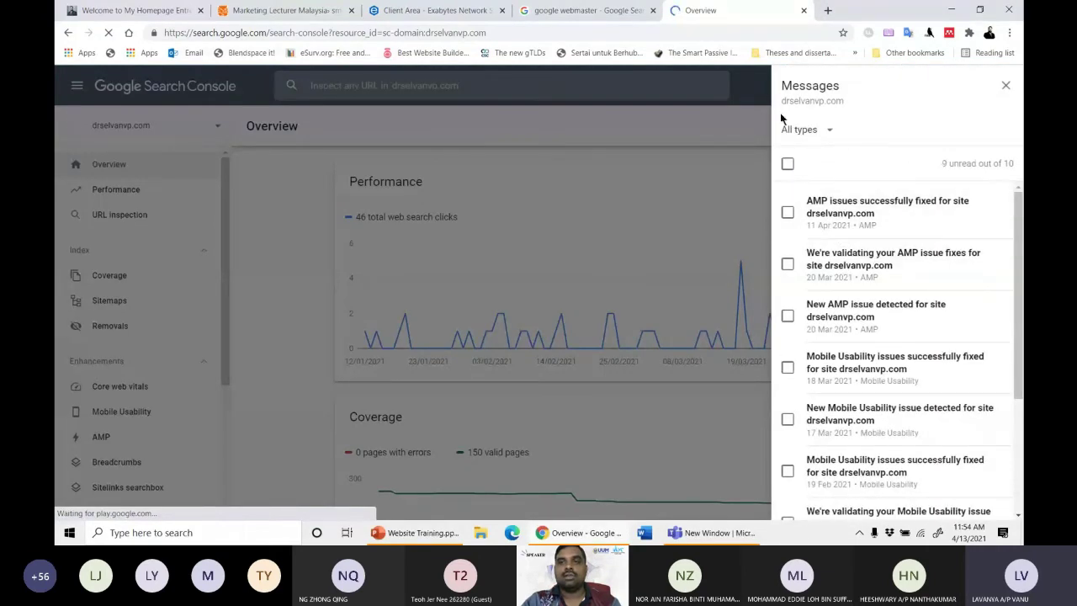
{"action": "left_click", "coordinate": [1004, 88]}
{"action": "left_click", "coordinate": [206, 126]}
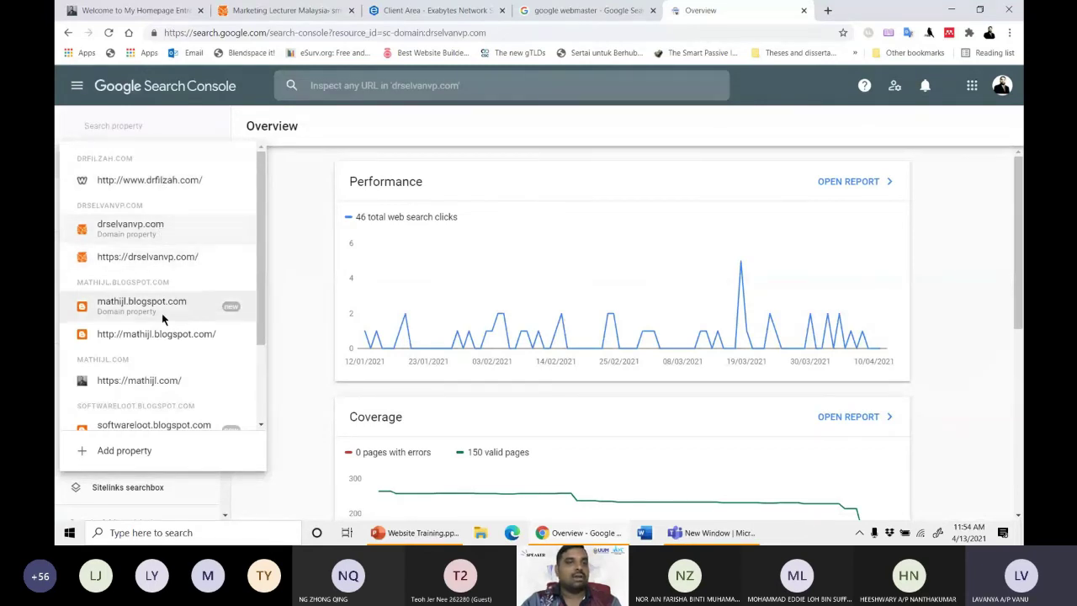
{"action": "scroll", "coordinate": [168, 385], "scroll_direction": "down", "scroll_amount": 3}
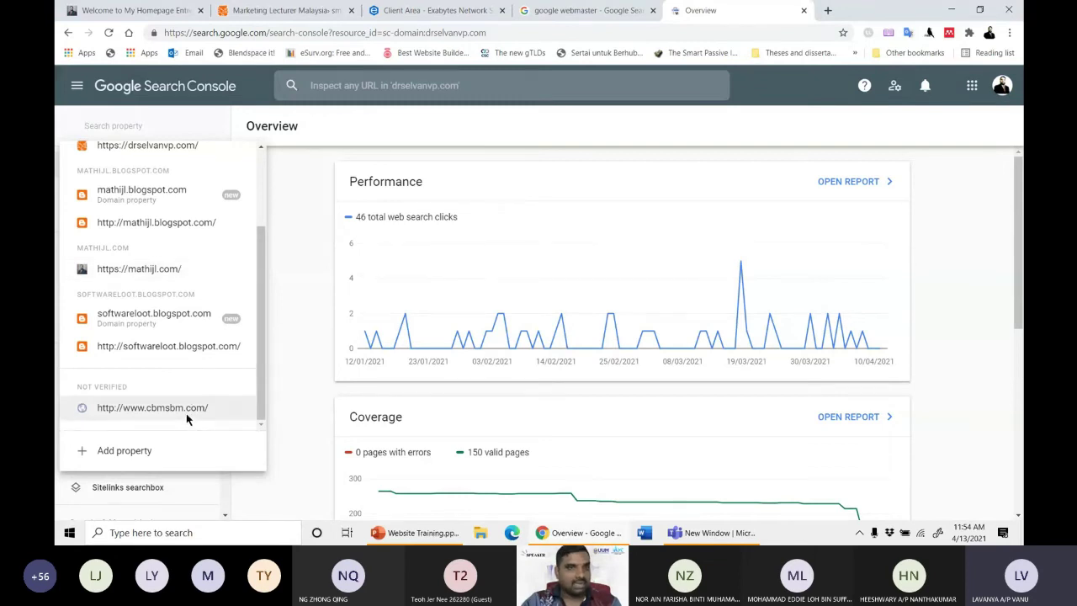
{"action": "scroll", "coordinate": [234, 360], "scroll_direction": "up", "scroll_amount": 2}
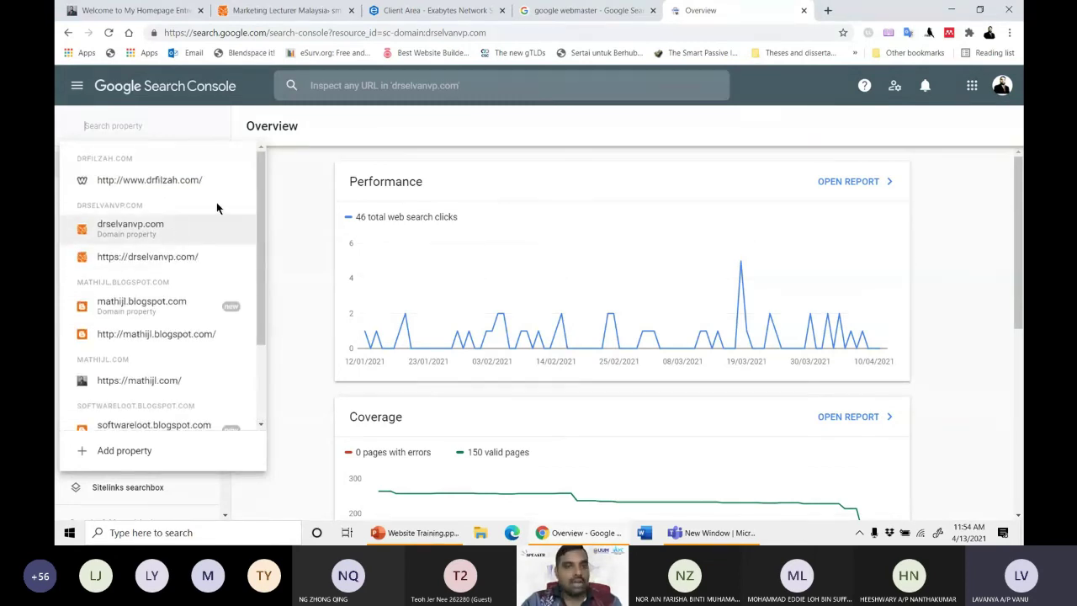
{"action": "left_click", "coordinate": [964, 300]}
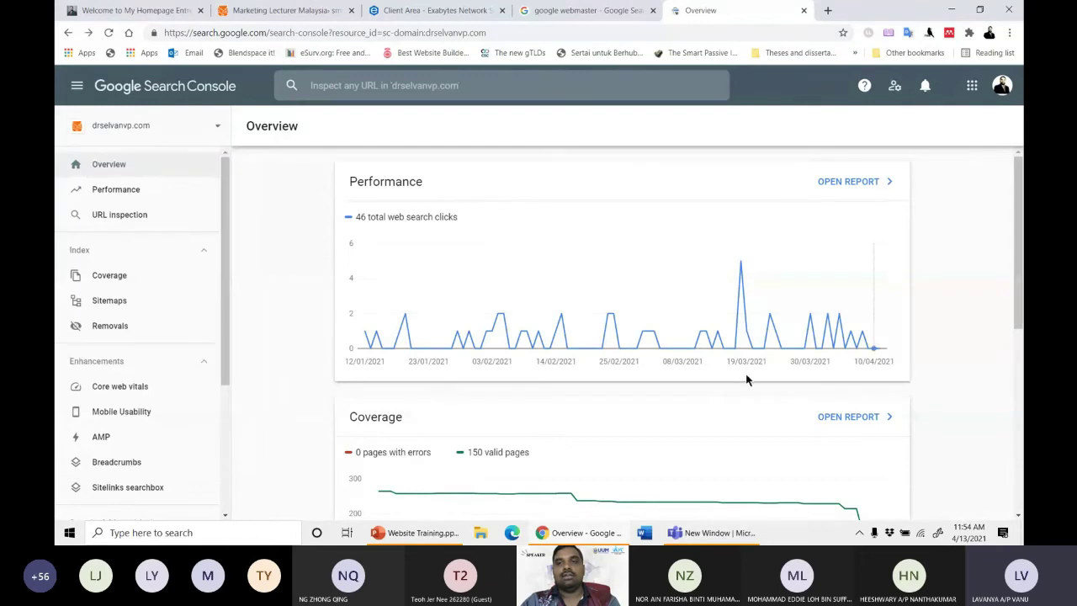
Step: Review the Coverage report (150 valid pages, 0 errors), then select the address bar
{"action": "scroll", "coordinate": [327, 294], "scroll_direction": "down", "scroll_amount": 2}
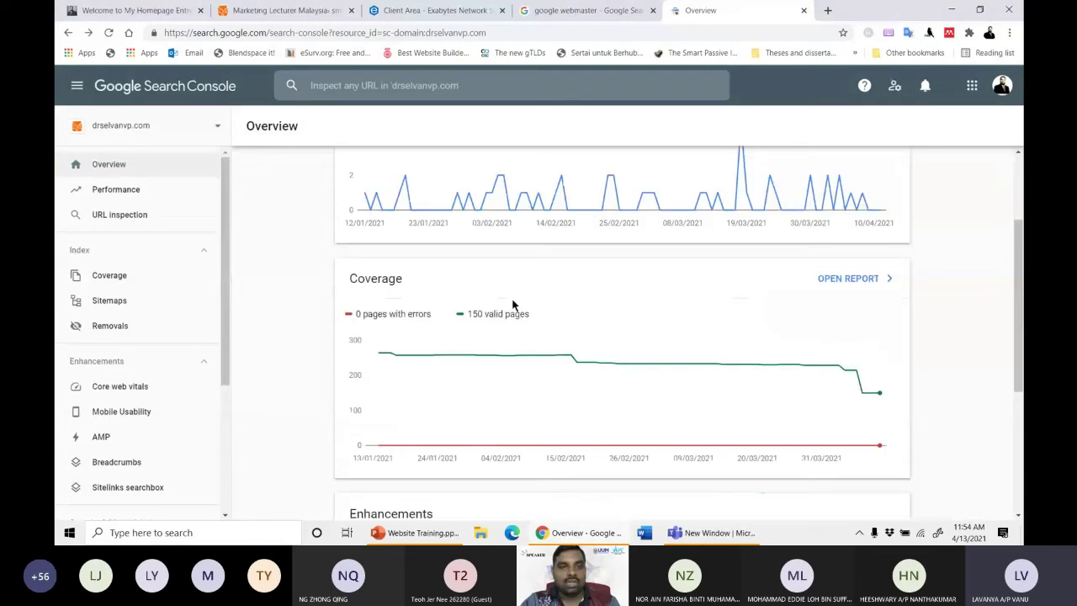
{"action": "mouse_move", "coordinate": [648, 360]}
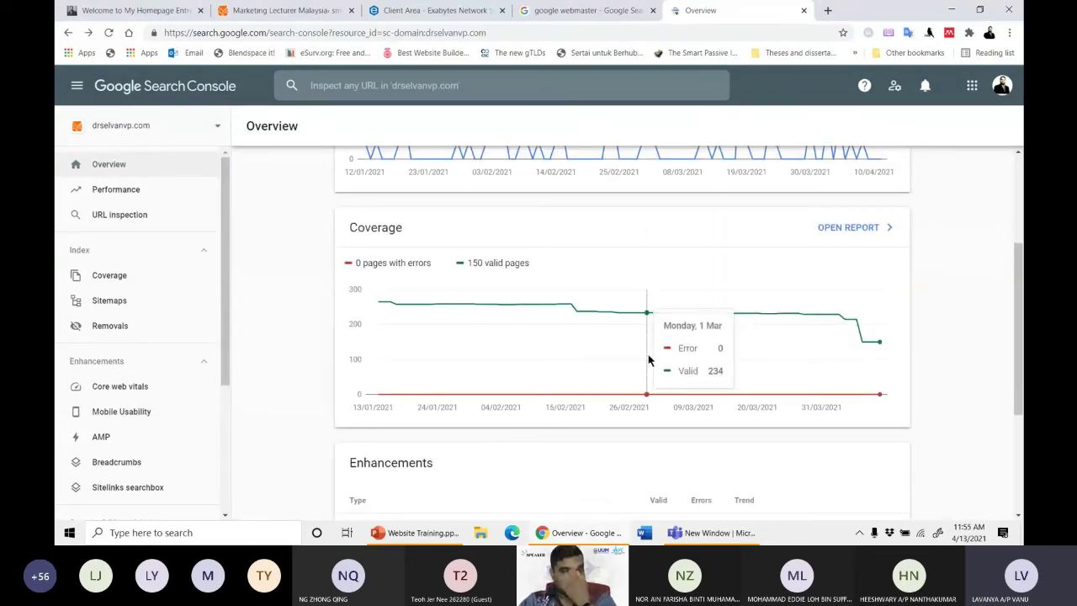
{"action": "left_click", "coordinate": [351, 33]}
Step: Search for 'google analytics', open the Google Analytics site, and close the results tab
{"action": "type", "text": "go"}
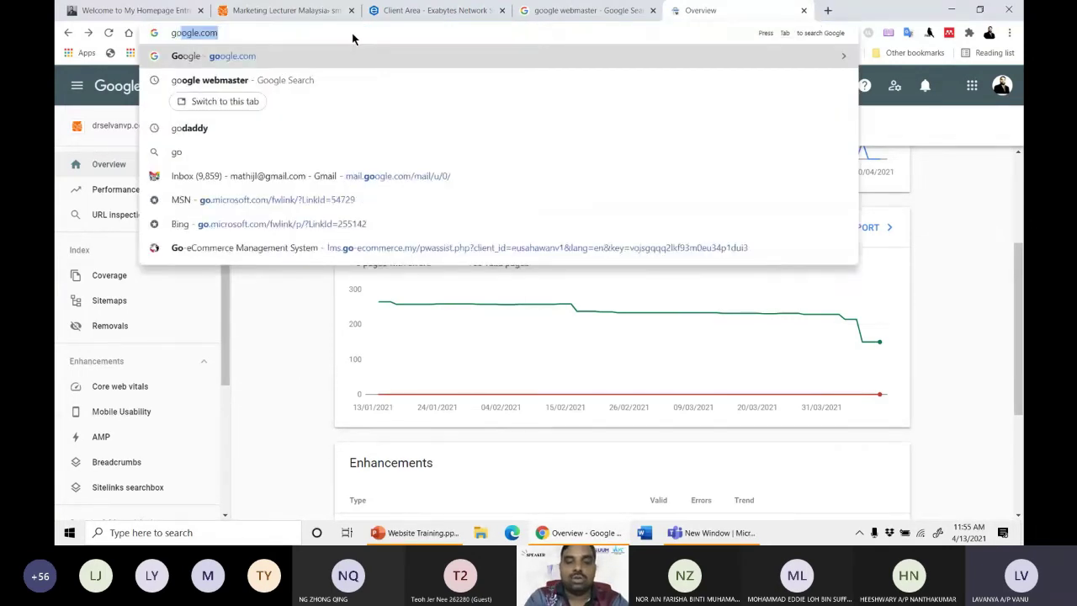
{"action": "type", "text": "ogle ana"}
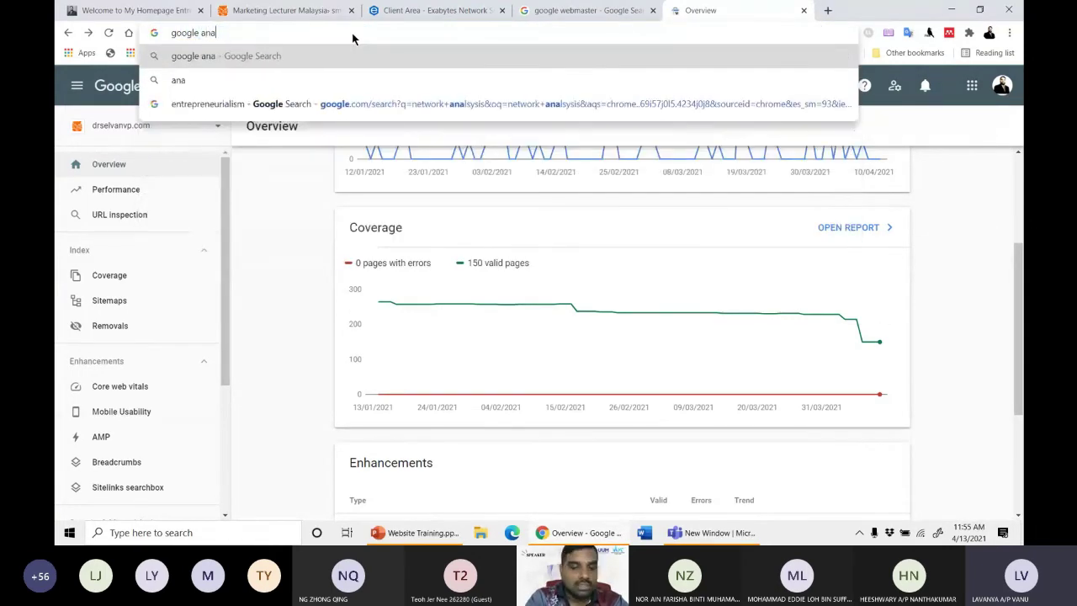
{"action": "type", "text": "lytics"}
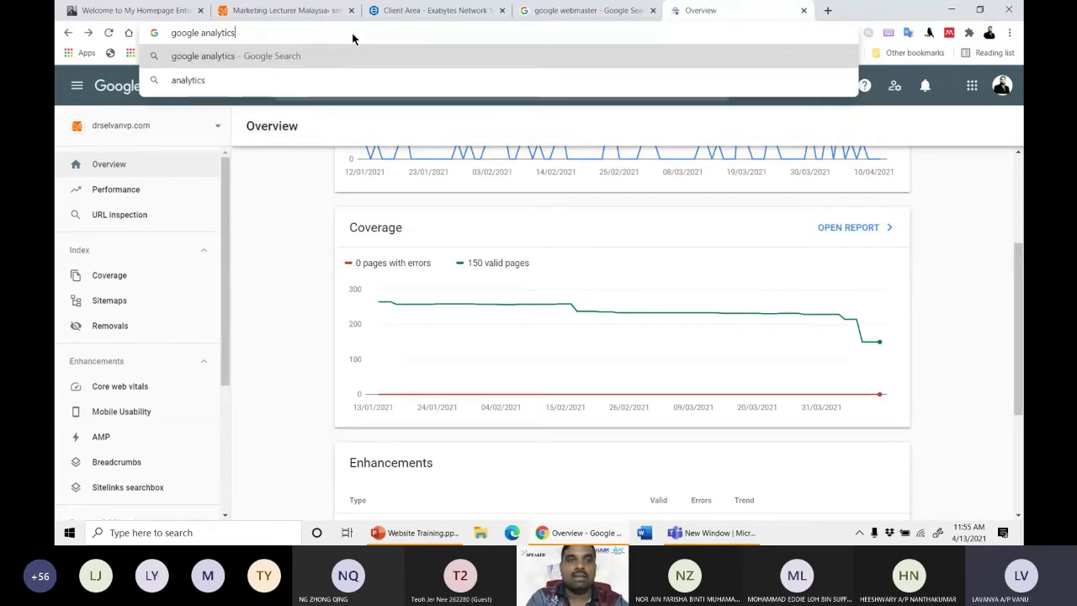
{"action": "key", "text": "Return"}
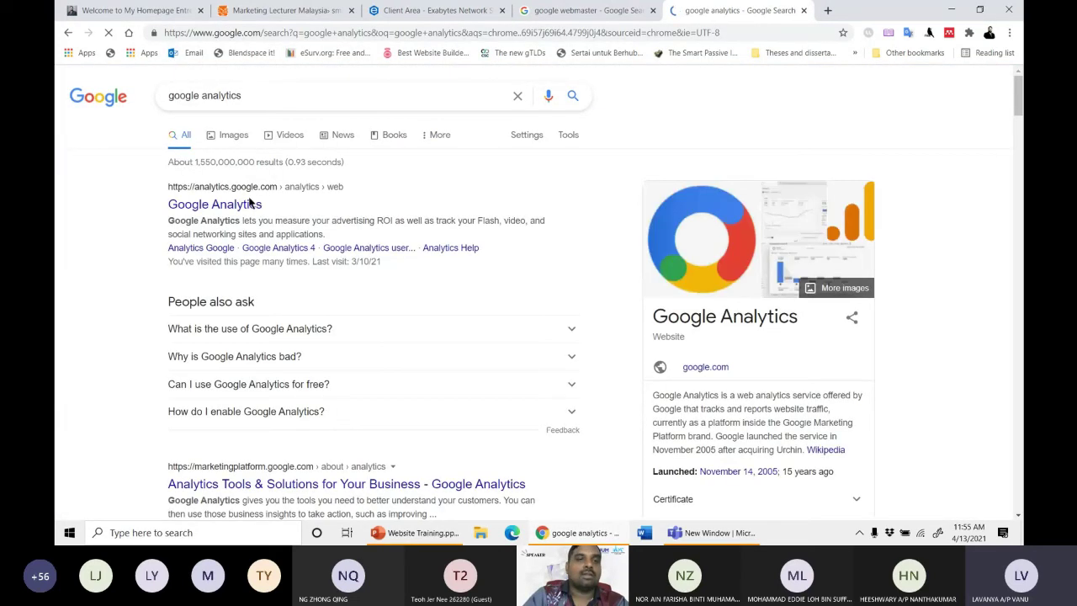
{"action": "left_click", "coordinate": [228, 210]}
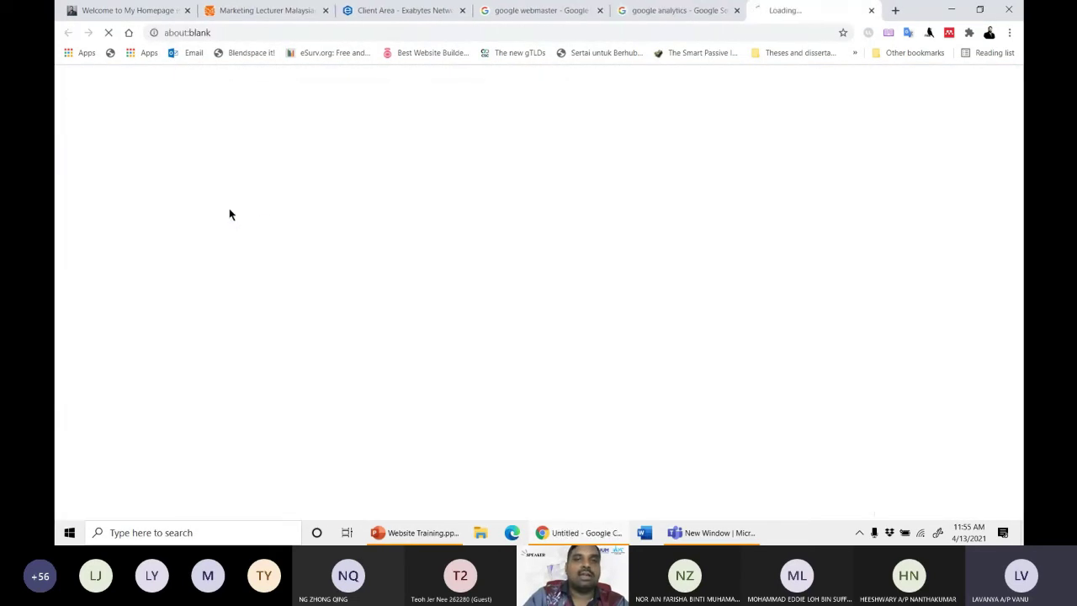
{"action": "left_click", "coordinate": [736, 11]}
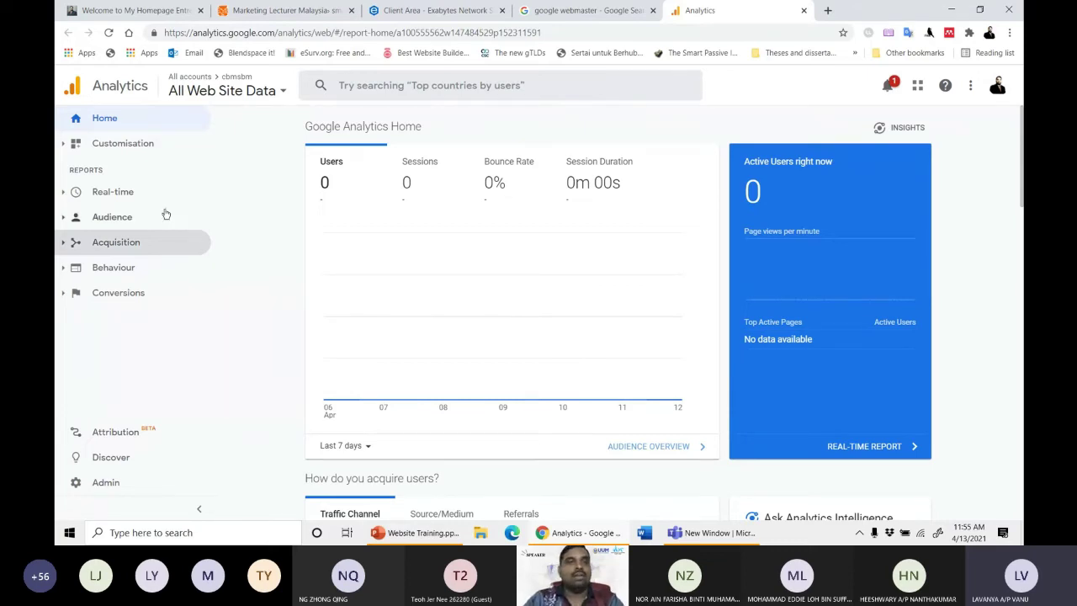
Step: Expand Real-time and open the account selector from 'All Web Site Data'
{"action": "left_click", "coordinate": [126, 192]}
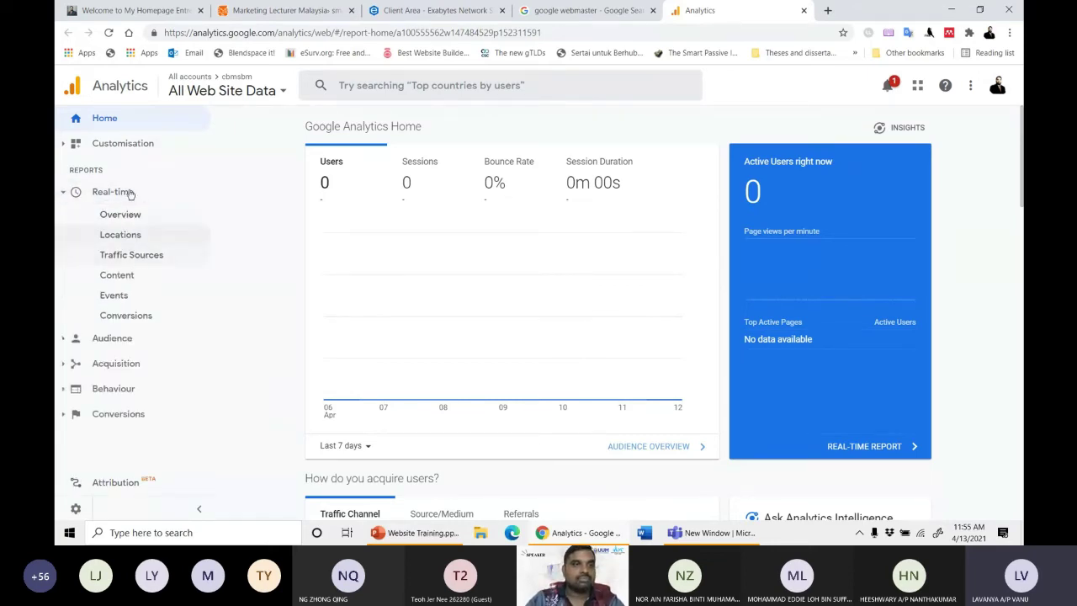
{"action": "left_click", "coordinate": [223, 90]}
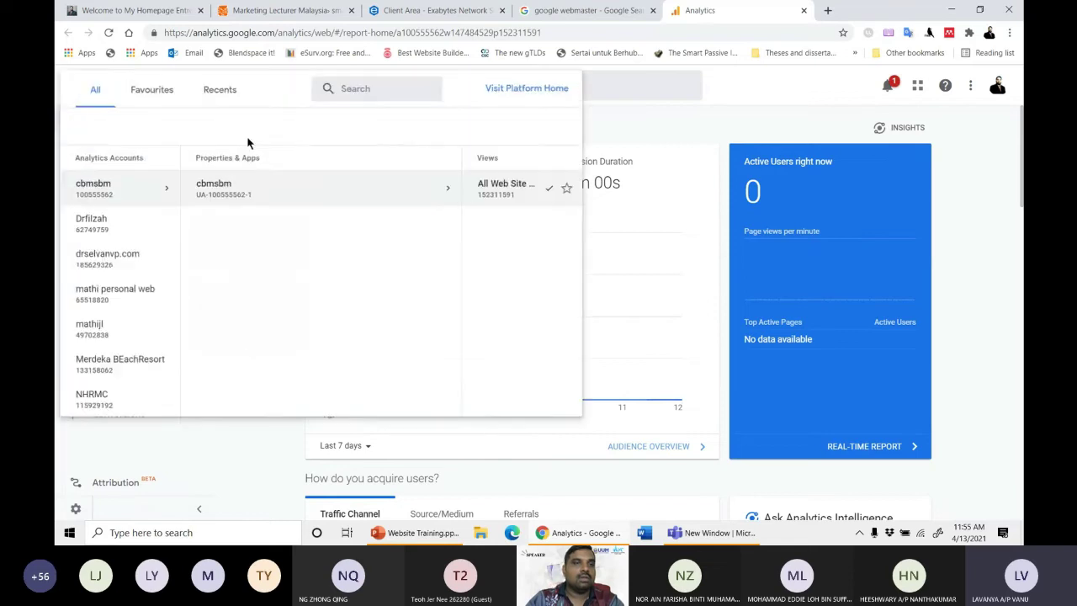
Step: Choose the Personal Website property's All Web Site Data view, showing 9 users and 24 sessions
{"action": "left_click", "coordinate": [109, 337]}
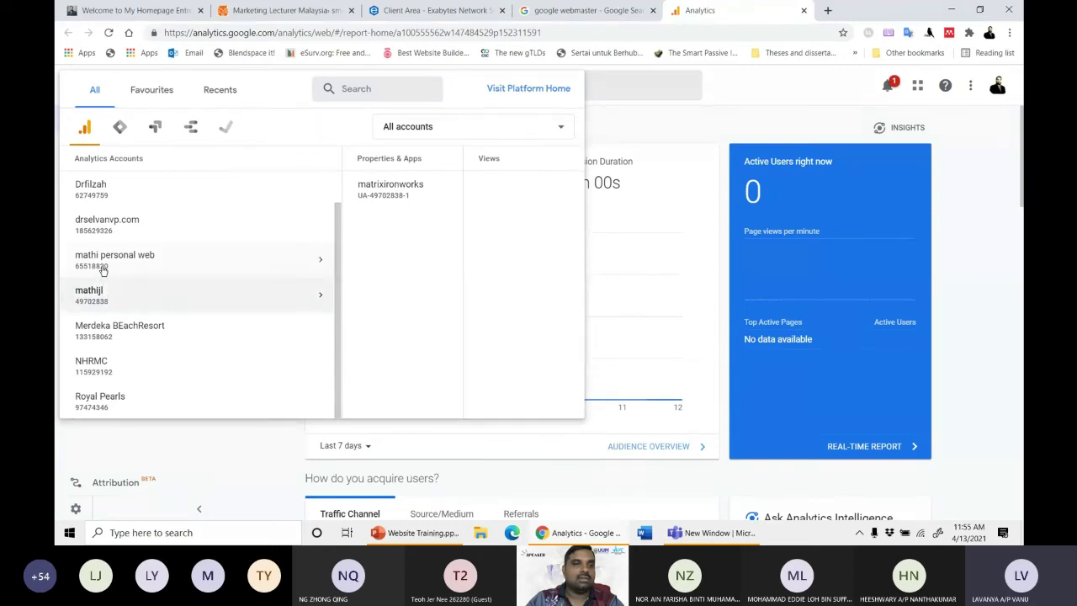
{"action": "left_click", "coordinate": [101, 266]}
{"action": "left_click", "coordinate": [294, 183]}
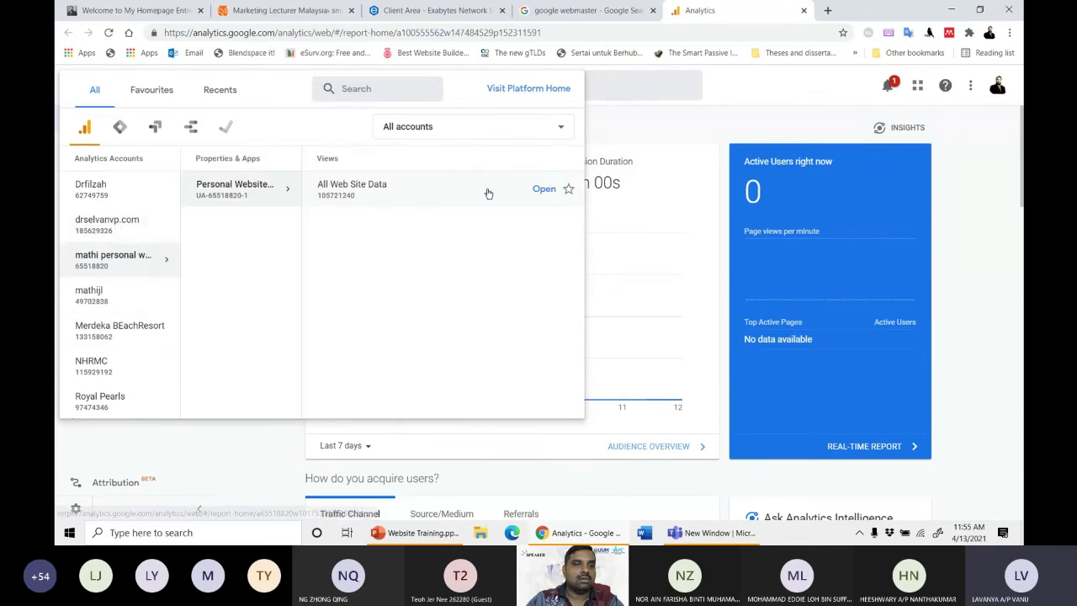
{"action": "left_click", "coordinate": [487, 193]}
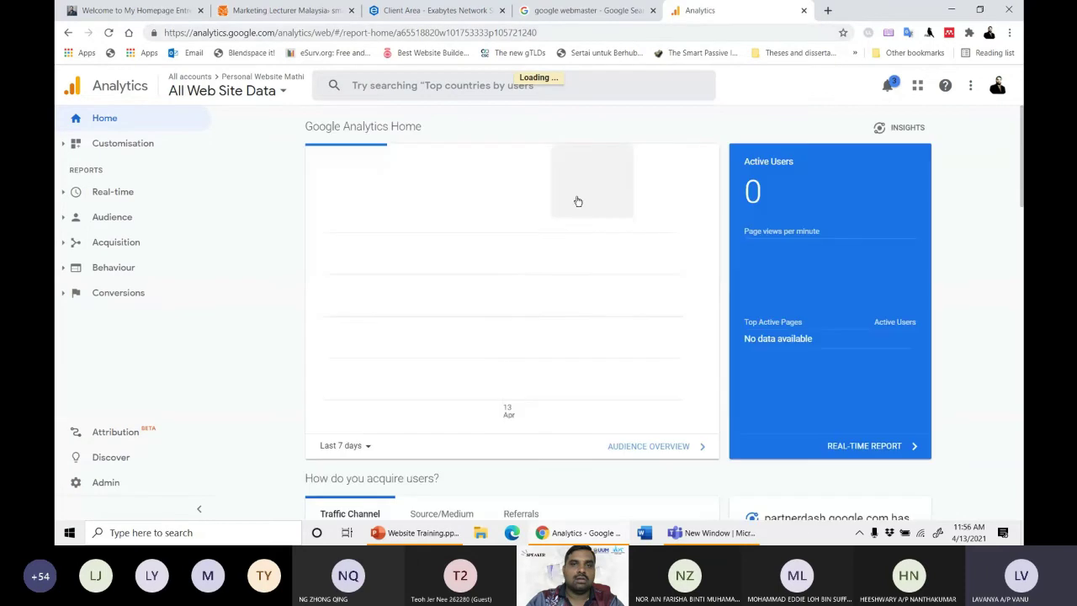
{"action": "scroll", "coordinate": [541, 336], "scroll_direction": "down", "scroll_amount": 4}
{"action": "scroll", "coordinate": [546, 339], "scroll_direction": "up", "scroll_amount": 2}
{"action": "scroll", "coordinate": [598, 339], "scroll_direction": "up", "scroll_amount": 2}
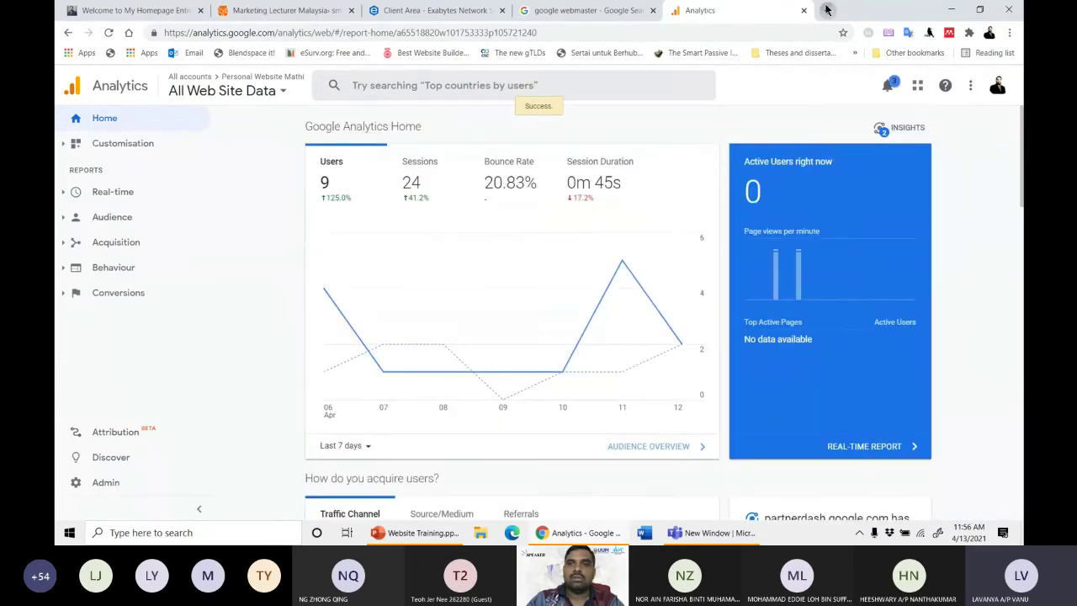
Step: Open mathijl.com in a new tab, then return to the Analytics dashboard tab
{"action": "left_click", "coordinate": [828, 10]}
{"action": "type", "text": "m"}
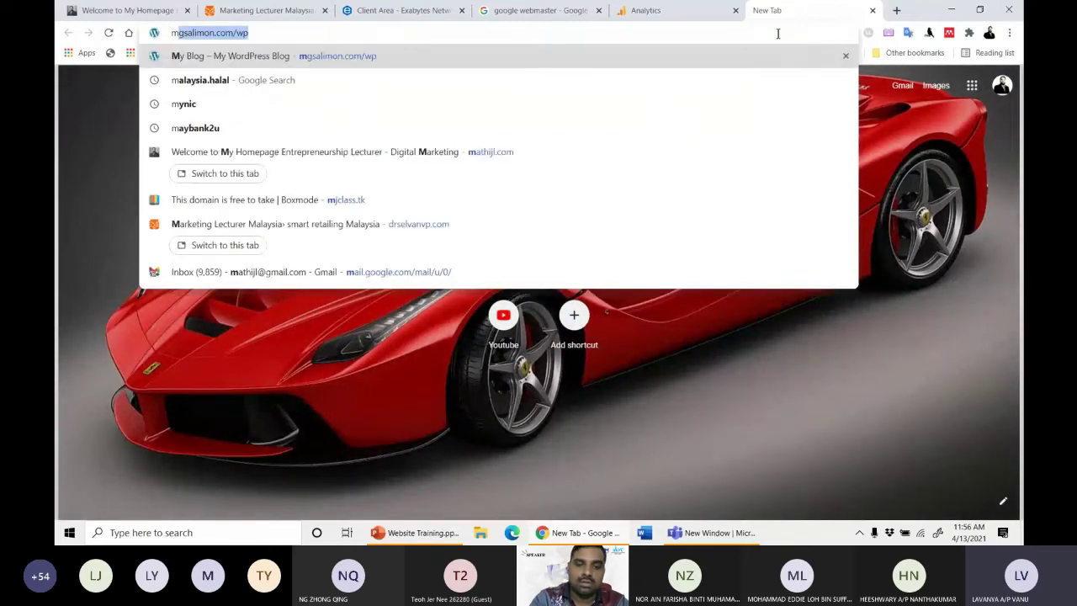
{"action": "type", "text": "athij"}
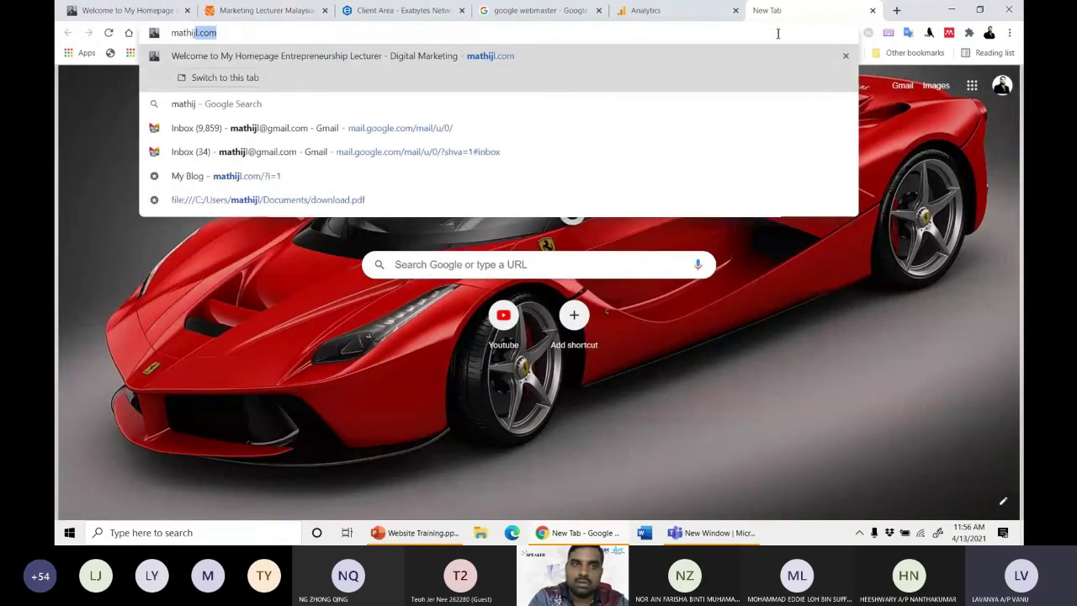
{"action": "type", "text": "i"}
{"action": "key", "text": "BackSpace"}
{"action": "type", "text": "l"}
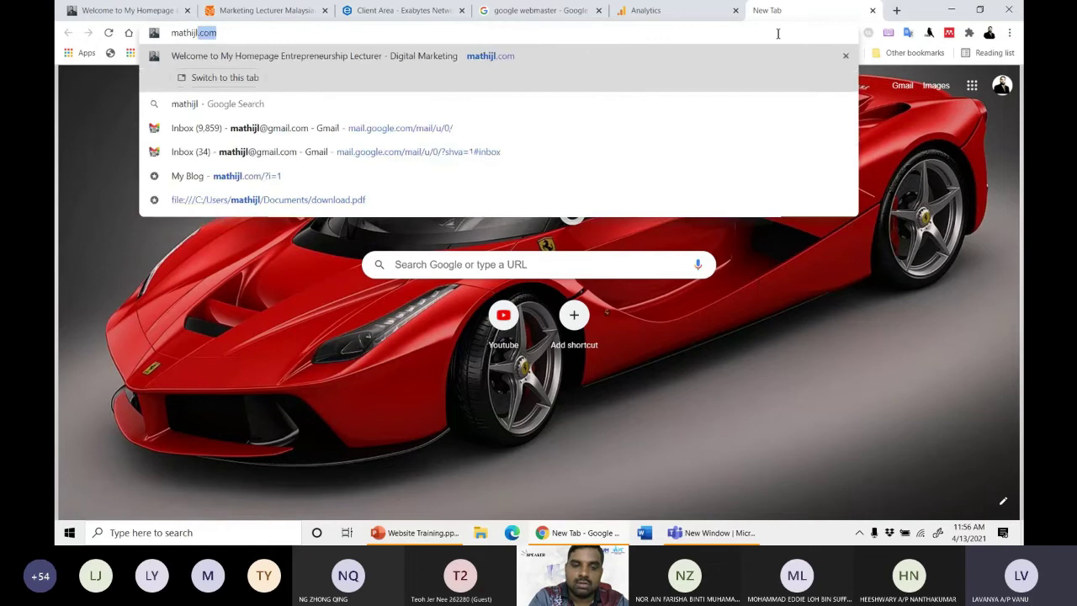
{"action": "key", "text": "Return"}
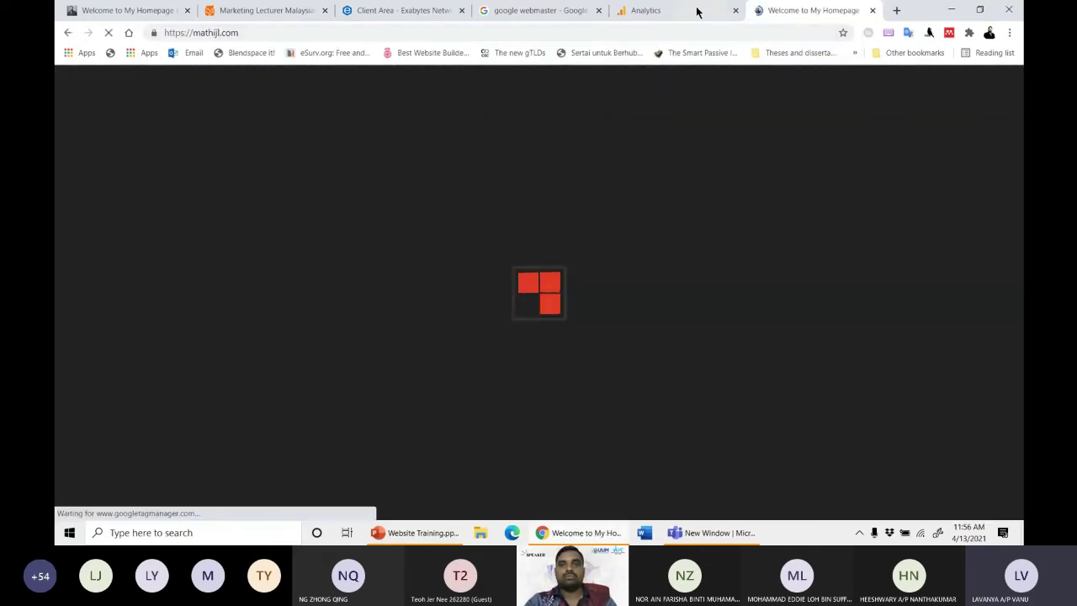
{"action": "left_click", "coordinate": [695, 11]}
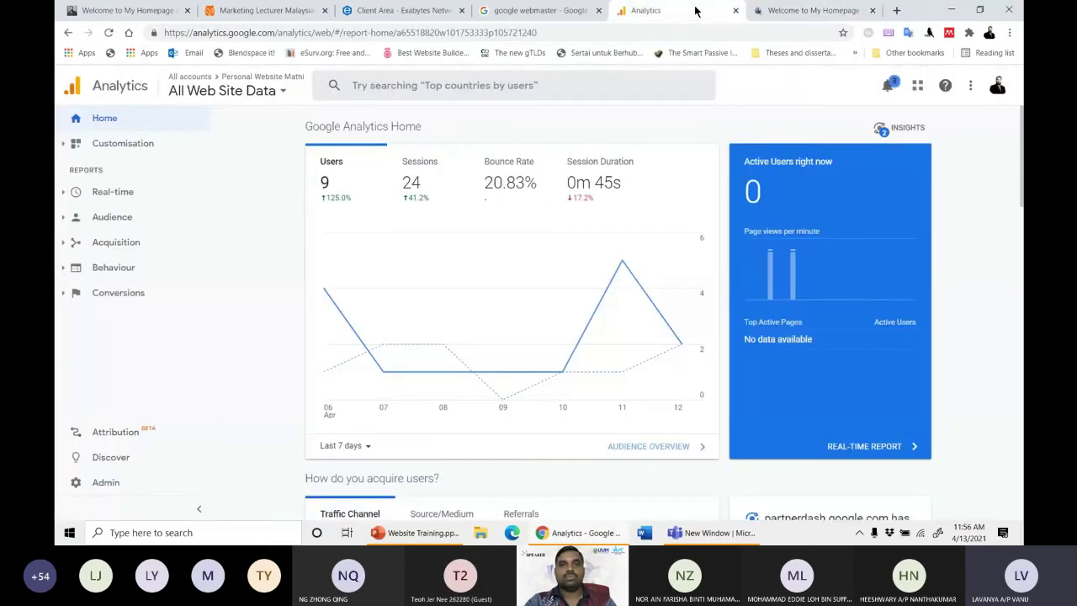
Step: Open the Real-time Overview report, briefly glancing at the homepage tab
{"action": "left_click", "coordinate": [125, 192]}
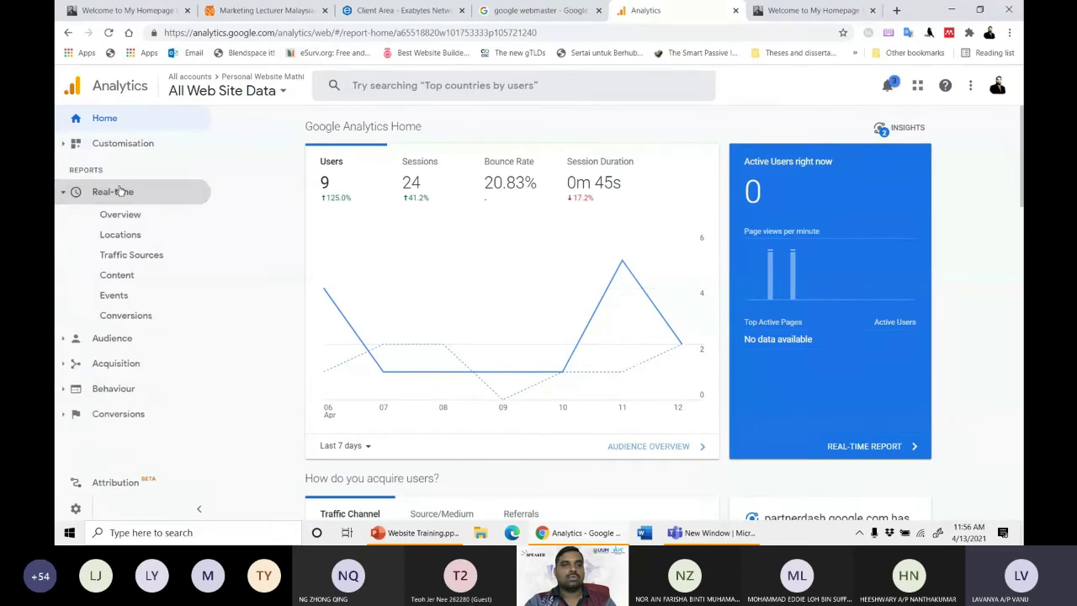
{"action": "left_click", "coordinate": [120, 214]}
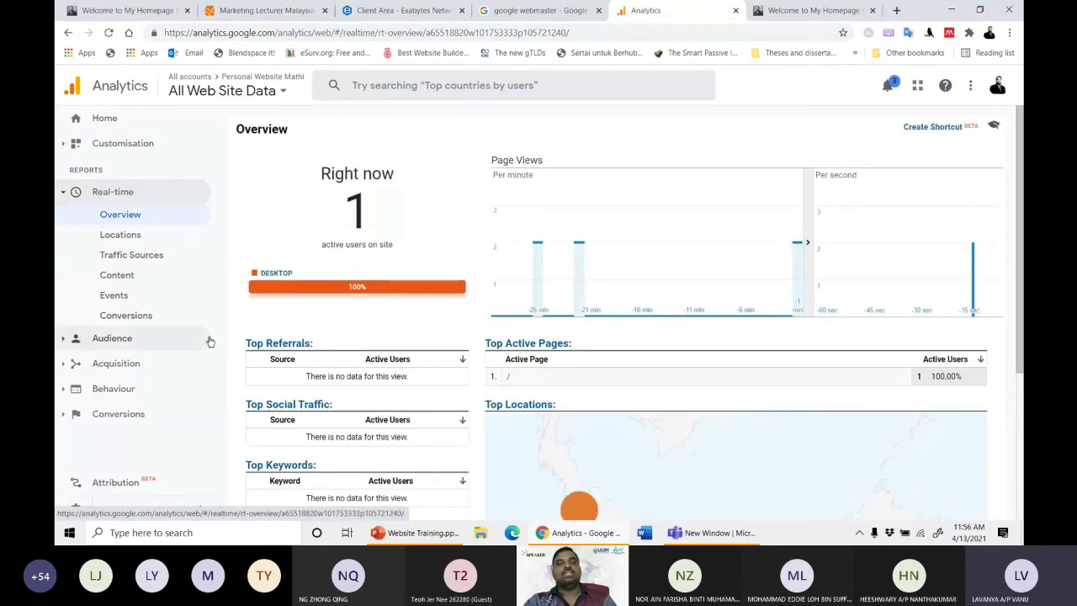
{"action": "left_click", "coordinate": [800, 10]}
{"action": "left_click", "coordinate": [673, 15]}
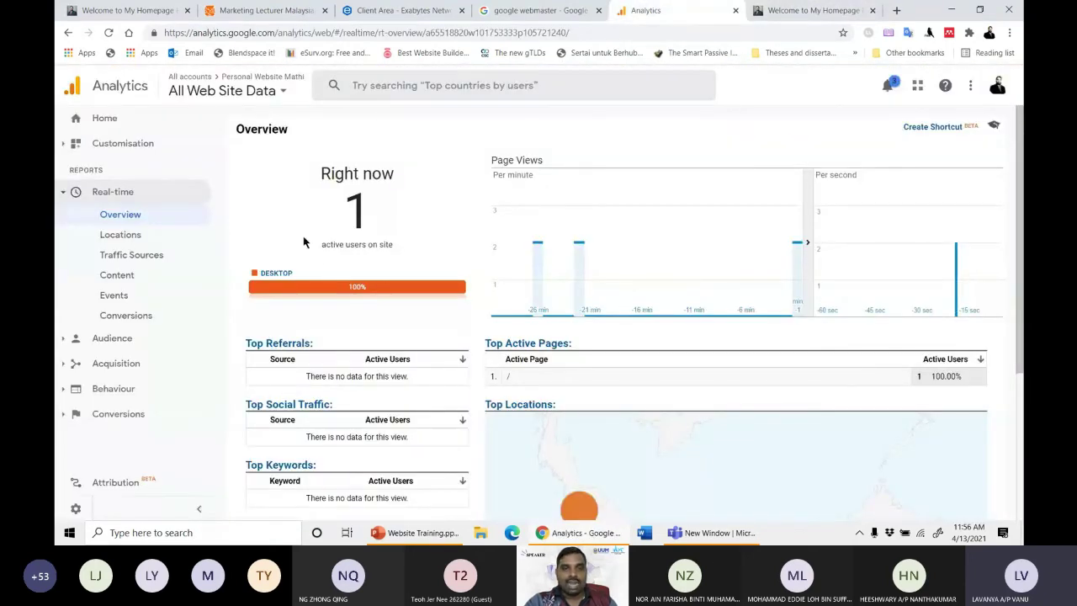
Step: Check Top Locations showing one active user in Sungai Petani, then return to the homepage
{"action": "scroll", "coordinate": [363, 314], "scroll_direction": "down", "scroll_amount": 2}
{"action": "mouse_move", "coordinate": [572, 325]}
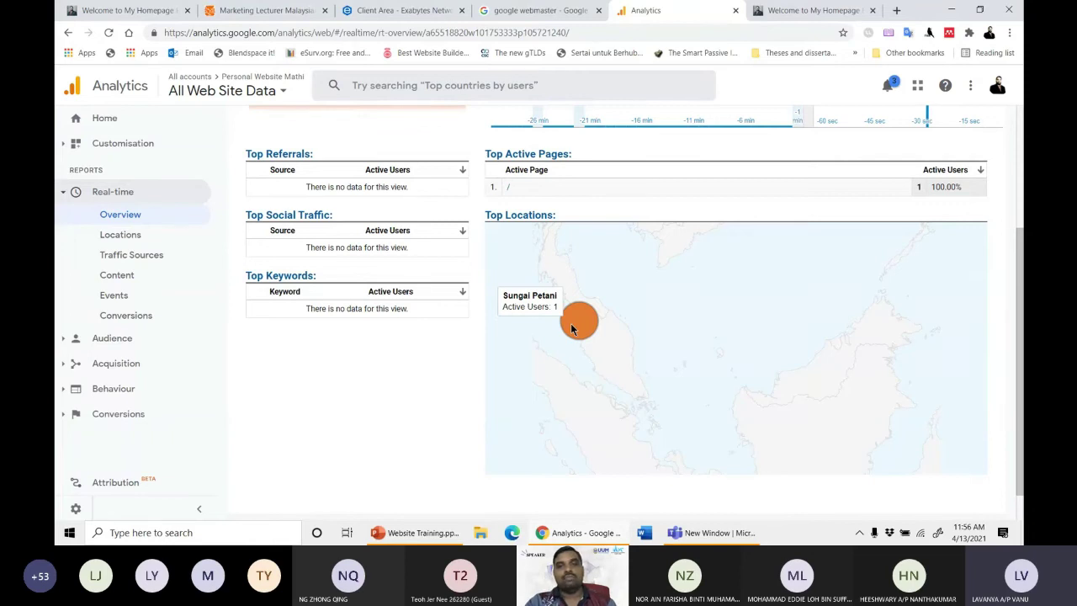
{"action": "scroll", "coordinate": [623, 329], "scroll_direction": "up", "scroll_amount": 3}
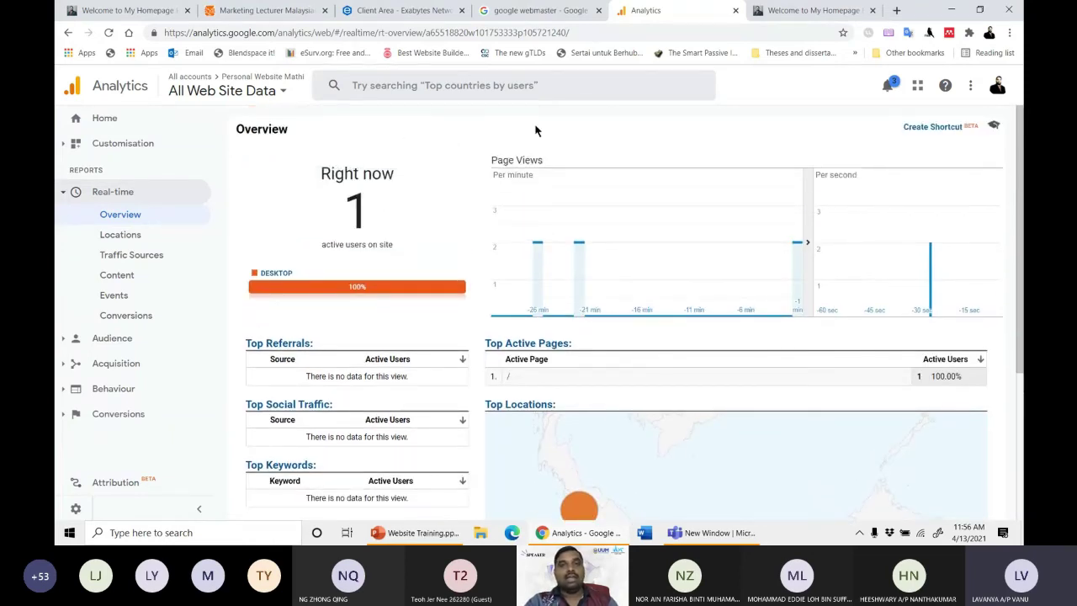
{"action": "left_click", "coordinate": [805, 12]}
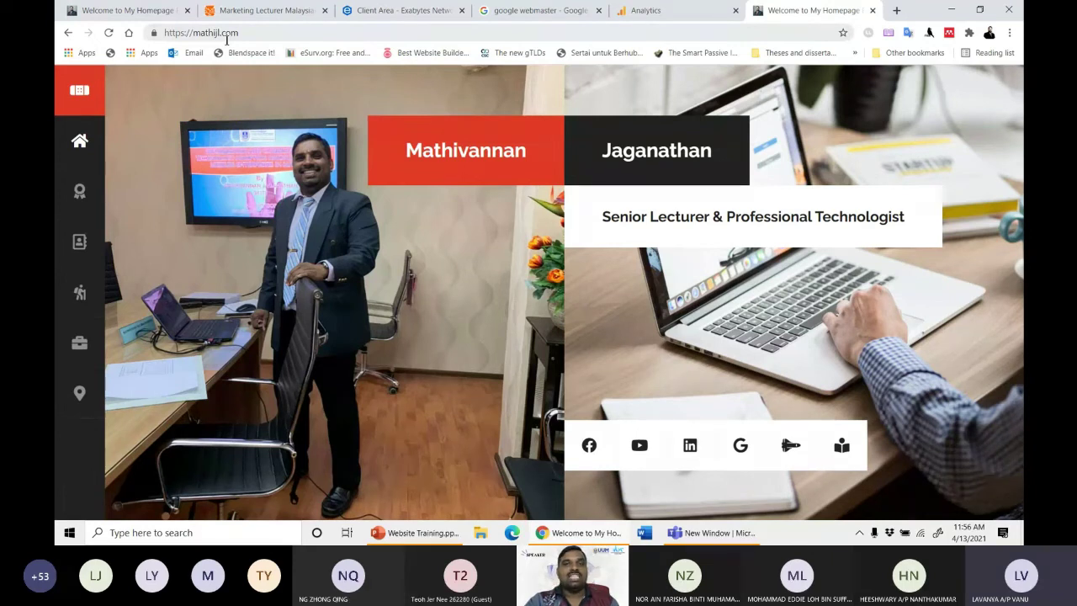
Step: Switch to the Analytics tab to view the Real-time Overview with 3 active users
{"action": "left_click", "coordinate": [671, 17]}
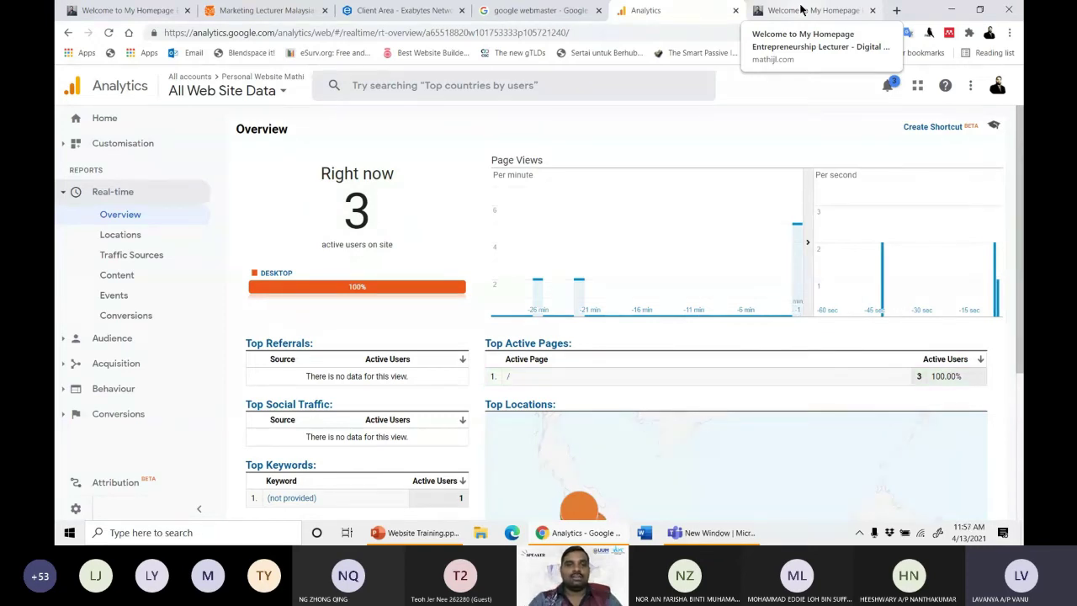
Step: Zoom the Google Analytics real-time overview out two levels so more fits on screen
{"action": "scroll", "coordinate": [694, 207], "scroll_direction": "down", "scroll_amount": 1}
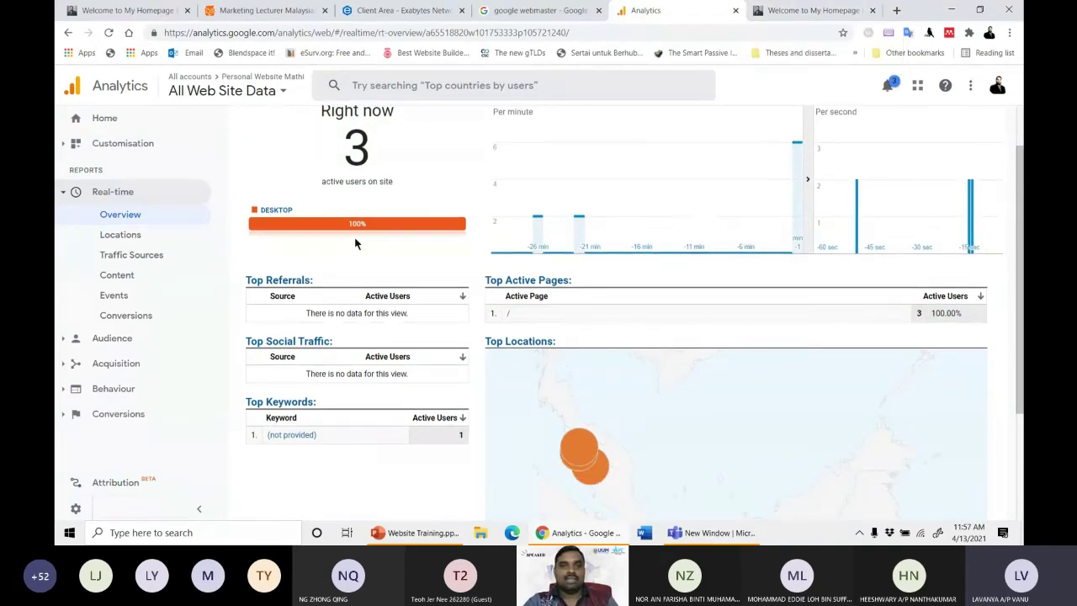
{"action": "key", "text": "ctrl+minus"}
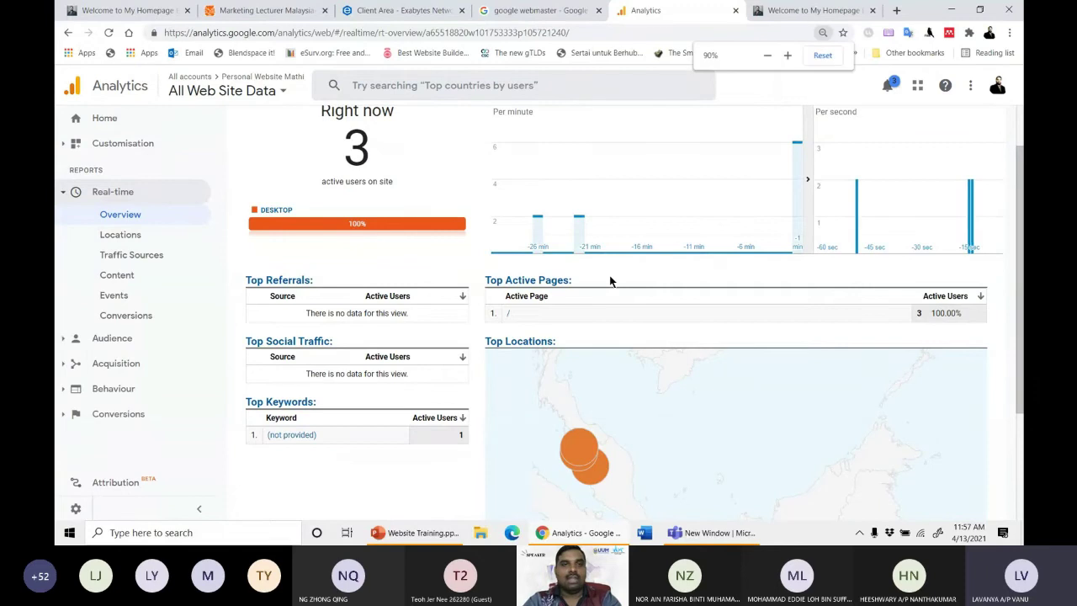
{"action": "key", "text": "ctrl+minus"}
{"action": "scroll", "coordinate": [610, 281], "scroll_direction": "up", "scroll_amount": 1}
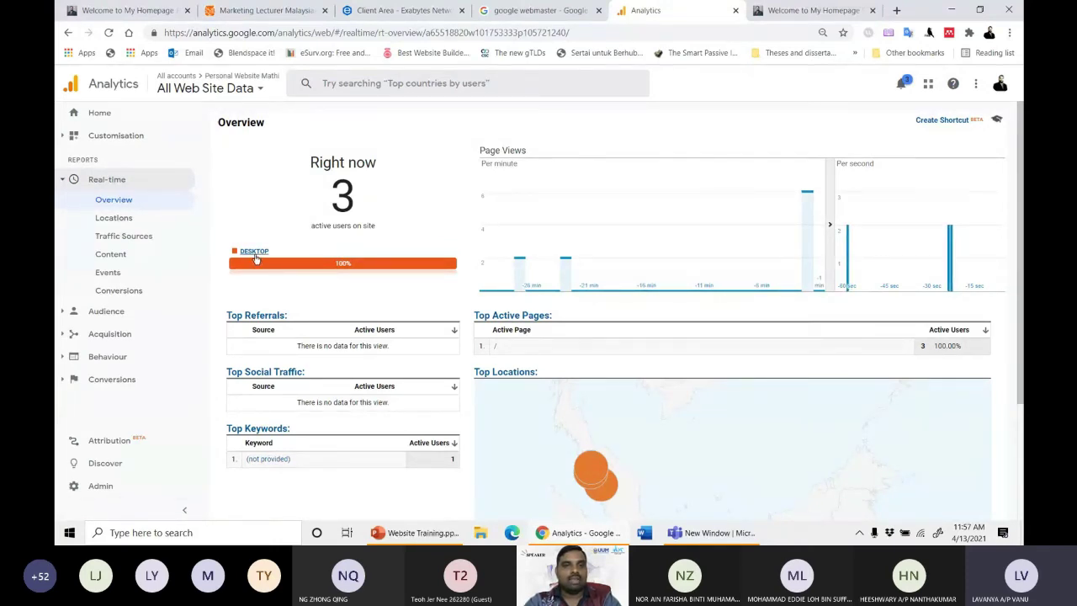
{"action": "mouse_move", "coordinate": [811, 265]}
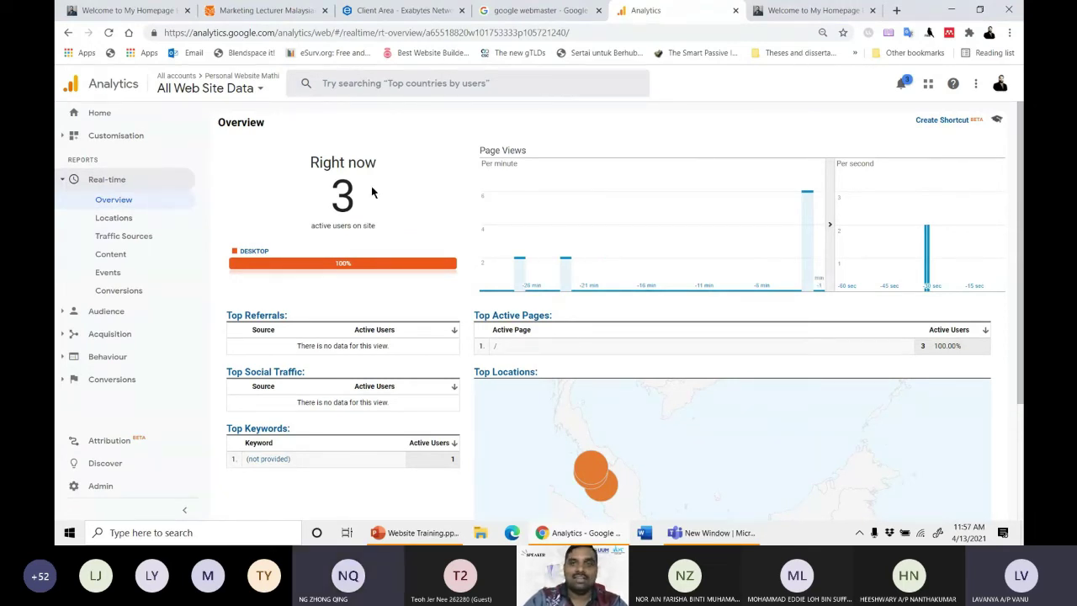
Step: Reload the mathijl.com homepage to register a visit, then go back to the Analytics real-time report
{"action": "left_click", "coordinate": [791, 11]}
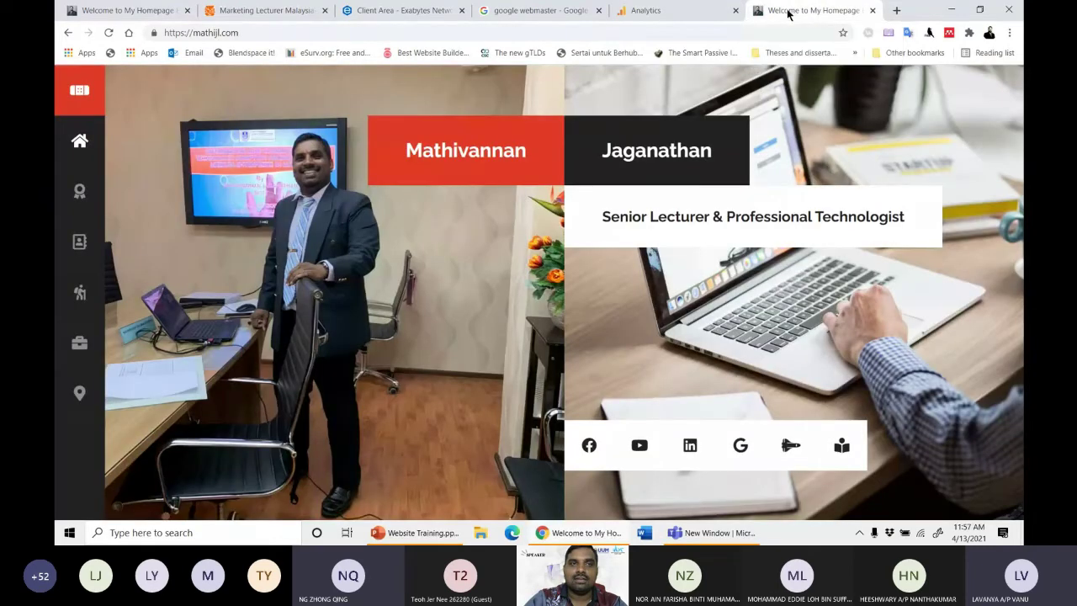
{"action": "left_click", "coordinate": [266, 32]}
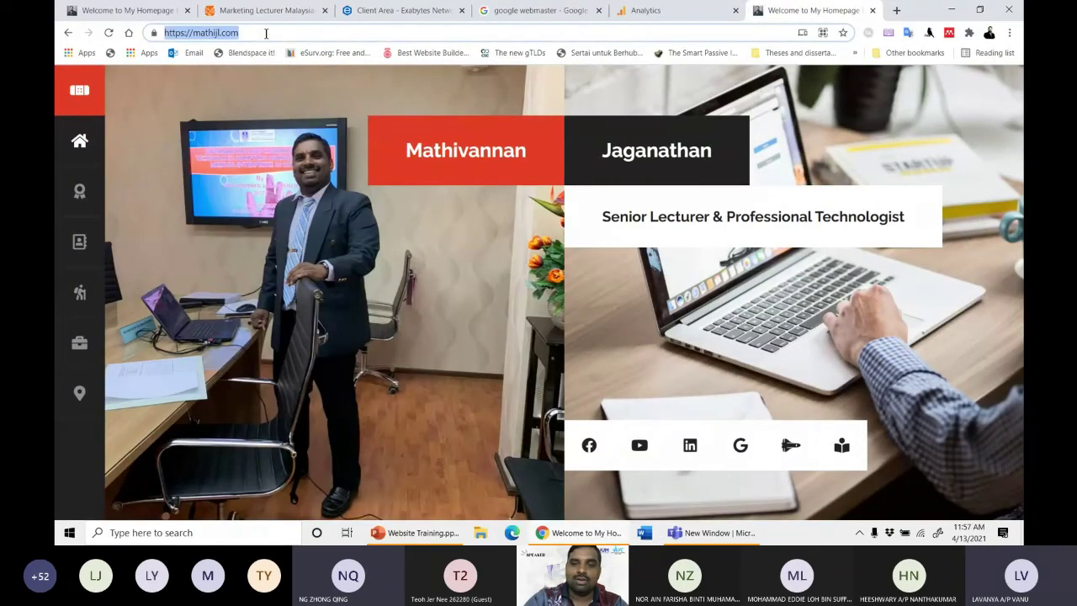
{"action": "key", "text": "Return"}
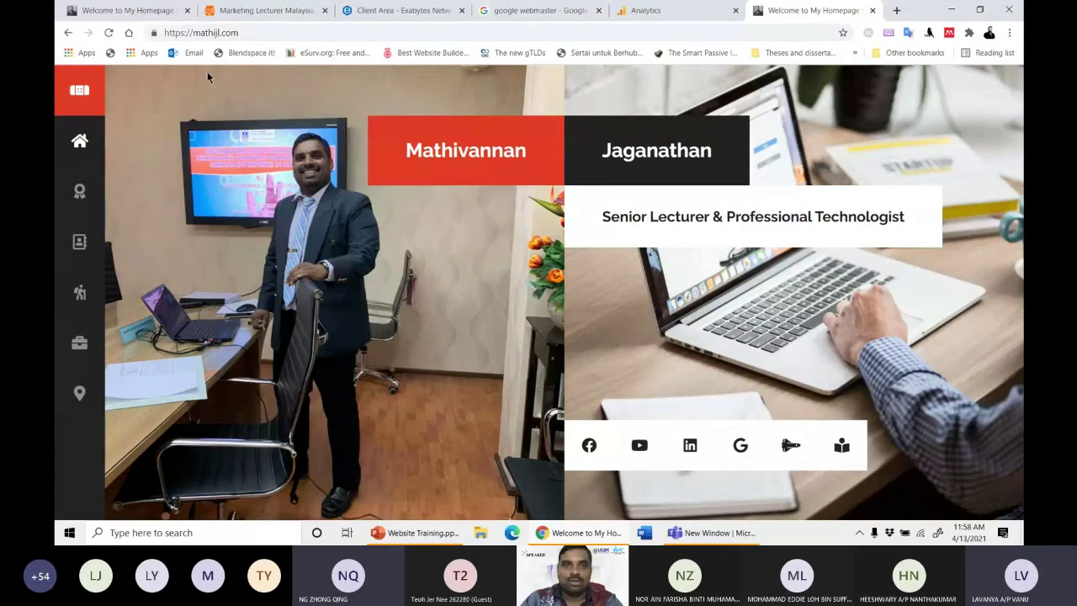
{"action": "left_click", "coordinate": [709, 7]}
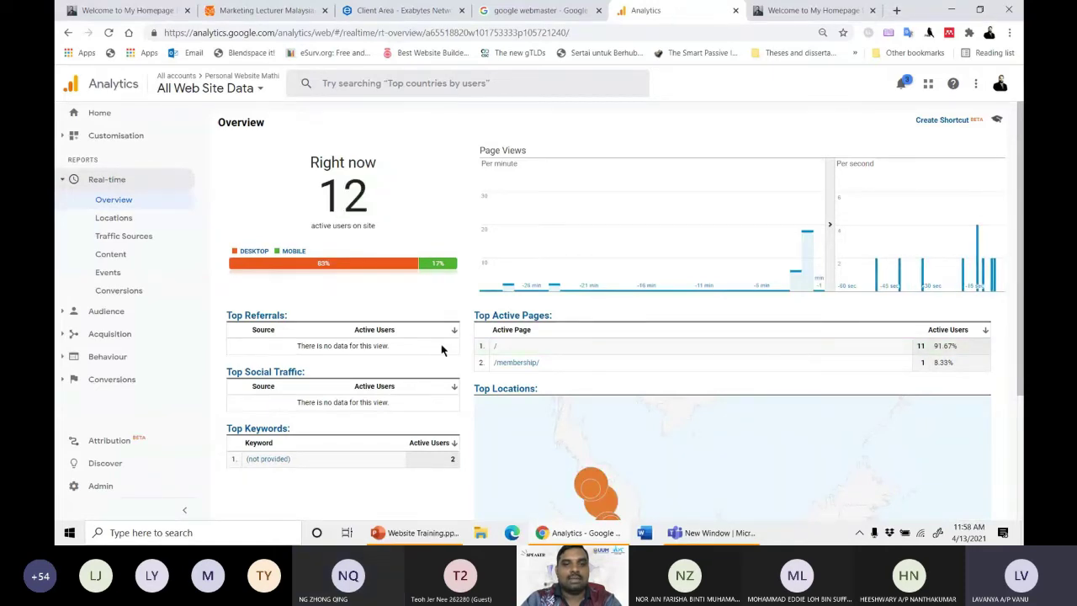
{"action": "scroll", "coordinate": [572, 353], "scroll_direction": "down", "scroll_amount": 2}
{"action": "mouse_move", "coordinate": [644, 436]}
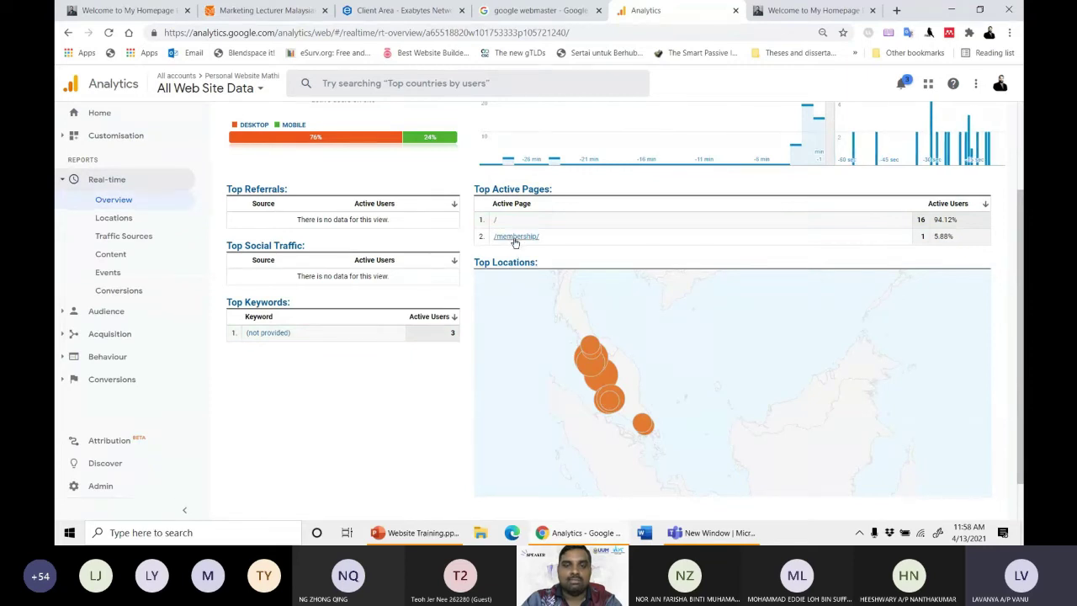
{"action": "scroll", "coordinate": [589, 313], "scroll_direction": "up", "scroll_amount": 1}
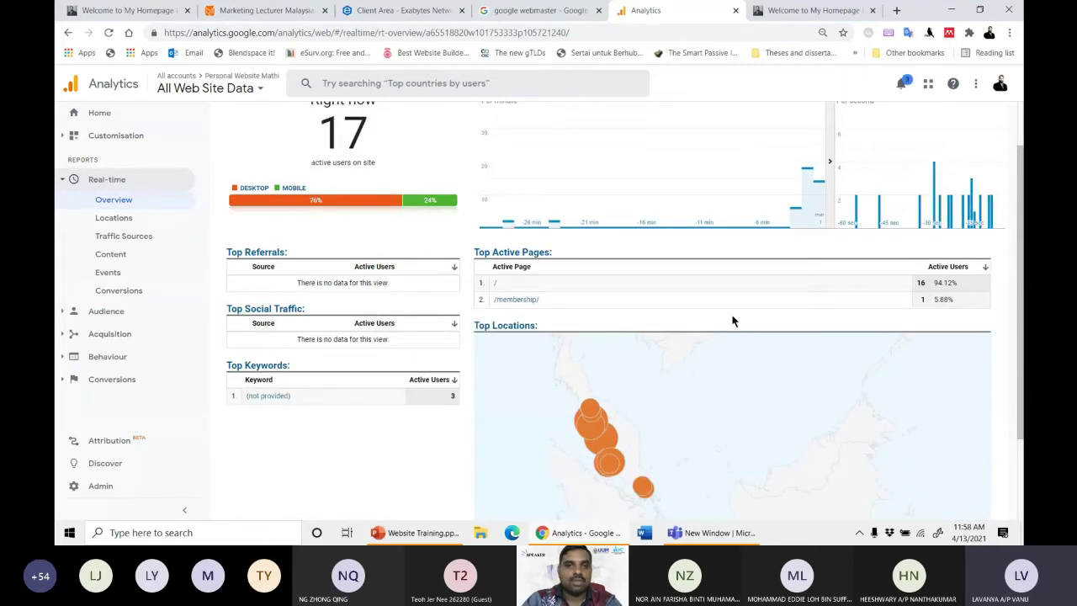
{"action": "scroll", "coordinate": [384, 266], "scroll_direction": "up", "scroll_amount": 1}
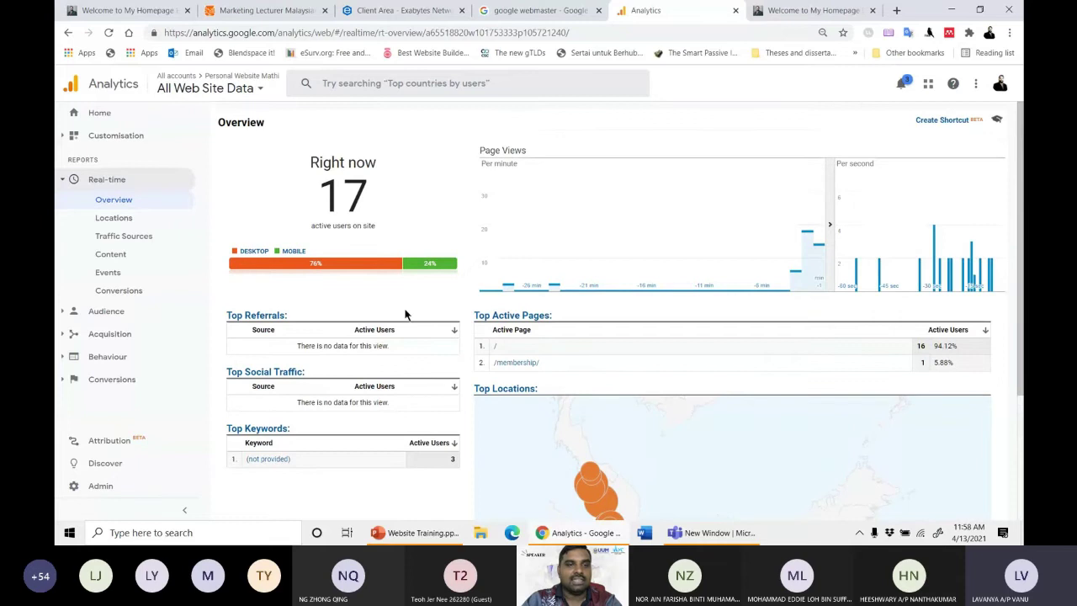
{"action": "scroll", "coordinate": [666, 385], "scroll_direction": "down", "scroll_amount": 1}
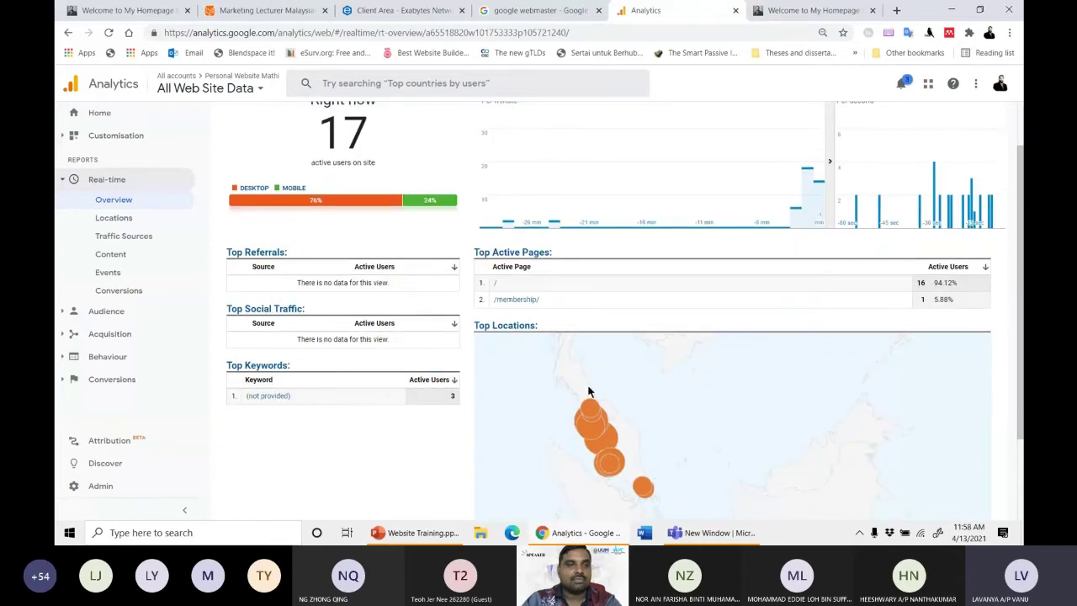
{"action": "left_click", "coordinate": [128, 220]}
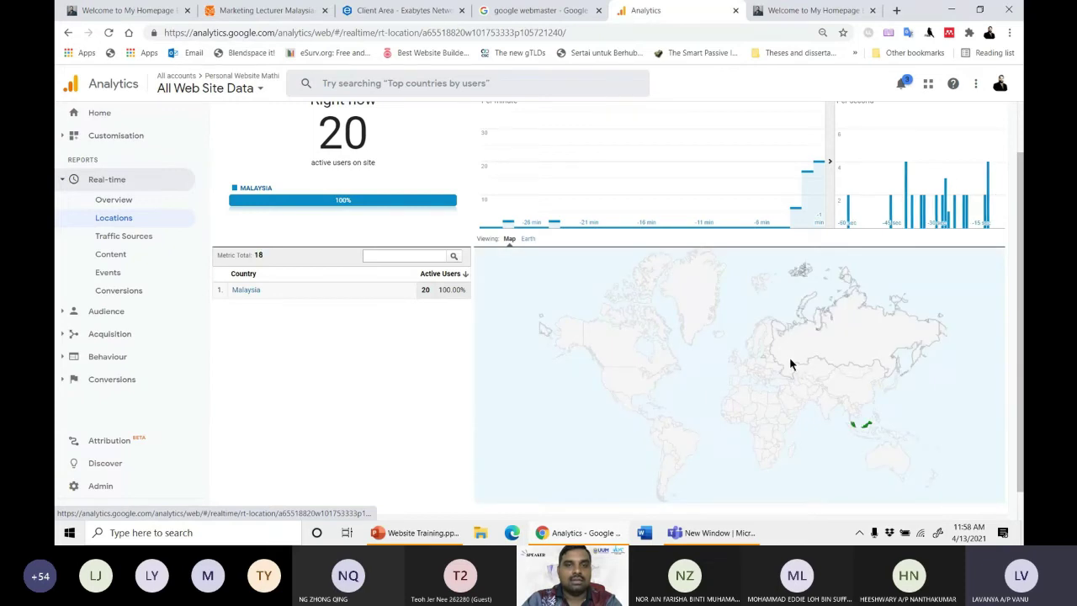
{"action": "scroll", "coordinate": [789, 364], "scroll_direction": "down", "scroll_amount": 1}
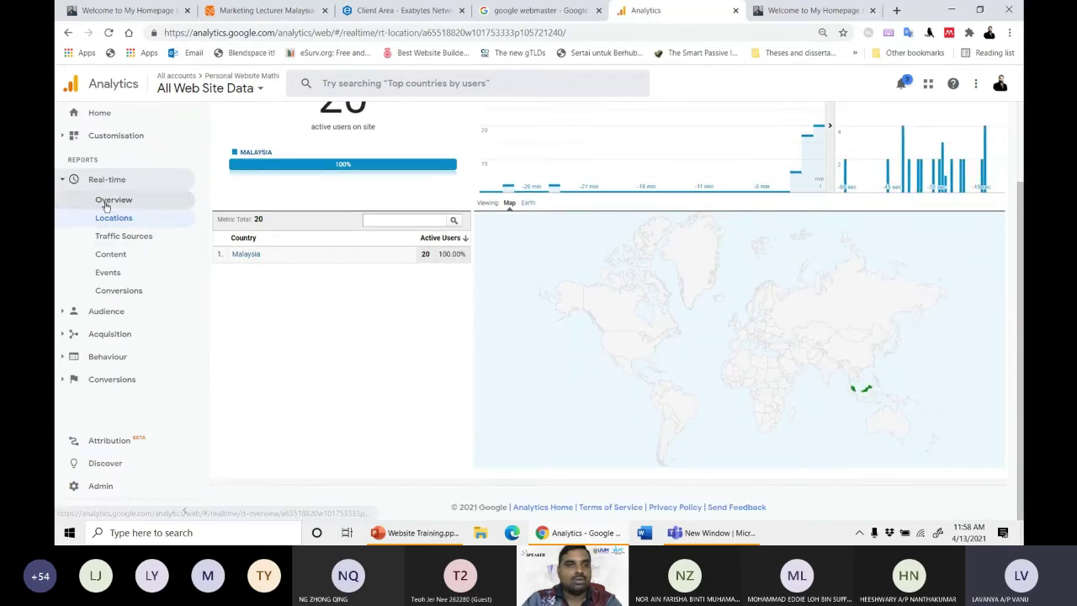
{"action": "left_click", "coordinate": [123, 239]}
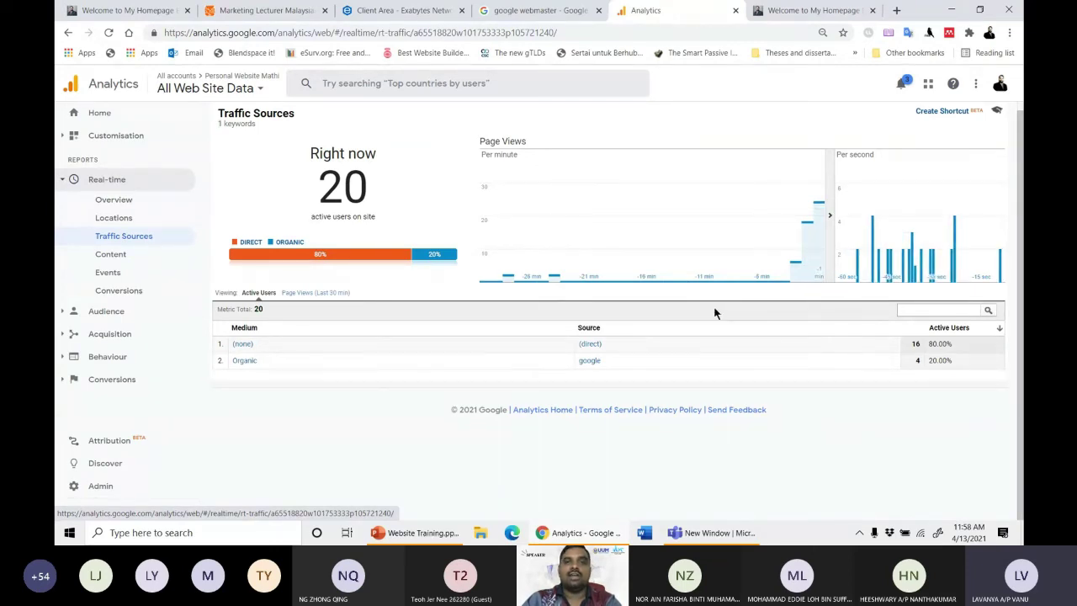
{"action": "left_click", "coordinate": [122, 223]}
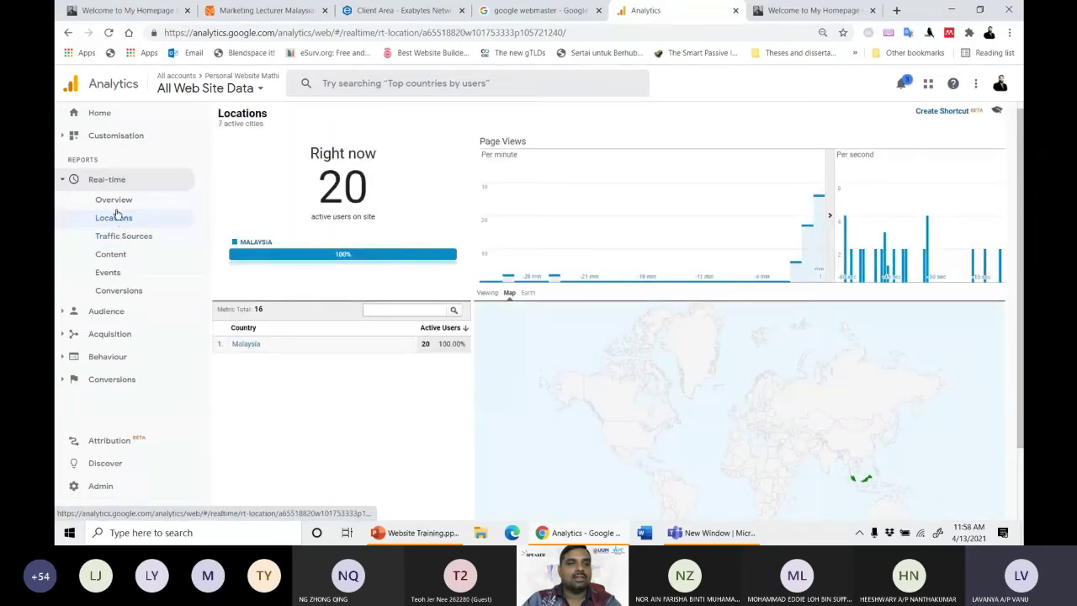
{"action": "left_click", "coordinate": [116, 200]}
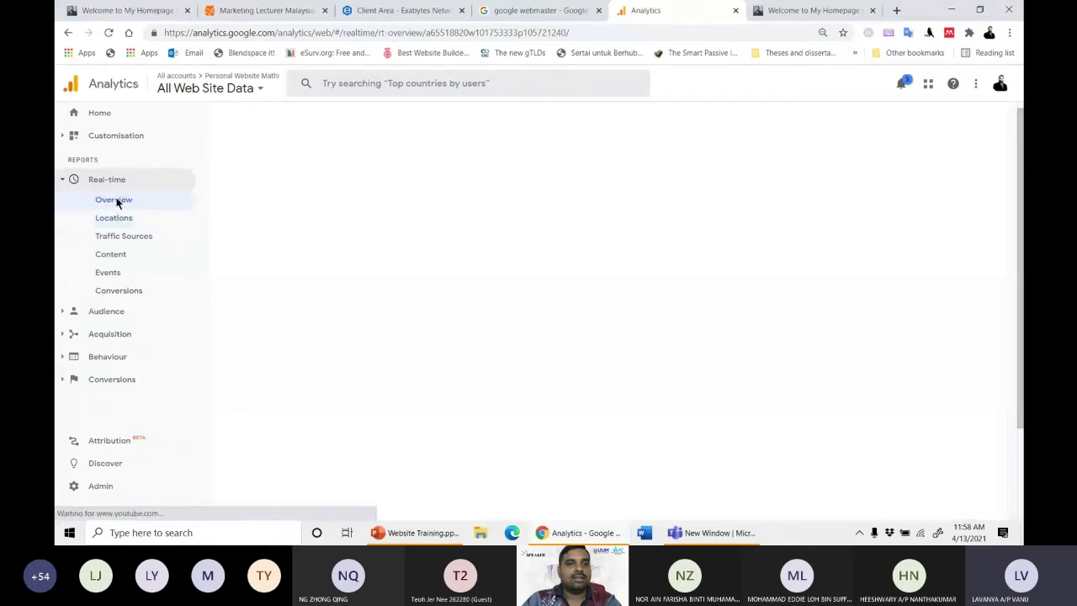
{"action": "scroll", "coordinate": [784, 340], "scroll_direction": "down", "scroll_amount": 2}
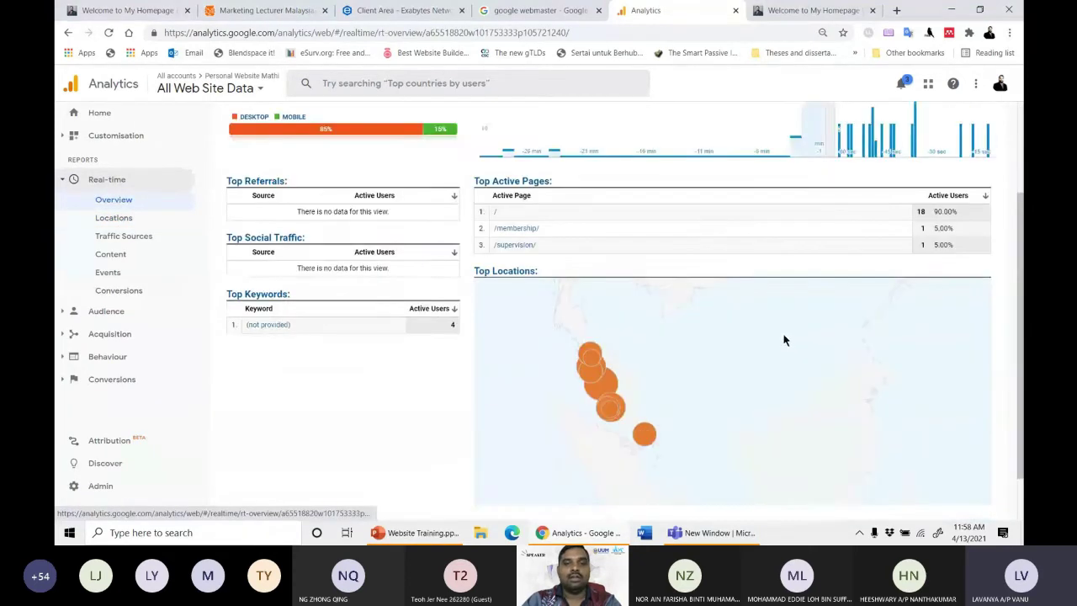
{"action": "scroll", "coordinate": [783, 340], "scroll_direction": "down", "scroll_amount": 1}
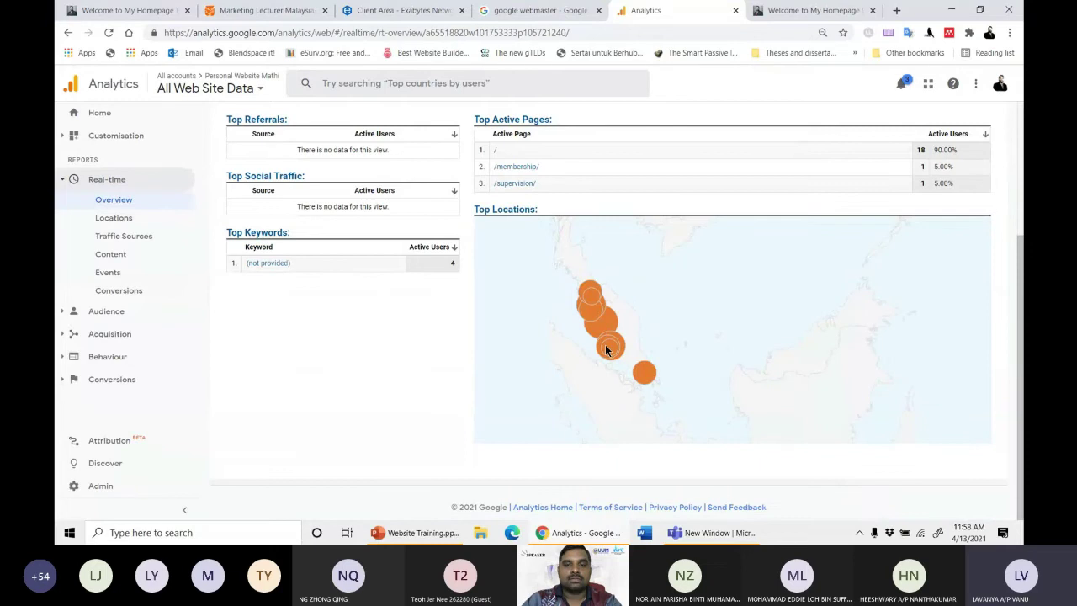
{"action": "left_click", "coordinate": [606, 348]}
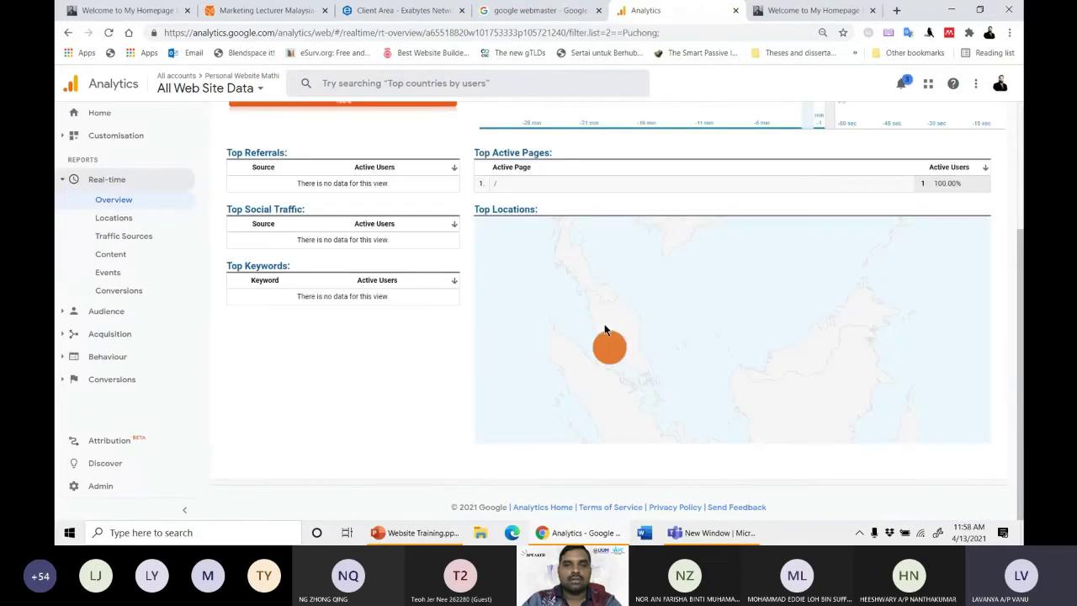
{"action": "mouse_move", "coordinate": [618, 360]}
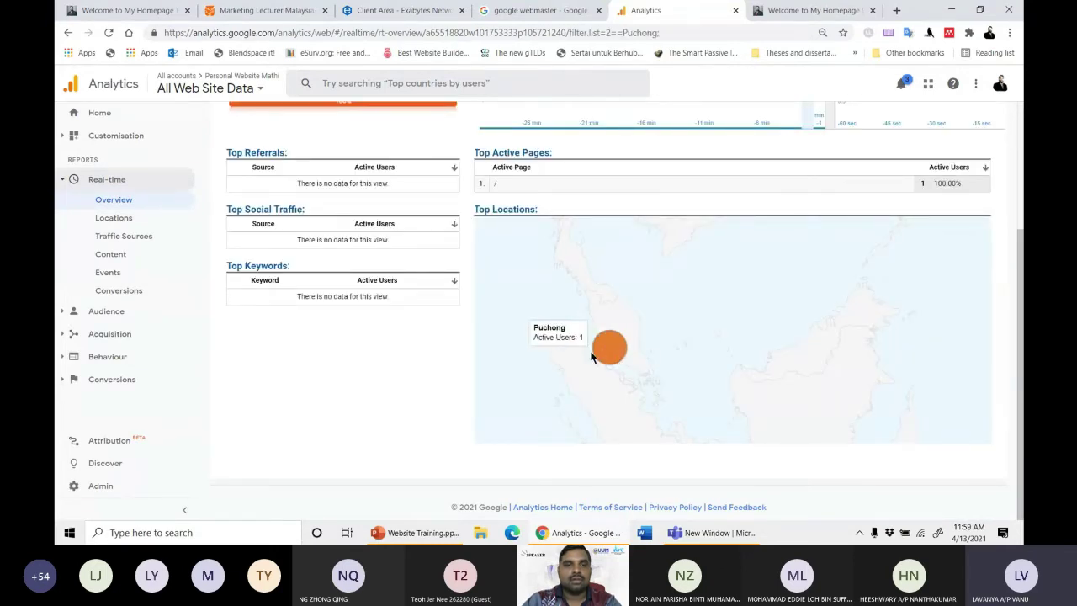
{"action": "scroll", "coordinate": [443, 355], "scroll_direction": "up", "scroll_amount": 3}
{"action": "left_click", "coordinate": [113, 217]}
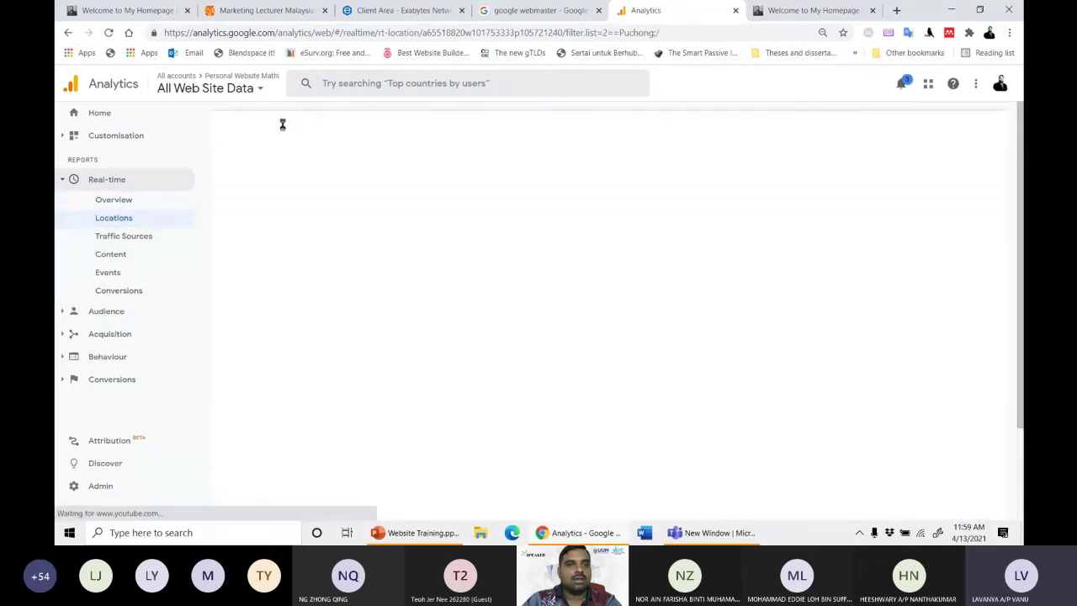
{"action": "left_click", "coordinate": [127, 206]}
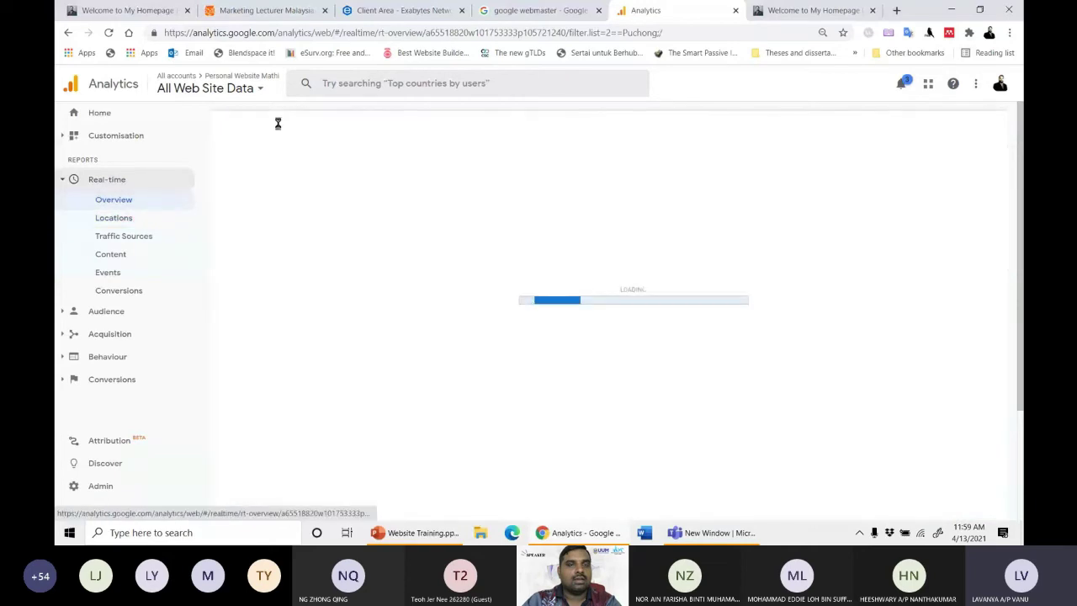
{"action": "left_click", "coordinate": [278, 121]}
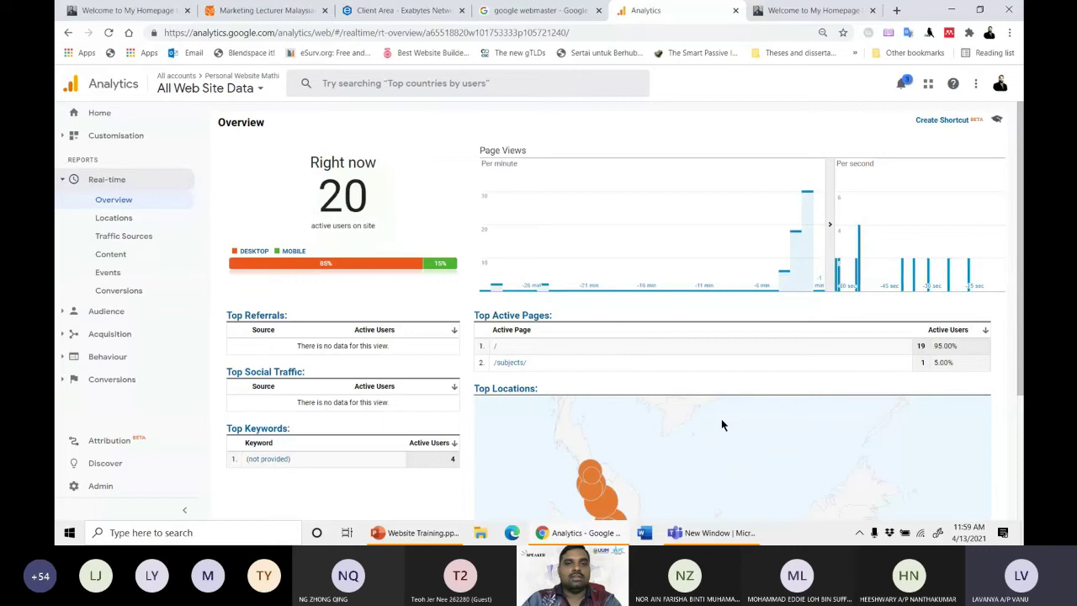
{"action": "scroll", "coordinate": [720, 418], "scroll_direction": "down", "scroll_amount": 1}
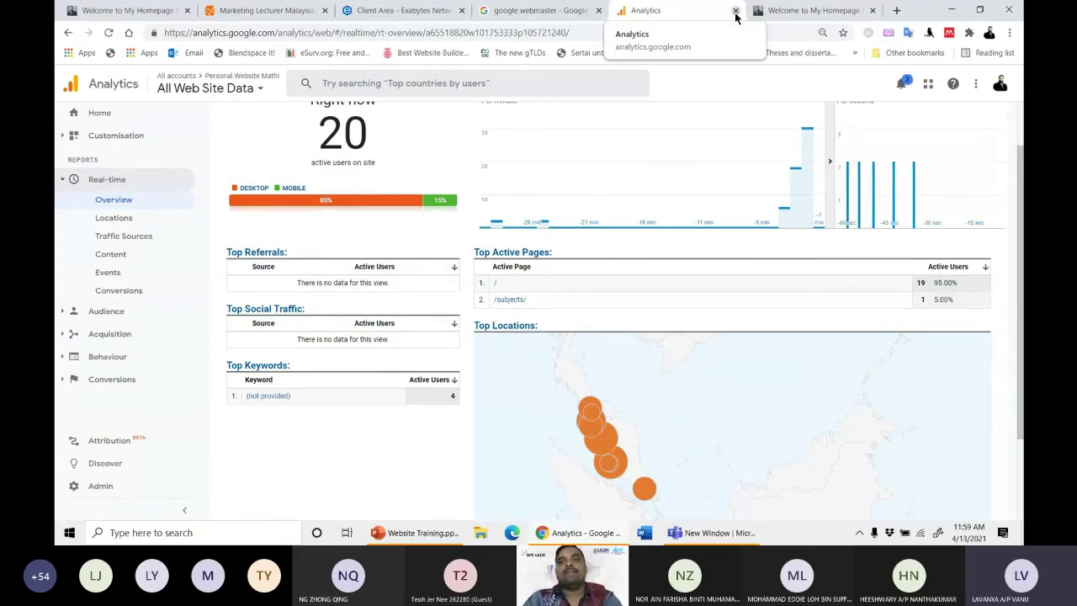
Step: Close Google Analytics and load the Boxmode website in the mathijl.com tab
{"action": "left_click", "coordinate": [735, 13]}
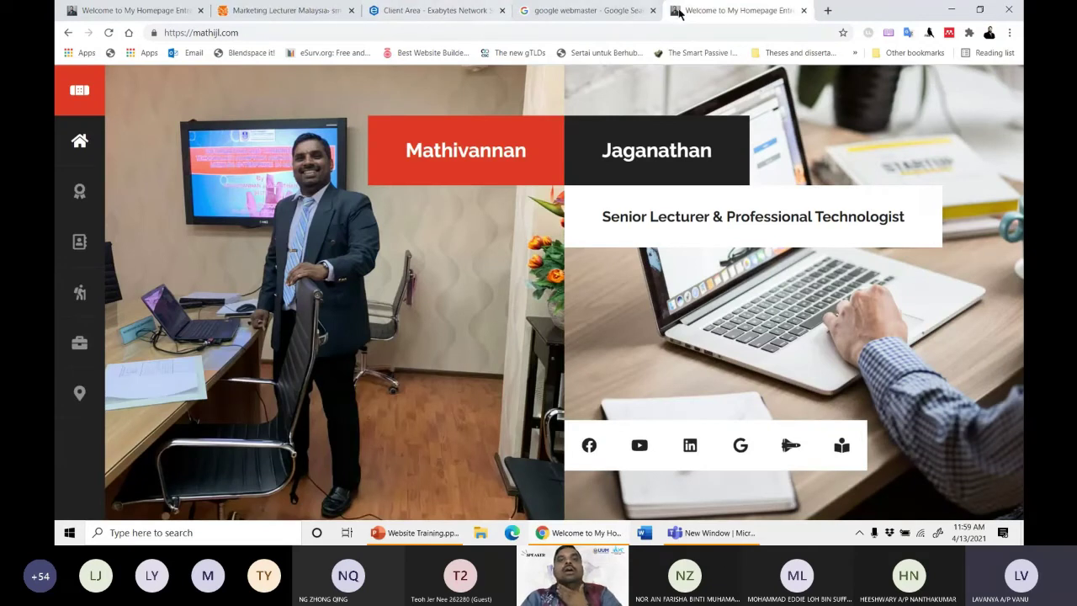
{"action": "left_click", "coordinate": [420, 10]}
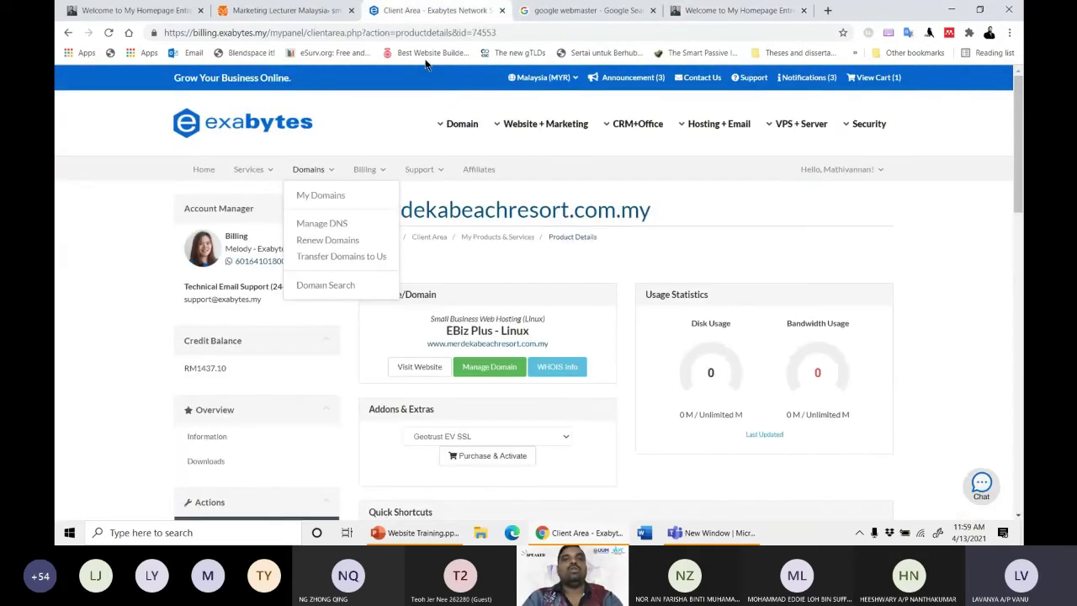
{"action": "left_click", "coordinate": [724, 12]}
{"action": "left_click", "coordinate": [677, 32]}
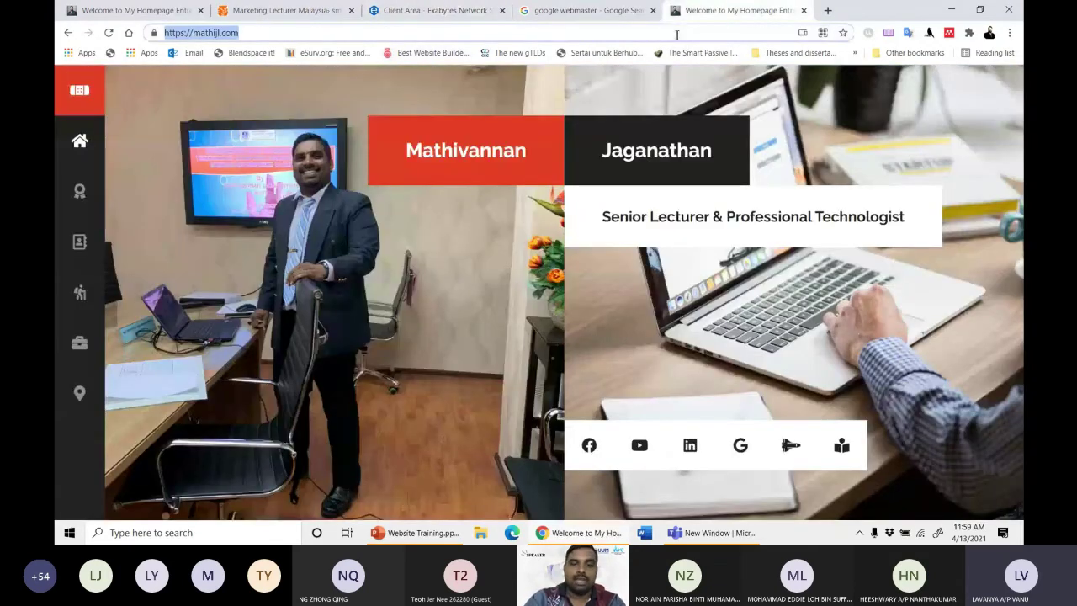
{"action": "type", "text": "boxmode"}
{"action": "key", "text": "Return"}
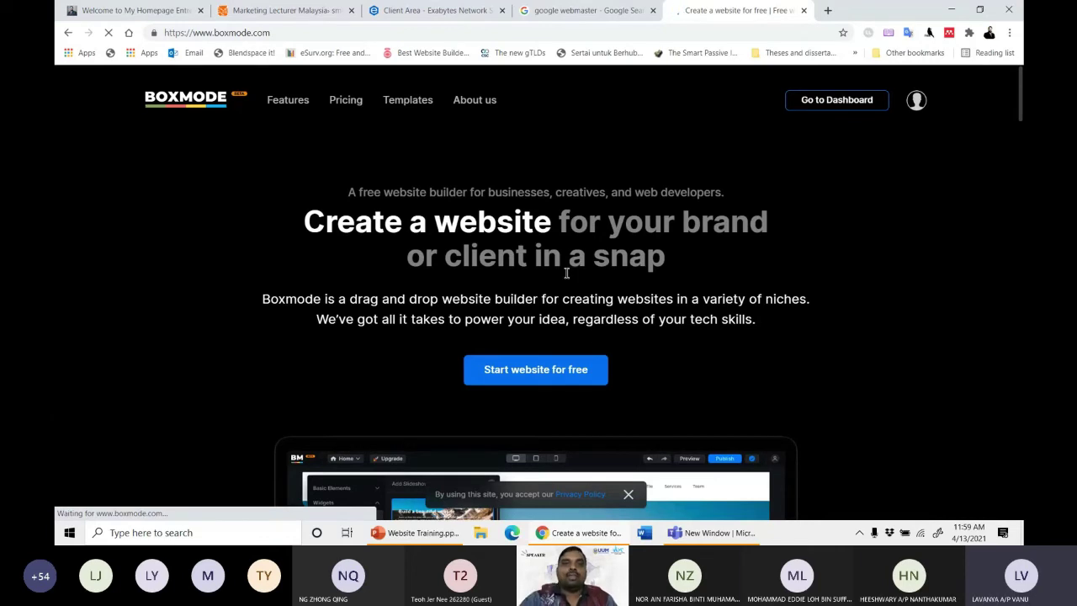
Step: Open Boxmode's Features page and highlight the Ready-made niche templates and Customizable widgets headings
{"action": "left_click", "coordinate": [286, 100]}
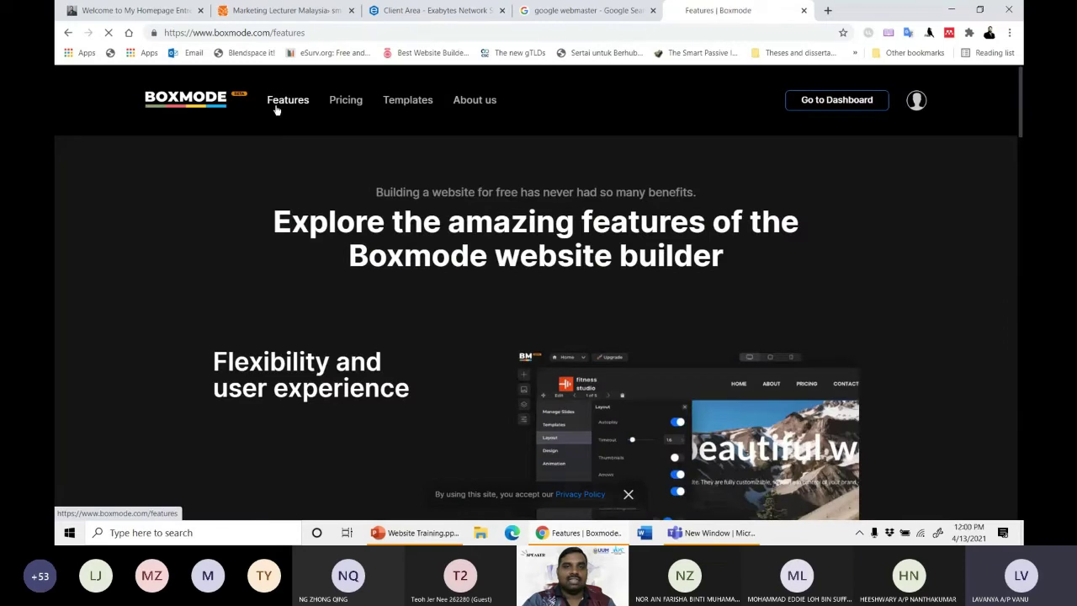
{"action": "scroll", "coordinate": [471, 262], "scroll_direction": "down", "scroll_amount": 5}
{"action": "scroll", "coordinate": [445, 256], "scroll_direction": "down", "scroll_amount": 2}
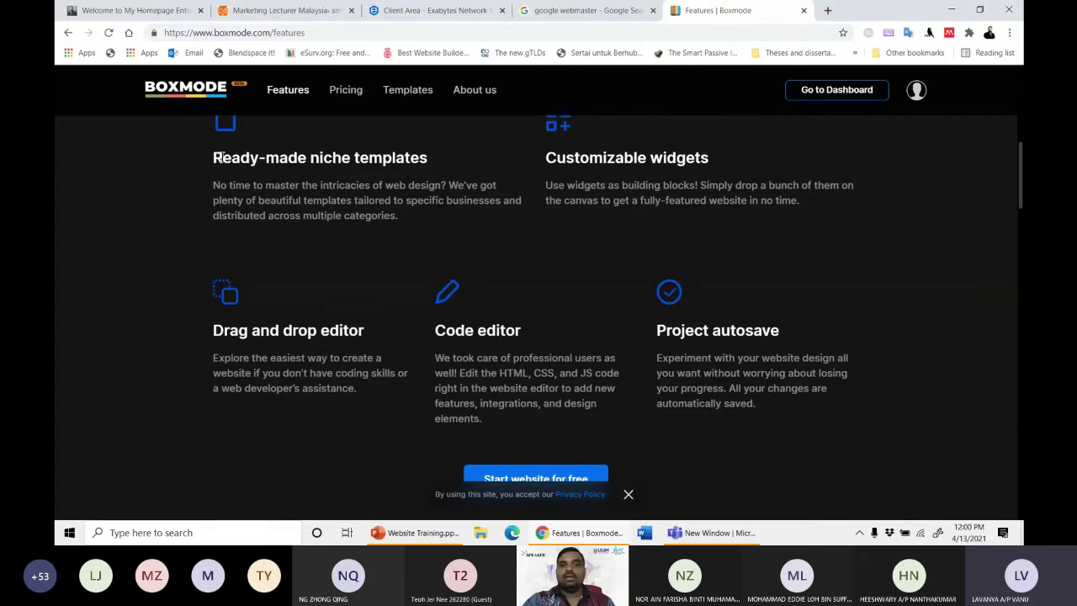
{"action": "left_click_drag", "start_coordinate": [213, 161], "coordinate": [452, 165]}
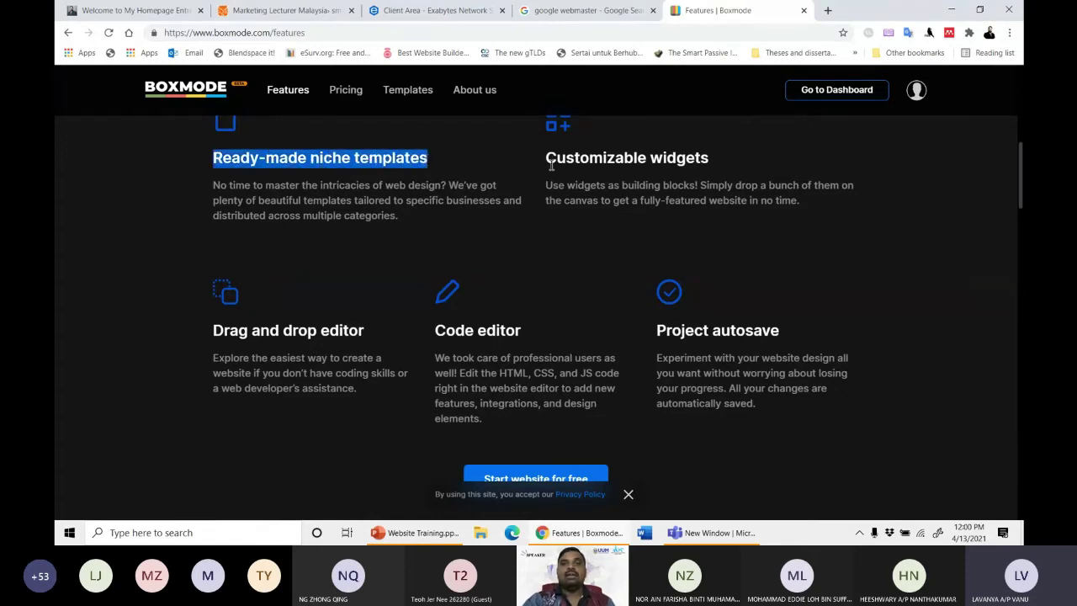
{"action": "left_click_drag", "start_coordinate": [546, 160], "coordinate": [726, 168]}
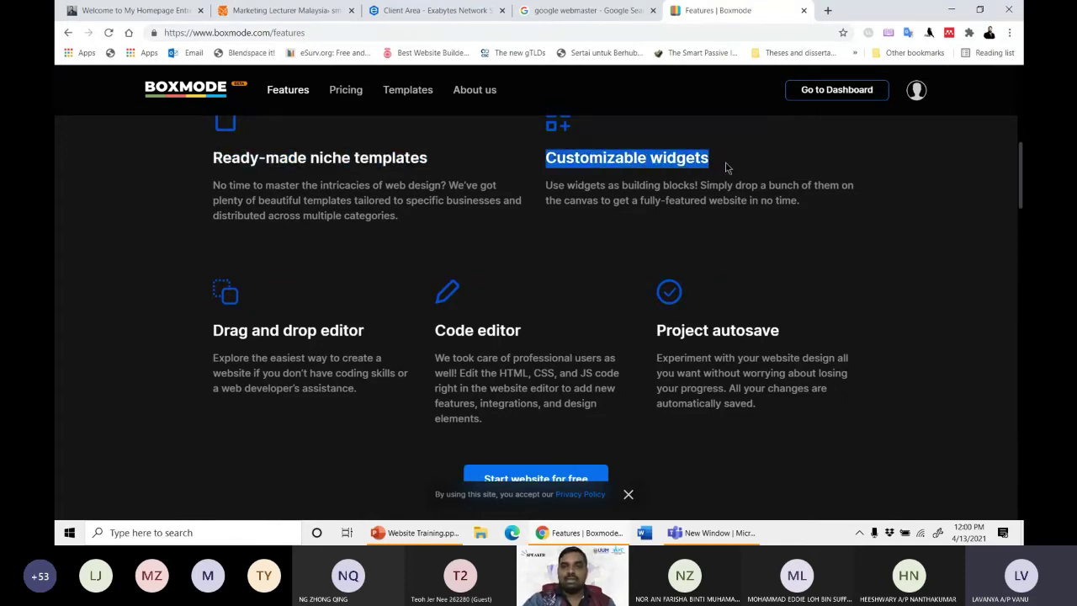
{"action": "left_click", "coordinate": [328, 335]}
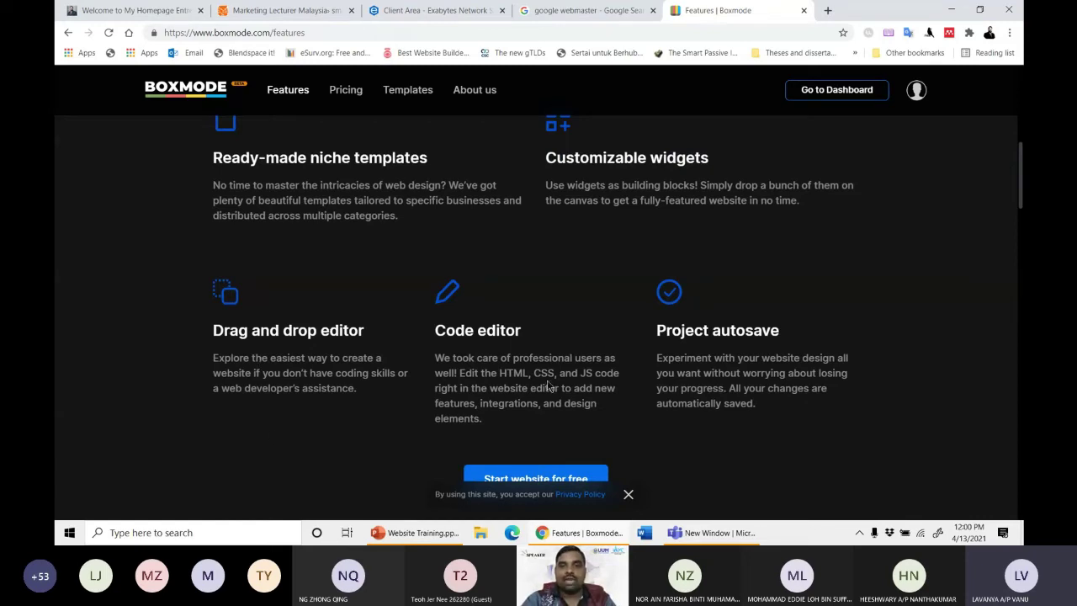
Step: Scroll through the remaining feature cards down to search engine optimization and back, then open Pricing
{"action": "scroll", "coordinate": [549, 386], "scroll_direction": "down", "scroll_amount": 2}
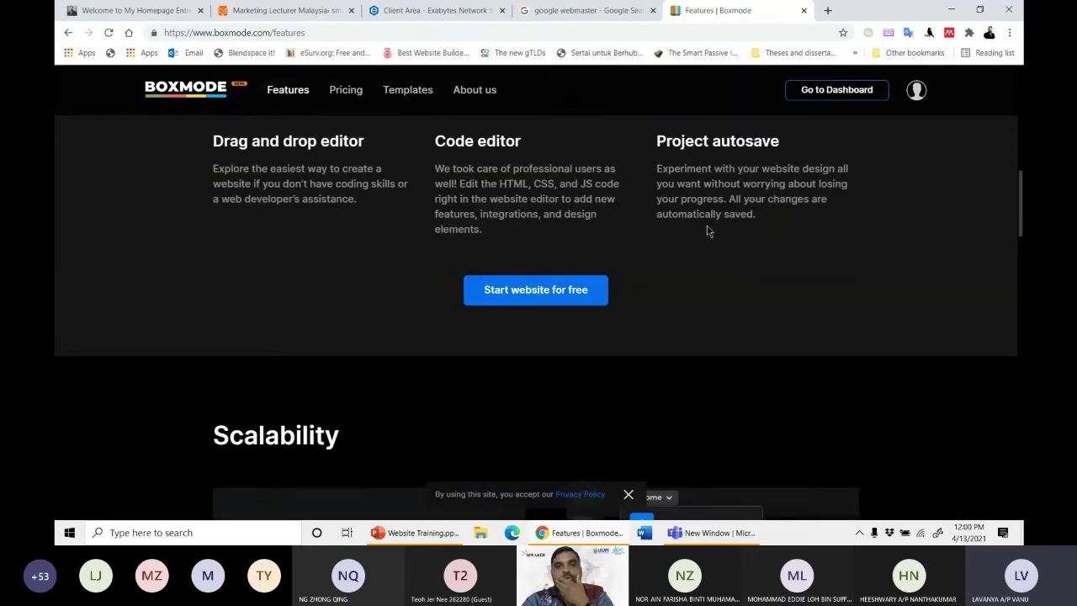
{"action": "scroll", "coordinate": [716, 195], "scroll_direction": "down", "scroll_amount": 3}
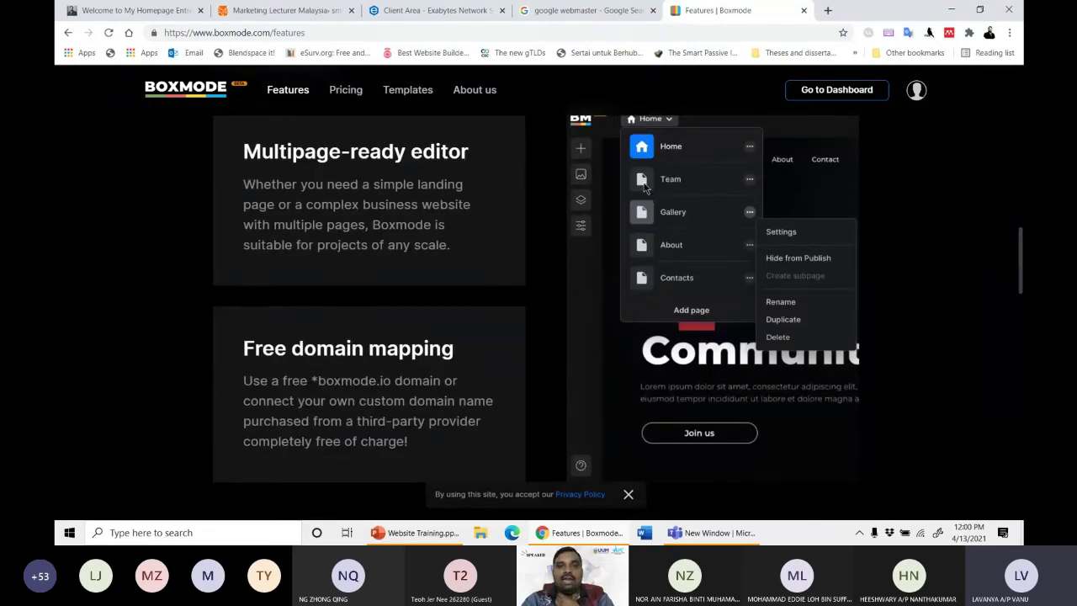
{"action": "scroll", "coordinate": [692, 272], "scroll_direction": "down", "scroll_amount": 2}
{"action": "scroll", "coordinate": [692, 272], "scroll_direction": "down", "scroll_amount": 2}
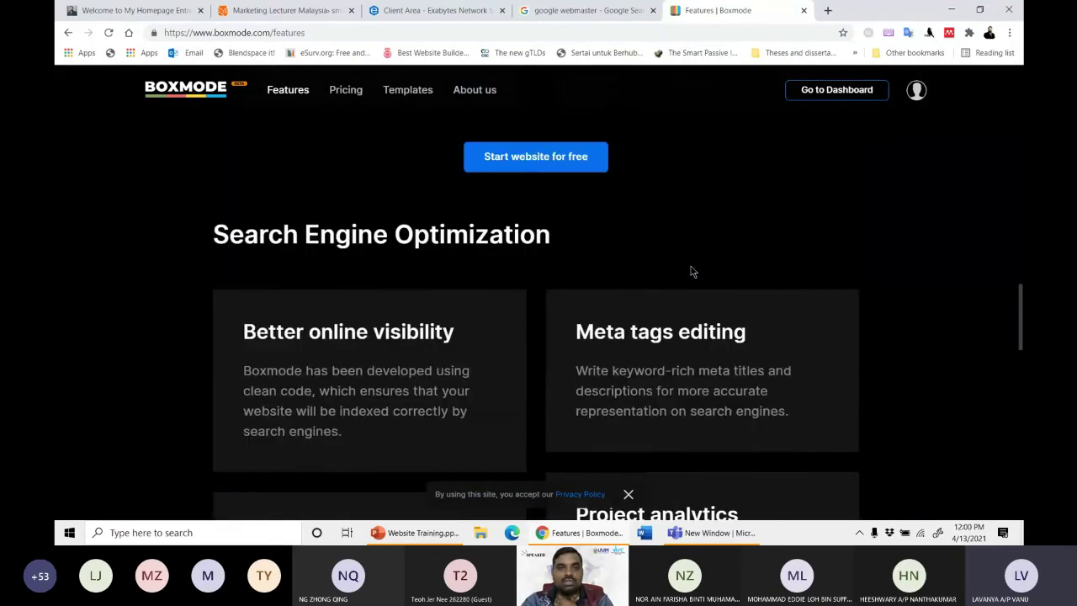
{"action": "scroll", "coordinate": [692, 272], "scroll_direction": "up", "scroll_amount": 15}
{"action": "scroll", "coordinate": [692, 271], "scroll_direction": "up", "scroll_amount": 1}
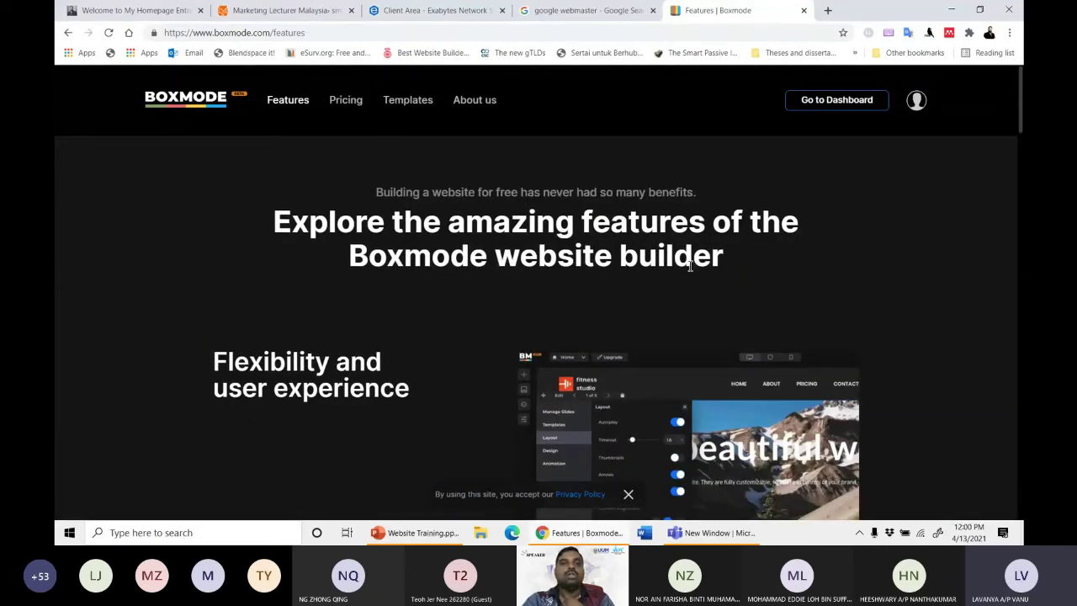
{"action": "left_click", "coordinate": [336, 100]}
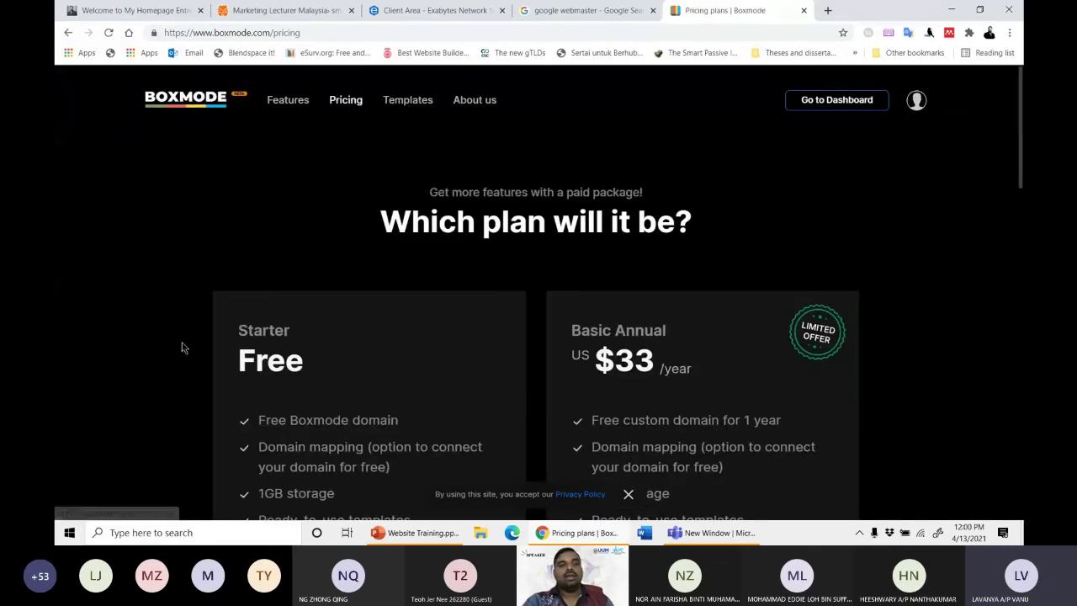
Step: Highlight the Starter plan's features: Free Boxmode domain, domain mapping, 1GB storage and SEO tools
{"action": "scroll", "coordinate": [182, 348], "scroll_direction": "down", "scroll_amount": 3}
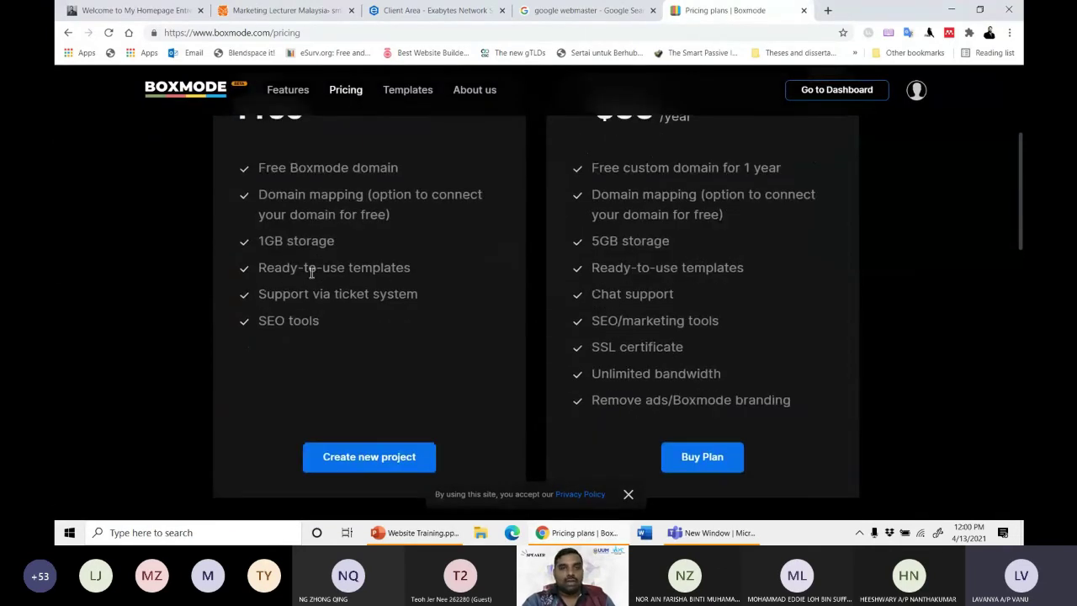
{"action": "left_click_drag", "start_coordinate": [258, 168], "coordinate": [411, 171]}
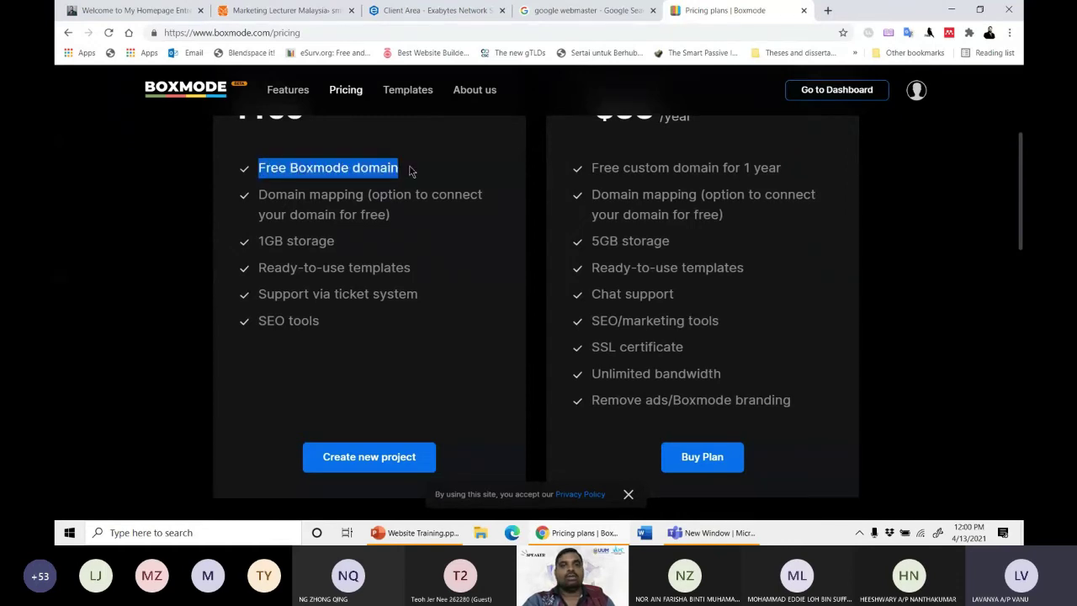
{"action": "left_click", "coordinate": [263, 197]}
{"action": "left_click_drag", "start_coordinate": [263, 197], "coordinate": [396, 223]}
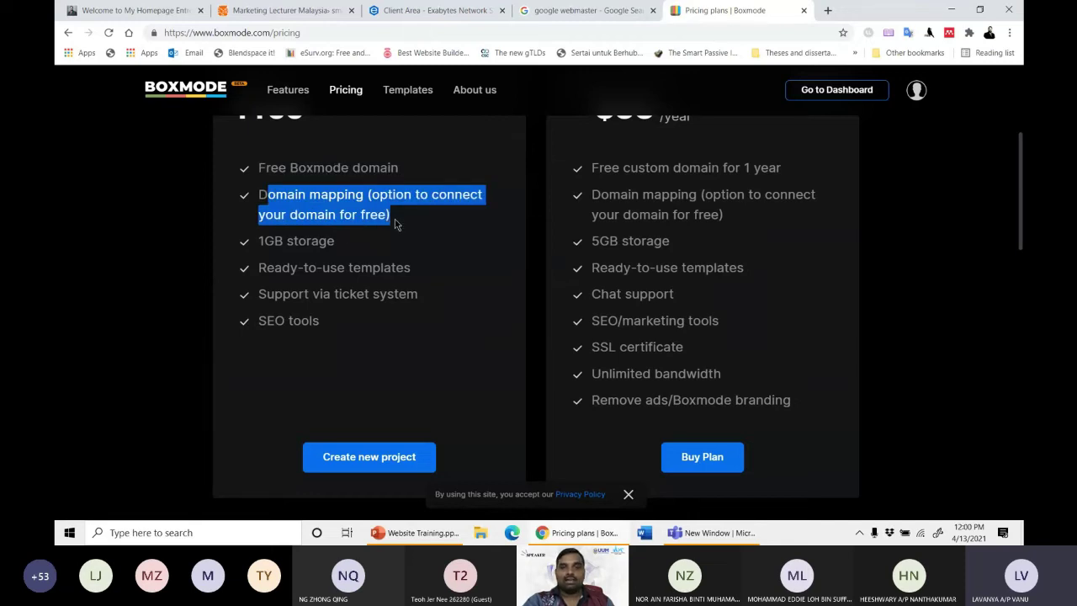
{"action": "left_click_drag", "start_coordinate": [258, 241], "coordinate": [349, 240]}
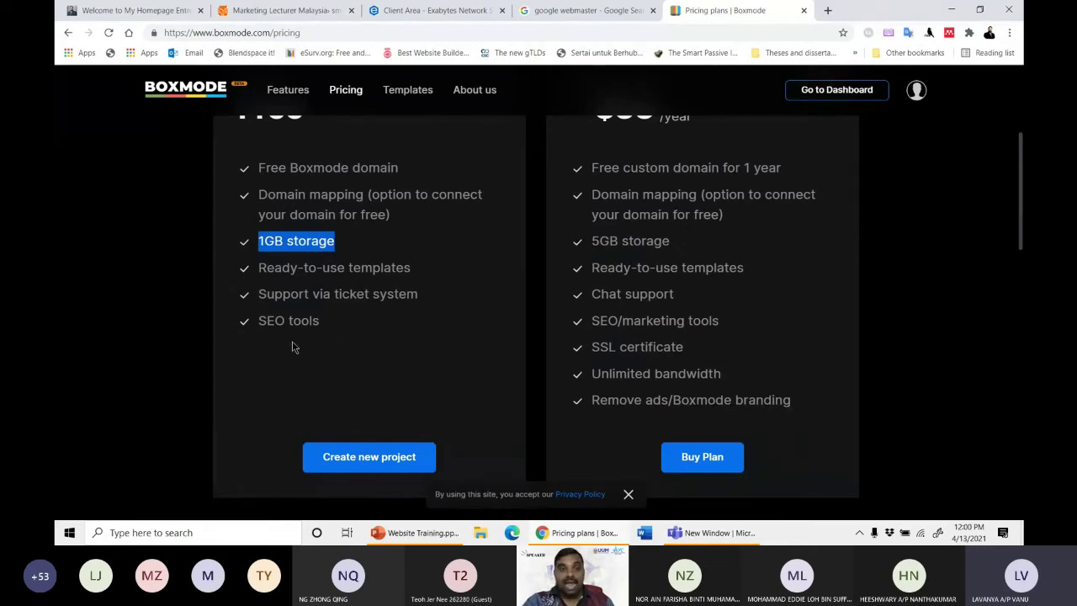
{"action": "left_click", "coordinate": [313, 324]}
{"action": "left_click_drag", "start_coordinate": [313, 324], "coordinate": [260, 323]}
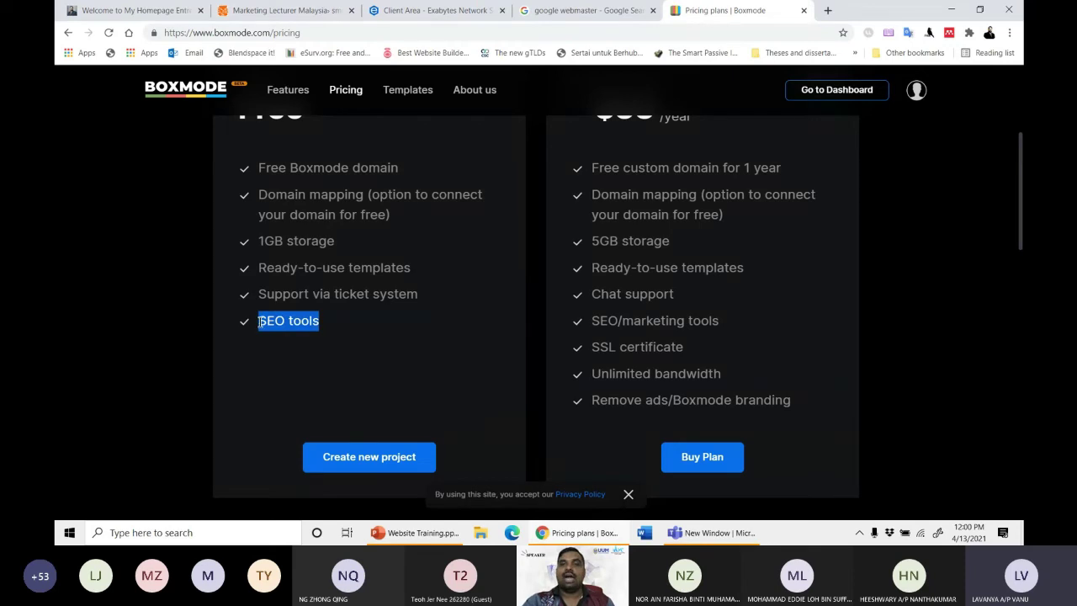
Step: Load the Weebly website in place of the Exabytes client area tab
{"action": "left_click", "coordinate": [412, 12]}
{"action": "left_click", "coordinate": [389, 33]}
{"action": "type", "text": "w"}
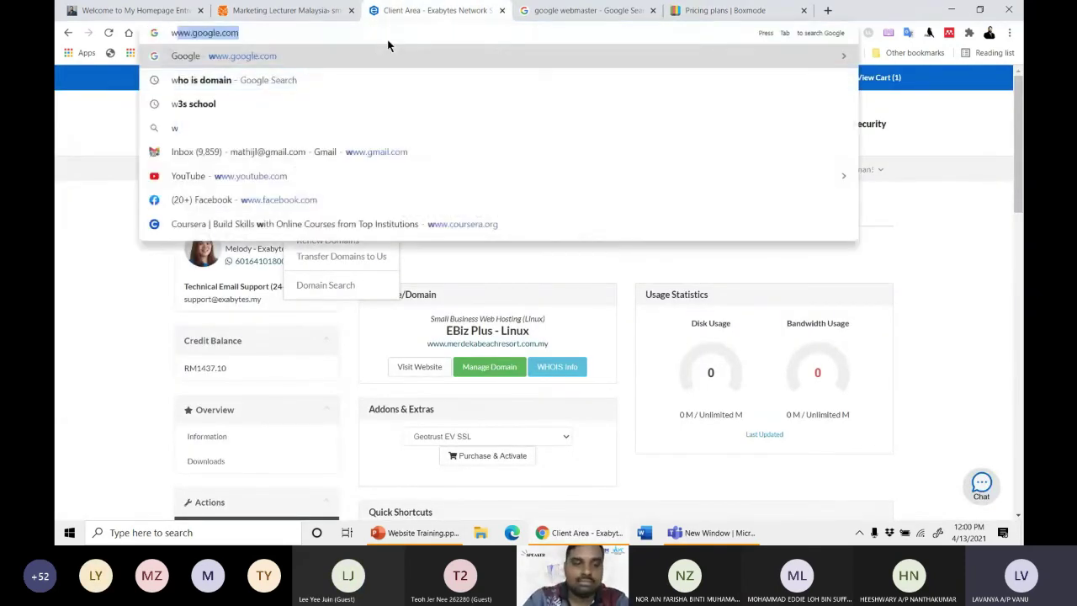
{"action": "type", "text": "eebly"}
{"action": "key", "text": "Return"}
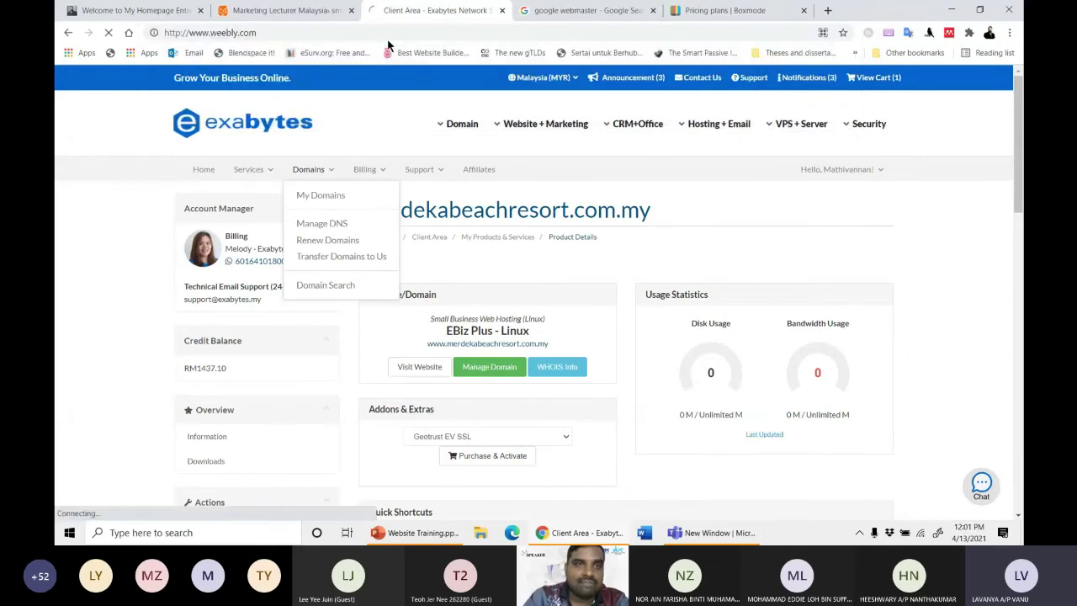
Step: Move the Google webmaster search results into their own window, close it, and return to Teams
{"action": "left_click", "coordinate": [582, 16]}
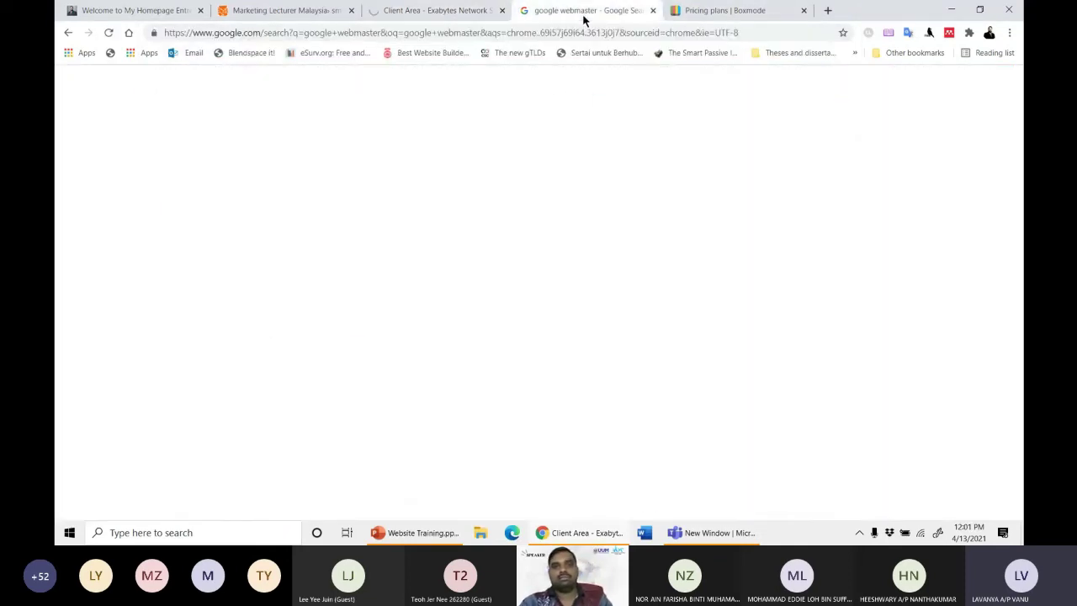
{"action": "left_click_drag", "start_coordinate": [582, 15], "coordinate": [707, 55]}
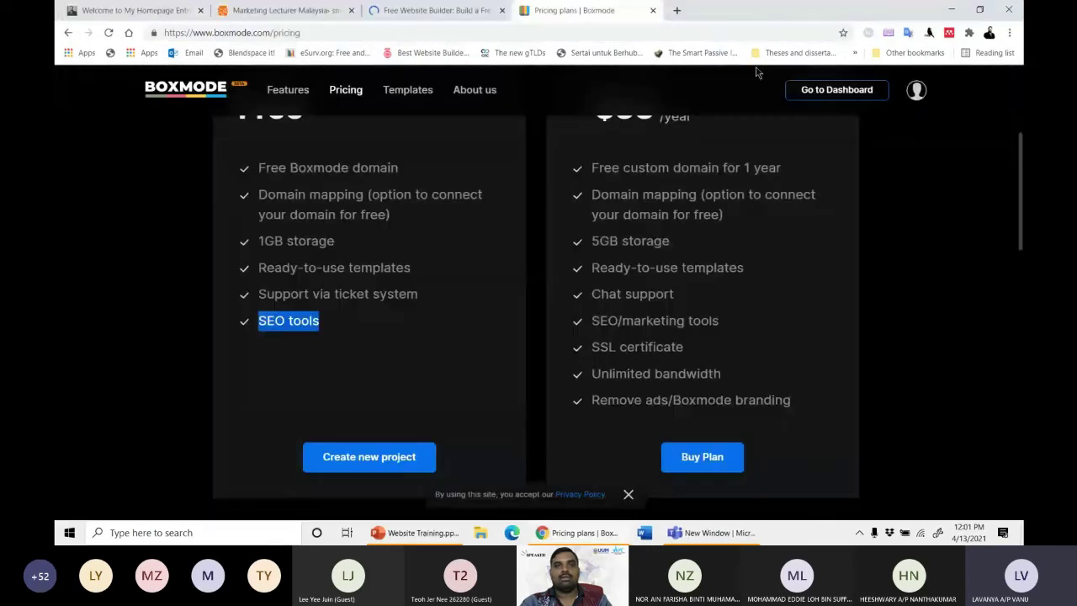
{"action": "left_click", "coordinate": [1007, 11]}
{"action": "scroll", "coordinate": [614, 86], "scroll_direction": "up", "scroll_amount": 3}
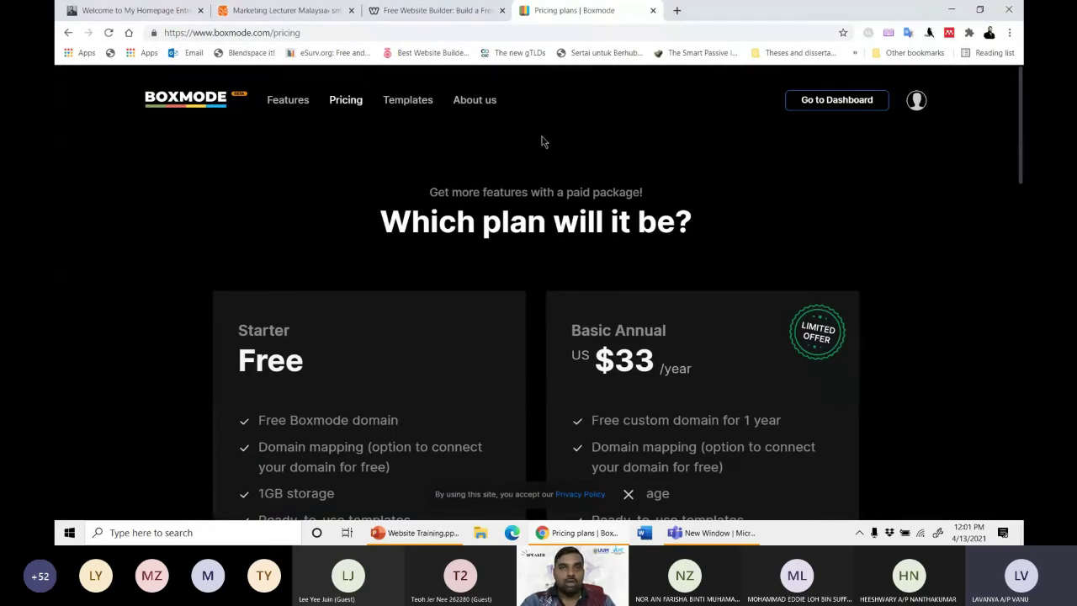
{"action": "left_click", "coordinate": [431, 10]}
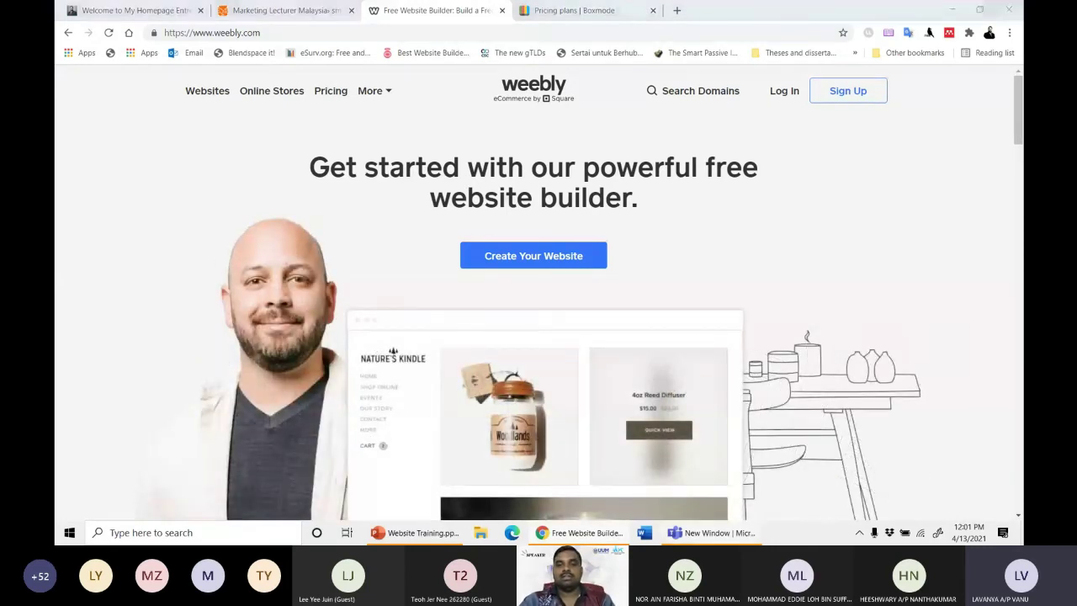
{"action": "key", "text": "alt+Tab"}
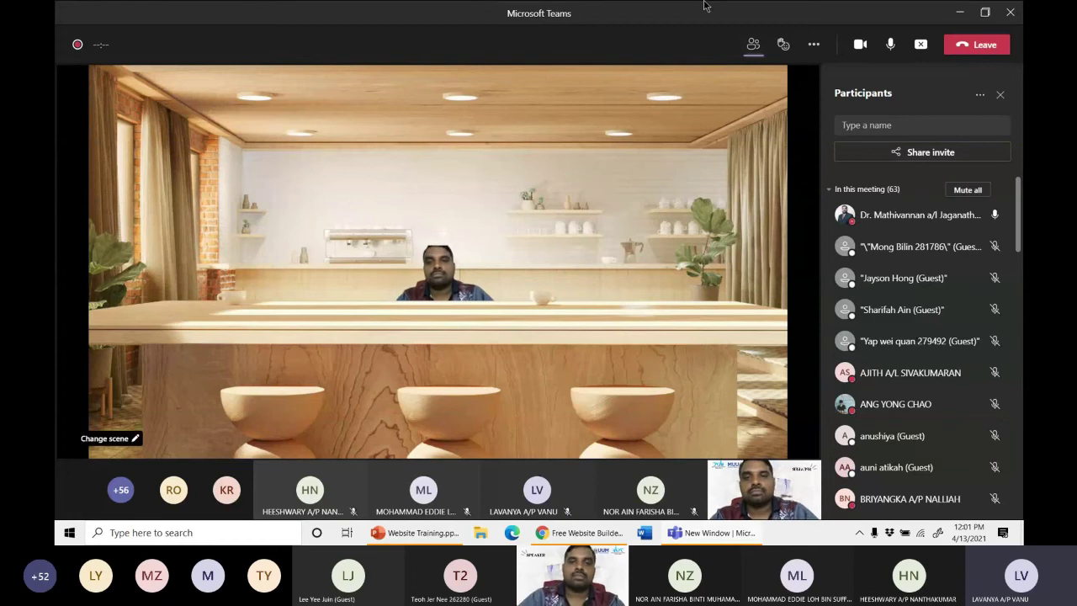
{"action": "mouse_move", "coordinate": [704, 3]}
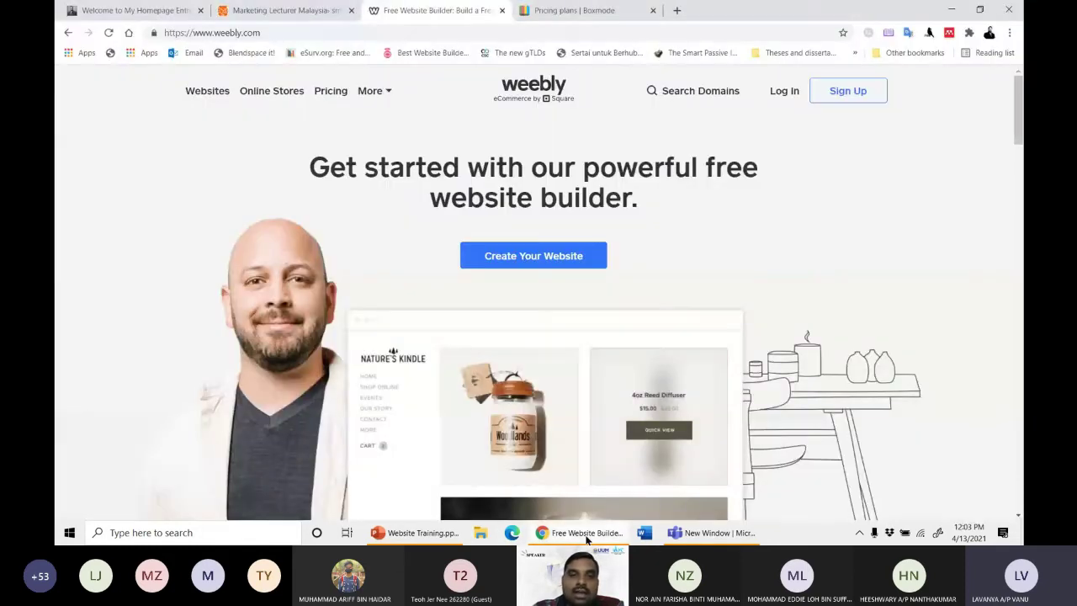
Step: Open Weebly's Pricing page from the Weebly home page
{"action": "left_click", "coordinate": [557, 531]}
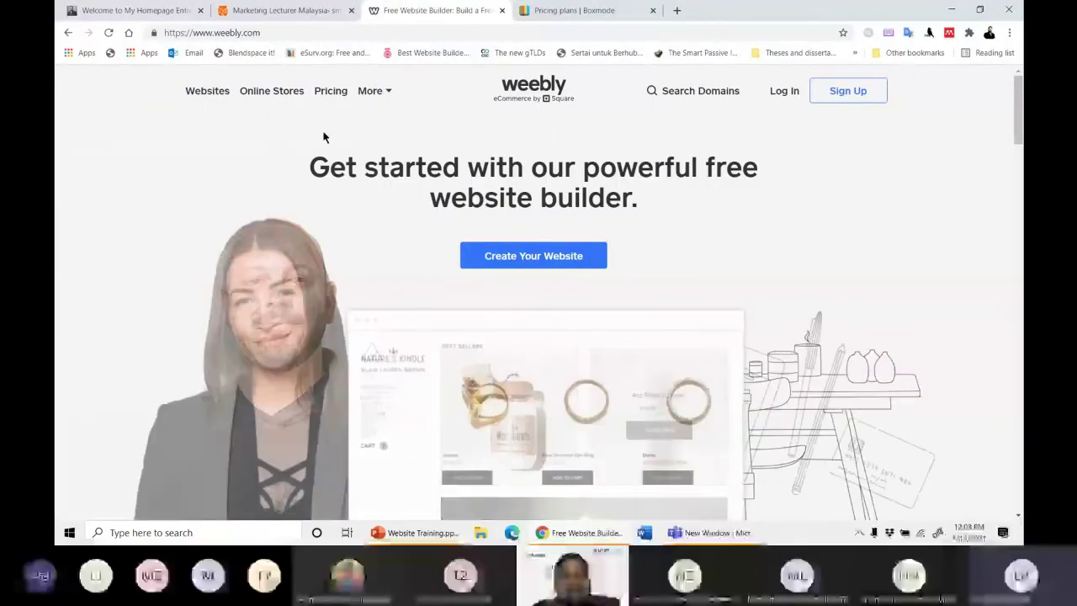
{"action": "left_click", "coordinate": [632, 17]}
{"action": "left_click", "coordinate": [418, 12]}
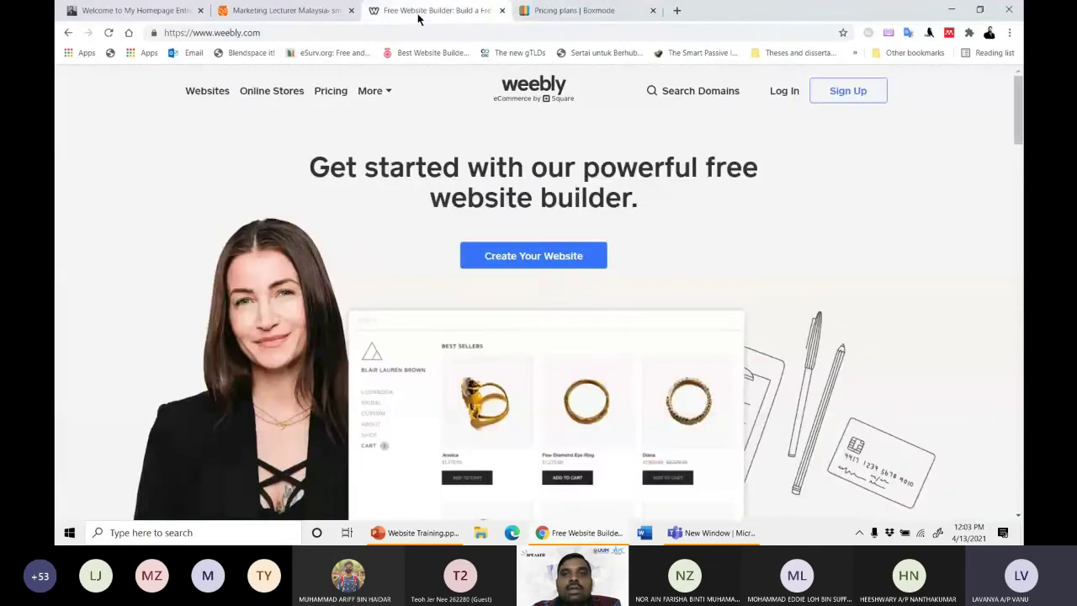
{"action": "left_click", "coordinate": [339, 98]}
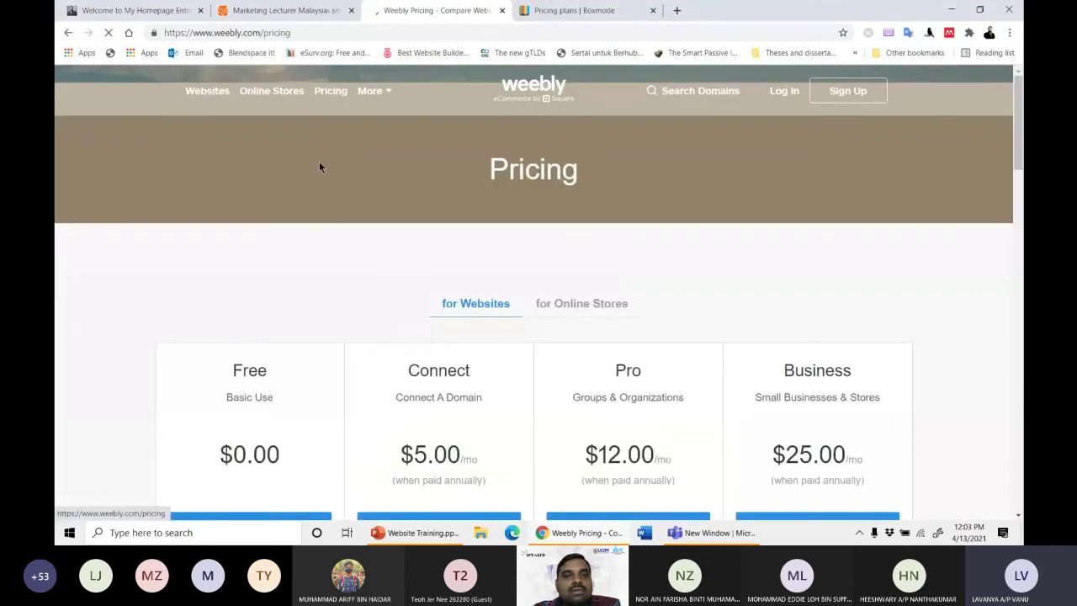
Step: Scroll through Weebly's plan feature tables and back to the top, then switch to Boxmode pricing
{"action": "scroll", "coordinate": [413, 272], "scroll_direction": "down", "scroll_amount": 3}
{"action": "scroll", "coordinate": [413, 270], "scroll_direction": "down", "scroll_amount": 3}
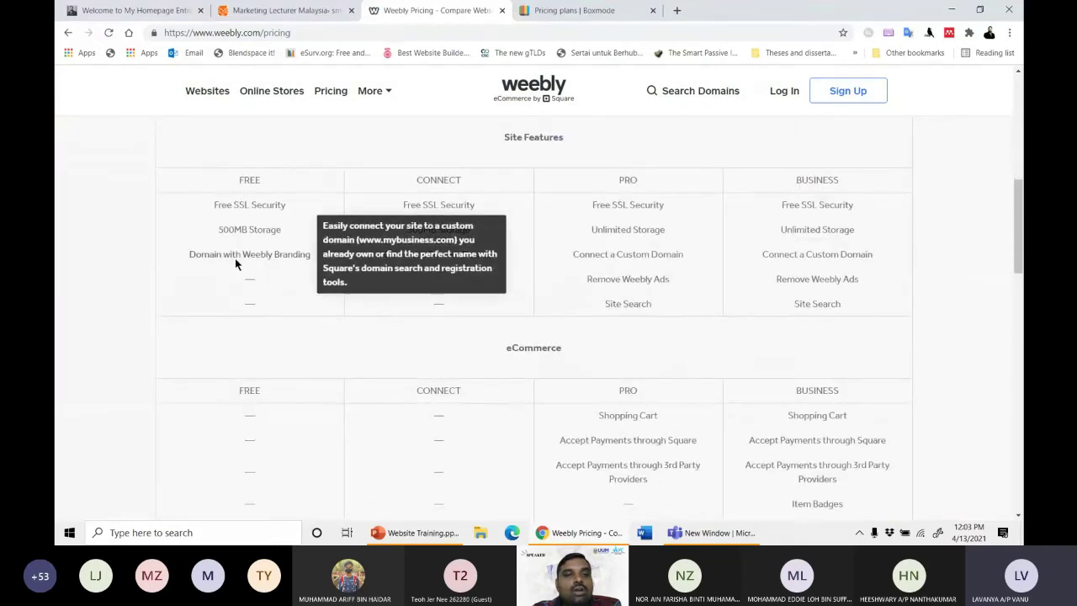
{"action": "mouse_move", "coordinate": [404, 264]}
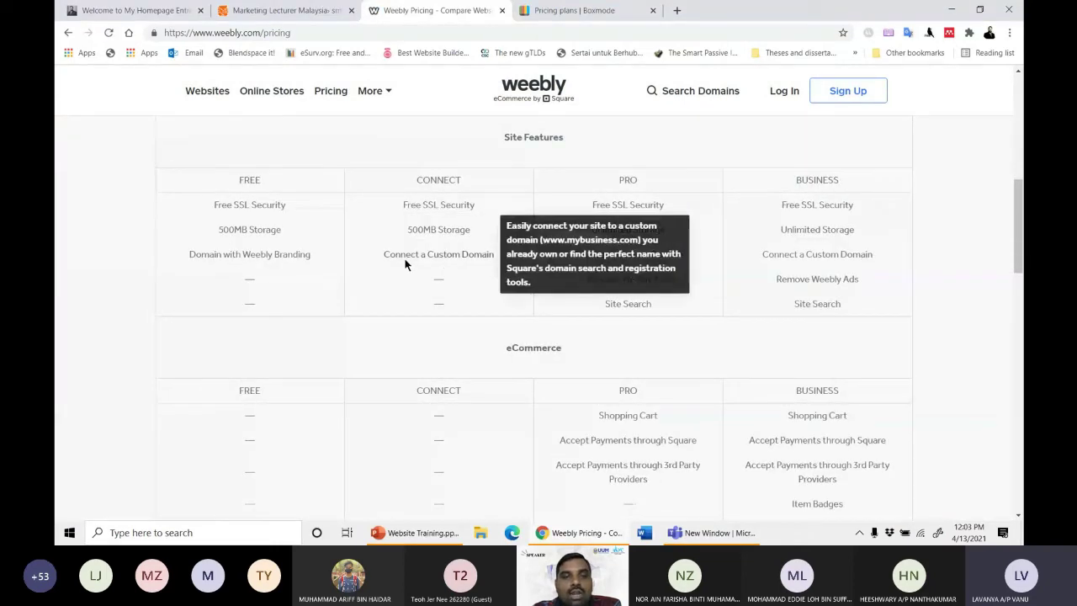
{"action": "scroll", "coordinate": [468, 321], "scroll_direction": "down", "scroll_amount": 10}
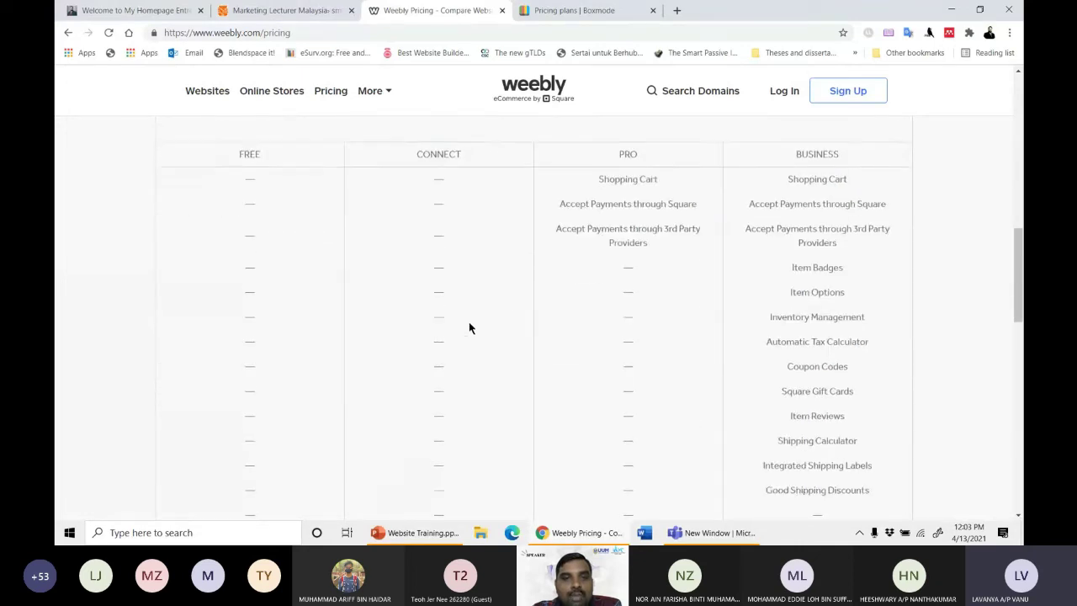
{"action": "scroll", "coordinate": [468, 325], "scroll_direction": "down", "scroll_amount": 2}
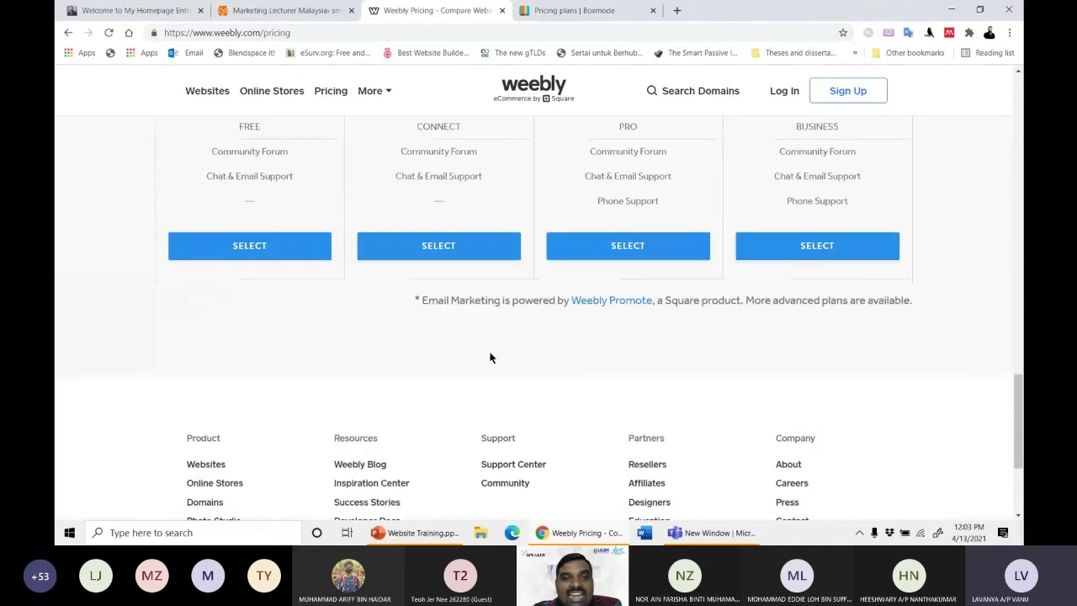
{"action": "scroll", "coordinate": [488, 351], "scroll_direction": "up", "scroll_amount": 10}
{"action": "scroll", "coordinate": [484, 343], "scroll_direction": "up", "scroll_amount": 3}
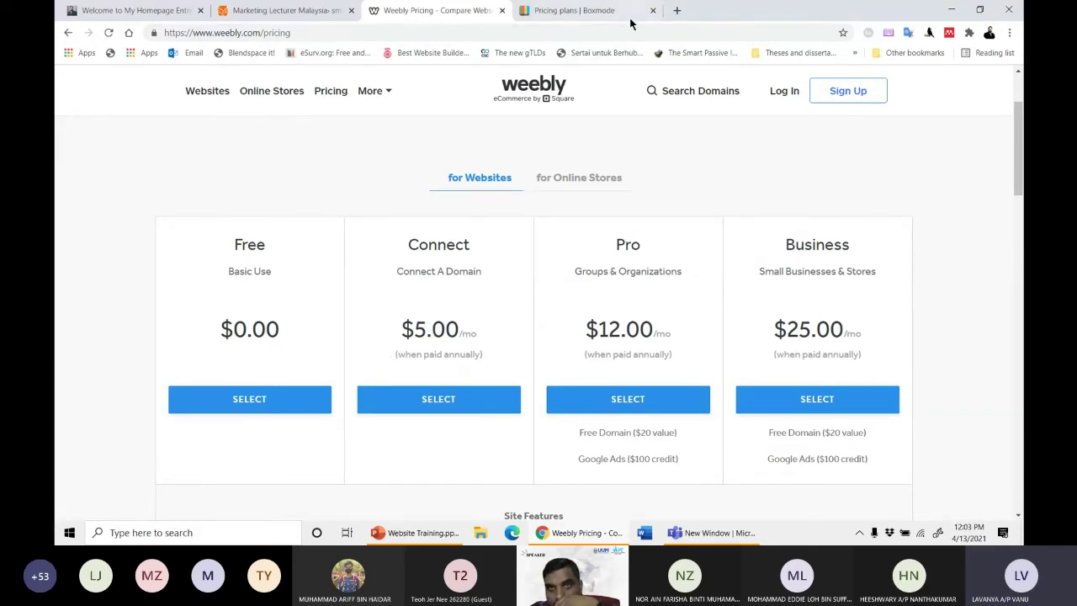
{"action": "left_click", "coordinate": [588, 10]}
Step: Scroll through Boxmode's Starter and US $33/year Basic Annual pricing cards
{"action": "scroll", "coordinate": [812, 364], "scroll_direction": "down", "scroll_amount": 2}
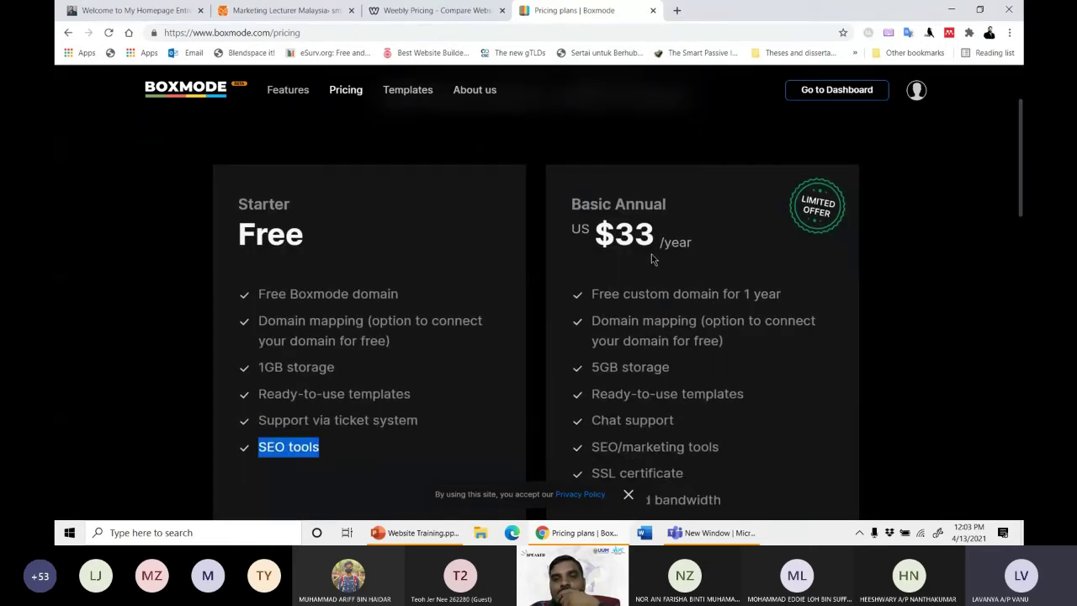
{"action": "scroll", "coordinate": [652, 259], "scroll_direction": "down", "scroll_amount": 3}
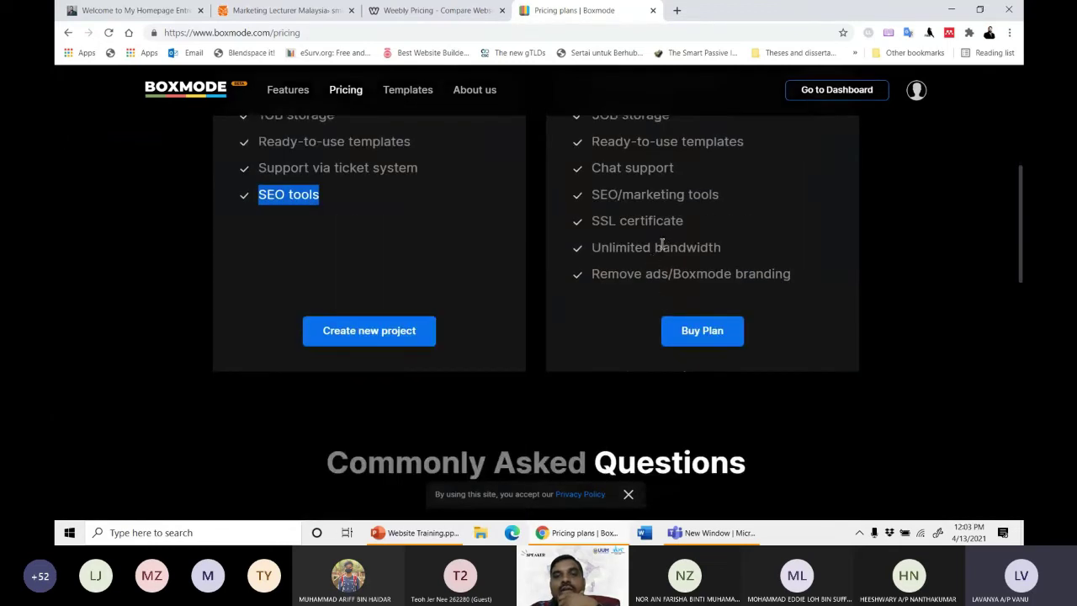
{"action": "scroll", "coordinate": [744, 276], "scroll_direction": "up", "scroll_amount": 1}
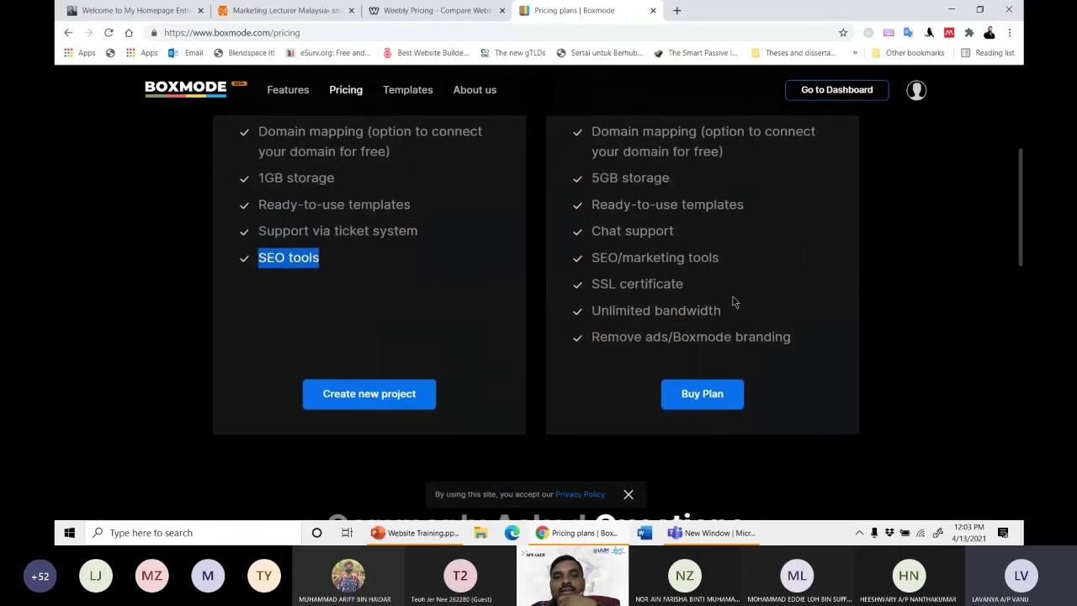
{"action": "scroll", "coordinate": [711, 328], "scroll_direction": "up", "scroll_amount": 1}
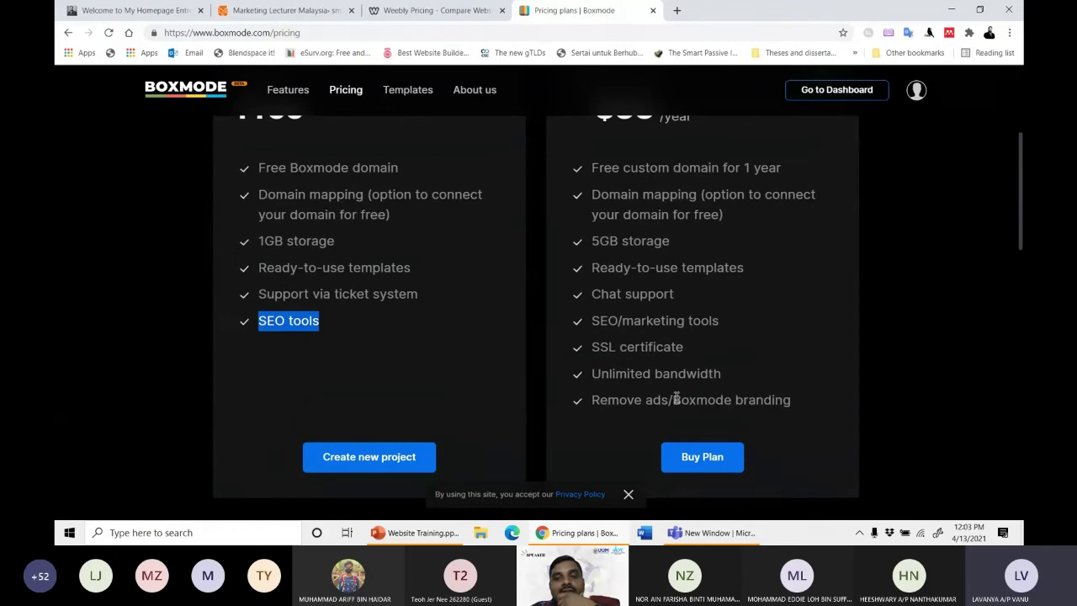
Step: Return to Weebly's pricing plans and head to the Weebly login page
{"action": "left_click", "coordinate": [425, 10]}
{"action": "scroll", "coordinate": [486, 346], "scroll_direction": "down", "scroll_amount": 1}
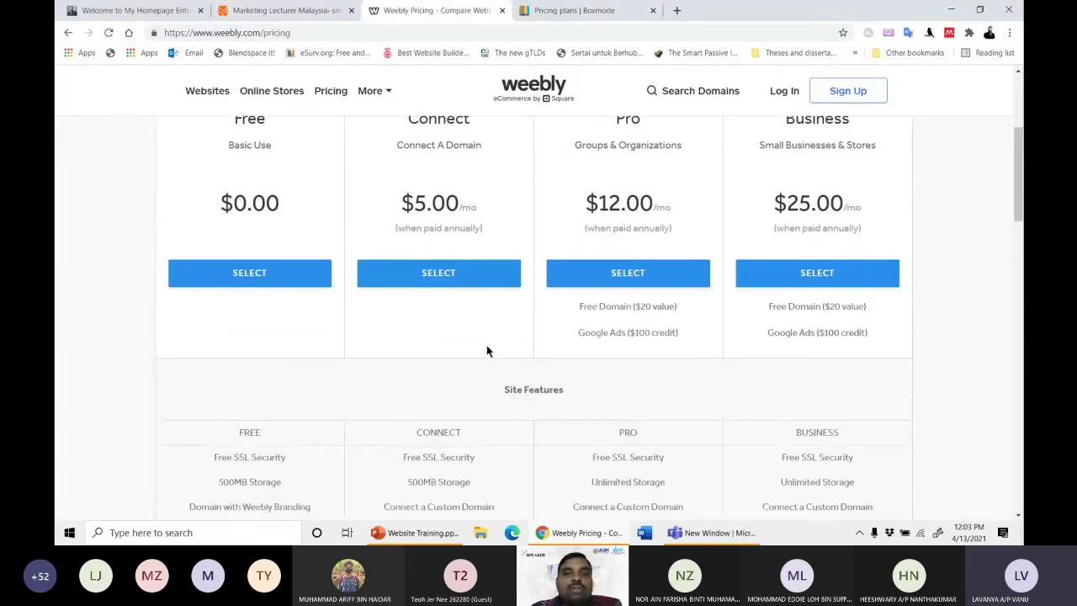
{"action": "scroll", "coordinate": [616, 256], "scroll_direction": "up", "scroll_amount": 1}
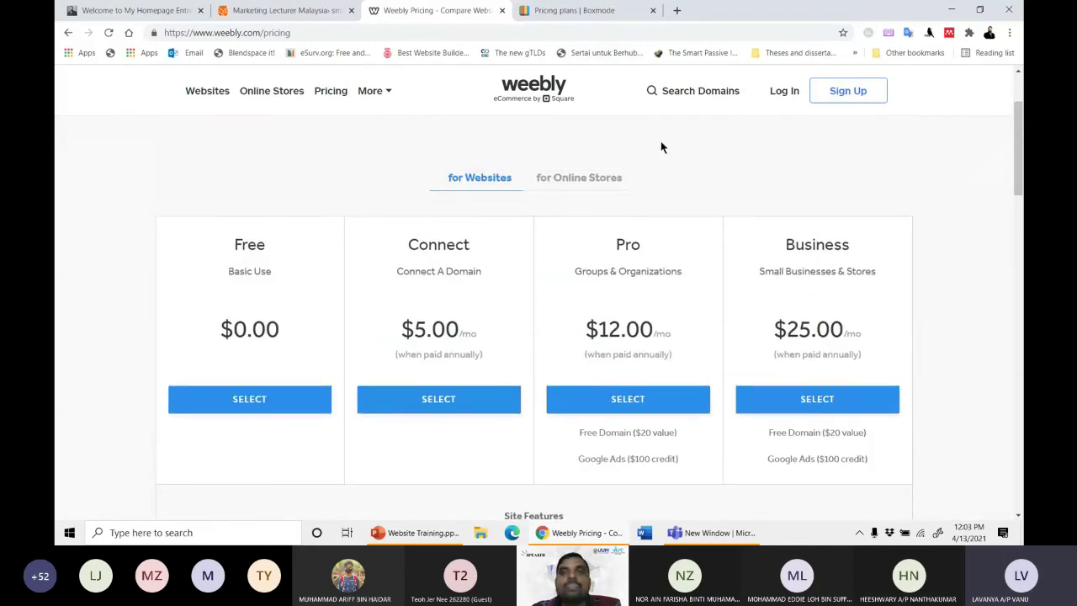
{"action": "left_click", "coordinate": [773, 92]}
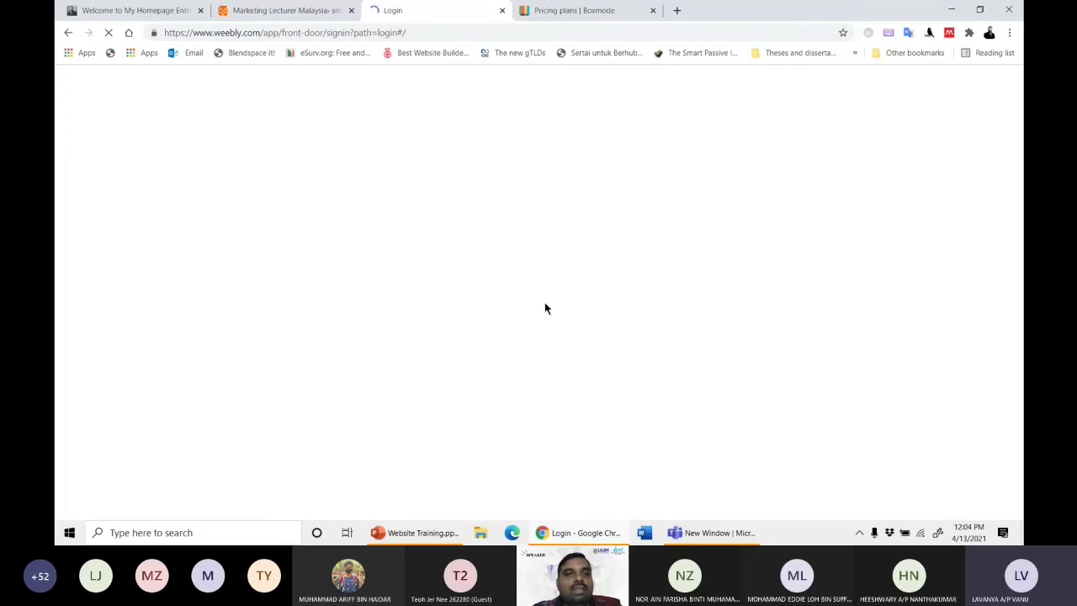
Step: Log in to Weebly with the saved account e-mail and password
{"action": "left_click", "coordinate": [387, 224]}
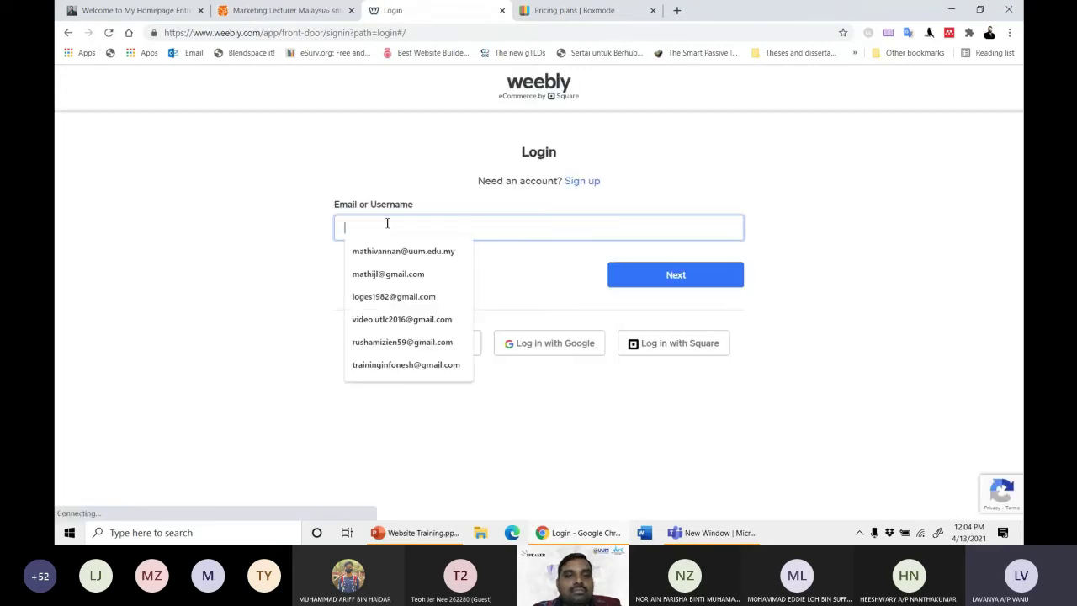
{"action": "left_click", "coordinate": [404, 275]}
{"action": "left_click", "coordinate": [685, 276]}
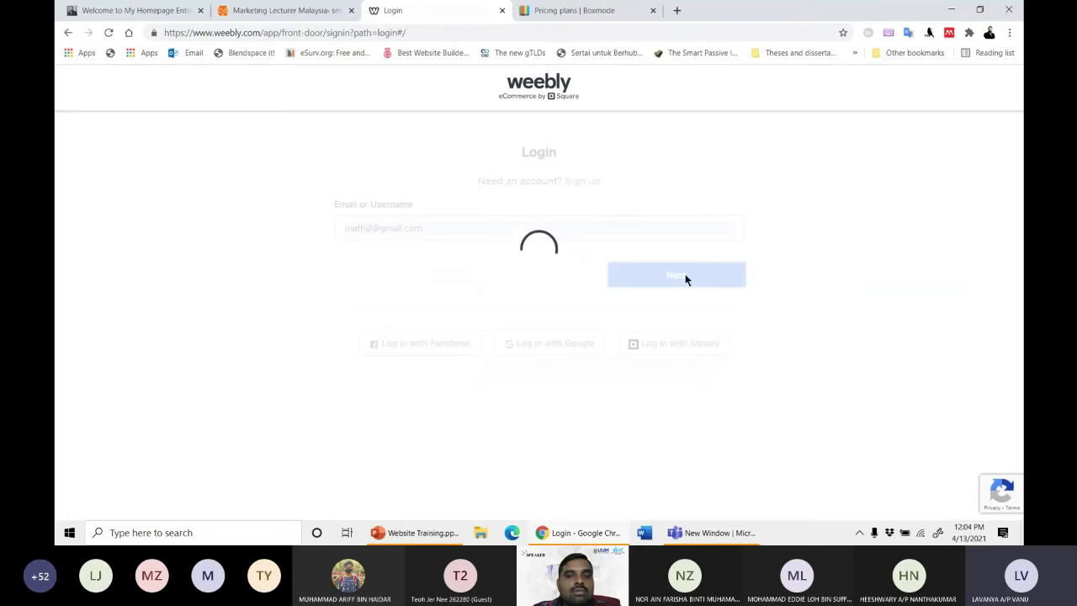
{"action": "left_click", "coordinate": [654, 338]}
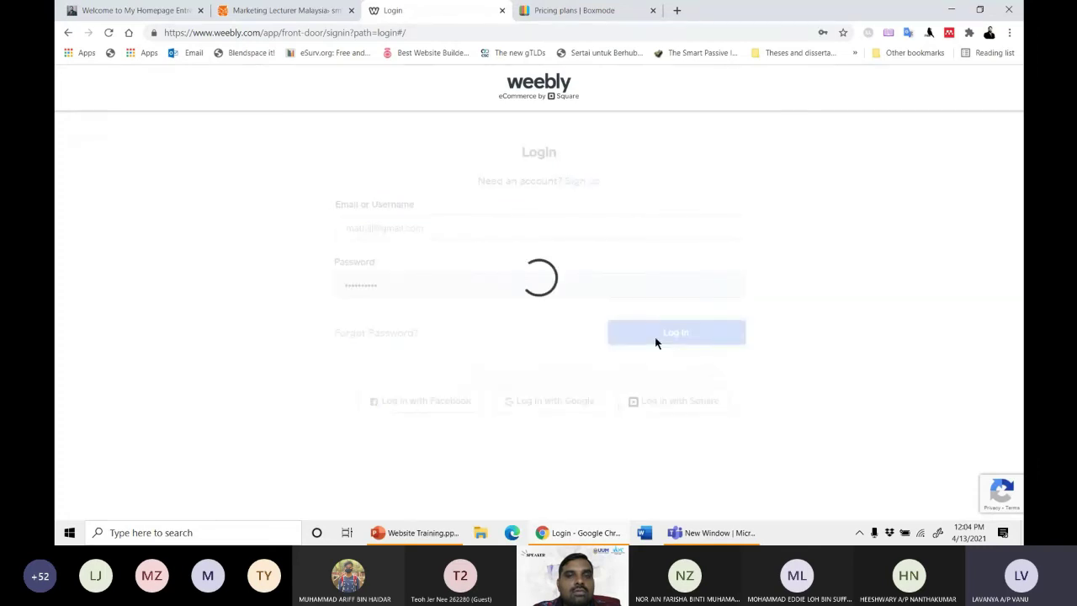
{"action": "left_click", "coordinate": [617, 17]}
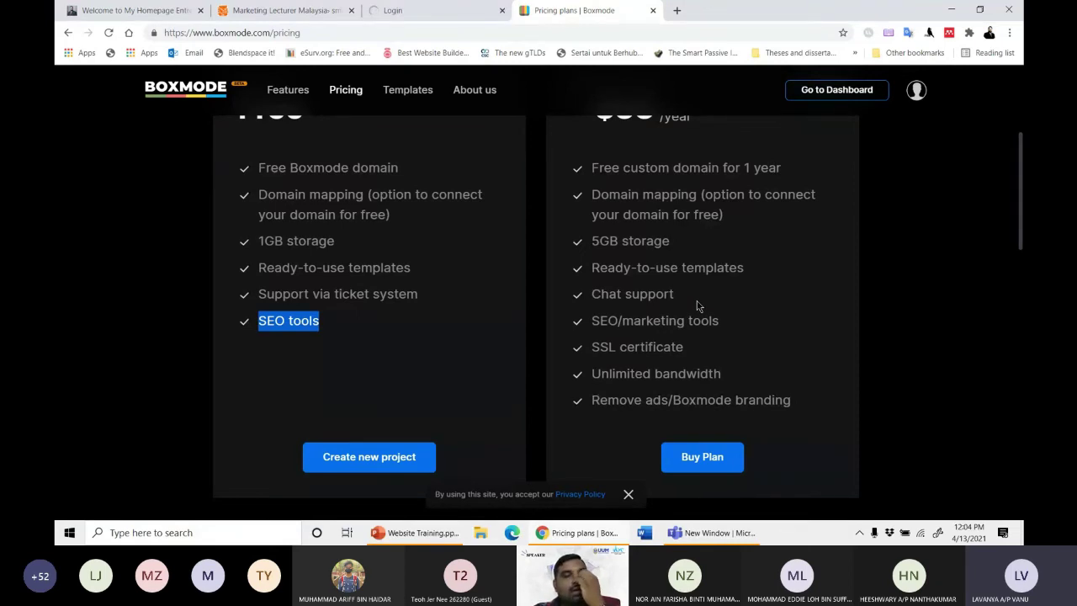
{"action": "left_click", "coordinate": [403, 17]}
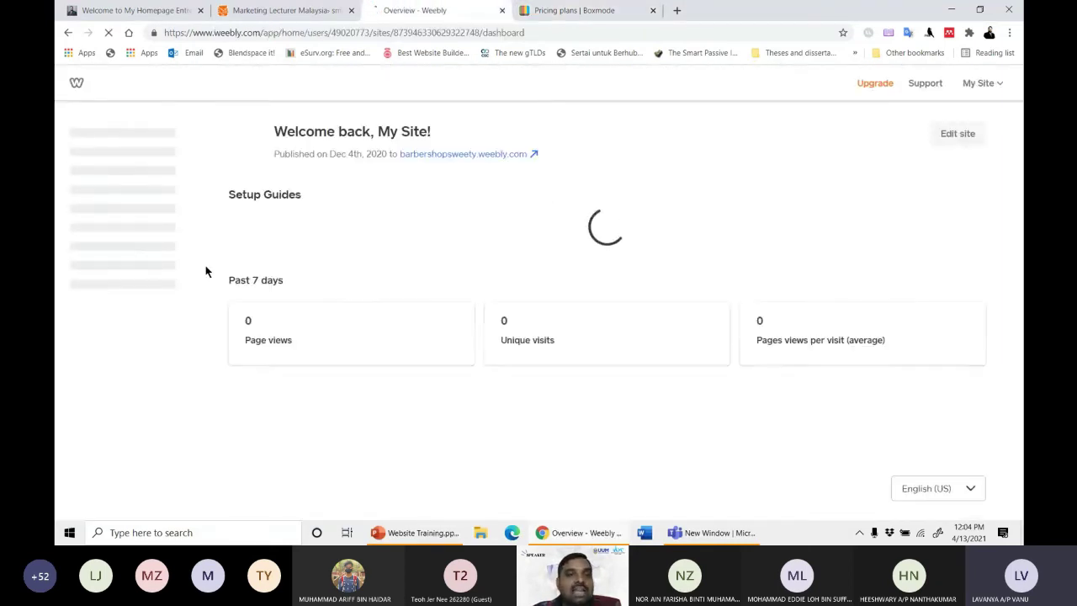
Step: Dismiss the setup card, expand the Website section, and open the My Site account menu
{"action": "left_click", "coordinate": [607, 395]}
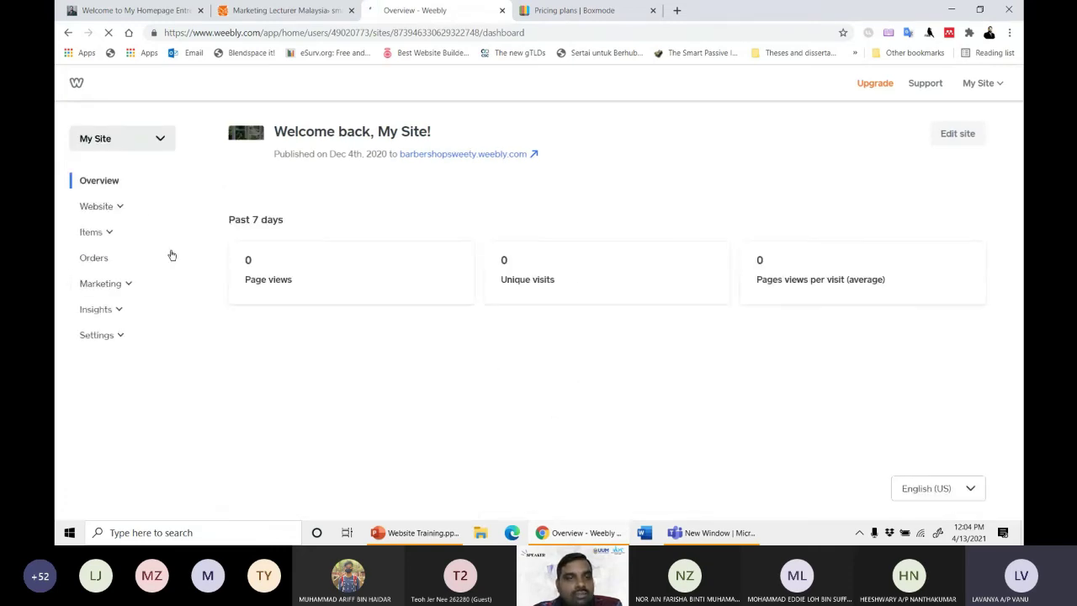
{"action": "left_click", "coordinate": [115, 211]}
{"action": "left_click", "coordinate": [115, 210]}
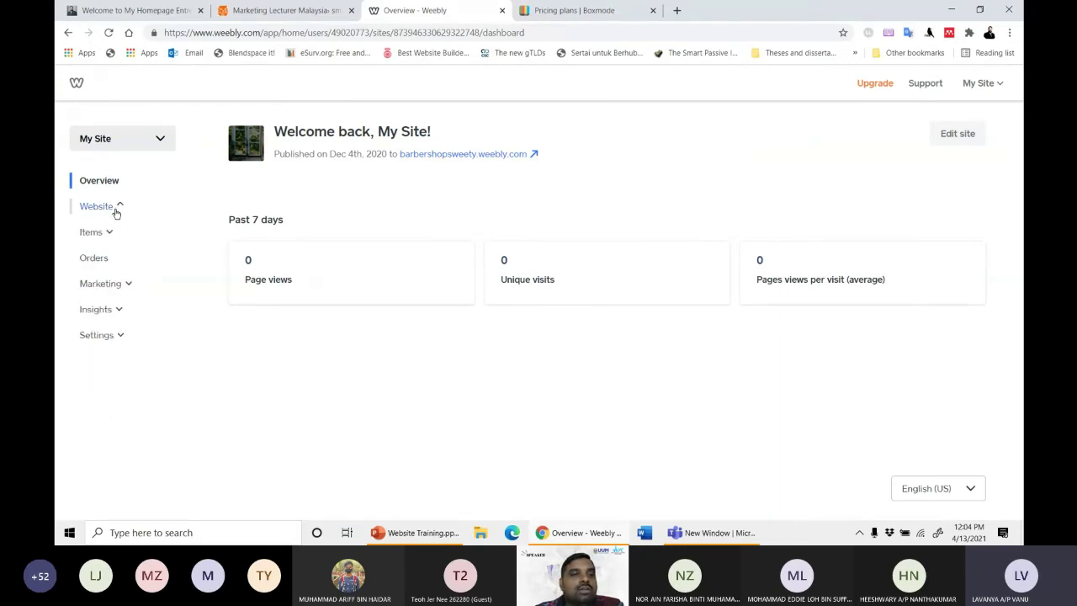
{"action": "left_click", "coordinate": [116, 212]}
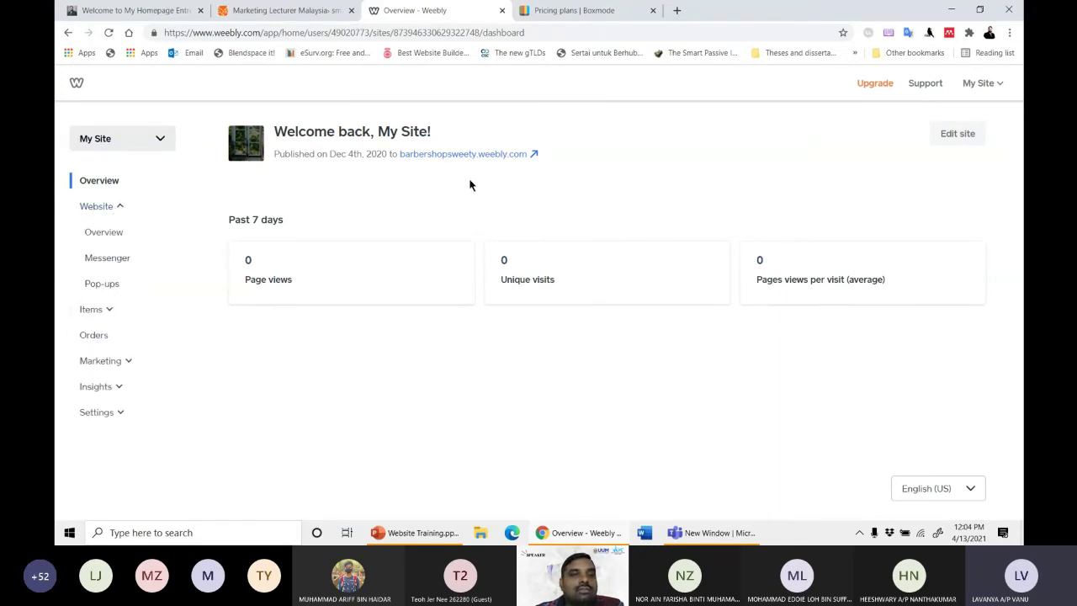
{"action": "left_click", "coordinate": [994, 85]}
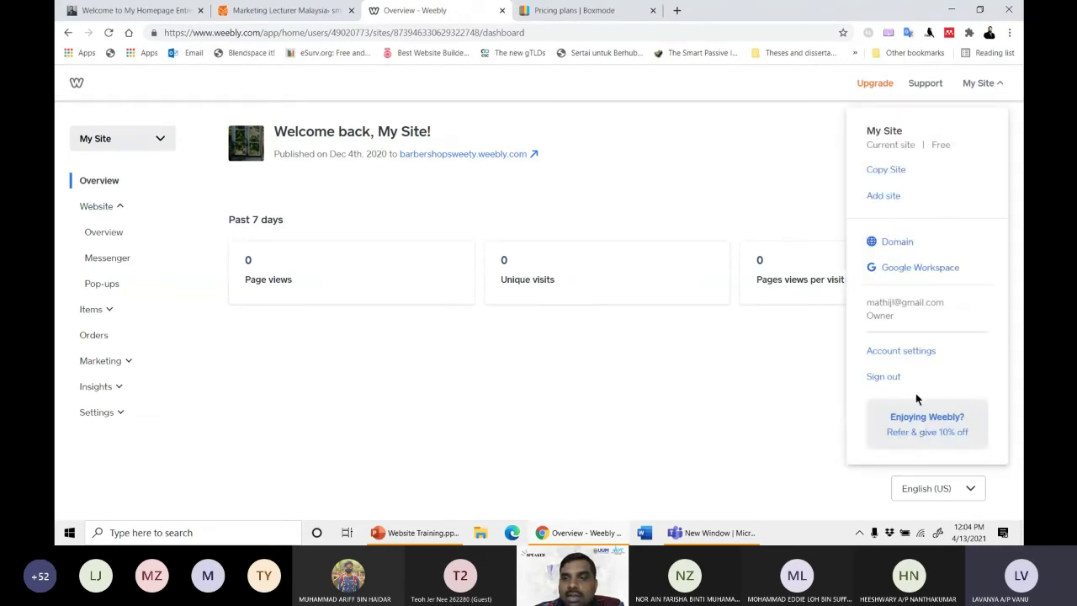
Step: Sign out of Weebly and return to the weebly.com home page
{"action": "left_click", "coordinate": [882, 377]}
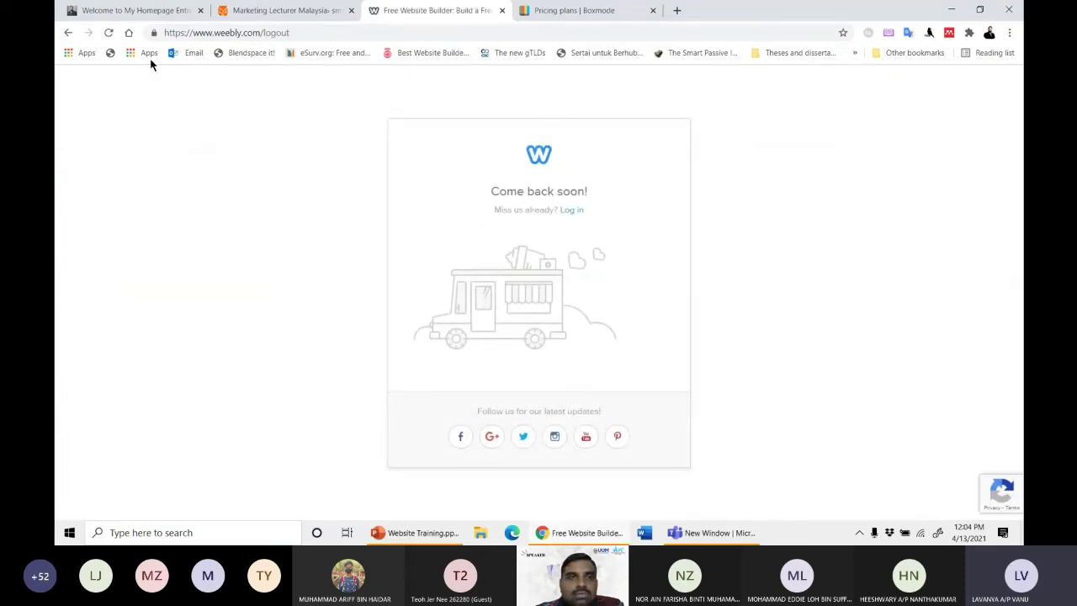
{"action": "left_click", "coordinate": [69, 36]}
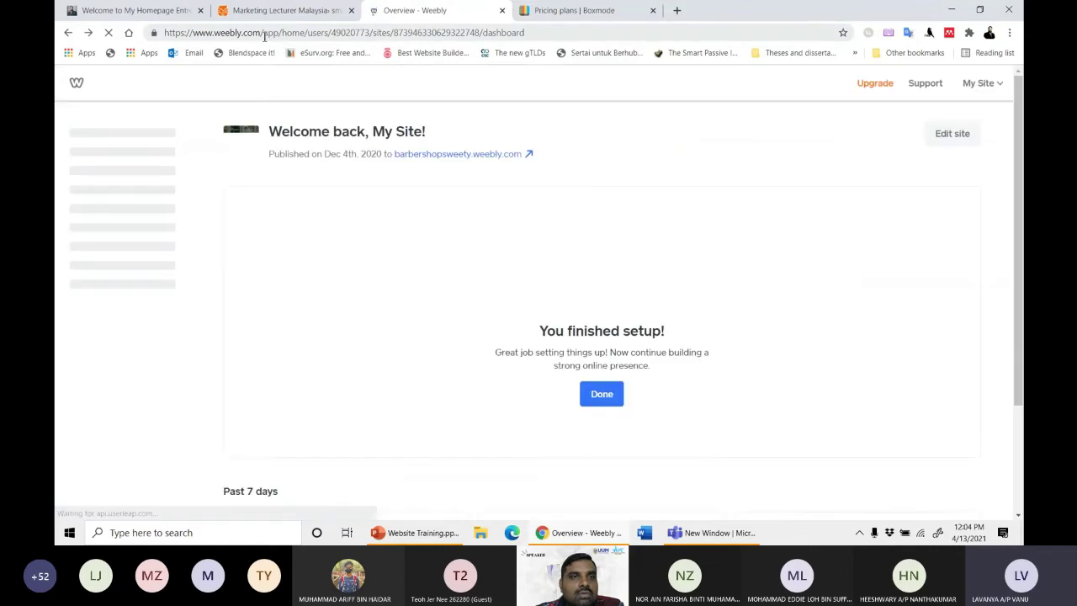
{"action": "key", "text": "BackSpace"}
{"action": "key", "text": "Return"}
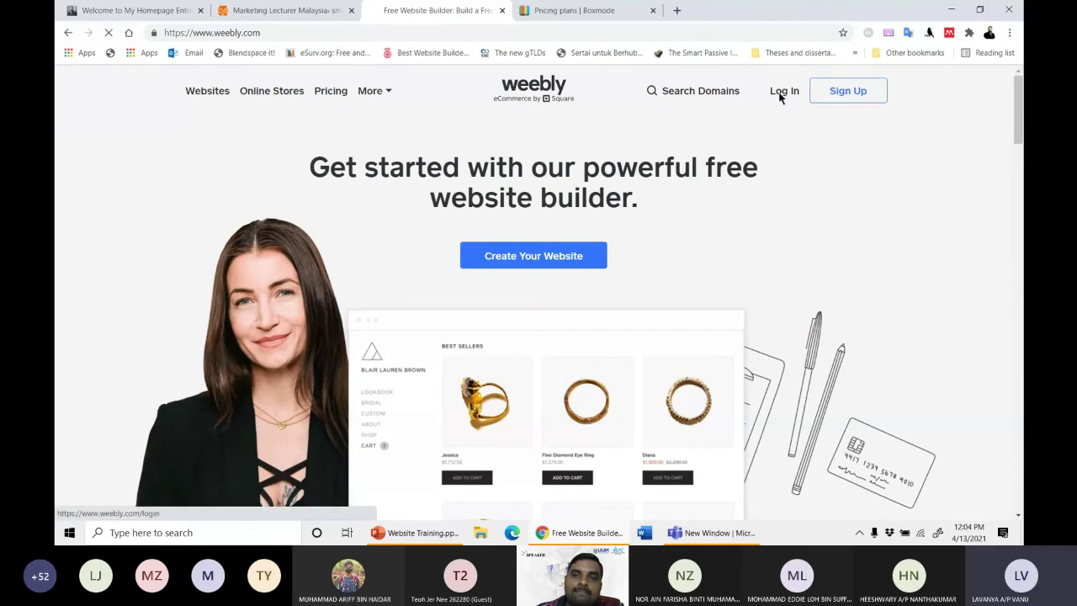
Step: Log in to Weebly with a different saved account e-mail and password
{"action": "left_click", "coordinate": [779, 95]}
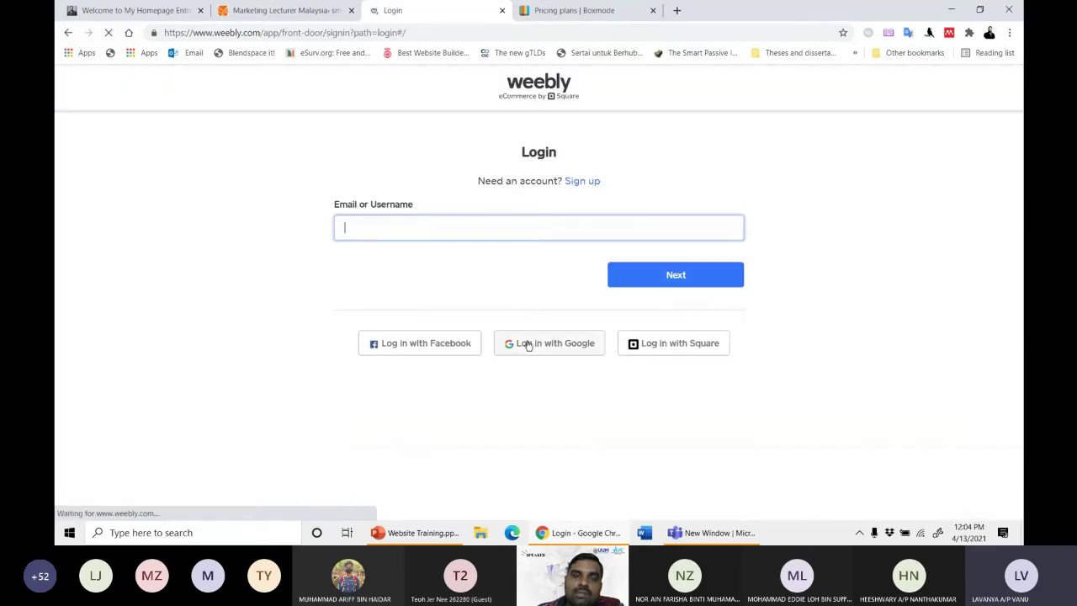
{"action": "left_click", "coordinate": [404, 228]}
{"action": "left_click", "coordinate": [403, 250]}
{"action": "left_click", "coordinate": [677, 276]}
{"action": "left_click", "coordinate": [649, 331]}
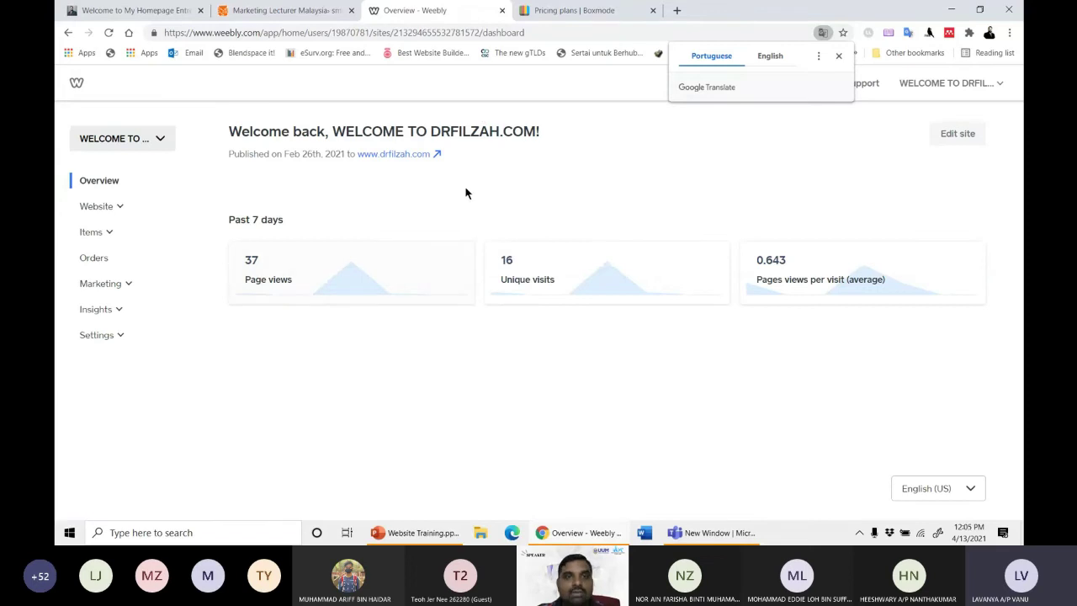
{"action": "left_click_drag", "start_coordinate": [538, 132], "coordinate": [435, 133]}
{"action": "right_click", "coordinate": [488, 132]}
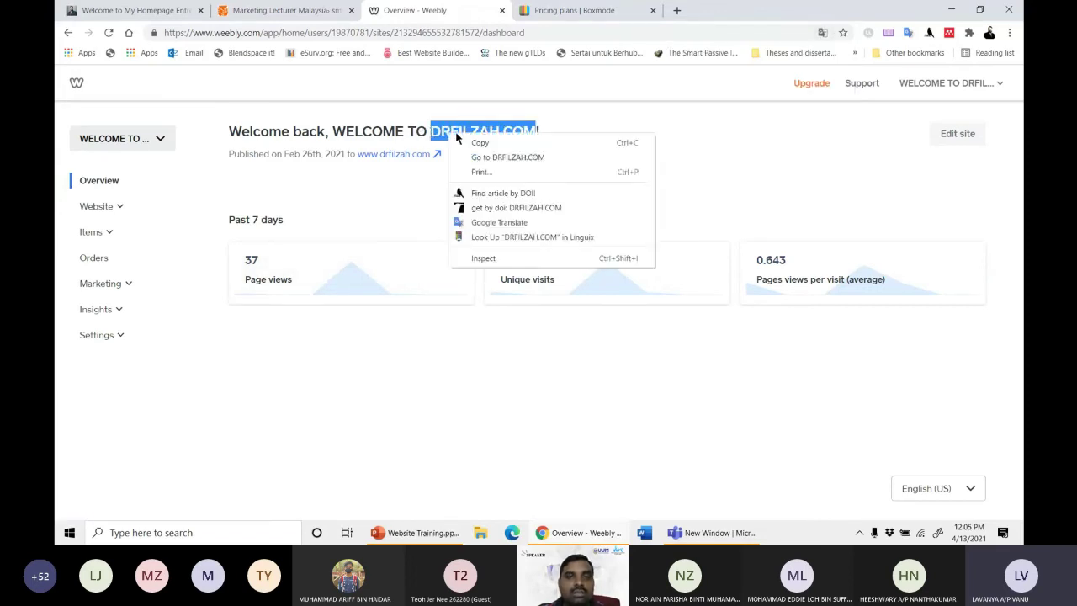
{"action": "left_click", "coordinate": [530, 157]}
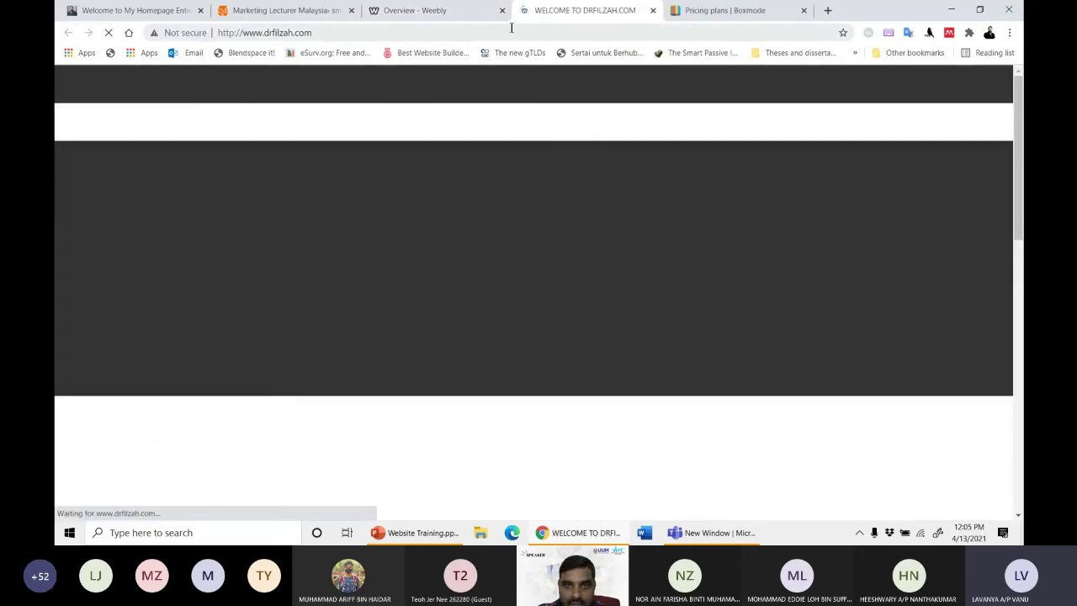
{"action": "left_click", "coordinate": [429, 12]}
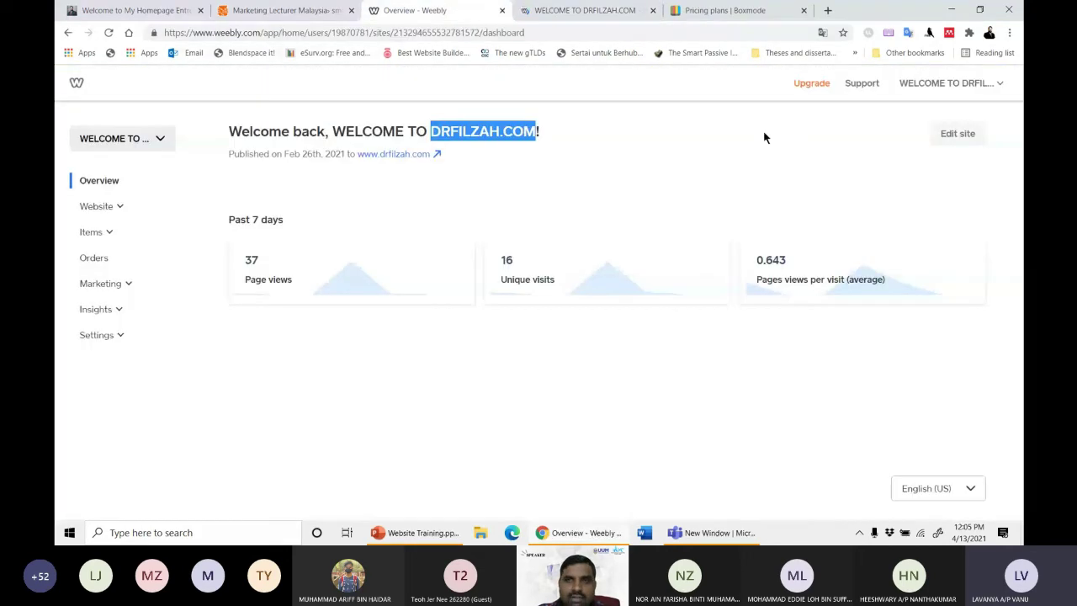
{"action": "left_click", "coordinate": [978, 86]}
{"action": "left_click", "coordinate": [144, 146]}
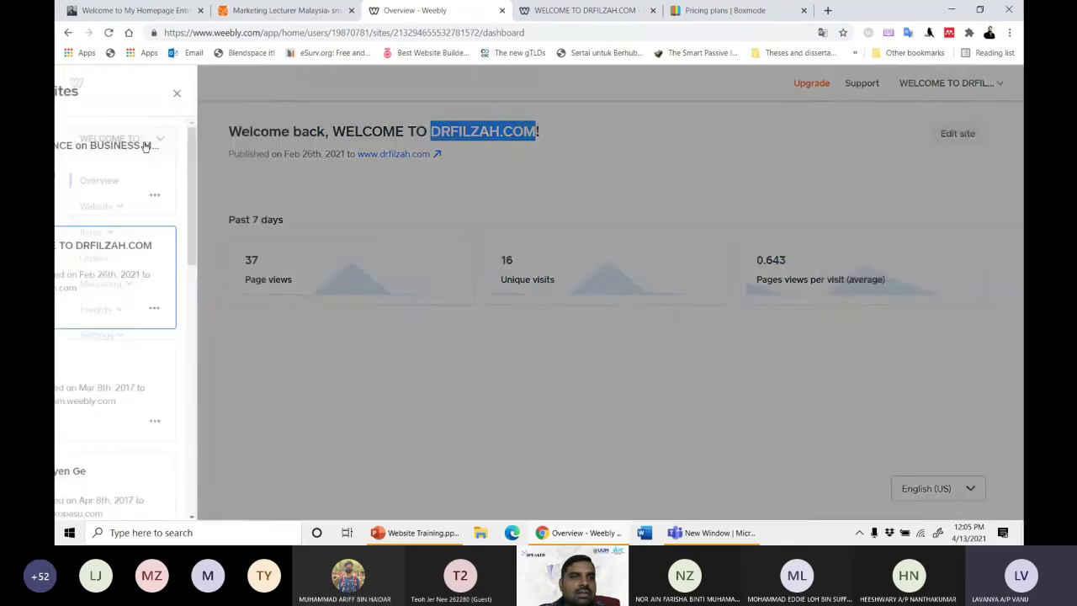
{"action": "left_click", "coordinate": [249, 94]}
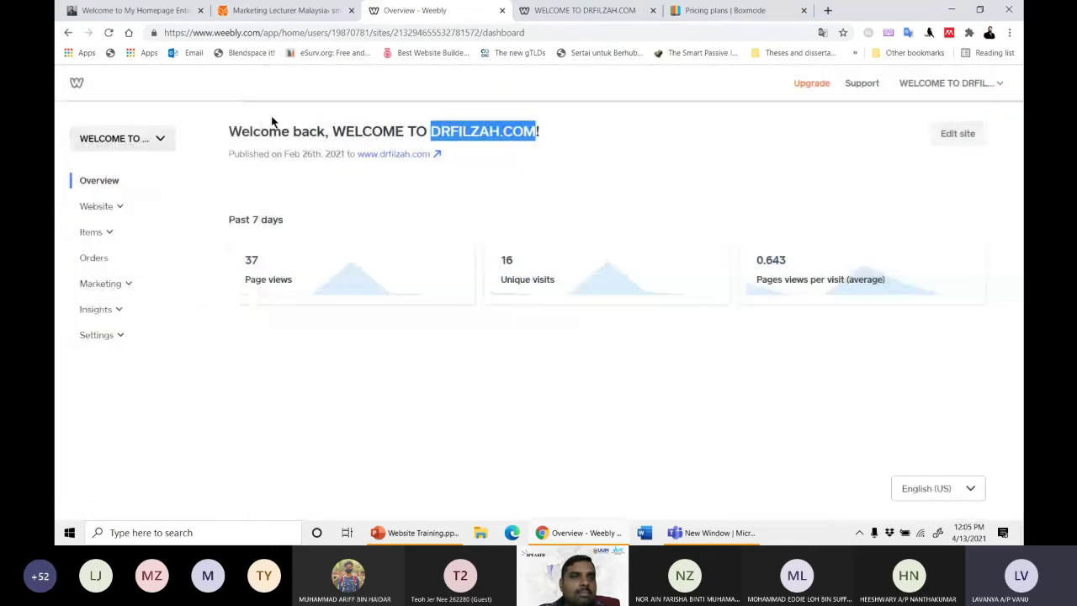
{"action": "left_click", "coordinate": [104, 209]}
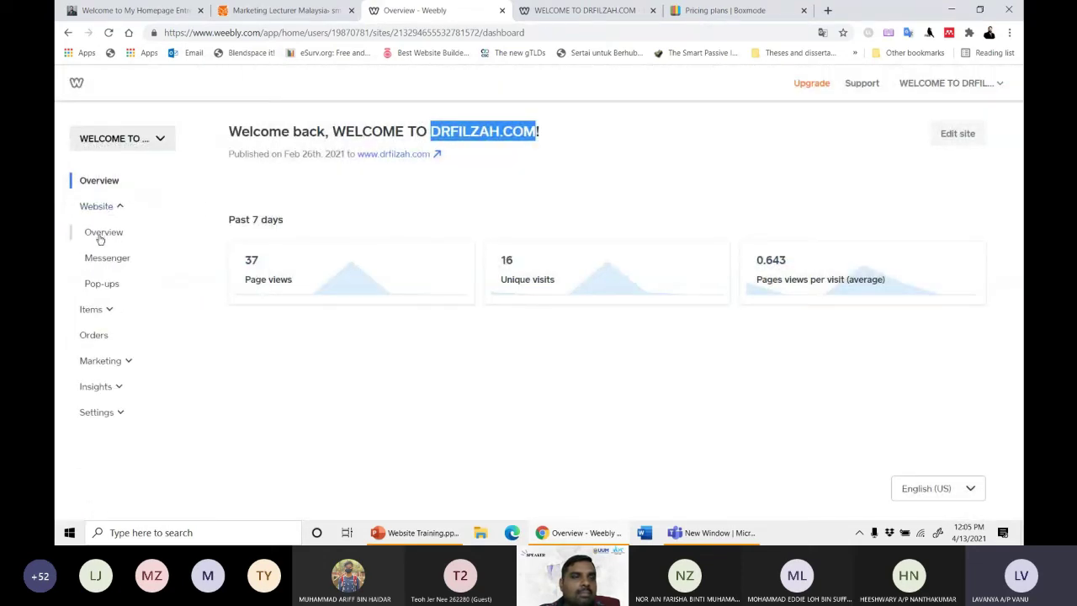
{"action": "left_click", "coordinate": [98, 235]}
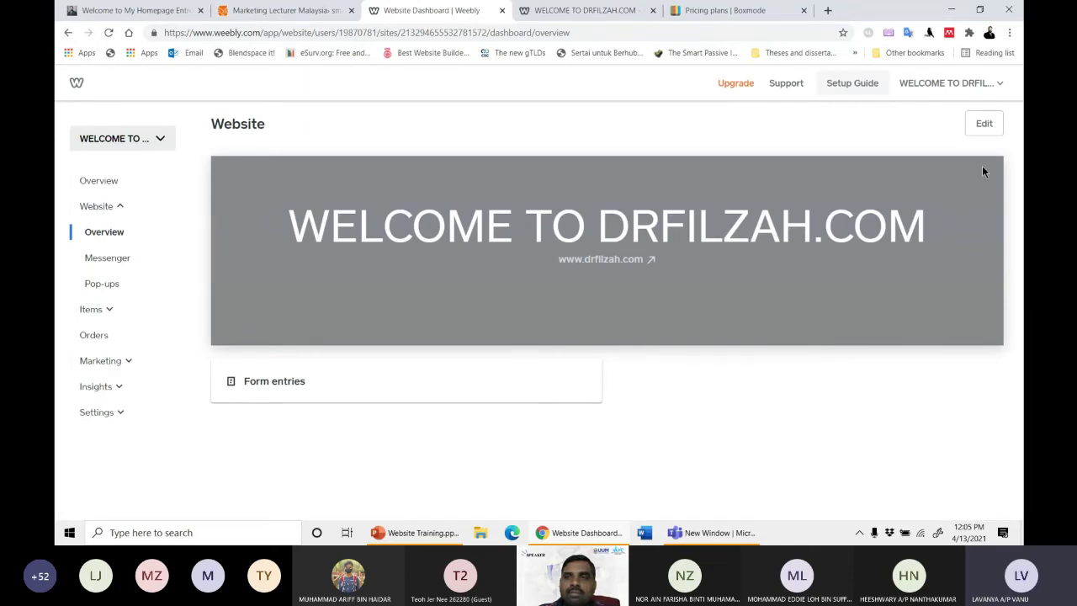
{"action": "left_click", "coordinate": [947, 86]}
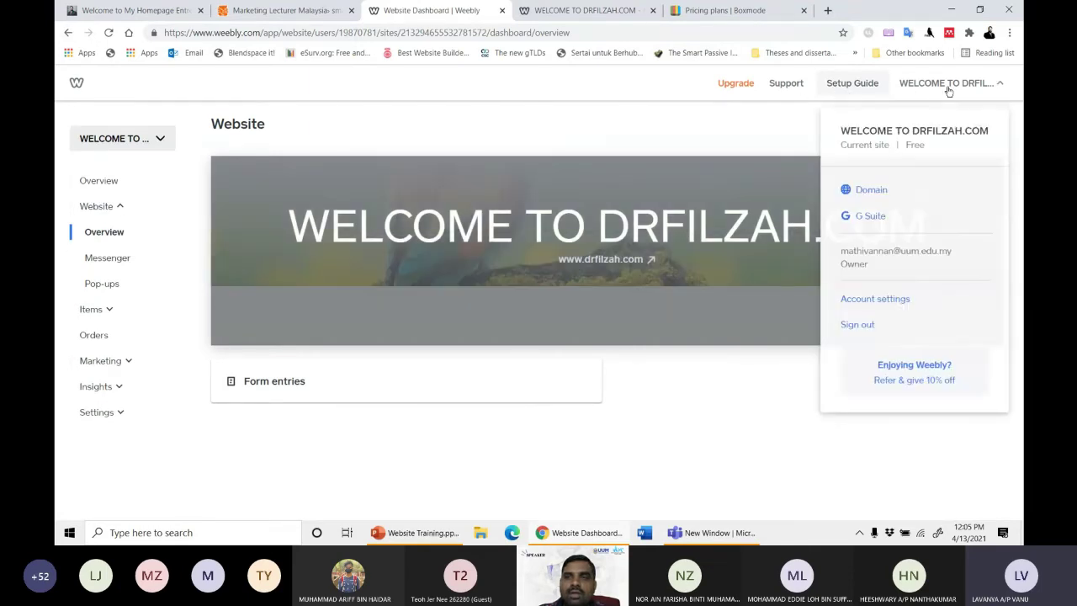
{"action": "left_click_drag", "start_coordinate": [263, 32], "coordinate": [569, 32]}
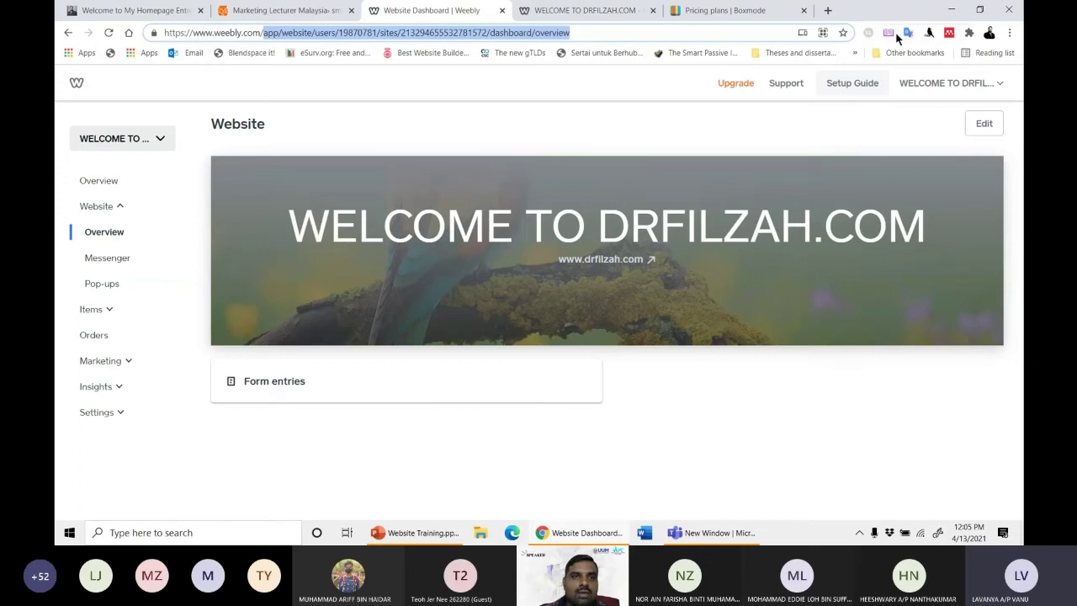
{"action": "key", "text": "BackSpace"}
{"action": "key", "text": "Return"}
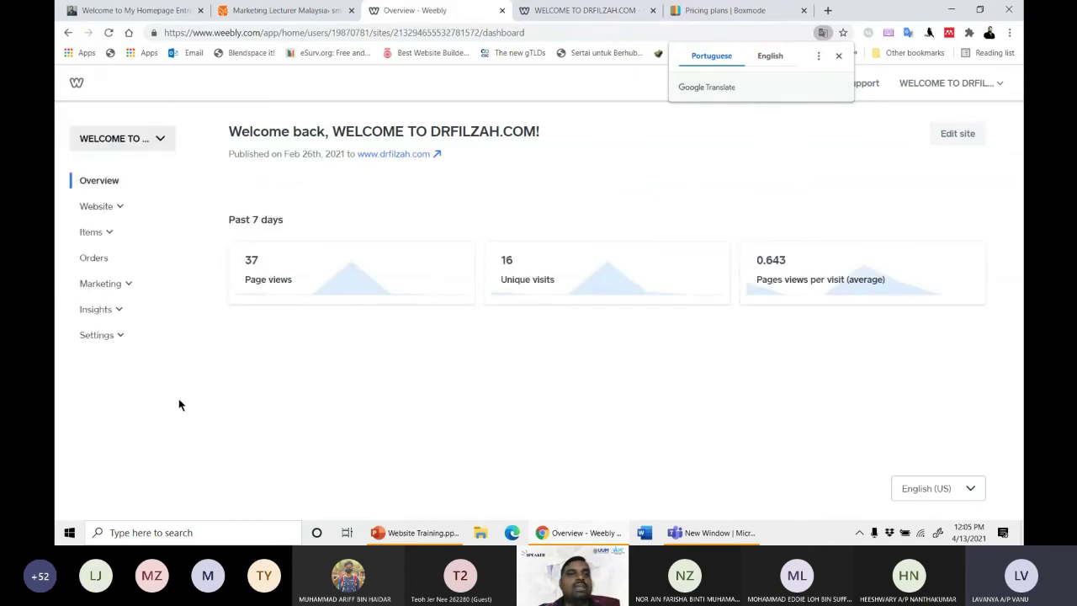
Step: Switch the dashboard to the CONFERENCE on BUSINESS MANAGEMENT 2017 site
{"action": "left_click", "coordinate": [115, 209]}
{"action": "left_click", "coordinate": [115, 209]}
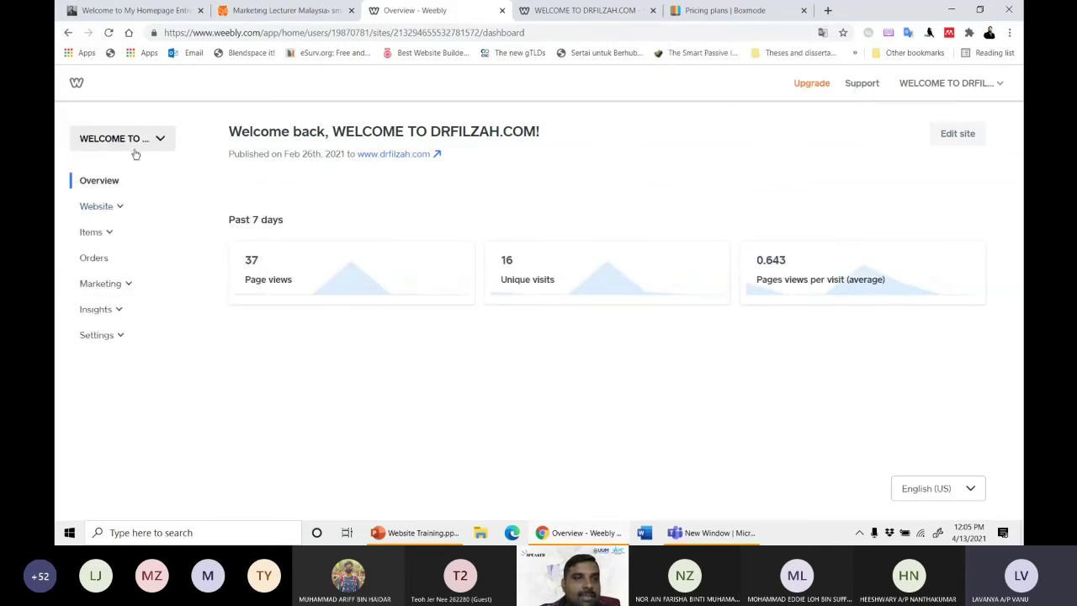
{"action": "left_click", "coordinate": [140, 140]}
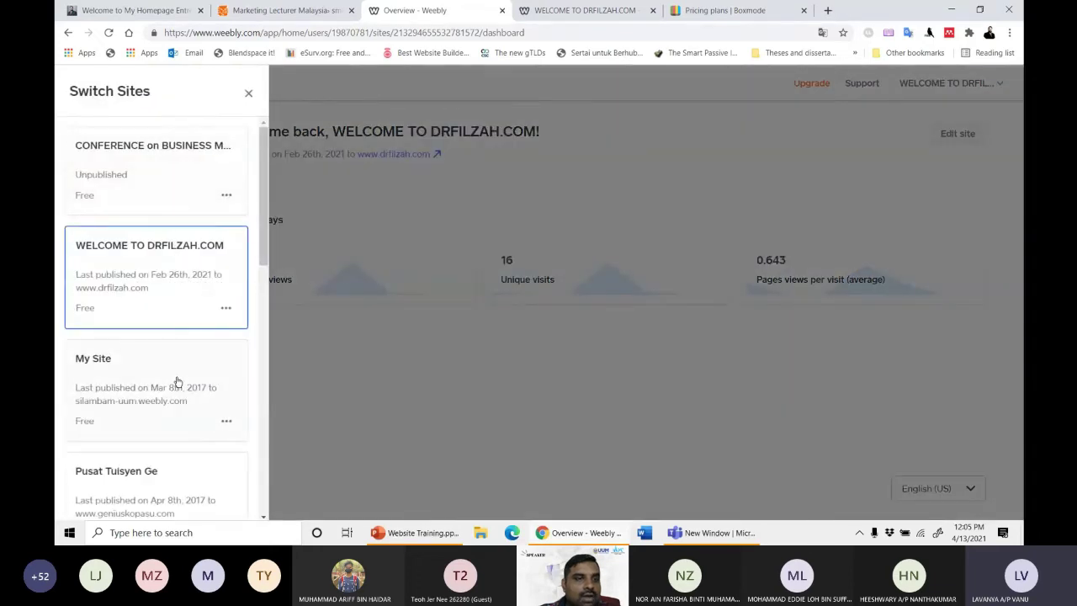
{"action": "scroll", "coordinate": [174, 379], "scroll_direction": "down", "scroll_amount": 3}
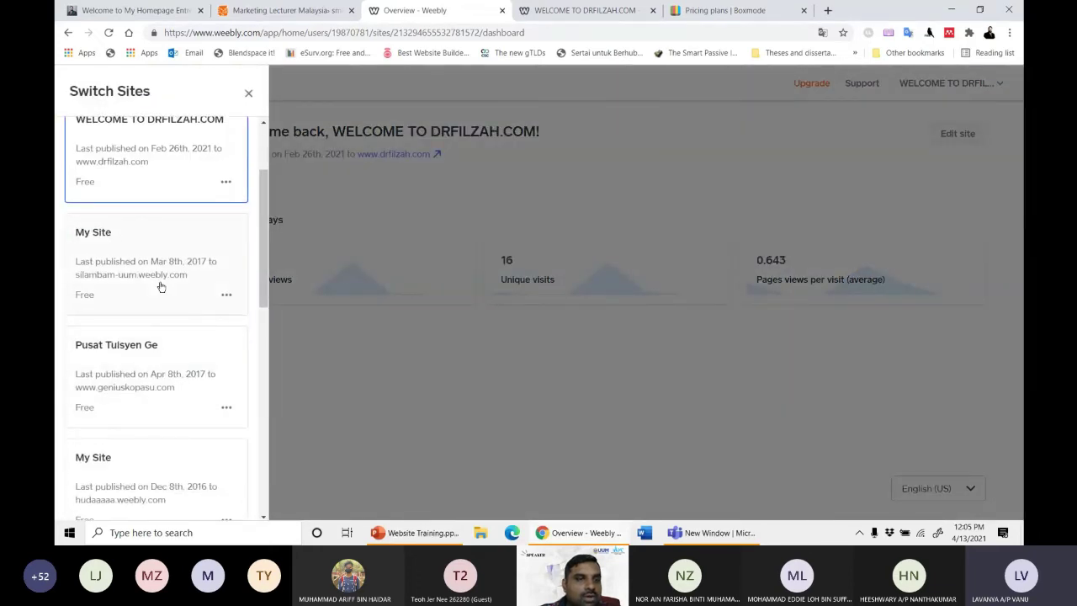
{"action": "scroll", "coordinate": [160, 287], "scroll_direction": "down", "scroll_amount": 3}
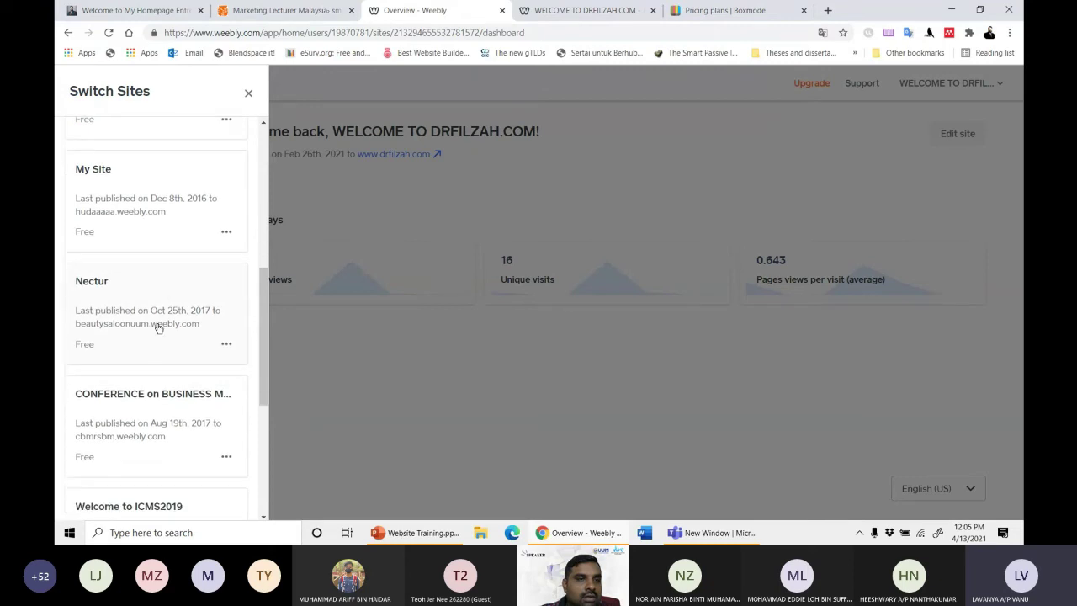
{"action": "scroll", "coordinate": [159, 328], "scroll_direction": "down", "scroll_amount": 3}
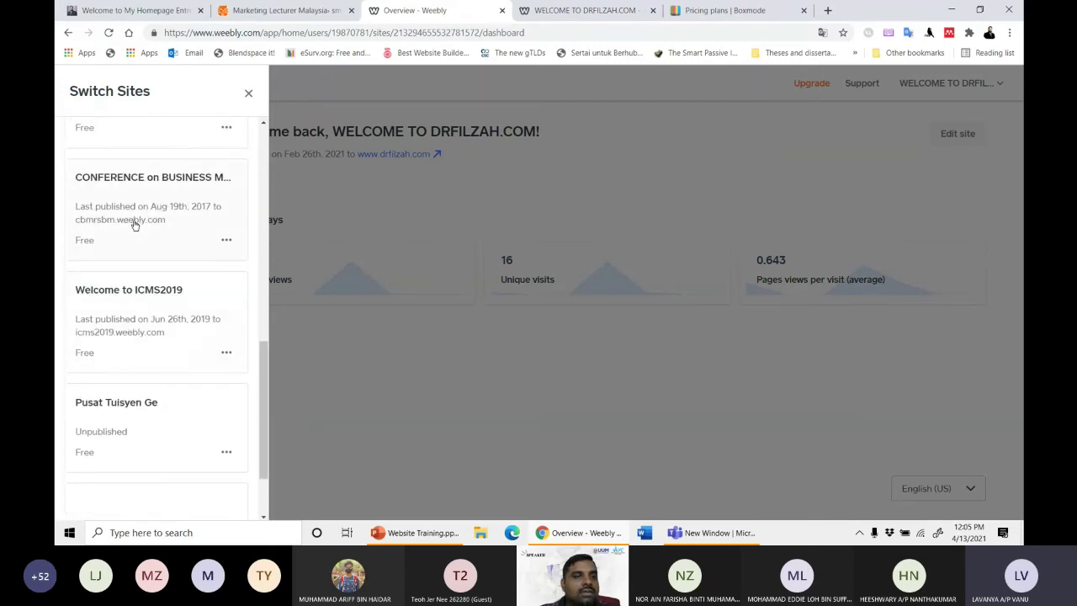
{"action": "left_click", "coordinate": [134, 226]}
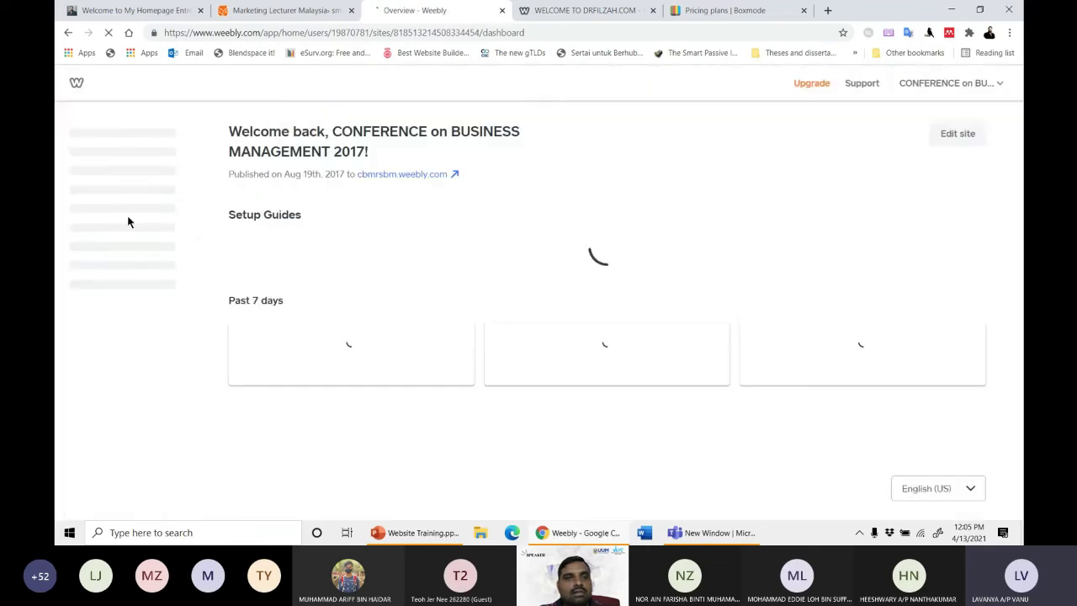
Step: Preview the published conference website, close its window, and pull the dashboard into its own window
{"action": "left_click", "coordinate": [454, 176]}
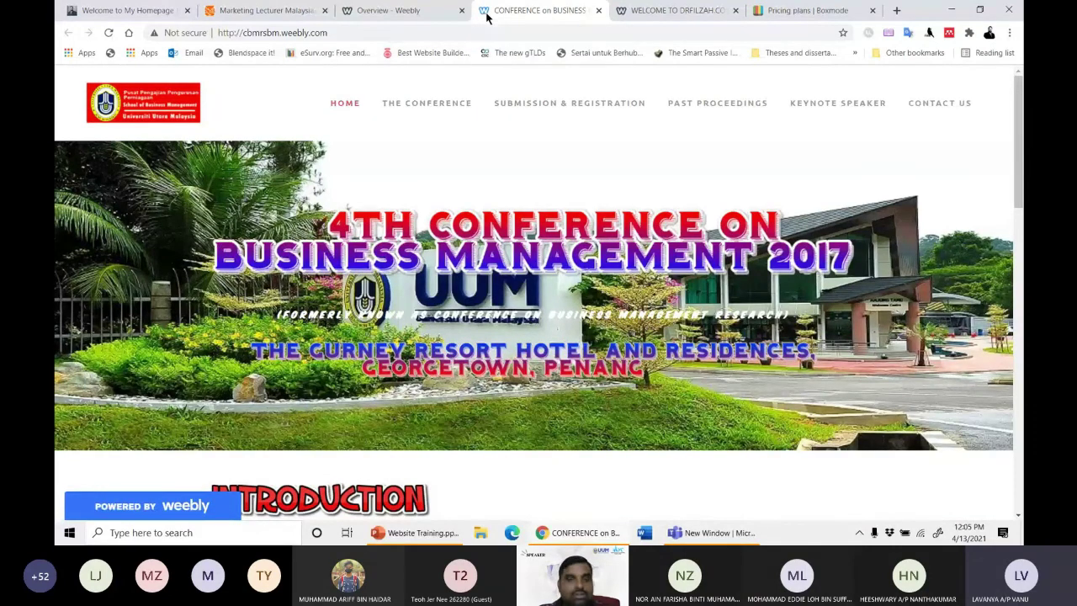
{"action": "left_click_drag", "start_coordinate": [486, 17], "coordinate": [538, 67]}
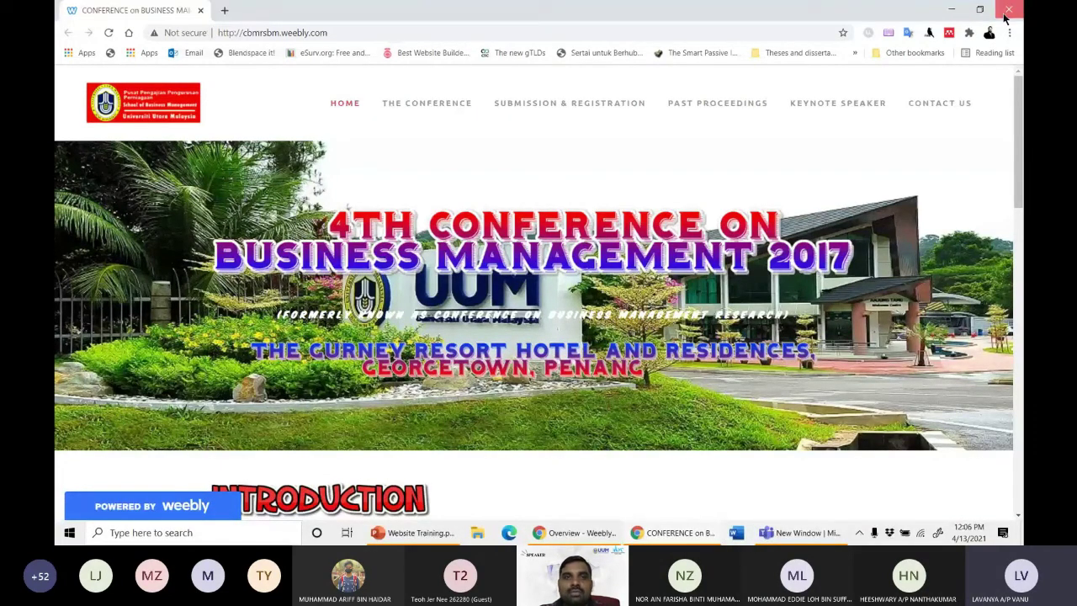
{"action": "left_click", "coordinate": [1008, 11]}
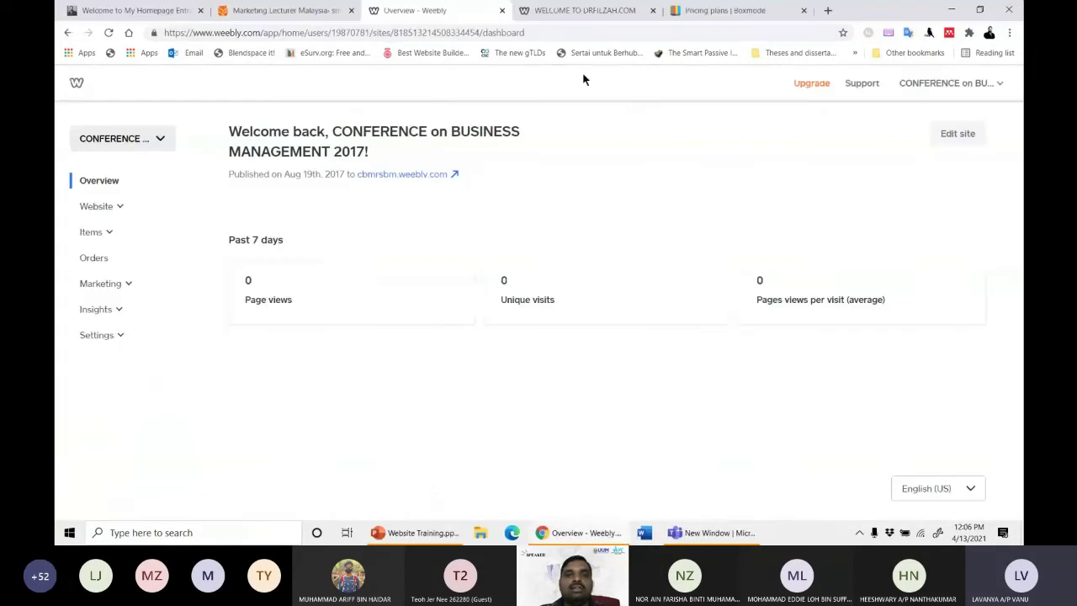
{"action": "left_click_drag", "start_coordinate": [467, 16], "coordinate": [394, 99]}
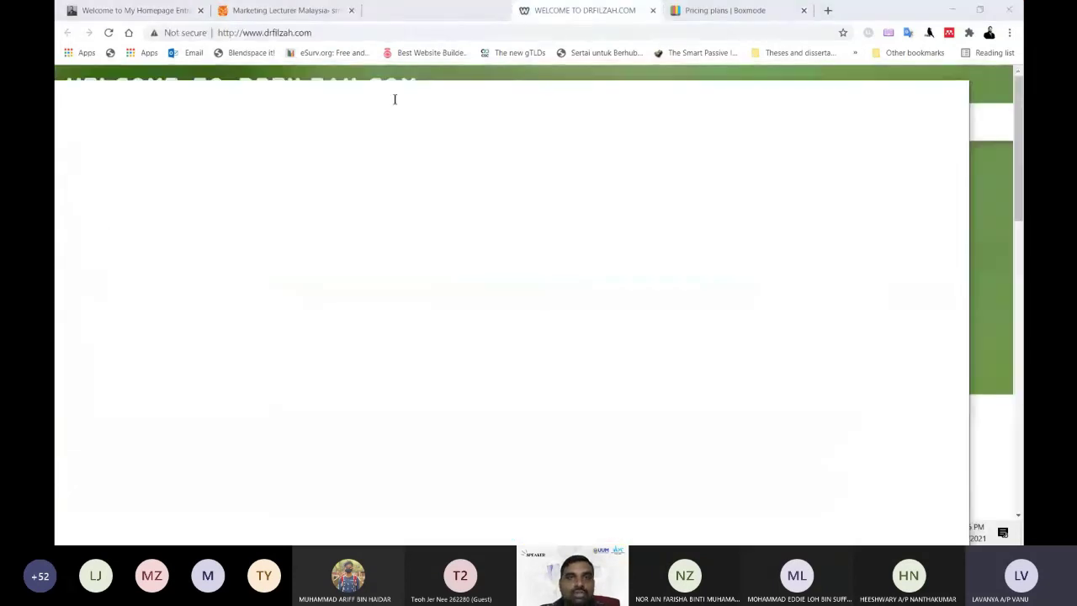
Step: Close the Weebly dashboard and drfilzah.com tab, then start a new free Boxmode website
{"action": "left_click", "coordinate": [1017, 10]}
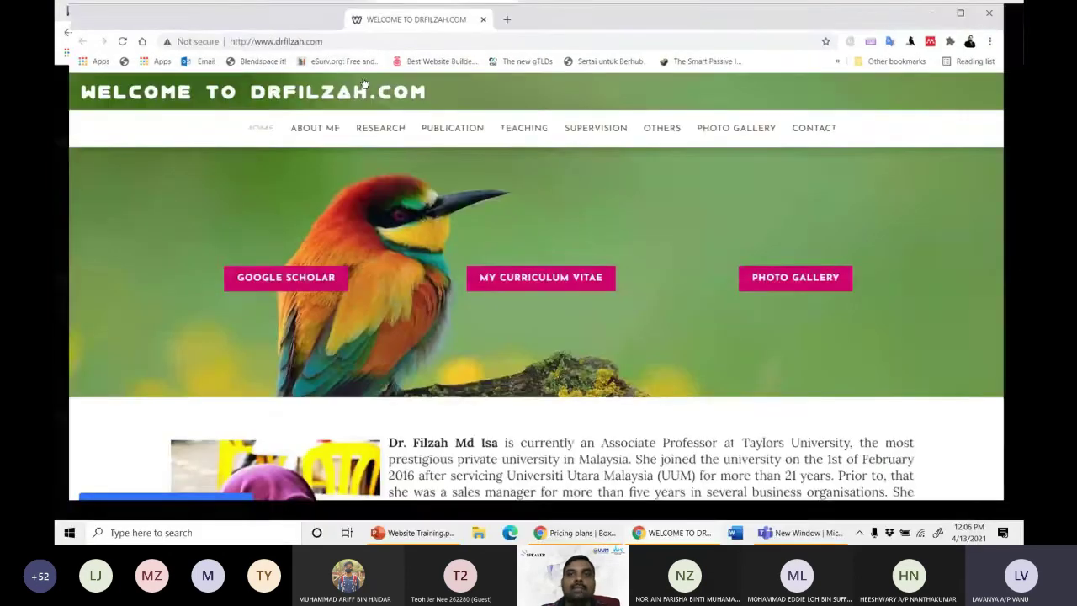
{"action": "key", "text": "ctrl+w"}
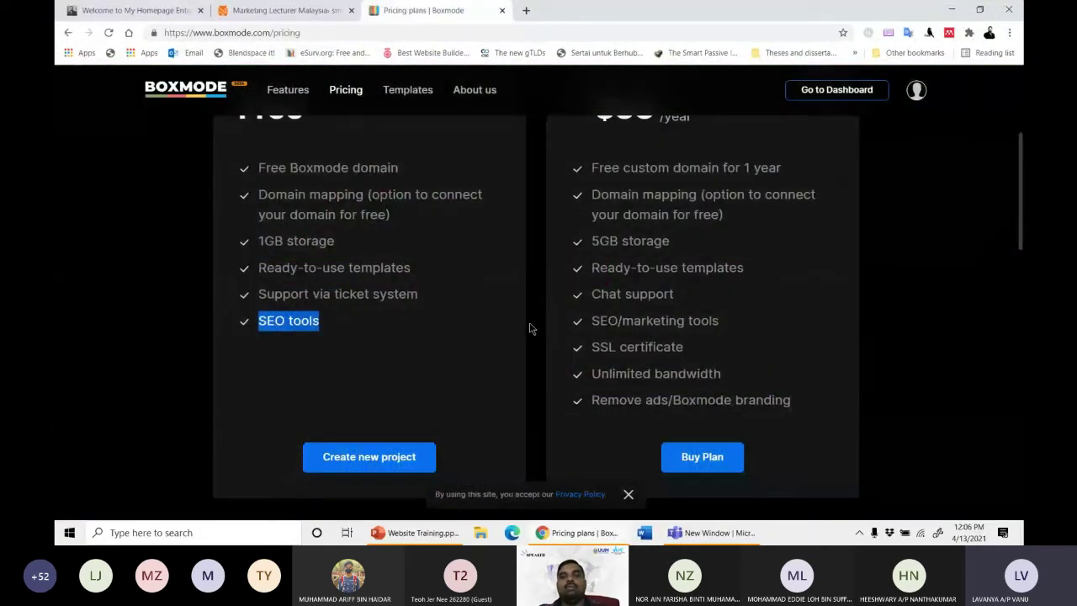
{"action": "scroll", "coordinate": [530, 328], "scroll_direction": "up", "scroll_amount": 3}
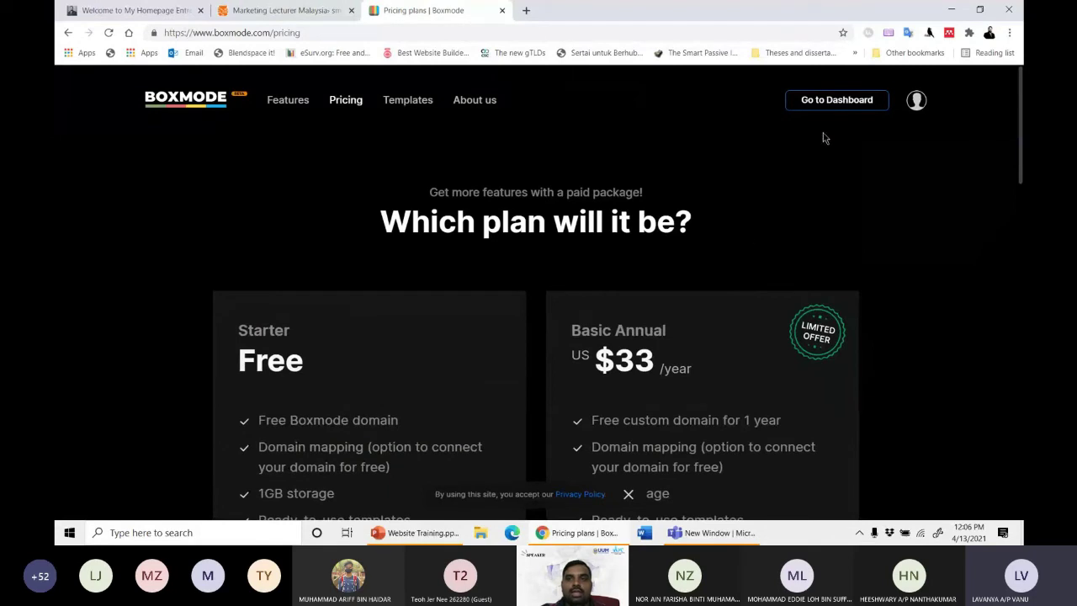
{"action": "left_click", "coordinate": [174, 103]}
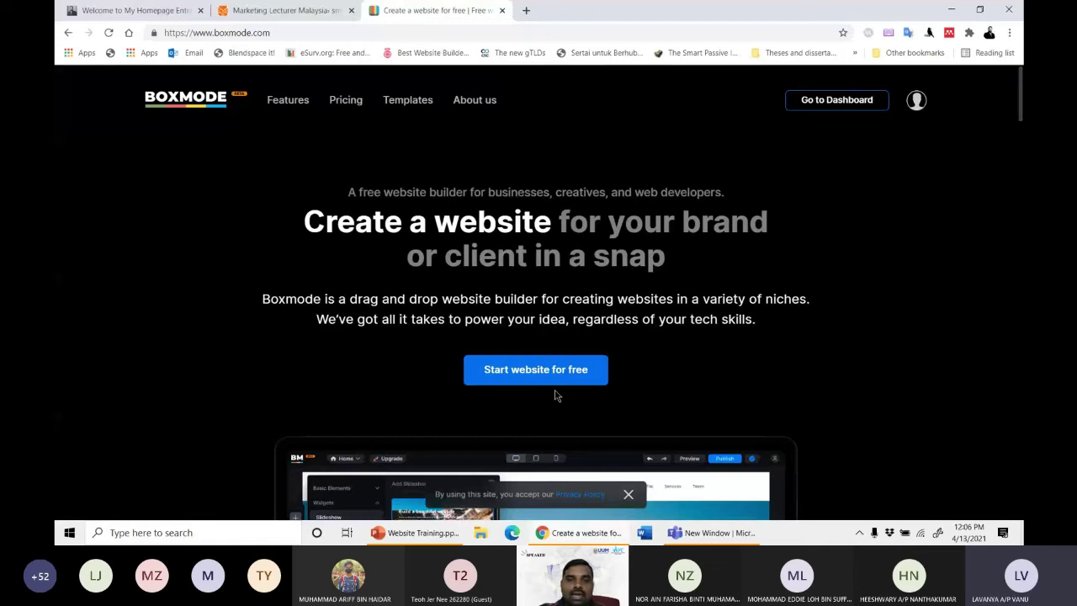
{"action": "left_click", "coordinate": [515, 375]}
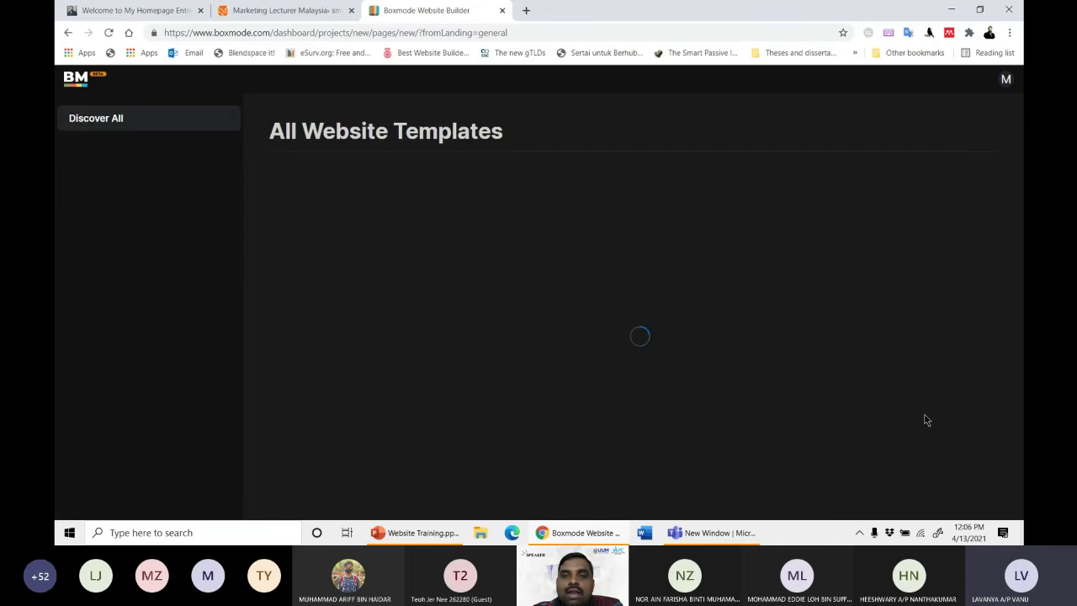
{"action": "left_click", "coordinate": [1006, 82]}
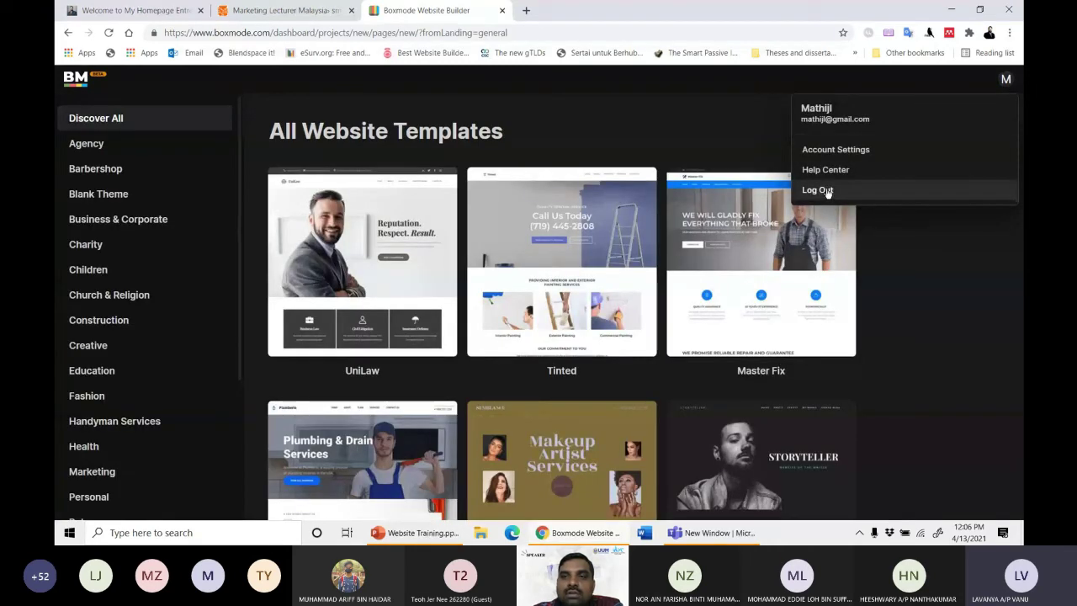
{"action": "left_click", "coordinate": [817, 190]}
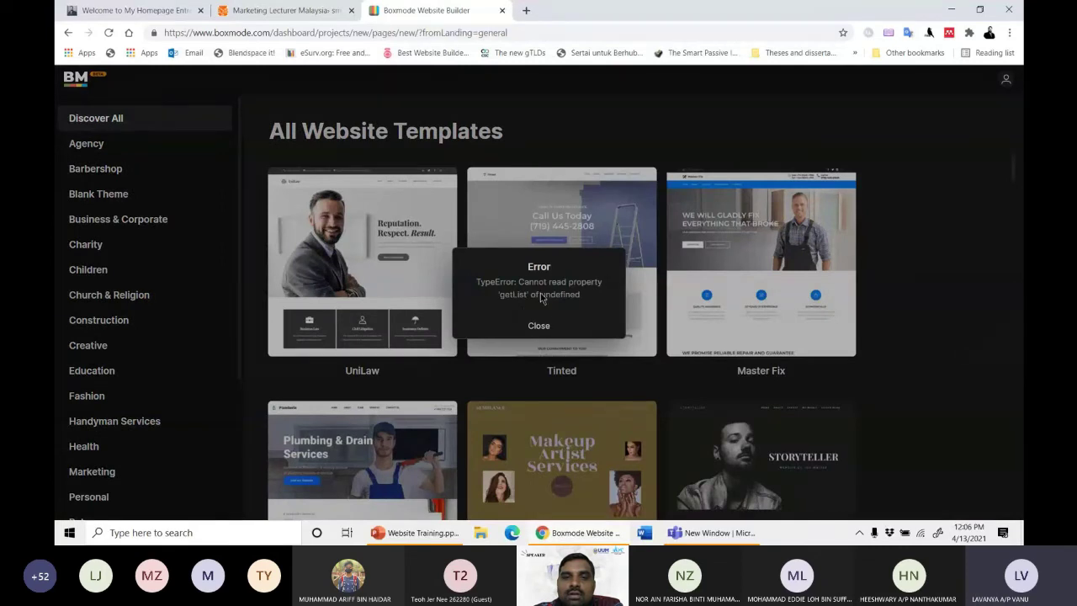
{"action": "left_click", "coordinate": [539, 326]}
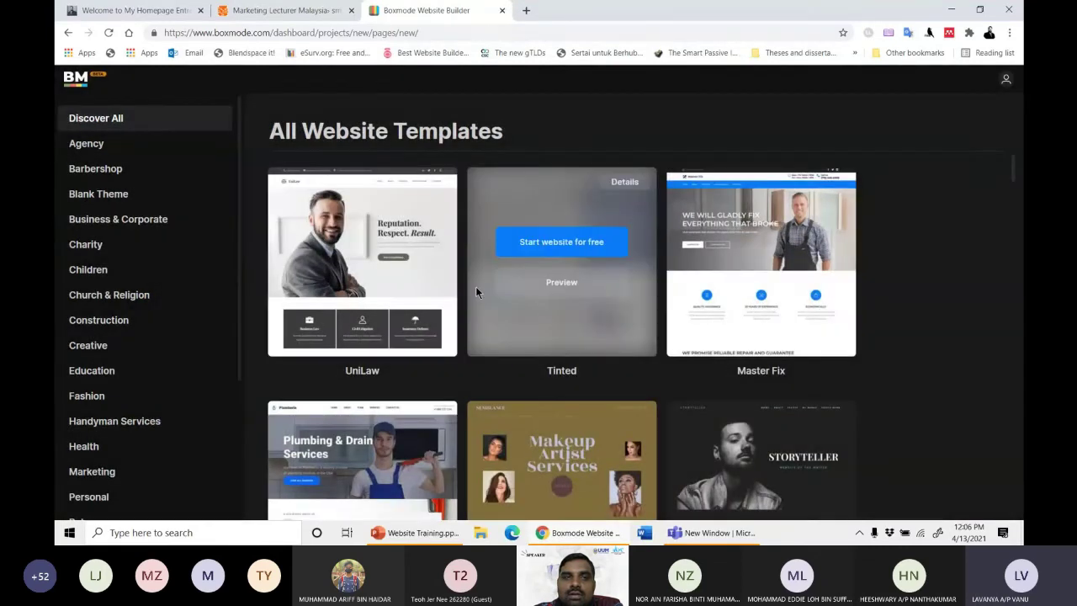
{"action": "left_click", "coordinate": [1006, 80]}
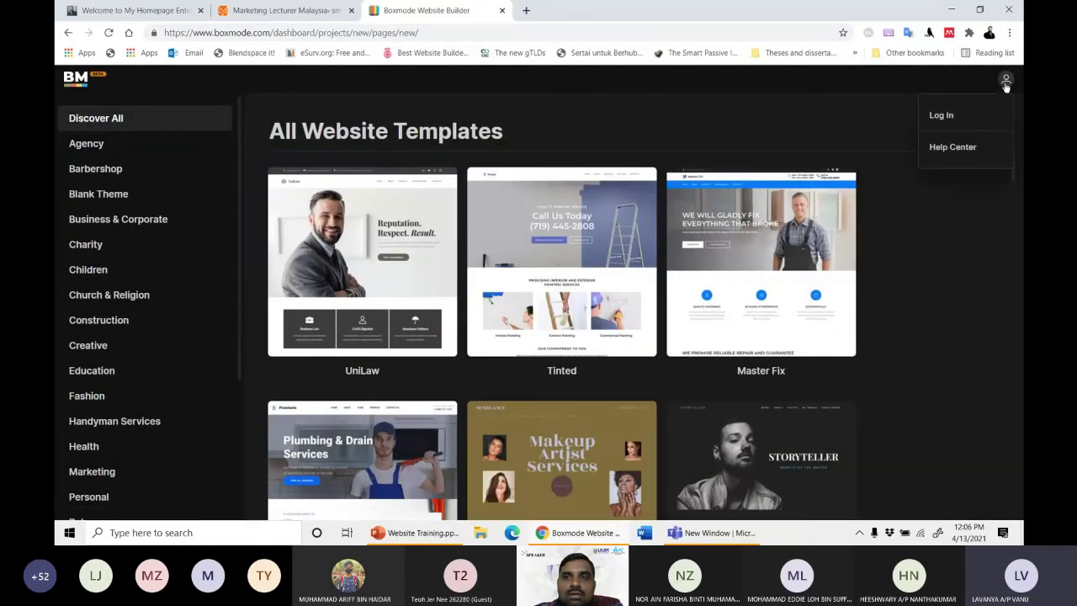
{"action": "left_click", "coordinate": [942, 116]}
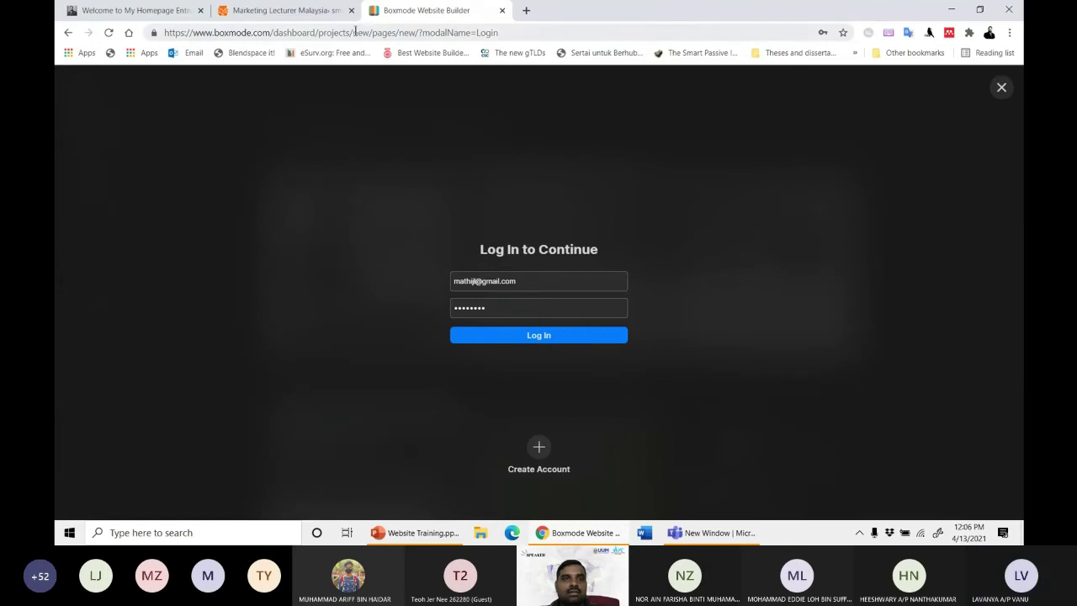
{"action": "left_click_drag", "start_coordinate": [273, 32], "coordinate": [762, 17]}
{"action": "key", "text": "BackSpace"}
{"action": "key", "text": "BackSpace"}
{"action": "key", "text": "Return"}
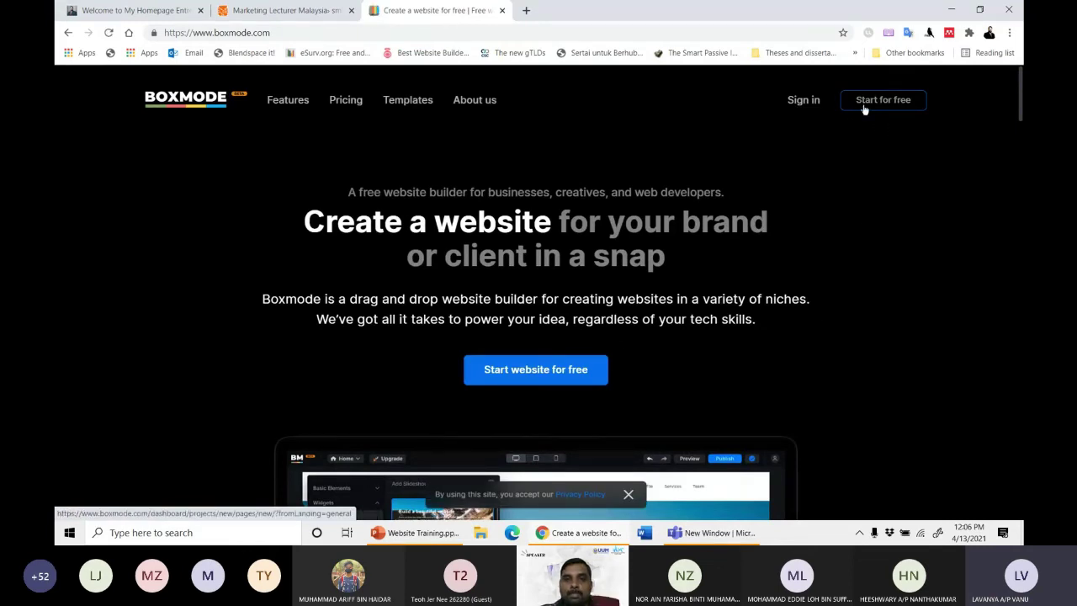
{"action": "left_click", "coordinate": [864, 106]}
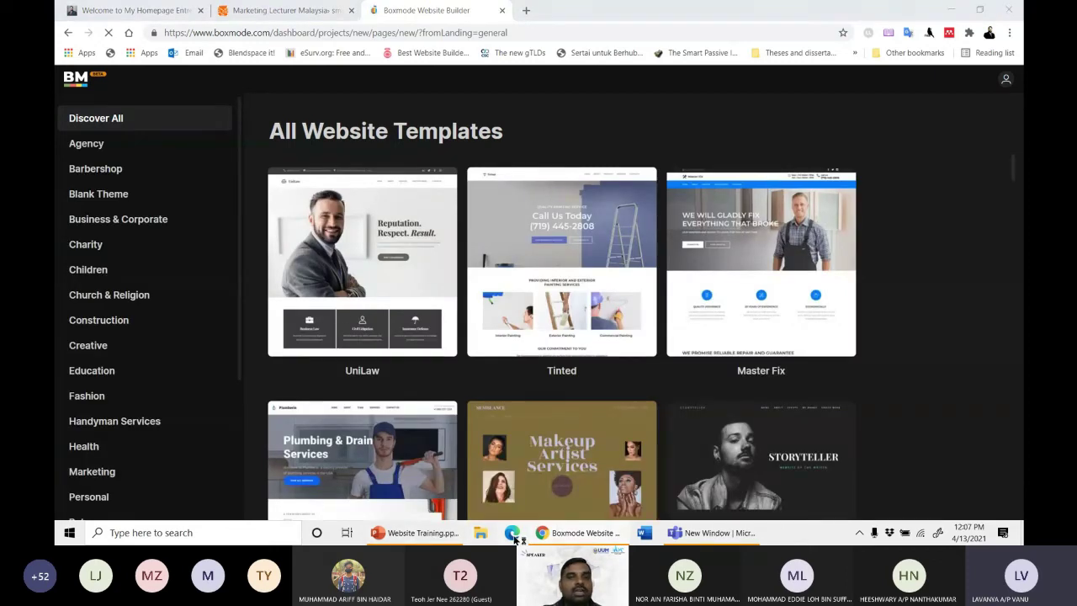
{"action": "mouse_move", "coordinate": [551, 222]}
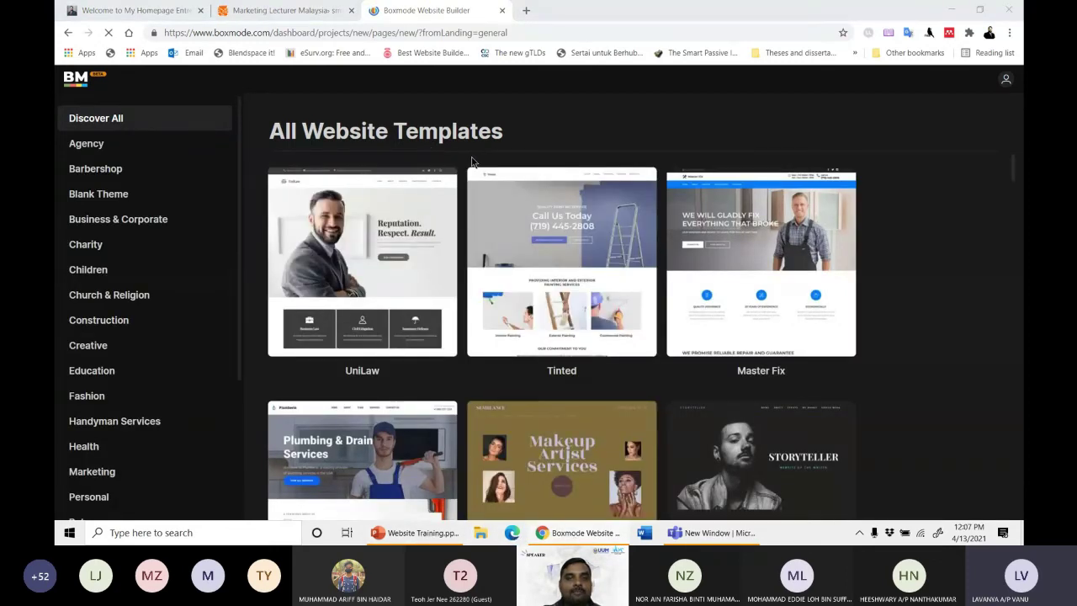
{"action": "left_click", "coordinate": [511, 532]}
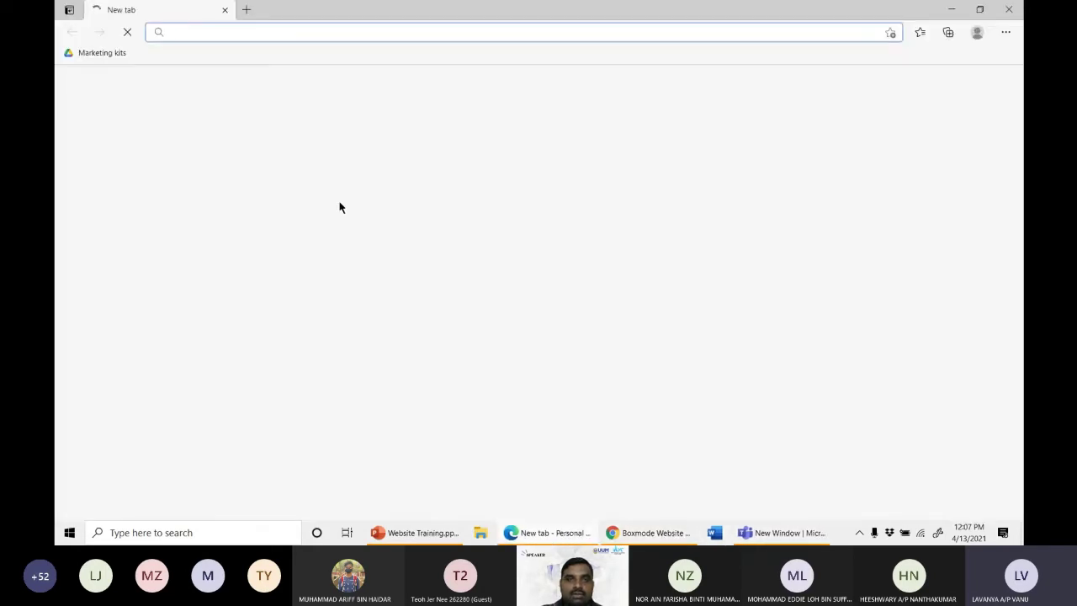
{"action": "type", "text": "b"}
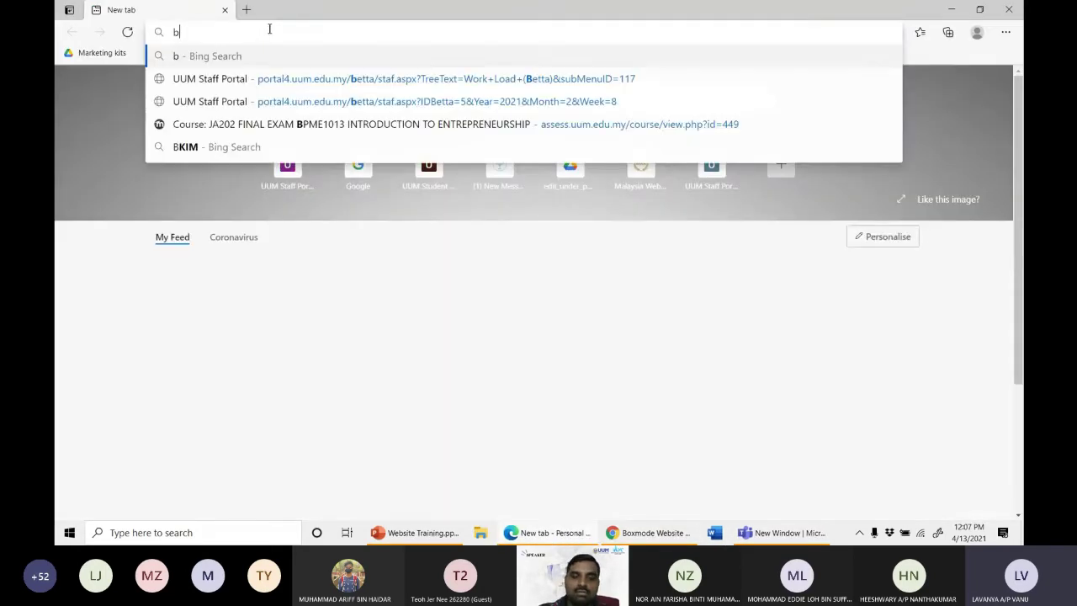
{"action": "type", "text": "oxmode"}
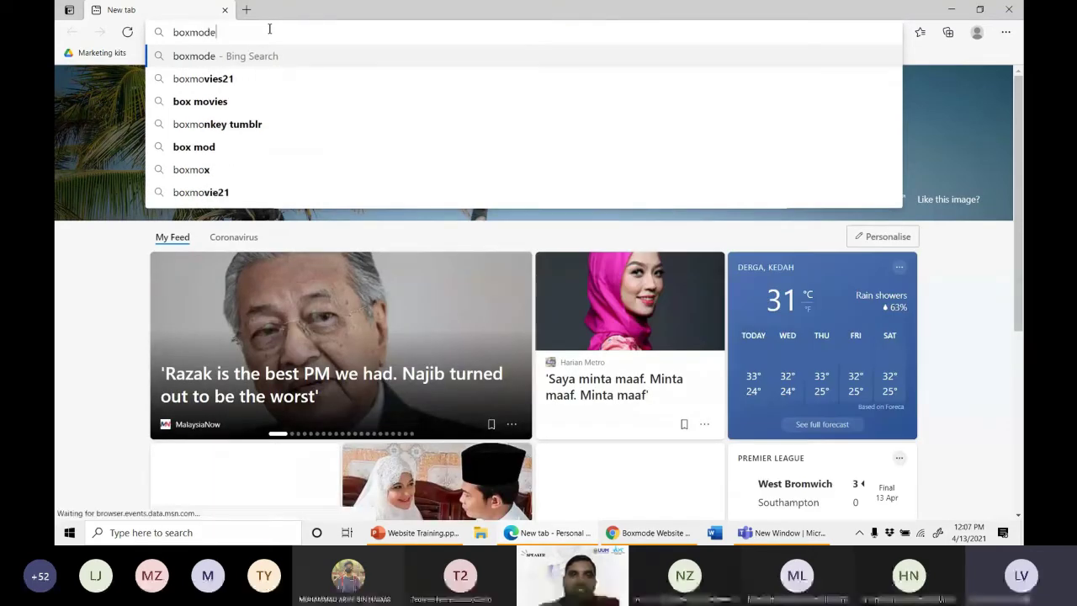
{"action": "key", "text": "ctrl+Return"}
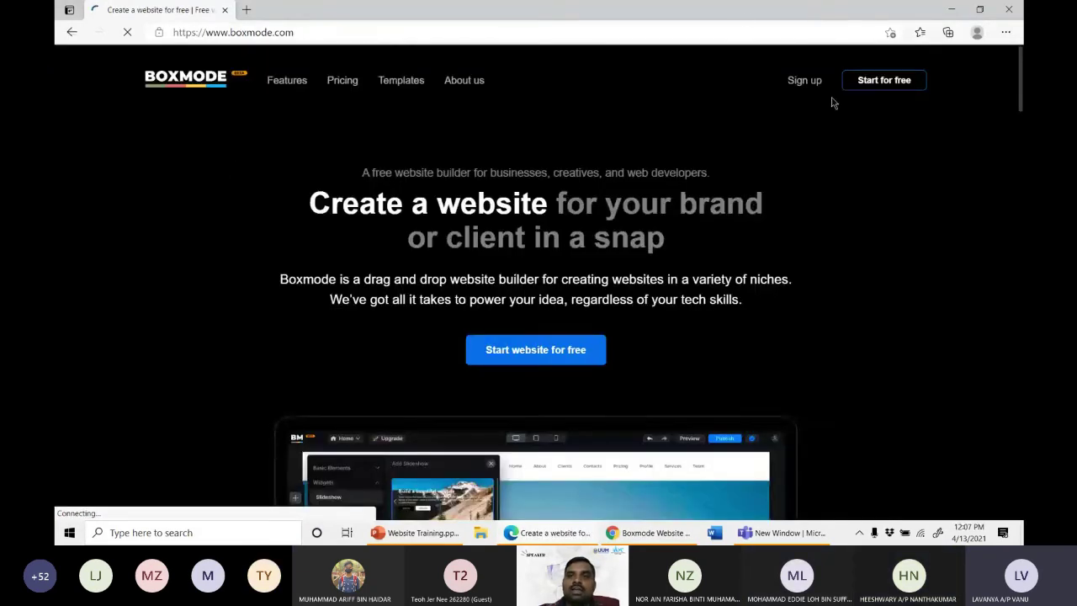
{"action": "left_click", "coordinate": [875, 89]}
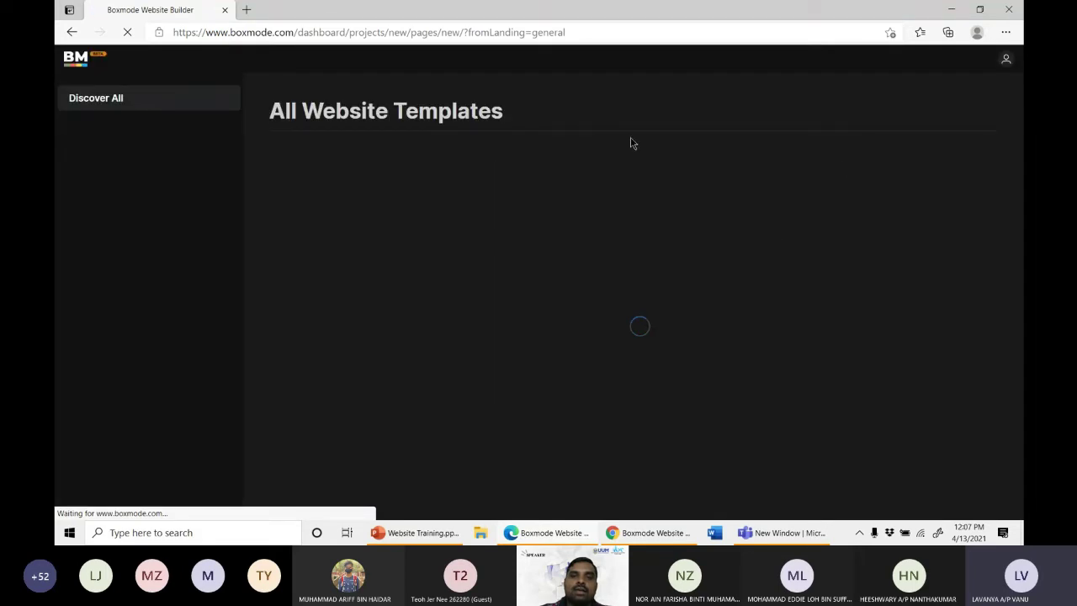
{"action": "left_click", "coordinate": [1004, 65]}
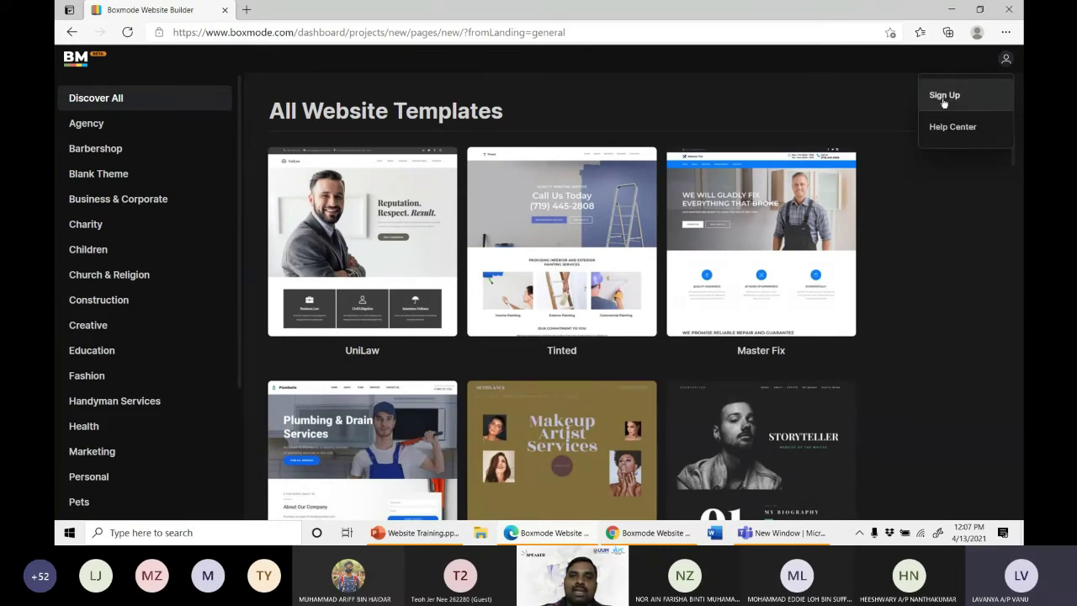
{"action": "left_click", "coordinate": [943, 97]}
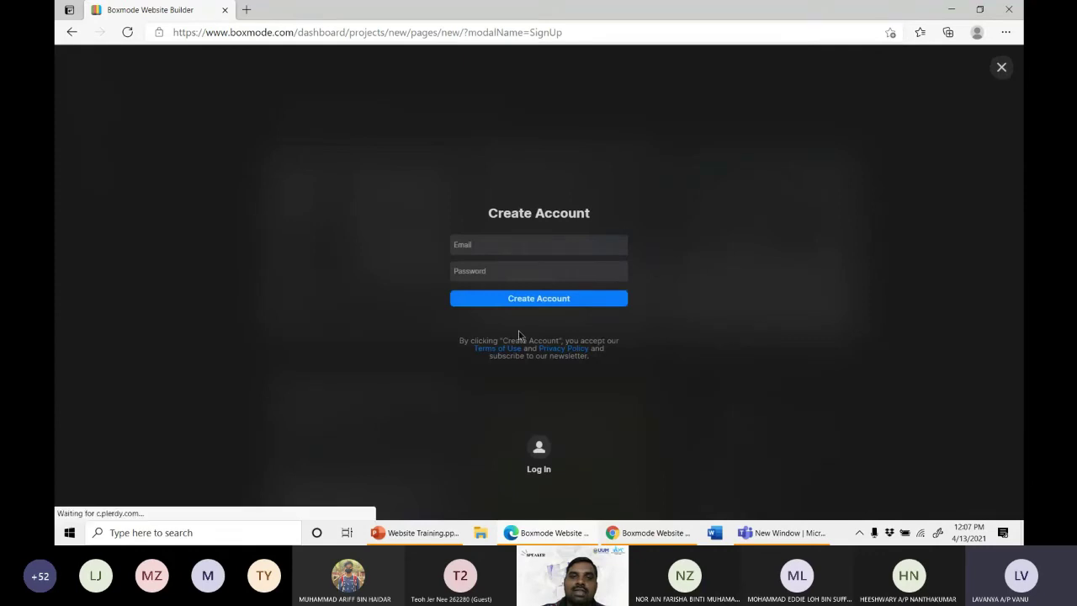
{"action": "left_click", "coordinate": [478, 245]}
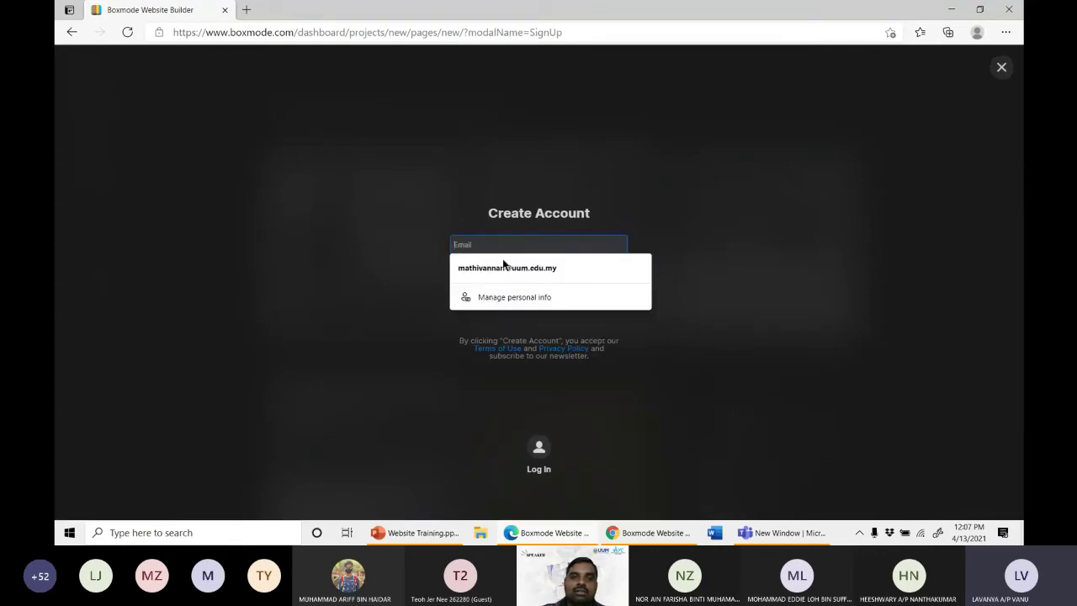
{"action": "key", "text": "Escape"}
{"action": "left_click", "coordinate": [1001, 8]}
{"action": "left_click", "coordinate": [1005, 79]}
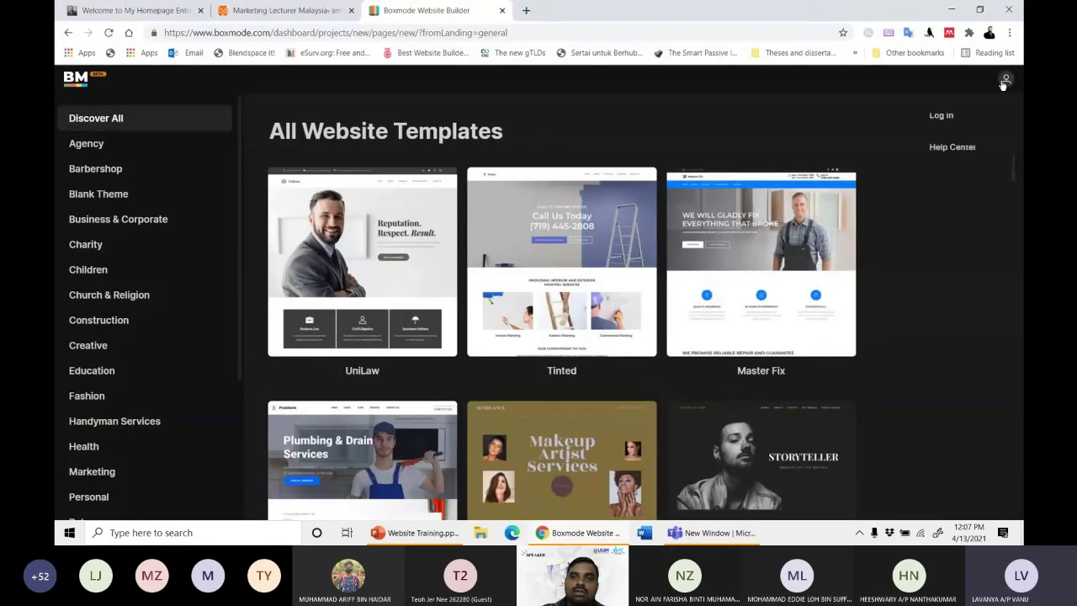
Step: Open Boxmode's Log In form and switch to the Create Account form
{"action": "left_click", "coordinate": [952, 120]}
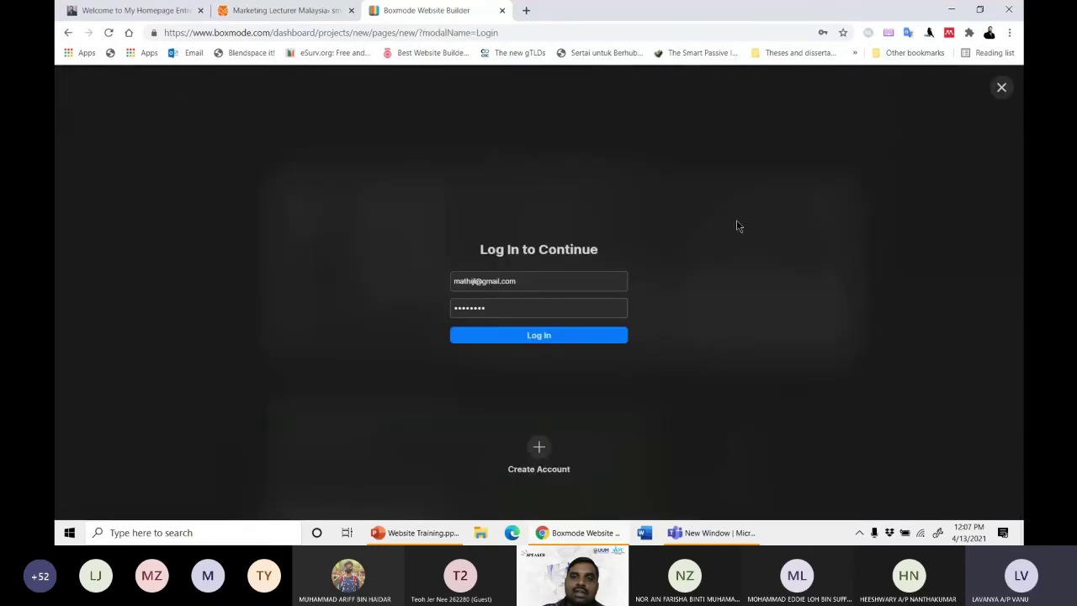
{"action": "left_click", "coordinate": [535, 452]}
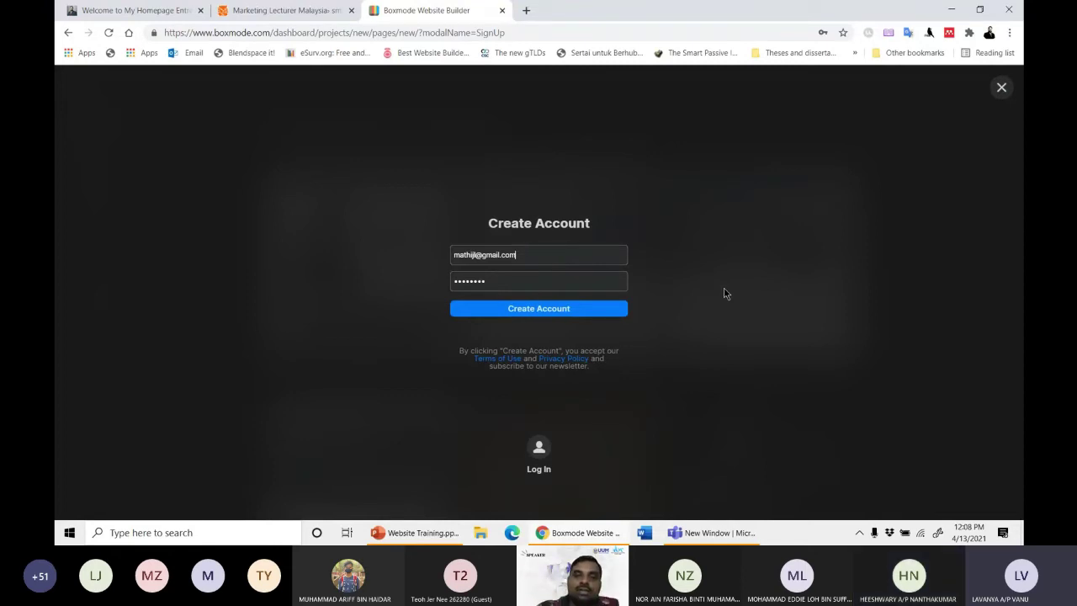
{"action": "left_click", "coordinate": [537, 311]}
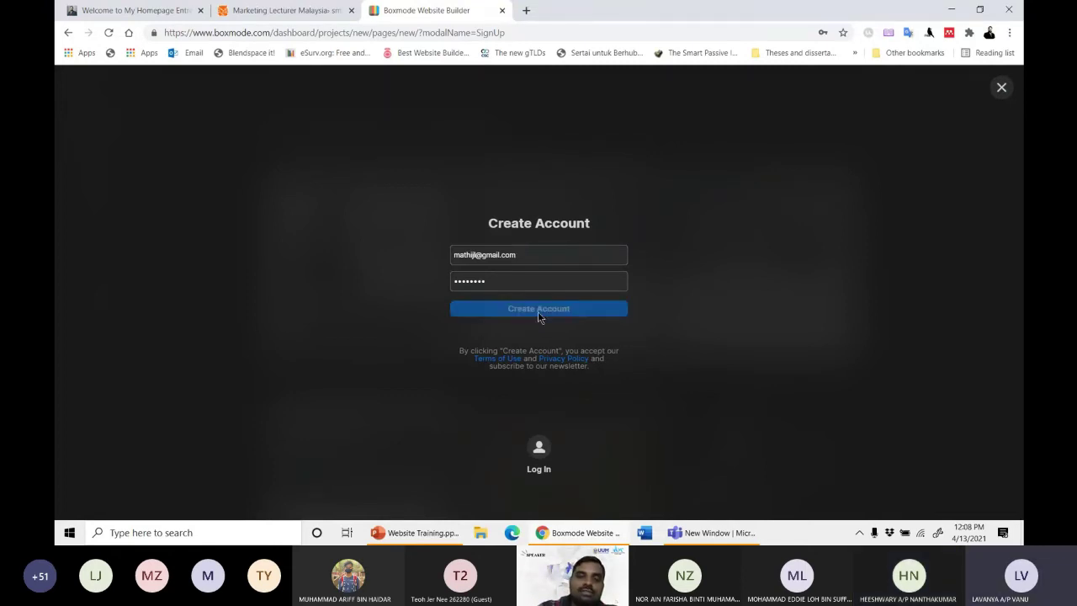
{"action": "left_click", "coordinate": [538, 446]}
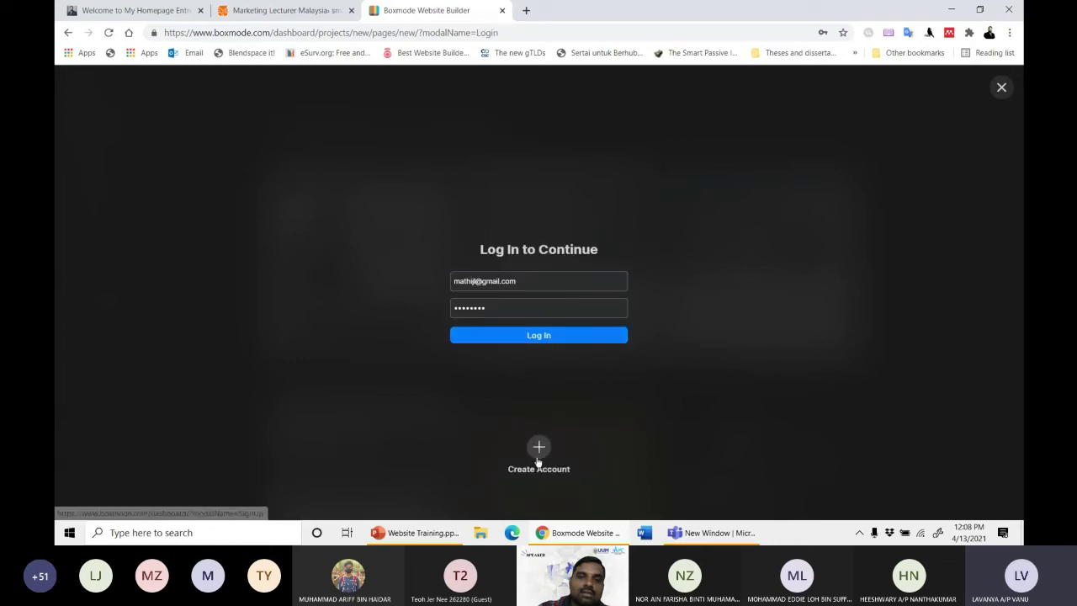
{"action": "left_click", "coordinate": [538, 454]}
Step: Create the account with the university email and a new password, declining to save the password
{"action": "left_click", "coordinate": [543, 255]}
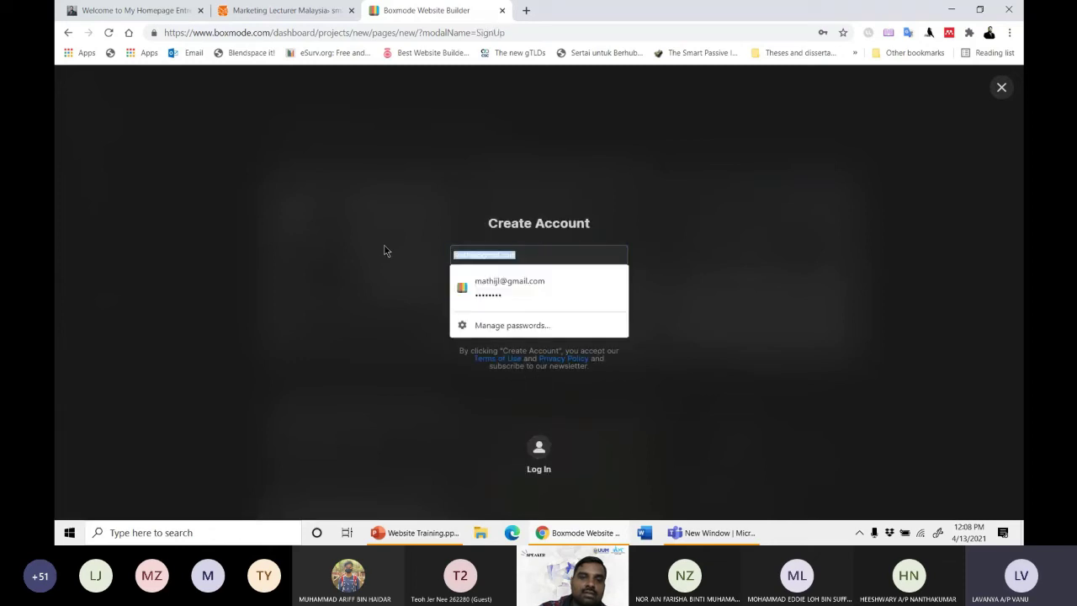
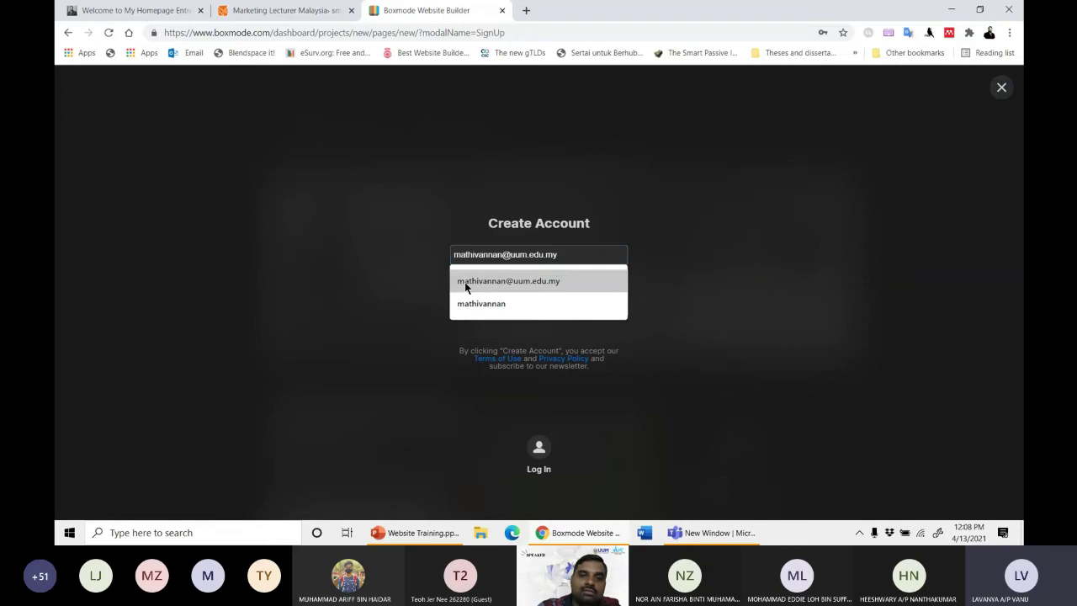
{"action": "left_click", "coordinate": [464, 282]}
{"action": "double_click", "coordinate": [501, 281]}
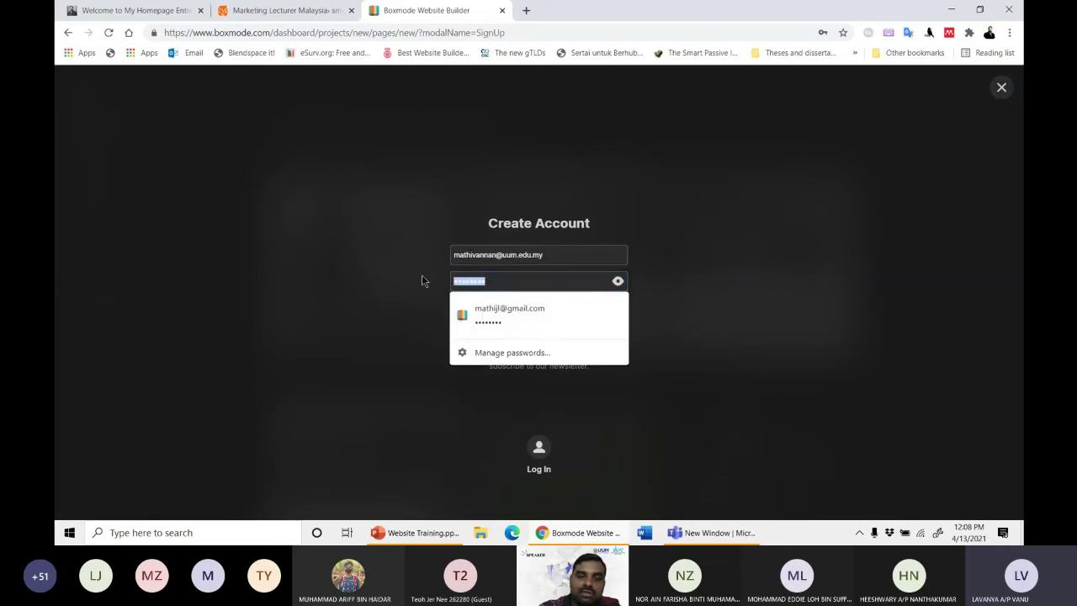
{"action": "type", "text": "********"}
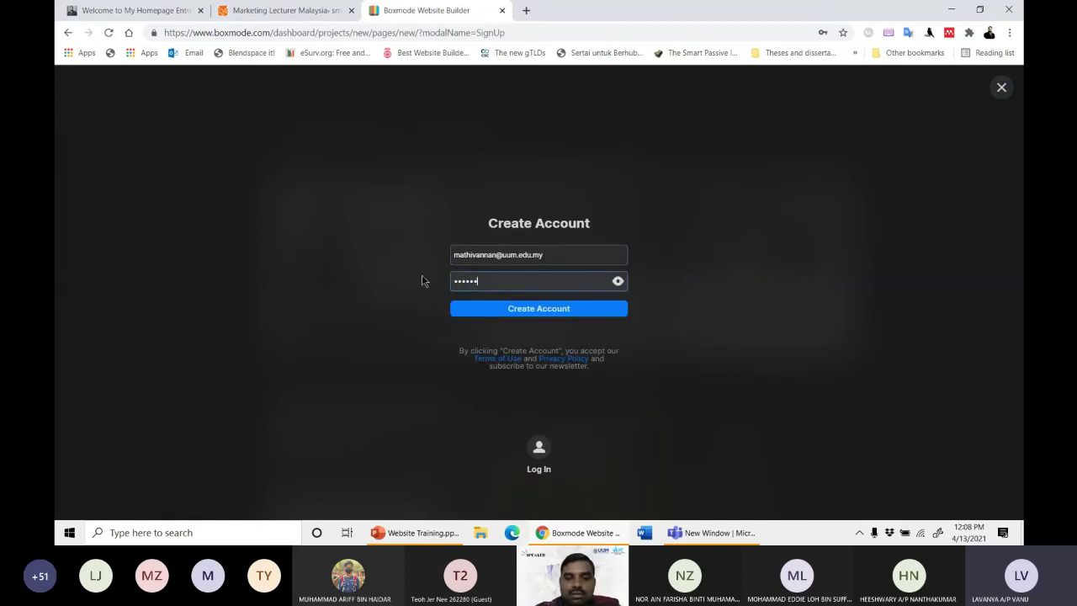
{"action": "left_click", "coordinate": [528, 310]}
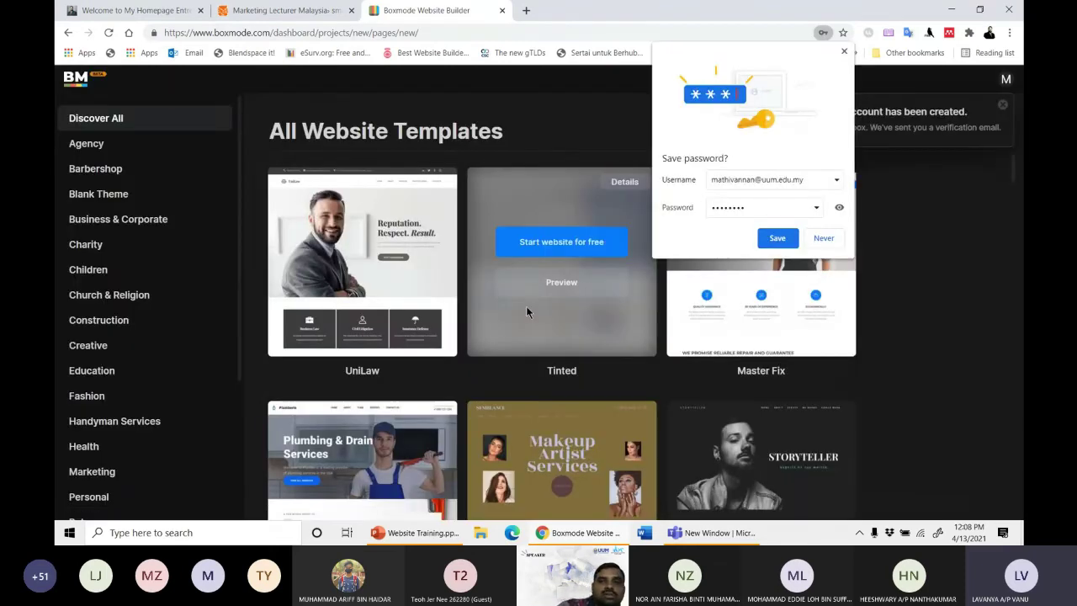
{"action": "left_click", "coordinate": [766, 242]}
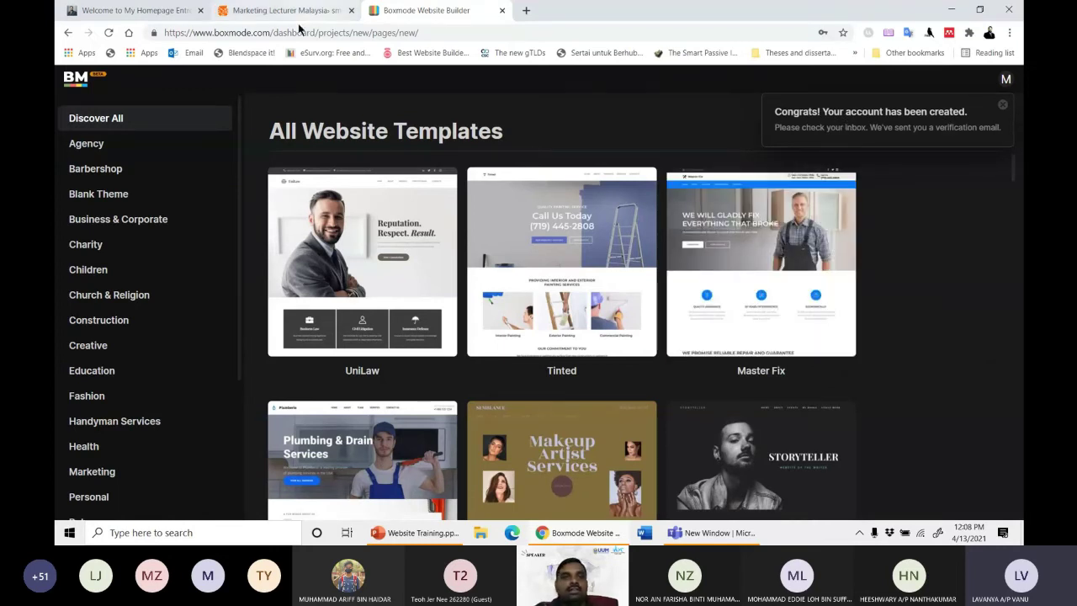
Step: Start the university email login in the first Chrome tab, then bring the Teams meeting forward
{"action": "left_click", "coordinate": [182, 10]}
{"action": "left_click", "coordinate": [187, 53]}
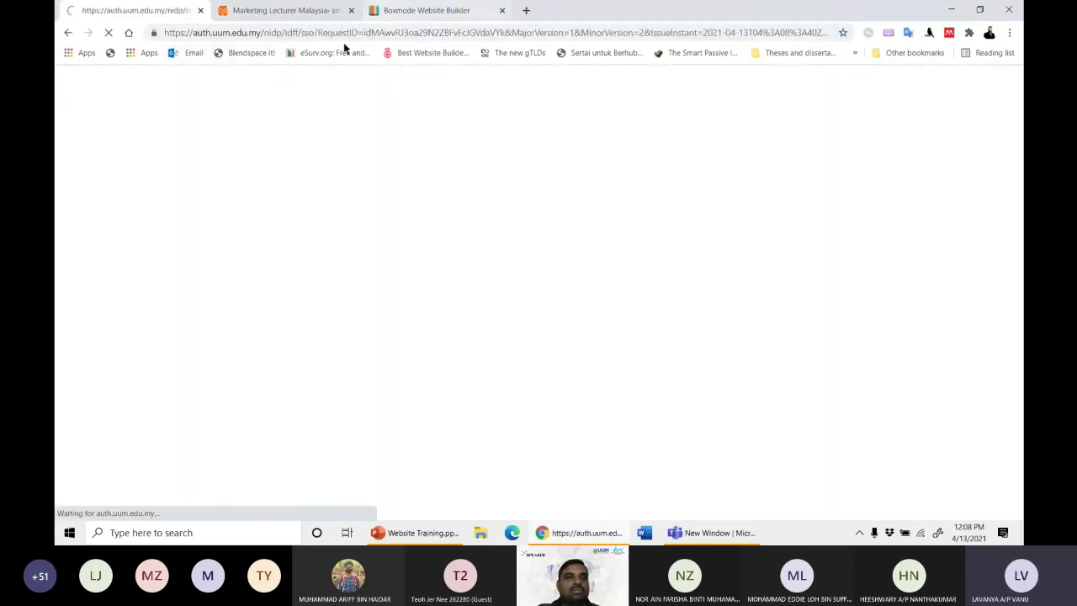
{"action": "left_click", "coordinate": [818, 94]}
{"action": "left_click", "coordinate": [420, 10]}
{"action": "left_click", "coordinate": [139, 11]}
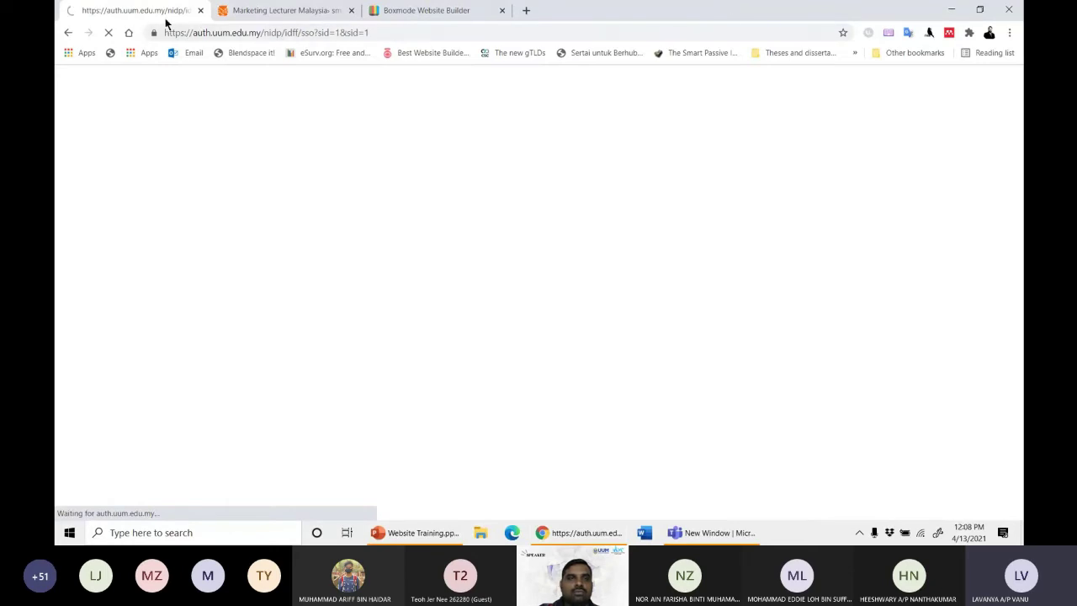
{"action": "left_click", "coordinate": [737, 534]}
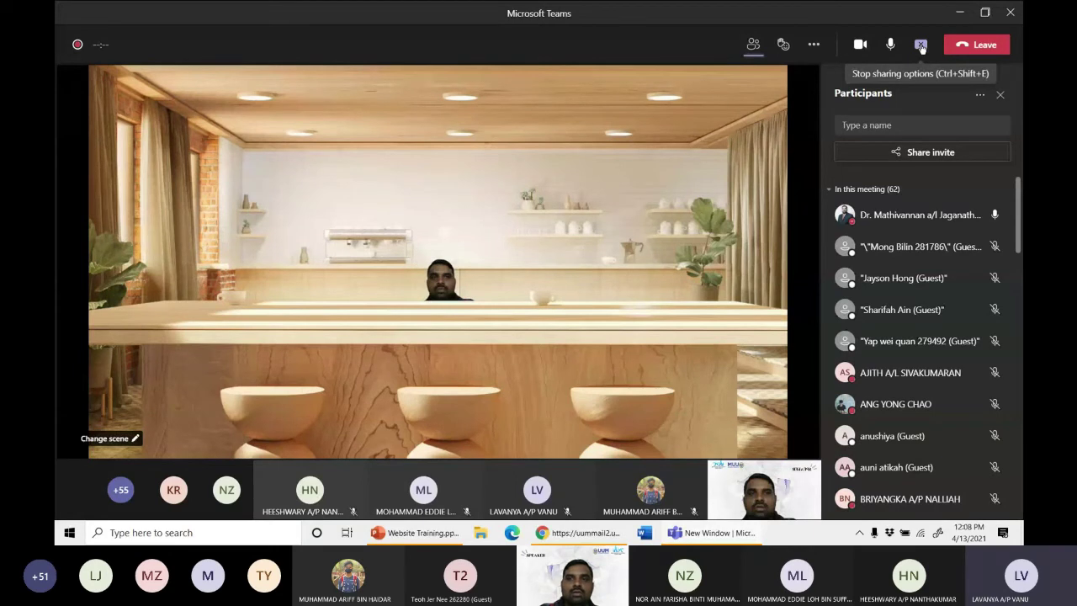
Step: Stop sharing the screen in the Teams meeting
{"action": "left_click", "coordinate": [921, 47]}
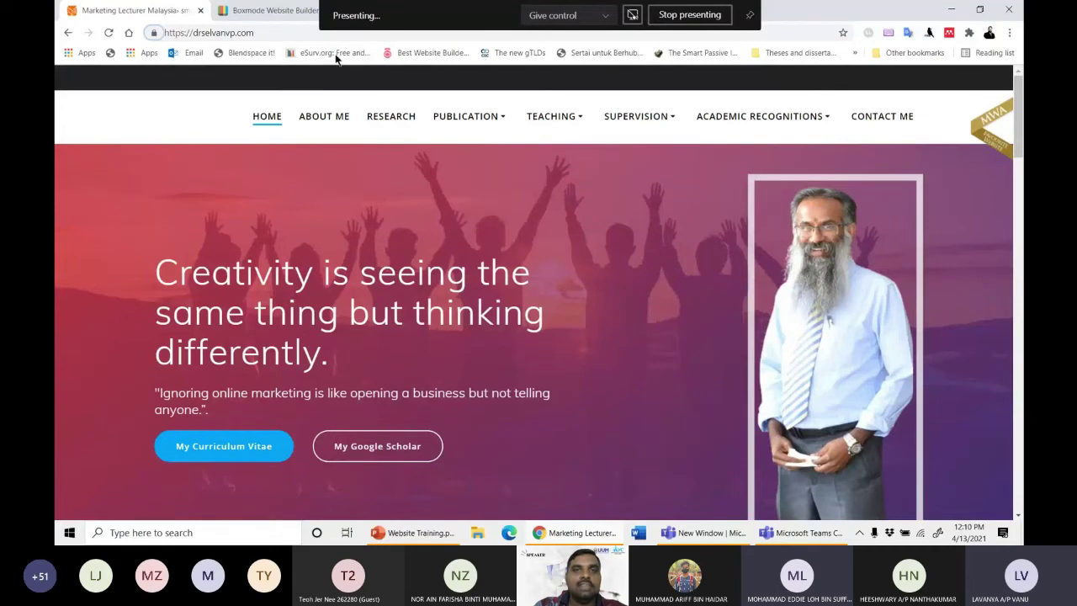
Step: Return to the Boxmode All Website Templates gallery listing UniLaw, Tinted and Master Fix
{"action": "left_click", "coordinate": [269, 10]}
{"action": "mouse_move", "coordinate": [329, 267]}
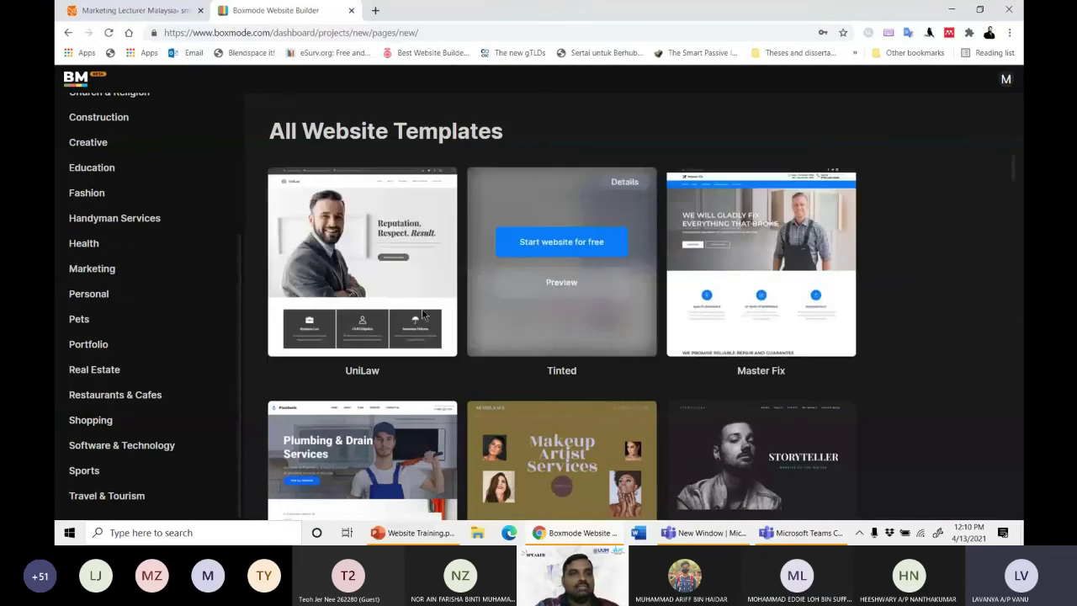
{"action": "scroll", "coordinate": [130, 253], "scroll_direction": "up", "scroll_amount": 3}
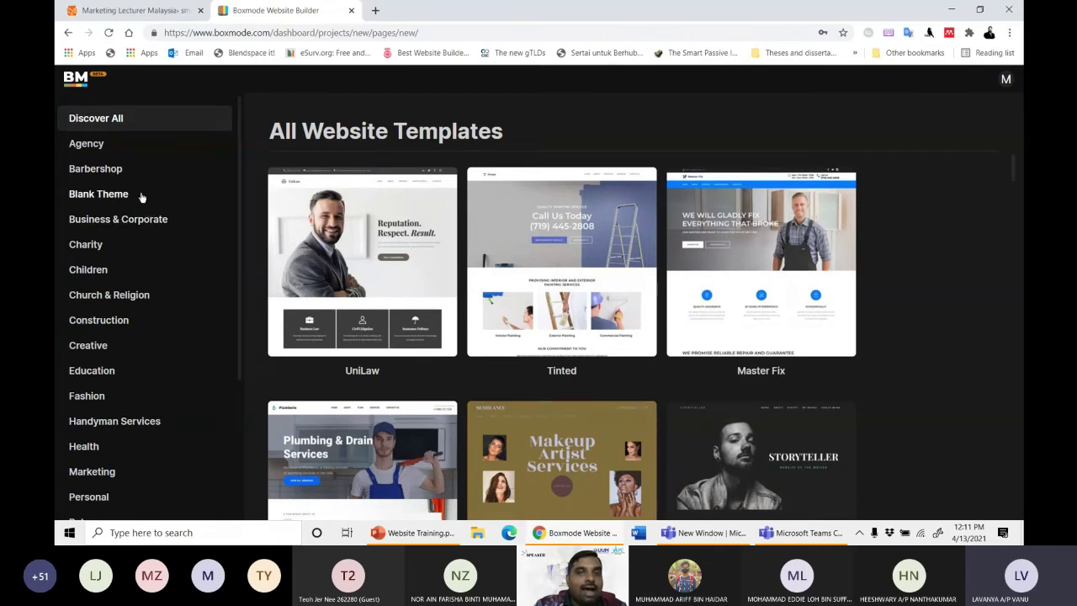
{"action": "mouse_move", "coordinate": [673, 186]}
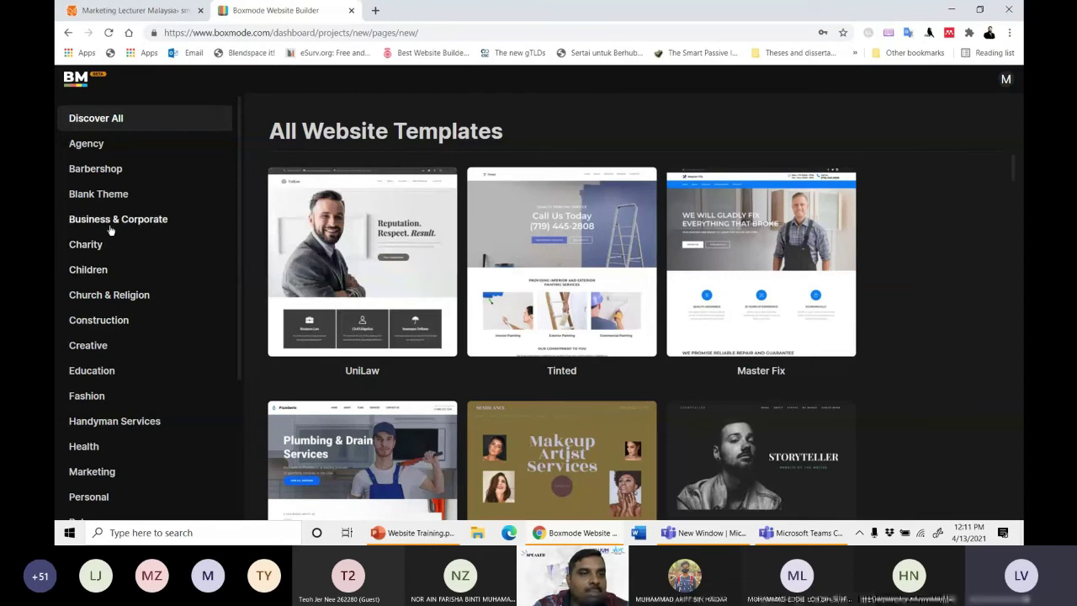
{"action": "scroll", "coordinate": [211, 320], "scroll_direction": "down", "scroll_amount": 2}
{"action": "scroll", "coordinate": [166, 412], "scroll_direction": "down", "scroll_amount": 1}
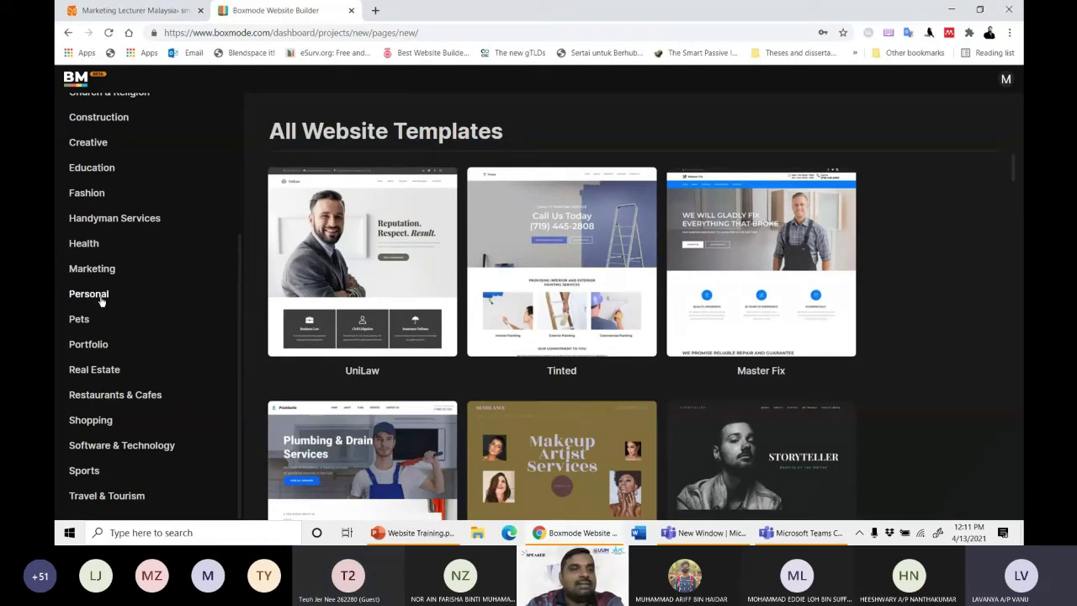
{"action": "scroll", "coordinate": [101, 301], "scroll_direction": "up", "scroll_amount": 3}
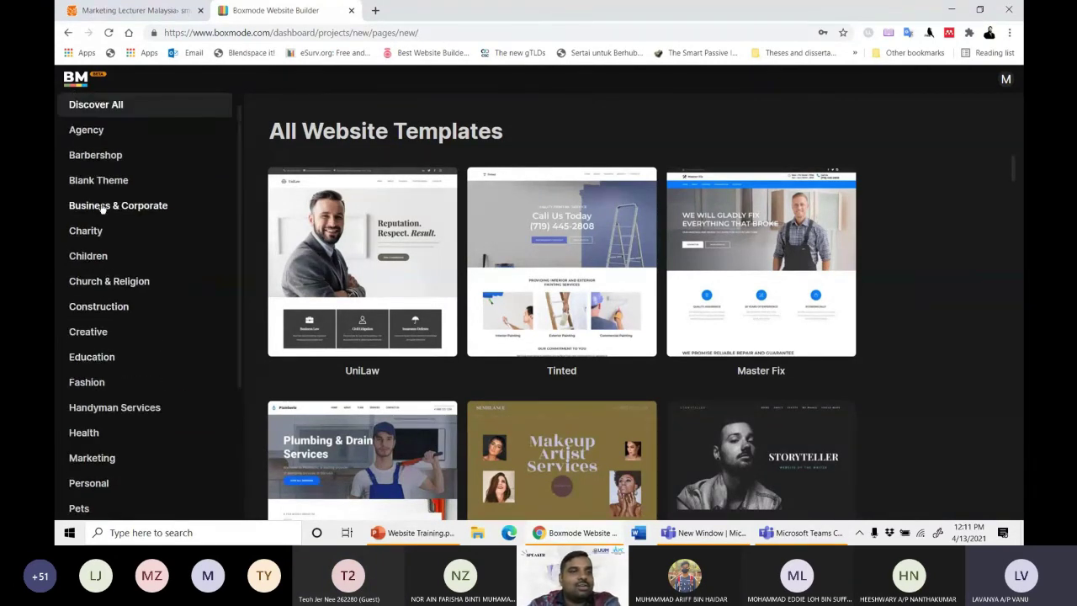
Step: Browse the Business & Corporate templates in the category sidebar
{"action": "left_click", "coordinate": [116, 214]}
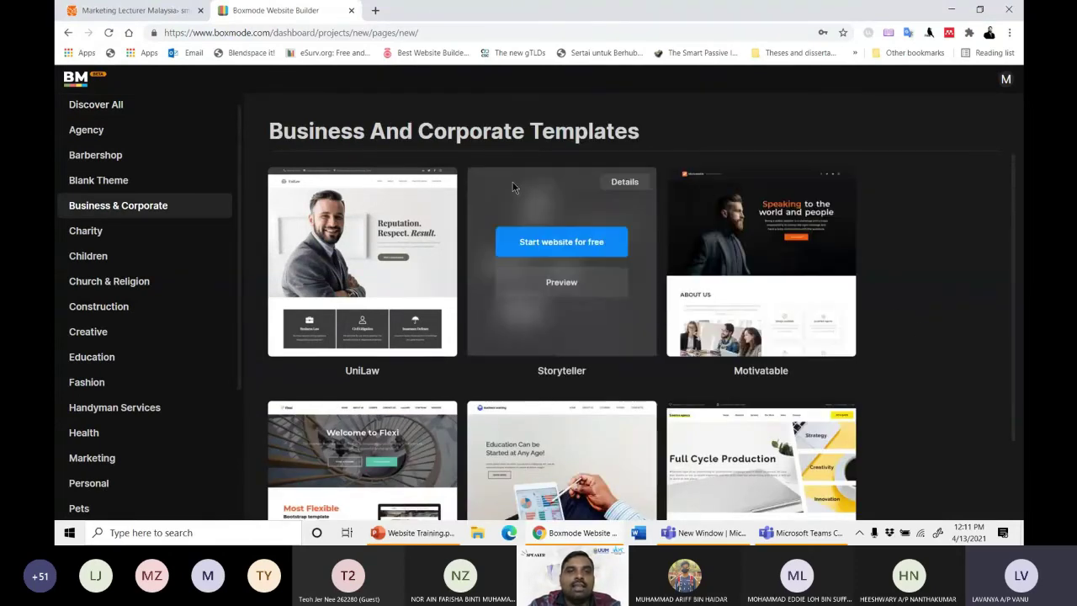
{"action": "scroll", "coordinate": [877, 323], "scroll_direction": "down", "scroll_amount": 1}
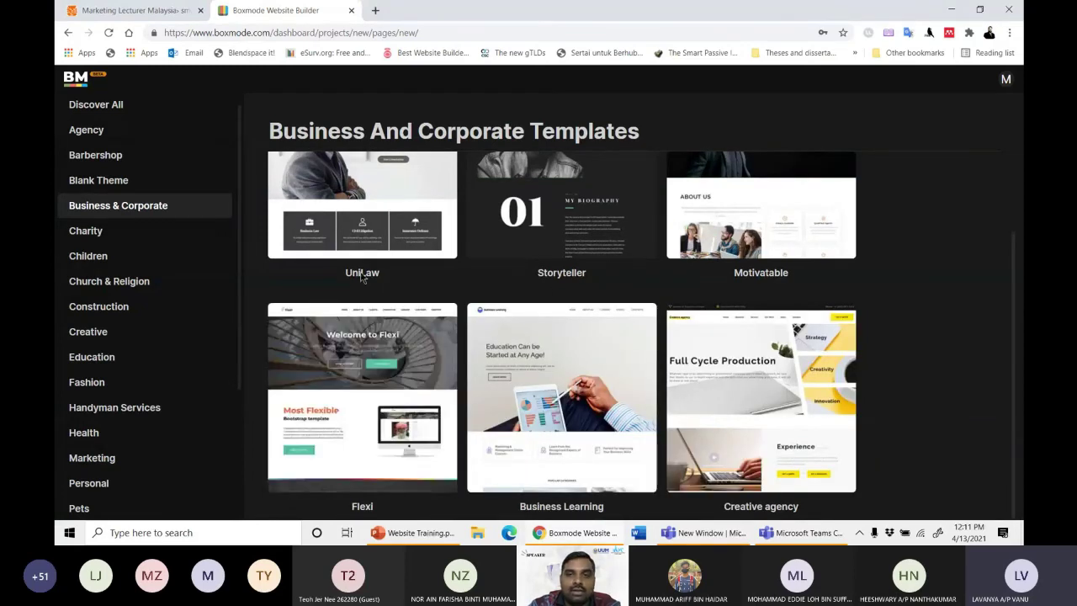
{"action": "mouse_move", "coordinate": [750, 332]}
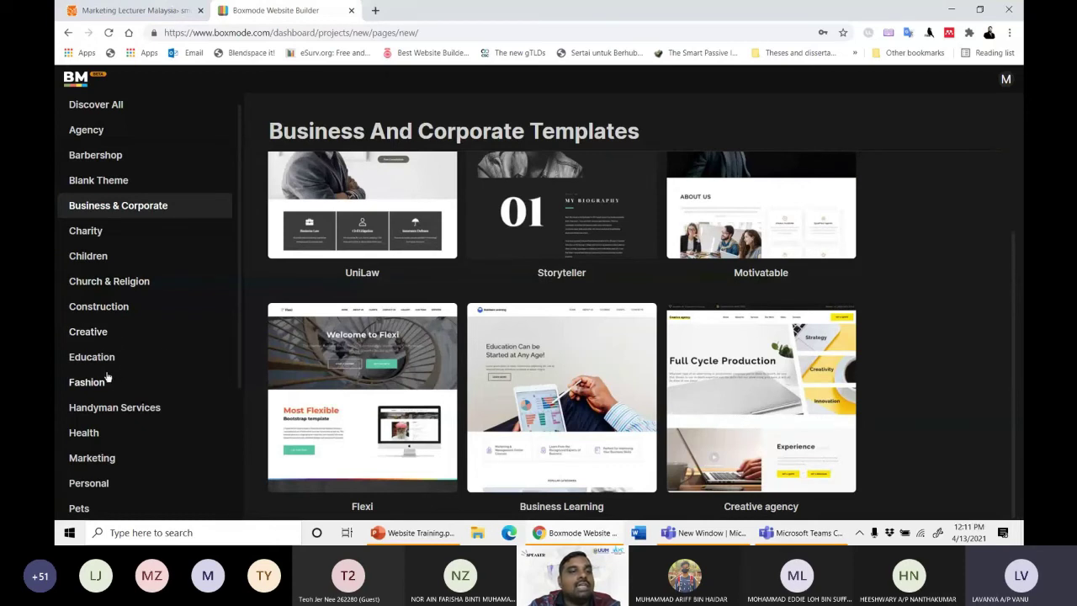
{"action": "scroll", "coordinate": [126, 408], "scroll_direction": "down", "scroll_amount": 1}
{"action": "scroll", "coordinate": [122, 446], "scroll_direction": "down", "scroll_amount": 2}
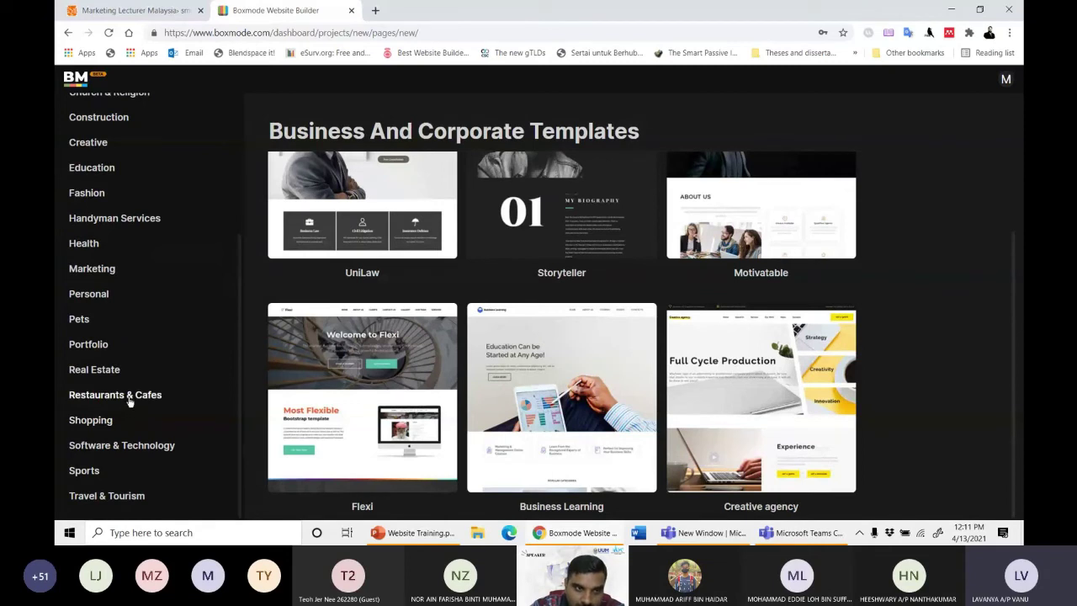
Step: Compare Restaurants & Cafes and Shopping templates, then start a website from the Foodie template
{"action": "left_click", "coordinate": [129, 406]}
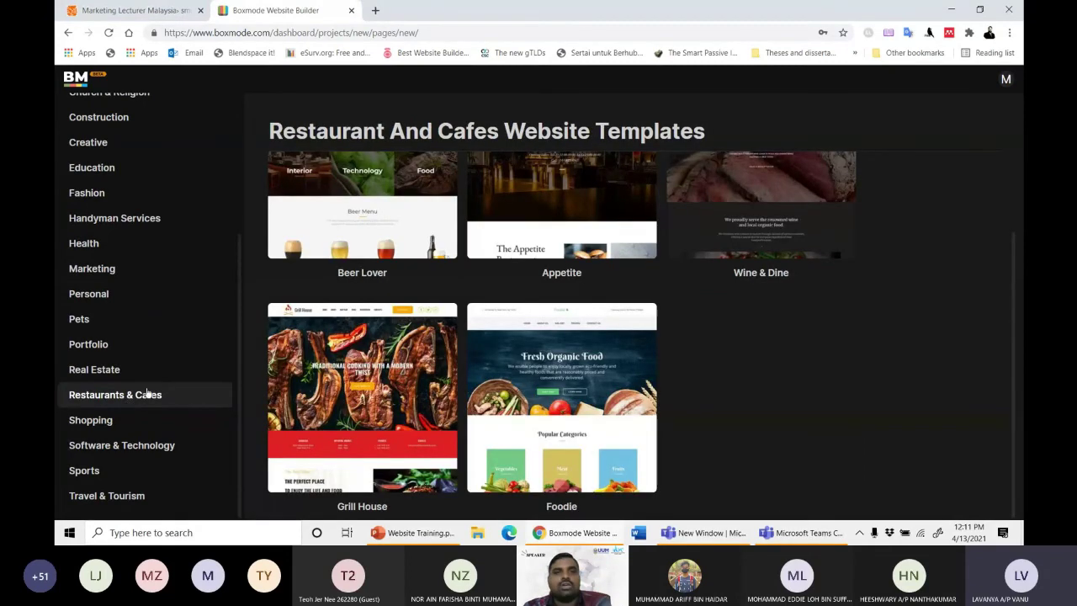
{"action": "scroll", "coordinate": [725, 360], "scroll_direction": "up", "scroll_amount": 1}
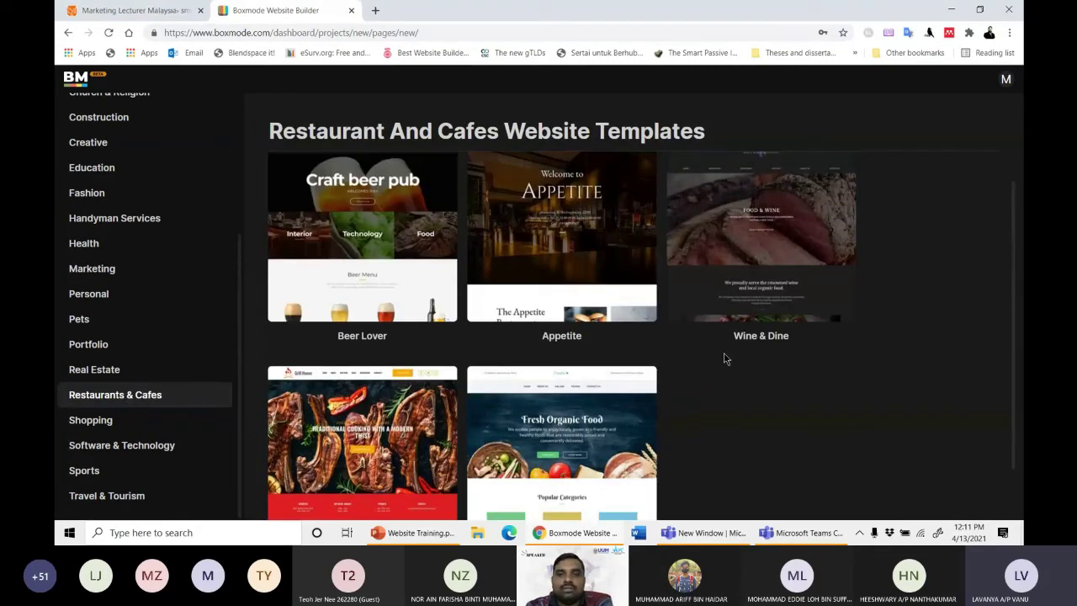
{"action": "scroll", "coordinate": [726, 360], "scroll_direction": "down", "scroll_amount": 1}
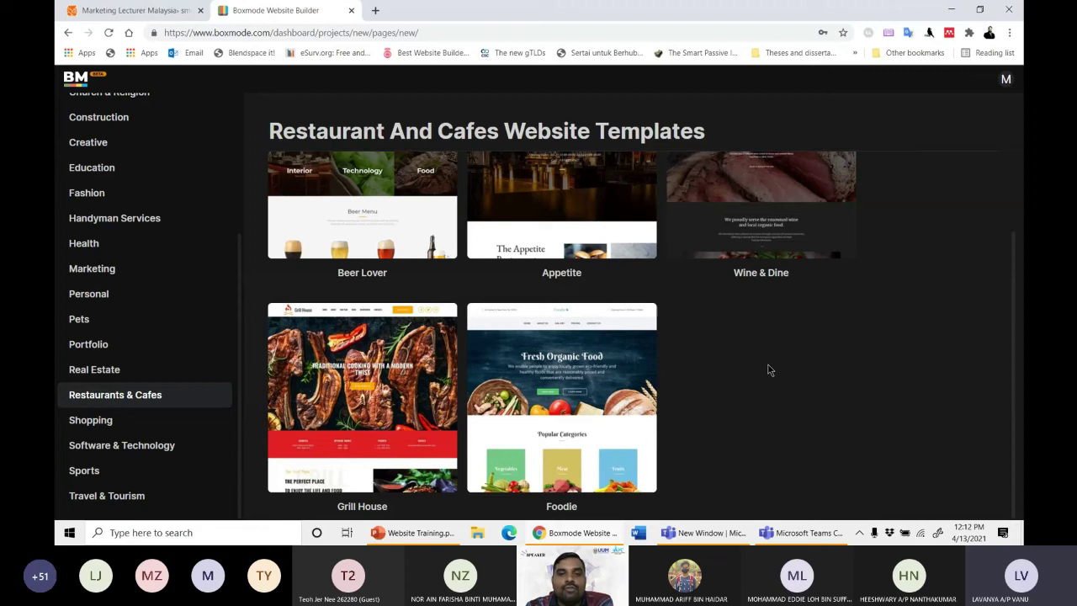
{"action": "mouse_move", "coordinate": [560, 378]}
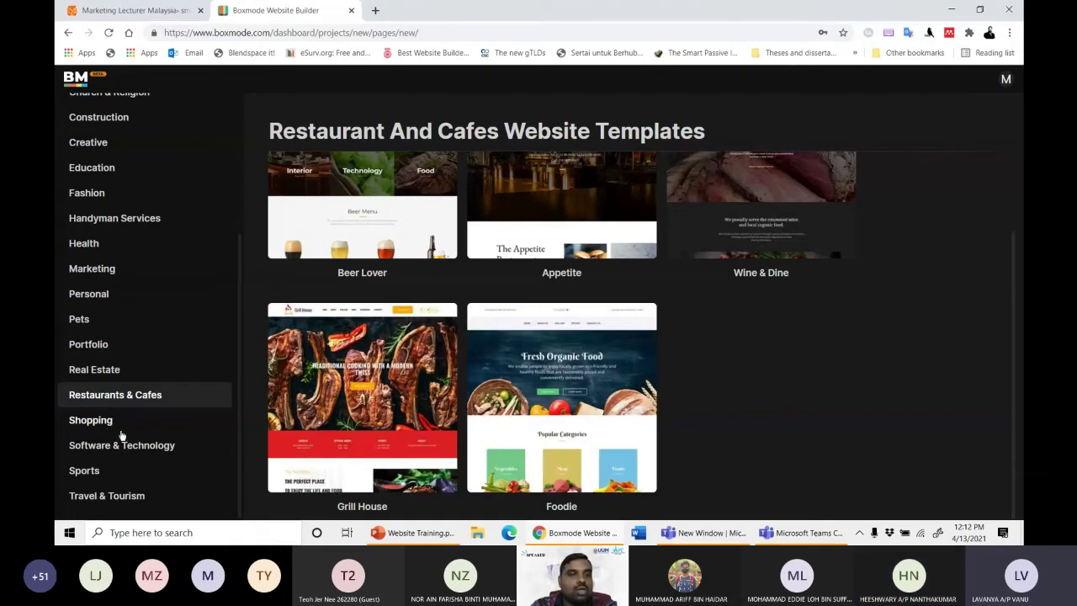
{"action": "left_click", "coordinate": [110, 426]}
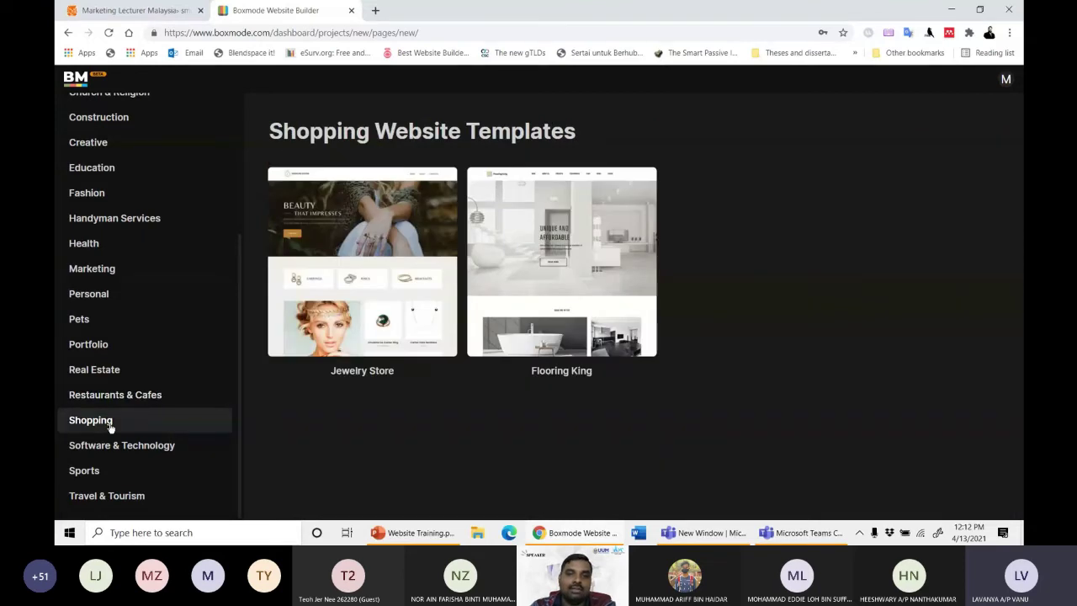
{"action": "left_click", "coordinate": [105, 397]}
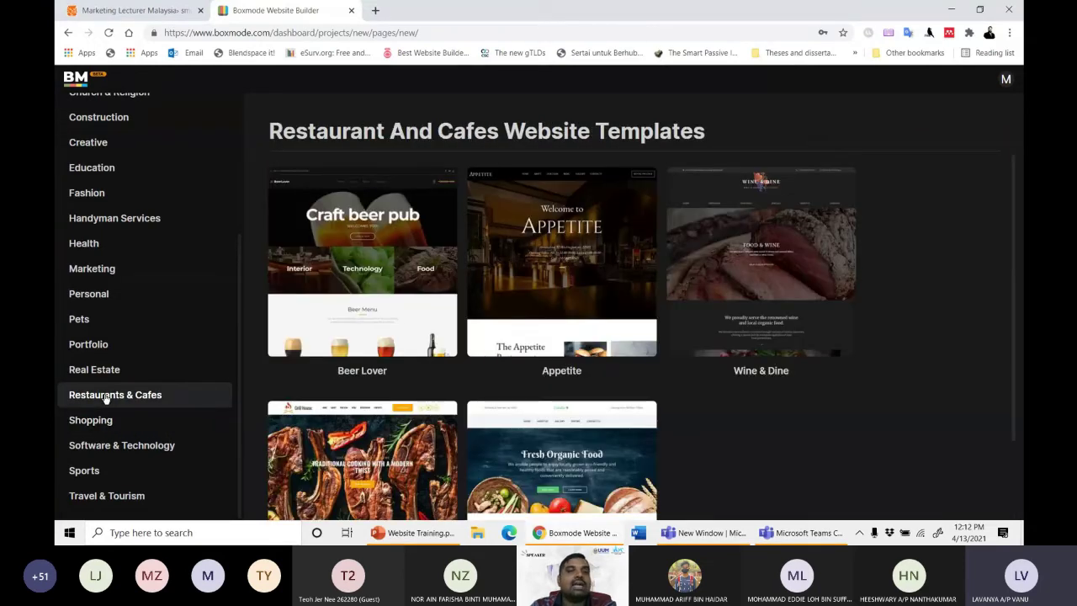
{"action": "scroll", "coordinate": [362, 382], "scroll_direction": "down", "scroll_amount": 1}
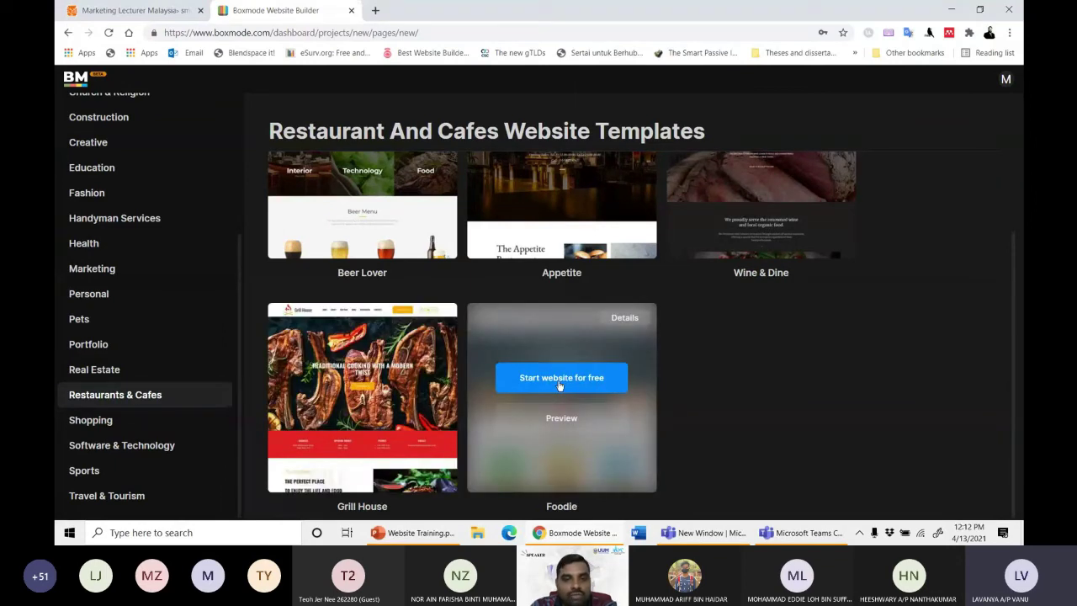
{"action": "left_click", "coordinate": [560, 380]}
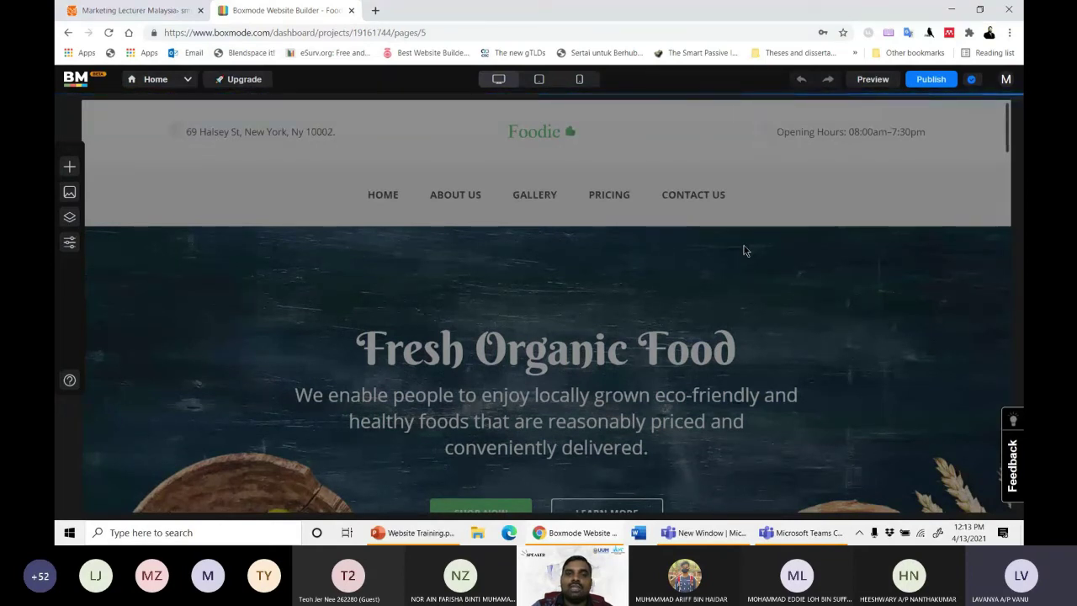
{"action": "scroll", "coordinate": [743, 250], "scroll_direction": "down", "scroll_amount": 8}
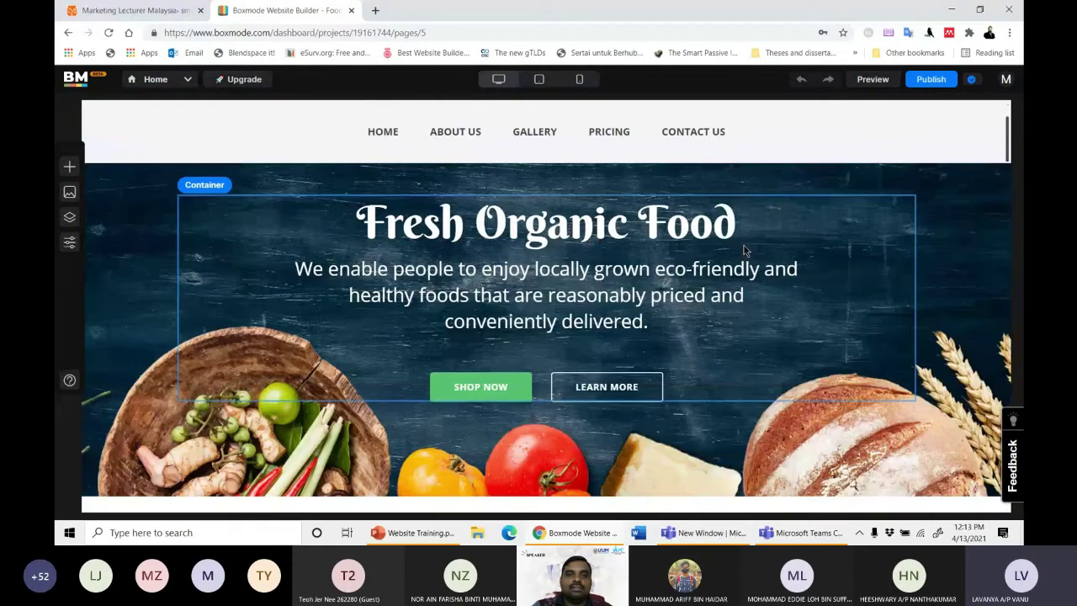
{"action": "scroll", "coordinate": [744, 250], "scroll_direction": "down", "scroll_amount": 10}
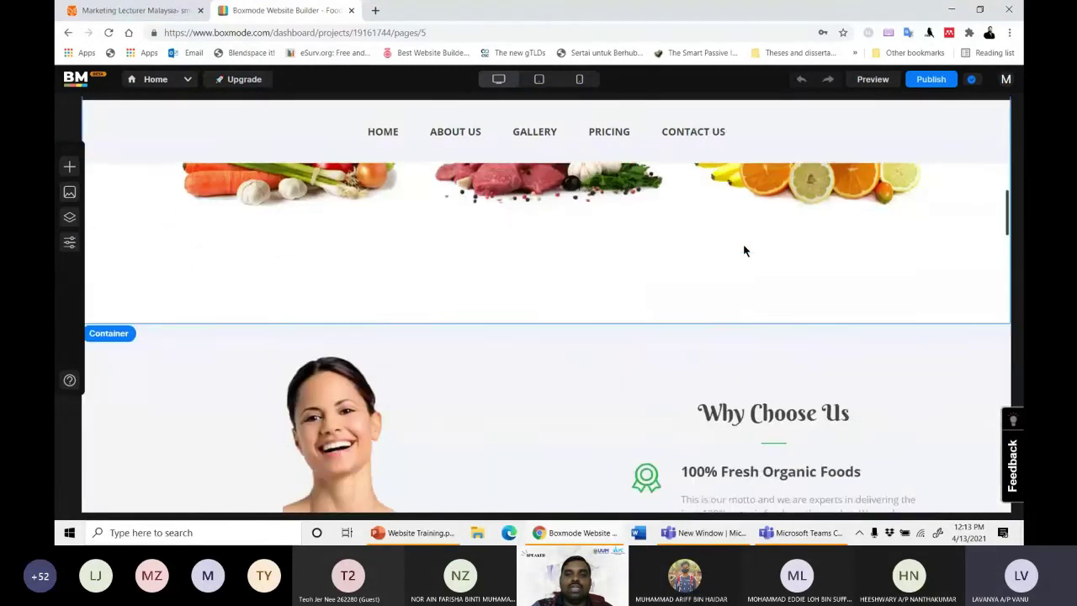
{"action": "scroll", "coordinate": [743, 250], "scroll_direction": "down", "scroll_amount": 10}
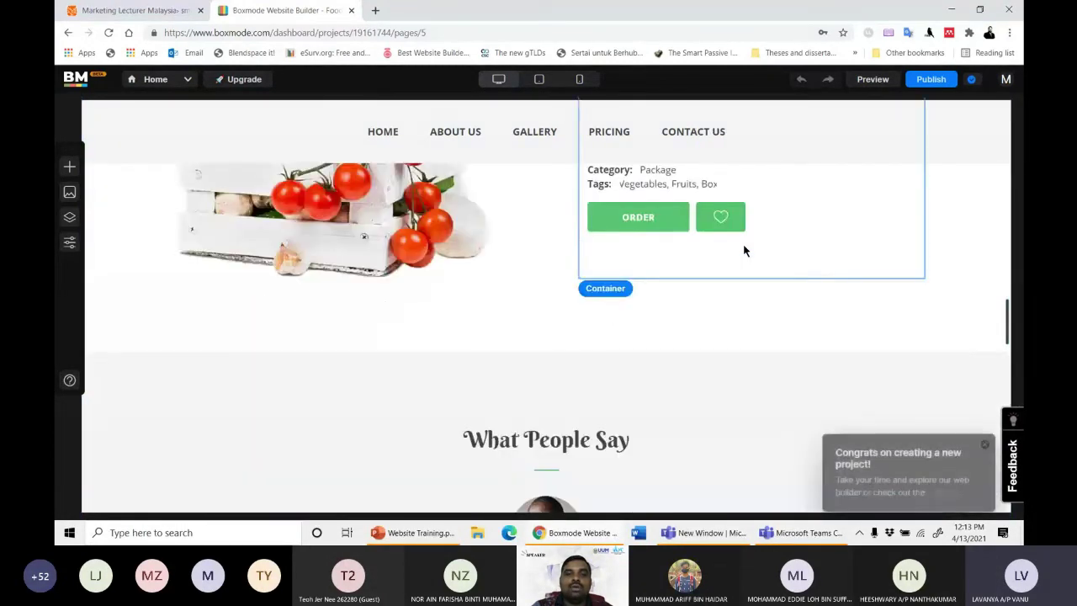
{"action": "scroll", "coordinate": [743, 250], "scroll_direction": "down", "scroll_amount": 8}
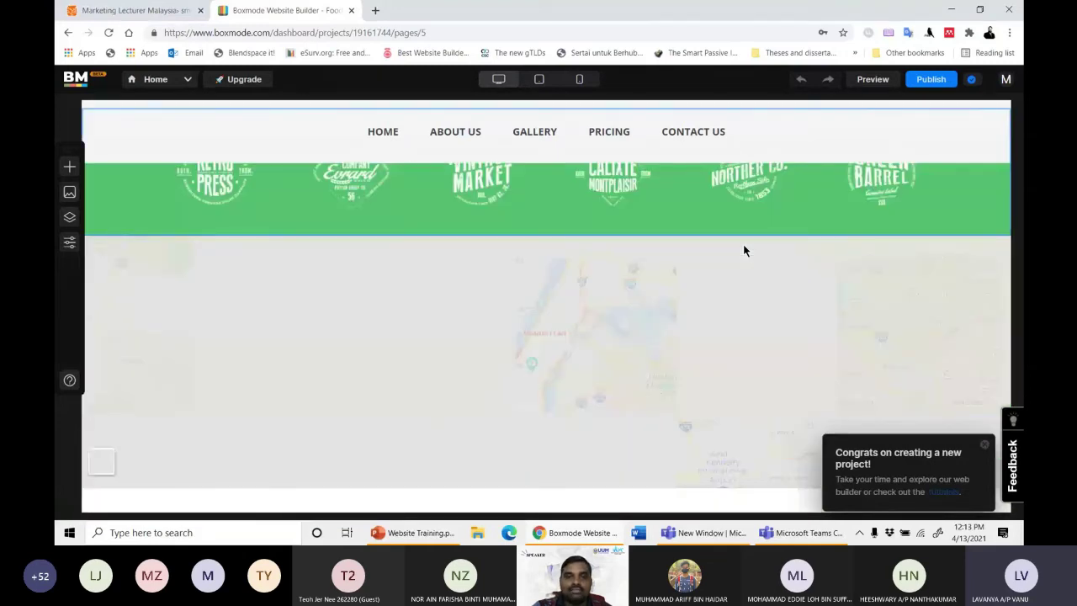
{"action": "scroll", "coordinate": [743, 250], "scroll_direction": "down", "scroll_amount": 2}
{"action": "scroll", "coordinate": [743, 250], "scroll_direction": "up", "scroll_amount": 4}
{"action": "scroll", "coordinate": [743, 250], "scroll_direction": "up", "scroll_amount": 15}
{"action": "scroll", "coordinate": [743, 250], "scroll_direction": "up", "scroll_amount": 6}
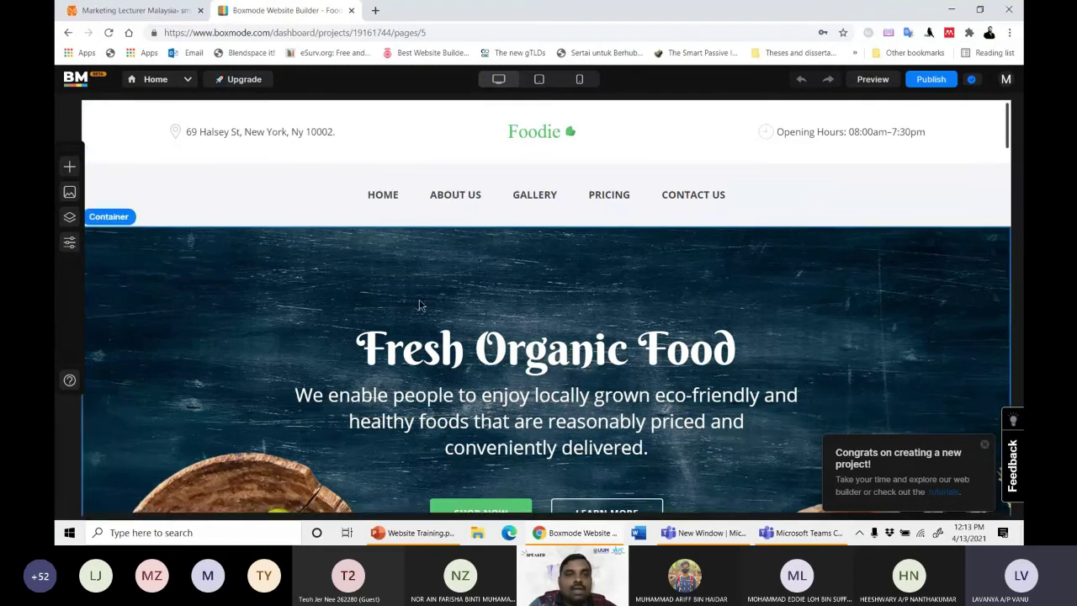
{"action": "left_click", "coordinate": [186, 79]}
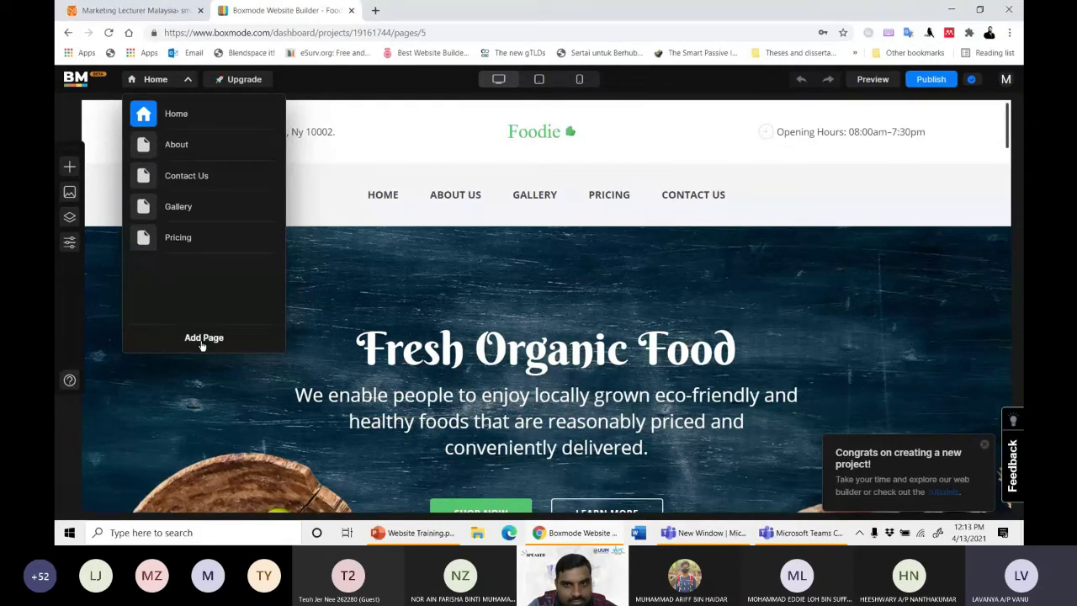
Step: Close the pages list and open the Upgrade checkout for the US$33 Basic Annual plan
{"action": "left_click", "coordinate": [317, 122]}
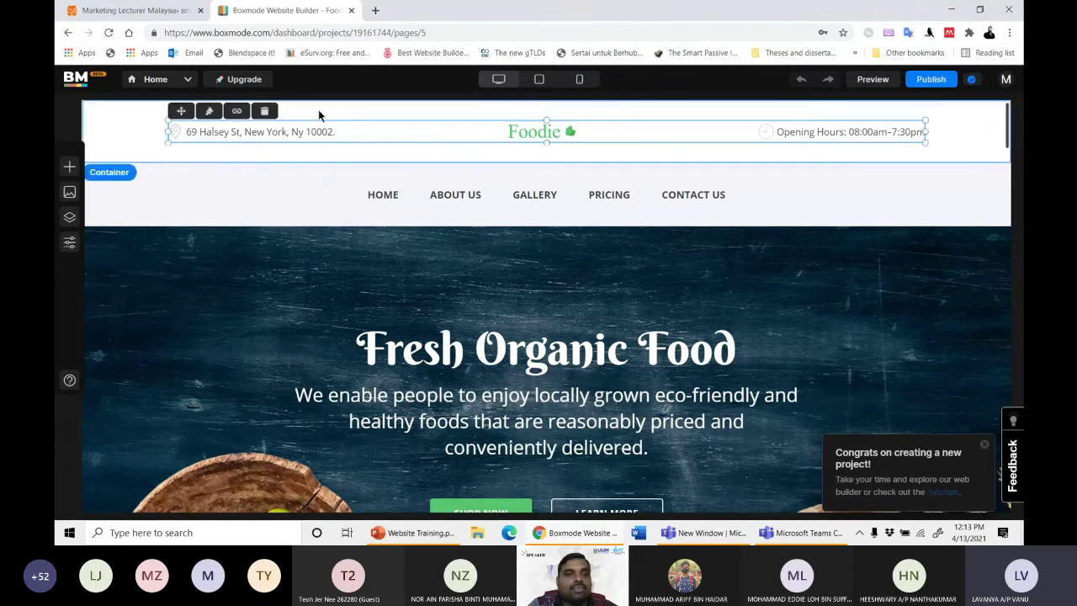
{"action": "left_click", "coordinate": [240, 84]}
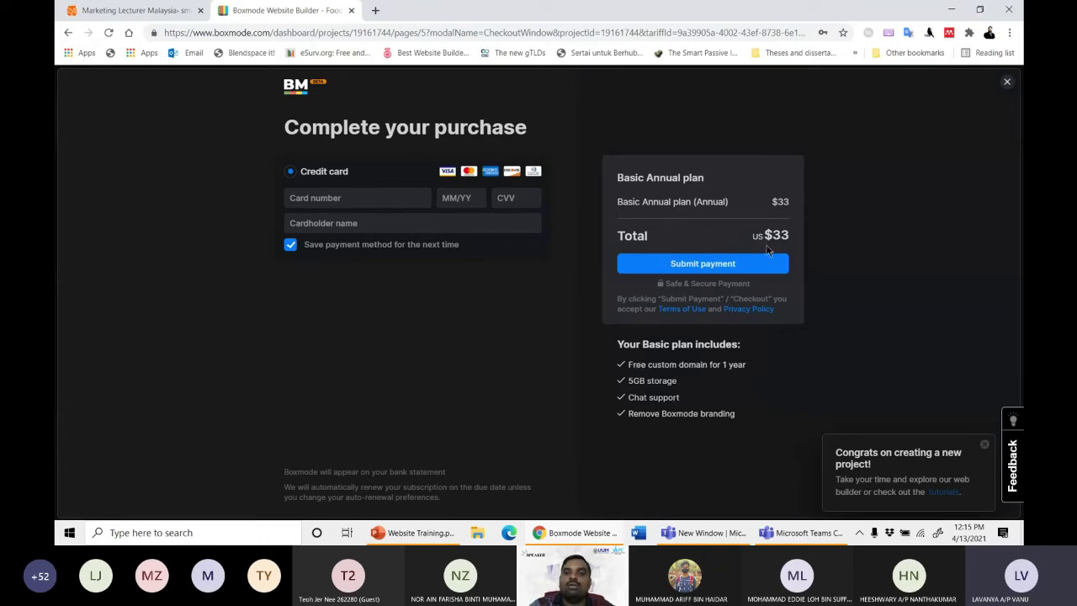
{"action": "left_click", "coordinate": [376, 10]}
Step: Search '$33 to Rm' in a new tab, getting 136.42 Malaysian Ringgit, then return to Boxmode
{"action": "left_click", "coordinate": [378, 33]}
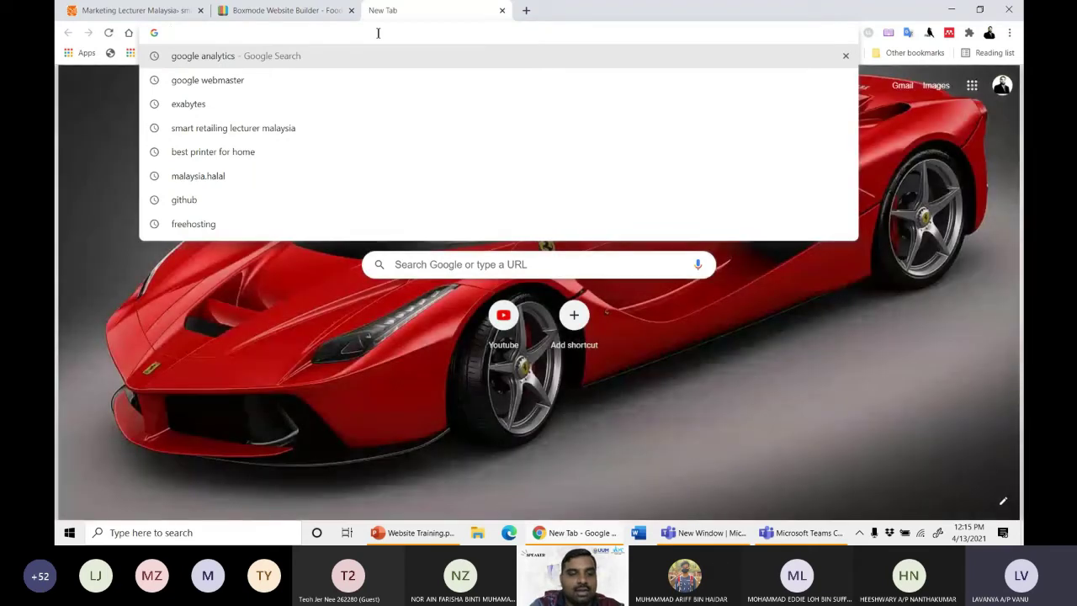
{"action": "type", "text": "$3"}
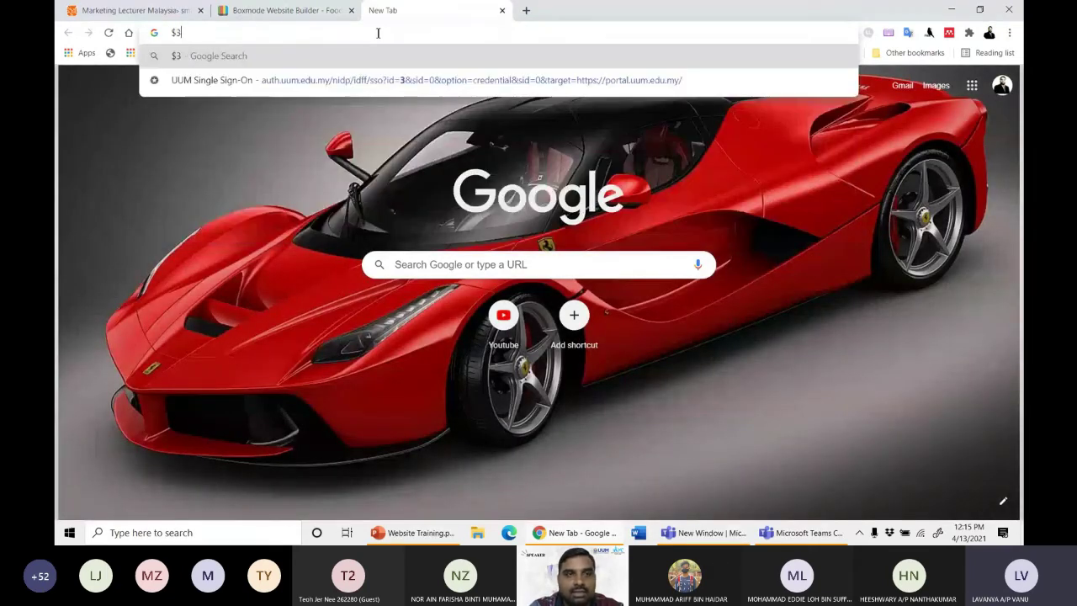
{"action": "type", "text": "3 to Rm"}
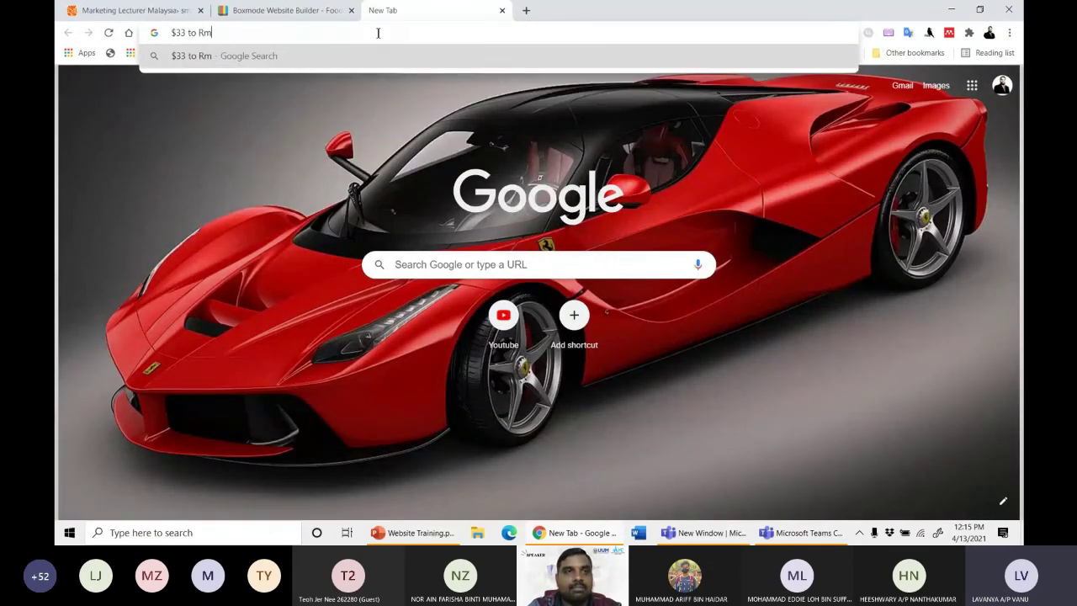
{"action": "key", "text": "Return"}
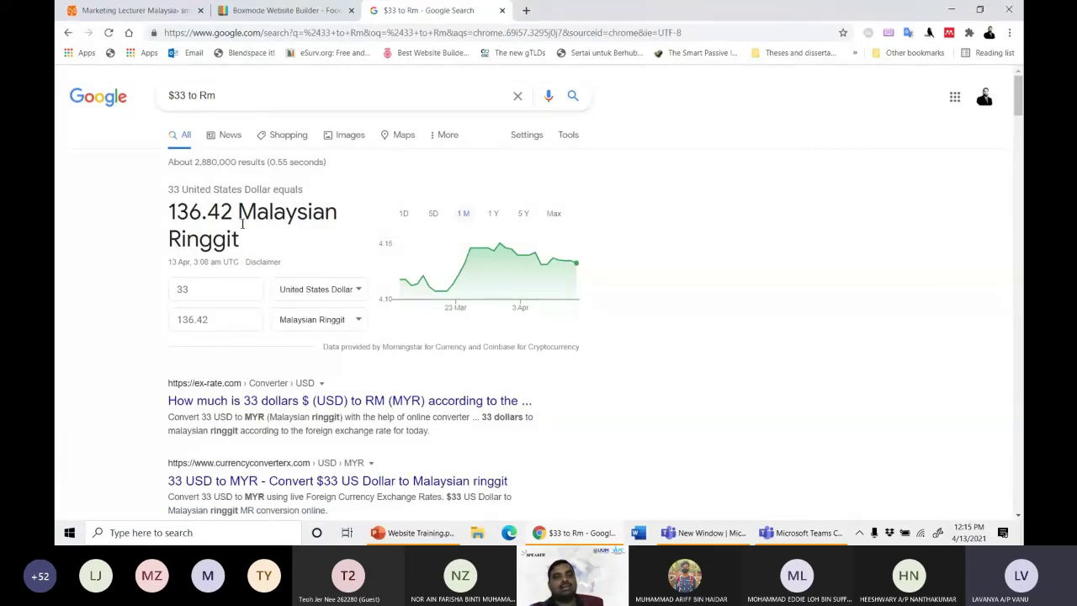
{"action": "left_click", "coordinate": [287, 10]}
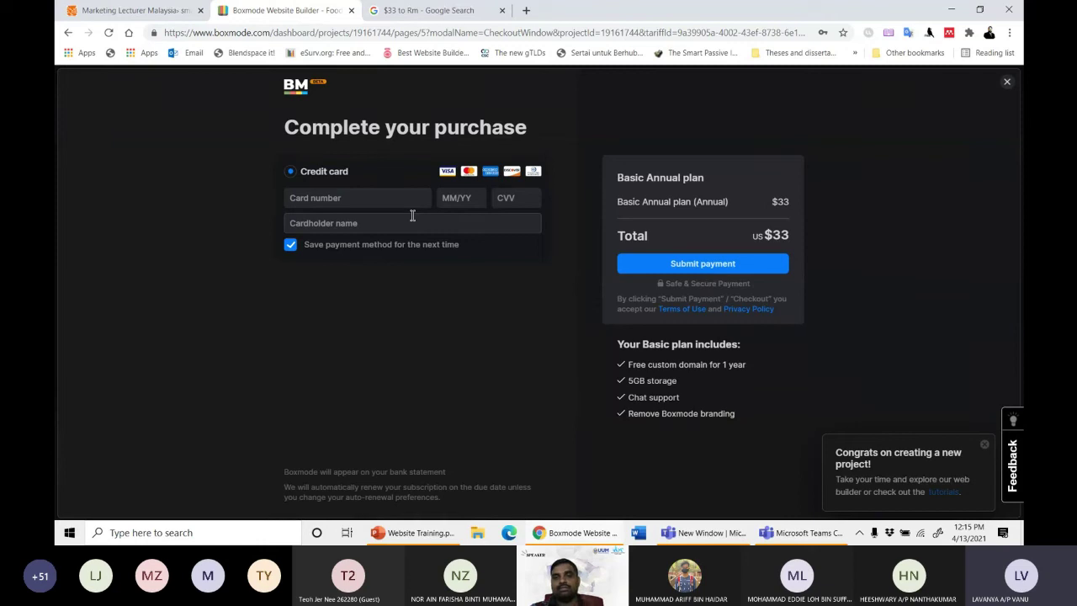
Step: Dismiss the Congrats notice and close the checkout to return to the Foodie 'Fresh Organic Food' page
{"action": "left_click", "coordinate": [984, 445]}
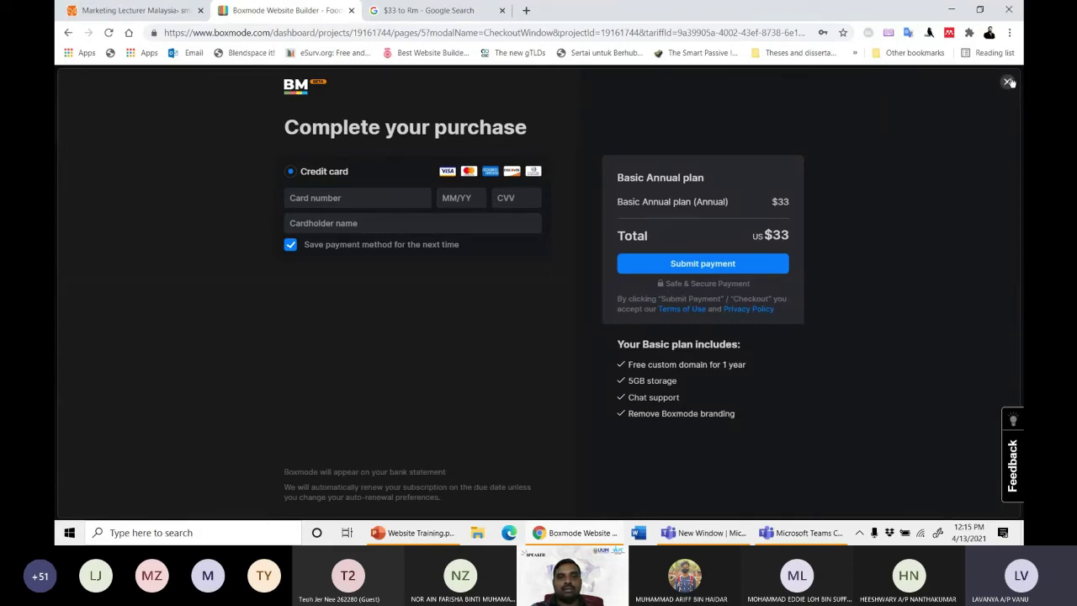
{"action": "left_click", "coordinate": [1008, 81]}
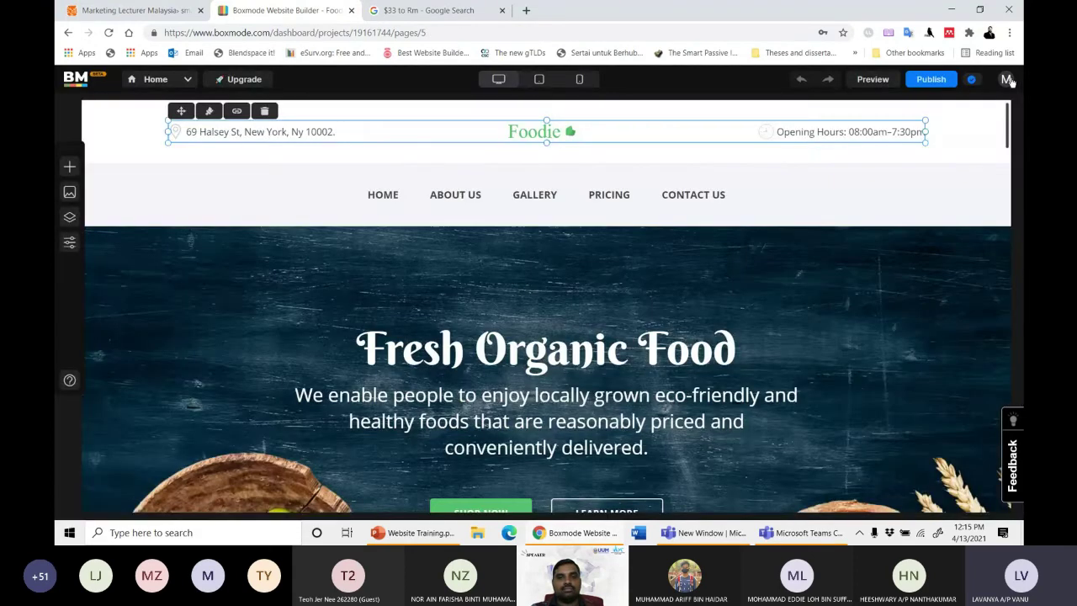
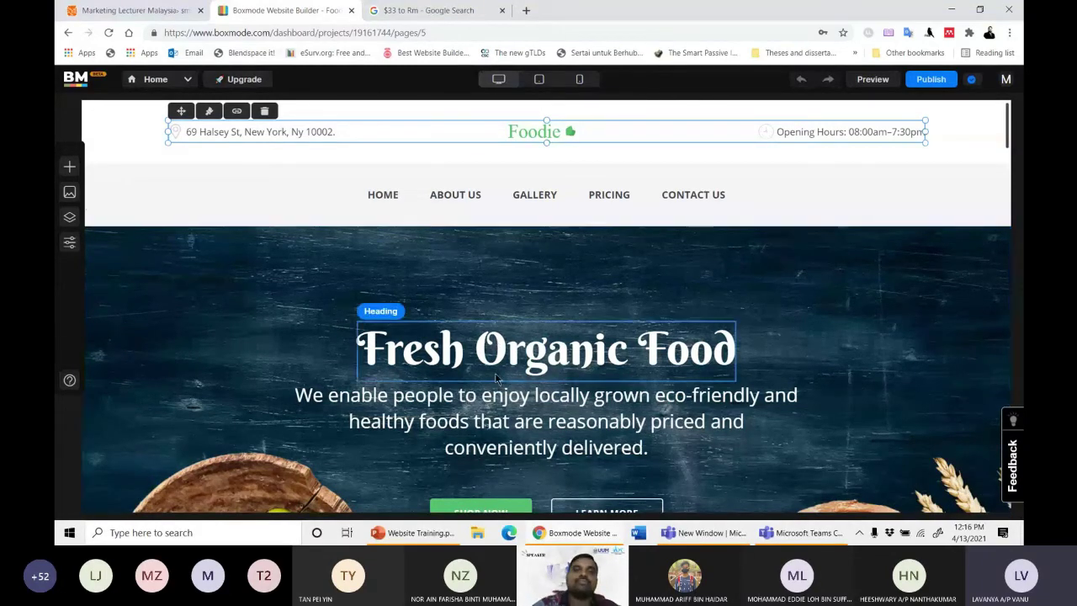
Step: Select the hero background container and preview the Foodie page at tablet width
{"action": "left_click", "coordinate": [562, 271]}
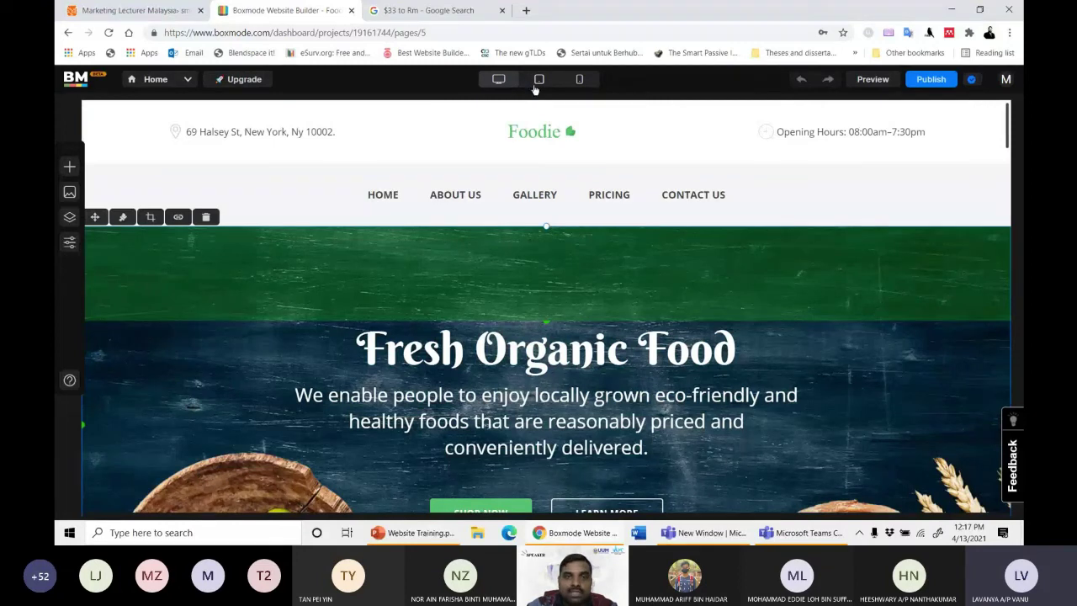
{"action": "left_click", "coordinate": [498, 79]}
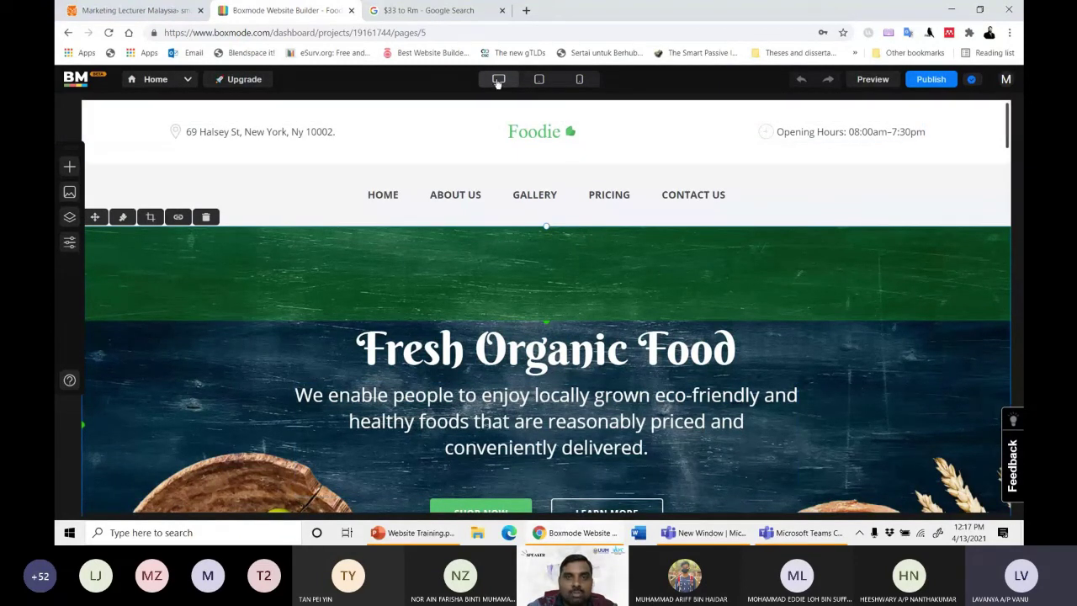
{"action": "left_click", "coordinate": [539, 79]}
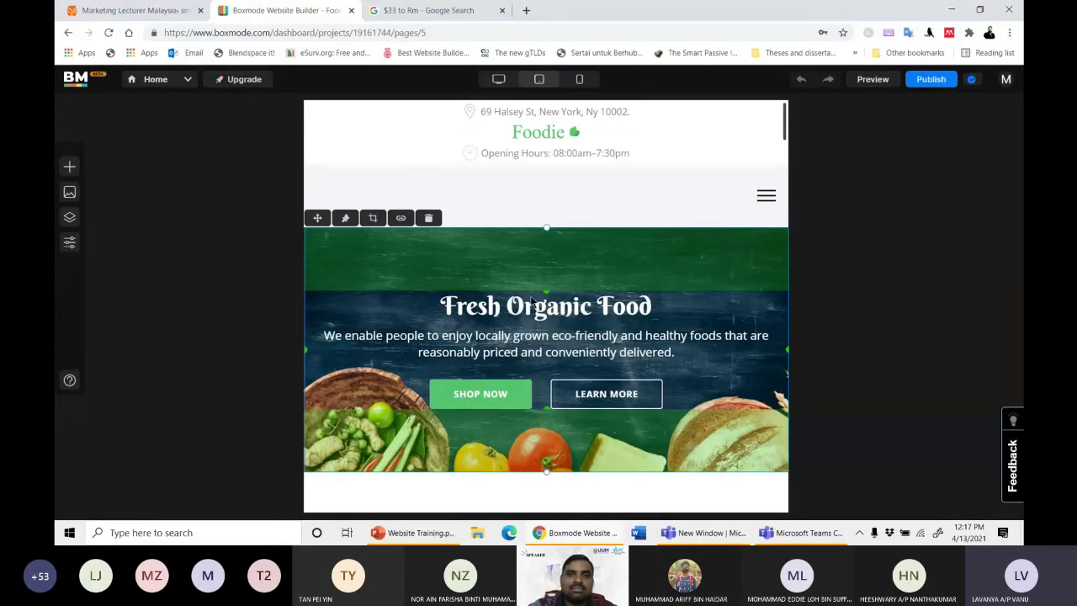
Step: Expand and collapse the tablet navigation menu, then glance at the meeting window and come back
{"action": "left_click", "coordinate": [765, 198]}
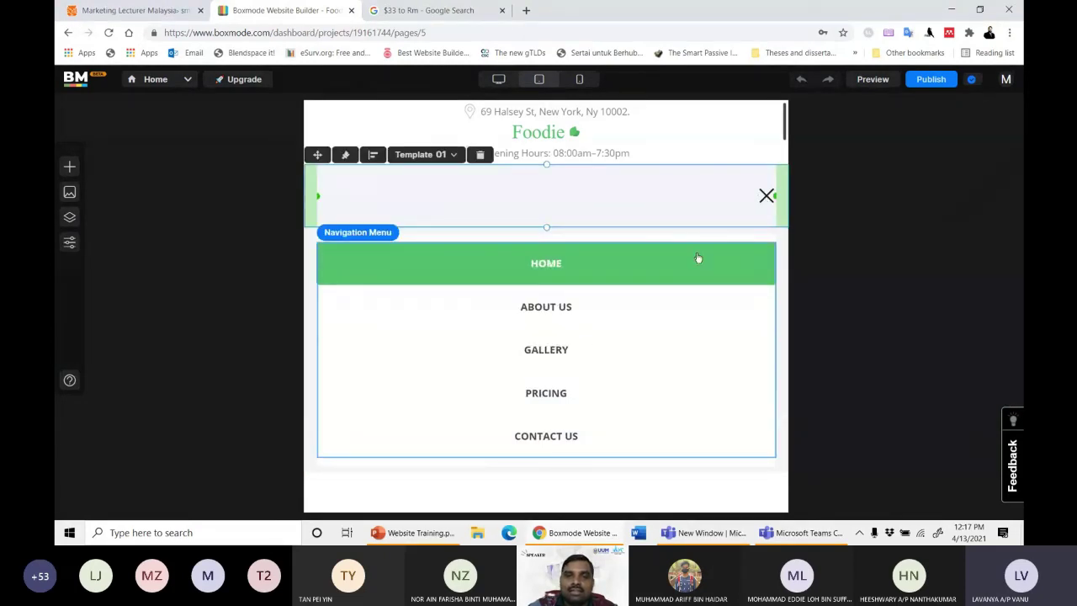
{"action": "left_click", "coordinate": [765, 198]}
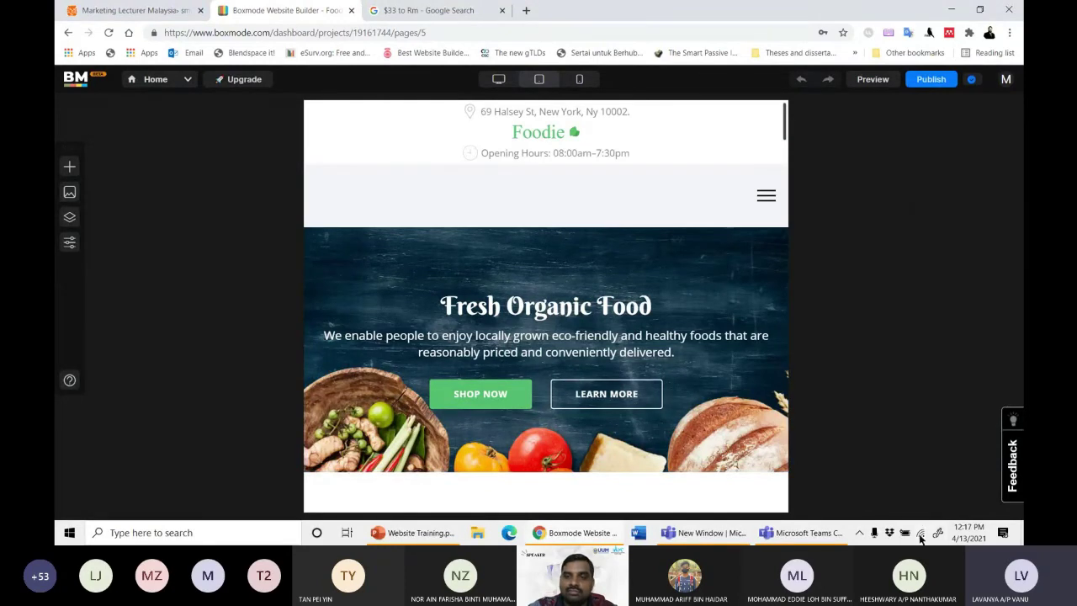
{"action": "left_click", "coordinate": [724, 533]}
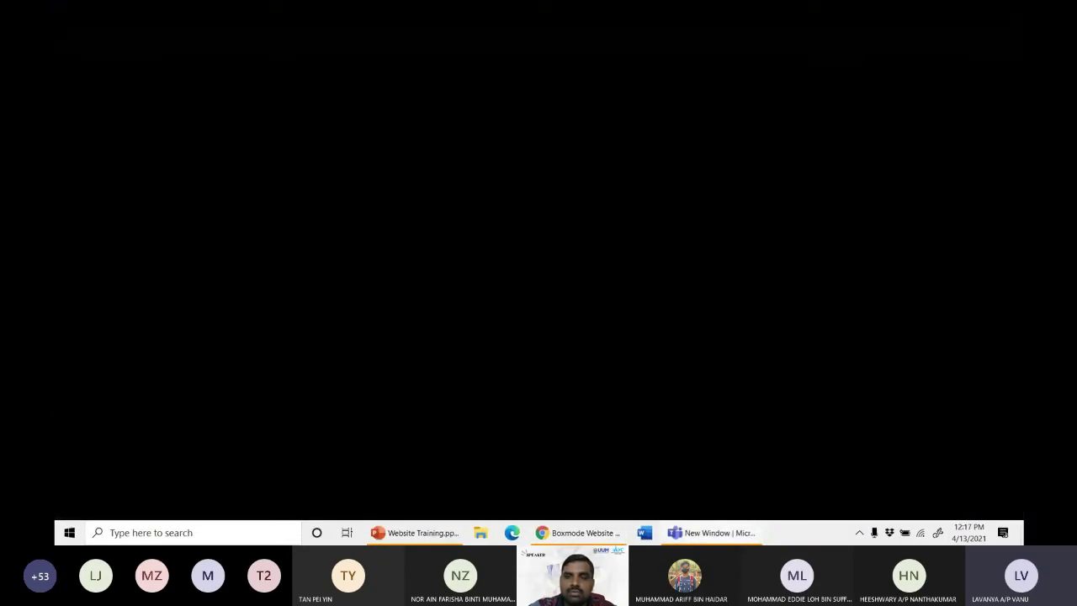
{"action": "left_click", "coordinate": [578, 532]}
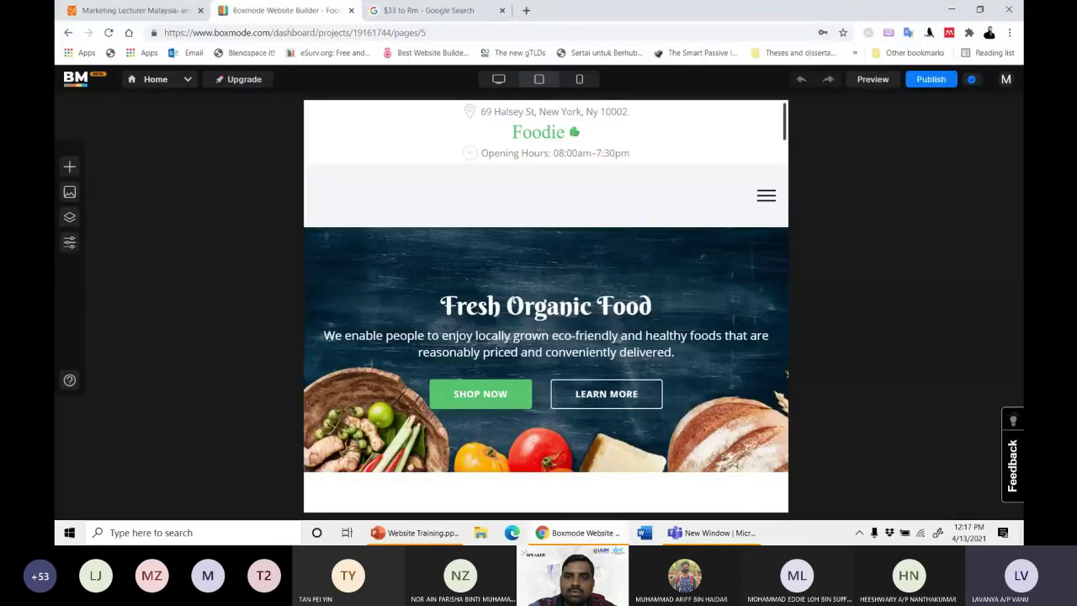
Step: In Teams, mute then unmute the microphone, turn the camera on, and return to the browser
{"action": "left_click", "coordinate": [695, 533]}
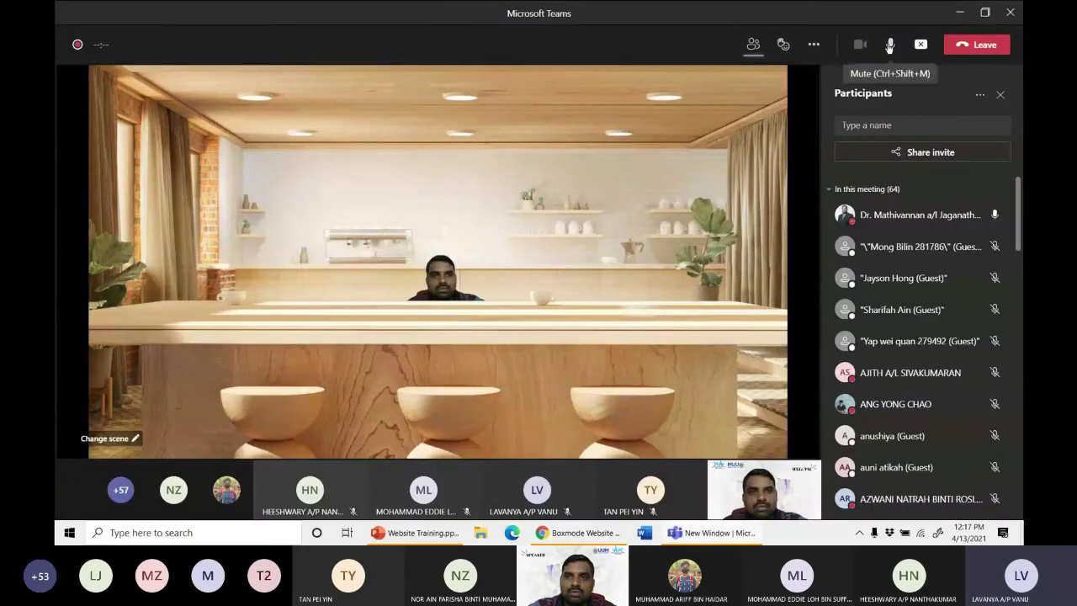
{"action": "left_click", "coordinate": [889, 46]}
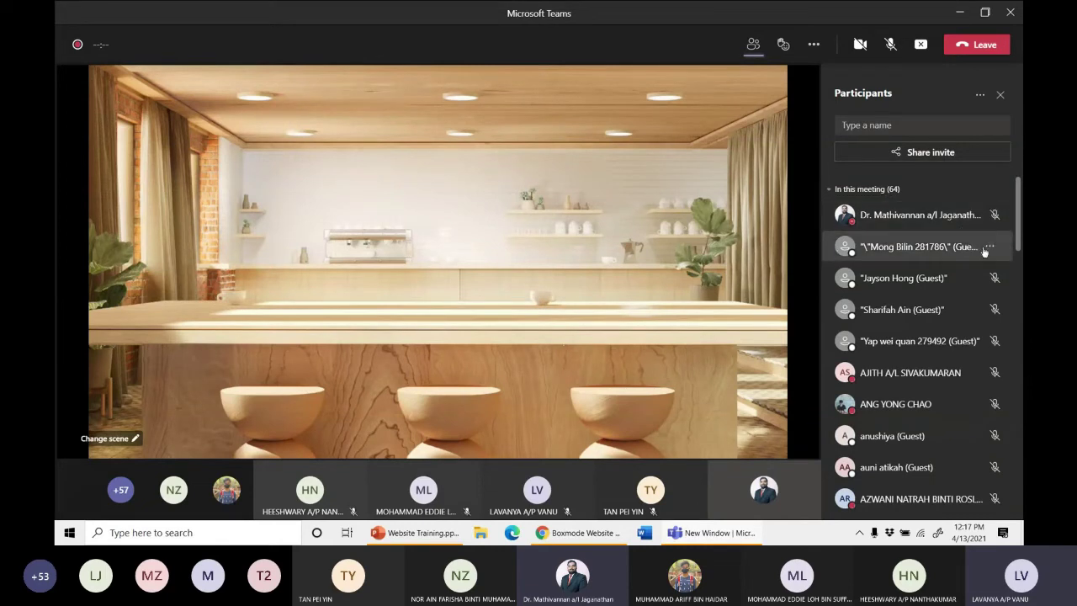
{"action": "scroll", "coordinate": [895, 279], "scroll_direction": "down", "scroll_amount": 3}
{"action": "scroll", "coordinate": [908, 280], "scroll_direction": "up", "scroll_amount": 3}
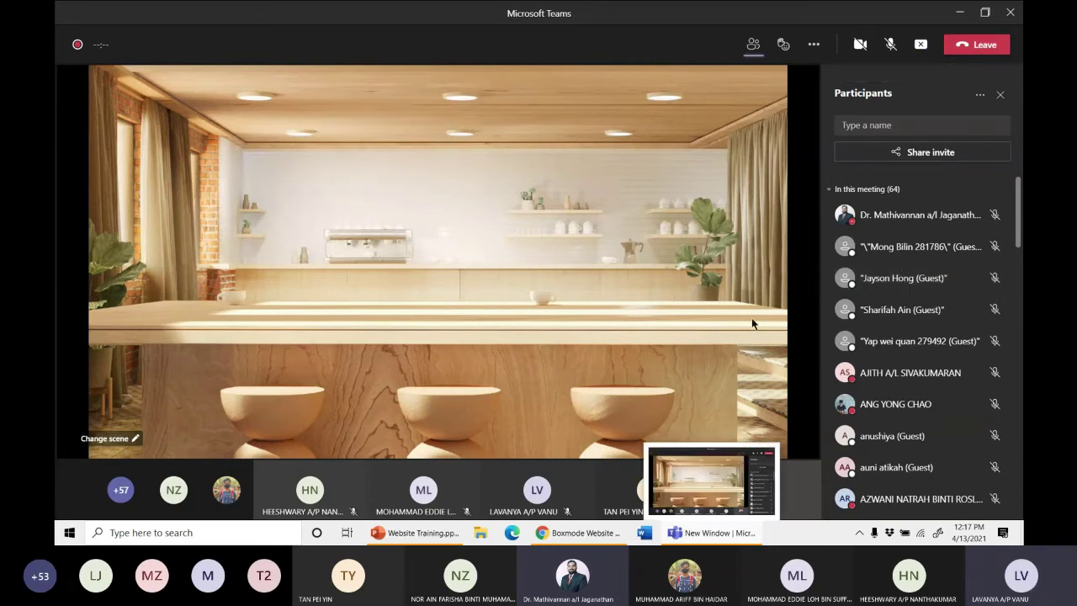
{"action": "left_click", "coordinate": [888, 44]}
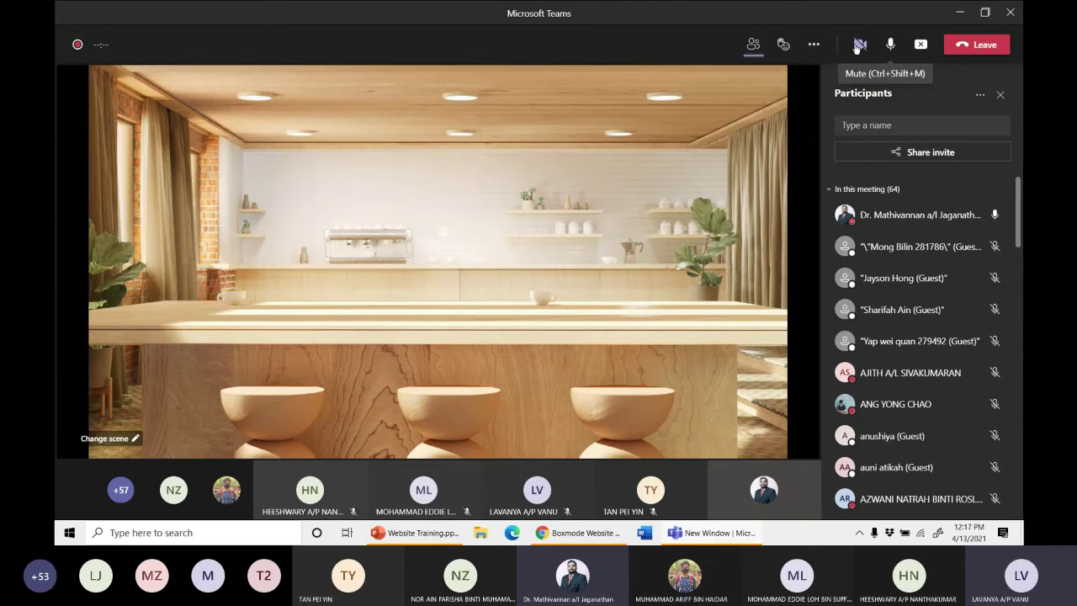
{"action": "left_click", "coordinate": [854, 45]}
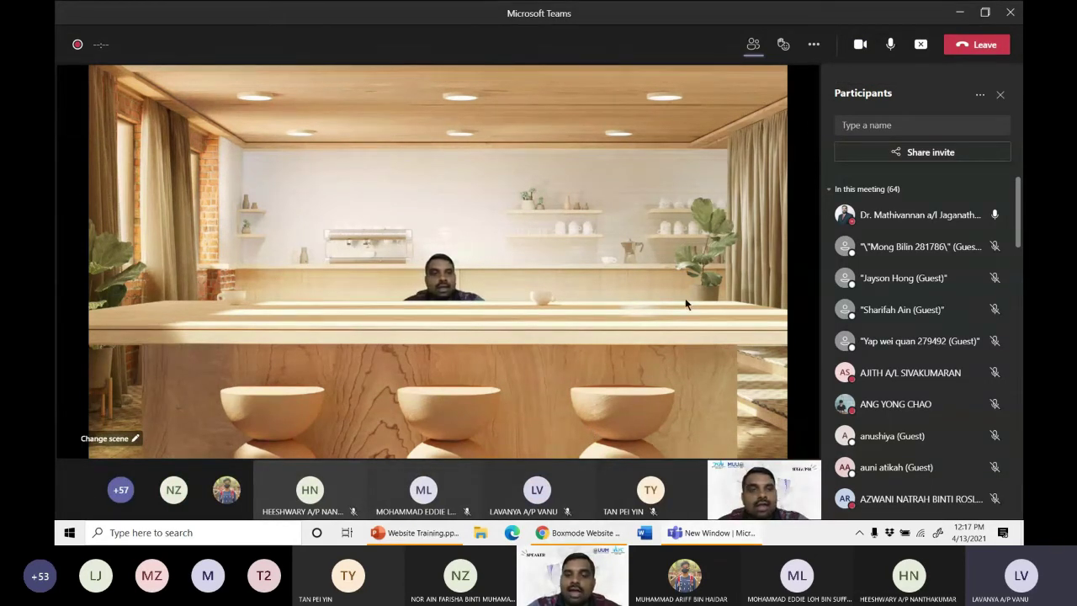
{"action": "left_click", "coordinate": [709, 539]}
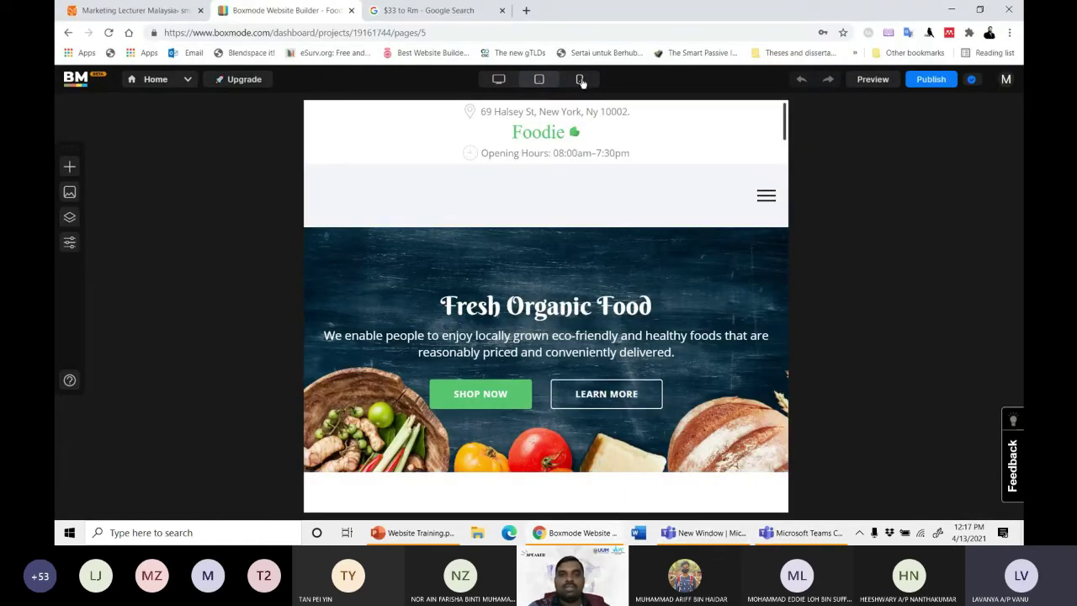
Step: Scroll the Foodie page at mobile width, expand its navigation menu, then restore desktop width
{"action": "left_click", "coordinate": [579, 79]}
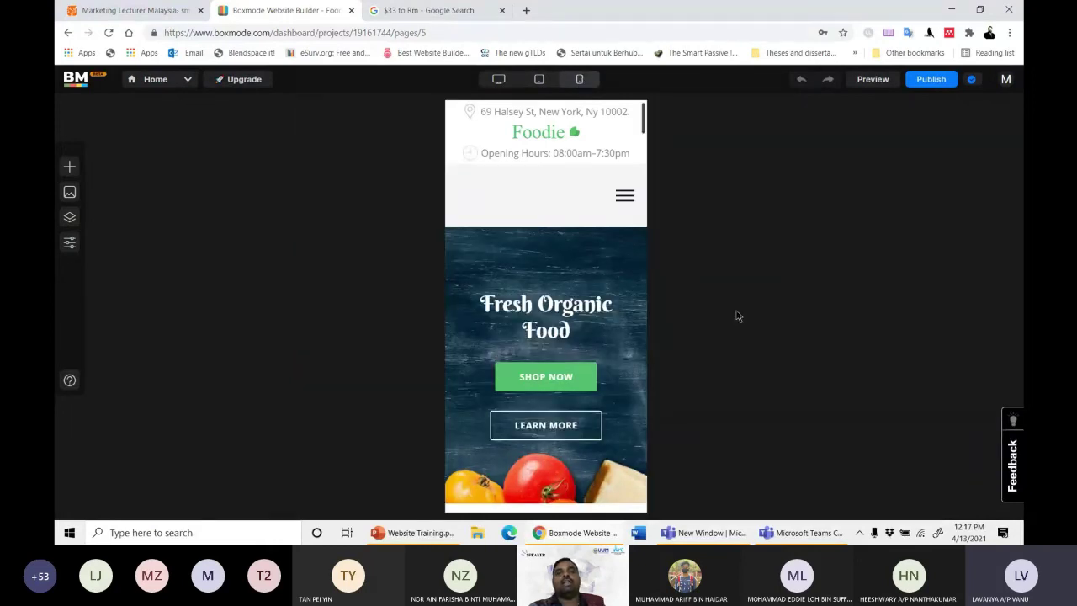
{"action": "scroll", "coordinate": [599, 350], "scroll_direction": "down", "scroll_amount": 3}
{"action": "scroll", "coordinate": [599, 358], "scroll_direction": "down", "scroll_amount": 10}
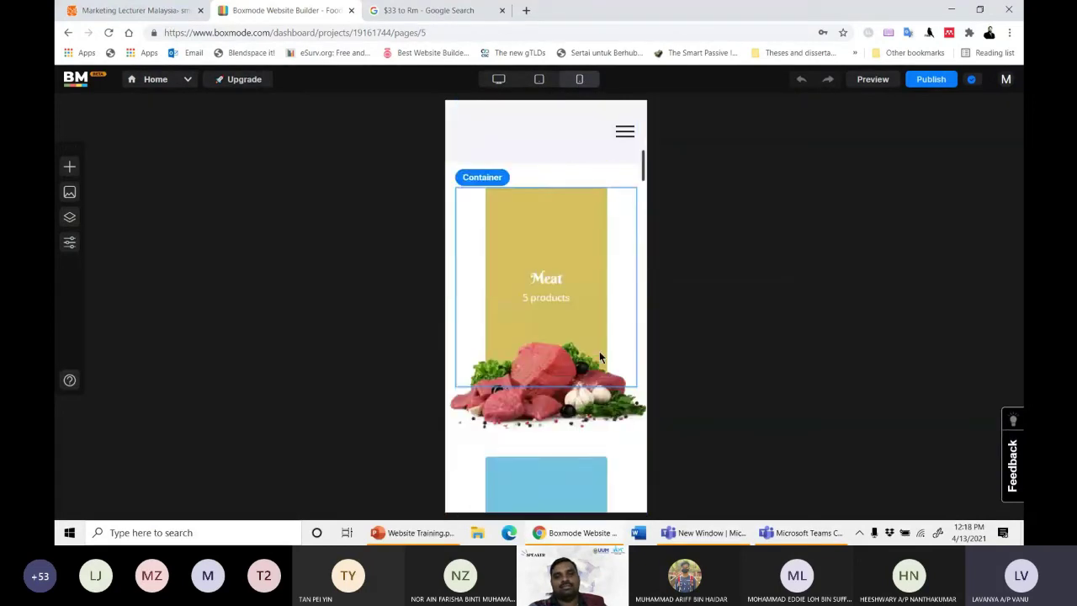
{"action": "scroll", "coordinate": [599, 358], "scroll_direction": "up", "scroll_amount": 3}
{"action": "scroll", "coordinate": [599, 351], "scroll_direction": "up", "scroll_amount": 15}
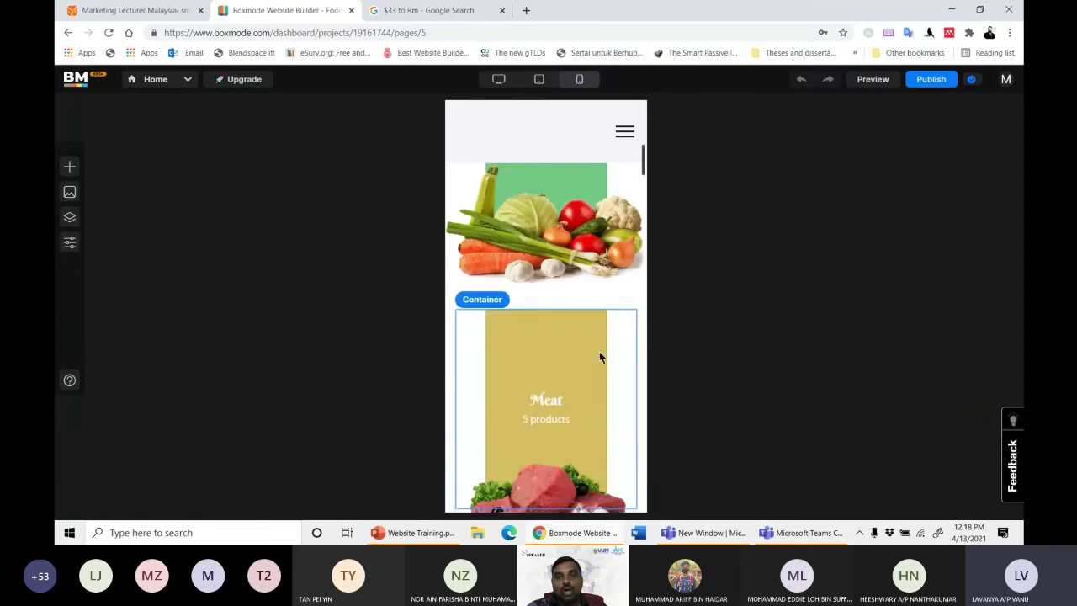
{"action": "left_click", "coordinate": [625, 199]}
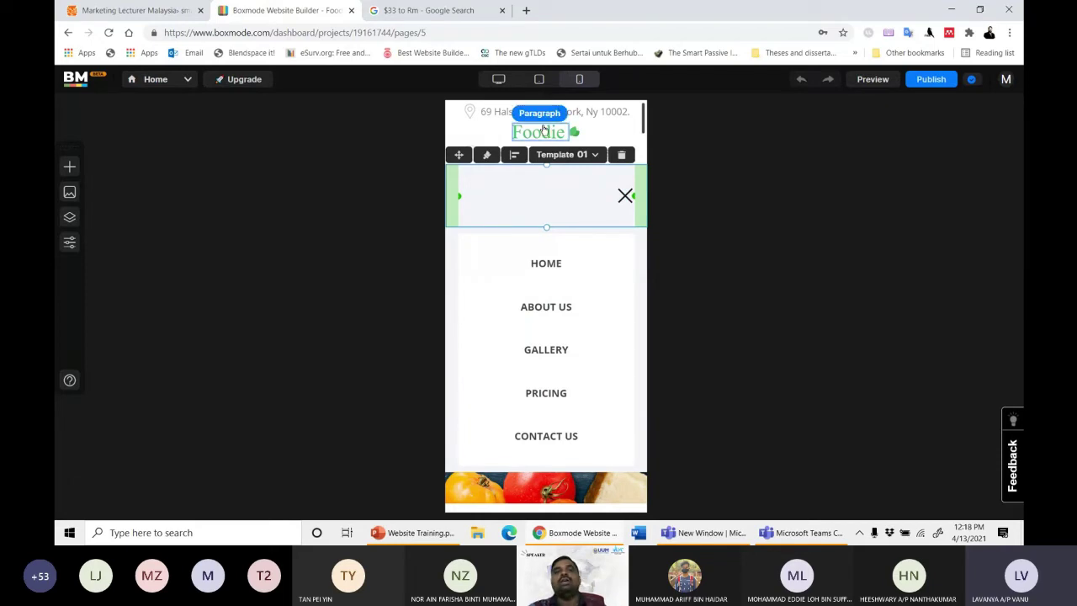
{"action": "left_click", "coordinate": [498, 79]}
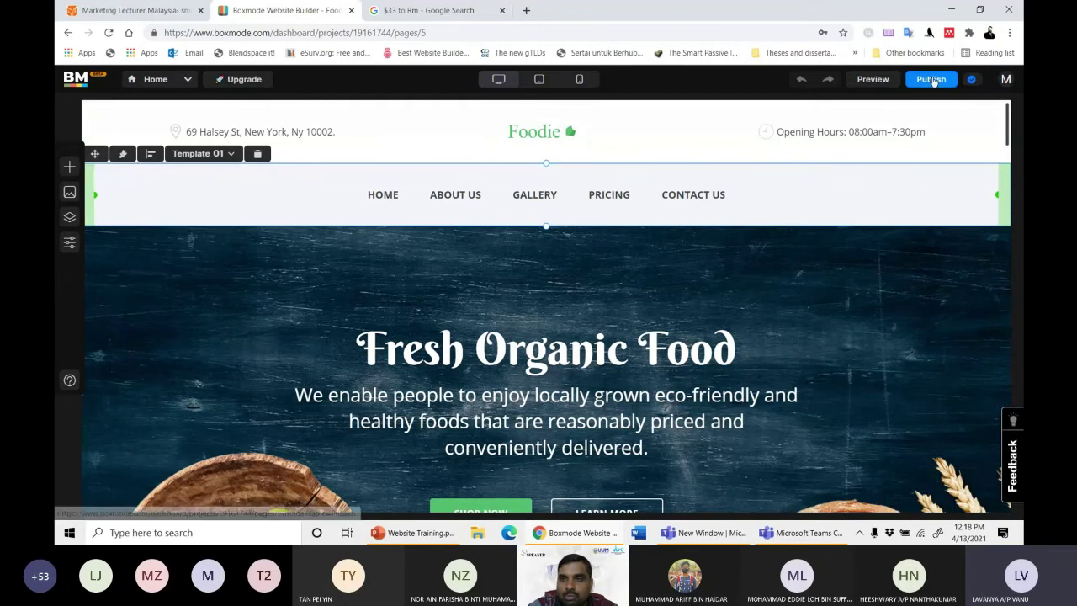
{"action": "left_click", "coordinate": [876, 86]}
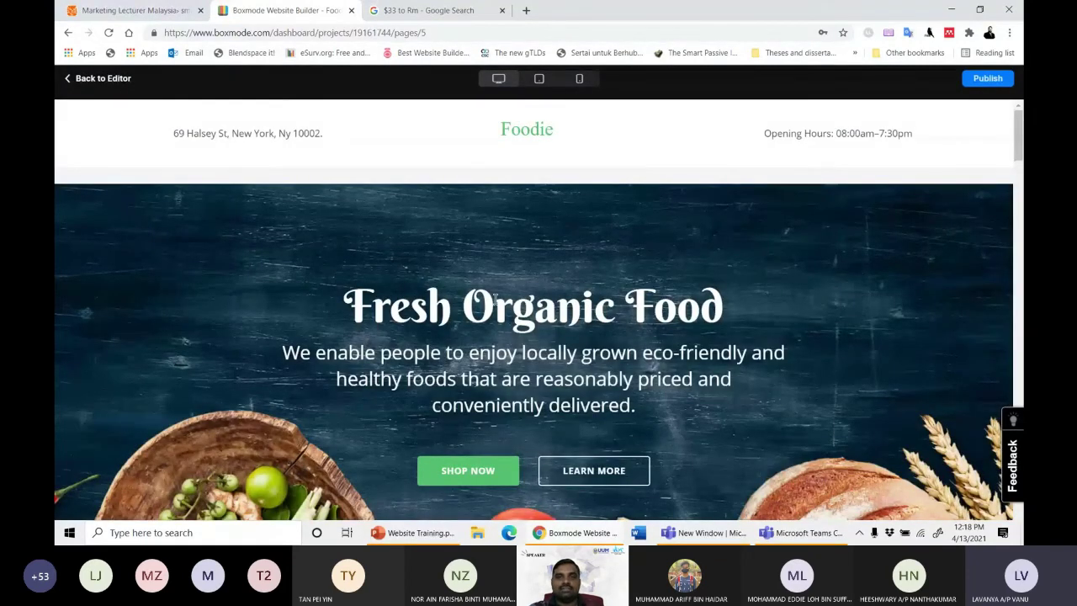
{"action": "scroll", "coordinate": [494, 300], "scroll_direction": "down", "scroll_amount": 2}
{"action": "scroll", "coordinate": [495, 299], "scroll_direction": "up", "scroll_amount": 3}
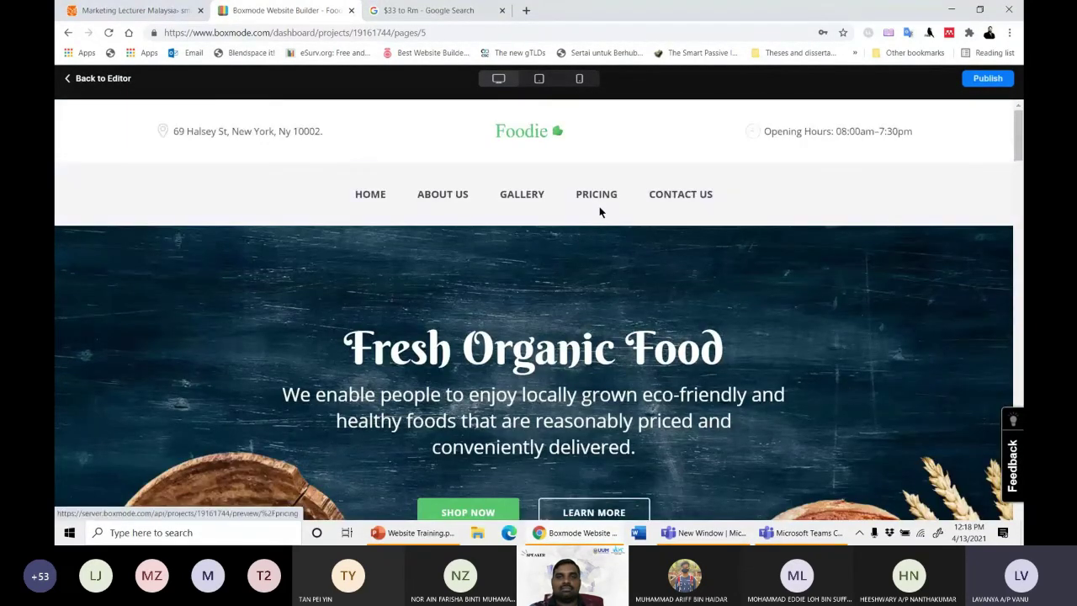
{"action": "left_click", "coordinate": [447, 194]}
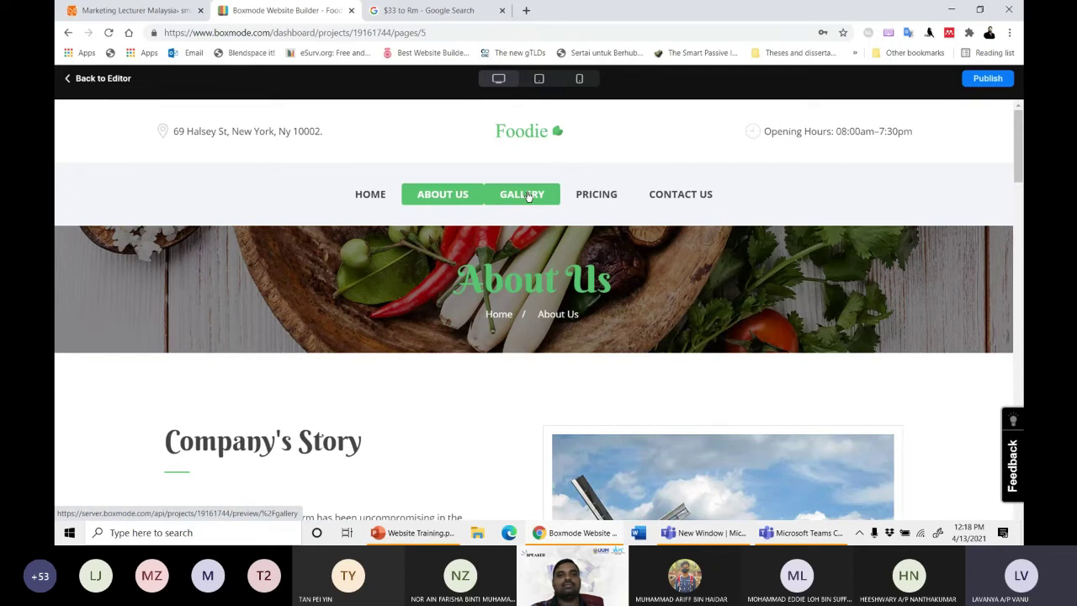
{"action": "left_click", "coordinate": [527, 195]}
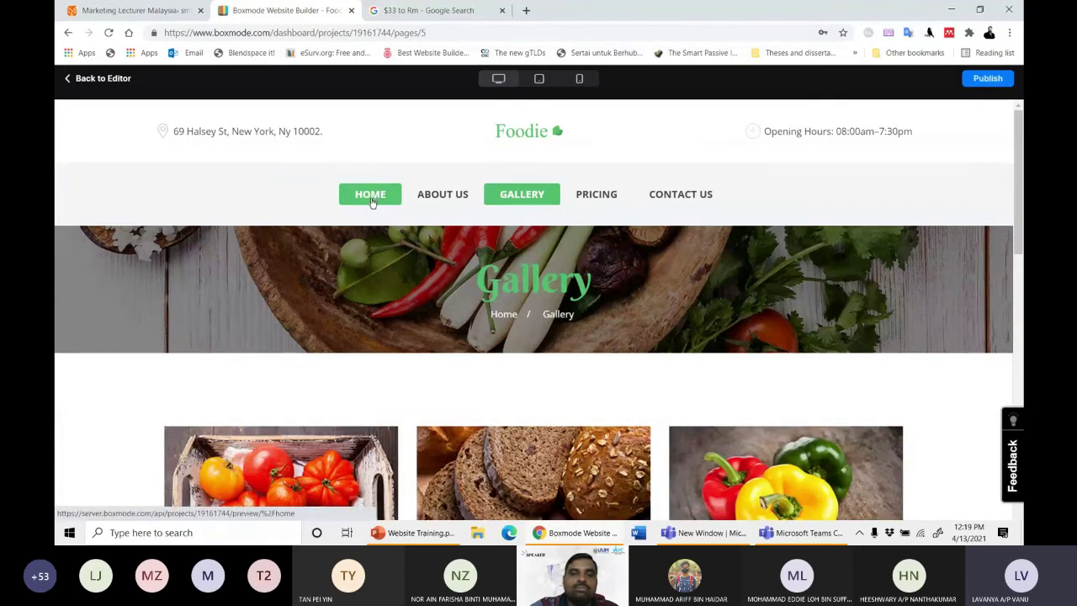
{"action": "left_click", "coordinate": [371, 200]}
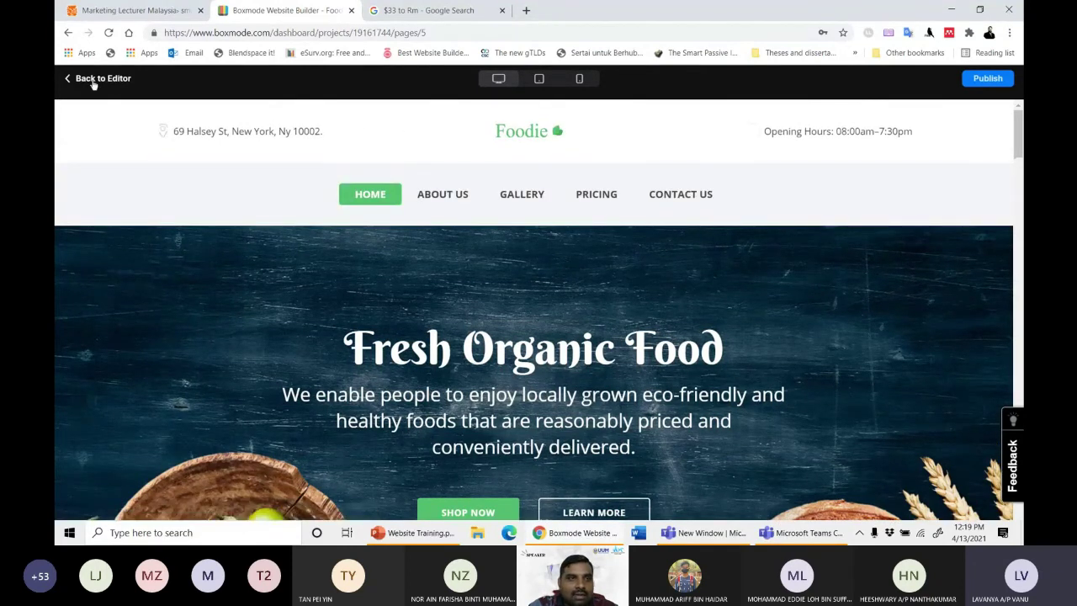
{"action": "left_click", "coordinate": [95, 78]}
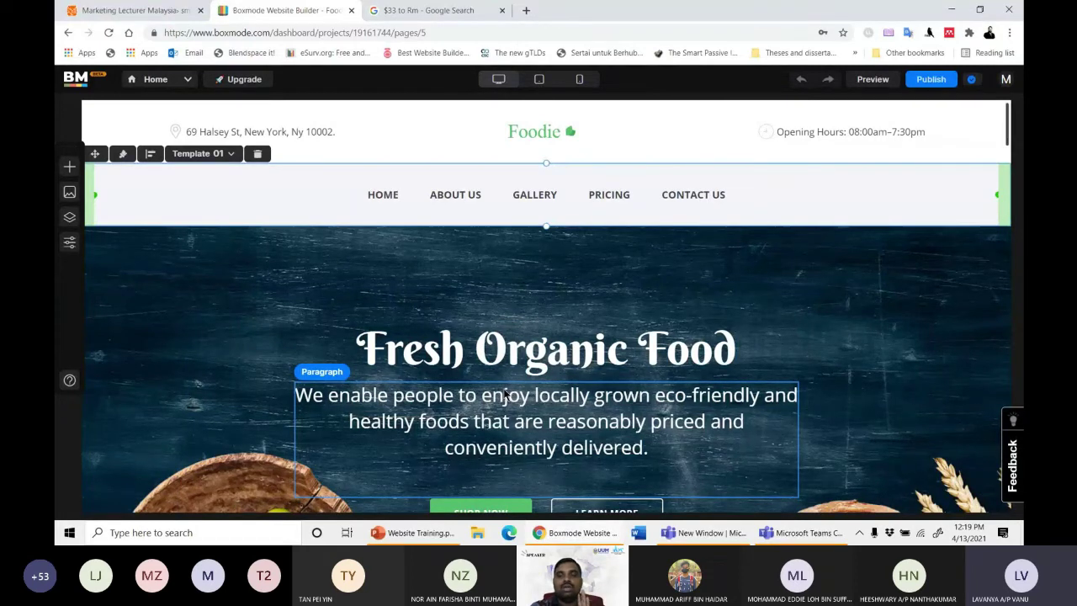
Step: Start publishing the Foodie site and enter the free subdomain organicfoodjitra until it shows as available
{"action": "left_click", "coordinate": [972, 80]}
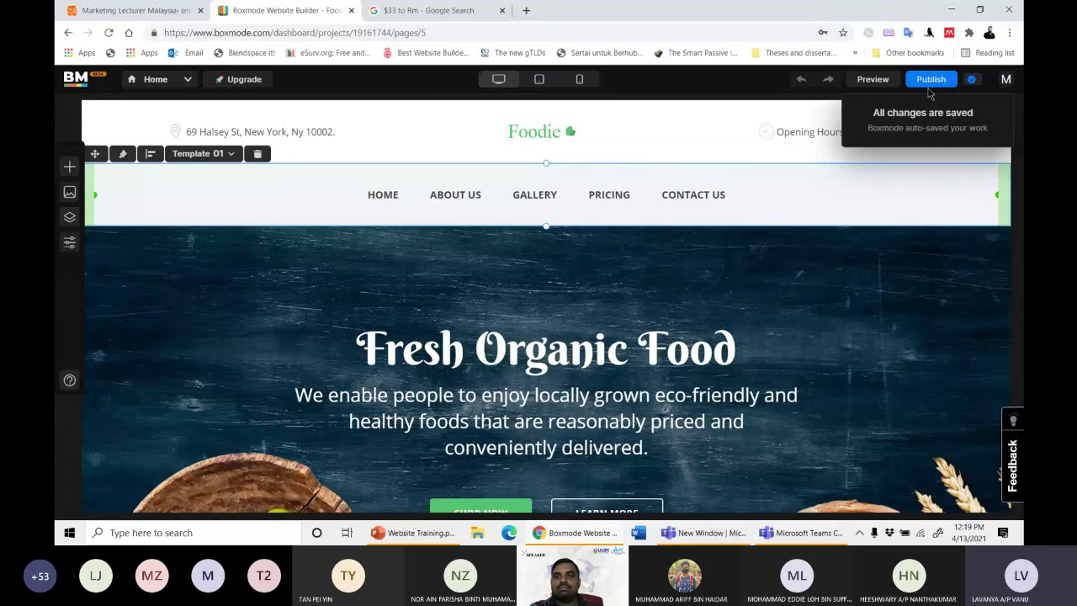
{"action": "left_click", "coordinate": [931, 81]}
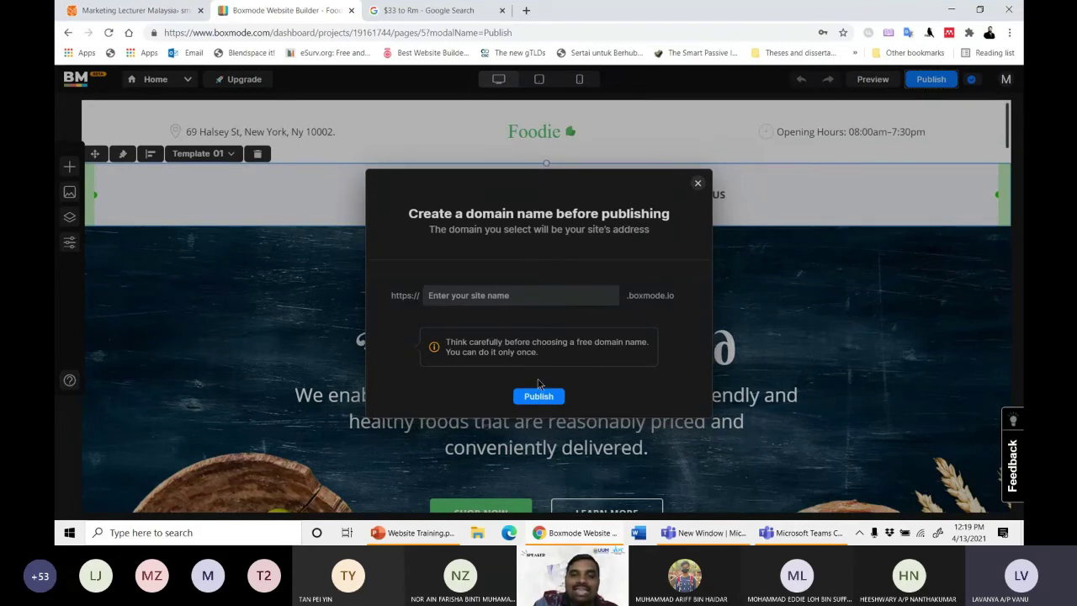
{"action": "left_click", "coordinate": [470, 302]}
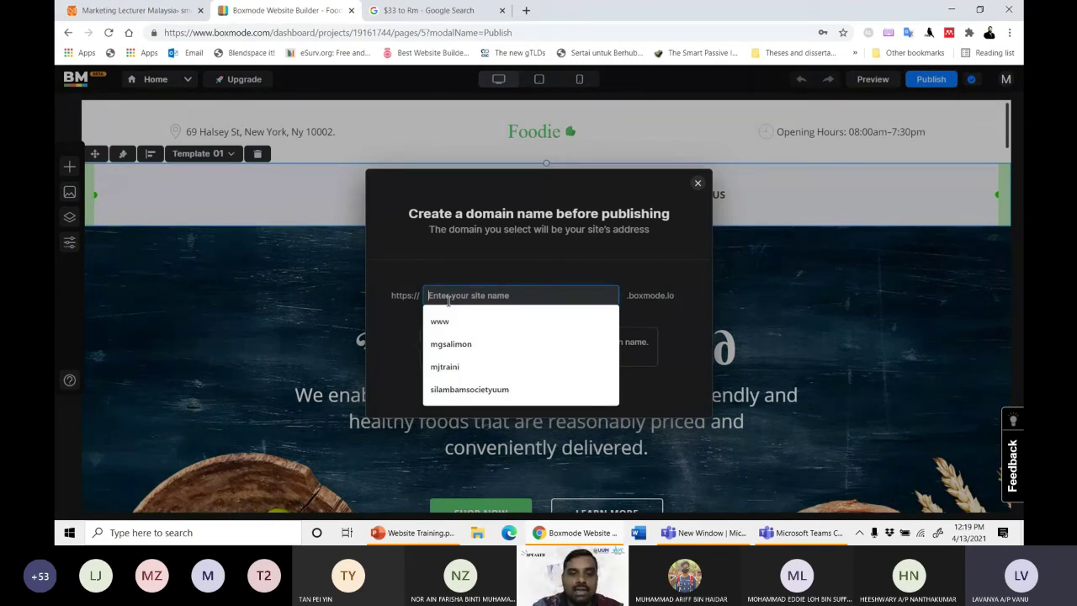
{"action": "type", "text": "org"}
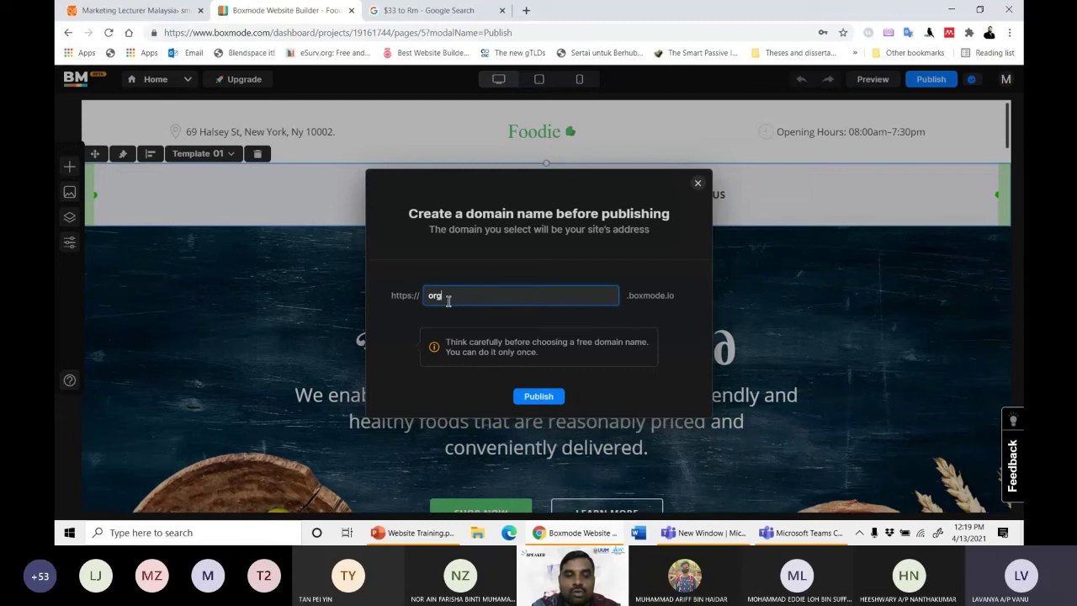
{"action": "type", "text": "anicfood"}
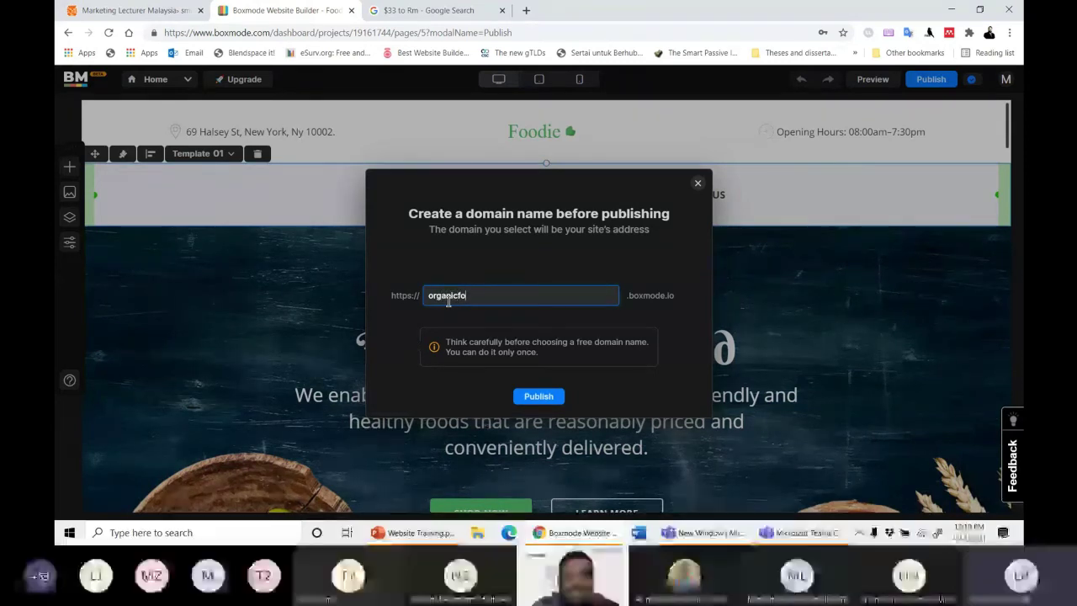
{"action": "left_click", "coordinate": [572, 273]}
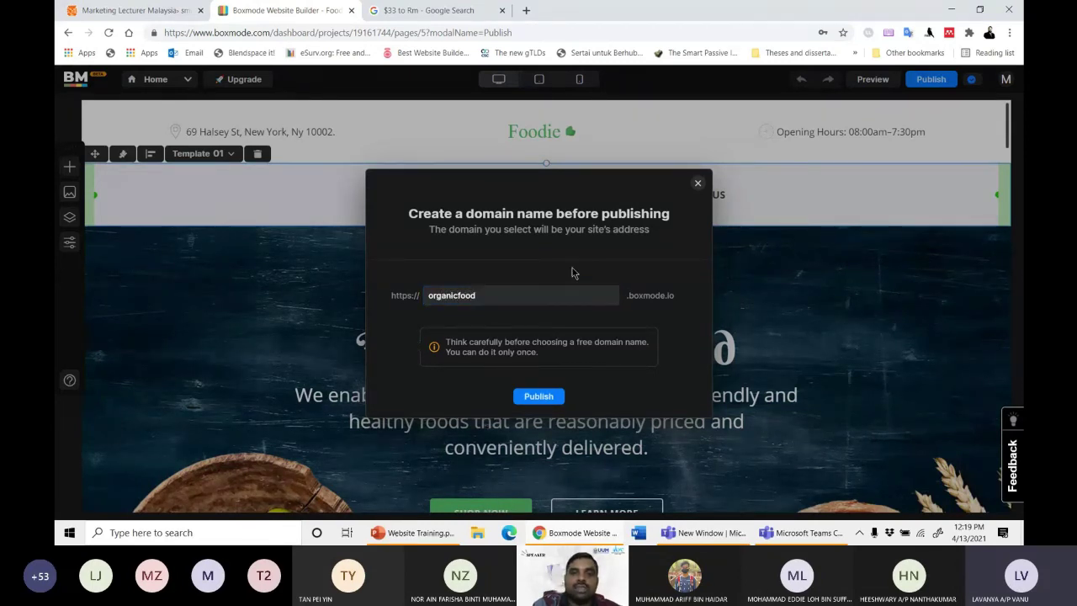
{"action": "left_click", "coordinate": [551, 395]}
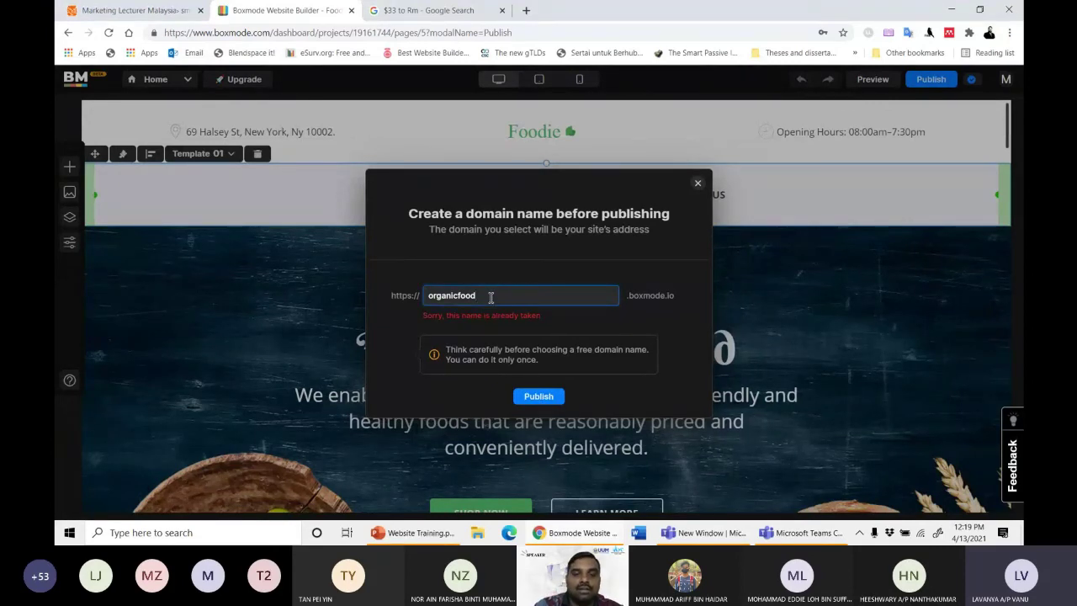
{"action": "type", "text": "jitra"}
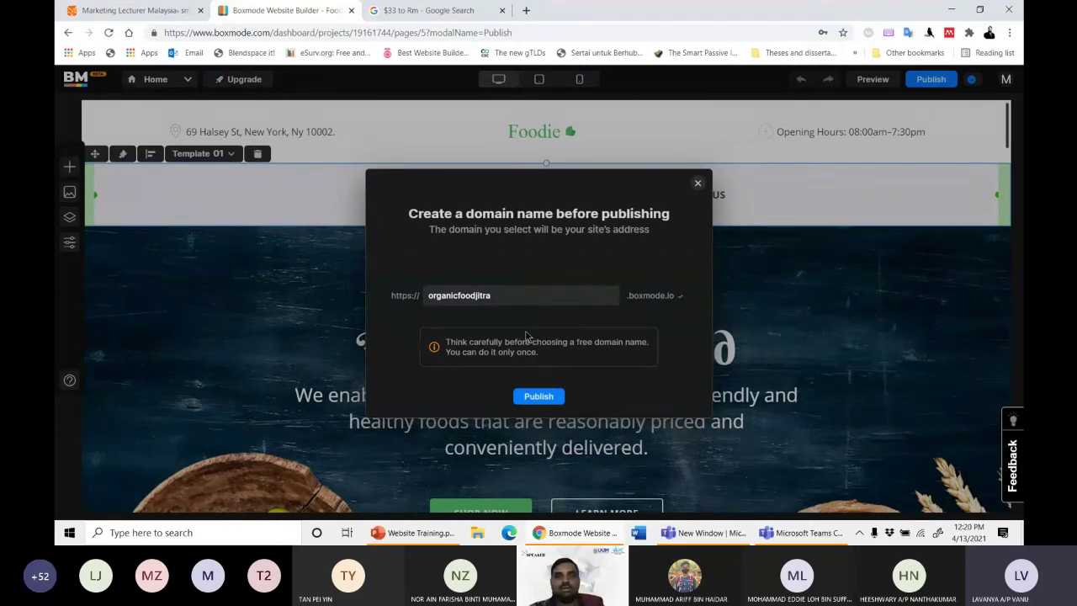
{"action": "left_click", "coordinate": [507, 296]}
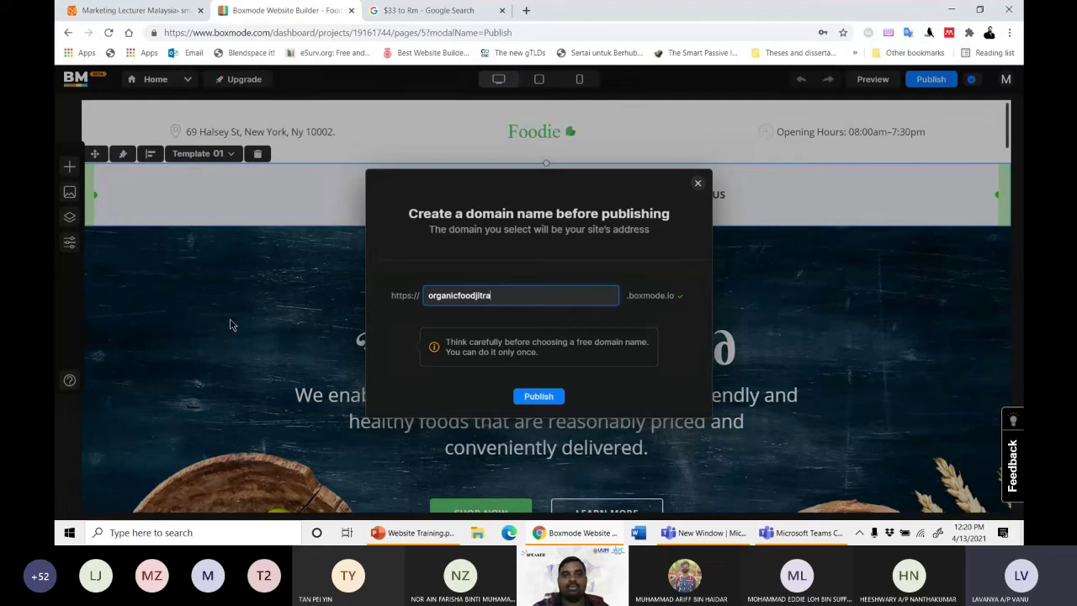
Step: Publish the Foodie site under organicfoodjitra.boxmode.io from the domain dialog
{"action": "left_click", "coordinate": [542, 400]}
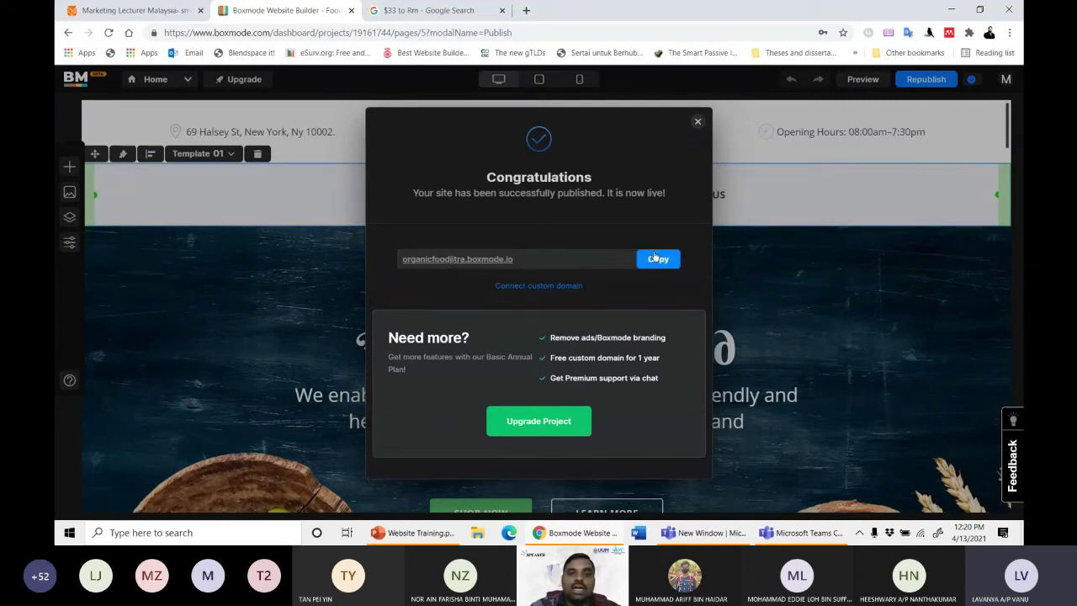
Step: Browse the Connected Domains and Add Domain tabs, then enter organicfoodjitra in the Get Domain search
{"action": "left_click", "coordinate": [545, 286]}
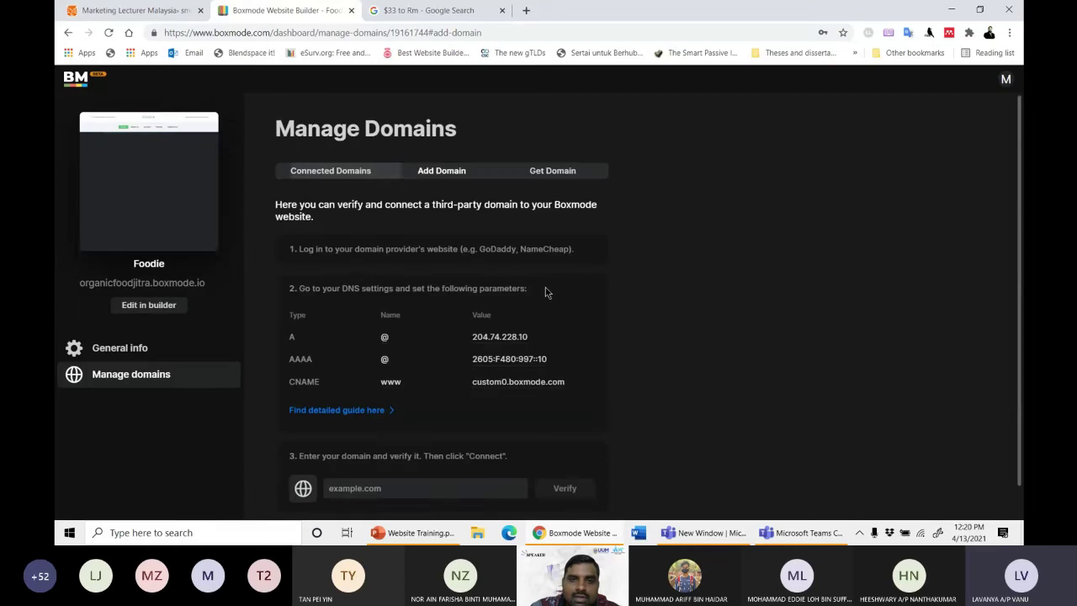
{"action": "left_click", "coordinate": [328, 172]}
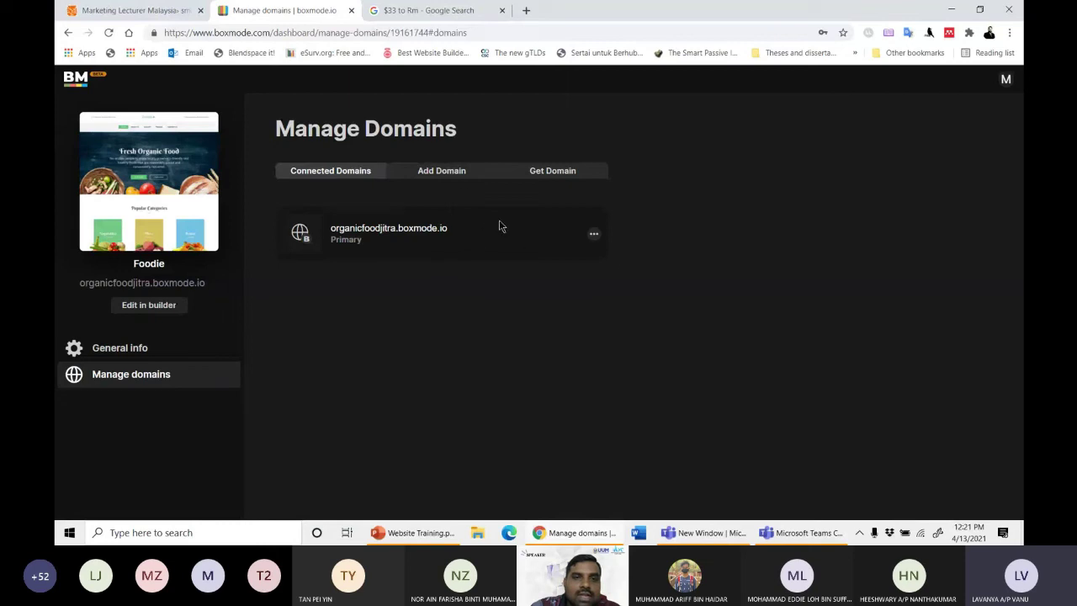
{"action": "left_click", "coordinate": [595, 235]}
{"action": "left_click", "coordinate": [436, 178]}
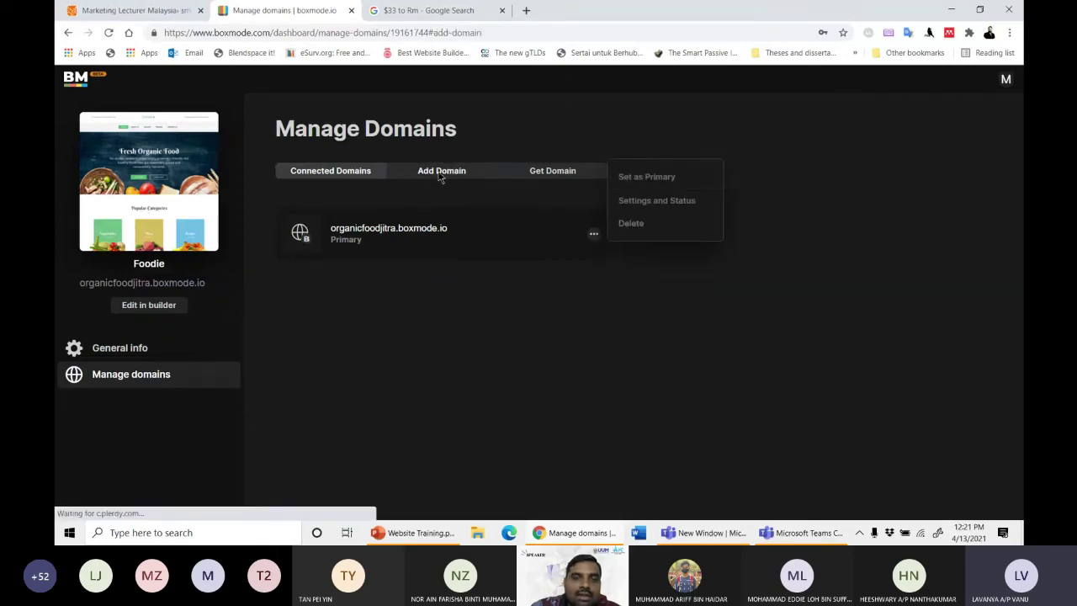
{"action": "left_click", "coordinate": [556, 175]}
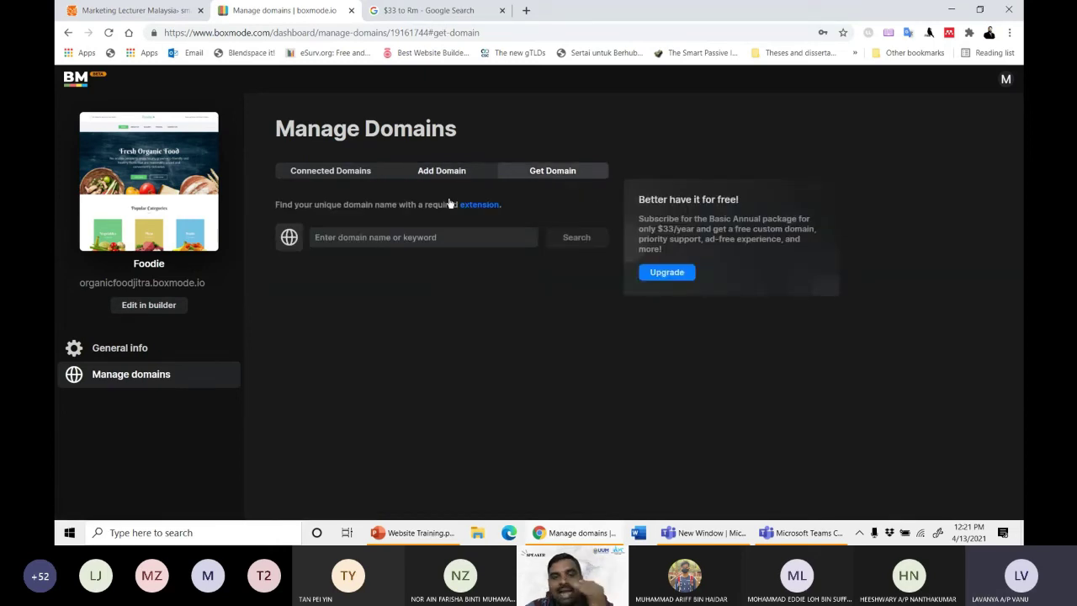
{"action": "left_click", "coordinate": [371, 237]}
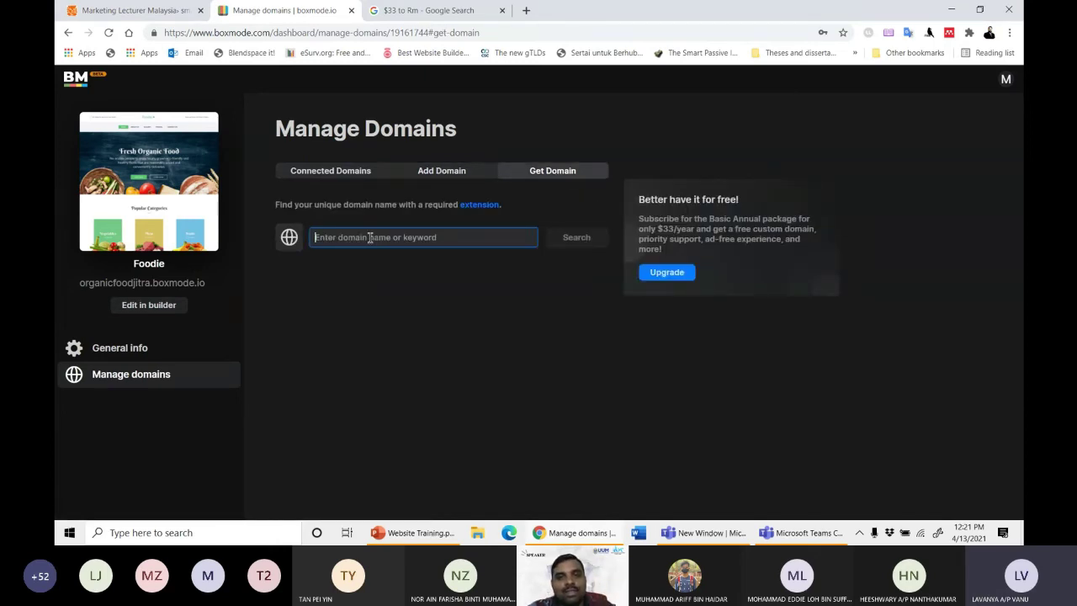
{"action": "type", "text": "or"}
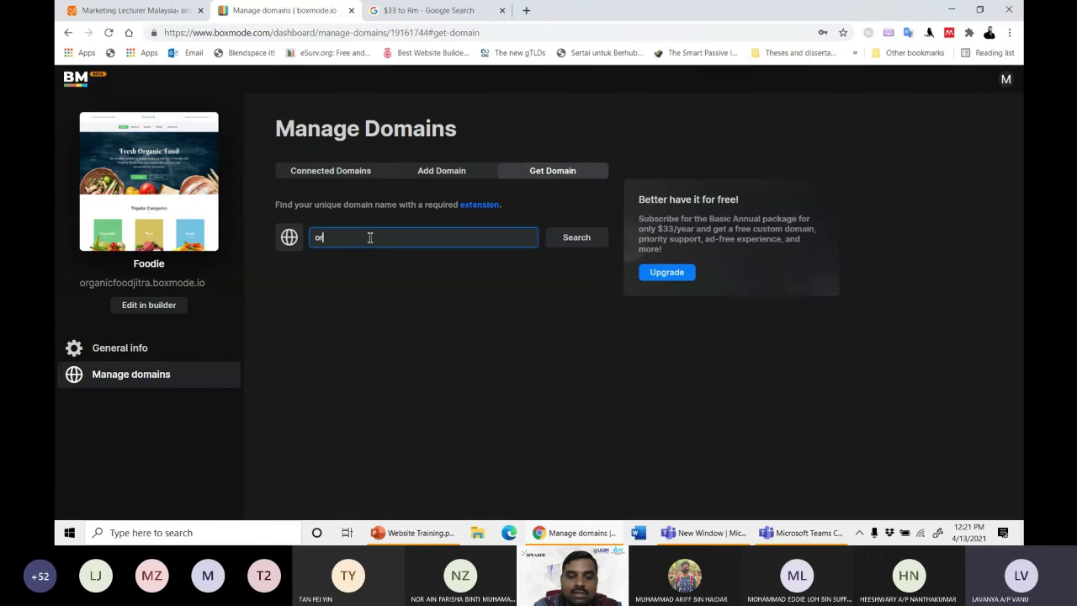
{"action": "type", "text": "ganicfo"}
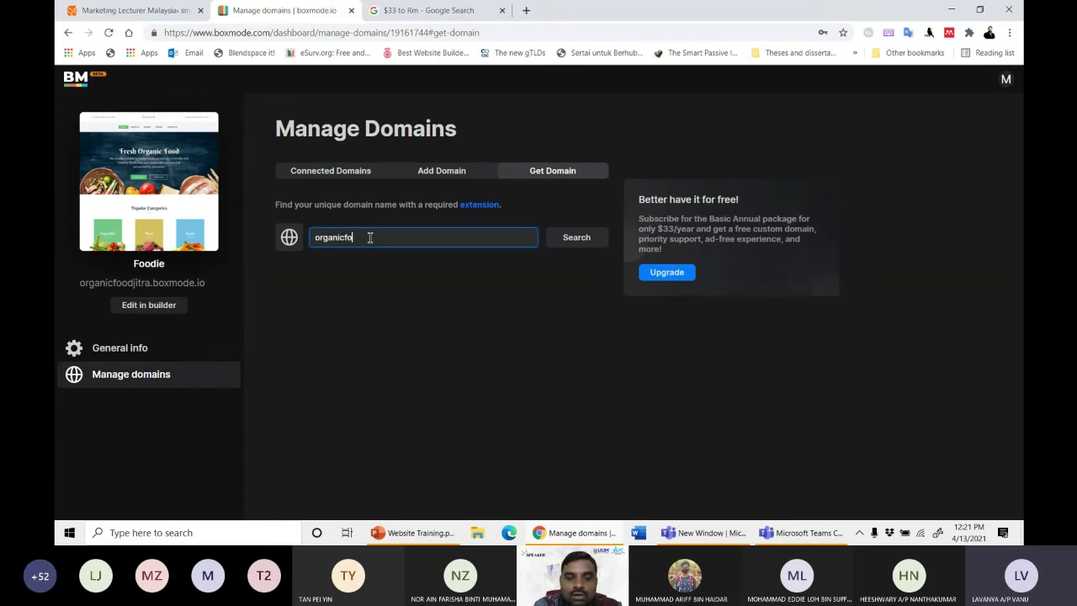
{"action": "type", "text": "odjitra"}
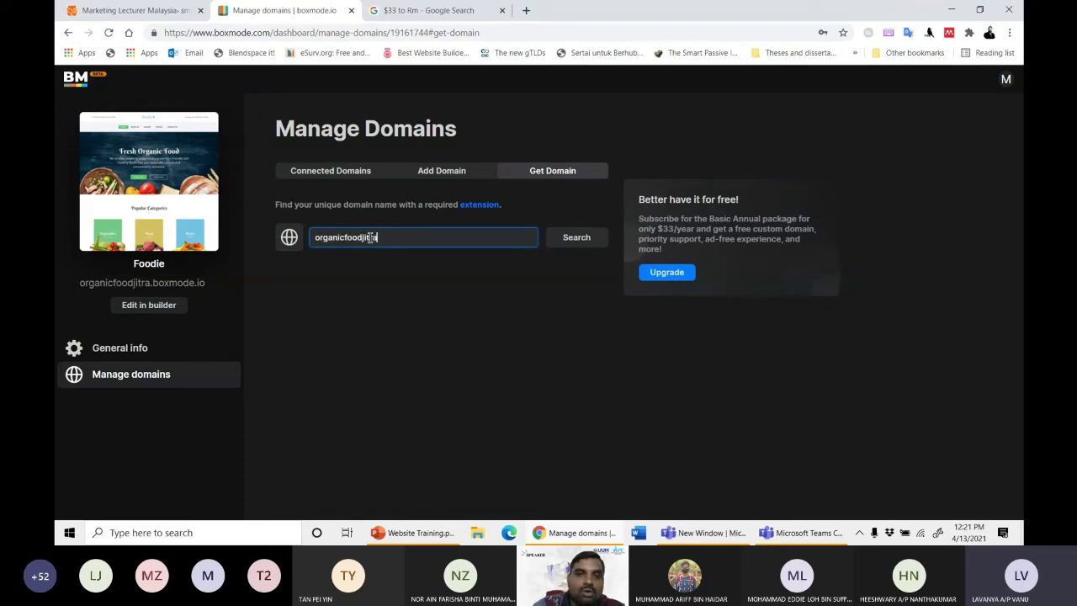
Step: Search prices for organicfoodjitra as a paid domain, then go back to Connected Domains
{"action": "left_click", "coordinate": [583, 239]}
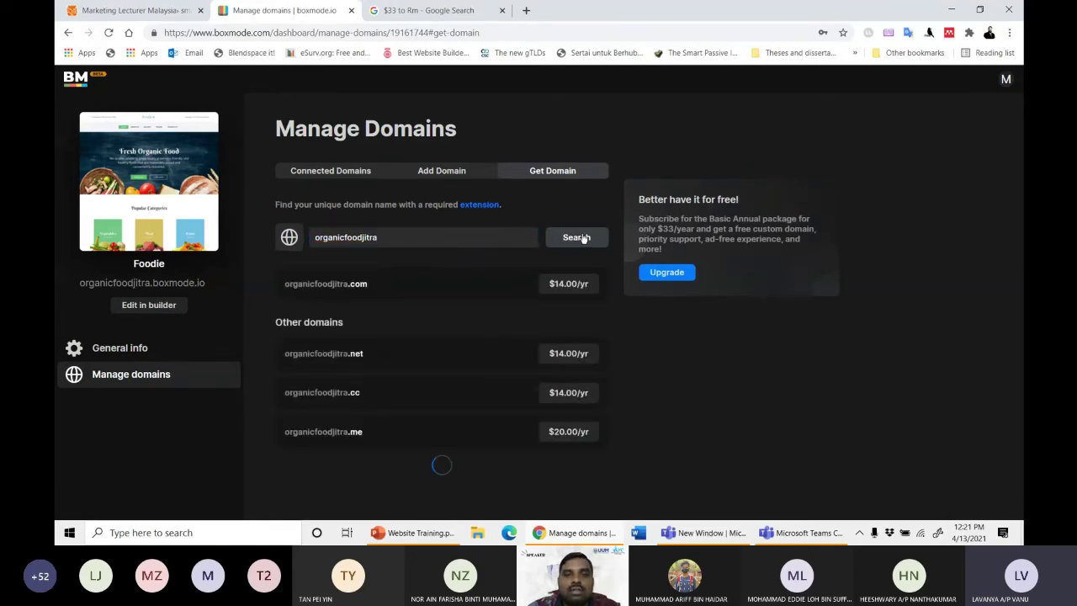
{"action": "scroll", "coordinate": [755, 363], "scroll_direction": "down", "scroll_amount": 1}
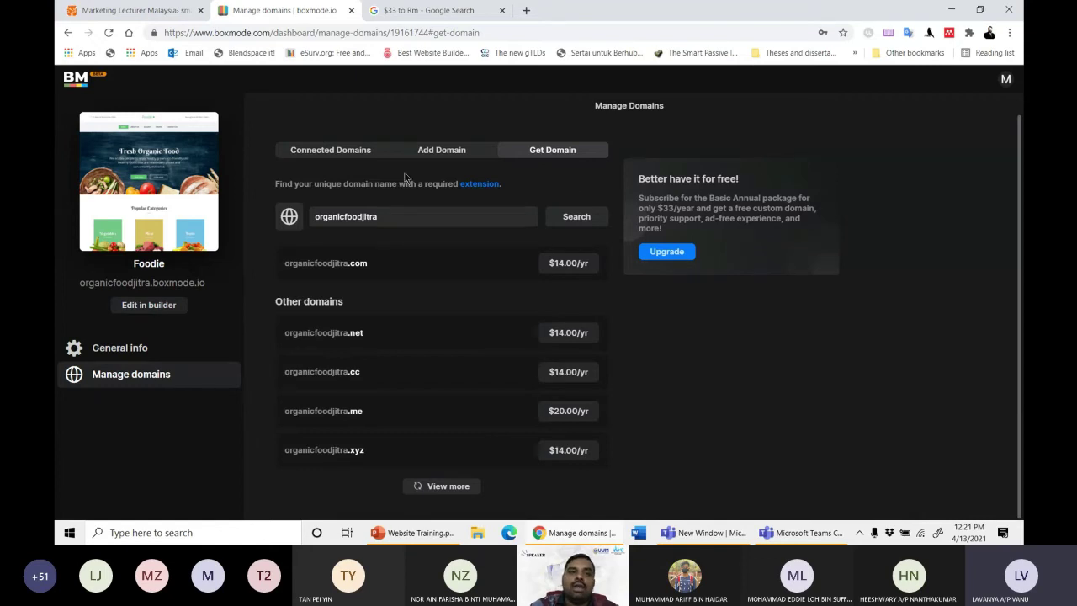
{"action": "left_click", "coordinate": [334, 151]}
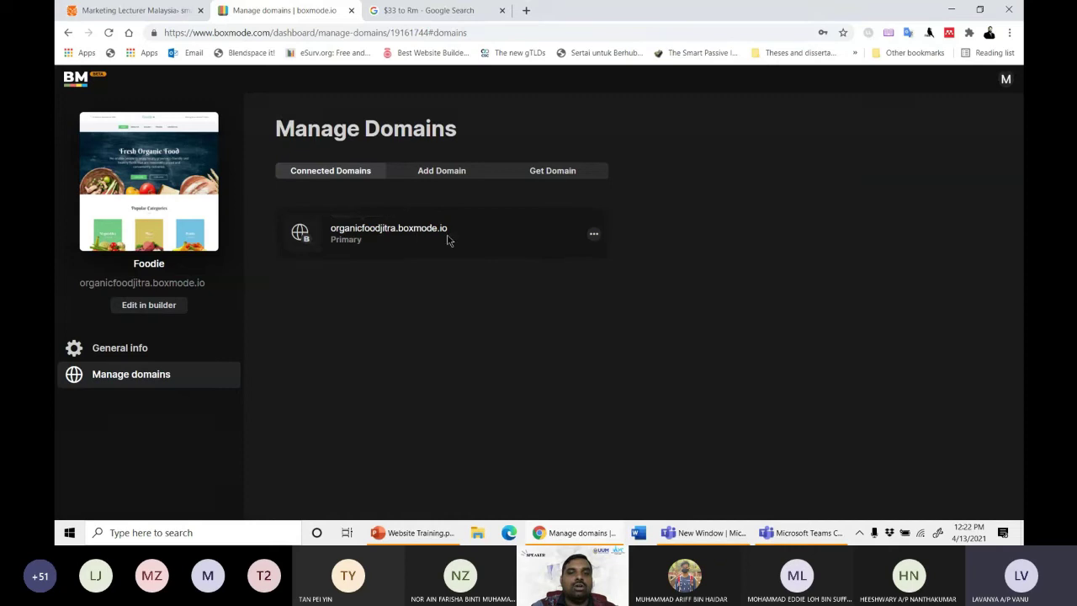
Step: Show the third-party DNS records (A 204.74.228.10, AAAA, CNAME www) and check the $33-to-RM conversion
{"action": "left_click", "coordinate": [439, 173]}
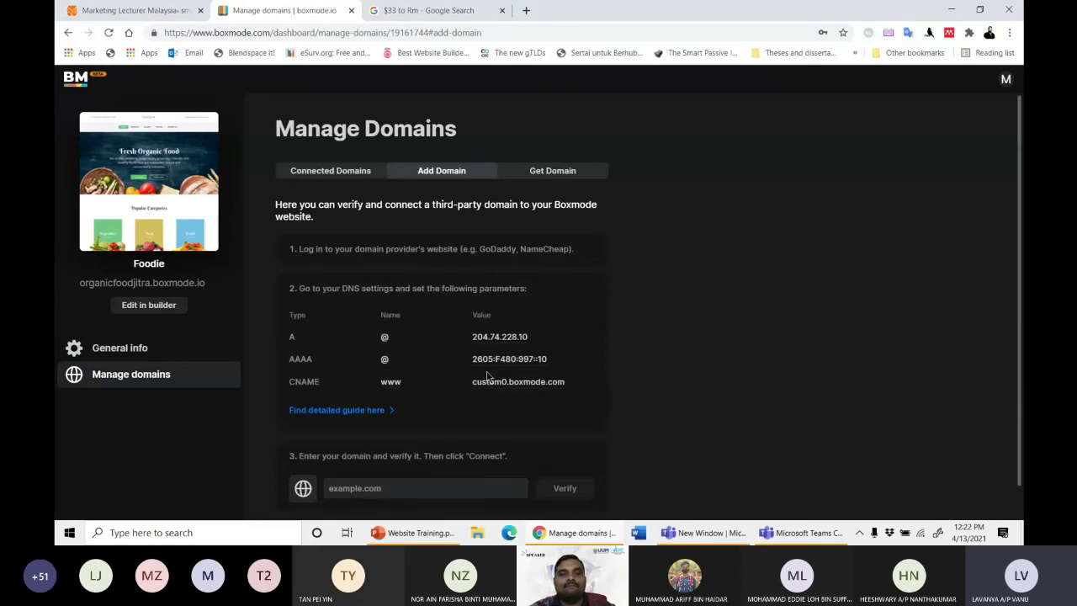
{"action": "scroll", "coordinate": [505, 370], "scroll_direction": "down", "scroll_amount": 1}
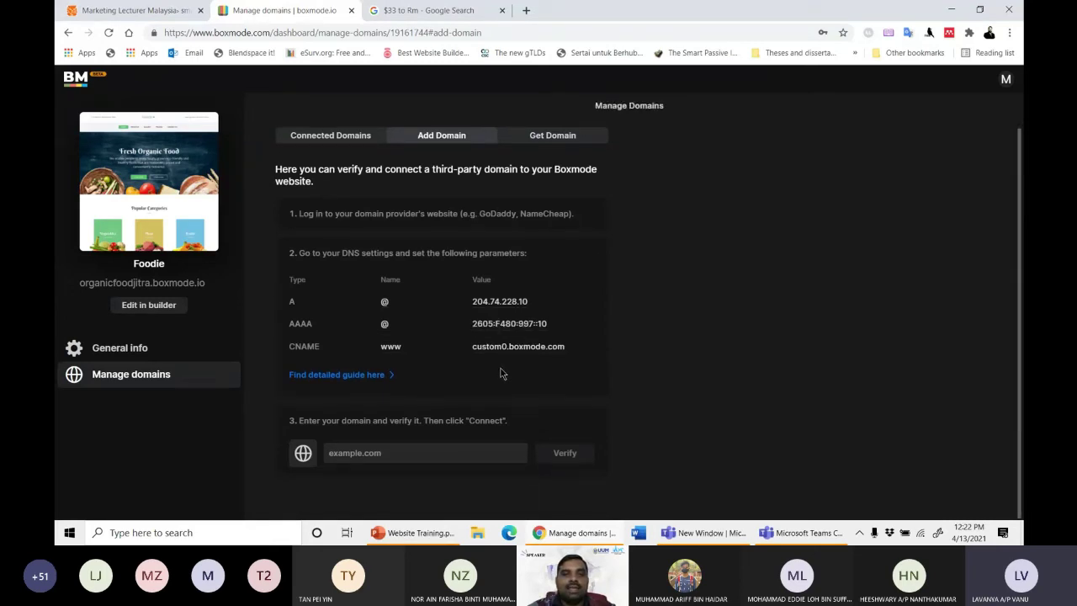
{"action": "left_click", "coordinate": [424, 10]}
{"action": "left_click", "coordinate": [299, 10]}
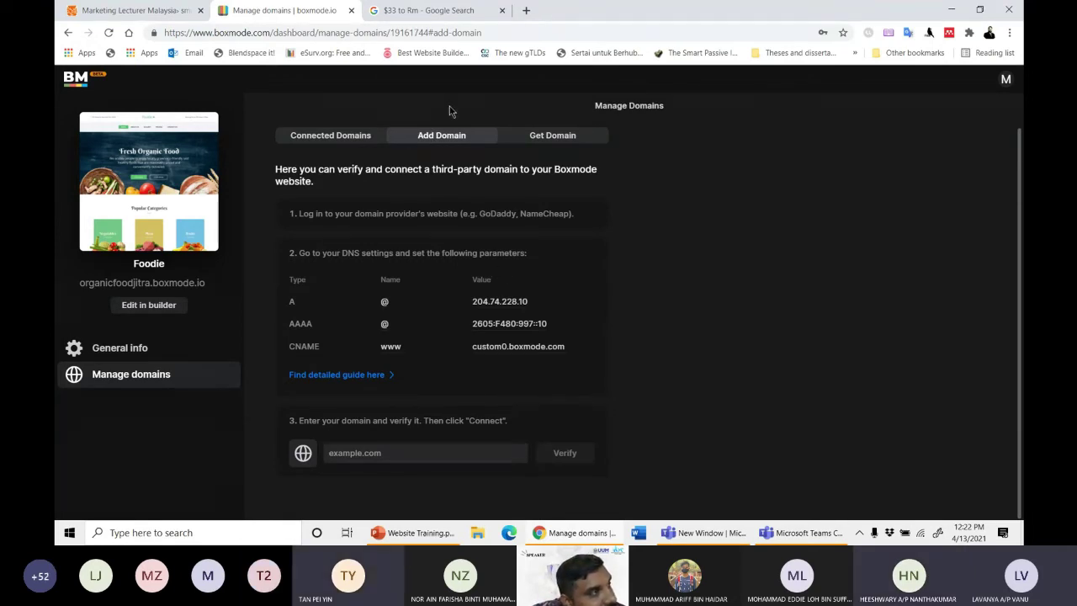
{"action": "left_click", "coordinate": [424, 10]}
Step: Search the web for 'exabytes' and open the Exabytes Malaysia website
{"action": "left_click", "coordinate": [413, 33]}
{"action": "type", "text": "exaby"}
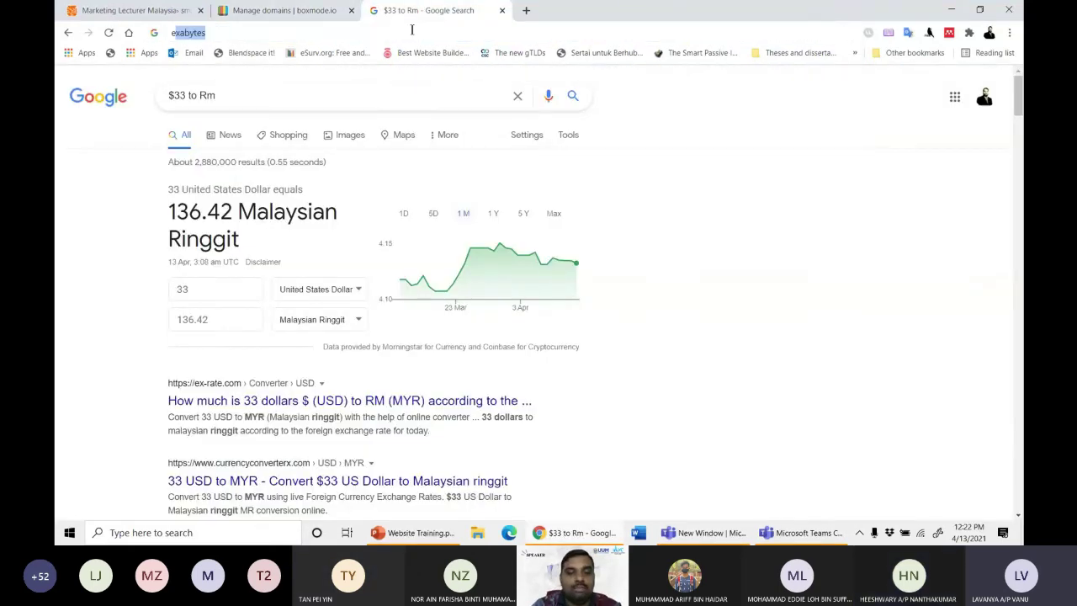
{"action": "type", "text": "tes"}
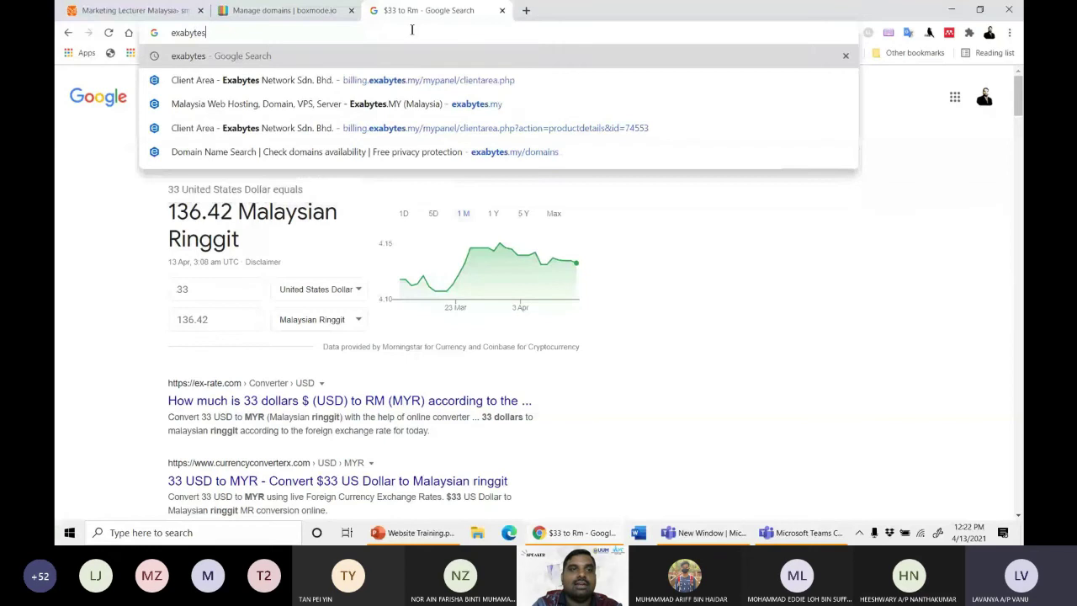
{"action": "key", "text": "Return"}
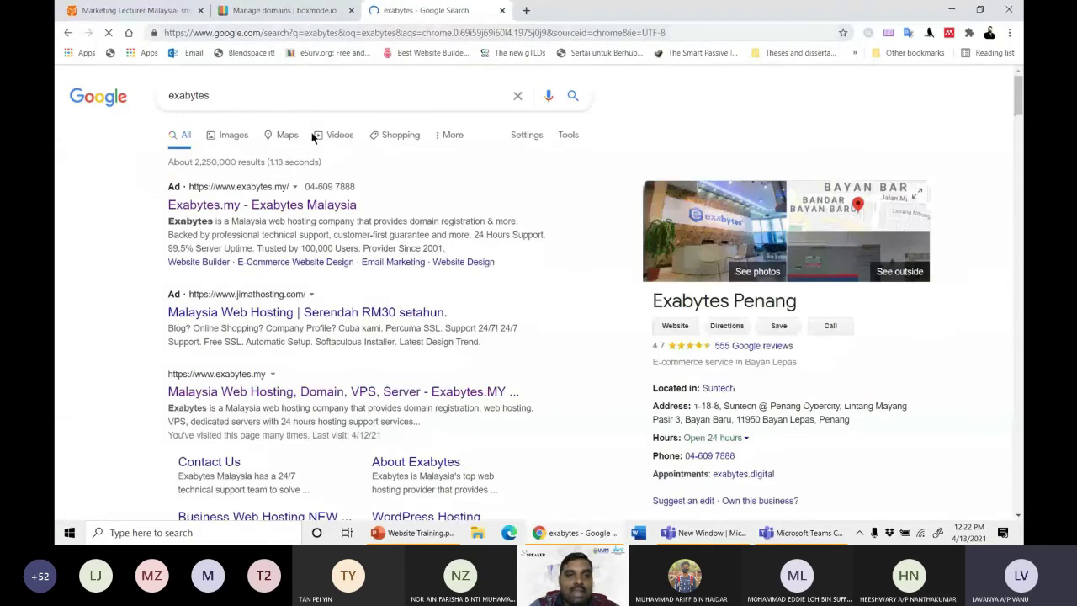
{"action": "left_click", "coordinate": [266, 207]}
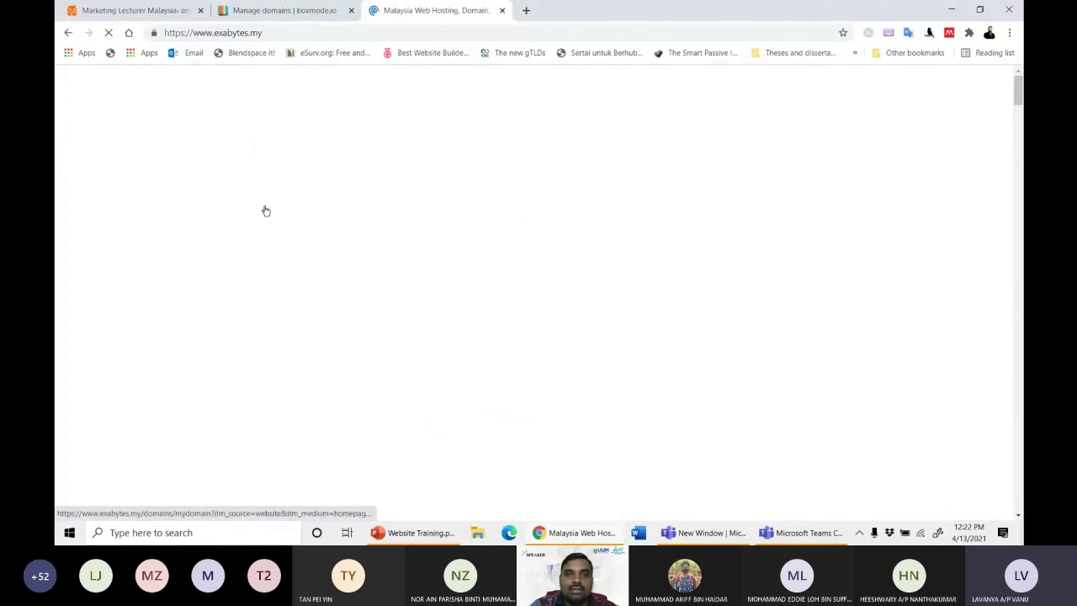
Step: Open the Exabytes Client Login area and close the extra Exabytes home page window
{"action": "left_click", "coordinate": [296, 10]}
{"action": "left_click", "coordinate": [418, 11]}
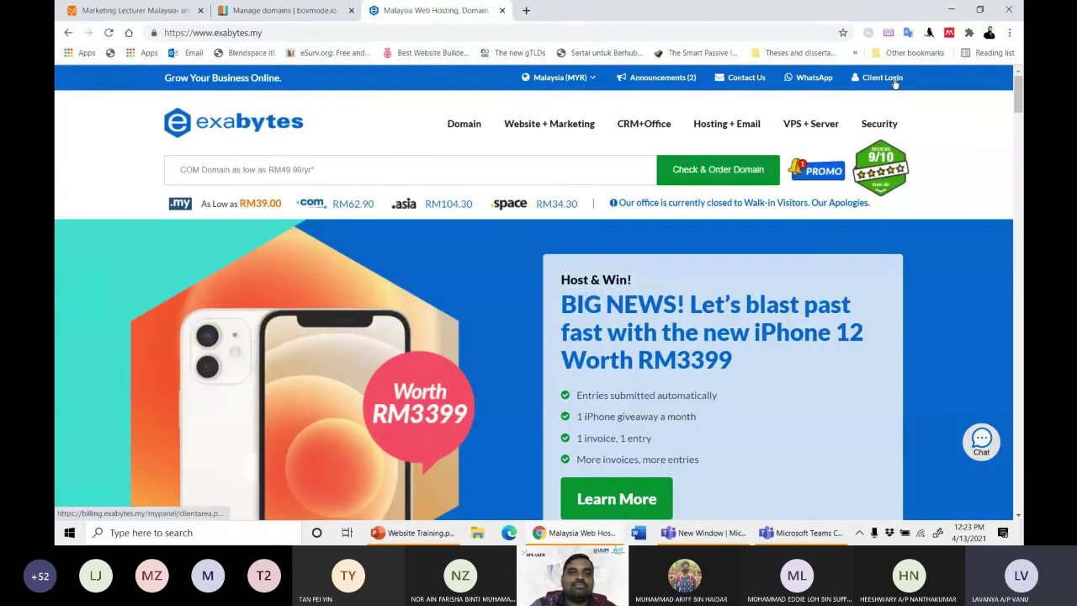
{"action": "left_click", "coordinate": [893, 80]}
{"action": "left_click", "coordinate": [404, 11]}
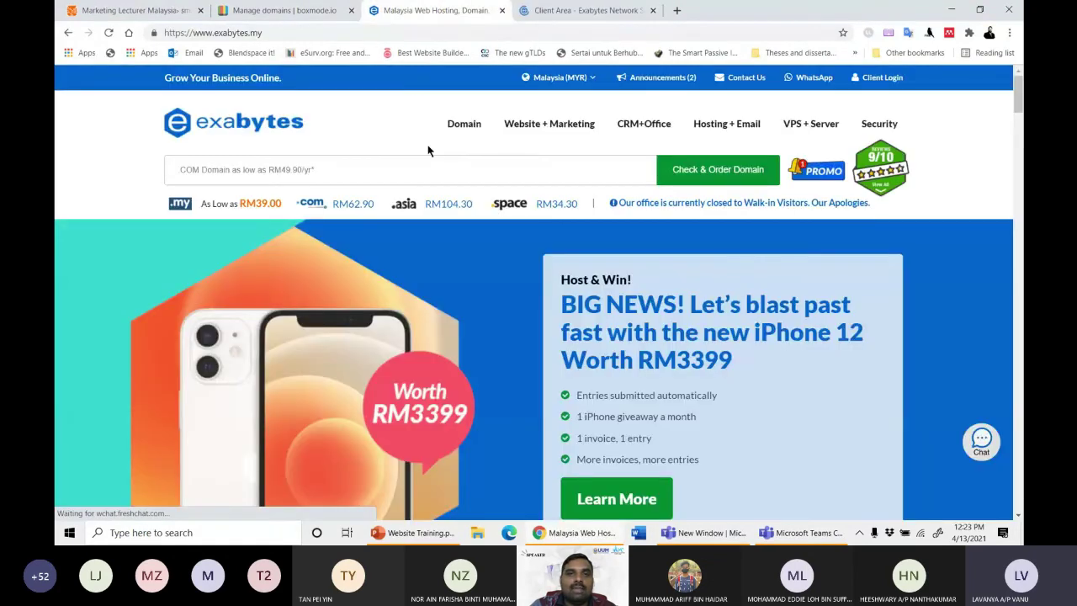
{"action": "left_click_drag", "start_coordinate": [433, 11], "coordinate": [969, 1]}
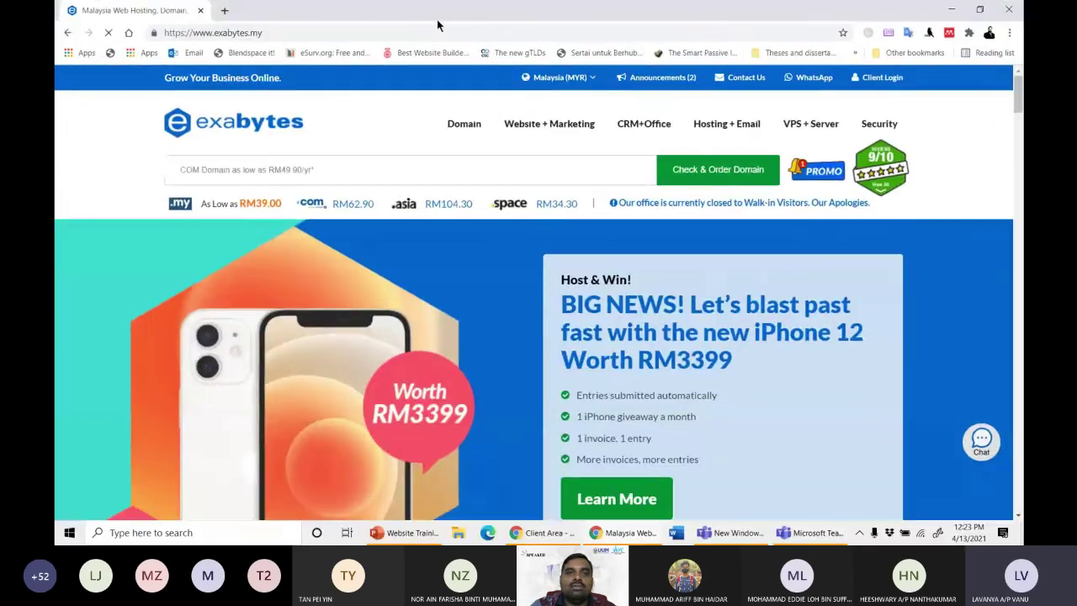
{"action": "left_click", "coordinate": [1009, 9]}
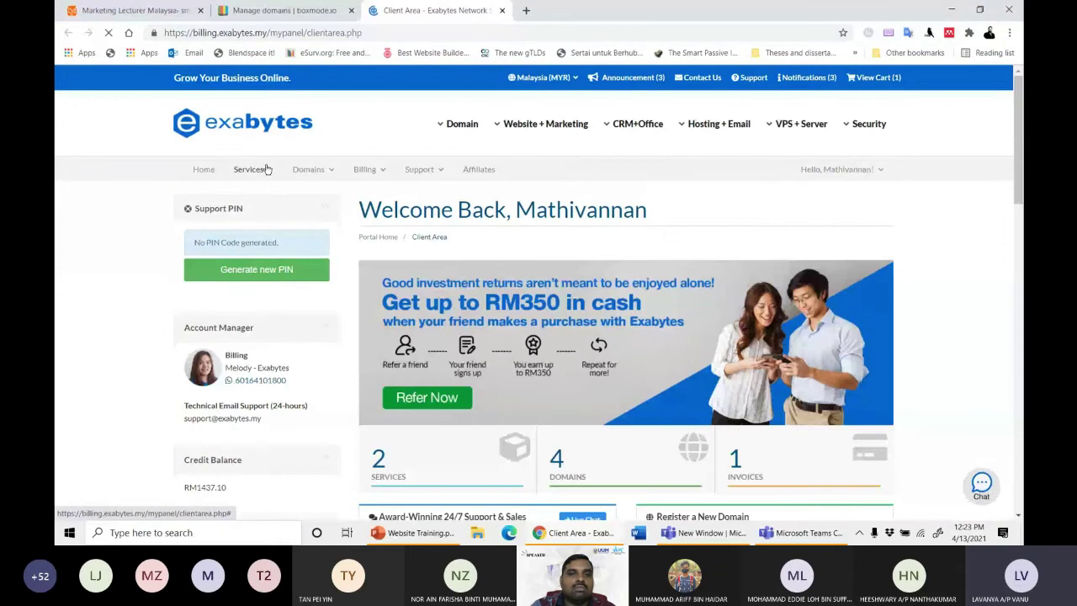
{"action": "mouse_move", "coordinate": [308, 172]}
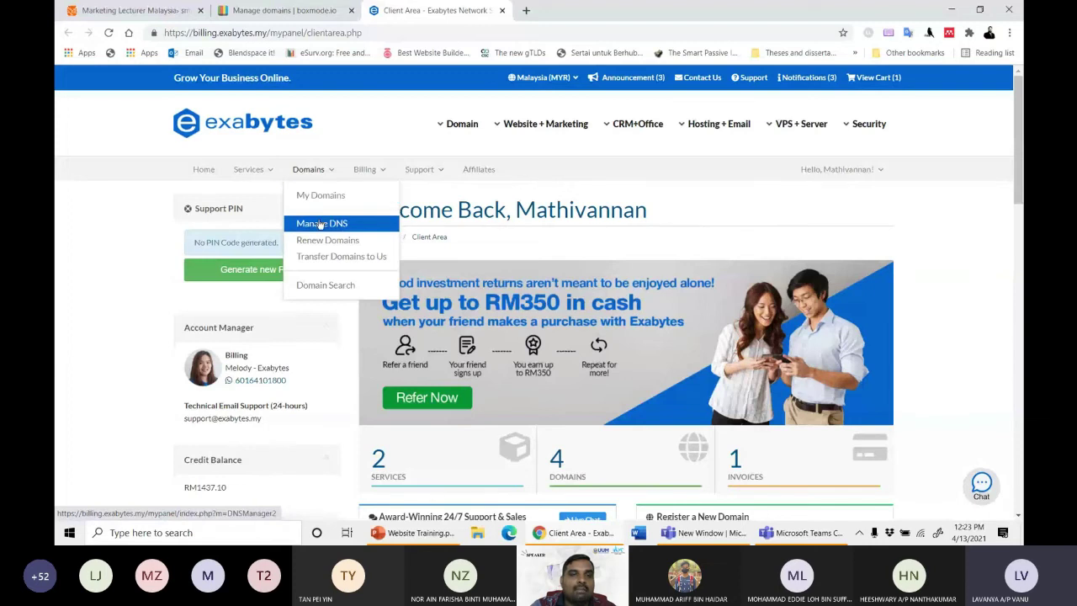
{"action": "left_click", "coordinate": [320, 224]}
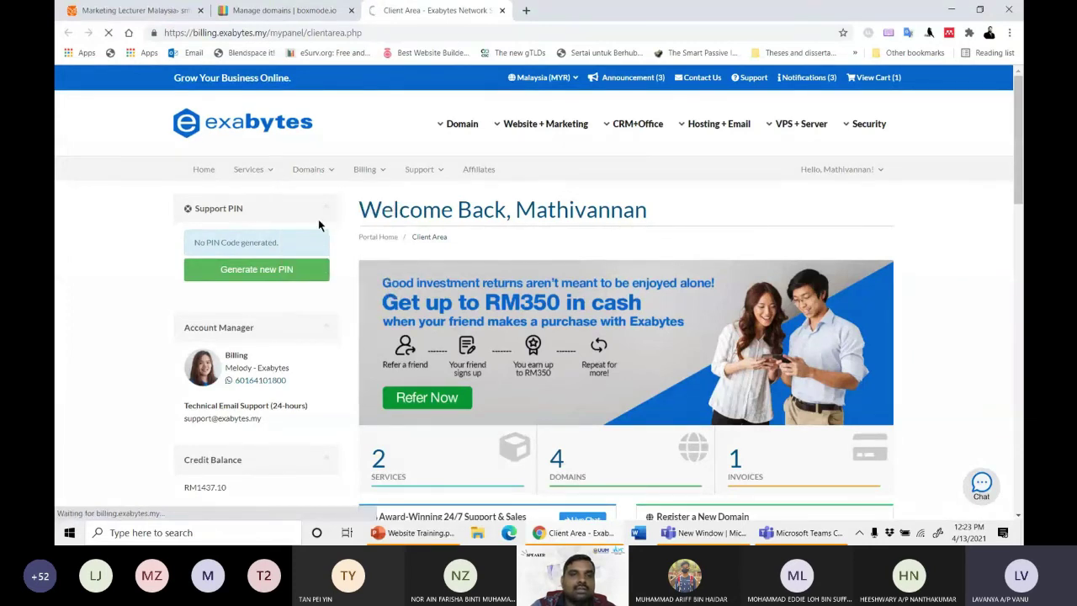
{"action": "left_click", "coordinate": [286, 10]}
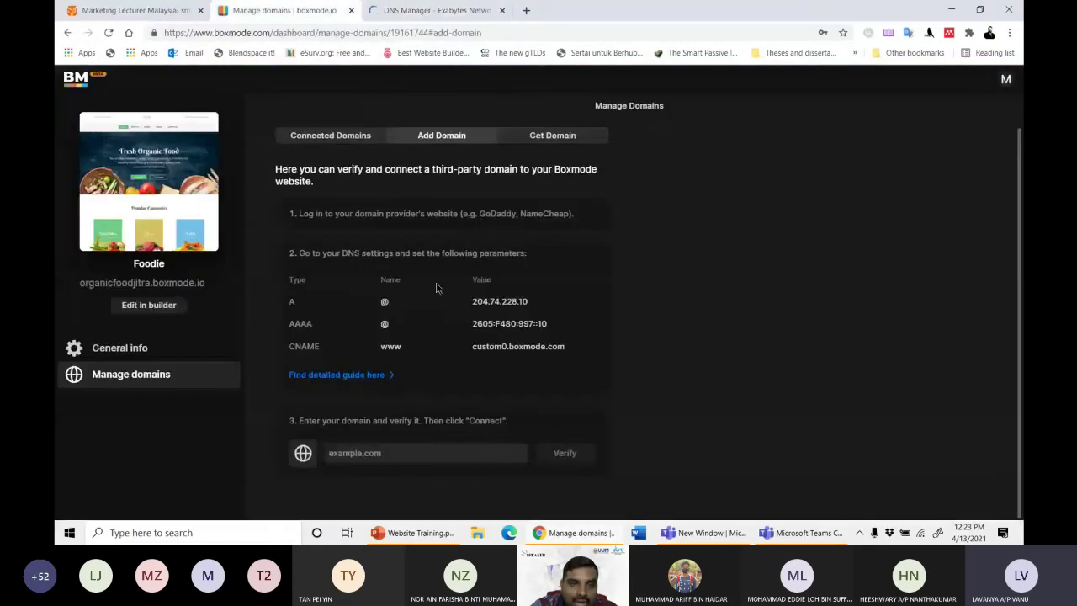
{"action": "left_click", "coordinate": [416, 10]}
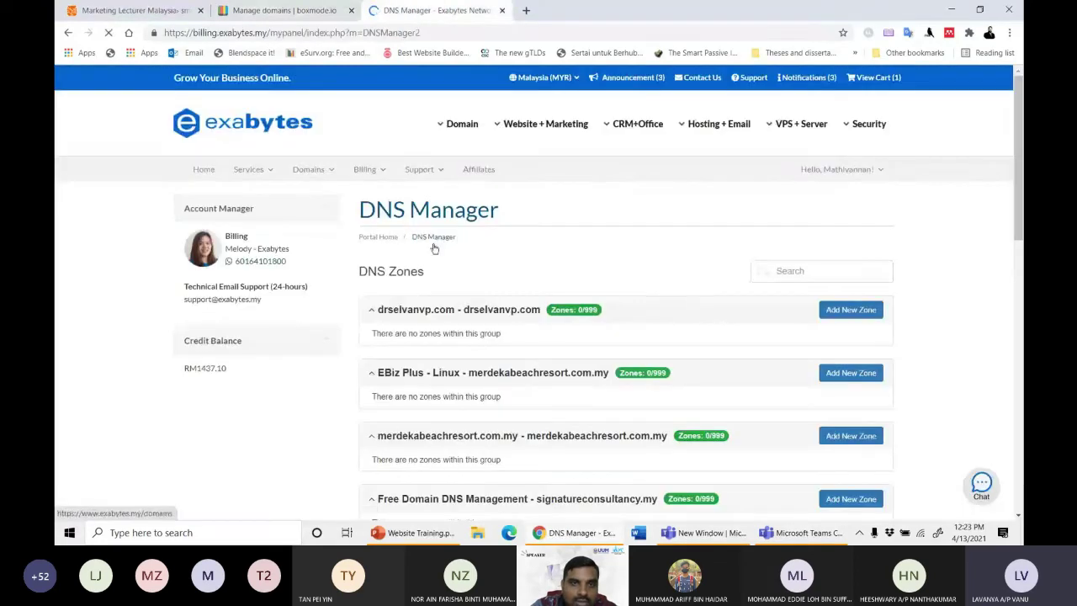
{"action": "scroll", "coordinate": [633, 384], "scroll_direction": "down", "scroll_amount": 3}
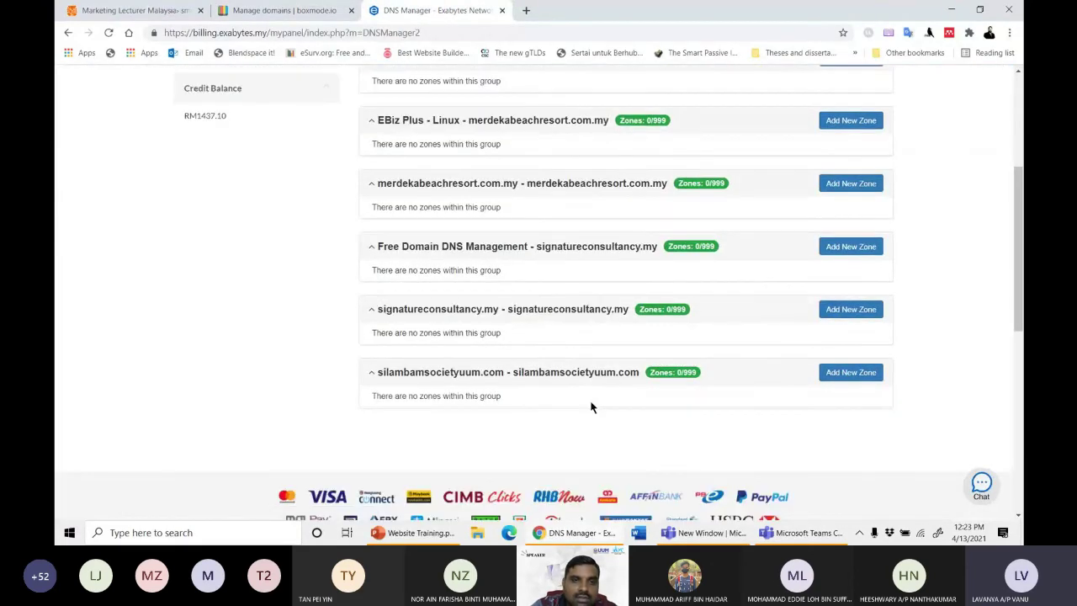
{"action": "scroll", "coordinate": [510, 424], "scroll_direction": "up", "scroll_amount": 1}
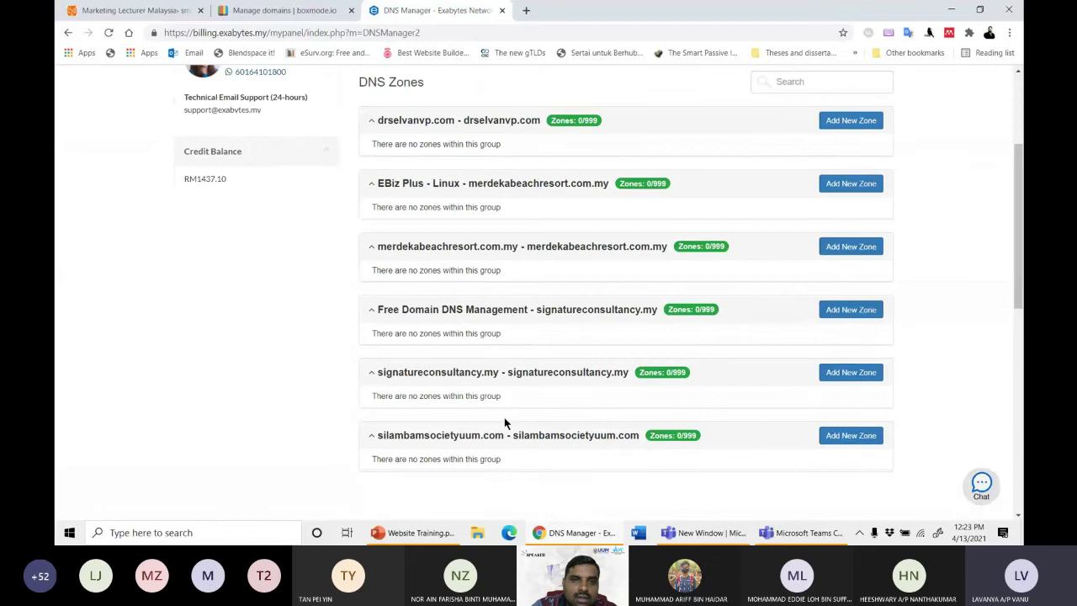
{"action": "scroll", "coordinate": [500, 419], "scroll_direction": "down", "scroll_amount": 2}
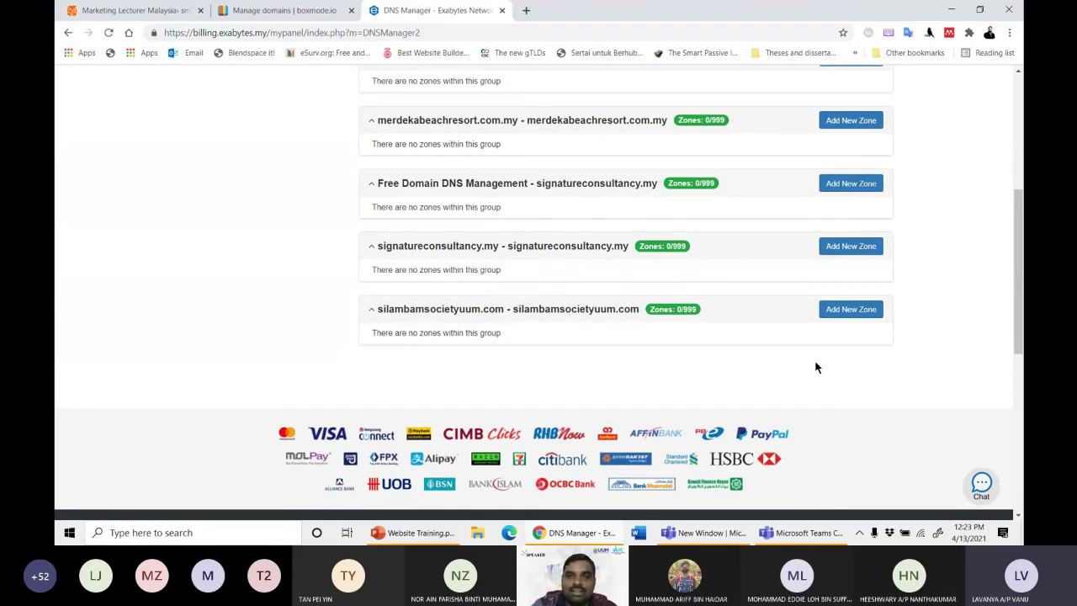
{"action": "scroll", "coordinate": [722, 354], "scroll_direction": "up", "scroll_amount": 1}
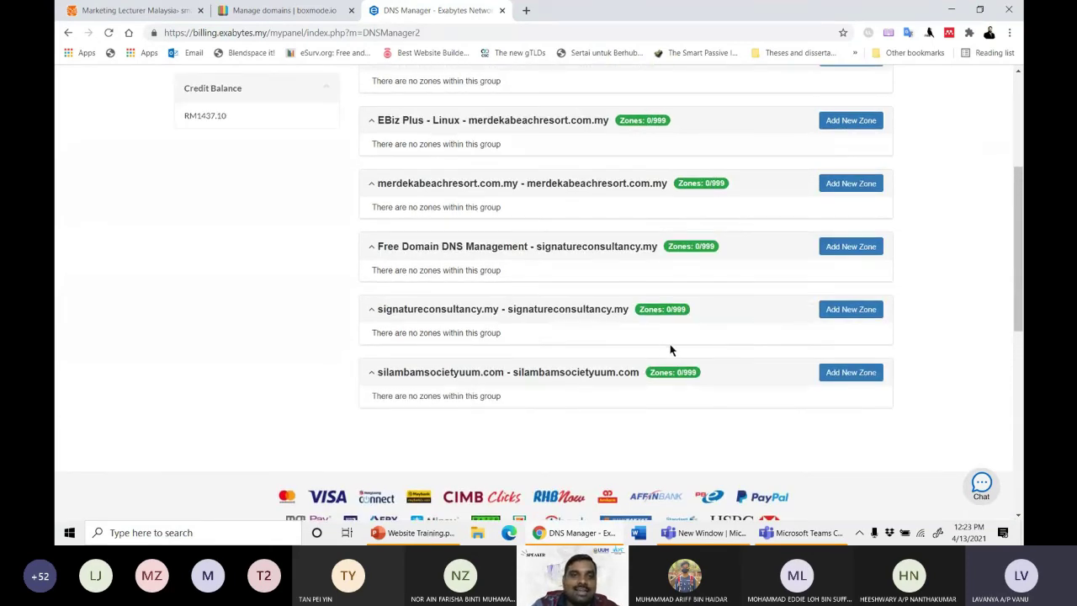
{"action": "scroll", "coordinate": [690, 351], "scroll_direction": "up", "scroll_amount": 1}
{"action": "scroll", "coordinate": [713, 354], "scroll_direction": "down", "scroll_amount": 3}
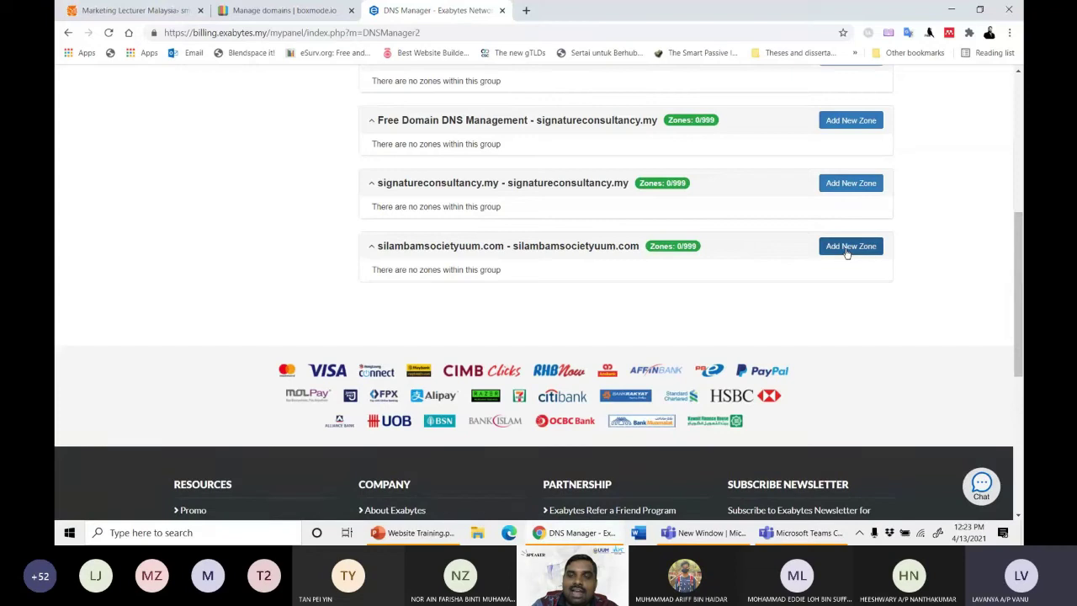
{"action": "left_click", "coordinate": [847, 252]}
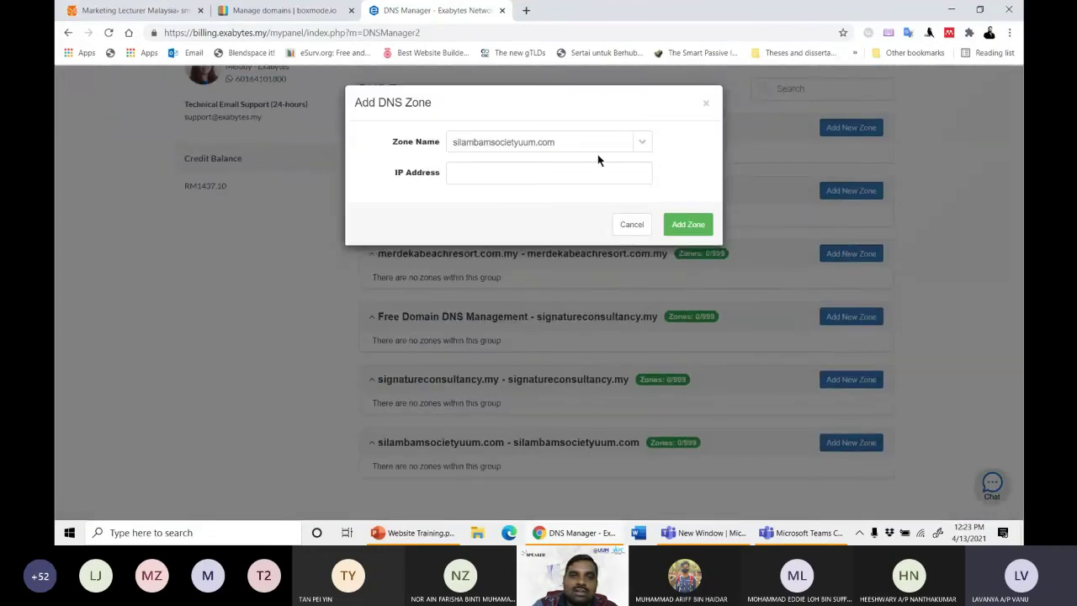
{"action": "left_click", "coordinate": [593, 145]}
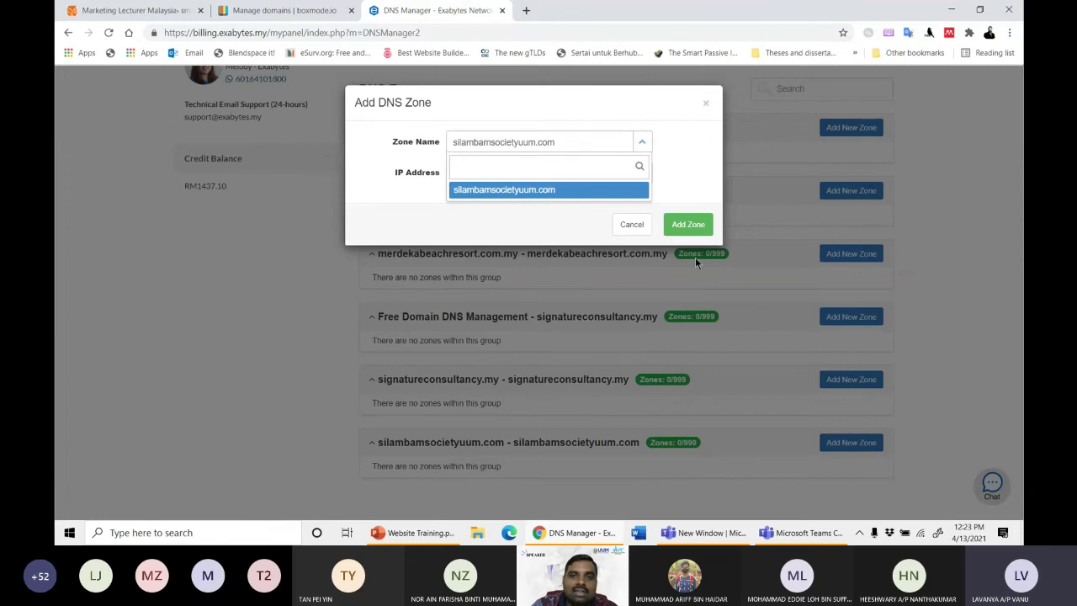
{"action": "left_click", "coordinate": [627, 228]}
{"action": "left_click", "coordinate": [457, 173]}
{"action": "left_click", "coordinate": [278, 10]}
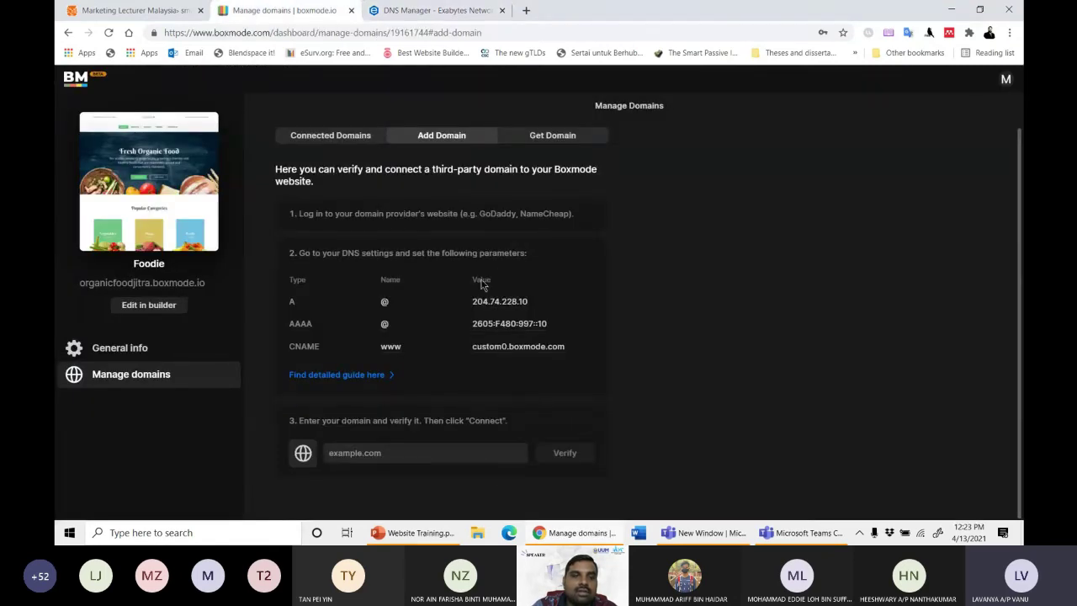
{"action": "left_click", "coordinate": [434, 10]}
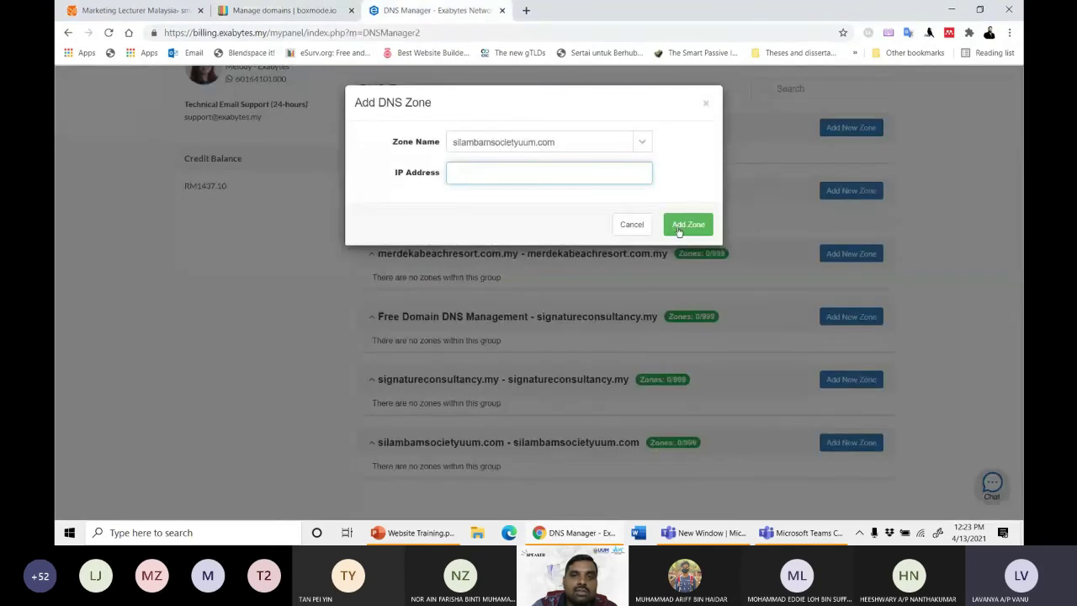
{"action": "left_click", "coordinate": [631, 224]}
{"action": "scroll", "coordinate": [354, 280], "scroll_direction": "up", "scroll_amount": 3}
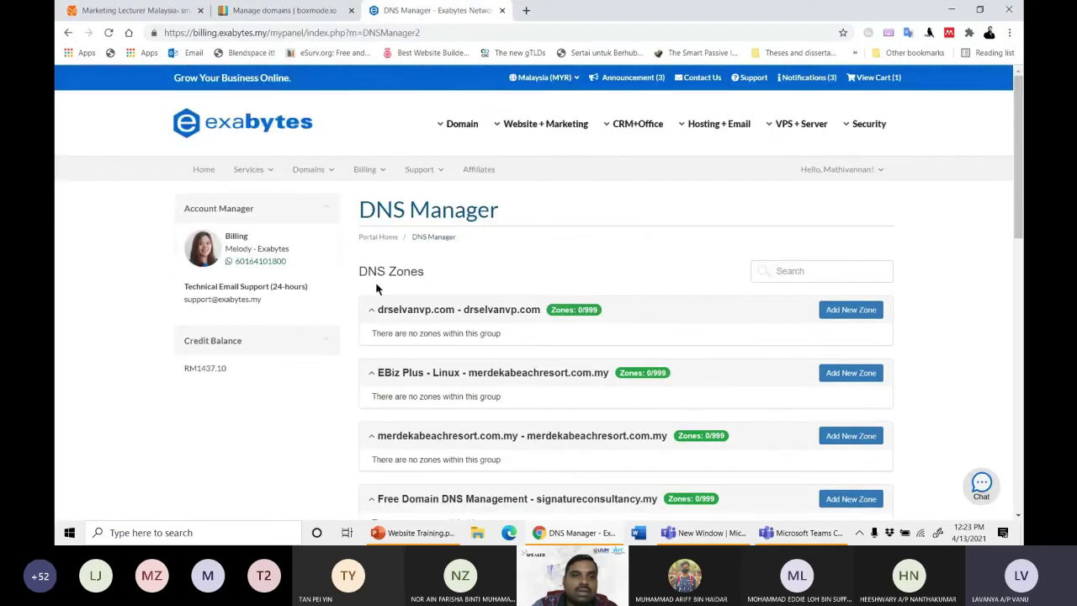
Step: In My Domains, filter to Active and choose Manage Domain for silambamsocietyuum.com
{"action": "left_click", "coordinate": [323, 170]}
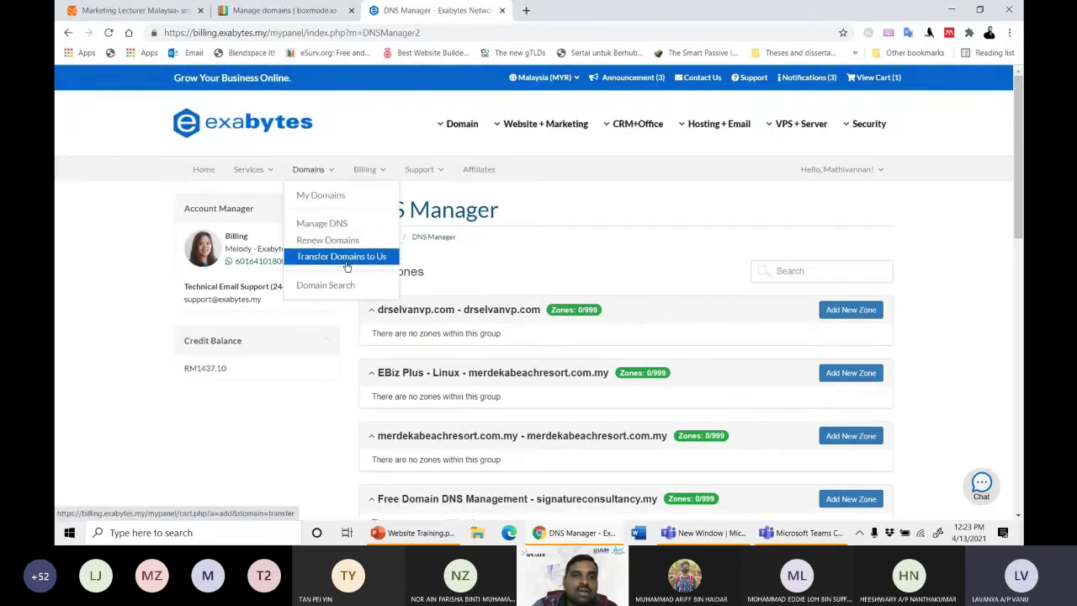
{"action": "left_click", "coordinate": [323, 196]}
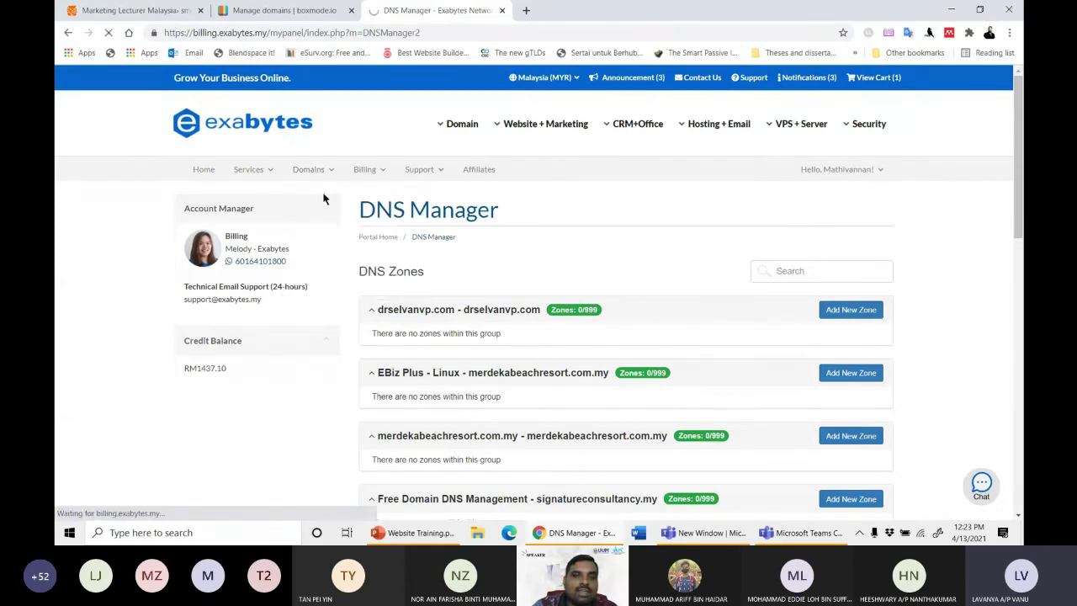
{"action": "scroll", "coordinate": [833, 368], "scroll_direction": "down", "scroll_amount": 3}
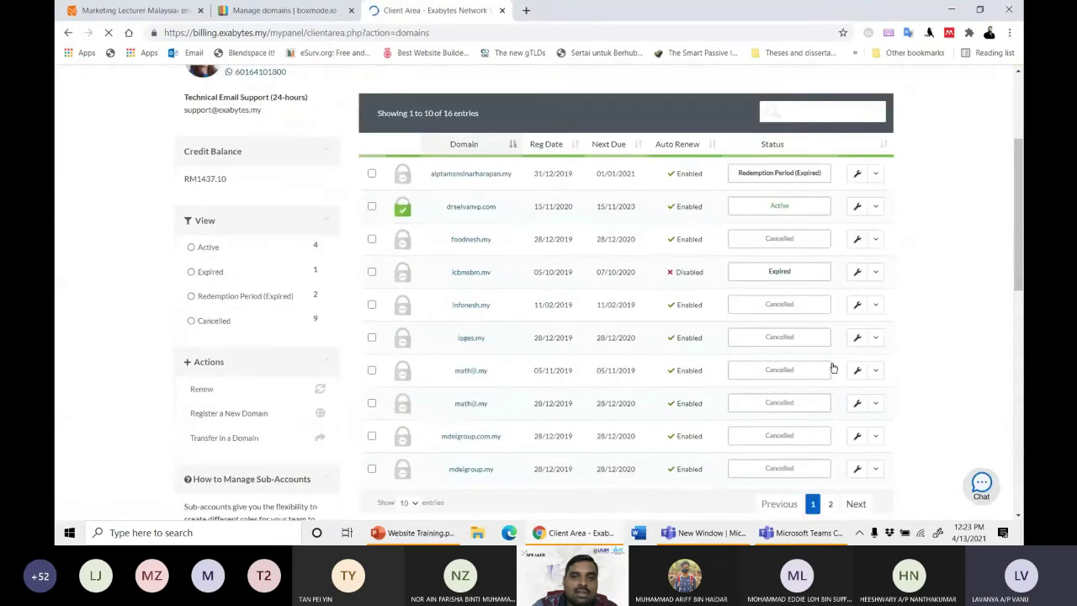
{"action": "scroll", "coordinate": [471, 272], "scroll_direction": "down", "scroll_amount": 2}
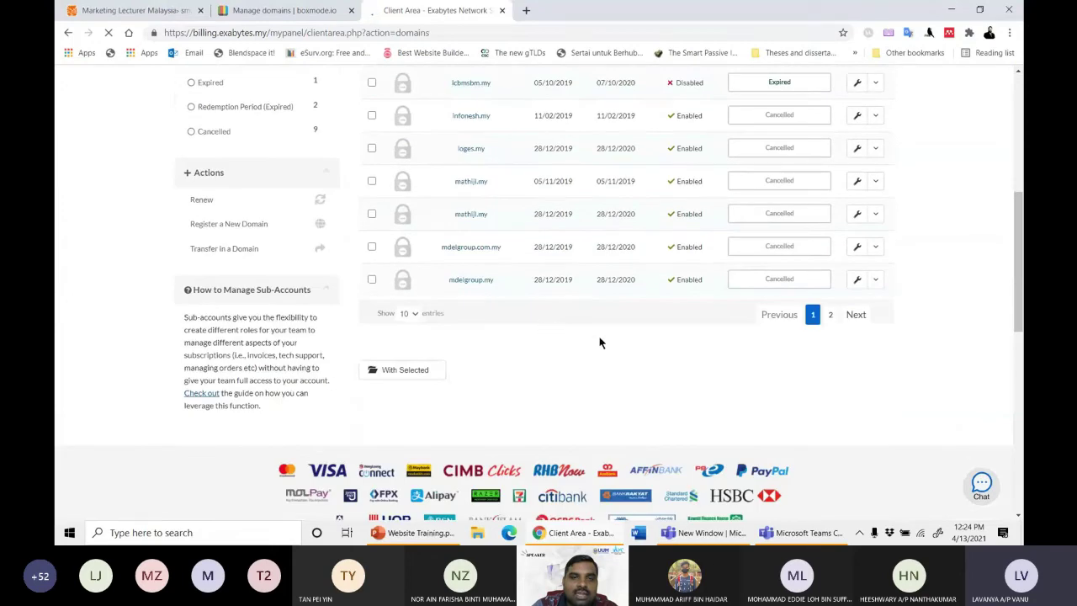
{"action": "left_click", "coordinate": [832, 318]}
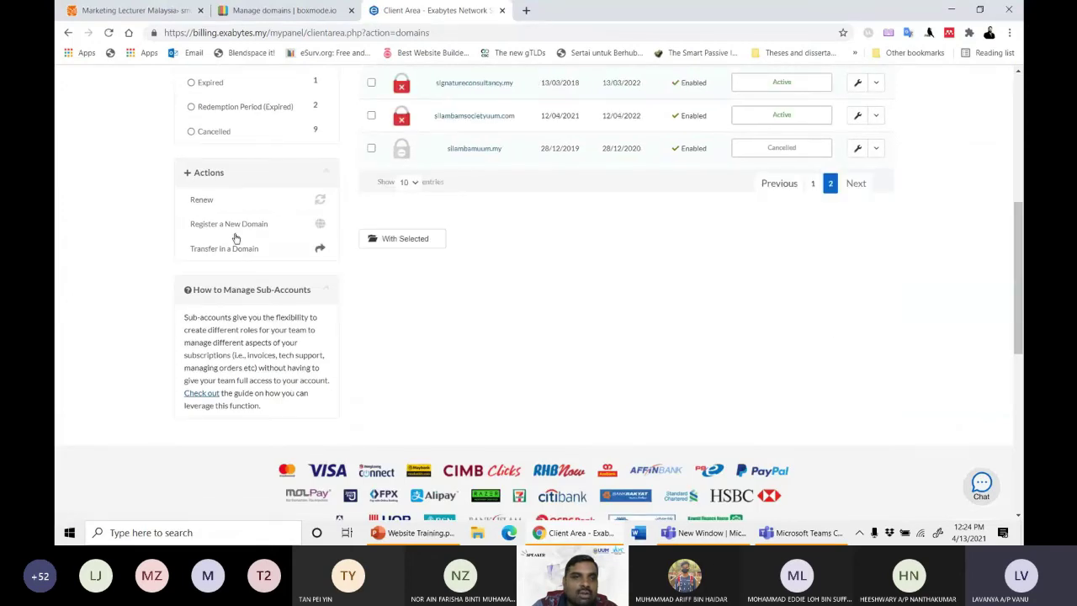
{"action": "scroll", "coordinate": [252, 194], "scroll_direction": "up", "scroll_amount": 2}
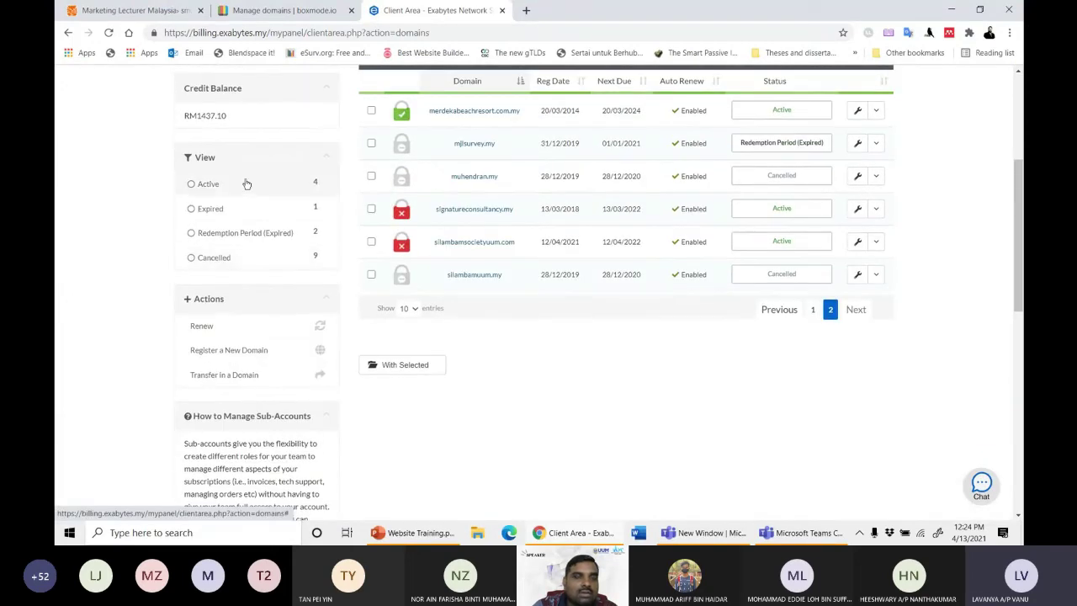
{"action": "left_click", "coordinate": [208, 183]}
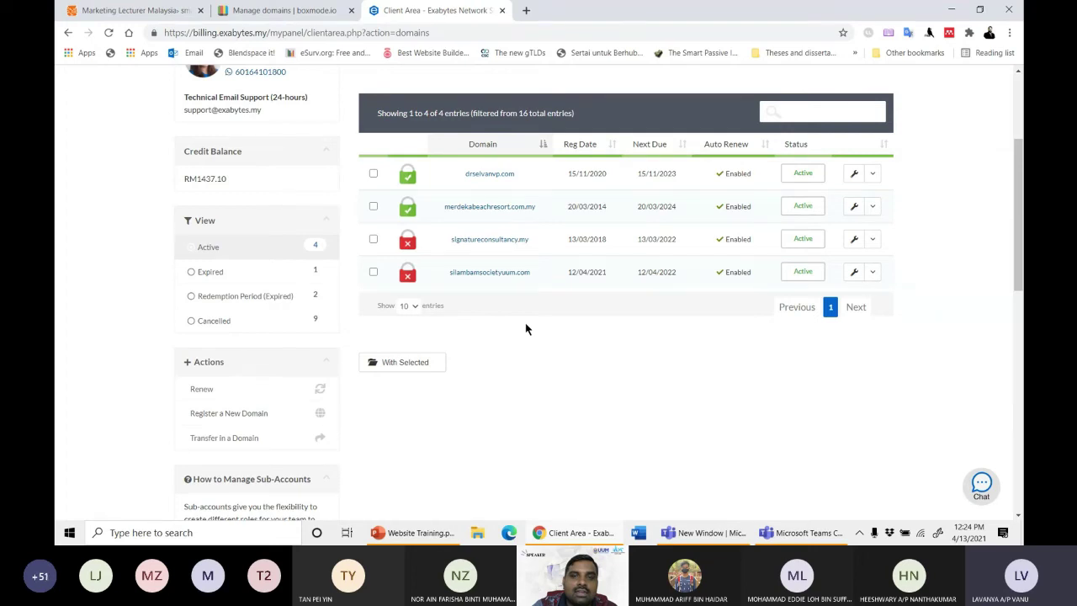
{"action": "left_click", "coordinate": [872, 271]}
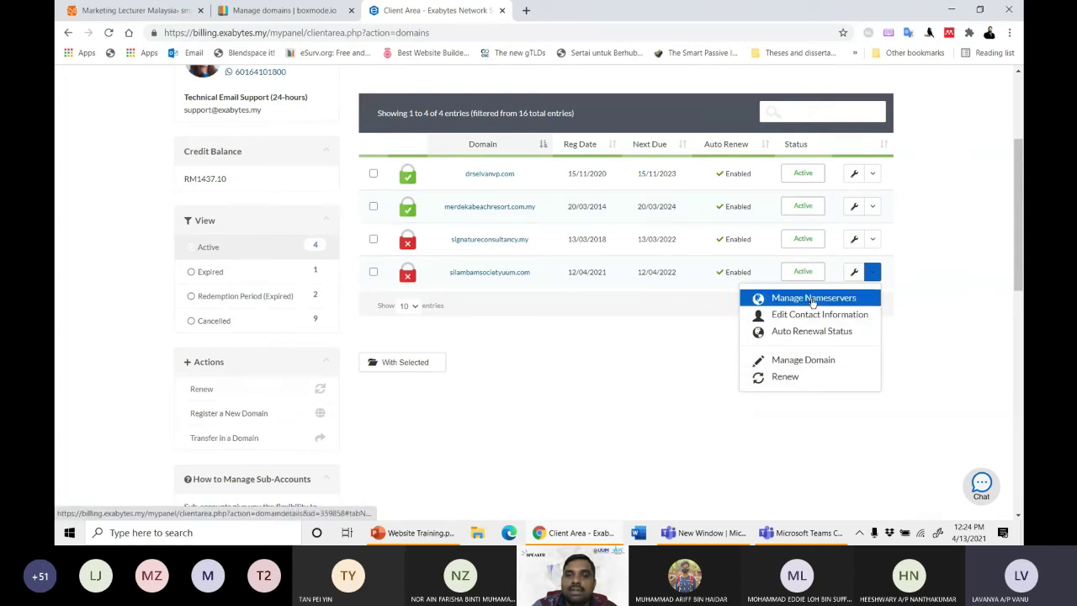
{"action": "left_click", "coordinate": [810, 361]}
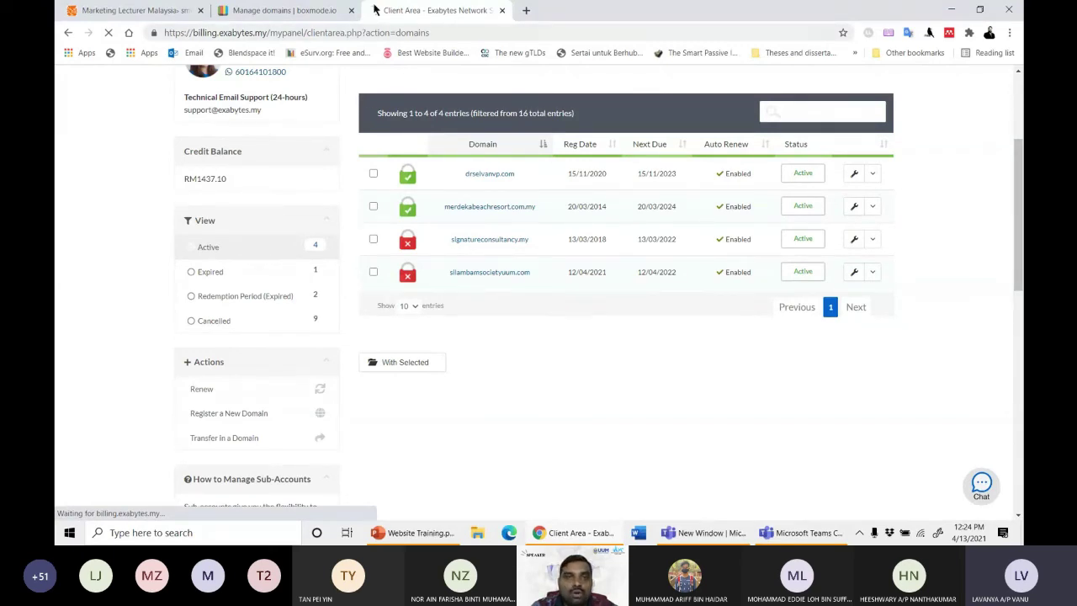
Step: Check the Boxmode domain settings tab, then return to the silambamsocietyuum.com details
{"action": "left_click", "coordinate": [328, 11]}
{"action": "left_click", "coordinate": [419, 11]}
{"action": "left_click", "coordinate": [286, 10]}
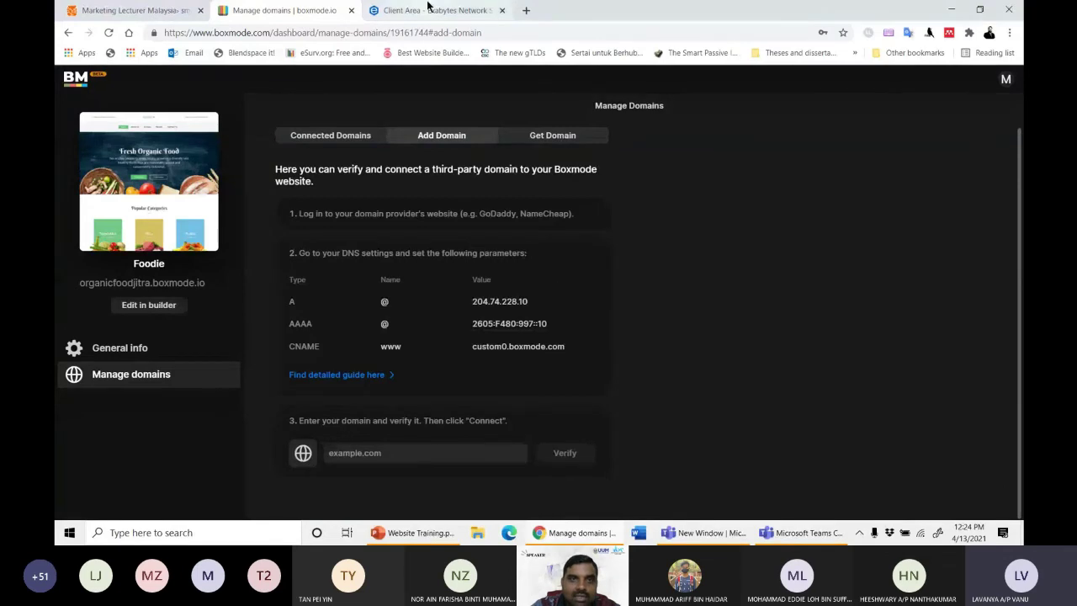
{"action": "key", "text": "ctrl+Tab"}
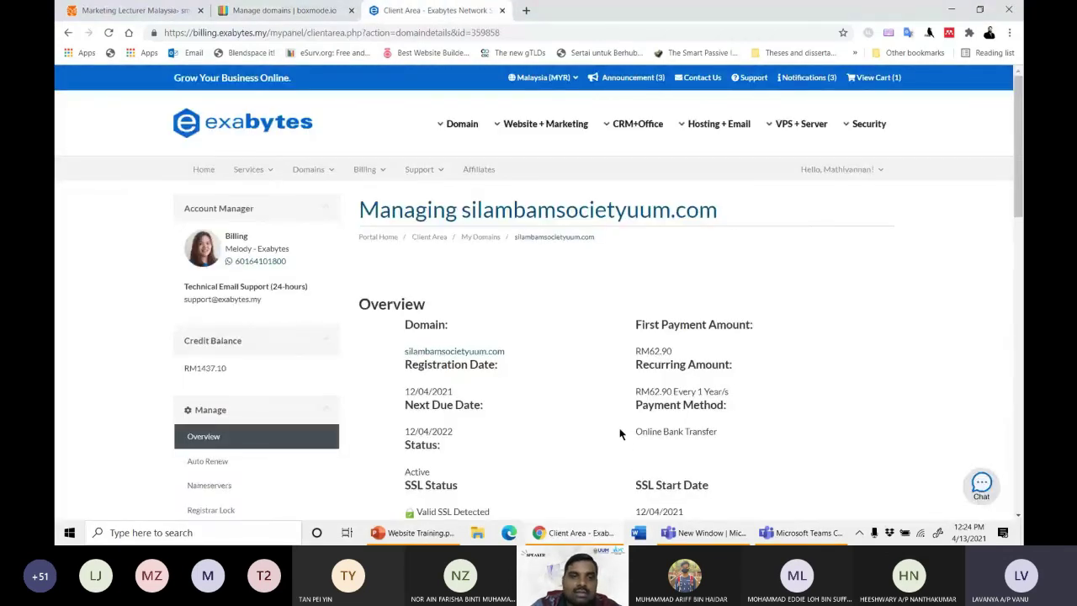
{"action": "scroll", "coordinate": [533, 405], "scroll_direction": "down", "scroll_amount": 2}
{"action": "left_click", "coordinate": [211, 360]}
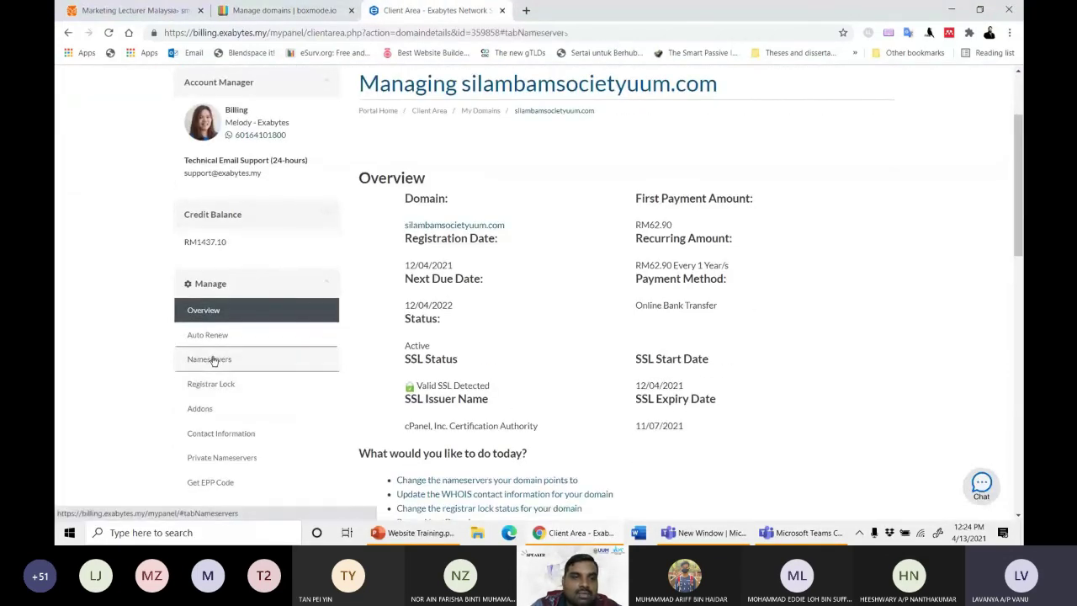
{"action": "scroll", "coordinate": [544, 348], "scroll_direction": "down", "scroll_amount": 1}
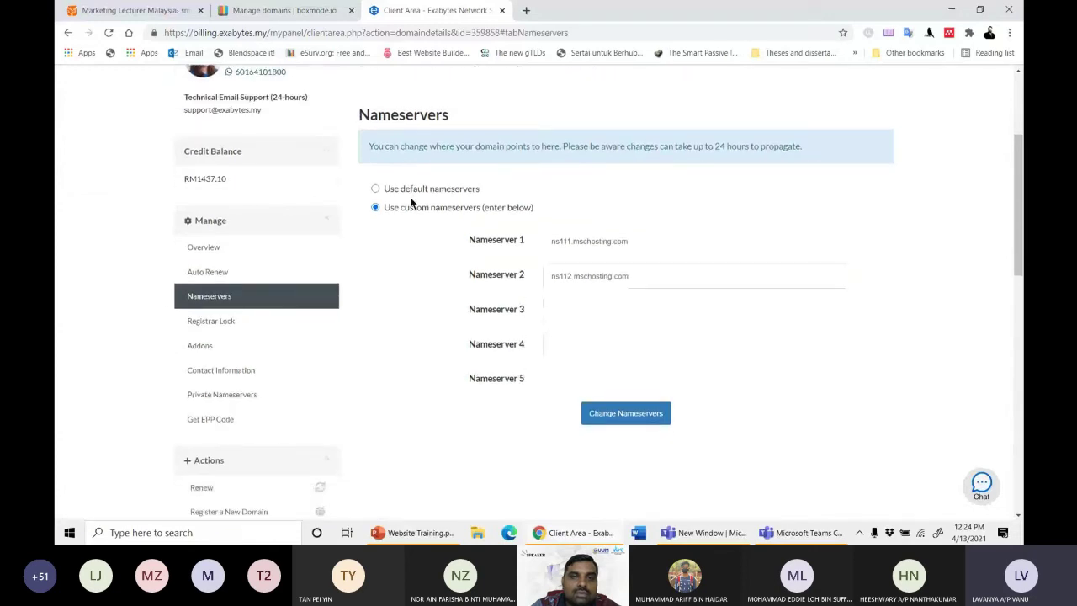
{"action": "scroll", "coordinate": [636, 412], "scroll_direction": "up", "scroll_amount": 1}
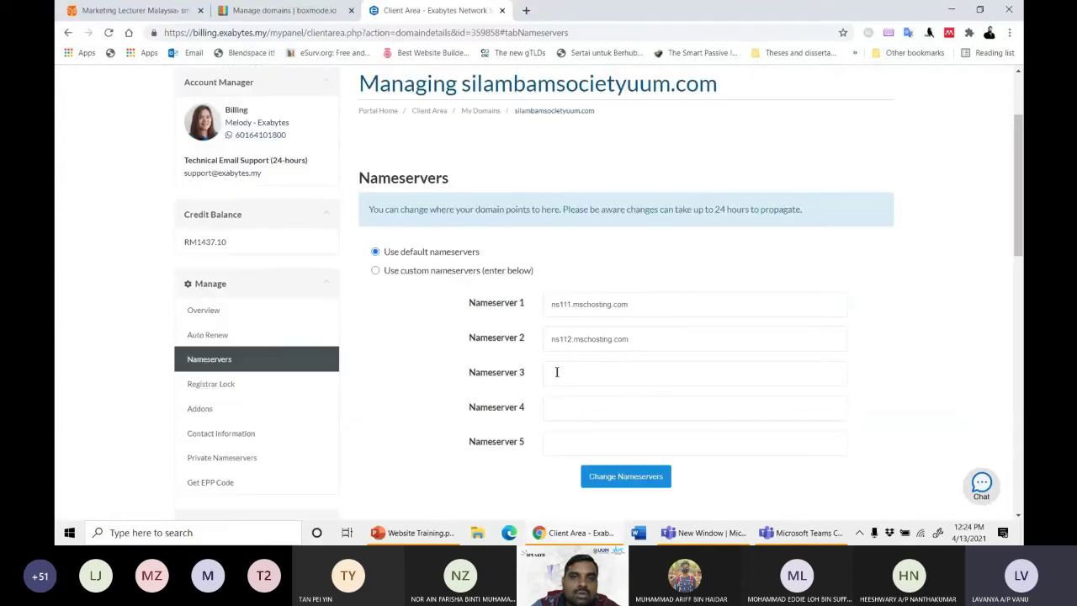
{"action": "scroll", "coordinate": [408, 399], "scroll_direction": "down", "scroll_amount": 2}
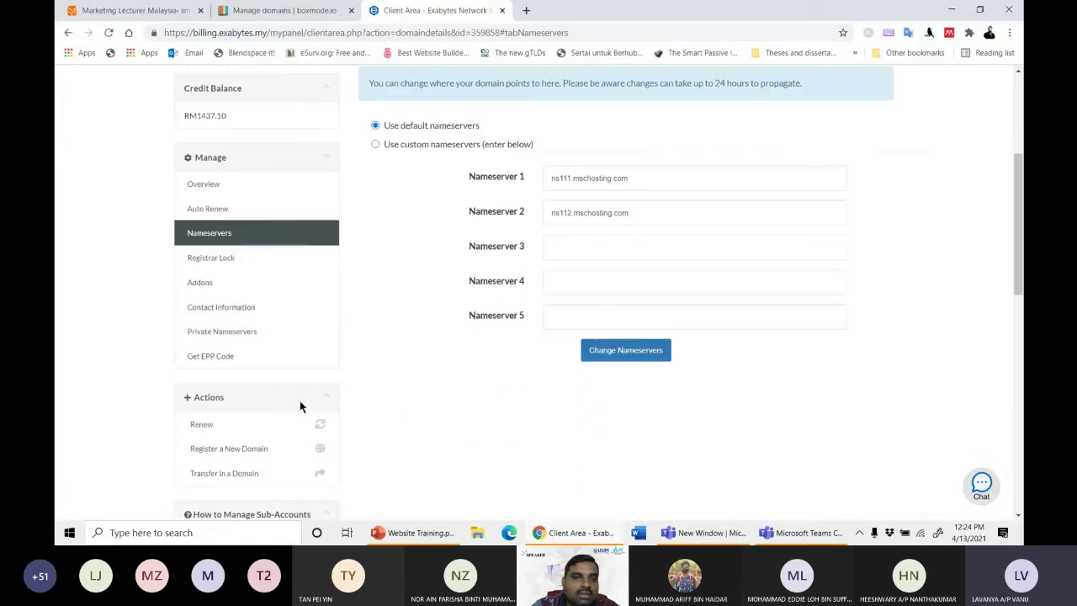
{"action": "scroll", "coordinate": [361, 348], "scroll_direction": "down", "scroll_amount": 1}
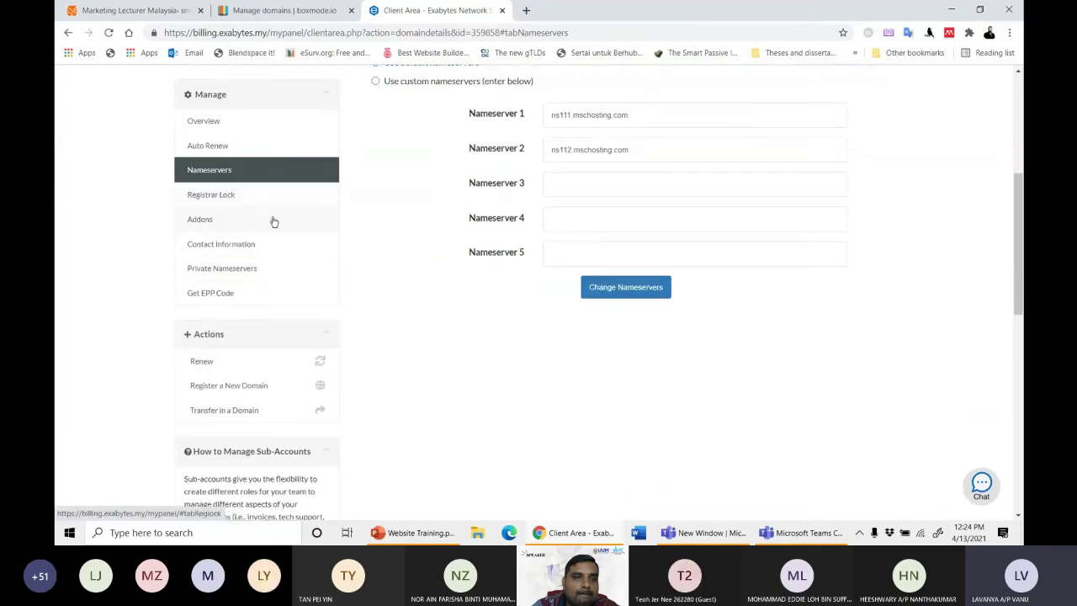
{"action": "scroll", "coordinate": [519, 327], "scroll_direction": "up", "scroll_amount": 2}
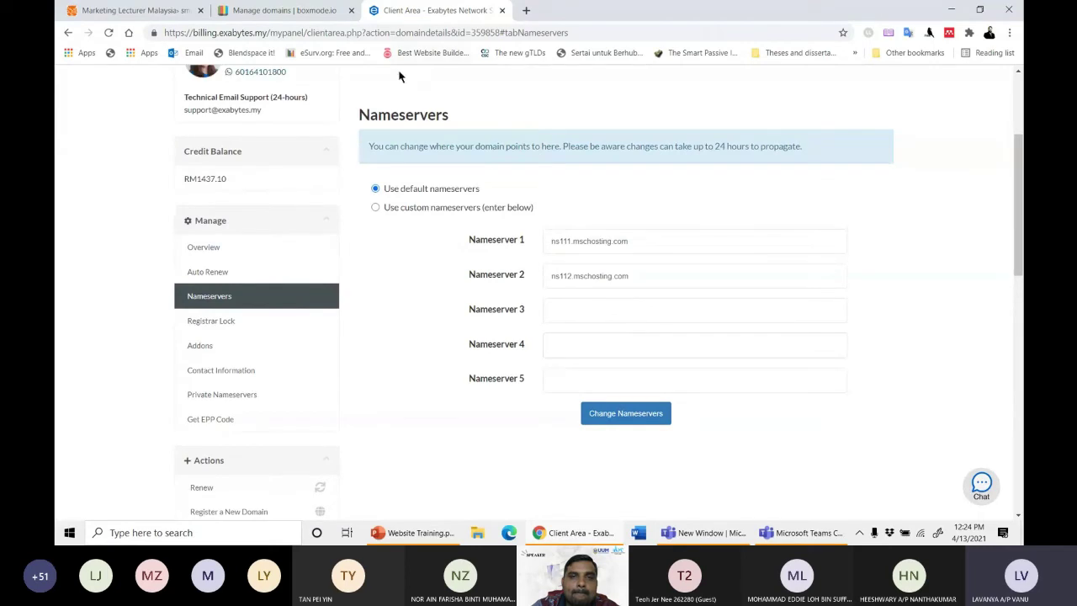
{"action": "scroll", "coordinate": [500, 229], "scroll_direction": "up", "scroll_amount": 1}
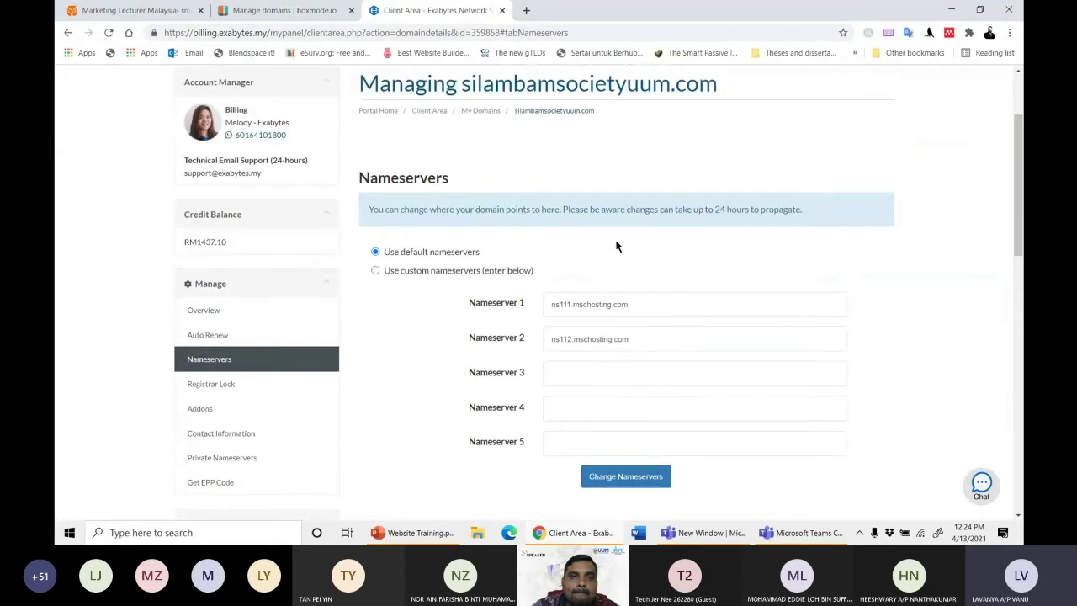
{"action": "left_click", "coordinate": [202, 408]}
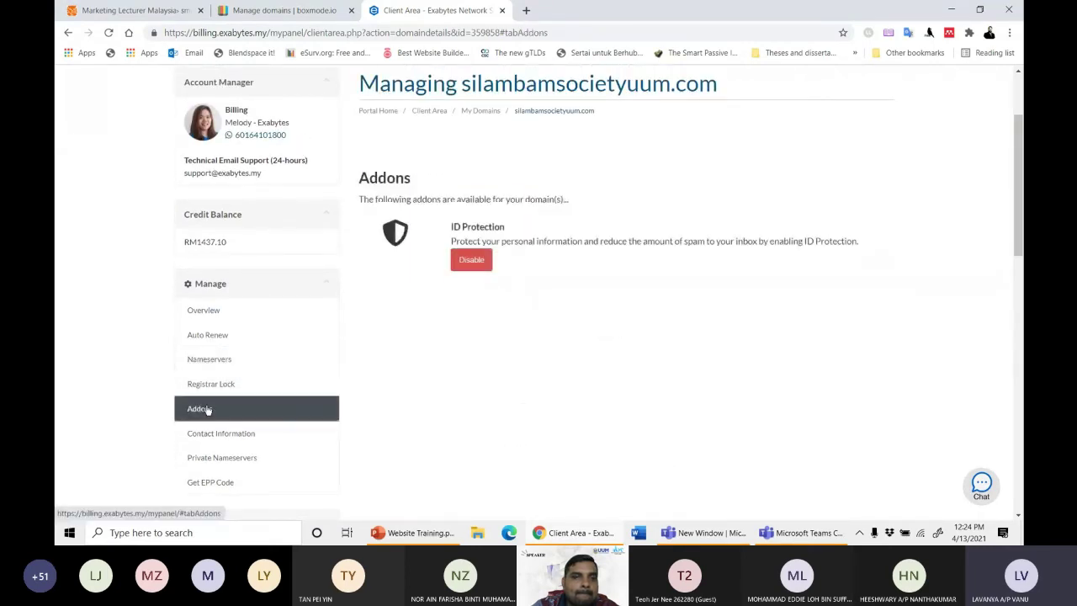
{"action": "left_click", "coordinate": [225, 435]}
{"action": "scroll", "coordinate": [225, 435], "scroll_direction": "down", "scroll_amount": 2}
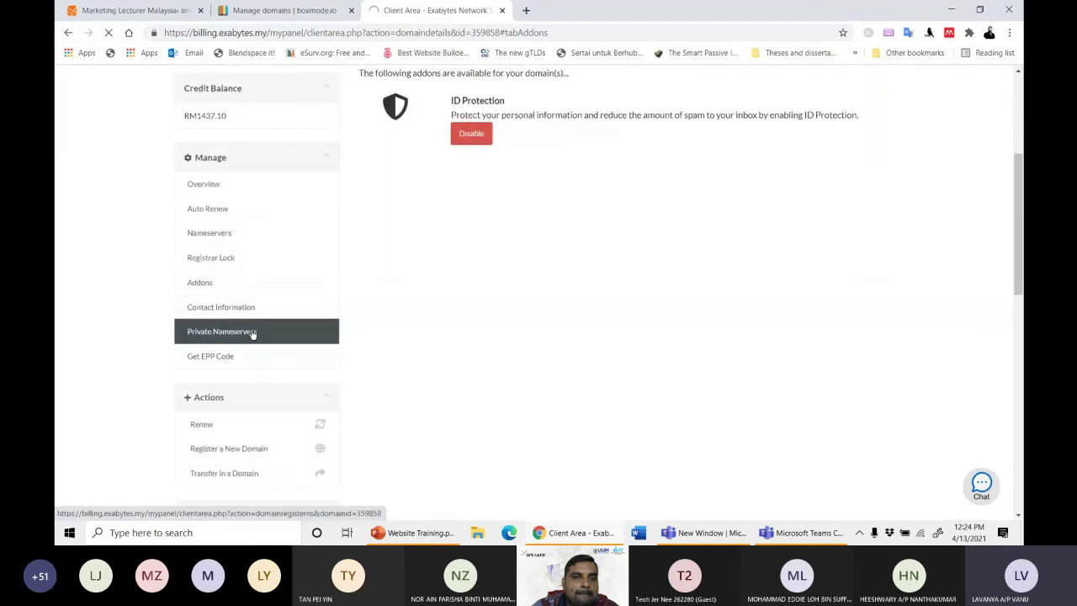
{"action": "scroll", "coordinate": [584, 335], "scroll_direction": "up", "scroll_amount": 2}
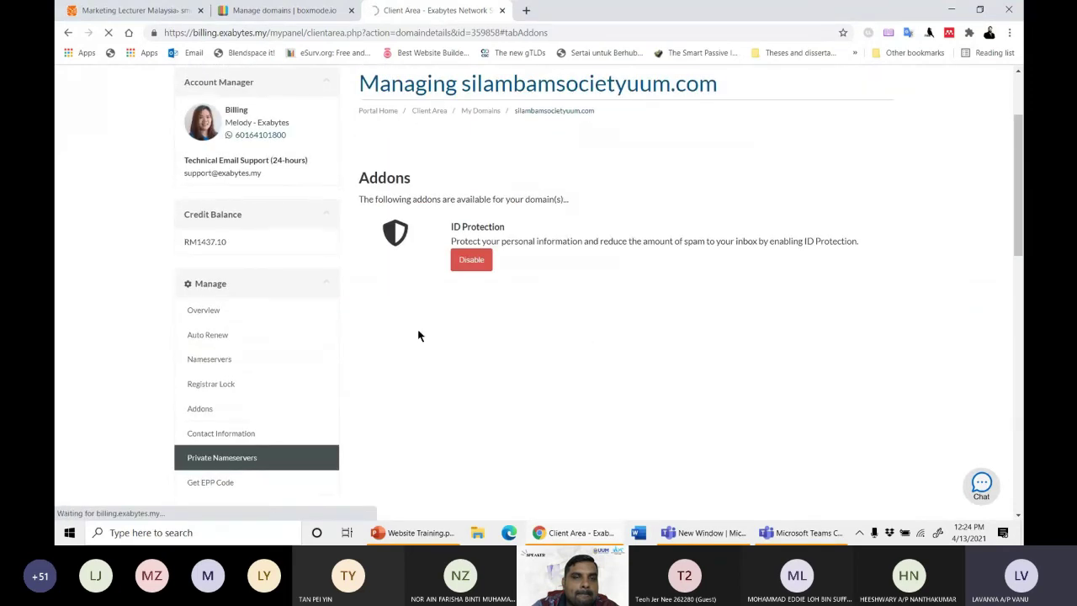
{"action": "scroll", "coordinate": [419, 336], "scroll_direction": "down", "scroll_amount": 2}
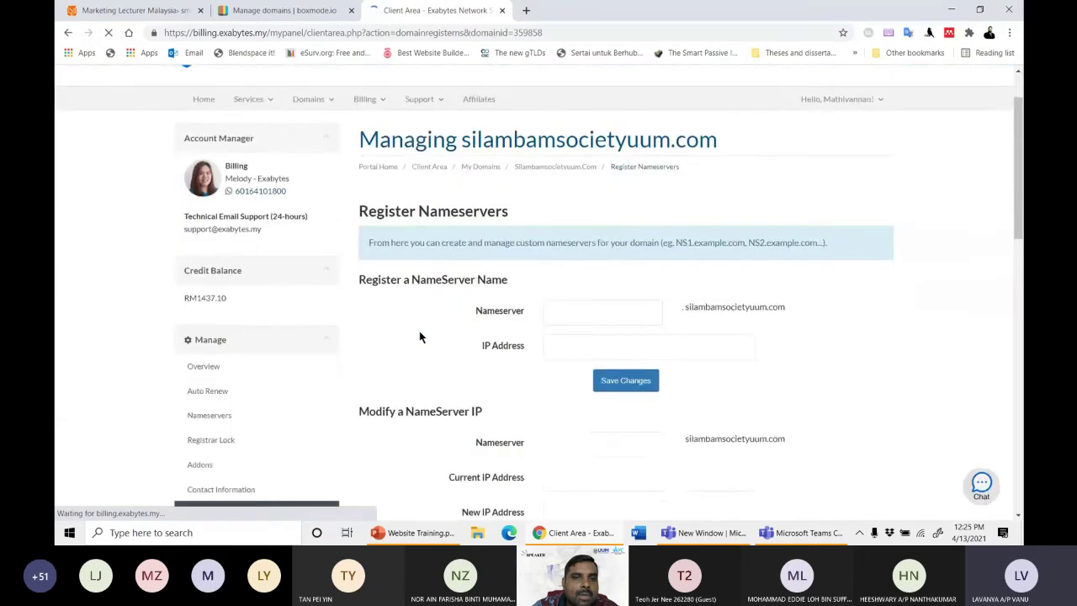
{"action": "scroll", "coordinate": [420, 336], "scroll_direction": "down", "scroll_amount": 2}
{"action": "scroll", "coordinate": [421, 337], "scroll_direction": "down", "scroll_amount": 2}
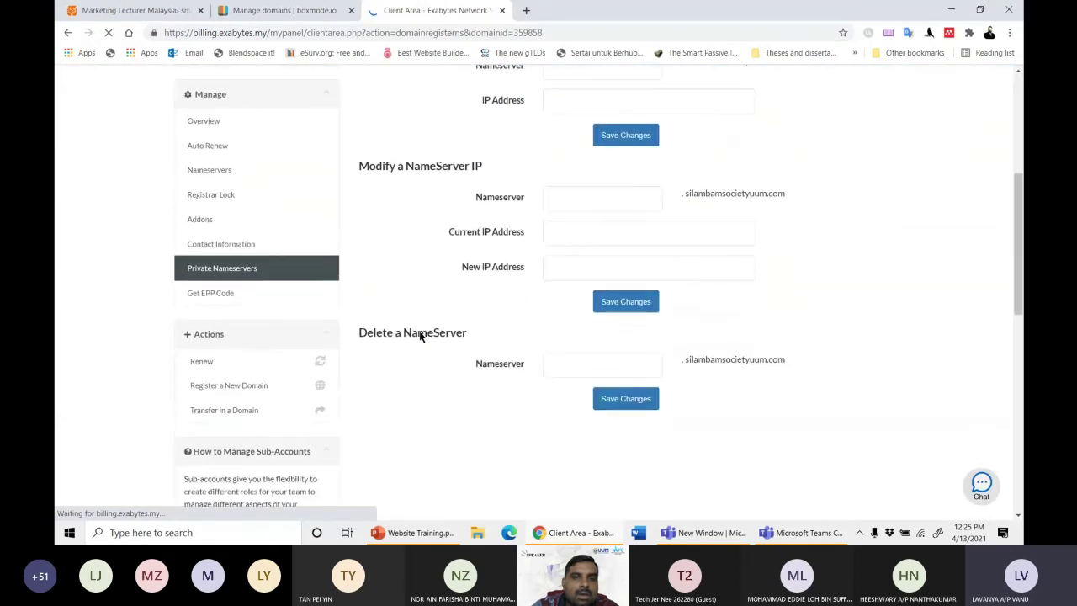
{"action": "scroll", "coordinate": [420, 336], "scroll_direction": "down", "scroll_amount": 1}
{"action": "scroll", "coordinate": [420, 336], "scroll_direction": "up", "scroll_amount": 3}
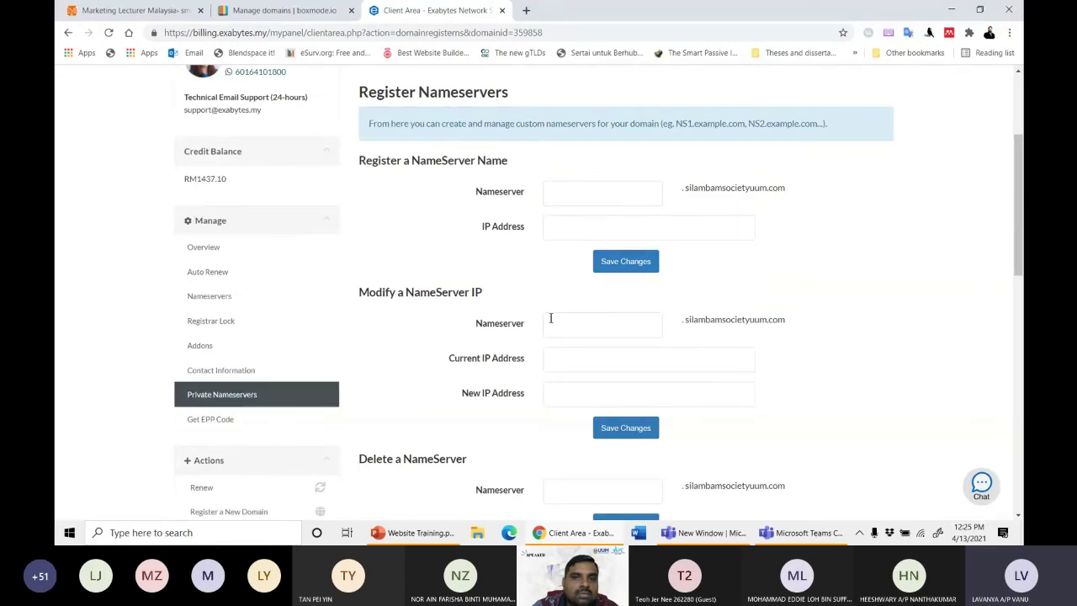
{"action": "scroll", "coordinate": [369, 314], "scroll_direction": "down", "scroll_amount": 3}
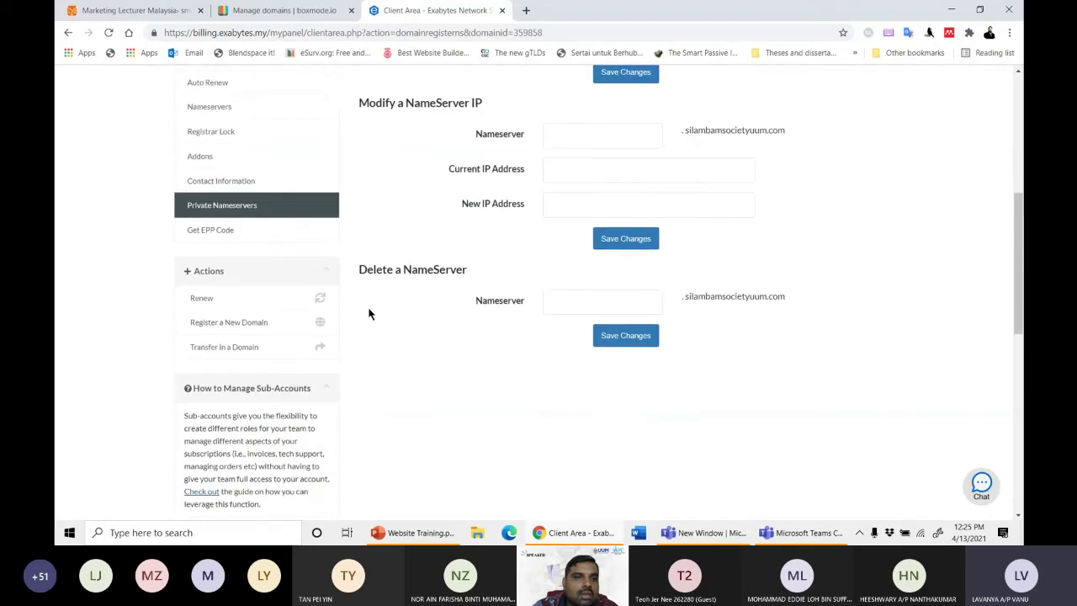
{"action": "scroll", "coordinate": [259, 206], "scroll_direction": "up", "scroll_amount": 1}
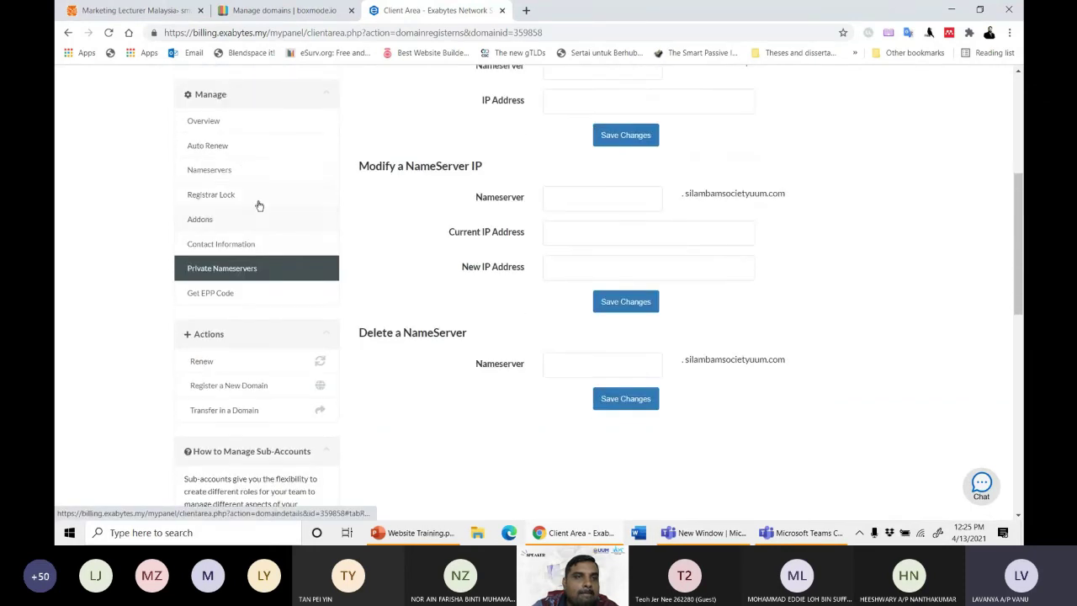
Step: Review silambamsocietyuum.com's nameserver settings and its overview details
{"action": "left_click", "coordinate": [223, 169]}
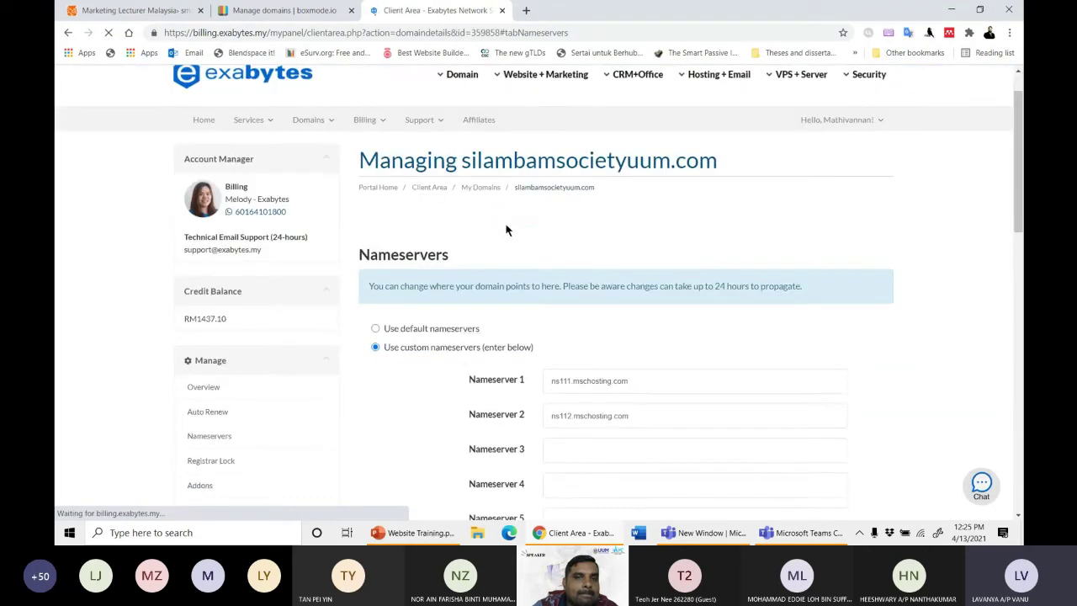
{"action": "scroll", "coordinate": [506, 228], "scroll_direction": "down", "scroll_amount": 1}
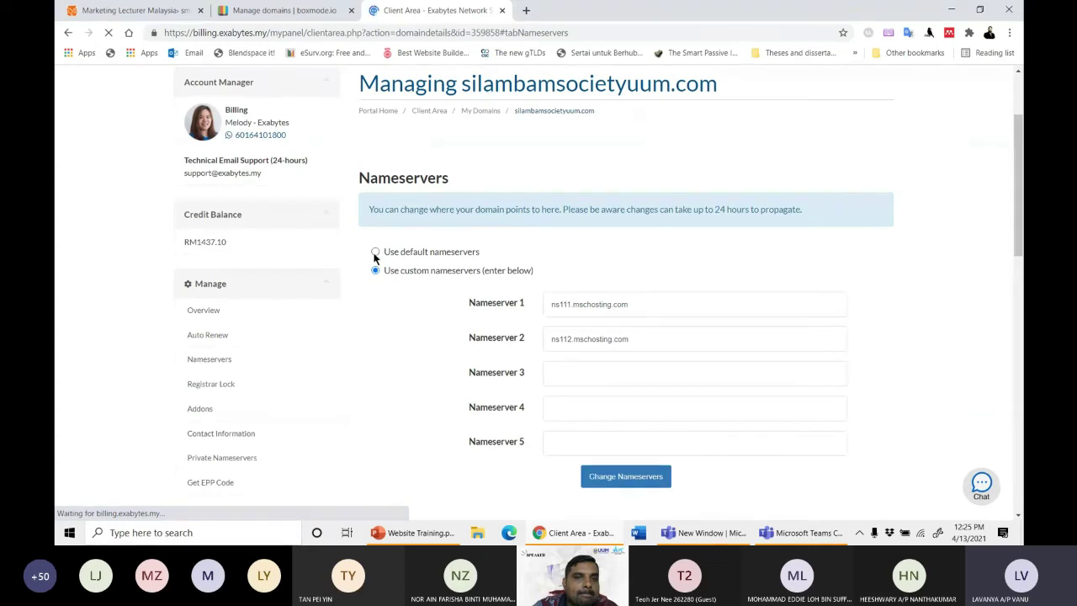
{"action": "left_click", "coordinate": [210, 313]}
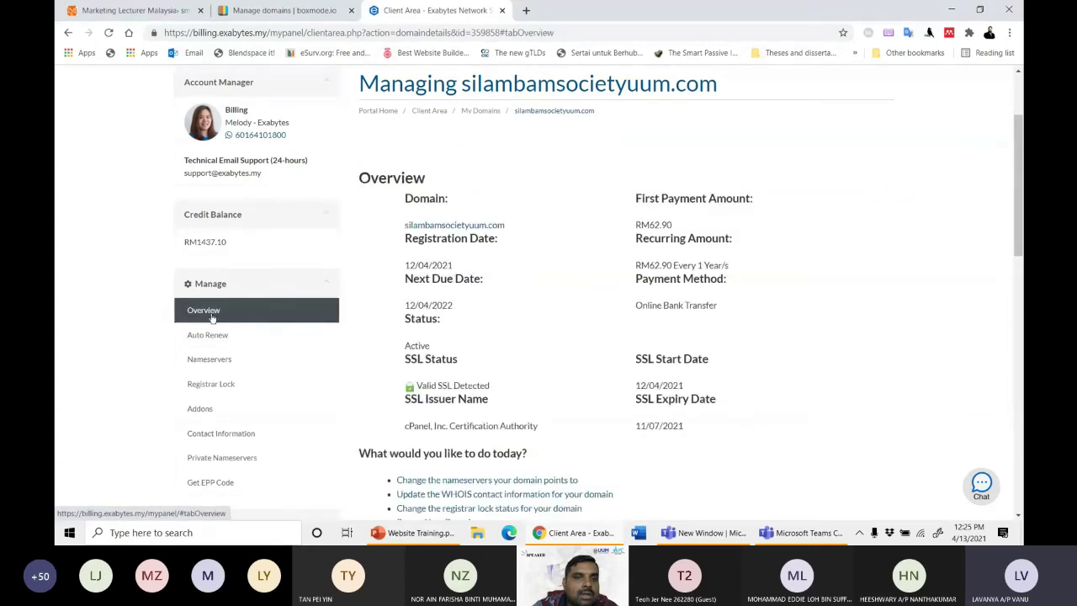
{"action": "scroll", "coordinate": [509, 320], "scroll_direction": "down", "scroll_amount": 2}
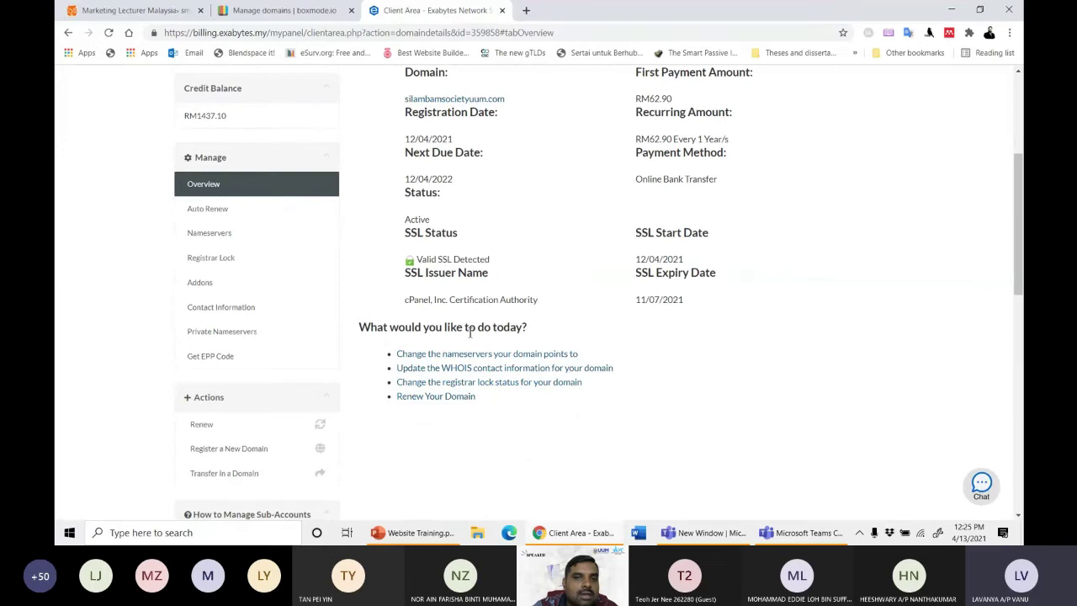
{"action": "scroll", "coordinate": [382, 316], "scroll_direction": "up", "scroll_amount": 1}
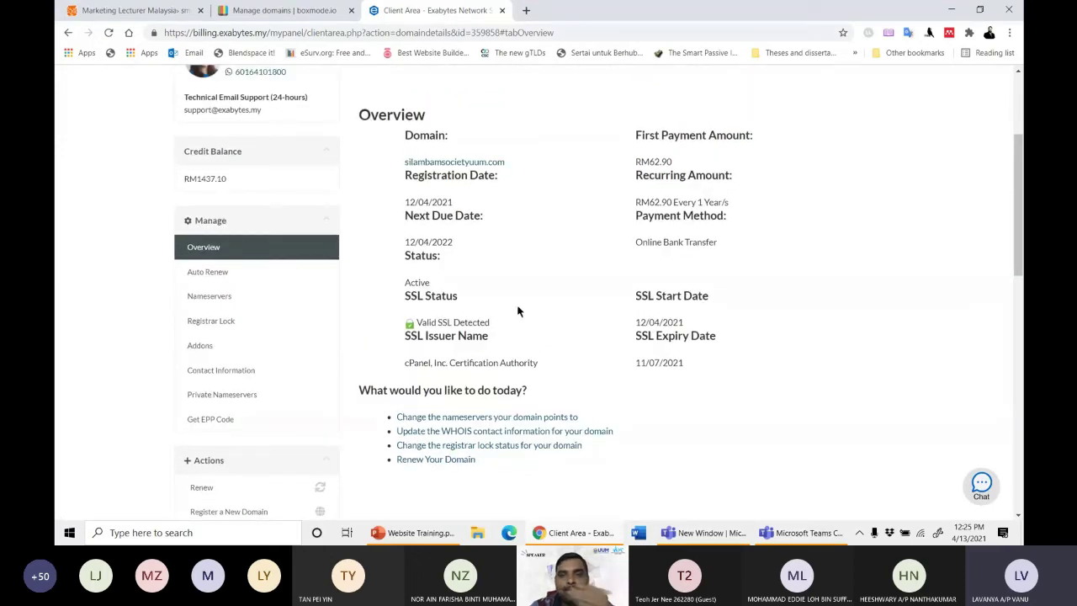
{"action": "scroll", "coordinate": [530, 324], "scroll_direction": "down", "scroll_amount": 2}
{"action": "scroll", "coordinate": [548, 378], "scroll_direction": "up", "scroll_amount": 2}
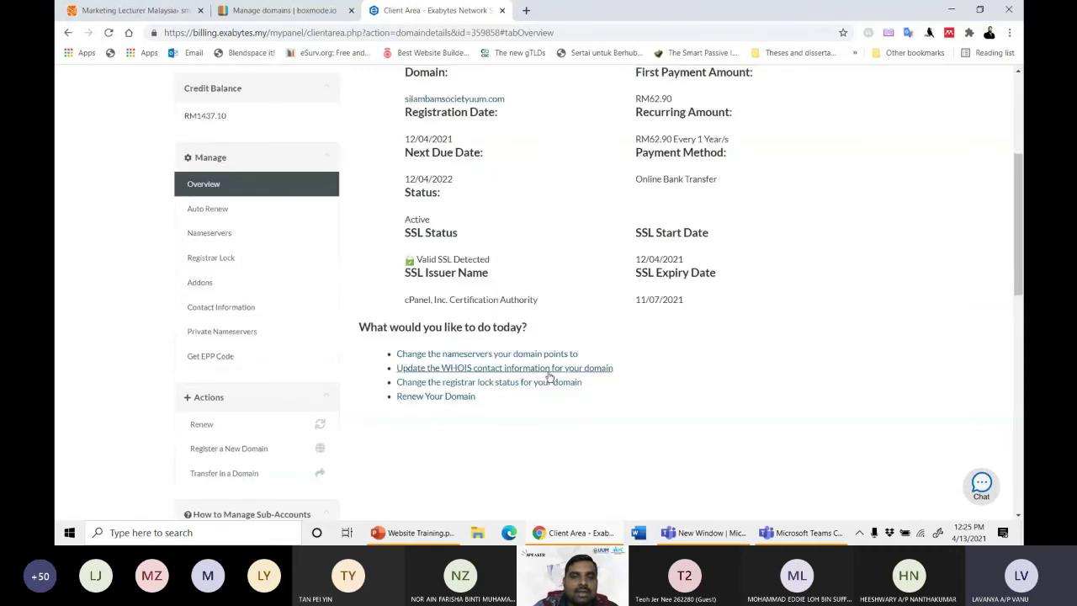
{"action": "scroll", "coordinate": [549, 376], "scroll_direction": "down", "scroll_amount": 4}
{"action": "scroll", "coordinate": [549, 377], "scroll_direction": "down", "scroll_amount": 2}
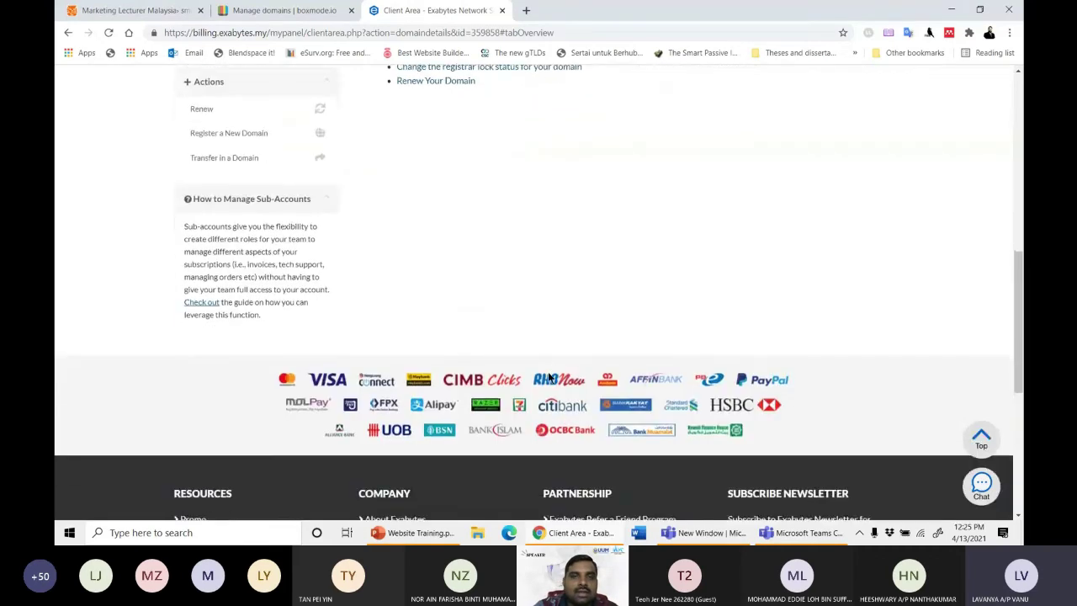
{"action": "scroll", "coordinate": [547, 378], "scroll_direction": "up", "scroll_amount": 3}
{"action": "scroll", "coordinate": [548, 378], "scroll_direction": "up", "scroll_amount": 1}
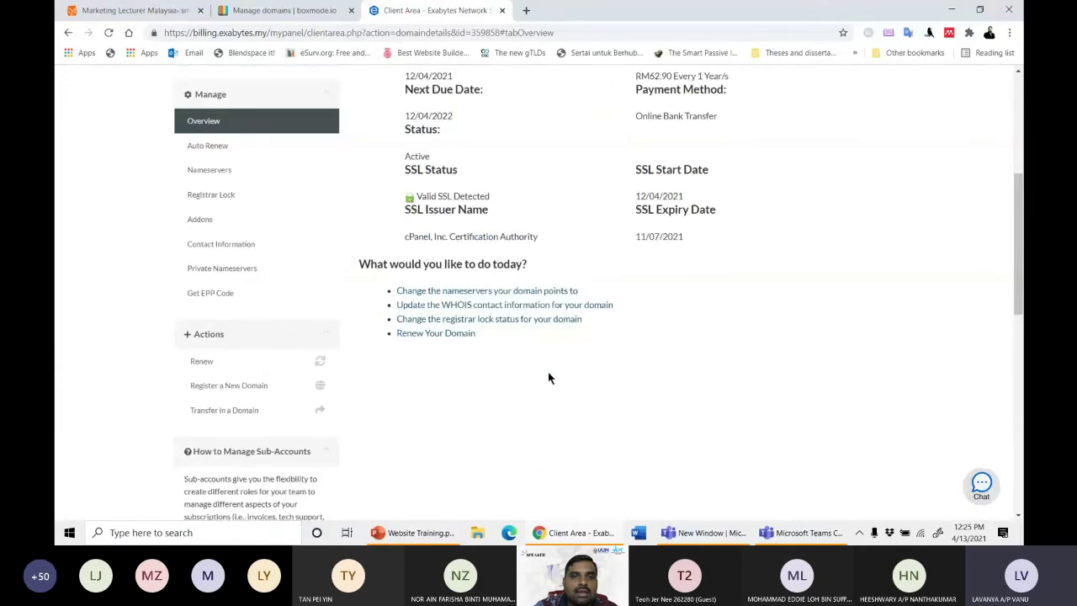
{"action": "scroll", "coordinate": [547, 377], "scroll_direction": "up", "scroll_amount": 1}
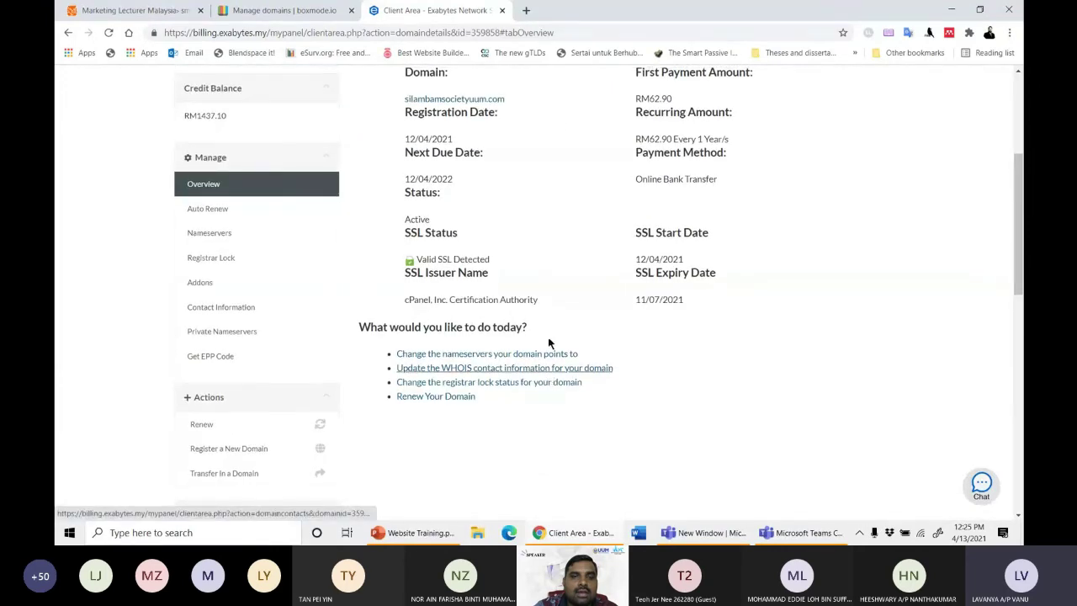
{"action": "scroll", "coordinate": [245, 349], "scroll_direction": "up", "scroll_amount": 1}
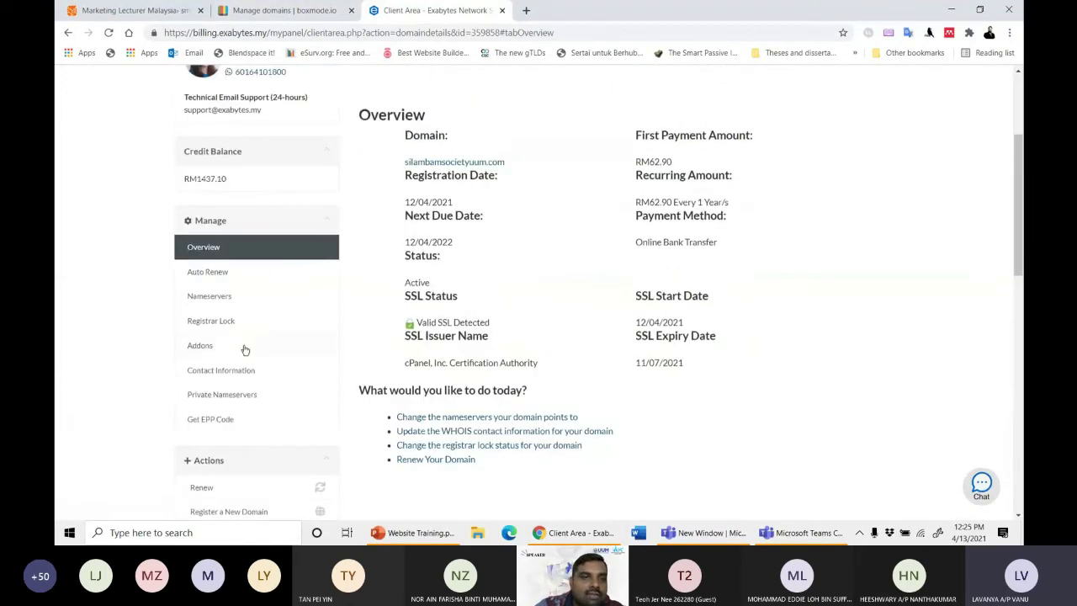
Step: Check that auto-renew for silambamsocietyuum.com is Enabled, then open the Domains menu
{"action": "left_click", "coordinate": [218, 275]}
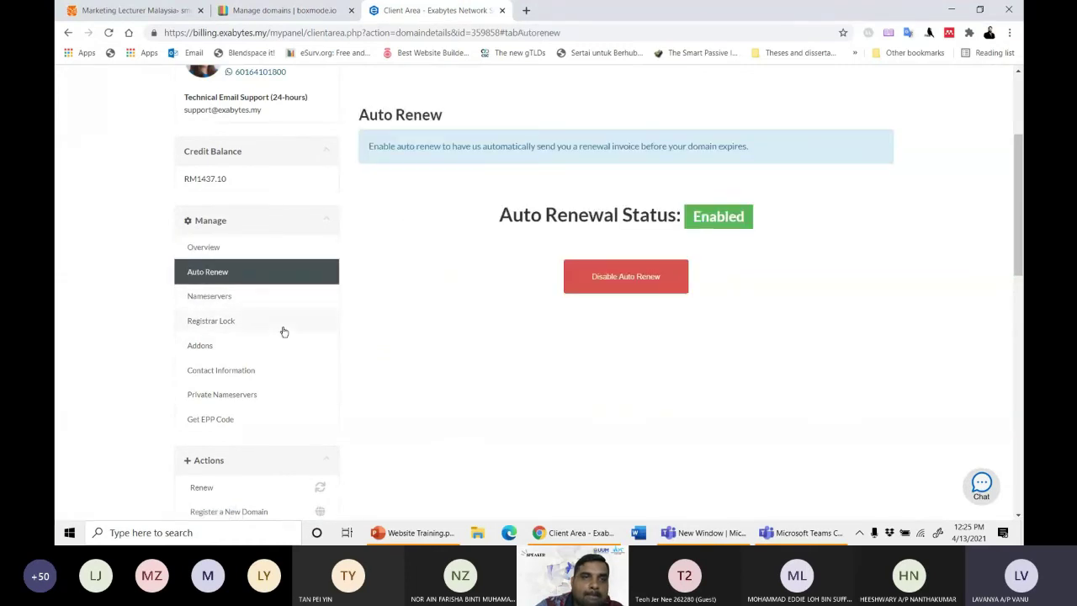
{"action": "scroll", "coordinate": [284, 331], "scroll_direction": "up", "scroll_amount": 2}
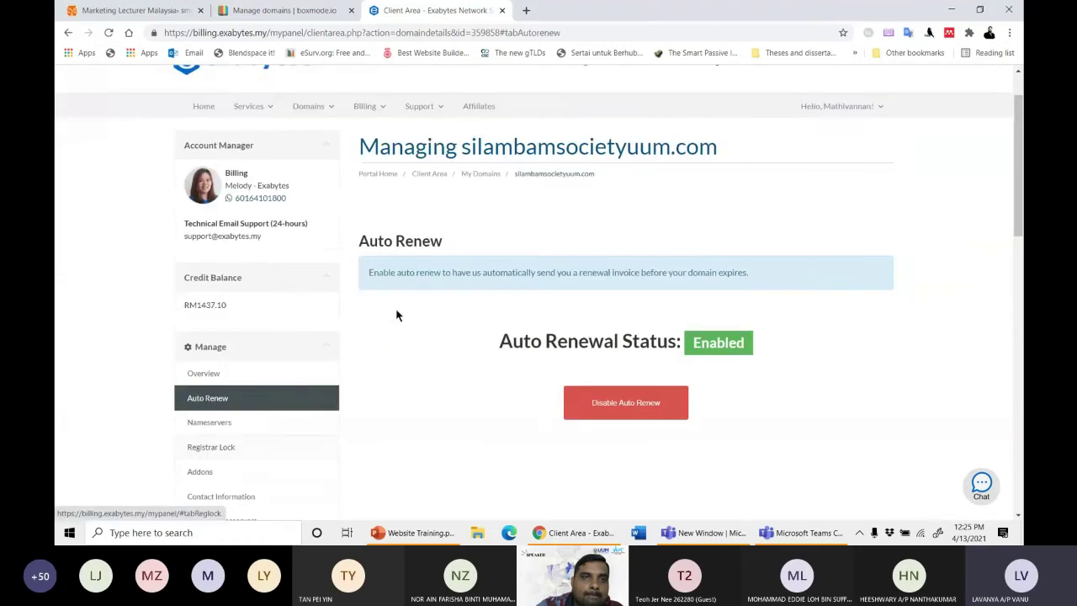
{"action": "left_click", "coordinate": [319, 114]}
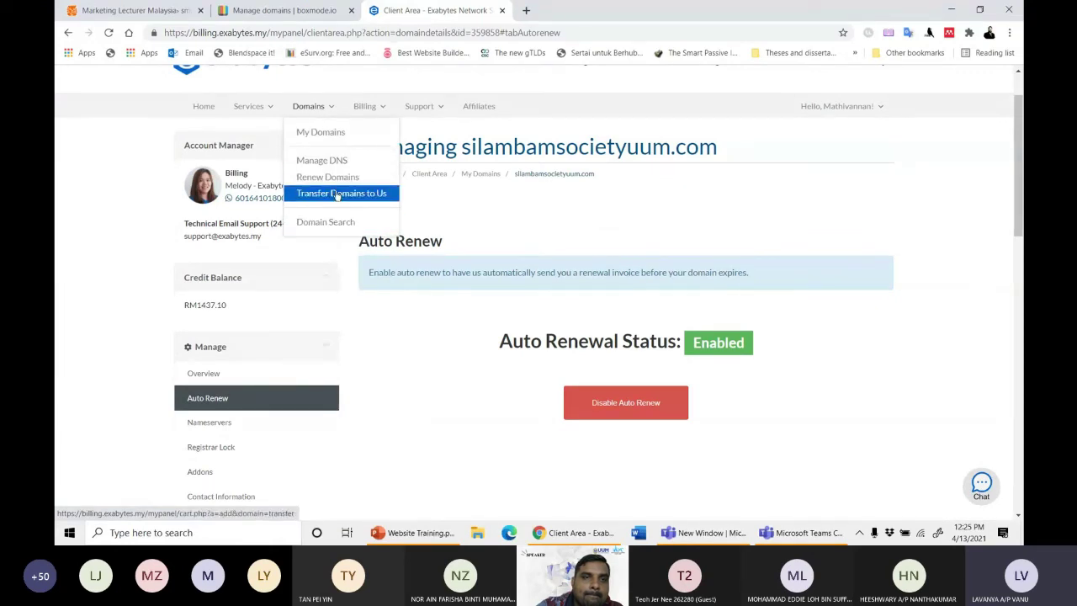
Step: Add a DNS zone for silambamsocietyuum.com with IP address 204.74.228.10 pasted from Boxmode
{"action": "left_click", "coordinate": [333, 165]}
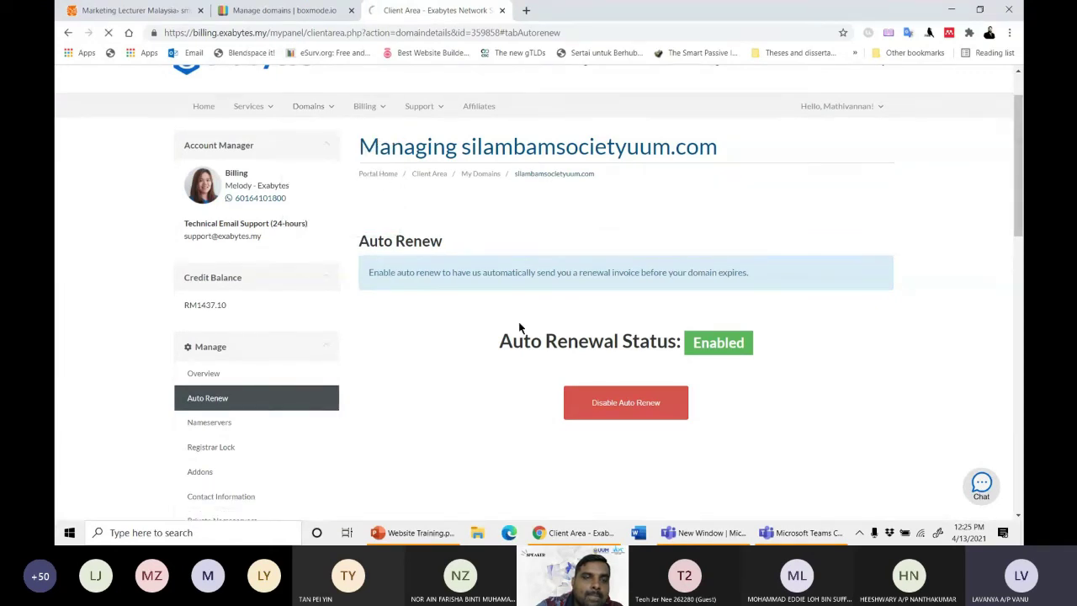
{"action": "mouse_move", "coordinate": [545, 124]}
{"action": "scroll", "coordinate": [156, 309], "scroll_direction": "down", "scroll_amount": 2}
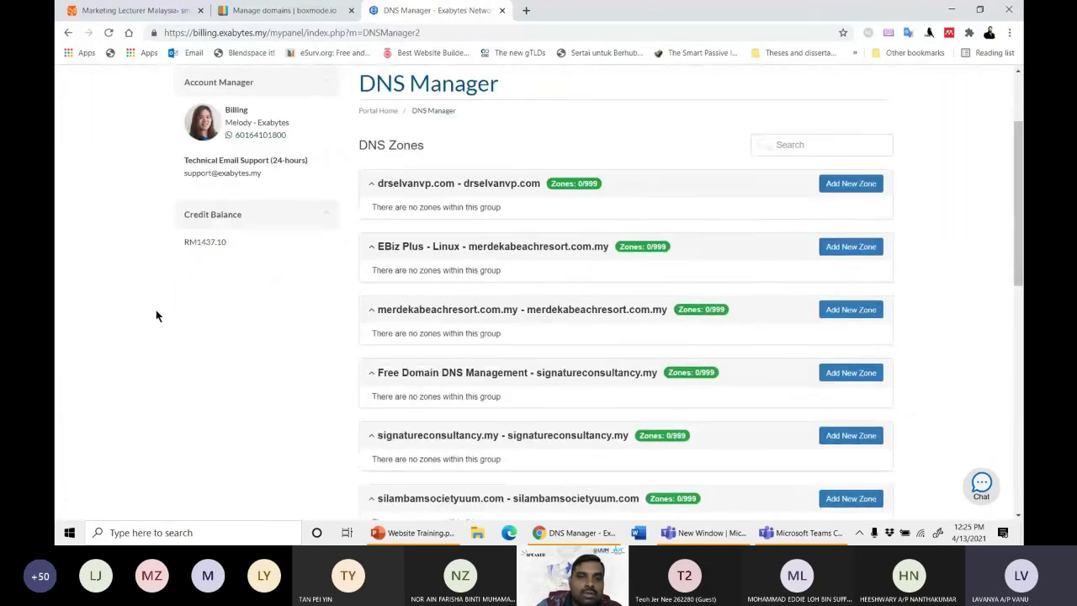
{"action": "scroll", "coordinate": [416, 362], "scroll_direction": "down", "scroll_amount": 2}
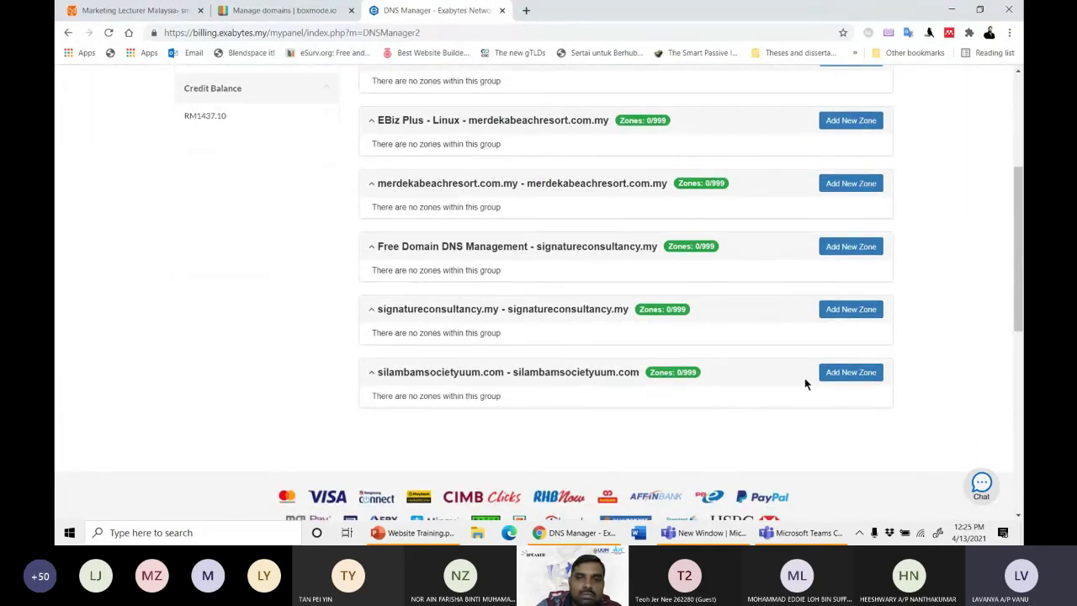
{"action": "left_click", "coordinate": [851, 372]}
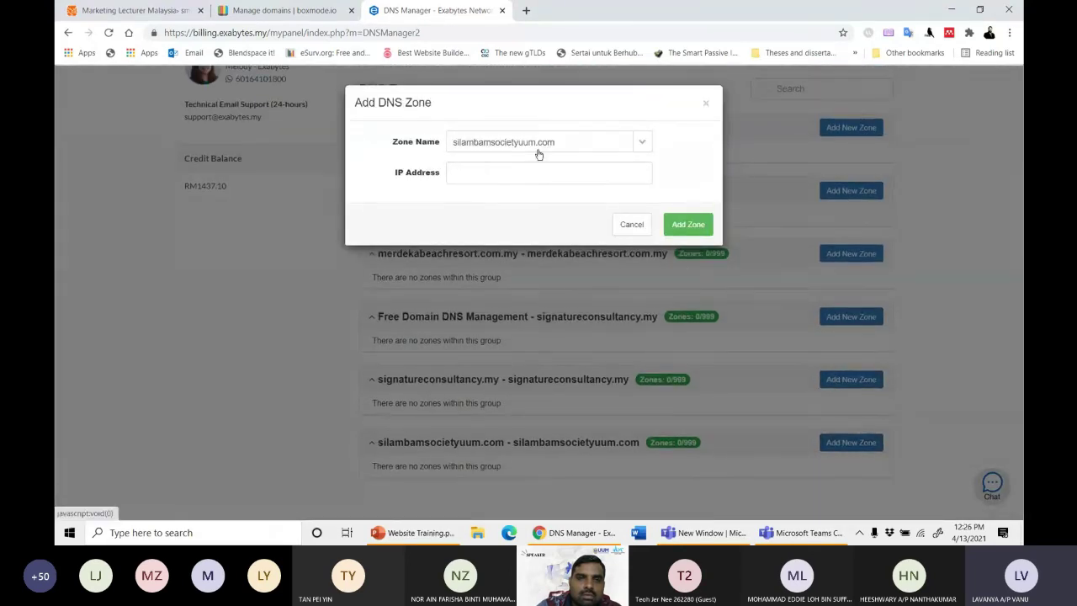
{"action": "left_click", "coordinate": [476, 178]}
{"action": "left_click", "coordinate": [264, 7]}
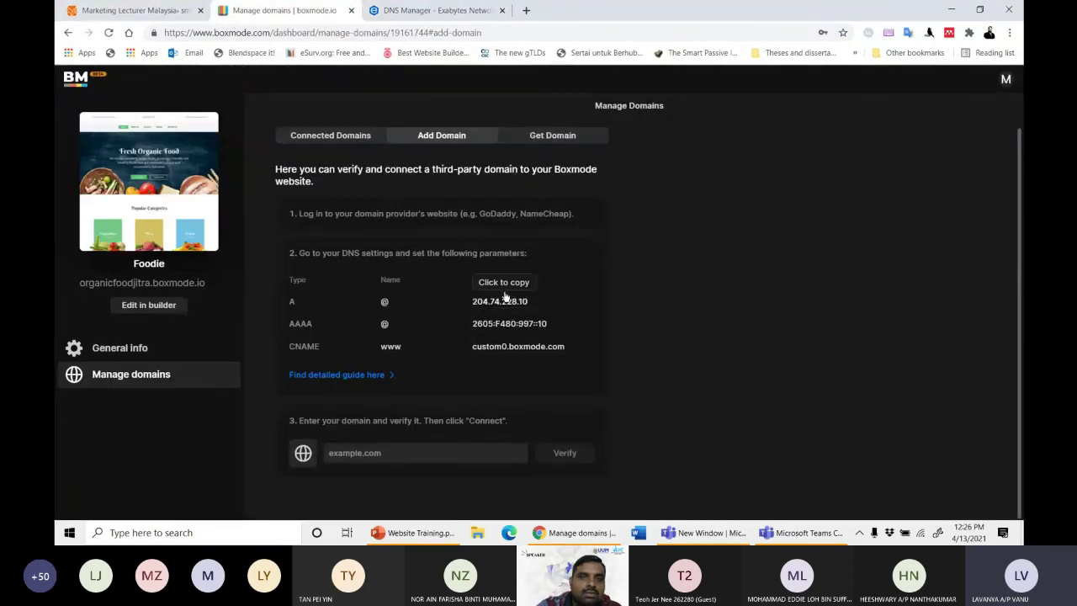
{"action": "left_click", "coordinate": [435, 10]}
{"action": "right_click", "coordinate": [477, 170]}
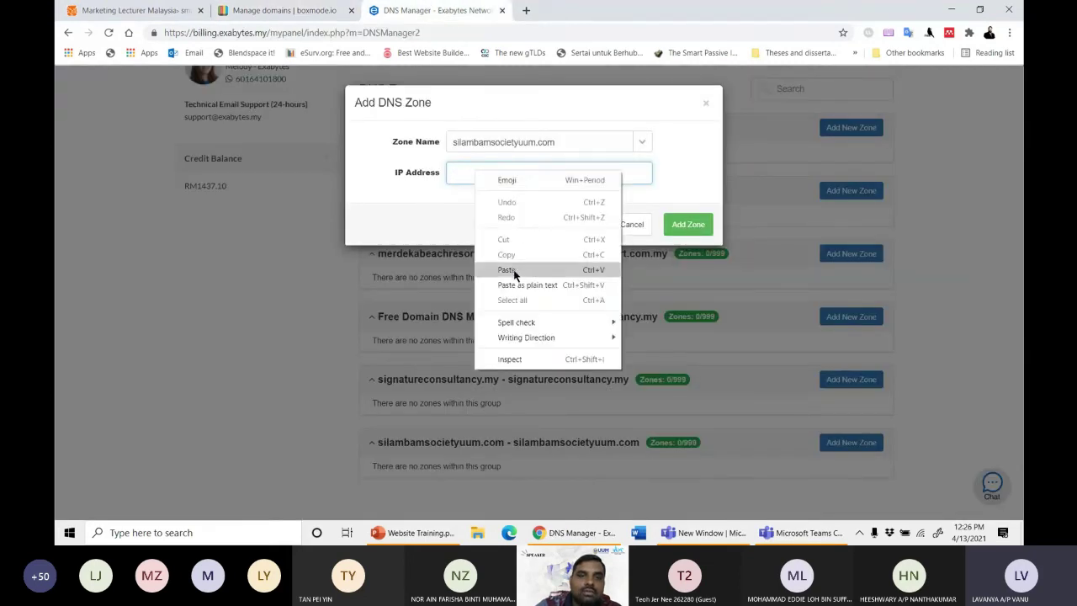
{"action": "left_click", "coordinate": [514, 268]}
{"action": "left_click", "coordinate": [683, 223]}
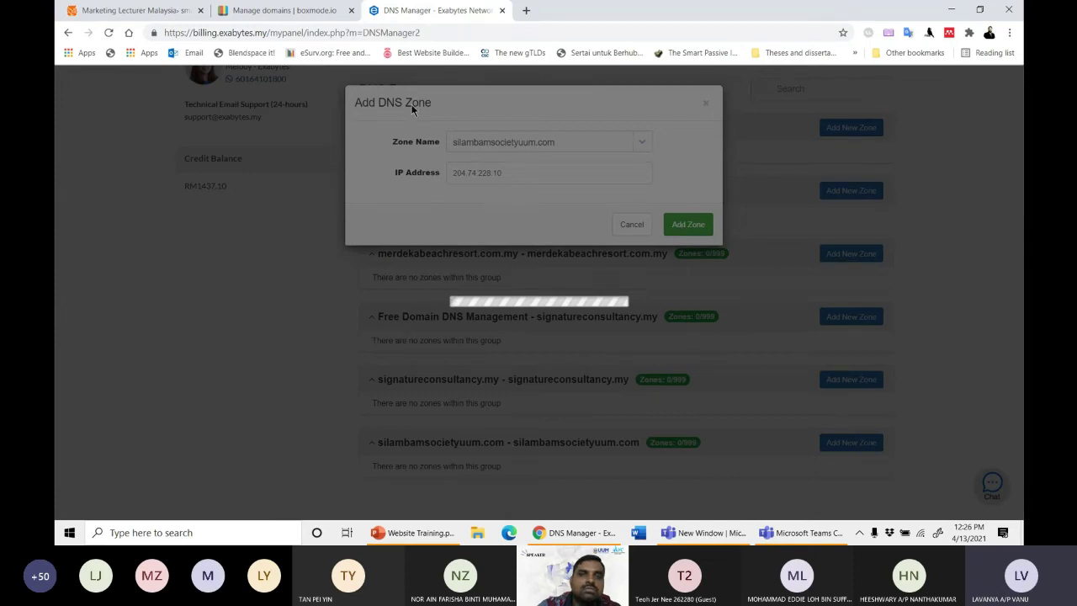
Step: Cancel a second zone attempt and open the silambamsocietyuum.com zone's records for editing
{"action": "scroll", "coordinate": [501, 359], "scroll_direction": "down", "scroll_amount": 3}
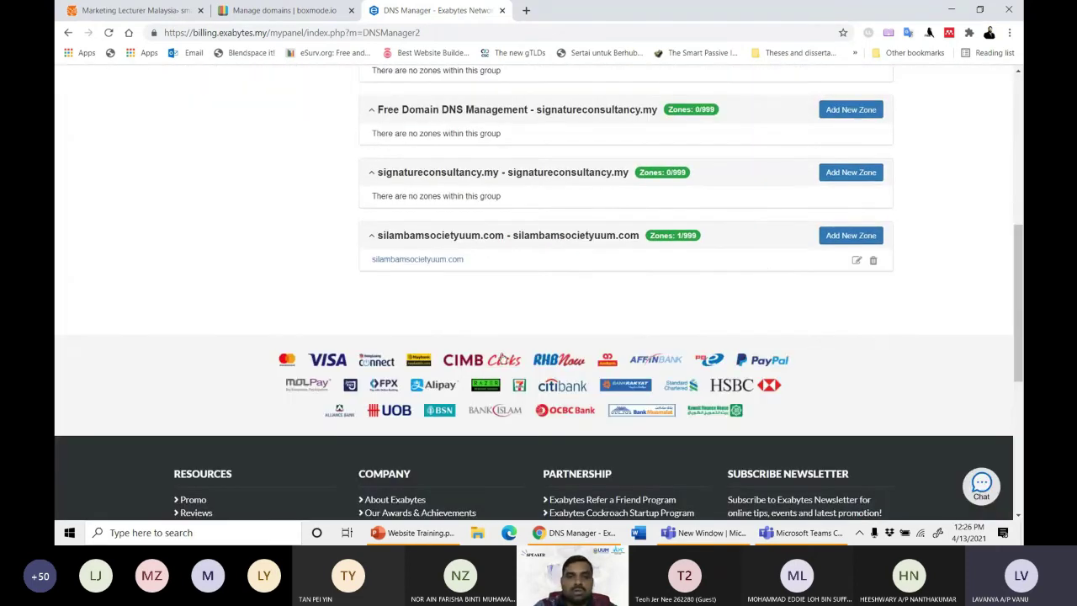
{"action": "left_click", "coordinate": [864, 238]}
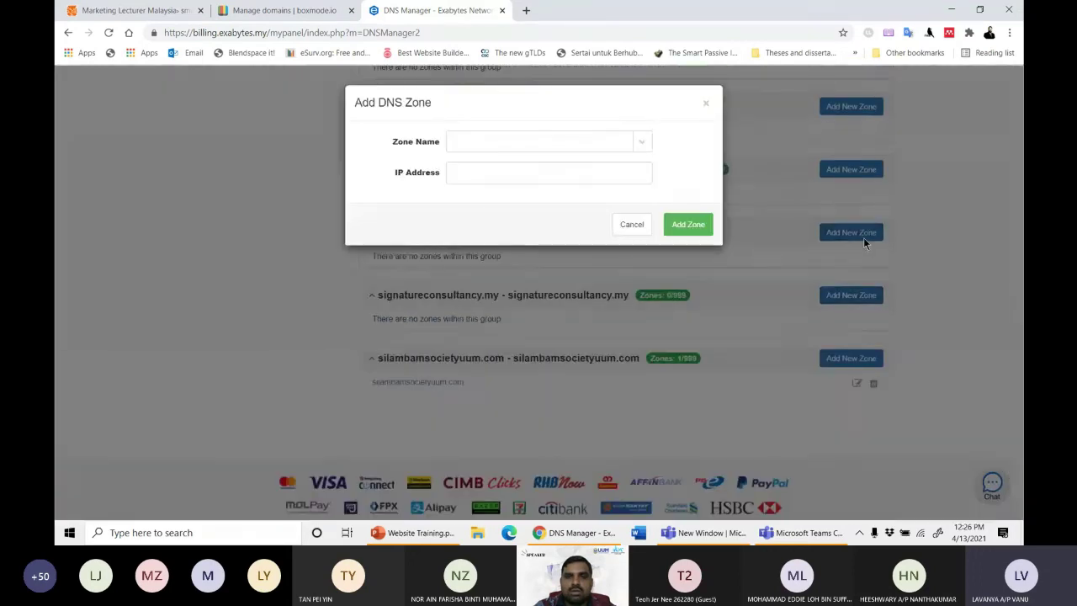
{"action": "left_click", "coordinate": [620, 173]}
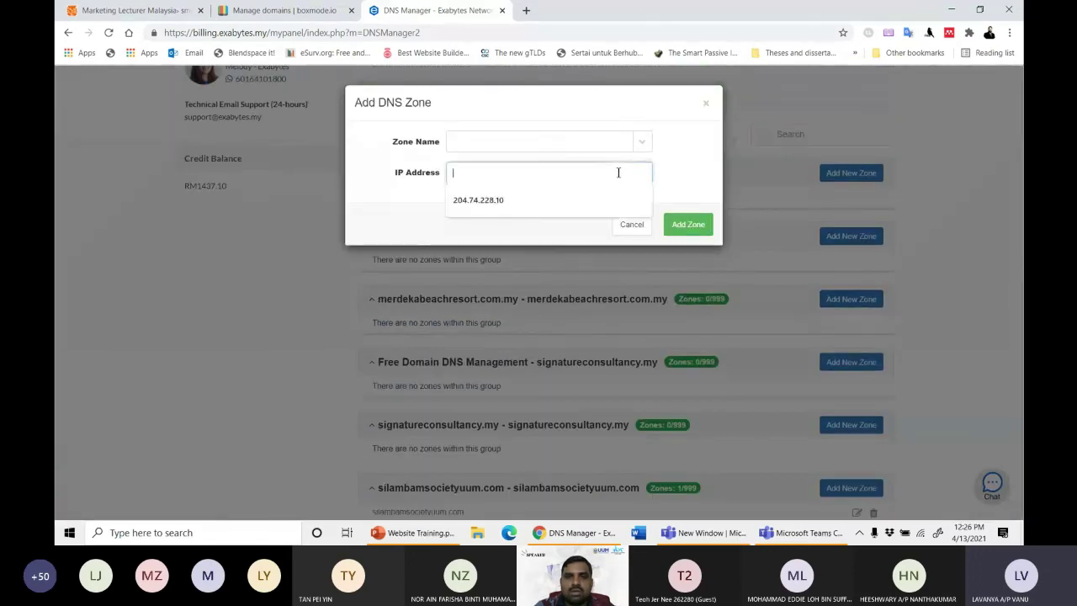
{"action": "left_click", "coordinate": [563, 142]}
{"action": "left_click", "coordinate": [632, 225]}
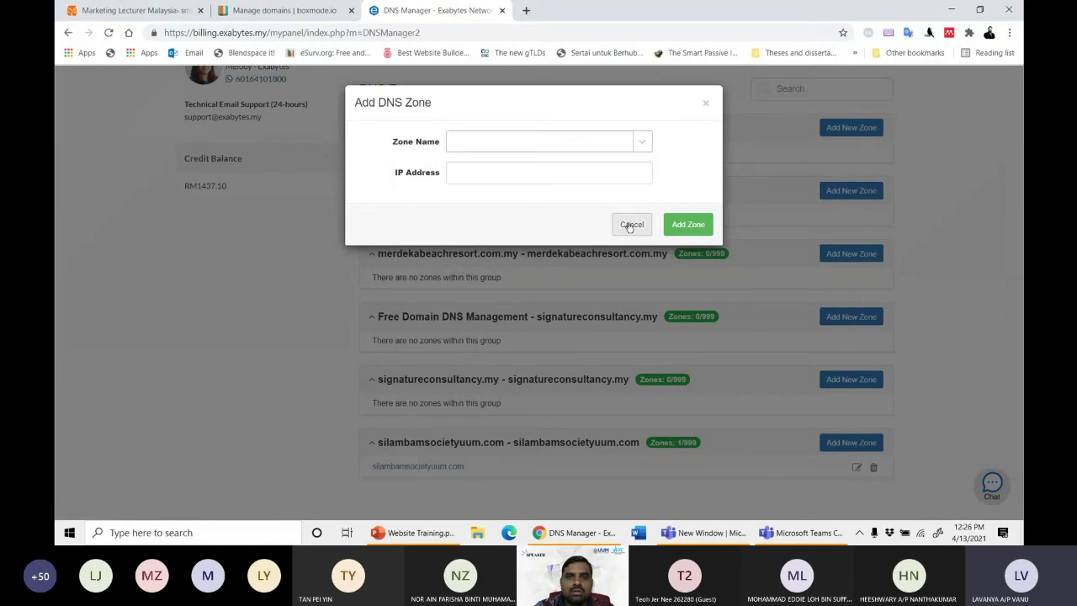
{"action": "left_click", "coordinate": [631, 224]}
{"action": "scroll", "coordinate": [853, 347], "scroll_direction": "down", "scroll_amount": 2}
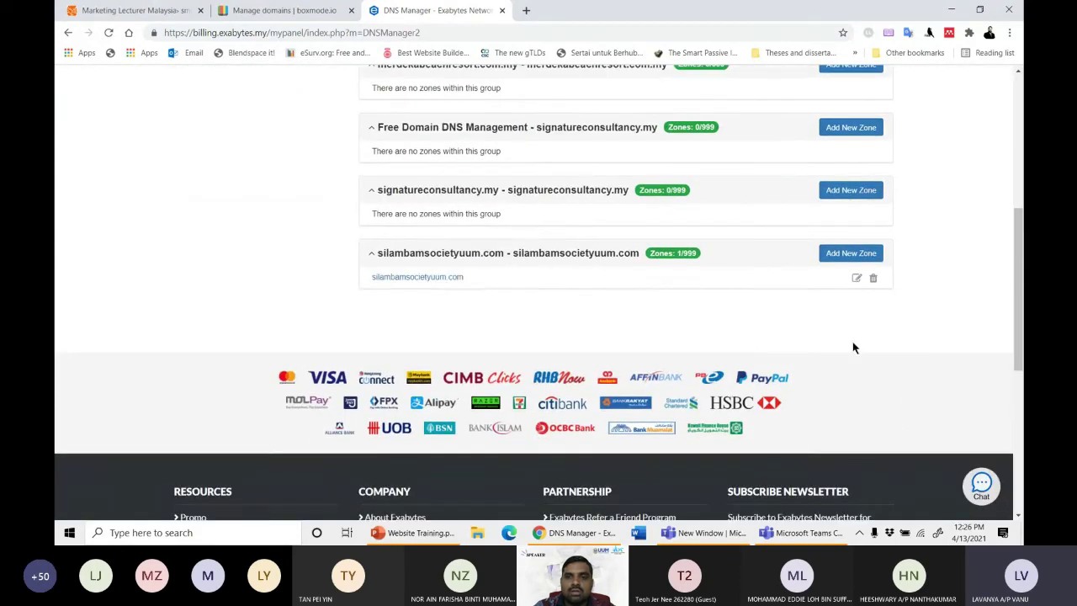
{"action": "left_click", "coordinate": [857, 279]}
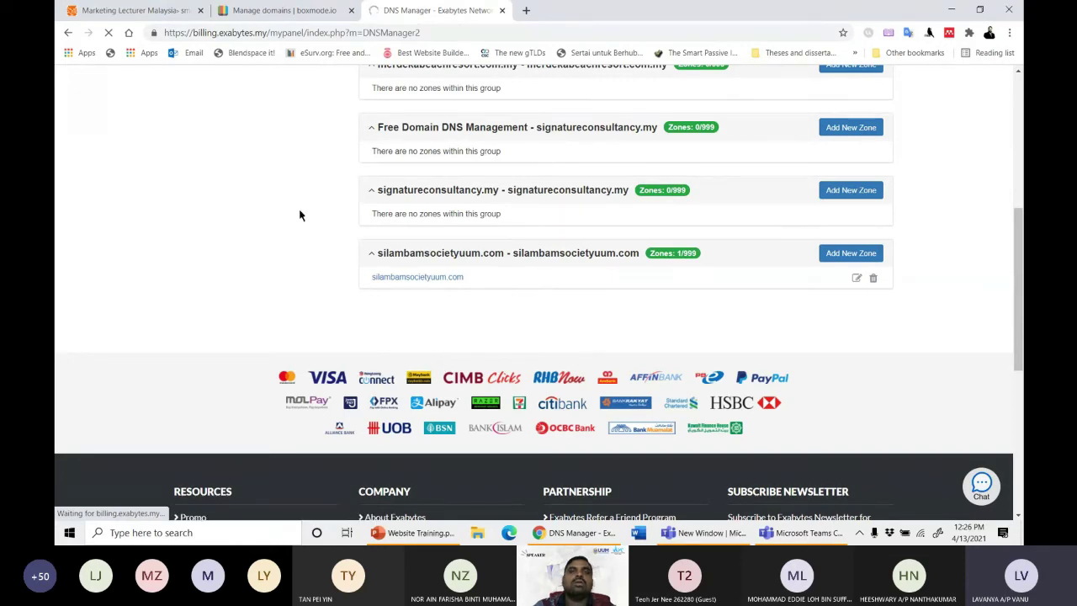
{"action": "left_click", "coordinate": [291, 11]}
{"action": "left_click", "coordinate": [450, 10]}
Step: Copy the A record address 204.74.228.10 from Boxmode and start editing the first A record's name
{"action": "scroll", "coordinate": [398, 249], "scroll_direction": "down", "scroll_amount": 2}
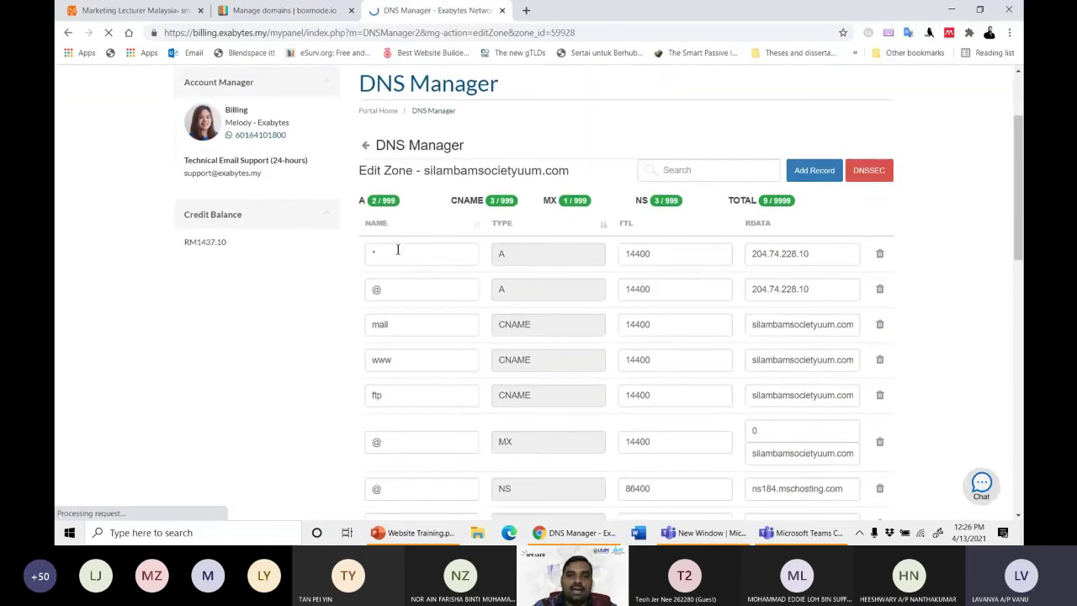
{"action": "left_click", "coordinate": [288, 10]}
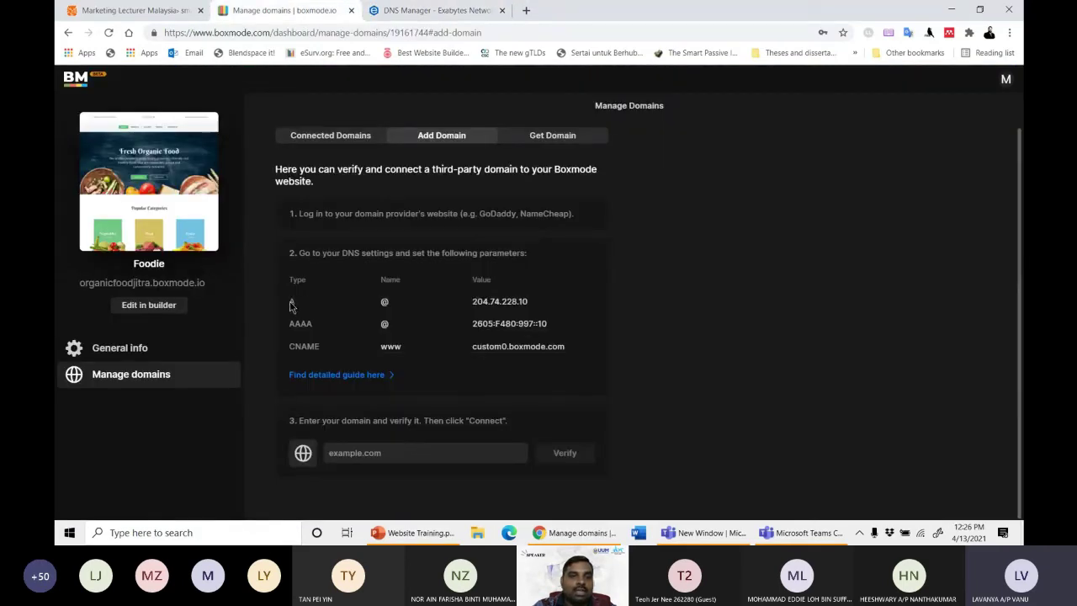
{"action": "left_click", "coordinate": [498, 304]}
{"action": "left_click", "coordinate": [412, 10]}
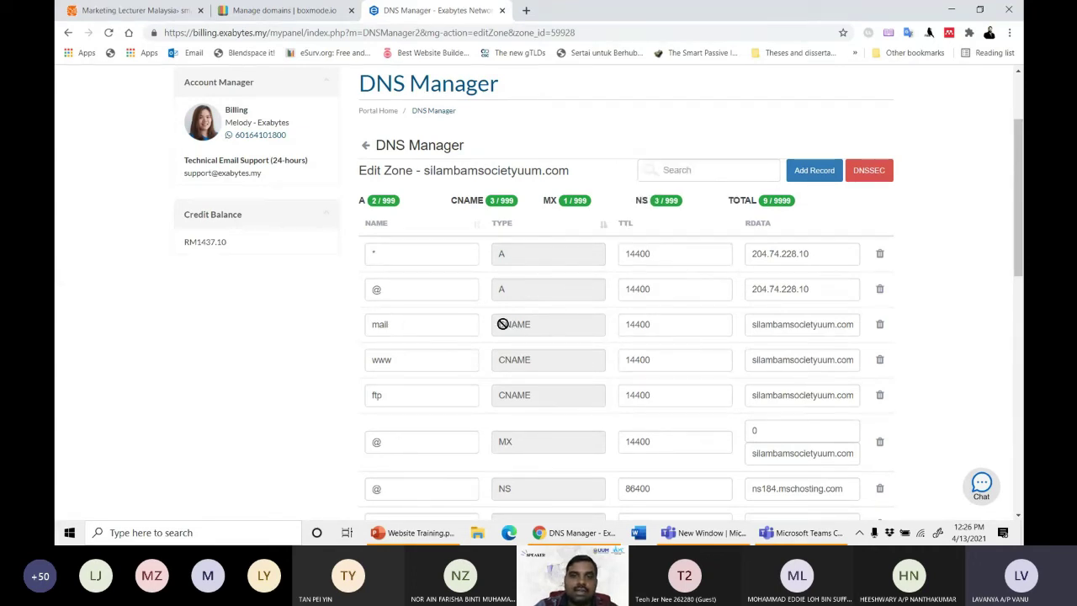
{"action": "left_click", "coordinate": [409, 253]}
{"action": "left_click", "coordinate": [286, 10]}
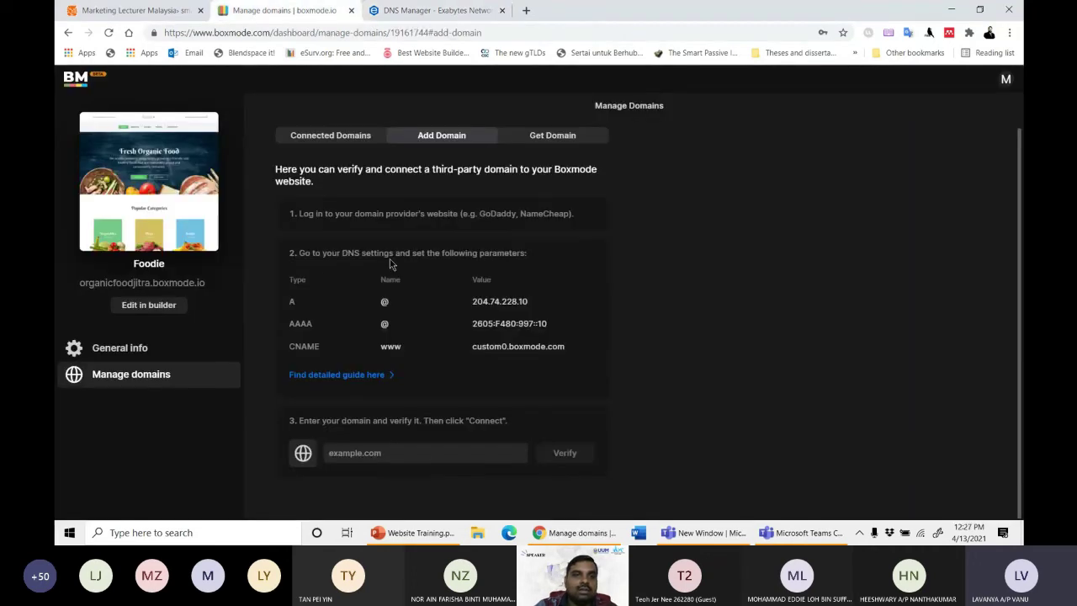
{"action": "left_click", "coordinate": [412, 10]}
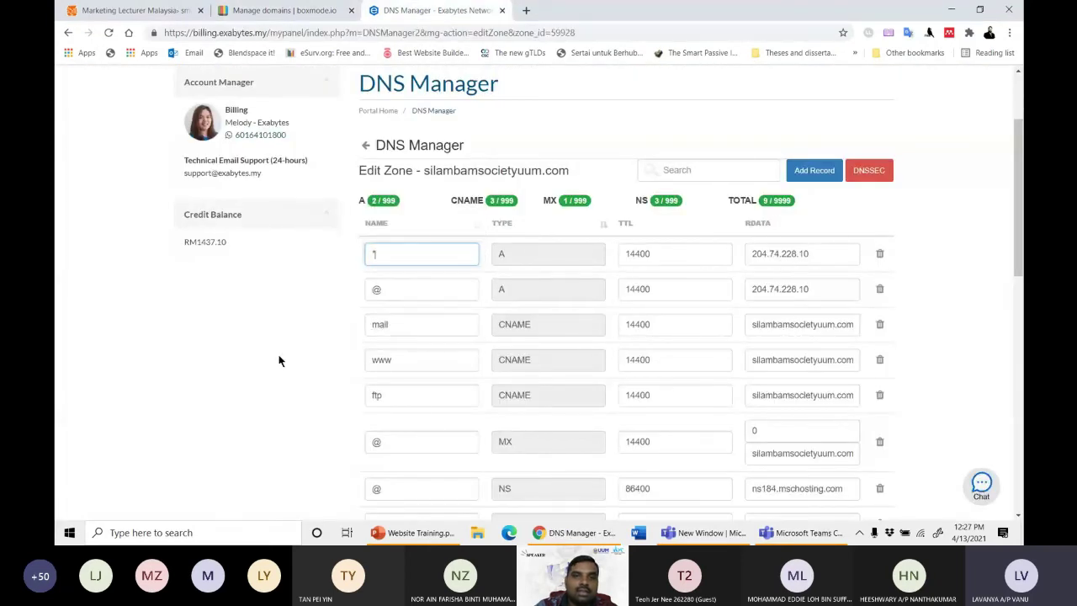
{"action": "left_click", "coordinate": [286, 10]}
{"action": "left_click", "coordinate": [404, 10]}
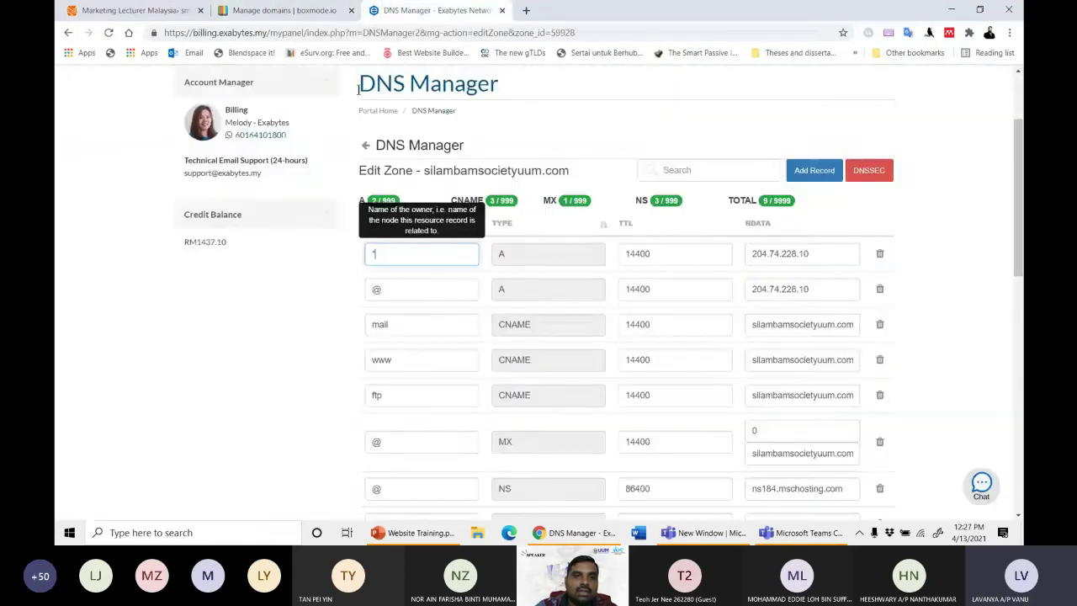
Step: Change the first A record's name from * to @, comparing against Boxmode's required values
{"action": "double_click", "coordinate": [398, 253]}
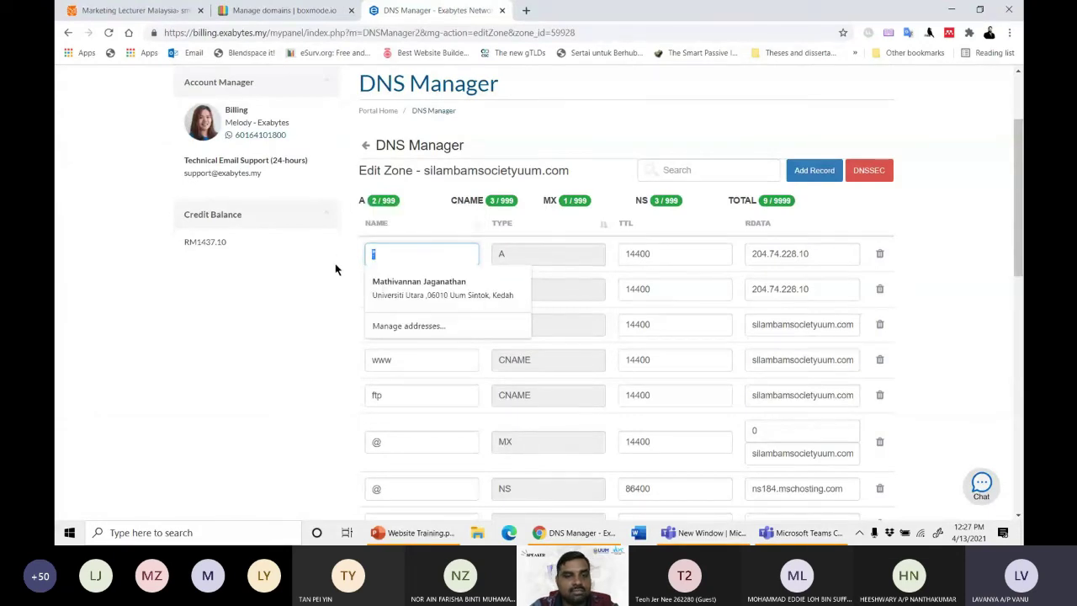
{"action": "left_click", "coordinate": [277, 10]}
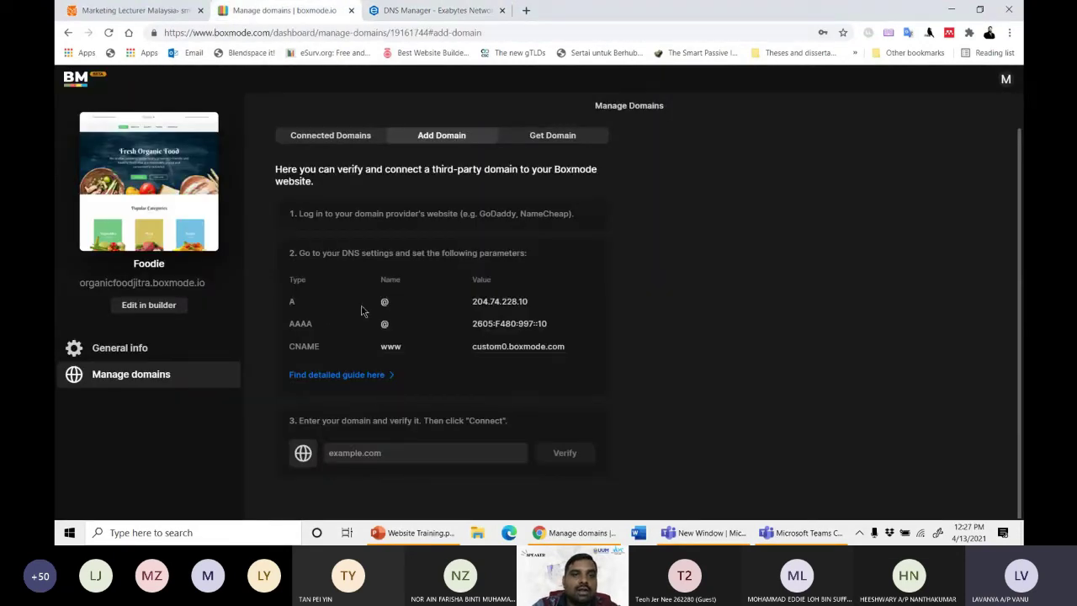
{"action": "left_click", "coordinate": [436, 10]}
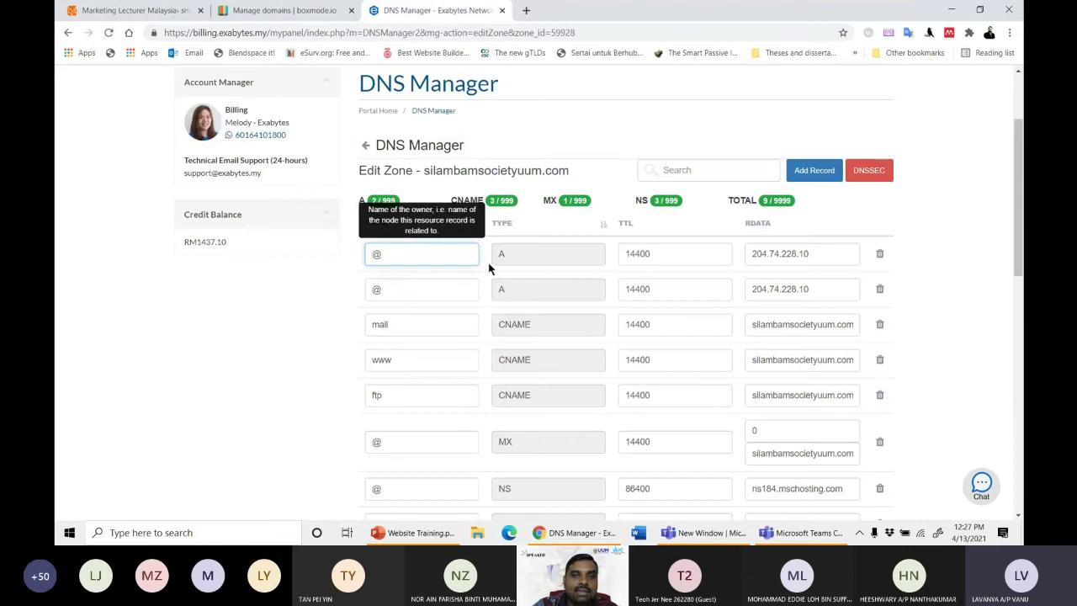
{"action": "left_click", "coordinate": [278, 10]}
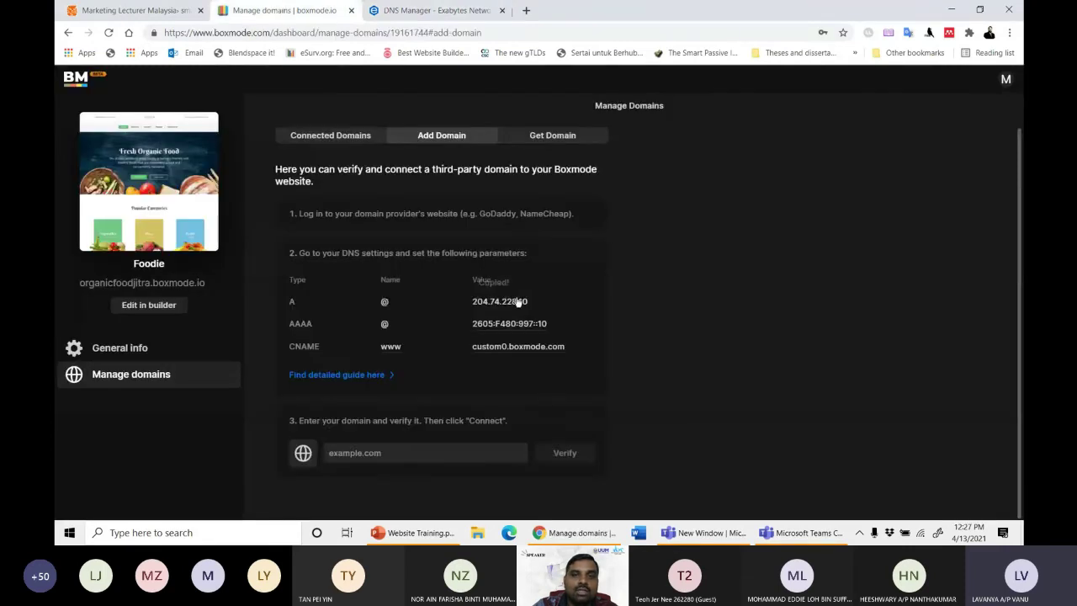
{"action": "left_click", "coordinate": [425, 7]}
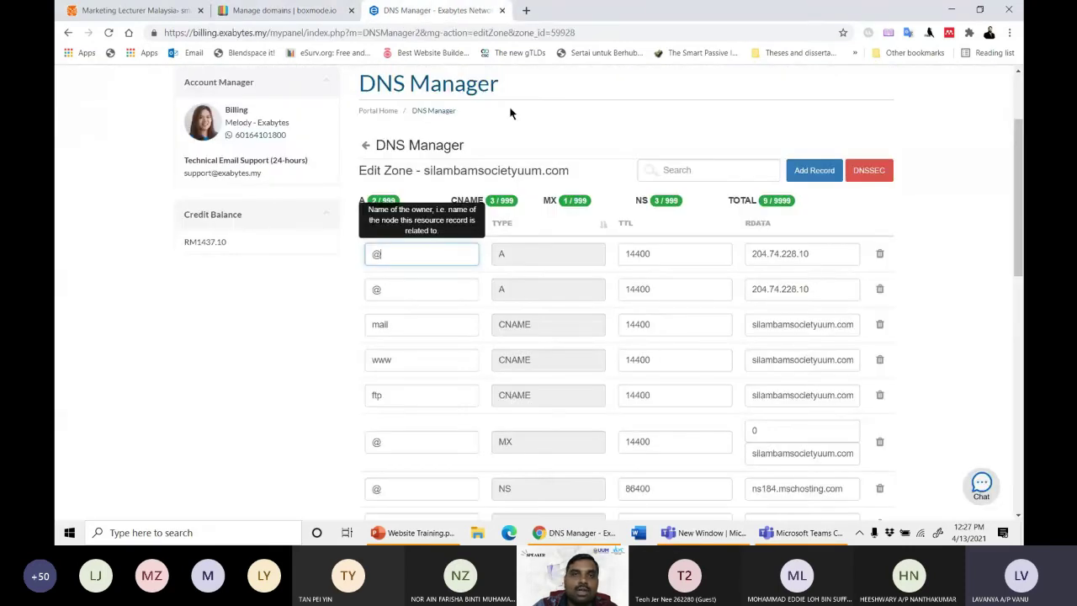
{"action": "left_click", "coordinate": [278, 10]}
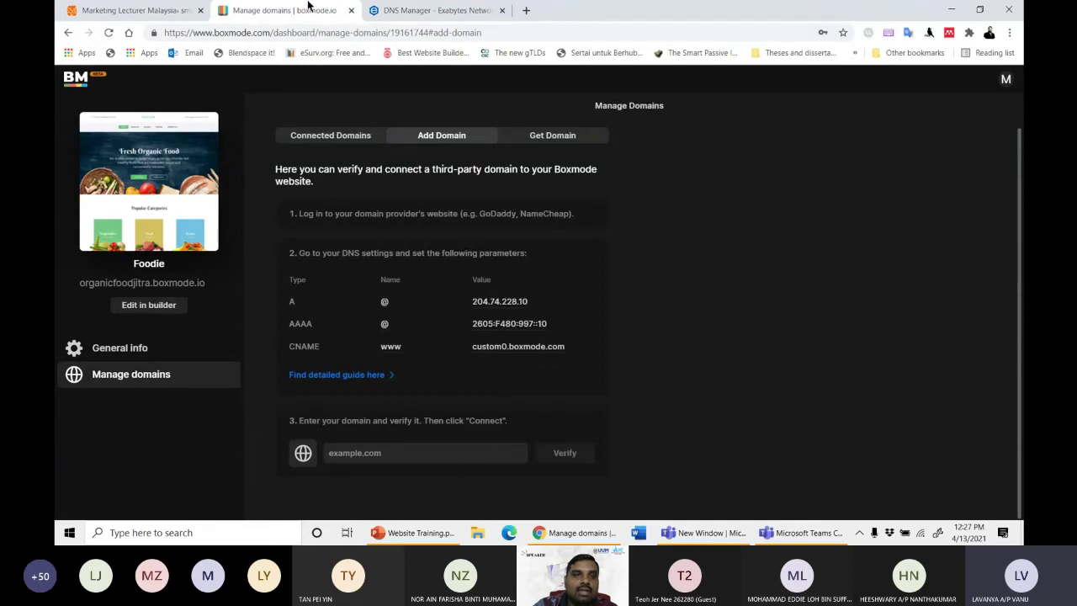
{"action": "left_click", "coordinate": [383, 9]}
Step: Check the second A record's TTL and save the zone's record changes
{"action": "scroll", "coordinate": [529, 355], "scroll_direction": "down", "scroll_amount": 1}
{"action": "scroll", "coordinate": [545, 363], "scroll_direction": "down", "scroll_amount": 2}
{"action": "scroll", "coordinate": [631, 344], "scroll_direction": "up", "scroll_amount": 3}
{"action": "left_click", "coordinate": [665, 289]}
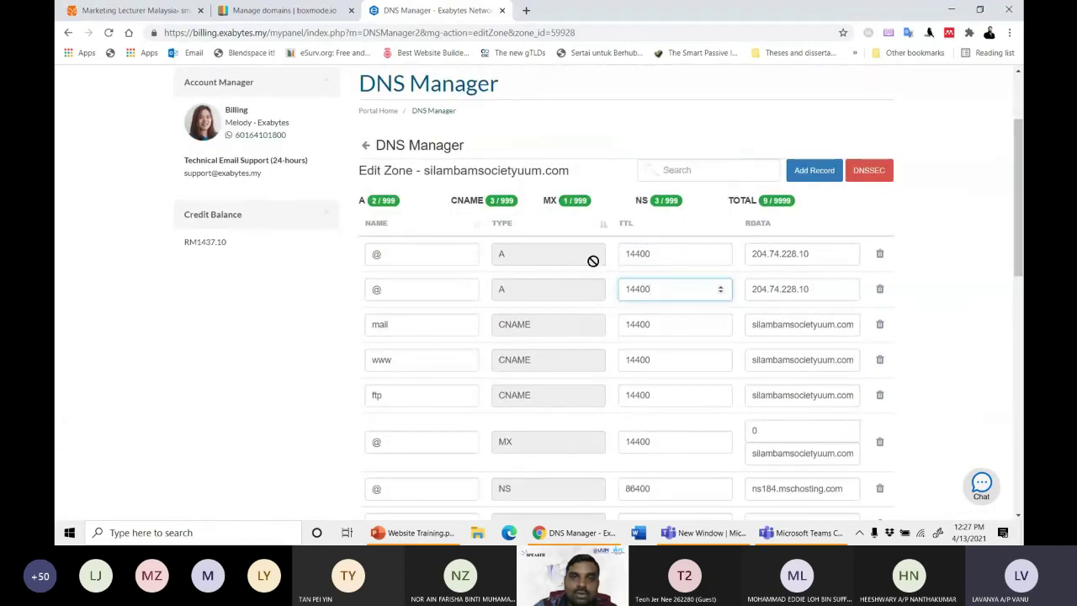
{"action": "scroll", "coordinate": [572, 277], "scroll_direction": "down", "scroll_amount": 3}
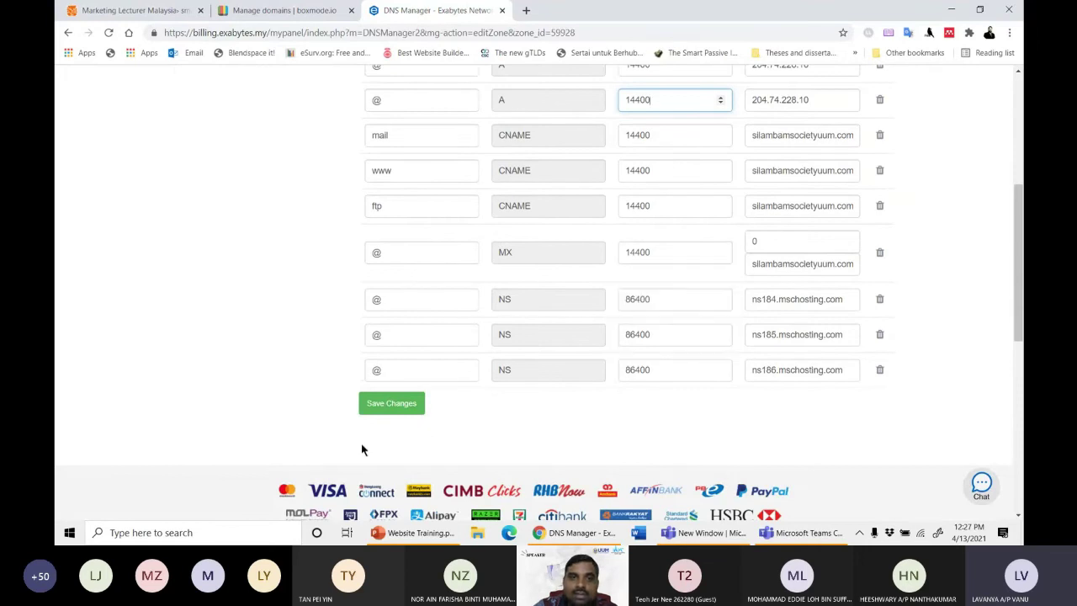
{"action": "left_click", "coordinate": [389, 407]}
{"action": "left_click", "coordinate": [278, 9]}
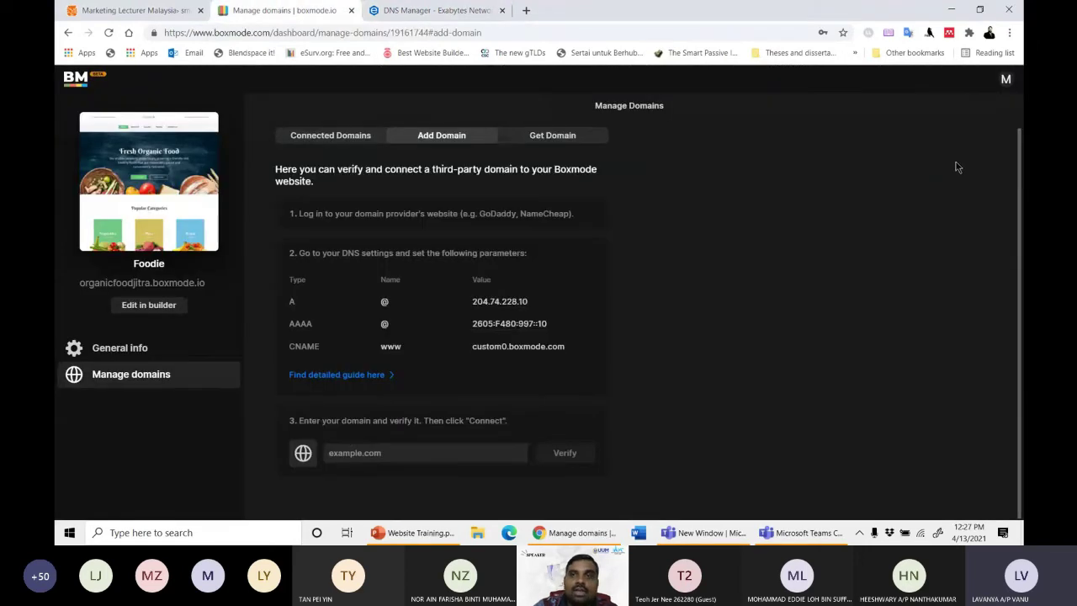
Step: Reopen Boxmode's add-domain instructions for the Foodie site and begin entering a domain
{"action": "scroll", "coordinate": [955, 167], "scroll_direction": "up", "scroll_amount": 1}
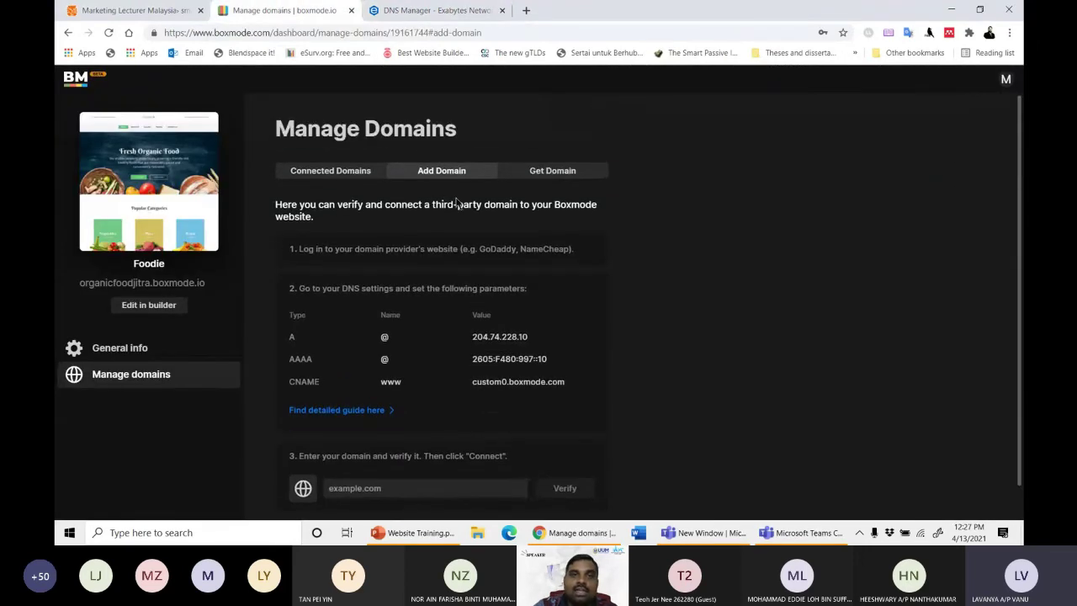
{"action": "left_click", "coordinate": [331, 171]}
{"action": "left_click", "coordinate": [426, 172]}
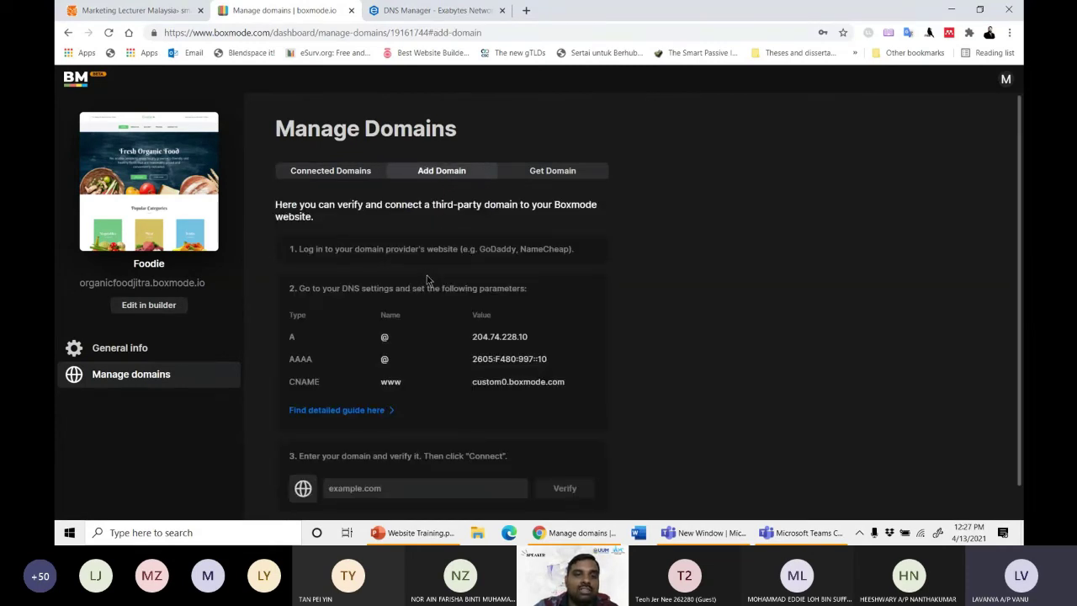
{"action": "scroll", "coordinate": [426, 275], "scroll_direction": "down", "scroll_amount": 1}
{"action": "left_click", "coordinate": [377, 451]}
{"action": "left_click", "coordinate": [414, 14]}
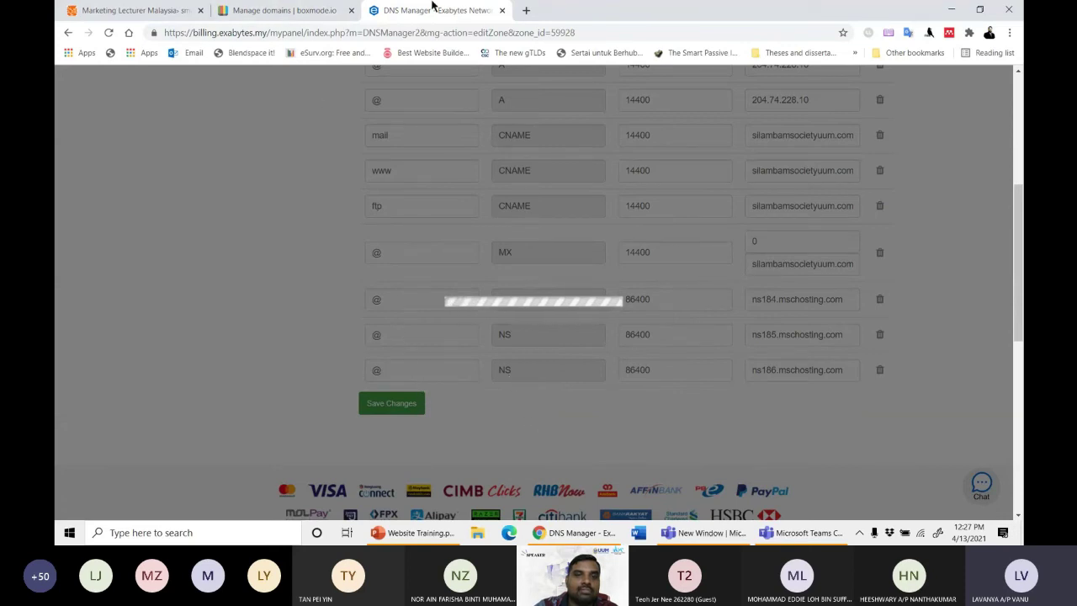
{"action": "left_click", "coordinate": [295, 11]}
{"action": "type", "text": "ww"}
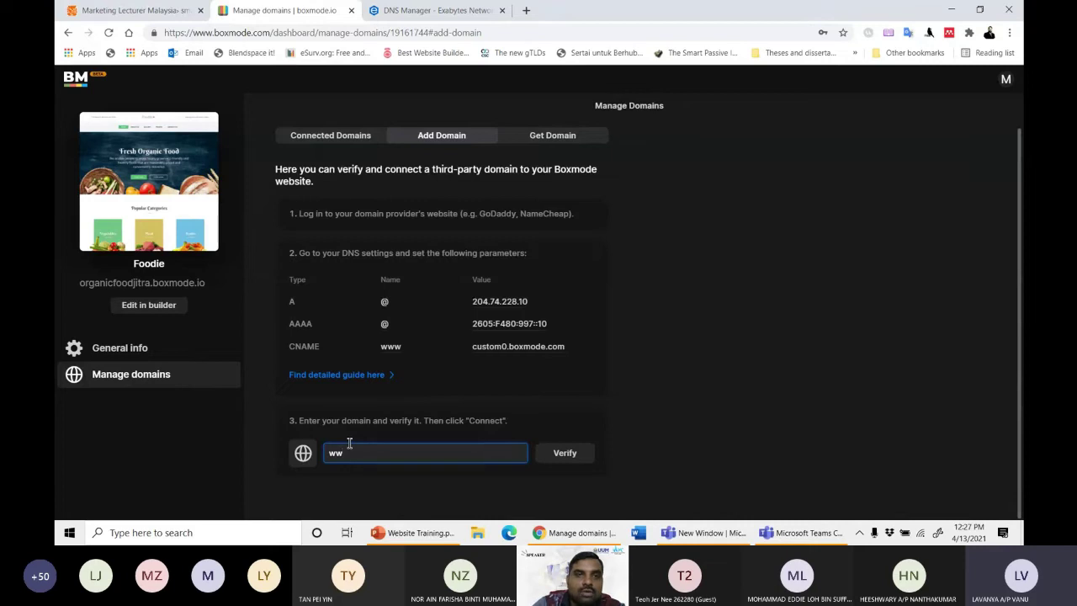
Step: Confirm the zone changes saved and copy the domain name silambamsocietyuum.com
{"action": "left_click", "coordinate": [433, 10]}
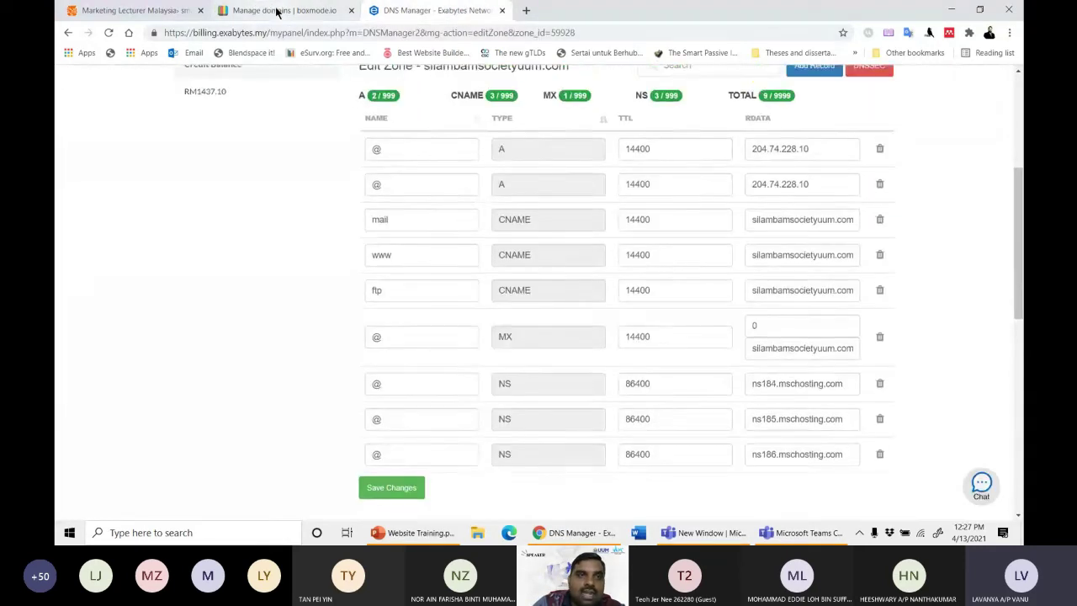
{"action": "left_click", "coordinate": [278, 10]}
{"action": "left_click", "coordinate": [433, 10]}
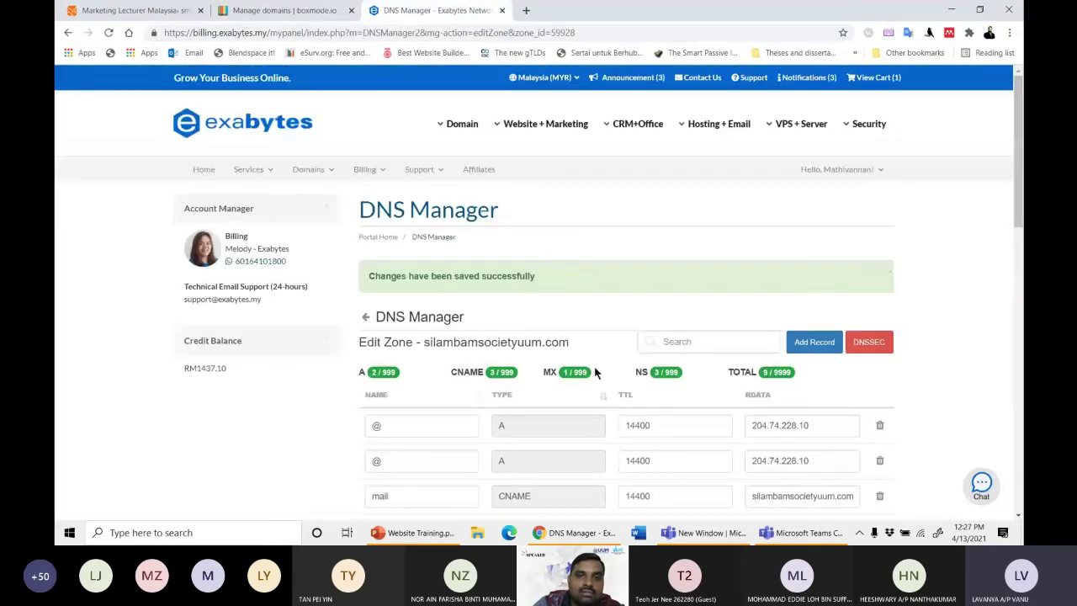
{"action": "left_click_drag", "start_coordinate": [578, 340], "coordinate": [425, 342]}
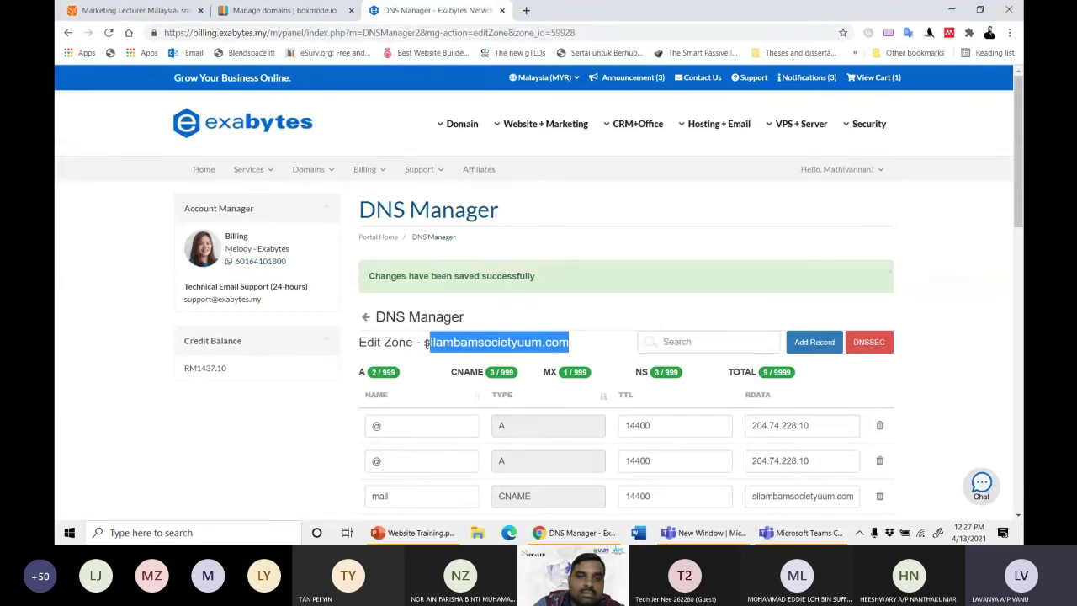
{"action": "right_click", "coordinate": [426, 343]}
{"action": "left_click", "coordinate": [458, 354]}
{"action": "left_click", "coordinate": [302, 17]}
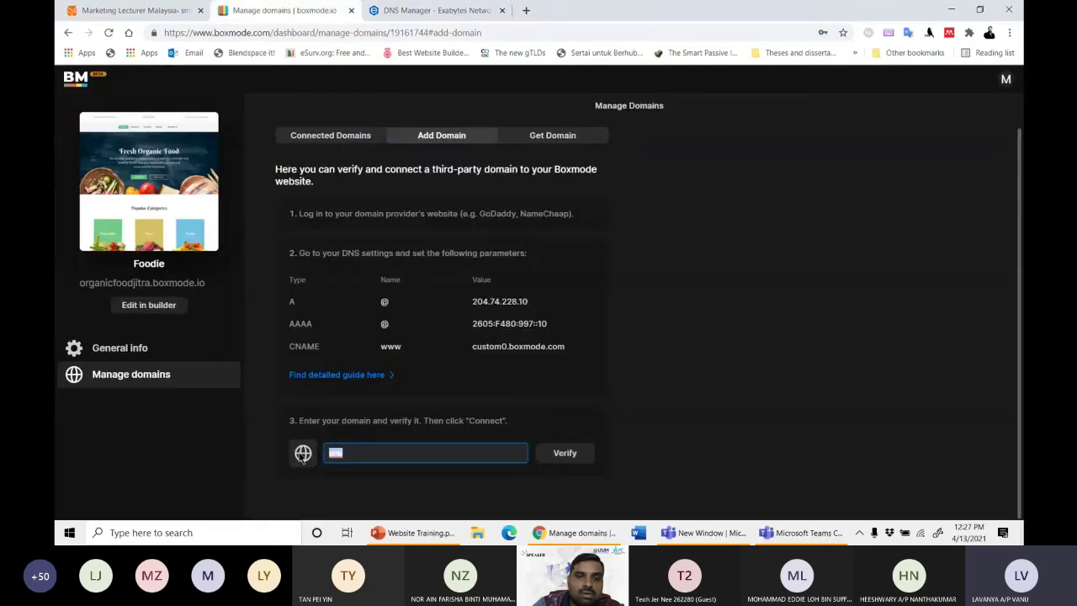
{"action": "key", "text": "ctrl+v"}
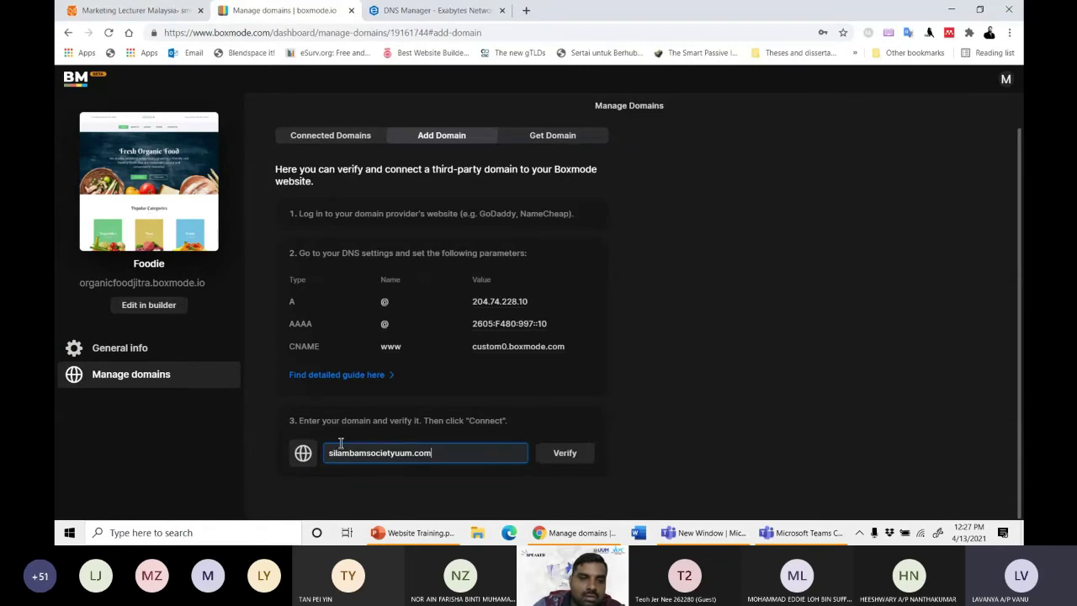
{"action": "type", "text": "www."}
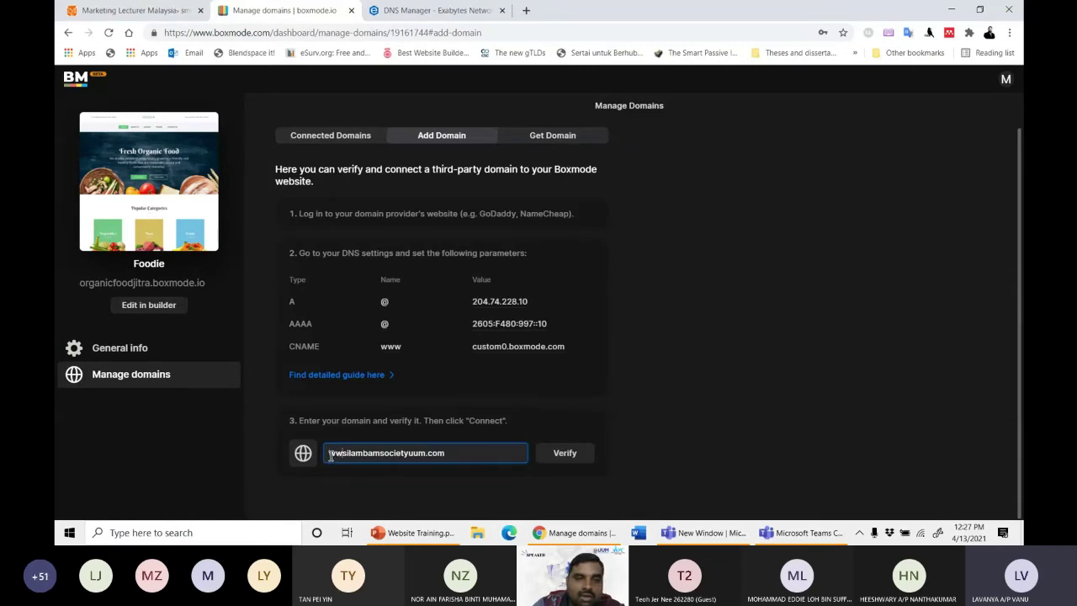
{"action": "left_click", "coordinate": [570, 462]}
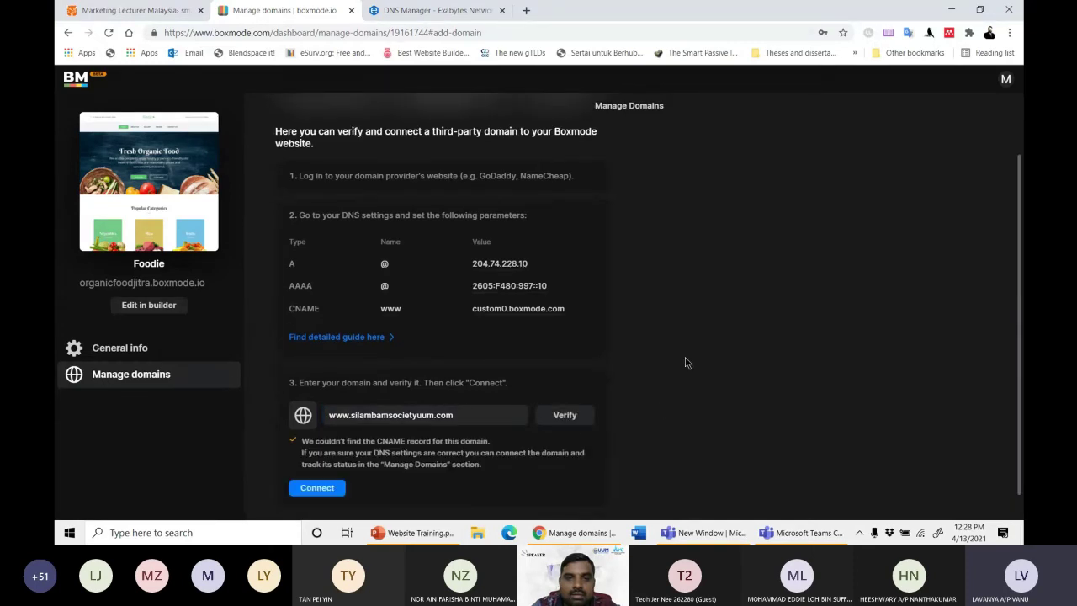
{"action": "scroll", "coordinate": [685, 363], "scroll_direction": "down", "scroll_amount": 1}
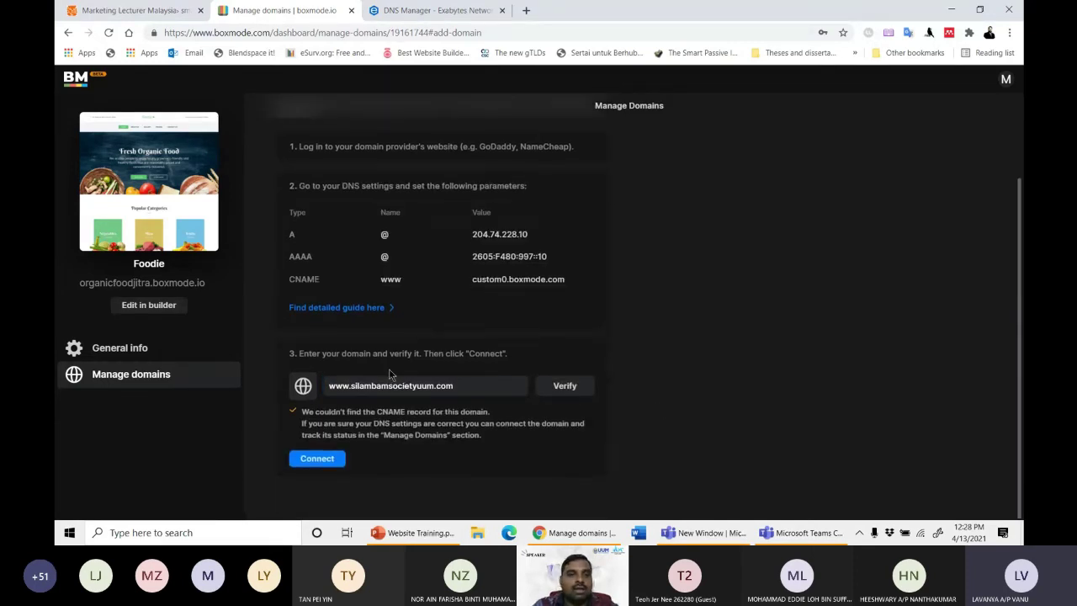
Step: Copy the CNAME target custom0.boxmode.com from Boxmode and select the www record's current value
{"action": "left_click", "coordinate": [438, 10]}
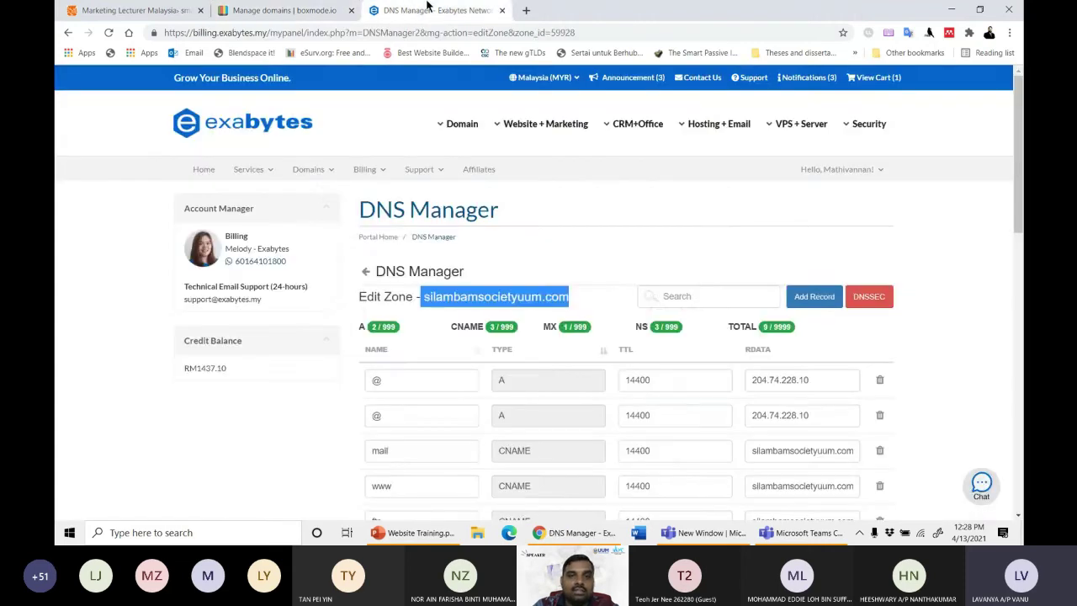
{"action": "scroll", "coordinate": [621, 383], "scroll_direction": "down", "scroll_amount": 2}
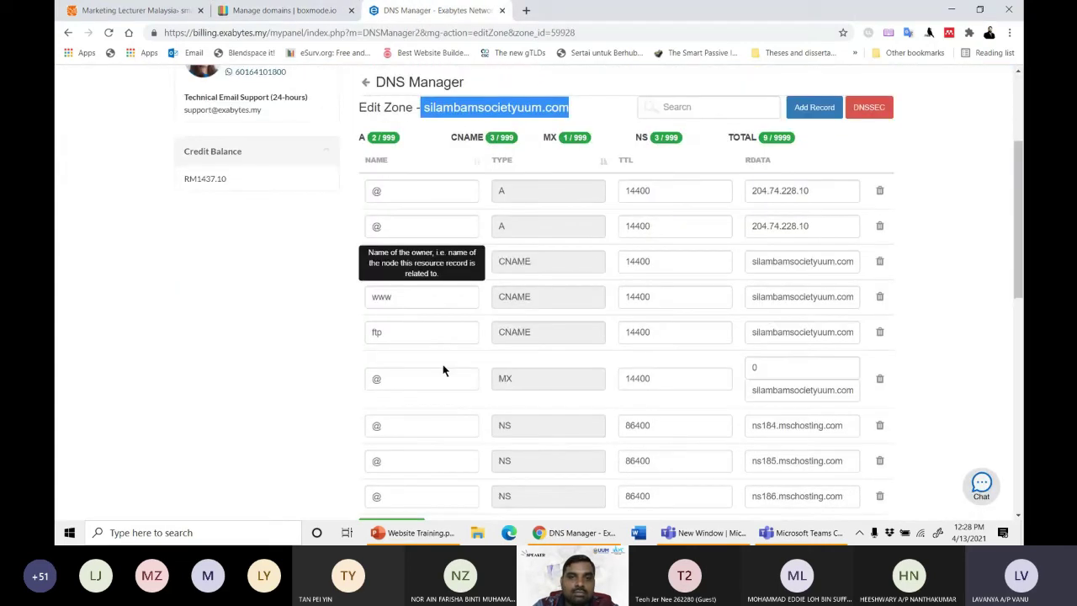
{"action": "left_click", "coordinate": [748, 296]}
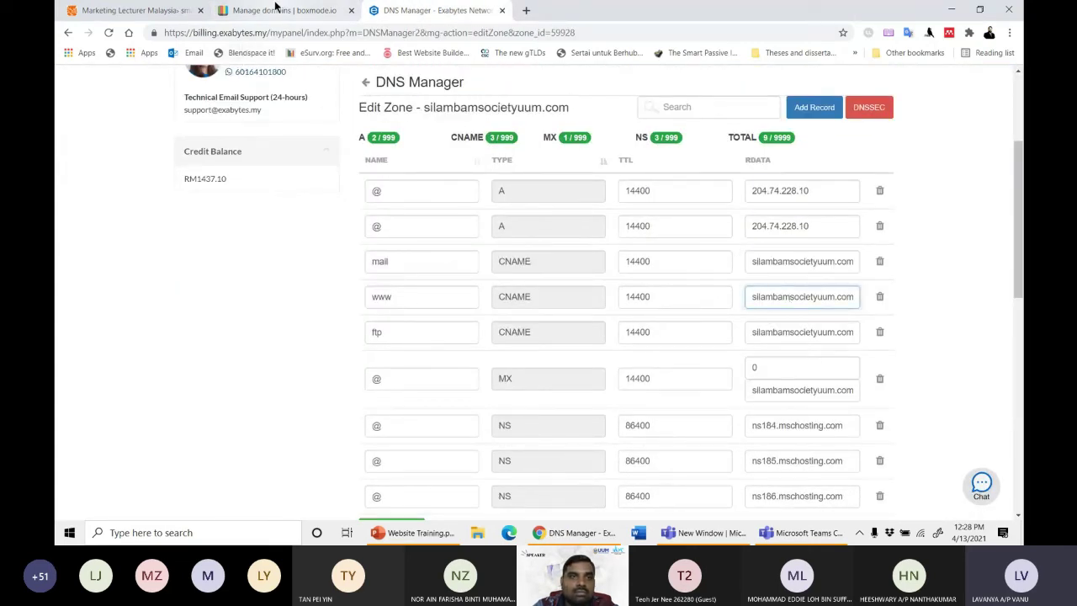
{"action": "left_click", "coordinate": [277, 10]}
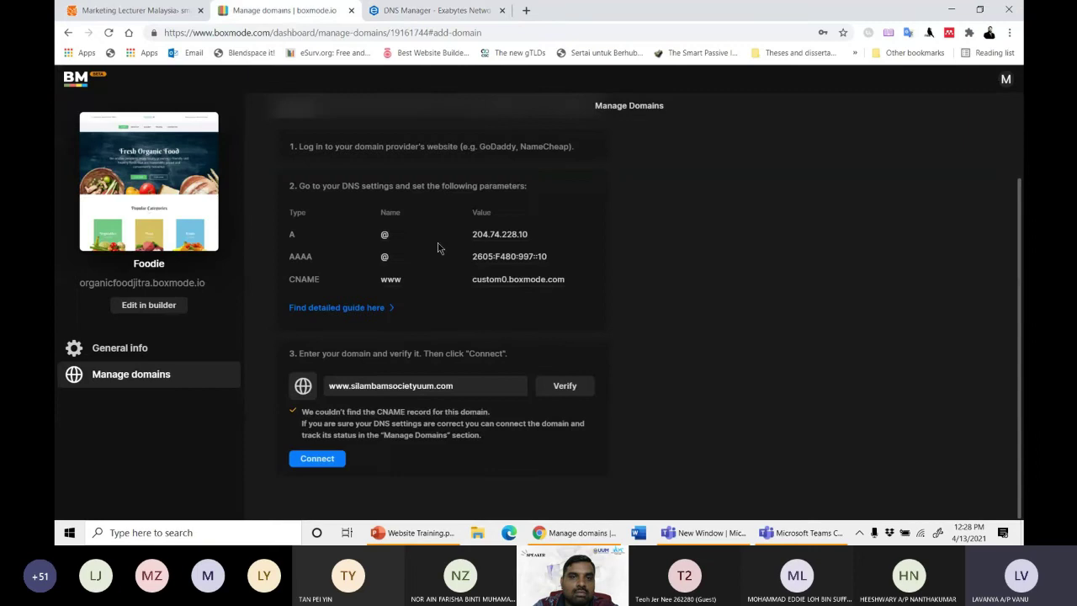
{"action": "left_click", "coordinate": [502, 282]}
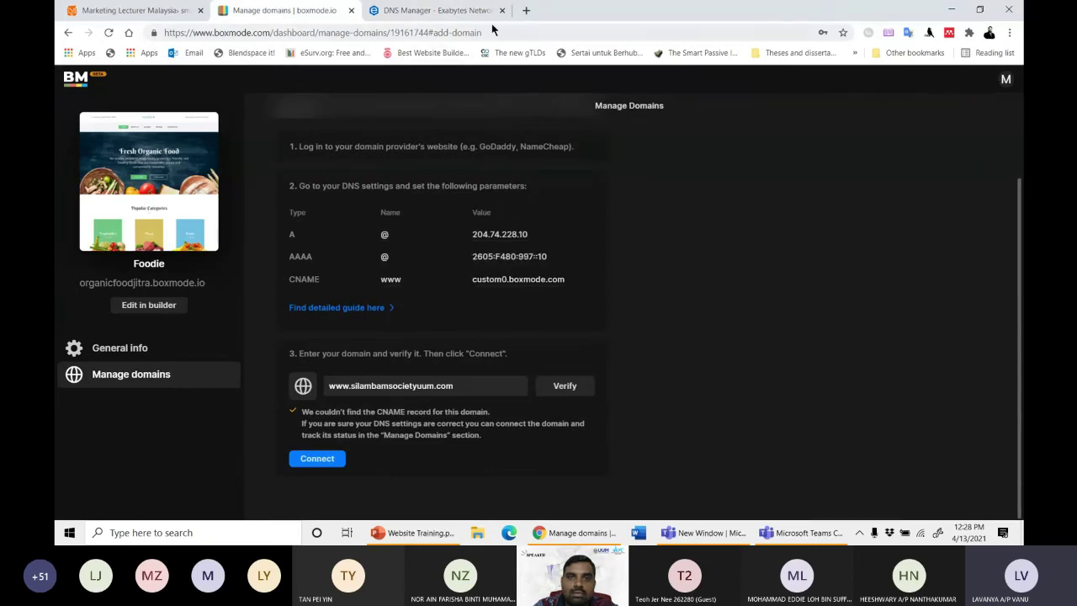
{"action": "left_click", "coordinate": [441, 12]}
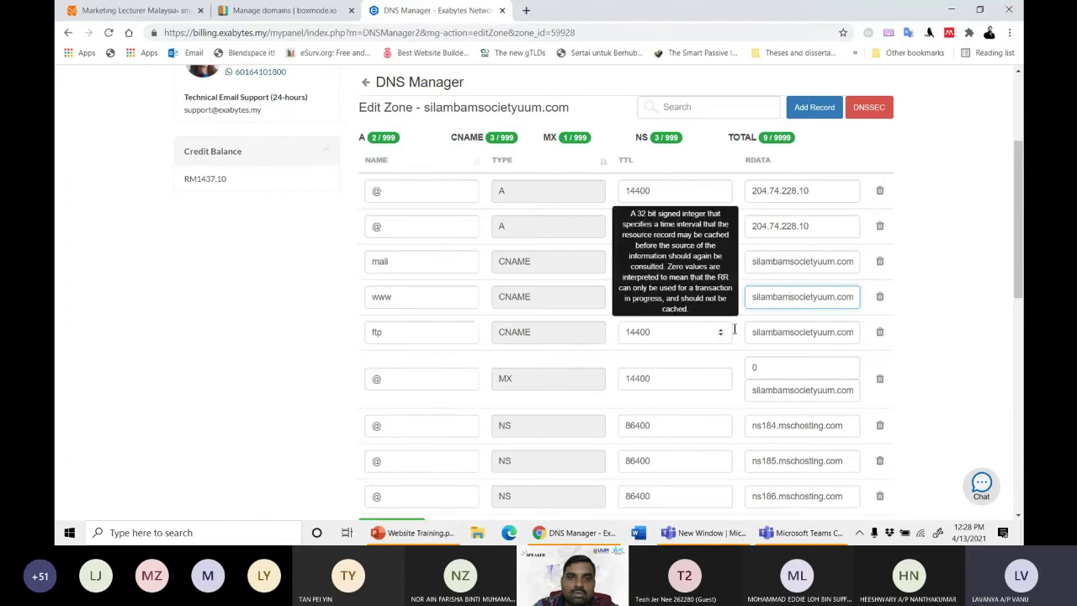
{"action": "left_click_drag", "start_coordinate": [752, 296], "coordinate": [928, 305]}
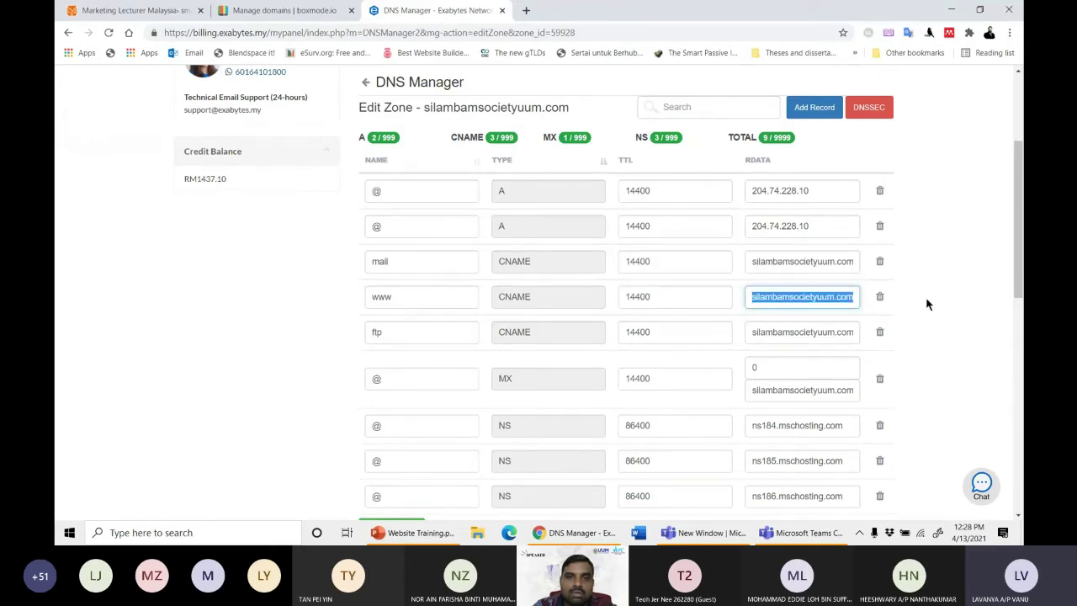
Step: Paste custom0.boxmode.com as the www CNAME target and save the zone changes
{"action": "left_click", "coordinate": [309, 6]}
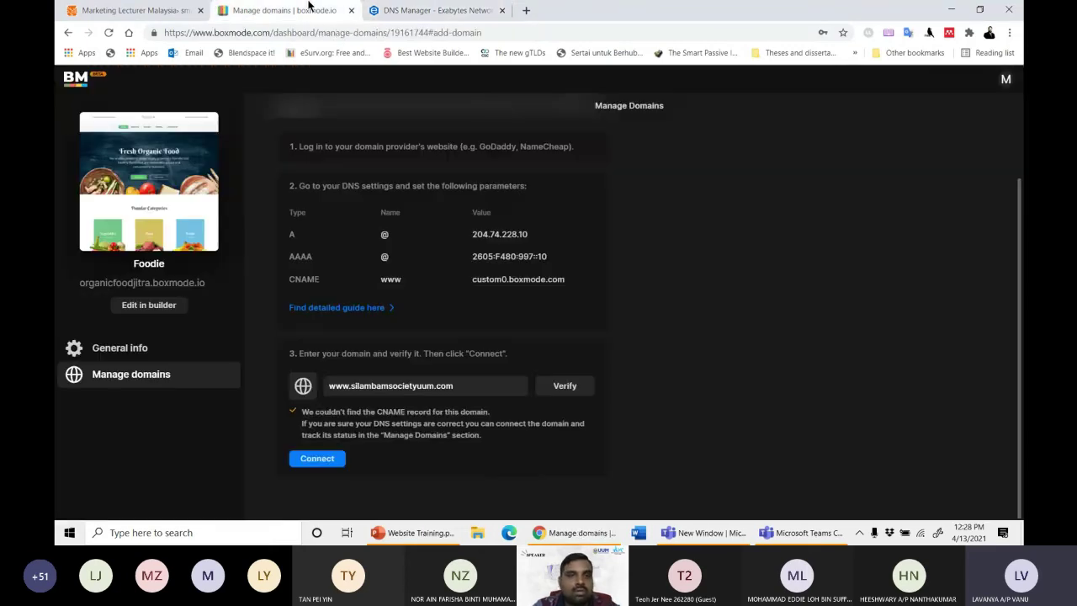
{"action": "left_click", "coordinate": [433, 10]}
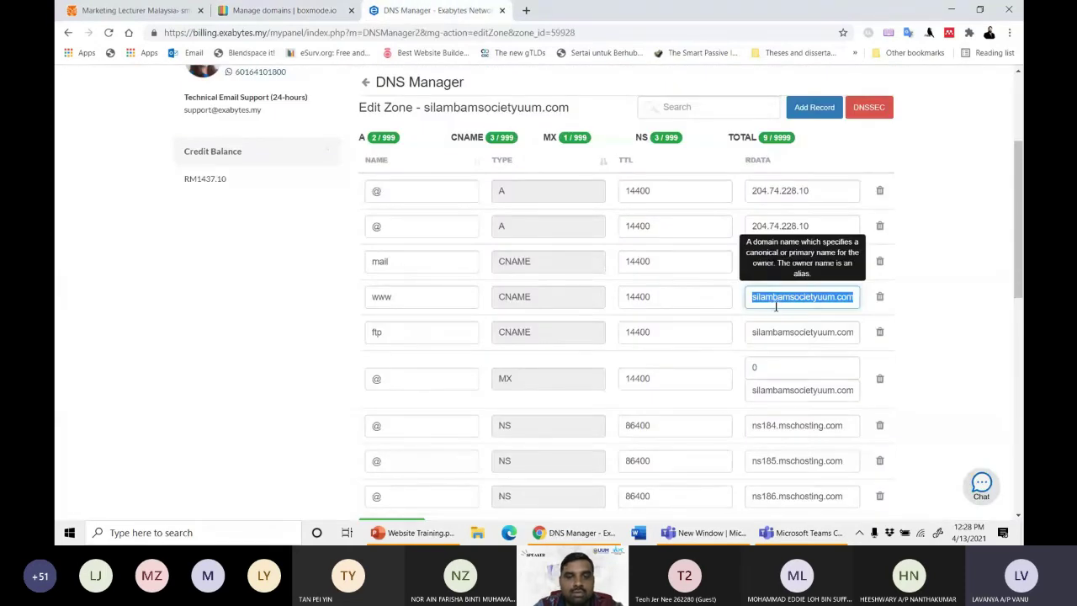
{"action": "key", "text": "ctrl+v"}
{"action": "left_click", "coordinate": [293, 12]}
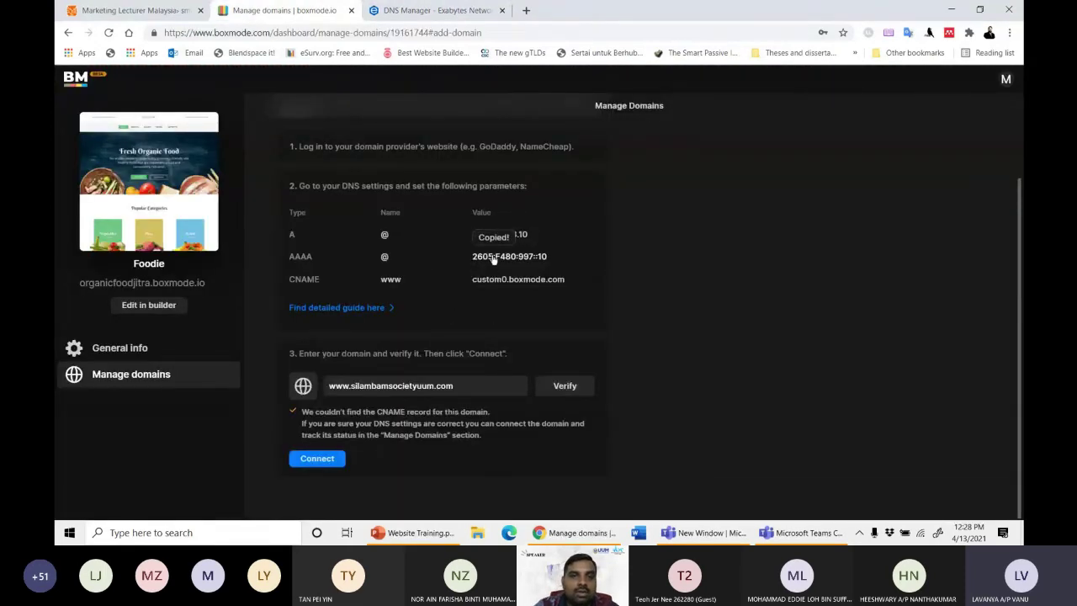
{"action": "left_click", "coordinate": [434, 11]}
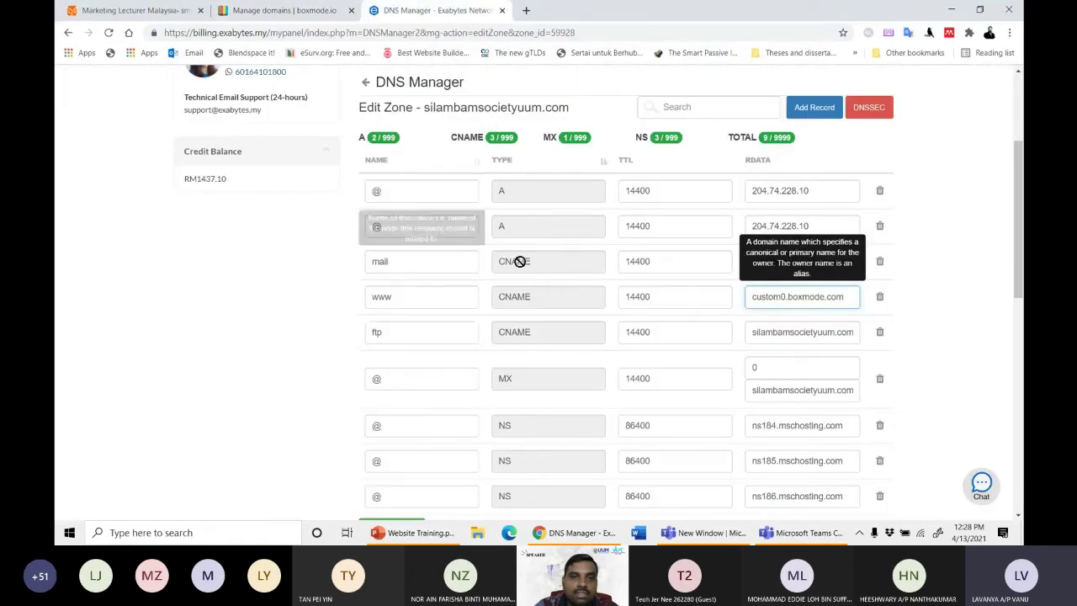
{"action": "scroll", "coordinate": [567, 329], "scroll_direction": "down", "scroll_amount": 2}
{"action": "scroll", "coordinate": [583, 347], "scroll_direction": "up", "scroll_amount": 3}
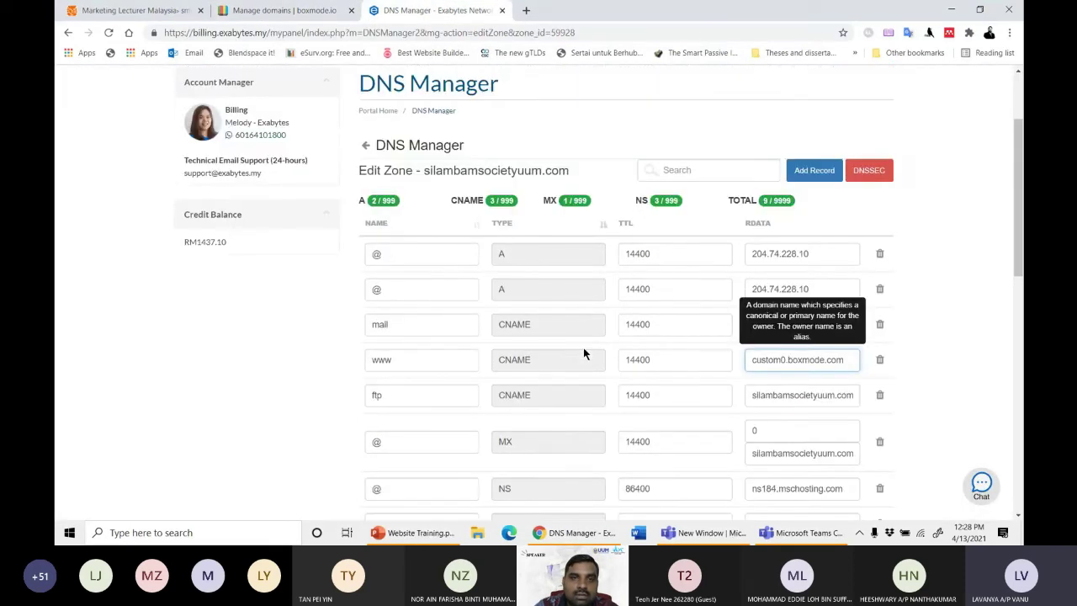
{"action": "scroll", "coordinate": [537, 336], "scroll_direction": "down", "scroll_amount": 2}
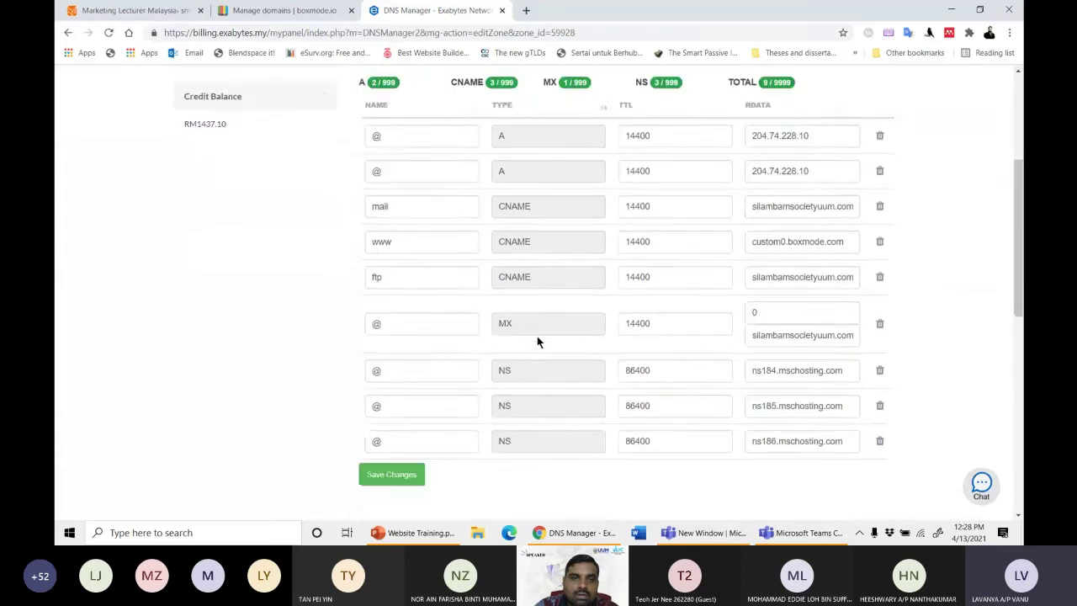
{"action": "scroll", "coordinate": [537, 340], "scroll_direction": "down", "scroll_amount": 1}
{"action": "left_click", "coordinate": [391, 403]}
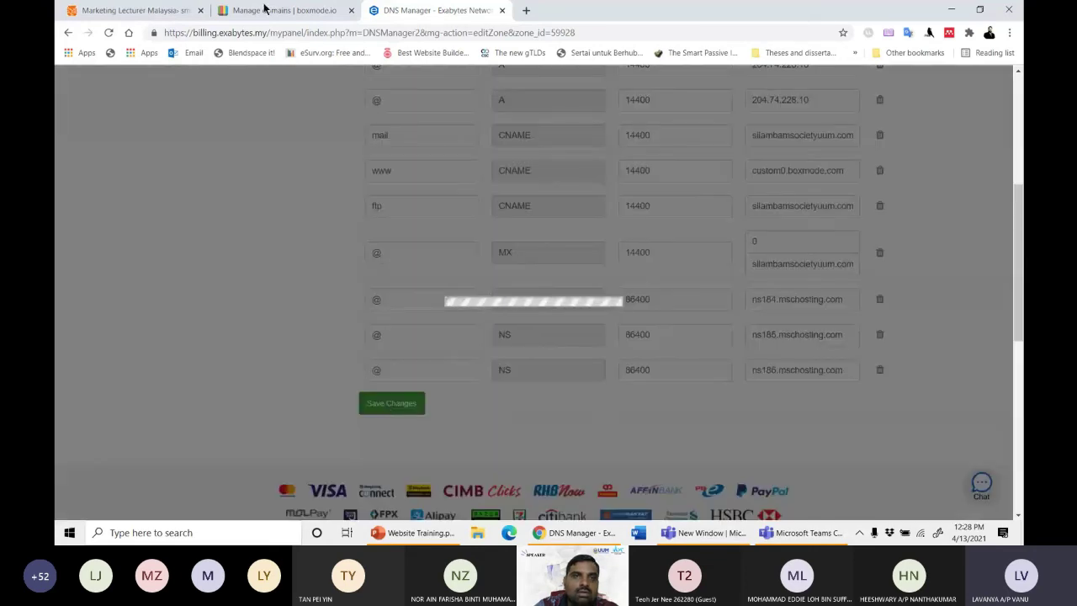
{"action": "left_click", "coordinate": [263, 8]}
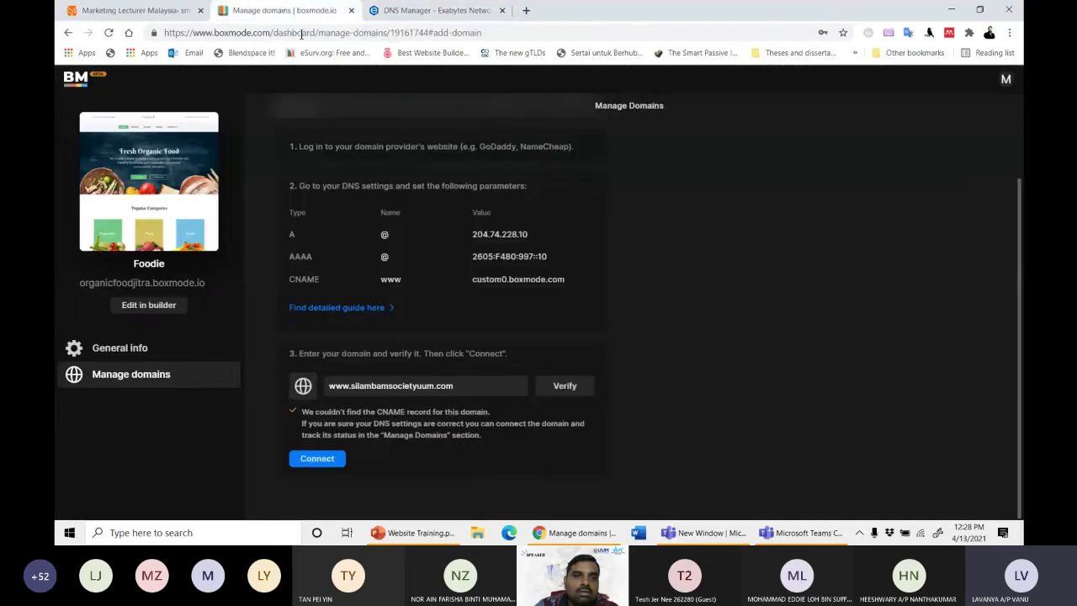
{"action": "left_click", "coordinate": [557, 390]}
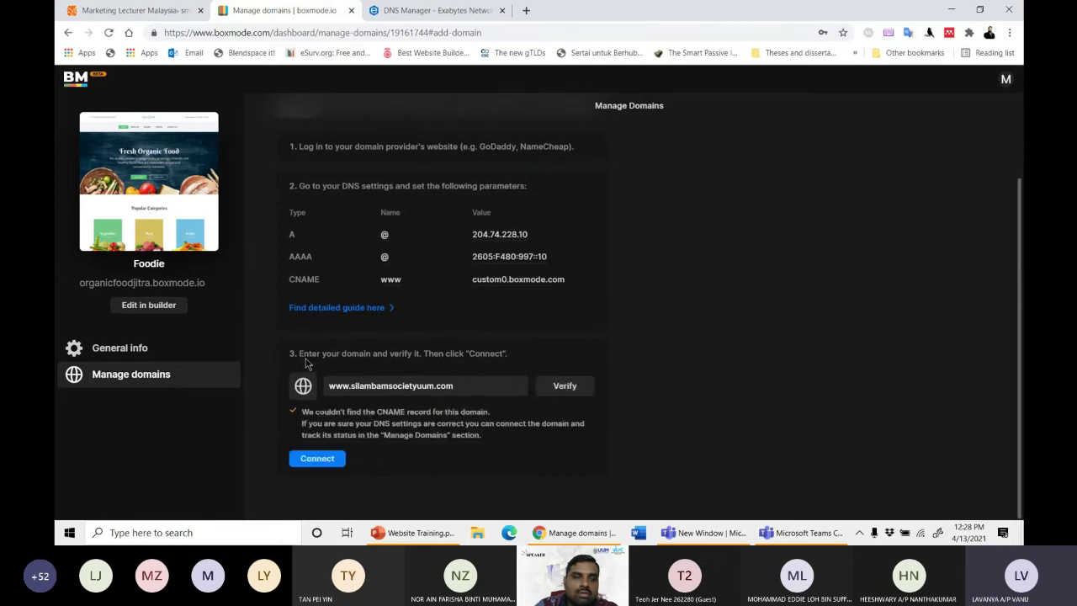
{"action": "left_click", "coordinate": [567, 386]}
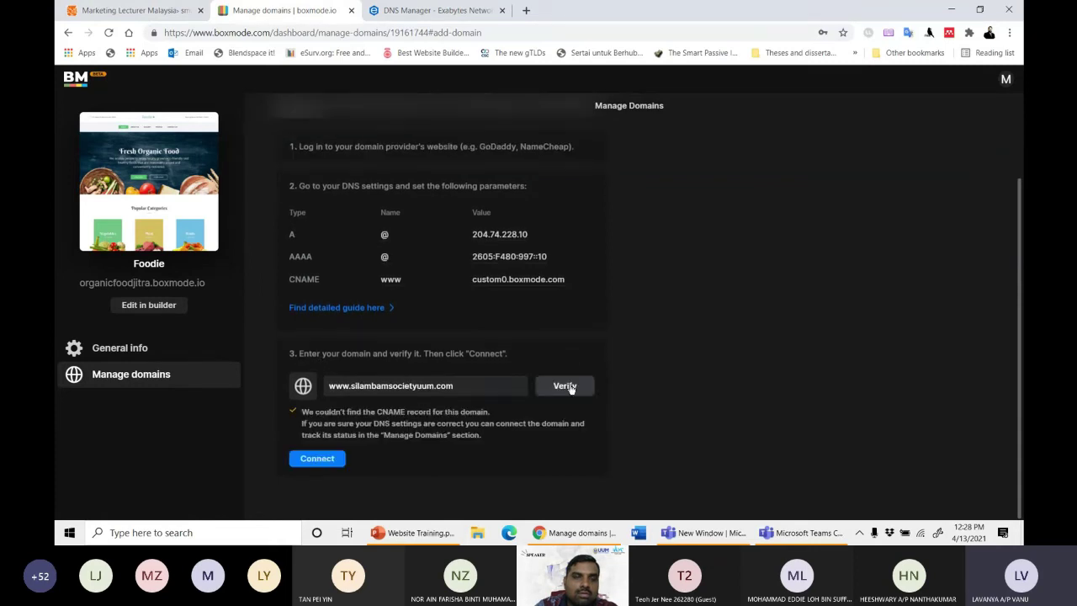
{"action": "left_click", "coordinate": [413, 10]}
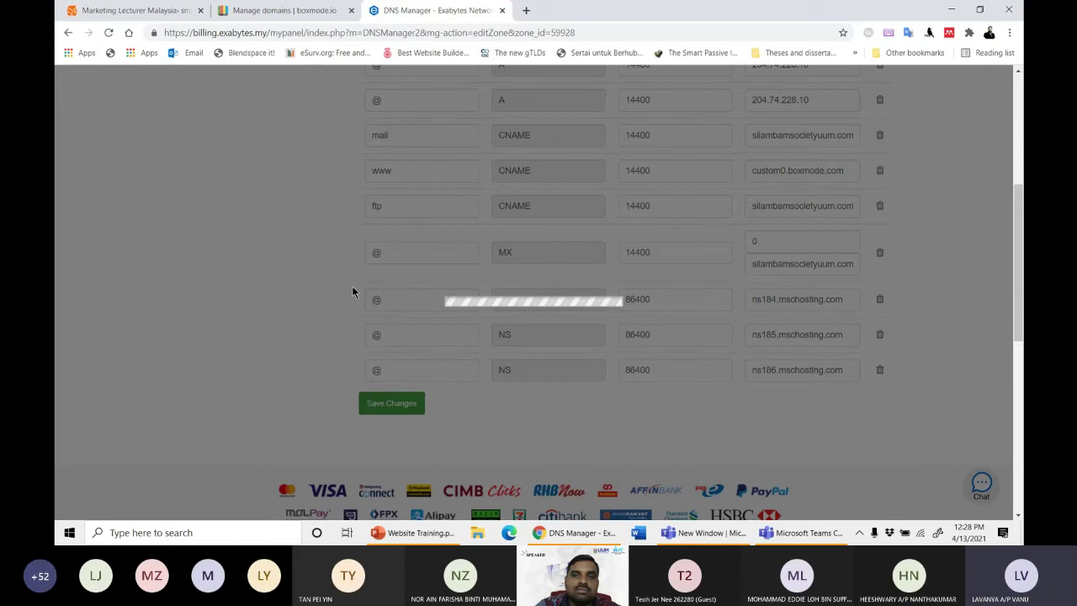
{"action": "left_click", "coordinate": [294, 8]}
{"action": "left_click", "coordinate": [581, 389]}
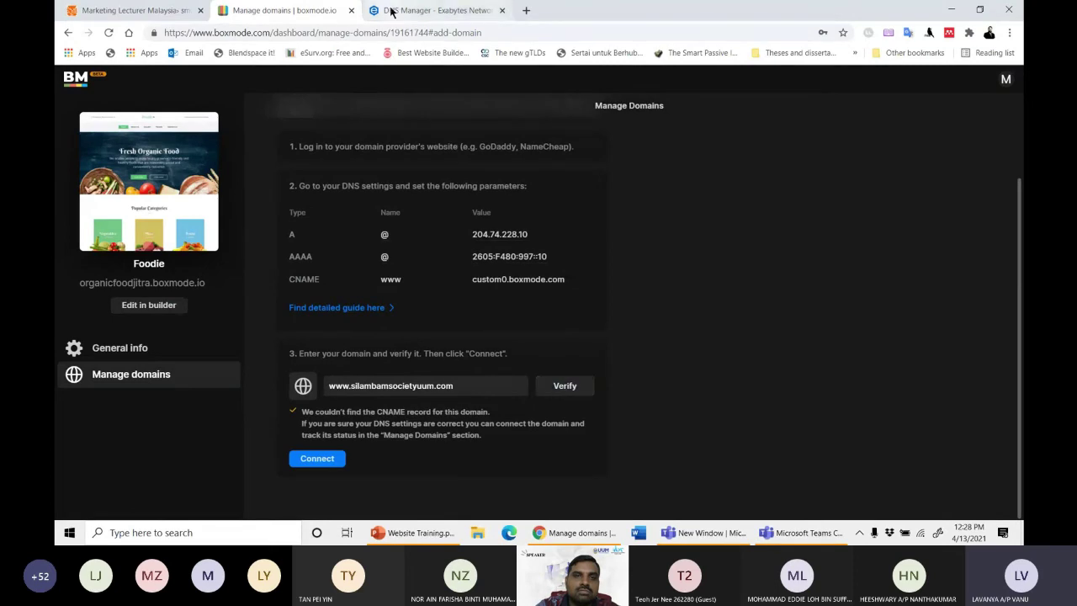
{"action": "left_click", "coordinate": [425, 10]}
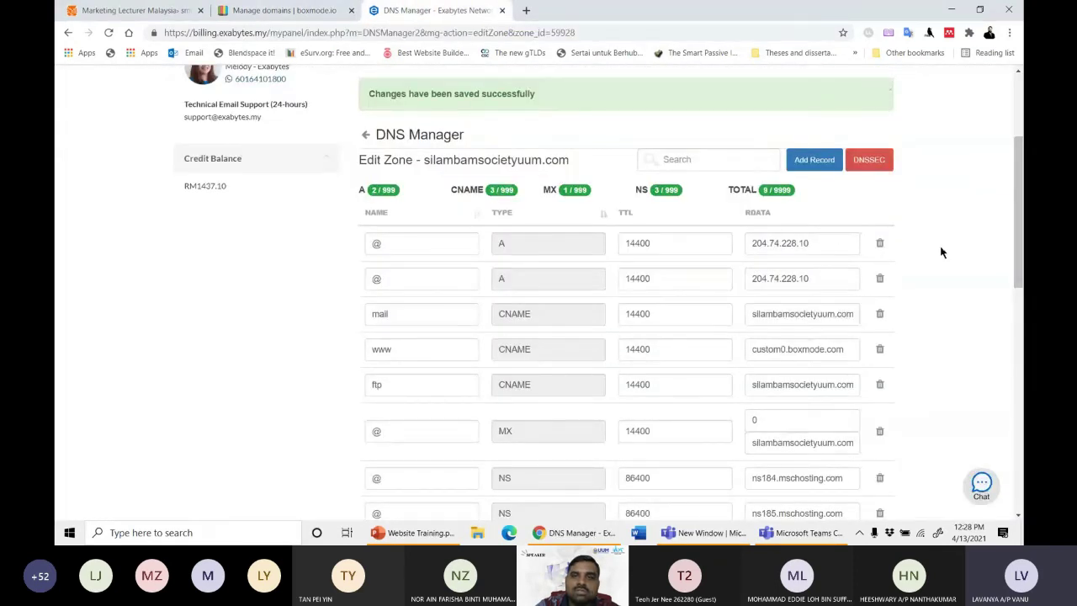
{"action": "scroll", "coordinate": [941, 249], "scroll_direction": "down", "scroll_amount": 2}
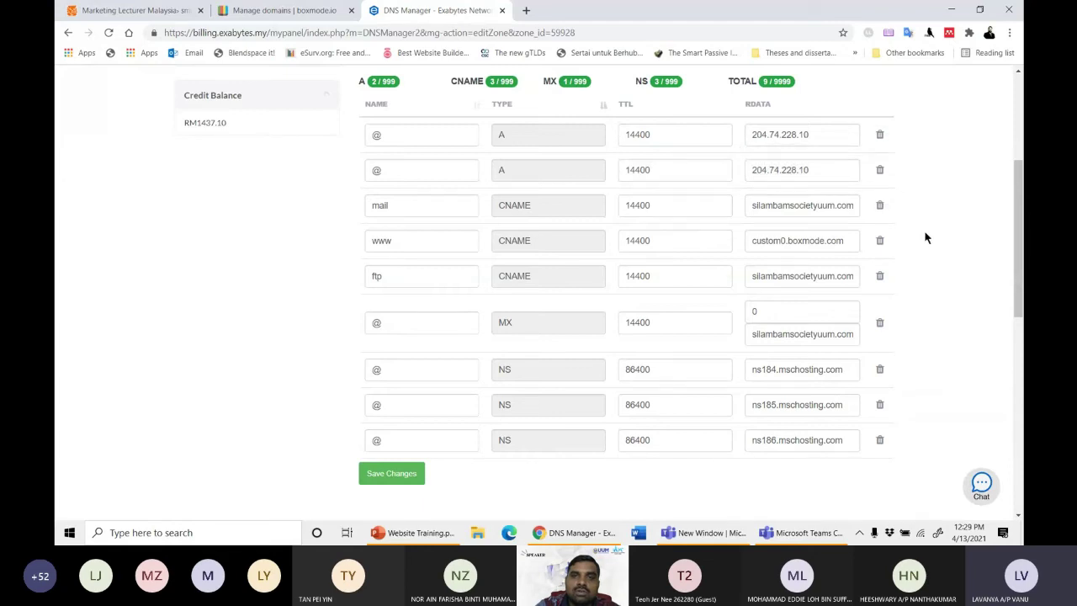
Step: Delete the mail CNAME record and the second @ A record, checking Boxmode's required records
{"action": "left_click", "coordinate": [879, 206]}
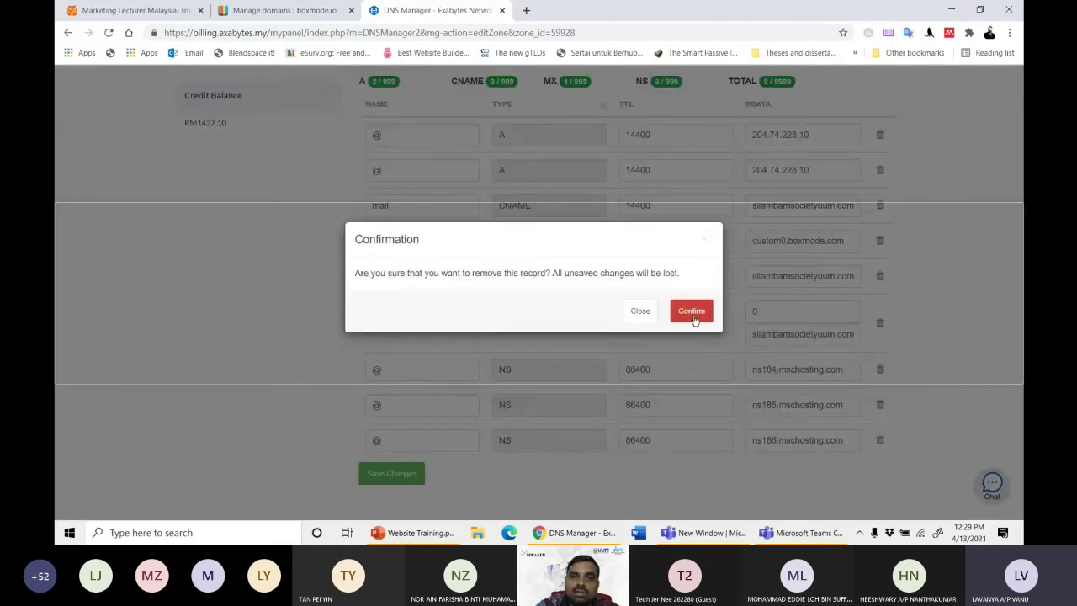
{"action": "left_click", "coordinate": [693, 313]}
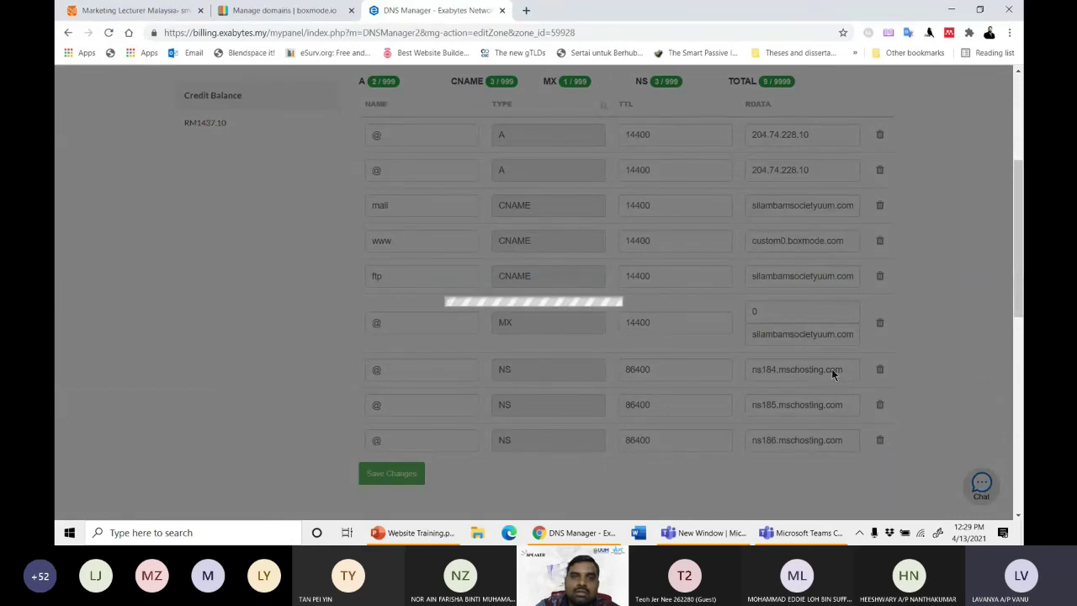
{"action": "left_click", "coordinate": [294, 8]}
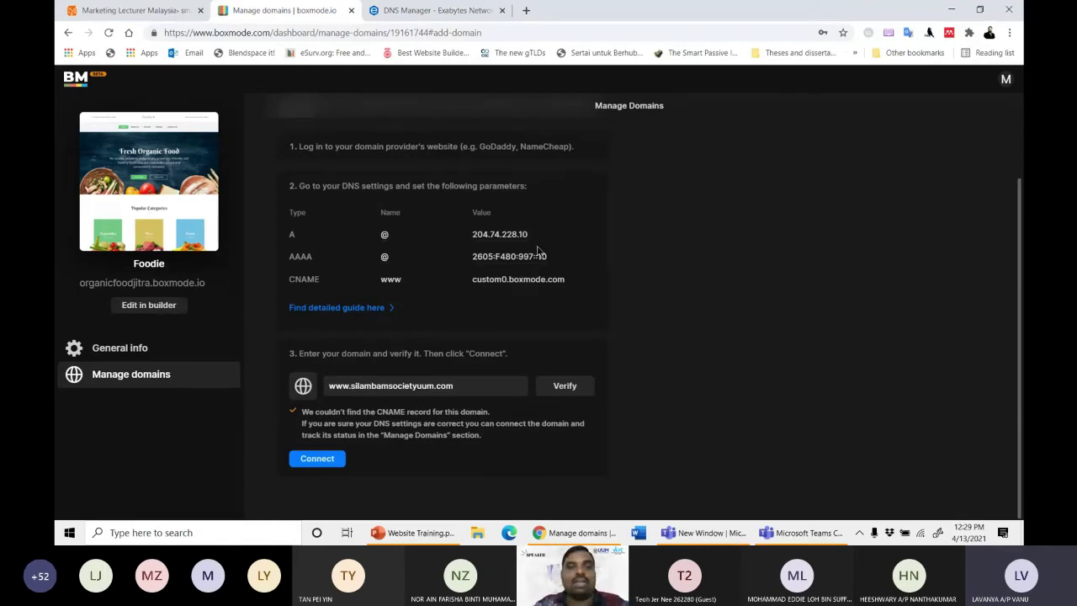
{"action": "left_click", "coordinate": [424, 12]}
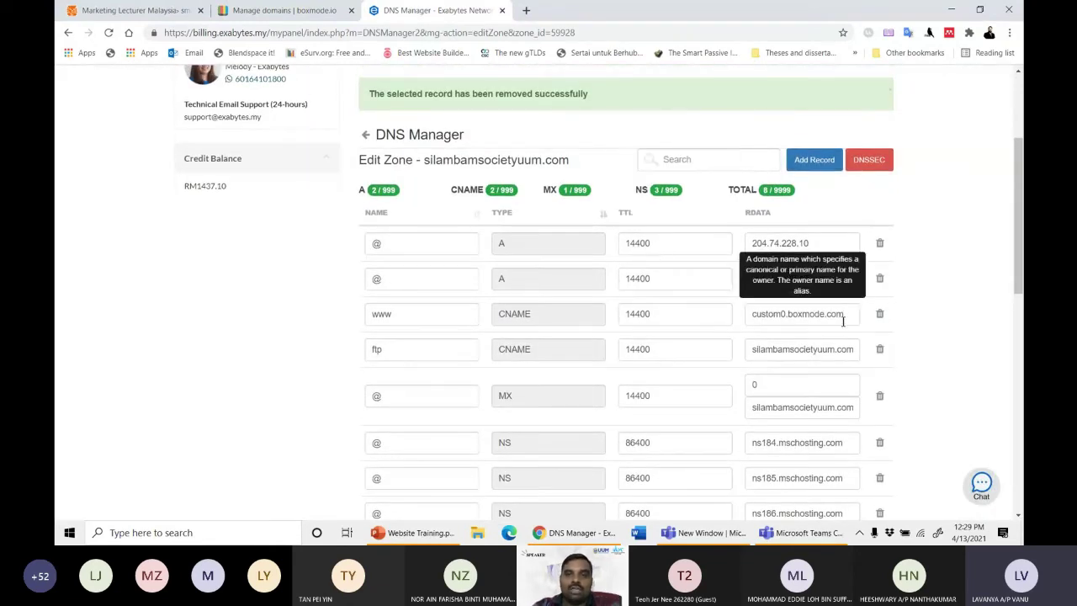
{"action": "left_click", "coordinate": [301, 10]}
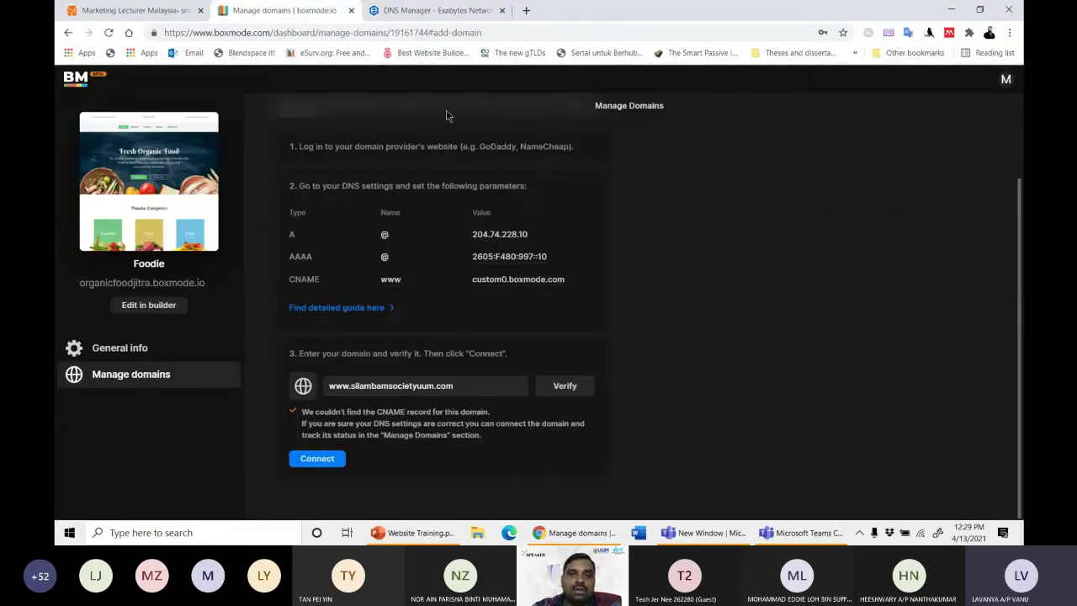
{"action": "left_click", "coordinate": [429, 11]}
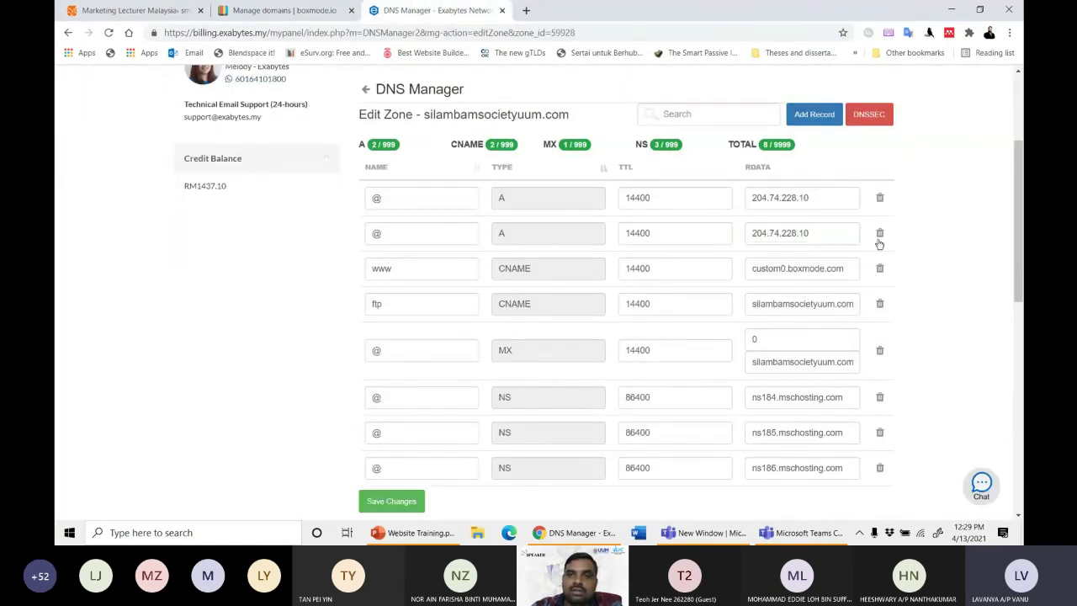
{"action": "left_click", "coordinate": [879, 233]}
{"action": "left_click", "coordinate": [695, 312]}
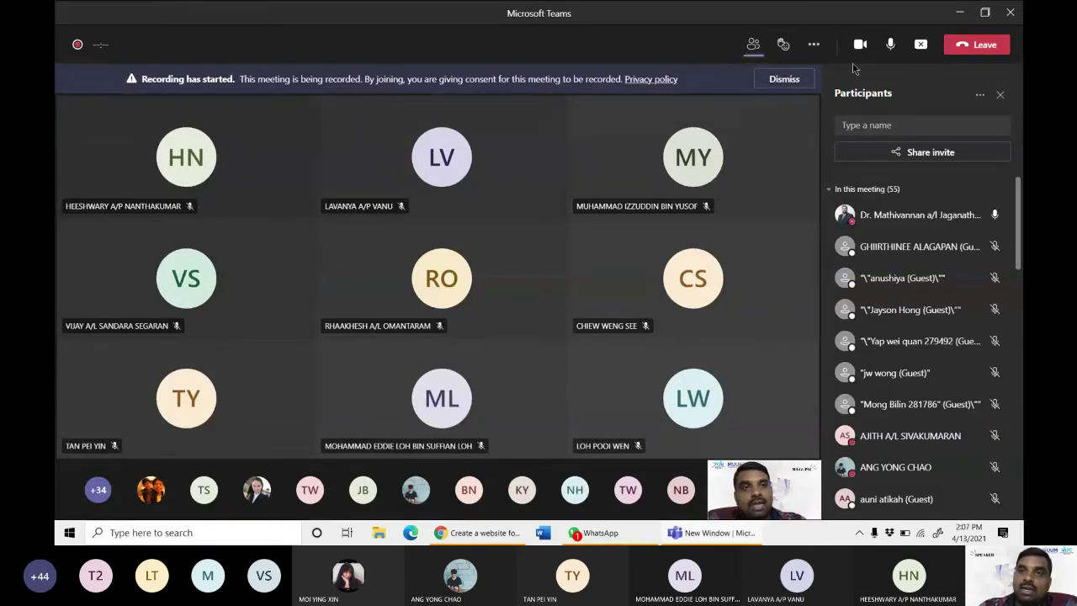
Step: Switch the meeting to Together mode and apply the wooden room with stools scene for everyone
{"action": "left_click", "coordinate": [816, 45]}
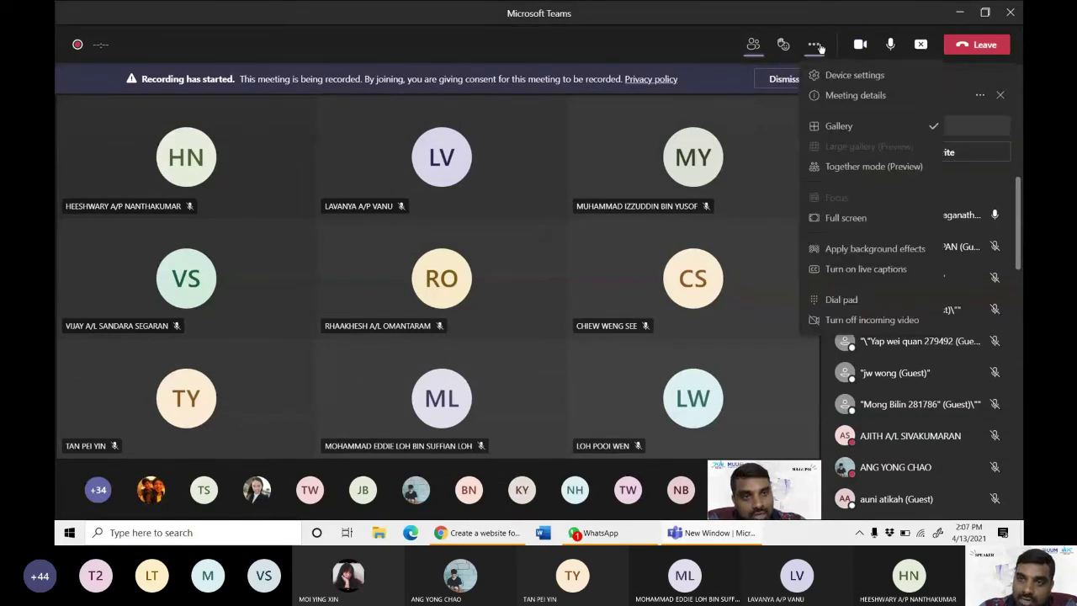
{"action": "left_click", "coordinate": [862, 165]}
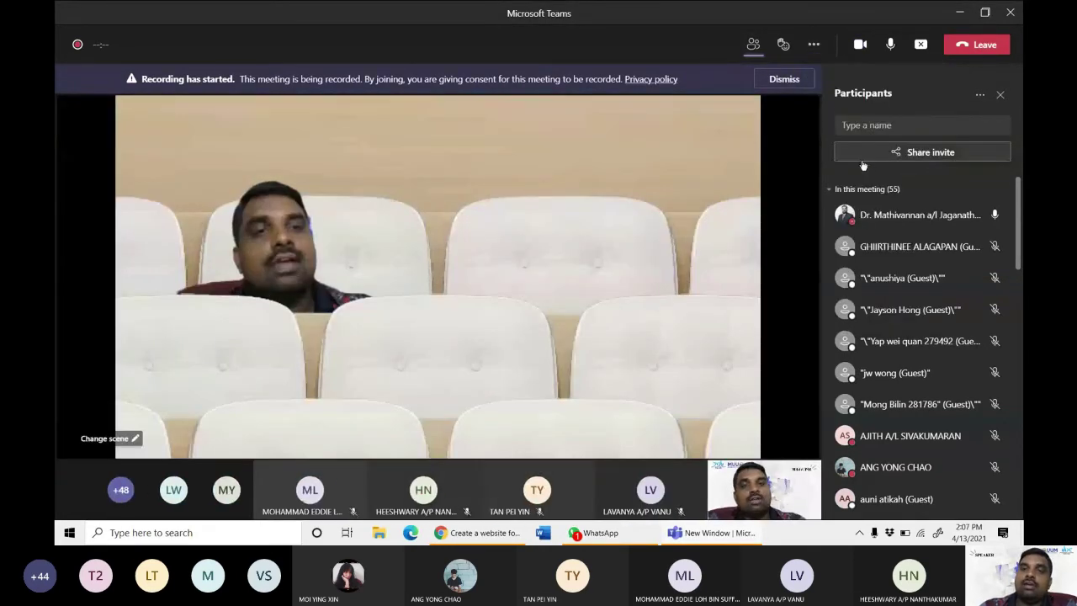
{"action": "left_click", "coordinate": [106, 438]}
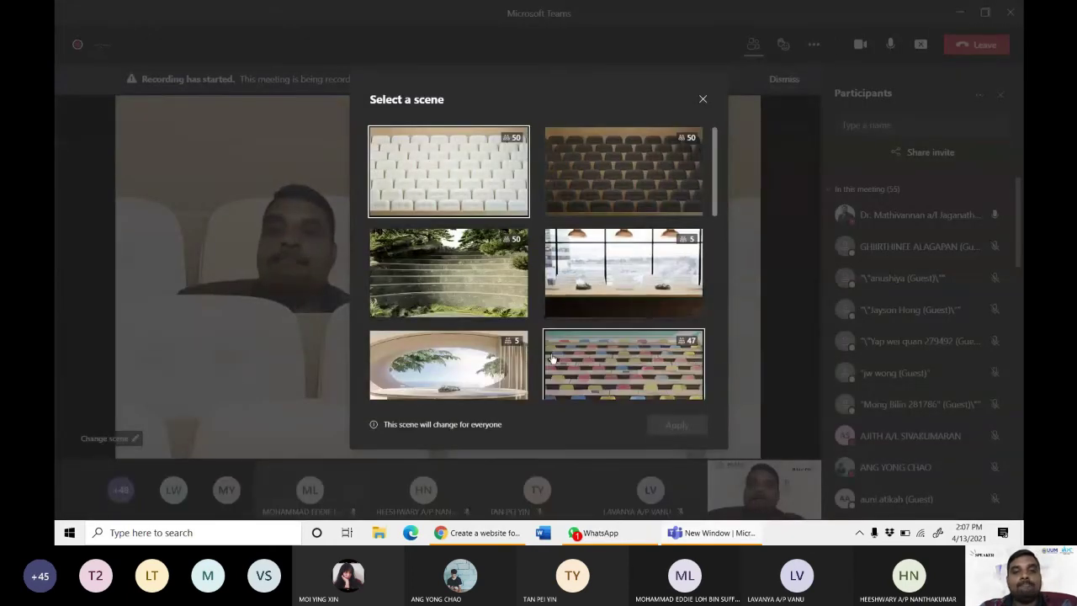
{"action": "scroll", "coordinate": [548, 354], "scroll_direction": "down", "scroll_amount": 3}
{"action": "scroll", "coordinate": [594, 335], "scroll_direction": "down", "scroll_amount": 2}
{"action": "scroll", "coordinate": [594, 335], "scroll_direction": "down", "scroll_amount": 2}
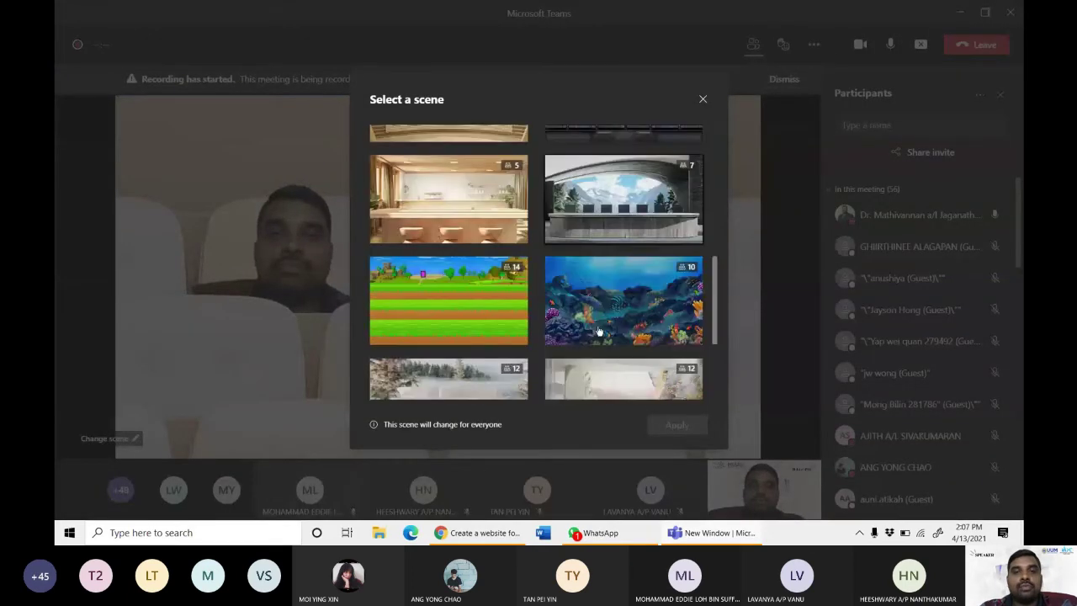
{"action": "left_click", "coordinate": [464, 220]}
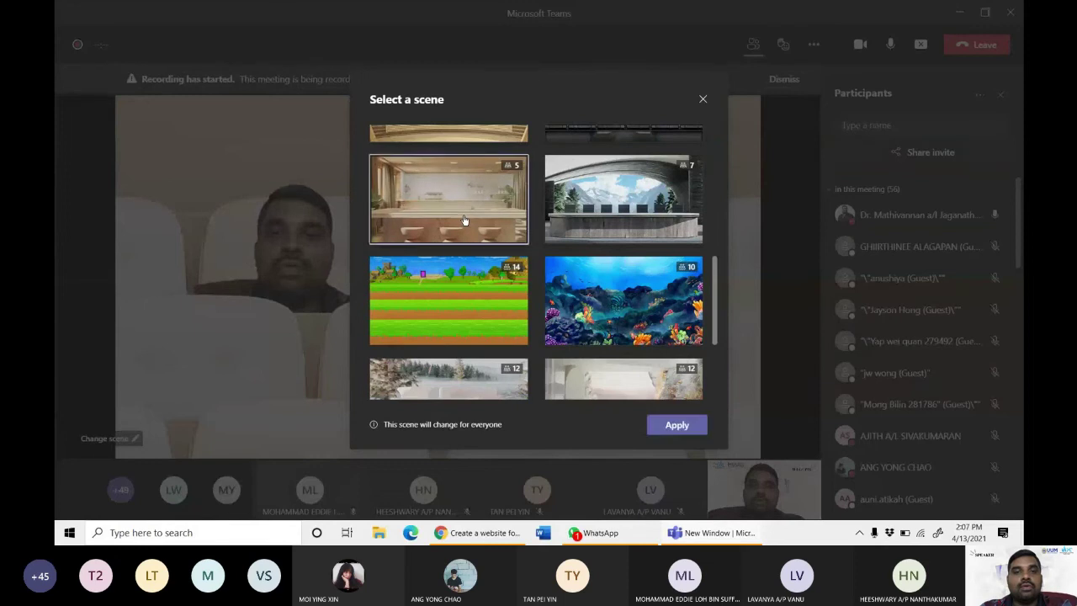
{"action": "left_click", "coordinate": [677, 424]}
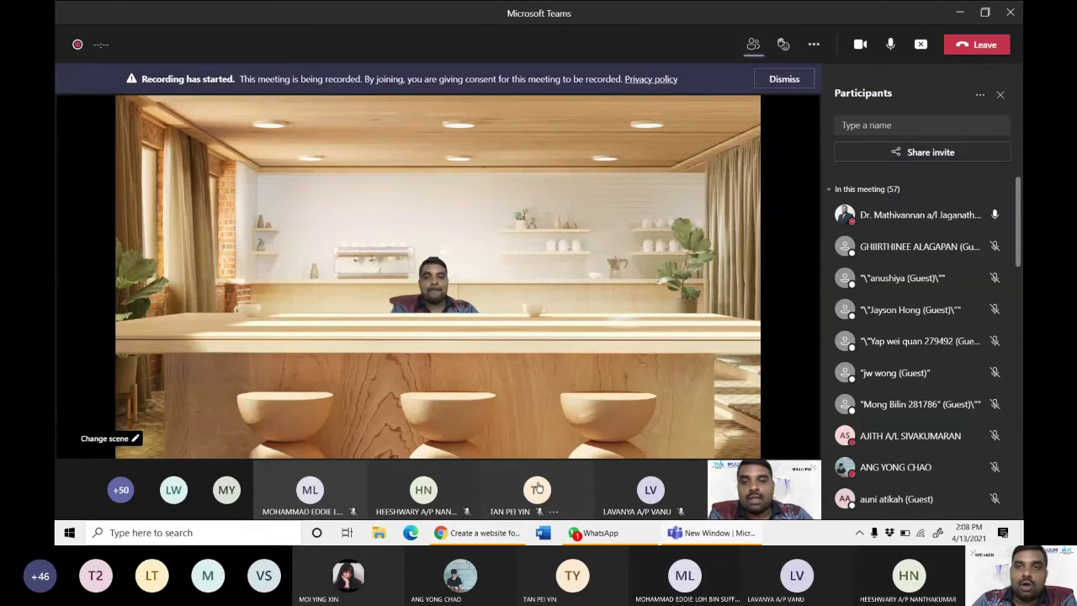
Step: Bring the Boxmode site back to the front and go to the account's dashboard
{"action": "left_click", "coordinate": [486, 533]}
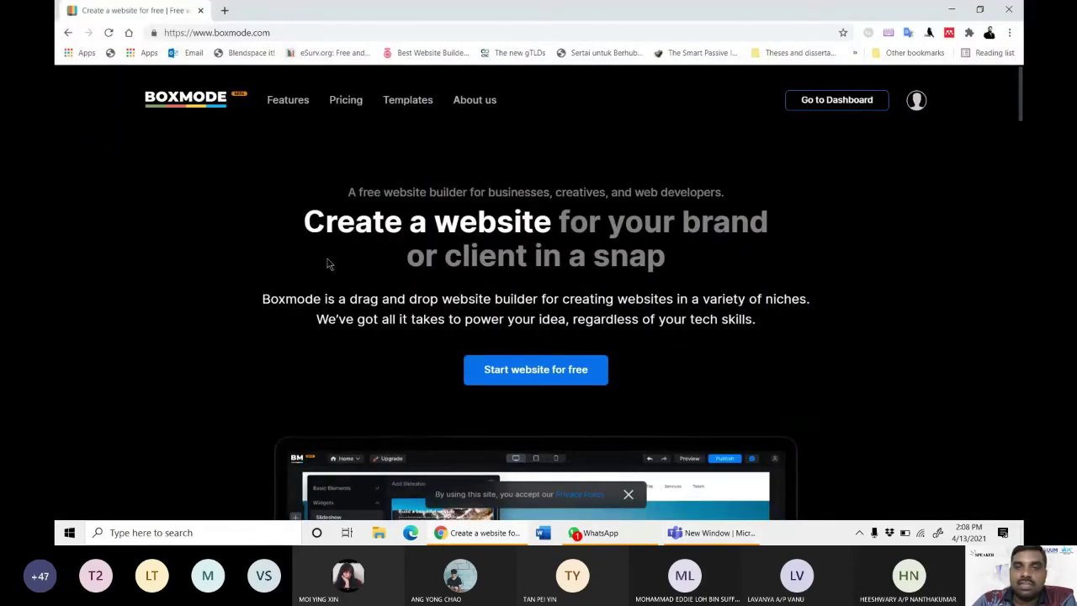
{"action": "left_click", "coordinate": [917, 107]}
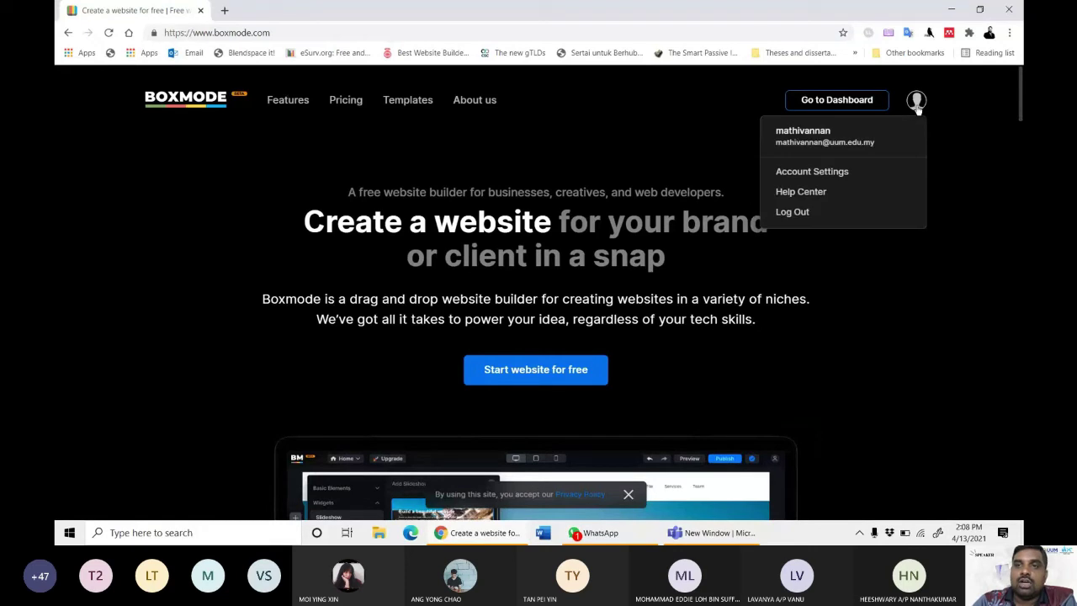
{"action": "left_click", "coordinate": [497, 168]}
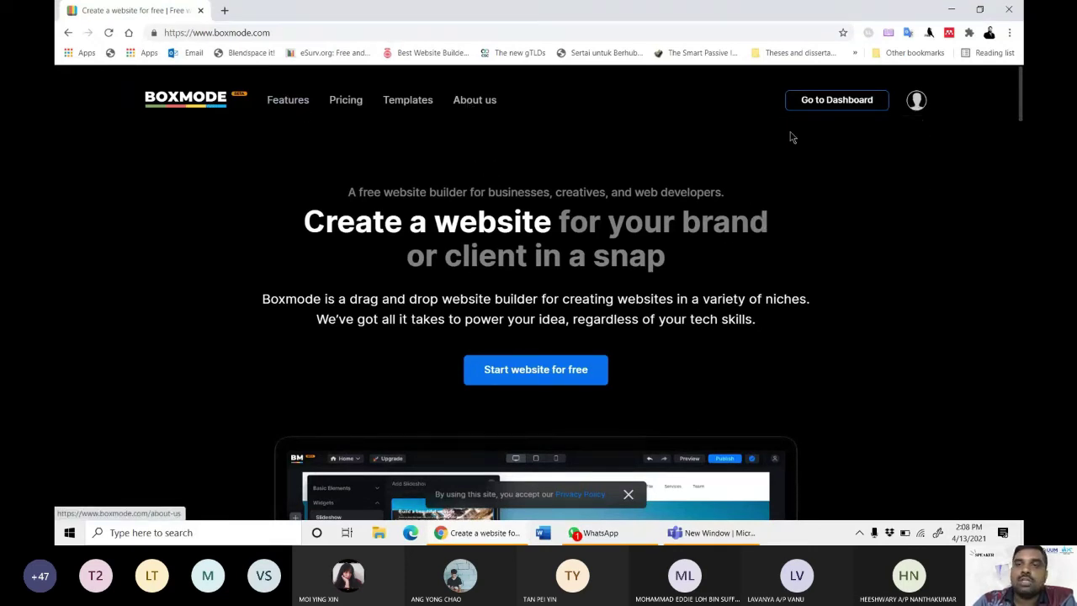
{"action": "left_click", "coordinate": [837, 101]}
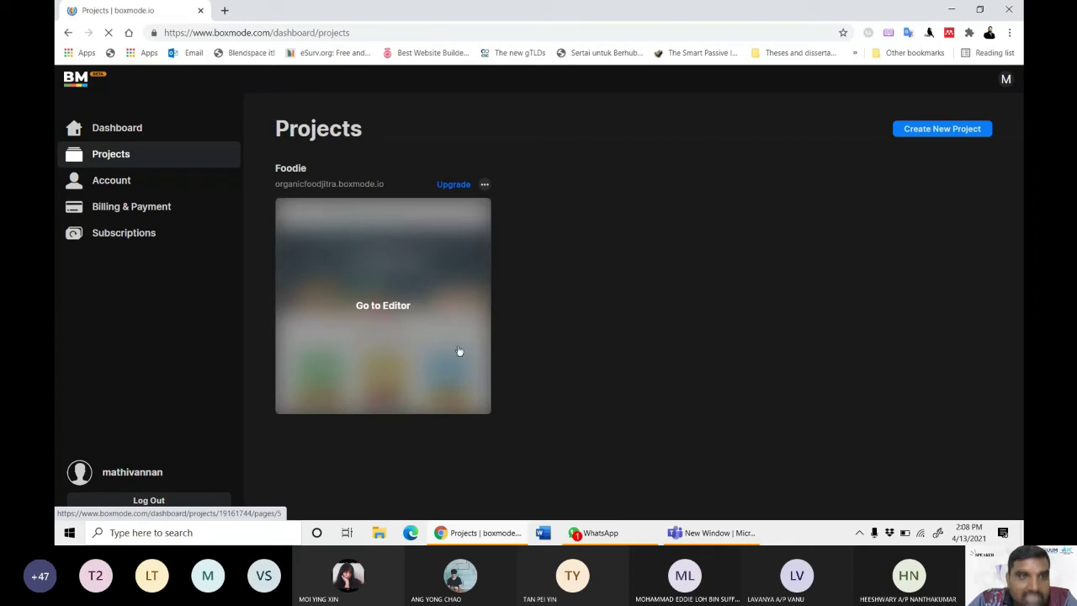
Step: Create a new project from the Motivatable template under the Personal category
{"action": "left_click", "coordinate": [955, 135]}
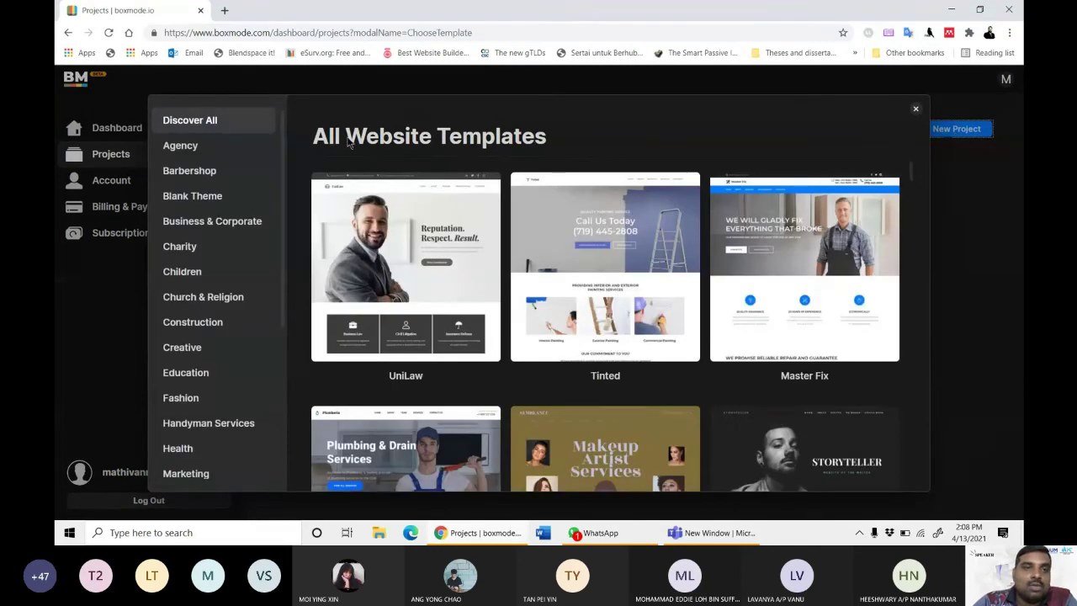
{"action": "scroll", "coordinate": [215, 336], "scroll_direction": "down", "scroll_amount": 3}
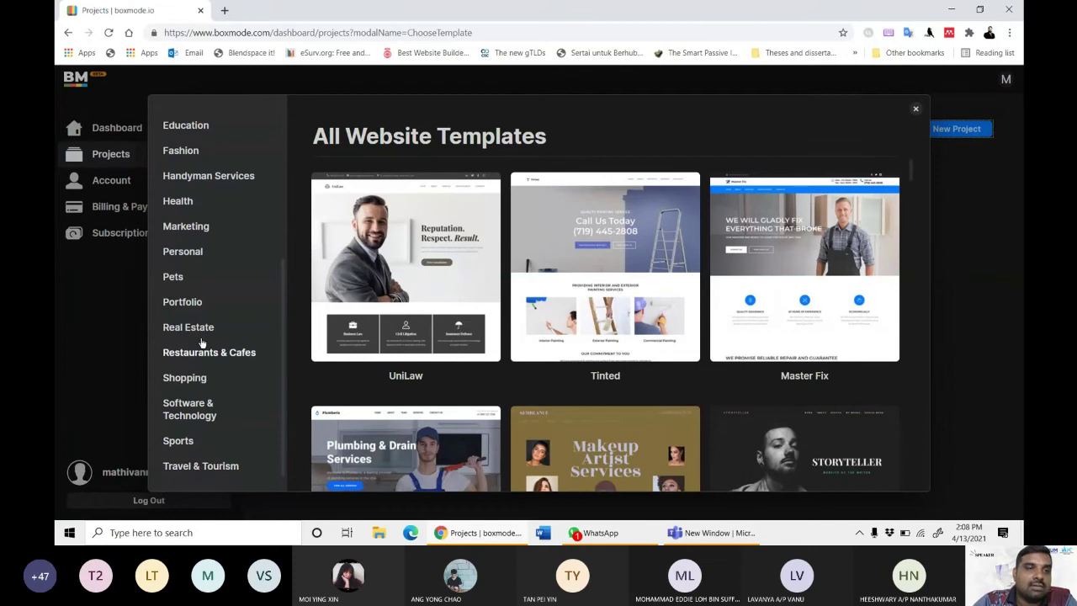
{"action": "left_click", "coordinate": [194, 256]}
{"action": "scroll", "coordinate": [728, 368], "scroll_direction": "down", "scroll_amount": 3}
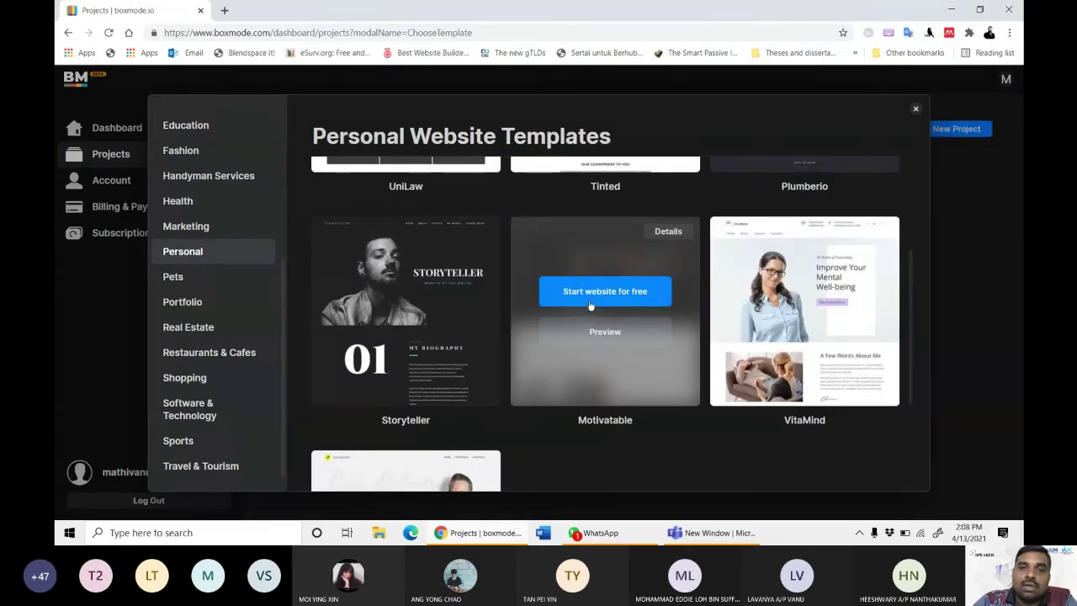
{"action": "left_click", "coordinate": [596, 292]}
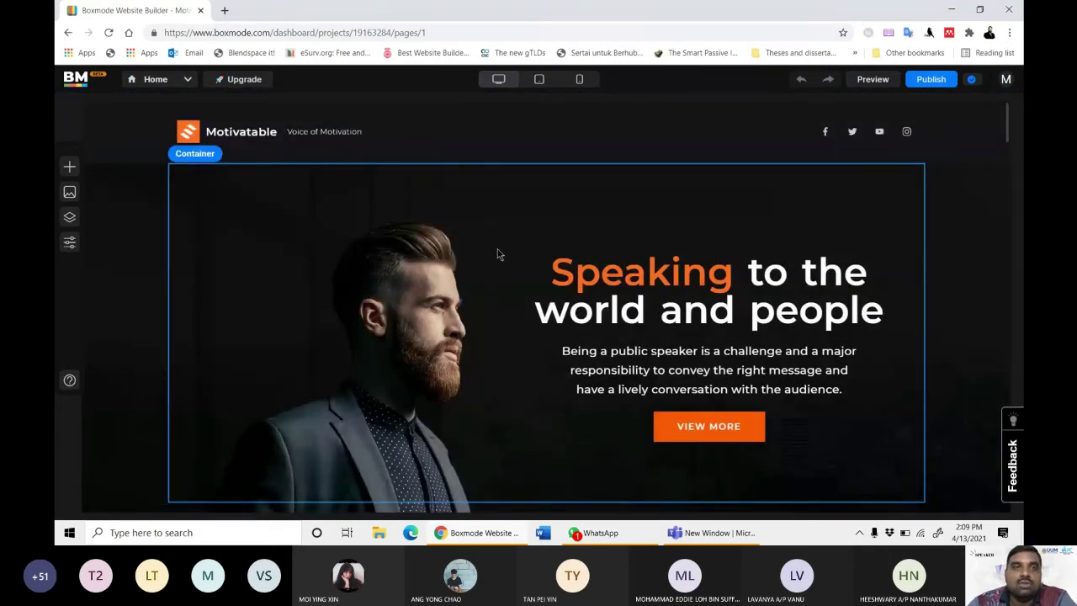
Step: Scroll through the Motivatable home page to review the template
{"action": "scroll", "coordinate": [306, 290], "scroll_direction": "down", "scroll_amount": 8}
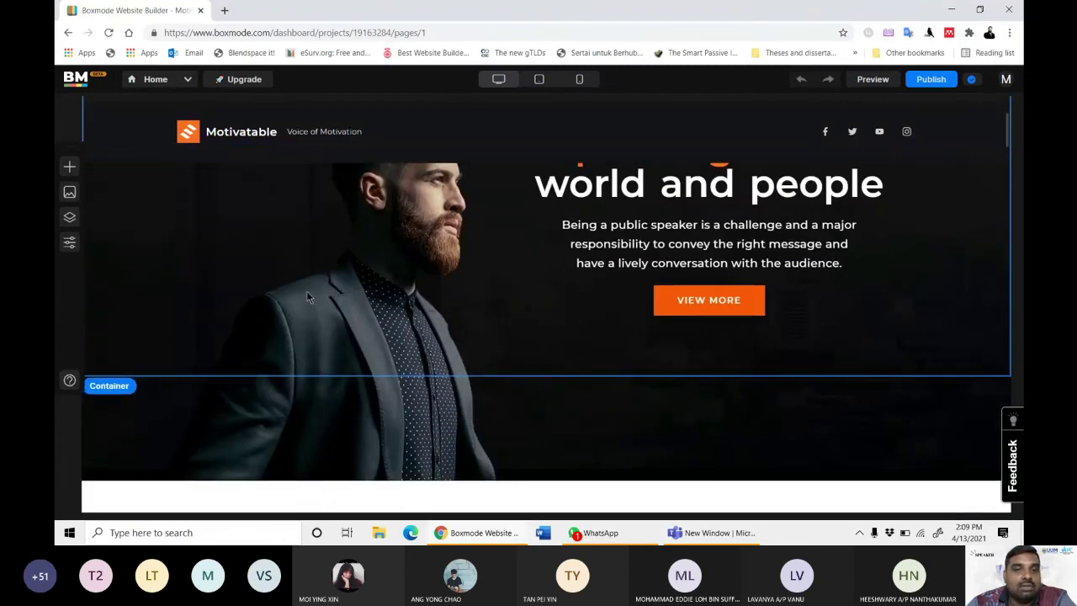
{"action": "scroll", "coordinate": [306, 297], "scroll_direction": "down", "scroll_amount": 10}
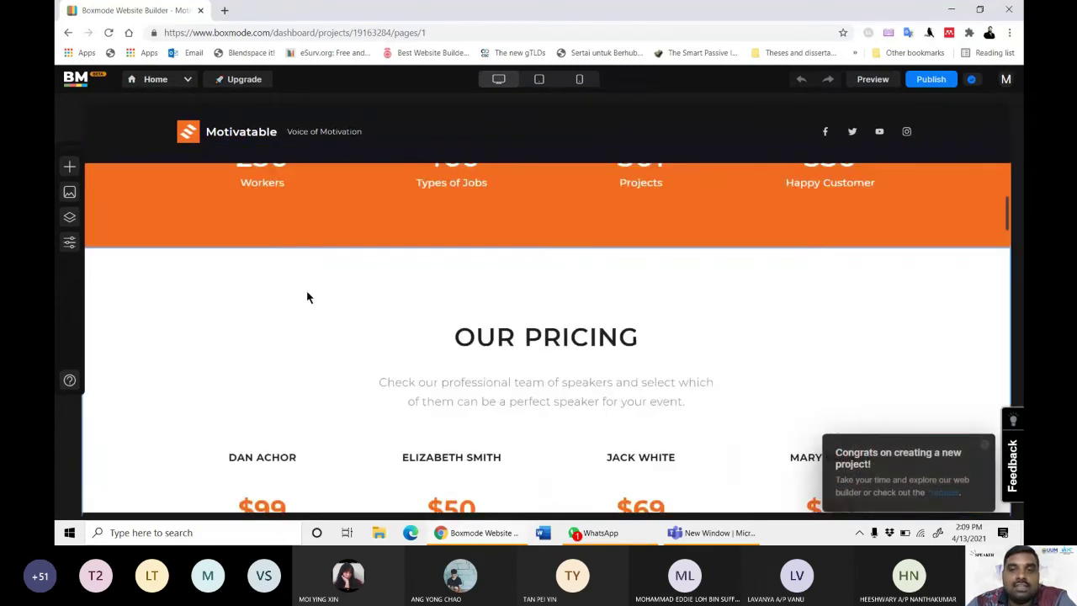
{"action": "scroll", "coordinate": [308, 296], "scroll_direction": "up", "scroll_amount": 15}
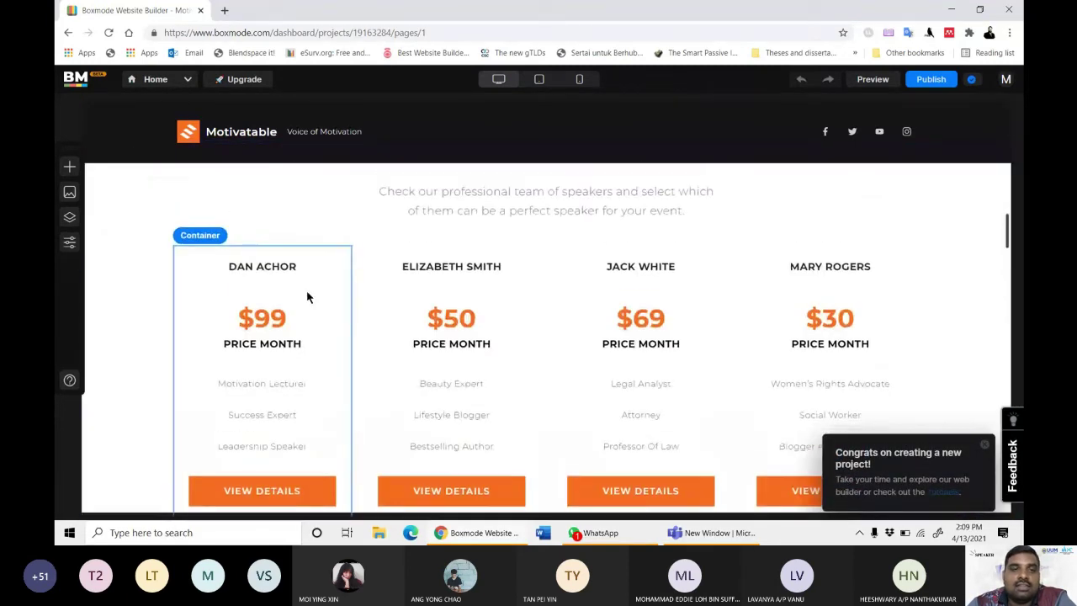
{"action": "scroll", "coordinate": [309, 296], "scroll_direction": "up", "scroll_amount": 3}
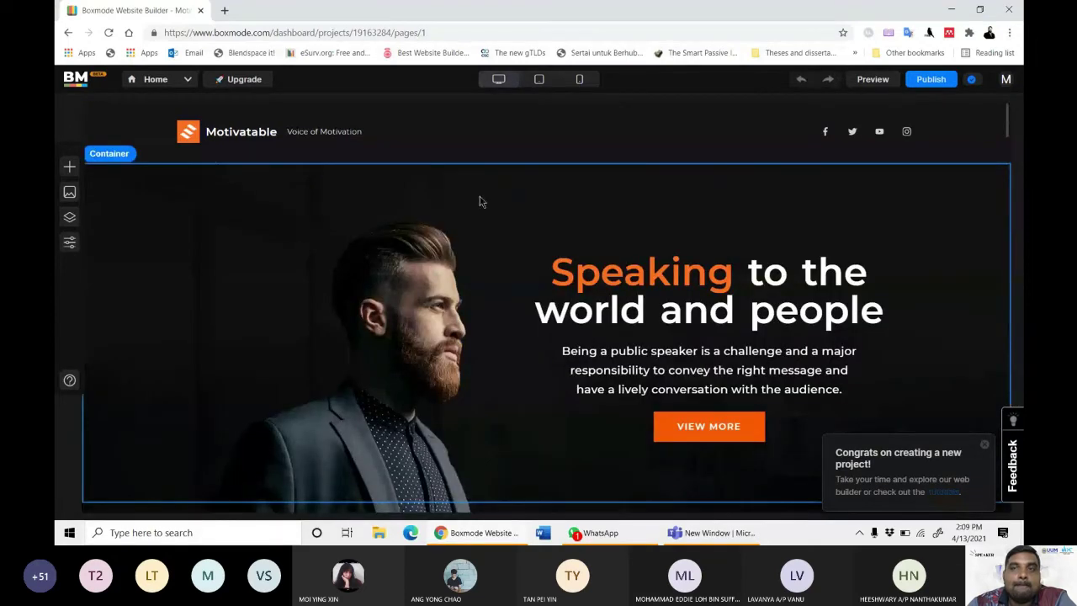
Step: Publish the site under a newly typed free boxmode.io site name
{"action": "left_click", "coordinate": [931, 82]}
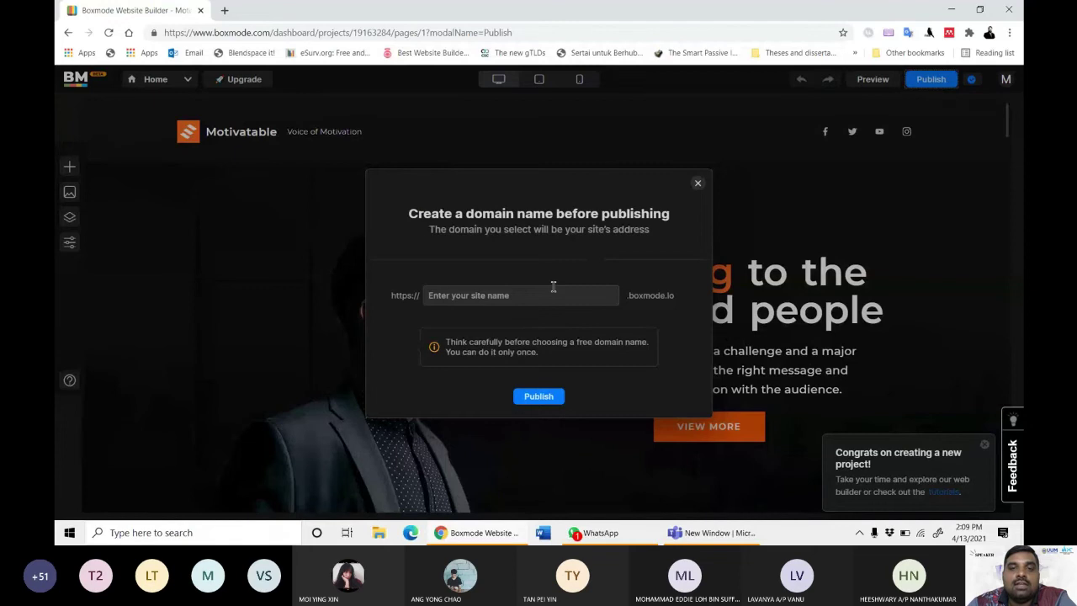
{"action": "left_click", "coordinate": [552, 287]}
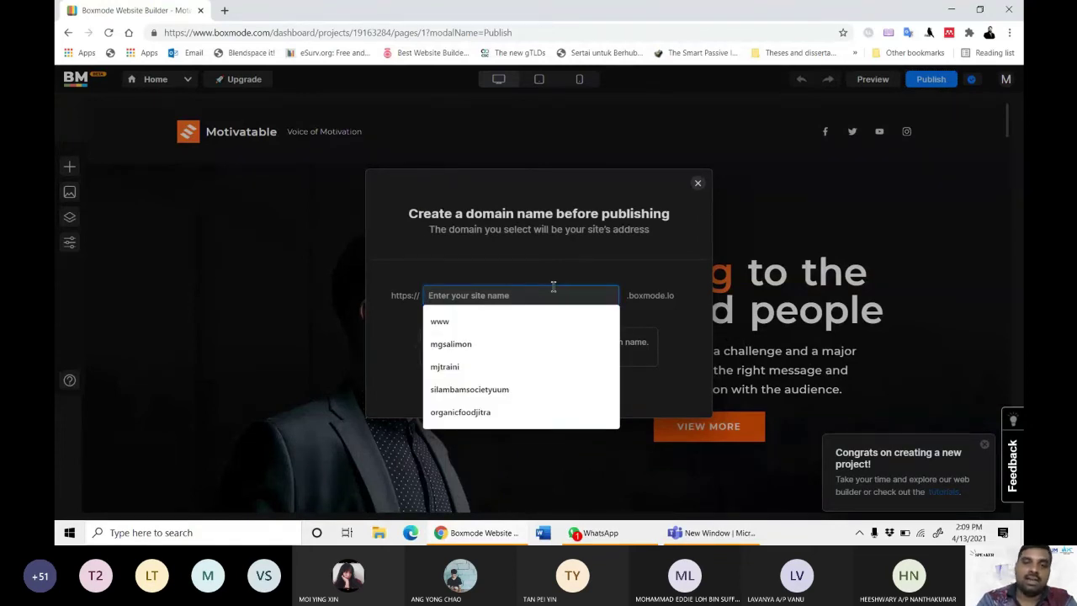
{"action": "type", "text": "mjl"}
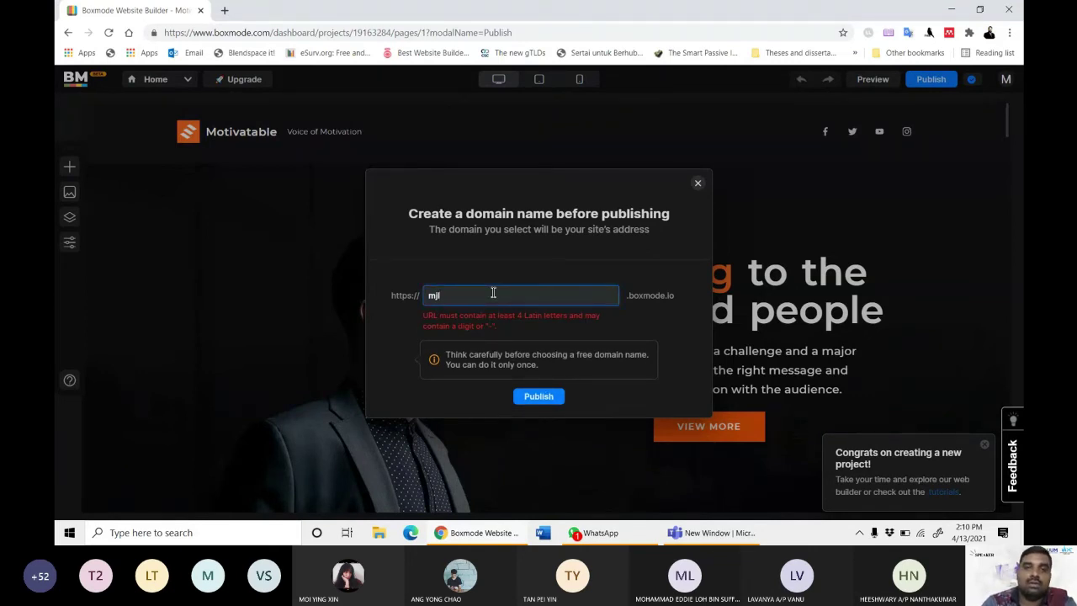
{"action": "key", "text": "BackSpace"}
{"action": "type", "text": "t"}
{"action": "key", "text": "BackSpace"}
{"action": "key", "text": "BackSpace"}
{"action": "key", "text": "BackSpace"}
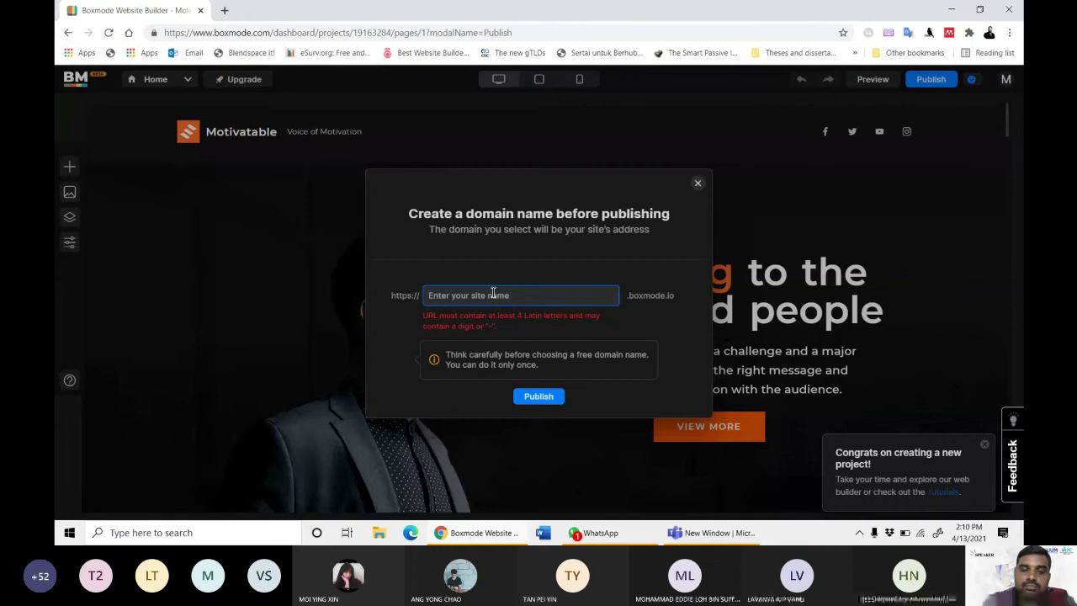
{"action": "type", "text": "m"}
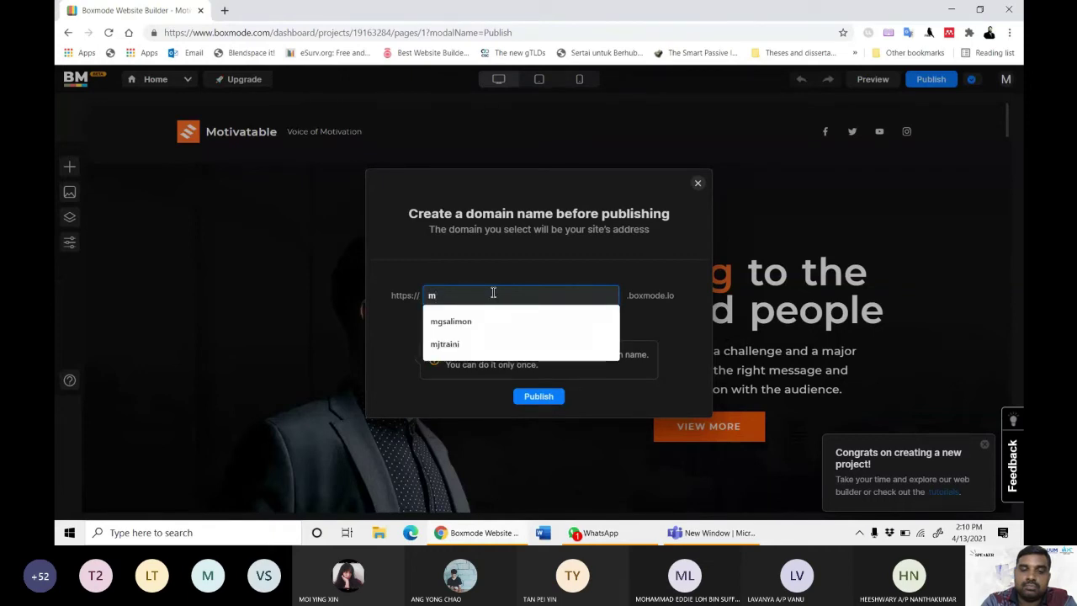
{"action": "key", "text": "BackSpace"}
{"action": "type", "text": "JL"}
{"action": "key", "text": "BackSpace"}
{"action": "key", "text": "BackSpace"}
{"action": "type", "text": "jlmathi"}
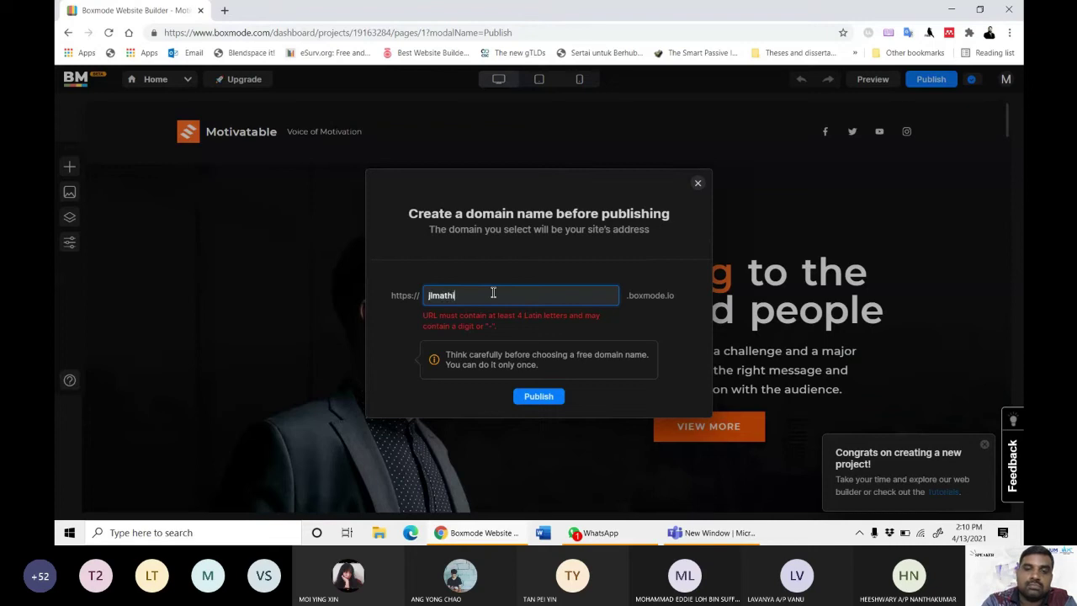
{"action": "left_click", "coordinate": [539, 397]}
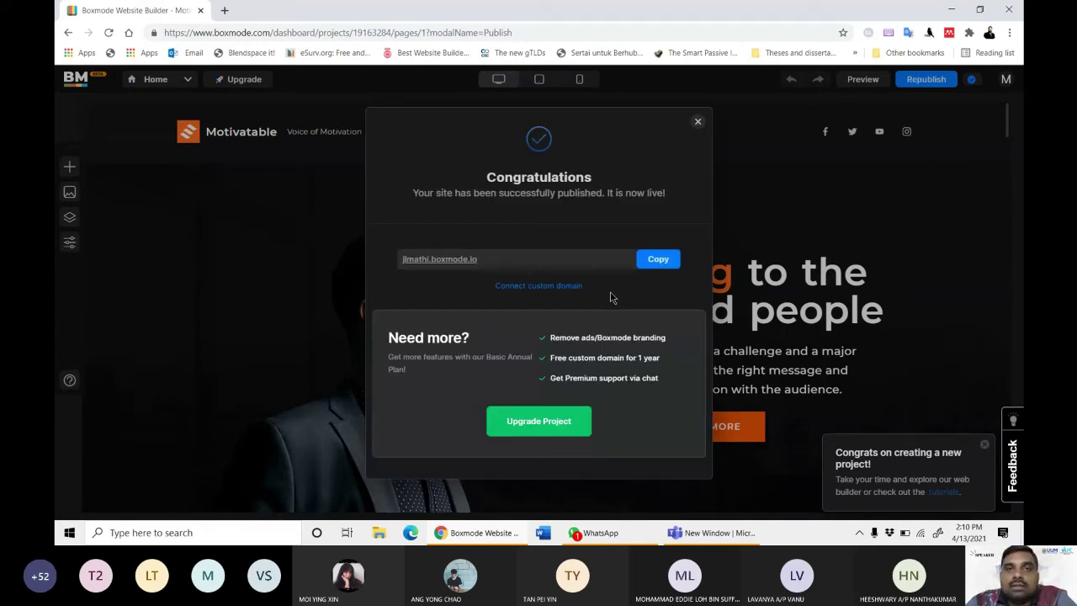
Step: Copy the published site's address and load it in a new Chrome tab
{"action": "left_click", "coordinate": [659, 260]}
{"action": "left_click", "coordinate": [224, 10]}
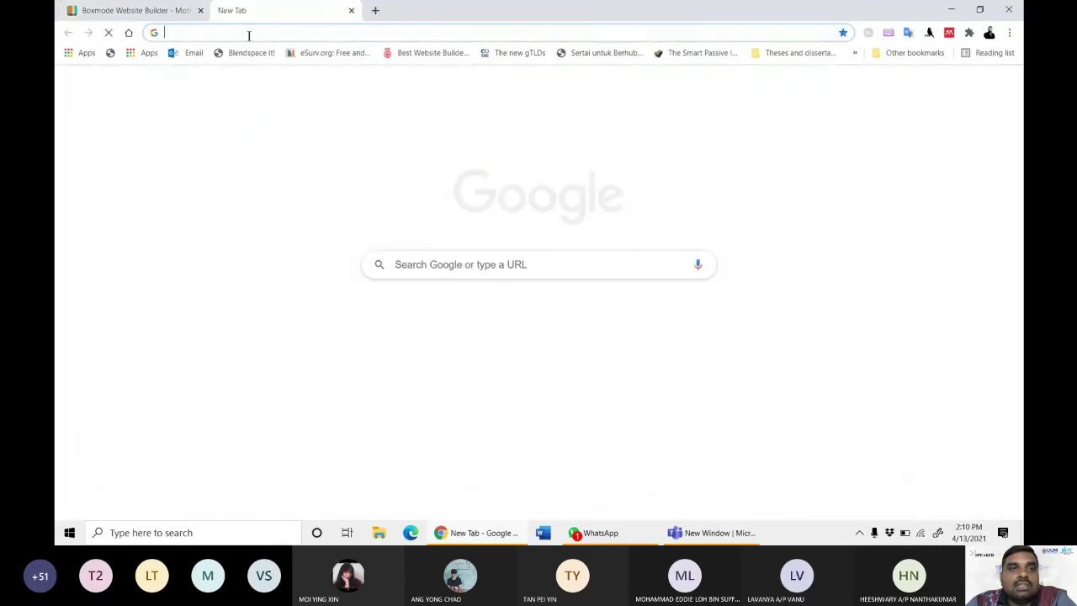
{"action": "right_click", "coordinate": [249, 34]}
{"action": "left_click", "coordinate": [349, 137]}
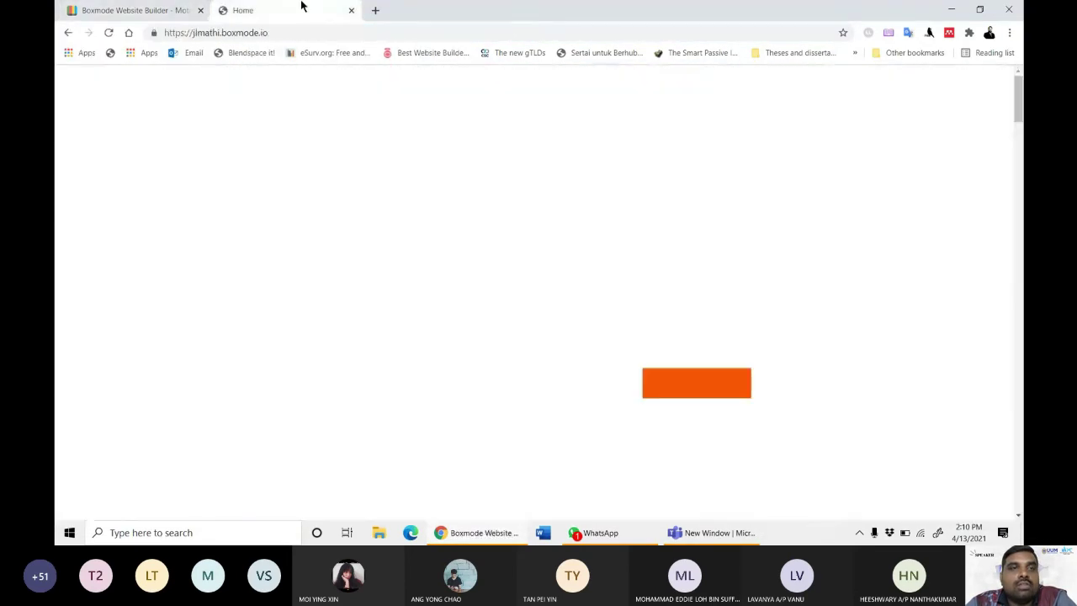
Step: Back in the editor, close the publish confirmation and go to the Boxmode dashboard
{"action": "left_click", "coordinate": [122, 8]}
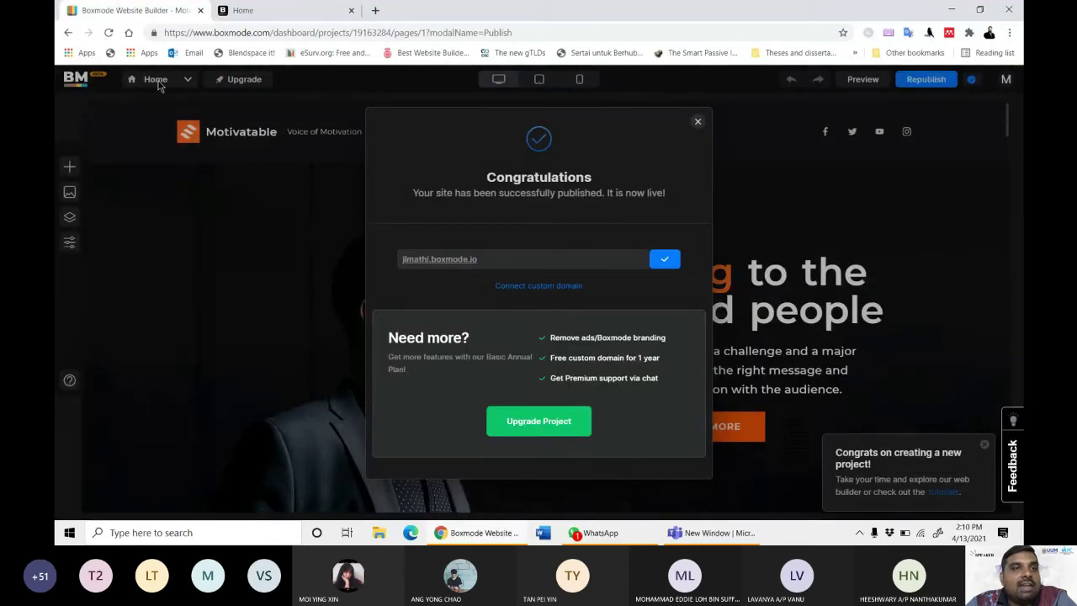
{"action": "left_click", "coordinate": [697, 121]}
{"action": "left_click", "coordinate": [98, 87]}
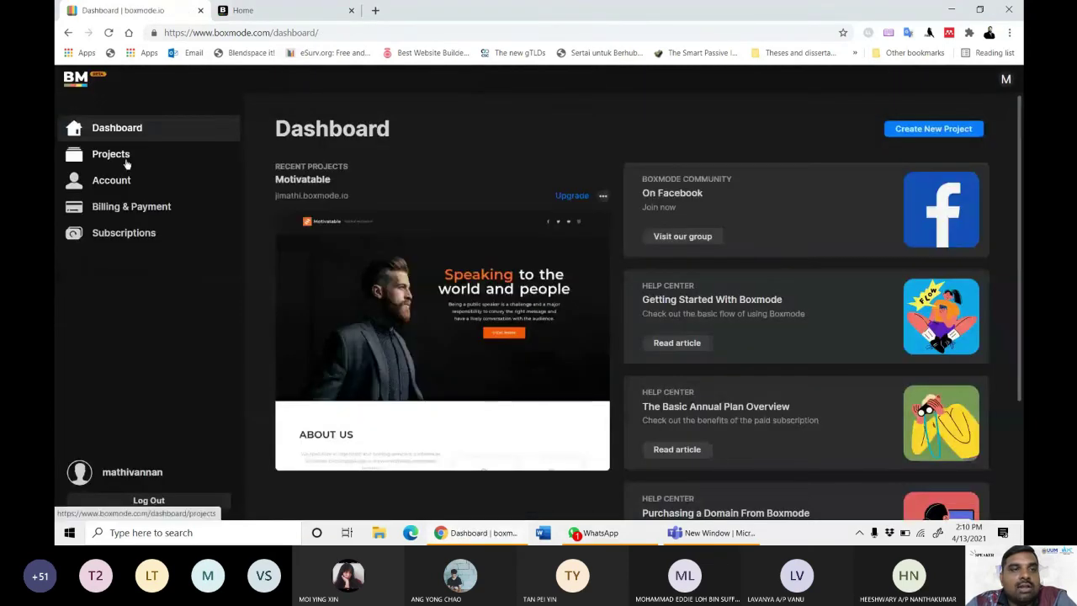
Step: Open the Projects list and launch the live Foodie site in a new tab
{"action": "left_click", "coordinate": [126, 164]}
{"action": "mouse_move", "coordinate": [567, 205]}
{"action": "mouse_move", "coordinate": [391, 235]}
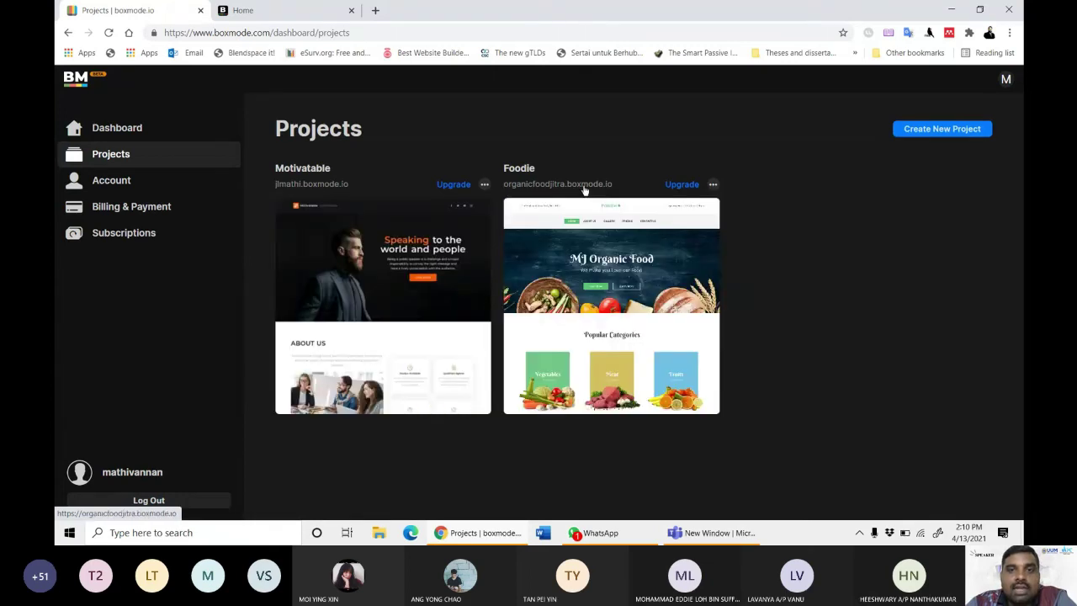
{"action": "left_click", "coordinate": [584, 184]}
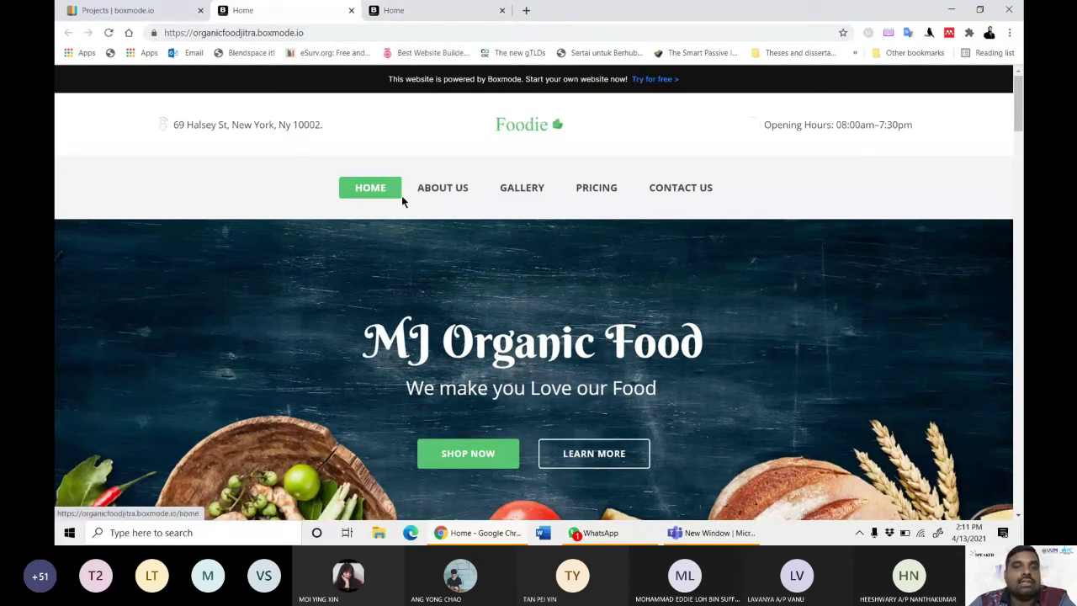
Step: Compare the live Foodie and Motivatable sites, then close the detached Motivatable window
{"action": "scroll", "coordinate": [716, 295], "scroll_direction": "down", "scroll_amount": 7}
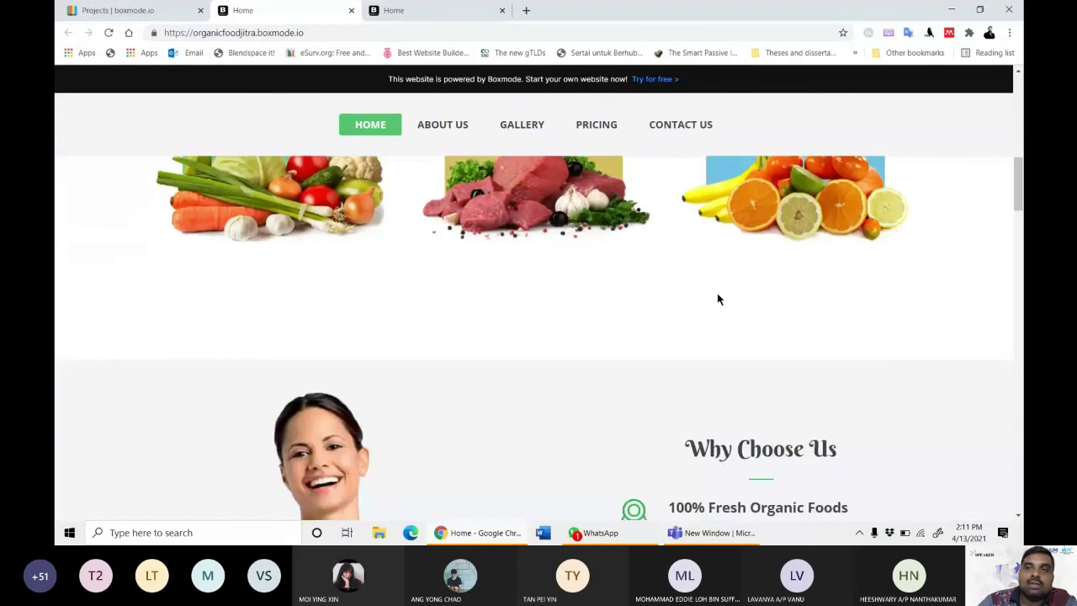
{"action": "scroll", "coordinate": [717, 294], "scroll_direction": "down", "scroll_amount": 4}
{"action": "left_click", "coordinate": [434, 11]}
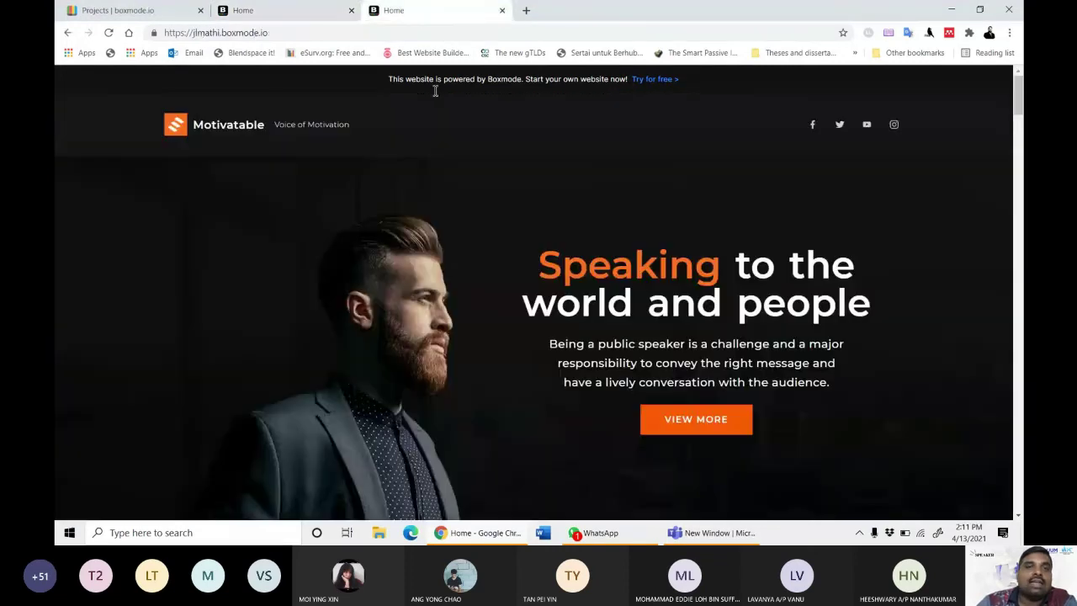
{"action": "scroll", "coordinate": [720, 345], "scroll_direction": "down", "scroll_amount": 4}
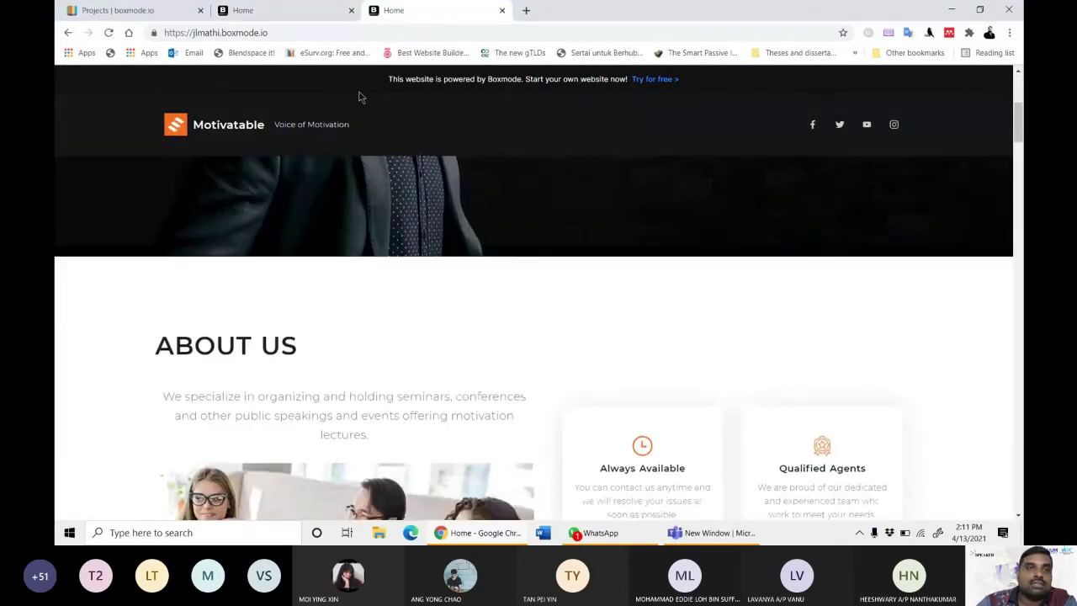
{"action": "left_click", "coordinate": [298, 10]}
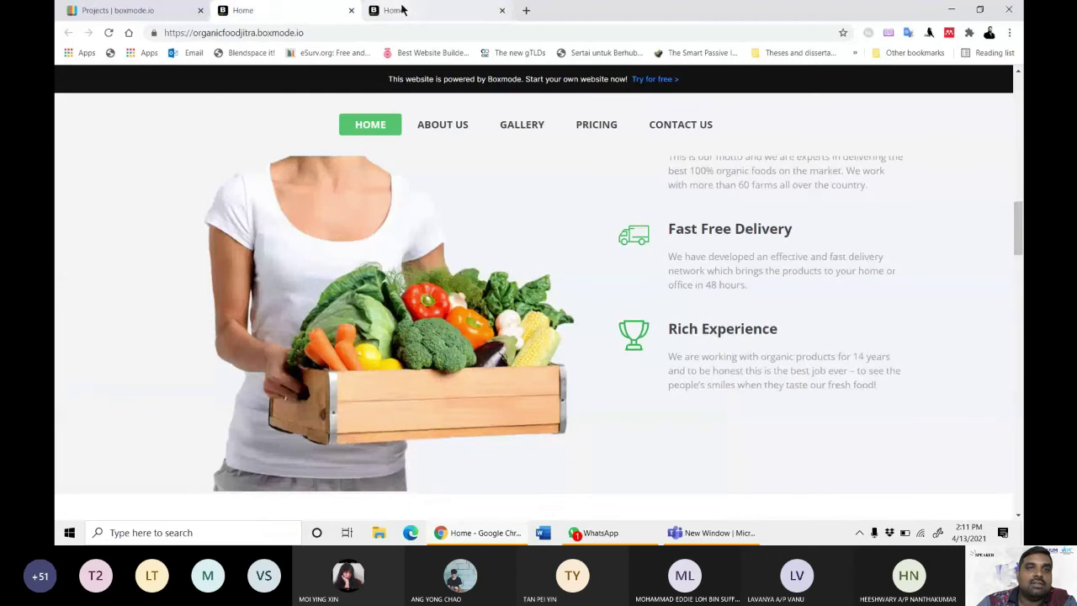
{"action": "left_click", "coordinate": [402, 9]}
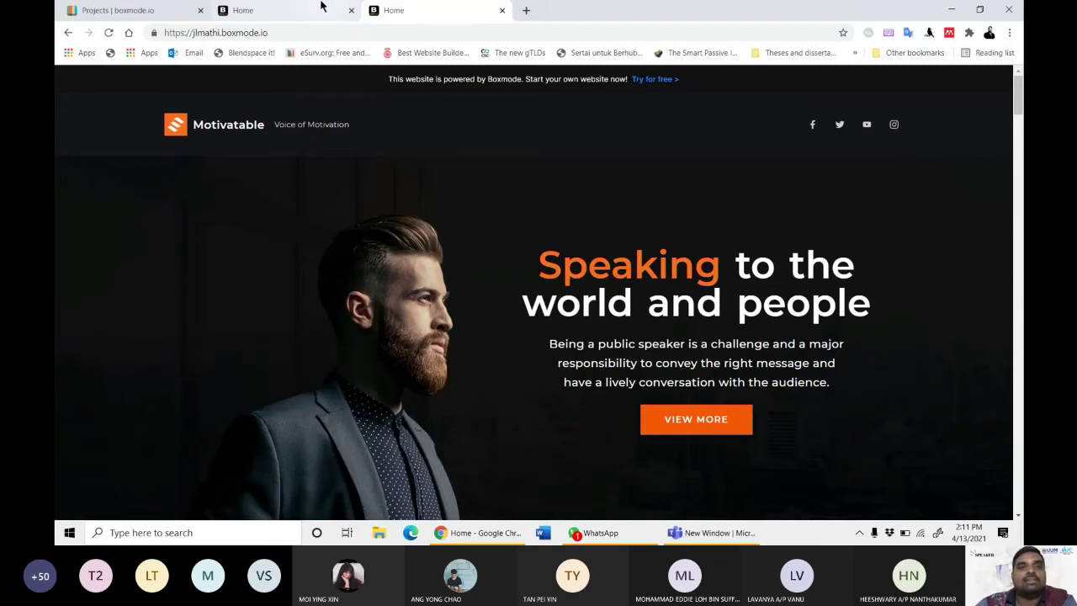
{"action": "left_click", "coordinate": [278, 10]}
{"action": "left_click_drag", "start_coordinate": [408, 10], "coordinate": [373, 79]}
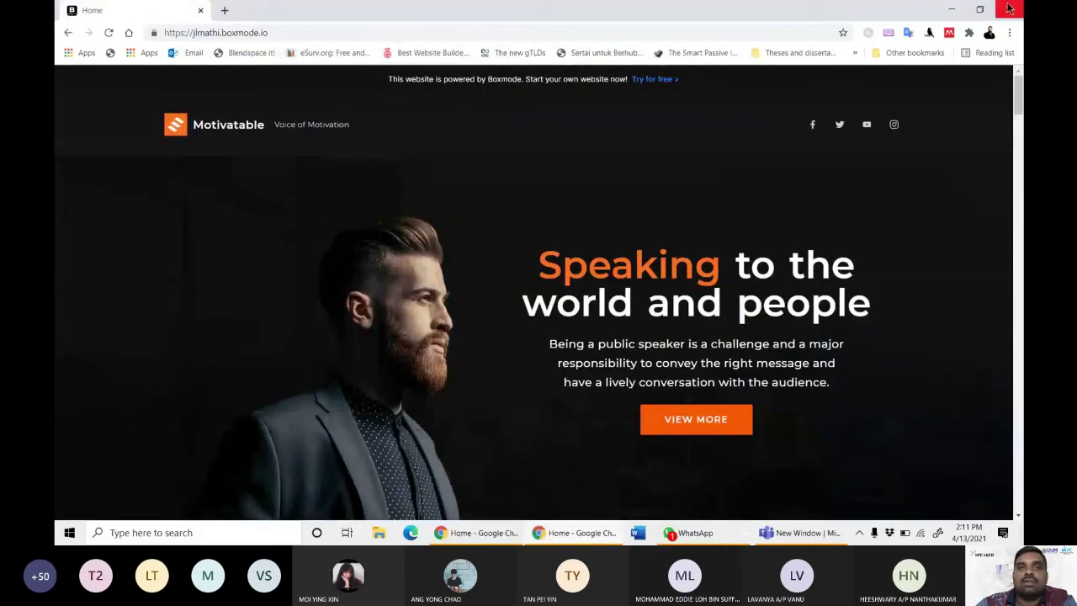
{"action": "left_click", "coordinate": [1009, 8]}
Step: Glance at the Foodie site again and return to the Projects page
{"action": "left_click", "coordinate": [126, 10]}
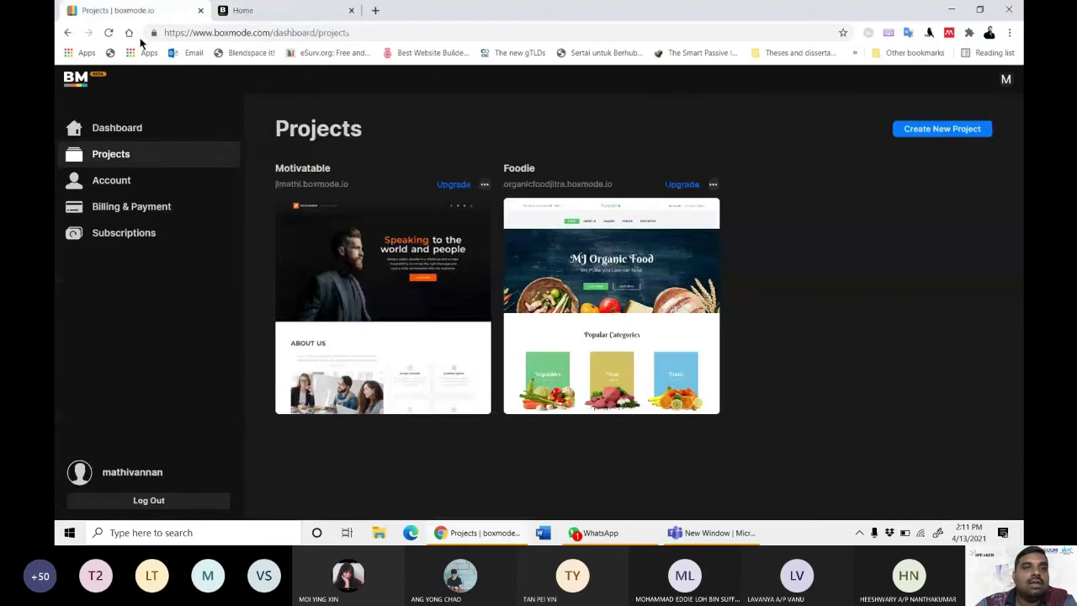
{"action": "left_click", "coordinate": [252, 10]}
{"action": "scroll", "coordinate": [565, 287], "scroll_direction": "up", "scroll_amount": 10}
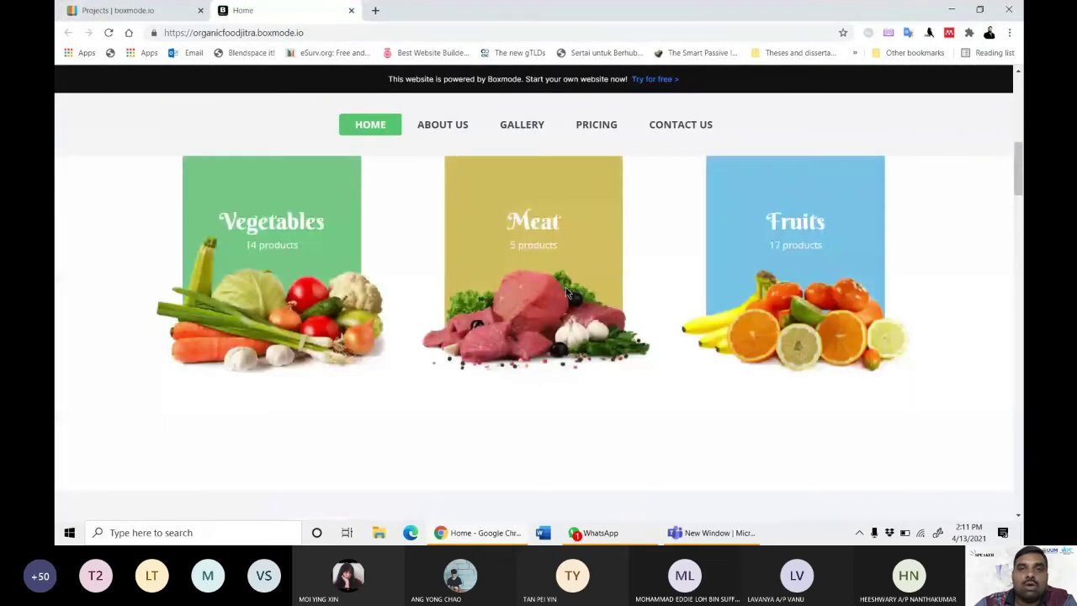
{"action": "scroll", "coordinate": [565, 286], "scroll_direction": "up", "scroll_amount": 5}
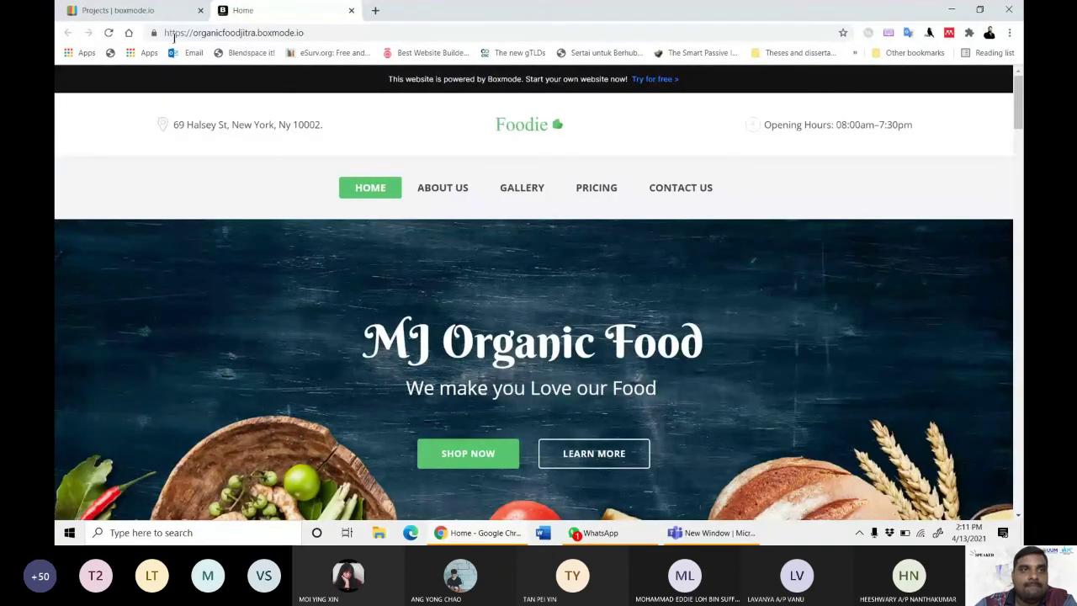
{"action": "left_click", "coordinate": [135, 11]}
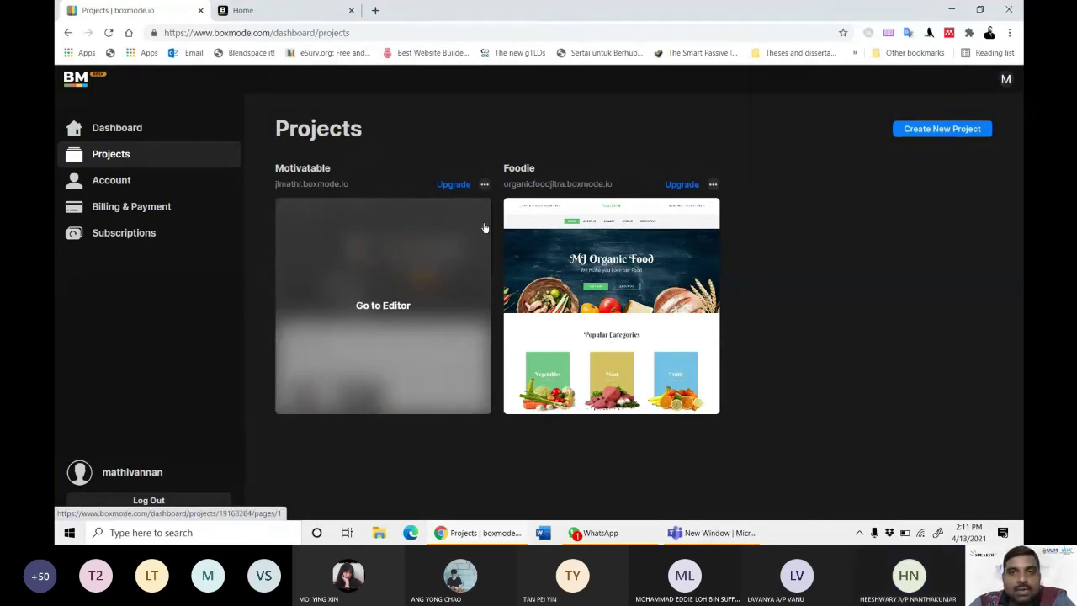
Step: Delete the Motivatable project from its options menu and confirm the deletion
{"action": "left_click", "coordinate": [485, 187]}
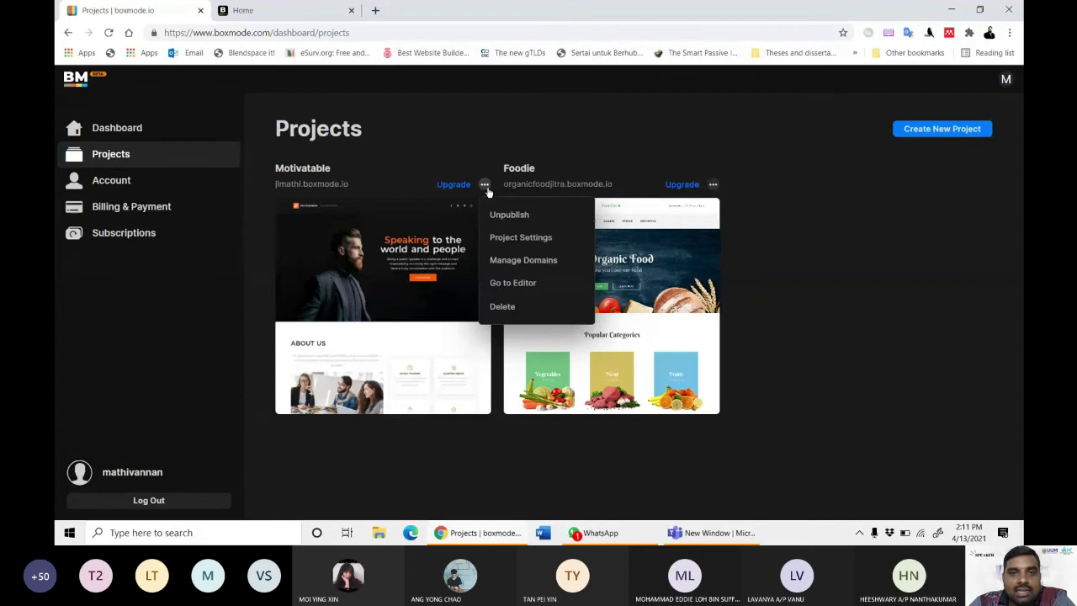
{"action": "left_click", "coordinate": [502, 307]}
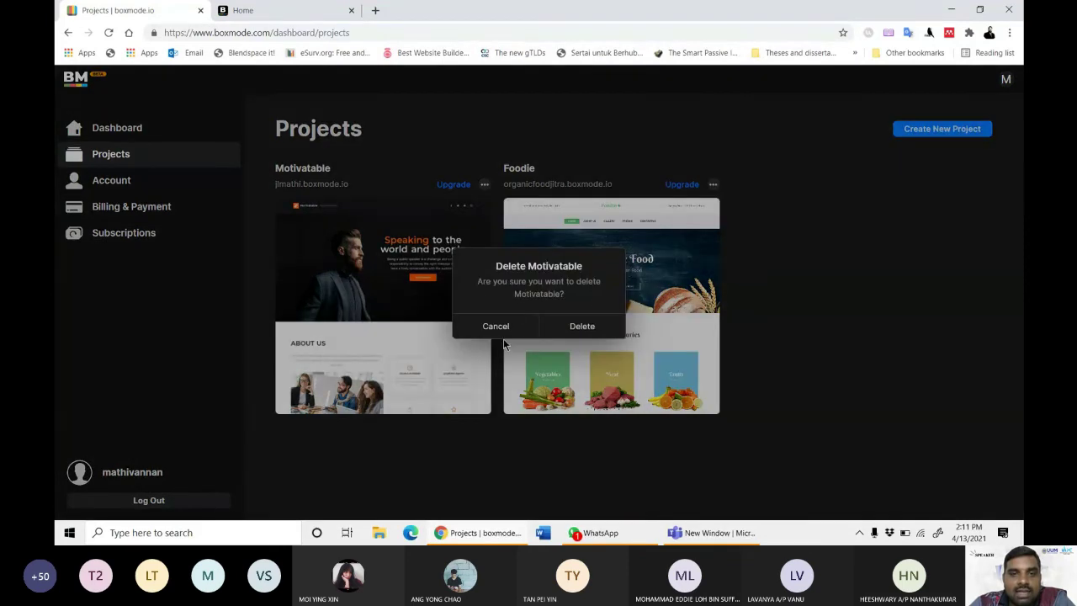
{"action": "left_click", "coordinate": [582, 328]}
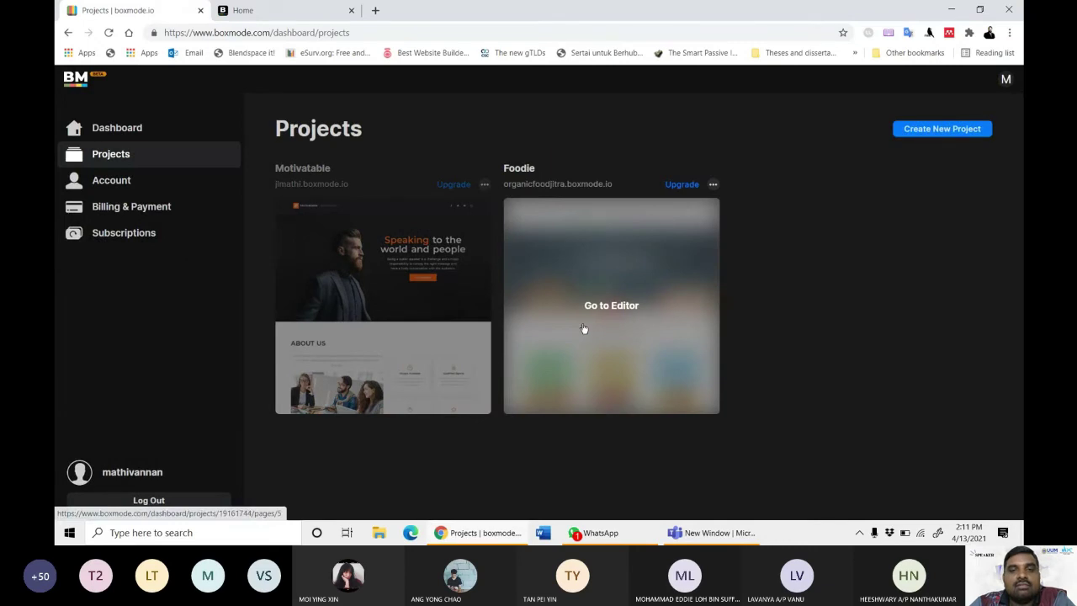
{"action": "left_click", "coordinate": [484, 185]}
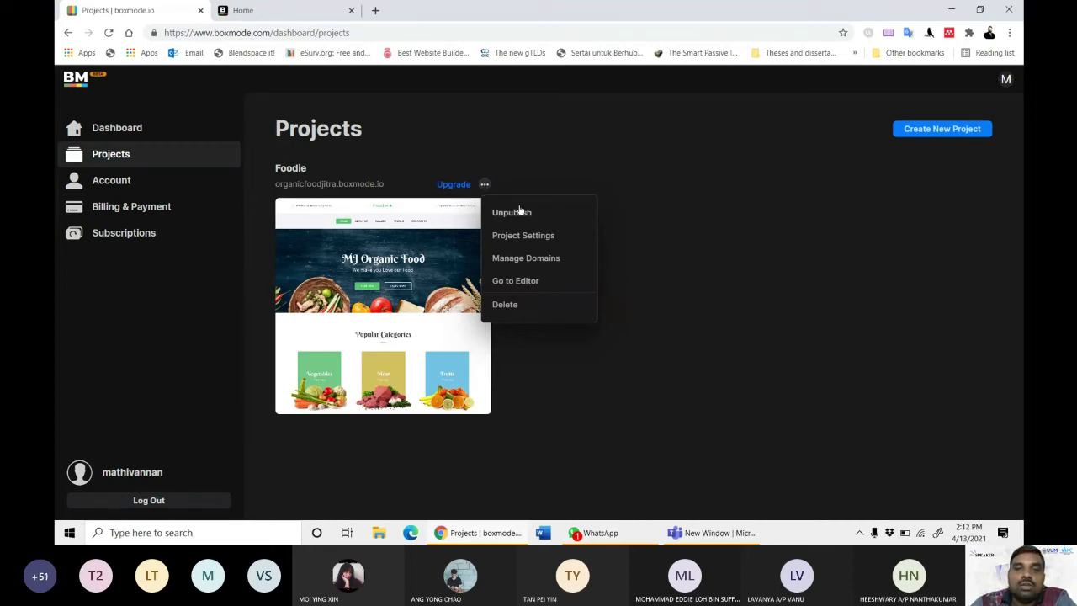
Step: Unpublish the Foodie site from its options menu
{"action": "left_click", "coordinate": [519, 214]}
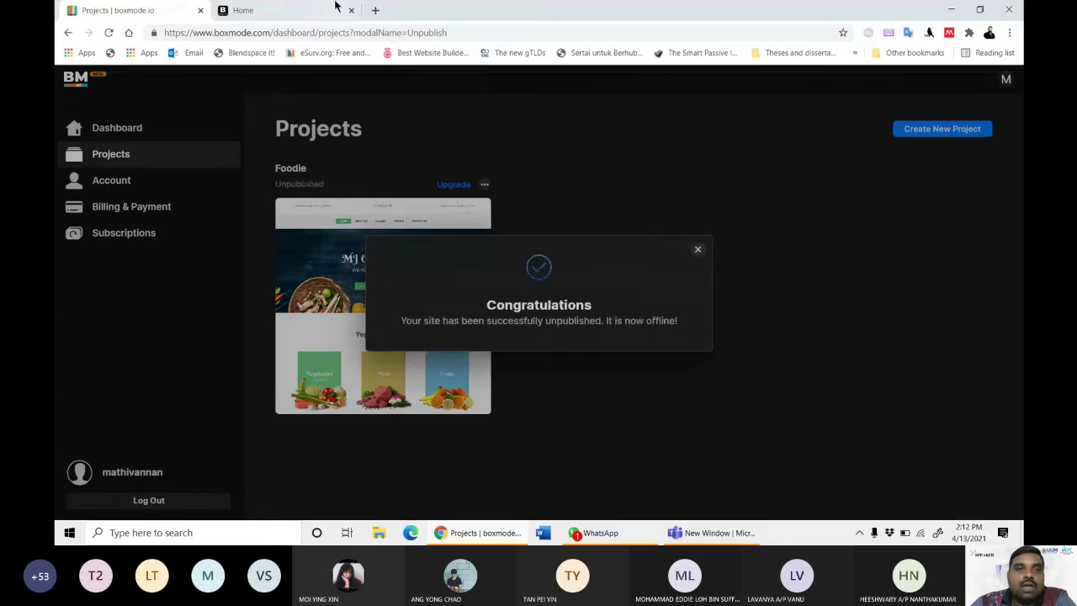
{"action": "left_click", "coordinate": [286, 10]}
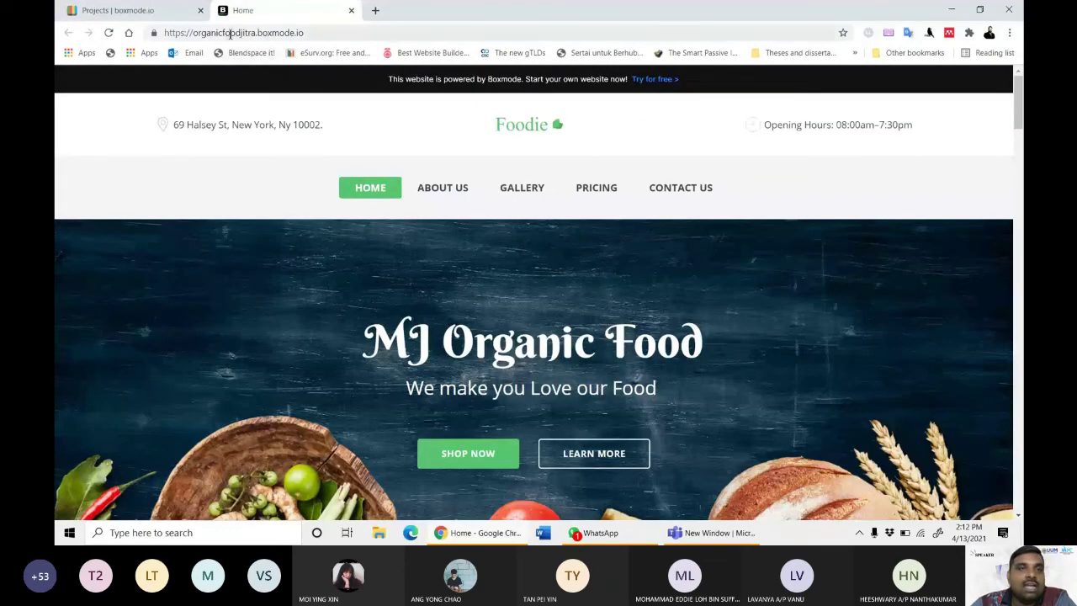
{"action": "left_click", "coordinate": [118, 11]}
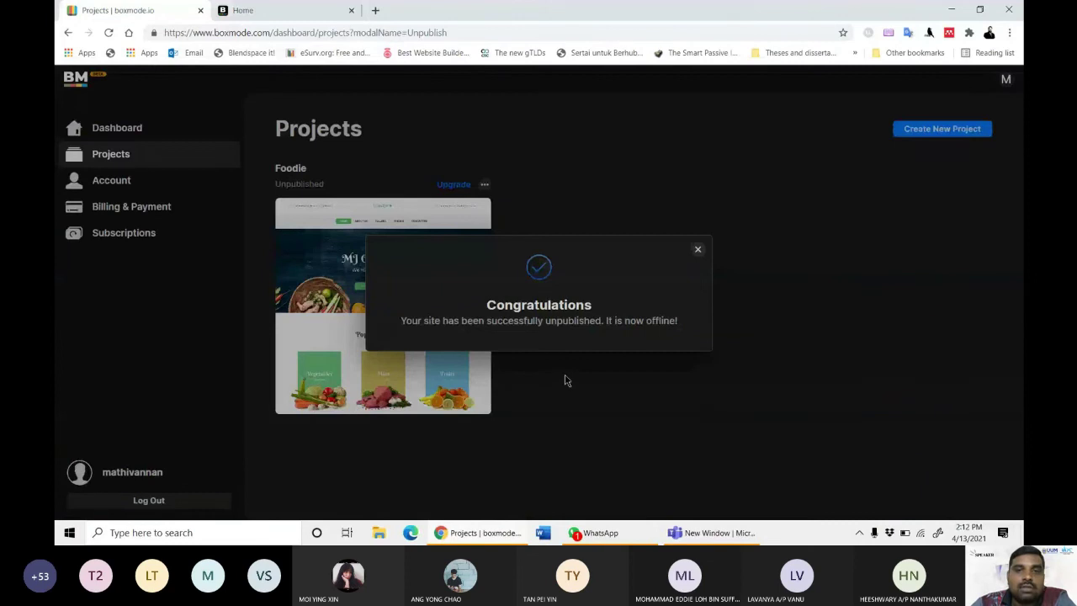
Step: Reload organicfoodjitra.boxmode.io to confirm the 'in the works' page, then dismiss the success message
{"action": "left_click", "coordinate": [292, 10]}
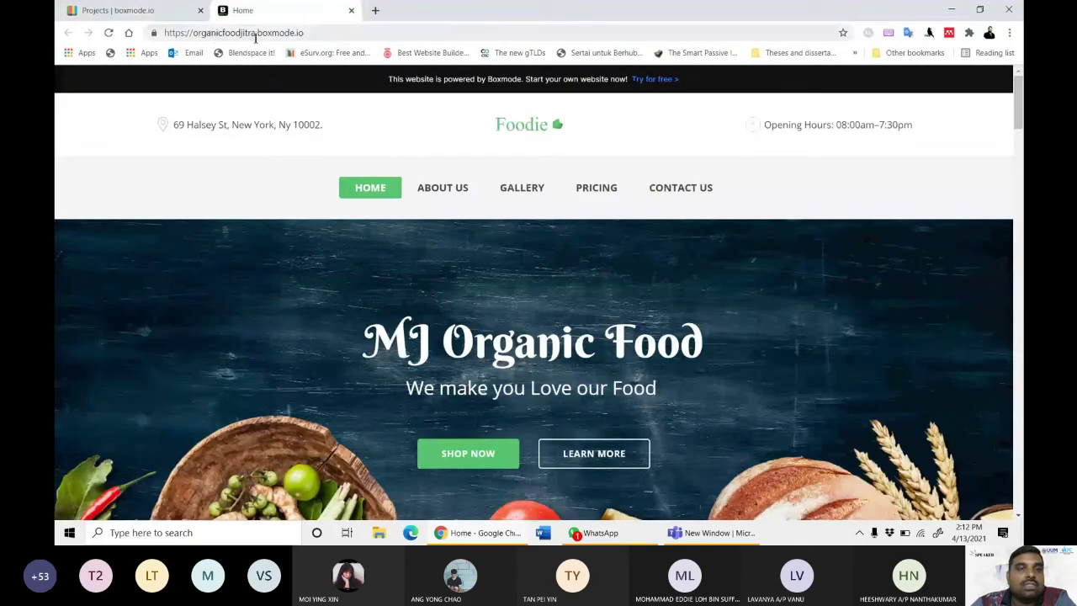
{"action": "left_click", "coordinate": [316, 33]}
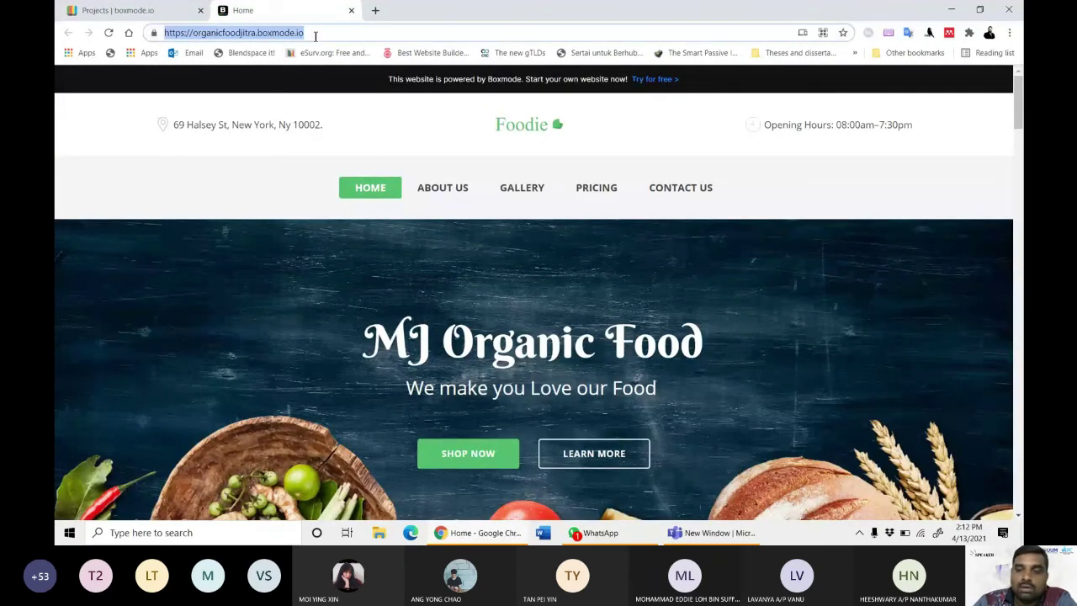
{"action": "key", "text": "Return"}
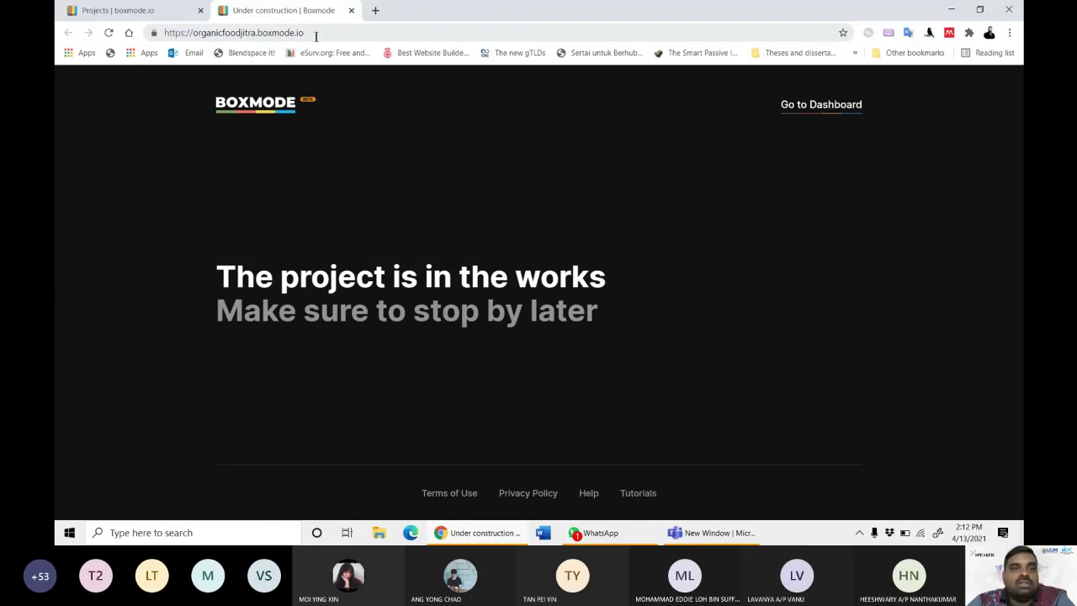
{"action": "left_click", "coordinate": [151, 10]}
{"action": "left_click", "coordinate": [697, 249]}
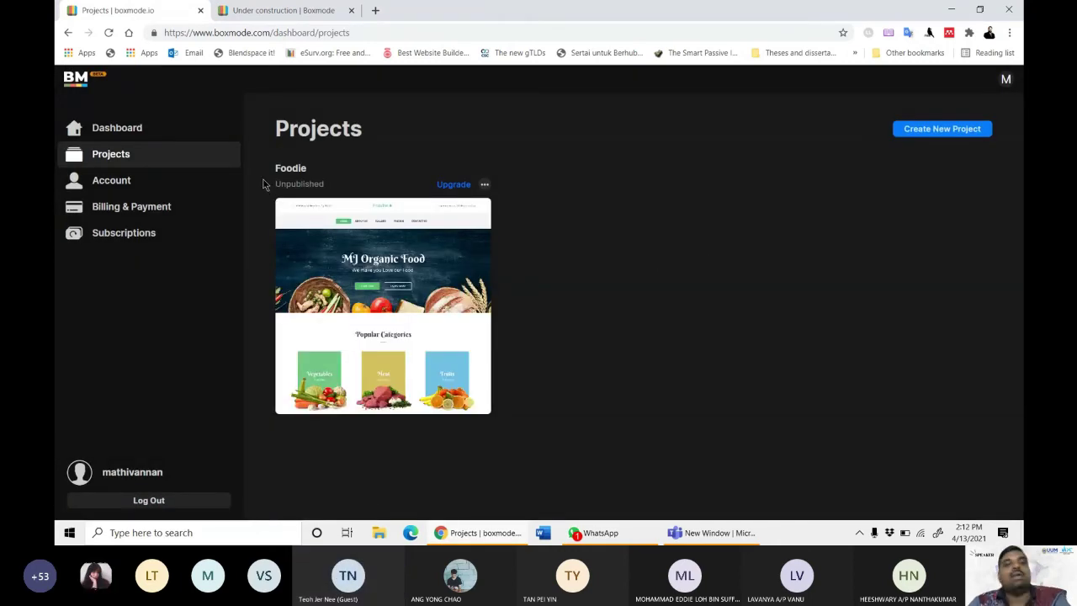
Step: Browse the Dashboard's recent Foodie project and help-center cards, then return to Projects
{"action": "left_click", "coordinate": [133, 135]}
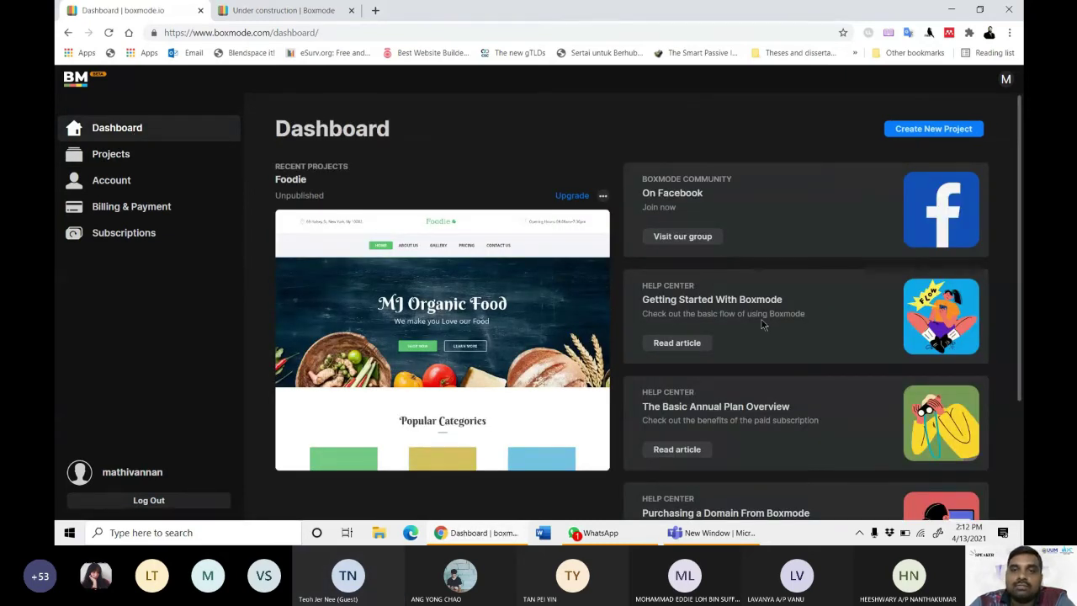
{"action": "scroll", "coordinate": [764, 322], "scroll_direction": "down", "scroll_amount": 2}
{"action": "scroll", "coordinate": [763, 322], "scroll_direction": "down", "scroll_amount": 1}
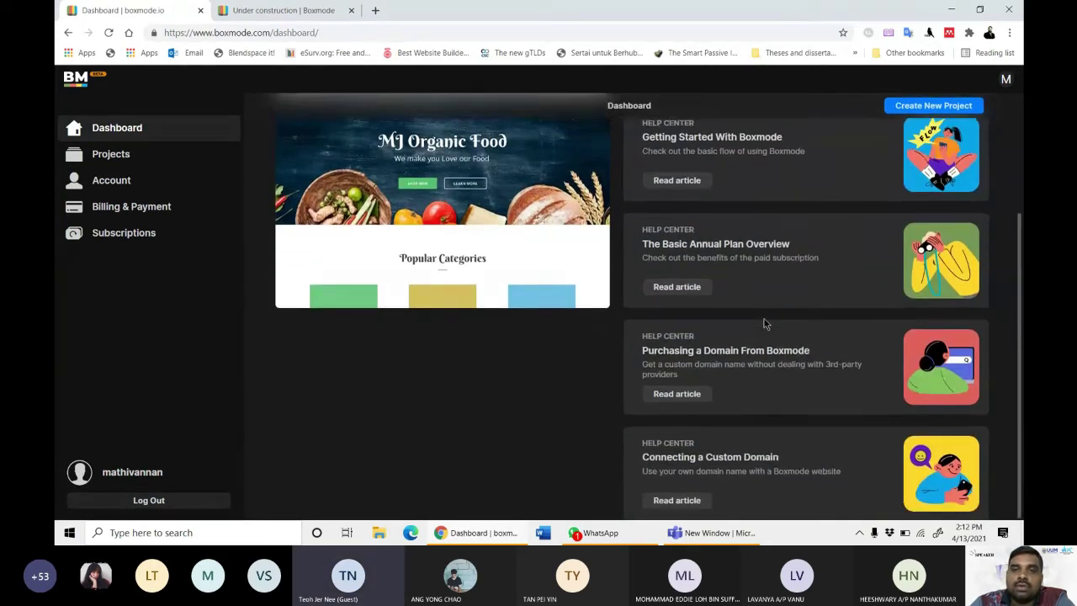
{"action": "scroll", "coordinate": [763, 322], "scroll_direction": "up", "scroll_amount": 2}
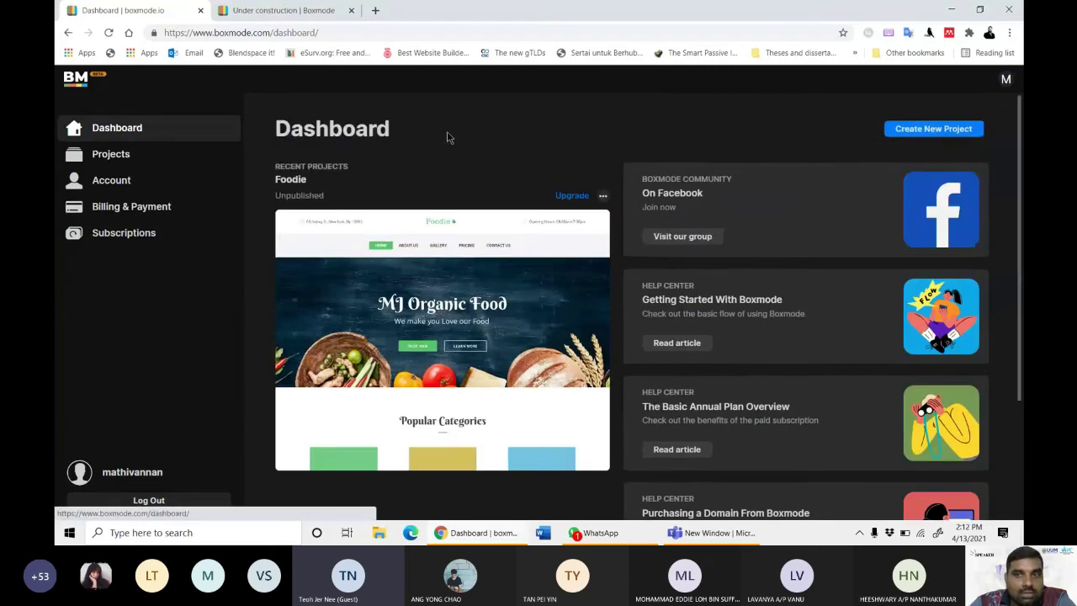
{"action": "scroll", "coordinate": [858, 250], "scroll_direction": "down", "scroll_amount": 1}
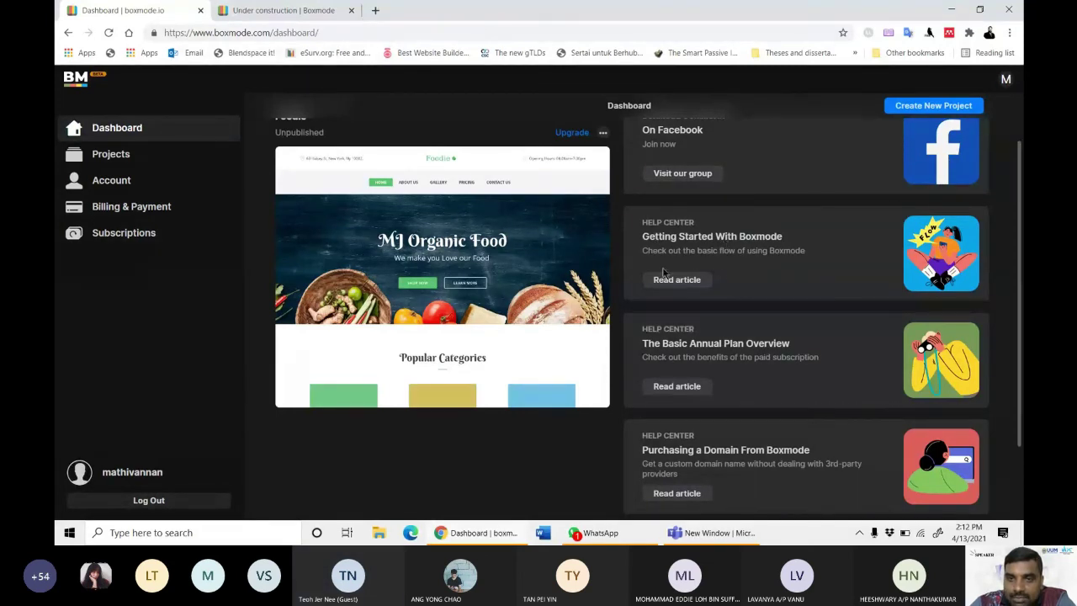
{"action": "scroll", "coordinate": [742, 284], "scroll_direction": "down", "scroll_amount": 1}
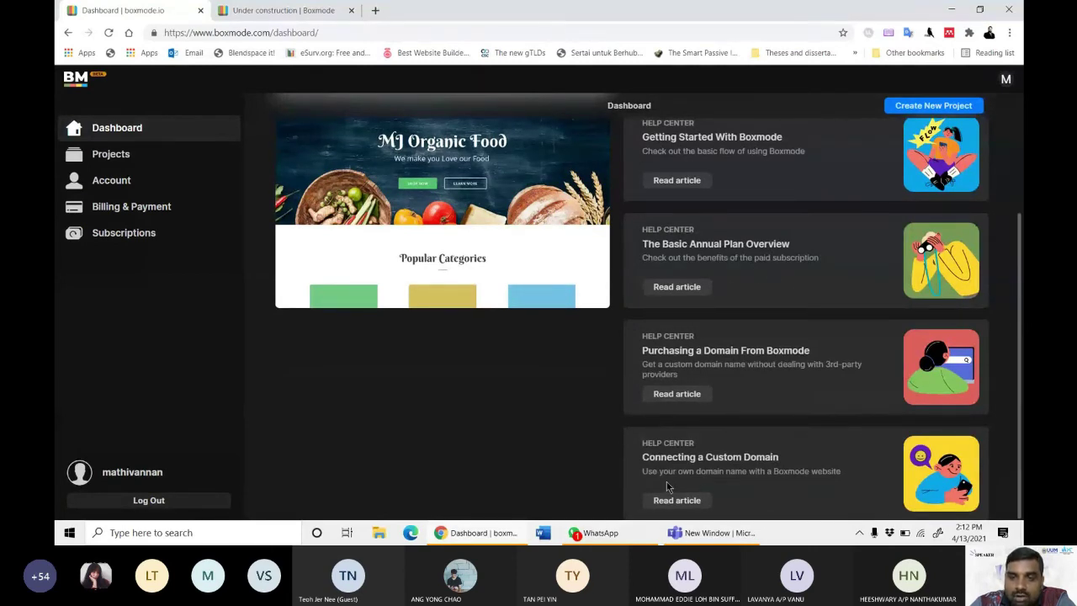
{"action": "left_click", "coordinate": [105, 155]}
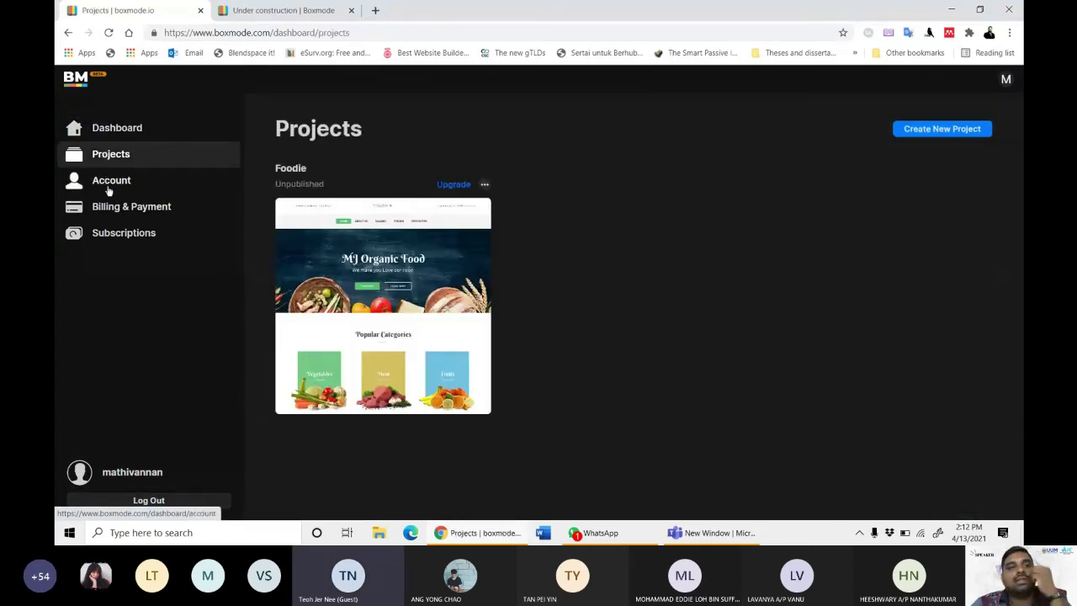
Step: Review the Account, Billing & Payment and Subscriptions pages, then open Foodie in the editor
{"action": "left_click", "coordinate": [107, 187]}
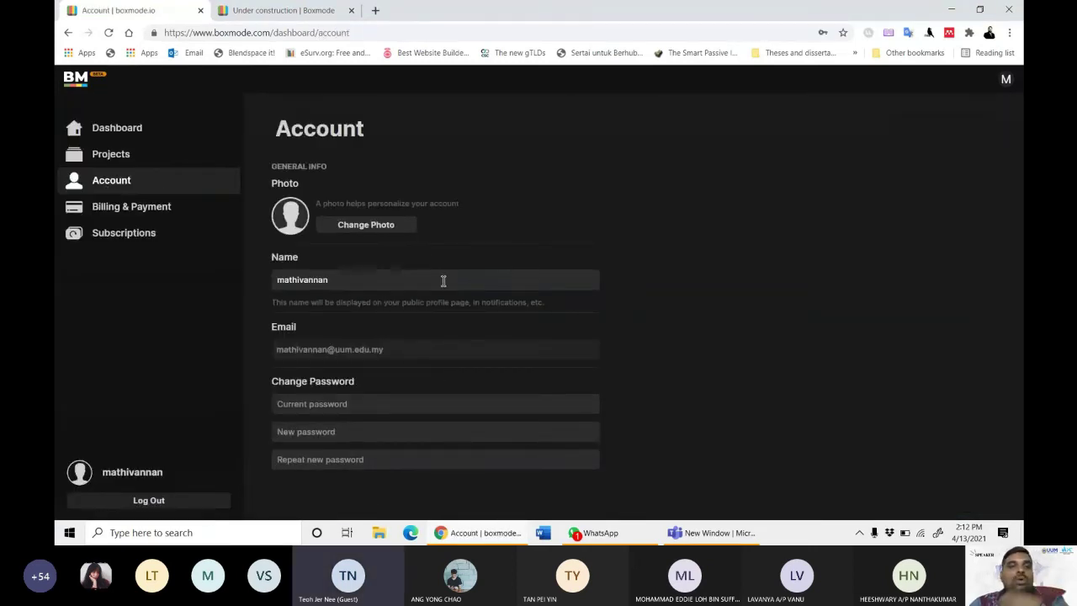
{"action": "left_click", "coordinate": [144, 210]}
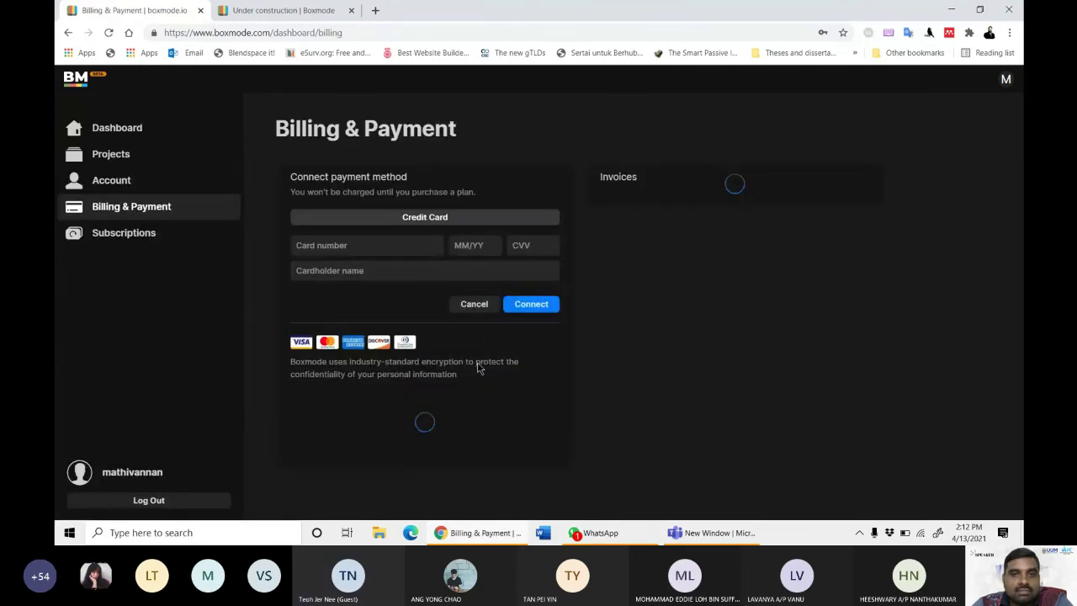
{"action": "left_click", "coordinate": [116, 235]}
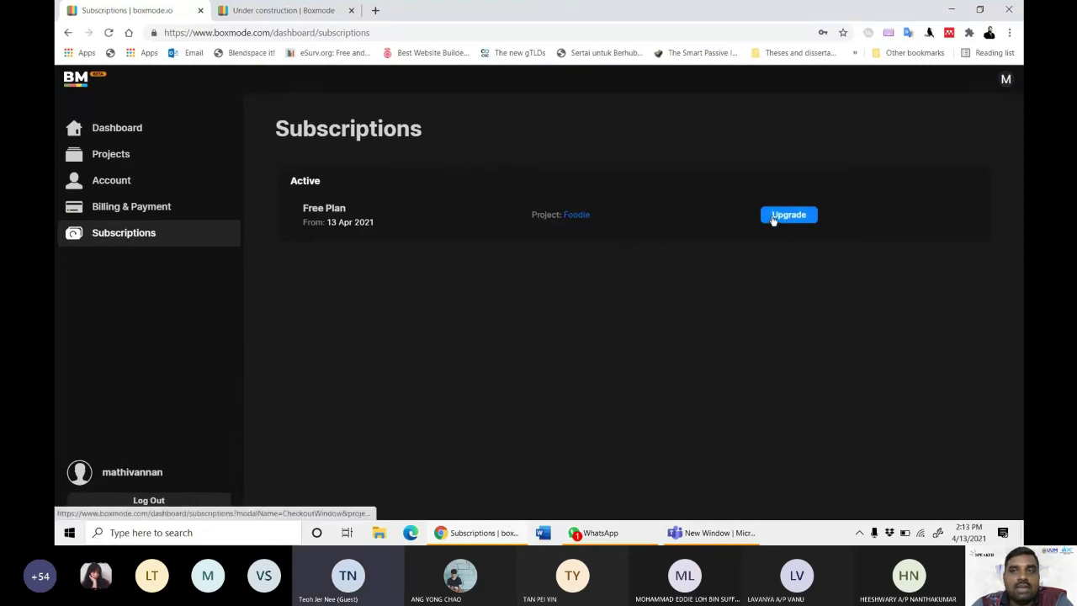
{"action": "left_click", "coordinate": [106, 127]}
{"action": "mouse_move", "coordinate": [440, 355]}
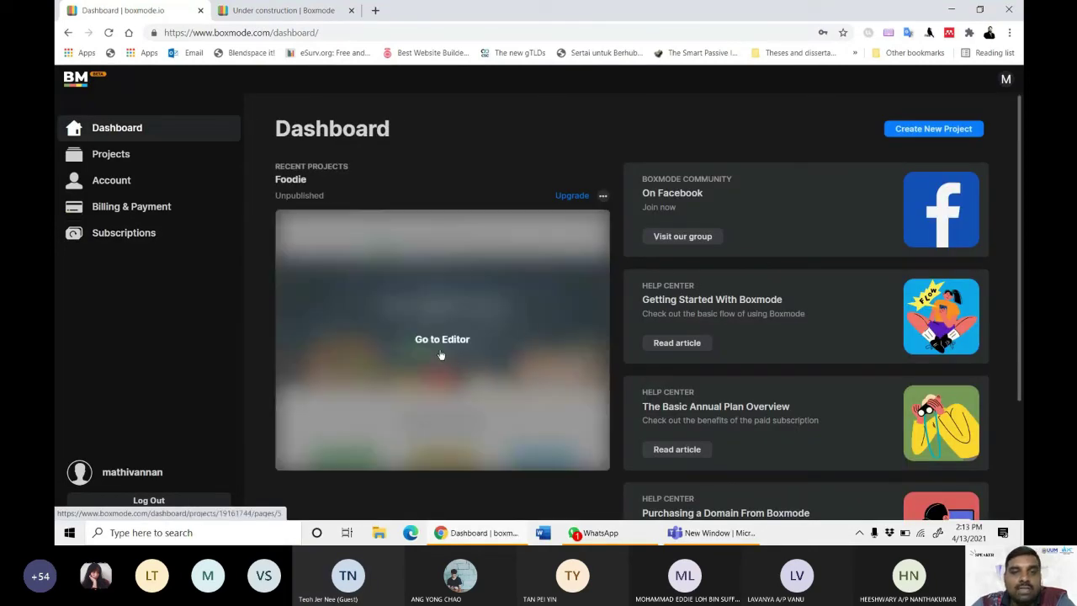
{"action": "left_click", "coordinate": [430, 341]}
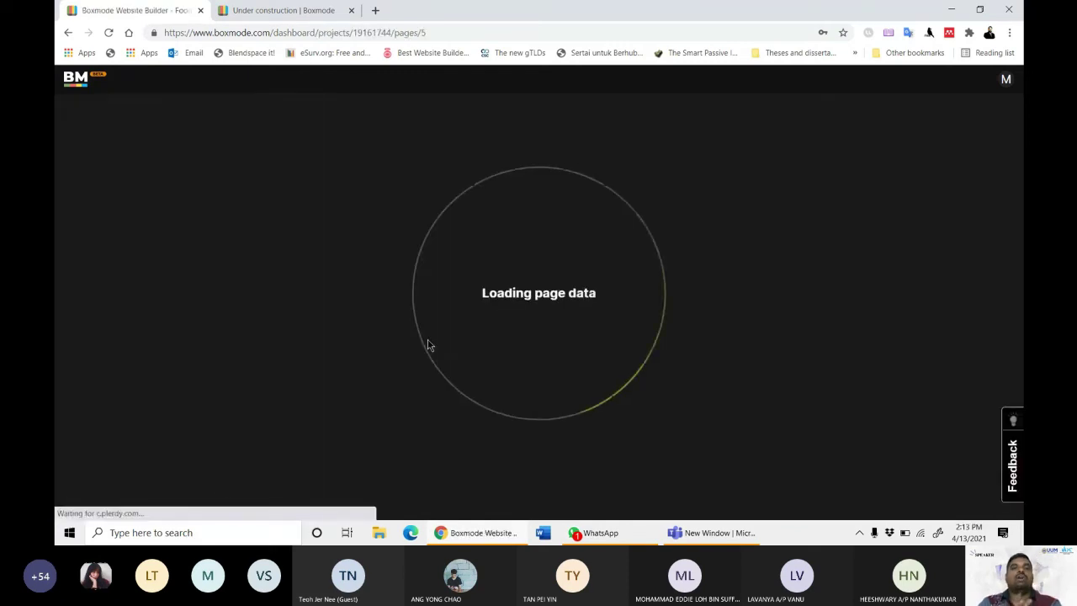
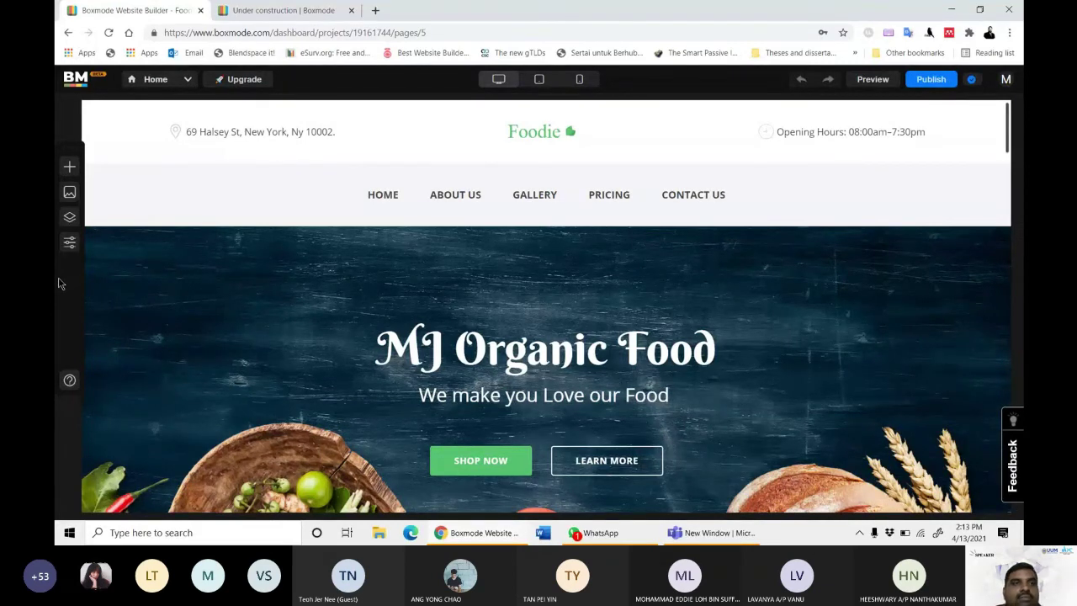
Step: Browse the Add, Media, Layers and CSS panels in the left toolbar
{"action": "left_click", "coordinate": [71, 171]}
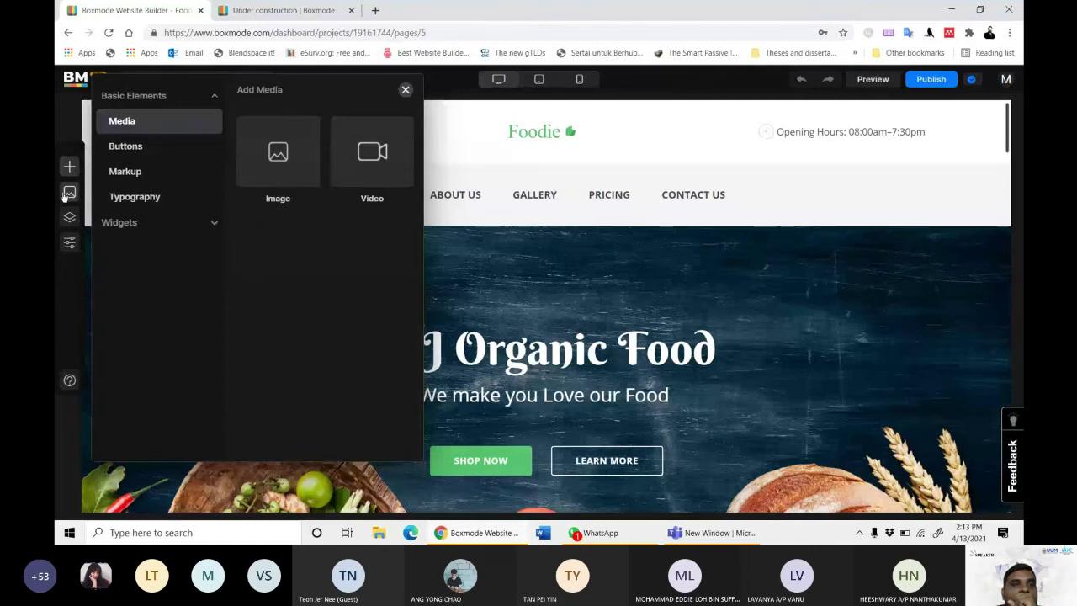
{"action": "left_click", "coordinate": [67, 194]}
{"action": "left_click", "coordinate": [71, 217]}
{"action": "left_click", "coordinate": [70, 244]}
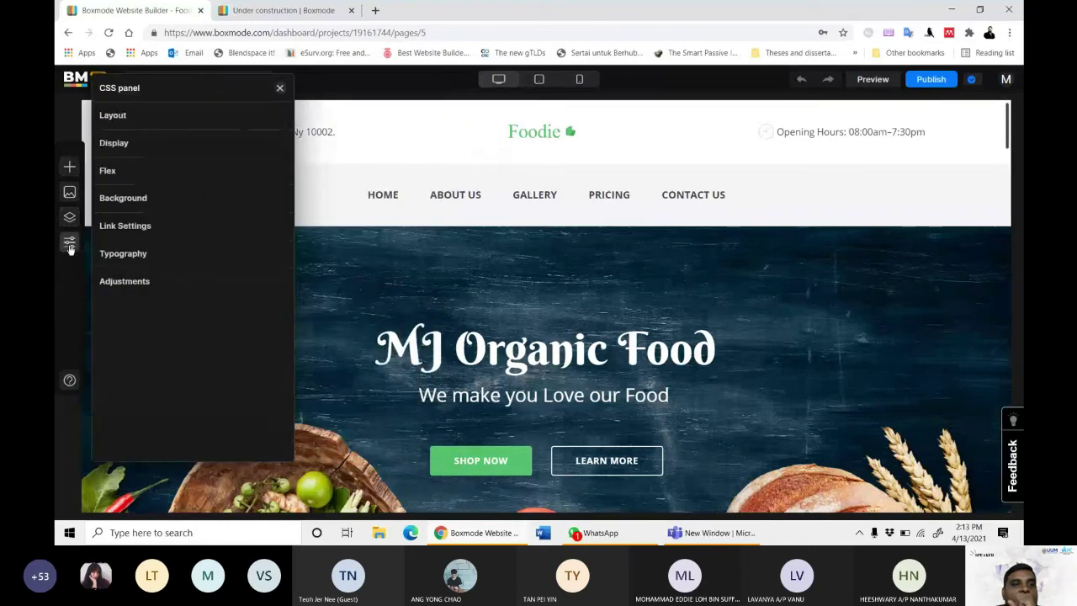
Step: Inspect the hero section and header row styling, then close CSS and go to the dashboard
{"action": "left_click", "coordinate": [445, 268]}
{"action": "left_click", "coordinate": [701, 146]}
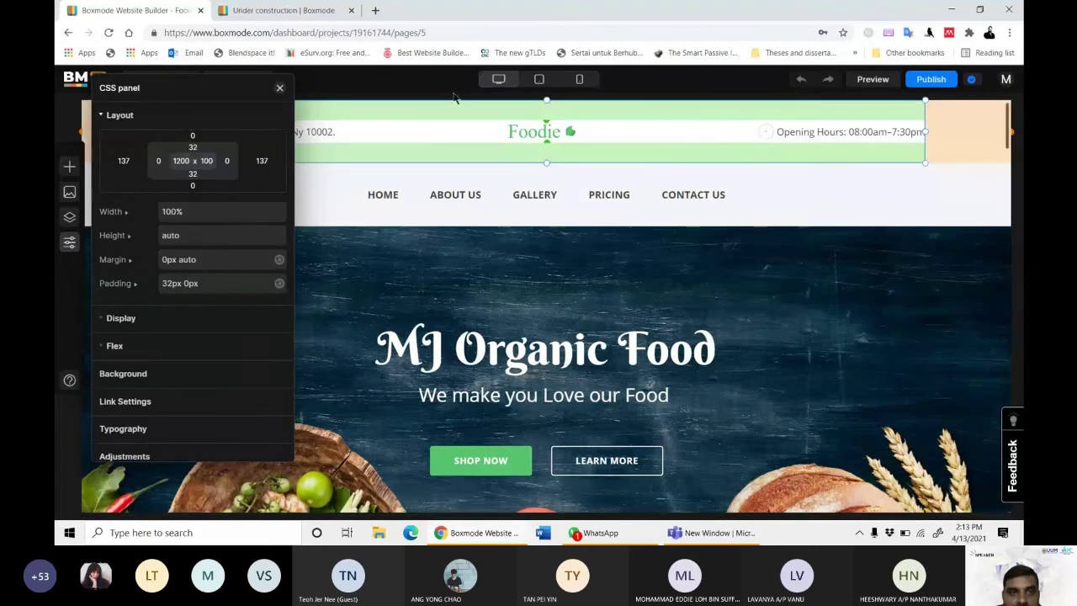
{"action": "left_click", "coordinate": [280, 89]}
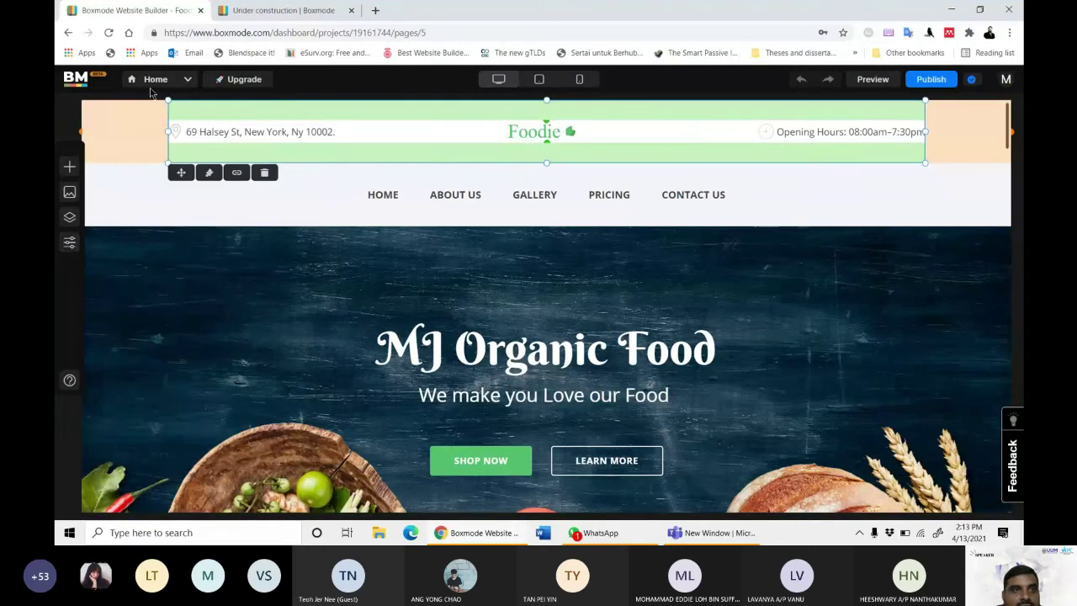
{"action": "left_click", "coordinate": [71, 79]}
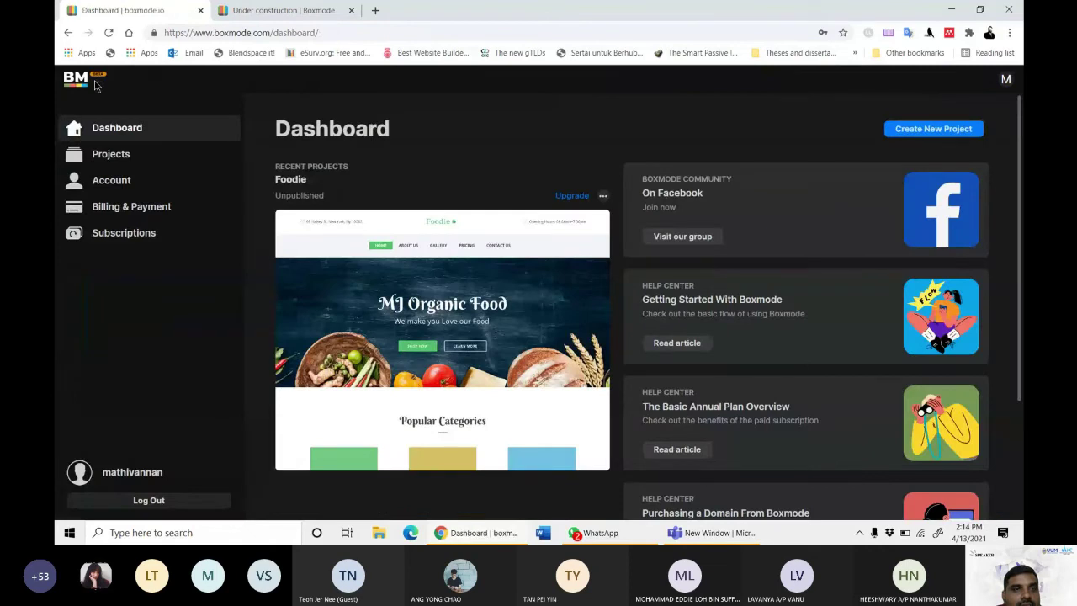
Step: Go to Projects and open the new-project template chooser
{"action": "left_click", "coordinate": [100, 160]}
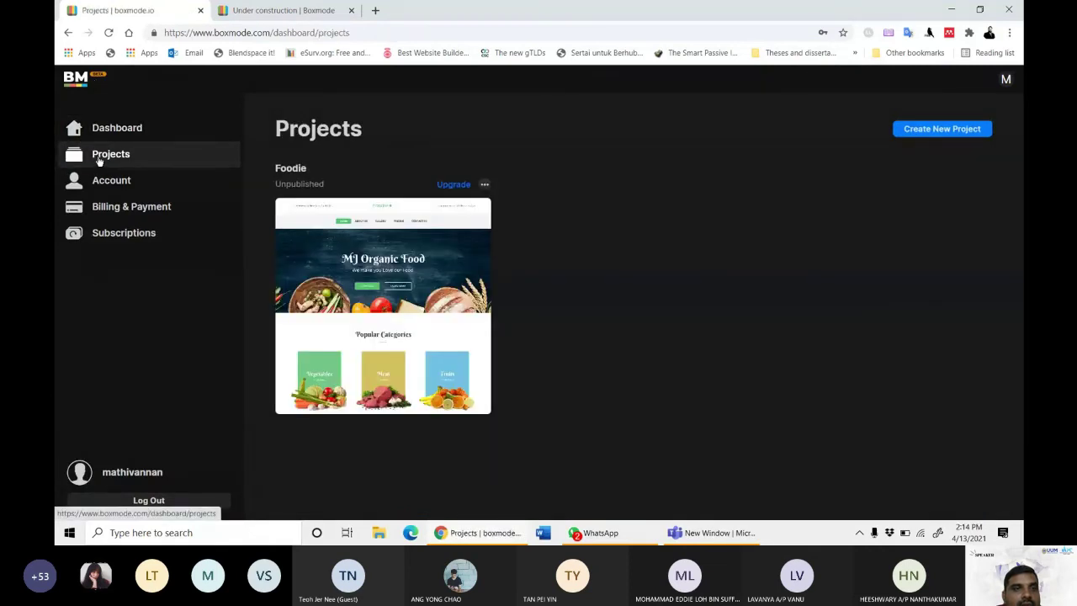
{"action": "left_click", "coordinate": [958, 130]}
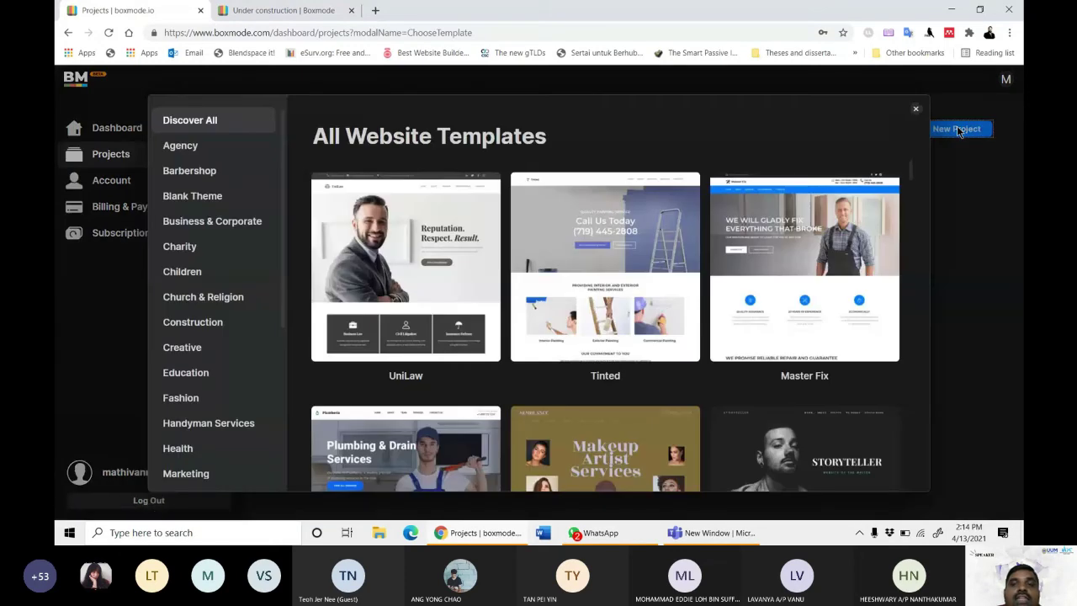
{"action": "left_click", "coordinate": [915, 108]}
{"action": "mouse_move", "coordinate": [424, 264]}
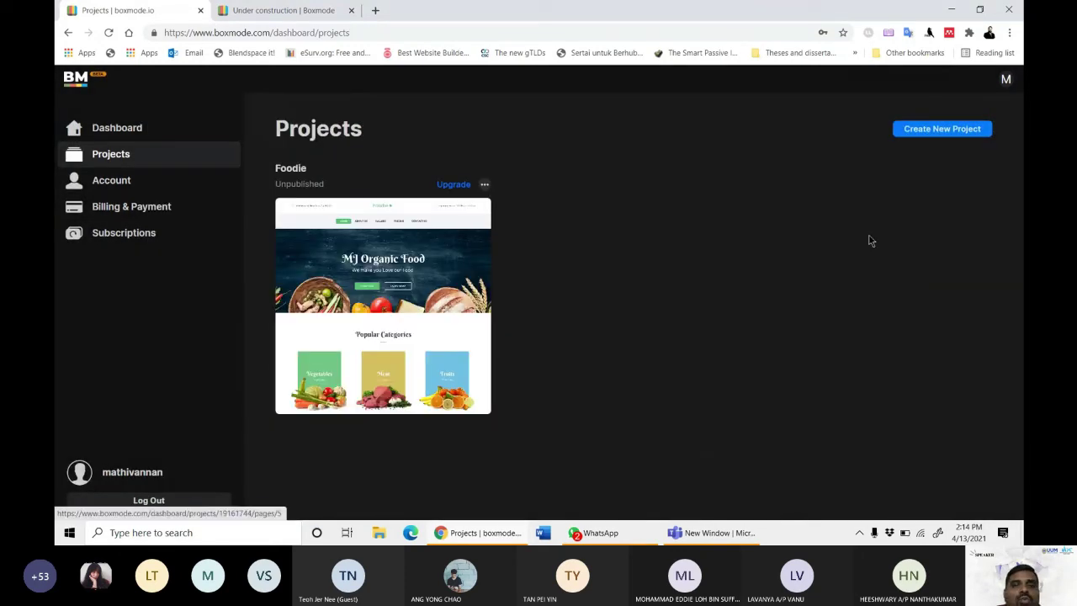
{"action": "left_click", "coordinate": [963, 133]}
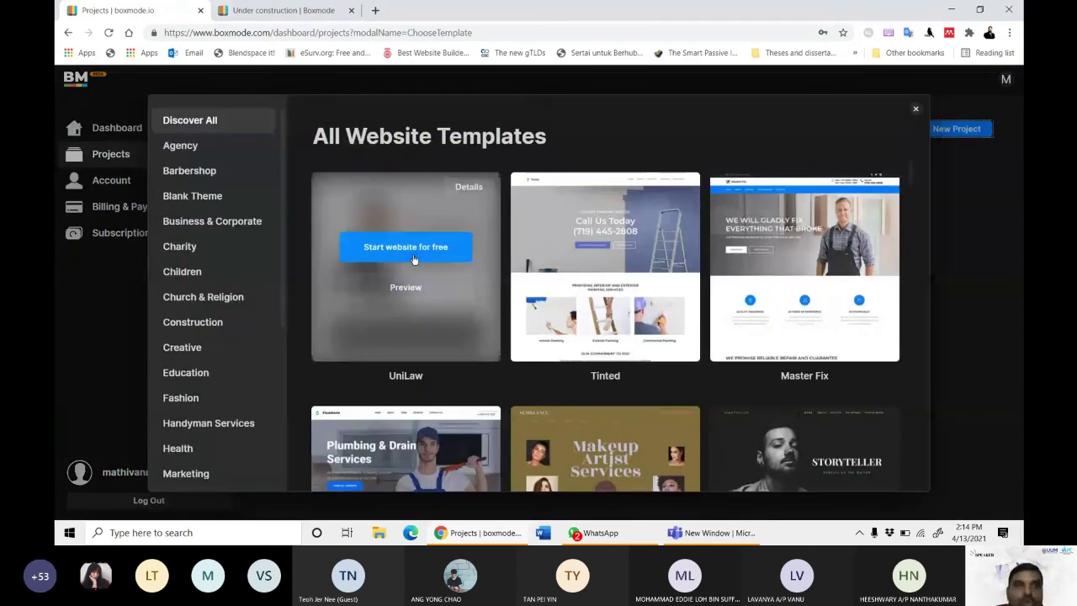
Step: Filter to Blank Theme templates and start a free website from the Blank template
{"action": "left_click", "coordinate": [182, 203]}
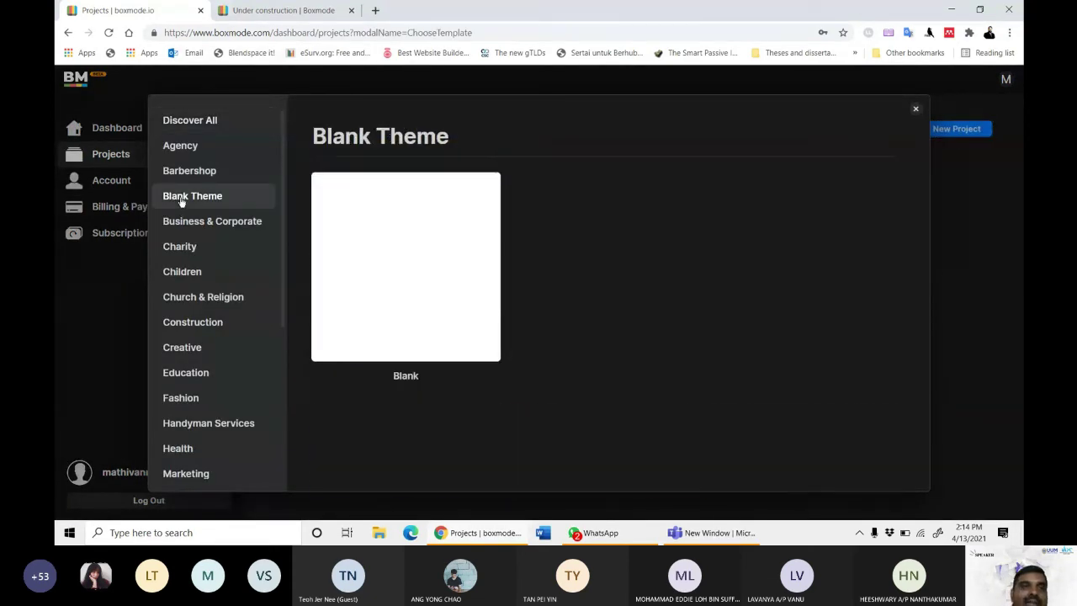
{"action": "mouse_move", "coordinate": [381, 299]}
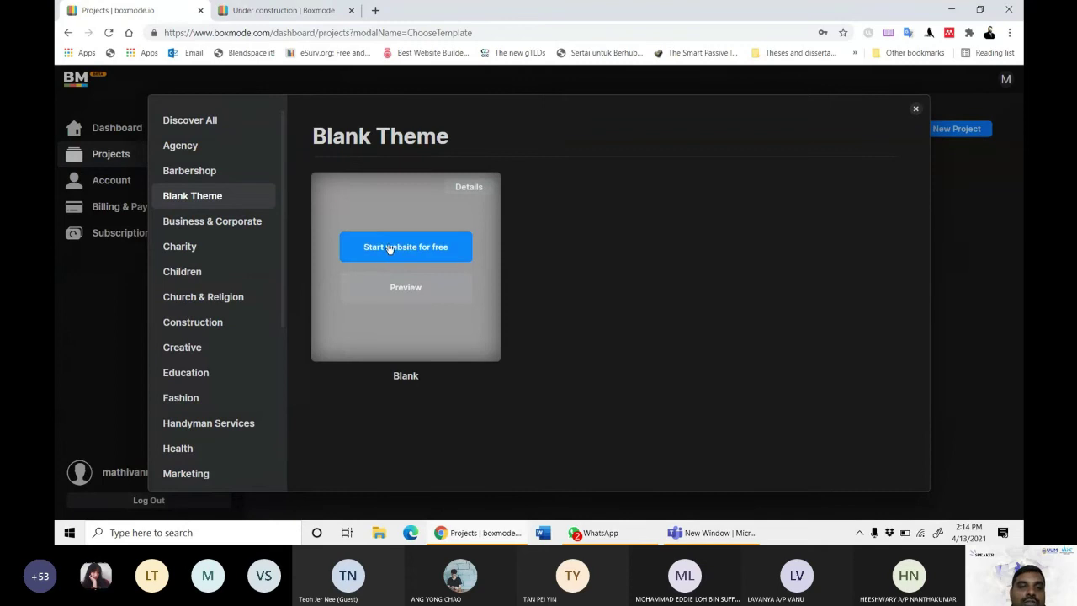
{"action": "left_click", "coordinate": [386, 249]}
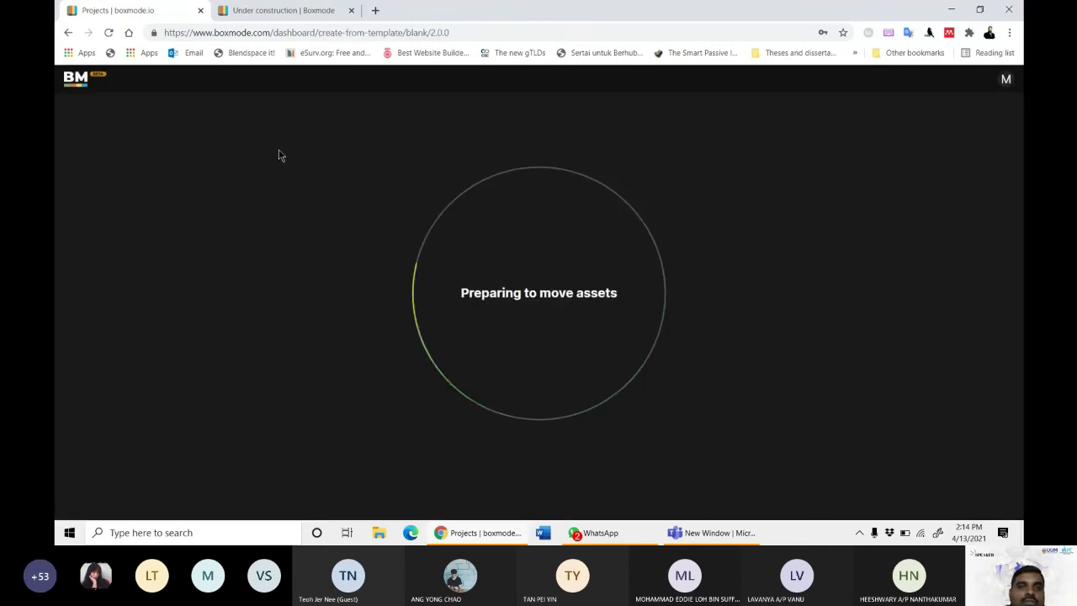
{"action": "left_click", "coordinate": [286, 9]}
Step: Close the Under construction tab and open the Blank pages dropdown once the project loads
{"action": "left_click", "coordinate": [120, 10]}
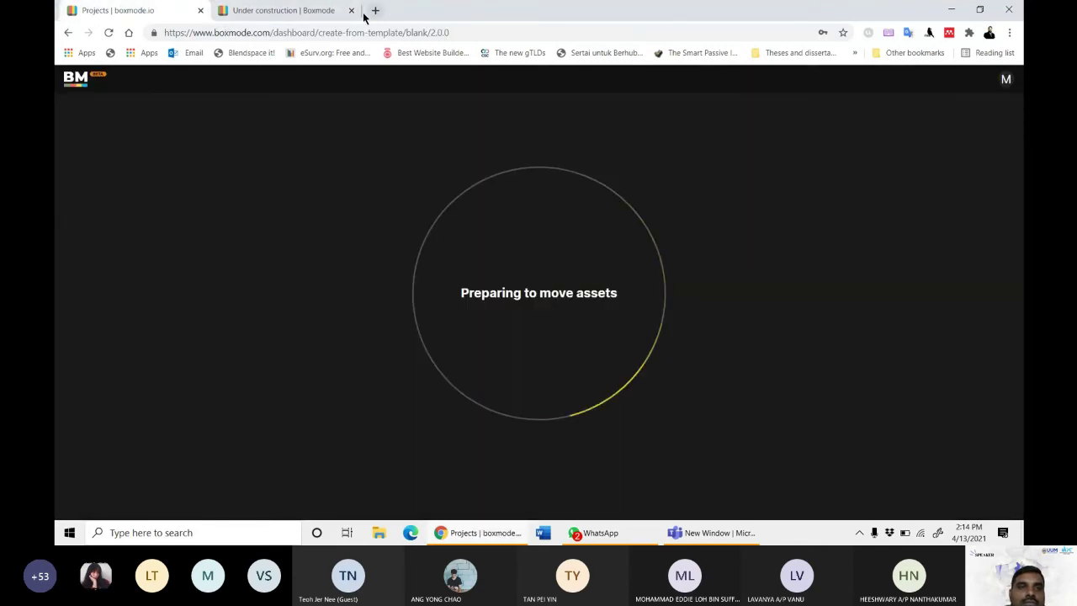
{"action": "left_click", "coordinate": [351, 10]}
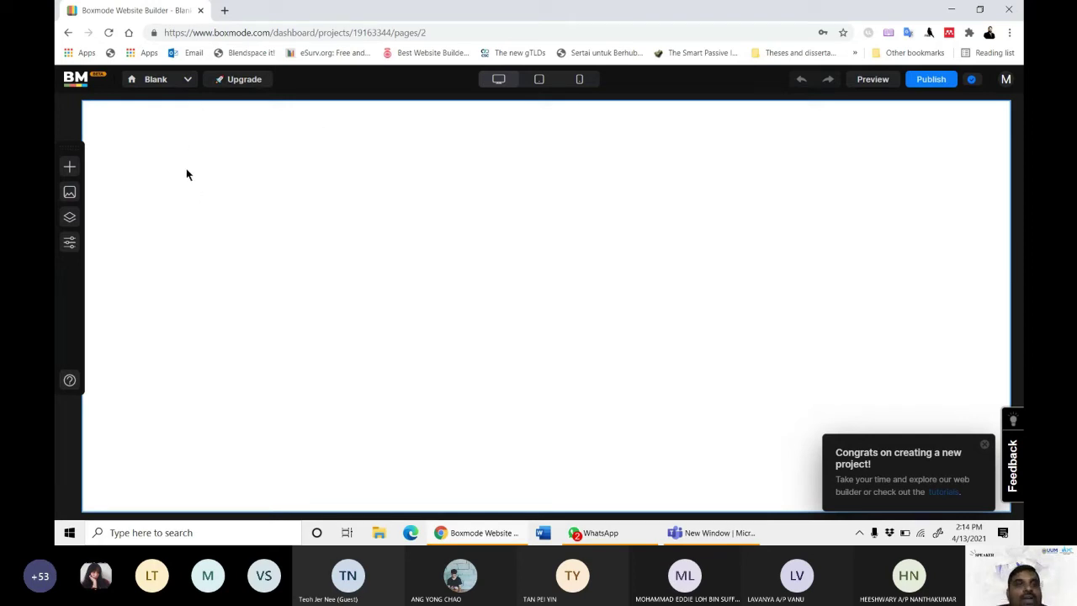
{"action": "left_click", "coordinate": [184, 84]}
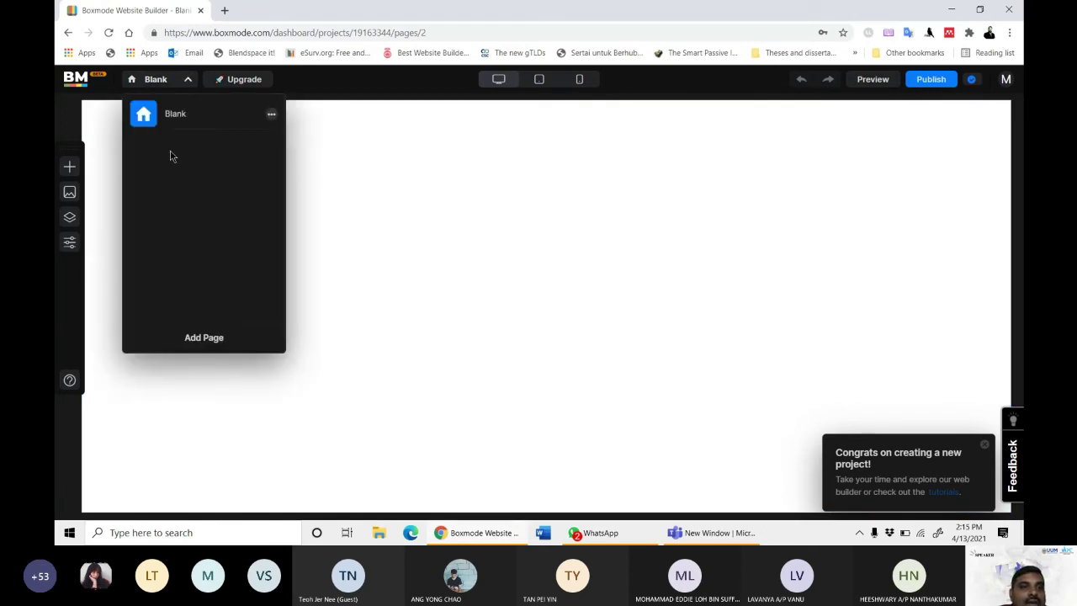
Step: Add a page called New Page and open its Settings from the pages list
{"action": "left_click", "coordinate": [204, 337]}
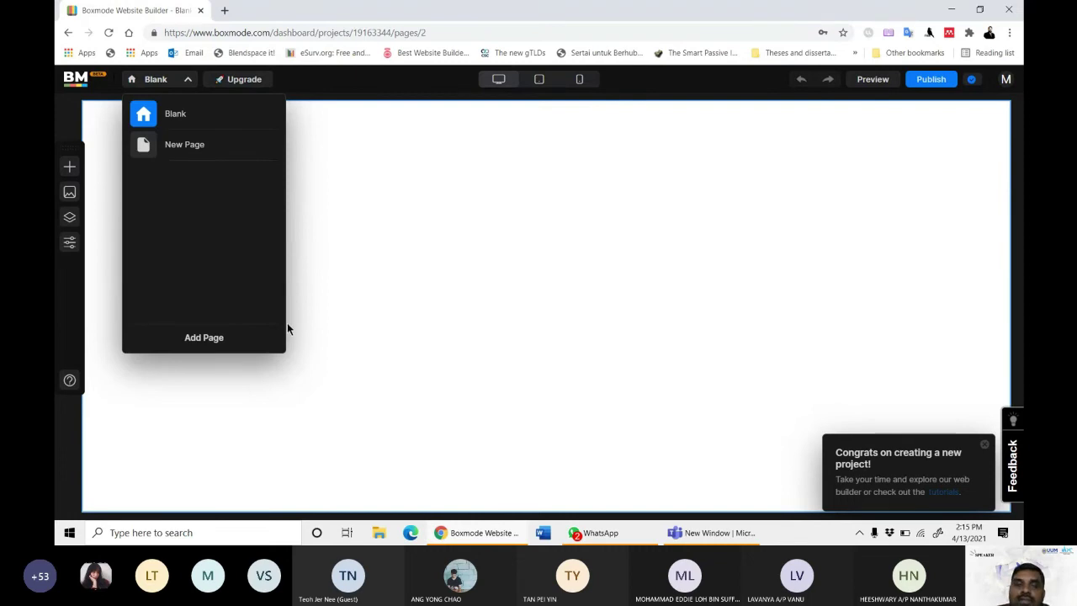
{"action": "left_click", "coordinate": [185, 145]}
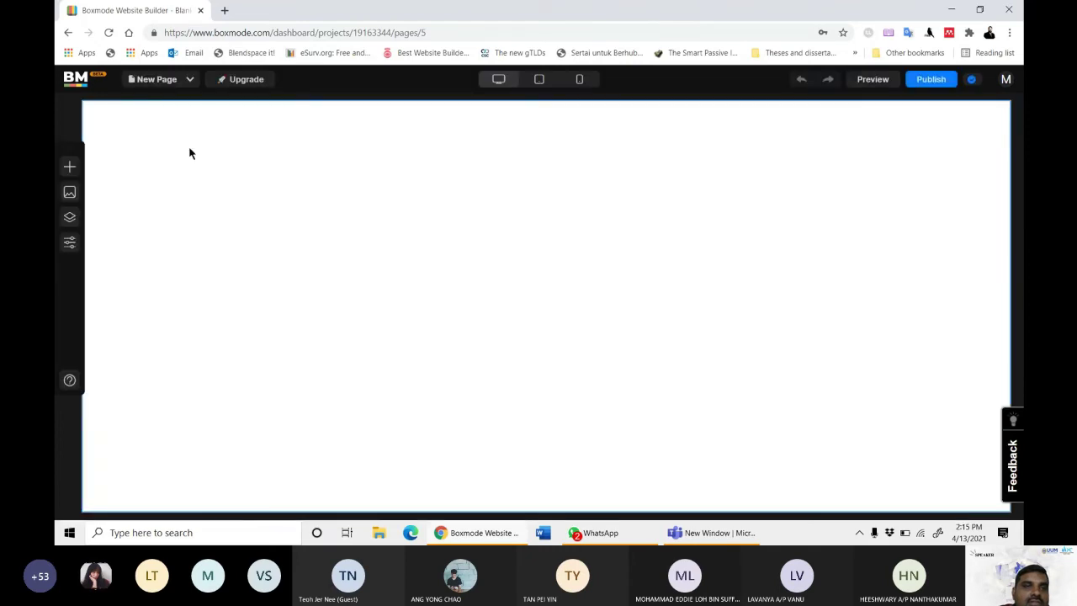
{"action": "left_click", "coordinate": [189, 80]}
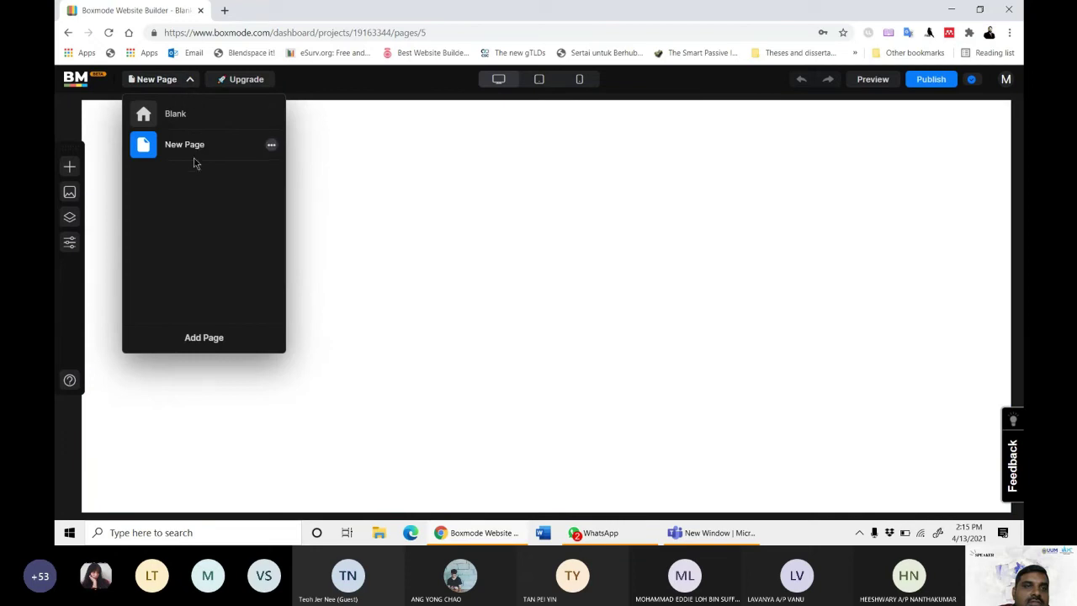
{"action": "left_click", "coordinate": [270, 145]}
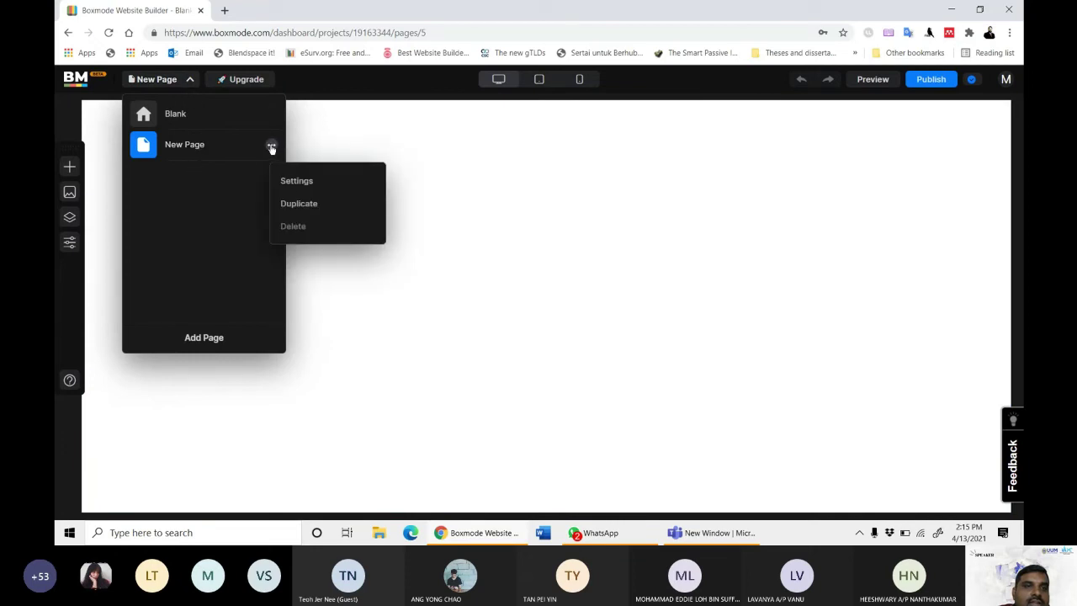
{"action": "left_click", "coordinate": [309, 188]}
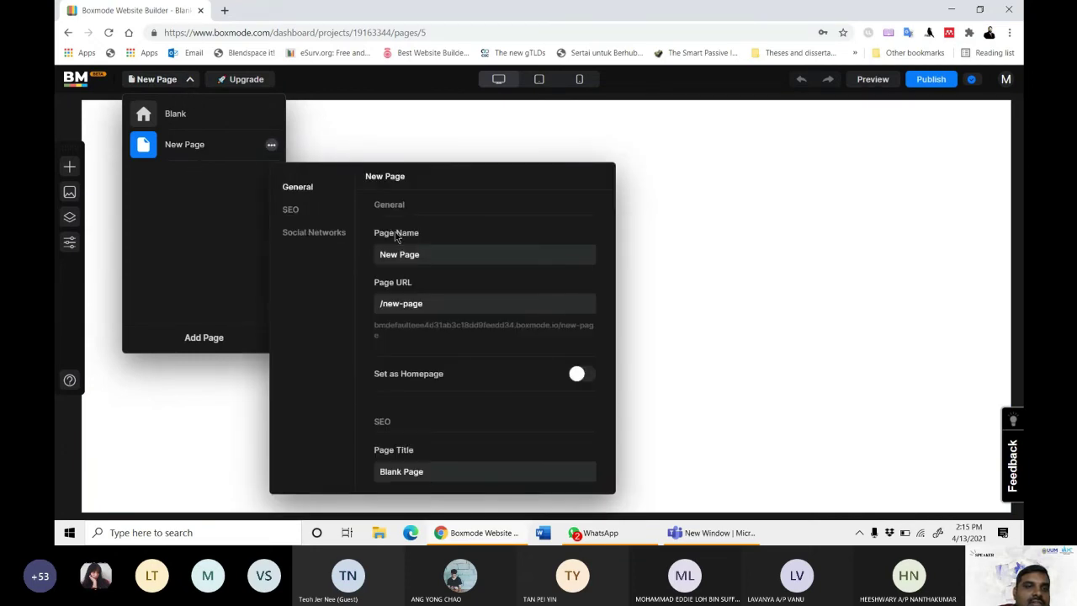
Step: Rename the page to Home and set it as the site's homepage
{"action": "type", "text": "Home"}
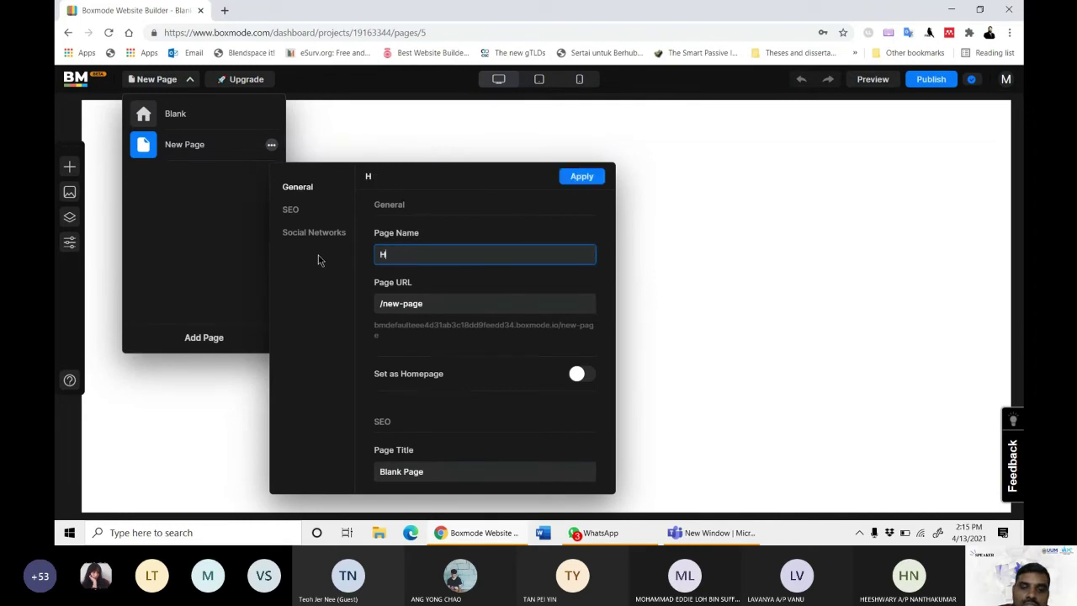
{"action": "left_click", "coordinate": [580, 375]}
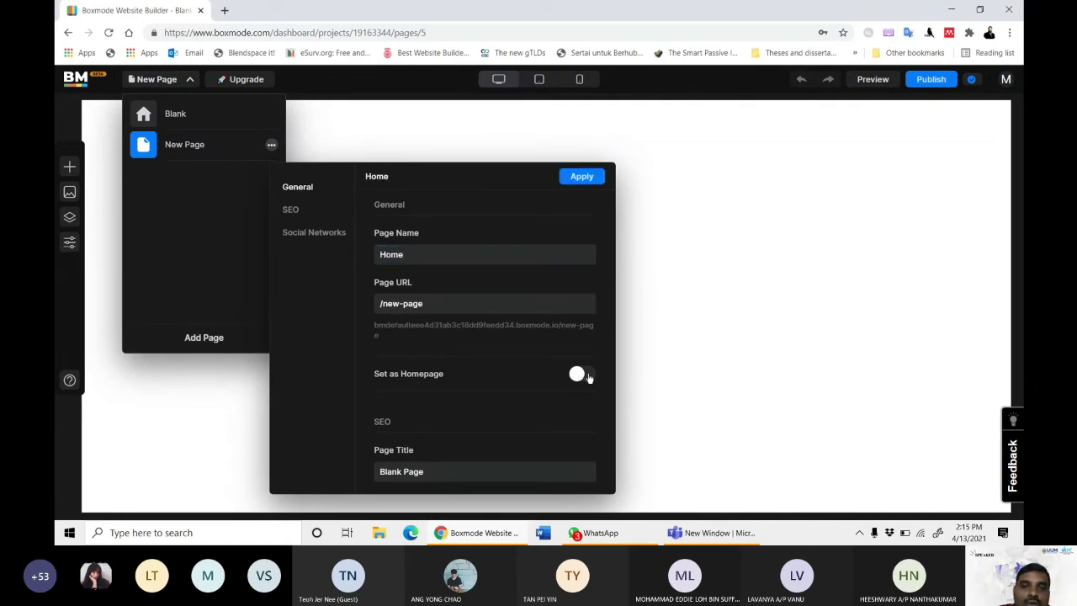
{"action": "scroll", "coordinate": [442, 349], "scroll_direction": "down", "scroll_amount": 2}
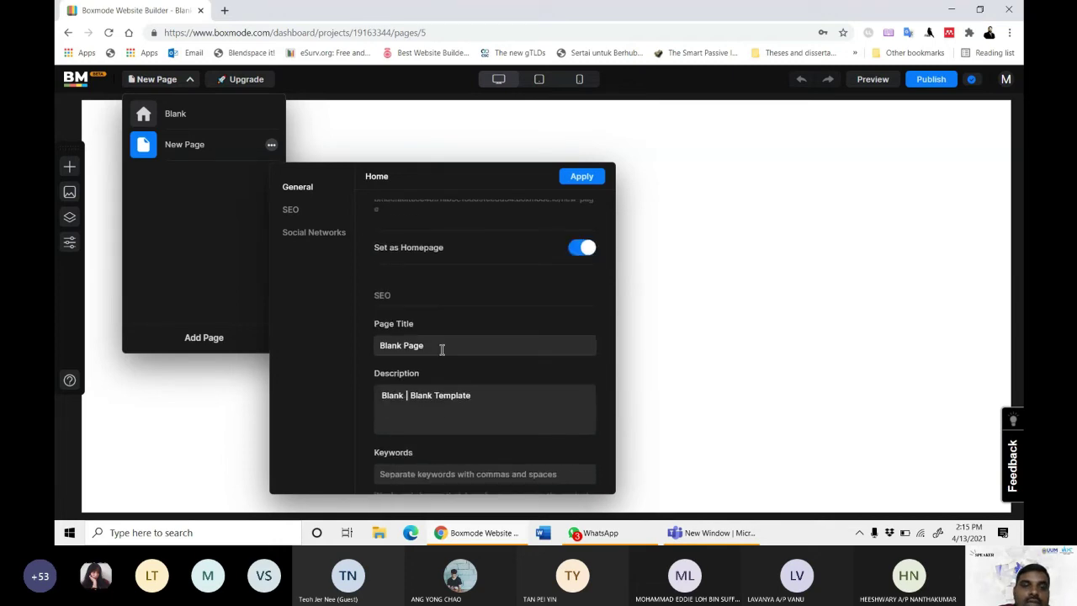
Step: Set the page title to Home and the description to 'Welcome to Organic Food Store'
{"action": "left_click_drag", "start_coordinate": [443, 349], "coordinate": [353, 356]}
{"action": "type", "text": "Home"}
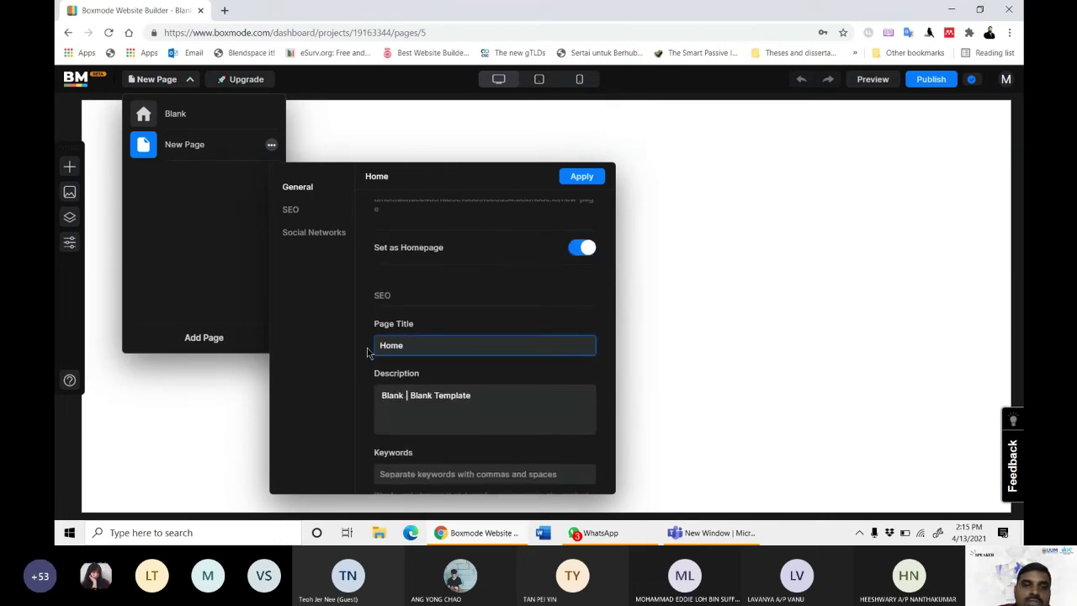
{"action": "left_click", "coordinate": [448, 395]}
{"action": "left_click_drag", "start_coordinate": [461, 396], "coordinate": [301, 397]}
{"action": "type", "text": "Welcom"}
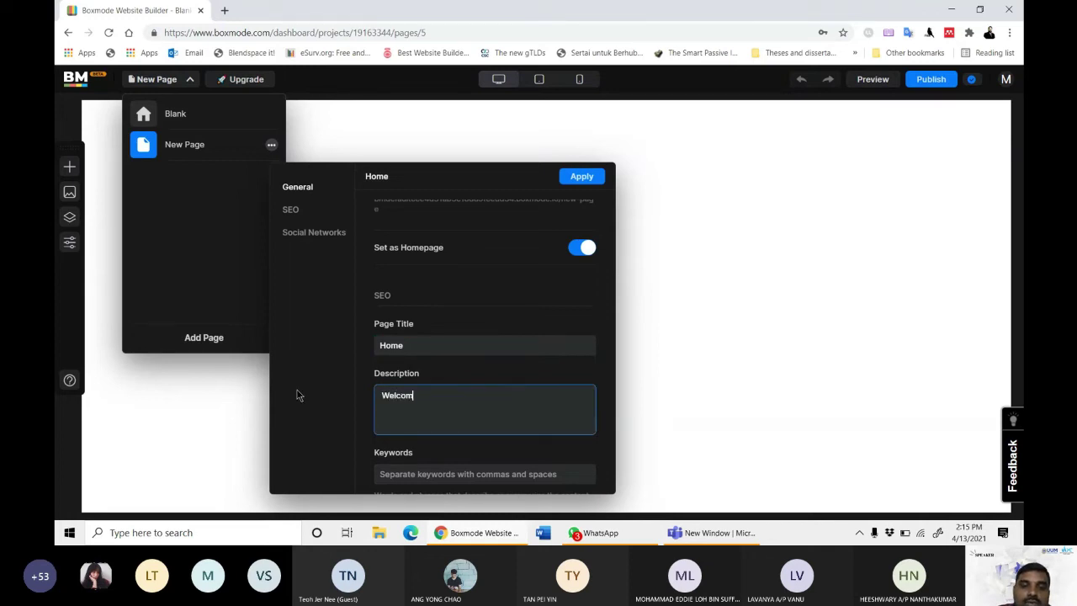
{"action": "type", "text": "e to Organic Food Store"}
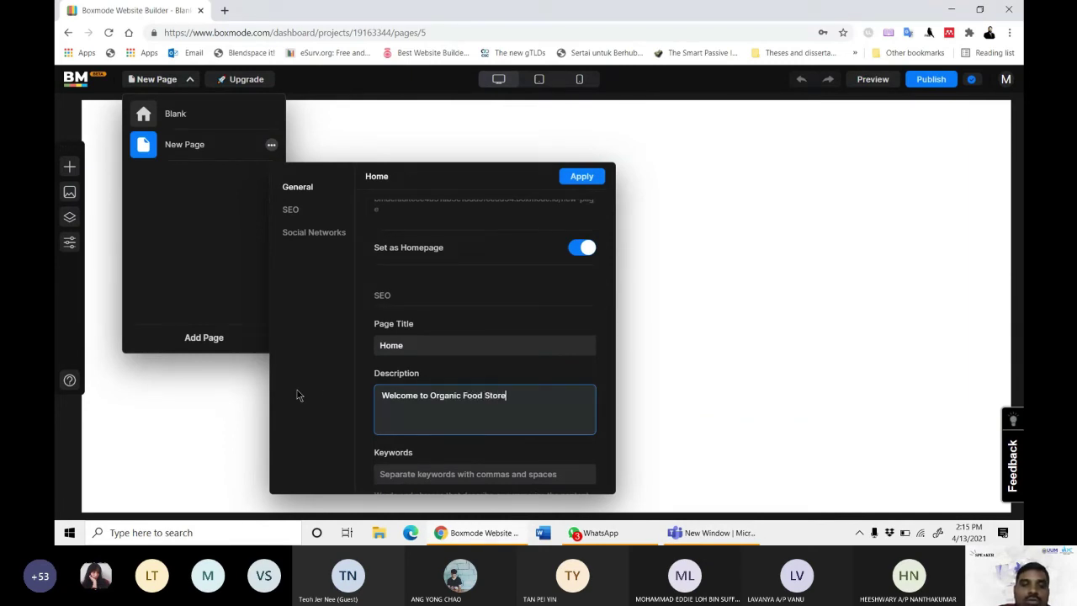
{"action": "left_click", "coordinate": [452, 474]}
{"action": "scroll", "coordinate": [488, 377], "scroll_direction": "down", "scroll_amount": 2}
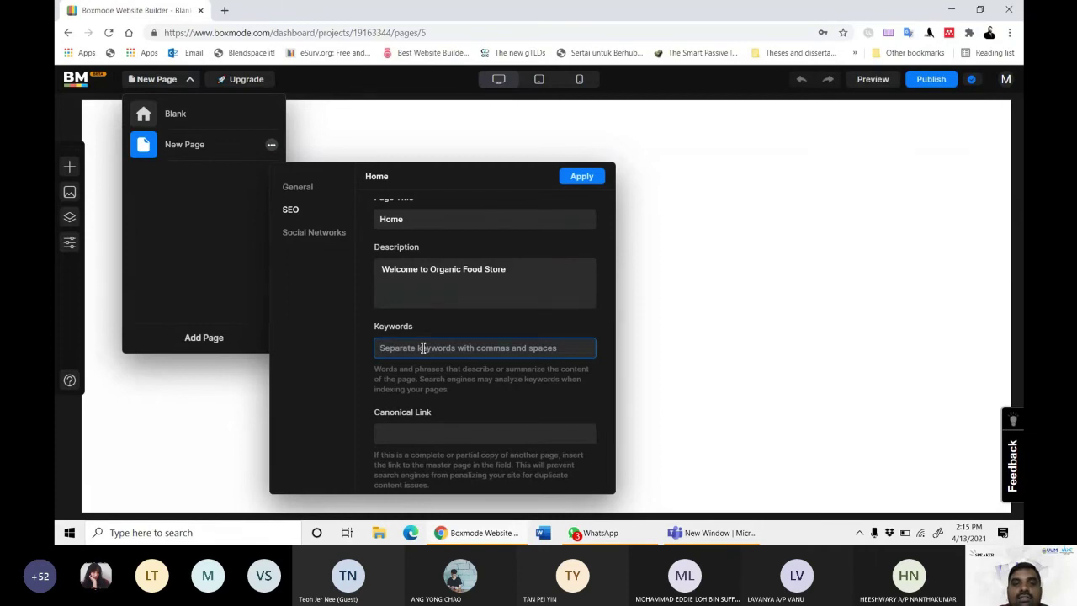
Step: Set the Keywords to 'Organic Food Store,organic', copying the phrase from the description
{"action": "left_click", "coordinate": [513, 270]}
{"action": "left_click_drag", "start_coordinate": [513, 269], "coordinate": [428, 269]}
{"action": "right_click", "coordinate": [481, 269]}
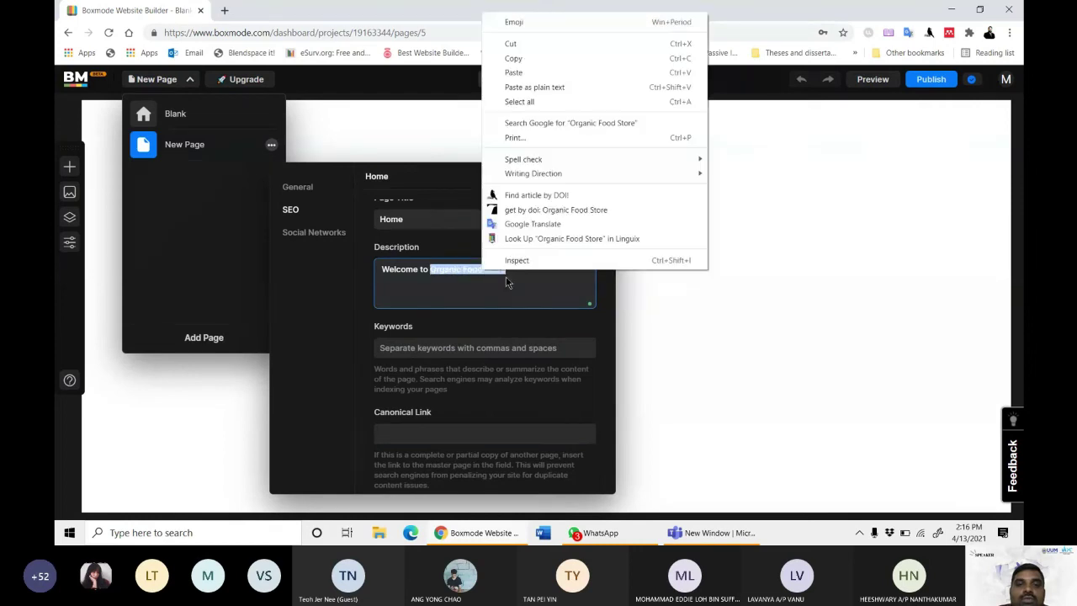
{"action": "left_click", "coordinate": [530, 59]}
{"action": "right_click", "coordinate": [404, 345]}
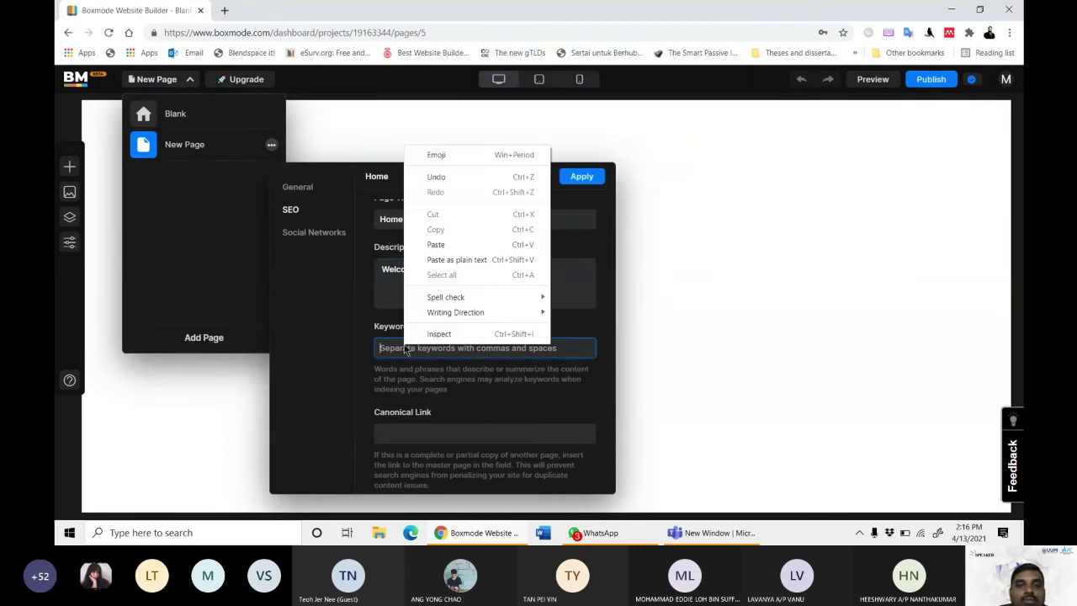
{"action": "left_click", "coordinate": [455, 246]}
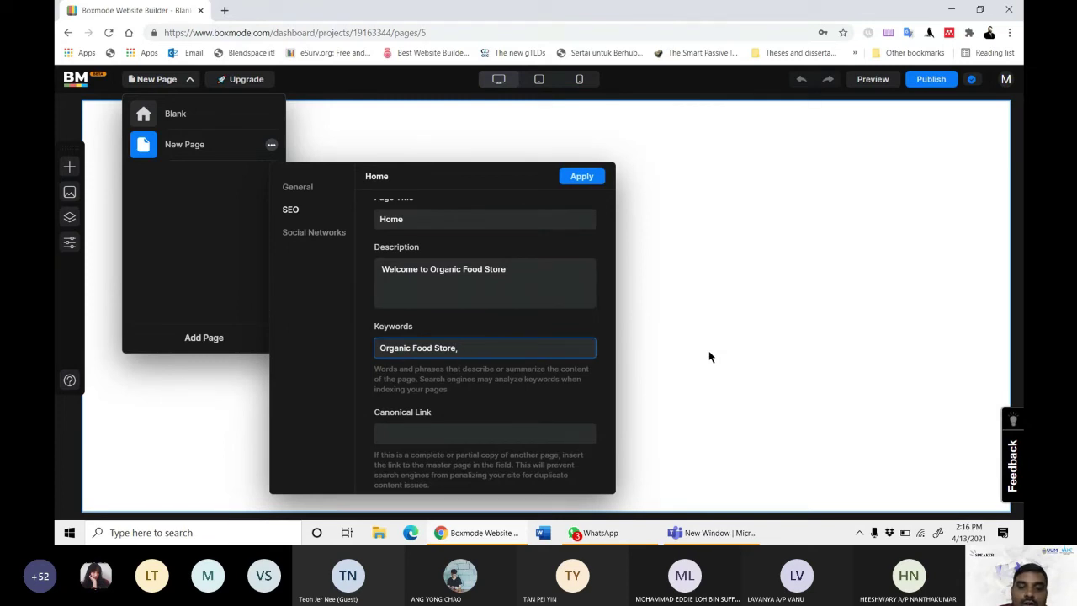
{"action": "type", "text": ",organic"}
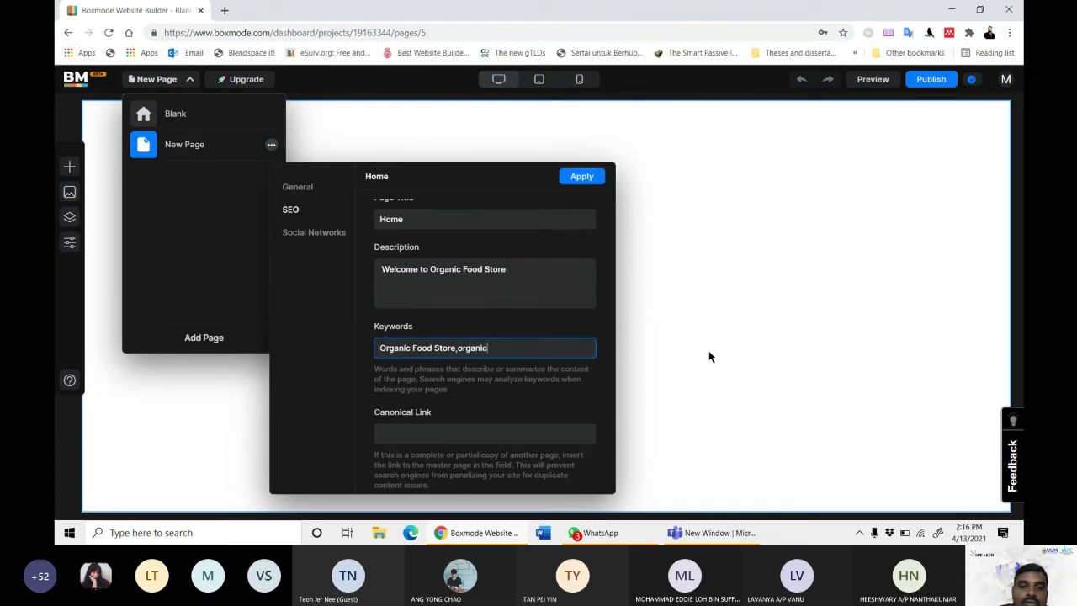
Step: Toggle Block Search Indexing on and back off, leaving indexing allowed
{"action": "scroll", "coordinate": [515, 416], "scroll_direction": "down", "scroll_amount": 3}
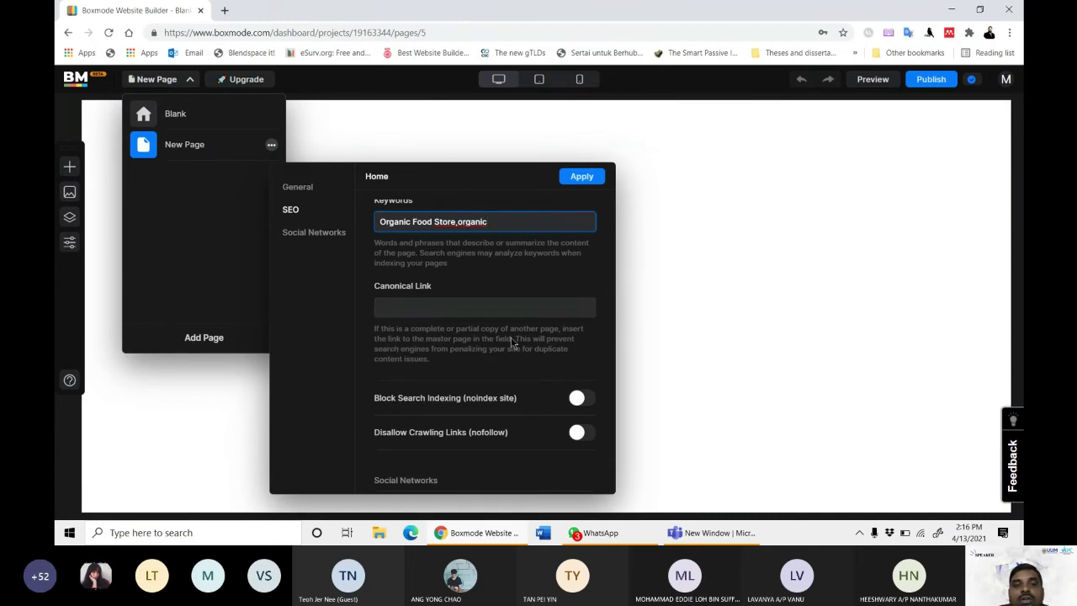
{"action": "left_click", "coordinate": [459, 309]}
{"action": "scroll", "coordinate": [505, 438], "scroll_direction": "down", "scroll_amount": 3}
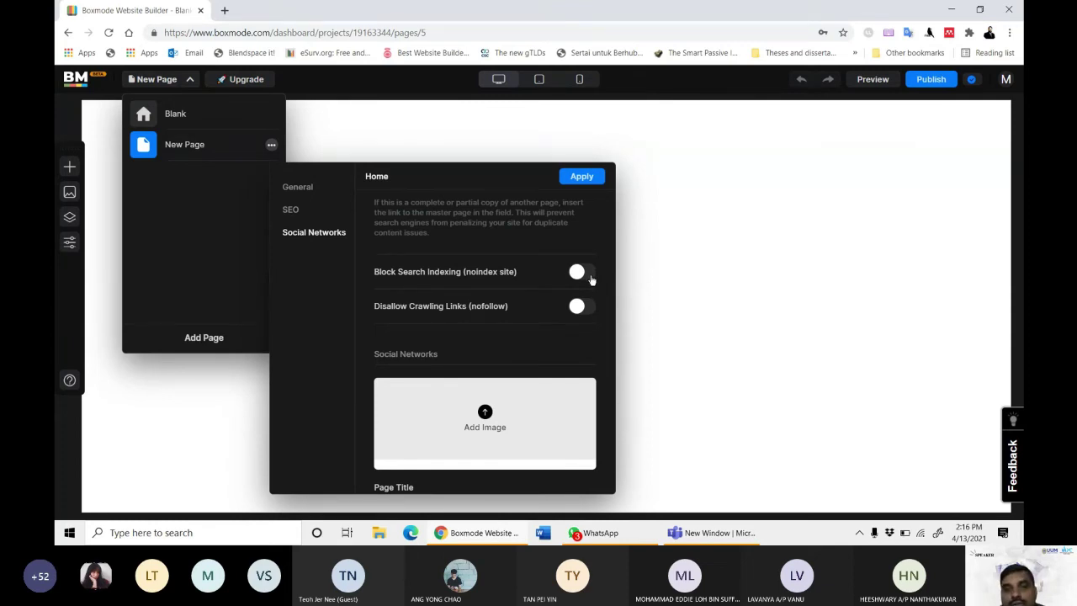
{"action": "left_click", "coordinate": [591, 280]}
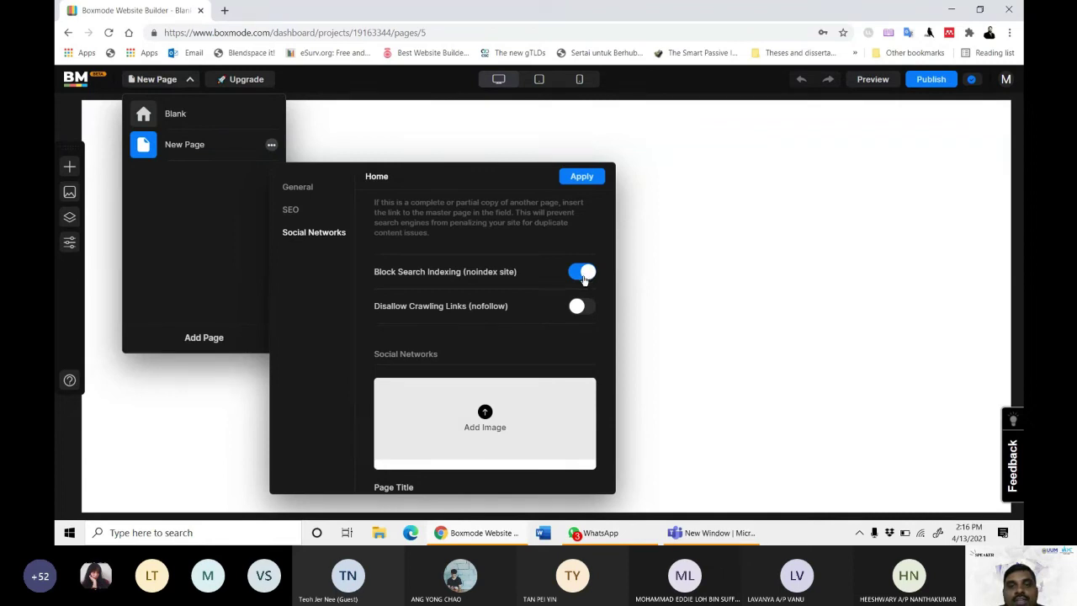
{"action": "left_click", "coordinate": [575, 276]}
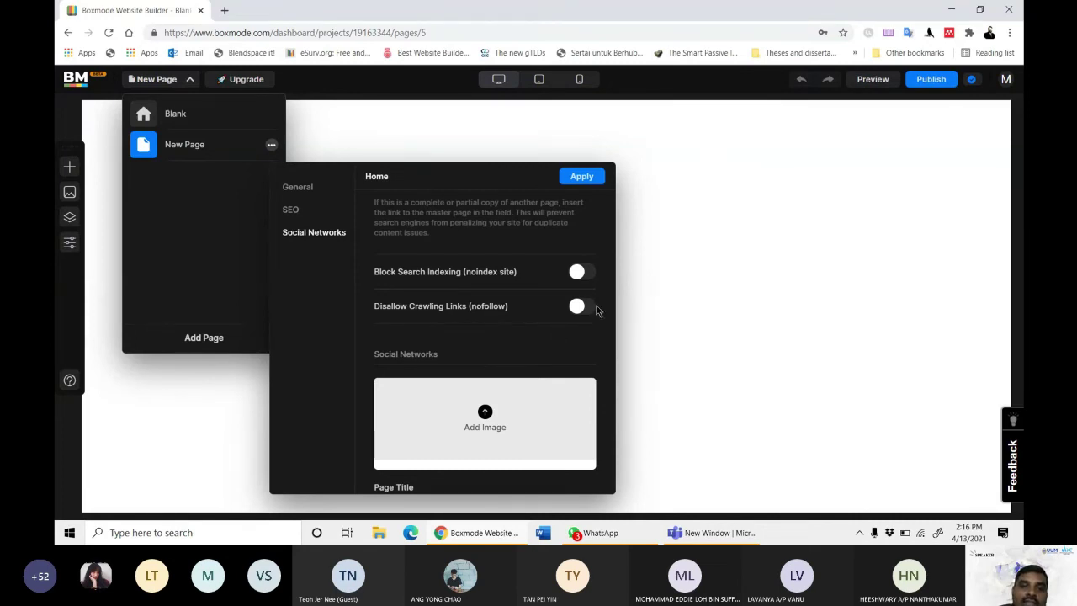
{"action": "scroll", "coordinate": [504, 354], "scroll_direction": "down", "scroll_amount": 2}
Step: Enter Home as the social sharing page title
{"action": "mouse_move", "coordinate": [463, 304]}
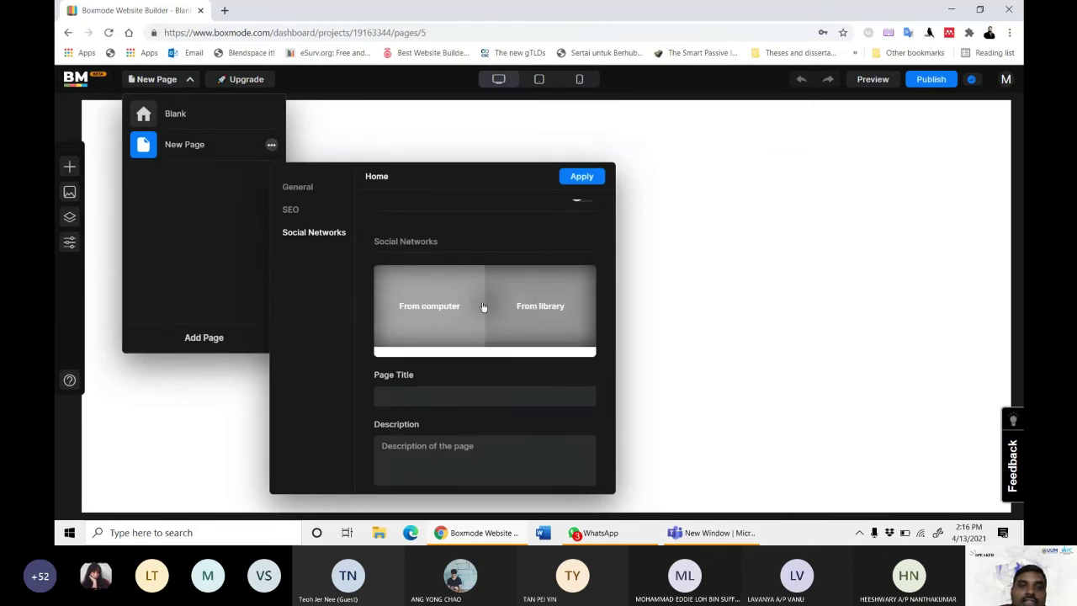
{"action": "left_click", "coordinate": [401, 398]}
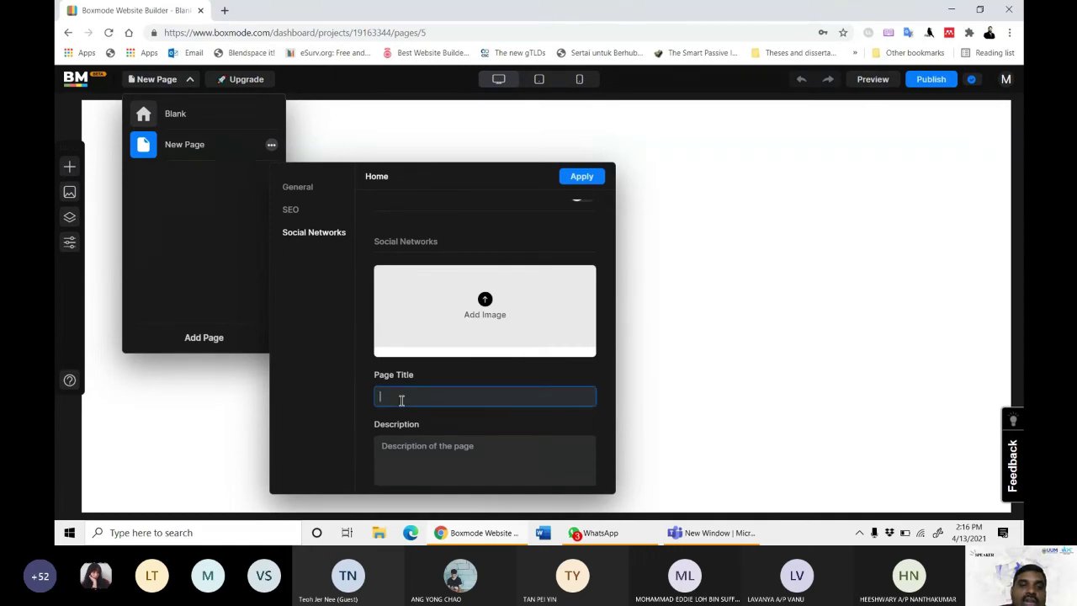
{"action": "type", "text": "Home"}
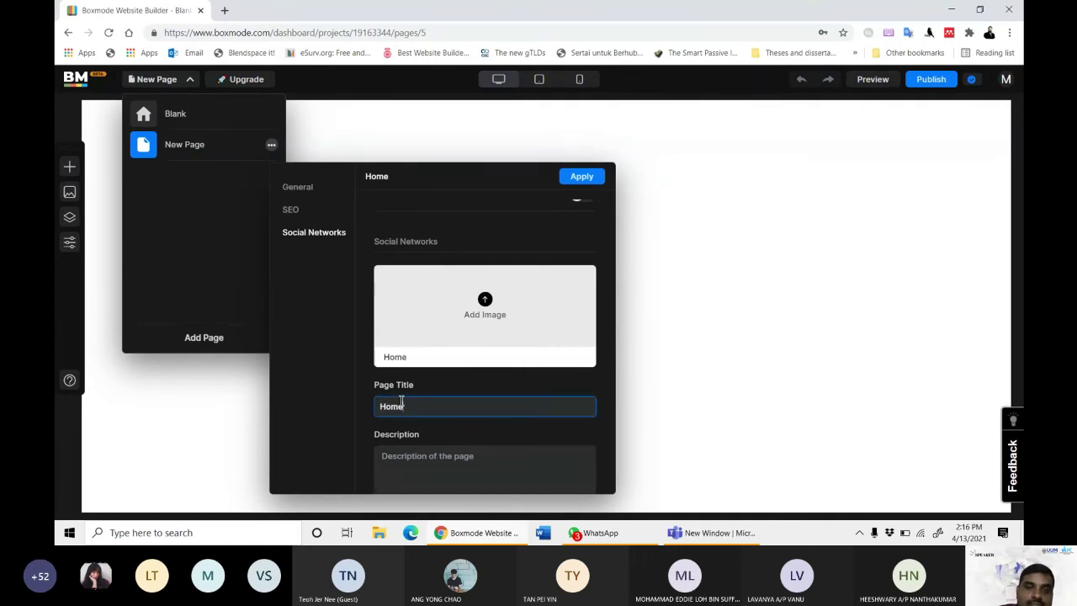
{"action": "left_click", "coordinate": [412, 473]}
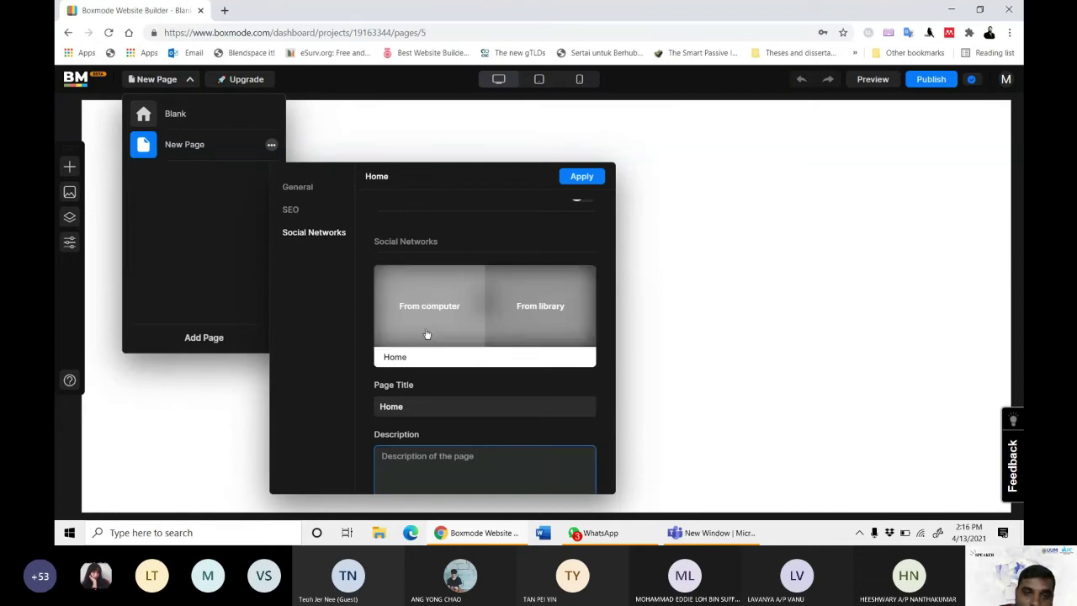
{"action": "left_click_drag", "start_coordinate": [421, 401], "coordinate": [308, 408]}
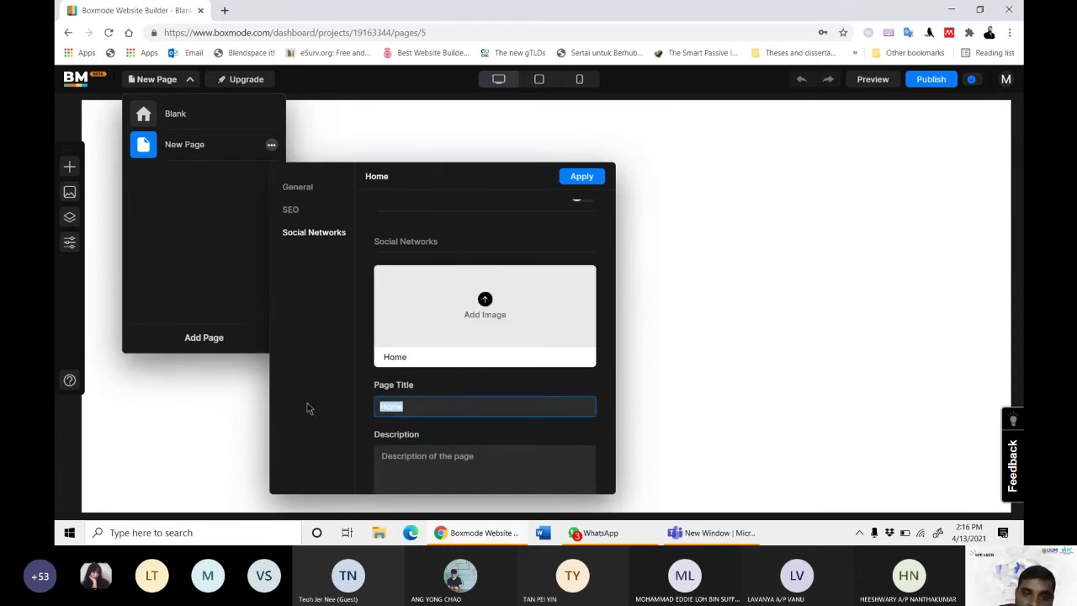
{"action": "type", "text": "Facebook"}
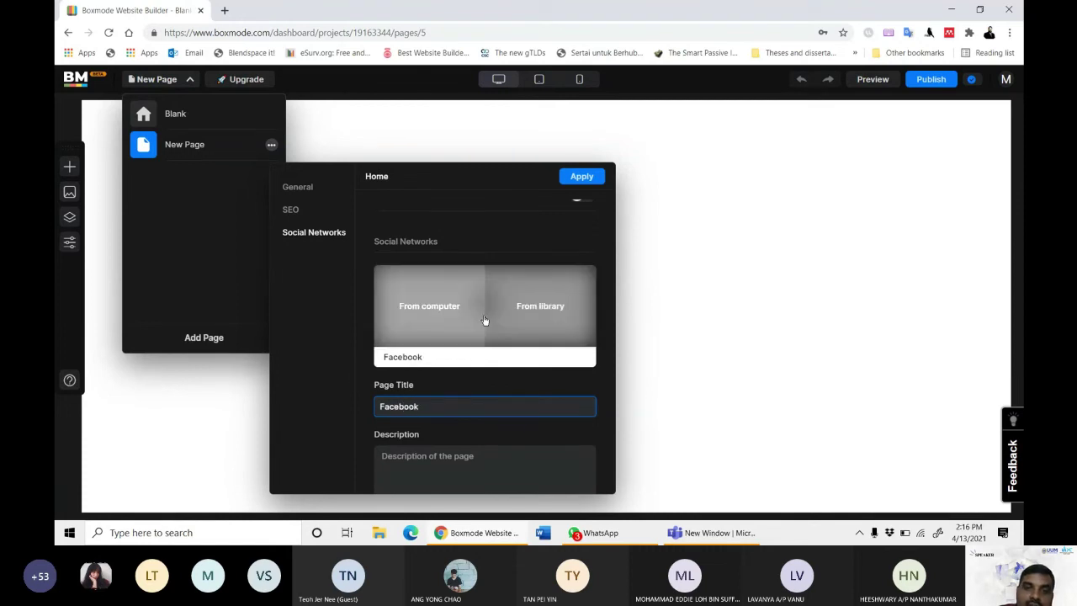
Step: Use the free stock photo of two people at a table as the sharing image, titled Home
{"action": "left_click", "coordinate": [544, 307]}
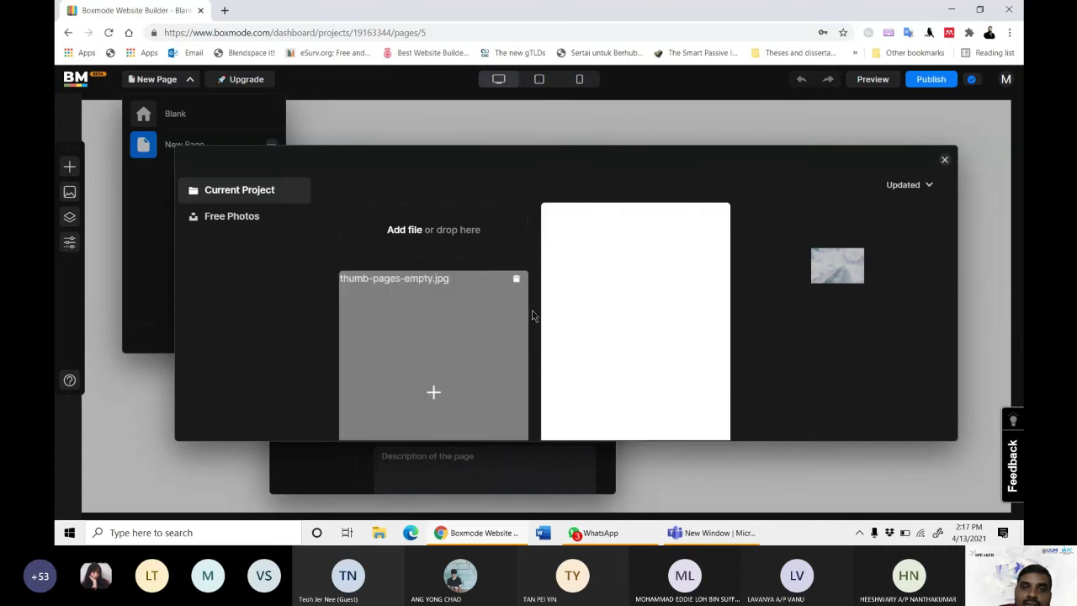
{"action": "left_click", "coordinate": [232, 219]}
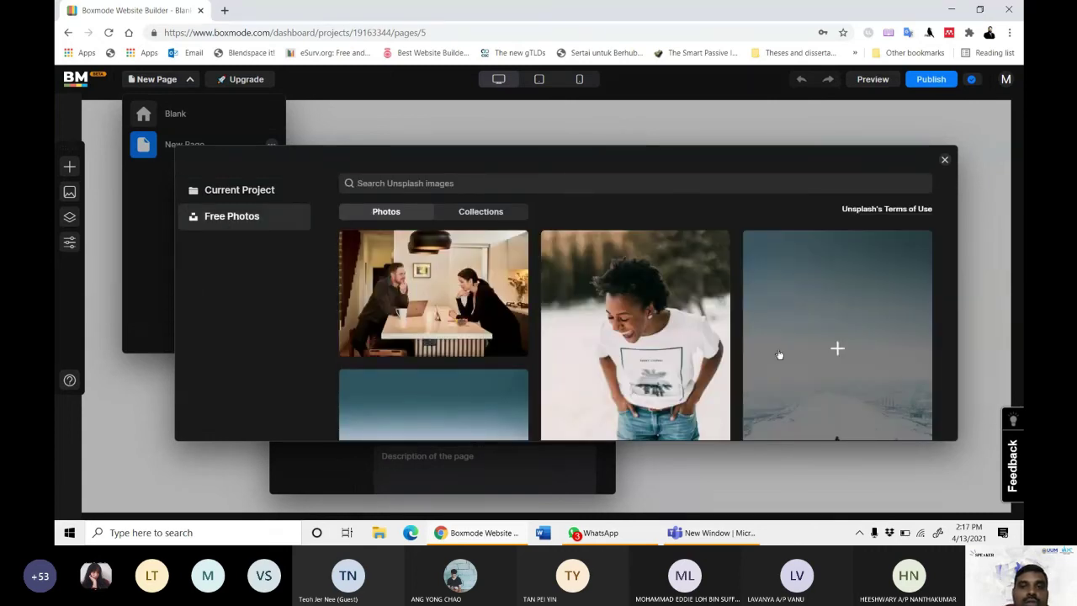
{"action": "scroll", "coordinate": [783, 353], "scroll_direction": "down", "scroll_amount": 3}
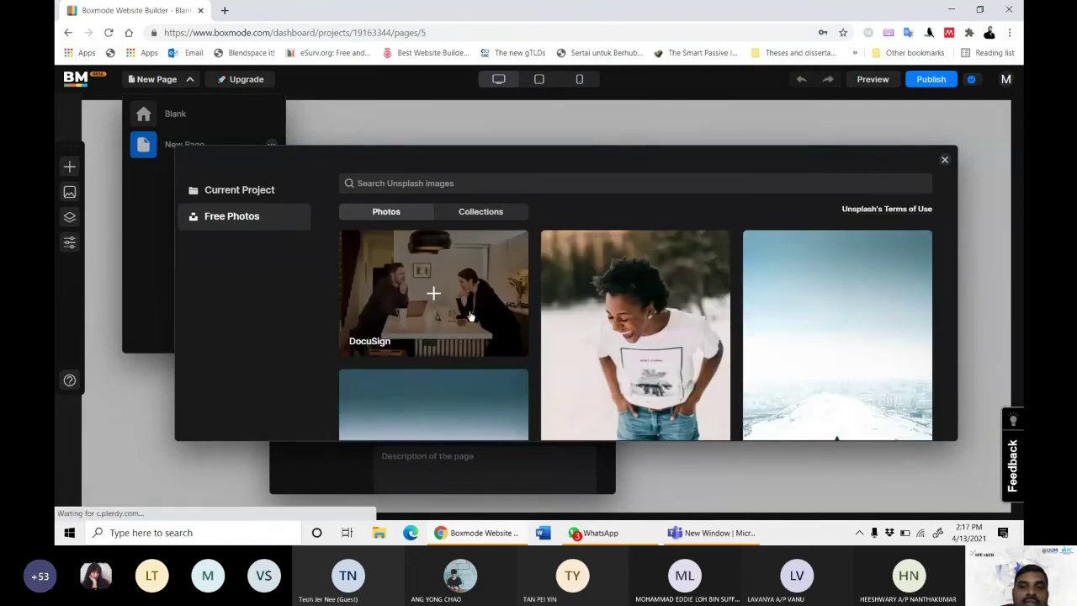
{"action": "left_click", "coordinate": [474, 317]}
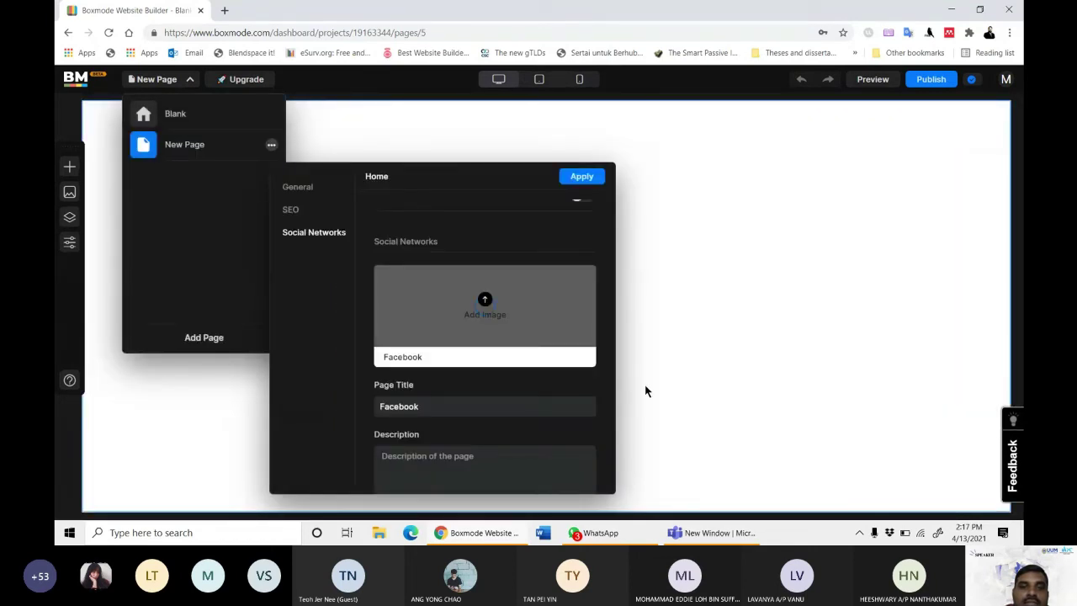
{"action": "left_click_drag", "start_coordinate": [423, 405], "coordinate": [315, 408]}
{"action": "type", "text": "Home"}
{"action": "left_click", "coordinate": [308, 220]}
Step: Review the SEO, General and Social Networks sections, then apply the page settings
{"action": "left_click", "coordinate": [289, 211]}
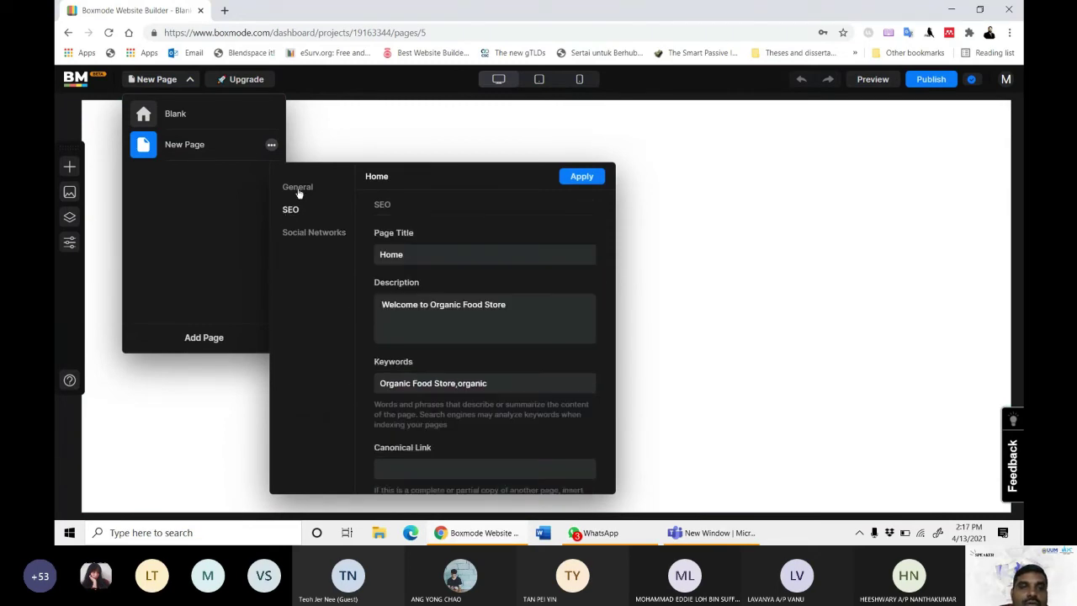
{"action": "left_click", "coordinate": [301, 190]}
{"action": "left_click", "coordinate": [309, 234]}
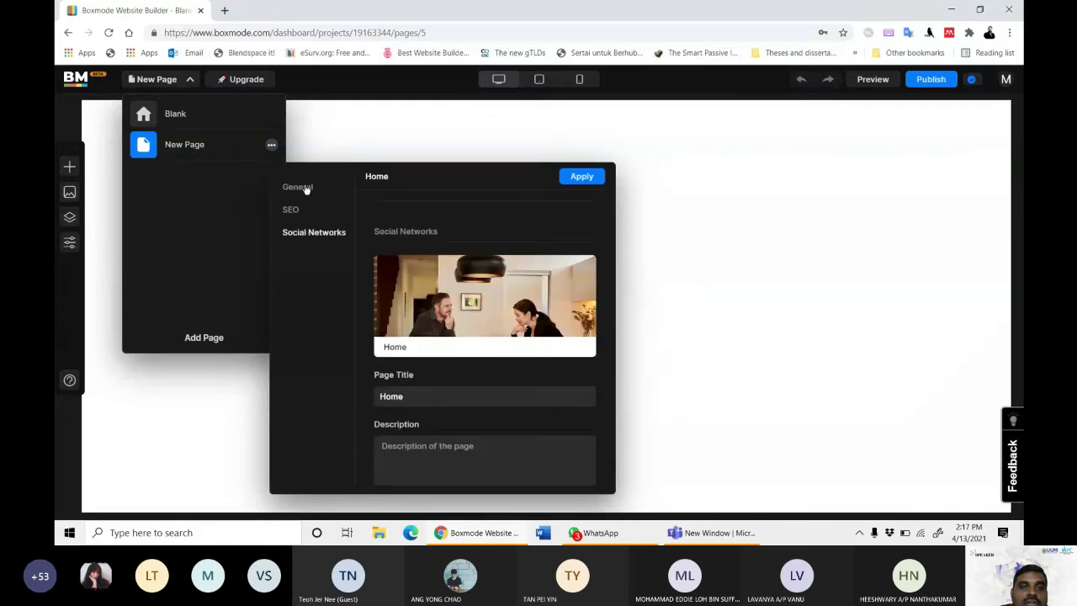
{"action": "mouse_move", "coordinate": [493, 315]}
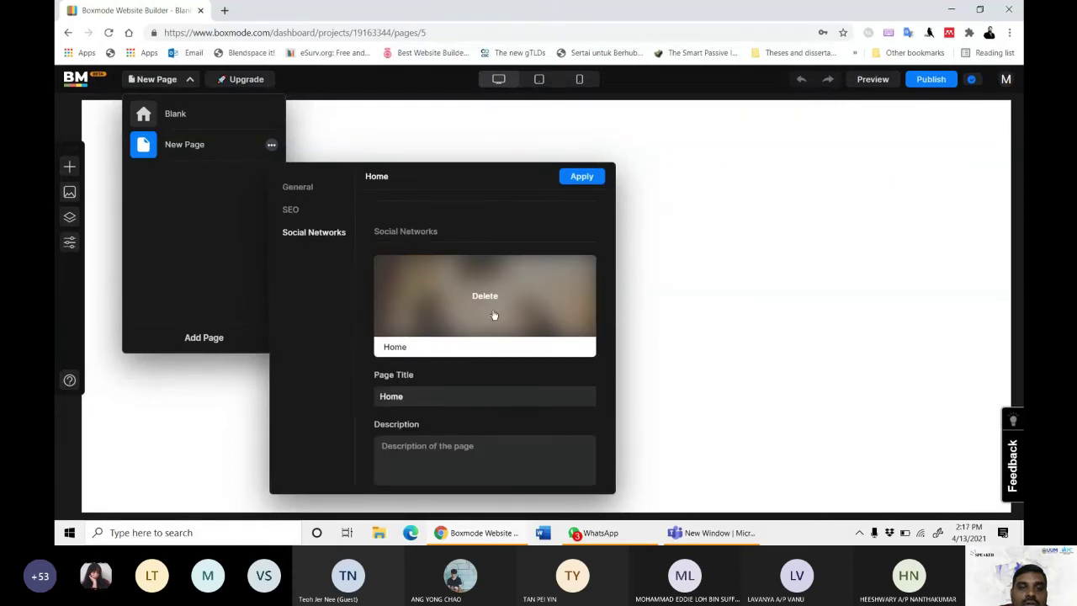
{"action": "left_click", "coordinate": [577, 178]}
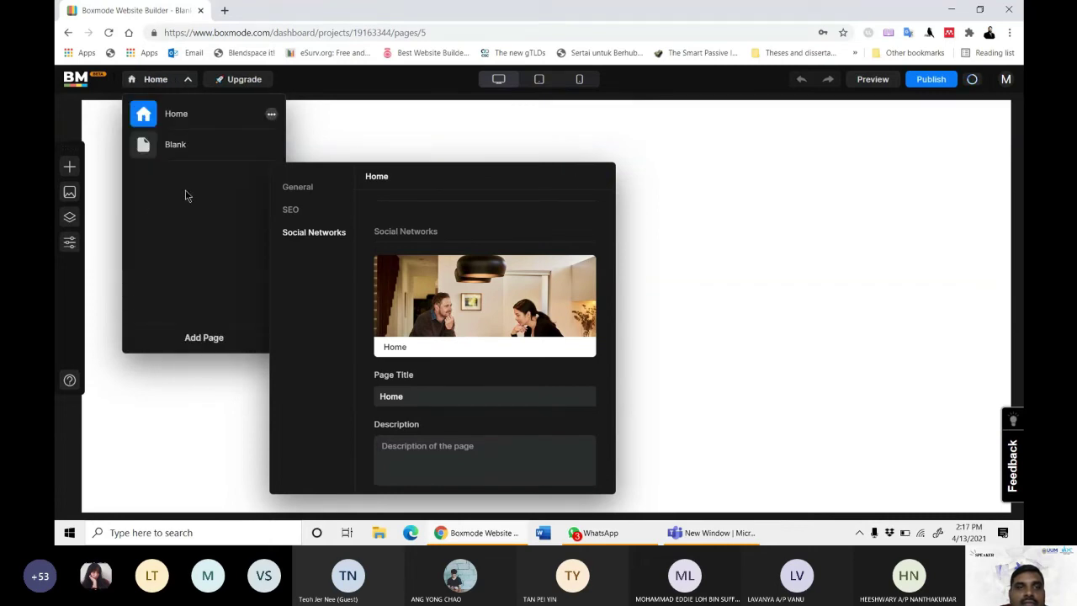
Step: Close the page settings and switch from the Blank page back to the empty Home page
{"action": "left_click", "coordinate": [187, 195]}
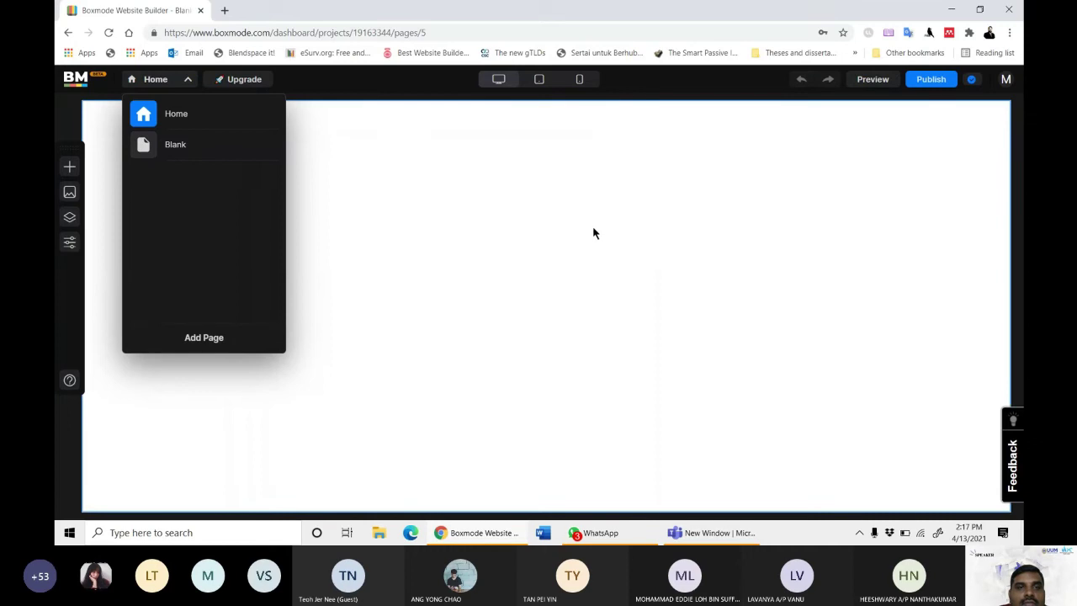
{"action": "left_click", "coordinate": [194, 144]}
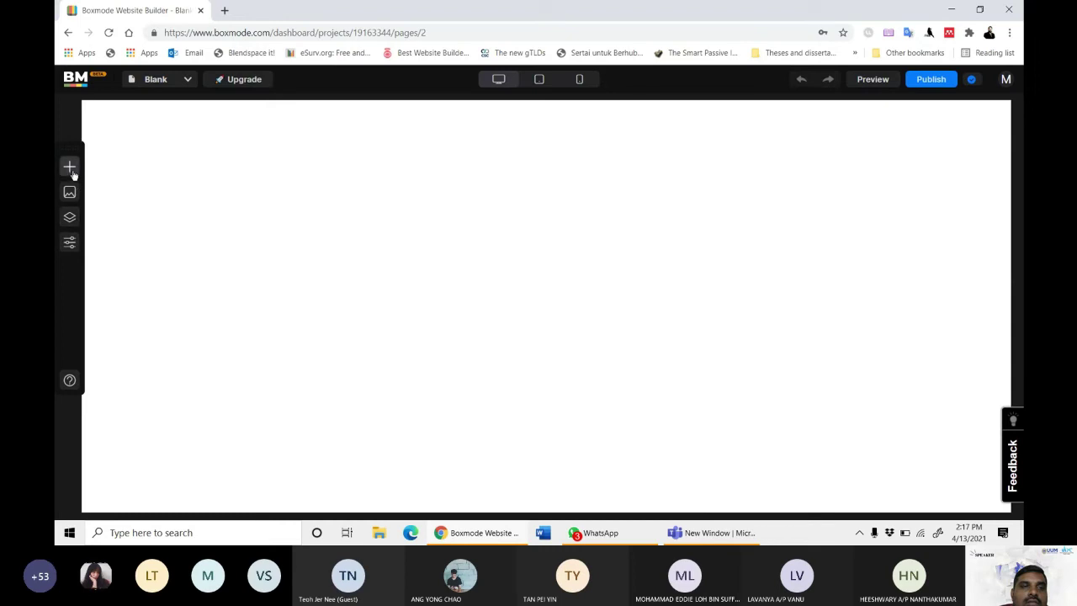
{"action": "left_click", "coordinate": [188, 81]}
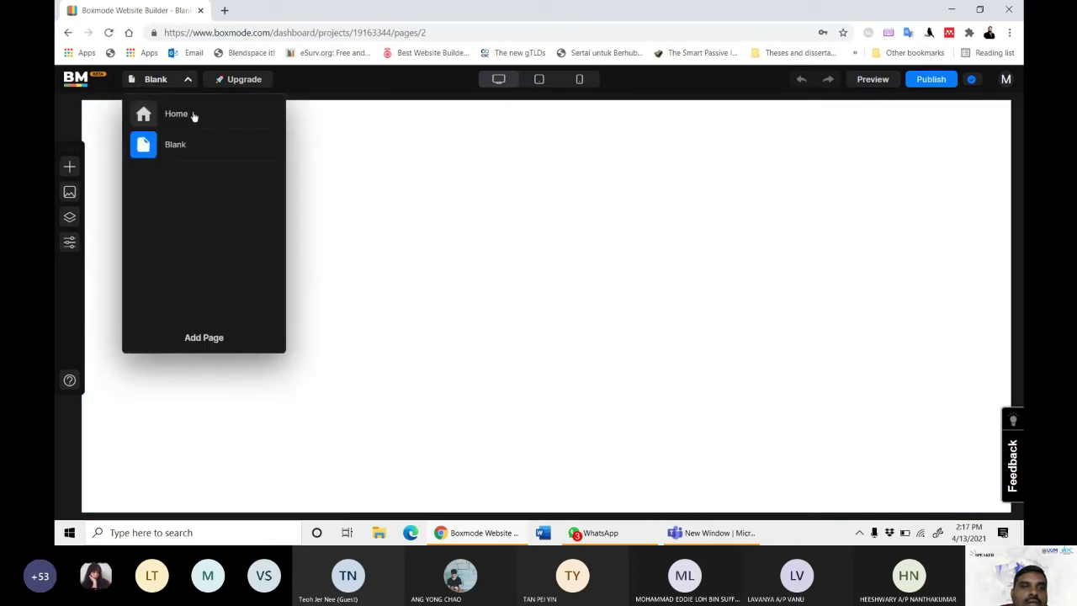
{"action": "left_click", "coordinate": [271, 146]}
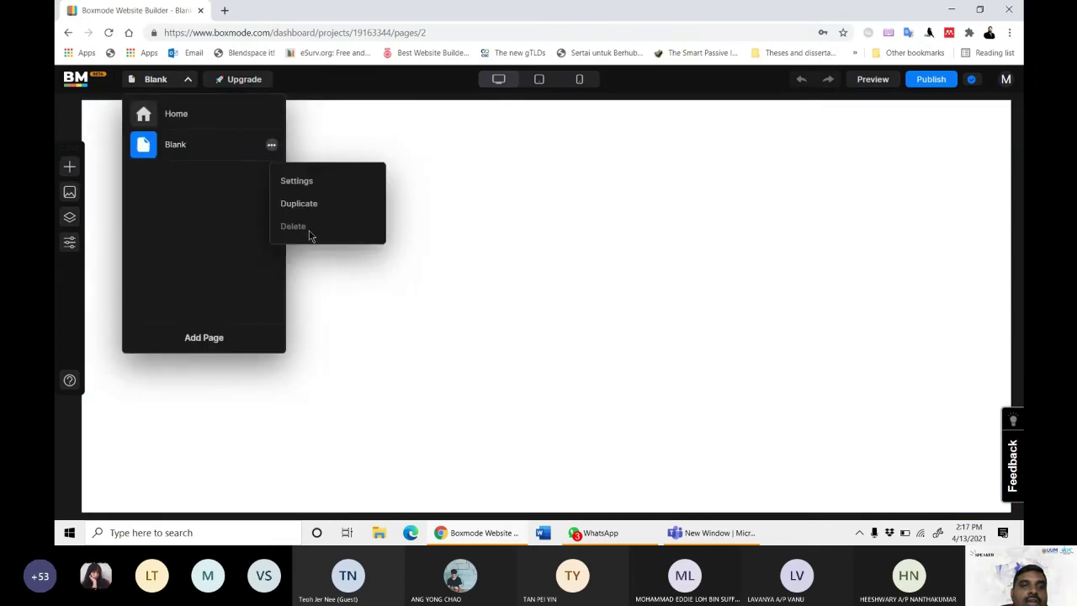
{"action": "left_click", "coordinate": [198, 115]}
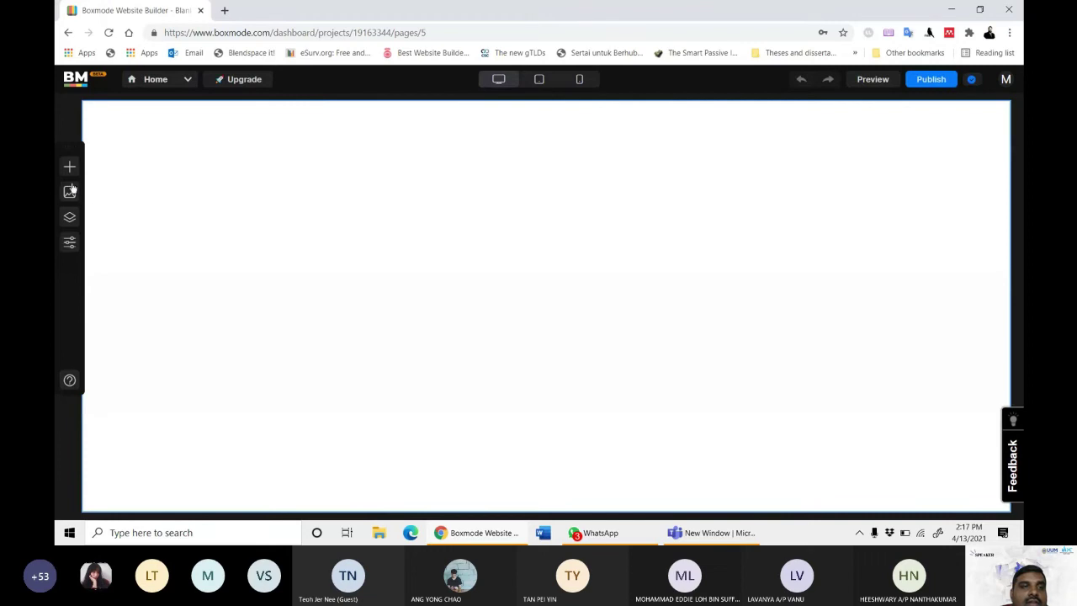
{"action": "left_click", "coordinate": [69, 167]}
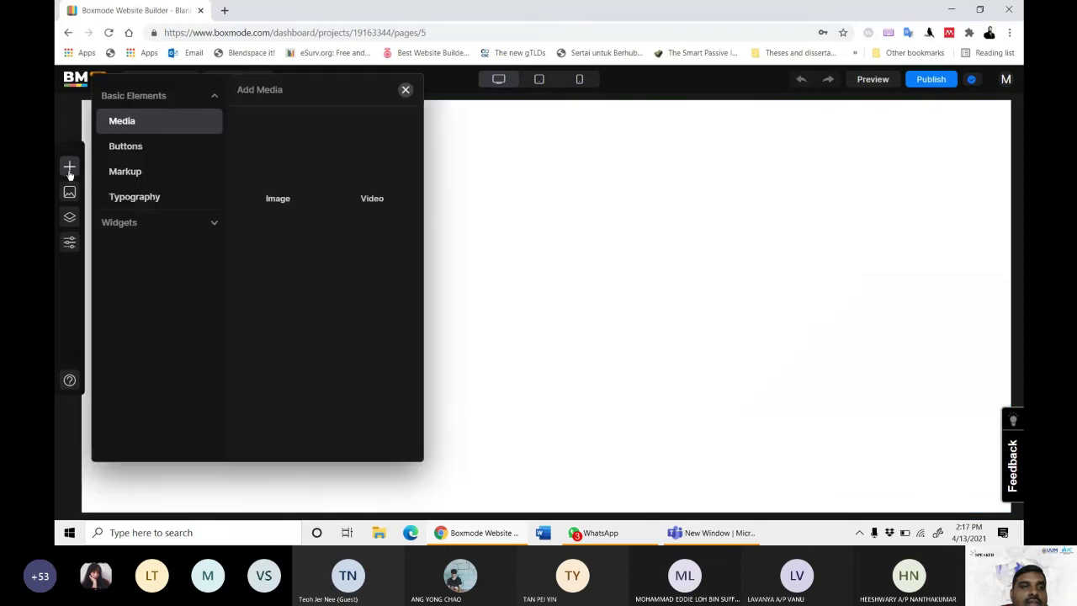
Step: Drag a horizontal Navigation Menu widget with Home and Blank links onto the page top
{"action": "left_click", "coordinate": [131, 152]}
{"action": "left_click", "coordinate": [138, 173]}
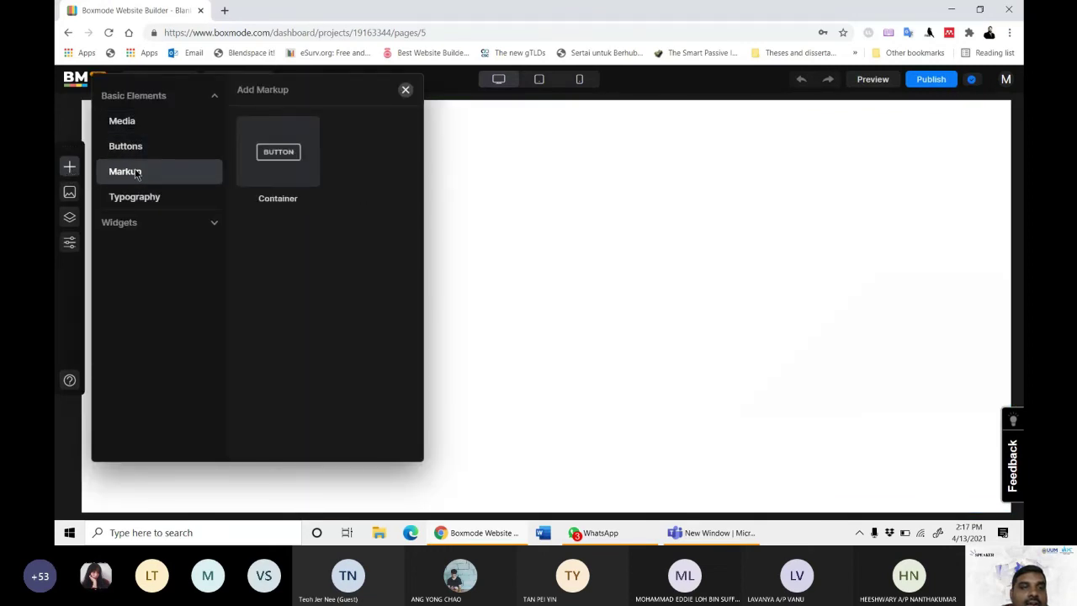
{"action": "left_click", "coordinate": [148, 199]}
{"action": "left_click", "coordinate": [144, 222]}
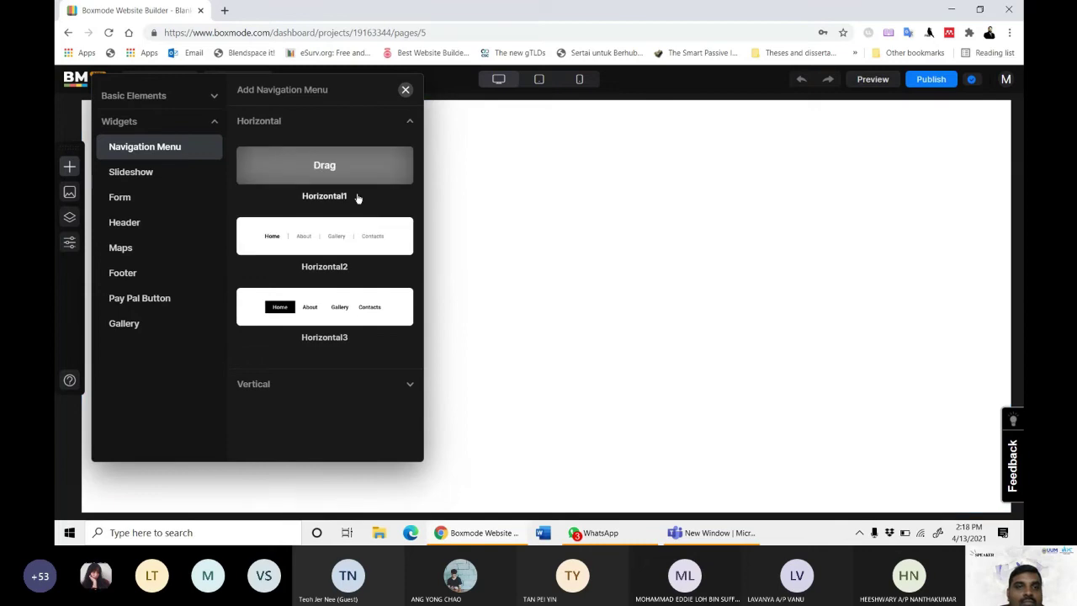
{"action": "left_click_drag", "start_coordinate": [326, 307], "coordinate": [593, 119]}
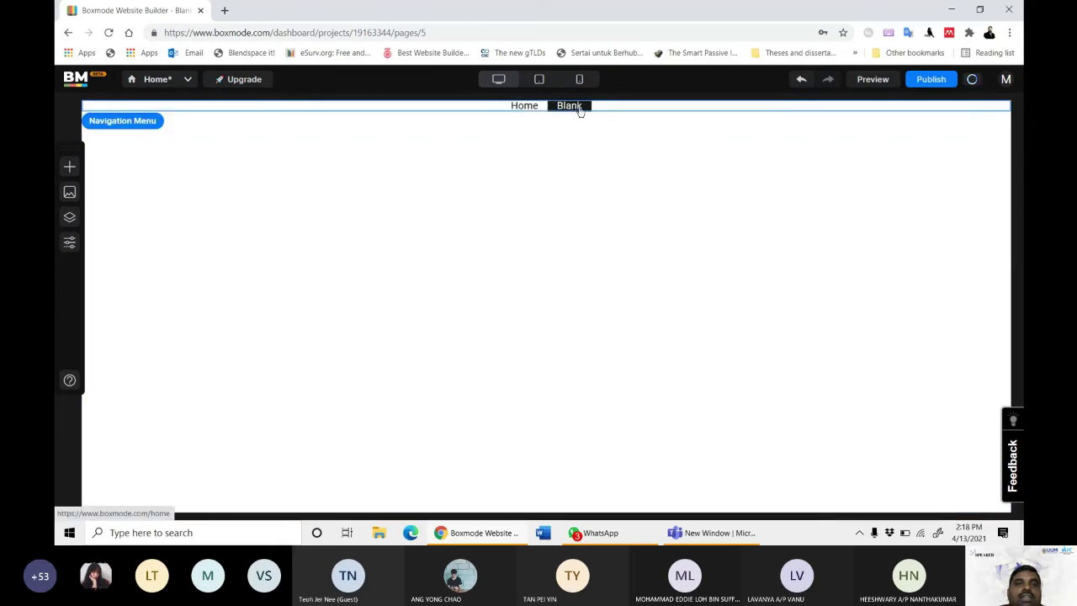
Step: Delete the Blank page, confirming the deletion, then add a new page
{"action": "left_click", "coordinate": [187, 79]}
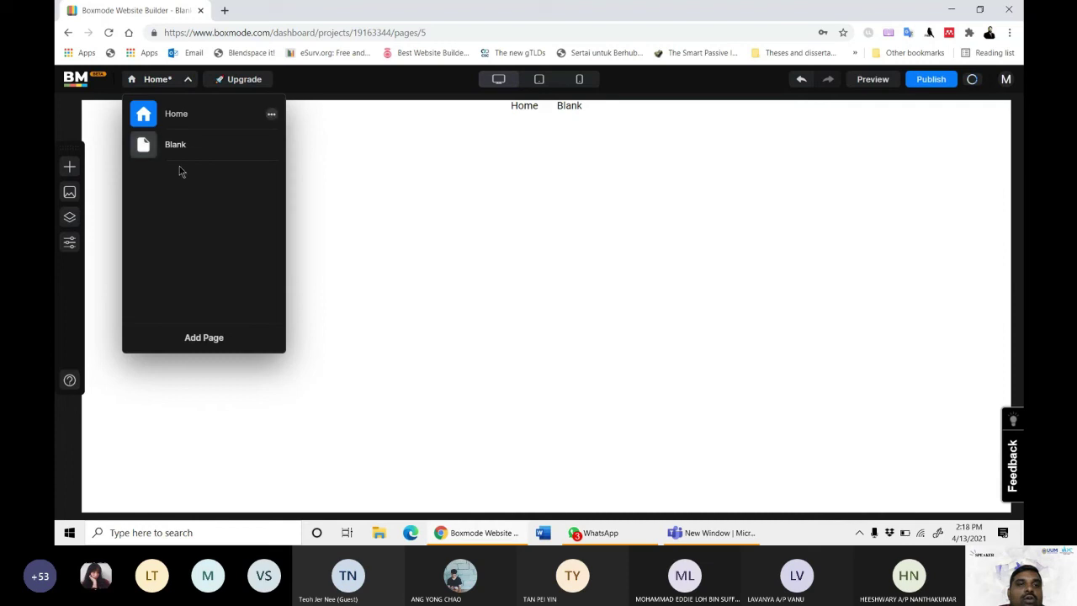
{"action": "left_click", "coordinate": [270, 145]}
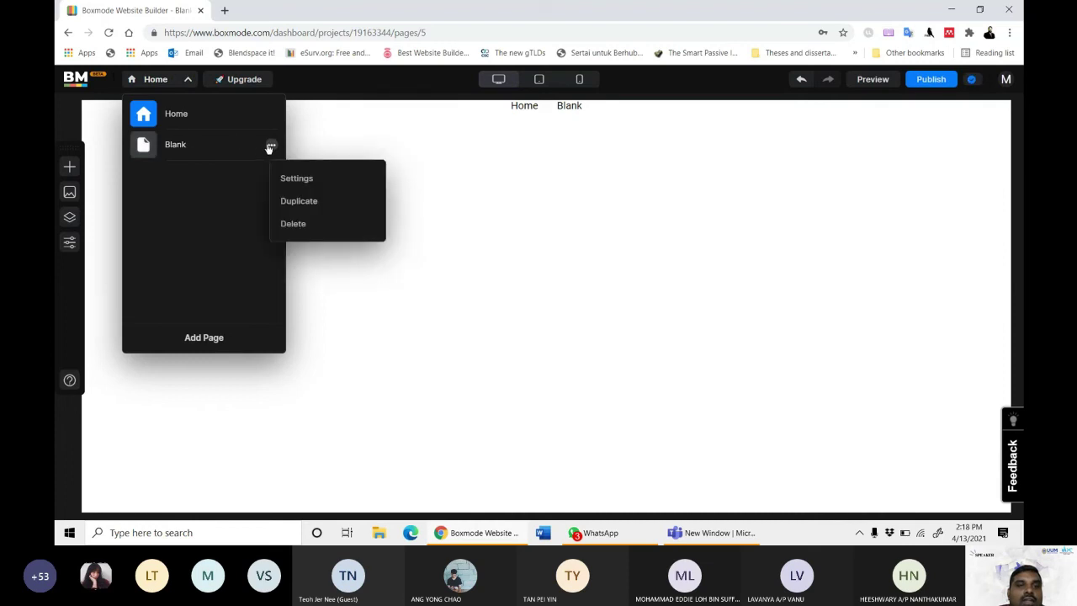
{"action": "left_click", "coordinate": [294, 225]}
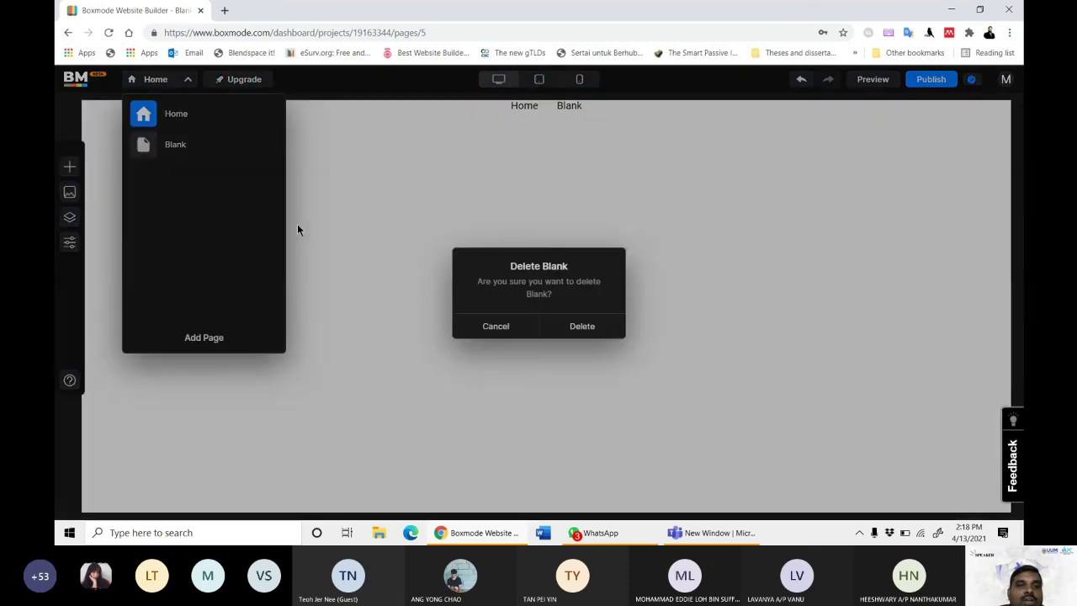
{"action": "left_click", "coordinate": [582, 326]}
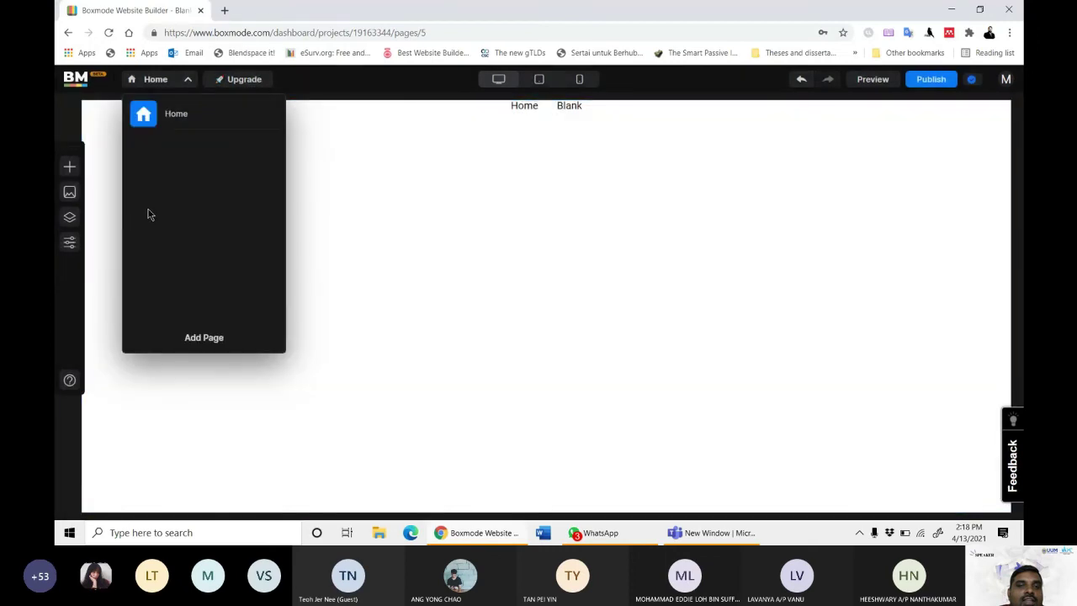
{"action": "left_click", "coordinate": [214, 344]}
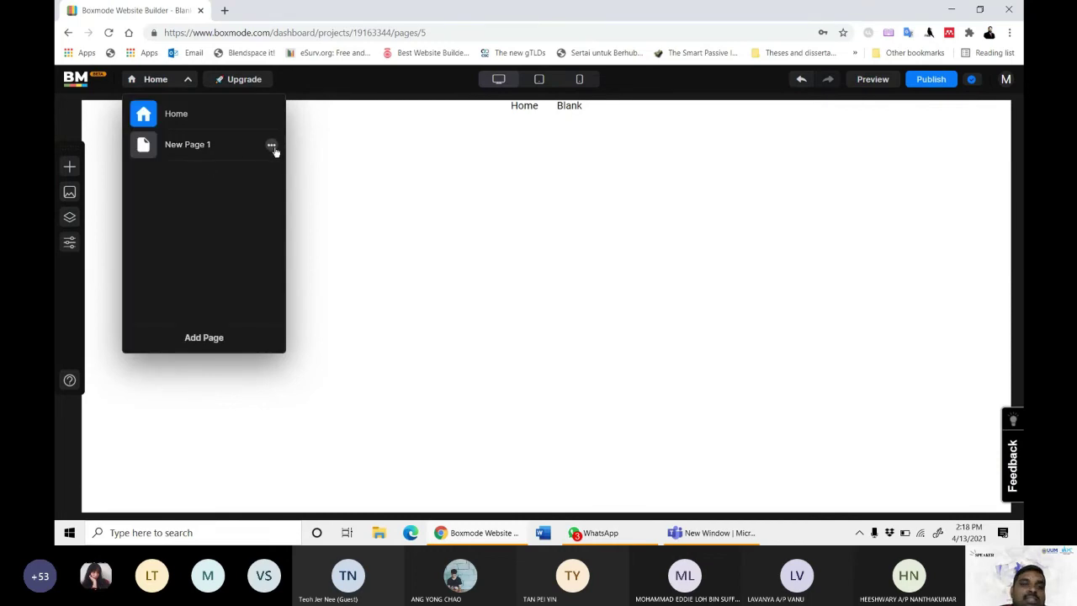
Step: In New Page 1's settings, set Page Name to About Us and Page URL to /about
{"action": "left_click", "coordinate": [272, 146]}
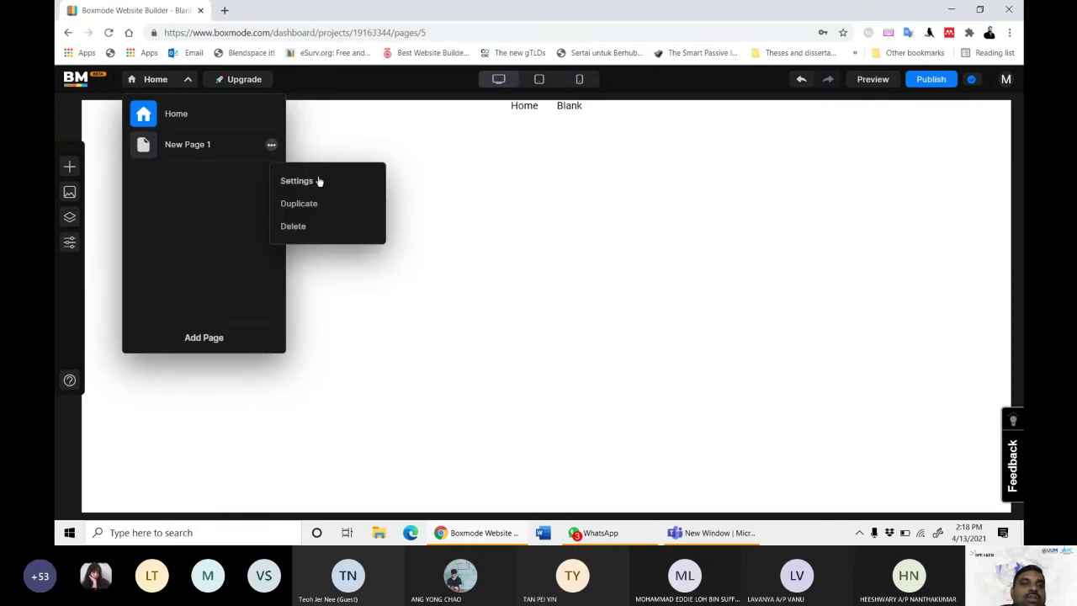
{"action": "left_click", "coordinate": [296, 181]}
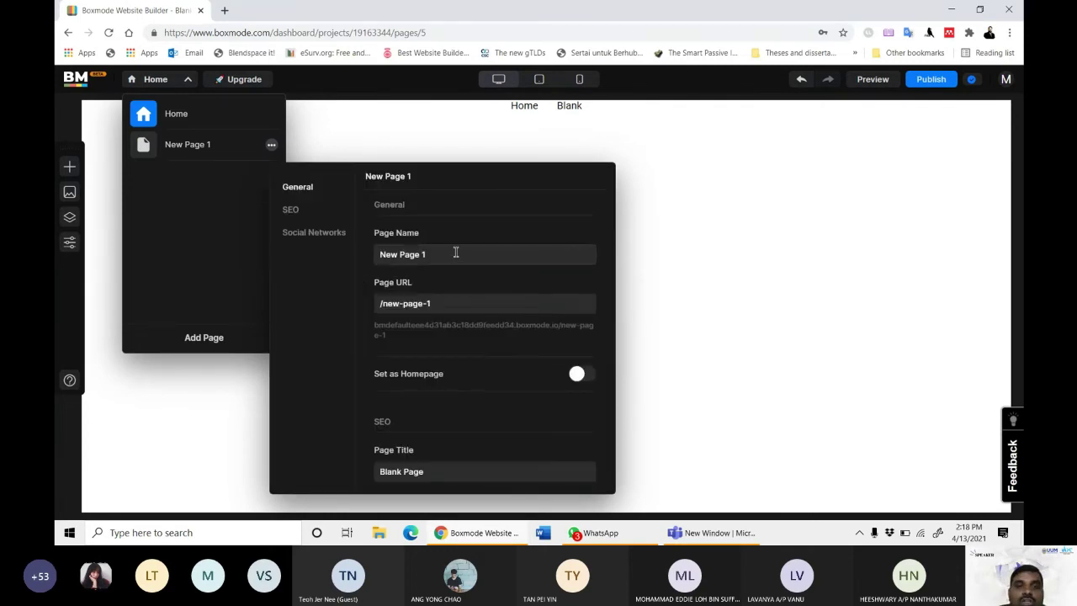
{"action": "left_click_drag", "start_coordinate": [455, 252], "coordinate": [358, 259]}
{"action": "type", "text": "Ab"}
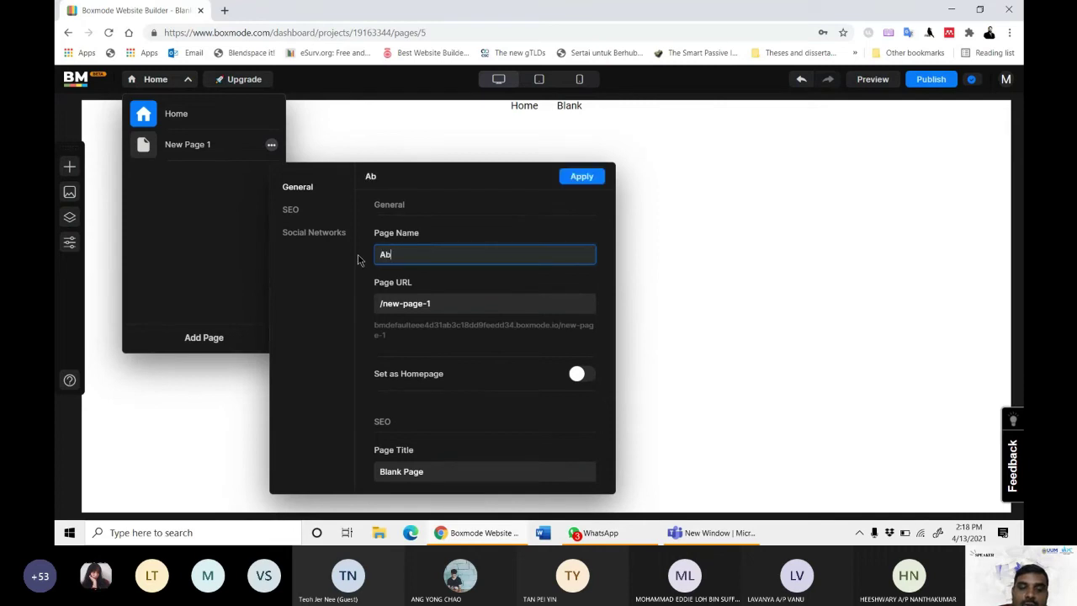
{"action": "type", "text": "out Us"}
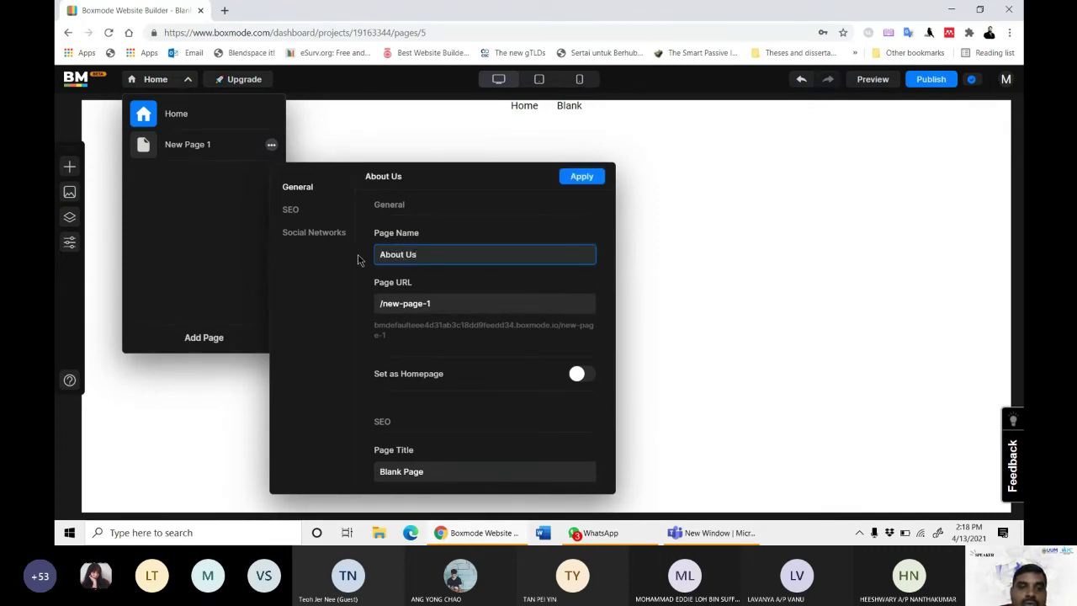
{"action": "key", "text": "Tab"}
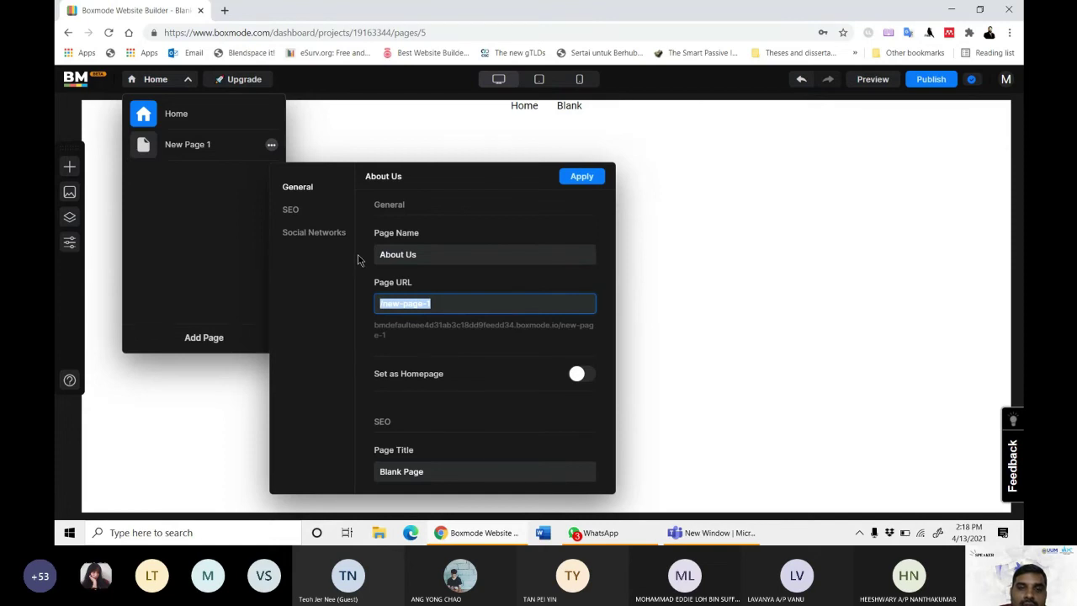
{"action": "left_click", "coordinate": [461, 297]}
{"action": "key", "text": "BackSpace"}
{"action": "key", "text": "BackSpace"}
{"action": "key", "text": "BackSpace"}
{"action": "key", "text": "BackSpace"}
{"action": "key", "text": "BackSpace"}
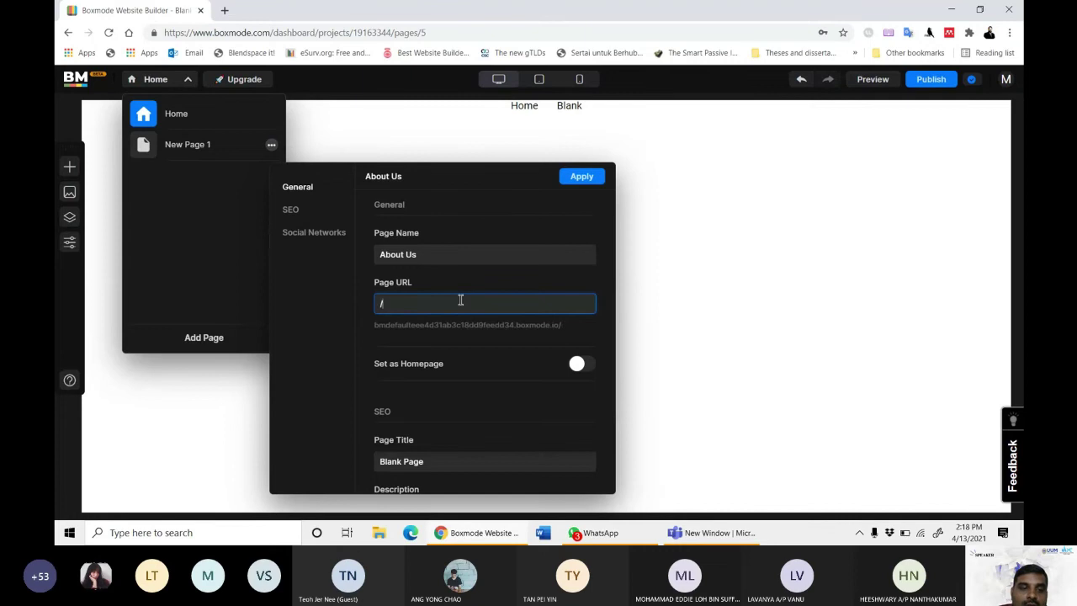
{"action": "type", "text": "about"}
{"action": "left_click", "coordinate": [448, 369]}
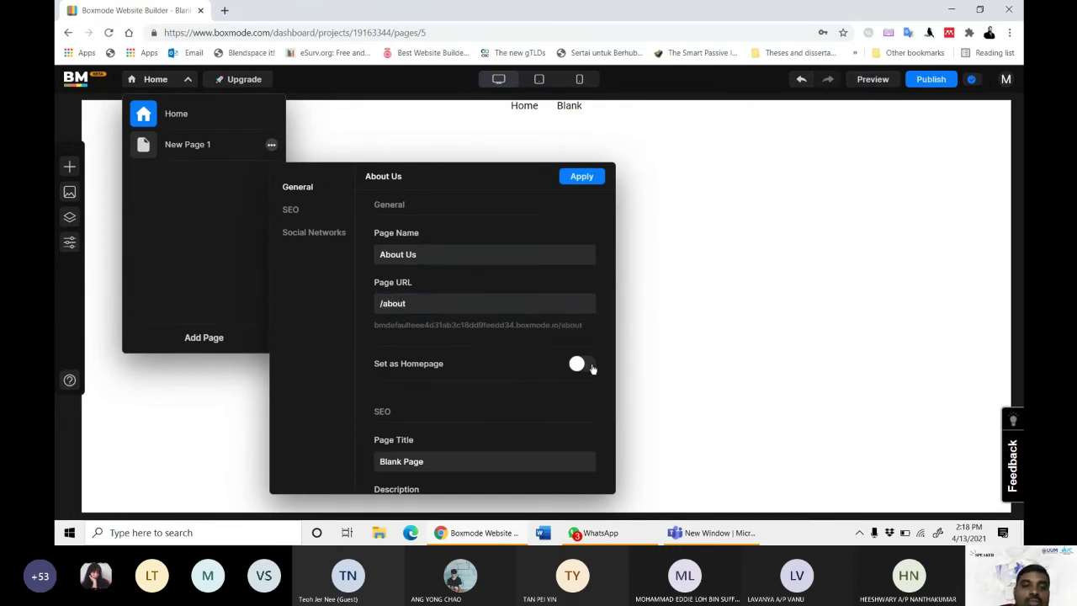
Step: Replace the Blank Page title with About and apply the page settings
{"action": "scroll", "coordinate": [555, 389], "scroll_direction": "down", "scroll_amount": 1}
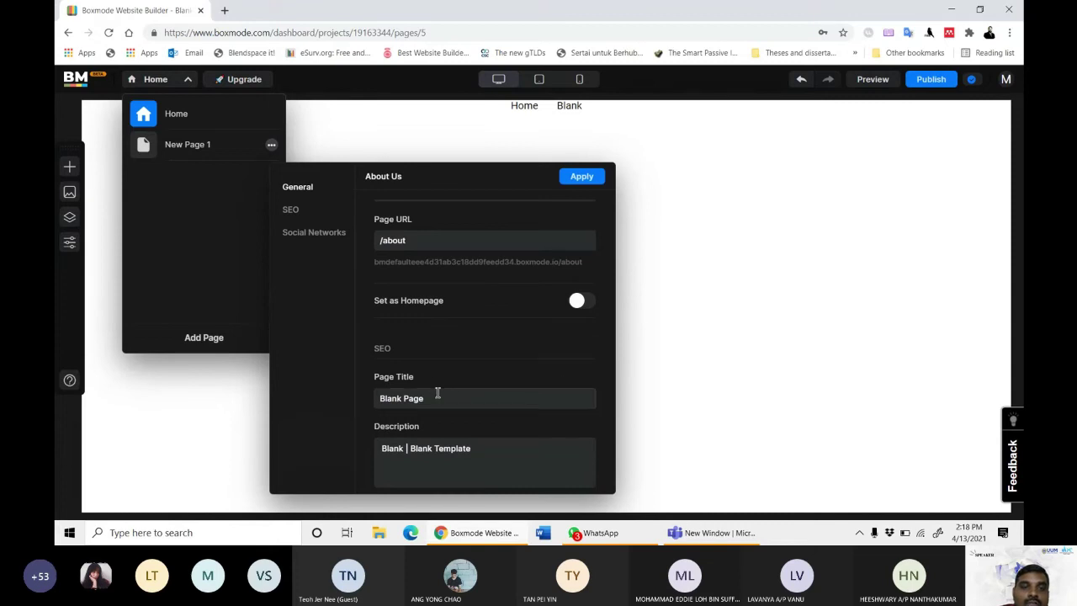
{"action": "scroll", "coordinate": [483, 390], "scroll_direction": "down", "scroll_amount": 1}
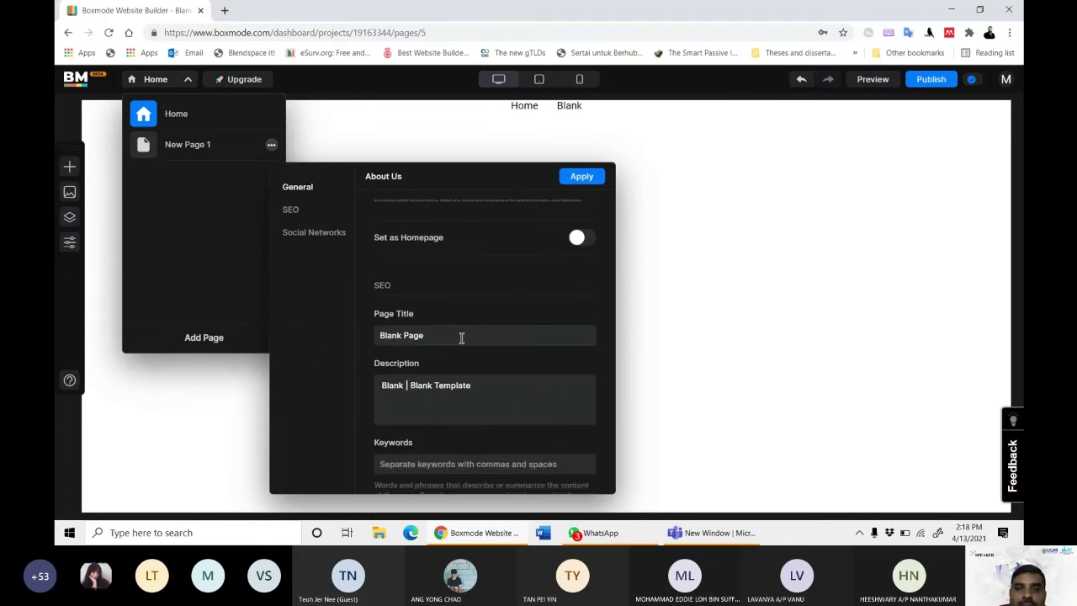
{"action": "left_click_drag", "start_coordinate": [462, 337], "coordinate": [341, 347]}
{"action": "type", "text": "A"}
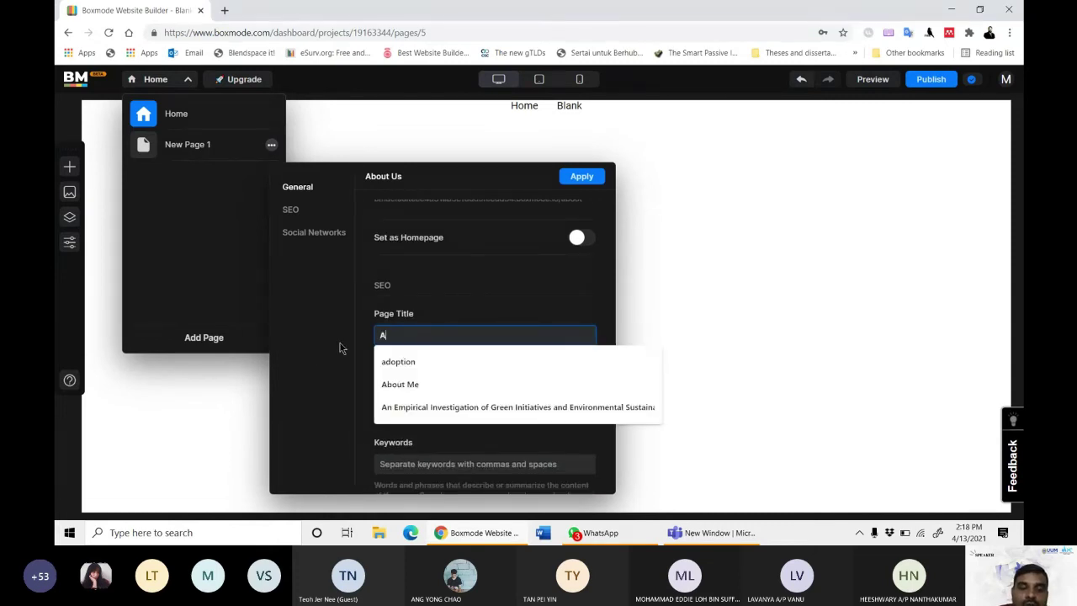
{"action": "type", "text": "bout"}
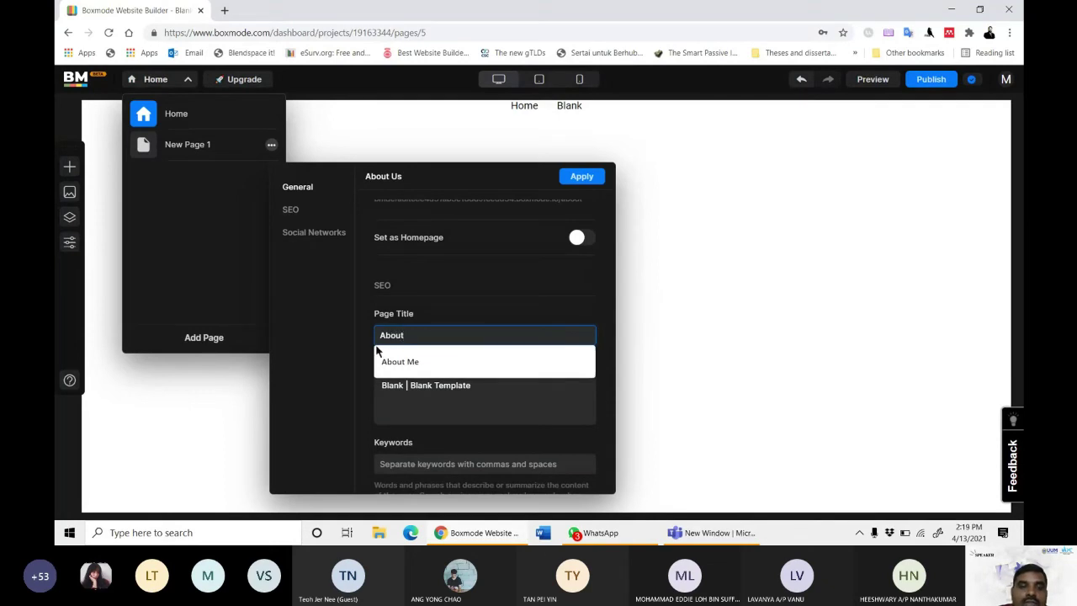
{"action": "left_click", "coordinate": [482, 284]}
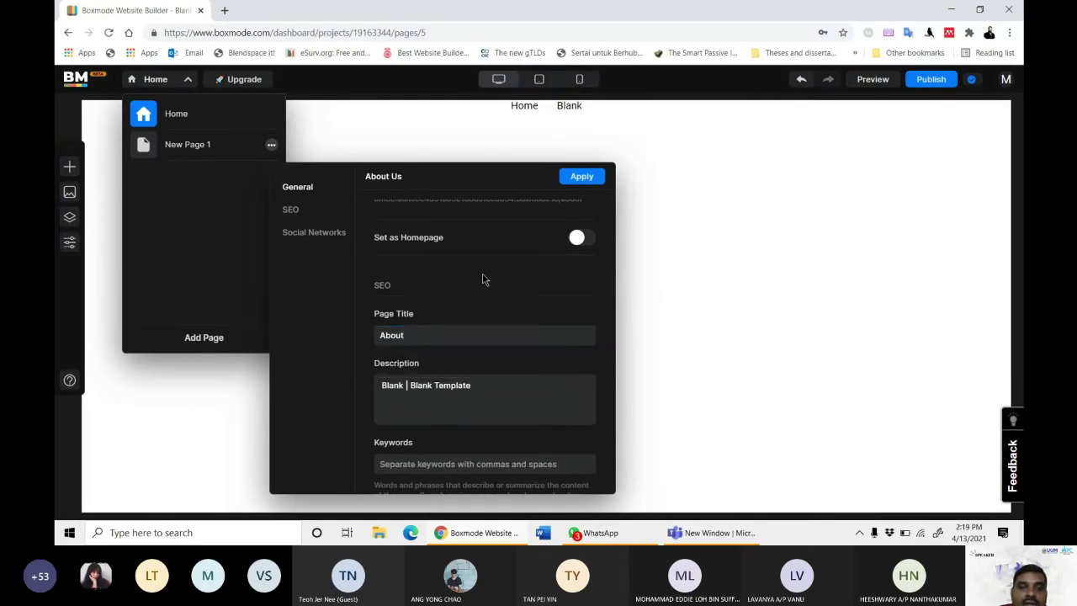
{"action": "scroll", "coordinate": [484, 282], "scroll_direction": "down", "scroll_amount": 5}
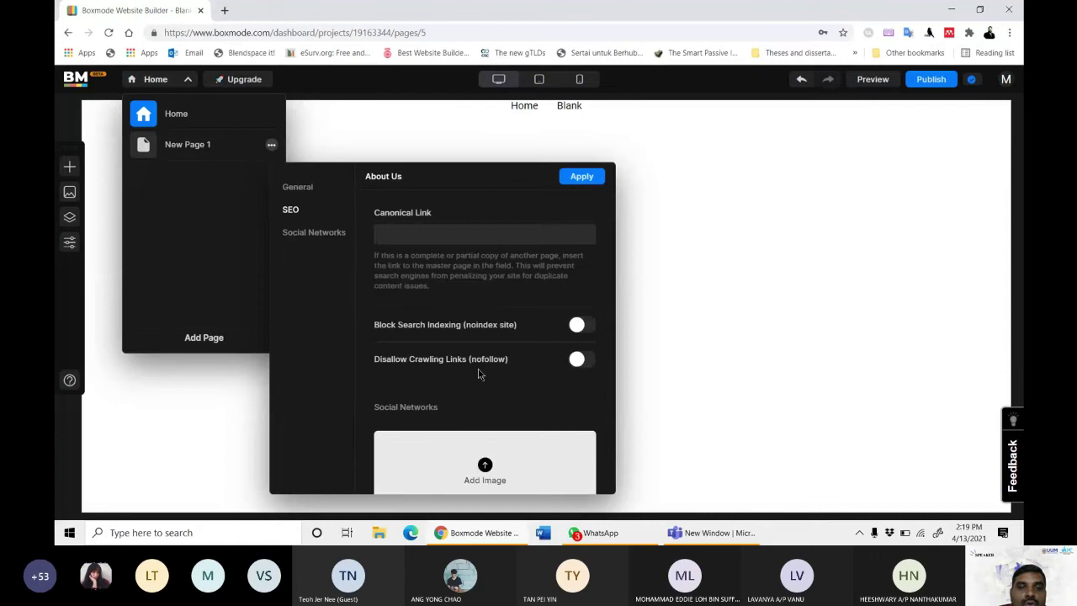
{"action": "scroll", "coordinate": [453, 386], "scroll_direction": "down", "scroll_amount": 1}
{"action": "left_click", "coordinate": [588, 178]}
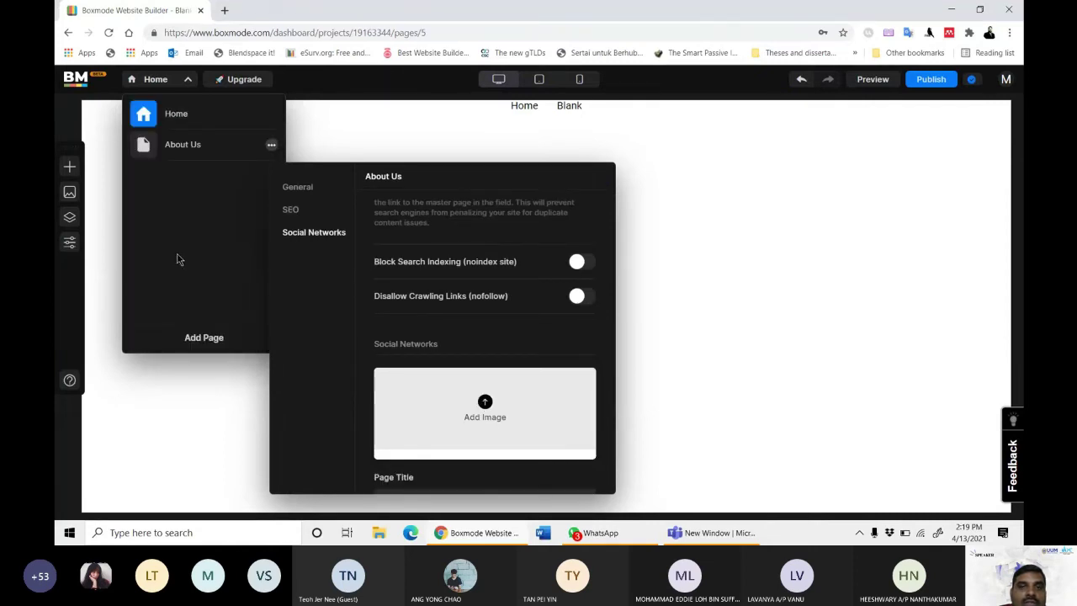
{"action": "key", "text": "Escape"}
{"action": "right_click", "coordinate": [476, 279]}
{"action": "key", "text": "Escape"}
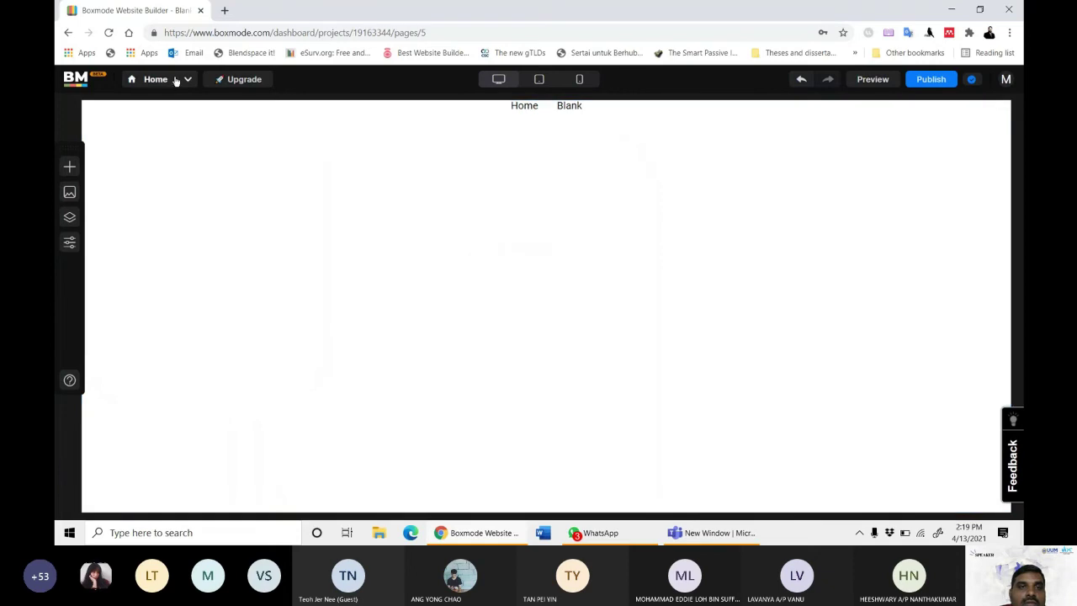
{"action": "left_click", "coordinate": [173, 80]}
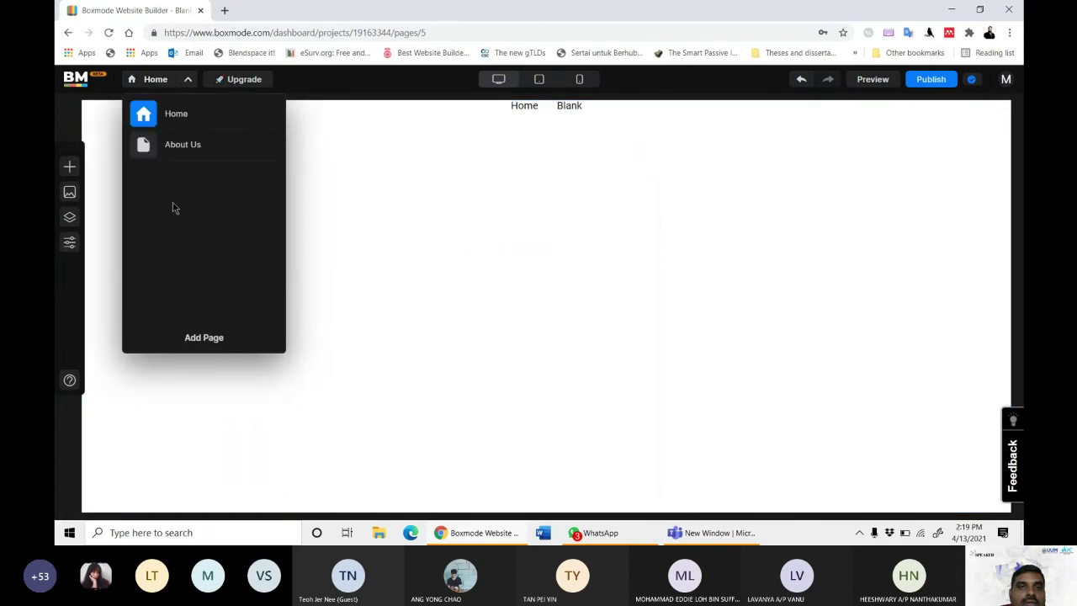
{"action": "left_click", "coordinate": [183, 150]}
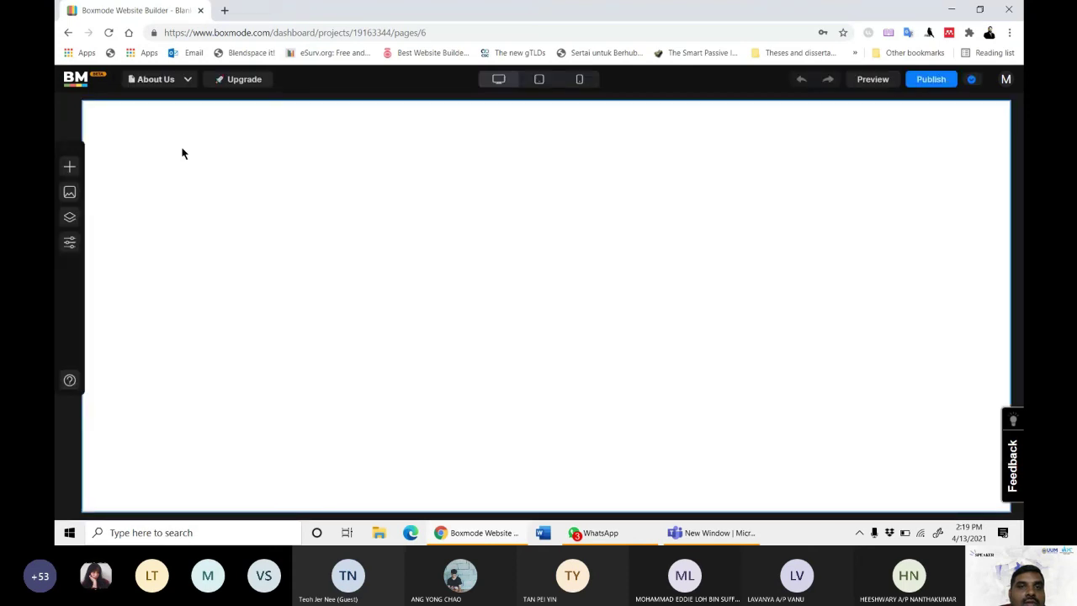
{"action": "left_click", "coordinate": [167, 81]}
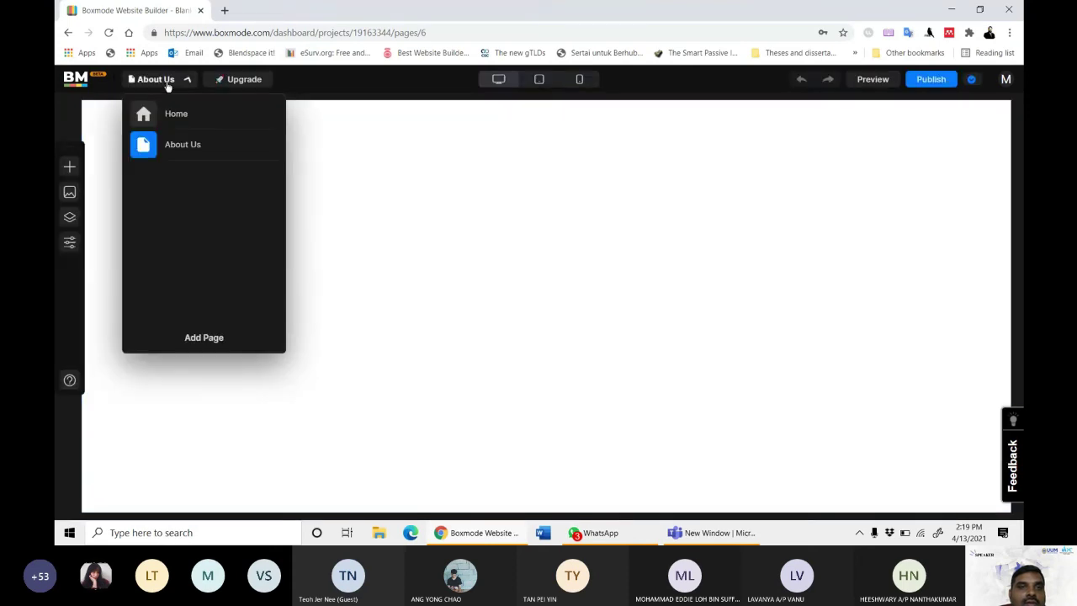
{"action": "left_click", "coordinate": [182, 119]}
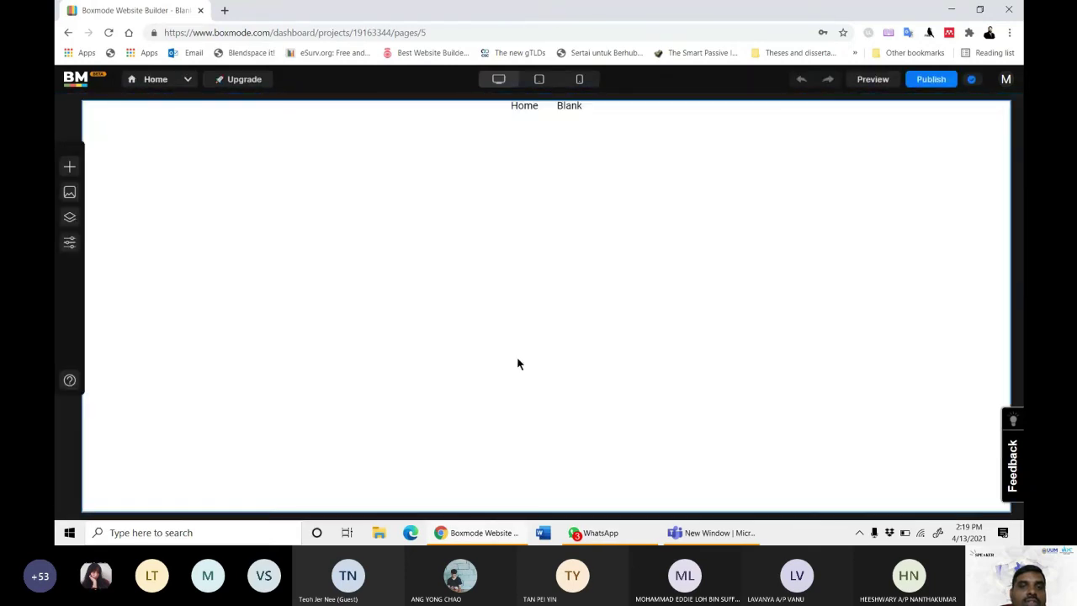
Step: Add the Footer3 footer layout to the page
{"action": "left_click", "coordinate": [71, 167]}
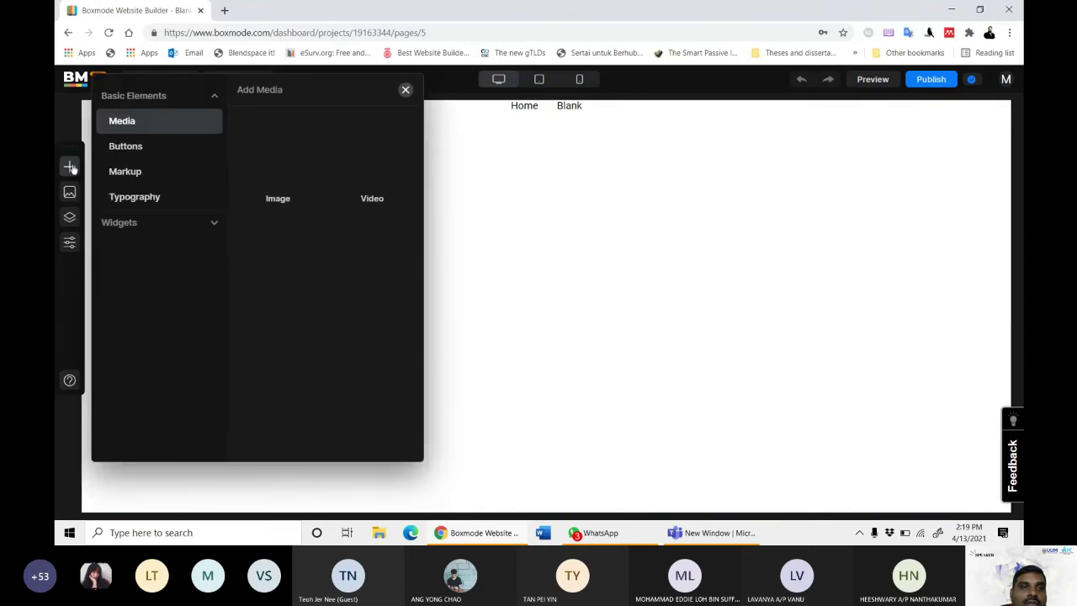
{"action": "left_click", "coordinate": [126, 149]}
{"action": "left_click", "coordinate": [126, 173]}
{"action": "left_click", "coordinate": [136, 200]}
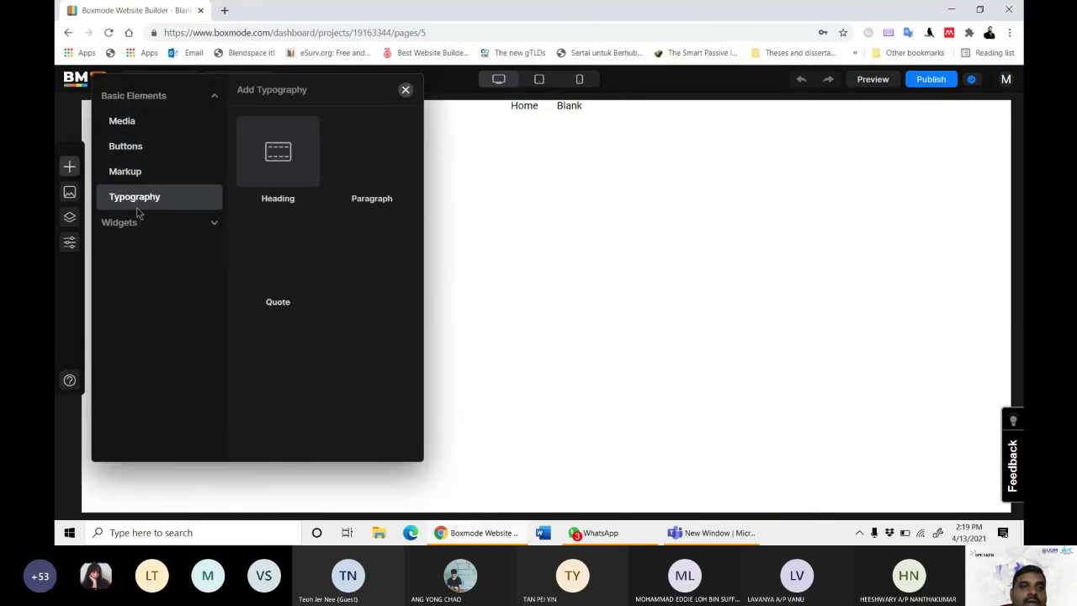
{"action": "left_click", "coordinate": [143, 224]}
{"action": "left_click", "coordinate": [128, 331]}
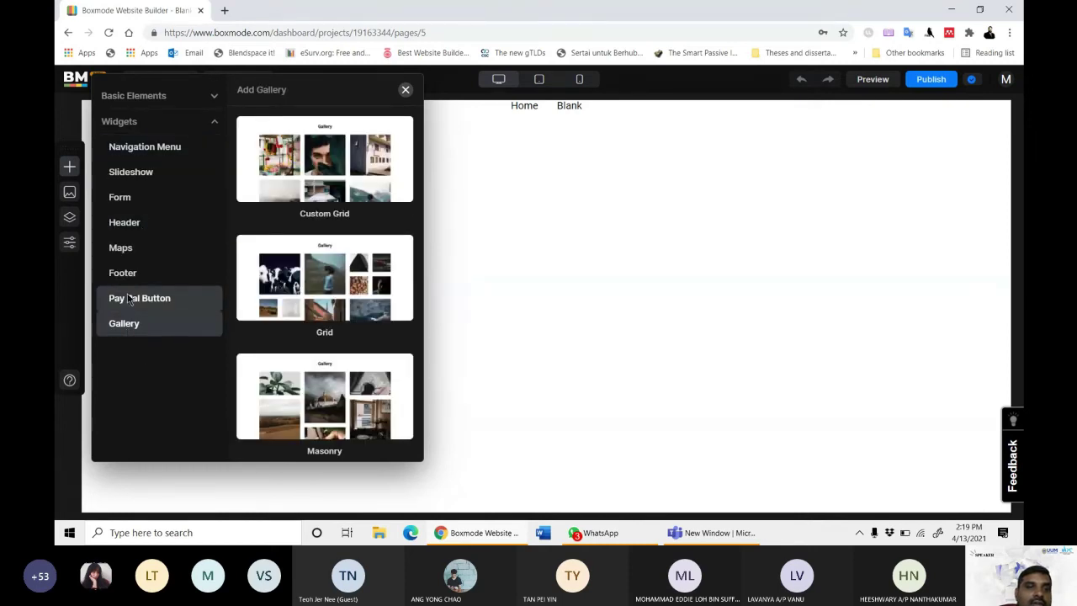
{"action": "left_click", "coordinate": [129, 299]}
{"action": "left_click", "coordinate": [123, 272]}
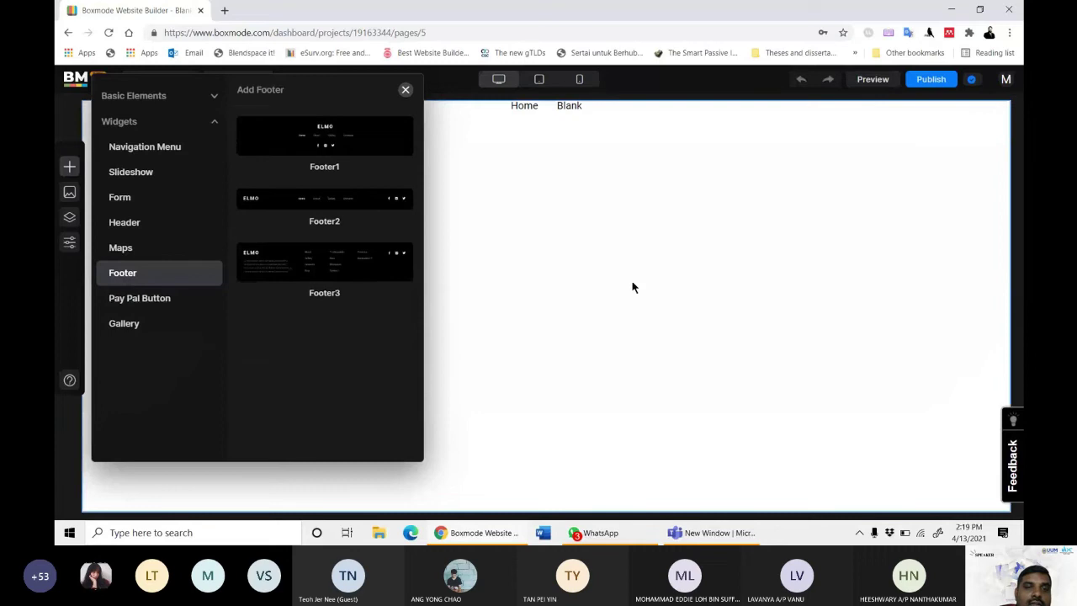
{"action": "left_click_drag", "start_coordinate": [298, 292], "coordinate": [543, 512]}
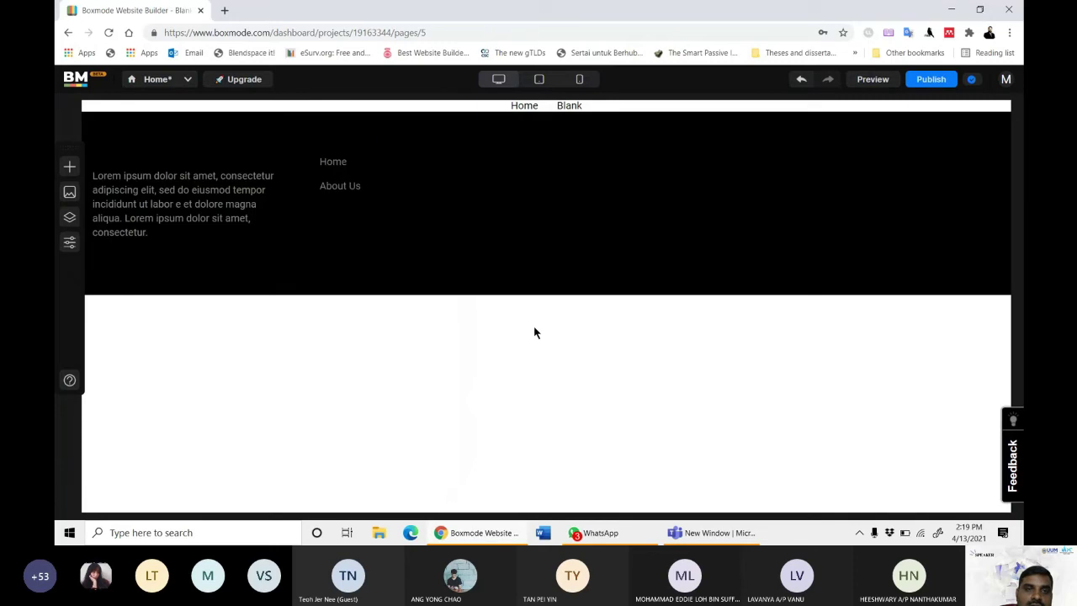
Step: Place a Typography paragraph at the top of the page, above the black ELMO section
{"action": "left_click", "coordinate": [572, 156]}
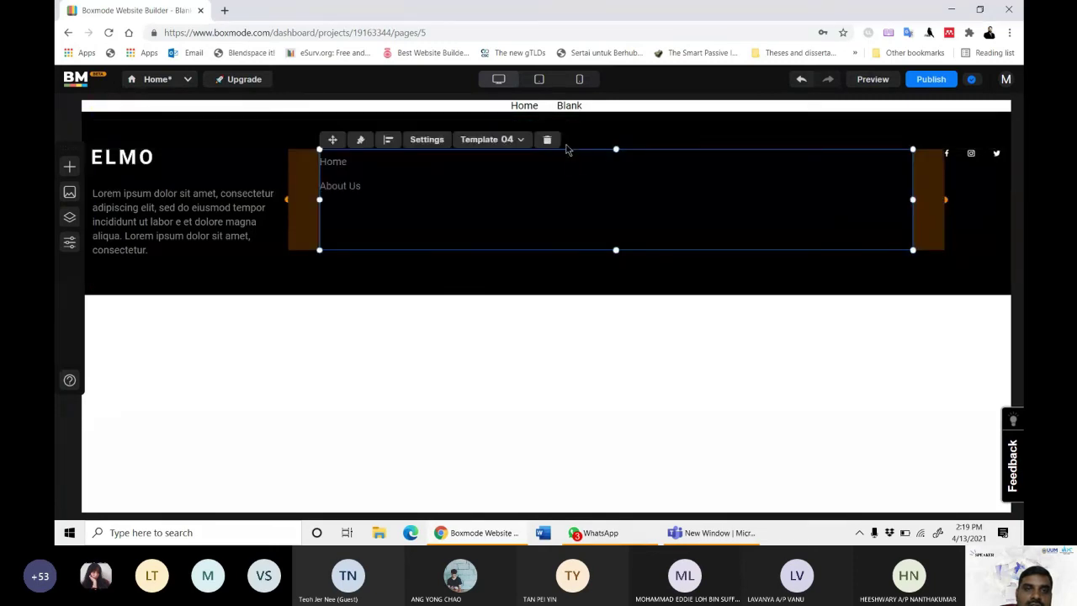
{"action": "left_click", "coordinate": [285, 124]}
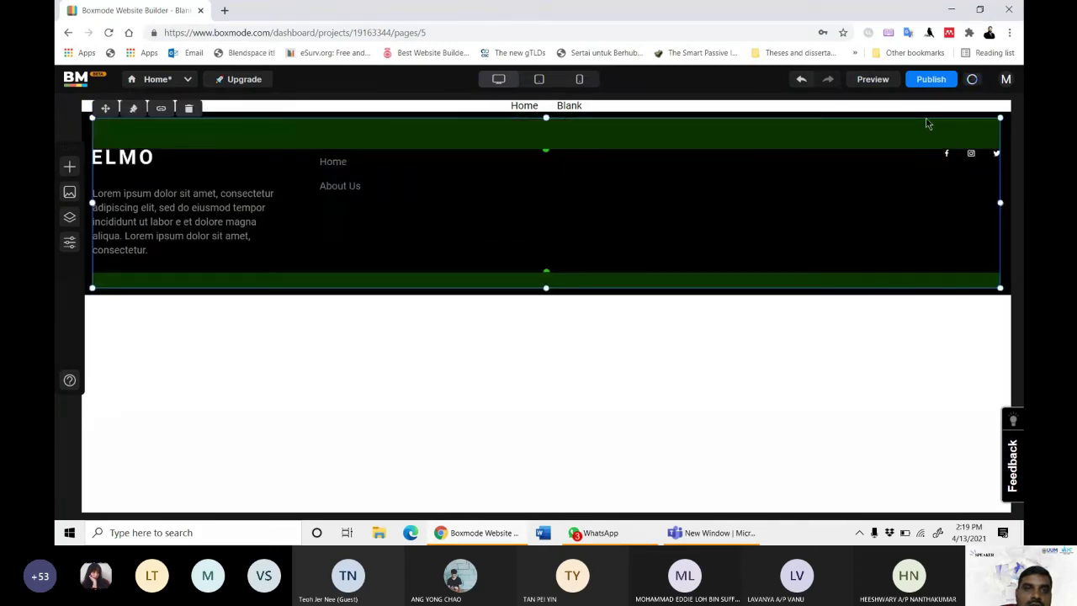
{"action": "left_click", "coordinate": [70, 167]}
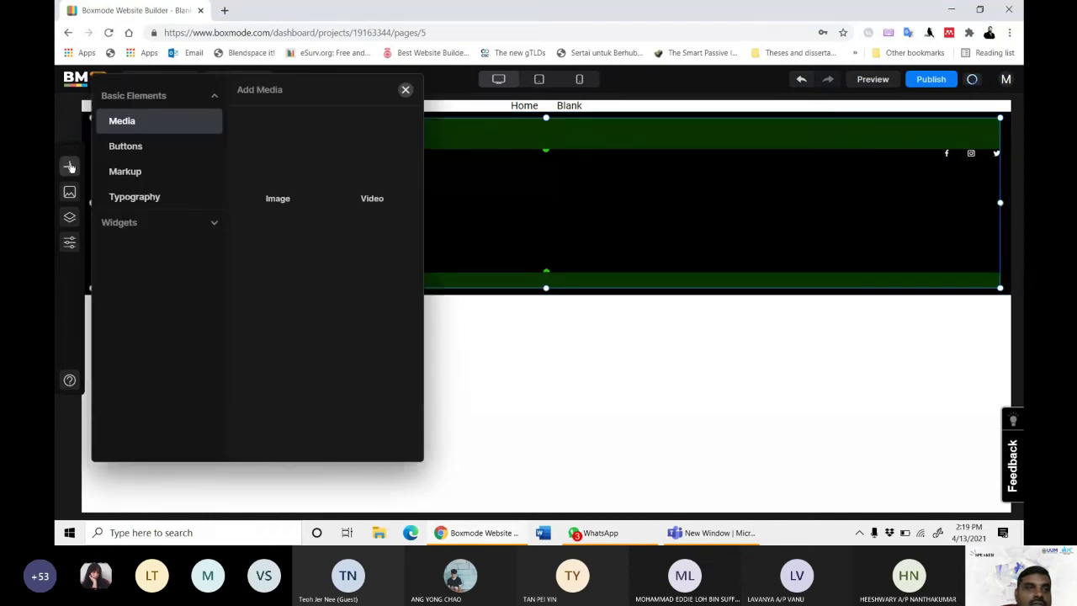
{"action": "left_click", "coordinate": [139, 145]}
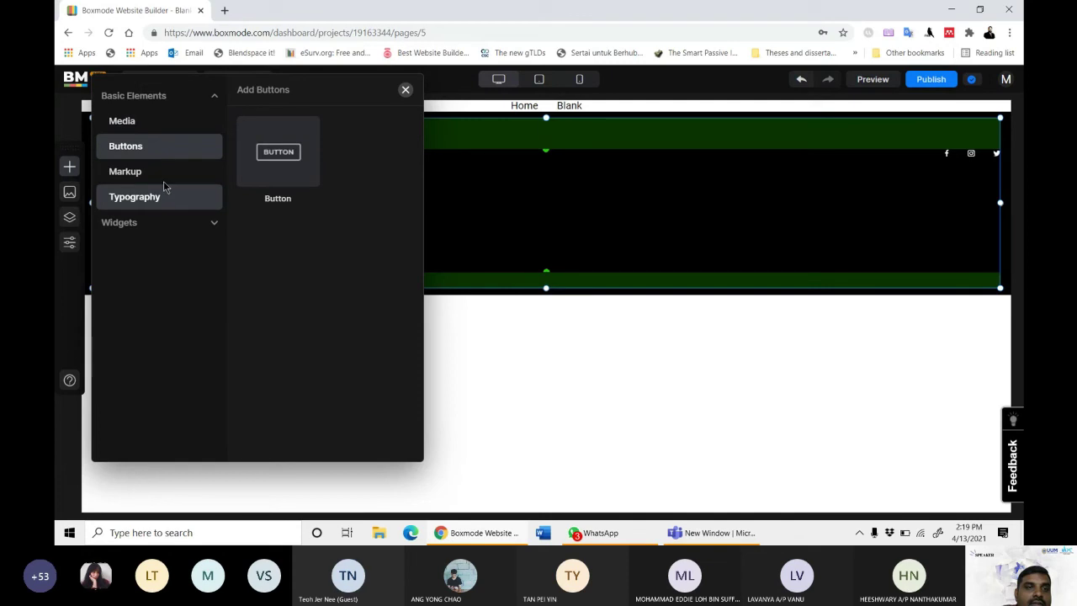
{"action": "left_click", "coordinate": [156, 172]}
{"action": "left_click", "coordinate": [158, 198]}
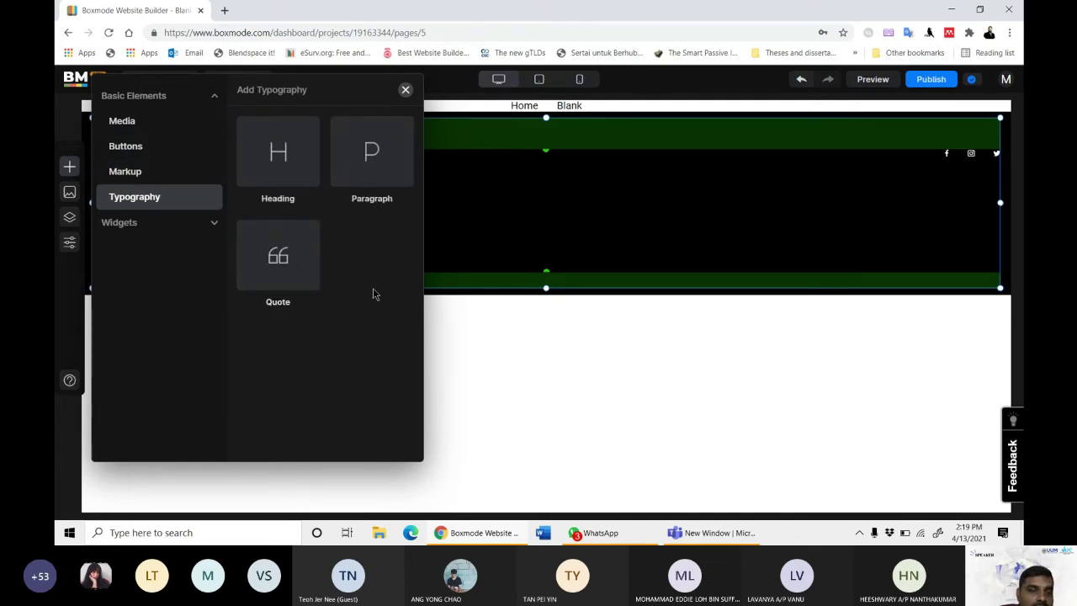
{"action": "left_click_drag", "start_coordinate": [356, 163], "coordinate": [544, 117]}
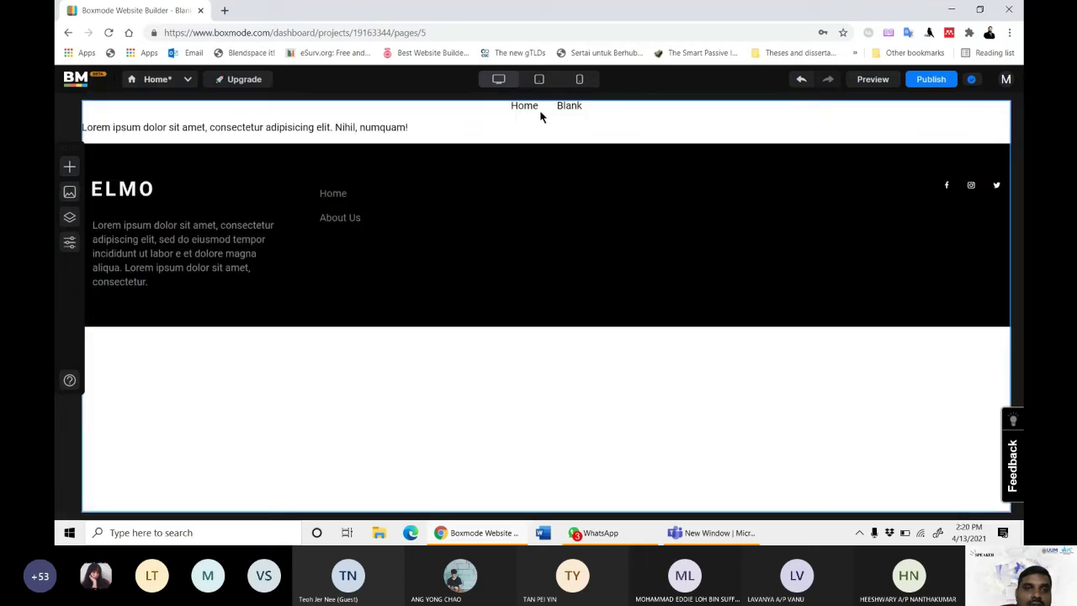
Step: Copy the paragraph's Lorem ipsum text and paste it repeatedly at its end
{"action": "left_click", "coordinate": [397, 127]}
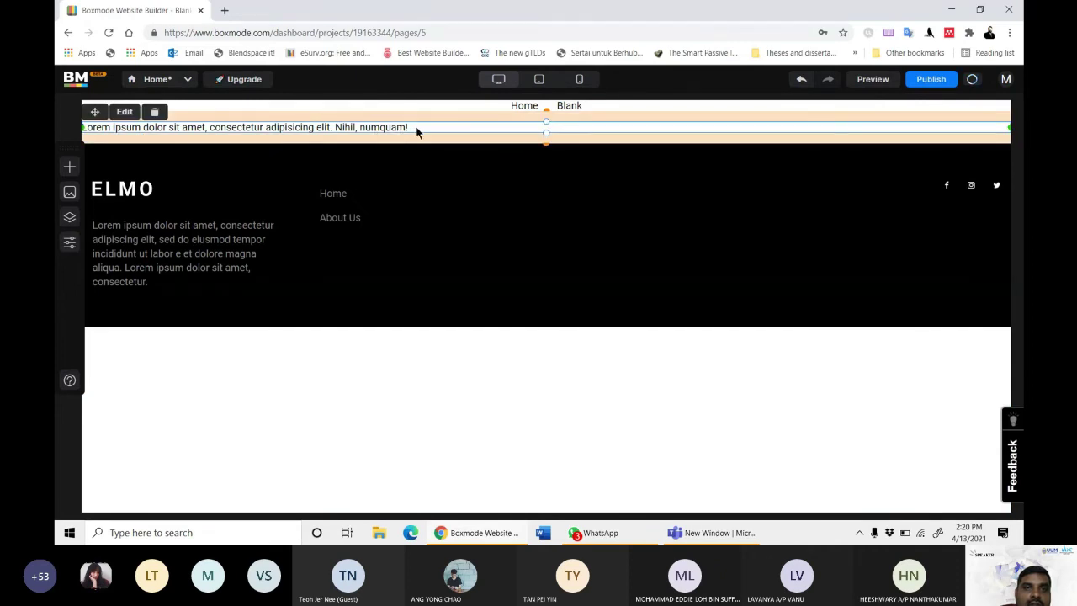
{"action": "left_click", "coordinate": [414, 132]}
{"action": "key", "text": "ctrl+a"}
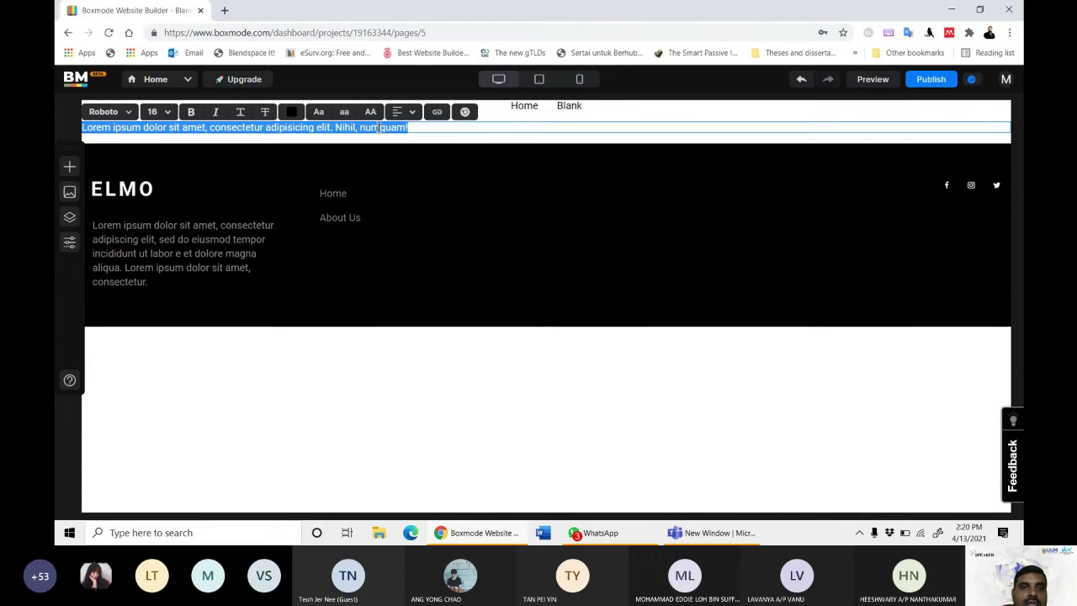
{"action": "right_click", "coordinate": [380, 128]}
{"action": "left_click", "coordinate": [439, 173]}
{"action": "left_click", "coordinate": [424, 128]}
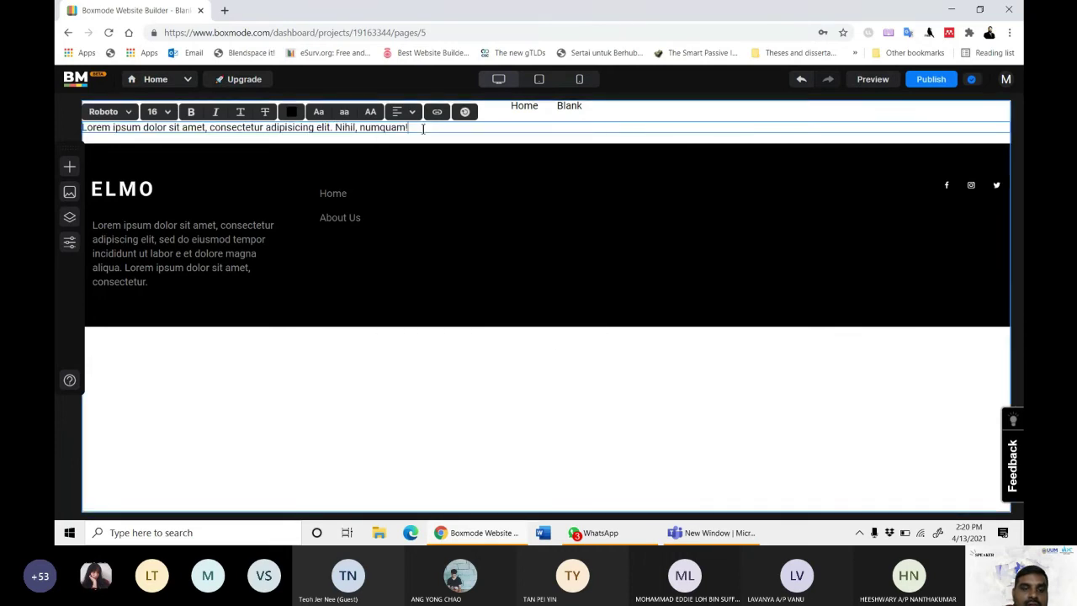
{"action": "key", "text": "ctrl+v"}
{"action": "key", "text": "ctrl+v"}
{"action": "key", "text": "ctrl+v"}
{"action": "key", "text": "ctrl+v"}
{"action": "key", "text": "ctrl+v"}
{"action": "key", "text": "ctrl+v"}
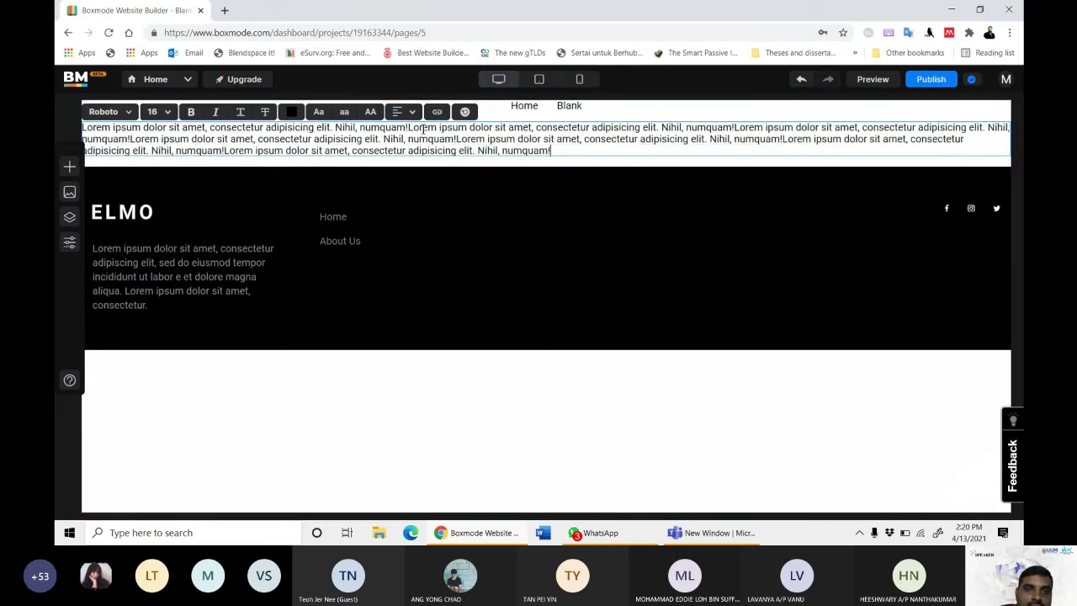
{"action": "key", "text": "ctrl+v"}
{"action": "key", "text": "ctrl+v"}
{"action": "key", "text": "ctrl+v"}
{"action": "key", "text": "ctrl+v"}
{"action": "key", "text": "ctrl+v"}
{"action": "key", "text": "ctrl+v"}
{"action": "key", "text": "ctrl+v"}
{"action": "key", "text": "ctrl+v"}
{"action": "key", "text": "ctrl+v"}
{"action": "key", "text": "ctrl+v"}
{"action": "key", "text": "ctrl+v"}
{"action": "key", "text": "ctrl+v"}
{"action": "key", "text": "ctrl+v"}
{"action": "key", "text": "ctrl+v"}
{"action": "key", "text": "ctrl+v"}
{"action": "key", "text": "ctrl+v"}
{"action": "key", "text": "ctrl+v"}
{"action": "key", "text": "ctrl+v"}
{"action": "key", "text": "ctrl+v"}
{"action": "key", "text": "ctrl+v"}
{"action": "key", "text": "ctrl+v"}
{"action": "key", "text": "ctrl+v"}
{"action": "key", "text": "ctrl+v"}
{"action": "key", "text": "ctrl+v"}
{"action": "key", "text": "ctrl+v"}
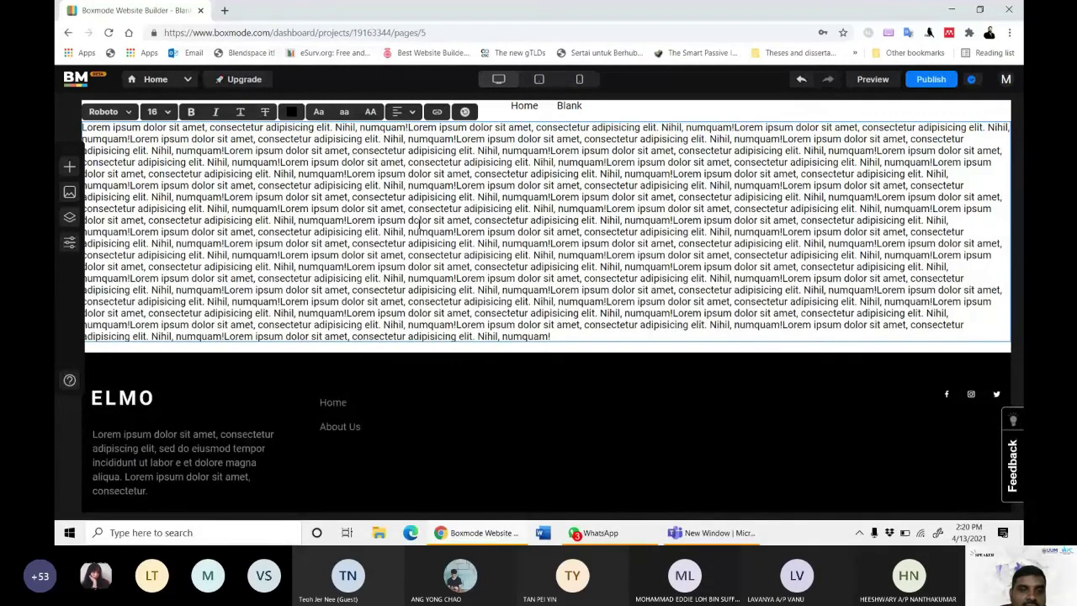
{"action": "key", "text": "ctrl+a"}
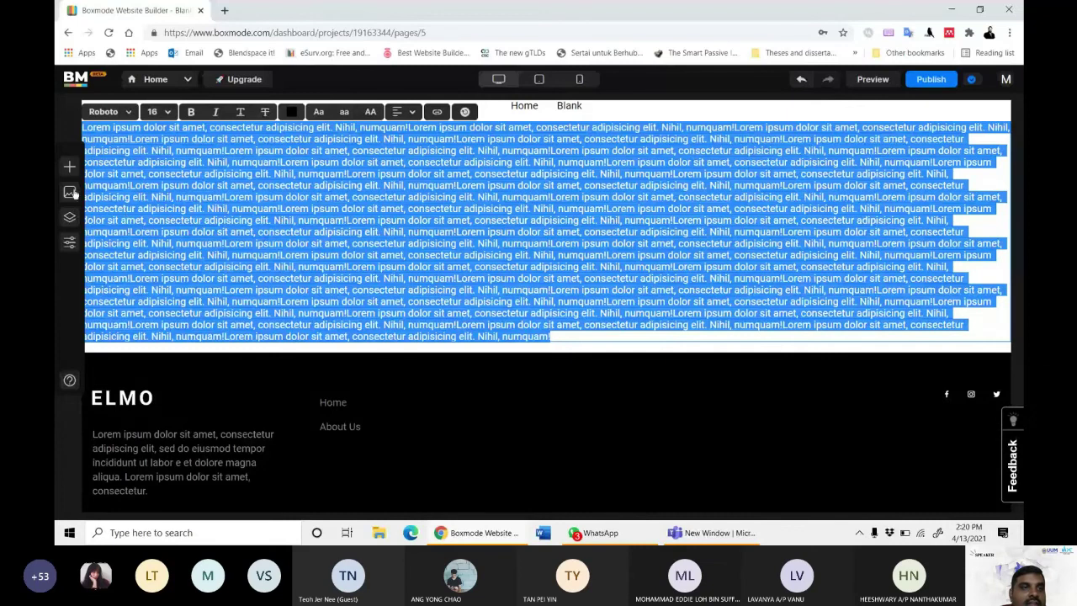
Step: Add a Typography heading above the paragraph and change 'Hello world' to 'Welcome to My Page'
{"action": "left_click", "coordinate": [70, 168]}
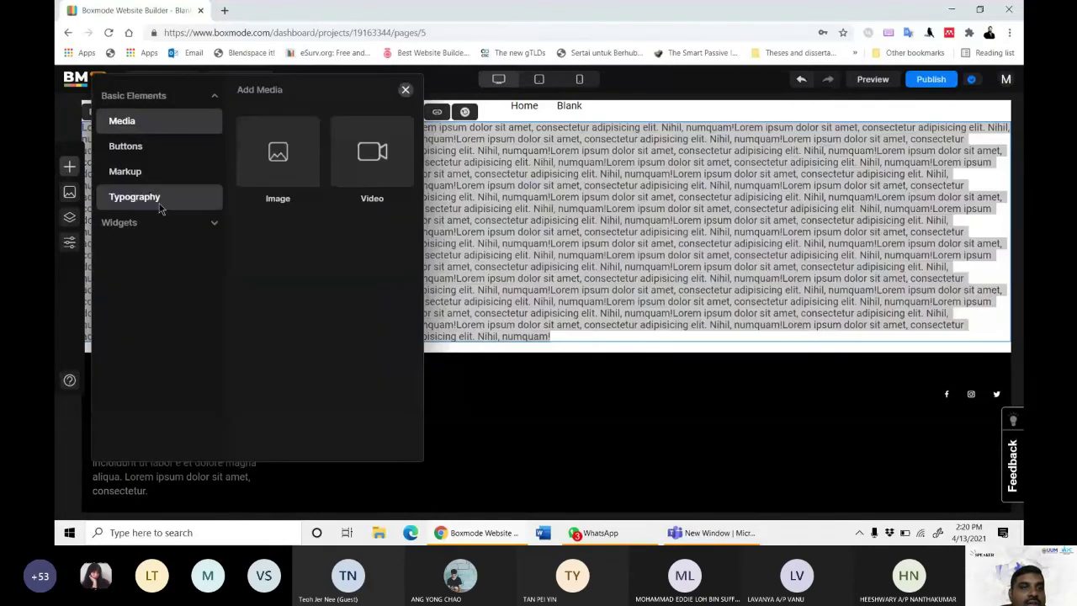
{"action": "left_click", "coordinate": [159, 202]}
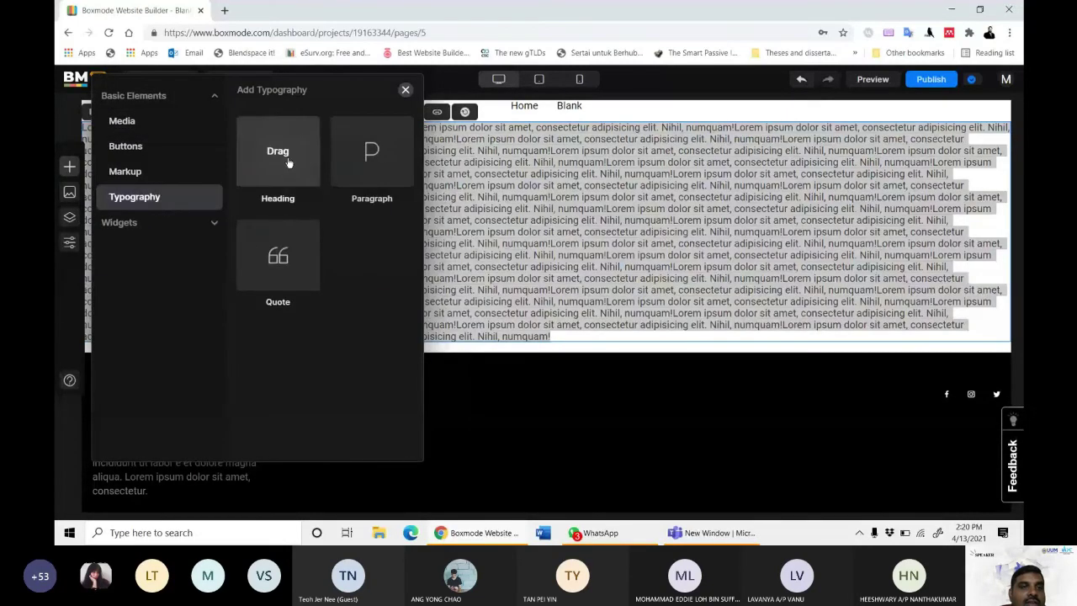
{"action": "left_click_drag", "start_coordinate": [270, 174], "coordinate": [519, 117]}
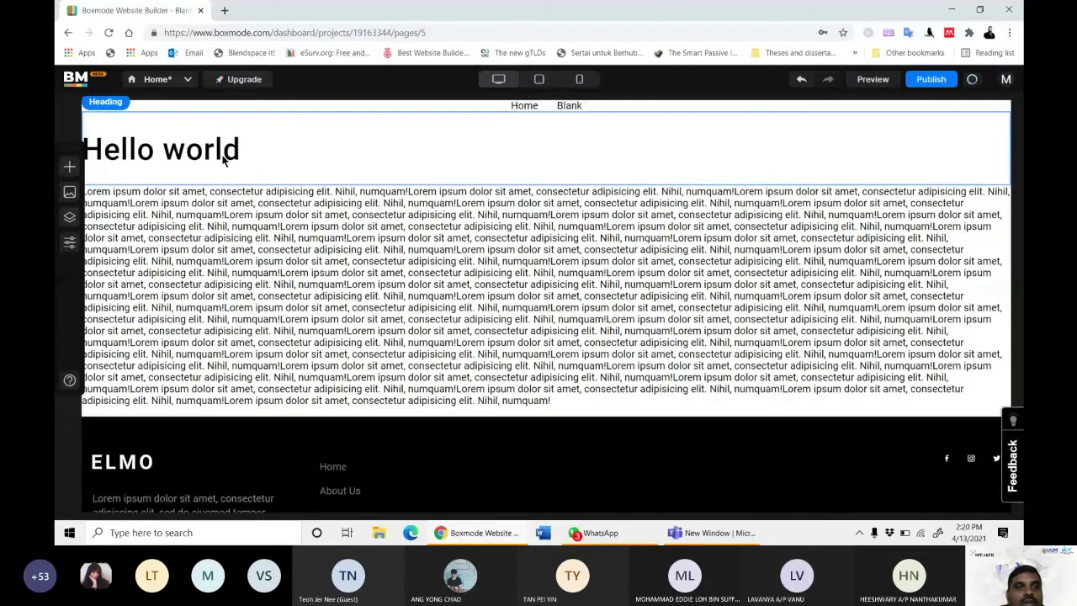
{"action": "left_click", "coordinate": [236, 153]}
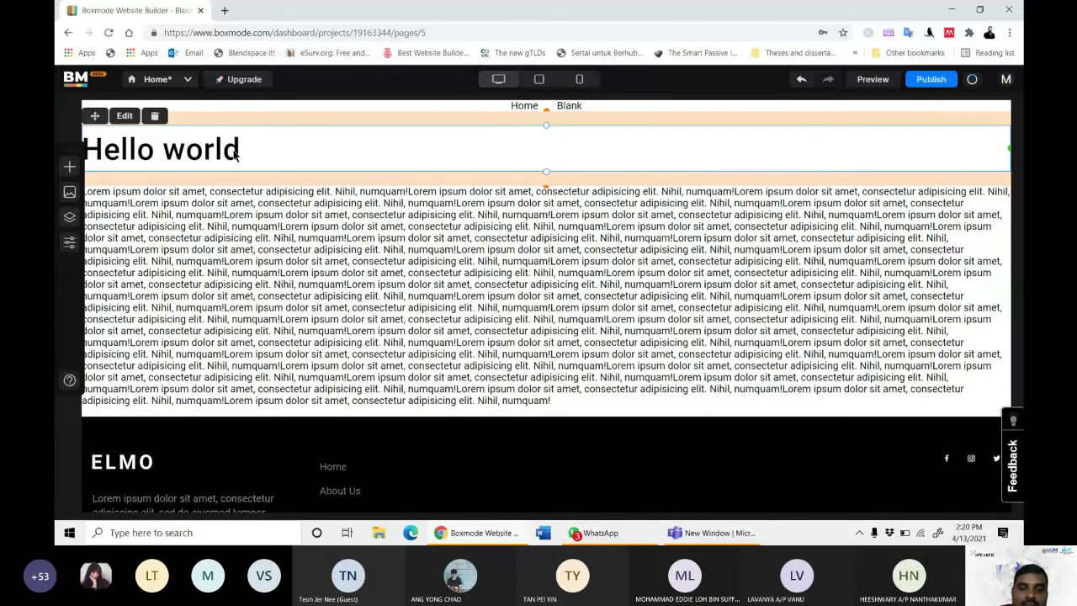
{"action": "key", "text": "Delete"}
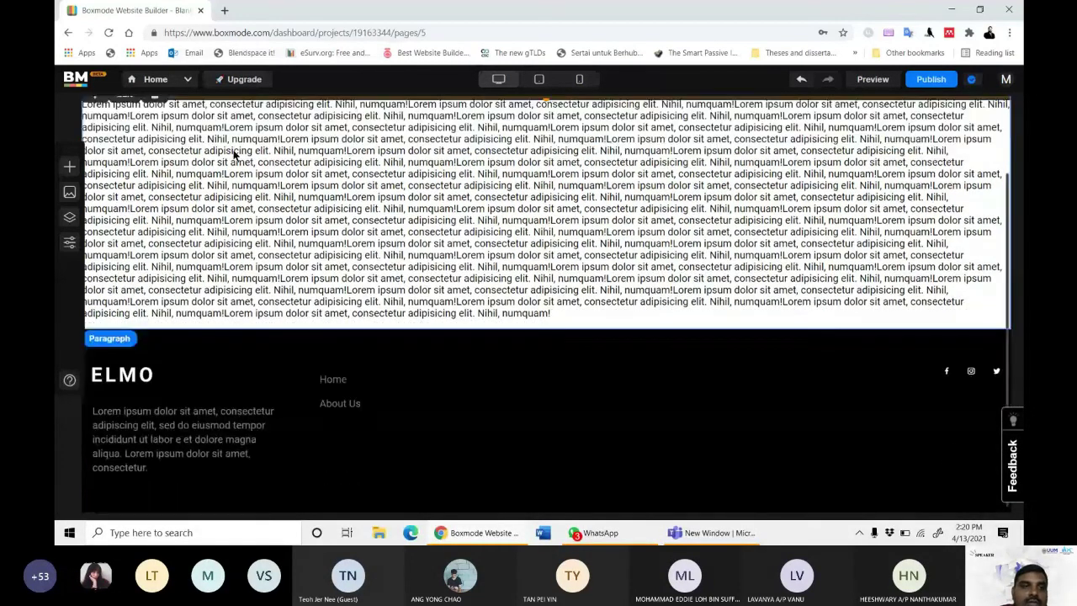
{"action": "right_click", "coordinate": [237, 155]}
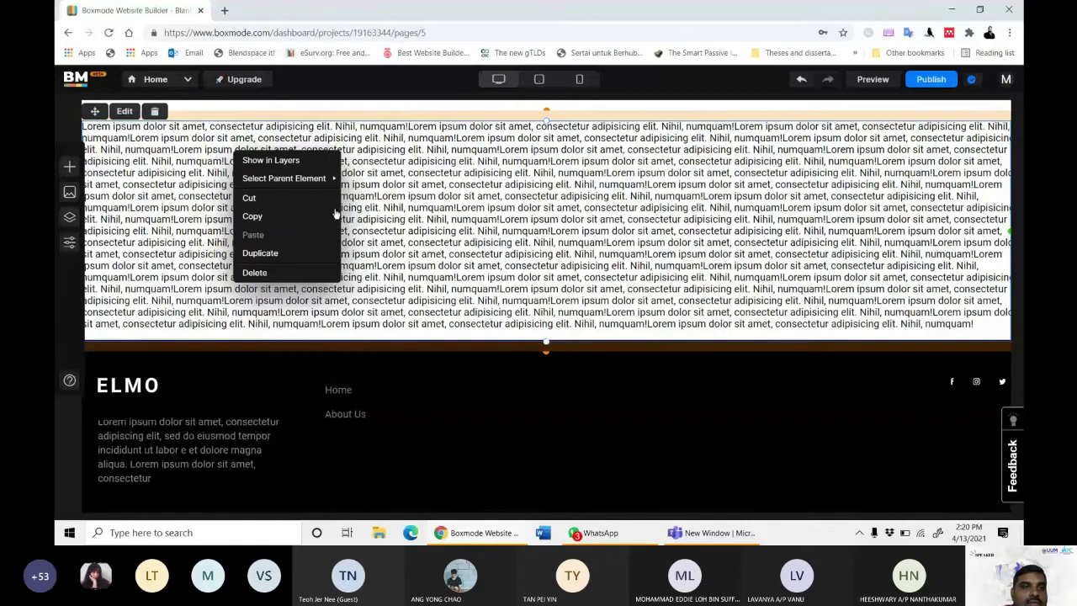
{"action": "key", "text": "ctrl+z"}
{"action": "double_click", "coordinate": [228, 153]}
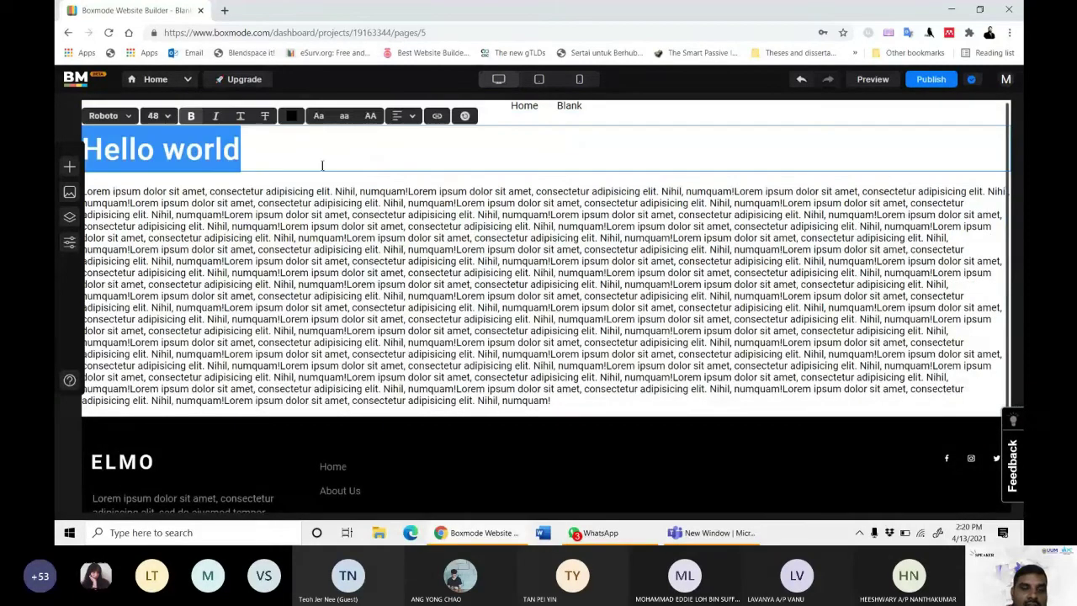
{"action": "type", "text": "Welco"}
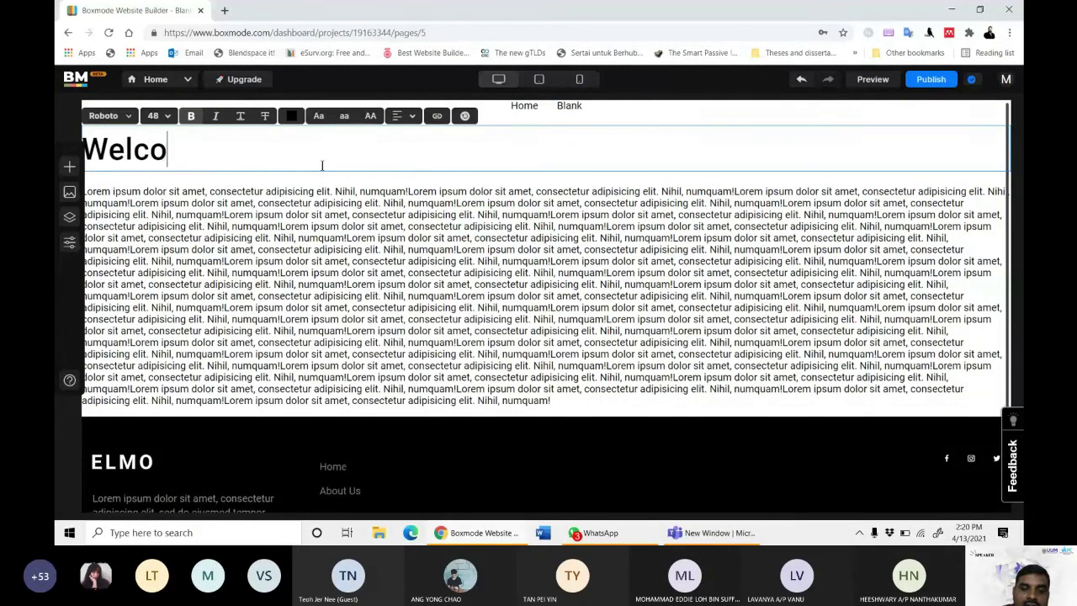
{"action": "type", "text": "me to "}
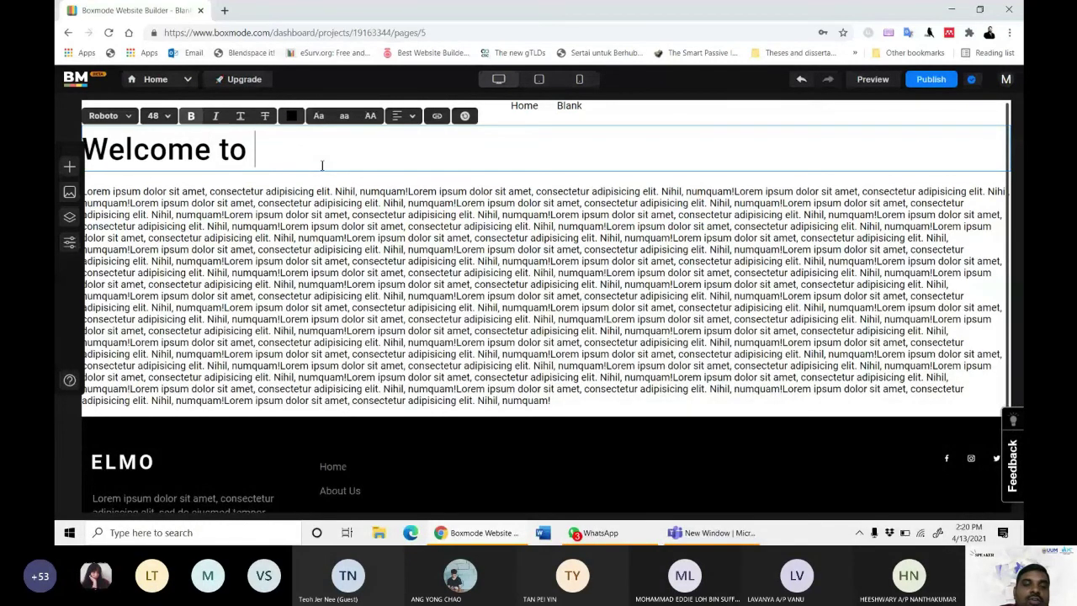
{"action": "type", "text": "My Page"}
{"action": "left_click", "coordinate": [356, 149]}
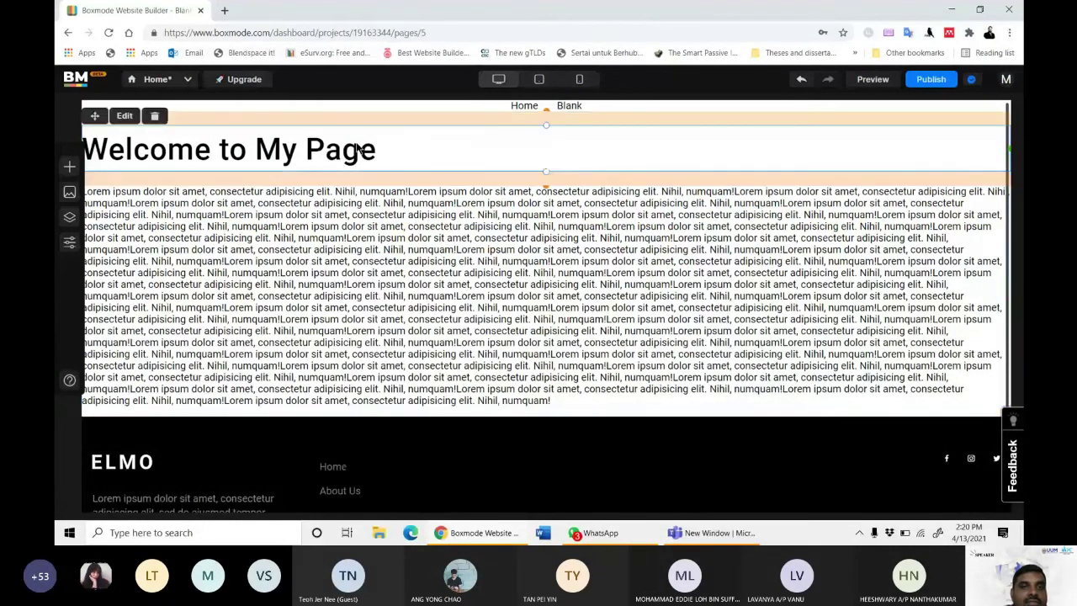
{"action": "left_click", "coordinate": [69, 168]}
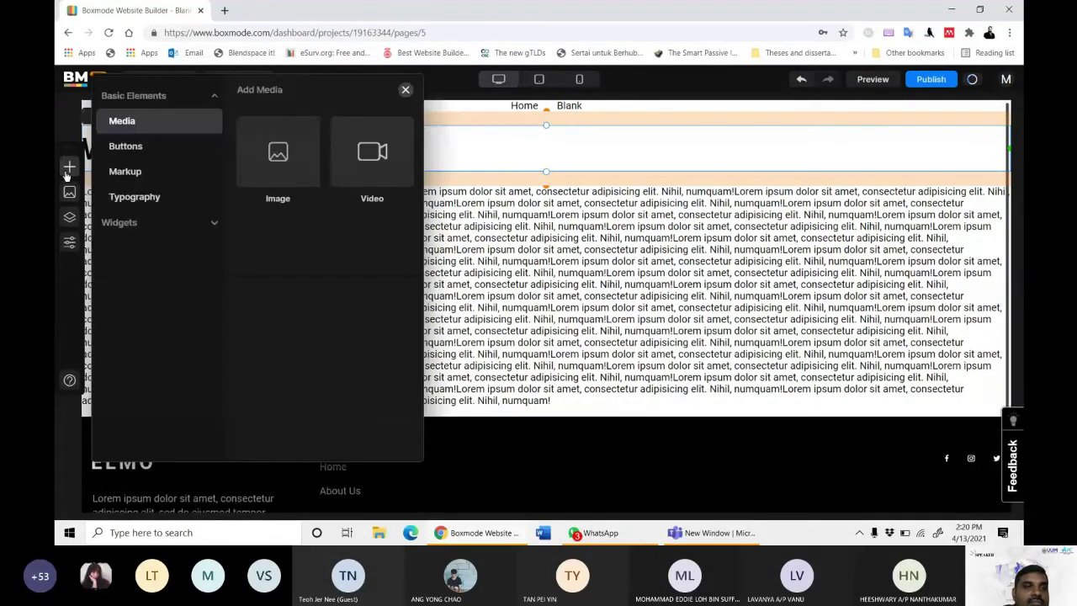
Step: Place the Horizontal3 navigation menu at the top and delete the old Home/Blank row
{"action": "left_click", "coordinate": [123, 223]}
{"action": "left_click_drag", "start_coordinate": [305, 310], "coordinate": [538, 119]}
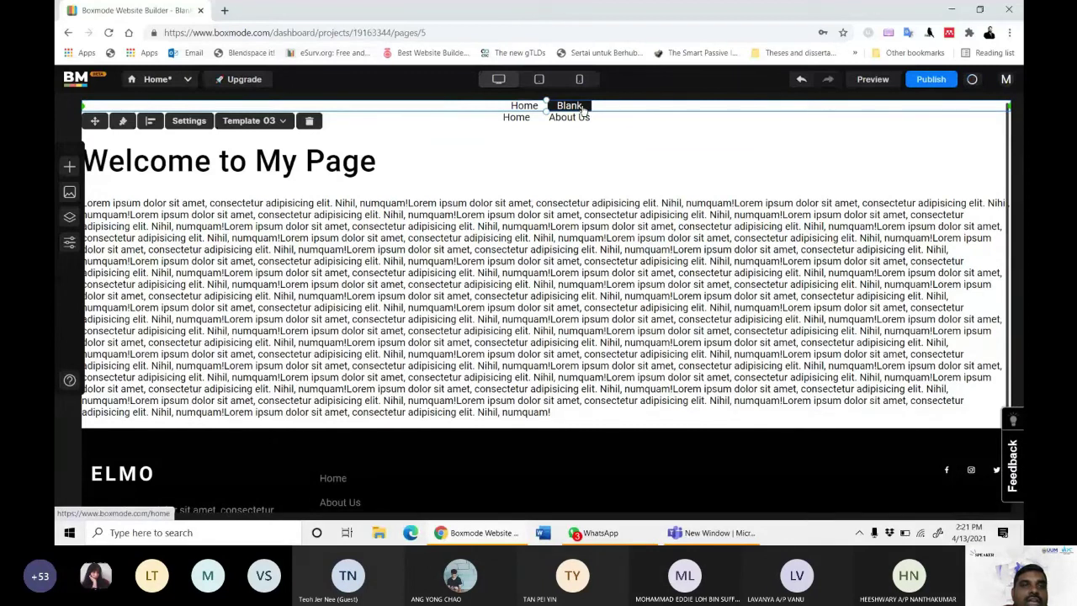
{"action": "left_click", "coordinate": [582, 110]}
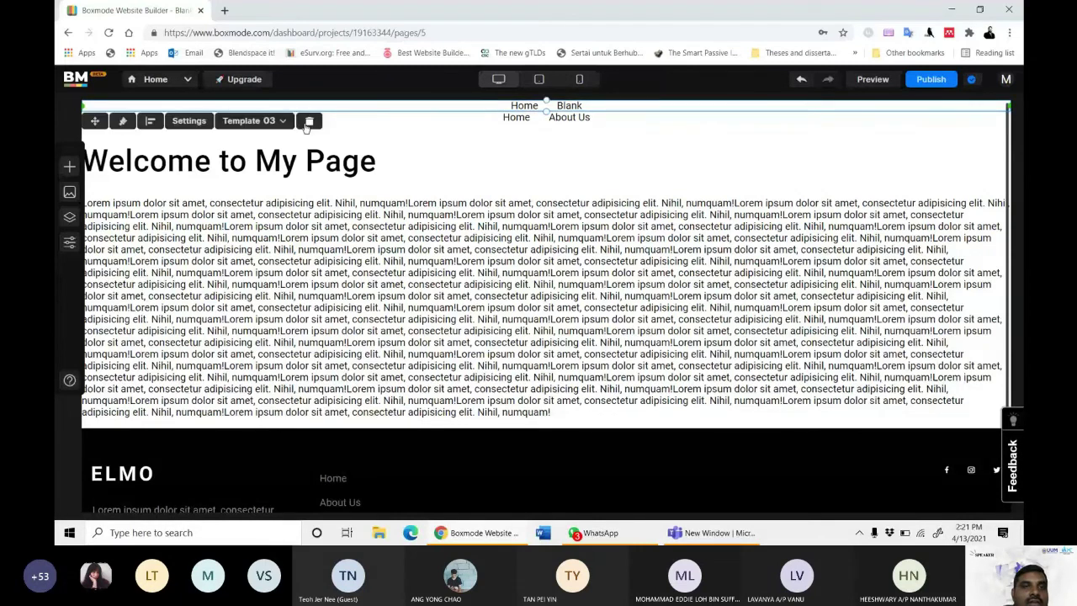
{"action": "left_click", "coordinate": [308, 122]}
Step: Apply the Vertical3 template to the navigation menu
{"action": "mouse_move", "coordinate": [613, 108]}
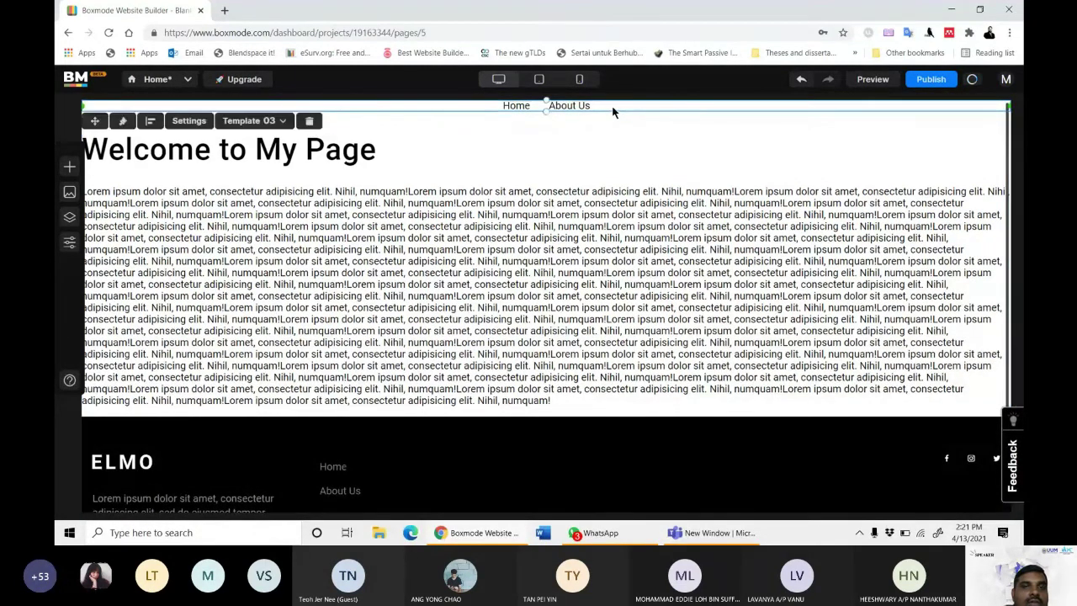
{"action": "left_click", "coordinate": [280, 123]}
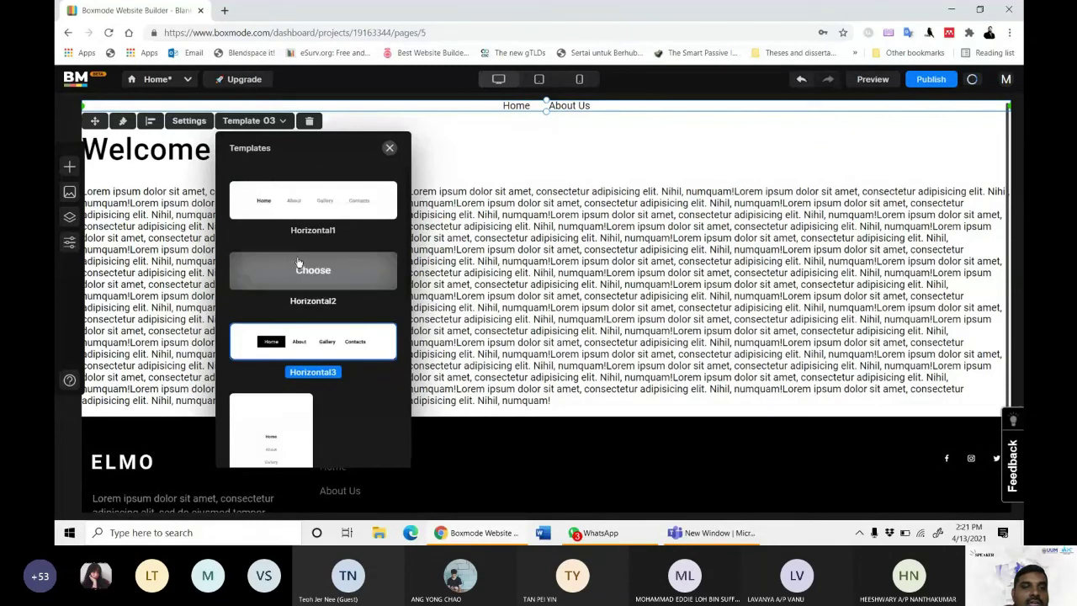
{"action": "scroll", "coordinate": [313, 397], "scroll_direction": "down", "scroll_amount": 2}
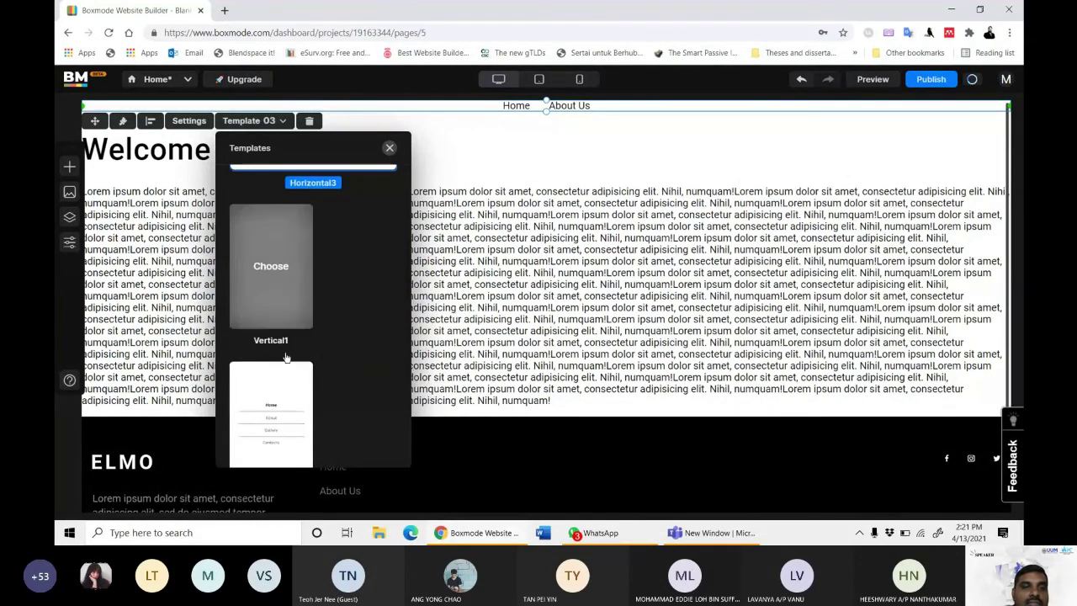
{"action": "scroll", "coordinate": [273, 248], "scroll_direction": "down", "scroll_amount": 1}
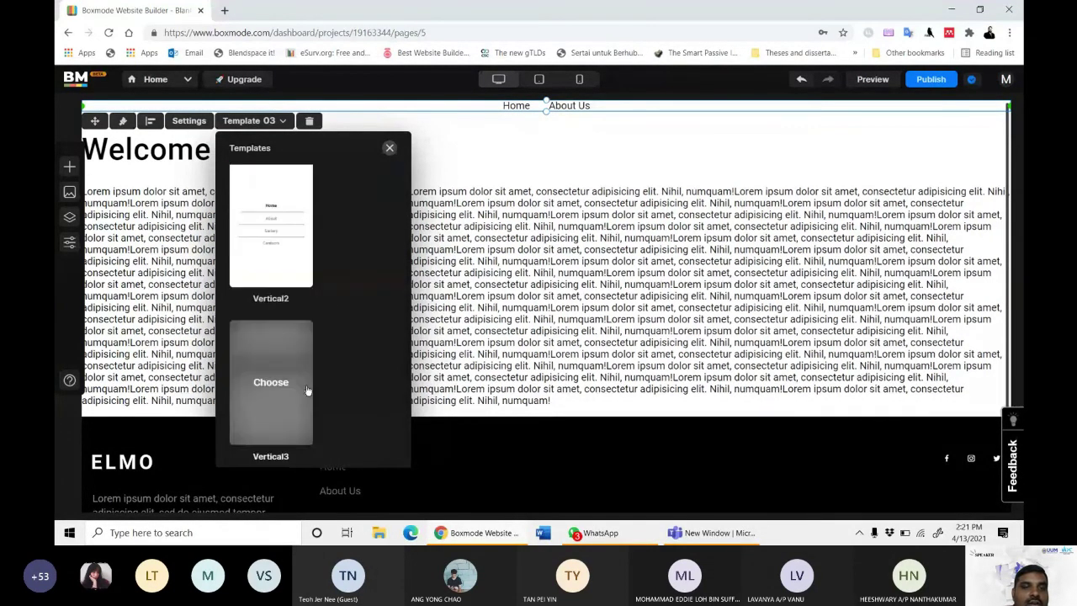
{"action": "scroll", "coordinate": [312, 305], "scroll_direction": "up", "scroll_amount": 3}
{"action": "scroll", "coordinate": [313, 304], "scroll_direction": "down", "scroll_amount": 2}
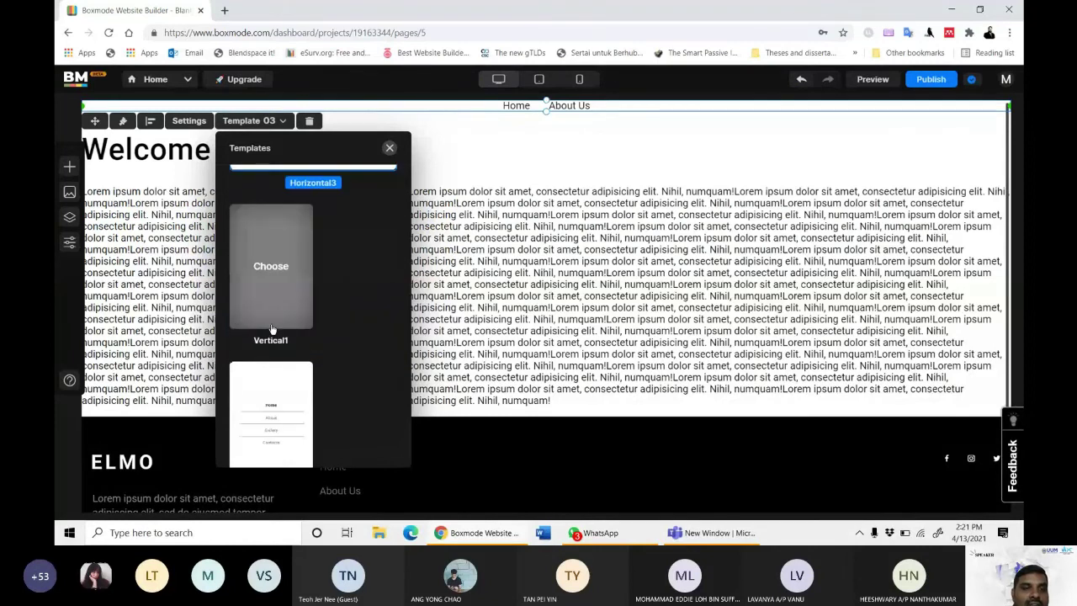
{"action": "left_click", "coordinate": [268, 414]}
{"action": "left_click", "coordinate": [577, 175]}
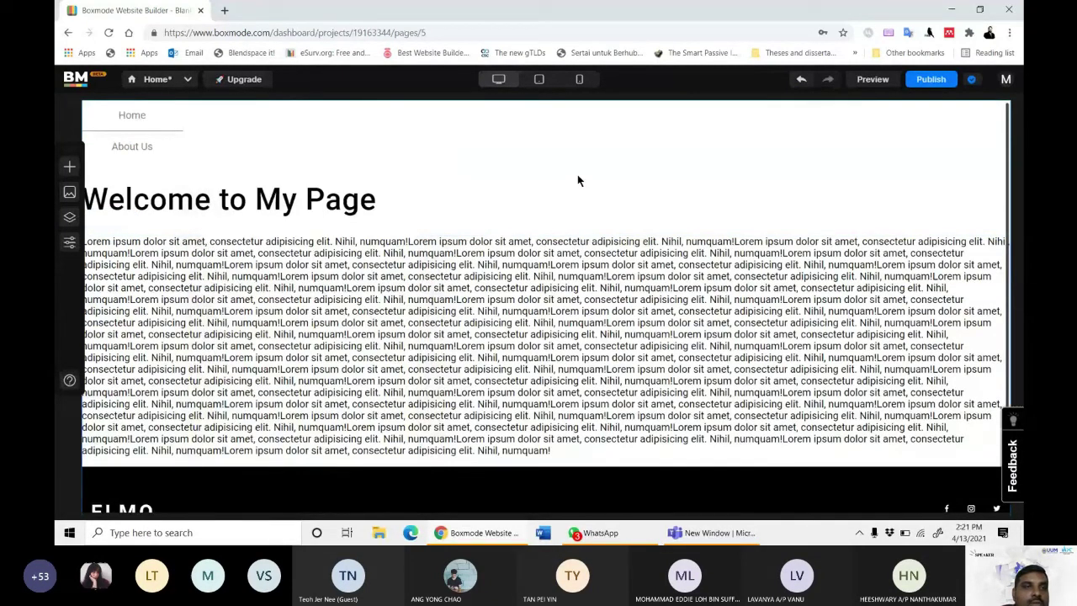
Step: Reposition the navigation menu and switch it to the Horizontal1 template
{"action": "left_click", "coordinate": [131, 113]}
{"action": "left_click_drag", "start_coordinate": [131, 113], "coordinate": [415, 119]}
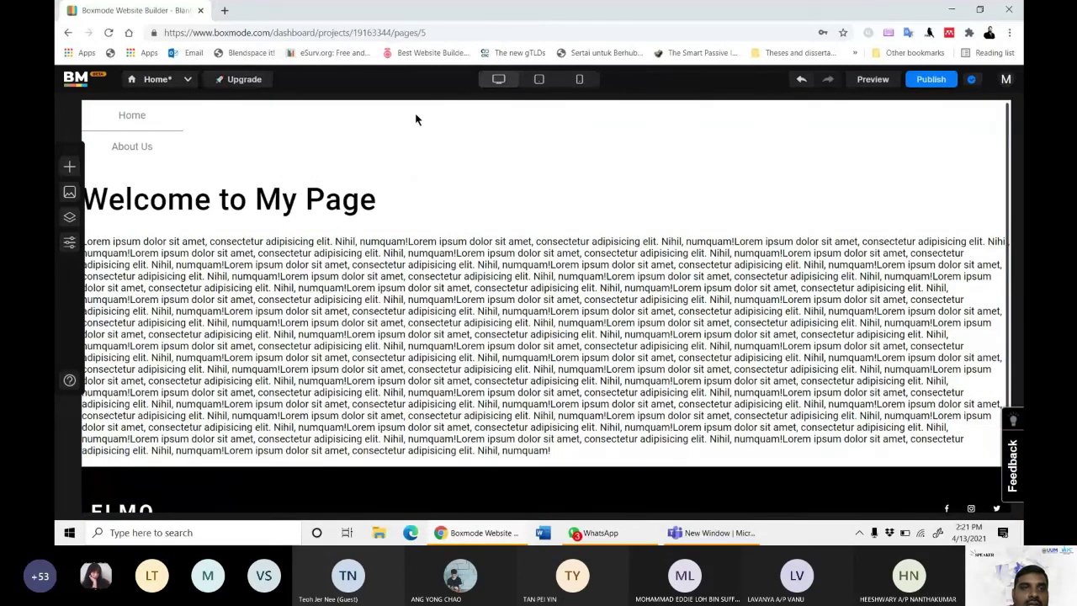
{"action": "left_click", "coordinate": [165, 121]}
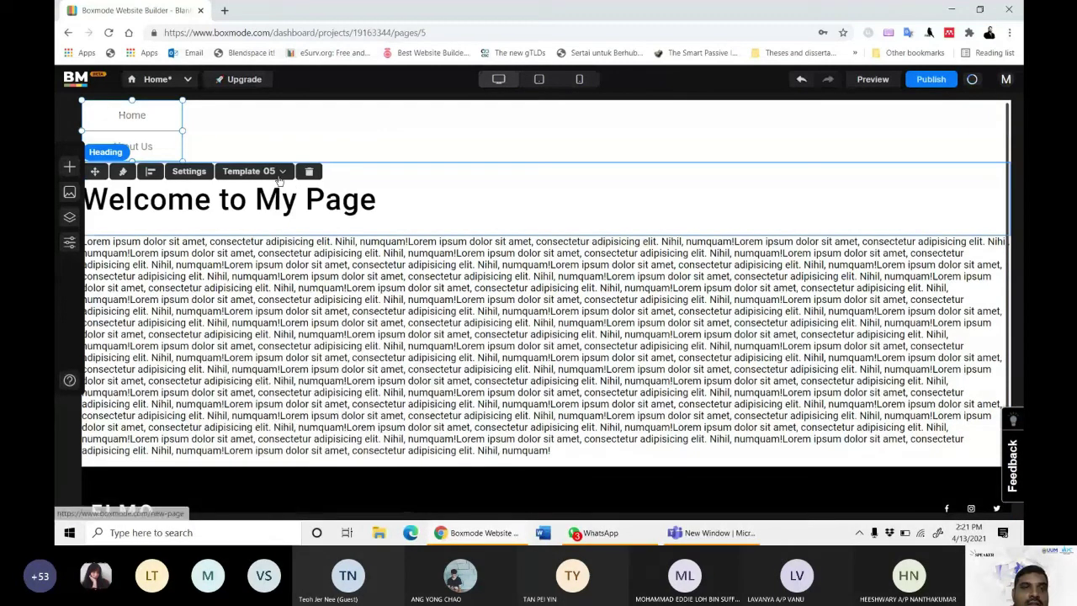
{"action": "left_click", "coordinate": [249, 171]}
{"action": "left_click", "coordinate": [265, 267]}
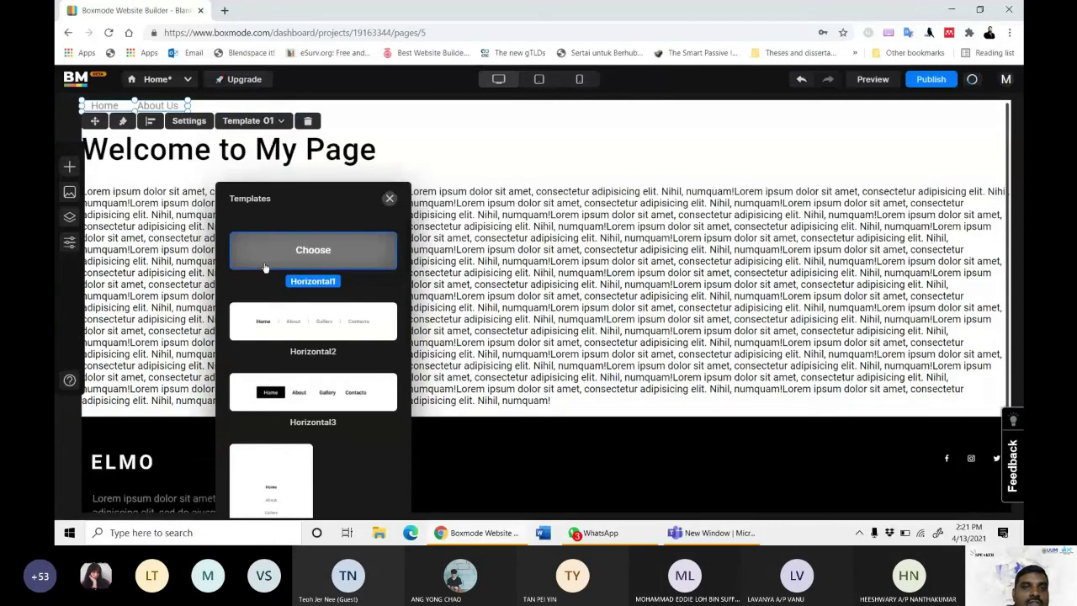
Step: Add a third navigation menu item named Products, keeping its action as To URL
{"action": "left_click", "coordinate": [167, 106]}
{"action": "left_click", "coordinate": [191, 122]}
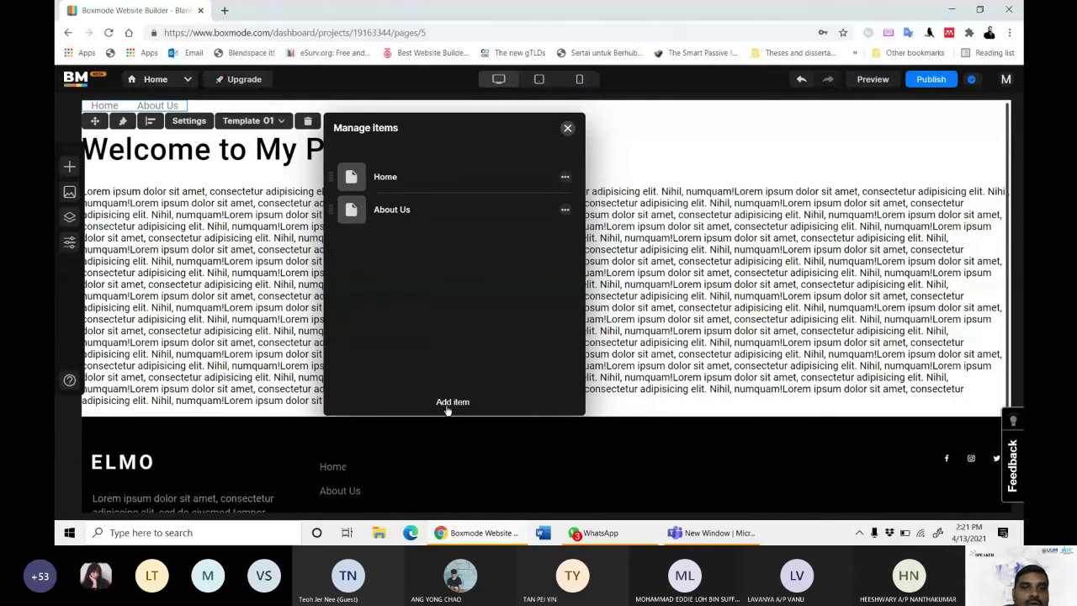
{"action": "left_click", "coordinate": [448, 405]}
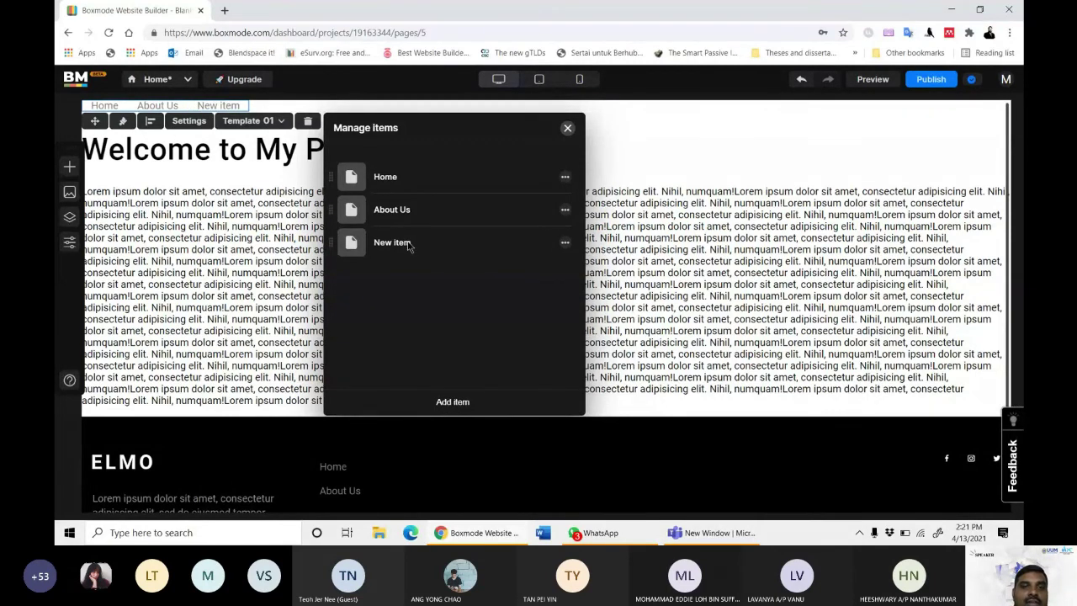
{"action": "left_click", "coordinate": [564, 242]}
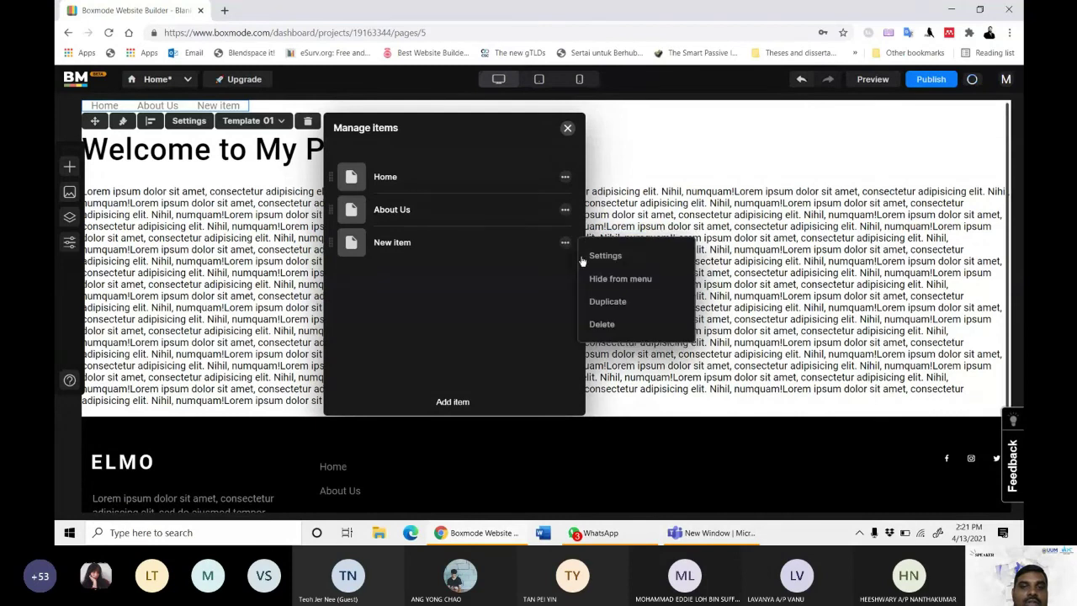
{"action": "left_click", "coordinate": [605, 256]}
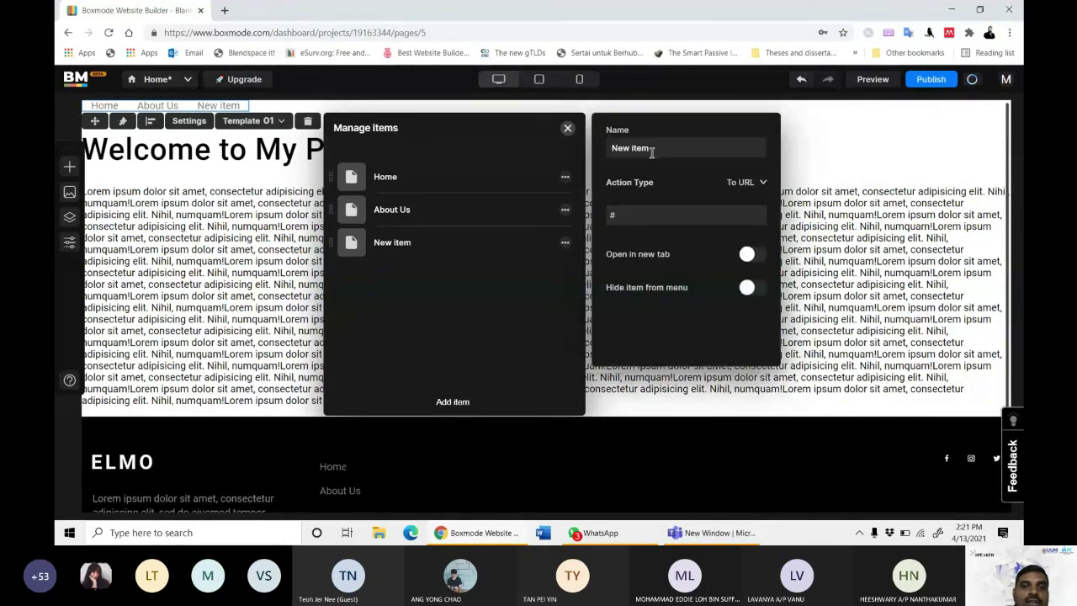
{"action": "left_click_drag", "start_coordinate": [648, 148], "coordinate": [604, 152]}
{"action": "key", "text": "BackSpace"}
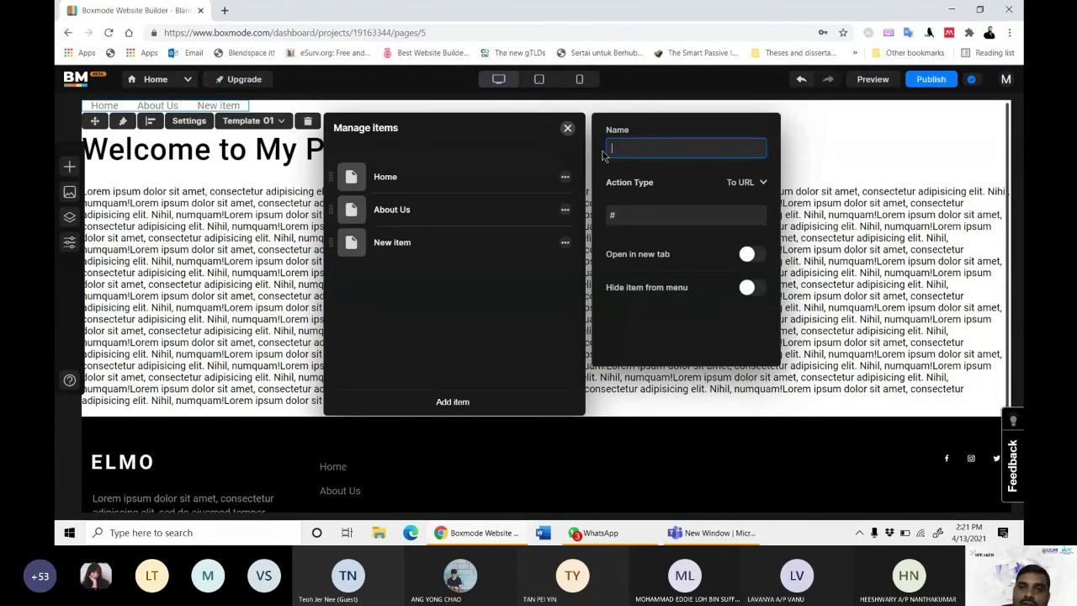
{"action": "type", "text": "Pro"}
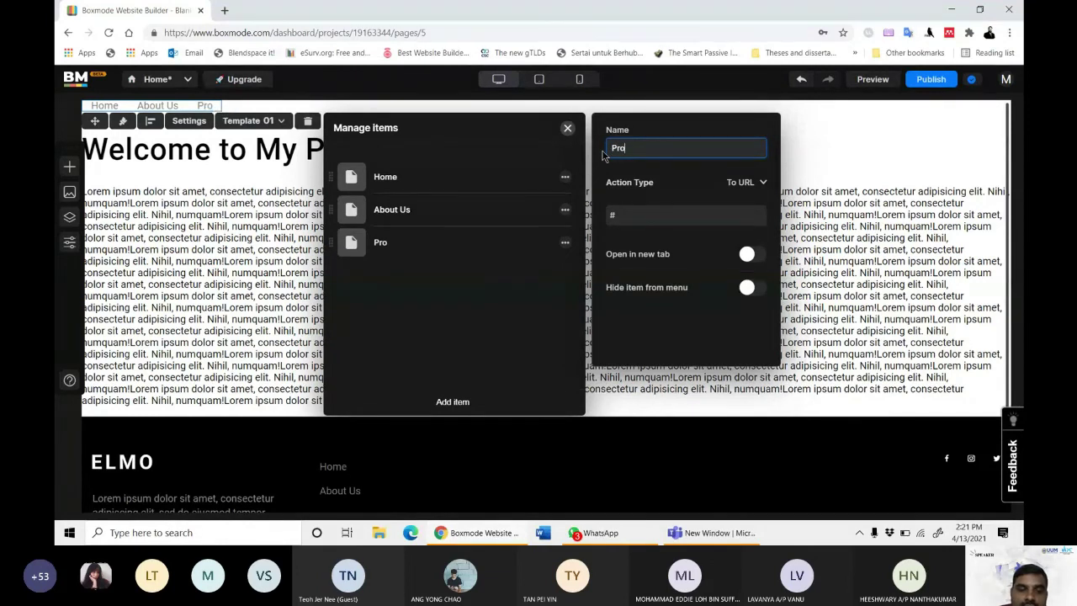
{"action": "type", "text": "ducts"}
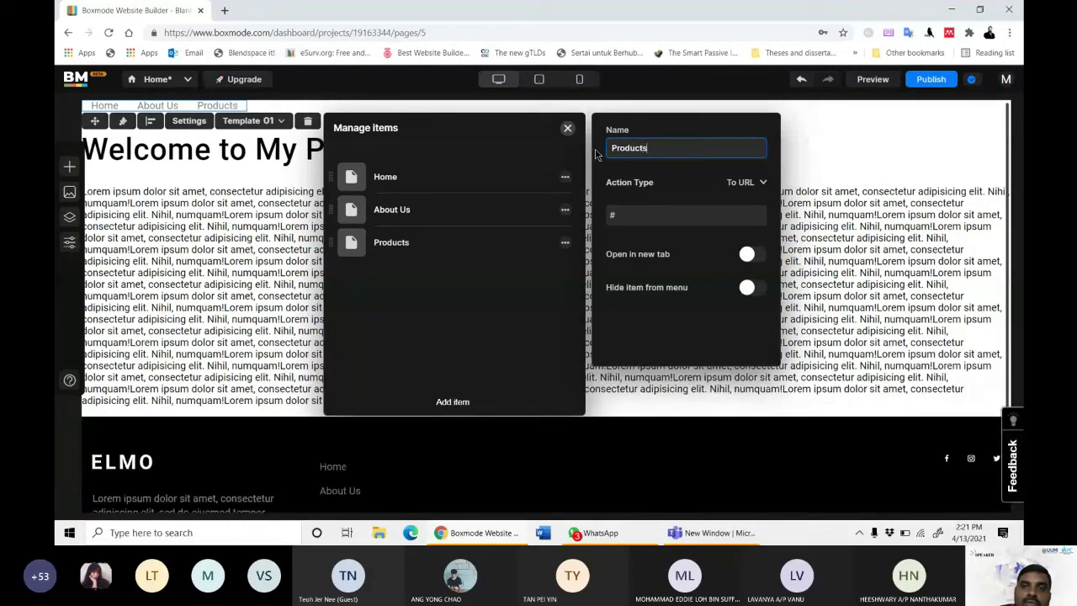
{"action": "left_click", "coordinate": [640, 218]}
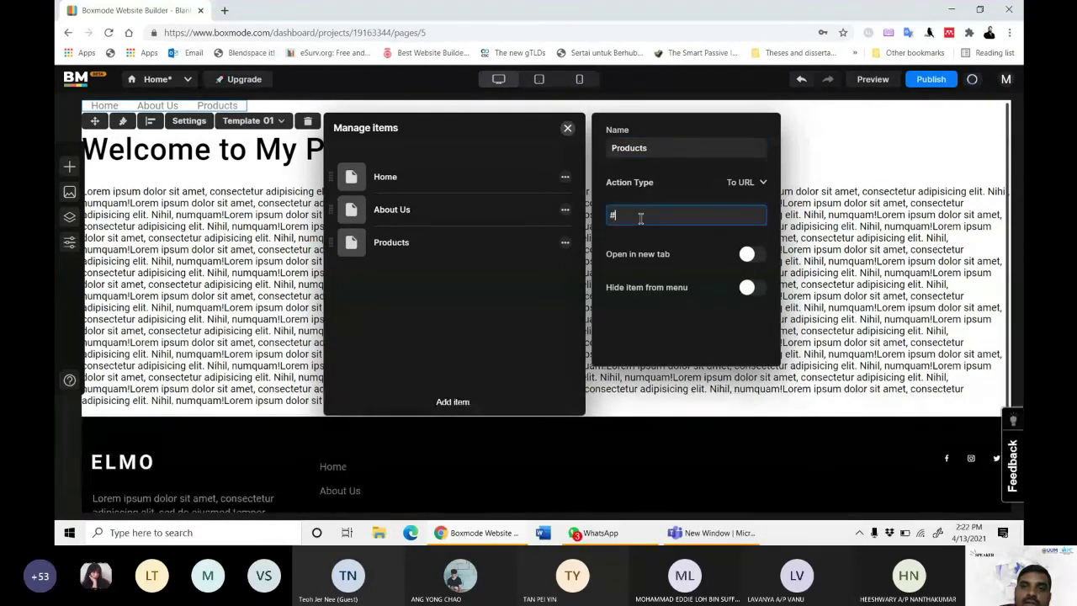
{"action": "left_click", "coordinate": [745, 182]}
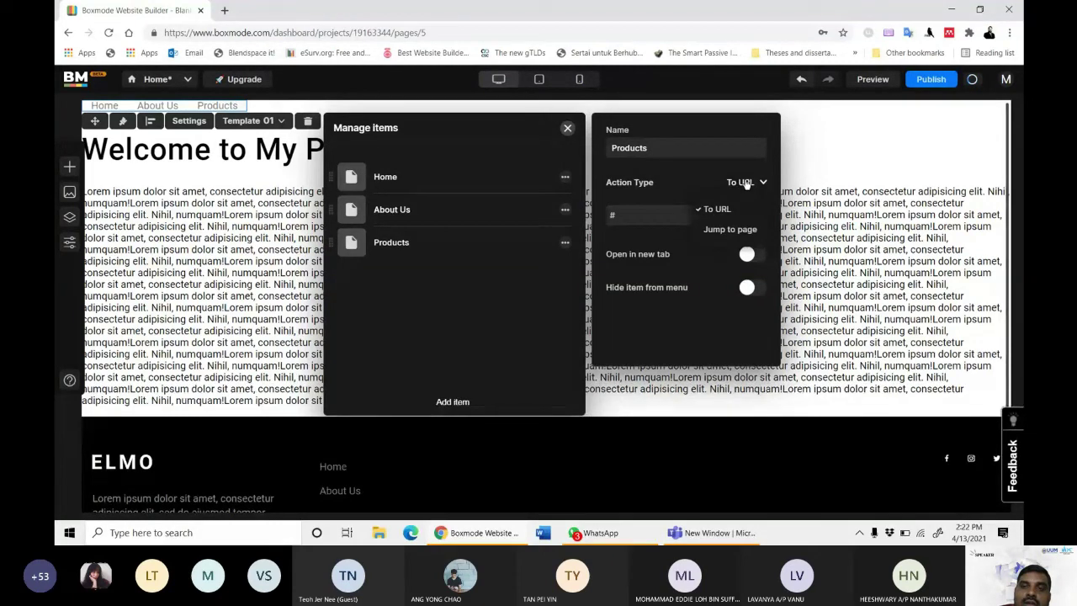
{"action": "left_click", "coordinate": [742, 182]}
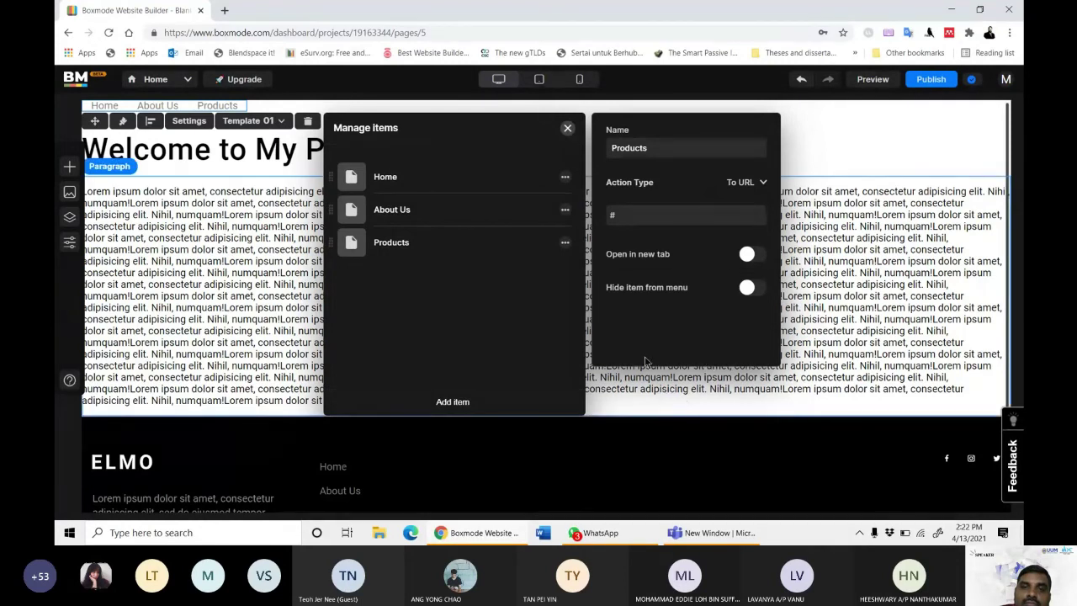
{"action": "left_click", "coordinate": [511, 315]}
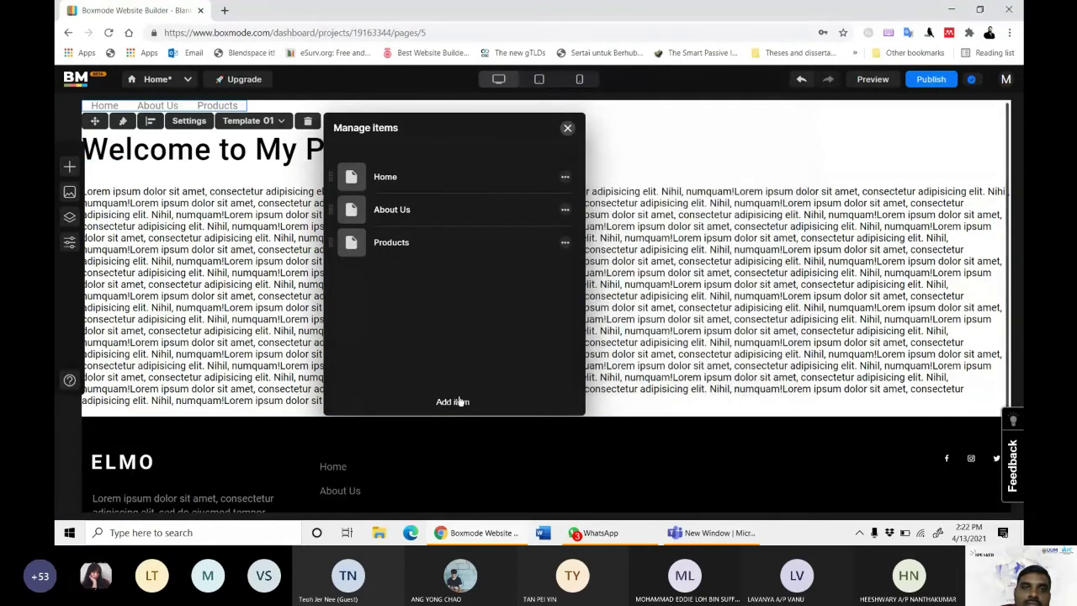
{"action": "left_click", "coordinate": [733, 235]}
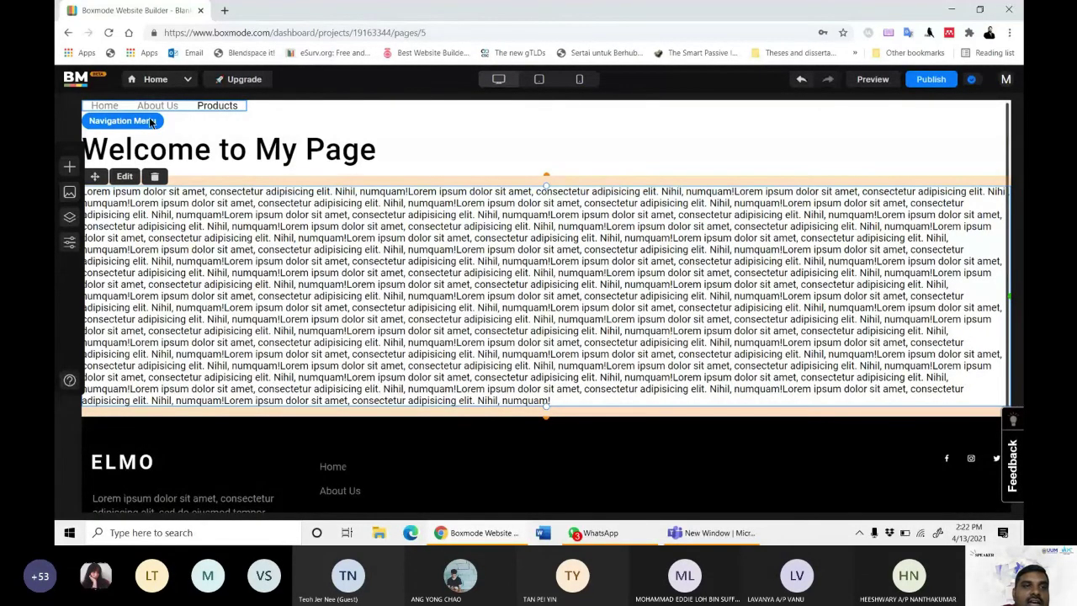
Step: Add a fourth menu item, New item, switching its action to Jump to page and back to To URL
{"action": "left_click", "coordinate": [232, 116]}
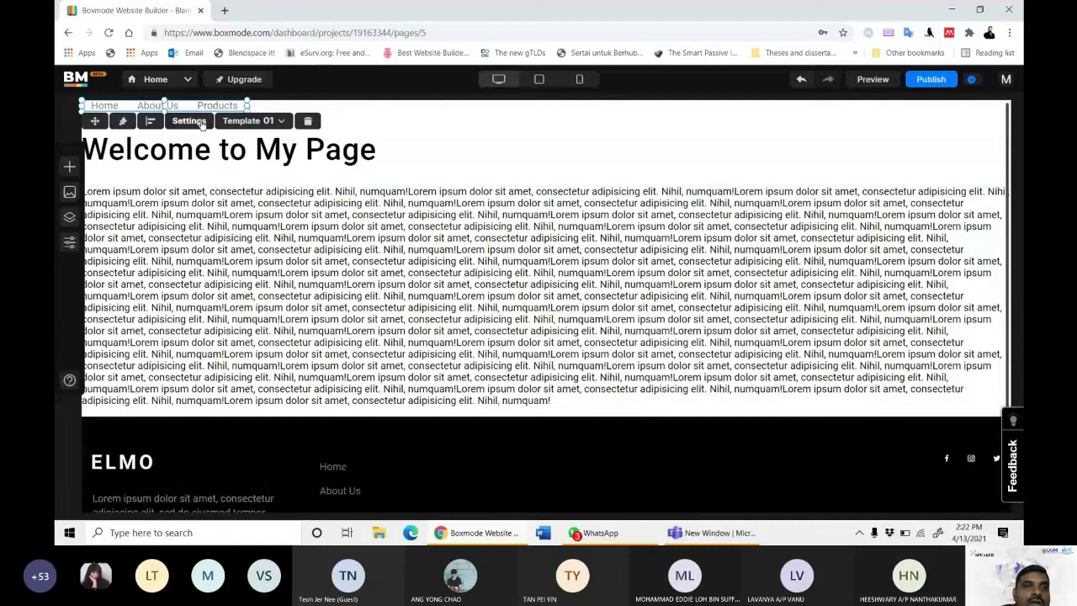
{"action": "left_click", "coordinate": [149, 122]}
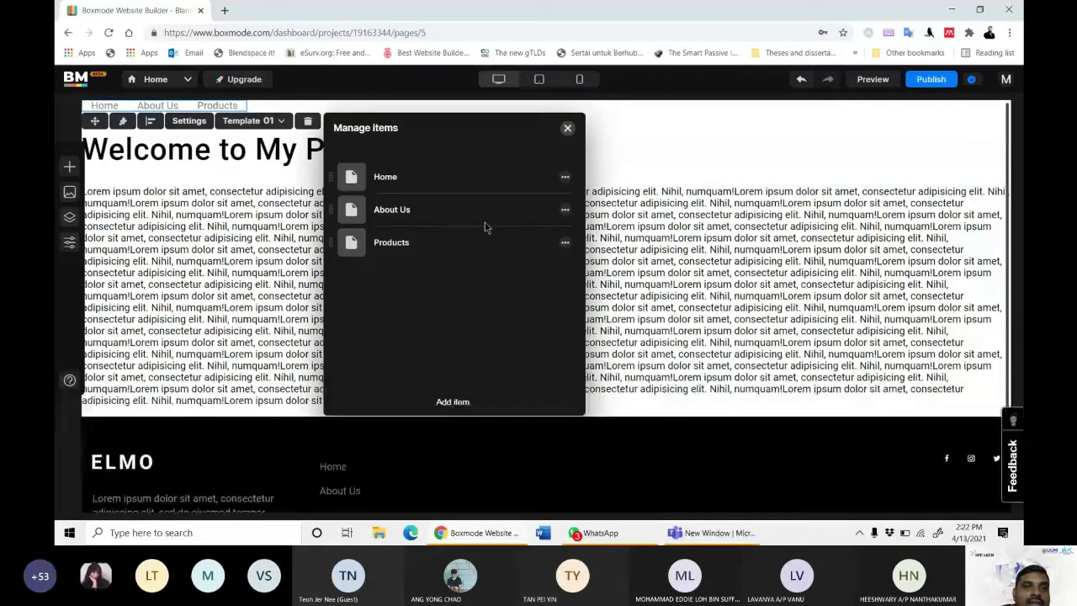
{"action": "left_click", "coordinate": [454, 405]}
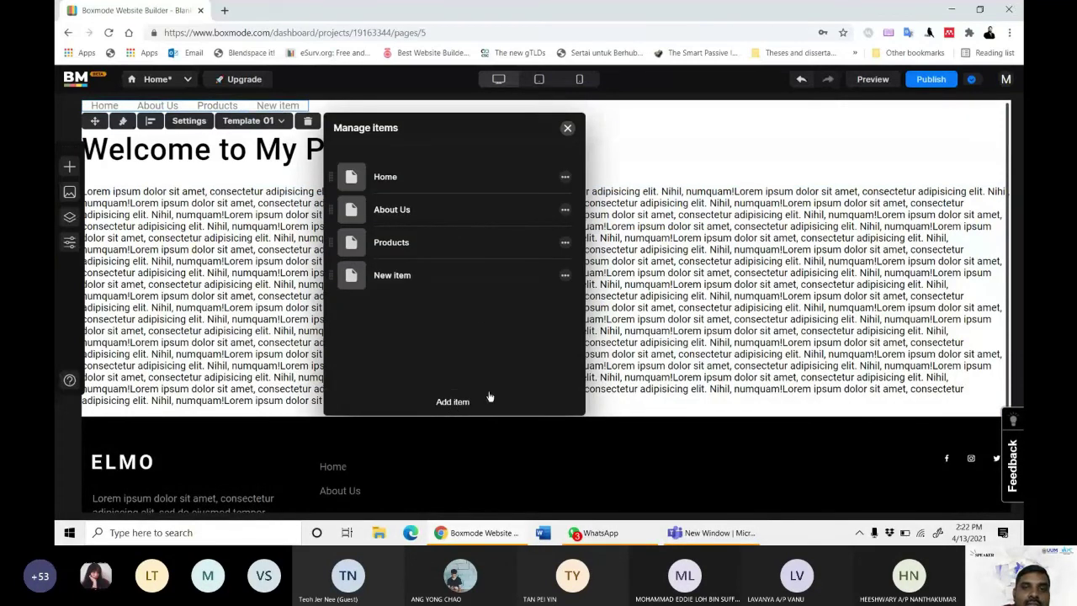
{"action": "left_click", "coordinate": [564, 275]}
{"action": "left_click", "coordinate": [606, 288]}
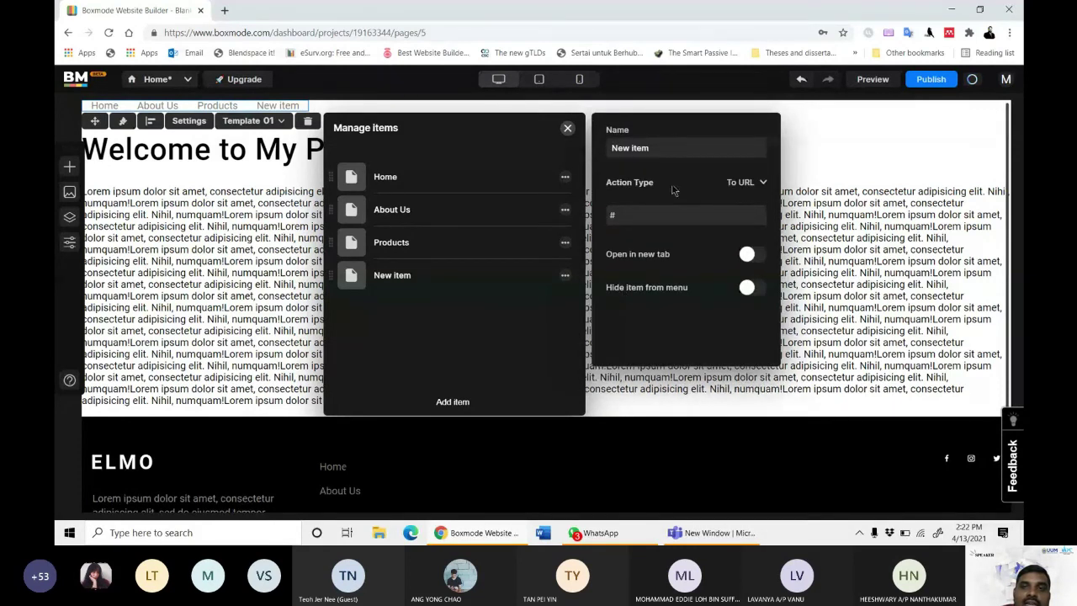
{"action": "left_click", "coordinate": [745, 182]}
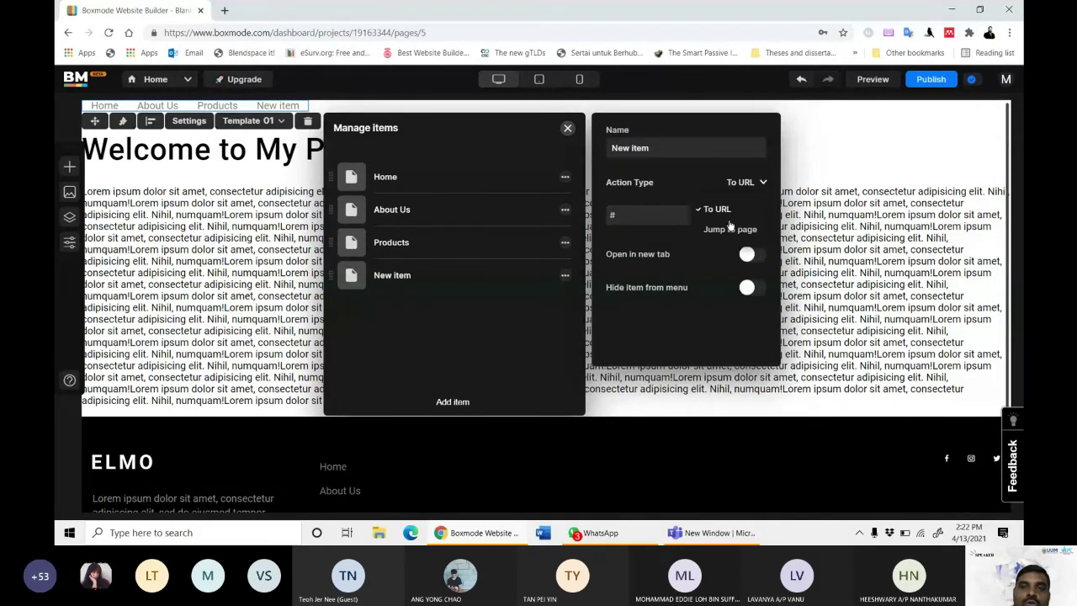
{"action": "left_click", "coordinate": [730, 229]}
{"action": "left_click", "coordinate": [711, 221]}
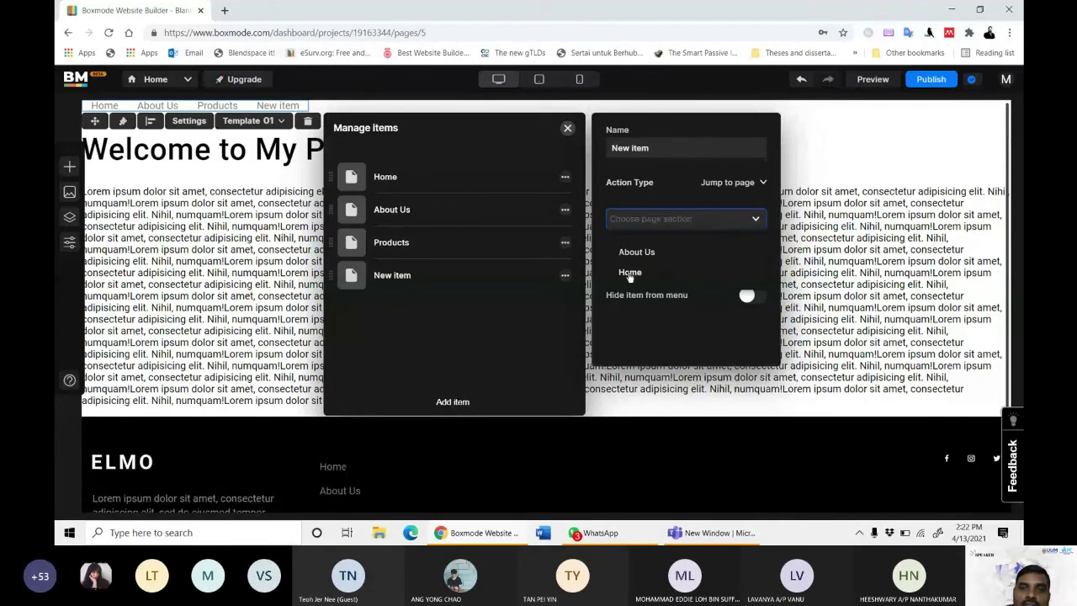
{"action": "left_click", "coordinate": [756, 185]}
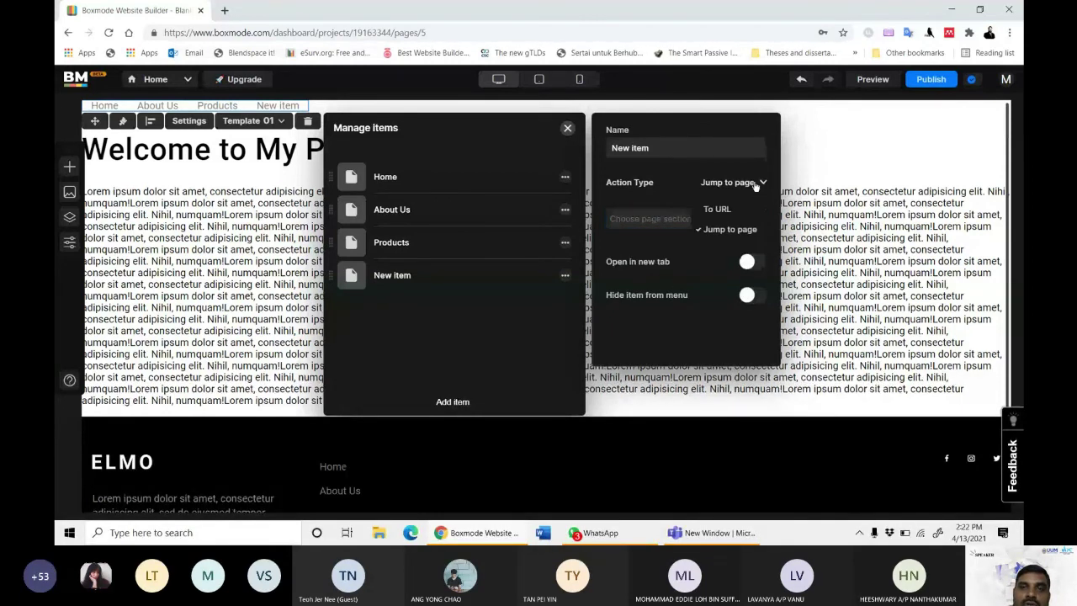
{"action": "left_click", "coordinate": [716, 209]}
{"action": "left_click", "coordinate": [641, 215]}
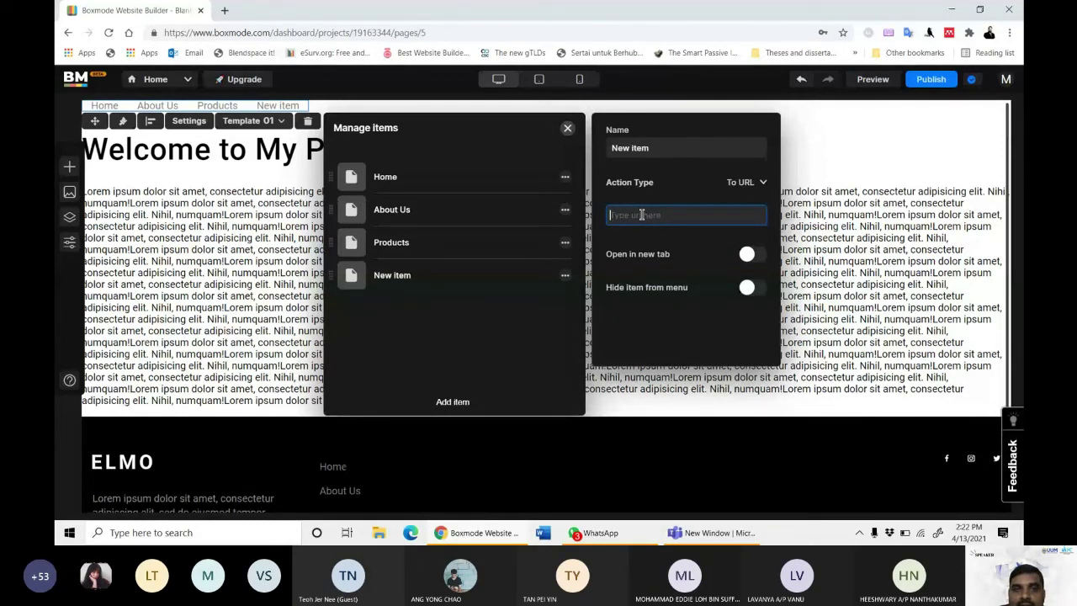
{"action": "left_click", "coordinate": [830, 187]}
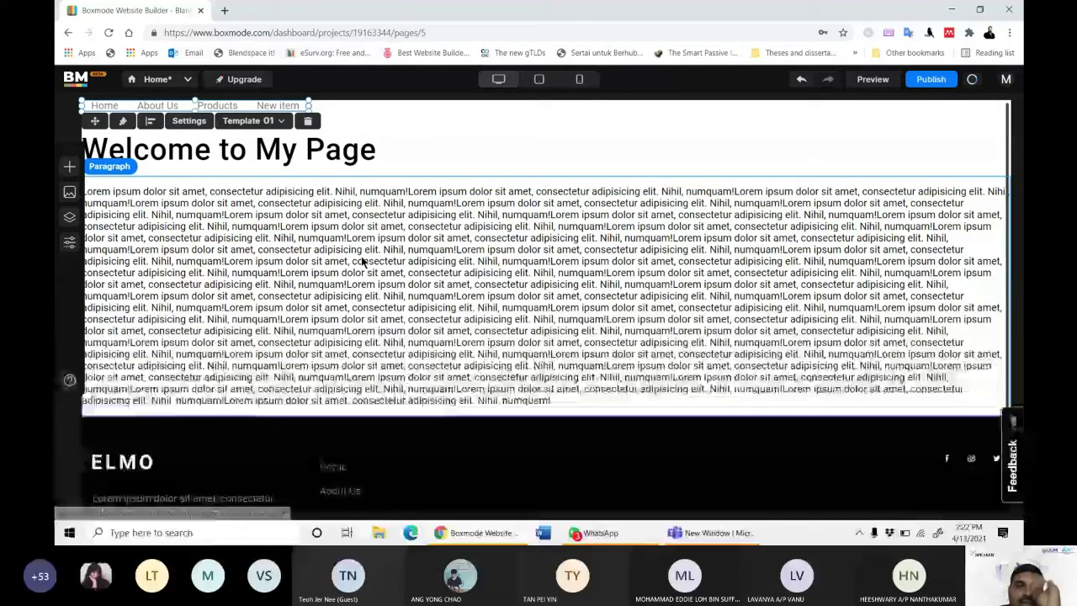
{"action": "left_click", "coordinate": [364, 262]}
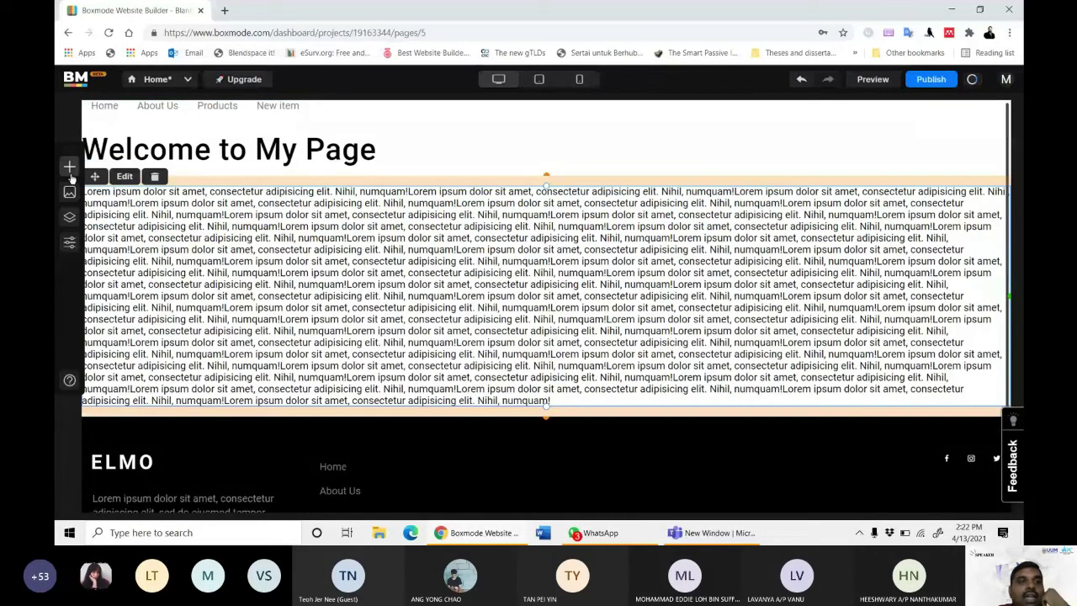
Step: Drag a Widgets navigation menu template onto the top of the page and select it
{"action": "left_click", "coordinate": [70, 169]}
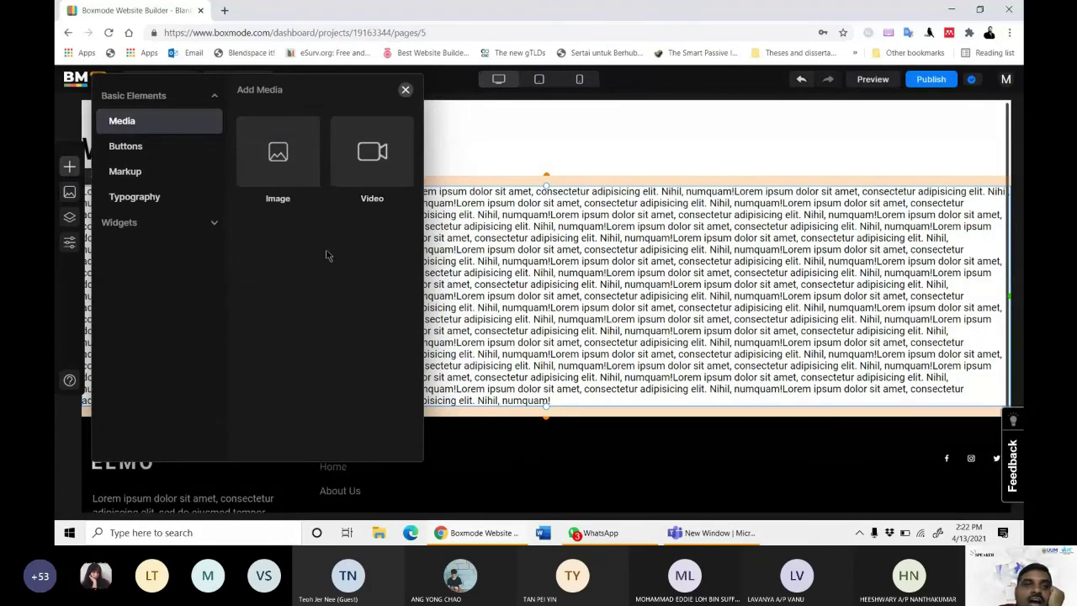
{"action": "left_click", "coordinate": [118, 223]}
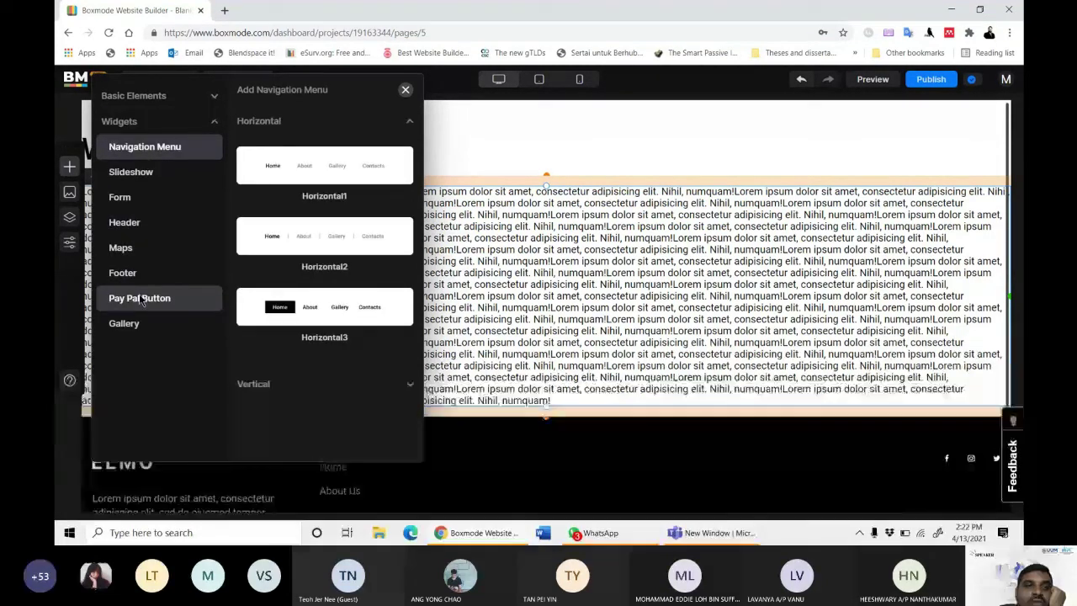
{"action": "left_click", "coordinate": [143, 300]}
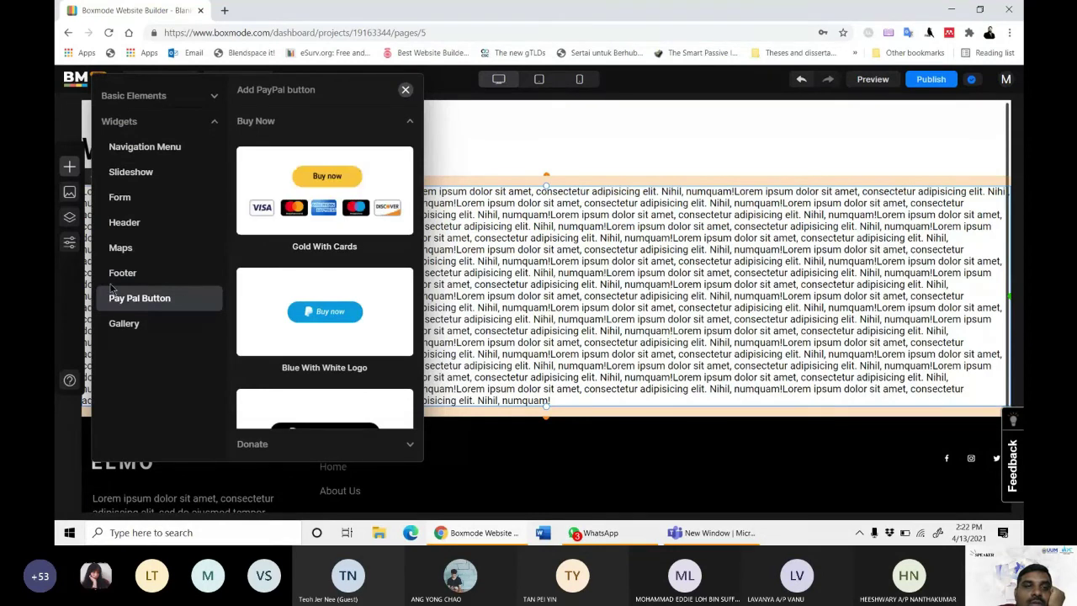
{"action": "left_click", "coordinate": [118, 273]}
{"action": "left_click", "coordinate": [124, 253]}
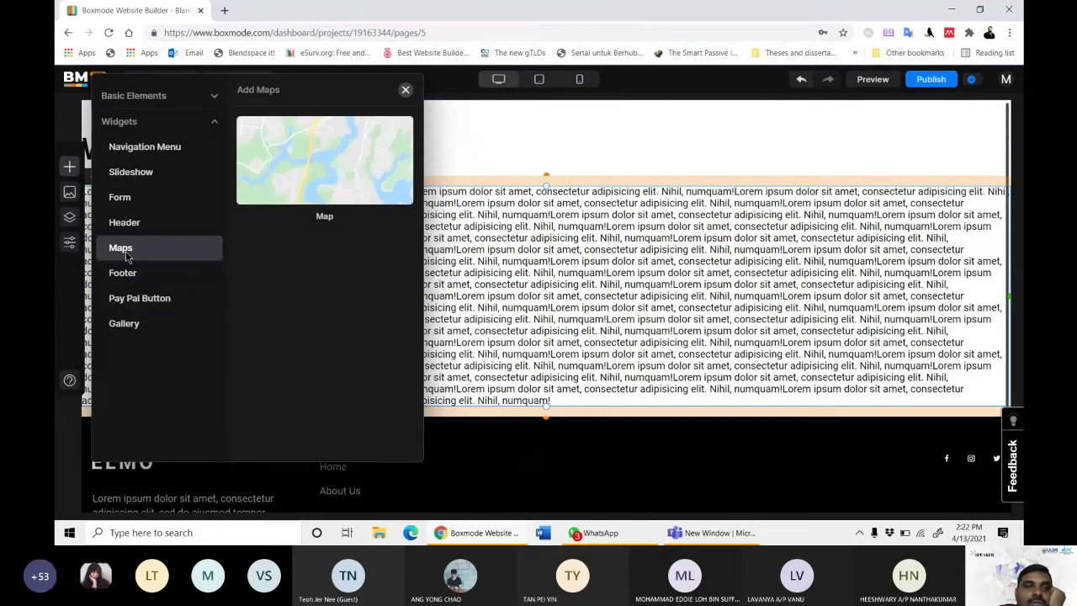
{"action": "left_click", "coordinate": [125, 222]}
{"action": "scroll", "coordinate": [360, 275], "scroll_direction": "down", "scroll_amount": 1}
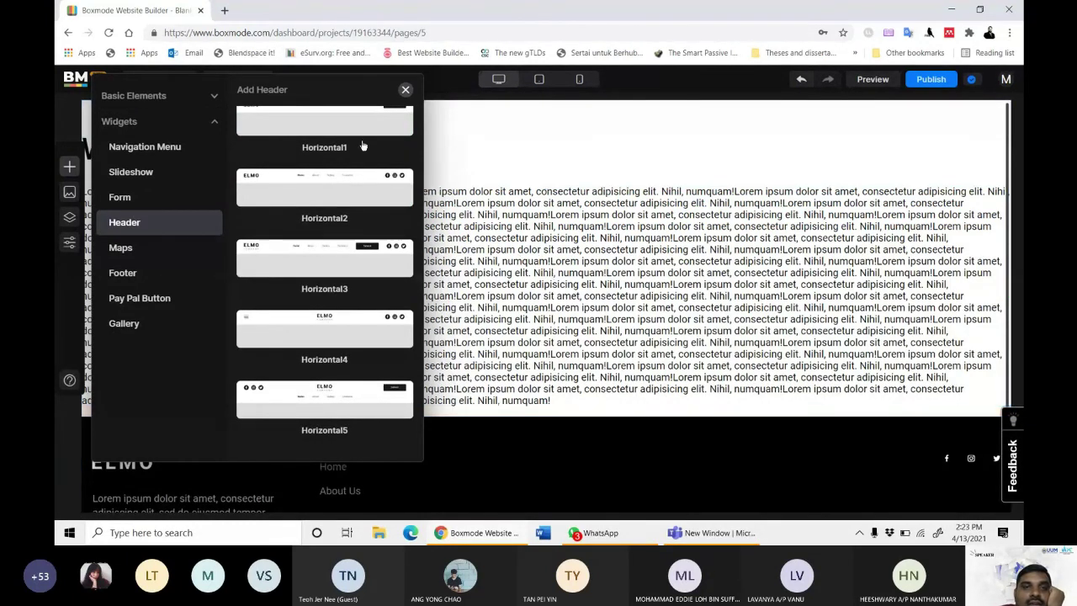
{"action": "left_click_drag", "start_coordinate": [362, 147], "coordinate": [249, 154]}
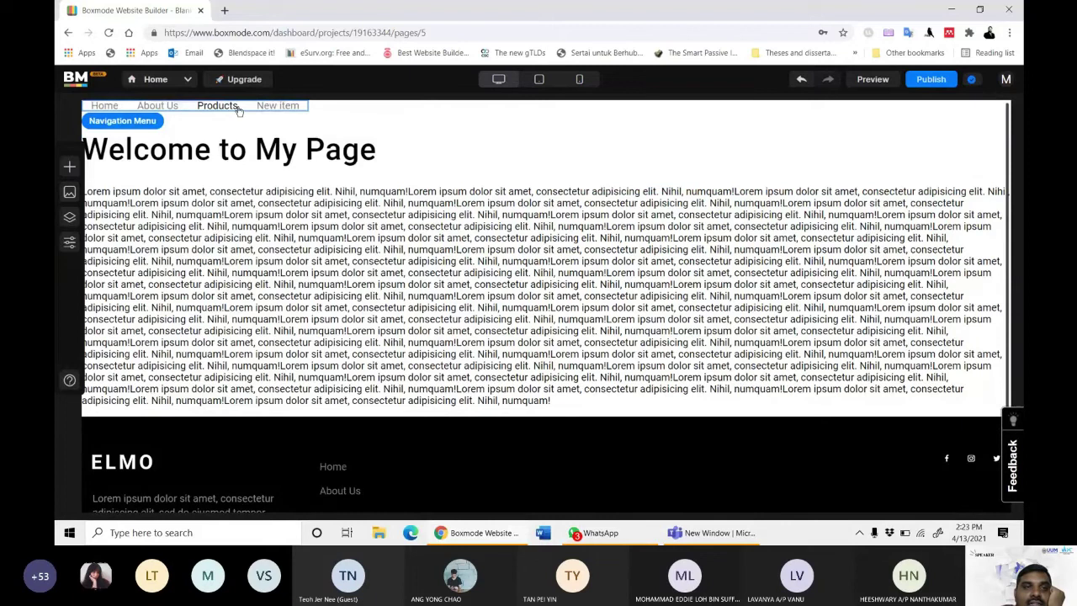
{"action": "left_click", "coordinate": [239, 110]}
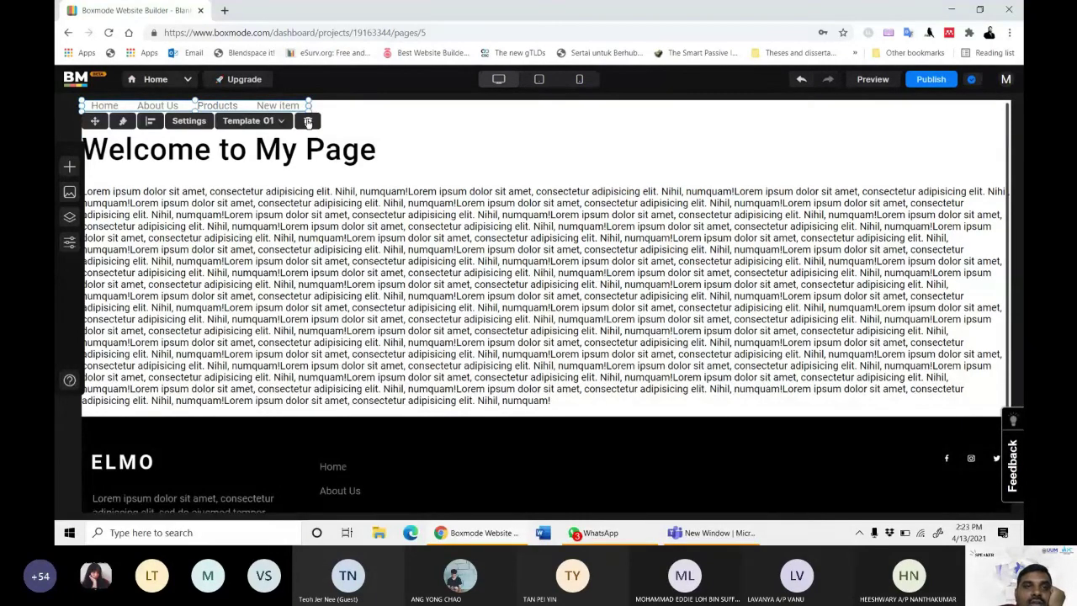
Step: Delete the navigation menu and place a Horizontal ELMO header template at the page top
{"action": "left_click", "coordinate": [308, 121]}
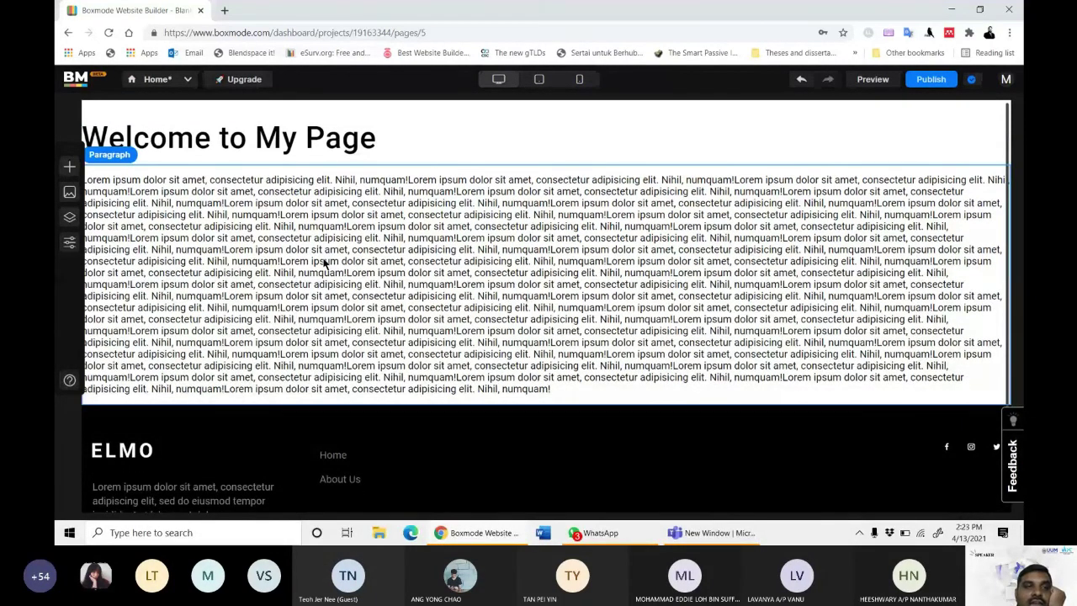
{"action": "left_click", "coordinate": [69, 166]}
{"action": "left_click", "coordinate": [168, 223]}
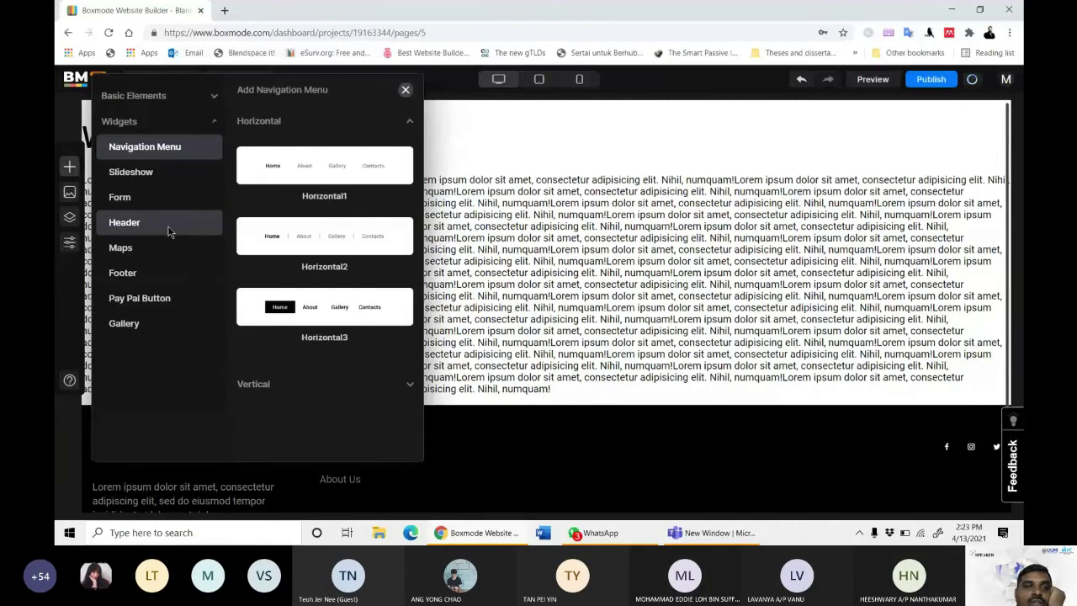
{"action": "left_click", "coordinate": [145, 225]}
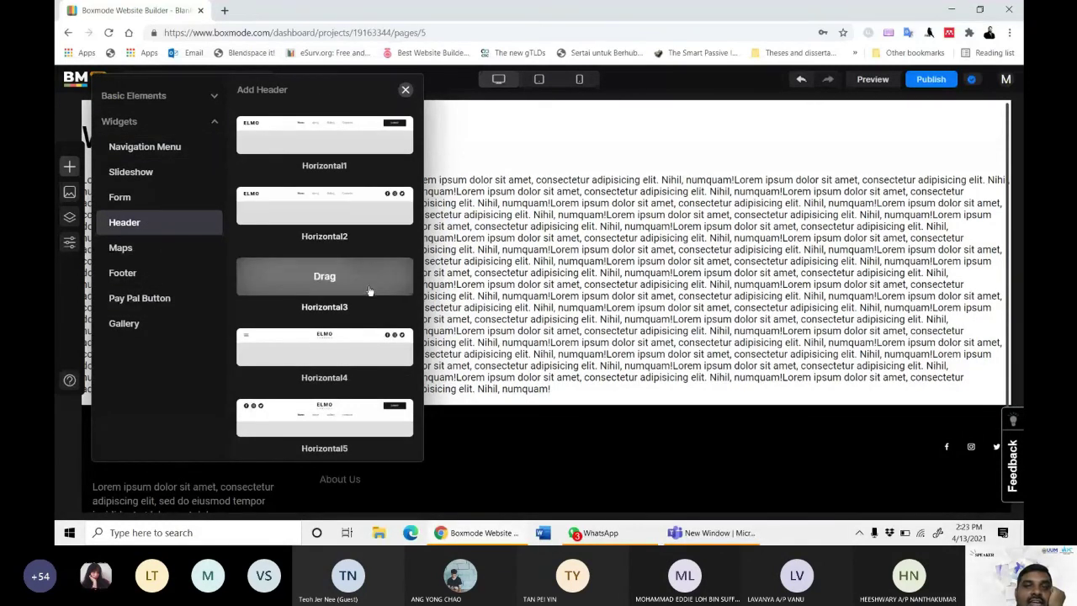
{"action": "scroll", "coordinate": [341, 404], "scroll_direction": "down", "scroll_amount": 1}
{"action": "scroll", "coordinate": [348, 346], "scroll_direction": "up", "scroll_amount": 1}
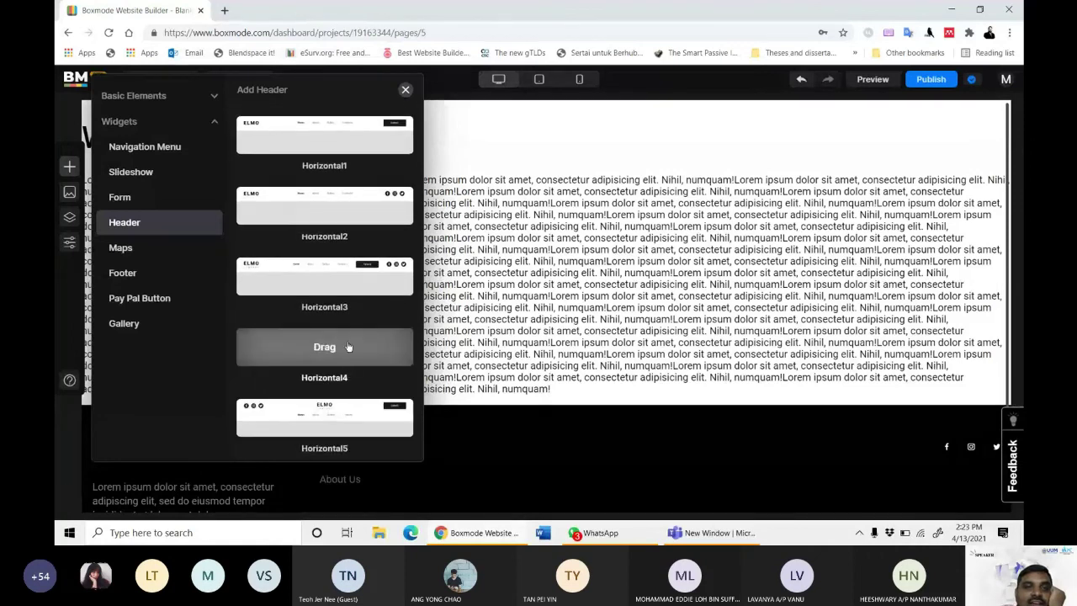
{"action": "left_click", "coordinate": [503, 192]}
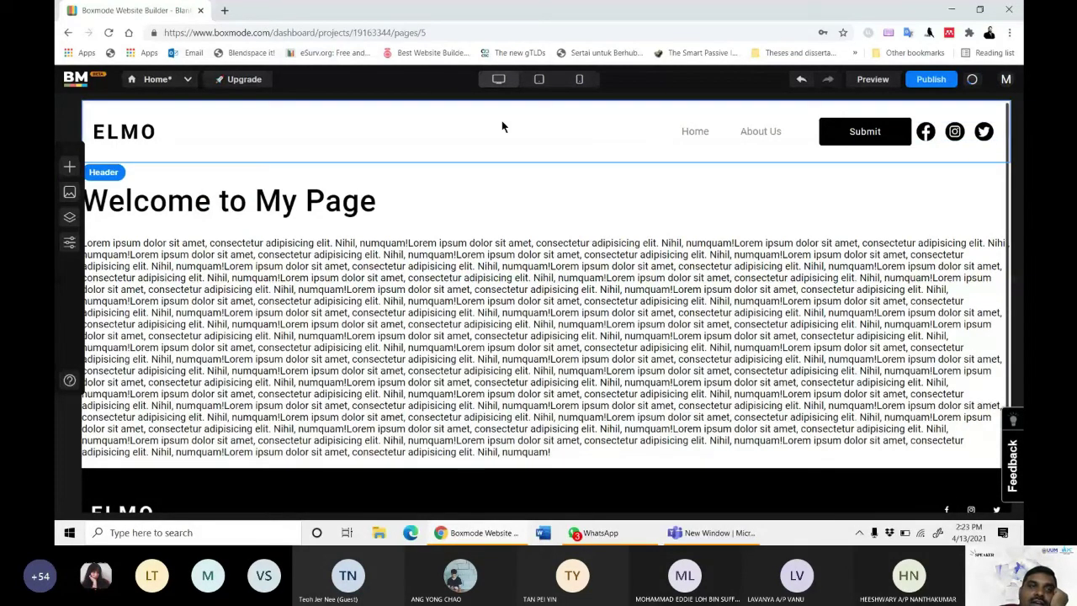
{"action": "left_click", "coordinate": [69, 165]}
Step: Add the Gold With Cards PayPal Buy now button from Widgets below the 'Welcome to My Page' heading
{"action": "left_click", "coordinate": [137, 223]}
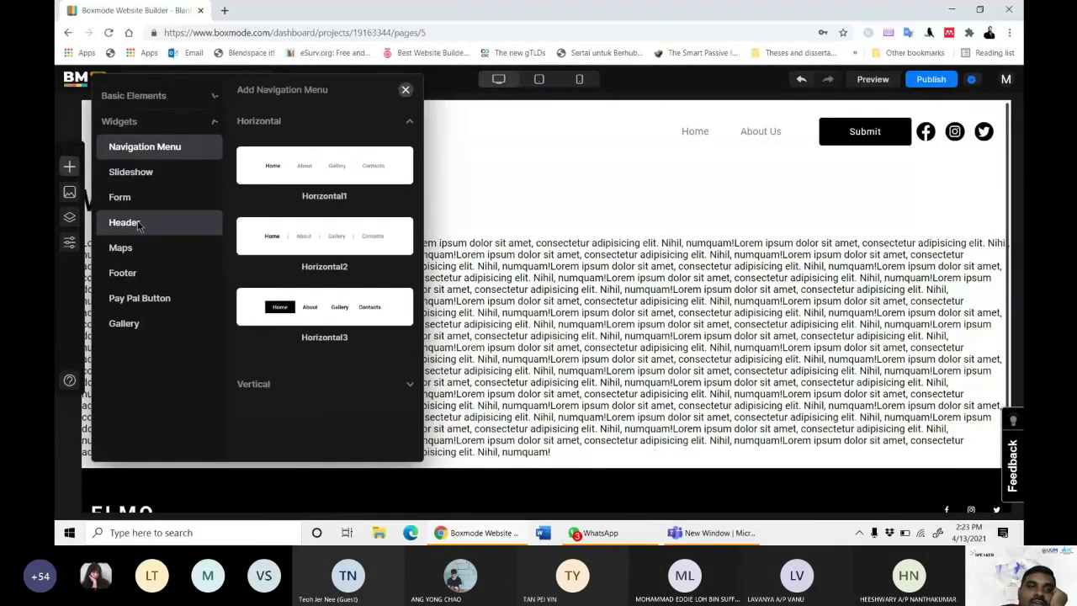
{"action": "left_click", "coordinate": [154, 297]}
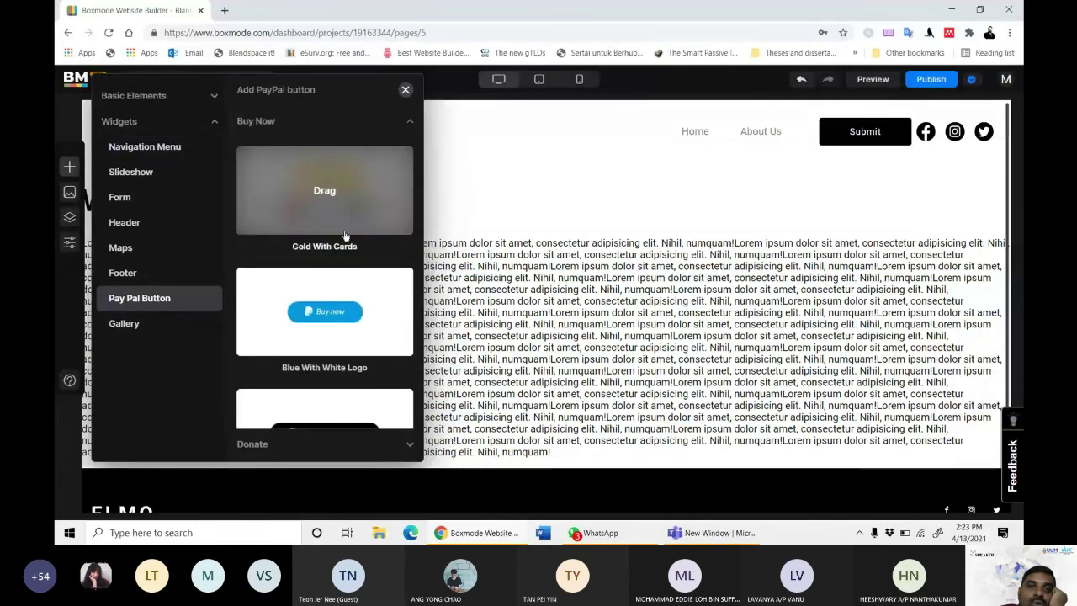
{"action": "left_click_drag", "start_coordinate": [339, 164], "coordinate": [627, 243]}
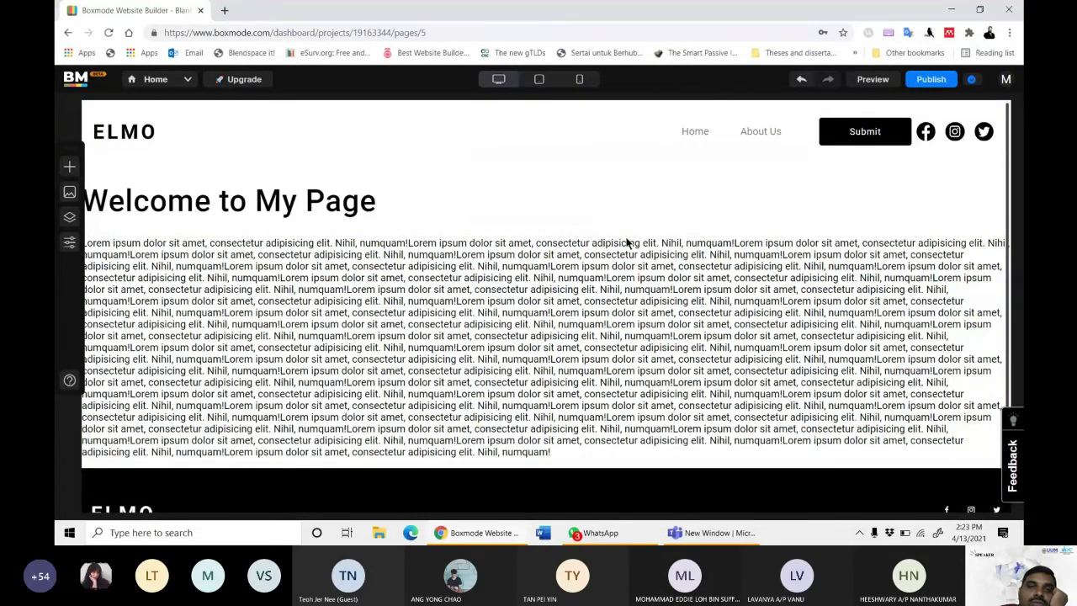
Step: Review the PayPal button's payment settings, including the ID number field, then close them
{"action": "left_click", "coordinate": [243, 260]}
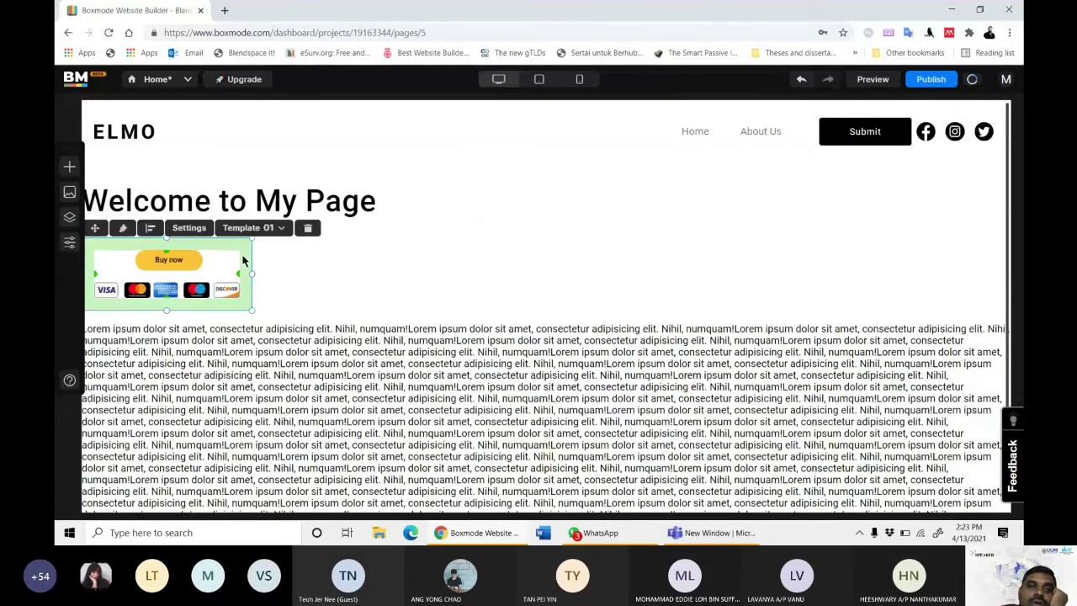
{"action": "left_click", "coordinate": [190, 228]}
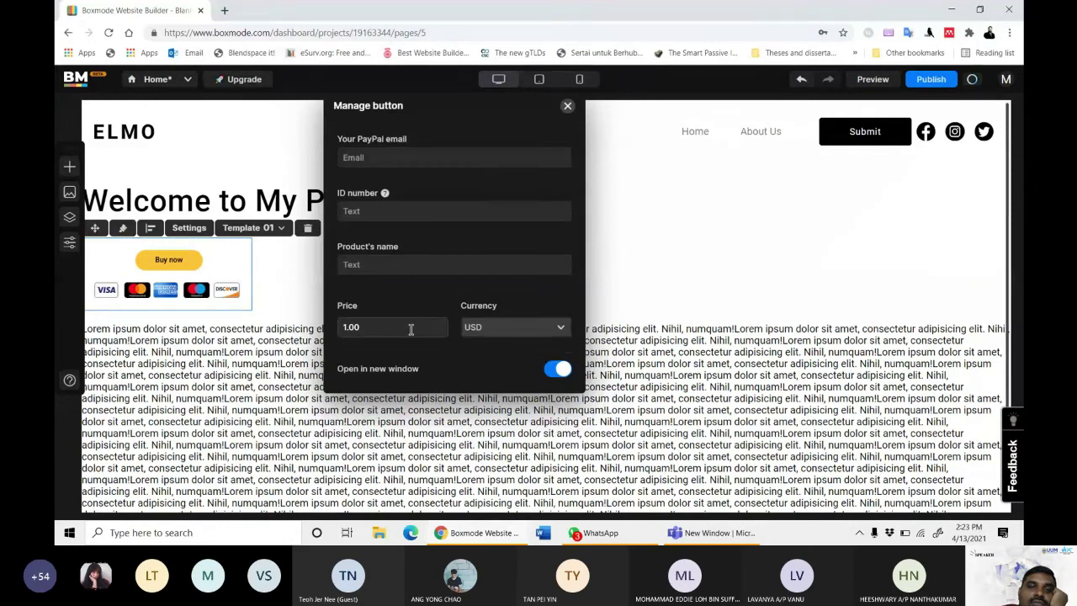
{"action": "left_click", "coordinate": [364, 211]}
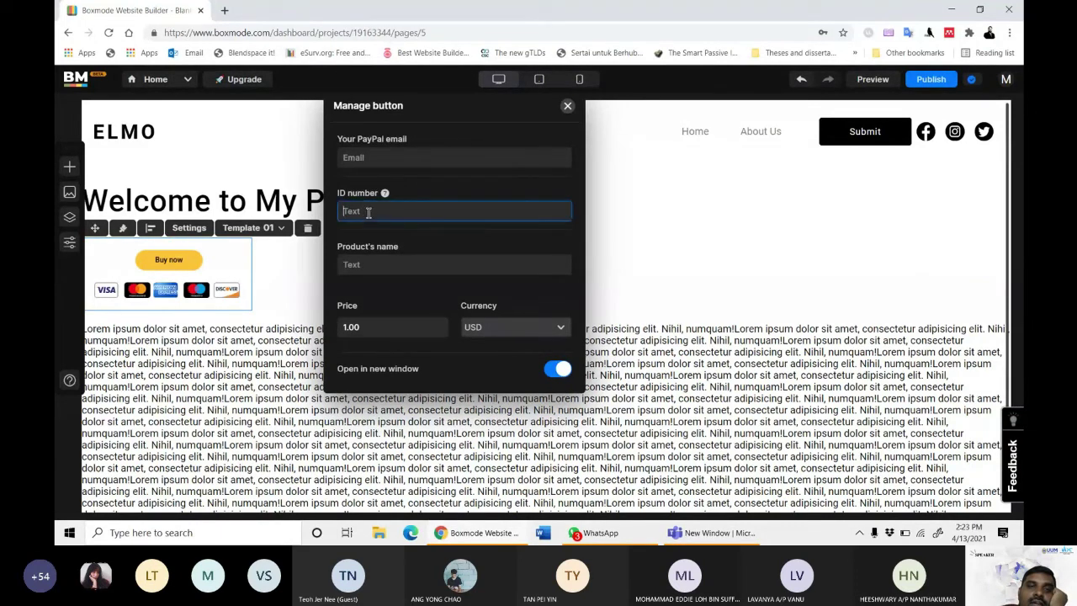
{"action": "left_click", "coordinate": [664, 264]}
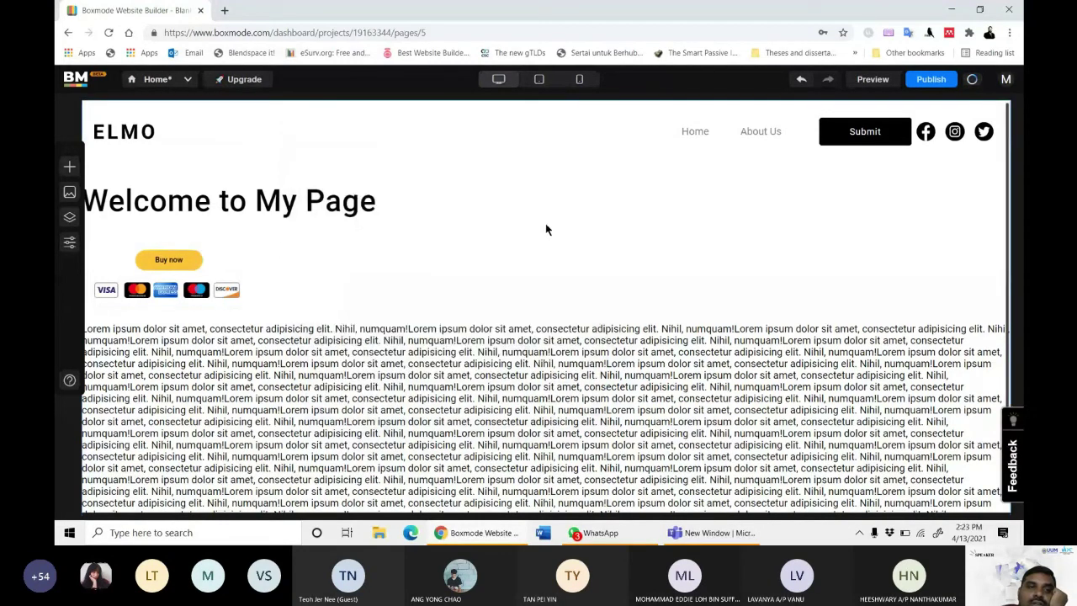
{"action": "left_click", "coordinate": [216, 267]}
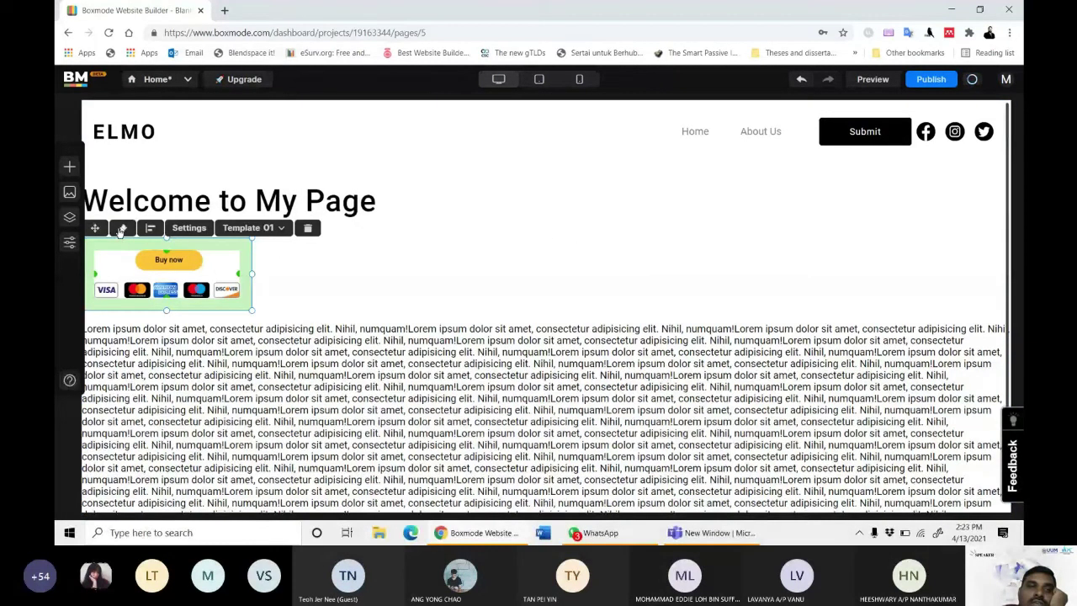
Step: Give the PayPal block a 7 px black square-cornered border and move it above the heading
{"action": "left_click", "coordinate": [122, 229]}
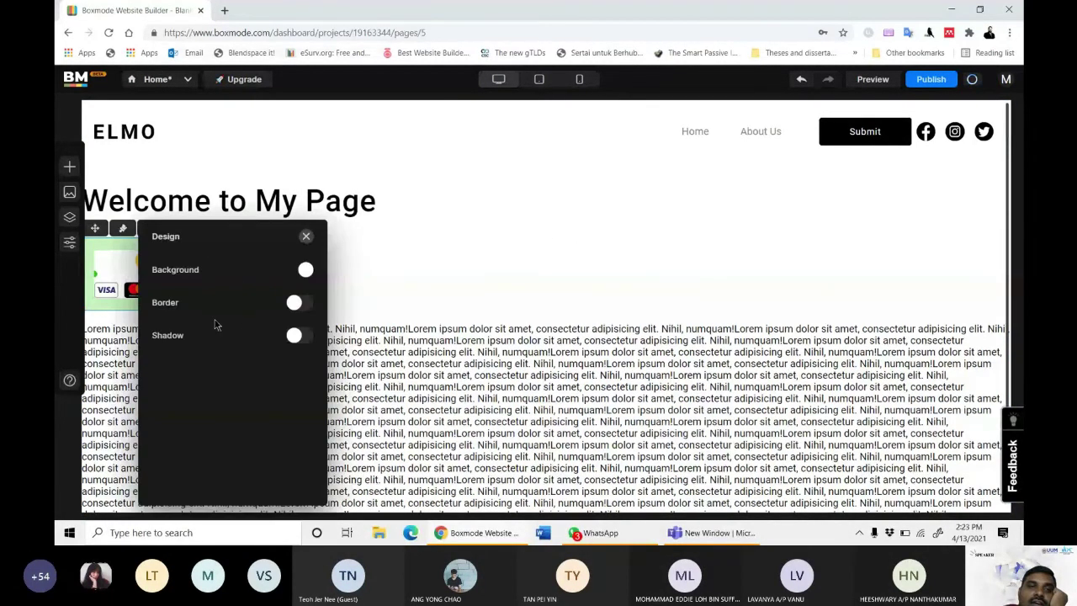
{"action": "left_click", "coordinate": [297, 303]}
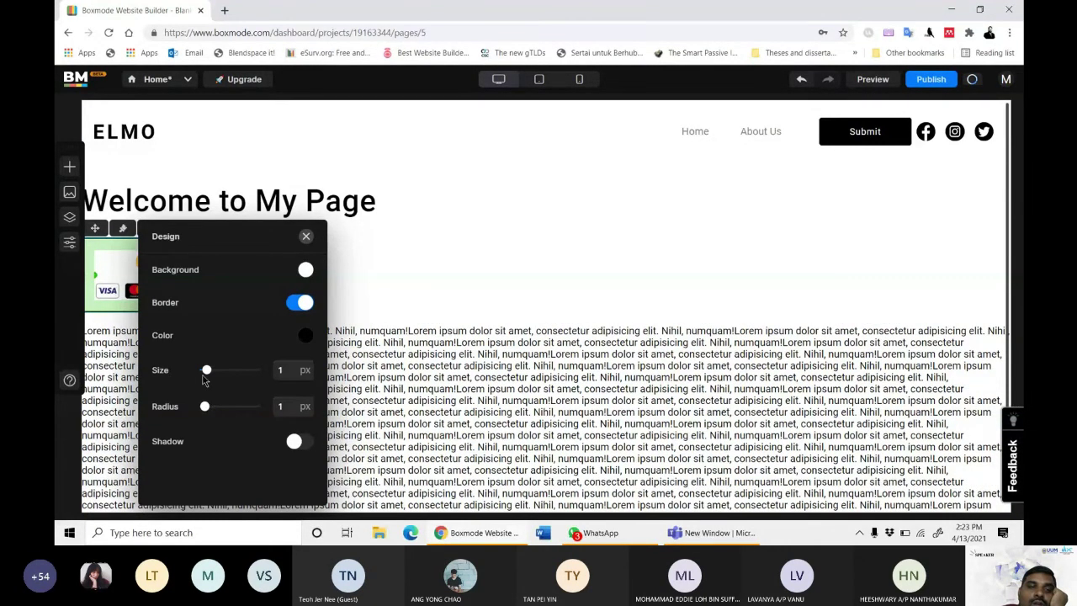
{"action": "left_click_drag", "start_coordinate": [206, 370], "coordinate": [222, 371]}
{"action": "mouse_move", "coordinate": [205, 406]}
{"action": "left_mouse_down"}
{"action": "mouse_move", "coordinate": [238, 407]}
{"action": "mouse_move", "coordinate": [204, 406]}
{"action": "left_mouse_up"}
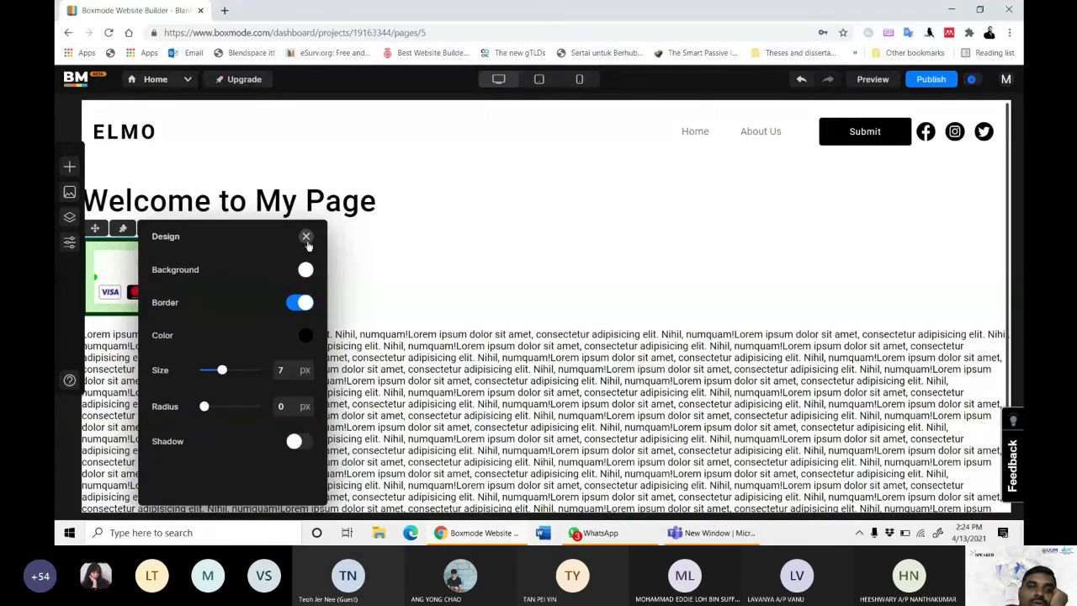
{"action": "left_click", "coordinate": [307, 236]}
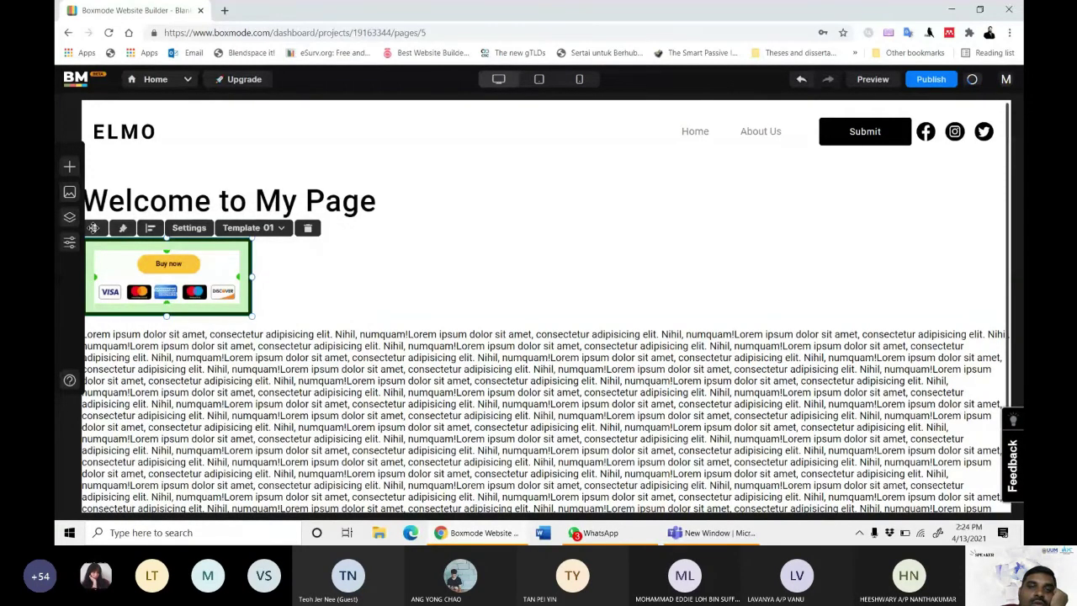
{"action": "left_click_drag", "start_coordinate": [94, 228], "coordinate": [99, 178]}
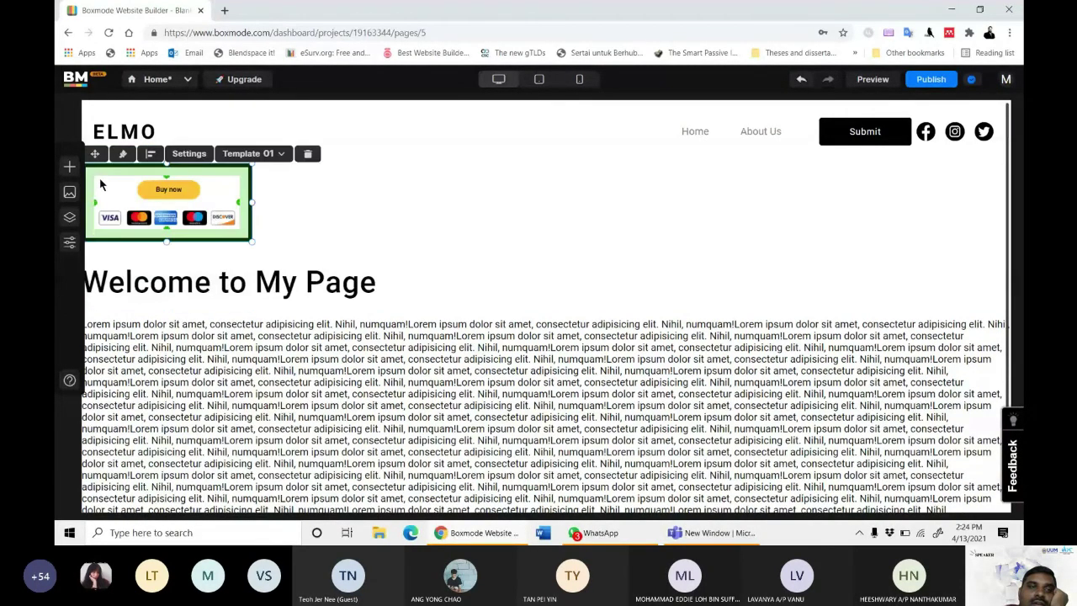
Step: Drag the bordered PayPal block below the Lorem ipsum paragraph, just above the ELMO footer
{"action": "mouse_move", "coordinate": [100, 184]}
{"action": "left_mouse_down"}
{"action": "mouse_move", "coordinate": [224, 167]}
{"action": "mouse_move", "coordinate": [407, 299]}
{"action": "mouse_move", "coordinate": [387, 440]}
{"action": "mouse_move", "coordinate": [414, 347]}
{"action": "left_mouse_up"}
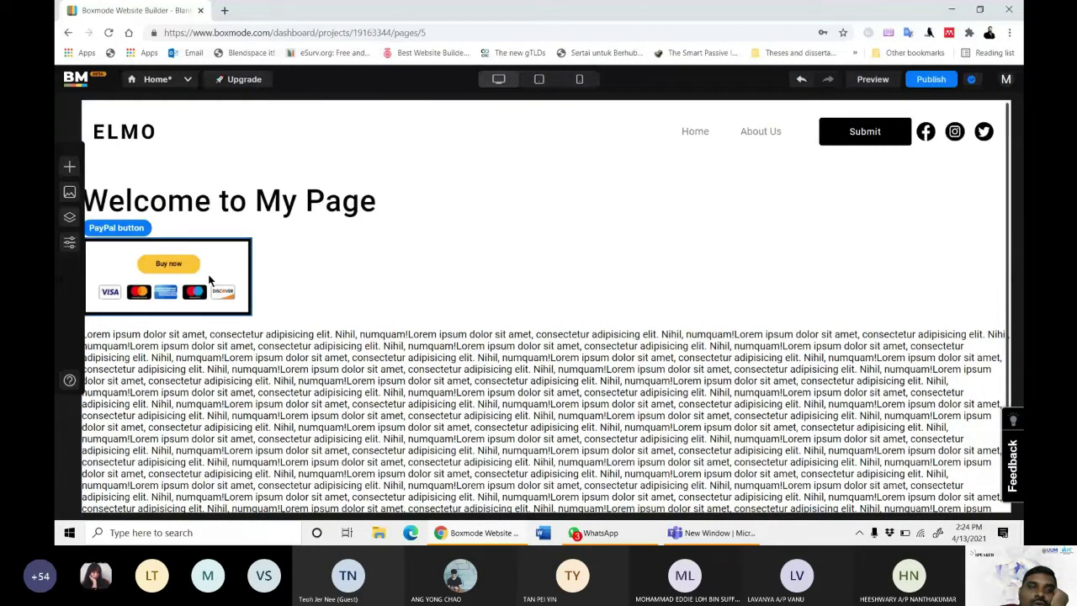
{"action": "left_click_drag", "start_coordinate": [118, 236], "coordinate": [327, 324]}
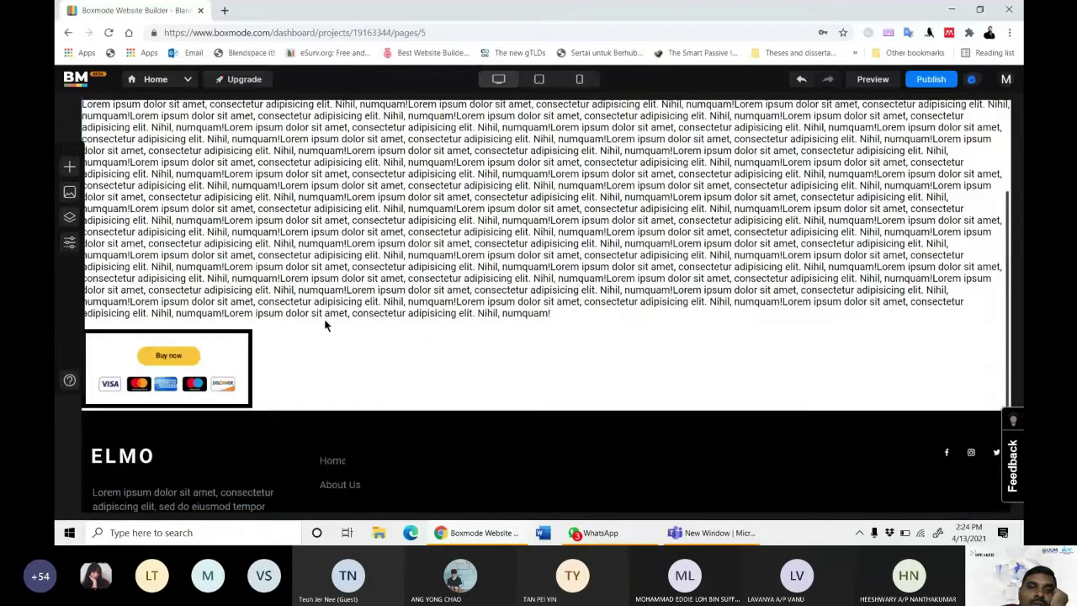
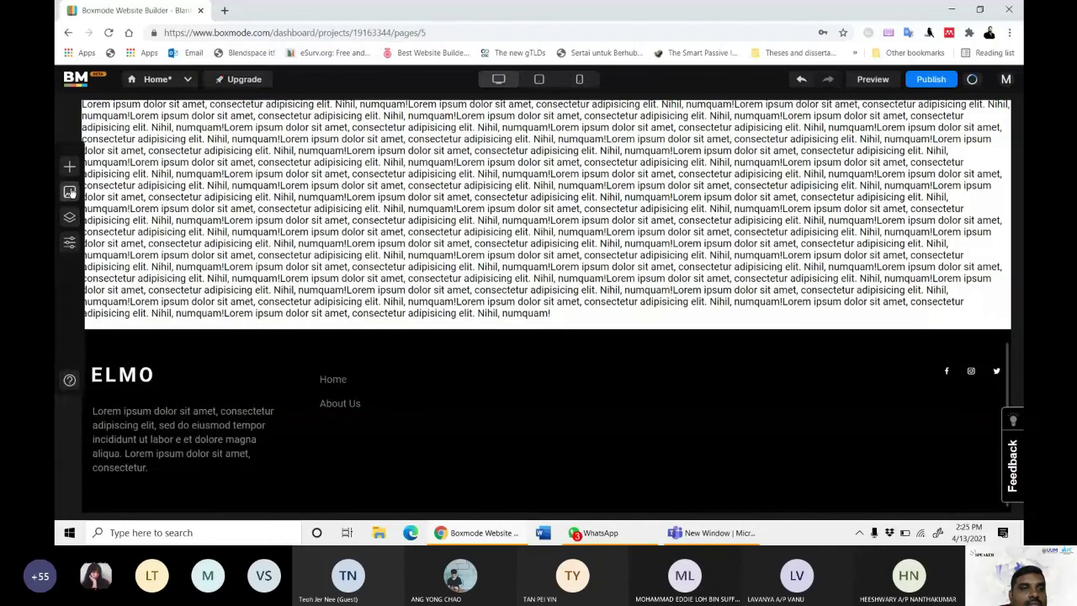
Step: Check the kitchen photo's editing and alt-text options, flipping it horizontally and back
{"action": "left_click", "coordinate": [174, 275]}
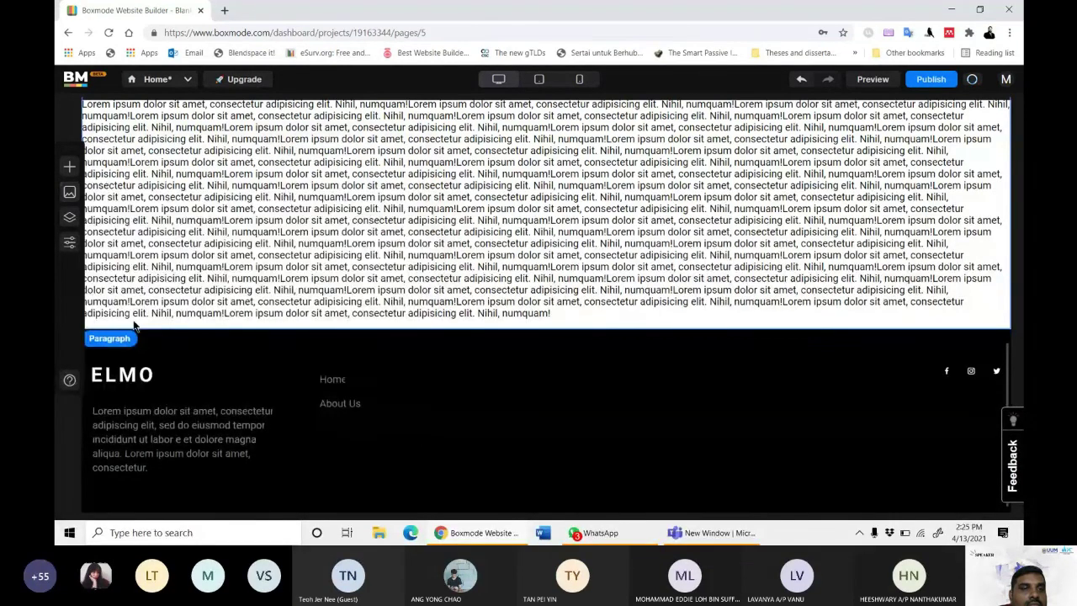
{"action": "scroll", "coordinate": [159, 251], "scroll_direction": "up", "scroll_amount": 5}
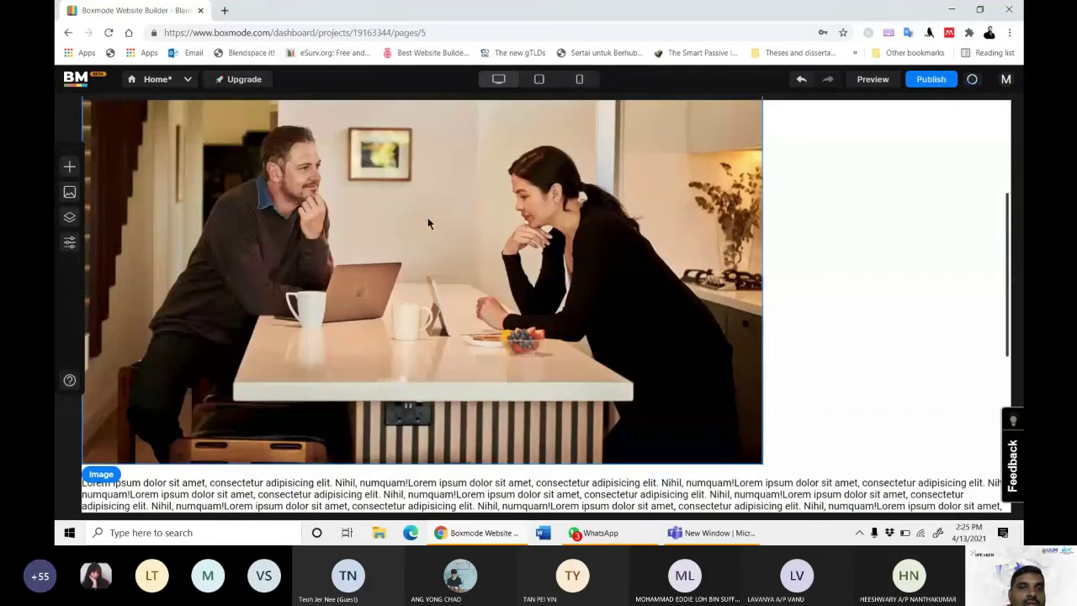
{"action": "scroll", "coordinate": [440, 224], "scroll_direction": "up", "scroll_amount": 3}
{"action": "scroll", "coordinate": [440, 223], "scroll_direction": "down", "scroll_amount": 2}
{"action": "left_click", "coordinate": [564, 257]}
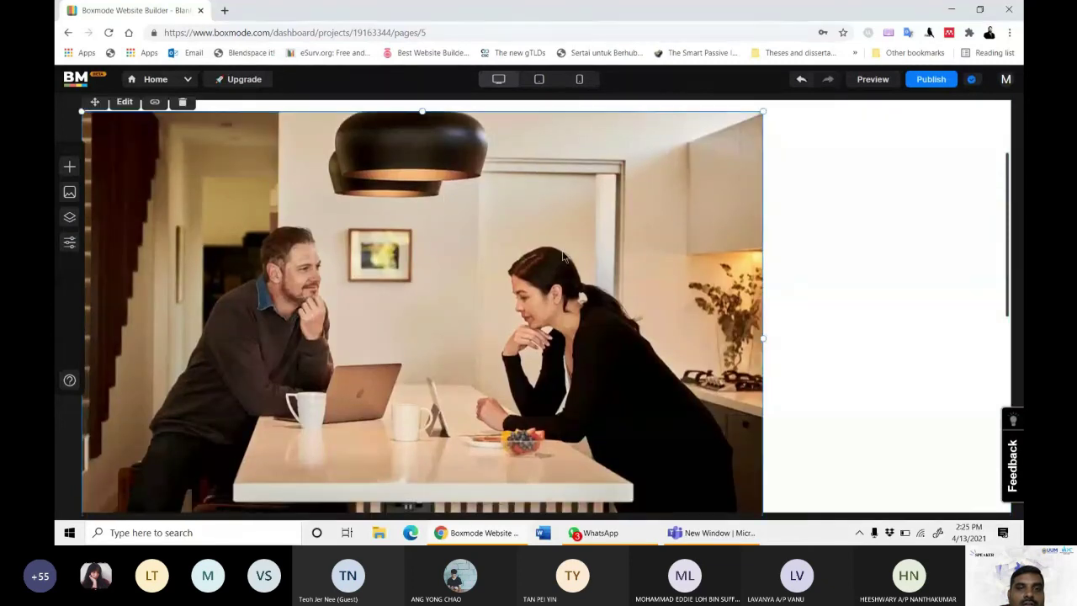
{"action": "scroll", "coordinate": [356, 244], "scroll_direction": "up", "scroll_amount": 2}
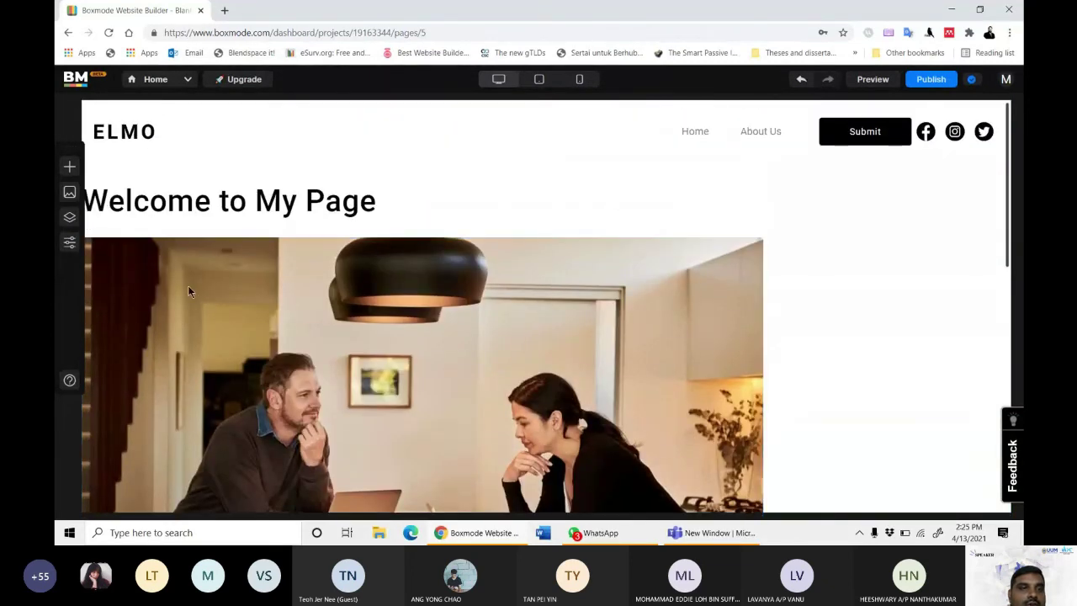
{"action": "left_click", "coordinate": [124, 228]}
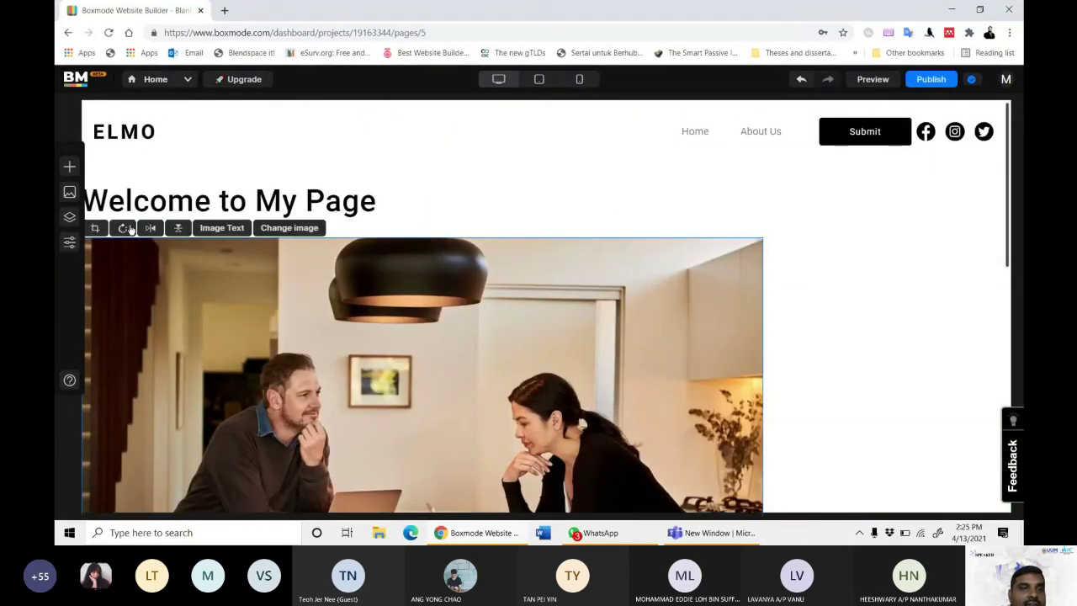
{"action": "left_click", "coordinate": [222, 228]}
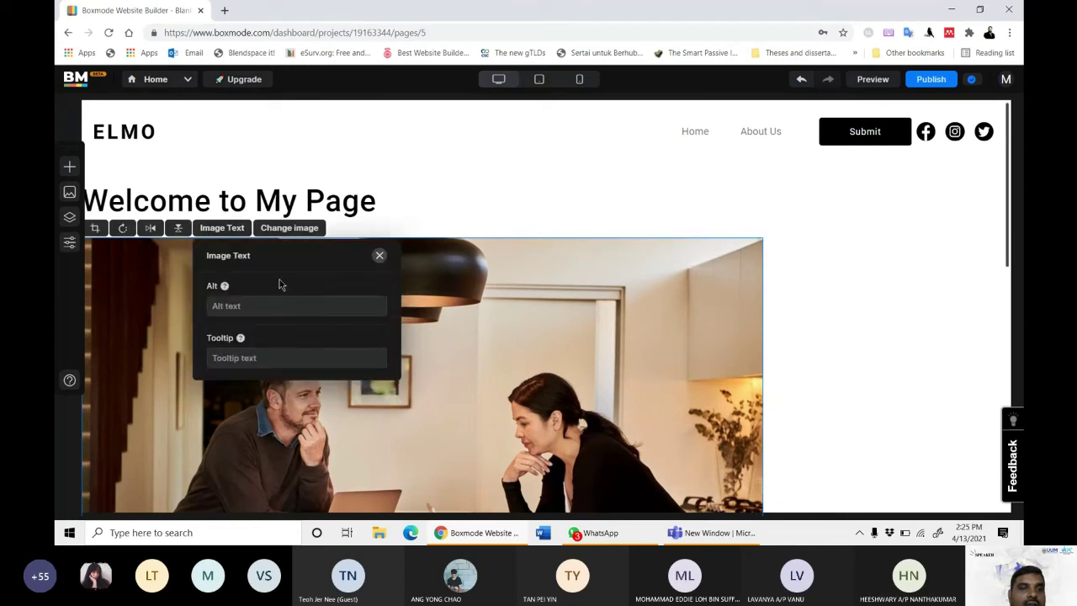
{"action": "left_click", "coordinate": [150, 228]}
{"action": "left_click", "coordinate": [150, 228]}
Step: Crop the kitchen photo, zoom it, then reset it to fill its frame and confirm
{"action": "left_click", "coordinate": [95, 228]}
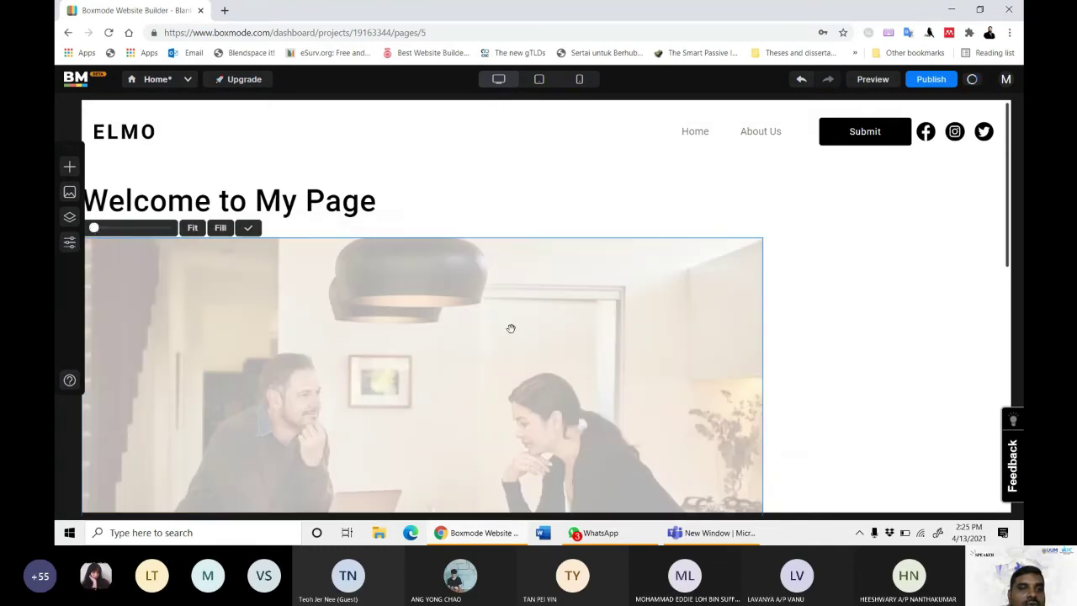
{"action": "scroll", "coordinate": [666, 329], "scroll_direction": "down", "scroll_amount": 5}
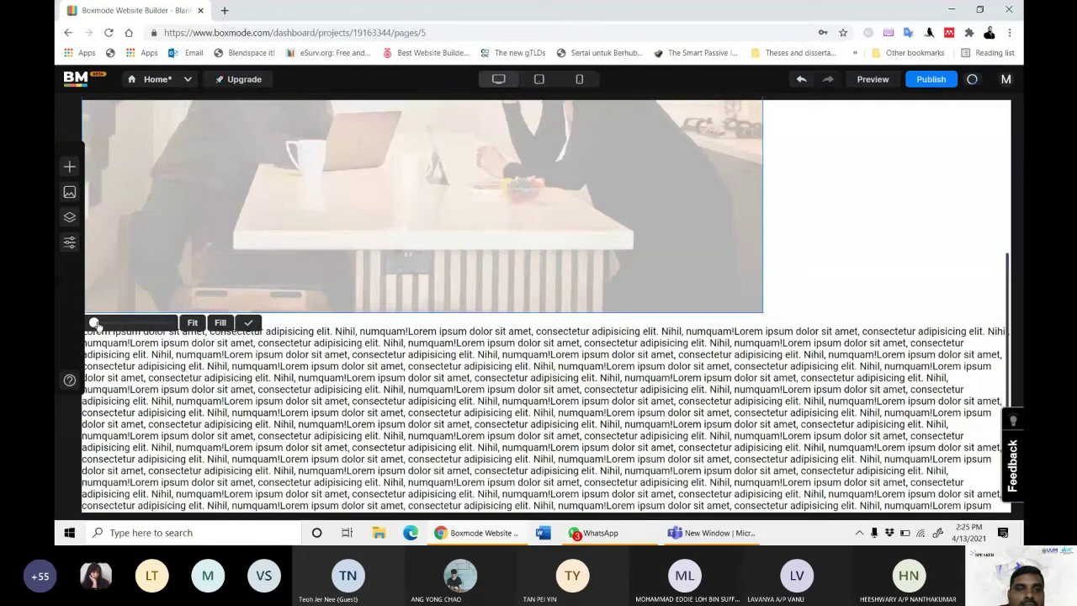
{"action": "left_click_drag", "start_coordinate": [95, 324], "coordinate": [107, 326]}
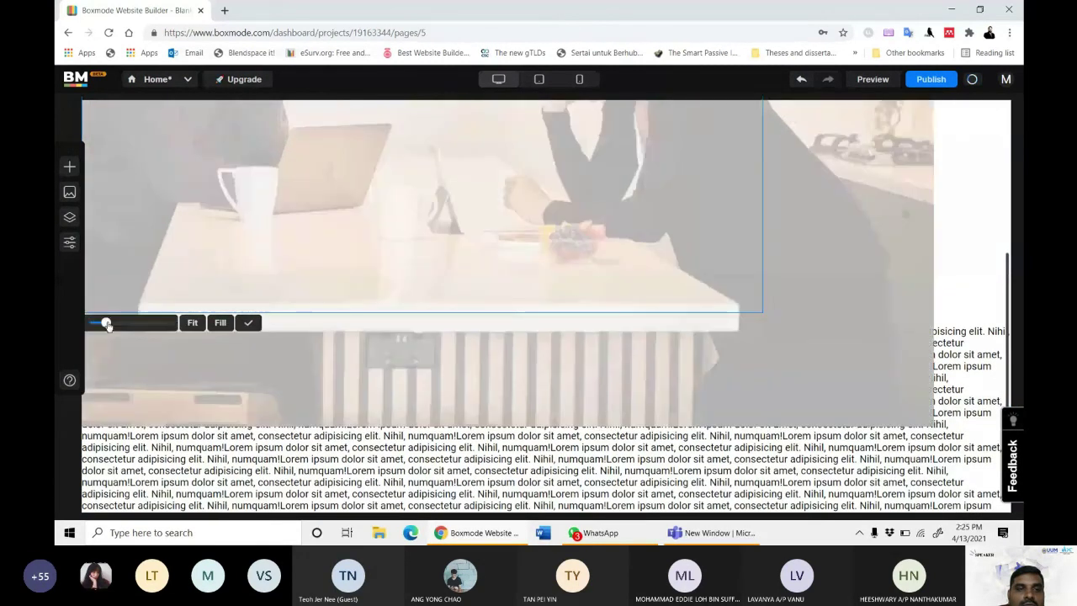
{"action": "left_click", "coordinate": [220, 324]}
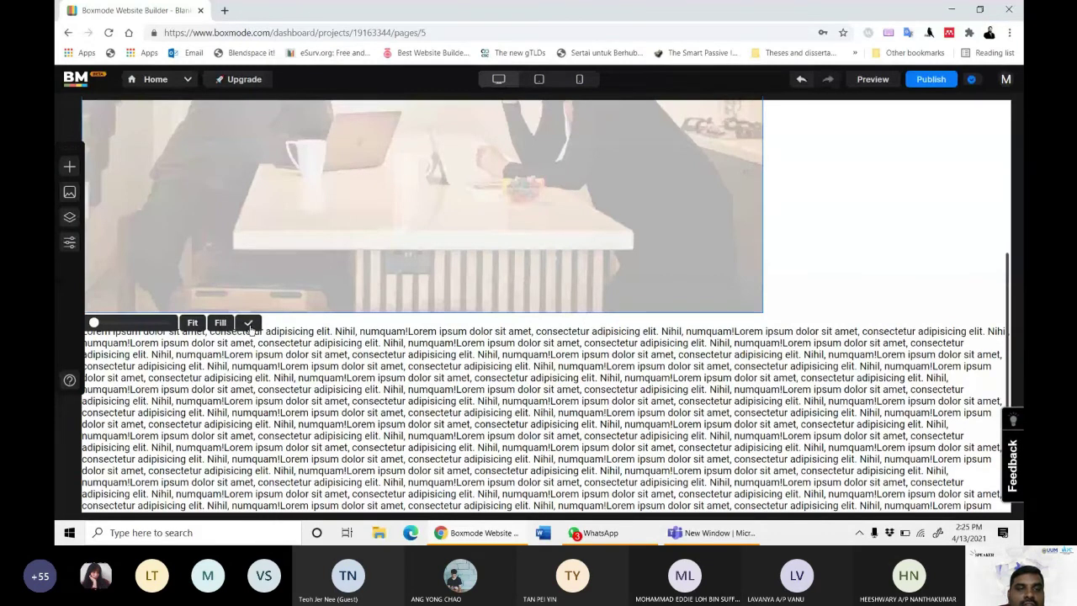
{"action": "left_click", "coordinate": [248, 322]}
{"action": "scroll", "coordinate": [319, 339], "scroll_direction": "up", "scroll_amount": 3}
{"action": "scroll", "coordinate": [318, 339], "scroll_direction": "down", "scroll_amount": 2}
{"action": "left_click_drag", "start_coordinate": [319, 339], "coordinate": [176, 431]}
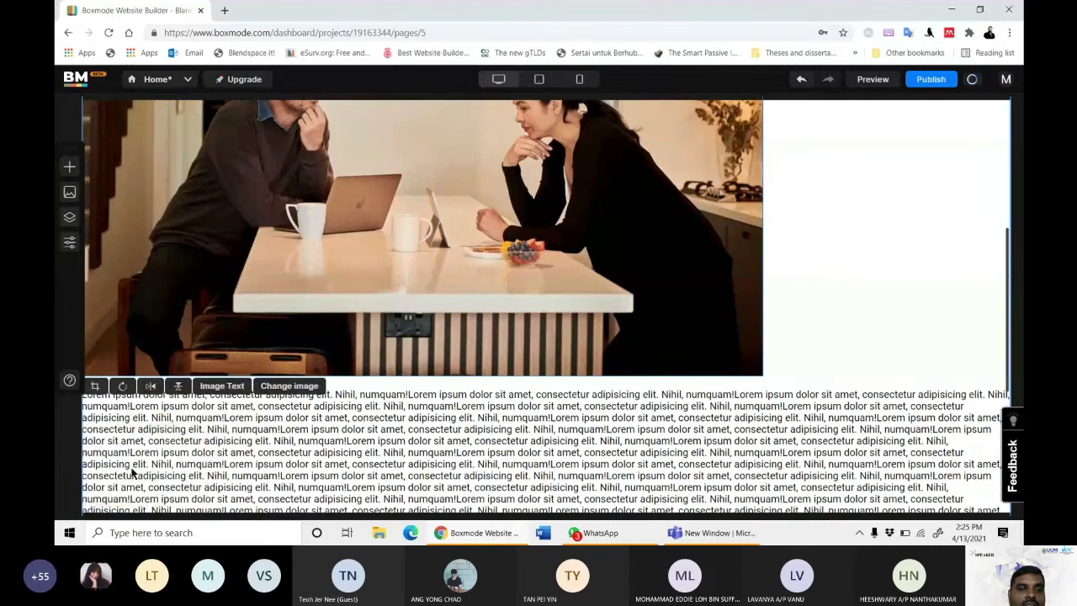
Step: Look through the CSS, Layers and Media panels, then bring up the add-element list
{"action": "left_click", "coordinate": [729, 423]}
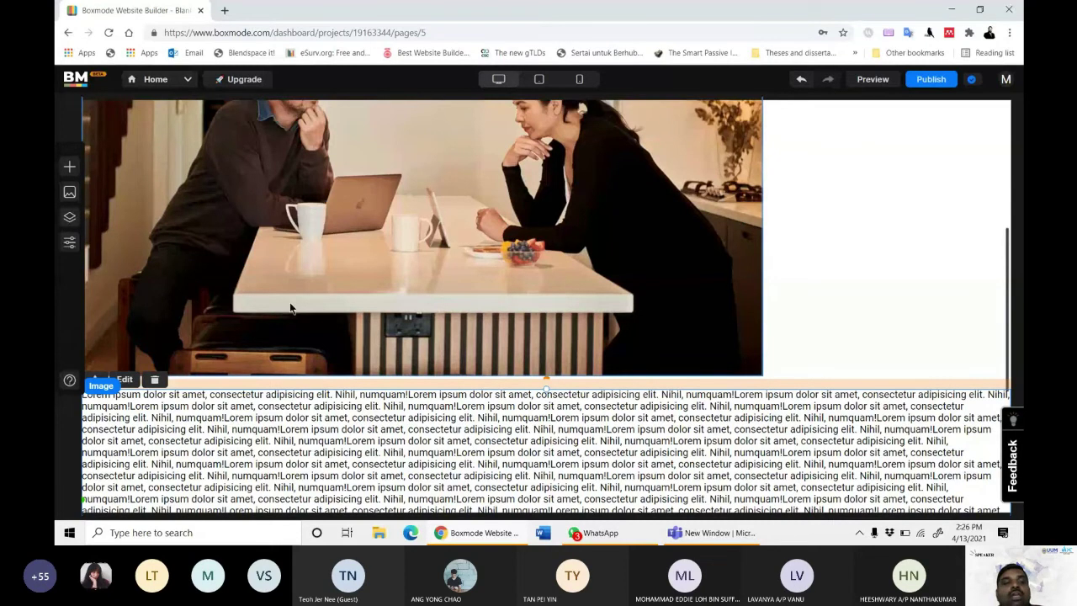
{"action": "scroll", "coordinate": [255, 417], "scroll_direction": "down", "scroll_amount": 2}
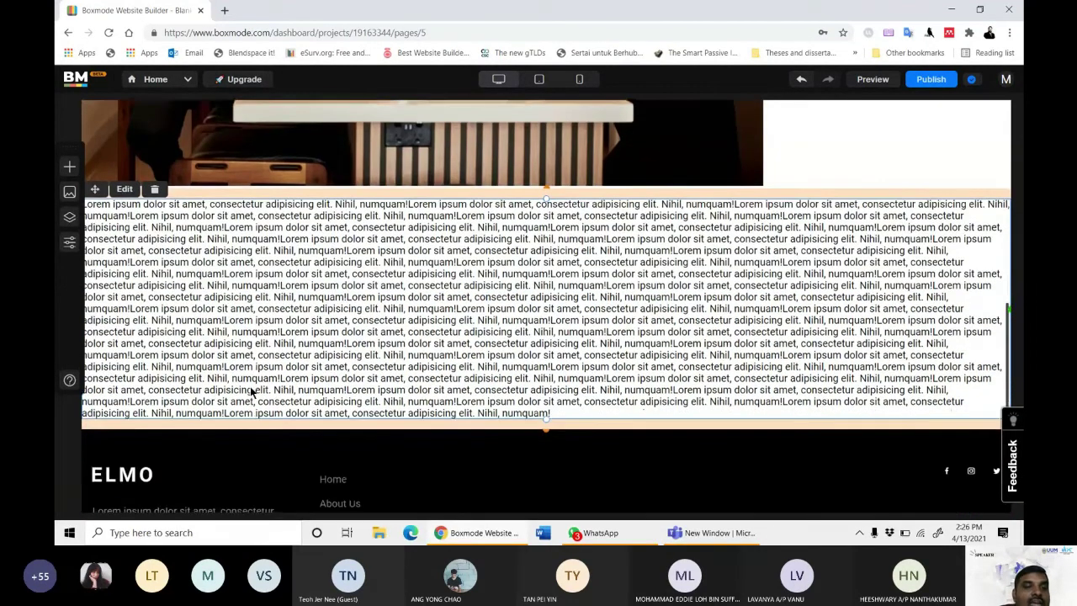
{"action": "scroll", "coordinate": [427, 409], "scroll_direction": "down", "scroll_amount": 1}
{"action": "scroll", "coordinate": [427, 409], "scroll_direction": "up", "scroll_amount": 8}
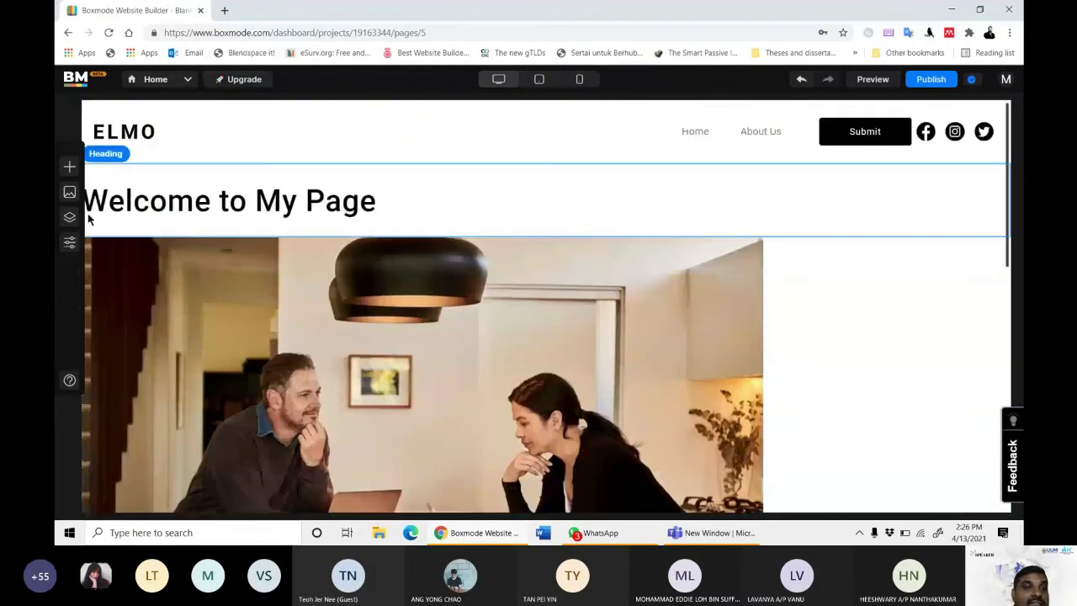
{"action": "left_click", "coordinate": [70, 242]}
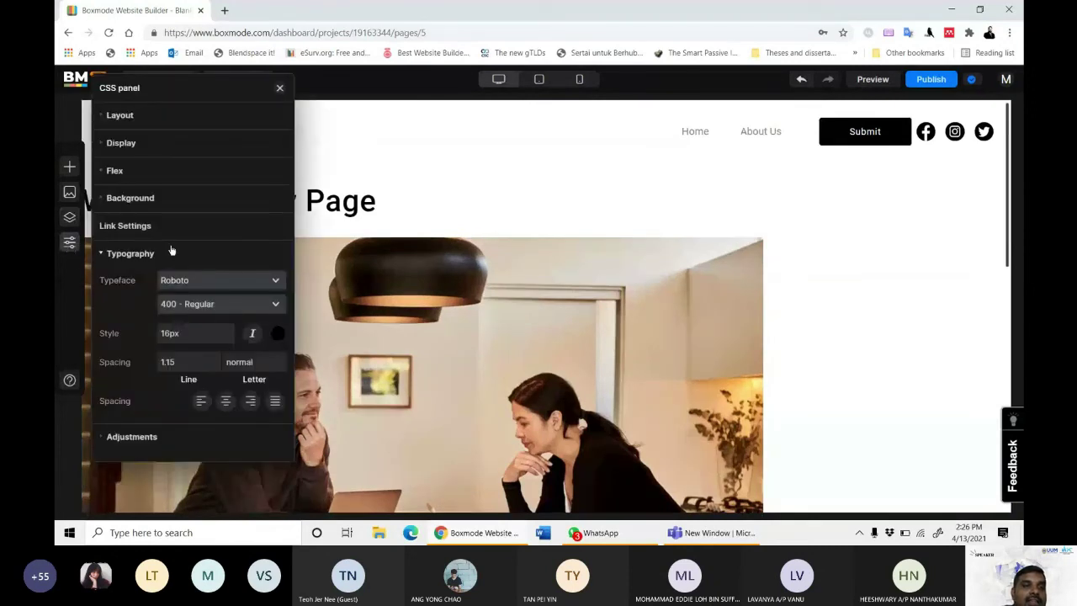
{"action": "left_click", "coordinate": [70, 220]}
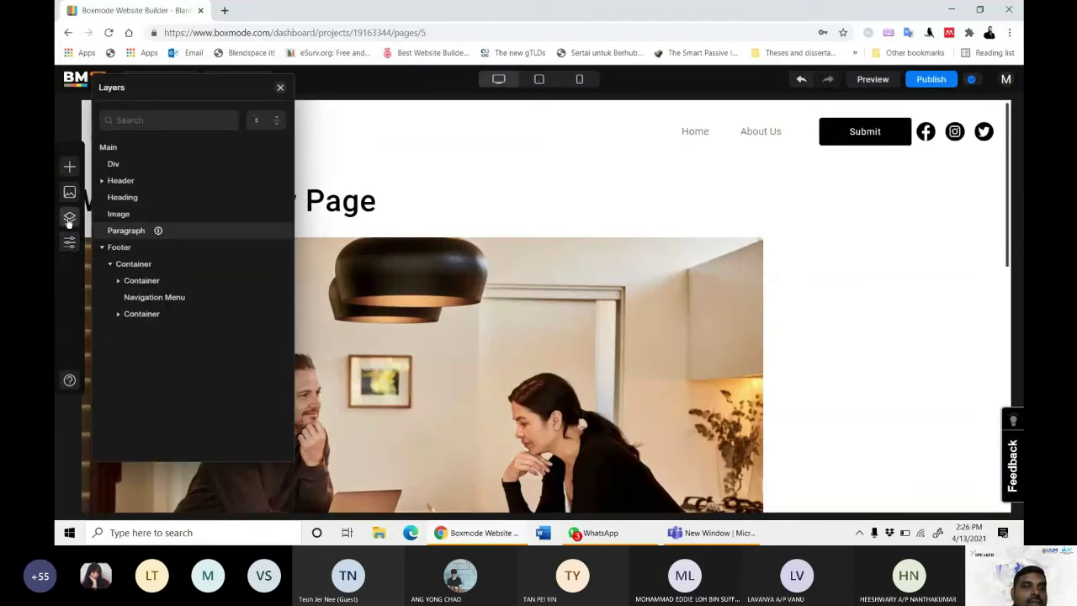
{"action": "left_click", "coordinate": [70, 191]}
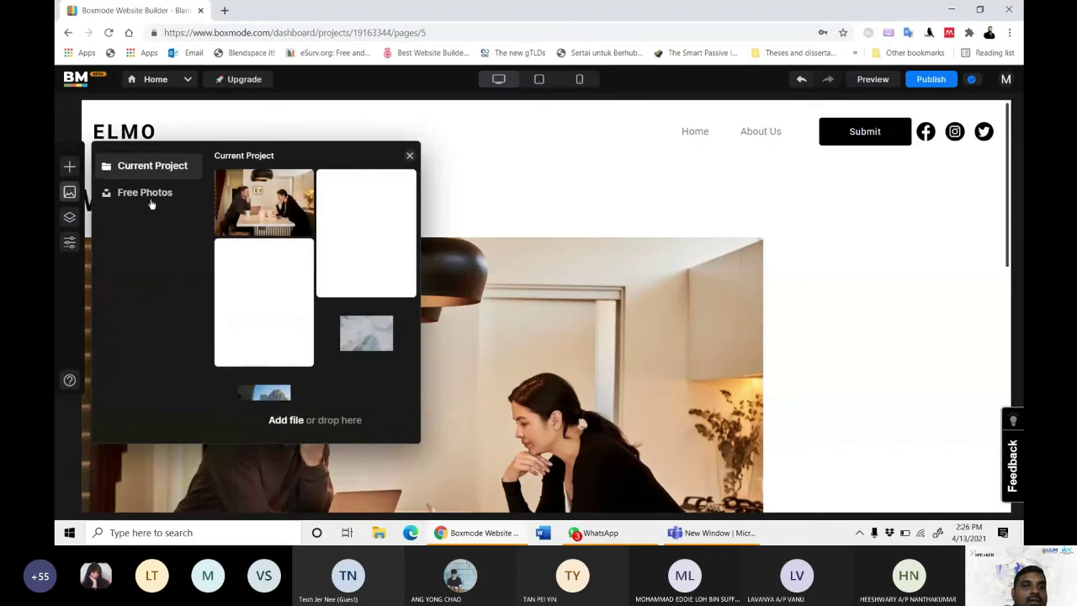
{"action": "left_click", "coordinate": [70, 166]}
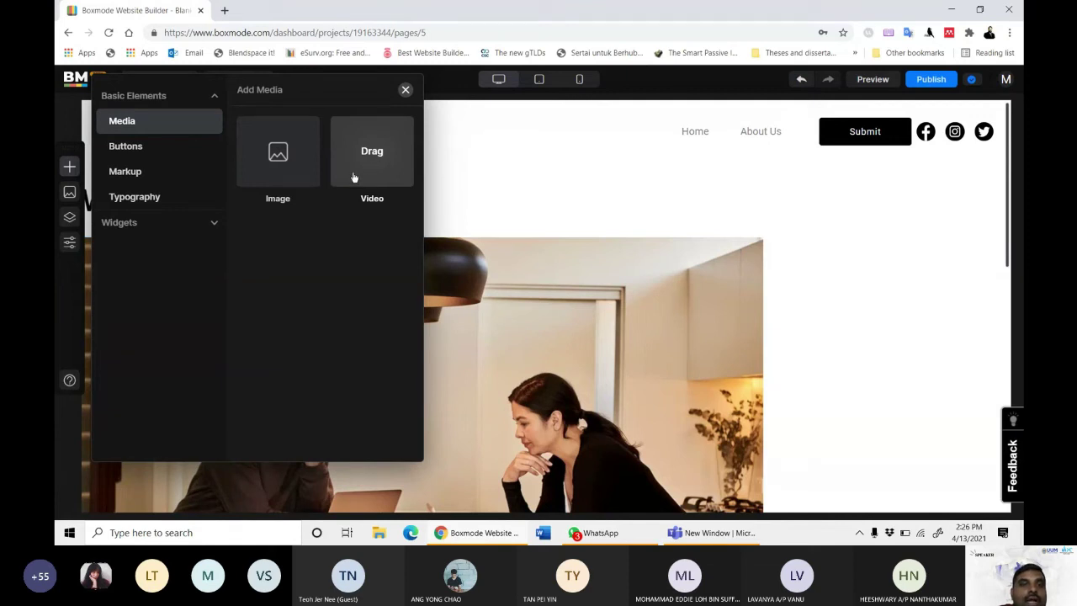
Step: Browse Buttons, Markup, Typography, Widgets, Map and Forms, then drag a Video tile onto the page
{"action": "left_click", "coordinate": [156, 143]}
{"action": "left_click", "coordinate": [148, 170]}
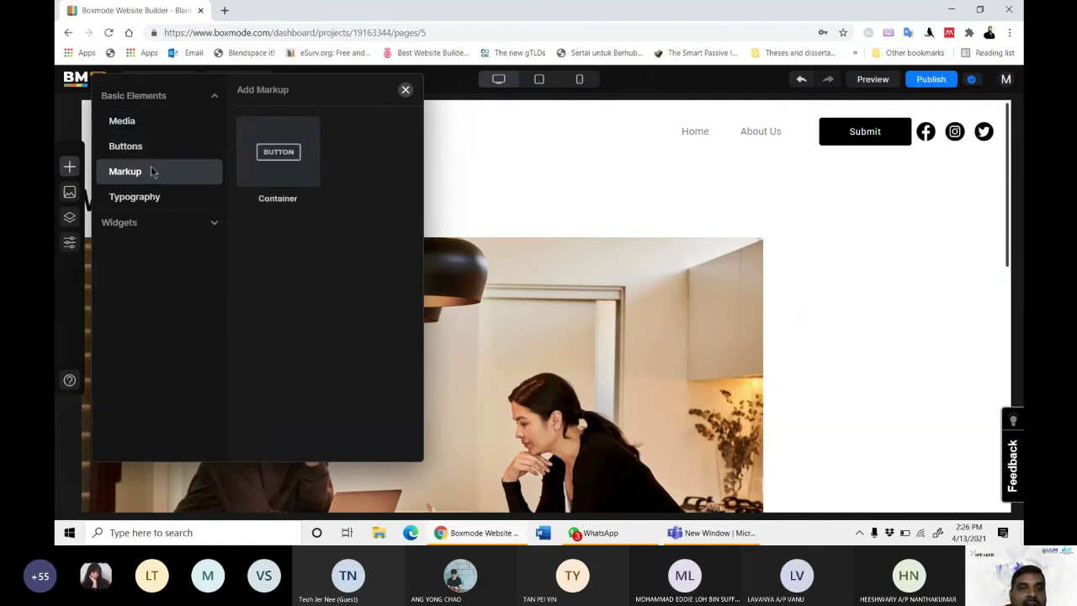
{"action": "left_click", "coordinate": [142, 200]}
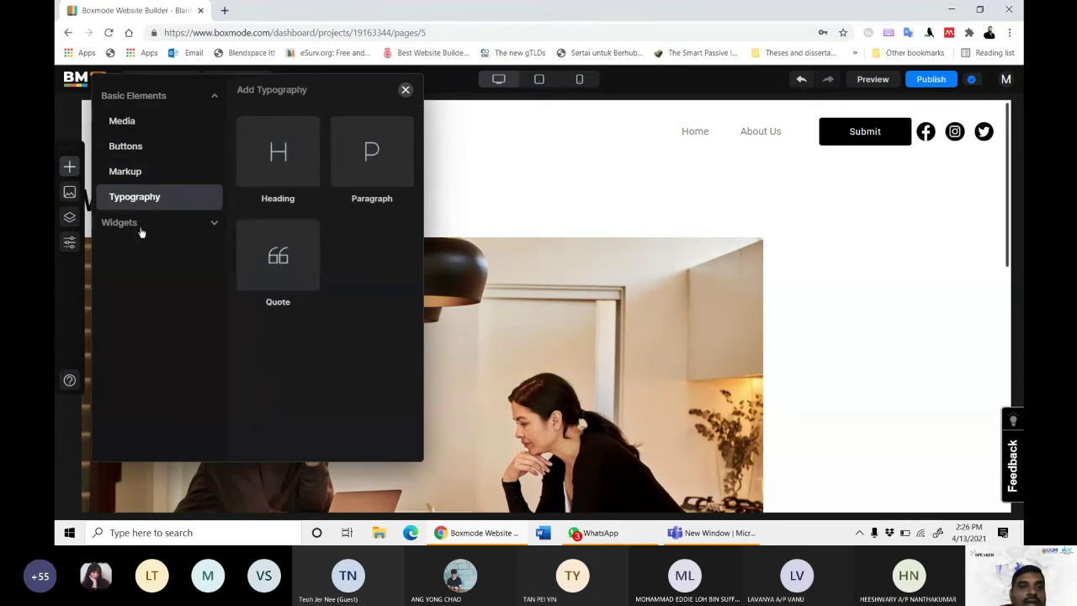
{"action": "left_click", "coordinate": [140, 227]}
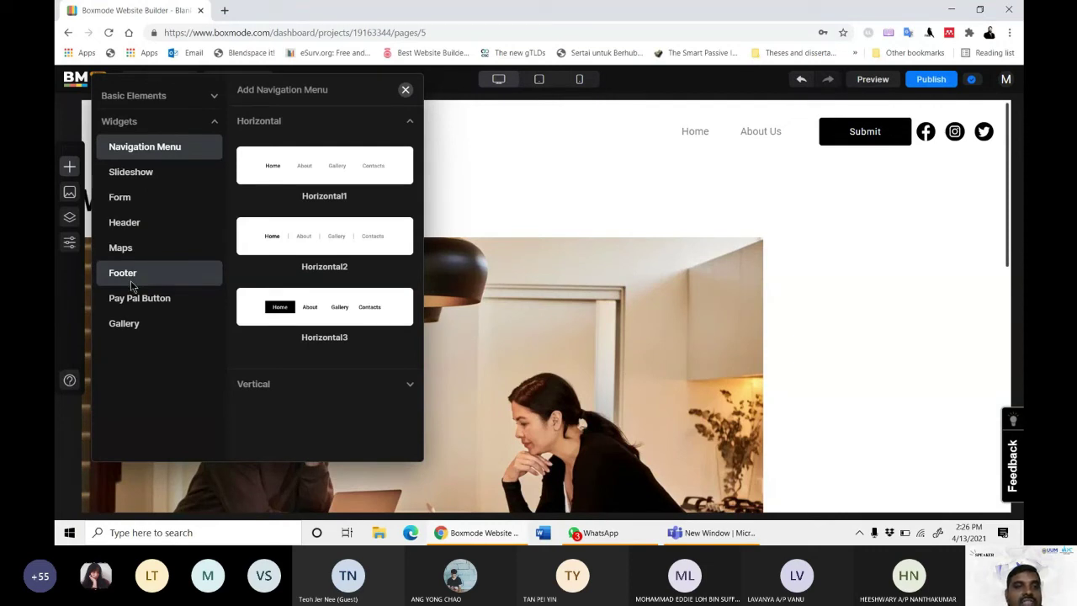
{"action": "left_click", "coordinate": [130, 251]}
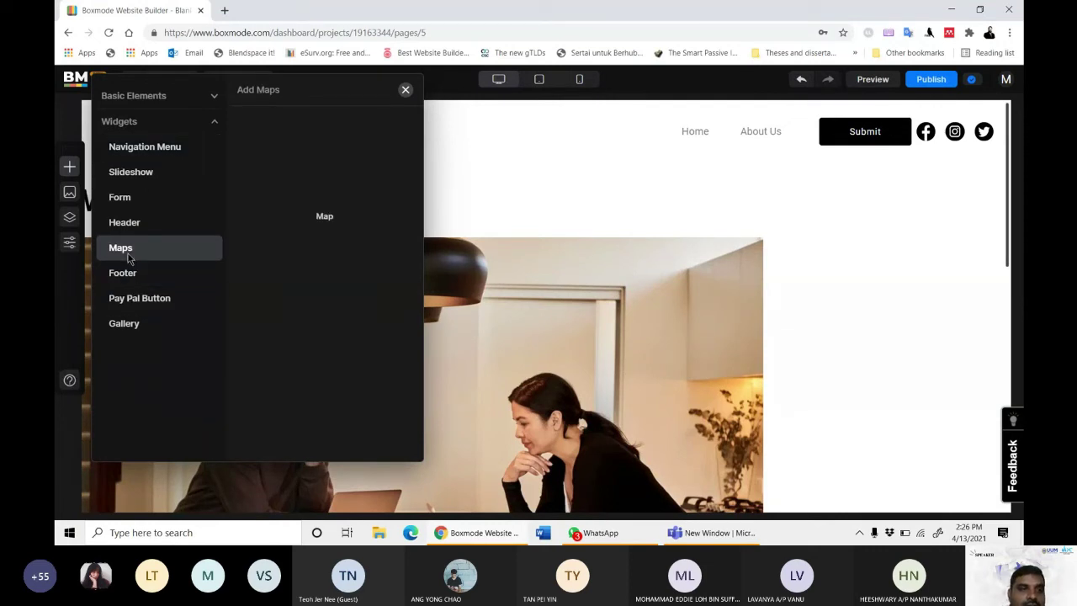
{"action": "left_click", "coordinate": [134, 206]}
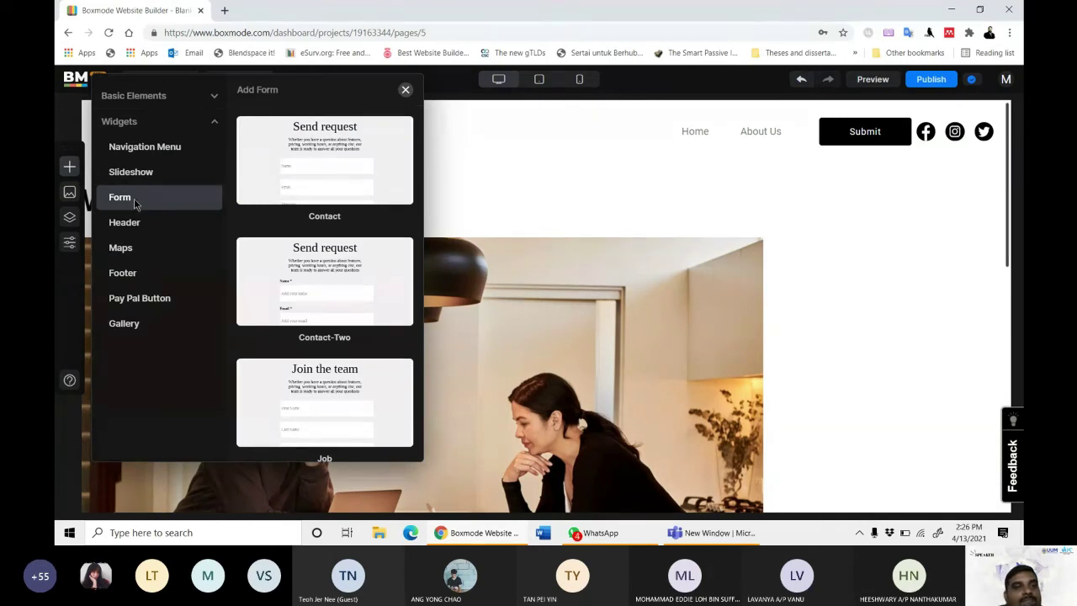
{"action": "left_click", "coordinate": [149, 101]}
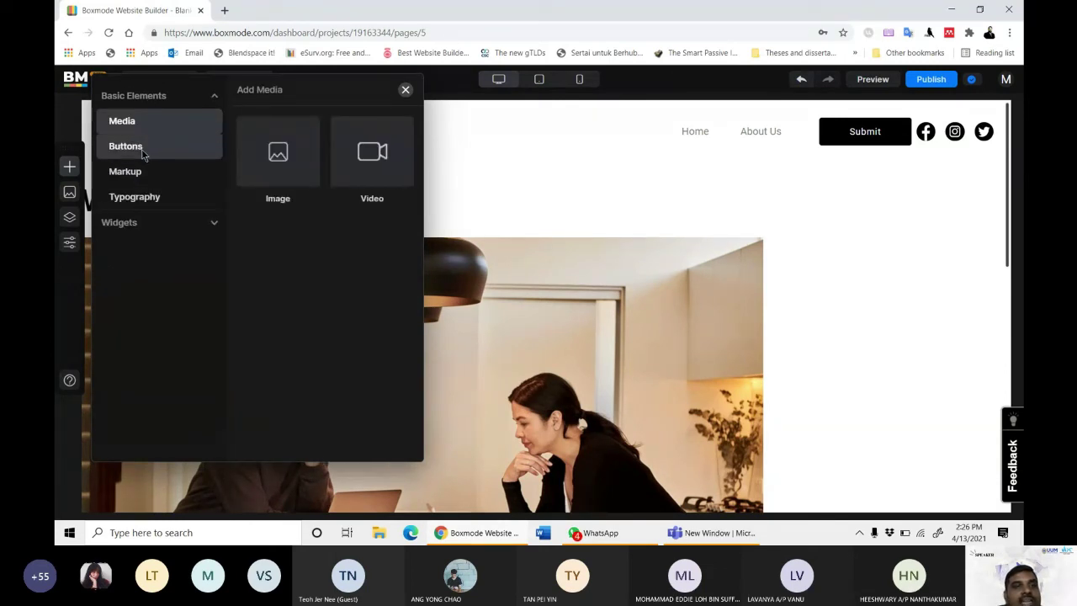
{"action": "left_click_drag", "start_coordinate": [397, 175], "coordinate": [703, 345]}
Step: Shrink the kitchen photo by dragging its corner handle inward
{"action": "scroll", "coordinate": [616, 338], "scroll_direction": "down", "scroll_amount": 5}
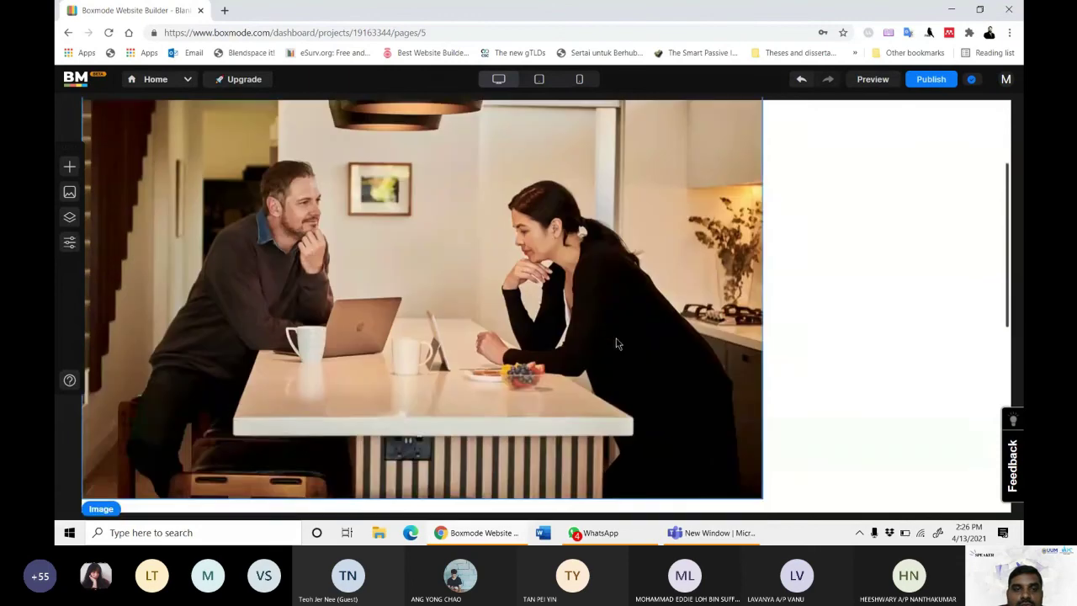
{"action": "scroll", "coordinate": [505, 345], "scroll_direction": "up", "scroll_amount": 5}
{"action": "scroll", "coordinate": [393, 346], "scroll_direction": "up", "scroll_amount": 2}
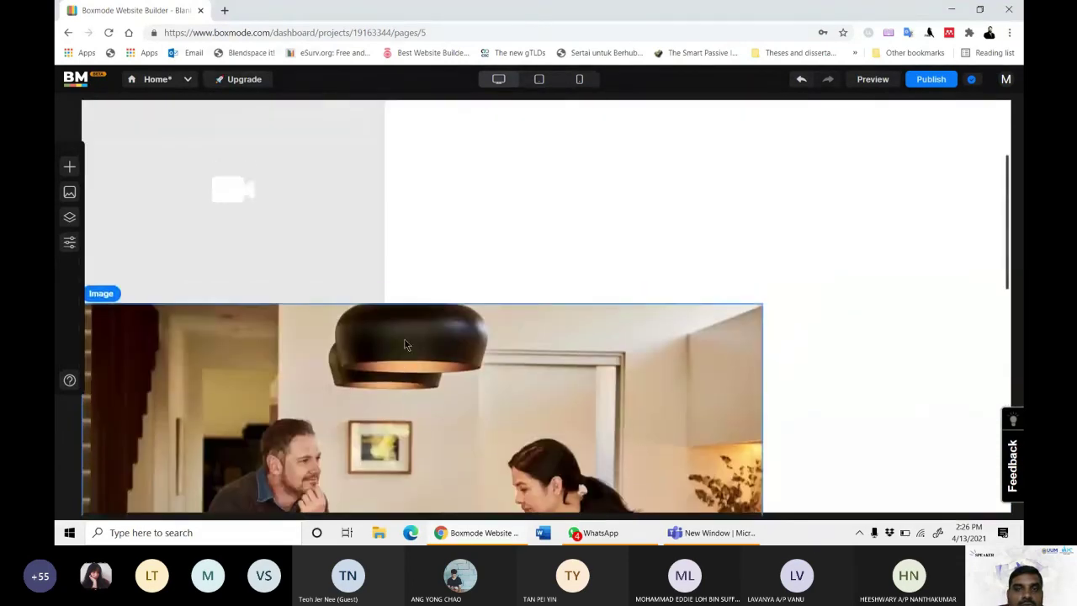
{"action": "scroll", "coordinate": [411, 334], "scroll_direction": "down", "scroll_amount": 6}
{"action": "scroll", "coordinate": [415, 336], "scroll_direction": "up", "scroll_amount": 3}
{"action": "left_click", "coordinate": [609, 280]}
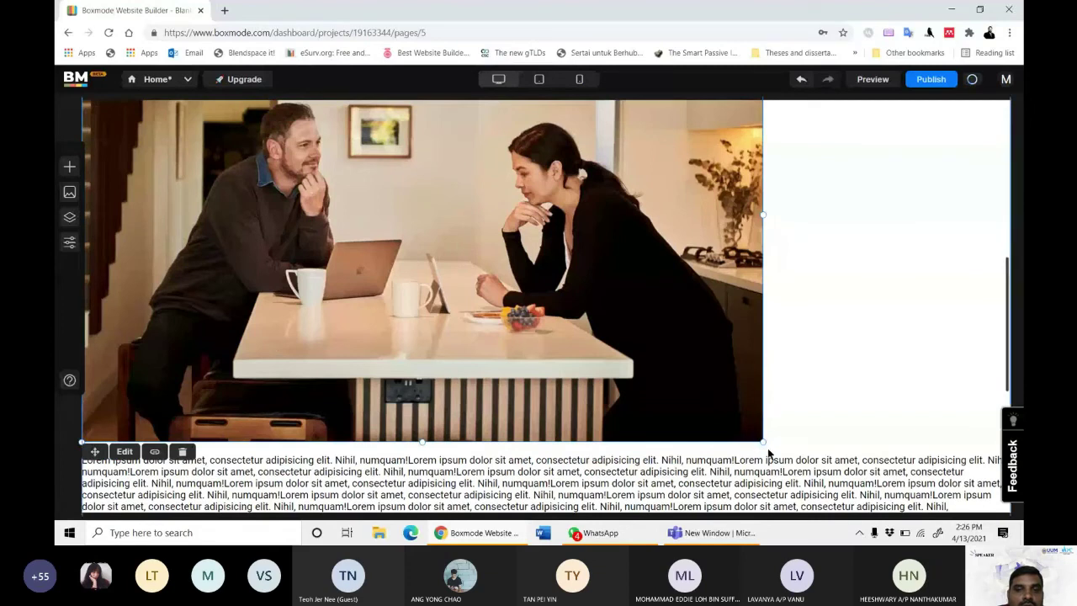
{"action": "left_click_drag", "start_coordinate": [762, 441], "coordinate": [267, 223]}
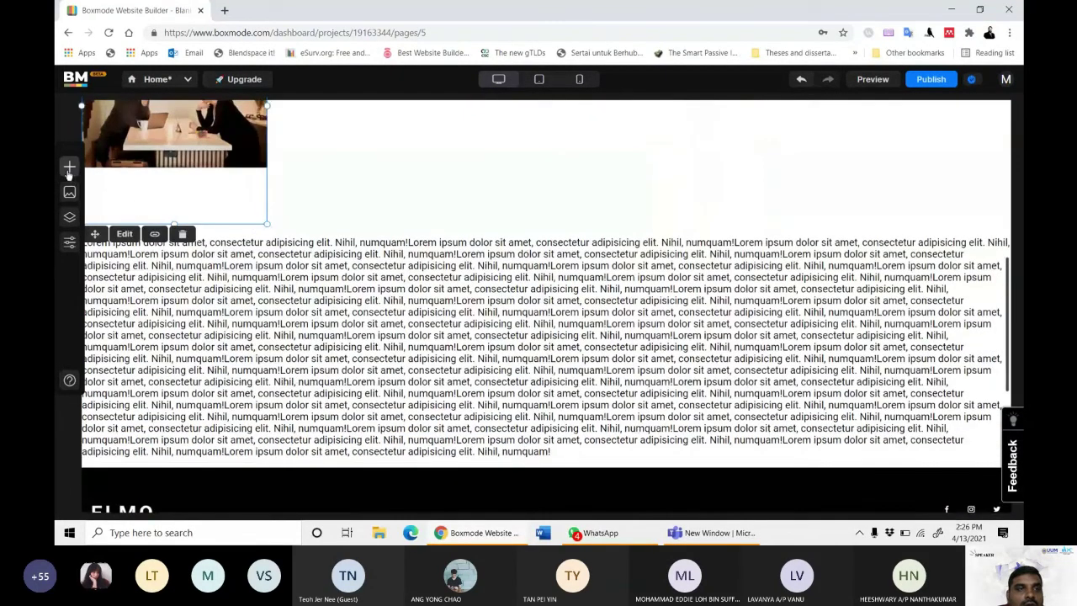
Step: Add a Video block below the photo and ready its Change video URL field
{"action": "left_click", "coordinate": [70, 166]}
{"action": "left_click_drag", "start_coordinate": [344, 169], "coordinate": [527, 180]}
{"action": "left_click", "coordinate": [272, 376]}
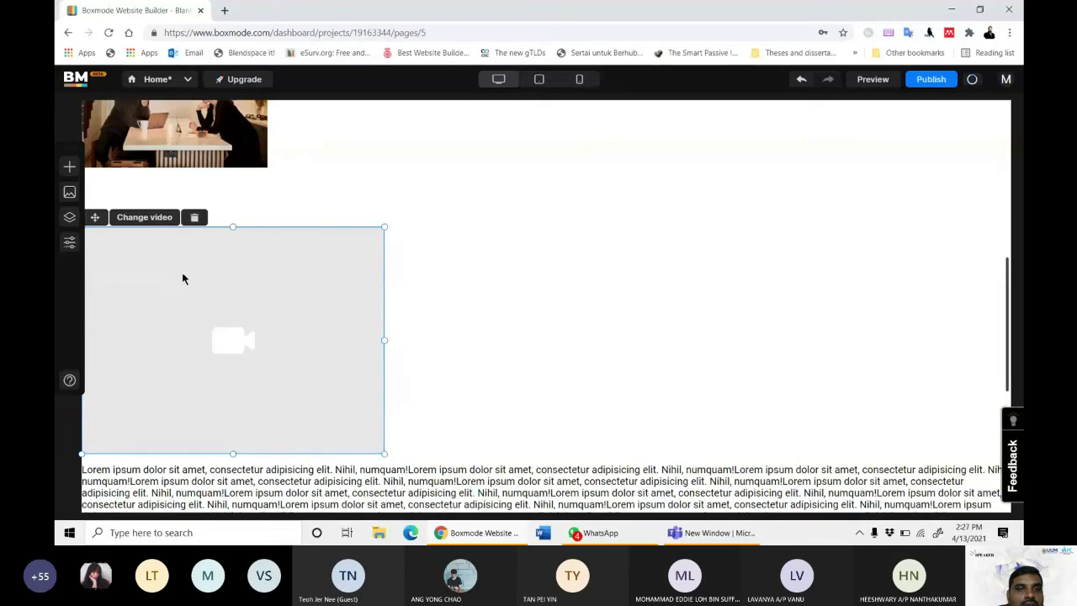
{"action": "left_click", "coordinate": [143, 219]}
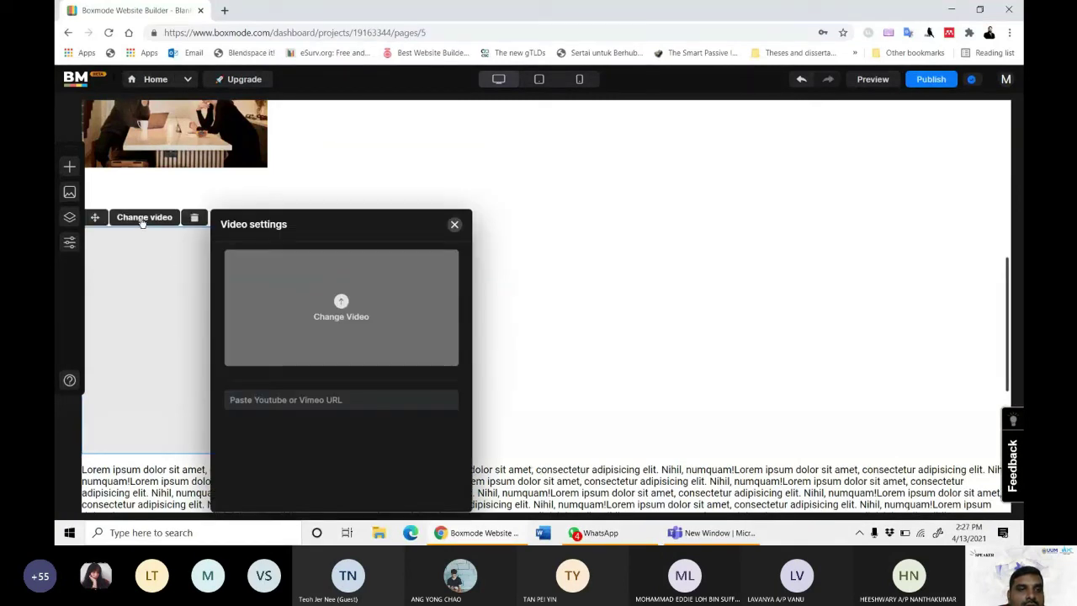
{"action": "left_click", "coordinate": [344, 401]}
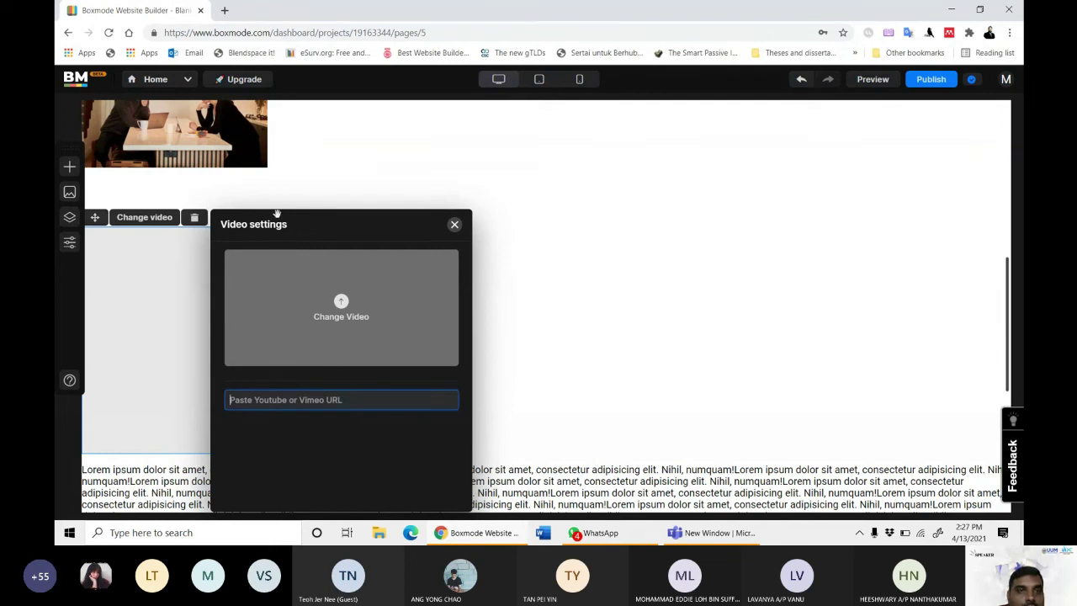
{"action": "left_click", "coordinate": [224, 10]}
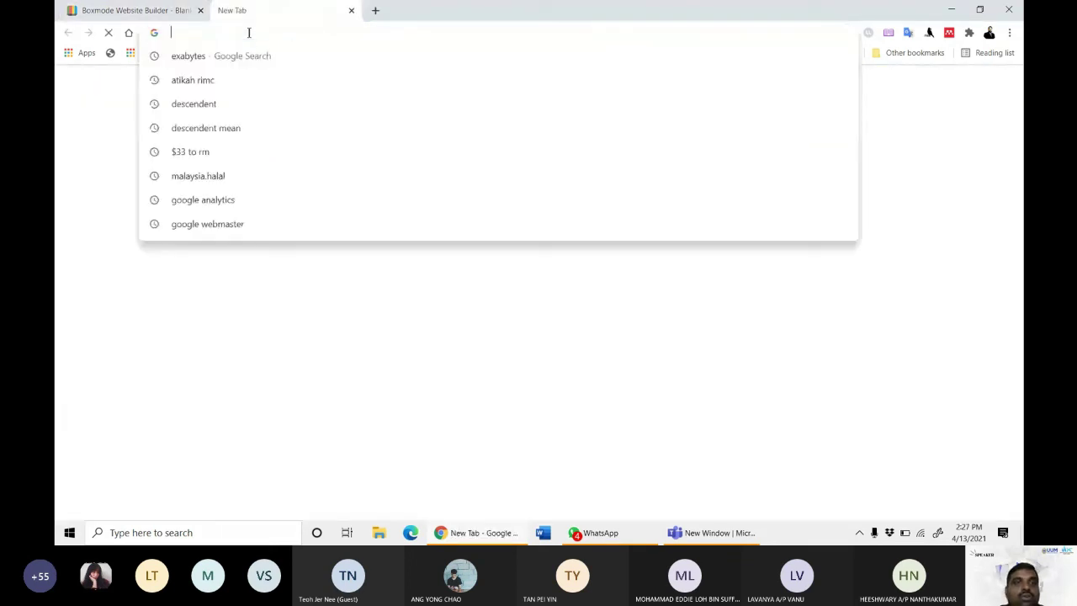
Step: Go to YouTube and open 'Weebly Tutorial for Beginner' from your own channel
{"action": "type", "text": "youtube"}
{"action": "key", "text": "Return"}
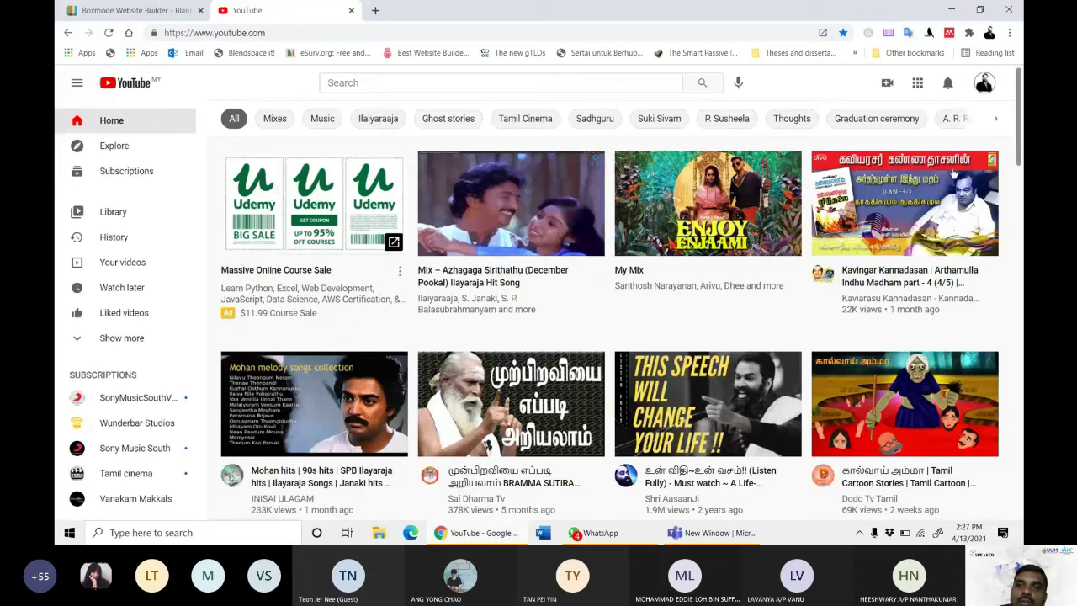
{"action": "left_click", "coordinate": [983, 84]}
{"action": "left_click", "coordinate": [837, 153]}
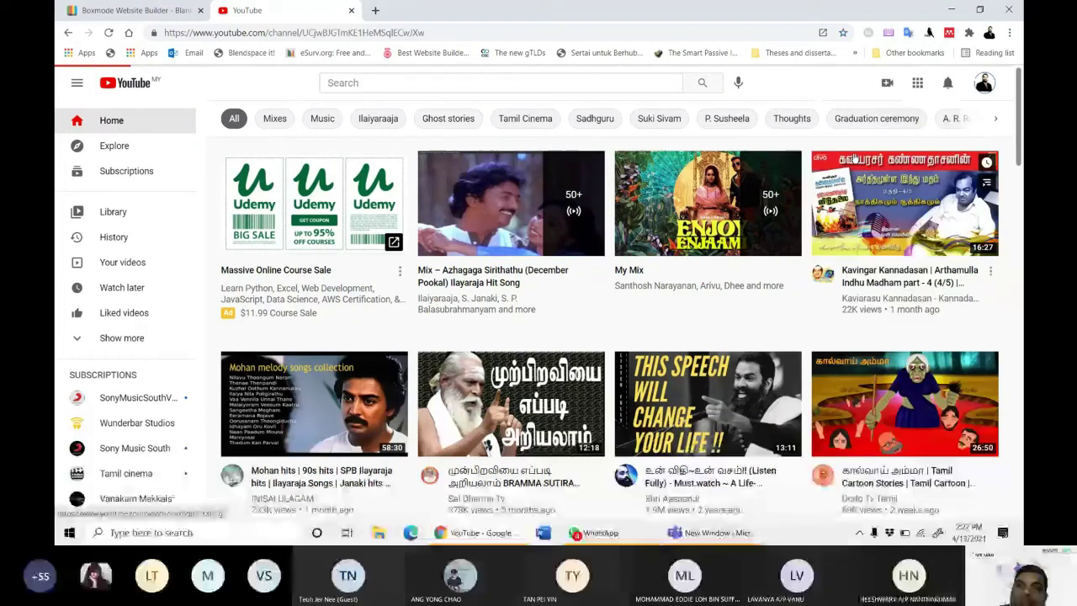
{"action": "scroll", "coordinate": [354, 471], "scroll_direction": "down", "scroll_amount": 1}
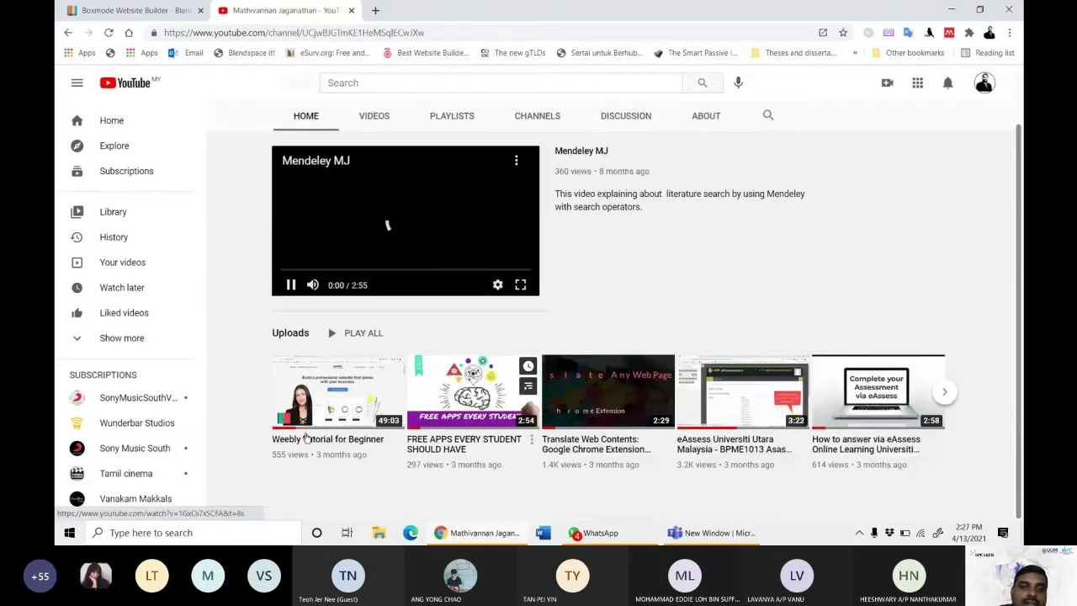
{"action": "left_click", "coordinate": [354, 478]}
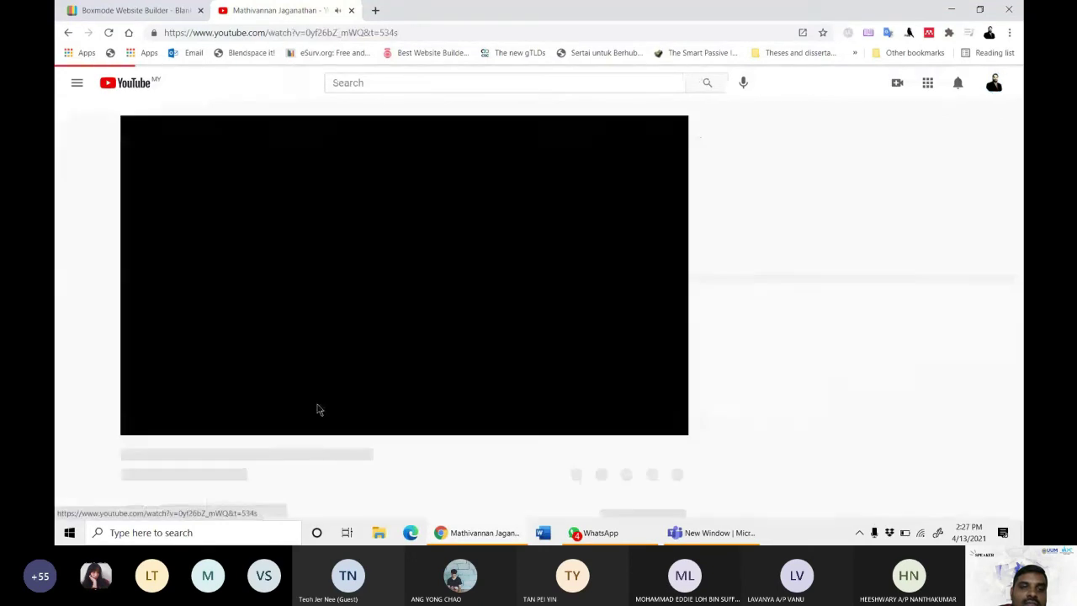
Step: Pause the video and copy its web address from the address bar
{"action": "left_click", "coordinate": [137, 422]}
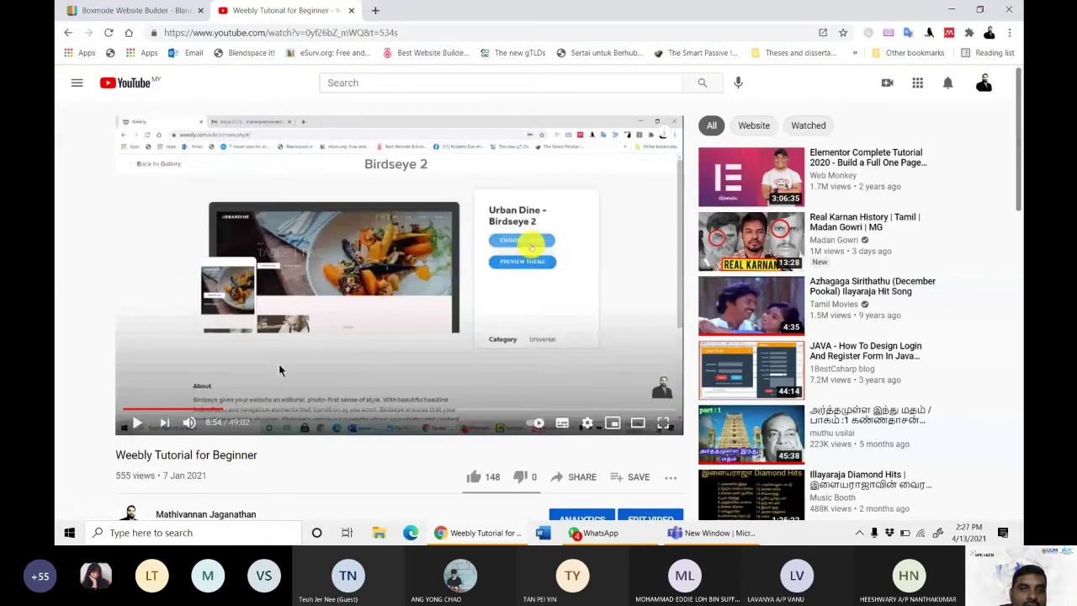
{"action": "scroll", "coordinate": [362, 298], "scroll_direction": "down", "scroll_amount": 3}
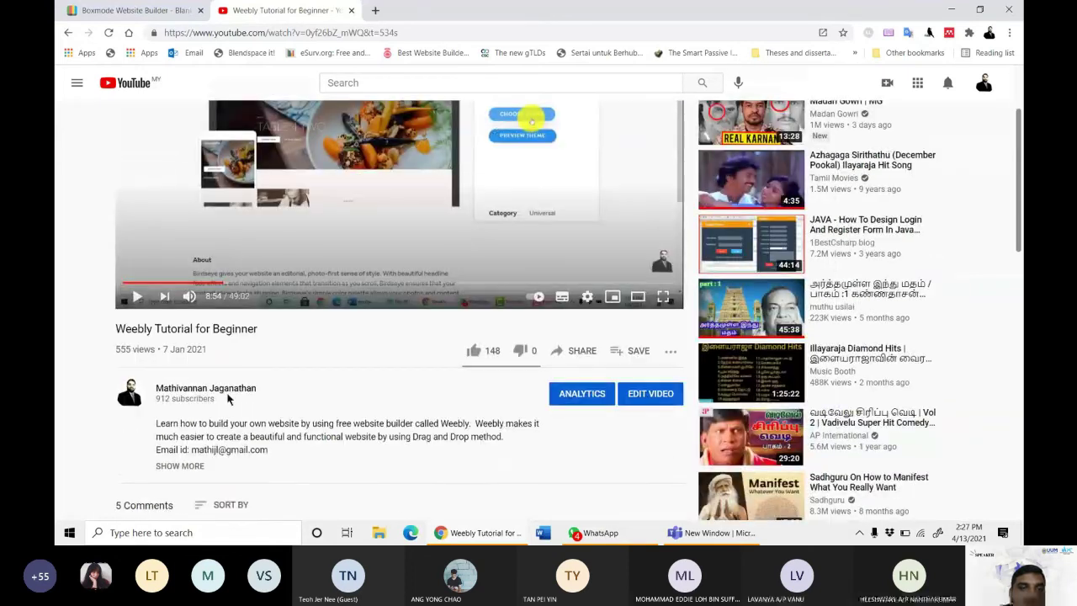
{"action": "scroll", "coordinate": [252, 425], "scroll_direction": "down", "scroll_amount": 2}
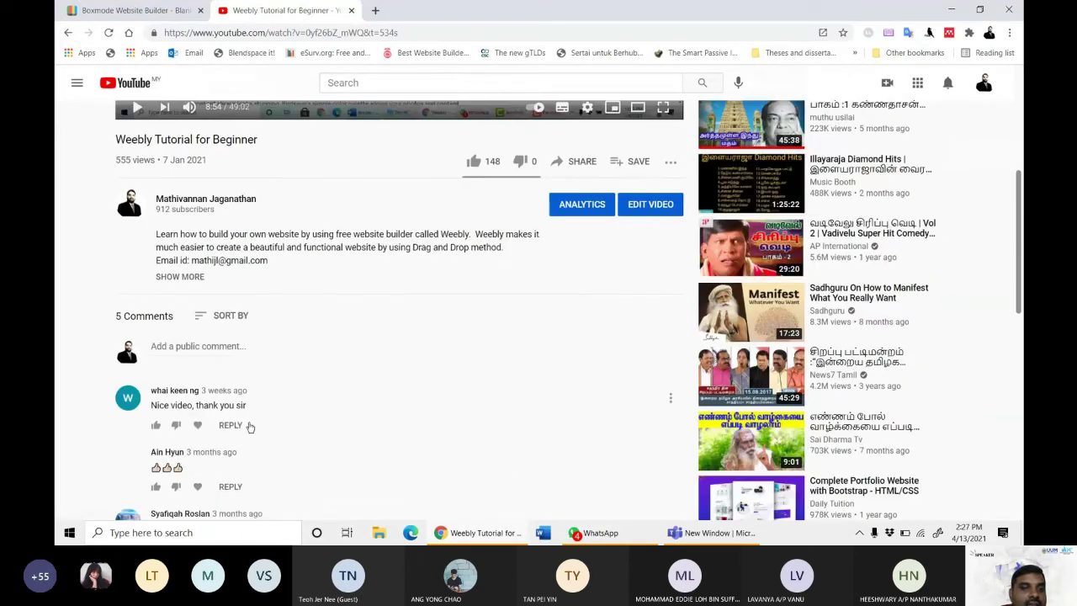
{"action": "scroll", "coordinate": [337, 382], "scroll_direction": "up", "scroll_amount": 2}
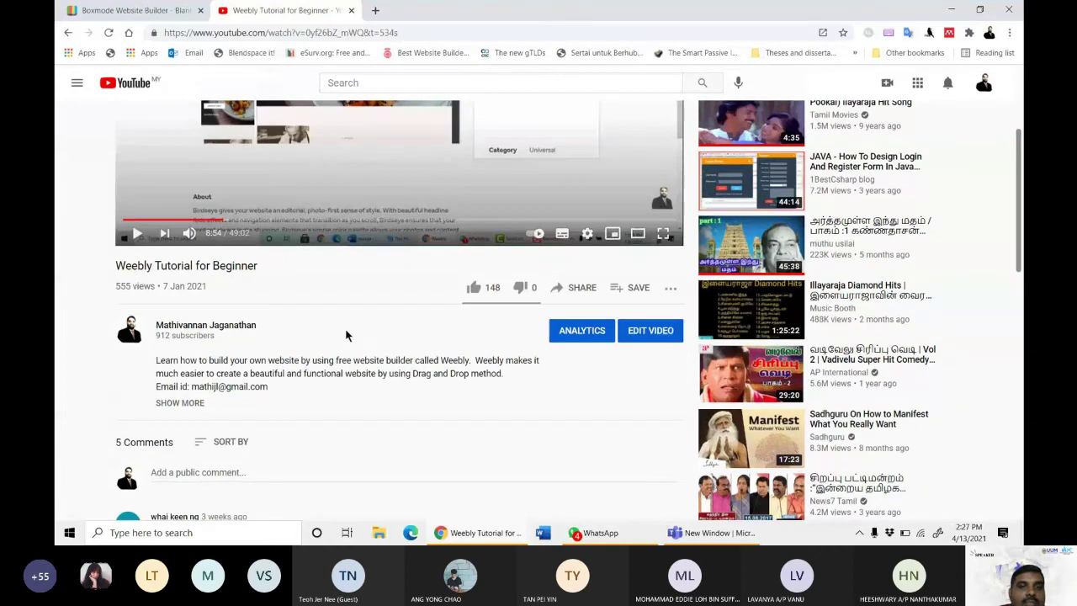
{"action": "scroll", "coordinate": [495, 257], "scroll_direction": "up", "scroll_amount": 3}
{"action": "left_click", "coordinate": [333, 33]}
{"action": "right_click", "coordinate": [333, 35]}
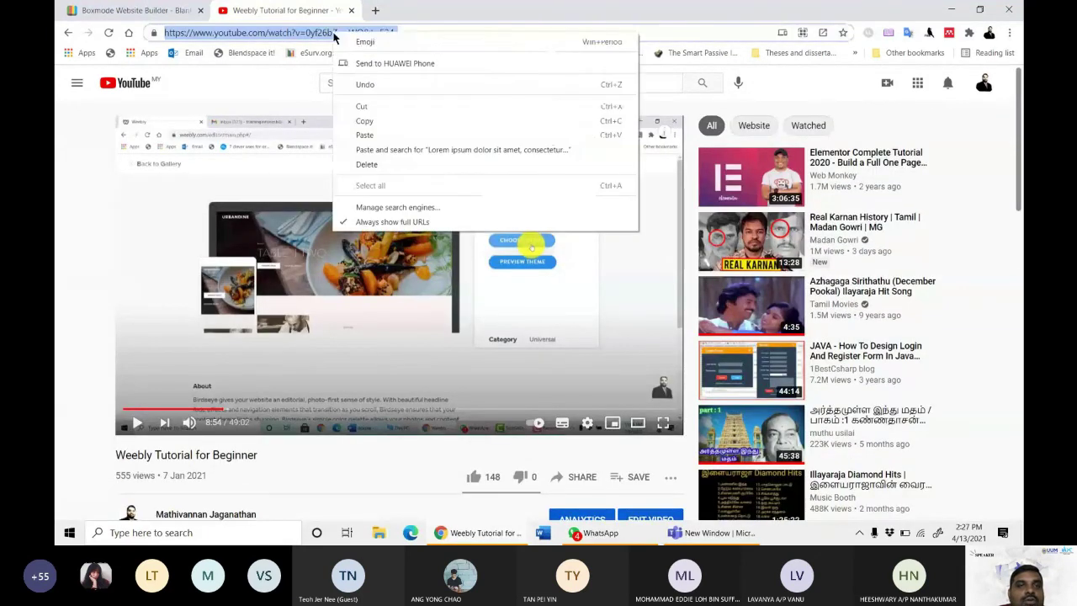
{"action": "left_click", "coordinate": [370, 125]}
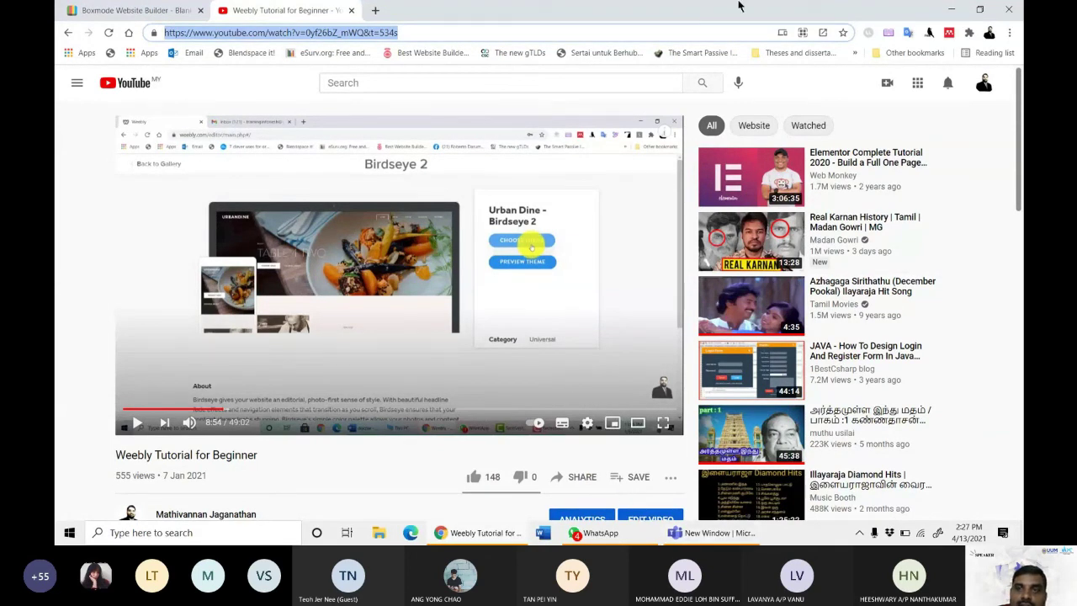
{"action": "left_click", "coordinate": [722, 535]}
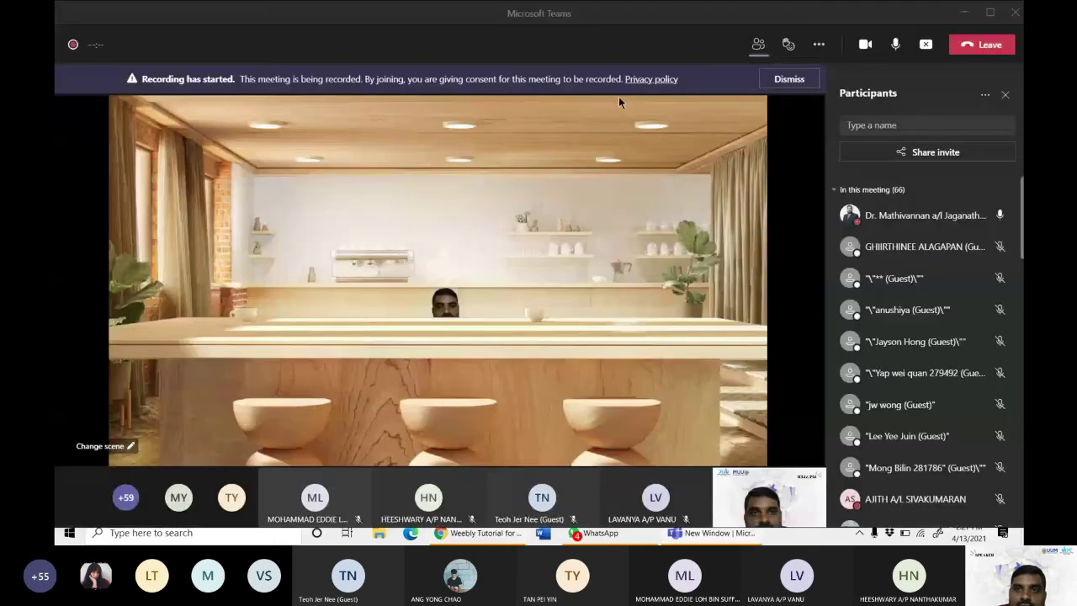
{"action": "left_click", "coordinate": [925, 46]}
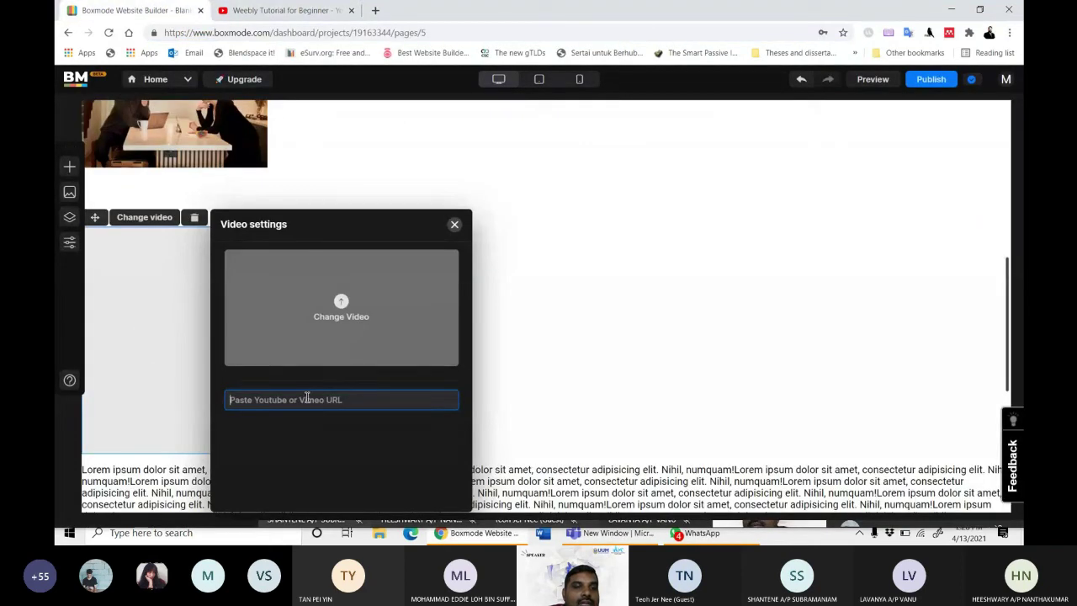
Step: Paste the copied YouTube link into the video block and enlarge the embedded video
{"action": "right_click", "coordinate": [307, 397]}
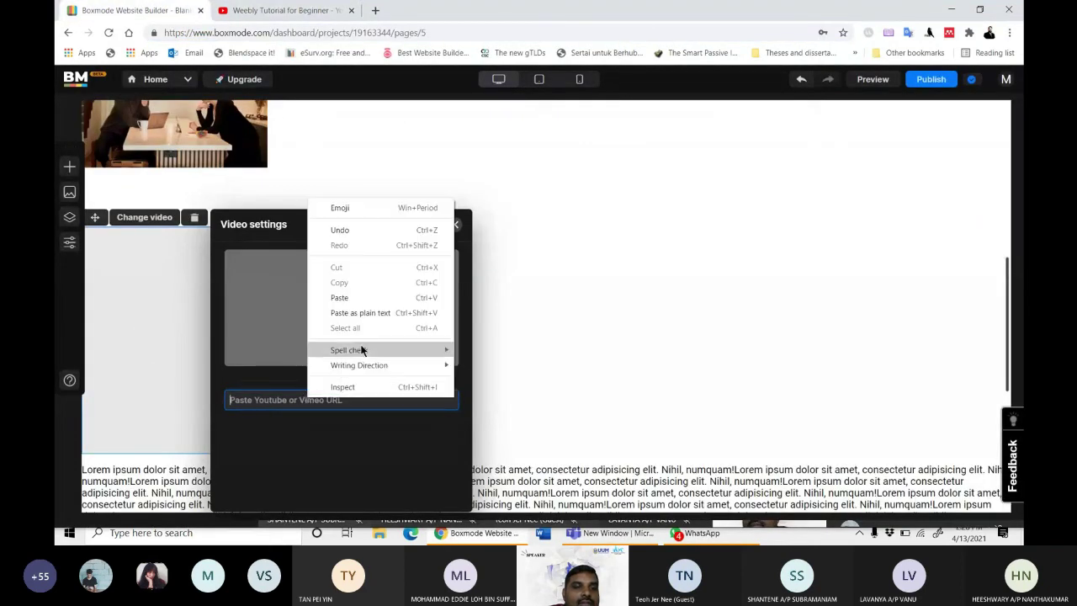
{"action": "left_click", "coordinate": [353, 297]}
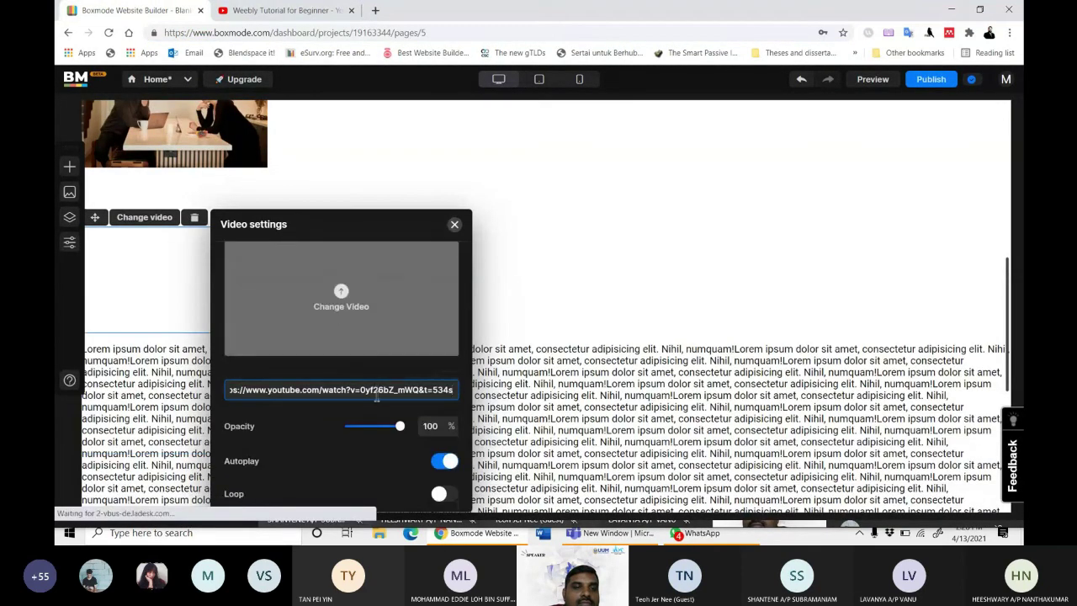
{"action": "left_click", "coordinate": [555, 279]}
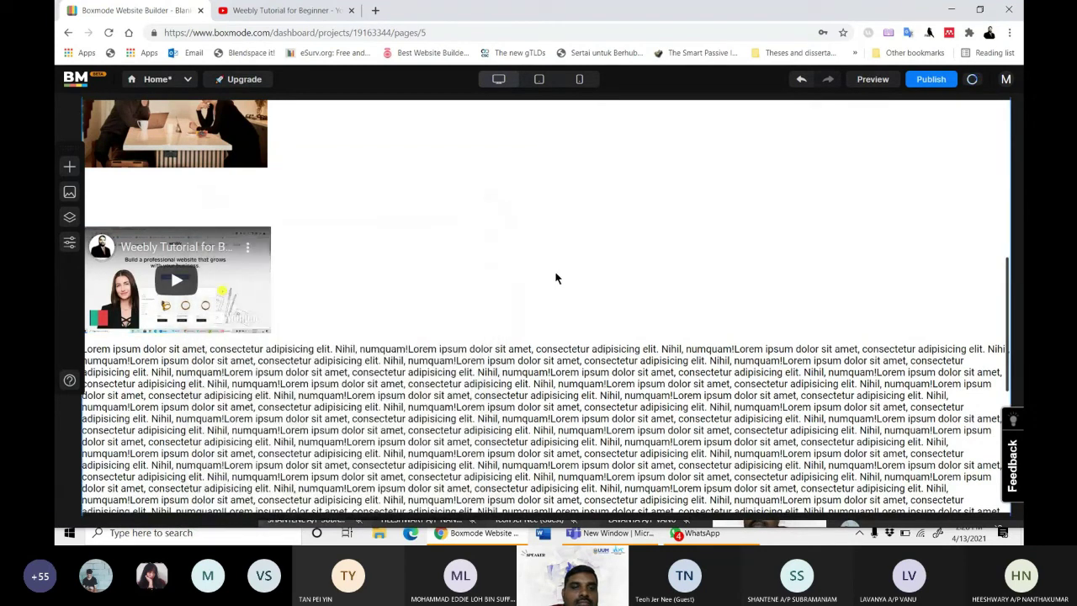
{"action": "left_click", "coordinate": [259, 295]}
{"action": "left_click_drag", "start_coordinate": [270, 333], "coordinate": [511, 427]}
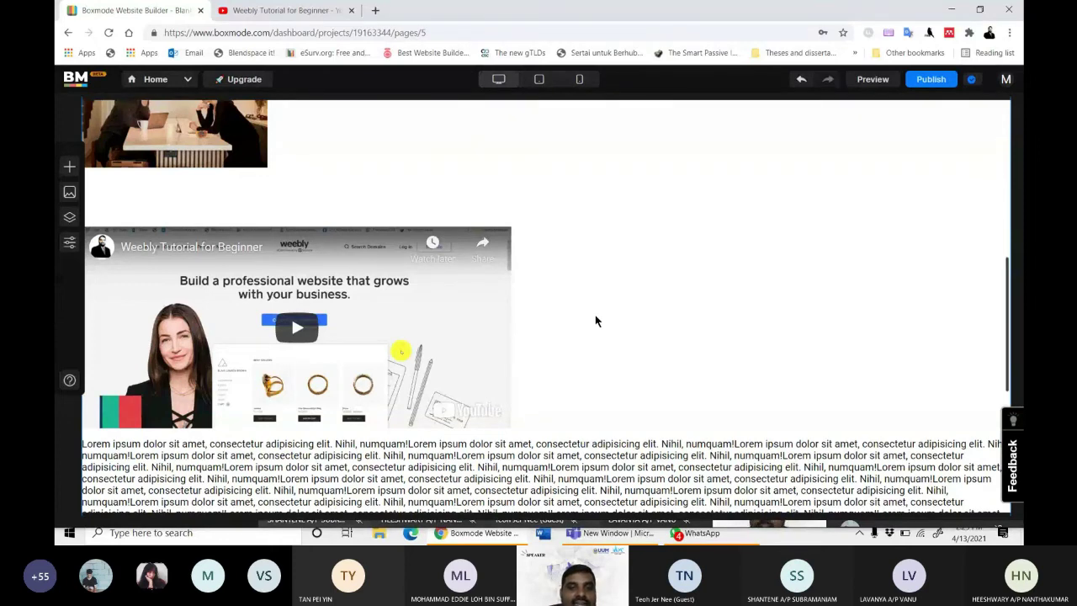
Step: Delete the Lorem ipsum text block below the video
{"action": "left_click", "coordinate": [596, 475]}
{"action": "scroll", "coordinate": [605, 462], "scroll_direction": "down", "scroll_amount": 2}
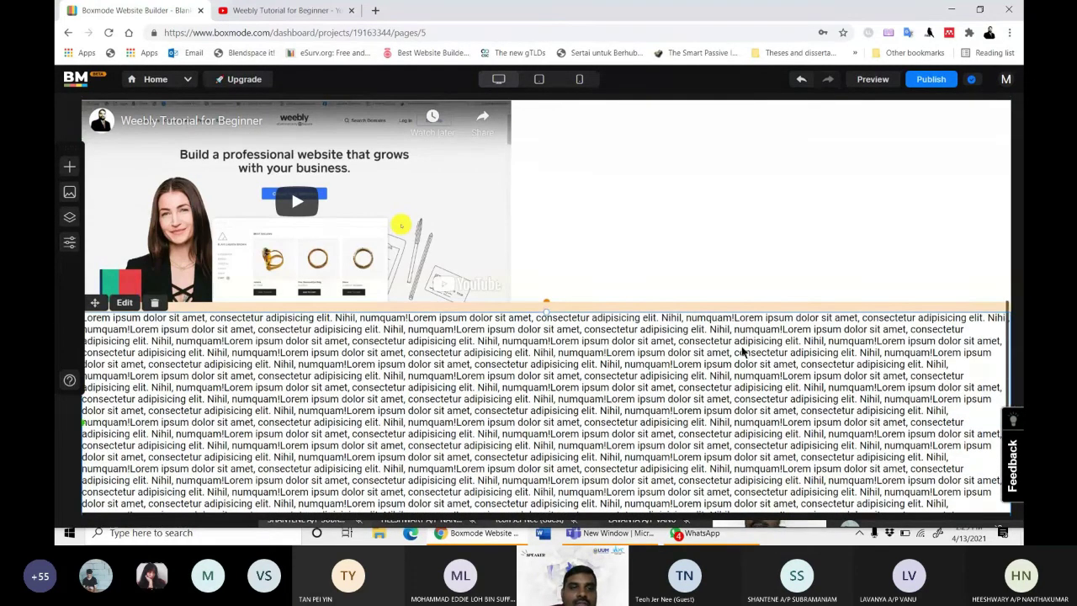
{"action": "left_click", "coordinate": [155, 303]}
{"action": "scroll", "coordinate": [589, 320], "scroll_direction": "up", "scroll_amount": 1}
Step: Drag a Button below the video, then delete that misplaced button
{"action": "left_click", "coordinate": [69, 168]}
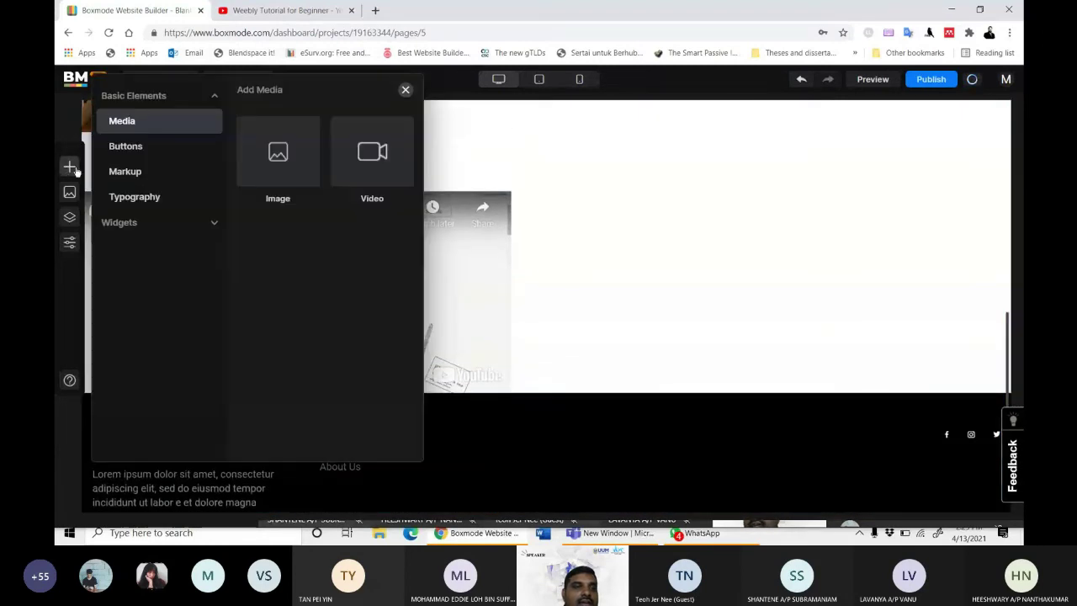
{"action": "left_click", "coordinate": [138, 153]}
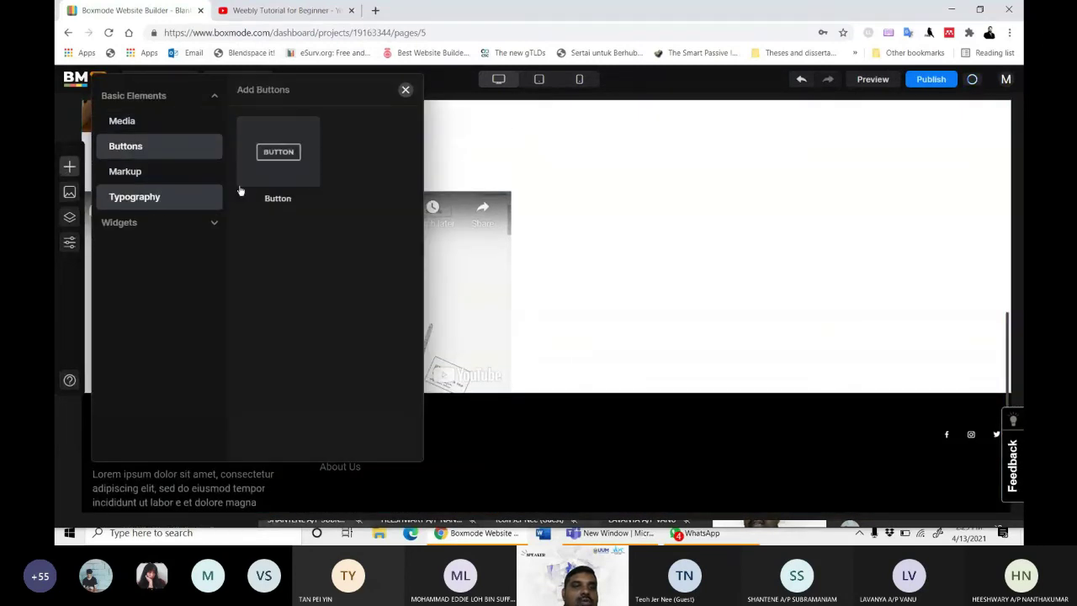
{"action": "left_click_drag", "start_coordinate": [279, 157], "coordinate": [516, 311]}
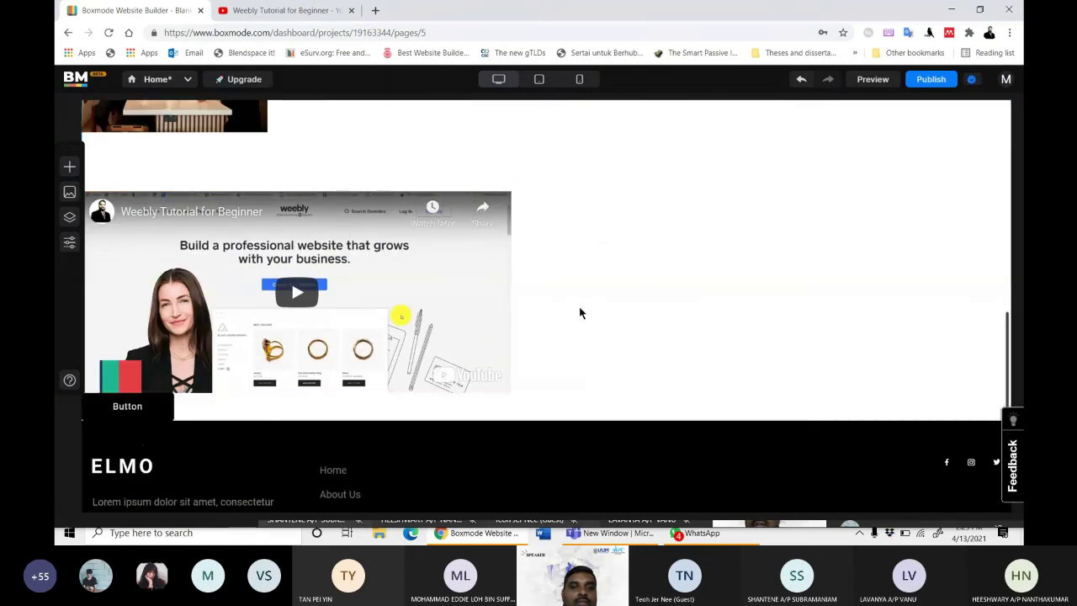
{"action": "scroll", "coordinate": [577, 310], "scroll_direction": "down", "scroll_amount": 1}
{"action": "left_click", "coordinate": [128, 290]}
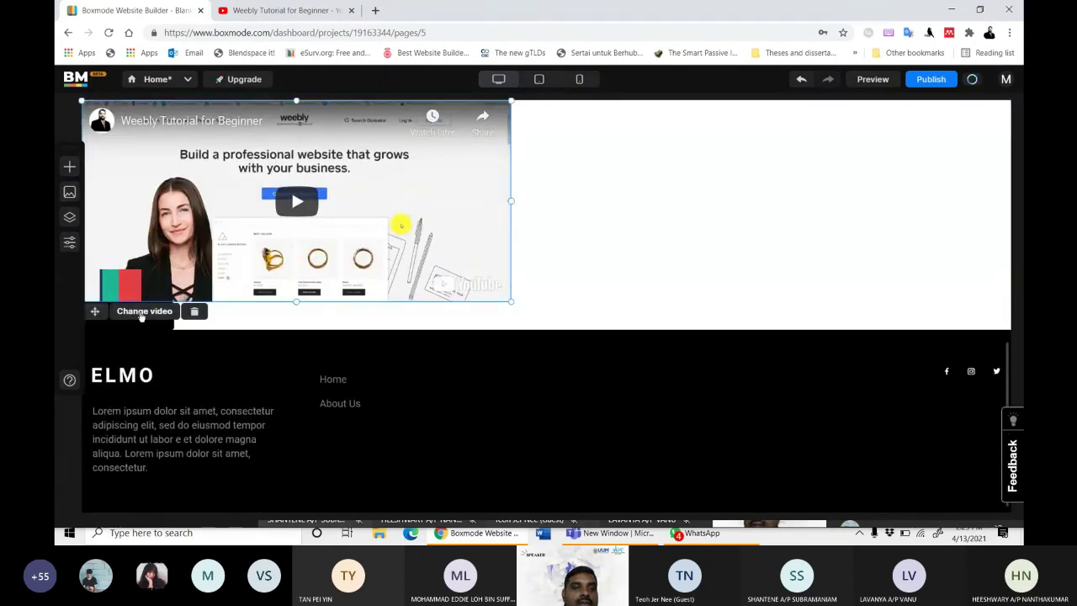
{"action": "left_click", "coordinate": [628, 224]}
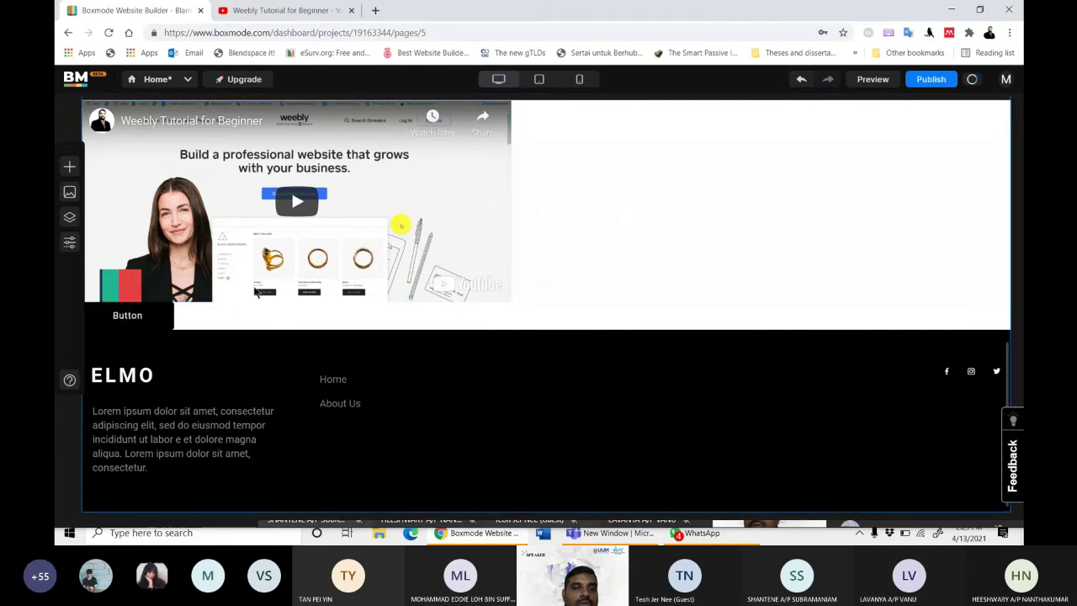
{"action": "left_click", "coordinate": [161, 315]}
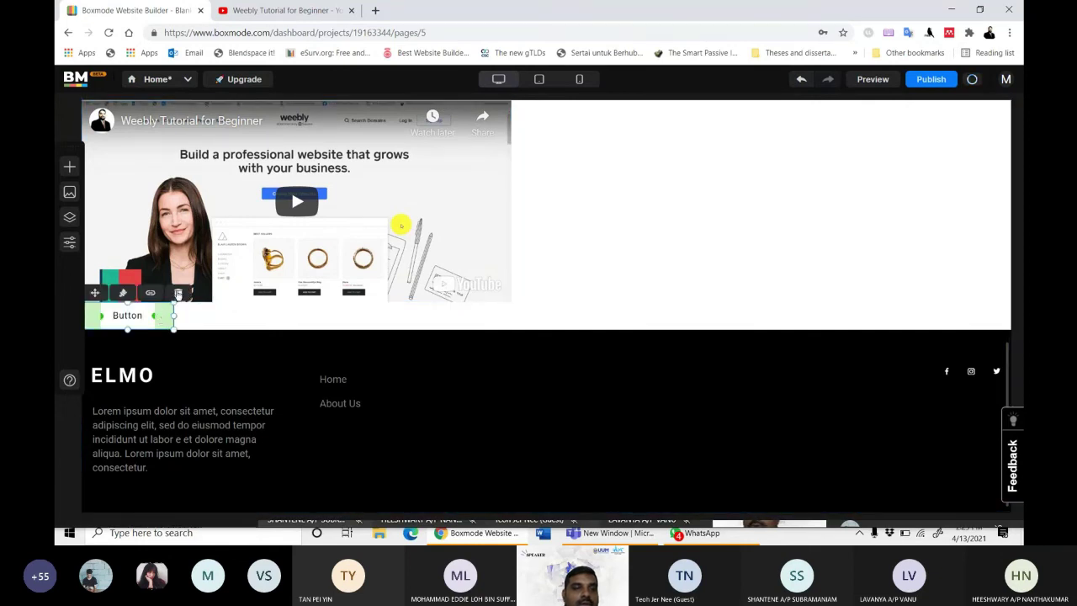
{"action": "left_click", "coordinate": [178, 293]}
{"action": "scroll", "coordinate": [587, 243], "scroll_direction": "up", "scroll_amount": 3}
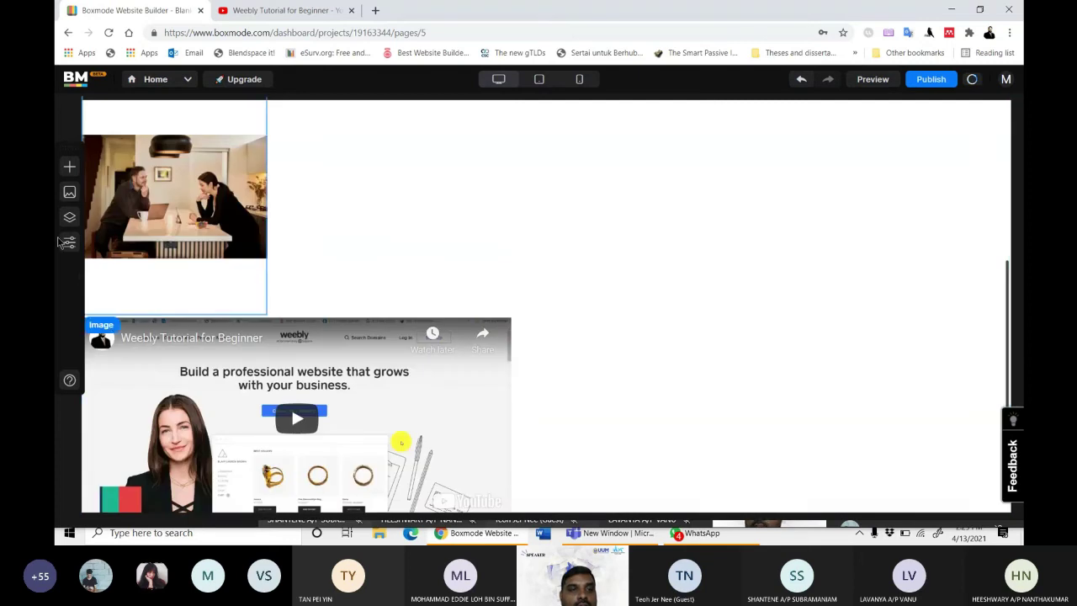
Step: Place a new Button between the kitchen photo and the video and select it
{"action": "left_click", "coordinate": [72, 167]}
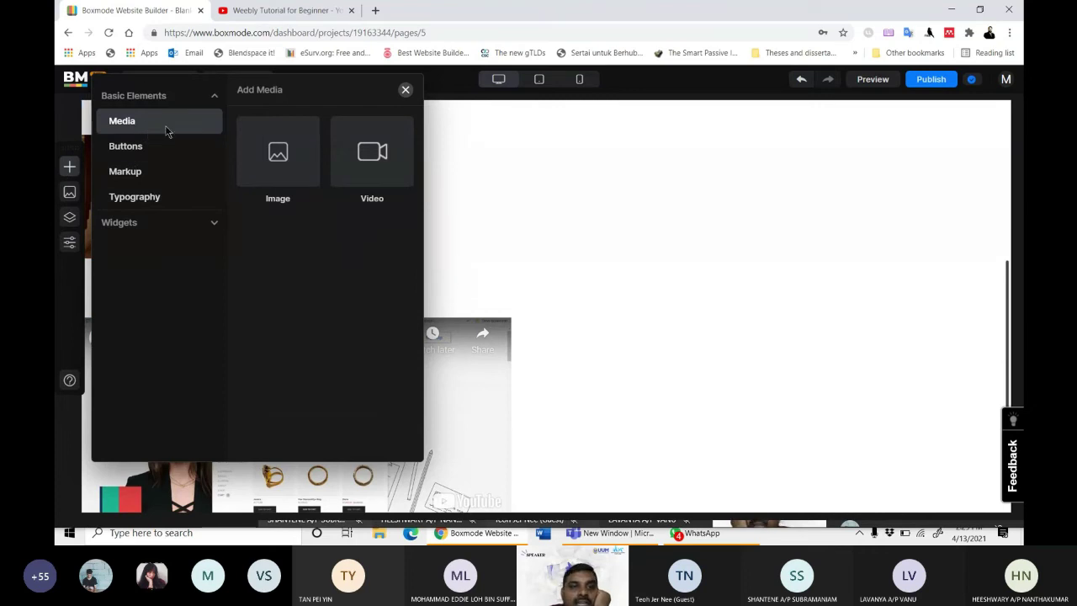
{"action": "left_click", "coordinate": [139, 148]}
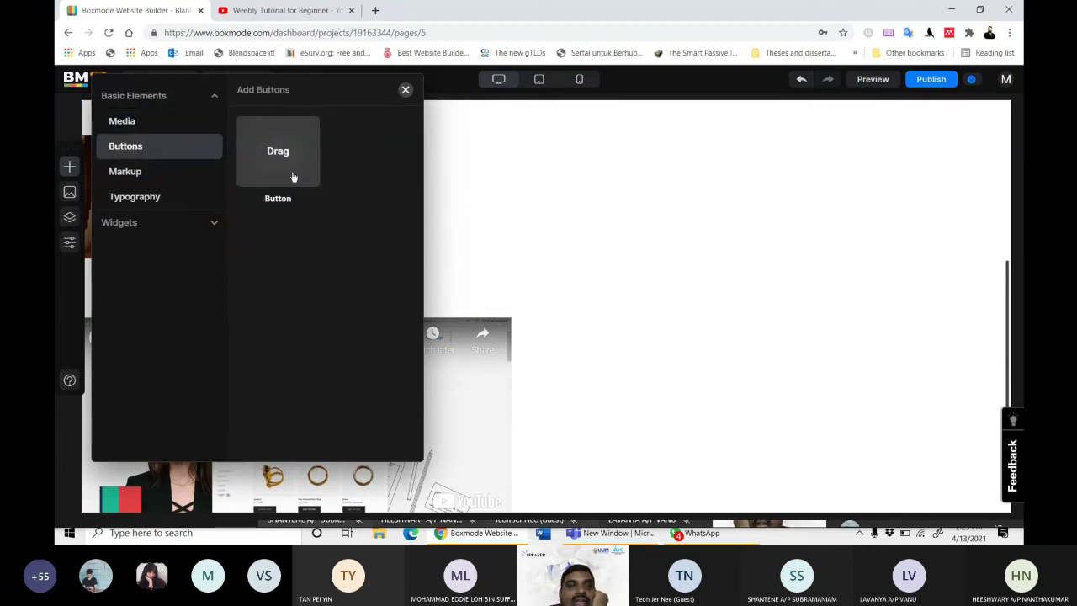
{"action": "left_click_drag", "start_coordinate": [280, 161], "coordinate": [416, 274]}
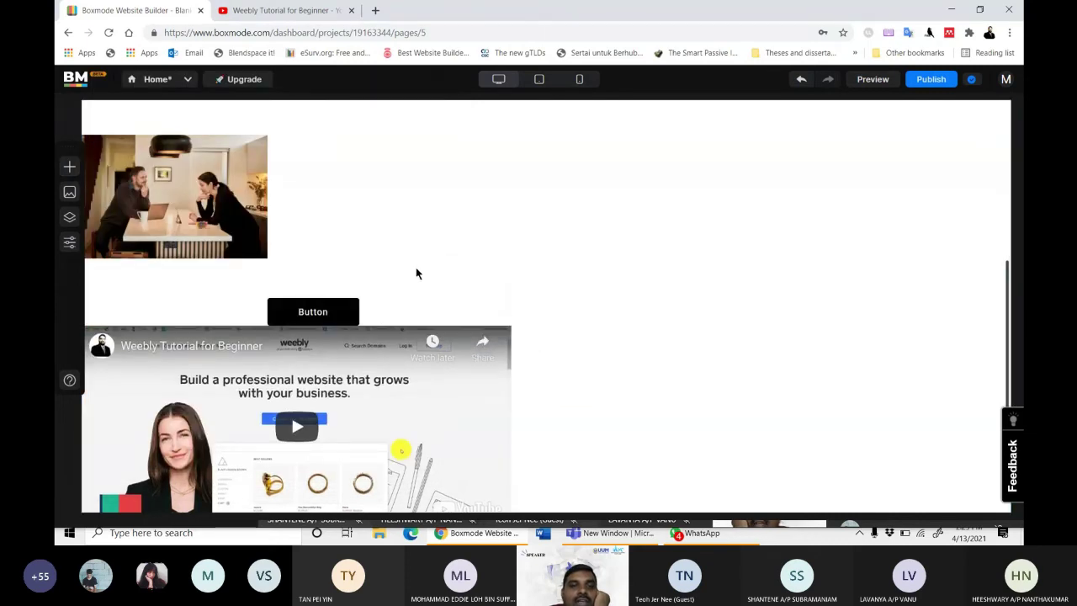
{"action": "left_click", "coordinate": [321, 317]}
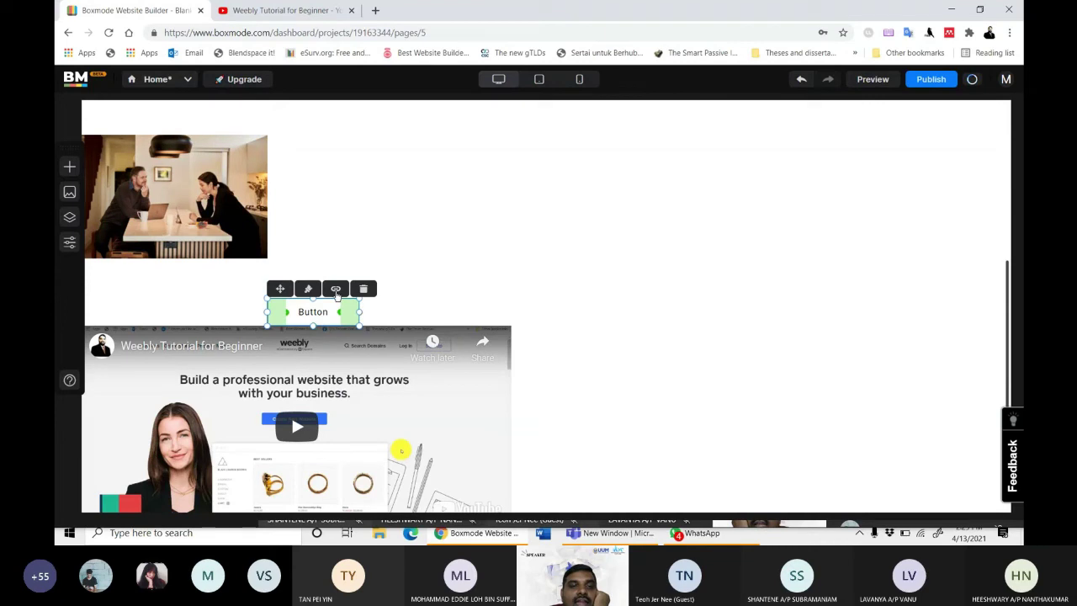
Step: Load mathijl.com in a new browser tab and copy its web address
{"action": "left_click", "coordinate": [336, 289]}
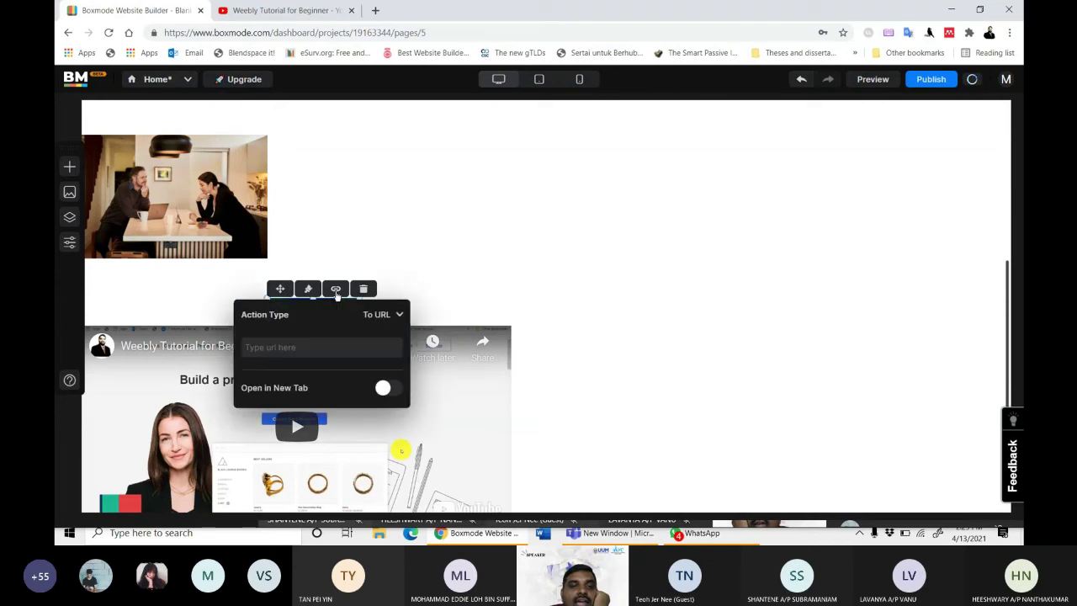
{"action": "left_click", "coordinate": [377, 12]}
{"action": "left_click", "coordinate": [388, 33]}
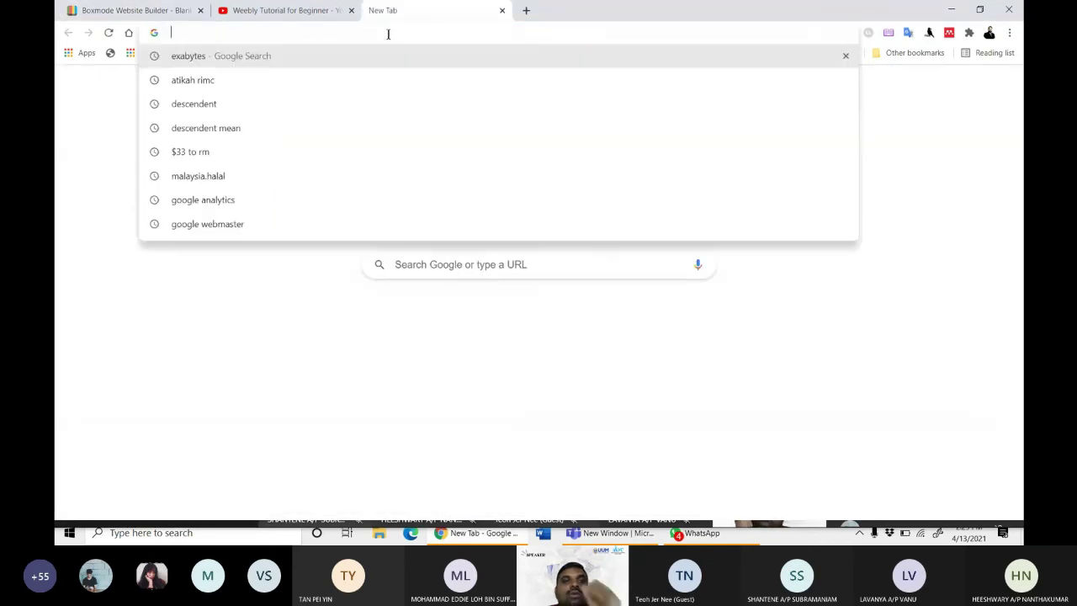
{"action": "type", "text": "mathijl"}
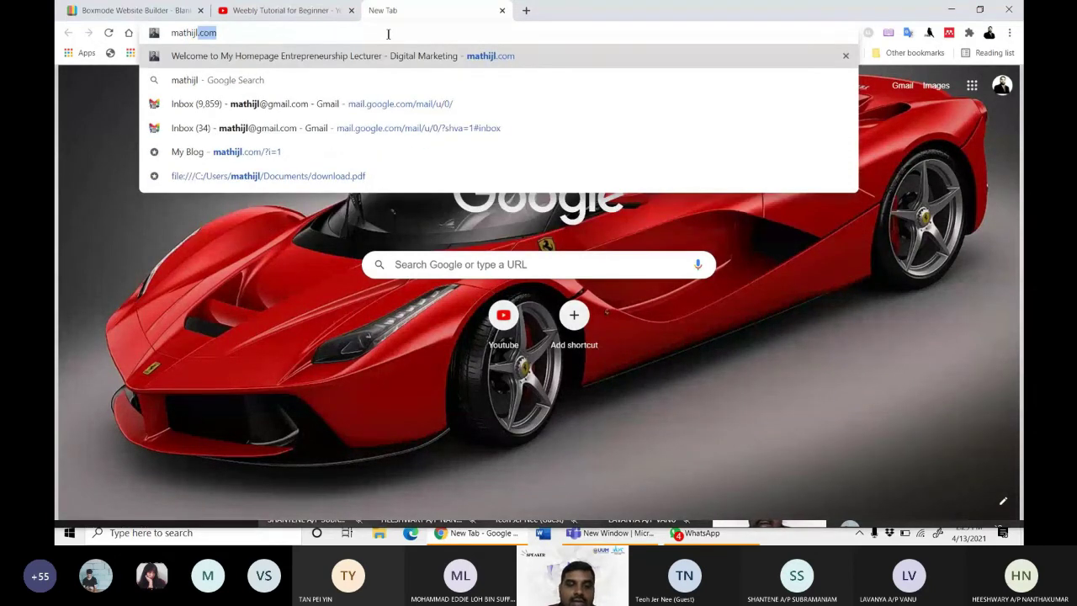
{"action": "key", "text": "Return"}
{"action": "key", "text": "ctrl+f"}
{"action": "left_click", "coordinate": [387, 34]}
{"action": "right_click", "coordinate": [388, 34]}
{"action": "left_click", "coordinate": [440, 103]}
{"action": "left_click", "coordinate": [262, 9]}
Step: Paste the mathijl.com address as the button's link and enable Open in New Tab
{"action": "left_click", "coordinate": [131, 10]}
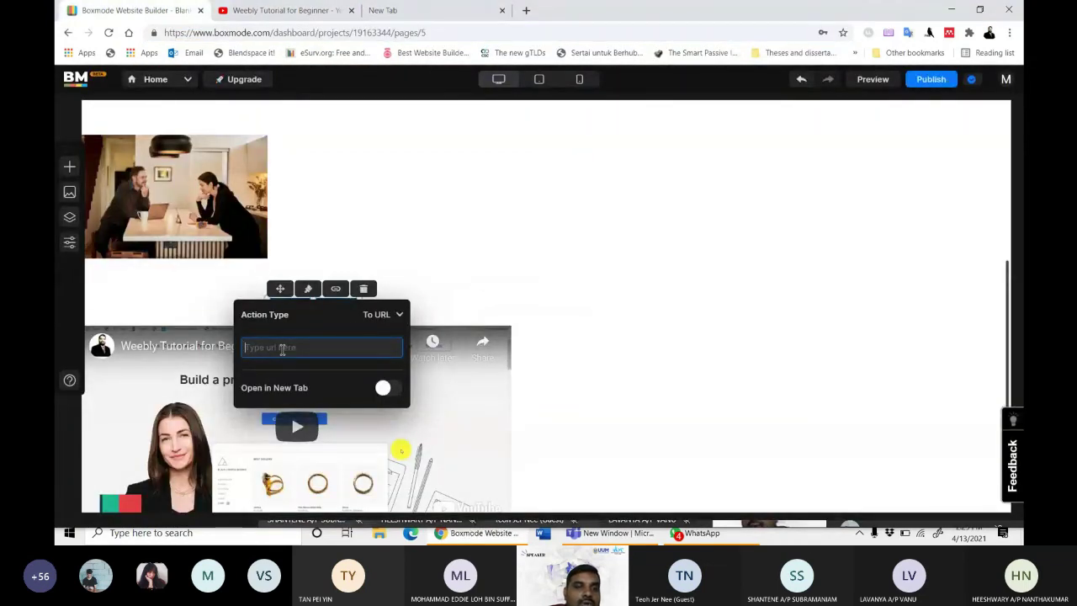
{"action": "key", "text": "ctrl+v"}
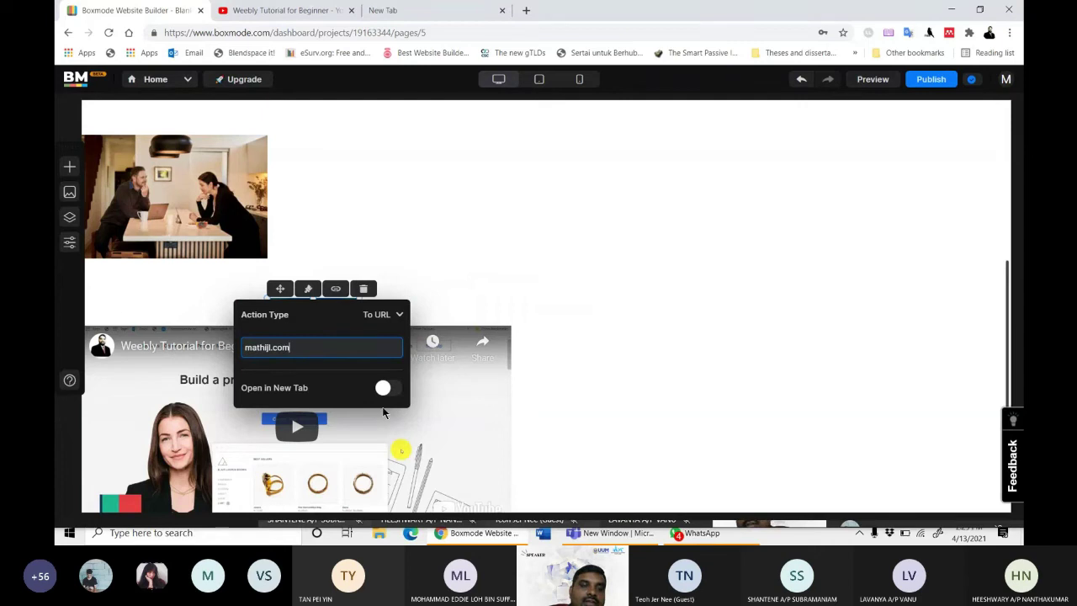
{"action": "left_click", "coordinate": [386, 387]}
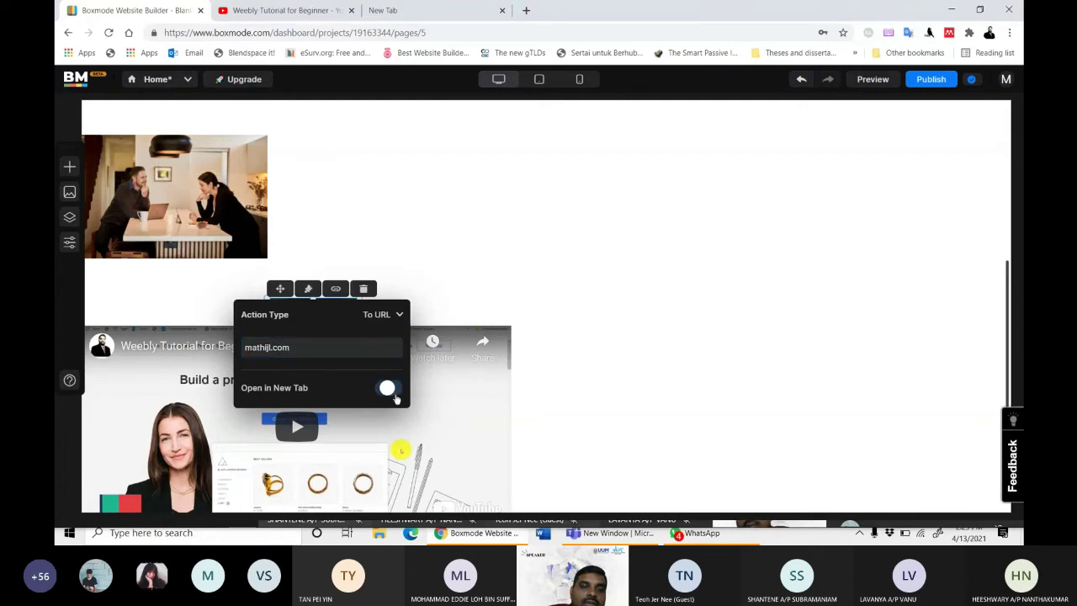
{"action": "left_click", "coordinate": [473, 290]}
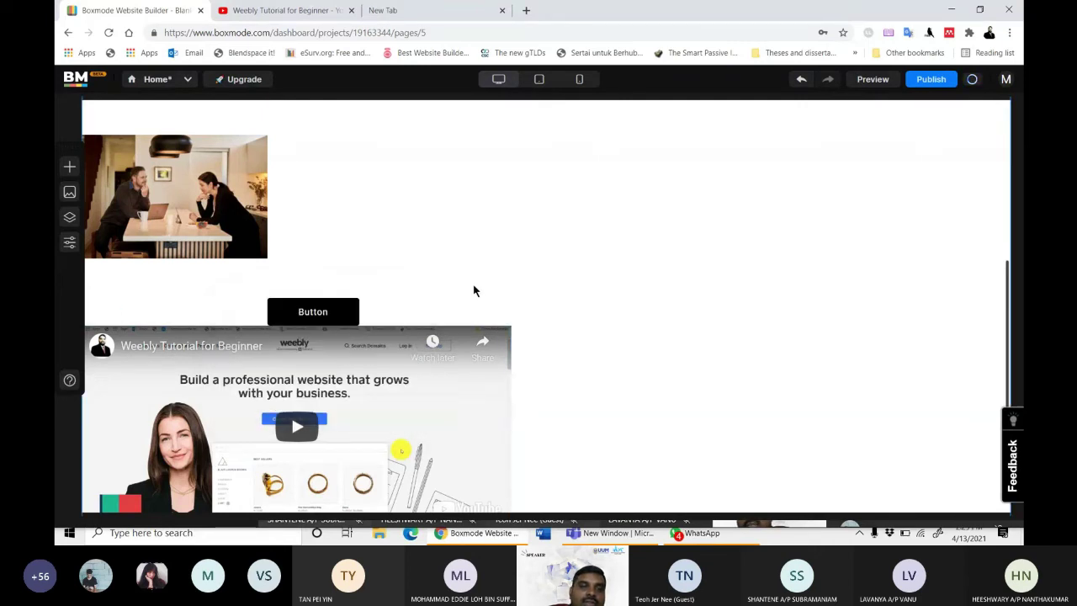
{"action": "left_click", "coordinate": [319, 317]}
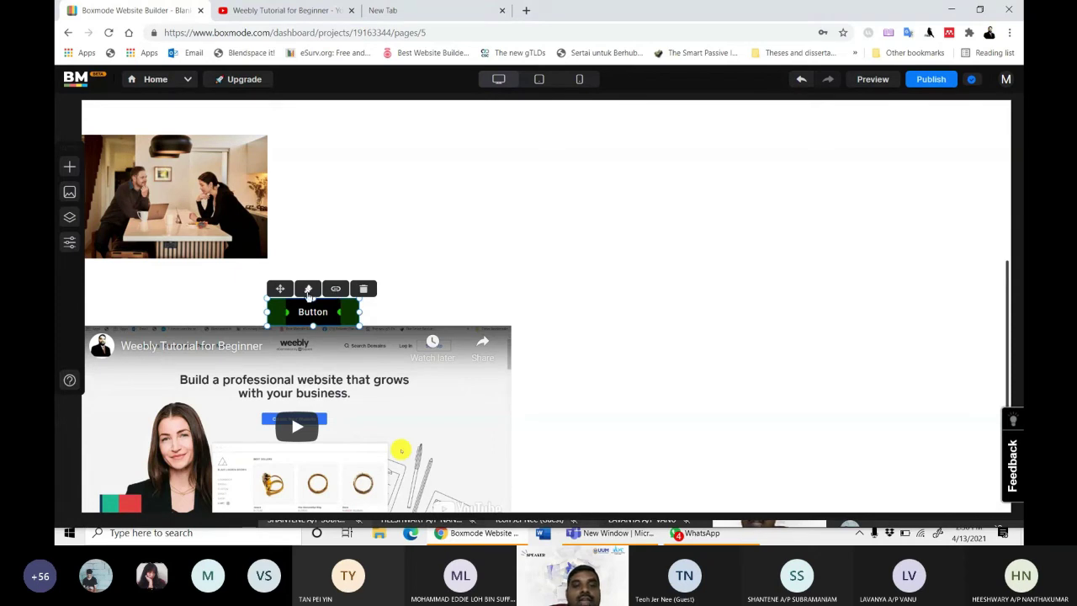
Step: Change the button's background colour to red and move the button up the page
{"action": "left_click", "coordinate": [308, 290]}
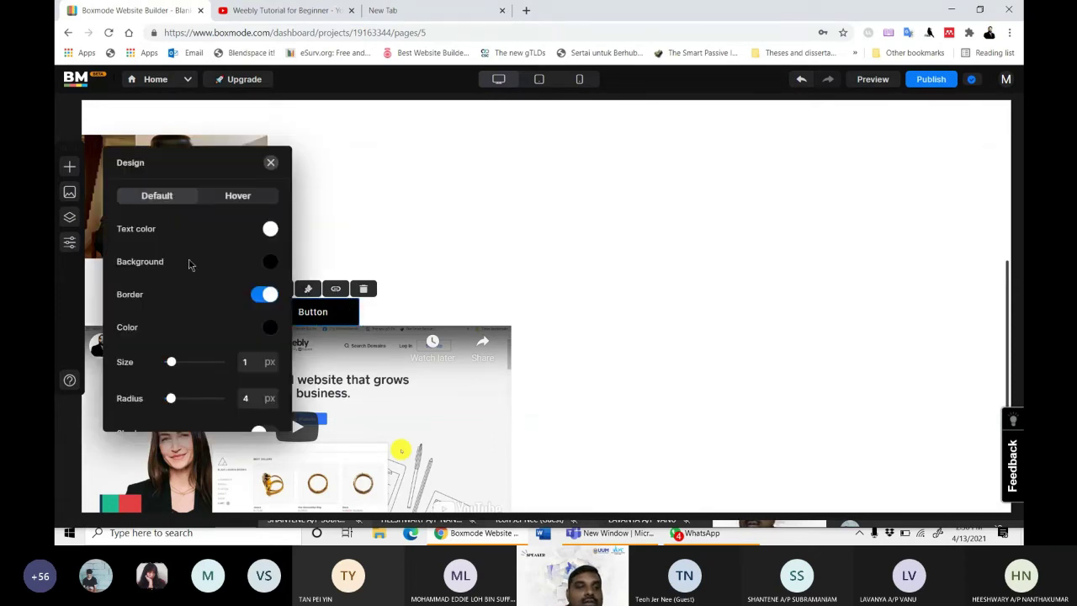
{"action": "left_click", "coordinate": [269, 262]}
{"action": "left_click_drag", "start_coordinate": [303, 378], "coordinate": [351, 300]}
{"action": "left_click", "coordinate": [581, 248]}
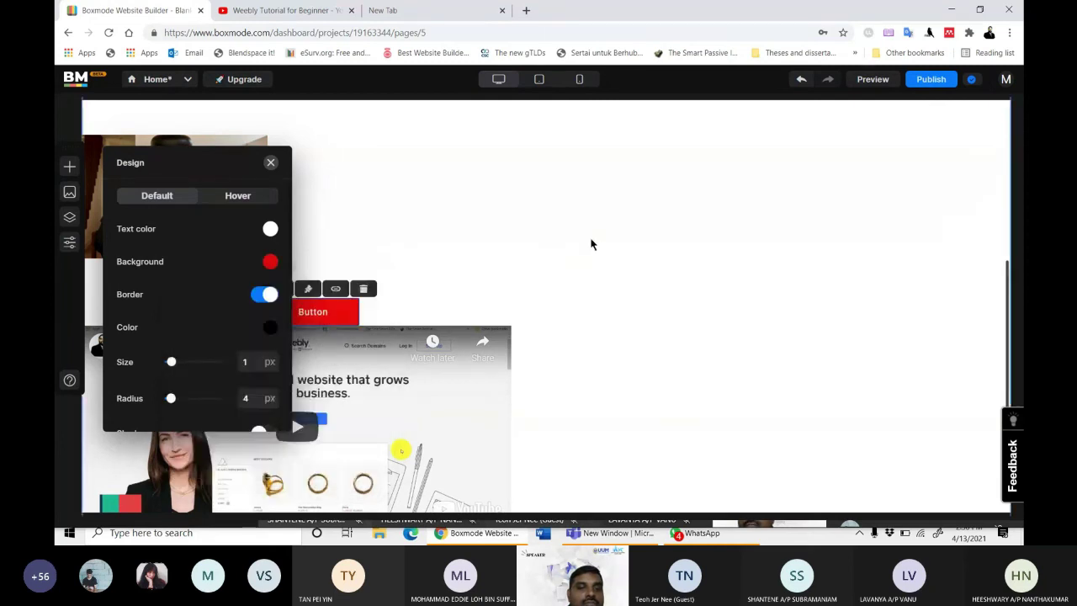
{"action": "left_click", "coordinate": [580, 249]}
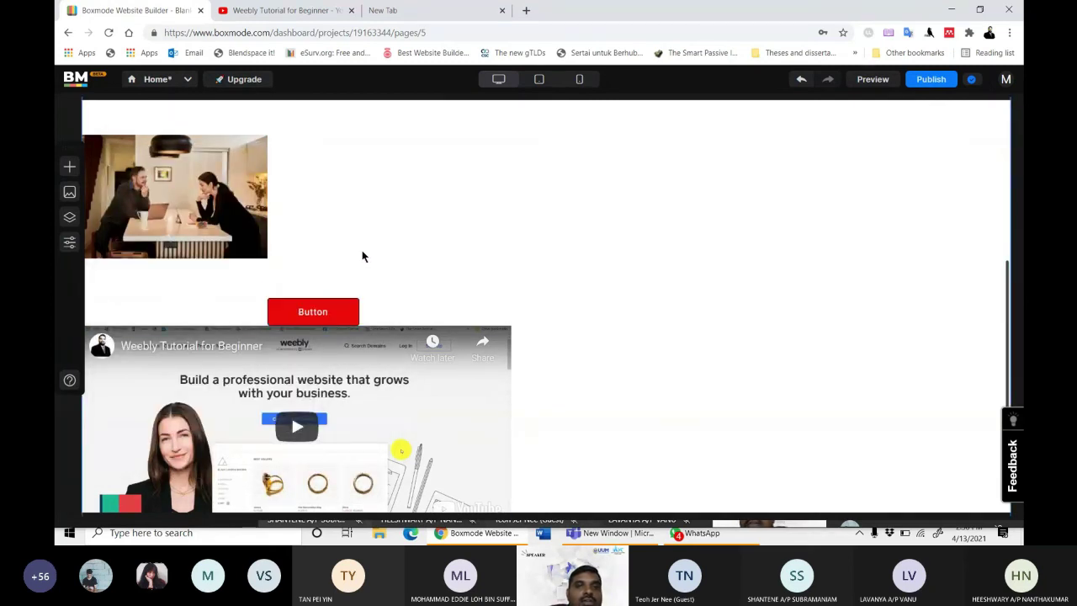
{"action": "left_click", "coordinate": [313, 312]}
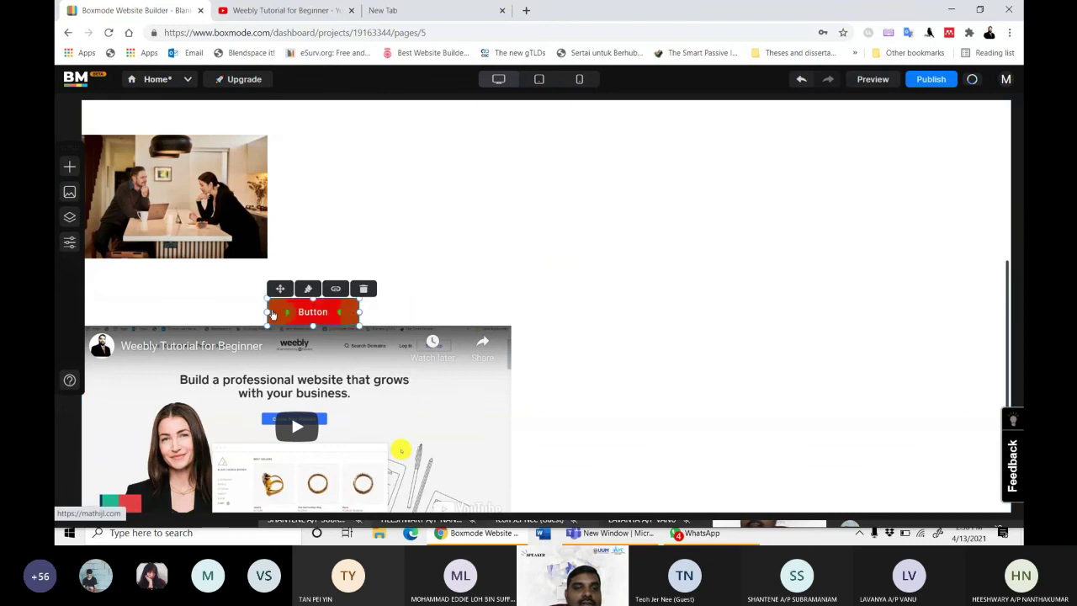
{"action": "left_click_drag", "start_coordinate": [281, 289], "coordinate": [147, 291]}
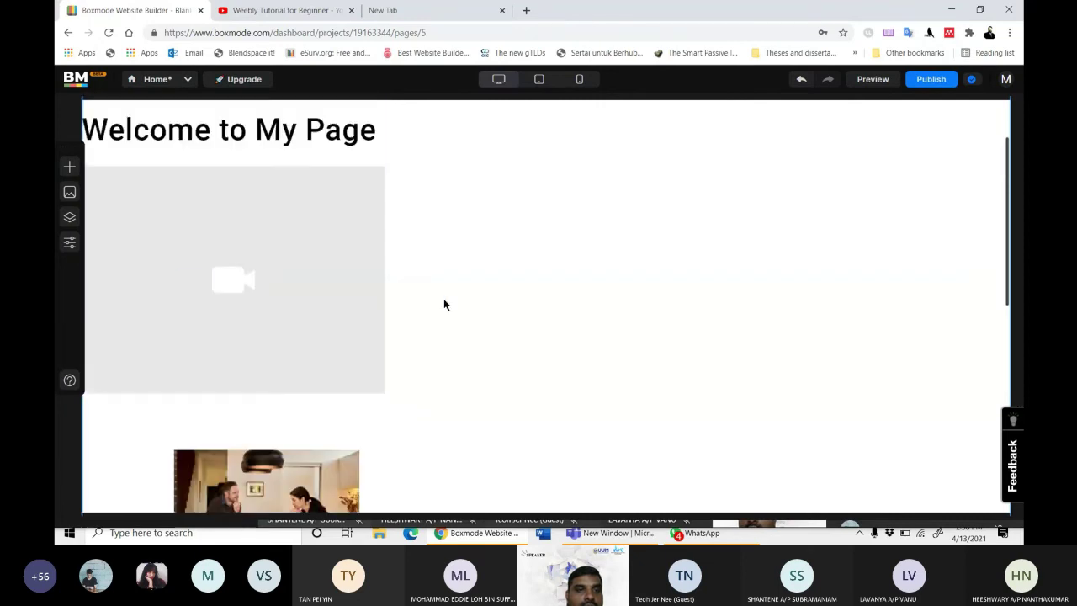
Step: Delete the empty video placeholder under the heading and reposition the red button
{"action": "left_click", "coordinate": [303, 247]}
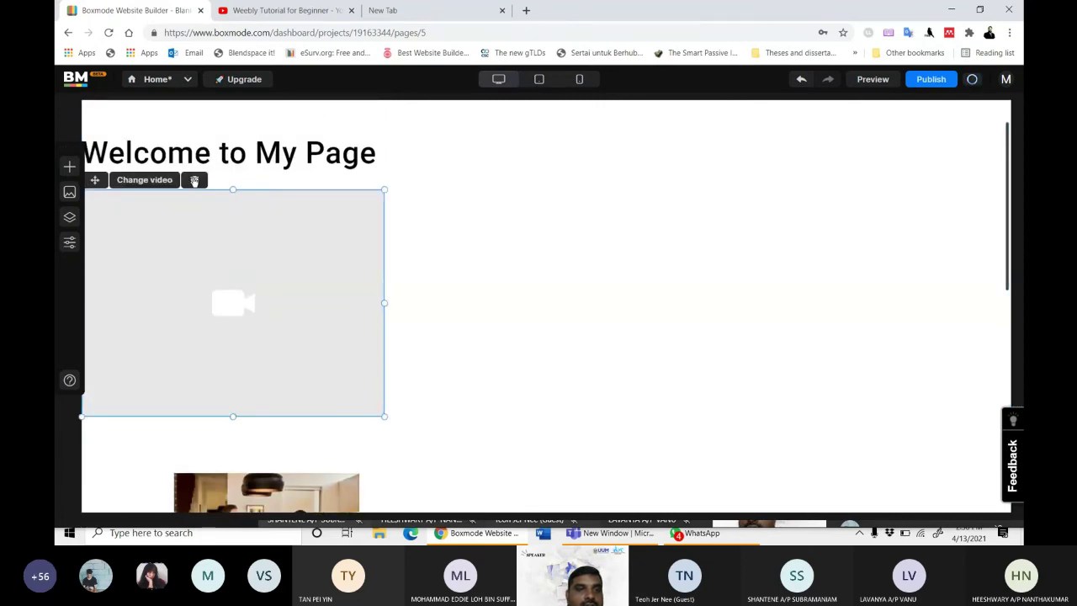
{"action": "left_click", "coordinate": [194, 181]}
{"action": "left_click_drag", "start_coordinate": [125, 423], "coordinate": [360, 268]}
{"action": "left_click", "coordinate": [324, 420]}
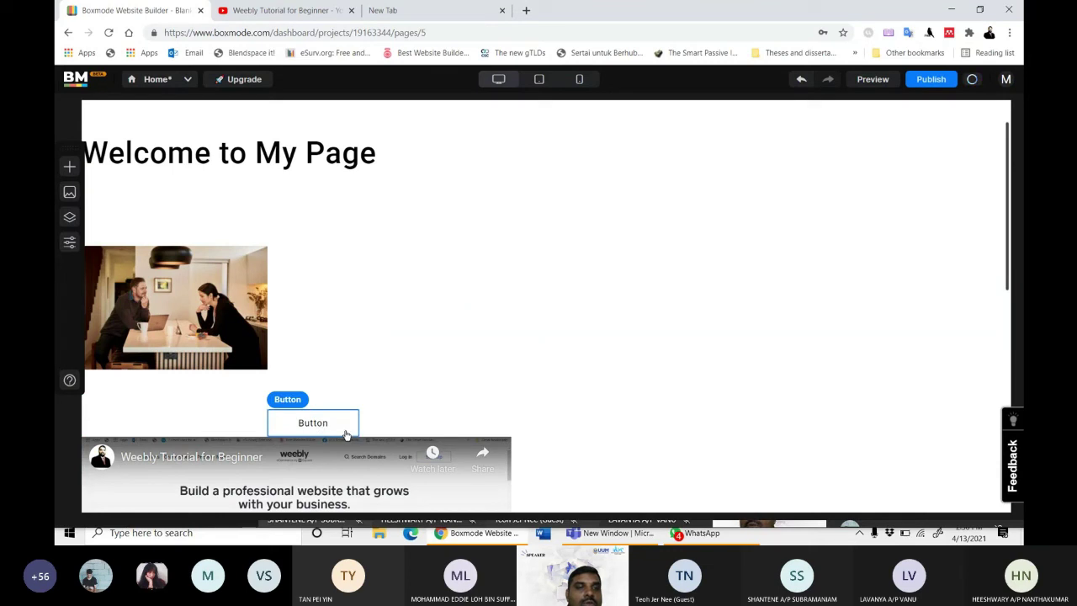
{"action": "left_click", "coordinate": [69, 165]}
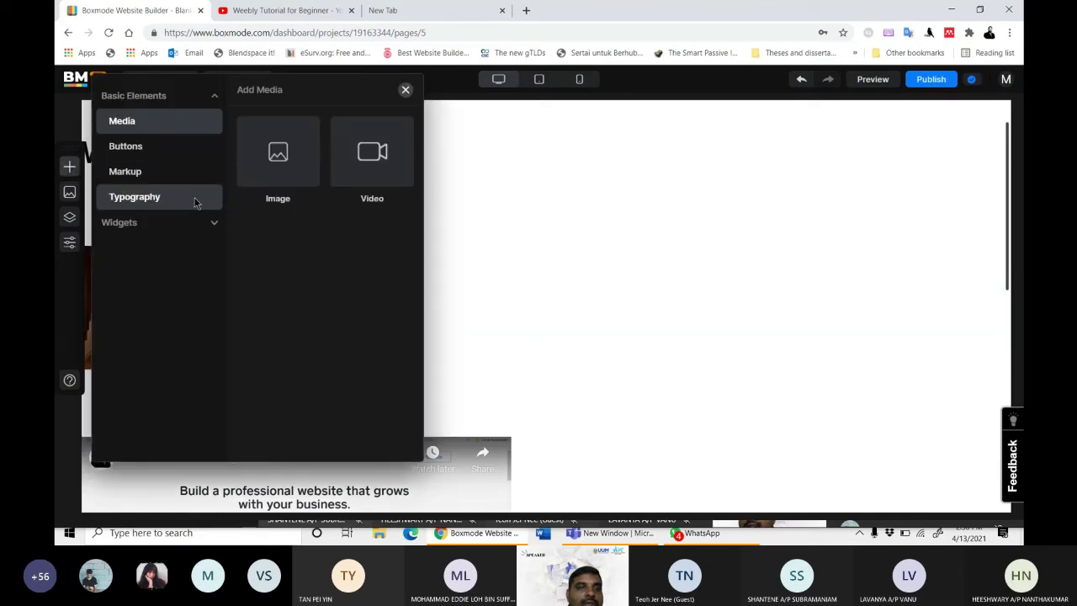
Step: Drag a Markup Container onto the page below the red button and select it
{"action": "left_click", "coordinate": [151, 177]}
{"action": "left_click_drag", "start_coordinate": [290, 163], "coordinate": [350, 384]}
{"action": "scroll", "coordinate": [475, 325], "scroll_direction": "down", "scroll_amount": 1}
{"action": "scroll", "coordinate": [475, 325], "scroll_direction": "down", "scroll_amount": 2}
{"action": "left_click", "coordinate": [459, 300]}
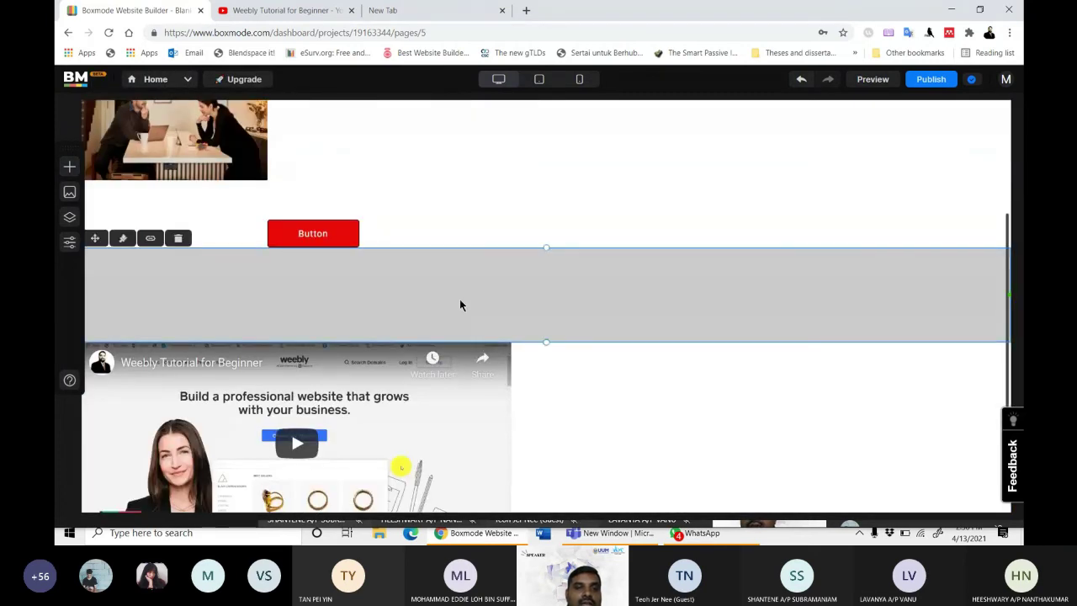
Step: Give the container the tablet-on-desk Free Photos background and shorten it to 125 px
{"action": "left_click", "coordinate": [123, 239]}
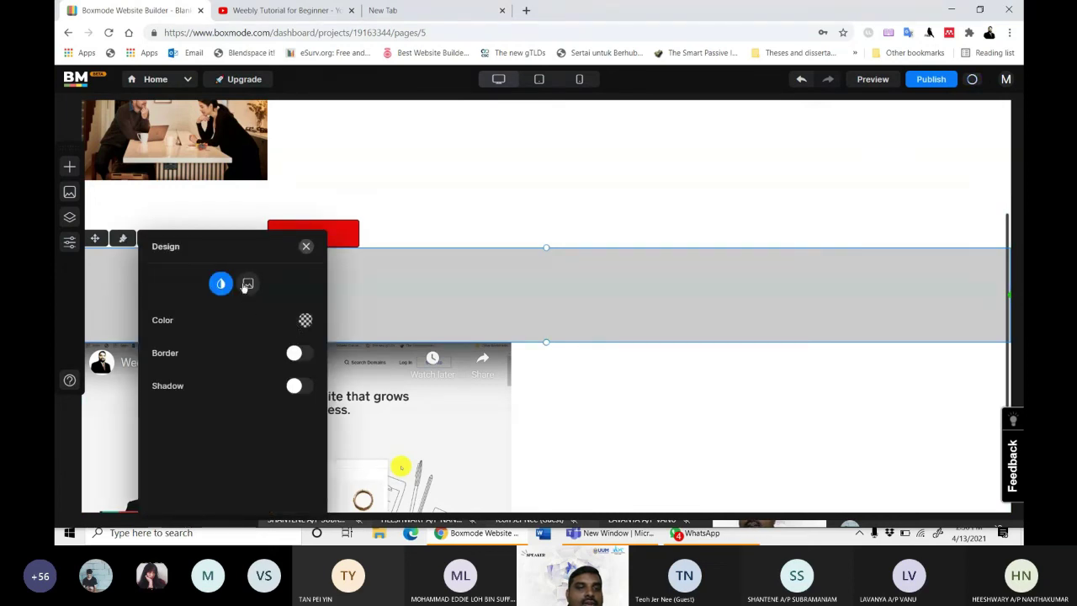
{"action": "left_click", "coordinate": [248, 284]}
{"action": "mouse_move", "coordinate": [235, 374]}
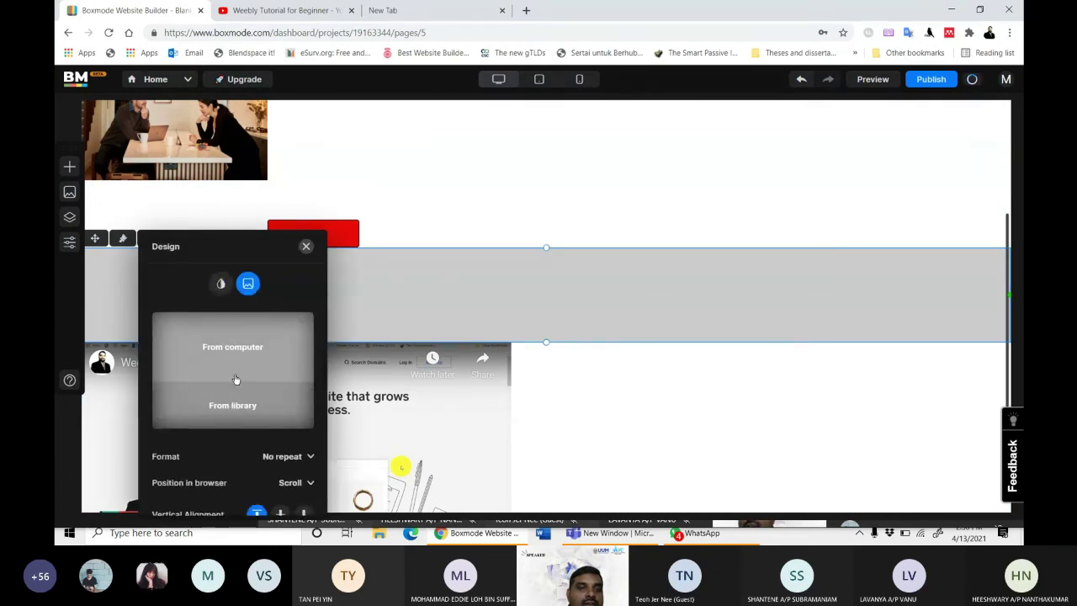
{"action": "left_click", "coordinate": [233, 405]}
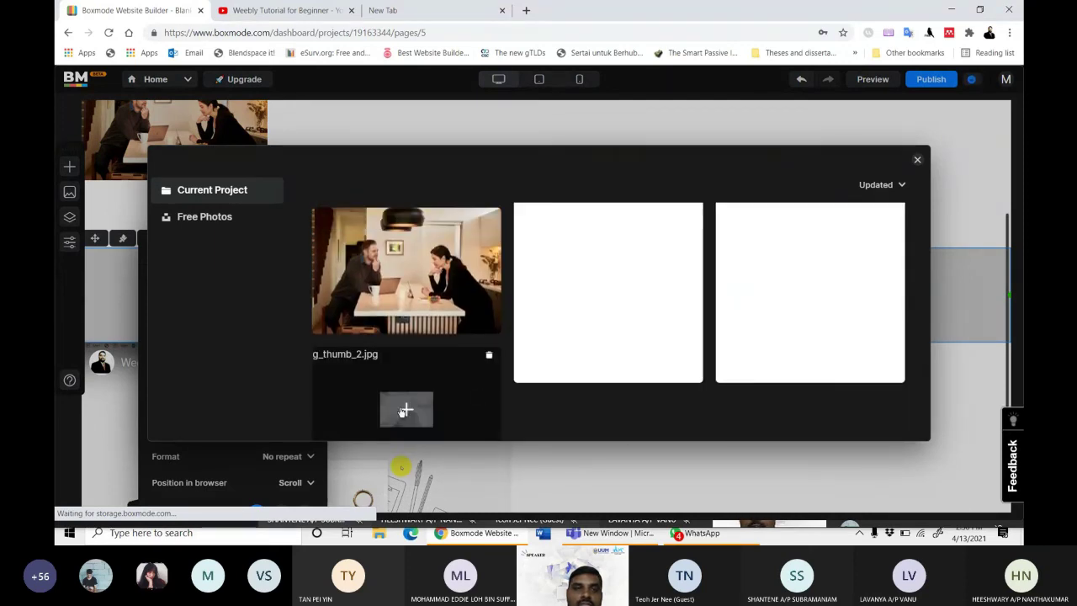
{"action": "left_click", "coordinate": [240, 225]}
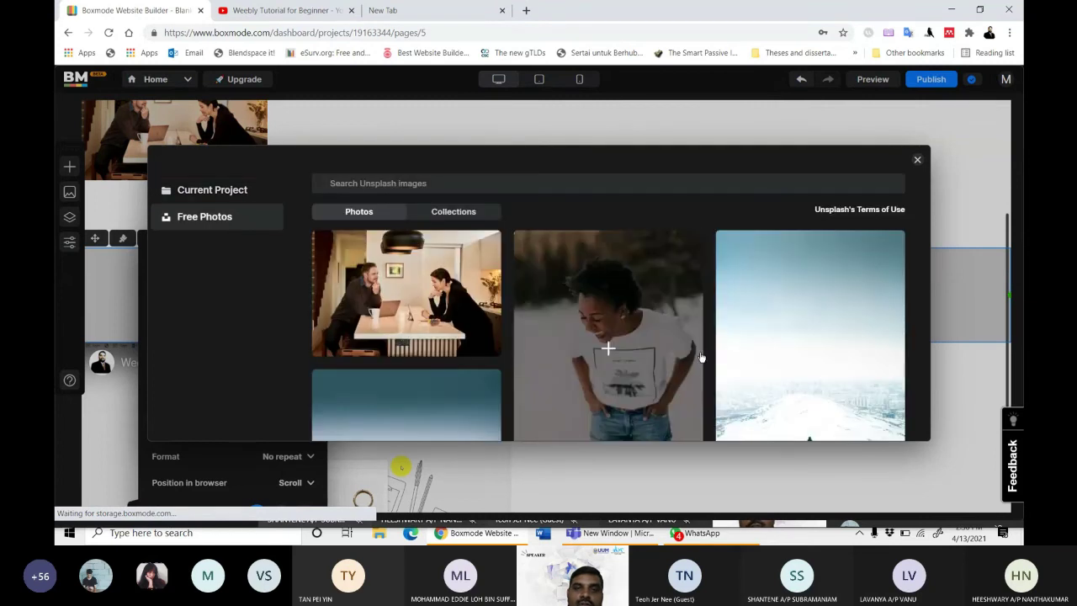
{"action": "scroll", "coordinate": [700, 357], "scroll_direction": "down", "scroll_amount": 3}
{"action": "scroll", "coordinate": [726, 357], "scroll_direction": "up", "scroll_amount": 2}
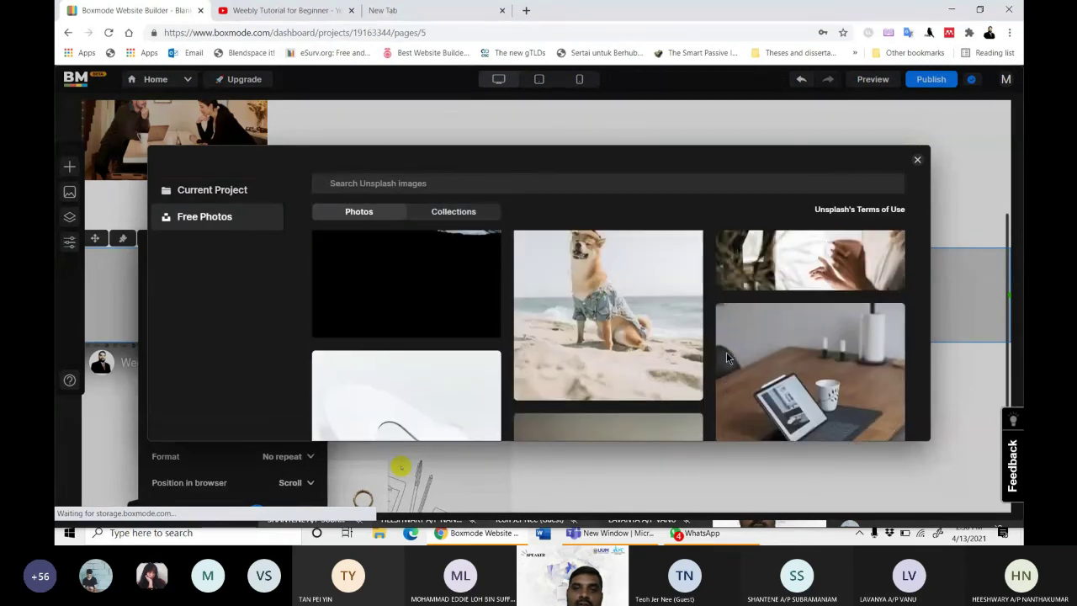
{"action": "left_click", "coordinate": [755, 376]}
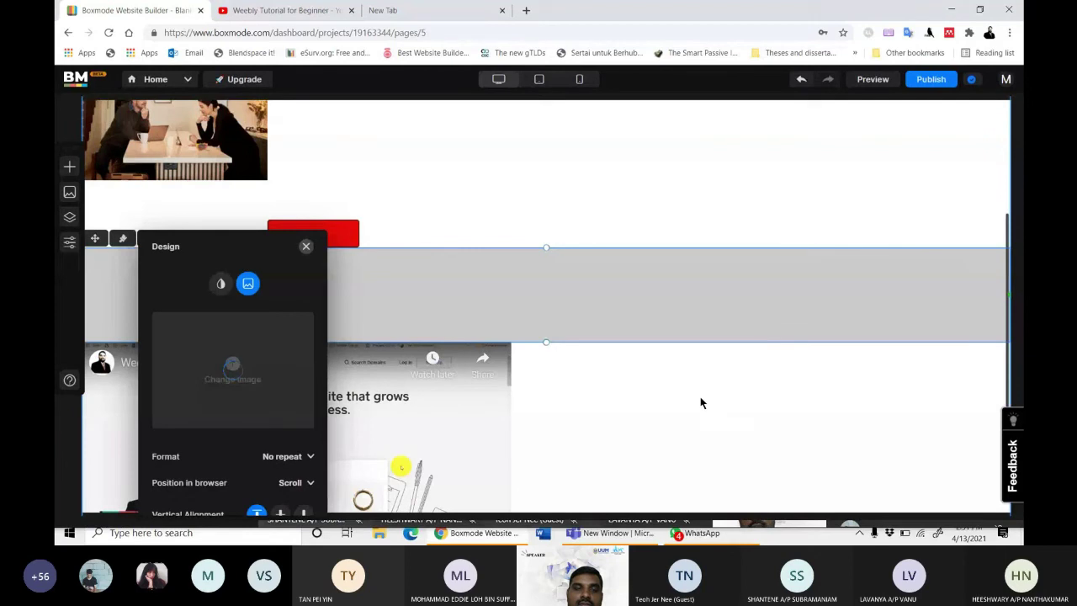
{"action": "scroll", "coordinate": [243, 396], "scroll_direction": "down", "scroll_amount": 2}
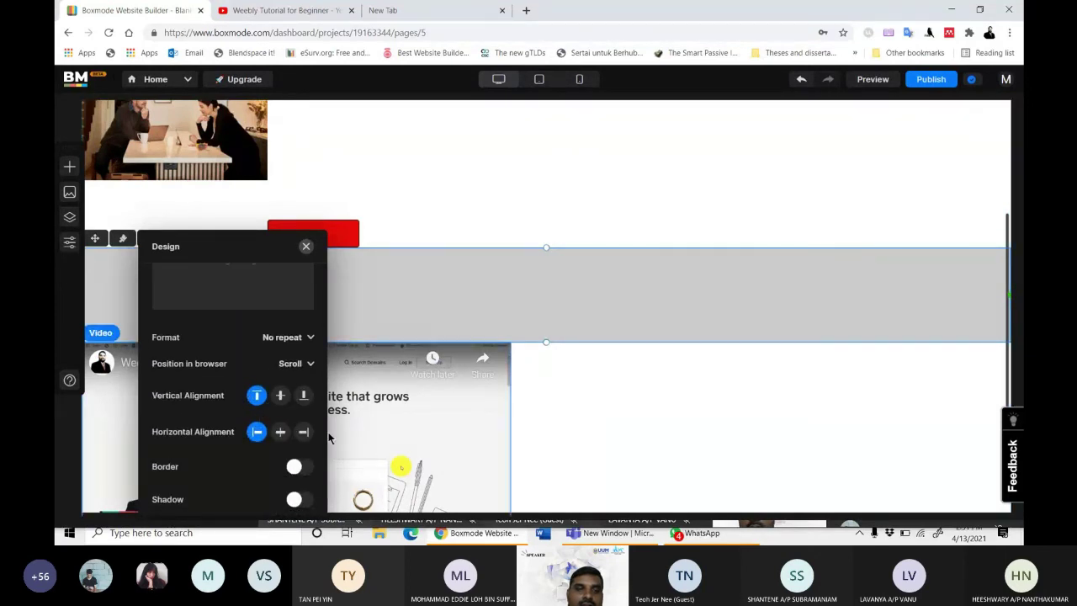
{"action": "scroll", "coordinate": [222, 377], "scroll_direction": "up", "scroll_amount": 2}
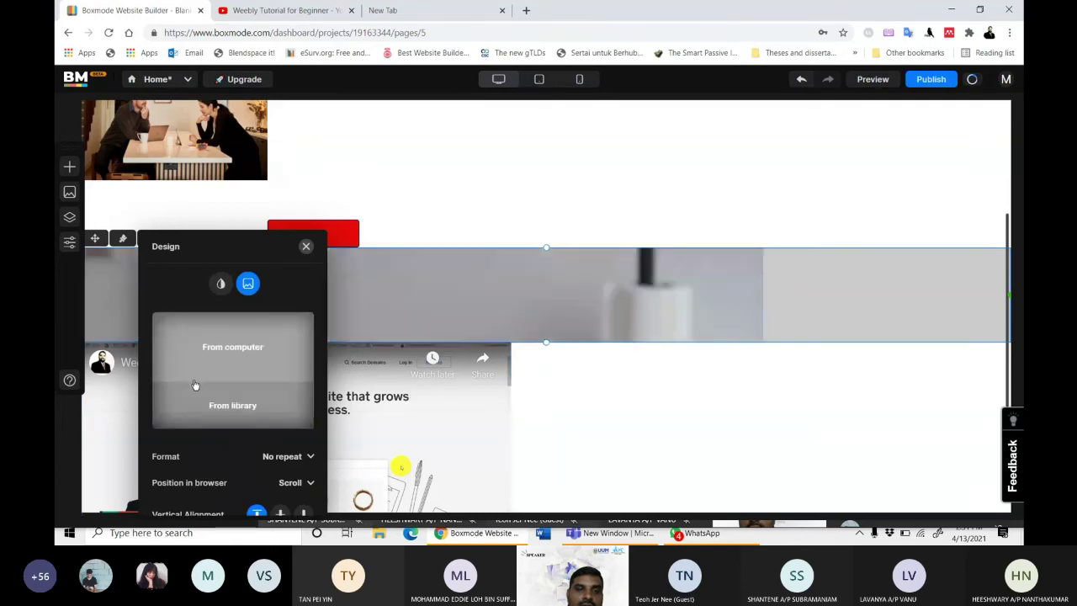
{"action": "left_click", "coordinate": [544, 307]}
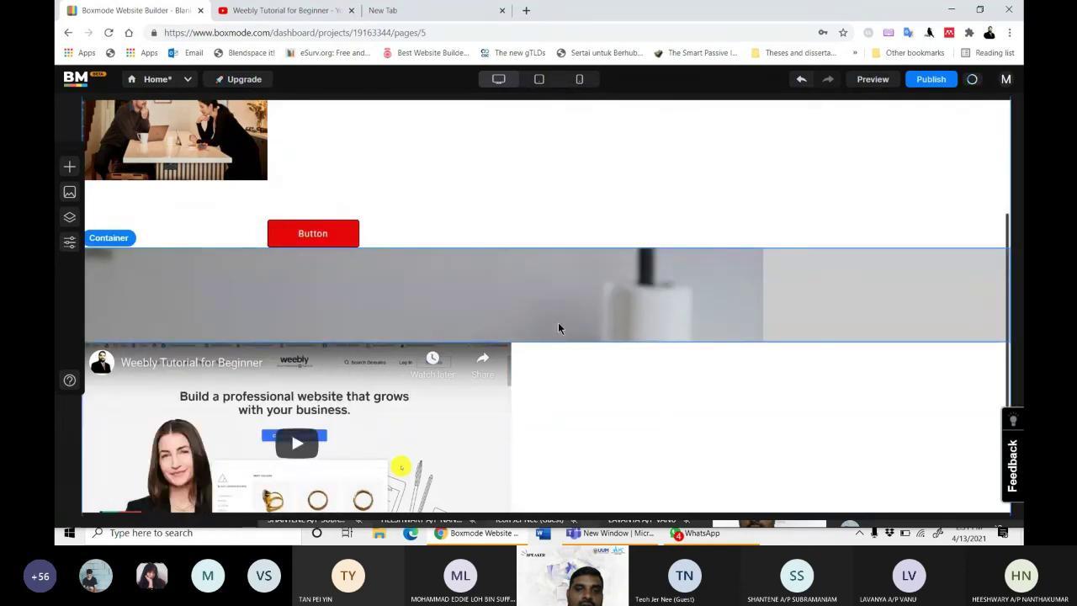
{"action": "mouse_move", "coordinate": [546, 340]}
{"action": "left_mouse_down"}
{"action": "mouse_move", "coordinate": [552, 501]}
{"action": "mouse_move", "coordinate": [557, 315]}
{"action": "mouse_move", "coordinate": [558, 332]}
{"action": "left_mouse_up"}
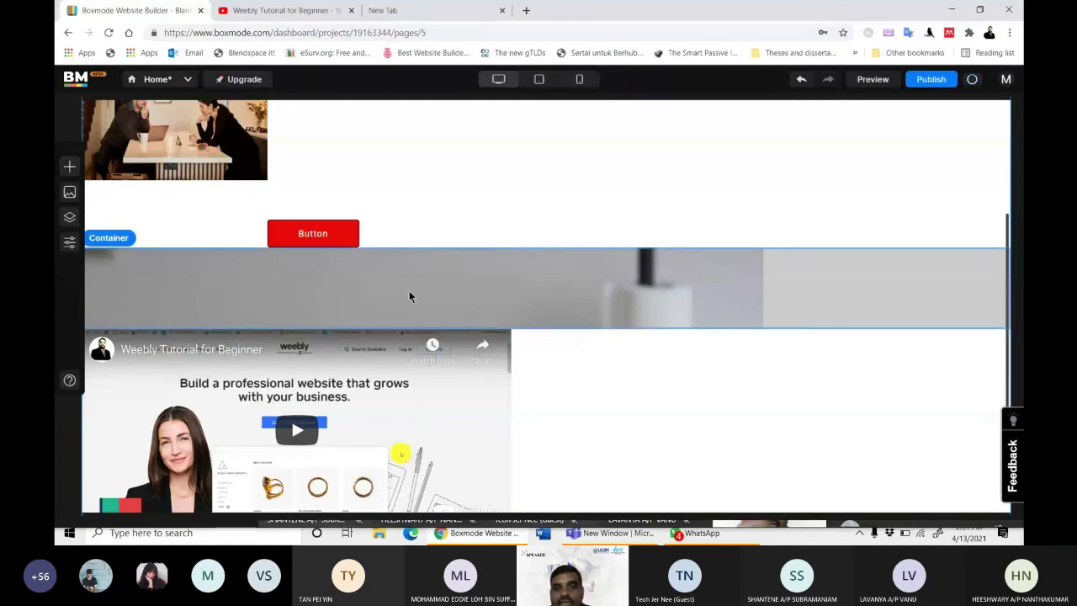
Step: Add a Container below the photo strip filled with translucent white #FFFFFF33
{"action": "left_click", "coordinate": [70, 166]}
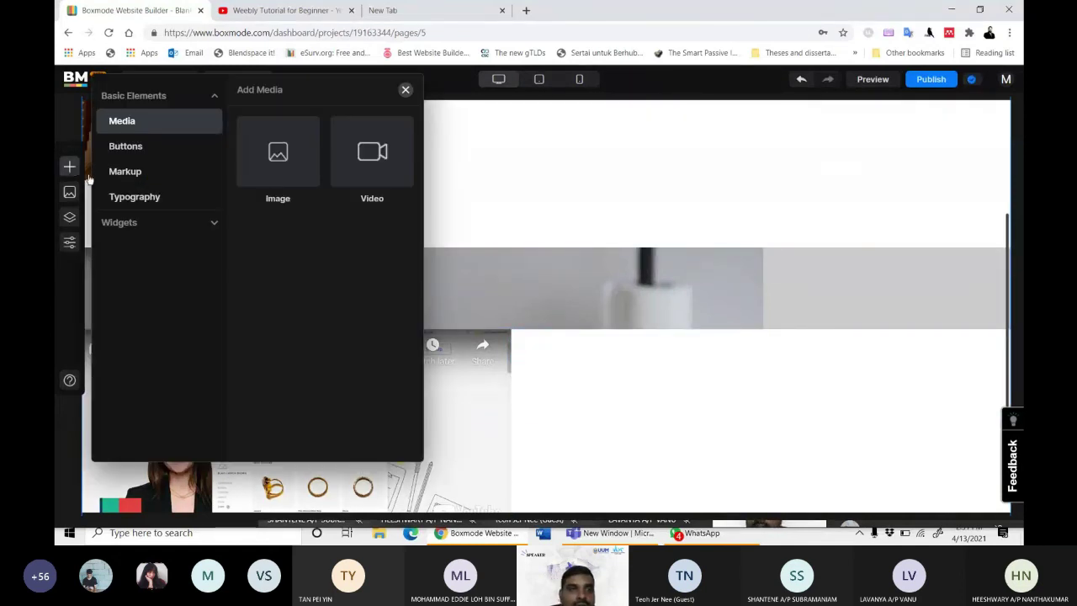
{"action": "left_click", "coordinate": [145, 154]}
{"action": "left_click", "coordinate": [141, 172]}
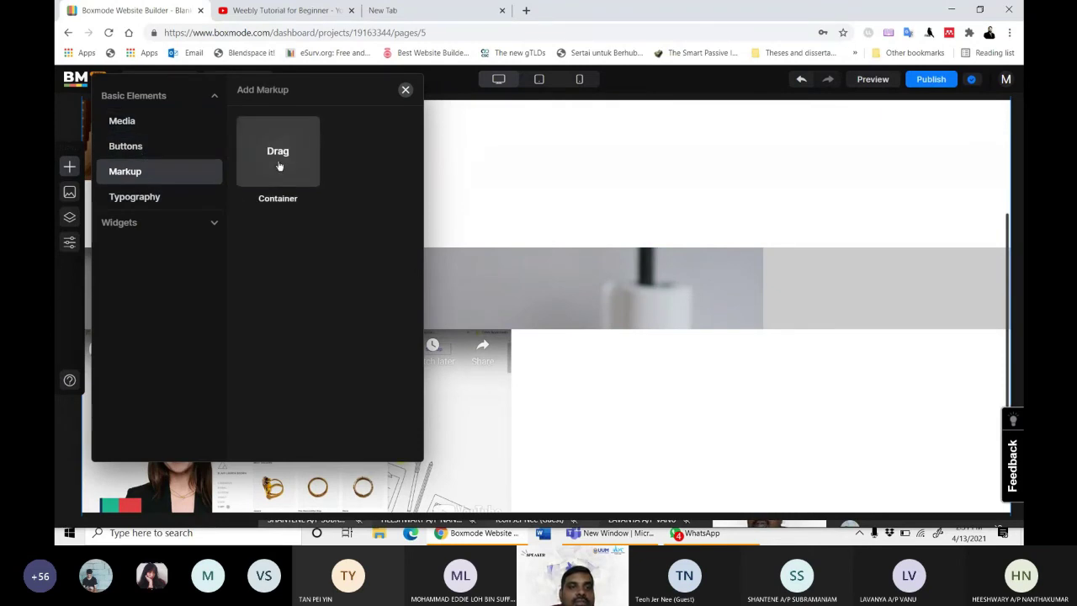
{"action": "left_click_drag", "start_coordinate": [285, 161], "coordinate": [711, 348]}
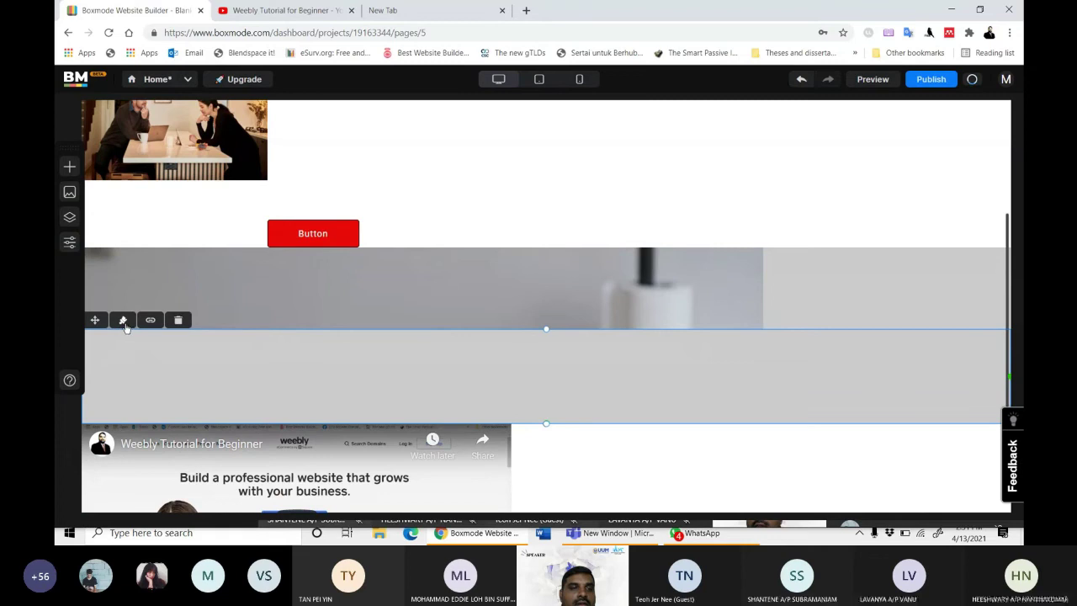
{"action": "left_click", "coordinate": [123, 323]}
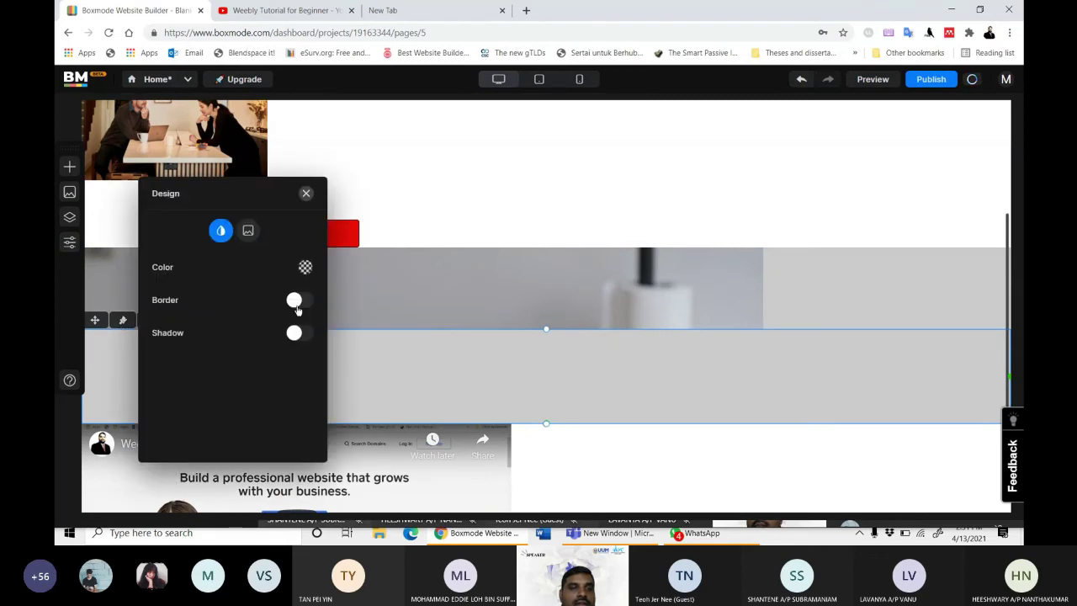
{"action": "left_click", "coordinate": [304, 268]}
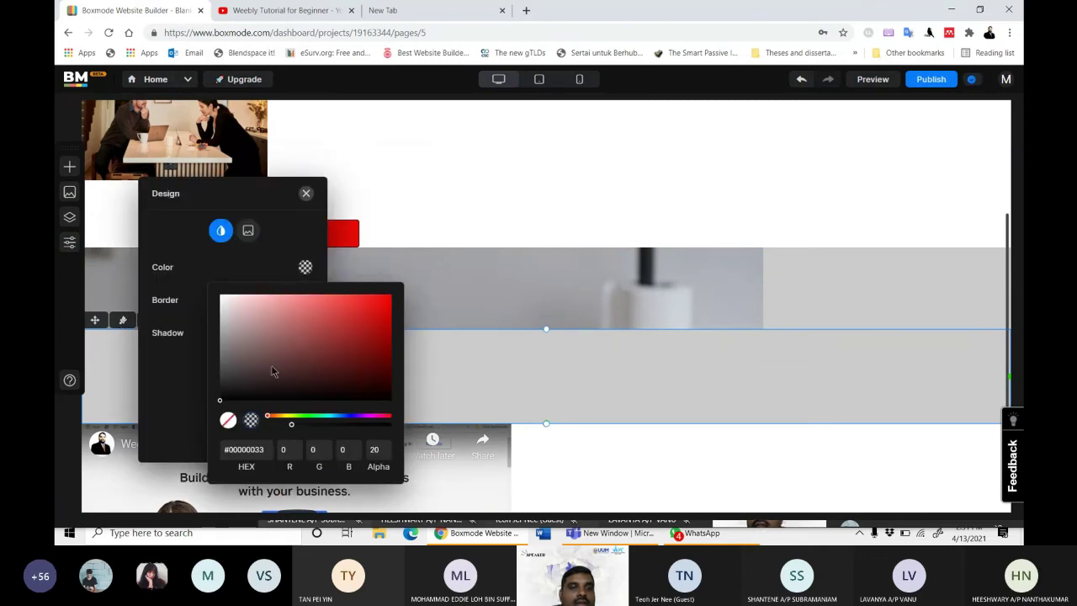
{"action": "left_click", "coordinate": [225, 306]}
{"action": "left_click_drag", "start_coordinate": [231, 305], "coordinate": [182, 294]}
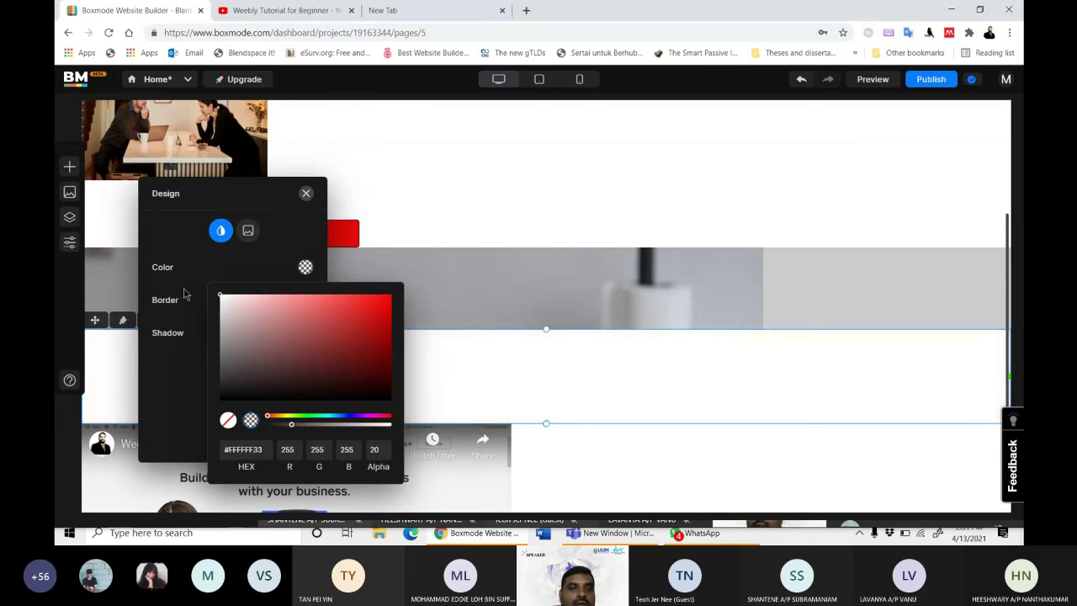
{"action": "left_click", "coordinate": [575, 467]}
{"action": "left_click", "coordinate": [583, 461]}
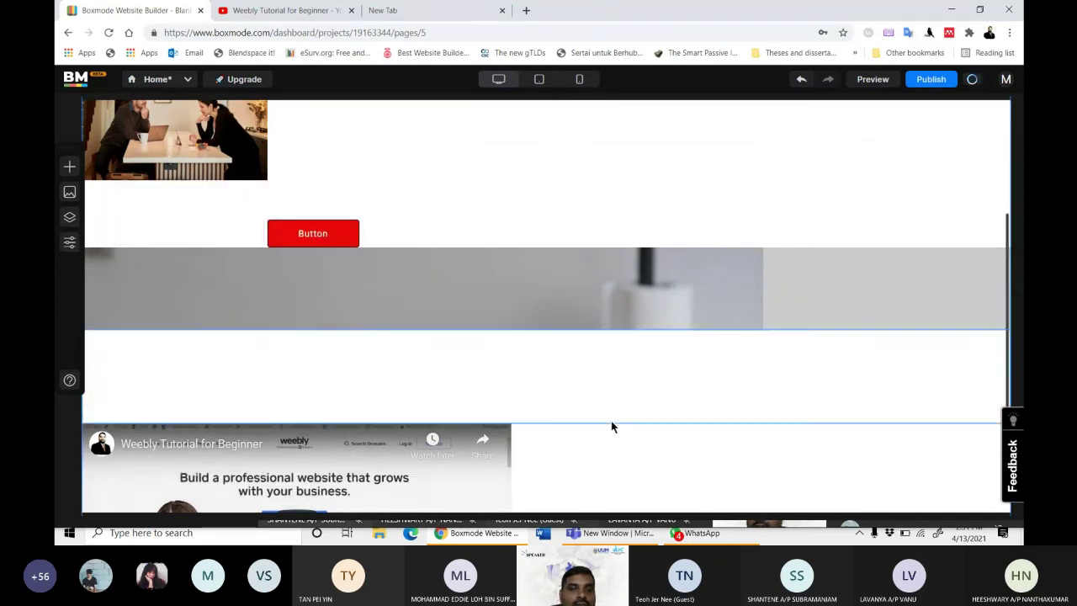
Step: Drop a Typography Quote block below the grey photo strip and start editing its placeholder text
{"action": "scroll", "coordinate": [613, 428], "scroll_direction": "down", "scroll_amount": 3}
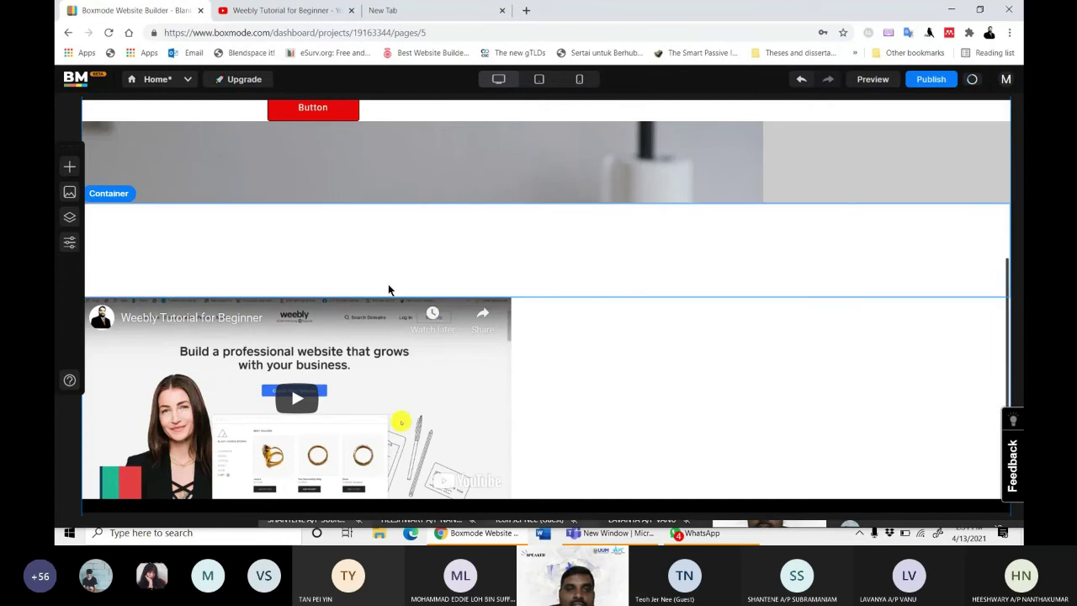
{"action": "left_click", "coordinate": [69, 165]}
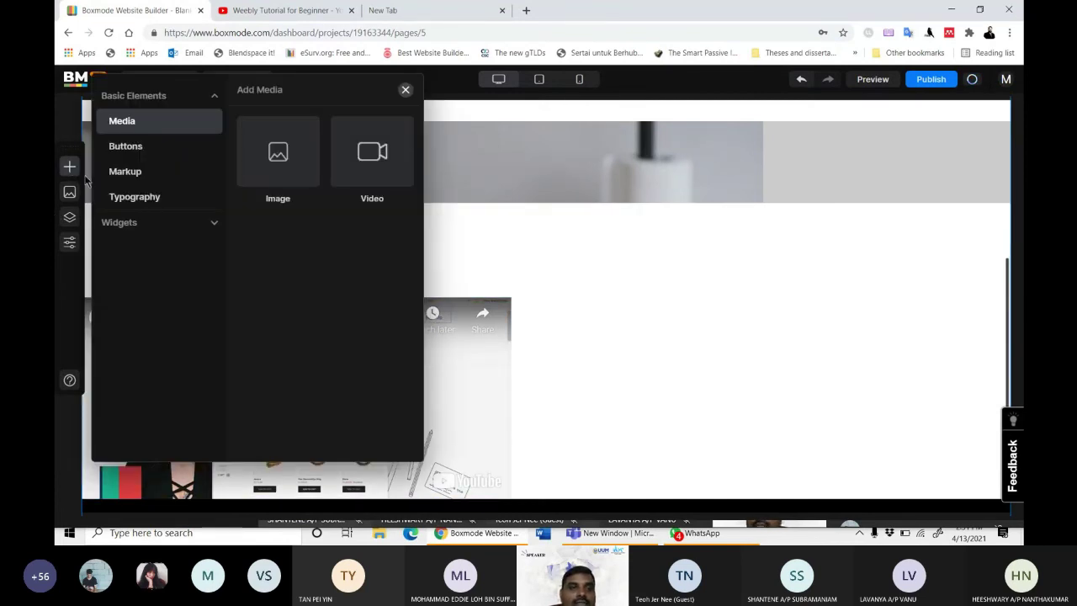
{"action": "left_click", "coordinate": [152, 149]}
{"action": "left_click", "coordinate": [154, 172]}
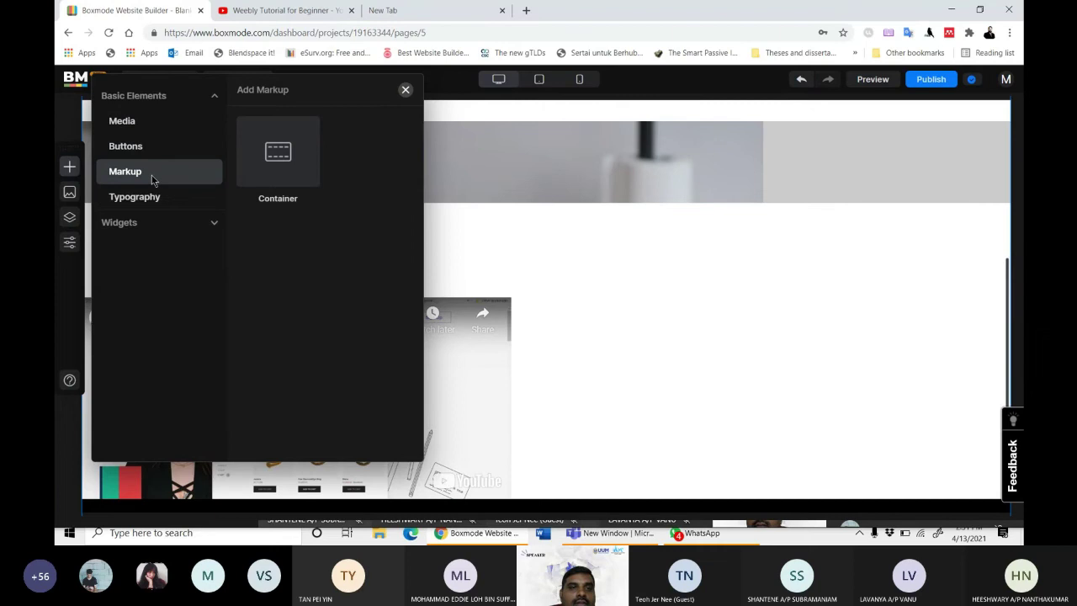
{"action": "left_click", "coordinate": [159, 202]}
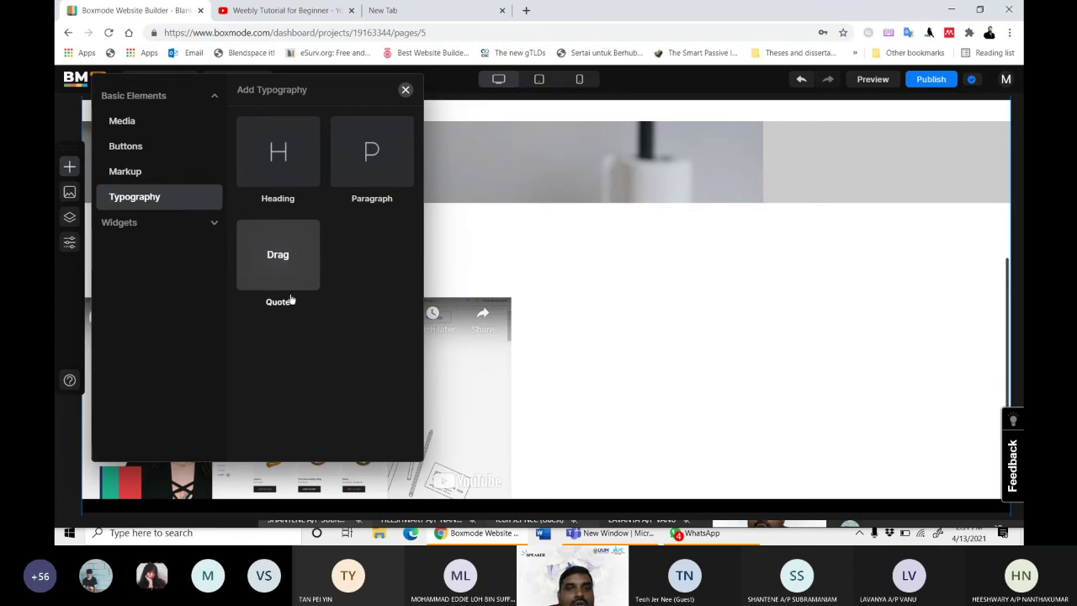
{"action": "left_click_drag", "start_coordinate": [303, 303], "coordinate": [589, 288]}
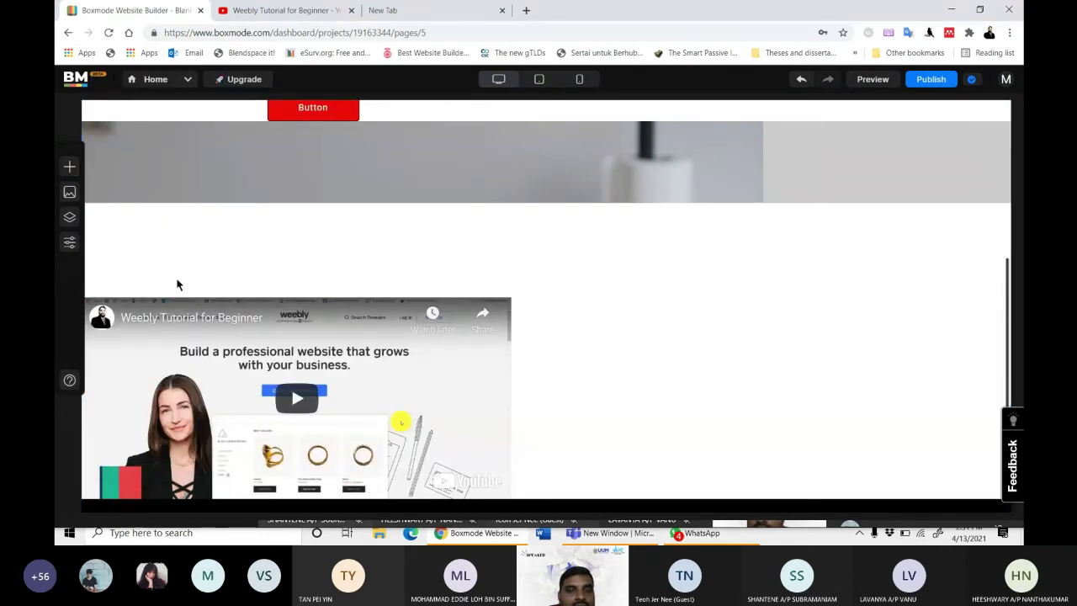
{"action": "left_click", "coordinate": [504, 267]}
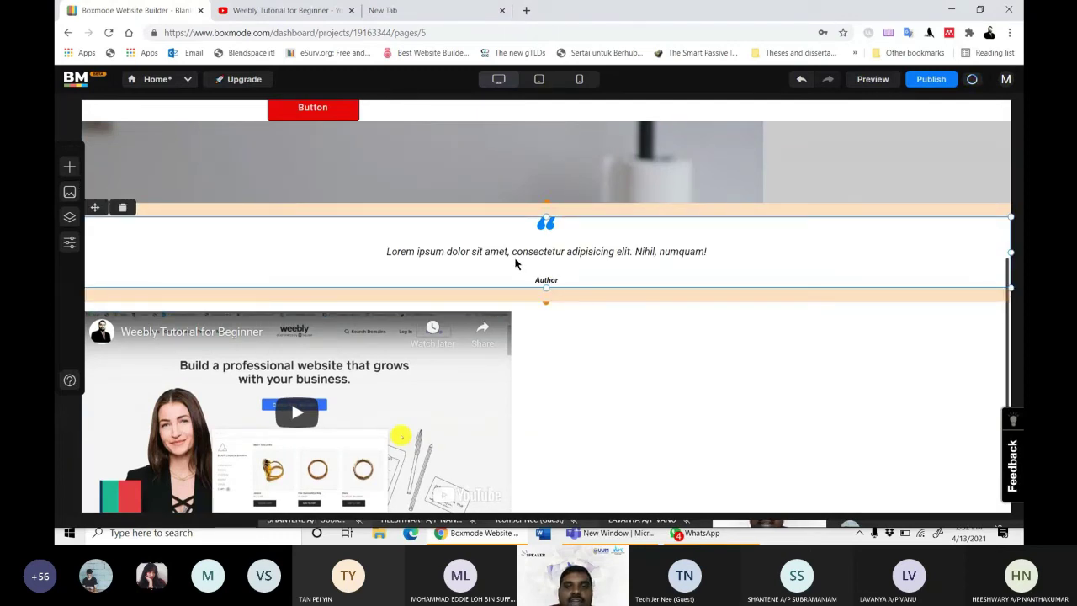
{"action": "double_click", "coordinate": [559, 251]}
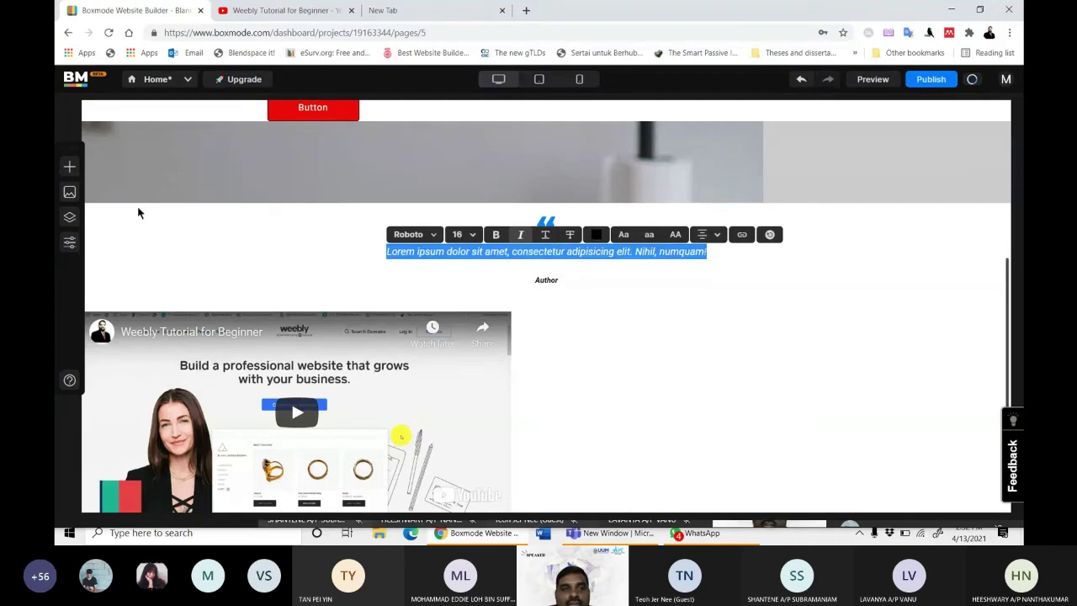
Step: Add the Default slideshow from Widgets onto the page below the quote
{"action": "left_click", "coordinate": [69, 167]}
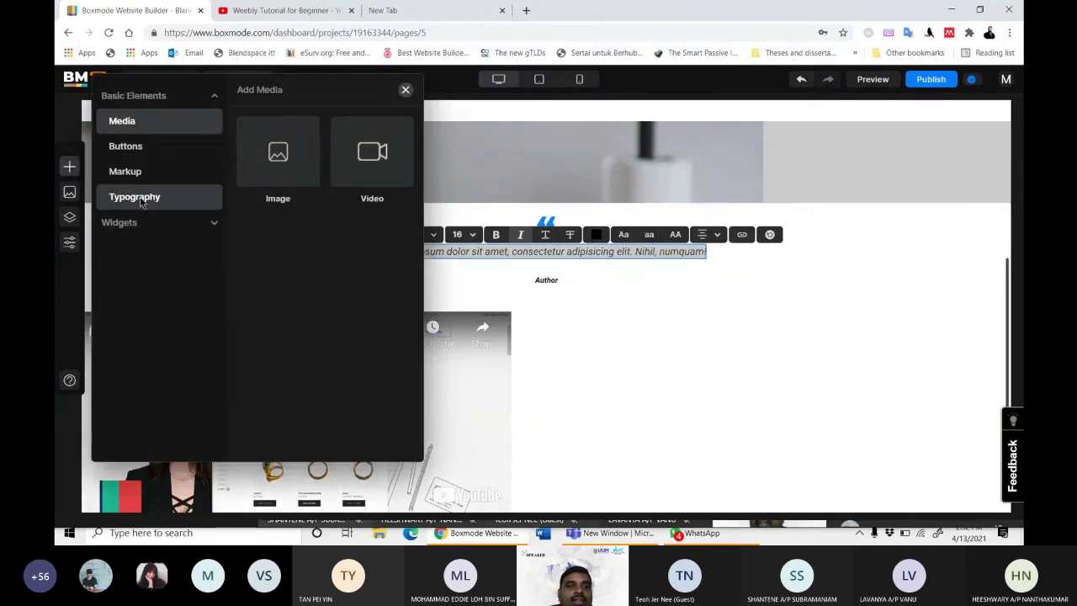
{"action": "left_click", "coordinate": [142, 200]}
{"action": "left_click", "coordinate": [183, 225]}
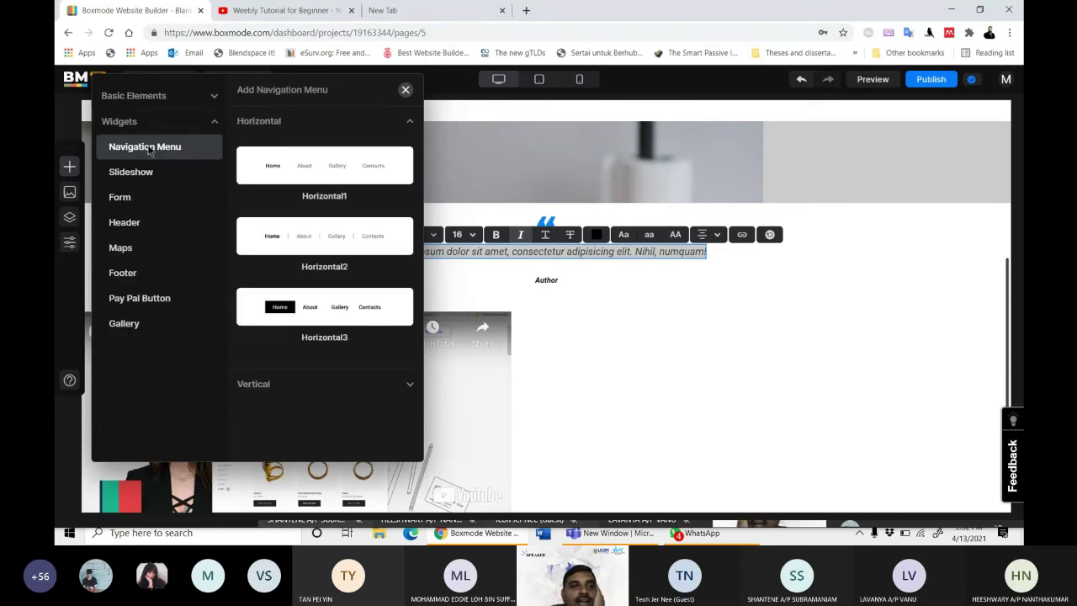
{"action": "left_click", "coordinate": [141, 173]}
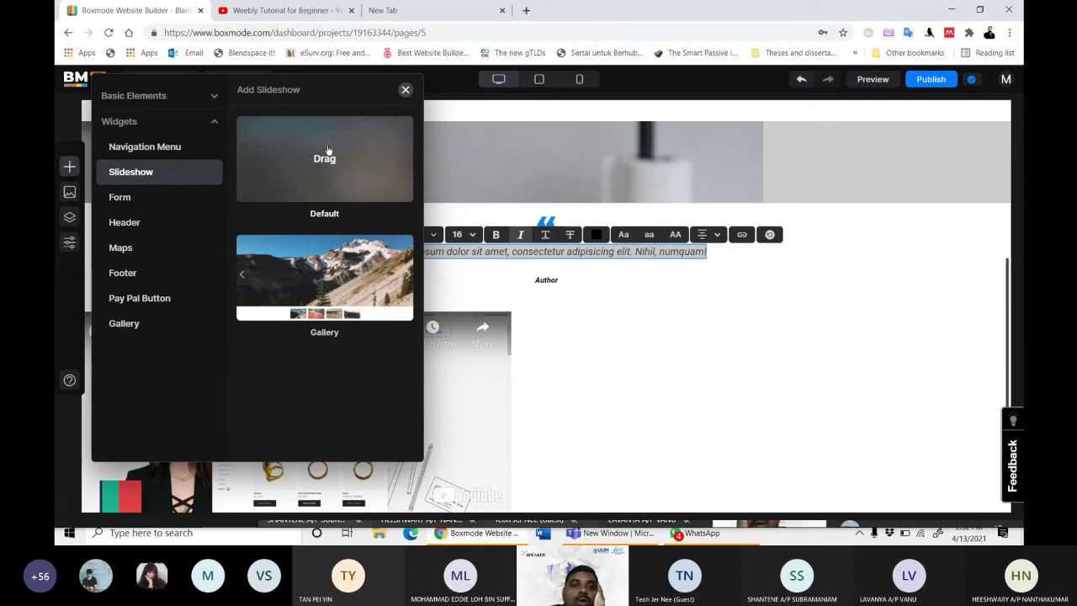
{"action": "left_click_drag", "start_coordinate": [331, 170], "coordinate": [583, 277]}
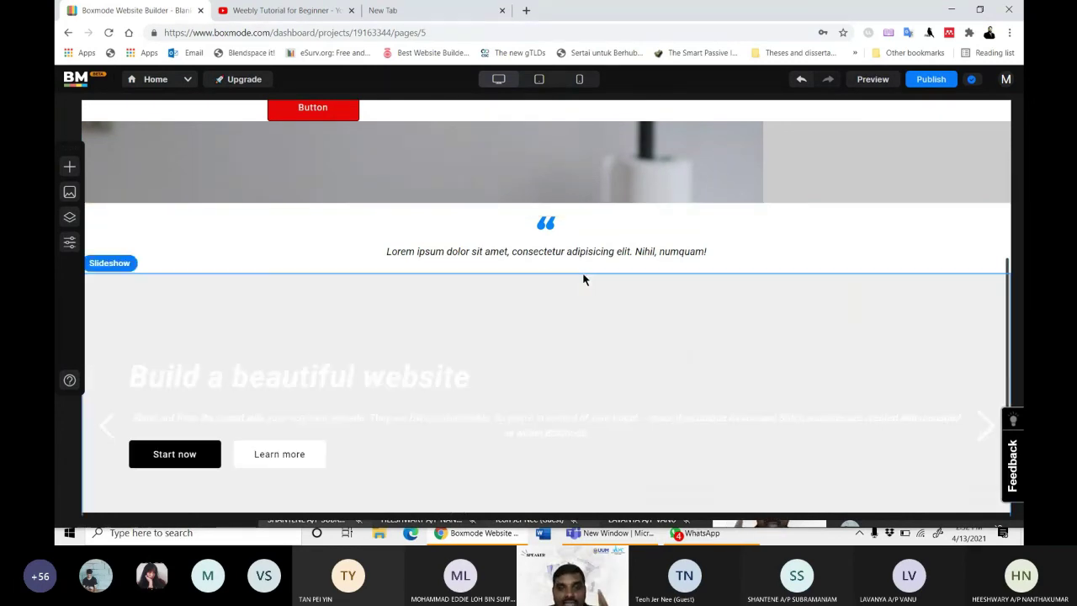
{"action": "scroll", "coordinate": [630, 339], "scroll_direction": "down", "scroll_amount": 2}
{"action": "scroll", "coordinate": [281, 358], "scroll_direction": "up", "scroll_amount": 5}
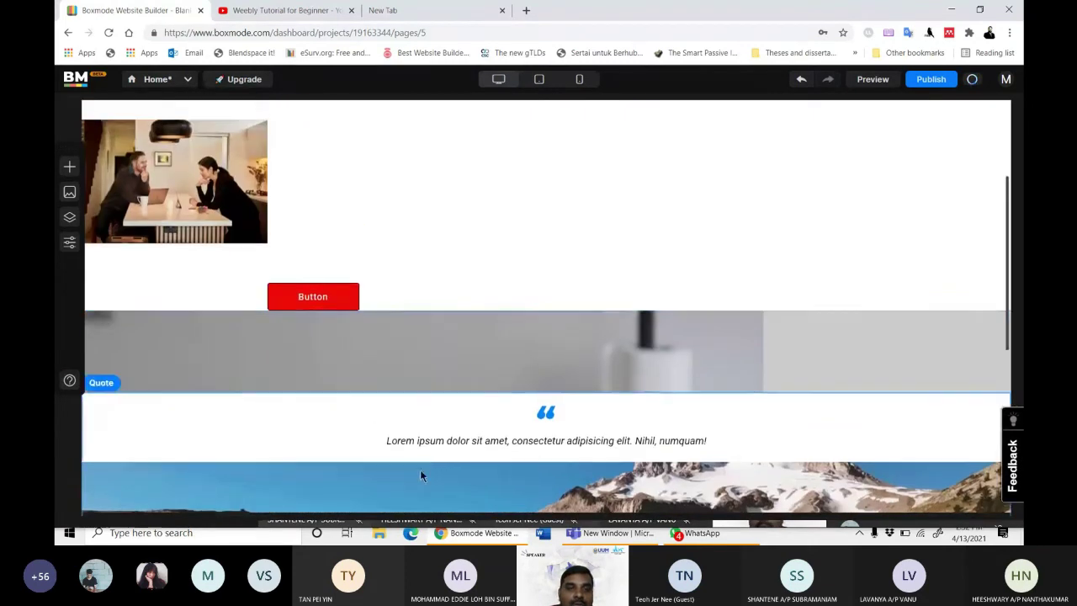
Step: Move the slideshow section up to sit directly under the ELMO header
{"action": "left_click", "coordinate": [218, 470]}
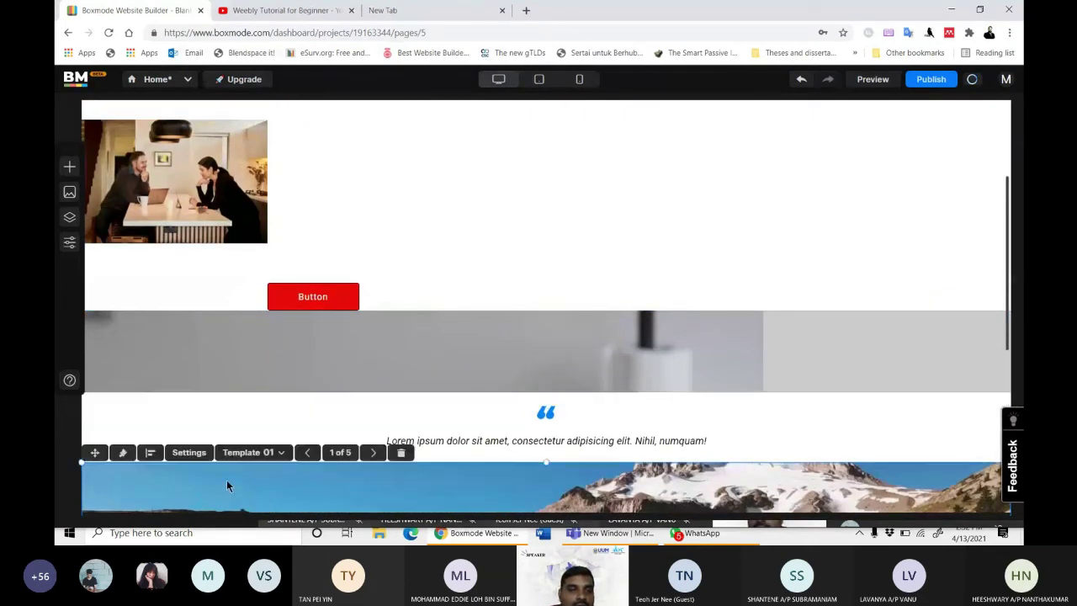
{"action": "left_click_drag", "start_coordinate": [108, 142], "coordinate": [316, 229]}
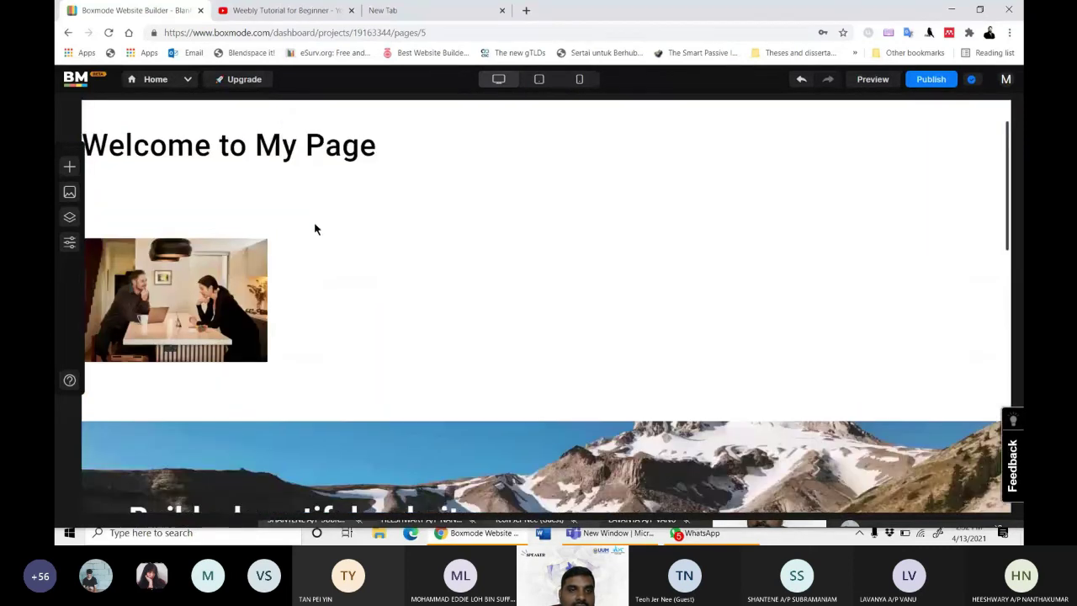
{"action": "mouse_move", "coordinate": [93, 468]}
{"action": "left_click_drag", "start_coordinate": [94, 467], "coordinate": [217, 150]}
Step: Delete the photo and the Welcome to My Page heading, then check the slideshow's previous slide
{"action": "left_click", "coordinate": [192, 290]}
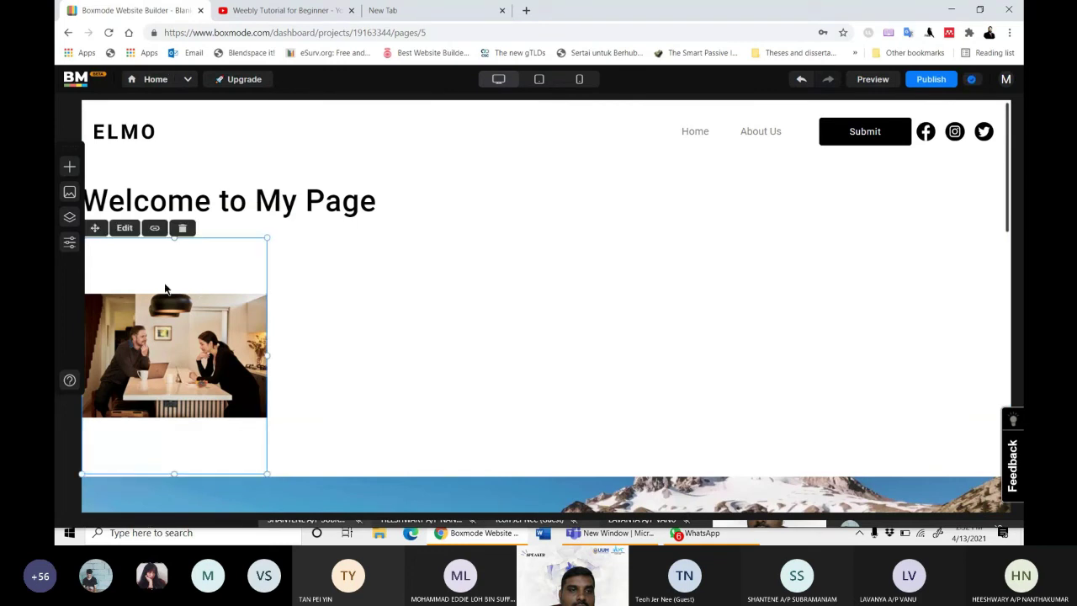
{"action": "left_click", "coordinate": [183, 228]}
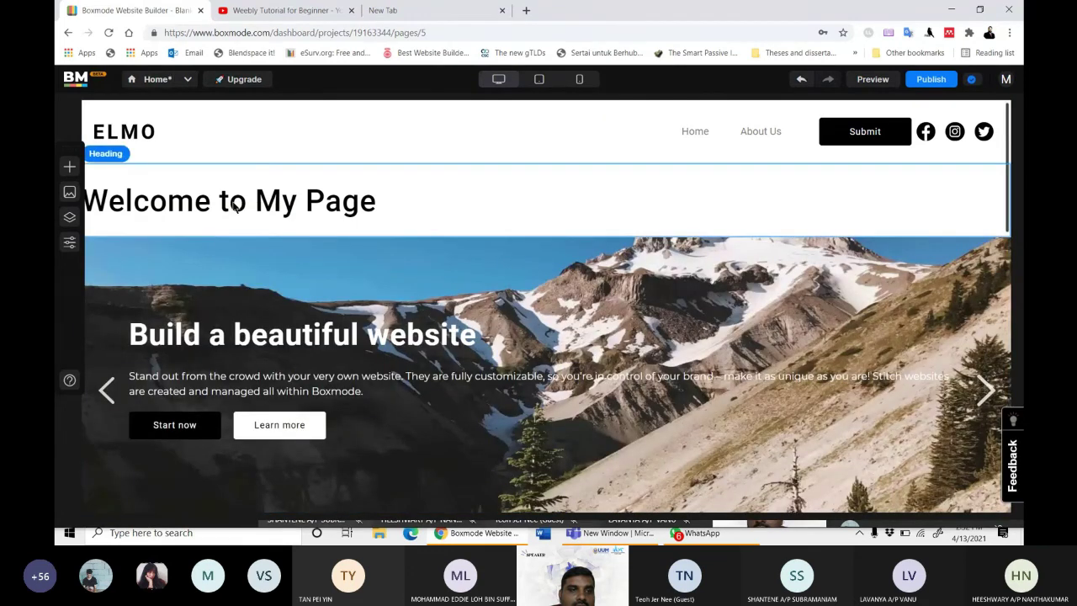
{"action": "left_click", "coordinate": [232, 209]}
{"action": "left_click", "coordinate": [154, 168]}
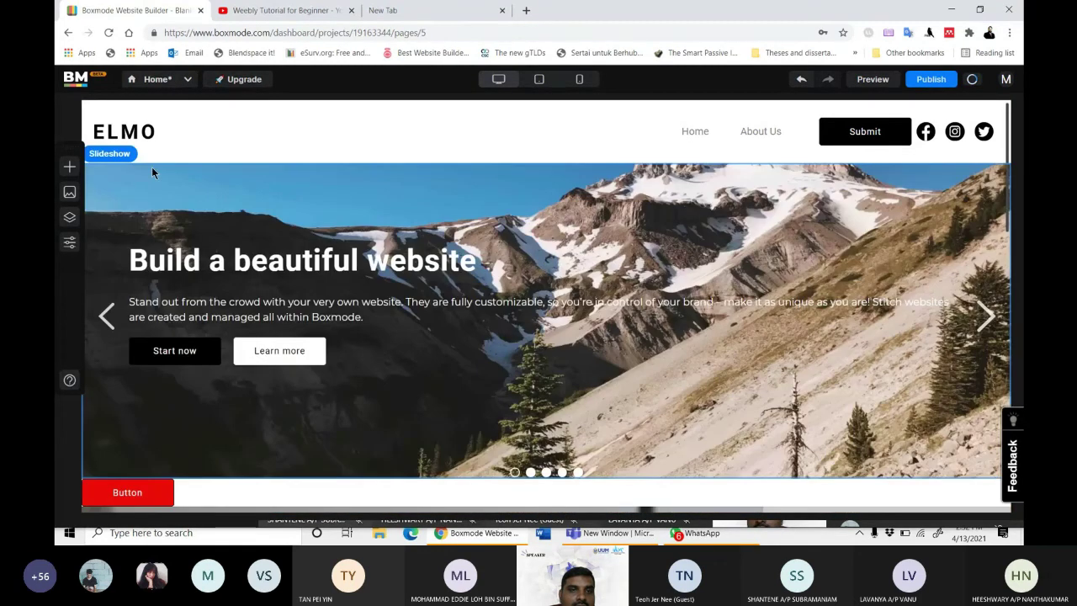
{"action": "scroll", "coordinate": [774, 301], "scroll_direction": "down", "scroll_amount": 3}
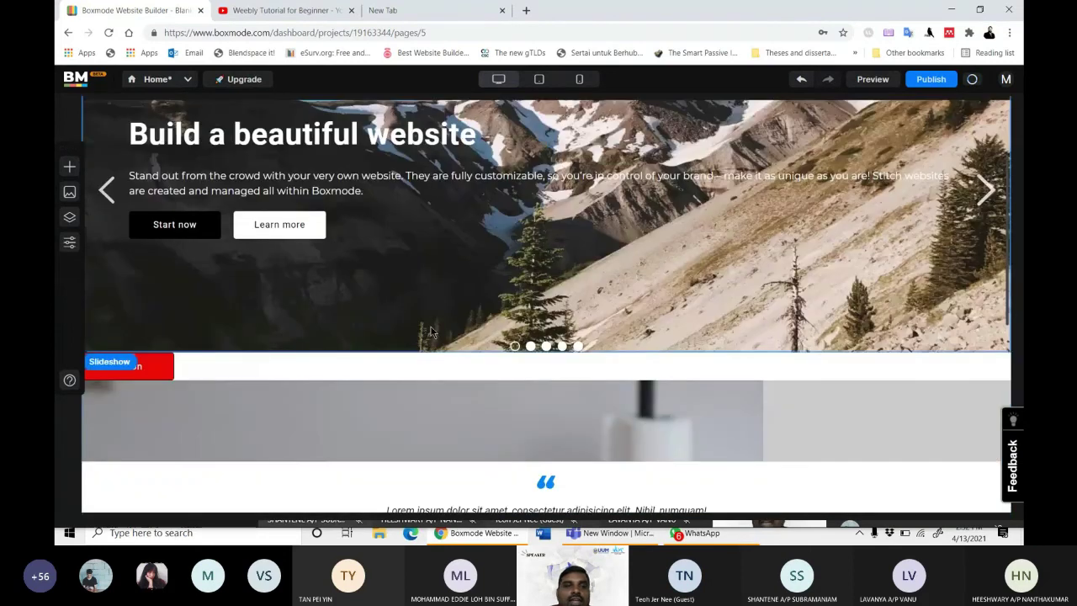
{"action": "scroll", "coordinate": [774, 301], "scroll_direction": "up", "scroll_amount": 3}
{"action": "left_click", "coordinate": [745, 130]}
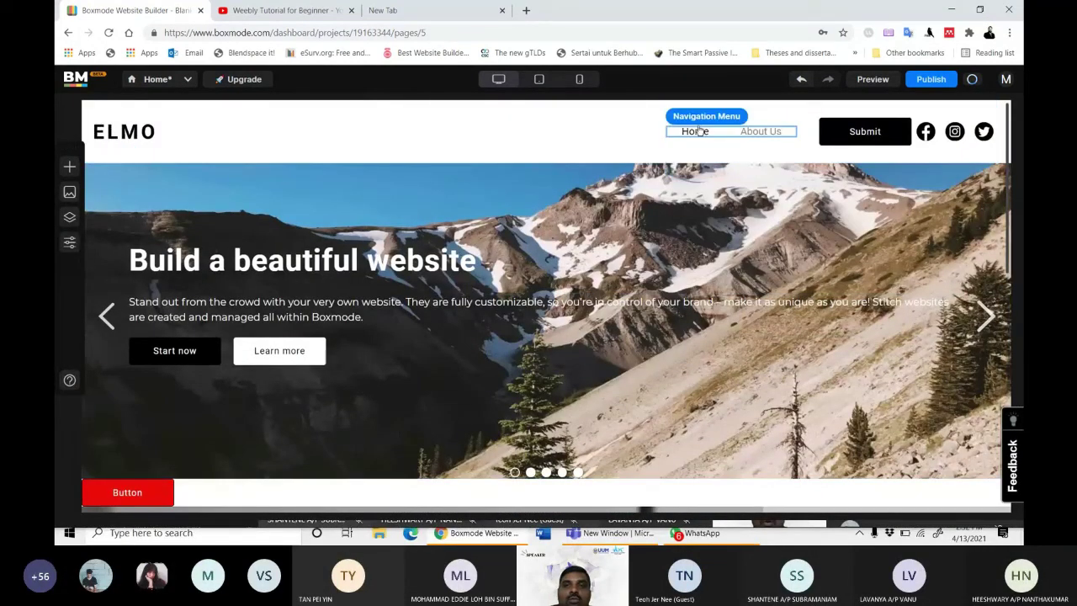
{"action": "left_click", "coordinate": [106, 317]}
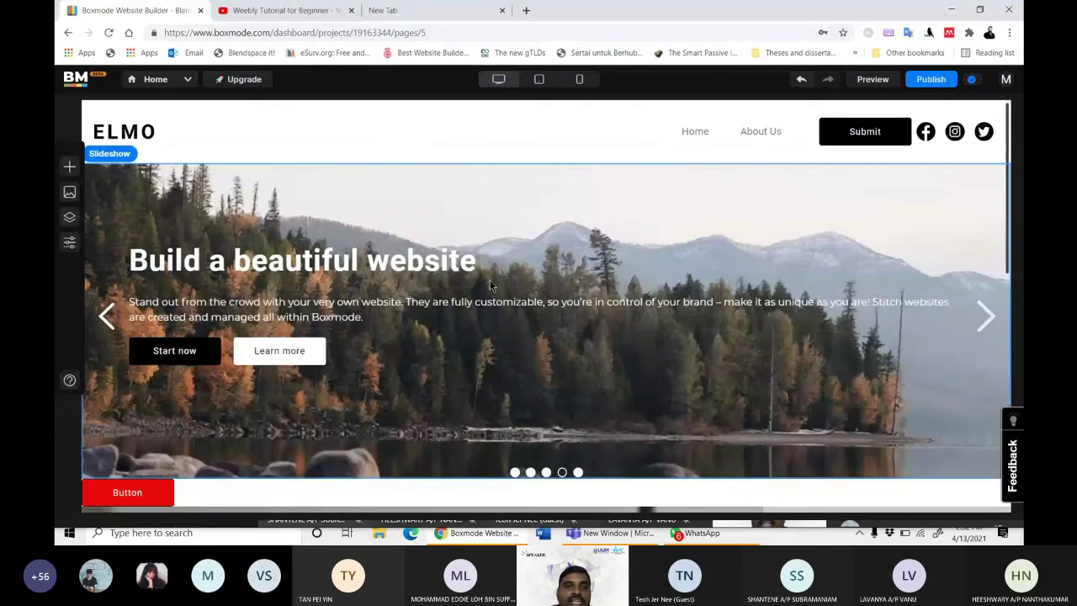
Step: Select the slideshow and browse its template choices, closing them without changes
{"action": "left_click", "coordinate": [417, 201]}
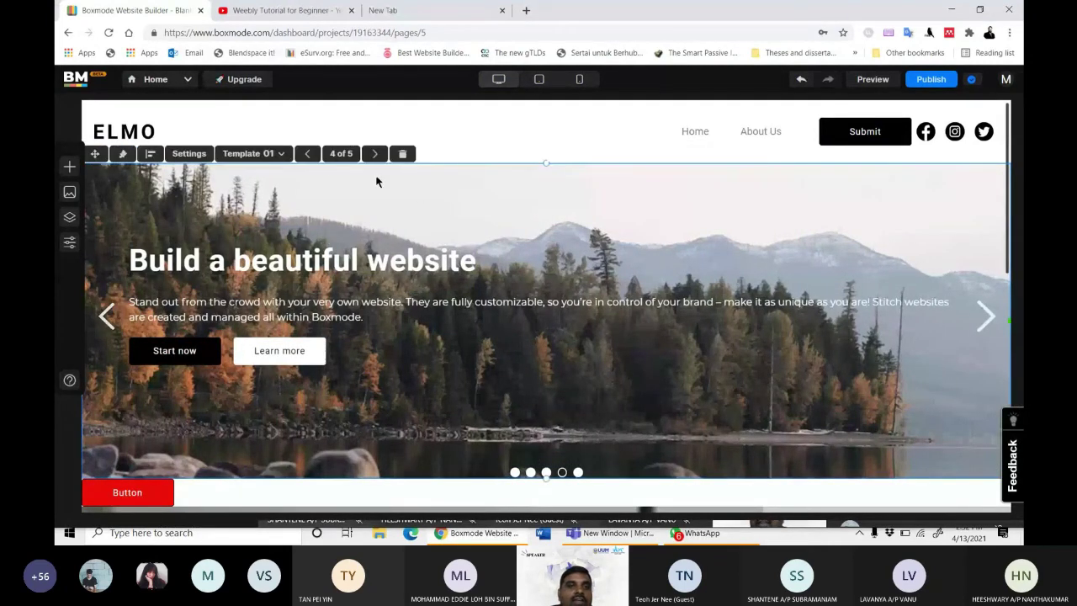
{"action": "left_click", "coordinate": [257, 154]}
{"action": "scroll", "coordinate": [324, 347], "scroll_direction": "down", "scroll_amount": 1}
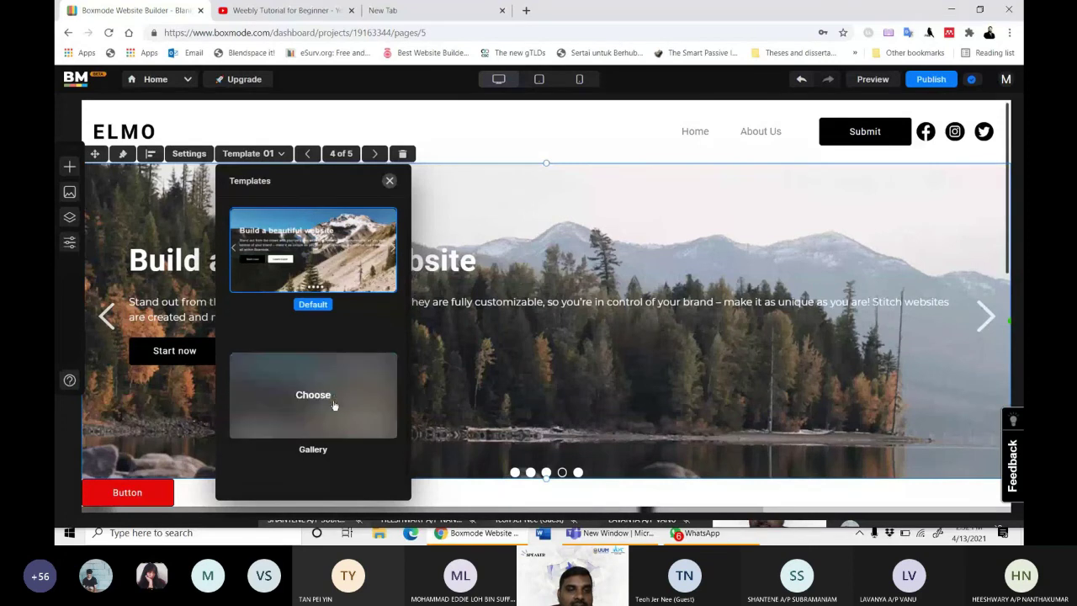
{"action": "left_click", "coordinate": [513, 222]}
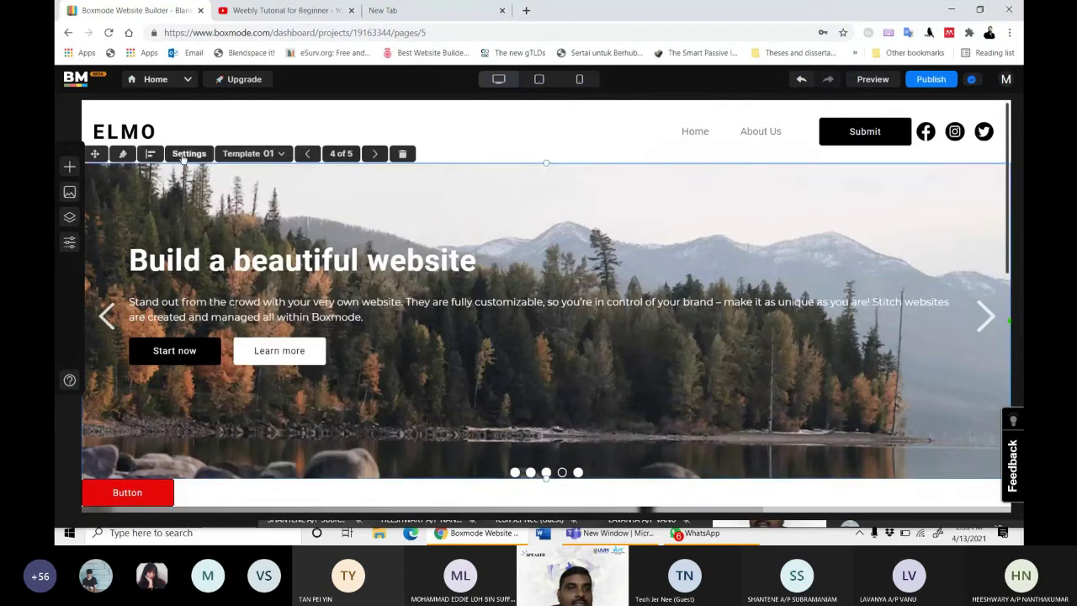
Step: Preview Flip Y, Fade Right, Fade Up Big and Slide Up, then choose Light Speed animation
{"action": "left_click", "coordinate": [183, 158]}
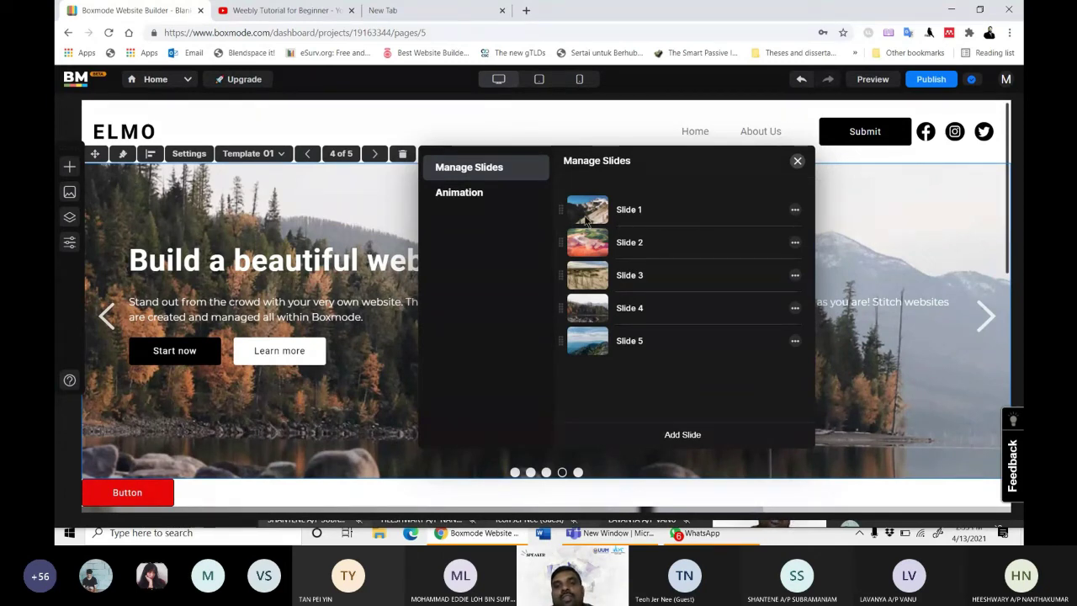
{"action": "left_click", "coordinate": [472, 200]}
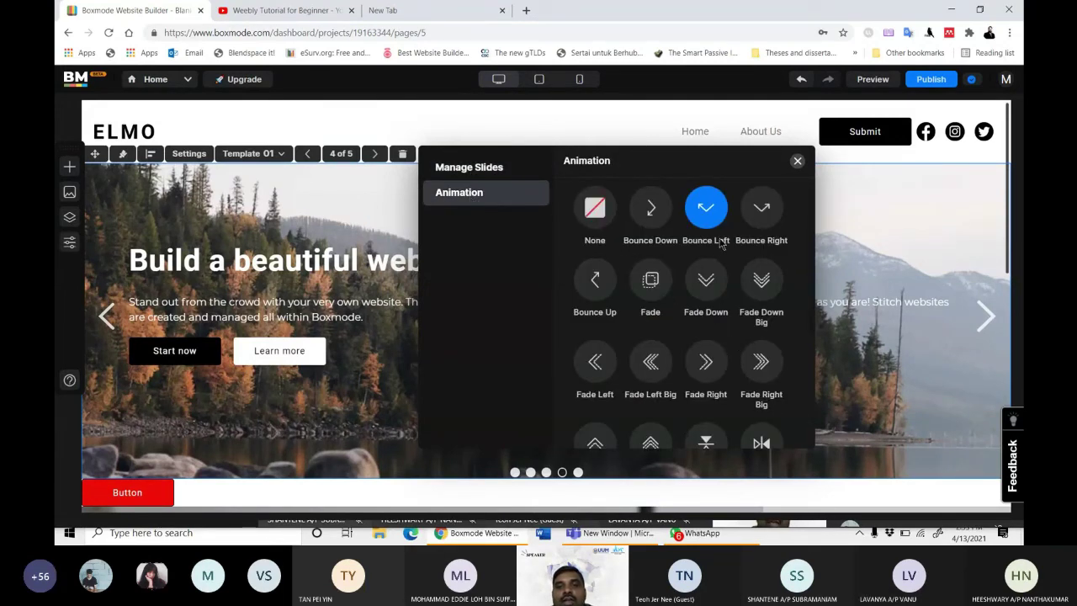
{"action": "scroll", "coordinate": [778, 387], "scroll_direction": "down", "scroll_amount": 3}
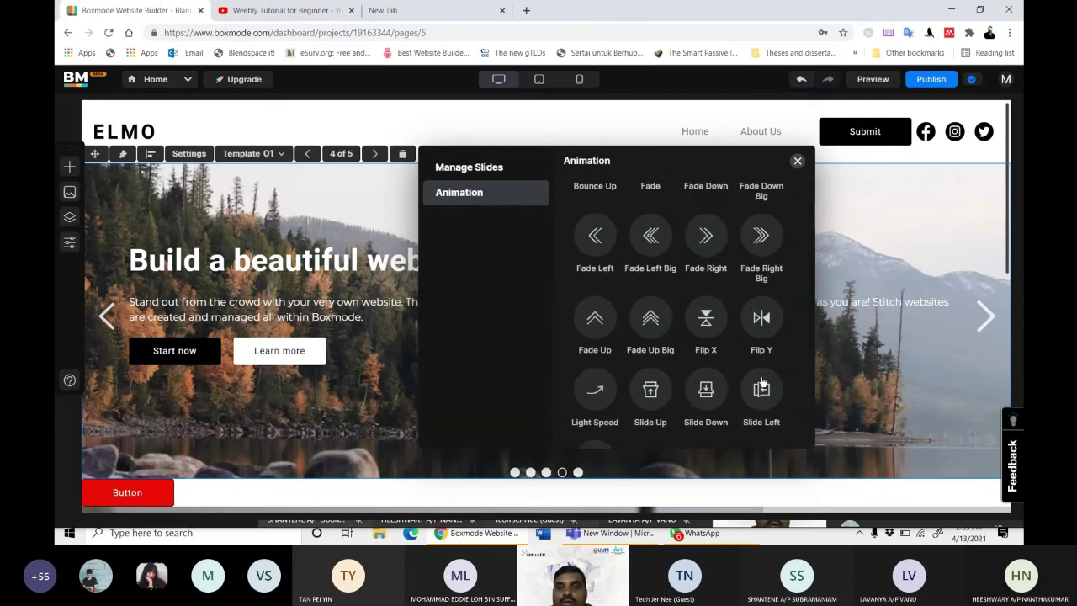
{"action": "left_click", "coordinate": [769, 327]}
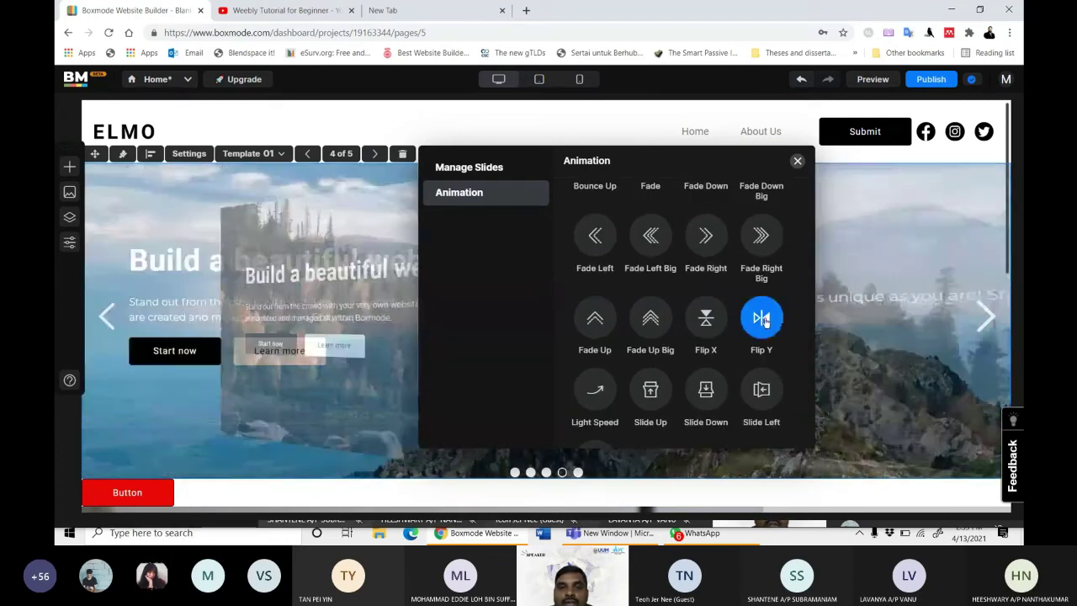
{"action": "left_click", "coordinate": [769, 244]}
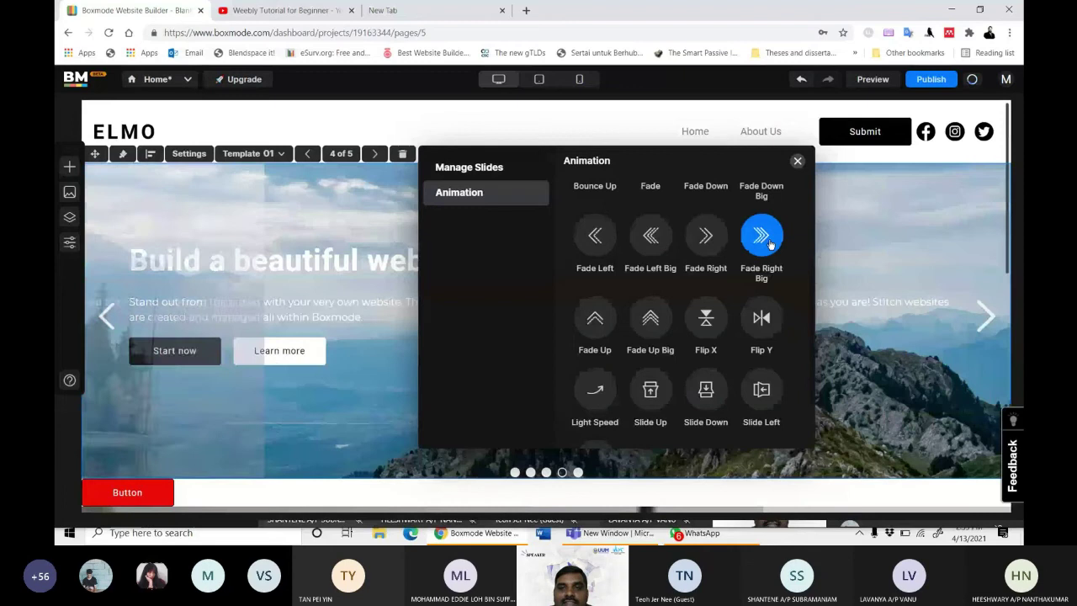
{"action": "left_click", "coordinate": [703, 246]}
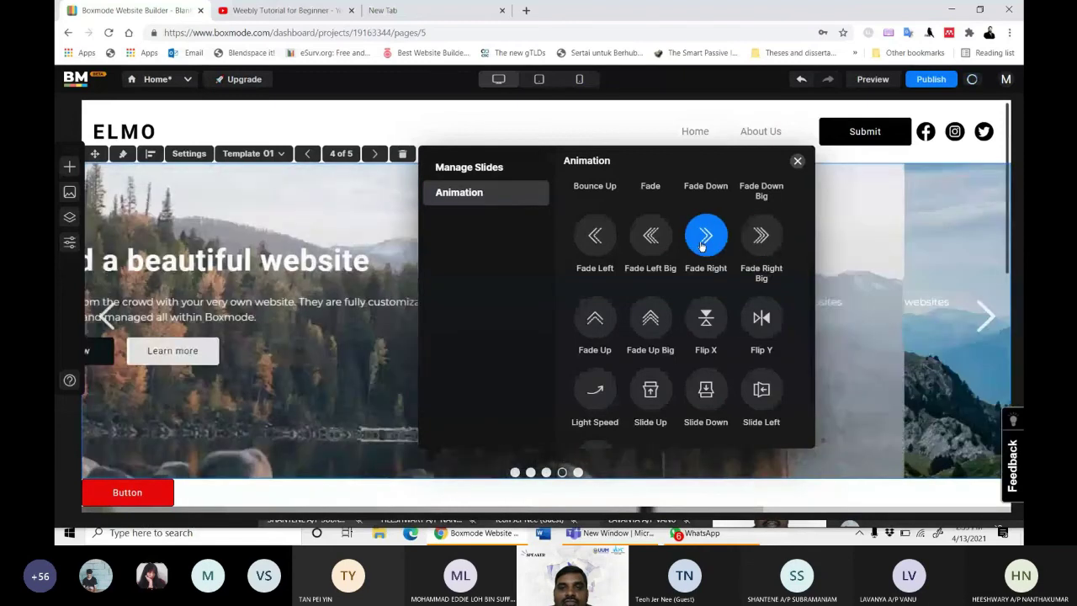
{"action": "left_click", "coordinate": [651, 334]}
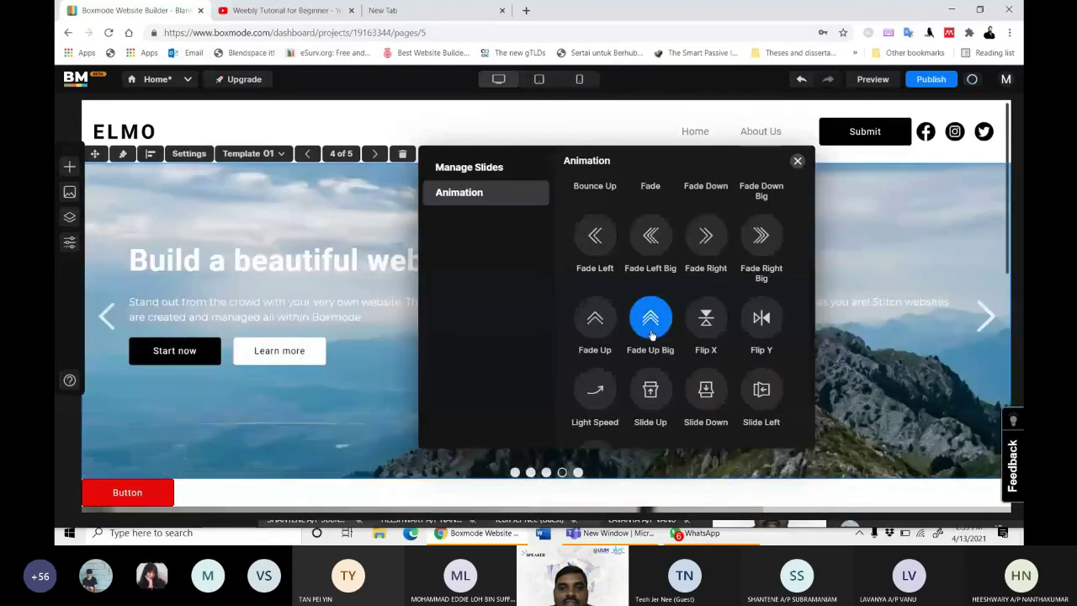
{"action": "left_click", "coordinate": [651, 388]}
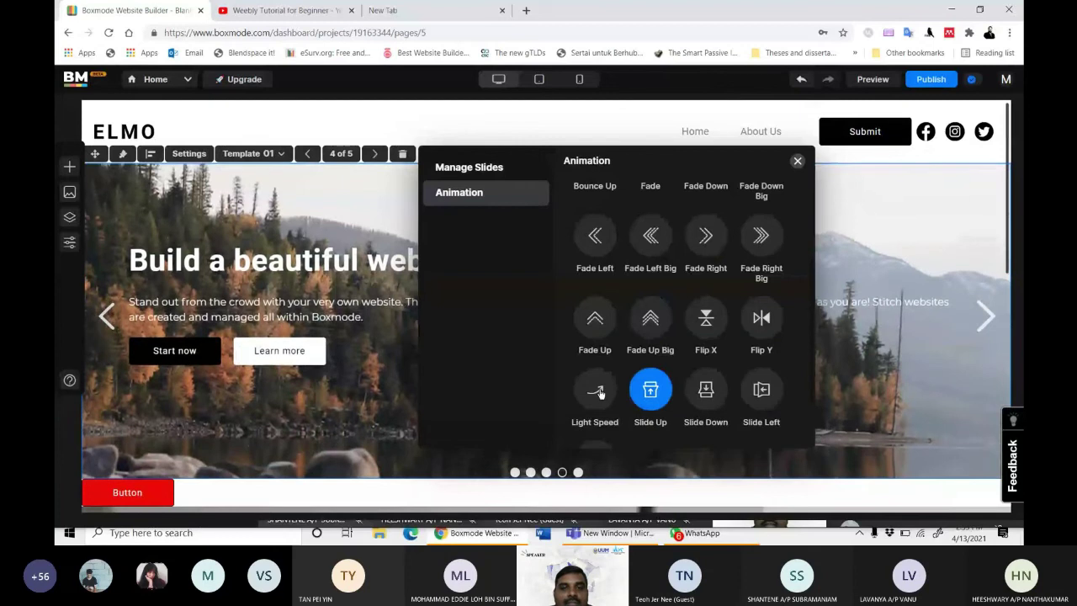
{"action": "left_click", "coordinate": [597, 392]}
{"action": "left_click", "coordinate": [881, 245]}
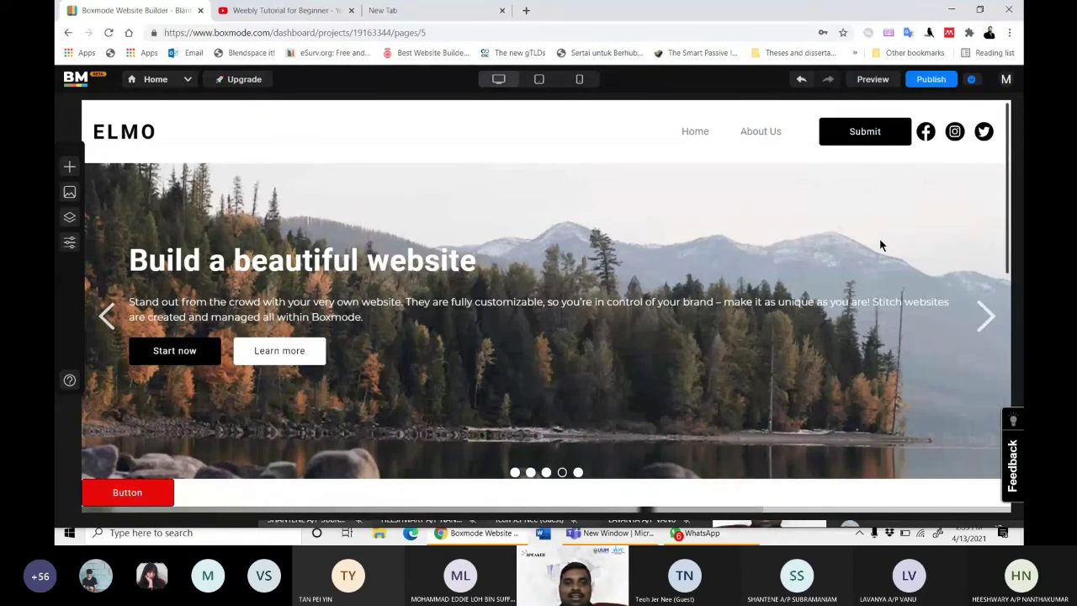
Step: Choose Change image on the ELMO logo and open the upload-from-computer file dialog
{"action": "left_click", "coordinate": [146, 135]}
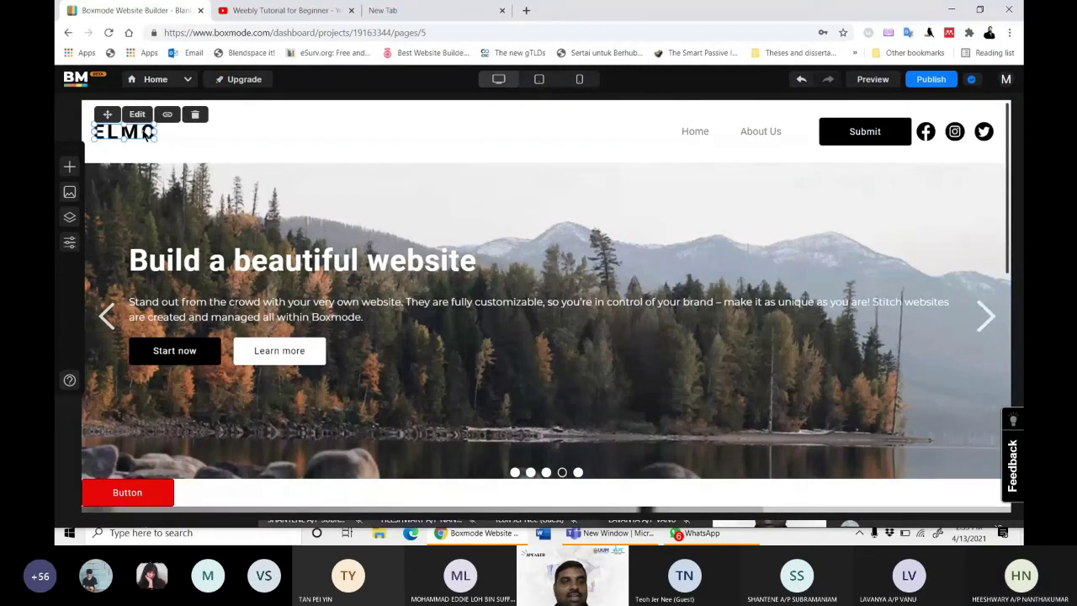
{"action": "left_click", "coordinate": [136, 115]}
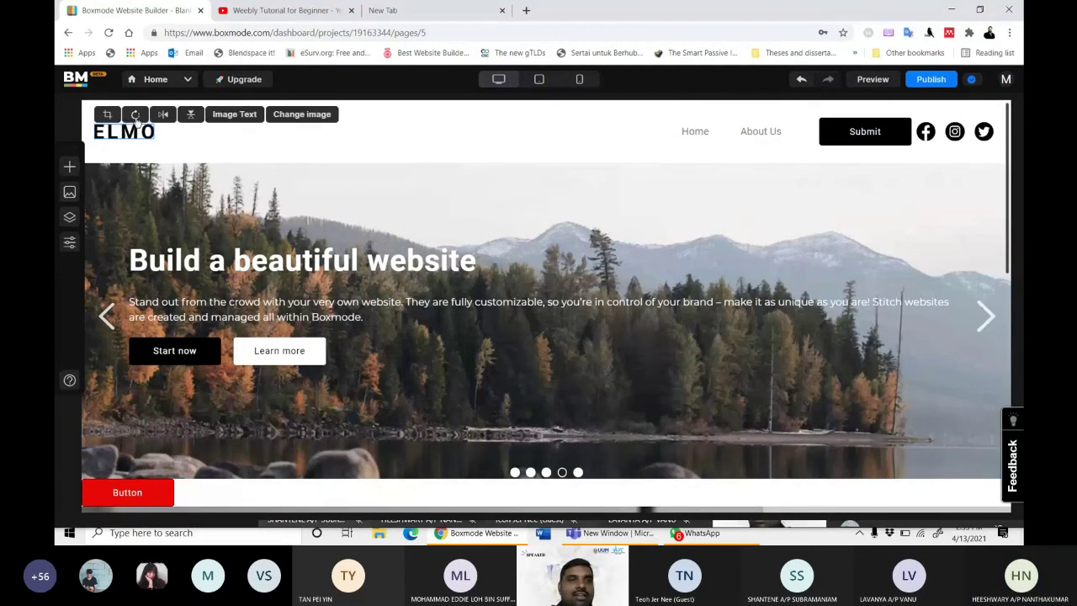
{"action": "left_click", "coordinate": [226, 135]}
{"action": "left_click", "coordinate": [126, 131]}
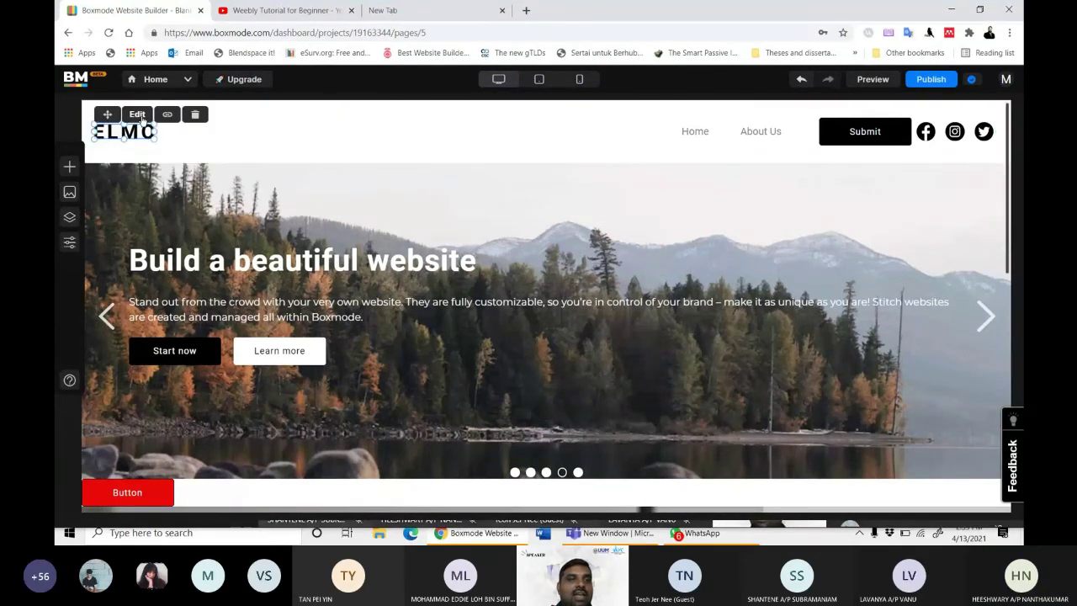
{"action": "left_click", "coordinate": [139, 117]}
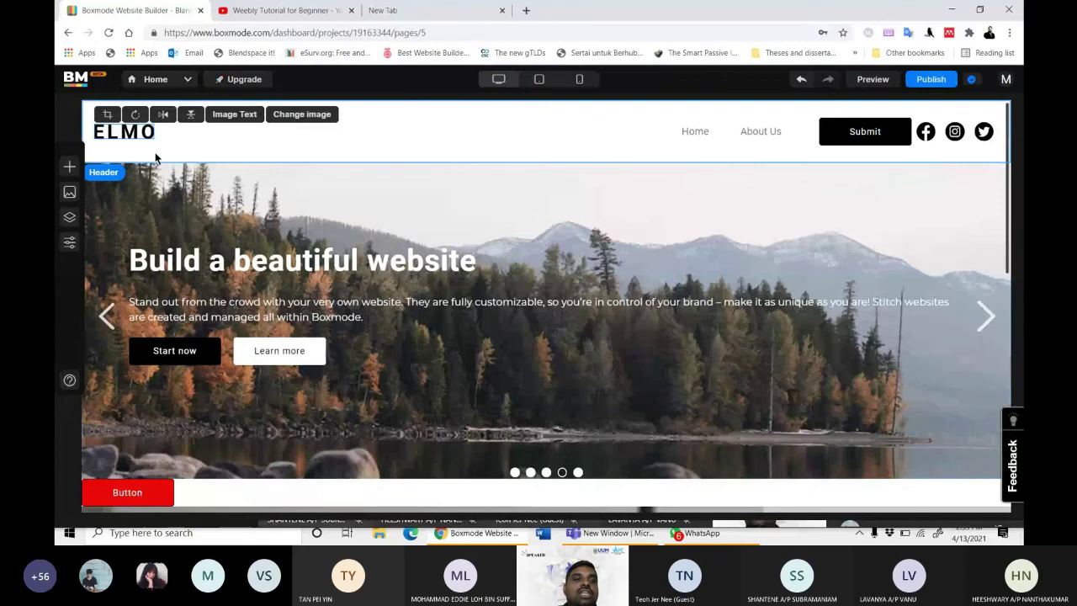
{"action": "left_click", "coordinate": [300, 116]}
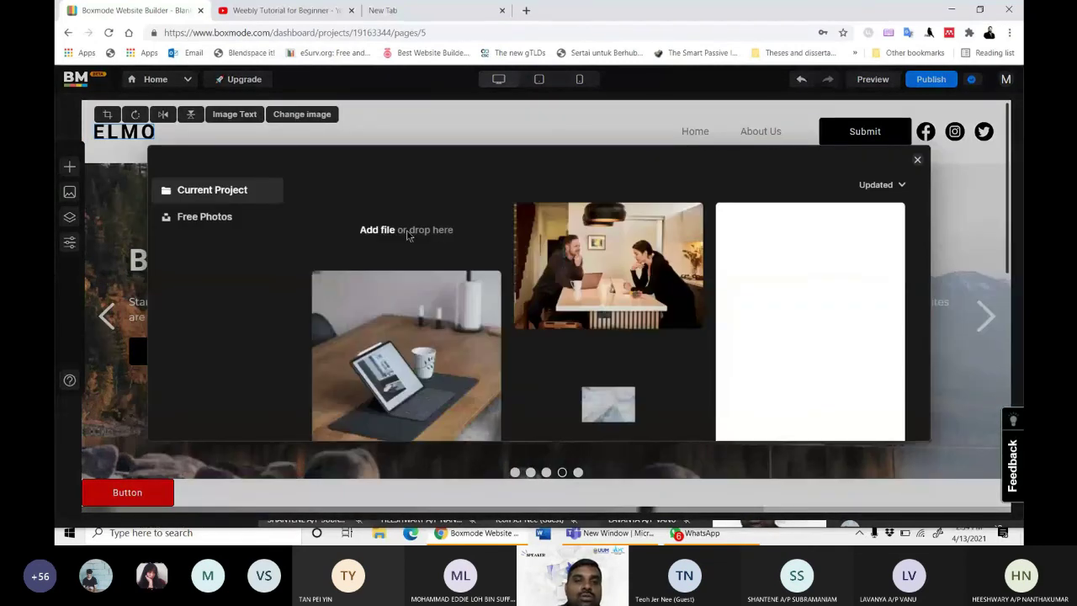
{"action": "left_click", "coordinate": [396, 253]}
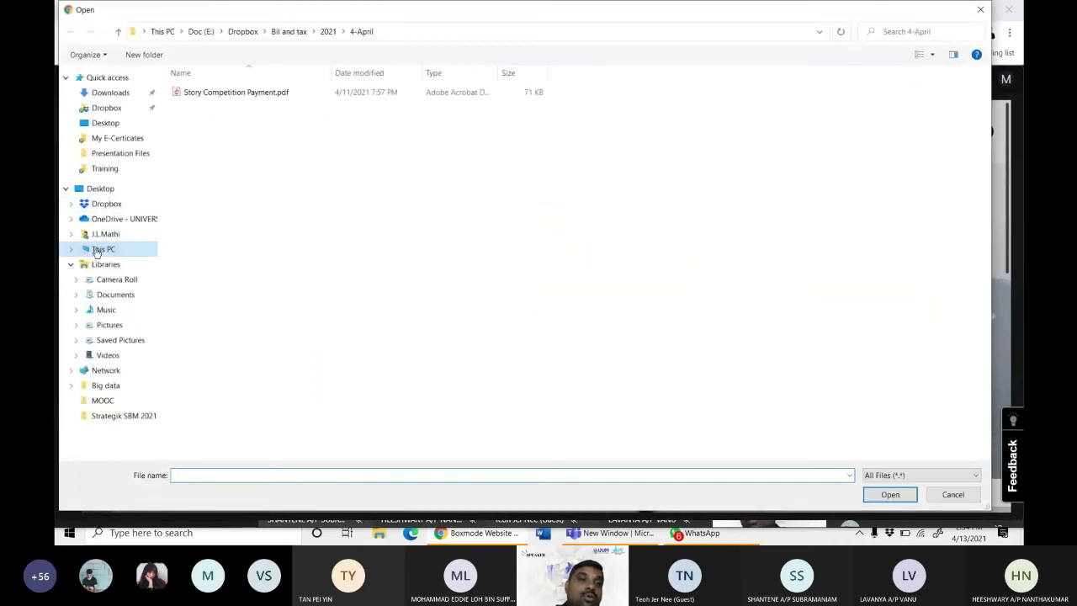
Step: Upload Maths.jpg from Doc (E:) > Dropbox > My Portfolio Docs > My Pictures > Photos
{"action": "left_click", "coordinate": [97, 249]}
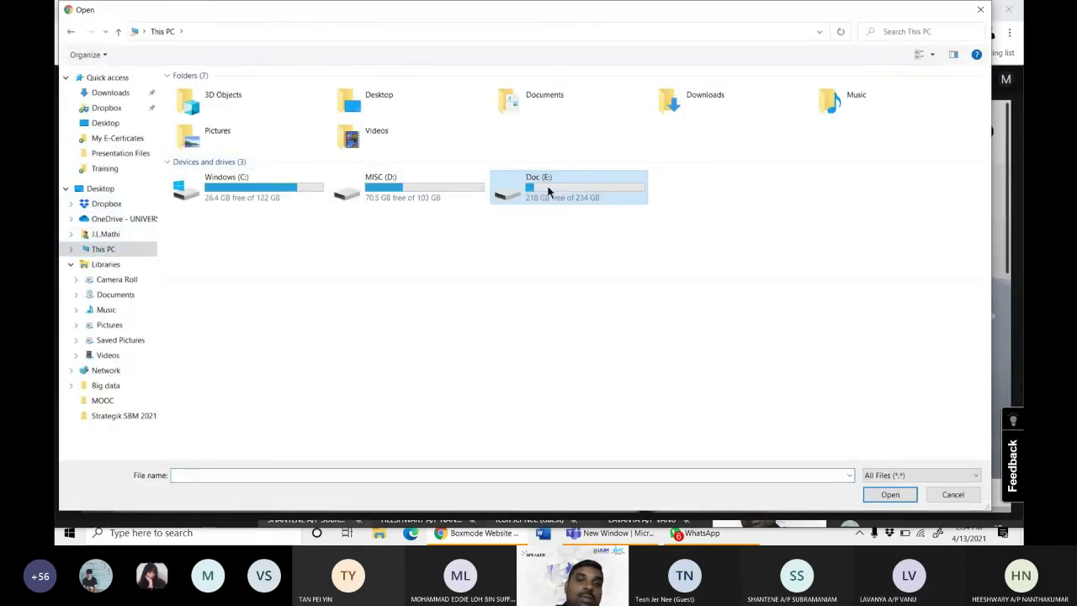
{"action": "double_click", "coordinate": [527, 187]}
{"action": "double_click", "coordinate": [210, 95]}
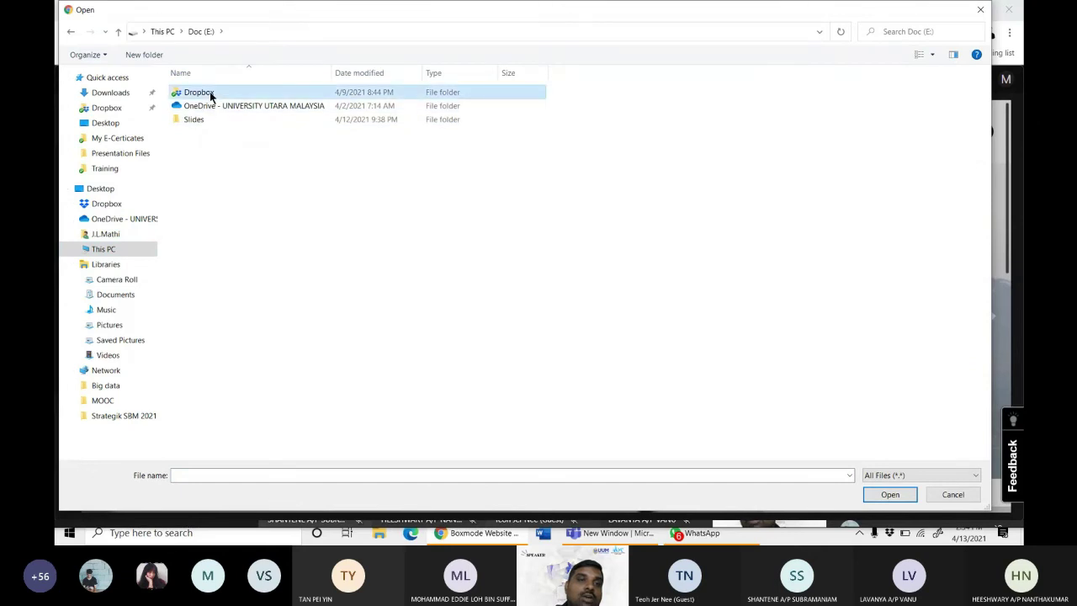
{"action": "double_click", "coordinate": [210, 149]}
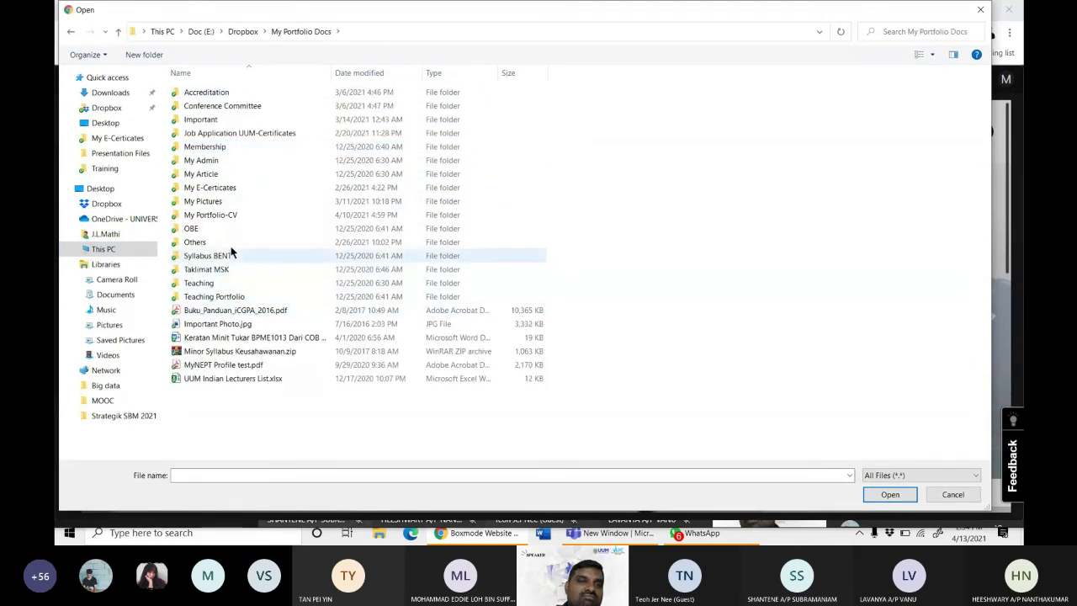
{"action": "left_click", "coordinate": [71, 31]}
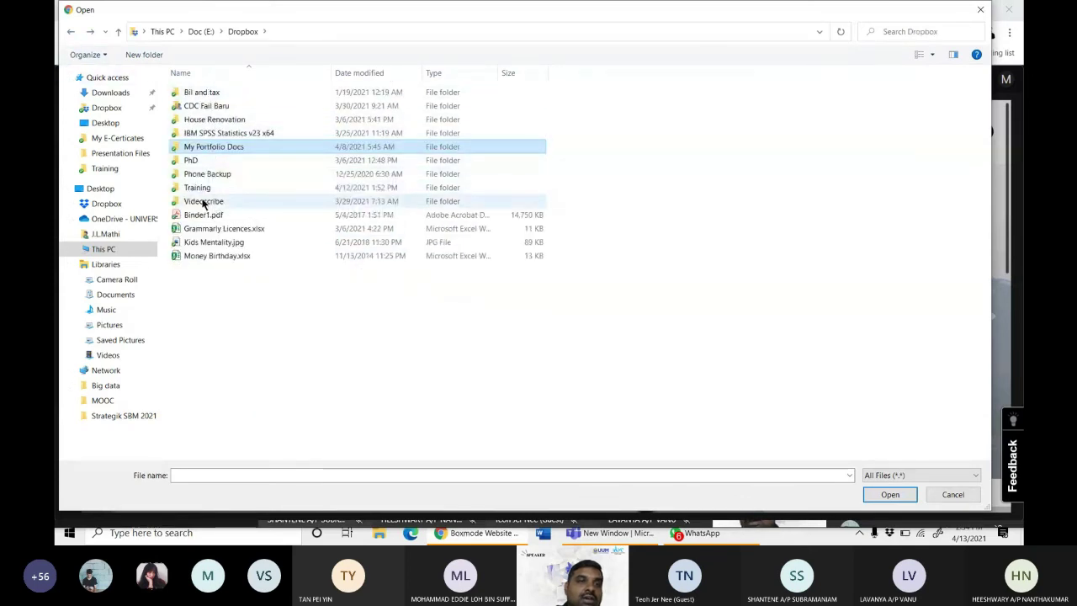
{"action": "double_click", "coordinate": [211, 149]}
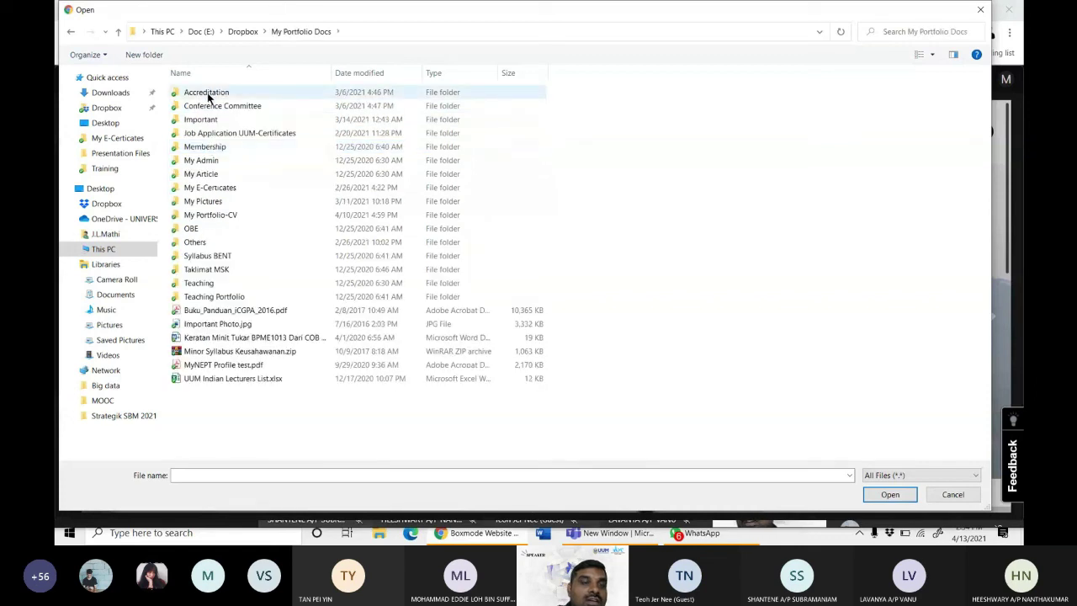
{"action": "left_click", "coordinate": [211, 198]}
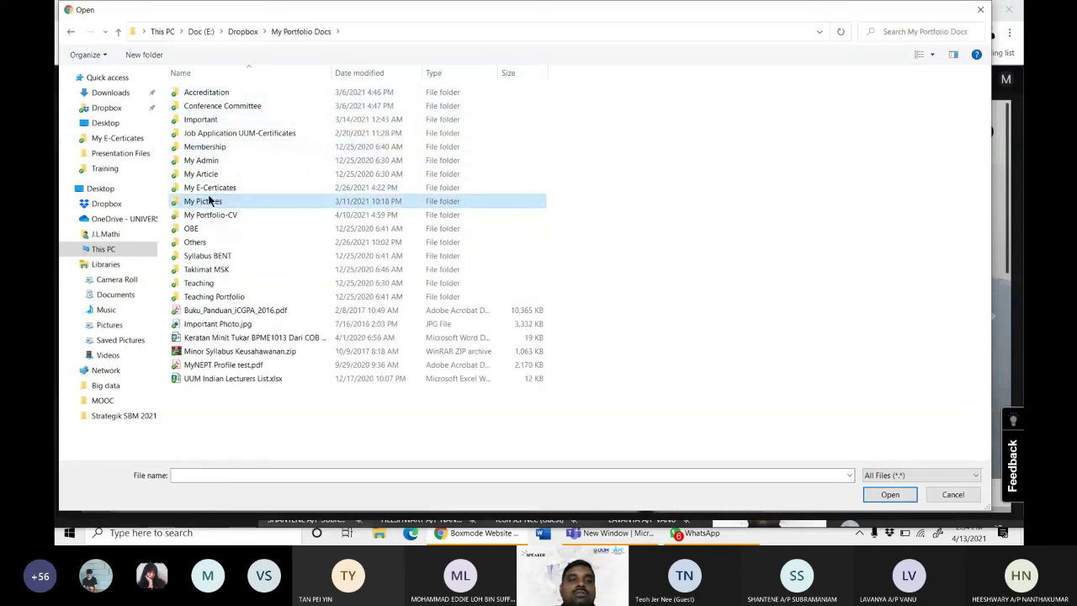
{"action": "double_click", "coordinate": [264, 201]}
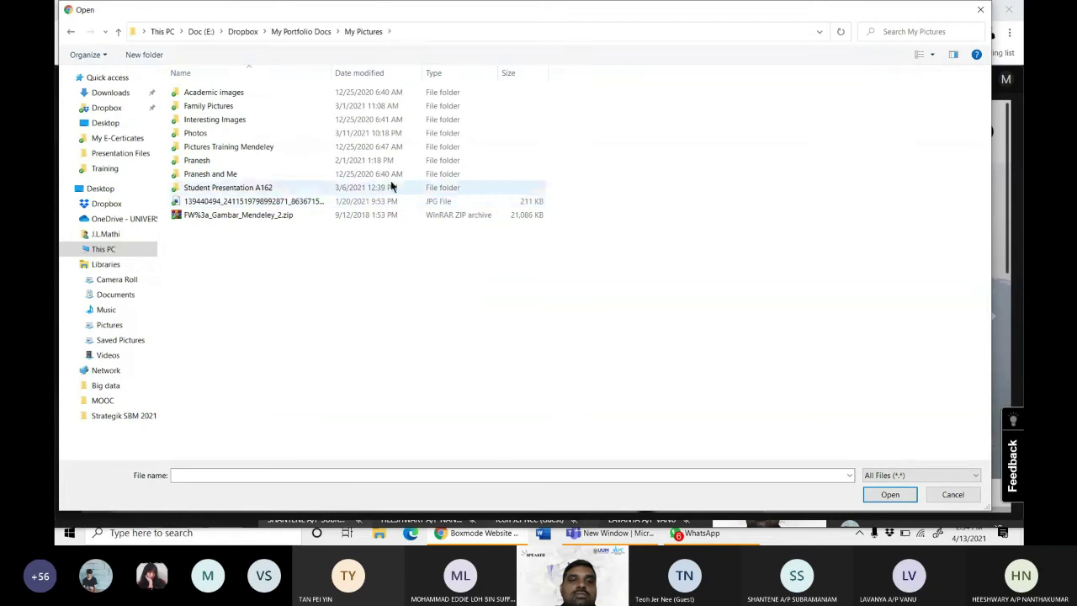
{"action": "left_click", "coordinate": [198, 137]}
{"action": "double_click", "coordinate": [196, 134]}
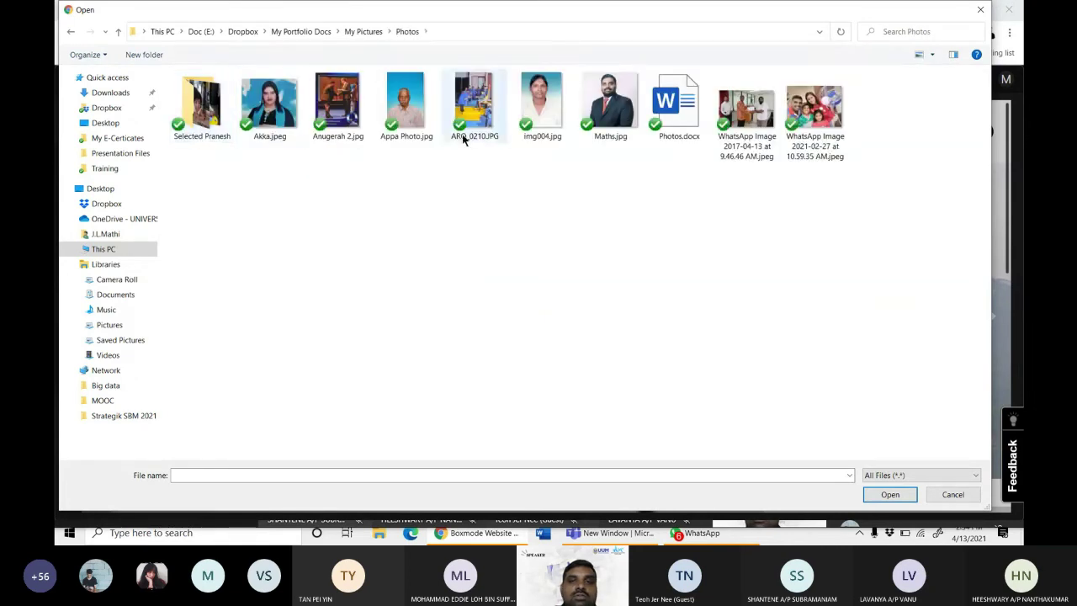
{"action": "double_click", "coordinate": [621, 84]}
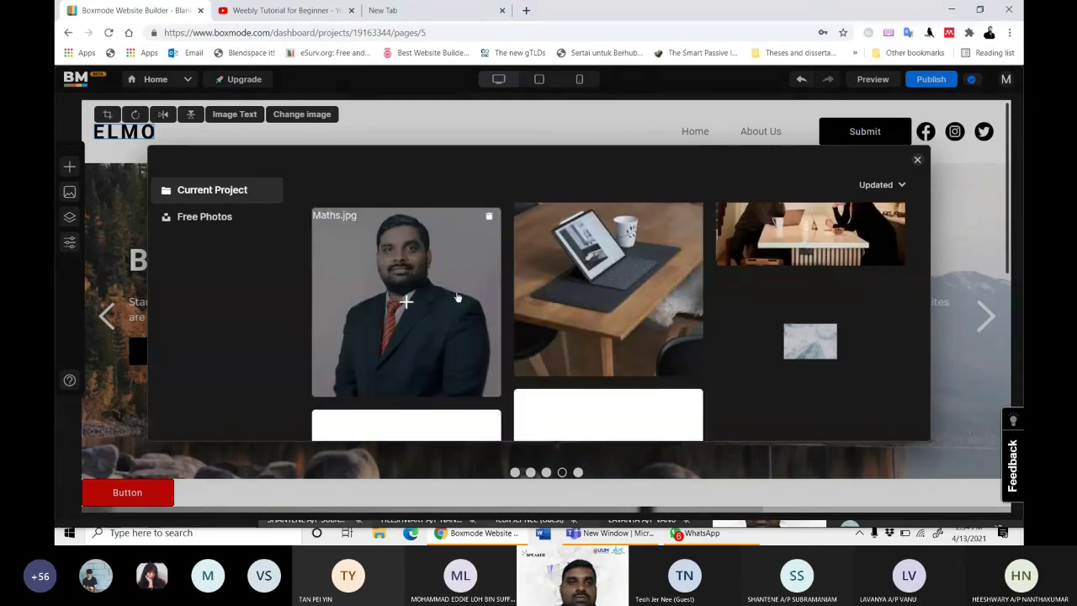
Step: Use Maths.jpg as the header logo and drag its corner to enlarge it
{"action": "left_click", "coordinate": [446, 271]}
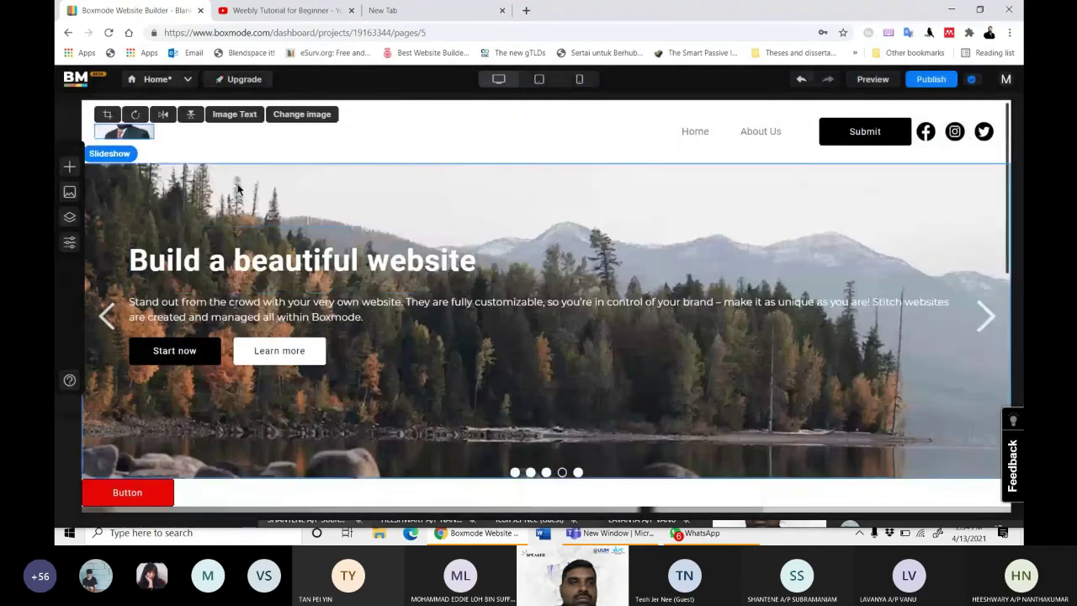
{"action": "left_click", "coordinate": [124, 132]}
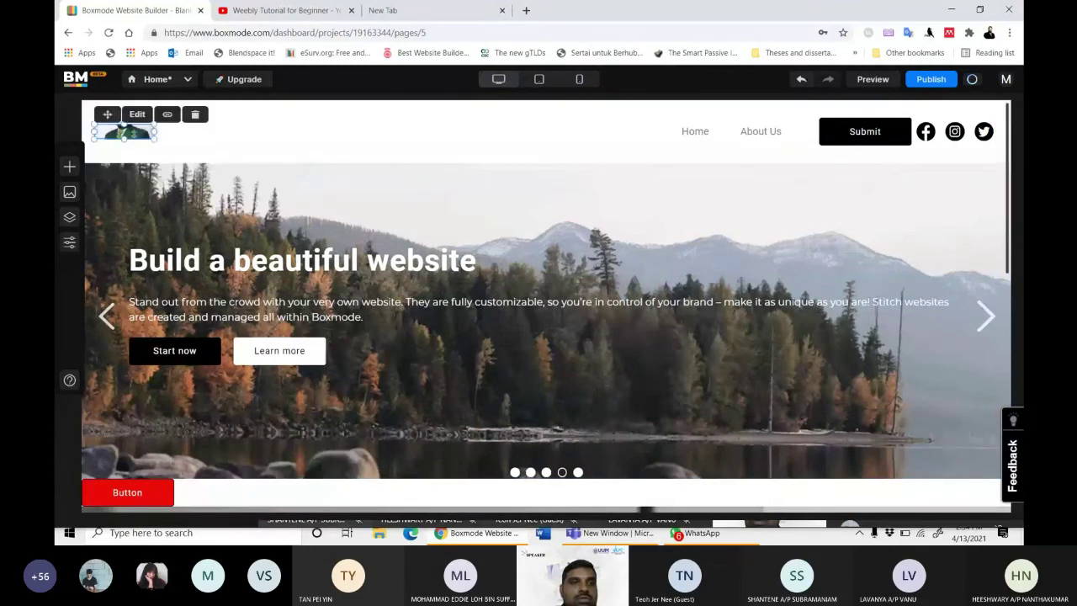
{"action": "left_click_drag", "start_coordinate": [154, 138], "coordinate": [171, 171]}
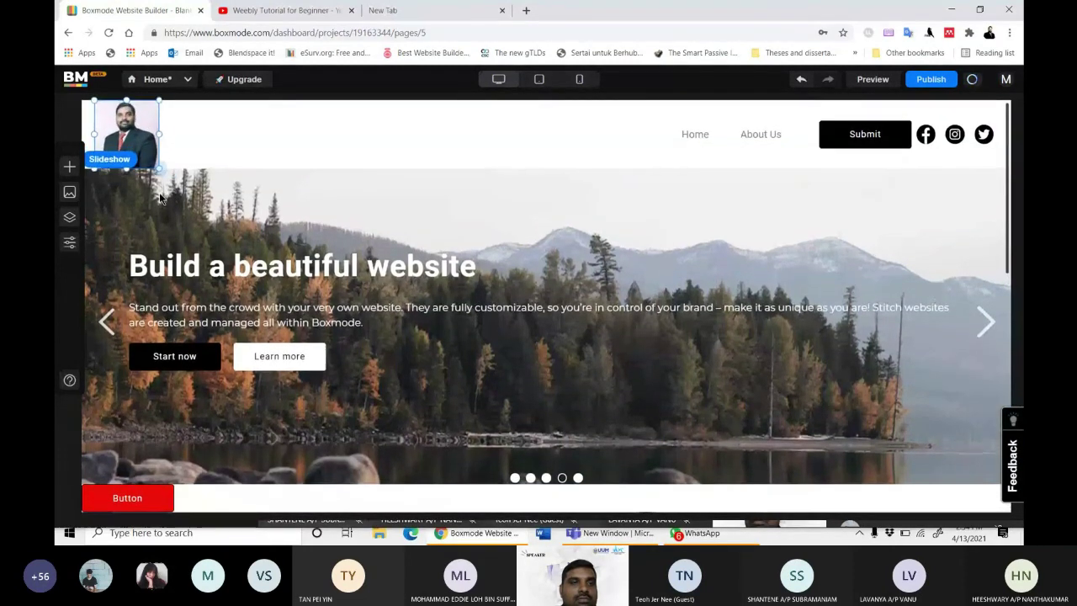
{"action": "left_click", "coordinate": [340, 144]}
{"action": "left_click", "coordinate": [341, 145]}
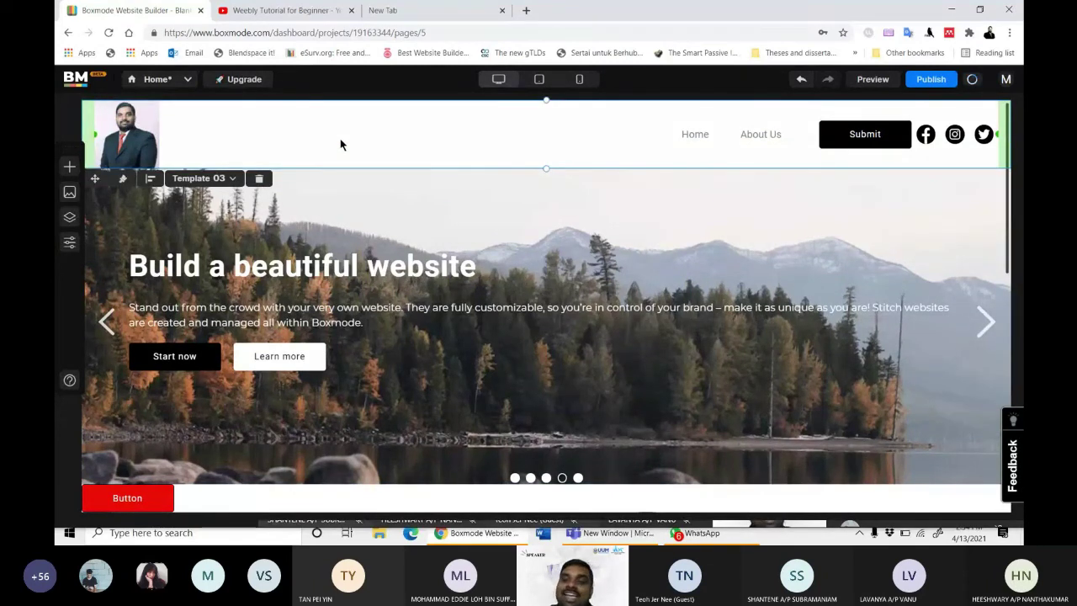
Step: Drag the quote section above the photo section, then switch to the new browser tab
{"action": "scroll", "coordinate": [331, 287], "scroll_direction": "down", "scroll_amount": 2}
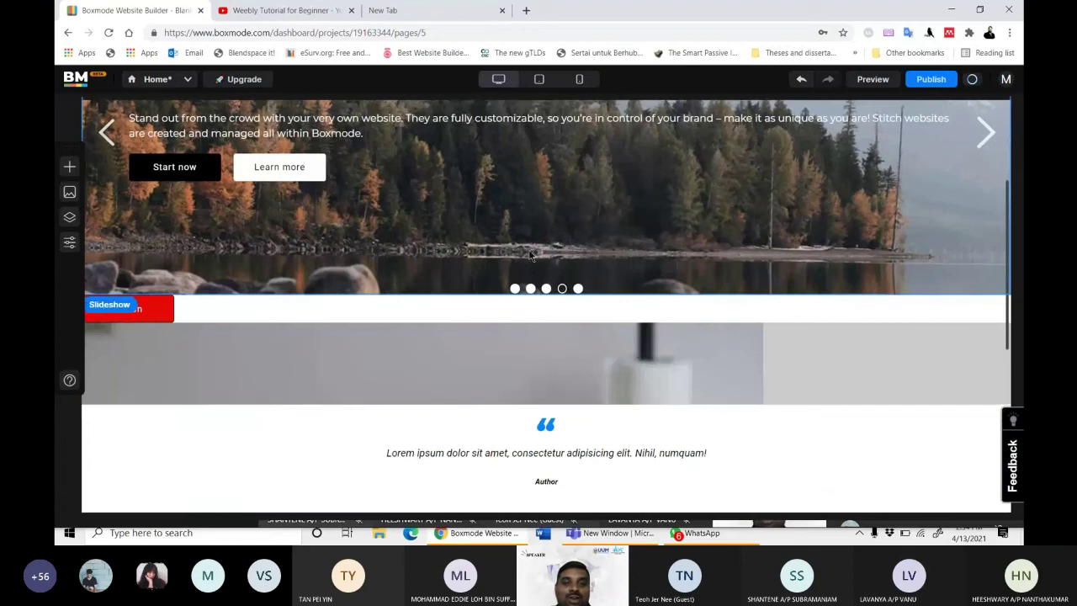
{"action": "scroll", "coordinate": [531, 255], "scroll_direction": "down", "scroll_amount": 1}
{"action": "left_click", "coordinate": [663, 391]}
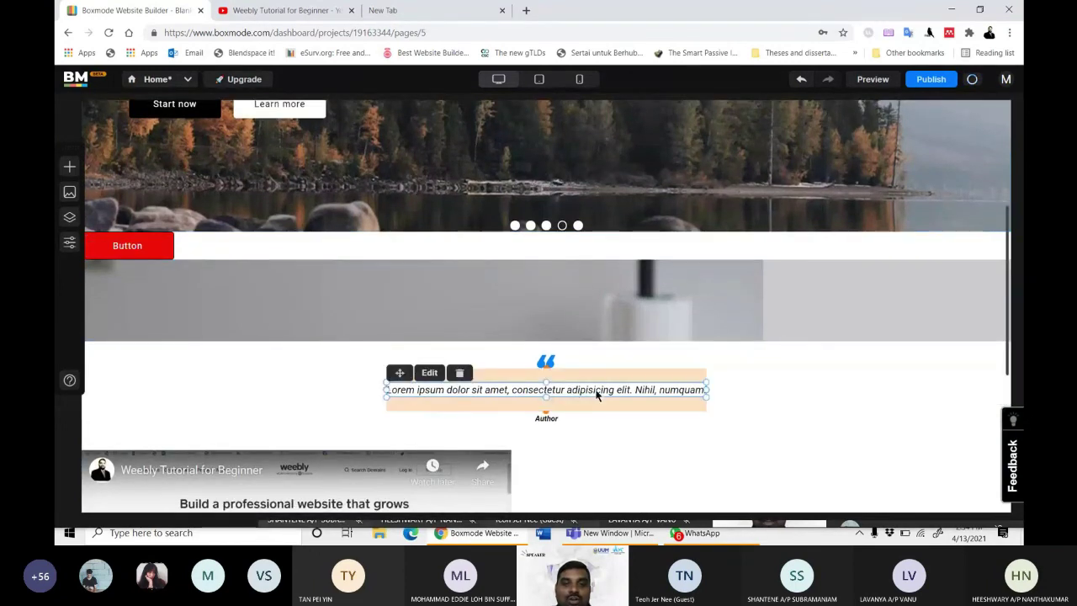
{"action": "left_click", "coordinate": [297, 387]}
{"action": "left_click_drag", "start_coordinate": [298, 384], "coordinate": [300, 233]}
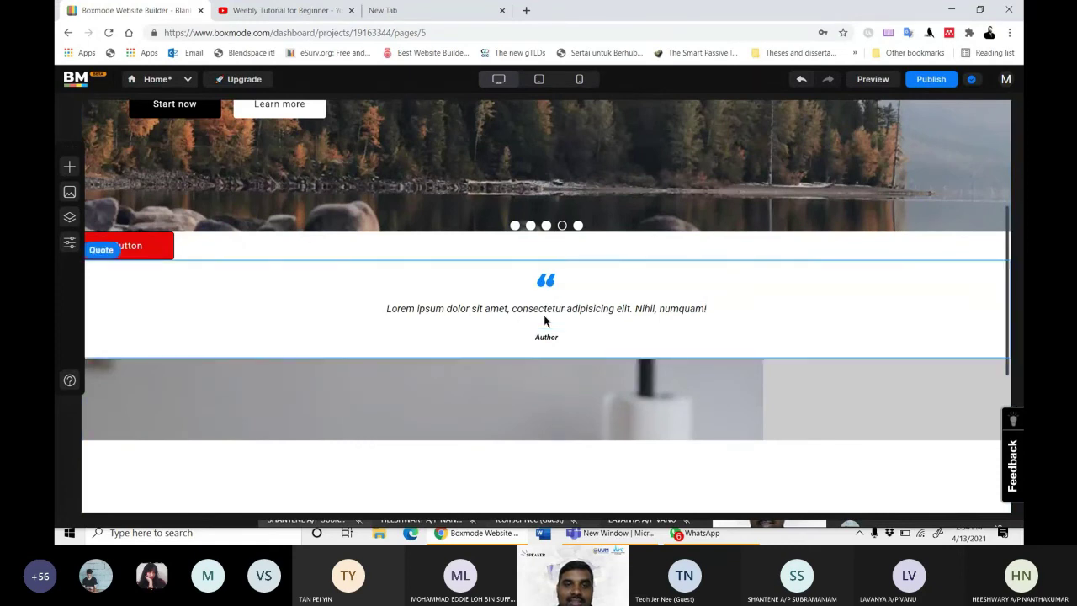
{"action": "left_click", "coordinate": [476, 315]}
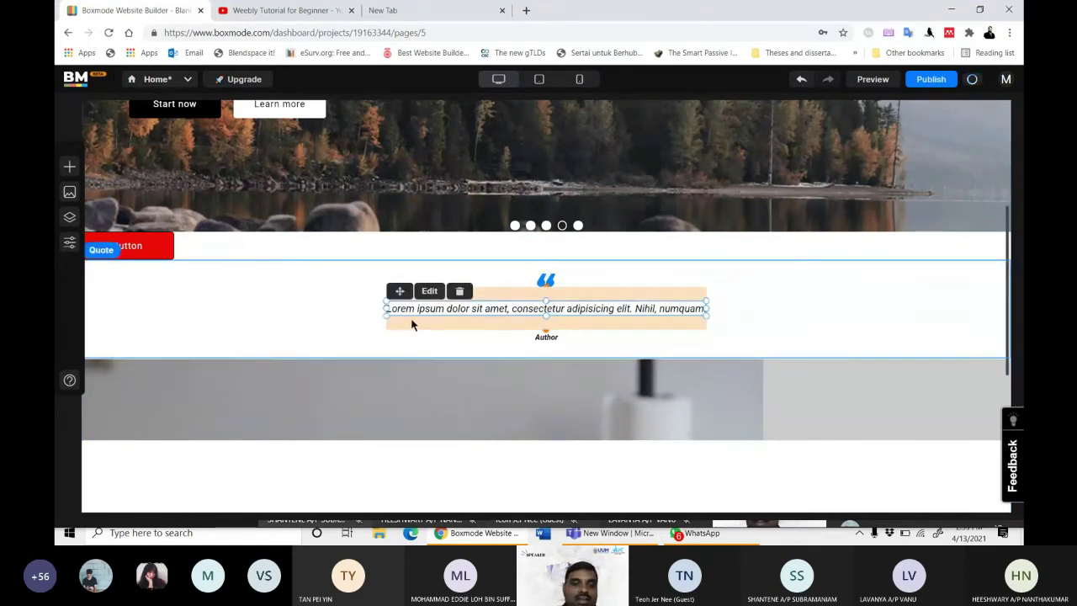
{"action": "left_click", "coordinate": [408, 12]}
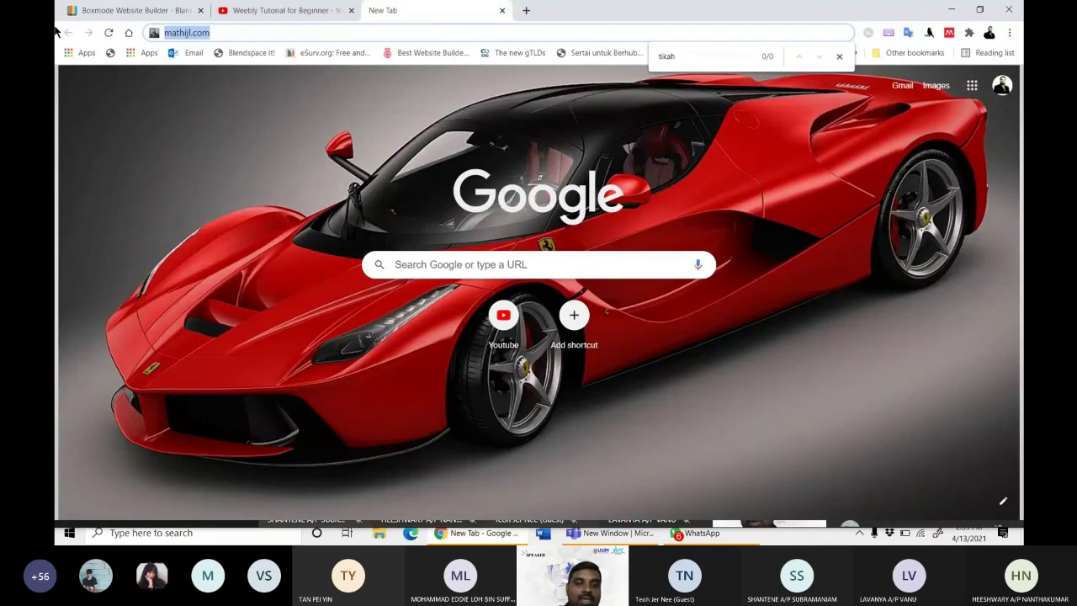
Step: Search 'abdul kaalam quotes' and open the '30 Inspiring Quotes By APJ Abdul Kalam' article
{"action": "type", "text": "abdul kaalam quotes"}
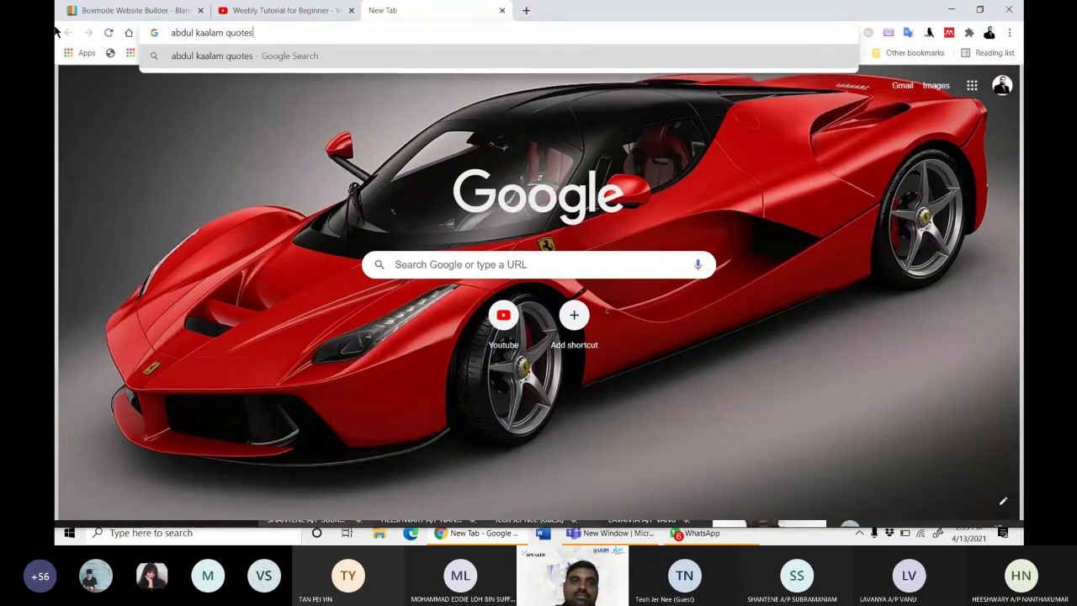
{"action": "key", "text": "Return"}
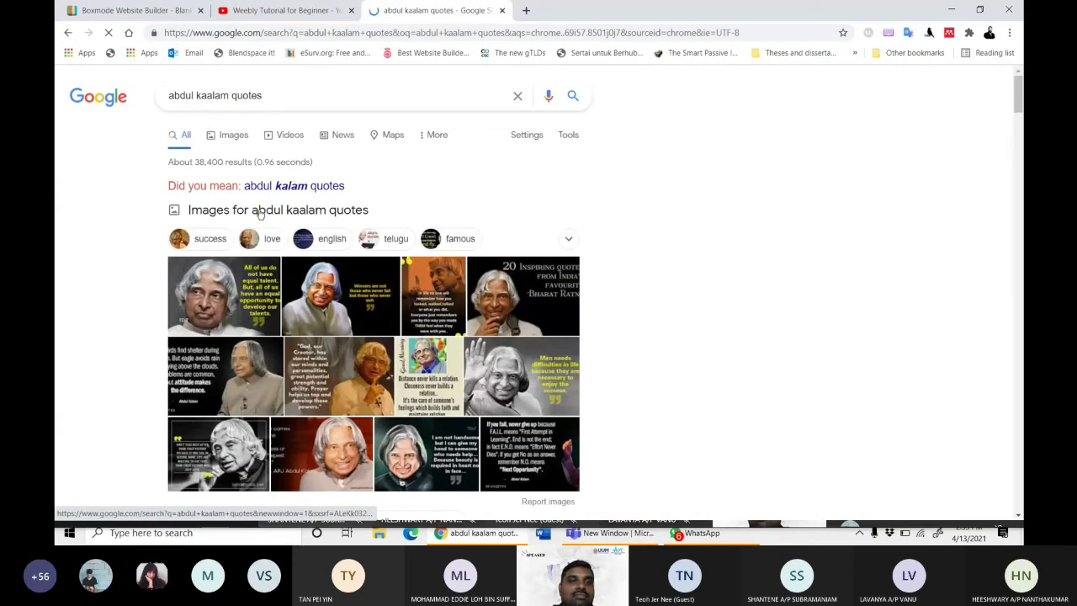
{"action": "left_click", "coordinate": [316, 187]}
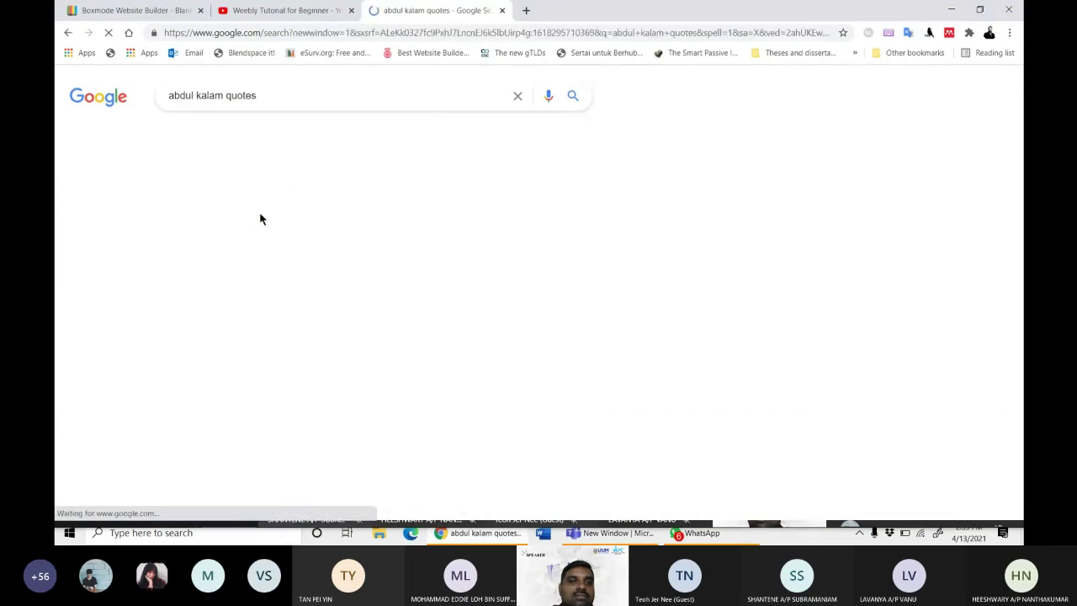
{"action": "scroll", "coordinate": [293, 350], "scroll_direction": "down", "scroll_amount": 3}
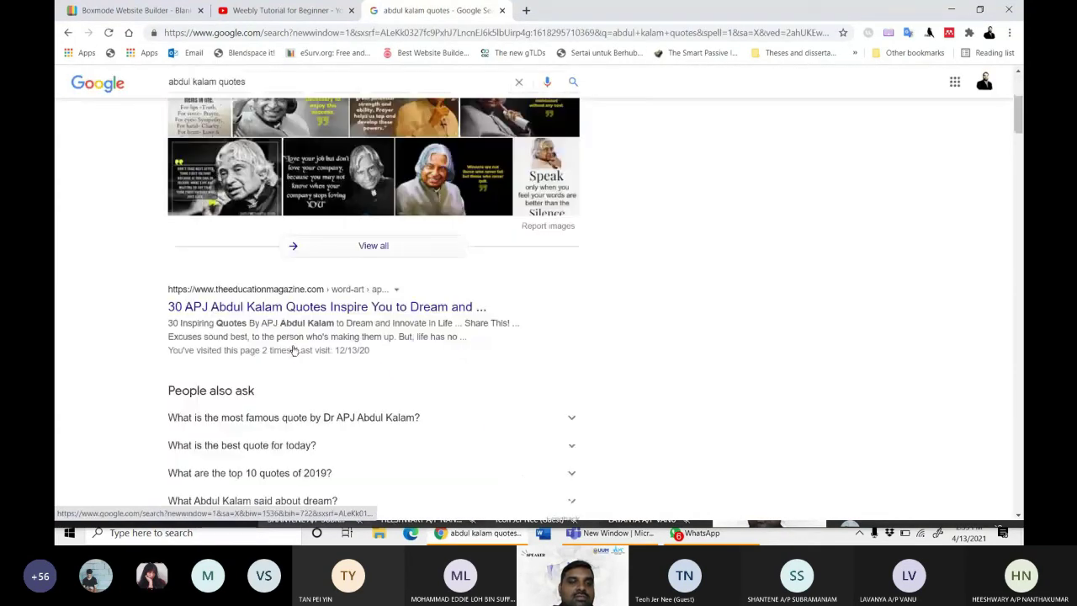
{"action": "left_click", "coordinate": [278, 307]}
{"action": "left_click_drag", "start_coordinate": [386, 10], "coordinate": [361, 256]}
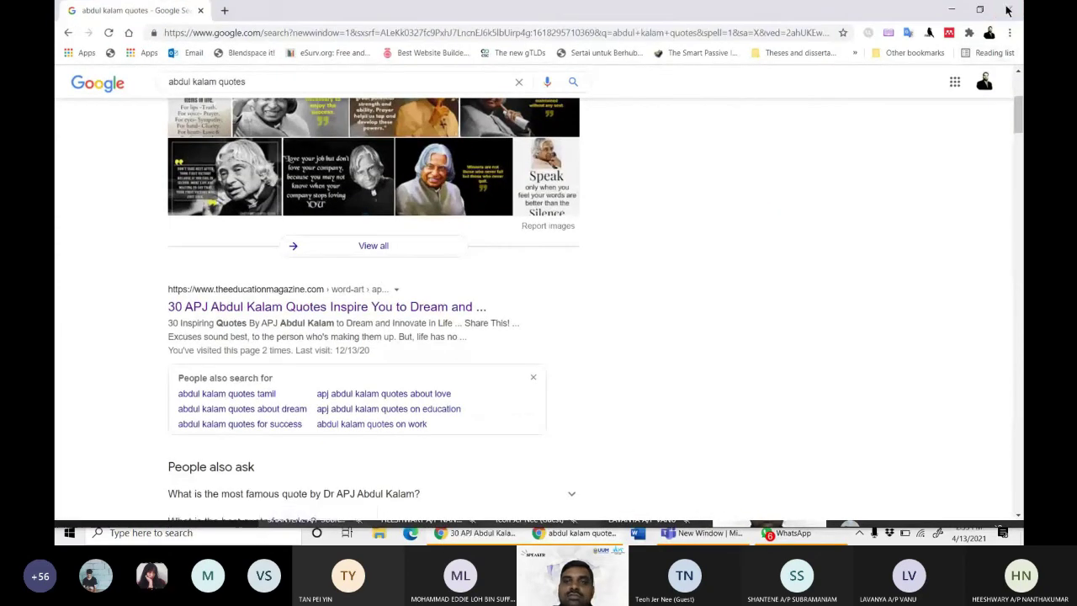
{"action": "left_click", "coordinate": [1010, 10]}
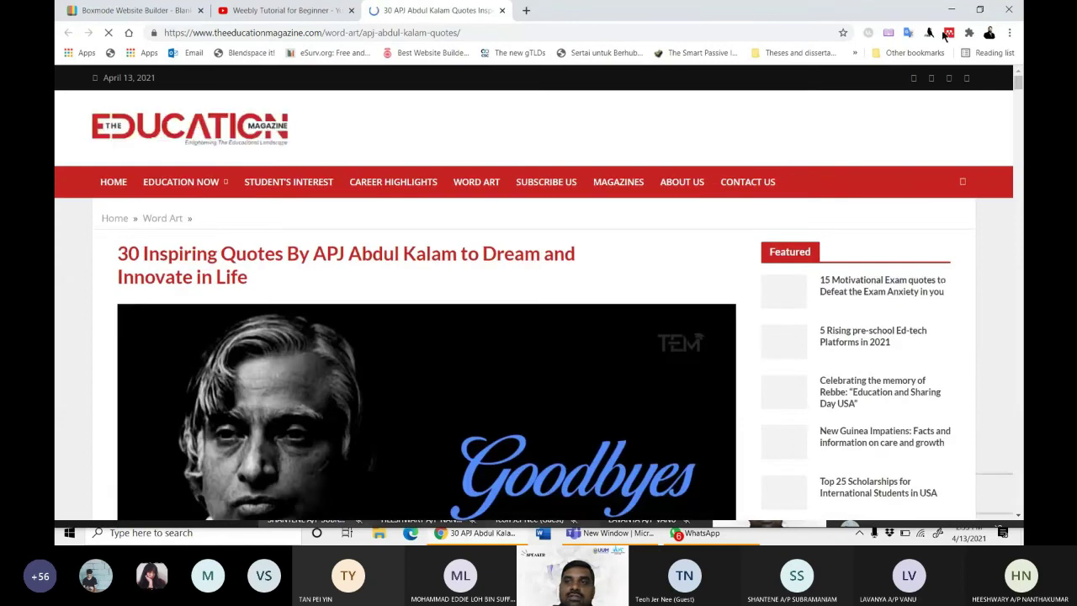
{"action": "left_click", "coordinate": [978, 10]}
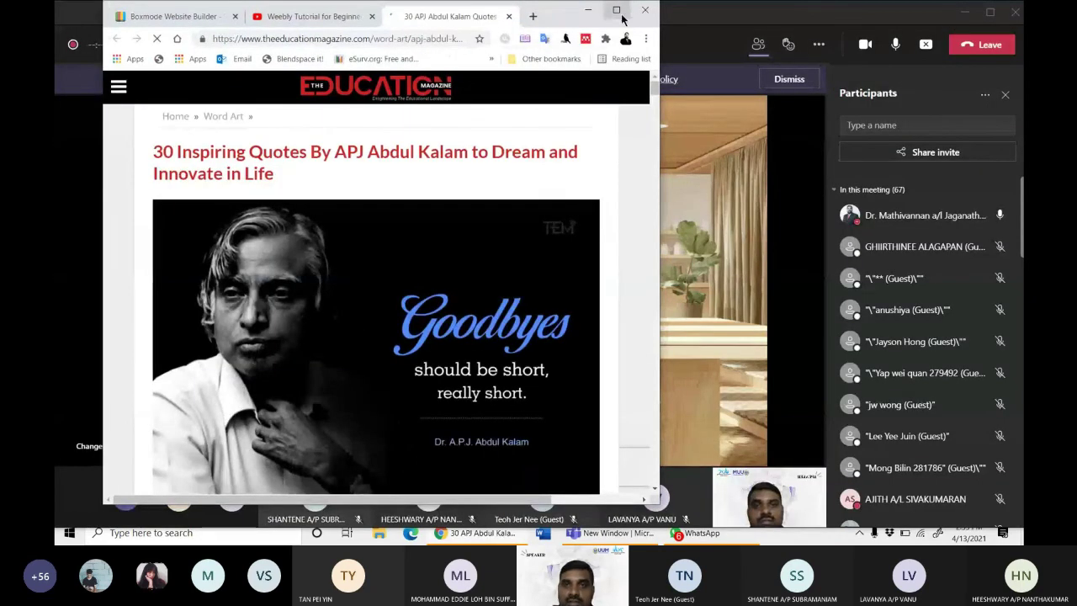
{"action": "left_click", "coordinate": [616, 10]}
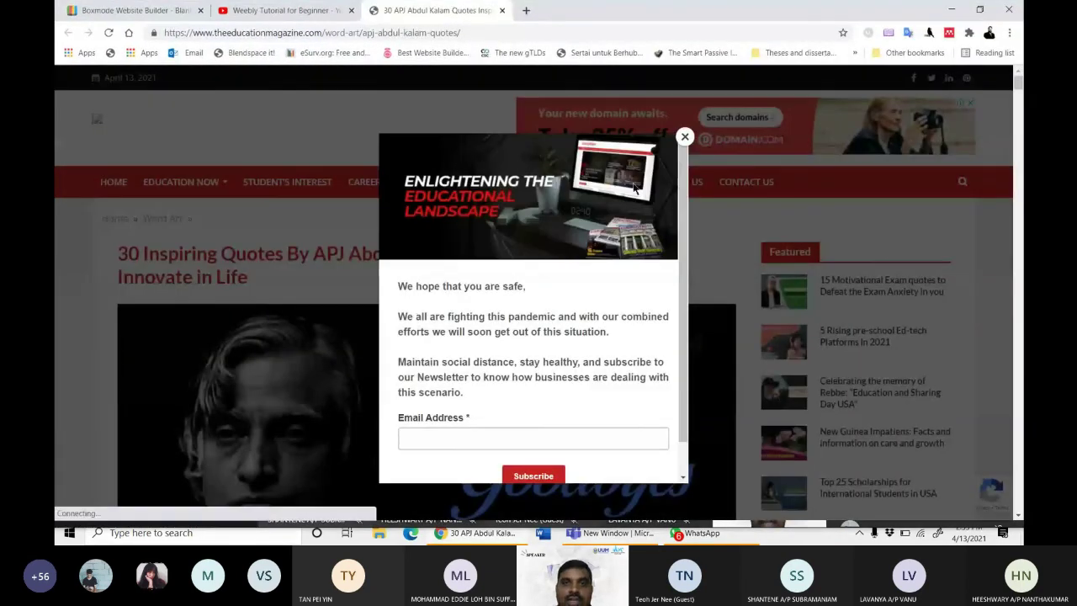
{"action": "left_click", "coordinate": [683, 138]}
Step: Copy the second quote, 'A dream is not that which you see while sleeping…', and return to Boxmode
{"action": "scroll", "coordinate": [549, 340], "scroll_direction": "down", "scroll_amount": 7}
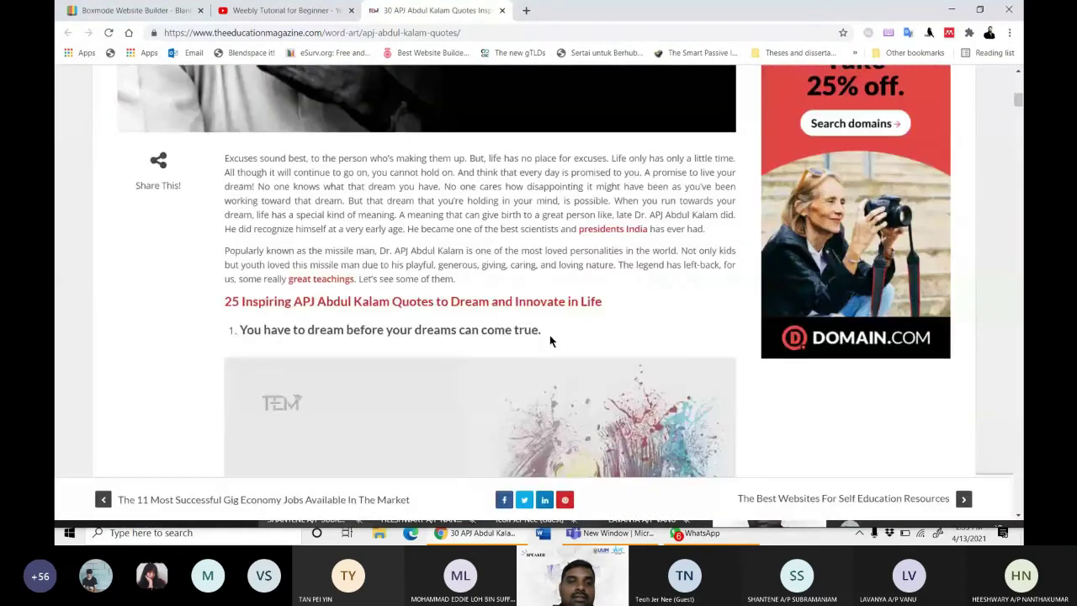
{"action": "scroll", "coordinate": [550, 339], "scroll_direction": "down", "scroll_amount": 8}
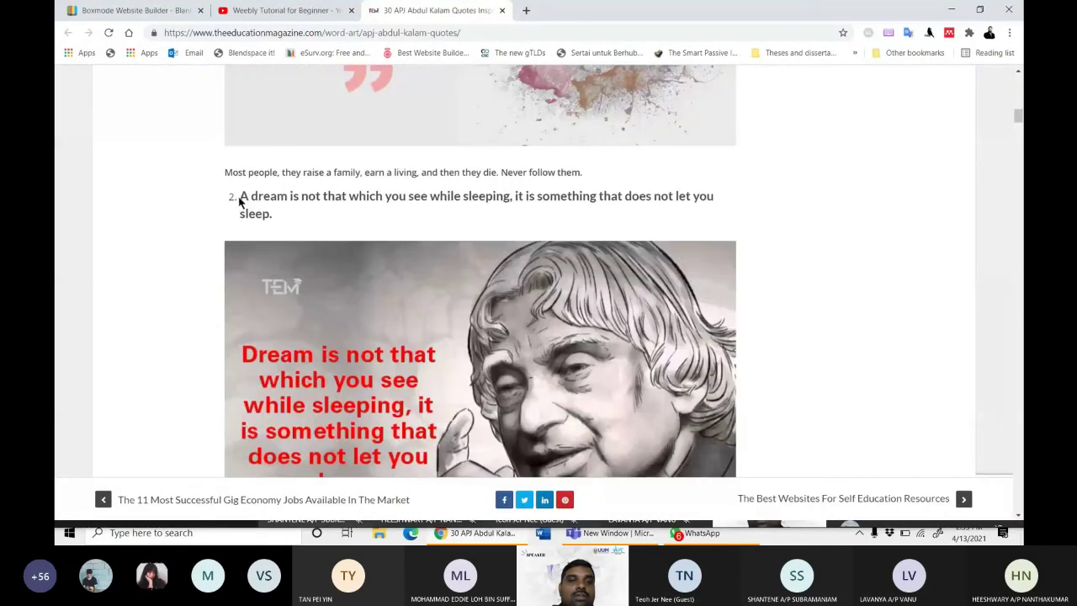
{"action": "mouse_move", "coordinate": [243, 193]}
{"action": "left_mouse_down"}
{"action": "mouse_move", "coordinate": [281, 200]}
{"action": "mouse_move", "coordinate": [278, 217]}
{"action": "mouse_move", "coordinate": [243, 195]}
{"action": "left_mouse_up"}
{"action": "right_click", "coordinate": [269, 200]}
{"action": "left_click", "coordinate": [278, 209]}
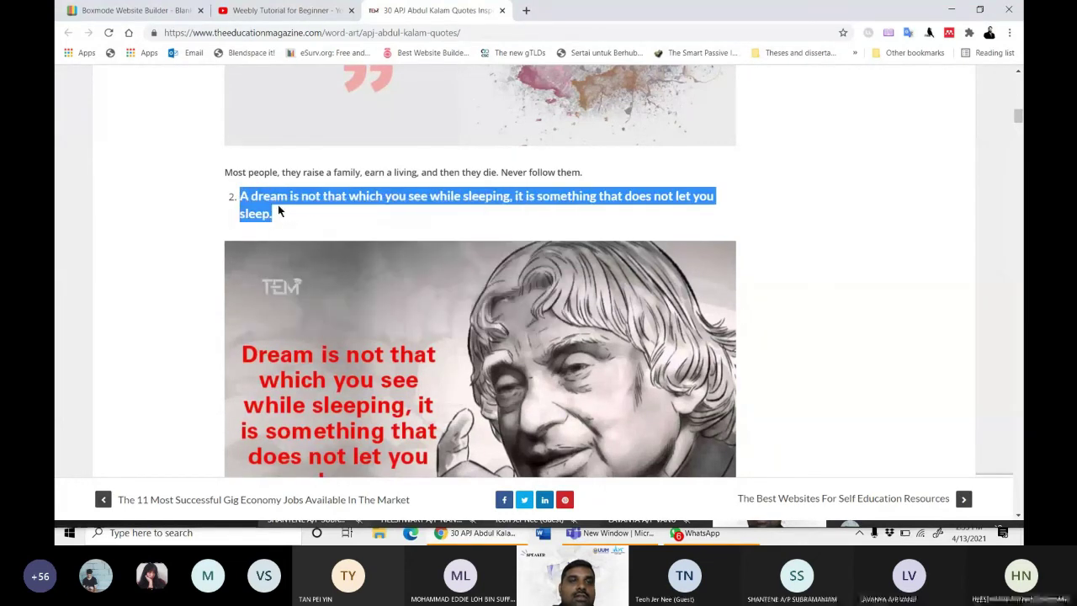
{"action": "left_click", "coordinate": [269, 10]}
{"action": "left_click", "coordinate": [118, 10]}
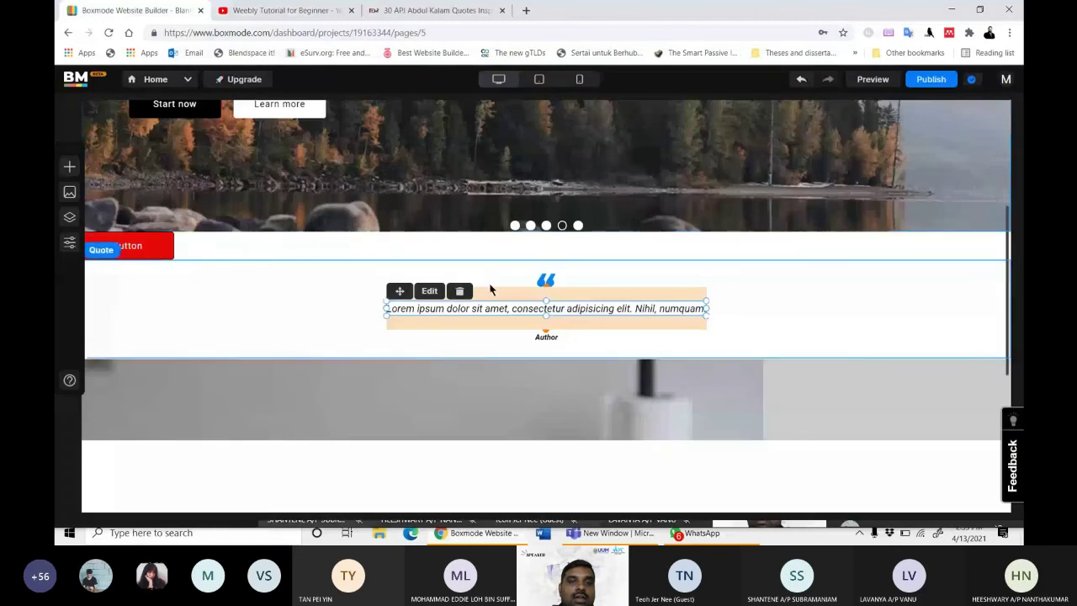
Step: Paste the Kalam quote 'A dream is not that which you see…' over the Lorem ipsum text
{"action": "double_click", "coordinate": [482, 309]}
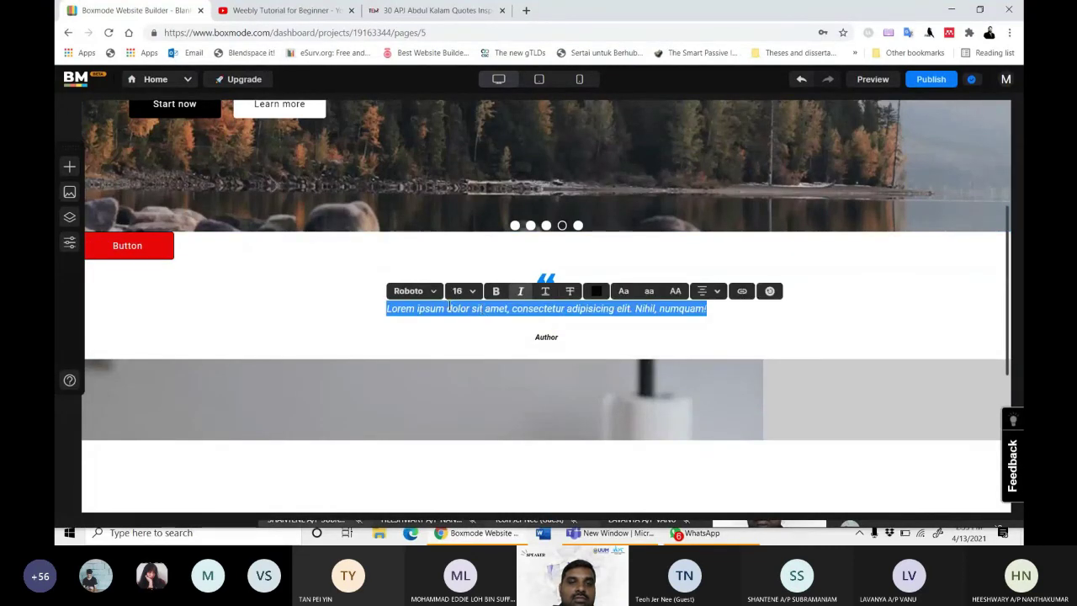
{"action": "key", "text": "ctrl+v"}
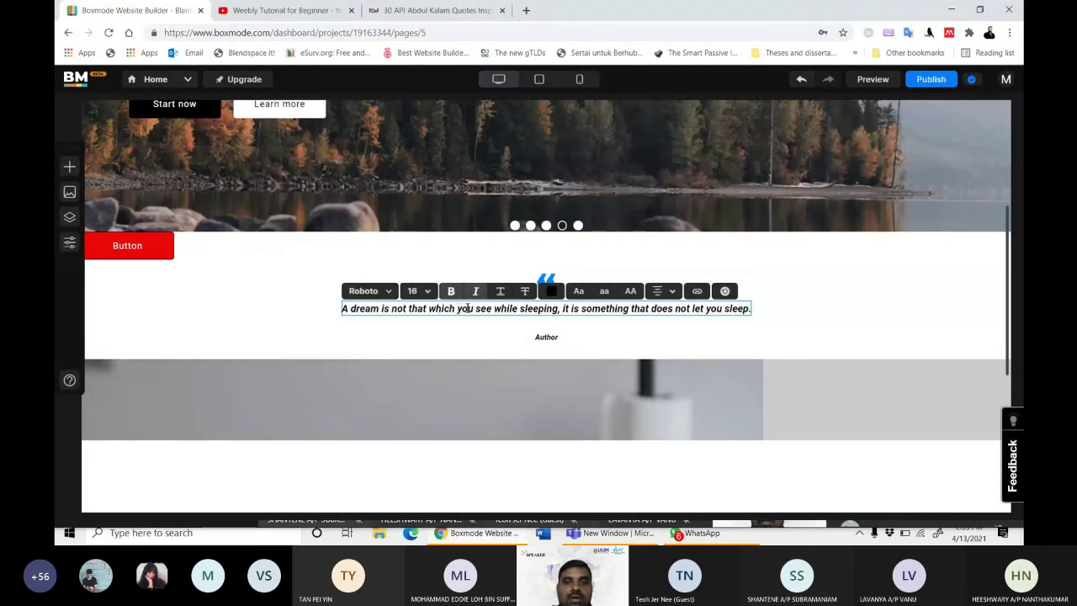
{"action": "left_click", "coordinate": [844, 281]}
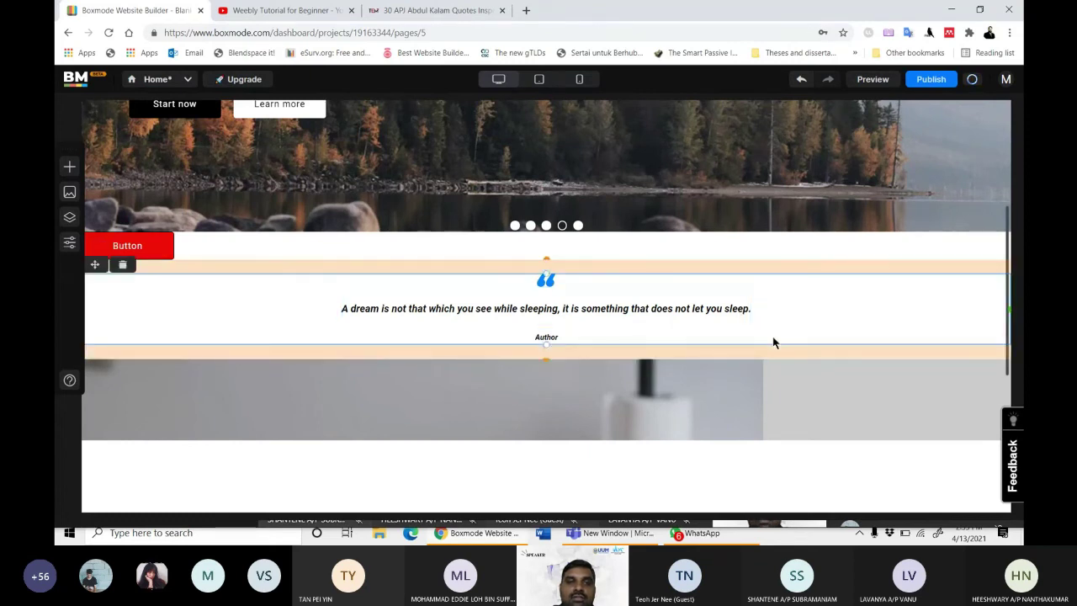
{"action": "left_click", "coordinate": [639, 313]}
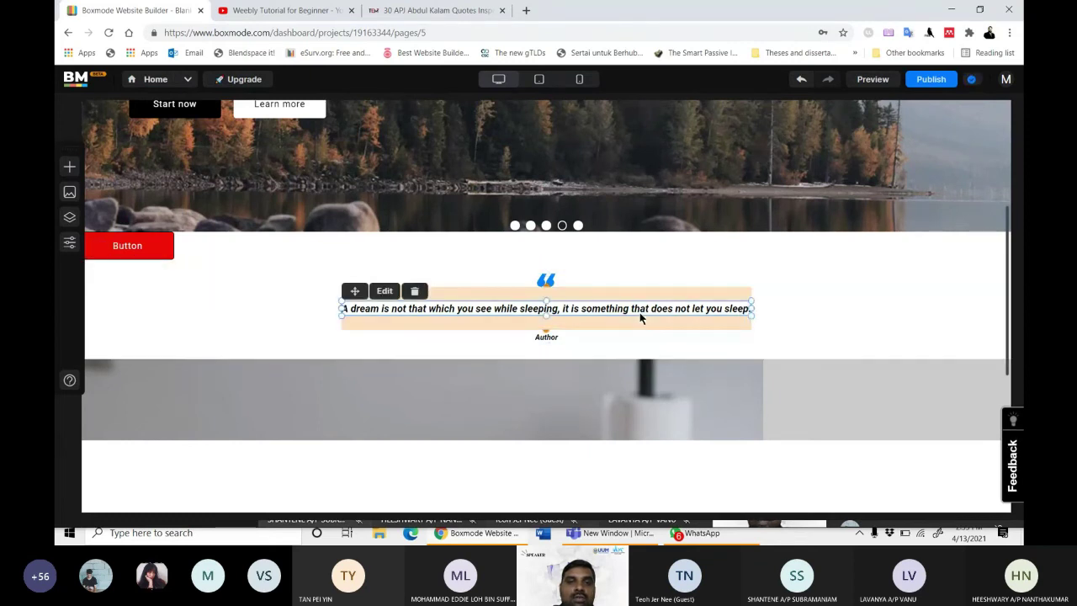
{"action": "left_click", "coordinate": [383, 291]}
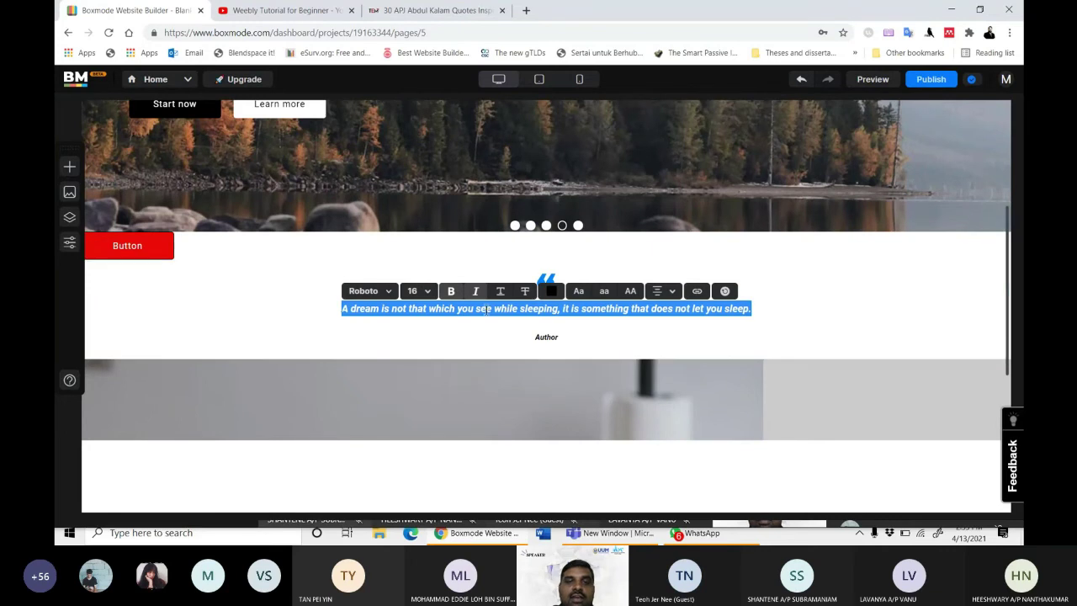
{"action": "left_click", "coordinate": [816, 287]}
{"action": "scroll", "coordinate": [591, 397], "scroll_direction": "down", "scroll_amount": 3}
Step: Delete the empty section below the quote, undoing an accidental image-section deletion
{"action": "left_click", "coordinate": [616, 200]}
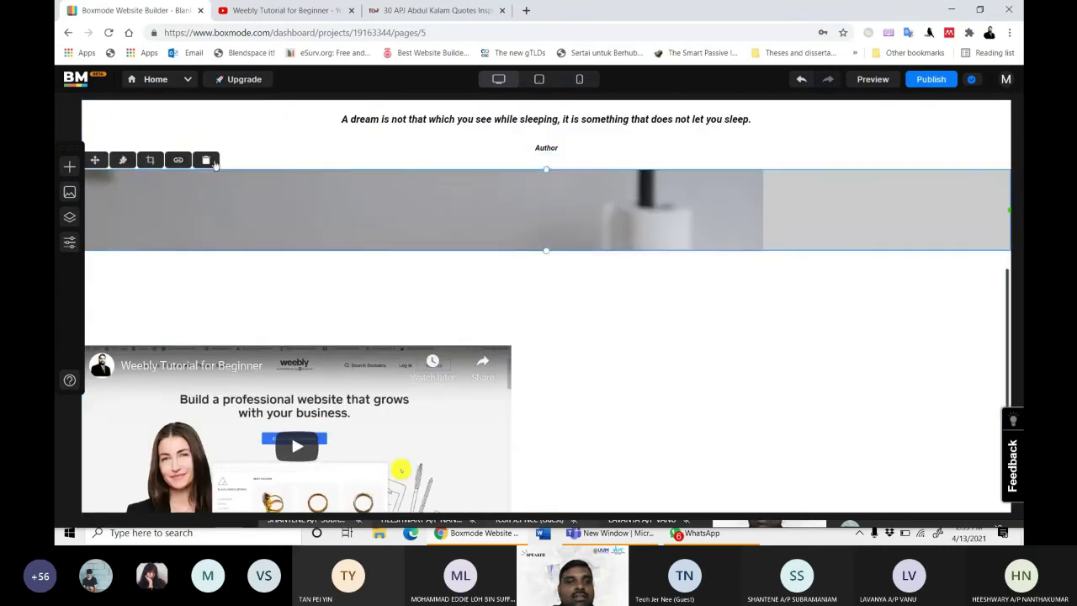
{"action": "left_click", "coordinate": [207, 160]}
{"action": "key", "text": "ctrl+z"}
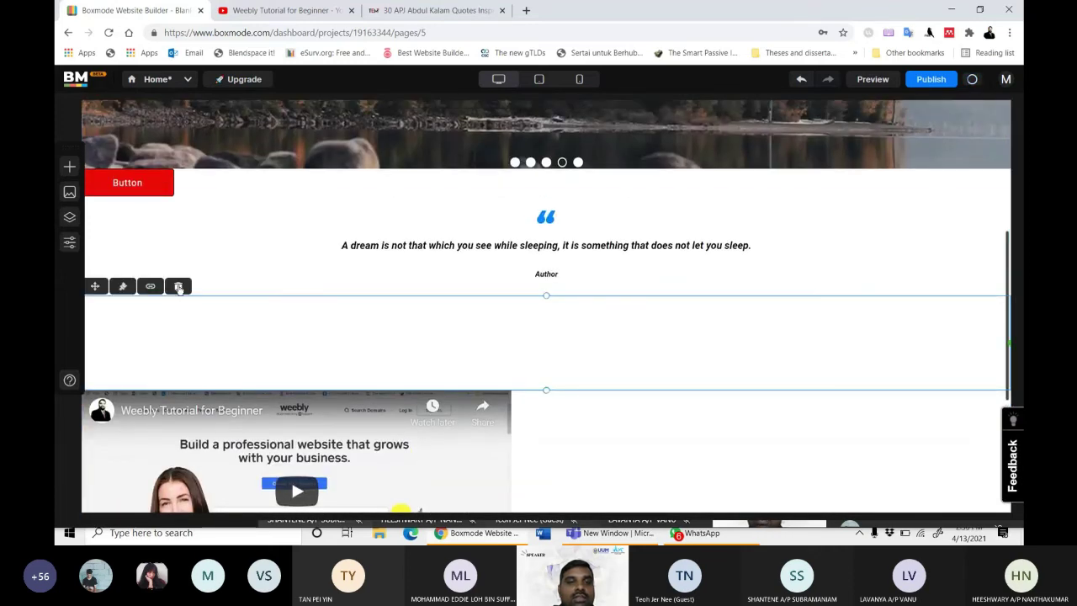
{"action": "left_click", "coordinate": [178, 287]}
{"action": "scroll", "coordinate": [673, 404], "scroll_direction": "down", "scroll_amount": 3}
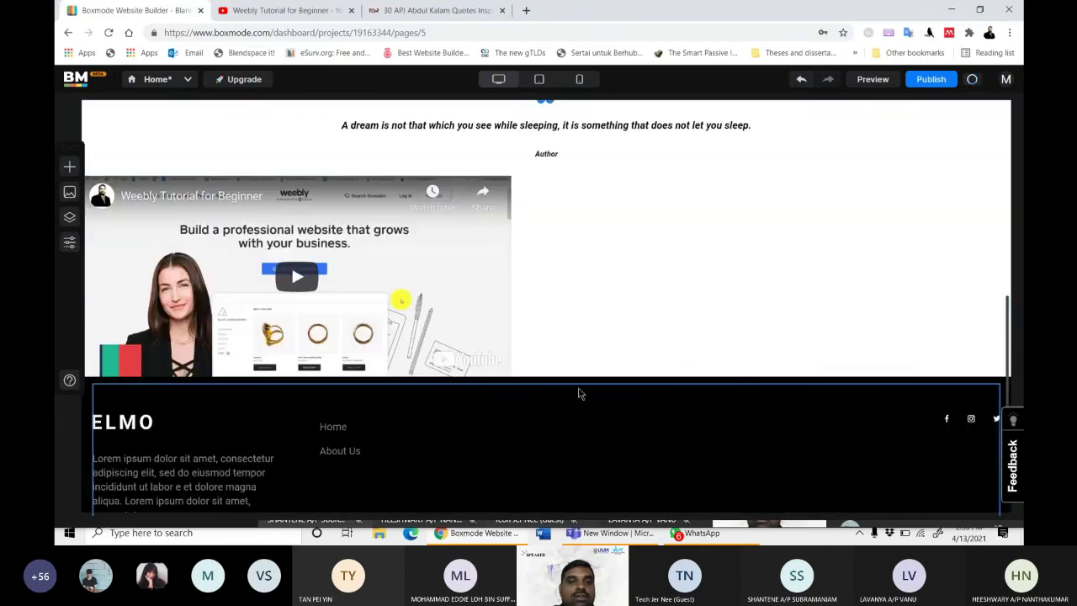
Step: Adjust the ELMO footer's top padding below the YouTube video
{"action": "left_click", "coordinate": [467, 368]}
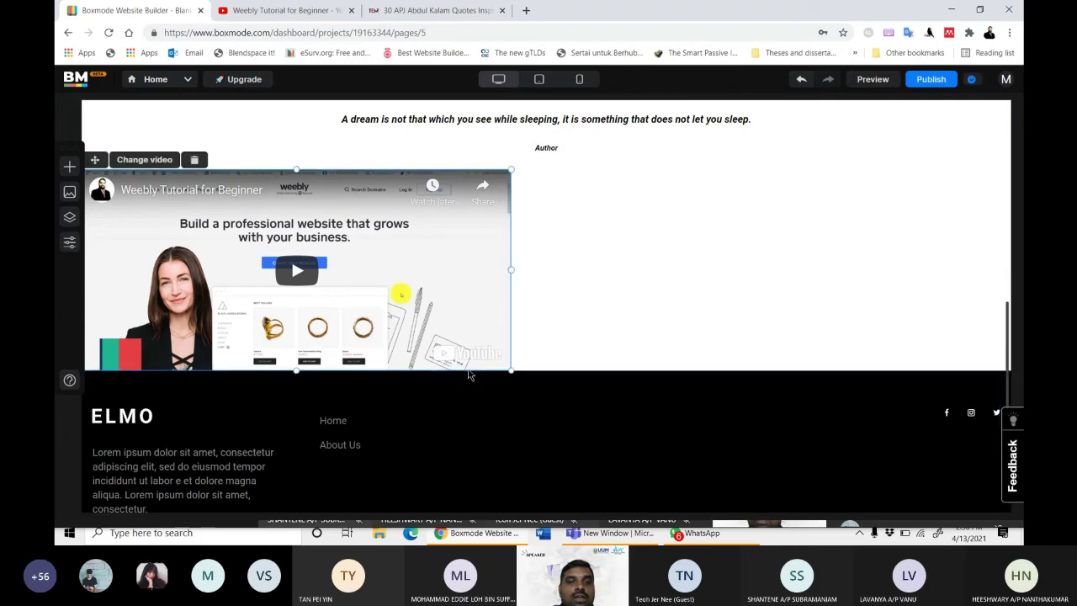
{"action": "left_click", "coordinate": [713, 385]}
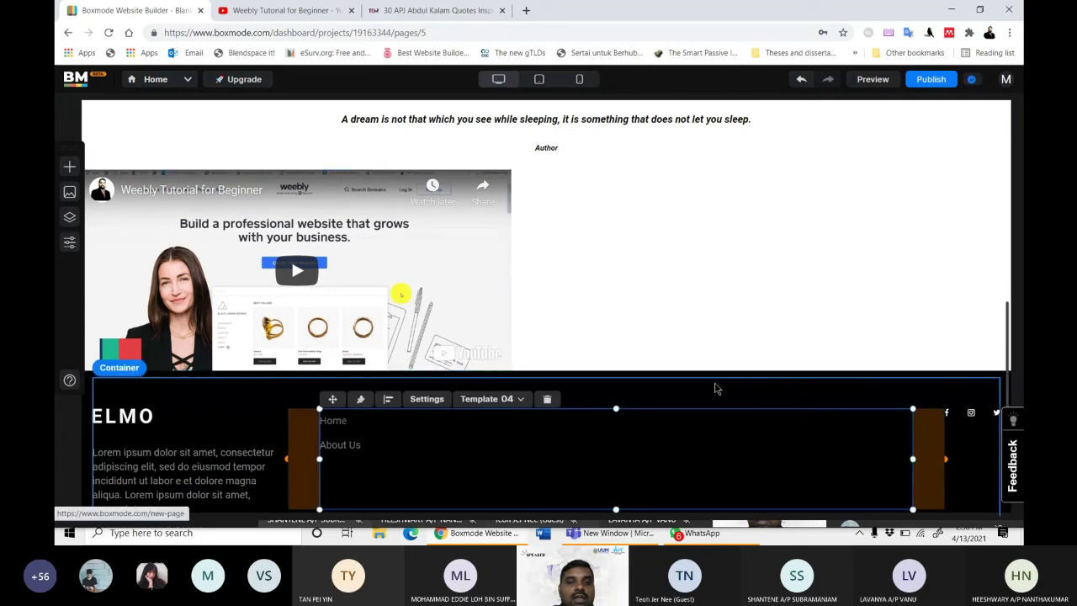
{"action": "left_click", "coordinate": [801, 383]}
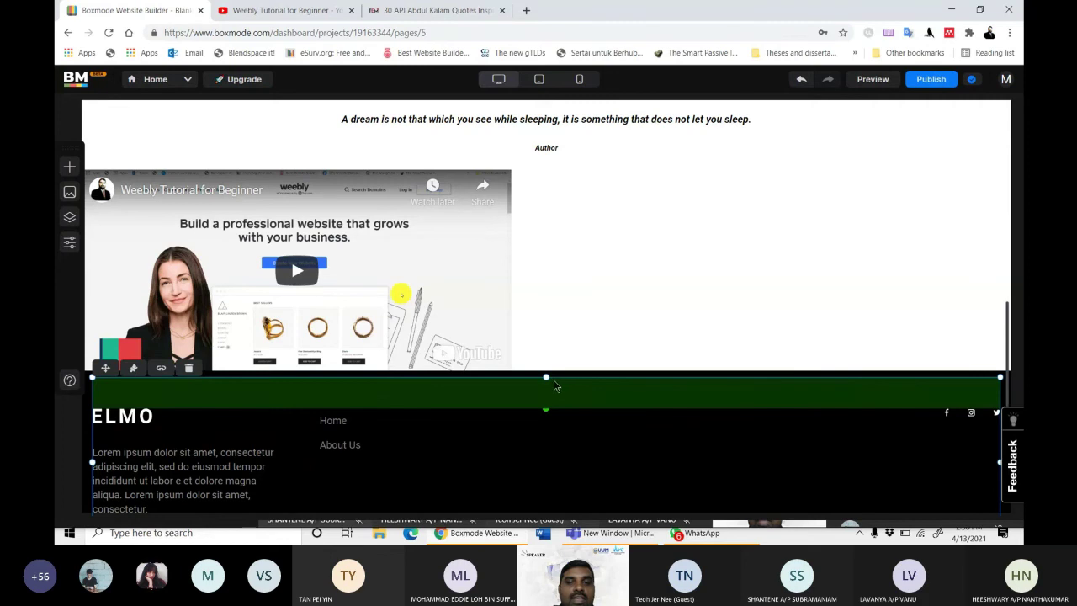
{"action": "left_click_drag", "start_coordinate": [545, 376], "coordinate": [546, 409]}
{"action": "left_click", "coordinate": [637, 331]}
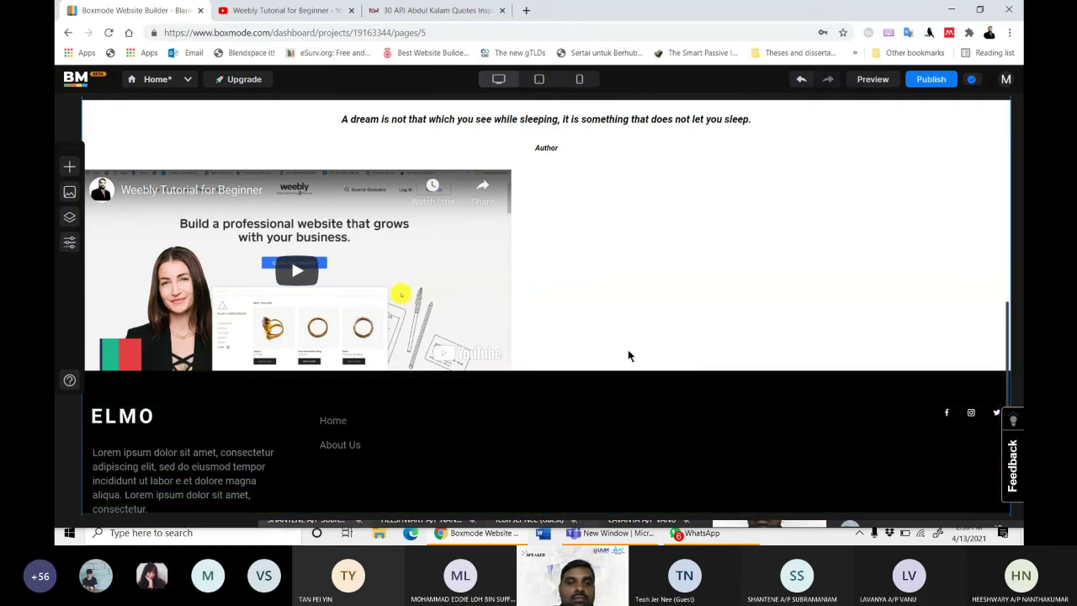
{"action": "left_click", "coordinate": [596, 380]}
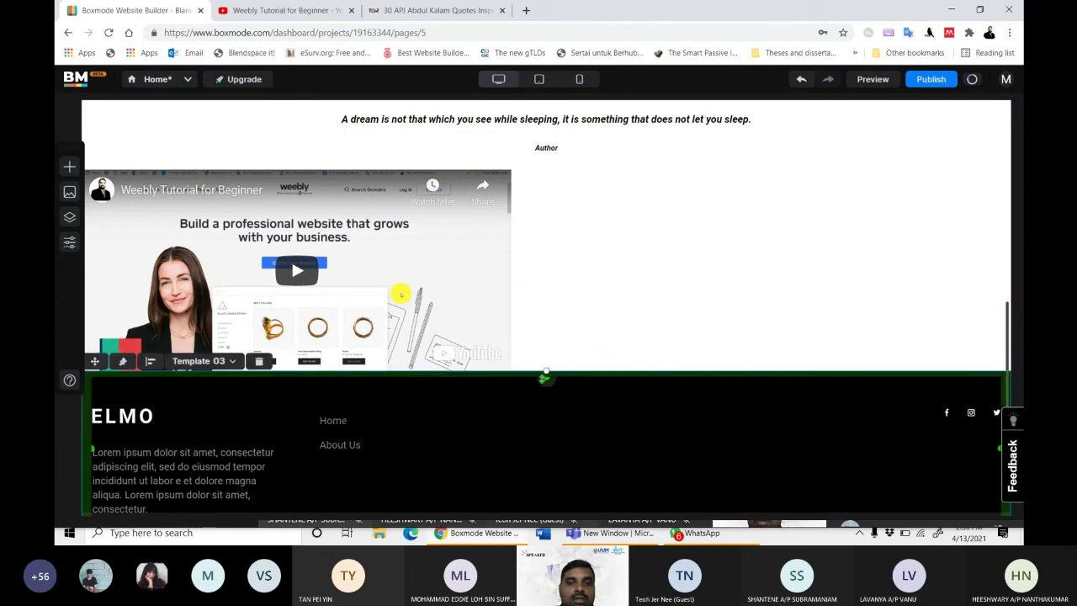
{"action": "mouse_move", "coordinate": [546, 374]}
{"action": "left_mouse_down"}
{"action": "mouse_move", "coordinate": [548, 406]}
{"action": "mouse_move", "coordinate": [547, 387]}
{"action": "left_mouse_up"}
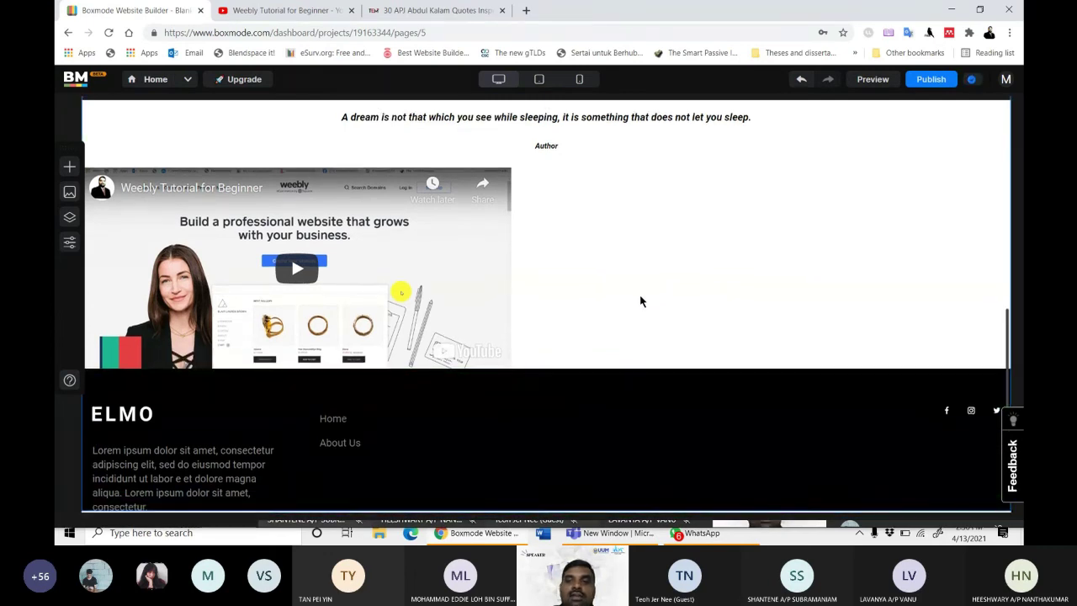
{"action": "scroll", "coordinate": [639, 300], "scroll_direction": "up", "scroll_amount": 3}
{"action": "scroll", "coordinate": [540, 400], "scroll_direction": "down", "scroll_amount": 2}
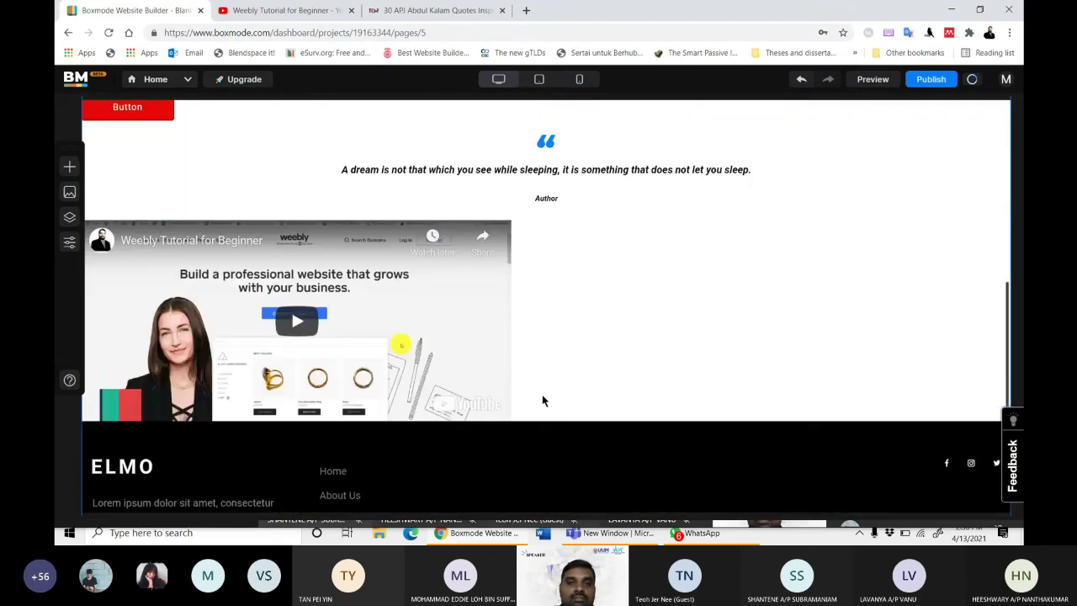
Step: Place the Widgets > Form Contact template with Name, Email, Message and Submit below the quote
{"action": "left_click", "coordinate": [70, 166]}
{"action": "left_click", "coordinate": [140, 227]}
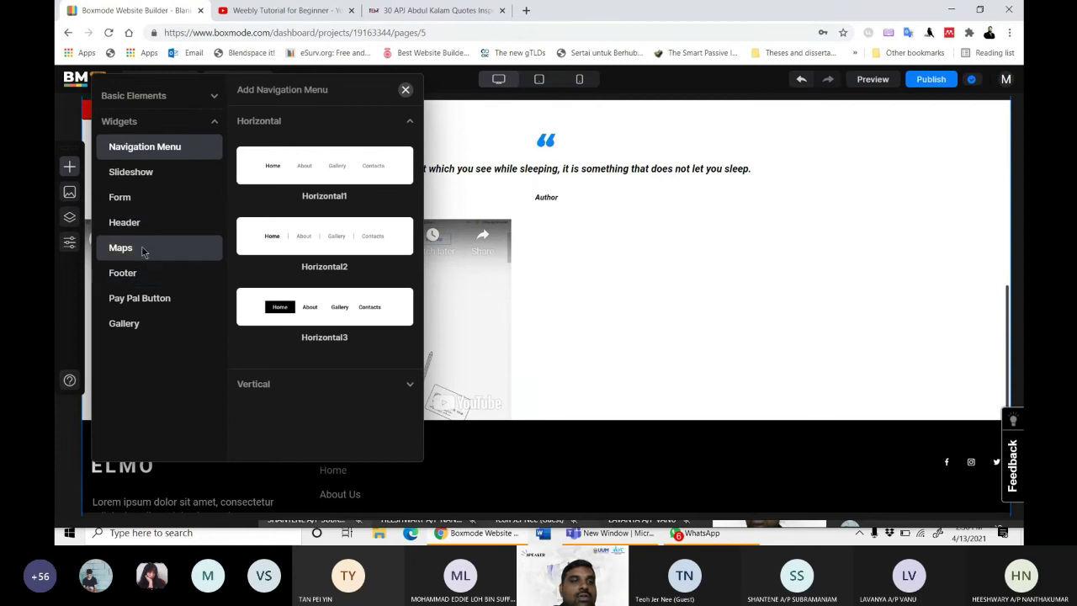
{"action": "left_click", "coordinate": [135, 198]}
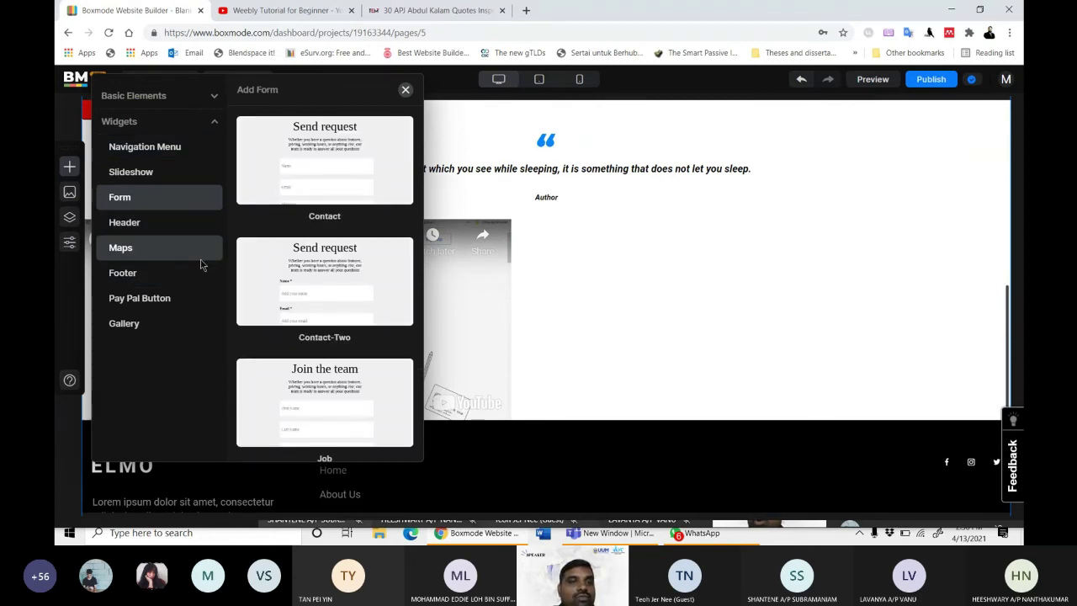
{"action": "left_click_drag", "start_coordinate": [324, 160], "coordinate": [566, 312]}
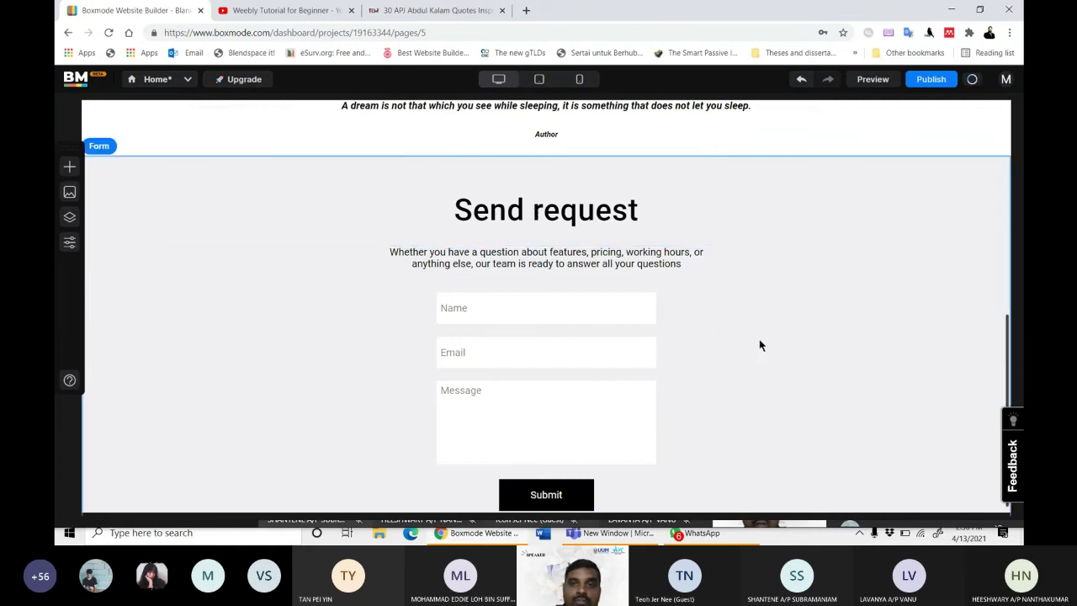
{"action": "left_click", "coordinate": [710, 324]}
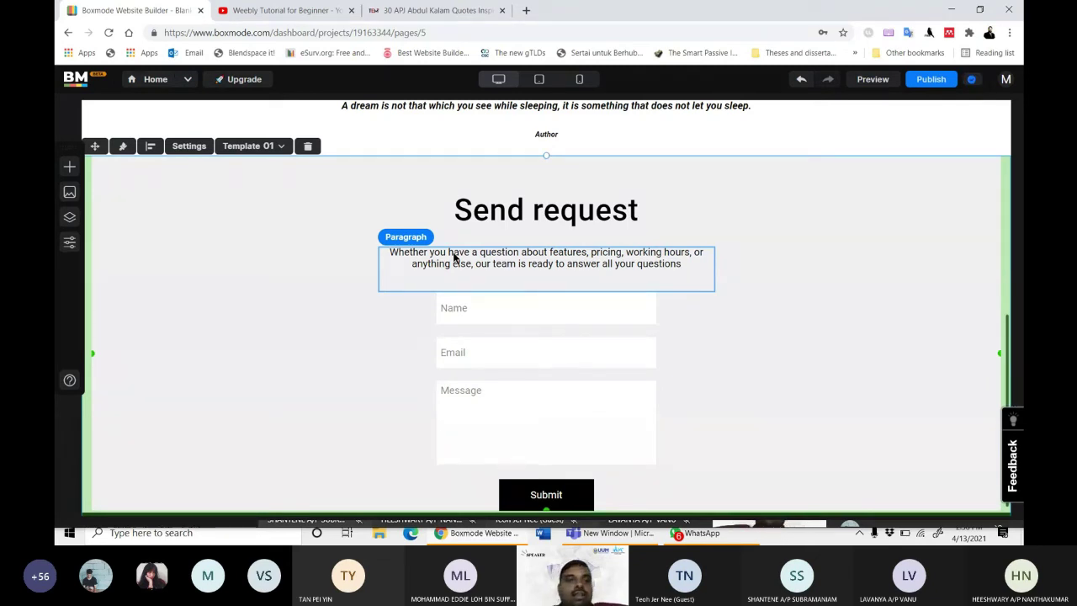
Step: Review the form's template choices, management settings and Name field options
{"action": "left_click", "coordinate": [257, 149]}
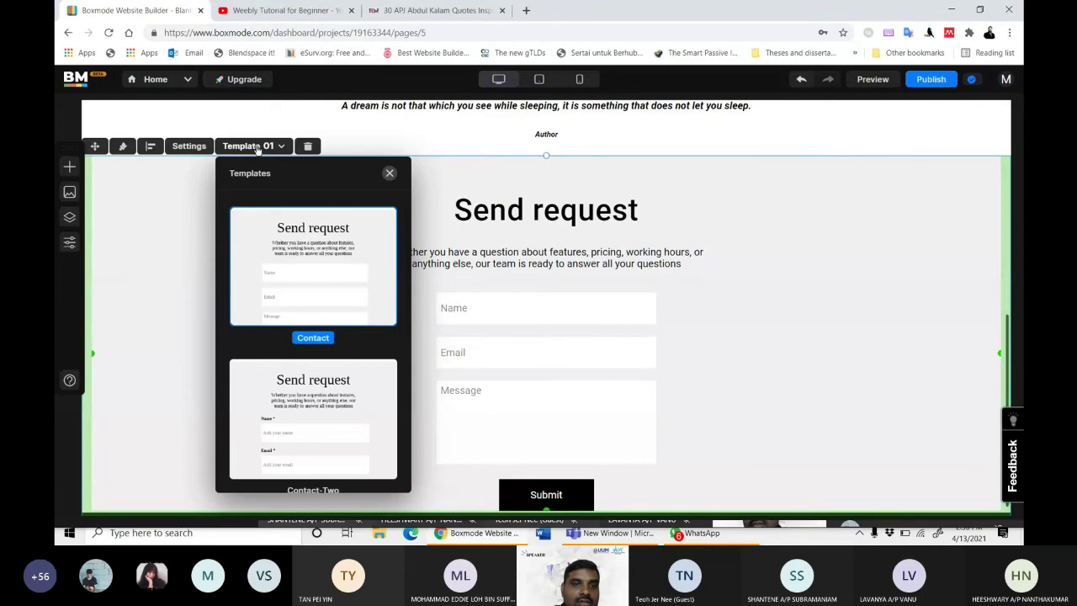
{"action": "left_click", "coordinate": [190, 146]}
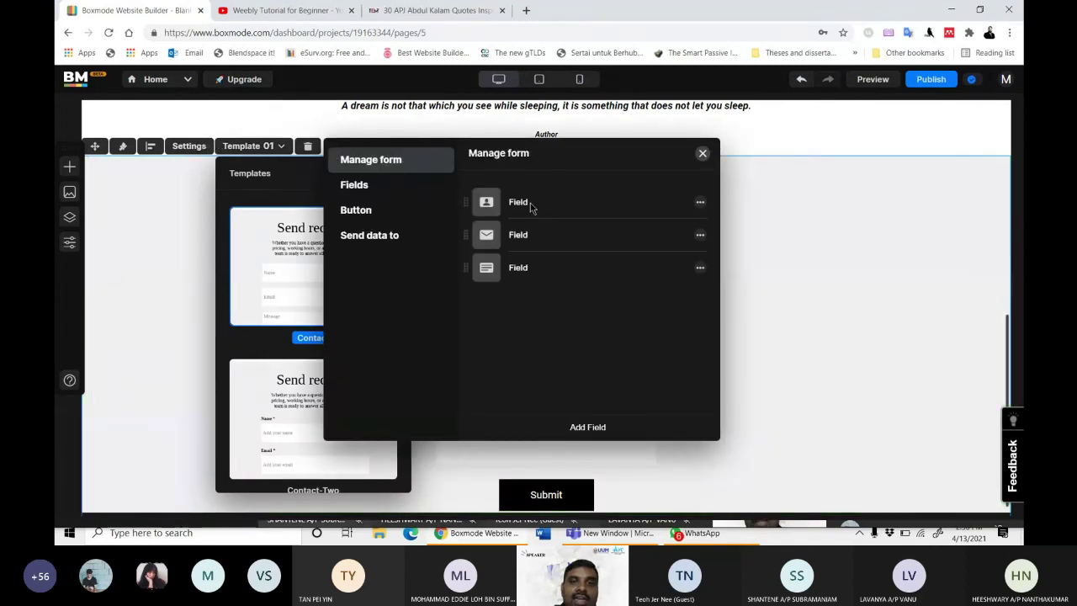
{"action": "left_click", "coordinate": [699, 203]}
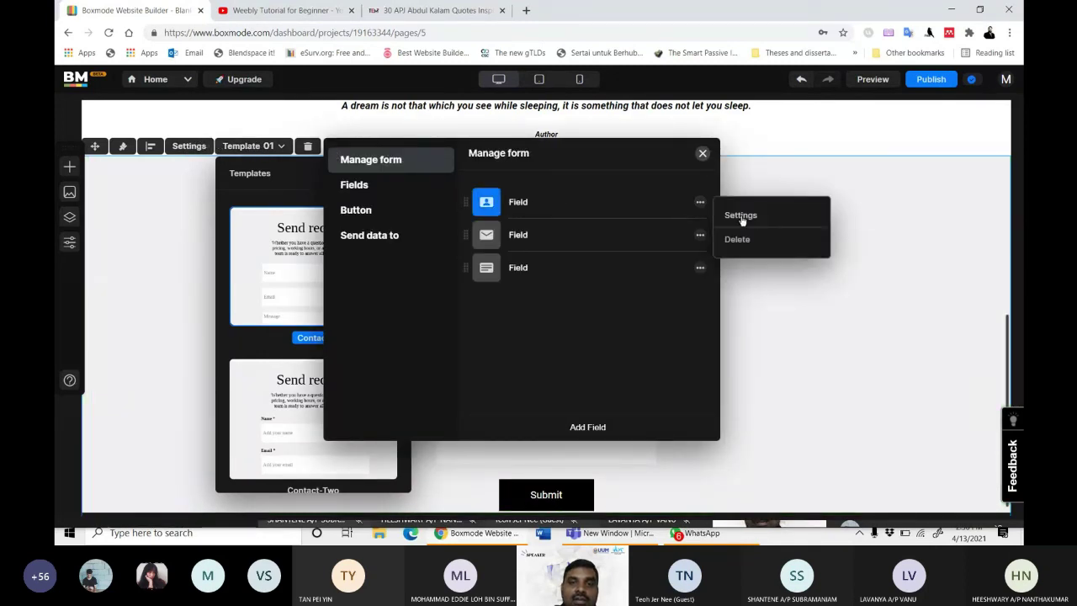
{"action": "left_click", "coordinate": [741, 216]}
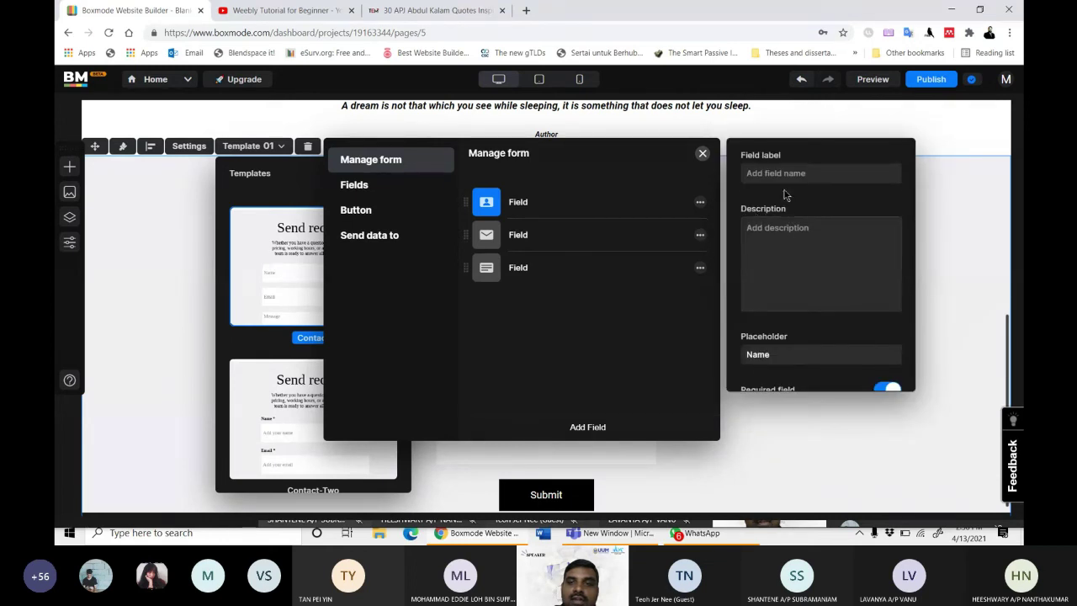
{"action": "scroll", "coordinate": [800, 340], "scroll_direction": "down", "scroll_amount": 1}
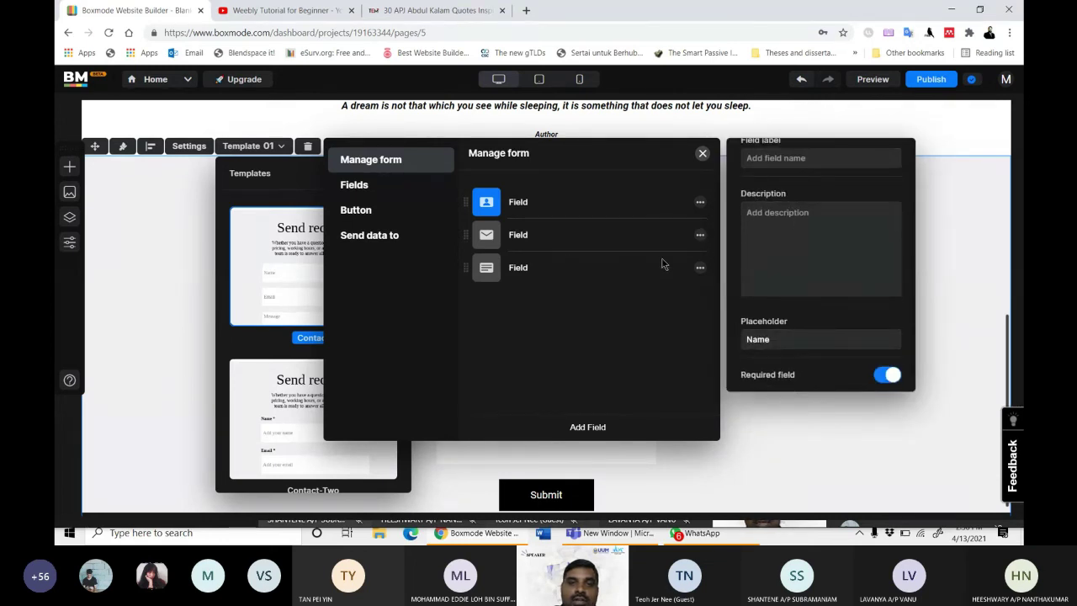
Step: Replace the form's submission recipient with a personal Gmail address
{"action": "left_click", "coordinate": [377, 235]}
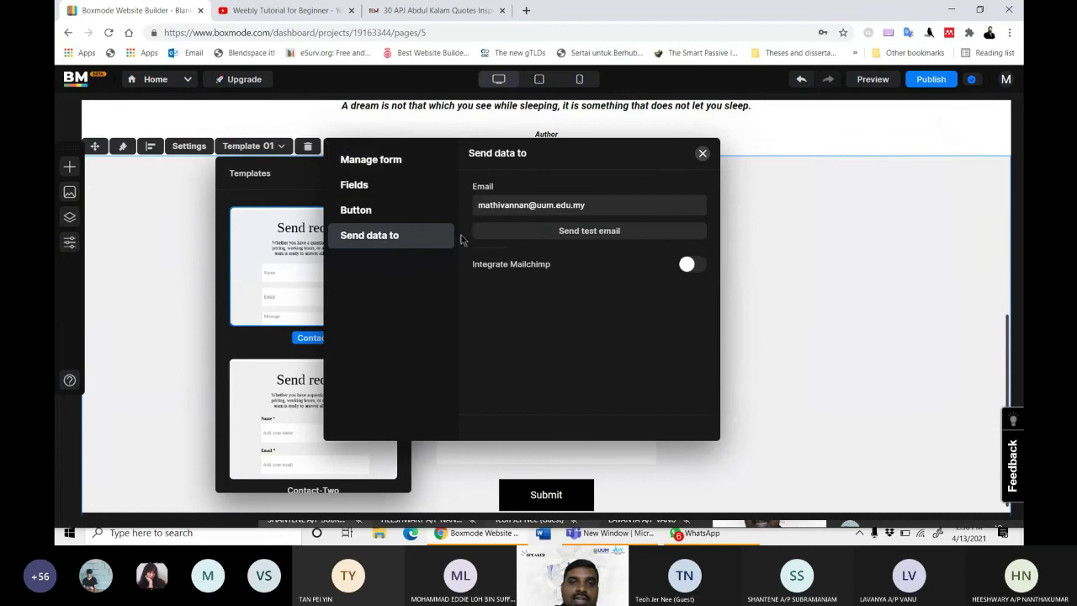
{"action": "left_click_drag", "start_coordinate": [605, 210], "coordinate": [410, 208]}
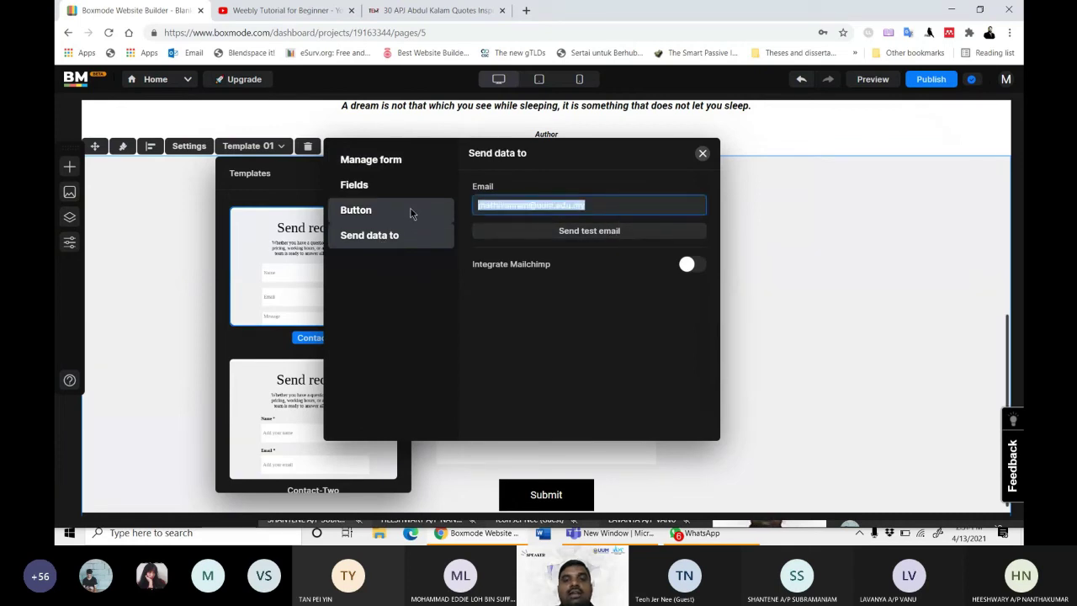
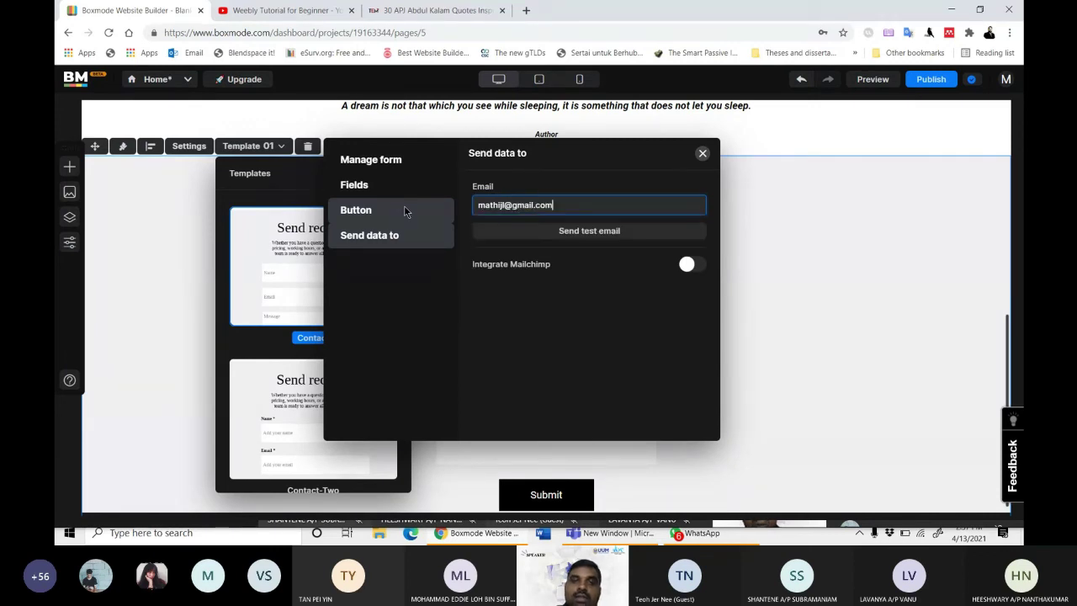
{"action": "left_click", "coordinate": [606, 321]}
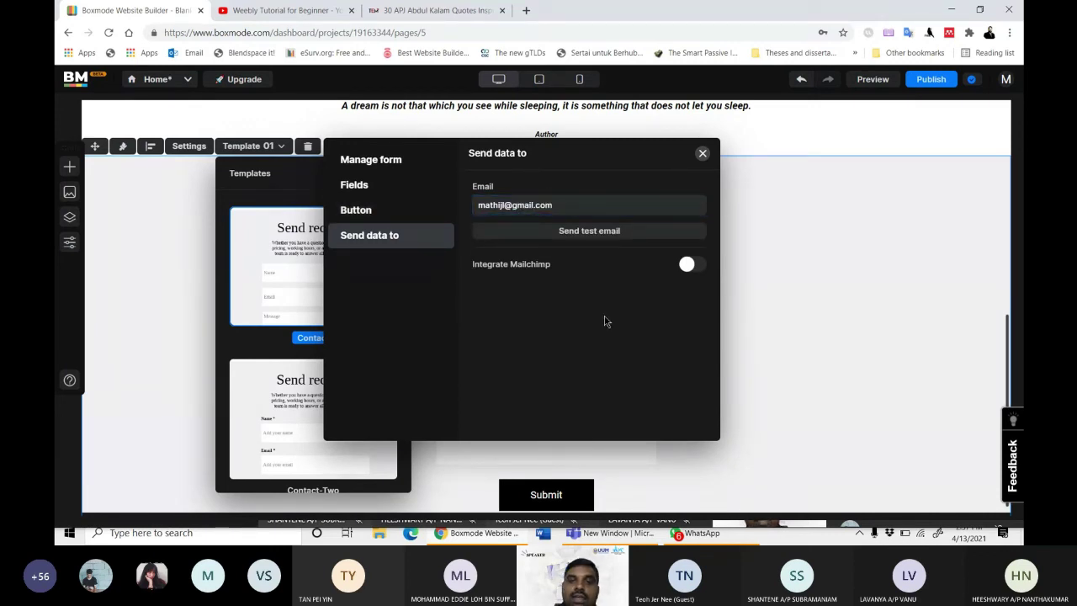
Step: Review the button's click-action and the fields' width and colour settings, then close the form settings
{"action": "left_click", "coordinate": [372, 217]}
{"action": "left_click", "coordinate": [370, 190]}
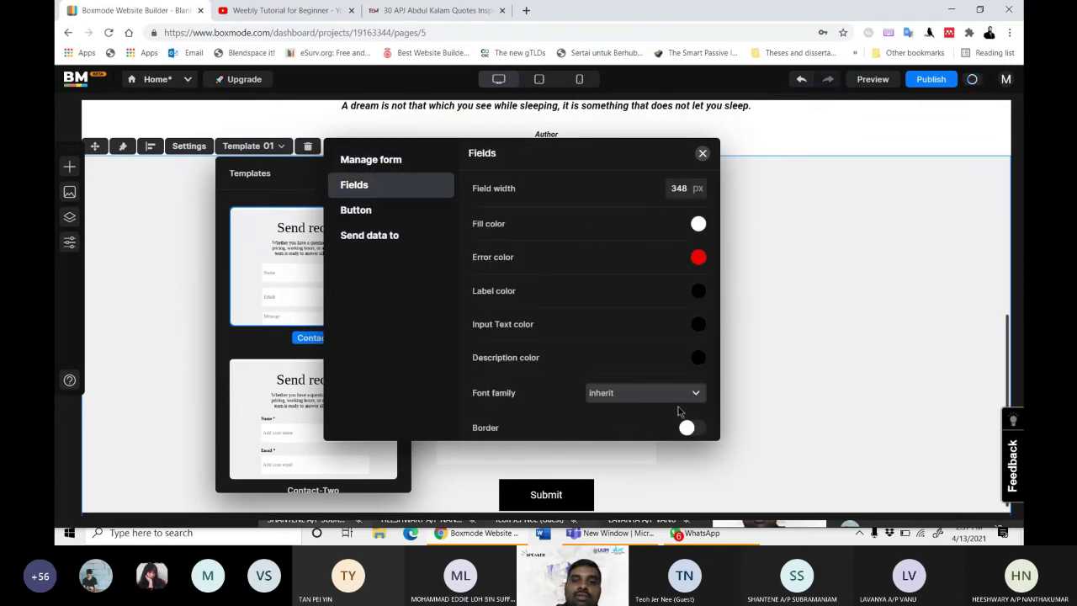
{"action": "left_click", "coordinate": [901, 267]}
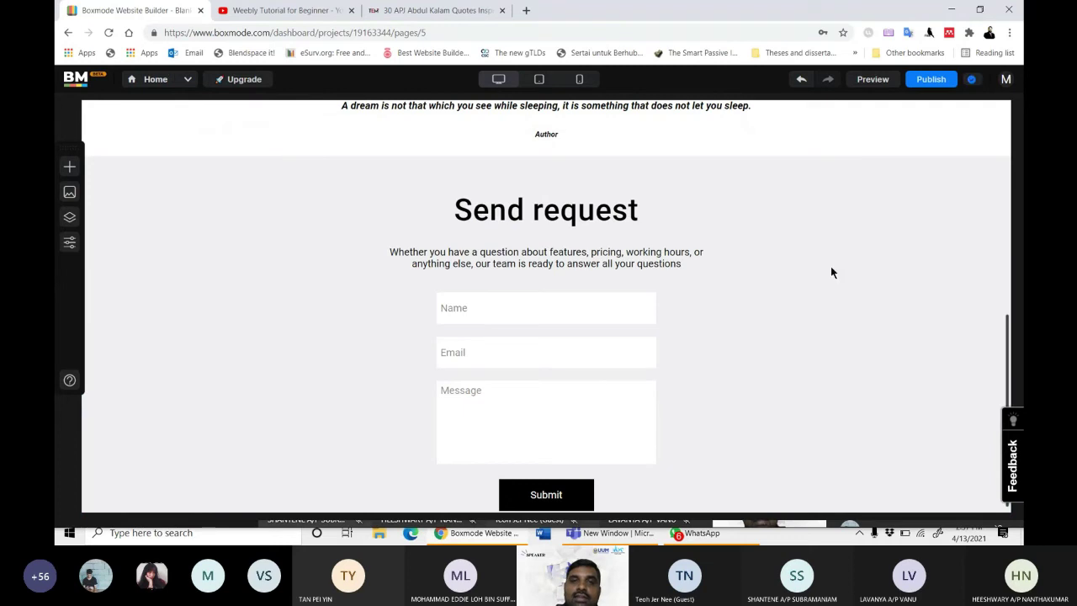
Step: Publish the site under the free domain name mjtest.boxmode.io
{"action": "left_click", "coordinate": [930, 79]}
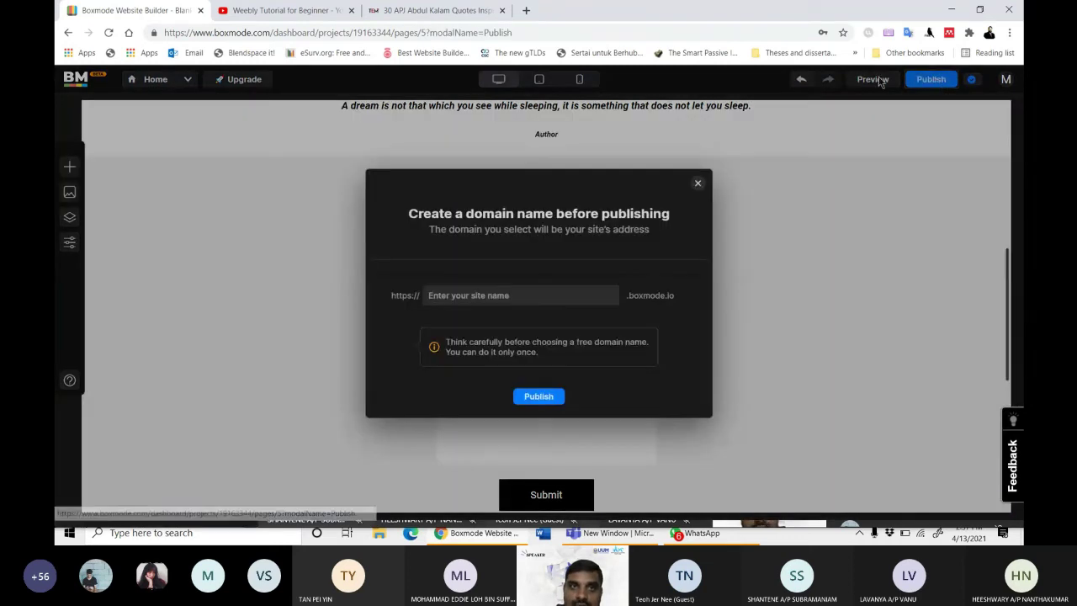
{"action": "left_click", "coordinate": [485, 299]}
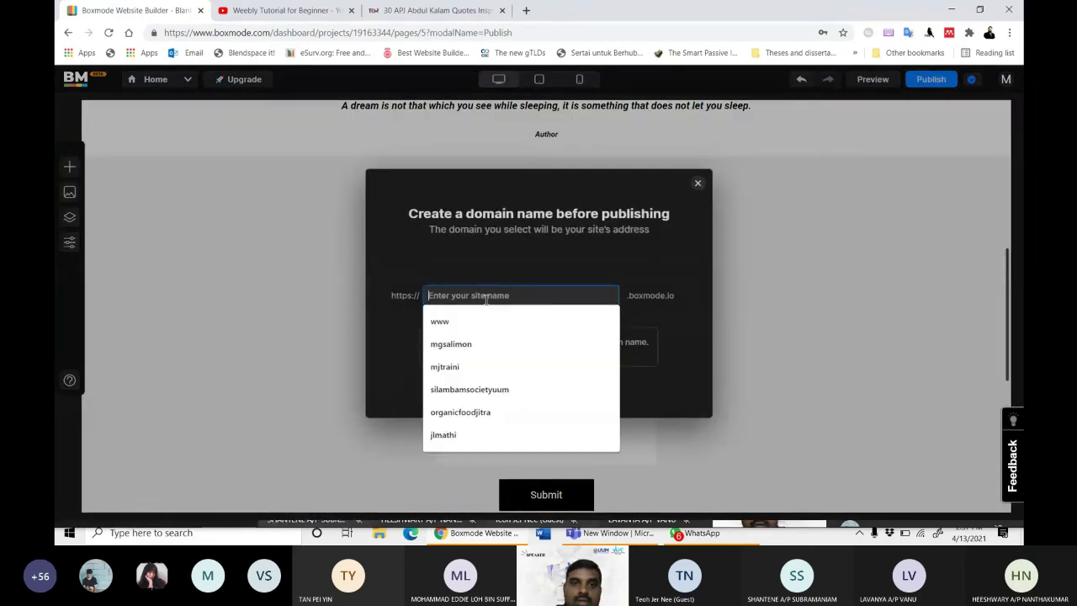
{"action": "left_click", "coordinate": [468, 366]}
{"action": "key", "text": "BackSpace"}
{"action": "key", "text": "BackSpace"}
{"action": "key", "text": "BackSpace"}
{"action": "key", "text": "BackSpace"}
{"action": "key", "text": "BackSpace"}
{"action": "key", "text": "BackSpace"}
{"action": "key", "text": "BackSpace"}
{"action": "key", "text": "BackSpace"}
{"action": "type", "text": "mjtest"}
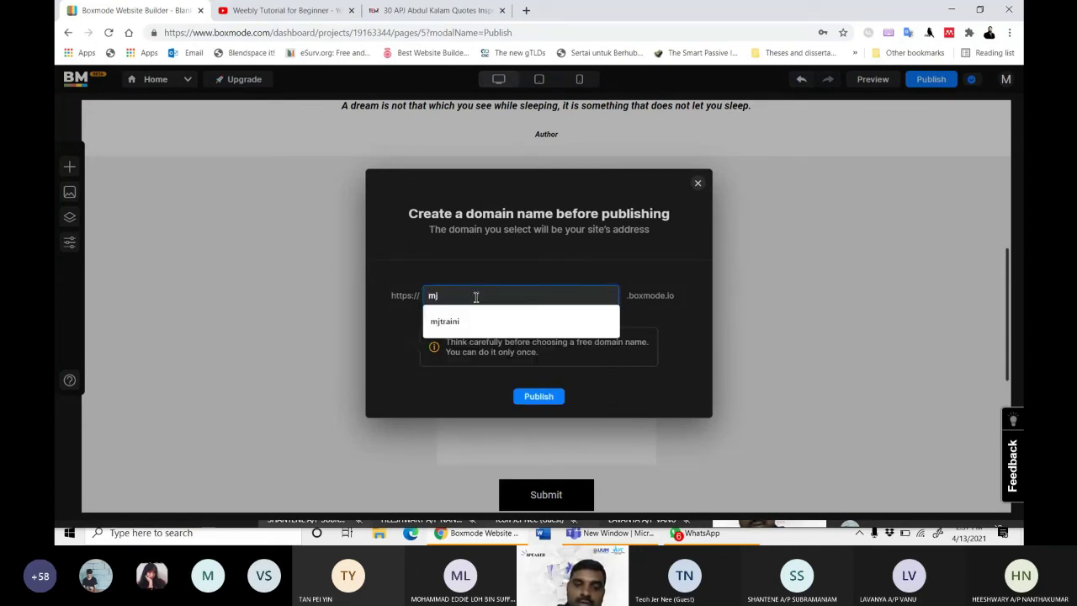
{"action": "left_click", "coordinate": [545, 397]}
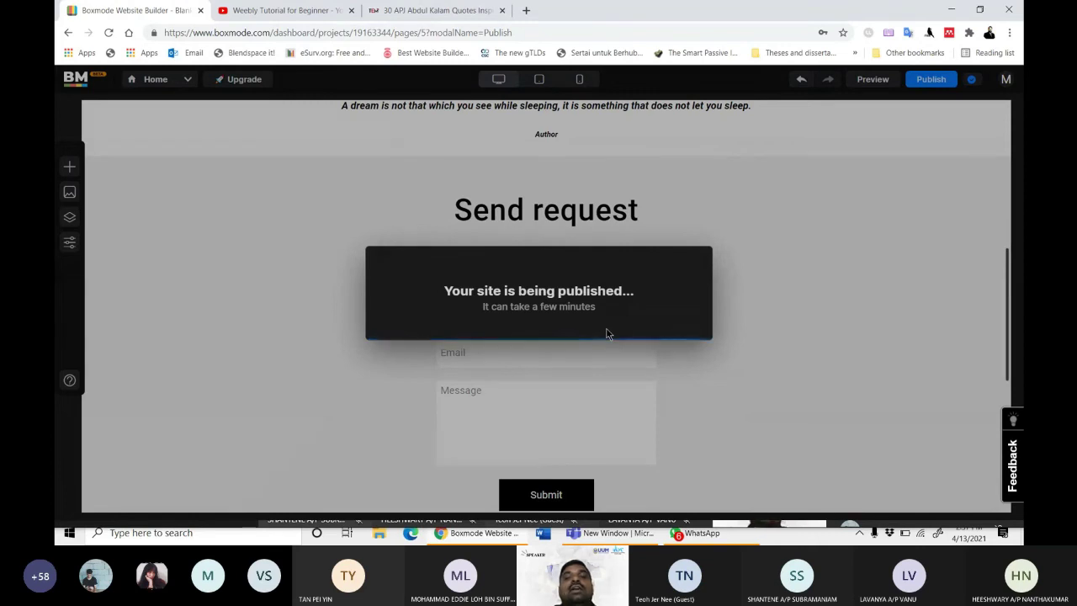
Step: Load Gmail in another browser tab
{"action": "left_click", "coordinate": [411, 10]}
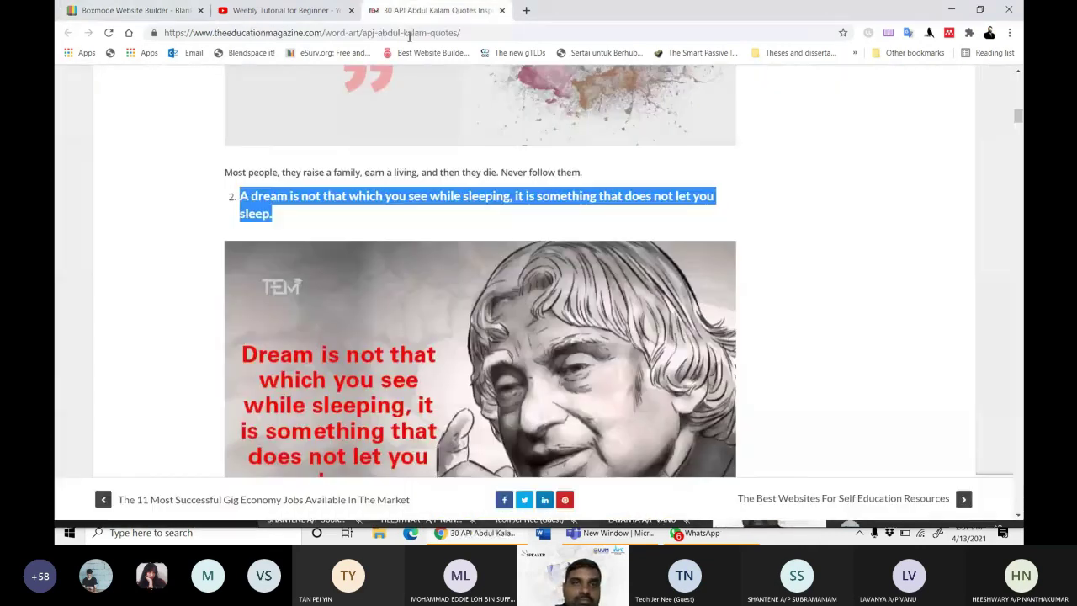
{"action": "type", "text": "gmail"}
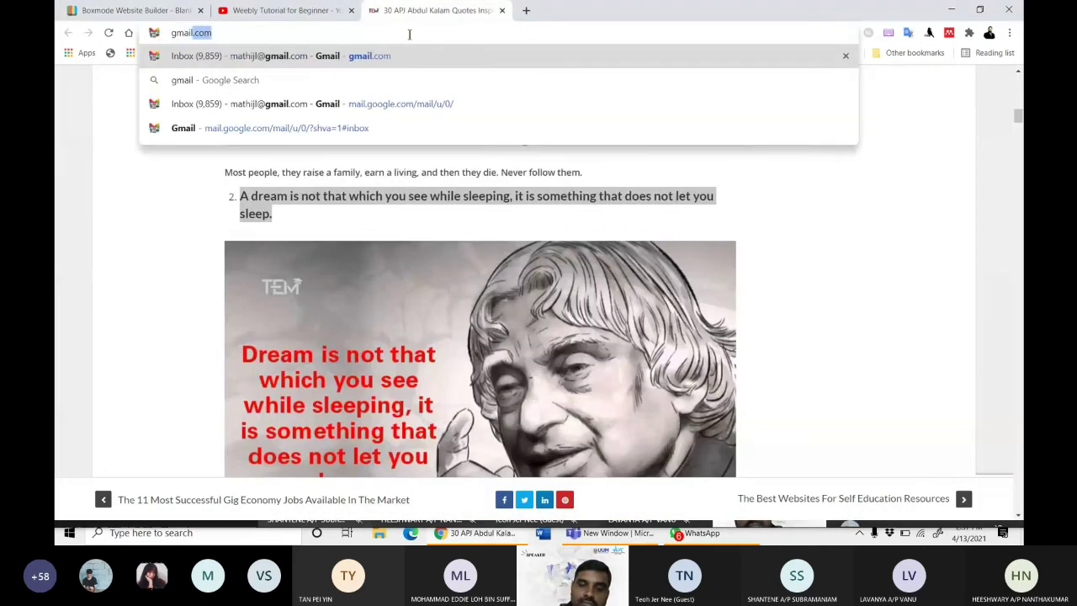
{"action": "key", "text": "Return"}
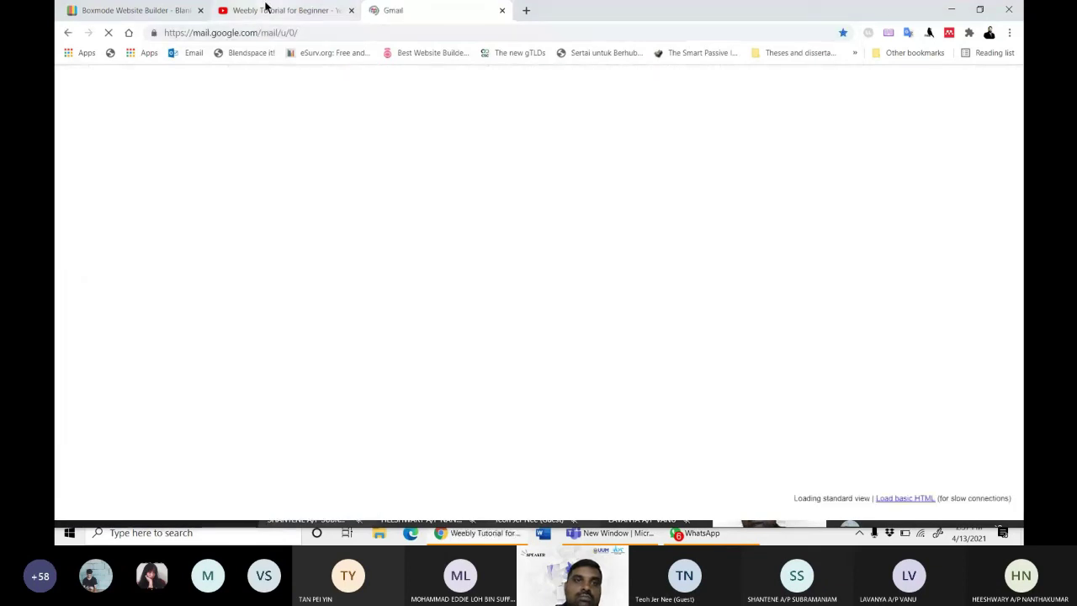
{"action": "left_click", "coordinate": [278, 10]}
{"action": "left_click", "coordinate": [387, 10]}
Step: Copy the published site link and paste it into another tab to open the live site
{"action": "left_click", "coordinate": [136, 11]}
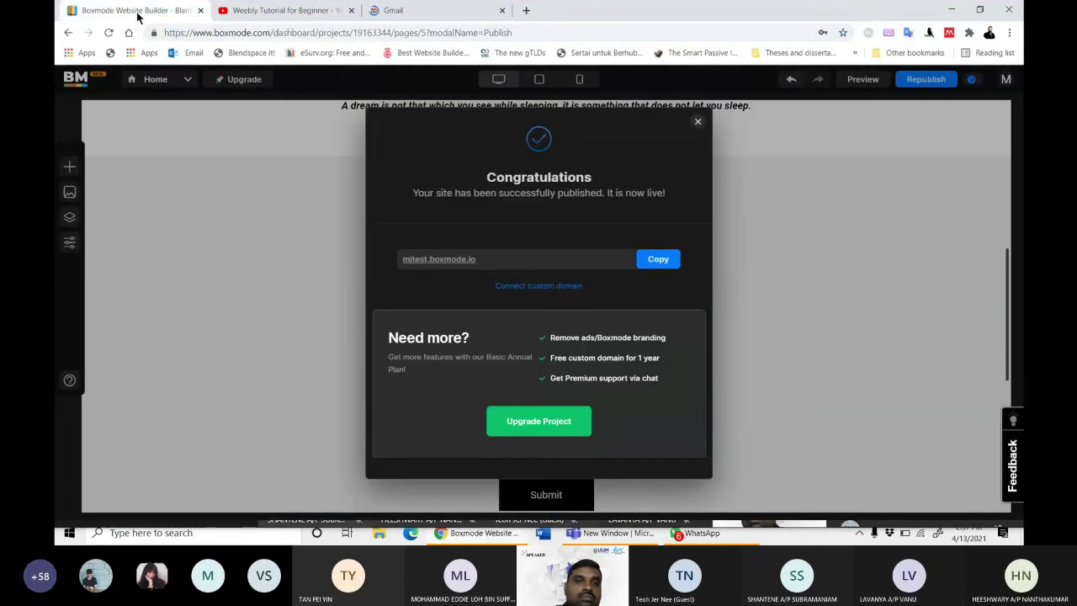
{"action": "left_click", "coordinate": [656, 263]}
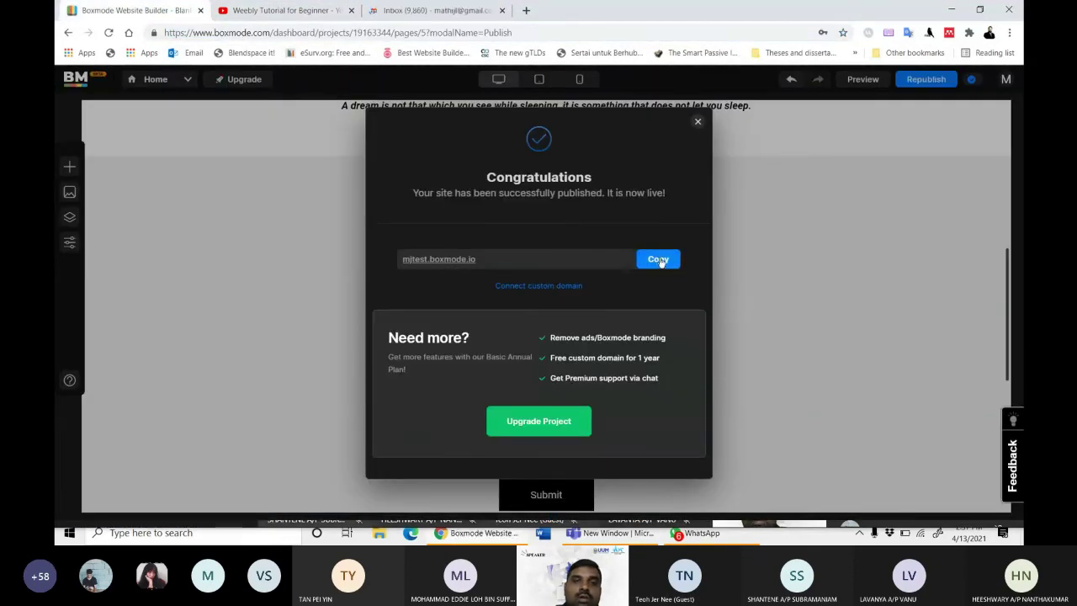
{"action": "left_click", "coordinate": [280, 13]}
{"action": "right_click", "coordinate": [283, 32]}
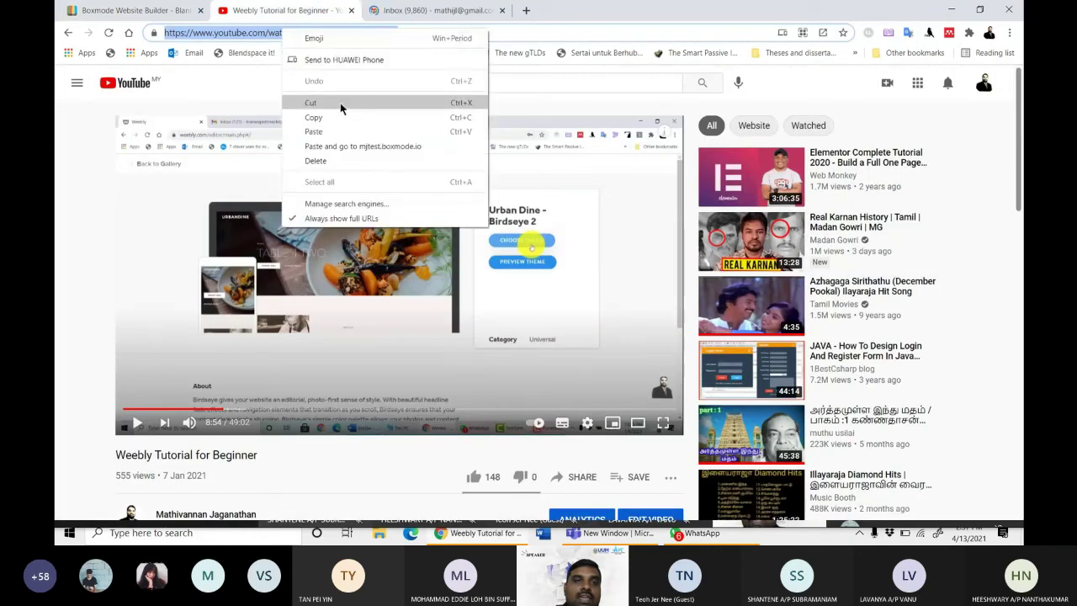
{"action": "left_click", "coordinate": [328, 145]}
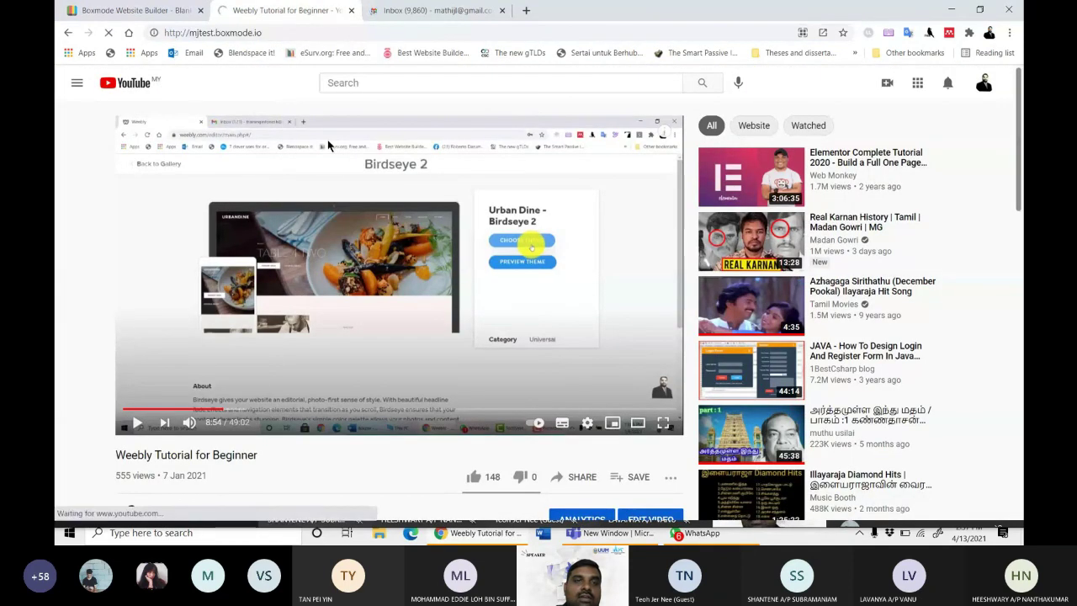
Step: Compare the loaded live site with the Gmail tab and the builder's publish result
{"action": "left_click", "coordinate": [434, 10]}
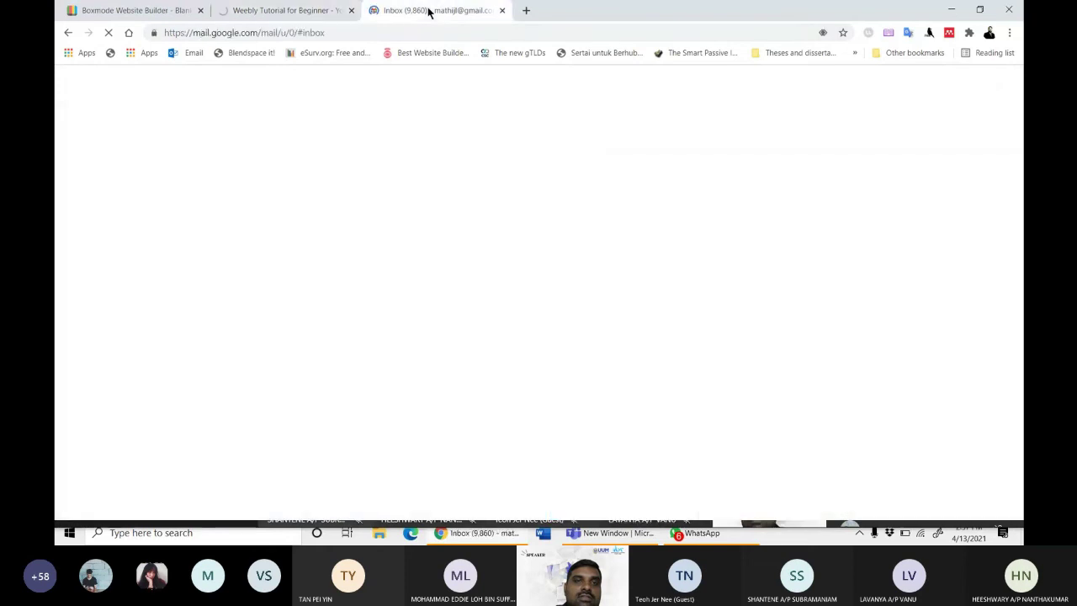
{"action": "left_click", "coordinate": [305, 12]}
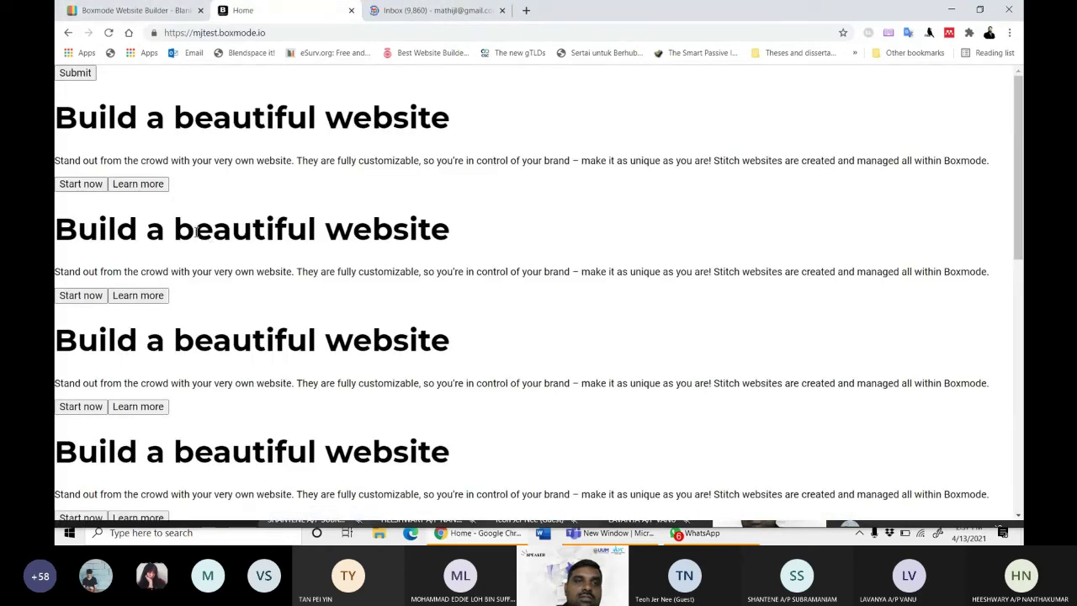
{"action": "left_click", "coordinate": [131, 10]}
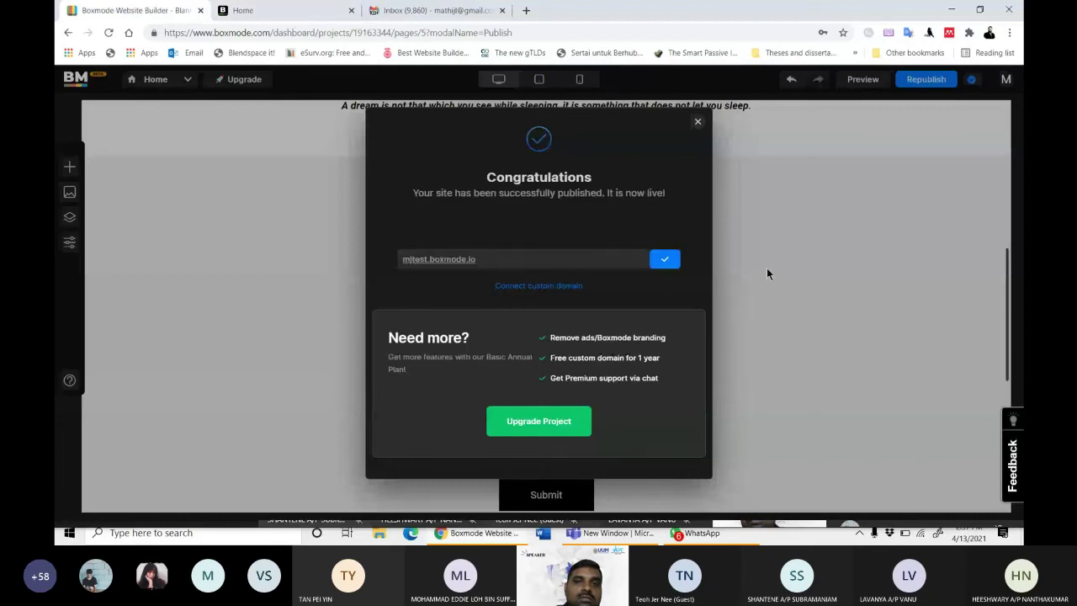
{"action": "left_click", "coordinate": [253, 10]}
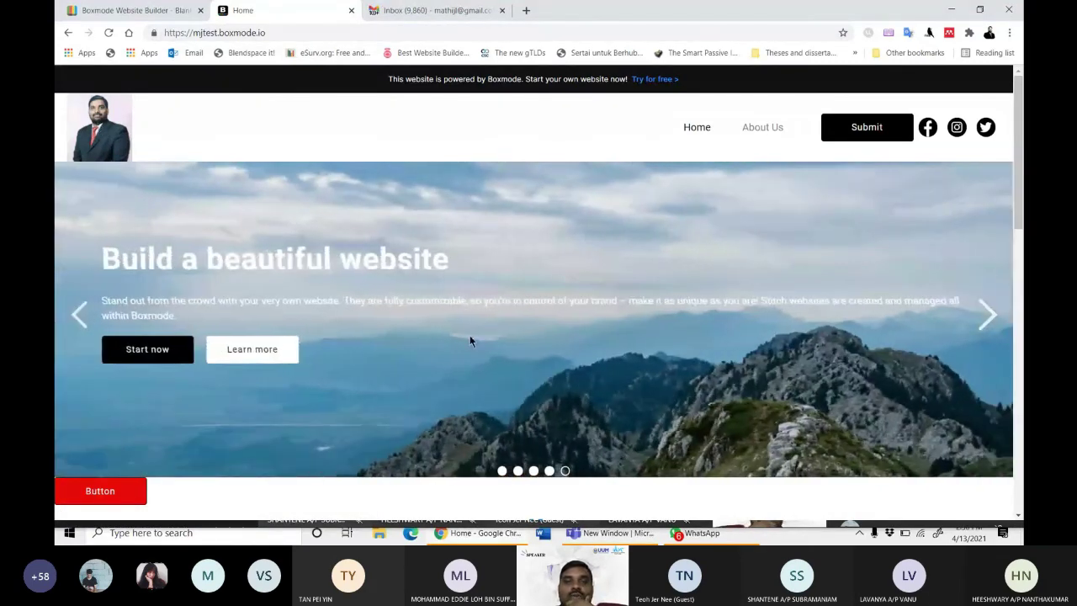
Step: Fill the live form with saved name and email plus message 'dfddfdfd', and submit it
{"action": "scroll", "coordinate": [469, 346], "scroll_direction": "down", "scroll_amount": 6}
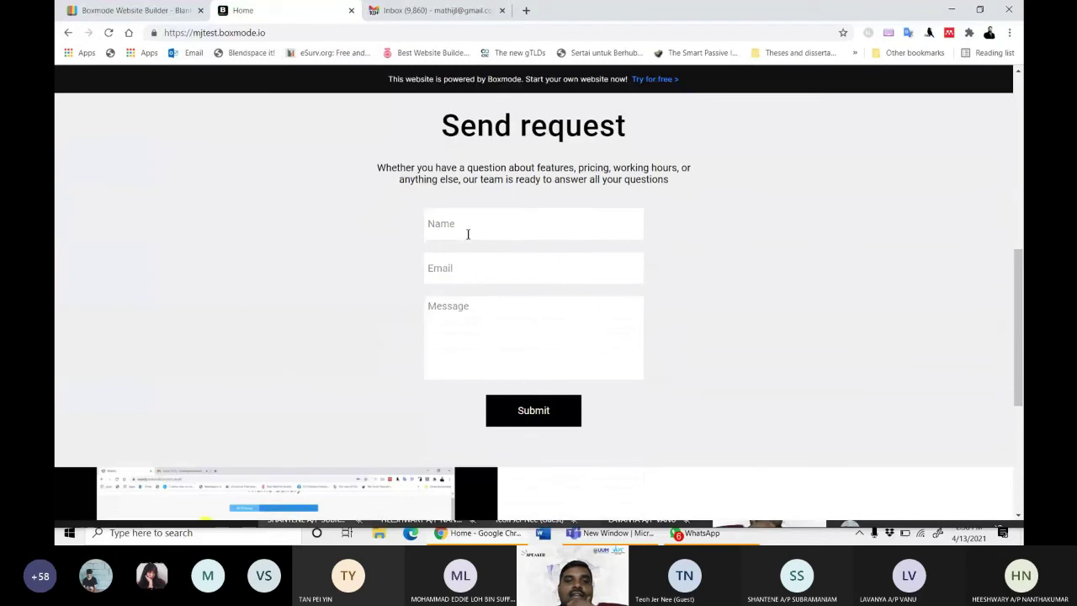
{"action": "left_click", "coordinate": [468, 234]}
{"action": "left_click", "coordinate": [476, 251]}
{"action": "left_click", "coordinate": [474, 329]}
{"action": "type", "text": "dfddfdfd"}
{"action": "left_click", "coordinate": [532, 411]}
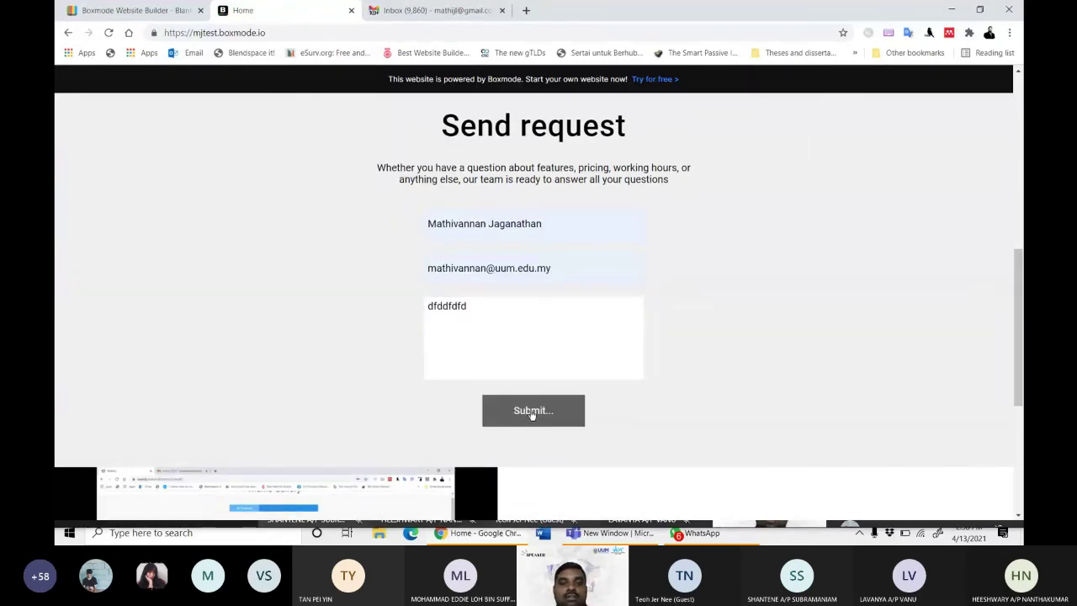
{"action": "left_click", "coordinate": [396, 9]}
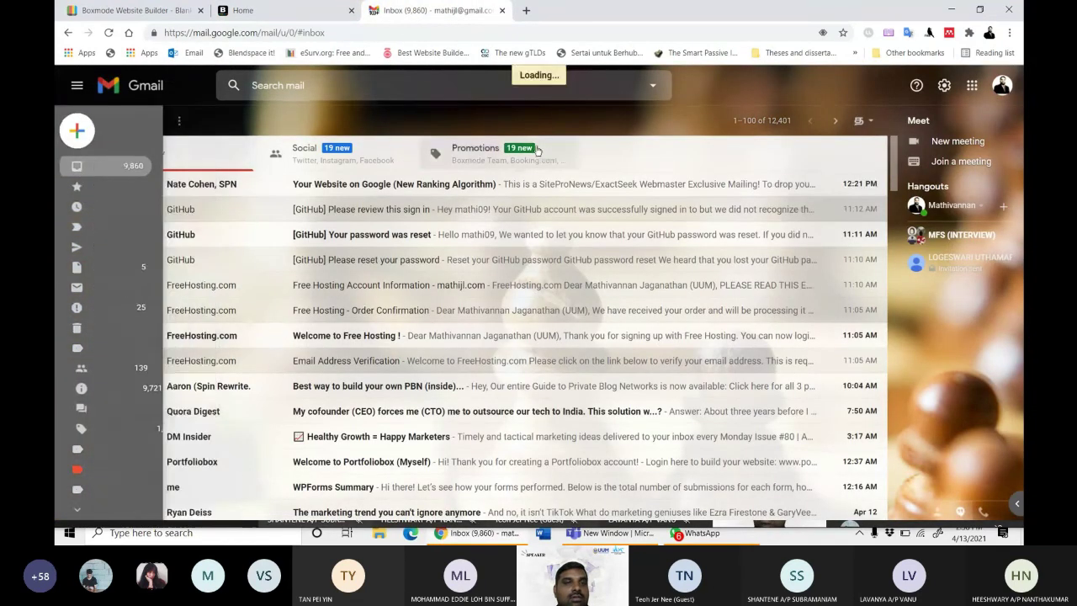
Step: Read the Boxmode feedback email in Gmail and compare it with the form on the live site
{"action": "mouse_move", "coordinate": [76, 172]}
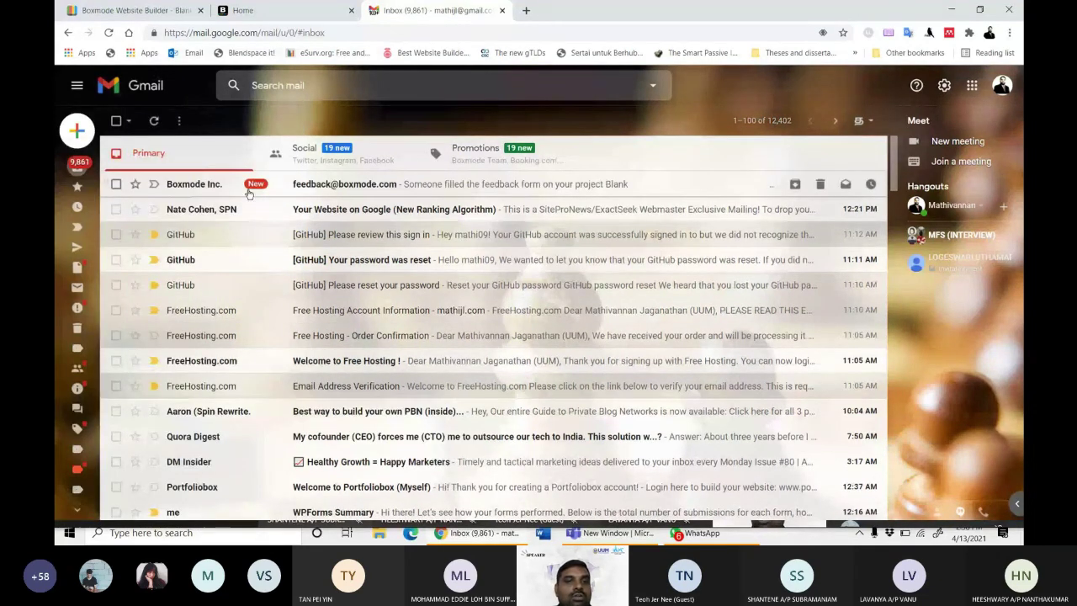
{"action": "left_click", "coordinate": [322, 191]}
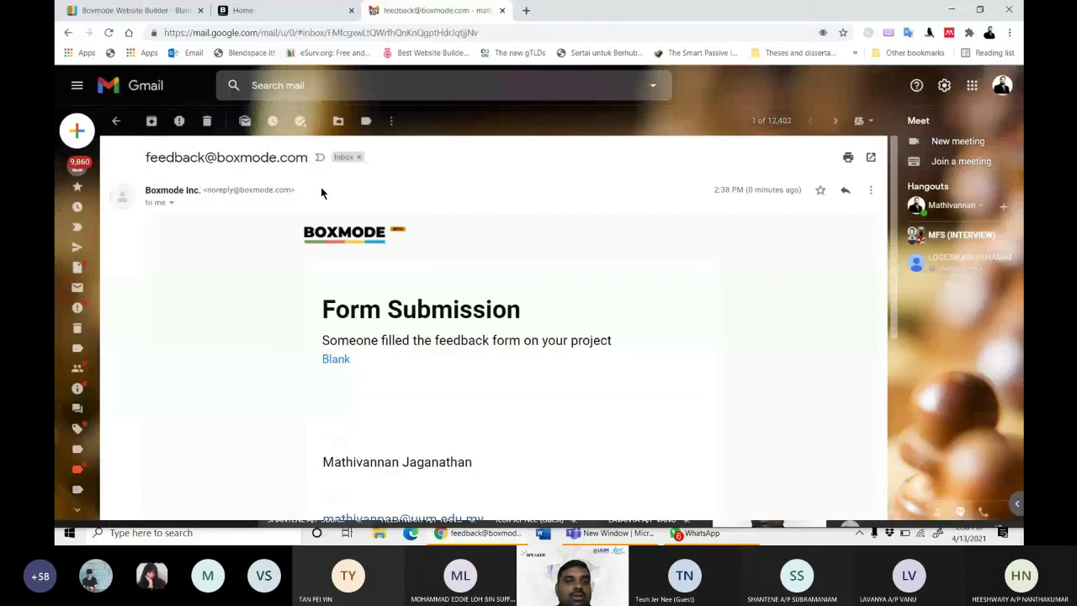
{"action": "scroll", "coordinate": [505, 329], "scroll_direction": "down", "scroll_amount": 3}
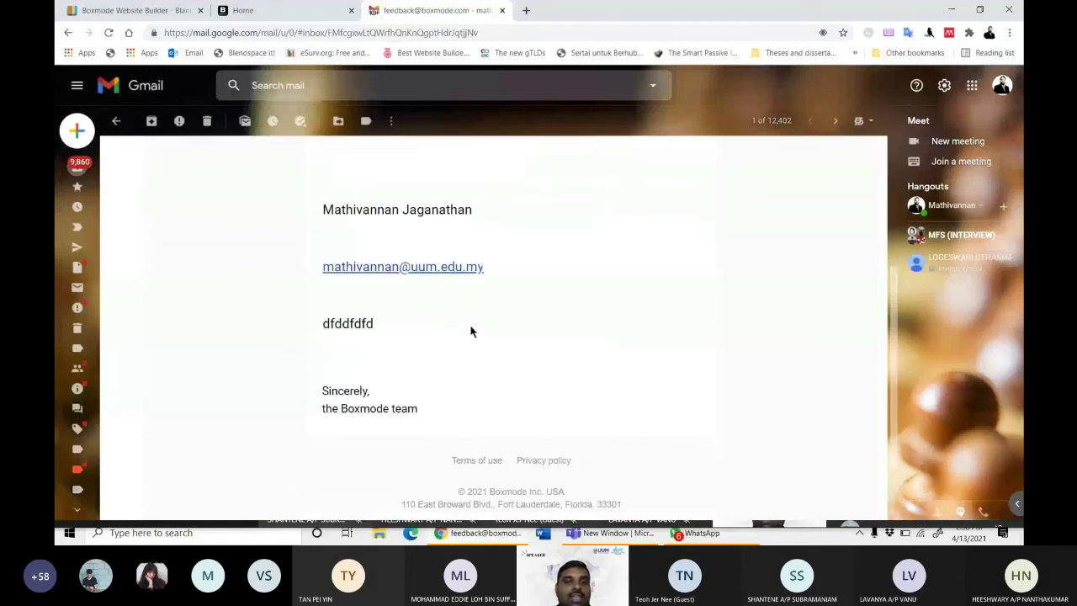
{"action": "left_click", "coordinate": [261, 8]}
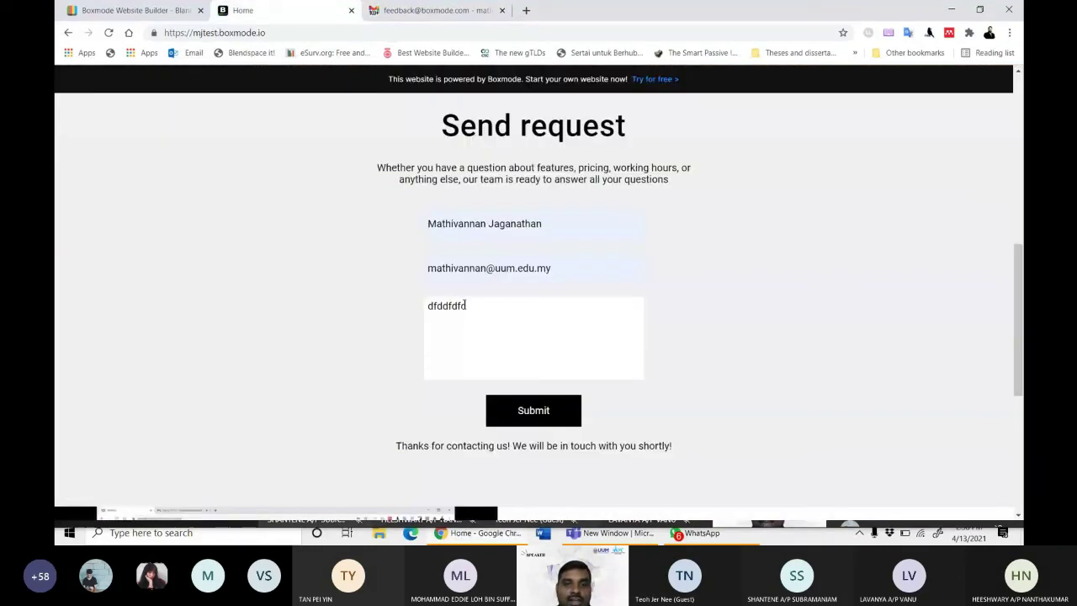
{"action": "left_click", "coordinate": [429, 10]}
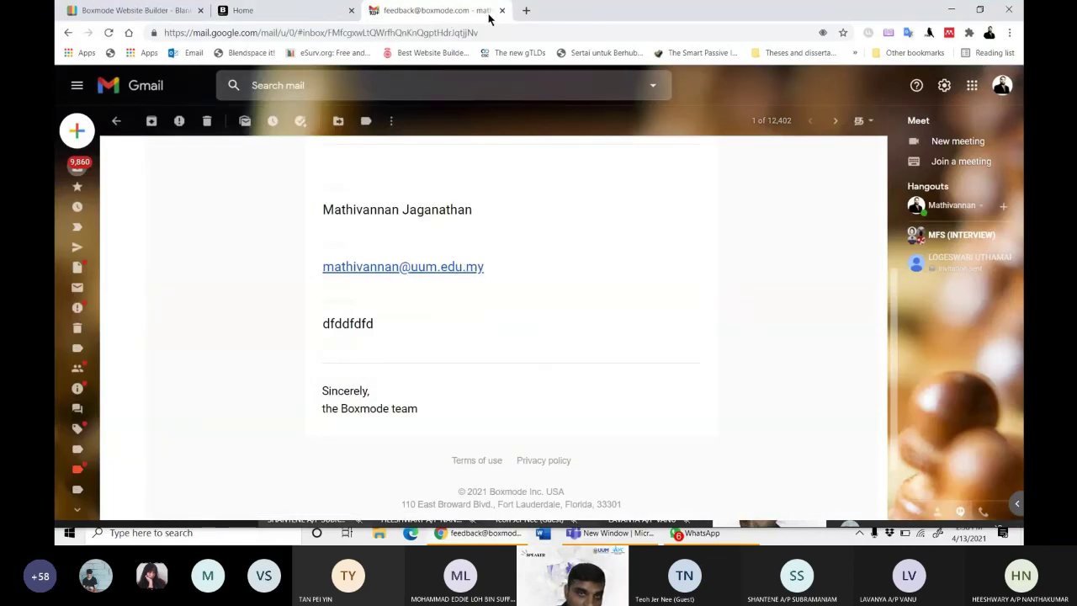
{"action": "left_click", "coordinate": [316, 12]}
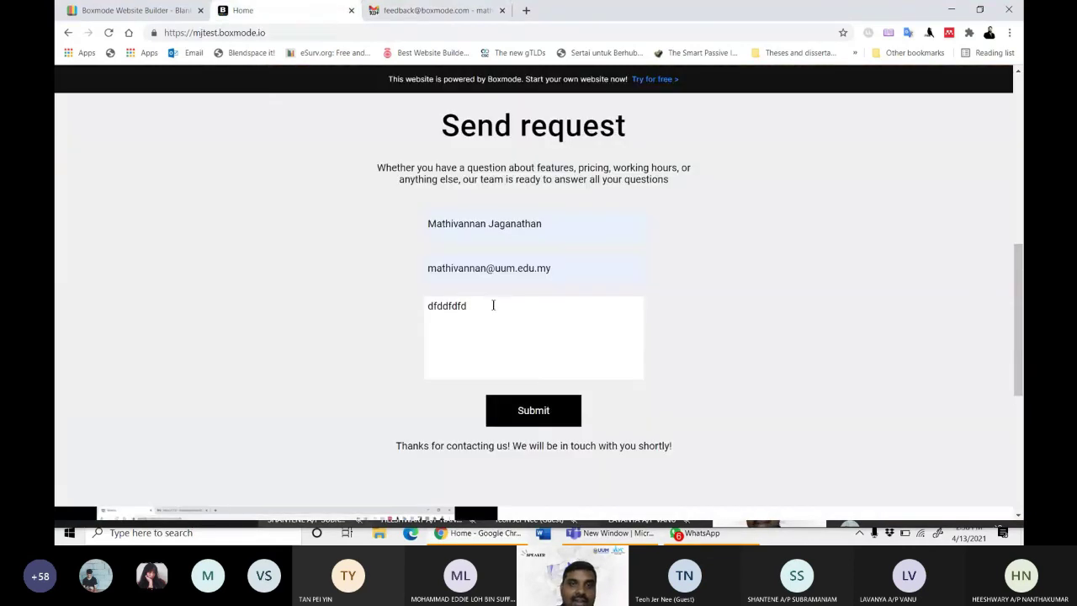
{"action": "left_click", "coordinate": [154, 8]}
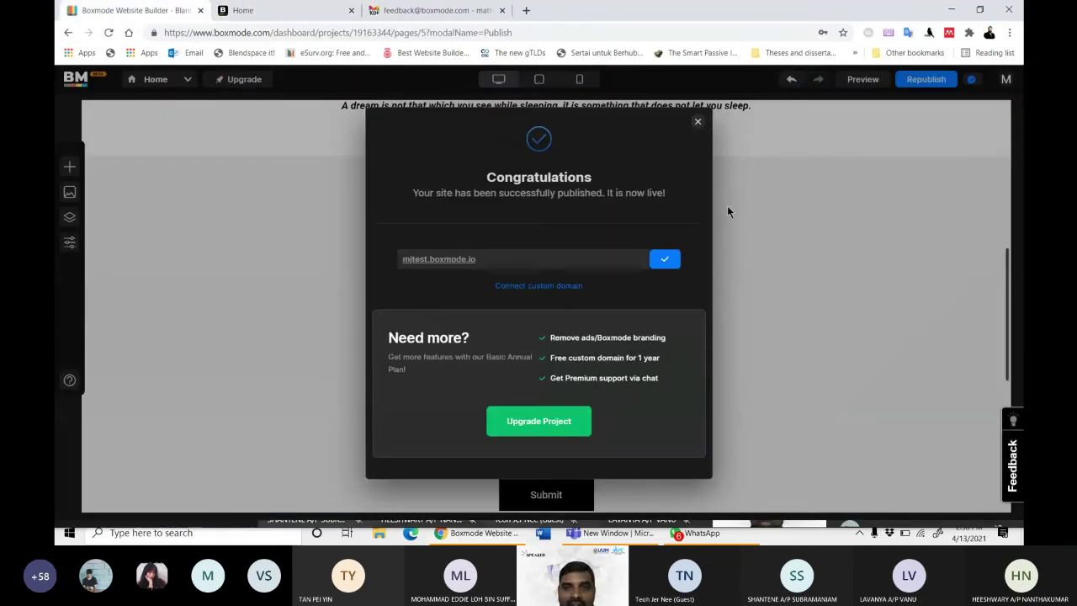
Step: Add a Google map widget into the page footer
{"action": "left_click", "coordinate": [697, 122]}
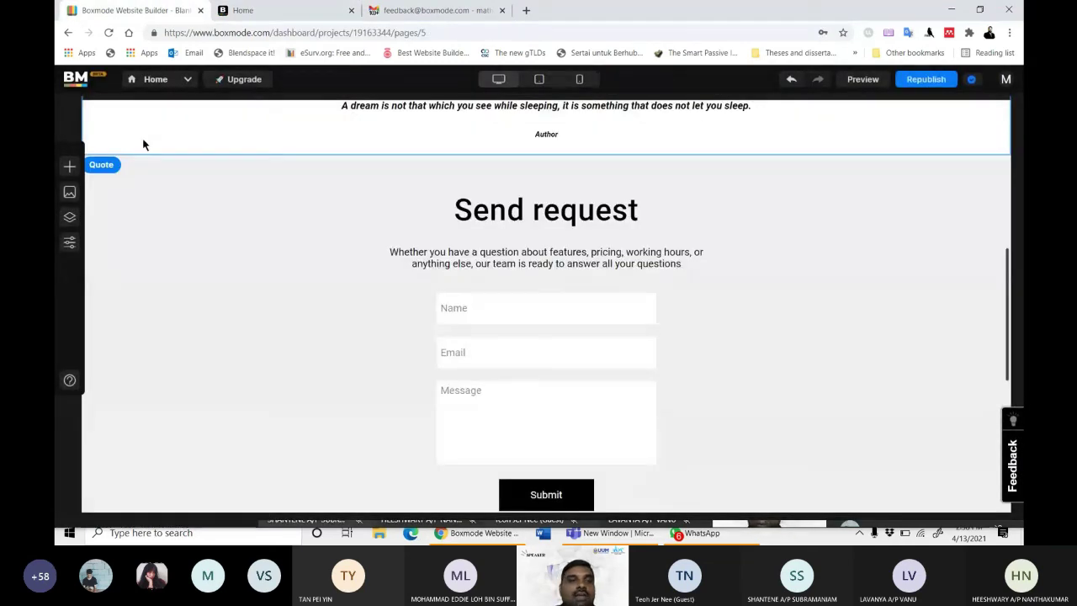
{"action": "left_click", "coordinate": [69, 166]}
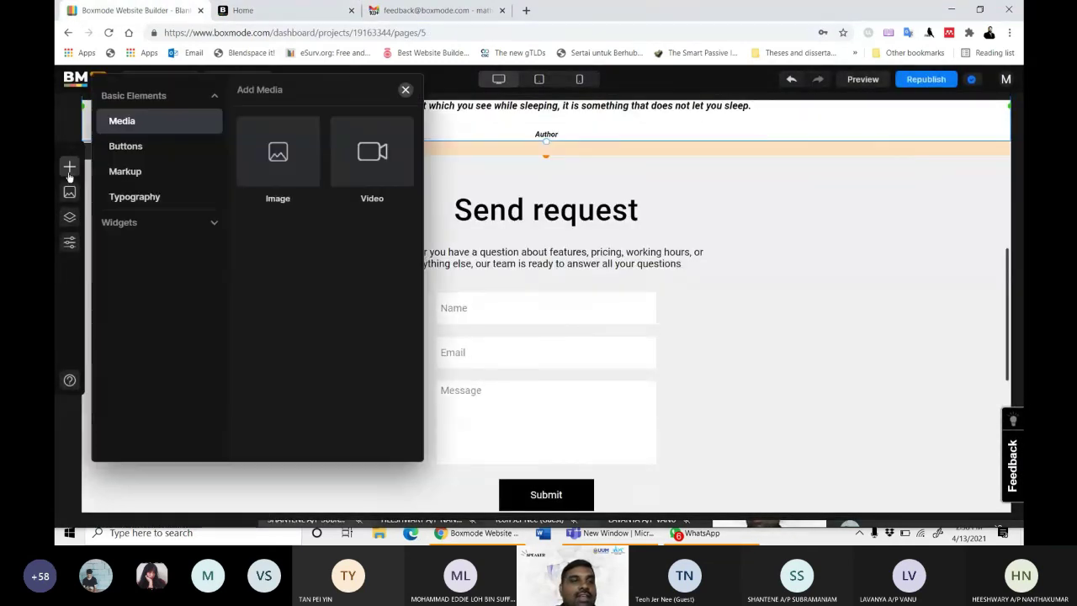
{"action": "left_click", "coordinate": [153, 225]}
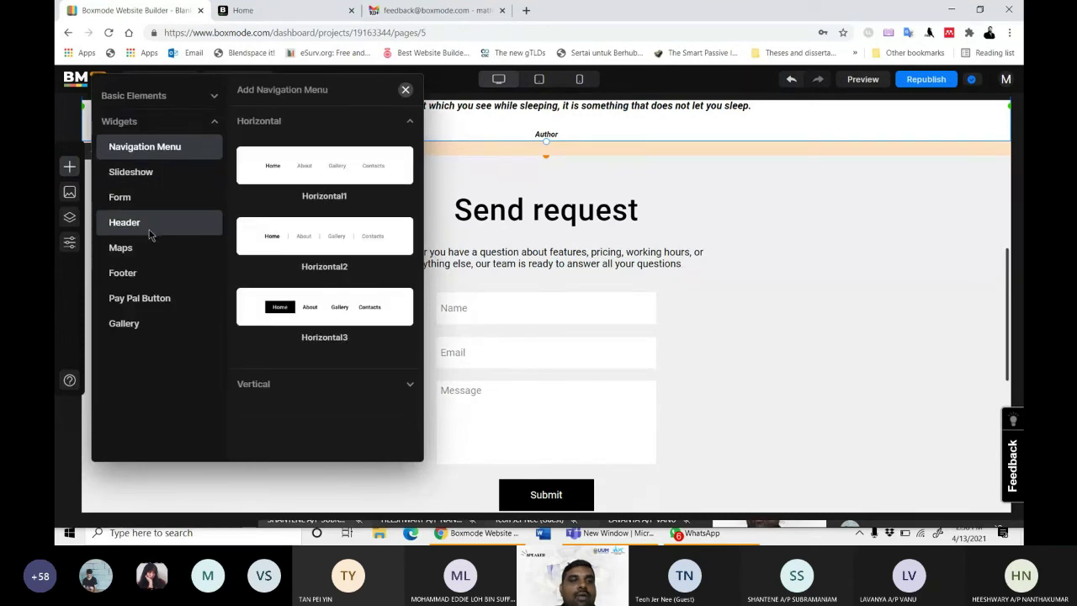
{"action": "left_click", "coordinate": [148, 228]}
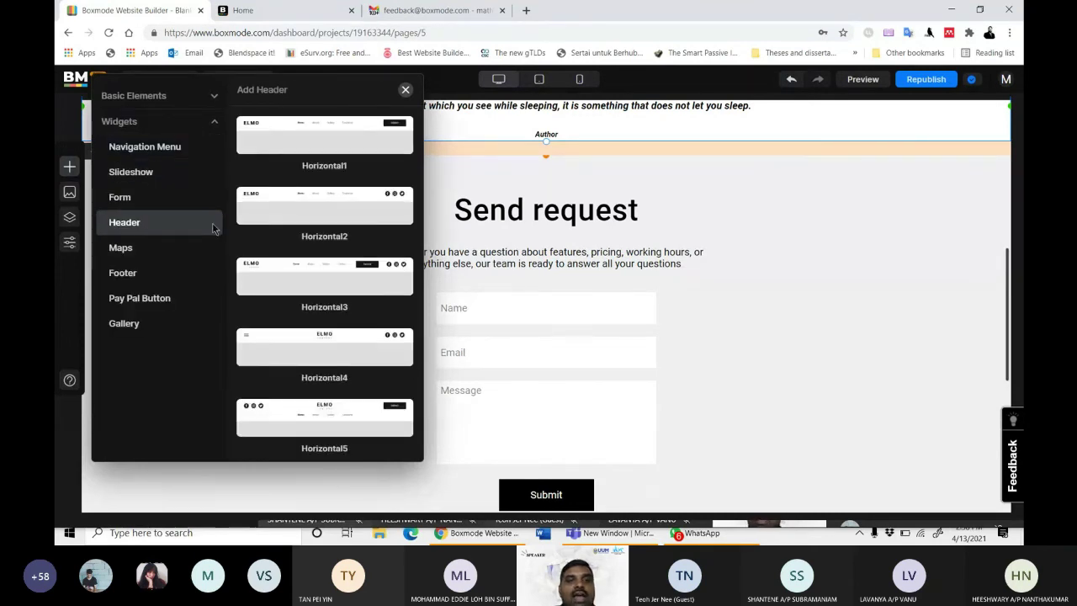
{"action": "left_click", "coordinate": [152, 249]}
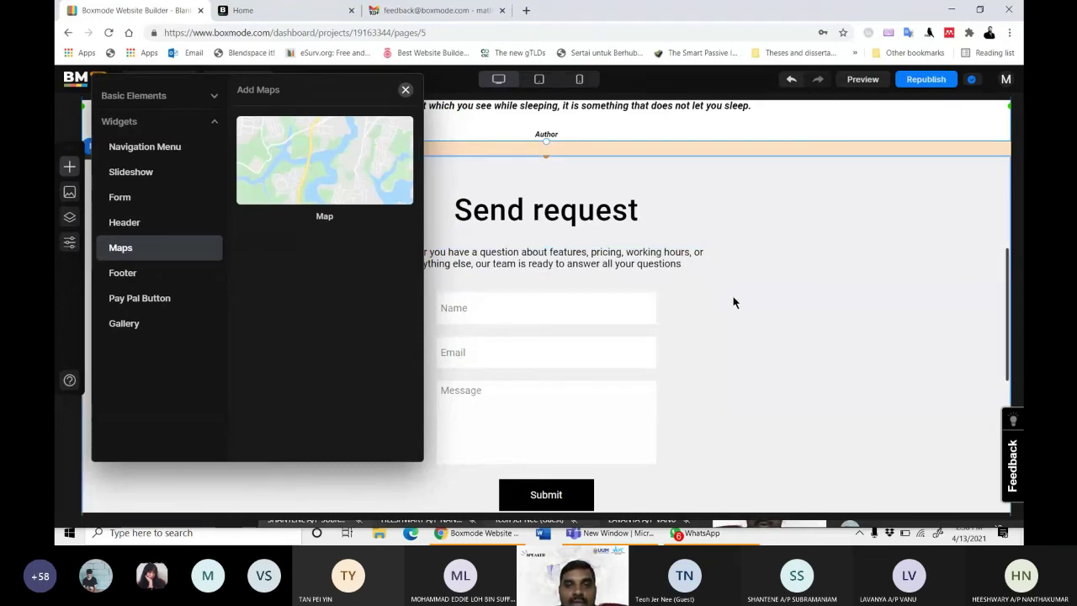
{"action": "left_click_drag", "start_coordinate": [322, 171], "coordinate": [557, 431]}
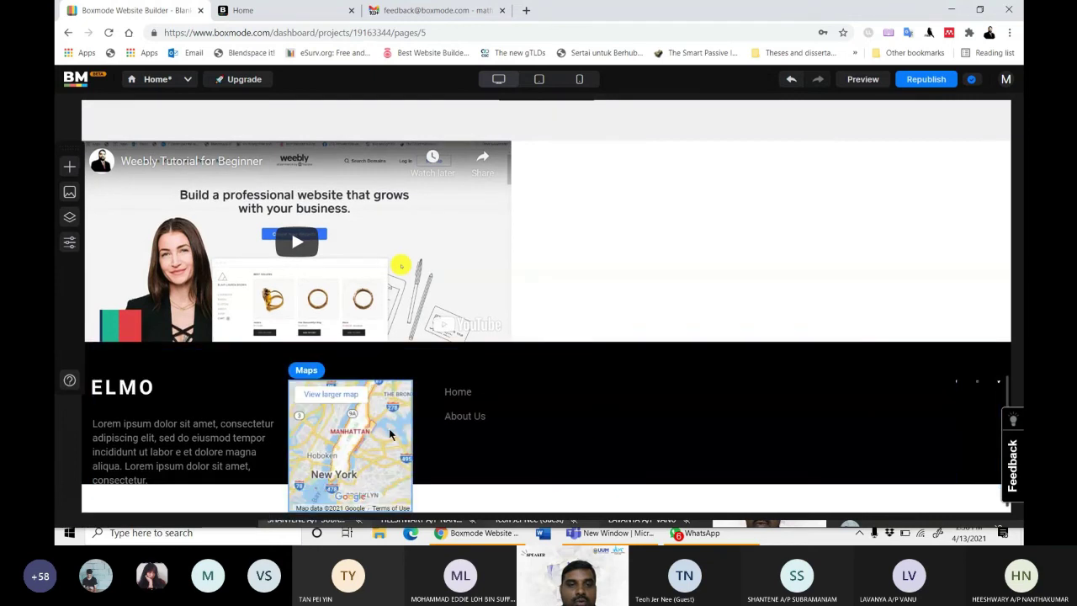
Step: Delete the footer's Home/About Us menu and resize the map to 818×210
{"action": "left_click", "coordinate": [562, 421]}
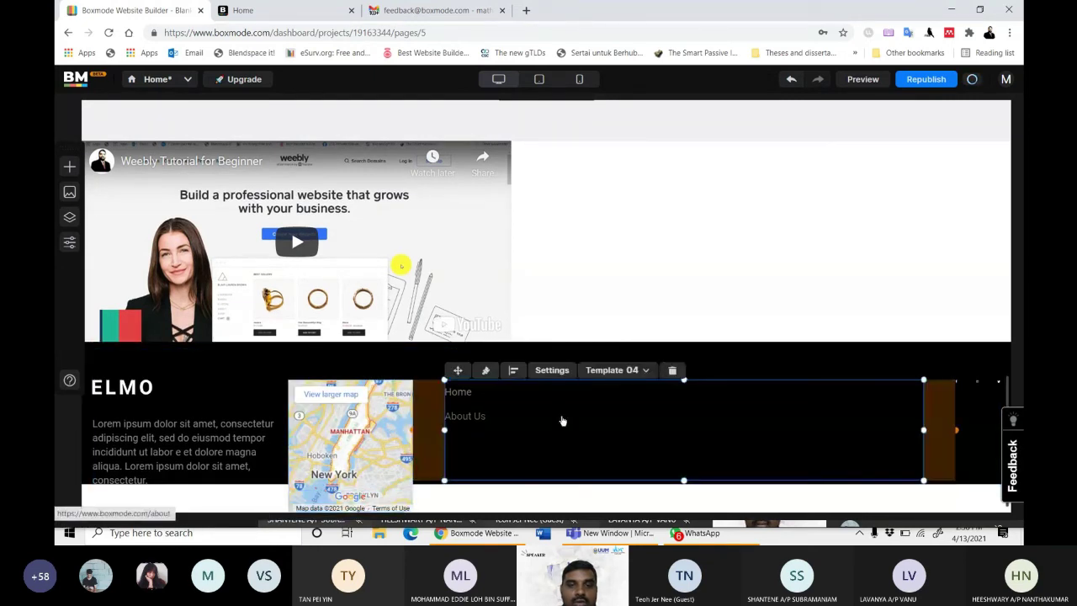
{"action": "left_click", "coordinate": [672, 371]}
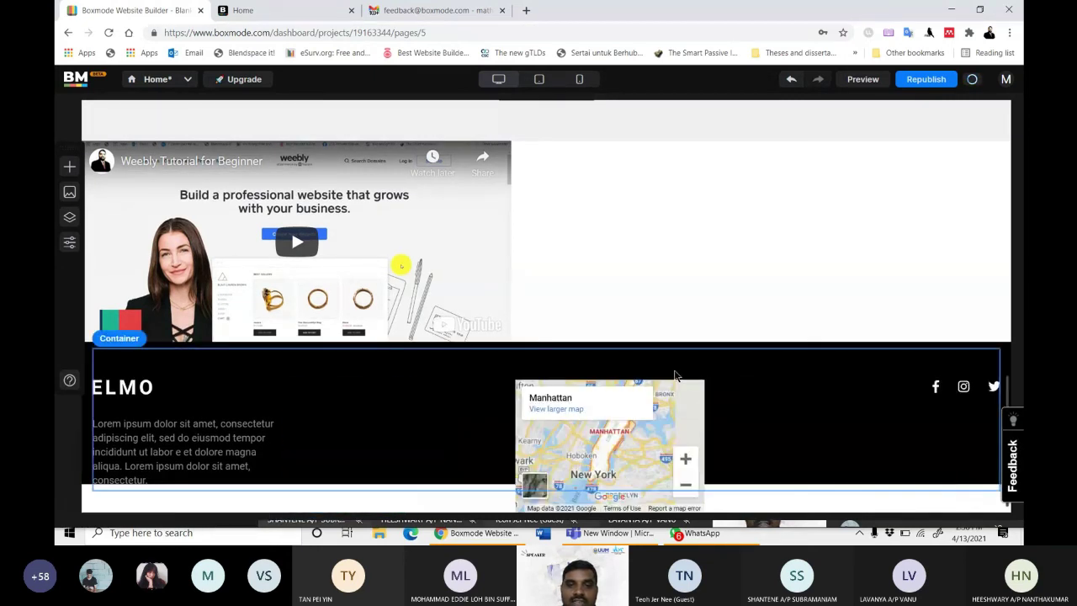
{"action": "left_click", "coordinate": [702, 420]}
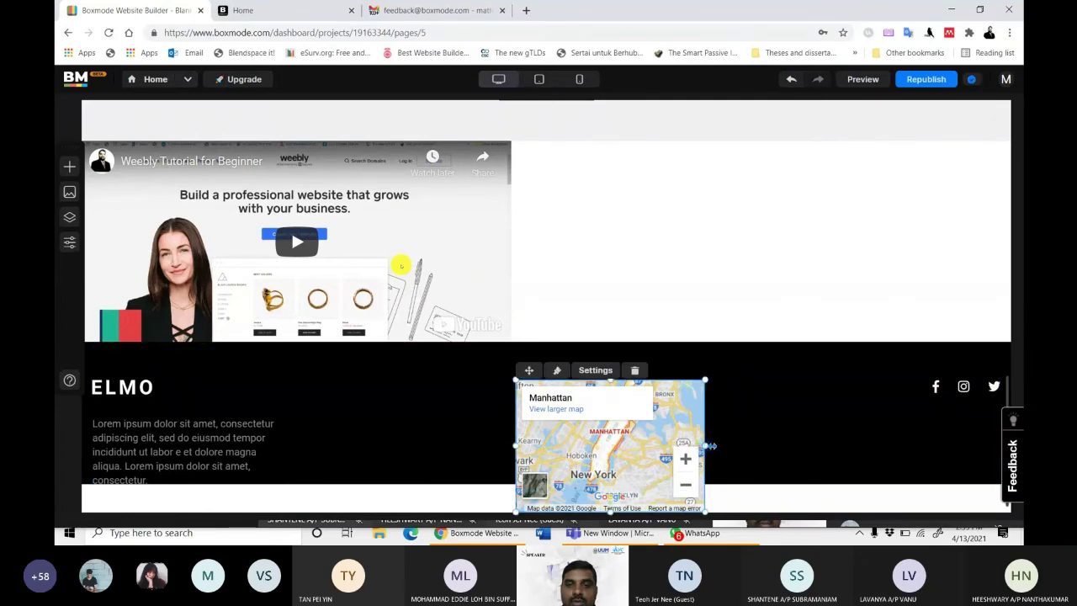
{"action": "left_click_drag", "start_coordinate": [705, 446], "coordinate": [908, 447]}
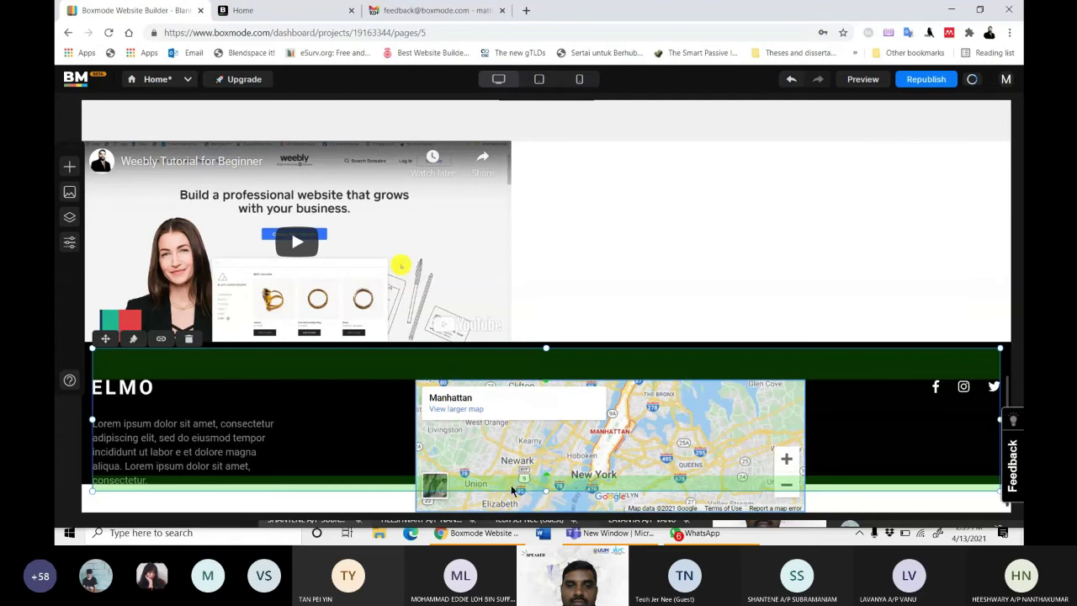
{"action": "left_click_drag", "start_coordinate": [607, 379], "coordinate": [622, 431]}
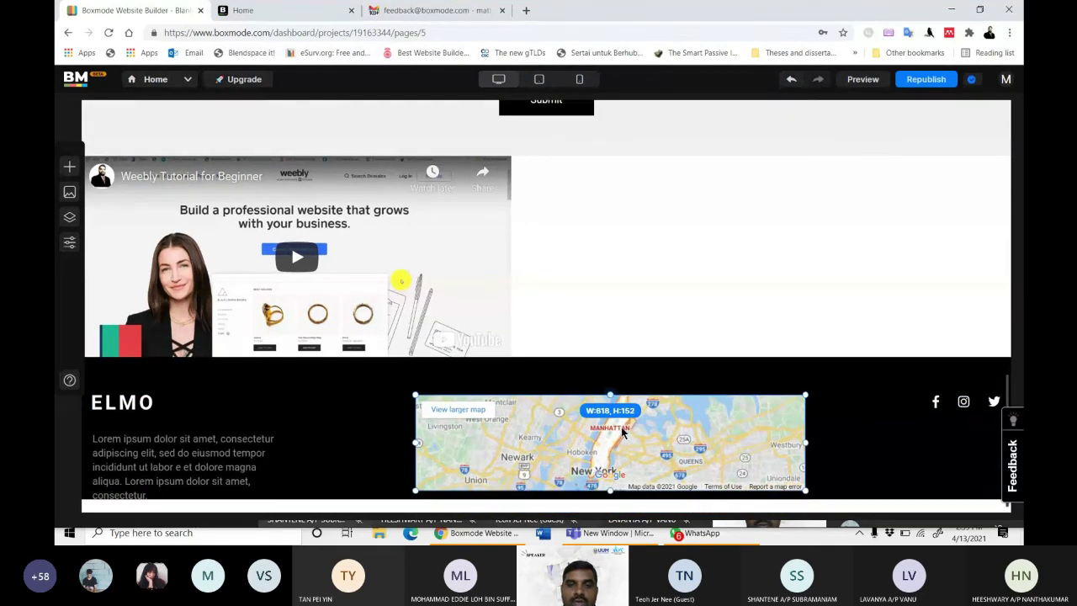
{"action": "left_click", "coordinate": [548, 435]}
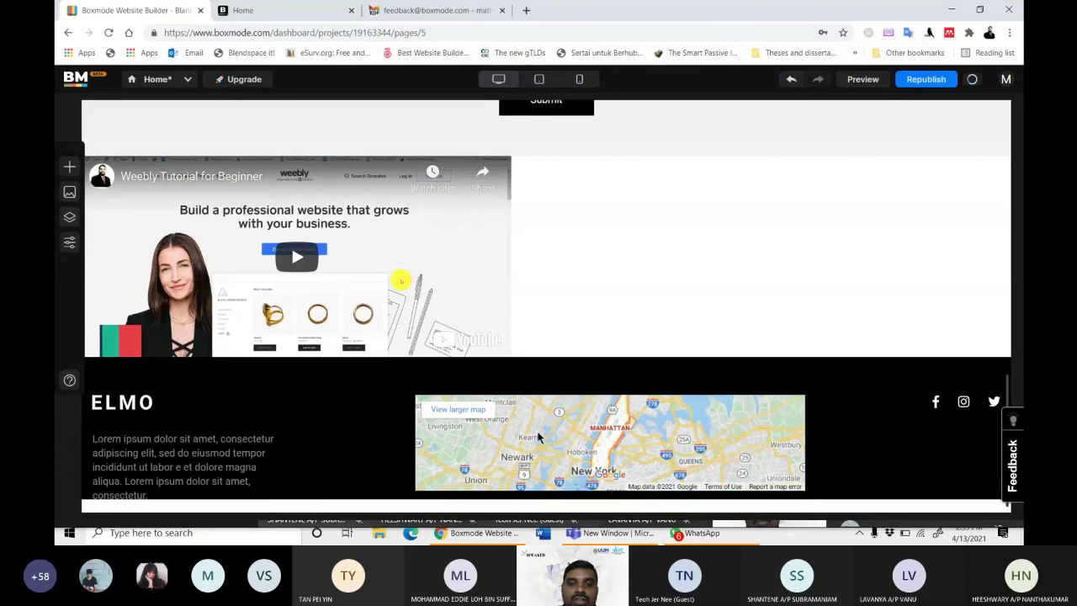
{"action": "left_click", "coordinate": [539, 436]}
{"action": "left_click", "coordinate": [494, 385]}
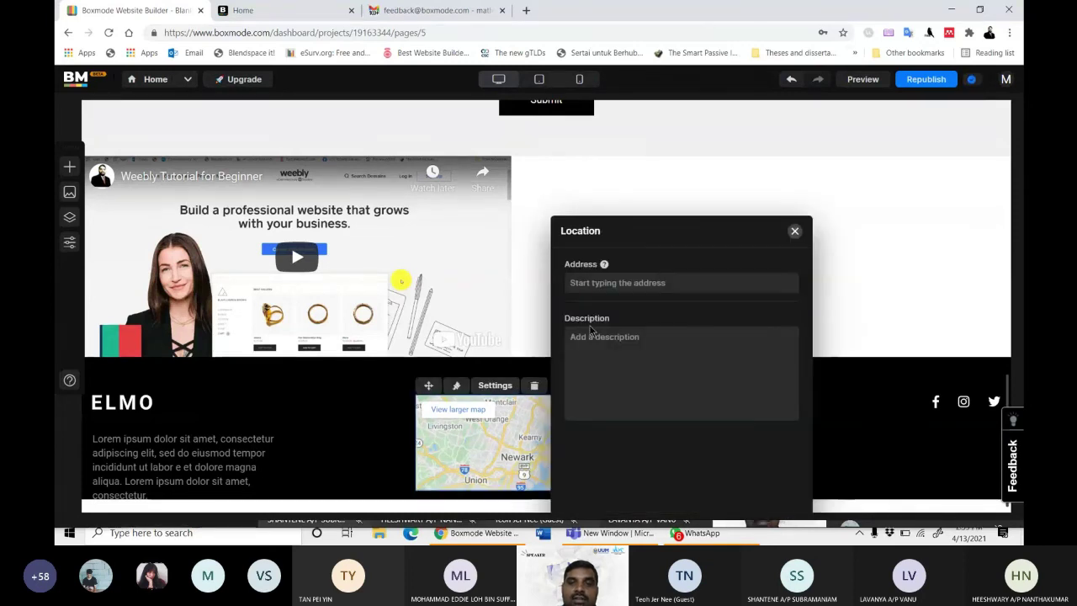
Step: Set the footer map's address to Taman Gemilang, Jitra, Kedah, Malaysia
{"action": "left_click", "coordinate": [640, 286]}
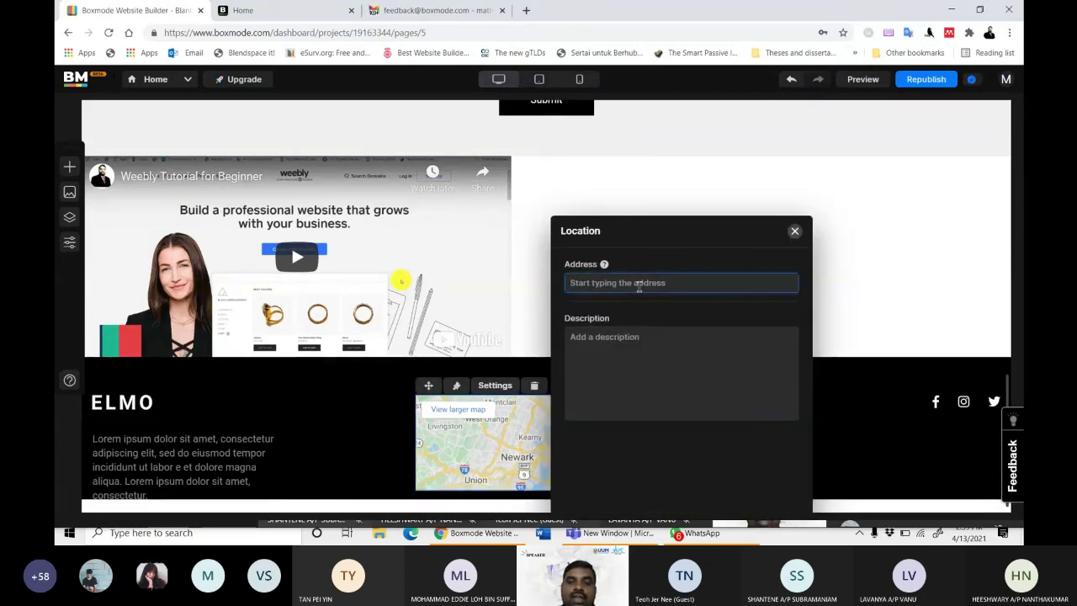
{"action": "type", "text": "tam"}
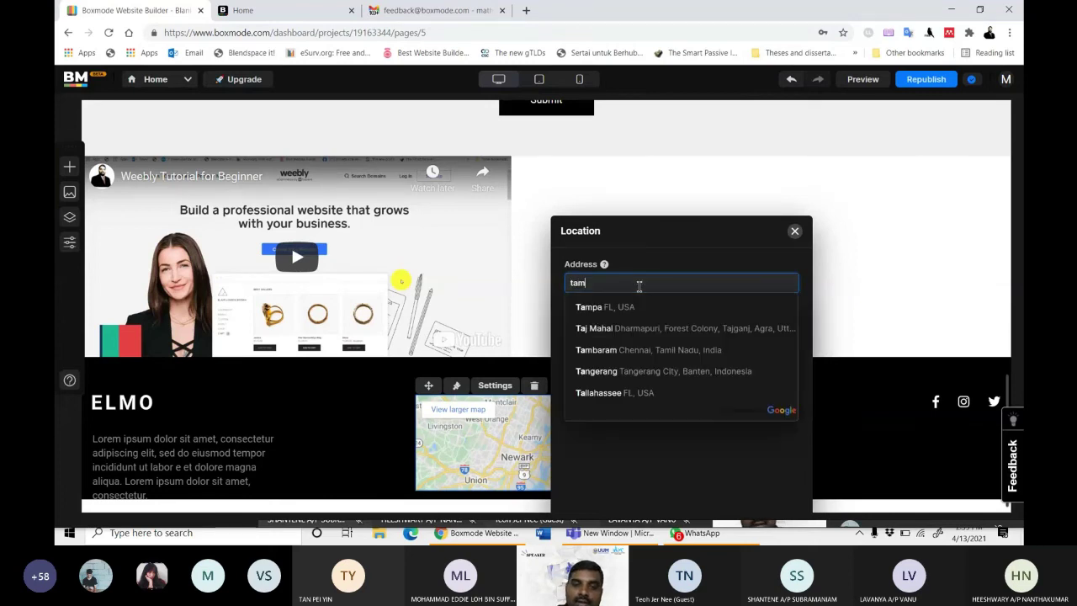
{"action": "type", "text": "an gemilang"}
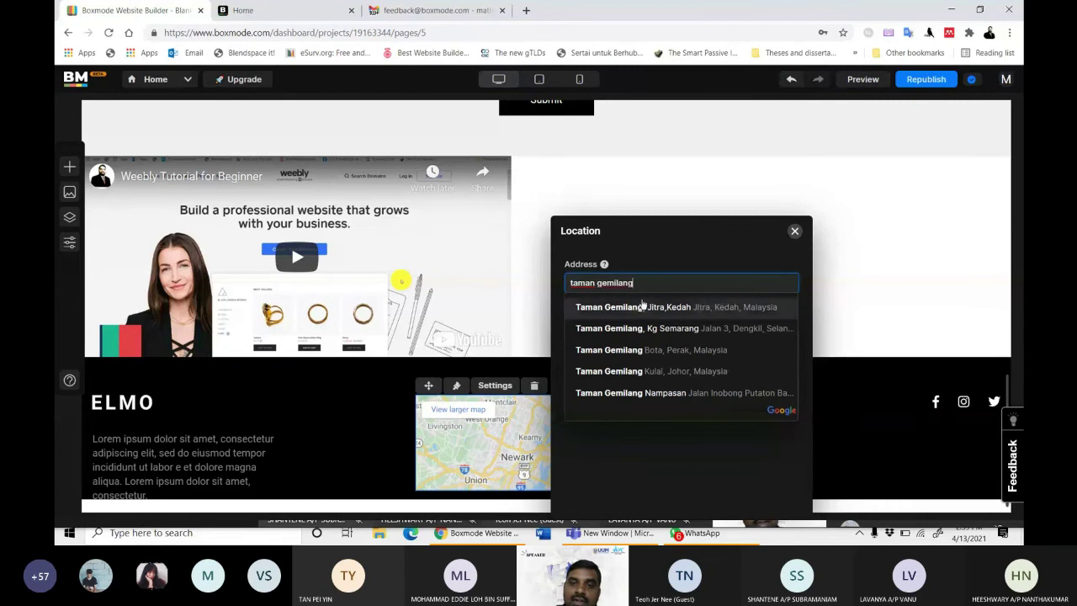
{"action": "left_click", "coordinate": [570, 282]}
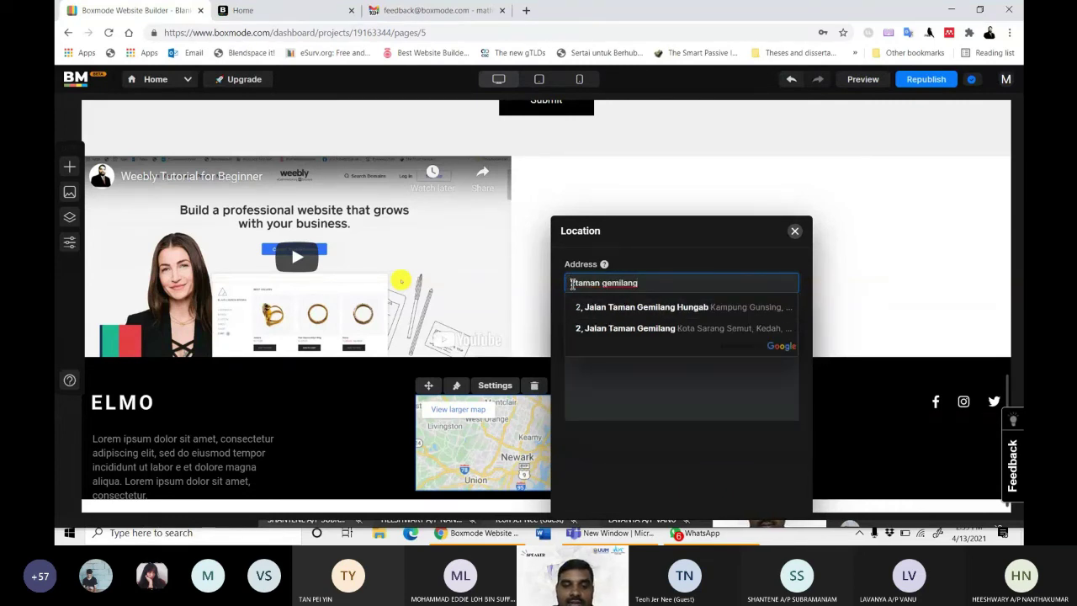
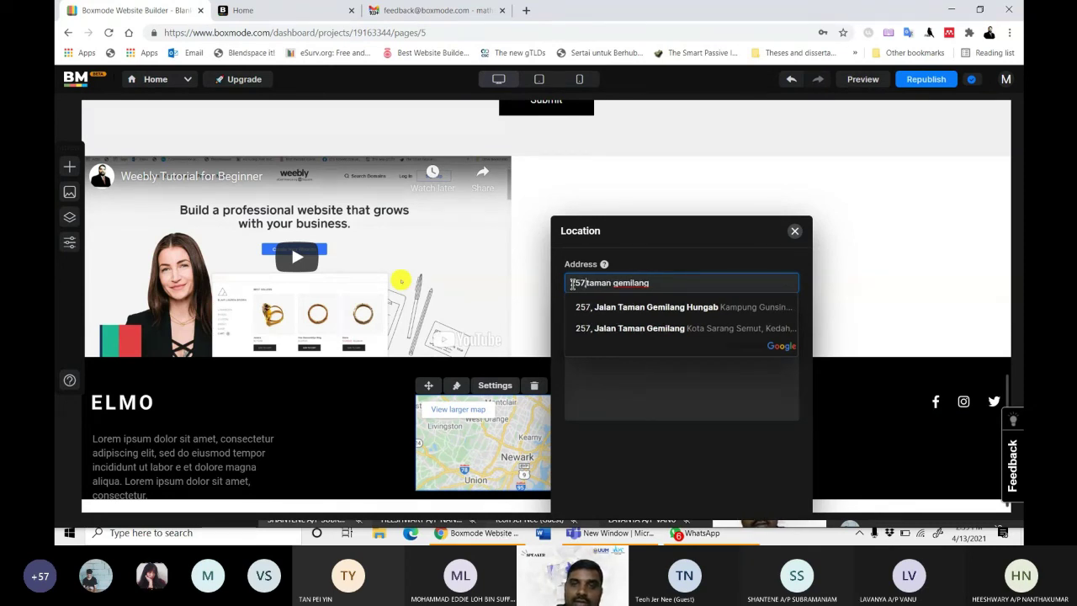
{"action": "left_click", "coordinate": [644, 328]}
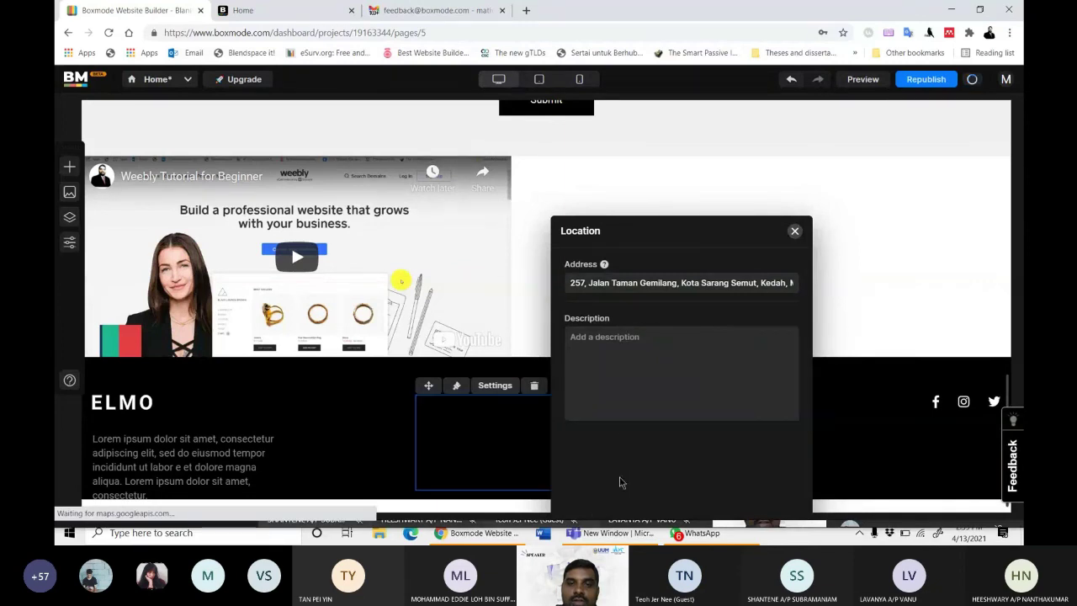
{"action": "left_click_drag", "start_coordinate": [725, 228], "coordinate": [862, 105]}
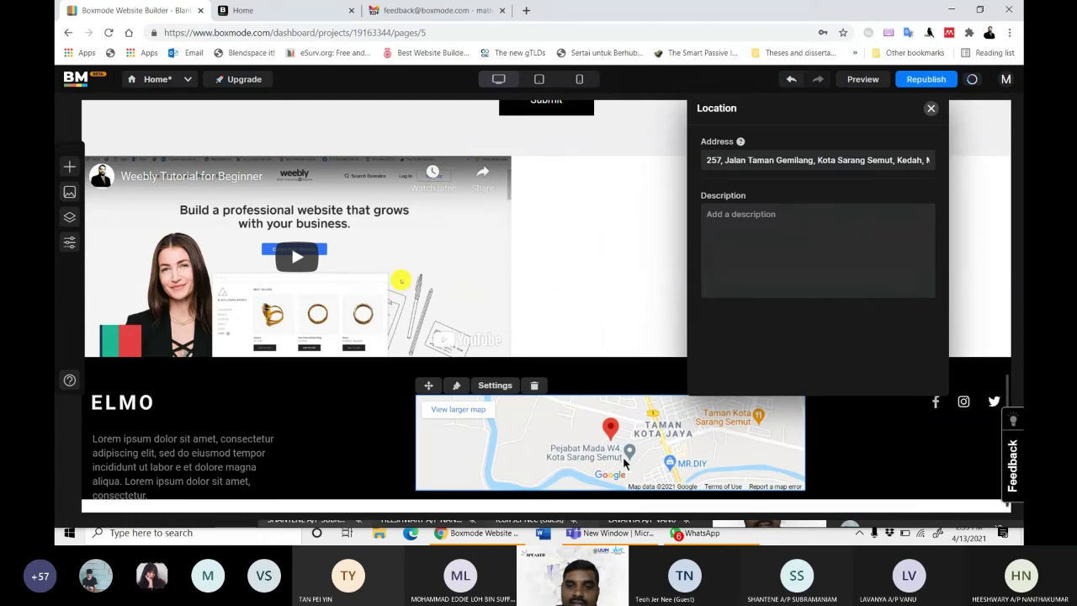
{"action": "left_click_drag", "start_coordinate": [706, 160], "coordinate": [999, 141]}
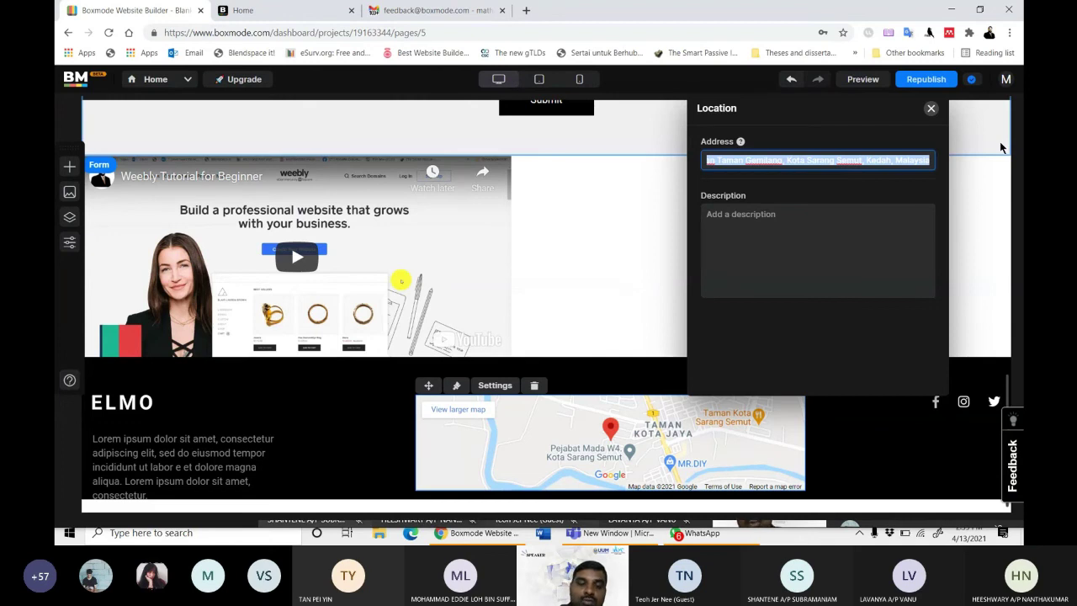
{"action": "type", "text": "taman gemilang"}
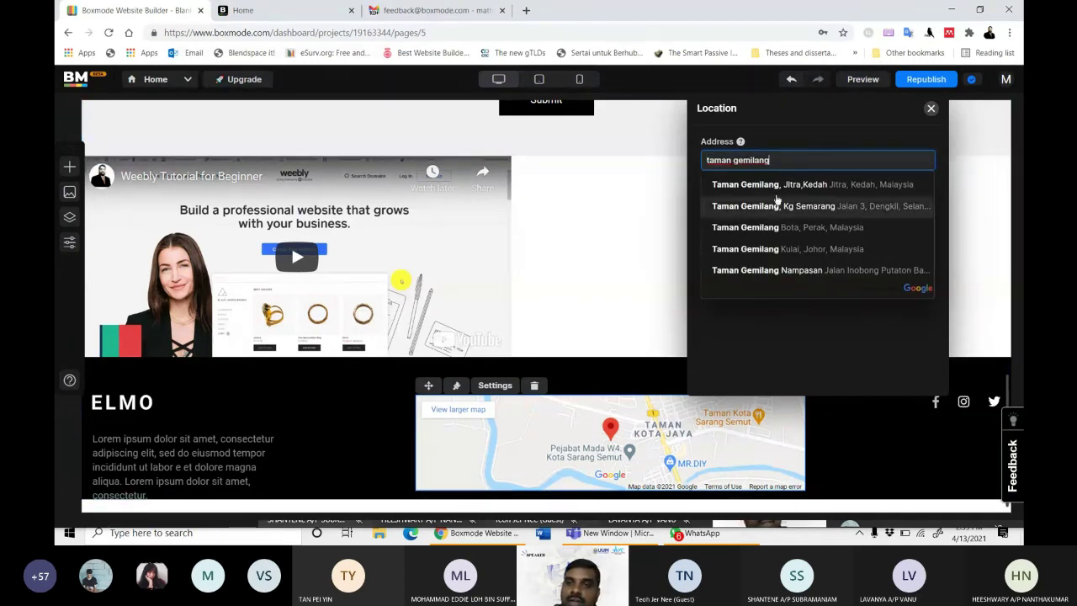
{"action": "left_click", "coordinate": [775, 186]}
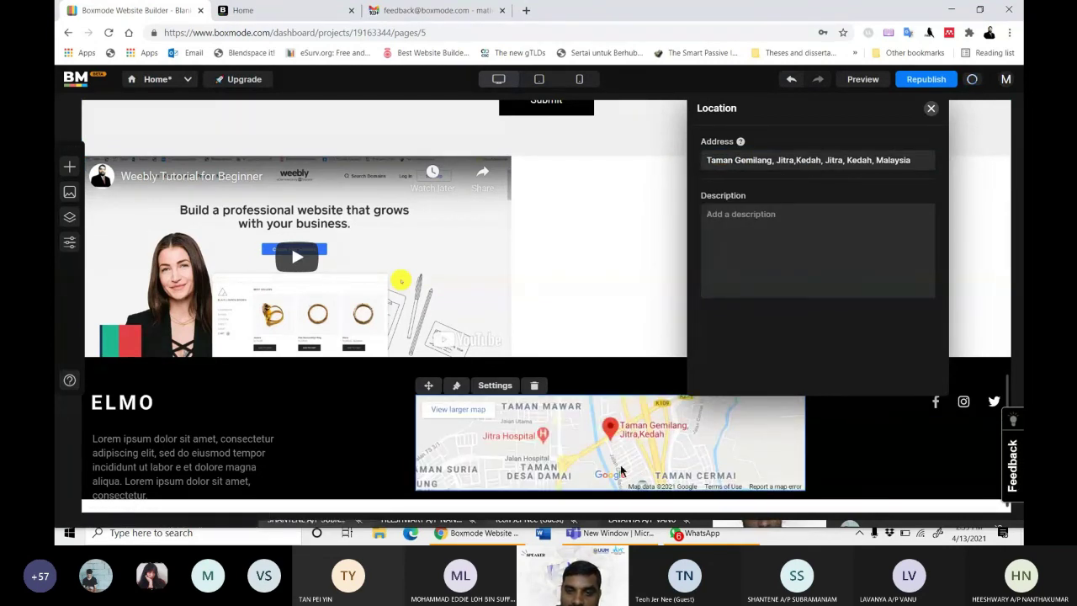
{"action": "left_click", "coordinate": [931, 110]}
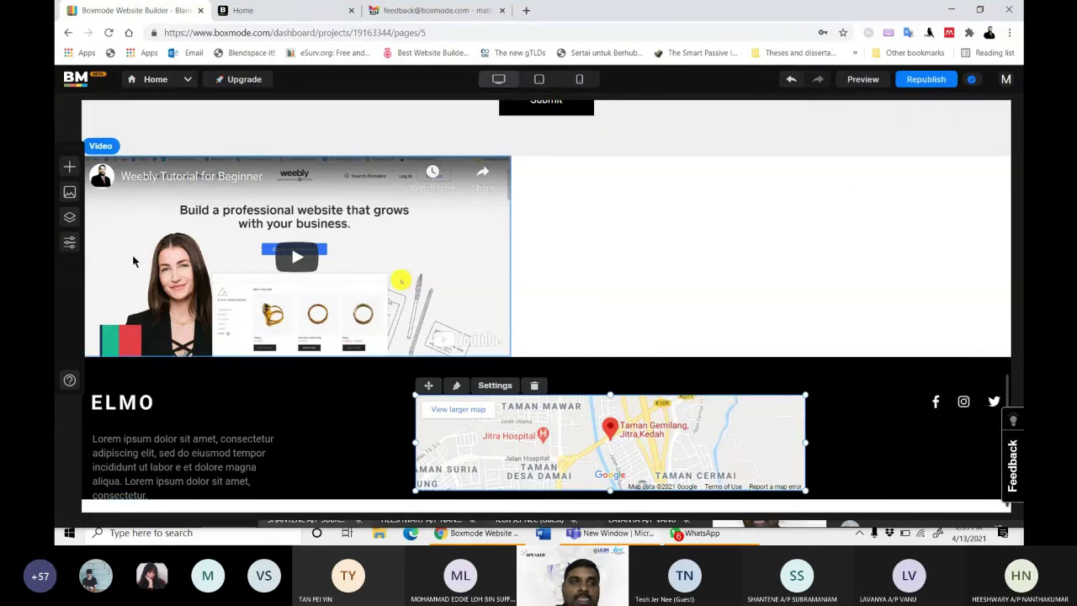
Step: Look through the Footer, PayPal Button and Gallery widgets, then drag the Thumbnails gallery onto the page
{"action": "left_click", "coordinate": [71, 169]}
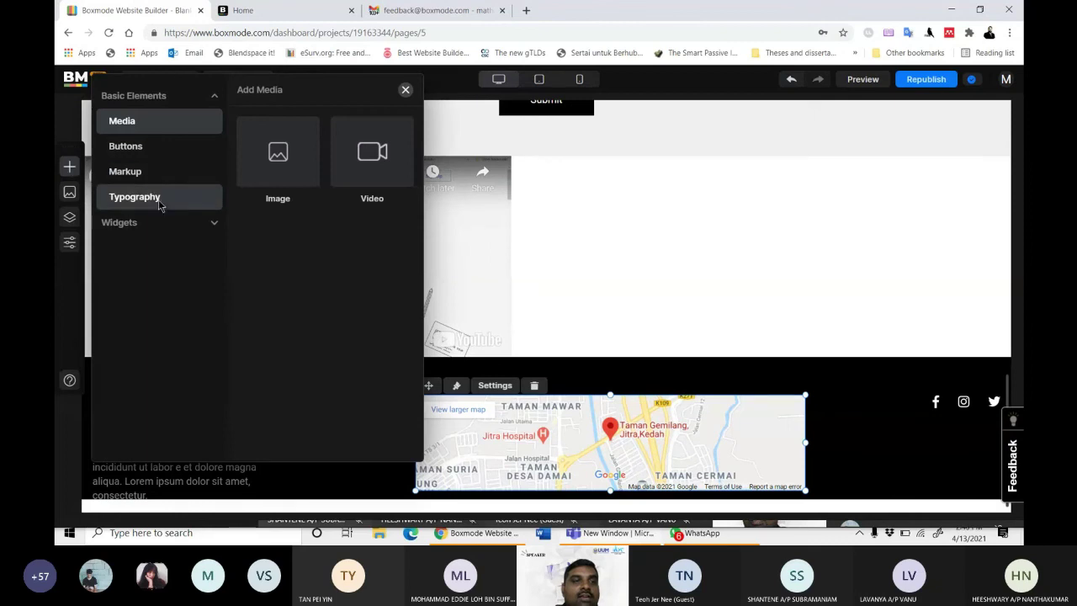
{"action": "left_click", "coordinate": [149, 224]}
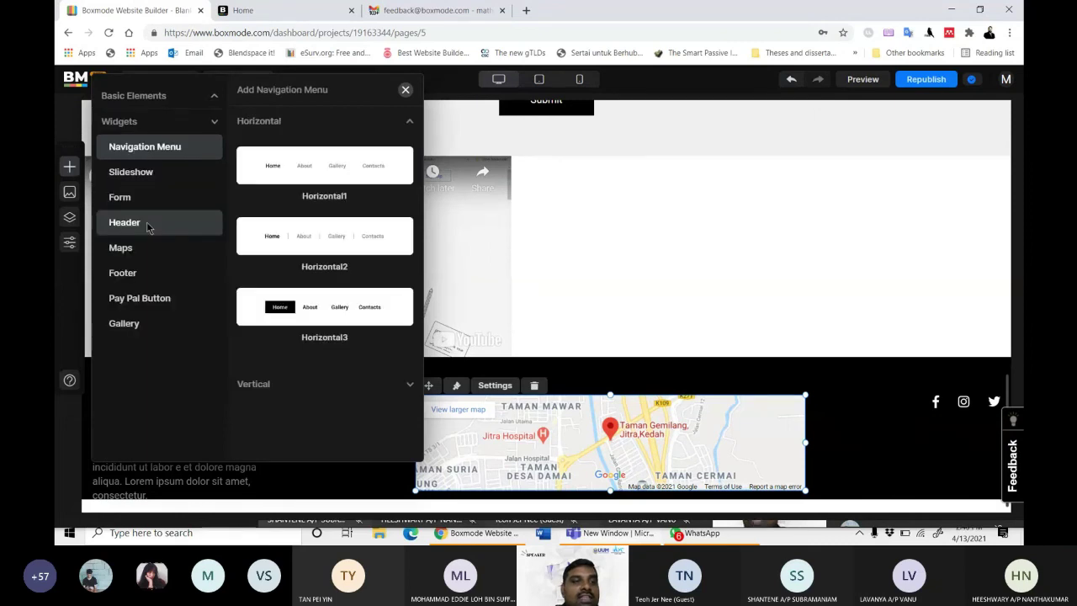
{"action": "left_click", "coordinate": [141, 274]}
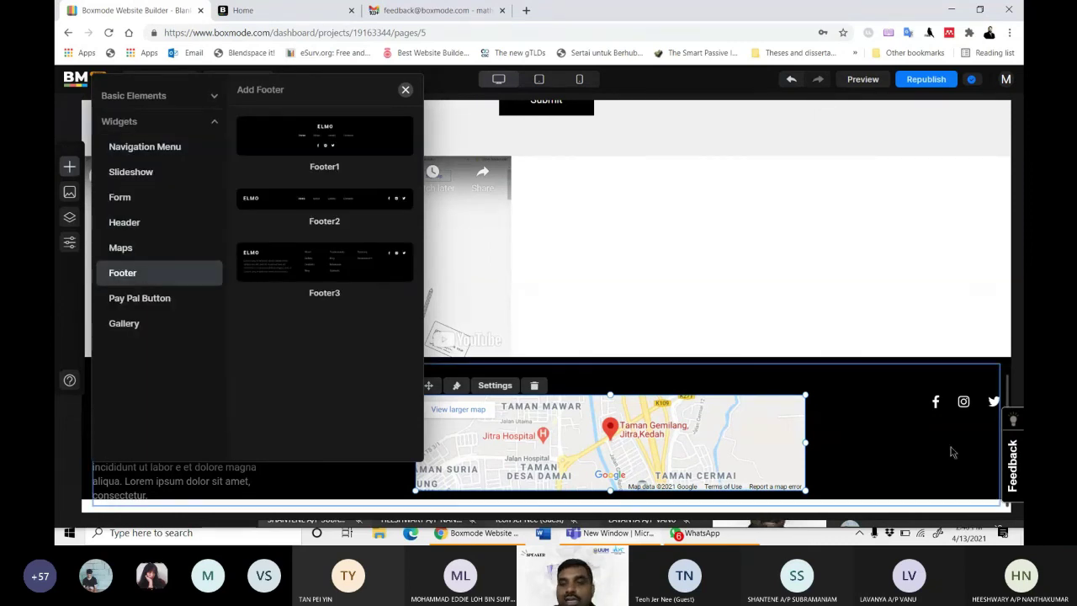
{"action": "left_click", "coordinate": [164, 301]}
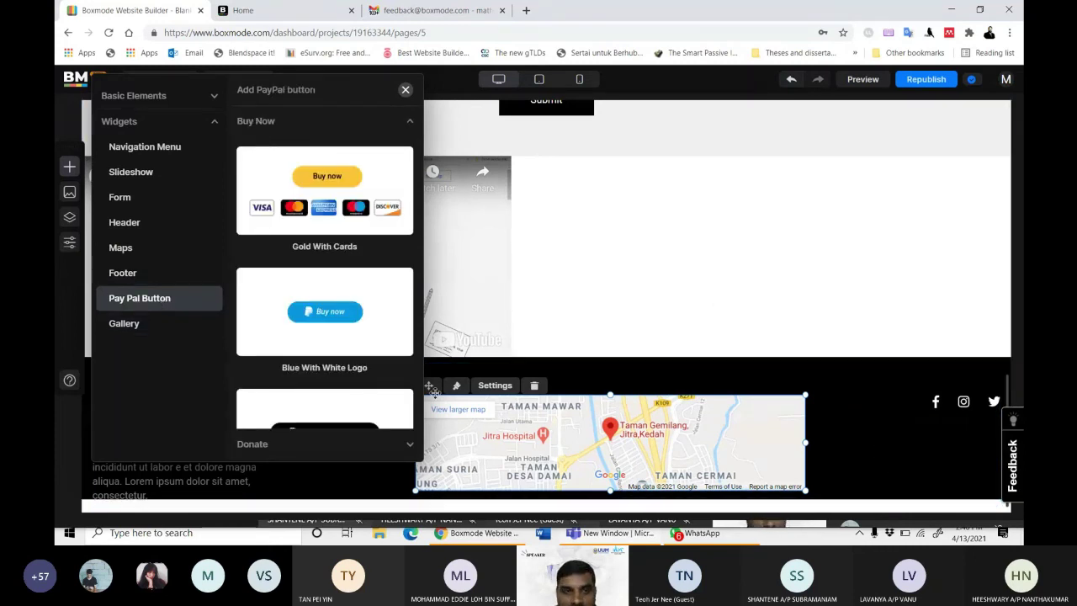
{"action": "scroll", "coordinate": [336, 312], "scroll_direction": "down", "scroll_amount": 2}
{"action": "scroll", "coordinate": [336, 313], "scroll_direction": "up", "scroll_amount": 1}
{"action": "scroll", "coordinate": [335, 313], "scroll_direction": "up", "scroll_amount": 1}
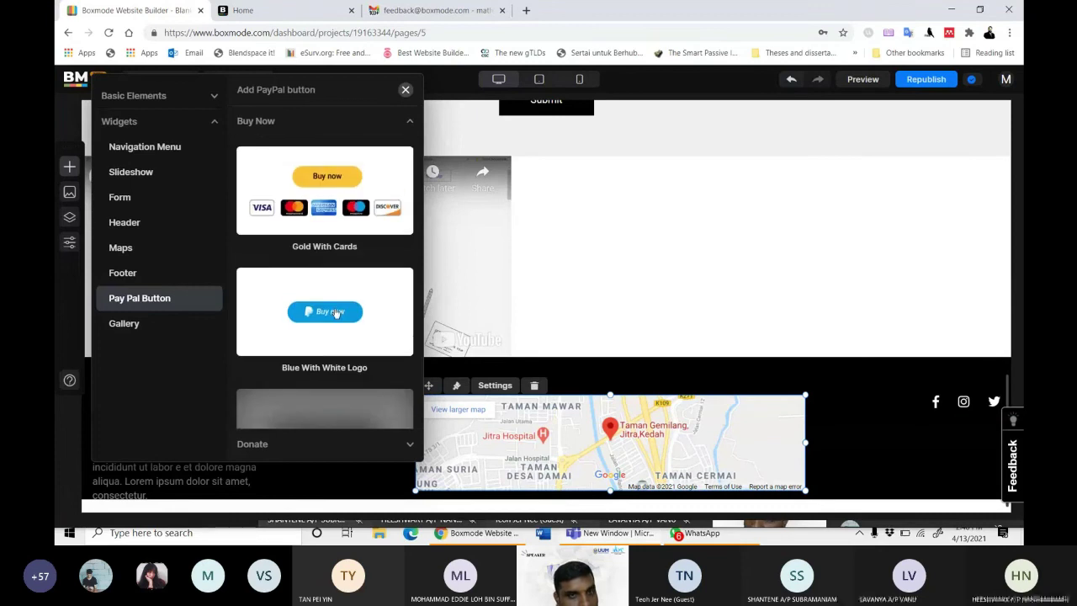
{"action": "left_click", "coordinate": [140, 326]}
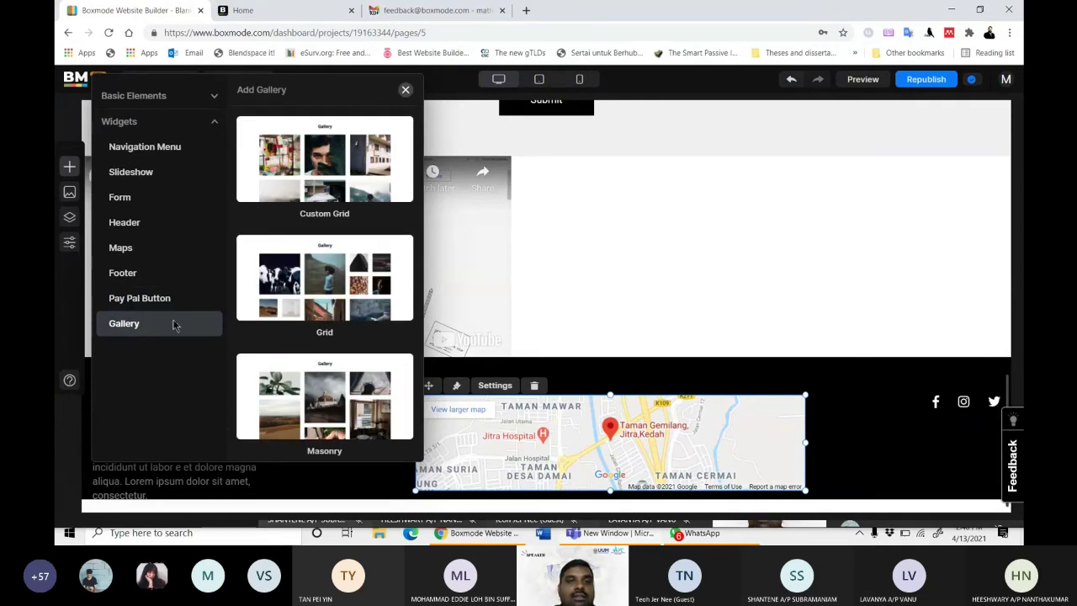
{"action": "scroll", "coordinate": [325, 315], "scroll_direction": "down", "scroll_amount": 5}
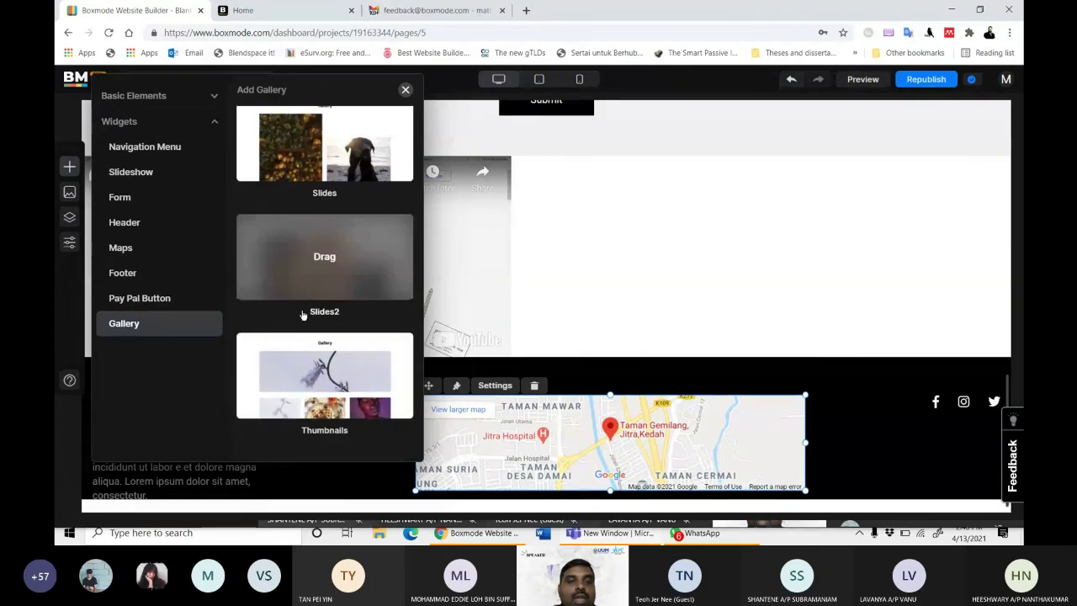
{"action": "left_click_drag", "start_coordinate": [327, 380], "coordinate": [529, 286]}
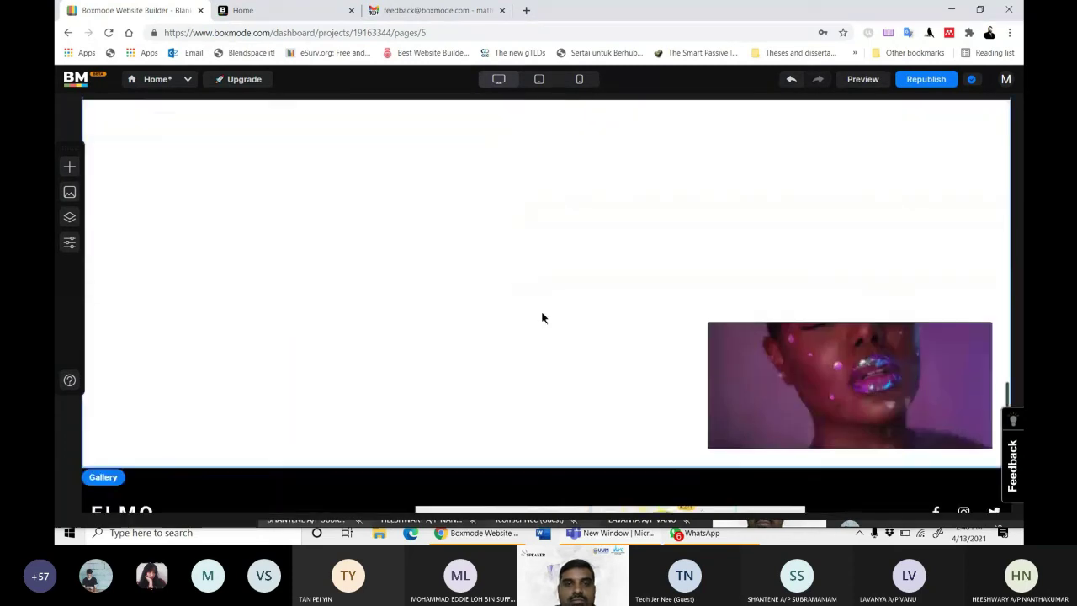
Step: Select the newly added Thumbnails gallery section and delete it from the page
{"action": "scroll", "coordinate": [503, 361], "scroll_direction": "down", "scroll_amount": 2}
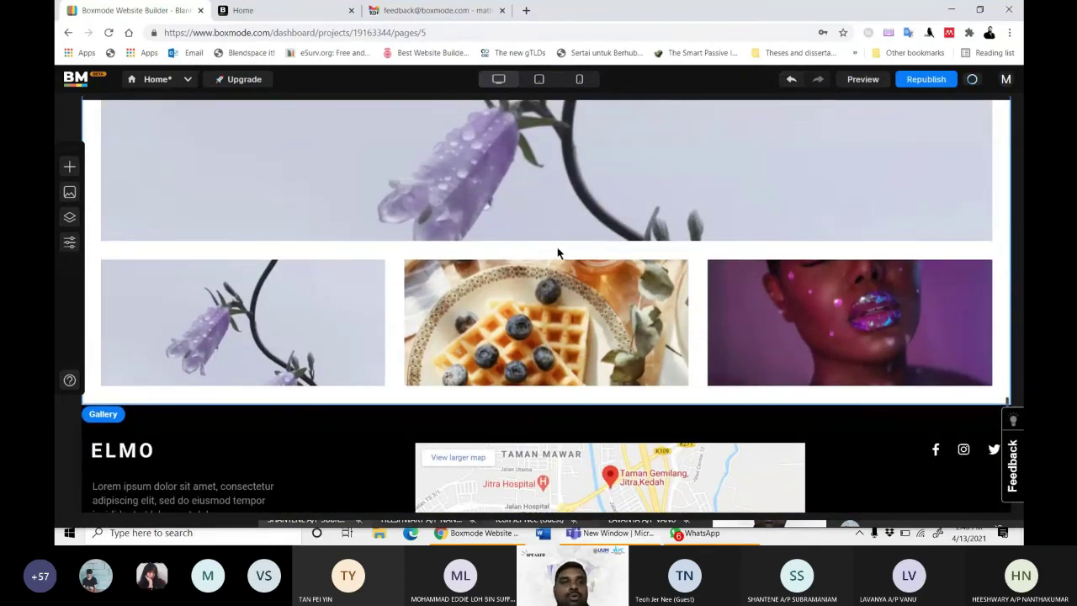
{"action": "scroll", "coordinate": [307, 358], "scroll_direction": "down", "scroll_amount": 1}
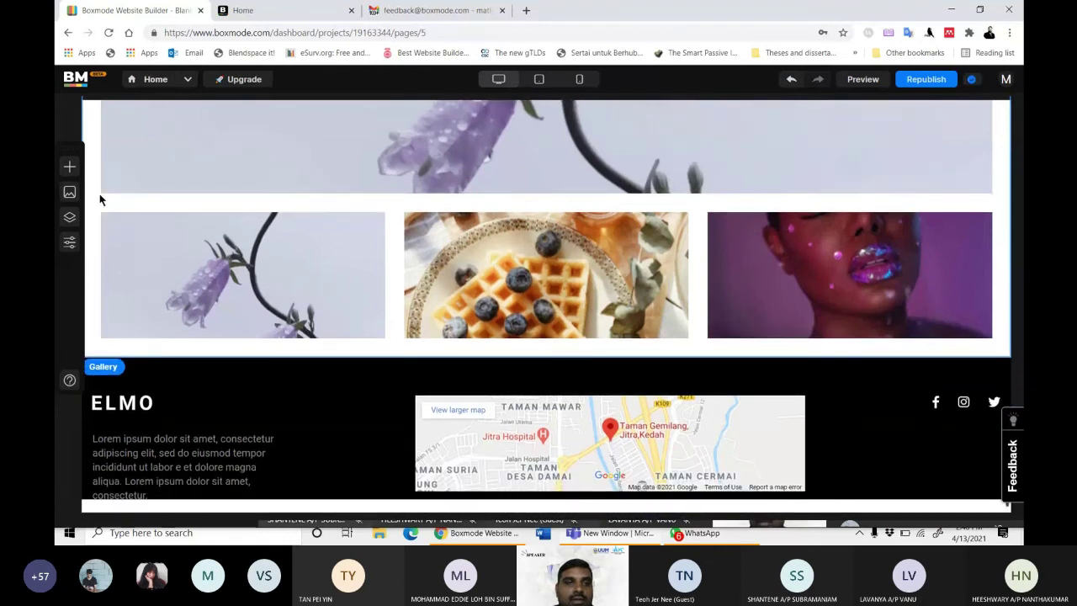
{"action": "left_click", "coordinate": [69, 171]}
{"action": "left_click", "coordinate": [154, 224]}
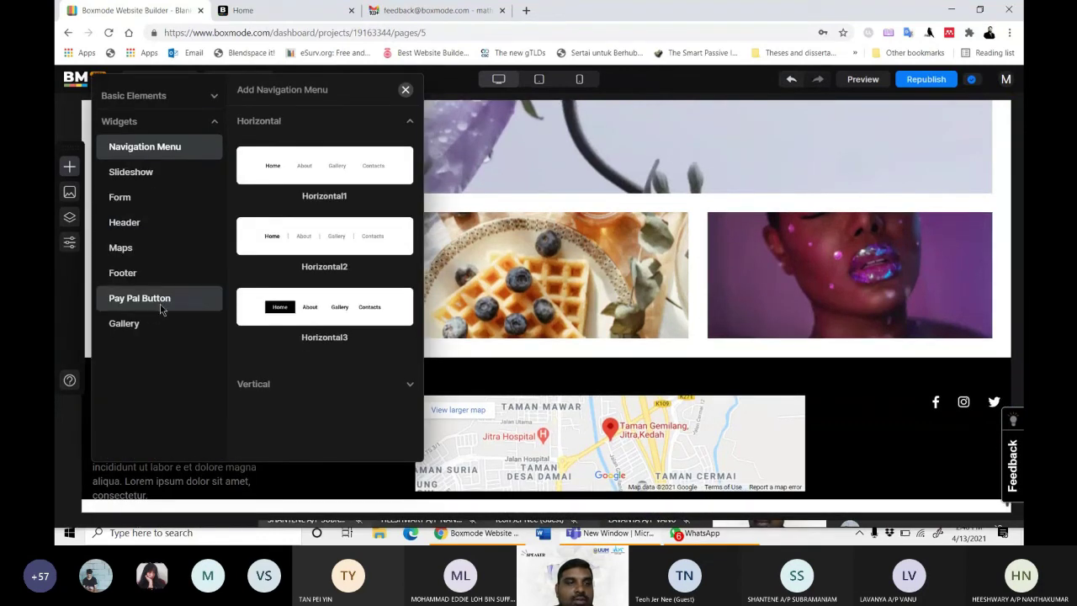
{"action": "left_click", "coordinate": [154, 303]}
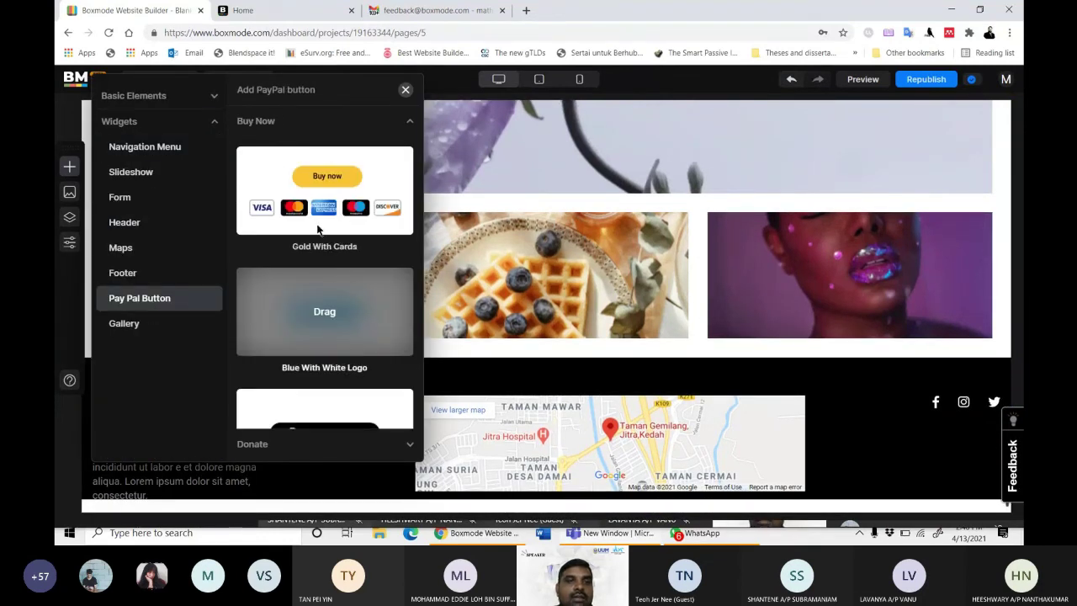
{"action": "left_click", "coordinate": [405, 90]}
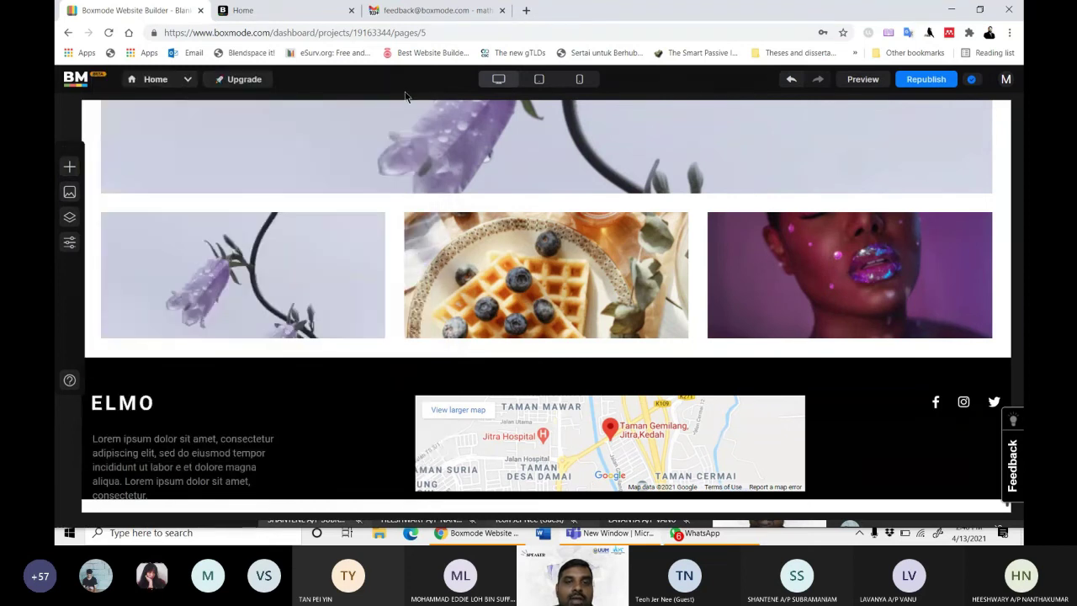
{"action": "left_click", "coordinate": [349, 259]}
{"action": "scroll", "coordinate": [742, 250], "scroll_direction": "up", "scroll_amount": 3}
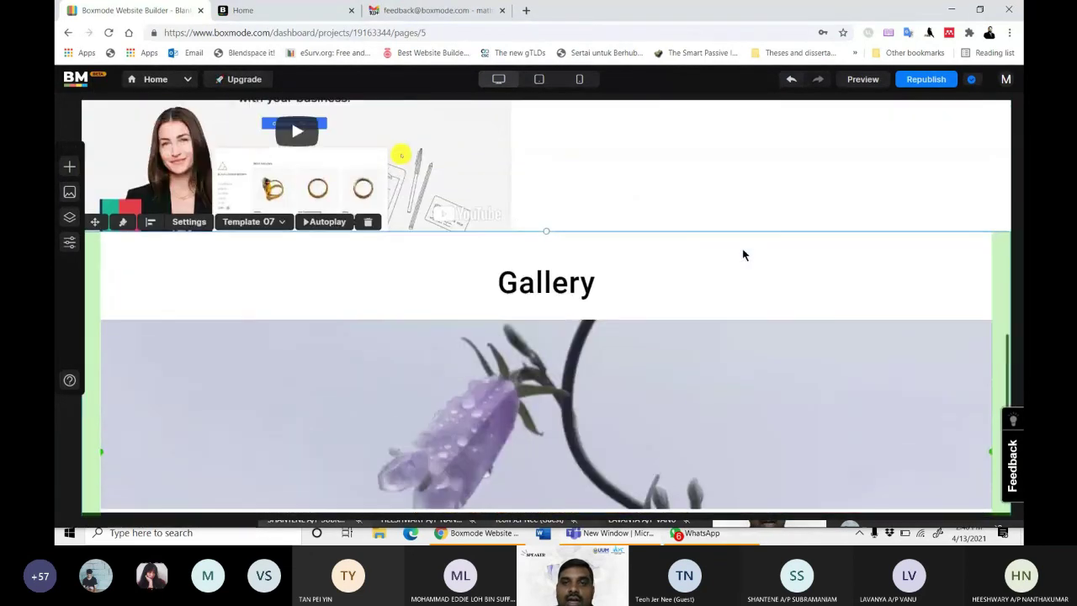
{"action": "left_click", "coordinate": [368, 222]}
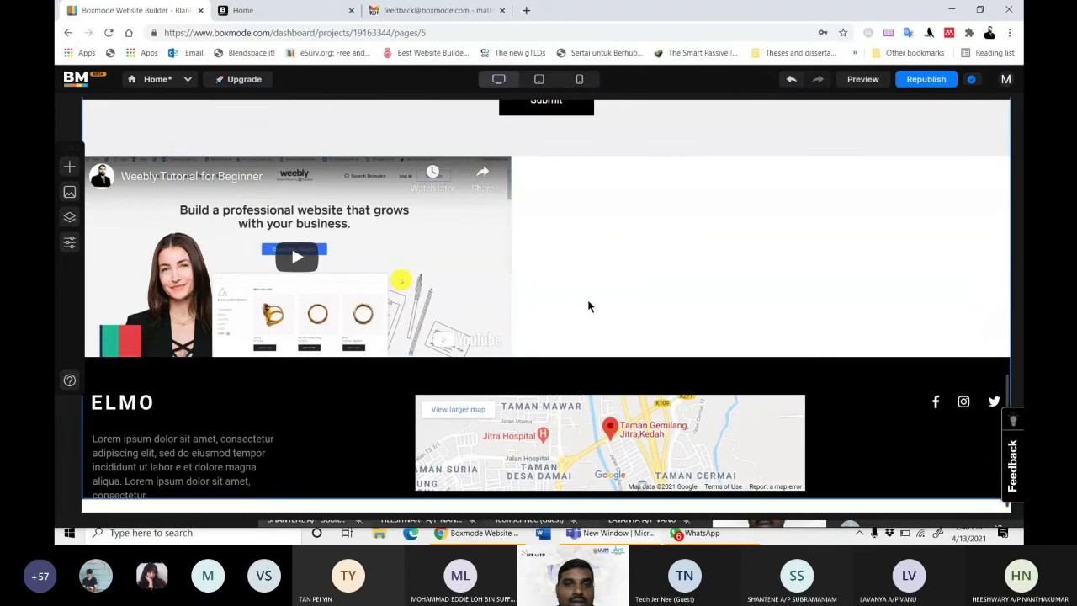
Step: Check the form email in Gmail, then turn that tab into a Google search for 'keyboard'
{"action": "left_click", "coordinate": [252, 10]}
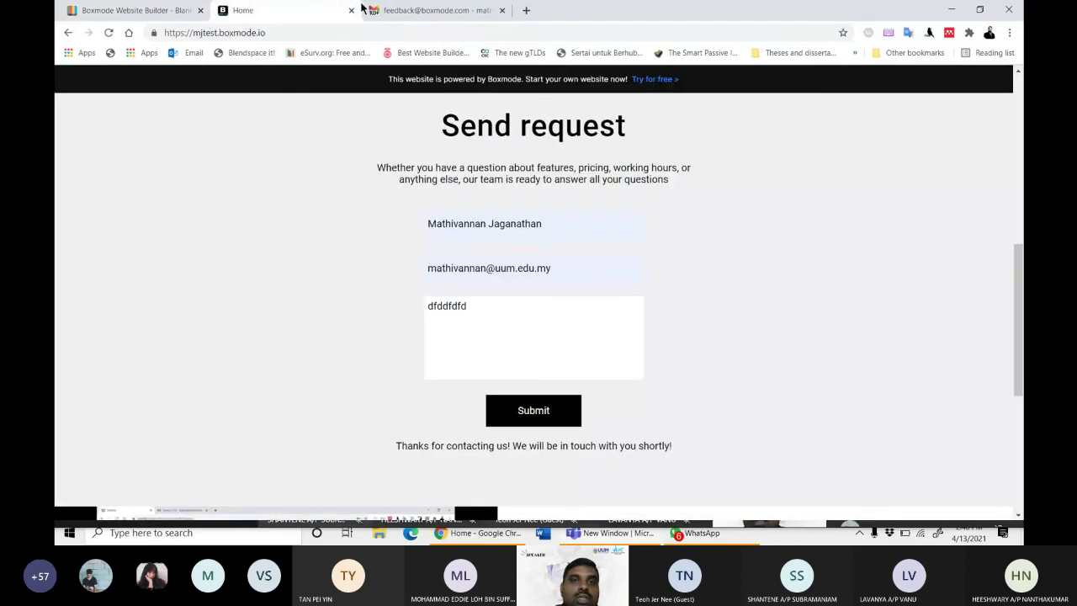
{"action": "left_click", "coordinate": [421, 10]}
{"action": "left_click", "coordinate": [416, 32]}
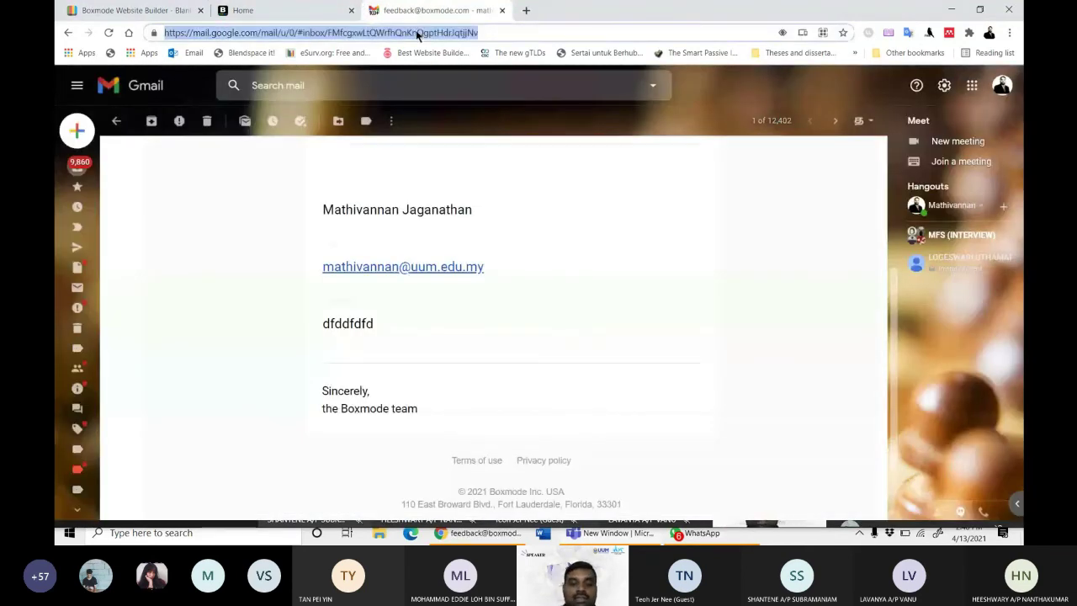
{"action": "key", "text": "BackSpace"}
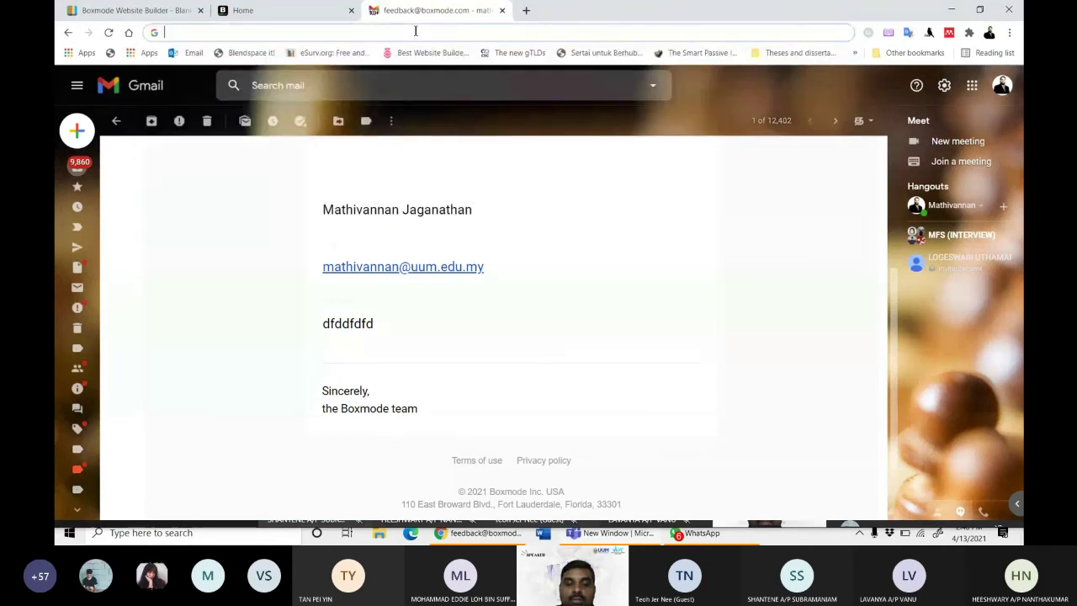
{"action": "type", "text": "key"}
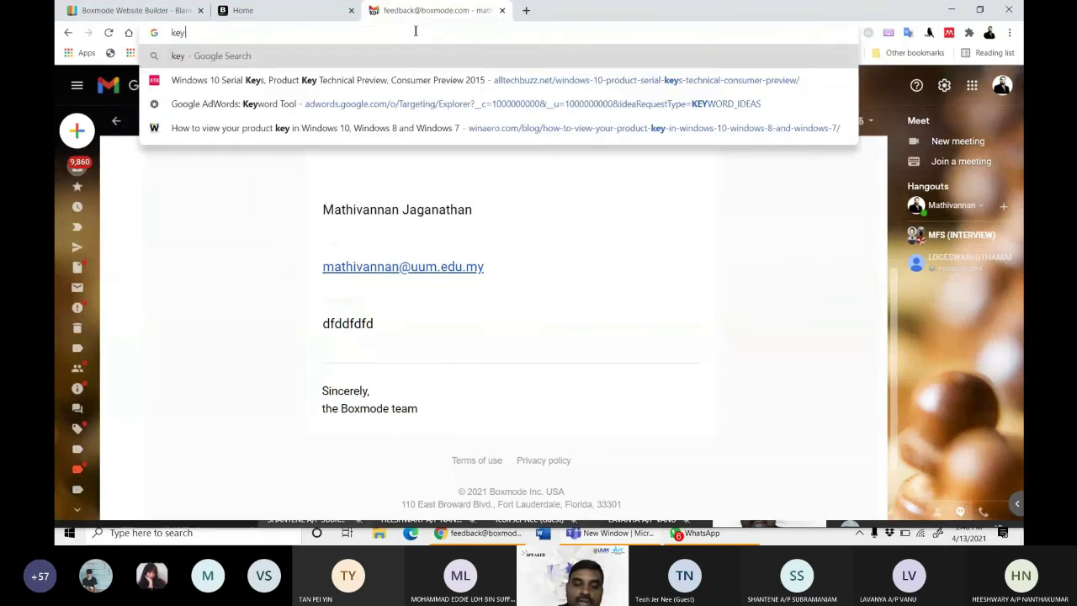
{"action": "type", "text": "board"}
{"action": "key", "text": "Return"}
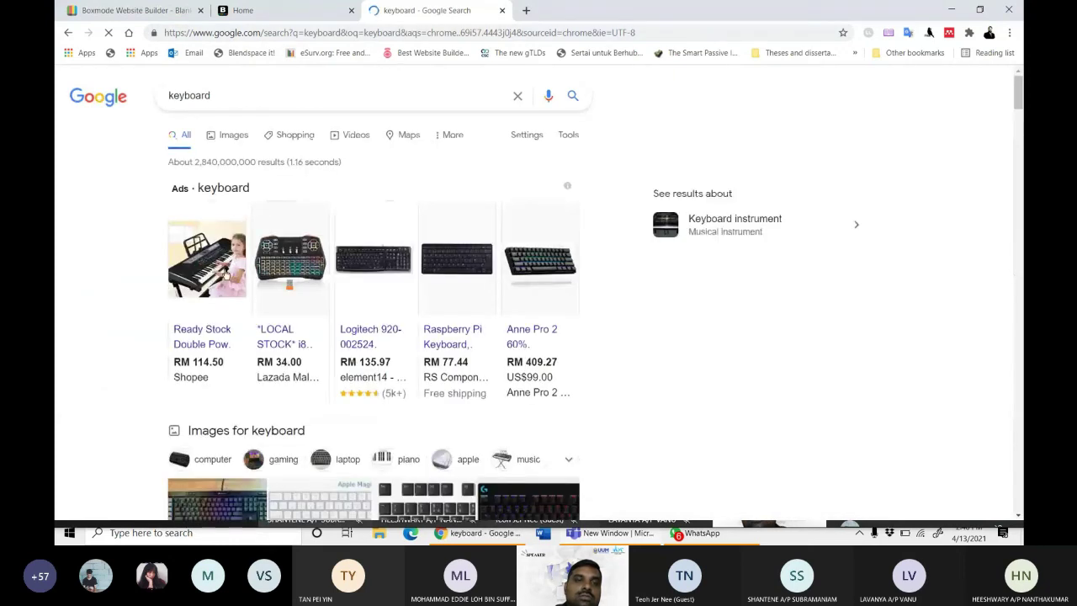
Step: Show Google image results for keyboard and copy the first keyboard image
{"action": "left_click", "coordinate": [230, 135]}
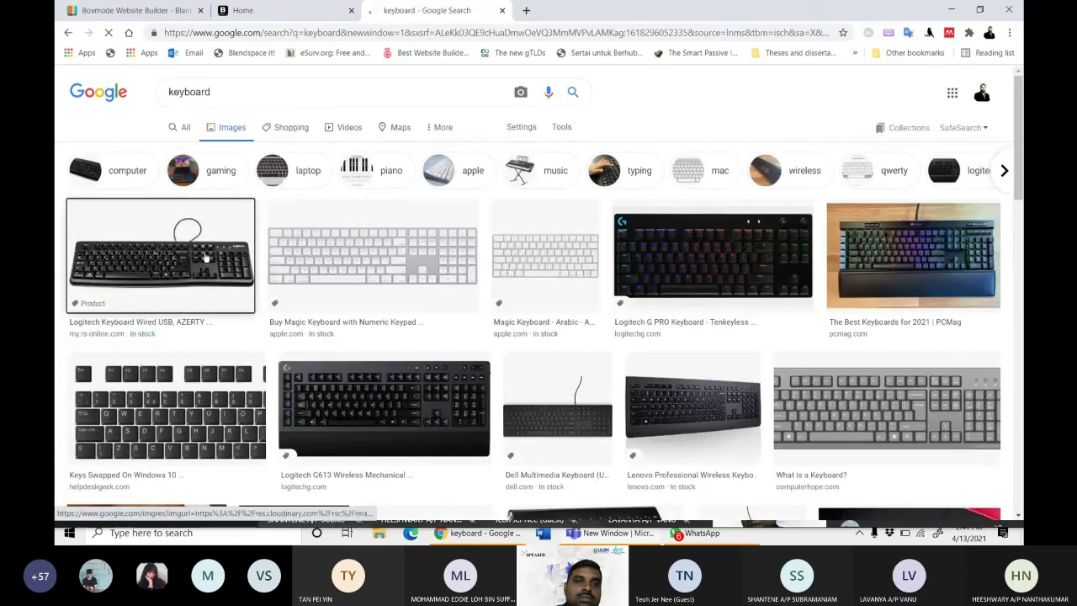
{"action": "left_click", "coordinate": [204, 250]}
{"action": "right_click", "coordinate": [694, 218]}
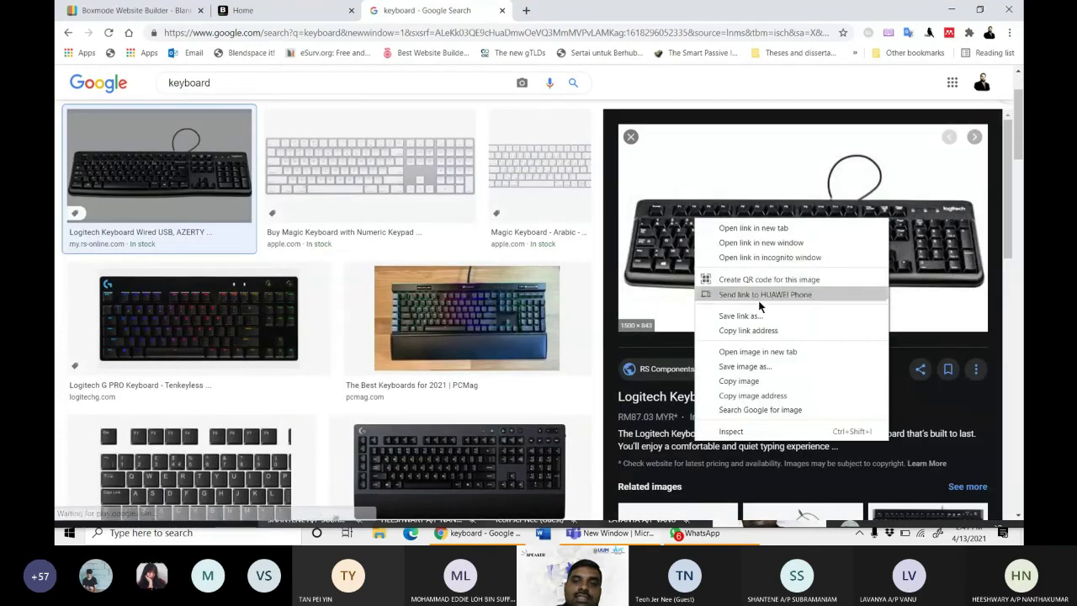
{"action": "left_click", "coordinate": [742, 381]}
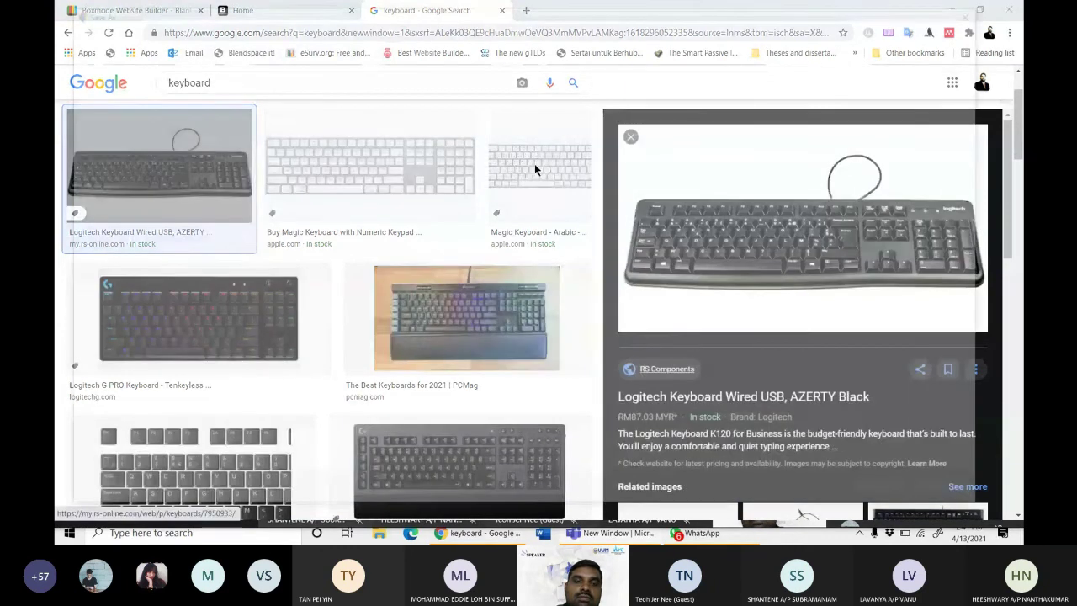
Step: Save the keyboard image to the Desktop as download.jfif and return to the Boxmode editor
{"action": "right_click", "coordinate": [639, 206]}
{"action": "left_click", "coordinate": [660, 347]}
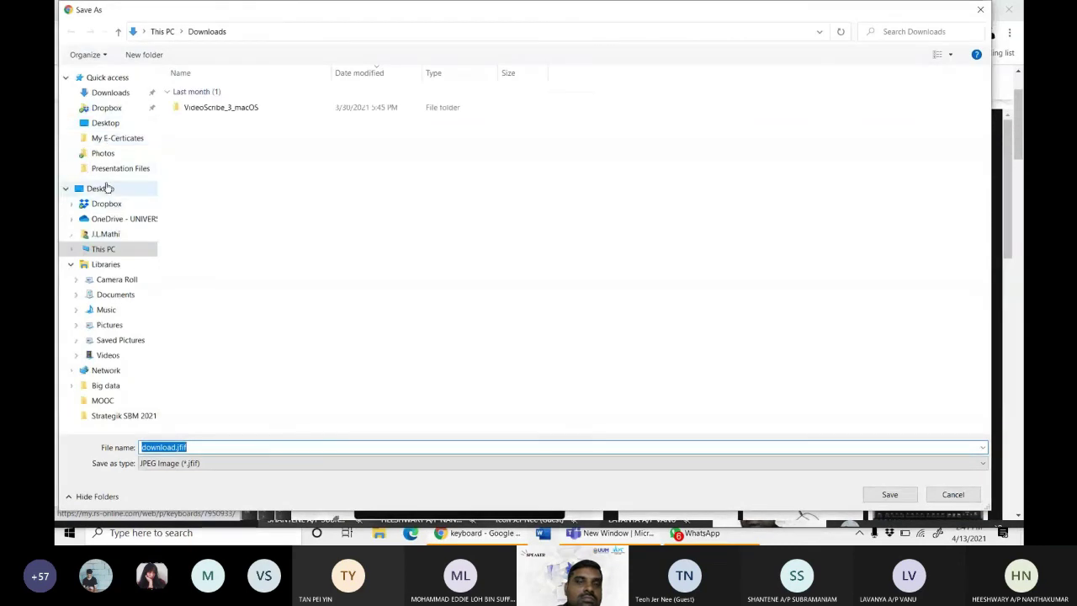
{"action": "left_click", "coordinate": [105, 187]}
{"action": "left_click", "coordinate": [889, 493]}
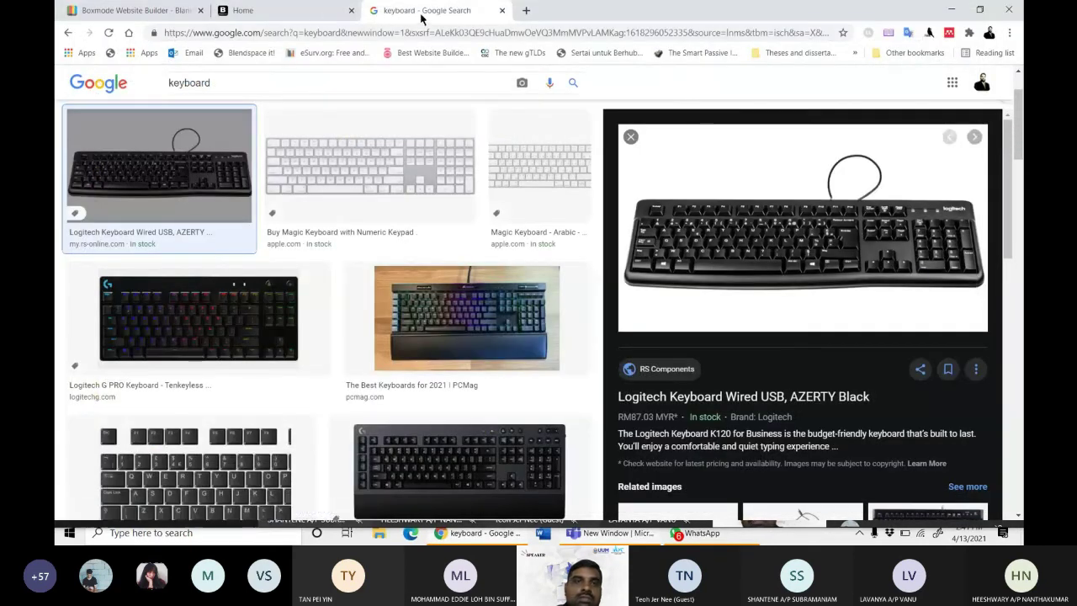
{"action": "left_click", "coordinate": [299, 14]}
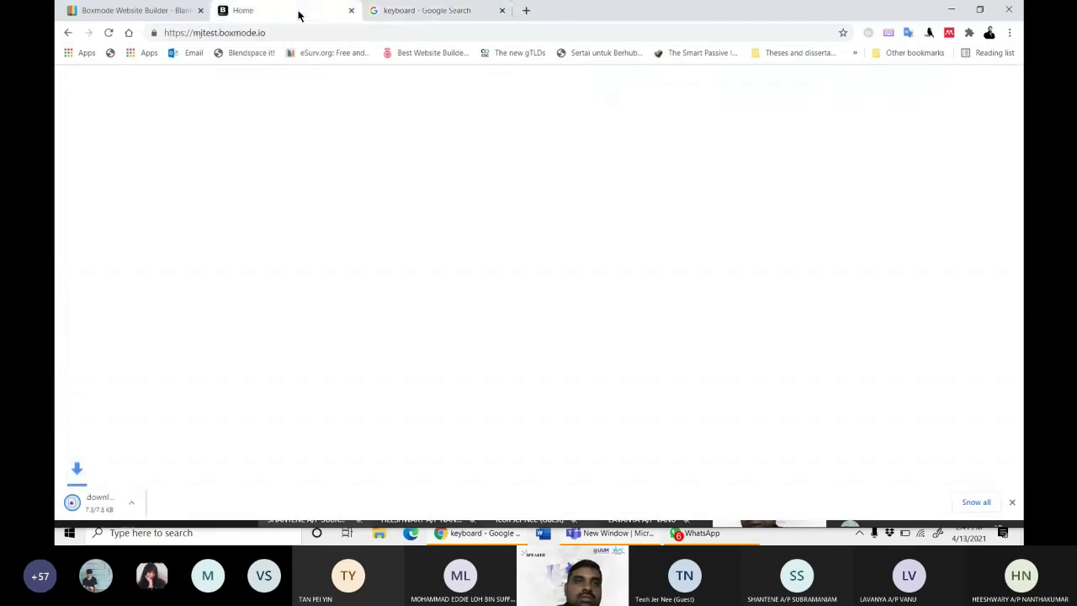
{"action": "left_click", "coordinate": [168, 14]}
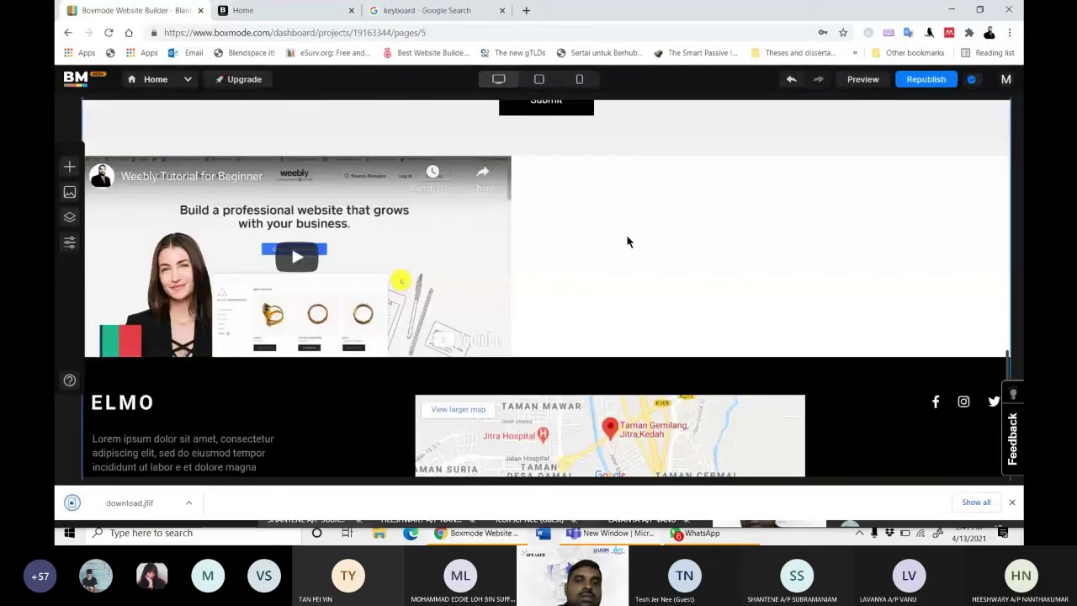
{"action": "scroll", "coordinate": [621, 268], "scroll_direction": "down", "scroll_amount": 1}
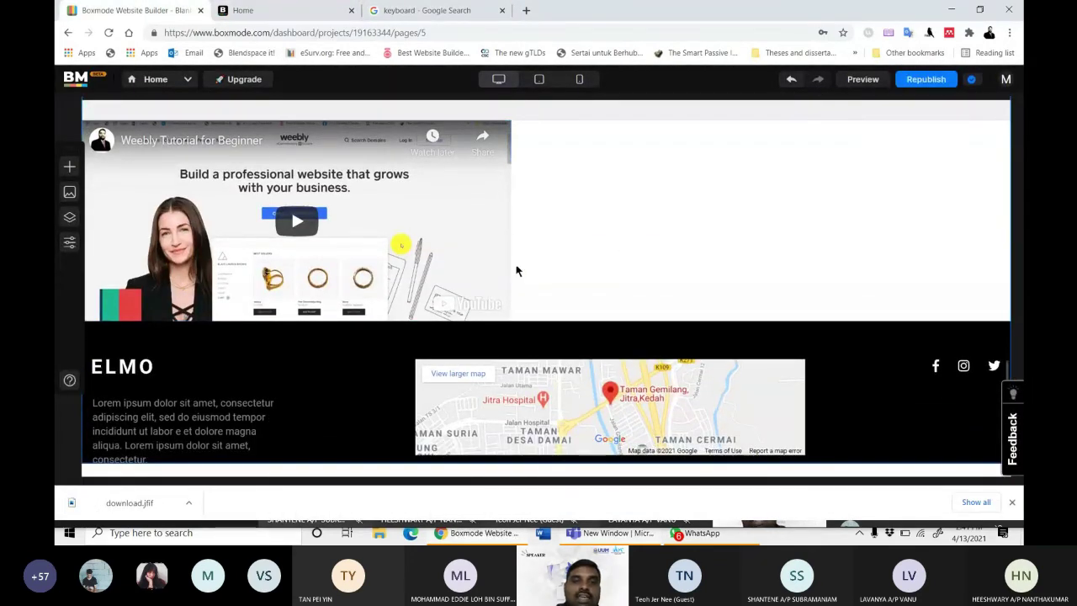
{"action": "left_click", "coordinate": [69, 166]}
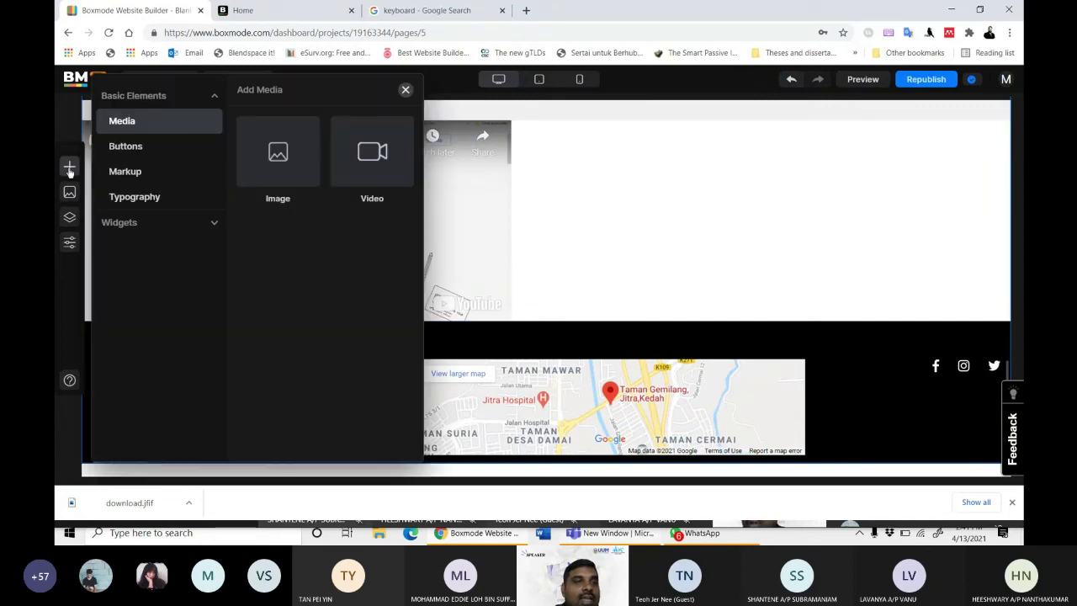
{"action": "left_click", "coordinate": [137, 223]}
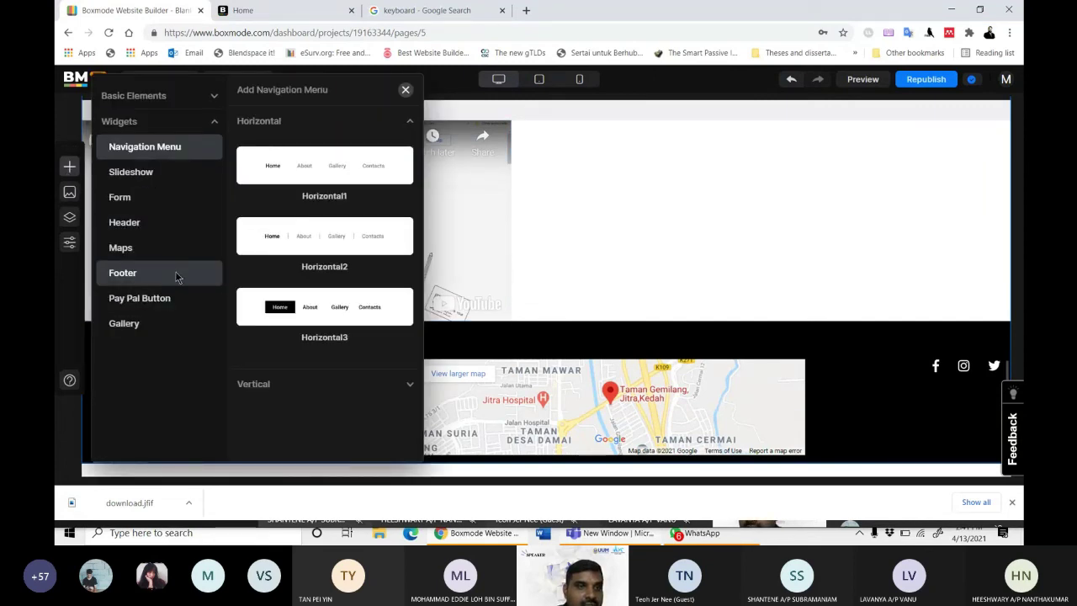
{"action": "left_click", "coordinate": [213, 100]}
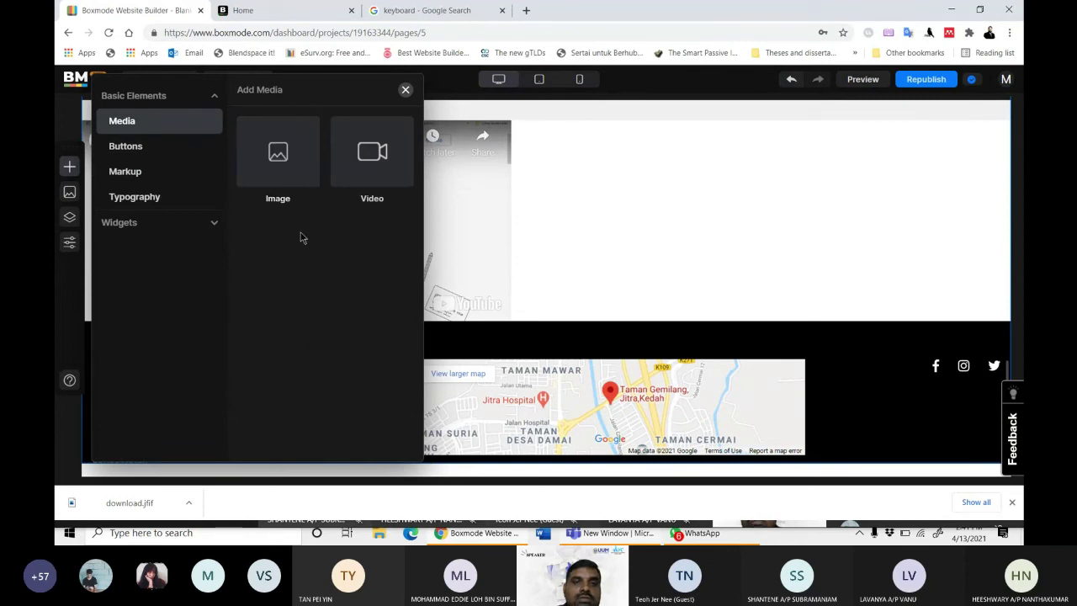
{"action": "left_click", "coordinate": [134, 148]}
{"action": "left_click", "coordinate": [139, 121]}
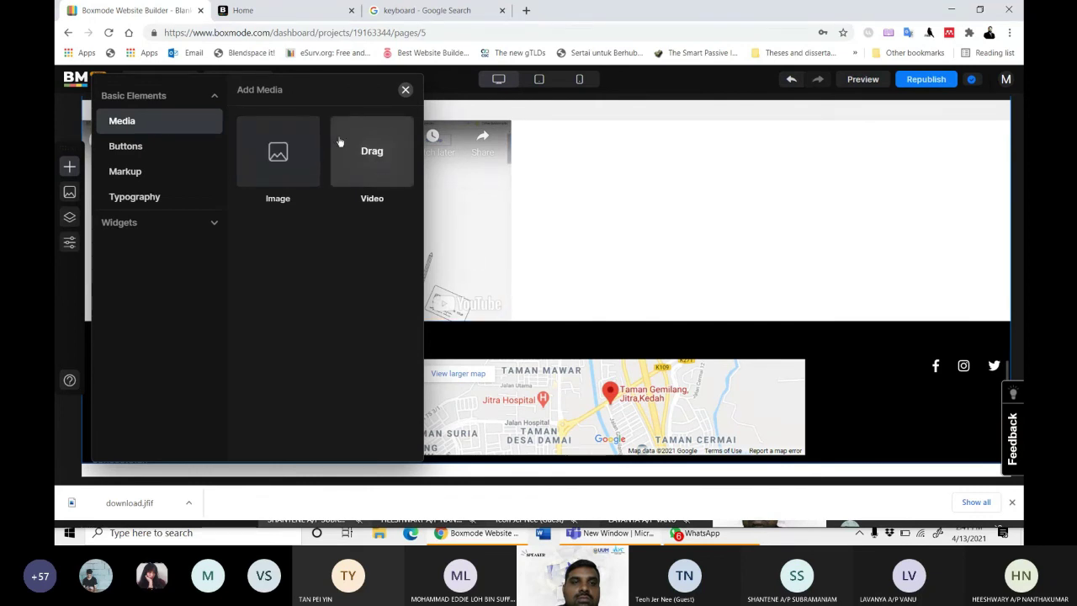
{"action": "left_click", "coordinate": [405, 89]}
{"action": "right_click", "coordinate": [601, 201]}
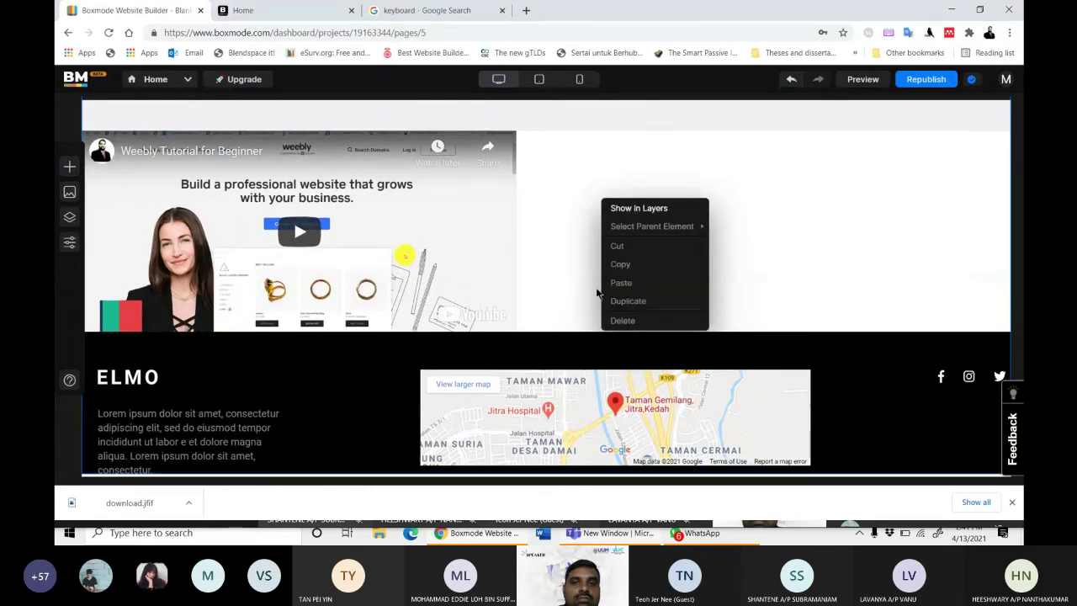
{"action": "left_click", "coordinate": [562, 269]}
{"action": "right_click", "coordinate": [609, 208]}
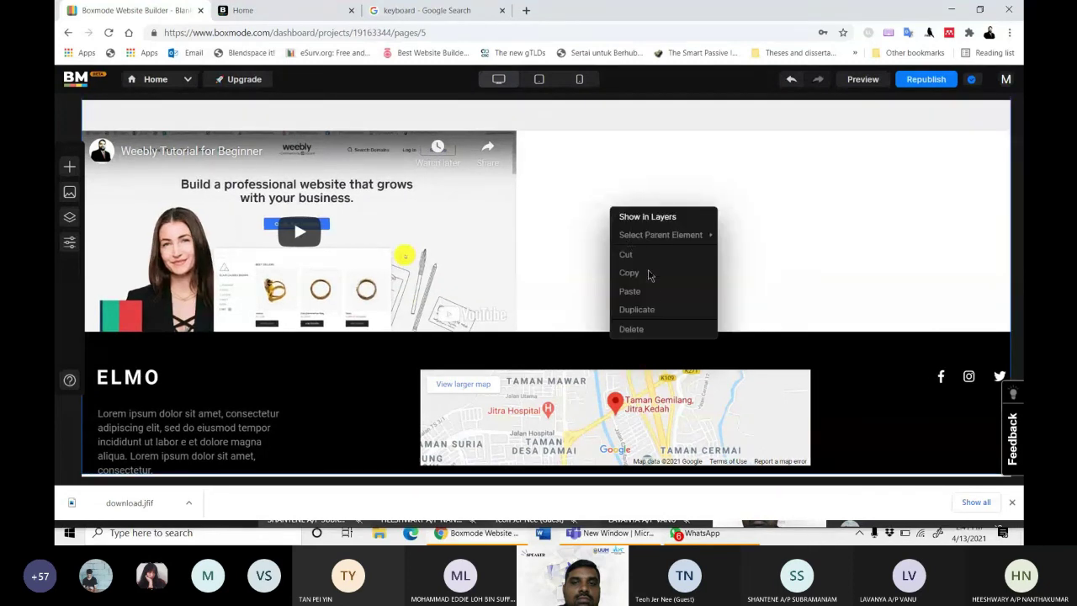
{"action": "left_click", "coordinate": [650, 242]}
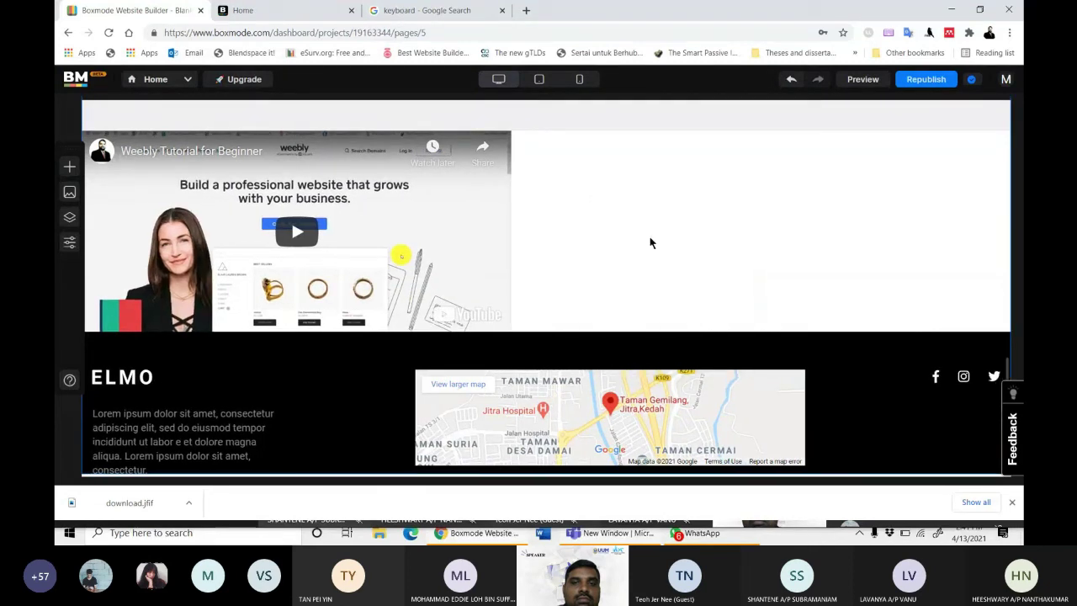
Step: Start searching the image library's Free Photos (Unsplash) for keyboard
{"action": "left_click", "coordinate": [70, 193]}
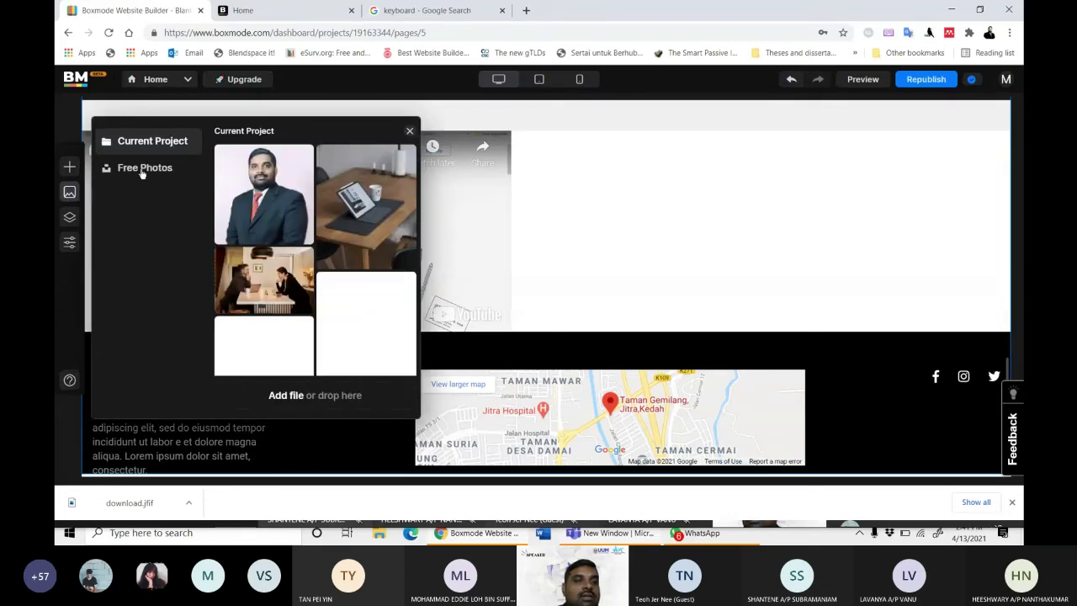
{"action": "left_click", "coordinate": [141, 169]}
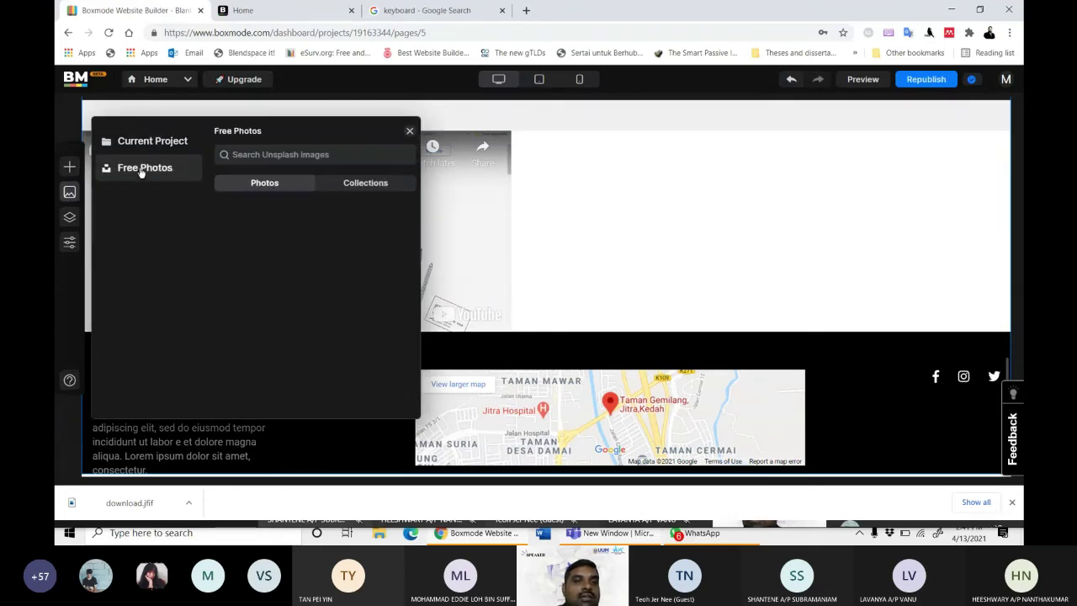
{"action": "left_click", "coordinate": [276, 159]}
{"action": "type", "text": "k"}
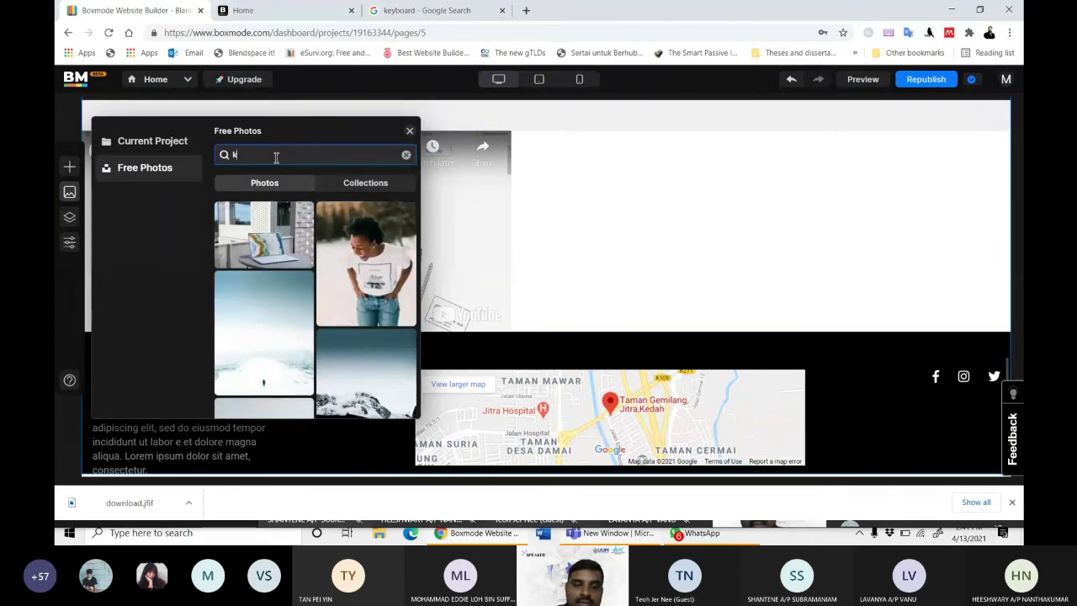
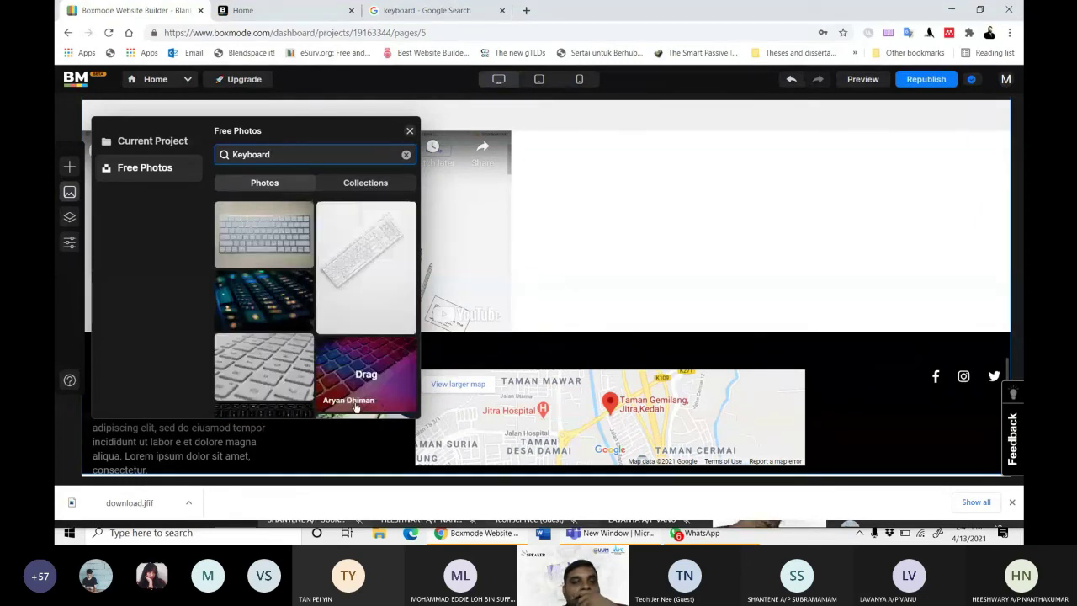
Step: Place the white keyboard photo from Free Photos onto the page below the video
{"action": "left_click", "coordinate": [281, 245]}
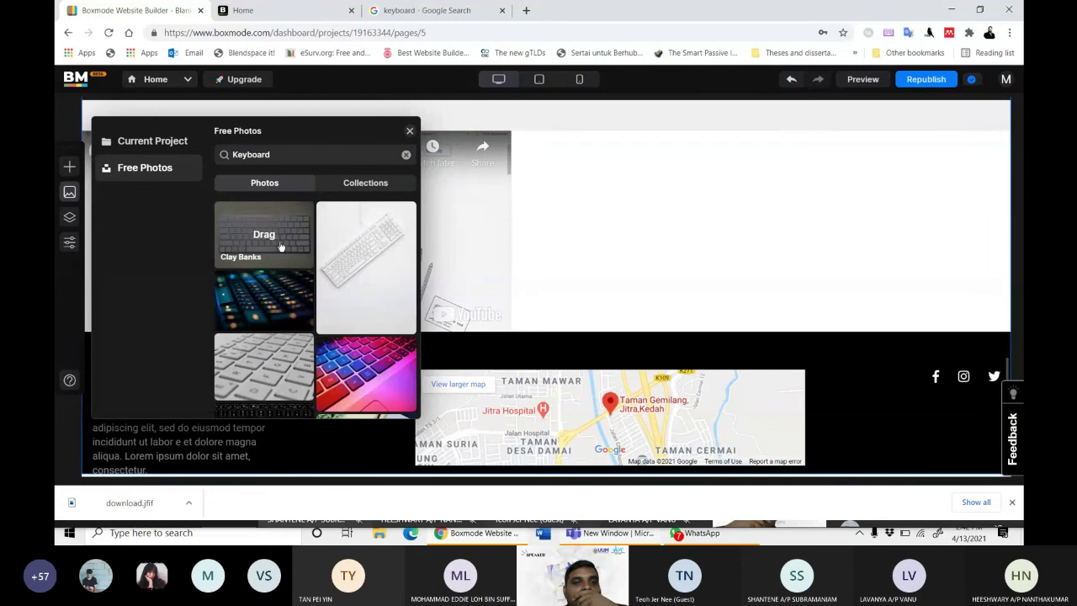
{"action": "left_click_drag", "start_coordinate": [552, 223], "coordinate": [652, 223]}
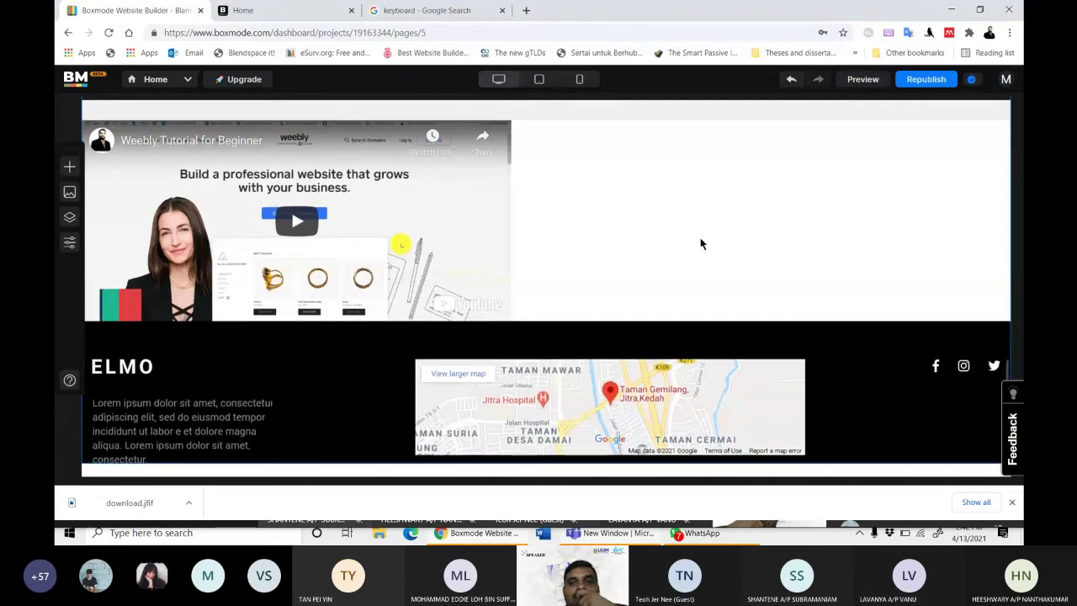
{"action": "scroll", "coordinate": [699, 239], "scroll_direction": "up", "scroll_amount": 15}
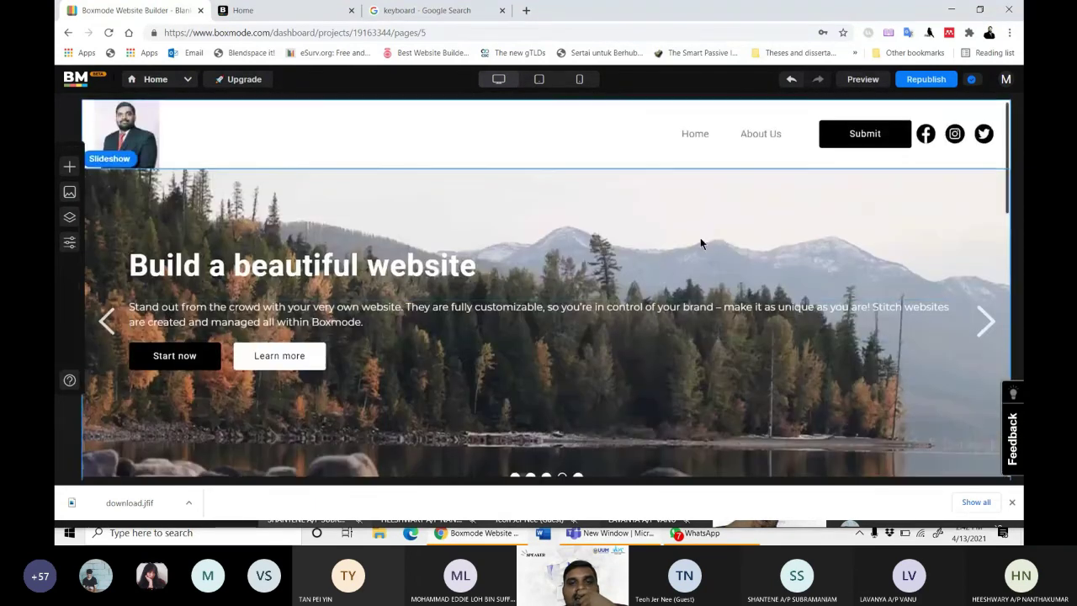
{"action": "scroll", "coordinate": [700, 243], "scroll_direction": "down", "scroll_amount": 12}
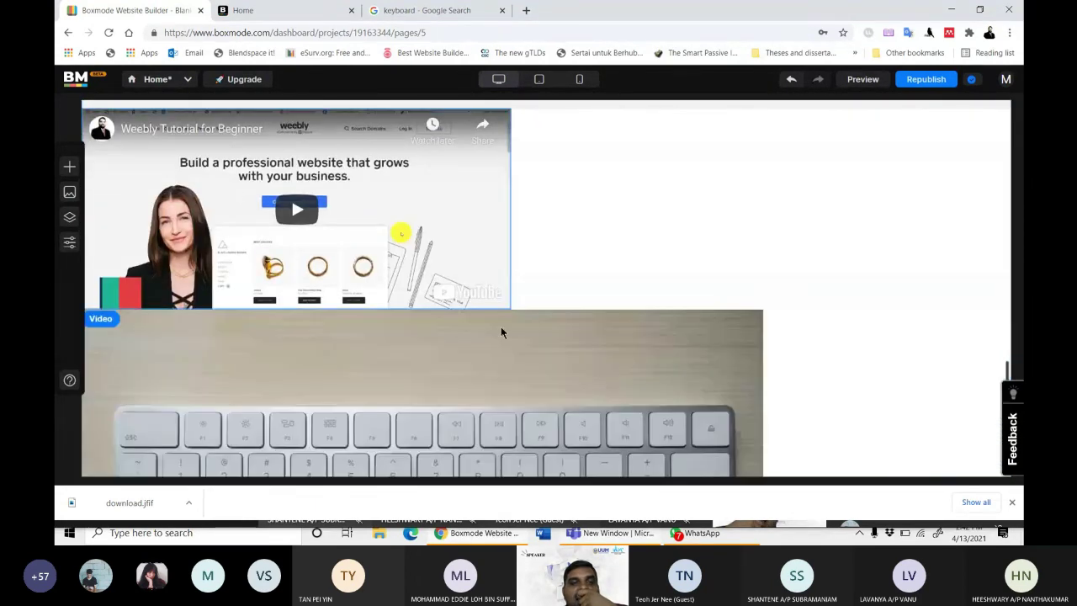
{"action": "scroll", "coordinate": [767, 344], "scroll_direction": "down", "scroll_amount": 5}
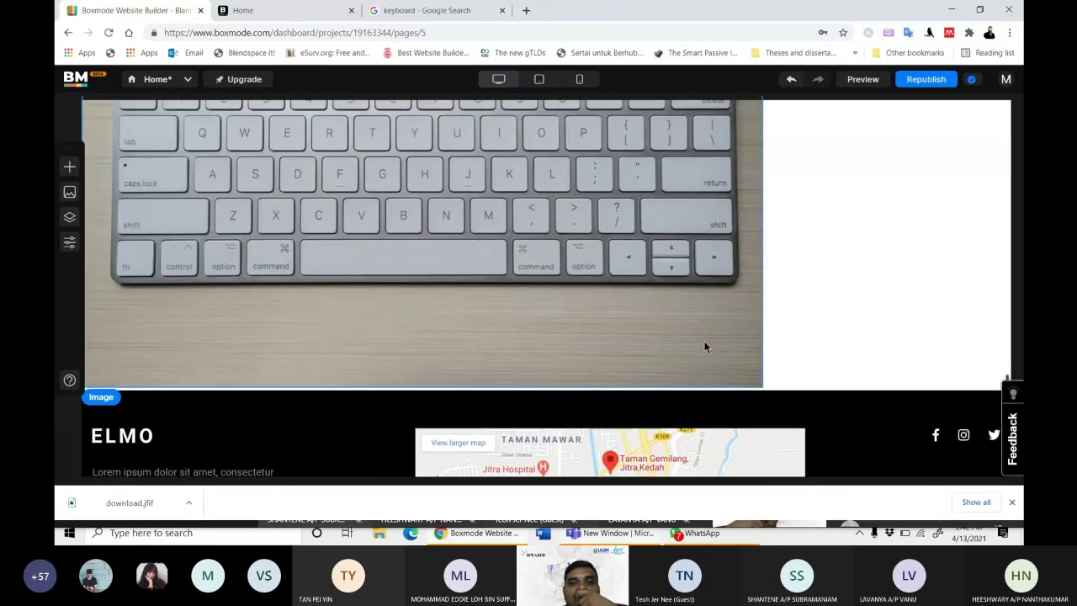
Step: Shrink the keyboard image narrower and shorter using its right and bottom handles
{"action": "left_click", "coordinate": [704, 341]}
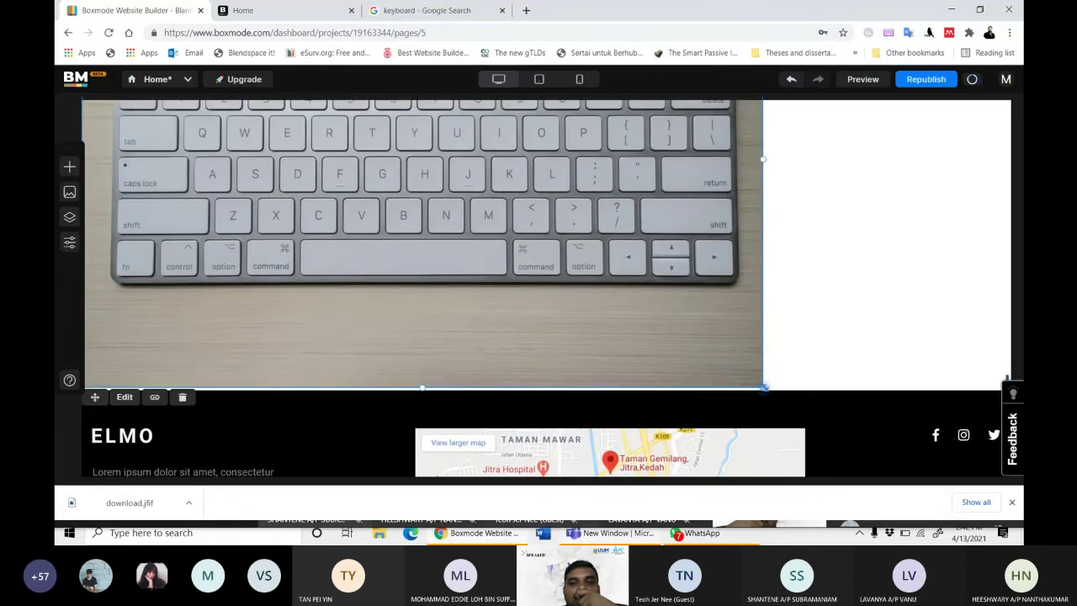
{"action": "left_click_drag", "start_coordinate": [763, 159], "coordinate": [390, 197]}
{"action": "left_click_drag", "start_coordinate": [260, 346], "coordinate": [250, 244]}
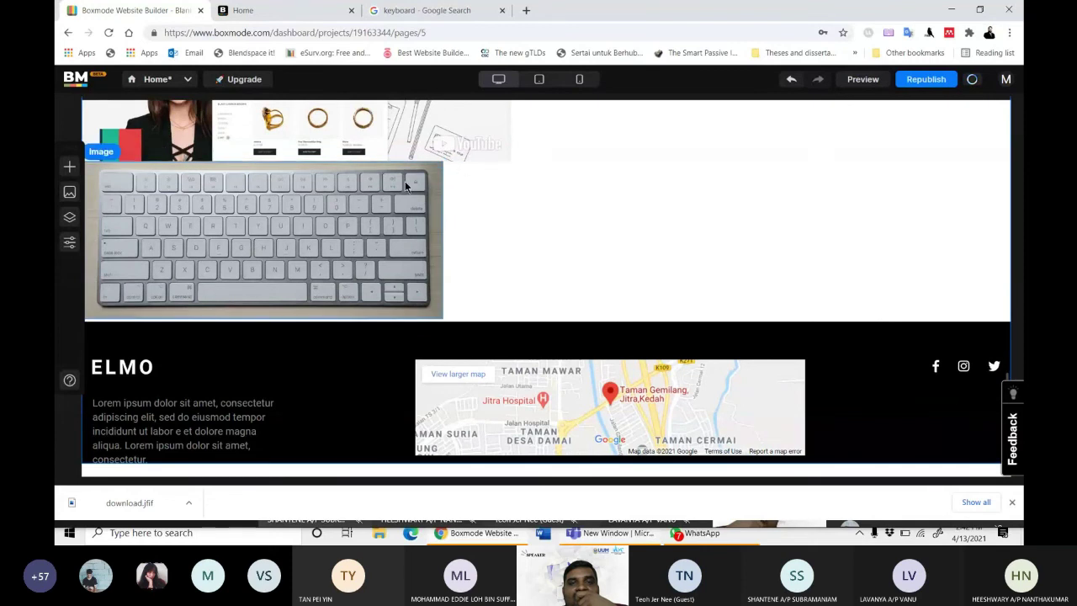
Step: Add a Markup container strip, make it shorter, and move the video down into it
{"action": "left_click", "coordinate": [70, 167]}
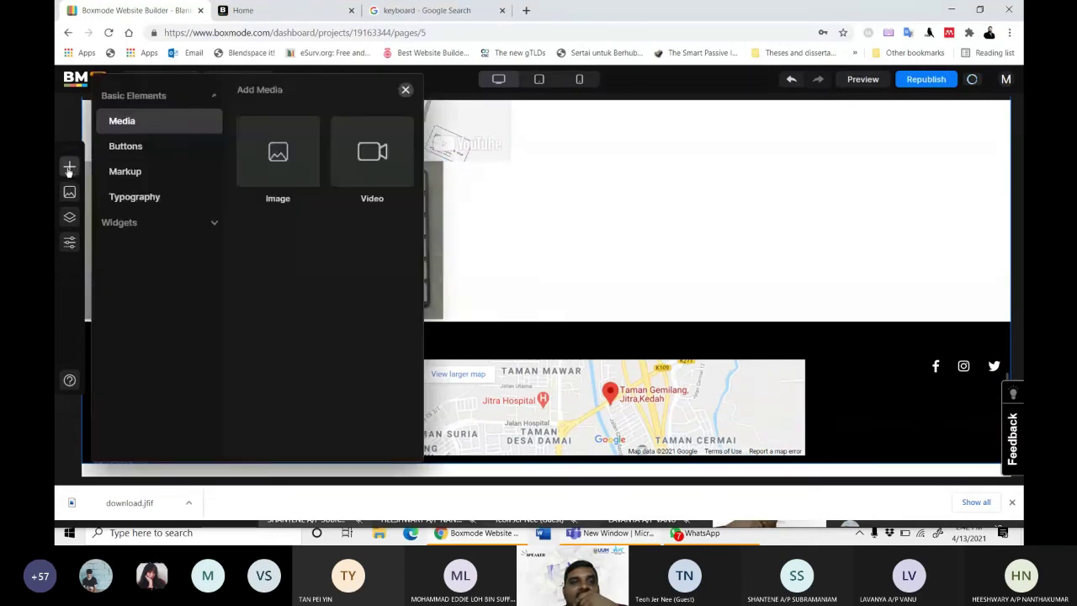
{"action": "left_click", "coordinate": [158, 174]}
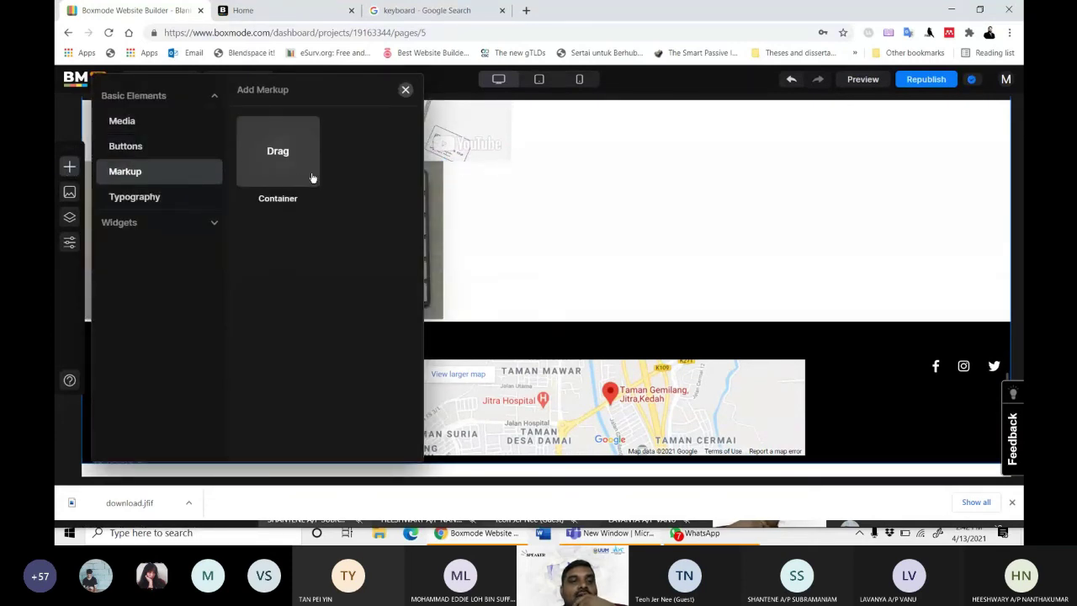
{"action": "left_click_drag", "start_coordinate": [292, 168], "coordinate": [423, 164]}
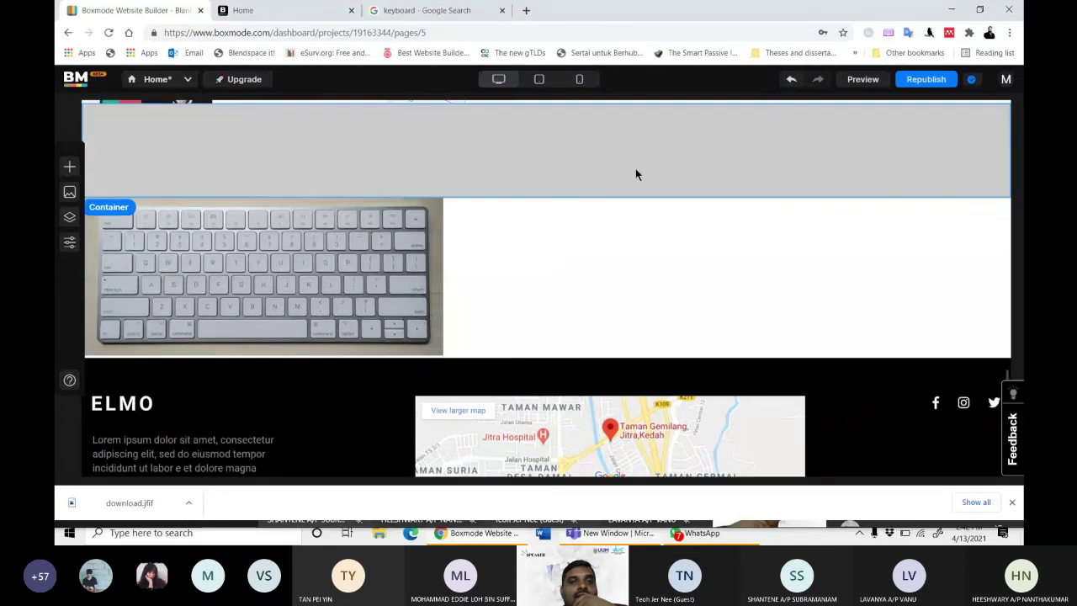
{"action": "left_click_drag", "start_coordinate": [546, 196], "coordinate": [546, 161]}
{"action": "left_click", "coordinate": [510, 205]}
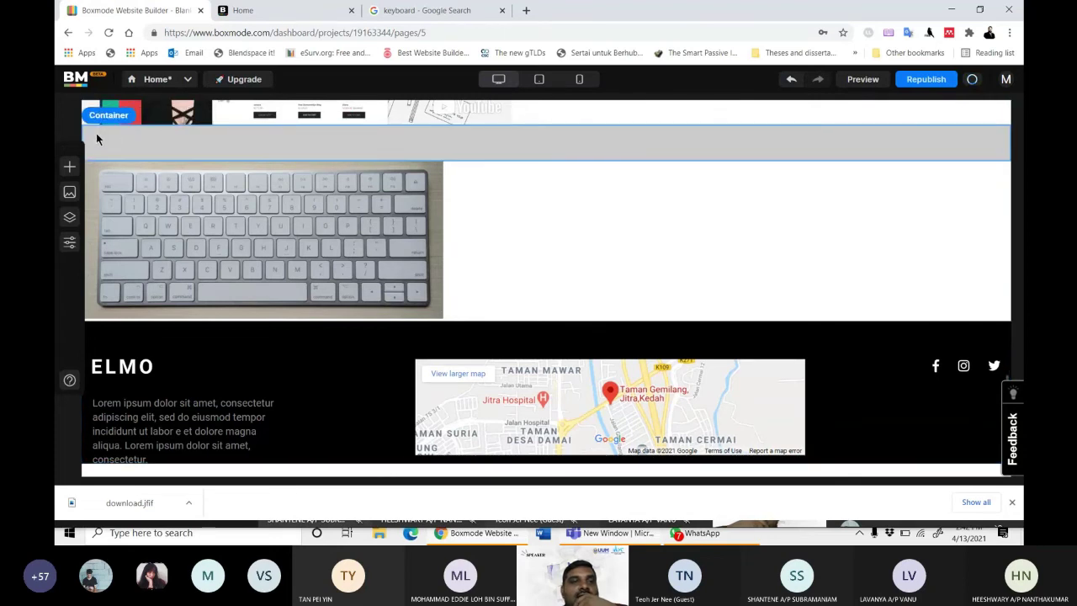
{"action": "left_click_drag", "start_coordinate": [122, 122], "coordinate": [144, 149]}
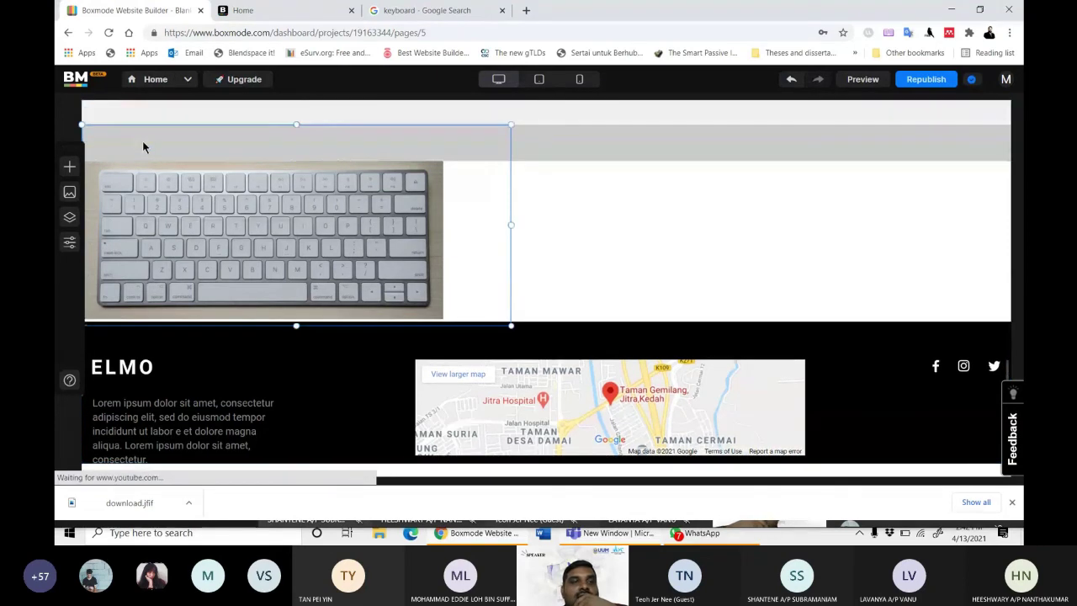
Step: Set the container strip's Design colour to white
{"action": "left_click", "coordinate": [684, 137]}
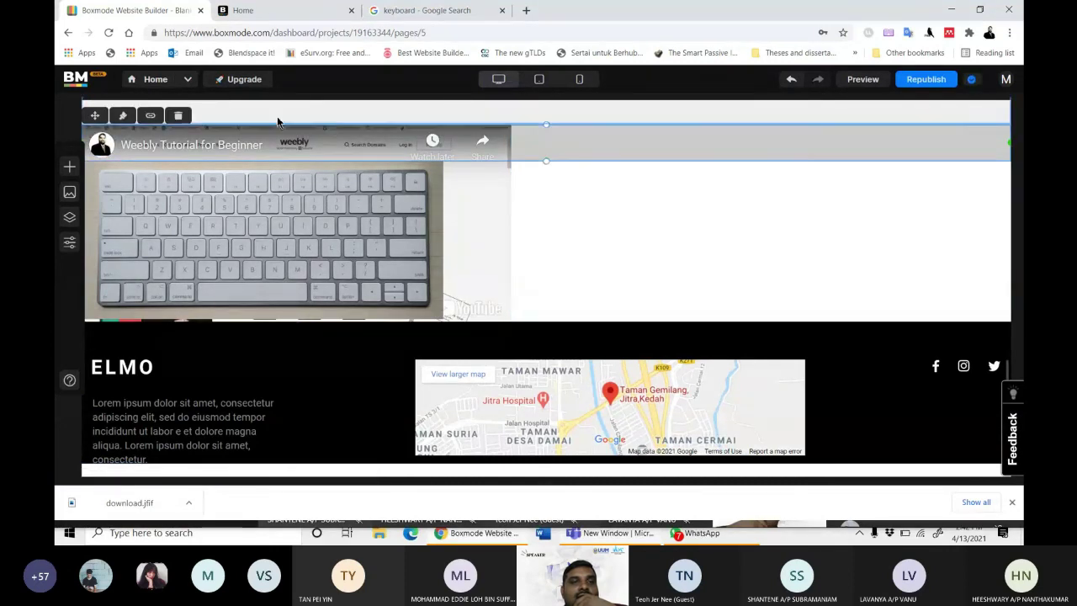
{"action": "left_click", "coordinate": [123, 115]}
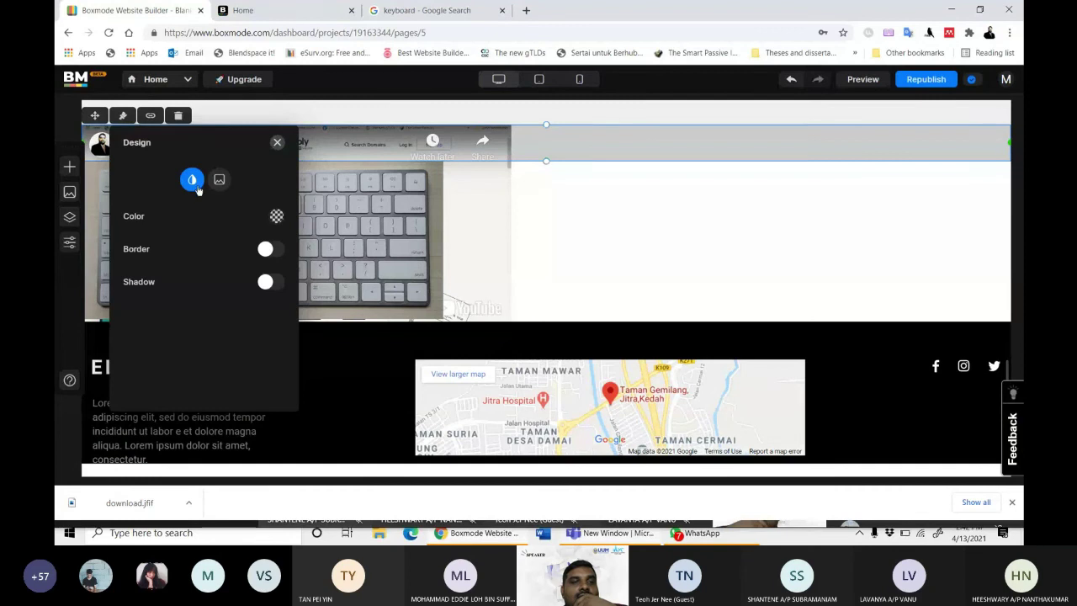
{"action": "left_click", "coordinate": [276, 217]}
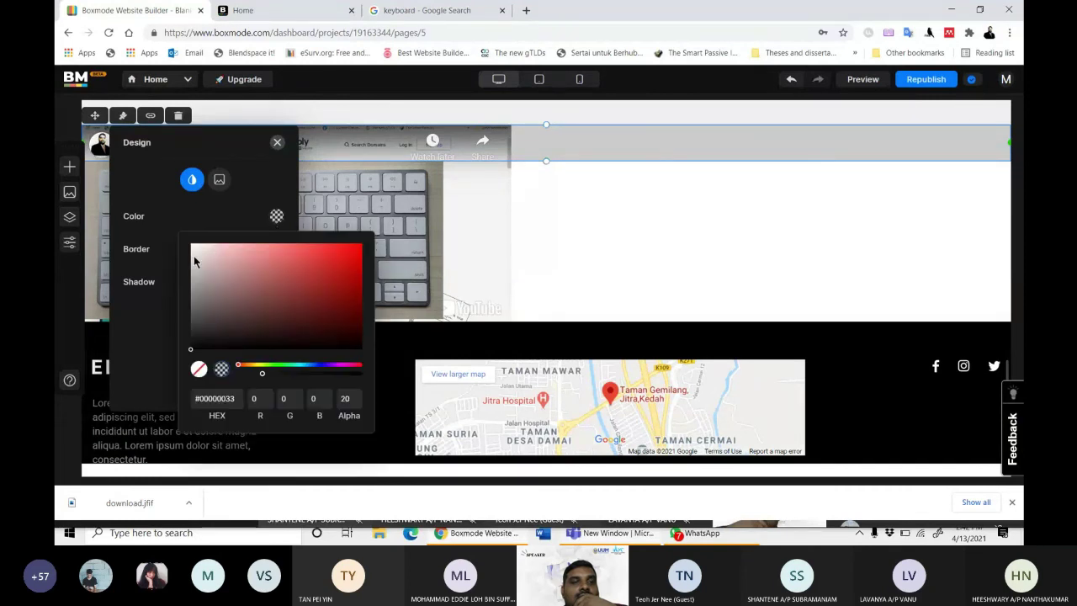
{"action": "left_click", "coordinate": [196, 246]}
{"action": "left_click", "coordinate": [613, 208]}
{"action": "left_click", "coordinate": [615, 210]}
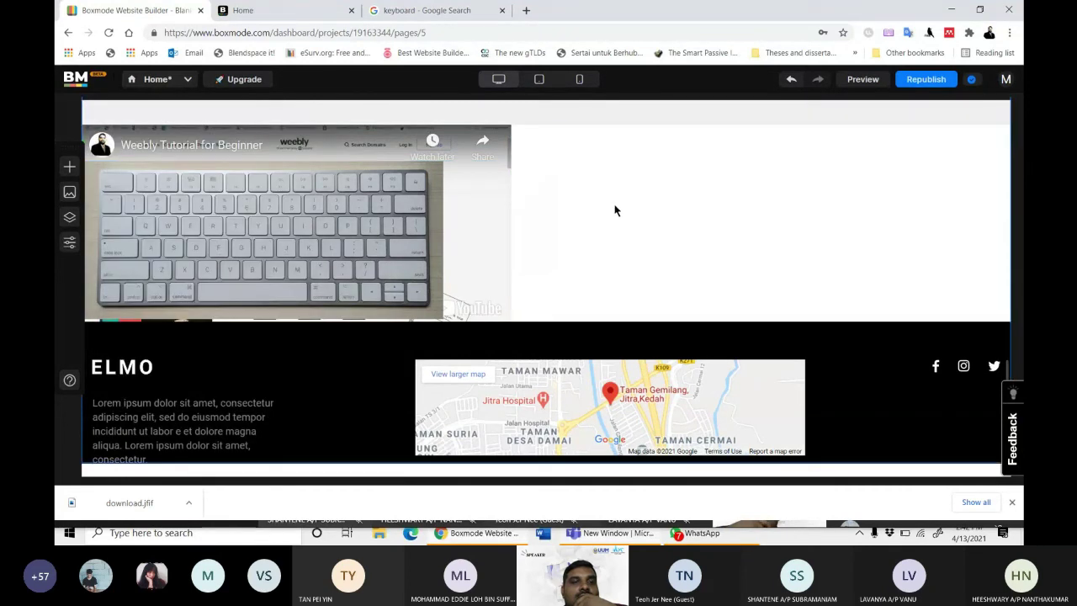
Step: Delete the embedded Weebly tutorial video from the page
{"action": "scroll", "coordinate": [612, 222], "scroll_direction": "up", "scroll_amount": 3}
{"action": "left_click", "coordinate": [443, 333]}
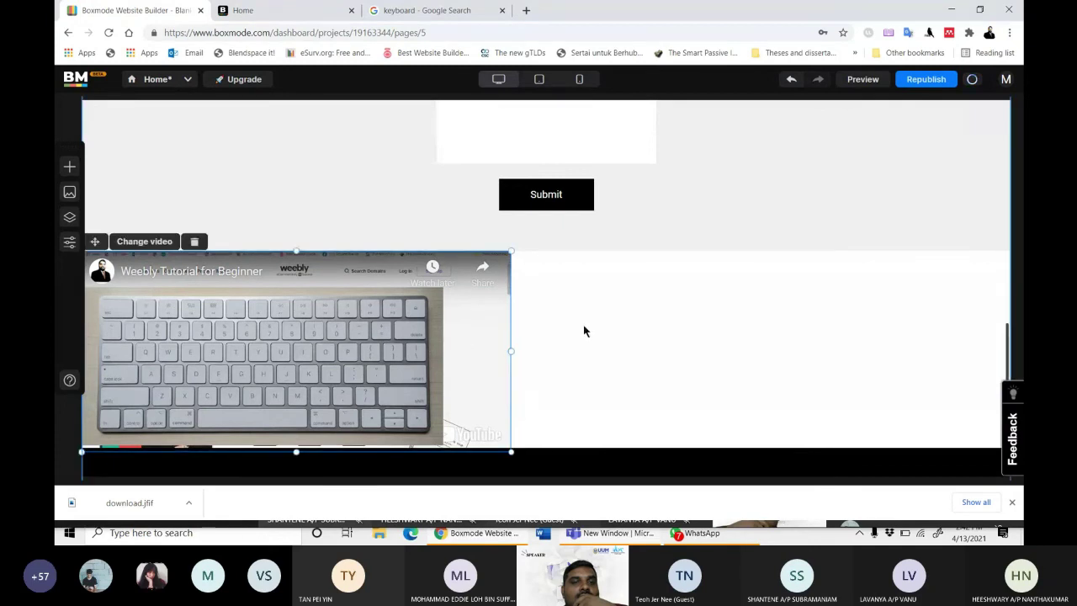
{"action": "scroll", "coordinate": [590, 323], "scroll_direction": "down", "scroll_amount": 2}
{"action": "left_click", "coordinate": [356, 277]}
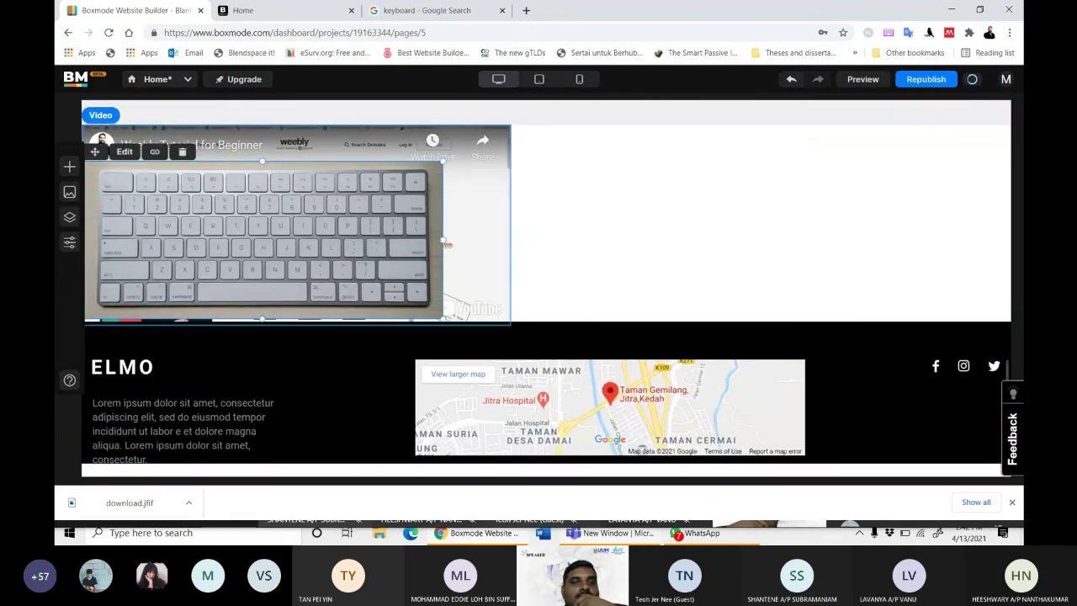
{"action": "left_click", "coordinate": [477, 240]}
{"action": "left_click", "coordinate": [475, 217]}
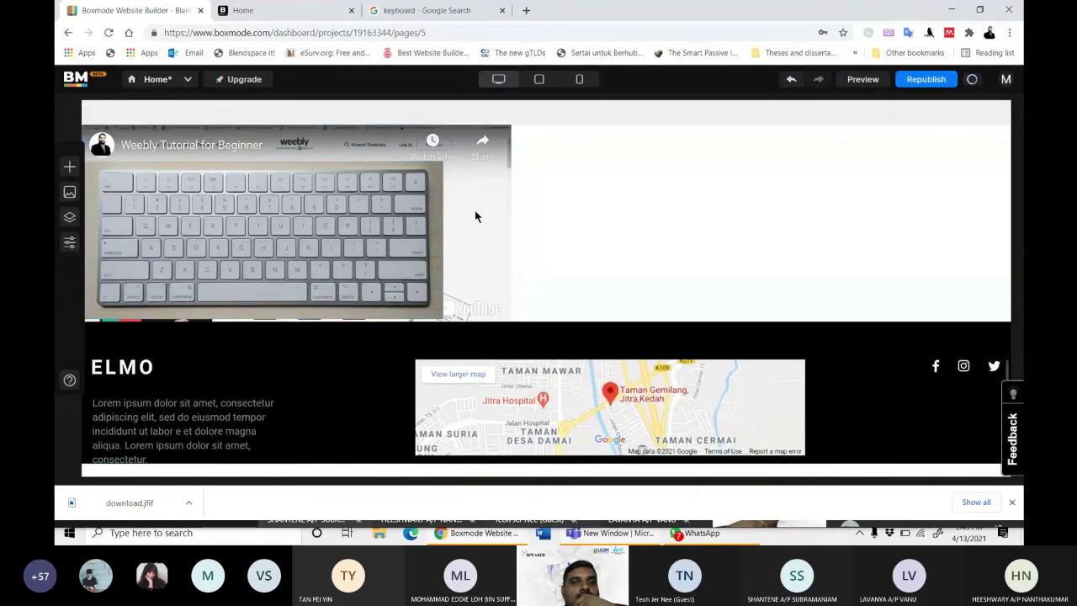
{"action": "left_click", "coordinate": [476, 217]}
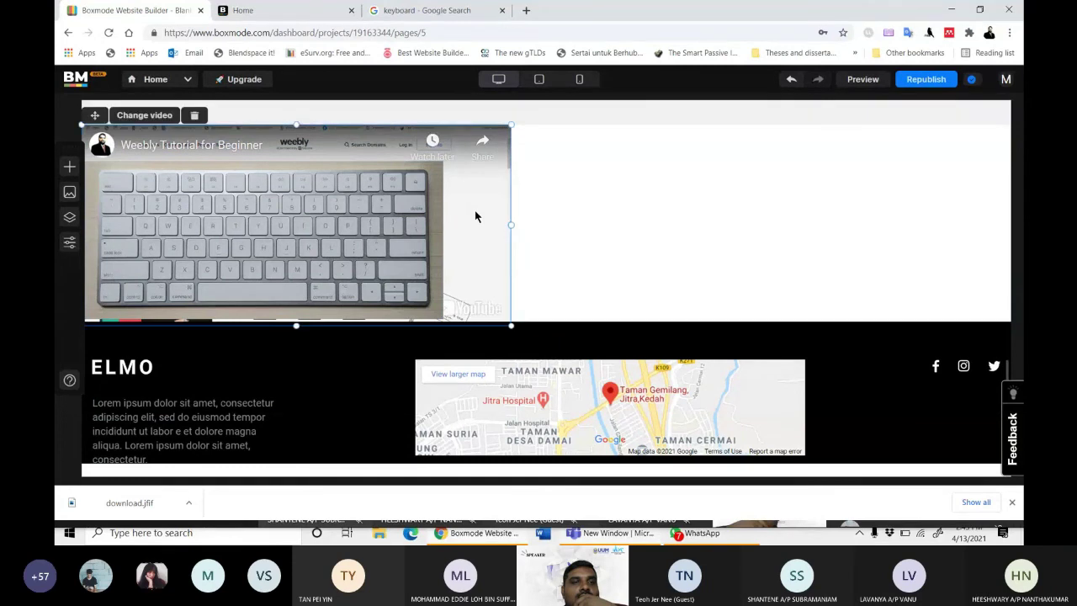
{"action": "left_click", "coordinate": [197, 115]}
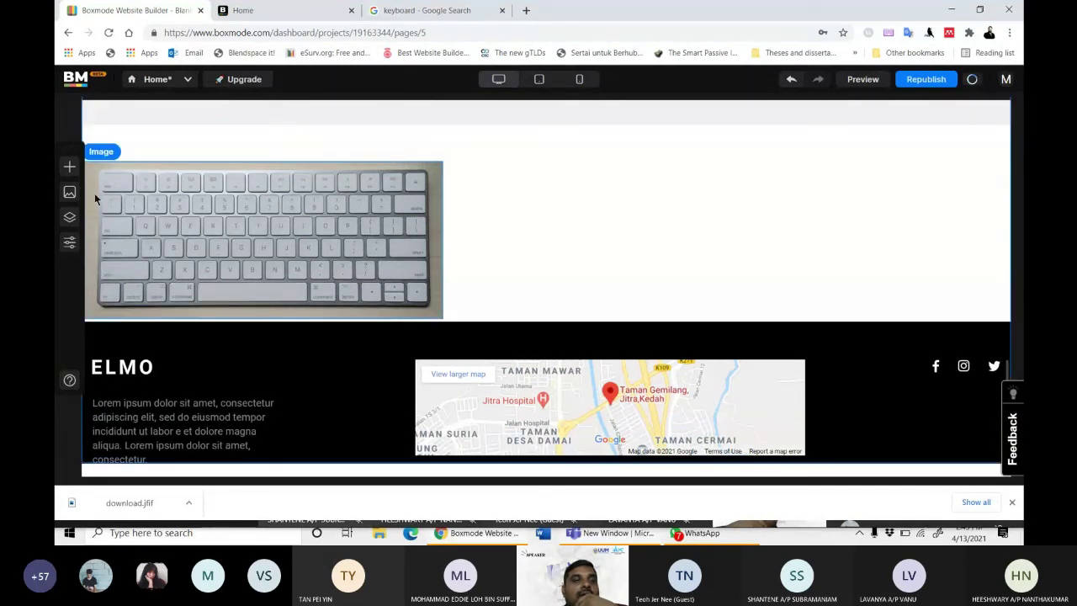
{"action": "left_click", "coordinate": [69, 167]}
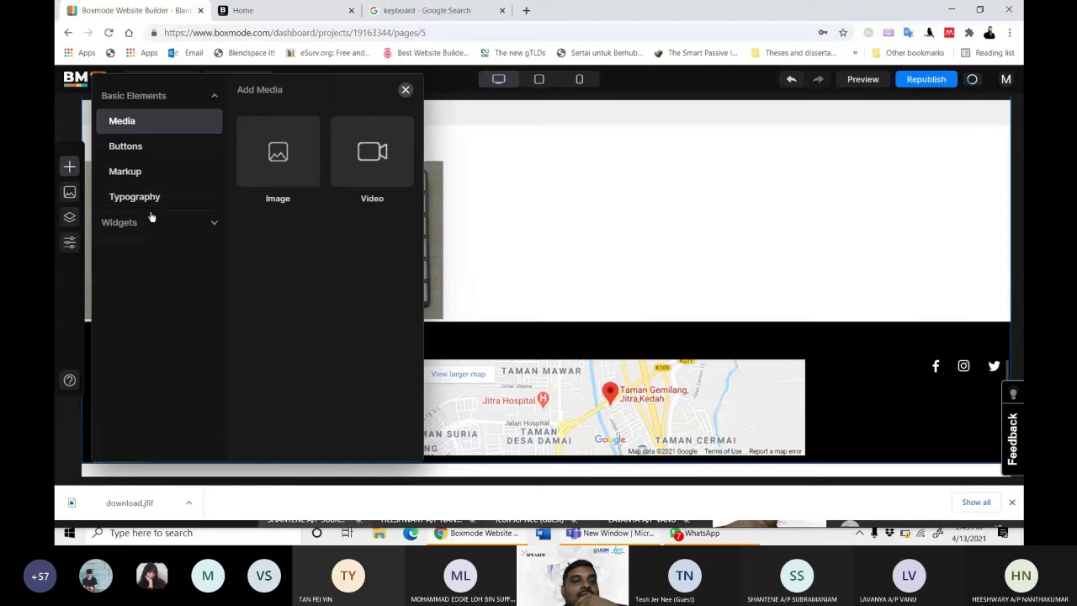
Step: Place a blue PayPal Buy now button beside the keyboard photo
{"action": "left_click", "coordinate": [152, 220]}
{"action": "left_click", "coordinate": [150, 300]}
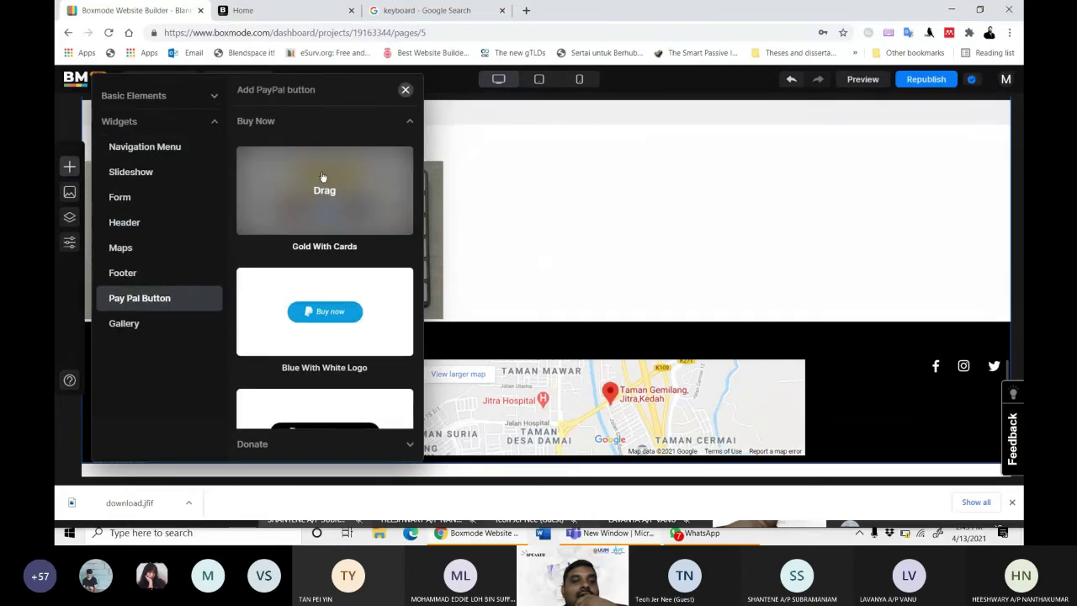
{"action": "scroll", "coordinate": [322, 279], "scroll_direction": "down", "scroll_amount": 1}
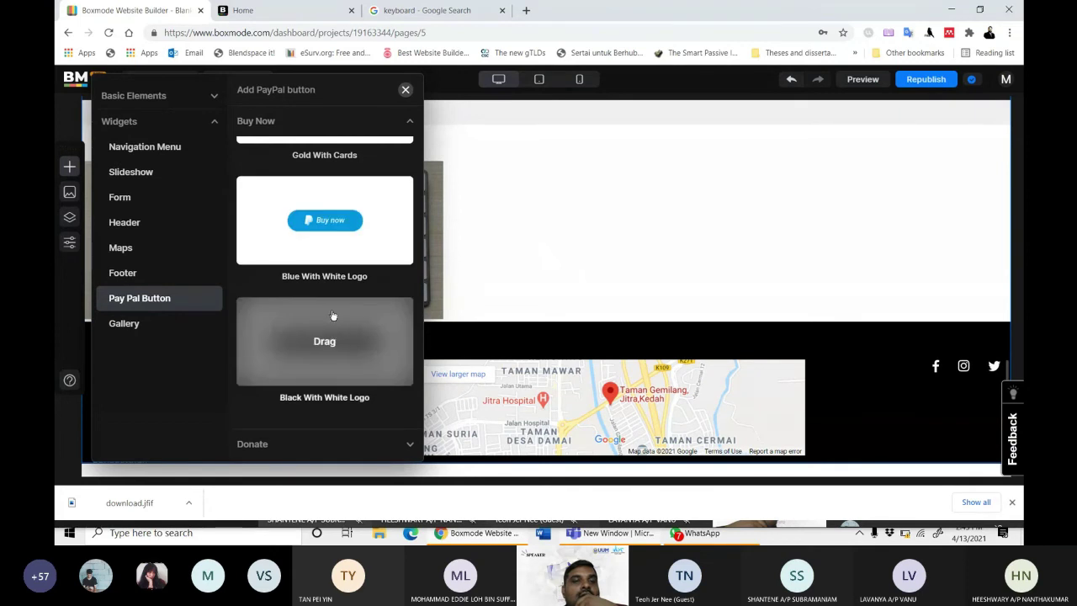
{"action": "left_click_drag", "start_coordinate": [327, 229], "coordinate": [434, 295]}
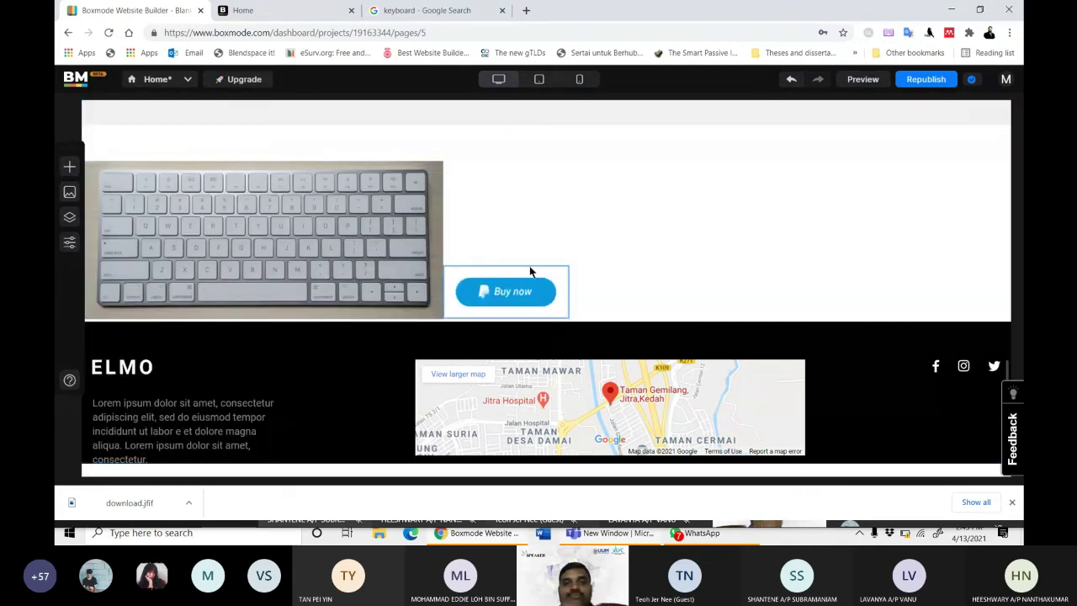
Step: Configure the button with the PayPal e-mail, product name 'Keyboard', and price 1.00 USD
{"action": "left_click", "coordinate": [492, 292]}
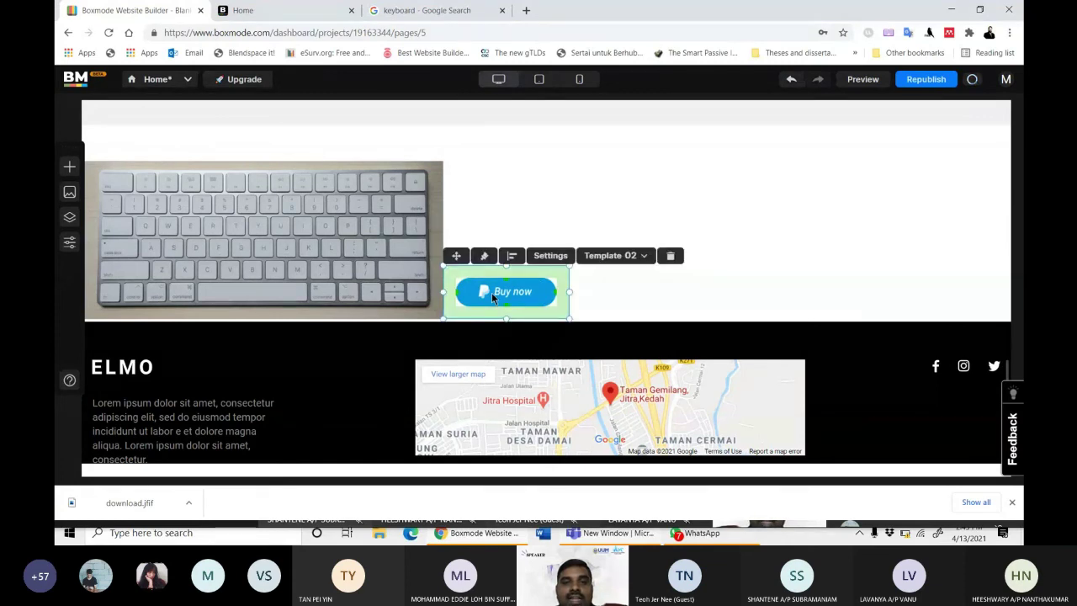
{"action": "left_click", "coordinate": [550, 255]}
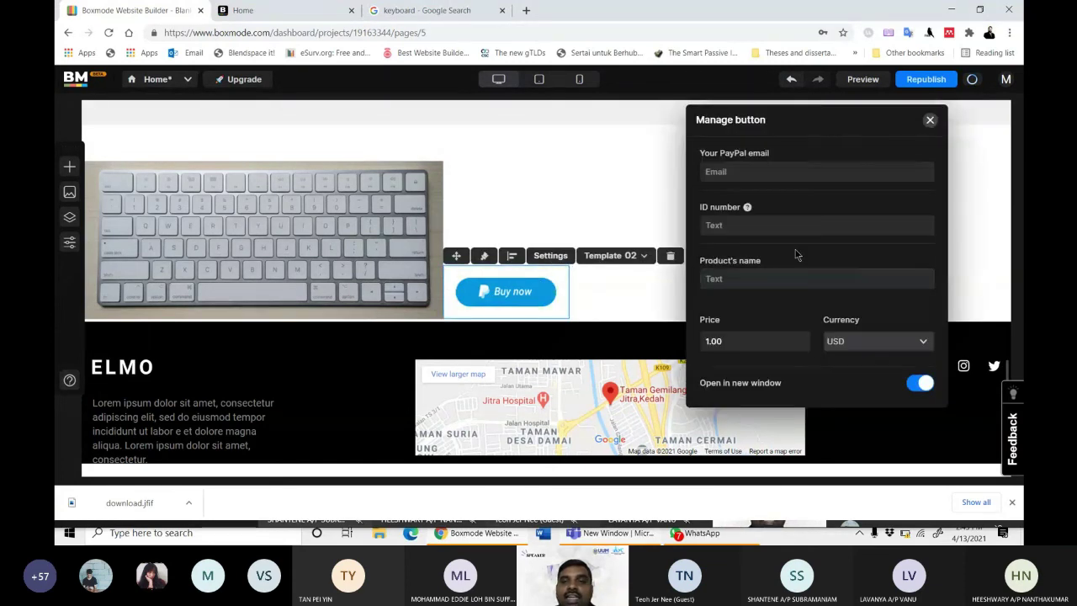
{"action": "left_click", "coordinate": [752, 171]}
{"action": "left_click", "coordinate": [751, 217]}
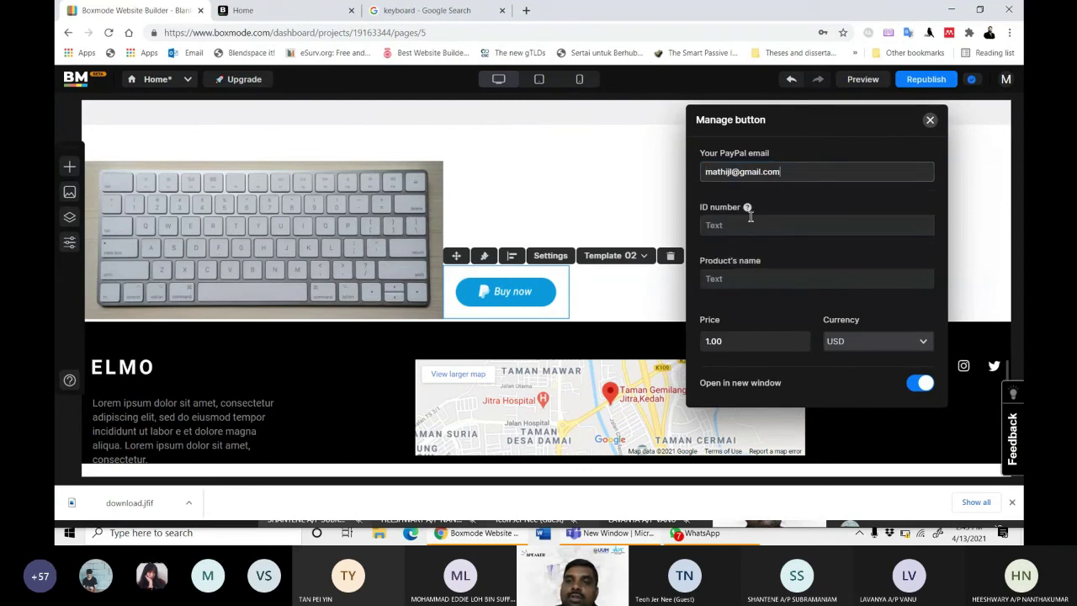
{"action": "left_click", "coordinate": [739, 224]}
{"action": "left_click", "coordinate": [737, 277]}
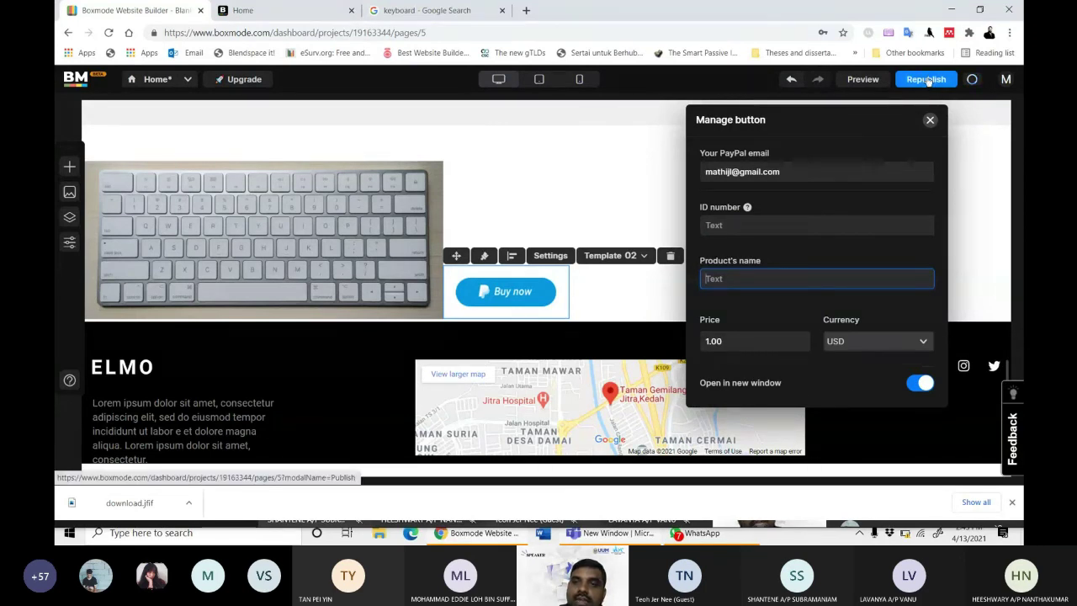
{"action": "type", "text": "Keyboard"}
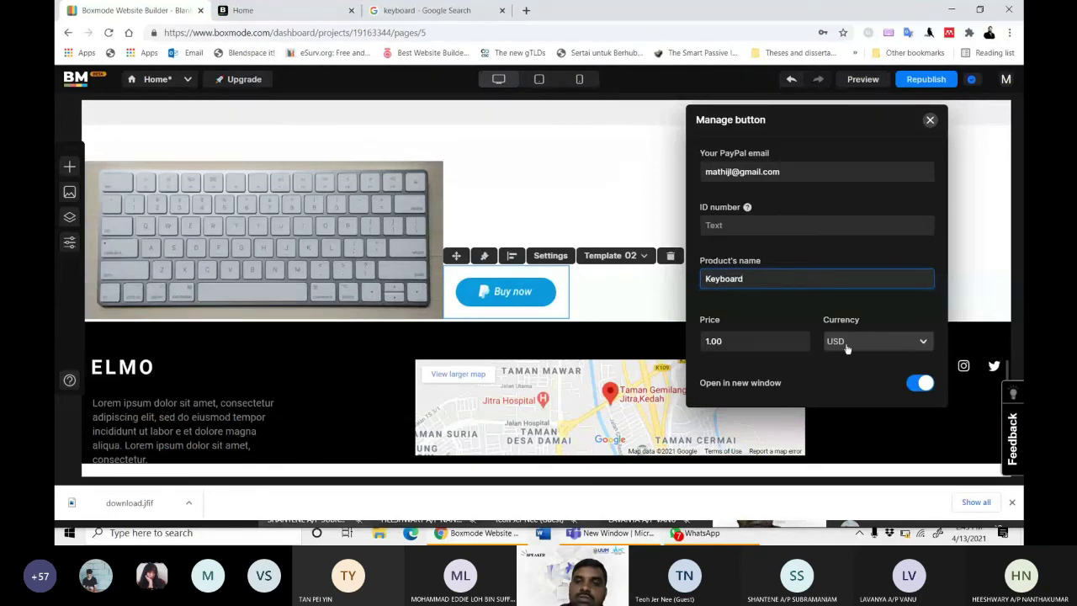
{"action": "left_click", "coordinate": [971, 247]}
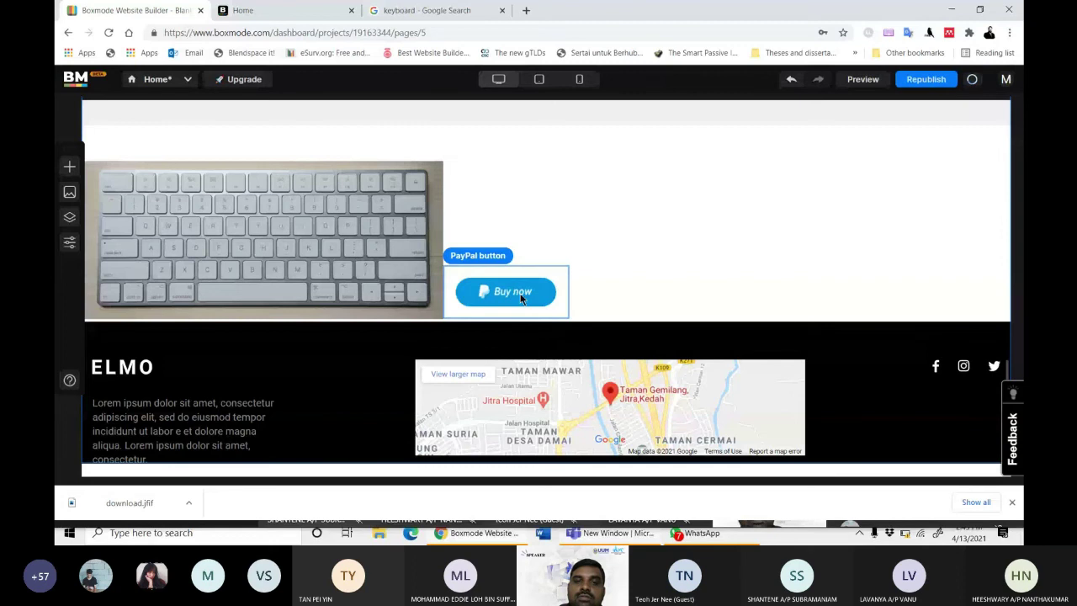
Step: Republish the site to mjtest.boxmode.io and copy its live address
{"action": "left_click", "coordinate": [70, 166]}
{"action": "left_click", "coordinate": [145, 224]}
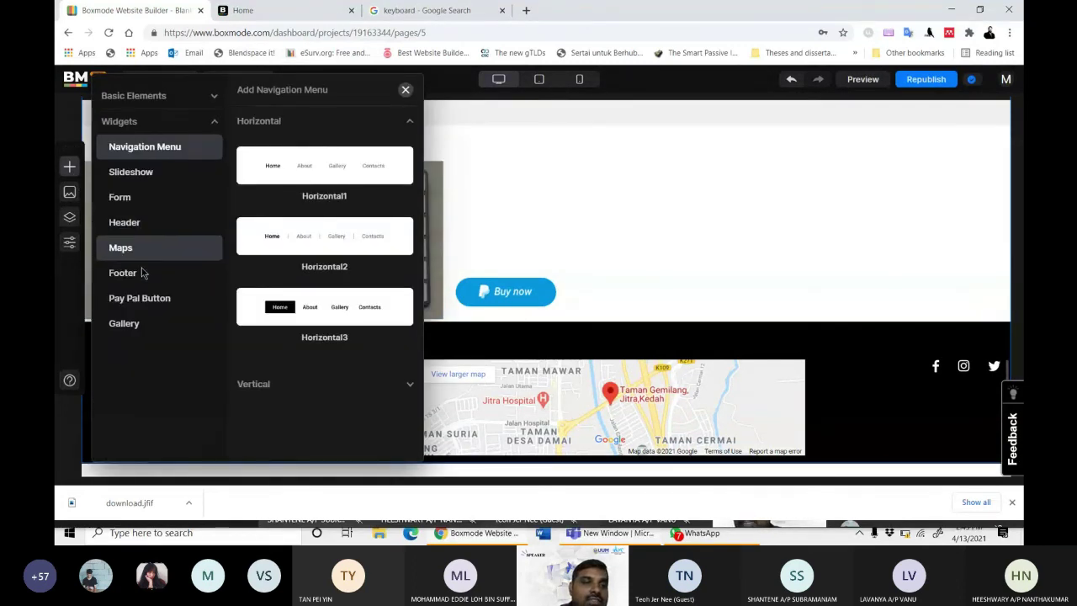
{"action": "left_click", "coordinate": [915, 87]}
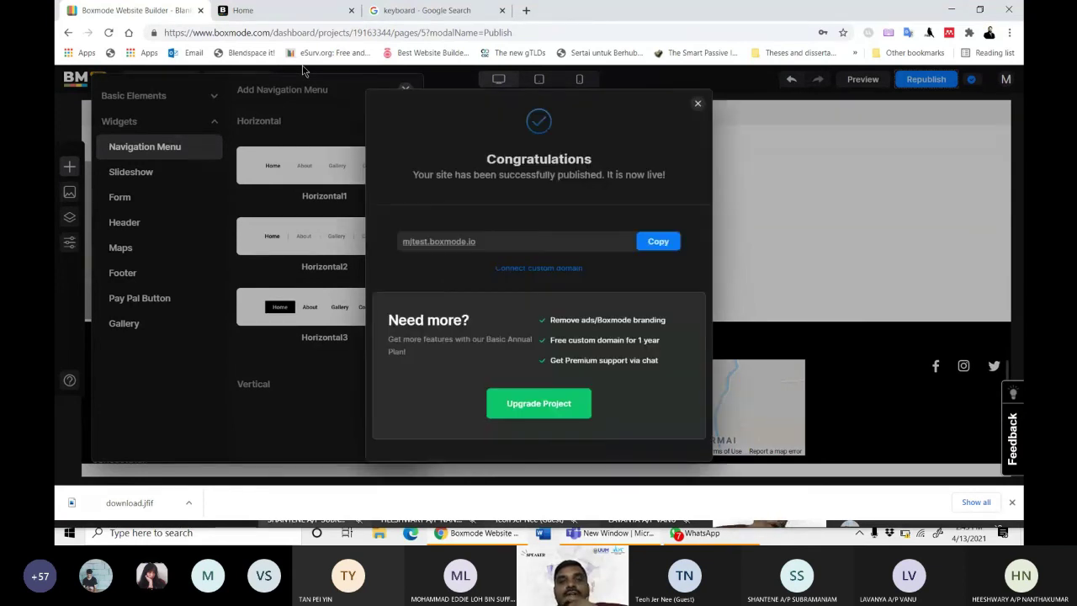
{"action": "left_click", "coordinate": [657, 242]}
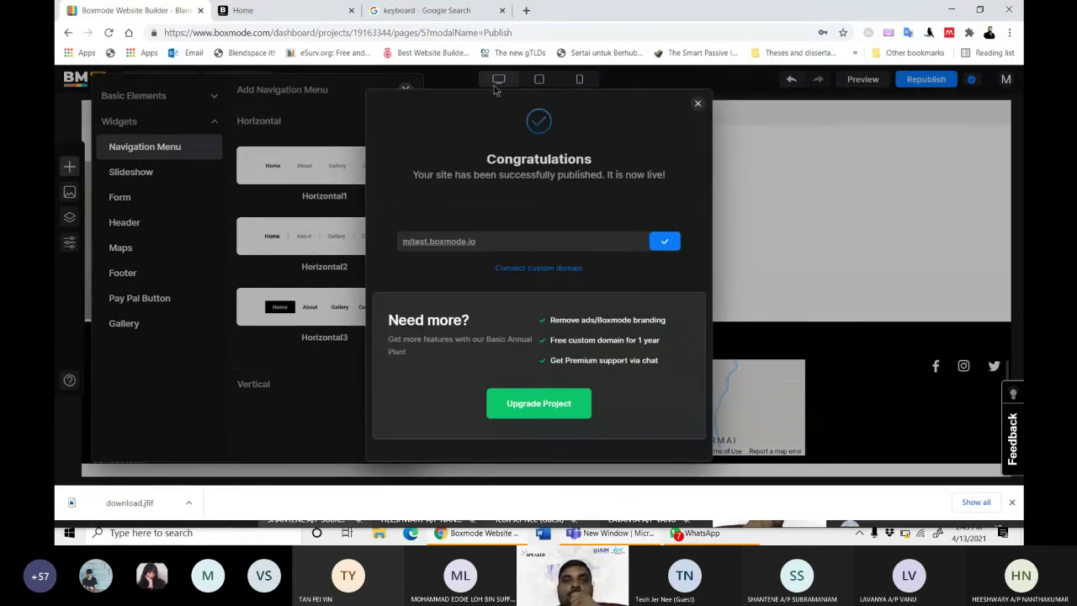
{"action": "left_click", "coordinate": [426, 12]}
Step: Load the copied mjtest.boxmode.io address in Chrome and scroll down to the Buy now button
{"action": "right_click", "coordinate": [446, 34]}
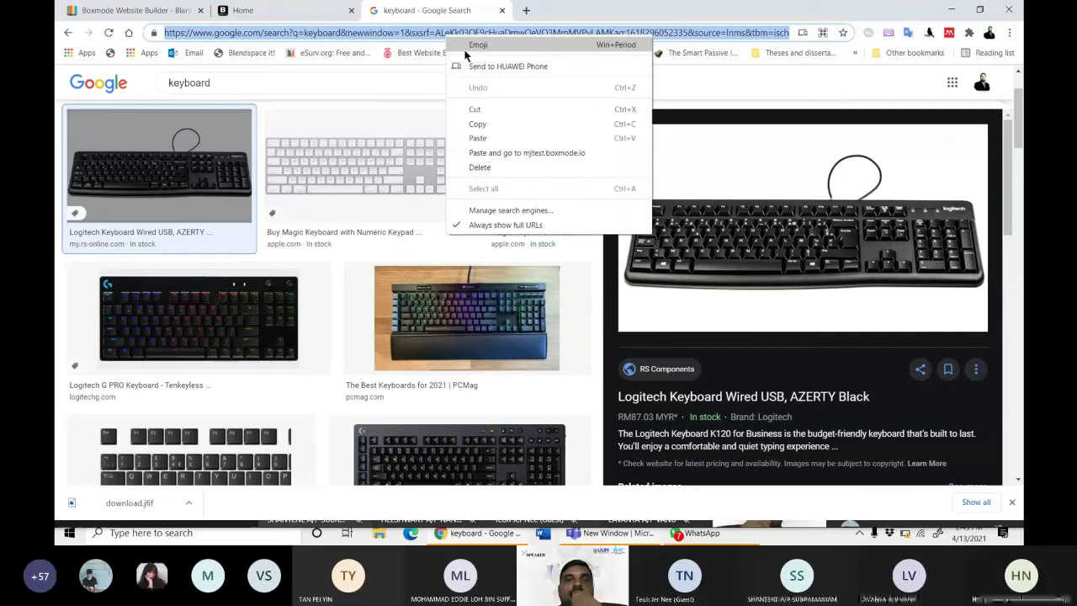
{"action": "left_click", "coordinate": [493, 152]}
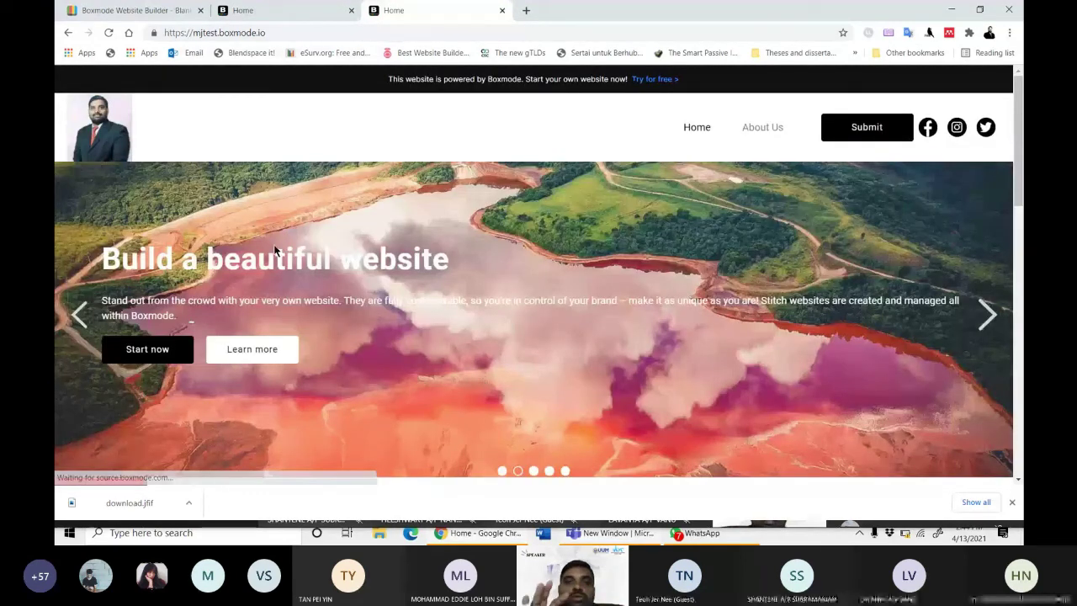
{"action": "scroll", "coordinate": [399, 317], "scroll_direction": "down", "scroll_amount": 6}
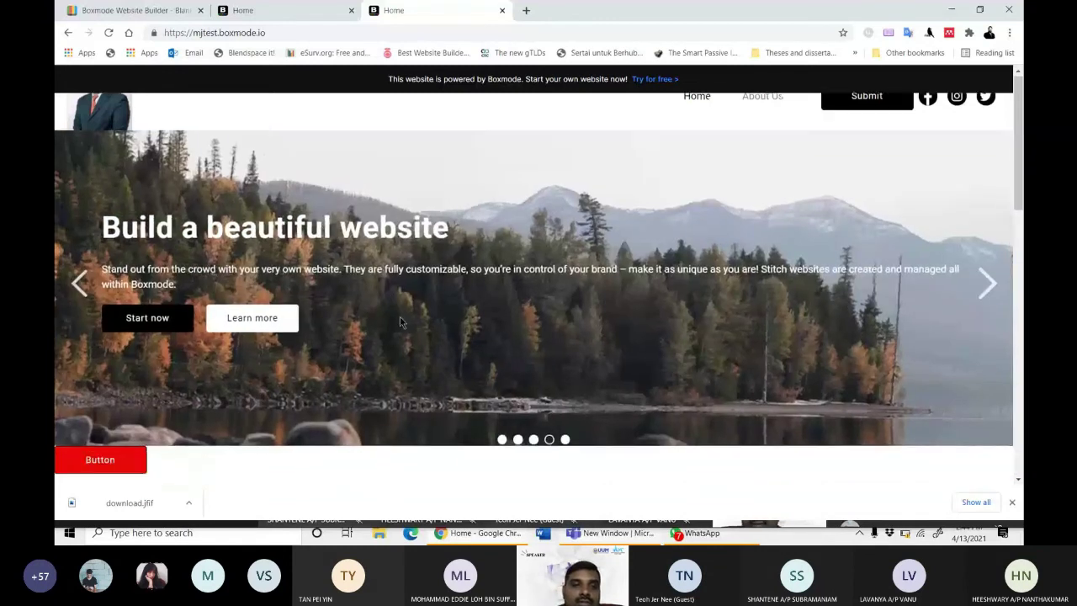
{"action": "scroll", "coordinate": [404, 322], "scroll_direction": "down", "scroll_amount": 6}
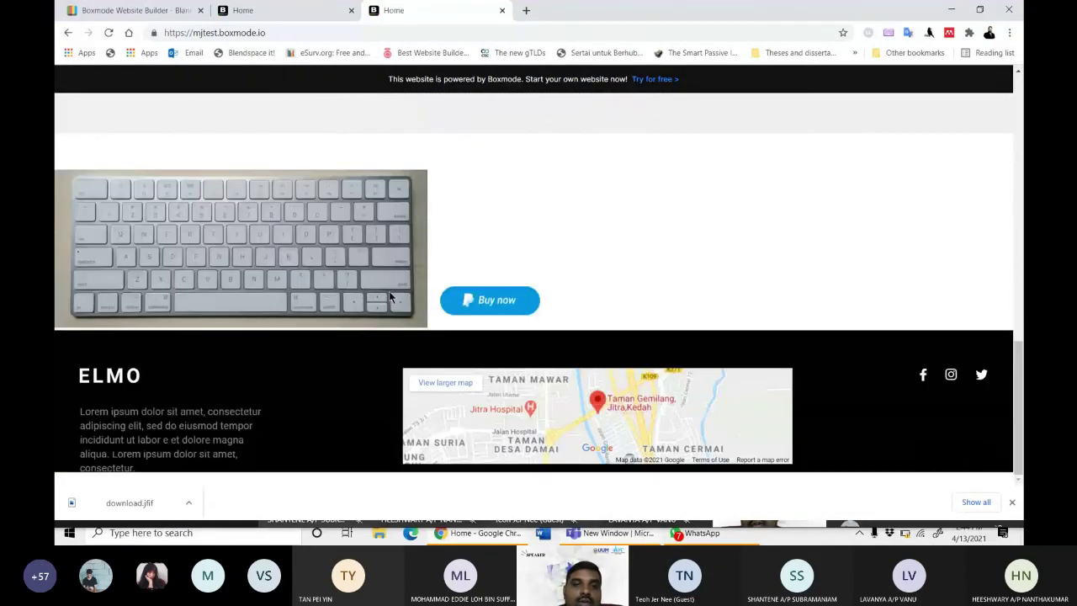
Step: Test the Buy now payment link, close the PayPal login tab, and detach the site window
{"action": "left_click", "coordinate": [493, 300]}
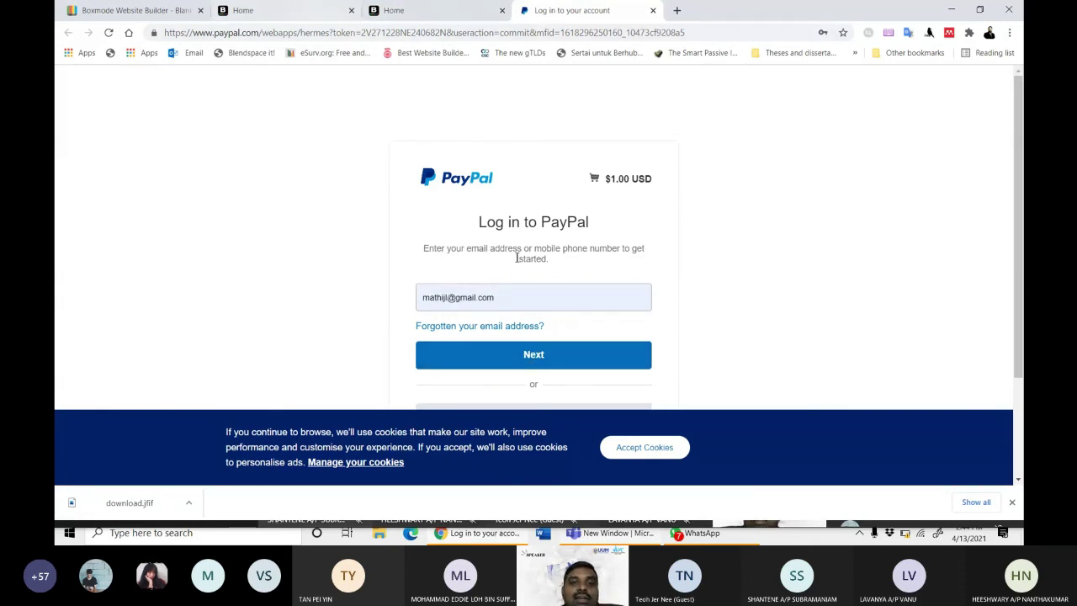
{"action": "left_click", "coordinate": [653, 11]}
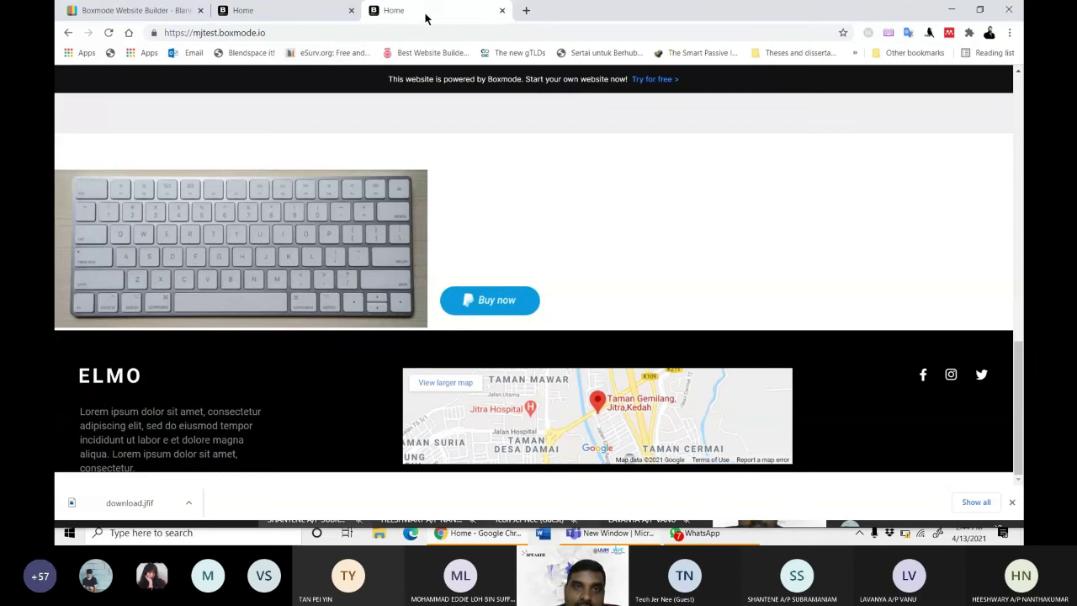
{"action": "left_click_drag", "start_coordinate": [425, 14], "coordinate": [973, 8]}
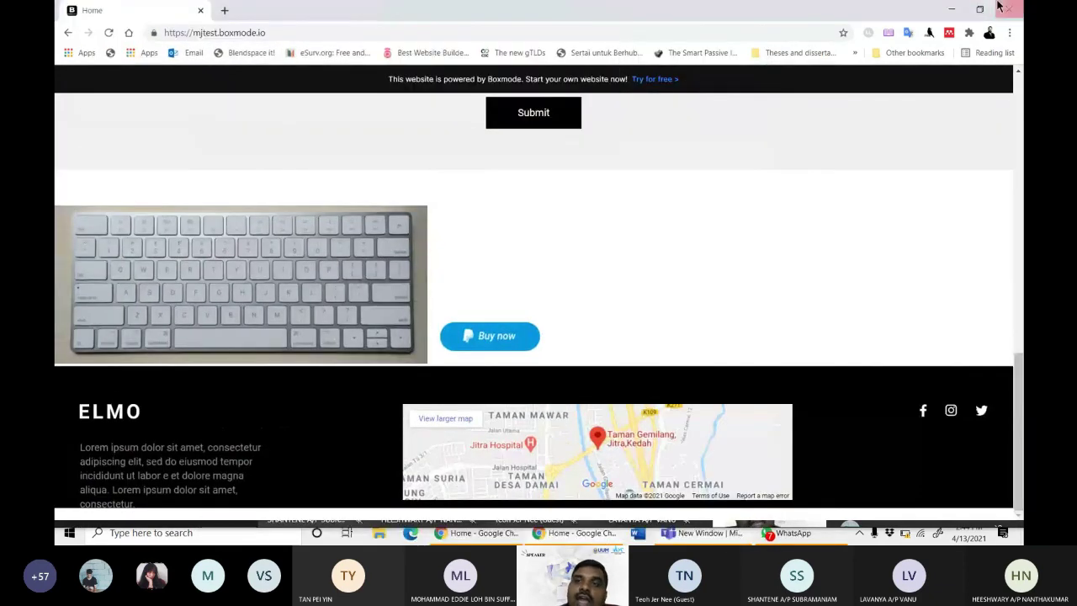
Step: Tidy the Chrome and Teams windows, stop presenting, and enter boxmode in Chrome's address bar
{"action": "left_click", "coordinate": [995, 15]}
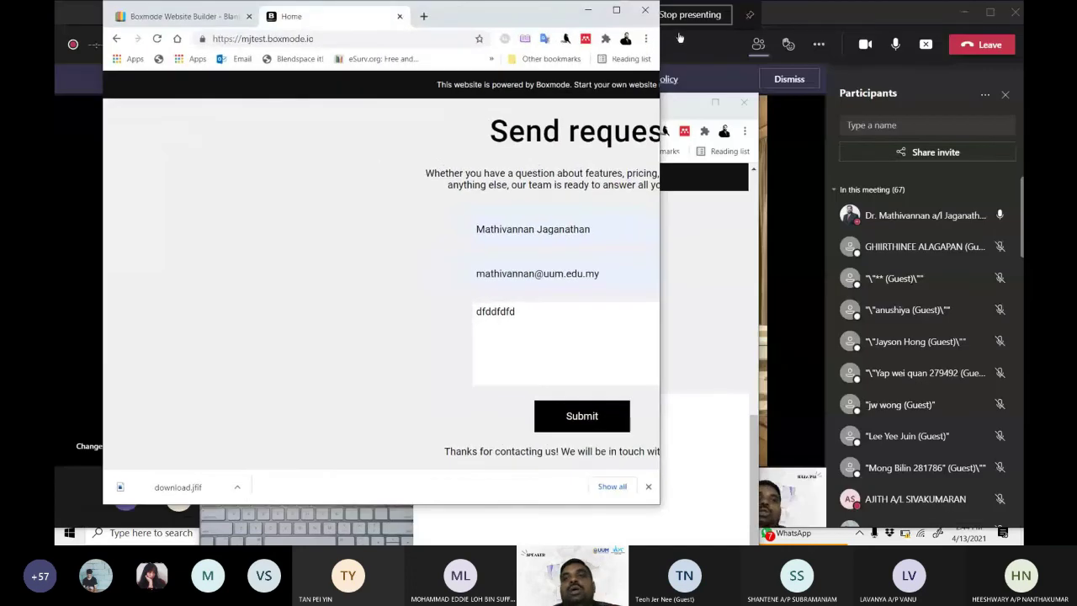
{"action": "left_click", "coordinate": [645, 11]}
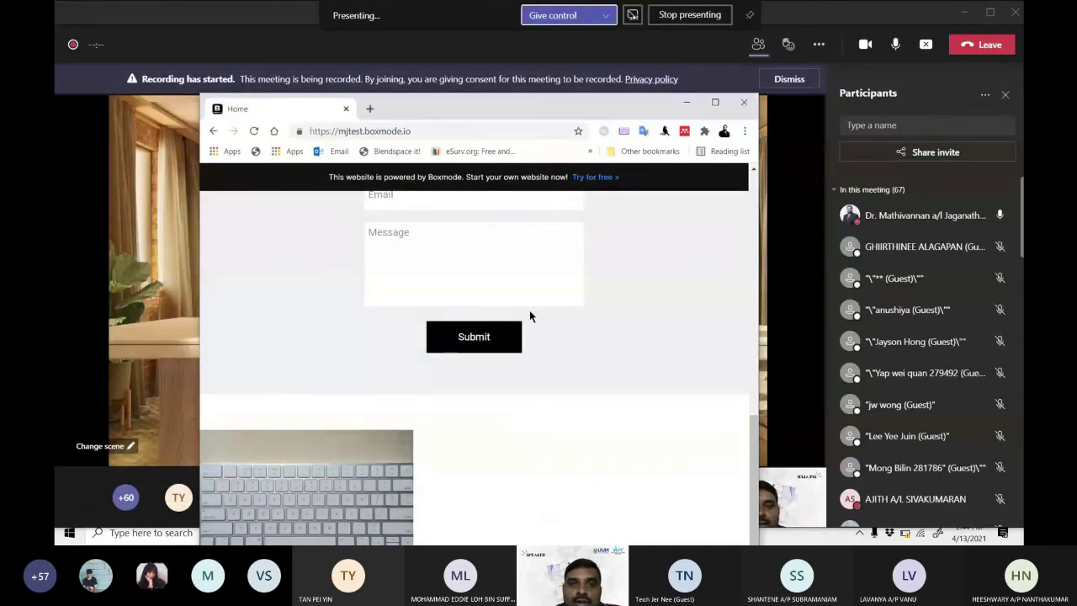
{"action": "left_click", "coordinate": [959, 14]}
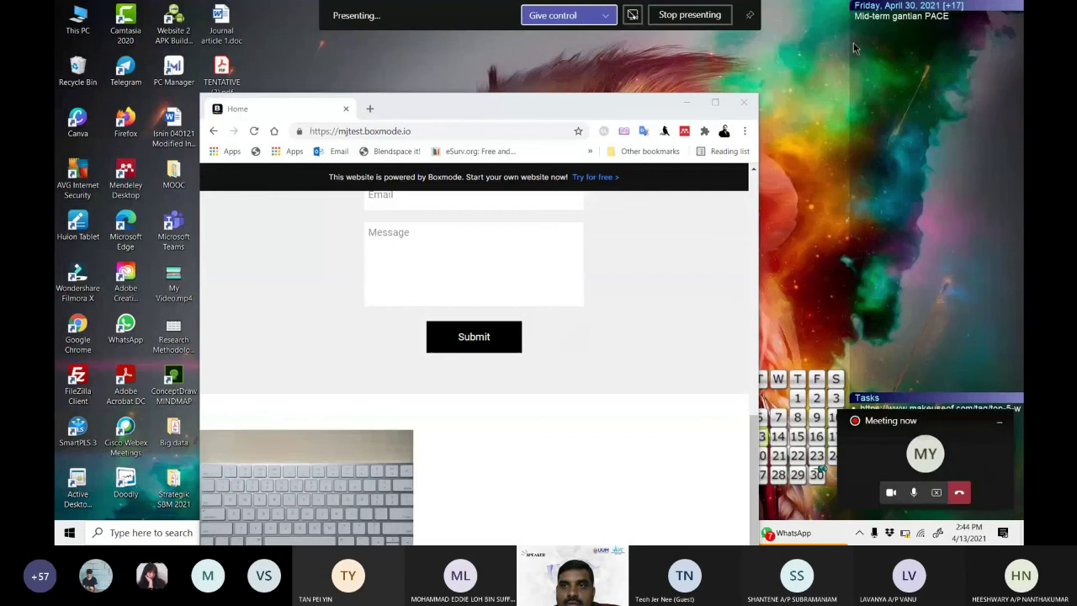
{"action": "left_click", "coordinate": [697, 18]}
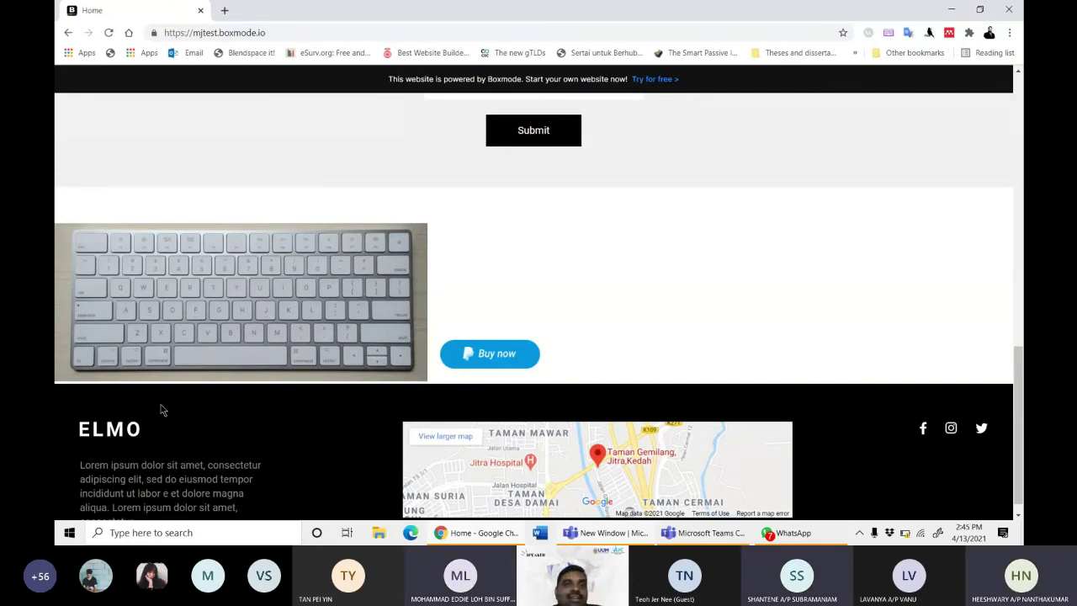
{"action": "left_click", "coordinate": [270, 32]}
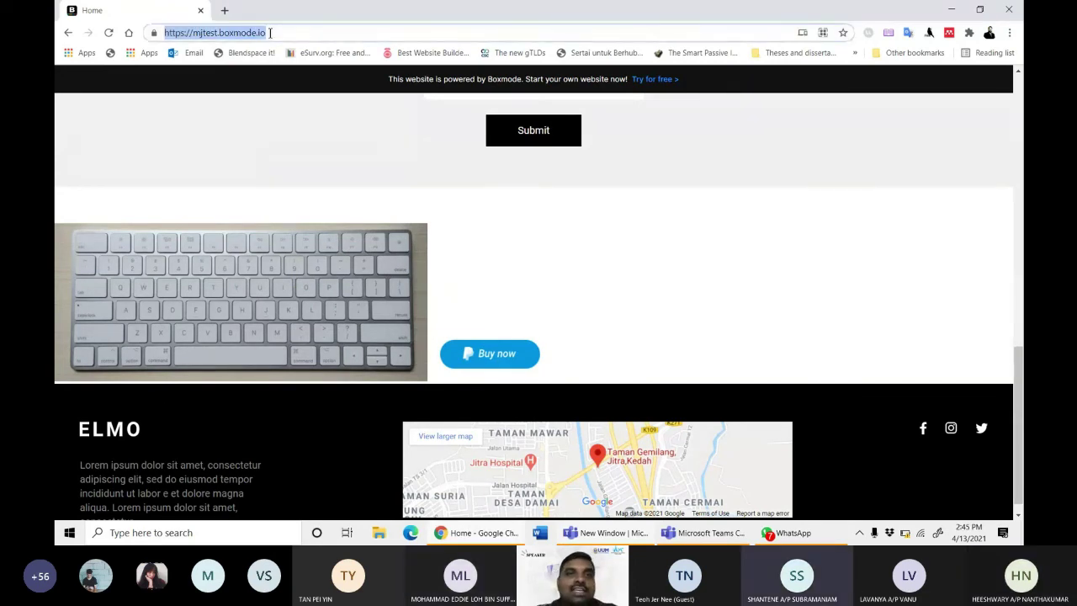
{"action": "type", "text": "boxm"}
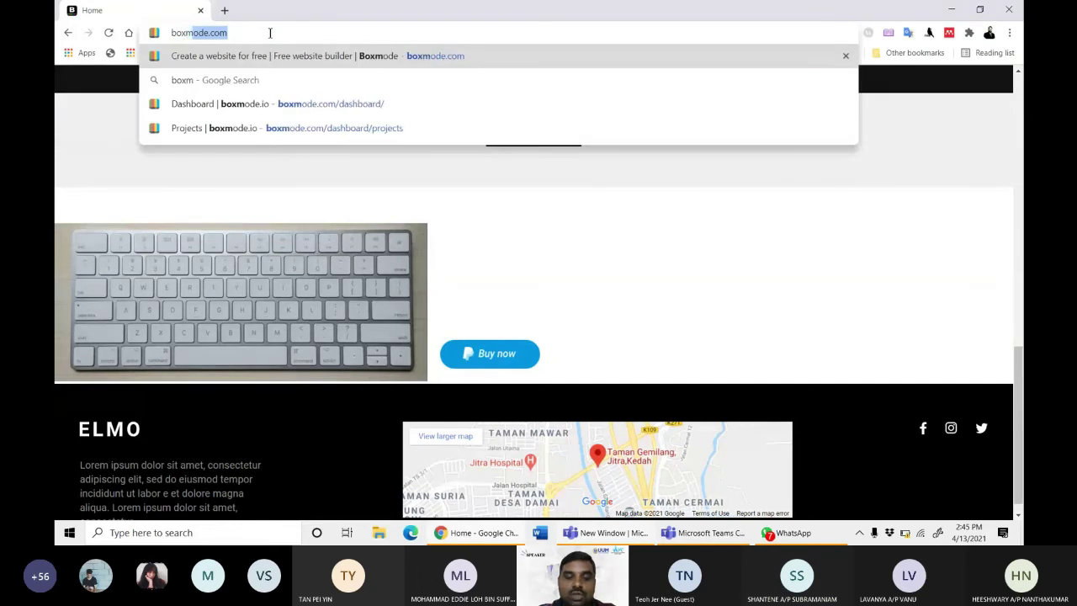
{"action": "type", "text": "ode"}
Step: Load boxmode.com and open the dashboard listing the mjtest.boxmode.io project
{"action": "key", "text": "Return"}
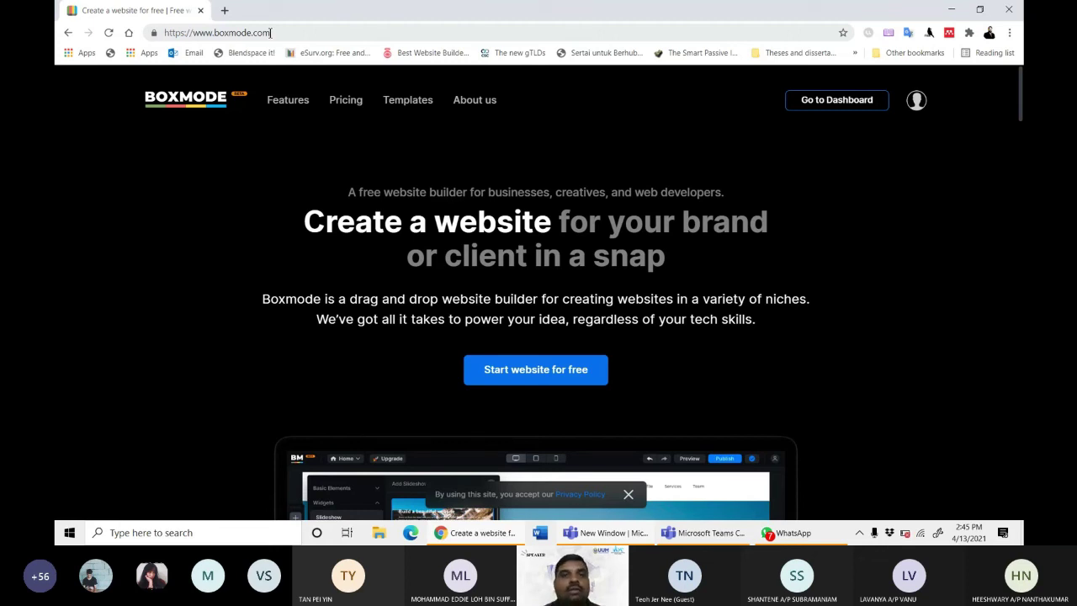
{"action": "left_click", "coordinate": [824, 101]}
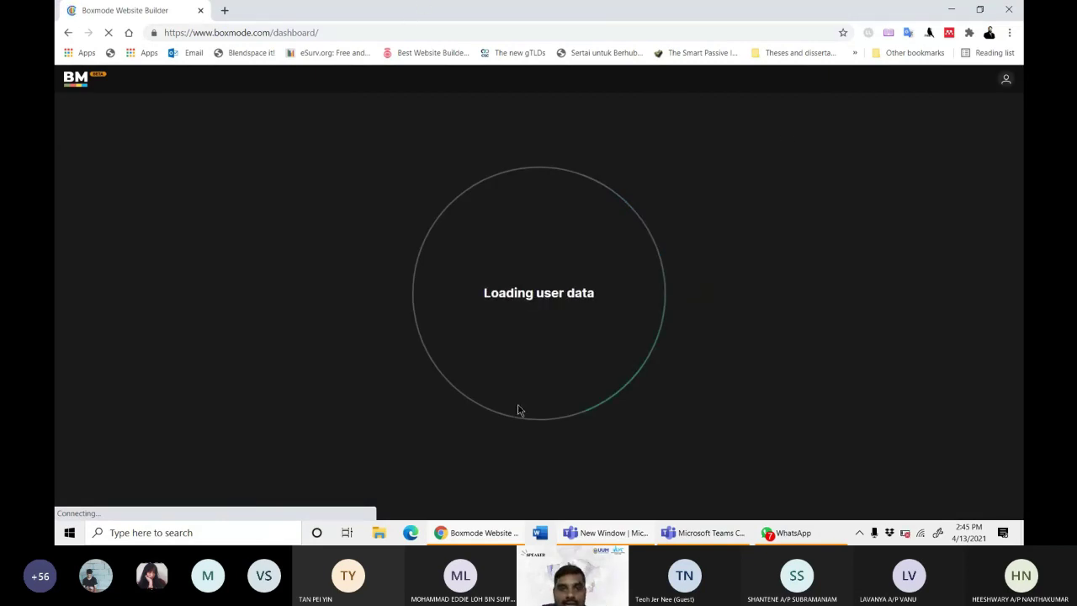
{"action": "left_click", "coordinate": [652, 538]}
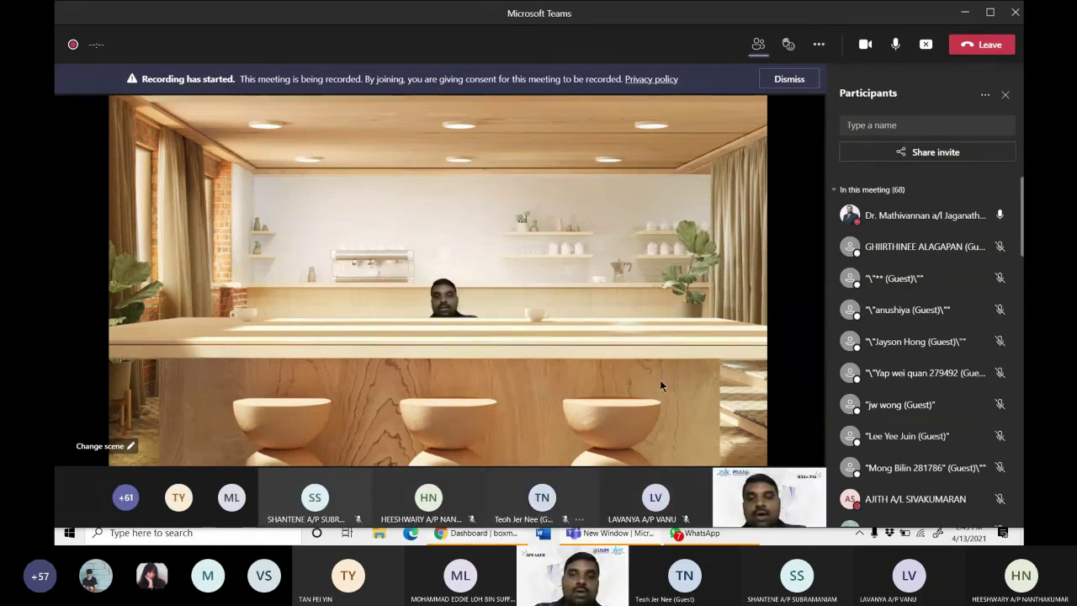
{"action": "left_click", "coordinate": [476, 534]}
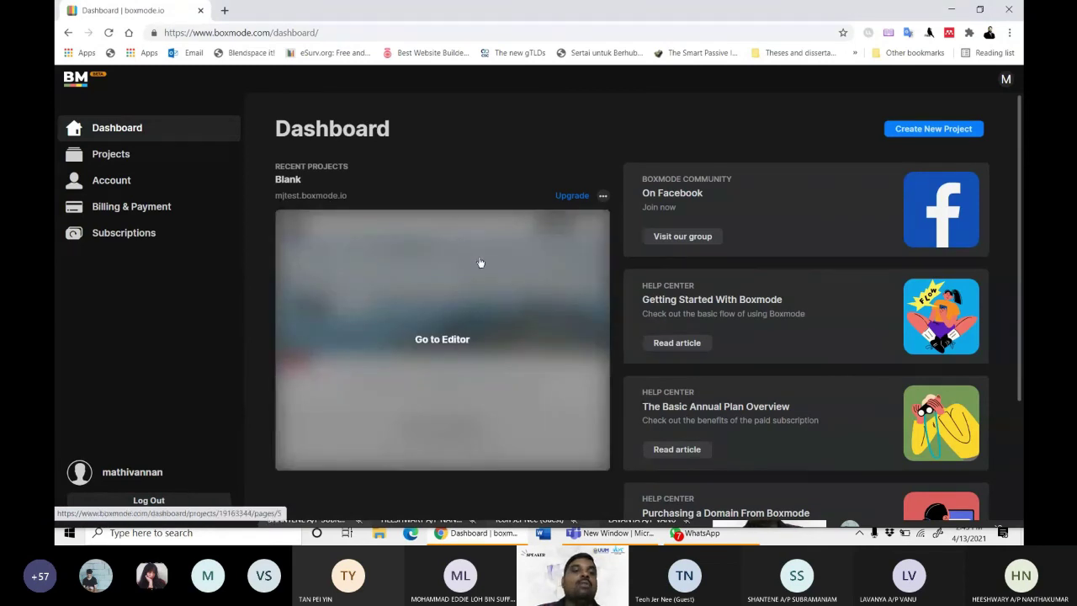
Step: Go to Projects and choose Create New Project
{"action": "left_click", "coordinate": [167, 155]}
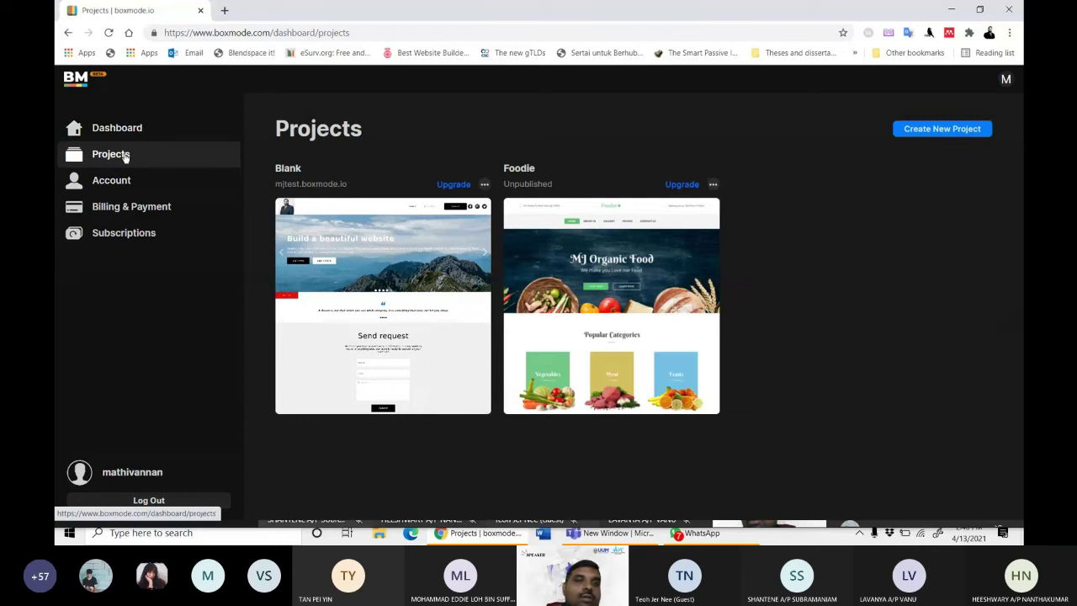
{"action": "left_click", "coordinate": [936, 134]}
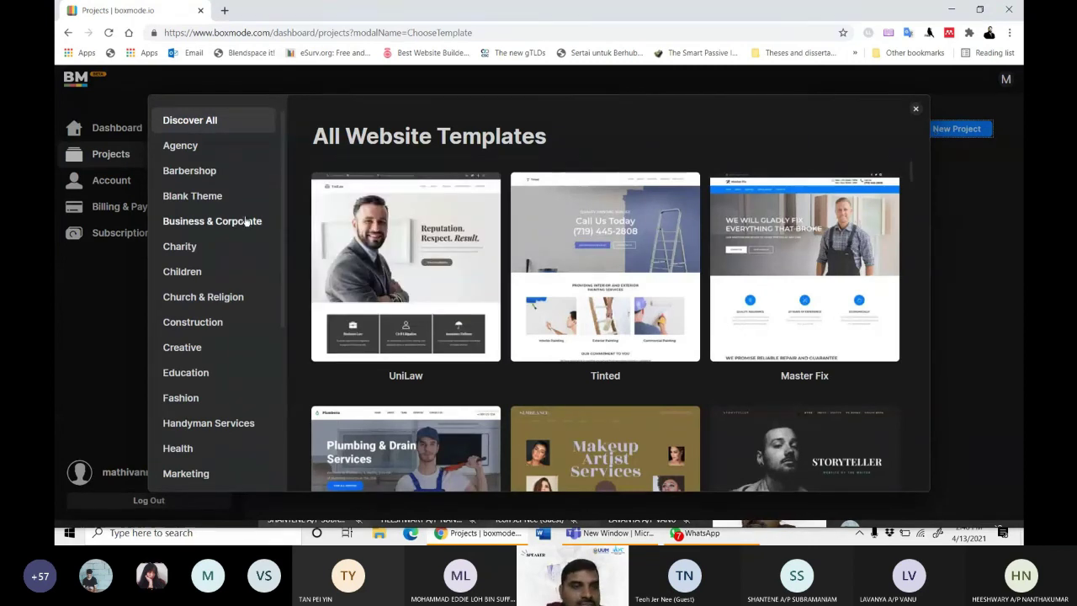
Step: Browse the Business & Corporate, Real Estate and Restaurants & Cafes template categories, reaching Shopping
{"action": "left_click", "coordinate": [247, 222]}
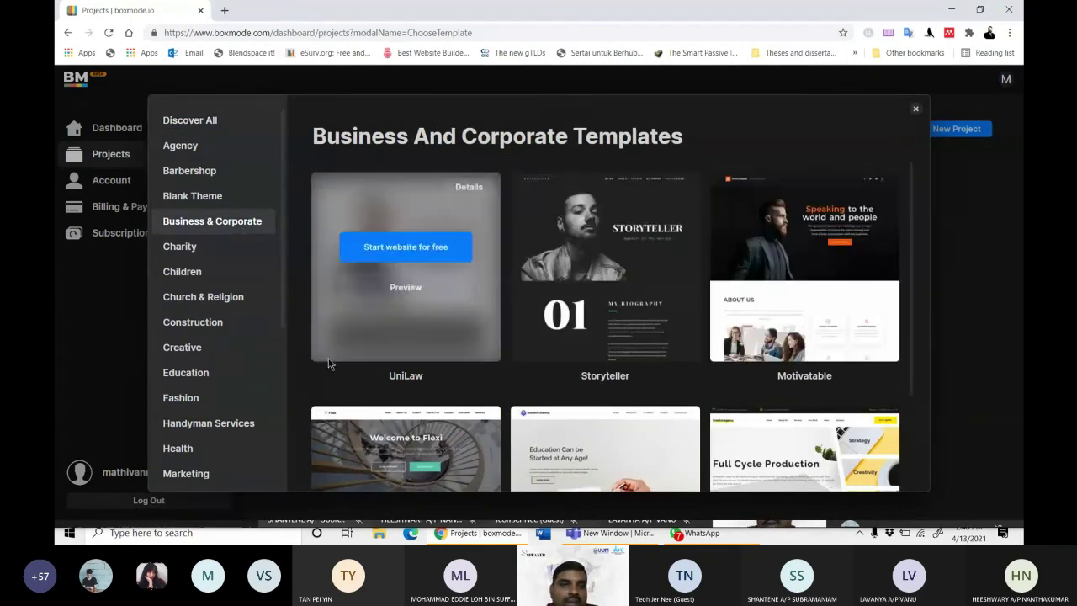
{"action": "scroll", "coordinate": [227, 378], "scroll_direction": "down", "scroll_amount": 2}
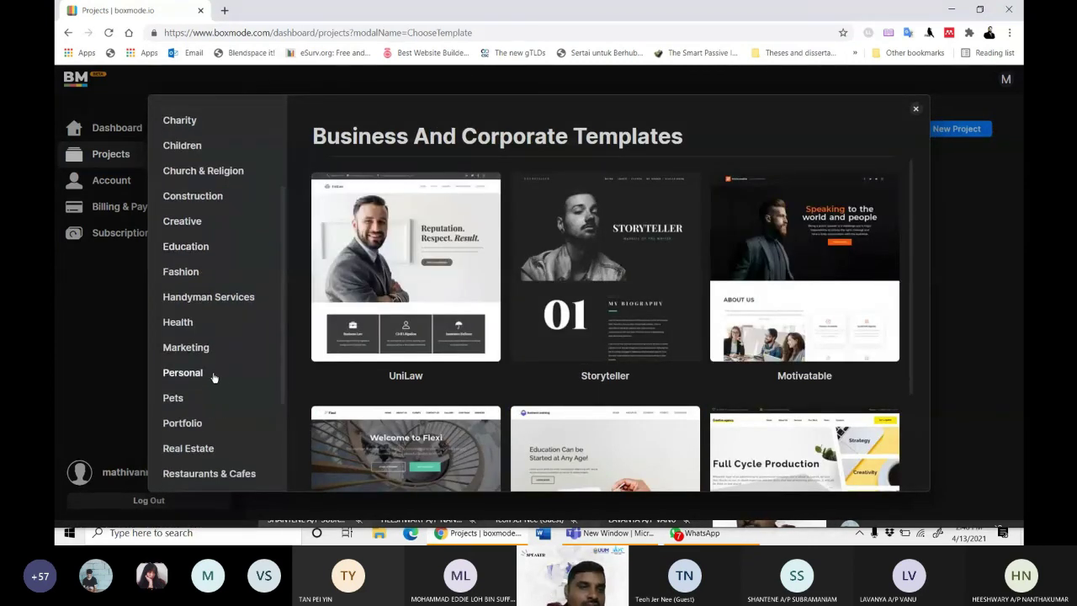
{"action": "scroll", "coordinate": [214, 378], "scroll_direction": "down", "scroll_amount": 2}
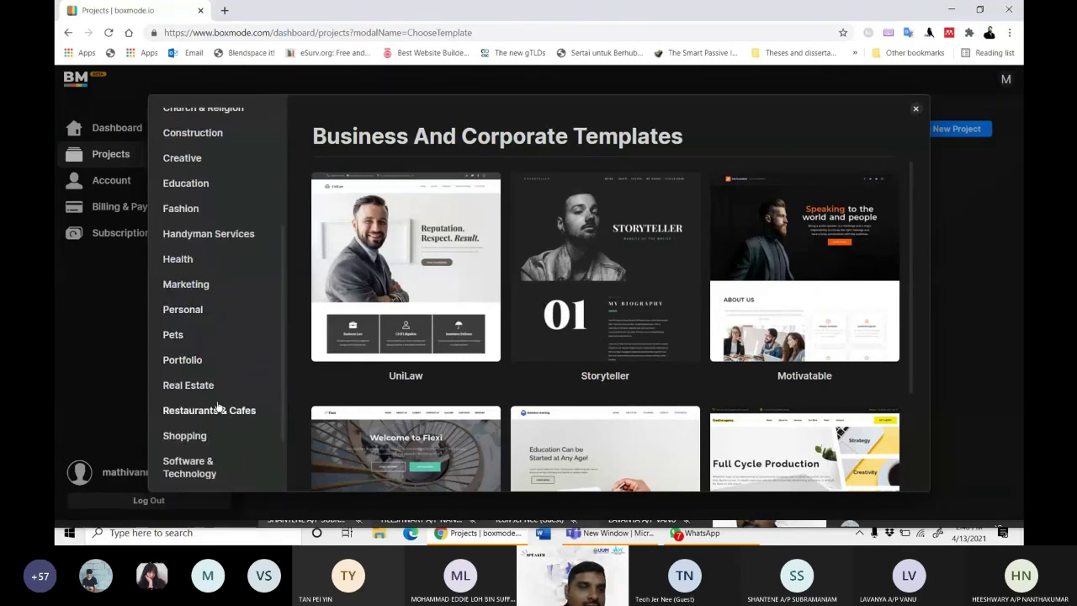
{"action": "scroll", "coordinate": [220, 408], "scroll_direction": "down", "scroll_amount": 2}
{"action": "left_click", "coordinate": [193, 336]}
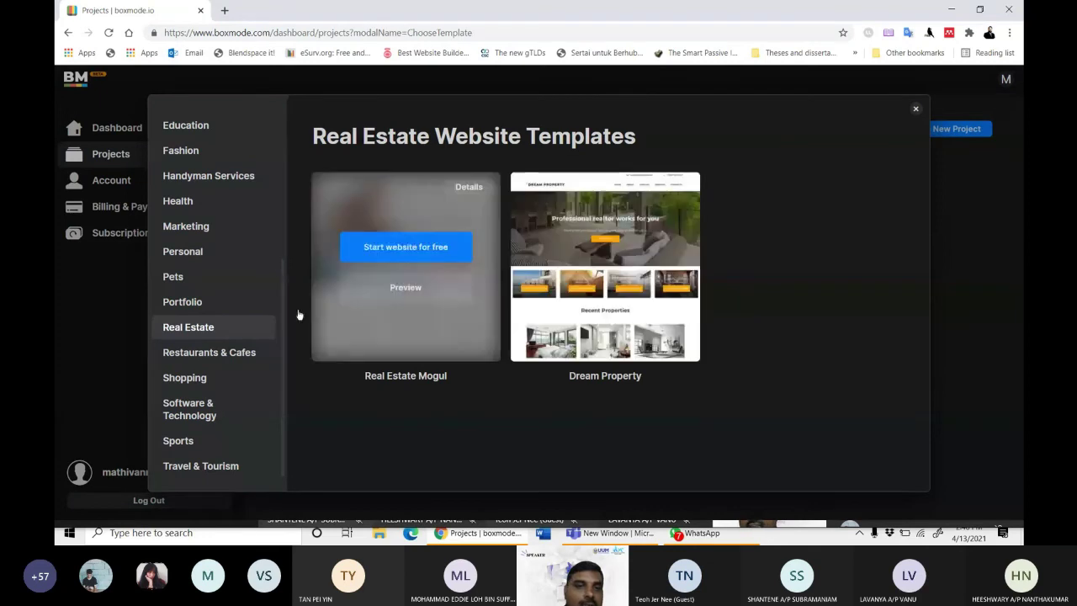
{"action": "left_click", "coordinate": [206, 360]}
{"action": "scroll", "coordinate": [676, 288], "scroll_direction": "down", "scroll_amount": 3}
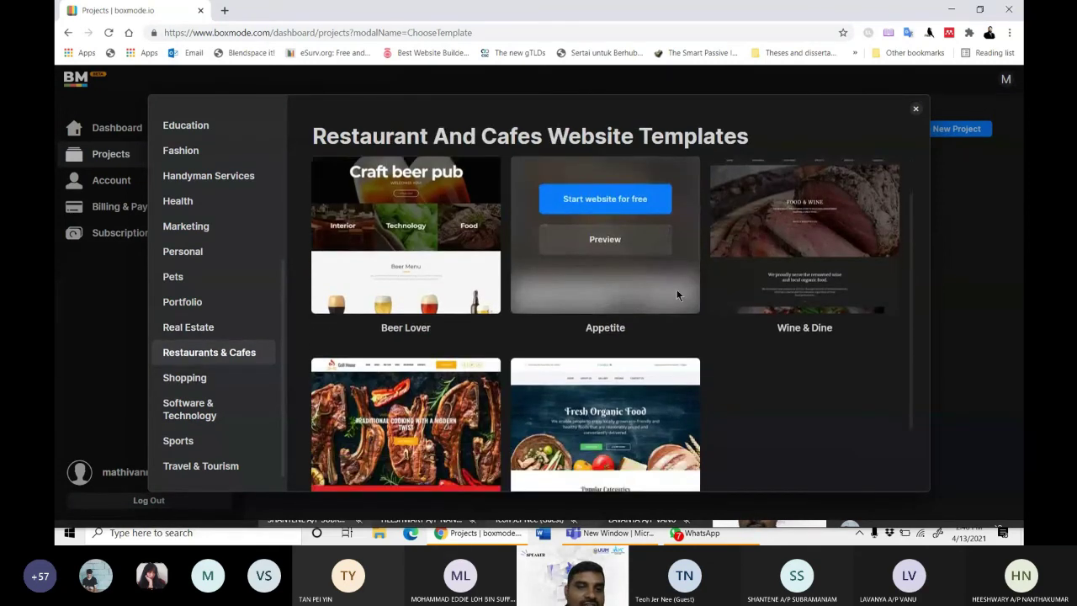
{"action": "left_click", "coordinate": [189, 386]}
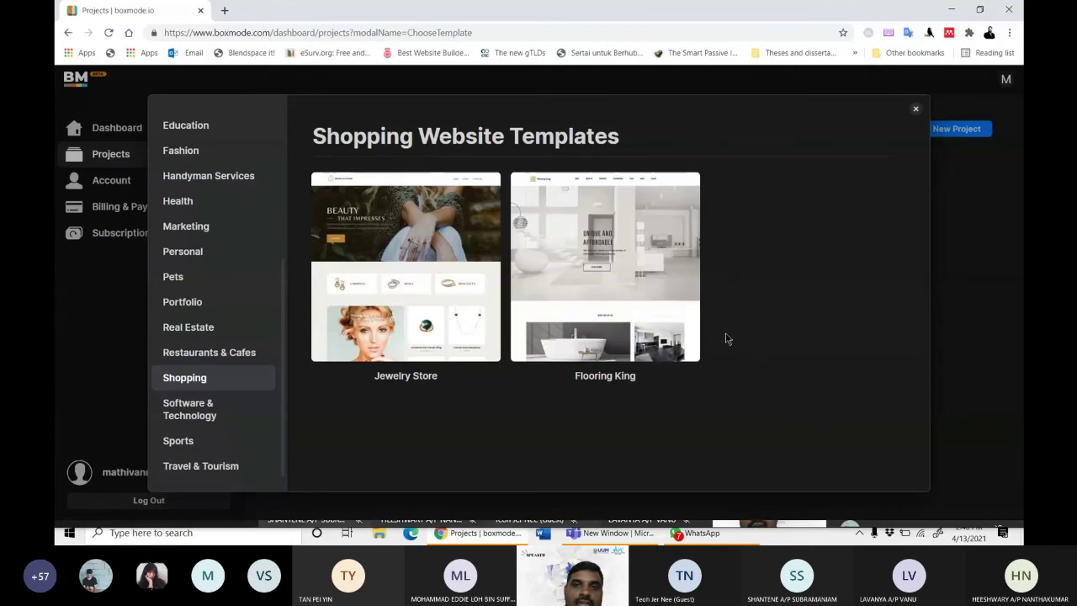
Step: Compare the Software & Technology, Travel & Tourism and Sports categories, then return to Shopping
{"action": "mouse_move", "coordinate": [423, 277]}
{"action": "left_click", "coordinate": [212, 408]}
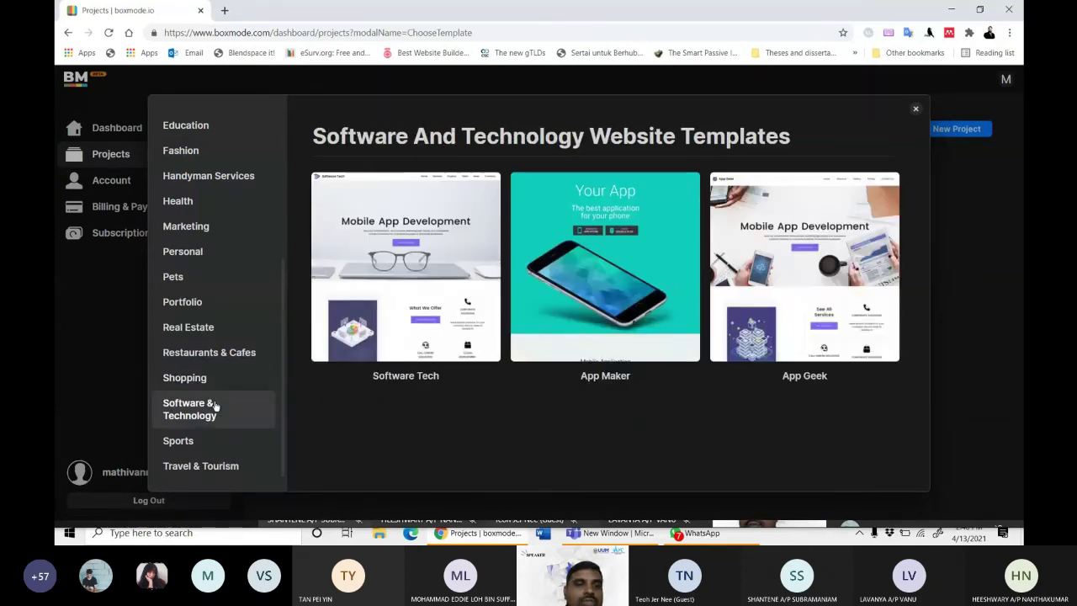
{"action": "left_click", "coordinate": [206, 469]}
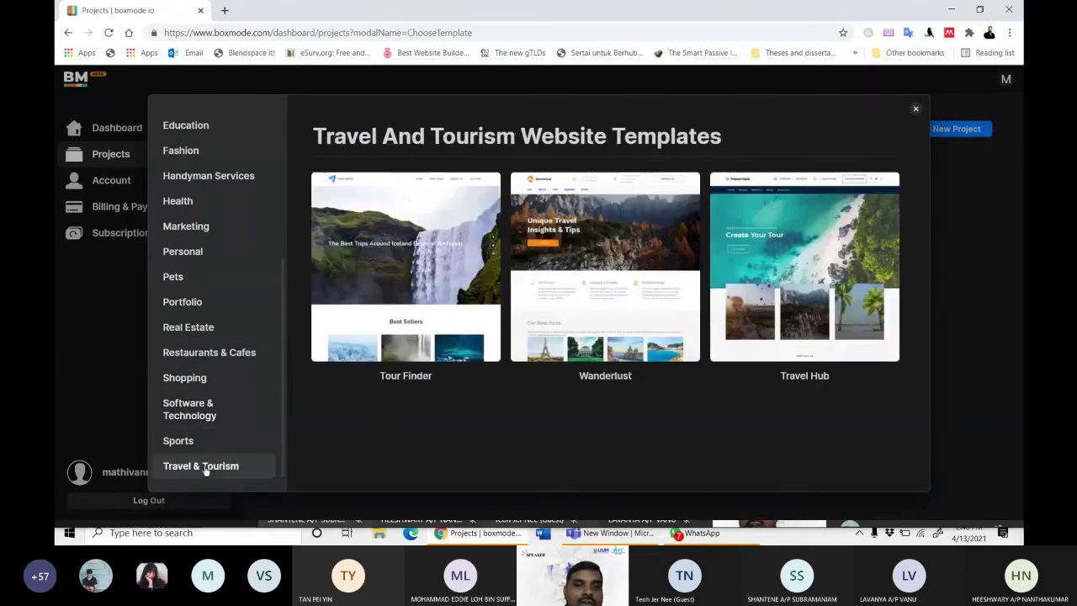
{"action": "left_click", "coordinate": [172, 442]}
{"action": "left_click", "coordinate": [187, 412]}
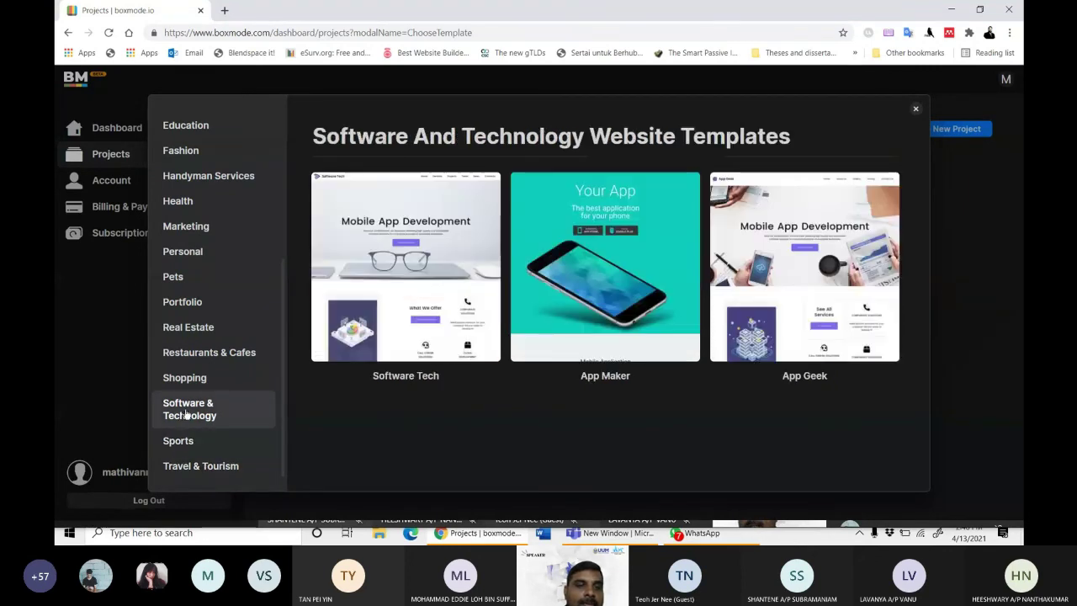
{"action": "left_click", "coordinate": [186, 385]}
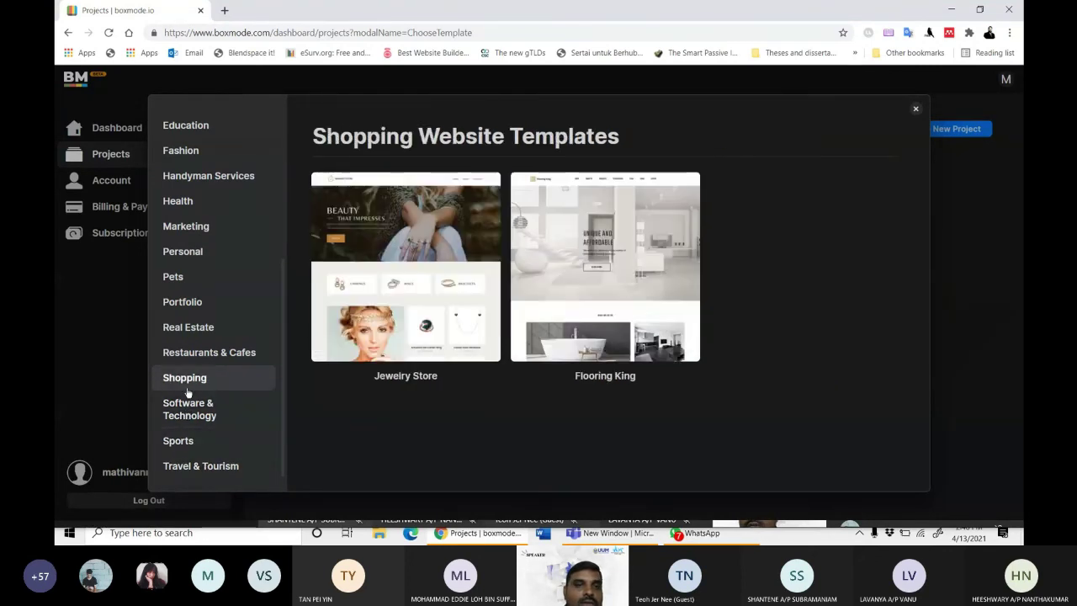
{"action": "scroll", "coordinate": [204, 350], "scroll_direction": "up", "scroll_amount": 5}
{"action": "scroll", "coordinate": [217, 247], "scroll_direction": "up", "scroll_amount": 1}
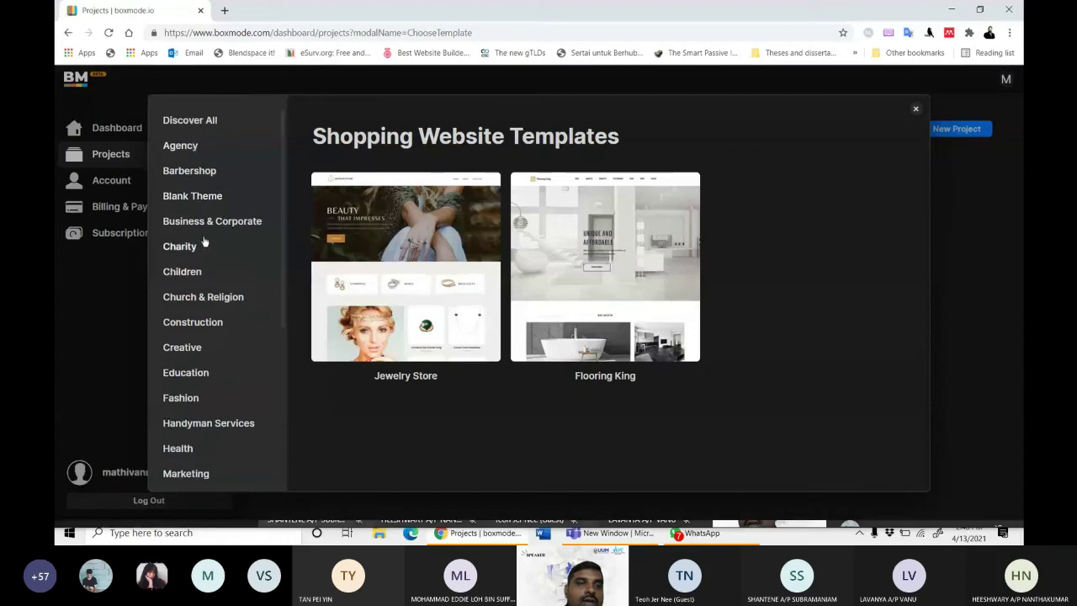
Step: Check the All and Barbershop templates, then start a free site from Shopping's Jewelry Store template
{"action": "left_click", "coordinate": [194, 120]}
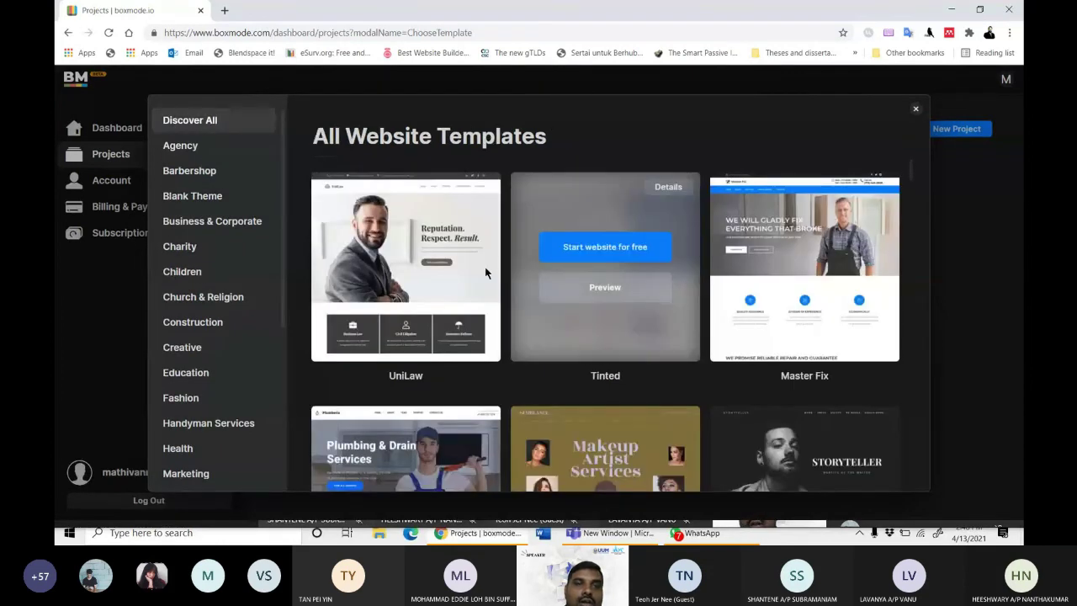
{"action": "left_click", "coordinate": [187, 175]}
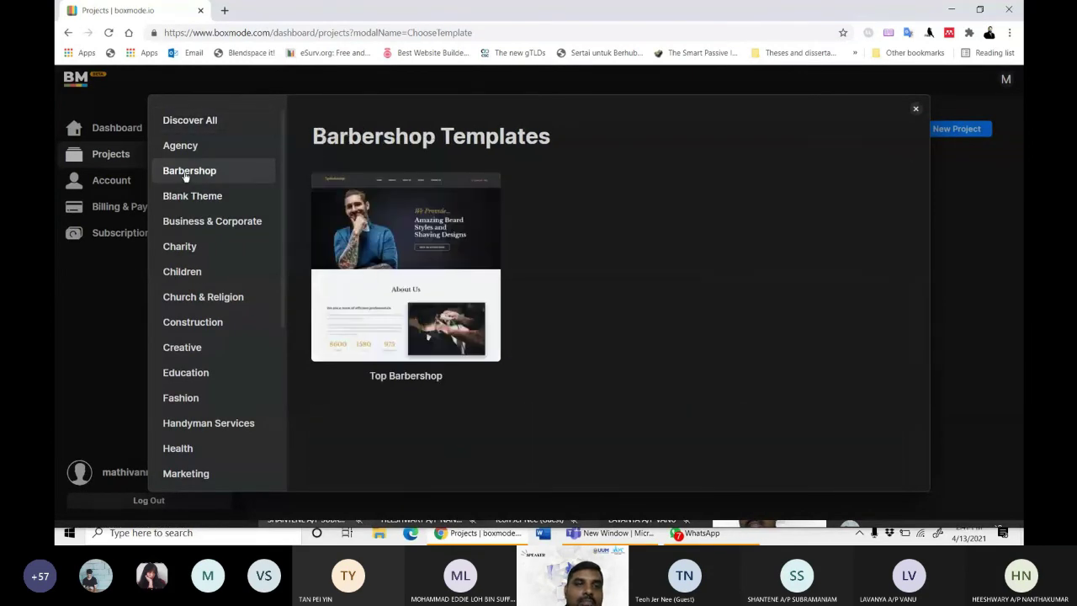
{"action": "scroll", "coordinate": [225, 358], "scroll_direction": "down", "scroll_amount": 3}
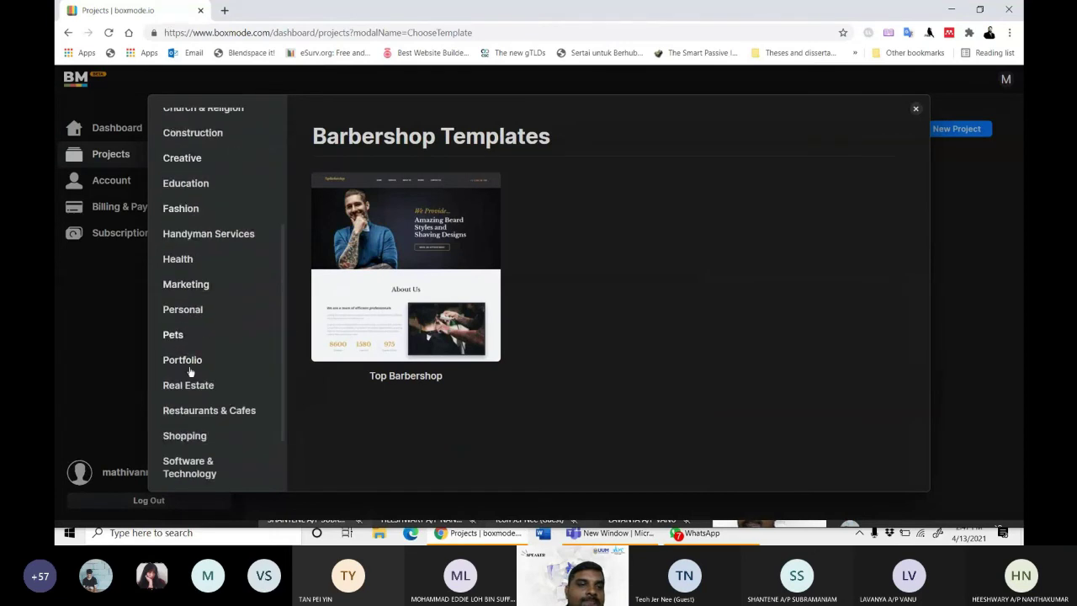
{"action": "scroll", "coordinate": [206, 383], "scroll_direction": "down", "scroll_amount": 1}
{"action": "scroll", "coordinate": [200, 391], "scroll_direction": "down", "scroll_amount": 1}
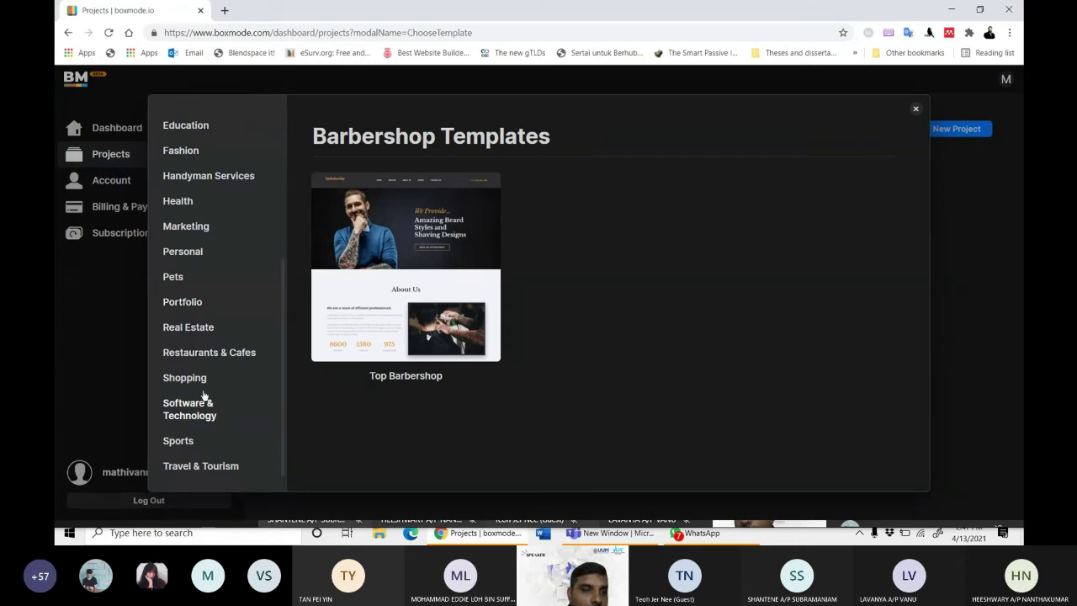
{"action": "left_click", "coordinate": [199, 380]}
{"action": "mouse_move", "coordinate": [537, 325]}
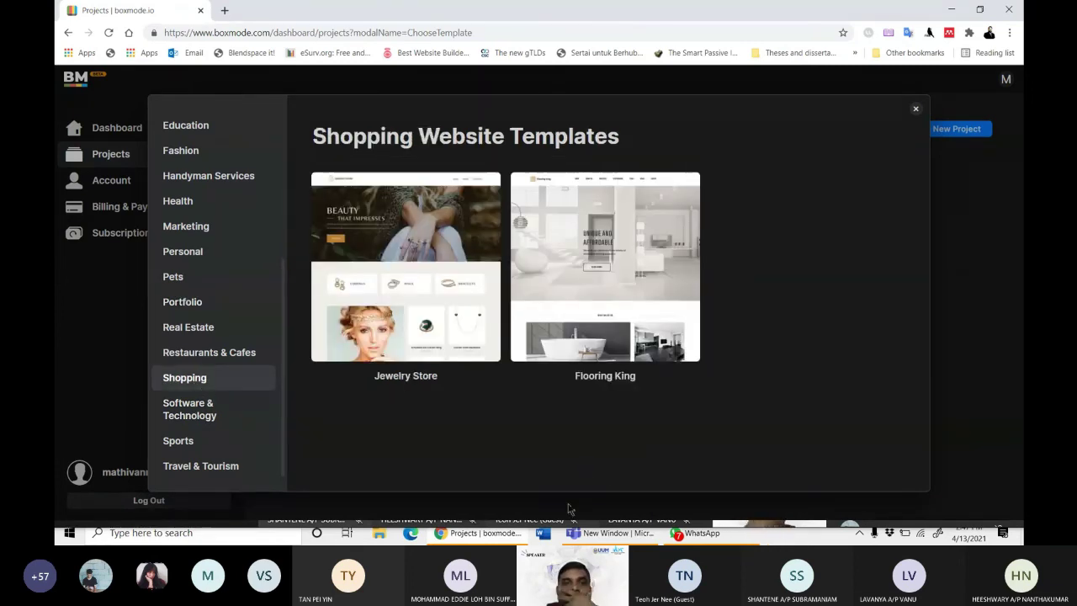
{"action": "mouse_move", "coordinate": [430, 258]}
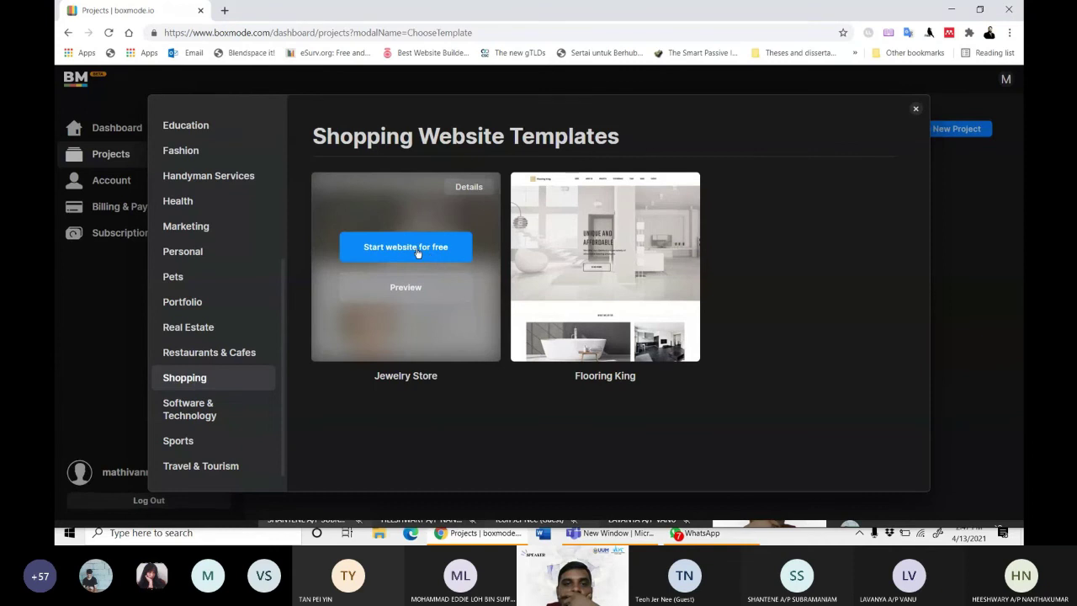
{"action": "left_click", "coordinate": [417, 251]}
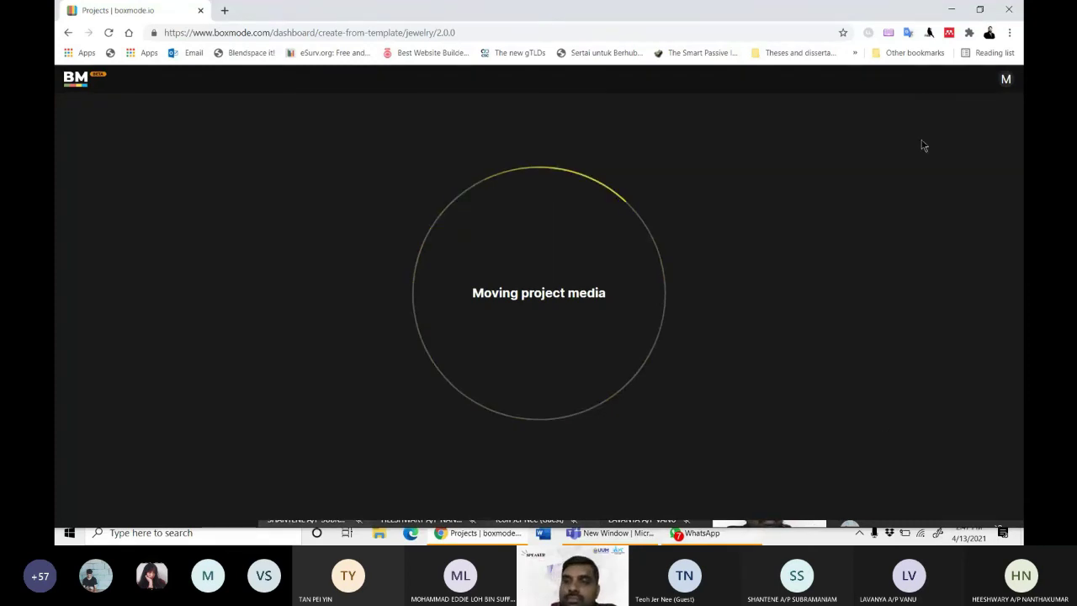
Step: Rearrange the Chrome and Teams windows while the Jewelry Store project builds, ending back in Chrome
{"action": "left_click", "coordinate": [980, 9]}
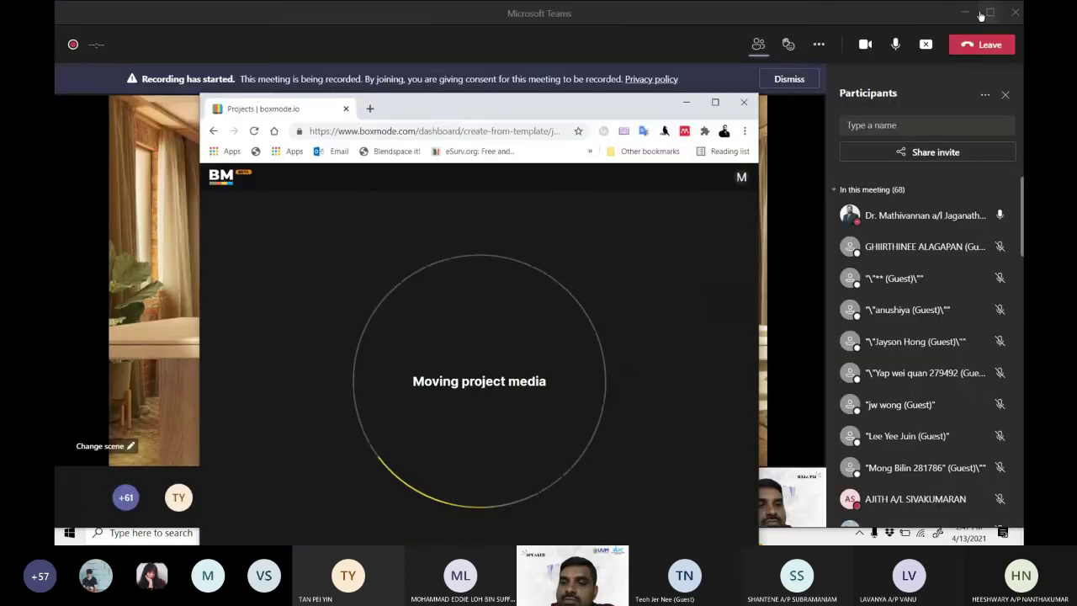
{"action": "left_click", "coordinate": [715, 102]}
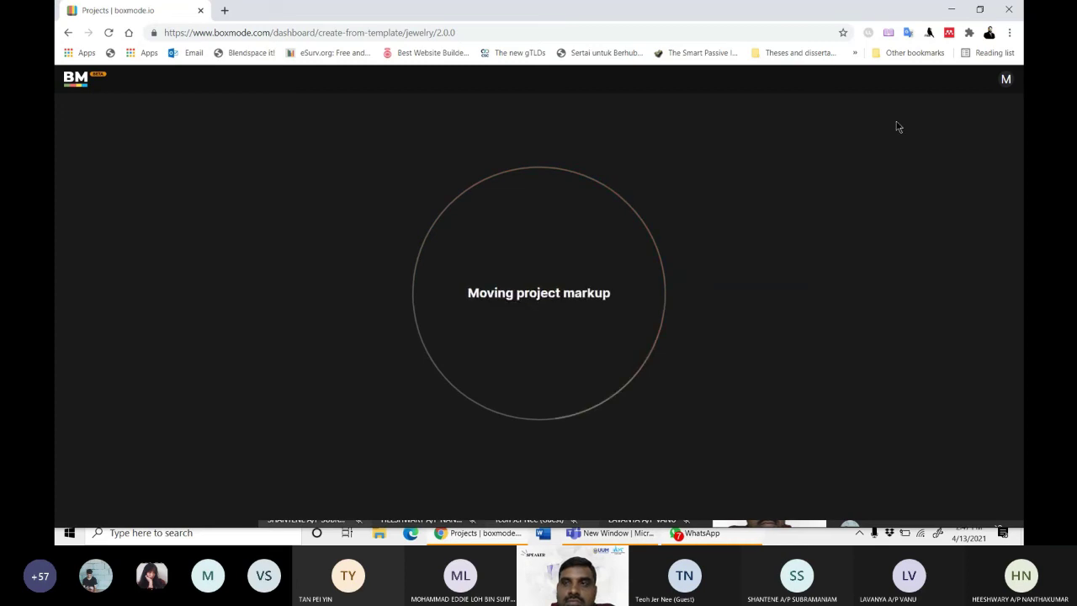
{"action": "left_click_drag", "start_coordinate": [899, 17], "coordinate": [653, 53]}
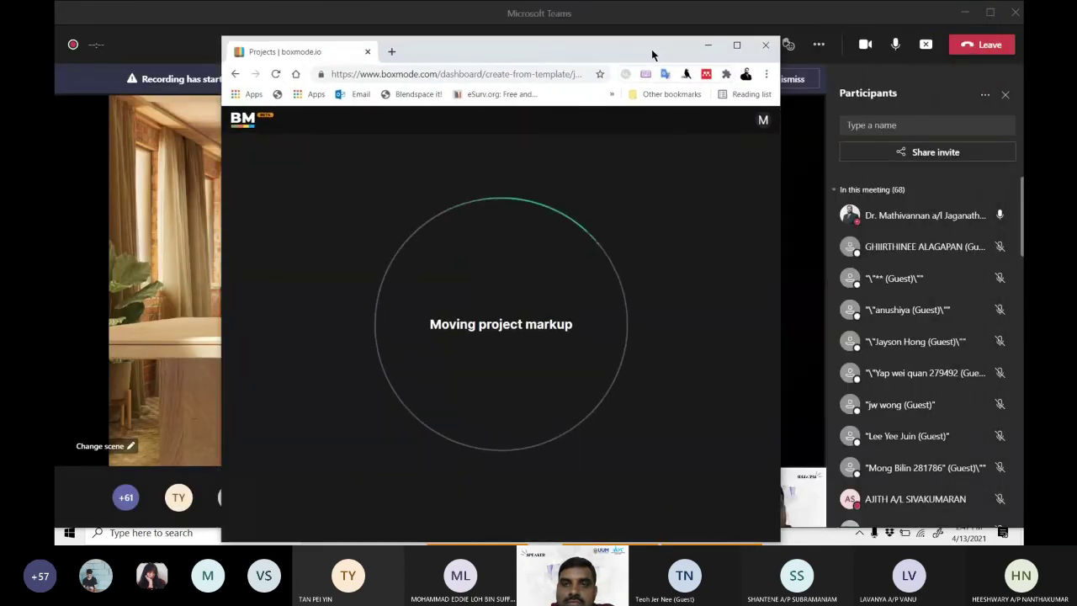
{"action": "left_click", "coordinate": [737, 44]}
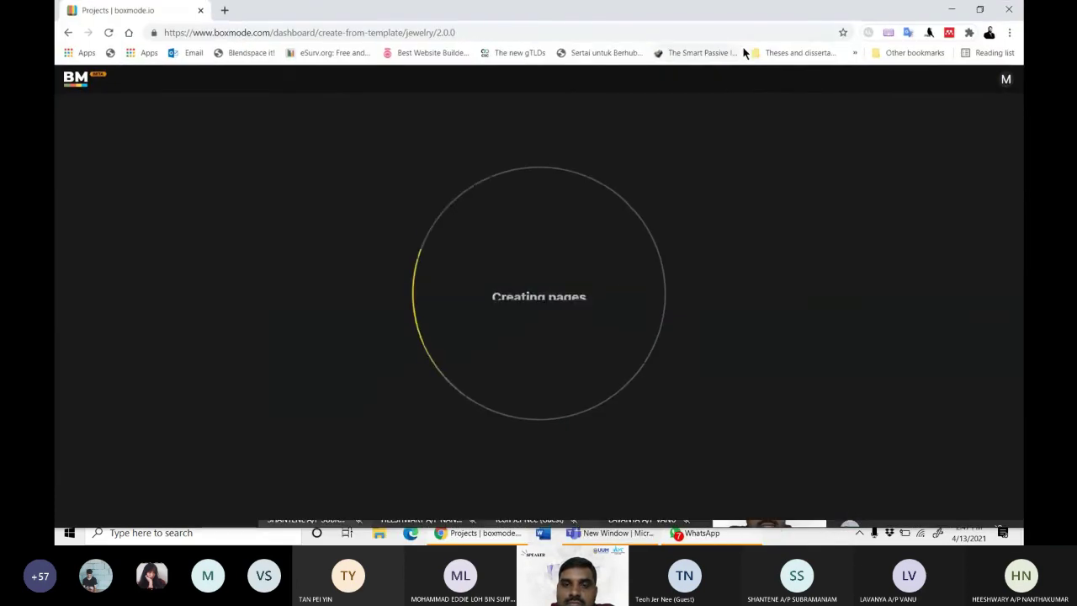
{"action": "left_click", "coordinate": [570, 533]}
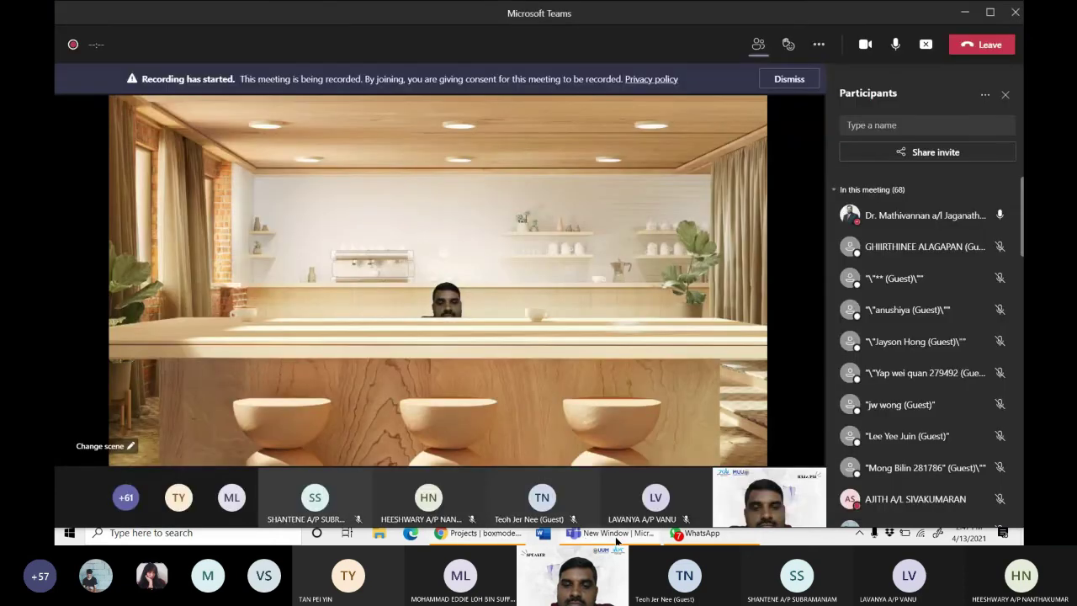
{"action": "left_click", "coordinate": [990, 12]}
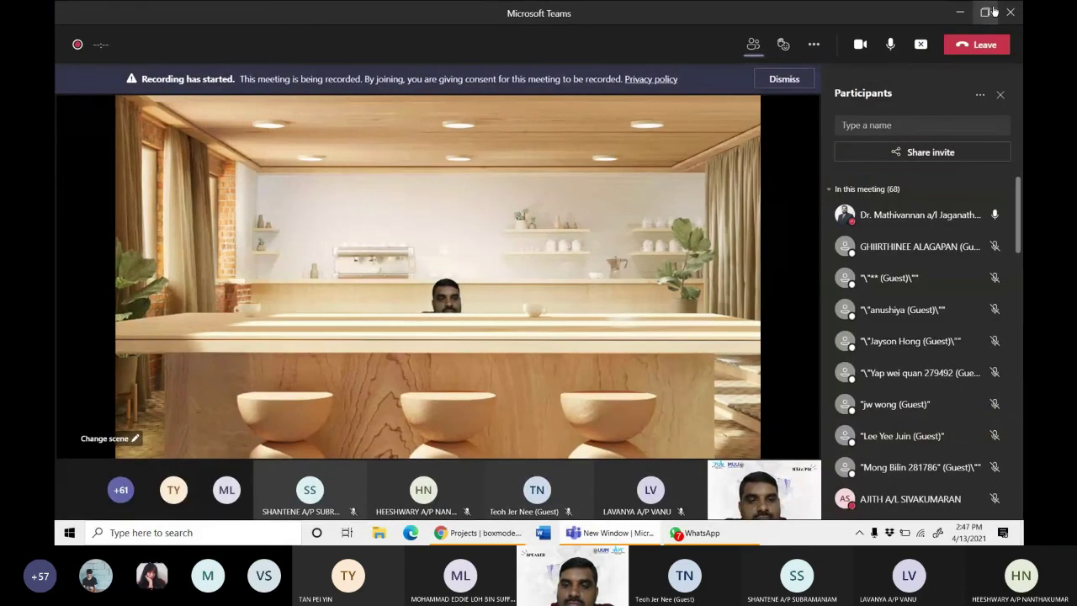
{"action": "key", "text": "alt+Tab"}
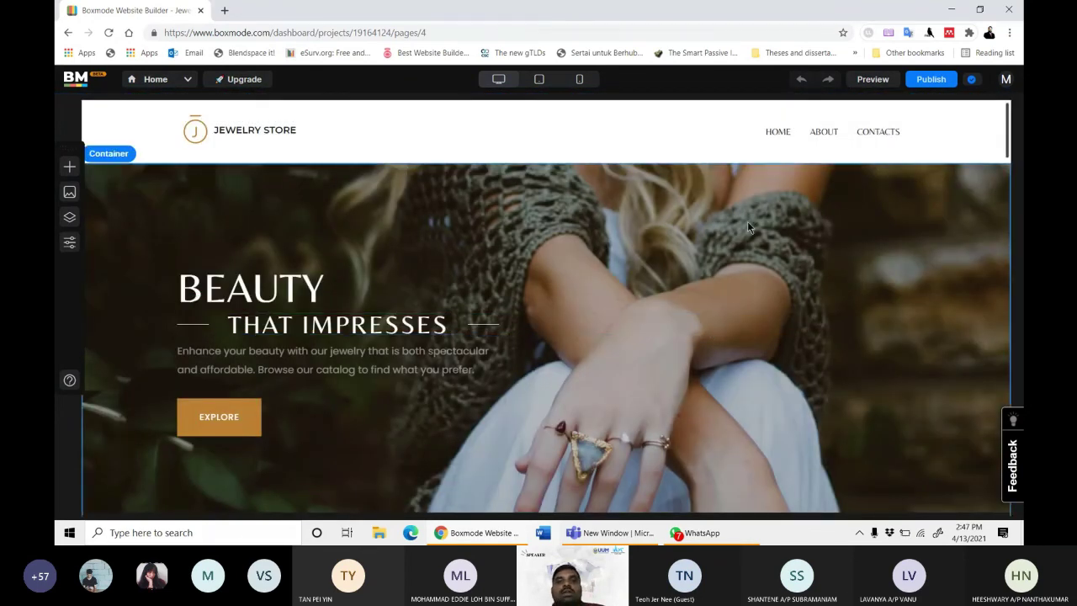
Step: Publish the Jewelry Store site under the name mjjewellery and dismiss the congratulations message
{"action": "scroll", "coordinate": [644, 300], "scroll_direction": "down", "scroll_amount": 2}
{"action": "scroll", "coordinate": [643, 300], "scroll_direction": "down", "scroll_amount": 15}
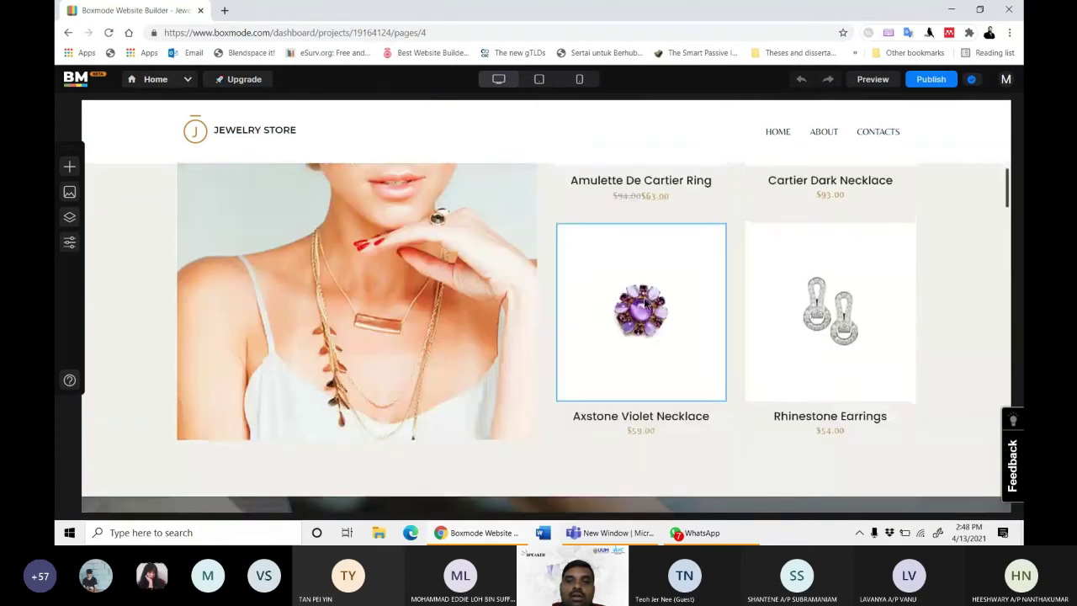
{"action": "scroll", "coordinate": [643, 304], "scroll_direction": "up", "scroll_amount": 5}
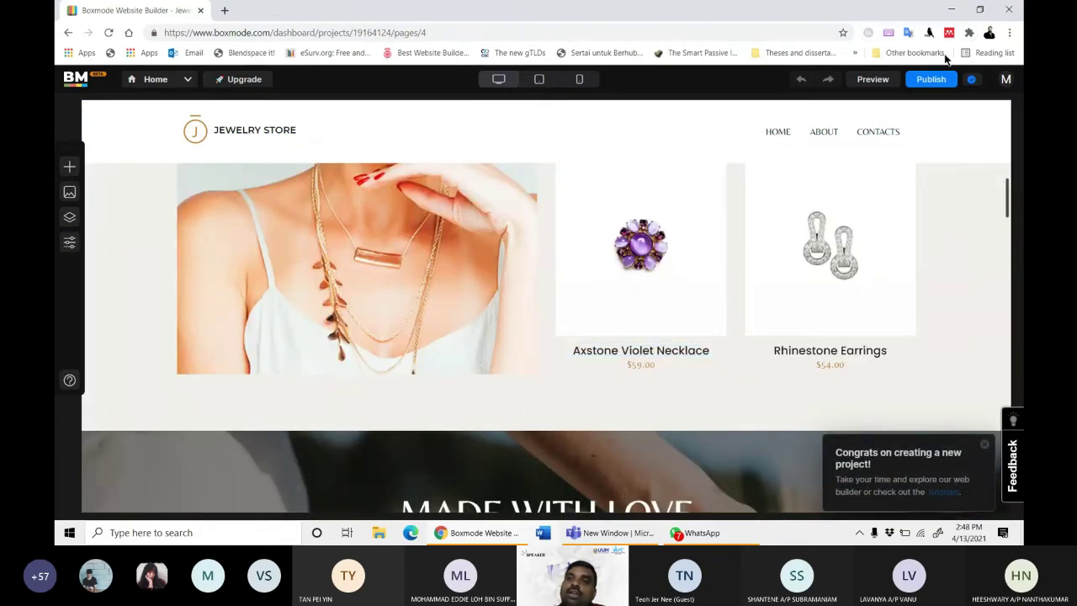
{"action": "left_click", "coordinate": [942, 81]}
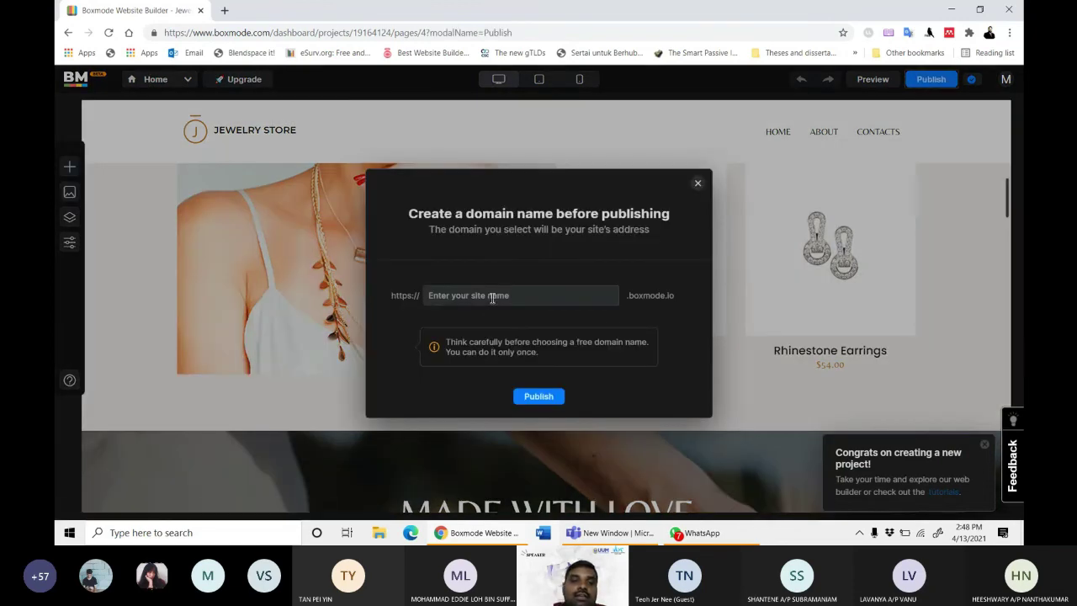
{"action": "left_click", "coordinate": [492, 296]}
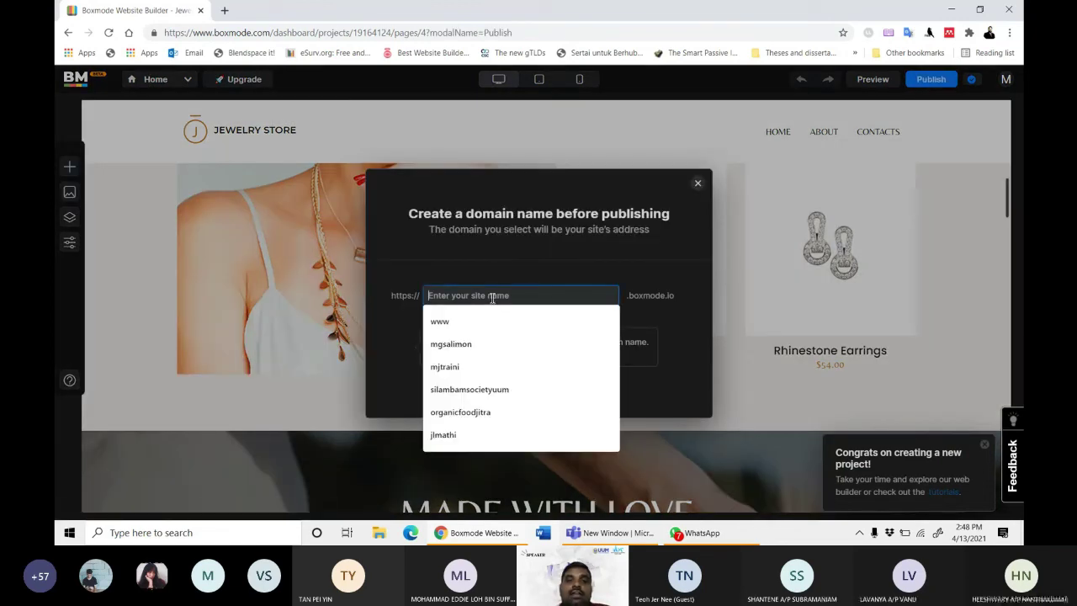
{"action": "type", "text": "mjjewellery"}
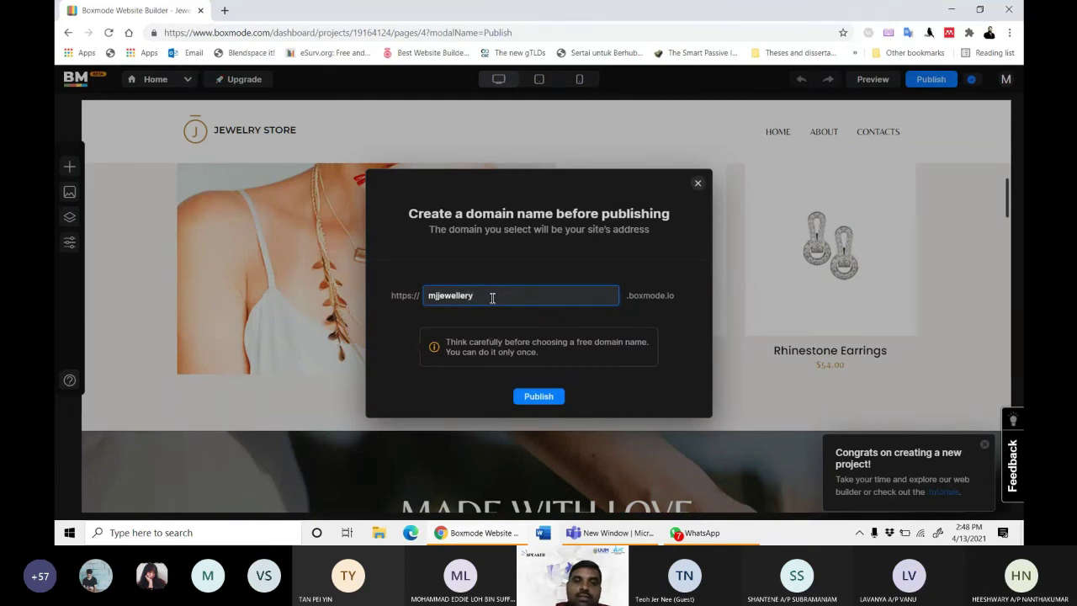
{"action": "left_click", "coordinate": [544, 401]}
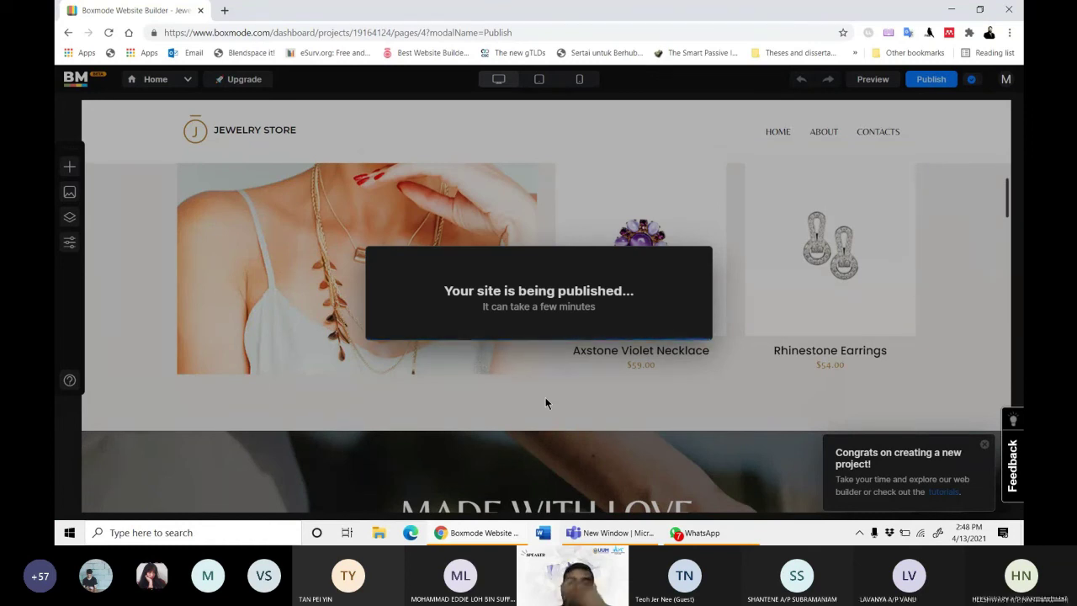
{"action": "left_click", "coordinate": [983, 446]}
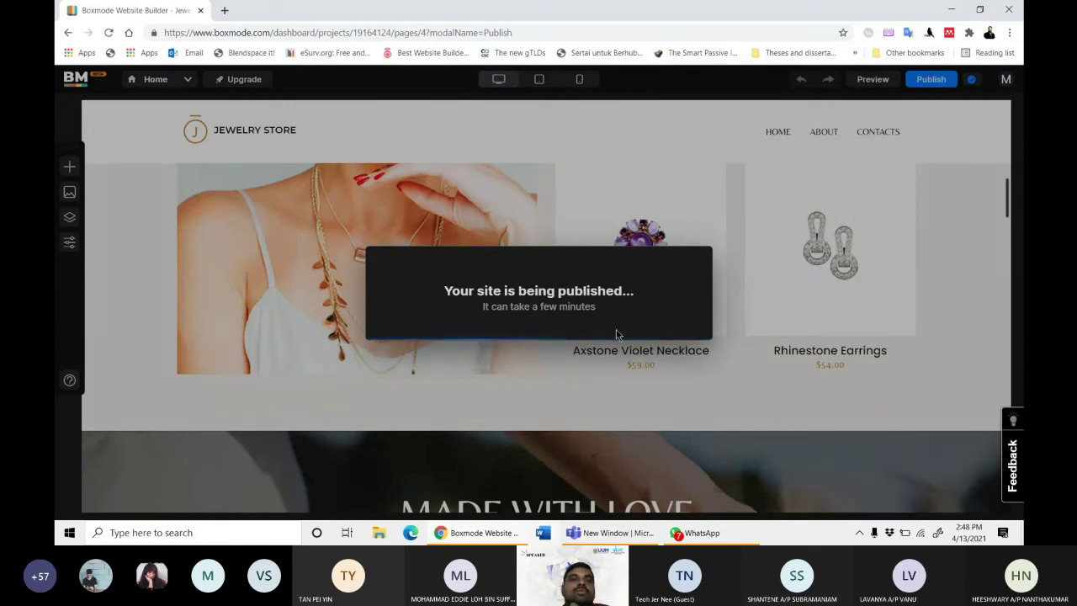
Step: Copy the mjjewellery.boxmode.io address and load it in a new browser tab
{"action": "left_click", "coordinate": [658, 259]}
{"action": "left_click", "coordinate": [223, 11]}
{"action": "right_click", "coordinate": [264, 33]}
{"action": "left_click", "coordinate": [328, 135]}
{"action": "left_click", "coordinate": [178, 11]}
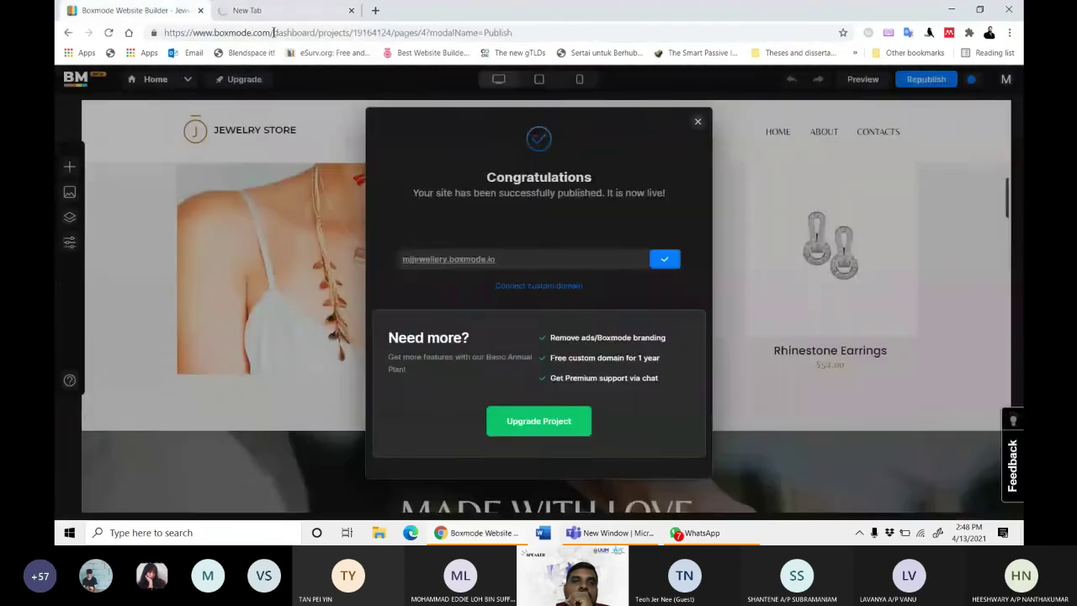
Step: Browse the live homepage and scroll through the Earrings category page
{"action": "left_click", "coordinate": [274, 9]}
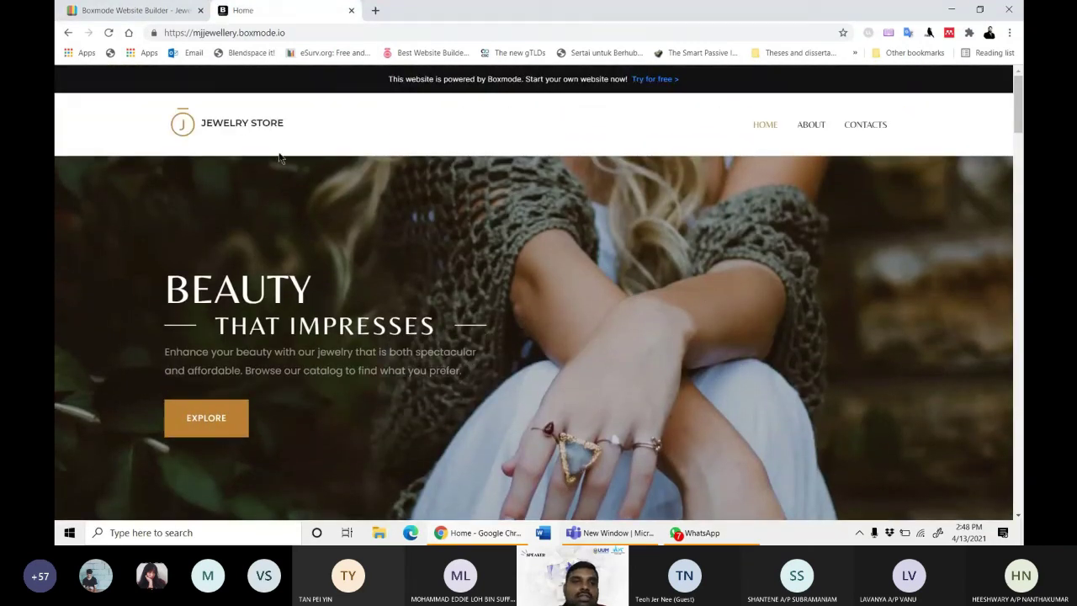
{"action": "scroll", "coordinate": [551, 291], "scroll_direction": "down", "scroll_amount": 5}
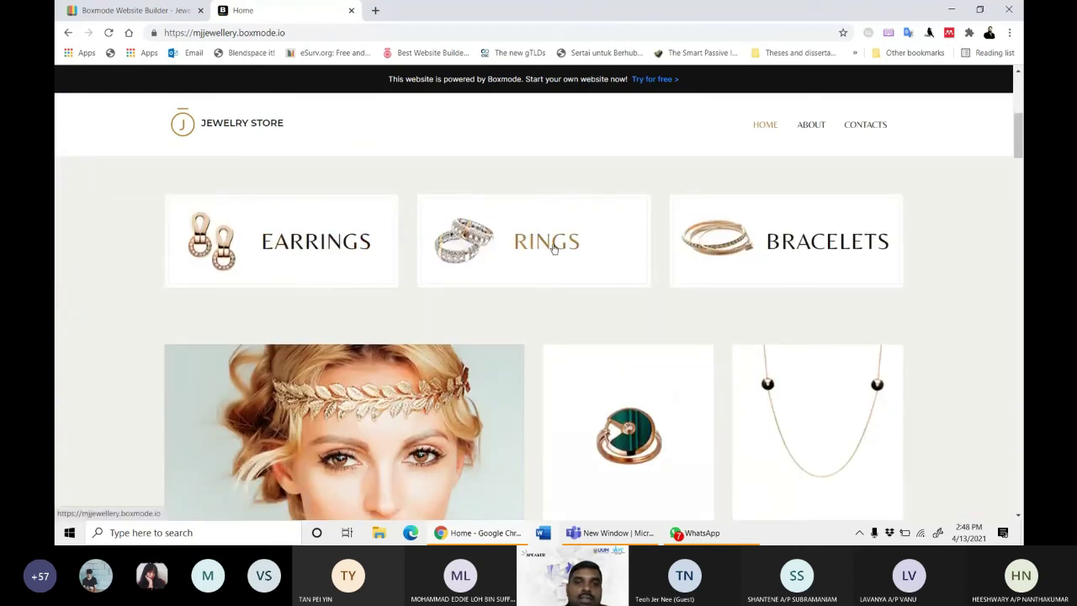
{"action": "left_click", "coordinate": [302, 251]}
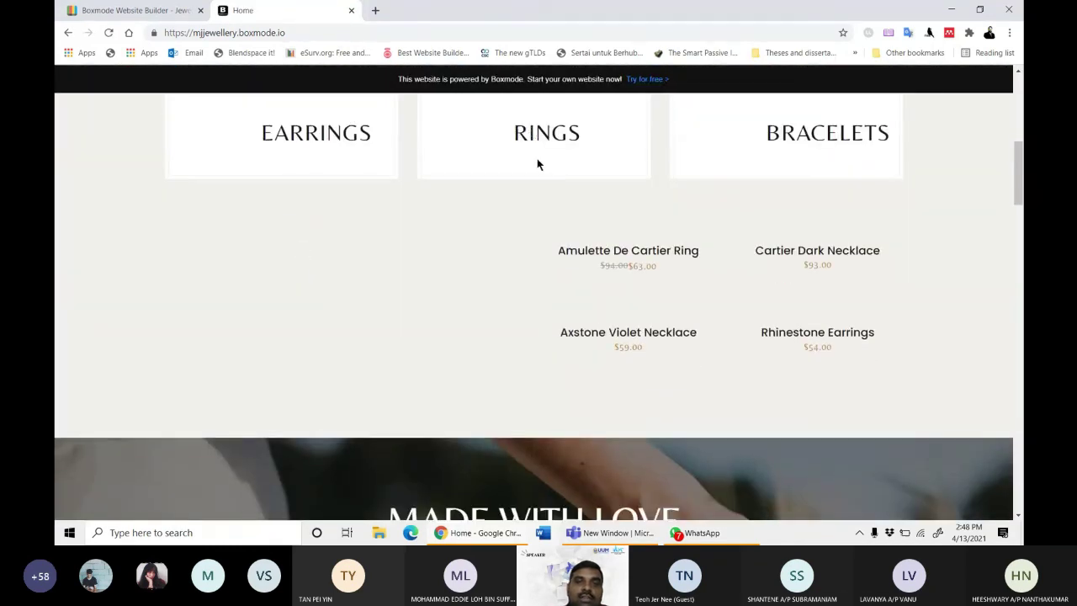
{"action": "scroll", "coordinate": [623, 252], "scroll_direction": "down", "scroll_amount": 2}
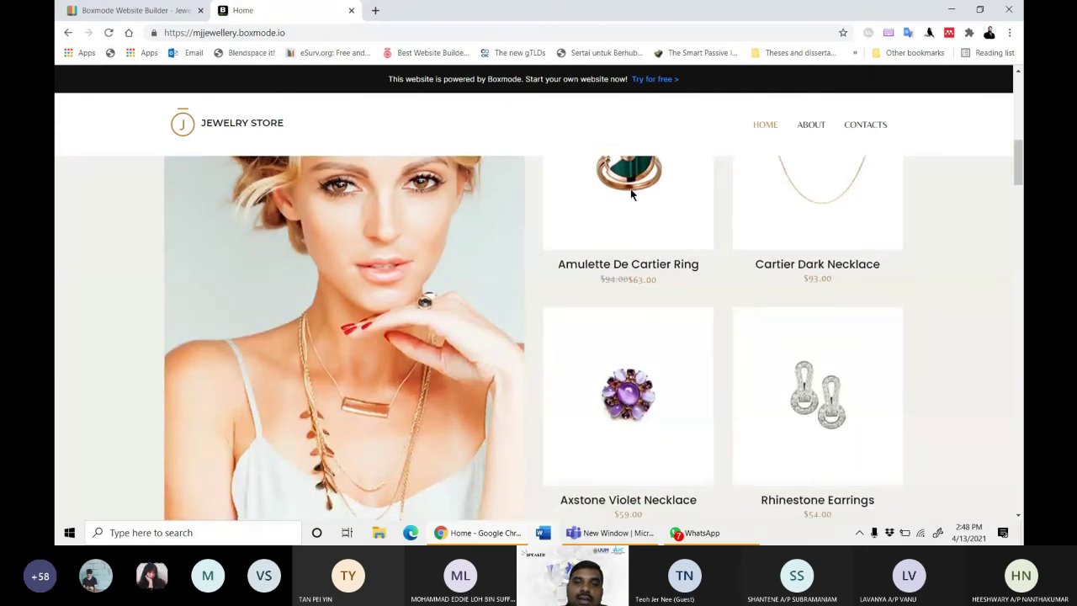
{"action": "scroll", "coordinate": [714, 288], "scroll_direction": "down", "scroll_amount": 9}
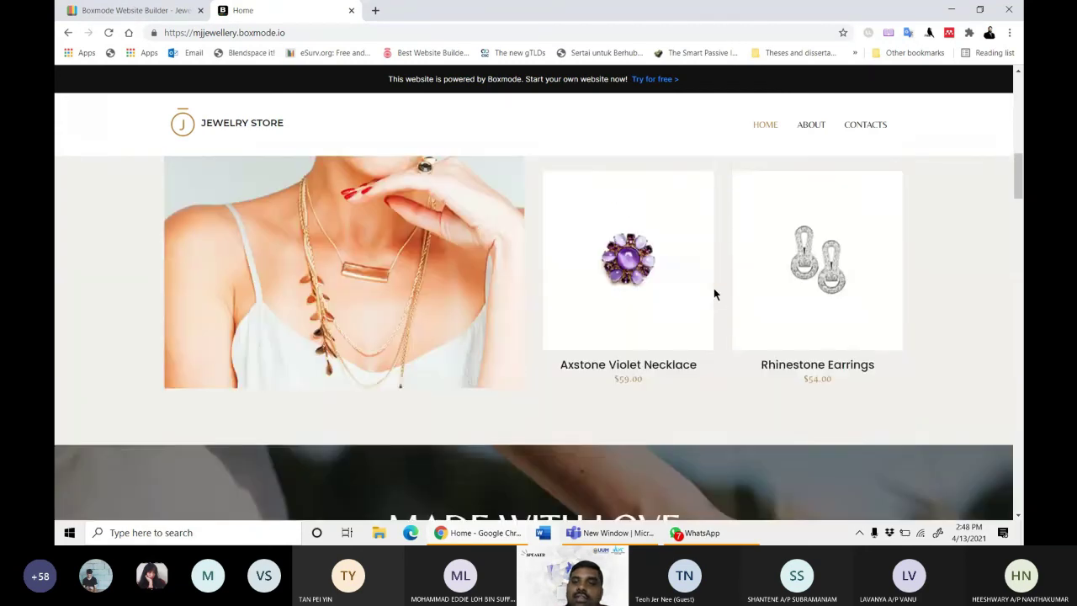
{"action": "scroll", "coordinate": [713, 288], "scroll_direction": "down", "scroll_amount": 15}
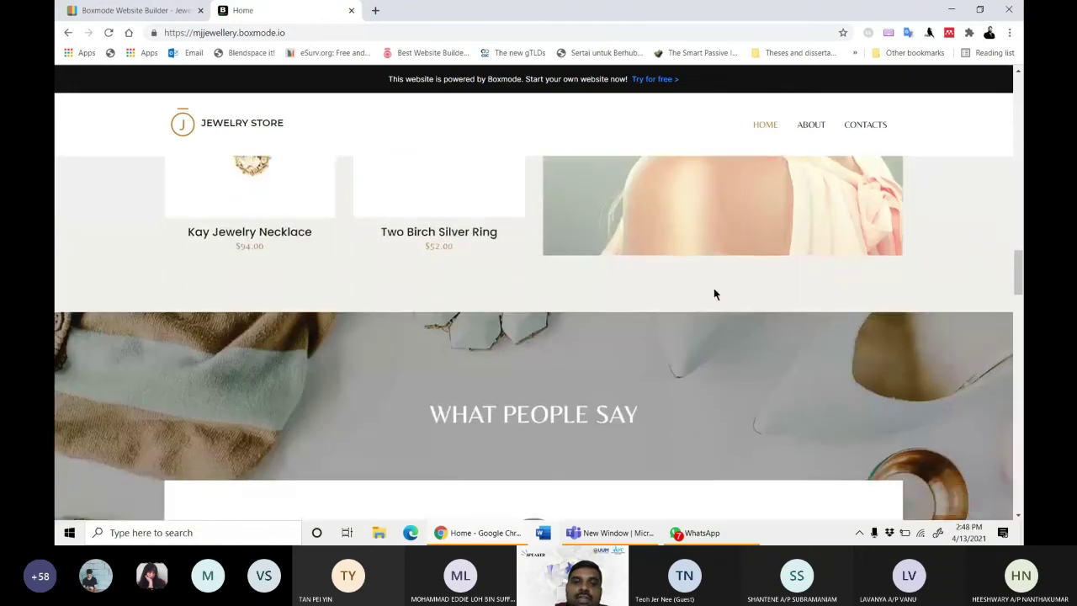
{"action": "scroll", "coordinate": [713, 294], "scroll_direction": "down", "scroll_amount": 10}
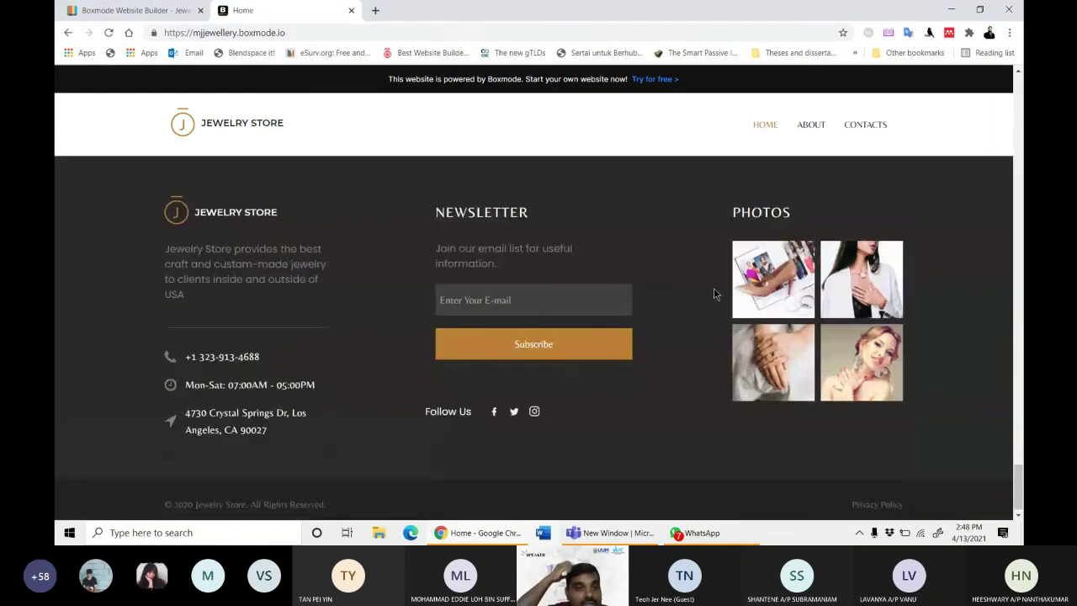
{"action": "scroll", "coordinate": [623, 371], "scroll_direction": "up", "scroll_amount": 20}
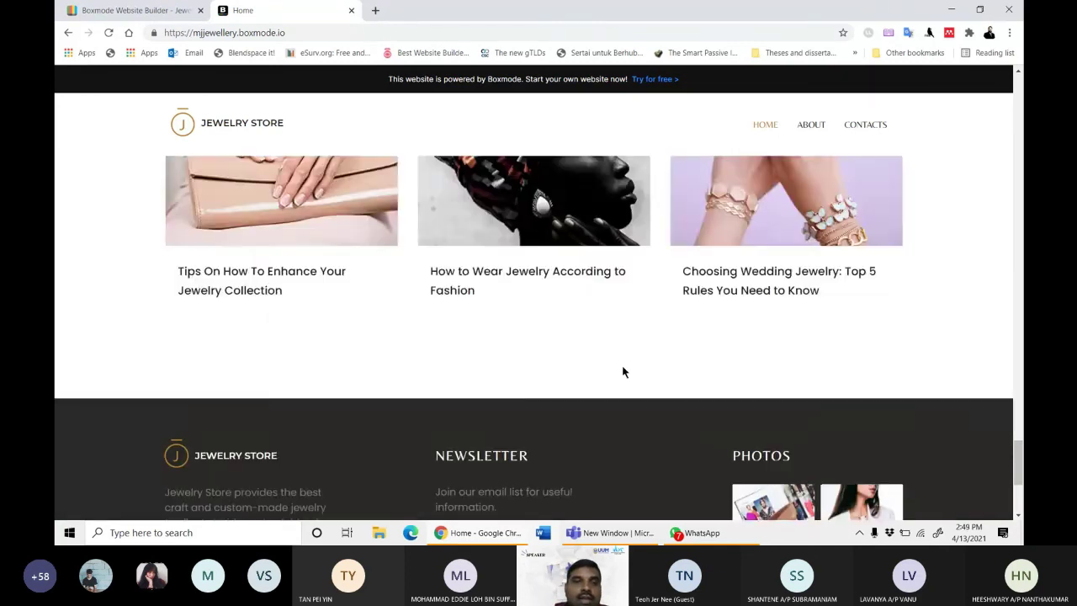
{"action": "scroll", "coordinate": [623, 371], "scroll_direction": "up", "scroll_amount": 10}
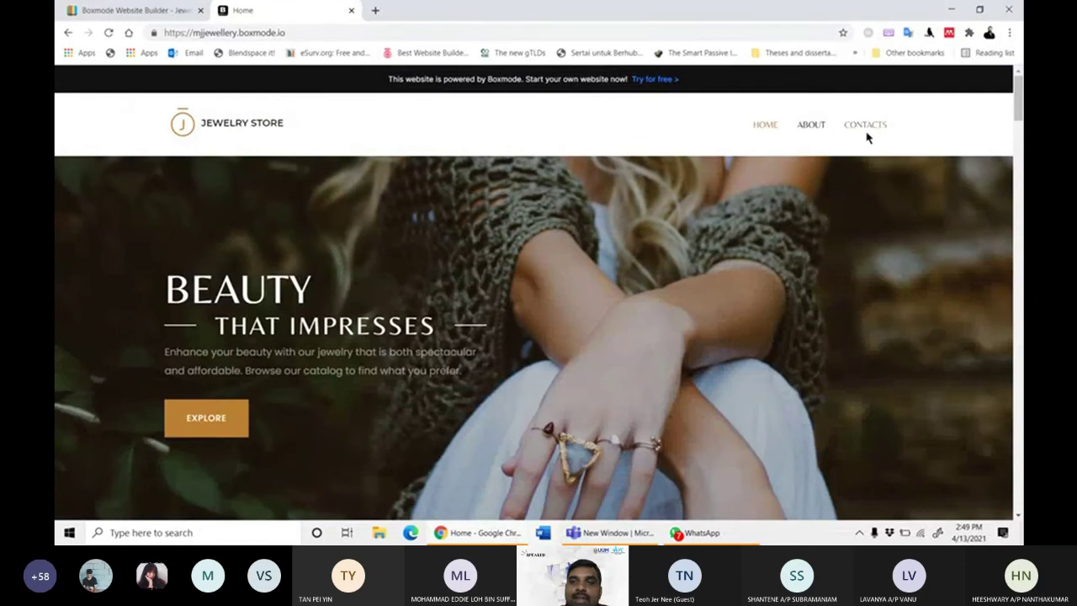
{"action": "scroll", "coordinate": [290, 387], "scroll_direction": "down", "scroll_amount": 3}
{"action": "scroll", "coordinate": [289, 387], "scroll_direction": "down", "scroll_amount": 3}
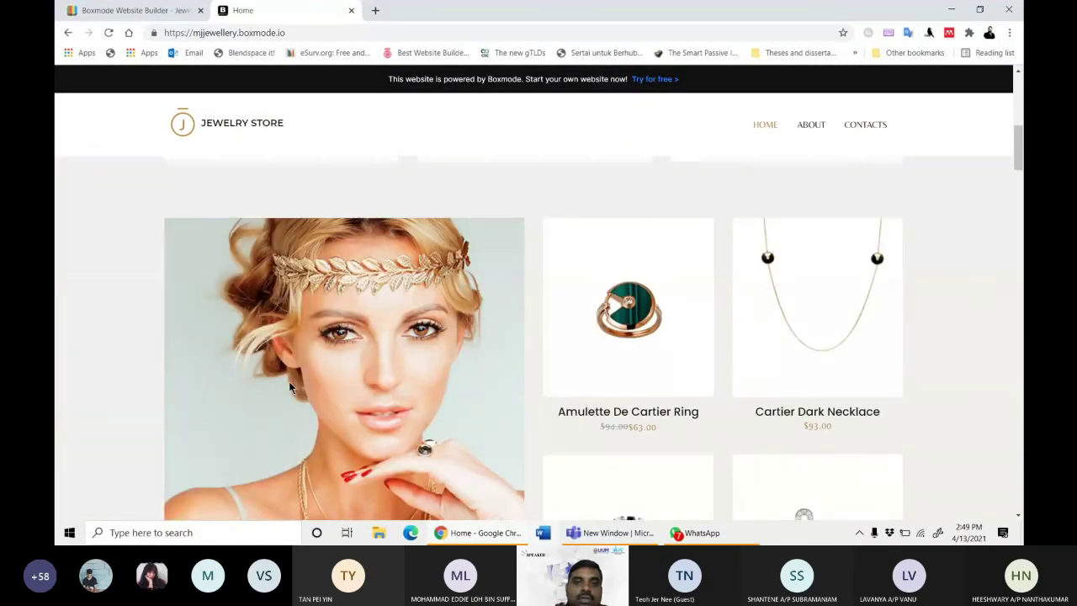
{"action": "scroll", "coordinate": [513, 301], "scroll_direction": "up", "scroll_amount": 2}
Step: Look over the Bracelets category page, then return to the website editor
{"action": "left_click", "coordinate": [789, 304]}
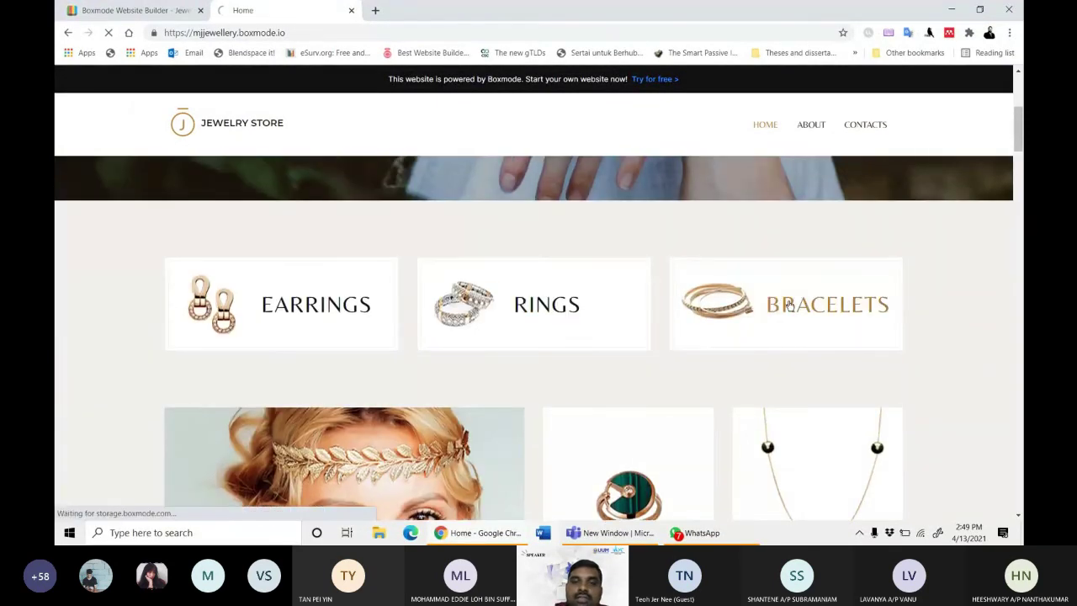
{"action": "scroll", "coordinate": [475, 289], "scroll_direction": "down", "scroll_amount": 5}
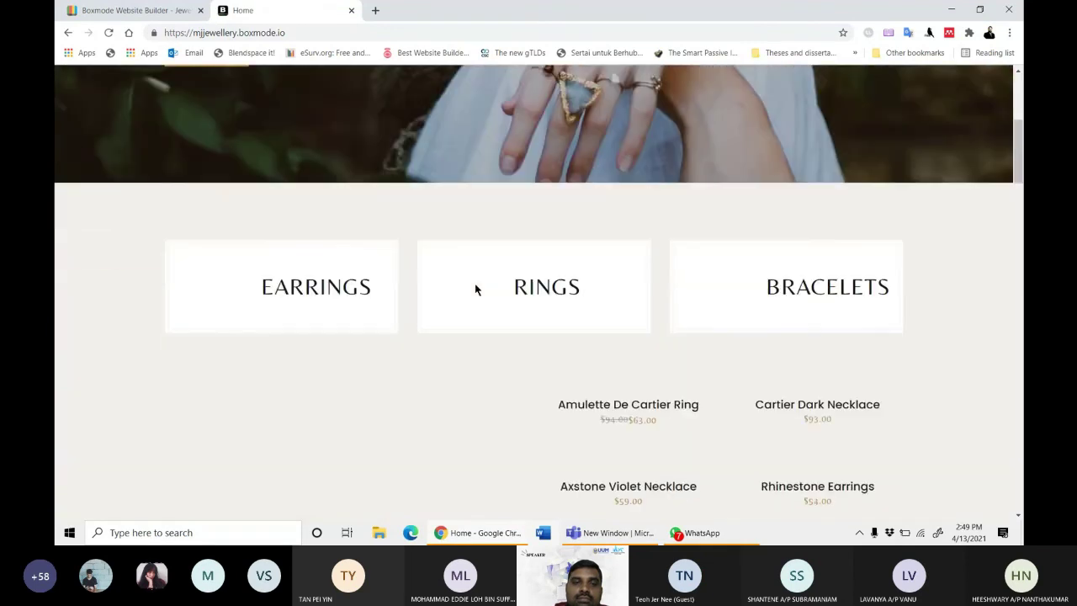
{"action": "scroll", "coordinate": [475, 289], "scroll_direction": "down", "scroll_amount": 3}
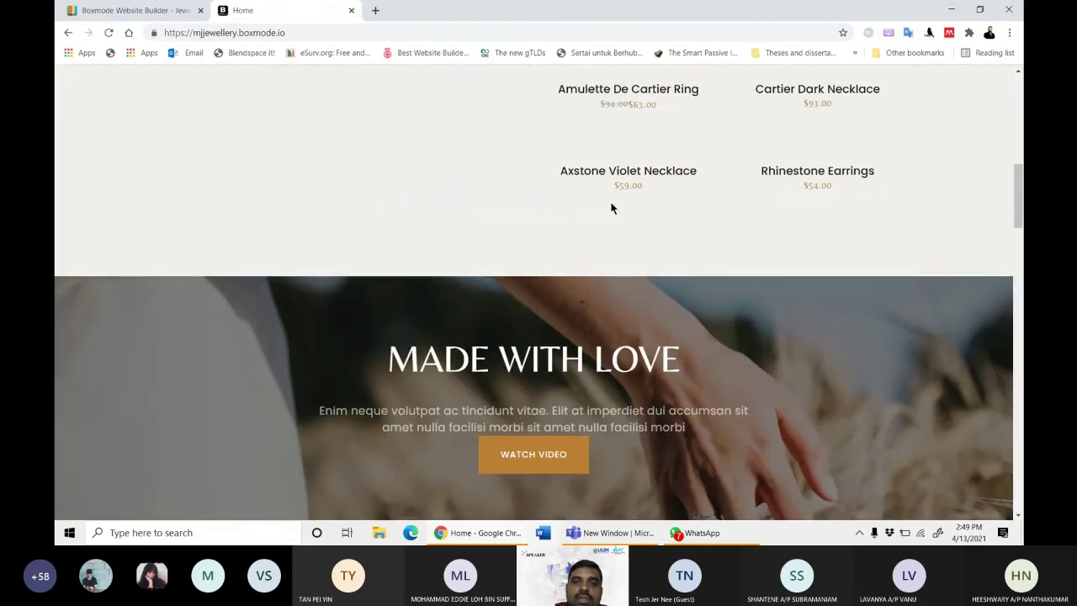
{"action": "left_click", "coordinate": [143, 10]}
Step: Rename the header logo text from JEWELRY STORE to MJL JEWELLERY STORE
{"action": "scroll", "coordinate": [639, 295], "scroll_direction": "up", "scroll_amount": 5}
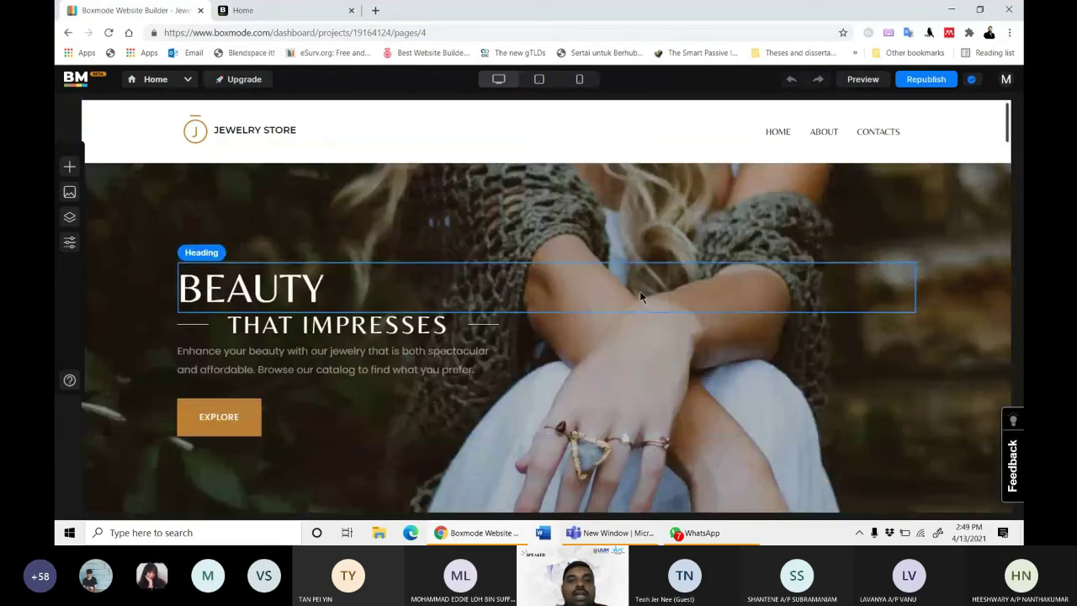
{"action": "left_click", "coordinate": [255, 130]}
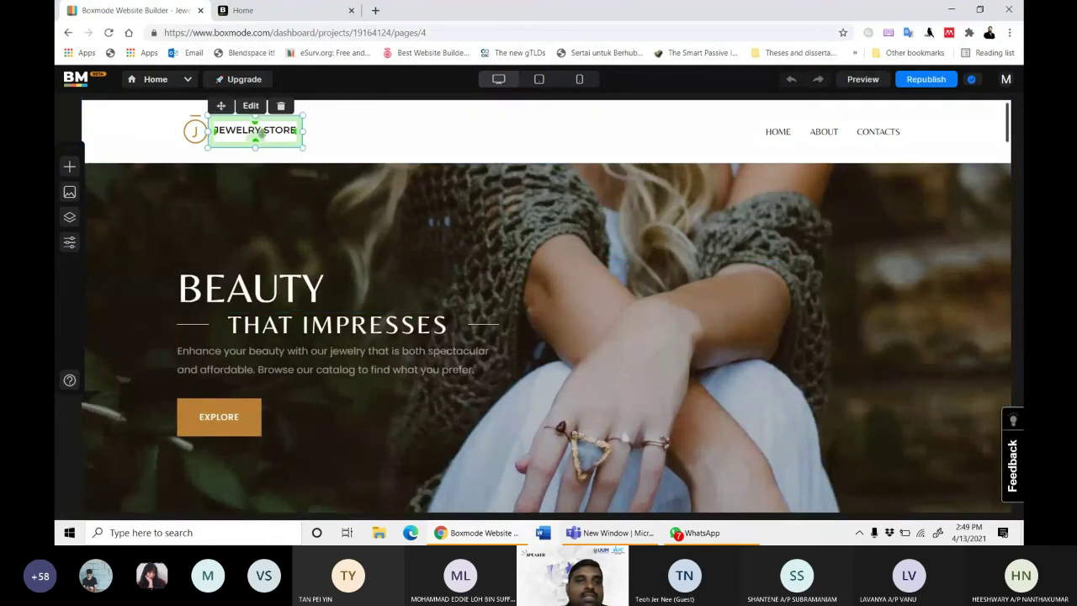
{"action": "left_click_drag", "start_coordinate": [255, 131], "coordinate": [258, 130]}
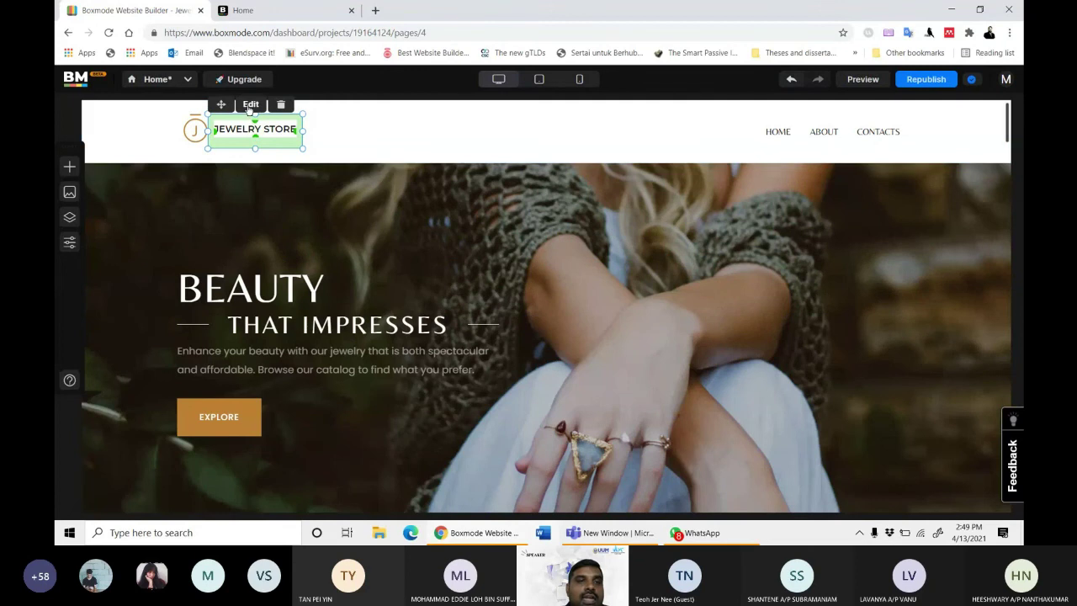
{"action": "left_click", "coordinate": [250, 104]}
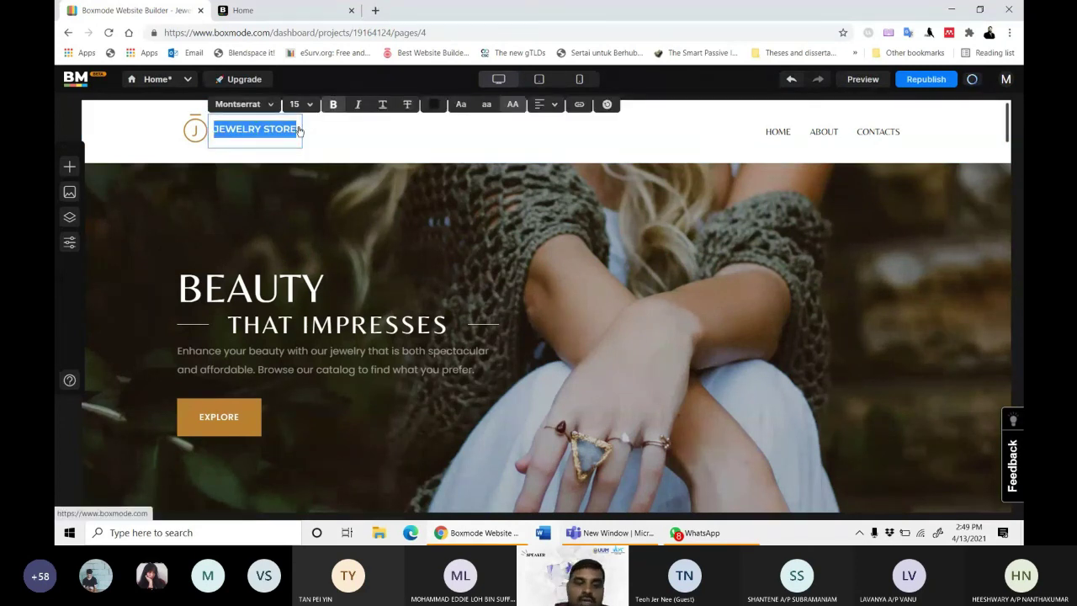
{"action": "type", "text": "MJL"}
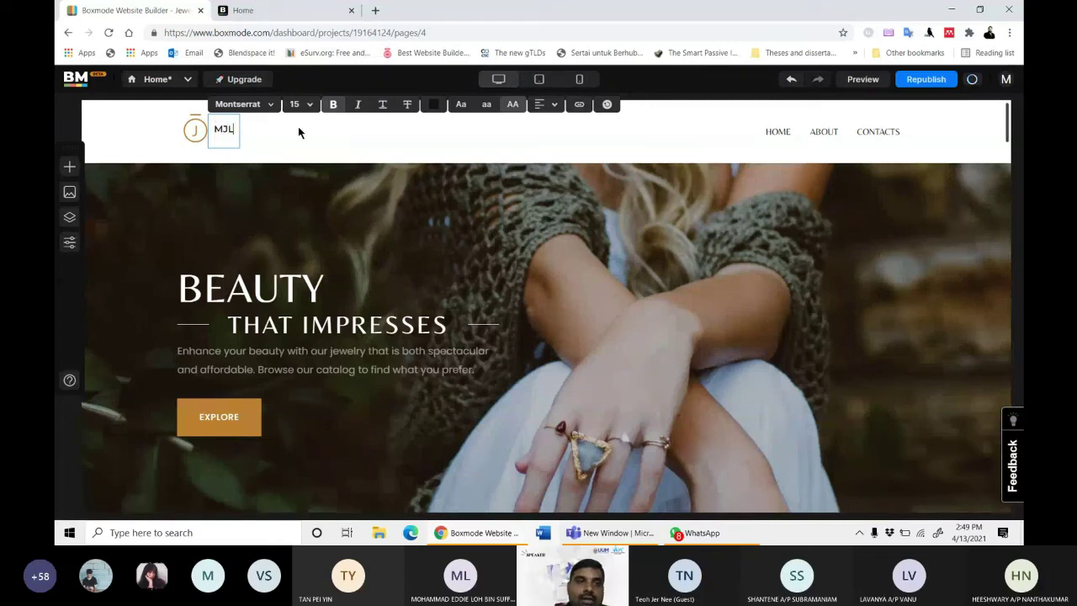
{"action": "type", "text": " JEWELLERY S"}
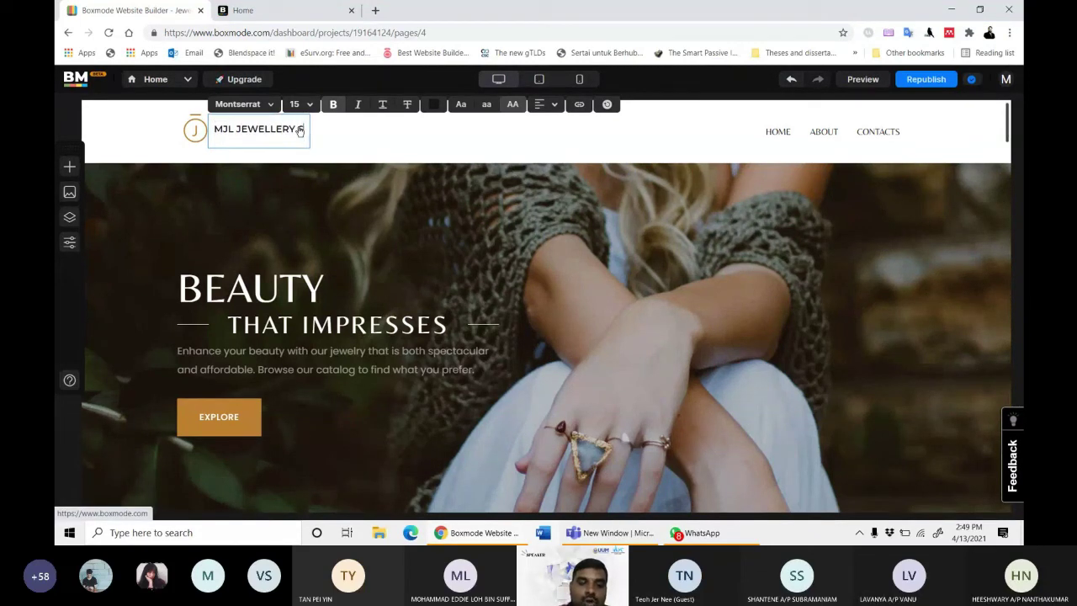
{"action": "type", "text": "TORE"}
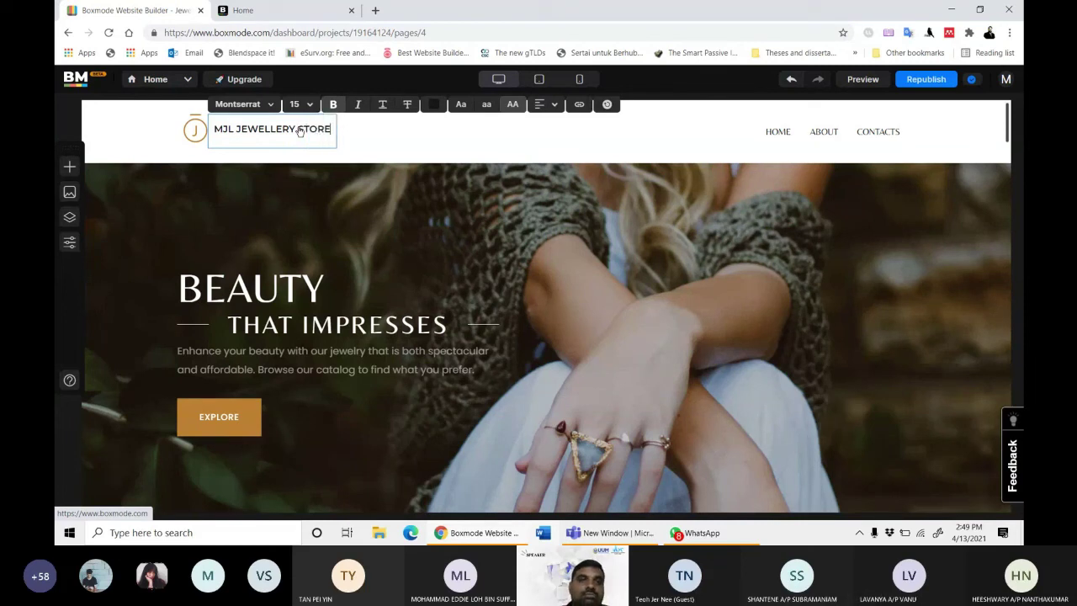
Step: Check the logo icon's alt and tooltip text, then open the image library to replace it
{"action": "left_click", "coordinate": [195, 132]}
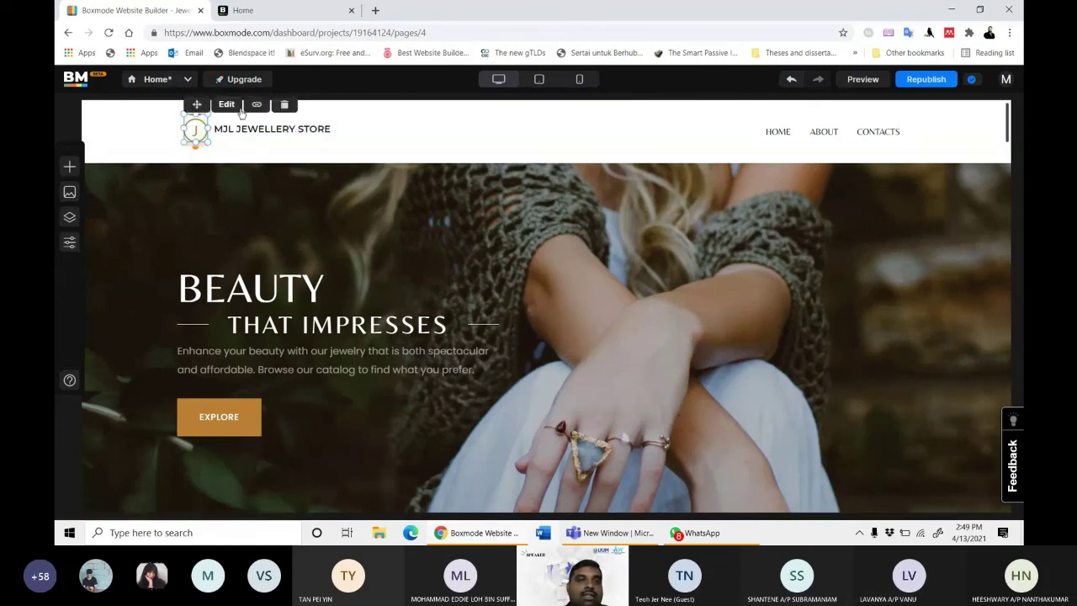
{"action": "left_click", "coordinate": [226, 105]}
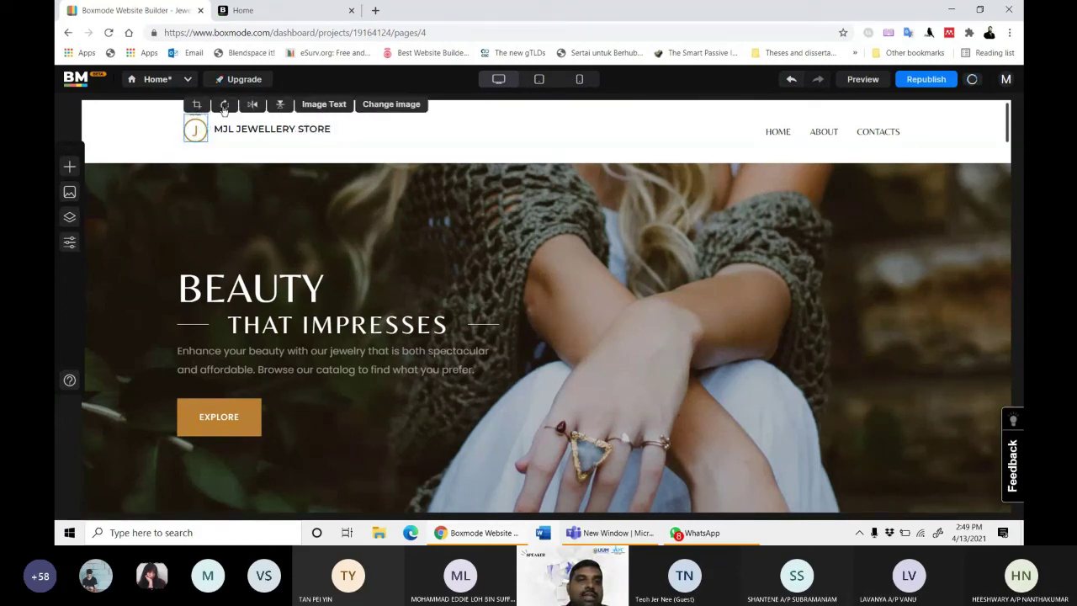
{"action": "left_click", "coordinate": [320, 105]}
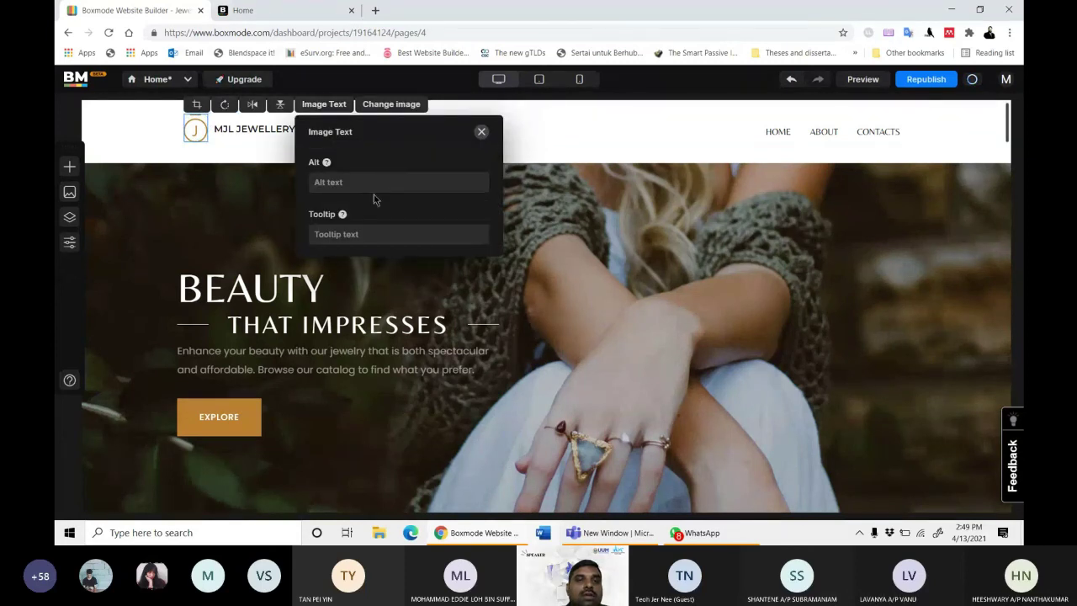
{"action": "left_click", "coordinate": [481, 132]}
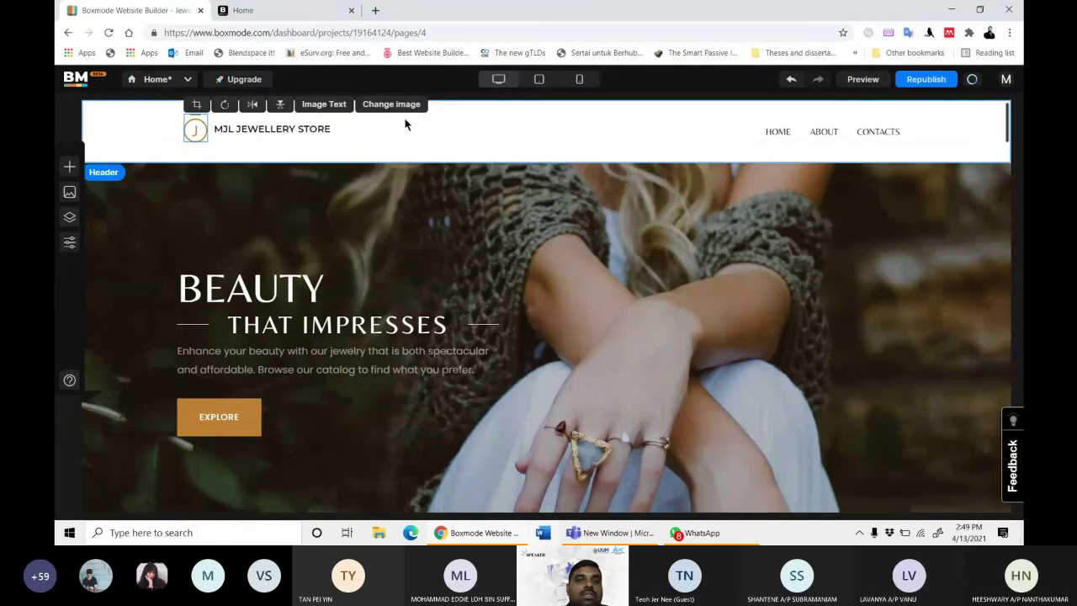
{"action": "left_click", "coordinate": [389, 107]}
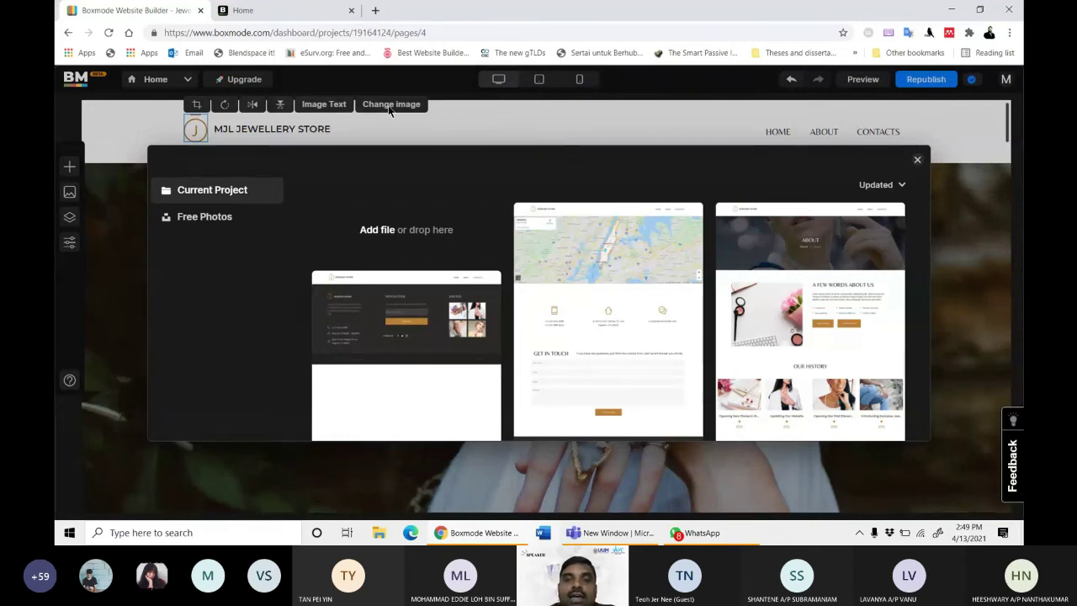
Step: Search Google for PEXELS in a new tab and open the Pexels website
{"action": "left_click", "coordinate": [303, 11]}
{"action": "left_click", "coordinate": [375, 10]}
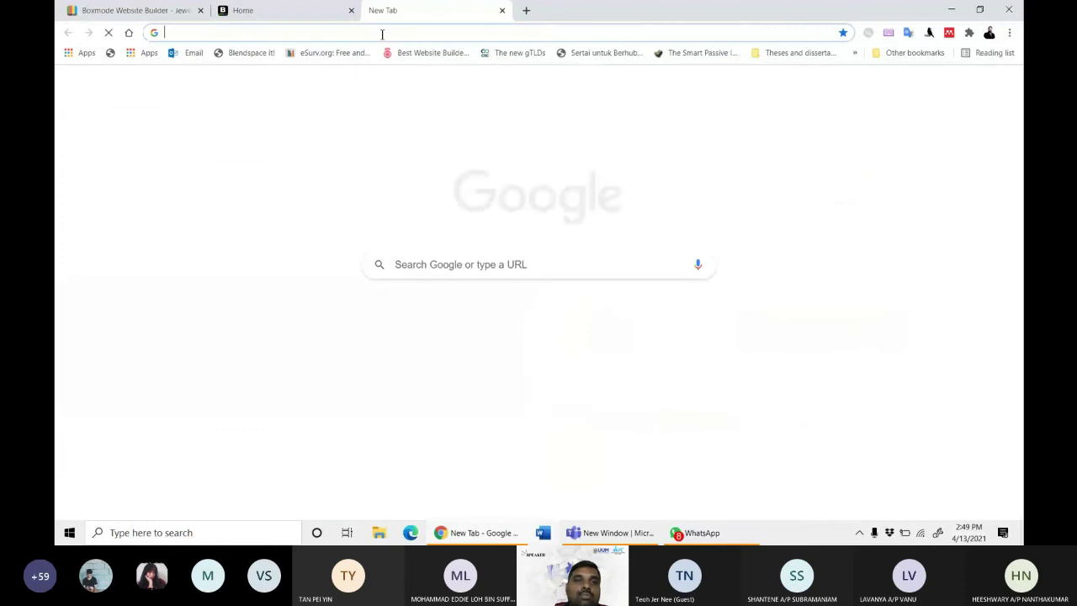
{"action": "type", "text": "PEXELS"}
{"action": "key", "text": "Return"}
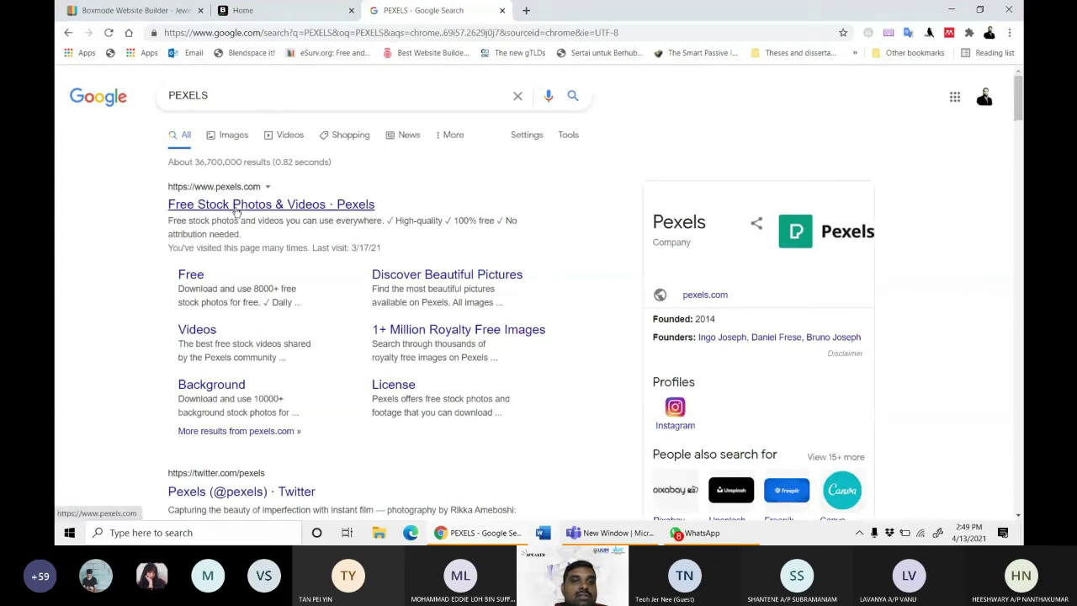
{"action": "left_click", "coordinate": [235, 207]}
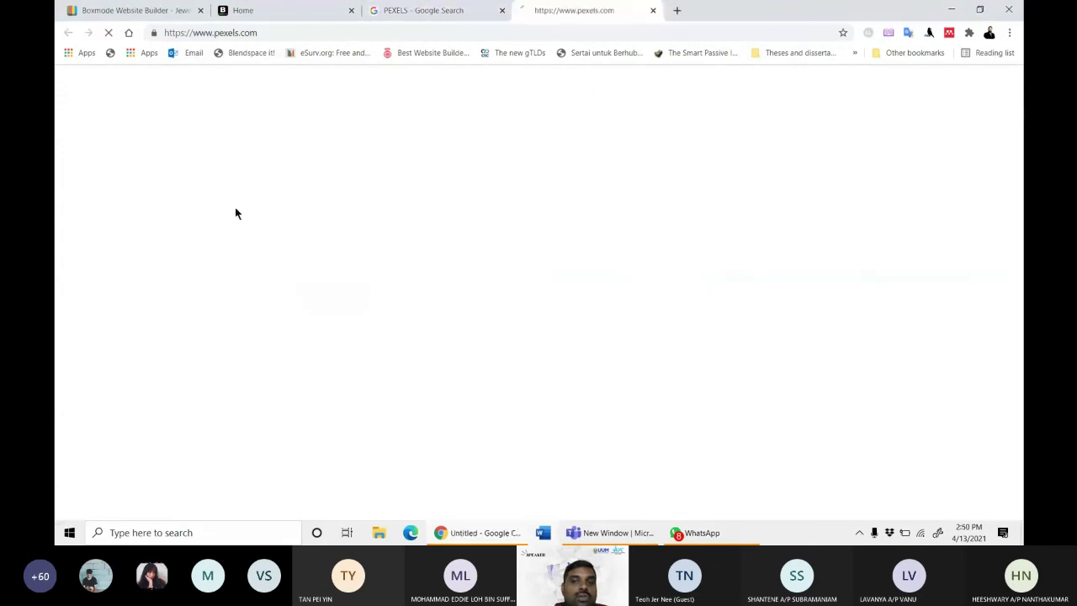
Step: Close the separate search results window and place the Pexels tab beside the builder tab
{"action": "key", "text": "ctrl+shift+Tab"}
{"action": "left_click_drag", "start_coordinate": [417, 11], "coordinate": [269, 143]}
{"action": "left_click", "coordinate": [1012, 11]}
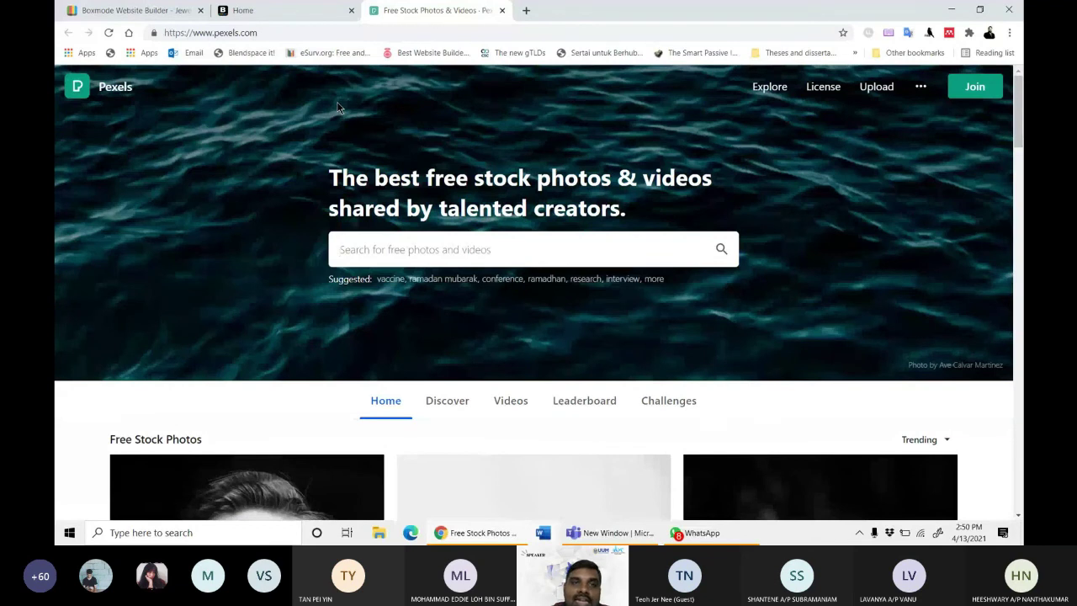
{"action": "left_click_drag", "start_coordinate": [440, 12], "coordinate": [345, 12]}
Step: Search Google for 'remove background' and open the remove.bg result in a new tab
{"action": "left_click", "coordinate": [416, 12]}
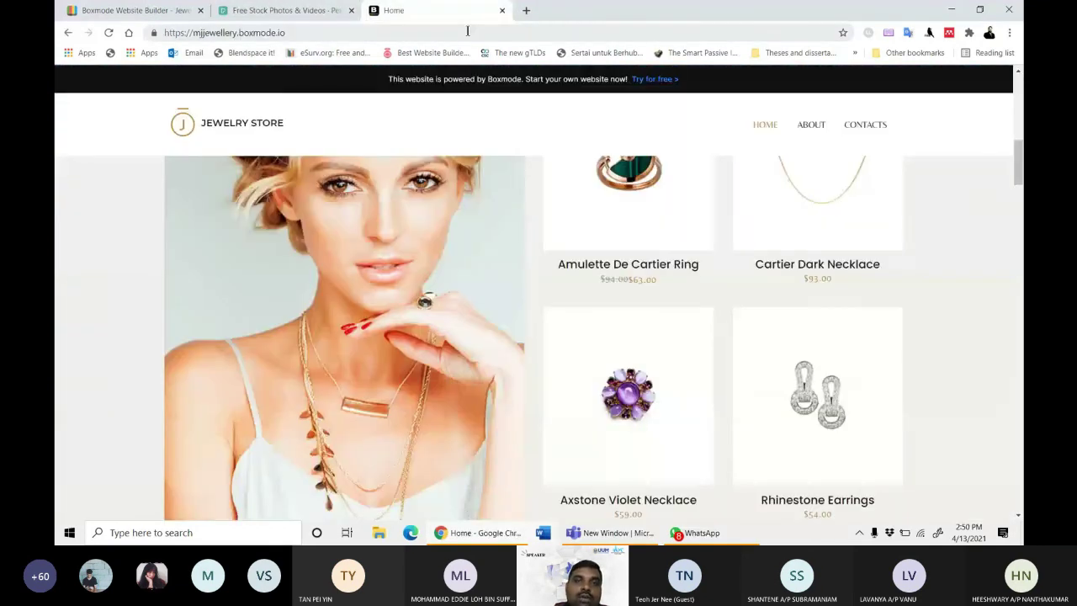
{"action": "double_click", "coordinate": [678, 17]}
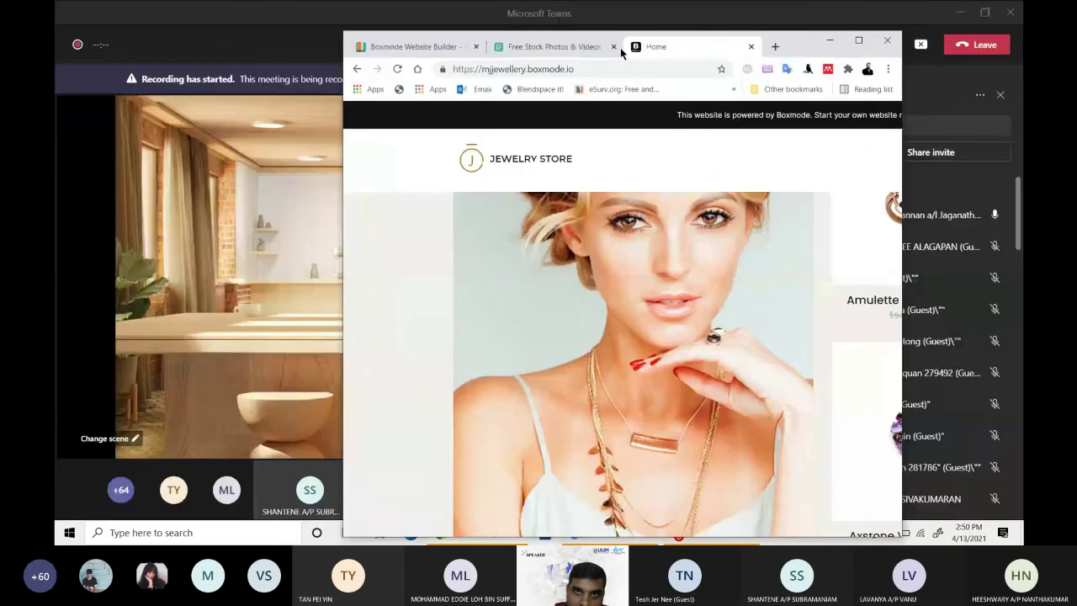
{"action": "left_click", "coordinate": [733, 66]}
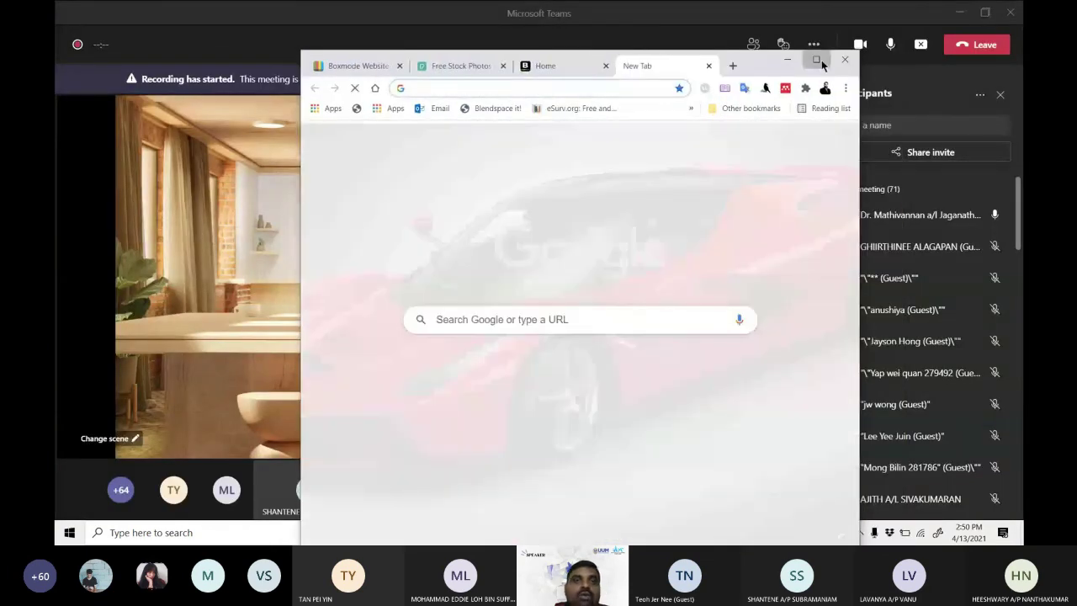
{"action": "left_click", "coordinate": [818, 62]}
{"action": "type", "text": "rem"}
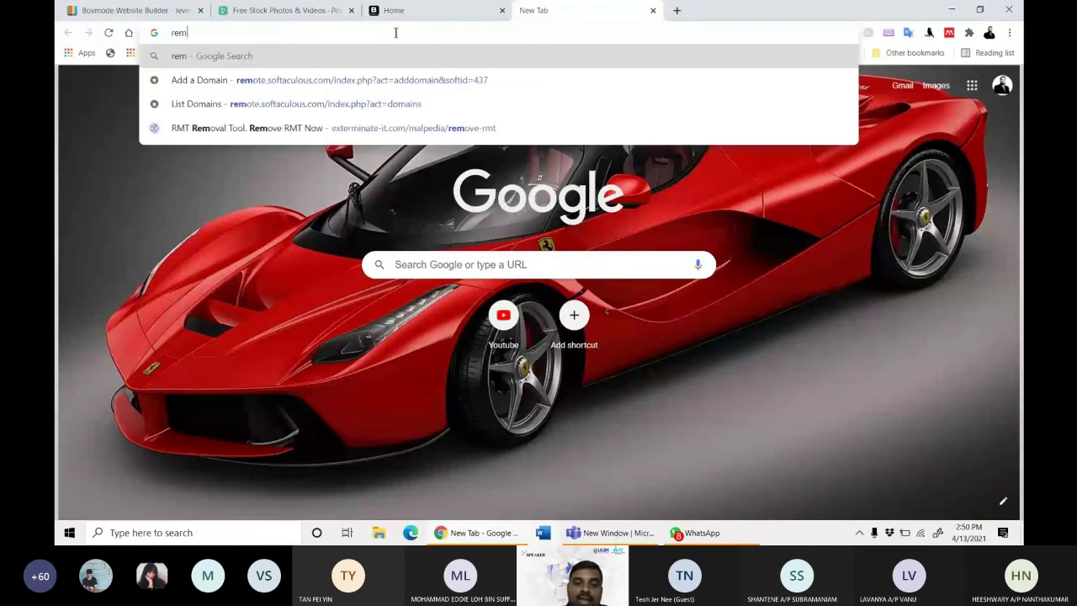
{"action": "type", "text": "ove background"}
{"action": "key", "text": "Return"}
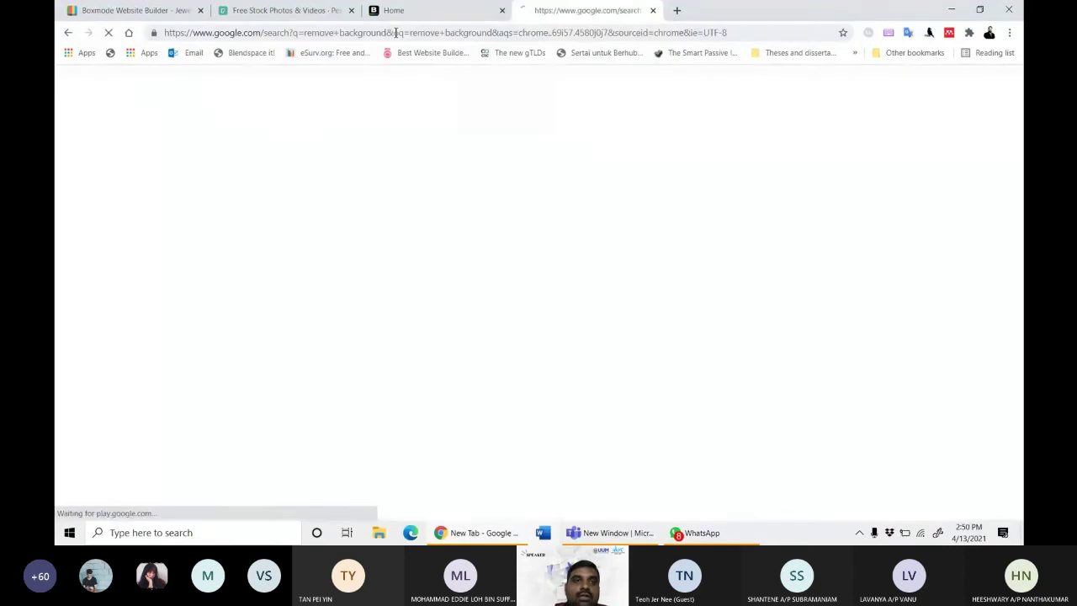
{"action": "left_click", "coordinate": [261, 206]}
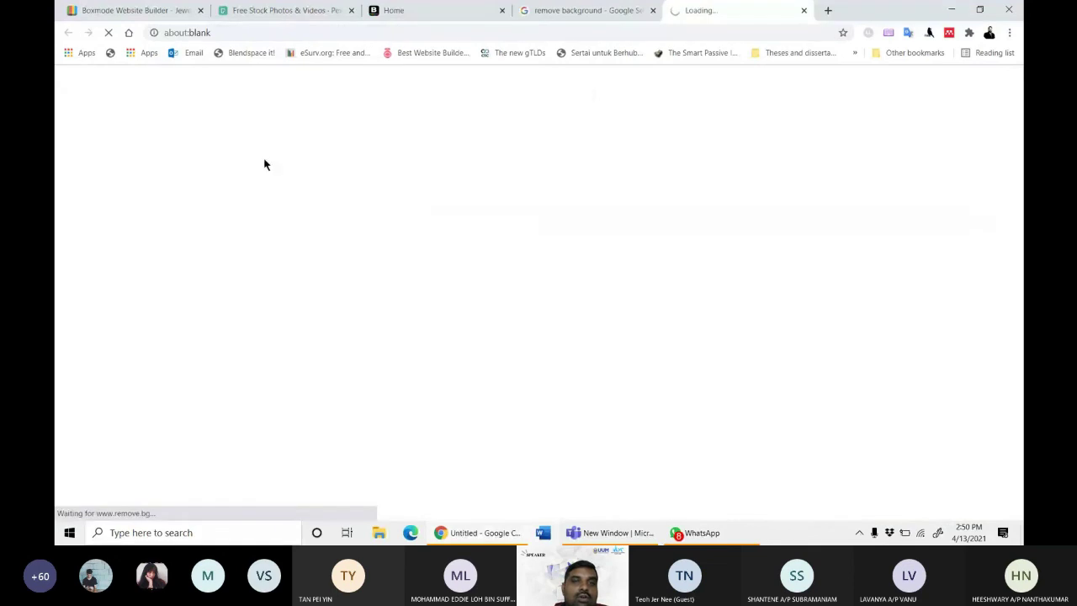
{"action": "left_click", "coordinate": [626, 11]}
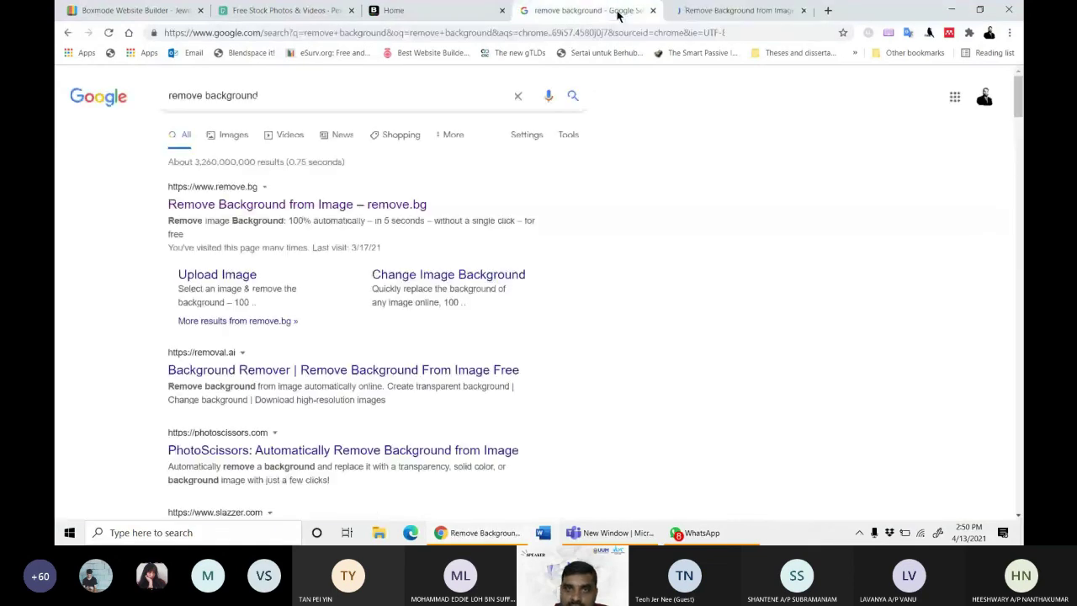
Step: Search Google Images for 'plate' and browse the results
{"action": "left_click", "coordinate": [233, 135]}
{"action": "left_click_drag", "start_coordinate": [278, 99], "coordinate": [142, 101]}
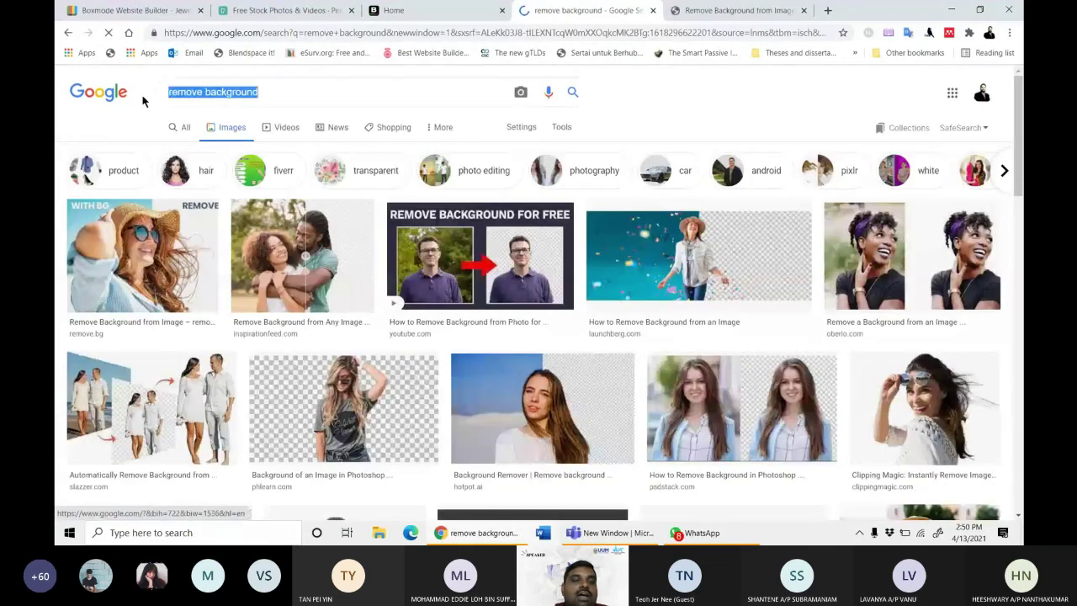
{"action": "key", "text": "BackSpace"}
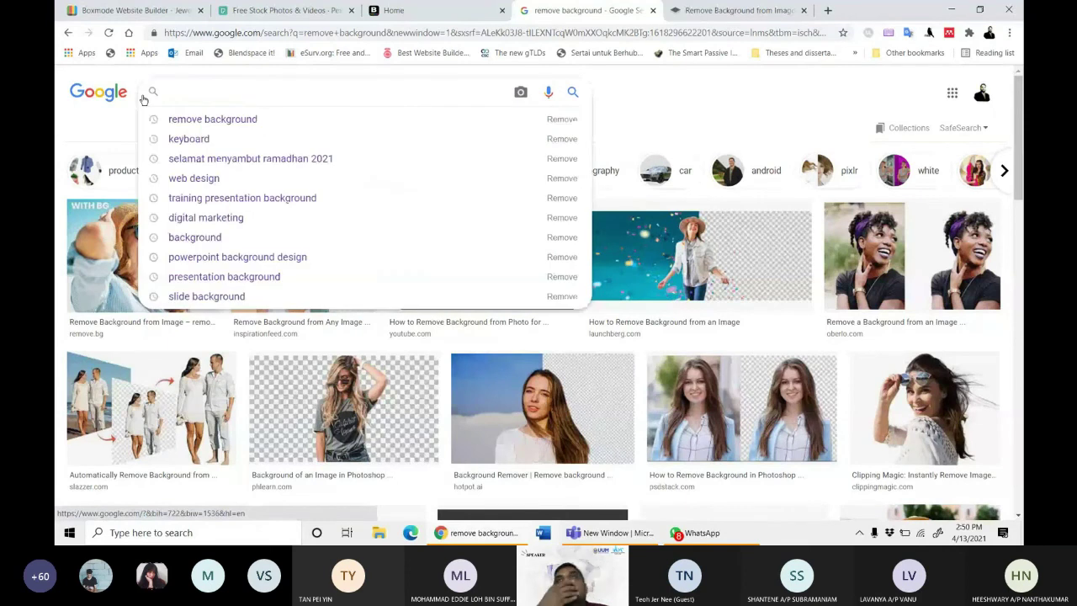
{"action": "type", "text": "plate"}
{"action": "key", "text": "Return"}
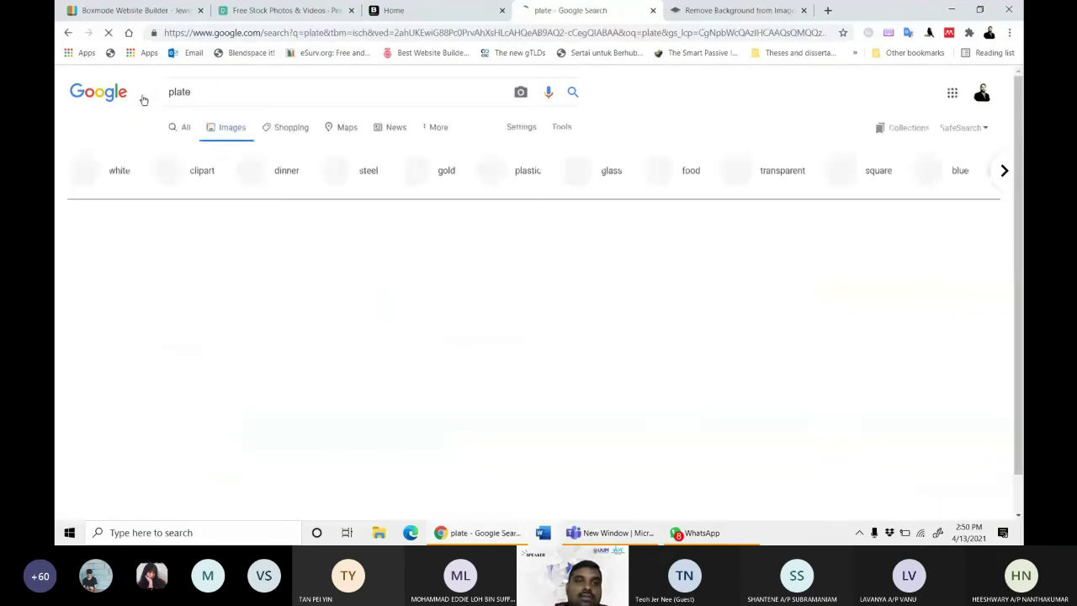
{"action": "scroll", "coordinate": [794, 338], "scroll_direction": "down", "scroll_amount": 1}
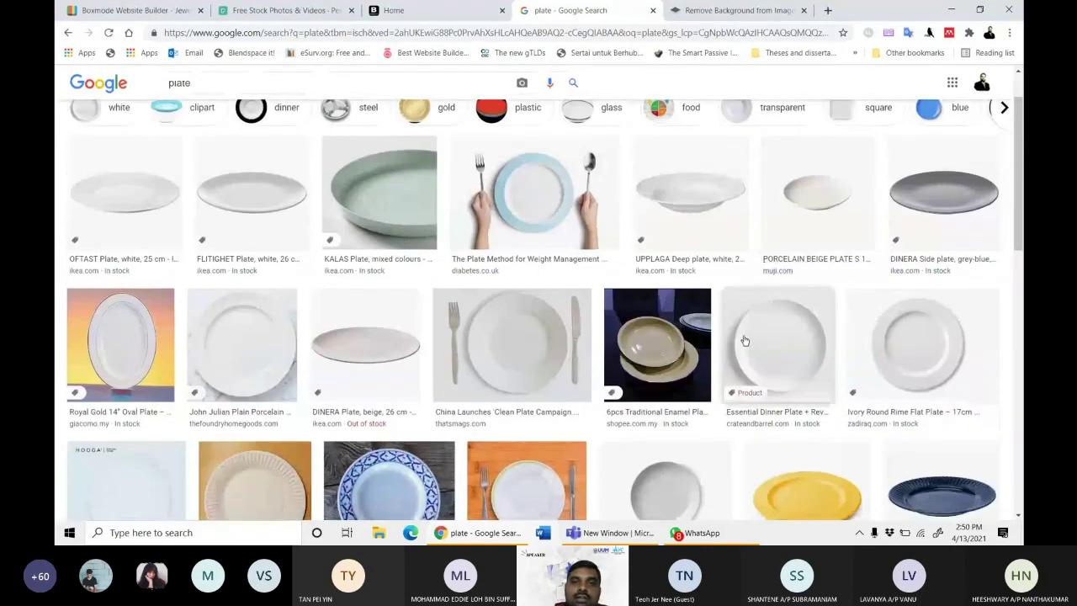
{"action": "scroll", "coordinate": [794, 338], "scroll_direction": "down", "scroll_amount": 3}
{"action": "scroll", "coordinate": [542, 234], "scroll_direction": "down", "scroll_amount": 1}
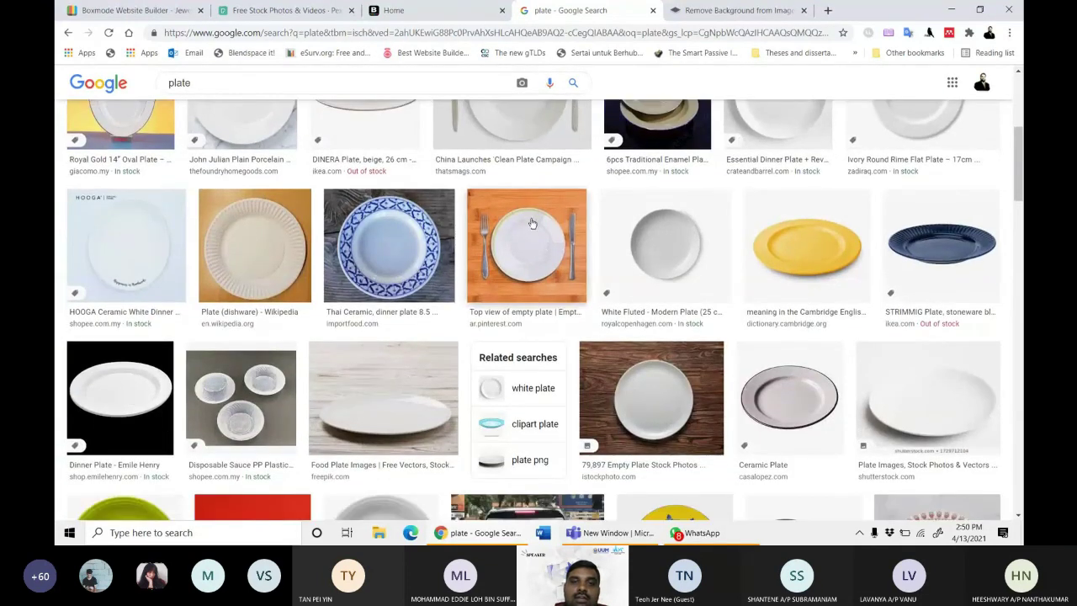
Step: Save the top-view empty plate photo to the Desktop as download (1).jfif
{"action": "left_click", "coordinate": [530, 260]}
{"action": "right_click", "coordinate": [826, 256]}
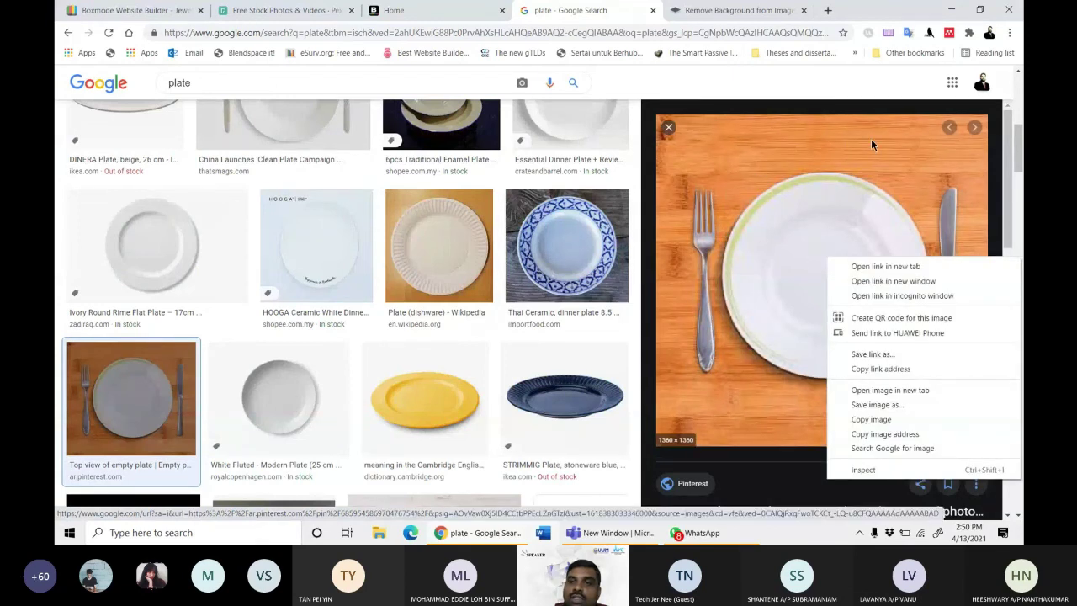
{"action": "left_click", "coordinate": [878, 420]}
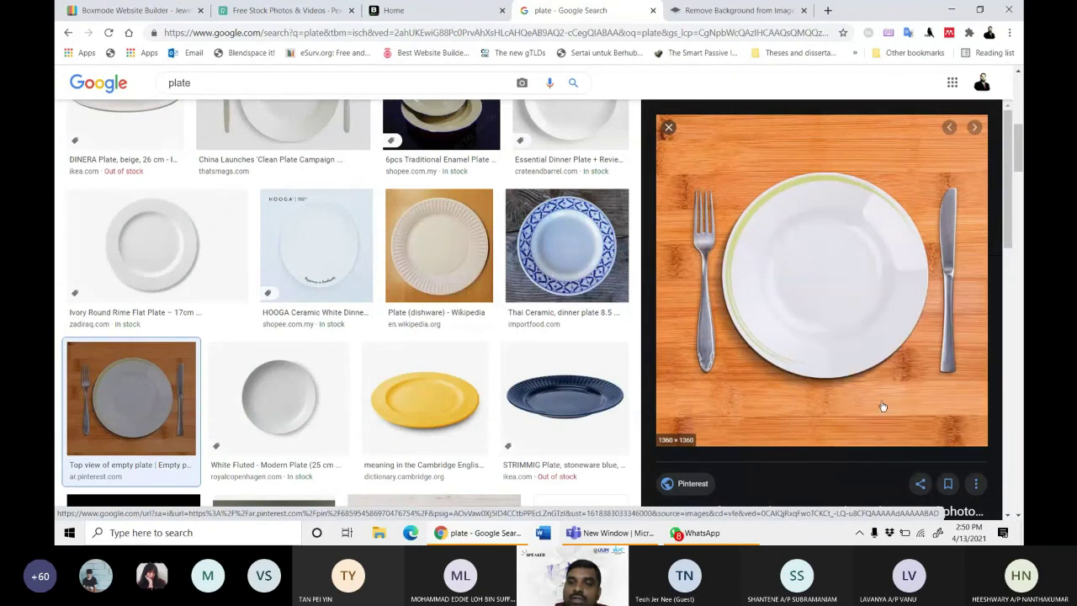
{"action": "key", "text": "ctrl+s"}
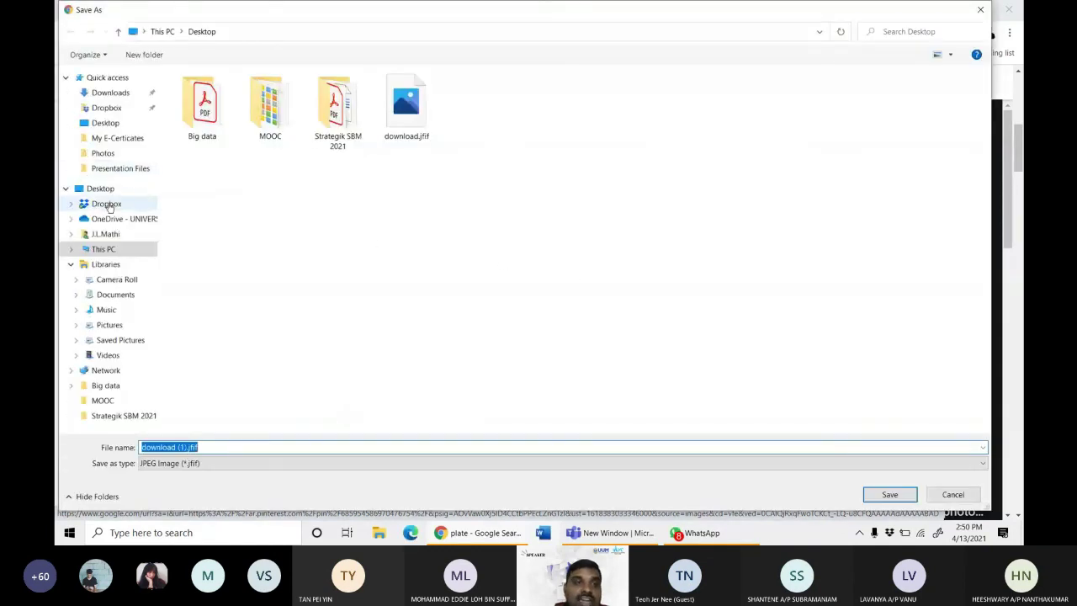
{"action": "left_click", "coordinate": [100, 189]}
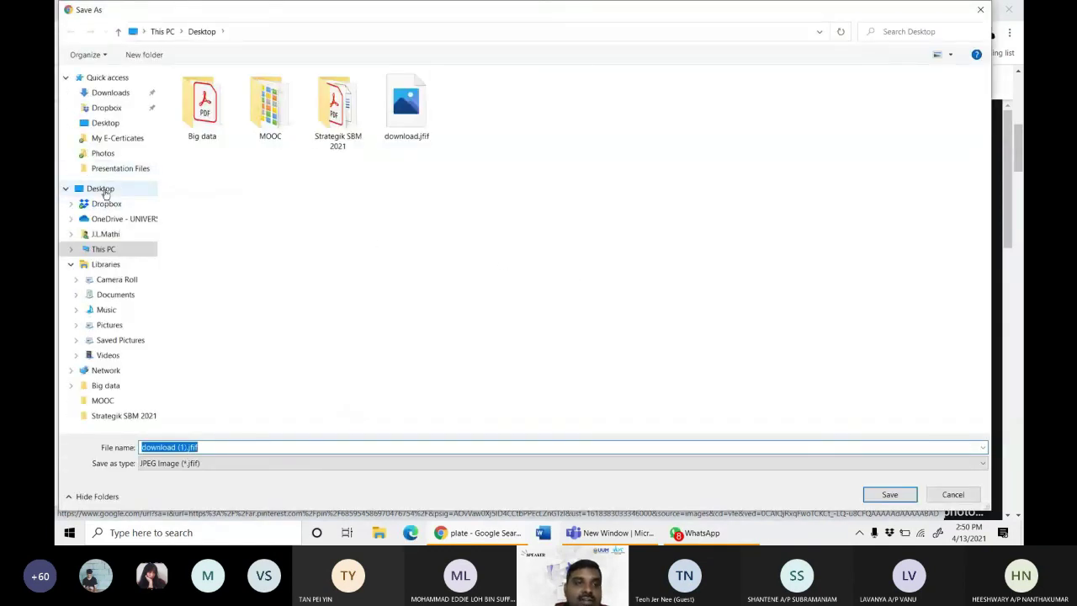
{"action": "left_click", "coordinate": [890, 496]}
Step: Upload download (1).jfif from the Desktop to remove.bg, get the background-free plate, then close remove.bg
{"action": "left_click", "coordinate": [751, 8]}
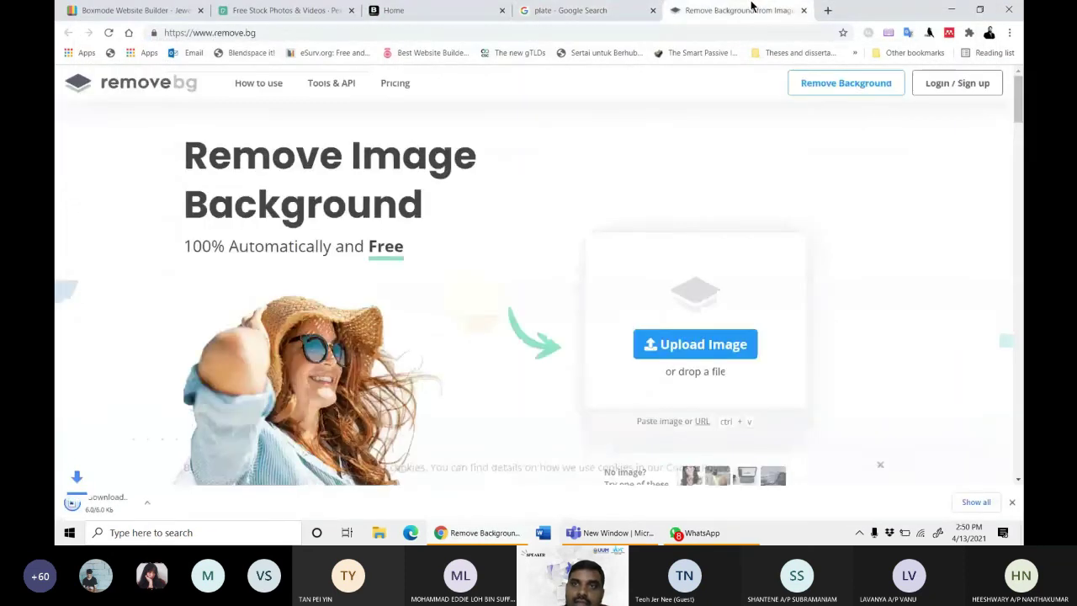
{"action": "left_click", "coordinate": [703, 344]}
{"action": "left_click", "coordinate": [551, 377]}
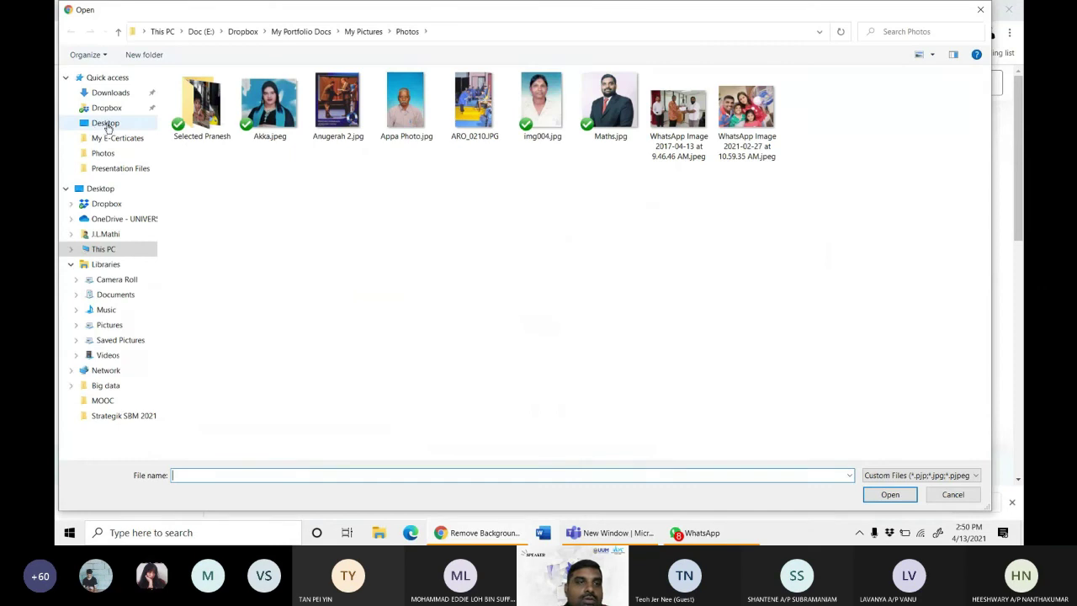
{"action": "left_click", "coordinate": [105, 123]}
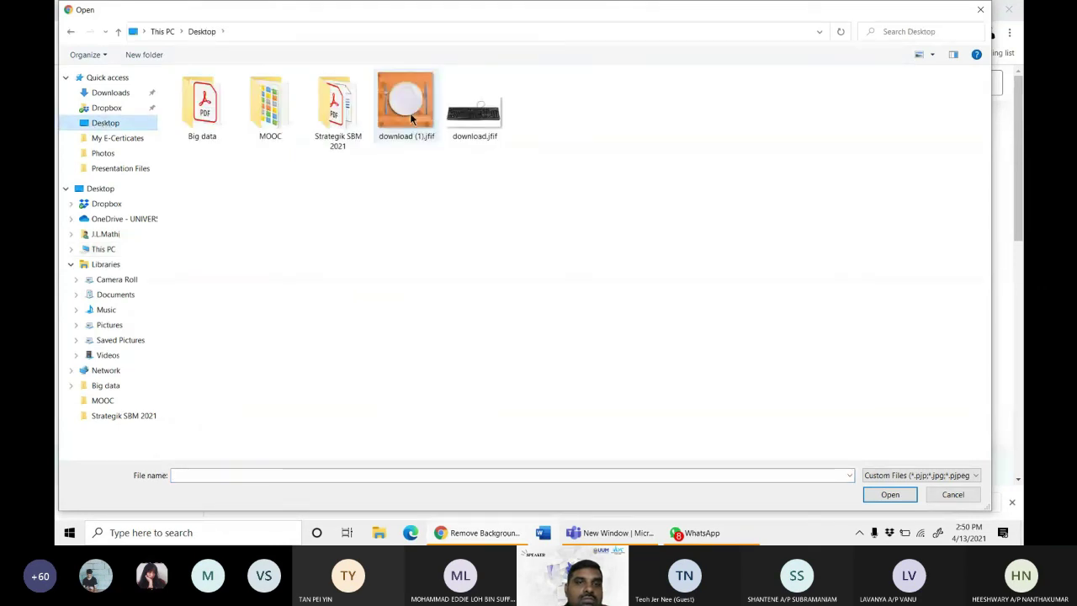
{"action": "double_click", "coordinate": [410, 113]}
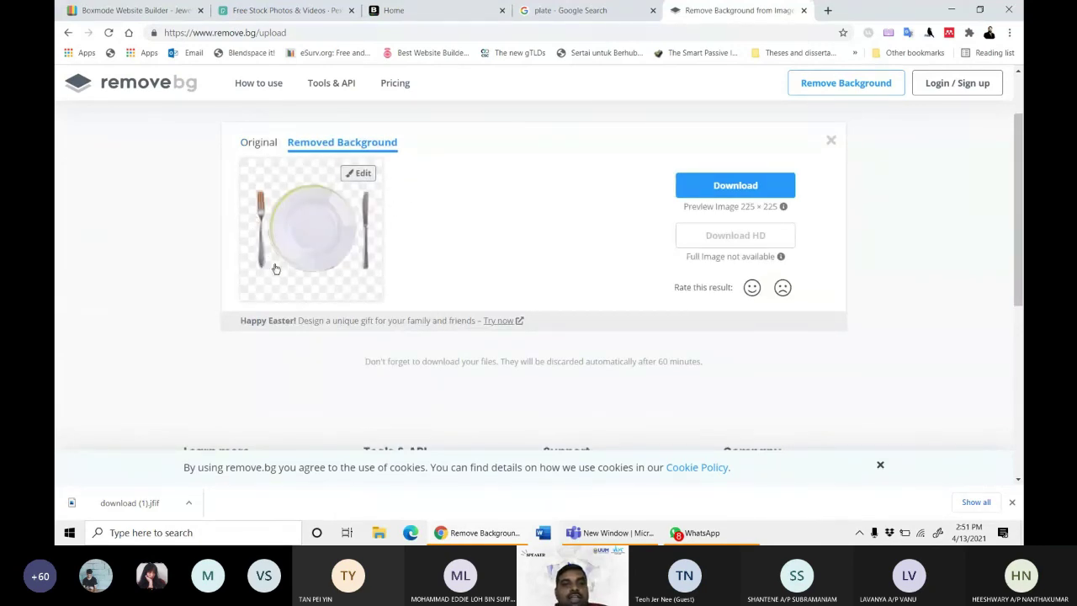
{"action": "left_click", "coordinate": [316, 209]}
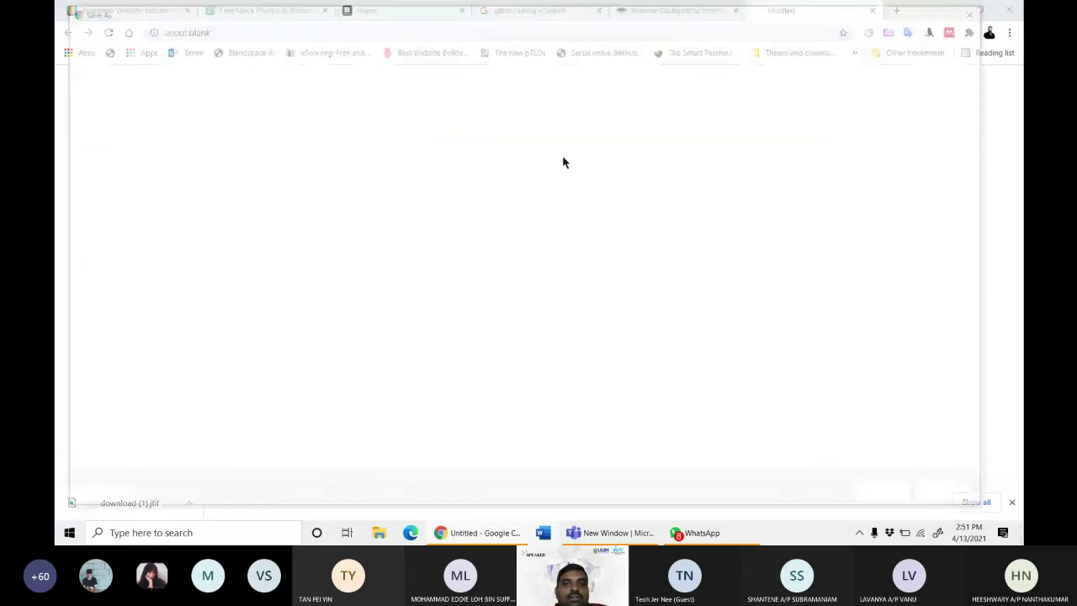
{"action": "left_click", "coordinate": [980, 9]}
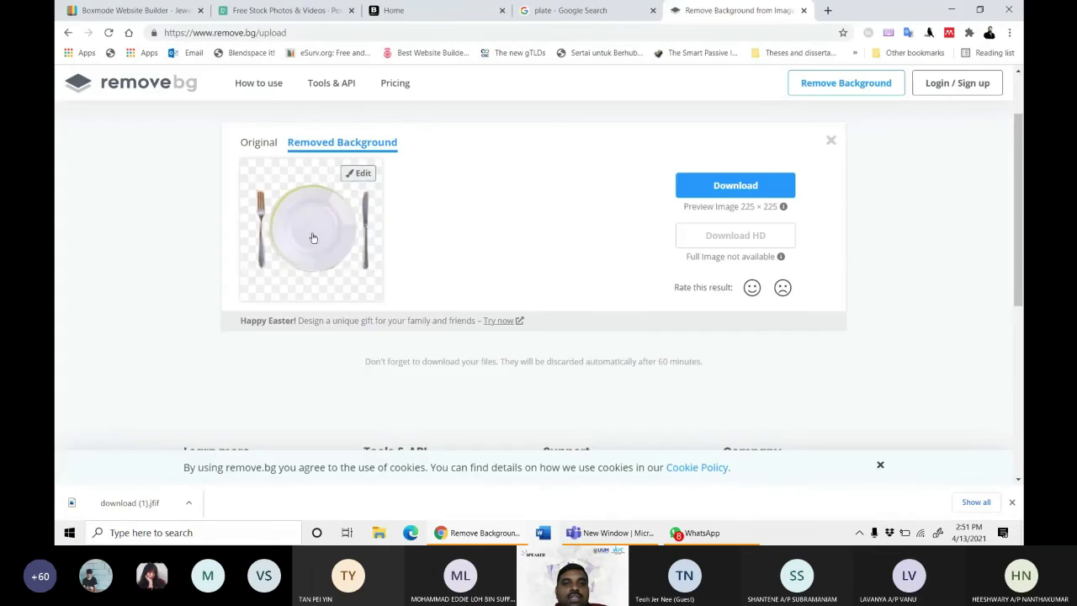
{"action": "left_click", "coordinate": [804, 11]}
Step: Search Pexels for 'jewellery' photos
{"action": "left_click", "coordinate": [428, 9]}
{"action": "left_click", "coordinate": [277, 10]}
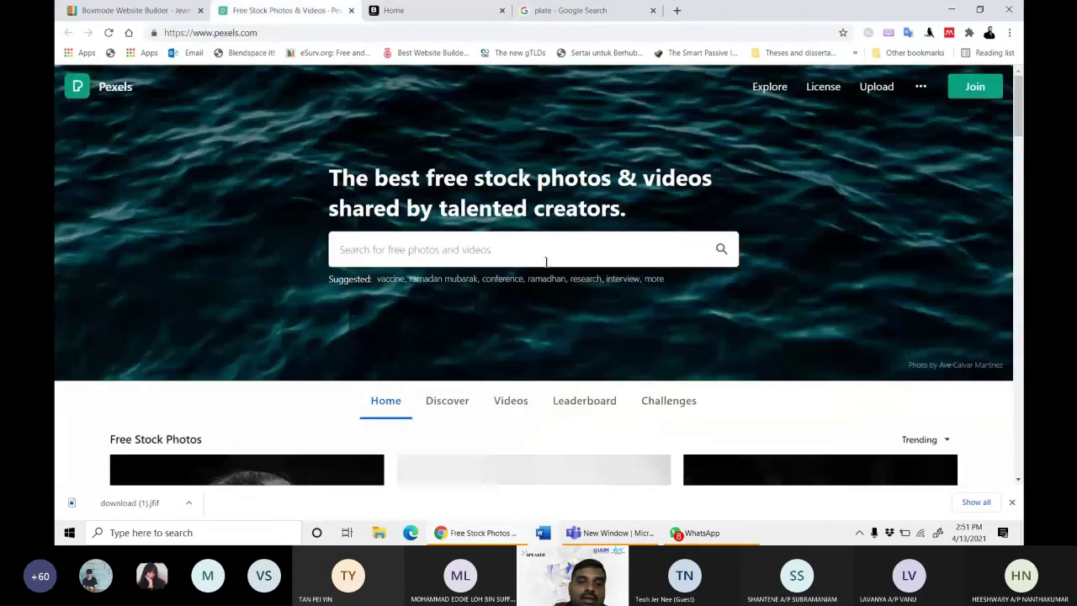
{"action": "left_click", "coordinate": [468, 254]}
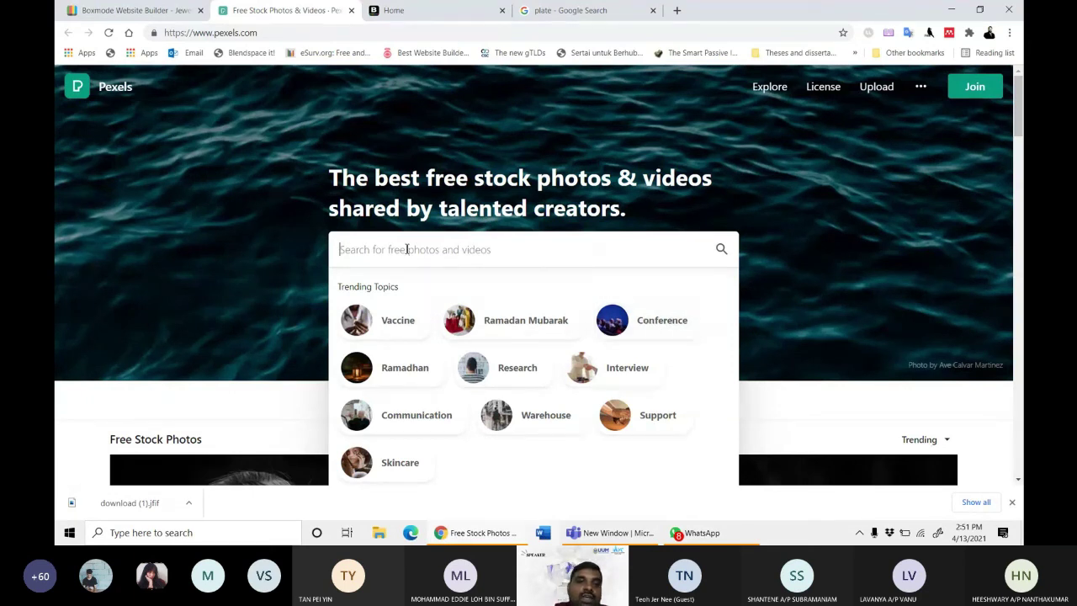
{"action": "type", "text": "tech"}
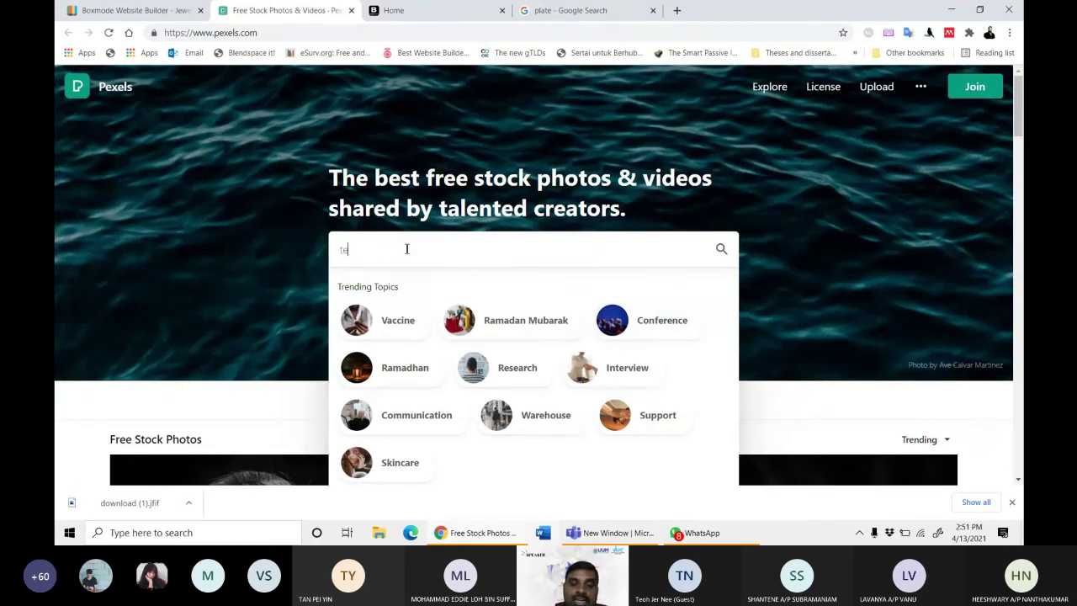
{"action": "key", "text": "BackSpace"}
{"action": "key", "text": "BackSpace"}
{"action": "key", "text": "BackSpace"}
{"action": "key", "text": "BackSpace"}
{"action": "type", "text": "jewellery"}
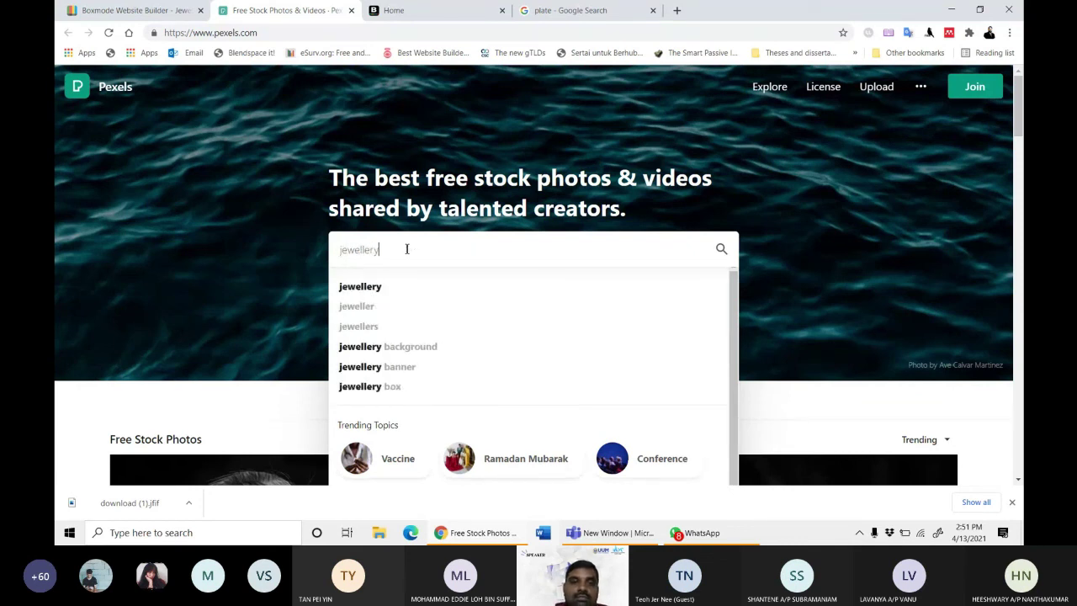
{"action": "key", "text": "Return"}
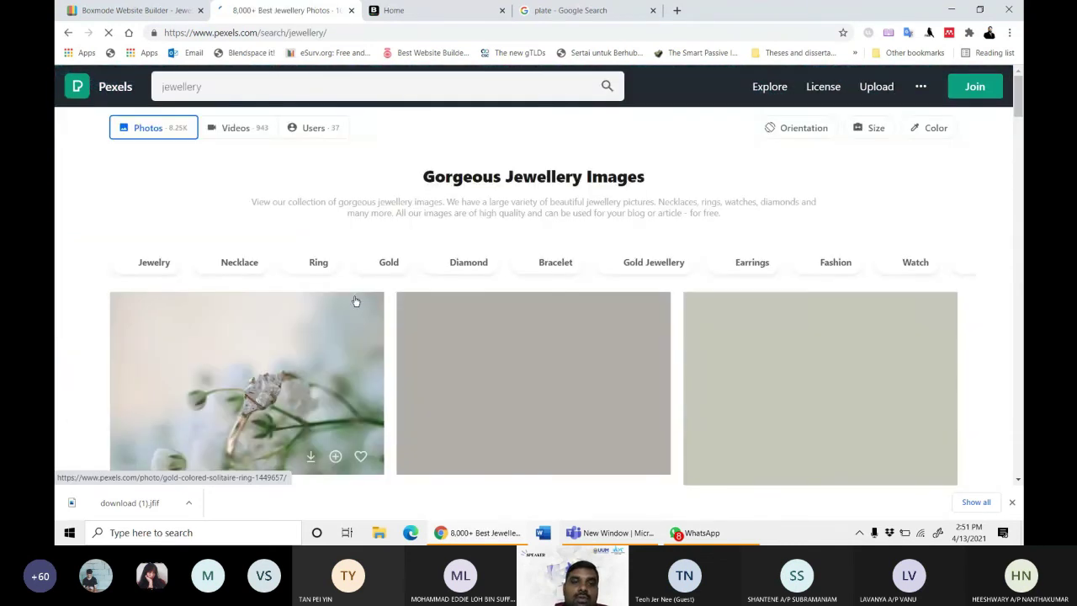
Step: Scroll through the jewellery results to find the gold and purple beaded necklace photo
{"action": "scroll", "coordinate": [551, 343], "scroll_direction": "down", "scroll_amount": 5}
{"action": "scroll", "coordinate": [695, 334], "scroll_direction": "down", "scroll_amount": 6}
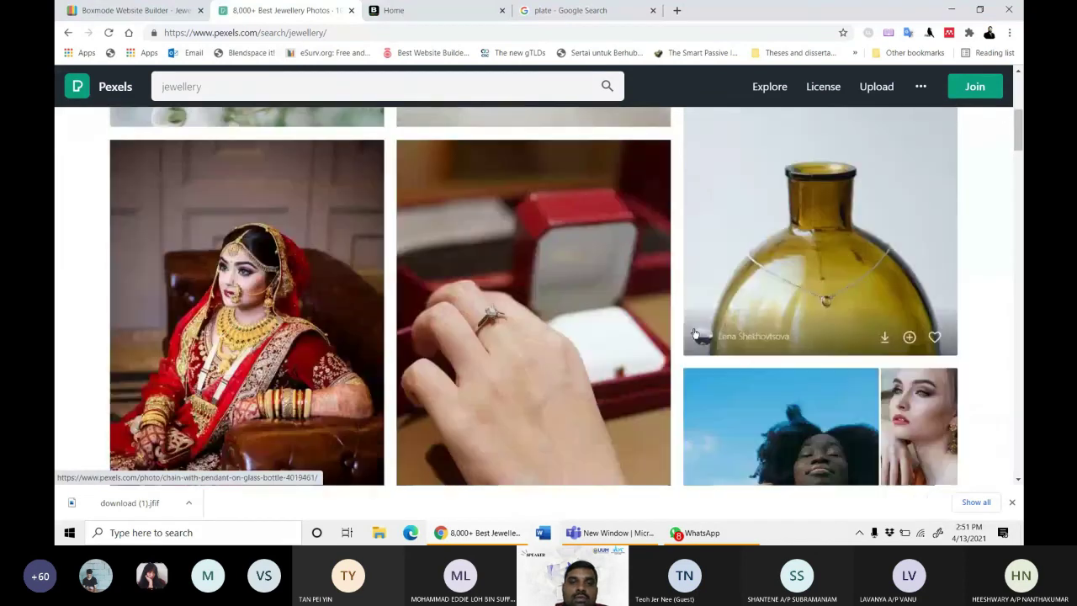
{"action": "scroll", "coordinate": [695, 334], "scroll_direction": "down", "scroll_amount": 6}
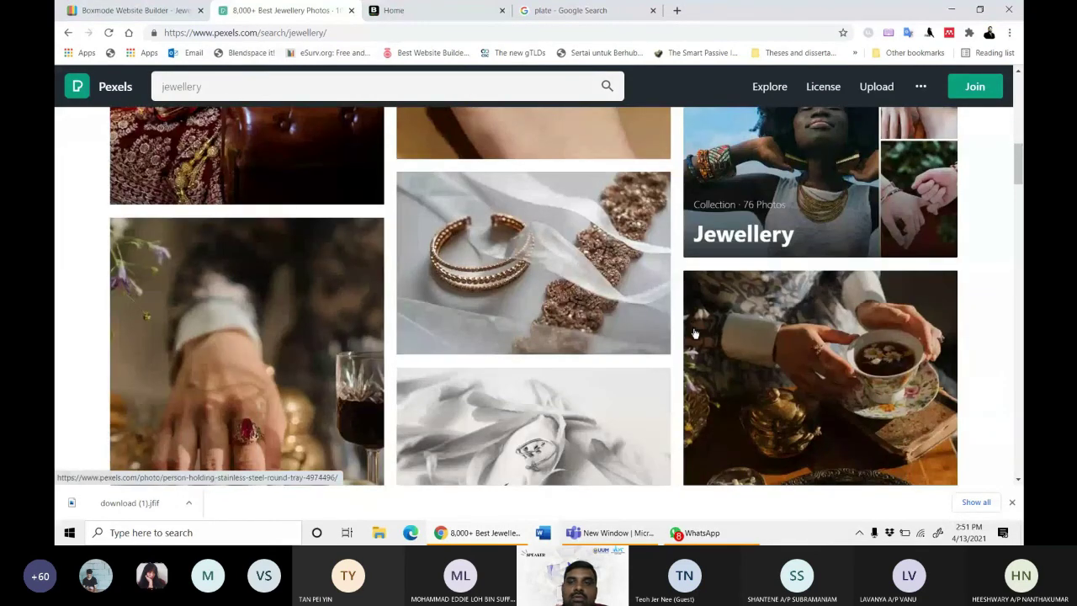
{"action": "scroll", "coordinate": [695, 334], "scroll_direction": "down", "scroll_amount": 4}
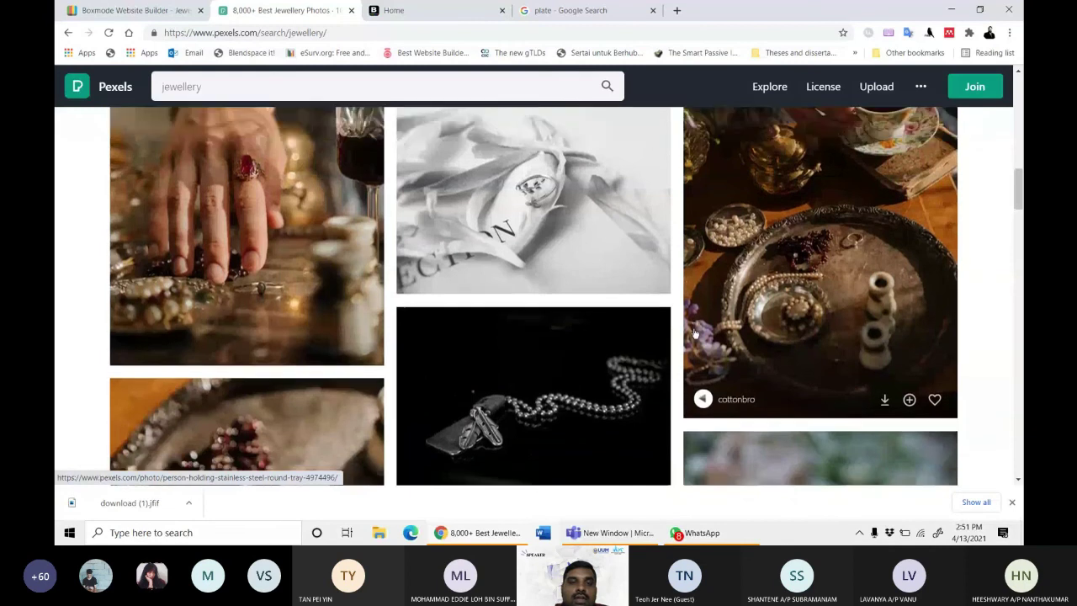
{"action": "scroll", "coordinate": [695, 334], "scroll_direction": "up", "scroll_amount": 5}
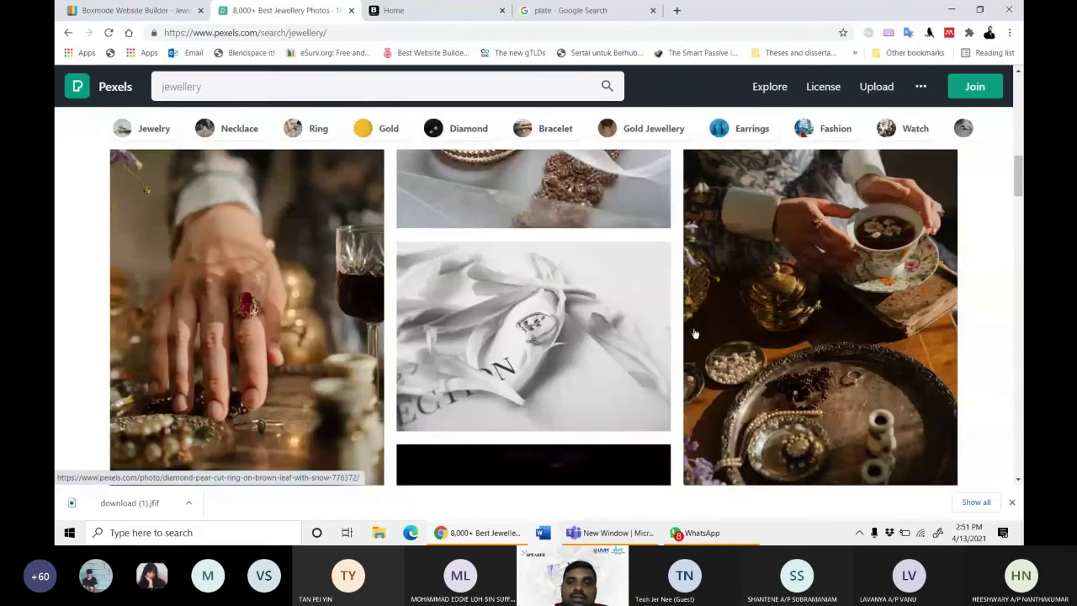
{"action": "scroll", "coordinate": [694, 334], "scroll_direction": "down", "scroll_amount": 6}
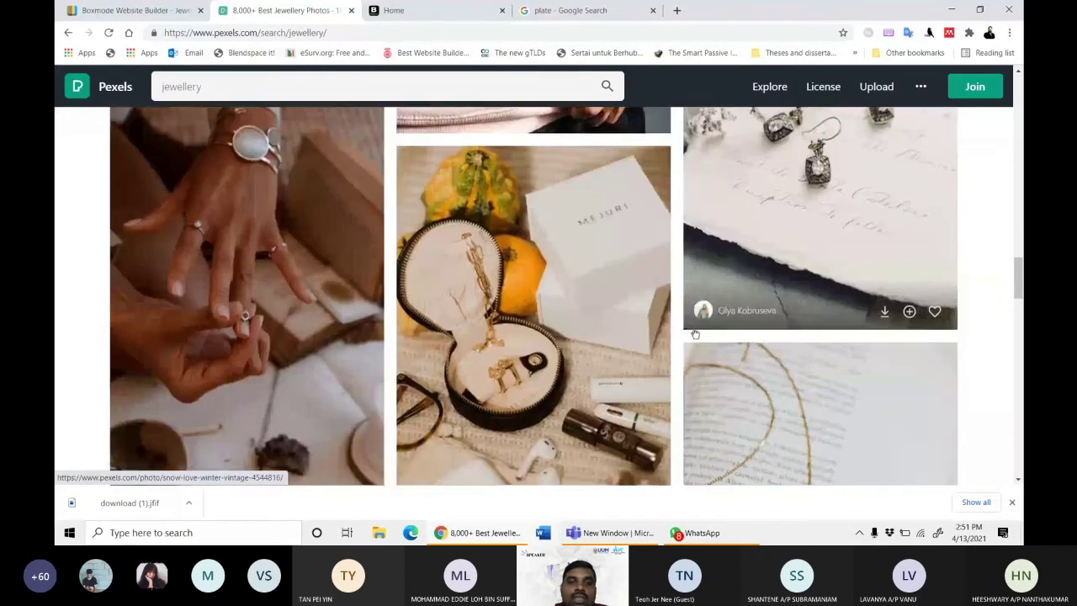
{"action": "scroll", "coordinate": [694, 334], "scroll_direction": "down", "scroll_amount": 5}
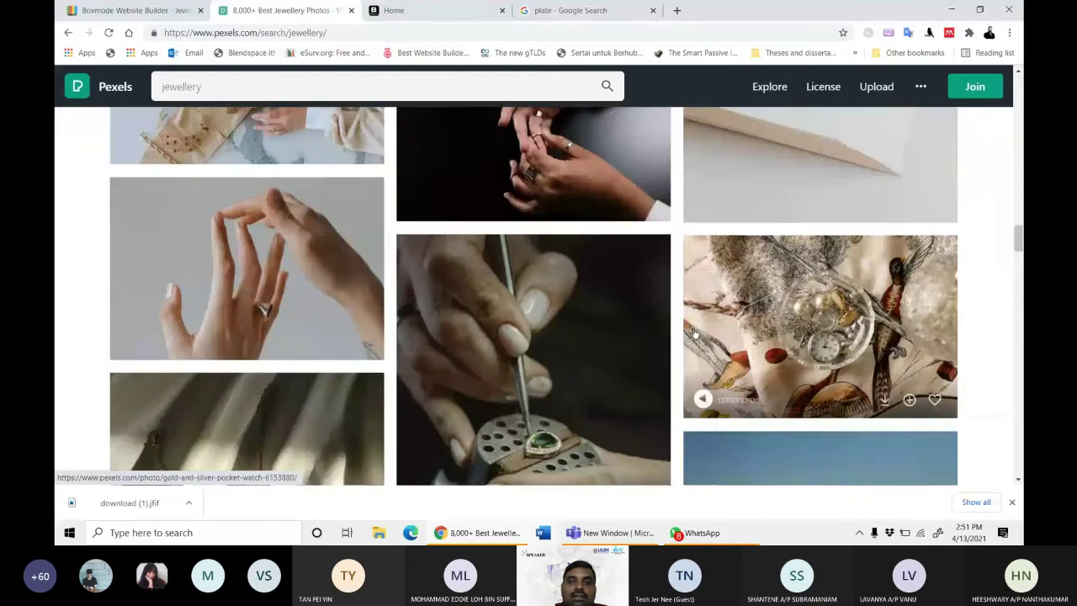
{"action": "scroll", "coordinate": [695, 334], "scroll_direction": "down", "scroll_amount": 3}
{"action": "scroll", "coordinate": [695, 333], "scroll_direction": "up", "scroll_amount": 3}
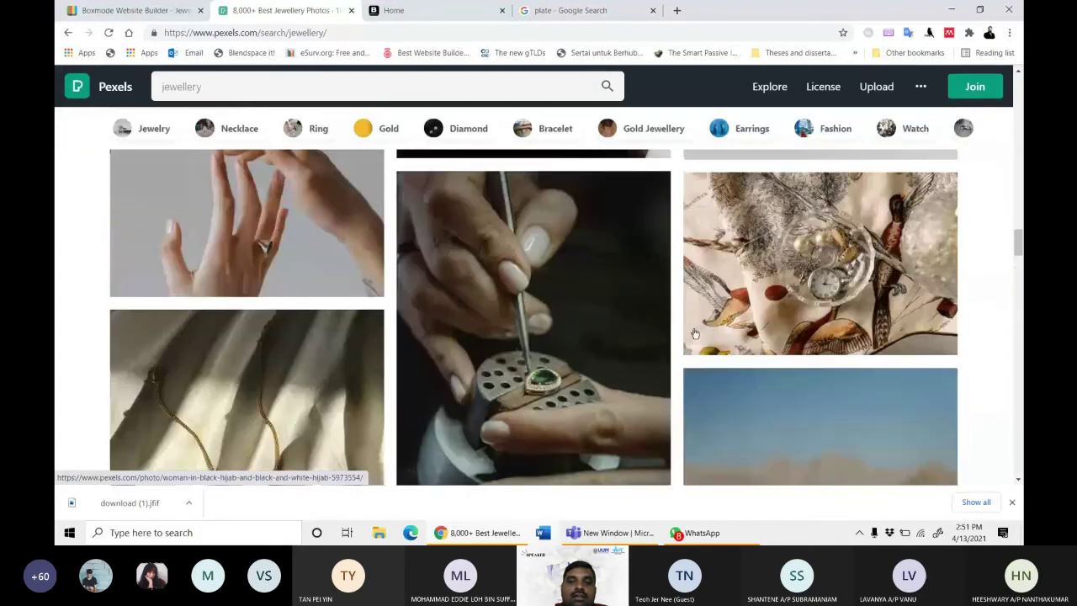
{"action": "scroll", "coordinate": [695, 334], "scroll_direction": "down", "scroll_amount": 10}
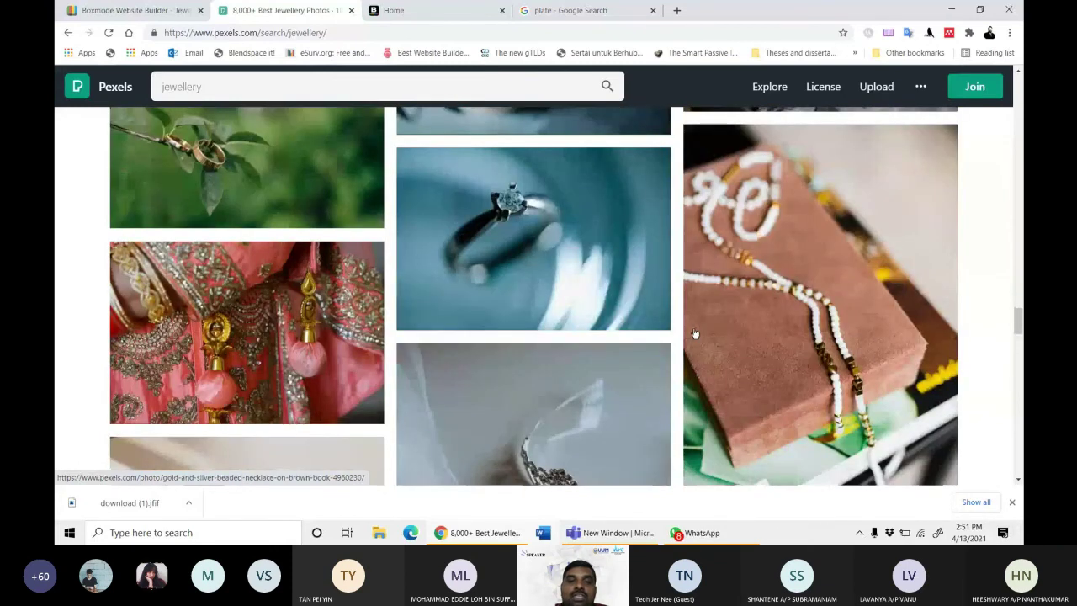
{"action": "scroll", "coordinate": [695, 334], "scroll_direction": "down", "scroll_amount": 10}
{"action": "scroll", "coordinate": [695, 334], "scroll_direction": "up", "scroll_amount": 2}
{"action": "scroll", "coordinate": [695, 334], "scroll_direction": "down", "scroll_amount": 8}
{"action": "scroll", "coordinate": [695, 334], "scroll_direction": "down", "scroll_amount": 4}
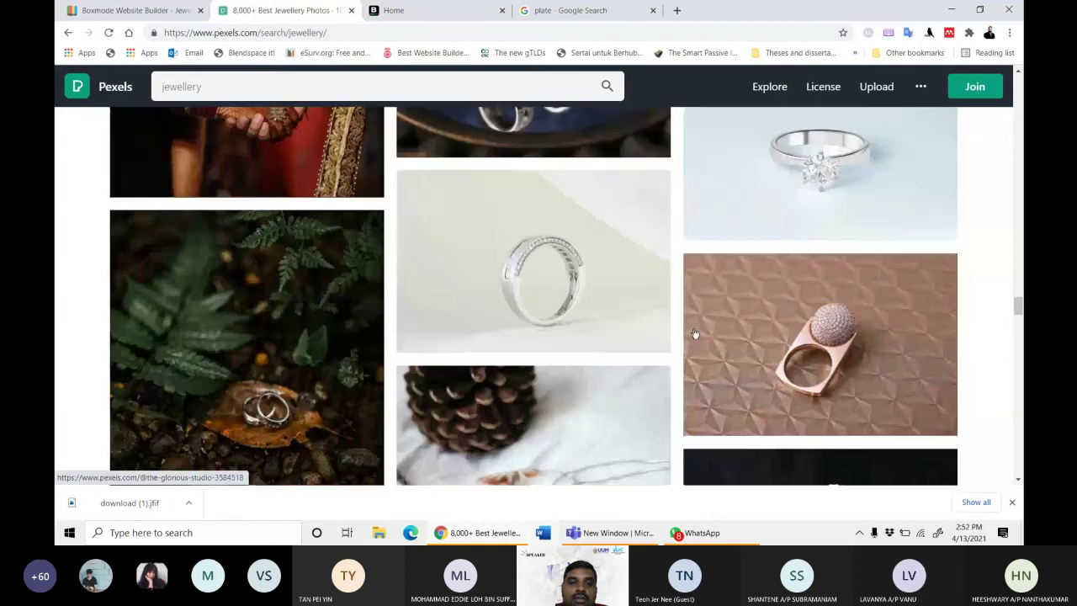
{"action": "scroll", "coordinate": [739, 330], "scroll_direction": "up", "scroll_amount": 4}
{"action": "scroll", "coordinate": [698, 365], "scroll_direction": "down", "scroll_amount": 7}
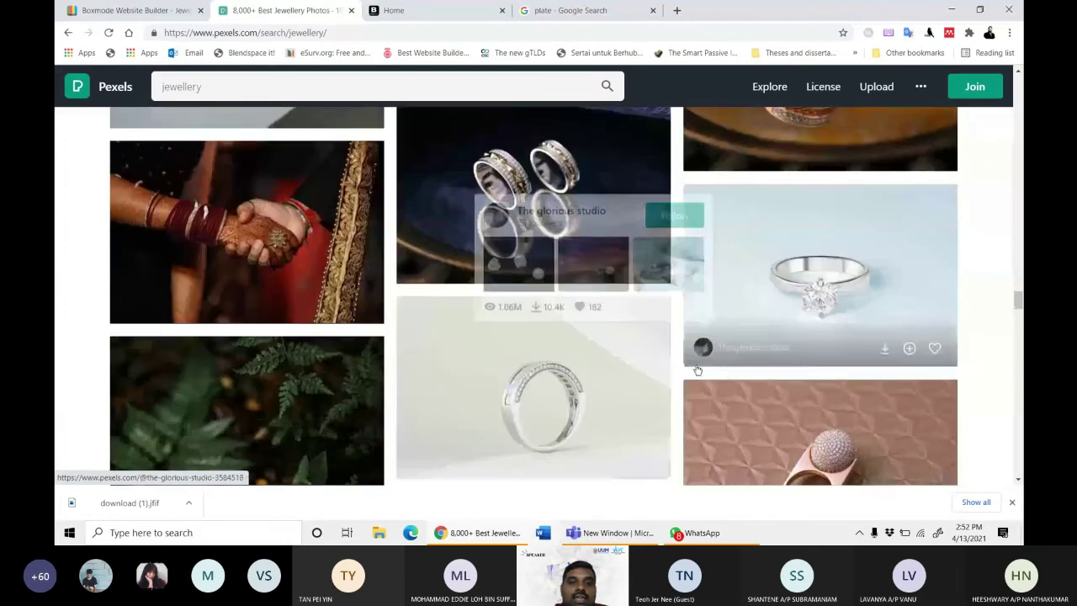
{"action": "scroll", "coordinate": [557, 331], "scroll_direction": "up", "scroll_amount": 2}
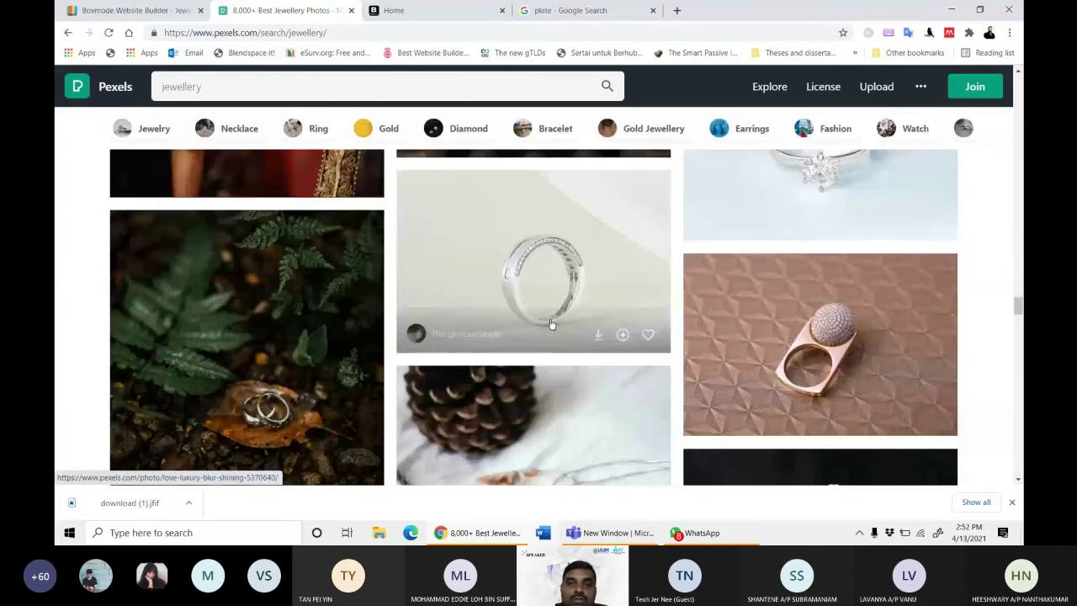
{"action": "scroll", "coordinate": [627, 383], "scroll_direction": "down", "scroll_amount": 4}
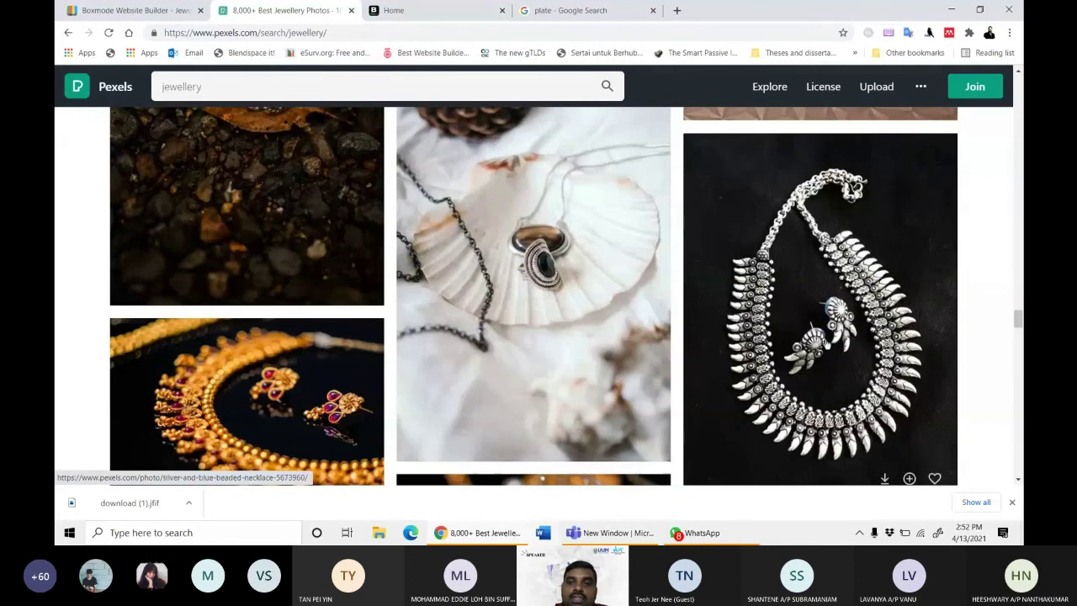
Step: Open the gold and purple beaded necklace photo's detail page
{"action": "left_click", "coordinate": [287, 401]}
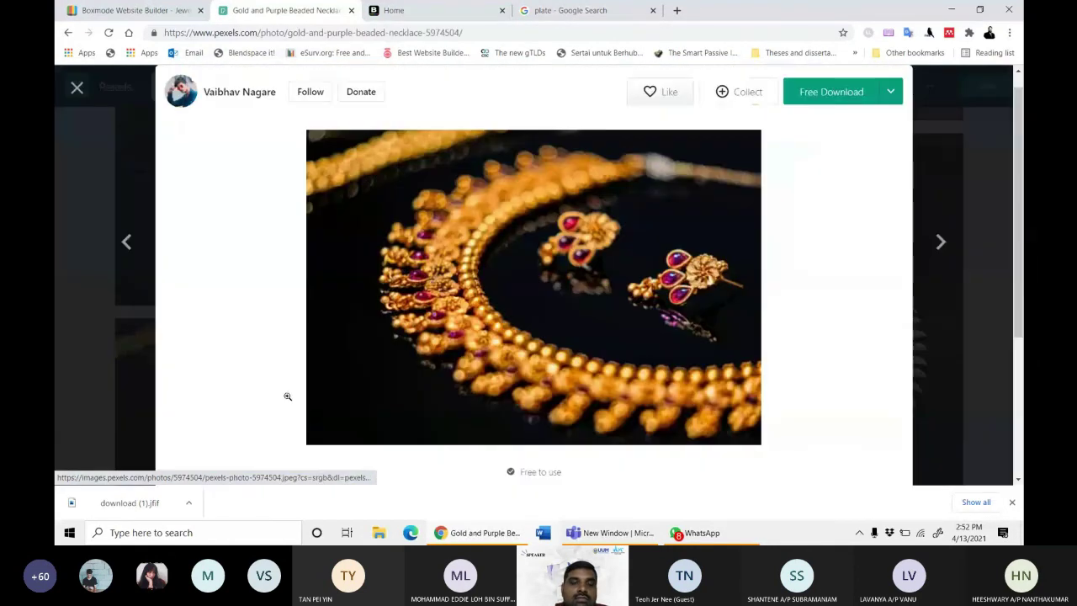
{"action": "scroll", "coordinate": [759, 258], "scroll_direction": "down", "scroll_amount": 2}
{"action": "scroll", "coordinate": [777, 267], "scroll_direction": "up", "scroll_amount": 2}
{"action": "scroll", "coordinate": [785, 267], "scroll_direction": "down", "scroll_amount": 2}
{"action": "scroll", "coordinate": [850, 257], "scroll_direction": "up", "scroll_amount": 3}
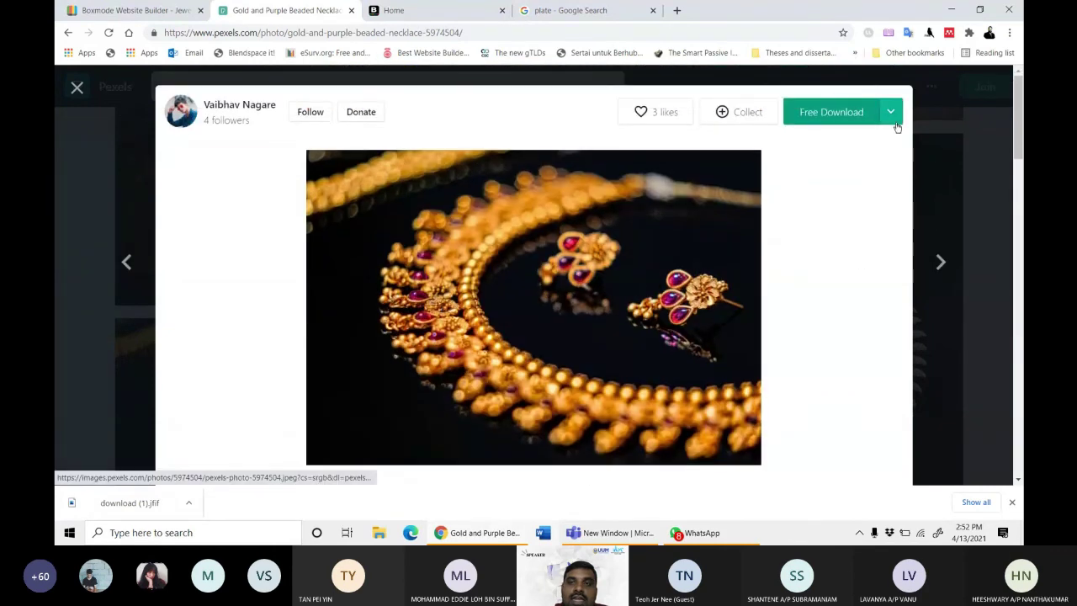
Step: Download it at Medium size (1280 x 887) to the Desktop and return to the builder
{"action": "left_click", "coordinate": [891, 115]}
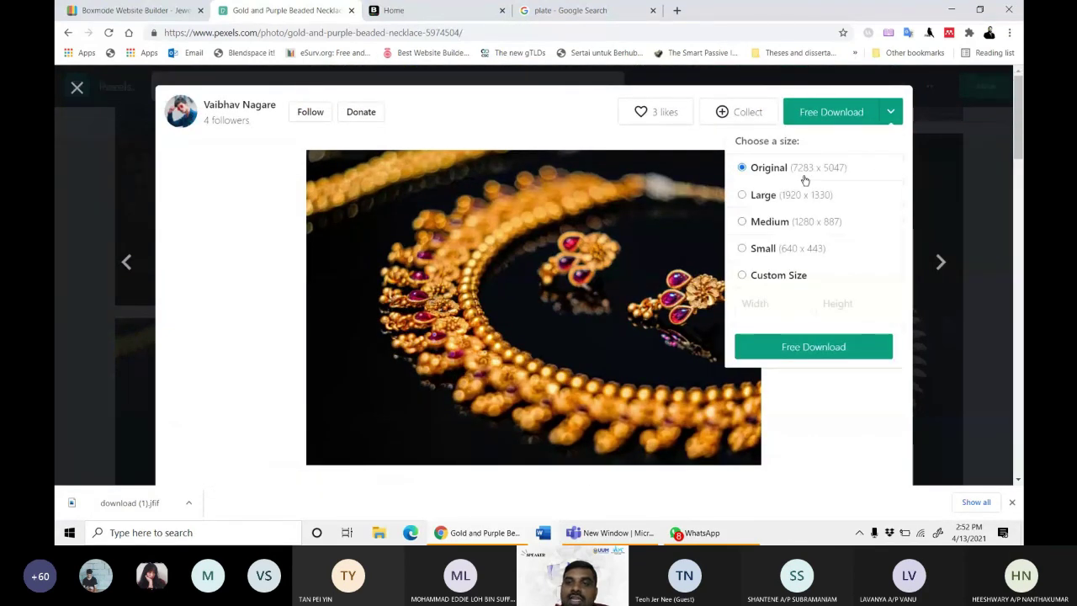
{"action": "left_click", "coordinate": [782, 224]}
{"action": "left_click", "coordinate": [814, 348]}
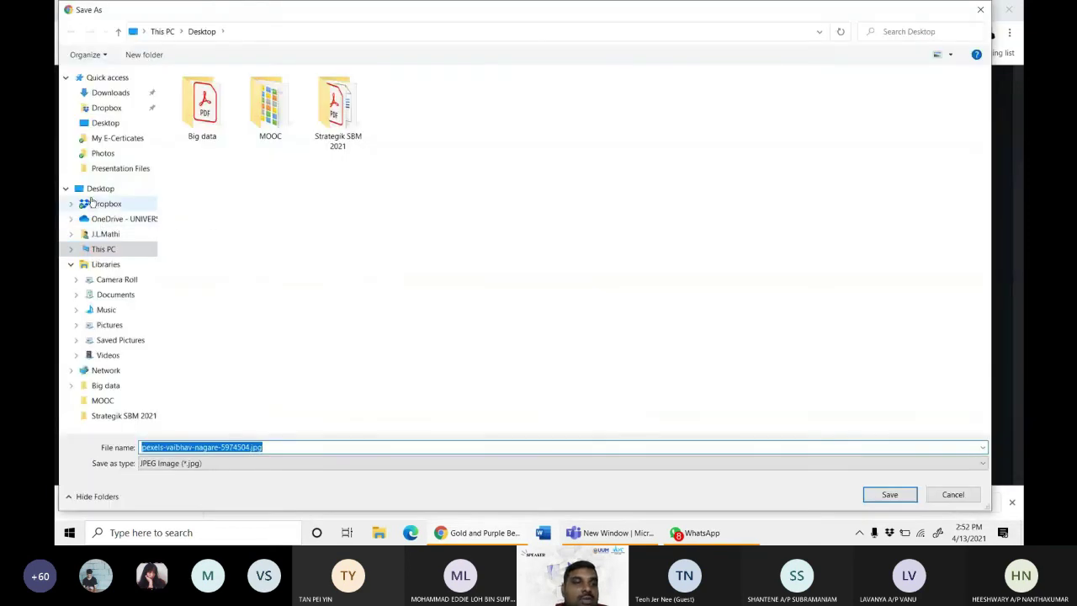
{"action": "left_click", "coordinate": [105, 188]}
{"action": "left_click", "coordinate": [897, 496]}
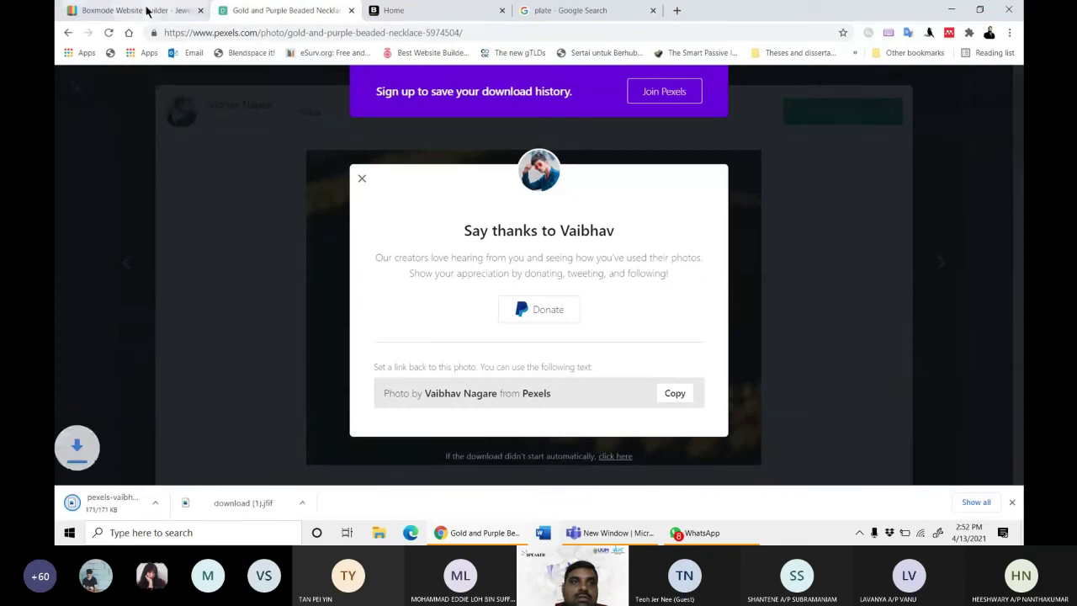
{"action": "left_click", "coordinate": [144, 10]}
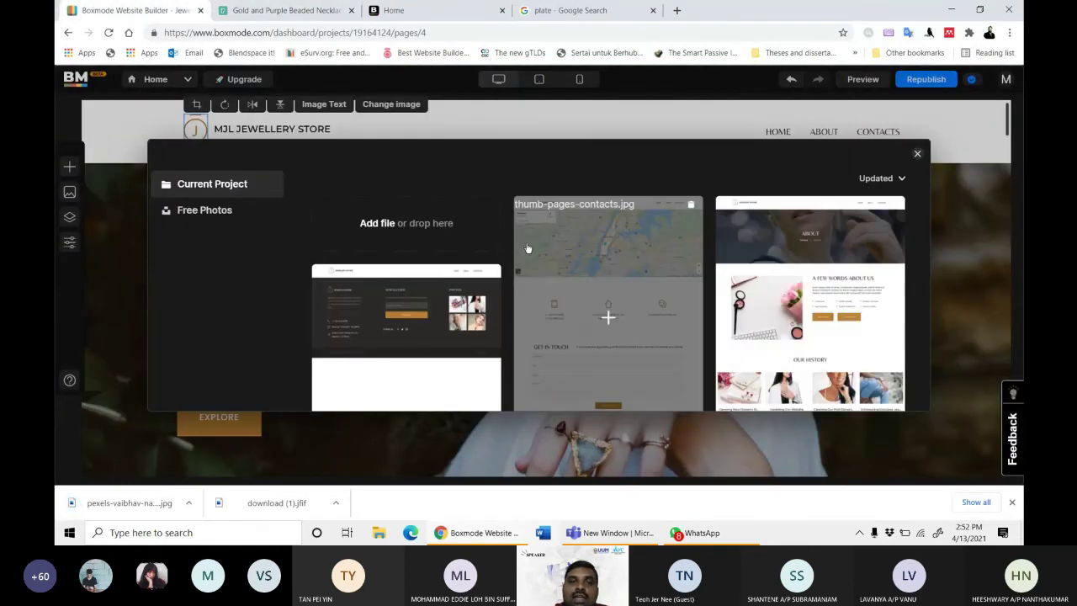
Step: Close the image library and set the hero background to the downloaded necklace JPG from the computer
{"action": "left_click", "coordinate": [917, 155]}
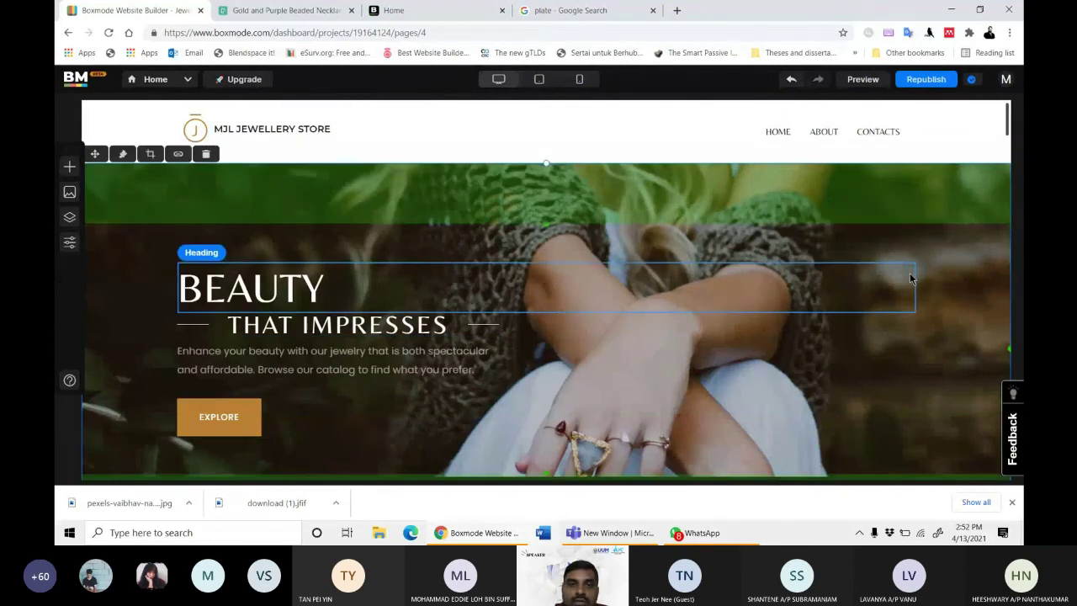
{"action": "left_click", "coordinate": [547, 288]}
{"action": "left_click", "coordinate": [132, 282]}
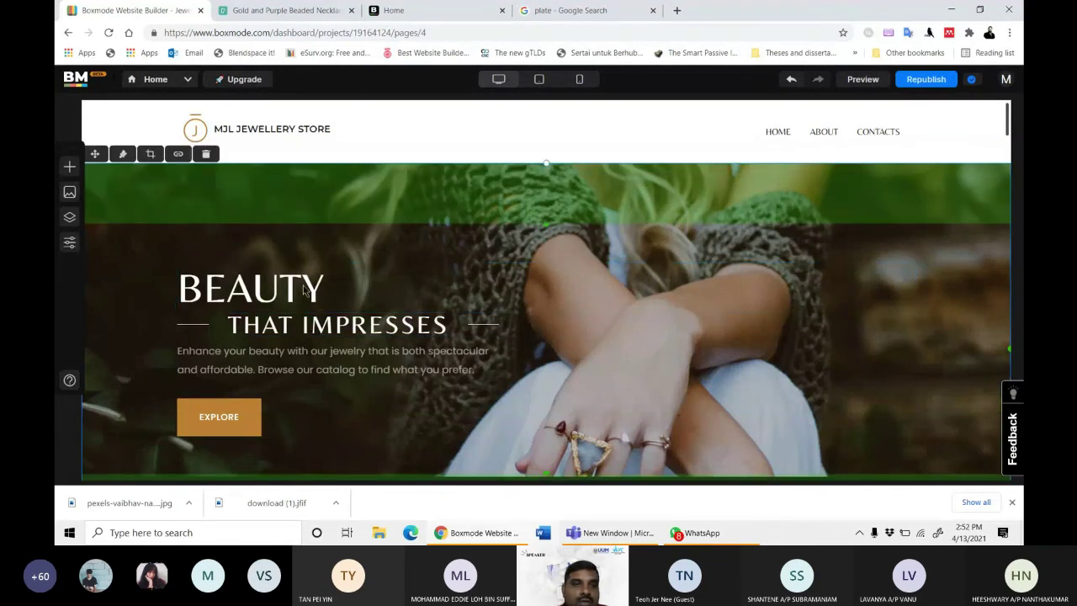
{"action": "scroll", "coordinate": [505, 319], "scroll_direction": "down", "scroll_amount": 2}
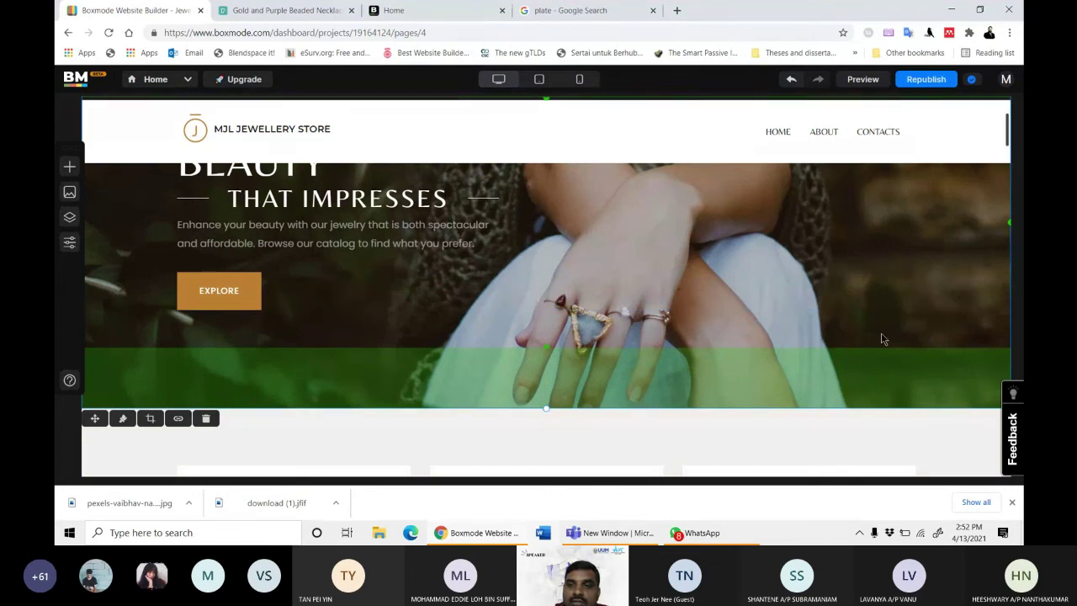
{"action": "key", "text": "Escape"}
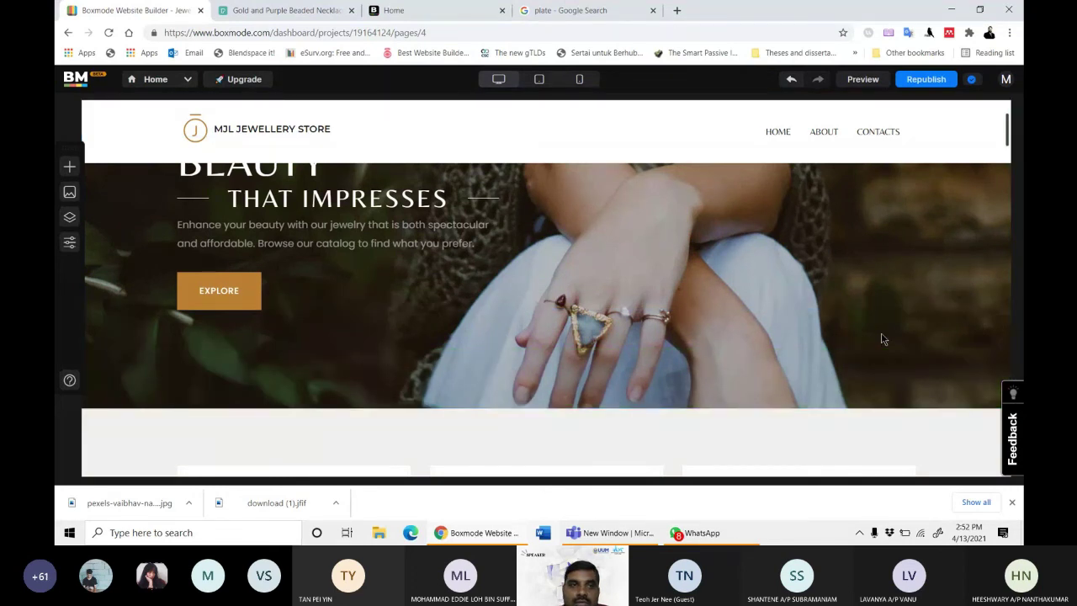
{"action": "left_click", "coordinate": [882, 339]}
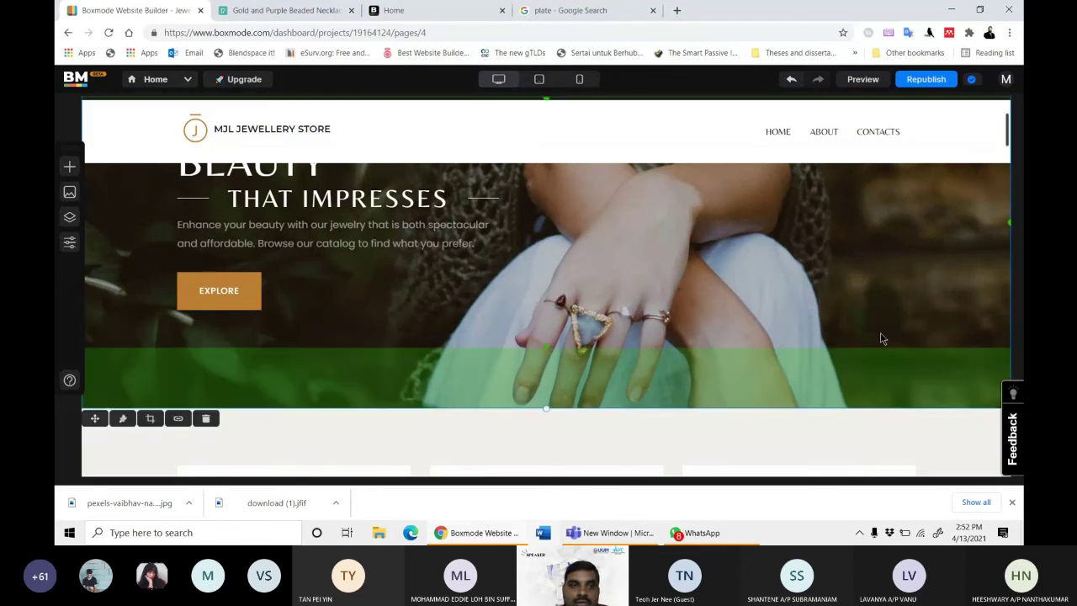
{"action": "left_click", "coordinate": [123, 418]}
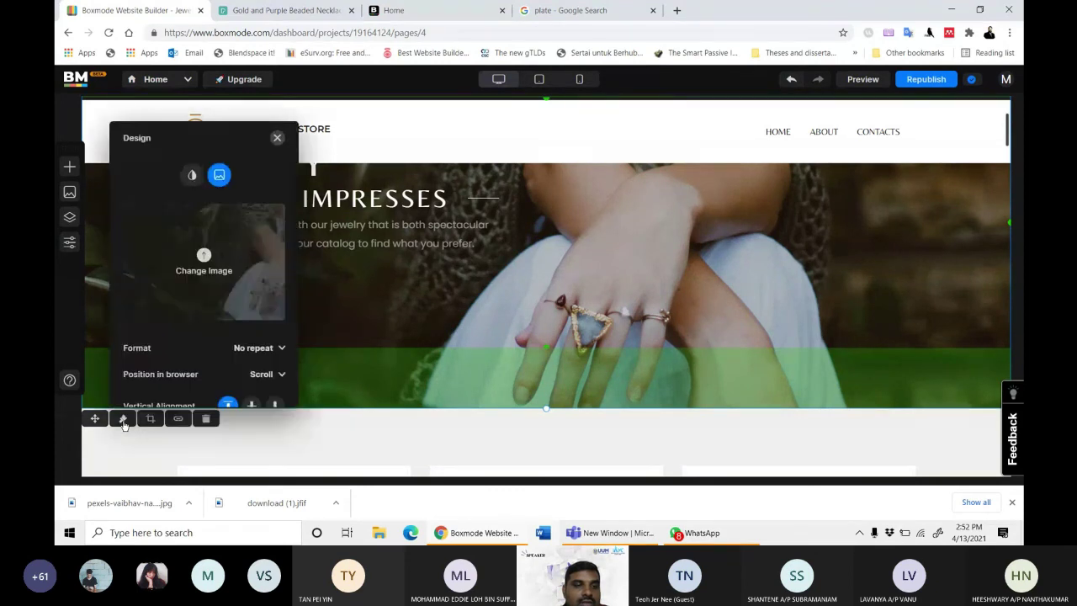
{"action": "mouse_move", "coordinate": [212, 287]}
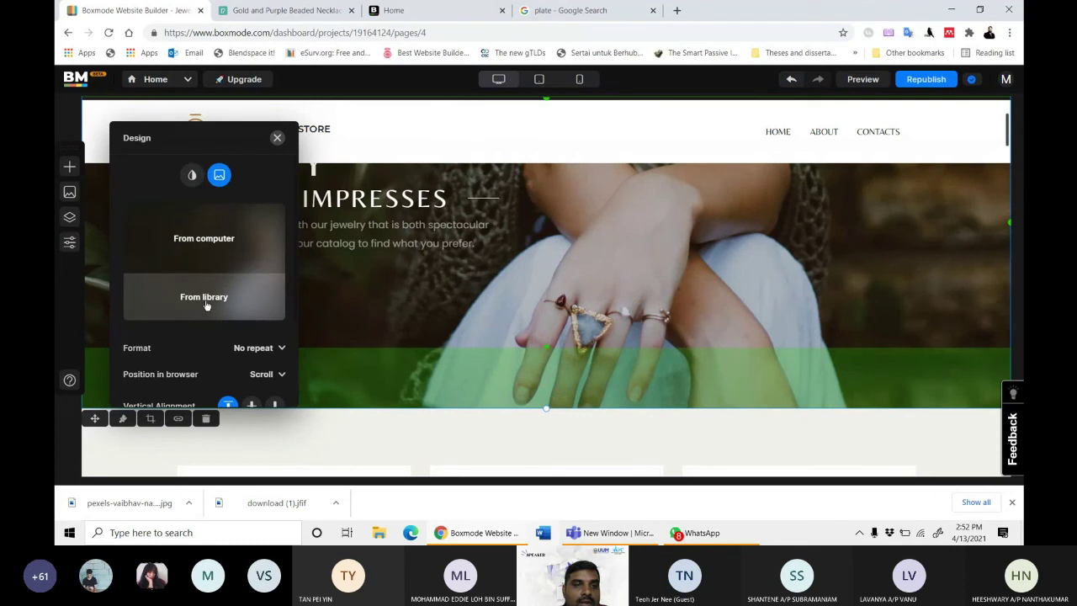
{"action": "left_click", "coordinate": [205, 253]}
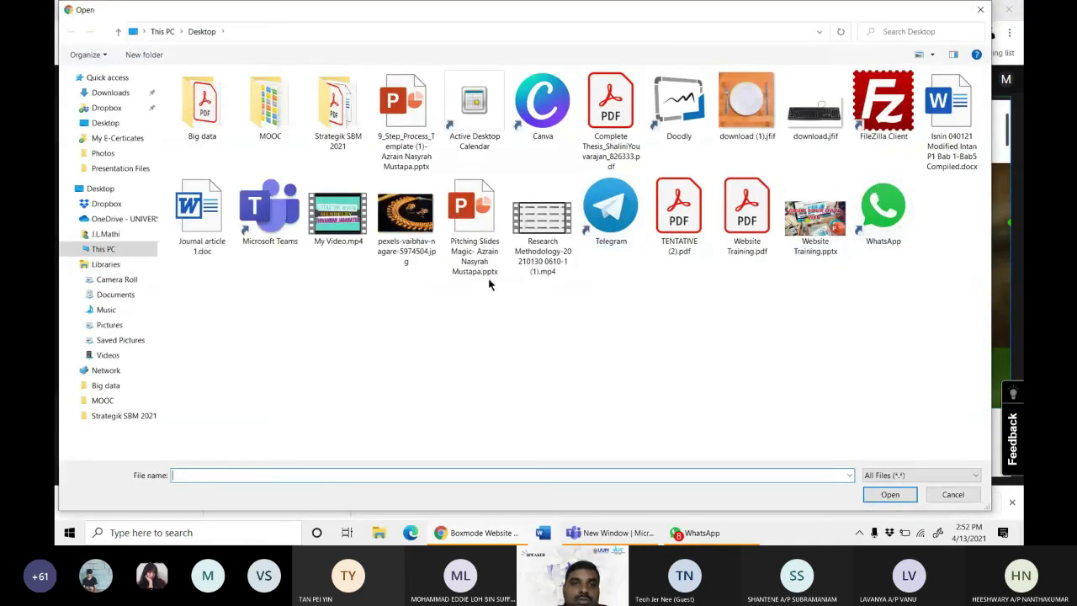
{"action": "double_click", "coordinate": [406, 217]}
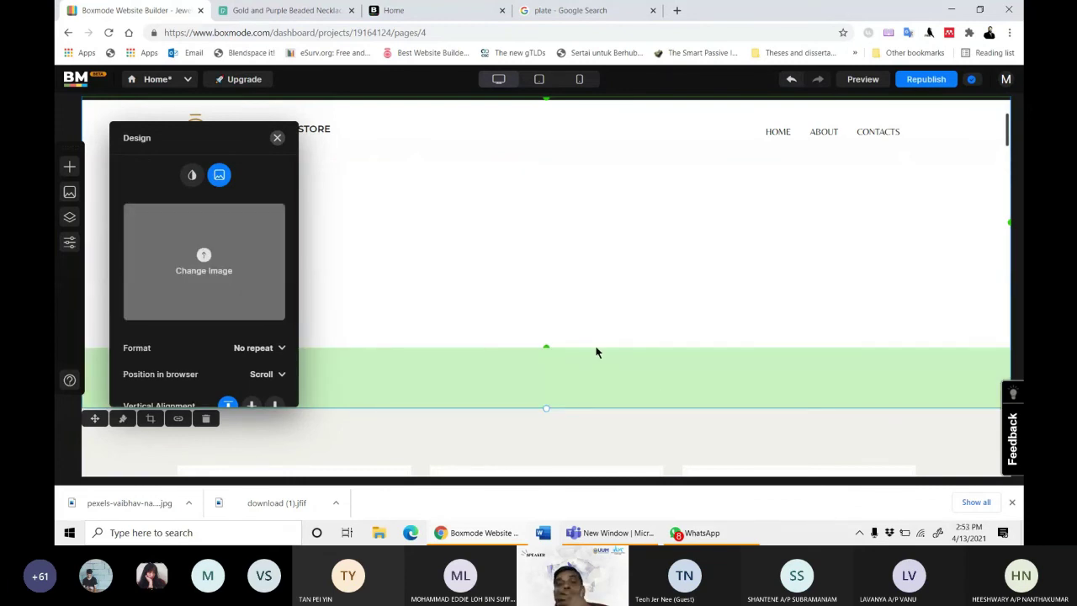
{"action": "scroll", "coordinate": [720, 440], "scroll_direction": "up", "scroll_amount": 3}
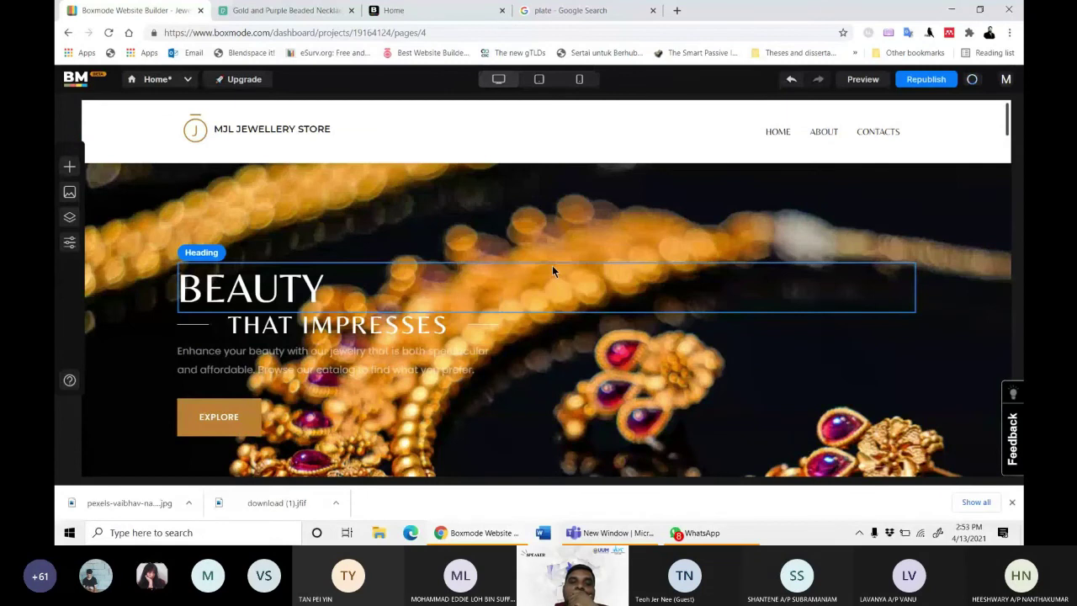
{"action": "scroll", "coordinate": [551, 271], "scroll_direction": "down", "scroll_amount": 3}
{"action": "scroll", "coordinate": [517, 209], "scroll_direction": "up", "scroll_amount": 3}
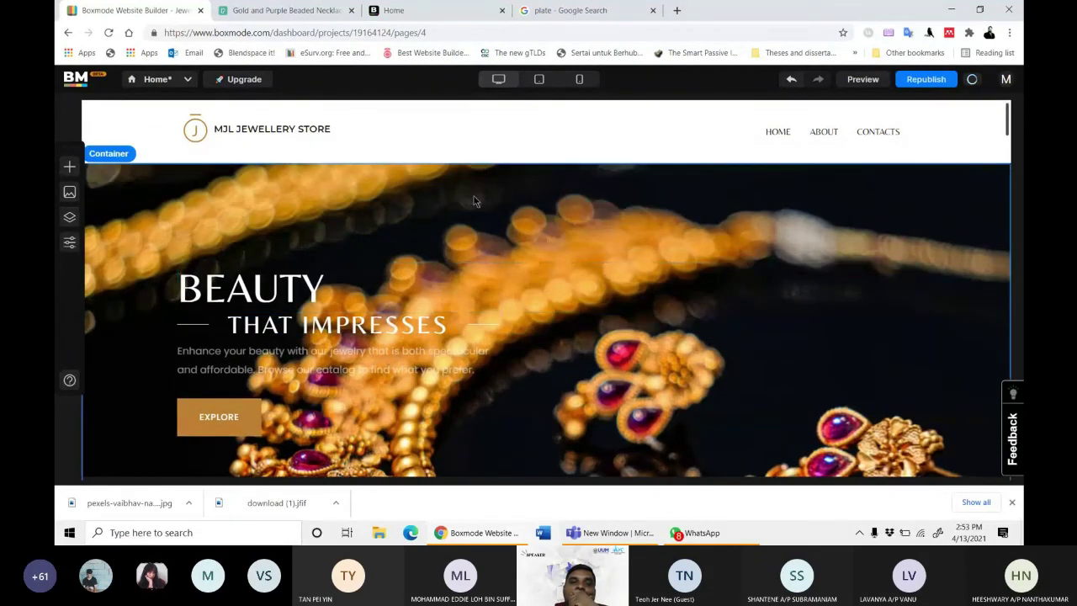
{"action": "left_click", "coordinate": [280, 290]}
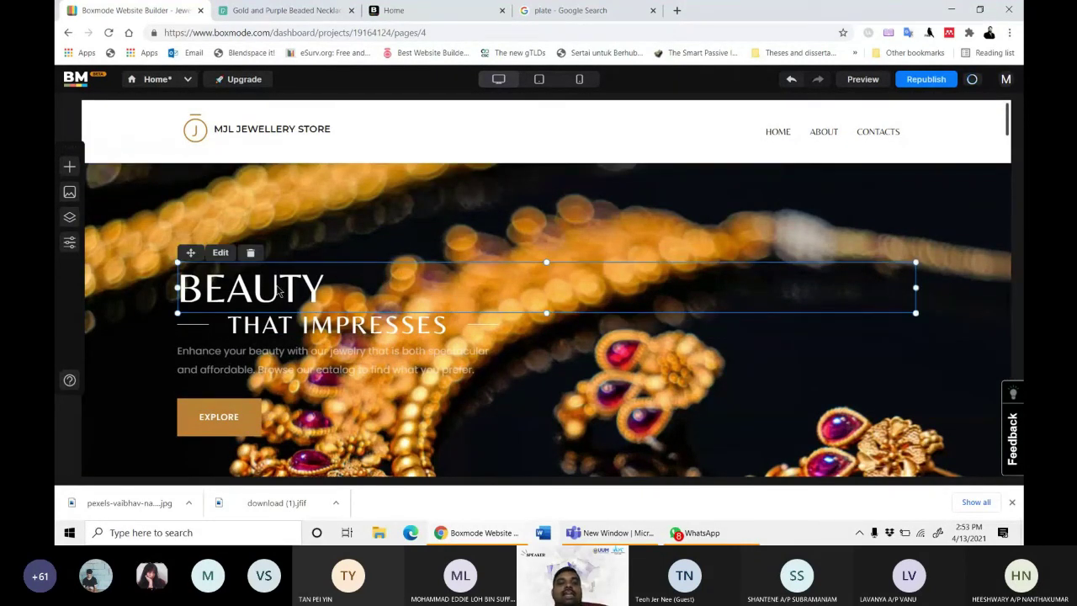
{"action": "scroll", "coordinate": [290, 288], "scroll_direction": "down", "scroll_amount": 5}
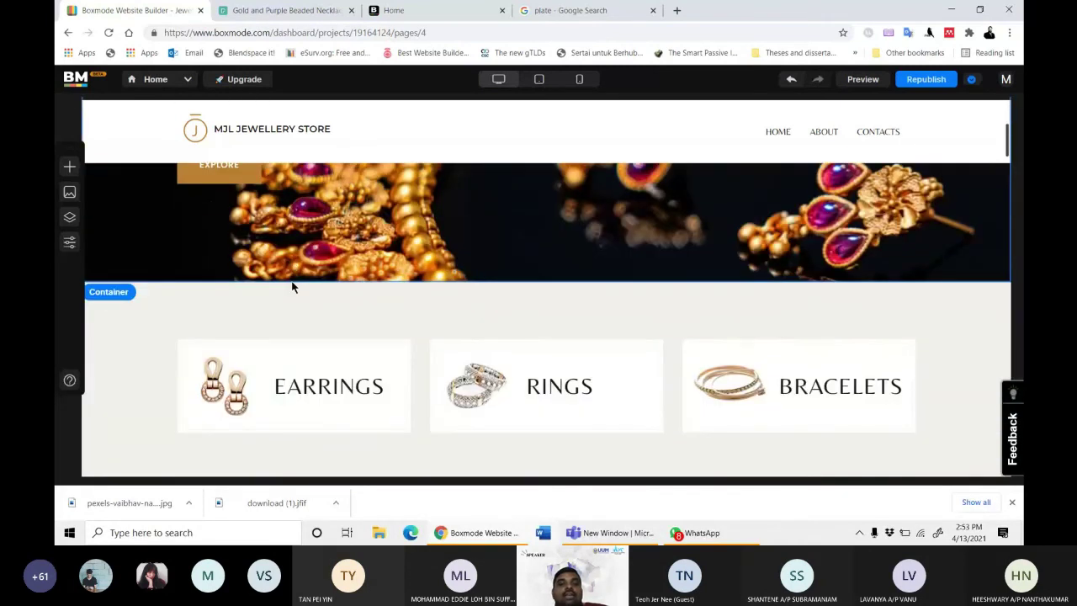
{"action": "scroll", "coordinate": [292, 287], "scroll_direction": "down", "scroll_amount": 3}
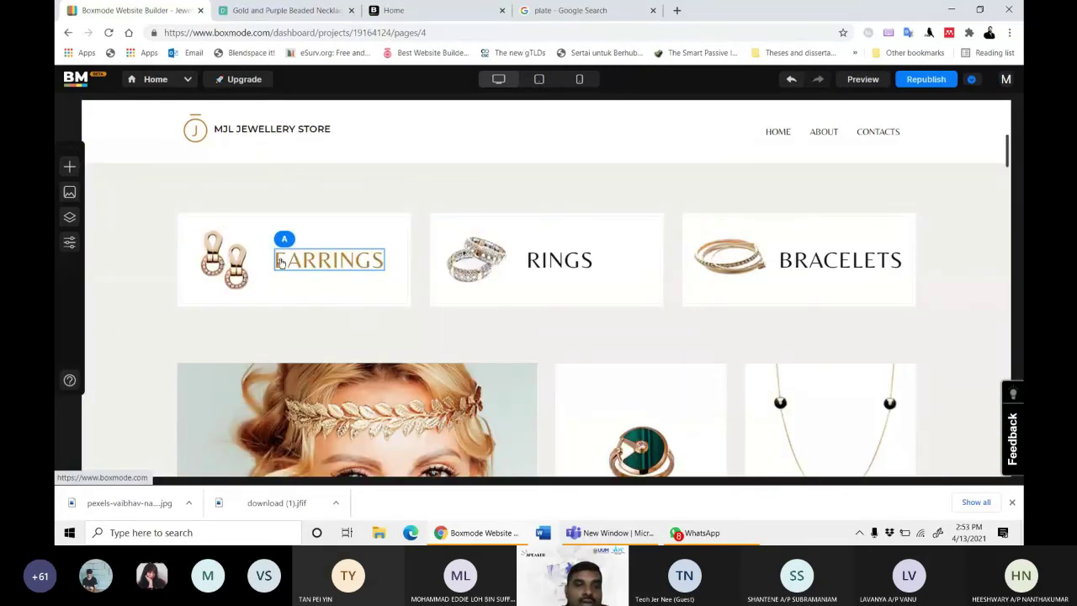
{"action": "left_click", "coordinate": [322, 241]}
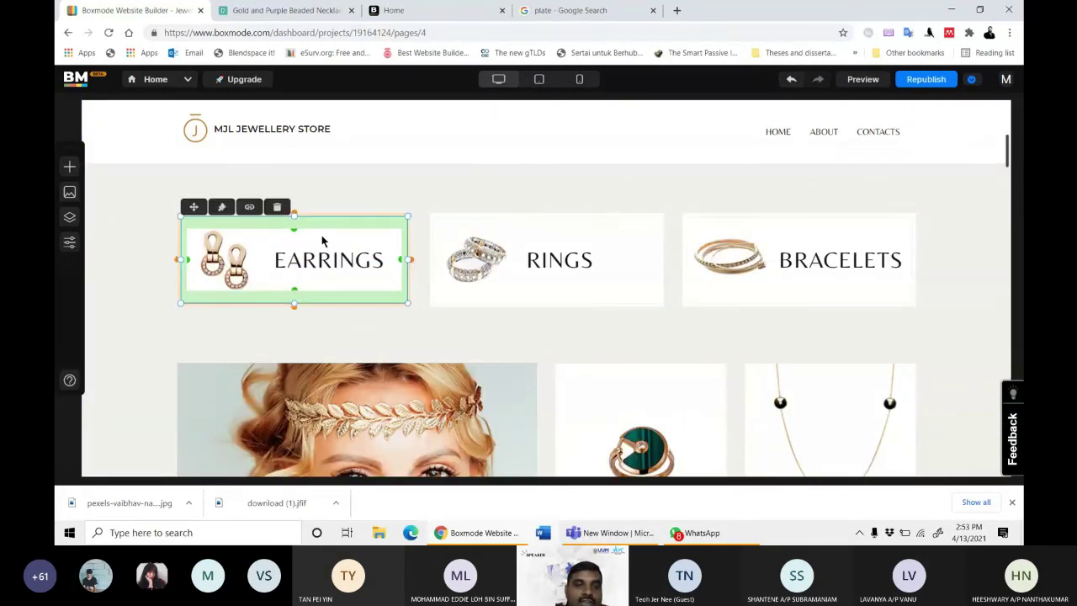
{"action": "left_click", "coordinate": [135, 263]}
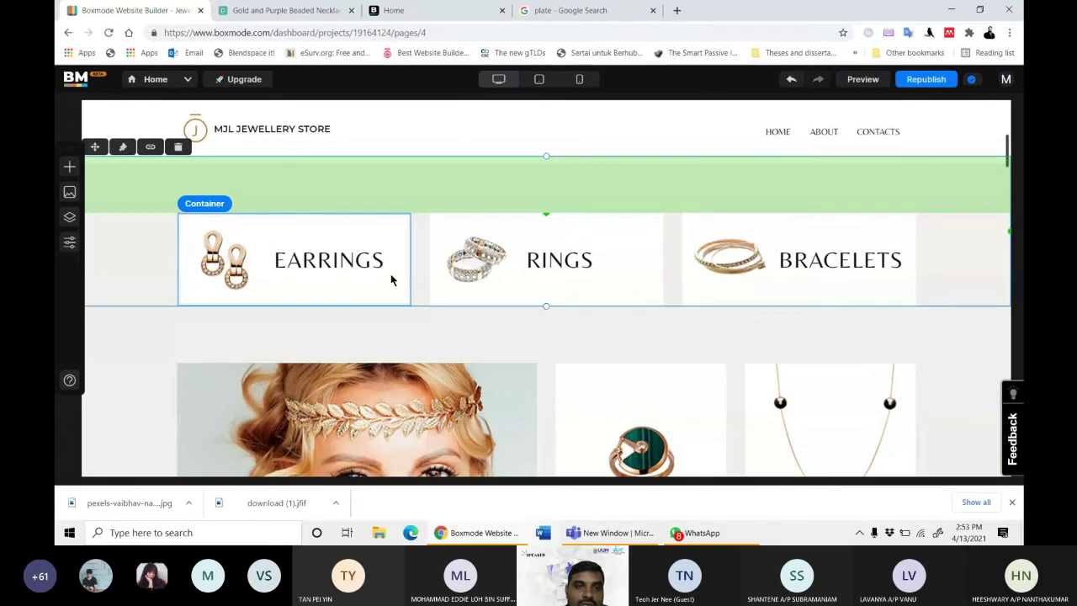
{"action": "left_click", "coordinate": [153, 180]}
{"action": "left_click", "coordinate": [260, 272]}
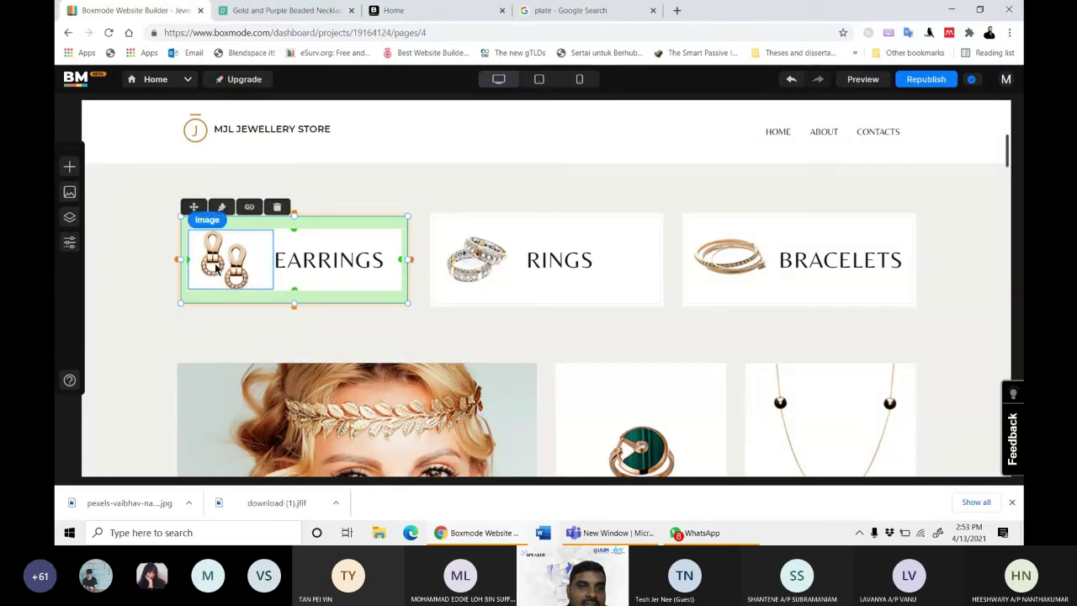
{"action": "left_click", "coordinate": [325, 254]}
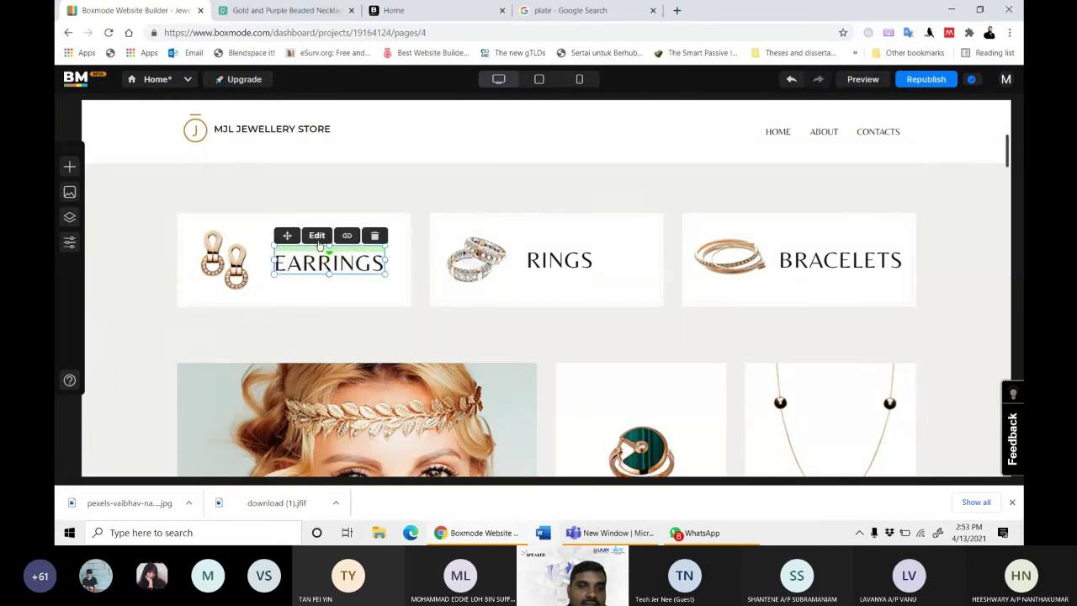
{"action": "left_click", "coordinate": [318, 241]}
{"action": "left_click", "coordinate": [346, 291]}
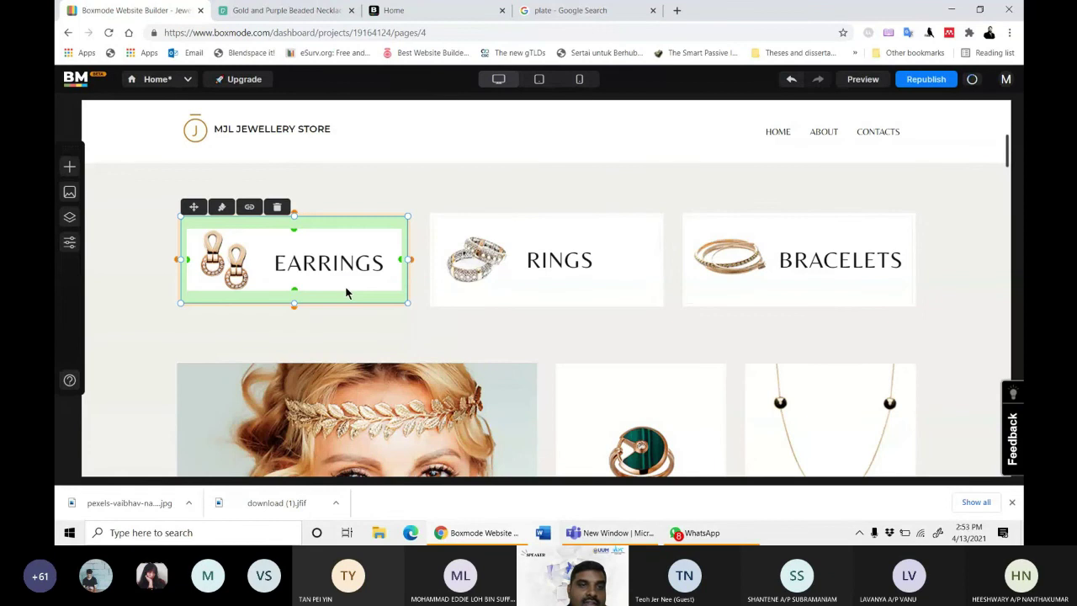
{"action": "left_click", "coordinate": [138, 279]}
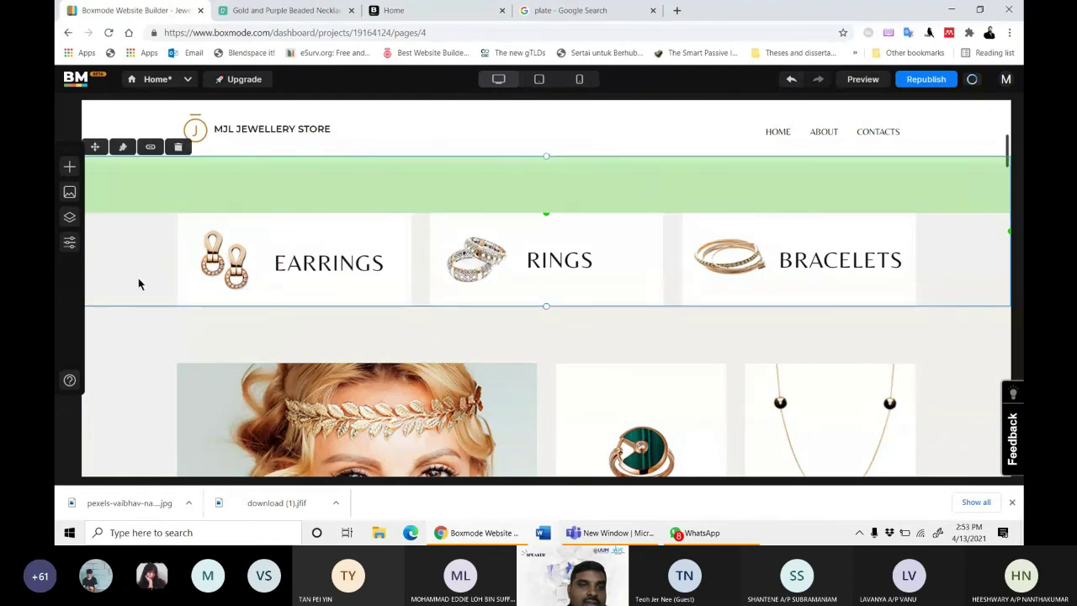
{"action": "left_click", "coordinate": [362, 233]}
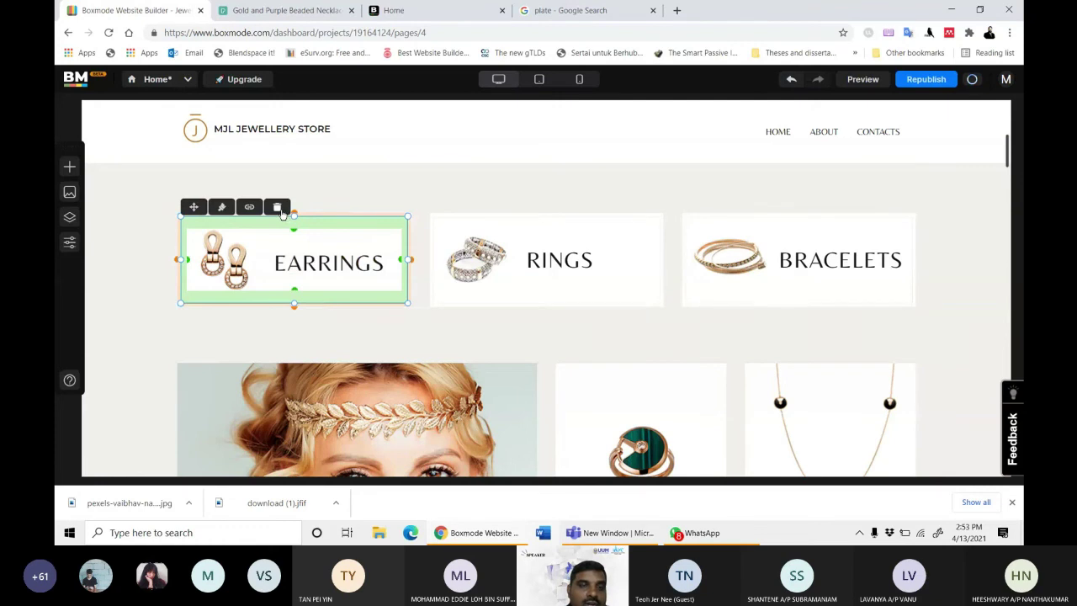
{"action": "left_click", "coordinate": [145, 250]}
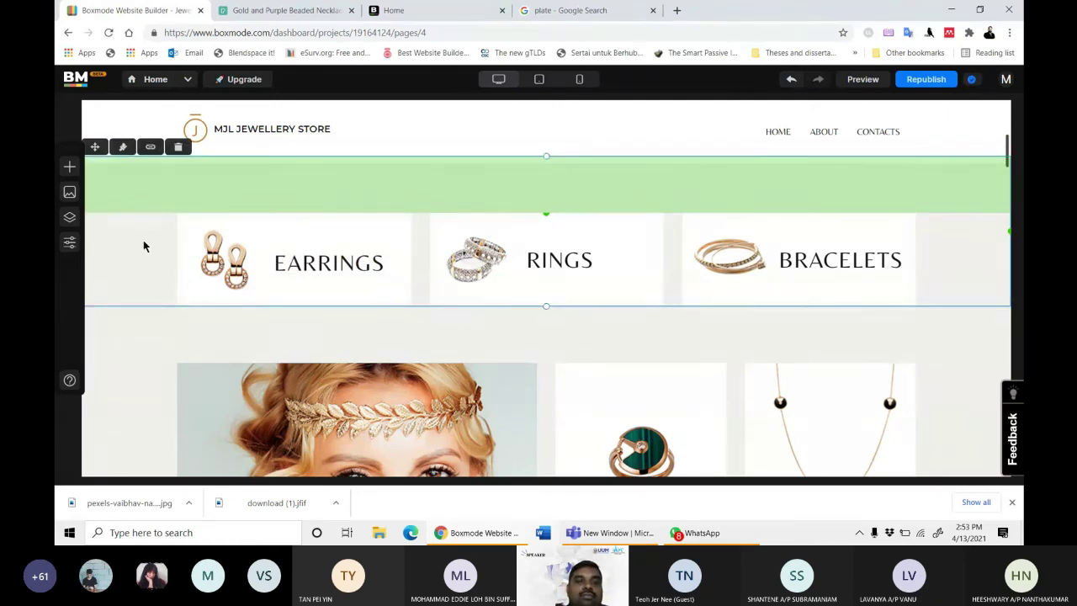
{"action": "scroll", "coordinate": [143, 240], "scroll_direction": "down", "scroll_amount": 3}
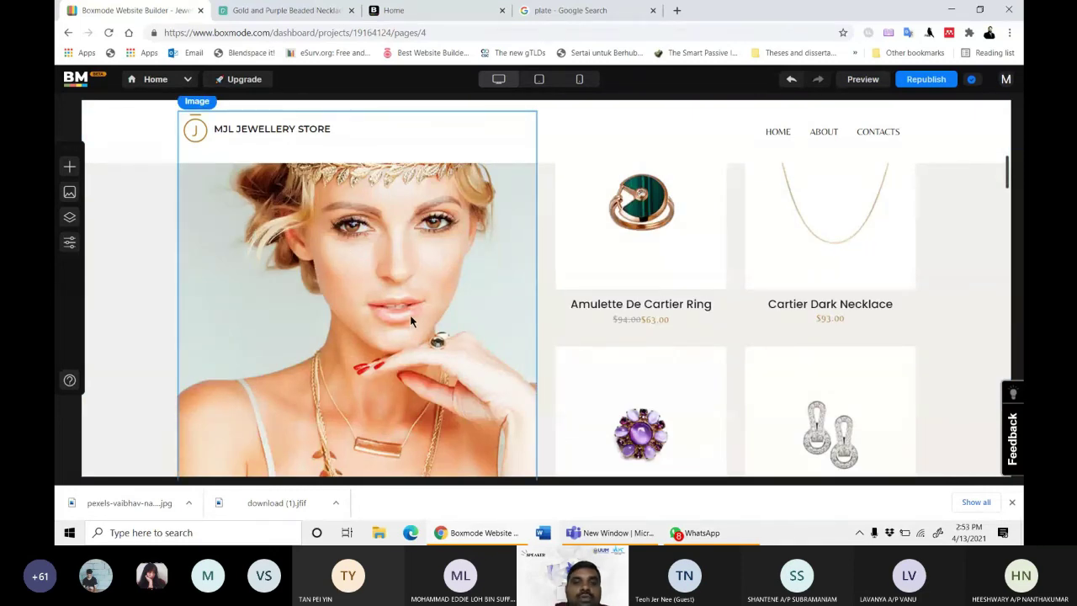
Step: Delete the woman's photo beside the product grid
{"action": "left_click", "coordinate": [413, 285]}
{"action": "scroll", "coordinate": [414, 284], "scroll_direction": "up", "scroll_amount": 1}
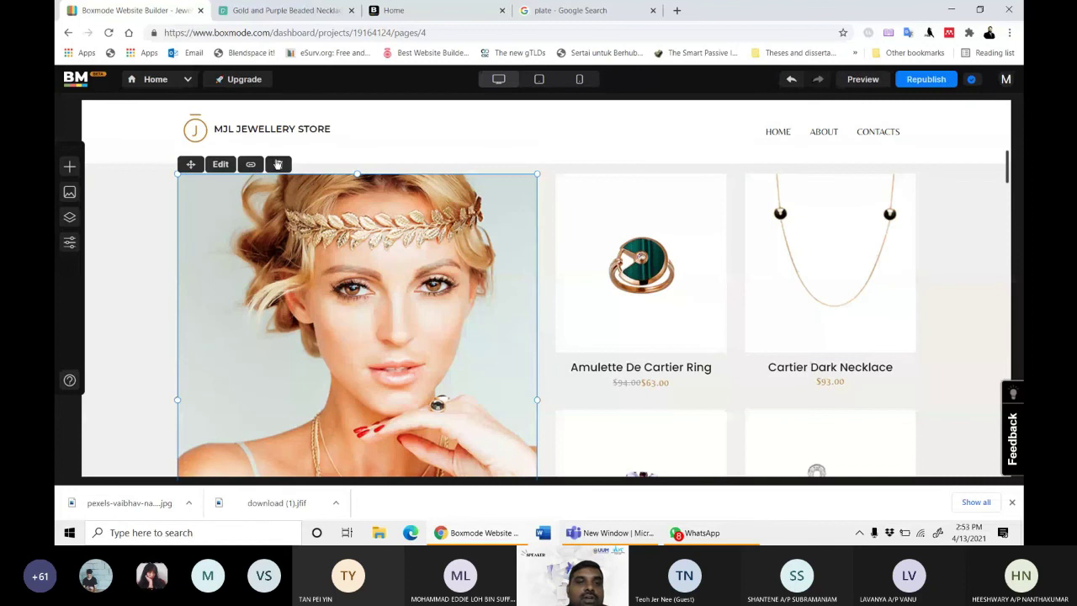
{"action": "left_click", "coordinate": [279, 164]}
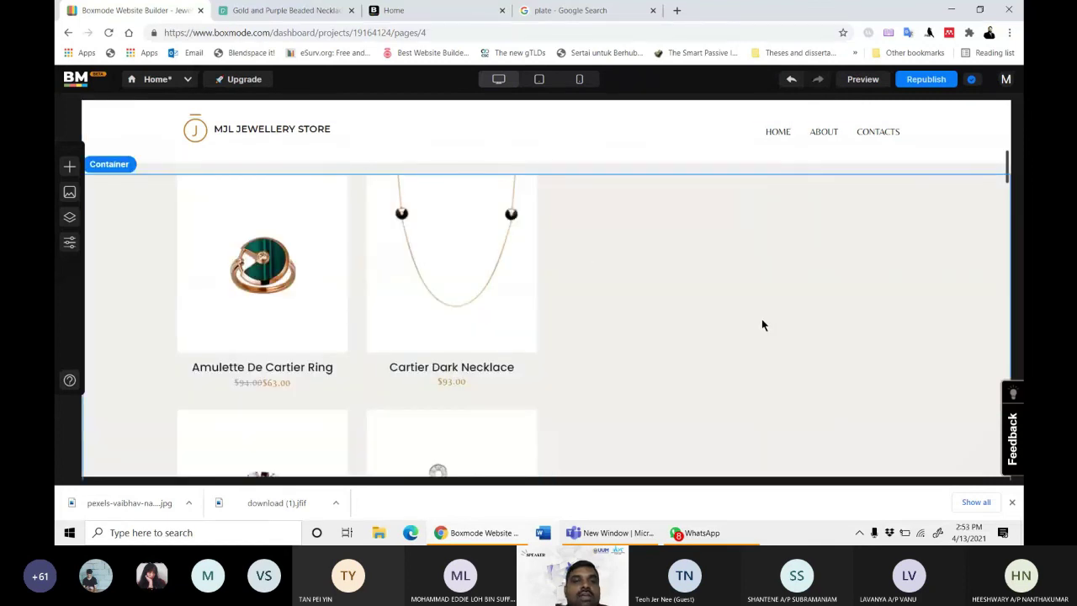
Step: Add a Video block from Basic Elements > Media into the empty spot beside the products
{"action": "left_click", "coordinate": [71, 168]}
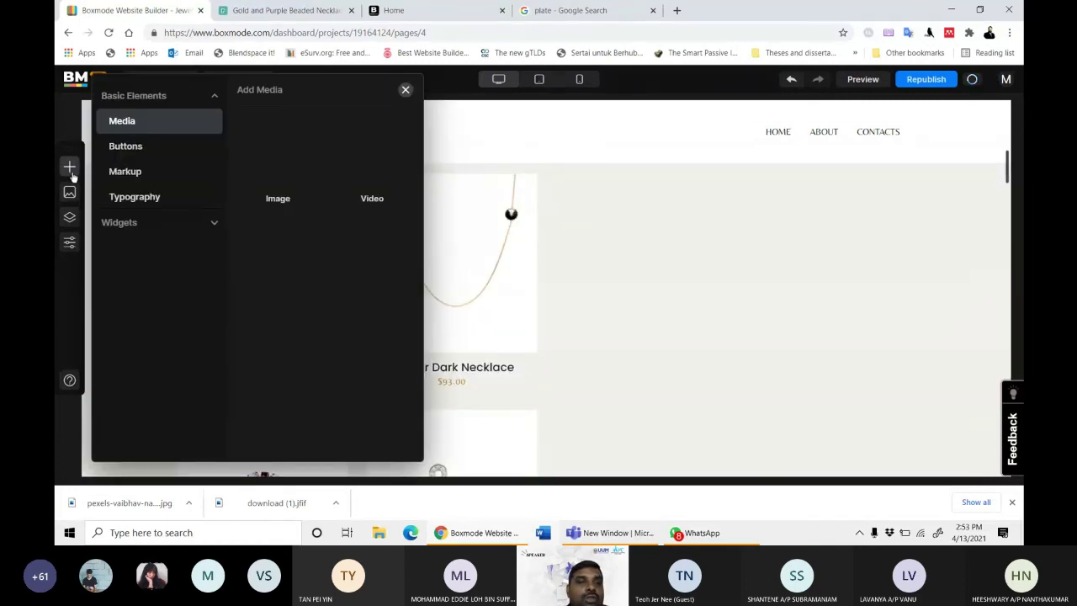
{"action": "left_click", "coordinate": [130, 223]}
{"action": "left_click", "coordinate": [138, 125]}
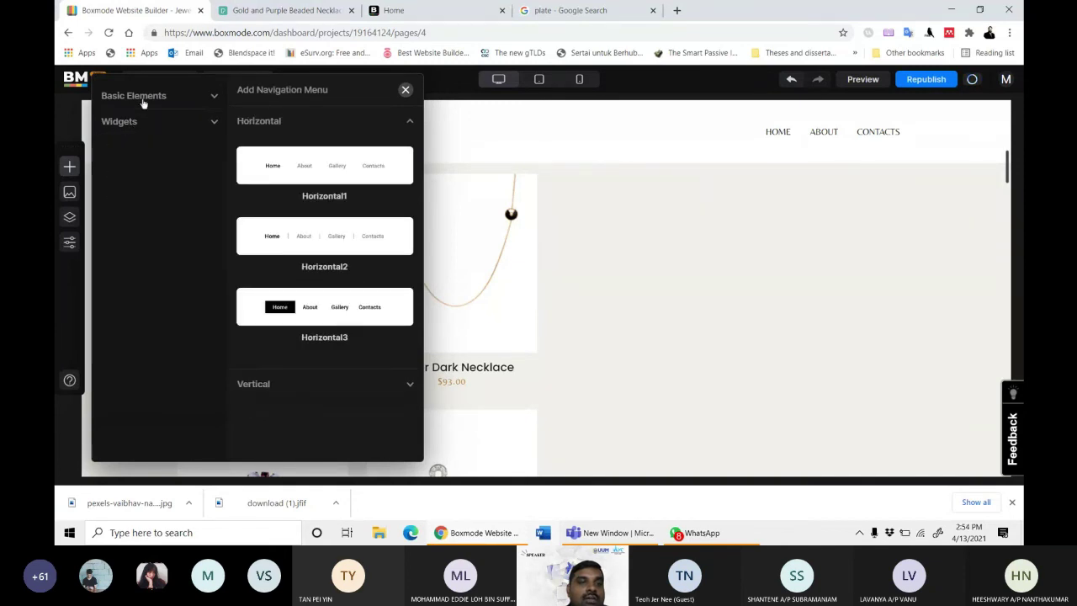
{"action": "left_click", "coordinate": [140, 101]}
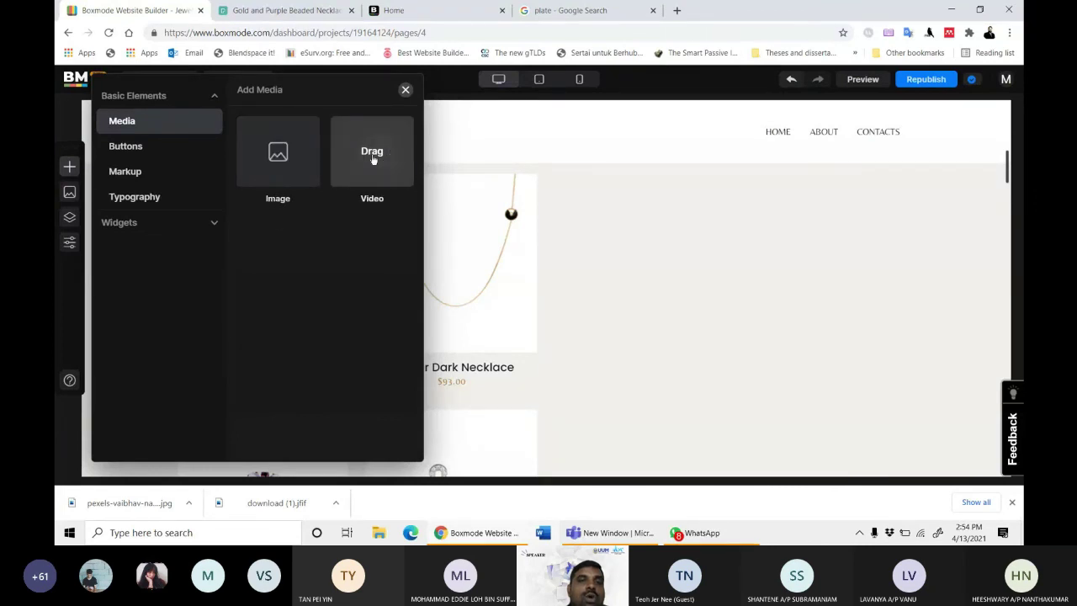
{"action": "left_click_drag", "start_coordinate": [346, 147], "coordinate": [691, 286]}
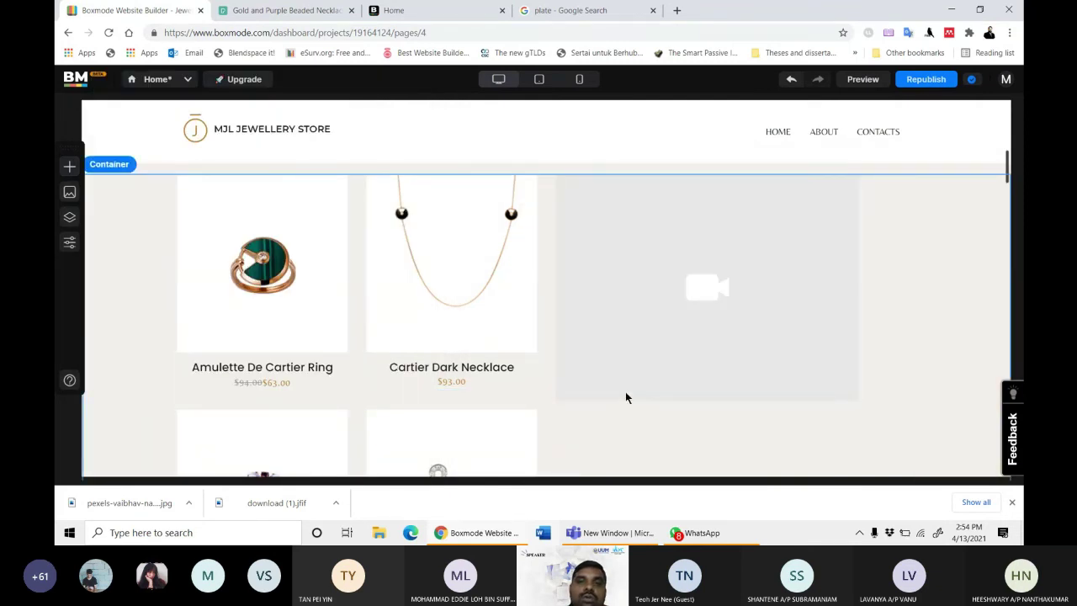
{"action": "left_click", "coordinate": [406, 11]}
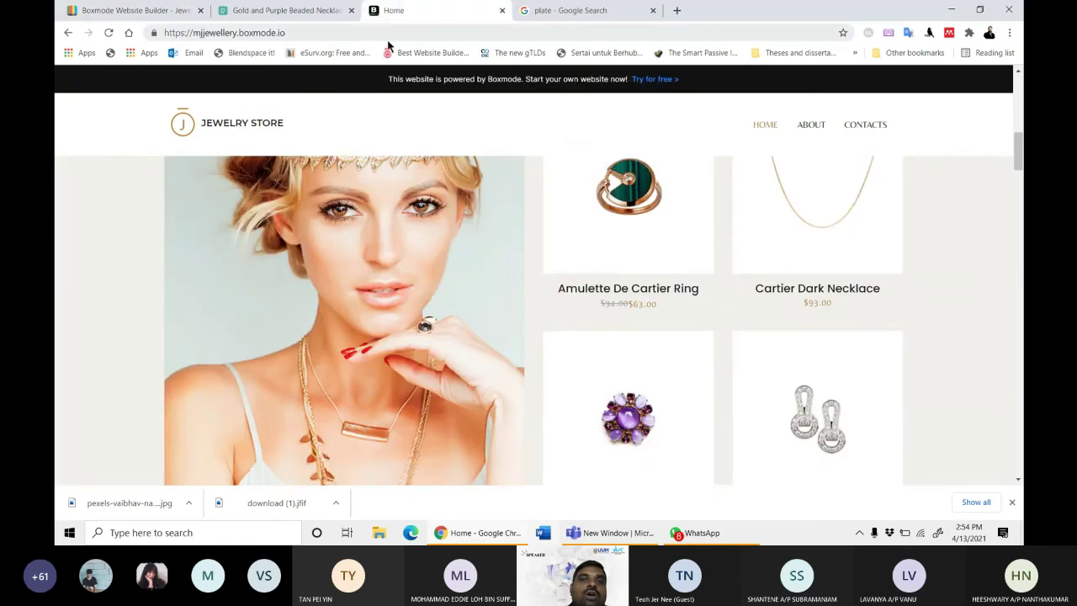
Step: Go to youtube.com in the browser's address bar
{"action": "left_click", "coordinate": [383, 39]}
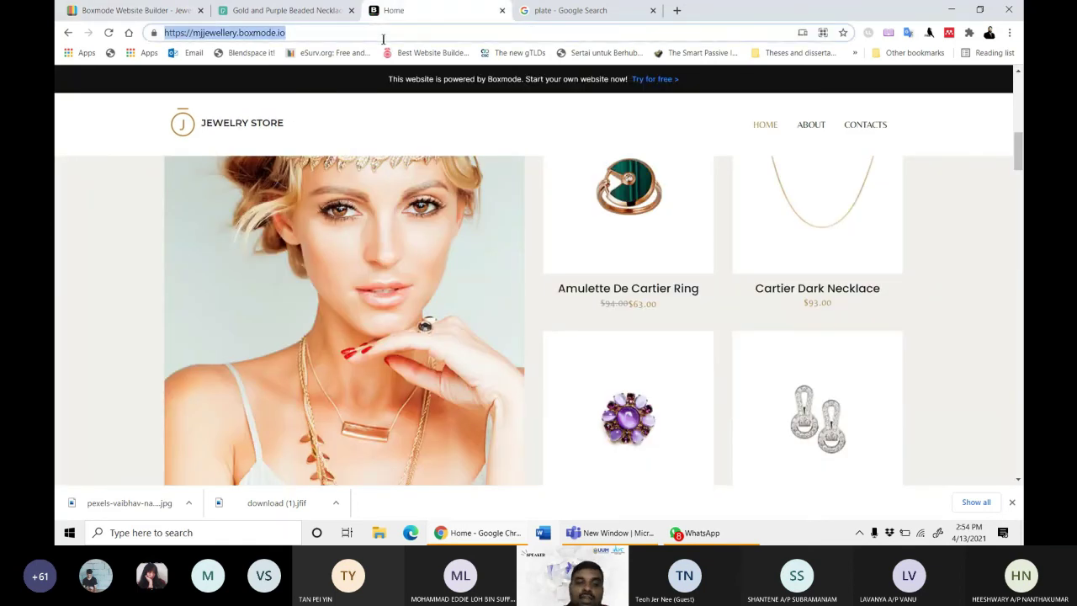
{"action": "type", "text": "youtube"}
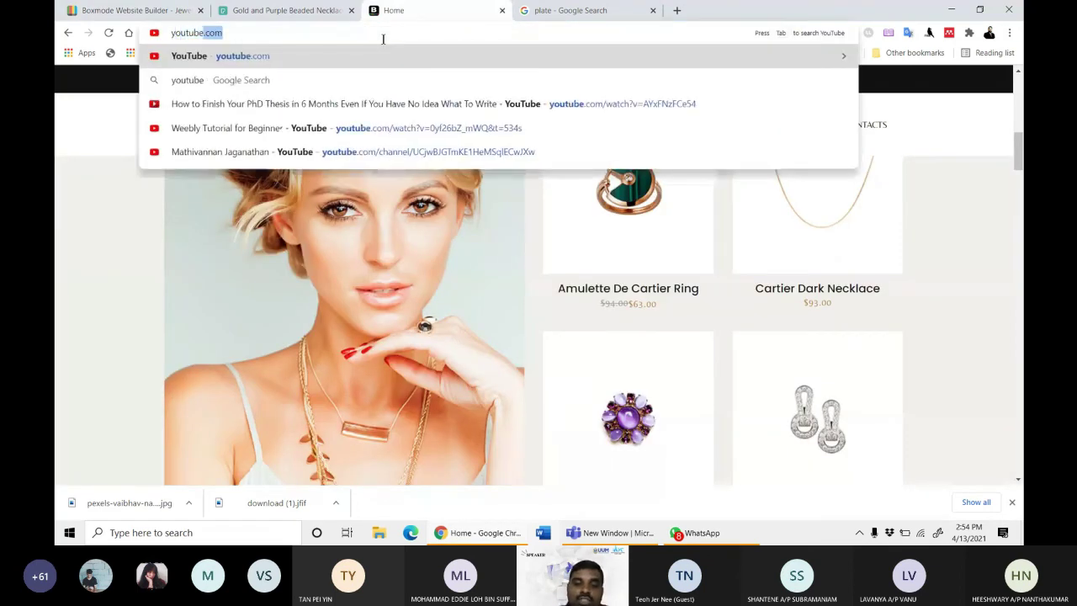
{"action": "key", "text": "Return"}
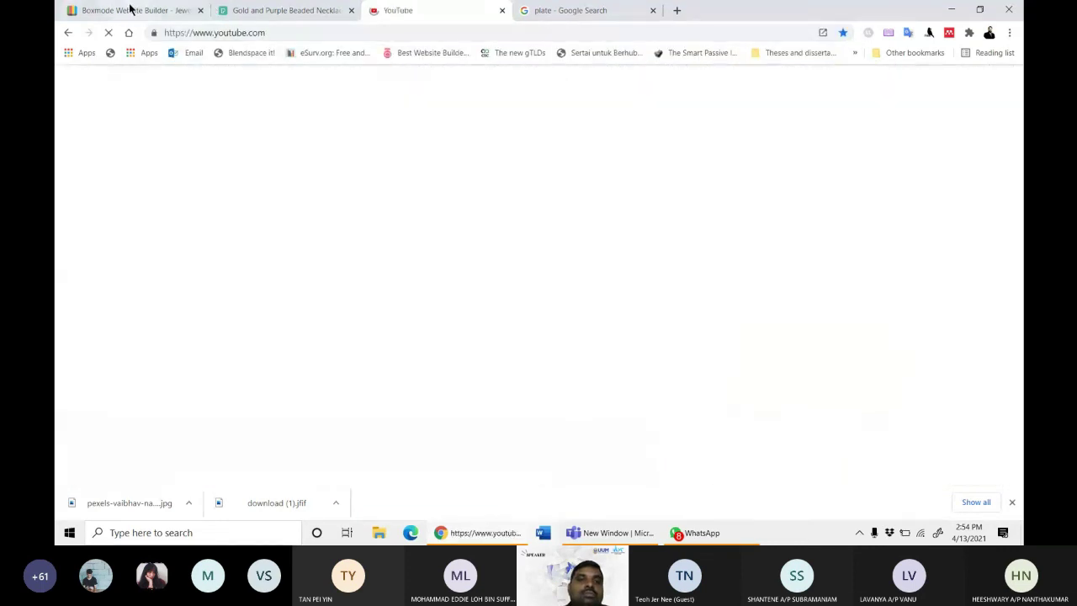
{"action": "left_click", "coordinate": [129, 9]}
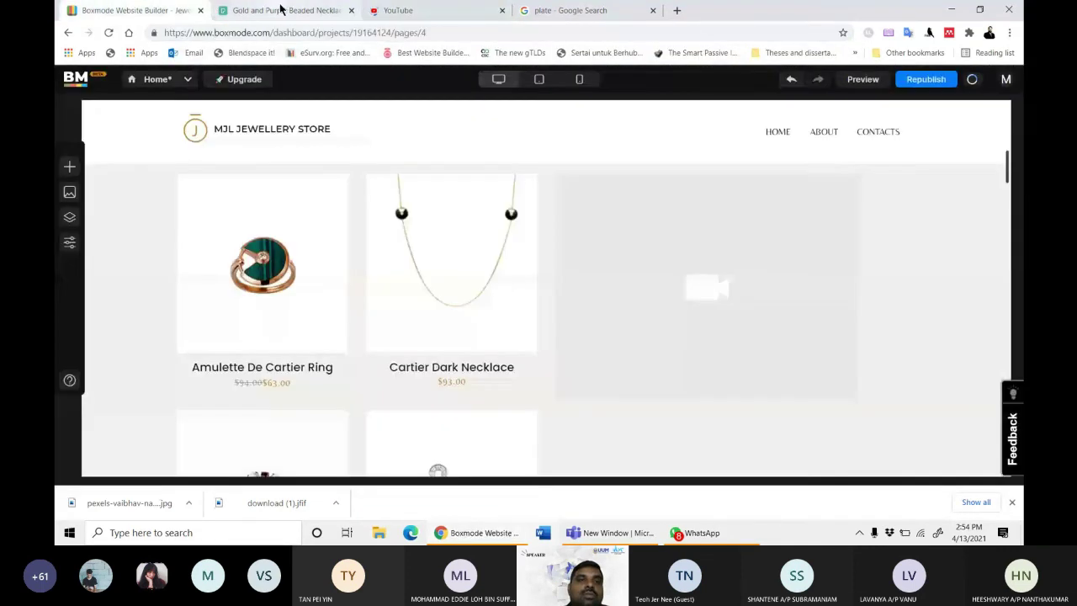
{"action": "left_click", "coordinate": [420, 9]}
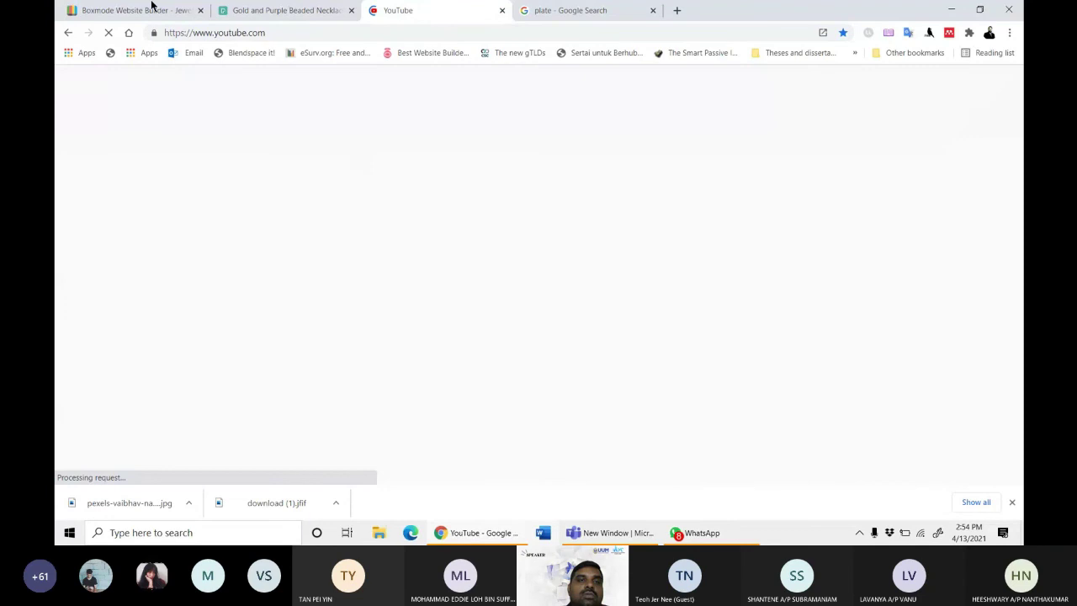
{"action": "left_click", "coordinate": [165, 13]}
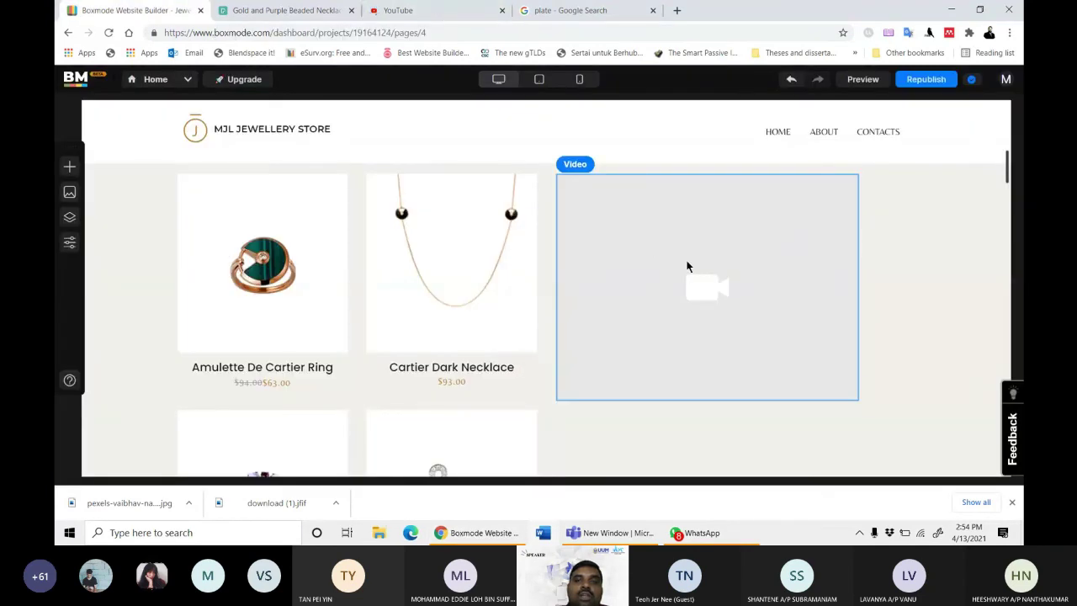
{"action": "left_click", "coordinate": [395, 10]}
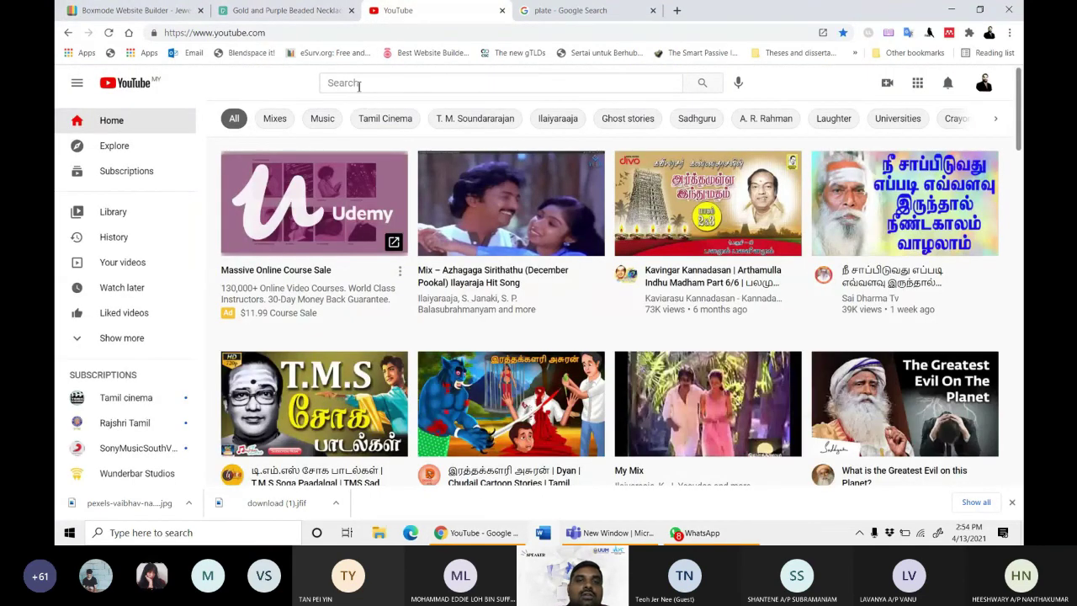
Step: Search YouTube for 'jewelle' and scroll through the results
{"action": "left_click", "coordinate": [359, 84]}
{"action": "type", "text": "jewe"}
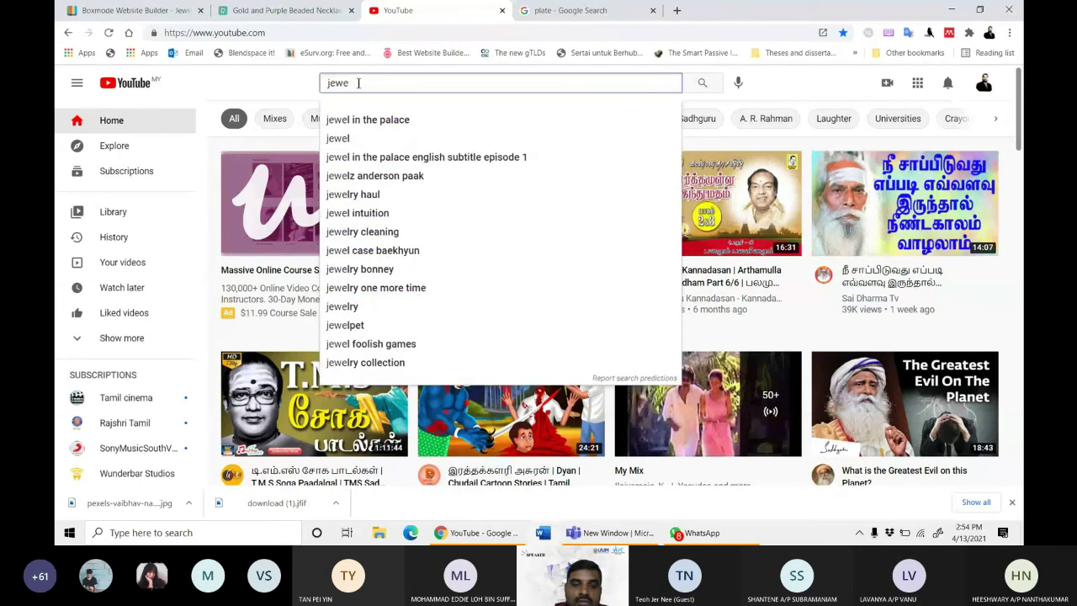
{"action": "type", "text": "llery"}
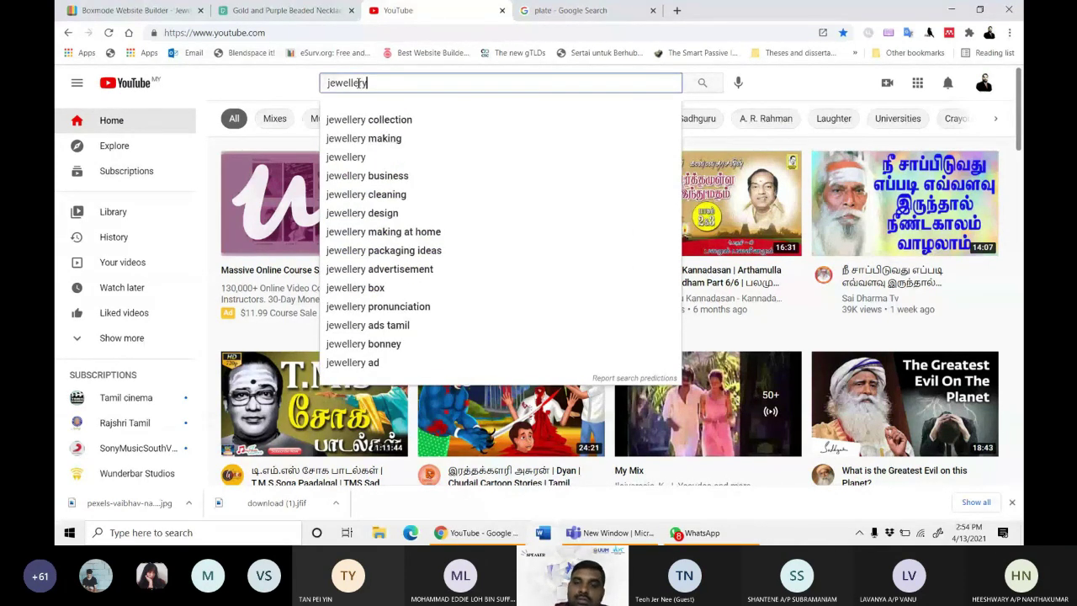
{"action": "key", "text": "Return"}
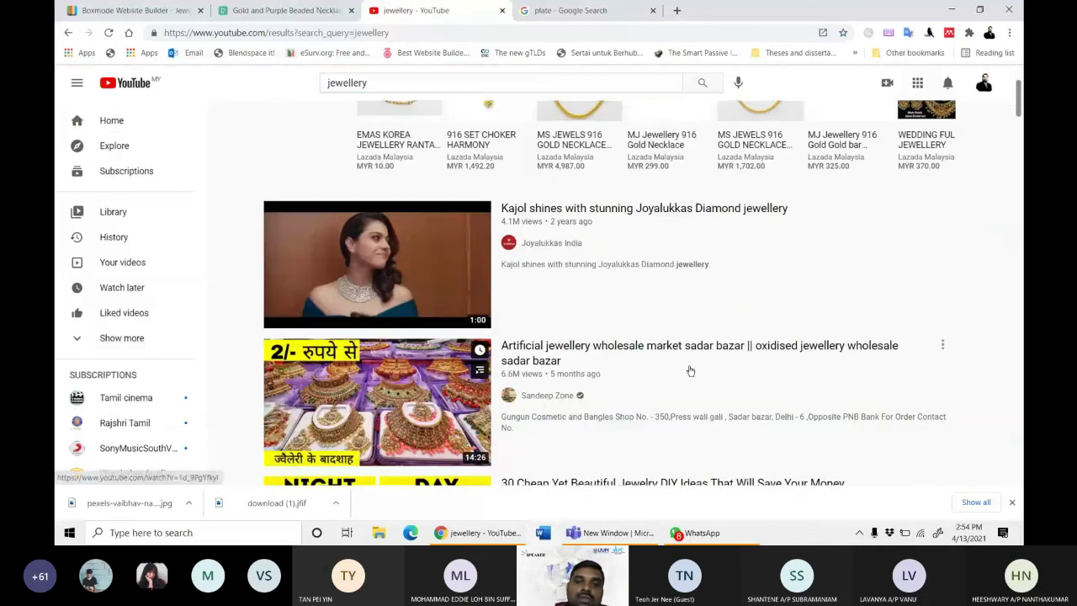
{"action": "scroll", "coordinate": [690, 371], "scroll_direction": "down", "scroll_amount": 1}
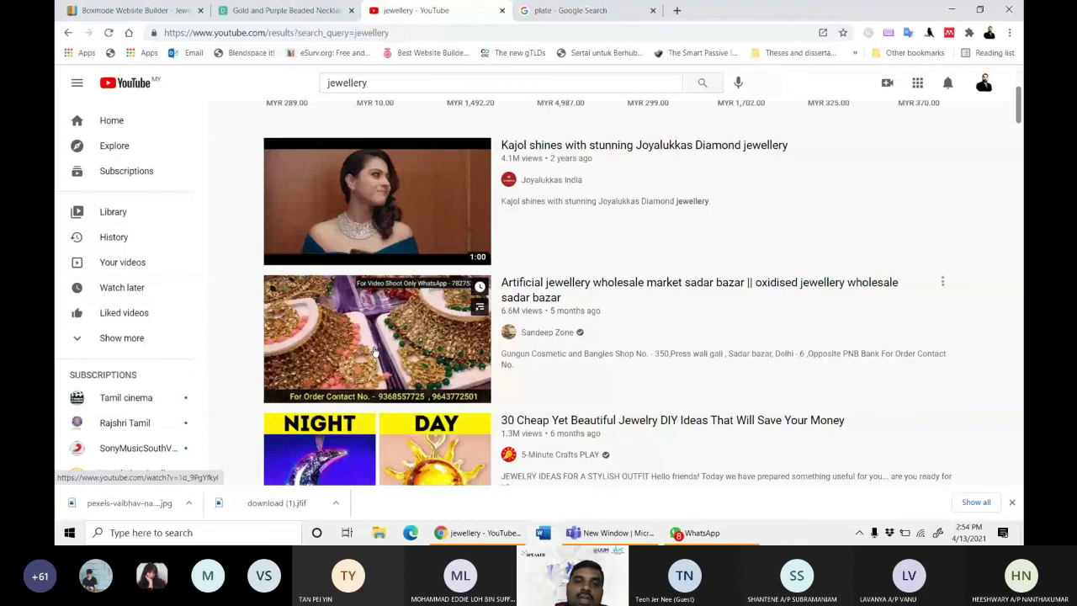
{"action": "scroll", "coordinate": [530, 341], "scroll_direction": "down", "scroll_amount": 7}
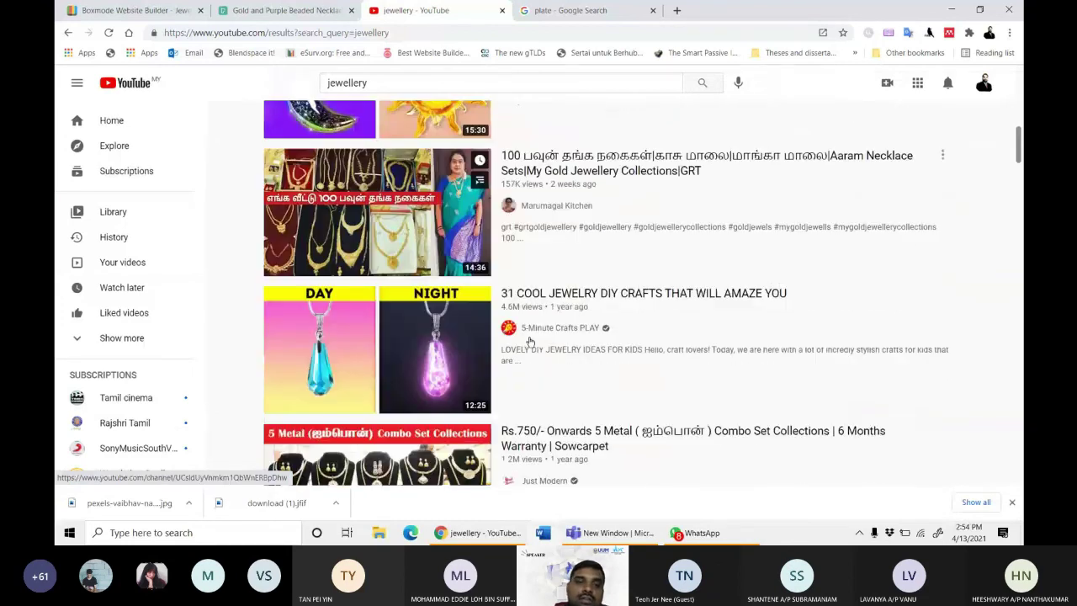
{"action": "scroll", "coordinate": [343, 270], "scroll_direction": "down", "scroll_amount": 1}
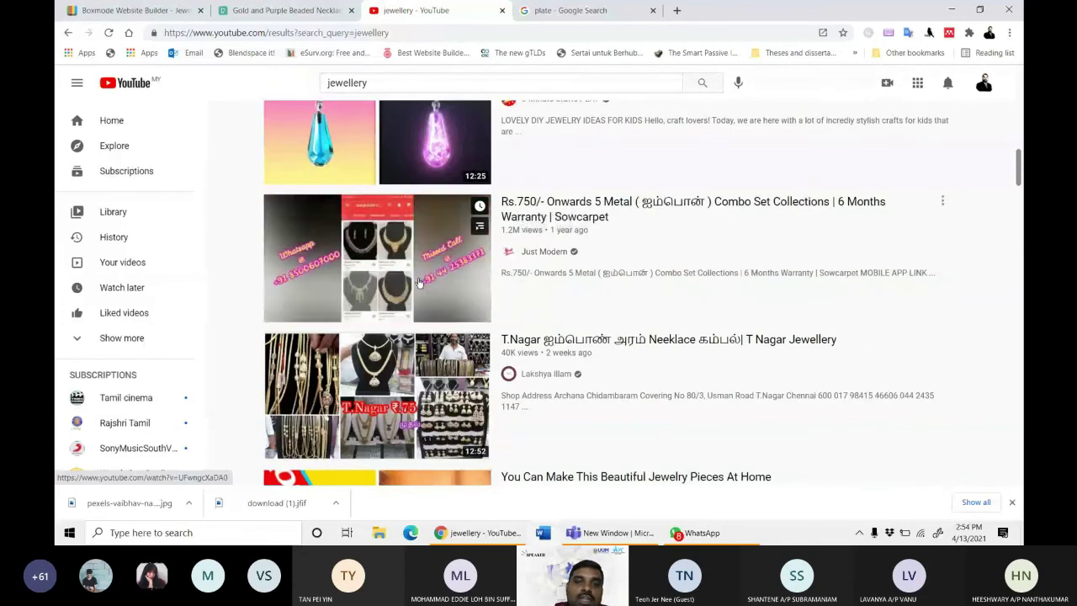
{"action": "scroll", "coordinate": [637, 285], "scroll_direction": "down", "scroll_amount": 5}
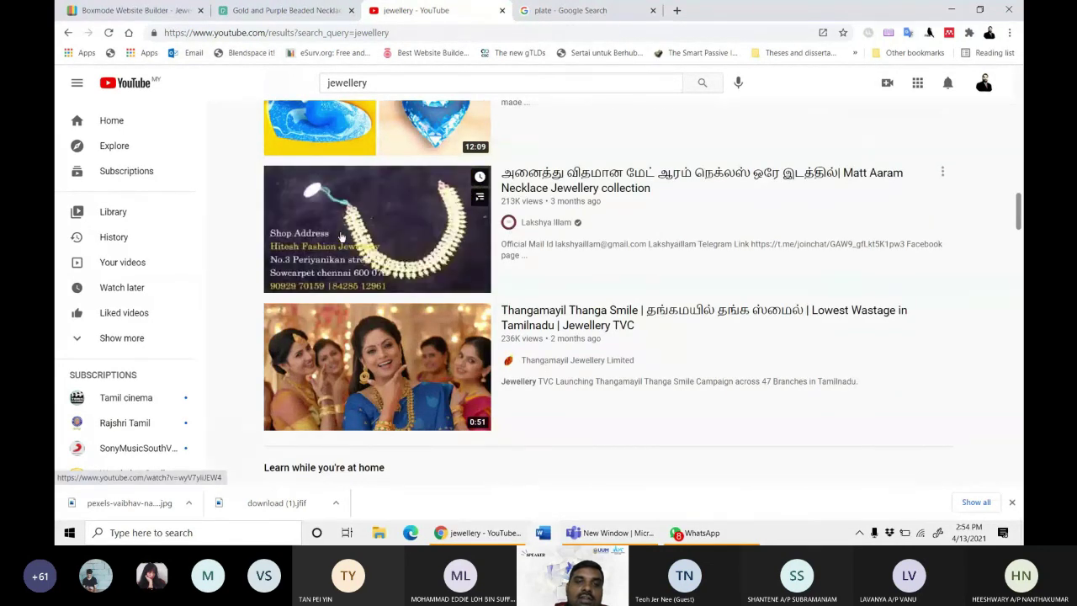
{"action": "scroll", "coordinate": [397, 275], "scroll_direction": "down", "scroll_amount": 4}
{"action": "scroll", "coordinate": [397, 274], "scroll_direction": "down", "scroll_amount": 2}
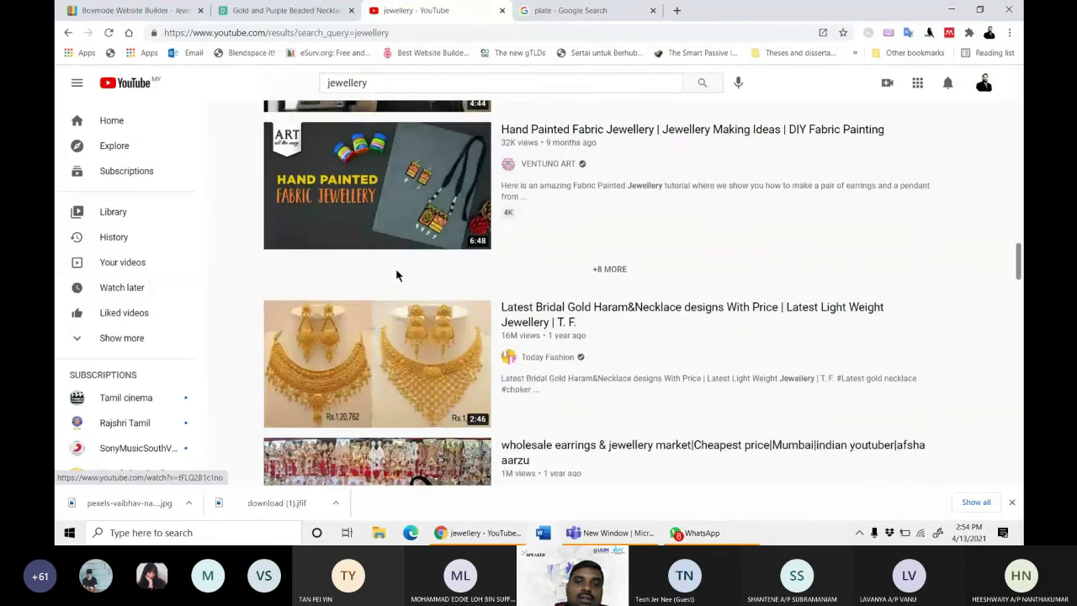
{"action": "scroll", "coordinate": [357, 187], "scroll_direction": "down", "scroll_amount": 2}
{"action": "scroll", "coordinate": [552, 317], "scroll_direction": "down", "scroll_amount": 8}
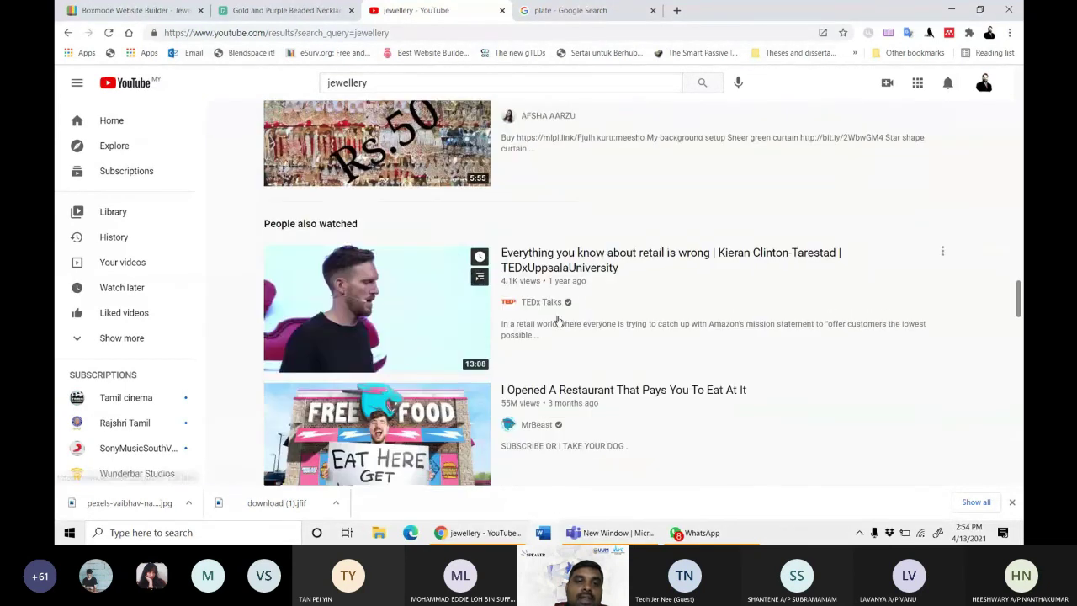
Step: Open the 'Latest Daily Used Gold Chain Necklaces' video, copy its URL, and return to the editor
{"action": "mouse_move", "coordinate": [444, 177]}
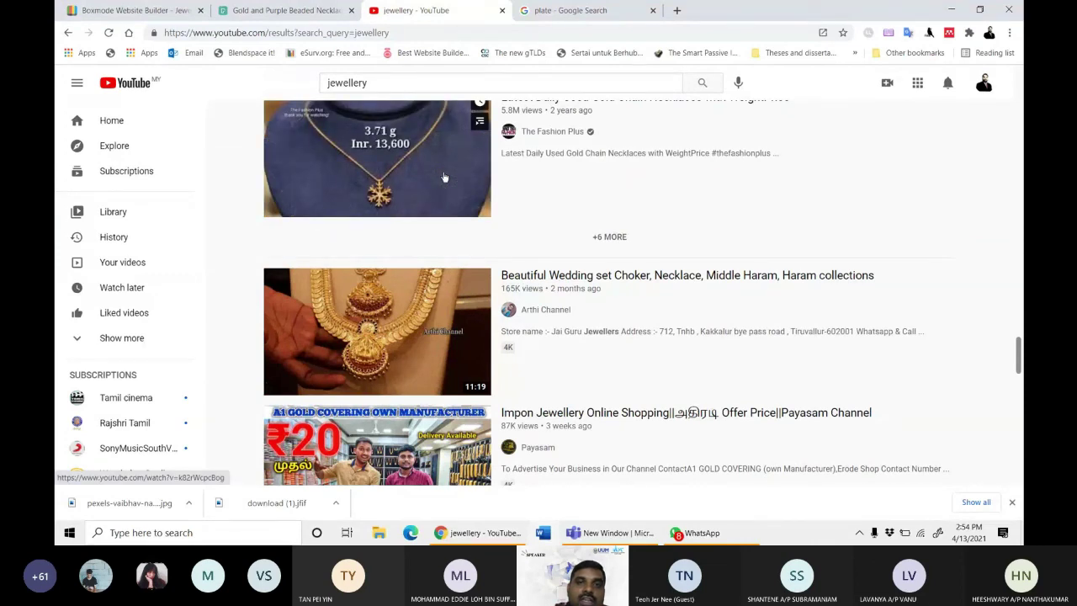
{"action": "left_click", "coordinate": [444, 177]}
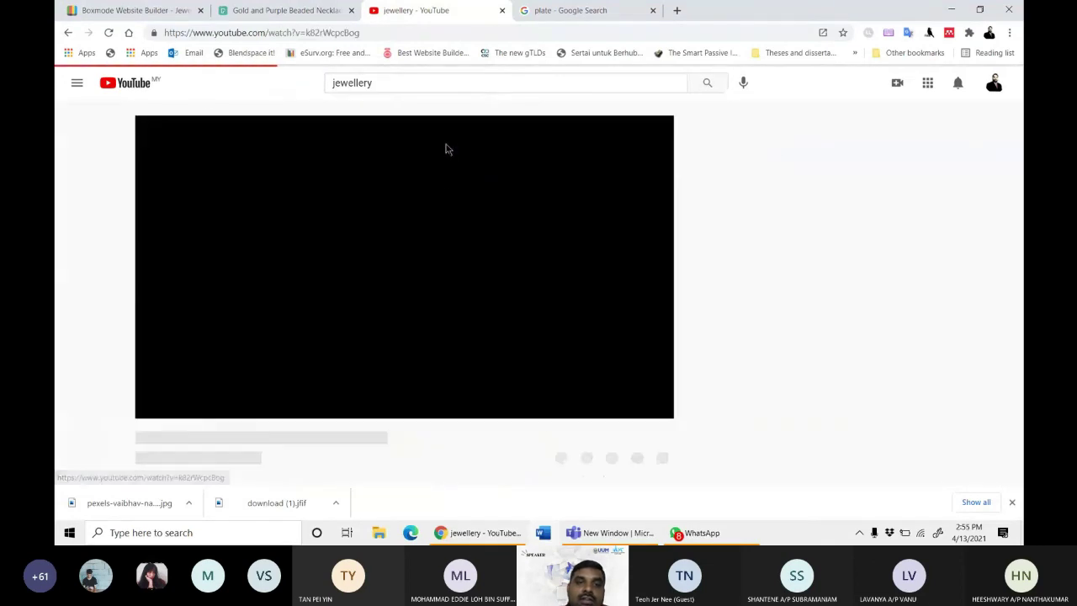
{"action": "left_click", "coordinate": [356, 32]}
{"action": "right_click", "coordinate": [356, 32]}
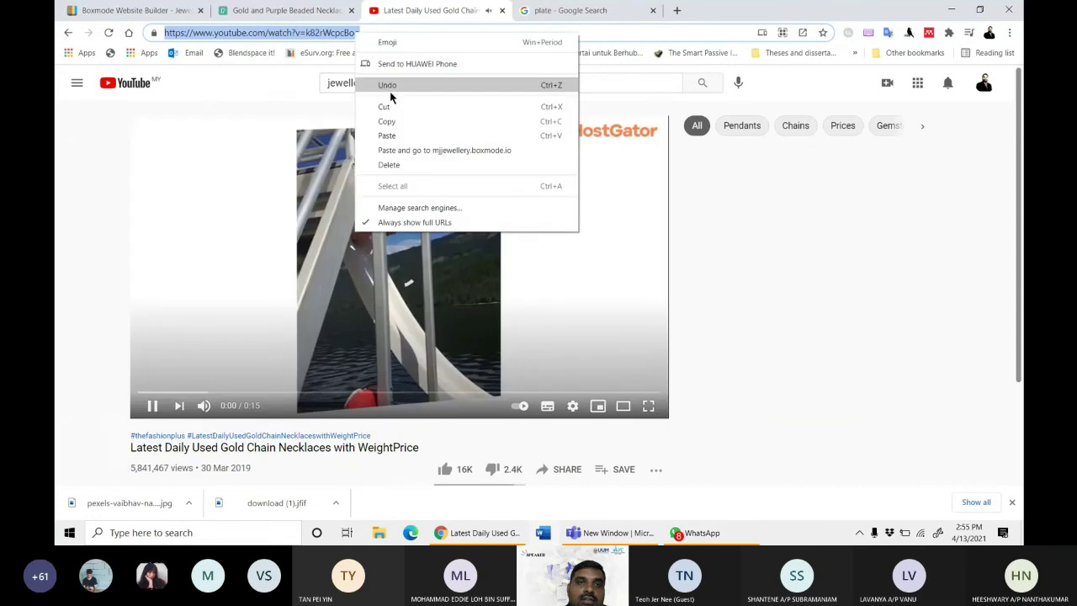
{"action": "left_click", "coordinate": [392, 125]}
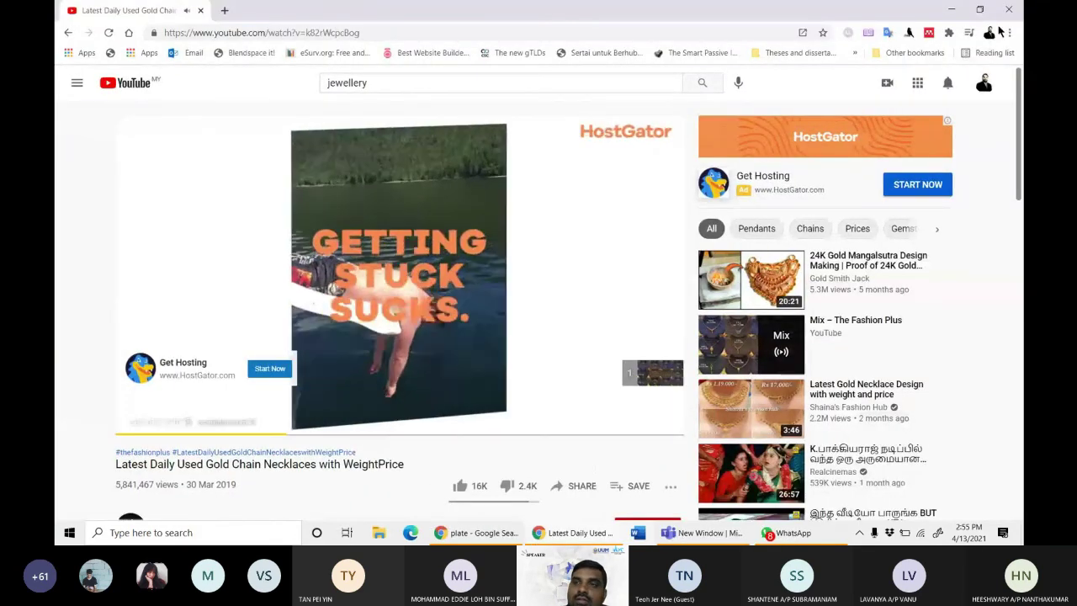
{"action": "left_click", "coordinate": [1009, 8]}
{"action": "left_click", "coordinate": [269, 10]}
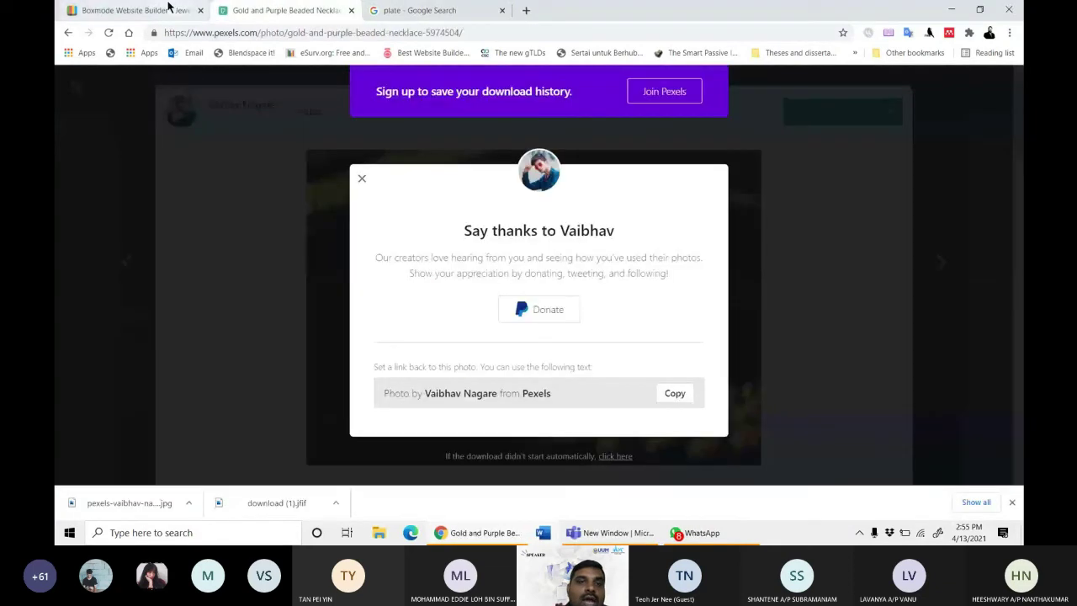
{"action": "left_click", "coordinate": [135, 10]}
Step: Paste the copied YouTube link into the video block beside the products, with autoplay off
{"action": "left_click", "coordinate": [720, 234]}
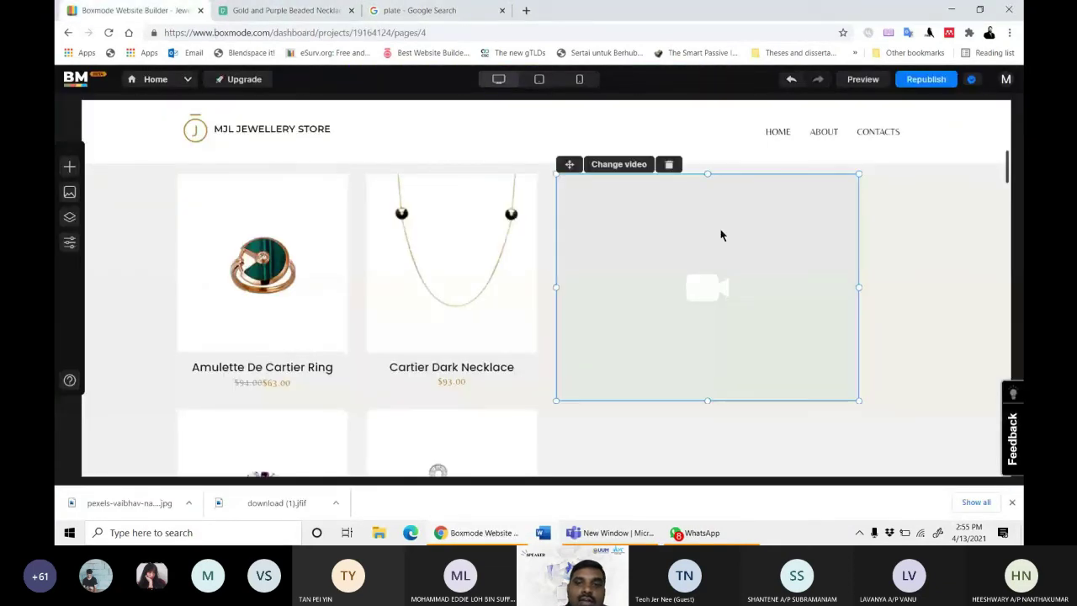
{"action": "left_click", "coordinate": [619, 164]}
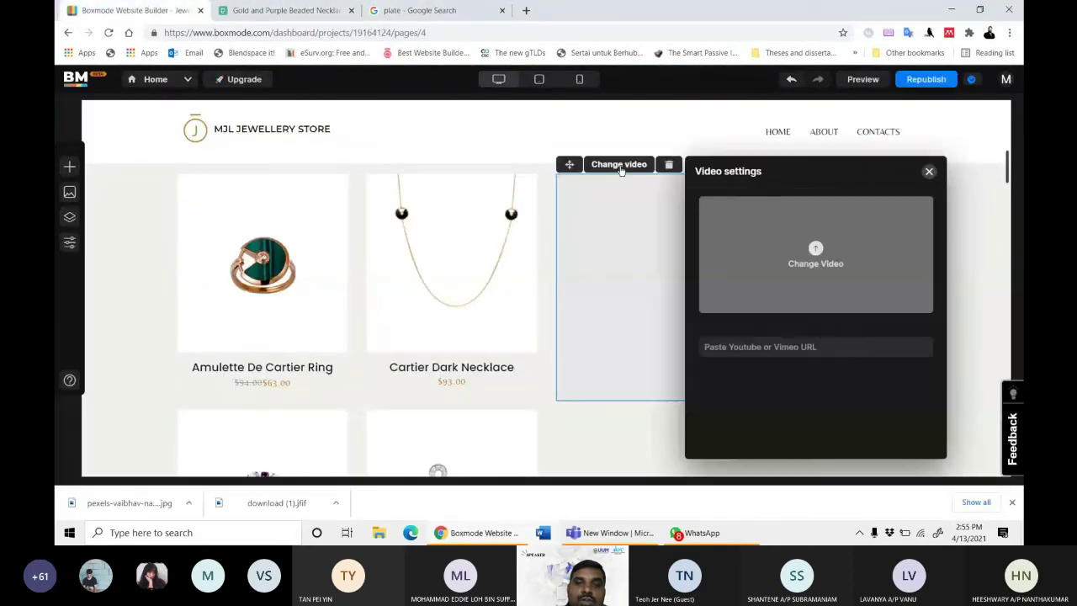
{"action": "left_click", "coordinate": [770, 347]}
{"action": "right_click", "coordinate": [771, 348]}
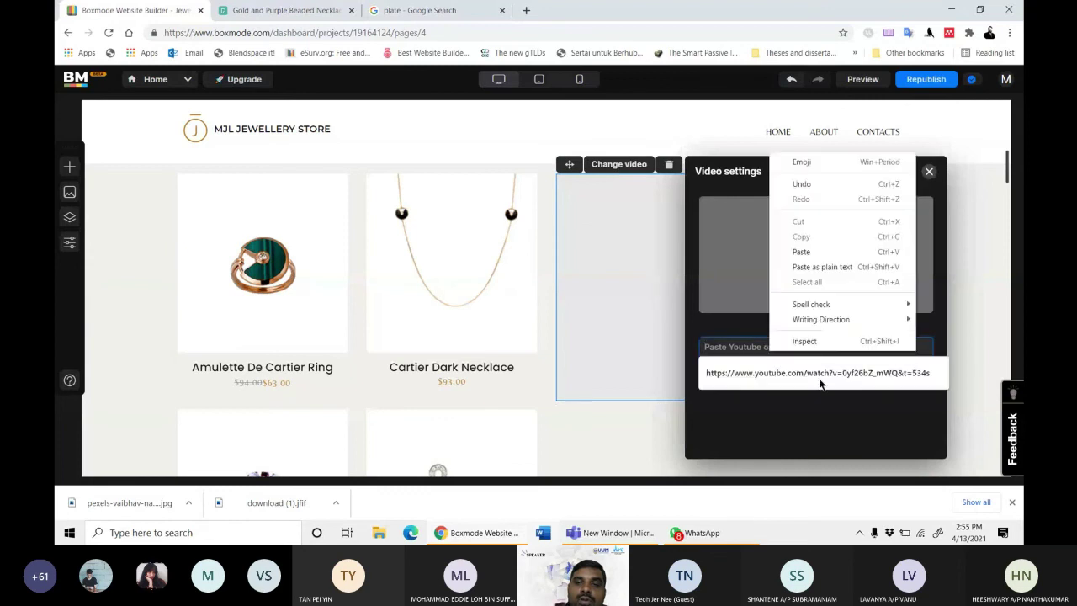
{"action": "left_click", "coordinate": [809, 252]}
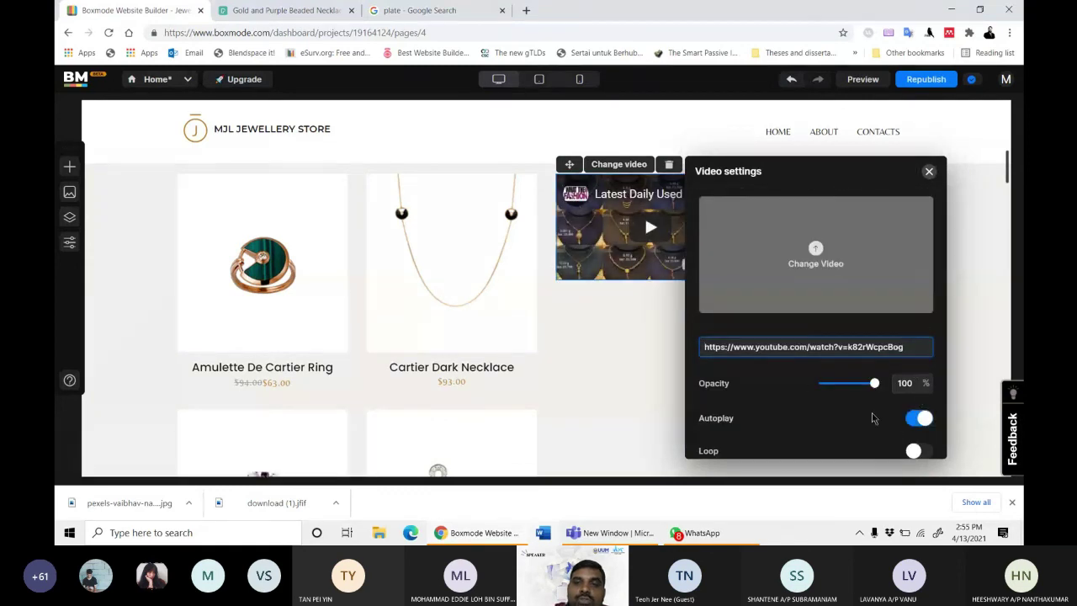
{"action": "scroll", "coordinate": [868, 421], "scroll_direction": "down", "scroll_amount": 2}
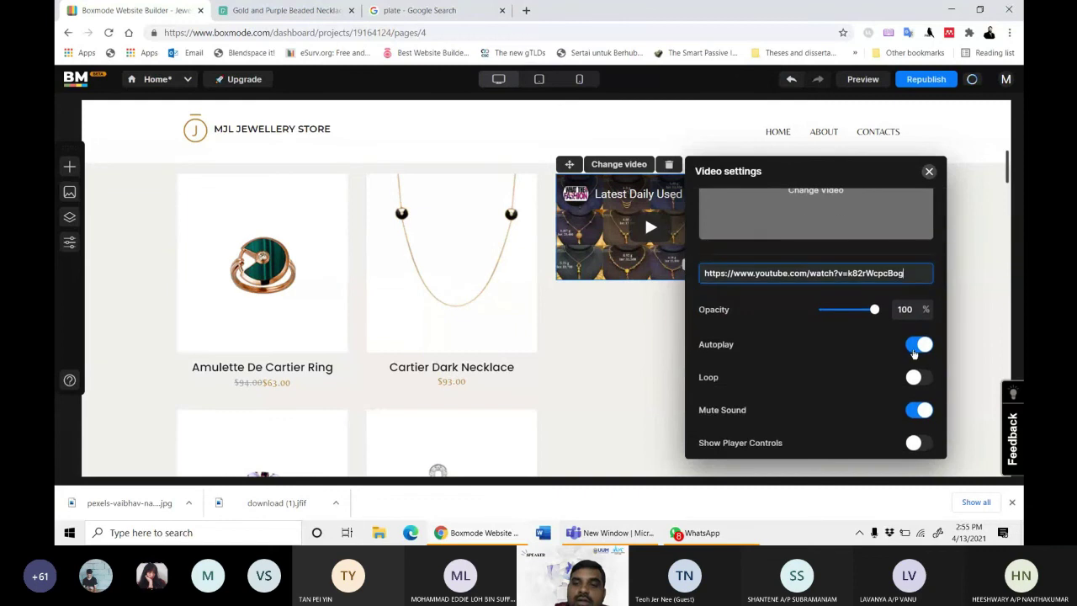
{"action": "left_click", "coordinate": [914, 346]}
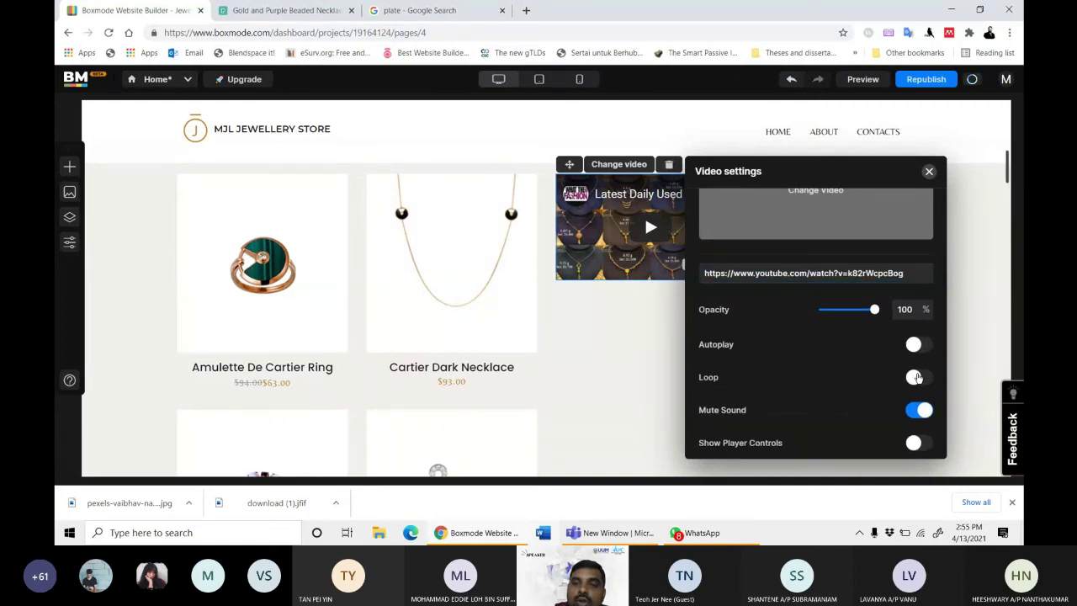
{"action": "left_click", "coordinate": [915, 415]}
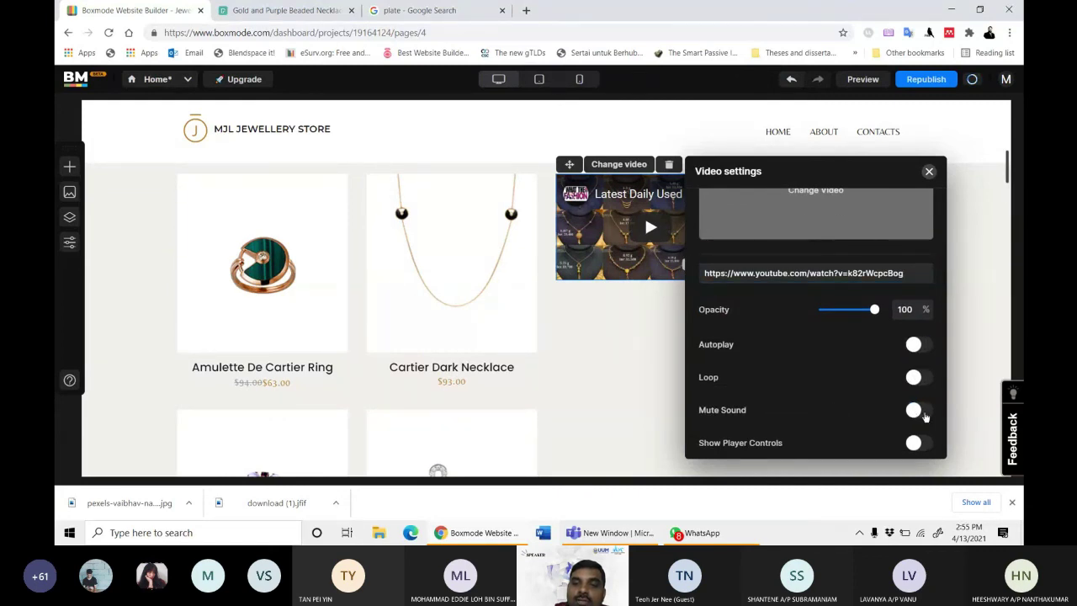
{"action": "left_click", "coordinate": [970, 340]}
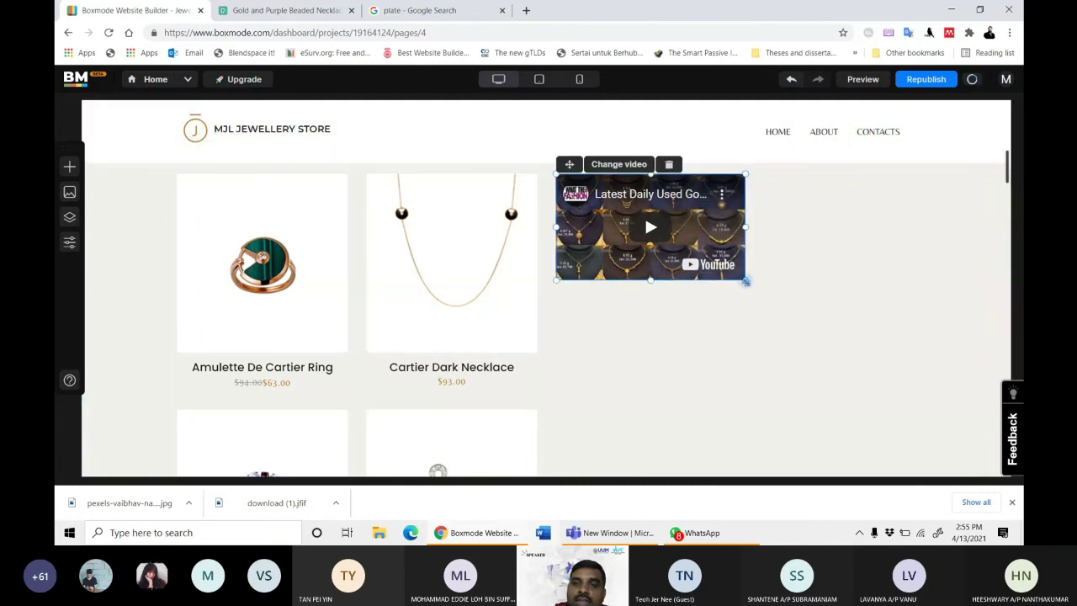
Step: Resize the embedded video by dragging its corner so it sits beside the product grid
{"action": "left_click_drag", "start_coordinate": [744, 279], "coordinate": [933, 367]}
{"action": "left_click_drag", "start_coordinate": [915, 267], "coordinate": [964, 275]}
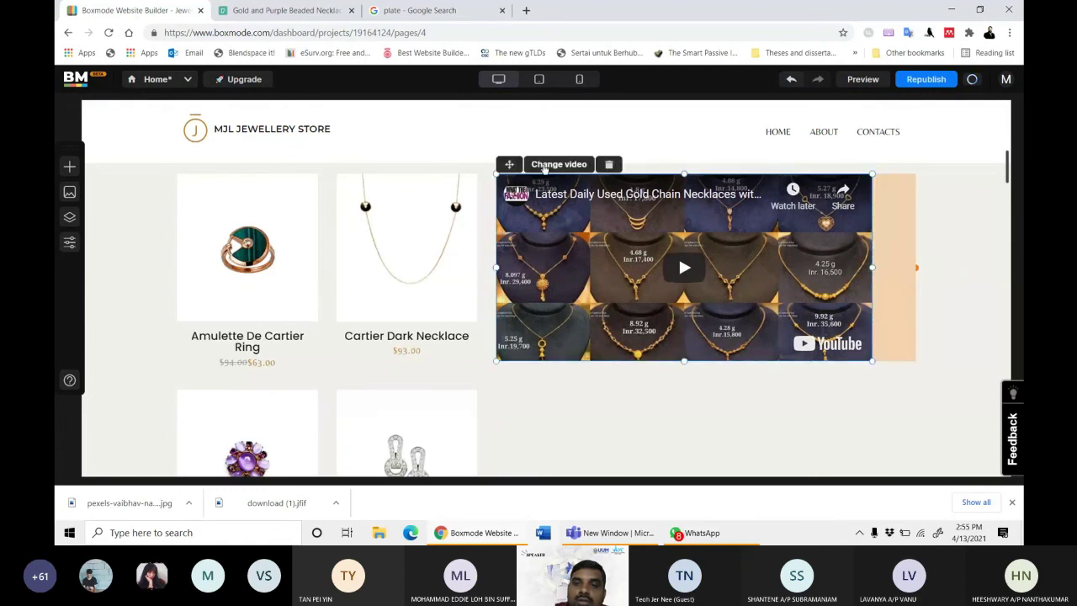
{"action": "left_click", "coordinate": [555, 164]}
{"action": "scroll", "coordinate": [770, 382], "scroll_direction": "up", "scroll_amount": 2}
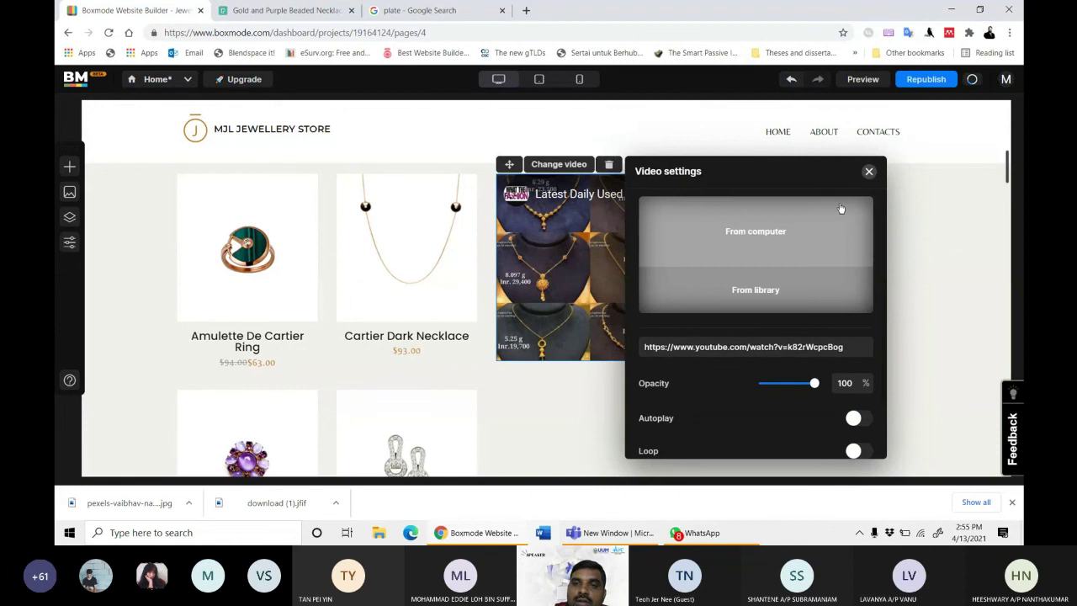
{"action": "left_click", "coordinate": [943, 265]}
{"action": "left_click", "coordinate": [853, 271]}
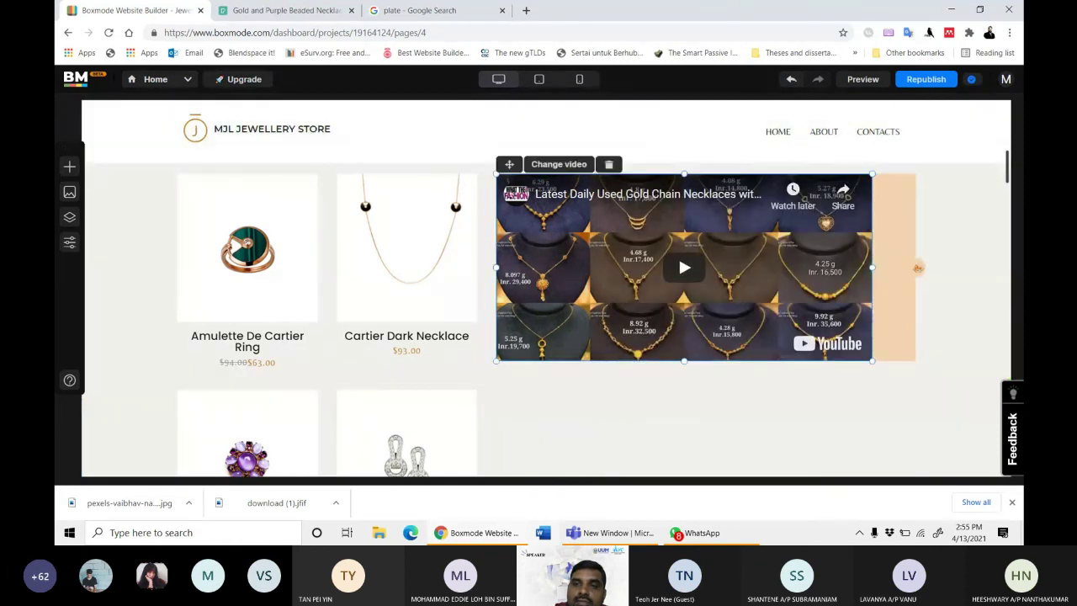
Step: Scroll through the page to locate the second product grid section
{"action": "left_click", "coordinate": [805, 375]}
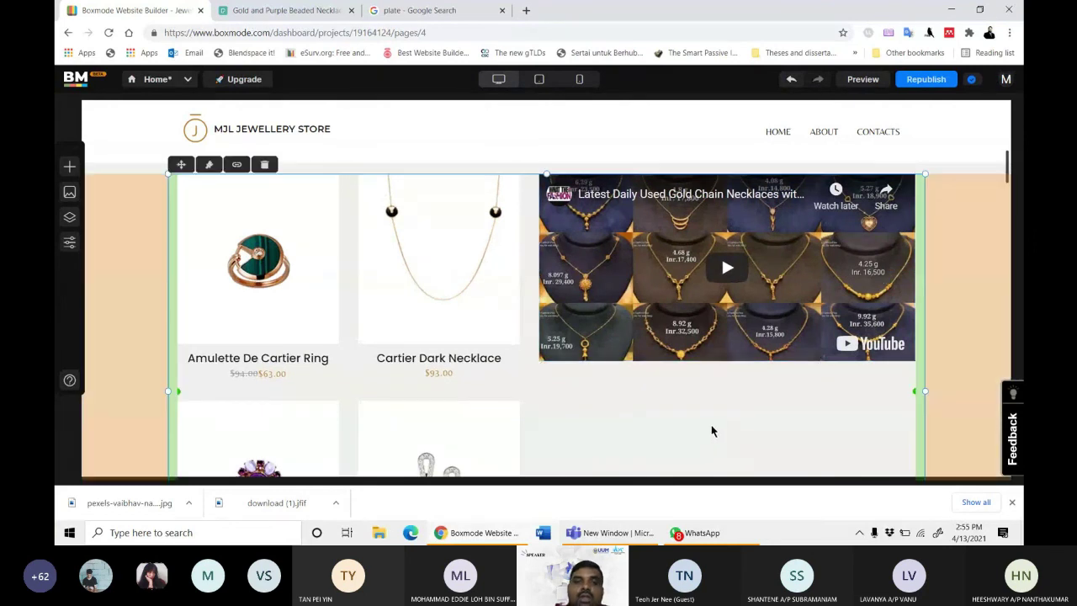
{"action": "scroll", "coordinate": [711, 429], "scroll_direction": "down", "scroll_amount": 5}
{"action": "scroll", "coordinate": [522, 340], "scroll_direction": "down", "scroll_amount": 2}
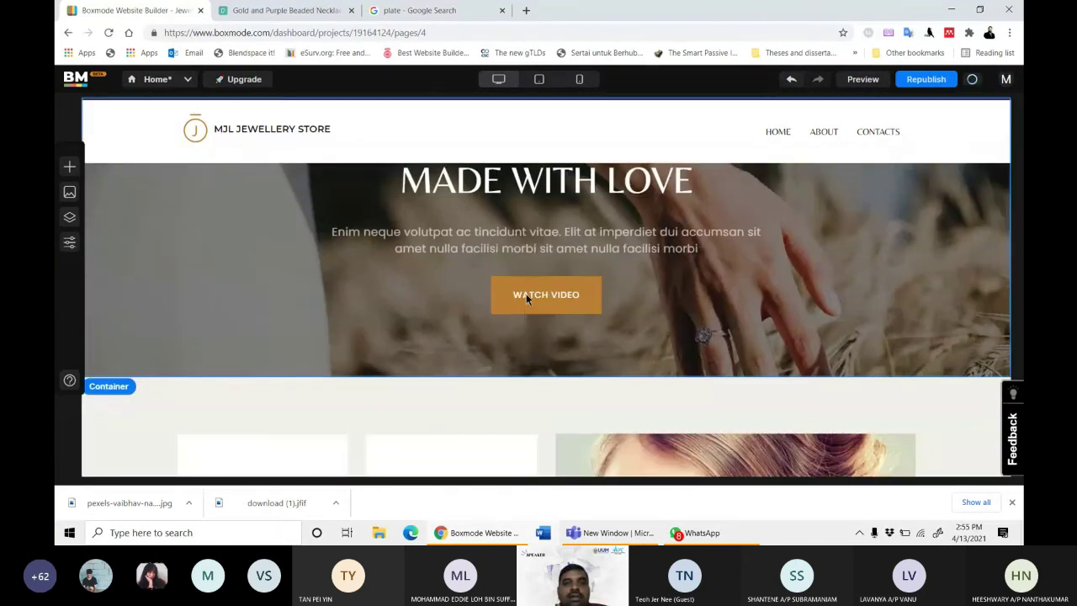
{"action": "scroll", "coordinate": [706, 228], "scroll_direction": "down", "scroll_amount": 5}
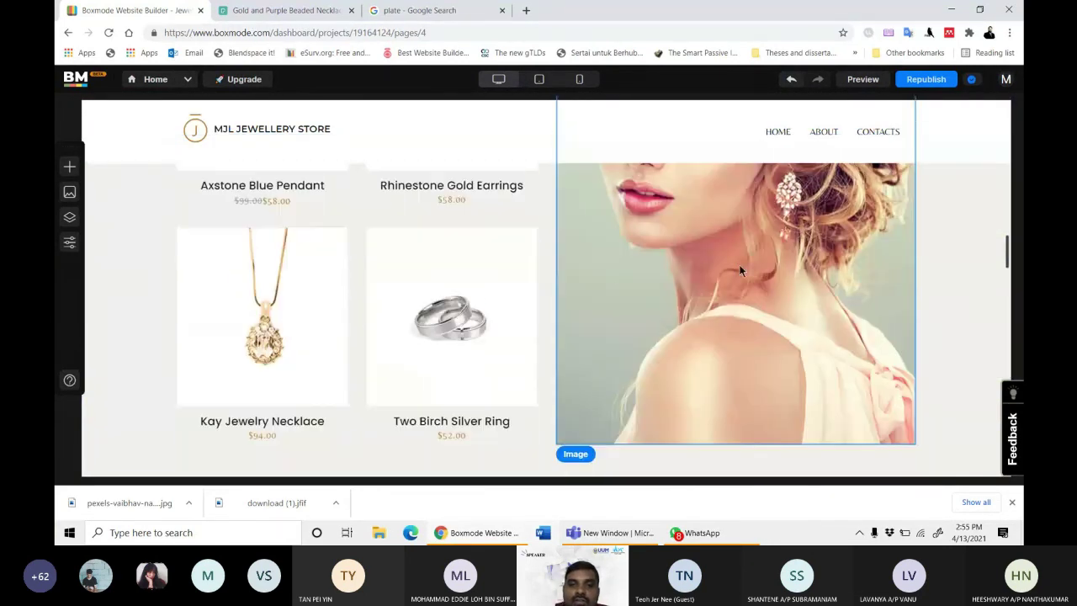
{"action": "scroll", "coordinate": [383, 294], "scroll_direction": "down", "scroll_amount": 2}
{"action": "scroll", "coordinate": [395, 322], "scroll_direction": "up", "scroll_amount": 4}
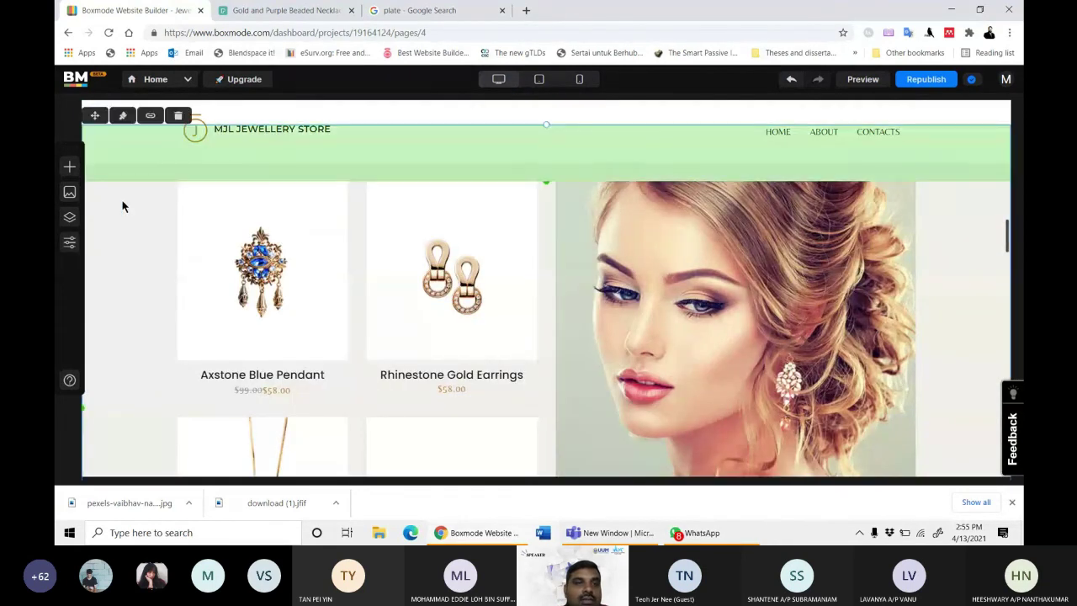
{"action": "scroll", "coordinate": [297, 272], "scroll_direction": "up", "scroll_amount": 2}
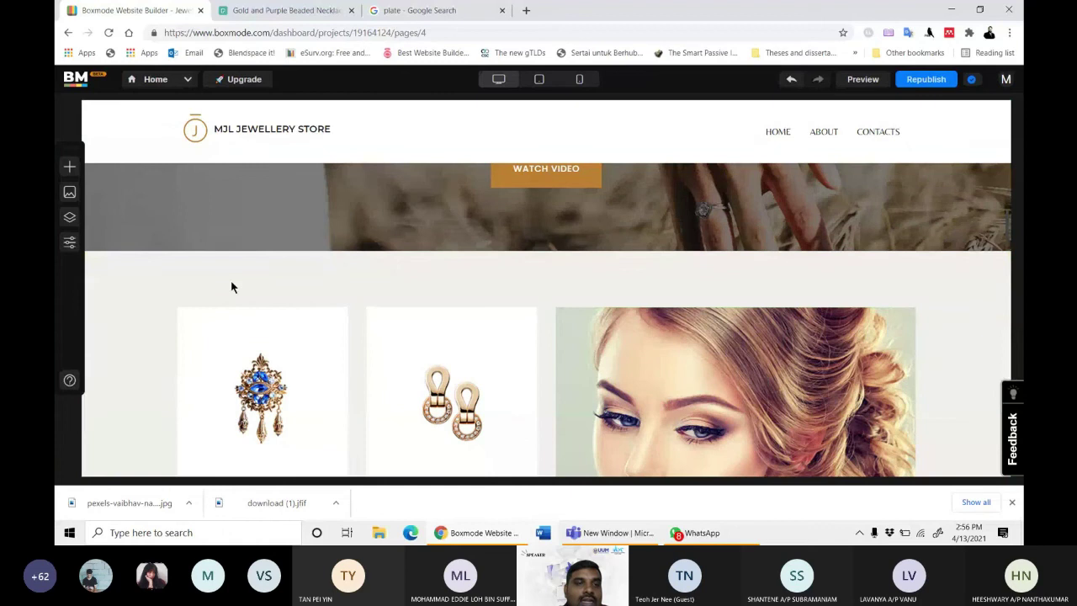
{"action": "scroll", "coordinate": [870, 324], "scroll_direction": "down", "scroll_amount": 2}
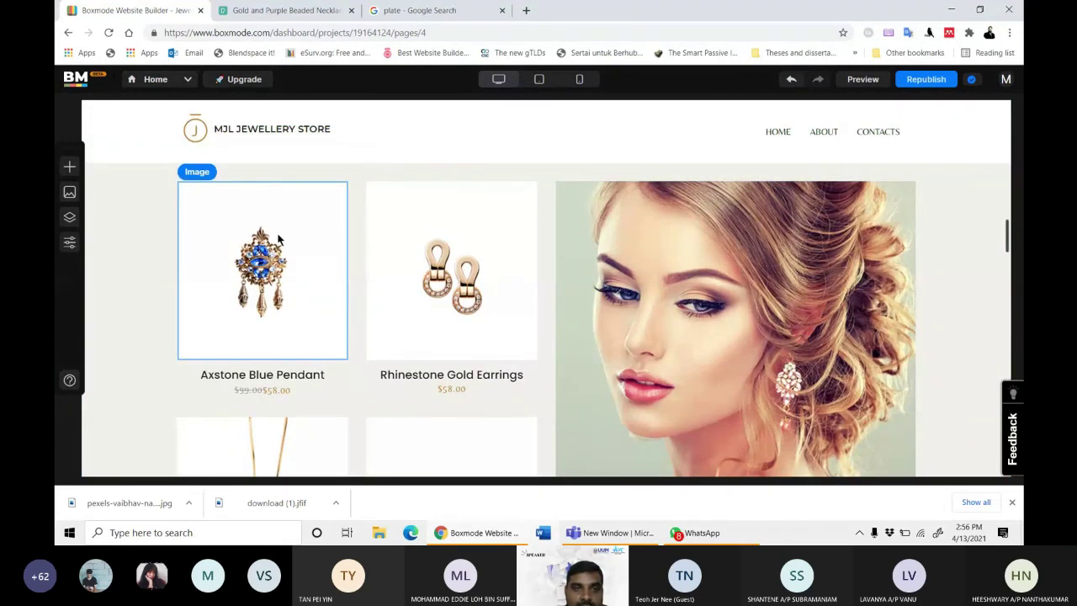
{"action": "scroll", "coordinate": [967, 286], "scroll_direction": "up", "scroll_amount": 2}
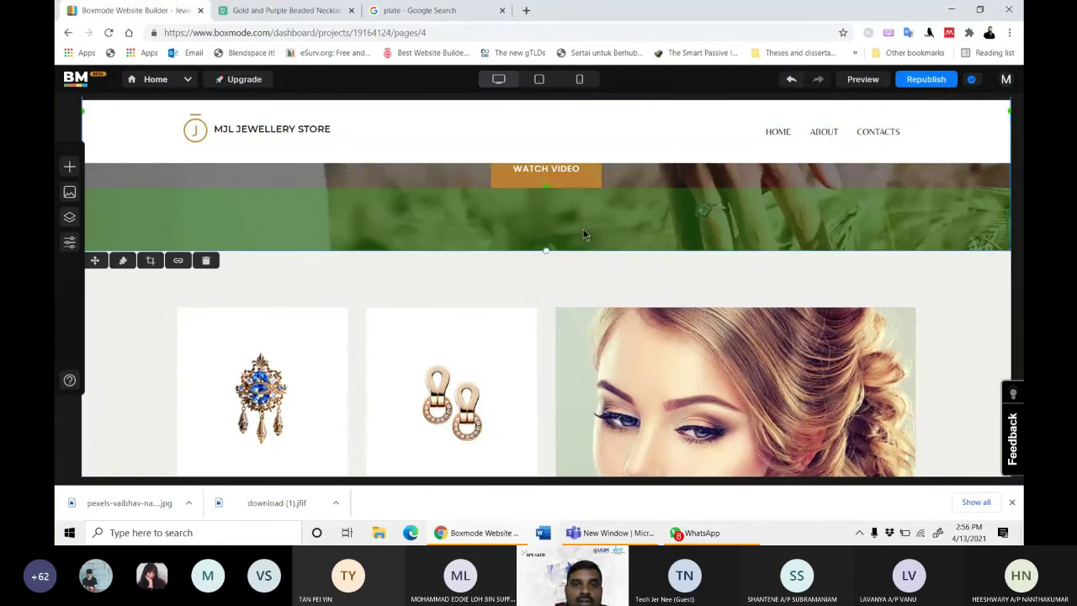
{"action": "scroll", "coordinate": [632, 252], "scroll_direction": "up", "scroll_amount": 2}
{"action": "scroll", "coordinate": [168, 298], "scroll_direction": "down", "scroll_amount": 3}
Step: Delete the second product grid section containing the woman's portrait
{"action": "left_click", "coordinate": [146, 296]}
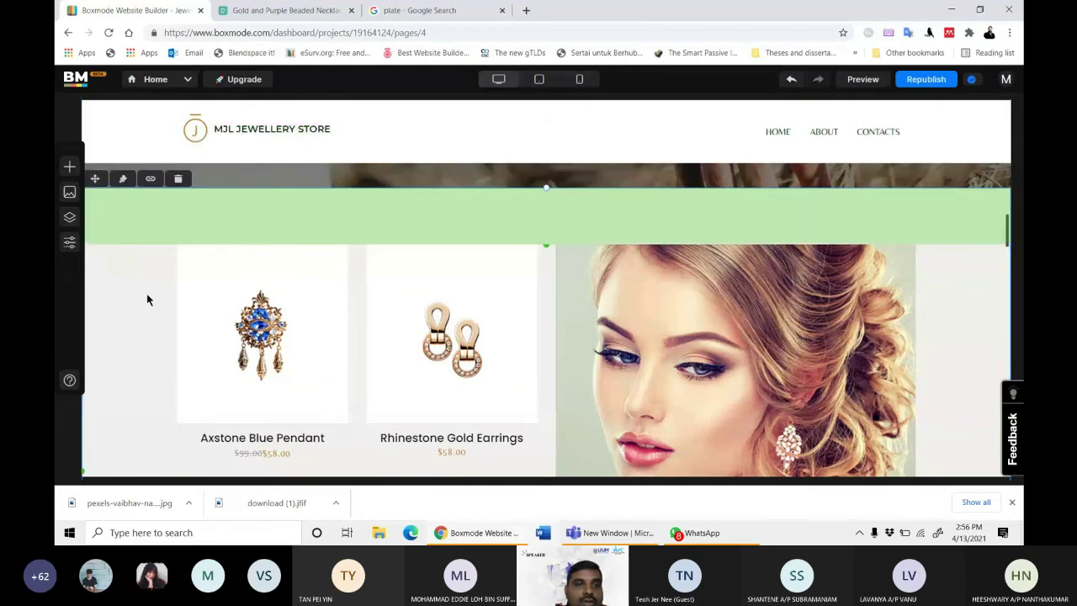
{"action": "left_click", "coordinate": [177, 179]}
{"action": "scroll", "coordinate": [797, 336], "scroll_direction": "down", "scroll_amount": 4}
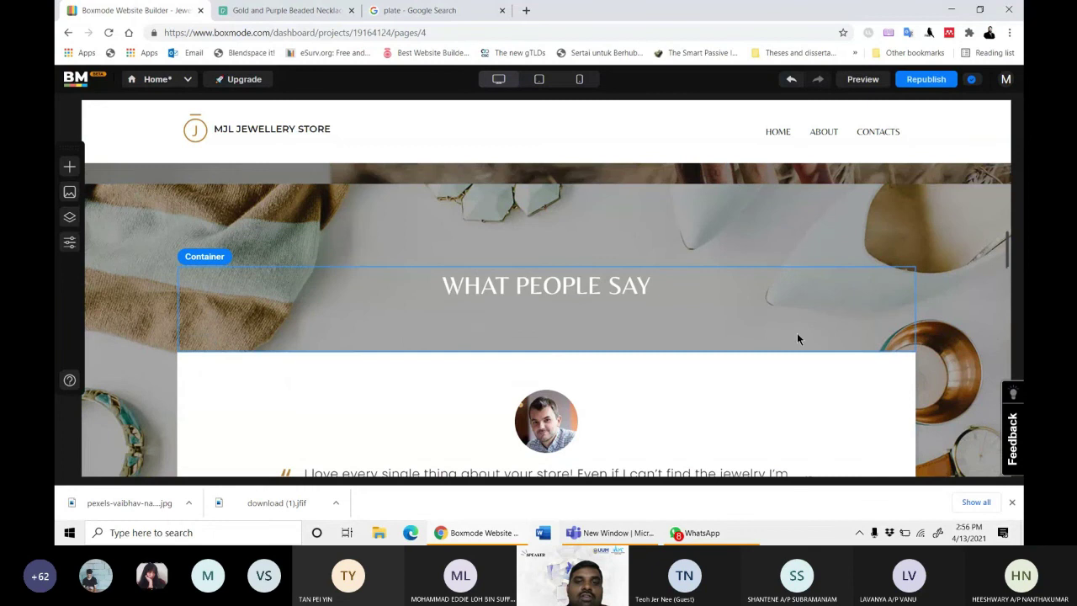
{"action": "scroll", "coordinate": [796, 336], "scroll_direction": "up", "scroll_amount": 8}
{"action": "scroll", "coordinate": [796, 337], "scroll_direction": "down", "scroll_amount": 3}
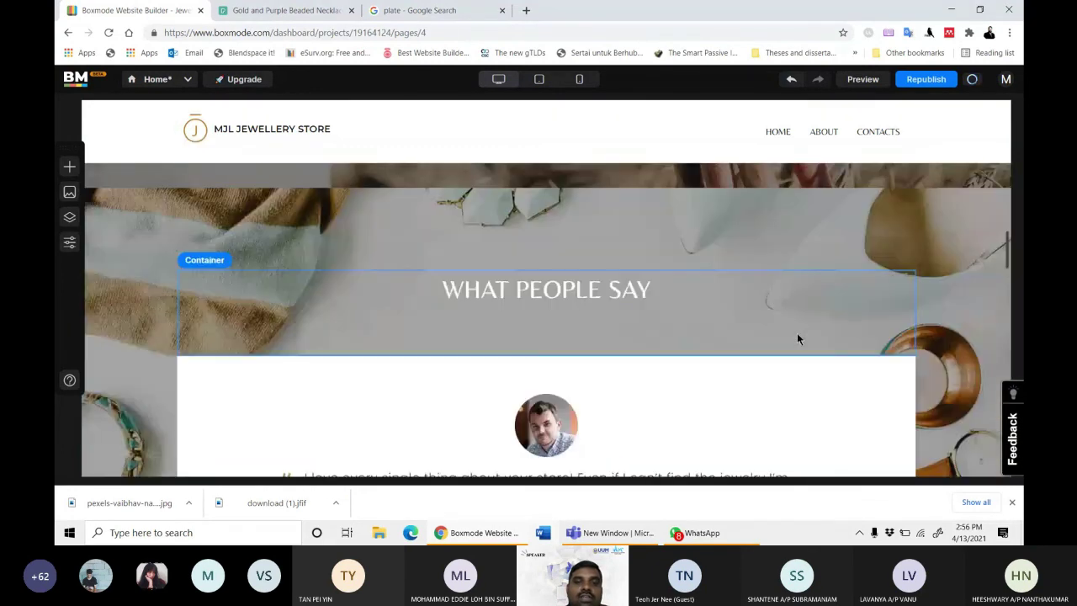
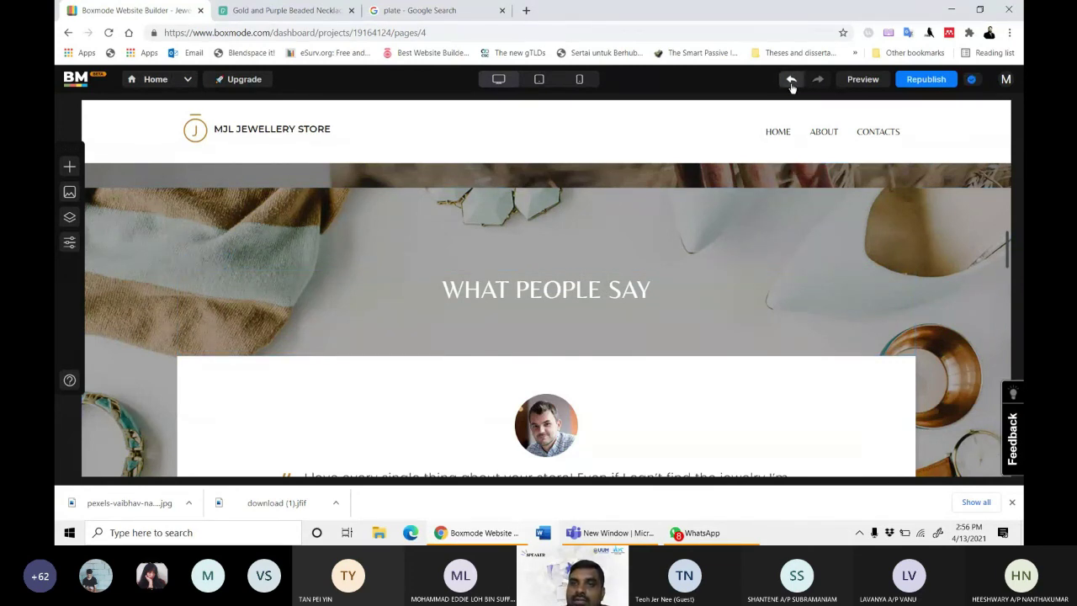
Step: Undo the last two page edits, redo one, and scroll through the page
{"action": "left_click", "coordinate": [790, 81]}
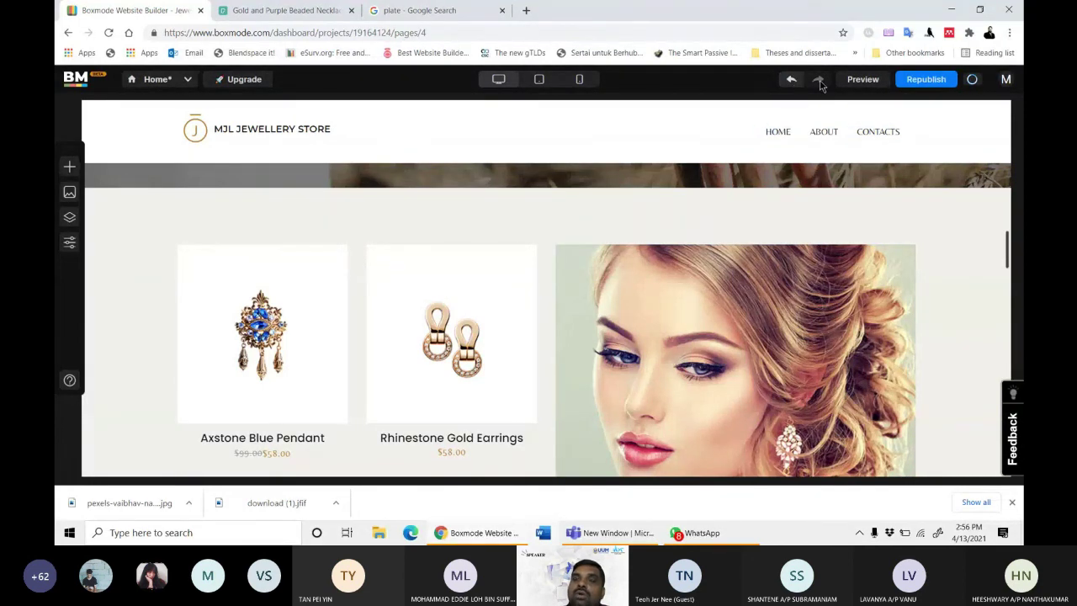
{"action": "left_click", "coordinate": [792, 80]}
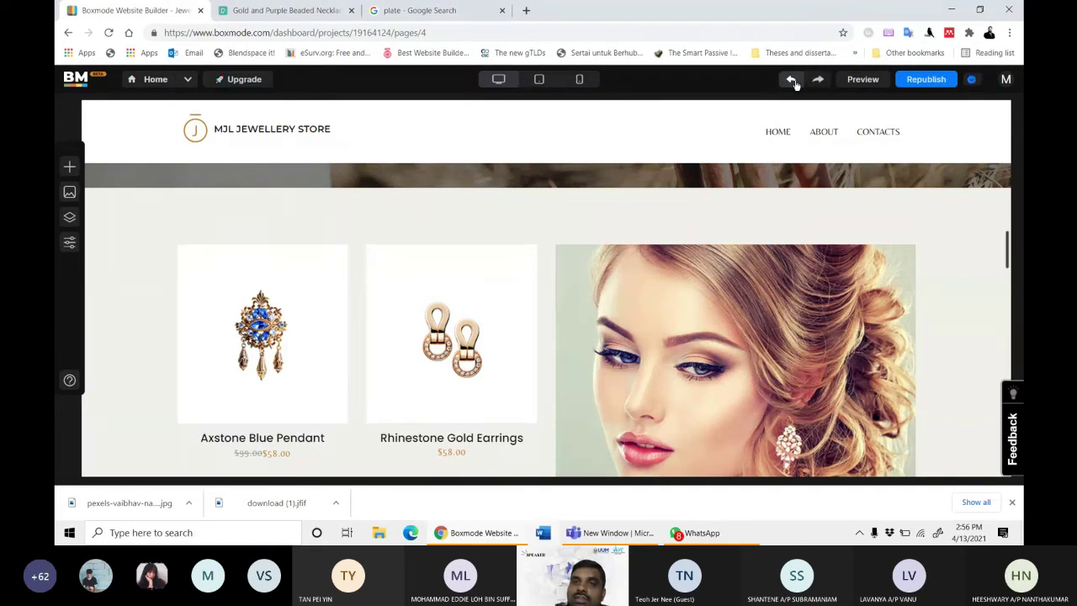
{"action": "left_click", "coordinate": [818, 81]}
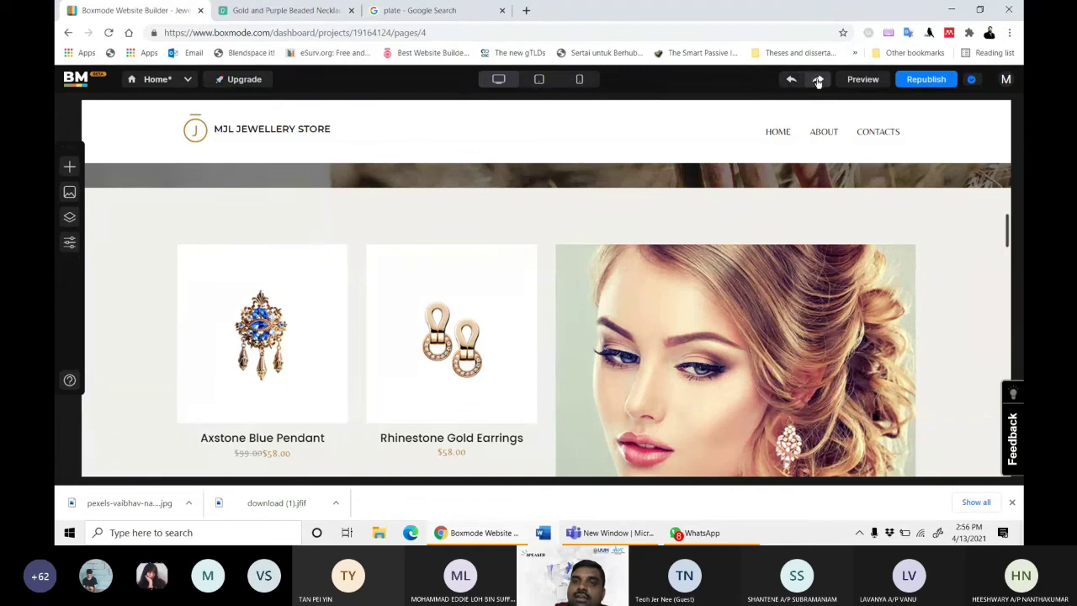
{"action": "scroll", "coordinate": [639, 309], "scroll_direction": "down", "scroll_amount": 6}
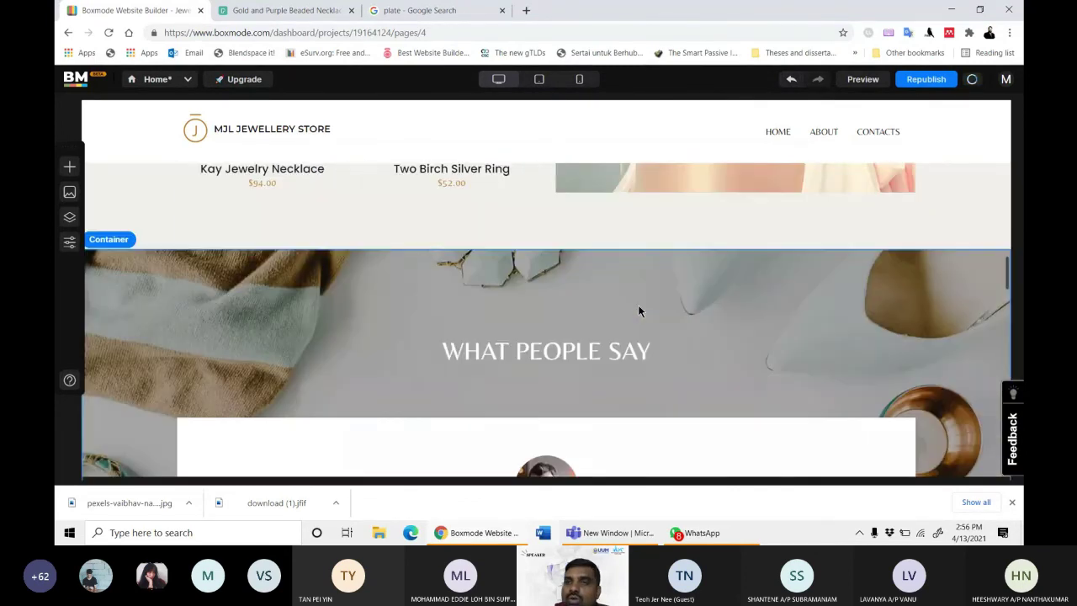
{"action": "scroll", "coordinate": [616, 363], "scroll_direction": "down", "scroll_amount": 8}
{"action": "scroll", "coordinate": [616, 368], "scroll_direction": "down", "scroll_amount": 5}
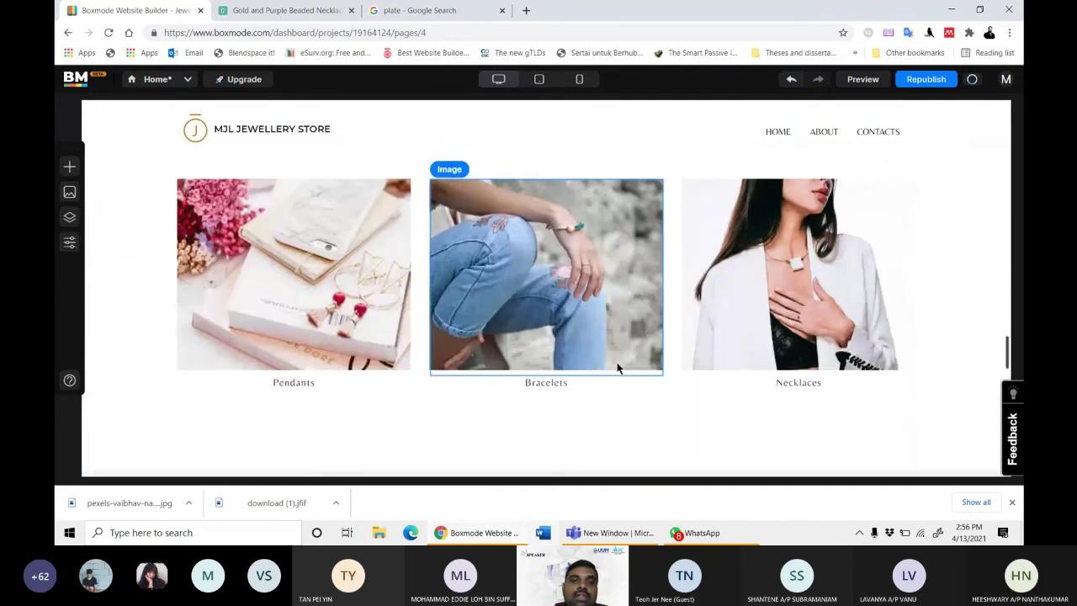
{"action": "scroll", "coordinate": [616, 368], "scroll_direction": "down", "scroll_amount": 8}
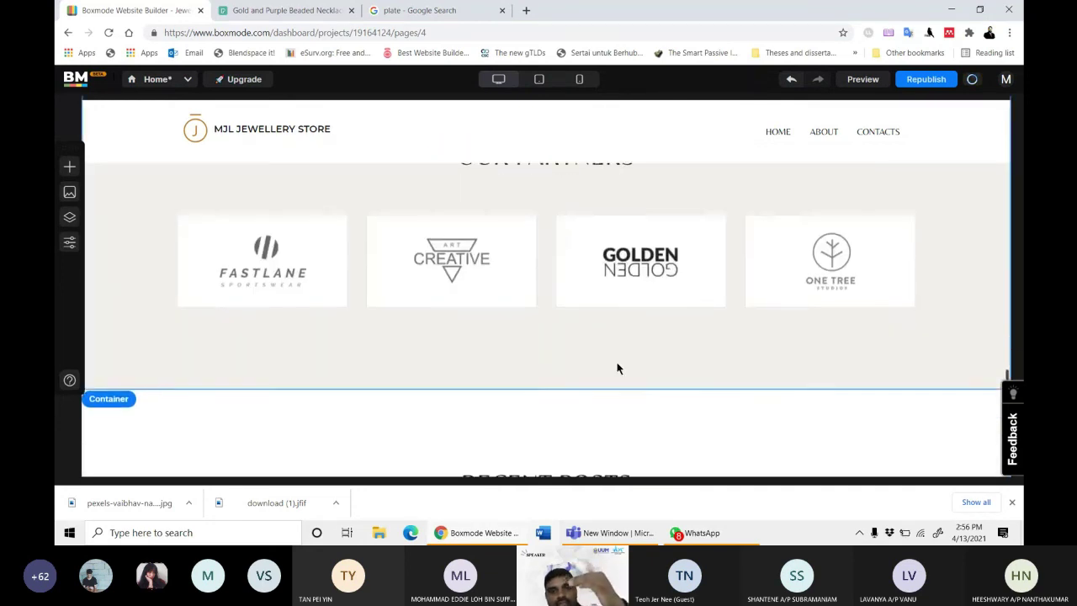
{"action": "scroll", "coordinate": [617, 368], "scroll_direction": "down", "scroll_amount": 3}
{"action": "scroll", "coordinate": [616, 368], "scroll_direction": "up", "scroll_amount": 18}
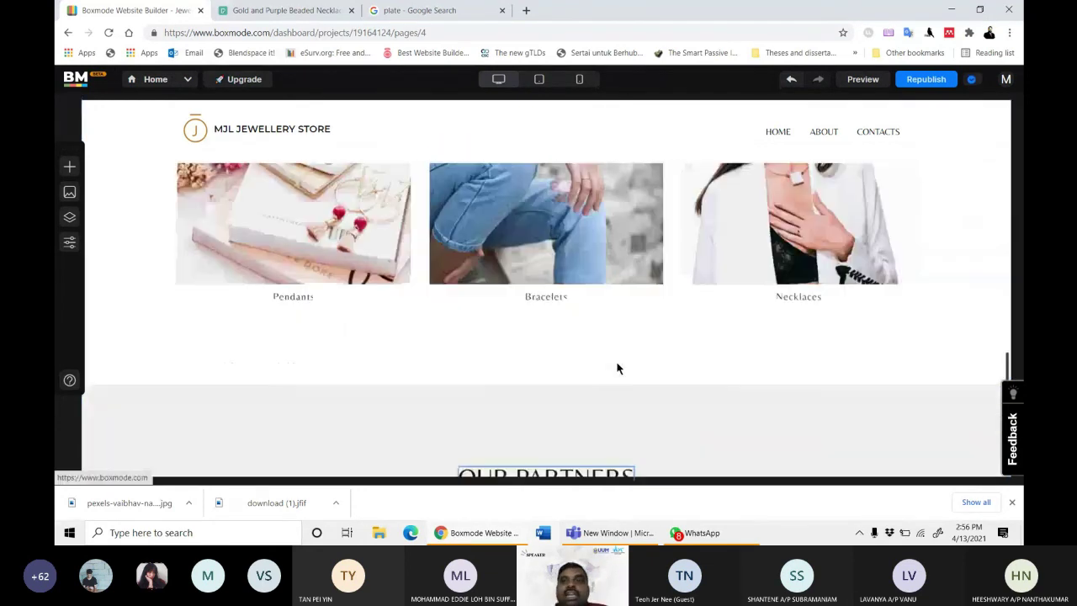
{"action": "scroll", "coordinate": [617, 368], "scroll_direction": "up", "scroll_amount": 1}
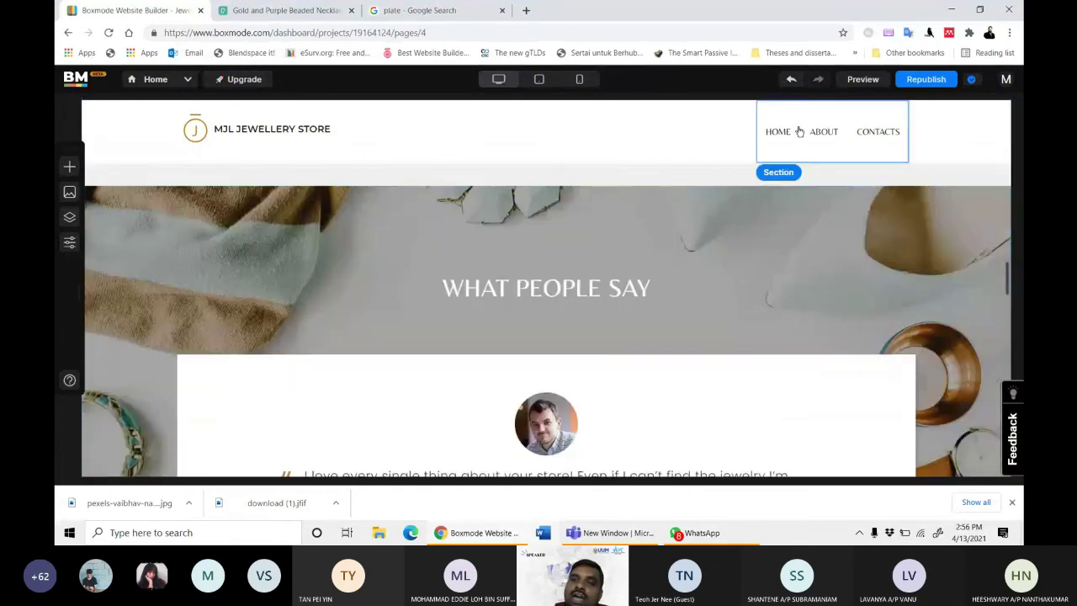
Step: Add a new navigation menu item and rename it 'Our Facebook'
{"action": "left_click", "coordinate": [881, 135]}
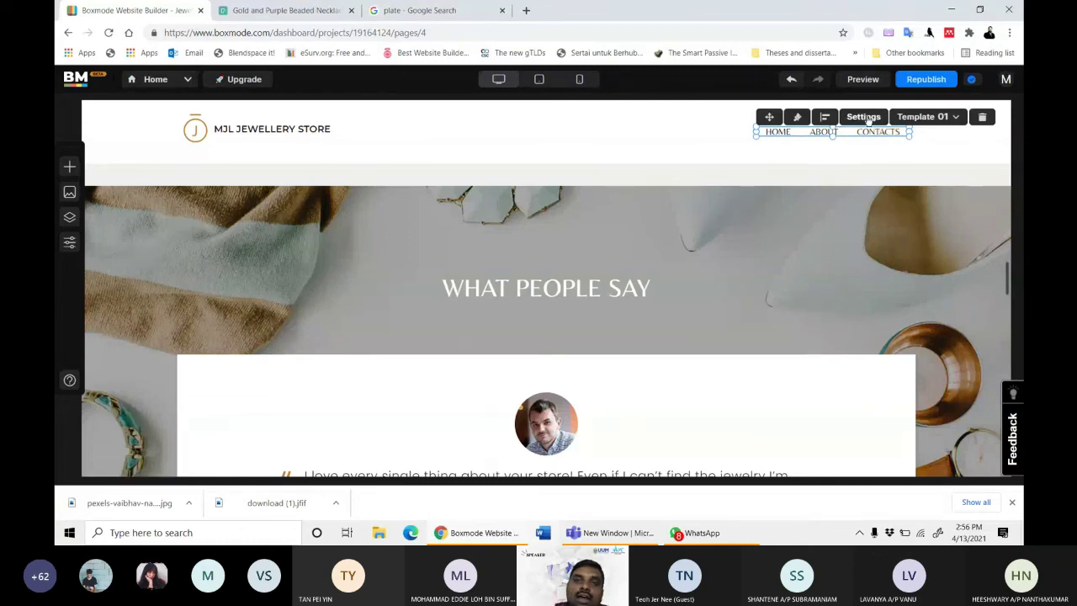
{"action": "left_click", "coordinate": [864, 117]}
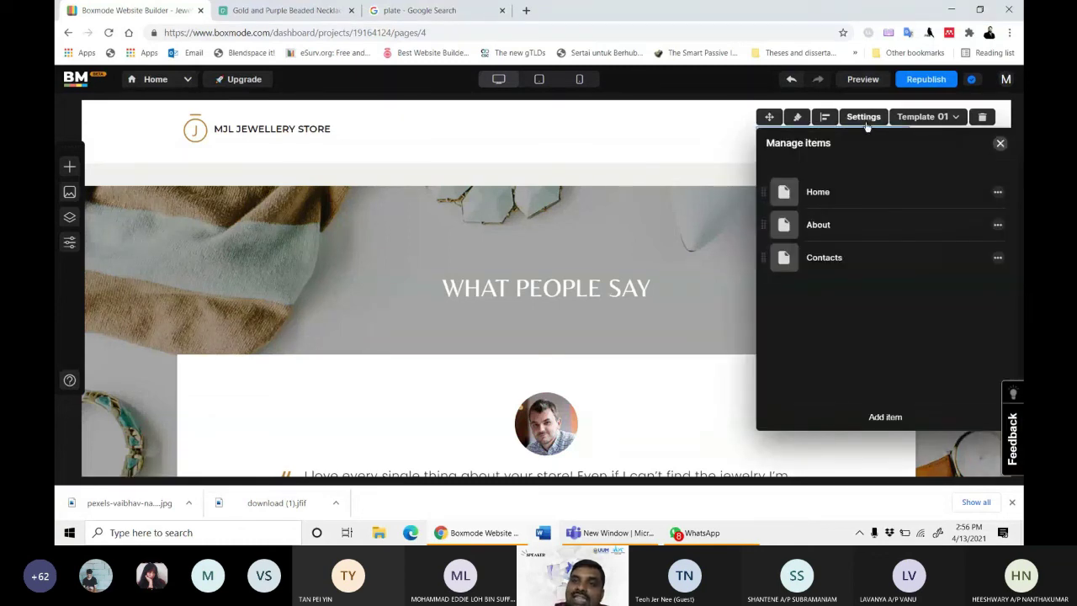
{"action": "left_click", "coordinate": [884, 418]}
{"action": "left_click", "coordinate": [997, 290]}
{"action": "left_click", "coordinate": [917, 190]}
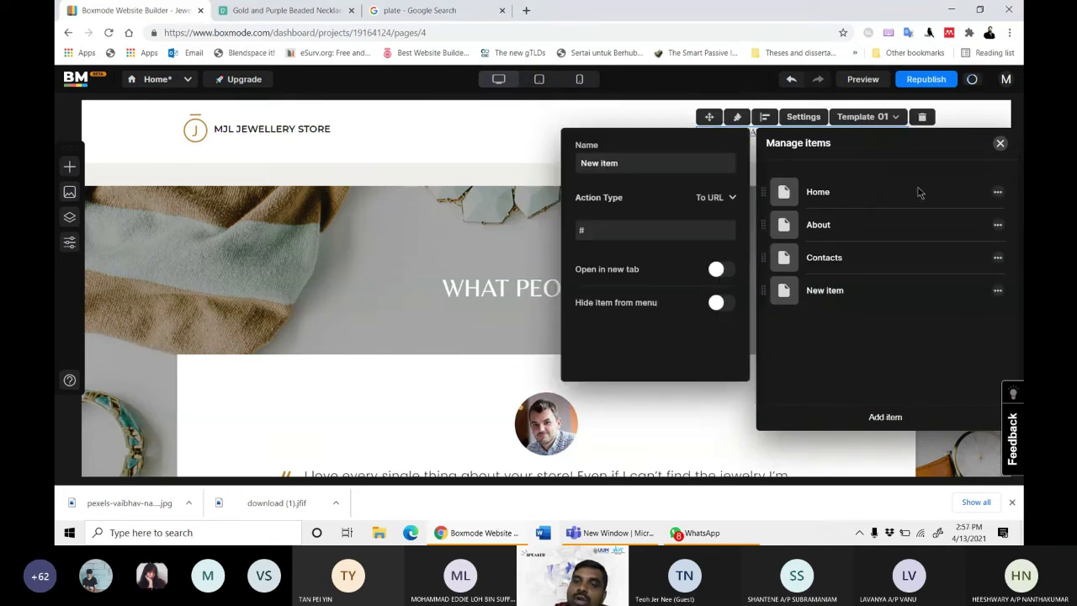
{"action": "left_click_drag", "start_coordinate": [628, 162], "coordinate": [573, 169]}
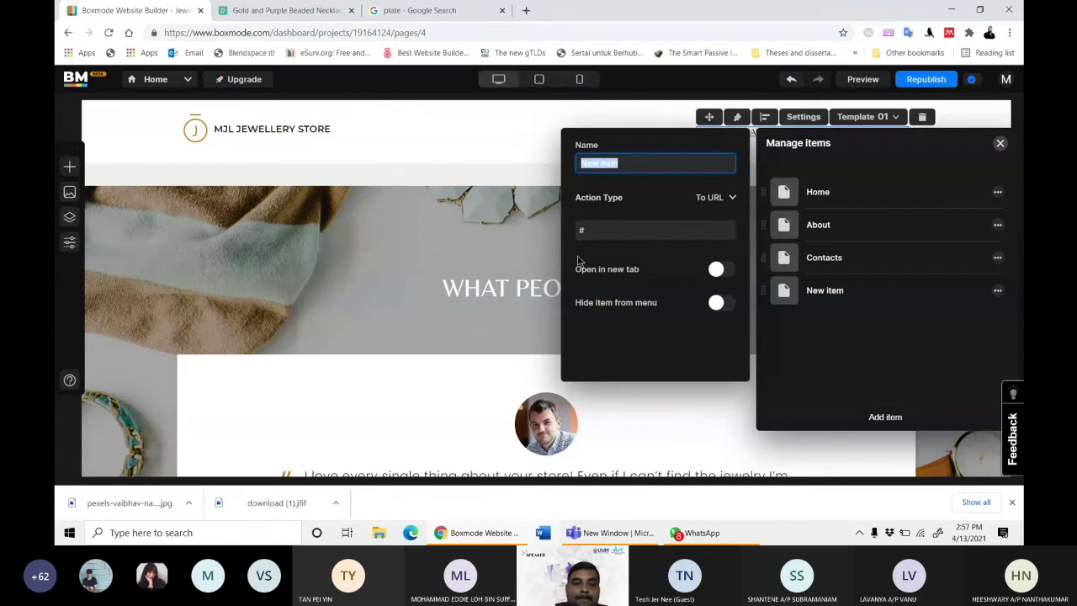
{"action": "type", "text": "Our"}
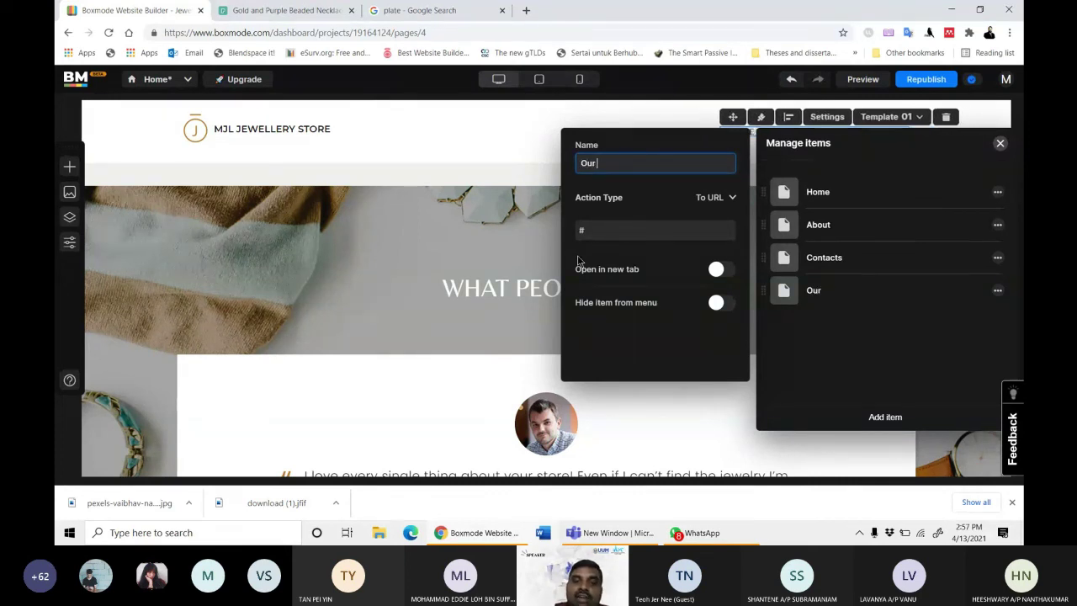
{"action": "type", "text": " Facebook"}
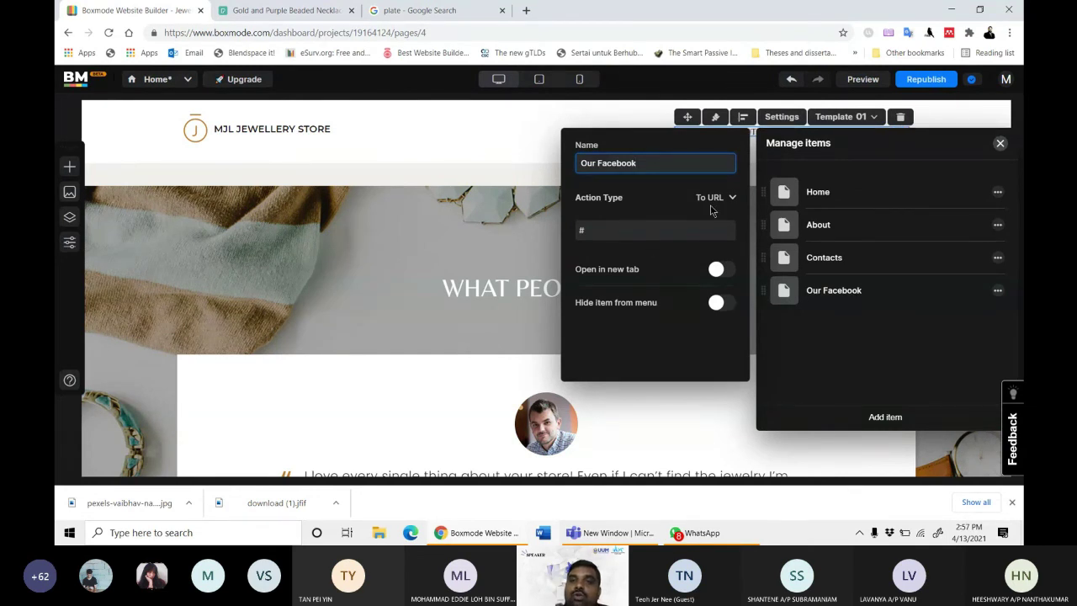
Step: Set the Our Facebook item's action type to To URL
{"action": "left_click", "coordinate": [610, 227]}
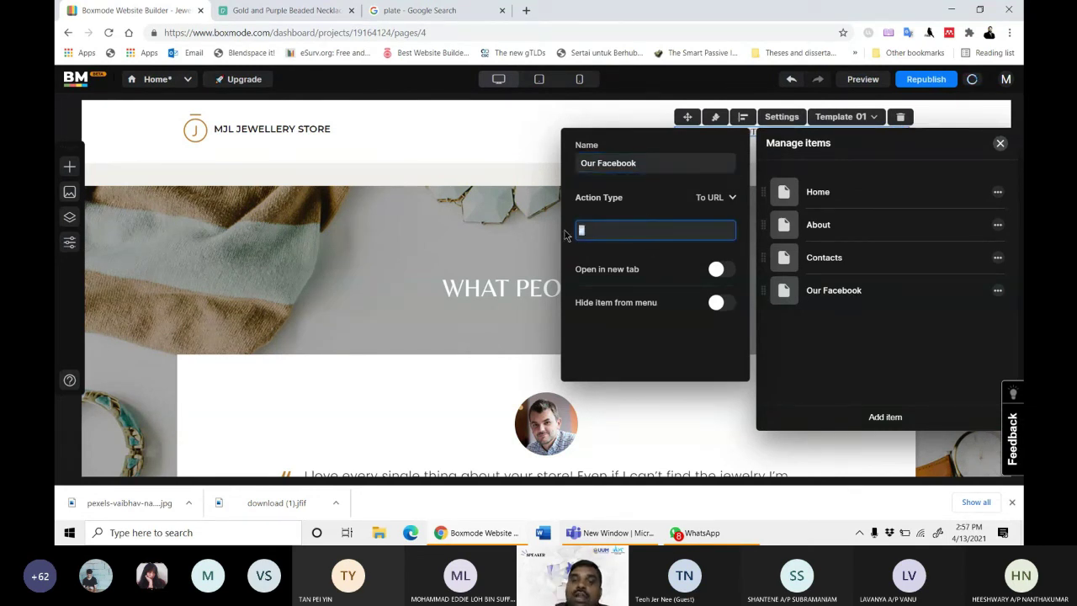
{"action": "left_click", "coordinate": [709, 201]}
{"action": "left_click", "coordinate": [708, 244]}
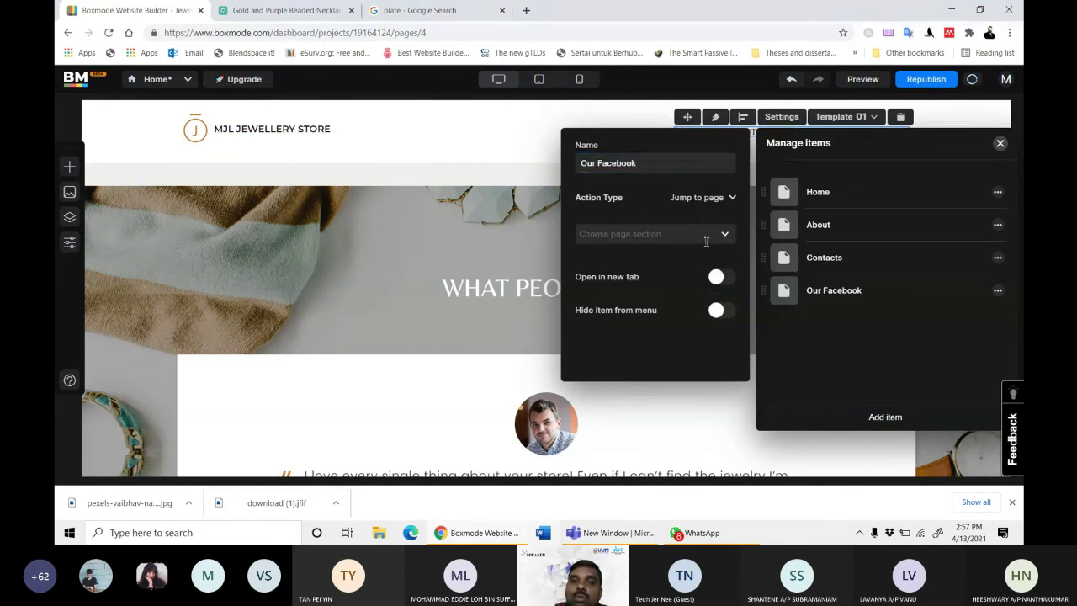
{"action": "left_click", "coordinate": [622, 233]}
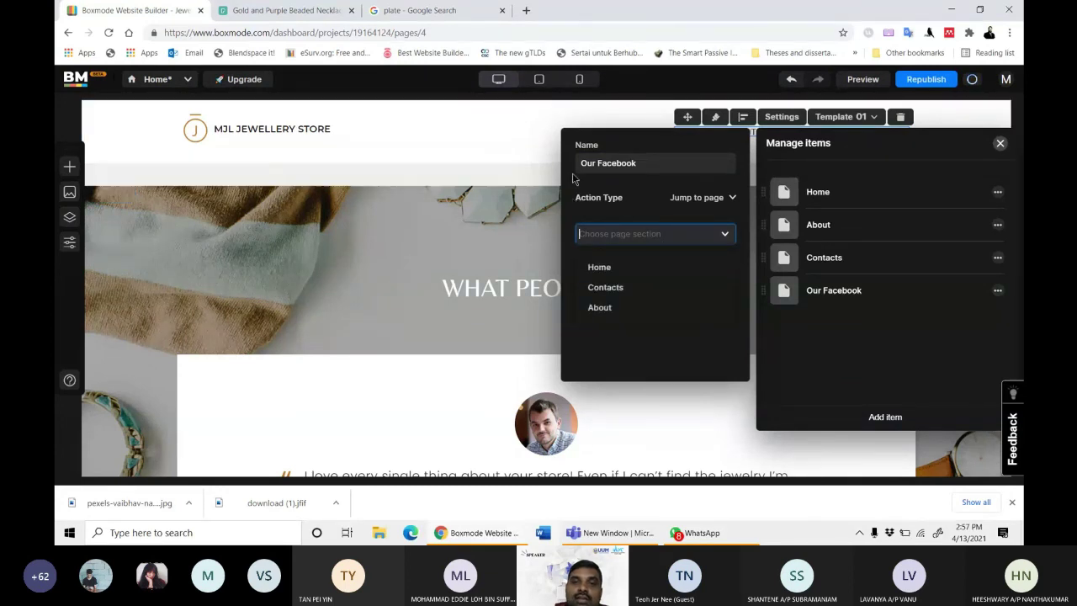
{"action": "left_click", "coordinate": [729, 202]}
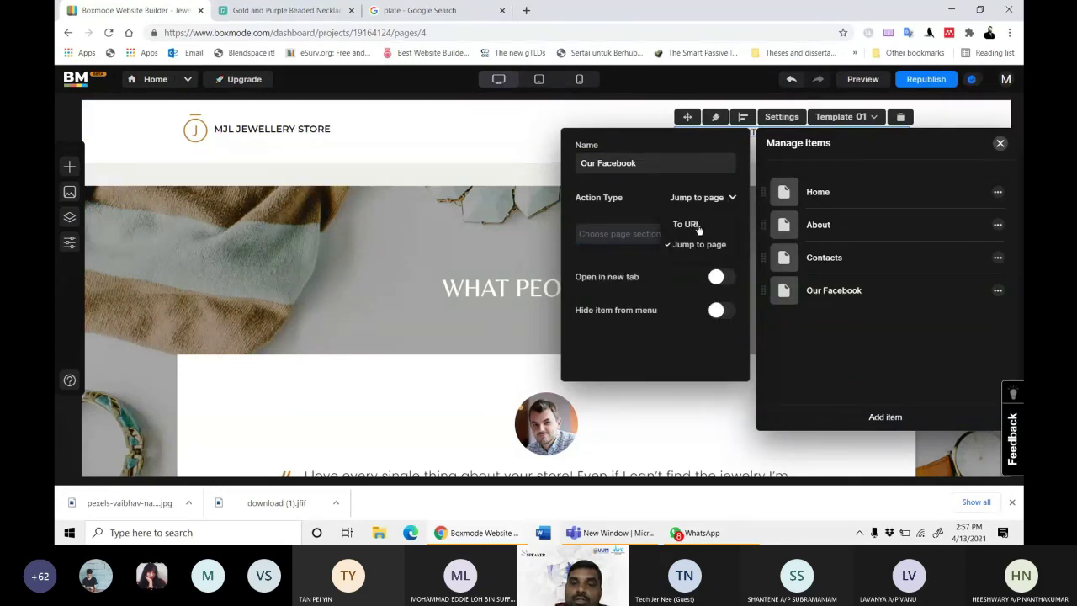
{"action": "left_click", "coordinate": [697, 225]}
Step: Load facebook.com in the spare browser tab
{"action": "left_click", "coordinate": [404, 10]}
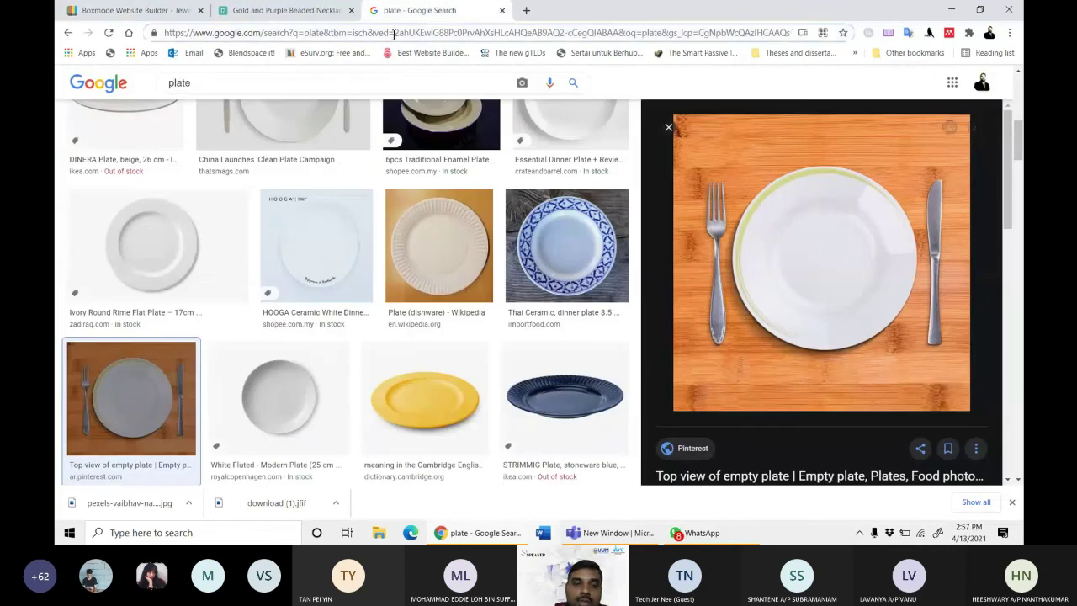
{"action": "left_click", "coordinate": [396, 32]}
{"action": "type", "text": "fa"}
{"action": "left_click", "coordinate": [299, 56]}
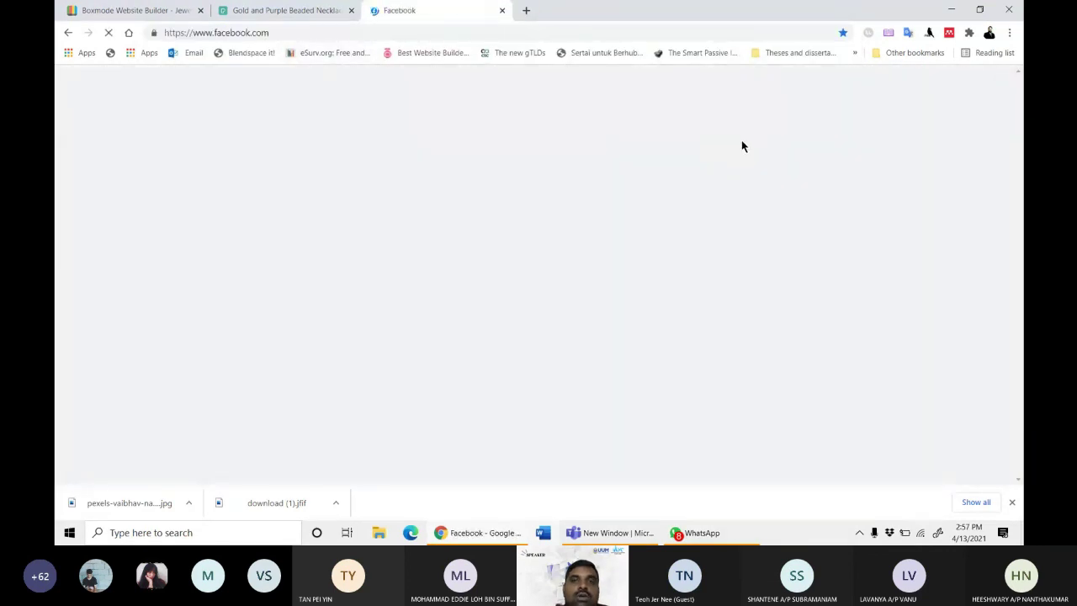
{"action": "left_click", "coordinate": [151, 10]}
Step: Copy the Facebook profile page's web address and return to the website editor
{"action": "left_click", "coordinate": [426, 14]}
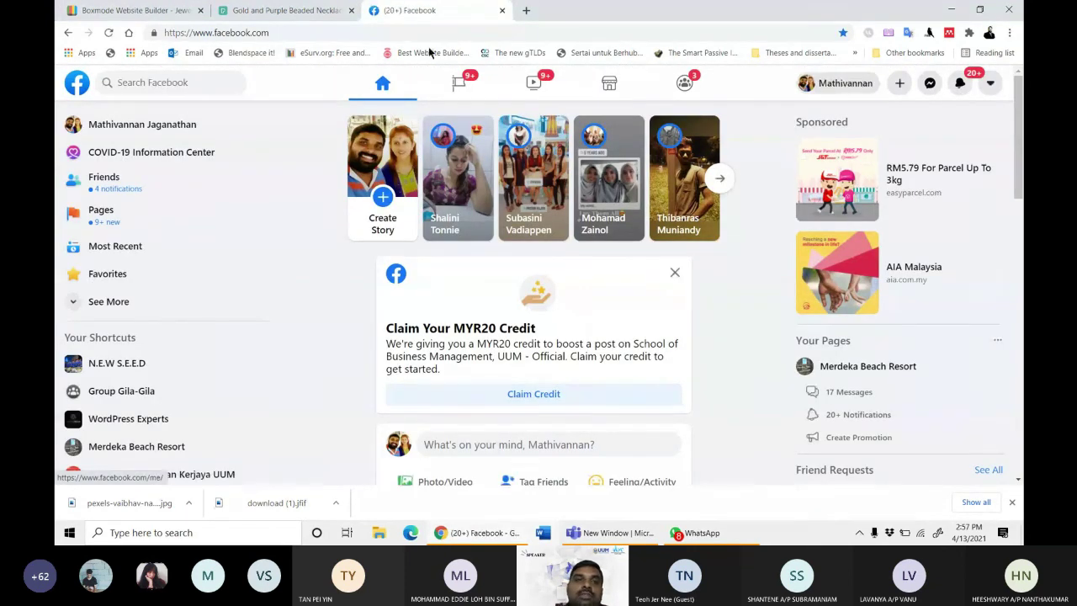
{"action": "left_click", "coordinate": [320, 36]}
{"action": "right_click", "coordinate": [320, 35]}
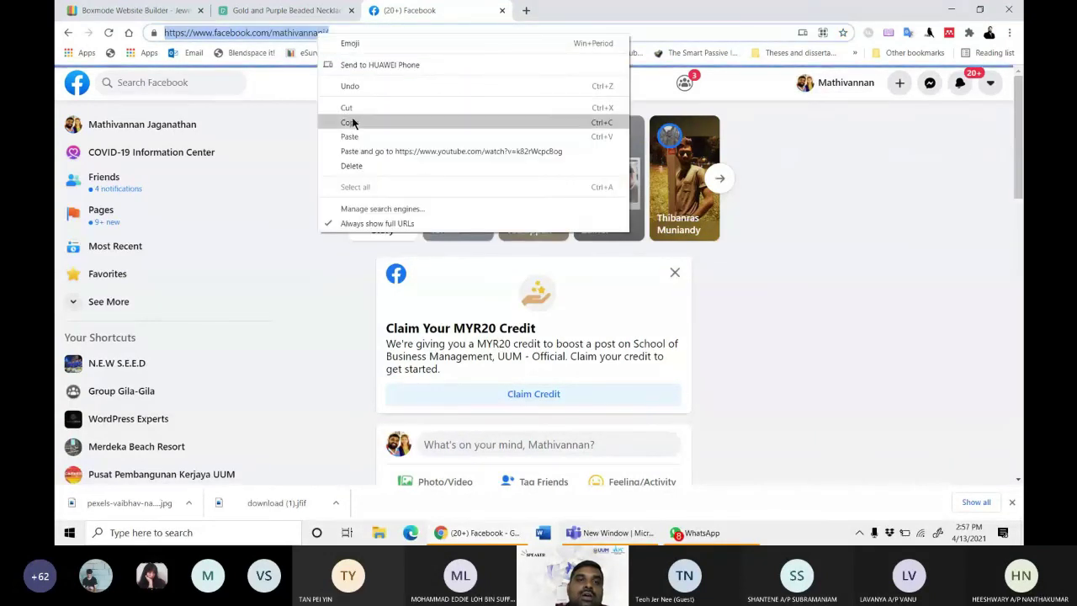
{"action": "left_click", "coordinate": [348, 123]}
{"action": "left_click", "coordinate": [170, 9]}
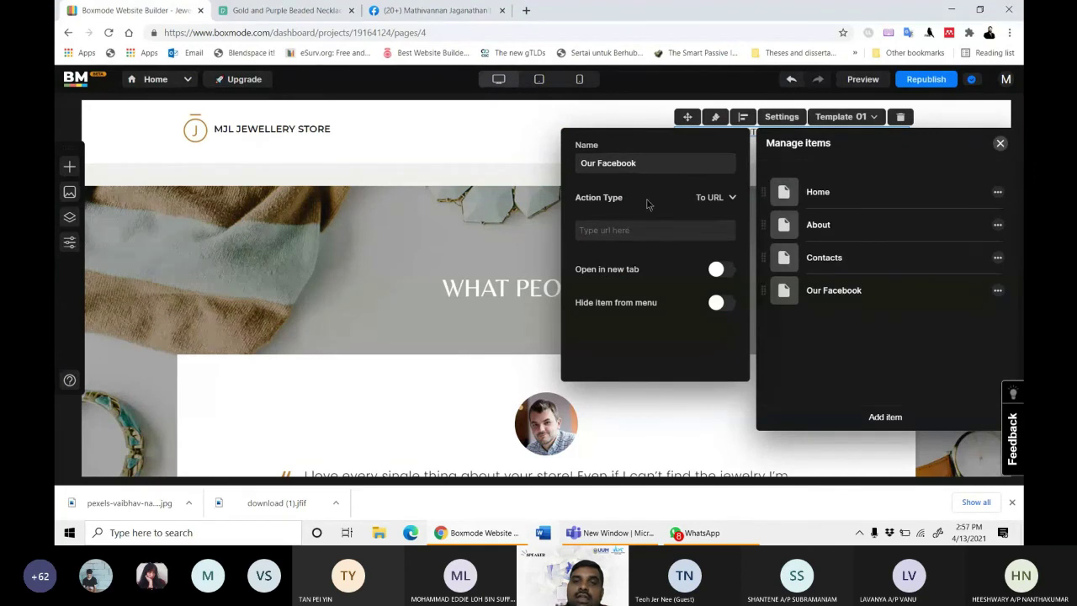
Step: Paste the profile address as the link, open it in a new tab, and move it after Home
{"action": "right_click", "coordinate": [634, 231]}
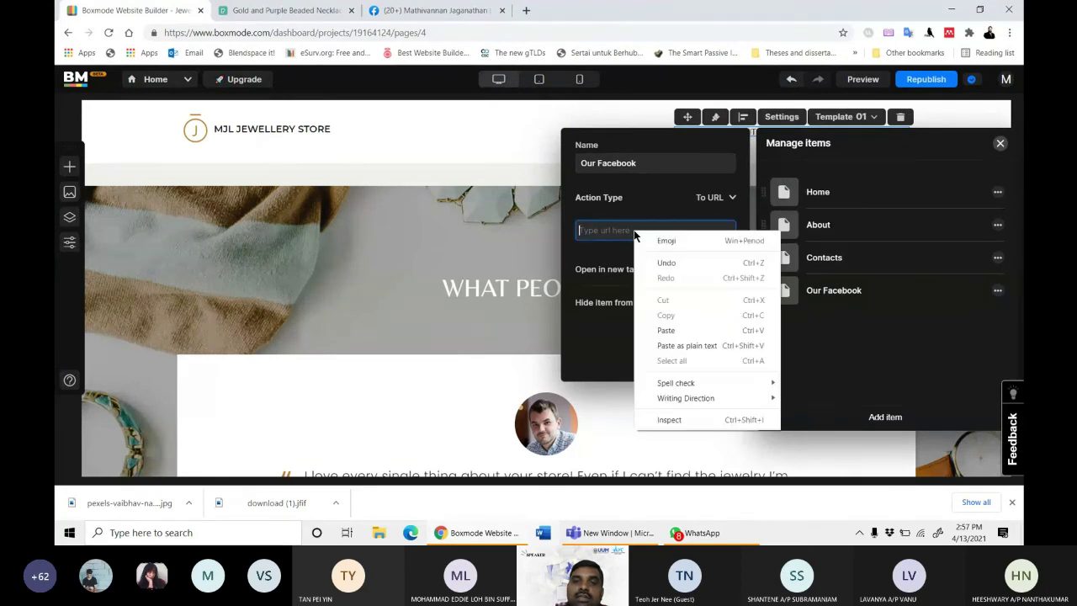
{"action": "left_click", "coordinate": [676, 326]}
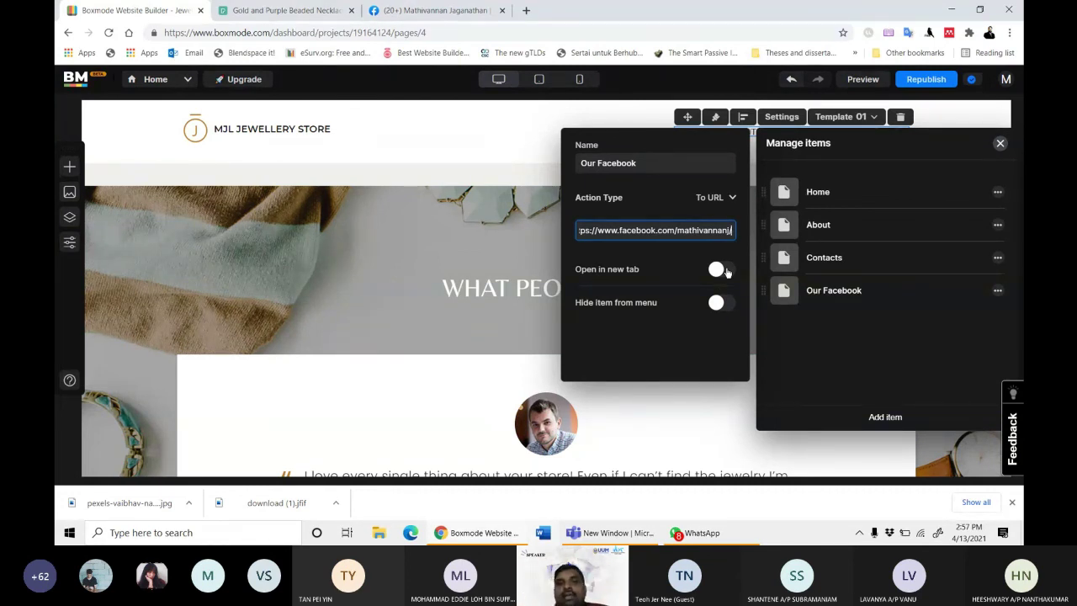
{"action": "left_click", "coordinate": [725, 270]}
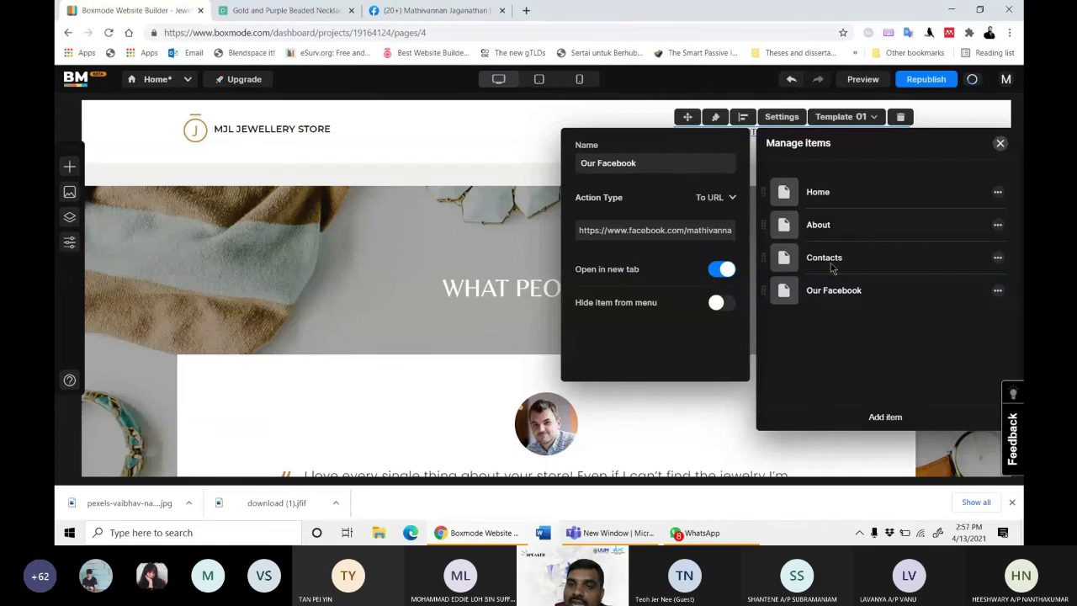
{"action": "left_click_drag", "start_coordinate": [768, 261], "coordinate": [783, 300]}
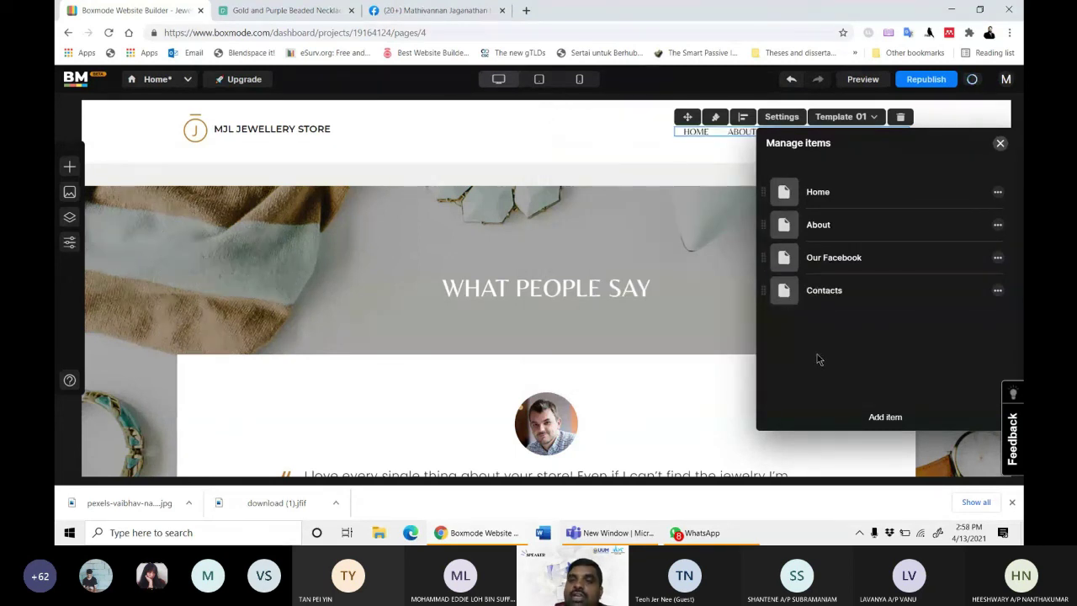
{"action": "left_click_drag", "start_coordinate": [762, 258], "coordinate": [769, 215]}
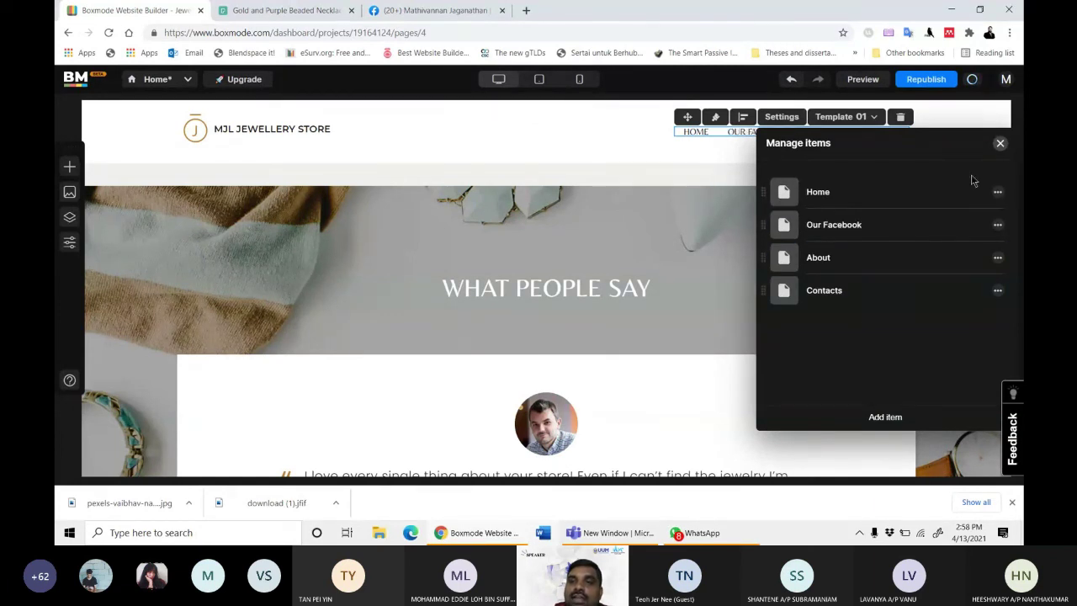
{"action": "left_click", "coordinate": [1001, 144]}
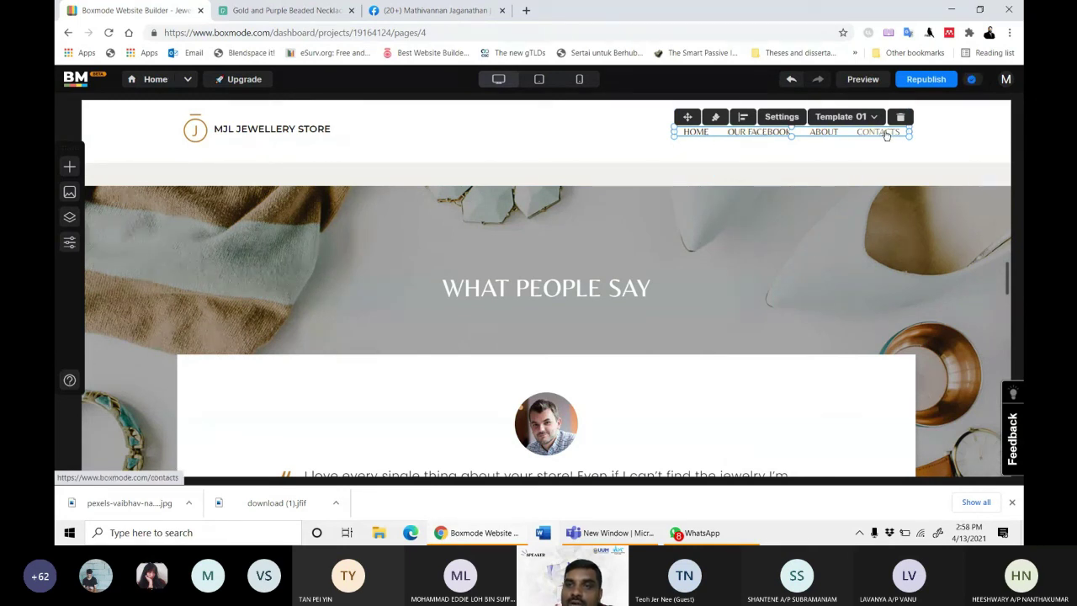
Step: Apply the Horizontal3 layout to the navigation menu
{"action": "left_click", "coordinate": [849, 116]}
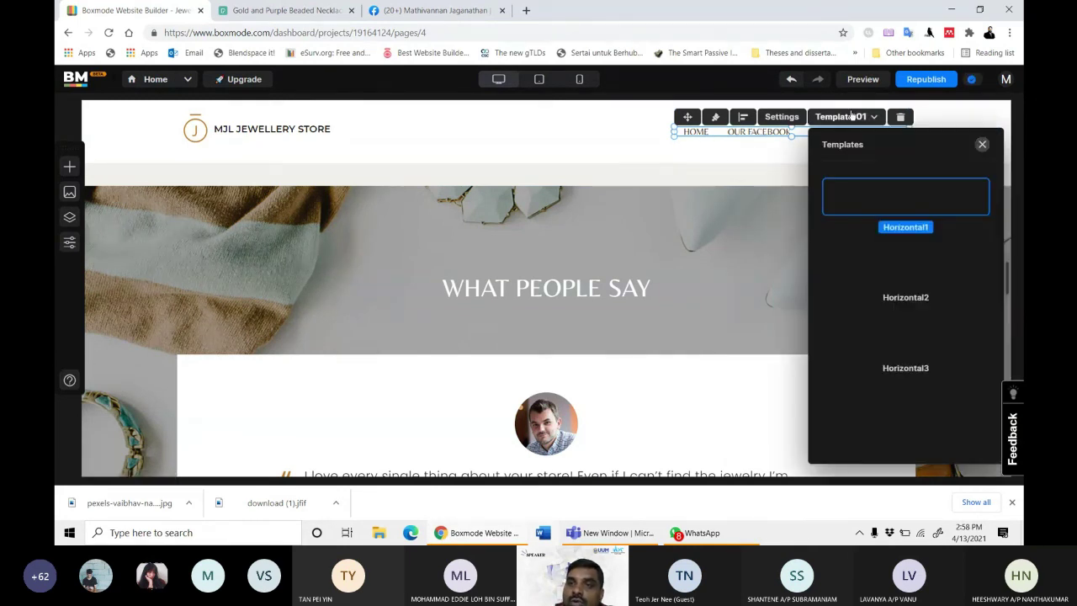
{"action": "mouse_move", "coordinate": [917, 346]}
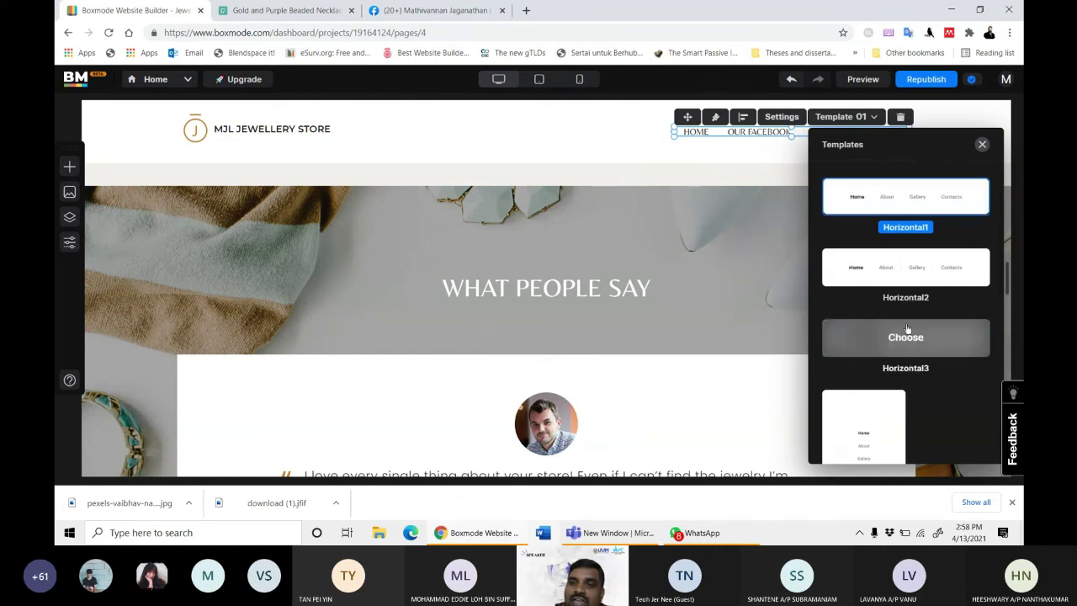
{"action": "left_click", "coordinate": [906, 338]}
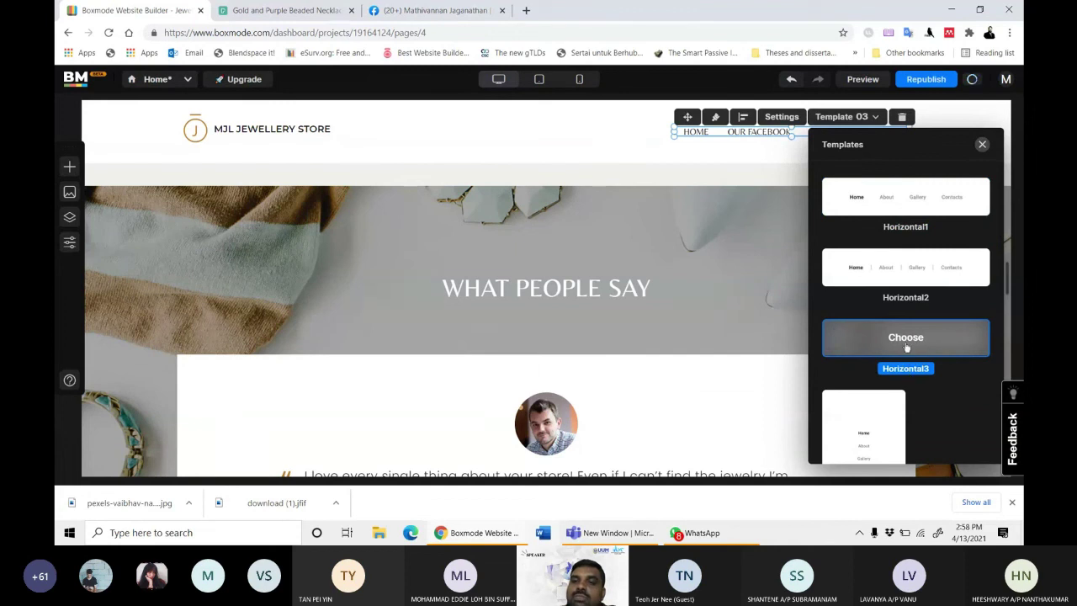
{"action": "left_click", "coordinate": [565, 143]}
Step: Select the navigation menu and show its list of menu items
{"action": "left_click", "coordinate": [858, 125]}
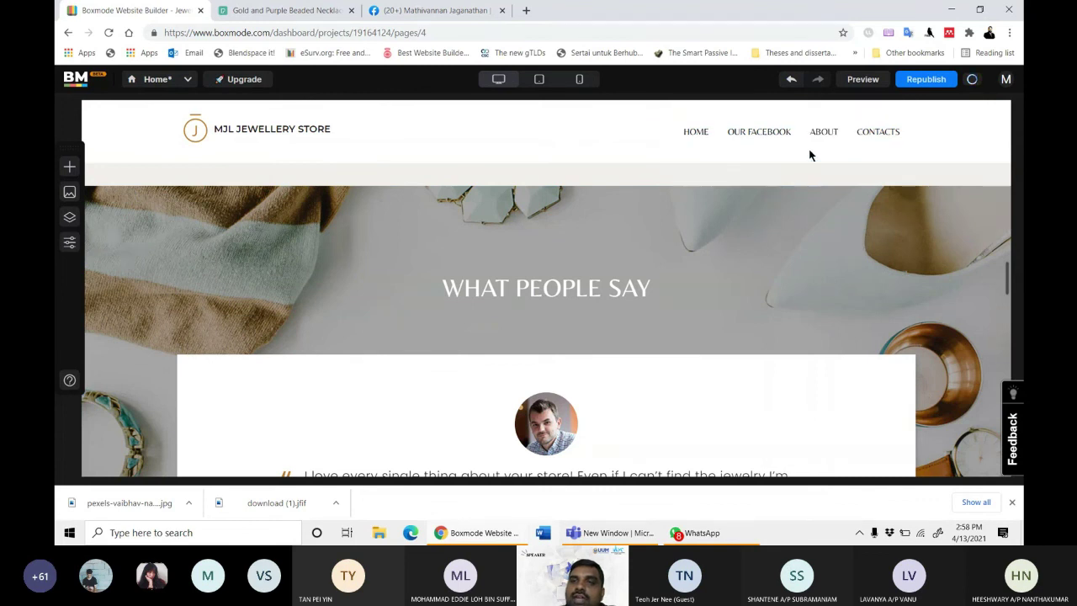
{"action": "left_click", "coordinate": [773, 141]}
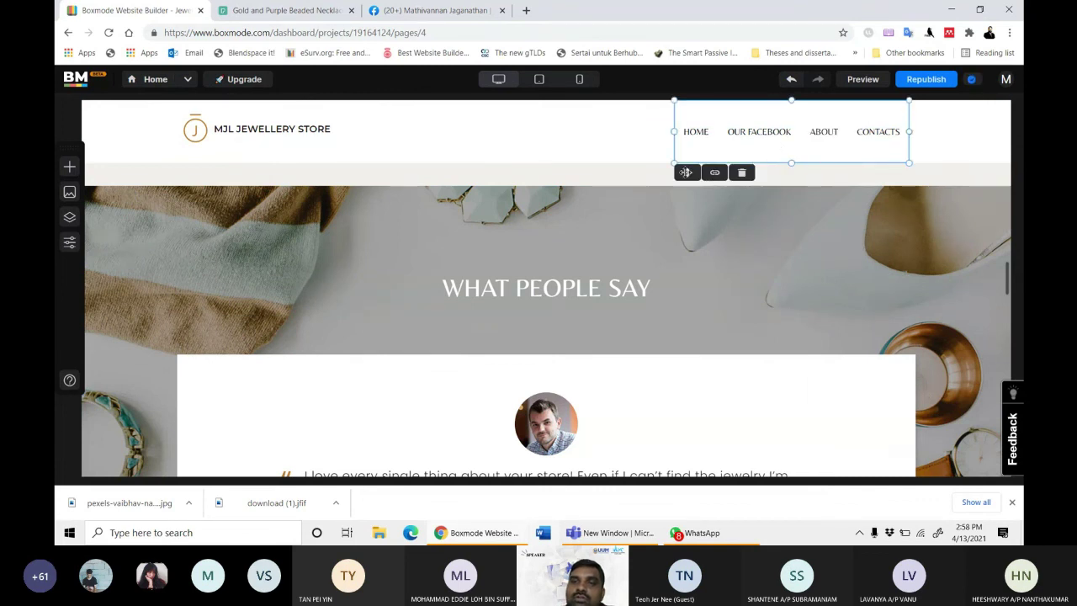
{"action": "left_click", "coordinate": [955, 138]}
{"action": "left_click", "coordinate": [840, 135]}
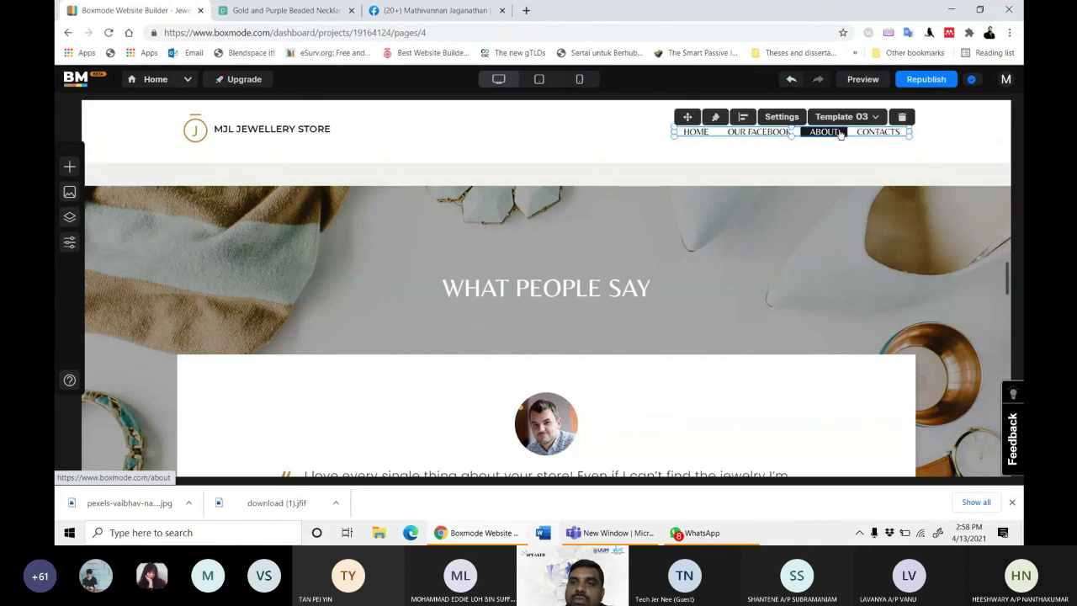
{"action": "left_click", "coordinate": [781, 117]}
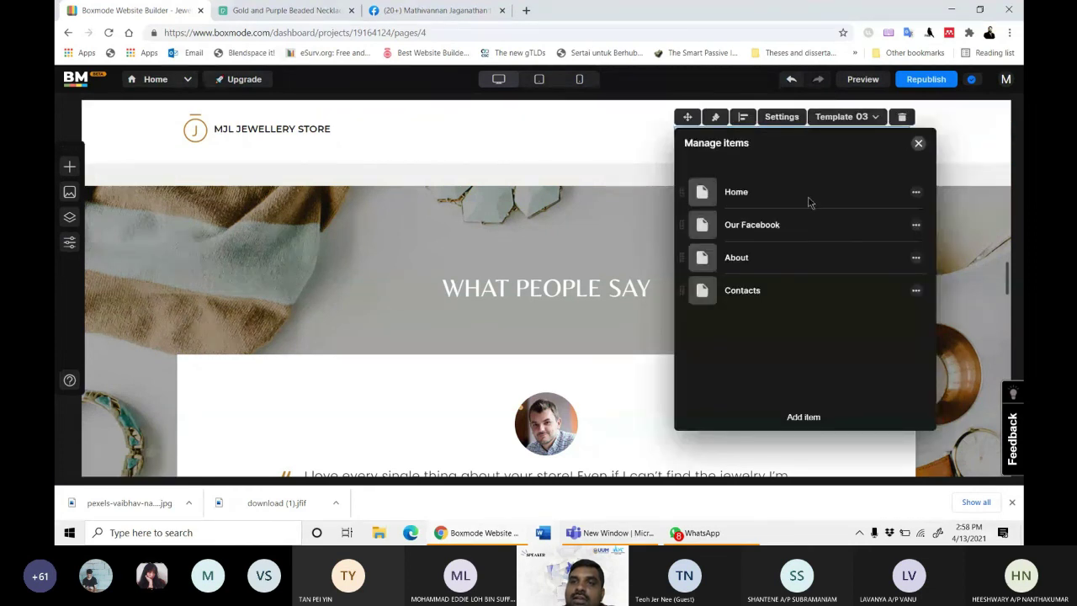
Step: Try the Vertical3 menu layout, then revert to Horizontal3 and reselect the menu
{"action": "left_click", "coordinate": [842, 117]}
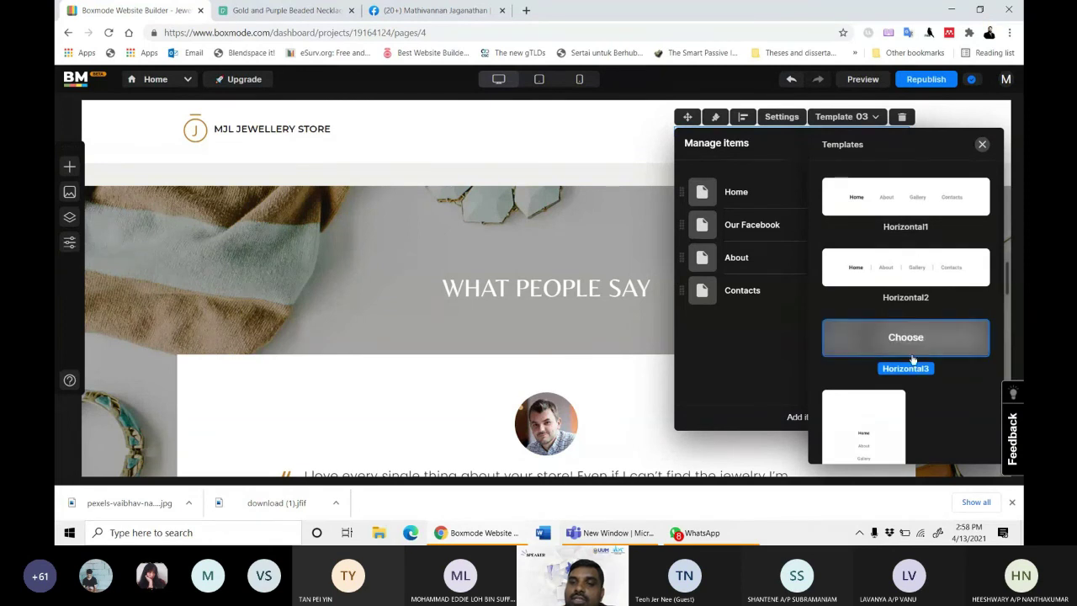
{"action": "scroll", "coordinate": [892, 353], "scroll_direction": "down", "scroll_amount": 5}
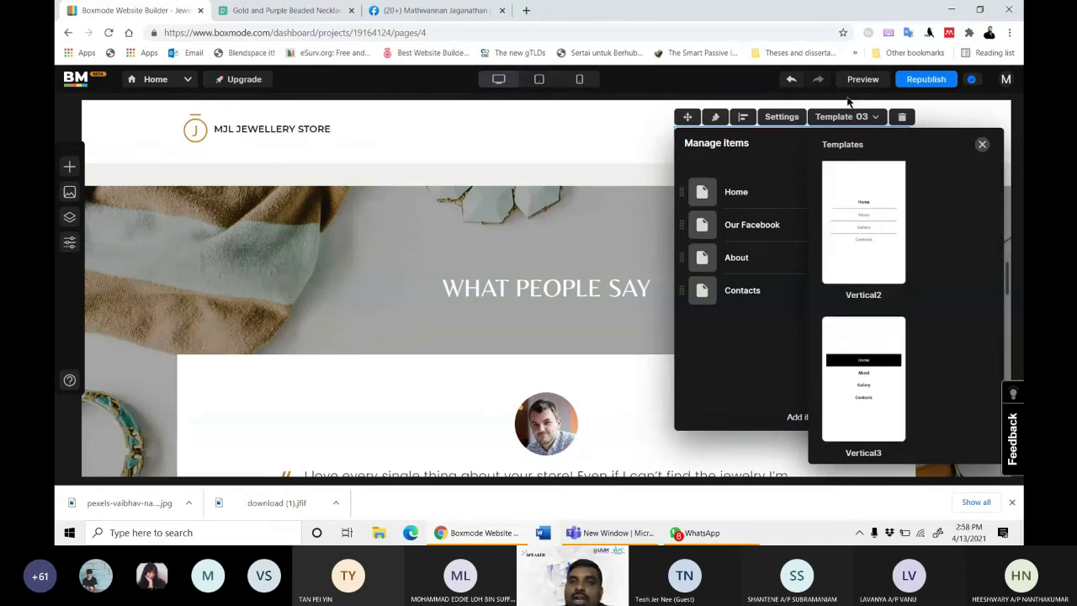
{"action": "left_click", "coordinate": [874, 383]}
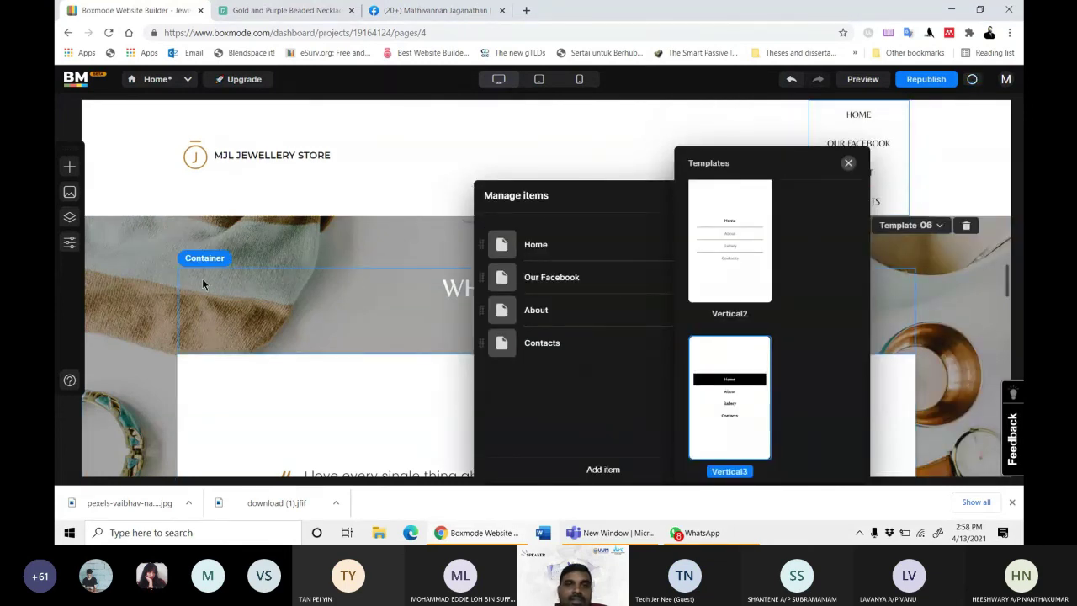
{"action": "scroll", "coordinate": [739, 274], "scroll_direction": "up", "scroll_amount": 5}
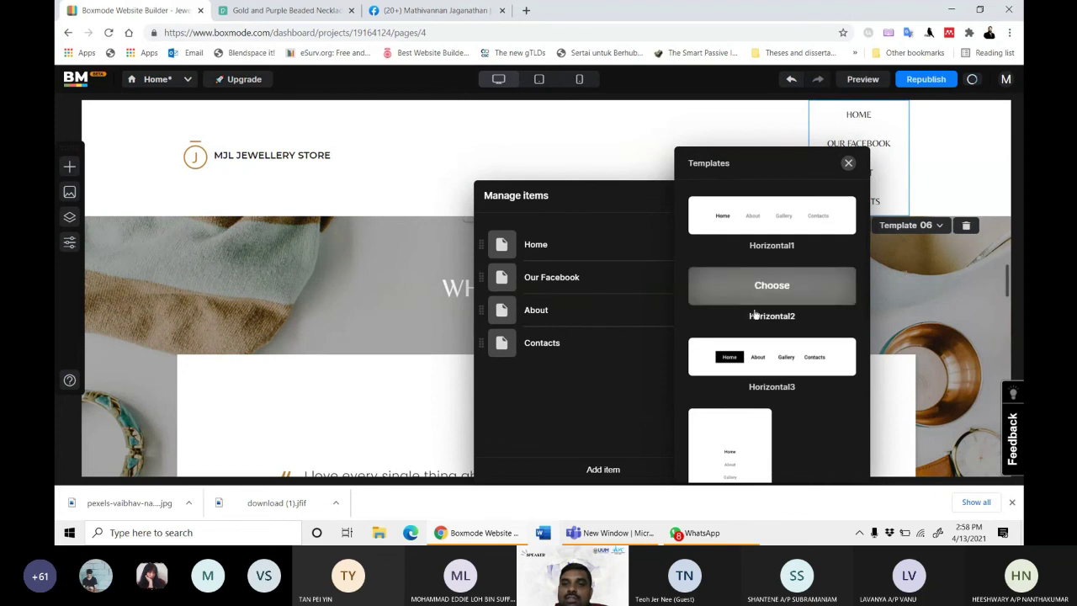
{"action": "left_click", "coordinate": [772, 357]}
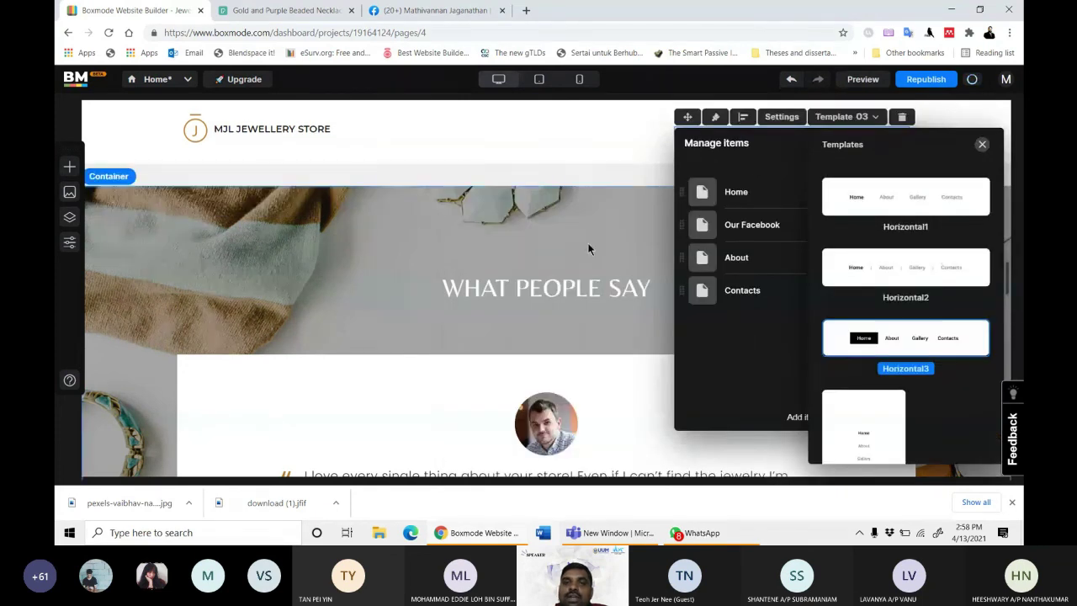
{"action": "left_click", "coordinate": [584, 196]}
{"action": "left_click", "coordinate": [759, 132]}
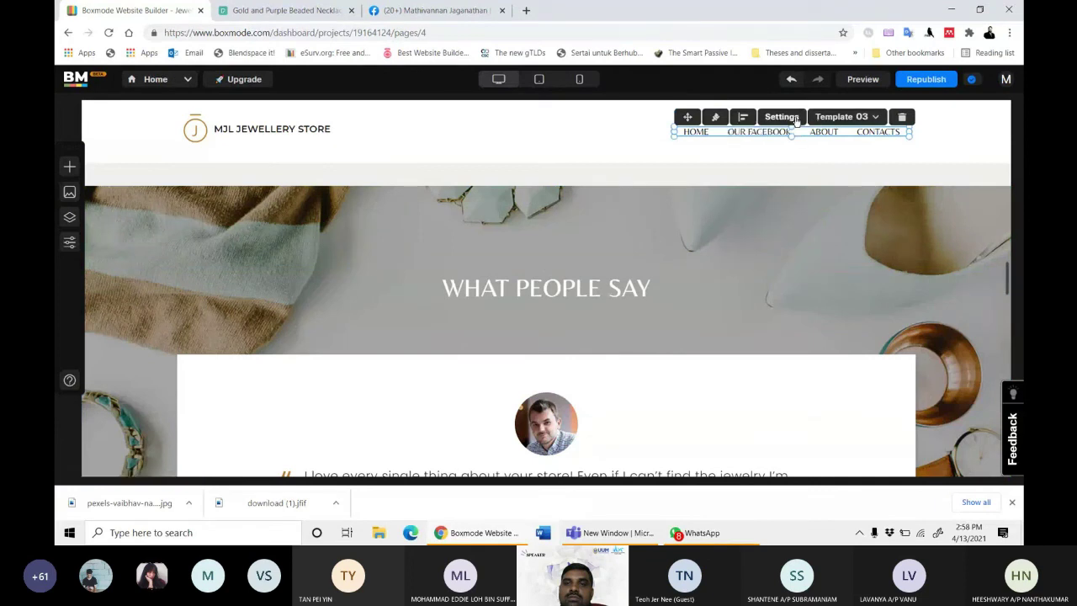
{"action": "left_click", "coordinate": [795, 119]}
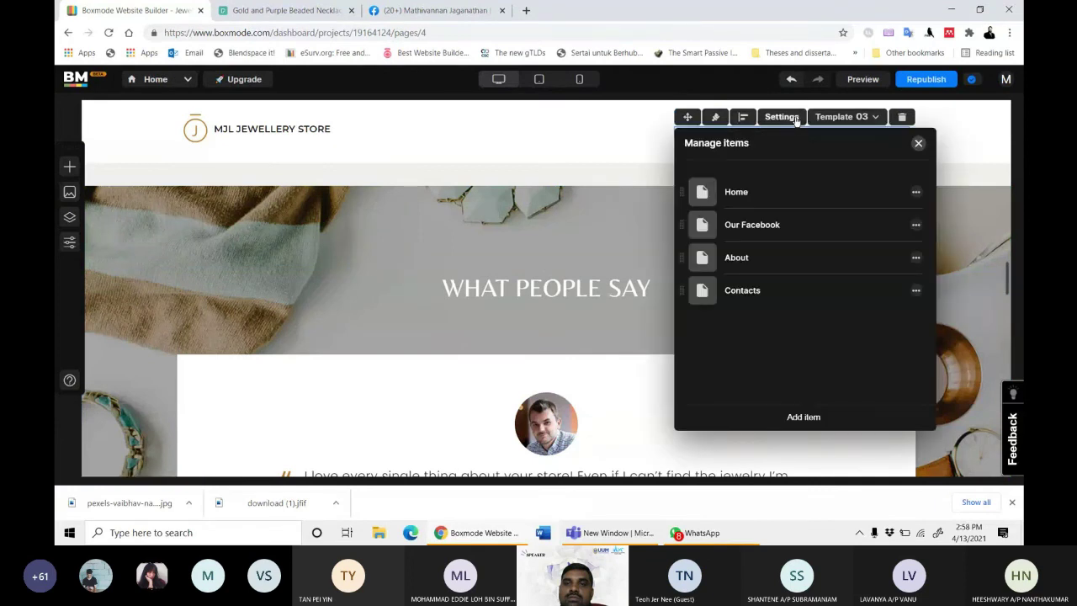
Step: Set the navigation menu's top padding to 10 px
{"action": "left_click", "coordinate": [745, 118]}
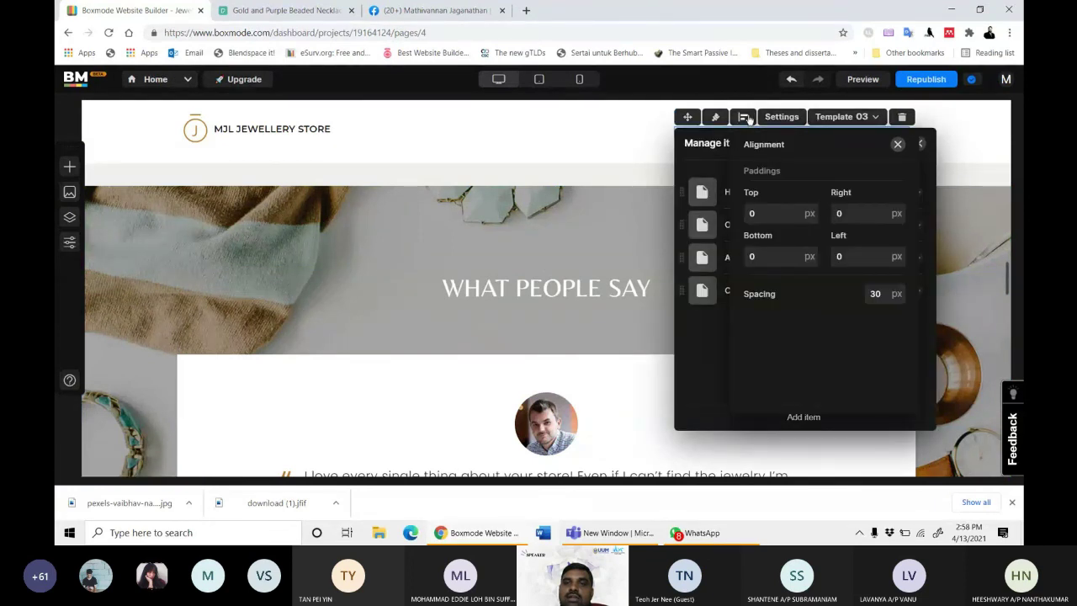
{"action": "left_click", "coordinate": [767, 215]}
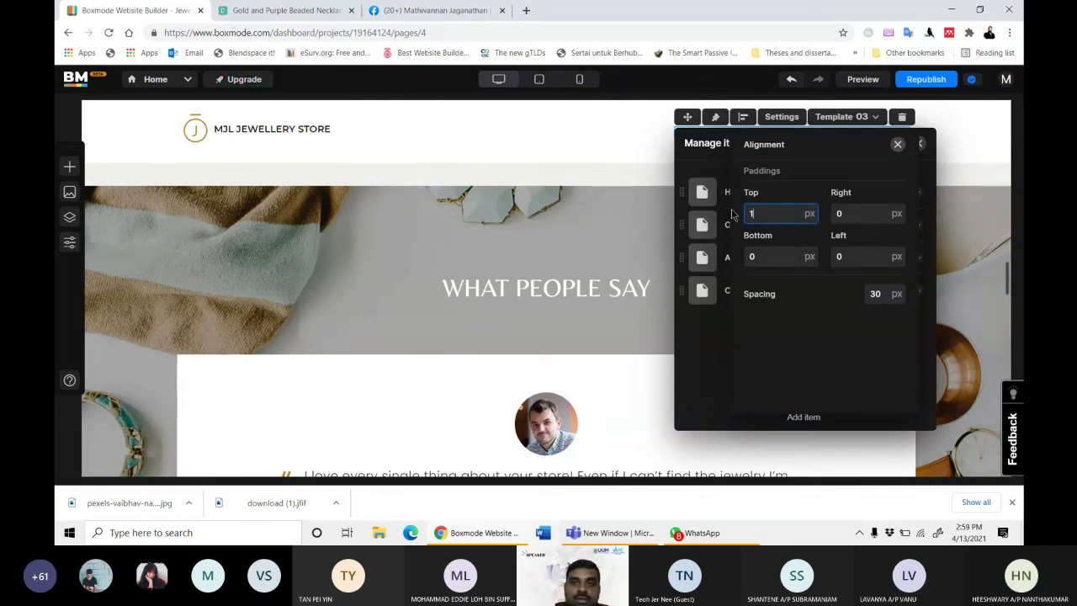
{"action": "type", "text": "12"}
{"action": "left_click_drag", "start_coordinate": [813, 143], "coordinate": [496, 143]}
{"action": "left_click_drag", "start_coordinate": [772, 153], "coordinate": [737, 223]}
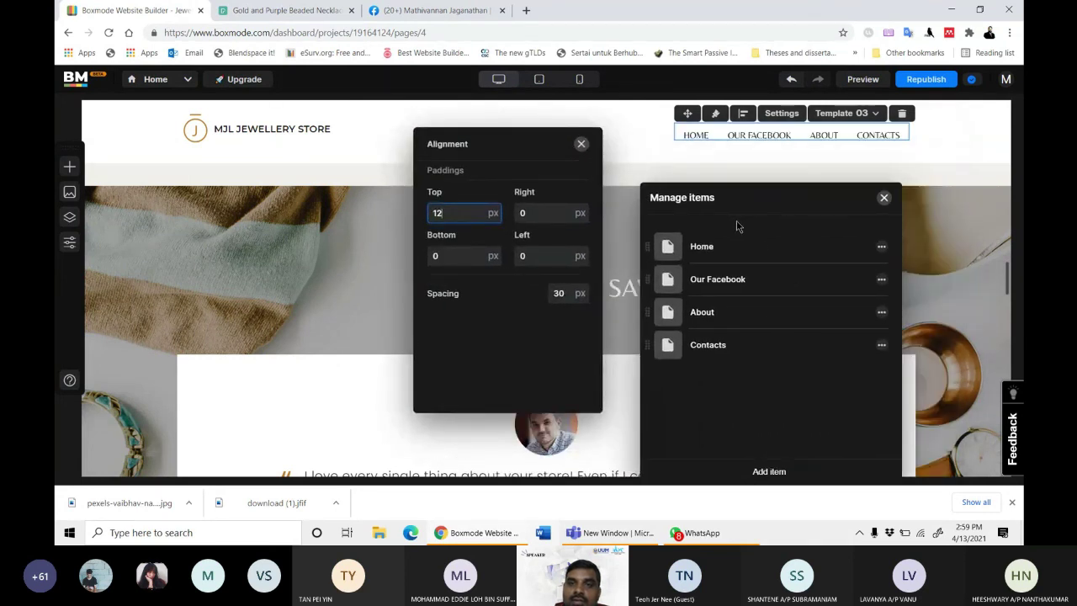
{"action": "left_click_drag", "start_coordinate": [454, 213], "coordinate": [425, 216]}
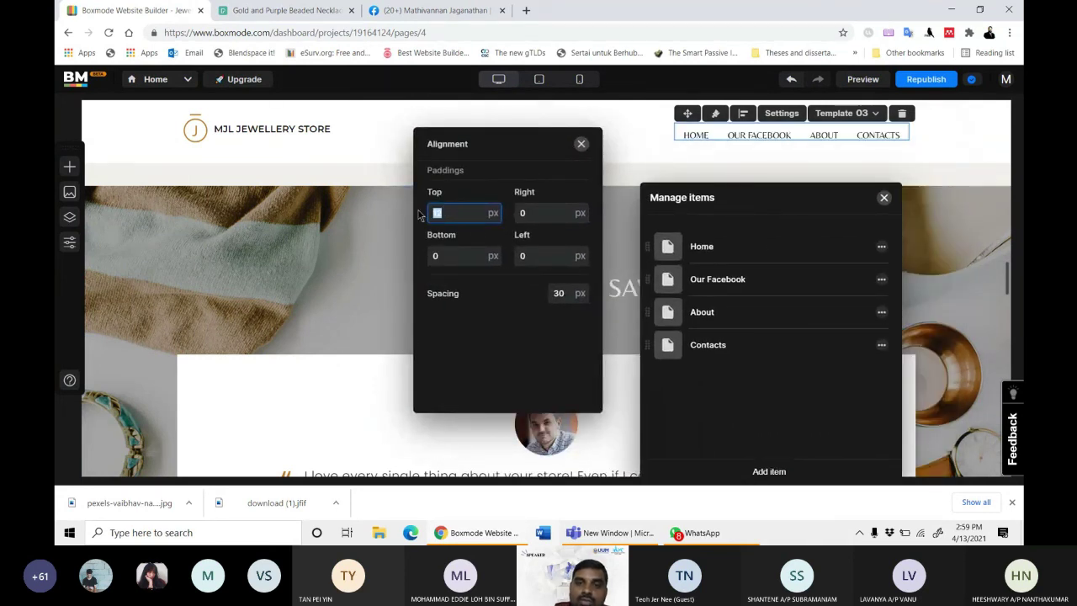
{"action": "type", "text": "0"}
{"action": "left_click_drag", "start_coordinate": [455, 214], "coordinate": [392, 212]}
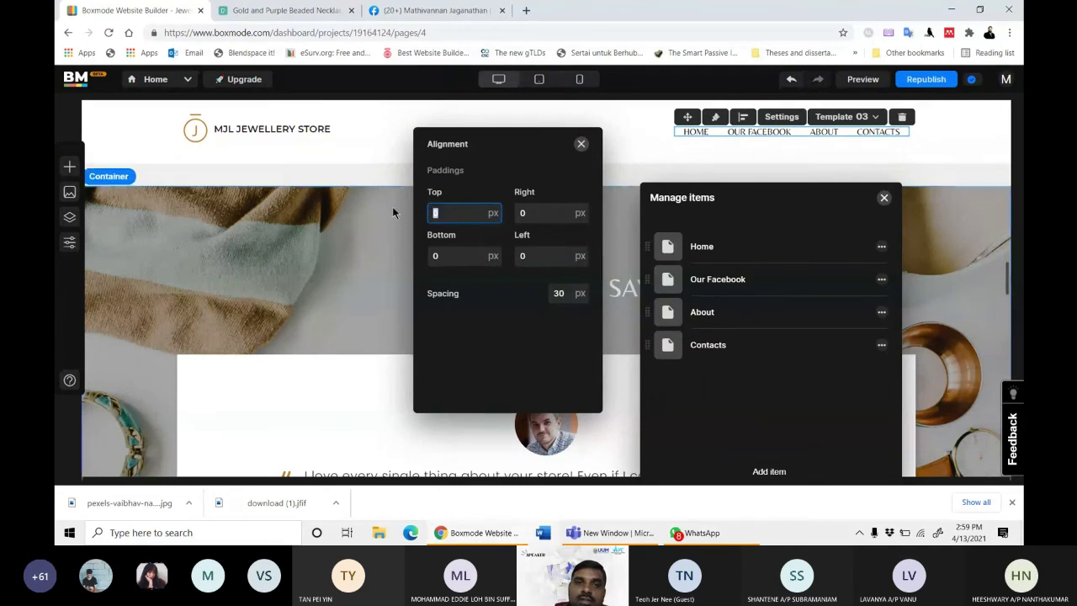
{"action": "type", "text": "120"}
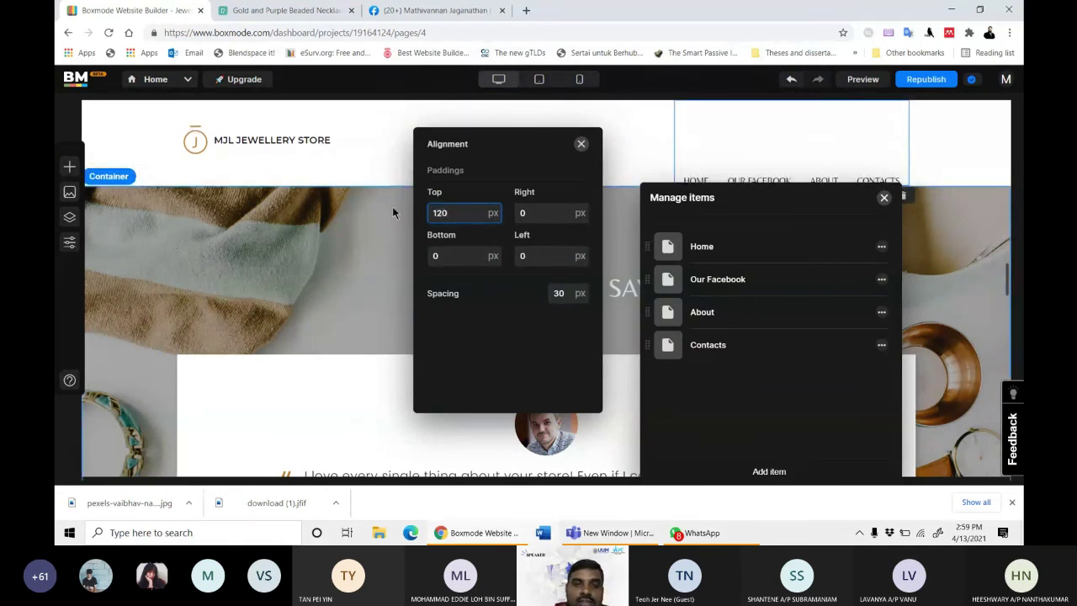
{"action": "type", "text": "0"}
{"action": "key", "text": "BackSpace"}
{"action": "key", "text": "BackSpace"}
{"action": "key", "text": "BackSpace"}
{"action": "key", "text": "BackSpace"}
{"action": "type", "text": "0"}
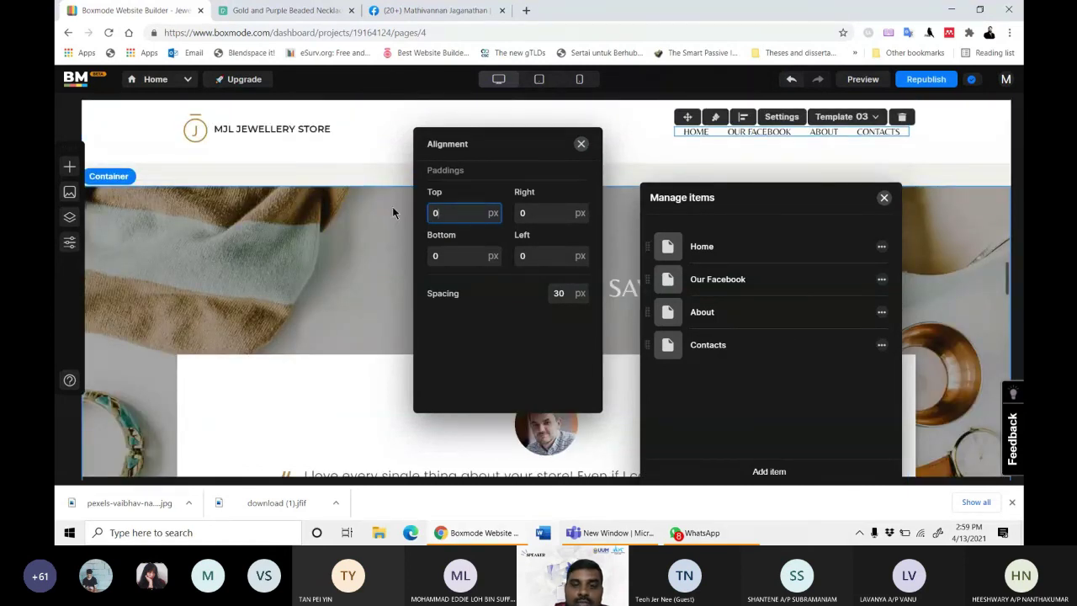
{"action": "key", "text": "BackSpace"}
{"action": "type", "text": "10"}
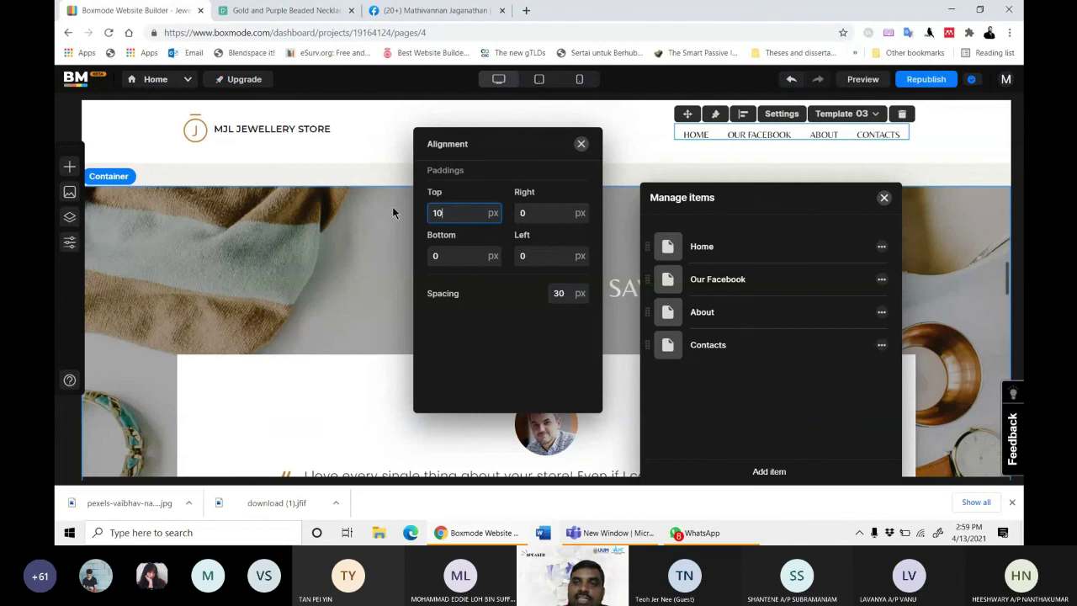
Step: Set right, bottom and left padding to 10 px and item spacing to 40 px
{"action": "double_click", "coordinate": [531, 212]}
{"action": "type", "text": "10"}
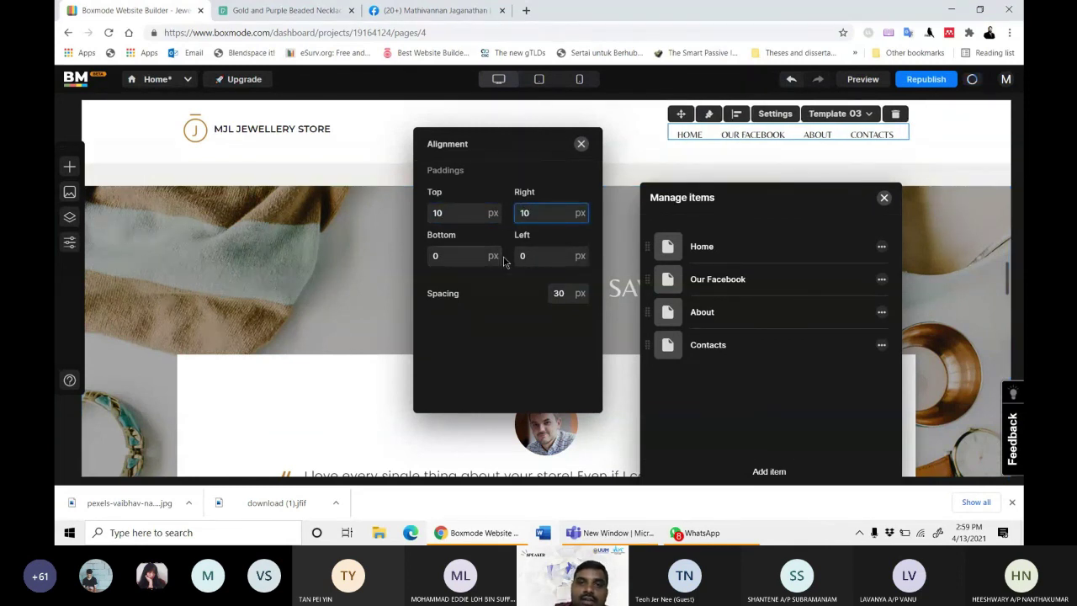
{"action": "double_click", "coordinate": [462, 261]}
{"action": "type", "text": "10"}
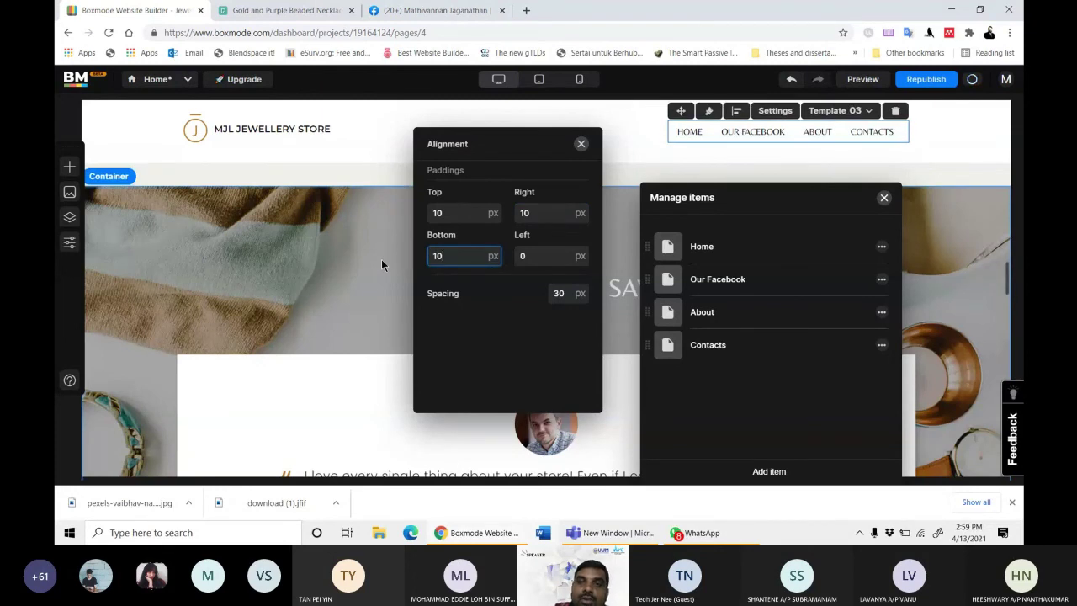
{"action": "double_click", "coordinate": [534, 257]}
{"action": "type", "text": "10"}
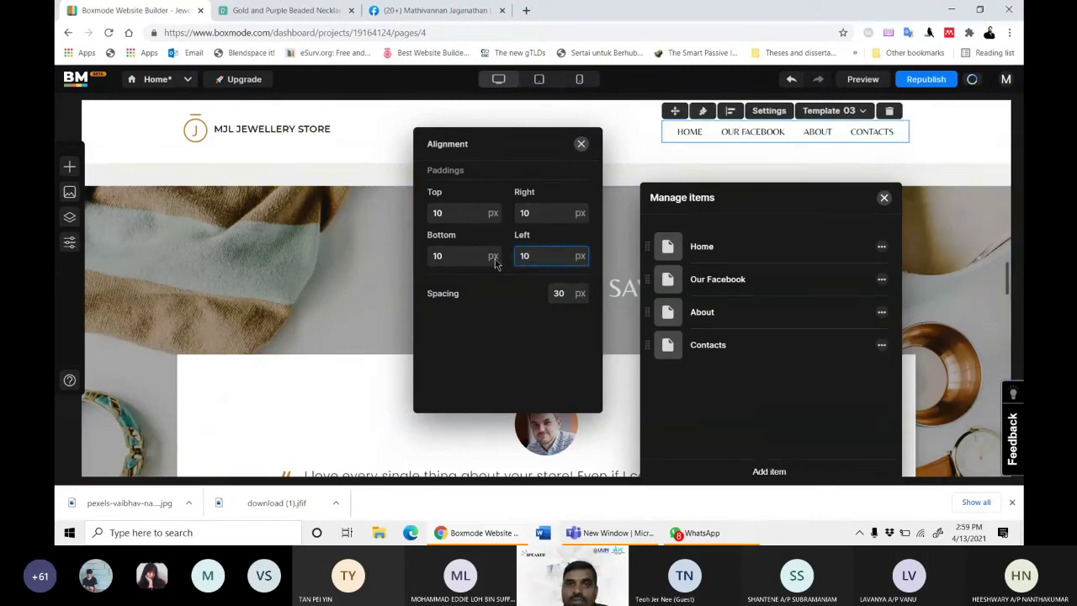
{"action": "double_click", "coordinate": [570, 295]}
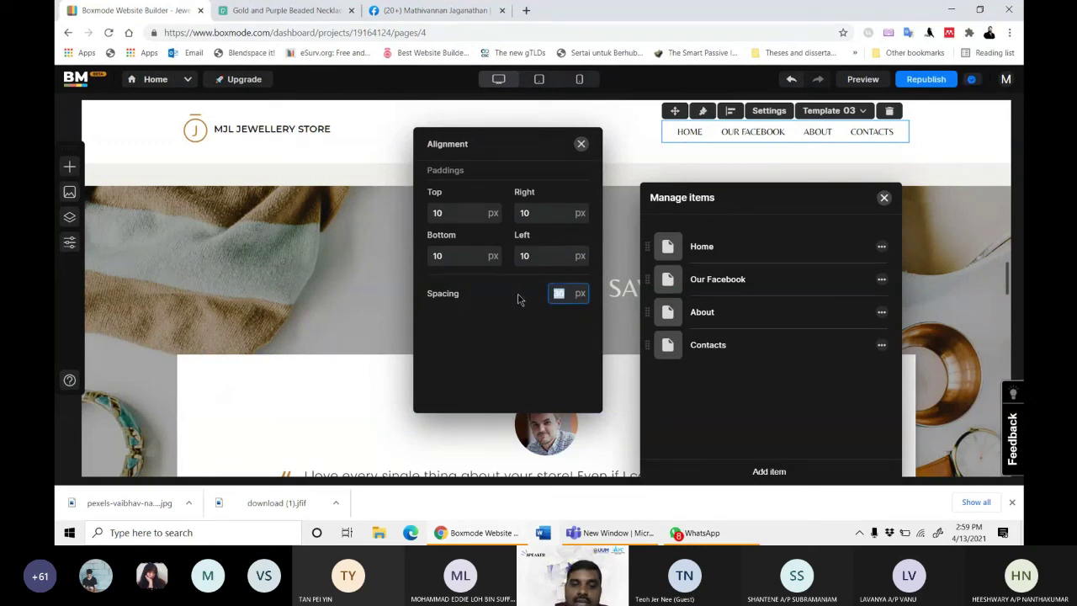
{"action": "type", "text": "60"}
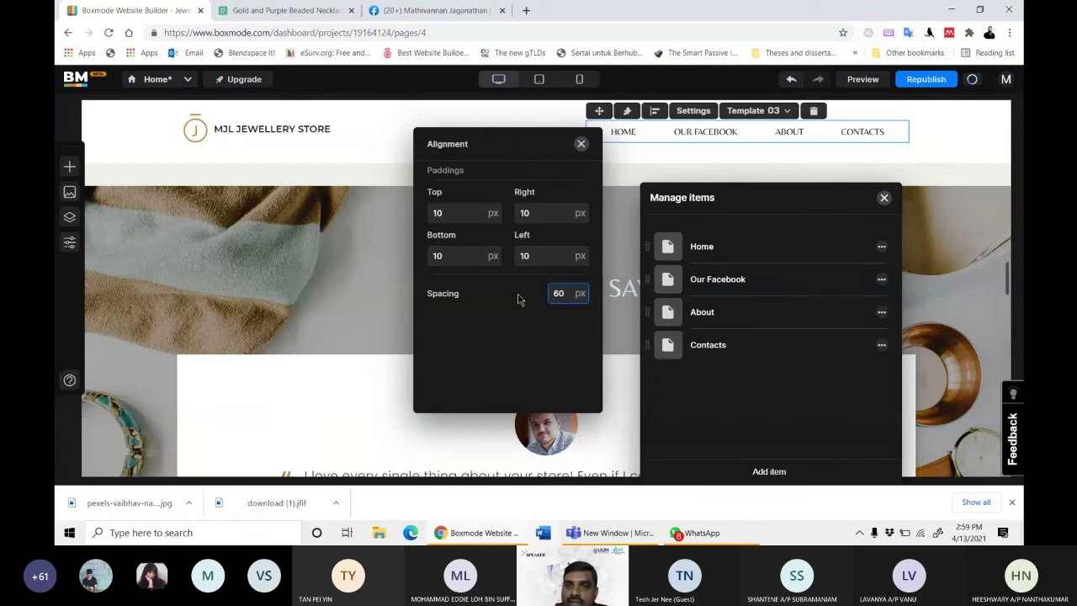
{"action": "key", "text": "BackSpace"}
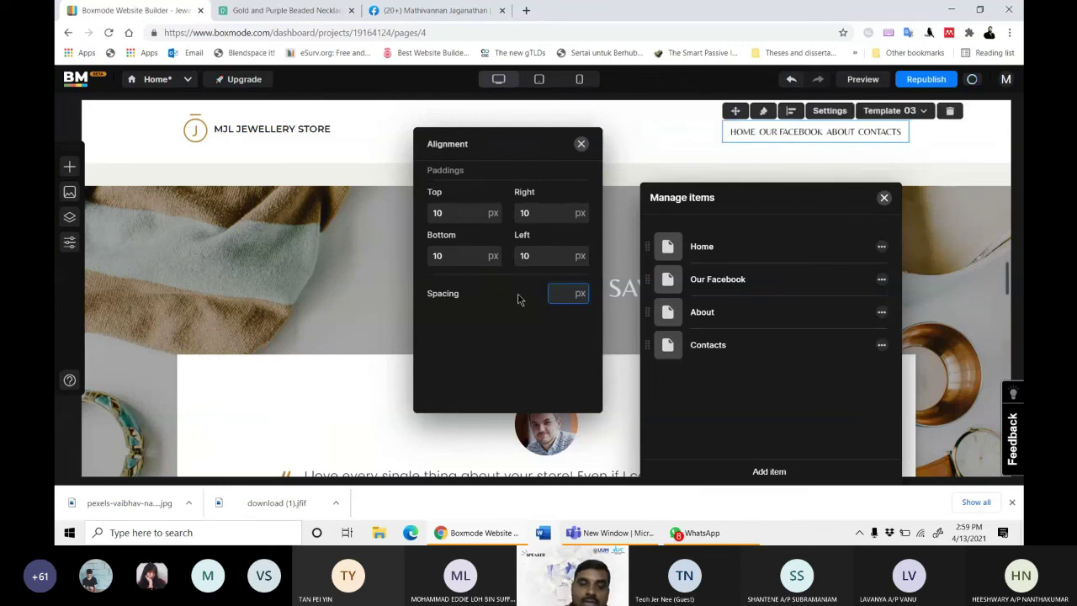
{"action": "type", "text": "40"}
{"action": "left_click", "coordinate": [530, 339]}
Step: Open the menu's text design settings and compare the default and hover styles
{"action": "left_click", "coordinate": [580, 145]}
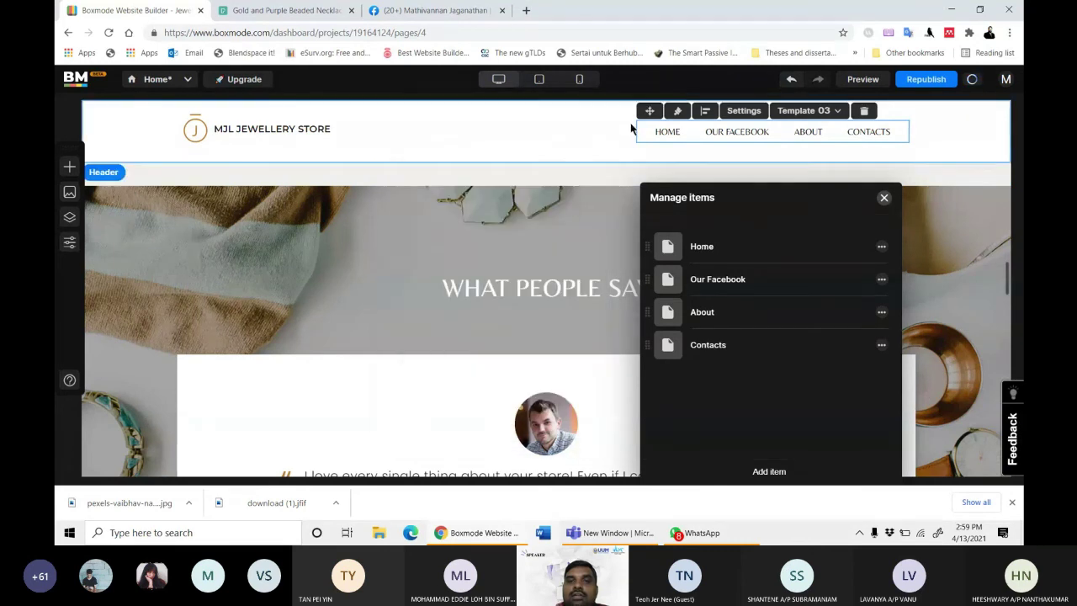
{"action": "left_click", "coordinate": [676, 111]}
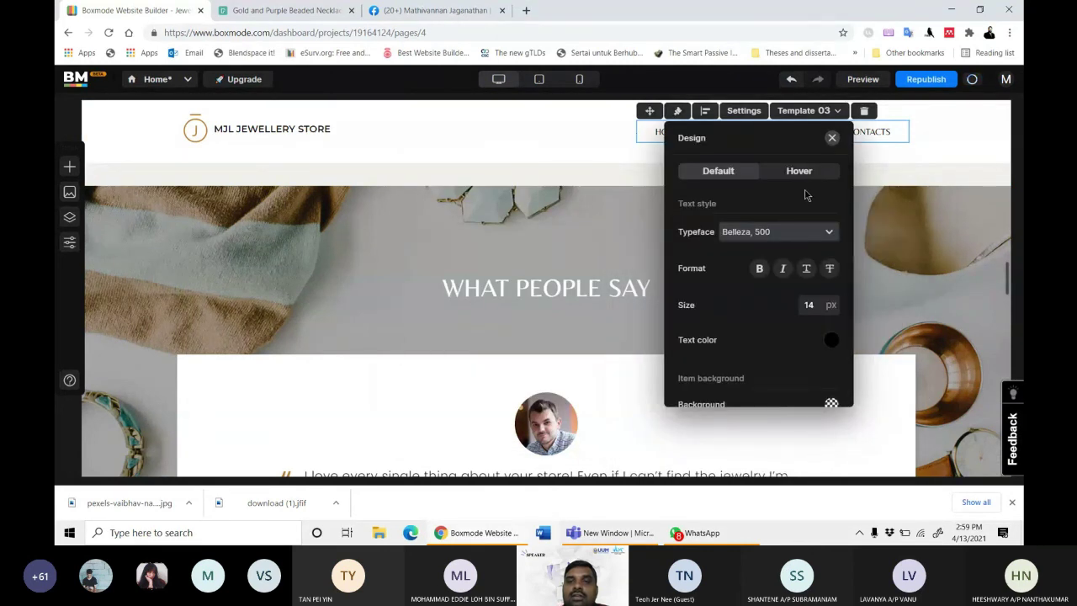
{"action": "left_click", "coordinate": [801, 171]}
{"action": "left_click", "coordinate": [720, 171]}
{"action": "left_click", "coordinate": [801, 171]}
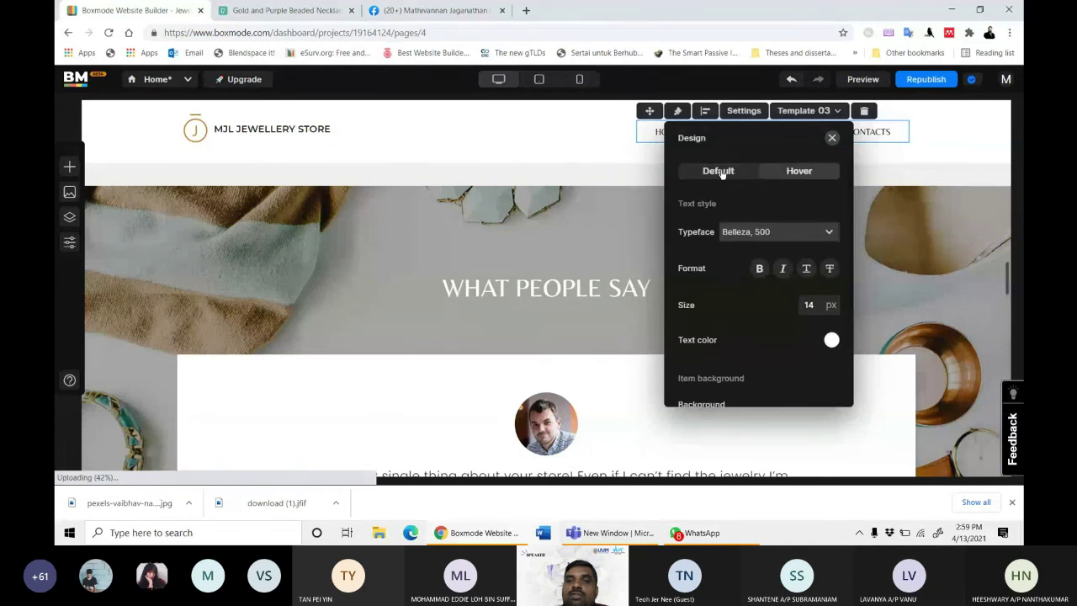
{"action": "left_click", "coordinate": [718, 171]}
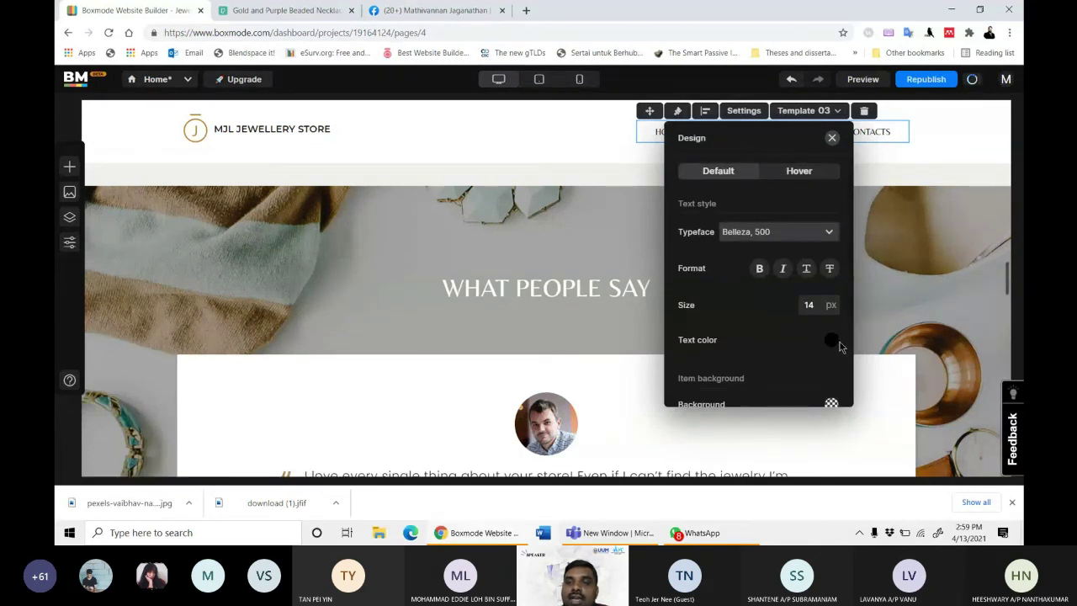
{"action": "scroll", "coordinate": [761, 379], "scroll_direction": "down", "scroll_amount": 2}
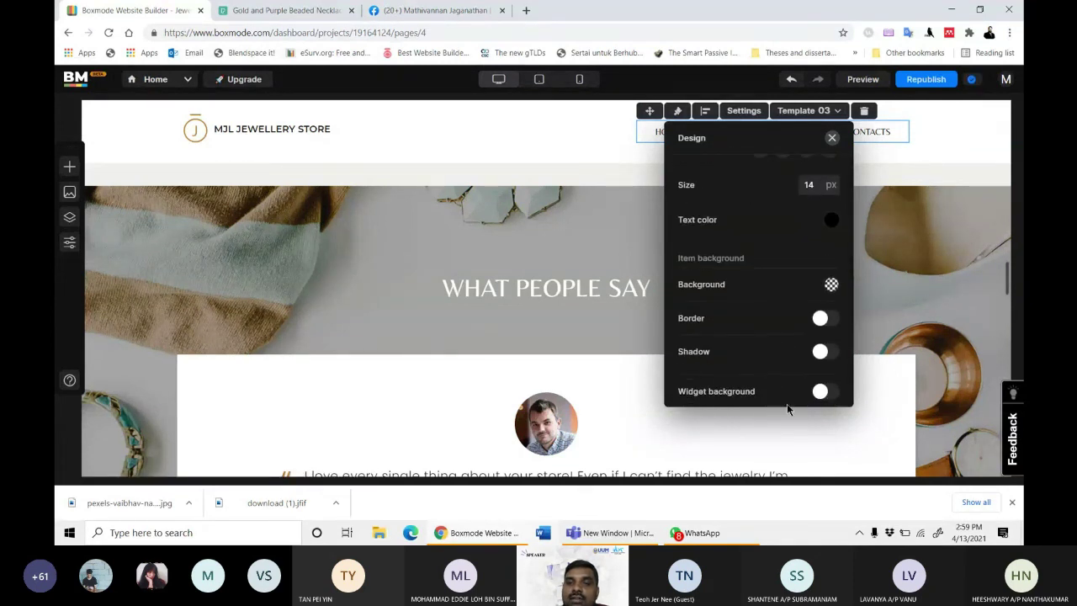
Step: Try red and purple item backgrounds, then a border and shadow, switching border and shadow off
{"action": "left_click", "coordinate": [832, 284]}
{"action": "left_click_drag", "start_coordinate": [953, 186], "coordinate": [992, 98]}
{"action": "left_click", "coordinate": [774, 218]}
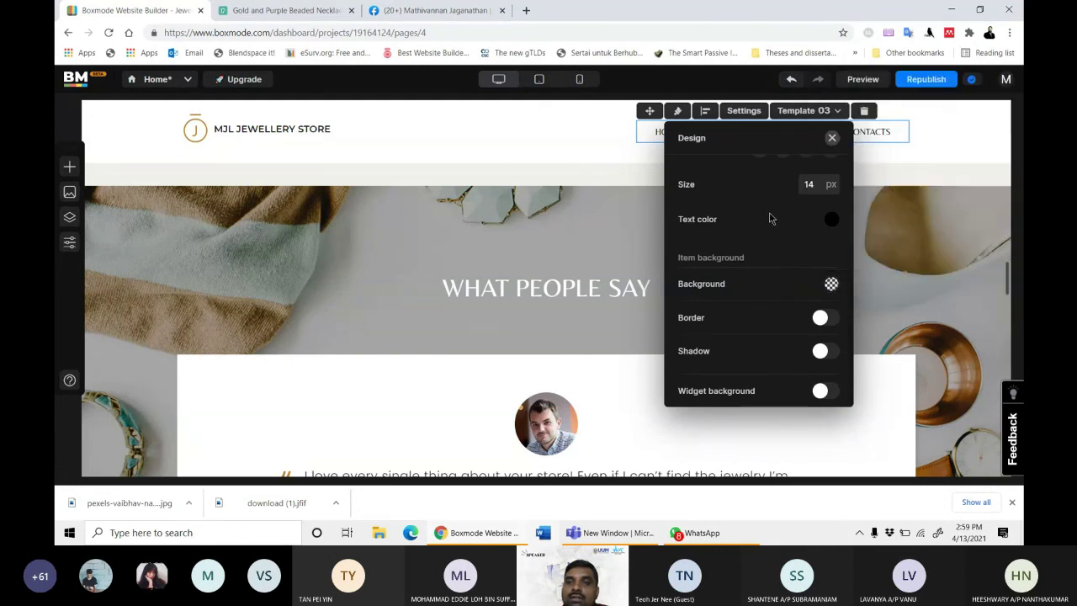
{"action": "left_click", "coordinate": [831, 284]}
{"action": "left_click_drag", "start_coordinate": [974, 137], "coordinate": [979, 116]}
{"action": "left_click", "coordinate": [974, 203]}
{"action": "left_click", "coordinate": [809, 328]}
{"action": "left_click", "coordinate": [824, 318]}
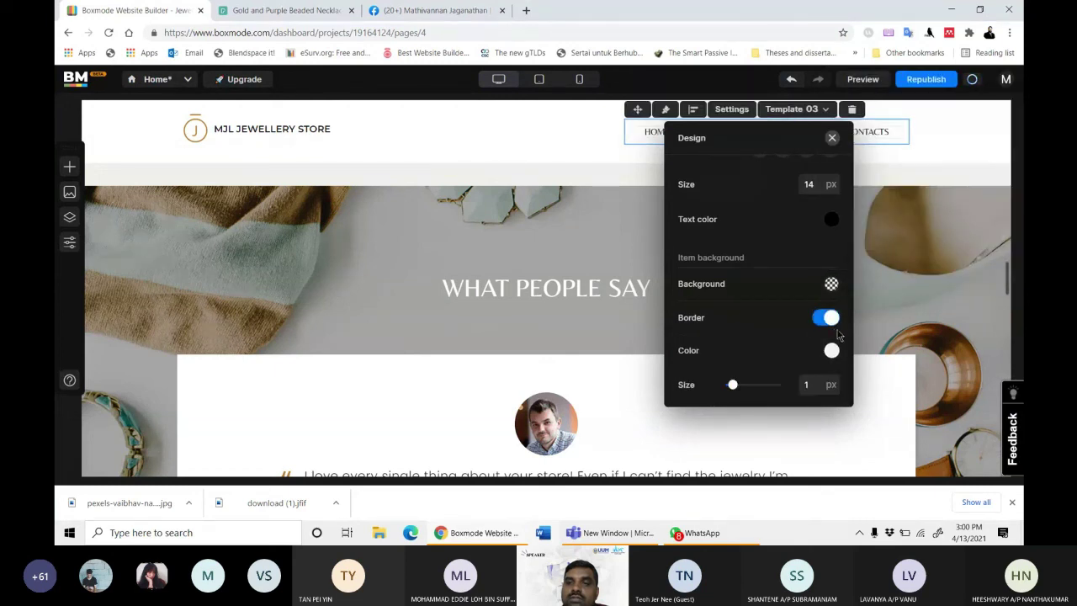
{"action": "left_click", "coordinate": [825, 317]}
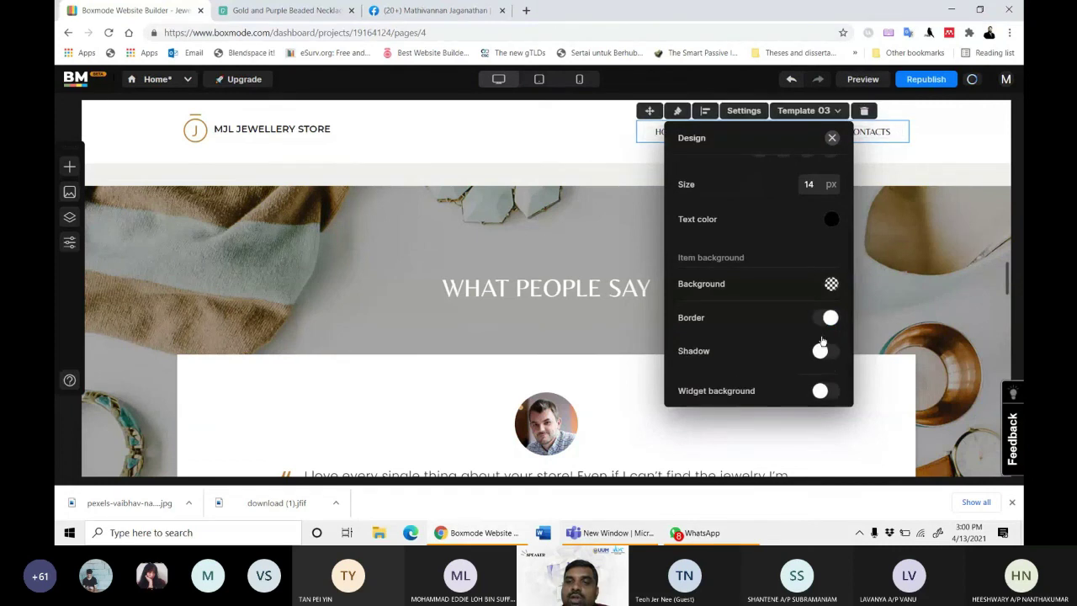
{"action": "left_click", "coordinate": [832, 359]}
{"action": "left_click", "coordinate": [829, 354]}
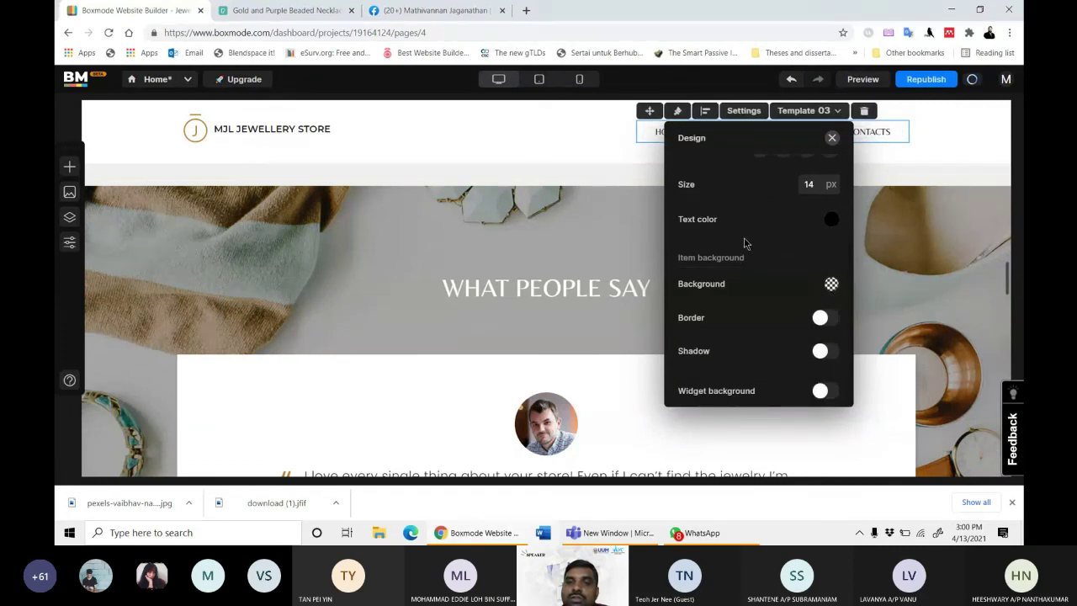
Step: Make the default menu text bold, leaving it without underline
{"action": "scroll", "coordinate": [749, 242], "scroll_direction": "up", "scroll_amount": 3}
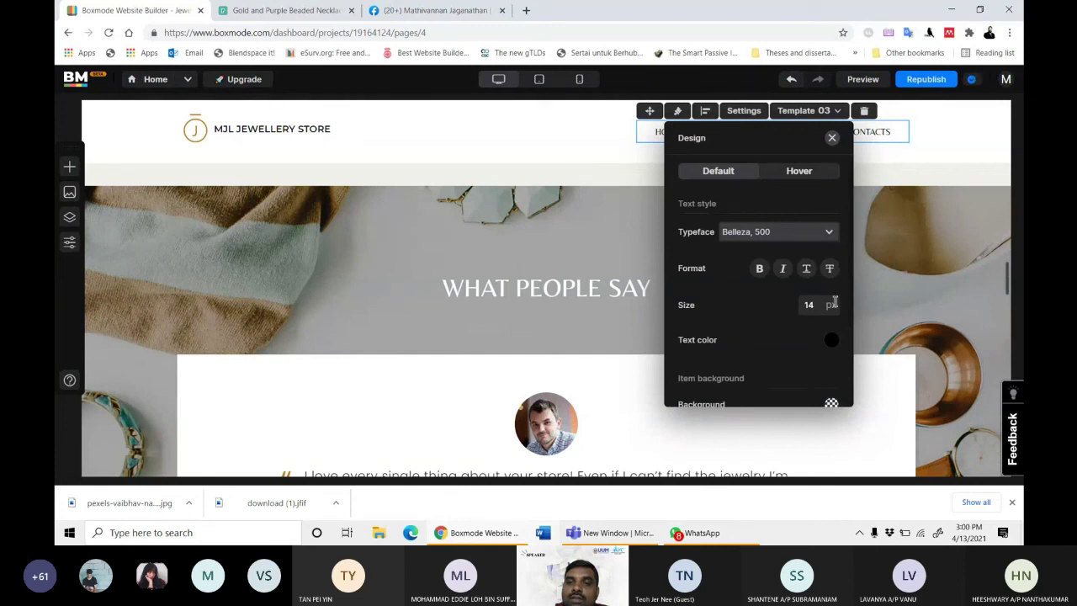
{"action": "left_click", "coordinate": [760, 269]}
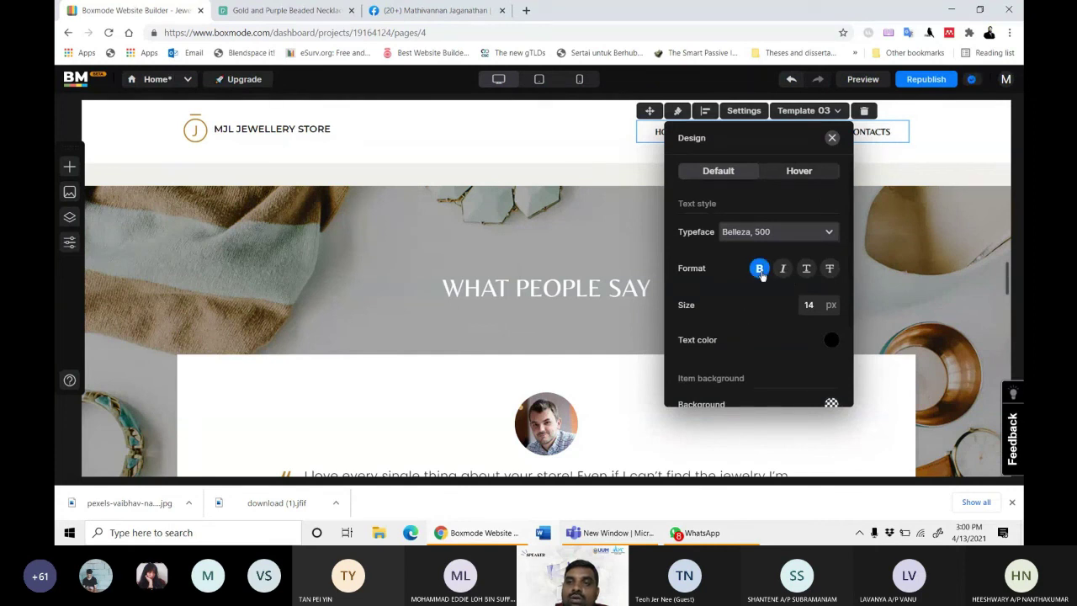
{"action": "left_click", "coordinate": [810, 274]}
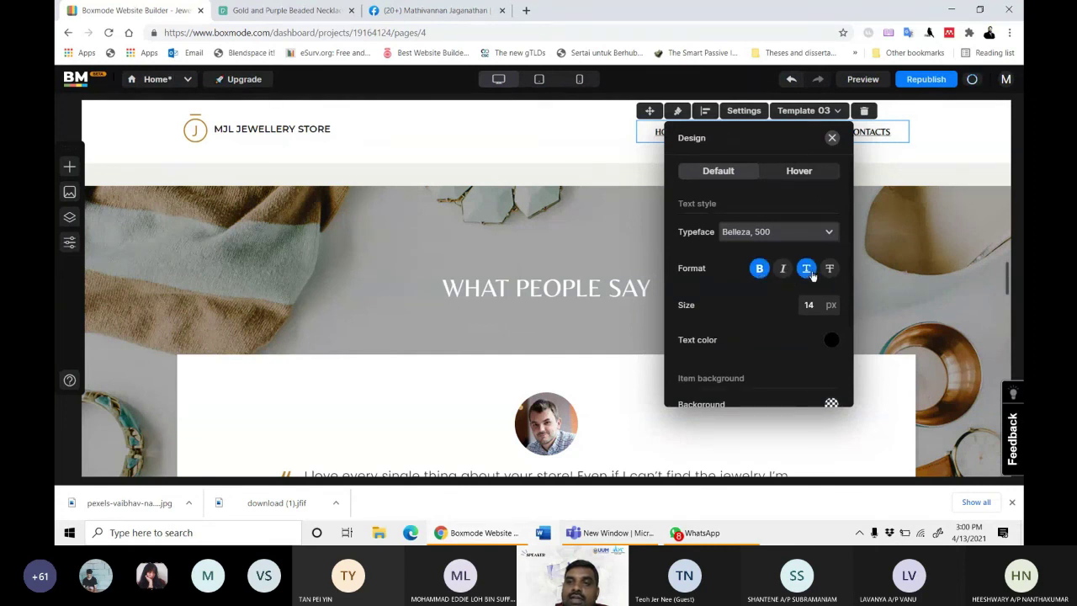
{"action": "left_click", "coordinate": [809, 276]}
{"action": "scroll", "coordinate": [751, 313], "scroll_direction": "down", "scroll_amount": 2}
{"action": "scroll", "coordinate": [772, 282], "scroll_direction": "up", "scroll_amount": 2}
{"action": "left_click_drag", "start_coordinate": [753, 140], "coordinate": [502, 178]}
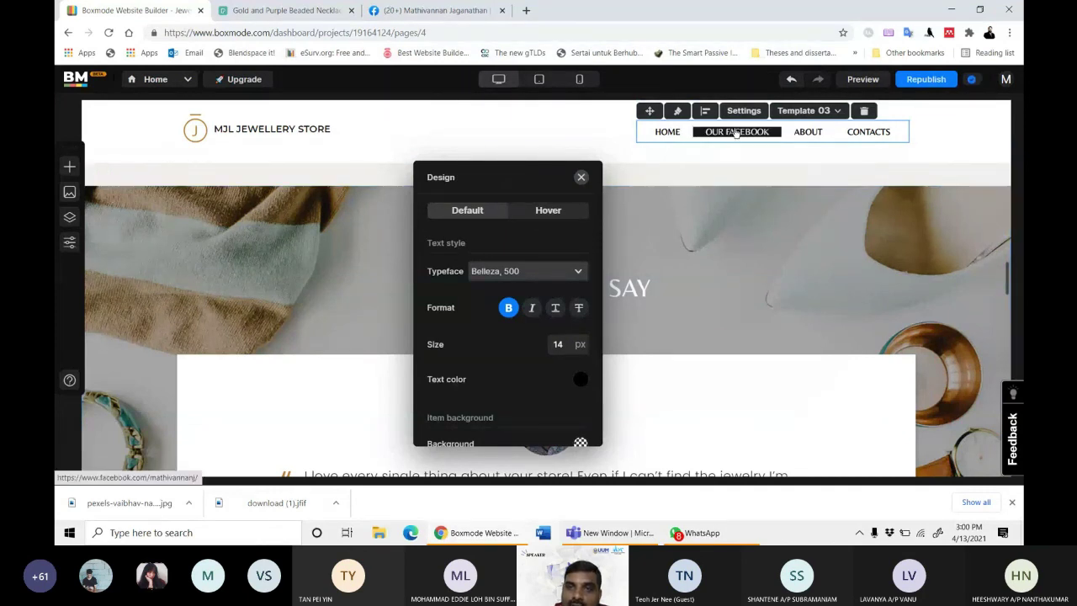
Step: Set the menu's hover text colour to bright green #19D141 and close the design panel
{"action": "left_click", "coordinate": [532, 215]}
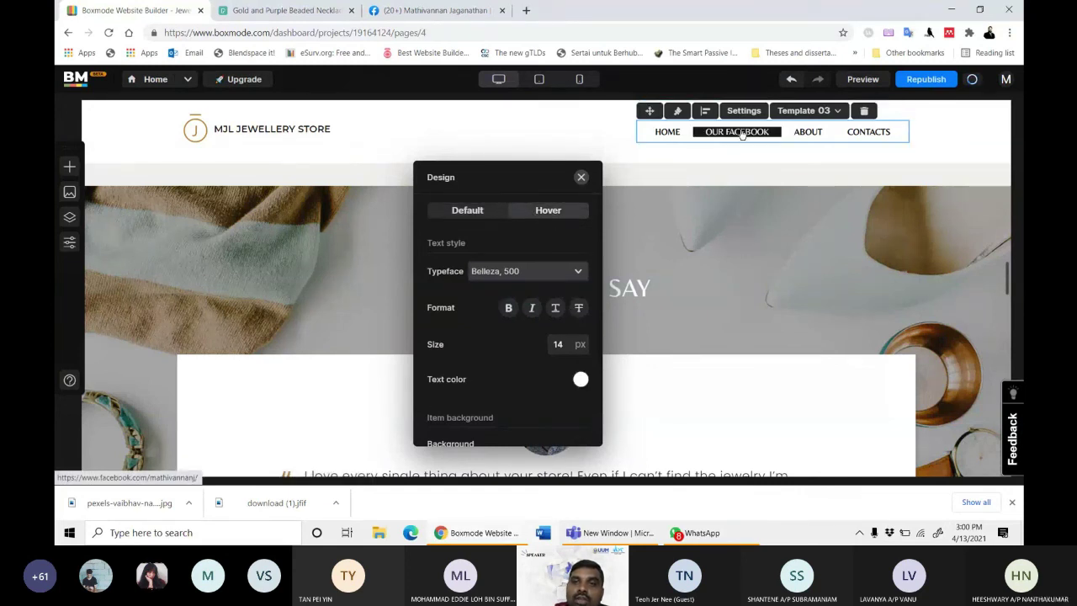
{"action": "left_click", "coordinate": [580, 380]}
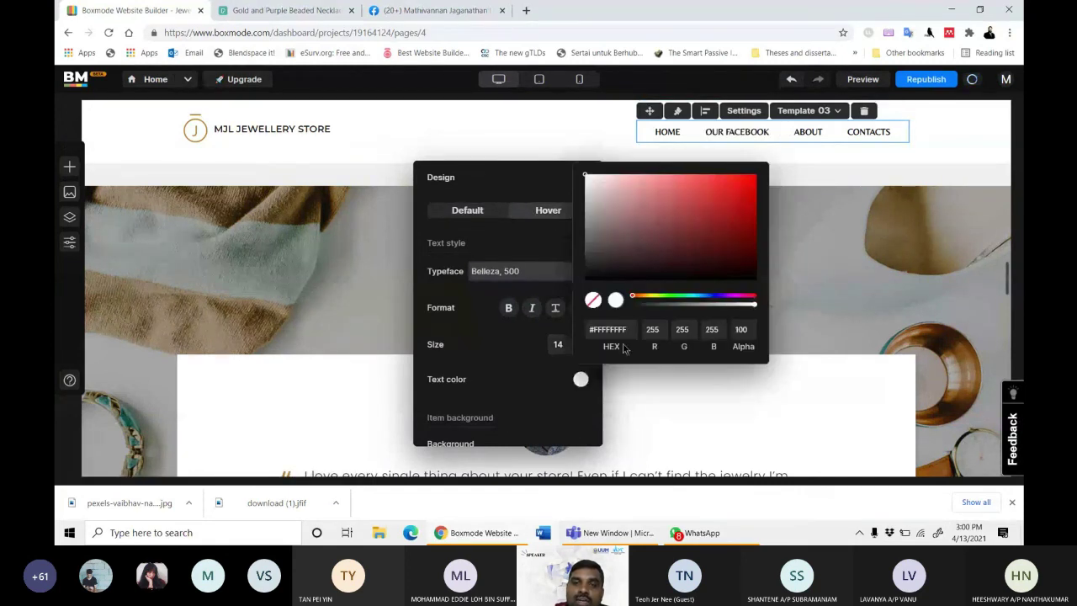
{"action": "left_click", "coordinate": [747, 184]}
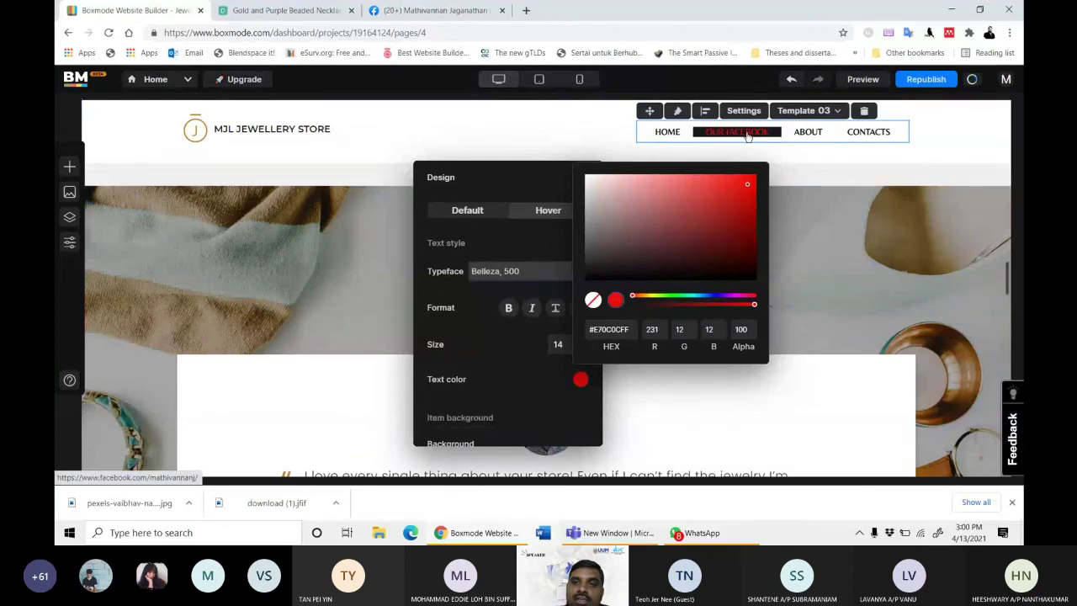
{"action": "left_click", "coordinate": [637, 225]}
{"action": "left_click", "coordinate": [674, 278]}
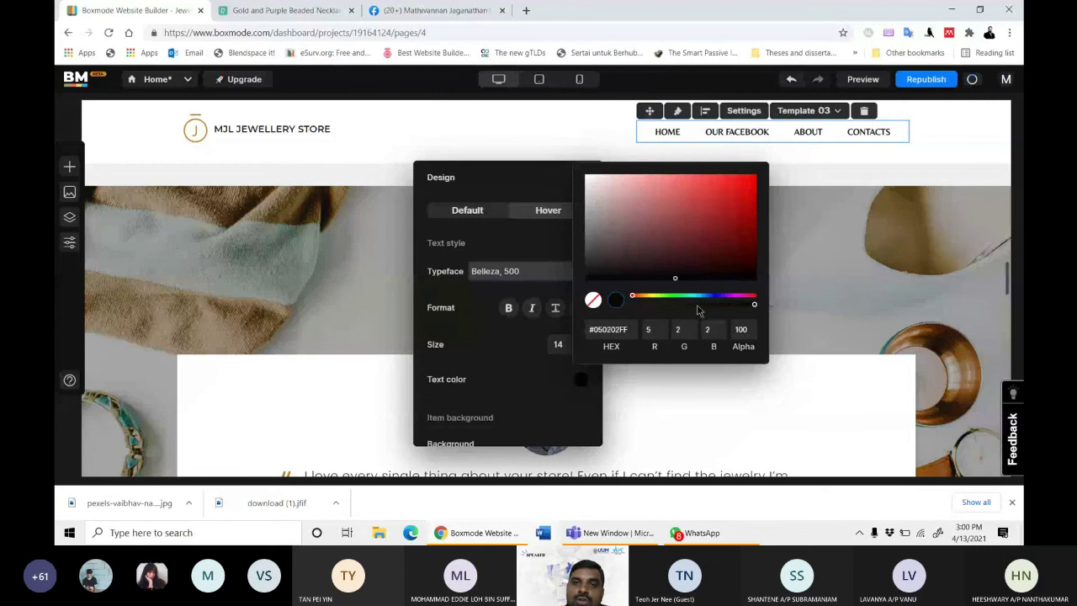
{"action": "left_click", "coordinate": [679, 296]}
{"action": "left_click", "coordinate": [735, 193]}
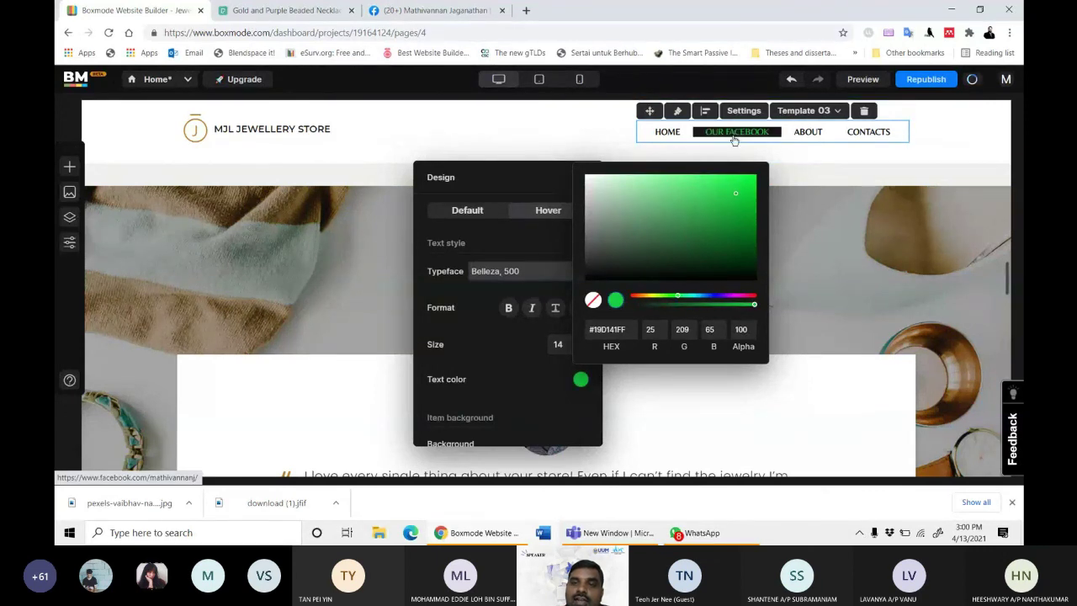
{"action": "left_click", "coordinate": [828, 253]}
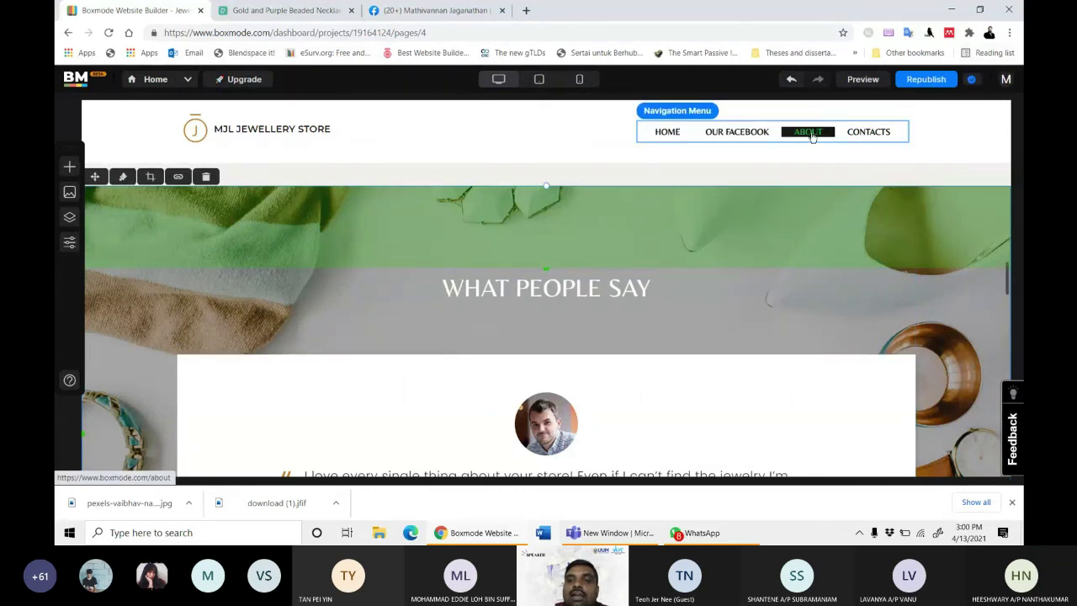
Step: Switch the editor to the About page
{"action": "scroll", "coordinate": [498, 315], "scroll_direction": "down", "scroll_amount": 5}
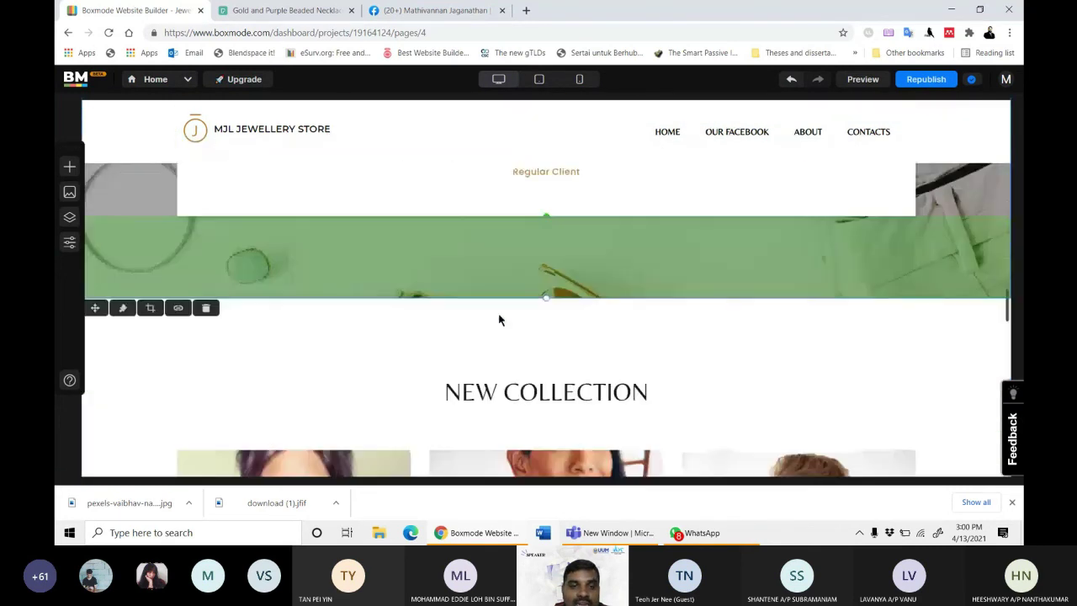
{"action": "scroll", "coordinate": [500, 317], "scroll_direction": "down", "scroll_amount": 7}
{"action": "scroll", "coordinate": [582, 301], "scroll_direction": "up", "scroll_amount": 1}
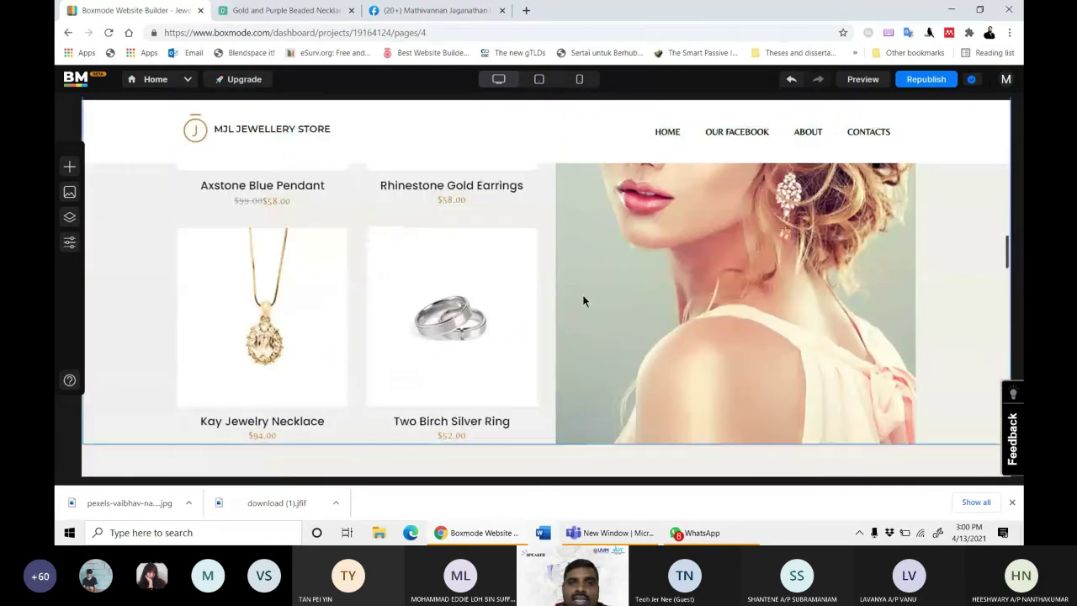
{"action": "left_click", "coordinate": [817, 136]}
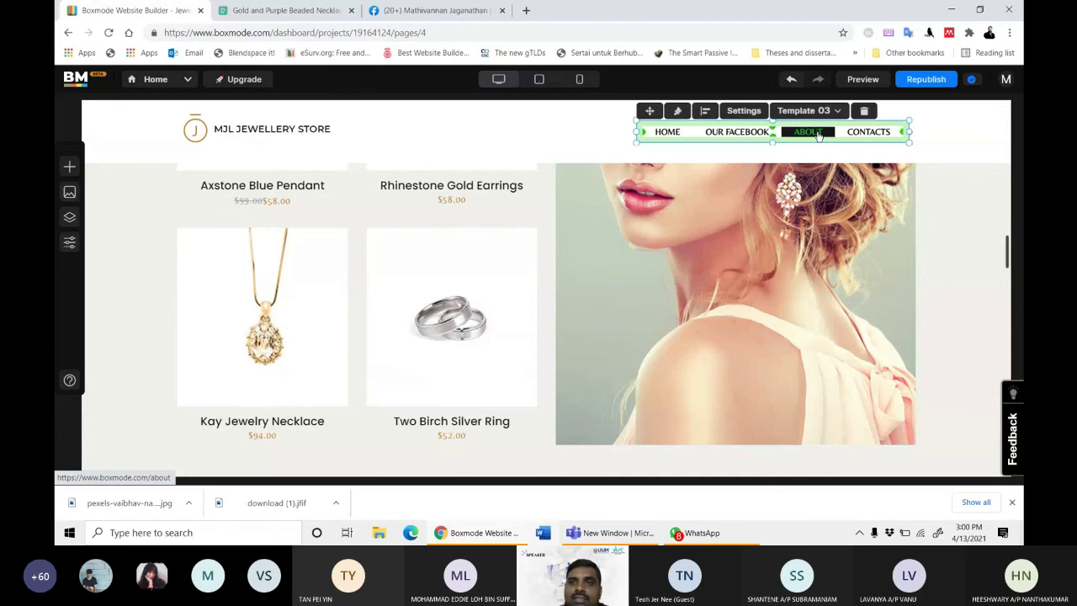
{"action": "key", "text": "Escape"}
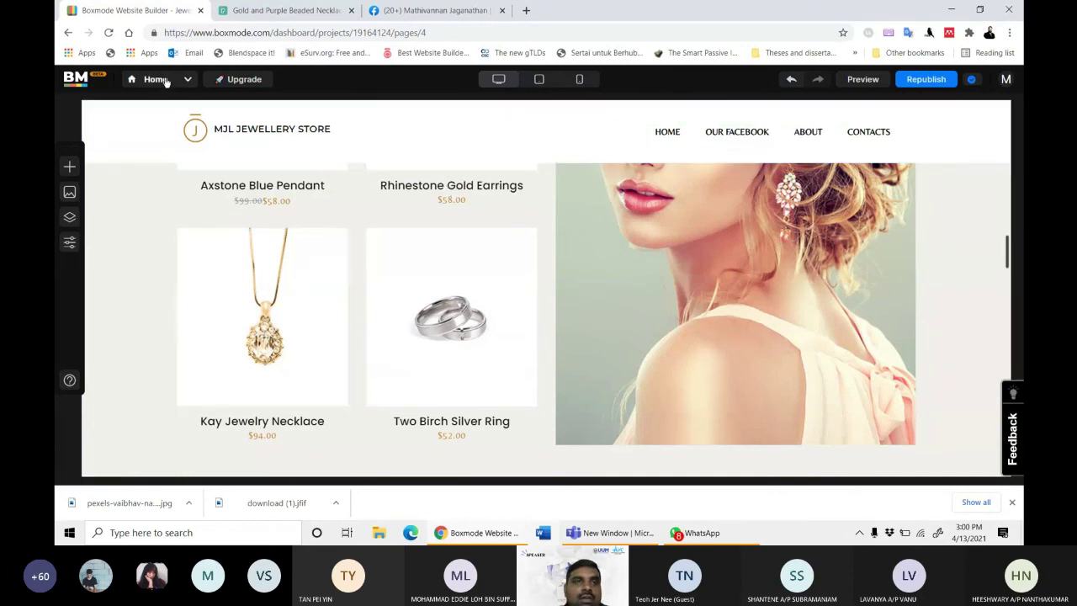
{"action": "left_click", "coordinate": [165, 80]}
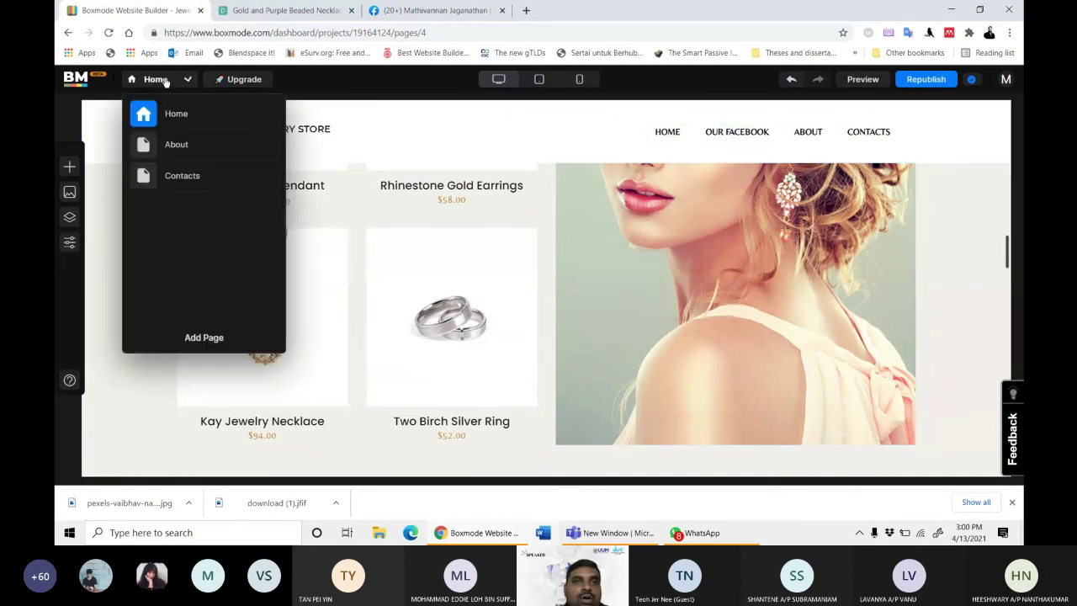
{"action": "left_click", "coordinate": [175, 147]}
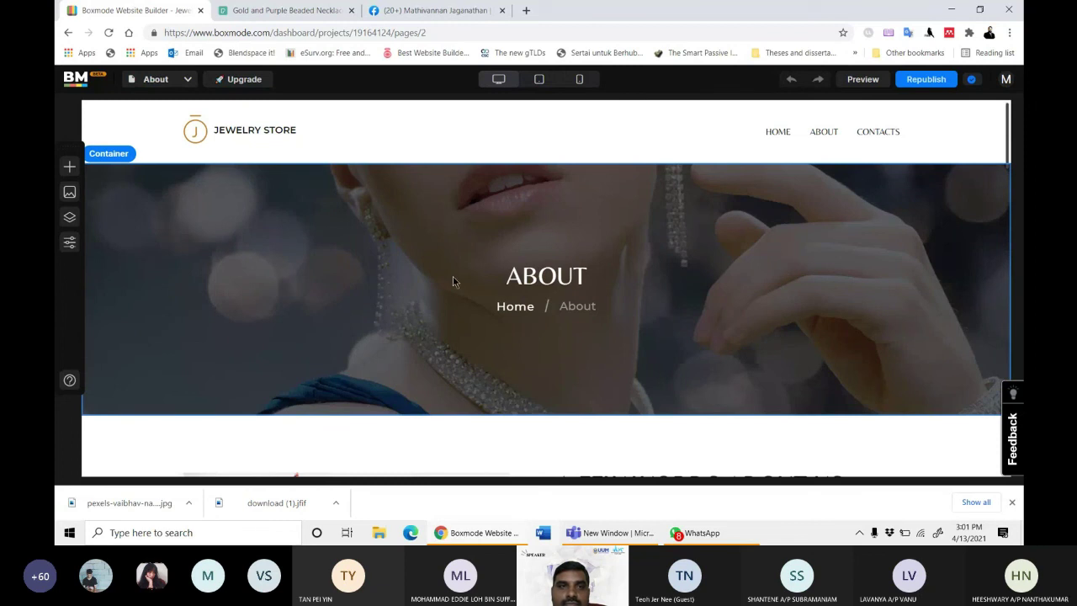
Step: Return to the Home page and show the site pages list
{"action": "left_click", "coordinate": [157, 81]}
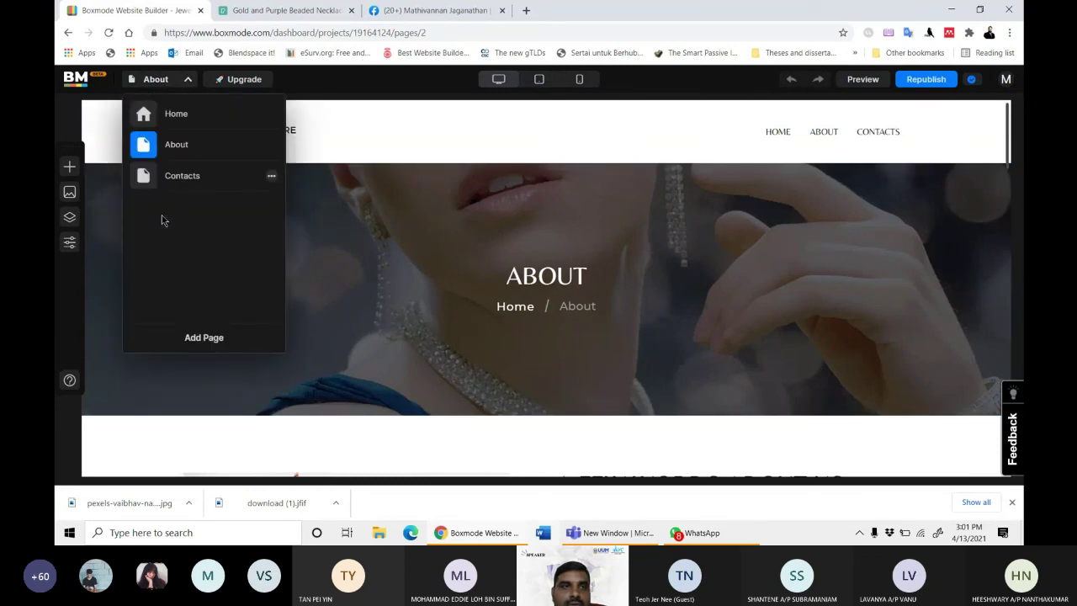
{"action": "left_click", "coordinate": [177, 114]}
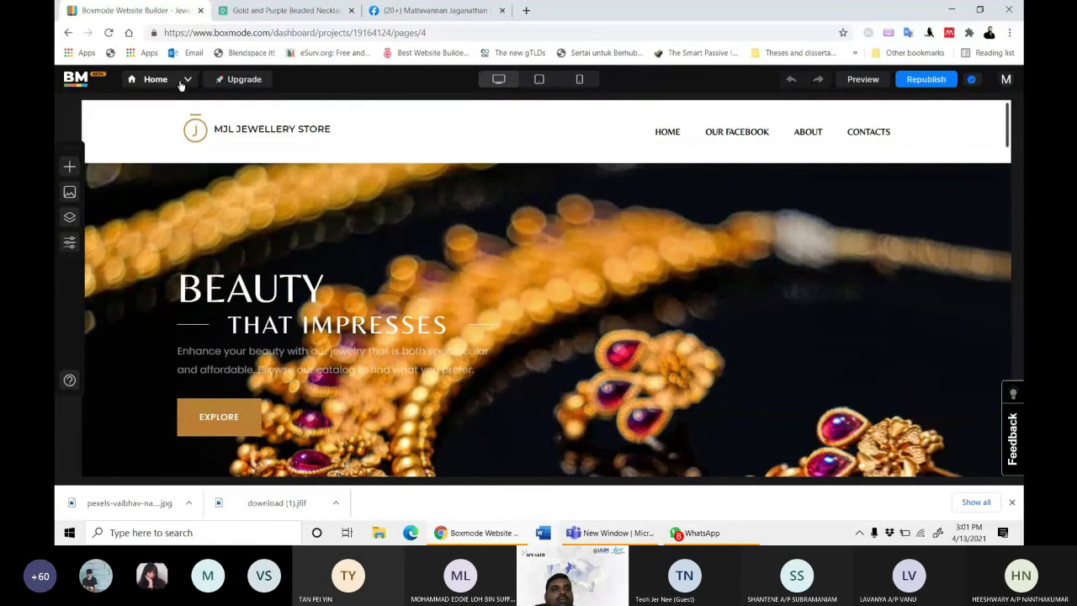
{"action": "left_click", "coordinate": [181, 82]}
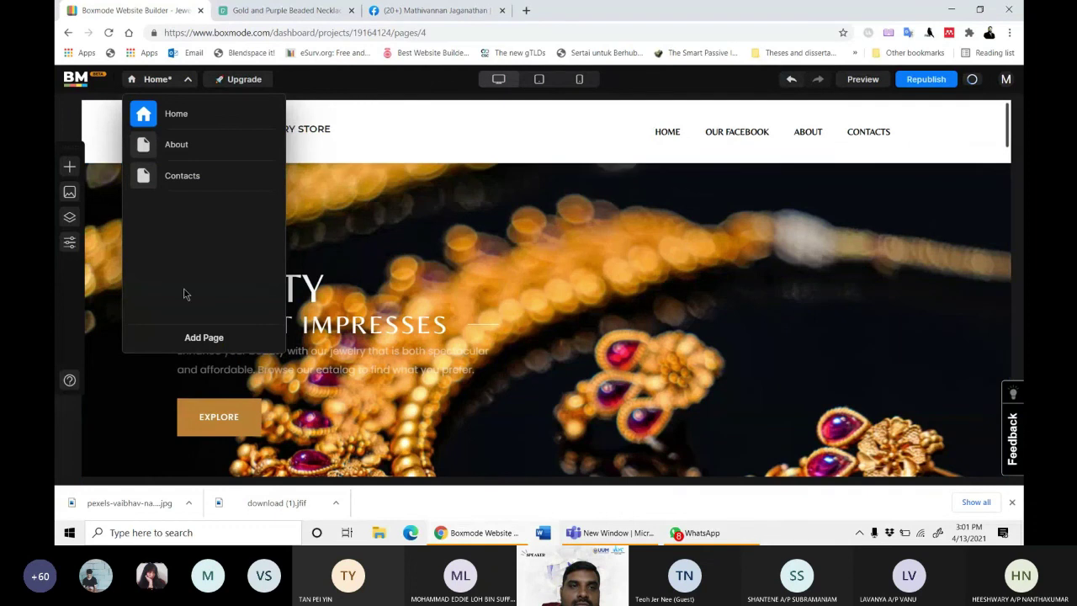
Step: Add a New Page, then delete that New Page from the pages list and confirm
{"action": "left_click", "coordinate": [212, 338]}
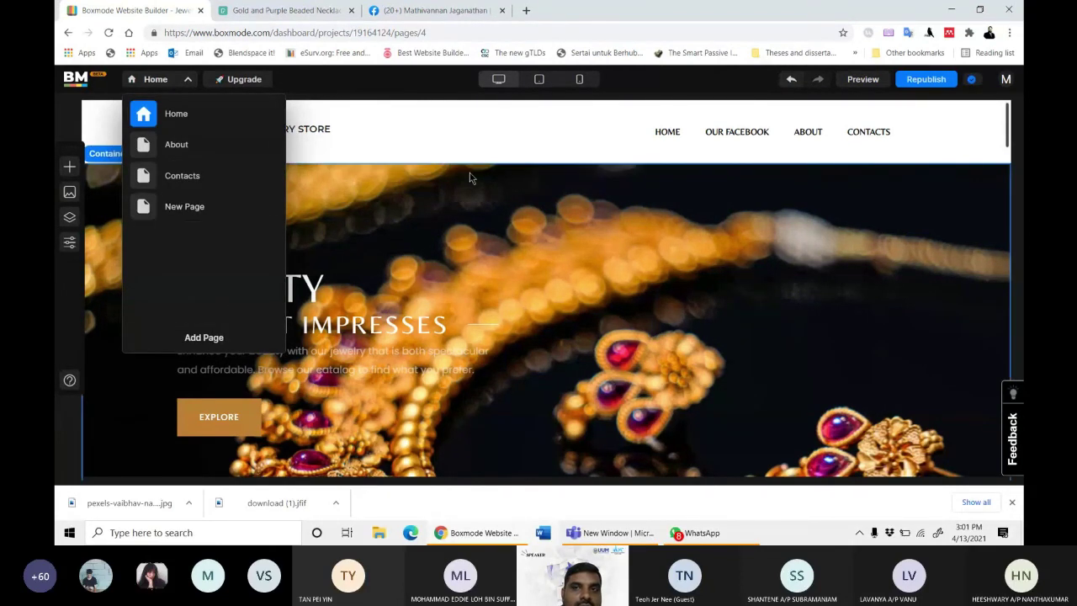
{"action": "left_click", "coordinate": [518, 146]}
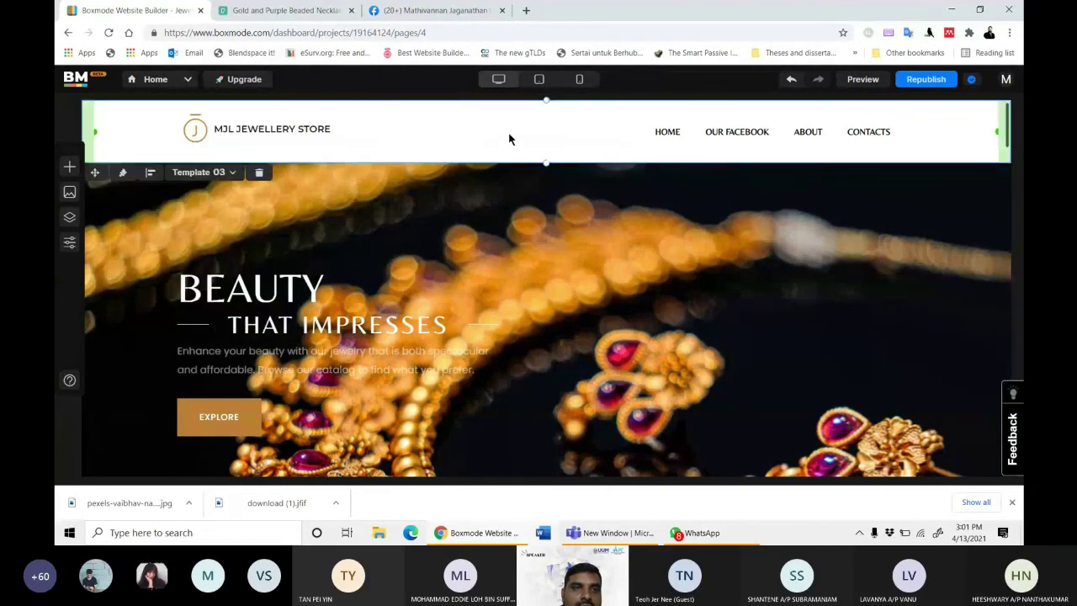
{"action": "left_click", "coordinate": [358, 118]}
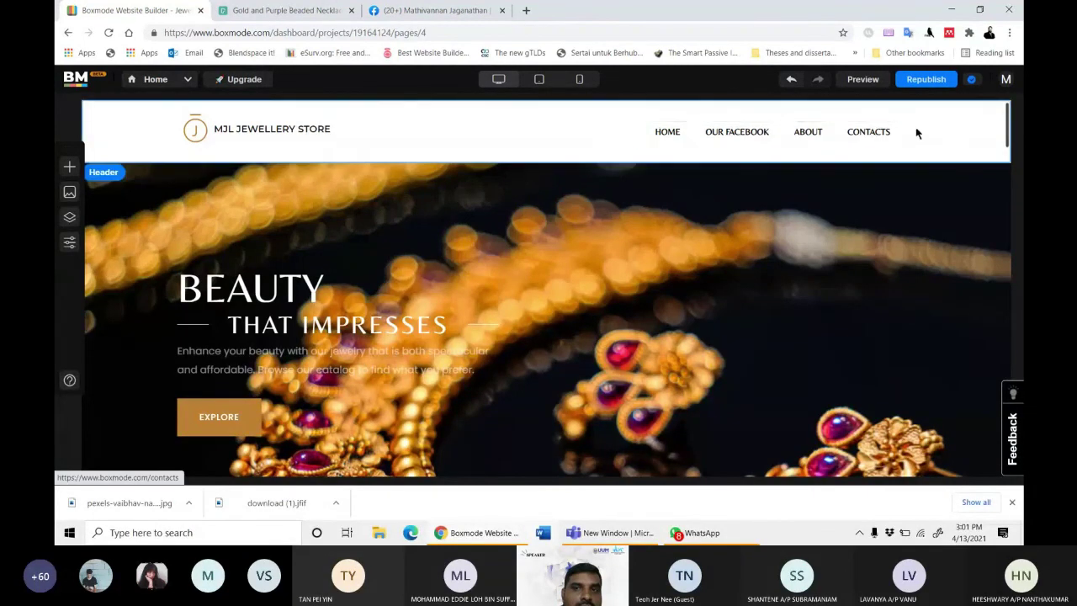
{"action": "left_click", "coordinate": [179, 84]}
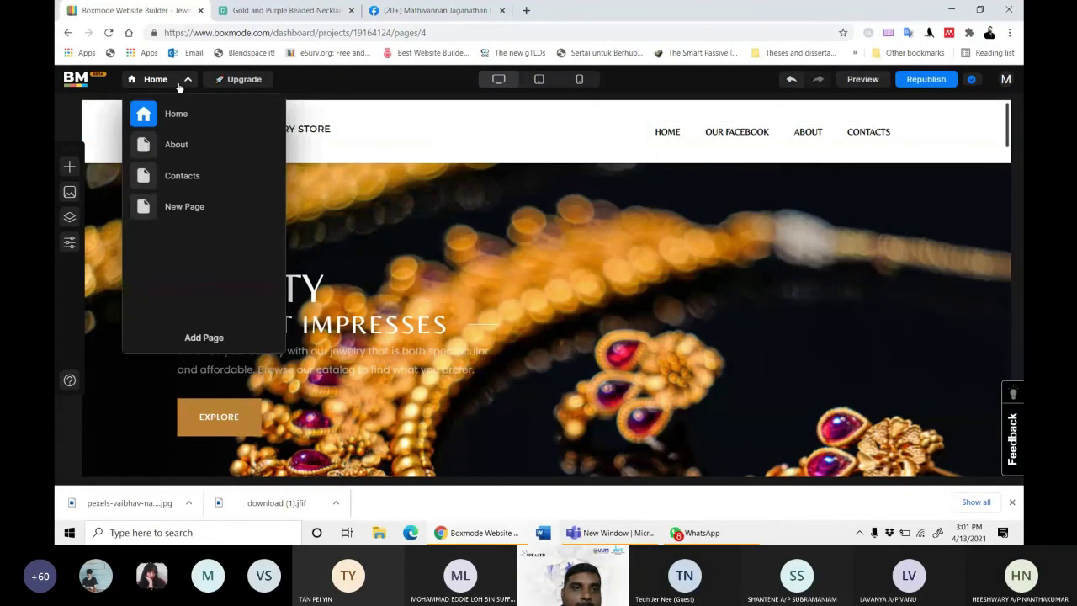
{"action": "left_click", "coordinate": [271, 208]}
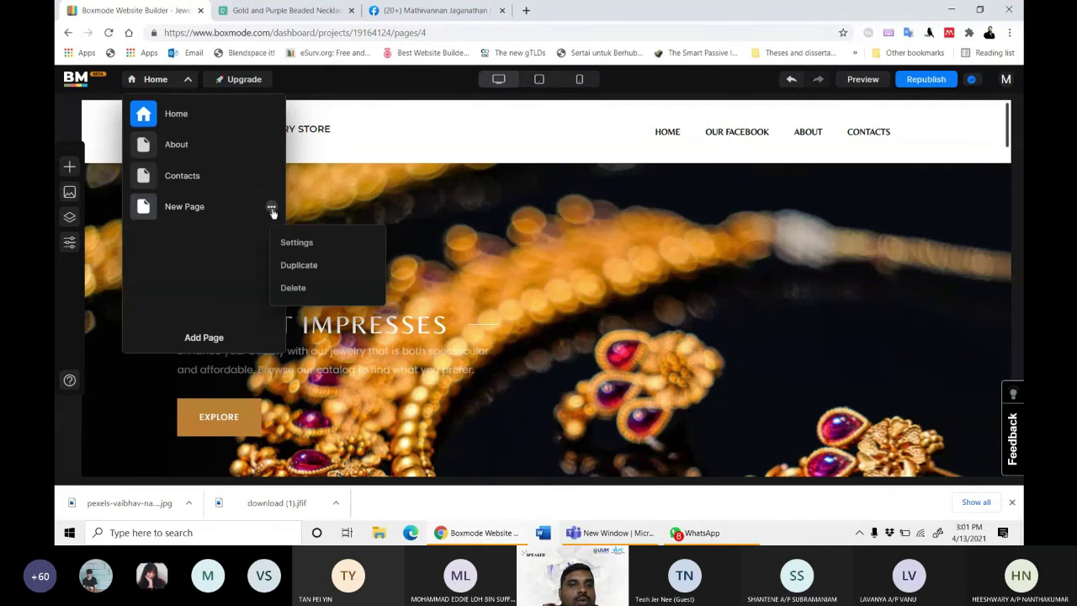
{"action": "left_click", "coordinate": [293, 287]}
{"action": "left_click", "coordinate": [574, 309]}
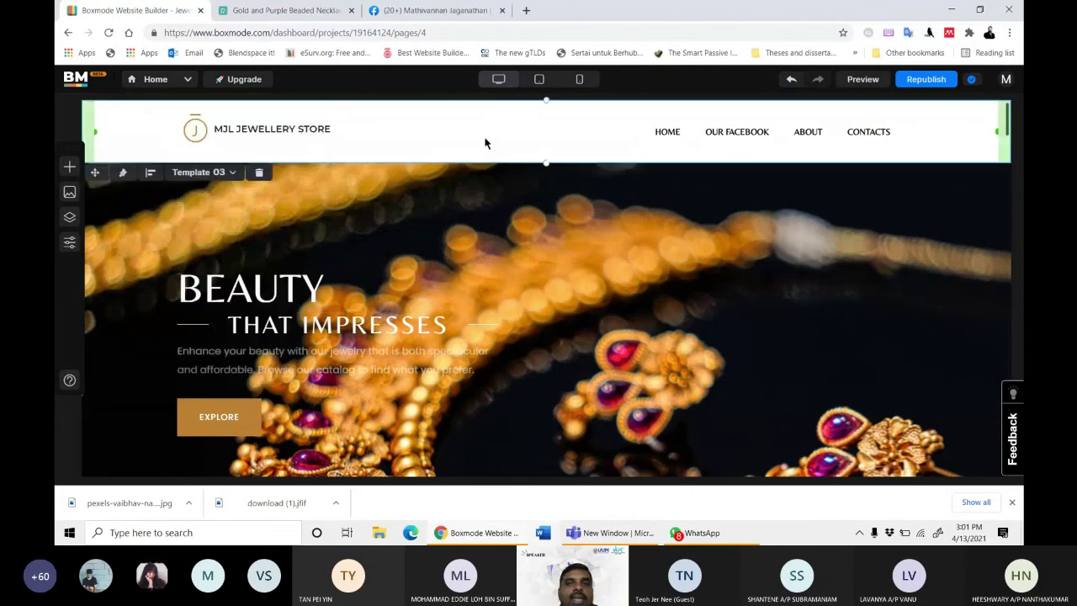
Step: Switch to the Contacts page and scroll over its Manhattan map section
{"action": "left_click", "coordinate": [187, 79]}
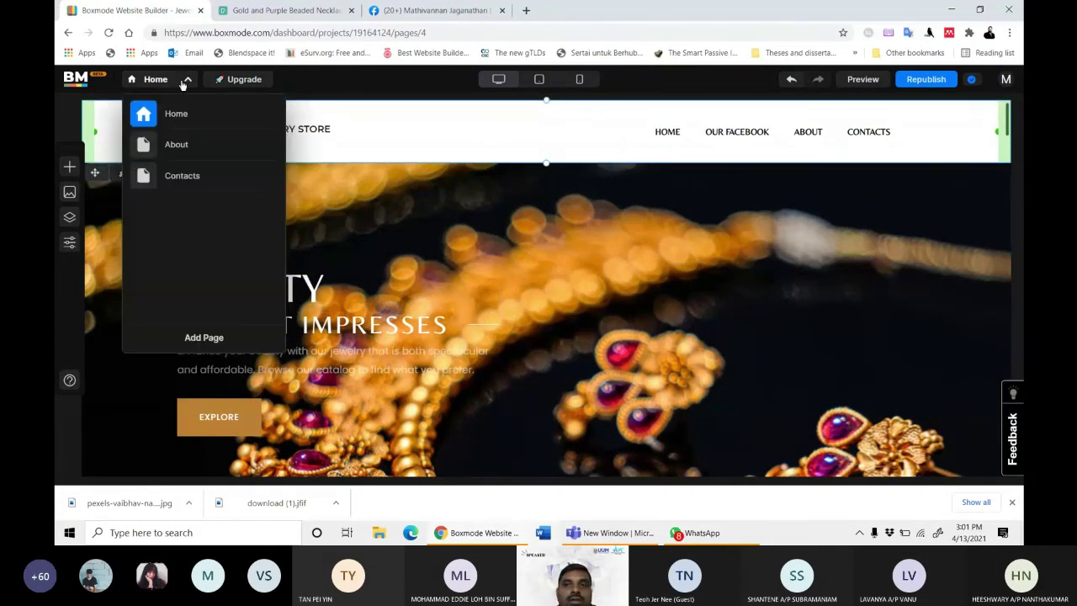
{"action": "left_click", "coordinate": [185, 176]}
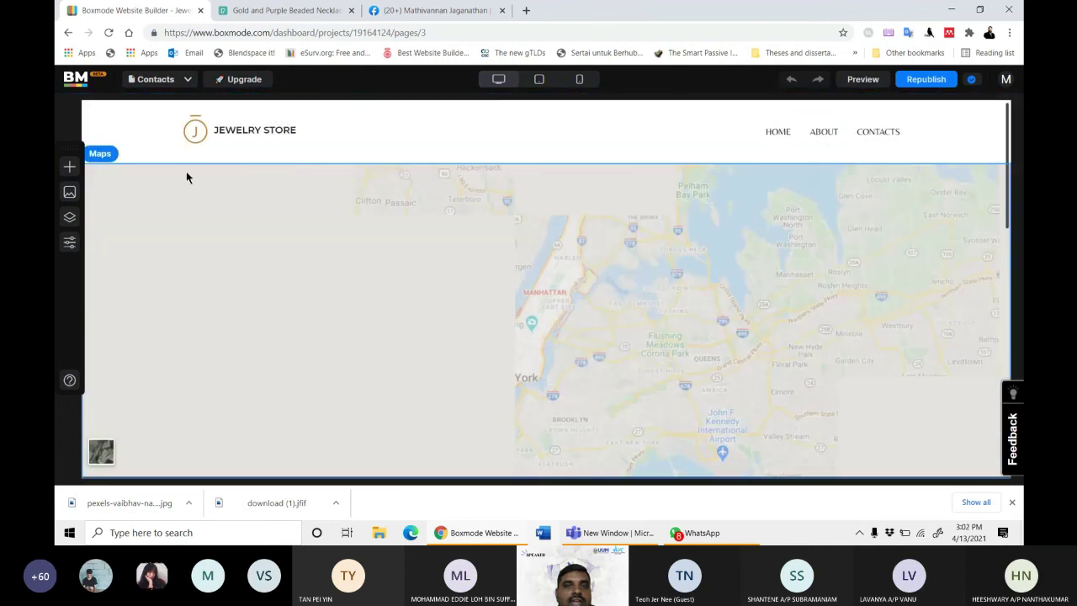
{"action": "scroll", "coordinate": [641, 310], "scroll_direction": "down", "scroll_amount": 3}
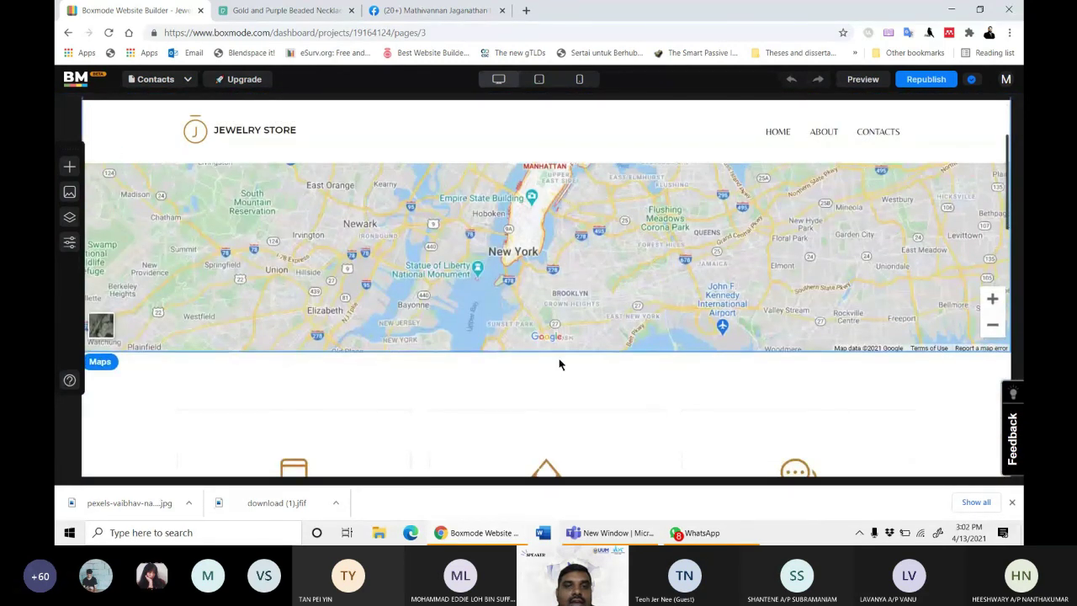
{"action": "scroll", "coordinate": [408, 311], "scroll_direction": "up", "scroll_amount": 2}
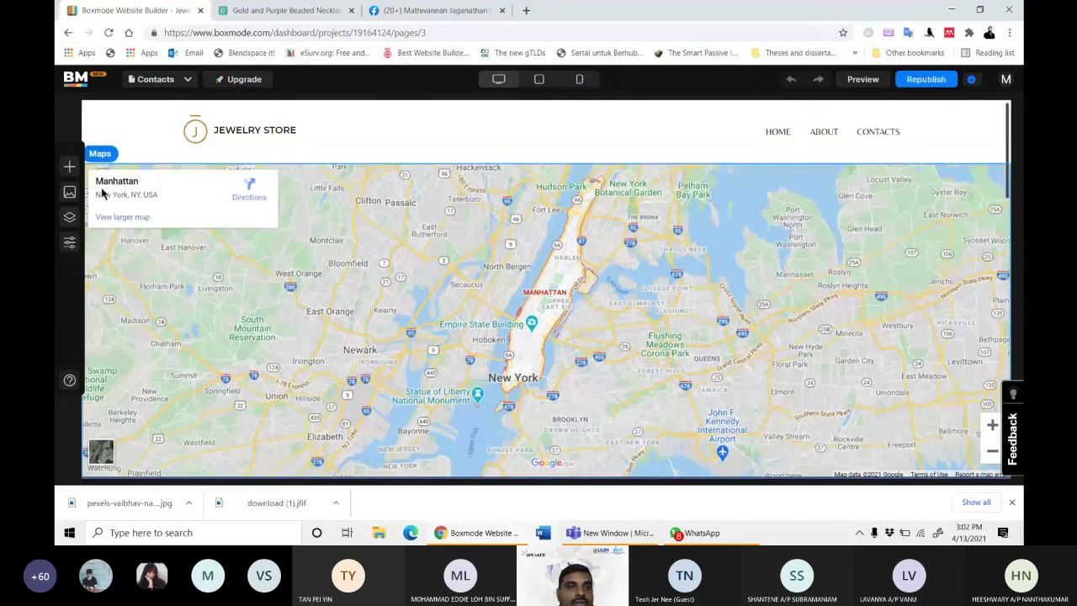
Step: Open the Layers panel and expand the Header layer and its container
{"action": "left_click", "coordinate": [70, 168]}
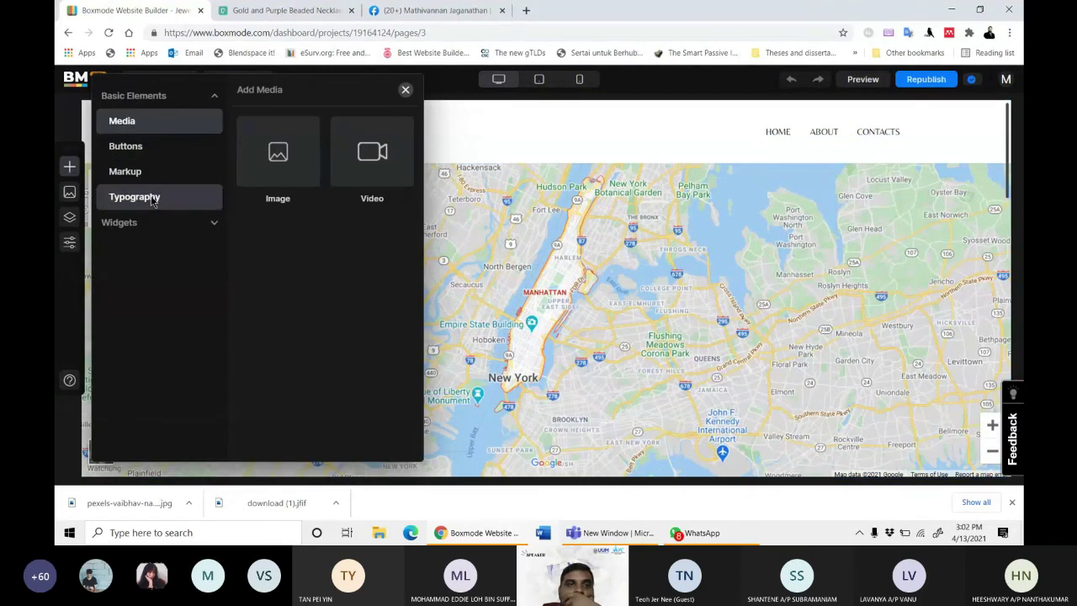
{"action": "left_click", "coordinate": [70, 193]}
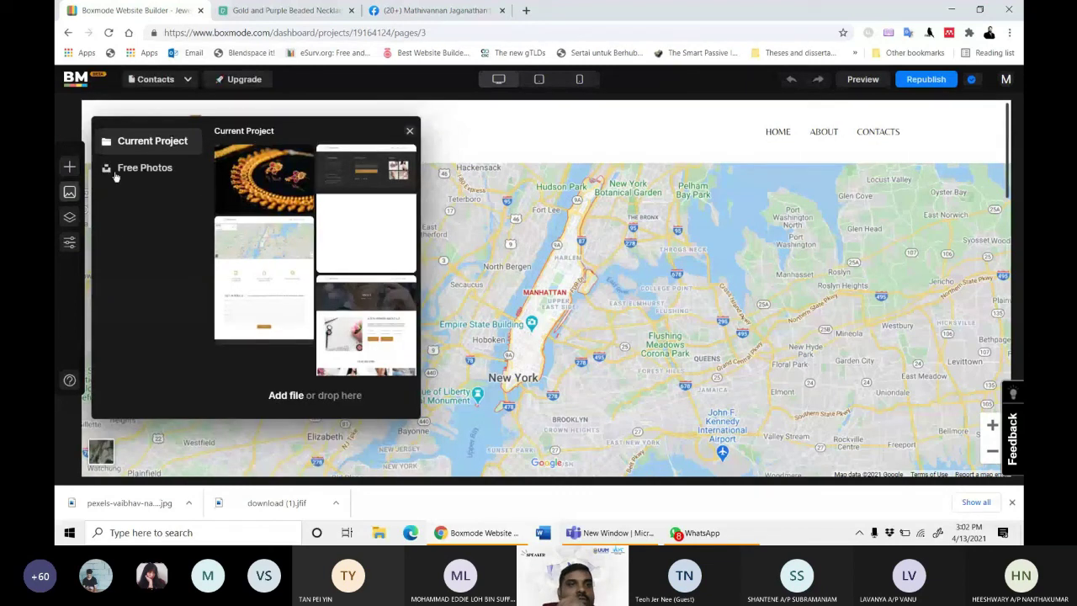
{"action": "left_click", "coordinate": [69, 218]}
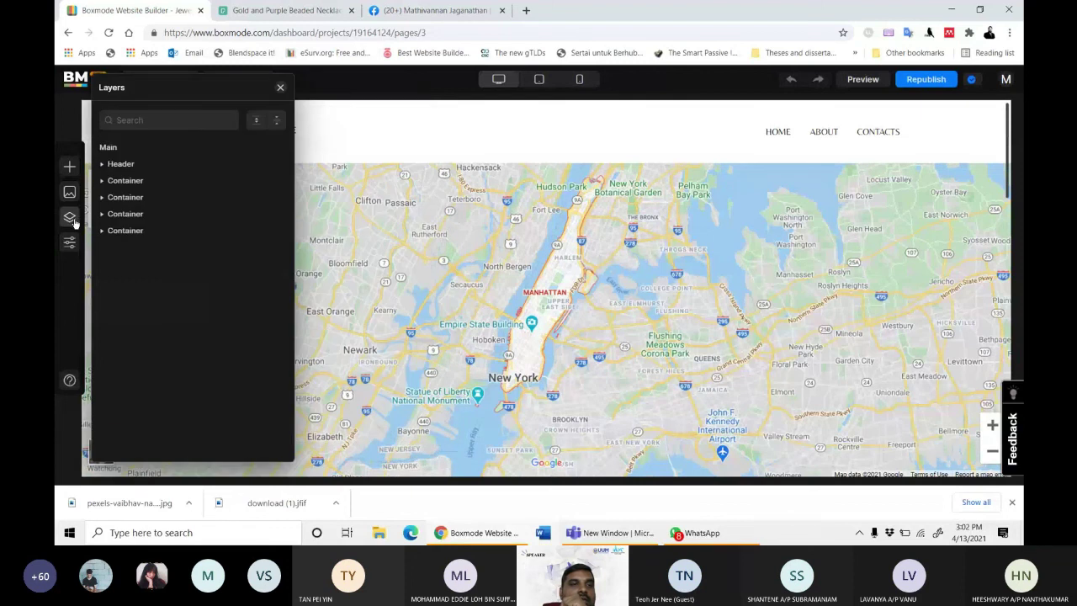
{"action": "left_click", "coordinate": [102, 164]}
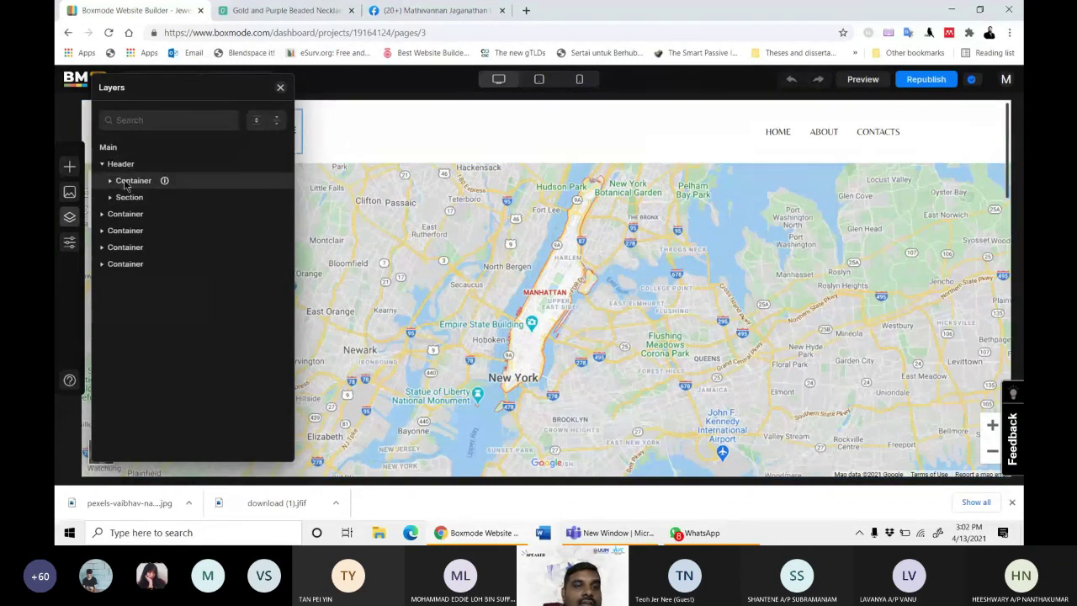
{"action": "left_click", "coordinate": [110, 181]}
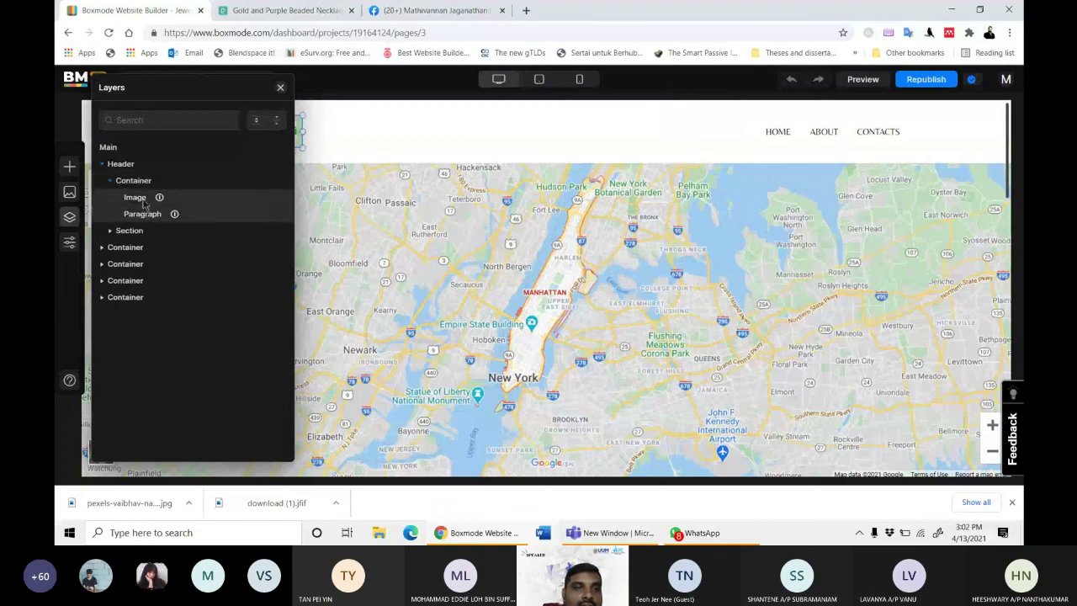
Step: Select the logo, map container, Maps, contact-card container and phone icon layers, ending on the address card's container
{"action": "left_click", "coordinate": [136, 197]}
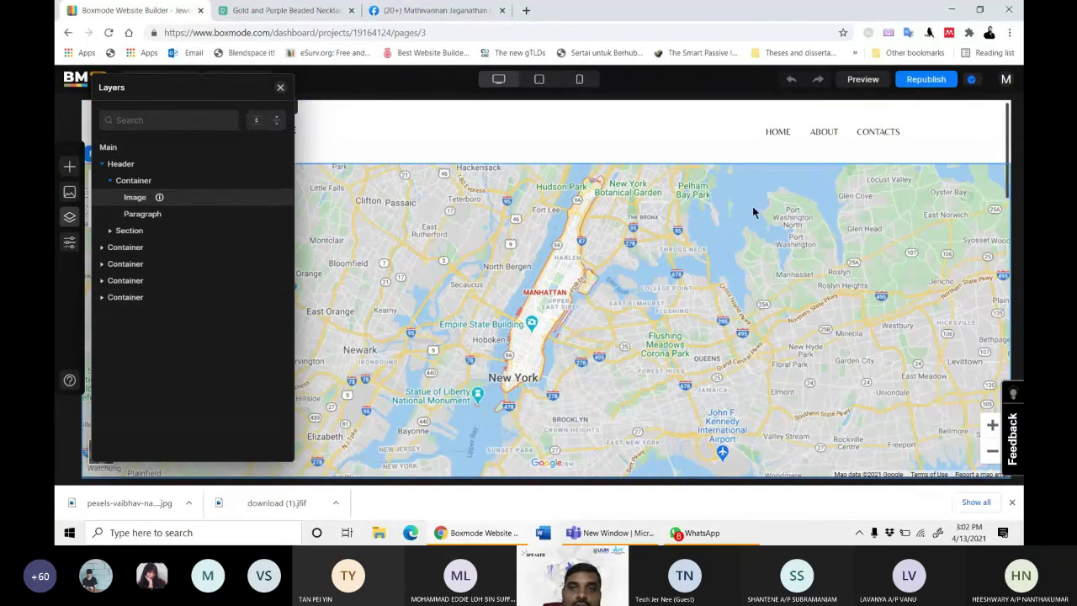
{"action": "left_click", "coordinate": [126, 247]}
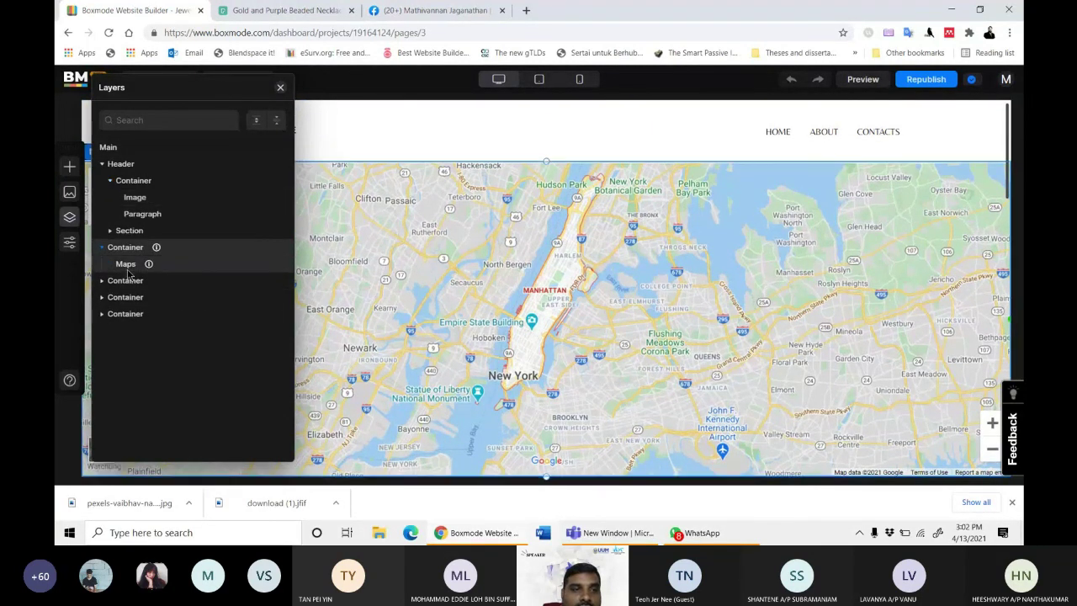
{"action": "left_click", "coordinate": [143, 266]}
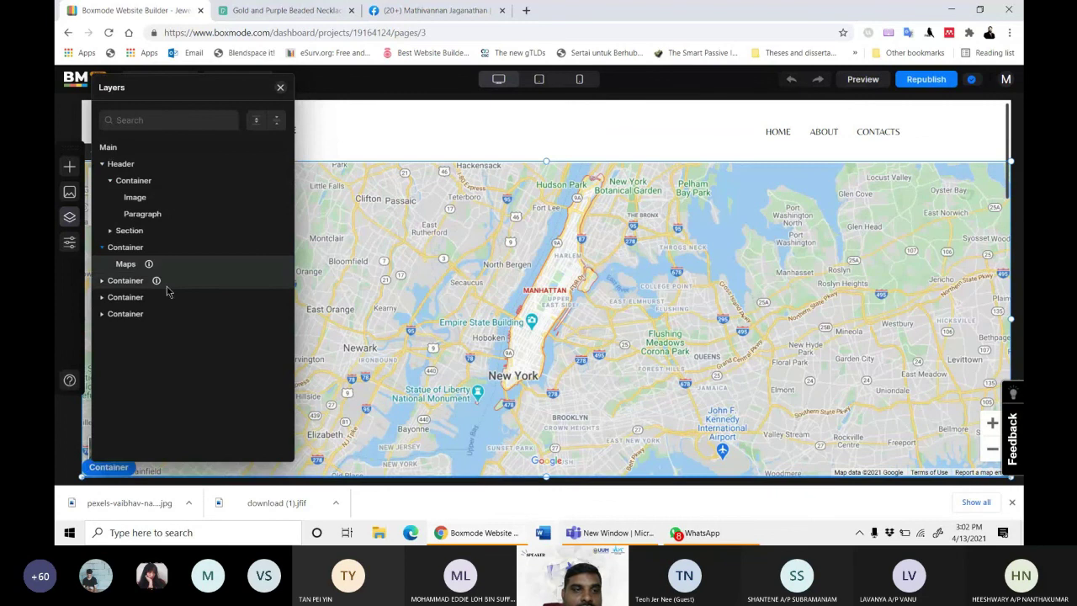
{"action": "left_click", "coordinate": [160, 284]}
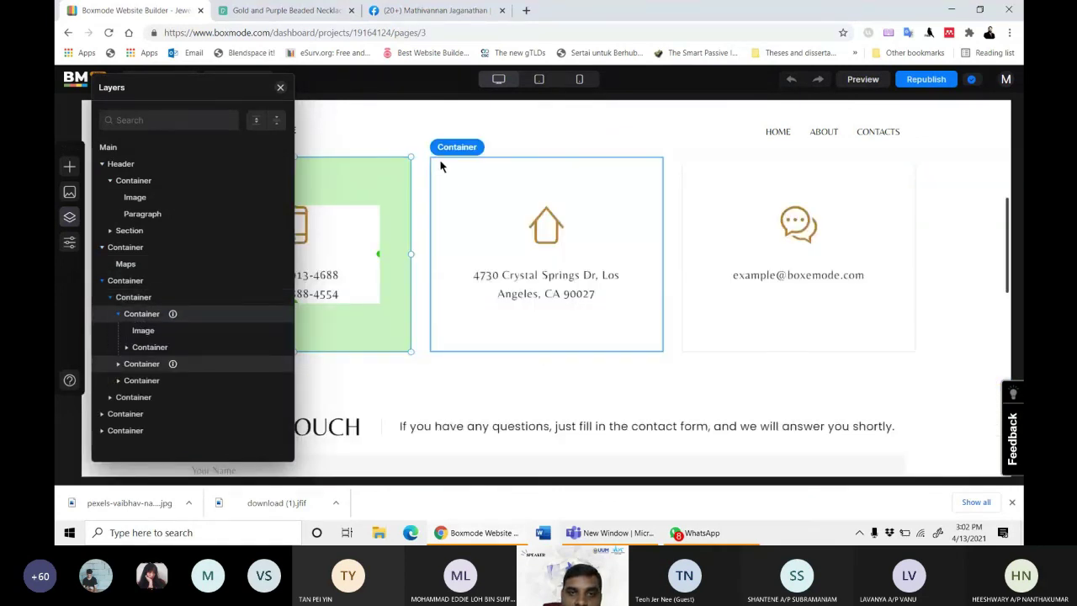
{"action": "left_click", "coordinate": [150, 331]}
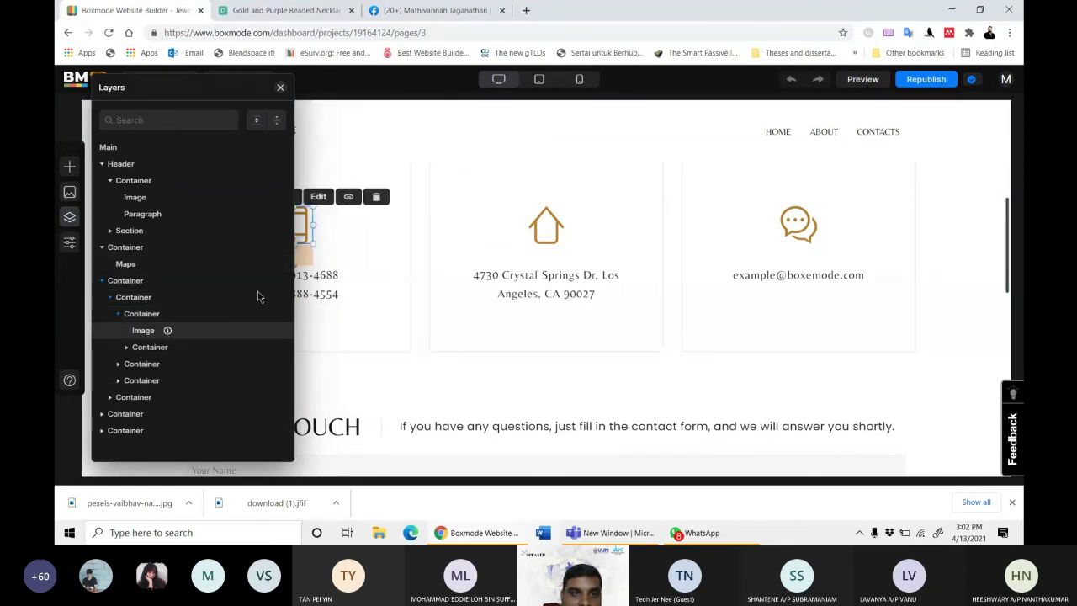
{"action": "left_click", "coordinate": [143, 364]}
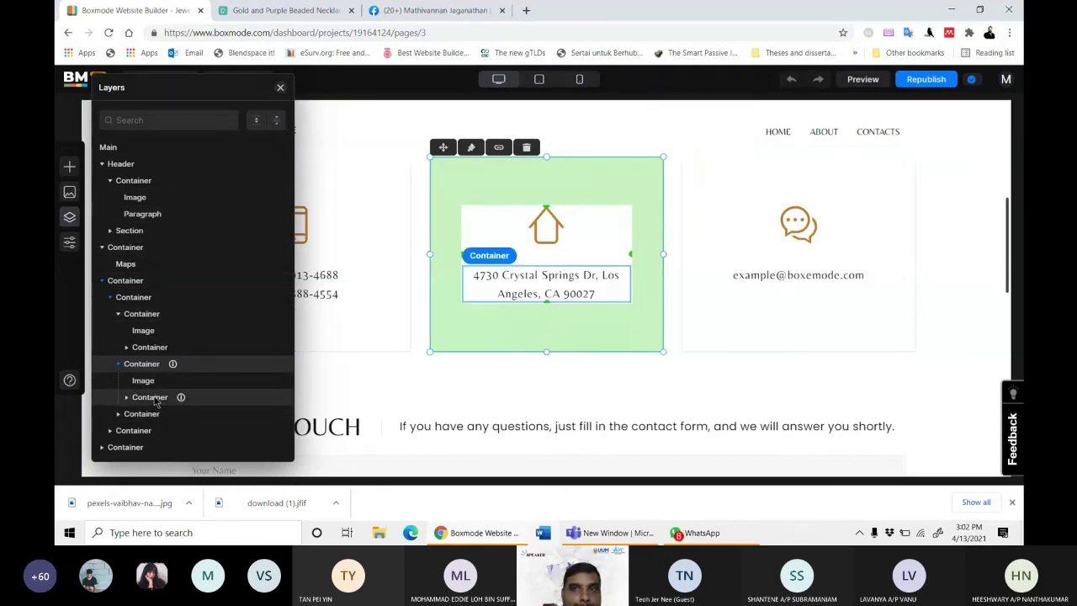
{"action": "left_click", "coordinate": [71, 221]}
{"action": "left_click", "coordinate": [72, 244]}
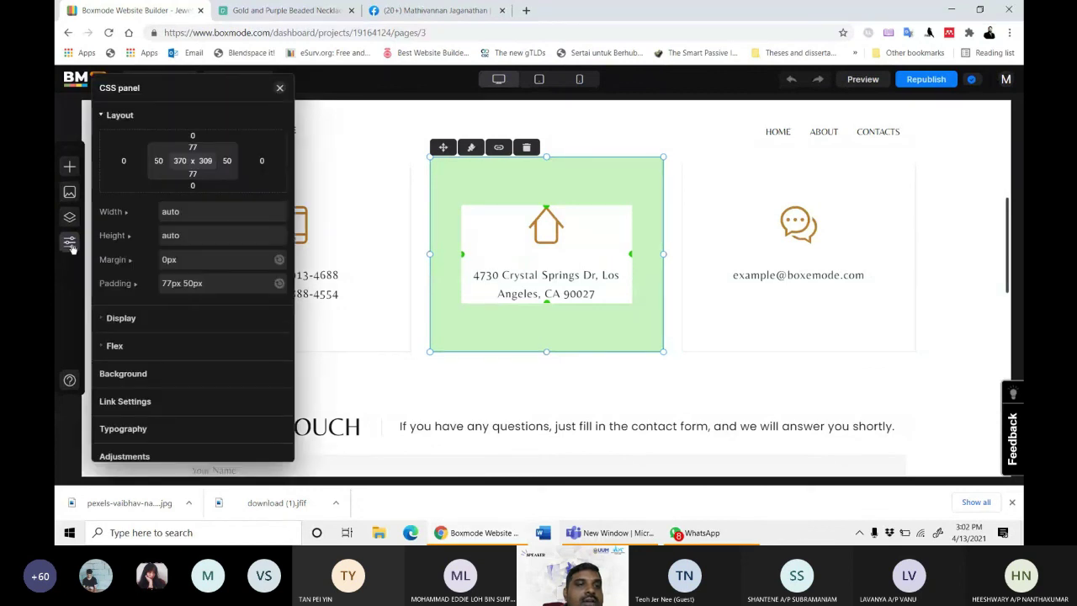
{"action": "scroll", "coordinate": [168, 332], "scroll_direction": "down", "scroll_amount": 1}
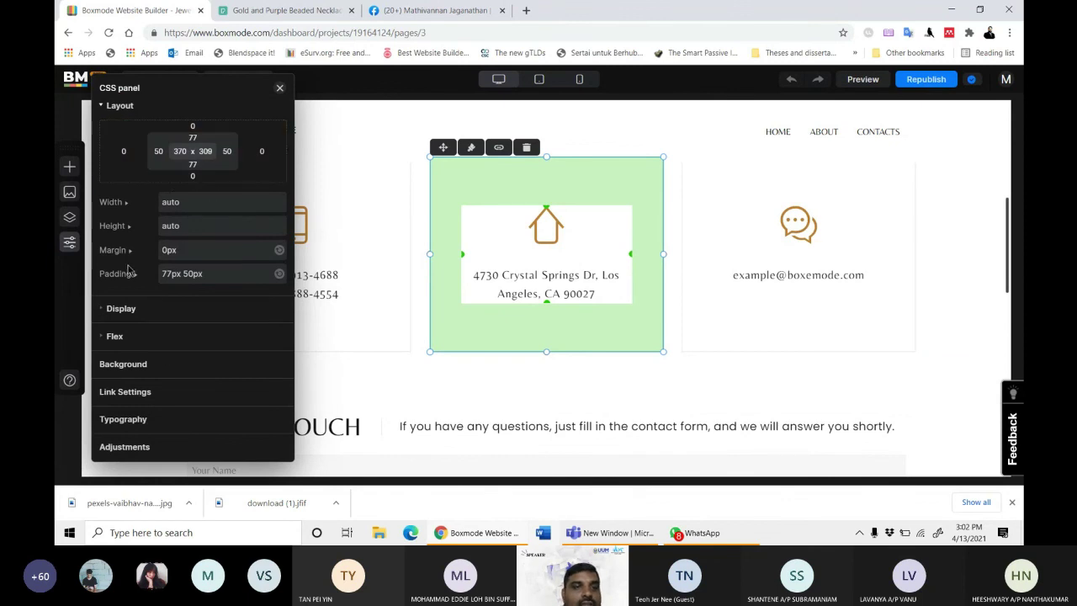
{"action": "left_click", "coordinate": [232, 274]}
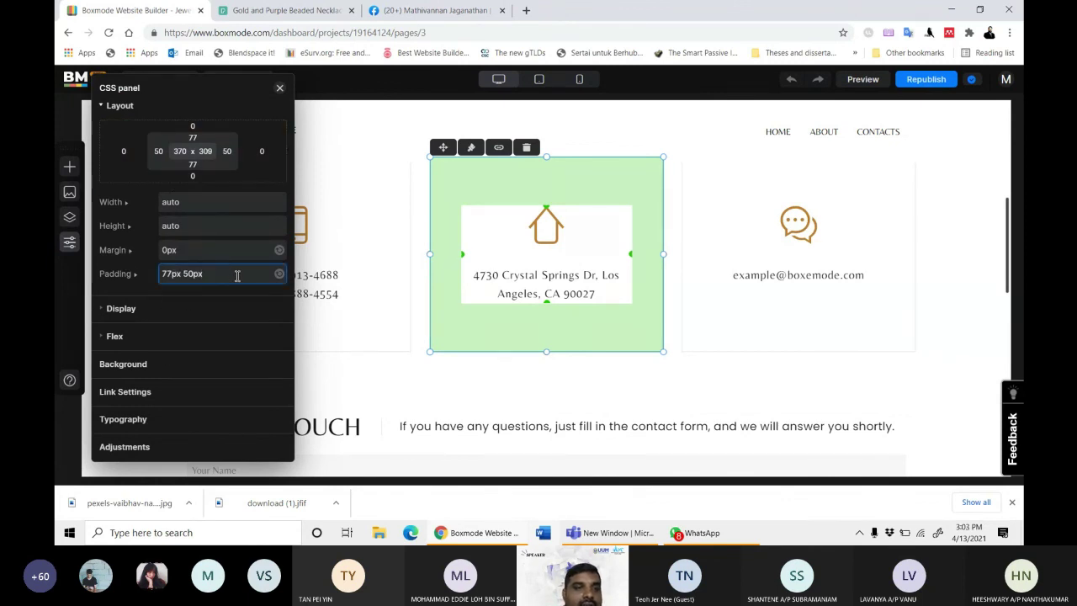
{"action": "left_click", "coordinate": [168, 250]}
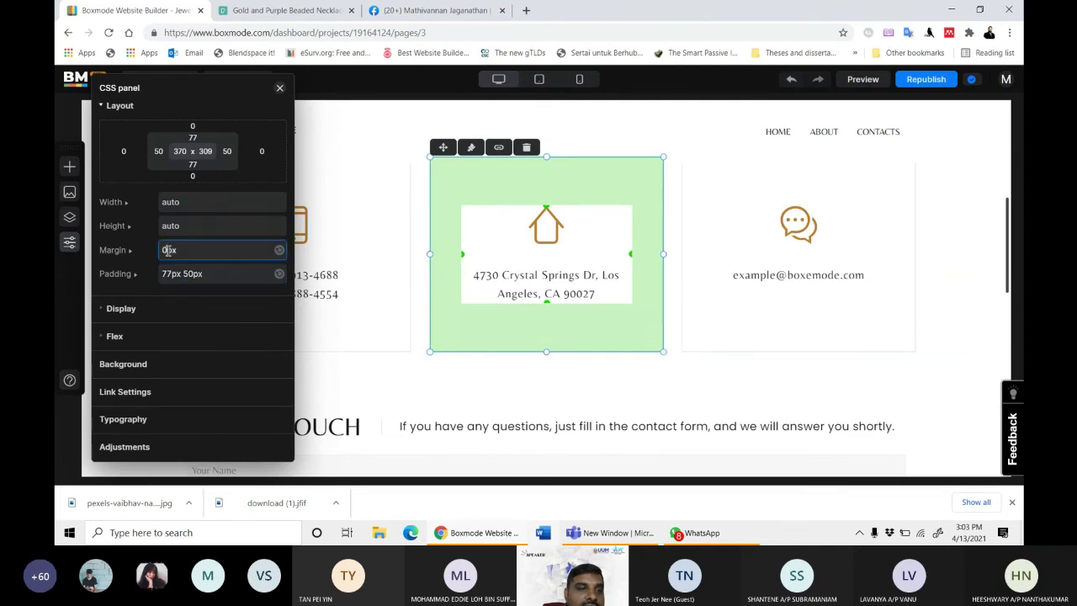
{"action": "left_click", "coordinate": [126, 308]}
{"action": "scroll", "coordinate": [126, 278], "scroll_direction": "down", "scroll_amount": 2}
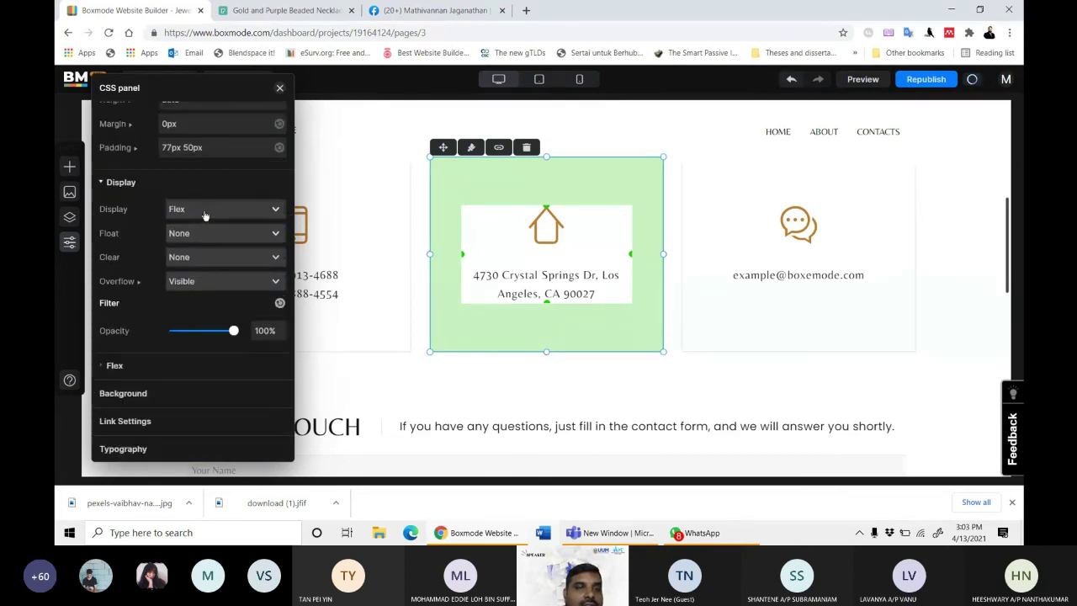
{"action": "left_click", "coordinate": [204, 211]}
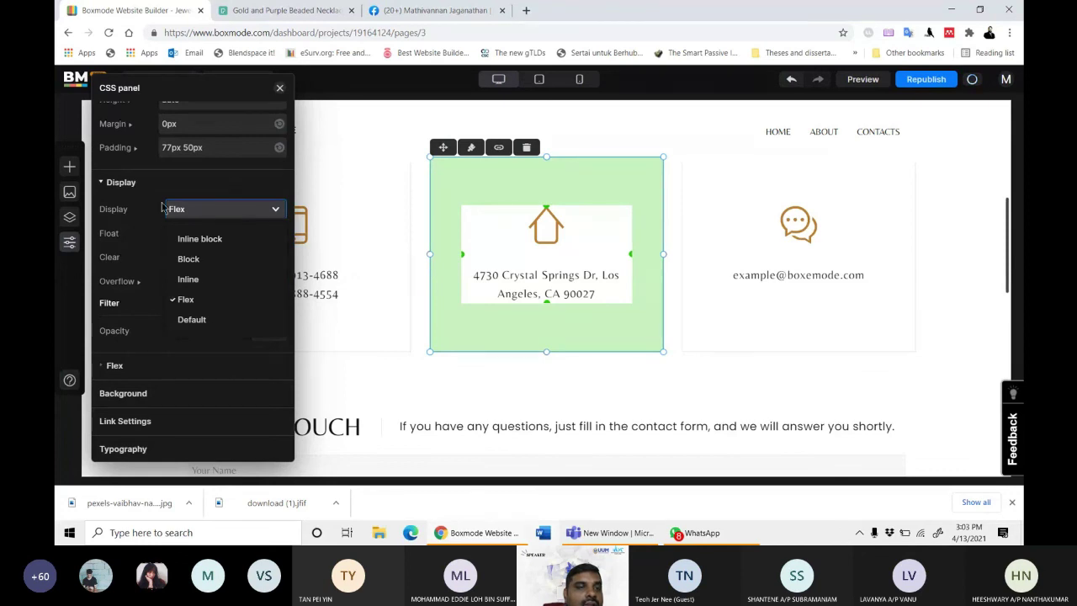
{"action": "left_click", "coordinate": [135, 192]}
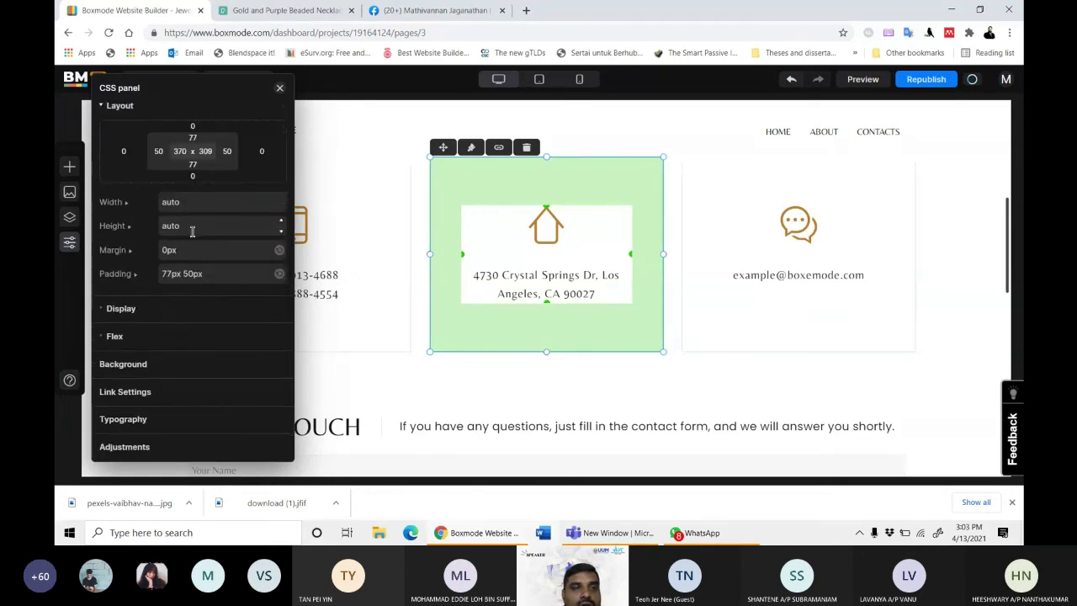
{"action": "left_click", "coordinate": [118, 336]}
{"action": "scroll", "coordinate": [150, 317], "scroll_direction": "down", "scroll_amount": 5}
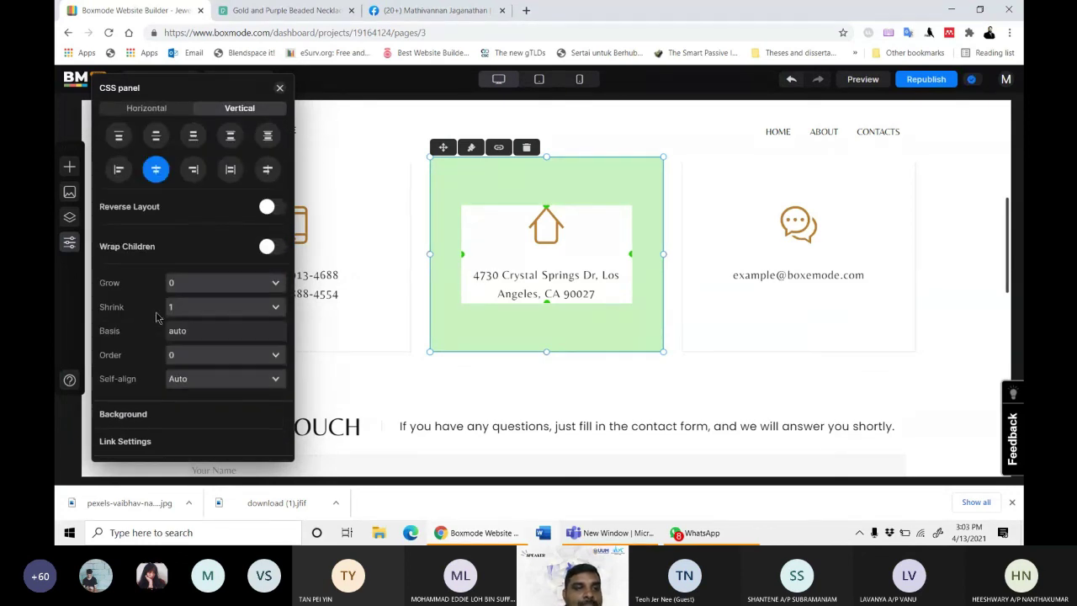
{"action": "scroll", "coordinate": [241, 287], "scroll_direction": "up", "scroll_amount": 2}
{"action": "left_click", "coordinate": [146, 170]}
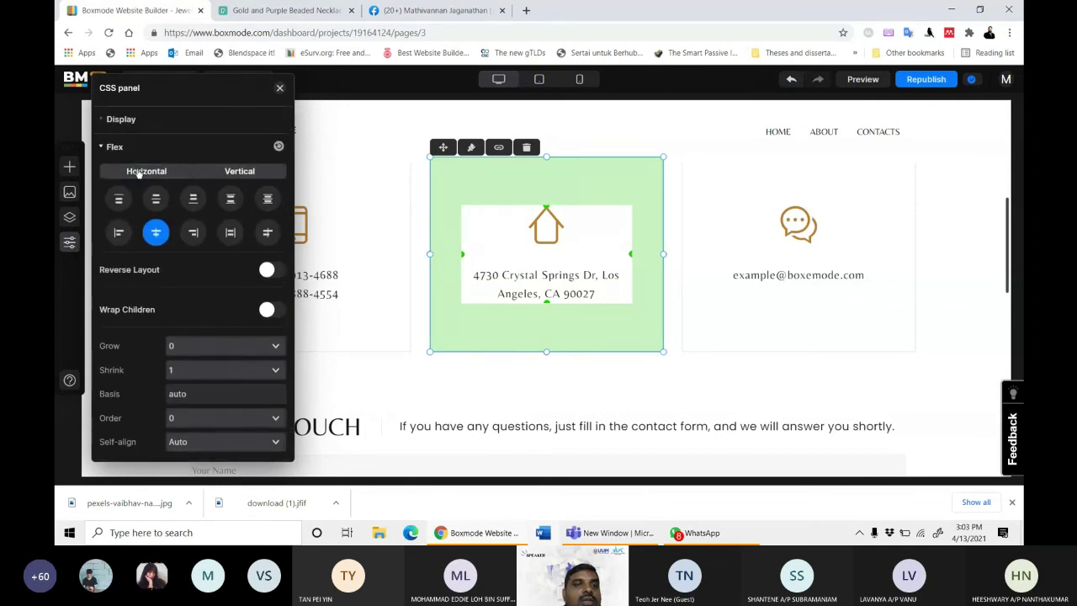
{"action": "left_click", "coordinate": [241, 172]}
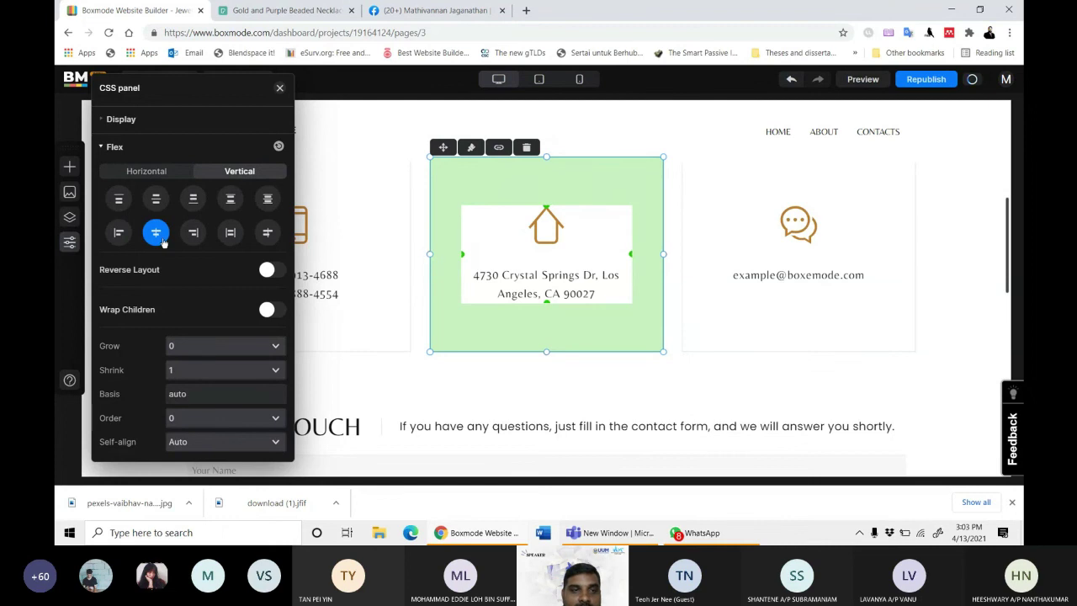
{"action": "left_click", "coordinate": [230, 234]}
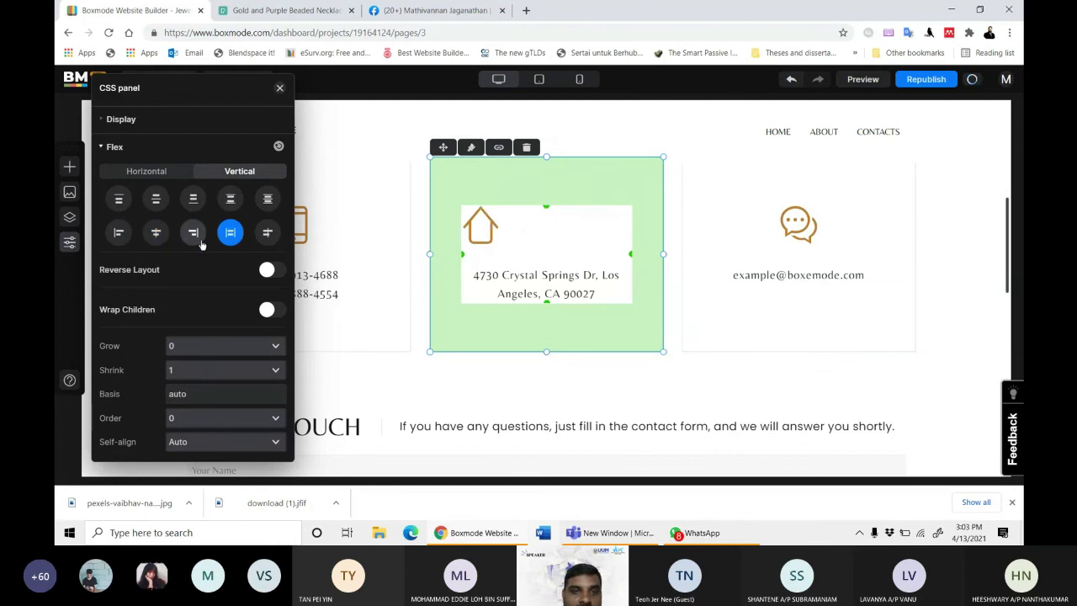
{"action": "left_click", "coordinate": [196, 235]}
{"action": "left_click", "coordinate": [192, 198]}
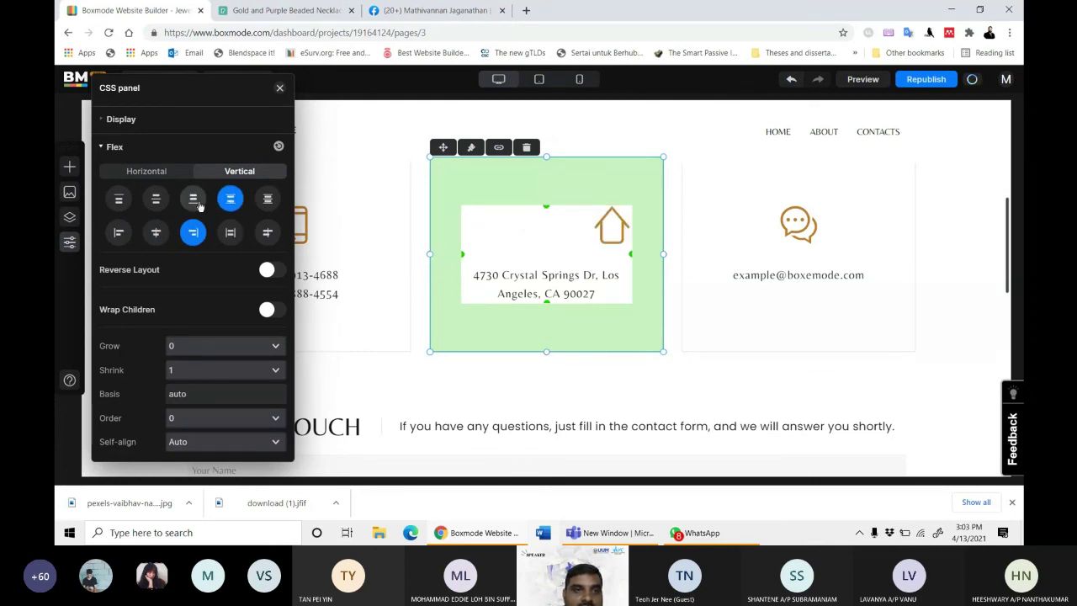
{"action": "left_click", "coordinate": [268, 232]}
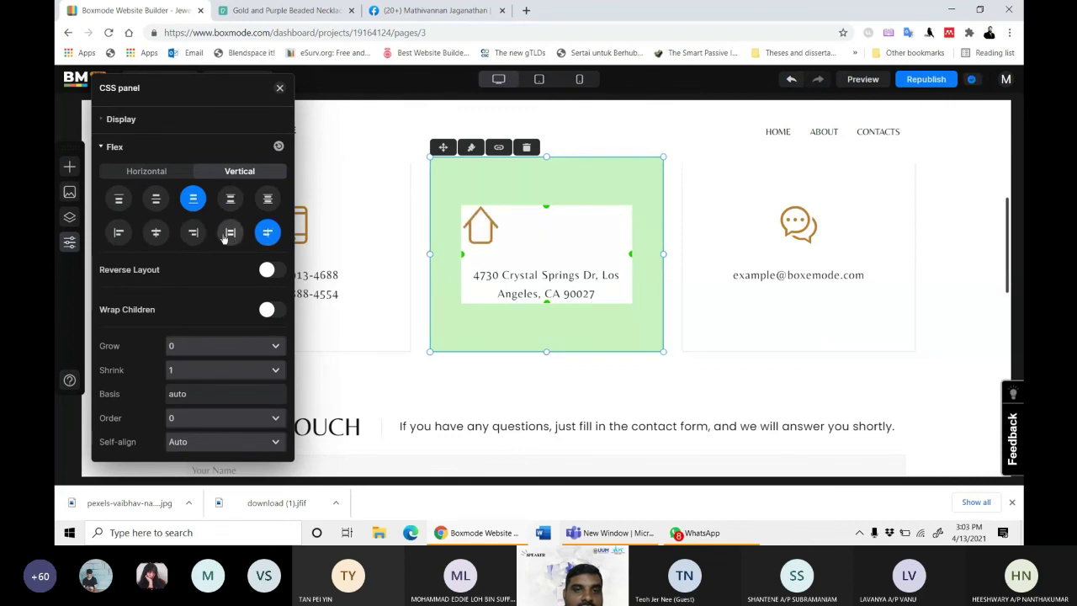
{"action": "left_click", "coordinate": [230, 232]}
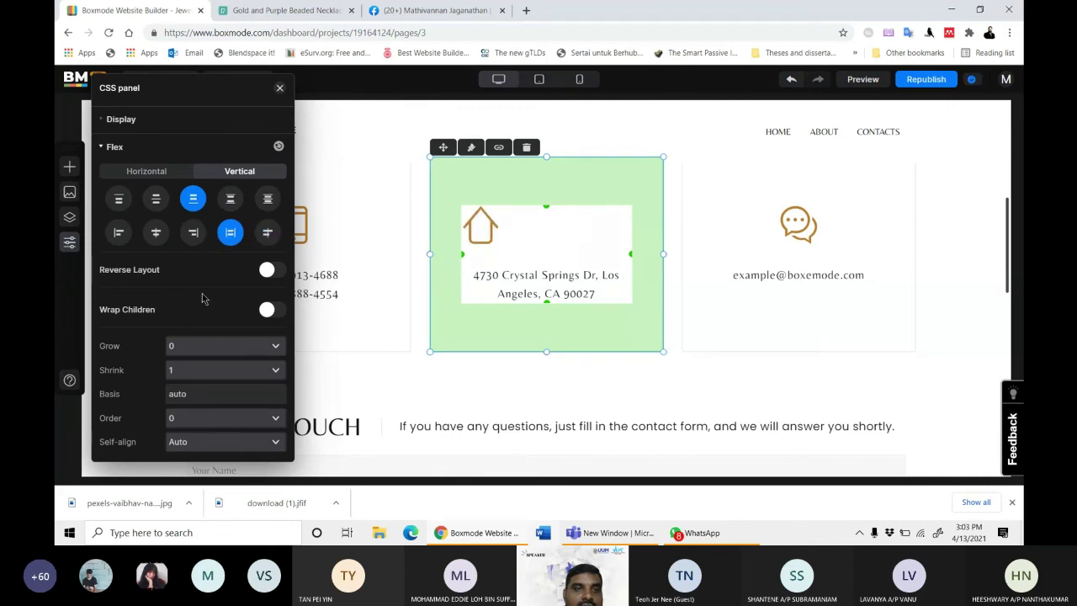
{"action": "left_click", "coordinate": [101, 147]}
{"action": "left_click", "coordinate": [120, 308]}
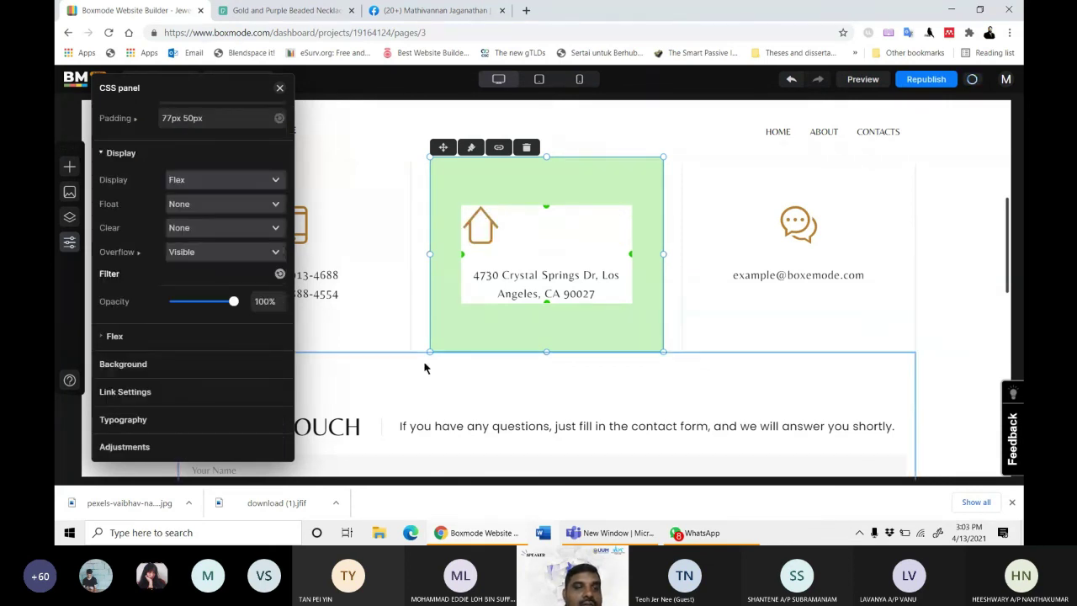
{"action": "left_click", "coordinate": [458, 383]}
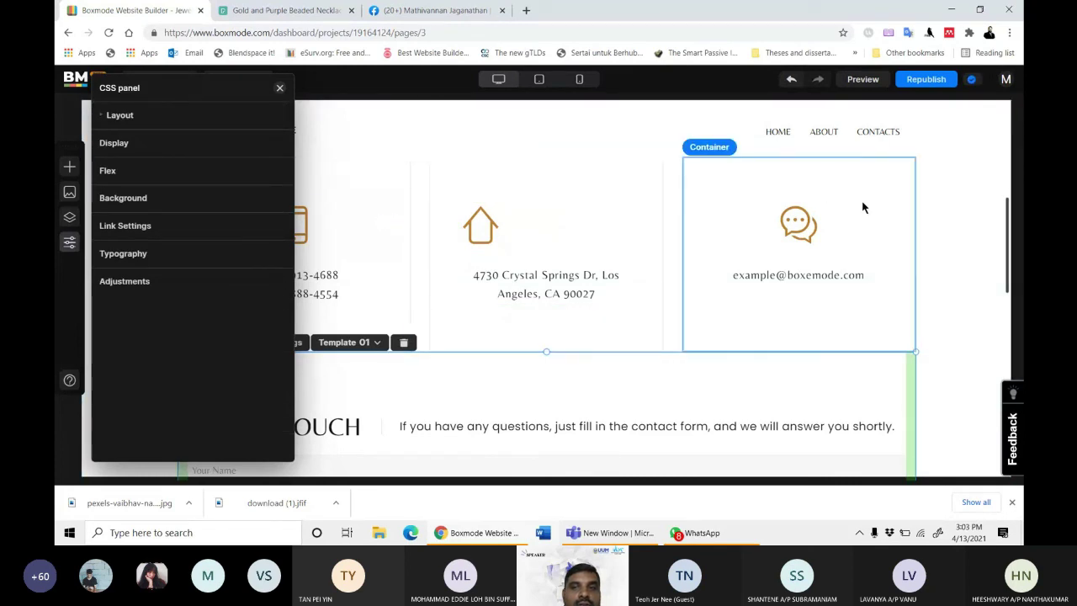
Step: Select the email card and try shifting its icon and email lower, then back to the middle
{"action": "left_click", "coordinate": [795, 208]}
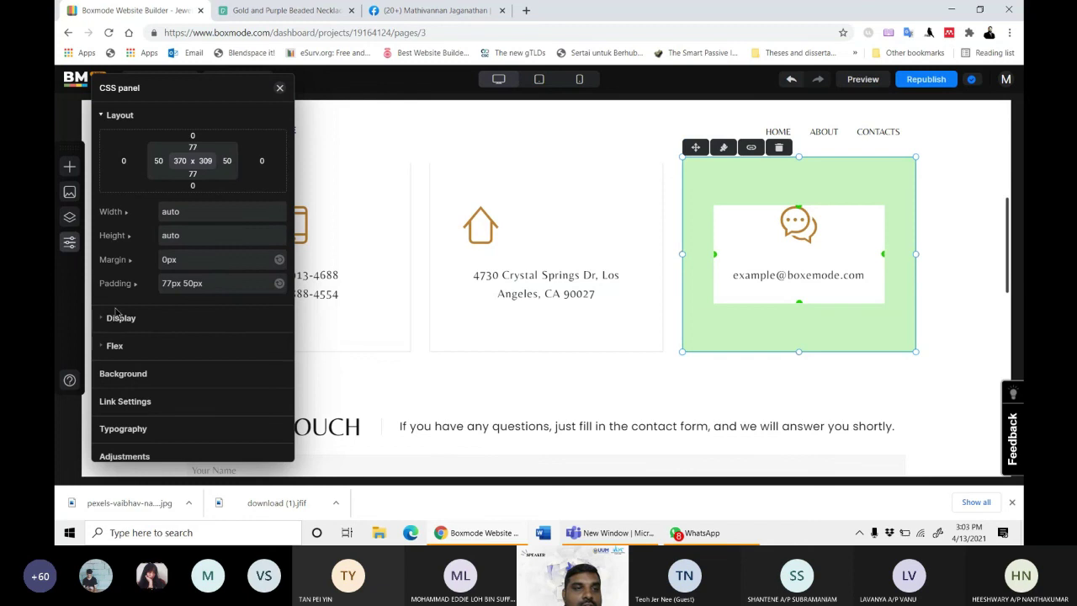
{"action": "scroll", "coordinate": [160, 361], "scroll_direction": "down", "scroll_amount": 1}
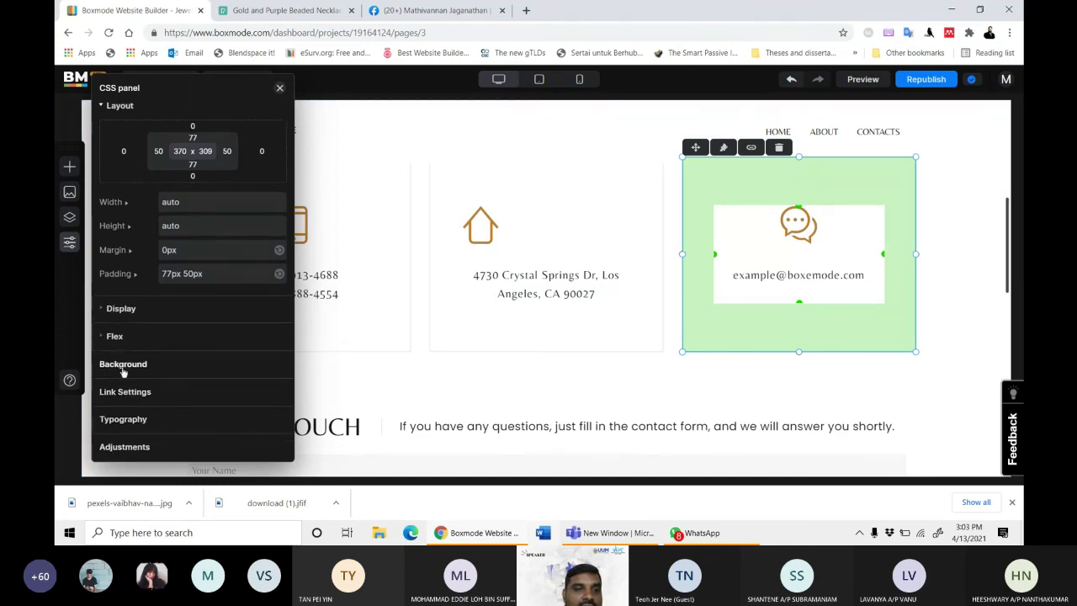
{"action": "left_click", "coordinate": [114, 337]}
{"action": "scroll", "coordinate": [181, 367], "scroll_direction": "down", "scroll_amount": 3}
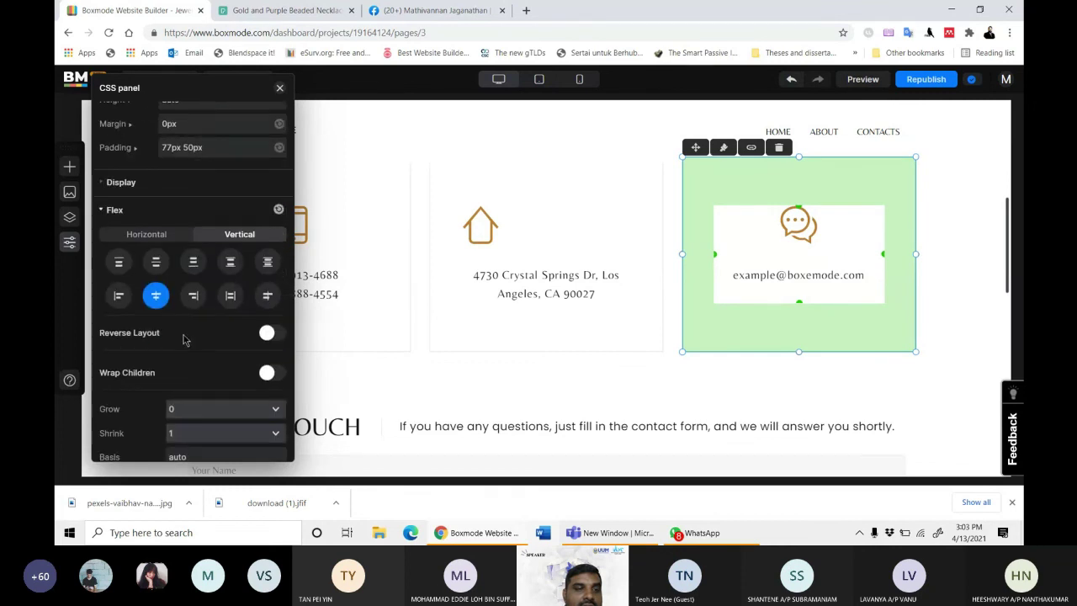
{"action": "left_click", "coordinate": [192, 262]}
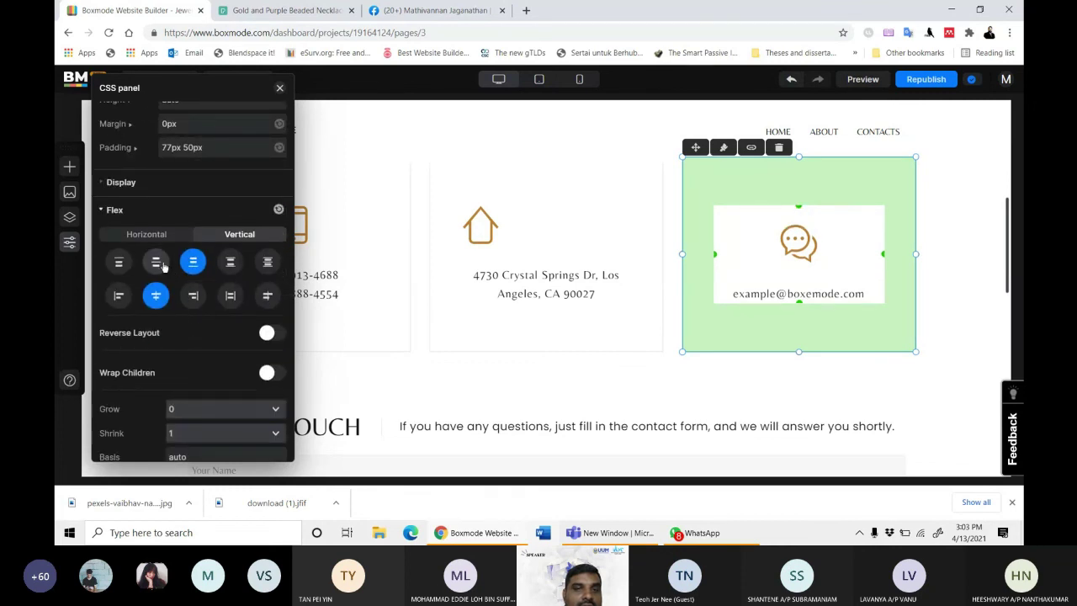
{"action": "left_click", "coordinate": [163, 266]}
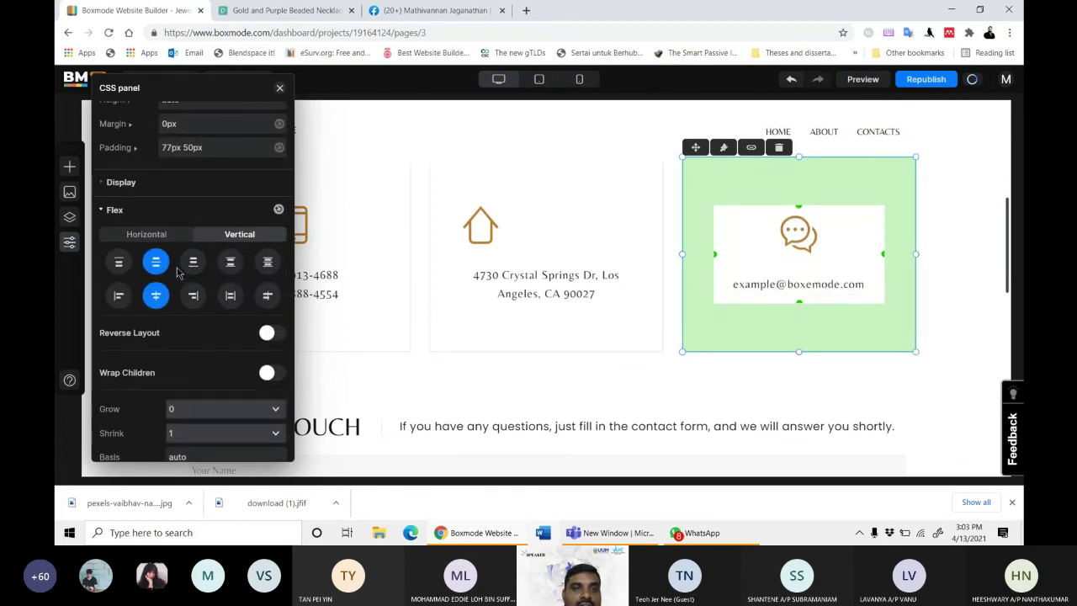
{"action": "left_click", "coordinate": [192, 265]}
Step: Try row and column flex layouts and alignments, ending with the icon stacked above the email, centred
{"action": "left_click", "coordinate": [166, 238]}
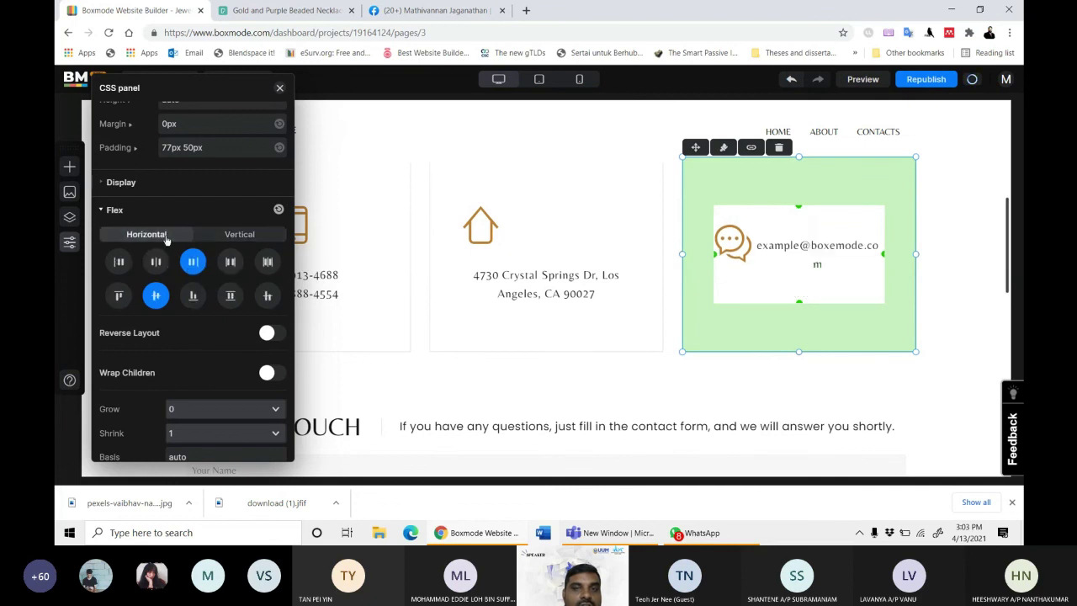
{"action": "left_click", "coordinate": [237, 236]}
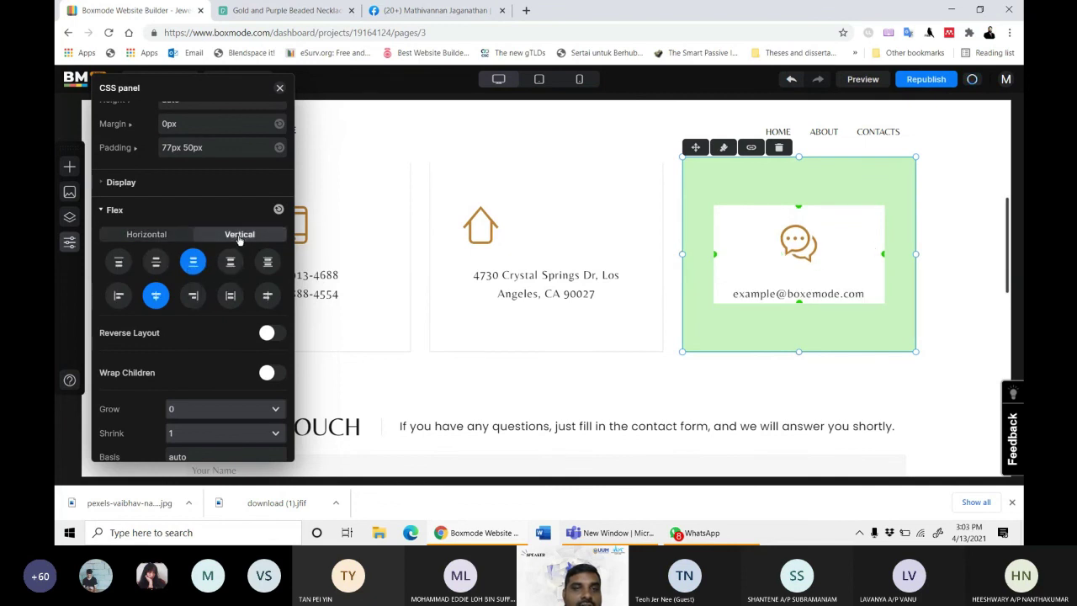
{"action": "left_click", "coordinate": [178, 240]}
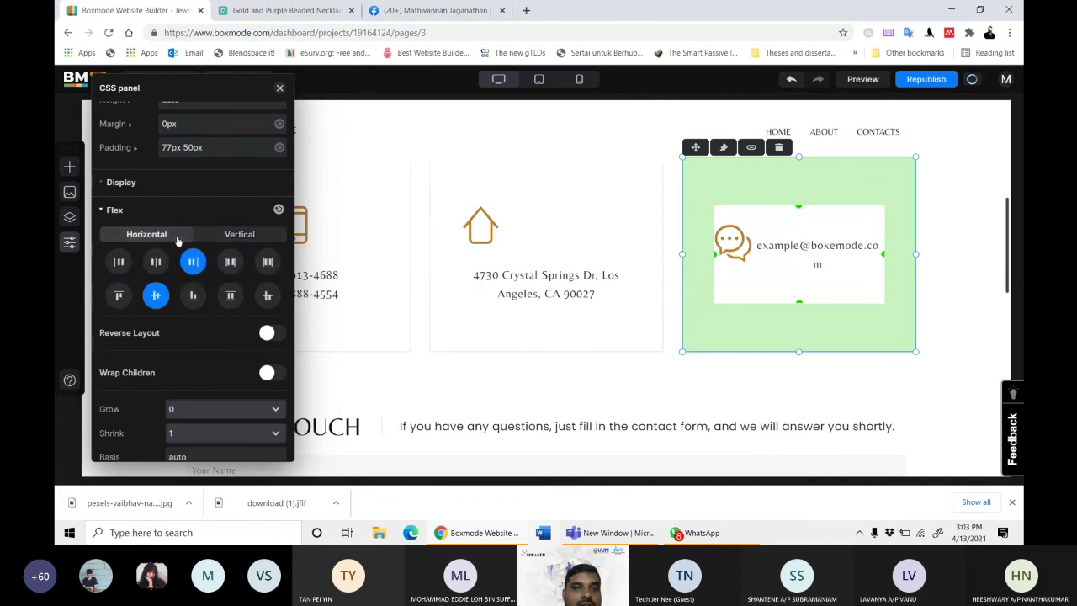
{"action": "left_click", "coordinate": [194, 296]}
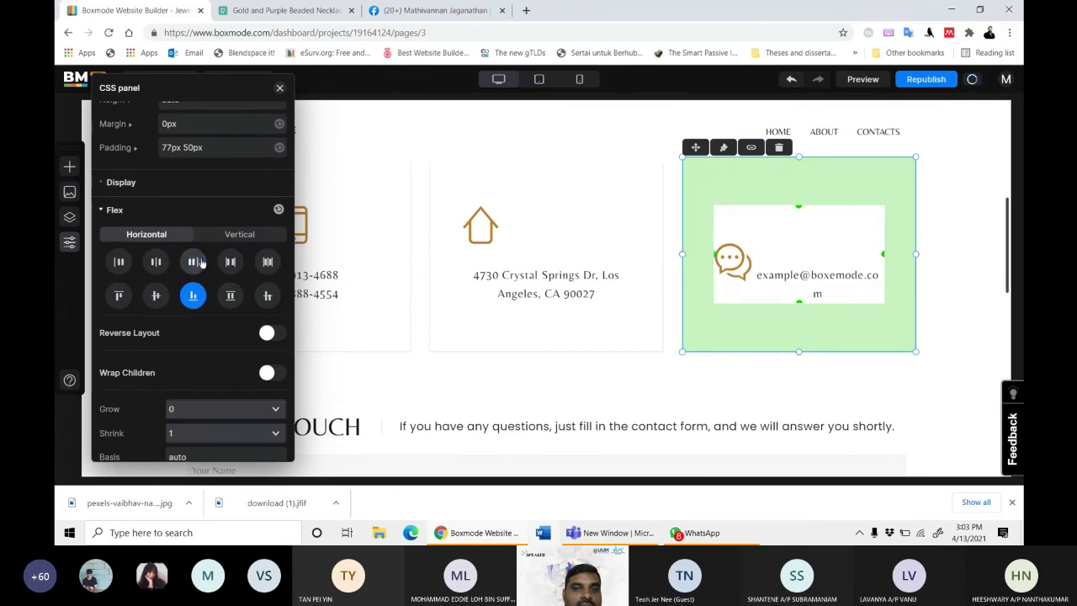
{"action": "left_click", "coordinate": [222, 238]}
{"action": "left_click", "coordinate": [192, 262]}
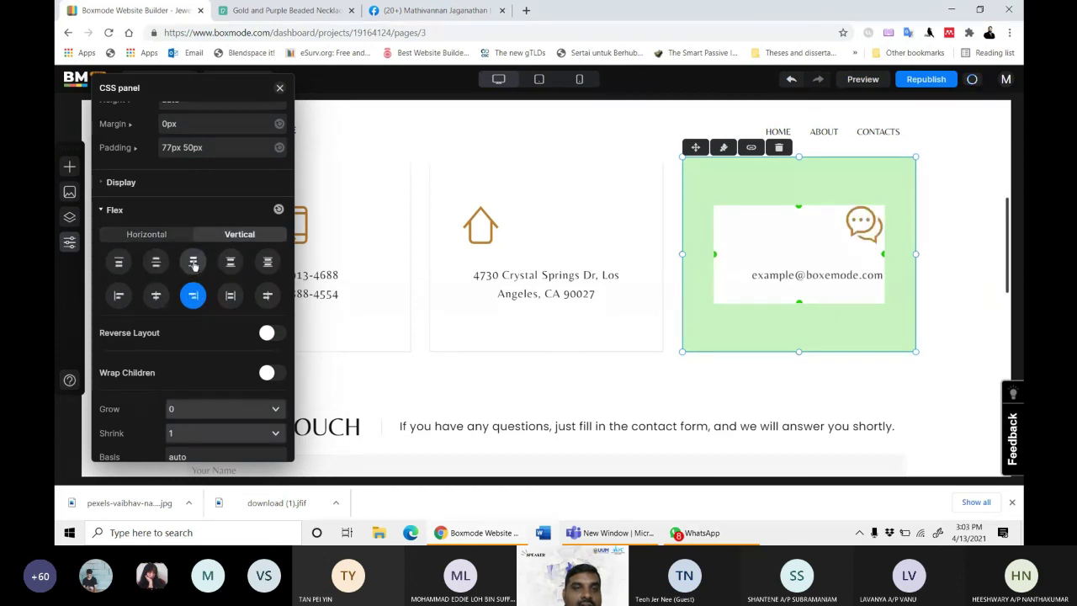
{"action": "left_click", "coordinate": [158, 262]}
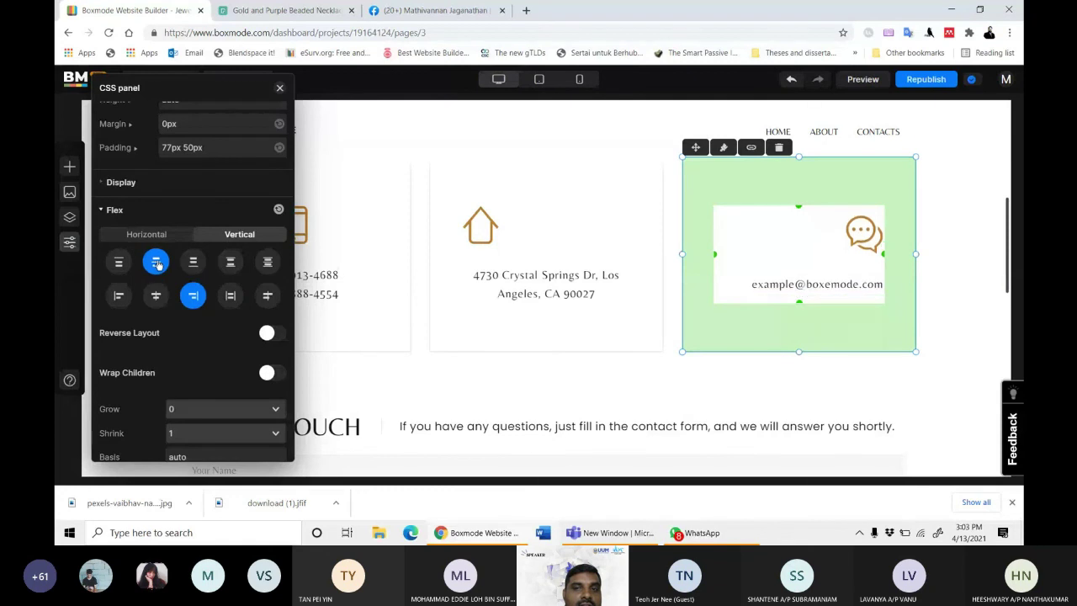
{"action": "left_click", "coordinate": [230, 261]}
{"action": "left_click", "coordinate": [268, 263]}
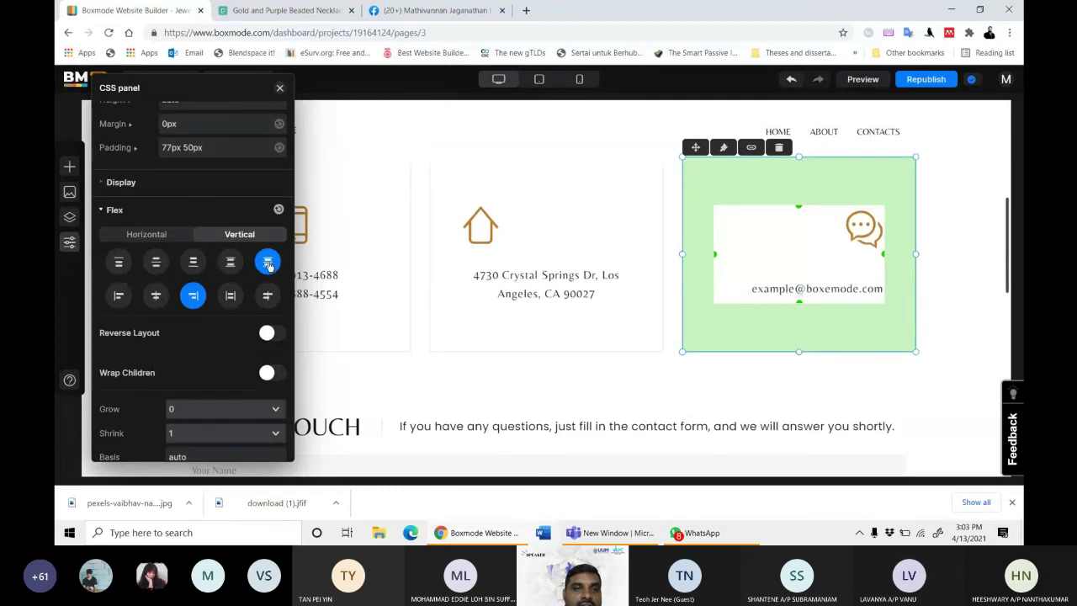
{"action": "left_click", "coordinate": [119, 262]}
{"action": "left_click", "coordinate": [157, 296]}
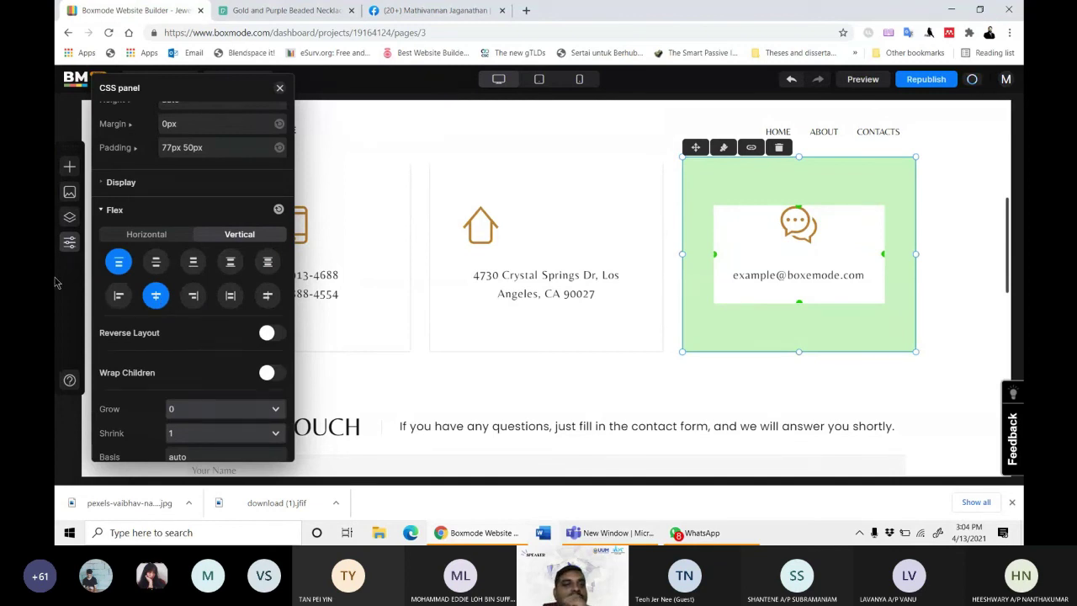
Step: Close the styling panel and the Pexels necklace photo tab, returning to the Contacts page
{"action": "left_click", "coordinate": [69, 242]}
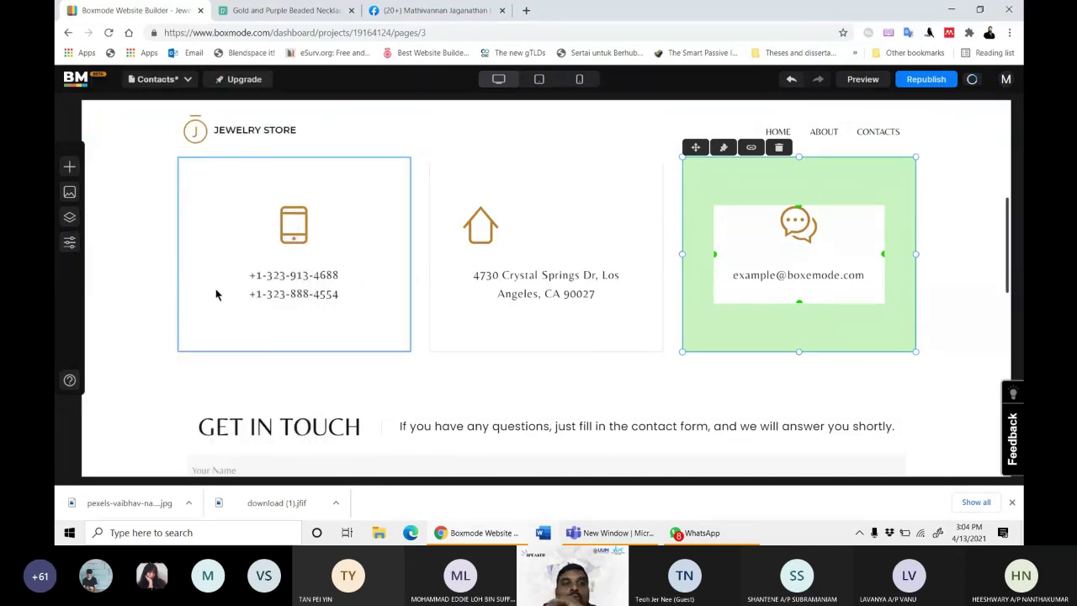
{"action": "scroll", "coordinate": [468, 269], "scroll_direction": "up", "scroll_amount": 5}
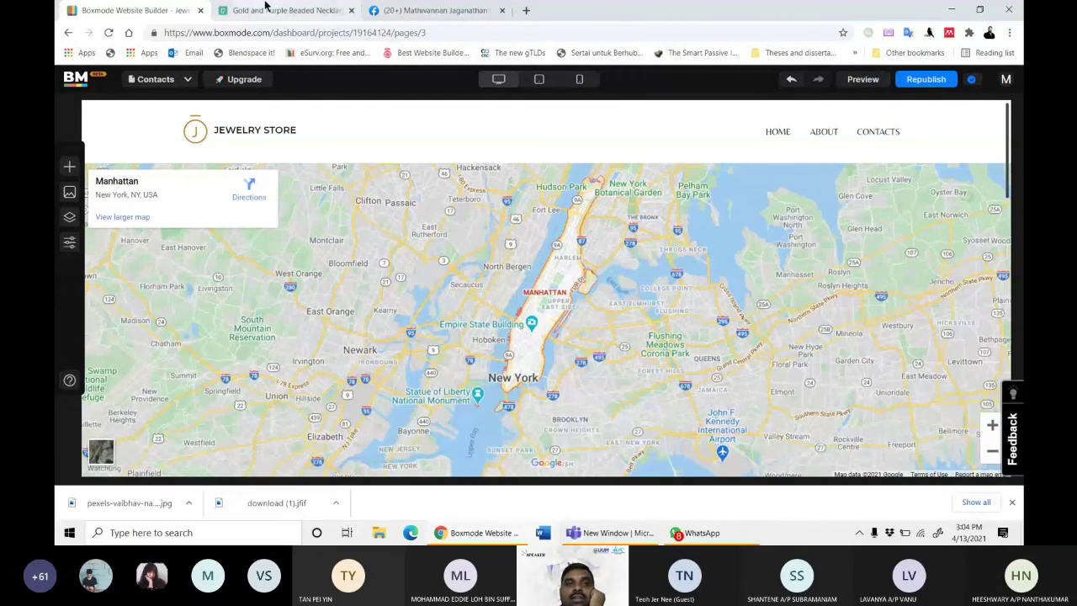
{"action": "left_click", "coordinate": [312, 18]}
{"action": "left_click", "coordinate": [351, 10]}
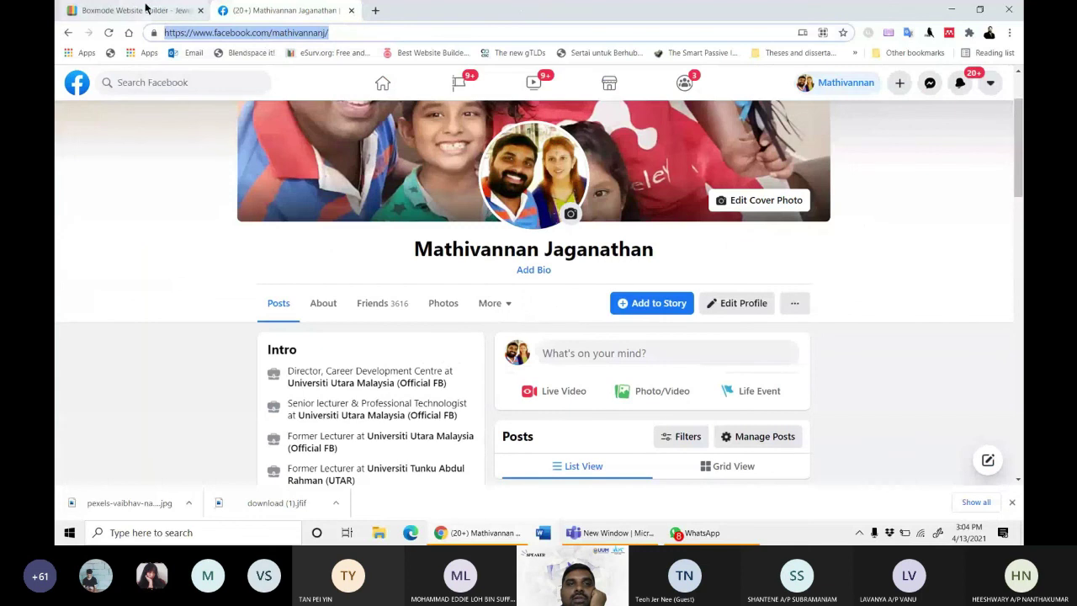
{"action": "left_click", "coordinate": [147, 11]}
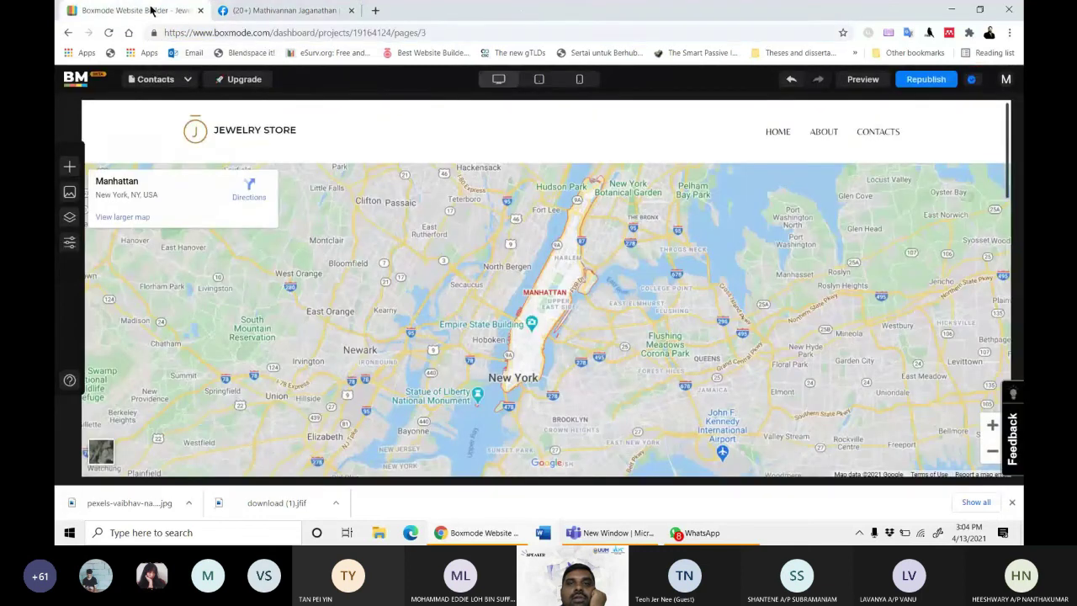
Step: Republish the site and dismiss the Congratulations dialog confirming it is live at mjjewellery.boxmode.io
{"action": "left_click", "coordinate": [916, 81]}
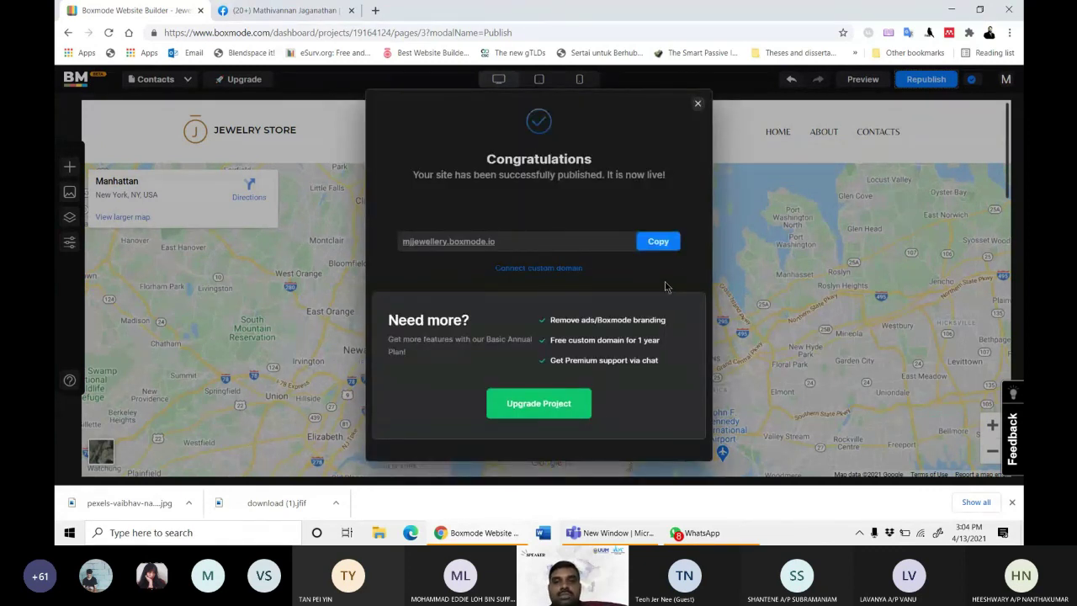
{"action": "left_click", "coordinate": [697, 104]}
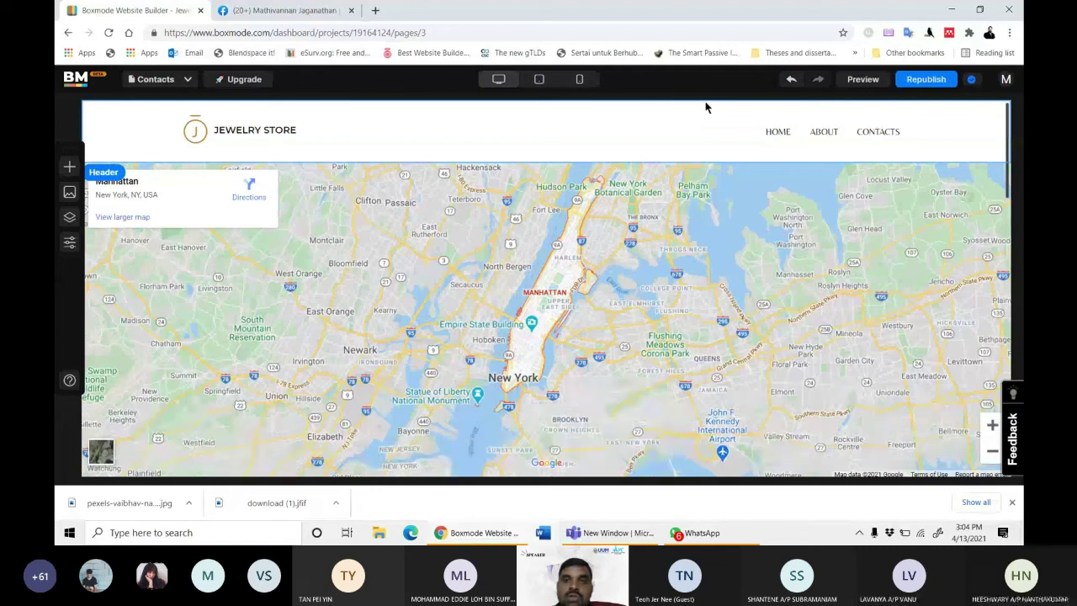
Step: Open the Jewelry Store project's settings via Account Settings and the Projects list
{"action": "left_click", "coordinate": [1005, 80]}
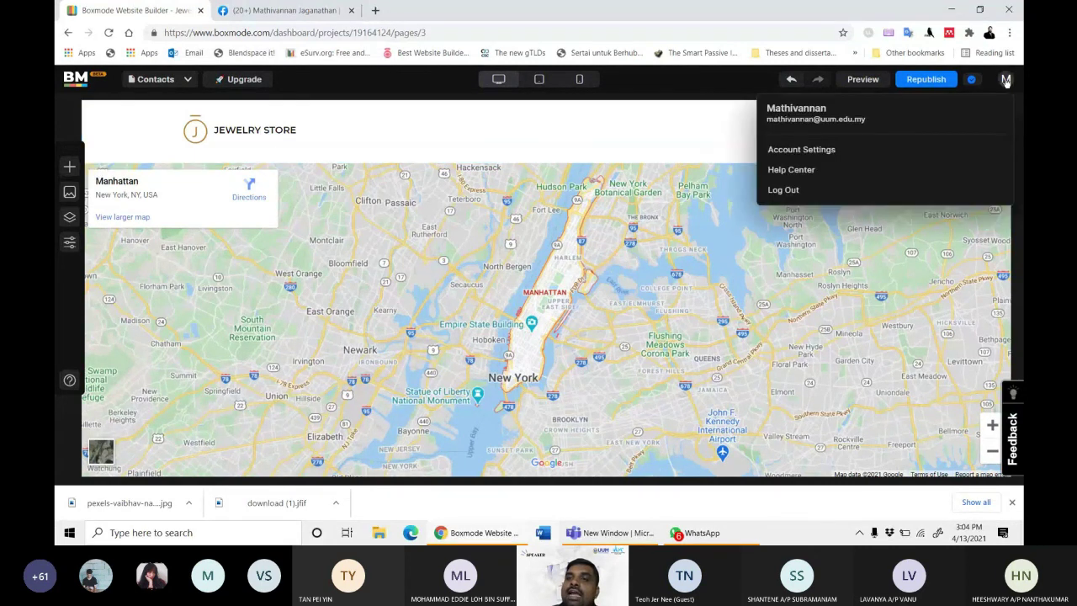
{"action": "left_click", "coordinate": [801, 150]}
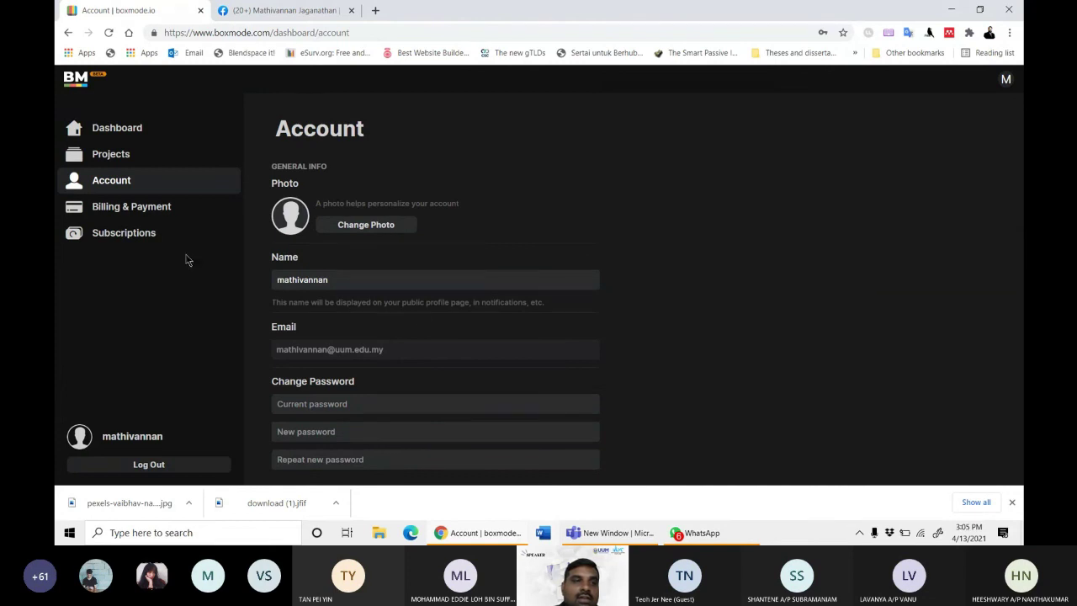
{"action": "left_click", "coordinate": [112, 162]}
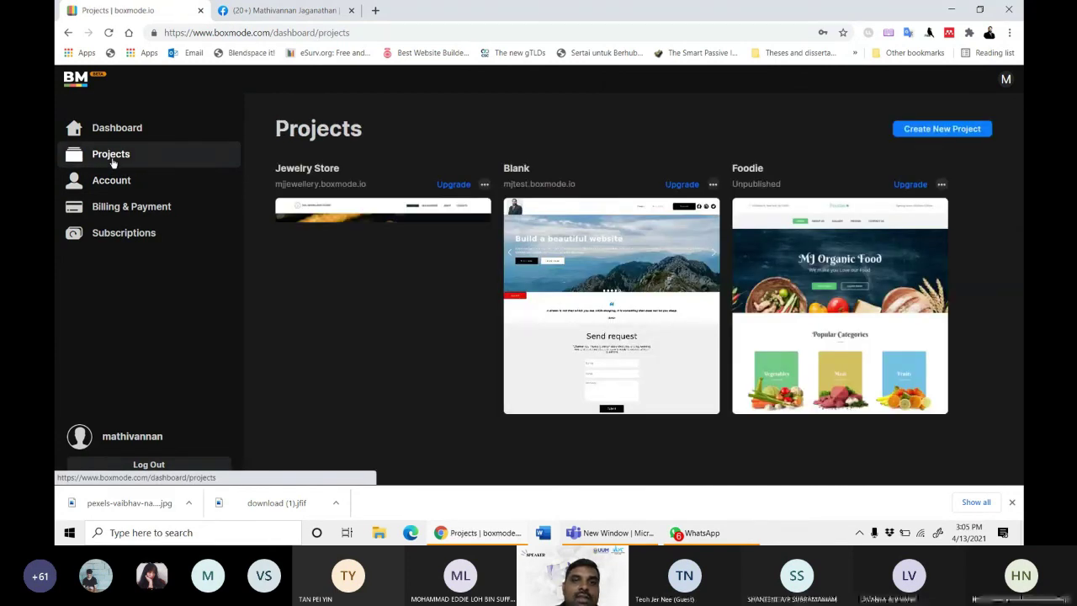
{"action": "left_click", "coordinate": [483, 185]}
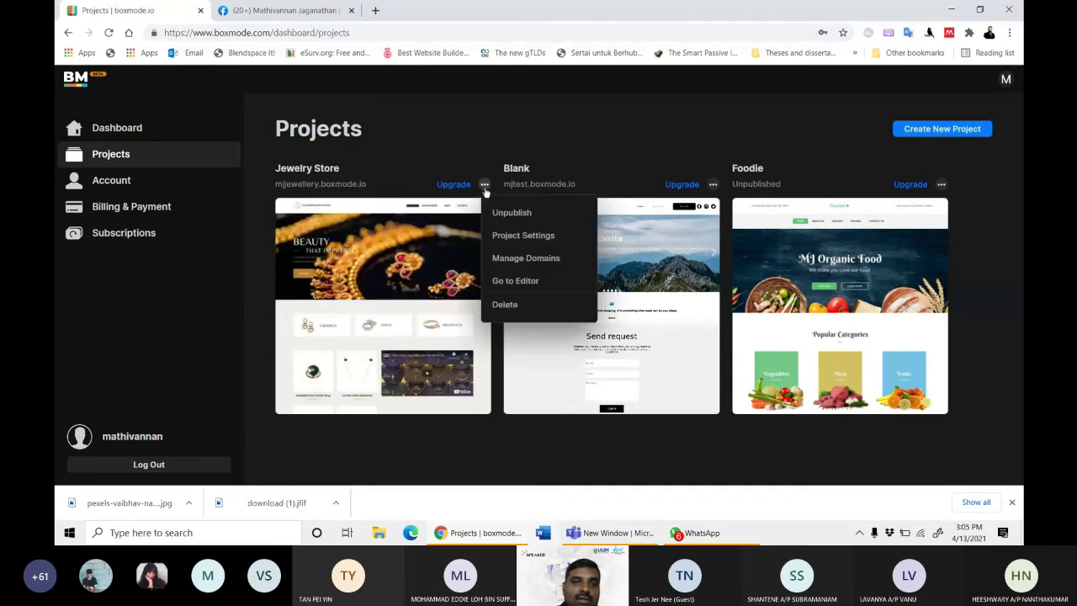
{"action": "left_click", "coordinate": [532, 238]}
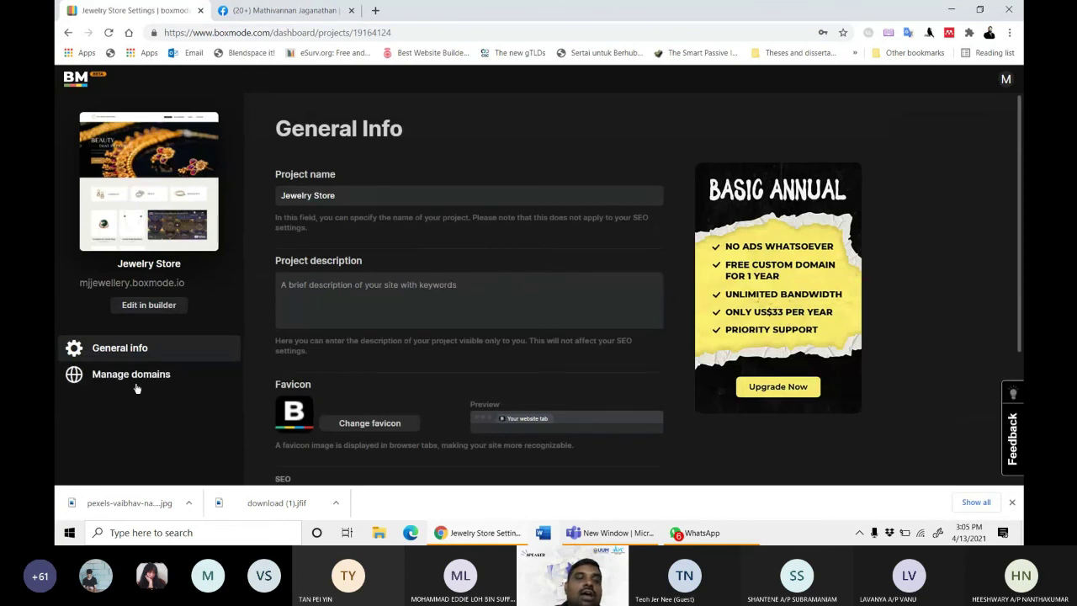
Step: Replace the project name with 'MJL Jewellery Store'
{"action": "scroll", "coordinate": [464, 365], "scroll_direction": "down", "scroll_amount": 1}
{"action": "scroll", "coordinate": [464, 365], "scroll_direction": "up", "scroll_amount": 1}
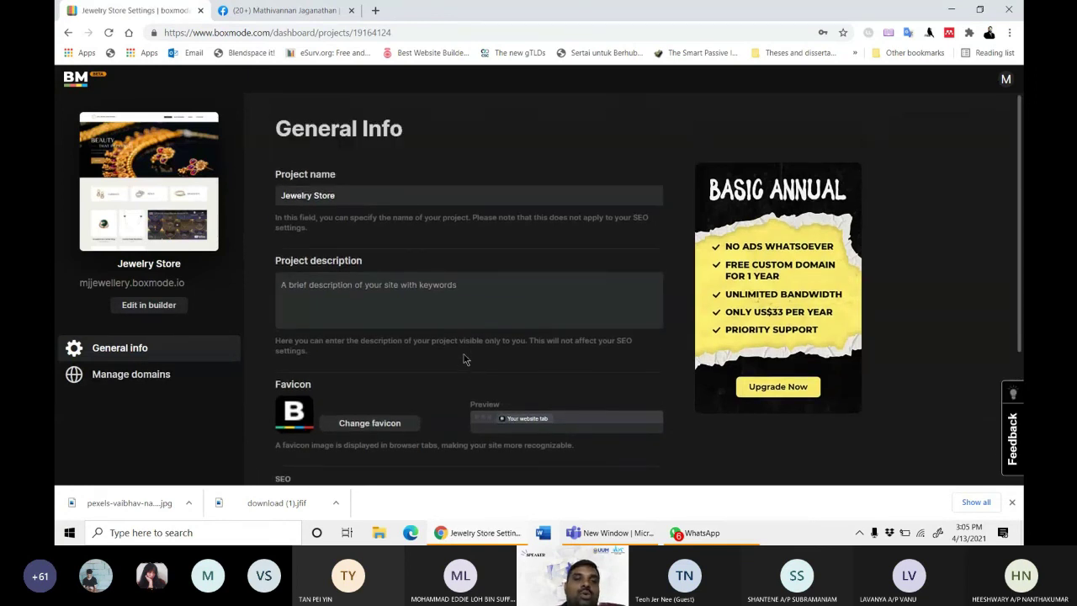
{"action": "left_click_drag", "start_coordinate": [365, 192], "coordinate": [261, 197]}
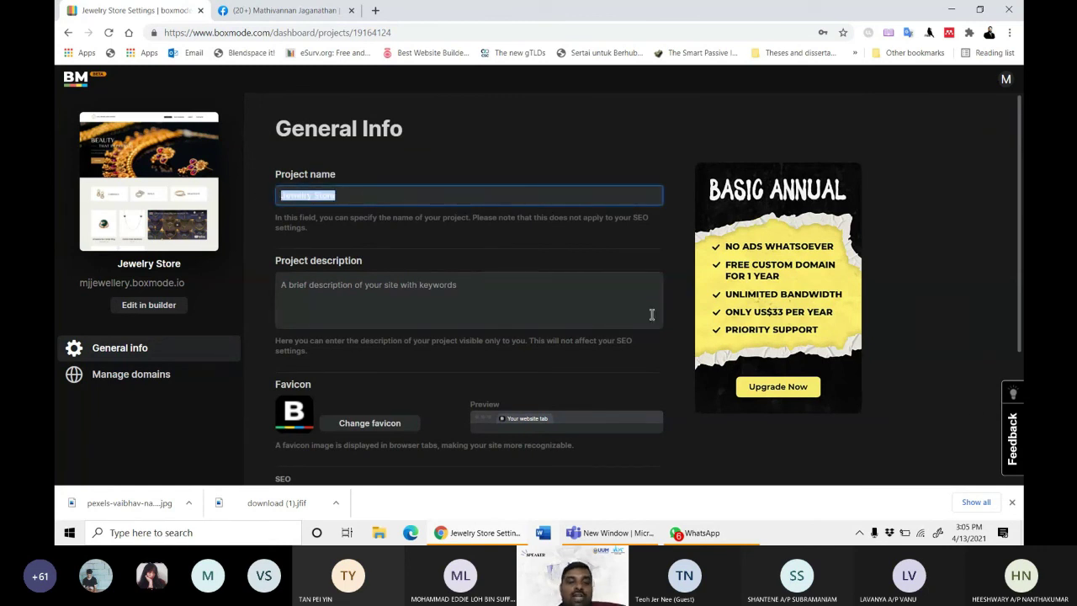
{"action": "type", "text": "MJ"}
{"action": "key", "text": "BackSpace"}
{"action": "type", "text": "JL"}
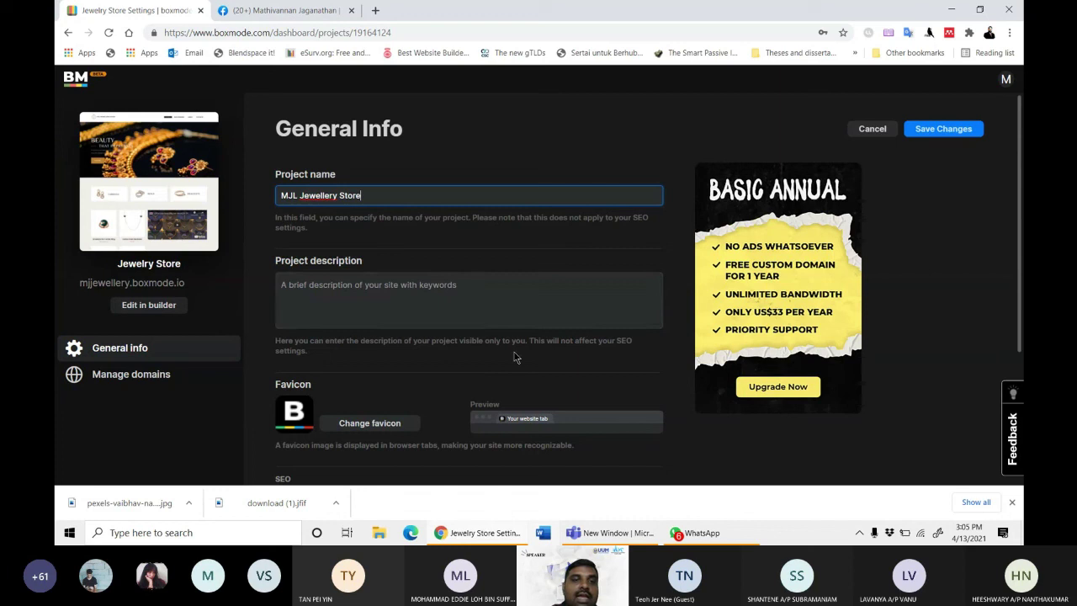
{"action": "left_click", "coordinate": [431, 293]}
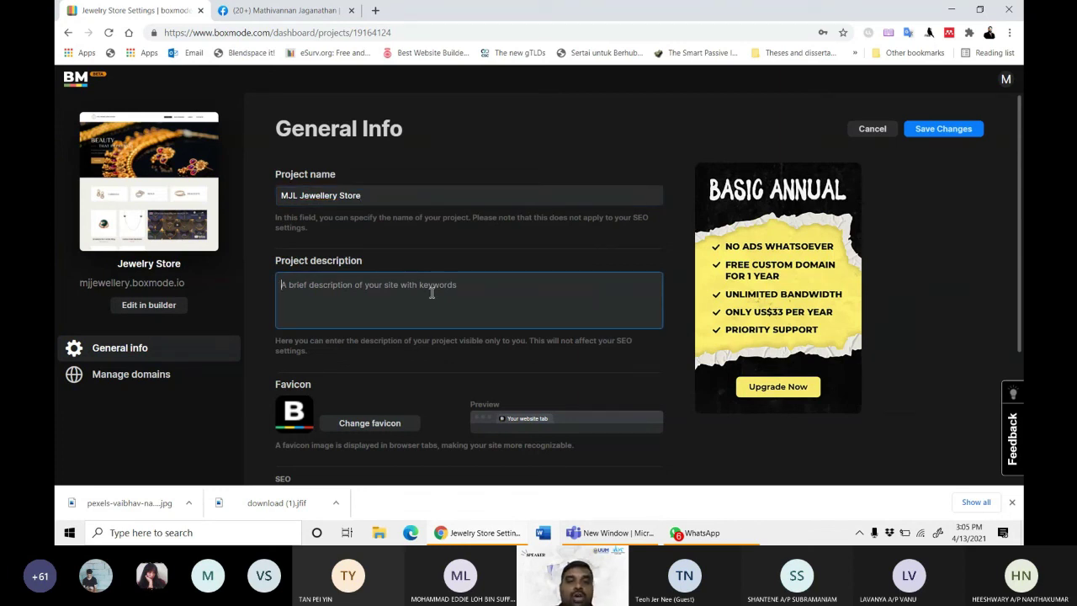
{"action": "scroll", "coordinate": [431, 292], "scroll_direction": "down", "scroll_amount": 2}
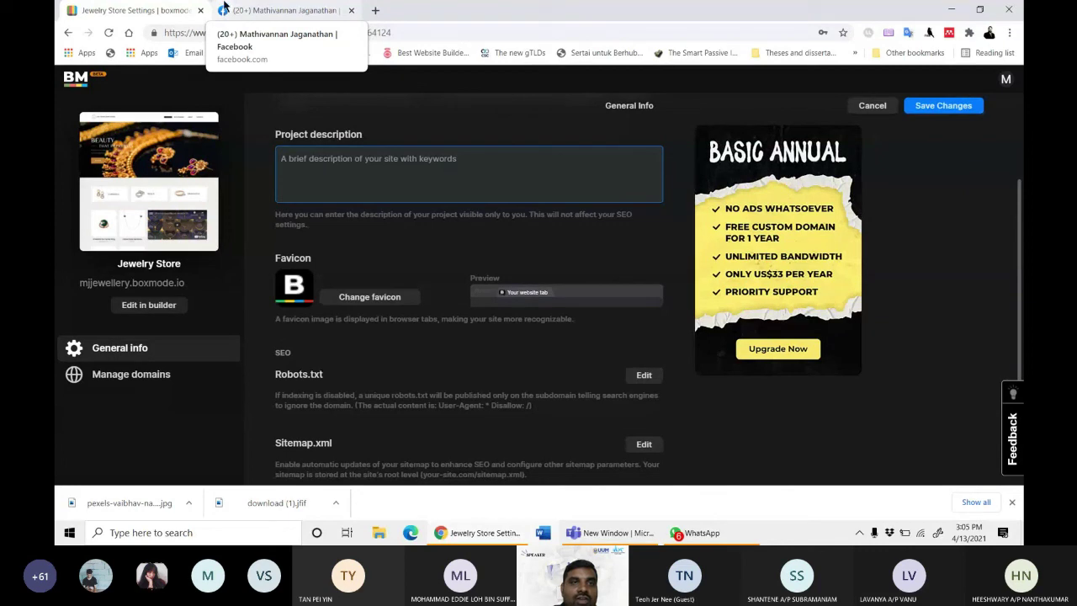
Step: Load the lecturer's personal homepage in a new tab, then go back to the project settings
{"action": "left_click", "coordinate": [375, 10]}
{"action": "type", "text": "mathijl.com"}
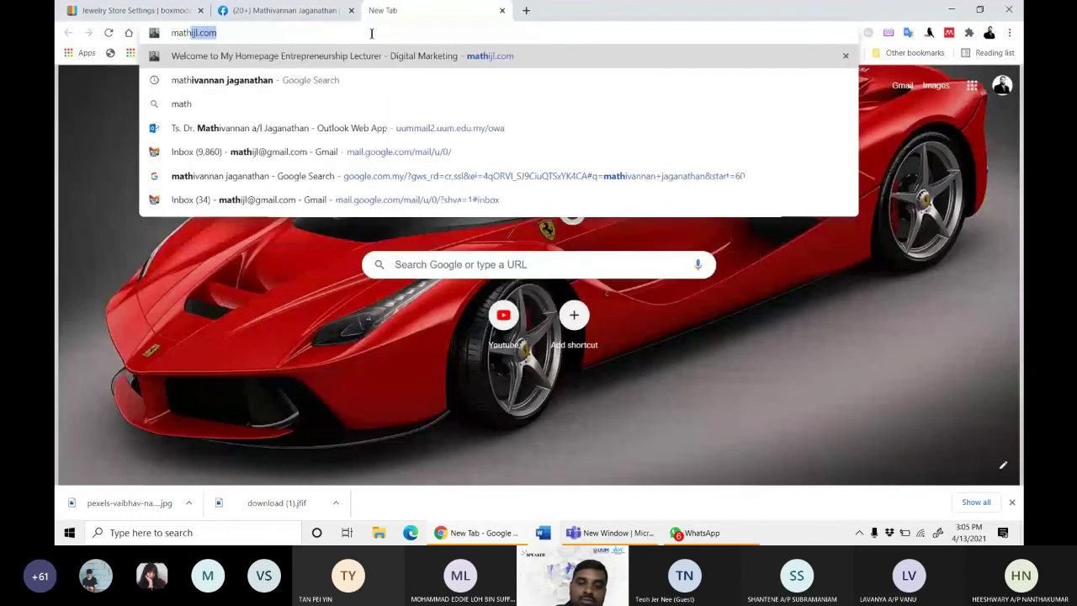
{"action": "key", "text": "Return"}
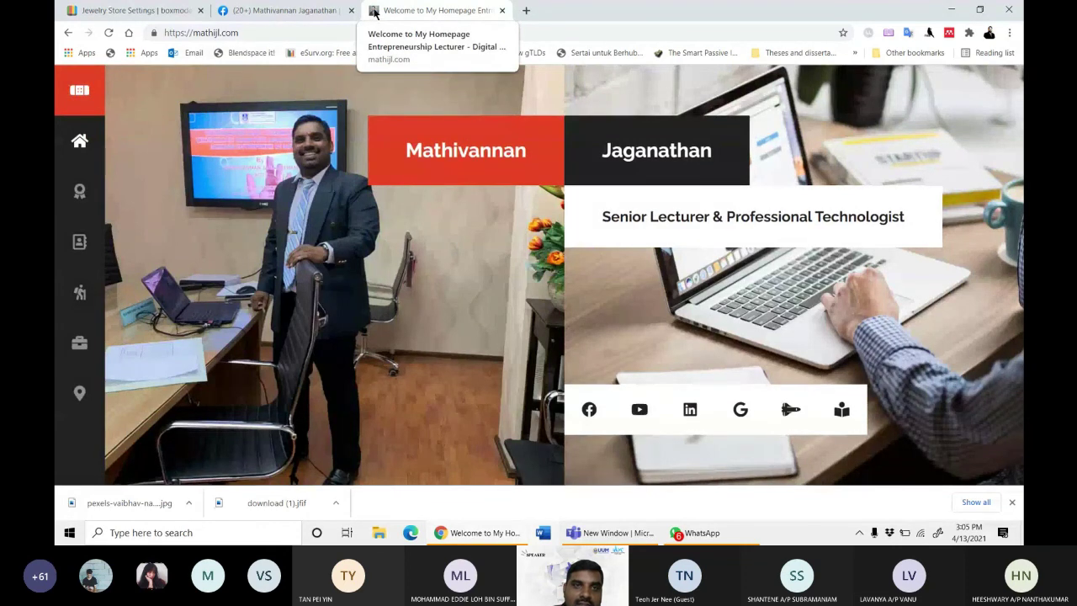
{"action": "left_click", "coordinate": [251, 10]}
{"action": "left_click", "coordinate": [158, 9]}
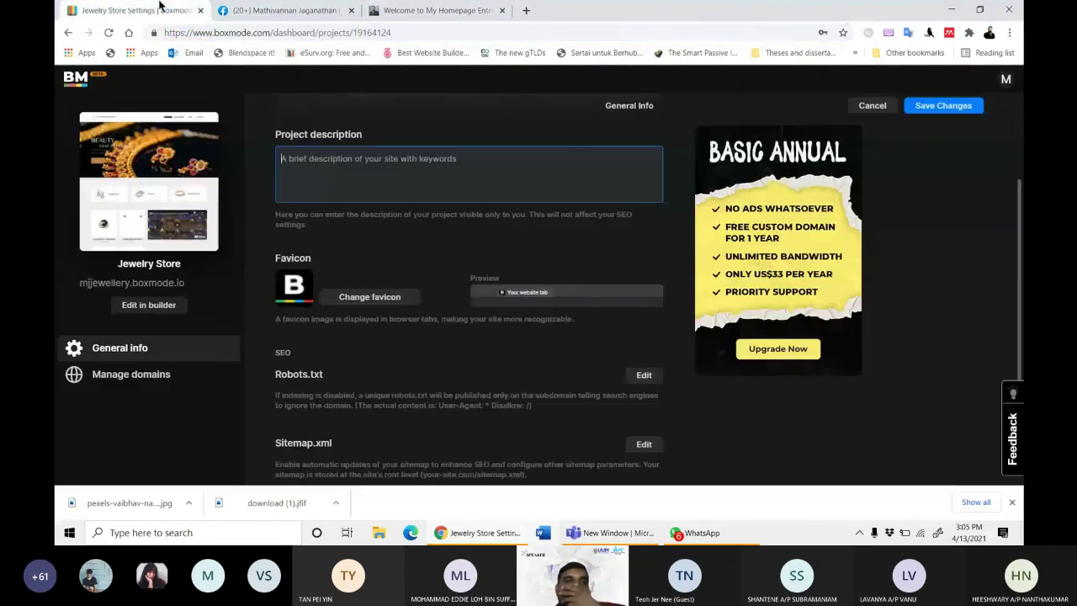
Step: View the SEO robots.txt and sitemap.xml, cancelling both unchanged, then switch to the homepage tab
{"action": "scroll", "coordinate": [580, 286], "scroll_direction": "down", "scroll_amount": 2}
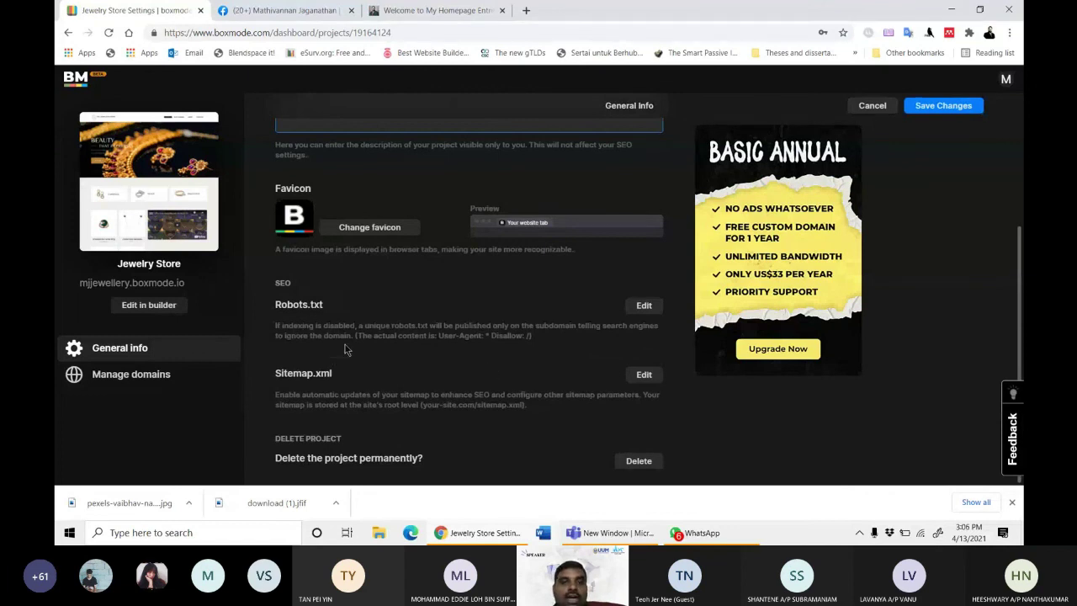
{"action": "left_click", "coordinate": [644, 306]}
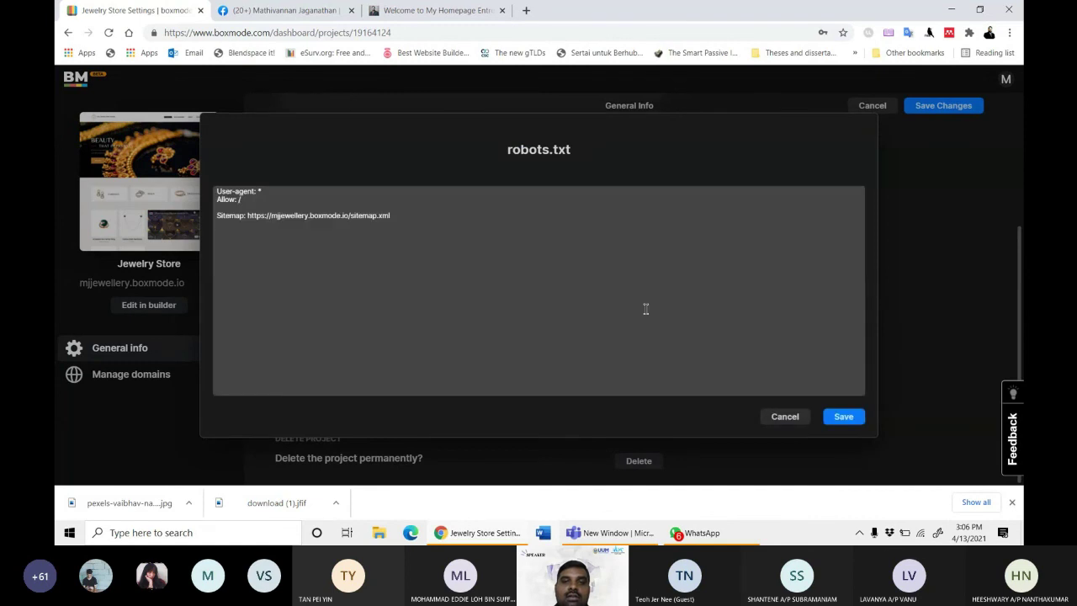
{"action": "left_click", "coordinate": [784, 416]}
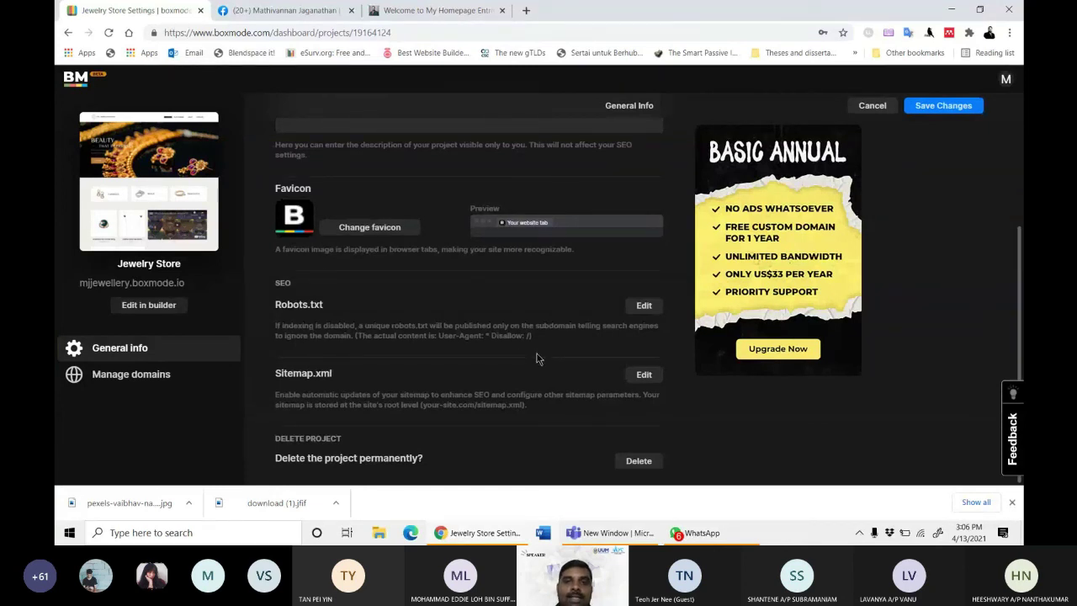
{"action": "left_click", "coordinate": [644, 375]}
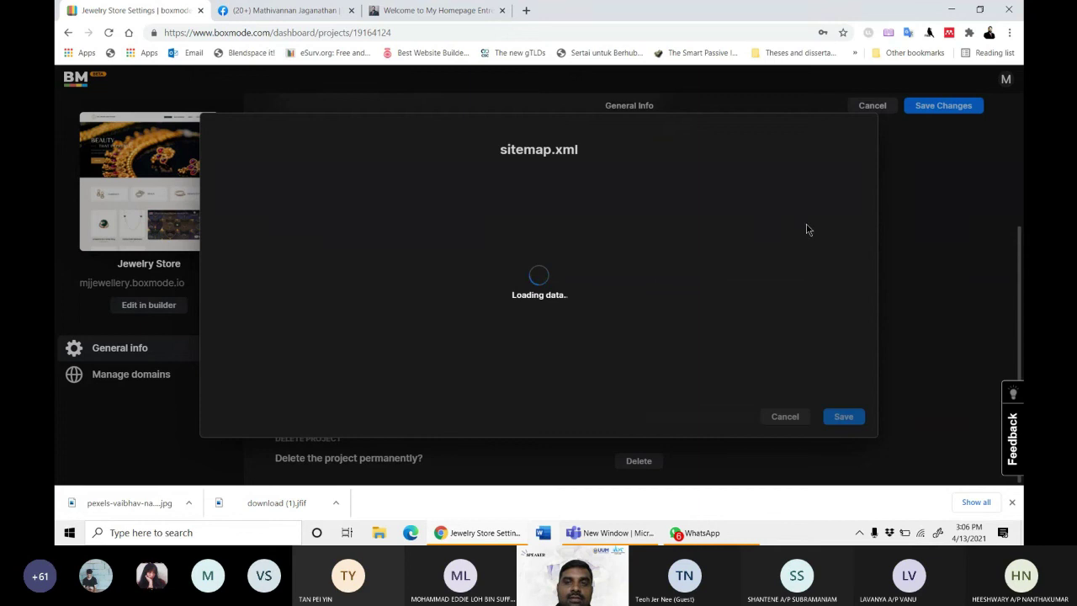
{"action": "left_click", "coordinate": [798, 416]}
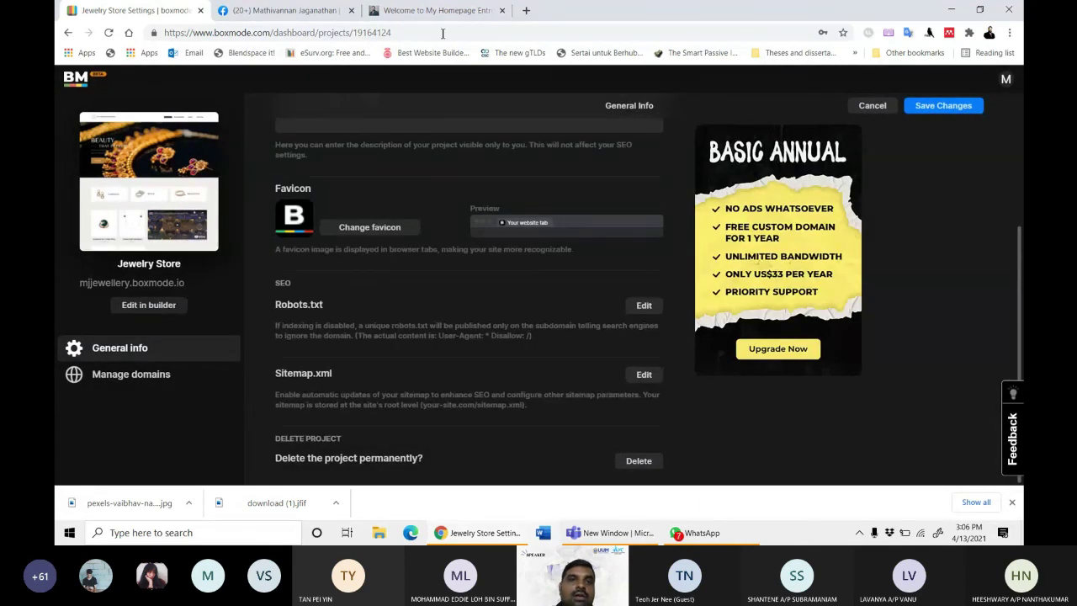
{"action": "left_click", "coordinate": [398, 11]}
{"action": "left_click", "coordinate": [384, 34]}
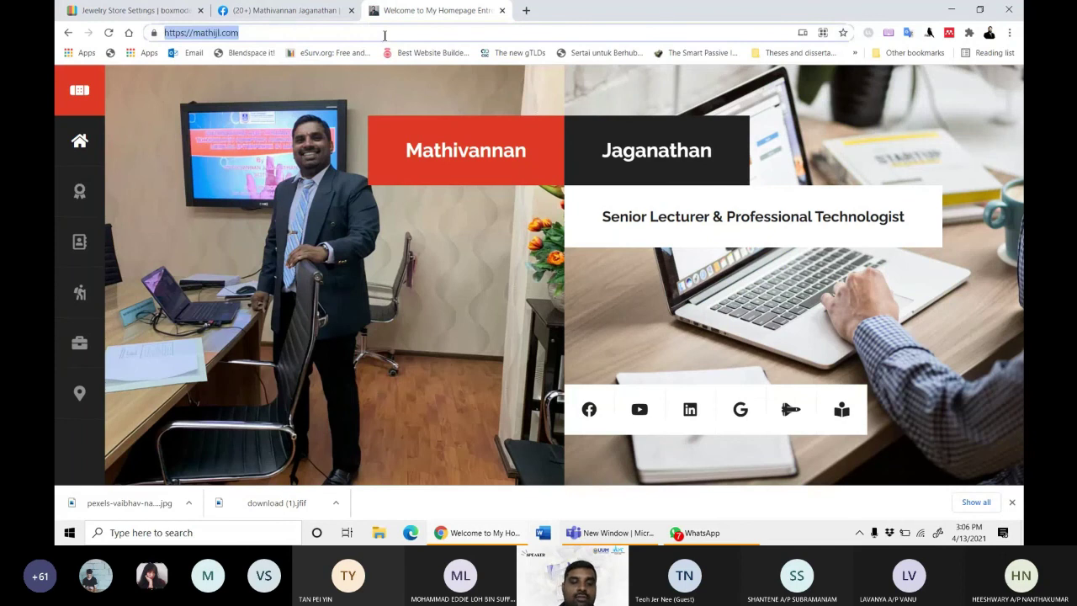
Step: Search 'webmaster google' and go from Google Search Central to Search Console
{"action": "type", "text": "webmaster g"}
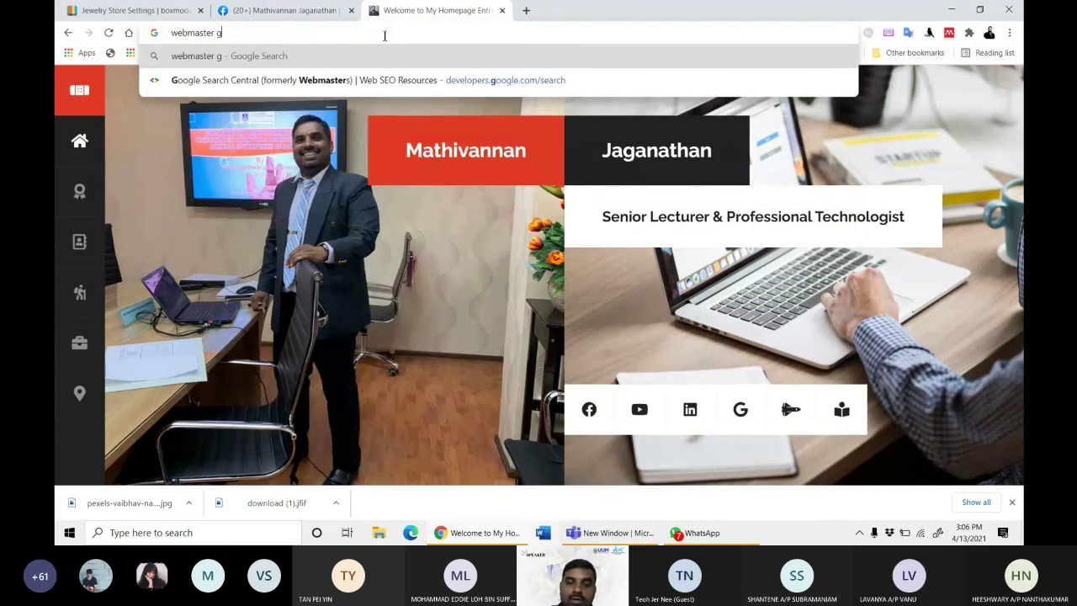
{"action": "type", "text": "oogle"}
{"action": "key", "text": "Return"}
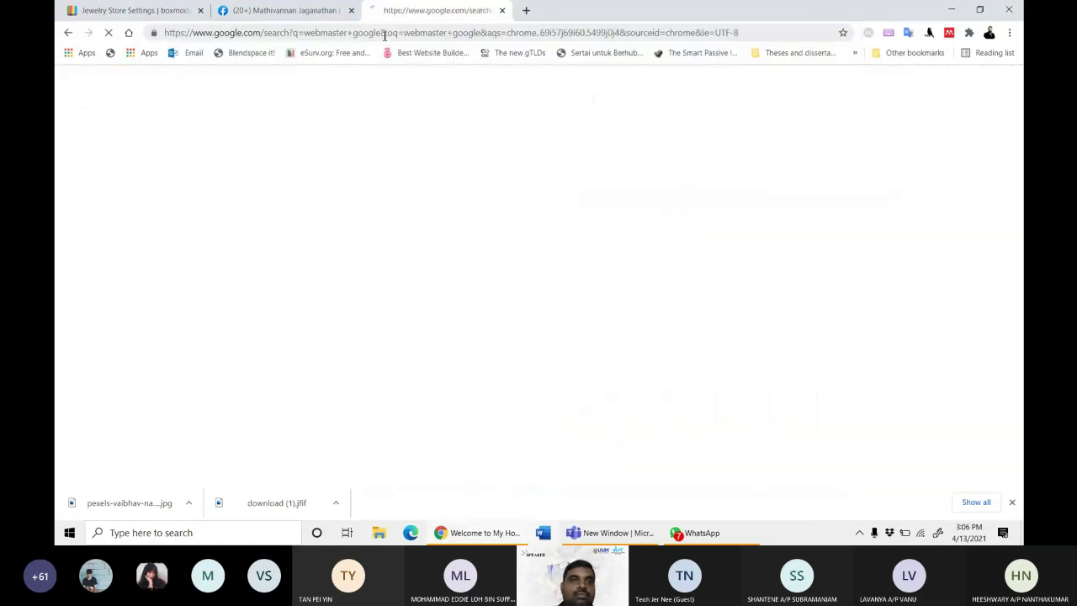
{"action": "key", "text": "ctrl+t"}
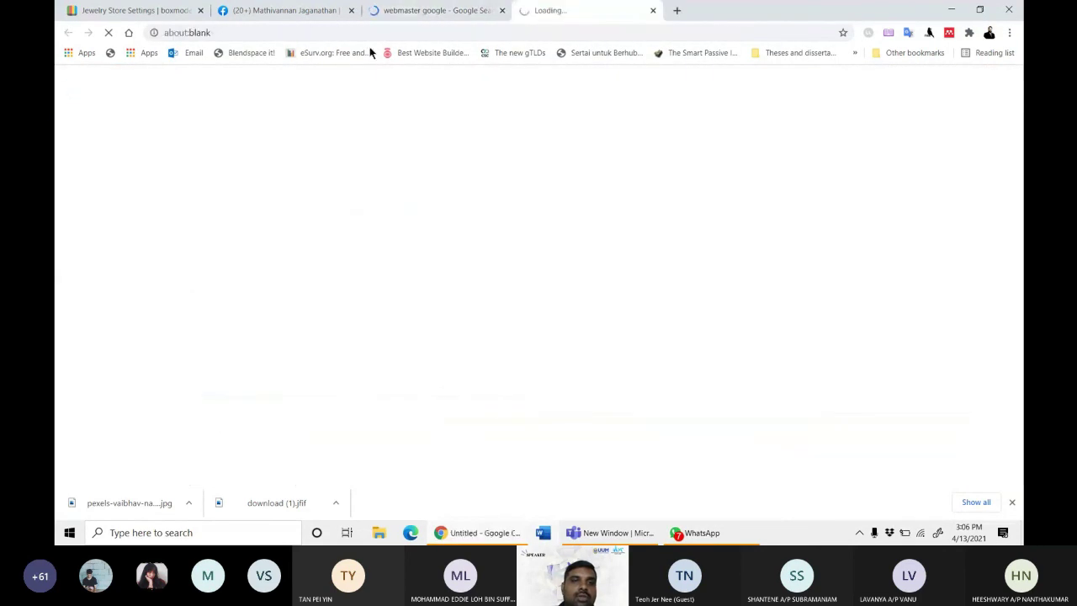
{"action": "left_click", "coordinate": [424, 11]}
{"action": "mouse_move", "coordinate": [425, 11]}
{"action": "left_mouse_down"}
{"action": "mouse_move", "coordinate": [421, 33]}
{"action": "mouse_move", "coordinate": [425, 11]}
{"action": "left_mouse_up"}
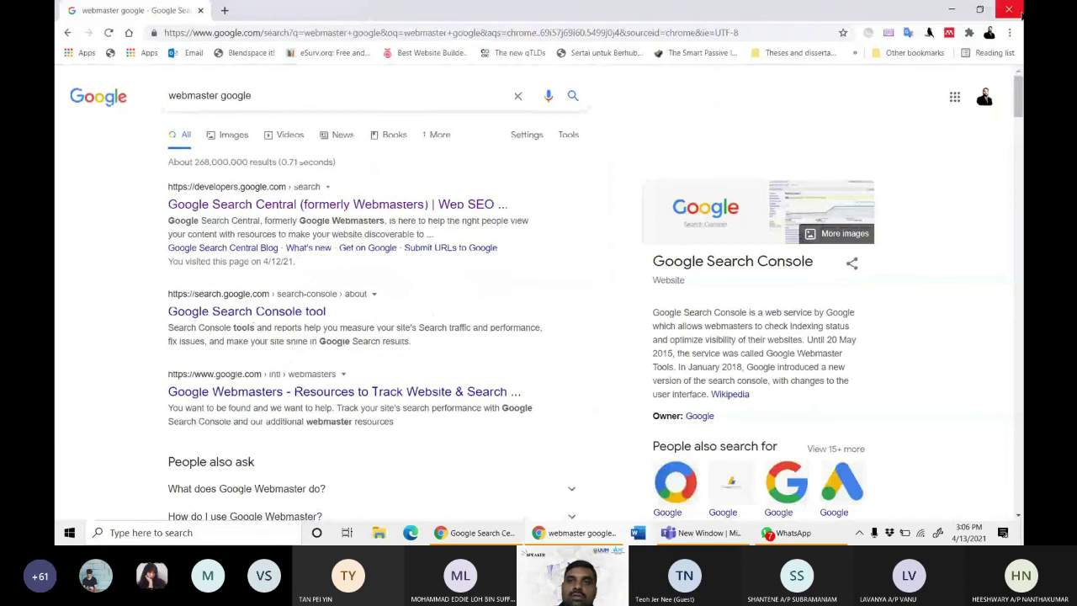
{"action": "left_click", "coordinate": [338, 204]}
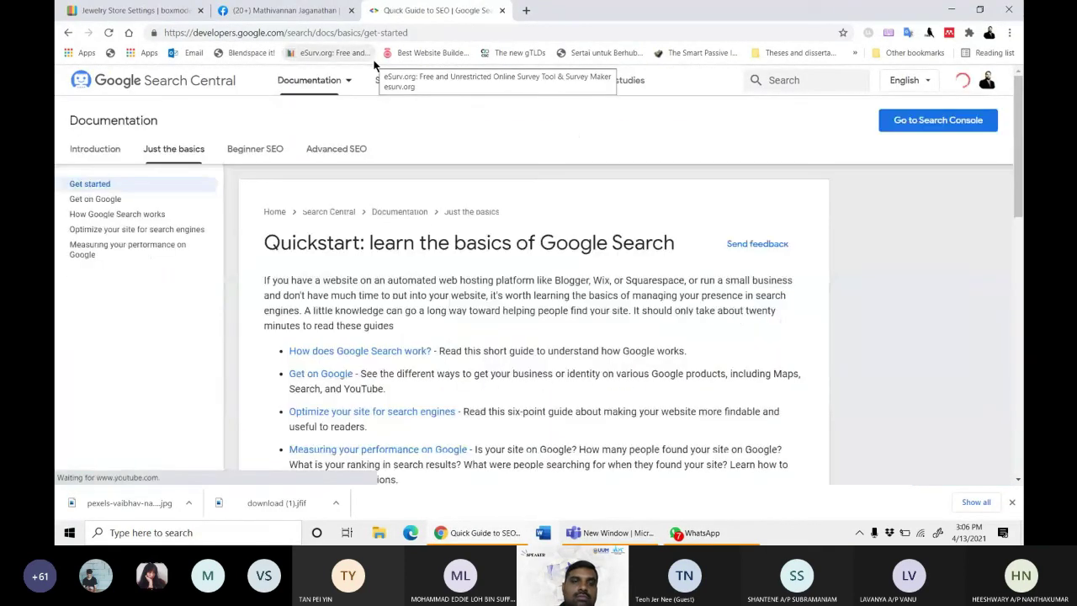
{"action": "mouse_move", "coordinate": [316, 80]}
{"action": "left_click", "coordinate": [908, 123]}
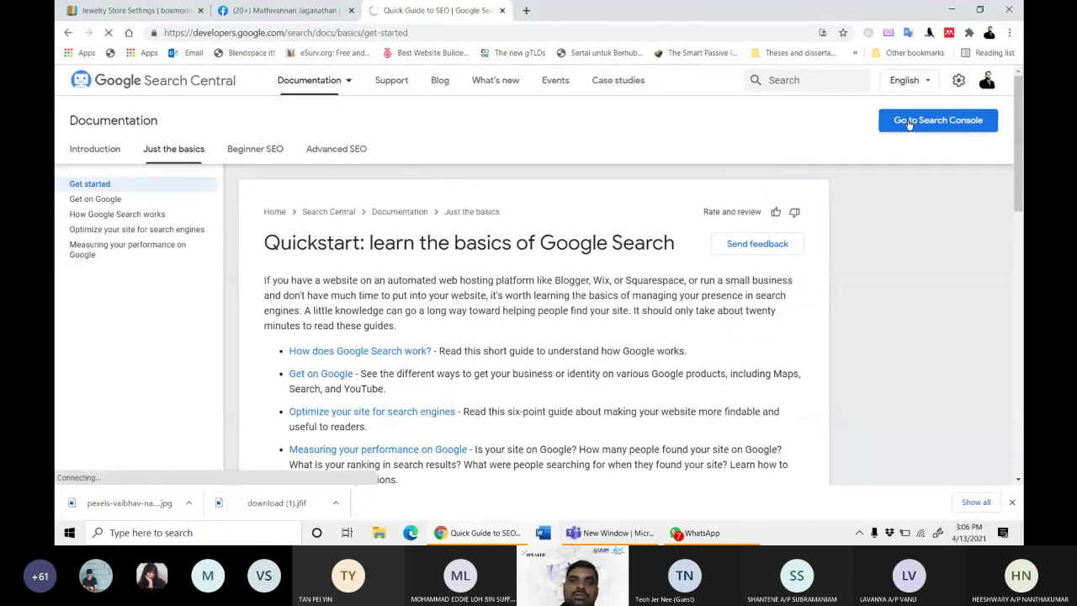
Step: Close the Facebook tab and return to the Jewelry Store settings
{"action": "left_click", "coordinate": [286, 10]}
{"action": "left_click", "coordinate": [350, 11]}
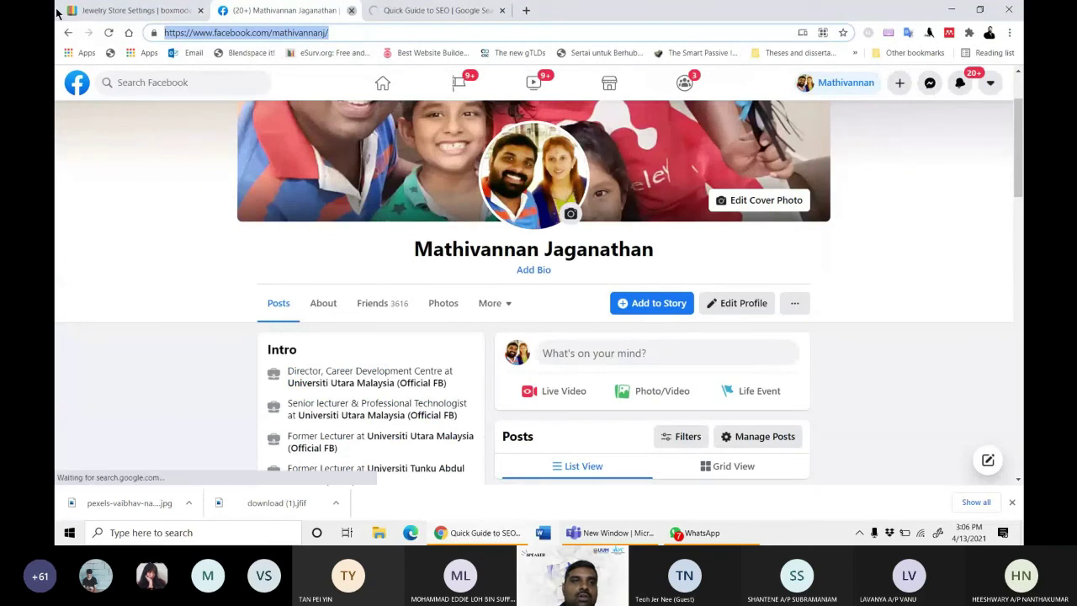
{"action": "left_click", "coordinate": [105, 6]}
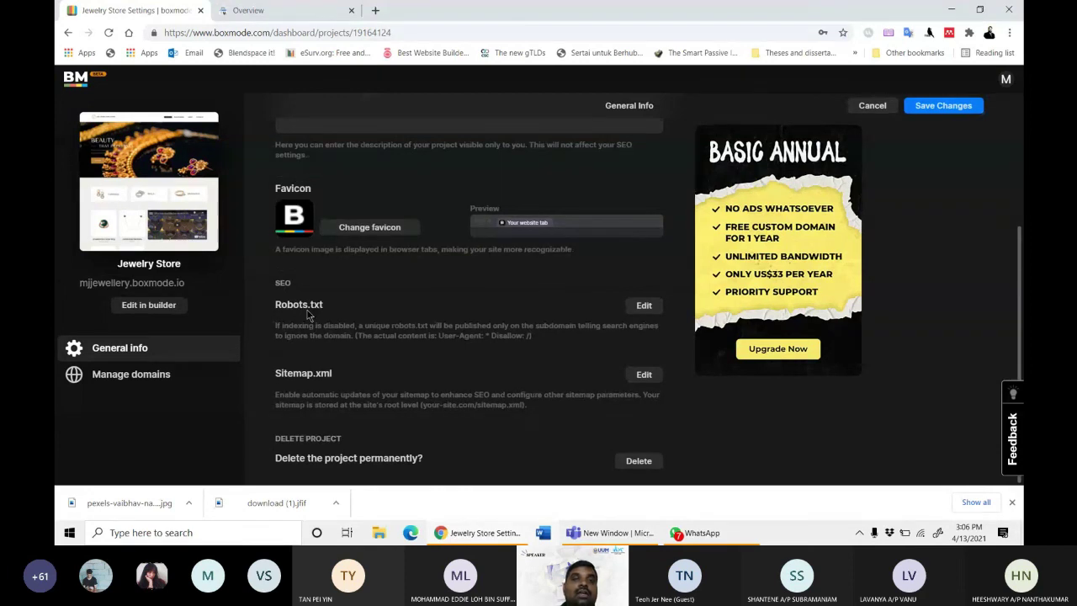
Step: Start adding a new property from Search Console's property selector, then return to the project settings
{"action": "left_click", "coordinate": [286, 11]}
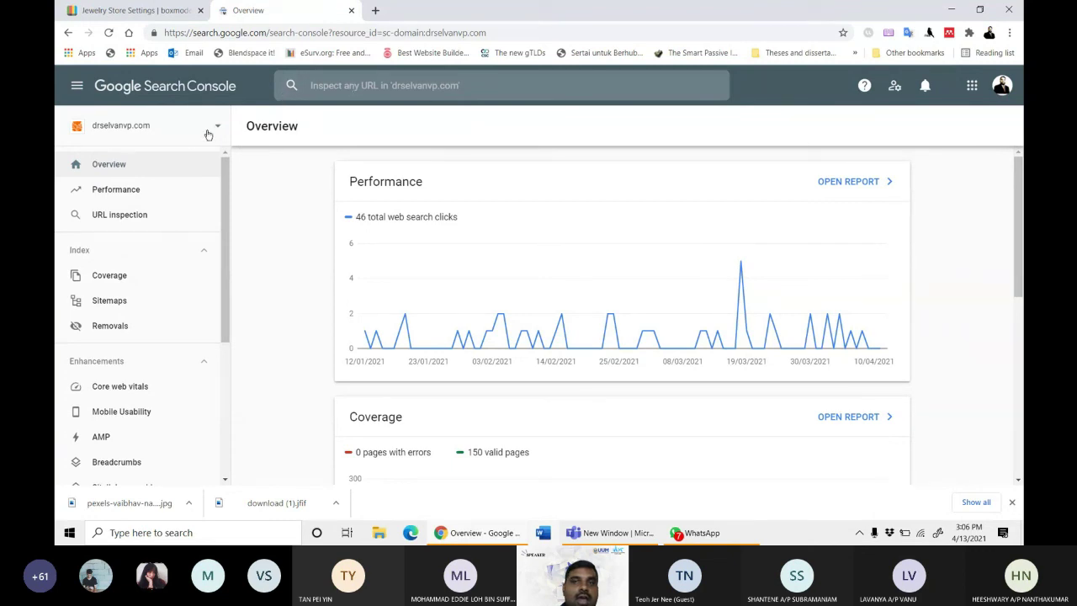
{"action": "left_click", "coordinate": [137, 133]}
{"action": "scroll", "coordinate": [161, 428], "scroll_direction": "down", "scroll_amount": 2}
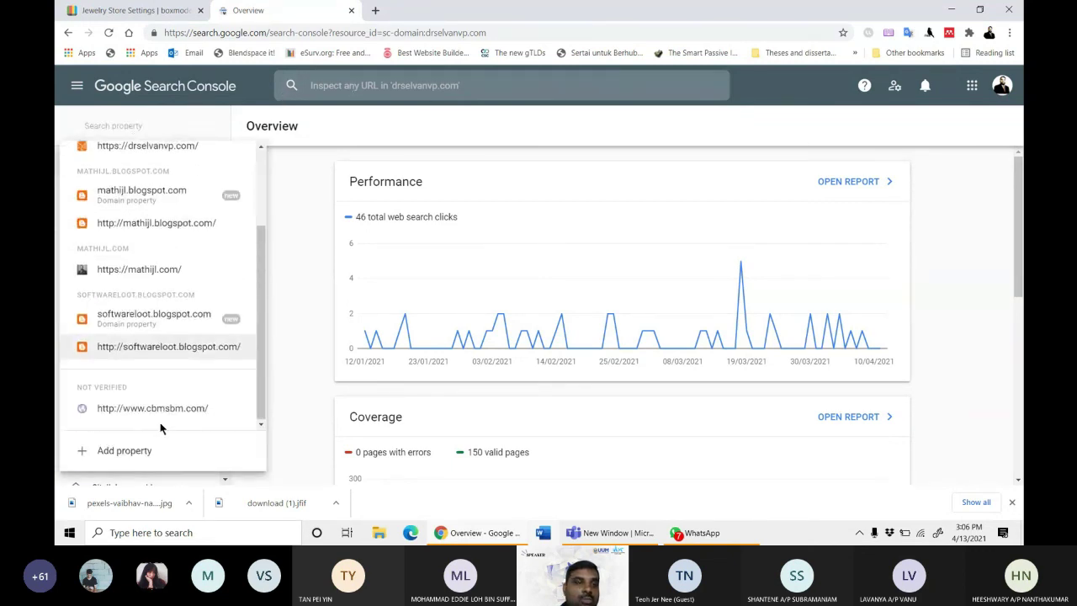
{"action": "left_click", "coordinate": [122, 451]}
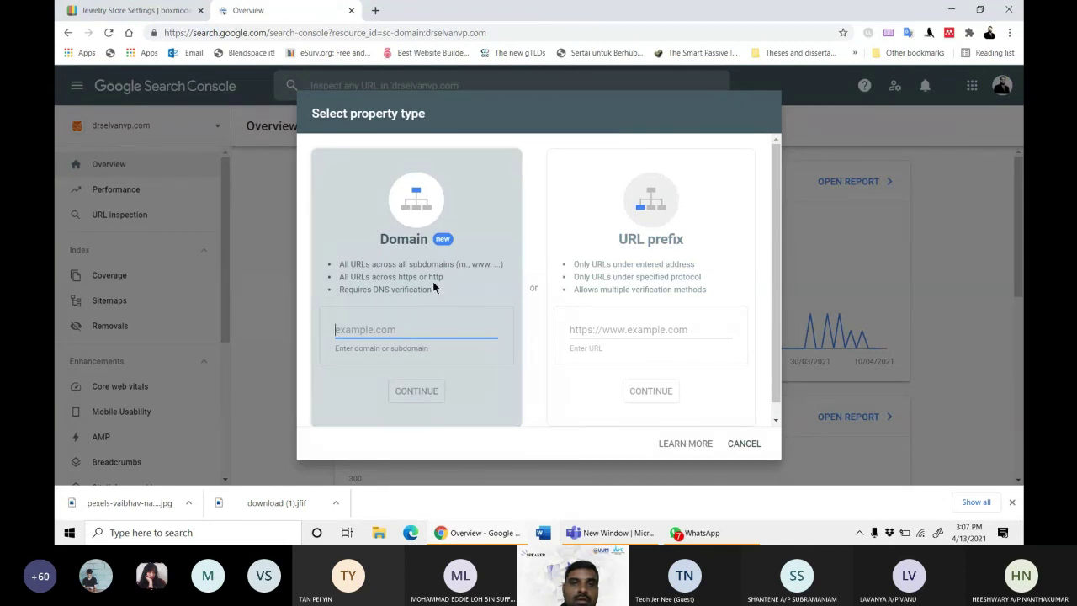
{"action": "left_click", "coordinate": [118, 11]}
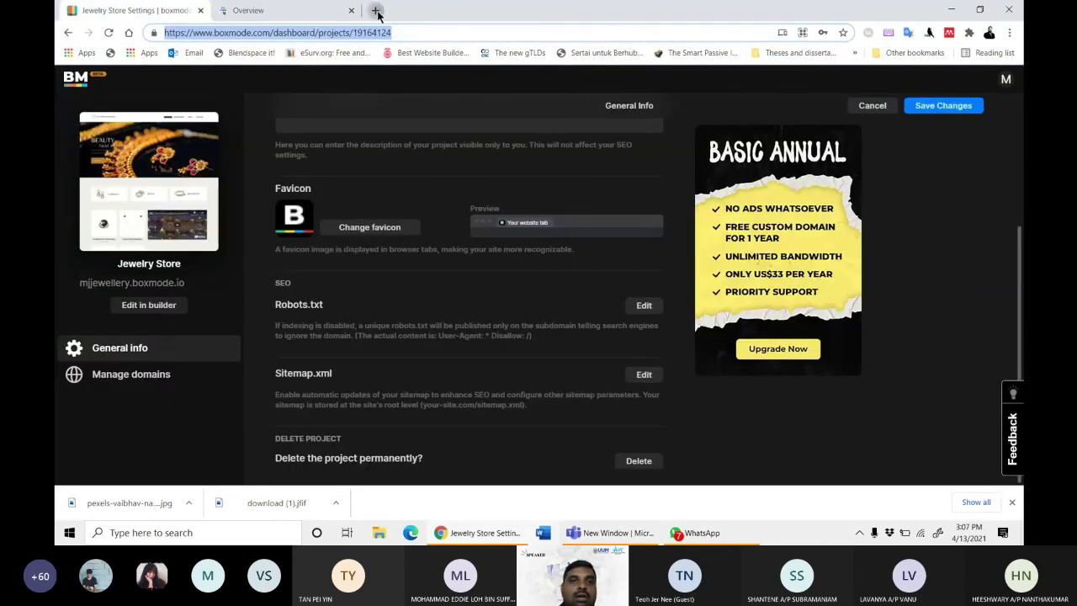
Step: Save the project settings under the name MJL Jewellery Store
{"action": "left_click", "coordinate": [375, 10]}
{"action": "right_click", "coordinate": [386, 34]}
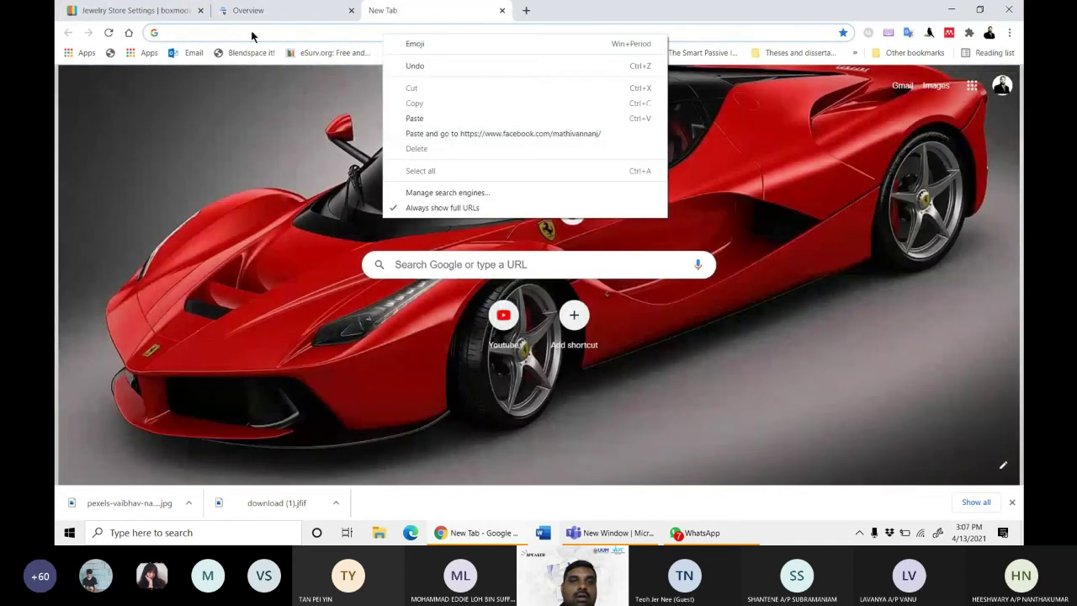
{"action": "left_click", "coordinate": [942, 67]}
{"action": "left_click", "coordinate": [126, 10]}
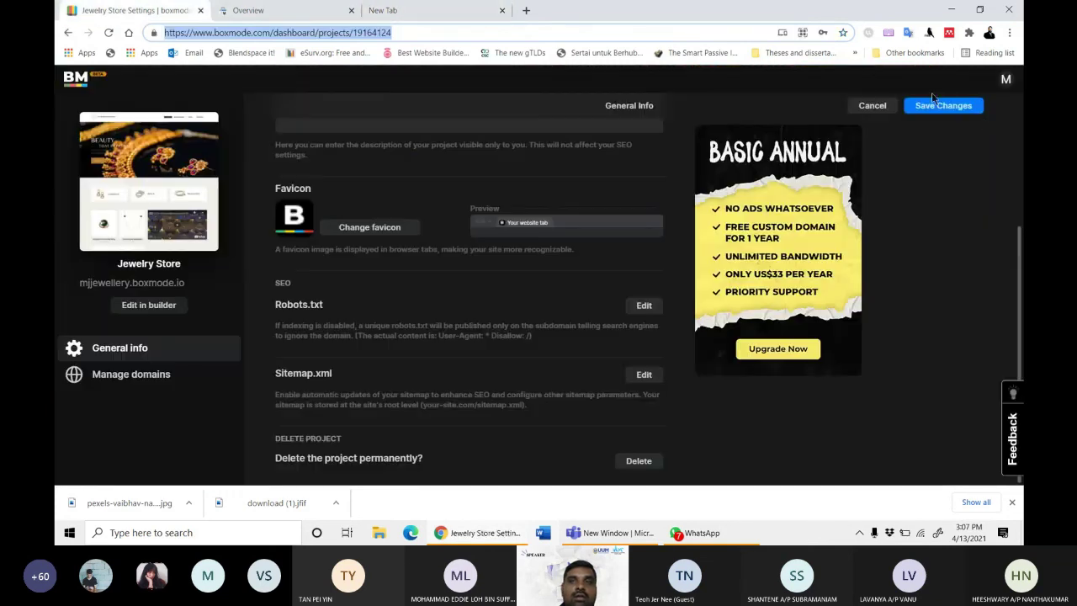
{"action": "left_click", "coordinate": [943, 110]}
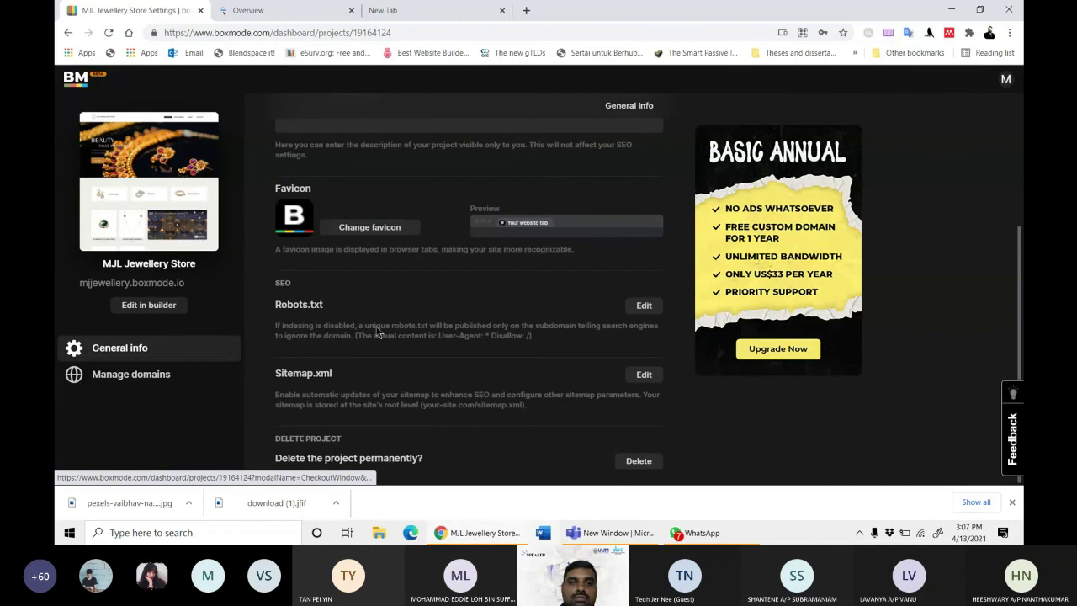
Step: Copy mjjewellery.boxmode.io from Manage domains and paste it into Search Console's Domain field
{"action": "left_click", "coordinate": [154, 376]}
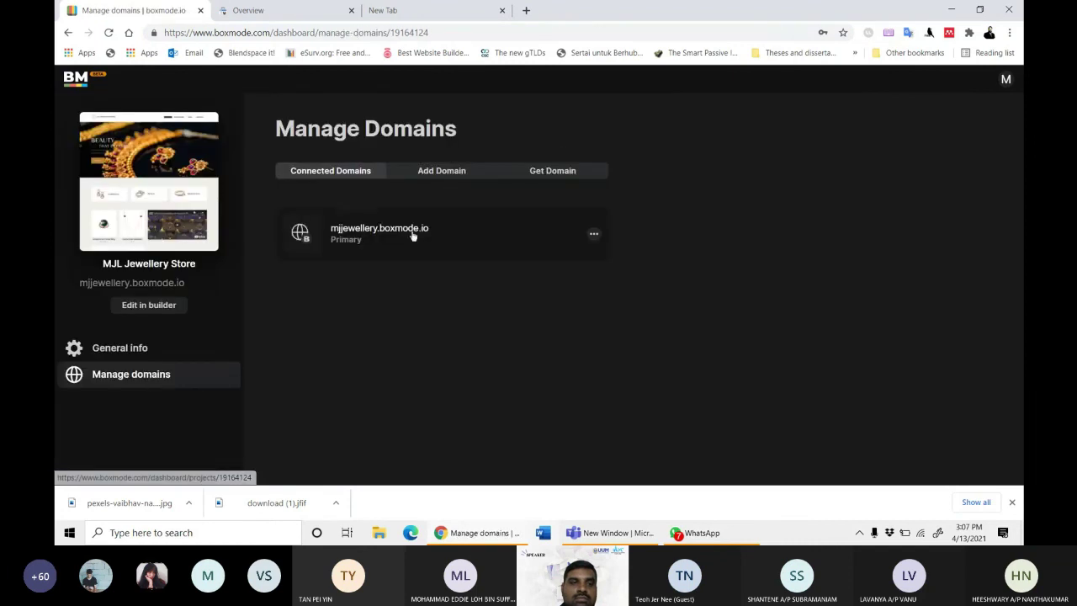
{"action": "left_click", "coordinate": [360, 234]}
{"action": "left_click", "coordinate": [395, 10]}
{"action": "right_click", "coordinate": [373, 32]}
{"action": "left_click", "coordinate": [270, 10]}
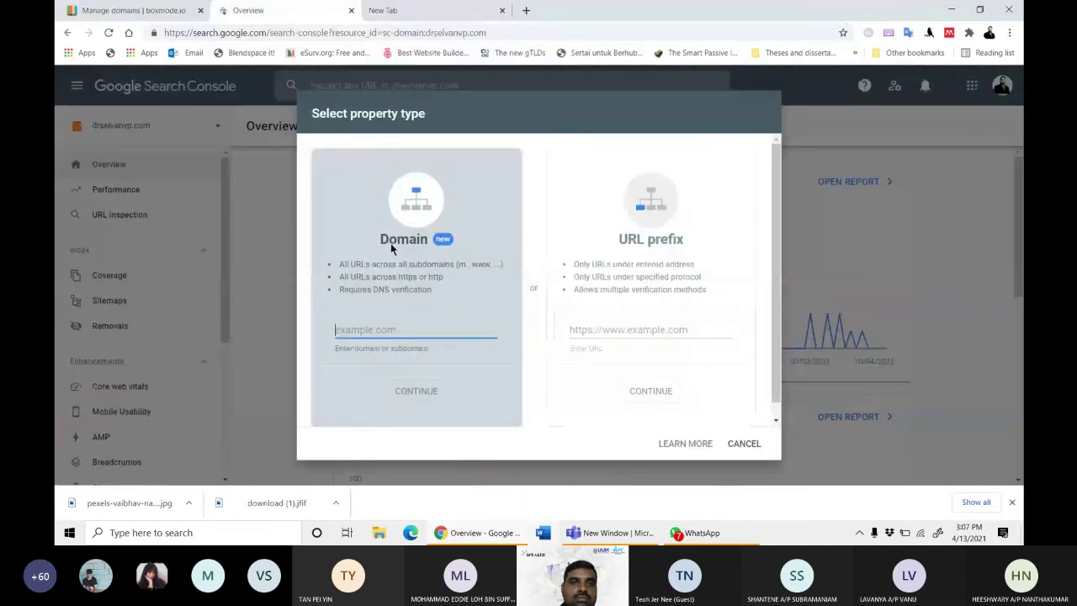
{"action": "right_click", "coordinate": [390, 331]}
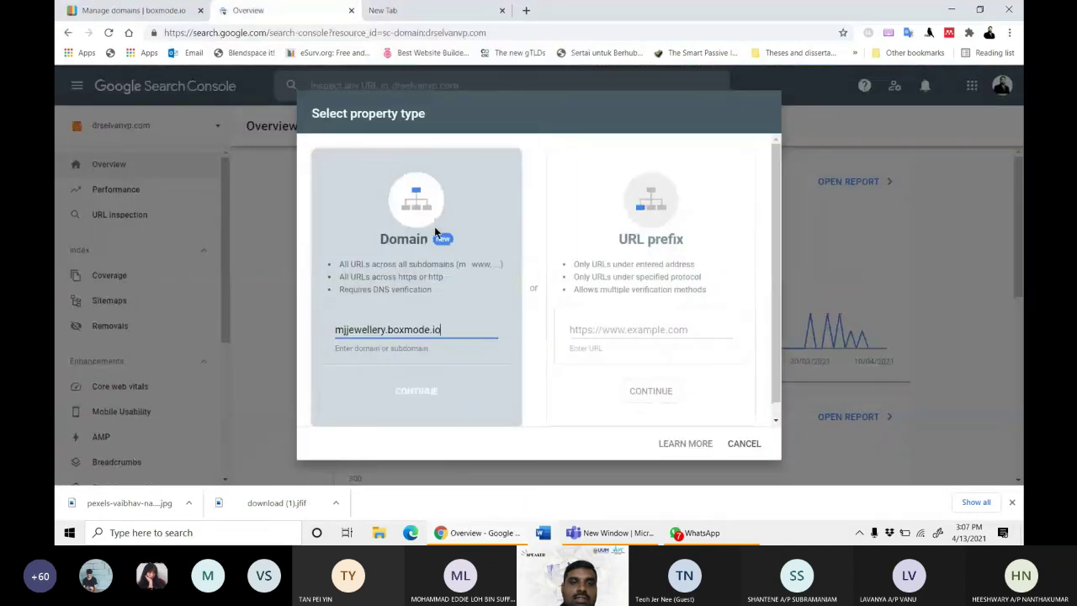